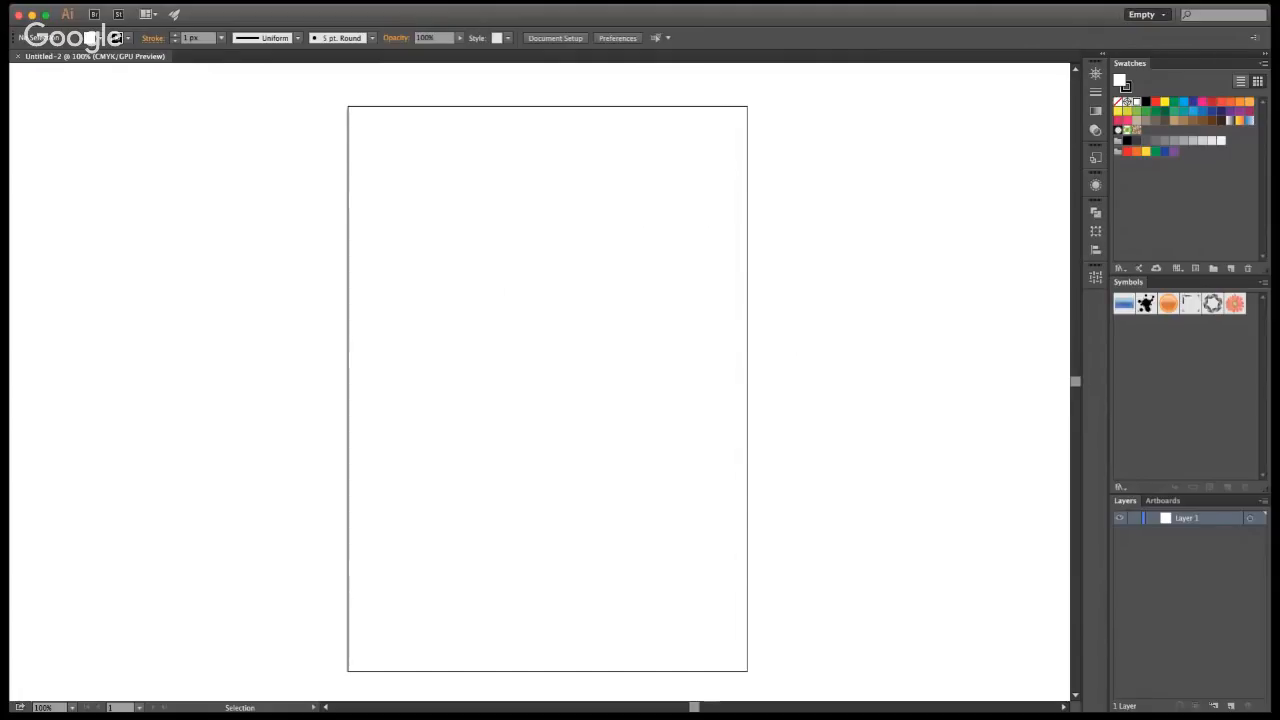
# - Switch to the Pattern Ext Feb 2017 workspace and set the drawing colours to a teal stroke with no fill
pyautogui.click(1186, 47)
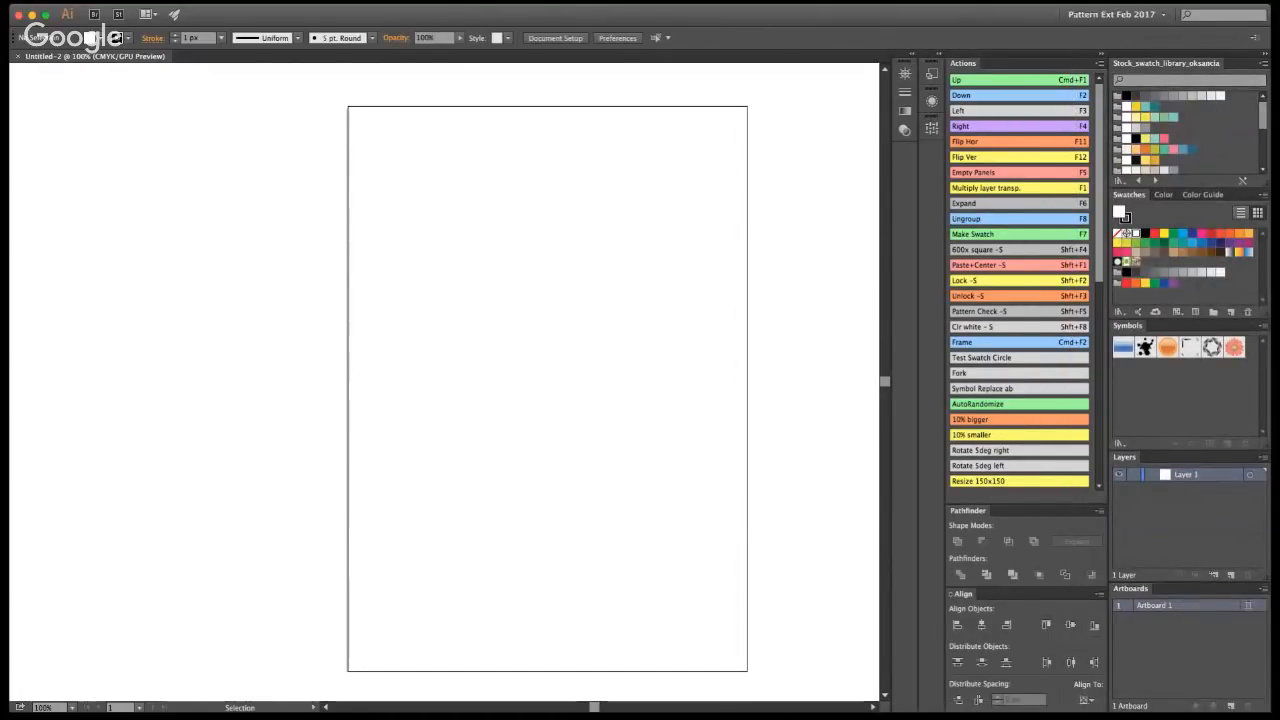
pyautogui.moveTo(772, 406); pyautogui.dragTo(716, 400)
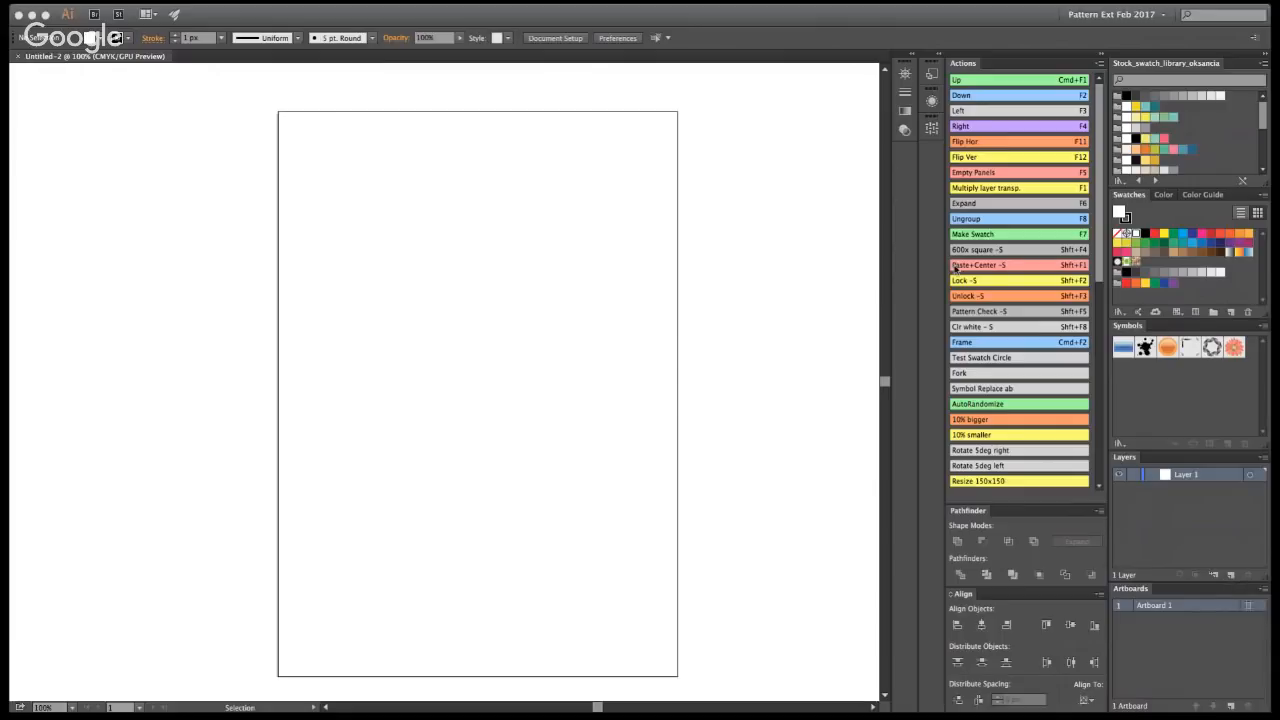
pyautogui.click(1174, 118)
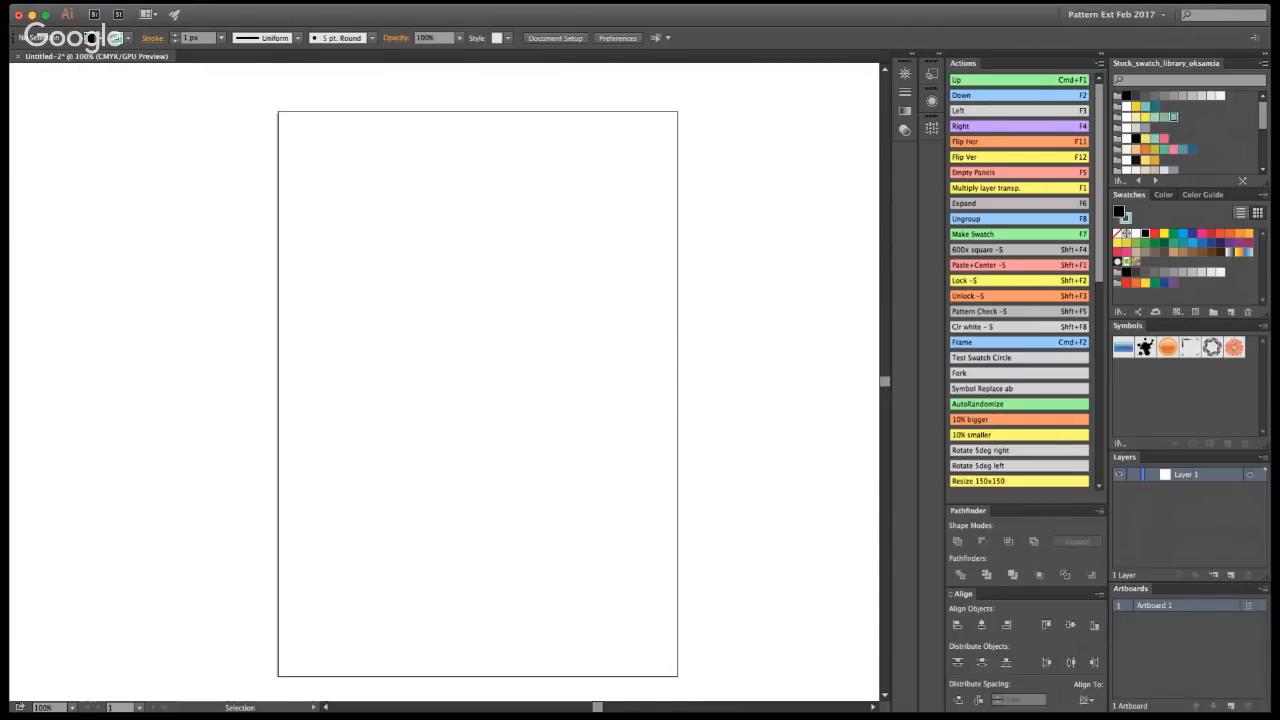
pyautogui.press('/')
pyautogui.press('x')
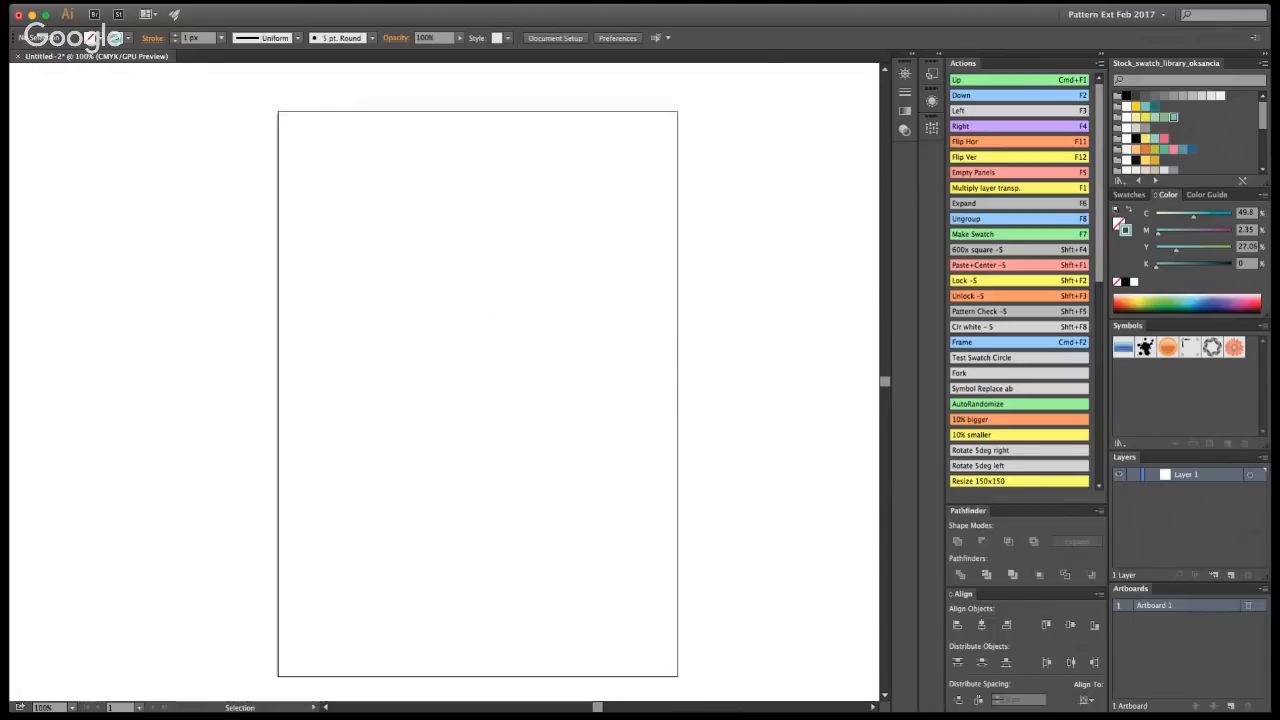
# - Rename the document's only layer to "sketch"
pyautogui.press('b')
pyautogui.doubleClick(1188, 476)
pyautogui.write('sketch')
pyautogui.press('Return')
# - Try a freehand zigzag stroke with the Paintbrush on the artboard and undo it
pyautogui.moveTo(541, 287); pyautogui.dragTo(607, 301)
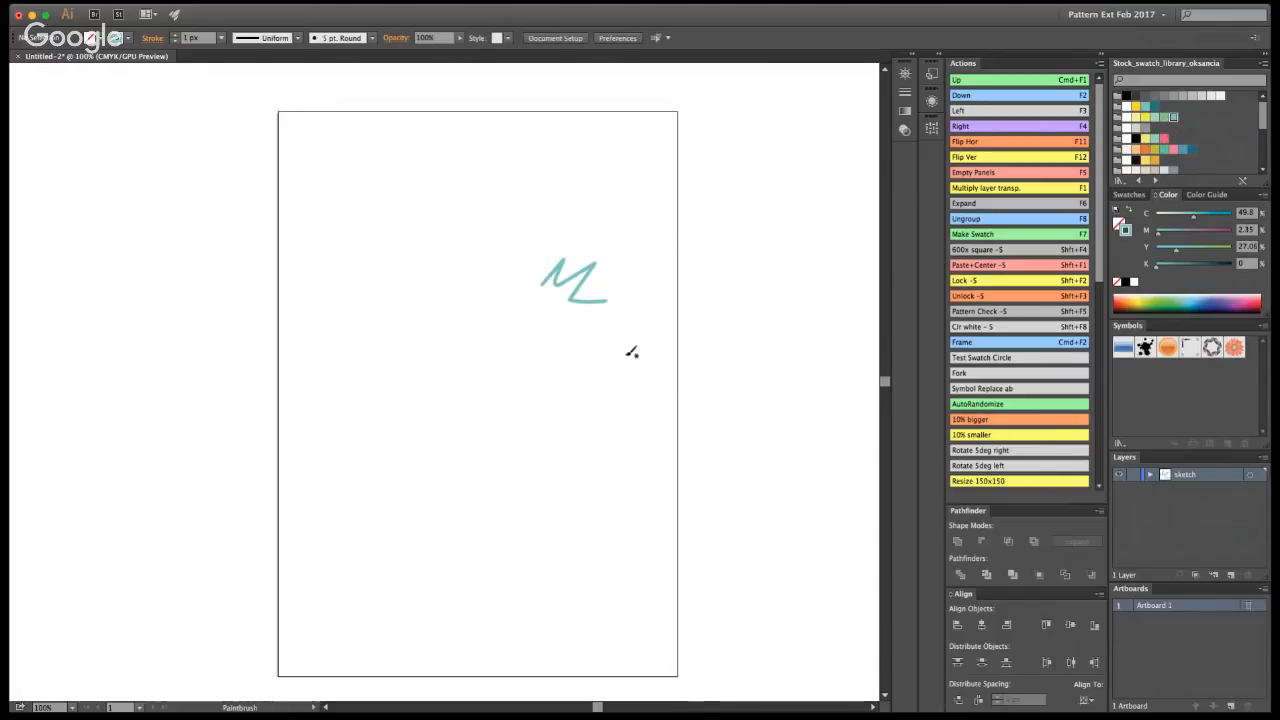
pyautogui.press('super+z')
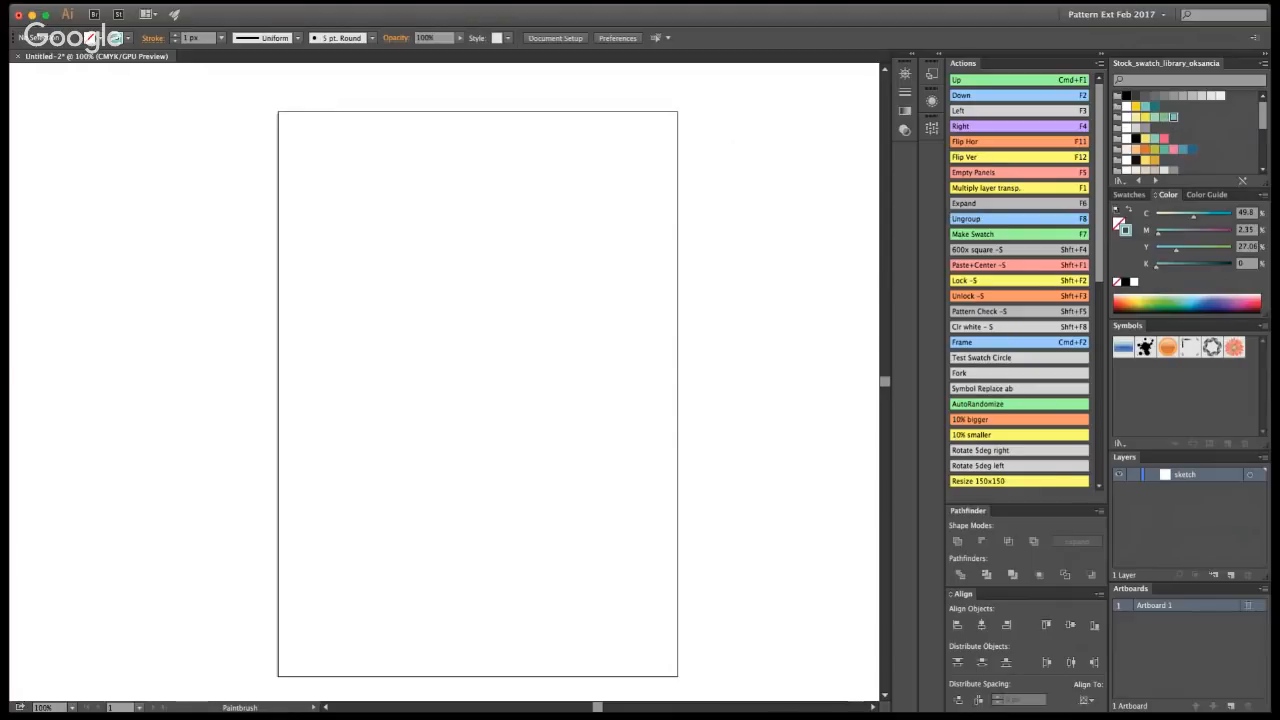
# - Draw a pointed, wavy-edged leaf outline with the Blob Brush, adding a curved midrib that extends below as the stem
pyautogui.hotkey('shift', 'b')
pyautogui.moveTo(362, 408)
pyautogui.mouseDown()
pyautogui.moveTo(343, 333)
pyautogui.moveTo(359, 273)
pyautogui.moveTo(439, 187)
pyautogui.moveTo(457, 315)
pyautogui.moveTo(440, 380)
pyautogui.moveTo(383, 414)
pyautogui.mouseUp()
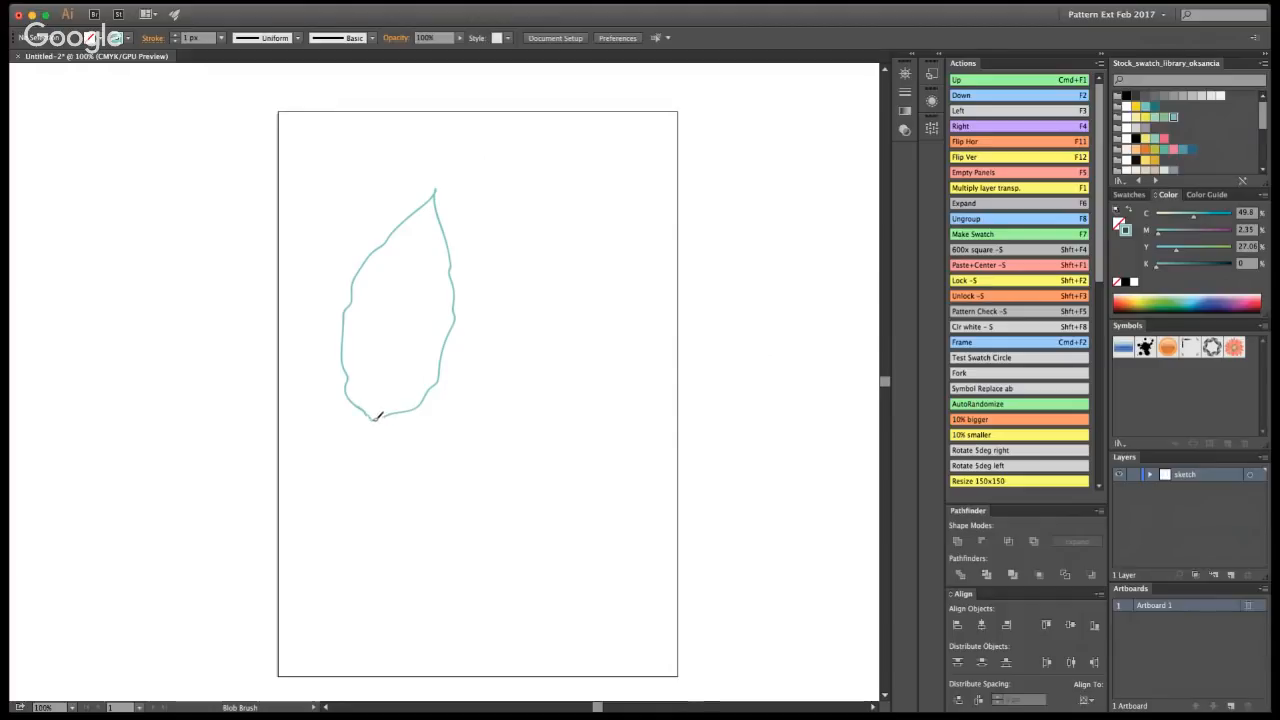
pyautogui.moveTo(384, 416); pyautogui.dragTo(373, 422)
pyautogui.moveTo(432, 205); pyautogui.dragTo(374, 421)
pyautogui.press('super+z')
pyautogui.moveTo(434, 193)
pyautogui.mouseDown()
pyautogui.moveTo(387, 325)
pyautogui.moveTo(371, 474)
pyautogui.mouseUp()
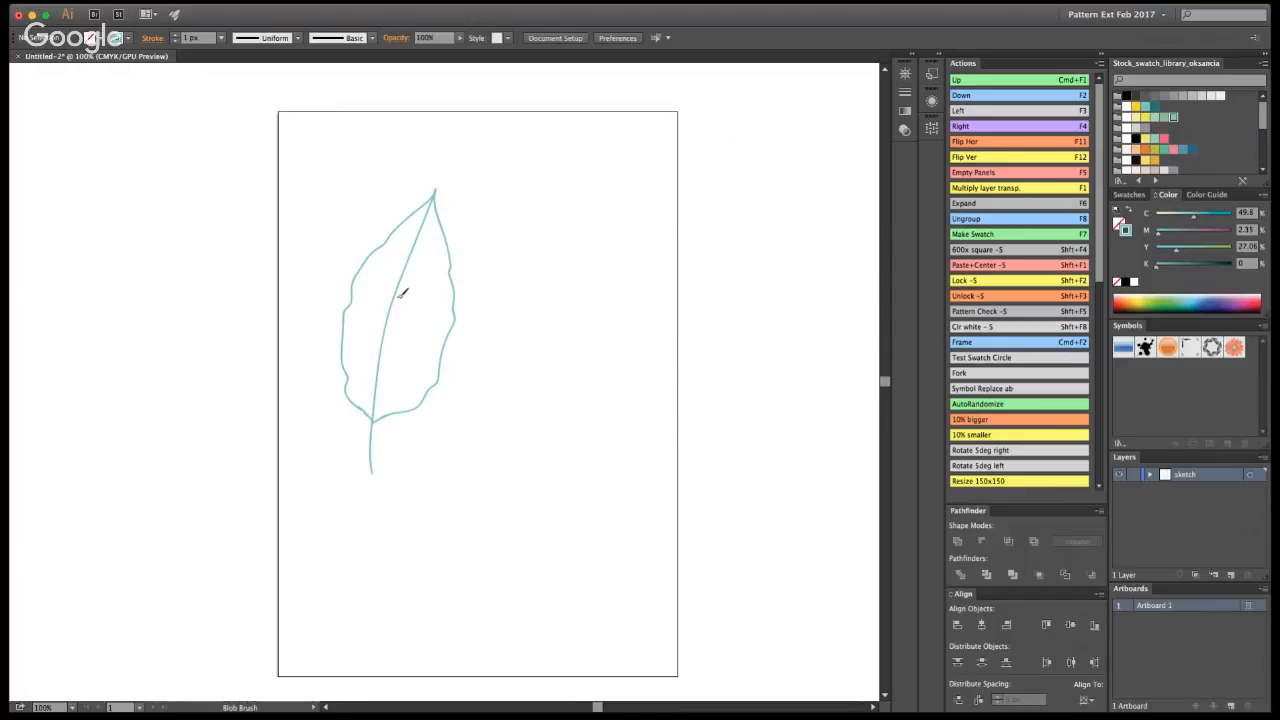
# - Draw two curved side veins on each side of the leaf's midrib, redrawing the upper-left one
pyautogui.moveTo(382, 347); pyautogui.dragTo(453, 286)
pyautogui.moveTo(391, 314); pyautogui.dragTo(381, 256)
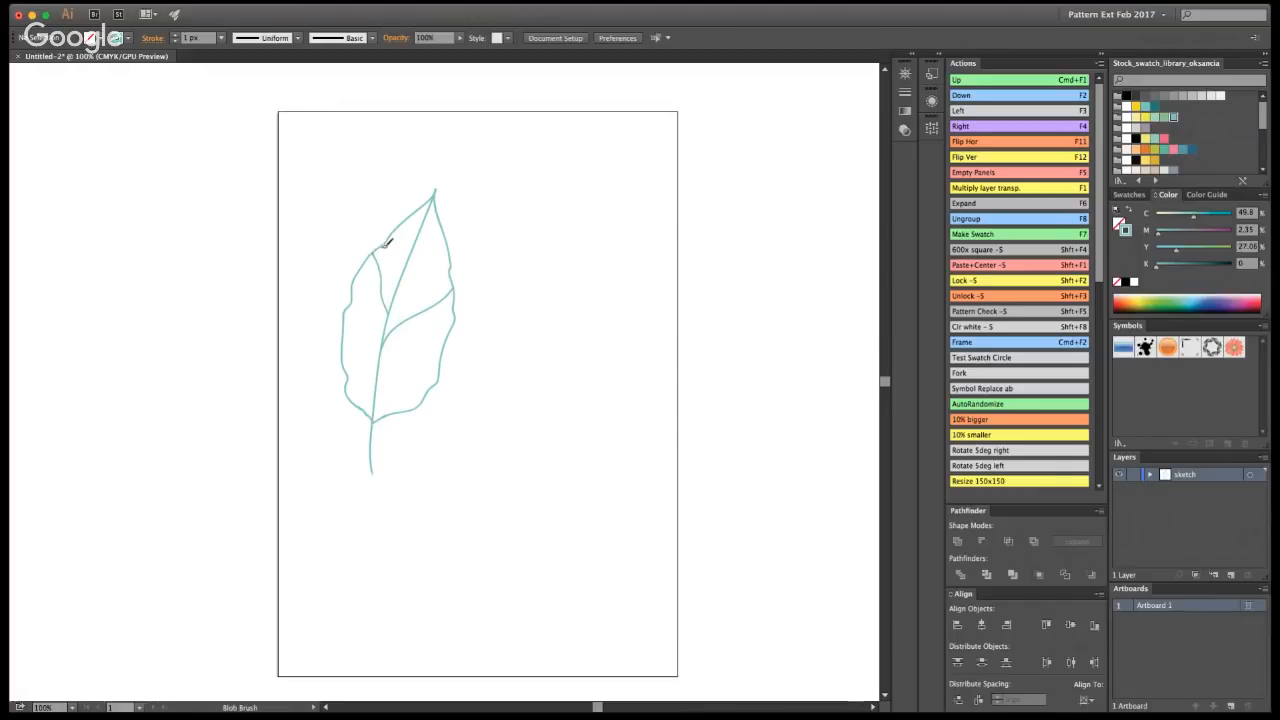
pyautogui.press('super+z')
pyautogui.moveTo(391, 314); pyautogui.dragTo(367, 258)
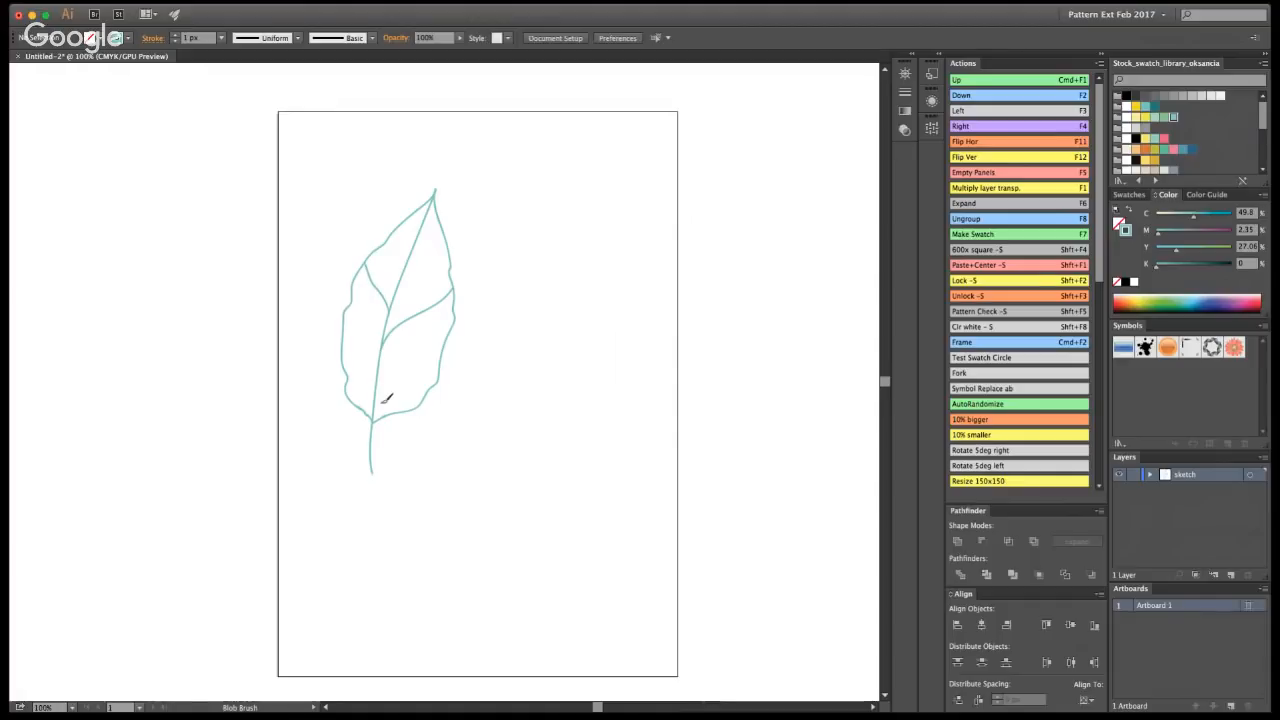
pyautogui.moveTo(388, 390); pyautogui.dragTo(433, 374)
pyautogui.moveTo(375, 377); pyautogui.dragTo(351, 349)
# - Thicken the leaf's stem with extra Blob Brush strokes from its lower end up to the leaf base
pyautogui.moveTo(377, 476); pyautogui.dragTo(372, 416)
pyautogui.press('v')
pyautogui.hotkey('shift', 'b')
pyautogui.moveTo(372, 476); pyautogui.dragTo(379, 404)
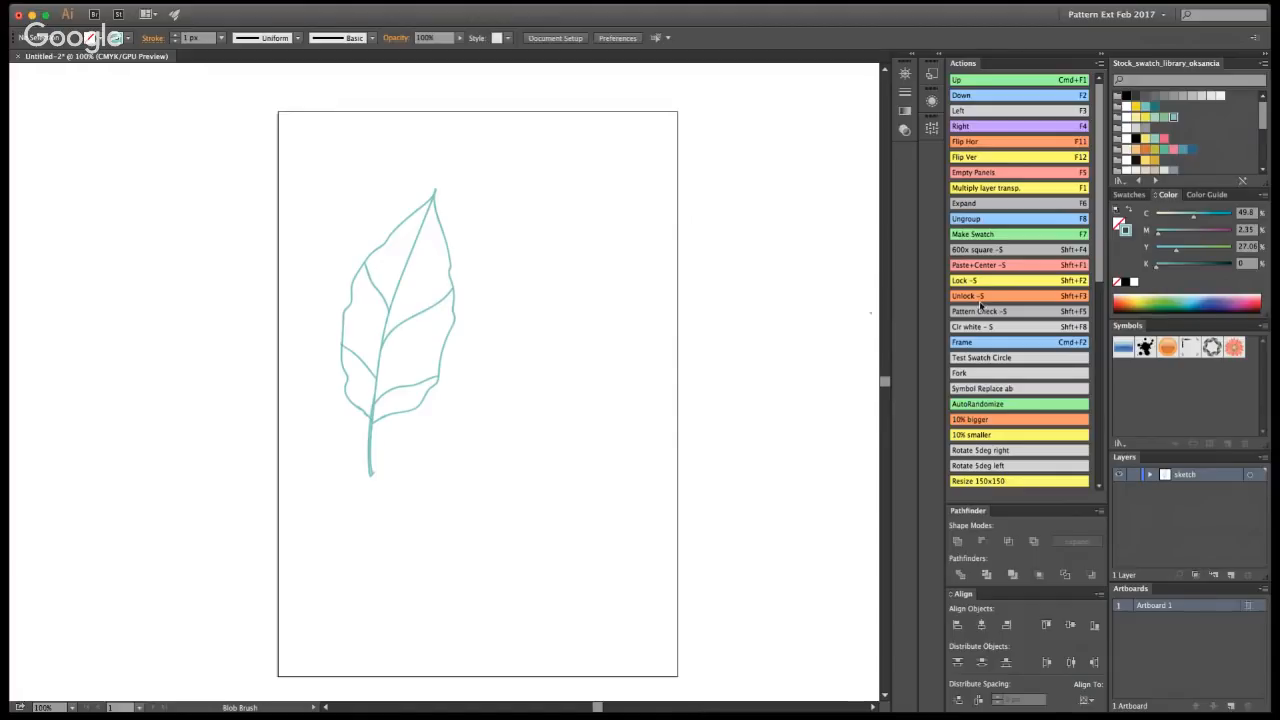
# - Hide the artboard outline and make room beside the leaf for another sketch
pyautogui.hotkey('shift', 'e')
pyautogui.moveTo(533, 444); pyautogui.dragTo(427, 431)
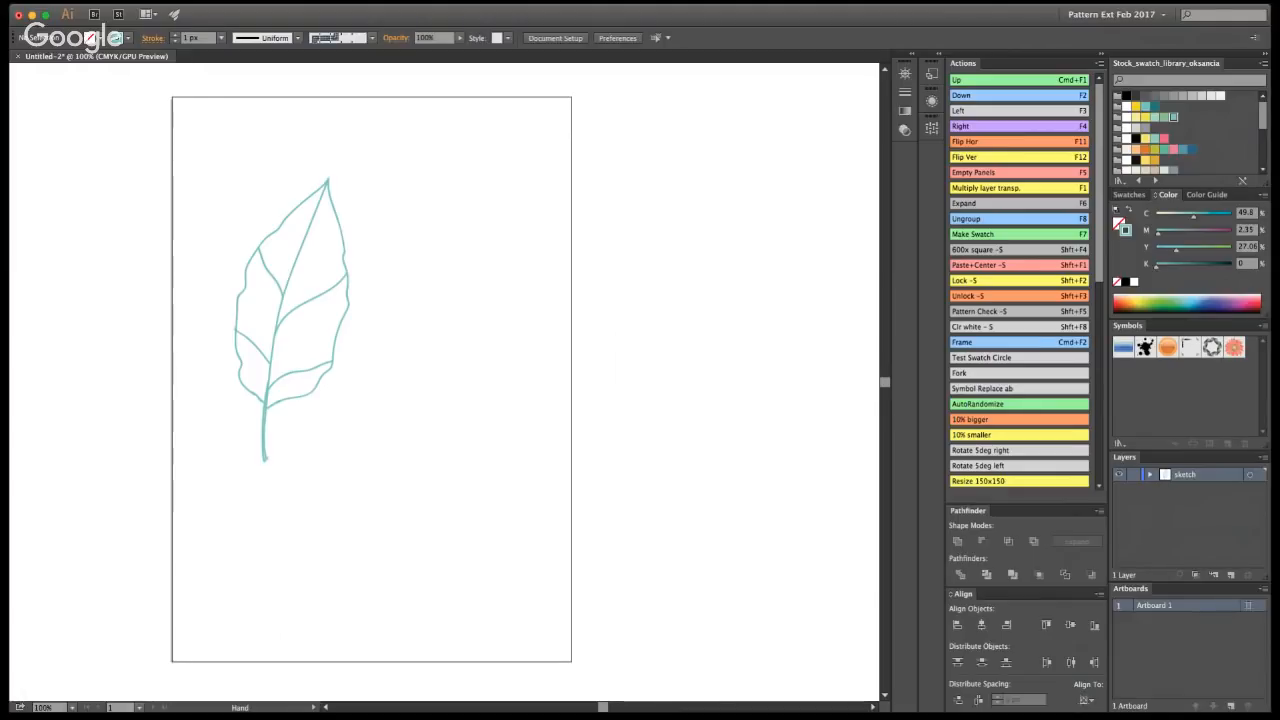
pyautogui.press('super+shift+h')
pyautogui.moveTo(378, 332); pyautogui.dragTo(273, 290)
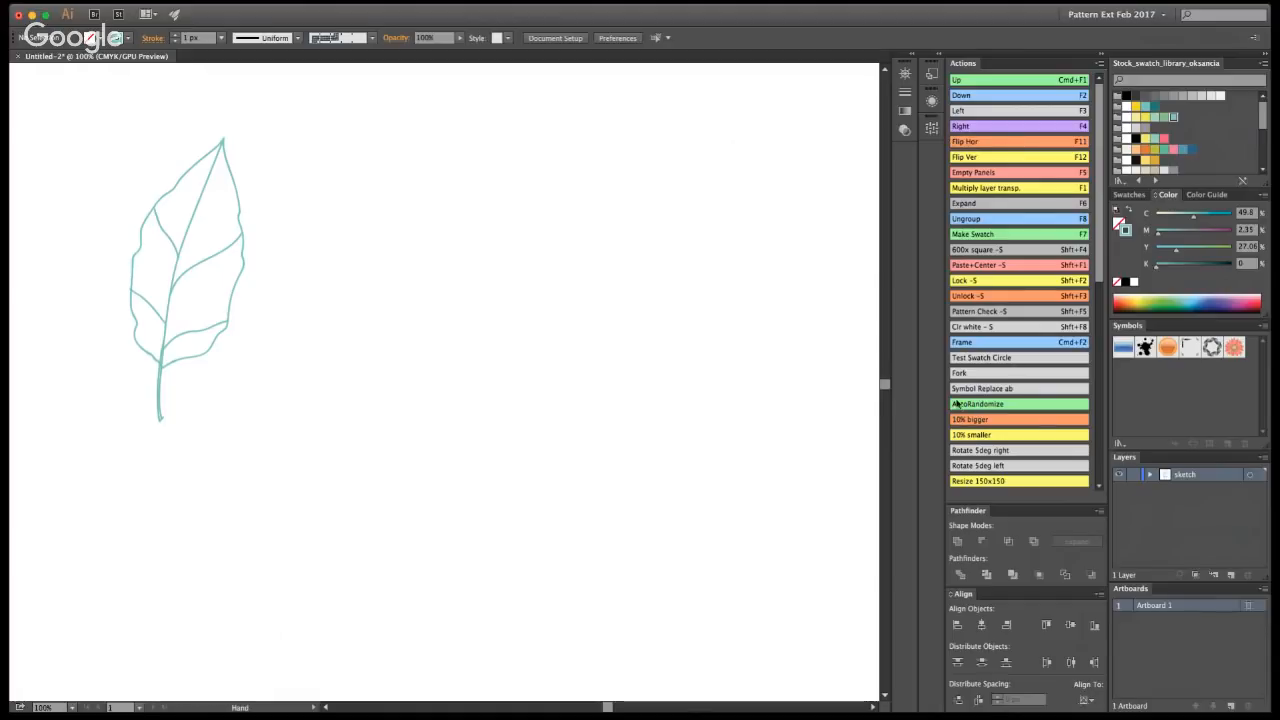
# - Draw a long curved stem to the right of the leaf, replacing the first attempt with a more arched stroke
pyautogui.hotkey('shift', 'b')
pyautogui.moveTo(448, 517)
pyautogui.mouseDown()
pyautogui.moveTo(404, 412)
pyautogui.moveTo(400, 228)
pyautogui.mouseUp()
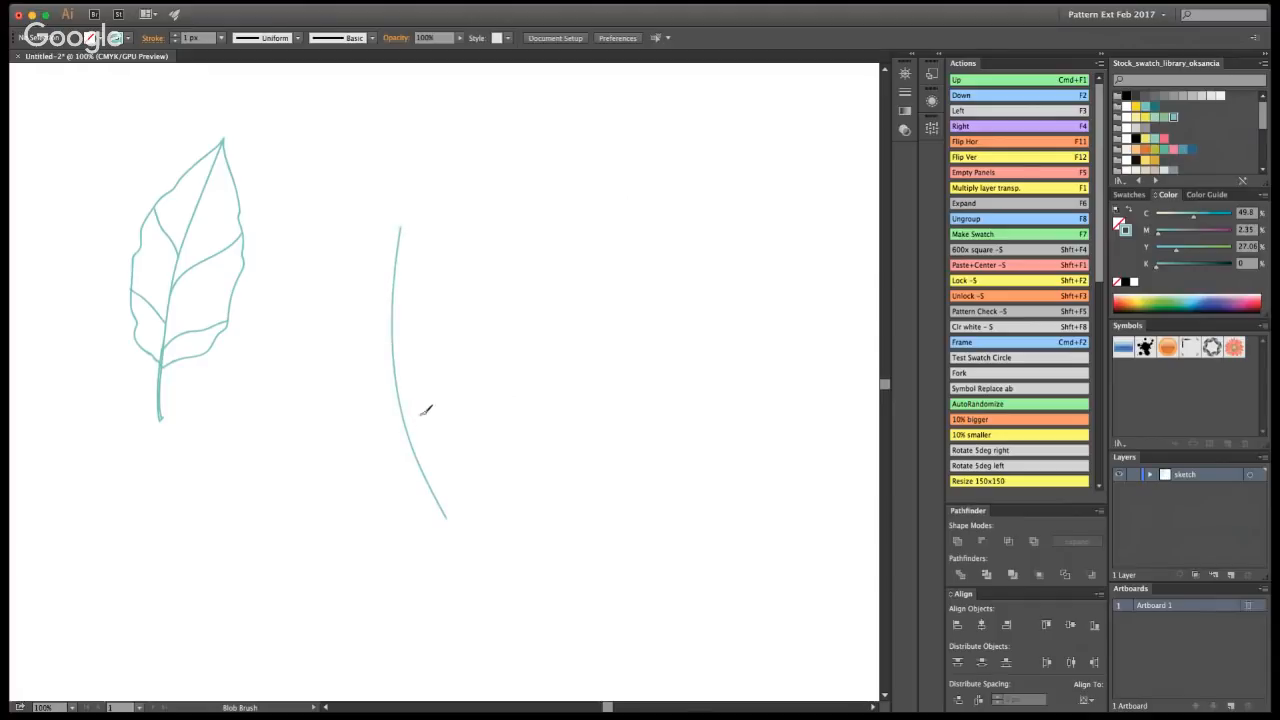
pyautogui.press('super+z')
pyautogui.moveTo(457, 518)
pyautogui.mouseDown()
pyautogui.moveTo(425, 462)
pyautogui.moveTo(417, 327)
pyautogui.moveTo(455, 236)
pyautogui.mouseUp()
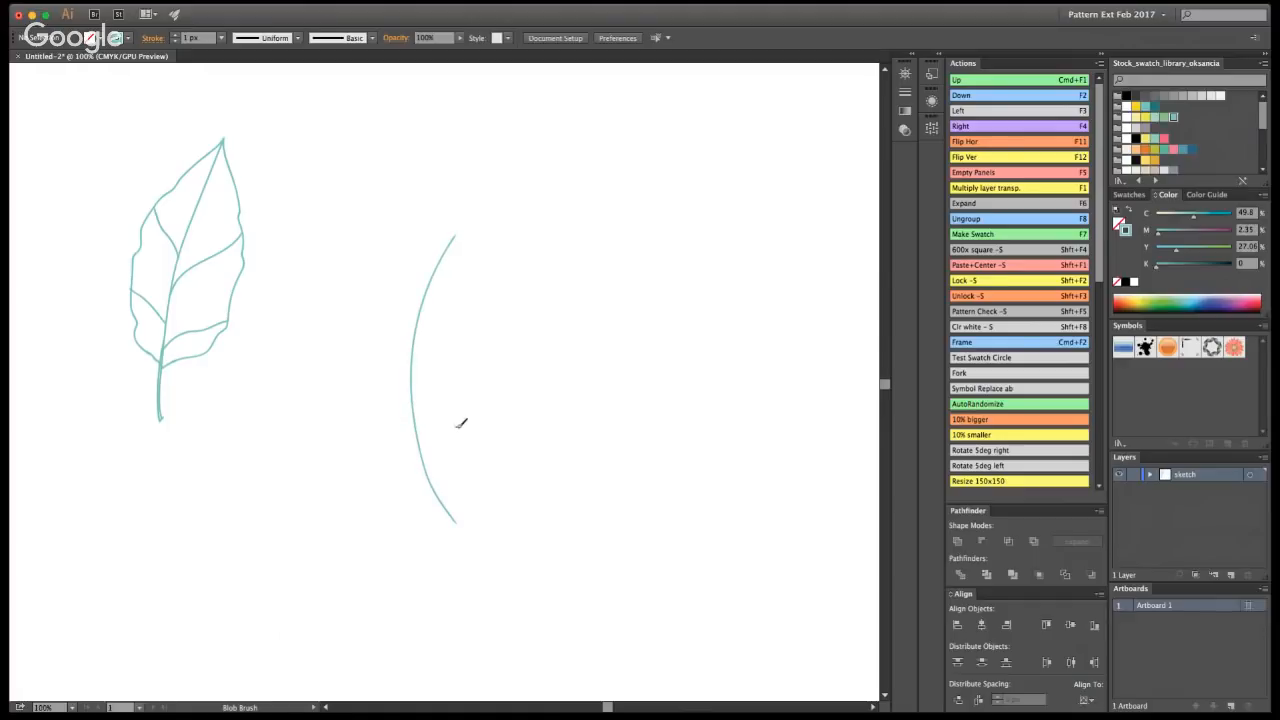
# - Draw five pairs of slender pointed leaflets along the curved stem, working from its base upward
pyautogui.moveTo(437, 490)
pyautogui.mouseDown()
pyautogui.moveTo(478, 431)
pyautogui.moveTo(436, 490)
pyautogui.moveTo(373, 481)
pyautogui.moveTo(431, 488)
pyautogui.moveTo(432, 442)
pyautogui.moveTo(489, 377)
pyautogui.moveTo(428, 467)
pyautogui.moveTo(366, 439)
pyautogui.moveTo(306, 440)
pyautogui.moveTo(419, 458)
pyautogui.mouseUp()
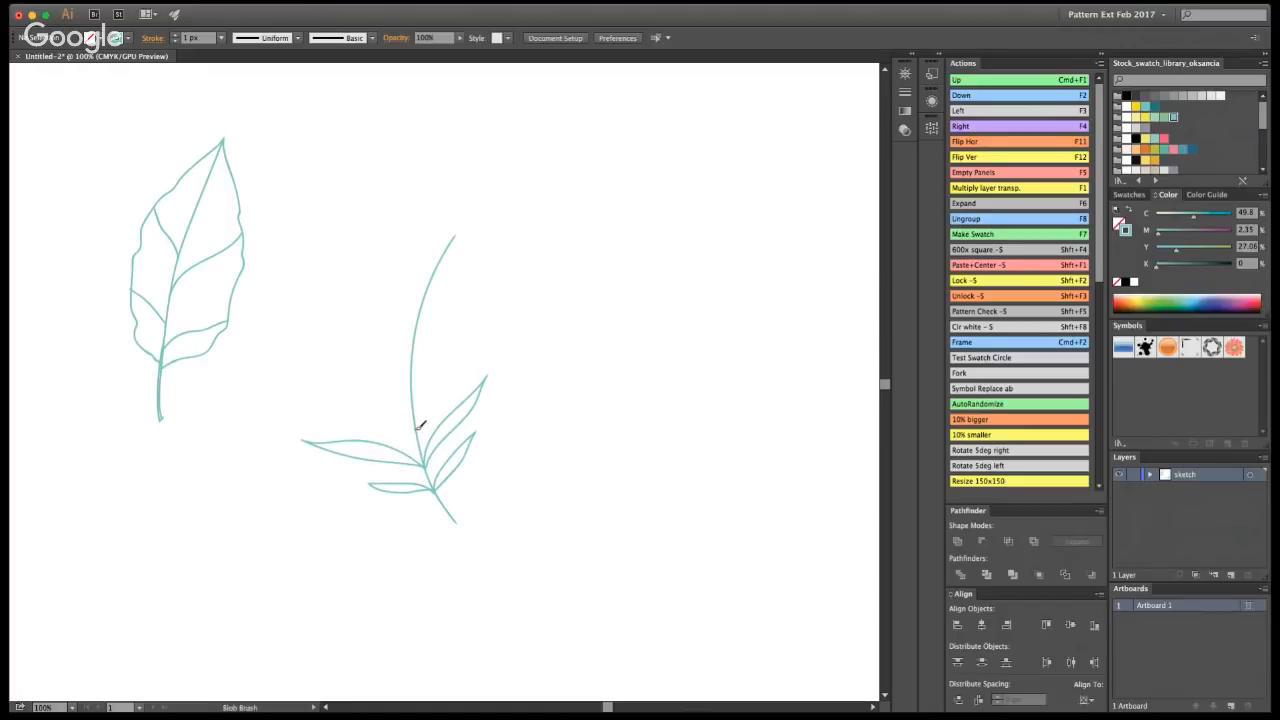
pyautogui.moveTo(423, 380)
pyautogui.mouseDown()
pyautogui.moveTo(501, 322)
pyautogui.moveTo(420, 420)
pyautogui.moveTo(441, 399)
pyautogui.moveTo(411, 413)
pyautogui.moveTo(363, 381)
pyautogui.moveTo(304, 370)
pyautogui.moveTo(418, 424)
pyautogui.mouseUp()
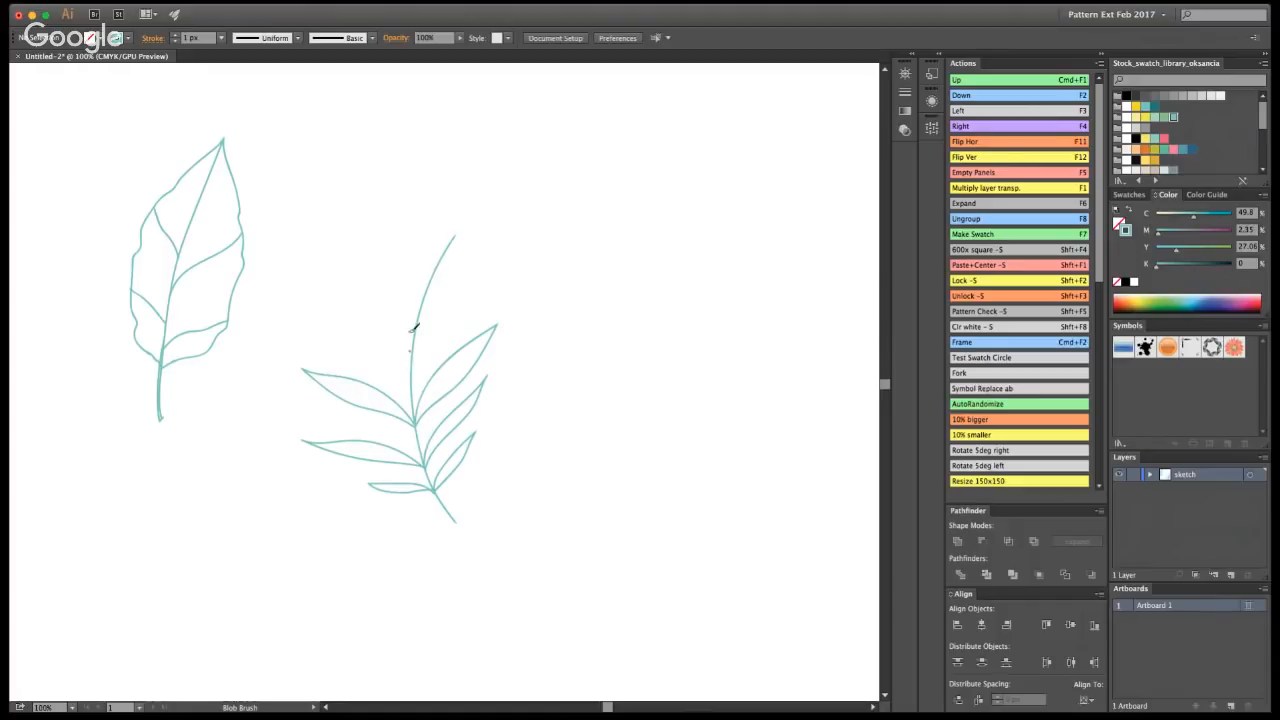
pyautogui.moveTo(412, 380)
pyautogui.mouseDown()
pyautogui.moveTo(423, 343)
pyautogui.moveTo(480, 285)
pyautogui.moveTo(494, 298)
pyautogui.moveTo(420, 366)
pyautogui.moveTo(338, 310)
pyautogui.moveTo(354, 346)
pyautogui.moveTo(418, 376)
pyautogui.mouseUp()
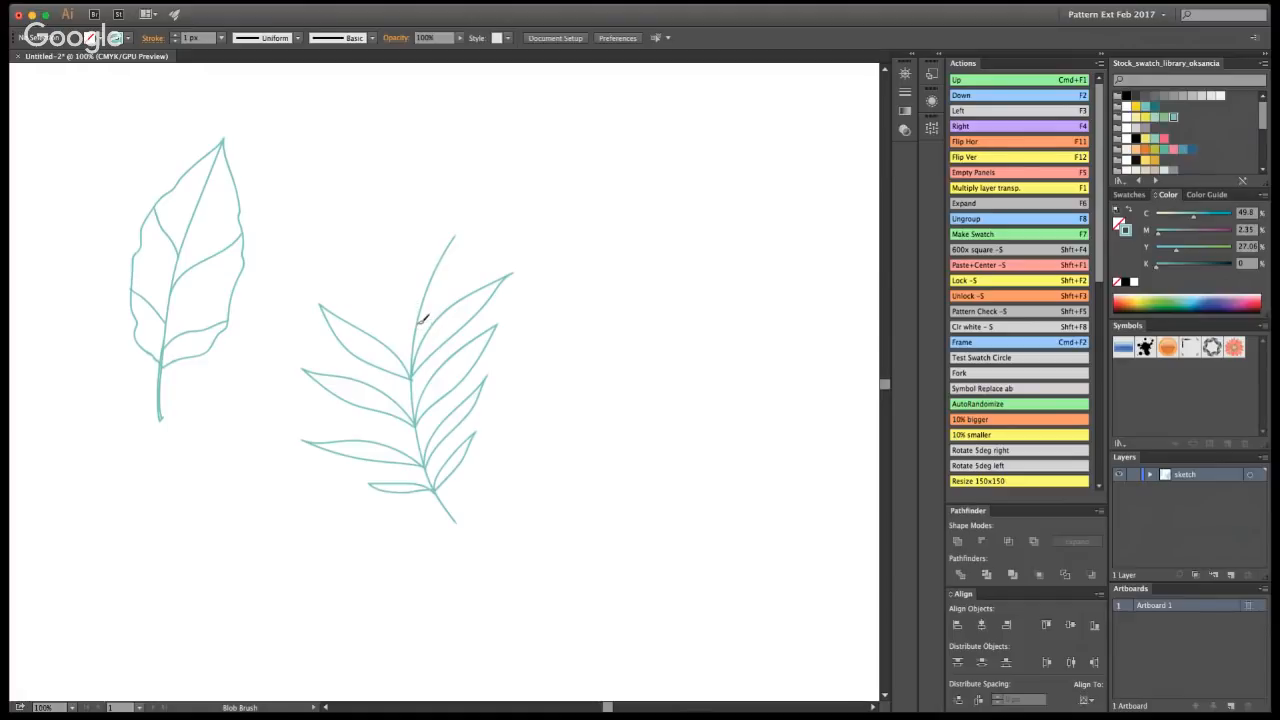
pyautogui.moveTo(424, 312)
pyautogui.mouseDown()
pyautogui.moveTo(502, 247)
pyautogui.moveTo(421, 319)
pyautogui.moveTo(345, 255)
pyautogui.moveTo(386, 314)
pyautogui.moveTo(418, 322)
pyautogui.mouseUp()
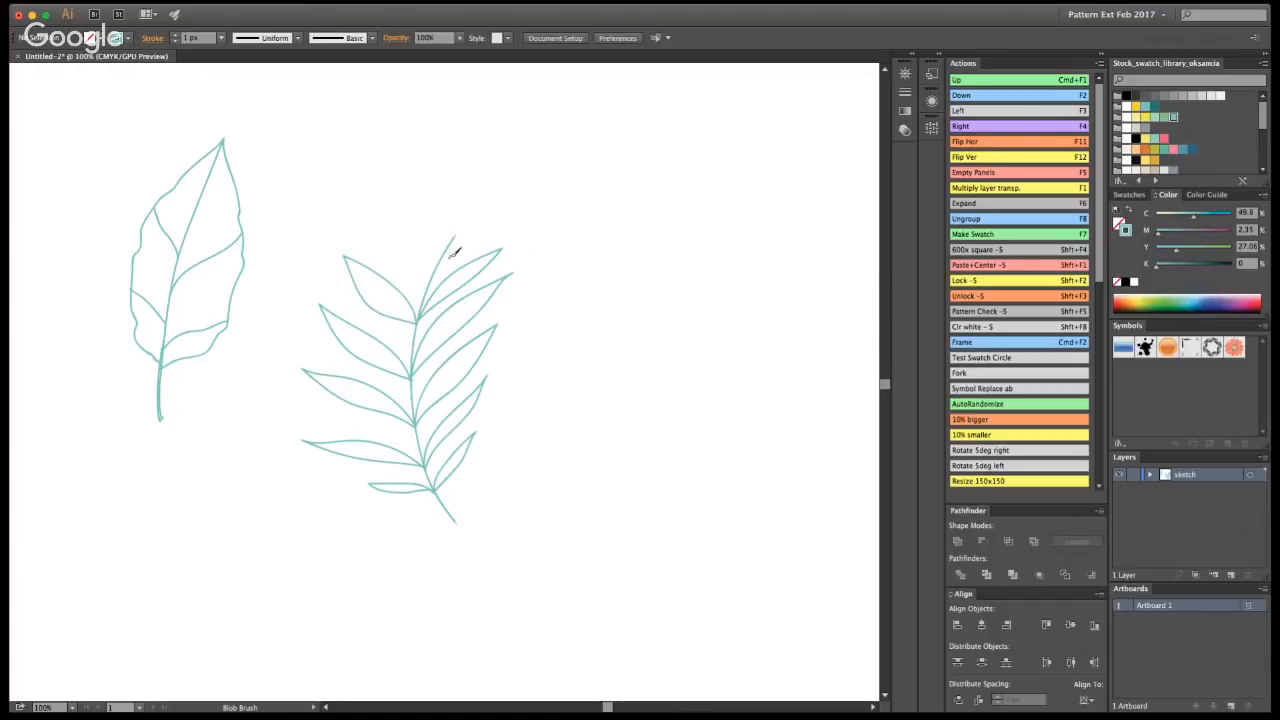
# - Undo the branch's uppermost left leaflet and redraw it longer, reaching further out from the stem
pyautogui.press('super+z')
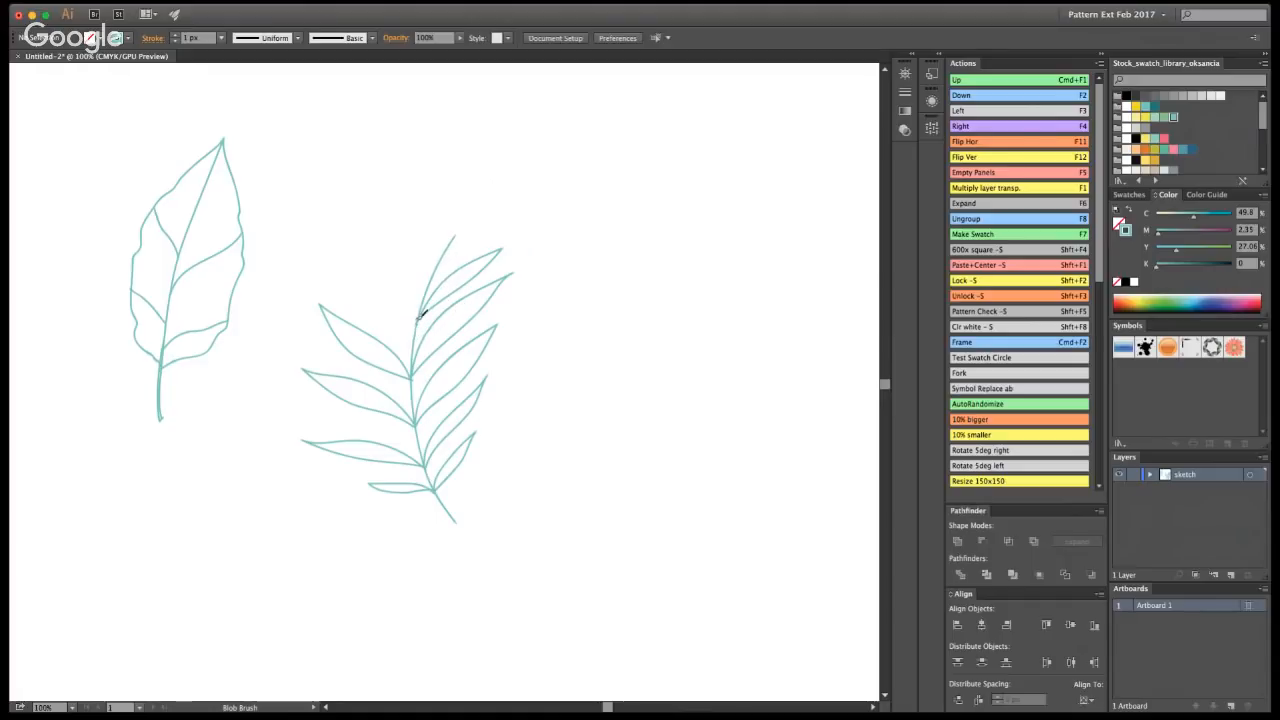
pyautogui.moveTo(409, 289)
pyautogui.mouseDown()
pyautogui.moveTo(343, 247)
pyautogui.moveTo(416, 316)
pyautogui.mouseUp()
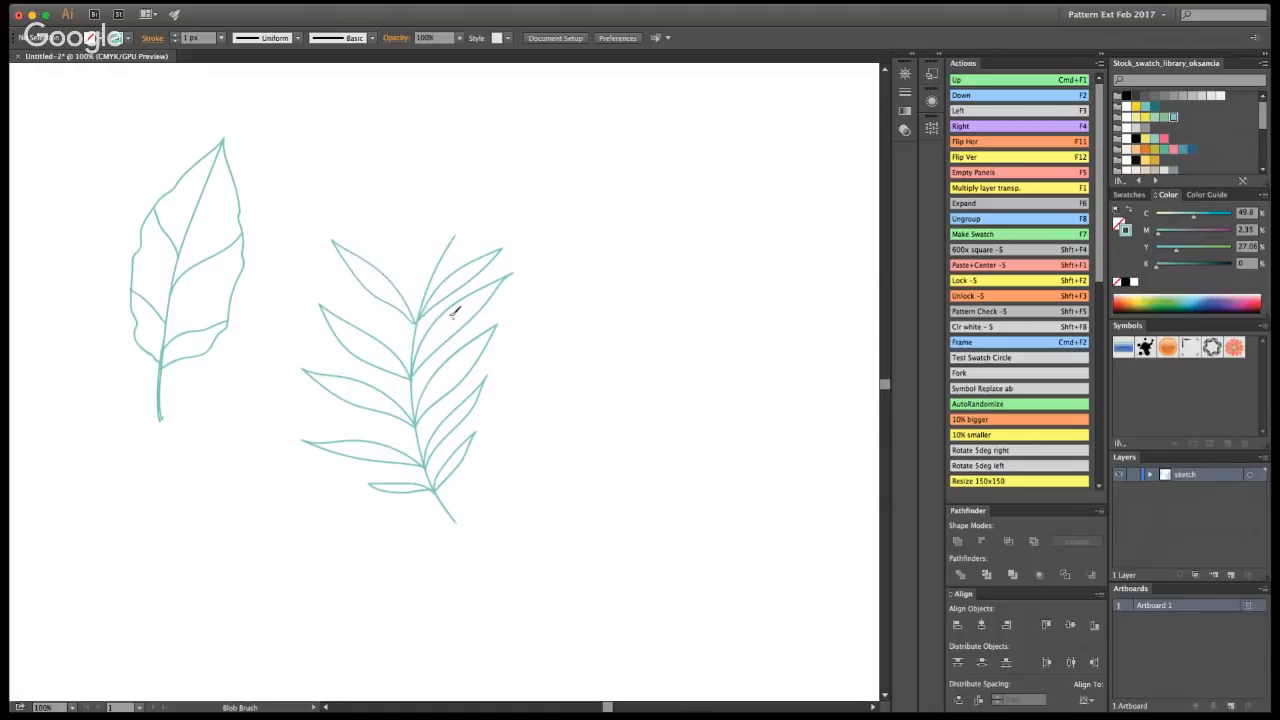
pyautogui.press('super+z')
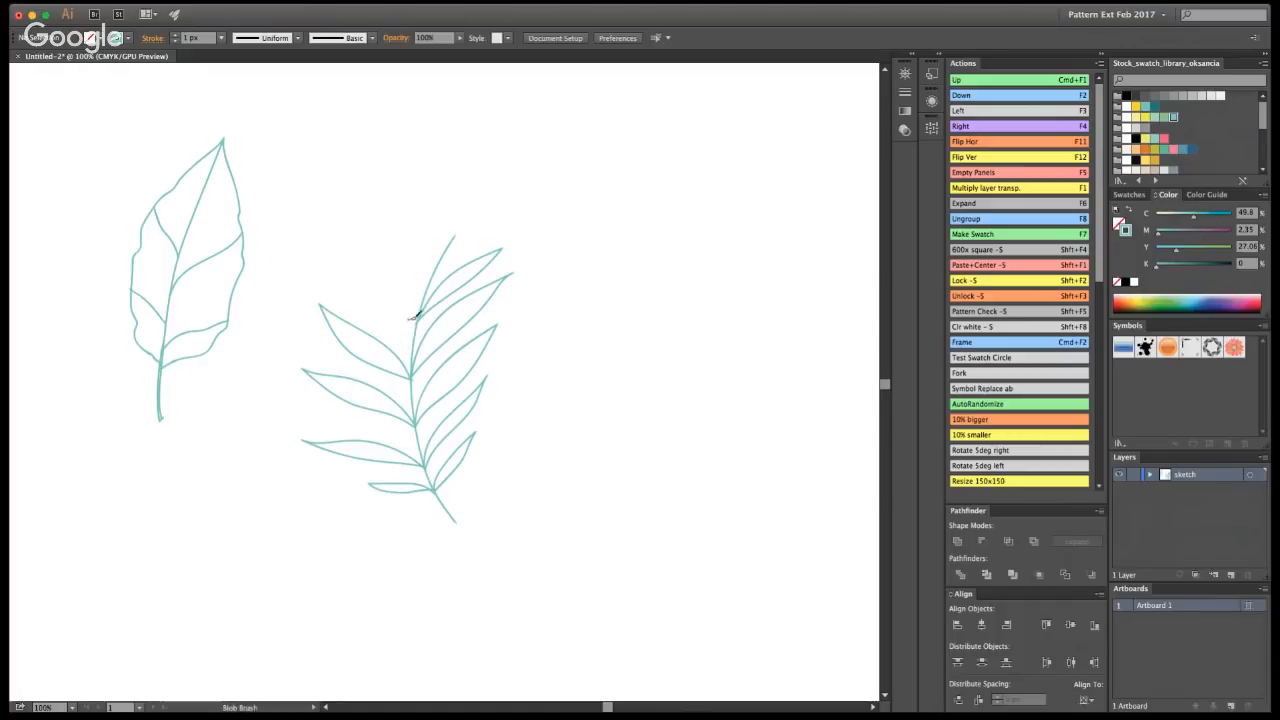
pyautogui.moveTo(420, 318)
pyautogui.mouseDown()
pyautogui.moveTo(331, 245)
pyautogui.moveTo(420, 320)
pyautogui.mouseUp()
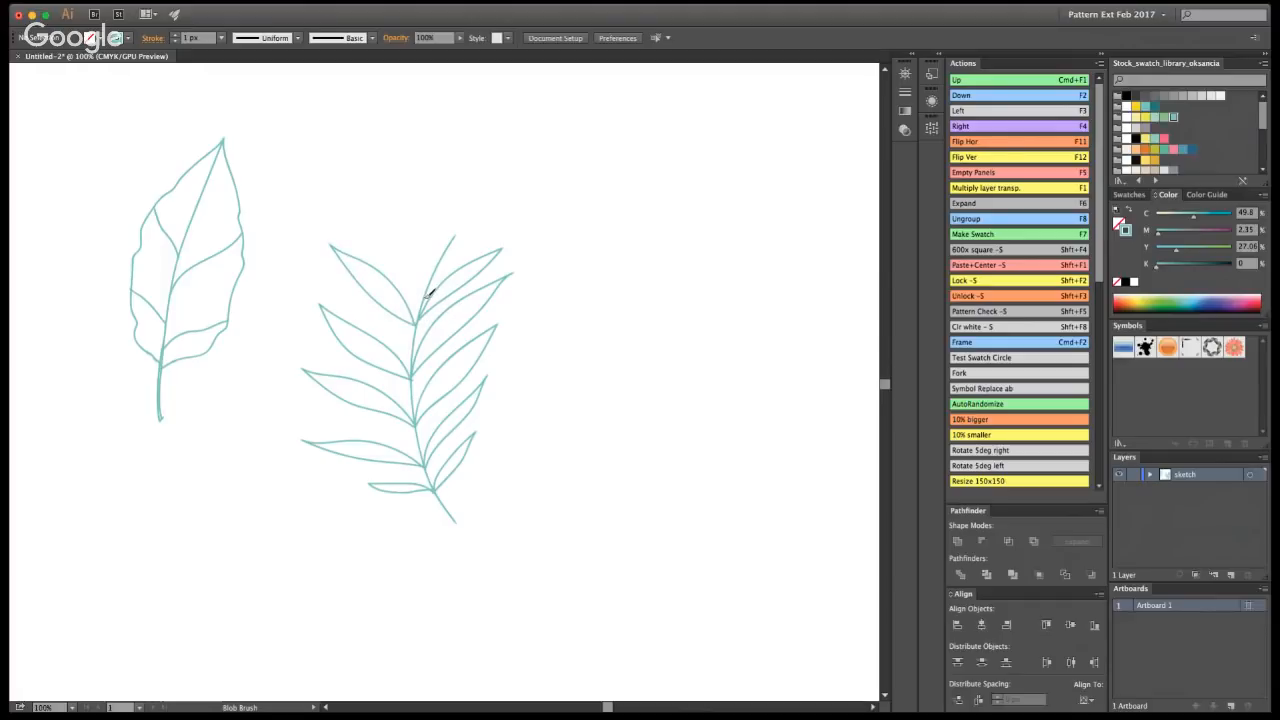
# - Draw two leaflets on each side of the branch's tip, undoing and redrawing strokes to form a fanned end
pyautogui.press('v')
pyautogui.hotkey('shift', 'b')
pyautogui.moveTo(362, 210)
pyautogui.mouseDown()
pyautogui.moveTo(431, 286)
pyautogui.moveTo(502, 234)
pyautogui.moveTo(433, 281)
pyautogui.mouseUp()
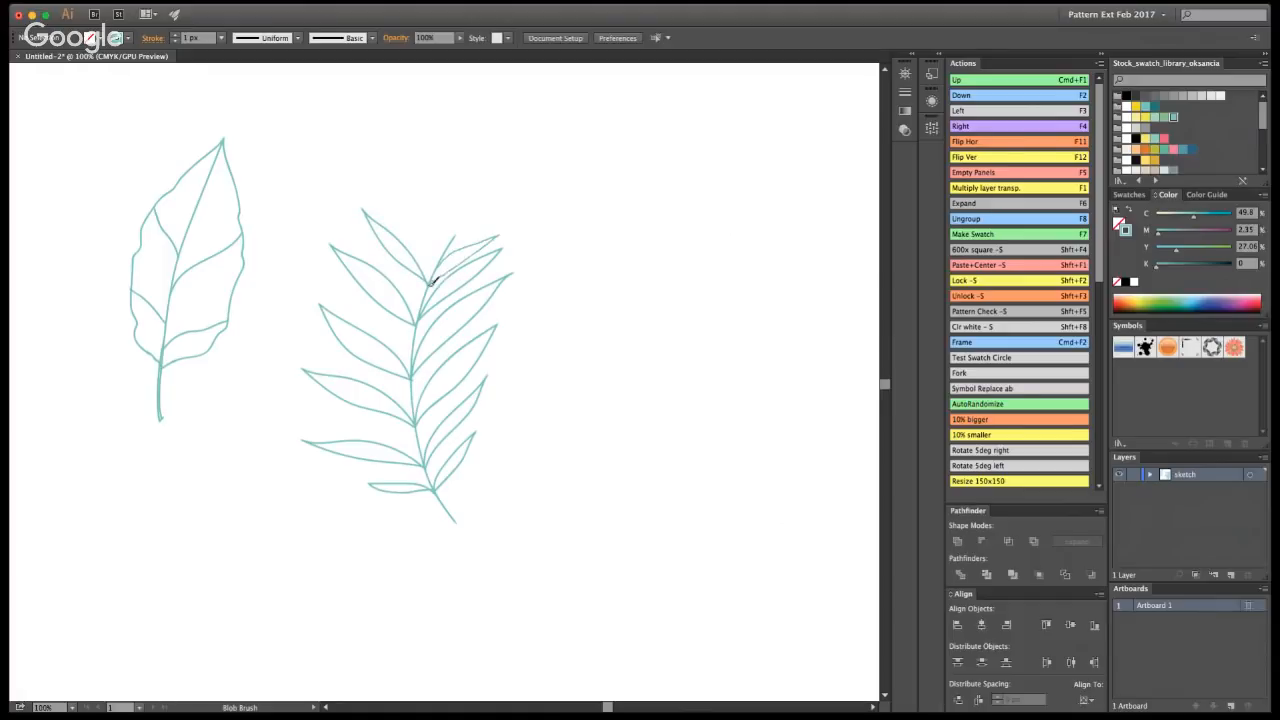
pyautogui.press('super+z')
pyautogui.moveTo(421, 226)
pyautogui.mouseDown()
pyautogui.moveTo(421, 186)
pyautogui.moveTo(434, 246)
pyautogui.moveTo(499, 166)
pyautogui.moveTo(455, 244)
pyautogui.moveTo(497, 230)
pyautogui.moveTo(449, 263)
pyautogui.mouseUp()
pyautogui.press('super+z')
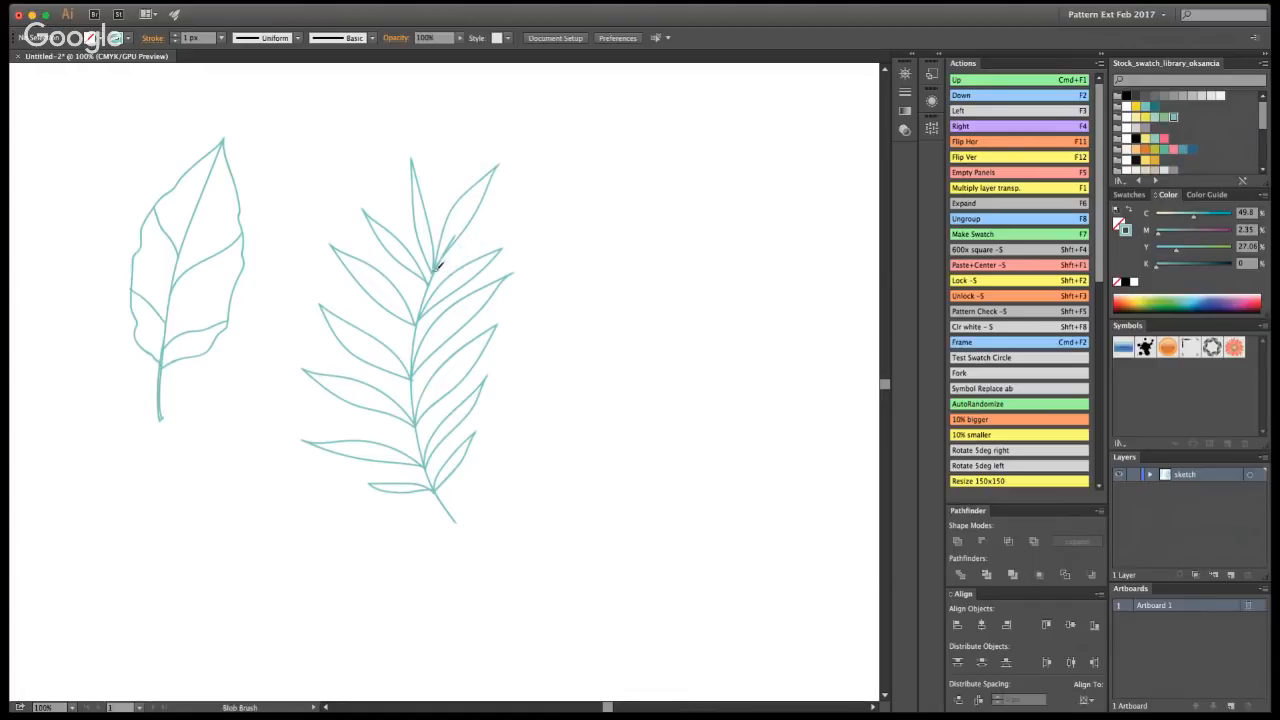
pyautogui.press('super+z')
pyautogui.press('super+z')
pyautogui.moveTo(438, 268)
pyautogui.mouseDown()
pyautogui.moveTo(412, 197)
pyautogui.moveTo(435, 273)
pyautogui.moveTo(402, 174)
pyautogui.moveTo(435, 272)
pyautogui.moveTo(447, 269)
pyautogui.moveTo(436, 277)
pyautogui.moveTo(516, 215)
pyautogui.moveTo(447, 269)
pyautogui.moveTo(447, 215)
pyautogui.moveTo(493, 164)
pyautogui.moveTo(435, 271)
pyautogui.mouseUp()
pyautogui.press('super+z')
pyautogui.press('v')
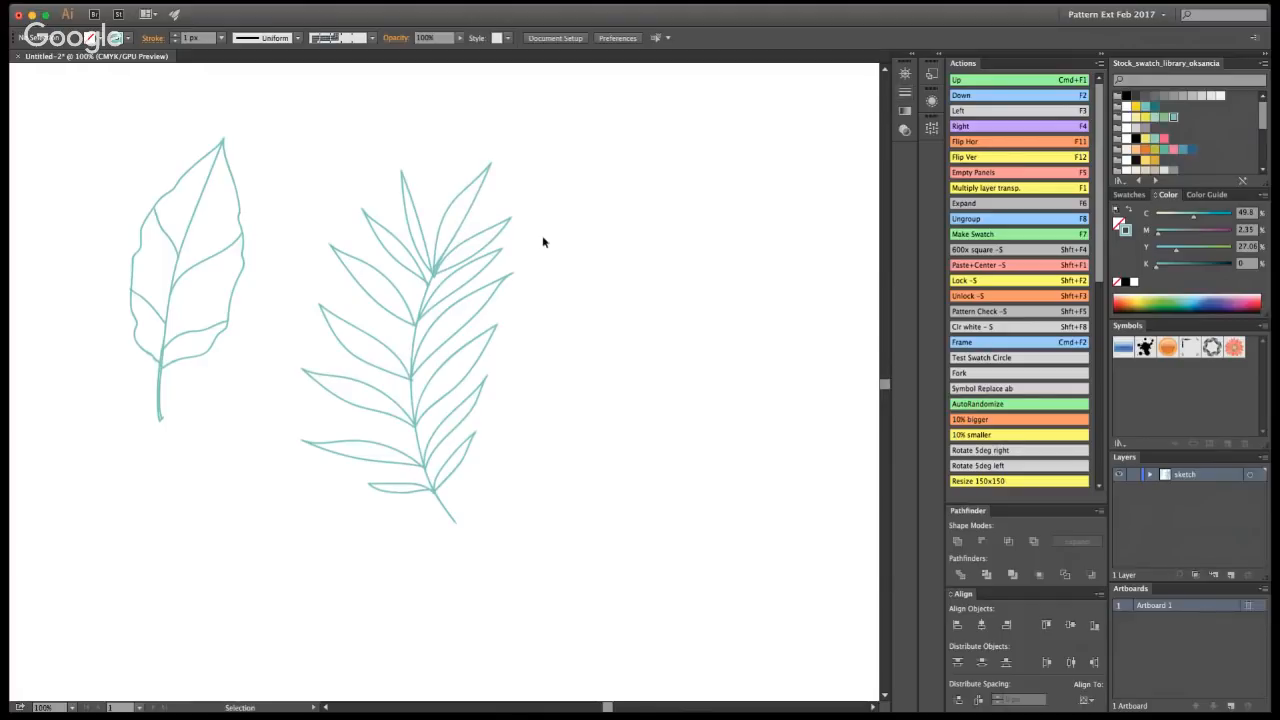
# - Examine both leaf sketches at a reduced zoom to judge the branch's overall shape
pyautogui.click(478, 268)
pyautogui.click(566, 251)
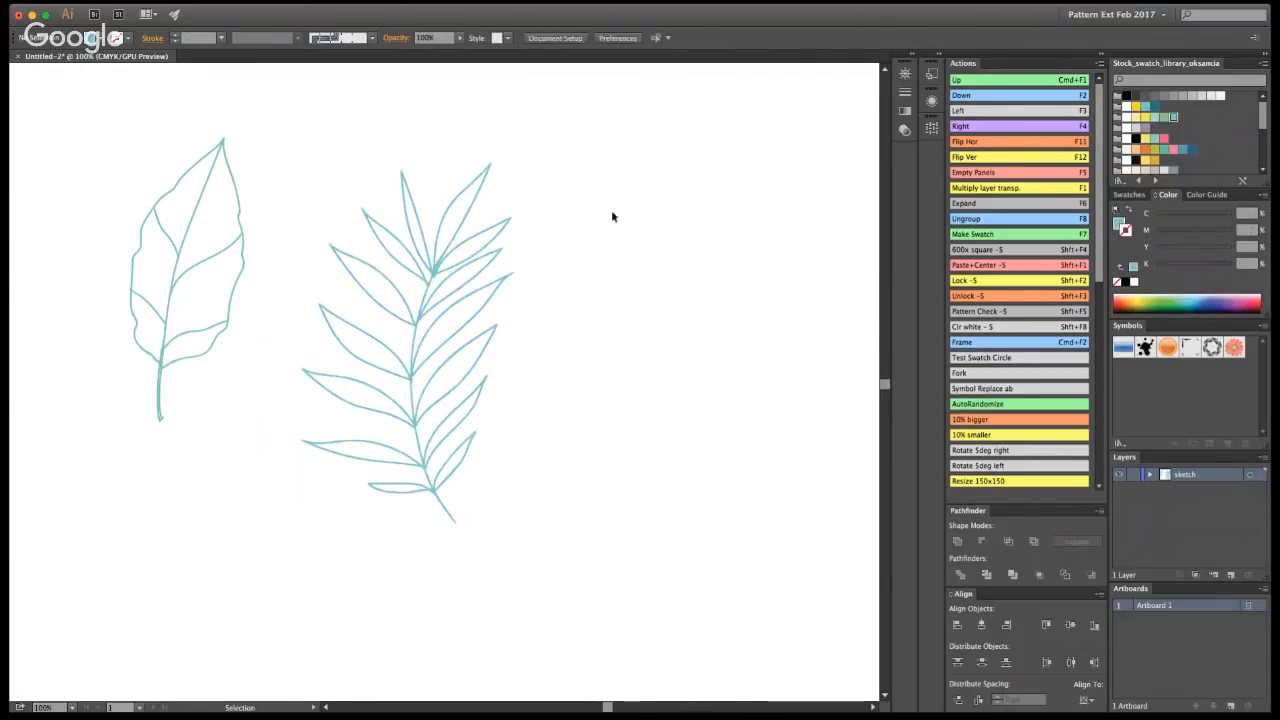
pyautogui.press('z')
pyautogui.keyDown('alt'); pyautogui.click(381, 382); pyautogui.keyUp('alt')
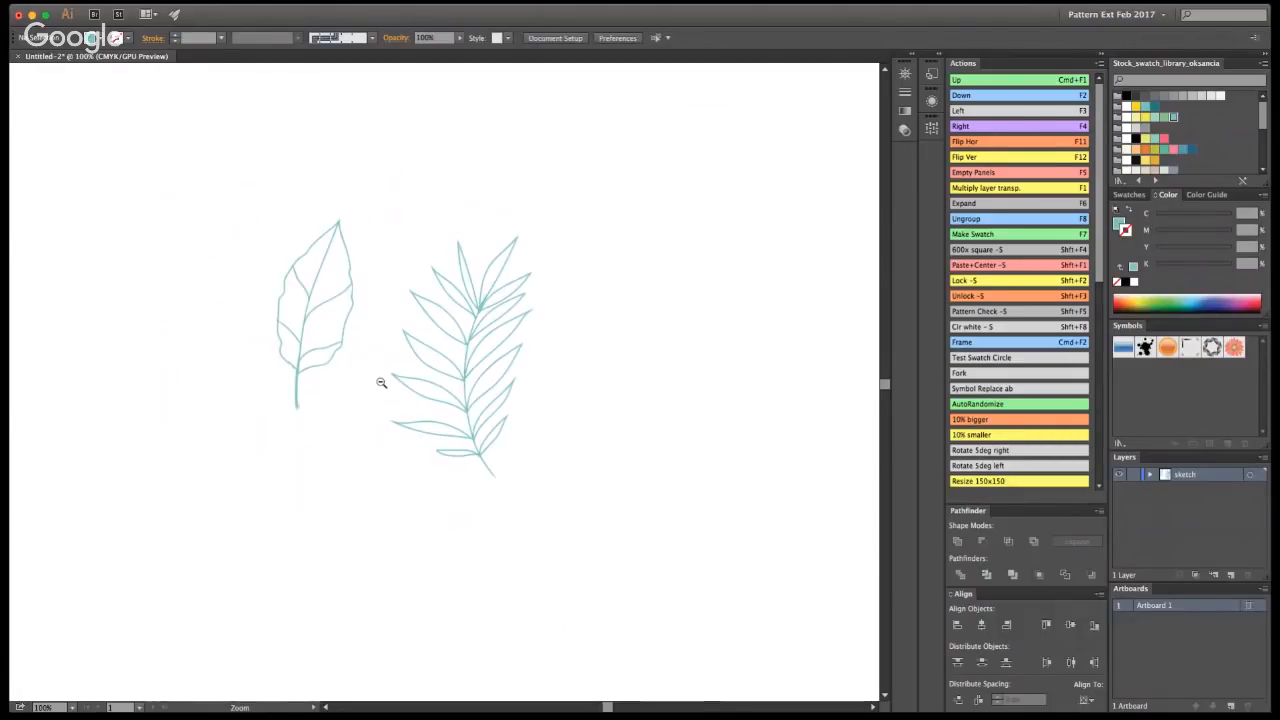
pyautogui.keyDown('alt'); pyautogui.click(458, 376); pyautogui.keyUp('alt')
pyautogui.keyDown('alt'); pyautogui.click(458, 376); pyautogui.keyUp('alt')
pyautogui.keyDown('alt'); pyautogui.click(443, 397); pyautogui.keyUp('alt')
pyautogui.click(443, 394)
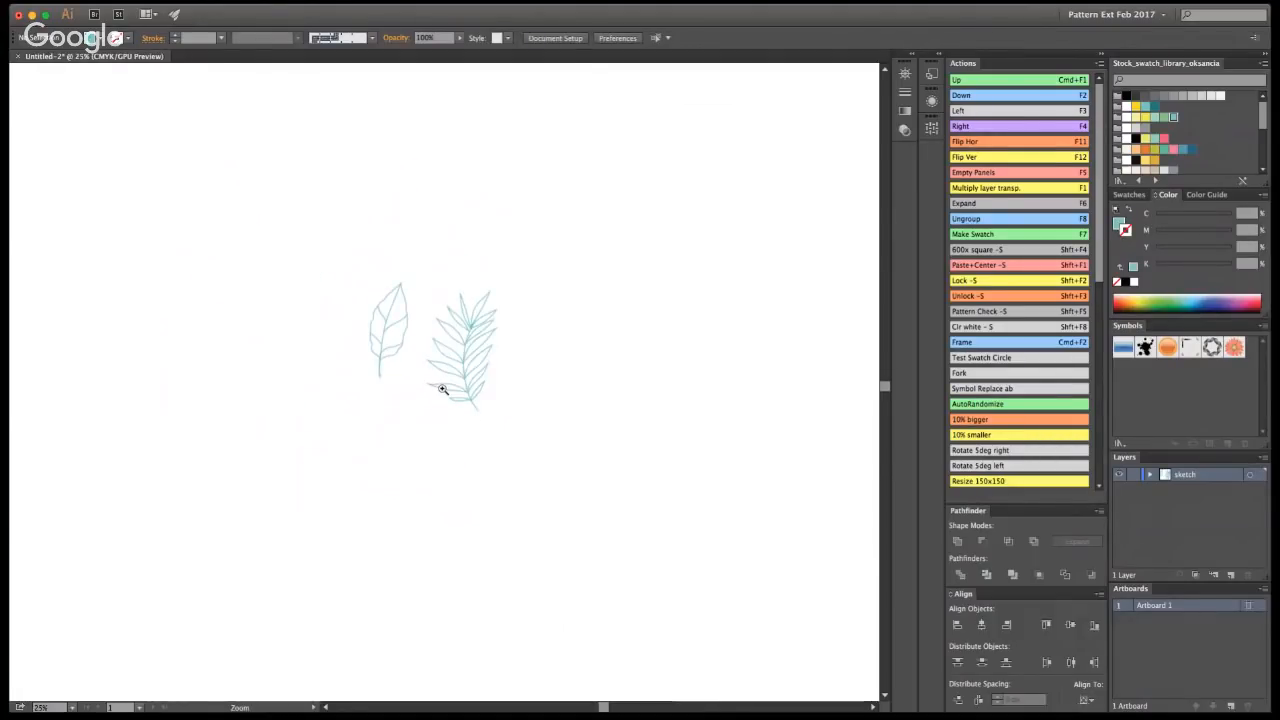
pyautogui.click(443, 374)
pyautogui.click(443, 374)
pyautogui.click(484, 395)
pyautogui.press('v')
# - Detach the fourth and fifth right-hand leaflets, counted from the branch's base, with the Eraser and delete them
pyautogui.hotkey('shift', 'e')
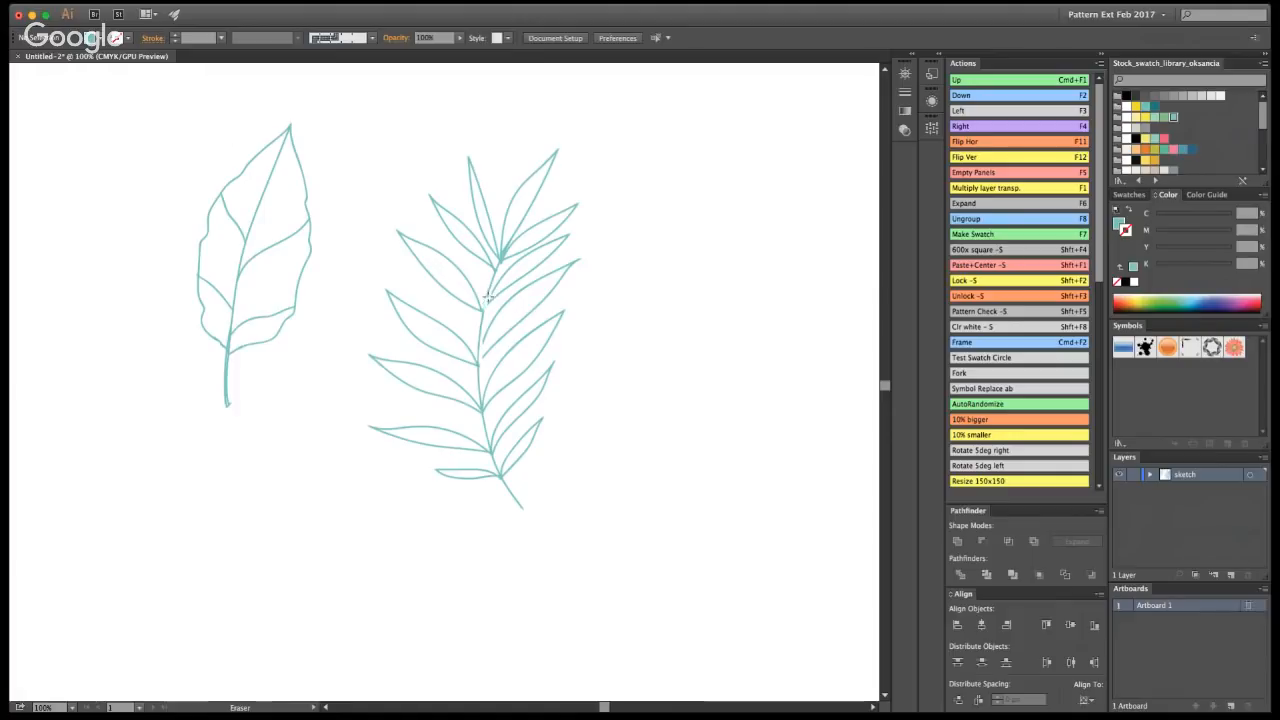
pyautogui.press('v')
pyautogui.click(515, 280)
pyautogui.press('Delete')
pyautogui.click(520, 325)
pyautogui.press('Delete')
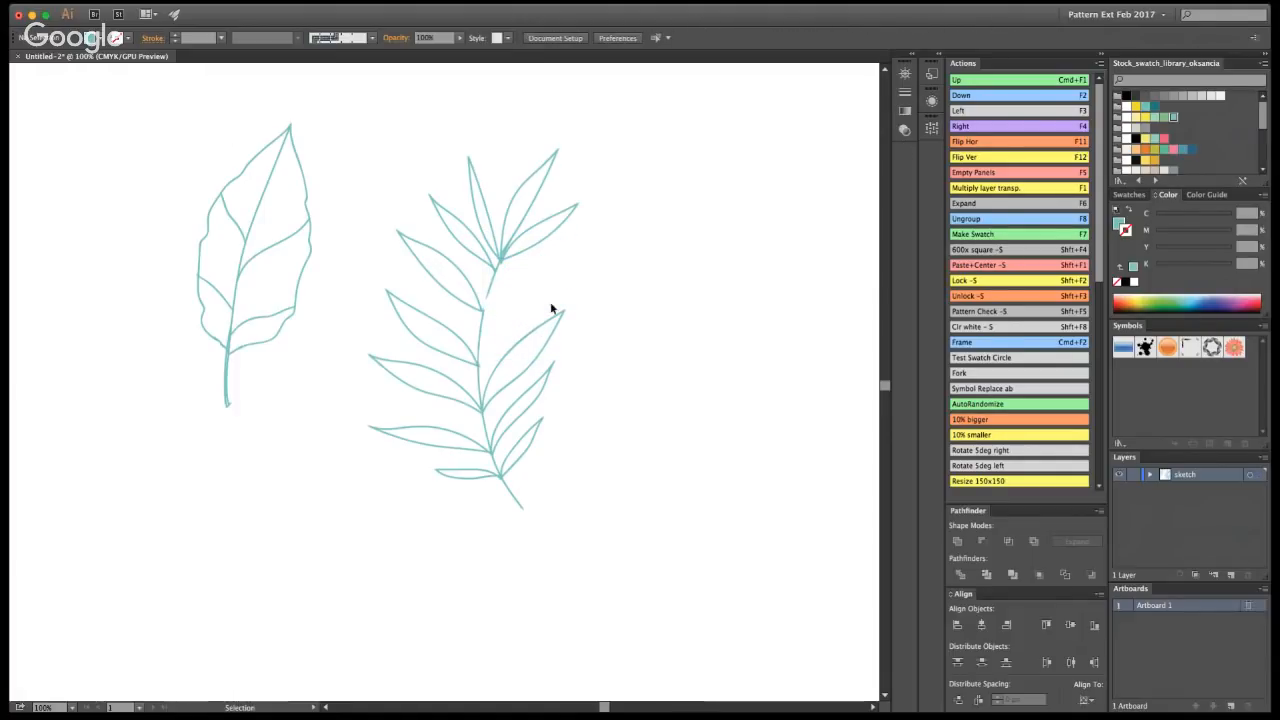
# - Detach the third and second right-hand leaflets from the branch's stem with the Eraser and delete them
pyautogui.hotkey('shift', 'e')
pyautogui.press('v')
pyautogui.click(537, 320)
pyautogui.press('Delete')
pyautogui.hotkey('shift', 'b')
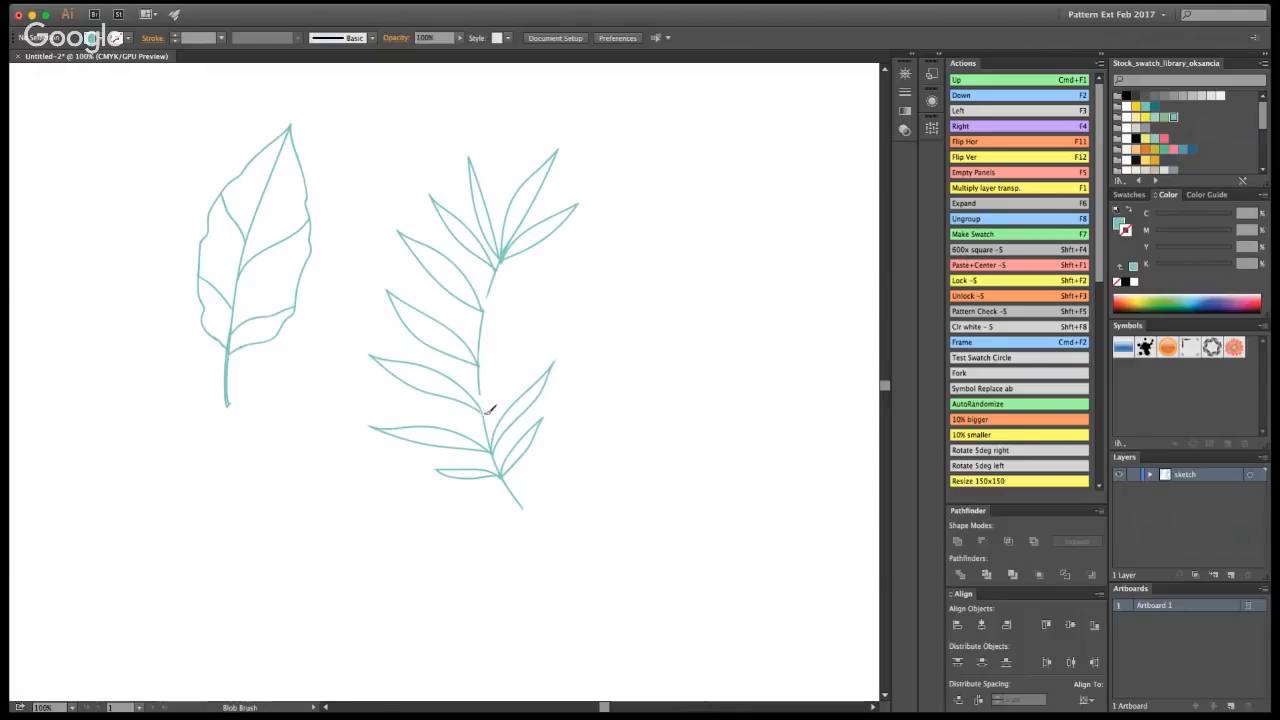
pyautogui.hotkey('shift', 'e')
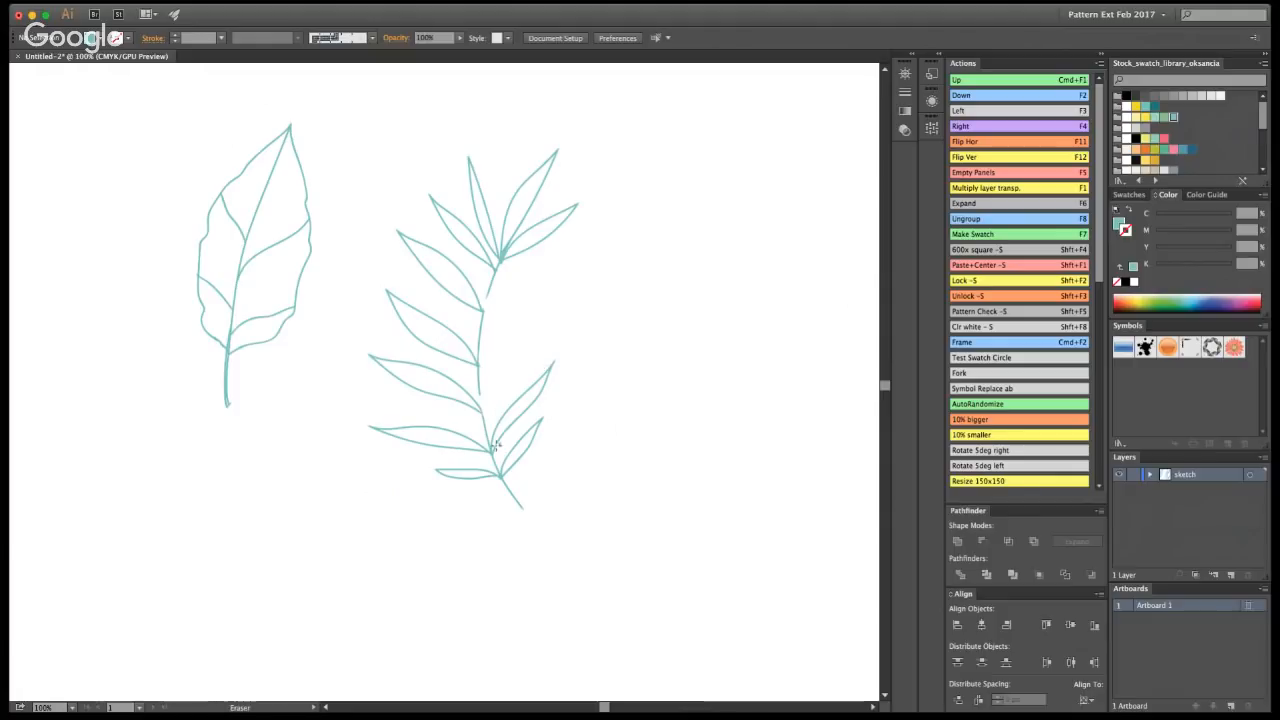
pyautogui.press('v')
pyautogui.click(540, 390)
pyautogui.press('Delete')
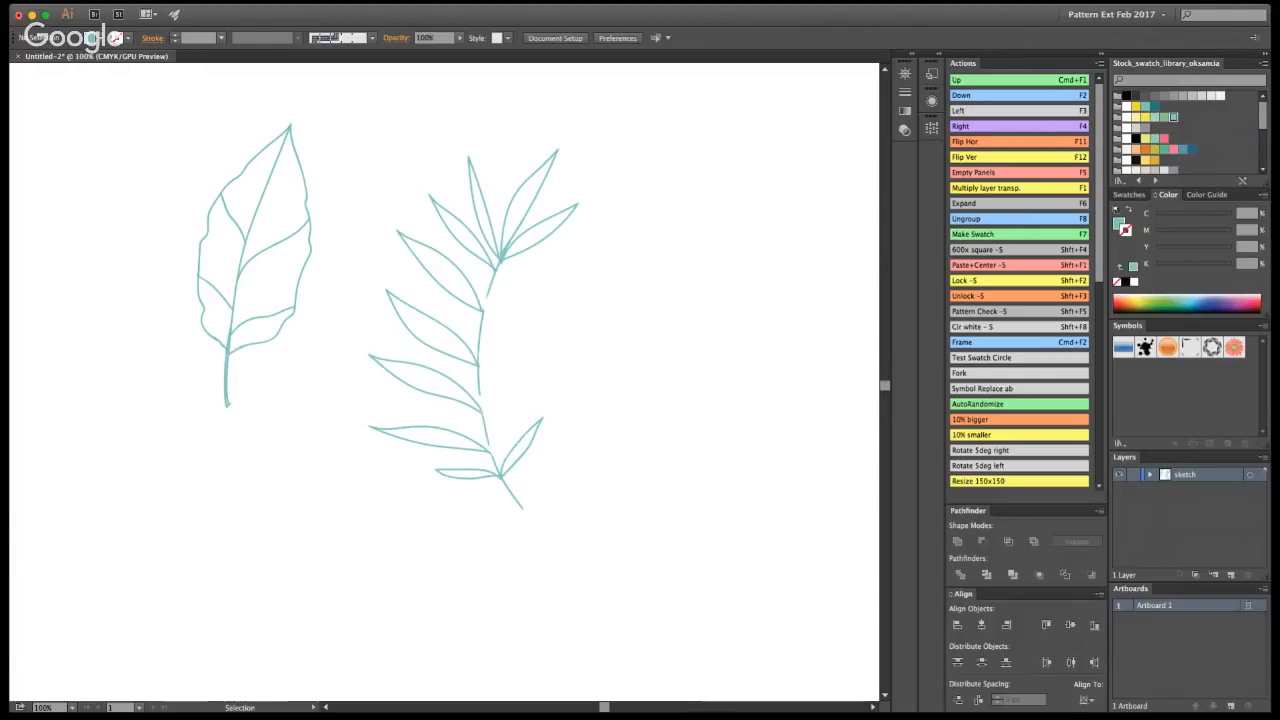
# - Redraw four longer, more outward-spreading leaflets on the right side of the branch with the Blob Brush
pyautogui.hotkey('shift', 'b')
pyautogui.moveTo(493, 448)
pyautogui.mouseDown()
pyautogui.moveTo(542, 382)
pyautogui.moveTo(605, 355)
pyautogui.moveTo(493, 449)
pyautogui.moveTo(483, 409)
pyautogui.moveTo(530, 343)
pyautogui.moveTo(586, 318)
pyautogui.moveTo(489, 403)
pyautogui.mouseUp()
pyautogui.moveTo(490, 356)
pyautogui.mouseDown()
pyautogui.moveTo(586, 294)
pyautogui.moveTo(480, 364)
pyautogui.moveTo(484, 310)
pyautogui.moveTo(538, 267)
pyautogui.moveTo(609, 255)
pyautogui.moveTo(497, 301)
pyautogui.mouseUp()
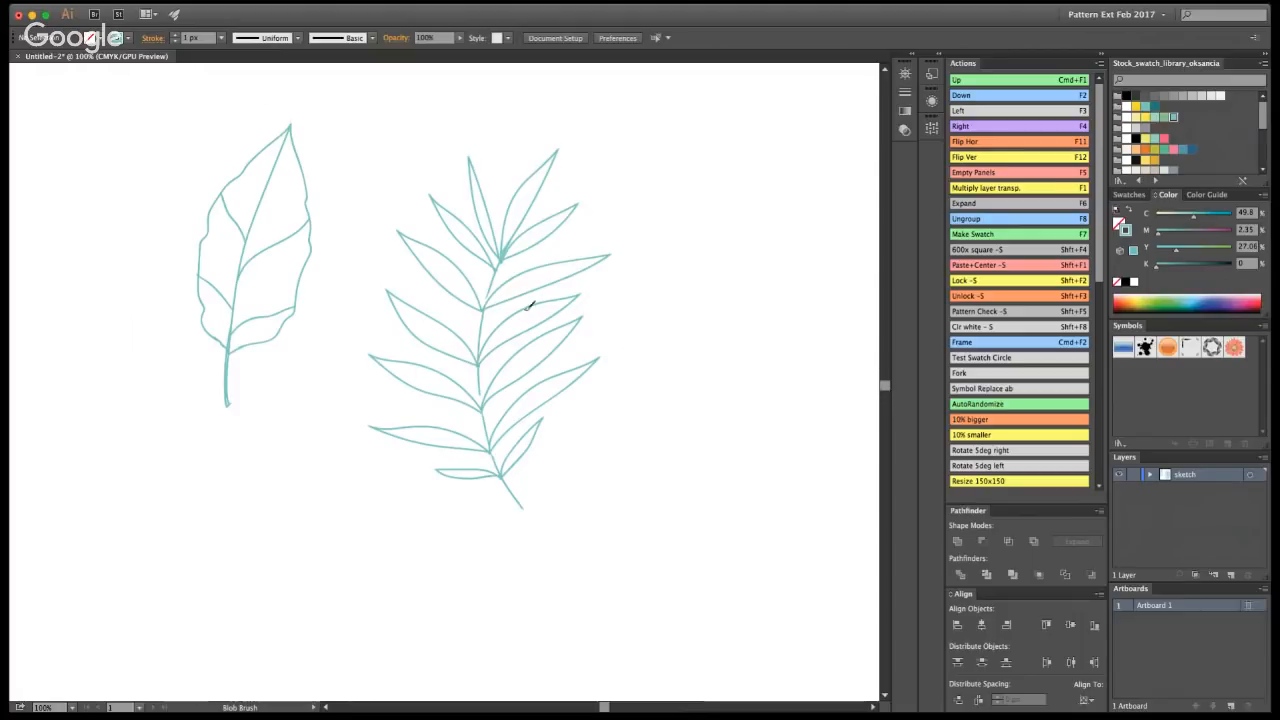
# - Detach the lowest right-hand leaflet from the branch's stem with the Eraser and delete it
pyautogui.press('z')
pyautogui.keyDown('alt'); pyautogui.click(418, 400); pyautogui.keyUp('alt')
pyautogui.keyDown('alt'); pyautogui.click(437, 397); pyautogui.keyUp('alt')
pyautogui.keyDown('alt'); pyautogui.click(465, 356); pyautogui.keyUp('alt')
pyautogui.click(462, 360)
pyautogui.click(466, 430)
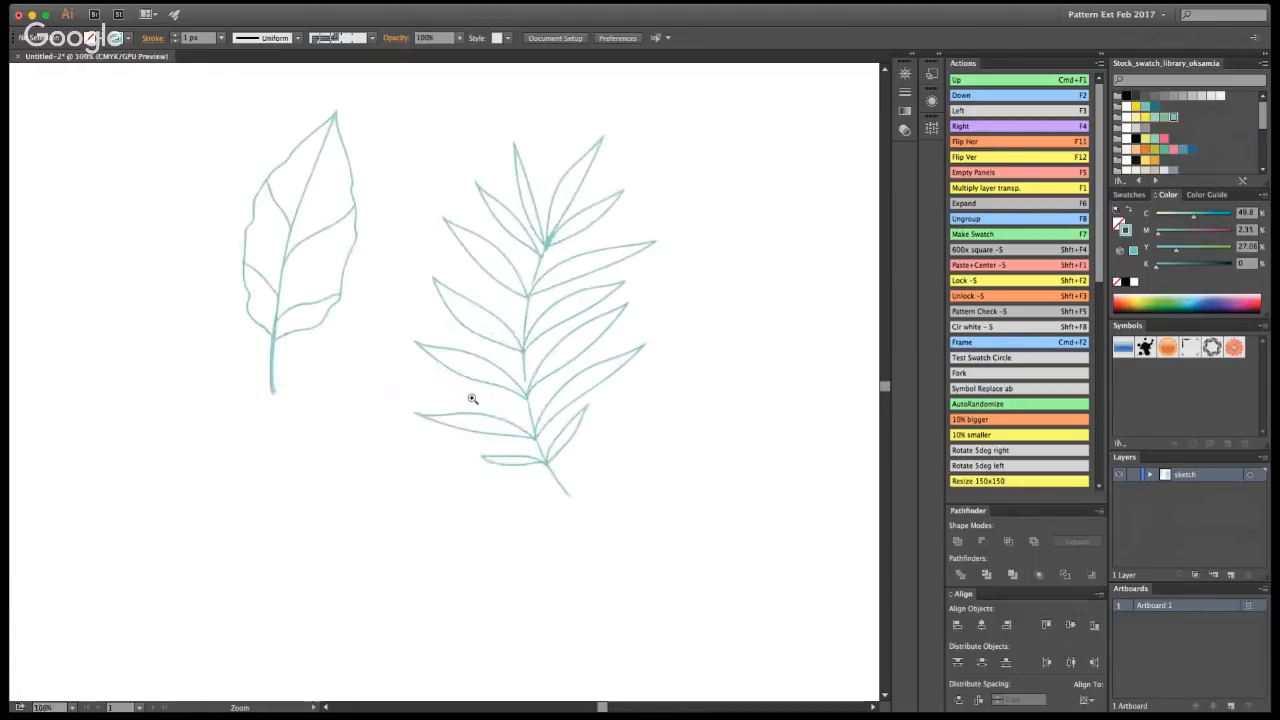
pyautogui.hotkey('shift', 'e')
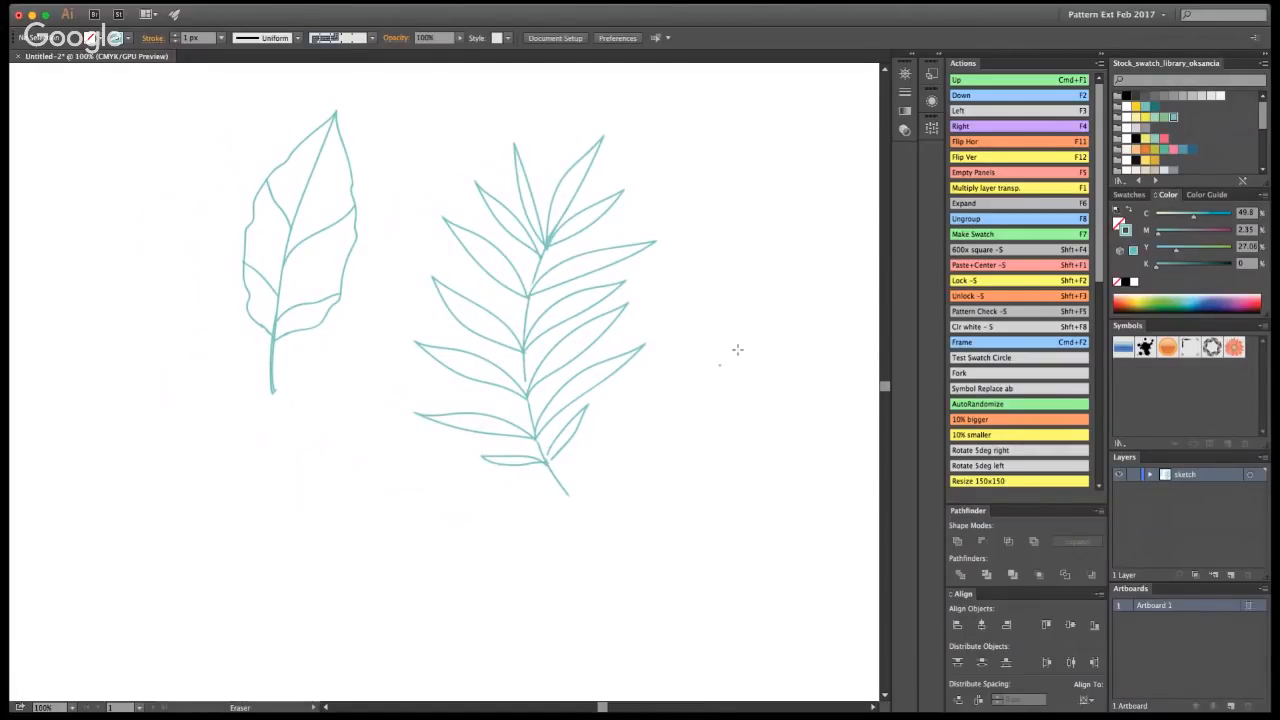
pyautogui.press('v')
pyautogui.click(565, 430)
pyautogui.press('Delete')
# - Redraw the lowest right-hand leaflet larger and more outward-spreading with the Blob Brush, and check the branch's overall shape
pyautogui.hotkey('shift', 'b')
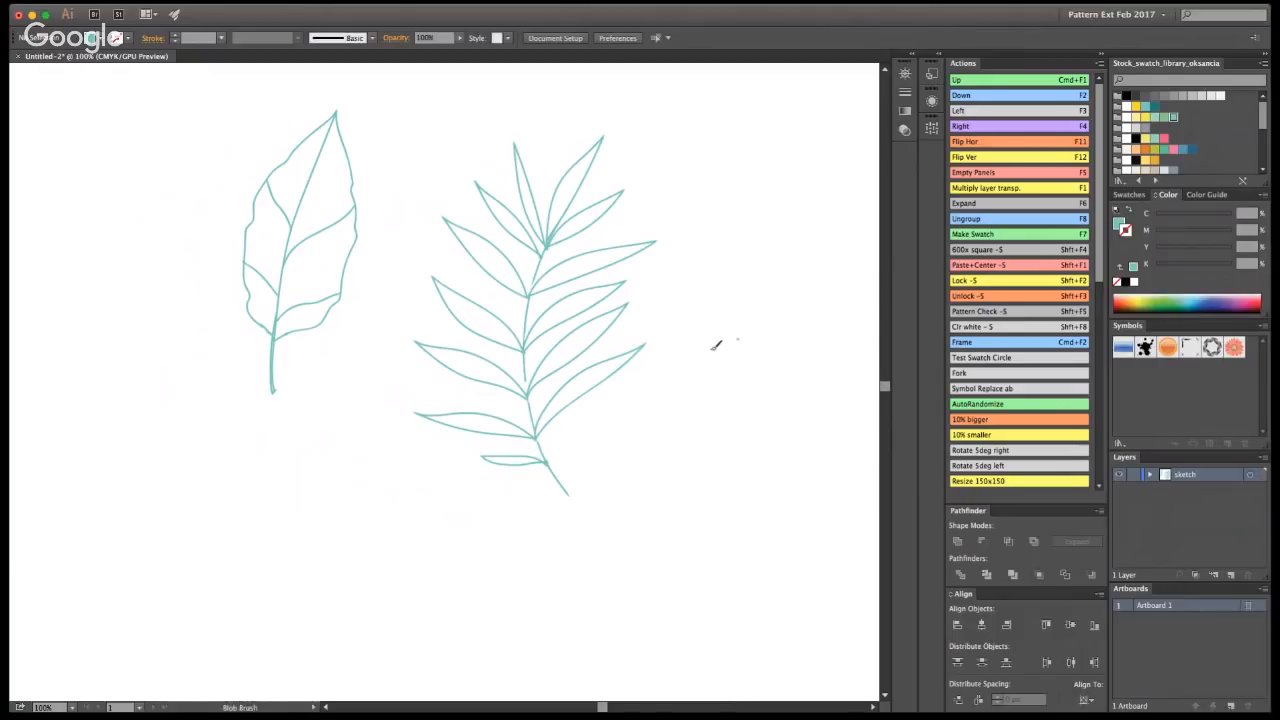
pyautogui.moveTo(548, 437)
pyautogui.mouseDown()
pyautogui.moveTo(634, 397)
pyautogui.moveTo(556, 455)
pyautogui.mouseUp()
pyautogui.press('z')
pyautogui.keyDown('alt'); pyautogui.click(456, 360); pyautogui.keyUp('alt')
pyautogui.keyDown('alt'); pyautogui.click(454, 362); pyautogui.keyUp('alt')
pyautogui.click(466, 386)
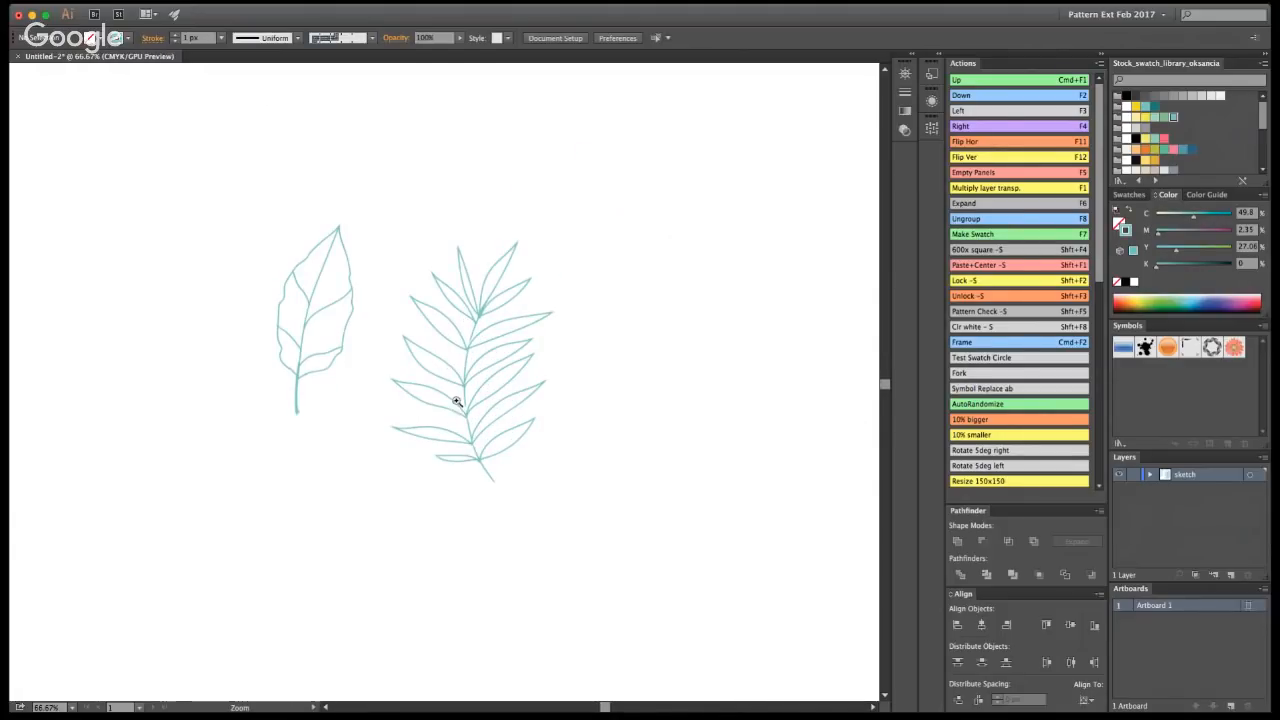
# - Sketch the outline of a broad heart-shaped leaf with curled base lobes and a long stem beside the branch, using the Blob Brush
pyautogui.press('v')
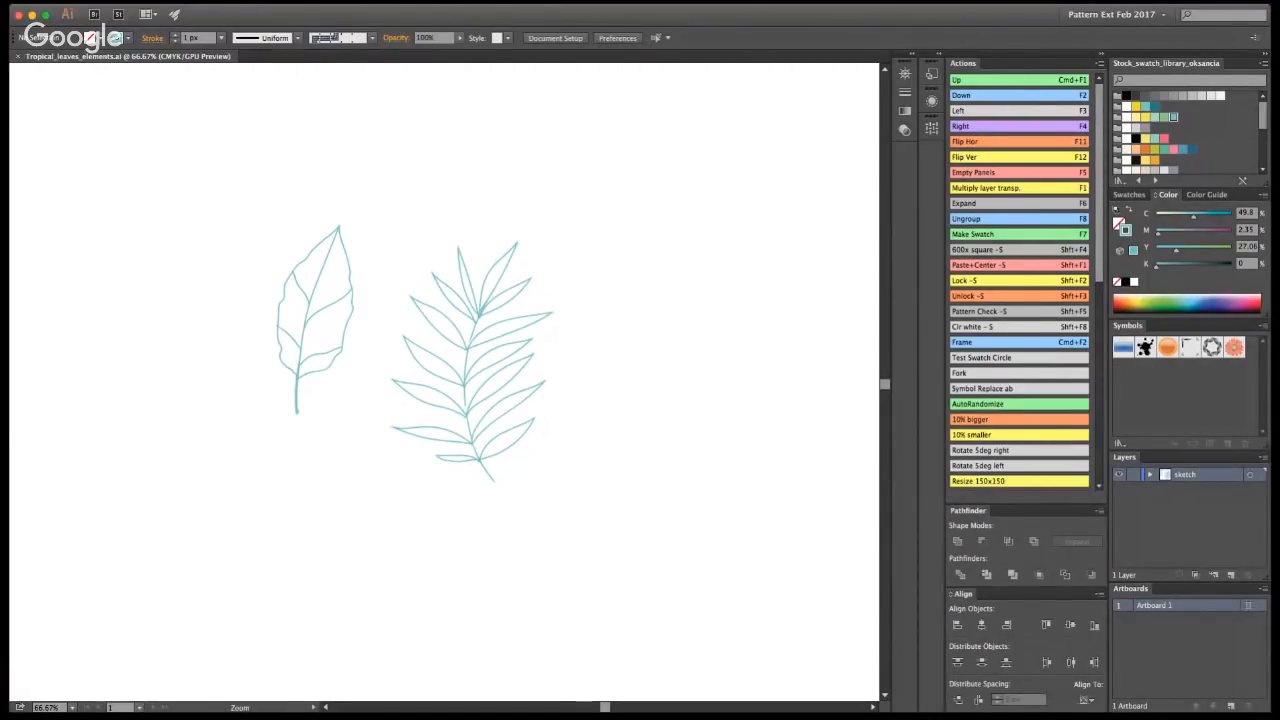
pyautogui.moveTo(478, 404); pyautogui.dragTo(437, 391)
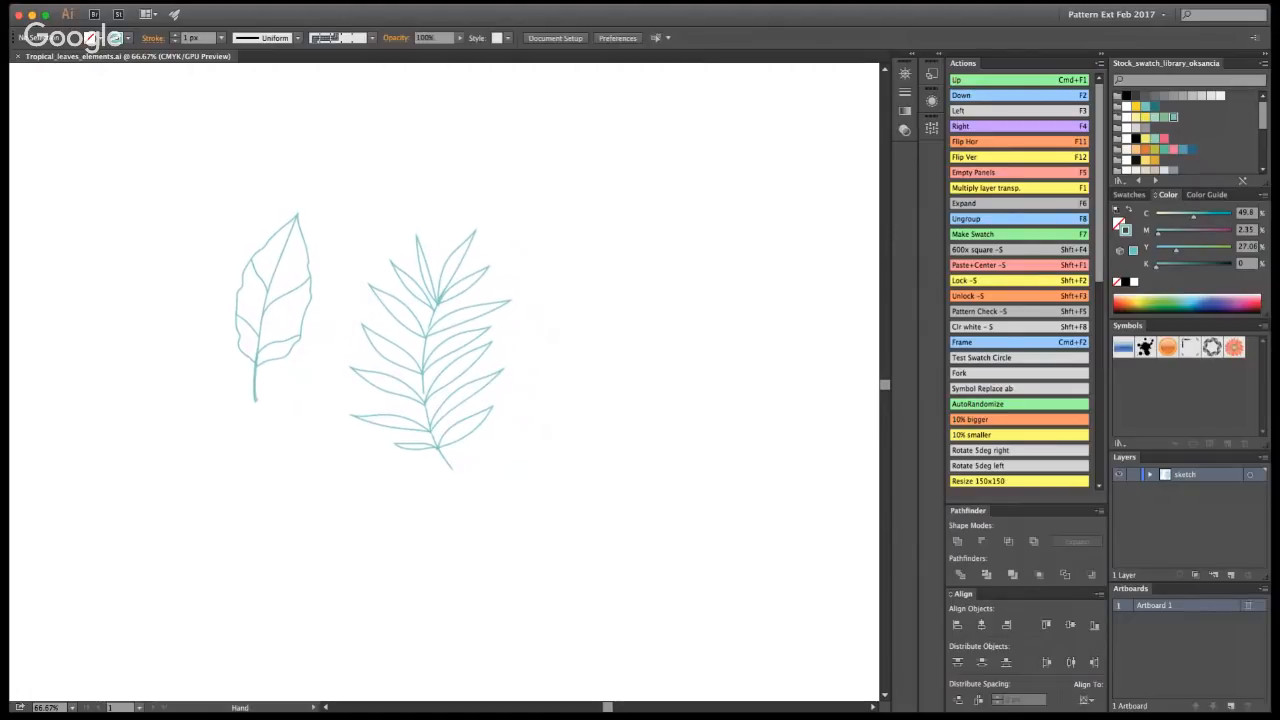
pyautogui.moveTo(462, 349); pyautogui.dragTo(376, 263)
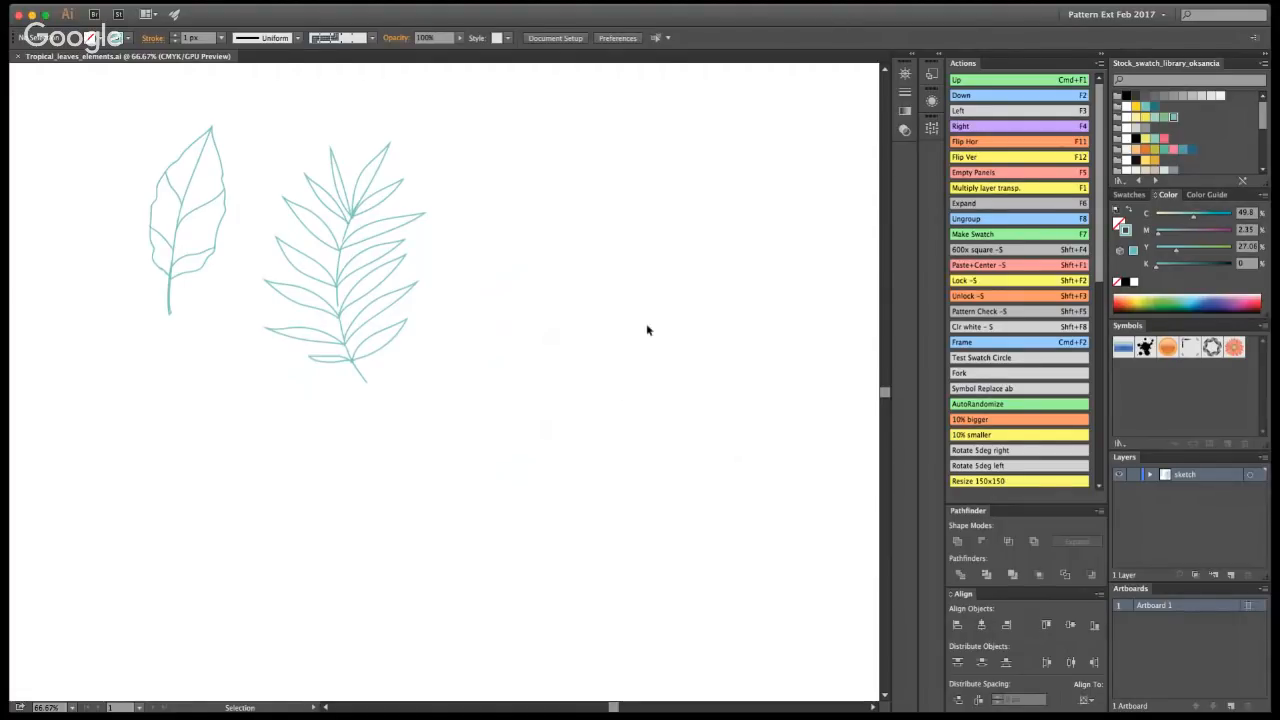
pyautogui.hotkey('shift', 'b')
pyautogui.moveTo(597, 441)
pyautogui.mouseDown()
pyautogui.moveTo(571, 434)
pyautogui.moveTo(570, 470)
pyautogui.mouseUp()
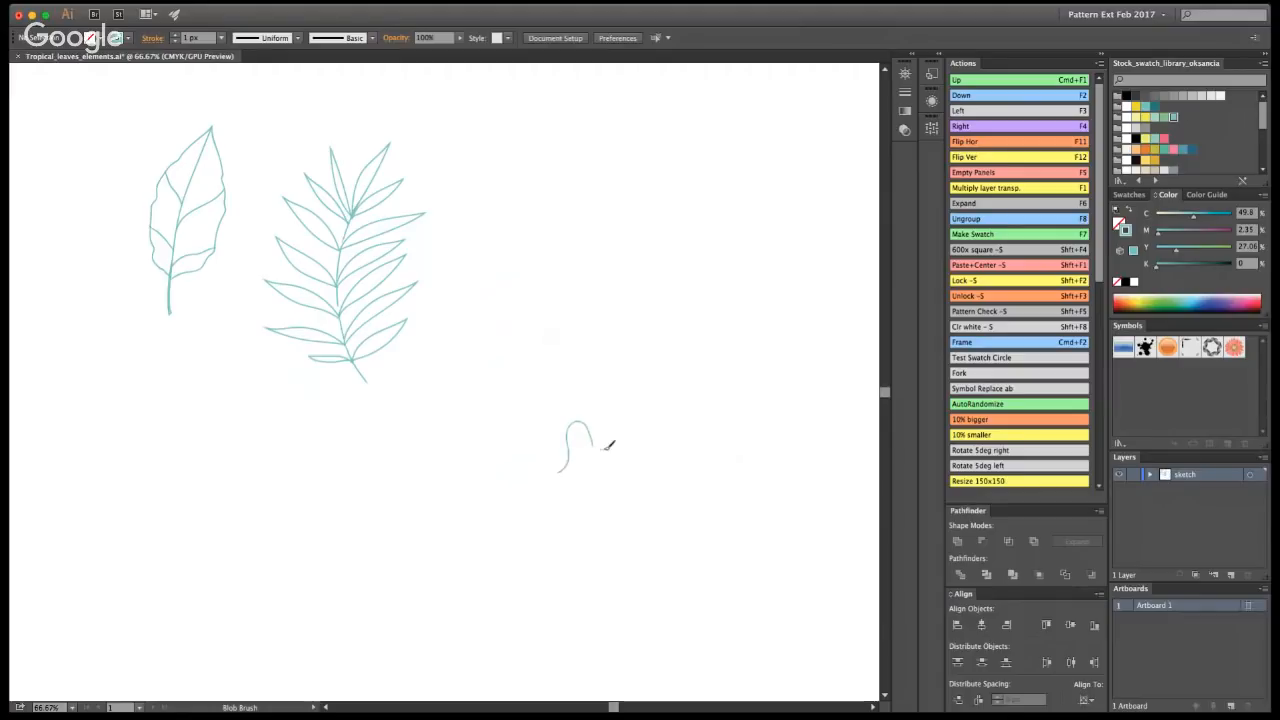
pyautogui.press('super+z')
pyautogui.moveTo(588, 426)
pyautogui.mouseDown()
pyautogui.moveTo(569, 437)
pyautogui.moveTo(580, 449)
pyautogui.moveTo(563, 466)
pyautogui.moveTo(483, 427)
pyautogui.moveTo(515, 312)
pyautogui.moveTo(568, 226)
pyautogui.mouseUp()
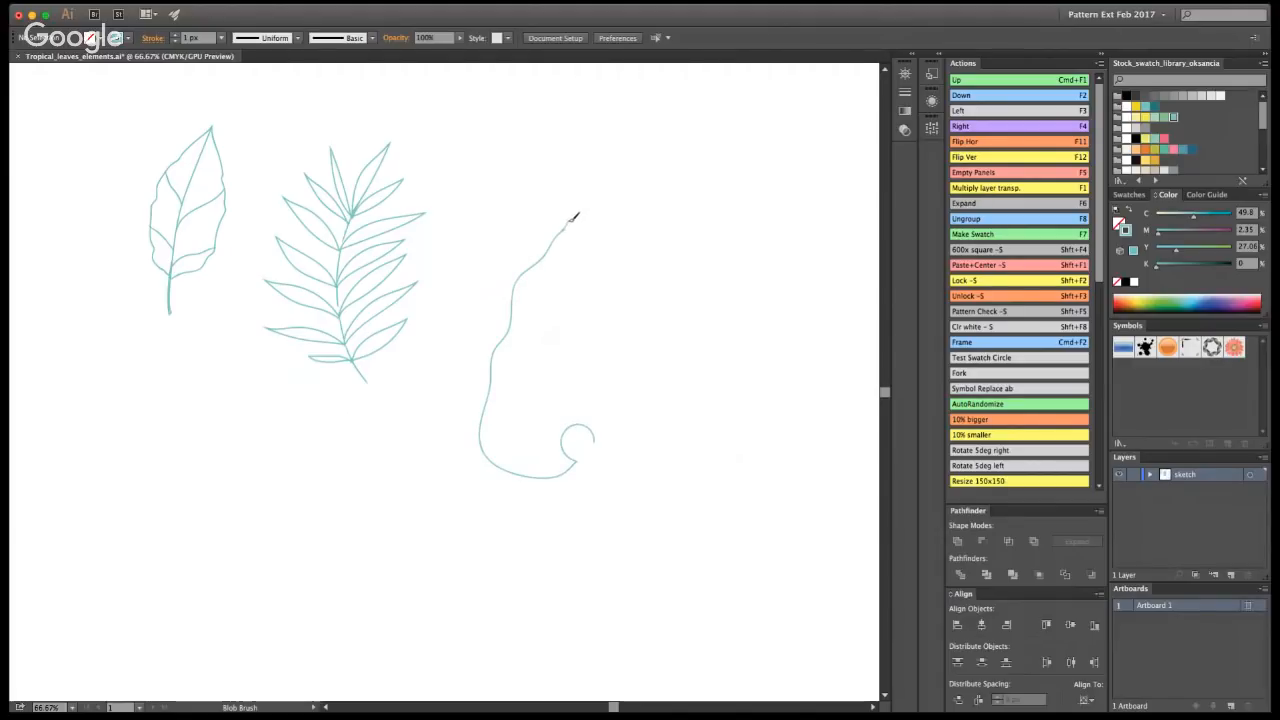
pyautogui.moveTo(569, 221)
pyautogui.mouseDown()
pyautogui.moveTo(691, 329)
pyautogui.moveTo(708, 419)
pyautogui.moveTo(698, 451)
pyautogui.moveTo(635, 467)
pyautogui.moveTo(616, 463)
pyautogui.moveTo(634, 442)
pyautogui.moveTo(626, 422)
pyautogui.moveTo(603, 418)
pyautogui.moveTo(599, 453)
pyautogui.moveTo(632, 552)
pyautogui.mouseUp()
pyautogui.press('super+z')
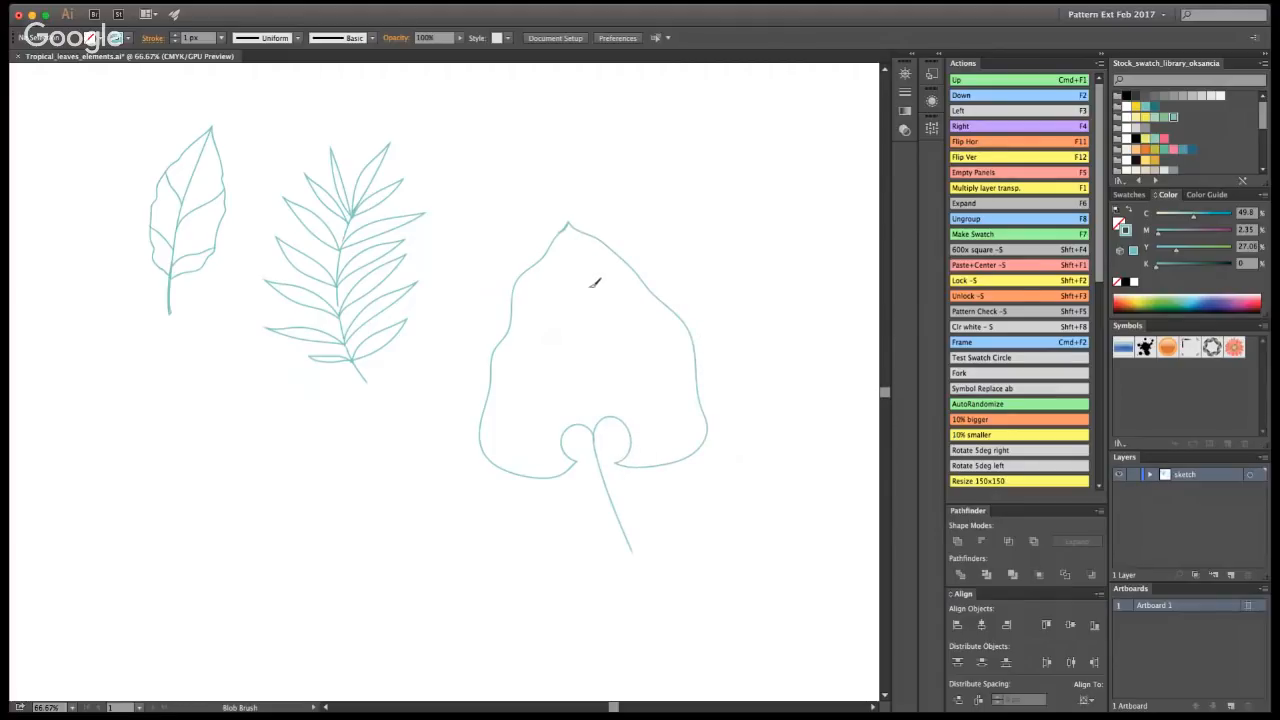
# - Draw the heart-shaped leaf's midrib from tip to base and replace its long stem with a shorter double-line stem
pyautogui.moveTo(569, 224)
pyautogui.mouseDown()
pyautogui.moveTo(590, 407)
pyautogui.moveTo(638, 543)
pyautogui.mouseUp()
pyautogui.hotkey('shift', 'e')
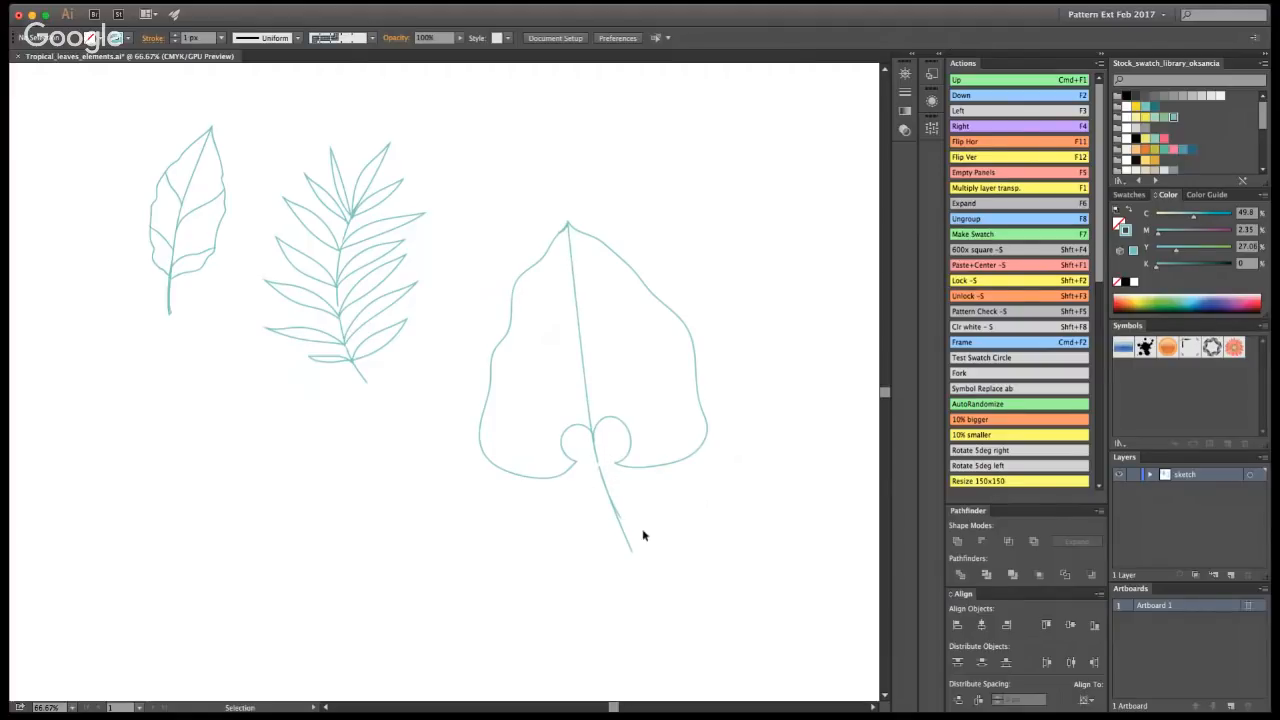
pyautogui.moveTo(640, 535); pyautogui.dragTo(600, 463)
pyautogui.press('v')
pyautogui.hotkey('shift', 'b')
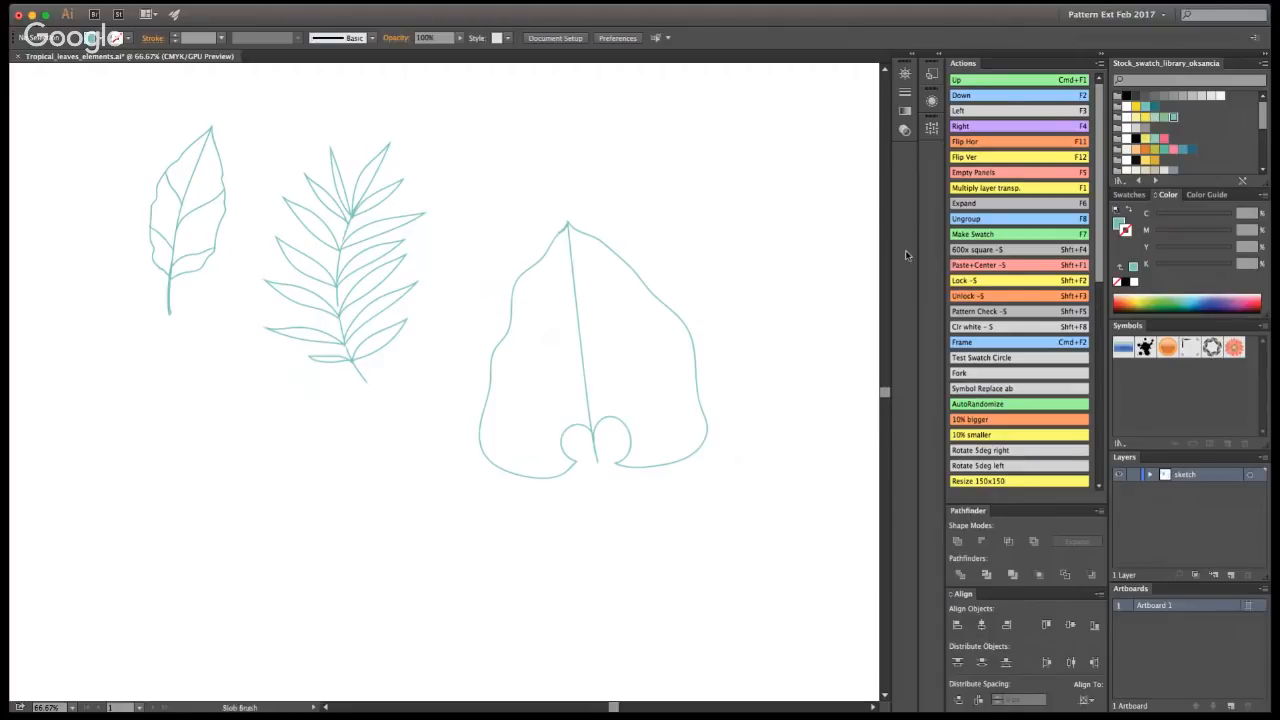
pyautogui.moveTo(600, 442)
pyautogui.mouseDown()
pyautogui.moveTo(612, 508)
pyautogui.moveTo(585, 390)
pyautogui.mouseUp()
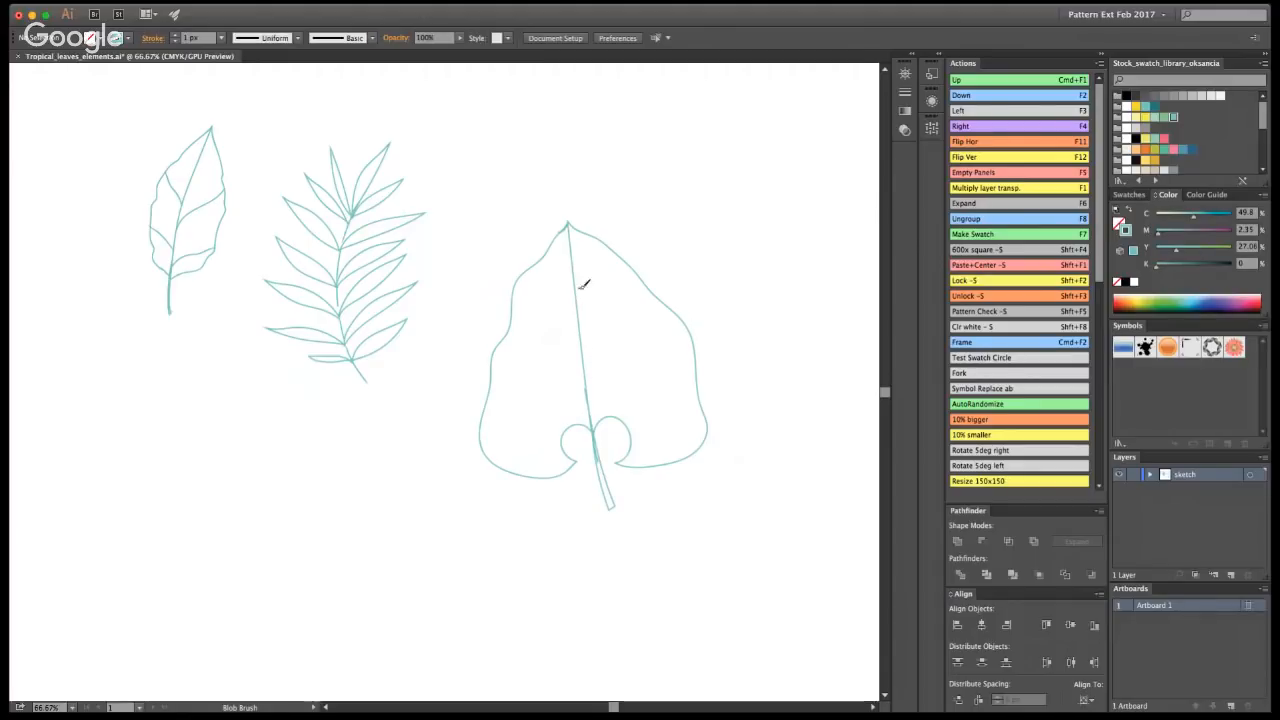
# - Draw two curved side veins on each side of the midrib in the heart-shaped leaf's upper part
pyautogui.moveTo(584, 353); pyautogui.dragTo(646, 287)
pyautogui.moveTo(588, 390); pyautogui.dragTo(497, 346)
pyautogui.moveTo(579, 297); pyautogui.dragTo(605, 259)
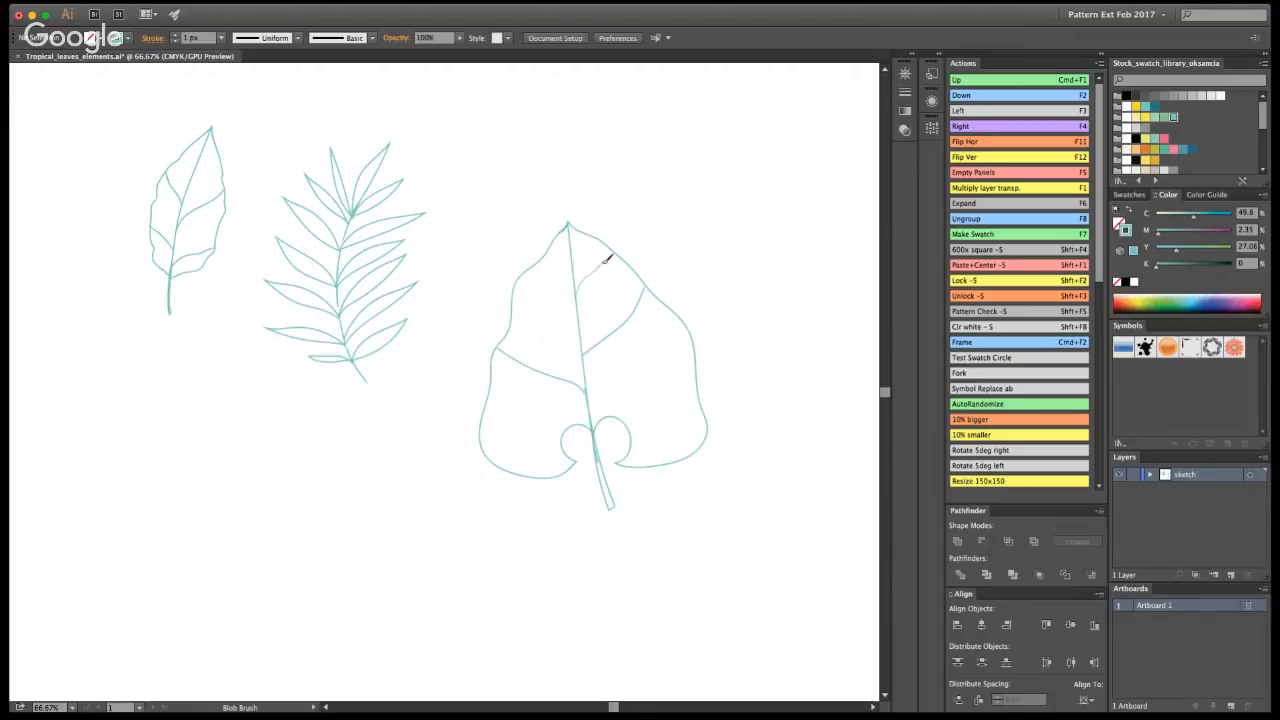
pyautogui.moveTo(580, 320); pyautogui.dragTo(522, 274)
# - Draw a third vein on the leaf's right side, reaching the edge's upper bulge, and an arched vein into each lower lobe
pyautogui.moveTo(593, 416); pyautogui.dragTo(690, 340)
pyautogui.press('super+z')
pyautogui.moveTo(591, 421); pyautogui.dragTo(689, 335)
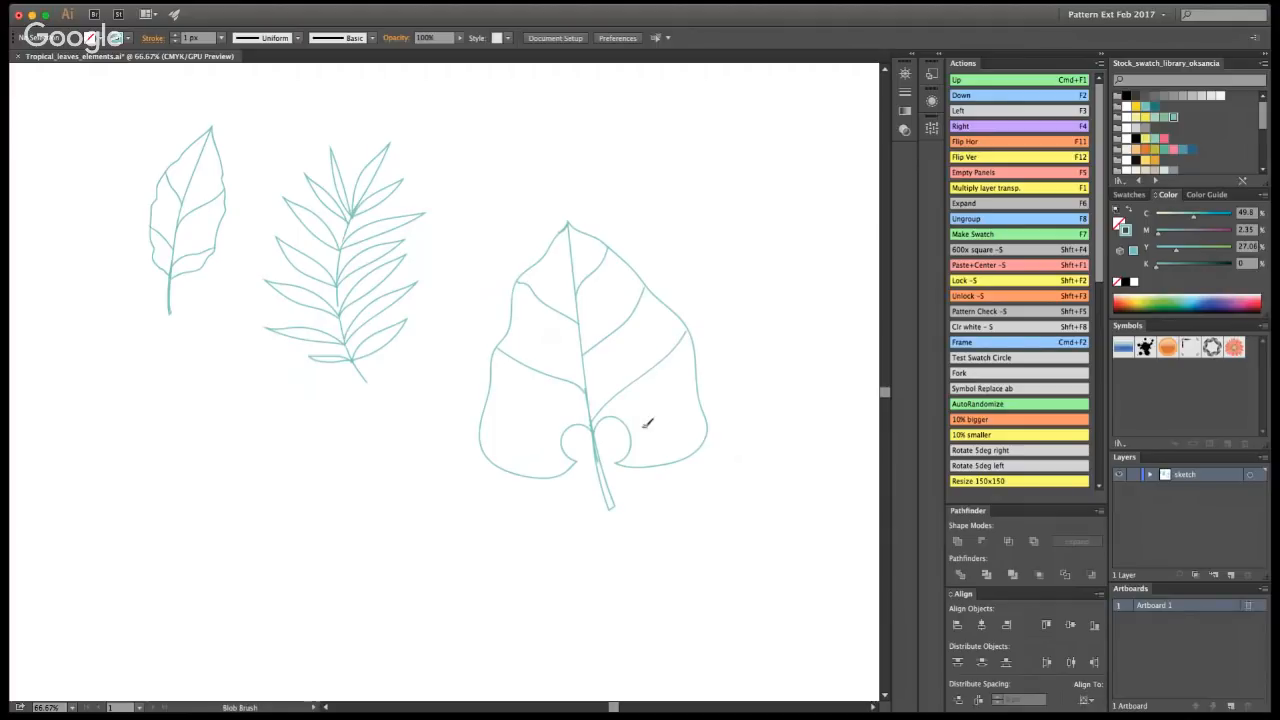
pyautogui.moveTo(592, 415)
pyautogui.mouseDown()
pyautogui.moveTo(638, 399)
pyautogui.moveTo(630, 375)
pyautogui.moveTo(683, 312)
pyautogui.mouseUp()
pyautogui.press('super+z')
pyautogui.press('super+z')
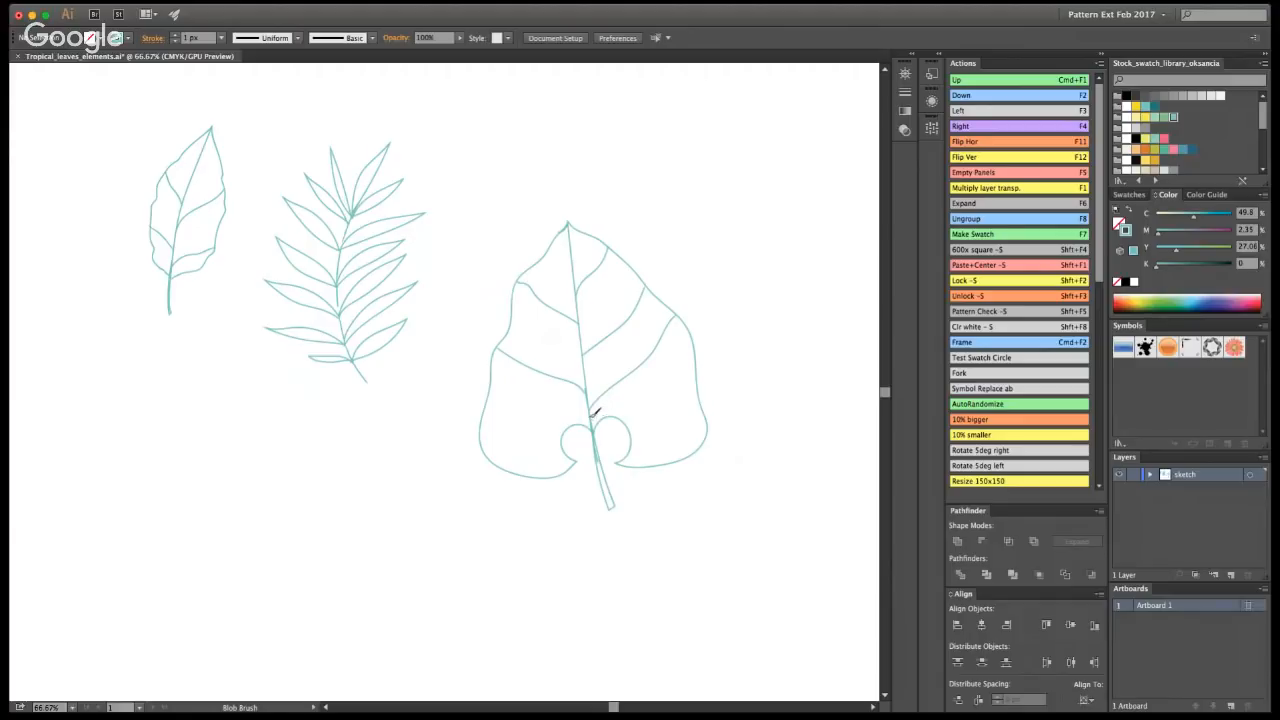
pyautogui.moveTo(597, 412)
pyautogui.mouseDown()
pyautogui.moveTo(640, 393)
pyautogui.moveTo(708, 419)
pyautogui.mouseUp()
pyautogui.moveTo(592, 414)
pyautogui.mouseDown()
pyautogui.moveTo(547, 411)
pyautogui.moveTo(479, 447)
pyautogui.mouseUp()
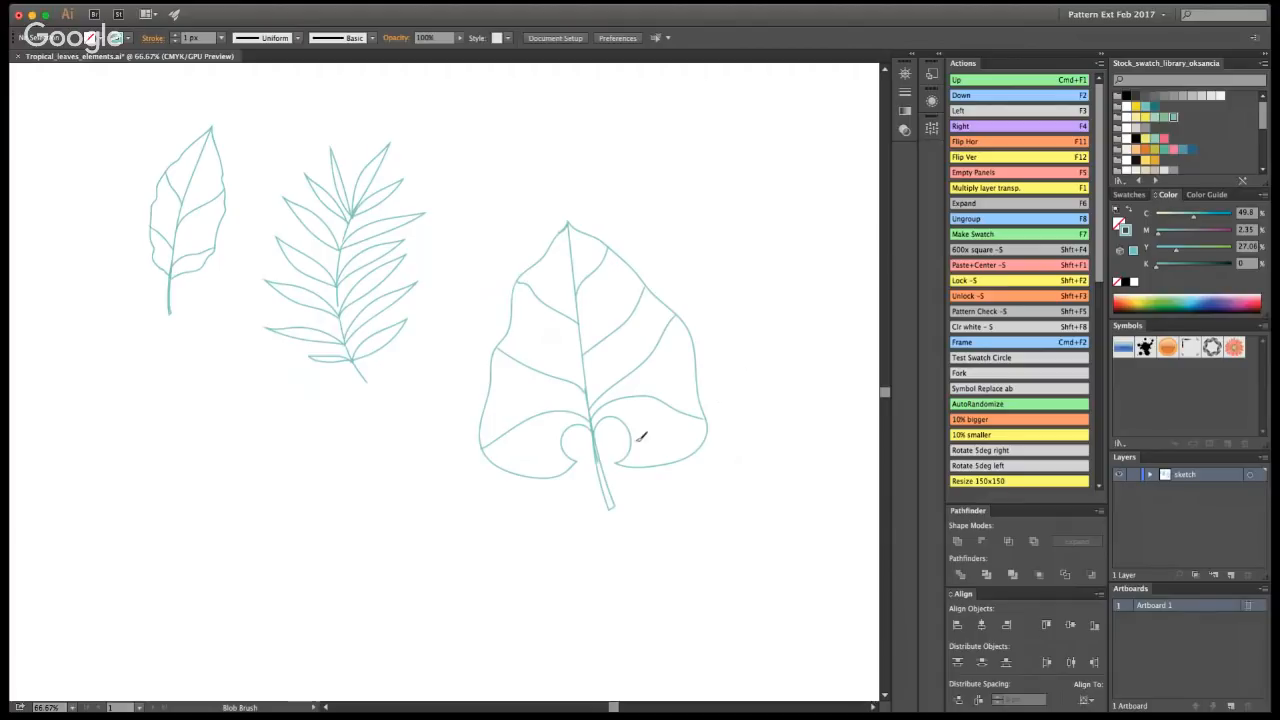
# - Flatten the whole heart-shaped leaf vertically, keeping its width and the end of its stem in place
pyautogui.press('v')
pyautogui.moveTo(478, 222); pyautogui.dragTo(625, 420)
pyautogui.moveTo(594, 222); pyautogui.dragTo(706, 283)
pyautogui.click(758, 391)
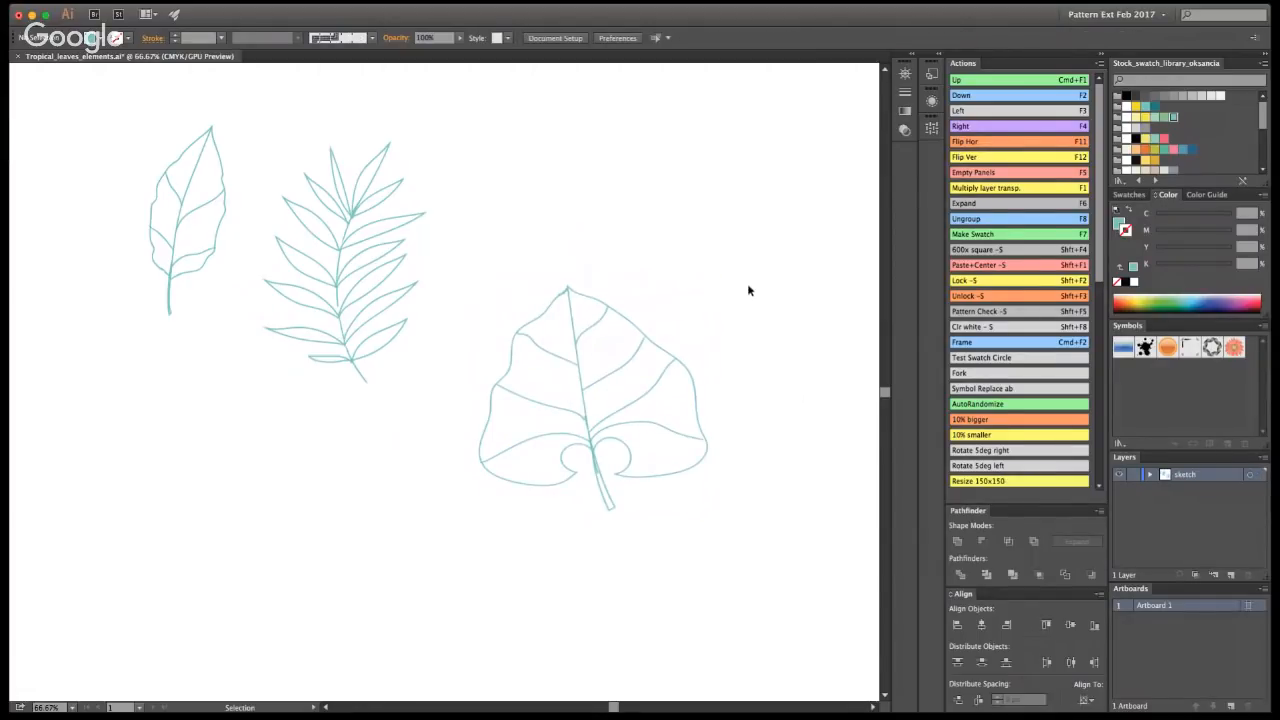
# - Scale the heart-shaped leaf down, place it level with the branch to its right, and save the document
pyautogui.moveTo(720, 530); pyautogui.dragTo(555, 445)
pyautogui.moveTo(488, 250); pyautogui.dragTo(575, 192)
pyautogui.moveTo(697, 365); pyautogui.dragTo(665, 352)
pyautogui.click(640, 371)
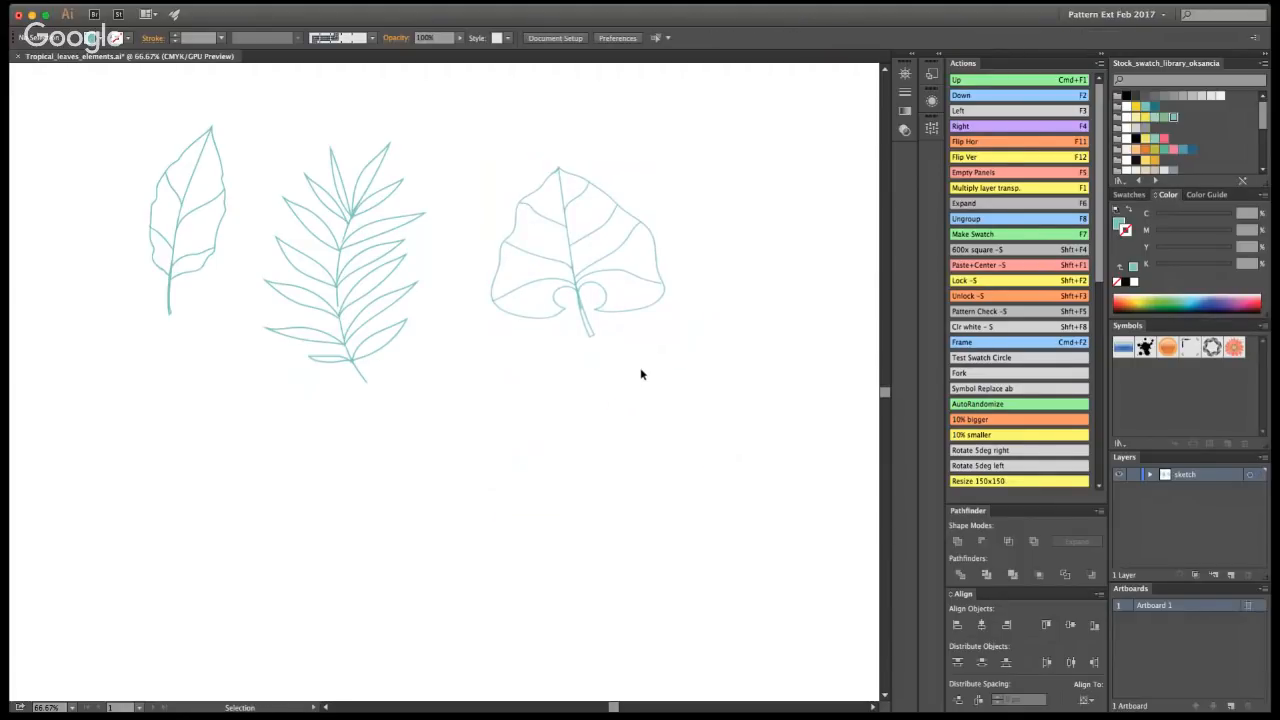
pyautogui.press('a')
pyautogui.press('super+s')
# - Redraw the heart-shaped leaf's lower left and right edges slightly further inward and erase the protruding old outline
pyautogui.hotkey('shift', 'b')
pyautogui.moveTo(505, 253); pyautogui.dragTo(518, 312)
pyautogui.moveTo(654, 223); pyautogui.dragTo(649, 300)
pyautogui.hotkey('shift', 'e')
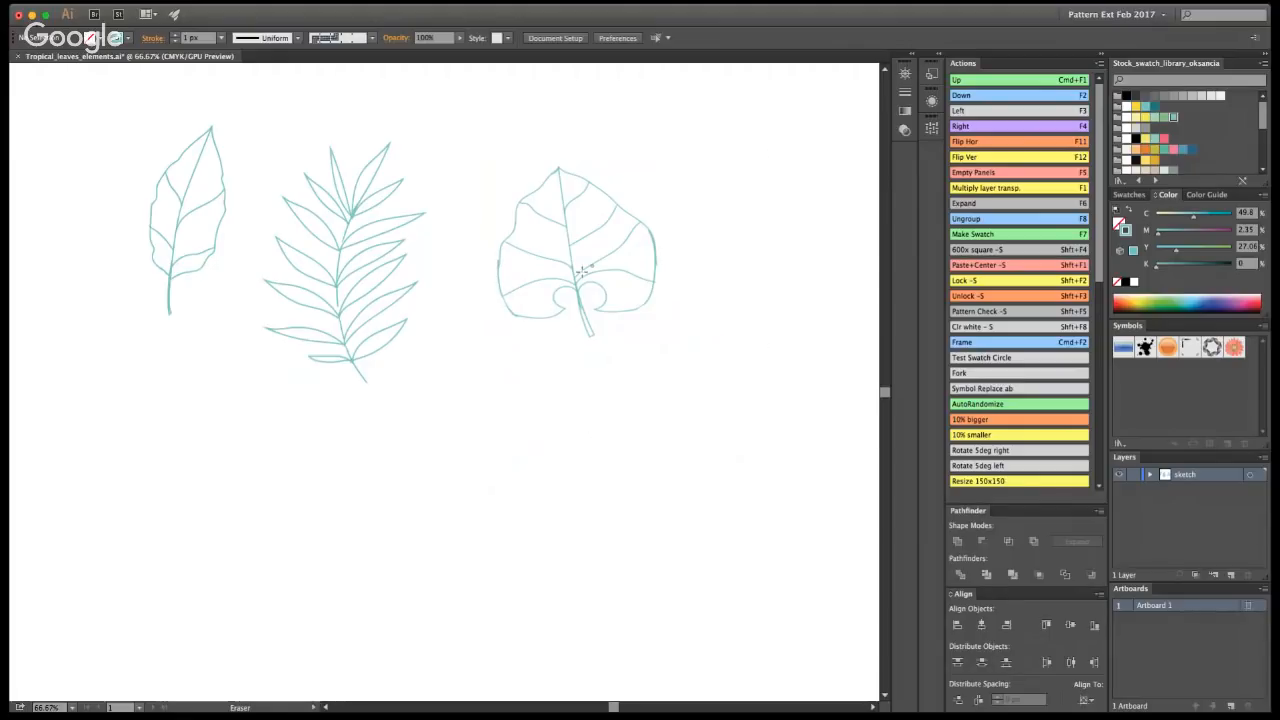
pyautogui.press('a')
pyautogui.press('v')
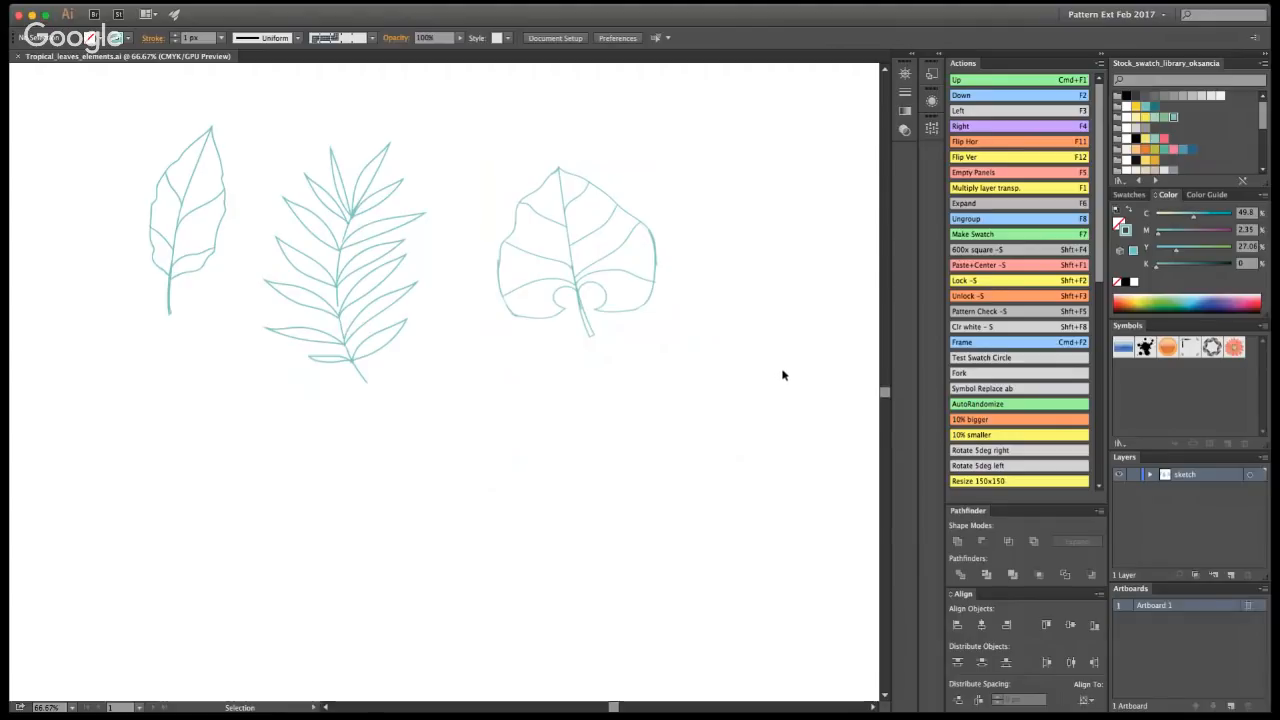
# - Sketch a slender teardrop-shaped leaf with two lengthwise veins and a short stem to the right of the heart-shaped leaf
pyautogui.hotkey('shift', 'b')
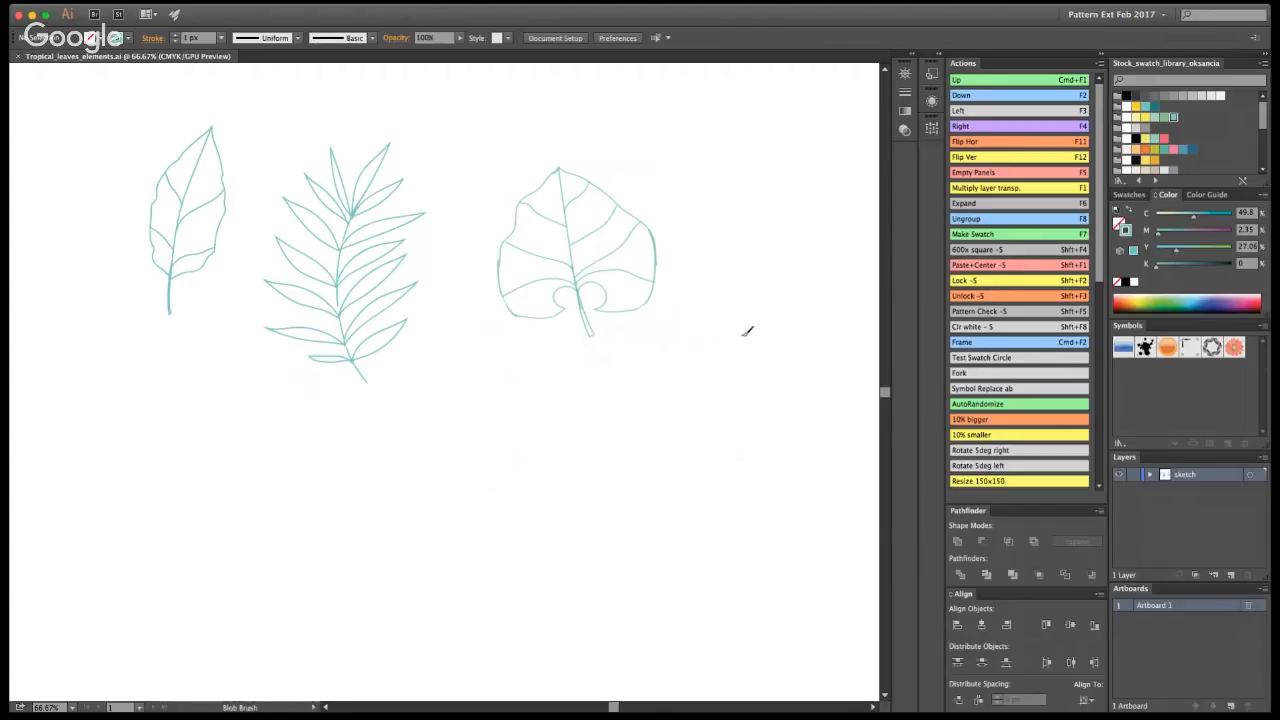
pyautogui.moveTo(742, 338)
pyautogui.mouseDown()
pyautogui.moveTo(722, 305)
pyautogui.moveTo(727, 276)
pyautogui.moveTo(786, 194)
pyautogui.moveTo(788, 277)
pyautogui.moveTo(756, 332)
pyautogui.moveTo(721, 321)
pyautogui.moveTo(738, 245)
pyautogui.moveTo(795, 181)
pyautogui.moveTo(794, 300)
pyautogui.moveTo(765, 342)
pyautogui.moveTo(734, 343)
pyautogui.moveTo(792, 187)
pyautogui.mouseUp()
pyautogui.press('super+z')
pyautogui.press('super+z')
pyautogui.moveTo(734, 336)
pyautogui.mouseDown()
pyautogui.moveTo(766, 209)
pyautogui.moveTo(792, 188)
pyautogui.mouseUp()
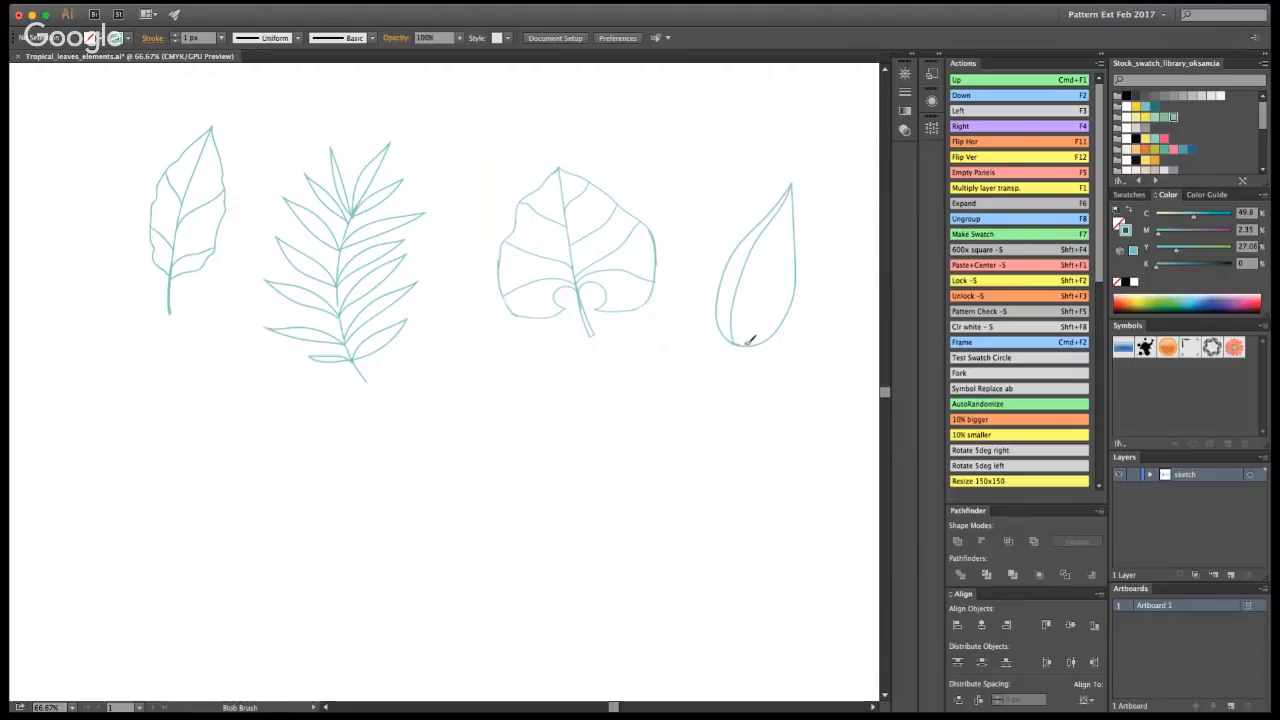
pyautogui.moveTo(745, 338); pyautogui.dragTo(794, 185)
pyautogui.moveTo(740, 344); pyautogui.dragTo(726, 369)
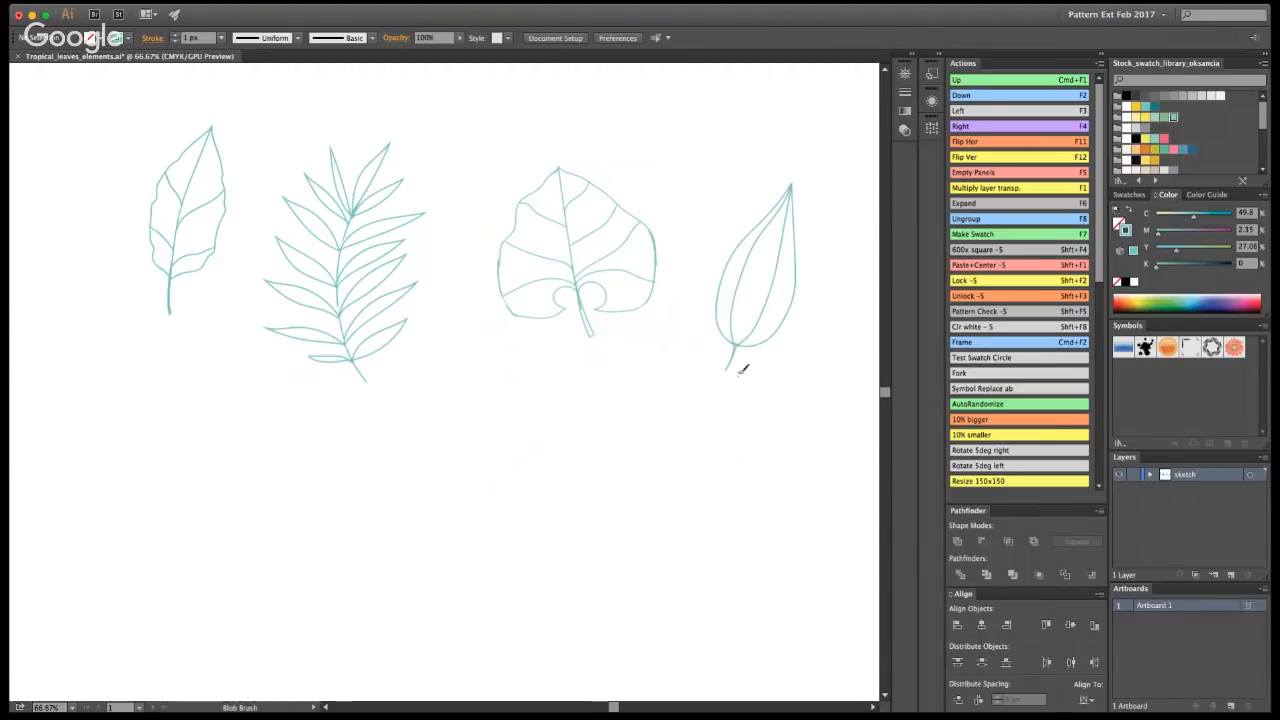
# - Move the teardrop-shaped leaf up and slightly right so it sits in the row of leaves, and save the document
pyautogui.press('v')
pyautogui.moveTo(720, 224); pyautogui.dragTo(816, 386)
pyautogui.moveTo(769, 288); pyautogui.dragTo(780, 217)
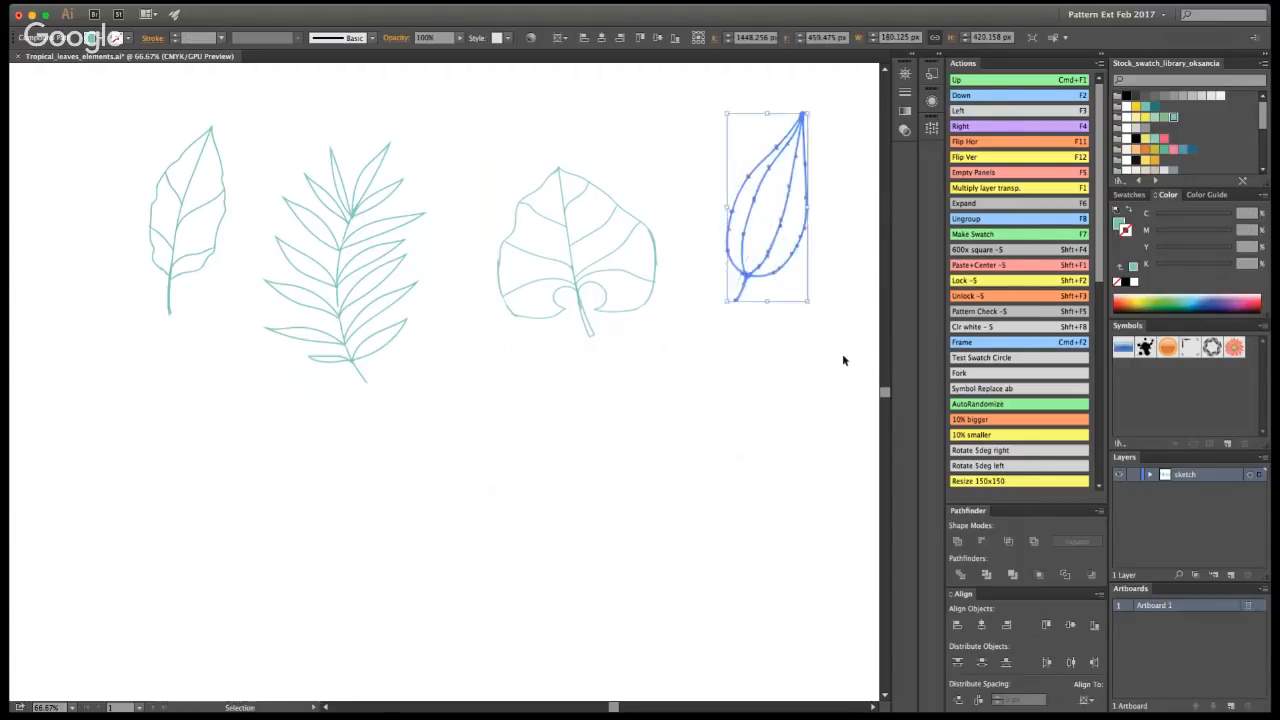
pyautogui.click(843, 356)
pyautogui.press('a')
pyautogui.press('v')
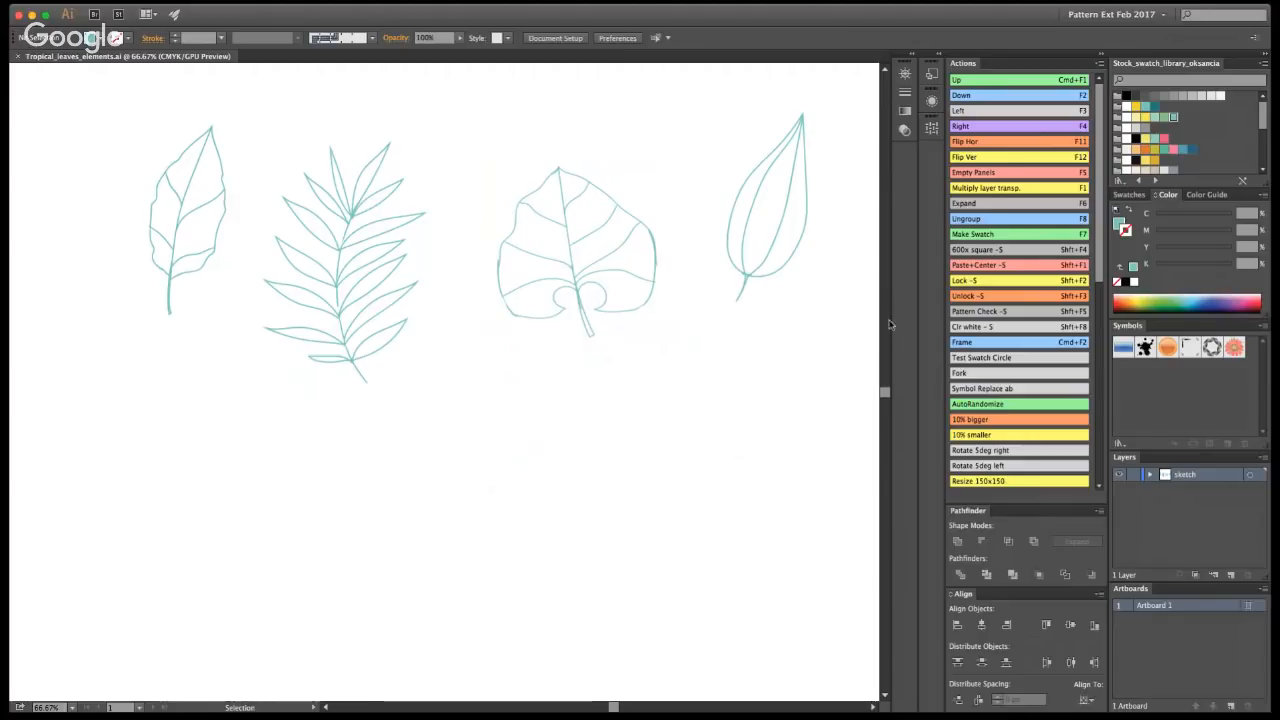
# - Place a duplicate of the heart-shaped leaf directly below the original
pyautogui.hotkey('shift', 'b')
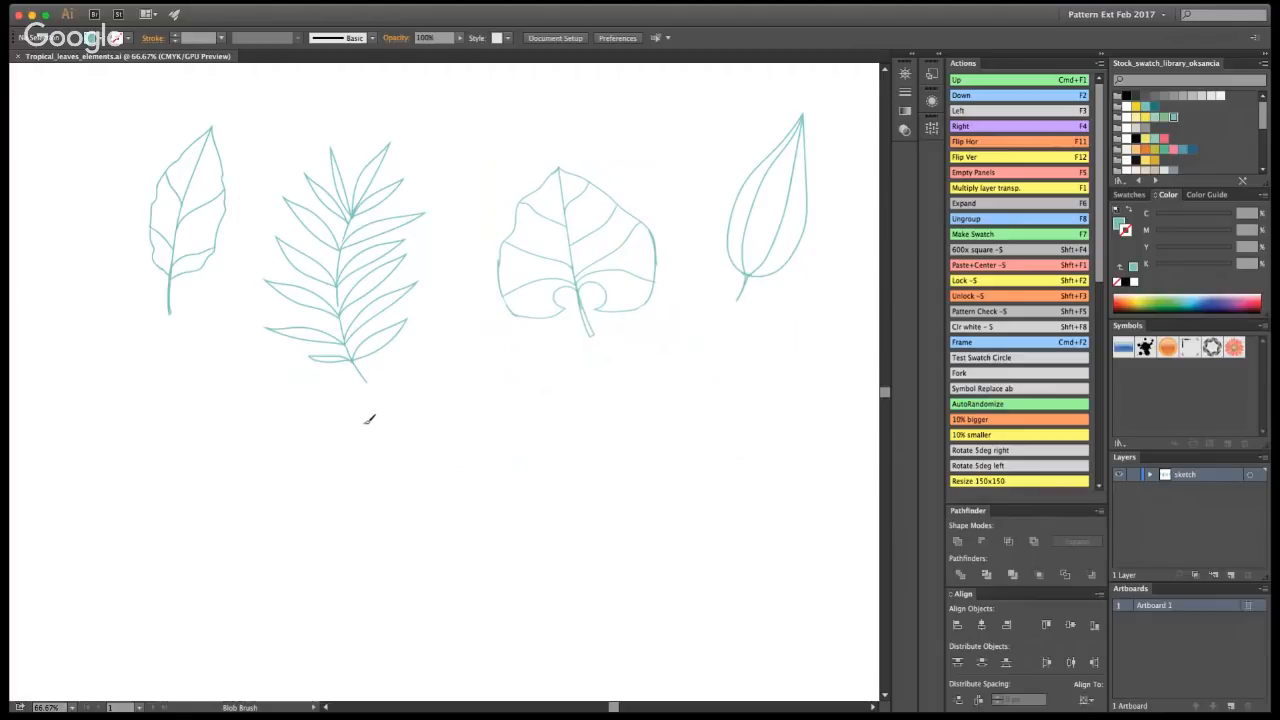
pyautogui.press('v')
pyautogui.scroll(-3, 608, 434)
pyautogui.hscroll(2, 608, 434)
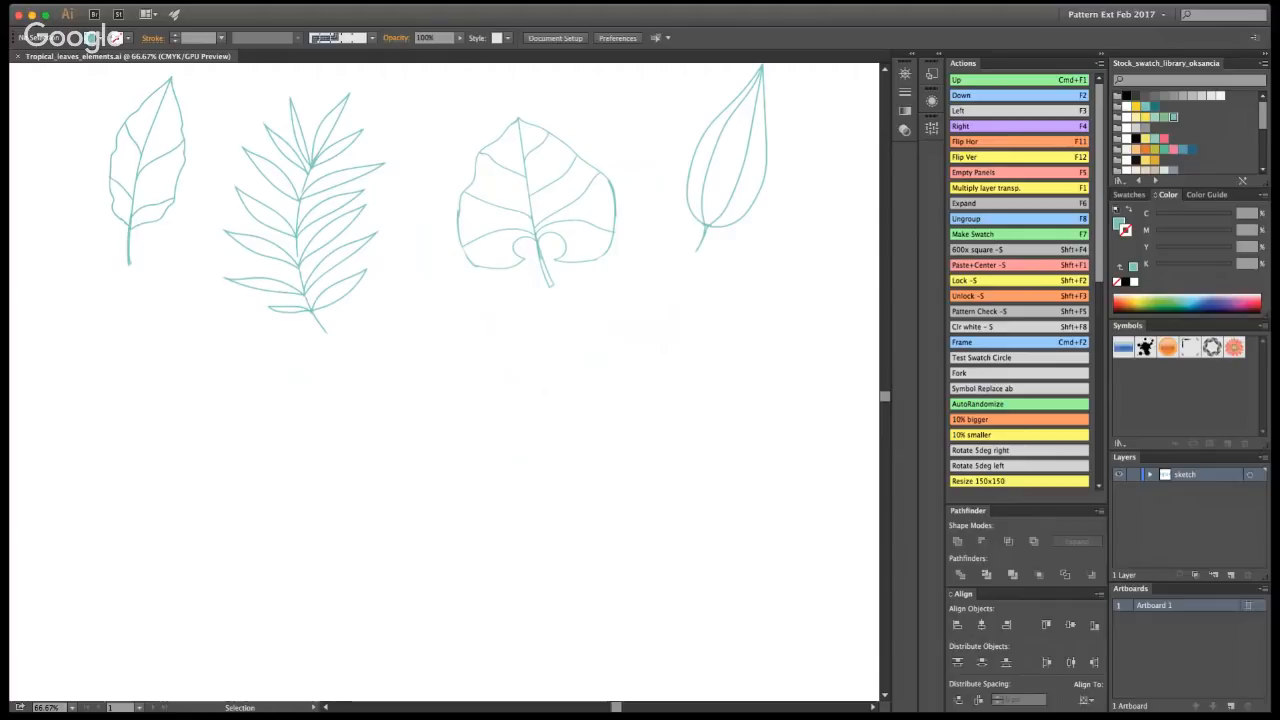
pyautogui.click(536, 222)
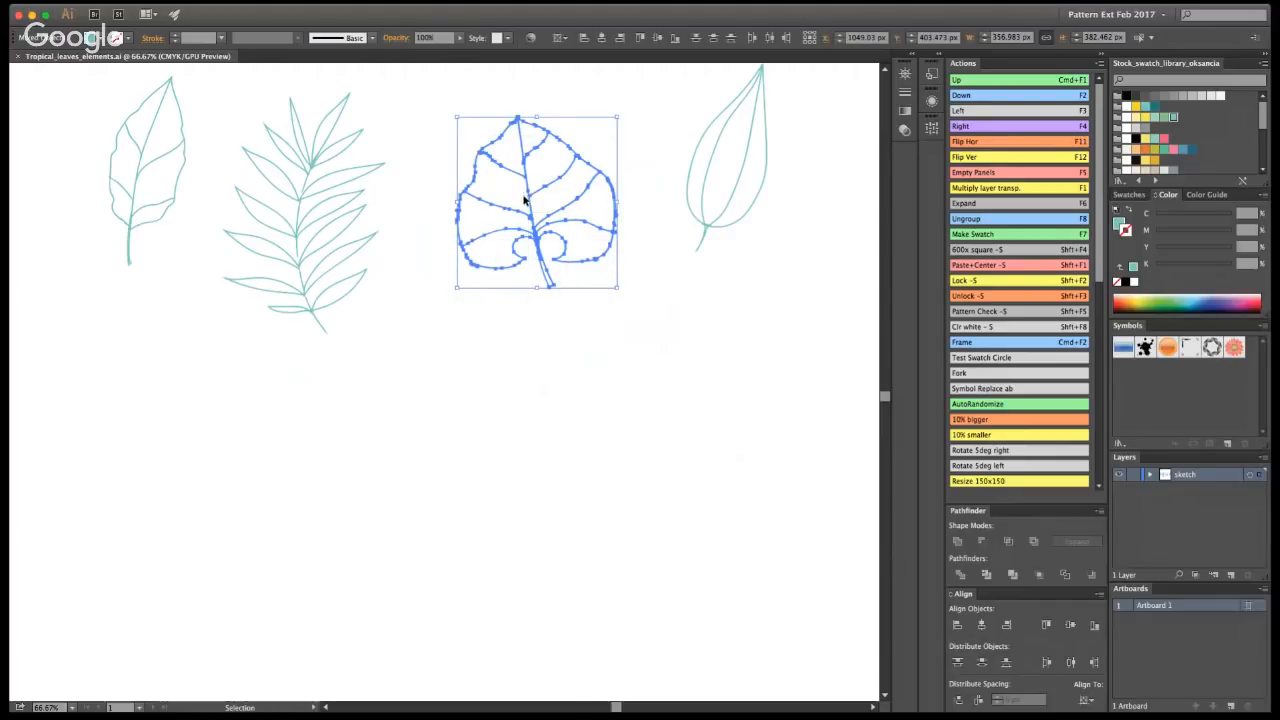
pyautogui.moveTo(529, 197); pyautogui.dragTo(530, 456)
pyautogui.click(711, 440)
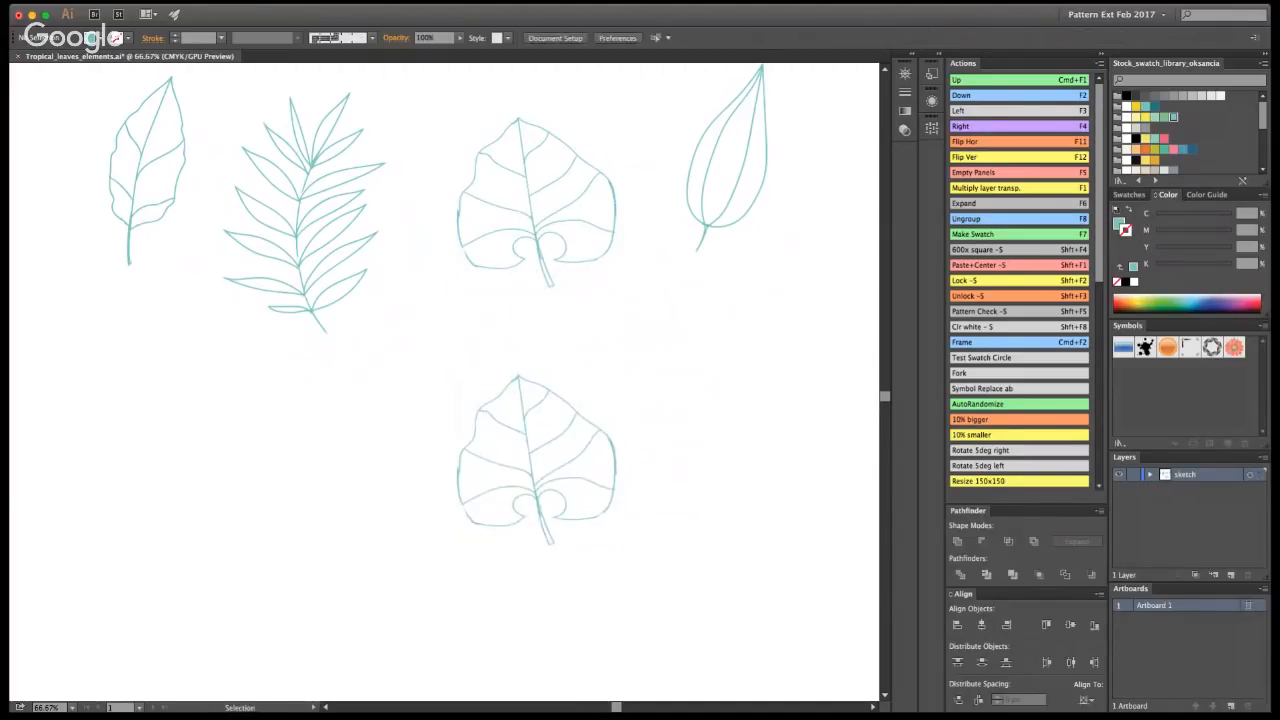
# - Set a pink stroke with no fill and add a new layer above the locked sketch layer
pyautogui.press('z')
pyautogui.click(557, 506)
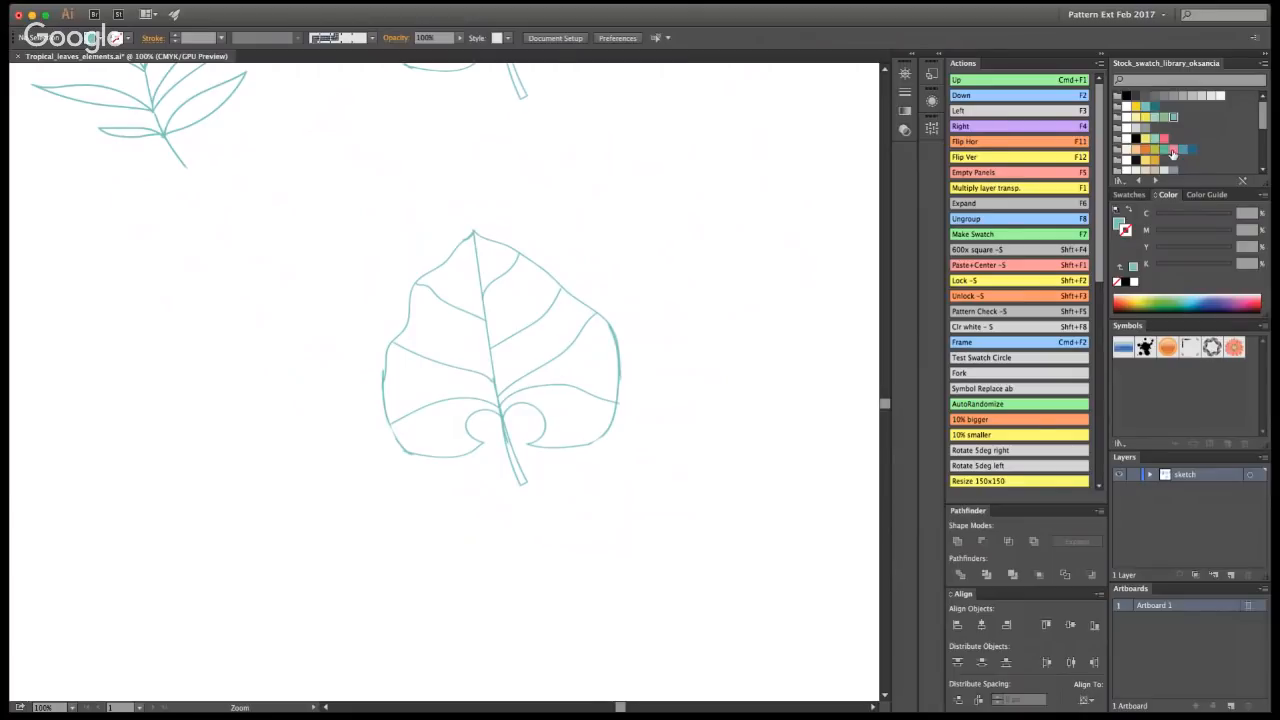
pyautogui.click(1172, 150)
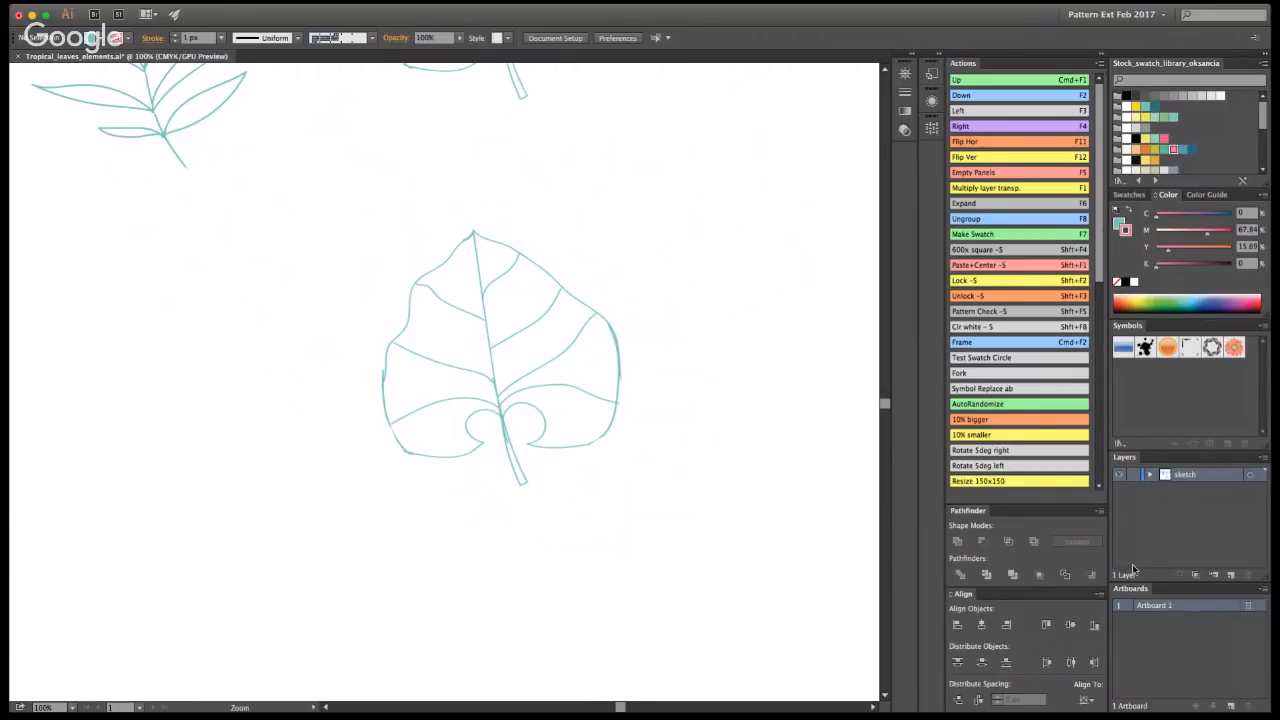
pyautogui.press('x')
pyautogui.press('/')
pyautogui.press('x')
pyautogui.click(1211, 578)
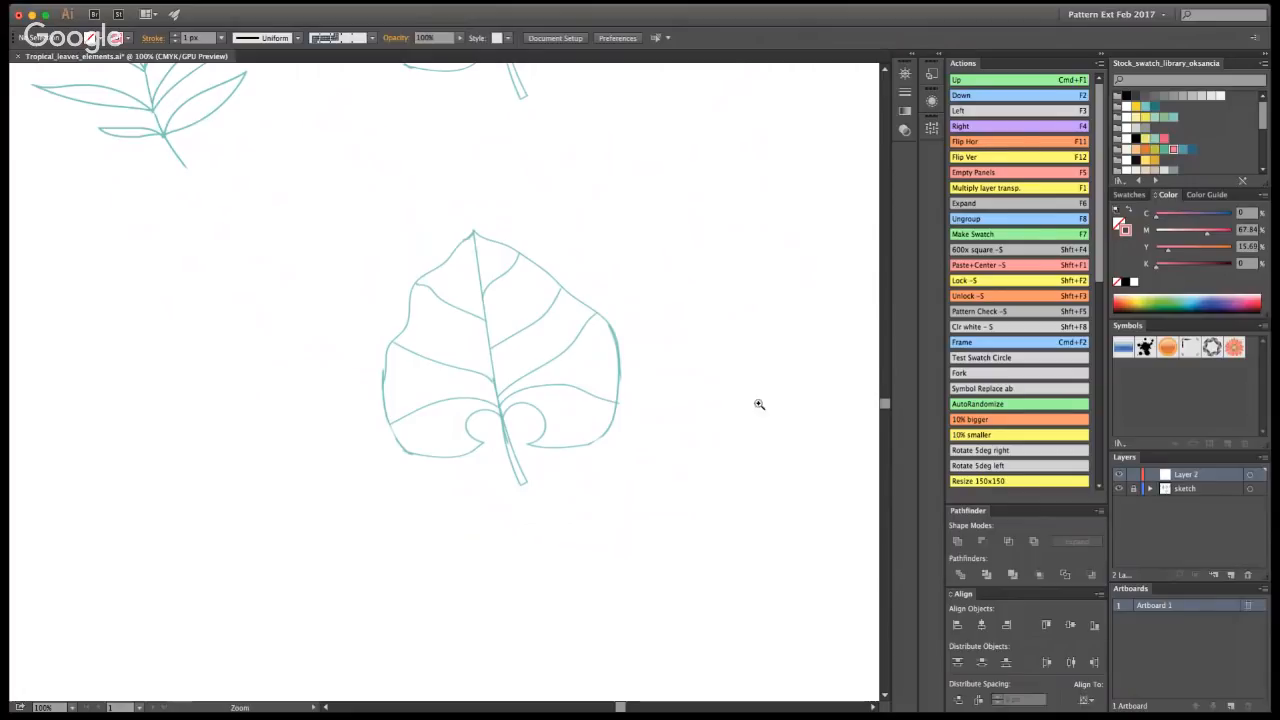
# - Draw wavy pink lobes with the Blob Brush down the left half of the duplicated heart-shaped leaf, following its outline from tip to base
pyautogui.hotkey('shift', 'b')
pyautogui.moveTo(463, 243)
pyautogui.mouseDown()
pyautogui.moveTo(499, 239)
pyautogui.moveTo(472, 233)
pyautogui.moveTo(444, 260)
pyautogui.moveTo(492, 284)
pyautogui.moveTo(482, 296)
pyautogui.moveTo(431, 270)
pyautogui.moveTo(422, 279)
pyautogui.moveTo(471, 311)
pyautogui.moveTo(414, 295)
pyautogui.moveTo(412, 311)
pyautogui.moveTo(488, 347)
pyautogui.moveTo(411, 327)
pyautogui.moveTo(492, 360)
pyautogui.mouseUp()
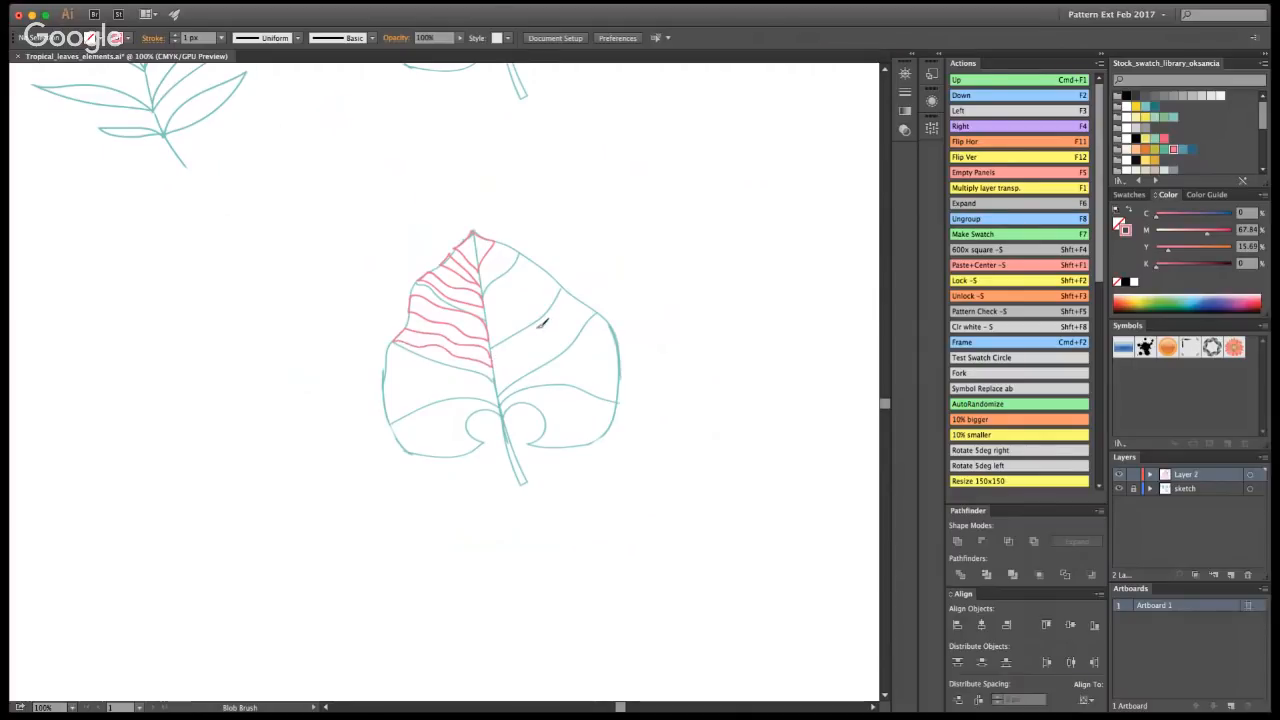
pyautogui.moveTo(497, 374)
pyautogui.mouseDown()
pyautogui.moveTo(395, 351)
pyautogui.moveTo(385, 366)
pyautogui.moveTo(503, 388)
pyautogui.mouseUp()
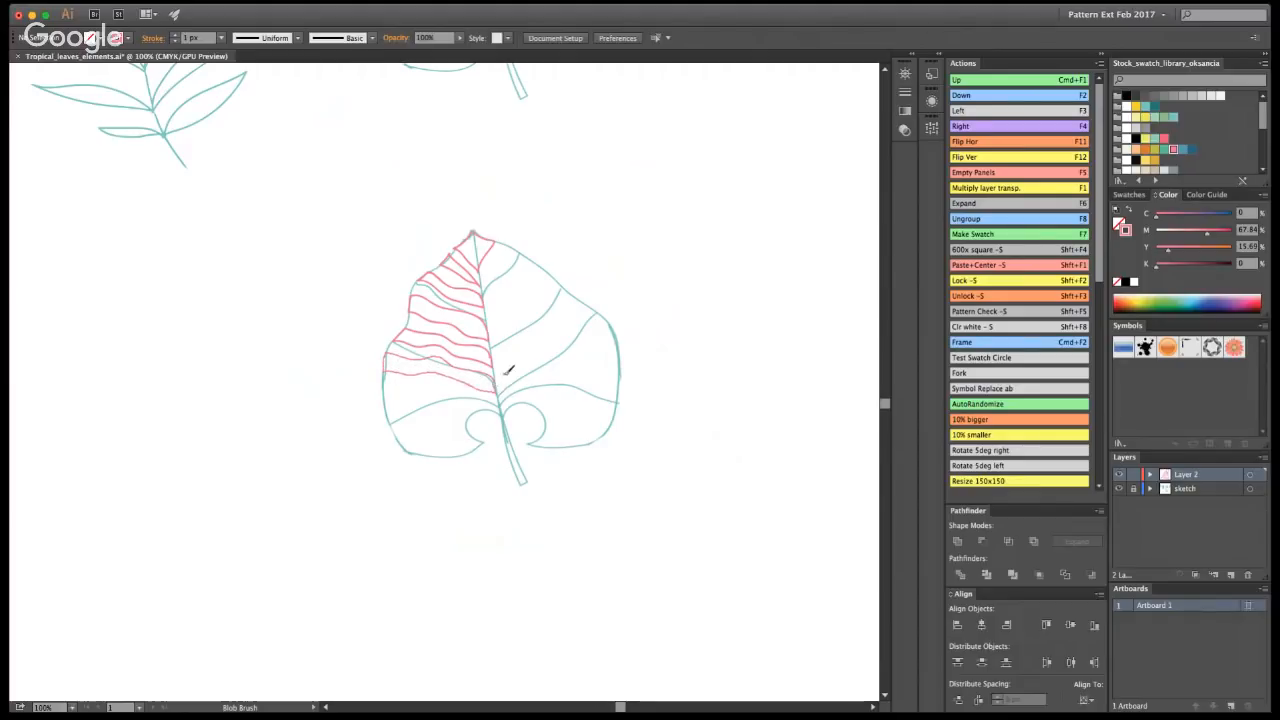
pyautogui.moveTo(499, 406)
pyautogui.mouseDown()
pyautogui.moveTo(383, 382)
pyautogui.moveTo(384, 400)
pyautogui.moveTo(505, 408)
pyautogui.mouseUp()
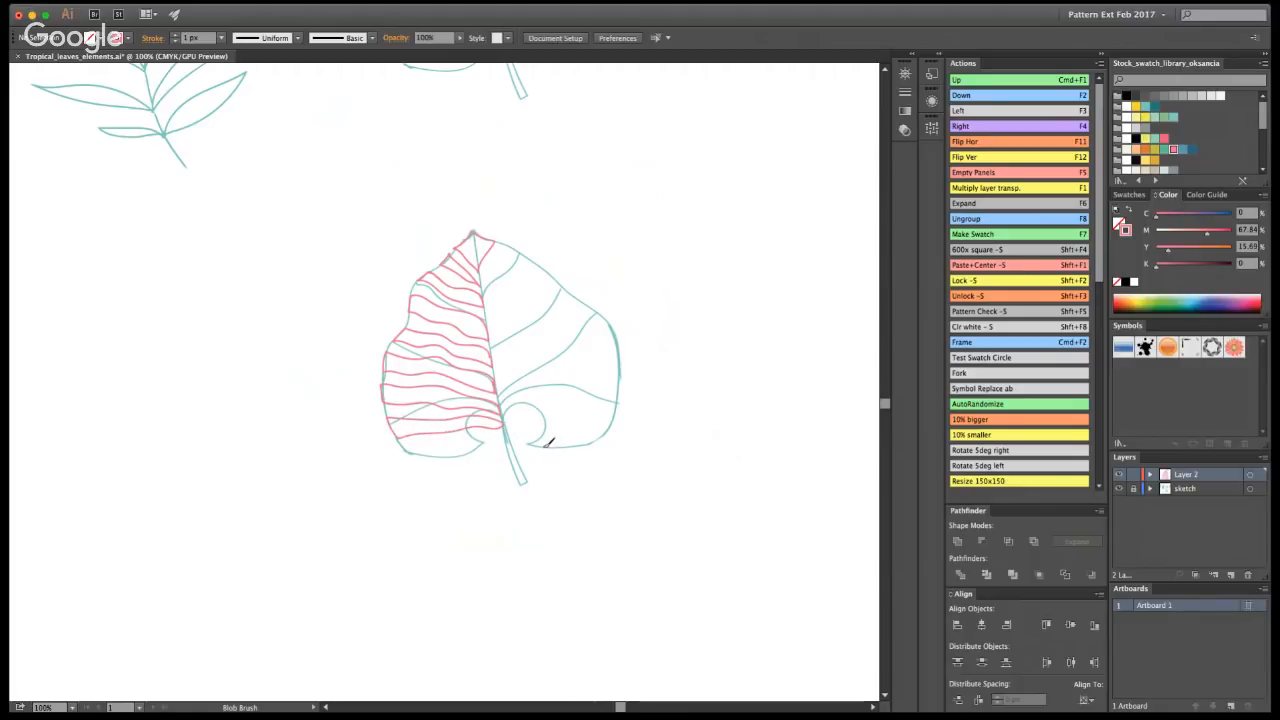
pyautogui.moveTo(506, 438)
pyautogui.mouseDown()
pyautogui.moveTo(432, 446)
pyautogui.moveTo(477, 453)
pyautogui.mouseUp()
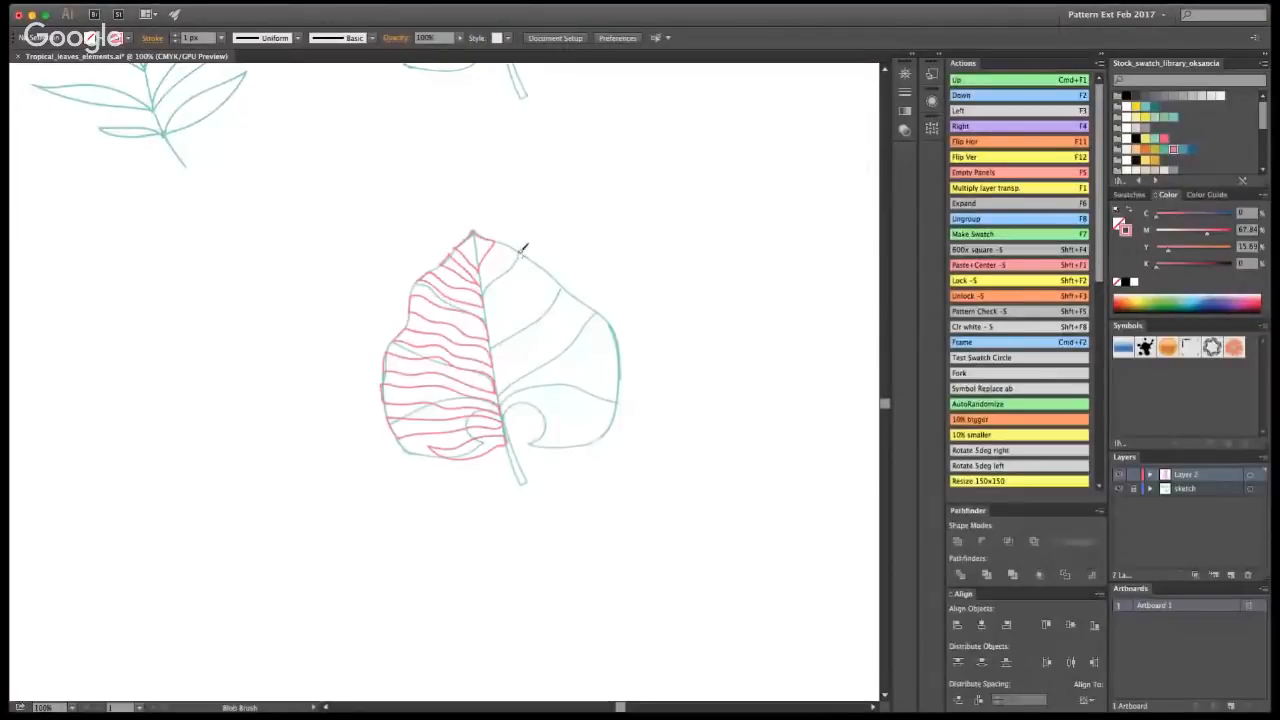
# - Draw slanted pink lobes on the right half of the duplicated leaf from the tip to its widest part, redoing unsatisfactory strokes
pyautogui.moveTo(483, 283)
pyautogui.mouseDown()
pyautogui.moveTo(510, 242)
pyautogui.moveTo(523, 252)
pyautogui.moveTo(488, 289)
pyautogui.mouseUp()
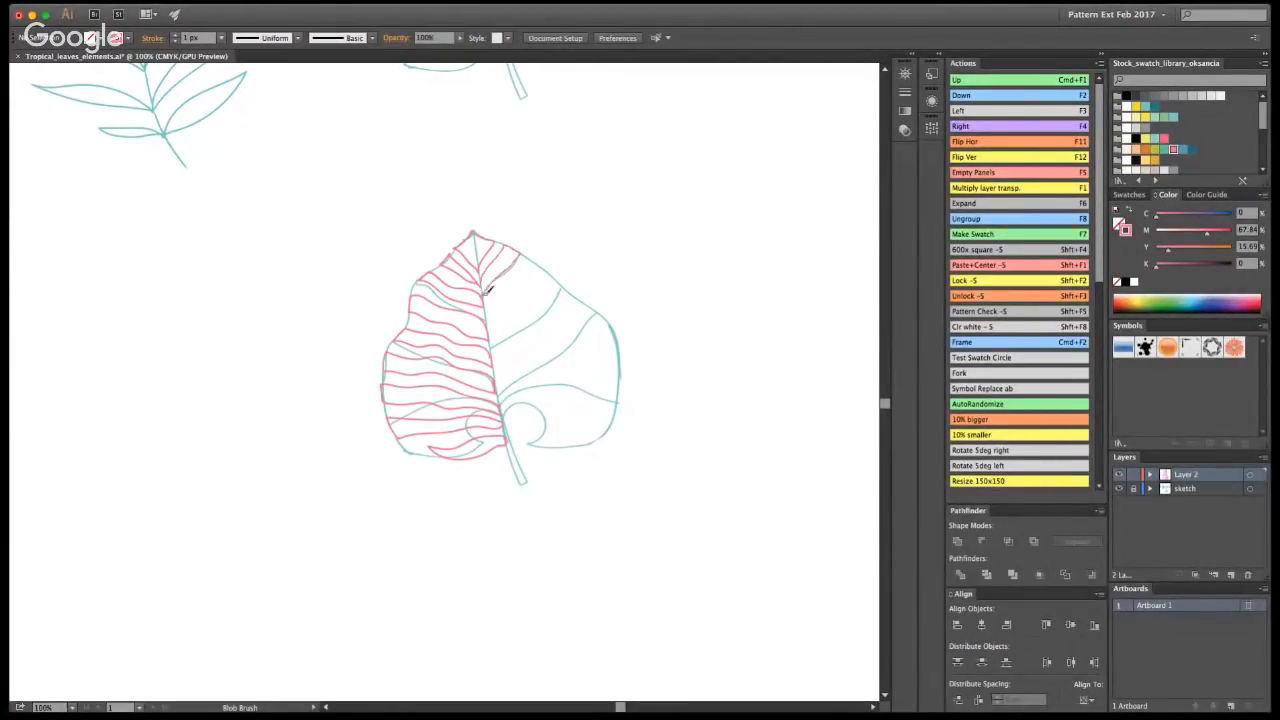
pyautogui.press('super+z')
pyautogui.press('super+z')
pyautogui.moveTo(519, 257); pyautogui.dragTo(483, 290)
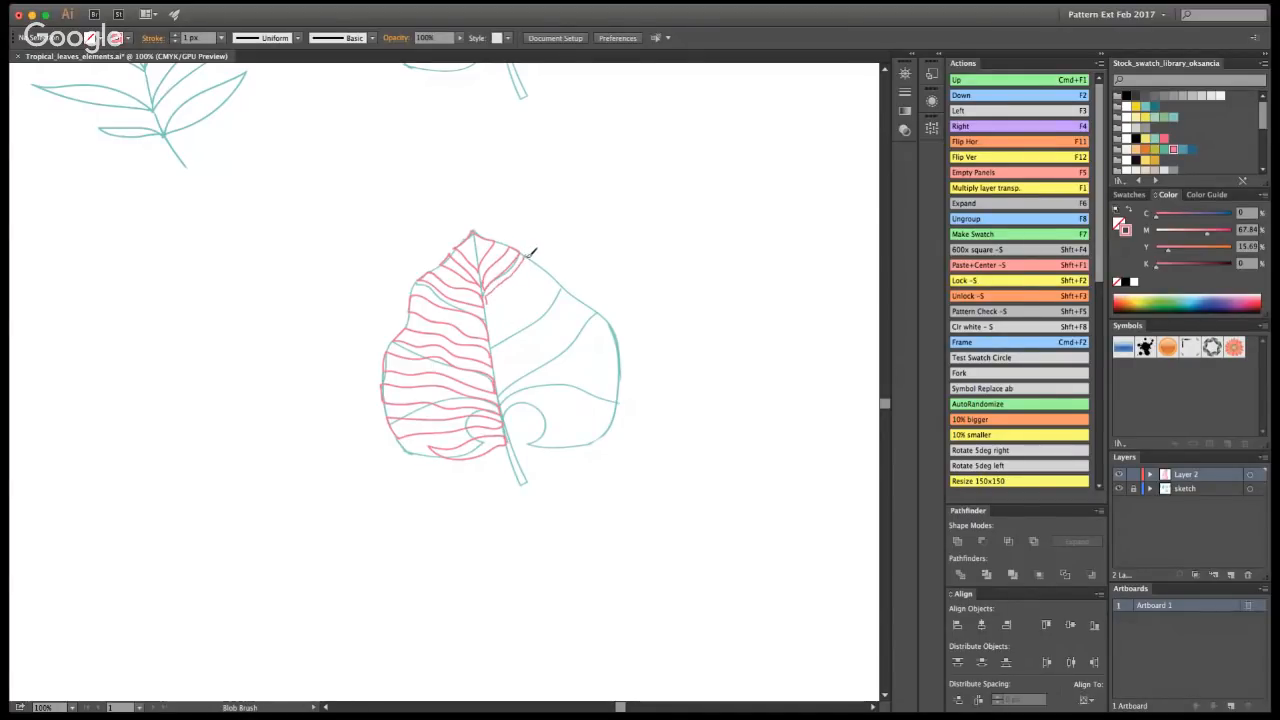
pyautogui.moveTo(541, 260); pyautogui.dragTo(499, 295)
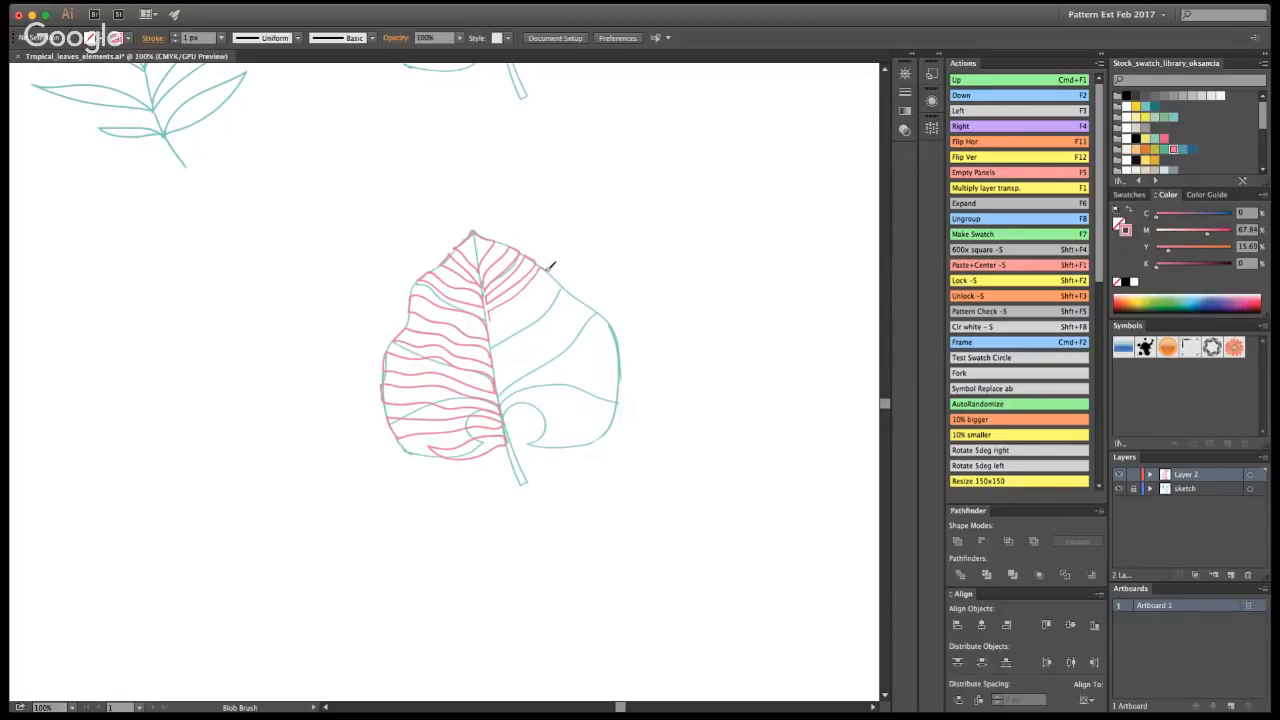
pyautogui.moveTo(553, 277); pyautogui.dragTo(490, 320)
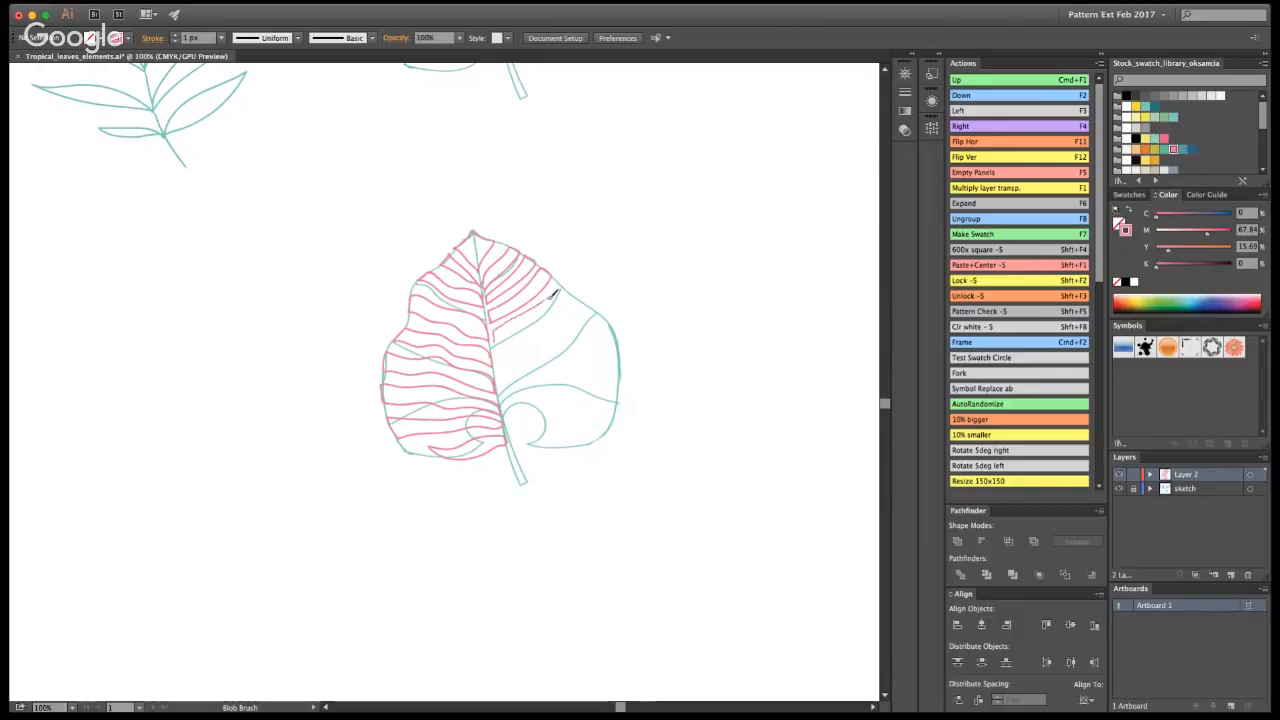
pyautogui.moveTo(564, 276)
pyautogui.mouseDown()
pyautogui.moveTo(498, 342)
pyautogui.moveTo(520, 342)
pyautogui.moveTo(500, 366)
pyautogui.moveTo(498, 352)
pyautogui.moveTo(581, 298)
pyautogui.moveTo(500, 363)
pyautogui.mouseUp()
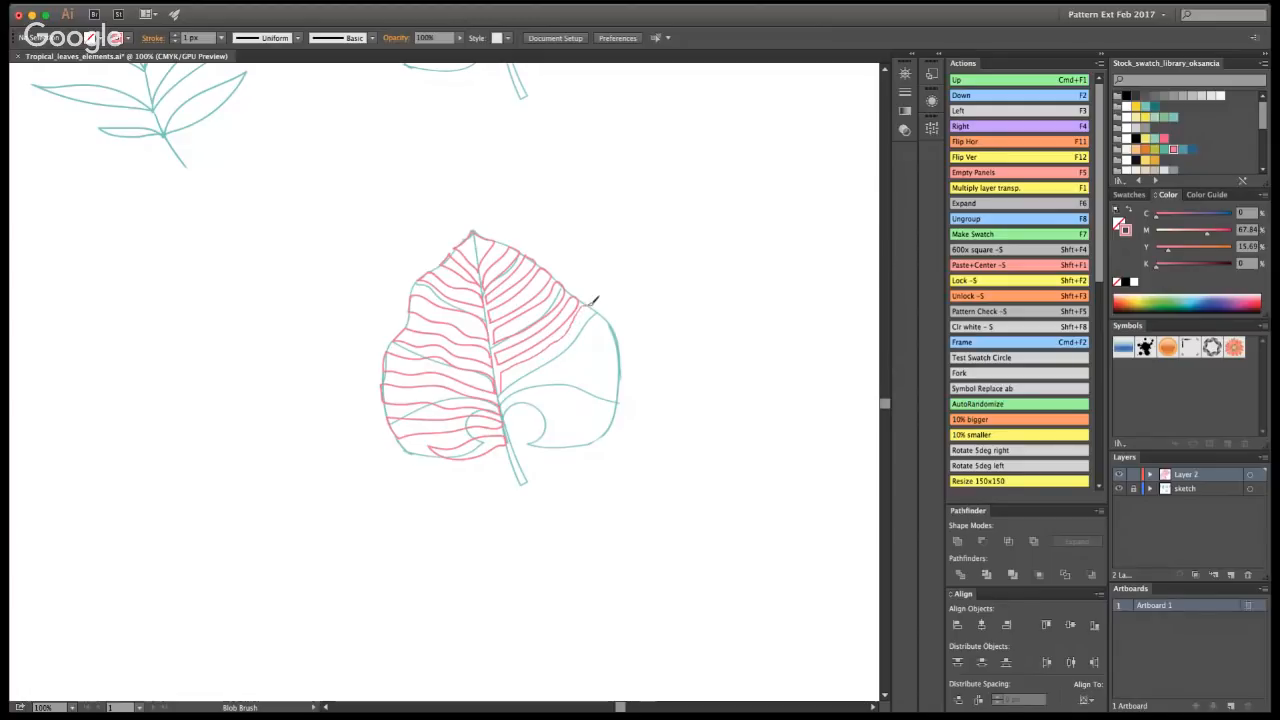
pyautogui.moveTo(598, 312); pyautogui.dragTo(501, 391)
# - Continue the slanted pink lobes down the lower right half of the leaf to the stem, checking them with the sketch layer hidden
pyautogui.click(1119, 488)
pyautogui.click(1119, 489)
pyautogui.moveTo(617, 325); pyautogui.dragTo(560, 374)
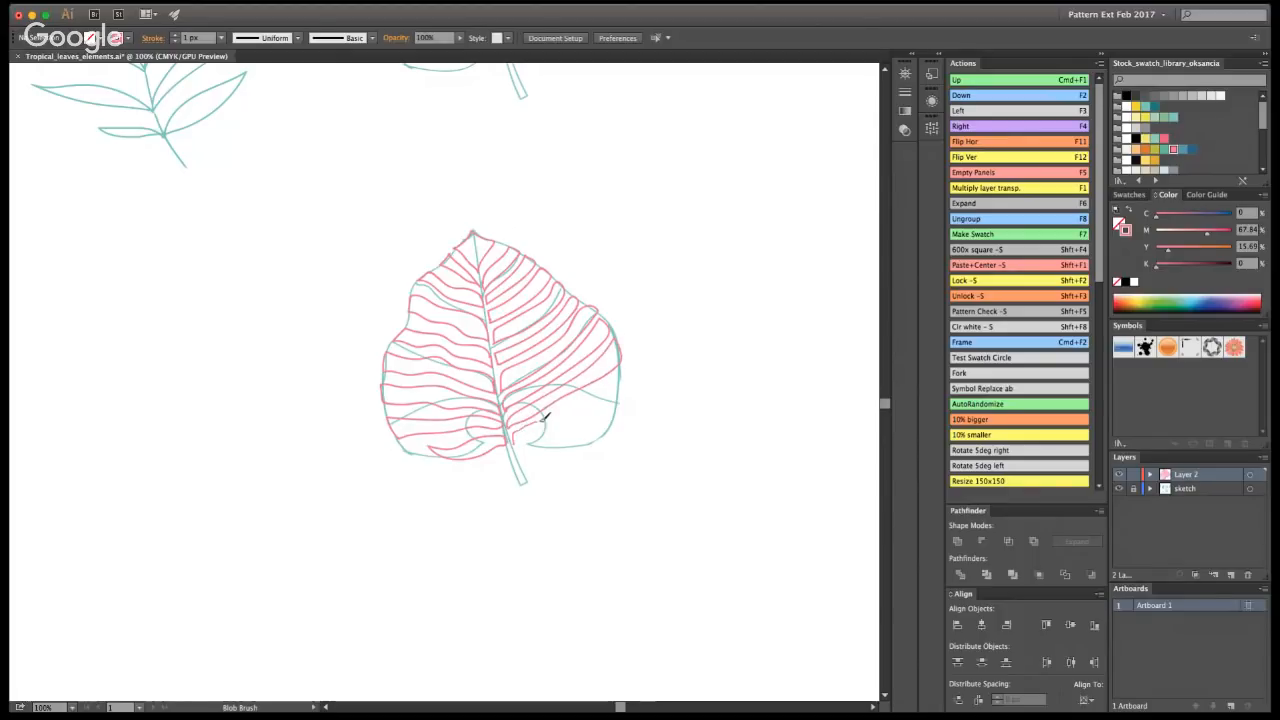
pyautogui.moveTo(617, 391); pyautogui.dragTo(522, 443)
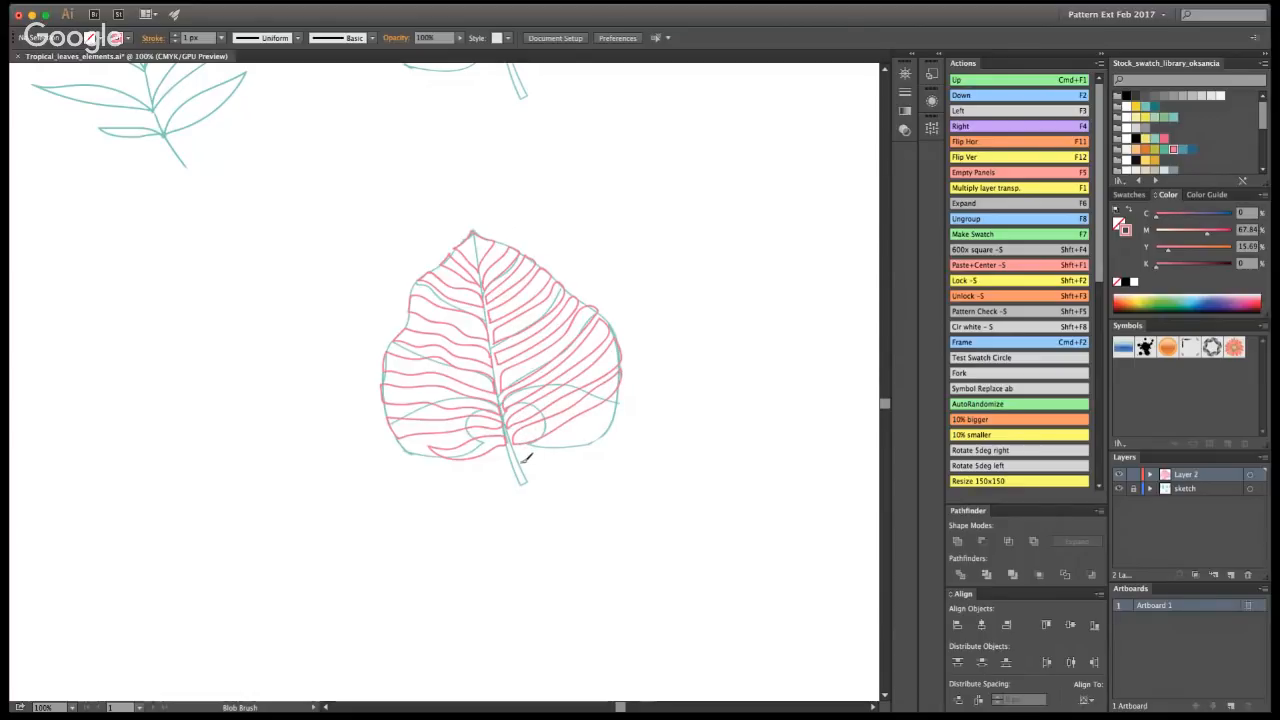
pyautogui.moveTo(580, 417)
pyautogui.mouseDown()
pyautogui.moveTo(551, 449)
pyautogui.moveTo(520, 457)
pyautogui.mouseUp()
# - Hide the sketch layer and draw the lowest left lobe and a narrow stem with a flared end in pink
pyautogui.click(1119, 489)
pyautogui.moveTo(515, 465)
pyautogui.mouseDown()
pyautogui.moveTo(509, 454)
pyautogui.moveTo(465, 462)
pyautogui.mouseUp()
pyautogui.moveTo(491, 462)
pyautogui.mouseDown()
pyautogui.moveTo(508, 429)
pyautogui.moveTo(547, 526)
pyautogui.moveTo(522, 462)
pyautogui.mouseUp()
pyautogui.press('super+z')
pyautogui.press('super+z')
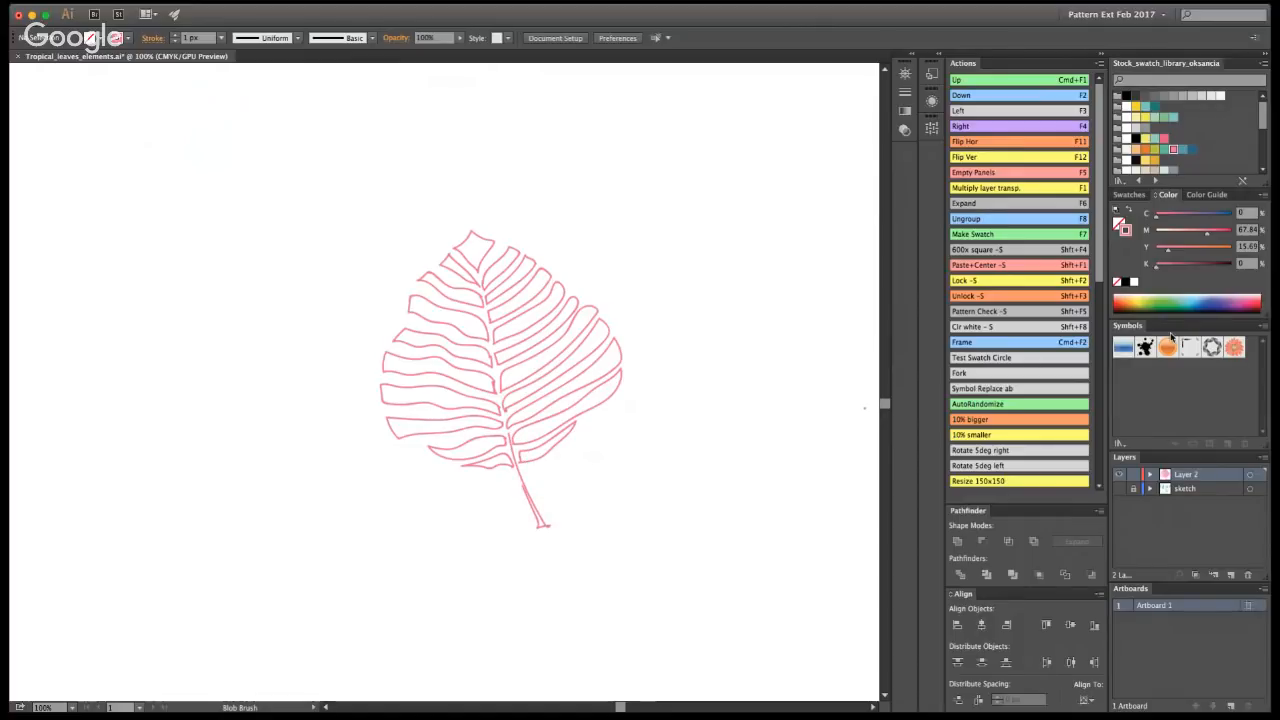
# - Lock Layer 2, show and unlock the sketch layer, and delete the teal heart-shaped duplicate under the striped leaf
pyautogui.click(1134, 476)
pyautogui.press('z')
pyautogui.click(1119, 488)
pyautogui.keyDown('alt'); pyautogui.click(540, 426); pyautogui.keyUp('alt')
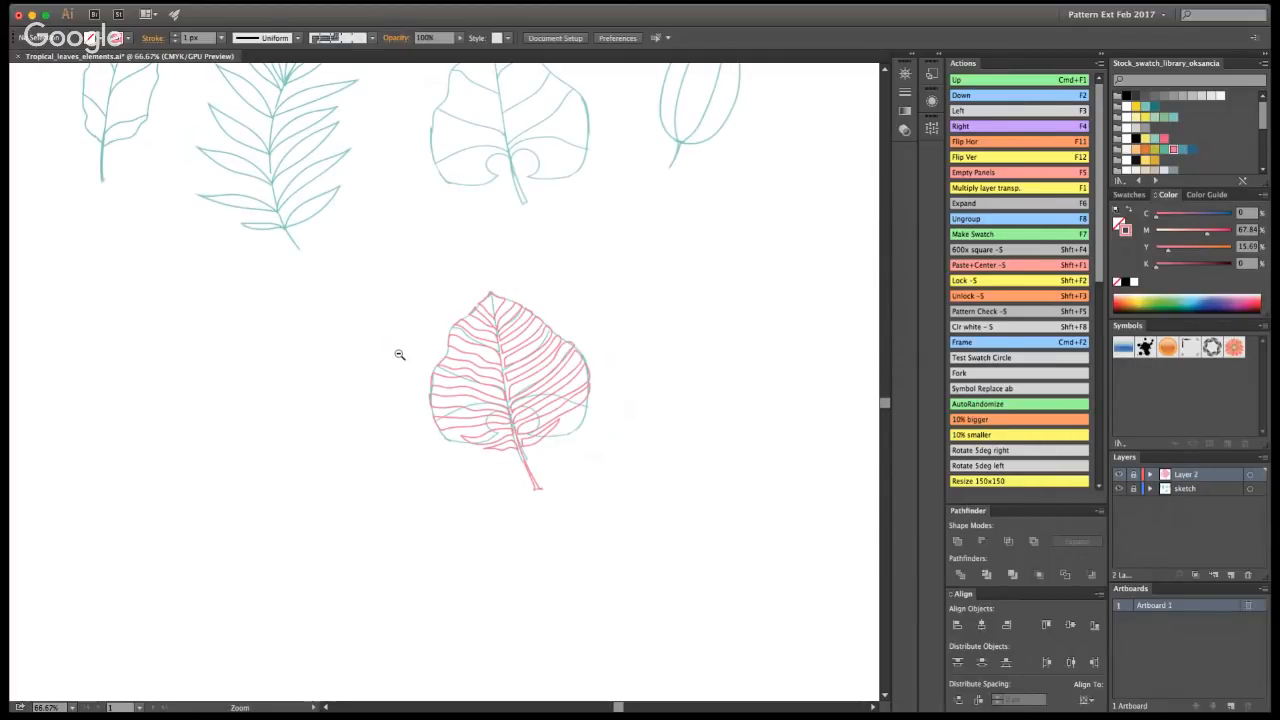
pyautogui.moveTo(399, 354); pyautogui.dragTo(481, 401)
pyautogui.press('v')
pyautogui.click(1133, 489)
pyautogui.moveTo(690, 563); pyautogui.dragTo(531, 420)
pyautogui.press('Delete')
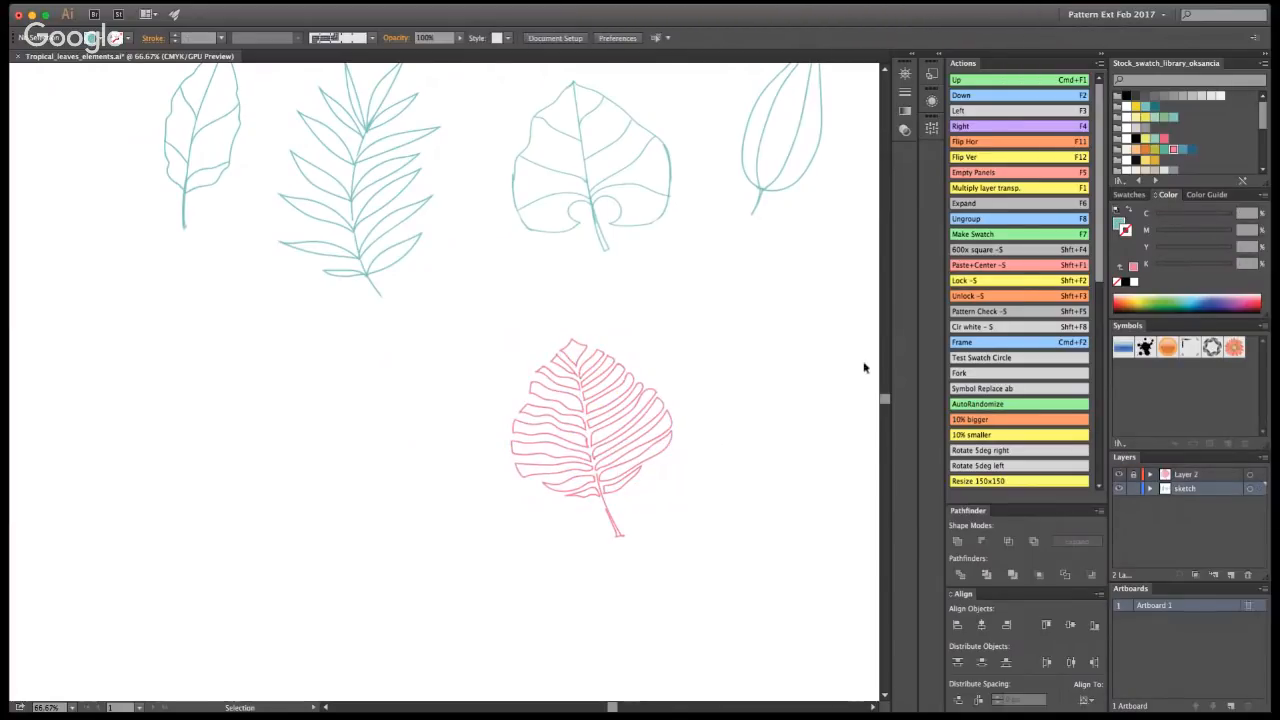
# - Unlock Layer 2 and recolor the striped leaf with the other leaves' teal as its fill and no stroke
pyautogui.click(1133, 474)
pyautogui.moveTo(688, 586); pyautogui.dragTo(585, 505)
pyautogui.press('i')
pyautogui.keyDown('shift'); pyautogui.click(594, 212); pyautogui.keyUp('shift')
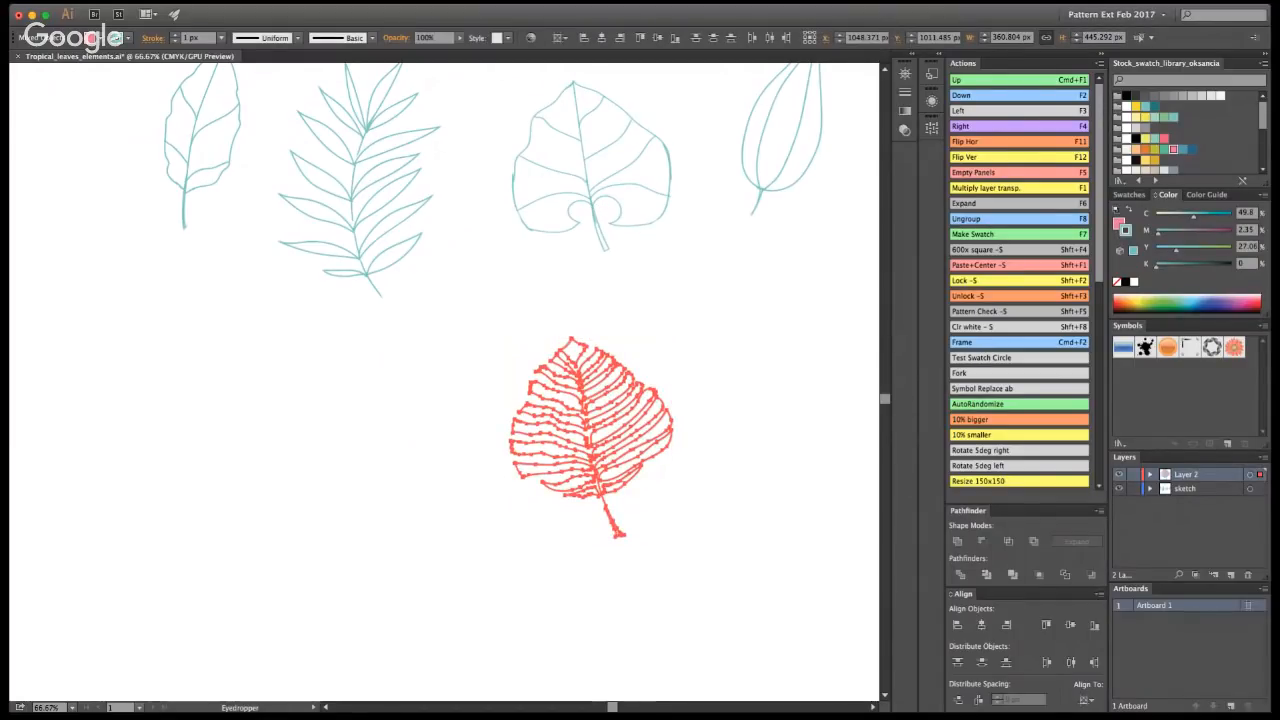
pyautogui.press('x')
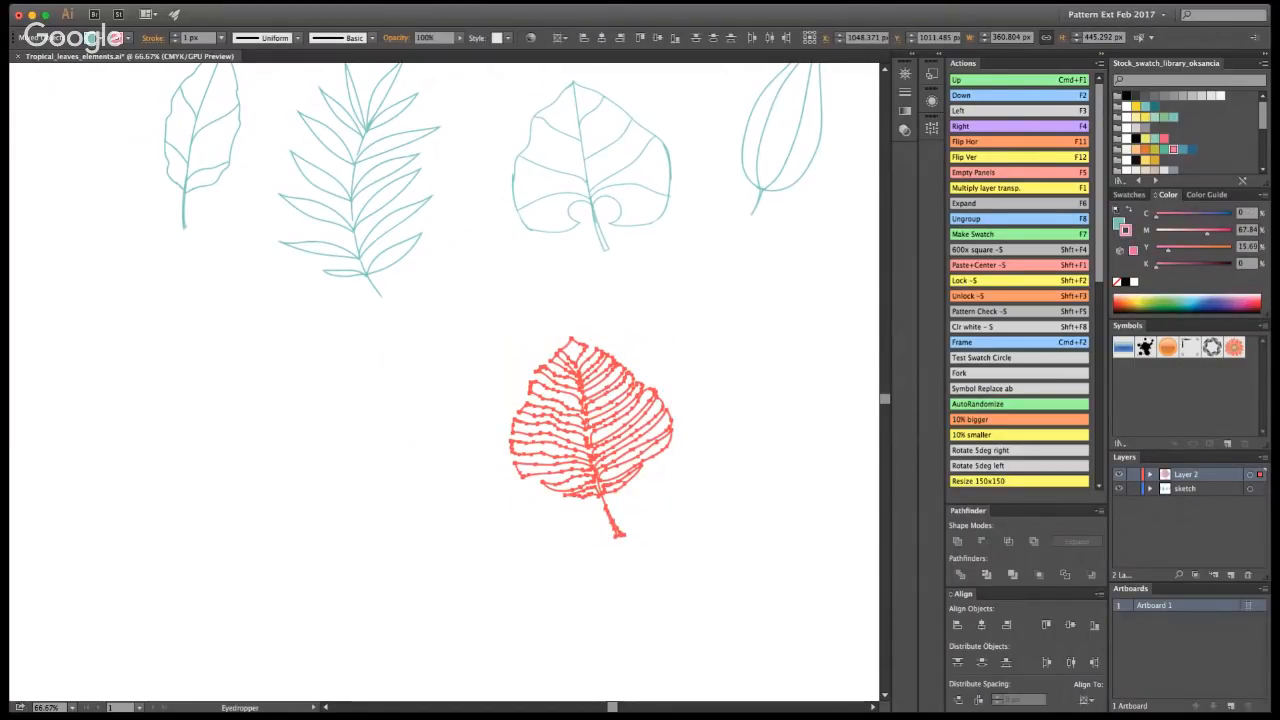
pyautogui.press('/')
pyautogui.press('x')
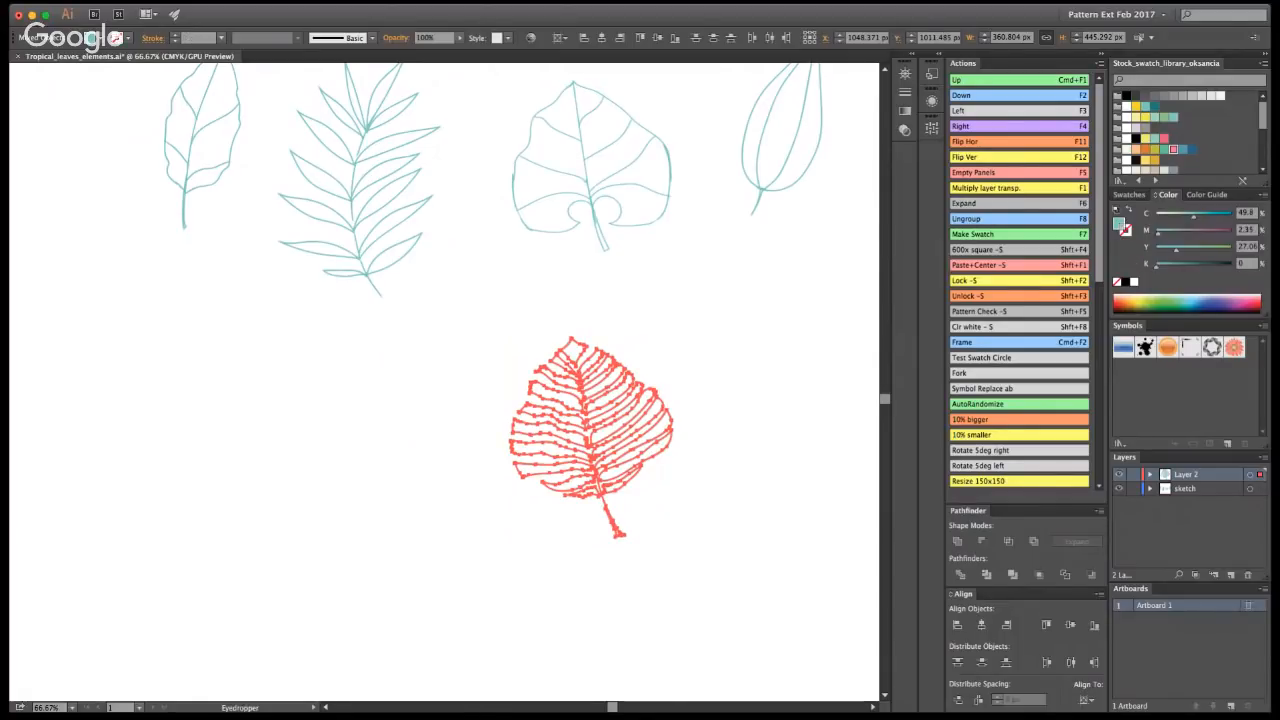
pyautogui.press('v')
pyautogui.click(735, 497)
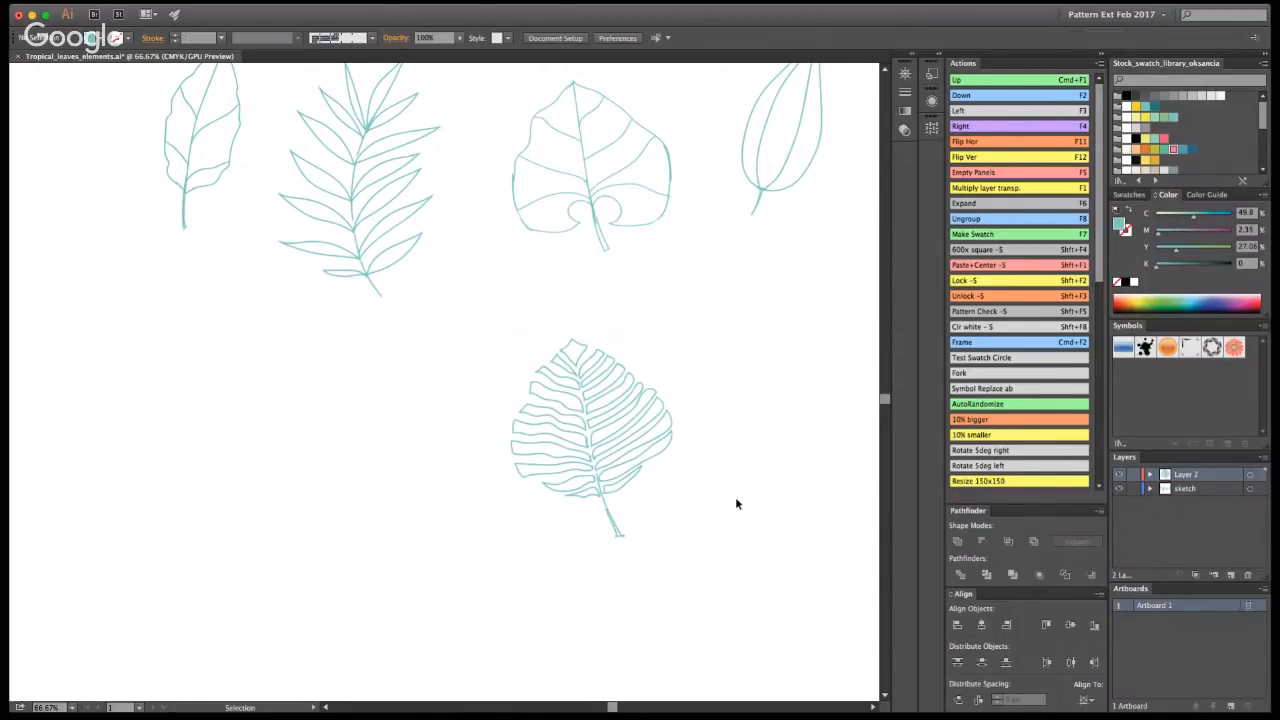
# - Move the striped leaf to the start of the leaf row, left of the small oval leaf
pyautogui.press('z')
pyautogui.keyDown('alt'); pyautogui.click(440, 358); pyautogui.keyUp('alt')
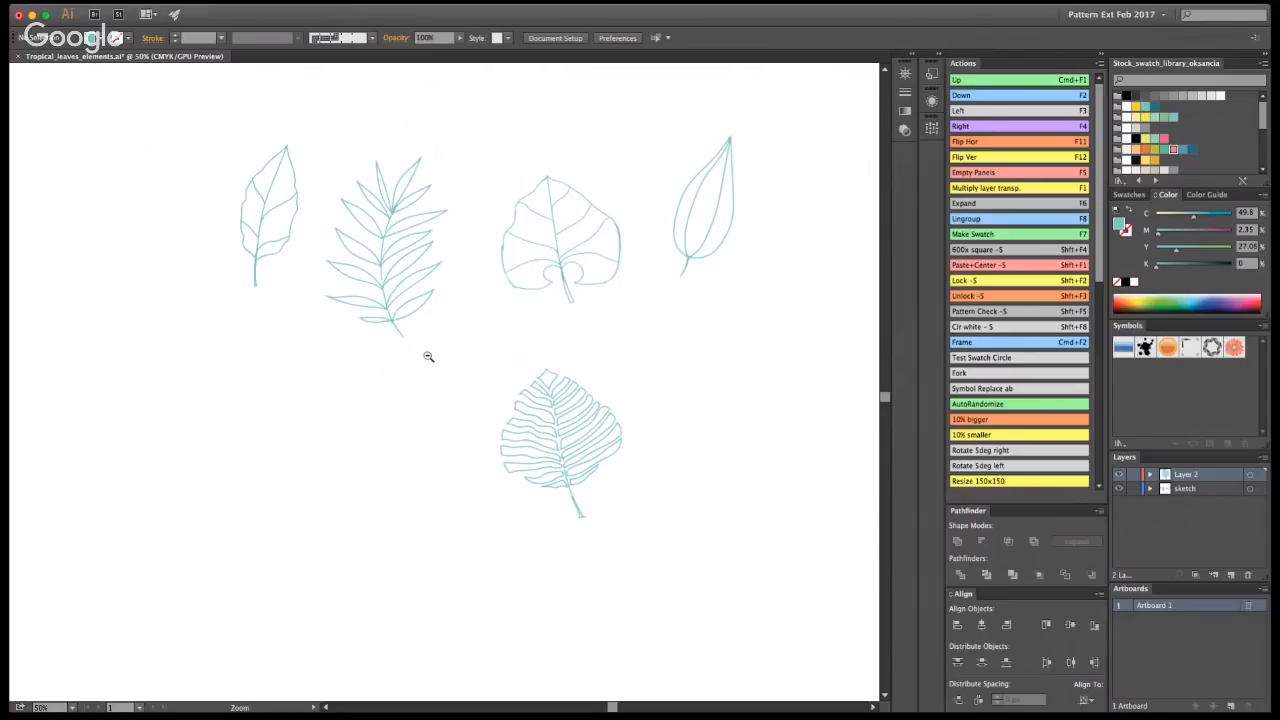
pyautogui.press('v')
pyautogui.click(536, 404)
pyautogui.moveTo(536, 404); pyautogui.dragTo(162, 290)
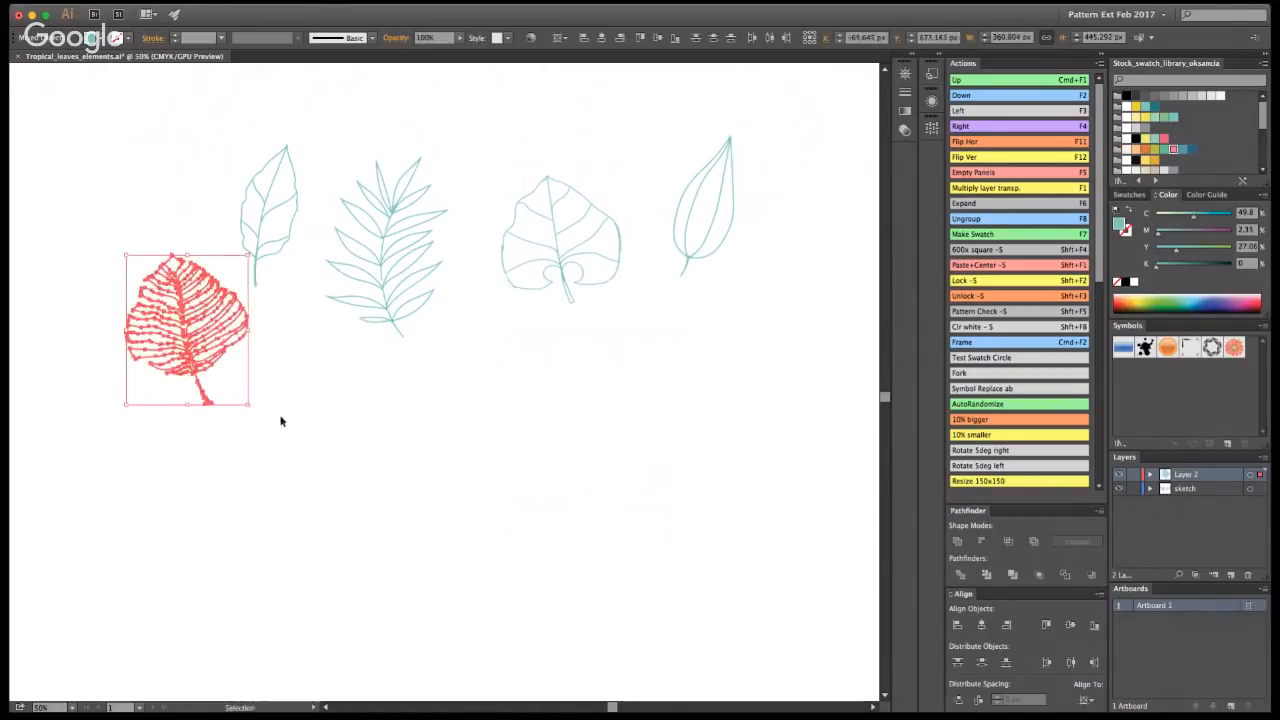
pyautogui.moveTo(208, 326); pyautogui.dragTo(162, 224)
pyautogui.click(218, 397)
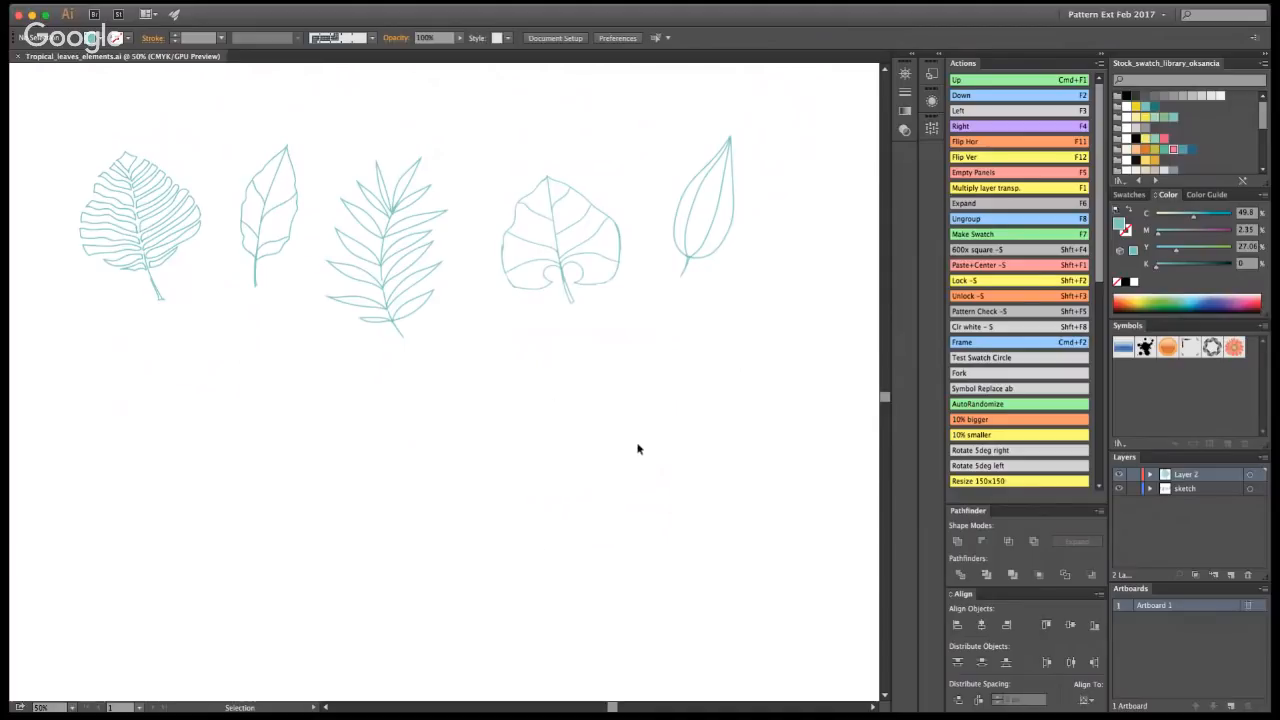
# - Sketch a long, narrow, slanted leaf with a central vein and short stem below the row using the Blob Brush, redrawing the outline until satisfactory
pyautogui.press('z')
pyautogui.hotkey('shift', 'b')
pyautogui.moveTo(548, 553)
pyautogui.mouseDown()
pyautogui.moveTo(530, 502)
pyautogui.moveTo(573, 388)
pyautogui.mouseUp()
pyautogui.press('super+z')
pyautogui.moveTo(560, 578)
pyautogui.mouseDown()
pyautogui.moveTo(562, 445)
pyautogui.moveTo(600, 362)
pyautogui.moveTo(651, 301)
pyautogui.moveTo(670, 347)
pyautogui.moveTo(656, 414)
pyautogui.moveTo(570, 588)
pyautogui.mouseUp()
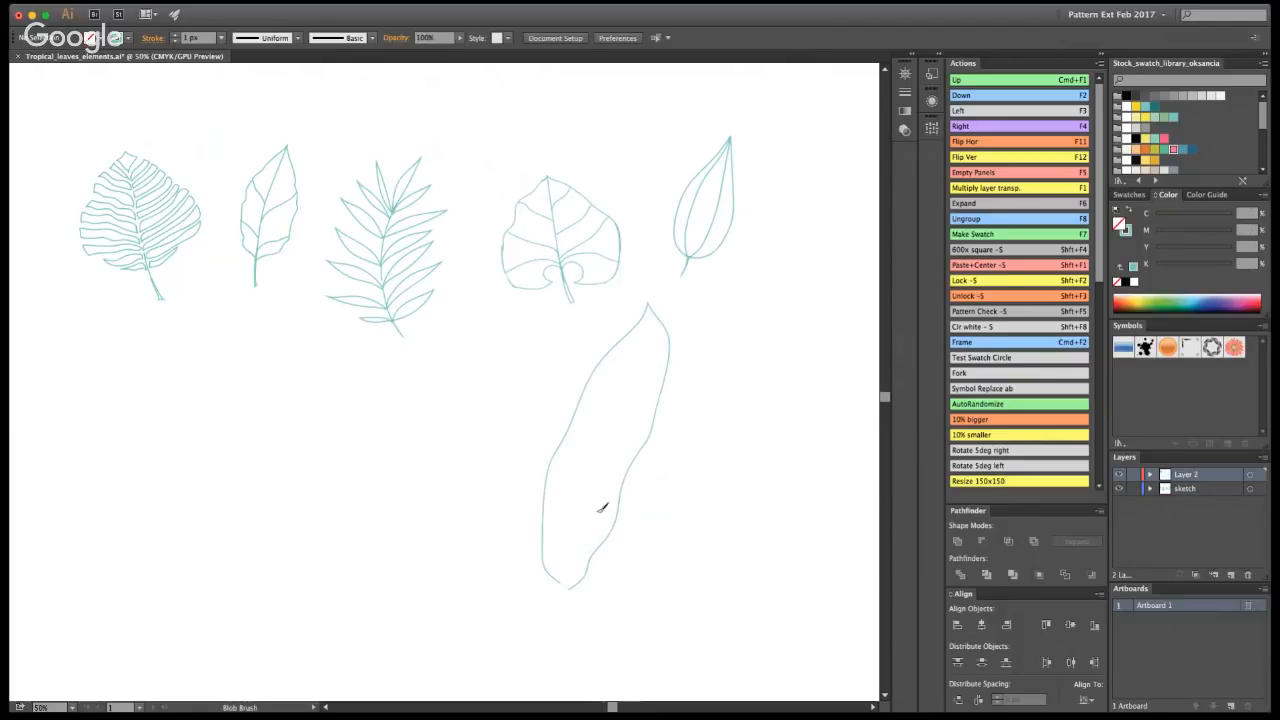
pyautogui.press('super+z')
pyautogui.moveTo(558, 581)
pyautogui.mouseDown()
pyautogui.moveTo(589, 415)
pyautogui.moveTo(637, 348)
pyautogui.moveTo(675, 325)
pyautogui.moveTo(672, 412)
pyautogui.moveTo(600, 571)
pyautogui.moveTo(562, 574)
pyautogui.moveTo(571, 587)
pyautogui.moveTo(610, 447)
pyautogui.moveTo(681, 320)
pyautogui.mouseUp()
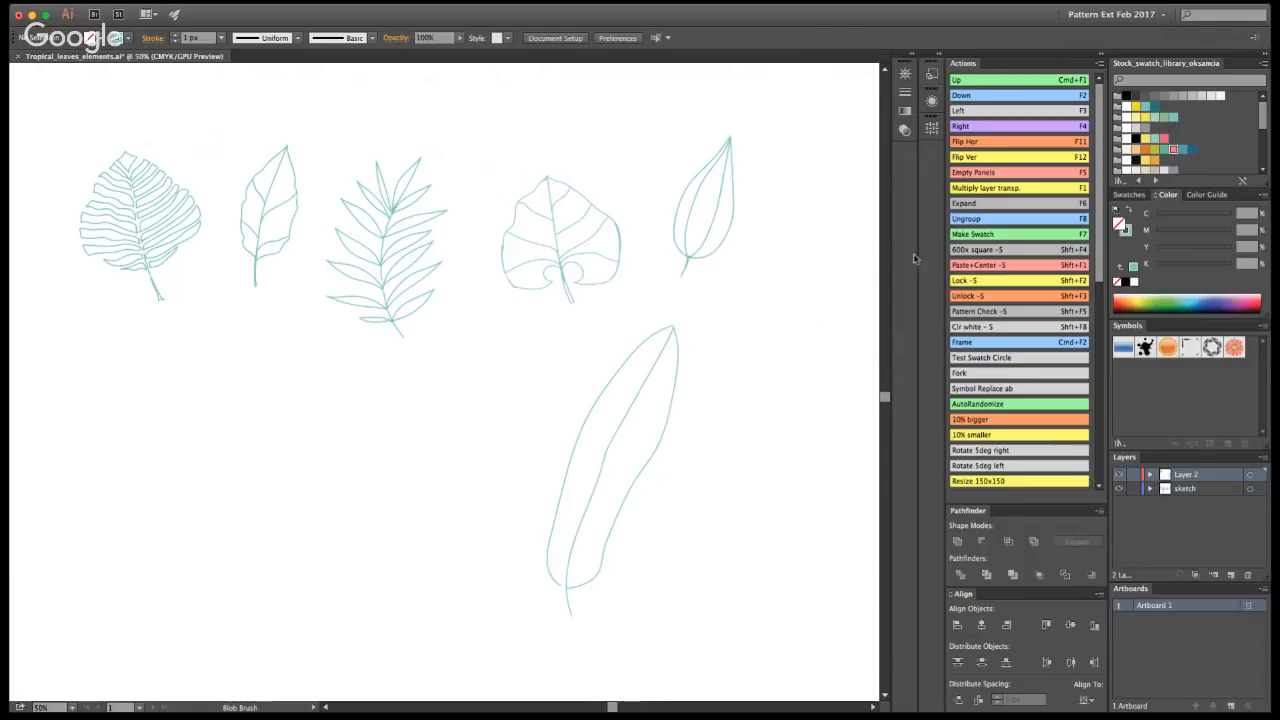
# - Select all artwork on Layer 2, including the striped leaf and the long leaf, and move it to the sketch layer
pyautogui.press('v')
pyautogui.moveTo(654, 651); pyautogui.dragTo(471, 489)
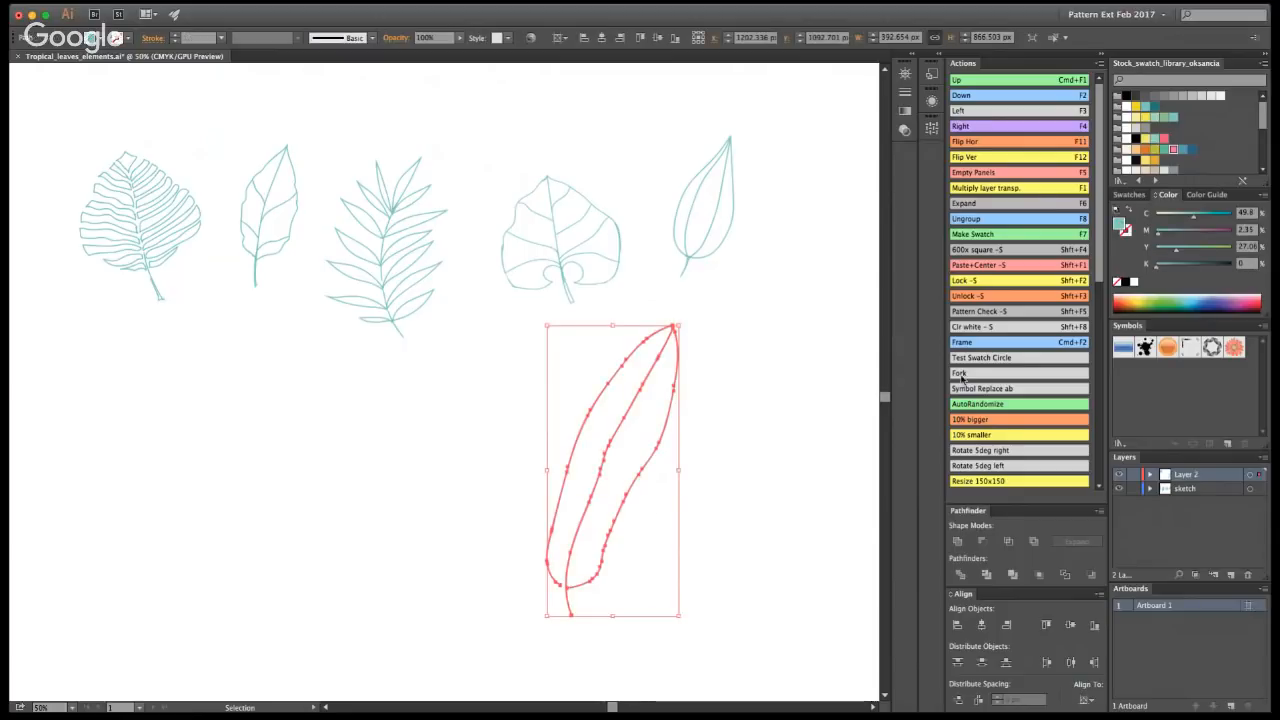
pyautogui.click(1259, 475)
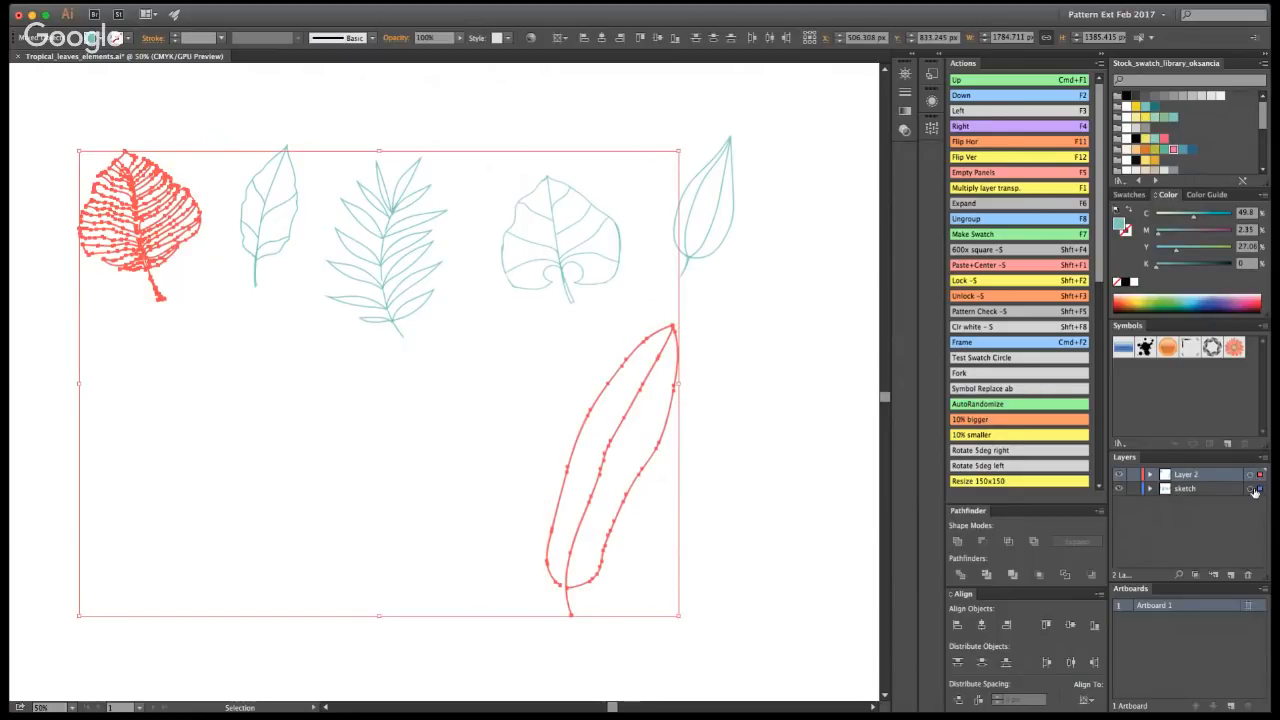
pyautogui.moveTo(1259, 476); pyautogui.dragTo(1257, 490)
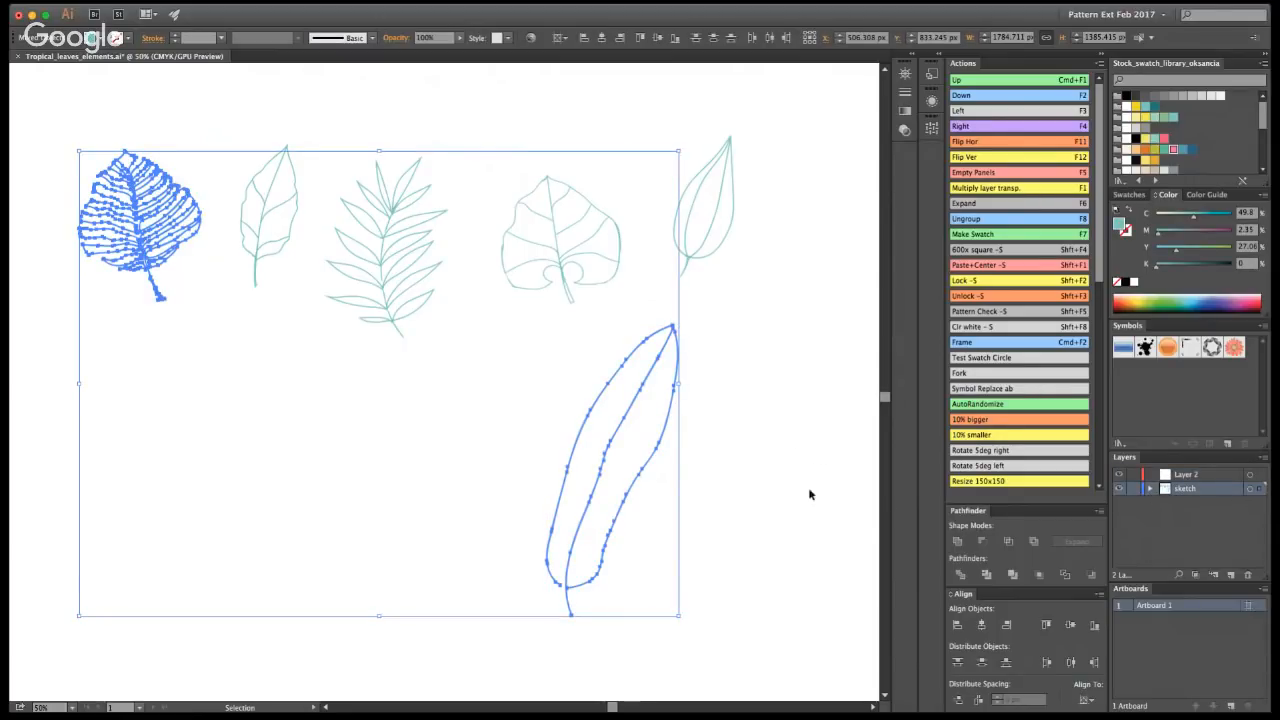
# - Lock the sketch layer and prepare the Blob Brush to draw in pink on Layer 2 over the long leaf
pyautogui.click(1133, 488)
pyautogui.doubleClick(1188, 474)
pyautogui.click(1176, 147)
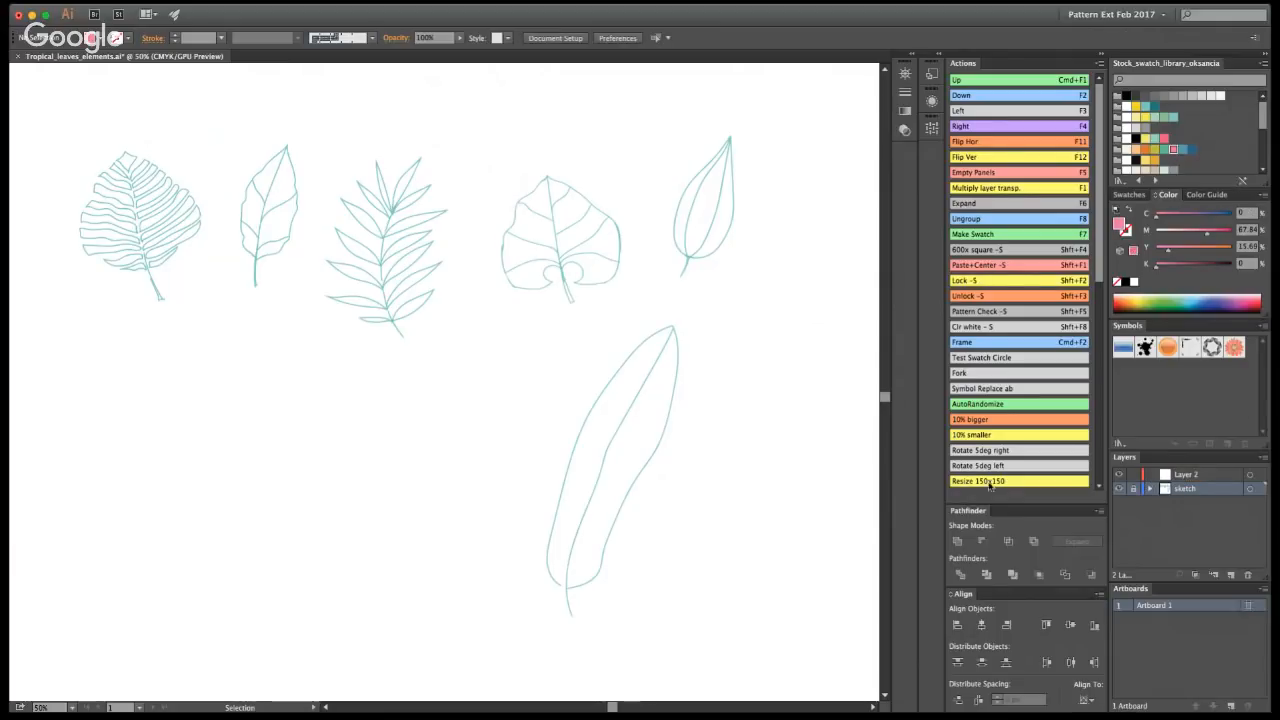
pyautogui.press('z')
pyautogui.click(551, 503)
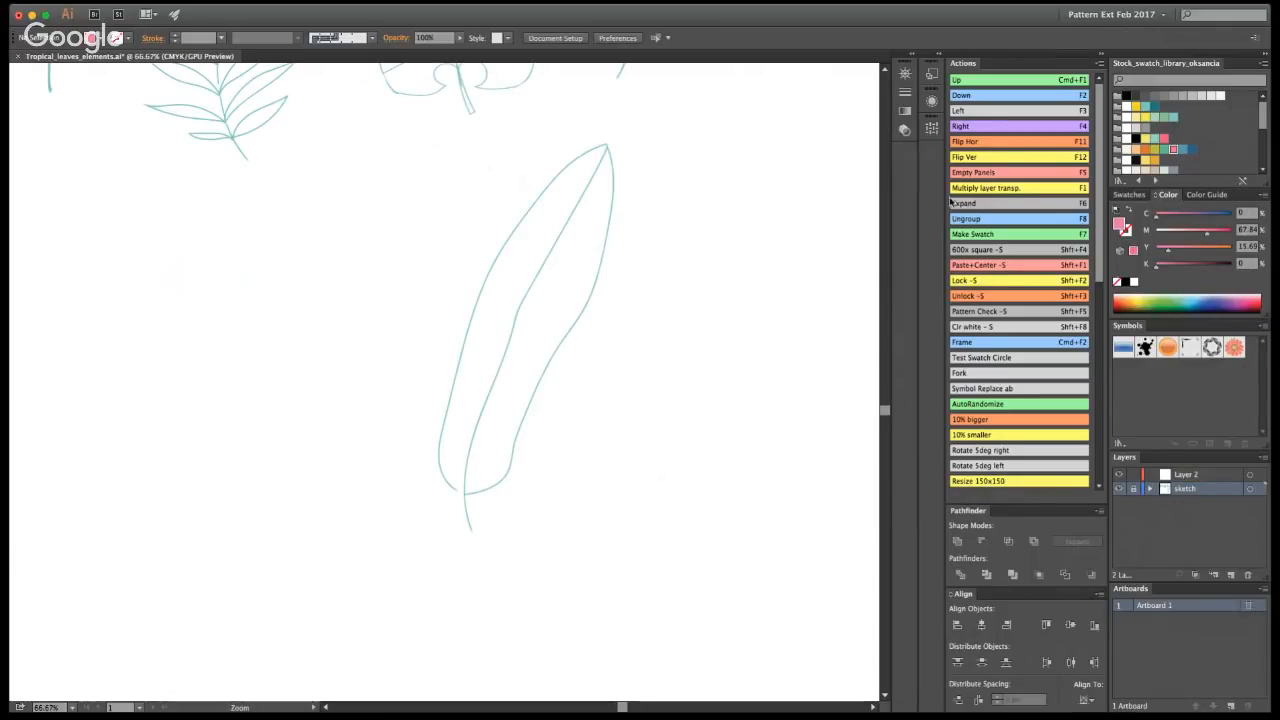
pyautogui.hotkey('shift', 'b')
pyautogui.click(1198, 474)
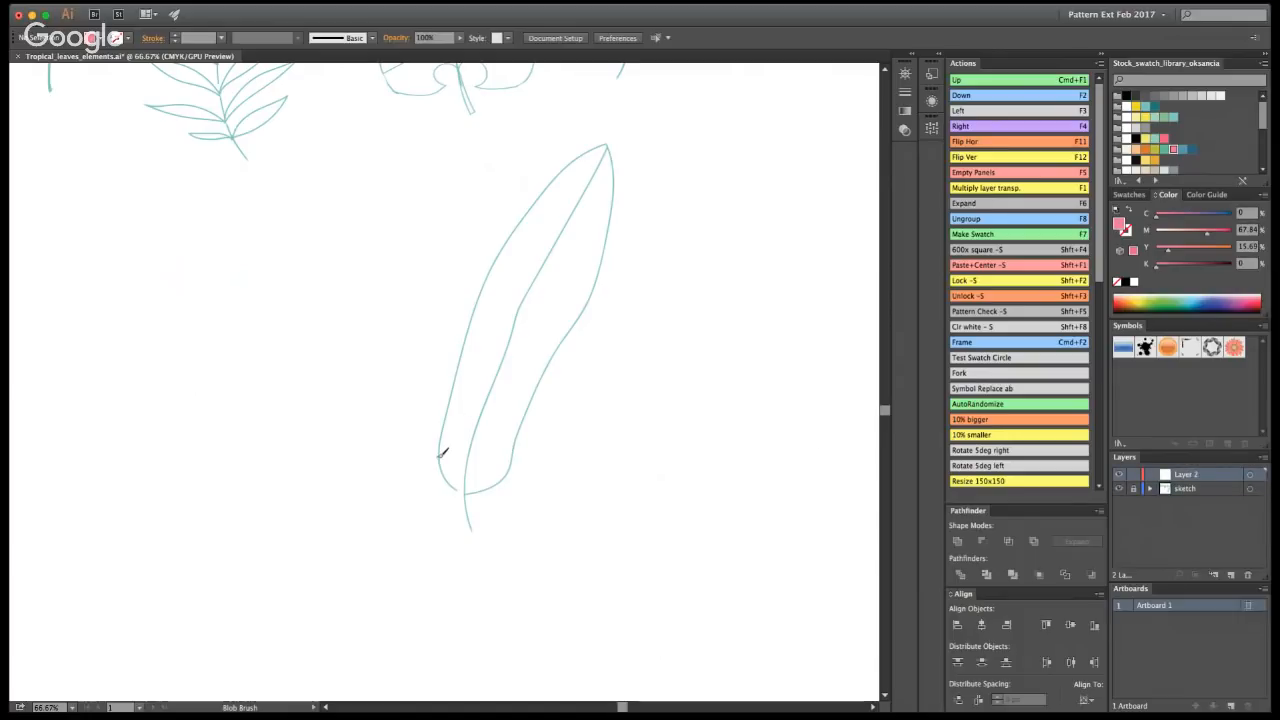
# - Trace the long leaf's outline in pink with torn, wedge-shaped notches cut inward along both edges, closing it at the base
pyautogui.moveTo(443, 451); pyautogui.dragTo(458, 454)
pyautogui.moveTo(464, 437)
pyautogui.mouseDown()
pyautogui.moveTo(443, 405)
pyautogui.moveTo(450, 381)
pyautogui.moveTo(475, 393)
pyautogui.moveTo(452, 383)
pyautogui.moveTo(468, 396)
pyautogui.moveTo(452, 371)
pyautogui.moveTo(469, 322)
pyautogui.moveTo(500, 352)
pyautogui.mouseUp()
pyautogui.press('super+z')
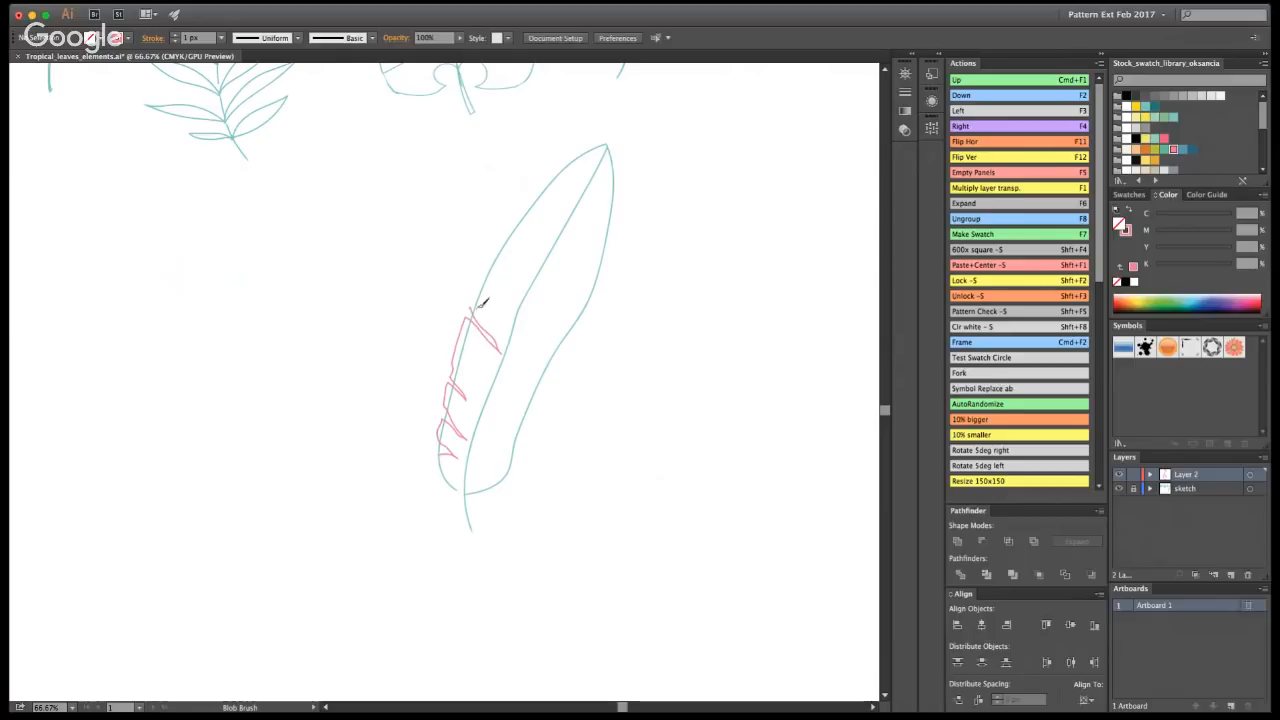
pyautogui.moveTo(476, 303)
pyautogui.mouseDown()
pyautogui.moveTo(490, 268)
pyautogui.moveTo(512, 313)
pyautogui.moveTo(487, 270)
pyautogui.moveTo(507, 237)
pyautogui.moveTo(523, 240)
pyautogui.moveTo(543, 189)
pyautogui.moveTo(548, 207)
pyautogui.moveTo(555, 178)
pyautogui.moveTo(562, 190)
pyautogui.moveTo(572, 162)
pyautogui.moveTo(606, 142)
pyautogui.mouseUp()
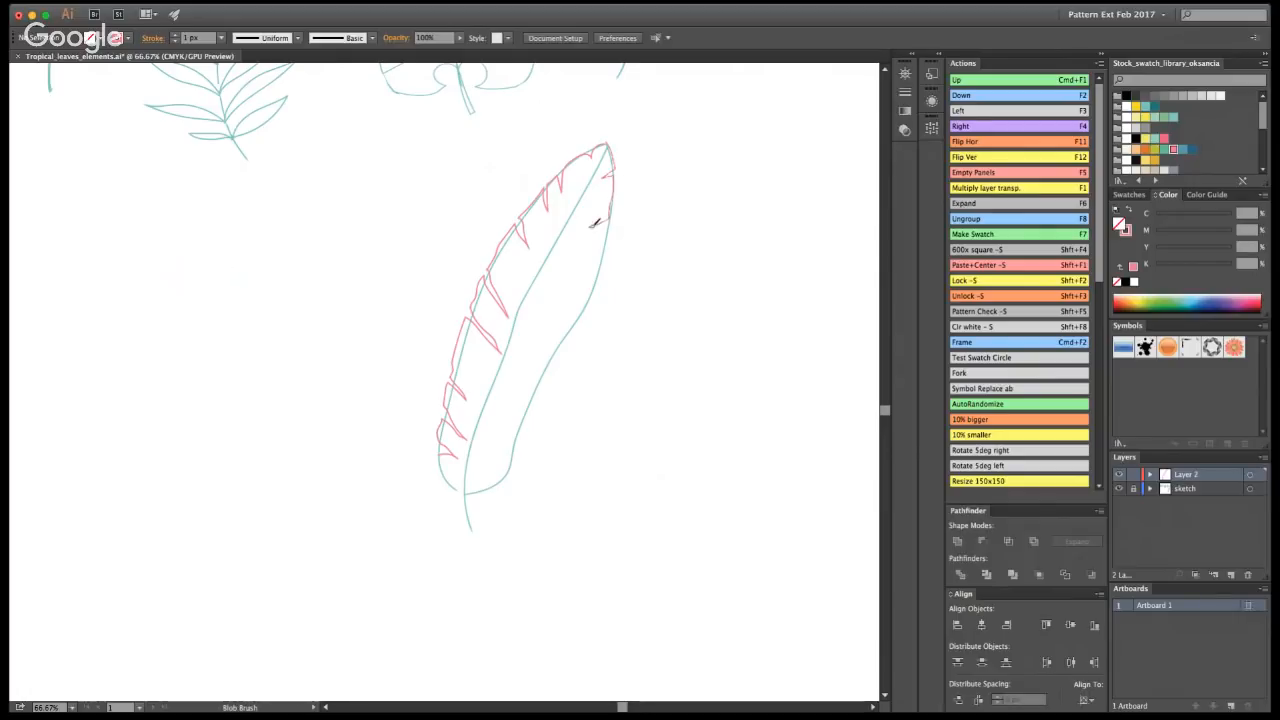
pyautogui.moveTo(570, 237)
pyautogui.mouseDown()
pyautogui.moveTo(610, 227)
pyautogui.moveTo(592, 284)
pyautogui.moveTo(549, 286)
pyautogui.moveTo(592, 291)
pyautogui.moveTo(578, 318)
pyautogui.moveTo(569, 332)
pyautogui.moveTo(533, 332)
pyautogui.moveTo(564, 342)
pyautogui.moveTo(538, 386)
pyautogui.moveTo(503, 391)
pyautogui.moveTo(542, 386)
pyautogui.moveTo(507, 465)
pyautogui.mouseUp()
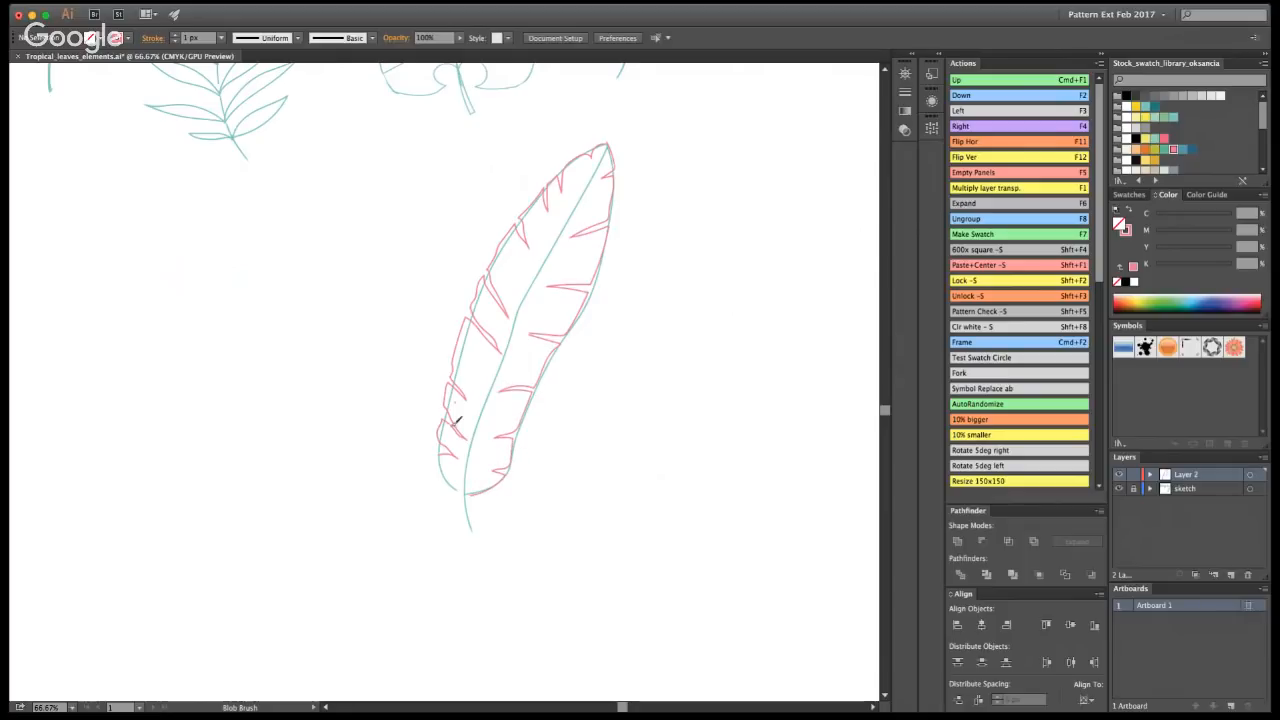
pyautogui.moveTo(440, 455); pyautogui.dragTo(460, 487)
# - Move the pink notched outline onto the unlocked sketch layer and group the selected leaf artwork
pyautogui.press('v')
pyautogui.moveTo(405, 168); pyautogui.dragTo(620, 594)
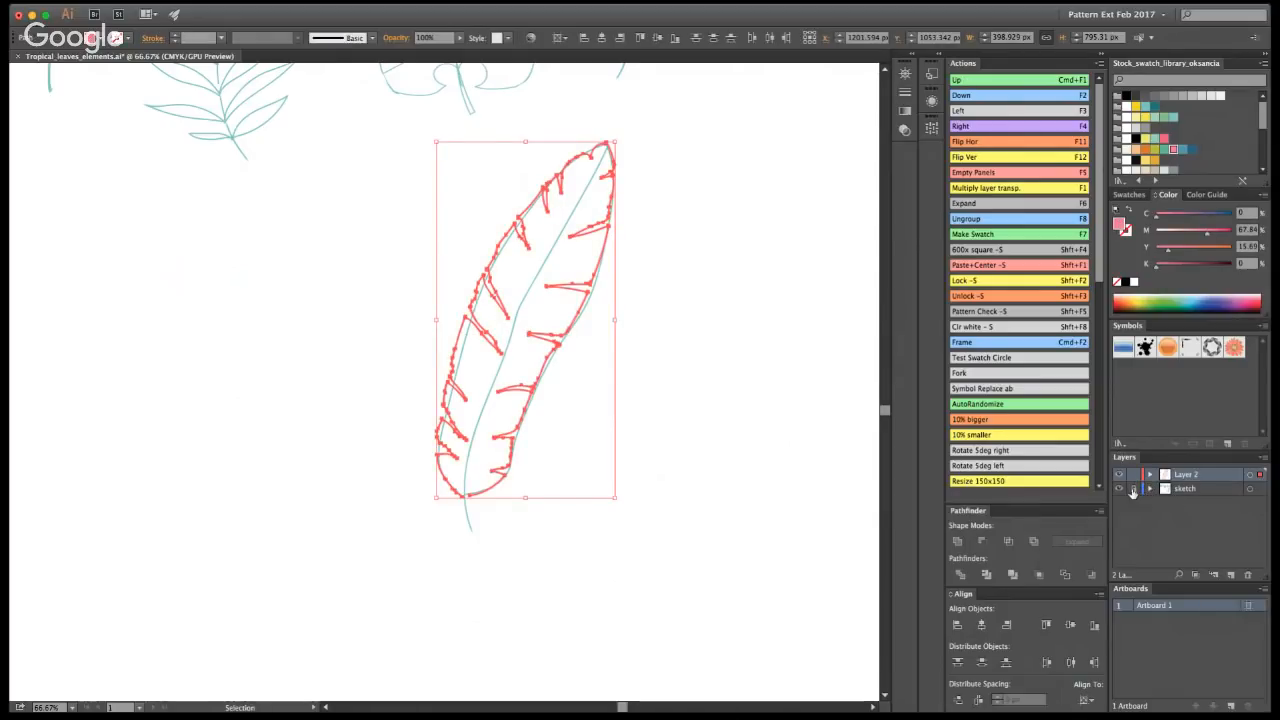
pyautogui.moveTo(1261, 474); pyautogui.dragTo(1261, 488)
pyautogui.moveTo(402, 391); pyautogui.dragTo(404, 388)
pyautogui.press('super+g')
pyautogui.click(723, 384)
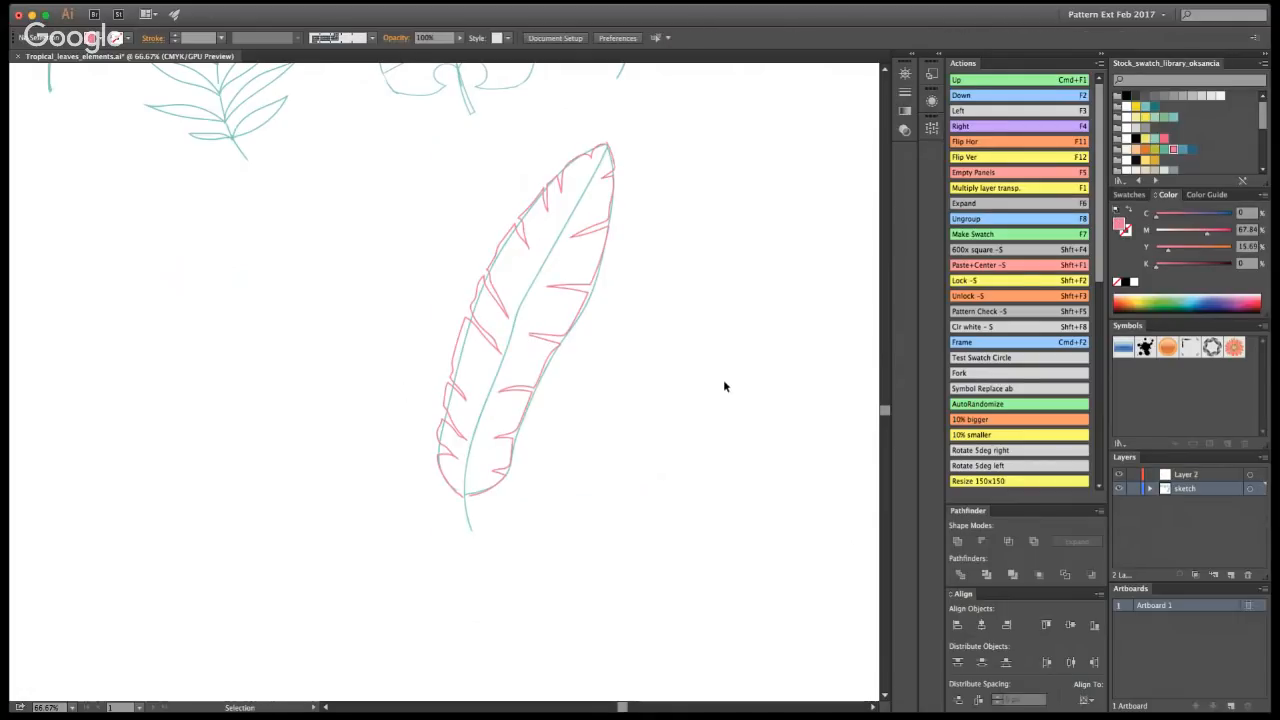
pyautogui.press('z')
pyautogui.keyDown('alt'); pyautogui.click(358, 315); pyautogui.keyUp('alt')
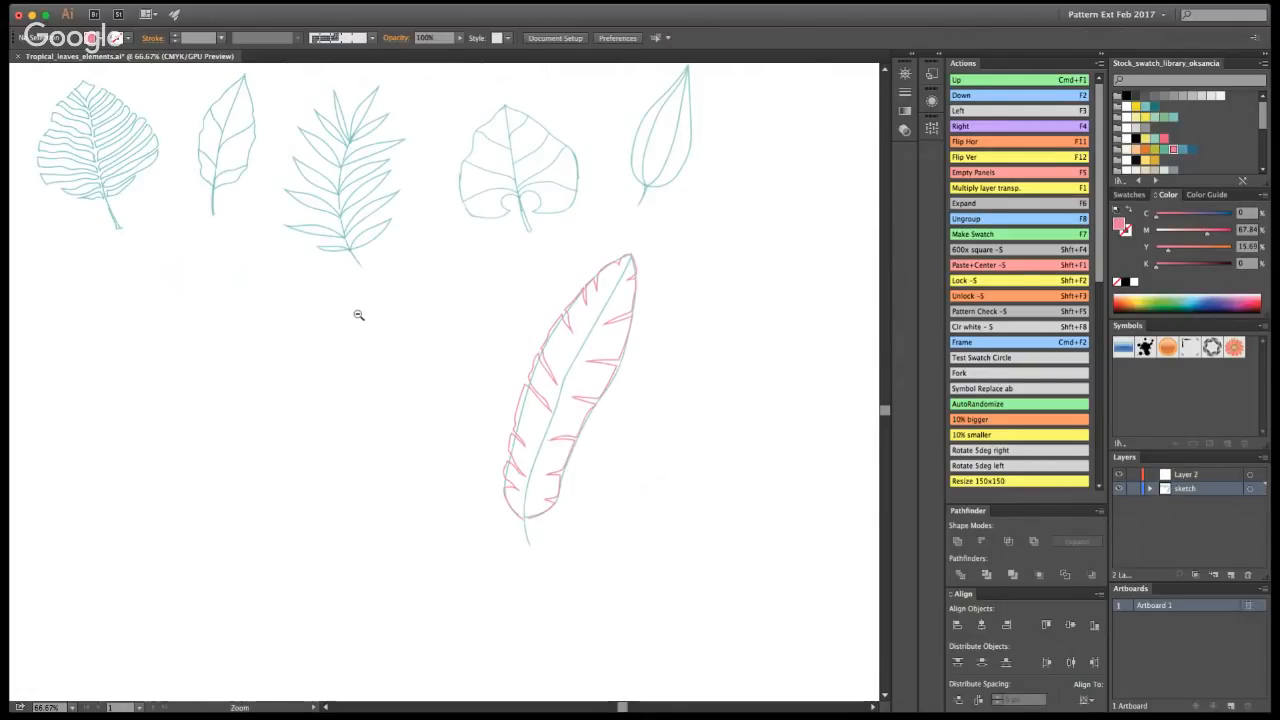
# - Scale the grouped notched long leaf down to match the other motifs and place it at the end of the leaf row
pyautogui.keyDown('alt'); pyautogui.click(358, 315); pyautogui.keyUp('alt')
pyautogui.press('v')
pyautogui.click(595, 430)
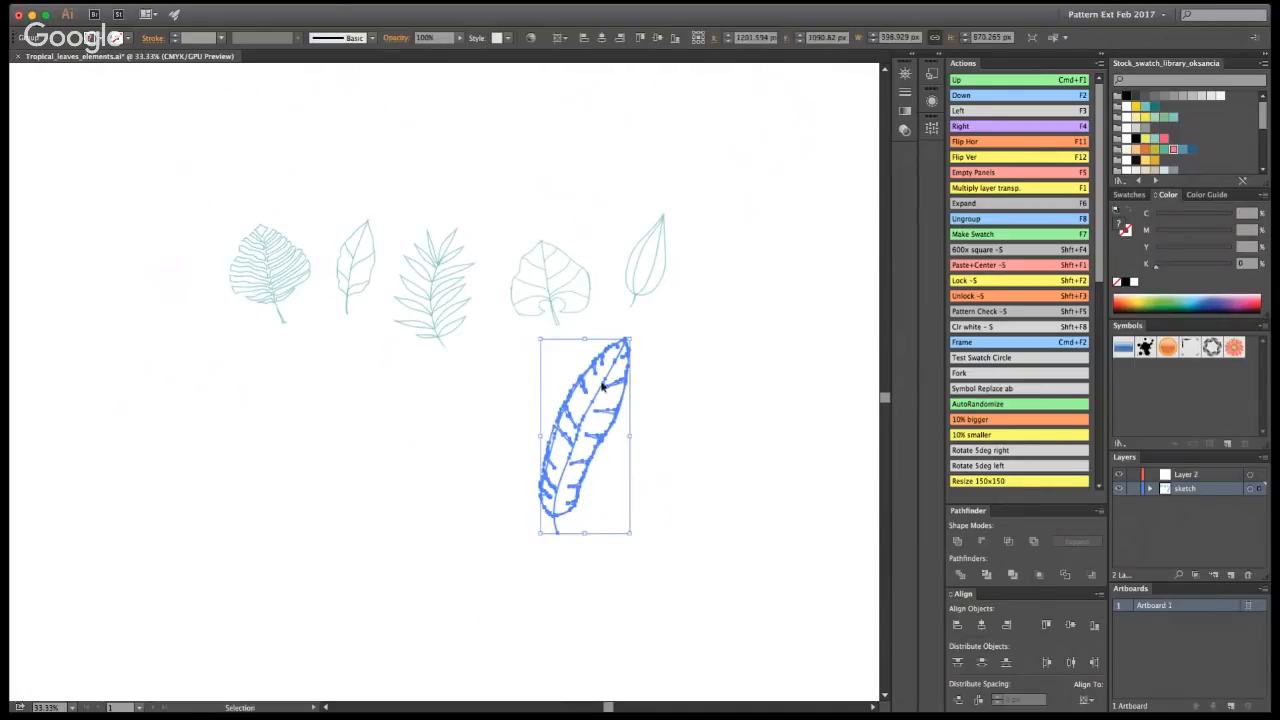
pyautogui.moveTo(628, 532); pyautogui.dragTo(606, 480)
pyautogui.moveTo(585, 432); pyautogui.dragTo(715, 268)
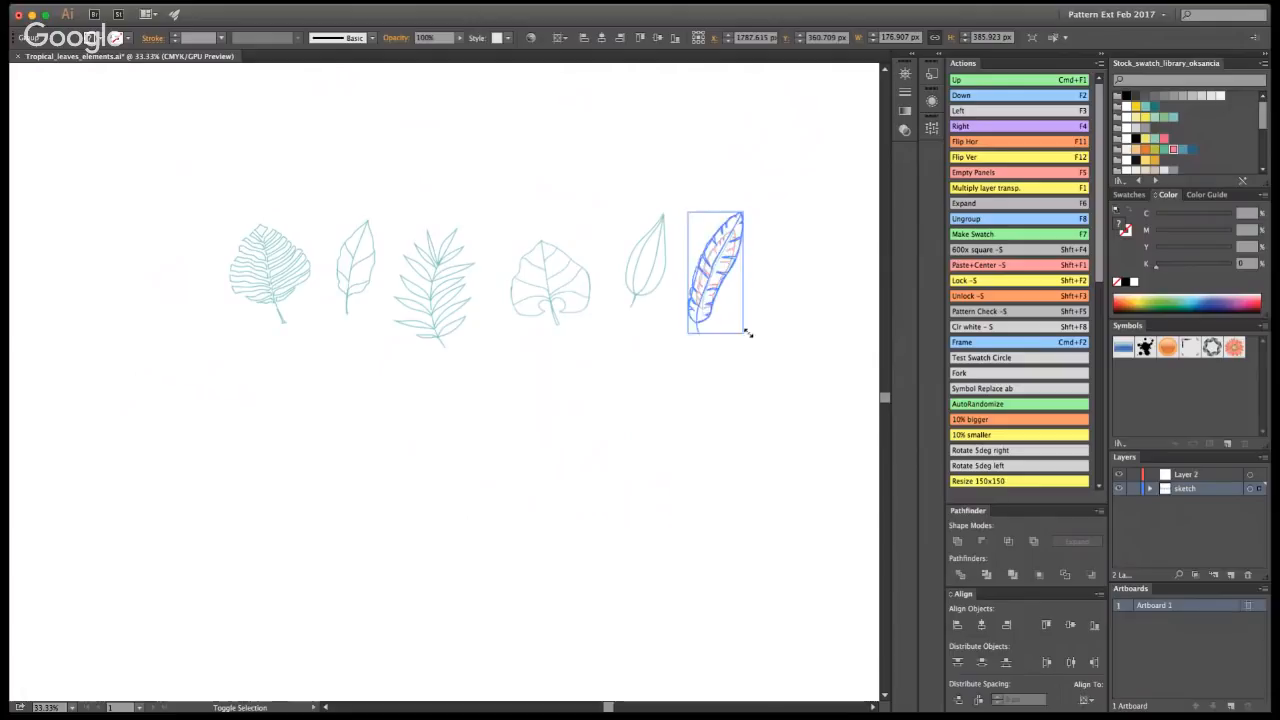
pyautogui.click(715, 376)
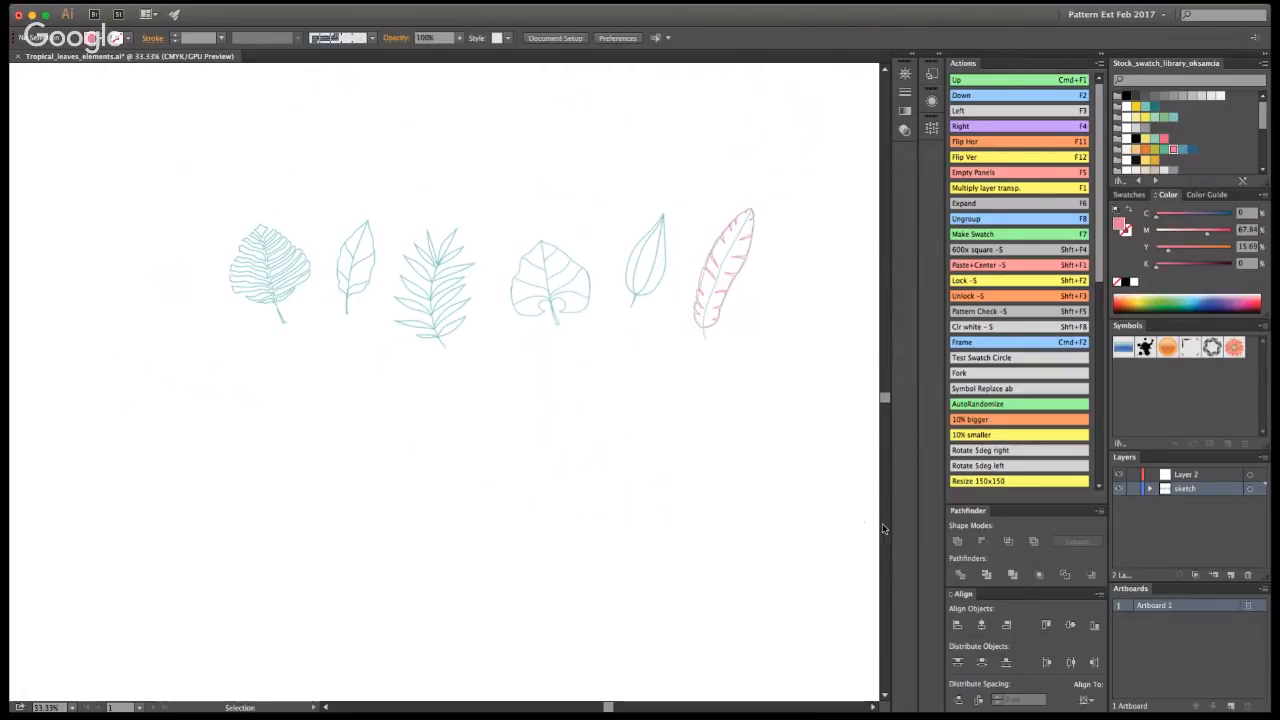
pyautogui.press('a')
pyautogui.press('v')
# - Draw a pink leaf outline with deep pointed lobes on both sides freehand with the Blob Brush, below the striped leaf
pyautogui.click(317, 335)
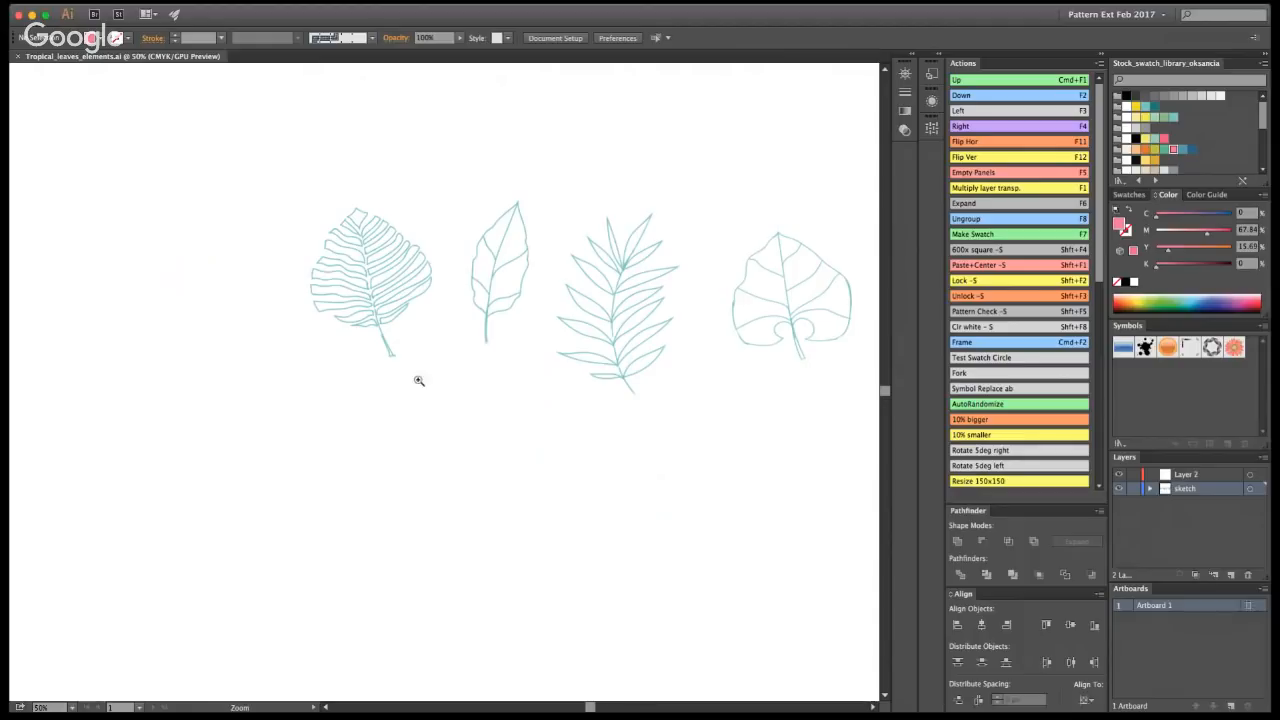
pyautogui.click(398, 428)
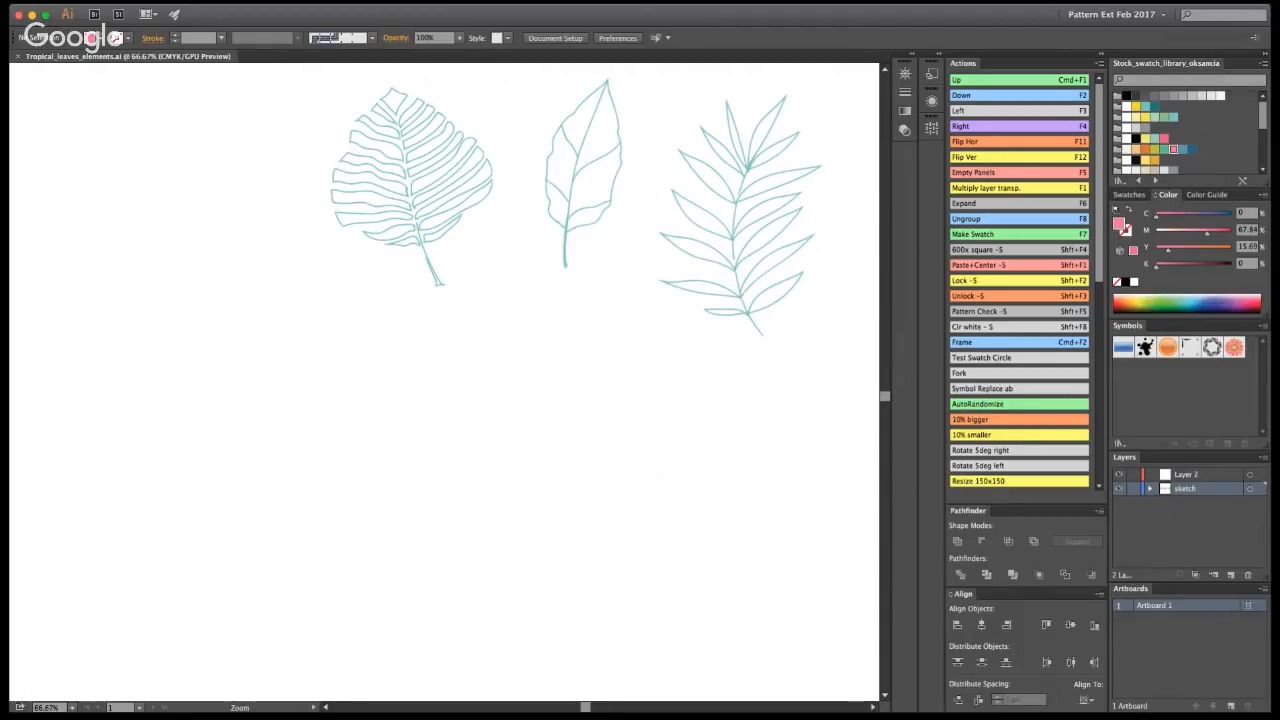
pyautogui.moveTo(721, 472); pyautogui.dragTo(612, 478)
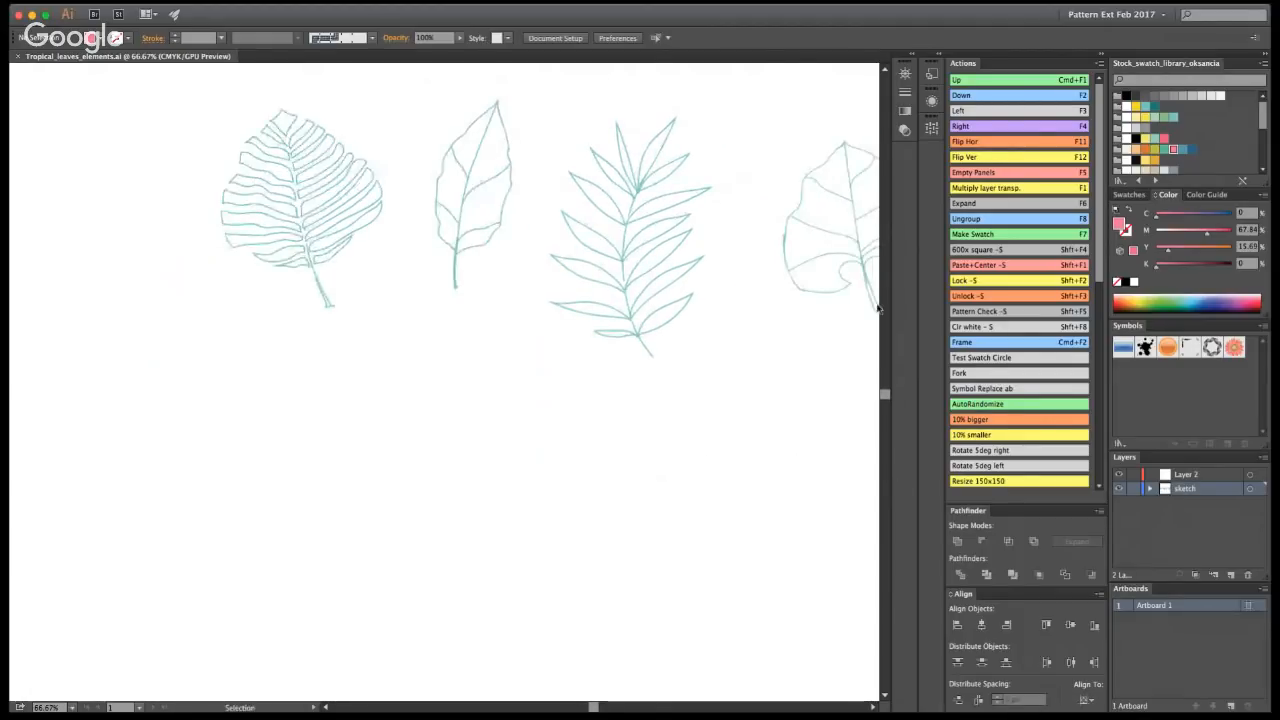
pyautogui.hotkey('shift', 'b')
pyautogui.moveTo(331, 366)
pyautogui.mouseDown()
pyautogui.moveTo(331, 413)
pyautogui.moveTo(333, 365)
pyautogui.moveTo(331, 414)
pyautogui.moveTo(318, 375)
pyautogui.moveTo(325, 417)
pyautogui.moveTo(298, 395)
pyautogui.moveTo(319, 434)
pyautogui.moveTo(285, 406)
pyautogui.moveTo(283, 430)
pyautogui.moveTo(308, 445)
pyautogui.moveTo(269, 430)
pyautogui.moveTo(269, 445)
pyautogui.moveTo(303, 460)
pyautogui.moveTo(276, 463)
pyautogui.moveTo(287, 479)
pyautogui.moveTo(336, 463)
pyautogui.mouseUp()
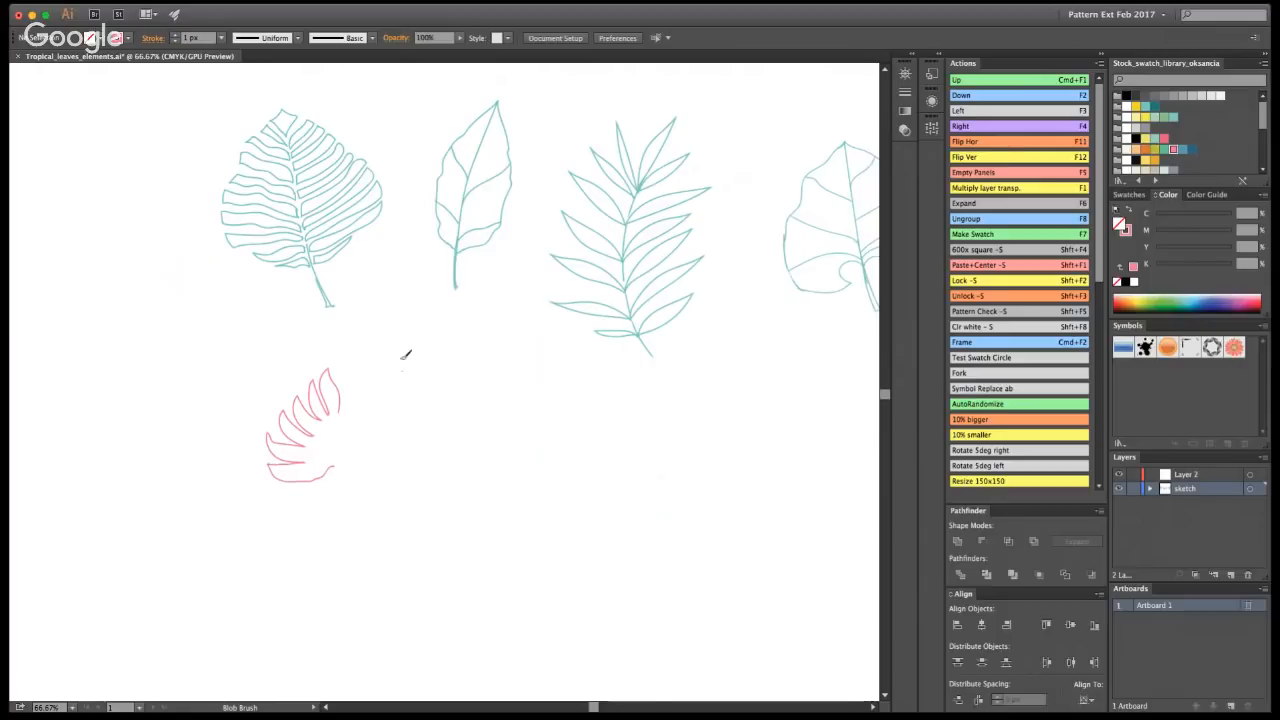
pyautogui.moveTo(343, 396)
pyautogui.mouseDown()
pyautogui.moveTo(373, 348)
pyautogui.moveTo(371, 393)
pyautogui.moveTo(348, 415)
pyautogui.moveTo(404, 395)
pyautogui.moveTo(356, 423)
pyautogui.moveTo(401, 412)
pyautogui.moveTo(366, 444)
pyautogui.moveTo(384, 446)
pyautogui.moveTo(365, 446)
pyautogui.moveTo(408, 446)
pyautogui.moveTo(357, 463)
pyautogui.moveTo(404, 466)
pyautogui.moveTo(380, 482)
pyautogui.moveTo(353, 475)
pyautogui.moveTo(383, 490)
pyautogui.moveTo(365, 501)
pyautogui.moveTo(342, 460)
pyautogui.mouseUp()
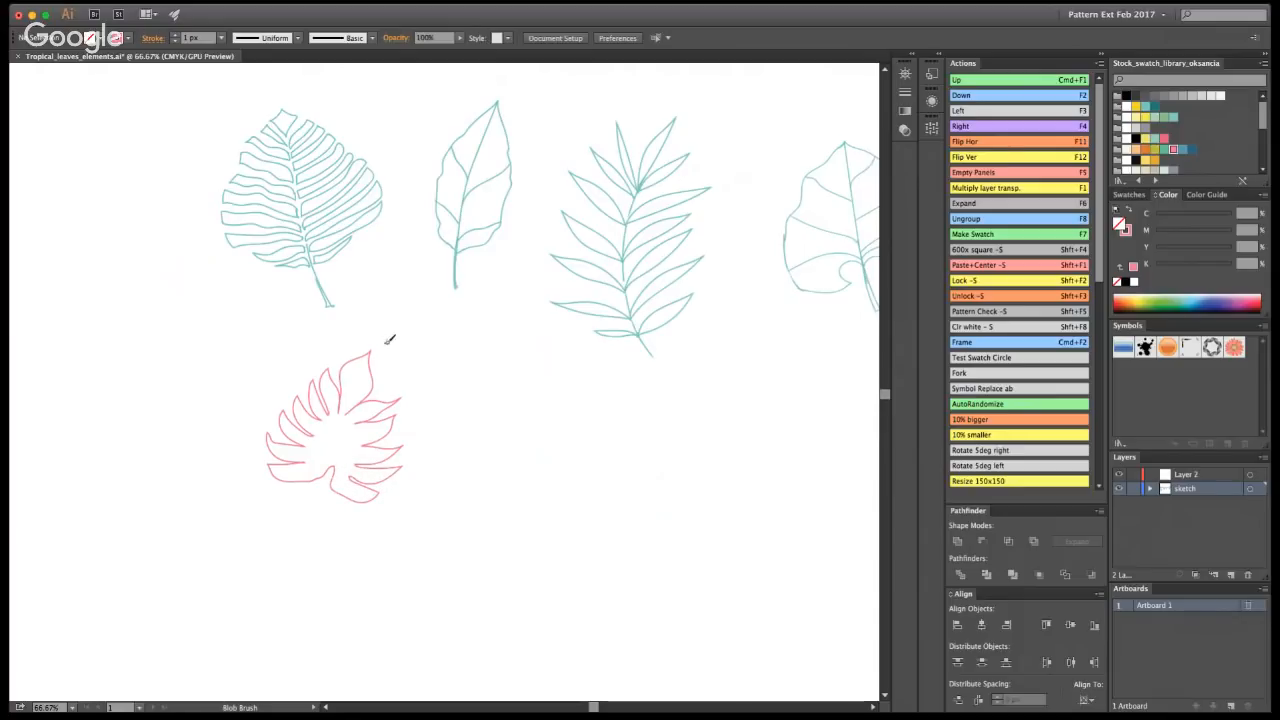
# - Add a stem and midrib to the pink lobed leaf, erasing the first midrib and redrawing it up to the tip
pyautogui.moveTo(371, 351)
pyautogui.mouseDown()
pyautogui.moveTo(330, 478)
pyautogui.moveTo(302, 515)
pyautogui.mouseUp()
pyautogui.hotkey('shift', 'e')
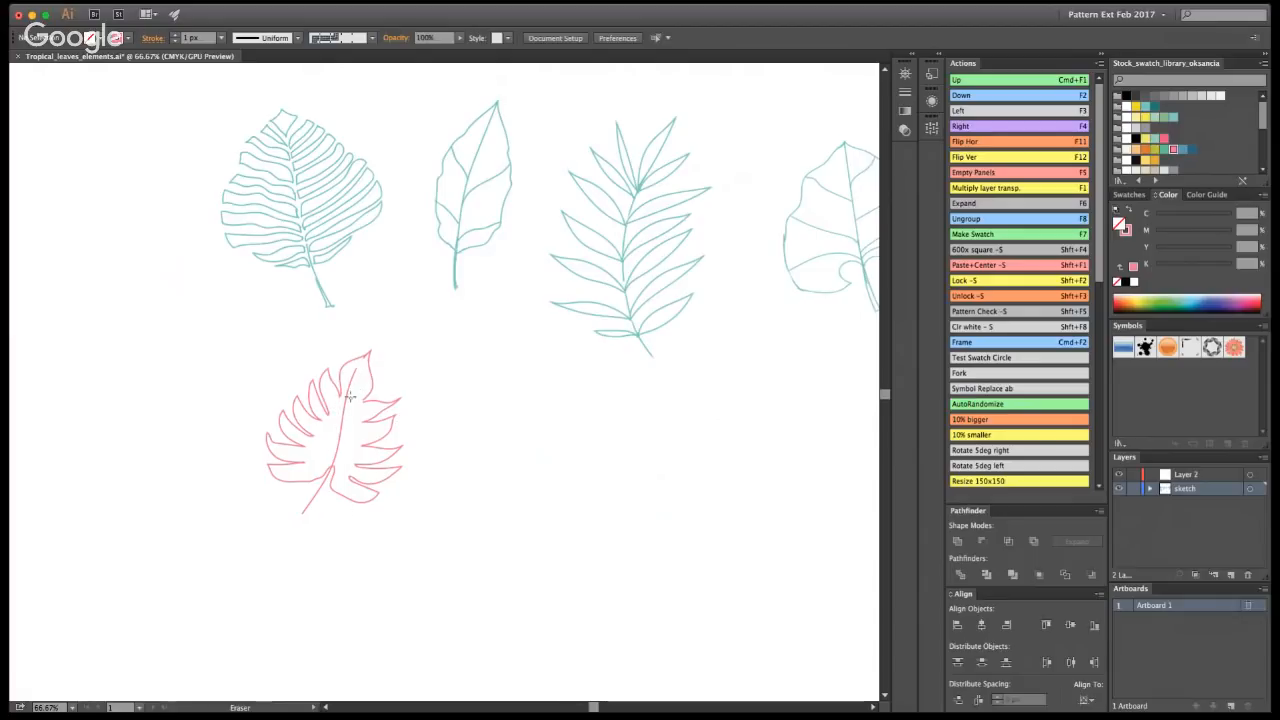
pyautogui.moveTo(348, 390)
pyautogui.mouseDown()
pyautogui.moveTo(340, 455)
pyautogui.moveTo(345, 427)
pyautogui.mouseUp()
pyautogui.hotkey('shift', 'b')
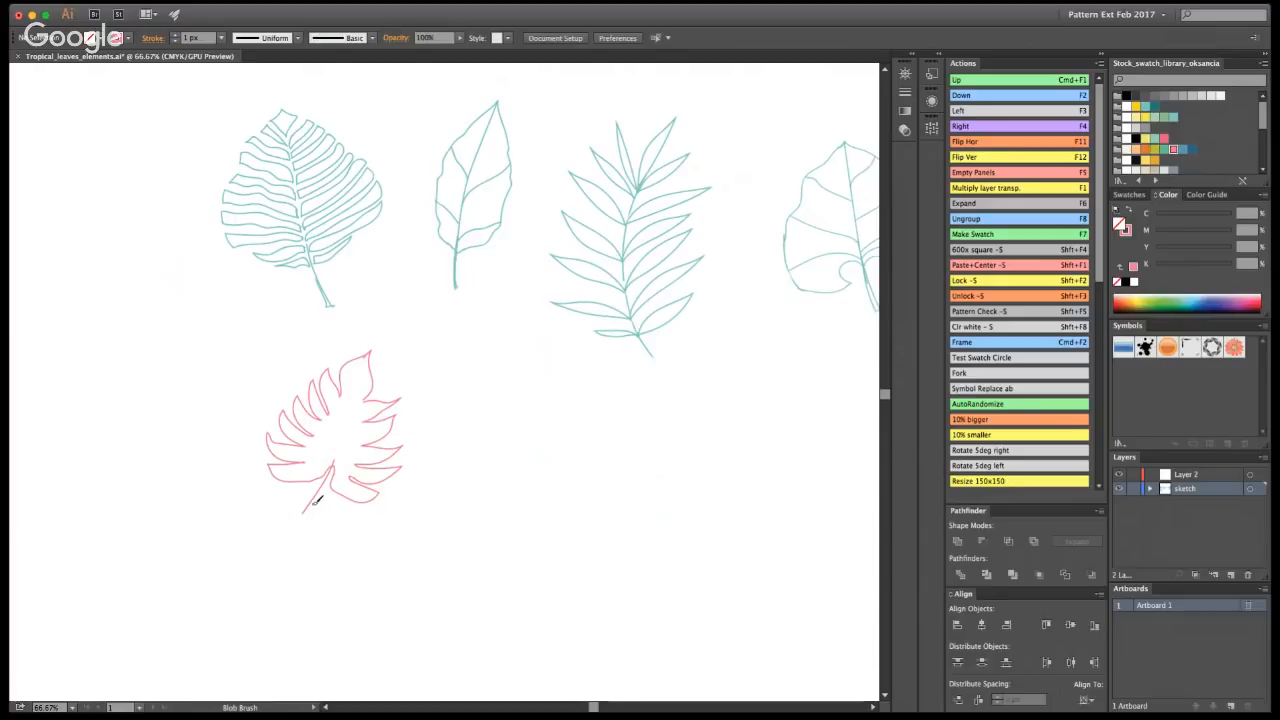
pyautogui.moveTo(306, 503)
pyautogui.mouseDown()
pyautogui.moveTo(339, 461)
pyautogui.moveTo(370, 351)
pyautogui.mouseUp()
# - Erase the uppermost right lobe of the pink leaf and redraw it with a longer, upward-pointing tip
pyautogui.hotkey('shift', 'e')
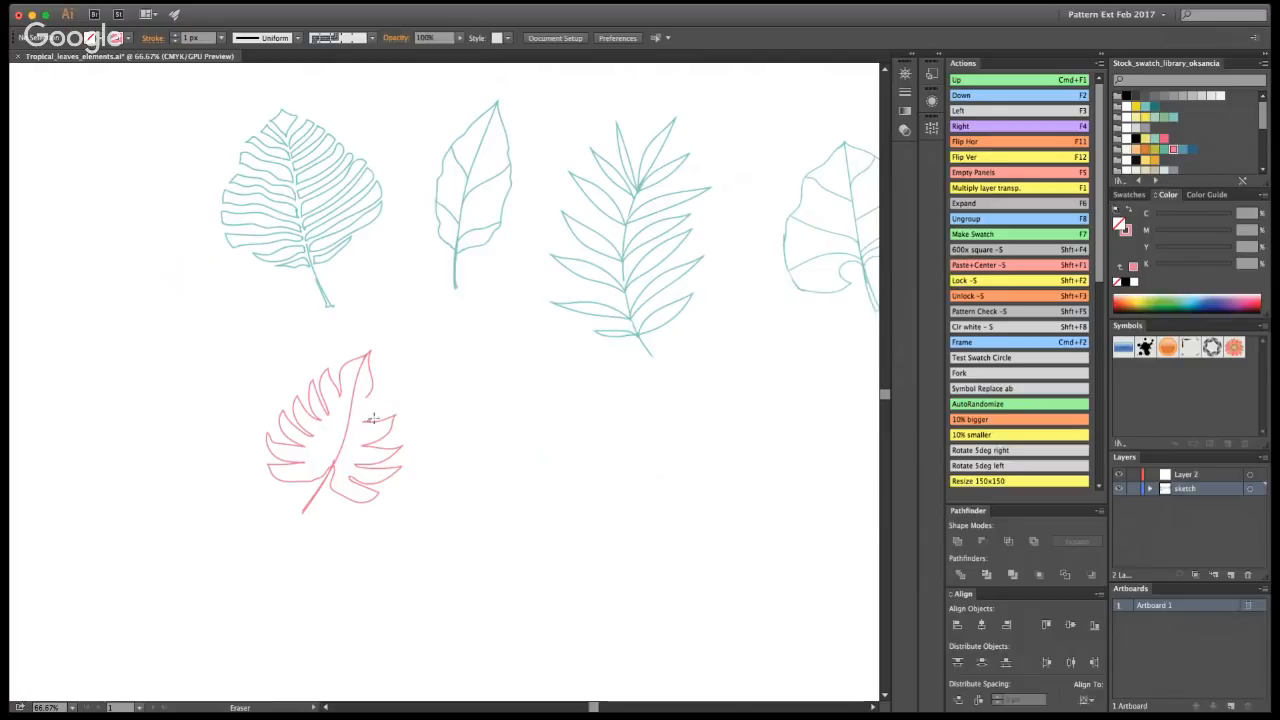
pyautogui.hotkey('shift', 'b')
pyautogui.moveTo(409, 385); pyautogui.dragTo(388, 408)
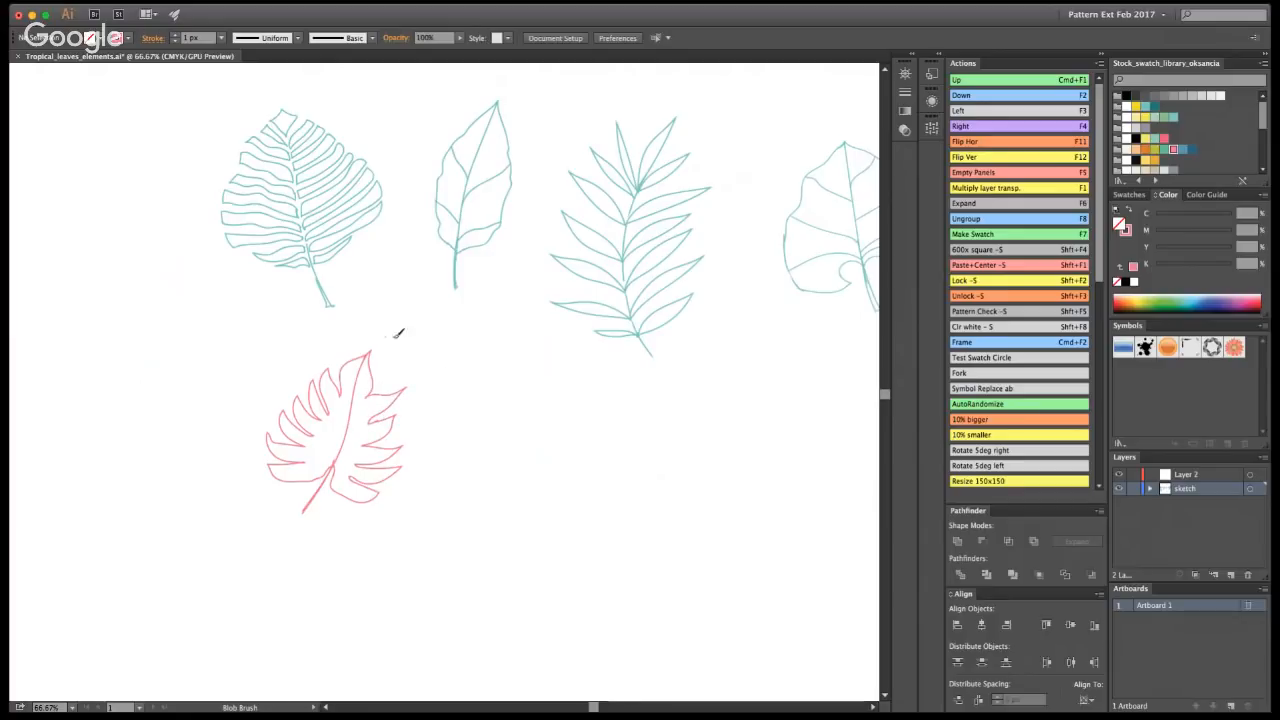
pyautogui.press('super+z')
pyautogui.moveTo(366, 397)
pyautogui.mouseDown()
pyautogui.moveTo(404, 387)
pyautogui.moveTo(377, 421)
pyautogui.moveTo(401, 416)
pyautogui.moveTo(406, 386)
pyautogui.moveTo(382, 420)
pyautogui.moveTo(402, 412)
pyautogui.moveTo(369, 395)
pyautogui.moveTo(409, 382)
pyautogui.mouseUp()
pyautogui.press('super+z')
pyautogui.press('super+z')
# - Erase and redraw the second right lobe of the pink leaf with a longer pointed tip, and save the document
pyautogui.hotkey('shift', 'e')
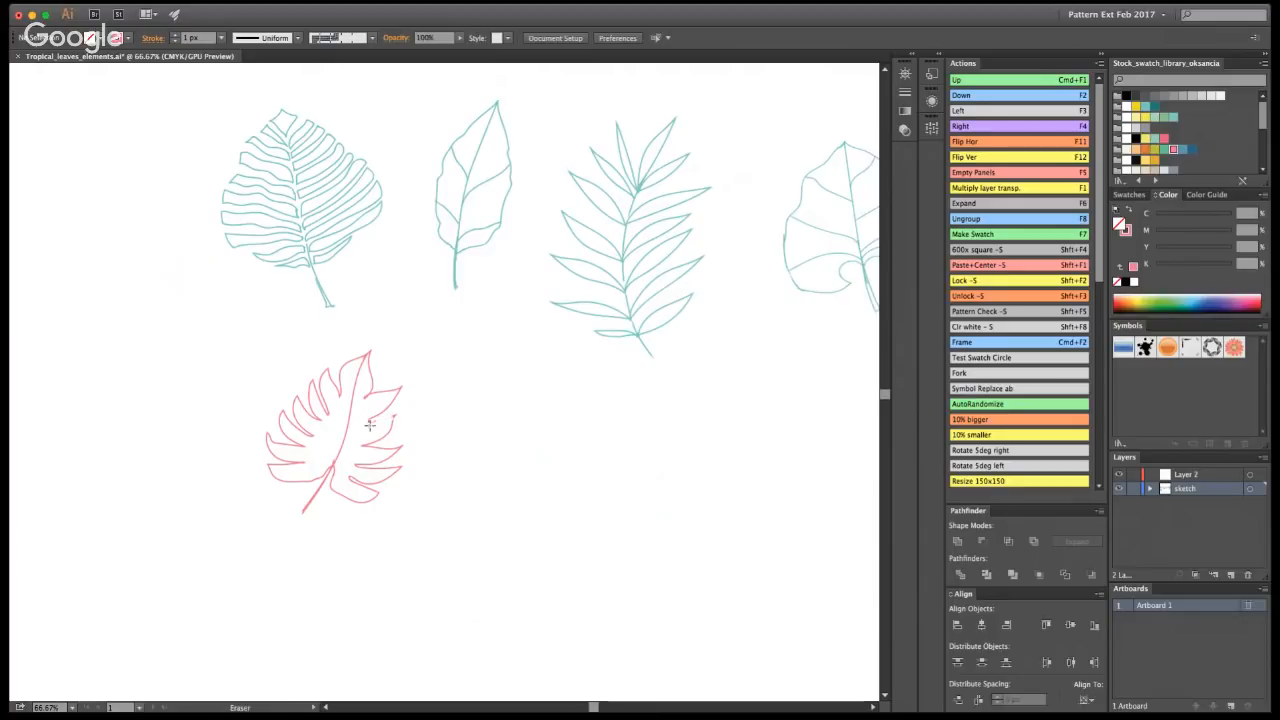
pyautogui.hotkey('shift', 'b')
pyautogui.moveTo(370, 421); pyautogui.dragTo(400, 430)
pyautogui.press('super+z')
pyautogui.moveTo(403, 412); pyautogui.dragTo(391, 430)
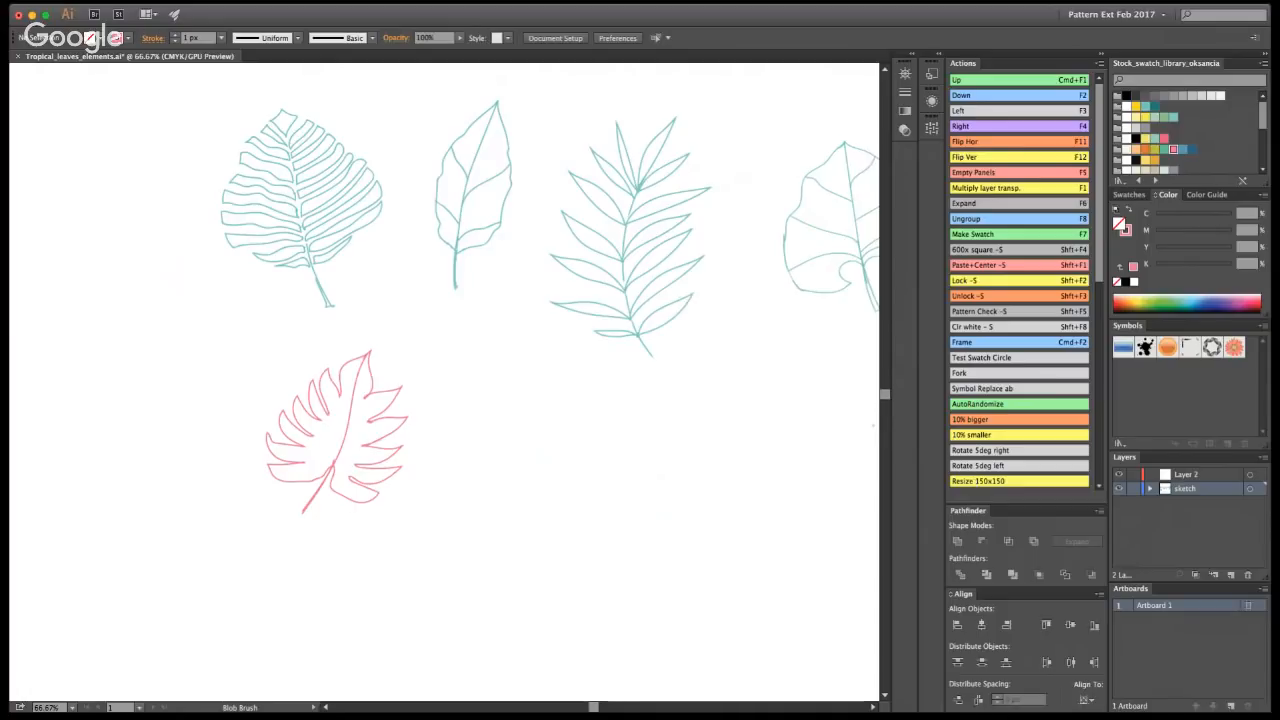
pyautogui.press('super+s')
# - Move the pink lobed leaf to the start of the row, beside the striped leaf
pyautogui.press('space')
pyautogui.moveTo(660, 469)
pyautogui.mouseDown()
pyautogui.moveTo(537, 511)
pyautogui.moveTo(466, 490)
pyautogui.mouseUp()
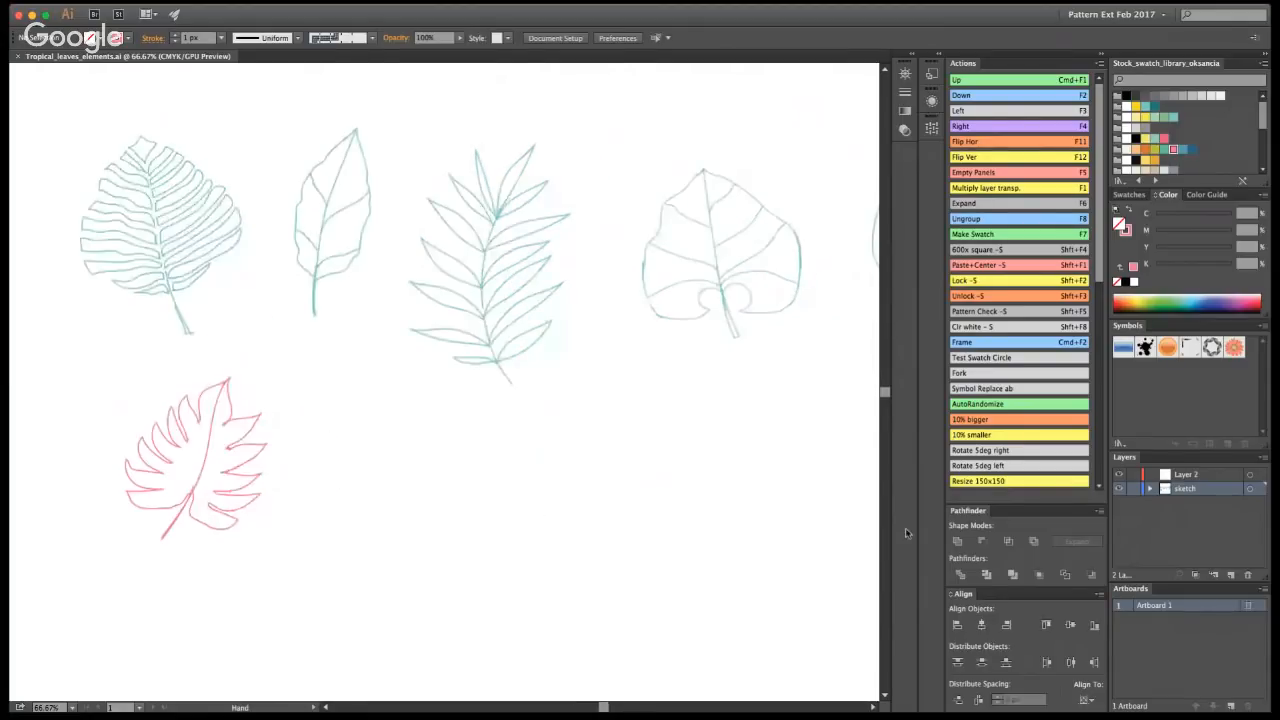
pyautogui.keyDown('super'); pyautogui.click(442, 383); pyautogui.keyUp('super')
pyautogui.keyDown('alt'); pyautogui.keyDown('super'); pyautogui.click(389, 397); pyautogui.keyUp('super'); pyautogui.keyUp('alt')
pyautogui.keyDown('alt'); pyautogui.keyDown('super'); pyautogui.click(389, 397); pyautogui.keyUp('super'); pyautogui.keyUp('alt')
pyautogui.keyDown('alt'); pyautogui.keyDown('super'); pyautogui.click(406, 382); pyautogui.keyUp('super'); pyautogui.keyUp('alt')
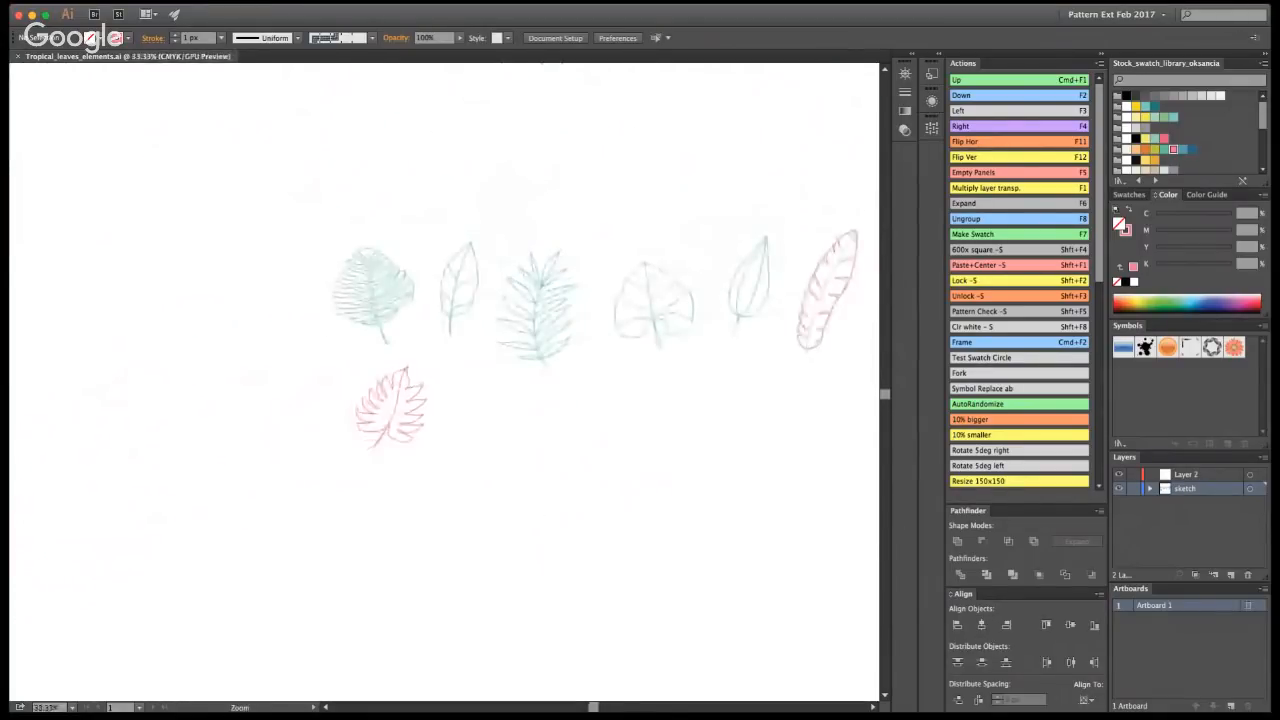
pyautogui.click(388, 402)
pyautogui.moveTo(388, 402); pyautogui.dragTo(277, 287)
pyautogui.click(352, 472)
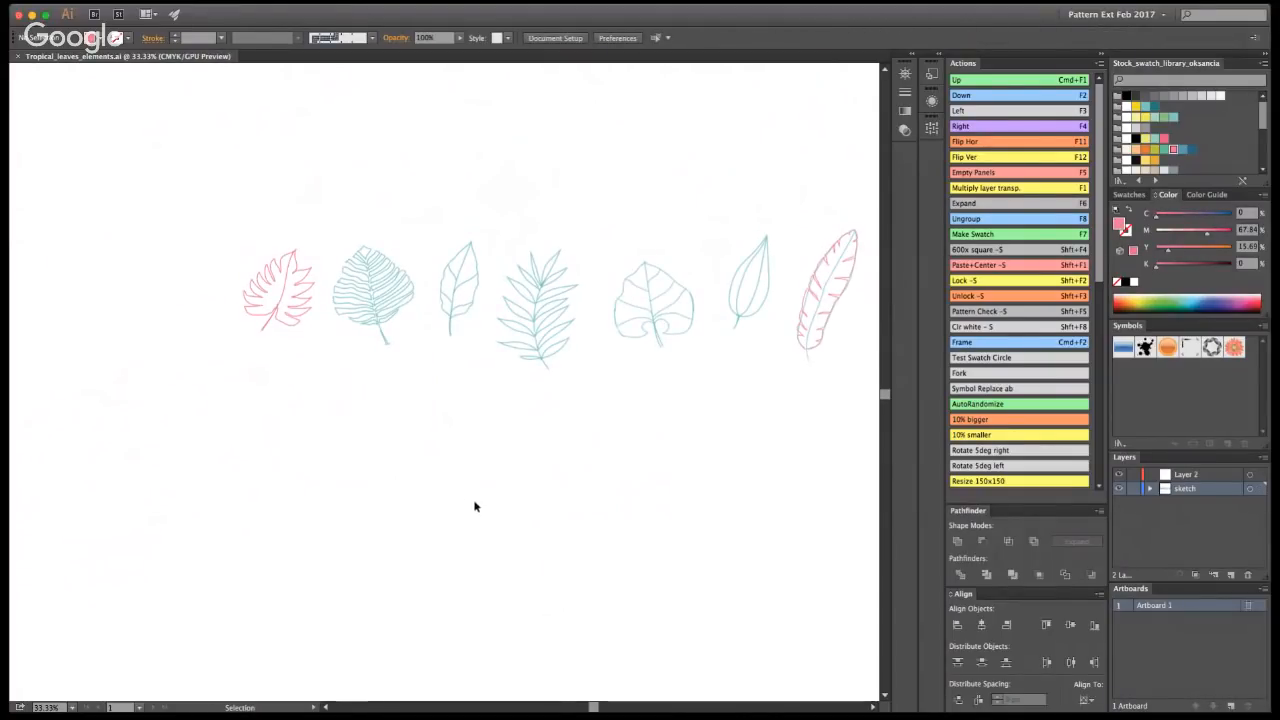
# - Duplicate the palm frond straight down, placing the copy below the original
pyautogui.press('z')
pyautogui.press('v')
pyautogui.click(536, 332)
pyautogui.moveTo(536, 332); pyautogui.dragTo(536, 477)
pyautogui.click(651, 459)
# - Delete the lower leaflets and stem of the palm frond copy and flip the remaining part horizontally
pyautogui.press('z')
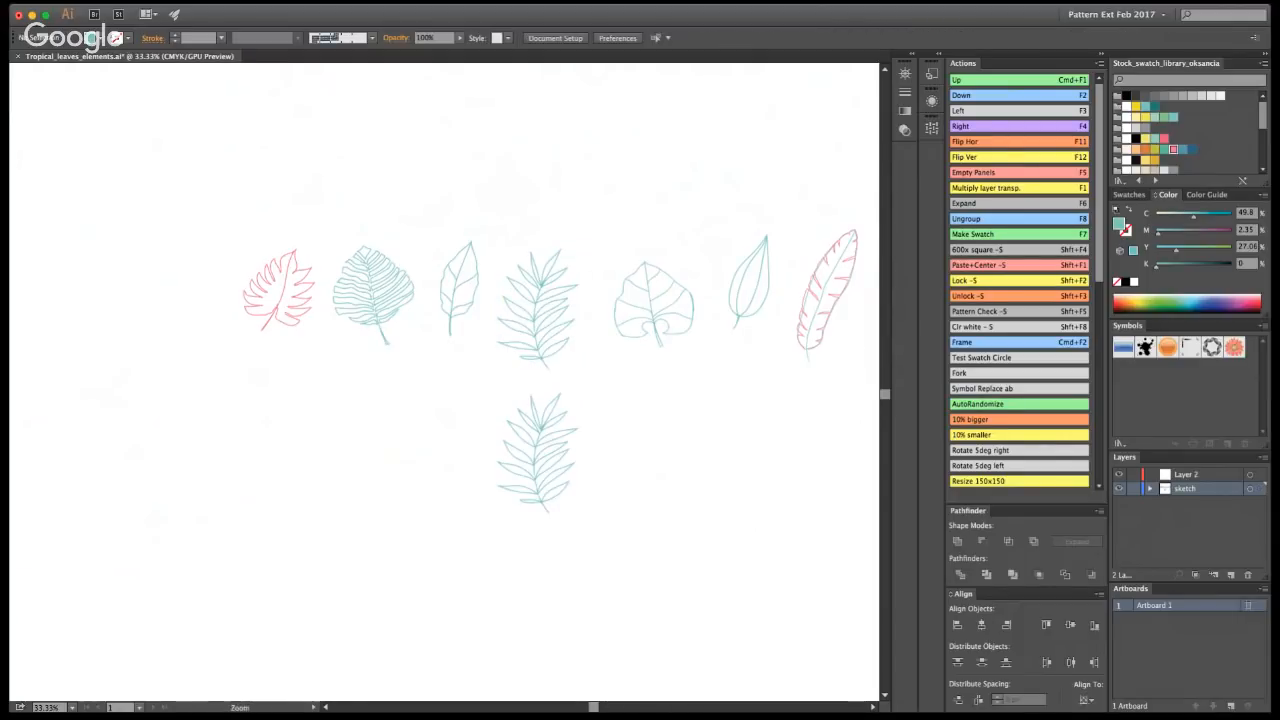
pyautogui.click(503, 446)
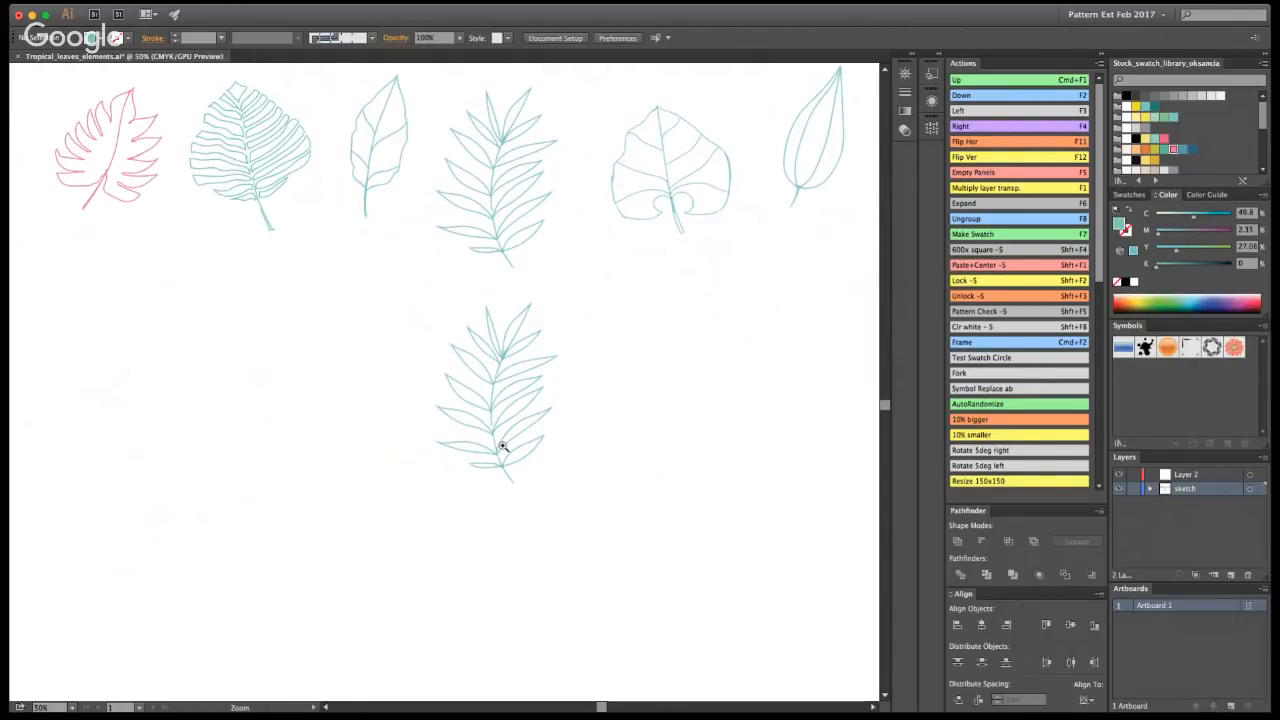
pyautogui.click(502, 432)
pyautogui.press('v')
pyautogui.moveTo(586, 557); pyautogui.dragTo(471, 423)
pyautogui.press('Delete')
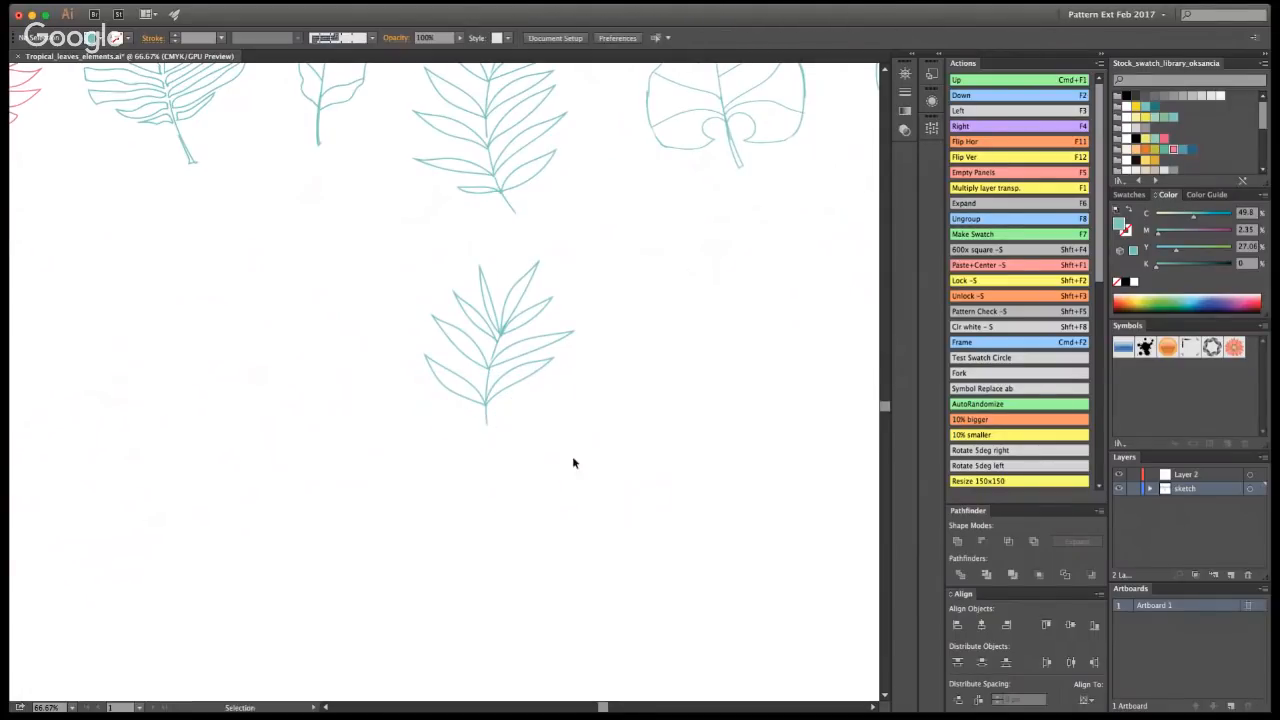
pyautogui.moveTo(573, 462); pyautogui.dragTo(470, 416)
pyautogui.click(979, 157)
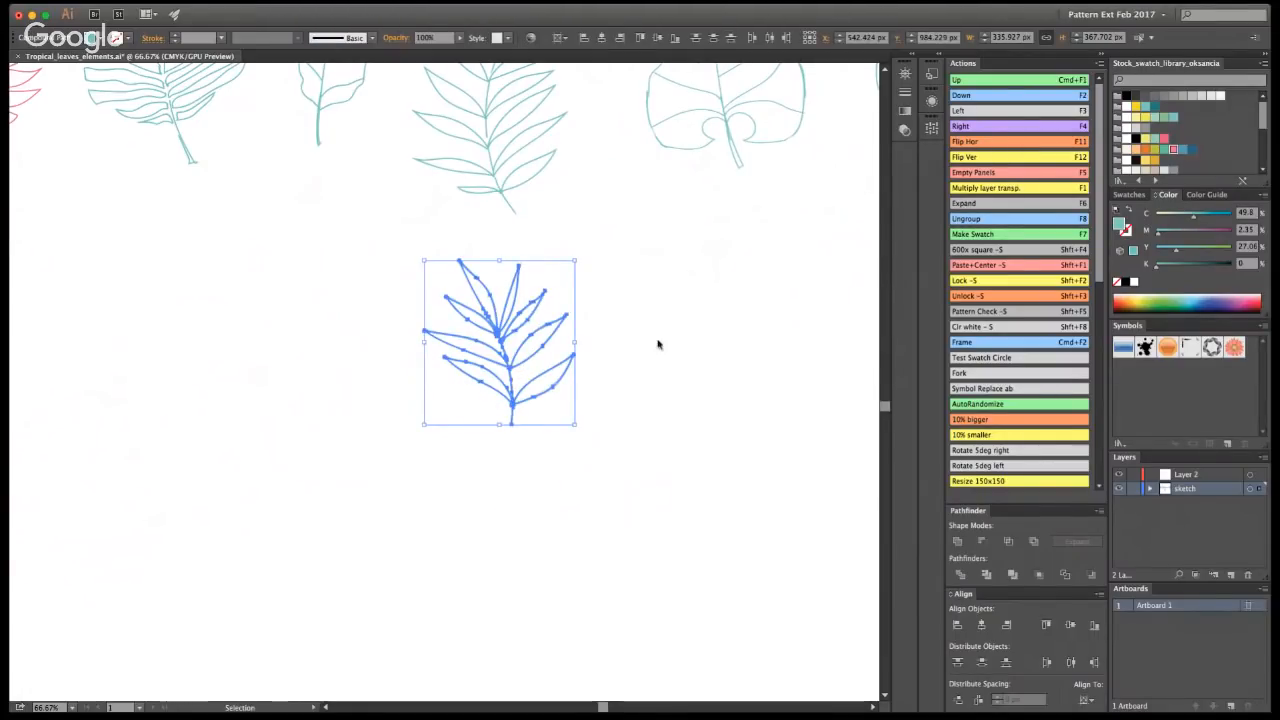
pyautogui.click(770, 389)
# - Draw a central top leaflet, a pair of small bottom leaflets and a curved stem on the frond copy, and save the document
pyautogui.hotkey('shift', 'b')
pyautogui.moveTo(503, 316); pyautogui.dragTo(490, 242)
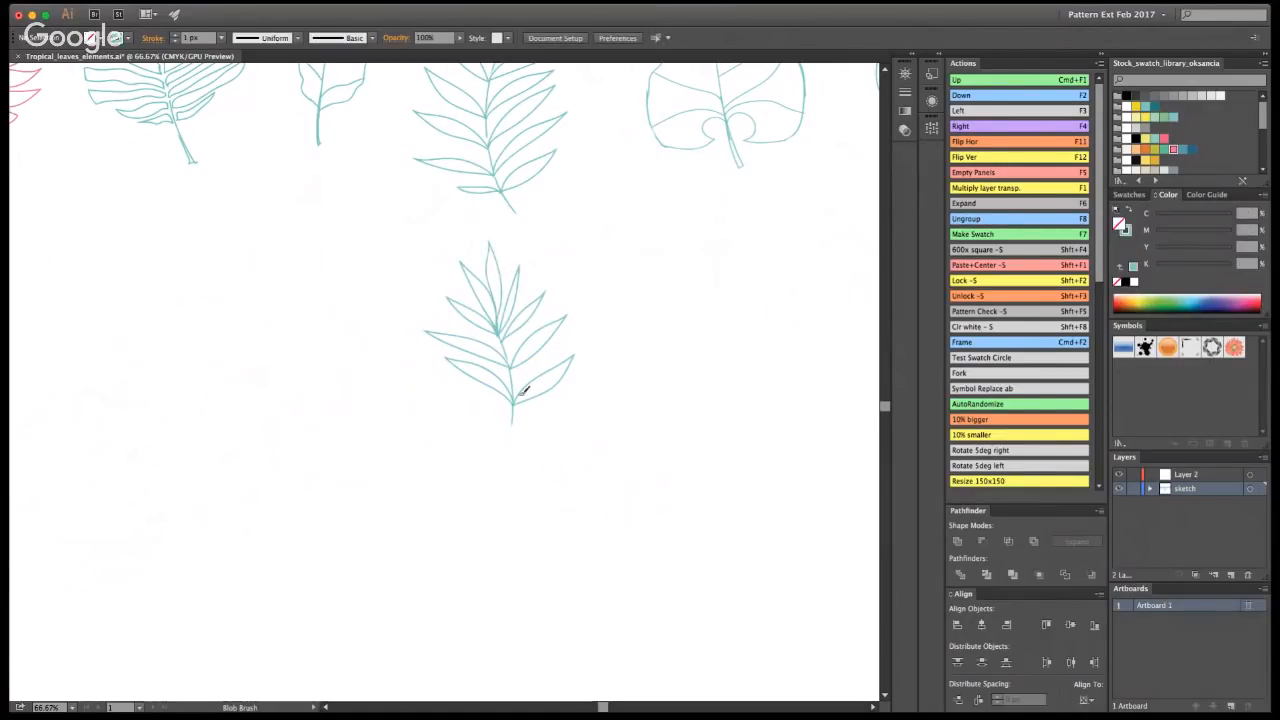
pyautogui.hotkey('ctrl', 'z')
pyautogui.moveTo(503, 313); pyautogui.dragTo(492, 242)
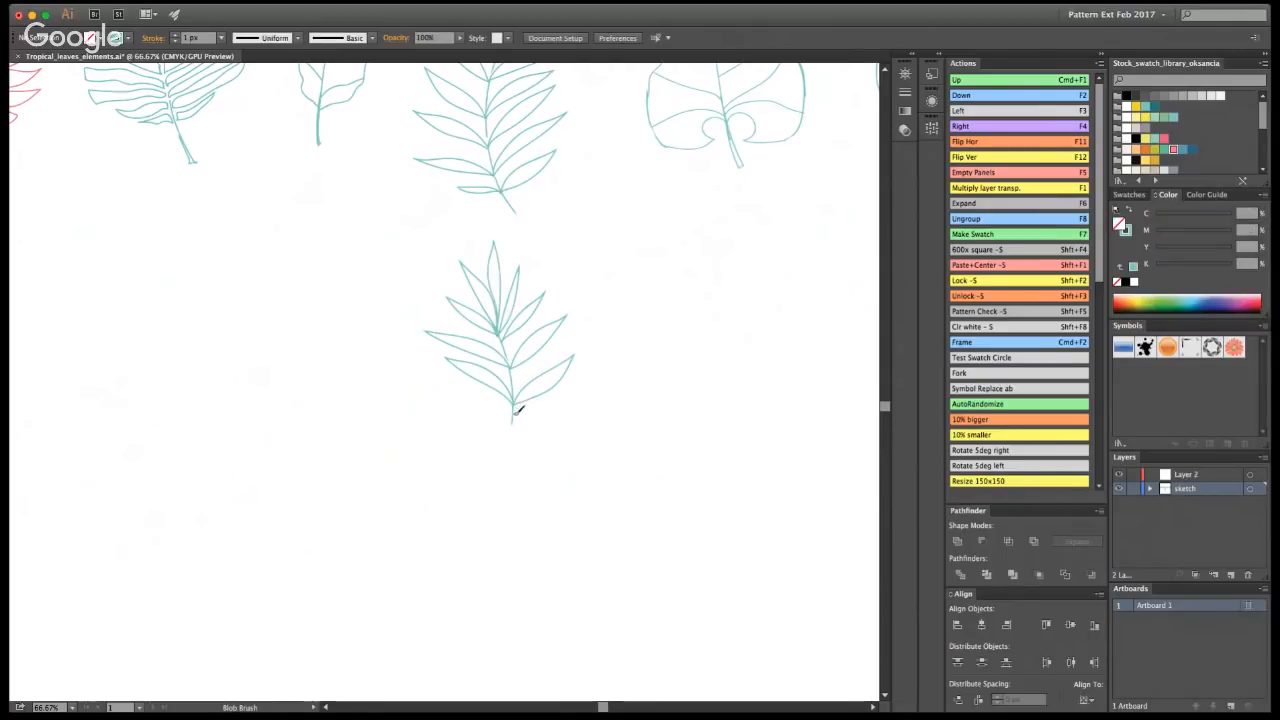
pyautogui.moveTo(470, 392)
pyautogui.mouseDown()
pyautogui.moveTo(514, 410)
pyautogui.moveTo(558, 396)
pyautogui.moveTo(500, 460)
pyautogui.mouseUp()
pyautogui.press('v')
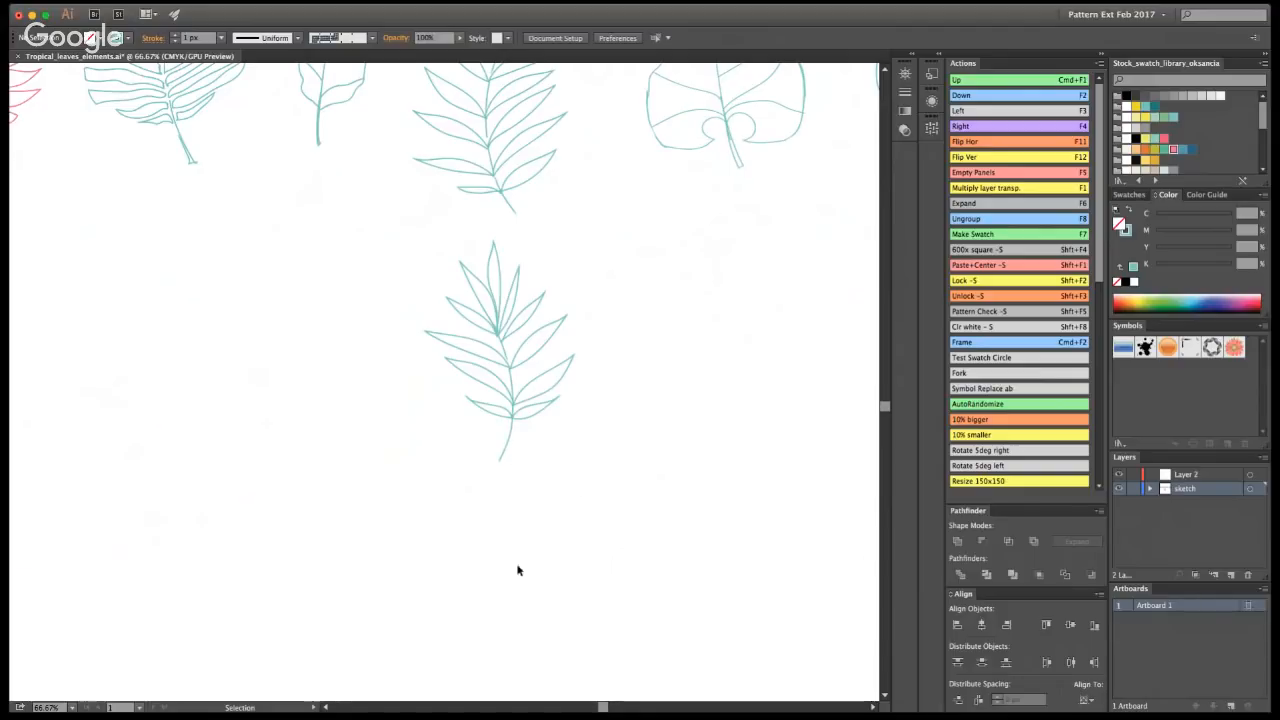
pyautogui.press('a')
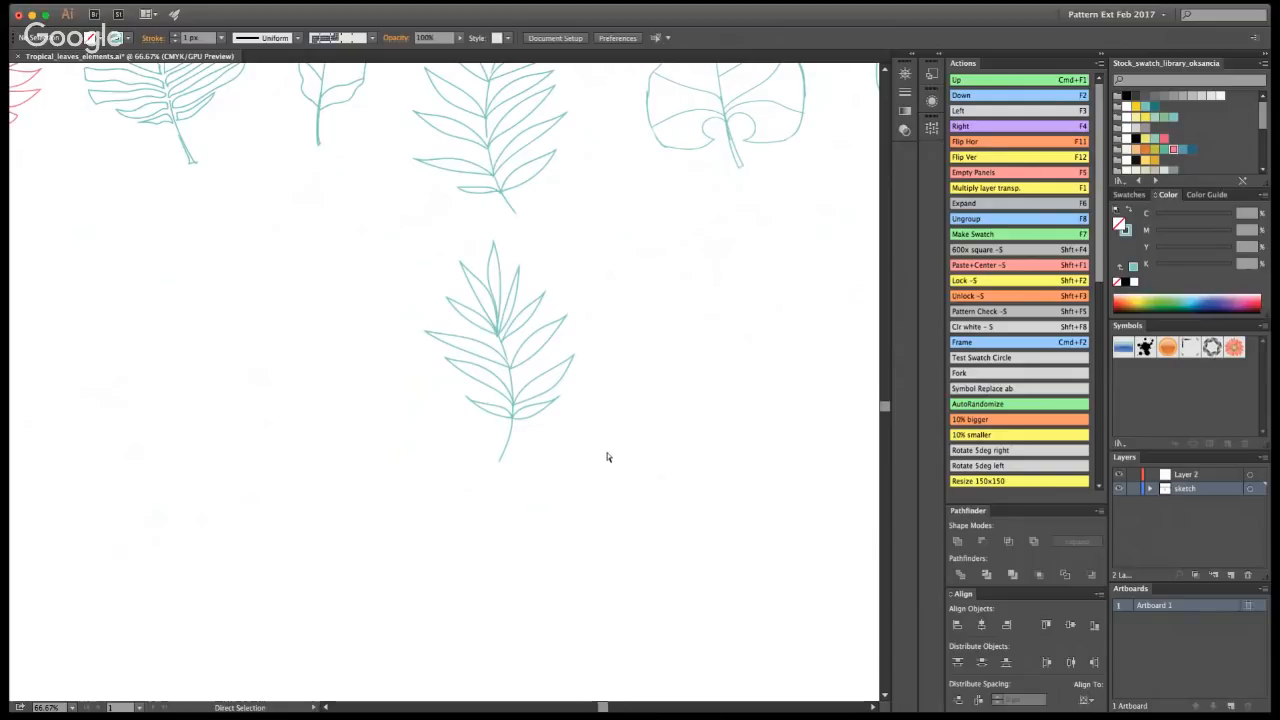
pyautogui.press('v')
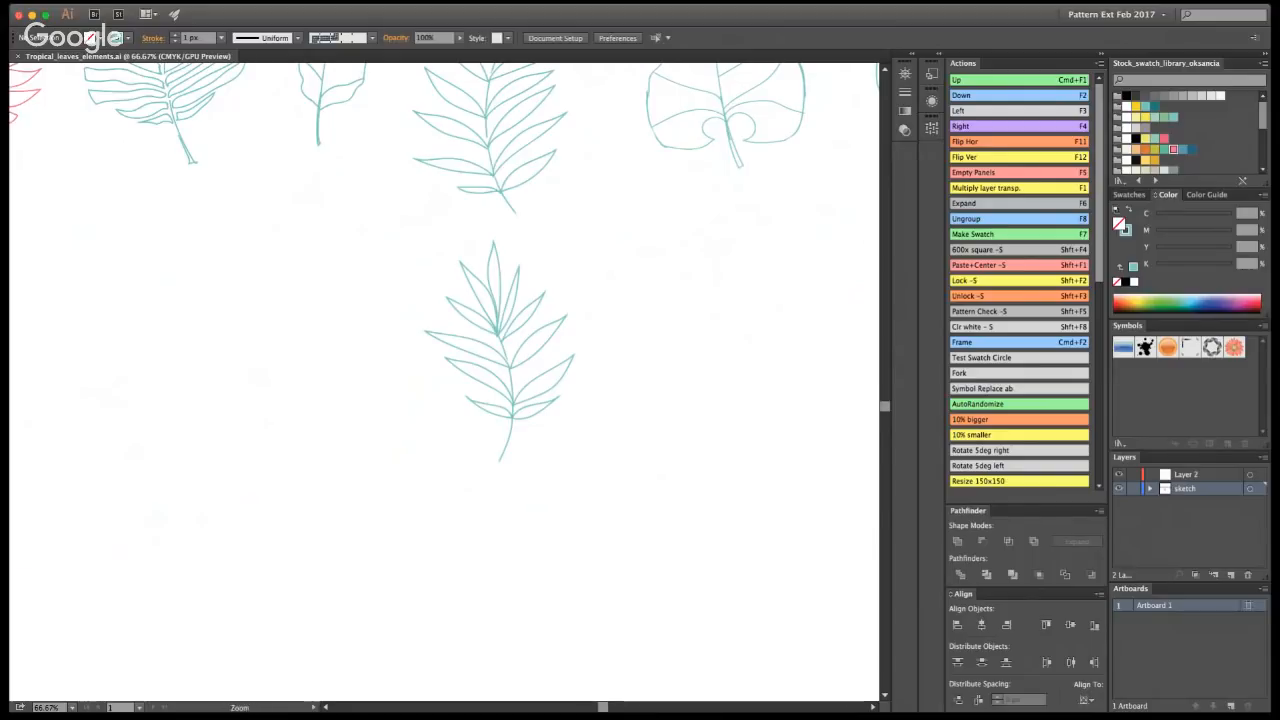
# - Scale the short palm frond down to a smaller motif below the original frond and save the document
pyautogui.keyDown('alt'); pyautogui.click(449, 306); pyautogui.keyUp('alt')
pyautogui.keyDown('alt'); pyautogui.click(408, 331); pyautogui.keyUp('alt')
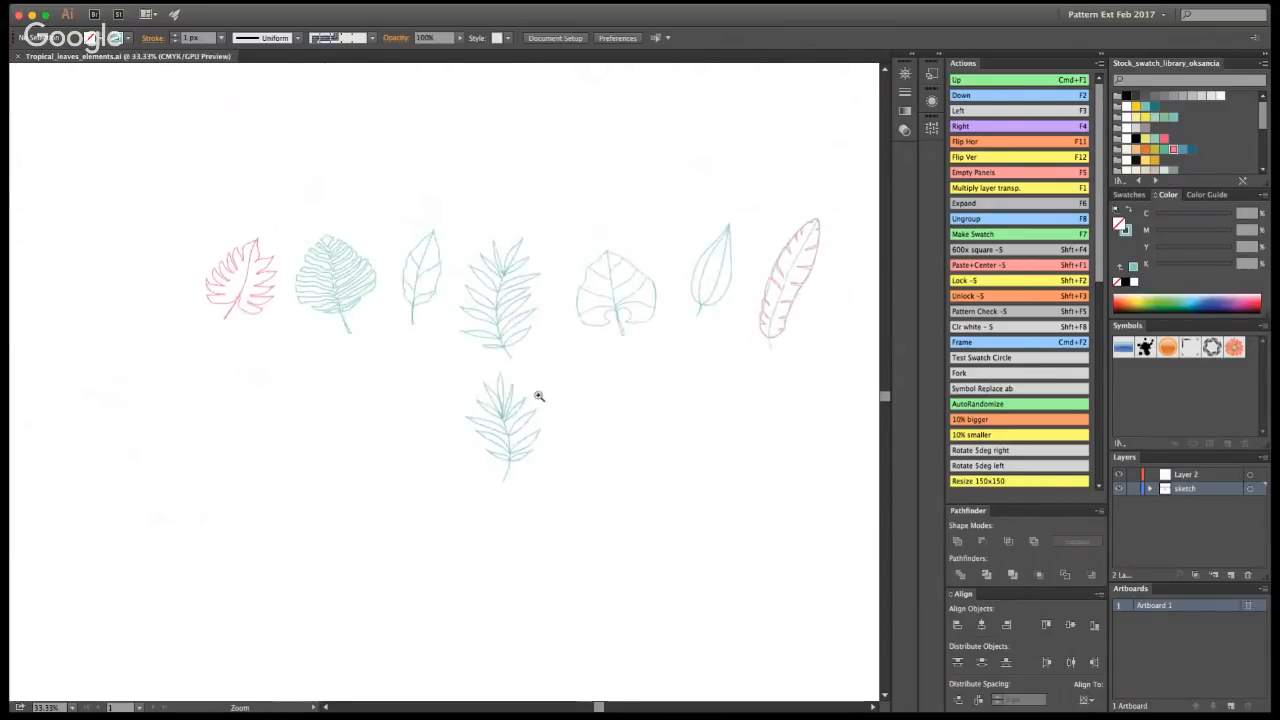
pyautogui.press('v')
pyautogui.moveTo(570, 521); pyautogui.dragTo(450, 430)
pyautogui.moveTo(541, 482); pyautogui.dragTo(529, 465)
pyautogui.click(802, 379)
pyautogui.press('a')
pyautogui.press('super+s')
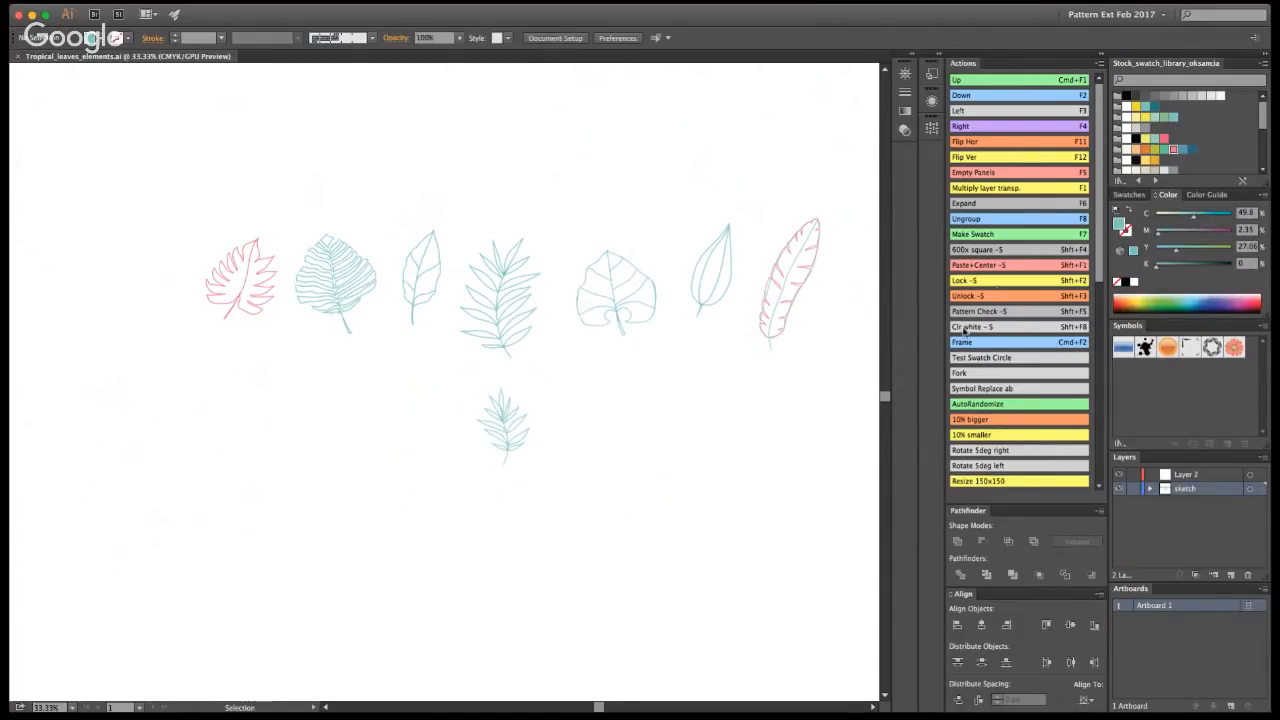
# - Draw a small teal oval leaf with a pointed tip, midrib and stem beside the short palm frond
pyautogui.press('z')
pyautogui.click(400, 416)
pyautogui.hotkey('shift', 'b')
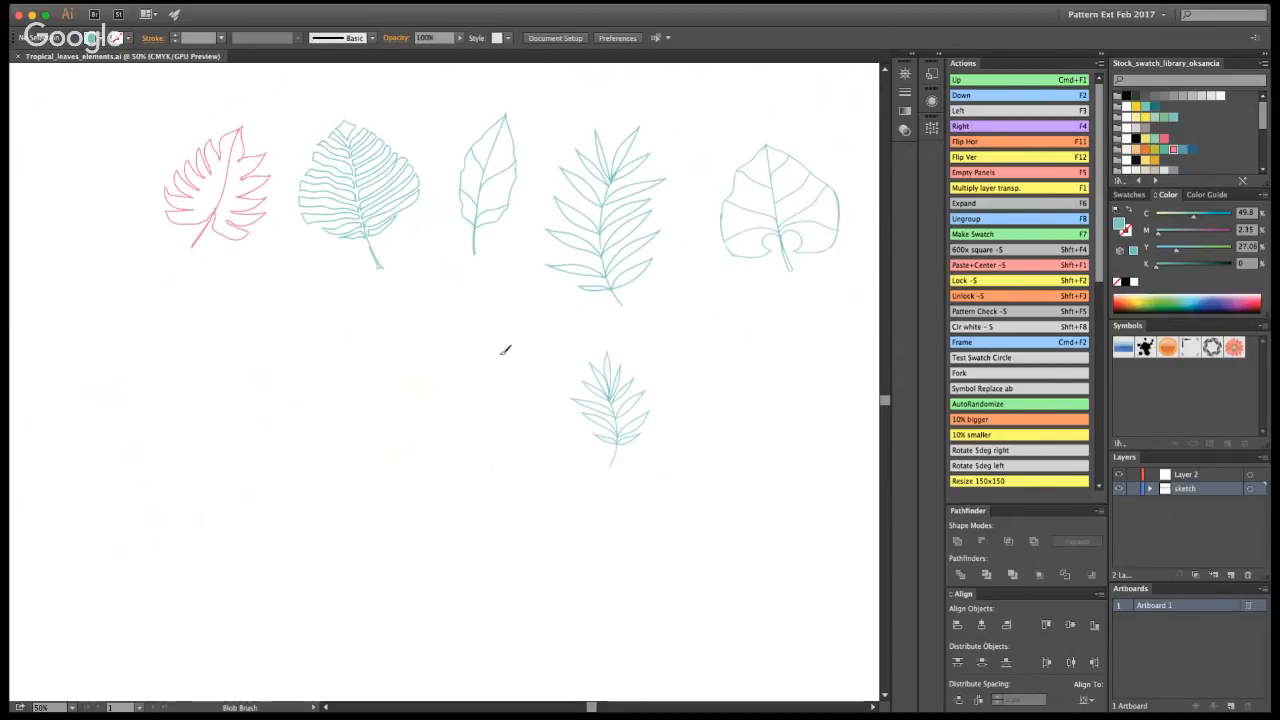
pyautogui.moveTo(478, 378)
pyautogui.mouseDown()
pyautogui.moveTo(478, 346)
pyautogui.moveTo(503, 346)
pyautogui.moveTo(520, 371)
pyautogui.moveTo(514, 397)
pyautogui.moveTo(492, 402)
pyautogui.mouseUp()
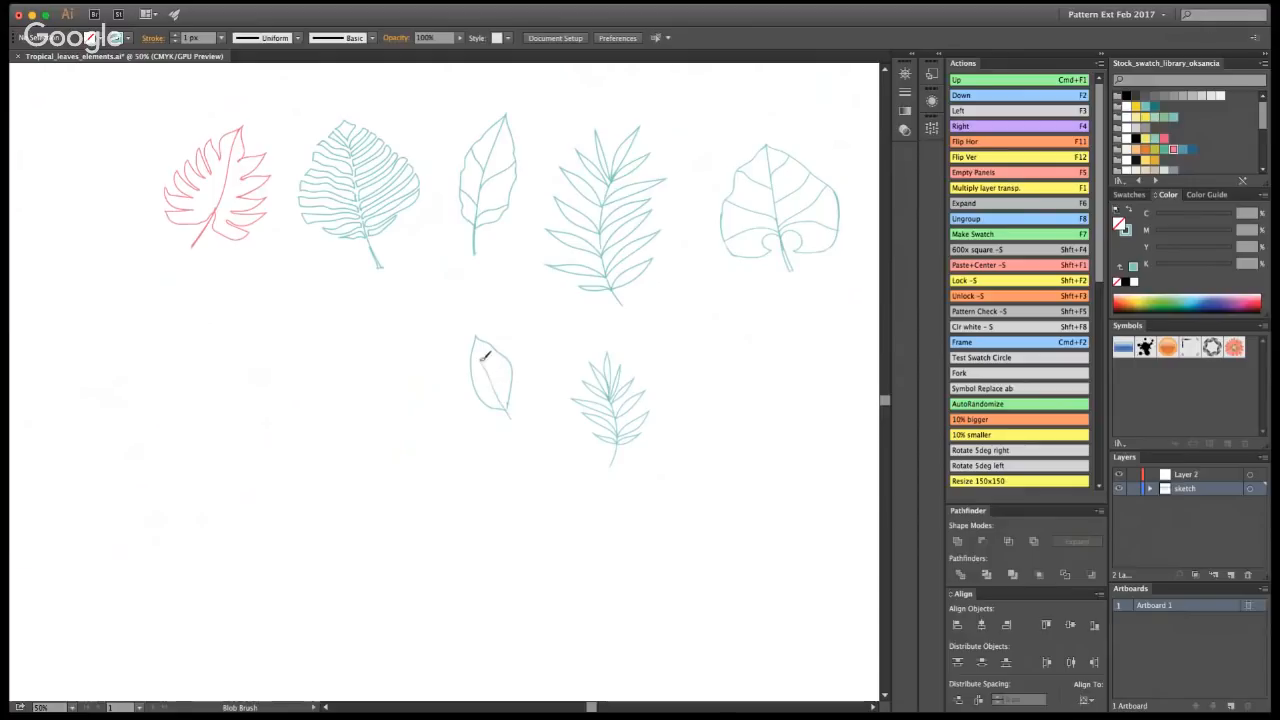
pyautogui.press('v')
pyautogui.hotkey('shift', 'b')
pyautogui.moveTo(514, 420)
pyautogui.mouseDown()
pyautogui.moveTo(483, 341)
pyautogui.moveTo(517, 436)
pyautogui.mouseUp()
pyautogui.press('super+z')
# - Add curved side veins on both sides of the small oval leaf's midrib
pyautogui.press('z')
pyautogui.click(463, 377)
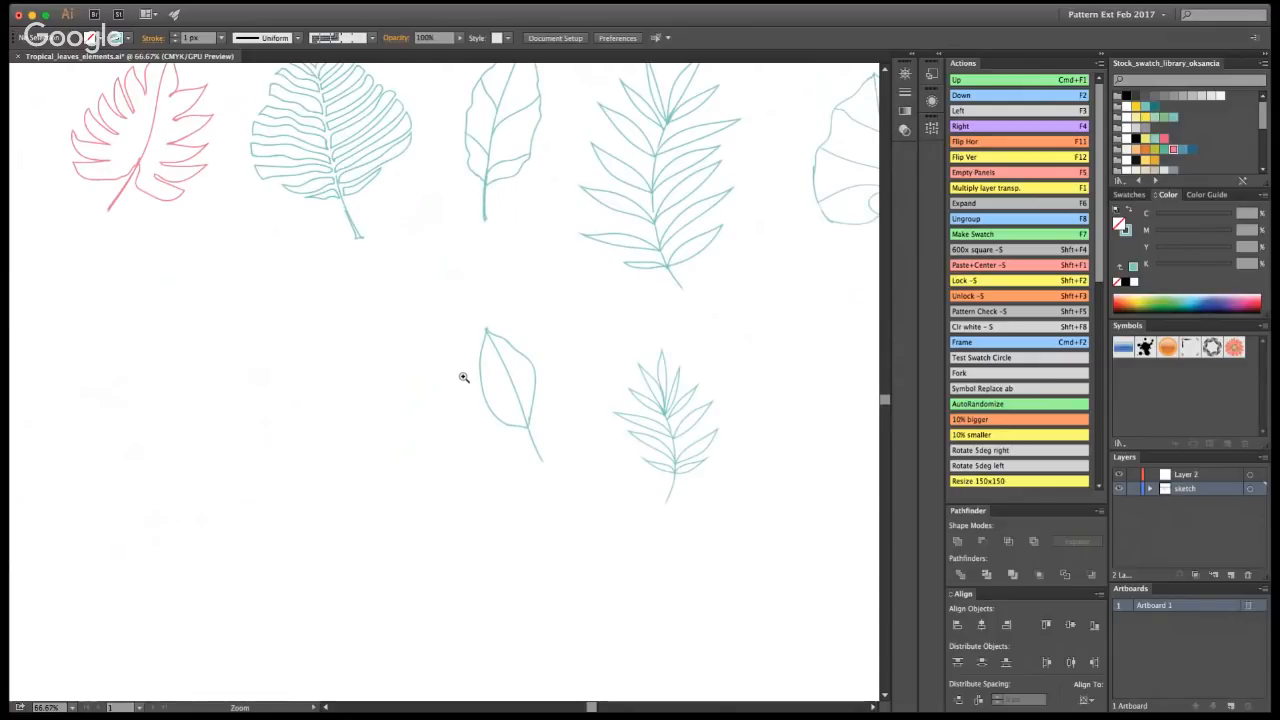
pyautogui.click(463, 377)
pyautogui.hotkey('shift', 'b')
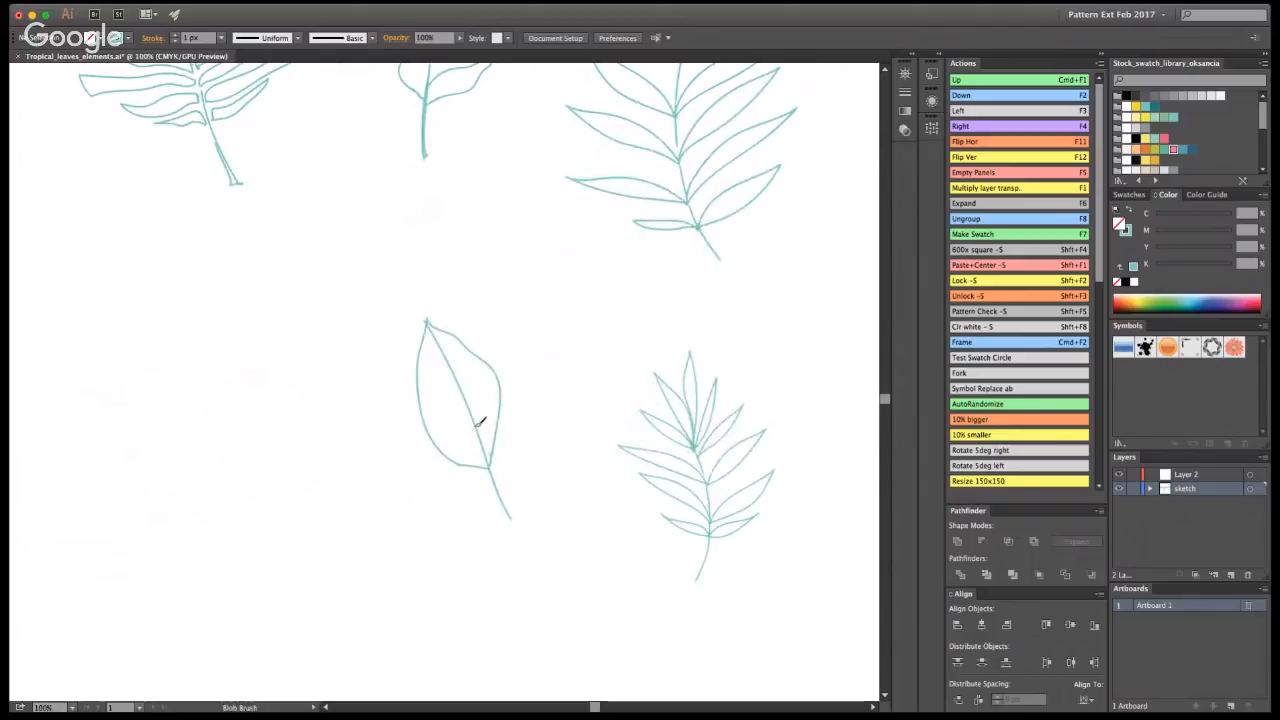
pyautogui.moveTo(487, 388)
pyautogui.mouseDown()
pyautogui.moveTo(494, 372)
pyautogui.moveTo(420, 366)
pyautogui.mouseUp()
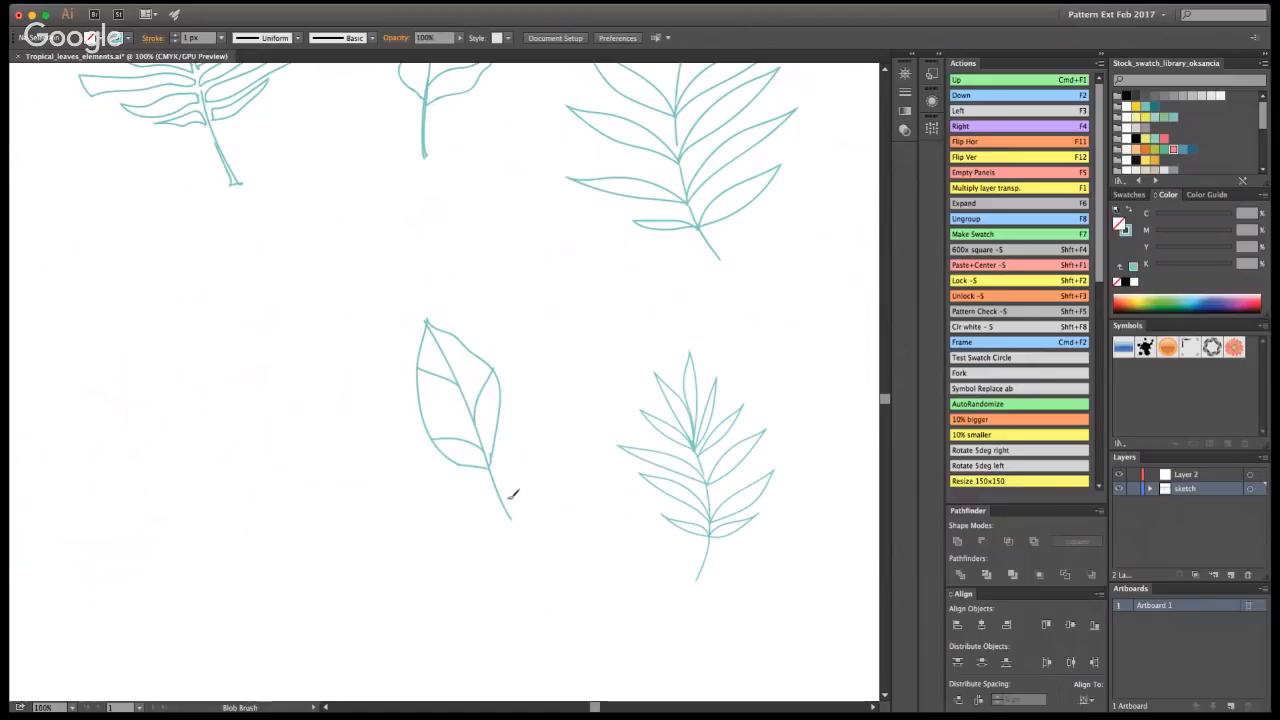
# - Draw a second, smaller oval leaf with midrib and side veins branching from the first leaf's stem
pyautogui.moveTo(514, 490)
pyautogui.mouseDown()
pyautogui.moveTo(527, 423)
pyautogui.moveTo(594, 384)
pyautogui.moveTo(589, 447)
pyautogui.moveTo(569, 472)
pyautogui.moveTo(518, 486)
pyautogui.moveTo(588, 390)
pyautogui.mouseUp()
pyautogui.moveTo(528, 455)
pyautogui.mouseDown()
pyautogui.moveTo(546, 418)
pyautogui.moveTo(594, 423)
pyautogui.mouseUp()
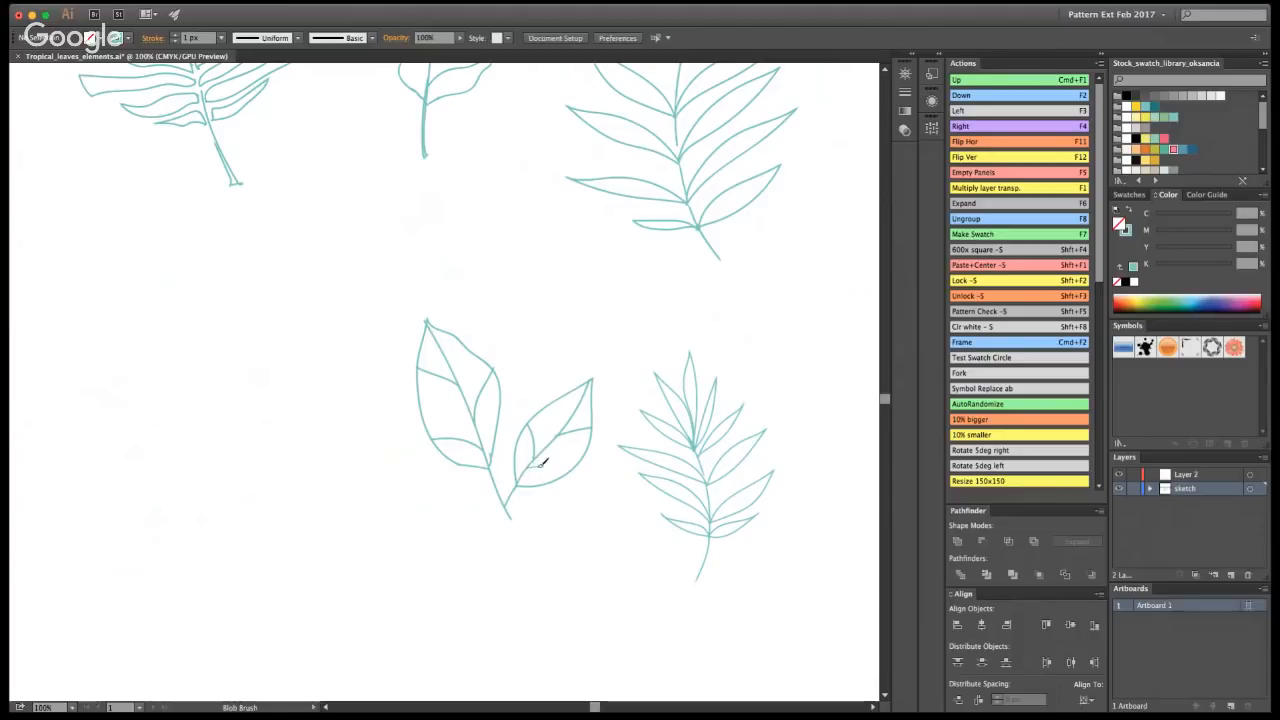
pyautogui.press('z')
pyautogui.keyDown('alt'); pyautogui.click(467, 376); pyautogui.keyUp('alt')
pyautogui.keyDown('alt'); pyautogui.click(428, 374); pyautogui.keyUp('alt')
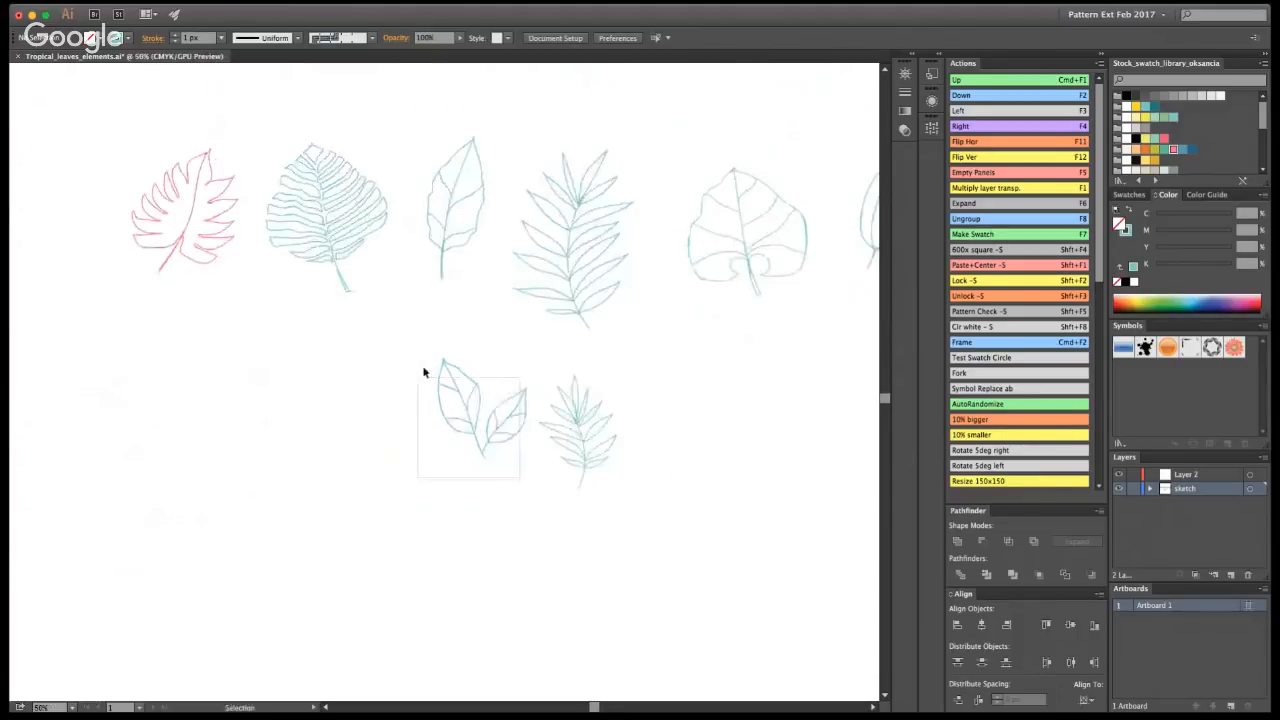
# - Scale the two-leaf sprig down slightly and place it beside the small palm frond, below the oval leaf
pyautogui.press('v')
pyautogui.click(476, 401)
pyautogui.moveTo(520, 378); pyautogui.dragTo(472, 325)
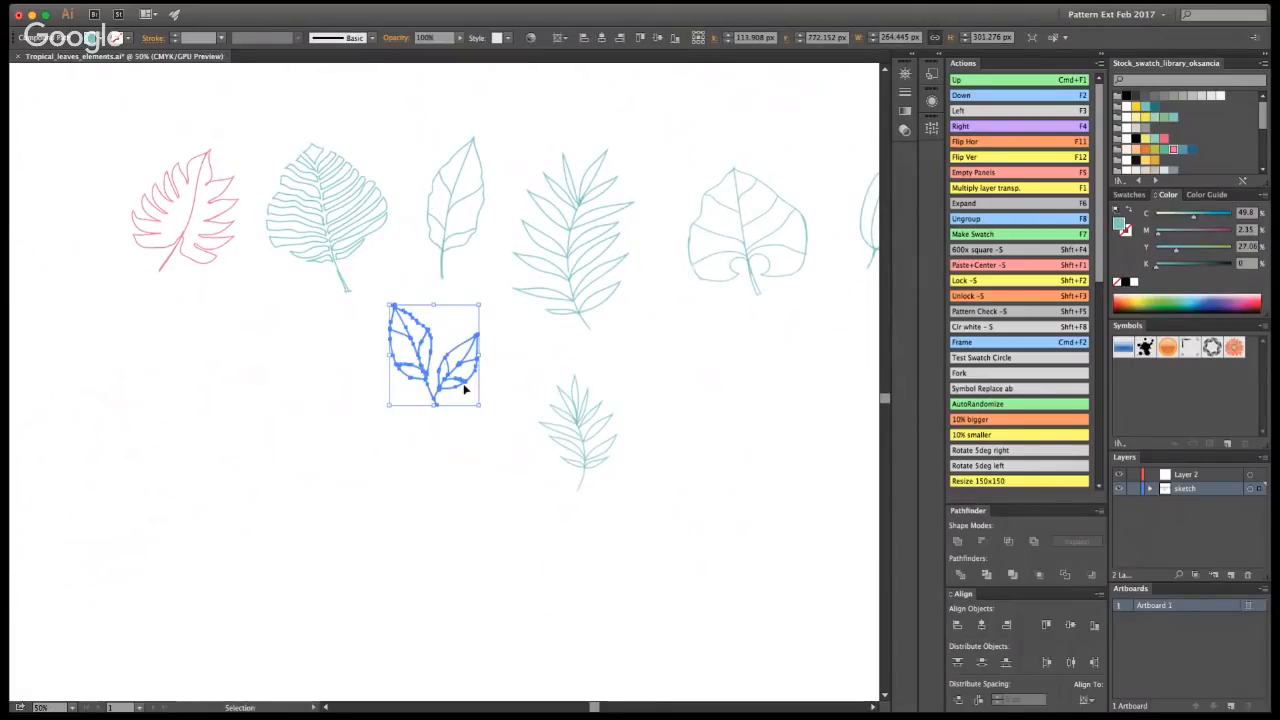
pyautogui.click(556, 387)
pyautogui.moveTo(478, 404)
pyautogui.mouseDown()
pyautogui.moveTo(485, 480)
pyautogui.moveTo(494, 473)
pyautogui.moveTo(483, 483)
pyautogui.mouseUp()
pyautogui.click(498, 243)
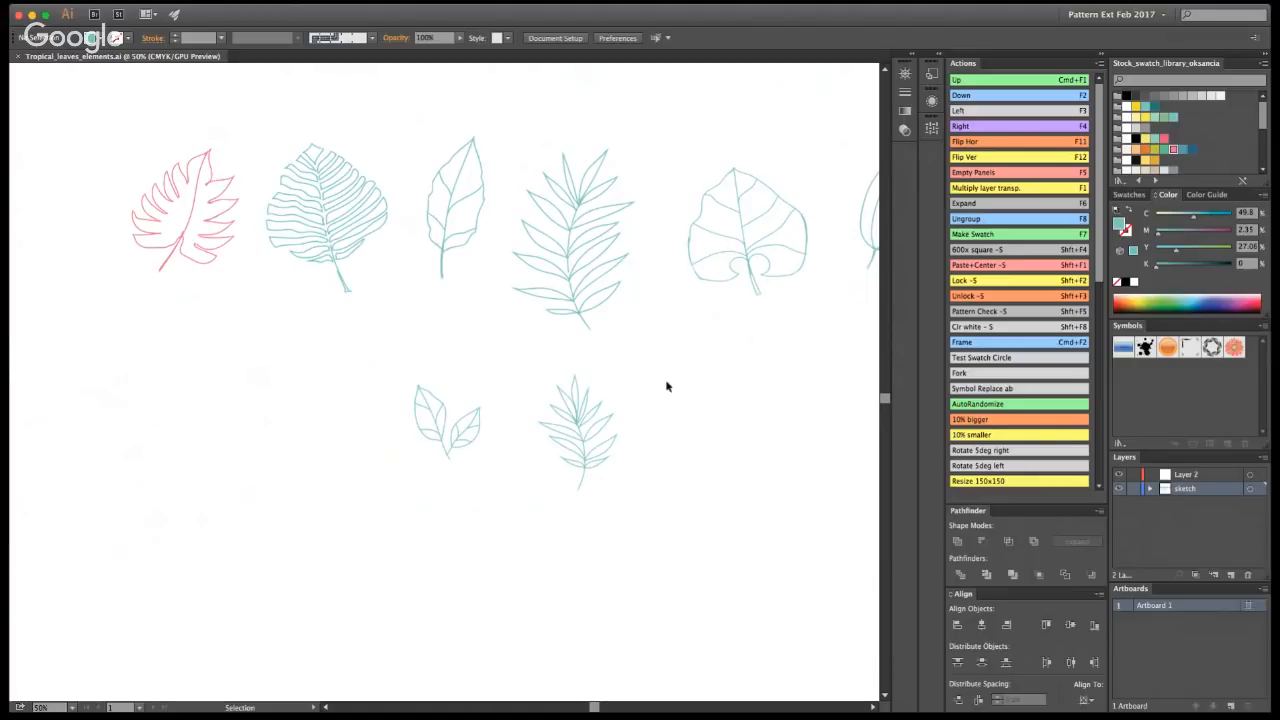
# - Draw a small teardrop leaf with lengthwise veins and a stem below the slim pointed leaf, plus a tinier matching leaf near its stem
pyautogui.press('space')
pyautogui.moveTo(640, 393); pyautogui.dragTo(461, 416)
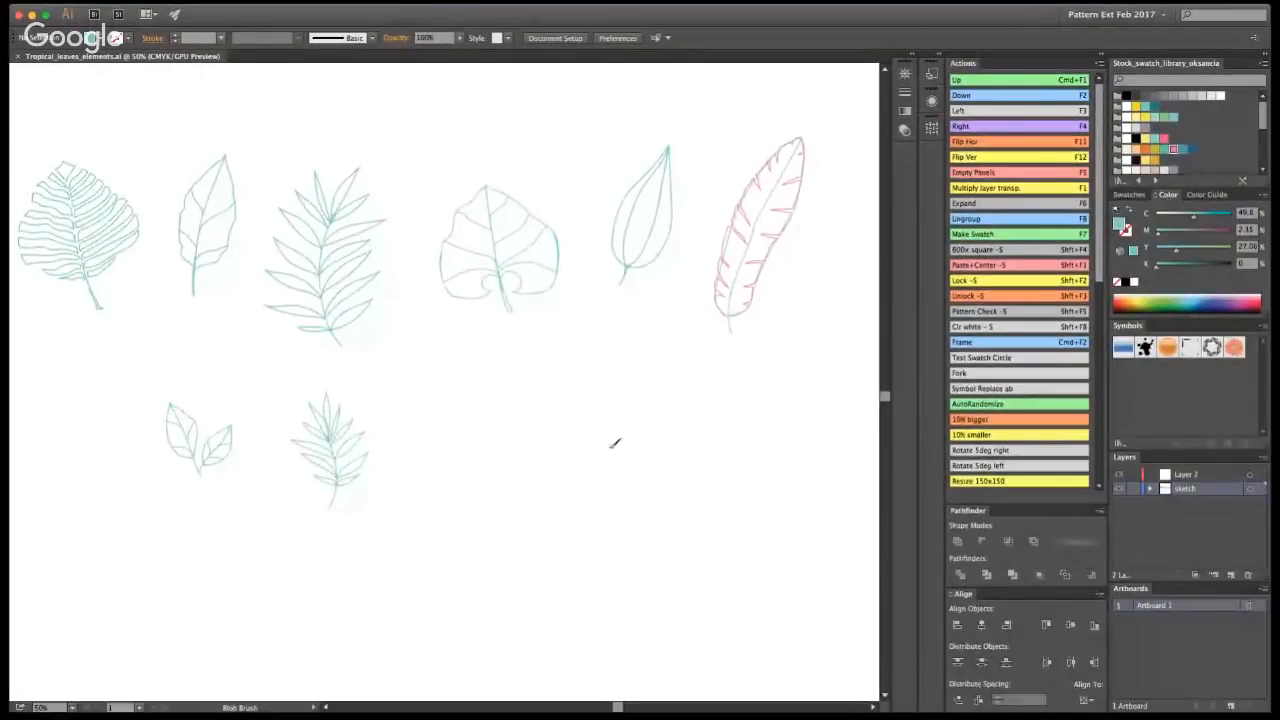
pyautogui.moveTo(603, 480)
pyautogui.mouseDown()
pyautogui.moveTo(600, 442)
pyautogui.moveTo(656, 390)
pyautogui.moveTo(651, 463)
pyautogui.moveTo(606, 483)
pyautogui.moveTo(603, 451)
pyautogui.moveTo(658, 394)
pyautogui.moveTo(649, 457)
pyautogui.moveTo(617, 470)
pyautogui.mouseUp()
pyautogui.press('super+z')
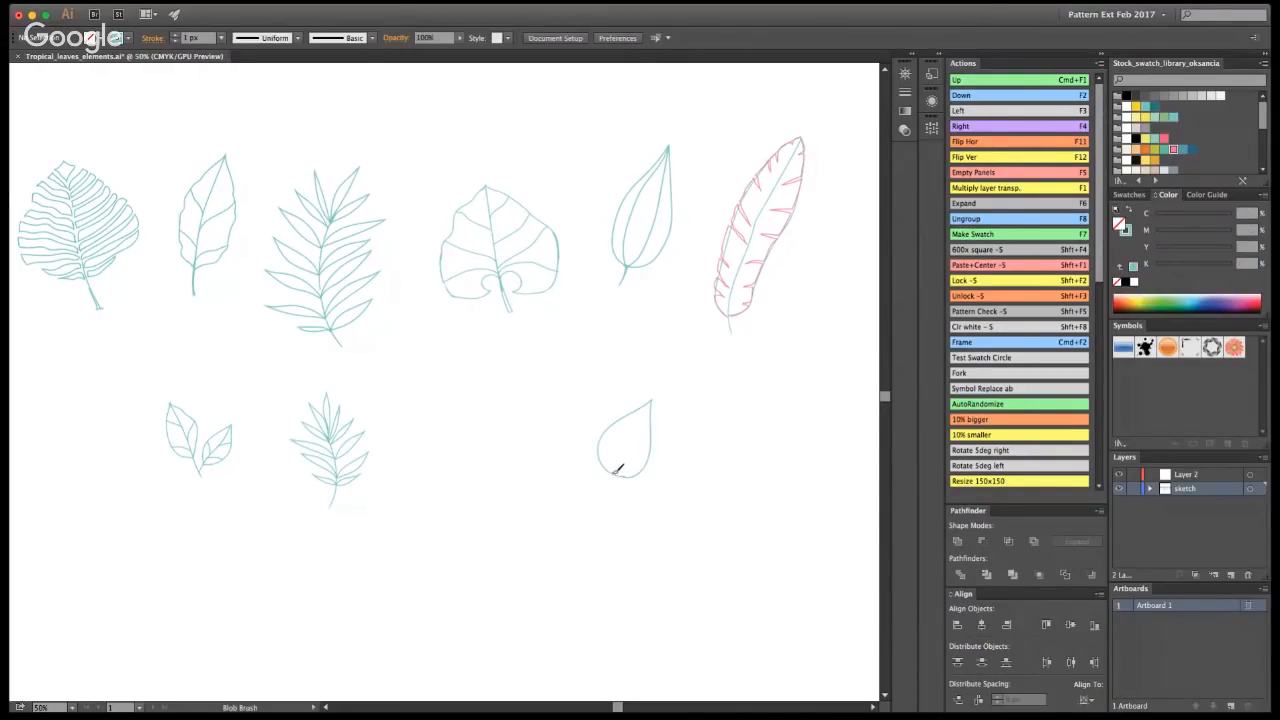
pyautogui.moveTo(649, 404)
pyautogui.mouseDown()
pyautogui.moveTo(620, 471)
pyautogui.moveTo(655, 399)
pyautogui.mouseUp()
pyautogui.moveTo(617, 471); pyautogui.dragTo(606, 501)
pyautogui.moveTo(593, 511)
pyautogui.mouseDown()
pyautogui.moveTo(565, 477)
pyautogui.moveTo(580, 510)
pyautogui.moveTo(596, 509)
pyautogui.moveTo(586, 486)
pyautogui.moveTo(571, 485)
pyautogui.moveTo(592, 509)
pyautogui.mouseUp()
pyautogui.press('super+z')
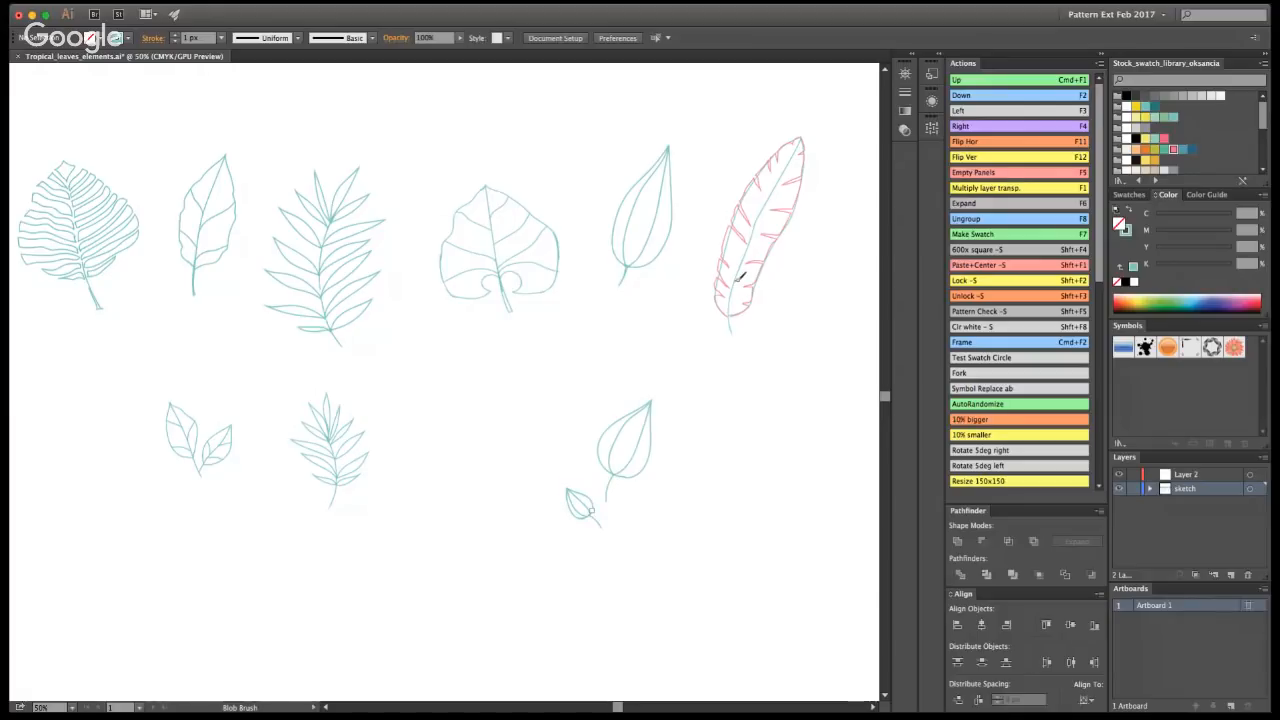
# - Scale the two new teardrop leaves down together, position them below the slim pointed leaf, and save the document
pyautogui.press('v')
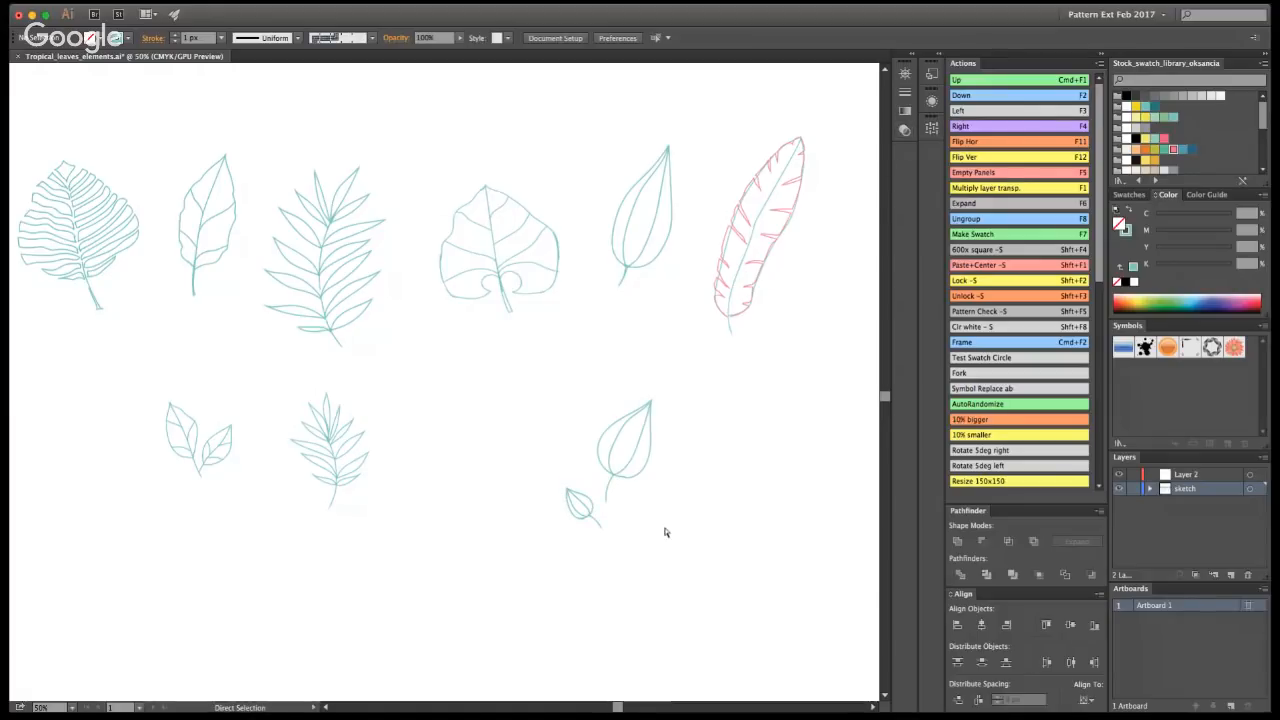
pyautogui.moveTo(667, 551); pyautogui.dragTo(548, 464)
pyautogui.moveTo(654, 528); pyautogui.dragTo(644, 514)
pyautogui.click(764, 458)
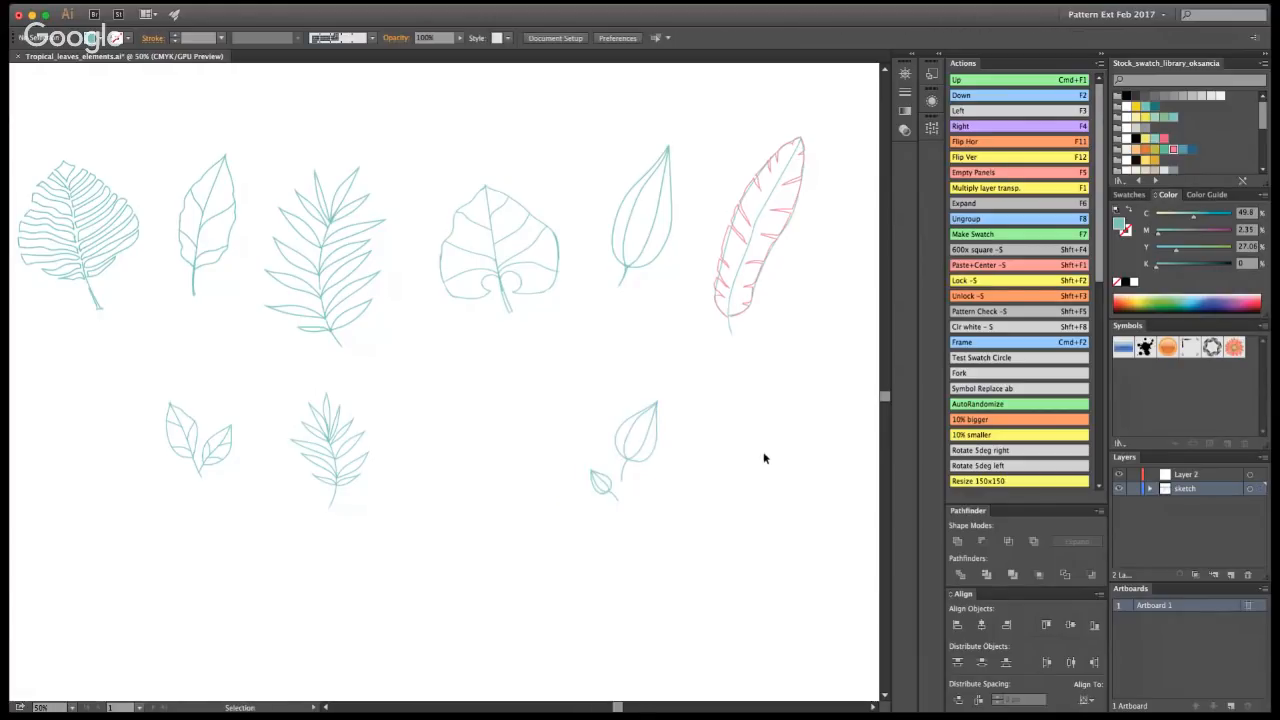
pyautogui.press('a')
pyautogui.press('super+s')
# - Draw a small heart-shaped leaf outline with a curled base, midrib and curved stem below the large heart-shaped leaf
pyautogui.hotkey('shift', 'b')
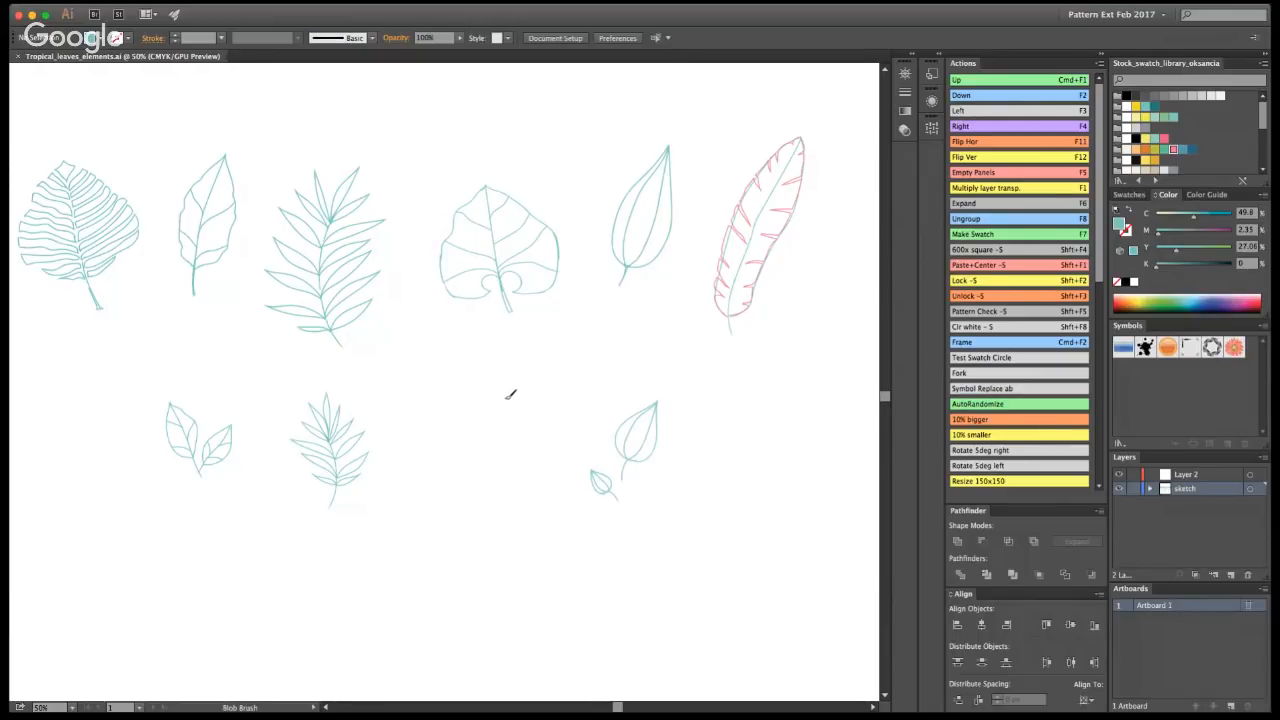
pyautogui.moveTo(509, 396)
pyautogui.mouseDown()
pyautogui.moveTo(476, 452)
pyautogui.moveTo(497, 478)
pyautogui.moveTo(510, 474)
pyautogui.mouseUp()
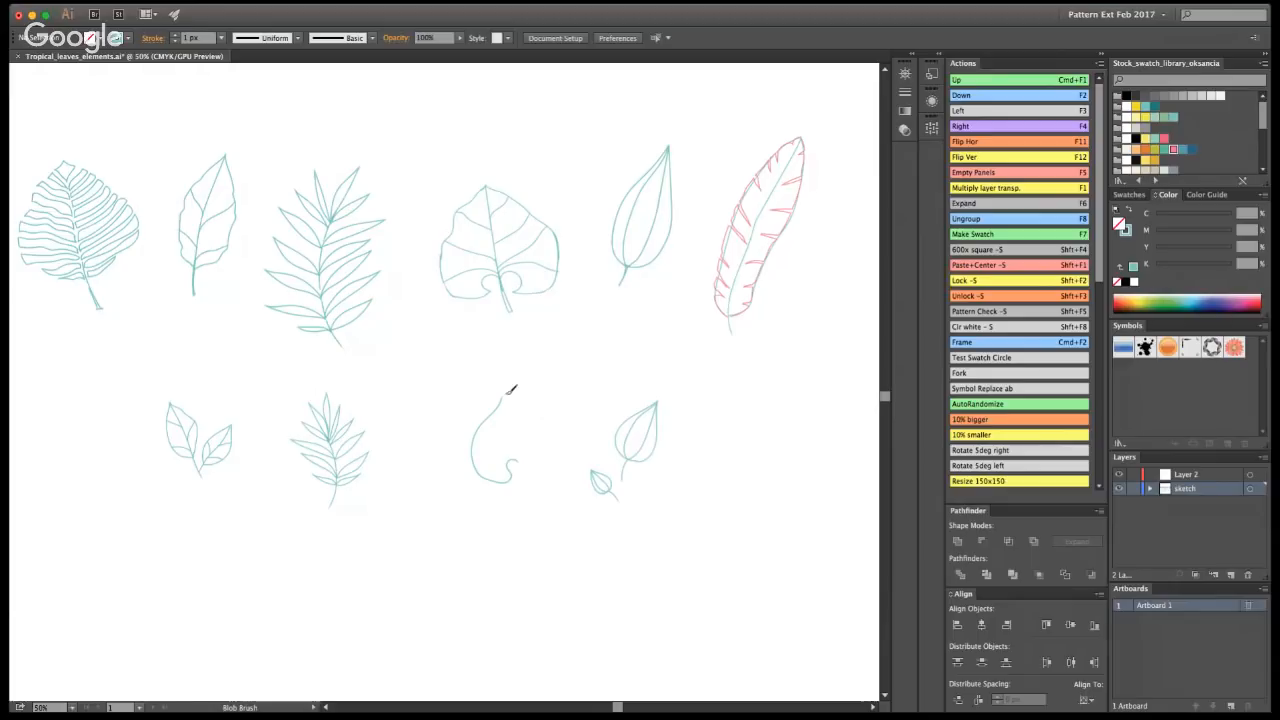
pyautogui.moveTo(502, 398)
pyautogui.mouseDown()
pyautogui.moveTo(552, 424)
pyautogui.moveTo(563, 469)
pyautogui.mouseUp()
pyautogui.moveTo(502, 399)
pyautogui.mouseDown()
pyautogui.moveTo(511, 426)
pyautogui.moveTo(530, 408)
pyautogui.moveTo(563, 452)
pyautogui.moveTo(536, 449)
pyautogui.mouseUp()
pyautogui.press('super+z')
pyautogui.press('super+z')
pyautogui.moveTo(507, 402); pyautogui.dragTo(536, 505)
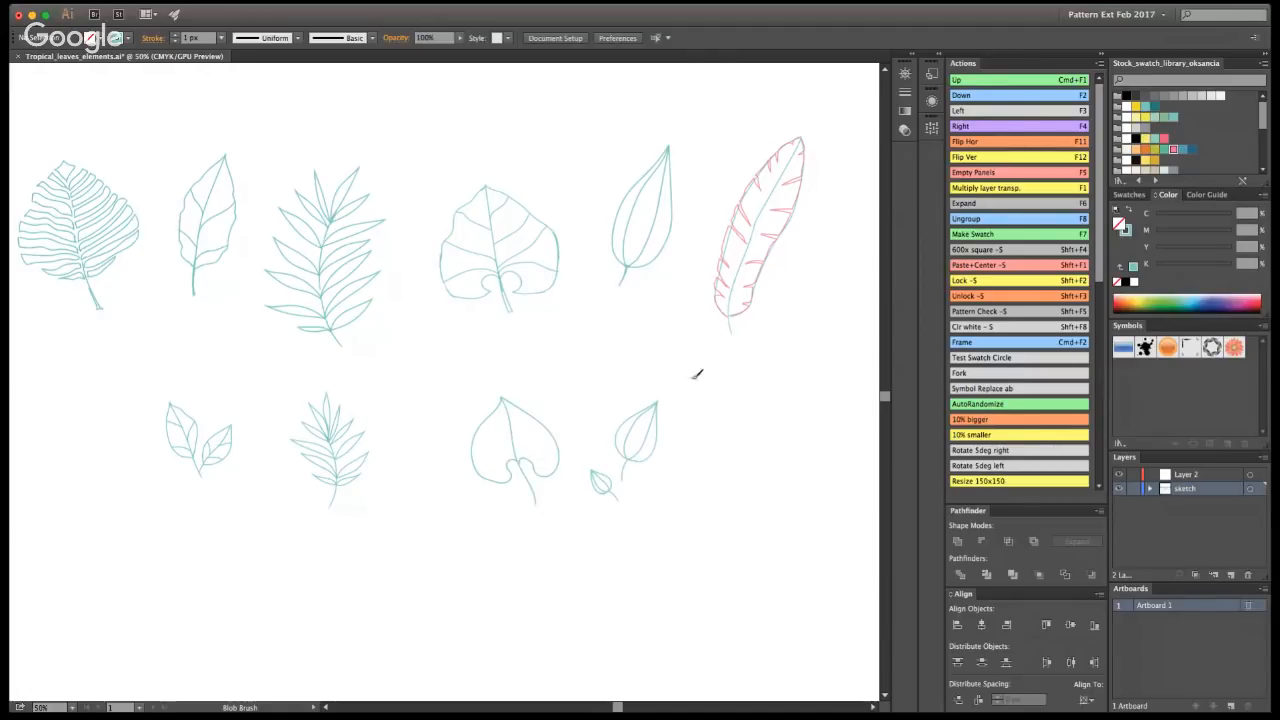
# - Erase parts of the small heart-shaped leaf's base, shift one curl toward the midrib, and redraw the lobes' connecting lines
pyautogui.press('z')
pyautogui.click(474, 446)
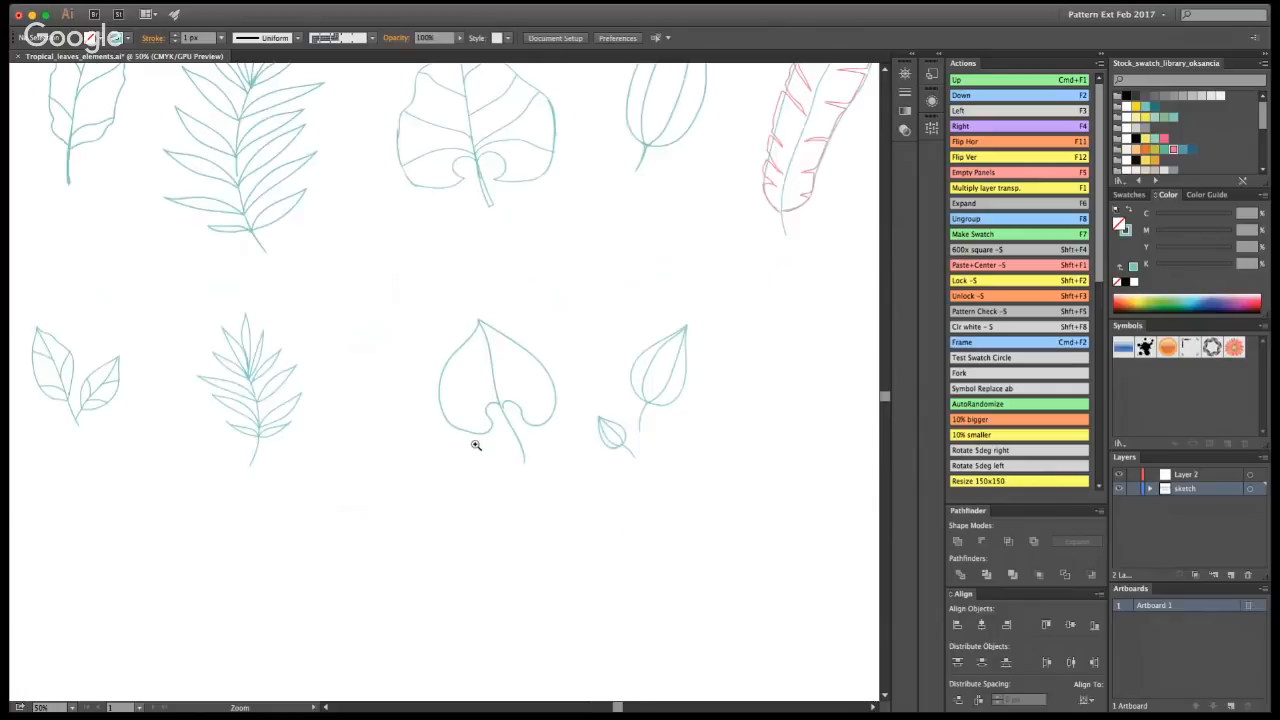
pyautogui.click(483, 404)
pyautogui.hotkey('shift', 'e')
pyautogui.moveTo(470, 400)
pyautogui.mouseDown()
pyautogui.moveTo(455, 415)
pyautogui.moveTo(464, 398)
pyautogui.moveTo(502, 390)
pyautogui.mouseUp()
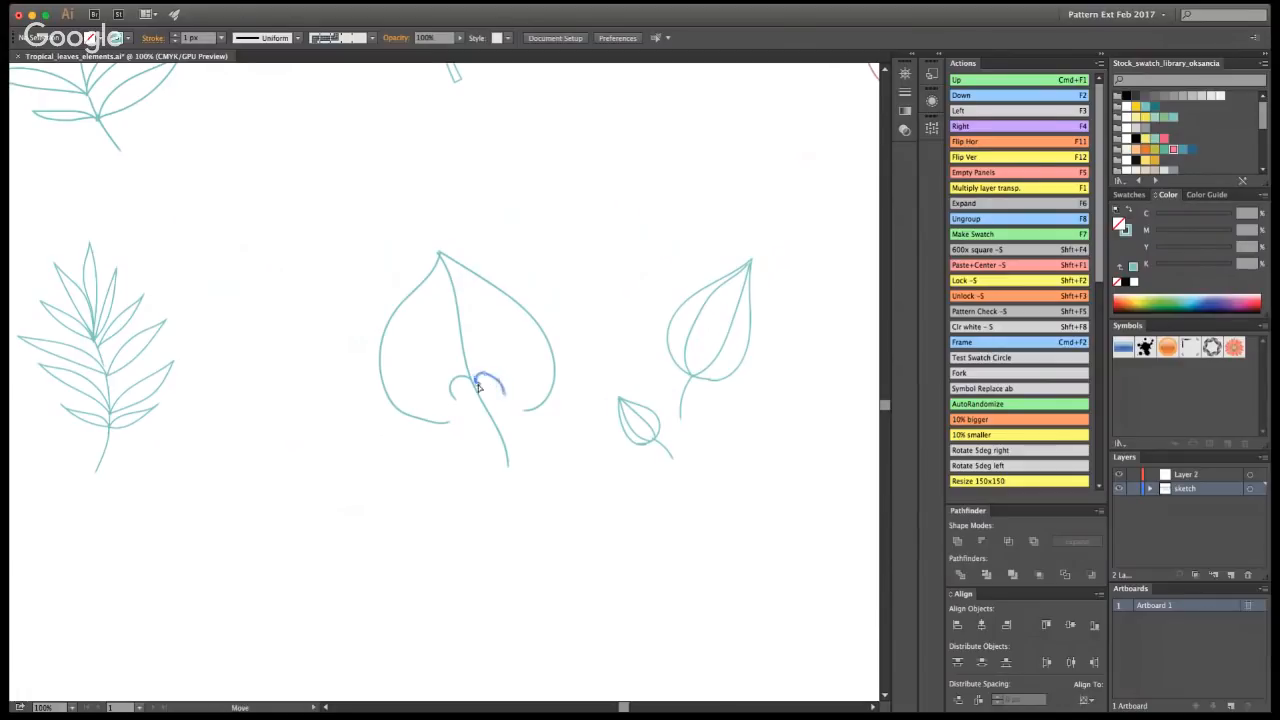
pyautogui.press('v')
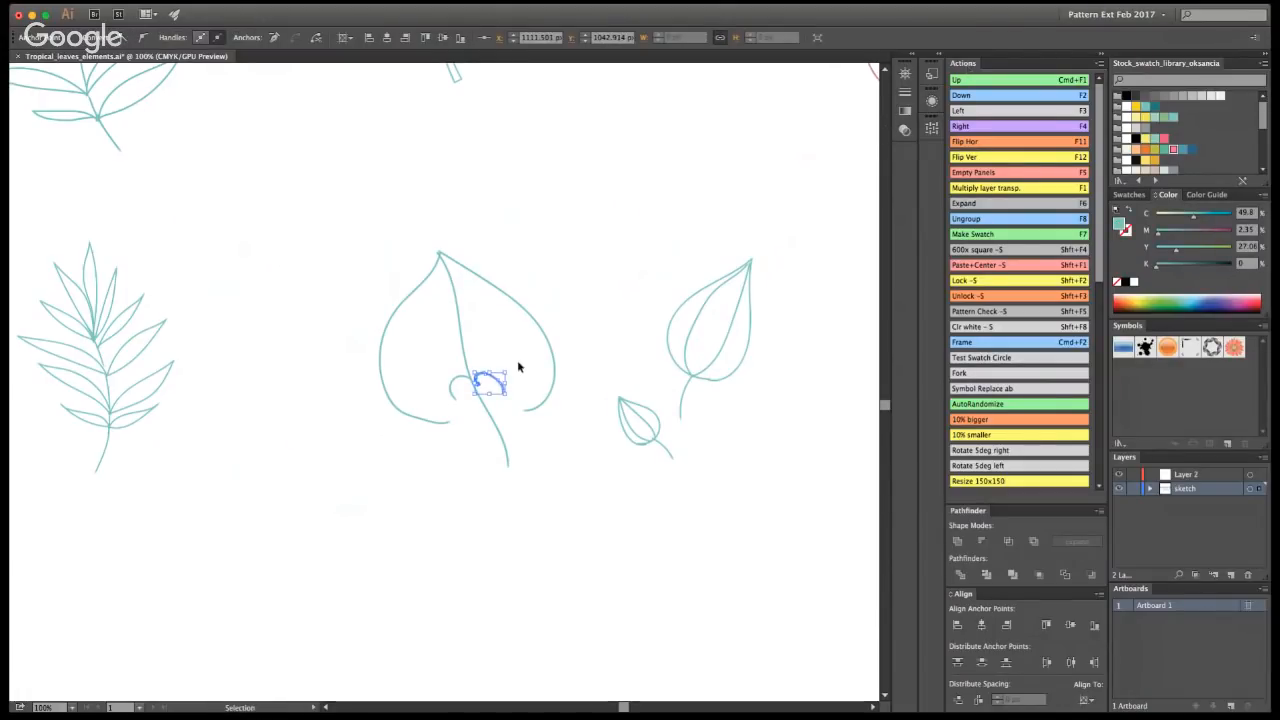
pyautogui.moveTo(493, 380); pyautogui.dragTo(488, 376)
pyautogui.click(794, 228)
pyautogui.hotkey('shift', 'b')
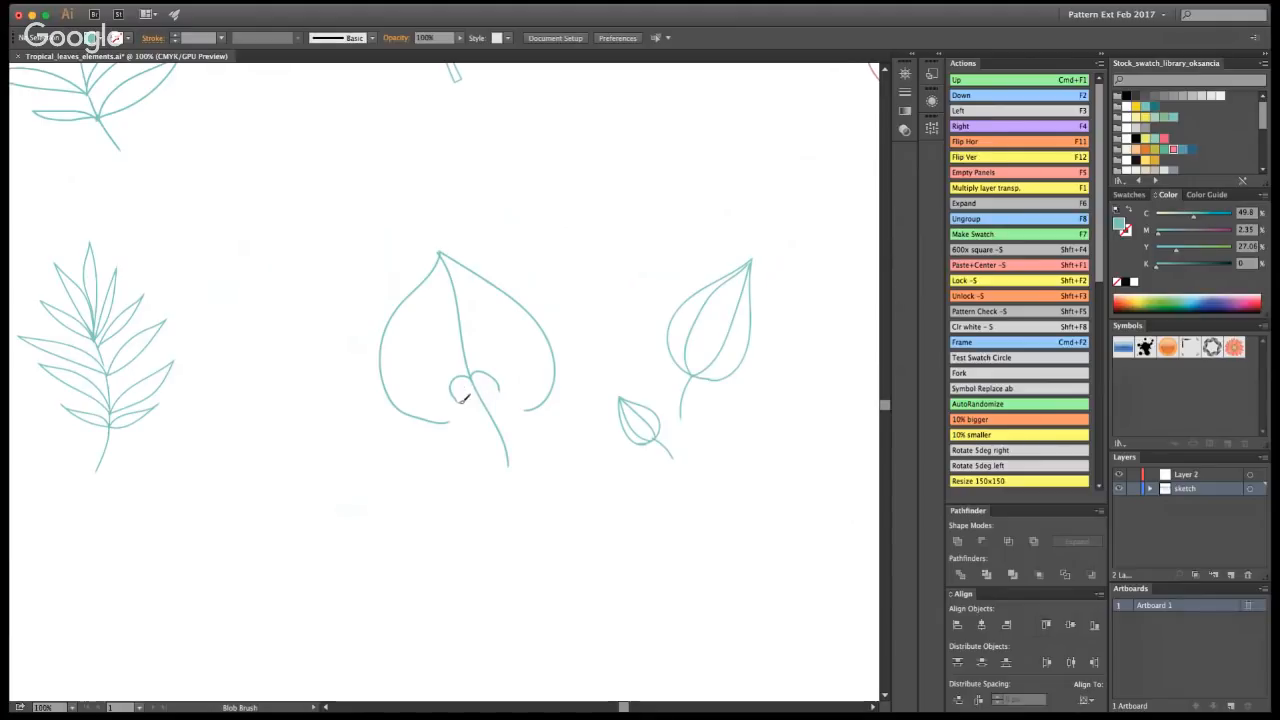
pyautogui.moveTo(454, 416); pyautogui.dragTo(463, 413)
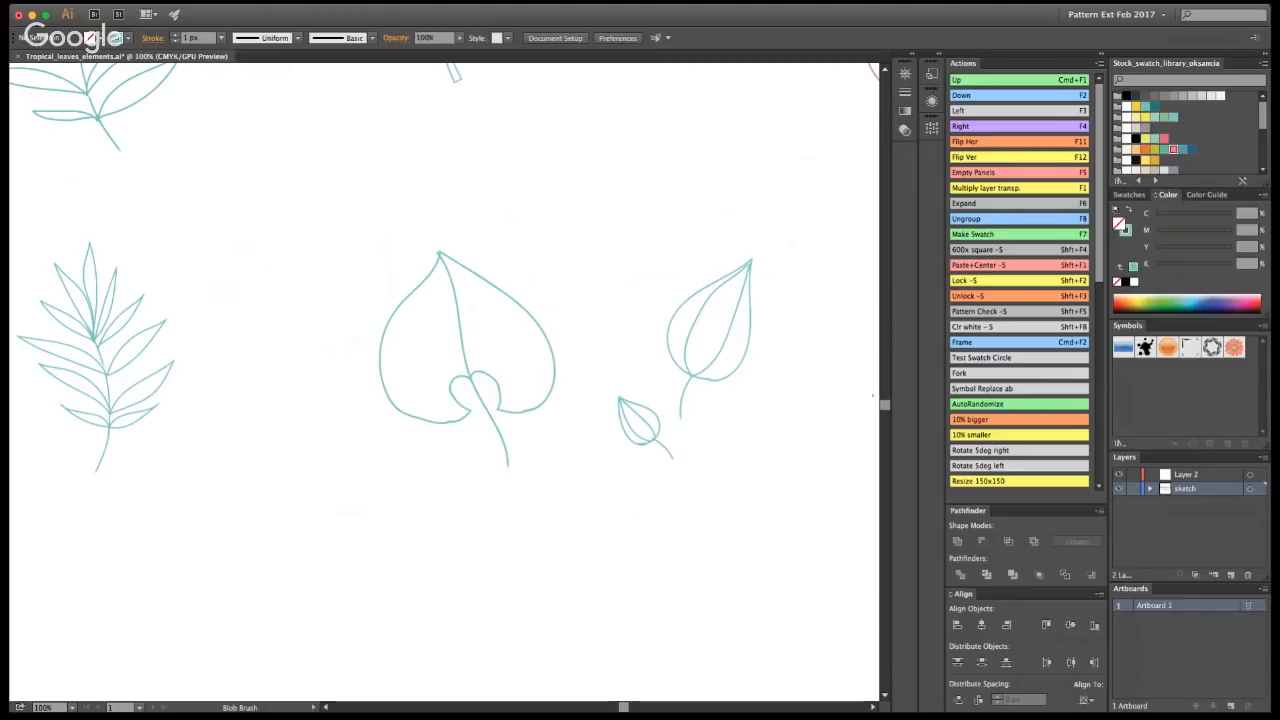
# - Add small wavy strokes along both sides of the small heart-shaped leaf's outline
pyautogui.keyDown('alt'); pyautogui.keyDown('super'); pyautogui.click(532, 414); pyautogui.keyUp('super'); pyautogui.keyUp('alt')
pyautogui.keyDown('alt'); pyautogui.keyDown('super'); pyautogui.click(398, 368); pyautogui.keyUp('super'); pyautogui.keyUp('alt')
pyautogui.keyDown('alt'); pyautogui.keyDown('super'); pyautogui.click(408, 368); pyautogui.keyUp('super'); pyautogui.keyUp('alt')
pyautogui.keyDown('super'); pyautogui.click(457, 392); pyautogui.keyUp('super')
pyautogui.keyDown('super'); pyautogui.click(480, 390); pyautogui.keyUp('super')
pyautogui.keyDown('super'); pyautogui.click(472, 361); pyautogui.keyUp('super')
pyautogui.hotkey('shift', 'b')
pyautogui.moveTo(571, 340)
pyautogui.mouseDown()
pyautogui.moveTo(594, 366)
pyautogui.moveTo(592, 420)
pyautogui.mouseUp()
pyautogui.moveTo(469, 292)
pyautogui.mouseDown()
pyautogui.moveTo(429, 349)
pyautogui.moveTo(424, 402)
pyautogui.moveTo(434, 439)
pyautogui.moveTo(462, 455)
pyautogui.mouseUp()
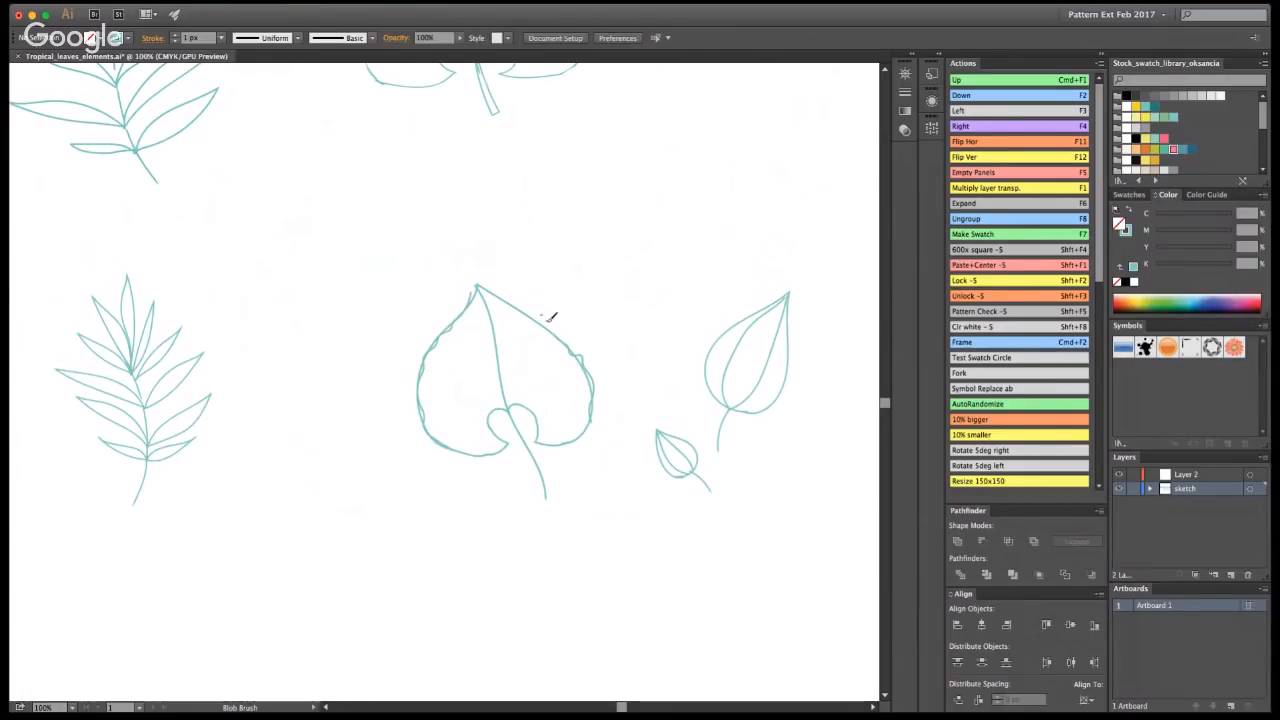
# - Draw curved side veins on both sides of the small heart-shaped leaf's midrib and save the document
pyautogui.moveTo(505, 373)
pyautogui.mouseDown()
pyautogui.moveTo(550, 344)
pyautogui.moveTo(446, 339)
pyautogui.moveTo(506, 343)
pyautogui.moveTo(521, 299)
pyautogui.mouseUp()
pyautogui.moveTo(508, 397)
pyautogui.mouseDown()
pyautogui.moveTo(426, 414)
pyautogui.moveTo(528, 389)
pyautogui.moveTo(590, 420)
pyautogui.mouseUp()
pyautogui.moveTo(507, 406)
pyautogui.mouseDown()
pyautogui.moveTo(479, 409)
pyautogui.moveTo(463, 434)
pyautogui.moveTo(486, 452)
pyautogui.mouseUp()
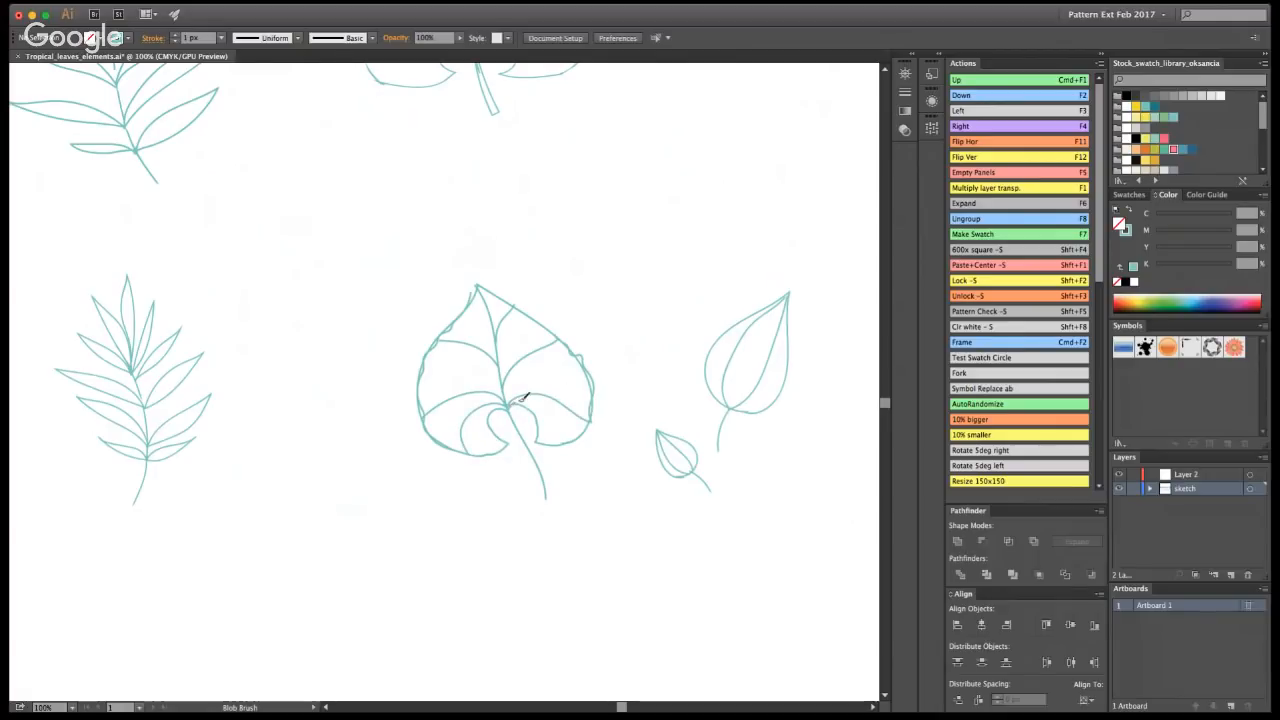
pyautogui.press('z')
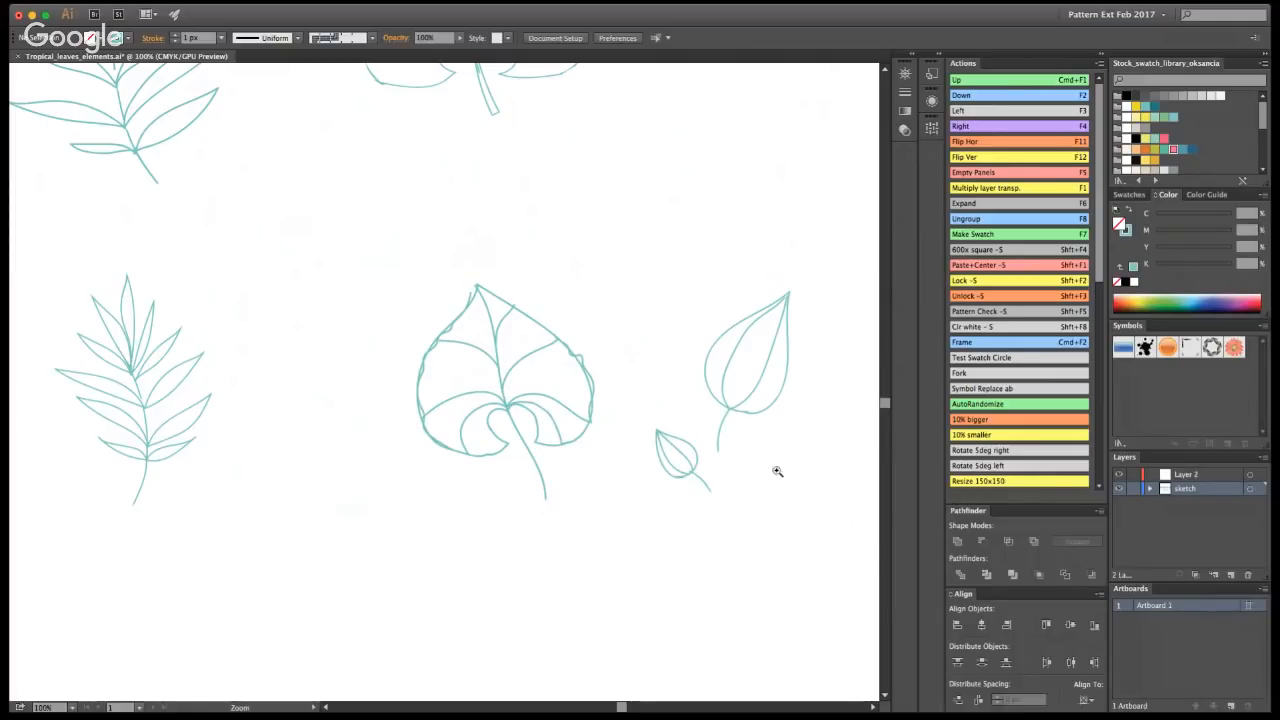
pyautogui.keyDown('alt'); pyautogui.click(440, 335); pyautogui.keyUp('alt')
pyautogui.keyDown('alt'); pyautogui.click(430, 359); pyautogui.keyUp('alt')
pyautogui.keyDown('alt'); pyautogui.click(430, 359); pyautogui.keyUp('alt')
pyautogui.press('v')
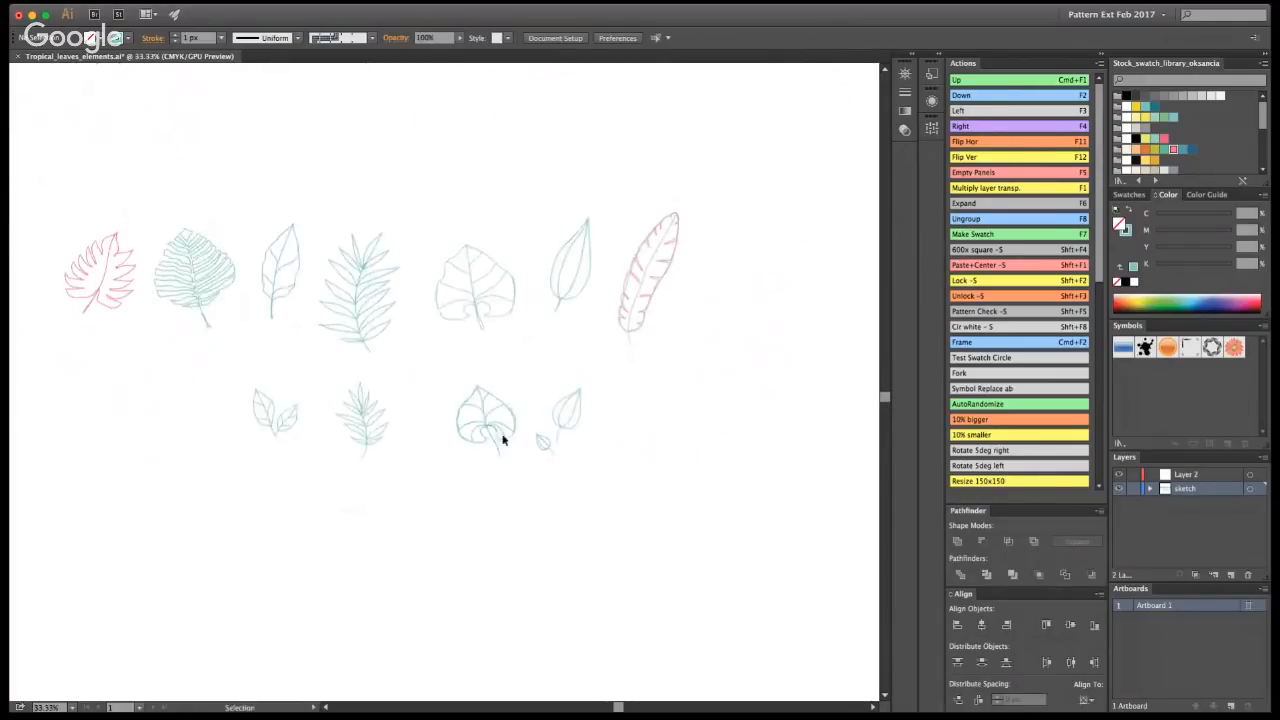
pyautogui.press('super+s')
# - Draw a five-petal hibiscus flower with wavy-edged petals meeting at the centre, in the empty space below the small leaves
pyautogui.press('z')
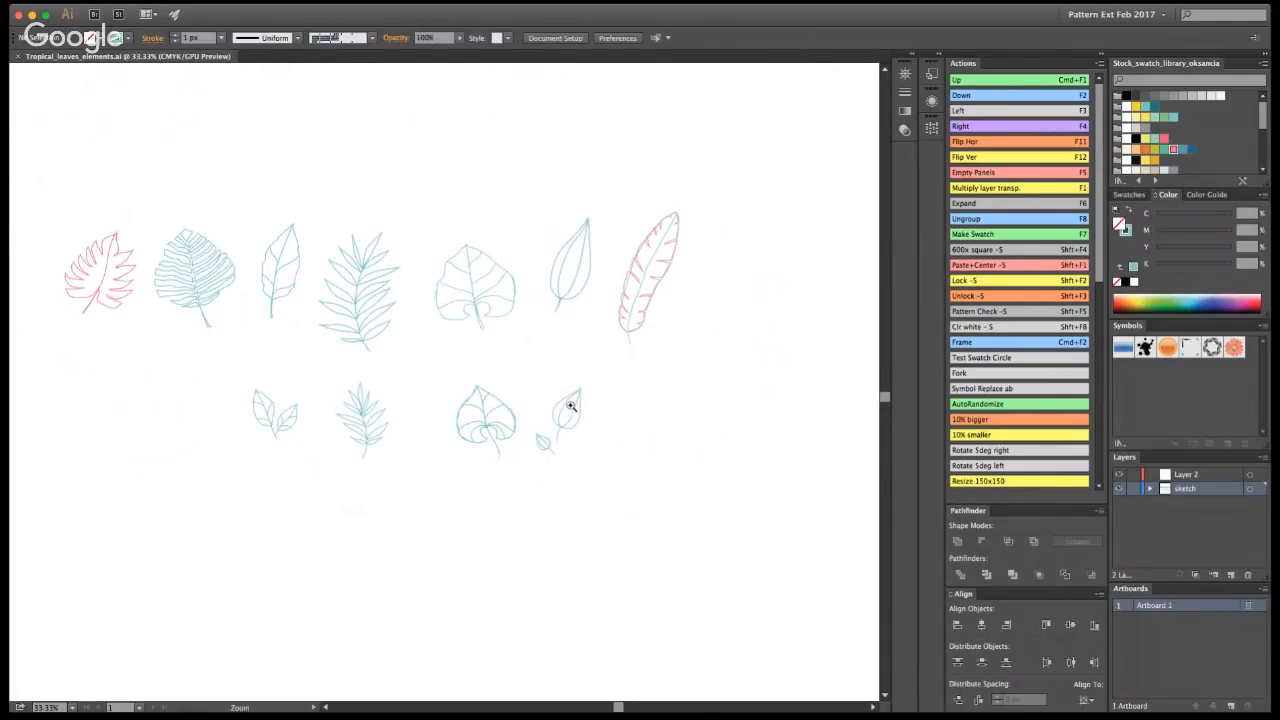
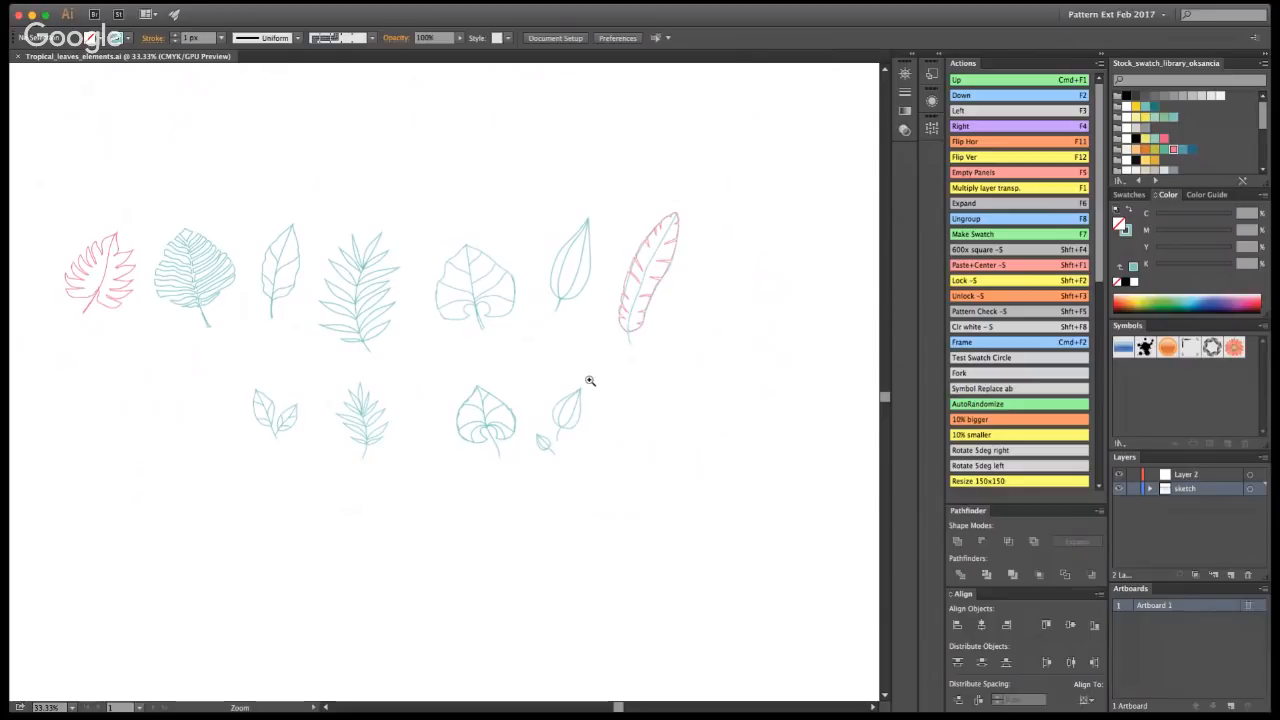
pyautogui.click(325, 480)
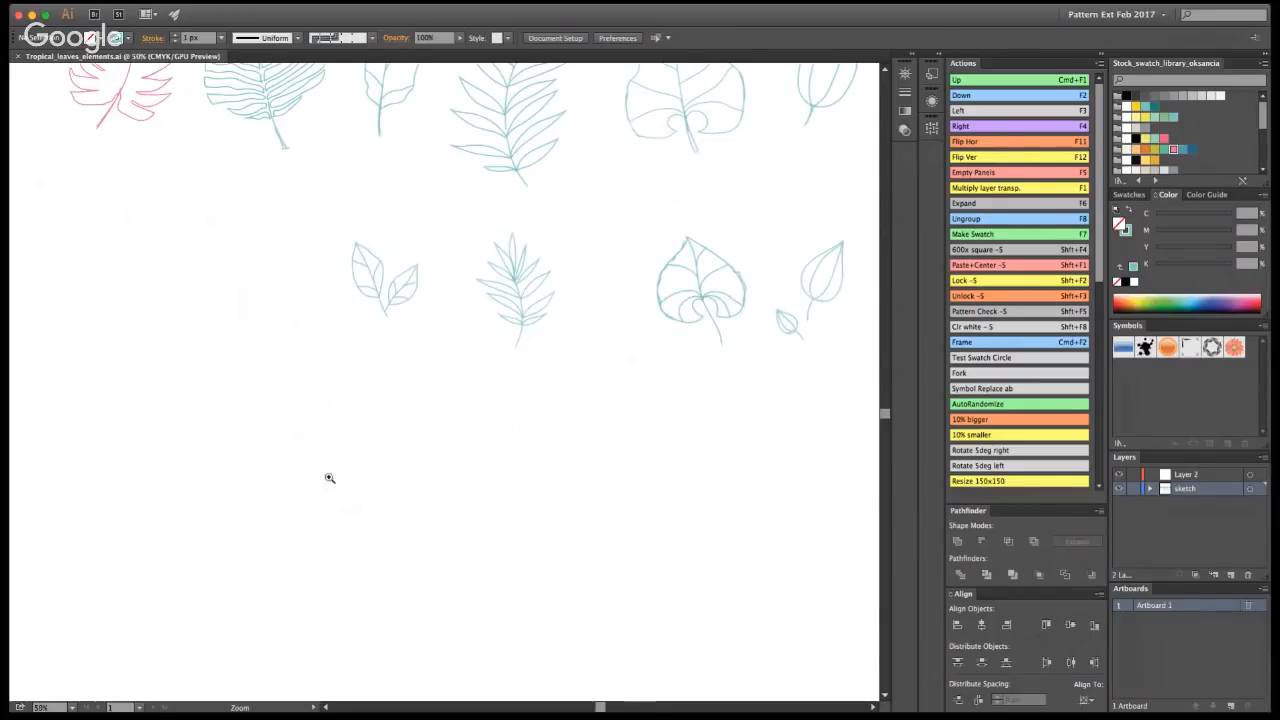
pyautogui.click(514, 434)
pyautogui.hotkey('shift', 'b')
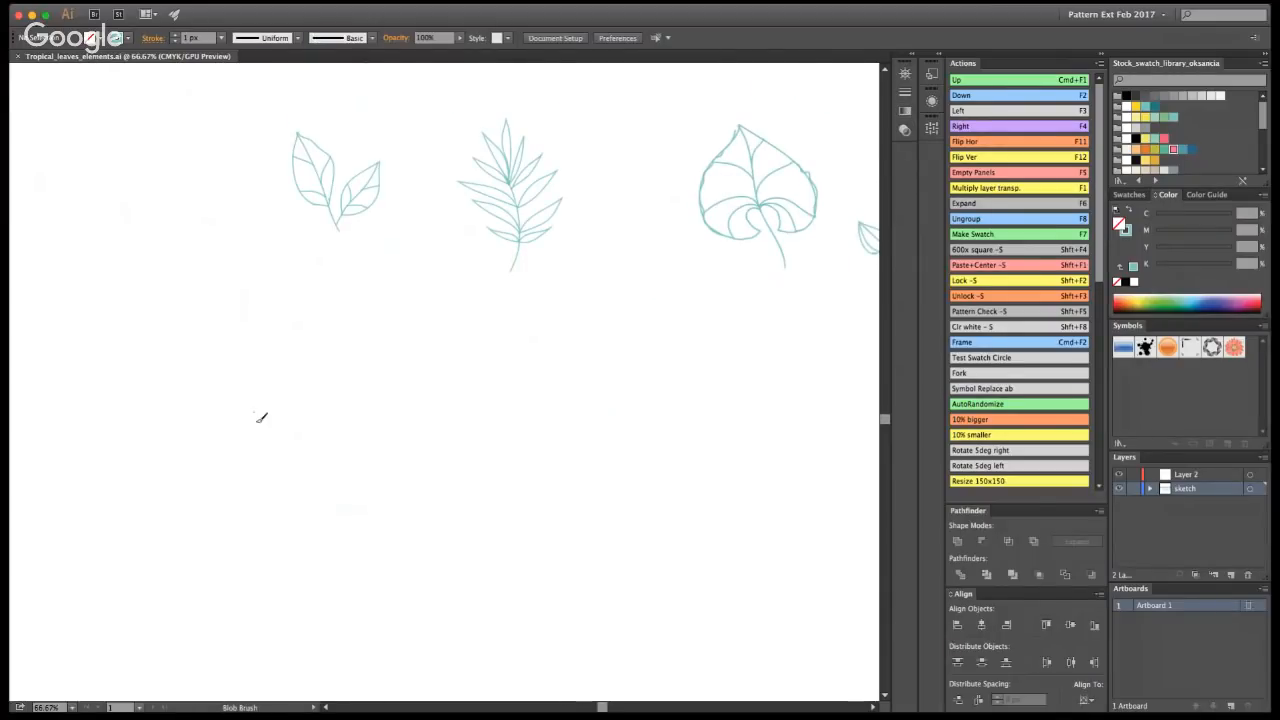
pyautogui.moveTo(265, 459)
pyautogui.mouseDown()
pyautogui.moveTo(273, 402)
pyautogui.moveTo(302, 373)
pyautogui.moveTo(348, 395)
pyautogui.moveTo(347, 467)
pyautogui.moveTo(263, 478)
pyautogui.mouseUp()
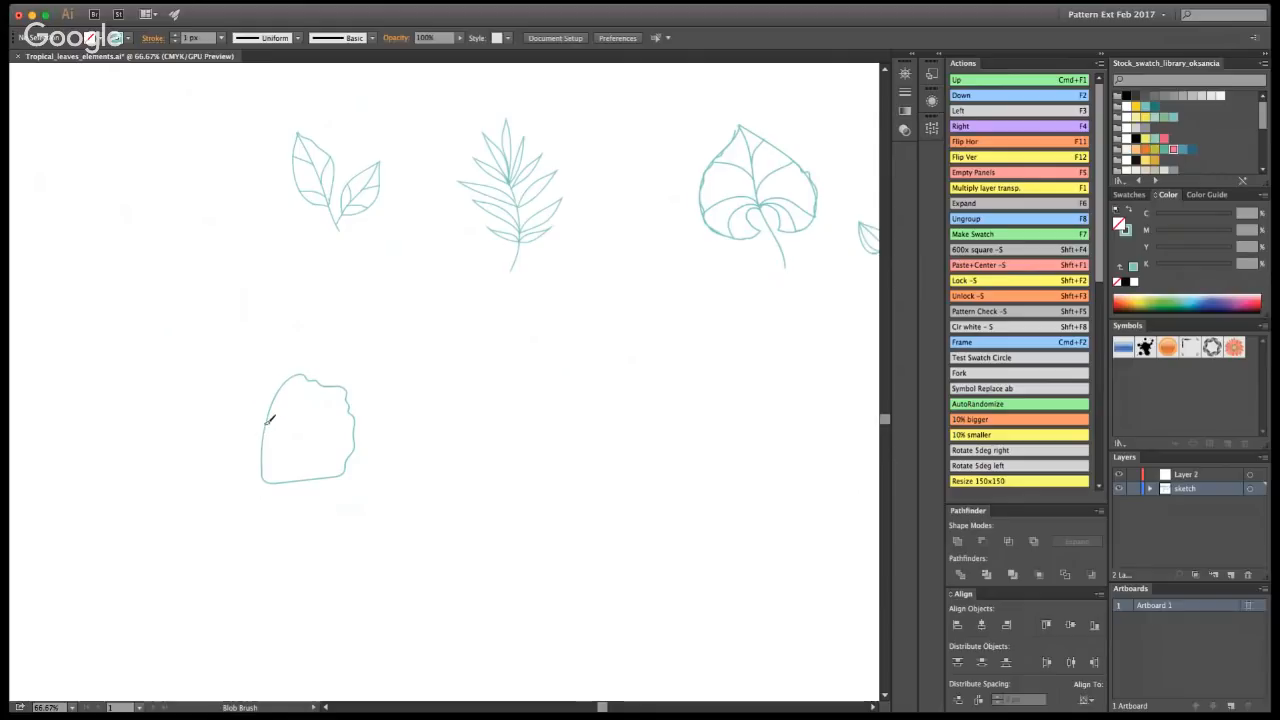
pyautogui.moveTo(264, 458)
pyautogui.mouseDown()
pyautogui.moveTo(258, 381)
pyautogui.moveTo(214, 381)
pyautogui.moveTo(182, 442)
pyautogui.mouseUp()
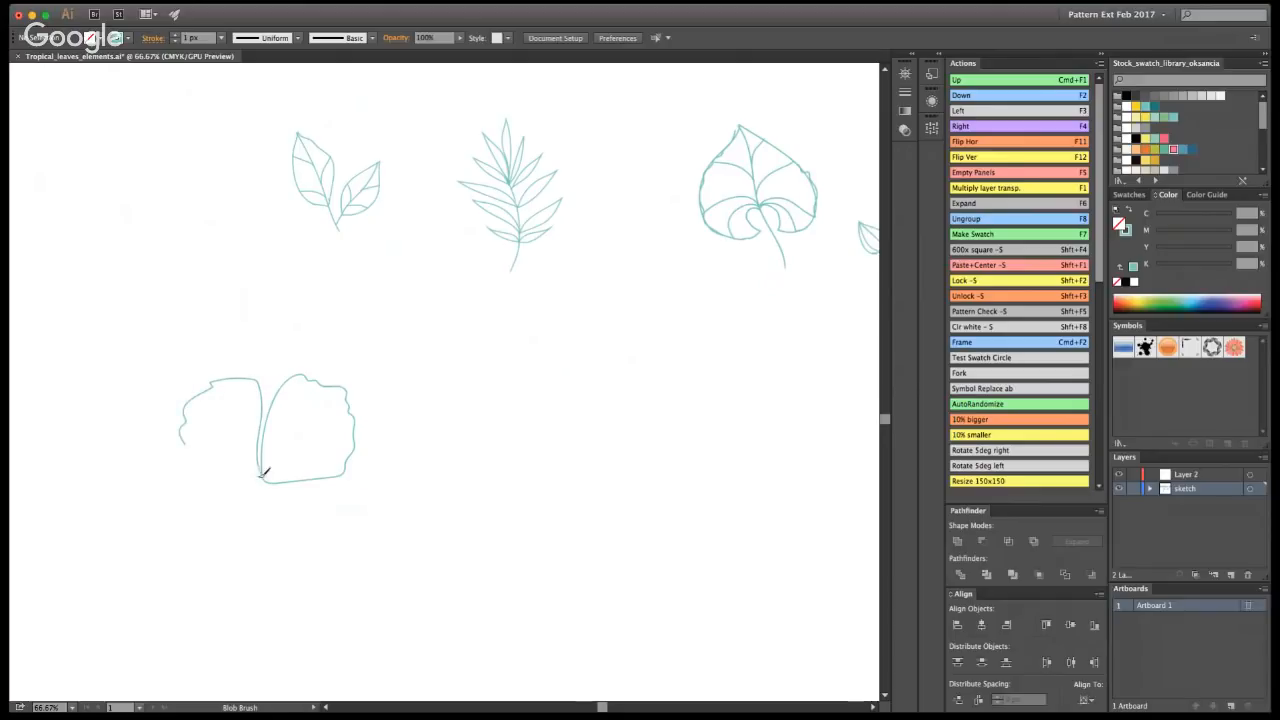
pyautogui.moveTo(251, 470)
pyautogui.mouseDown()
pyautogui.moveTo(176, 445)
pyautogui.moveTo(137, 502)
pyautogui.moveTo(178, 554)
pyautogui.moveTo(219, 538)
pyautogui.moveTo(265, 476)
pyautogui.moveTo(281, 483)
pyautogui.moveTo(267, 477)
pyautogui.moveTo(250, 504)
pyautogui.moveTo(238, 594)
pyautogui.moveTo(330, 593)
pyautogui.moveTo(333, 557)
pyautogui.moveTo(264, 479)
pyautogui.moveTo(346, 468)
pyautogui.moveTo(375, 494)
pyautogui.moveTo(334, 556)
pyautogui.mouseUp()
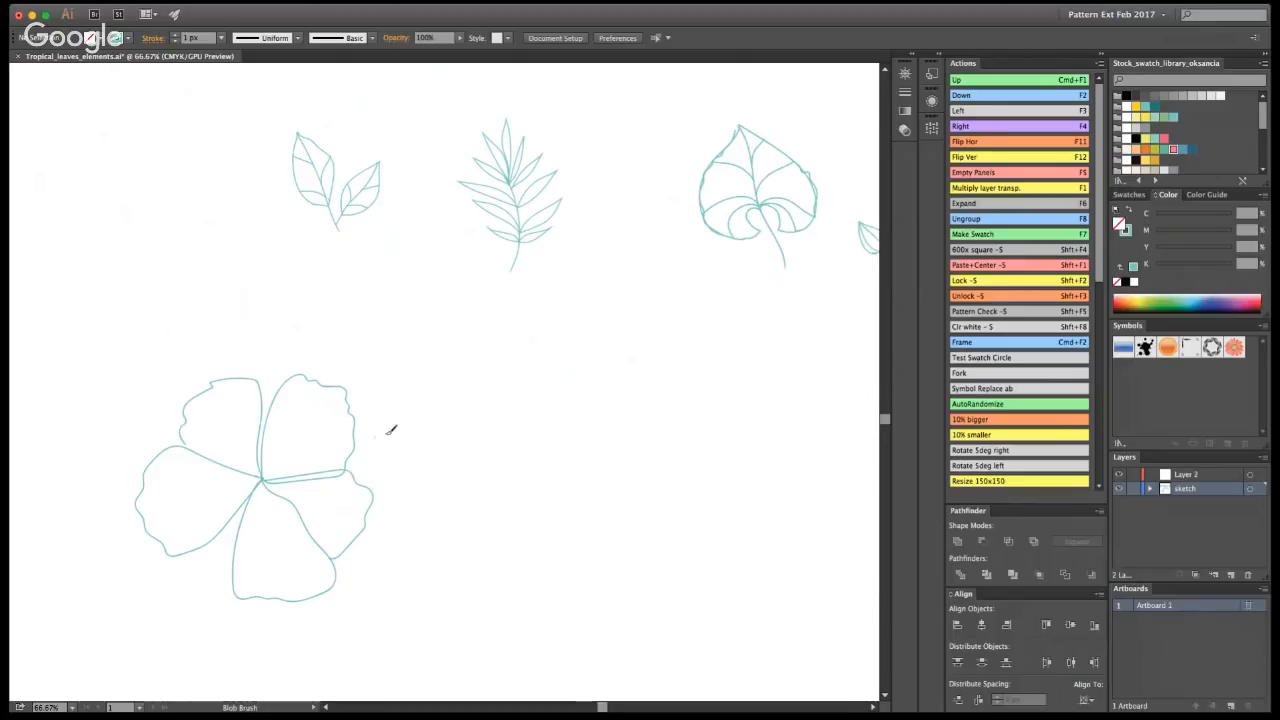
# - Undo the flower's last two petals, redraw them as separate rounded petals, and add a wavy inner outline around the flower's centre
pyautogui.press('super+z')
pyautogui.press('super+z')
pyautogui.moveTo(262, 479); pyautogui.dragTo(211, 533)
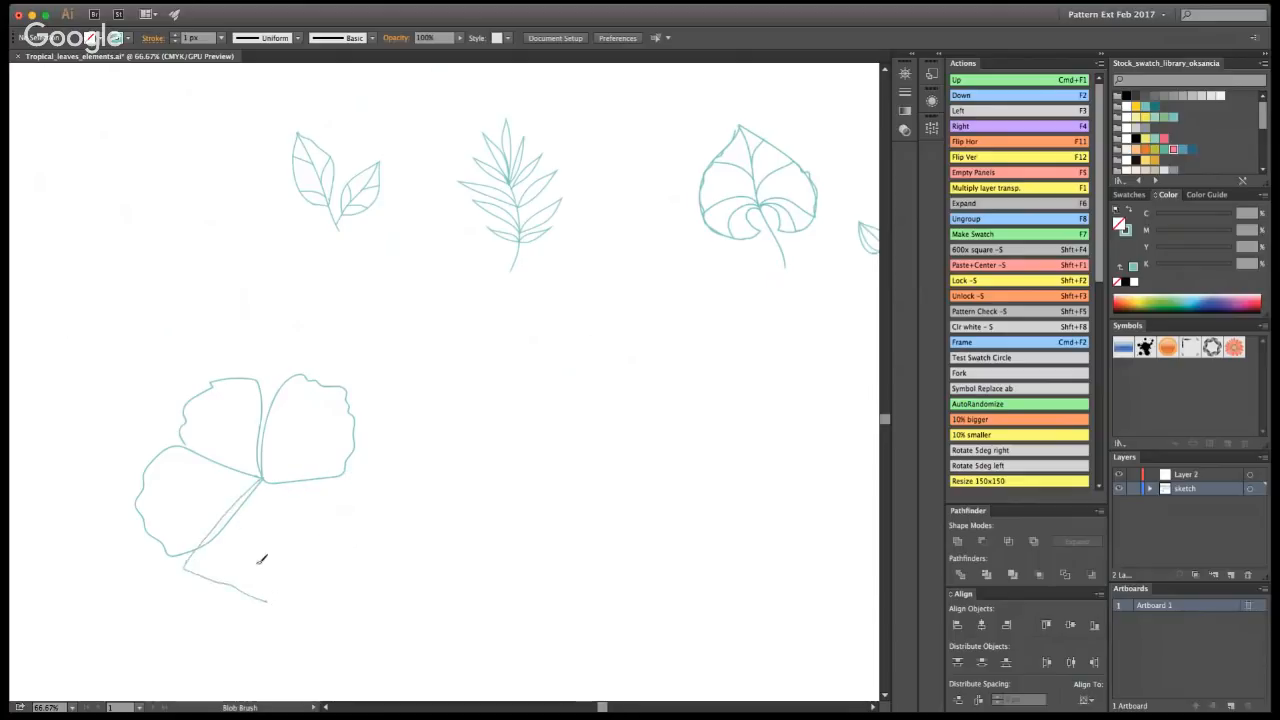
pyautogui.moveTo(264, 478)
pyautogui.mouseDown()
pyautogui.moveTo(201, 543)
pyautogui.moveTo(205, 578)
pyautogui.moveTo(257, 602)
pyautogui.moveTo(293, 591)
pyautogui.moveTo(264, 479)
pyautogui.moveTo(338, 479)
pyautogui.moveTo(379, 514)
pyautogui.moveTo(362, 552)
pyautogui.moveTo(318, 566)
pyautogui.moveTo(302, 562)
pyautogui.moveTo(264, 476)
pyautogui.mouseUp()
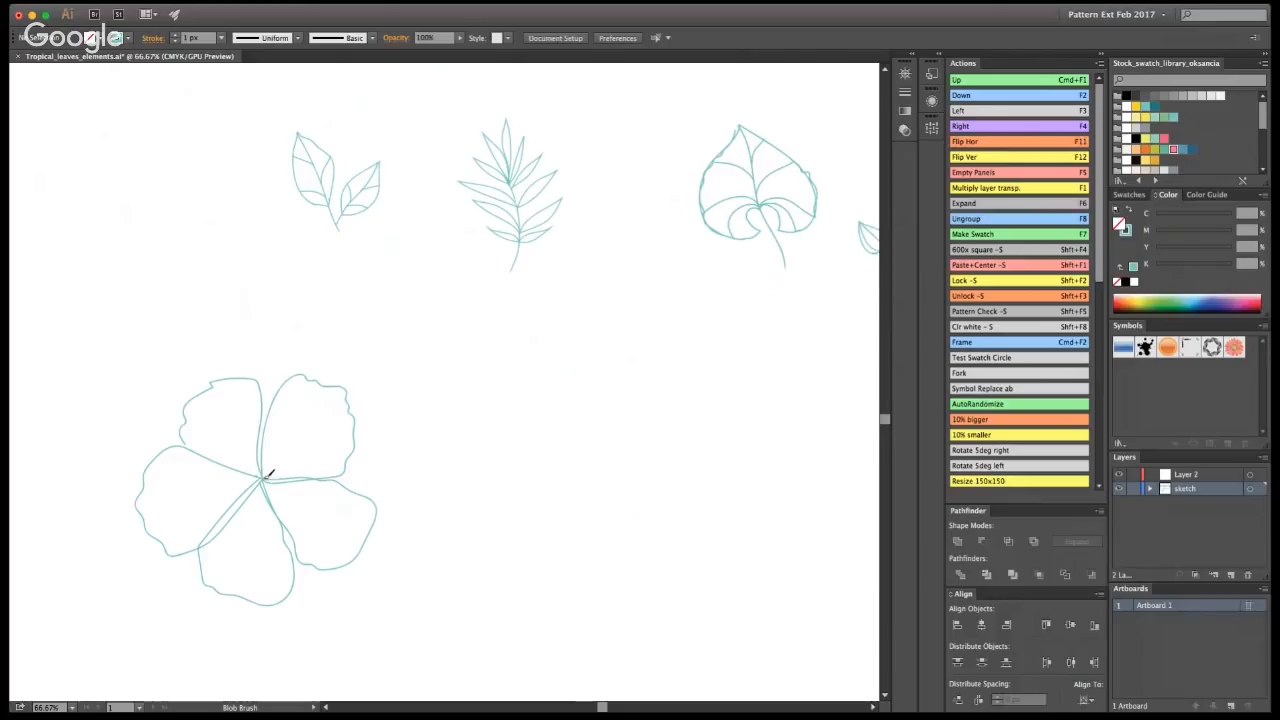
pyautogui.moveTo(260, 448)
pyautogui.mouseDown()
pyautogui.moveTo(213, 481)
pyautogui.moveTo(254, 526)
pyautogui.moveTo(274, 528)
pyautogui.moveTo(301, 483)
pyautogui.moveTo(291, 445)
pyautogui.moveTo(252, 443)
pyautogui.mouseUp()
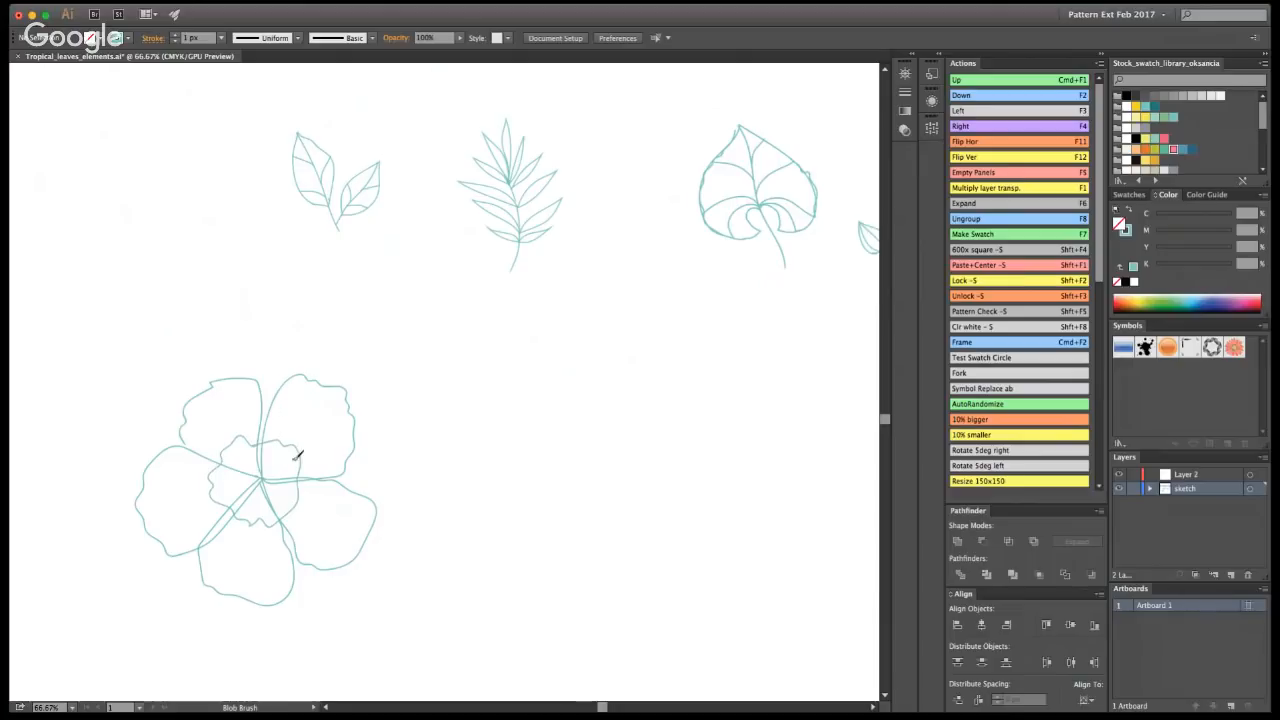
pyautogui.moveTo(273, 465); pyautogui.dragTo(338, 425)
pyautogui.moveTo(281, 456)
pyautogui.mouseDown()
pyautogui.moveTo(294, 424)
pyautogui.moveTo(304, 417)
pyautogui.moveTo(309, 434)
pyautogui.moveTo(326, 414)
pyautogui.moveTo(289, 430)
pyautogui.mouseUp()
pyautogui.press('super+z')
pyautogui.press('super+z')
pyautogui.press('super+z')
pyautogui.press('super+z')
# - Draw a stamen with short side strokes extending from the flower's centre across the upper petal, and a curved stem below the flower
pyautogui.moveTo(294, 440); pyautogui.dragTo(326, 419)
pyautogui.moveTo(279, 459); pyautogui.dragTo(303, 451)
pyautogui.moveTo(295, 443); pyautogui.dragTo(322, 434)
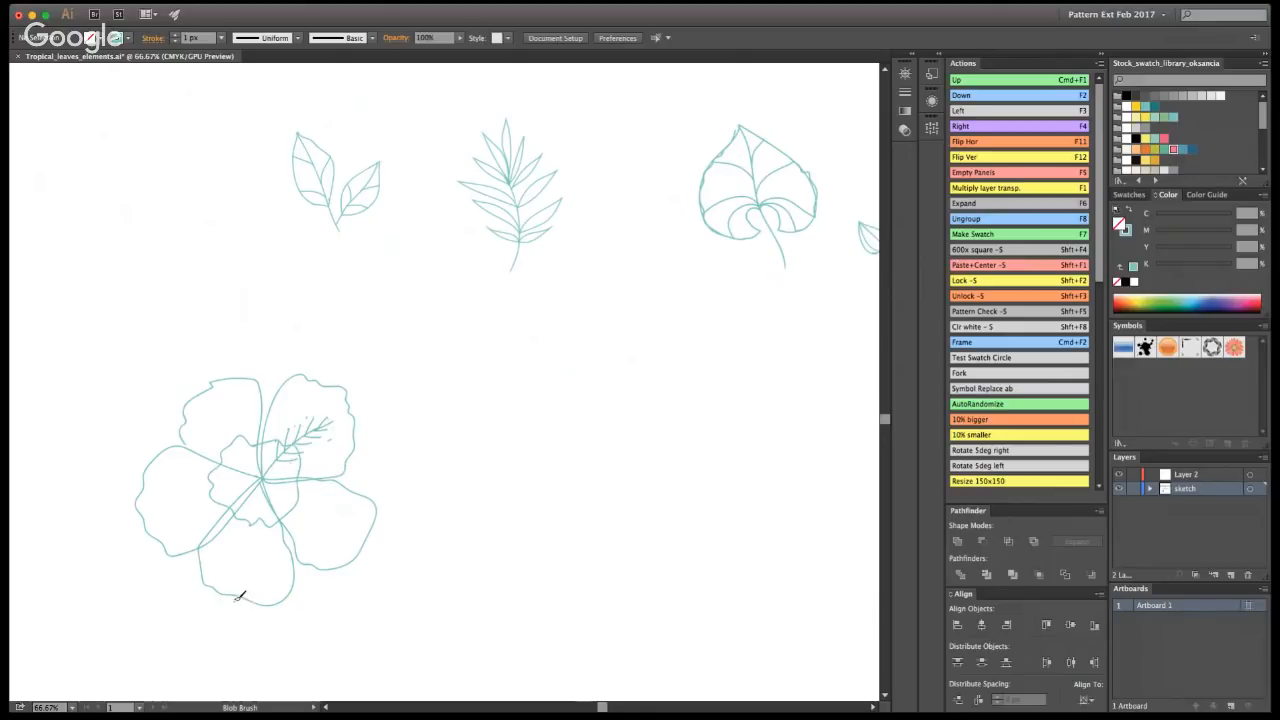
pyautogui.moveTo(236, 597); pyautogui.dragTo(182, 660)
# - Select the whole flower with its stem and squash it slightly in height without changing its width
pyautogui.press('z')
pyautogui.keyDown('alt'); pyautogui.click(345, 440); pyautogui.keyUp('alt')
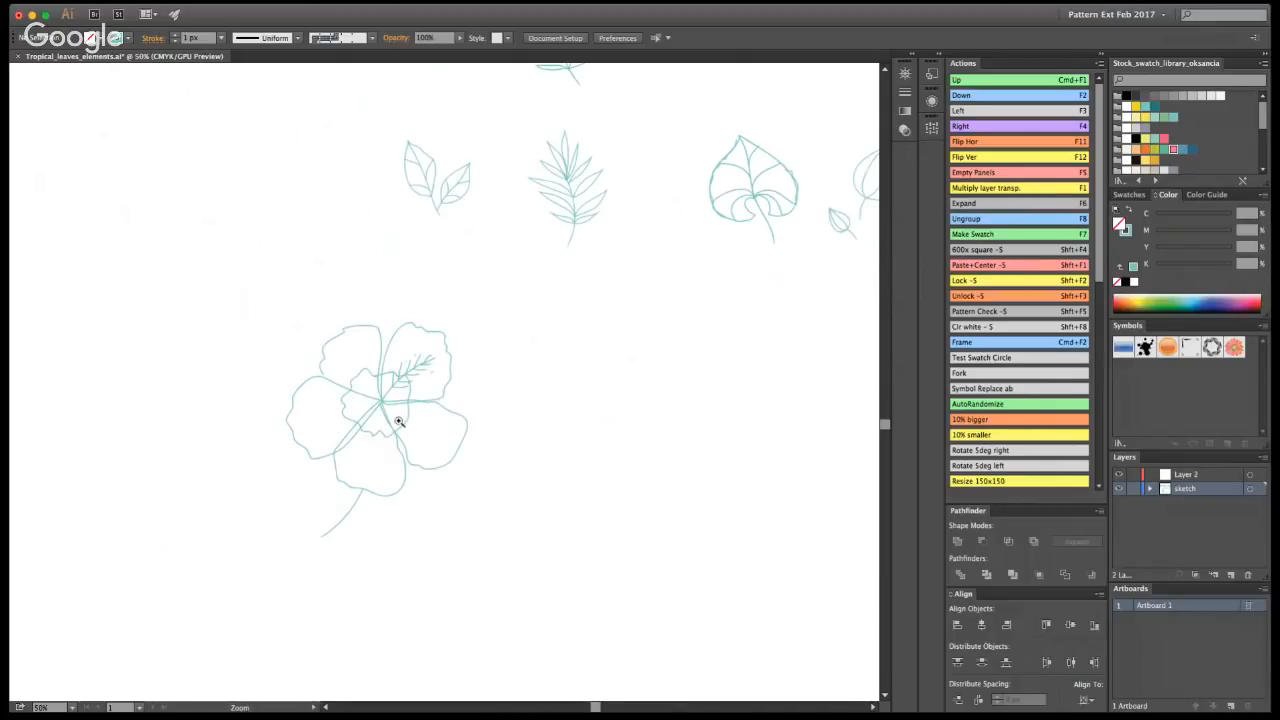
pyautogui.keyDown('alt'); pyautogui.click(405, 459); pyautogui.keyUp('alt')
pyautogui.click(447, 344)
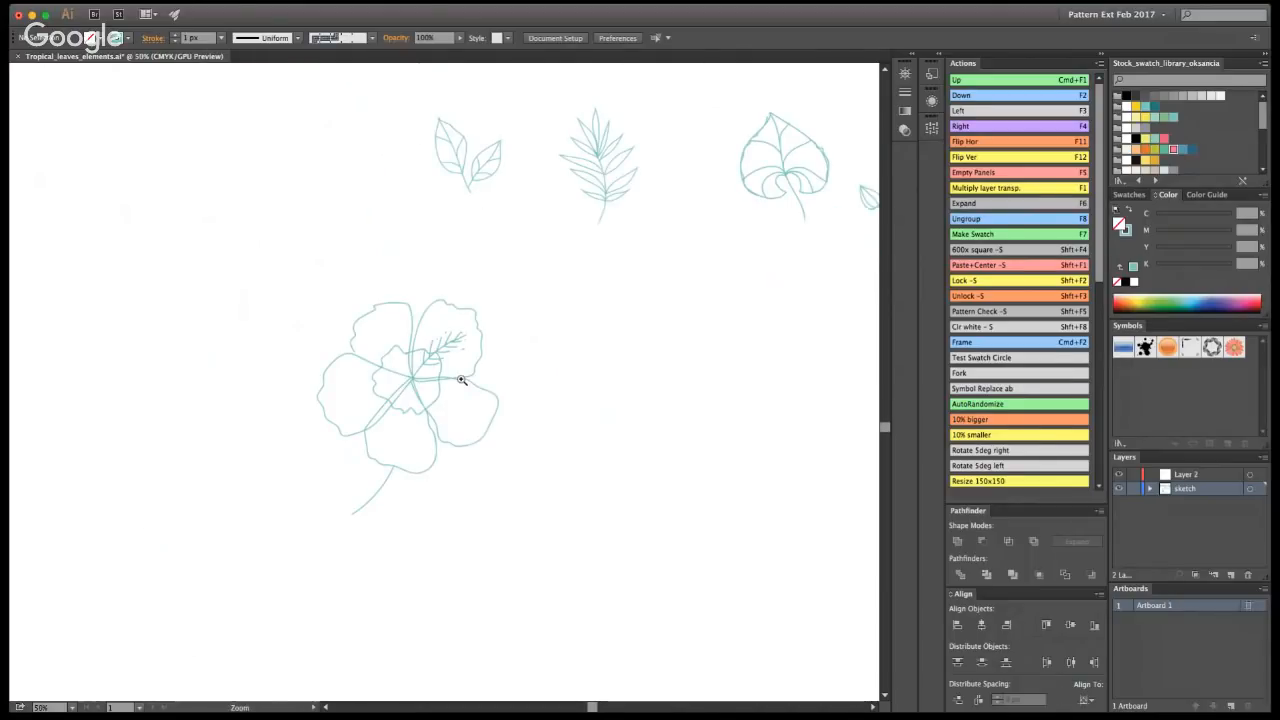
pyautogui.click(446, 389)
pyautogui.press('v')
pyautogui.click(368, 522)
pyautogui.moveTo(396, 546); pyautogui.dragTo(400, 528)
pyautogui.click(573, 548)
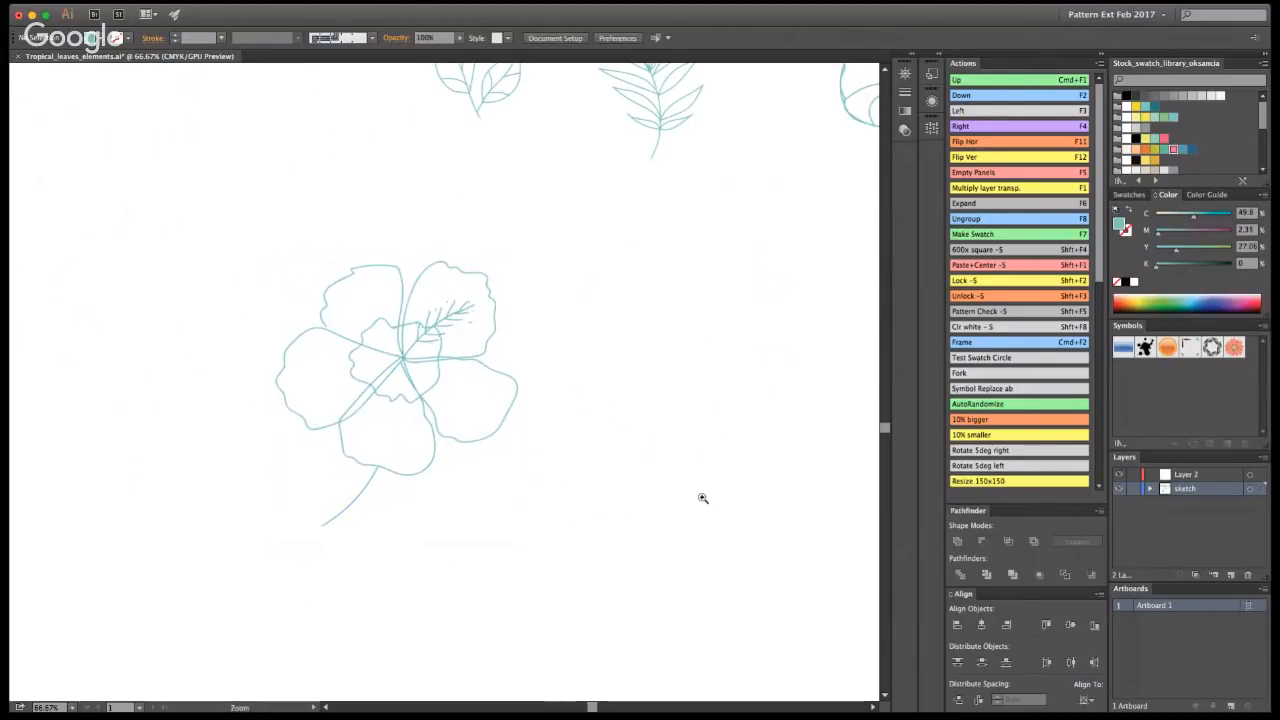
pyautogui.press('z')
pyautogui.keyDown('alt'); pyautogui.click(443, 364); pyautogui.keyUp('alt')
pyautogui.keyDown('alt'); pyautogui.click(461, 363); pyautogui.keyUp('alt')
pyautogui.keyDown('alt'); pyautogui.click(461, 363); pyautogui.keyUp('alt')
pyautogui.keyDown('alt'); pyautogui.click(461, 363); pyautogui.keyUp('alt')
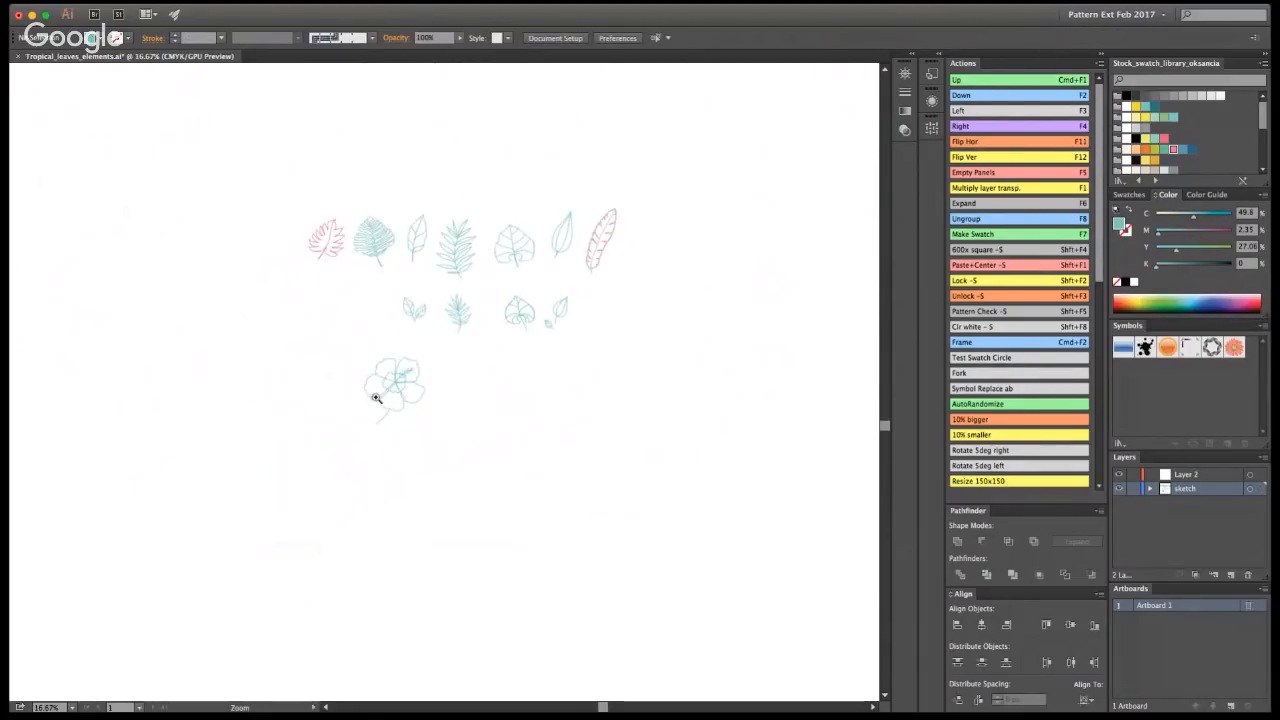
pyautogui.click(445, 331)
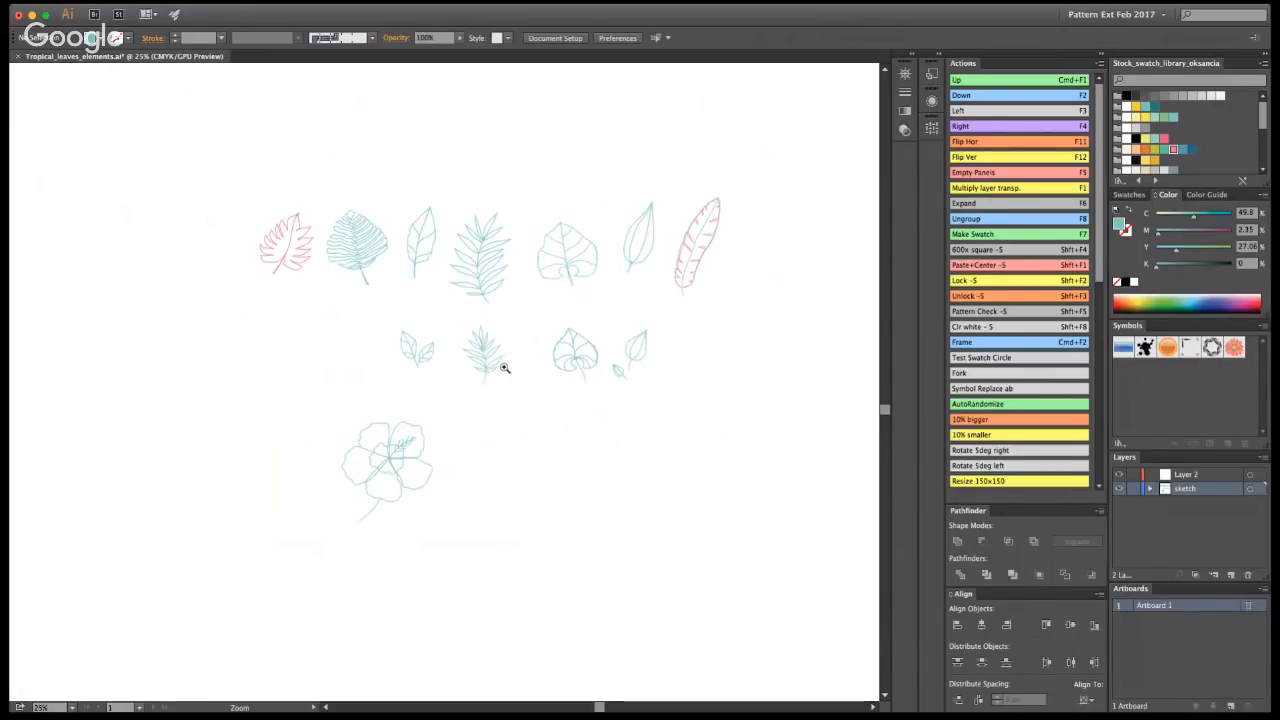
# - Save the document with the newly sketched hibiscus flower
pyautogui.keyDown('alt'); pyautogui.click(505, 366); pyautogui.keyUp('alt')
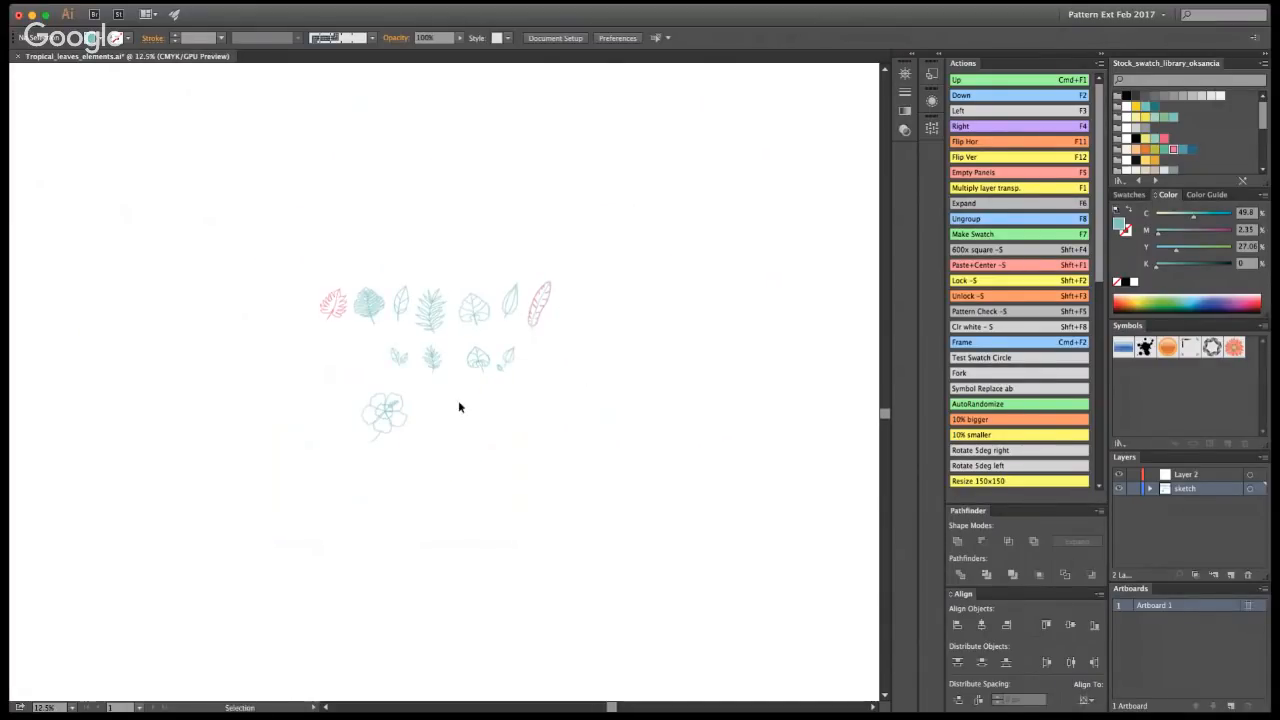
pyautogui.press('super+s')
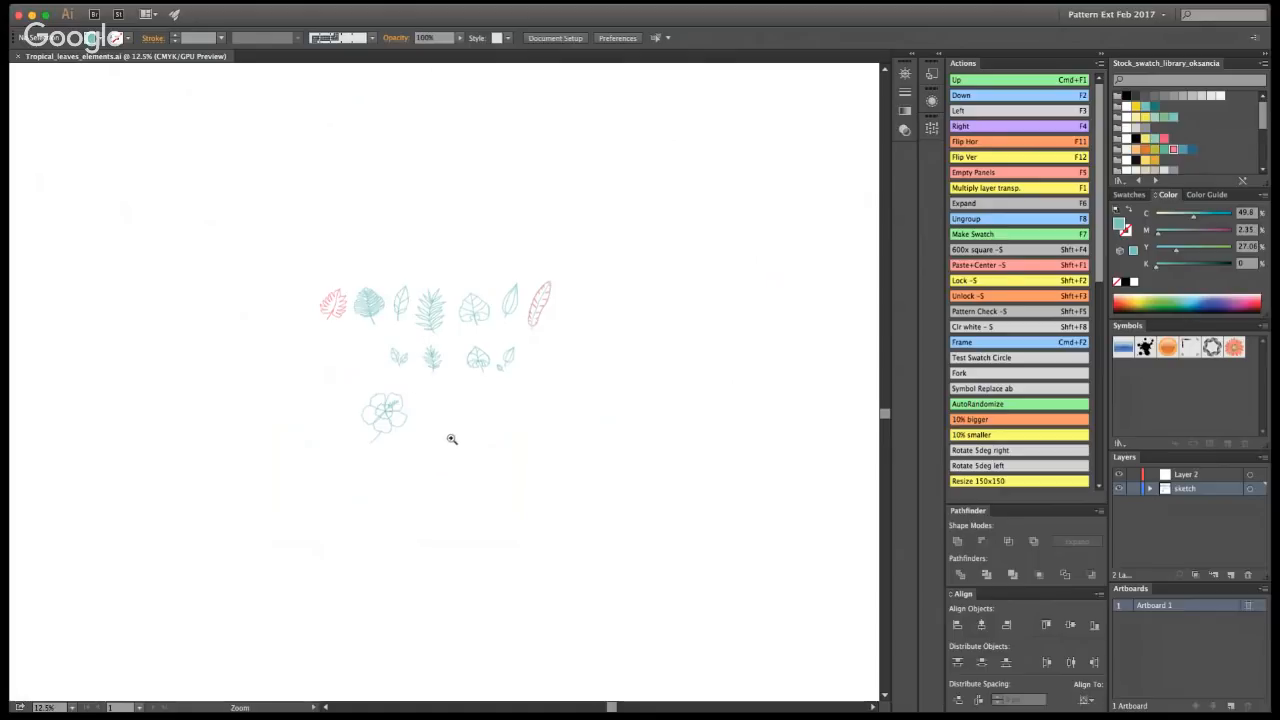
# - Draw small oval holes between the veins of the large heart-shaped leaf and of its smaller version below
pyautogui.keyDown('alt'); pyautogui.click(439, 360); pyautogui.keyUp('alt')
pyautogui.keyDown('alt'); pyautogui.click(431, 383); pyautogui.keyUp('alt')
pyautogui.click(462, 391)
pyautogui.click(454, 396)
pyautogui.click(434, 384)
pyautogui.click(397, 289)
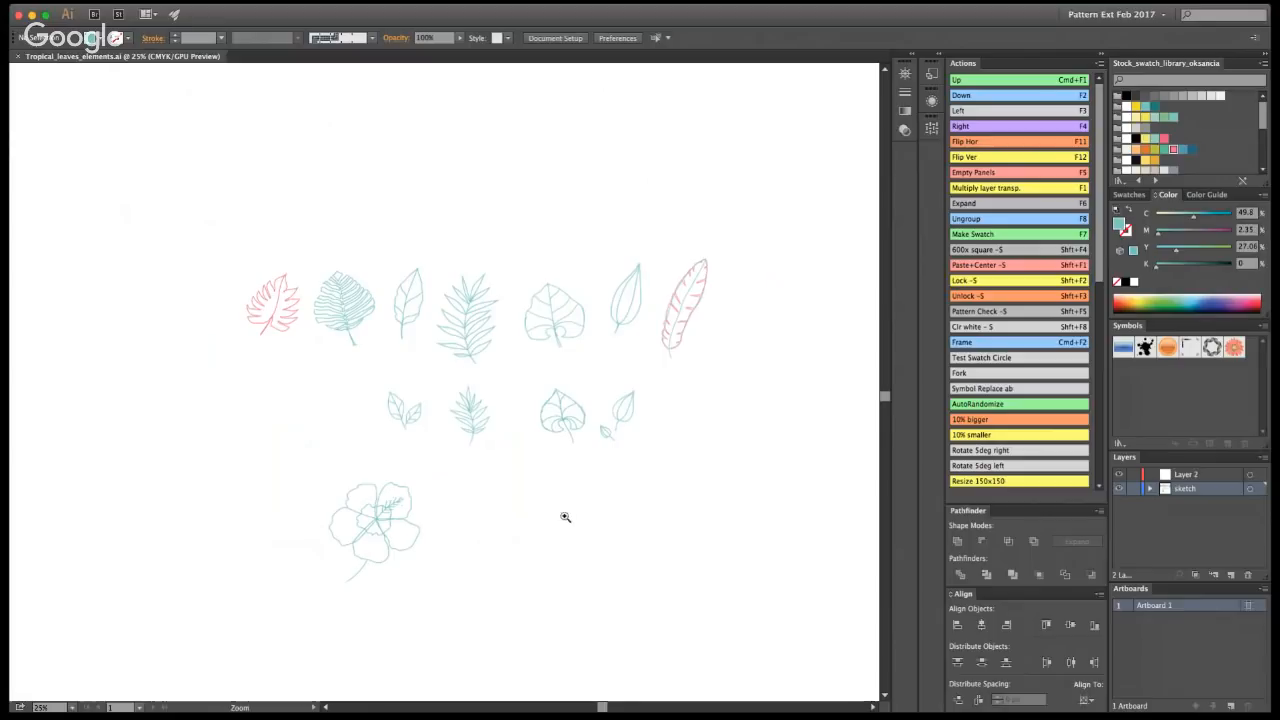
pyautogui.moveTo(604, 510); pyautogui.dragTo(553, 453)
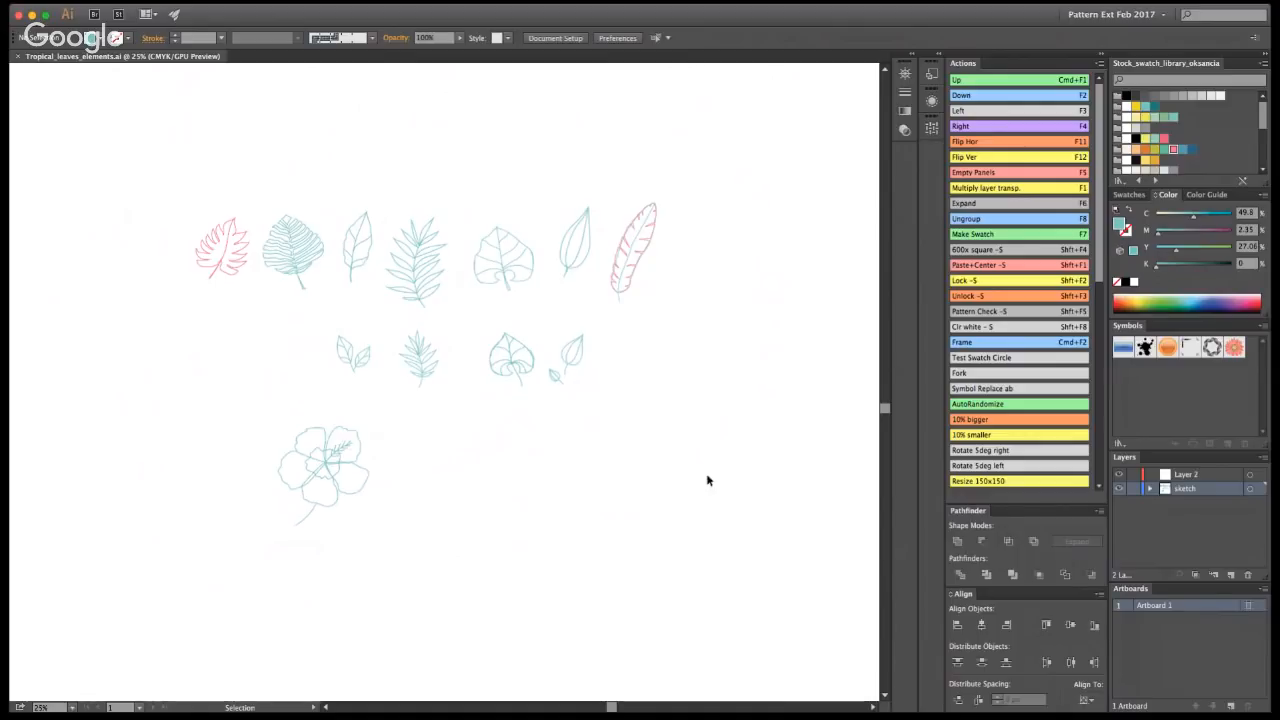
pyautogui.press('z')
pyautogui.click(475, 314)
pyautogui.click(454, 346)
pyautogui.click(430, 333)
pyautogui.hotkey('shift', 'b')
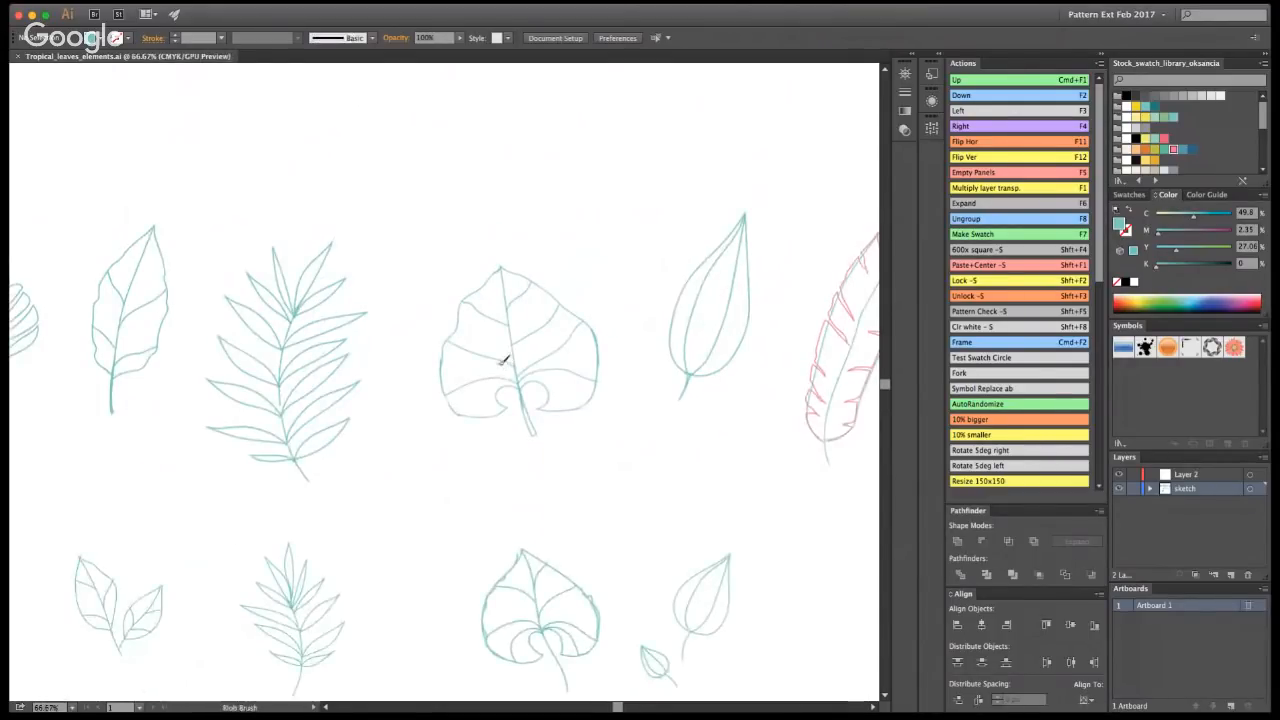
pyautogui.moveTo(503, 362)
pyautogui.mouseDown()
pyautogui.moveTo(480, 367)
pyautogui.moveTo(542, 347)
pyautogui.moveTo(529, 354)
pyautogui.moveTo(490, 298)
pyautogui.moveTo(502, 304)
pyautogui.mouseUp()
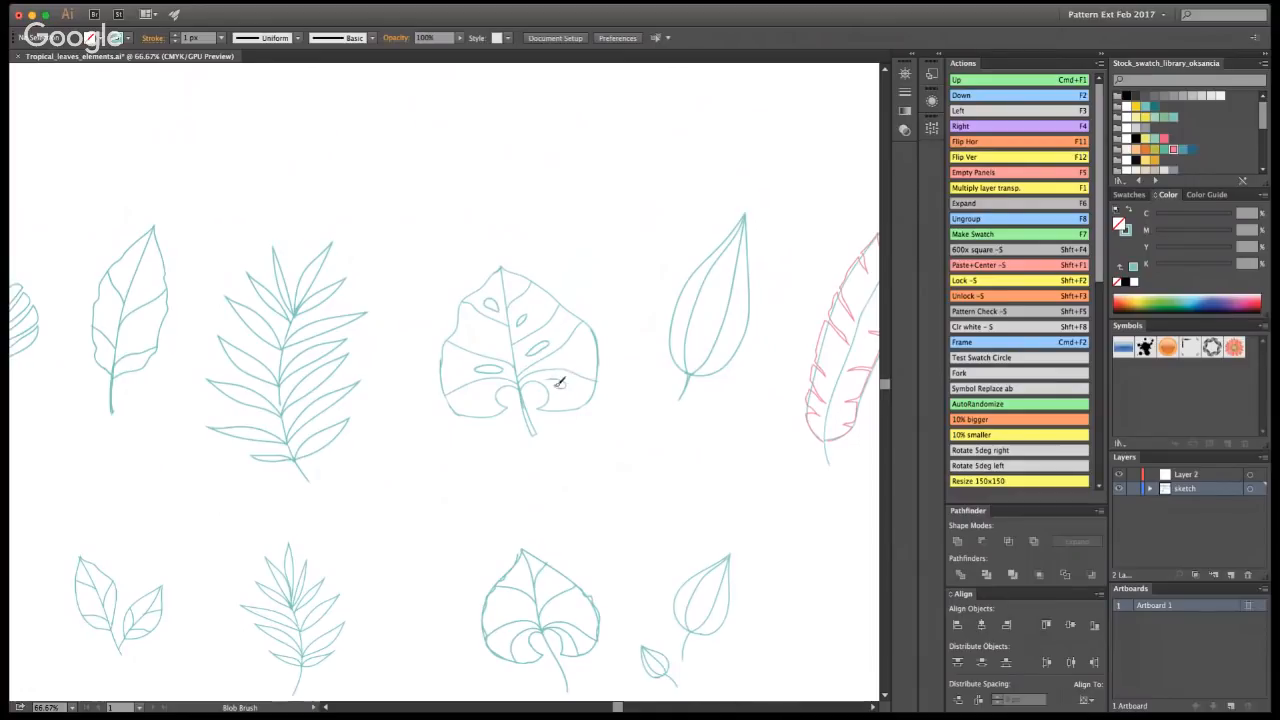
pyautogui.press('v')
pyautogui.hotkey('shift', 'b')
pyautogui.moveTo(508, 338); pyautogui.dragTo(500, 346)
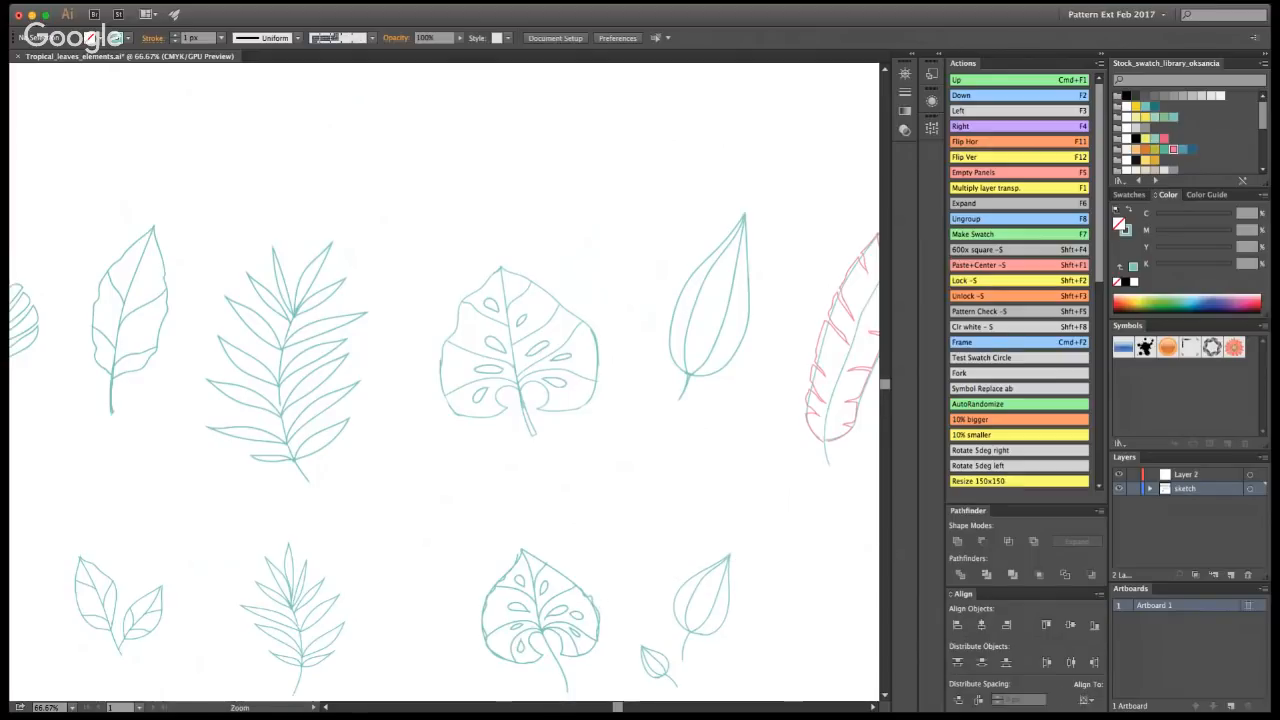
# - Save the document with the holes added to the heart-shaped leaves
pyautogui.press('super+plus')
pyautogui.press('super+0')
pyautogui.press('super+plus')
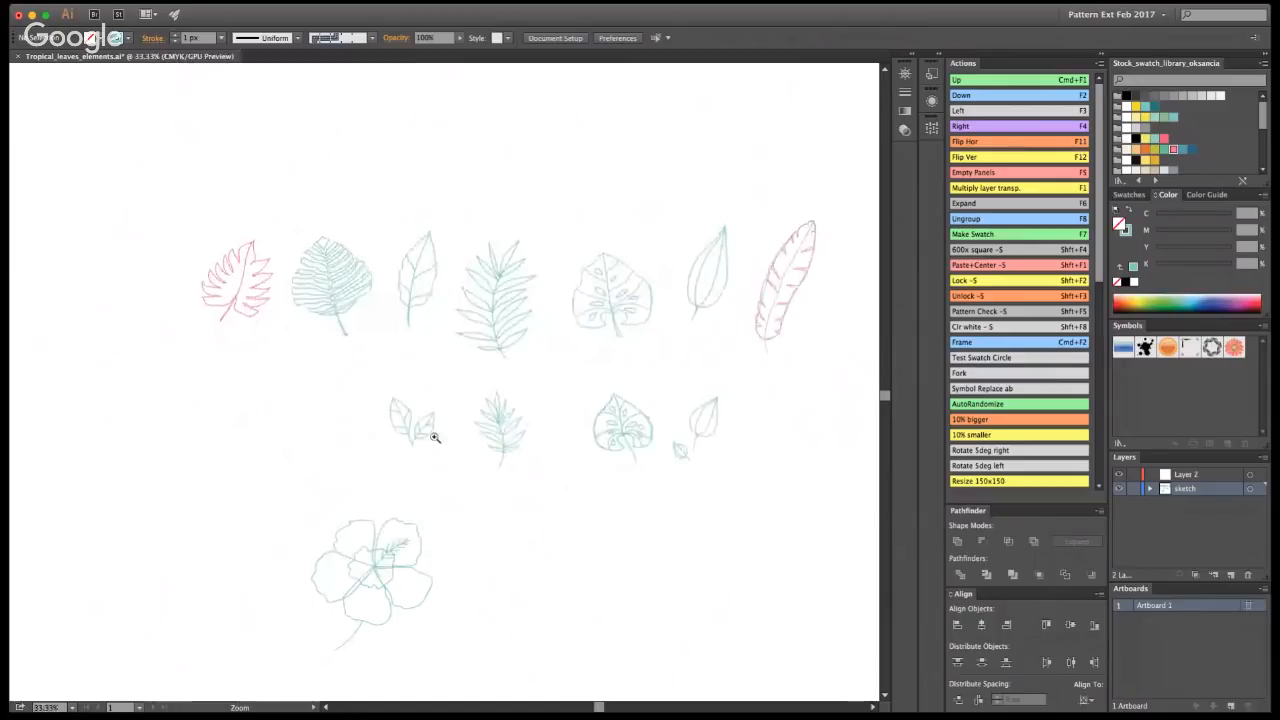
pyautogui.press('super+s')
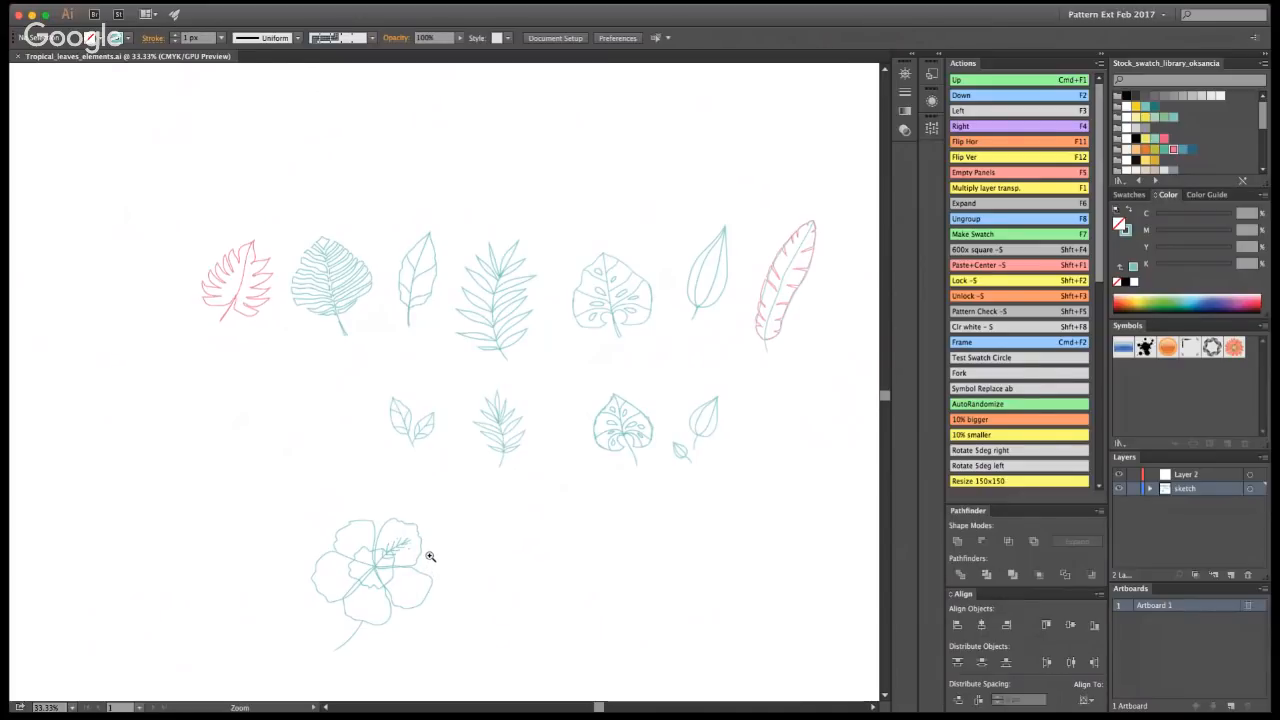
# - Draw two leaves with midribs on the hibiscus stem, a long one on the right and a smaller one on the left
pyautogui.click(383, 592)
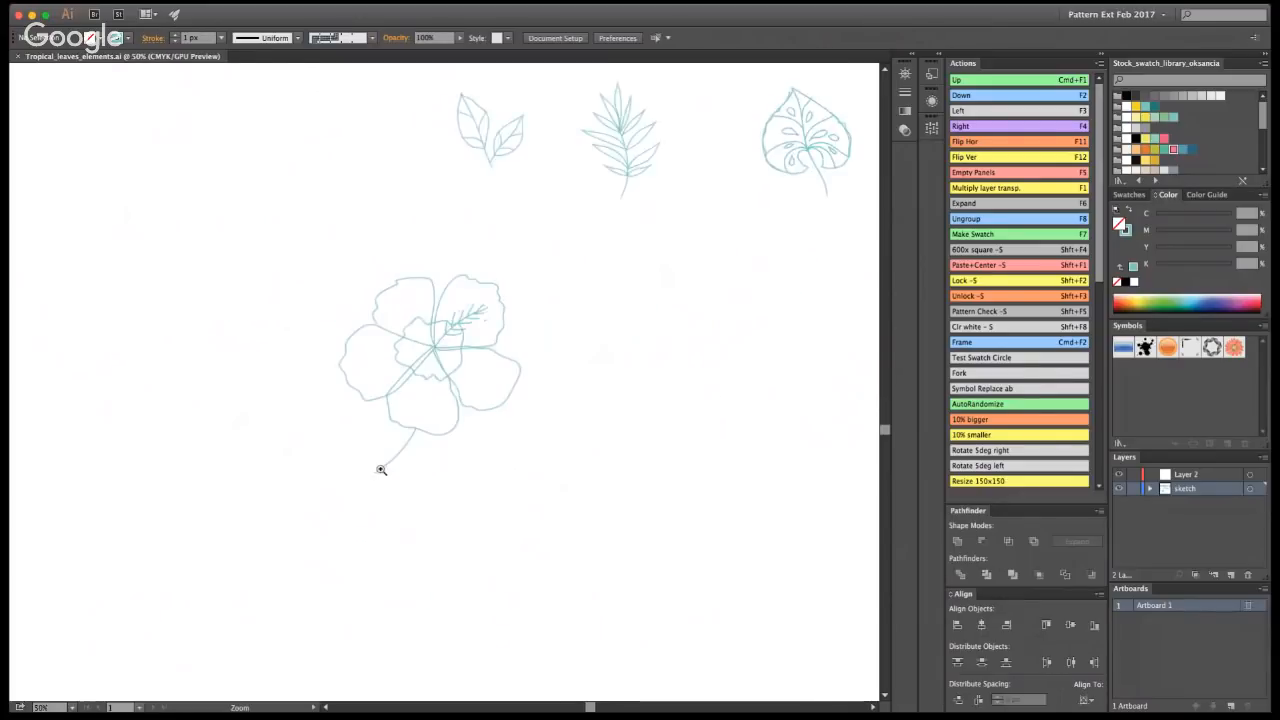
pyautogui.click(396, 421)
pyautogui.hotkey('shift', 'b')
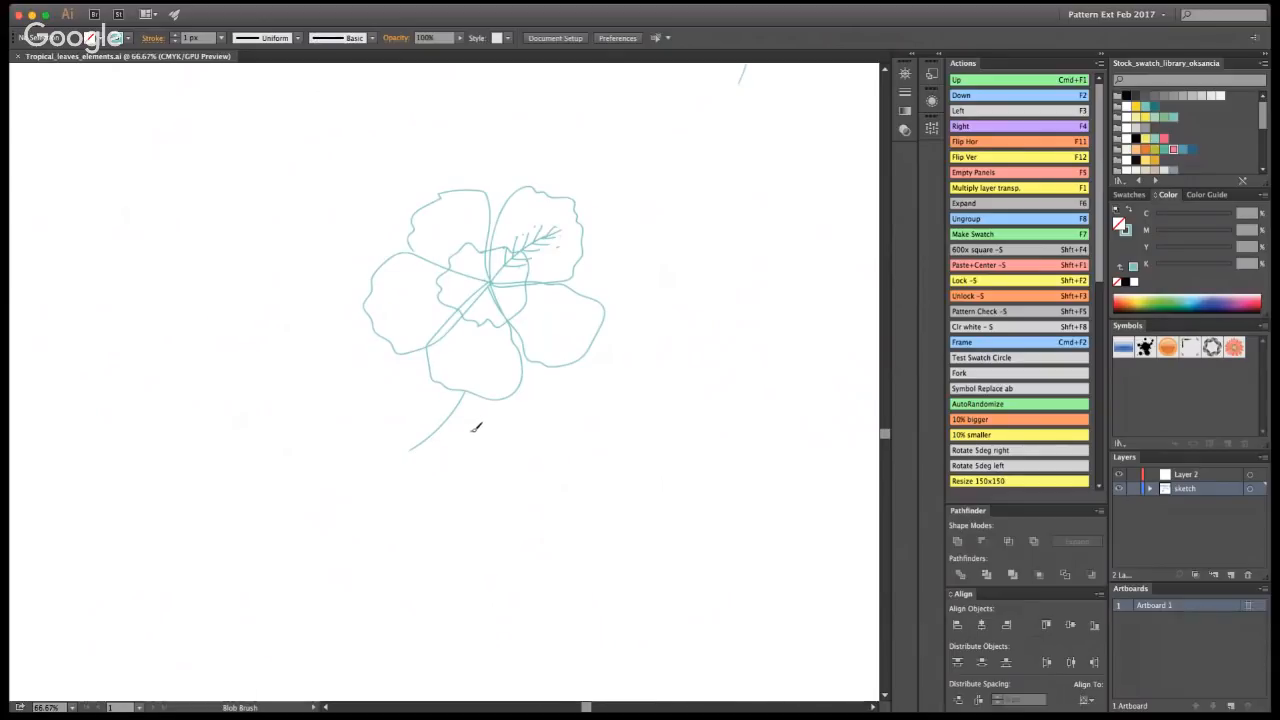
pyautogui.moveTo(443, 425)
pyautogui.mouseDown()
pyautogui.moveTo(517, 420)
pyautogui.moveTo(615, 454)
pyautogui.moveTo(558, 485)
pyautogui.moveTo(437, 430)
pyautogui.mouseUp()
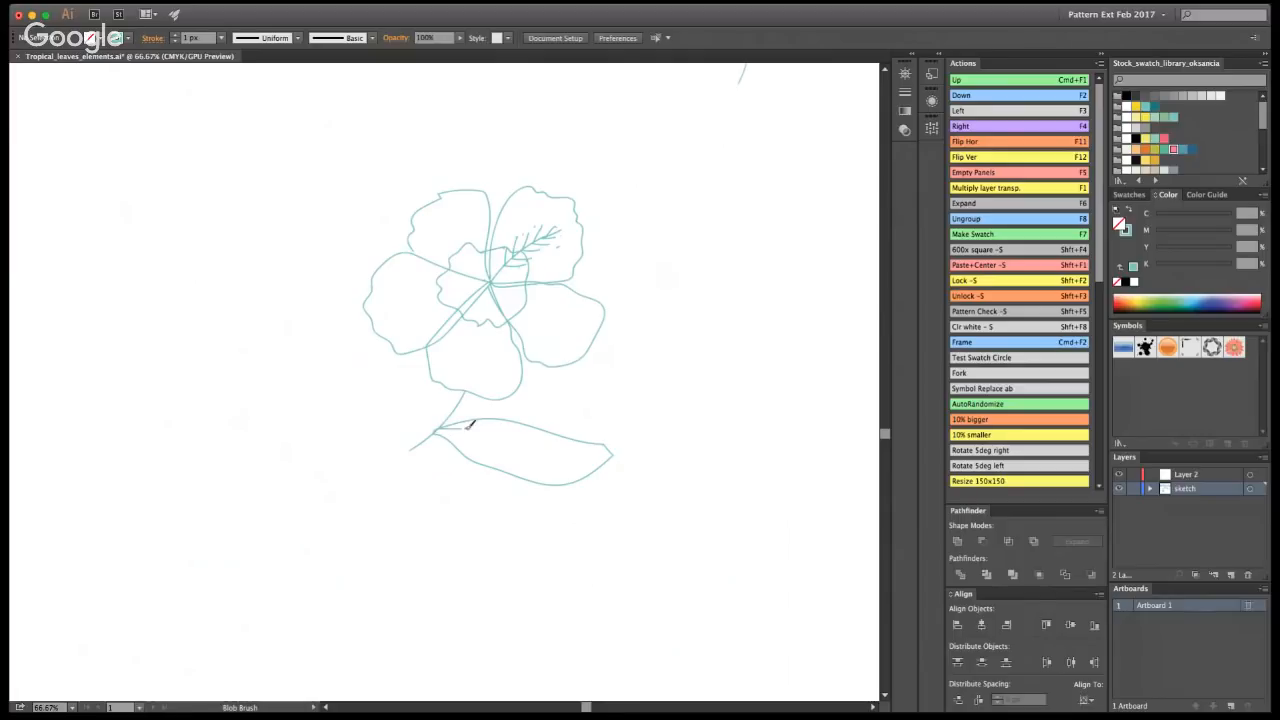
pyautogui.moveTo(438, 428); pyautogui.dragTo(612, 455)
pyautogui.moveTo(432, 432)
pyautogui.mouseDown()
pyautogui.moveTo(341, 345)
pyautogui.moveTo(360, 410)
pyautogui.moveTo(428, 438)
pyautogui.moveTo(341, 347)
pyautogui.mouseUp()
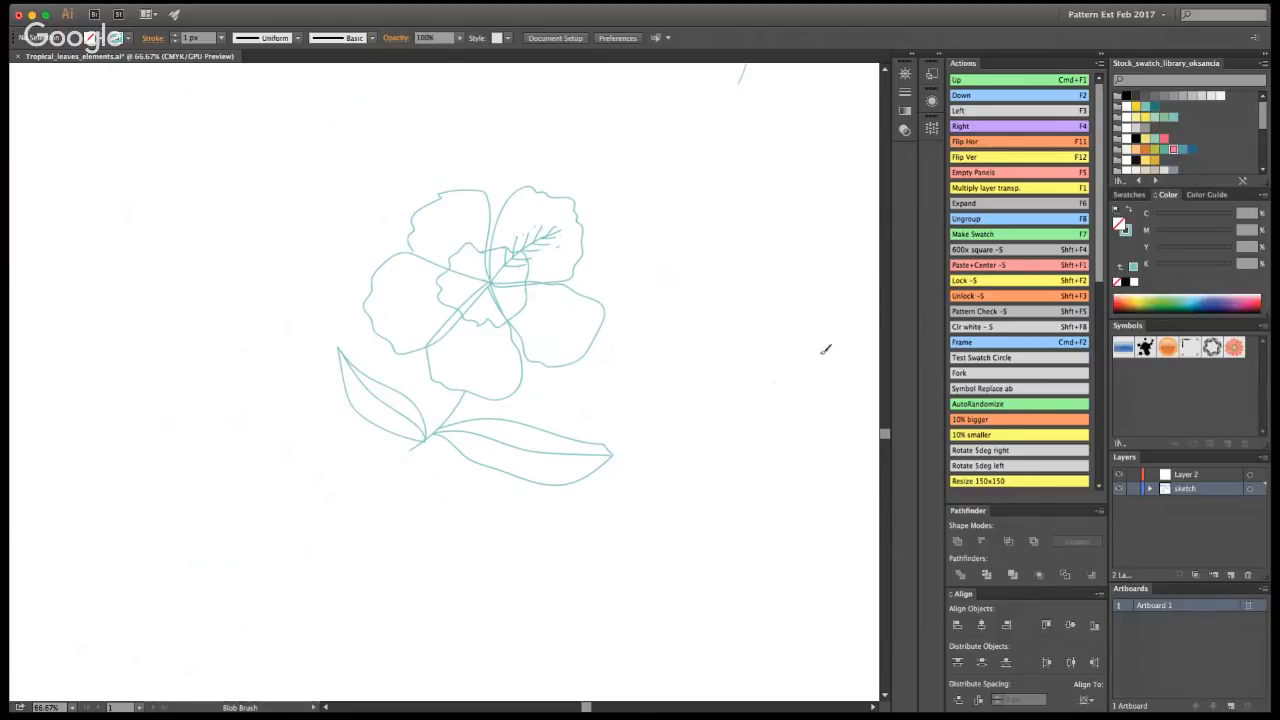
# - Erase the base of the long right leaf near the stem, and delete that whole leaf
pyautogui.hotkey('shift', 'e')
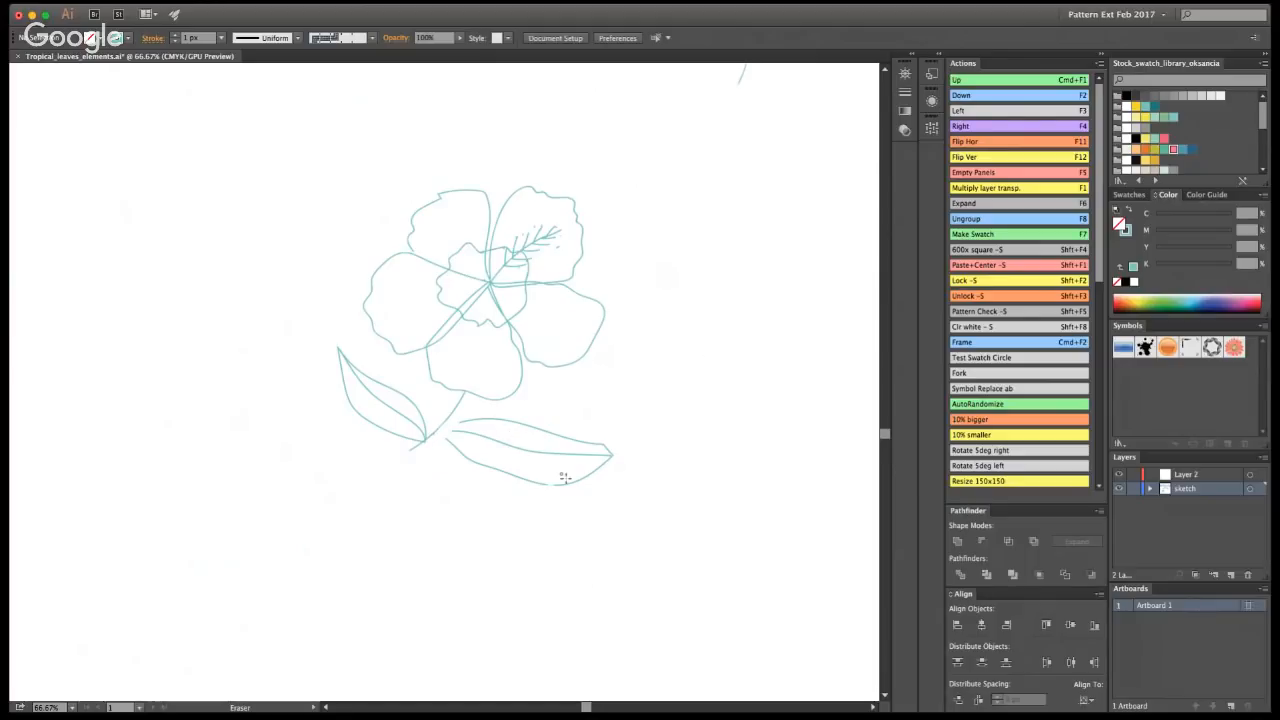
pyautogui.press('v')
pyautogui.hotkey('shift', 'e')
pyautogui.press('v')
pyautogui.moveTo(586, 536); pyautogui.dragTo(455, 425)
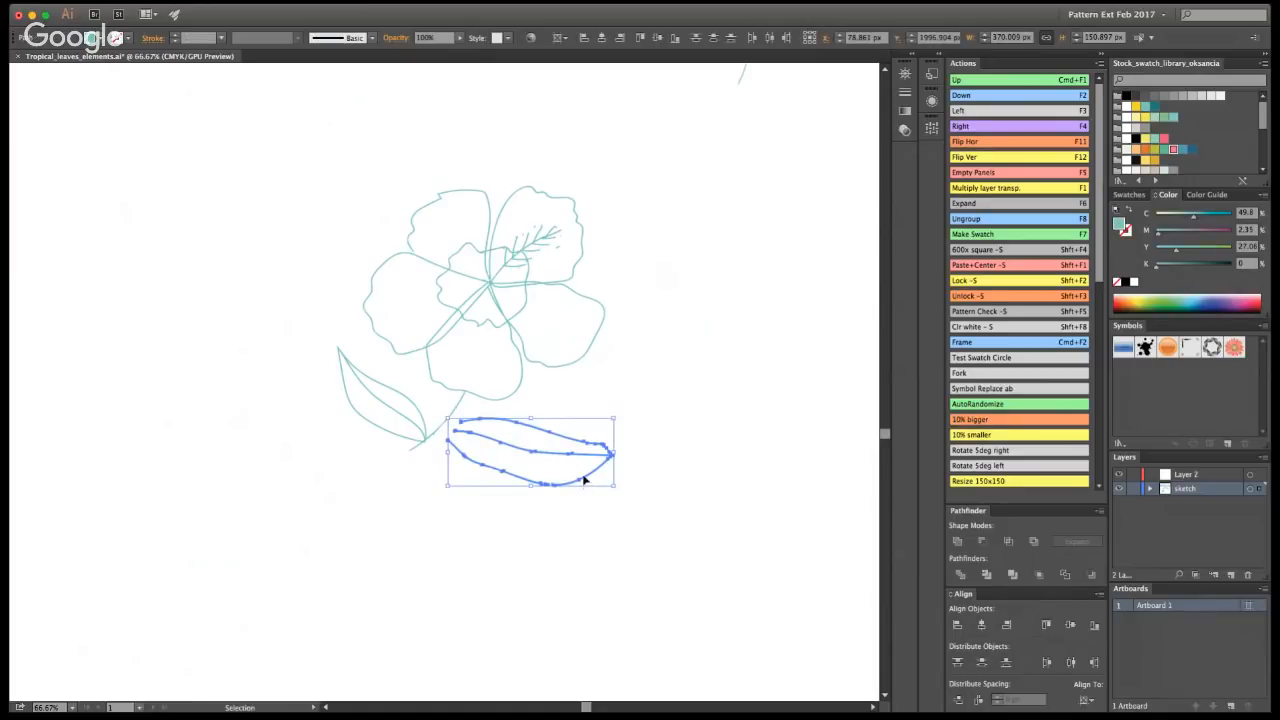
pyautogui.press('Delete')
# - Extend the hibiscus stem diagonally down to the left past the remaining leaf
pyautogui.hotkey('shift', 'b')
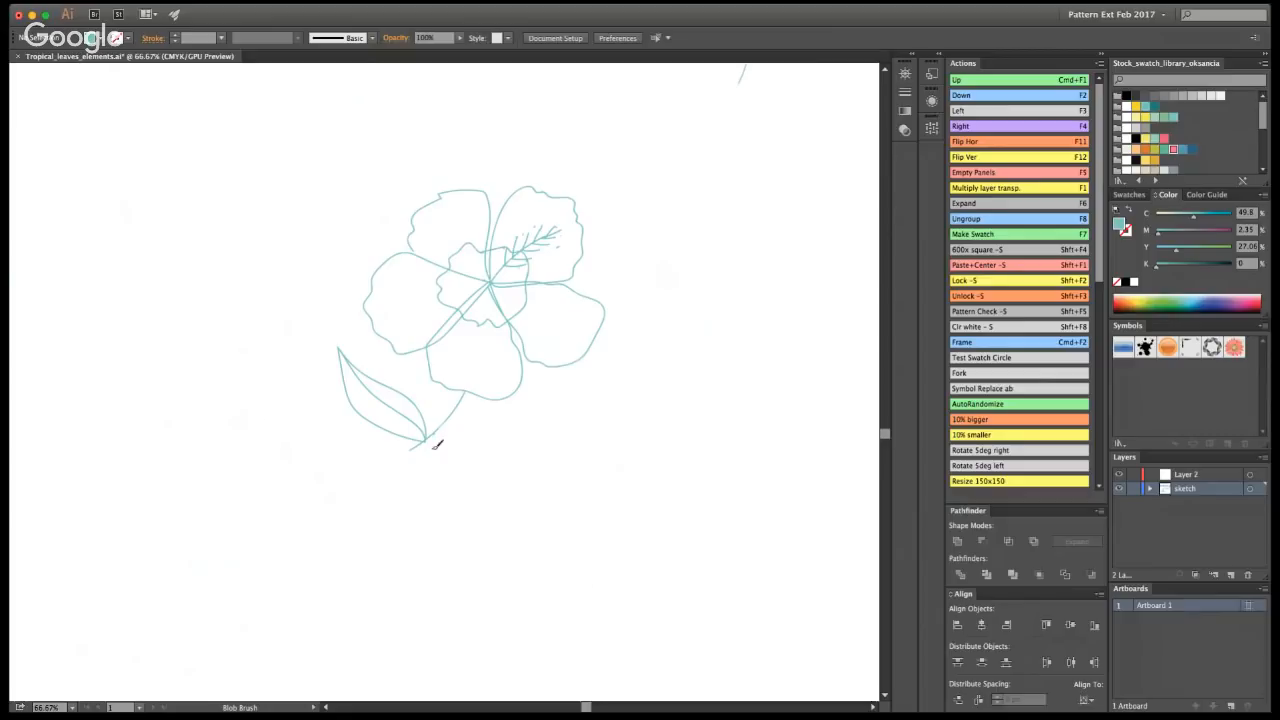
pyautogui.moveTo(413, 447); pyautogui.dragTo(341, 484)
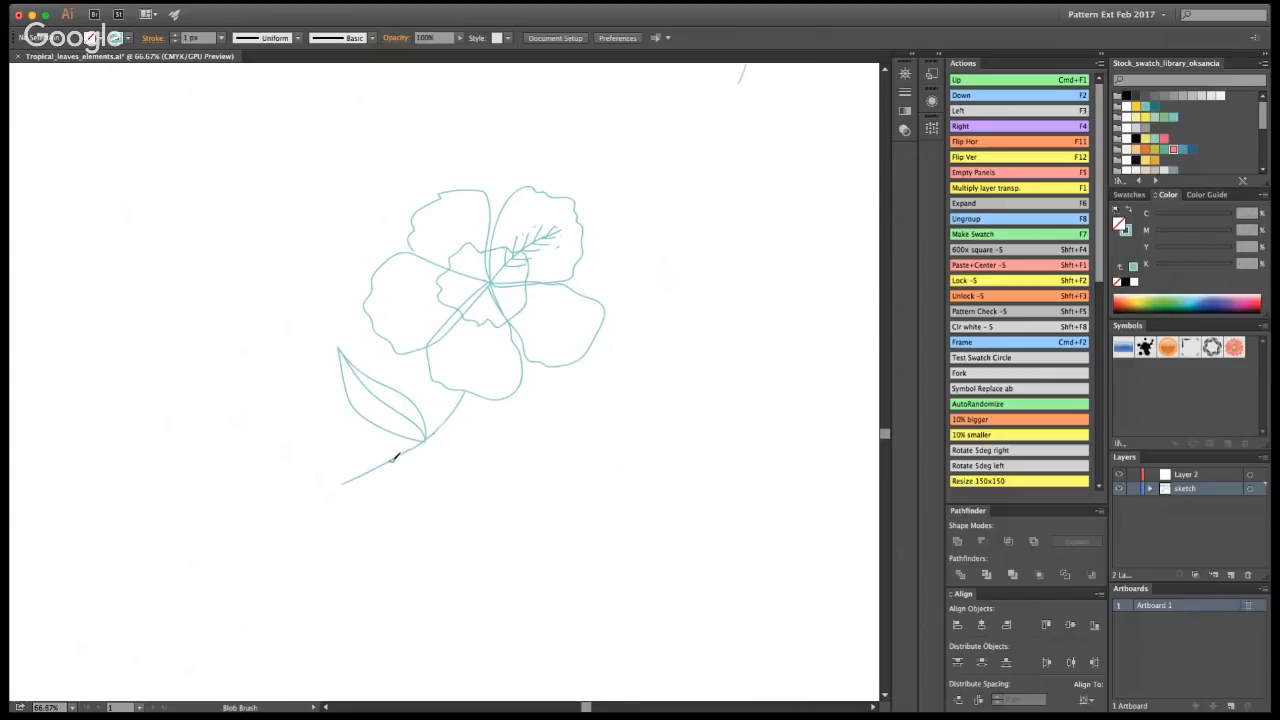
# - Try drawing a long leaf with a midrib attached to the right side of the extended stem, and undo it
pyautogui.moveTo(426, 439); pyautogui.dragTo(589, 435)
pyautogui.press('super+z')
pyautogui.moveTo(426, 439)
pyautogui.mouseDown()
pyautogui.moveTo(558, 437)
pyautogui.moveTo(597, 459)
pyautogui.moveTo(531, 491)
pyautogui.moveTo(382, 466)
pyautogui.moveTo(594, 455)
pyautogui.mouseUp()
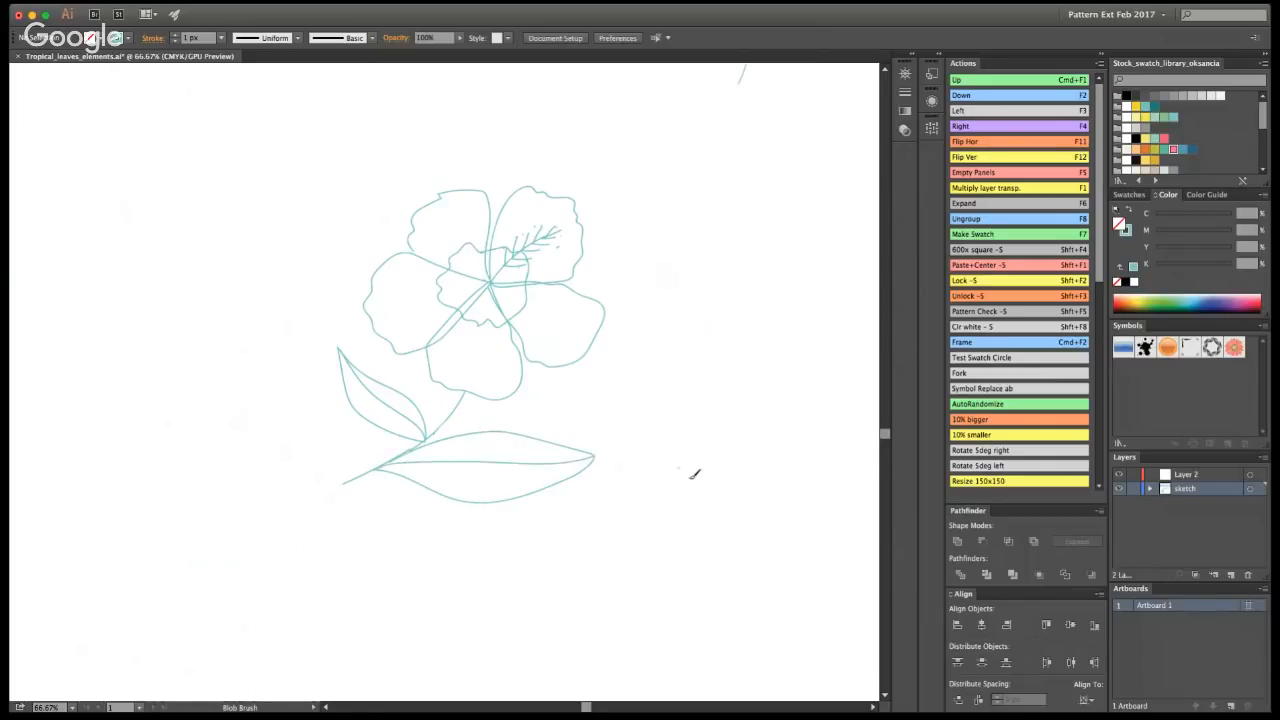
pyautogui.press('super+minus')
pyautogui.press('super+minus')
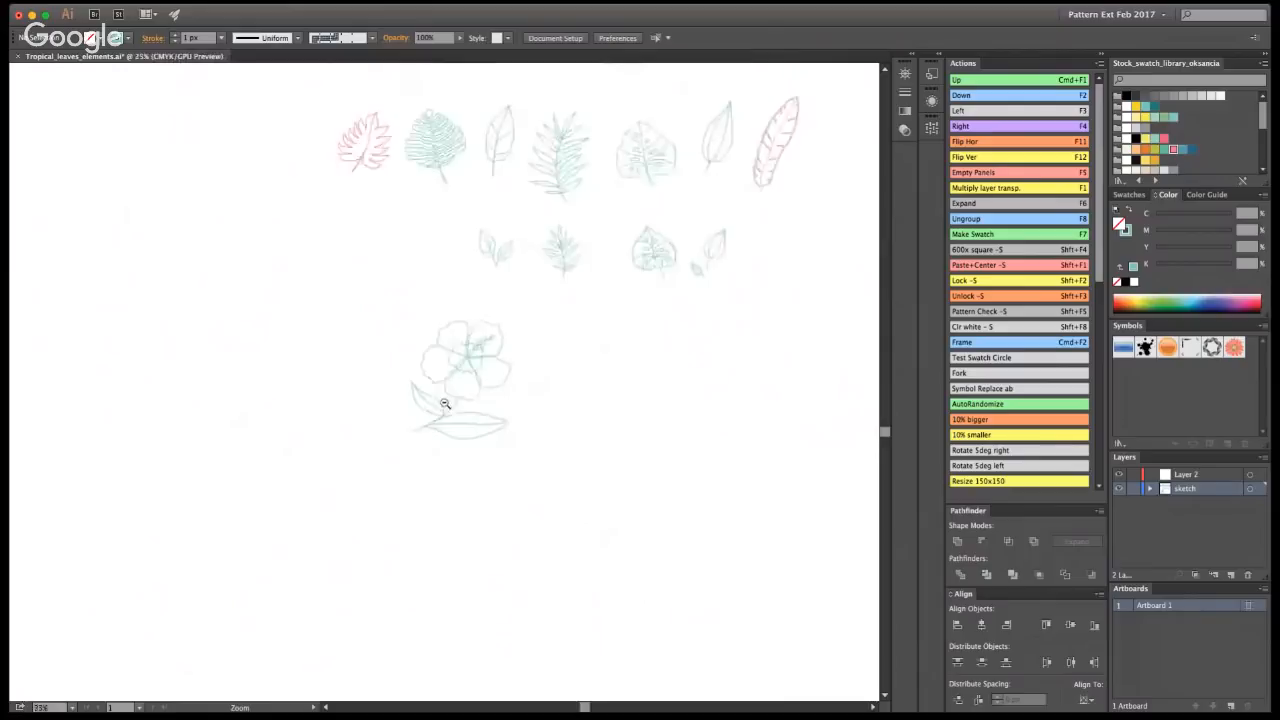
pyautogui.press('super+z')
# - Draw a long pointed leaf with a midrib, detached from the stem and rising to the right below the flower
pyautogui.keyDown('super'); pyautogui.click(439, 393); pyautogui.keyUp('super')
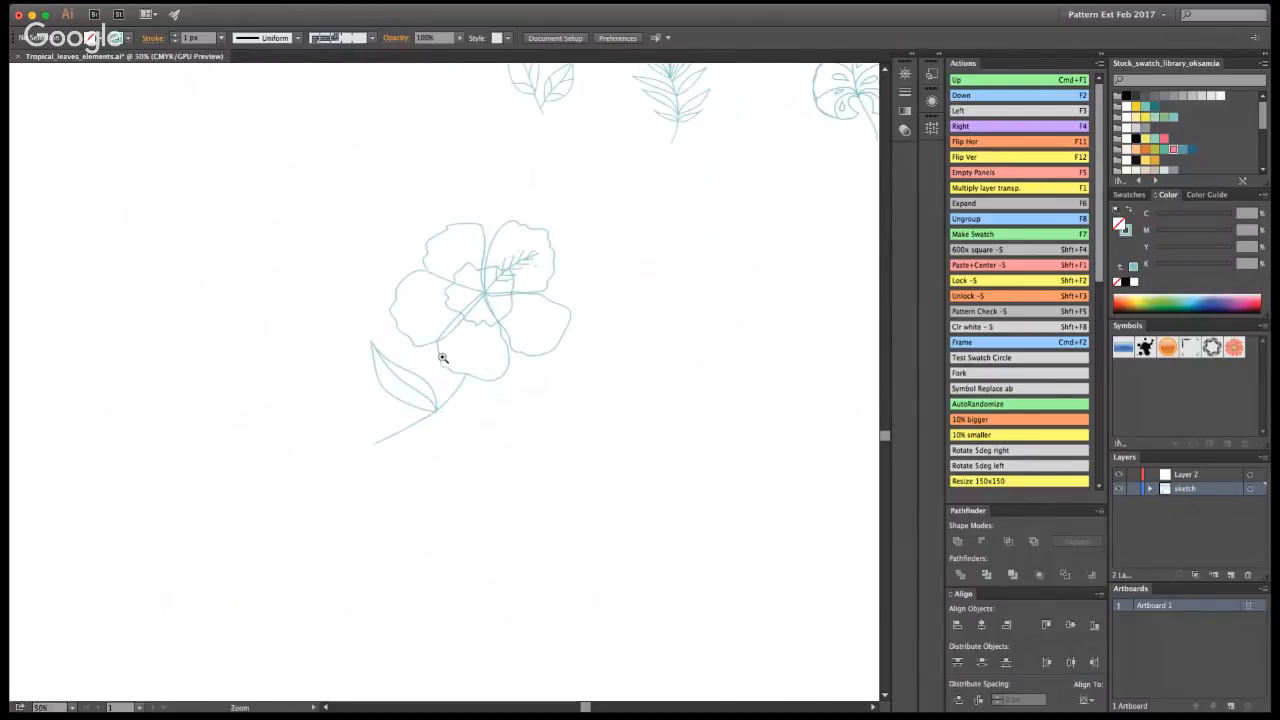
pyautogui.keyDown('super'); pyautogui.click(440, 355); pyautogui.keyUp('super')
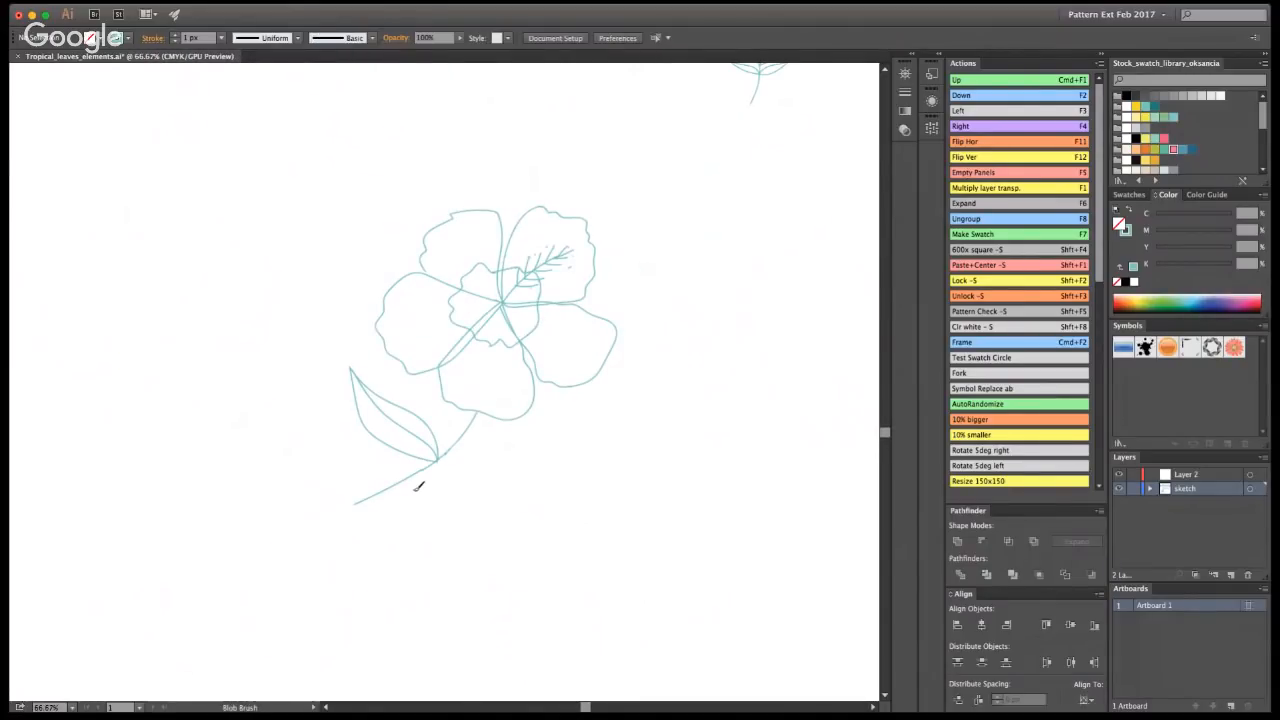
pyautogui.moveTo(421, 481)
pyautogui.mouseDown()
pyautogui.moveTo(607, 455)
pyautogui.moveTo(512, 517)
pyautogui.moveTo(446, 515)
pyautogui.moveTo(456, 472)
pyautogui.moveTo(583, 455)
pyautogui.moveTo(516, 517)
pyautogui.moveTo(473, 526)
pyautogui.moveTo(392, 513)
pyautogui.moveTo(407, 497)
pyautogui.moveTo(390, 515)
pyautogui.moveTo(576, 458)
pyautogui.mouseUp()
pyautogui.press('super+z')
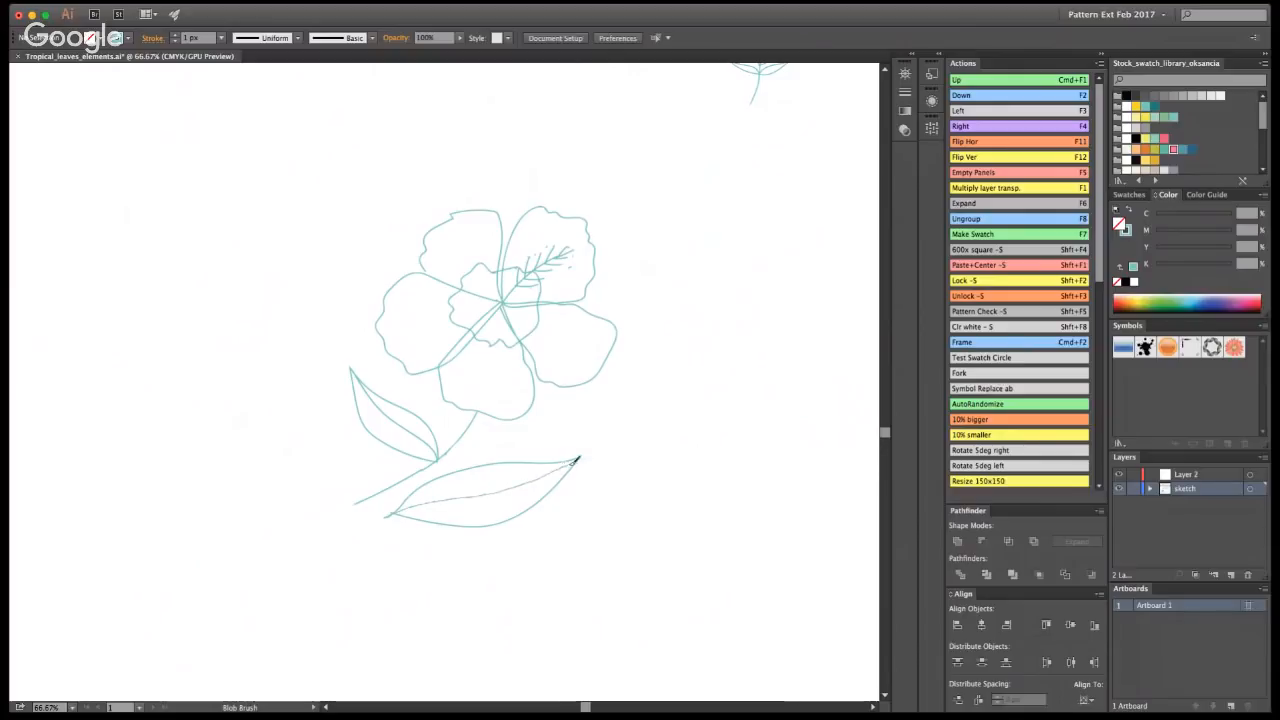
# - Erase the sharp tips of both hibiscus leaves and redraw them shorter and slightly blunter
pyautogui.press('z')
pyautogui.keyDown('alt'); pyautogui.click(573, 390); pyautogui.keyUp('alt')
pyautogui.keyDown('alt'); pyautogui.click(456, 389); pyautogui.keyUp('alt')
pyautogui.click(424, 399)
pyautogui.click(432, 417)
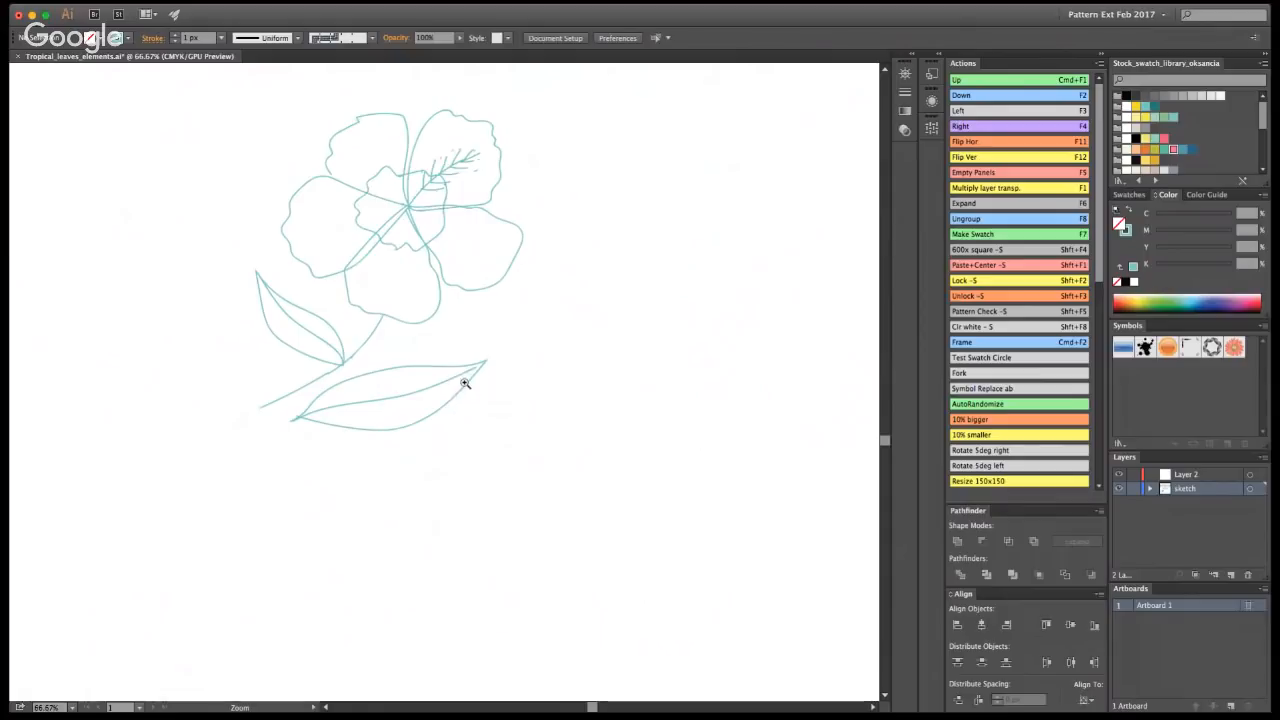
pyautogui.click(440, 386)
pyautogui.hotkey('shift', 'b')
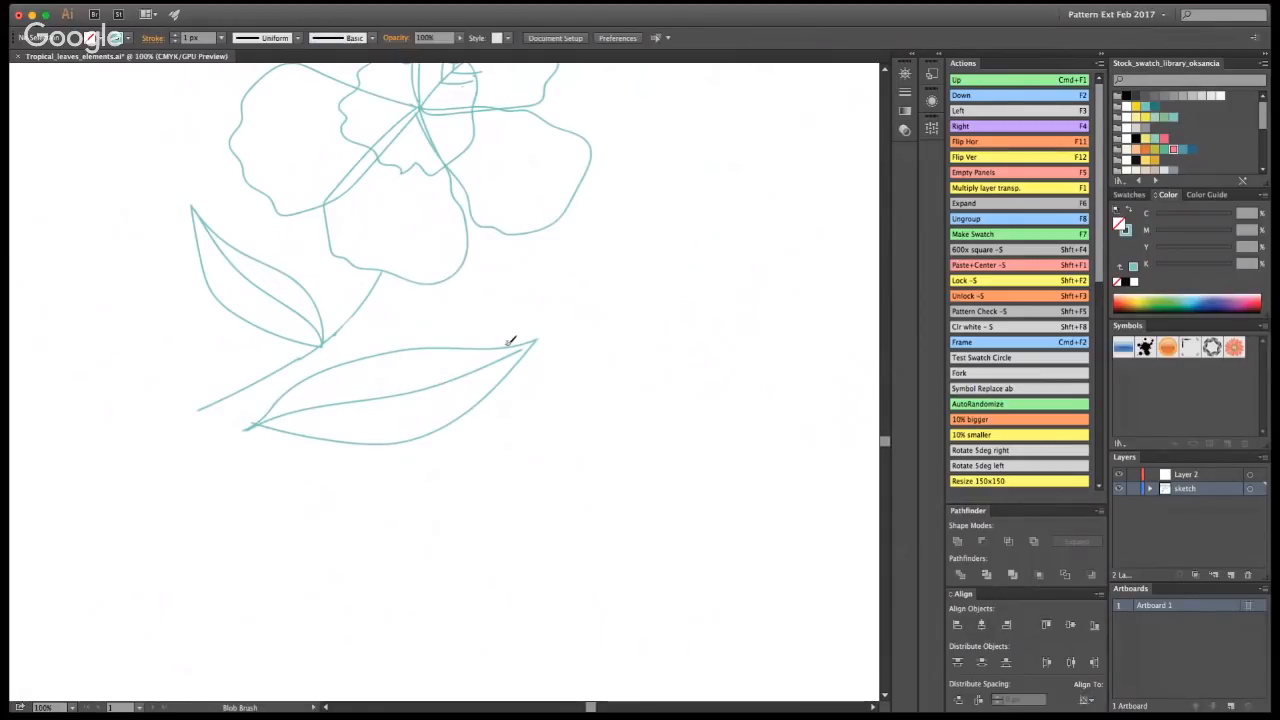
pyautogui.hotkey('shift', 'e')
pyautogui.moveTo(517, 329); pyautogui.dragTo(531, 348)
pyautogui.moveTo(207, 207); pyautogui.dragTo(183, 213)
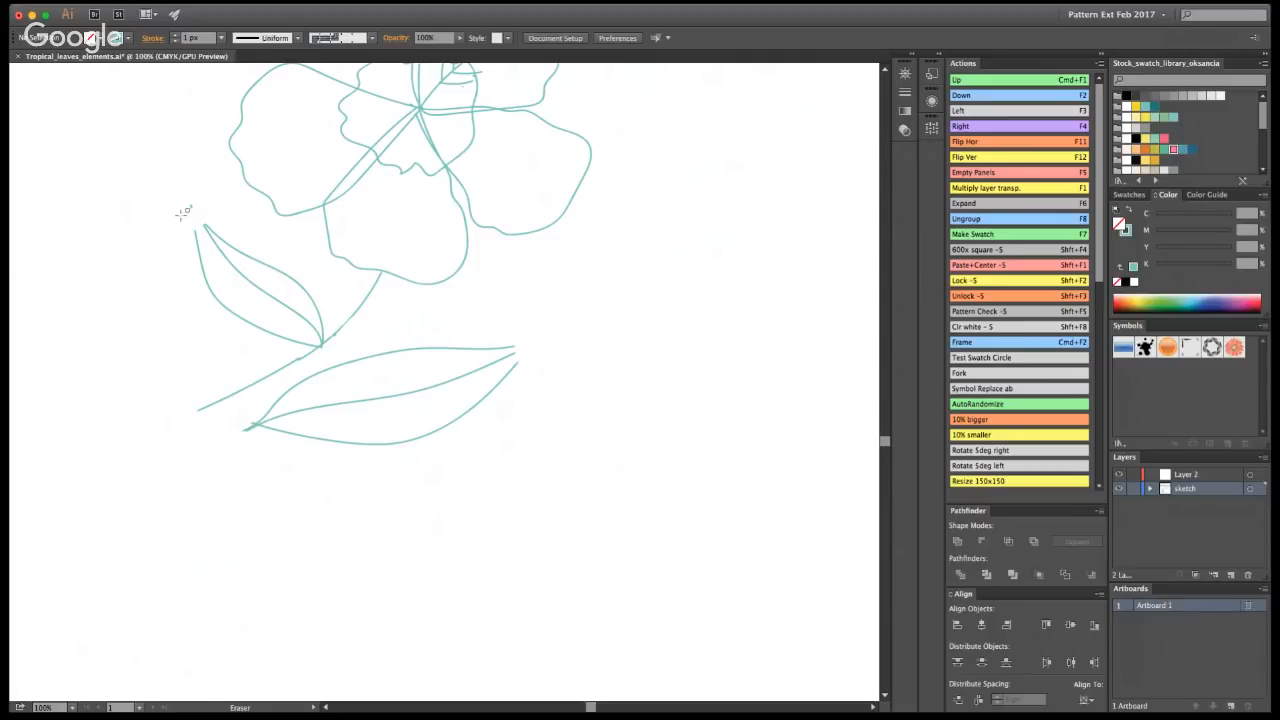
pyautogui.hotkey('shift', 'b')
pyautogui.moveTo(517, 344); pyautogui.dragTo(531, 343)
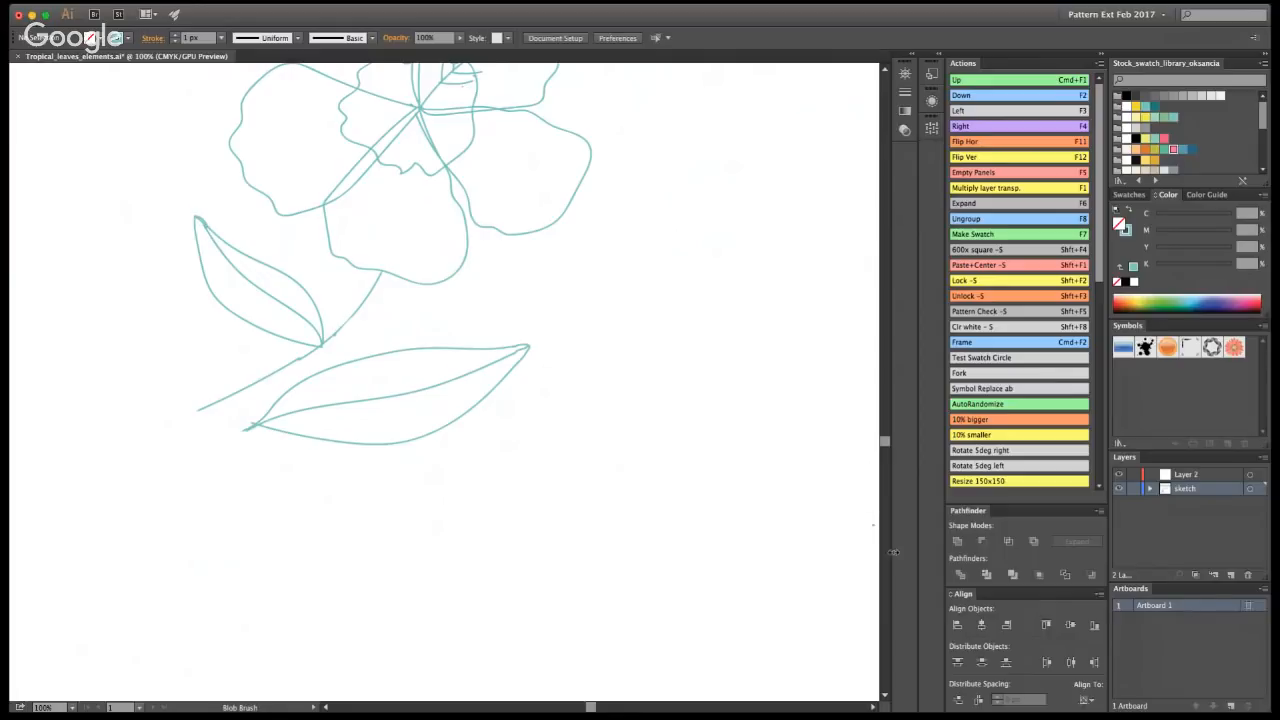
# - Save the document with the finished leaves of the first hibiscus
pyautogui.press('z')
pyautogui.keyDown('alt'); pyautogui.click(417, 329); pyautogui.keyUp('alt')
pyautogui.keyDown('alt'); pyautogui.click(404, 334); pyautogui.keyUp('alt')
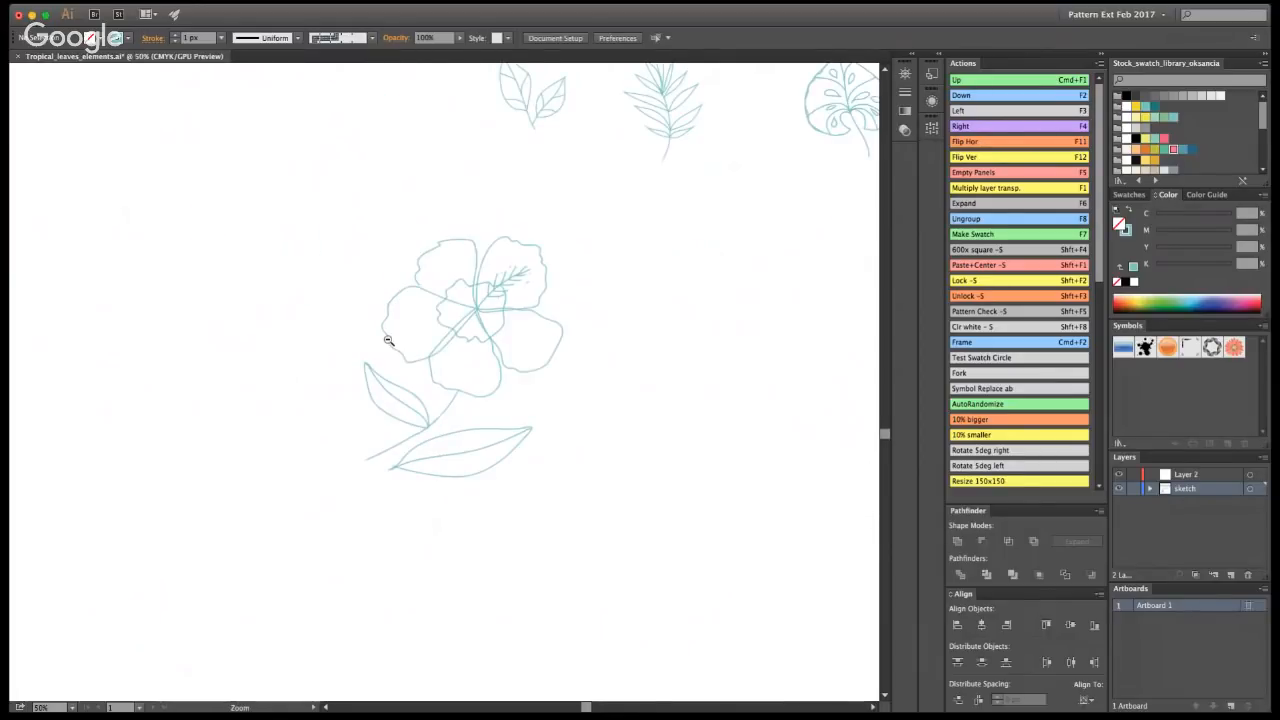
pyautogui.keyDown('alt'); pyautogui.click(389, 341); pyautogui.keyUp('alt')
pyautogui.press('v')
pyautogui.press('z')
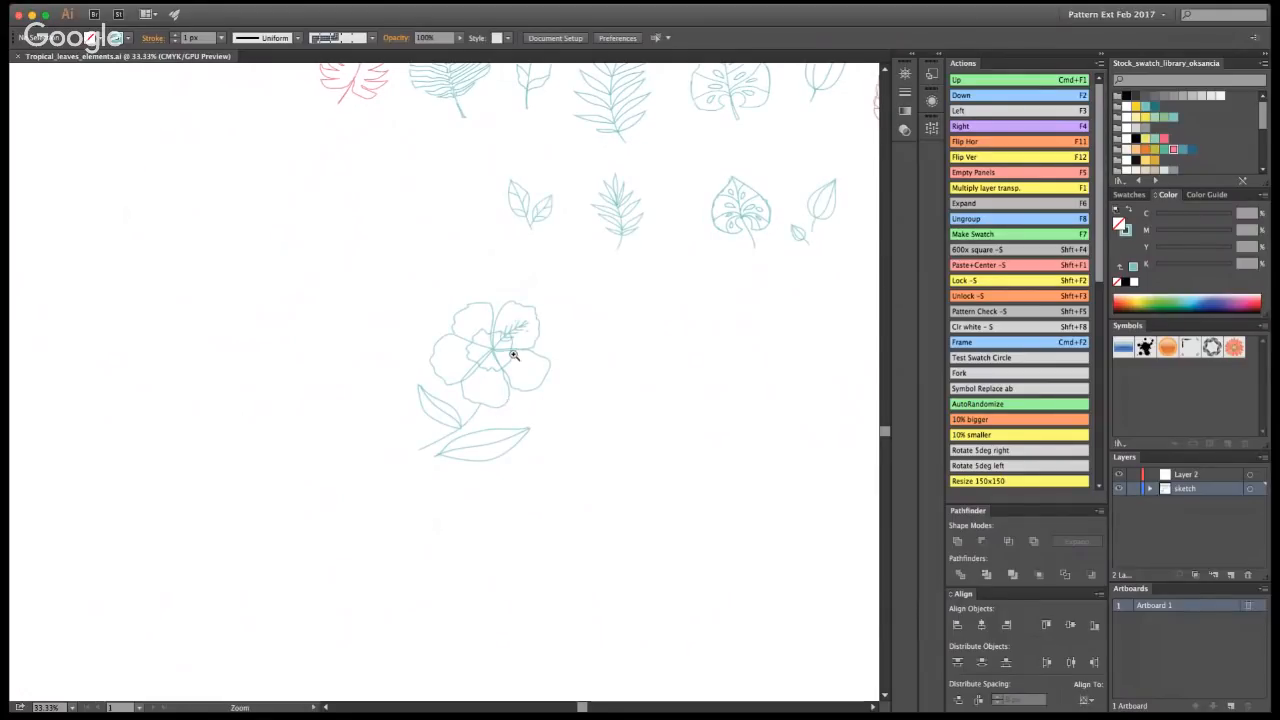
# - Start a second hibiscus in side view right of the first, drawing its front petal and a narrow lower-left petal
pyautogui.click(549, 396)
pyautogui.hotkey('shift', 'b')
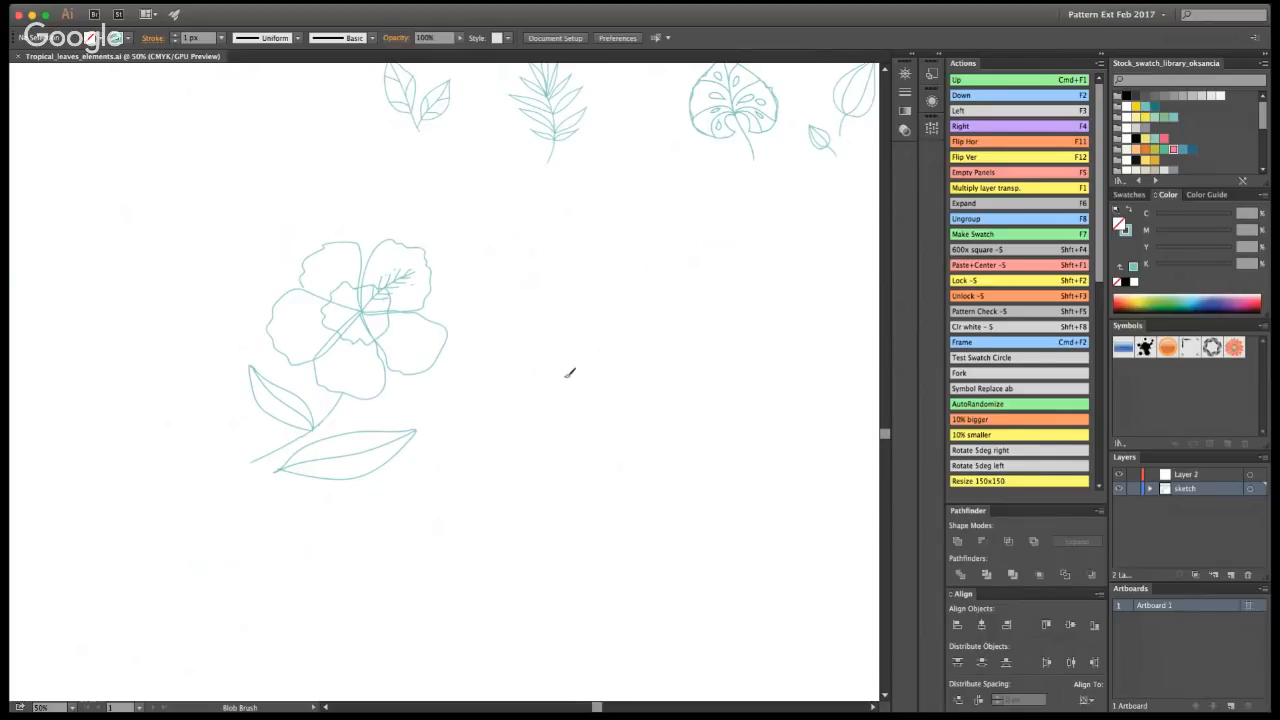
pyautogui.moveTo(562, 362)
pyautogui.mouseDown()
pyautogui.moveTo(549, 392)
pyautogui.moveTo(611, 402)
pyautogui.moveTo(635, 384)
pyautogui.moveTo(617, 364)
pyautogui.moveTo(562, 365)
pyautogui.moveTo(612, 354)
pyautogui.moveTo(576, 374)
pyautogui.moveTo(562, 367)
pyautogui.moveTo(547, 406)
pyautogui.moveTo(613, 404)
pyautogui.moveTo(639, 375)
pyautogui.moveTo(601, 353)
pyautogui.mouseUp()
pyautogui.press('super+z')
pyautogui.press('v')
pyautogui.hotkey('shift', 'b')
pyautogui.moveTo(583, 361)
pyautogui.mouseDown()
pyautogui.moveTo(527, 365)
pyautogui.moveTo(506, 386)
pyautogui.moveTo(550, 382)
pyautogui.mouseUp()
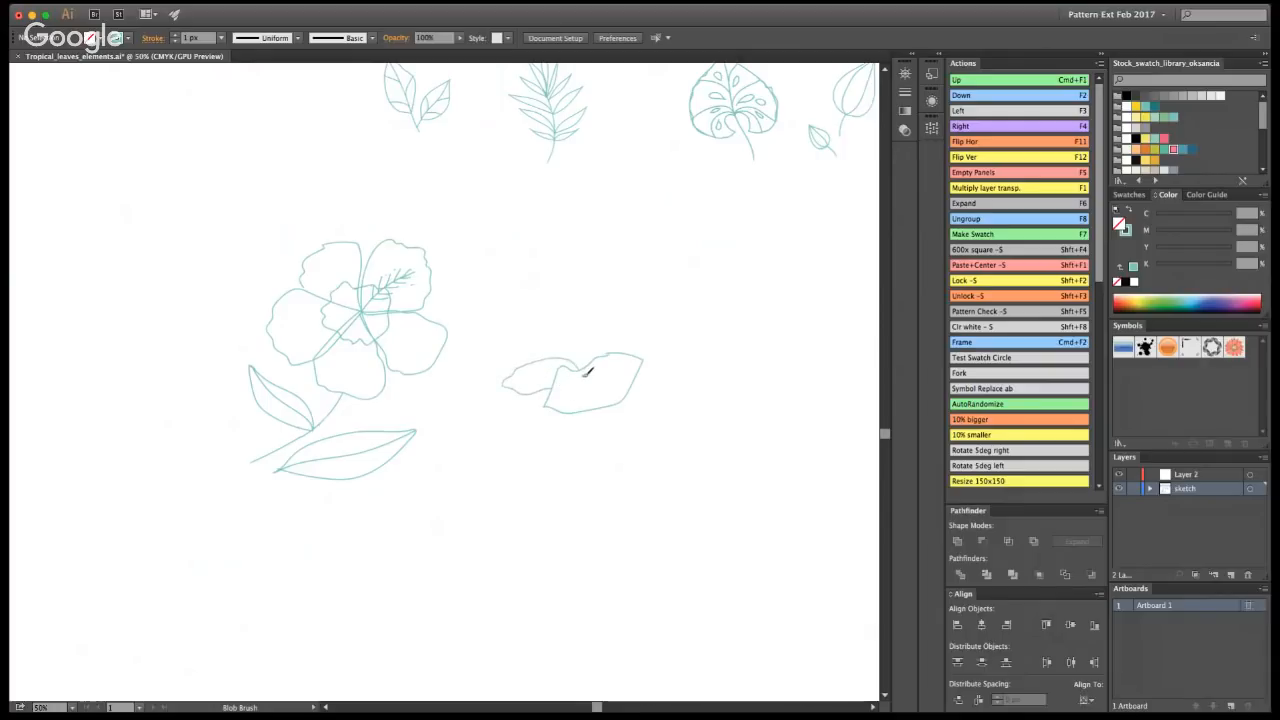
# - Add a pointed right petal, a rounded upper-left petal and a back petal to the second hibiscus
pyautogui.moveTo(589, 361)
pyautogui.mouseDown()
pyautogui.moveTo(608, 326)
pyautogui.moveTo(655, 315)
pyautogui.moveTo(671, 334)
pyautogui.moveTo(663, 363)
pyautogui.moveTo(626, 377)
pyautogui.mouseUp()
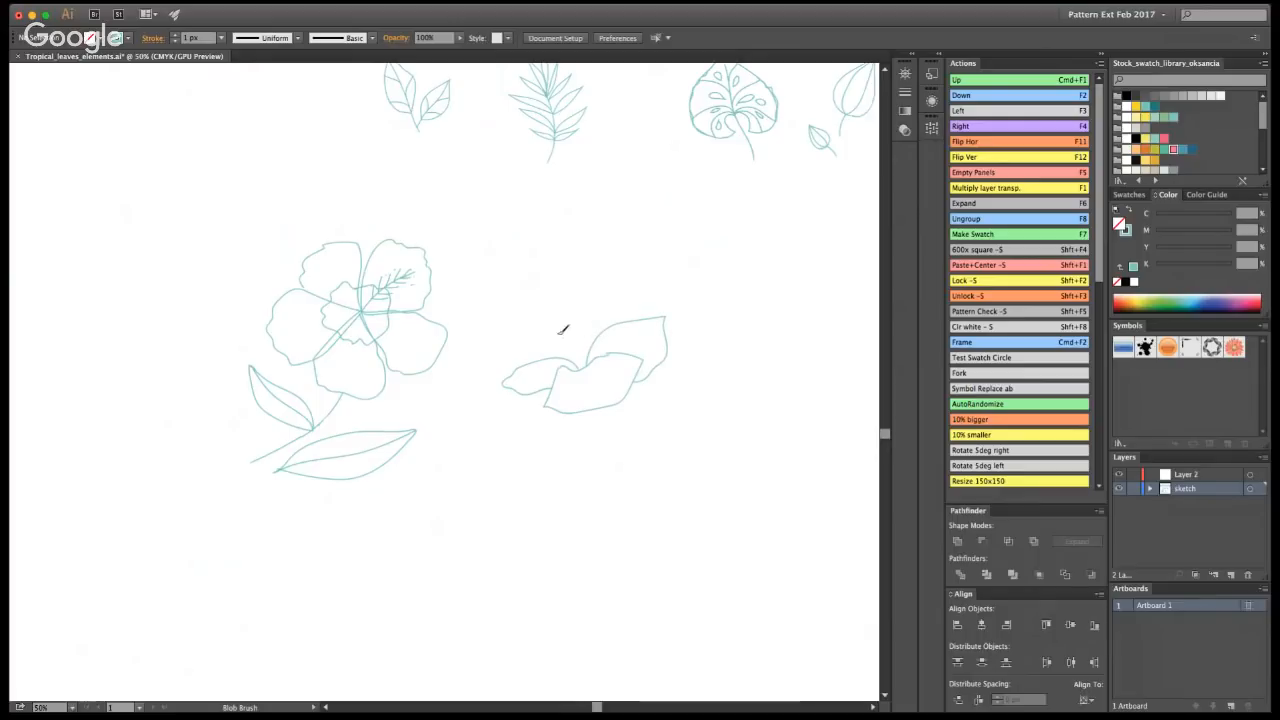
pyautogui.moveTo(516, 366)
pyautogui.mouseDown()
pyautogui.moveTo(525, 312)
pyautogui.moveTo(548, 302)
pyautogui.moveTo(578, 318)
pyautogui.moveTo(587, 347)
pyautogui.mouseUp()
pyautogui.moveTo(562, 303)
pyautogui.mouseDown()
pyautogui.moveTo(620, 284)
pyautogui.moveTo(645, 318)
pyautogui.mouseUp()
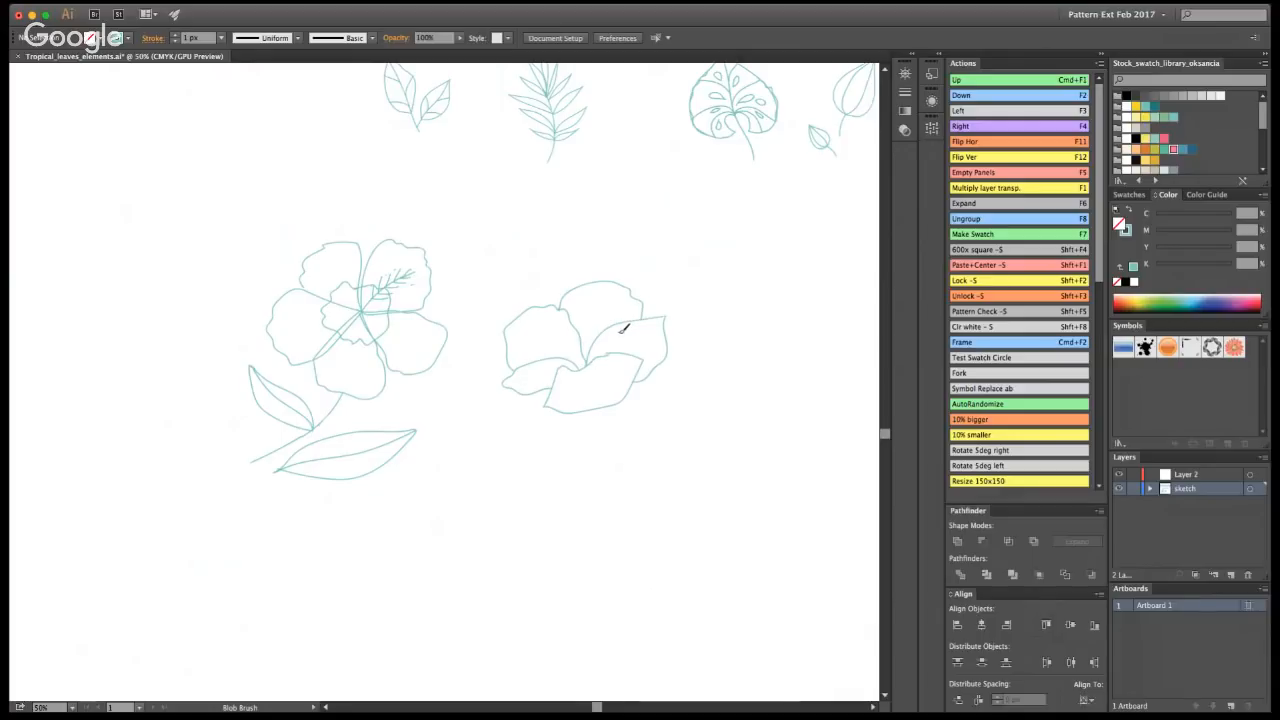
# - Redraw the left edge of the second flower's front petal as a rounder curve and erase the old edge
pyautogui.moveTo(571, 369); pyautogui.dragTo(545, 405)
pyautogui.moveTo(587, 363); pyautogui.dragTo(559, 319)
pyautogui.press('super+z')
pyautogui.press('super+z')
pyautogui.moveTo(586, 365)
pyautogui.mouseDown()
pyautogui.moveTo(543, 331)
pyautogui.moveTo(585, 365)
pyautogui.moveTo(540, 338)
pyautogui.moveTo(571, 324)
pyautogui.mouseUp()
pyautogui.press('v')
pyautogui.hotkey('shift', 'b')
pyautogui.moveTo(566, 364)
pyautogui.mouseDown()
pyautogui.moveTo(547, 377)
pyautogui.moveTo(556, 409)
pyautogui.mouseUp()
pyautogui.hotkey('shift', 'e')
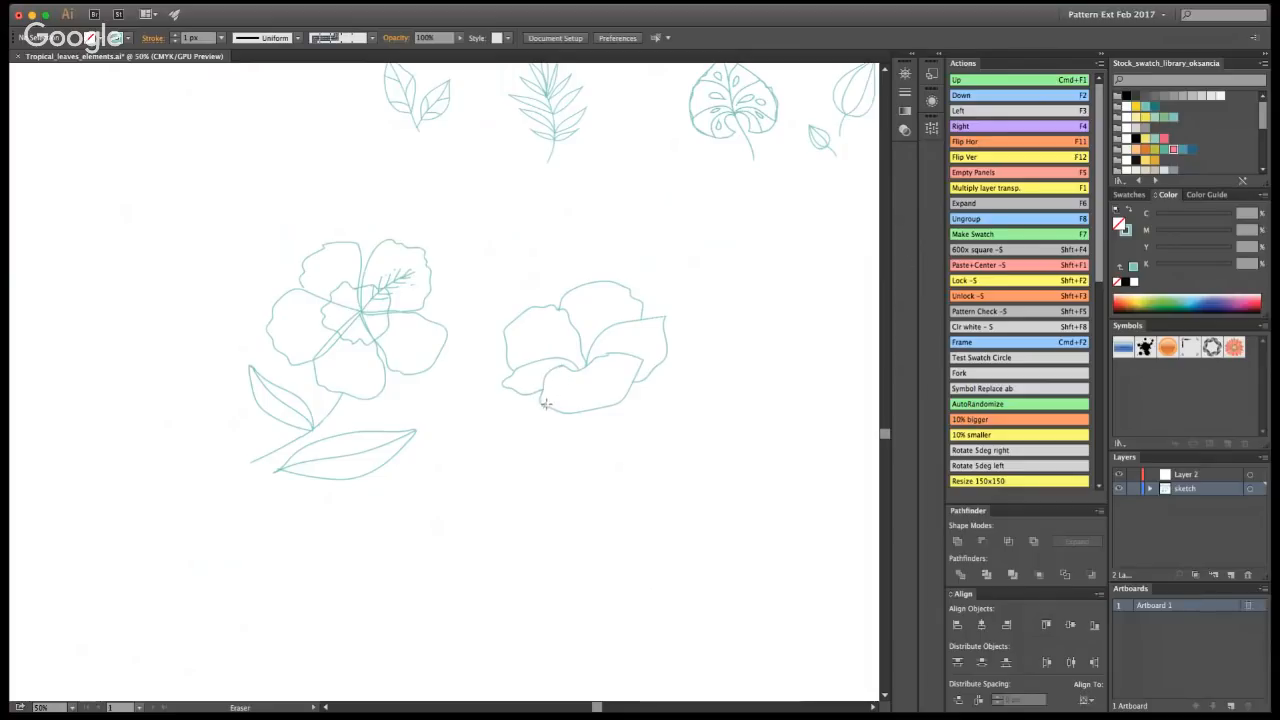
# - Redraw the inner edge of the second flower's upper-left petal further to the right and erase the old edge
pyautogui.press('v')
pyautogui.hotkey('shift', 'b')
pyautogui.moveTo(587, 362); pyautogui.dragTo(586, 336)
pyautogui.press('super+z')
pyautogui.hotkey('shift', 'e')
pyautogui.moveTo(563, 311); pyautogui.dragTo(580, 344)
pyautogui.moveTo(565, 308); pyautogui.dragTo(596, 338)
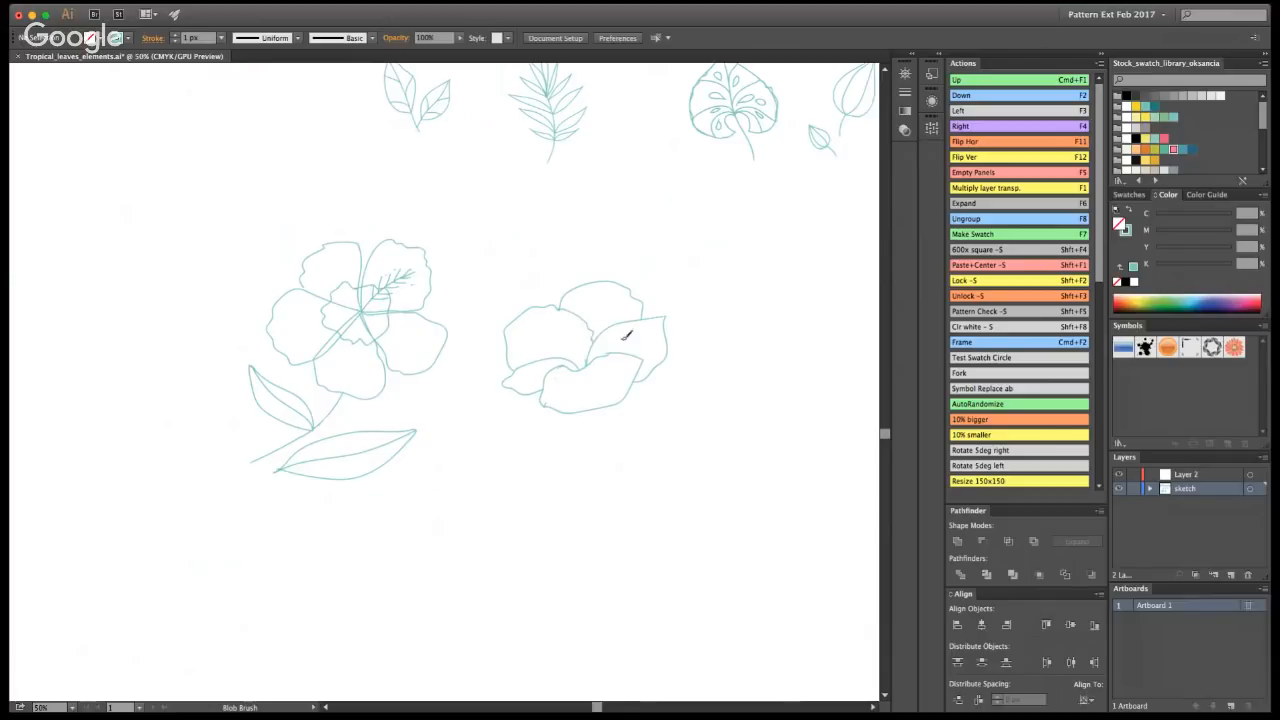
# - Draw a stamen with short side strokes from the second flower's centre across its upper-left petal
pyautogui.moveTo(586, 366); pyautogui.dragTo(554, 323)
pyautogui.moveTo(585, 363)
pyautogui.mouseDown()
pyautogui.moveTo(543, 317)
pyautogui.moveTo(573, 340)
pyautogui.moveTo(551, 309)
pyautogui.mouseUp()
pyautogui.click(551, 349)
pyautogui.click(542, 339)
pyautogui.click(538, 312)
pyautogui.click(553, 313)
pyautogui.click(566, 323)
pyautogui.click(579, 333)
# - Draw a small flower base and a curved stem below the second hibiscus, with a pointed leaf and midrib branching right
pyautogui.moveTo(600, 407)
pyautogui.mouseDown()
pyautogui.moveTo(630, 526)
pyautogui.moveTo(632, 472)
pyautogui.moveTo(649, 447)
pyautogui.moveTo(712, 420)
pyautogui.moveTo(709, 444)
pyautogui.moveTo(634, 489)
pyautogui.moveTo(664, 485)
pyautogui.moveTo(653, 475)
pyautogui.moveTo(624, 494)
pyautogui.moveTo(689, 434)
pyautogui.mouseUp()
pyautogui.press('v')
pyautogui.press('super+z')
pyautogui.moveTo(623, 494); pyautogui.dragTo(708, 425)
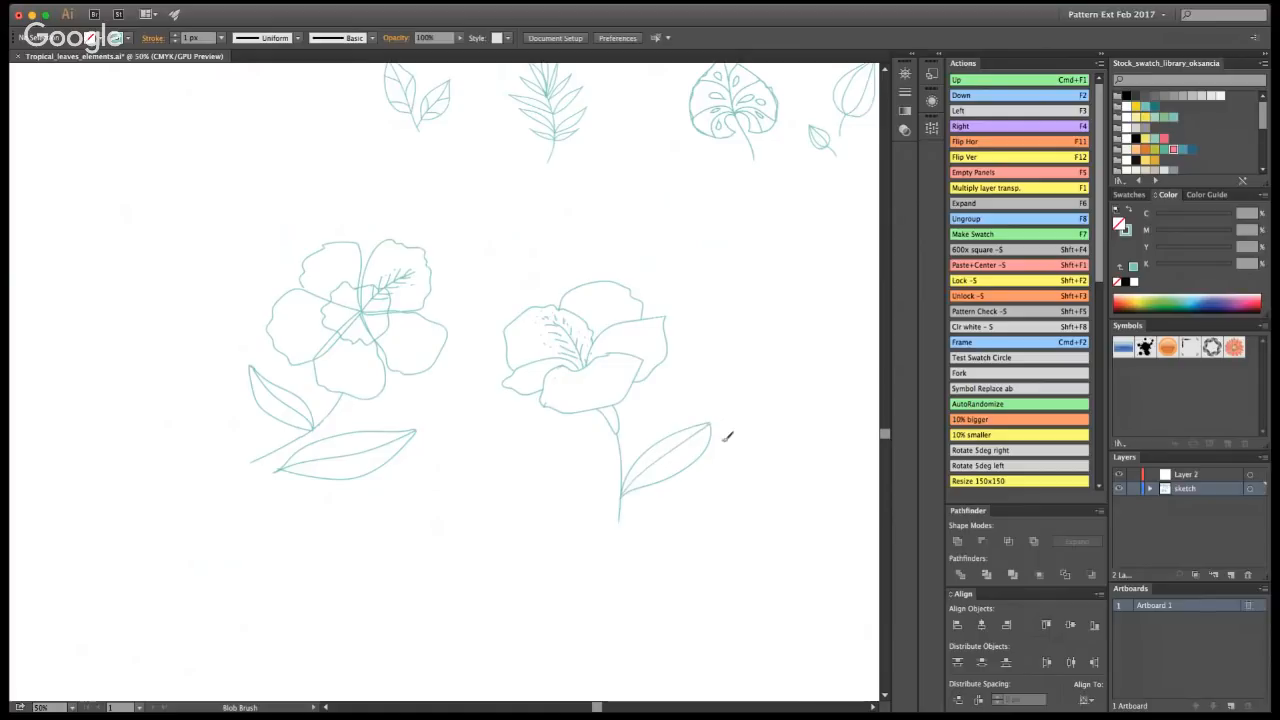
# - Draw a second pointed leaf with a midrib on the left of the second hibiscus stem and save the document
pyautogui.moveTo(628, 492)
pyautogui.mouseDown()
pyautogui.moveTo(531, 453)
pyautogui.moveTo(546, 478)
pyautogui.moveTo(614, 494)
pyautogui.mouseUp()
pyautogui.press('z')
pyautogui.keyDown('alt'); pyautogui.click(497, 352); pyautogui.keyUp('alt')
pyautogui.keyDown('alt'); pyautogui.click(455, 412); pyautogui.keyUp('alt')
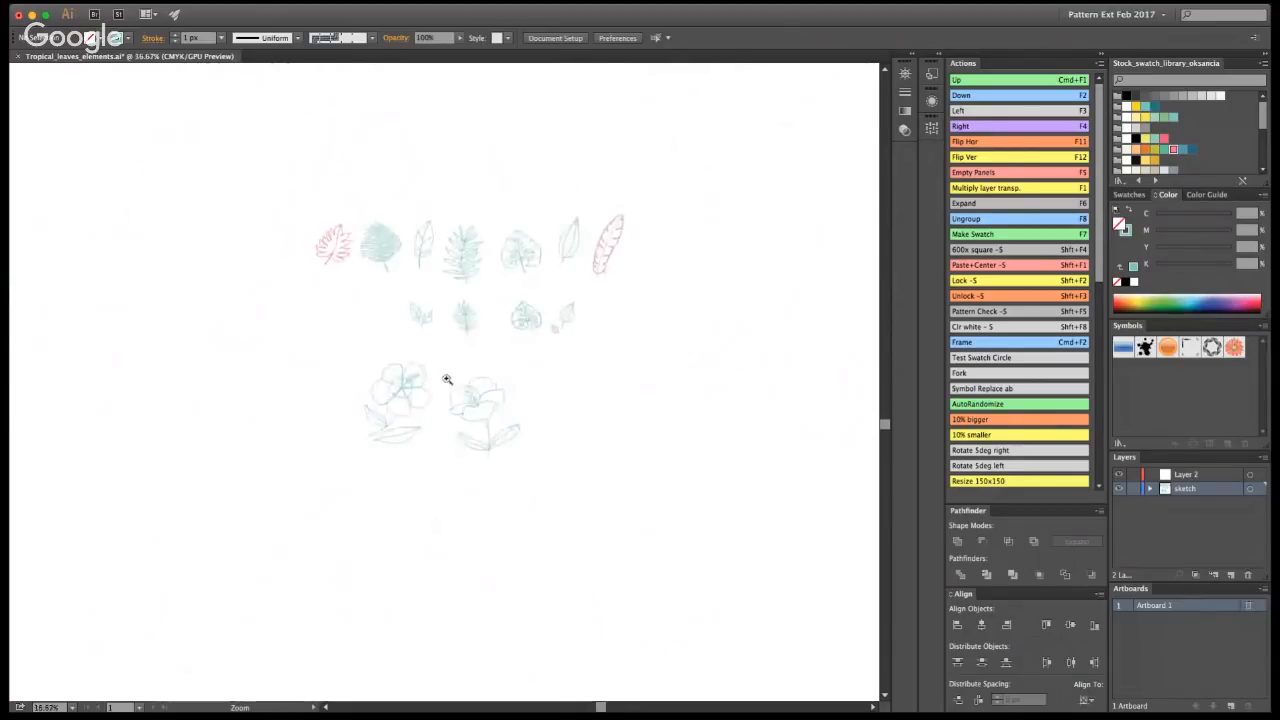
pyautogui.press('v')
pyautogui.press('z')
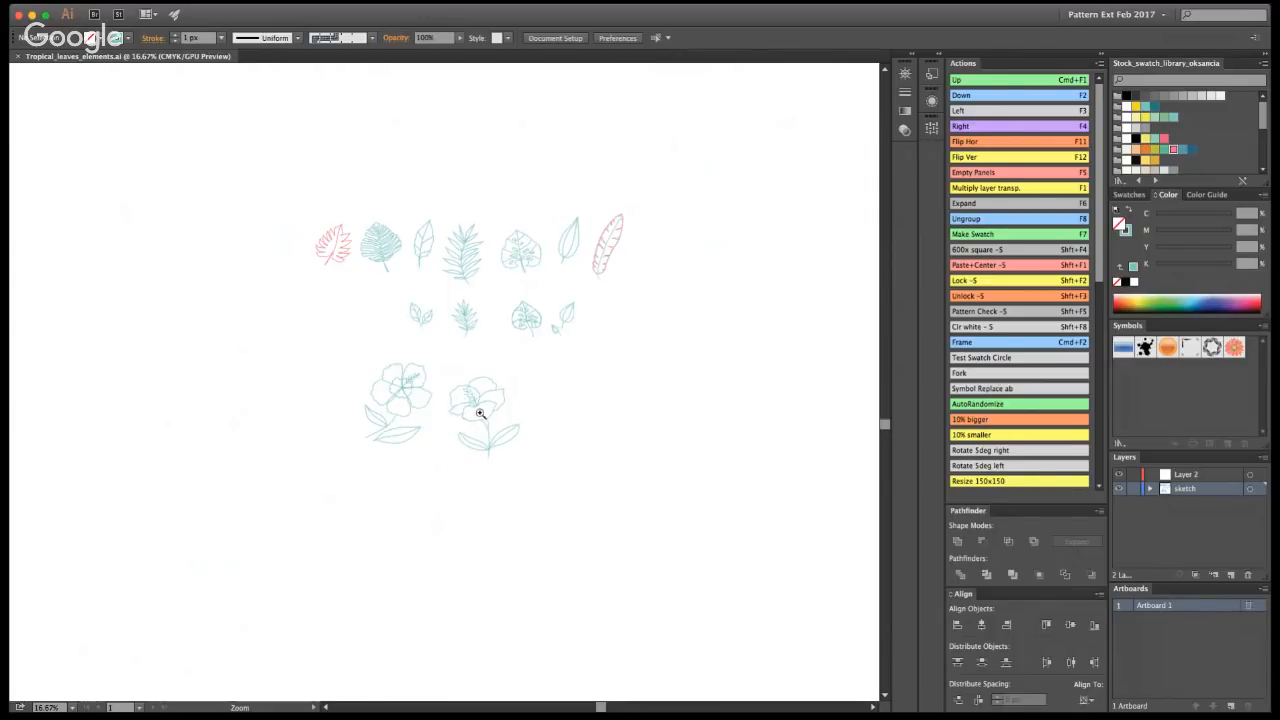
pyautogui.click(436, 349)
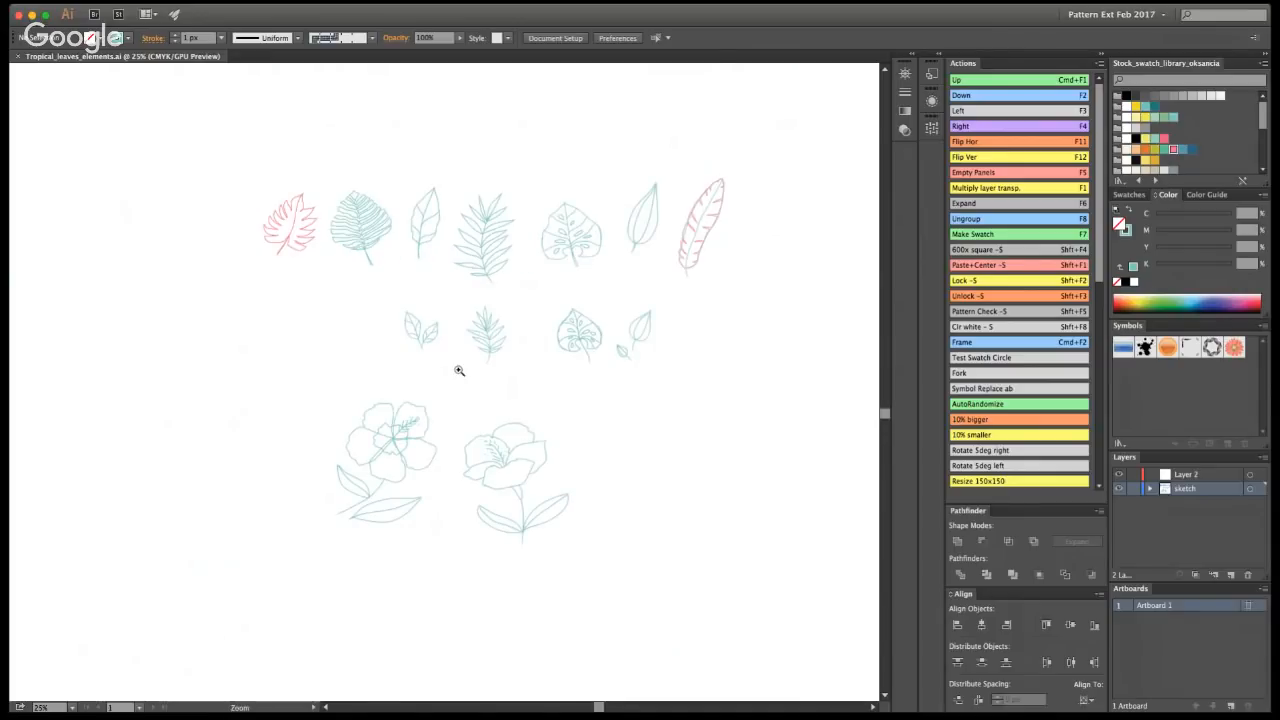
pyautogui.press('v')
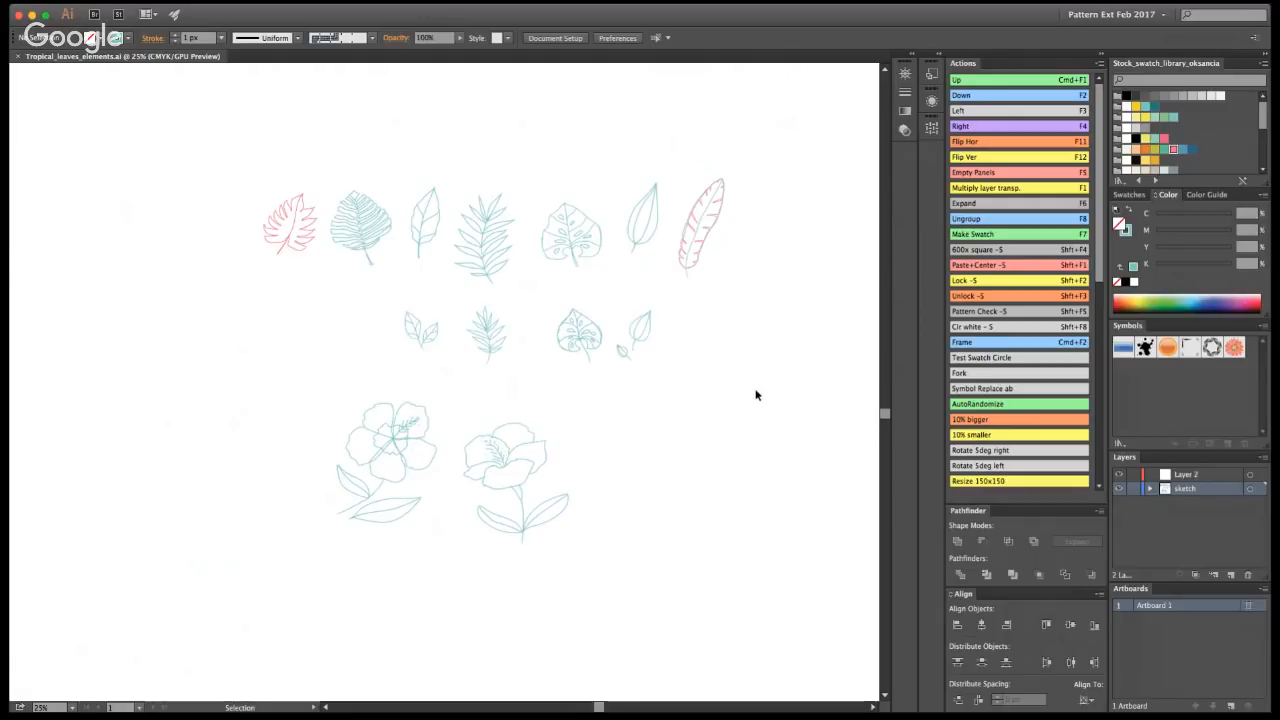
# - Draw a closed hibiscus bud with overlapping petals, a small base and a curved stem below the flowers, plus a separate pointed leaf with a midrib
pyautogui.press('z')
pyautogui.click(445, 435)
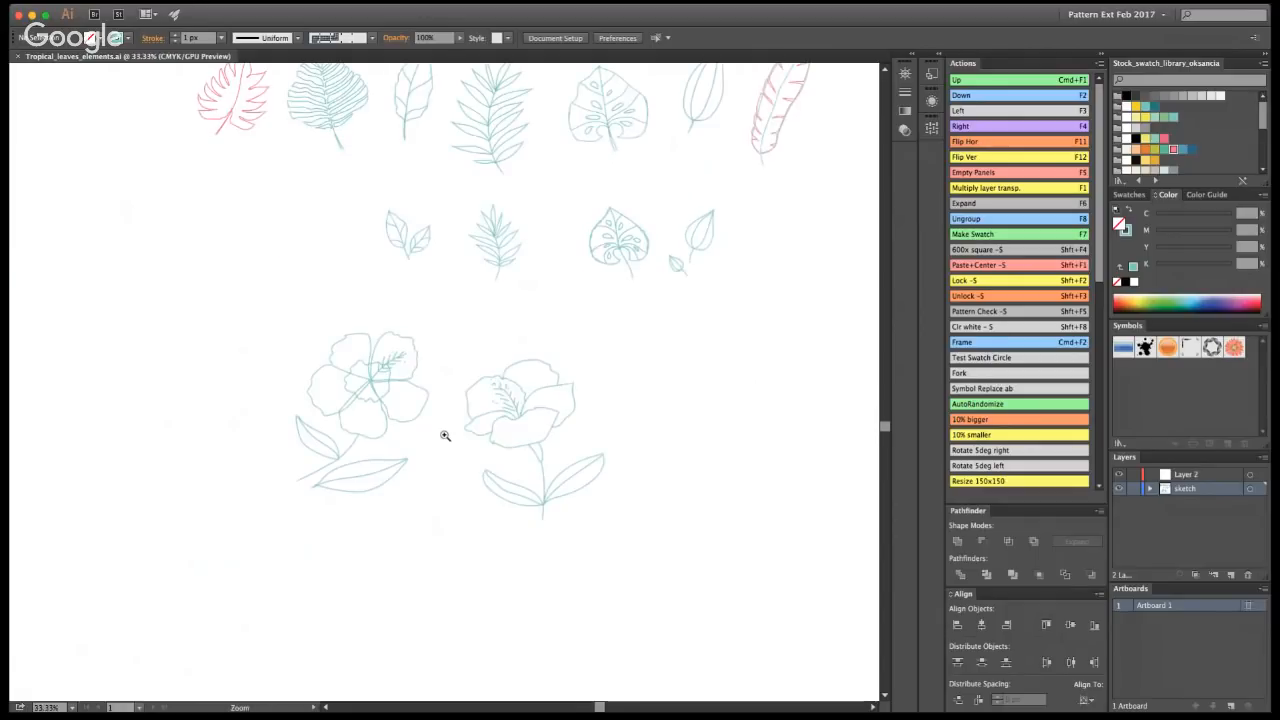
pyautogui.click(445, 435)
pyautogui.hotkey('shift', 'b')
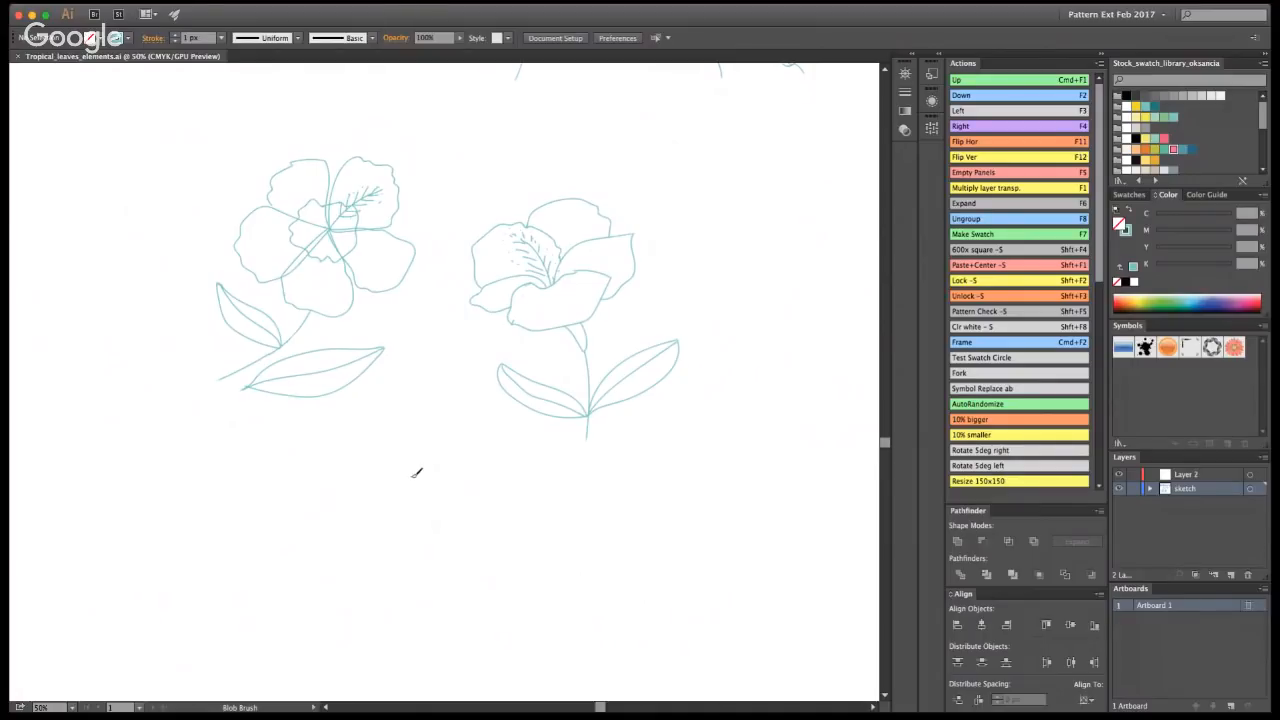
pyautogui.moveTo(458, 489)
pyautogui.mouseDown()
pyautogui.moveTo(423, 489)
pyautogui.moveTo(418, 468)
pyautogui.moveTo(448, 385)
pyautogui.moveTo(471, 460)
pyautogui.moveTo(461, 488)
pyautogui.mouseUp()
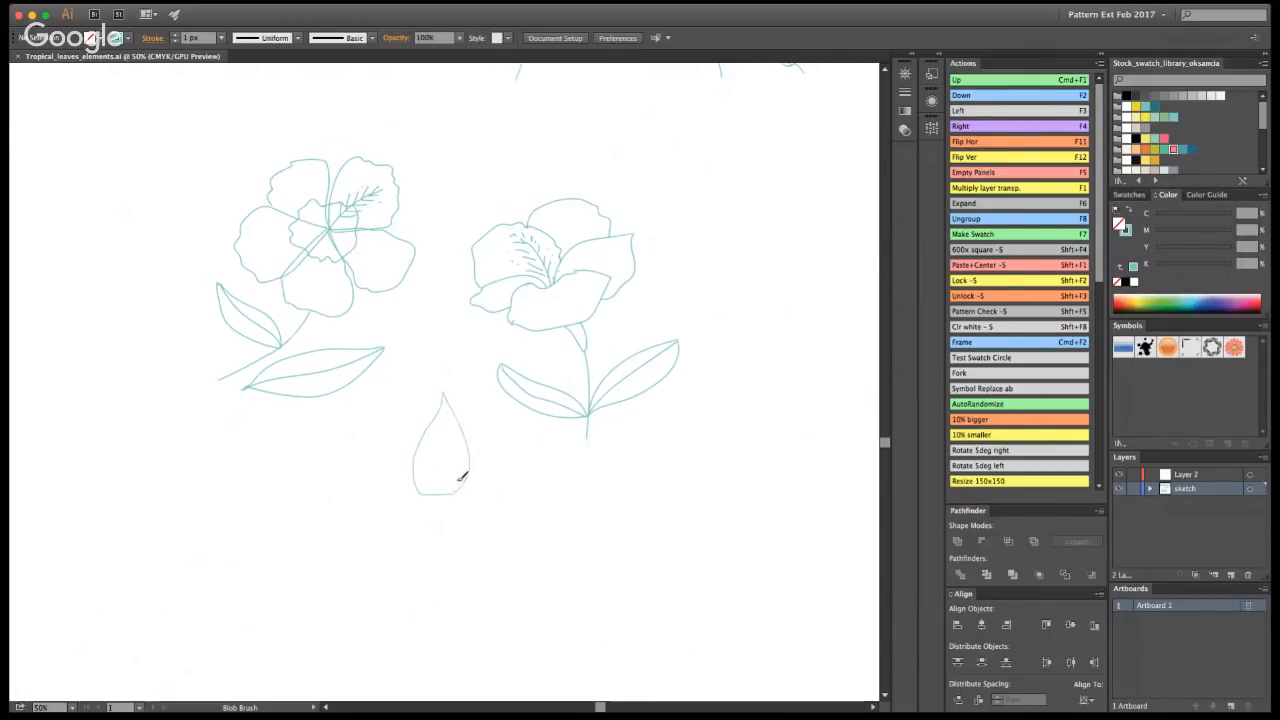
pyautogui.moveTo(436, 383); pyautogui.dragTo(423, 429)
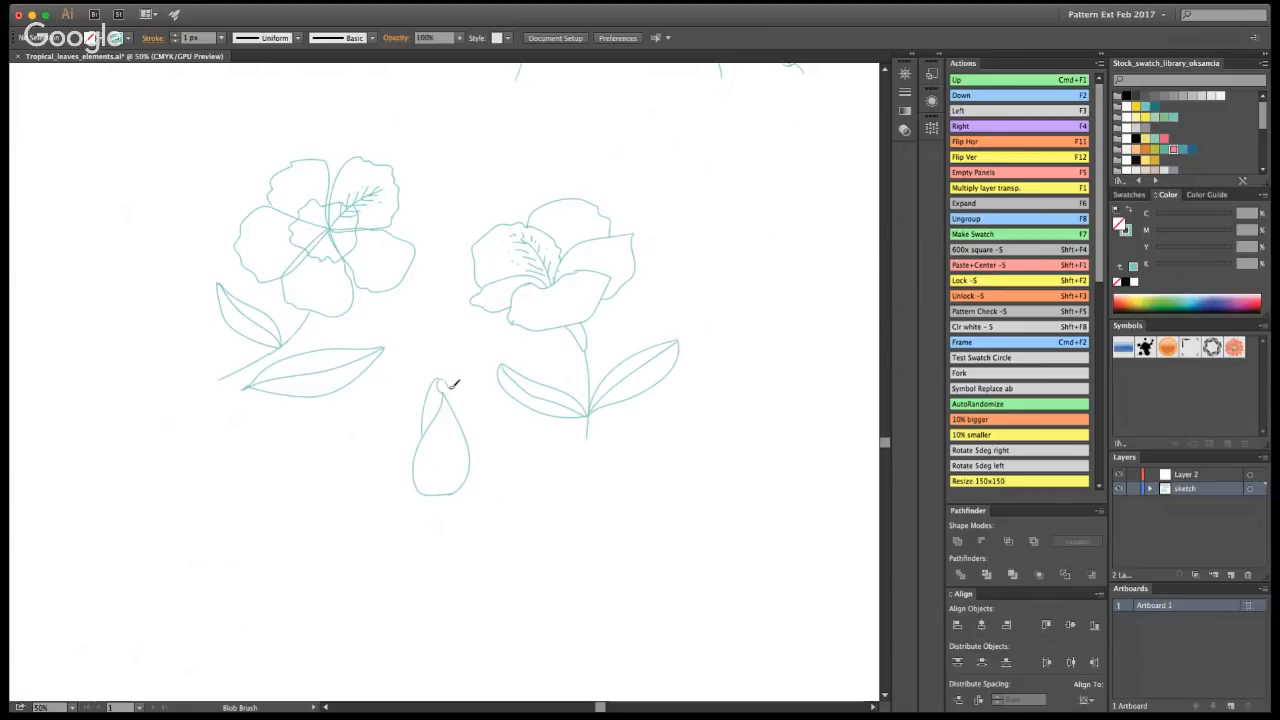
pyautogui.moveTo(444, 380)
pyautogui.mouseDown()
pyautogui.moveTo(478, 468)
pyautogui.moveTo(456, 504)
pyautogui.moveTo(435, 498)
pyautogui.moveTo(441, 486)
pyautogui.moveTo(426, 493)
pyautogui.moveTo(446, 522)
pyautogui.moveTo(459, 490)
pyautogui.mouseUp()
pyautogui.moveTo(436, 382)
pyautogui.mouseDown()
pyautogui.moveTo(417, 408)
pyautogui.moveTo(420, 481)
pyautogui.mouseUp()
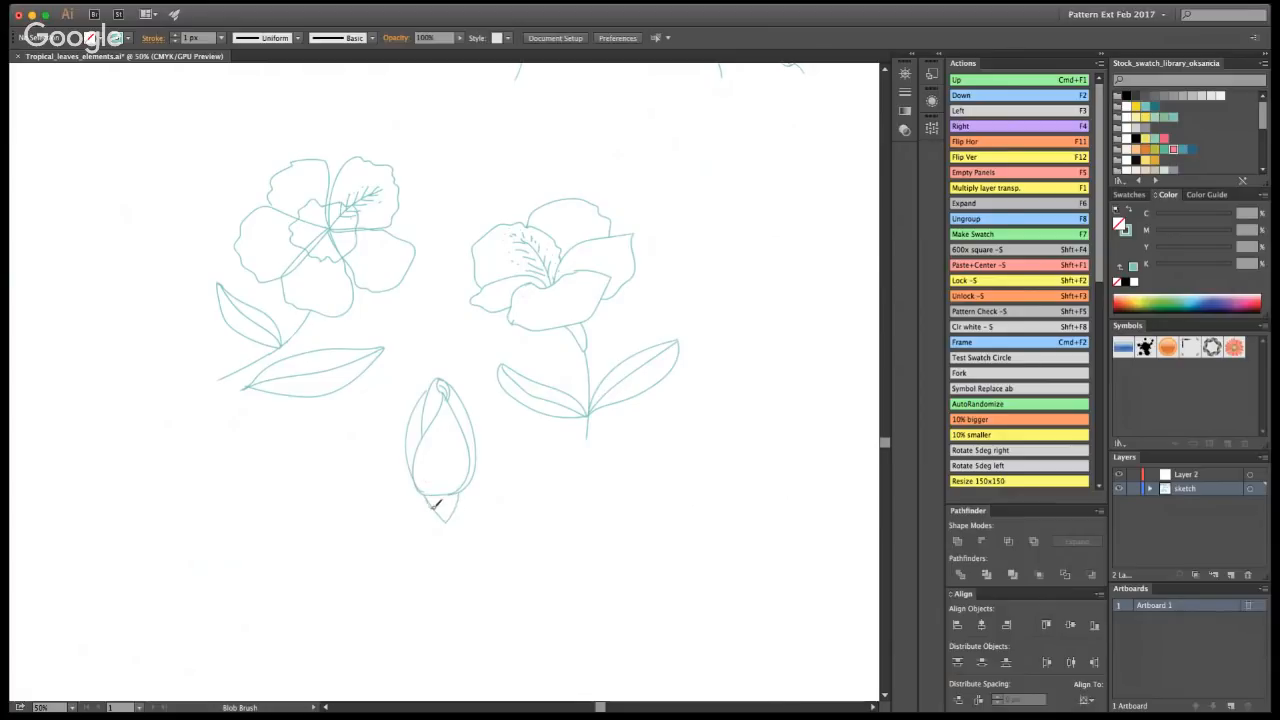
pyautogui.moveTo(445, 539); pyautogui.dragTo(427, 615)
pyautogui.moveTo(488, 607)
pyautogui.mouseDown()
pyautogui.moveTo(491, 551)
pyautogui.moveTo(549, 497)
pyautogui.moveTo(571, 494)
pyautogui.moveTo(557, 556)
pyautogui.moveTo(501, 597)
pyautogui.moveTo(566, 500)
pyautogui.mouseUp()
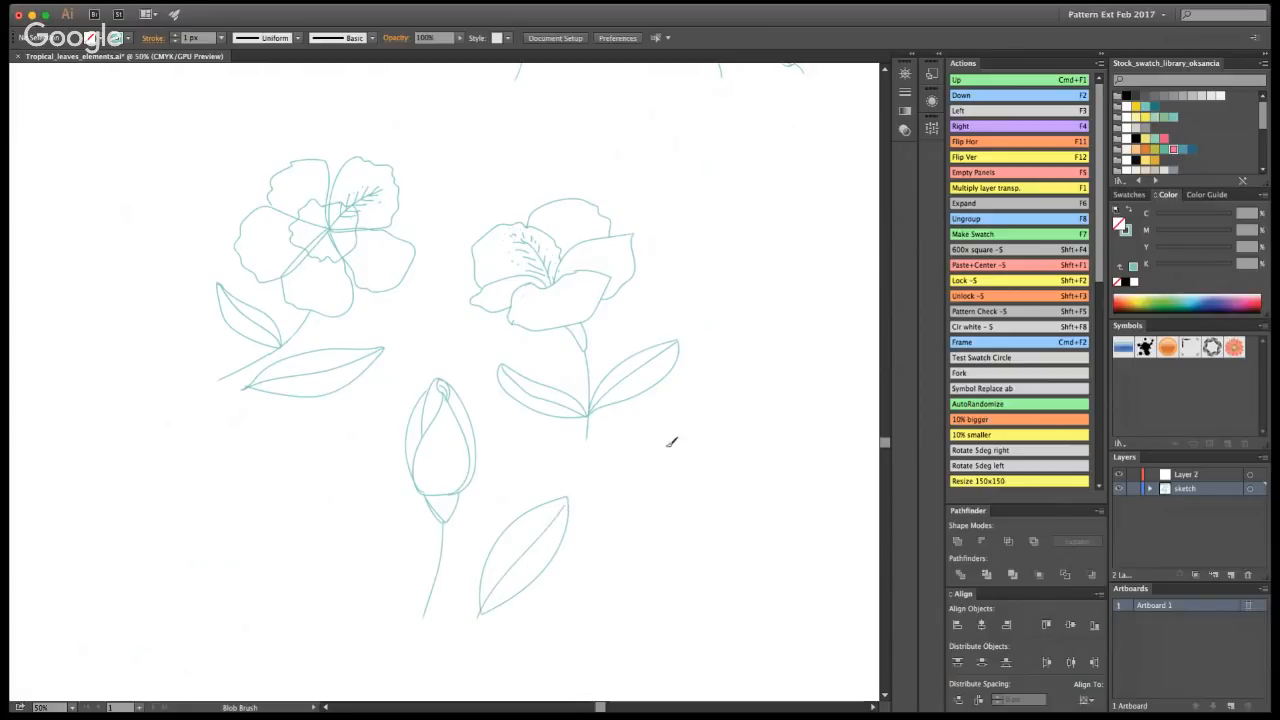
# - Scale down the bud and its separate leaf and move them closer together beneath the two hibiscus flowers
pyautogui.press('v')
pyautogui.click(474, 520)
pyautogui.moveTo(364, 439); pyautogui.dragTo(463, 548)
pyautogui.moveTo(503, 481); pyautogui.dragTo(582, 598)
pyautogui.moveTo(489, 380); pyautogui.dragTo(470, 428)
pyautogui.press('super+shift+a')
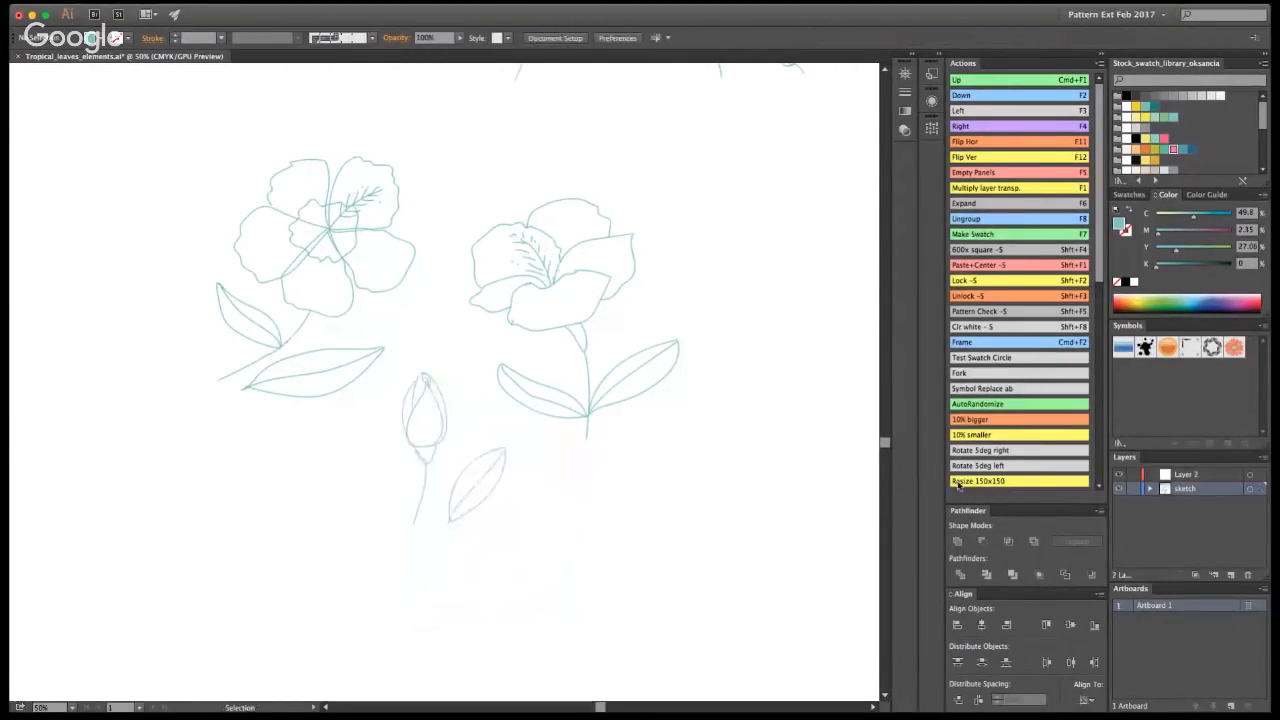
# - Save the document with the full set of sketched leaf and flower motifs
pyautogui.press('z')
pyautogui.click(483, 331)
pyautogui.keyDown('alt'); pyautogui.click(428, 357); pyautogui.keyUp('alt')
pyautogui.keyDown('alt'); pyautogui.click(428, 357); pyautogui.keyUp('alt')
pyautogui.keyDown('alt'); pyautogui.click(428, 357); pyautogui.keyUp('alt')
pyautogui.keyDown('alt'); pyautogui.click(428, 357); pyautogui.keyUp('alt')
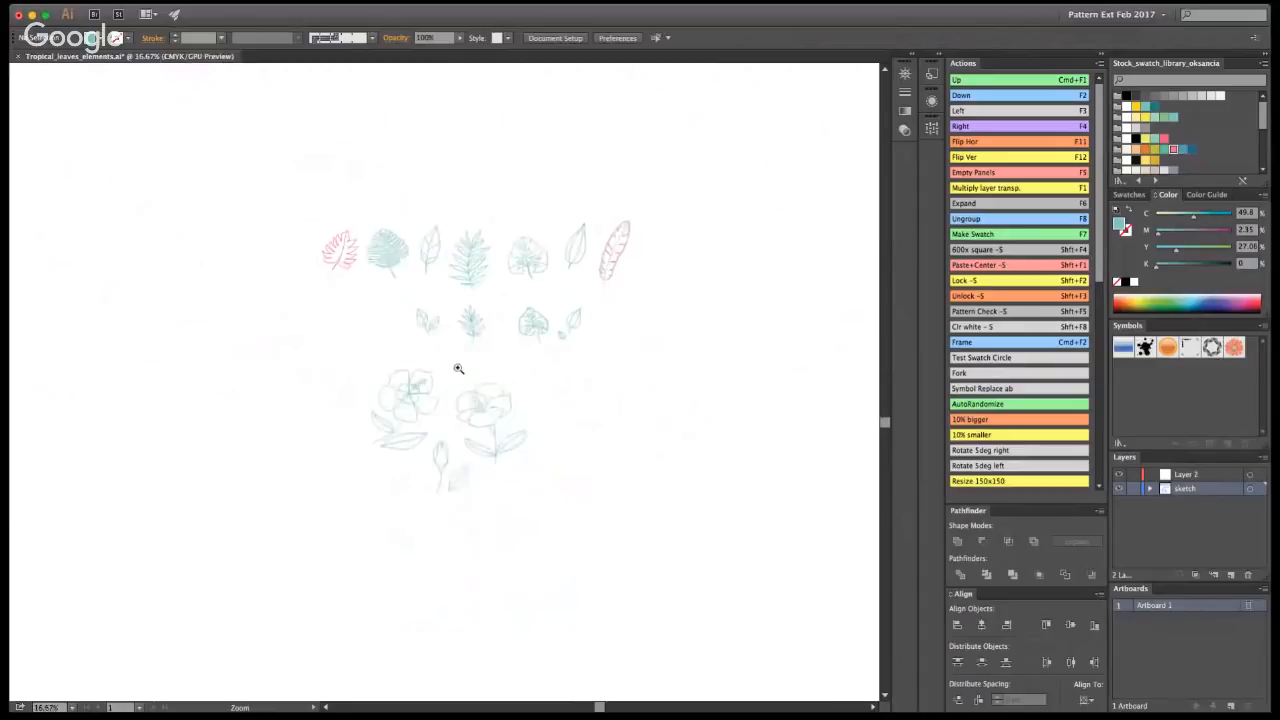
pyautogui.click(454, 355)
pyautogui.press('v')
pyautogui.press('z')
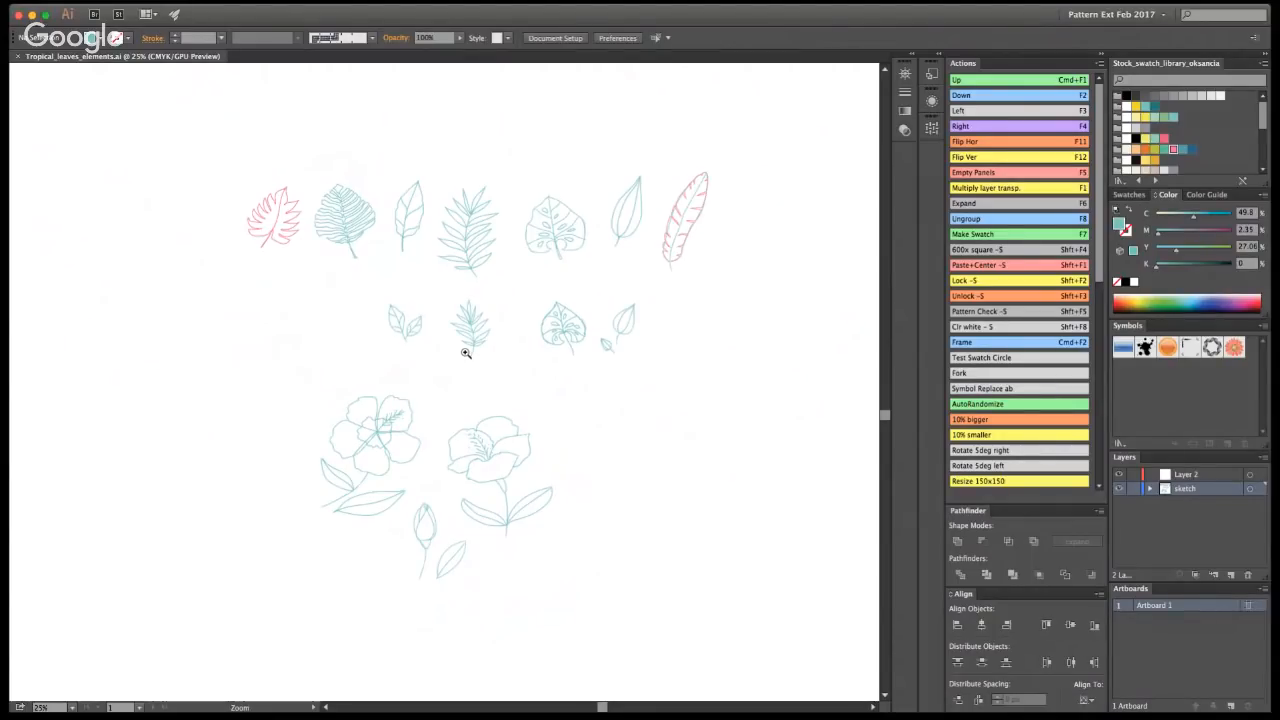
# - Lock the sketch layer and rename Layer 2 to "lineart"
pyautogui.click(1133, 488)
pyautogui.click(1249, 475)
pyautogui.doubleClick(1190, 475)
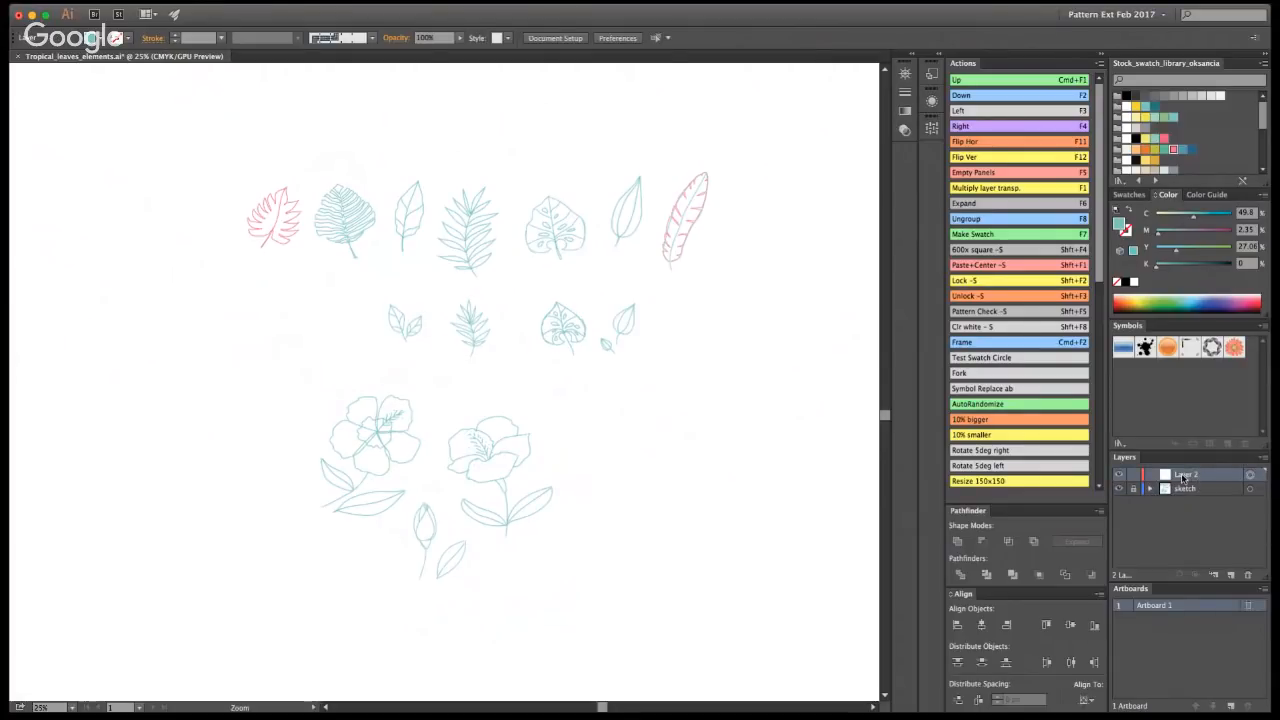
pyautogui.write('lineart')
pyautogui.press('Return')
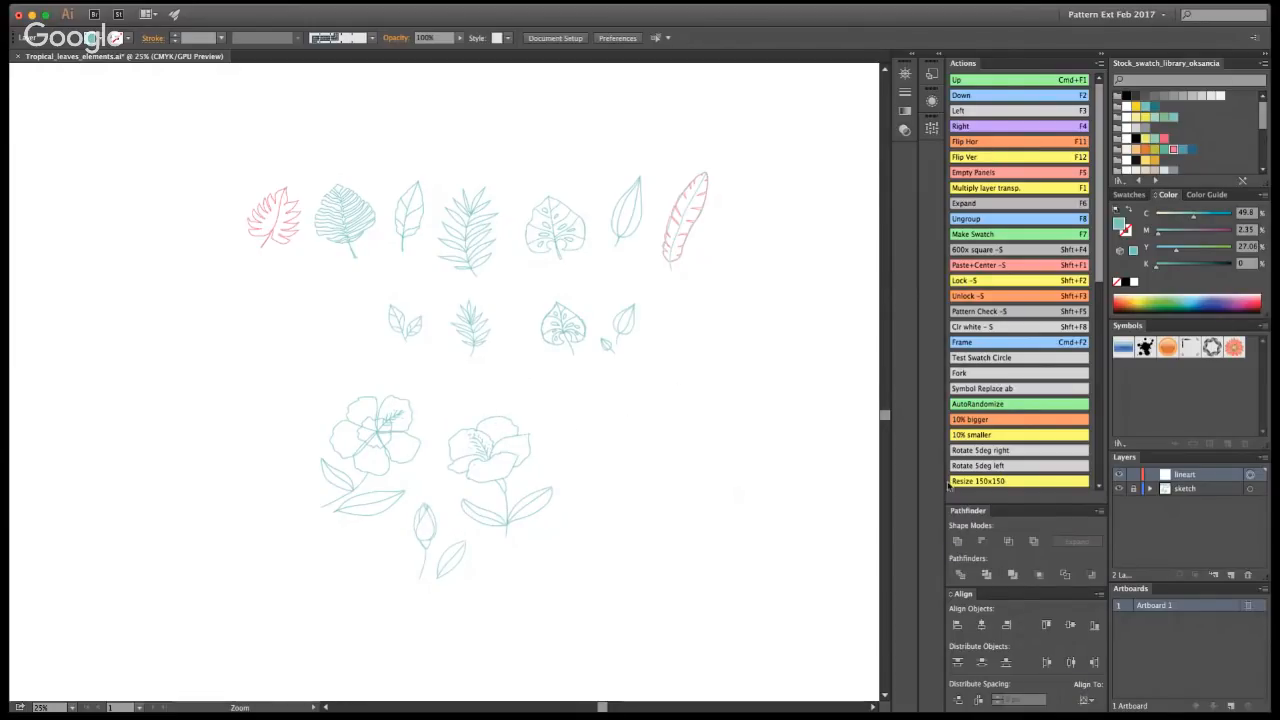
# - With a black Blob Brush, trace the large monstera leaf's left outline from the tip through the left notch and down the stem's left edge
pyautogui.click(543, 298)
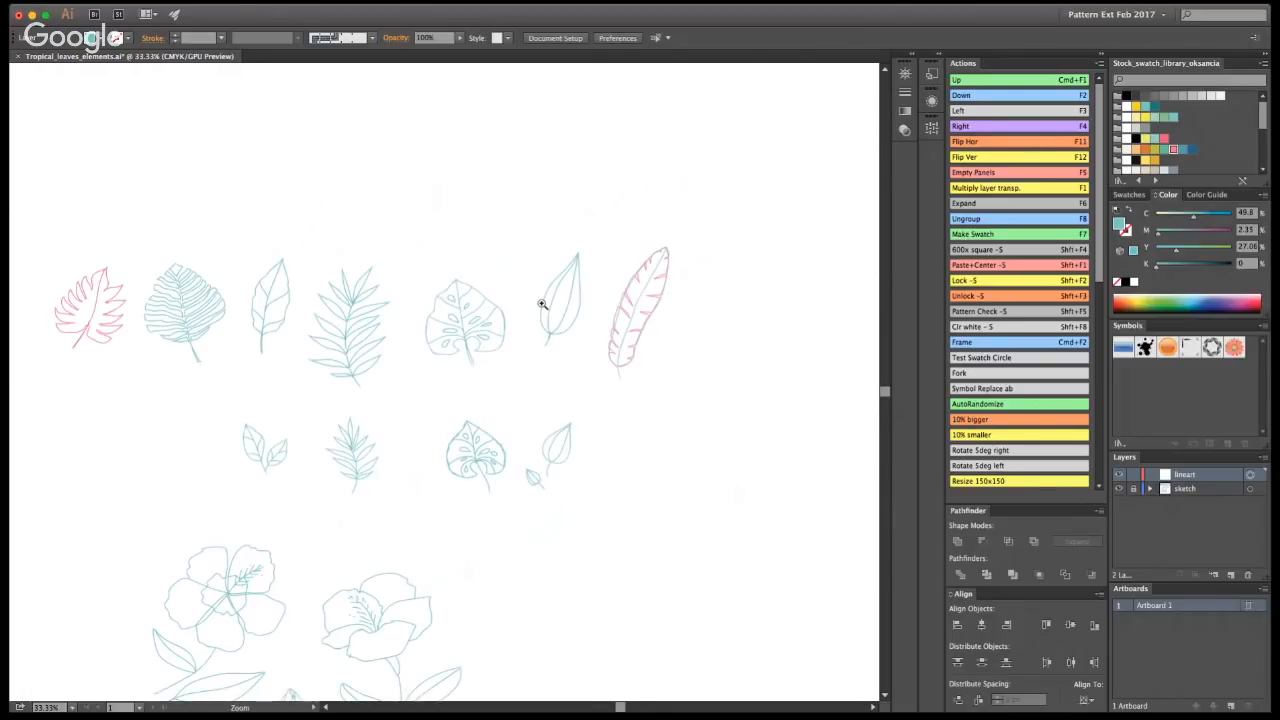
pyautogui.click(541, 303)
pyautogui.click(520, 340)
pyautogui.click(514, 285)
pyautogui.click(512, 282)
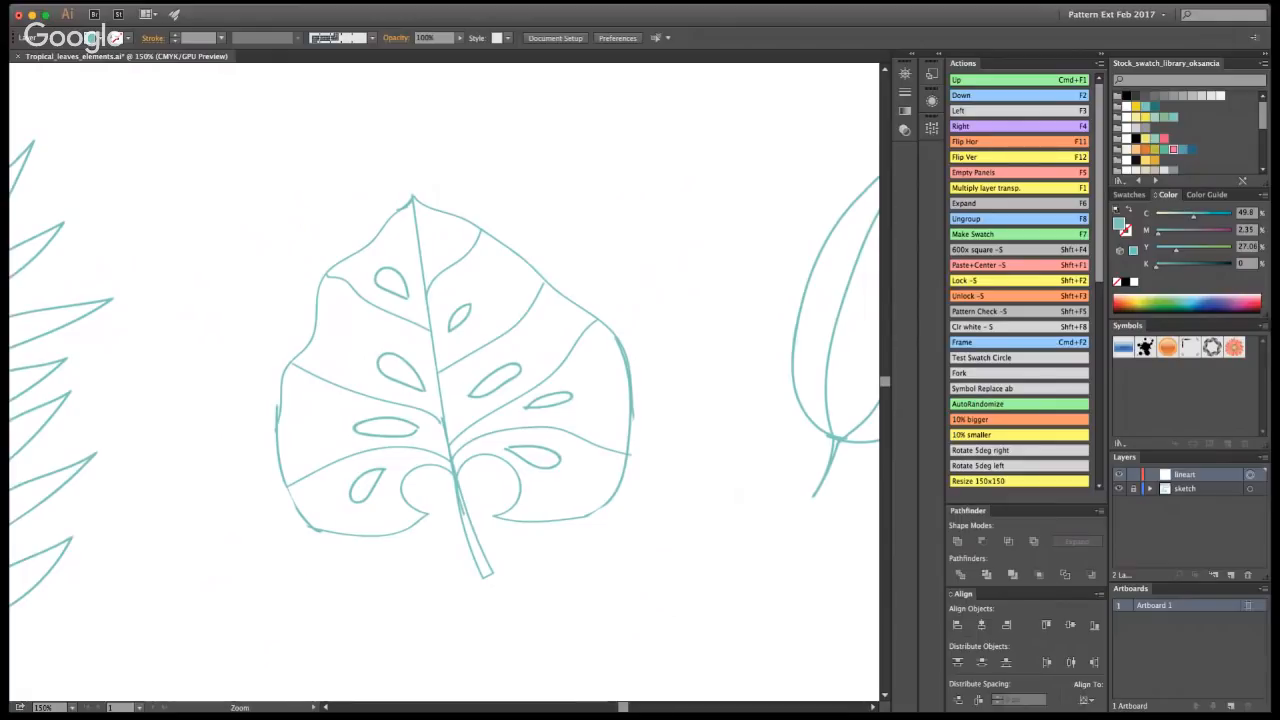
pyautogui.hotkey('shift', 'b')
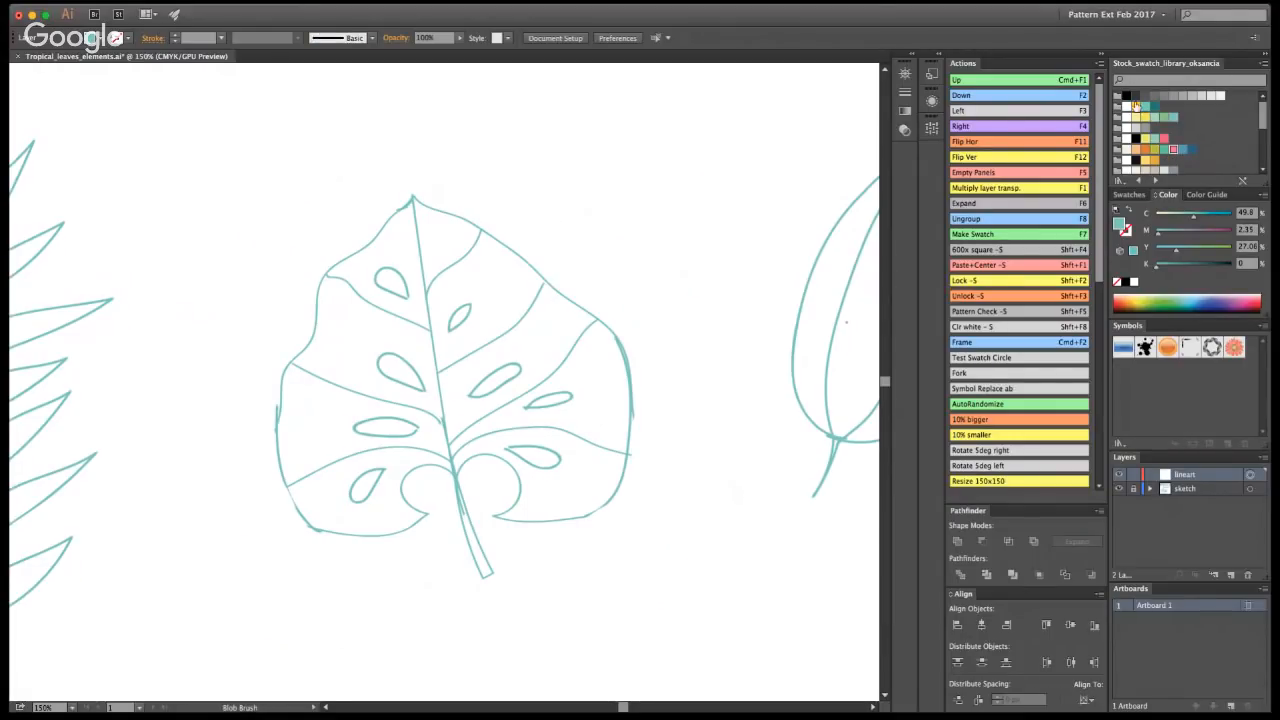
pyautogui.click(1126, 95)
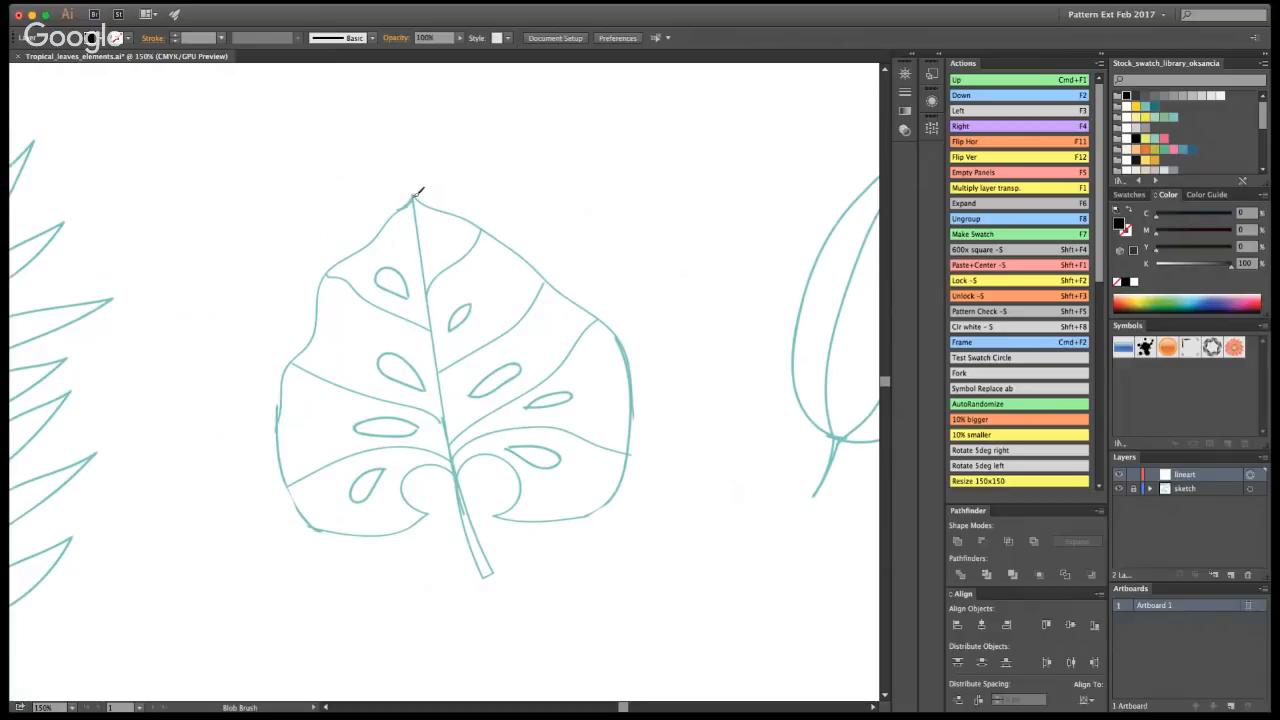
pyautogui.moveTo(412, 188)
pyautogui.mouseDown()
pyautogui.moveTo(382, 225)
pyautogui.moveTo(407, 200)
pyautogui.moveTo(318, 285)
pyautogui.moveTo(281, 382)
pyautogui.moveTo(278, 460)
pyautogui.moveTo(316, 522)
pyautogui.mouseUp()
pyautogui.press('super+z')
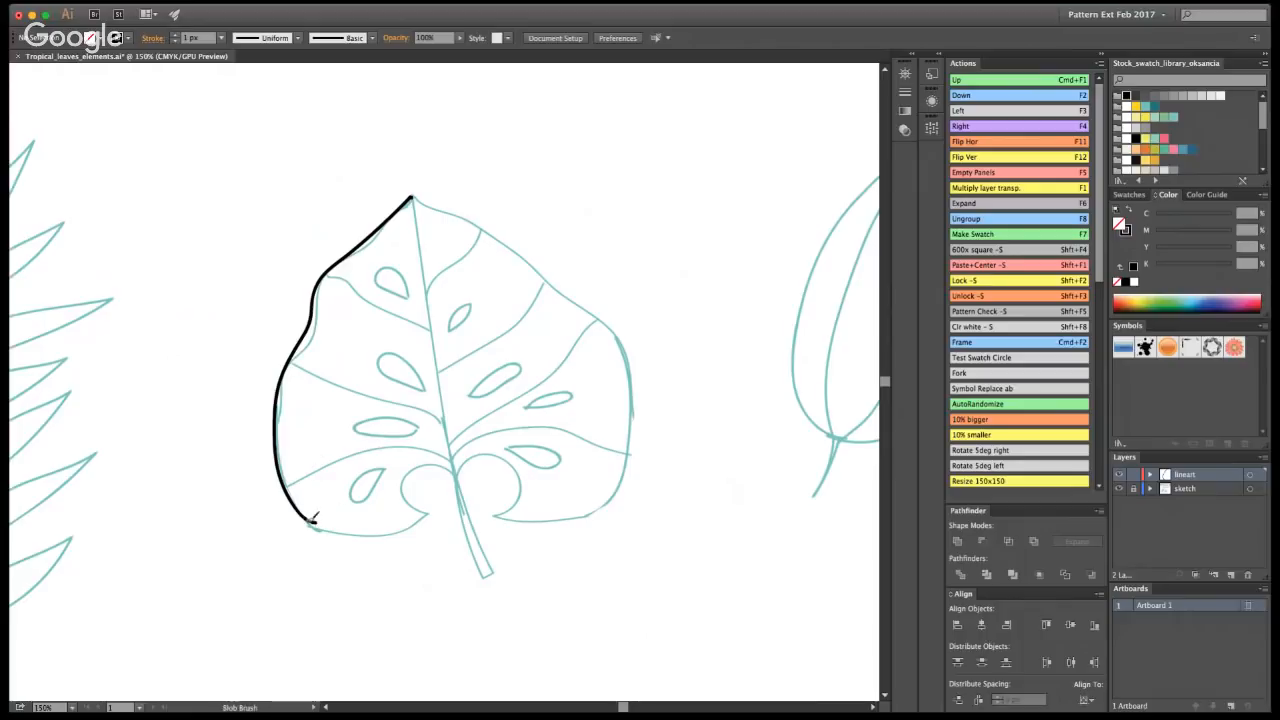
pyautogui.moveTo(313, 516)
pyautogui.mouseDown()
pyautogui.moveTo(427, 515)
pyautogui.moveTo(437, 504)
pyautogui.moveTo(418, 504)
pyautogui.moveTo(411, 481)
pyautogui.moveTo(450, 467)
pyautogui.moveTo(481, 581)
pyautogui.moveTo(493, 571)
pyautogui.moveTo(466, 492)
pyautogui.mouseUp()
pyautogui.press('super+z')
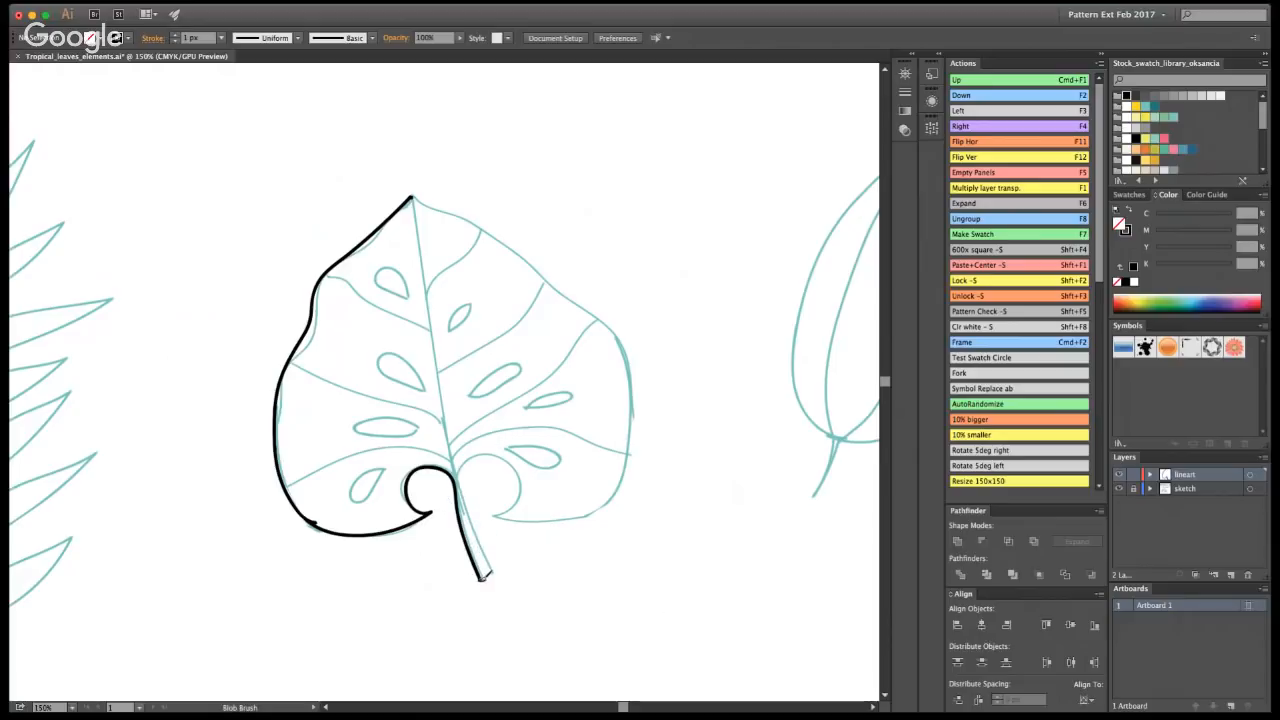
pyautogui.moveTo(491, 572); pyautogui.dragTo(461, 484)
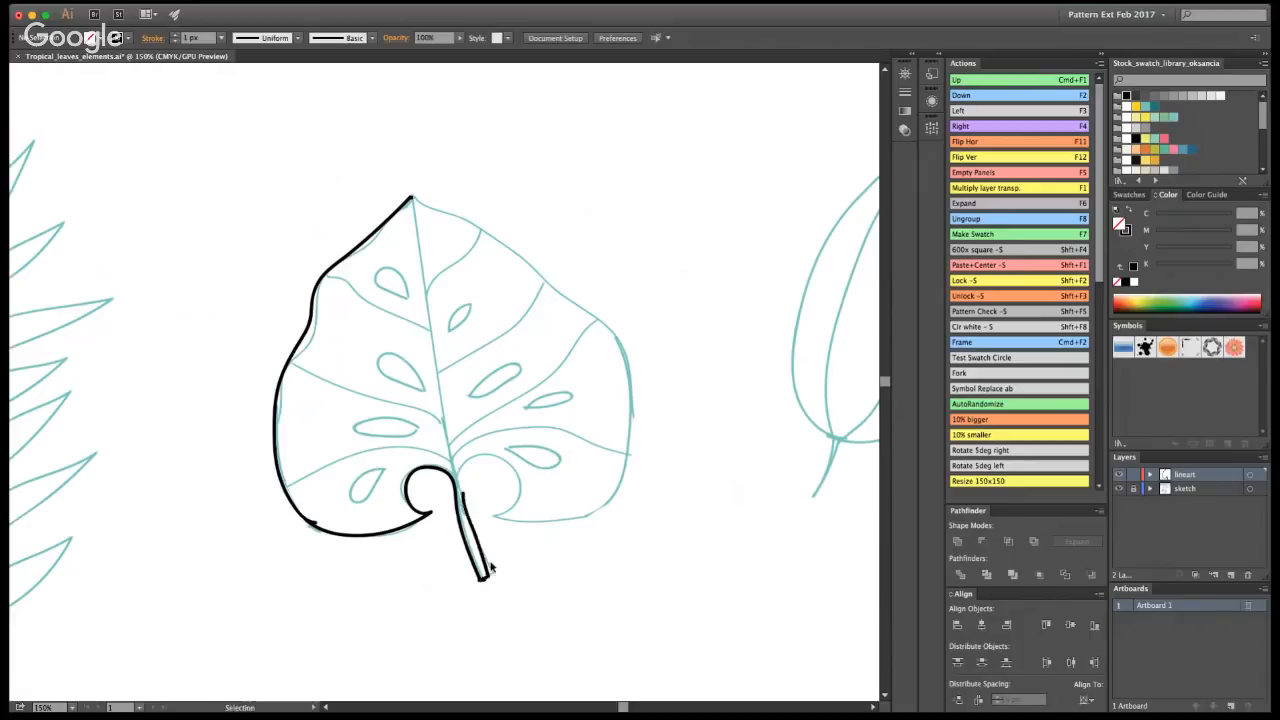
pyautogui.press('super+z')
pyautogui.moveTo(489, 576)
pyautogui.mouseDown()
pyautogui.moveTo(462, 462)
pyautogui.moveTo(517, 458)
pyautogui.moveTo(522, 478)
pyautogui.mouseUp()
pyautogui.press('super+z')
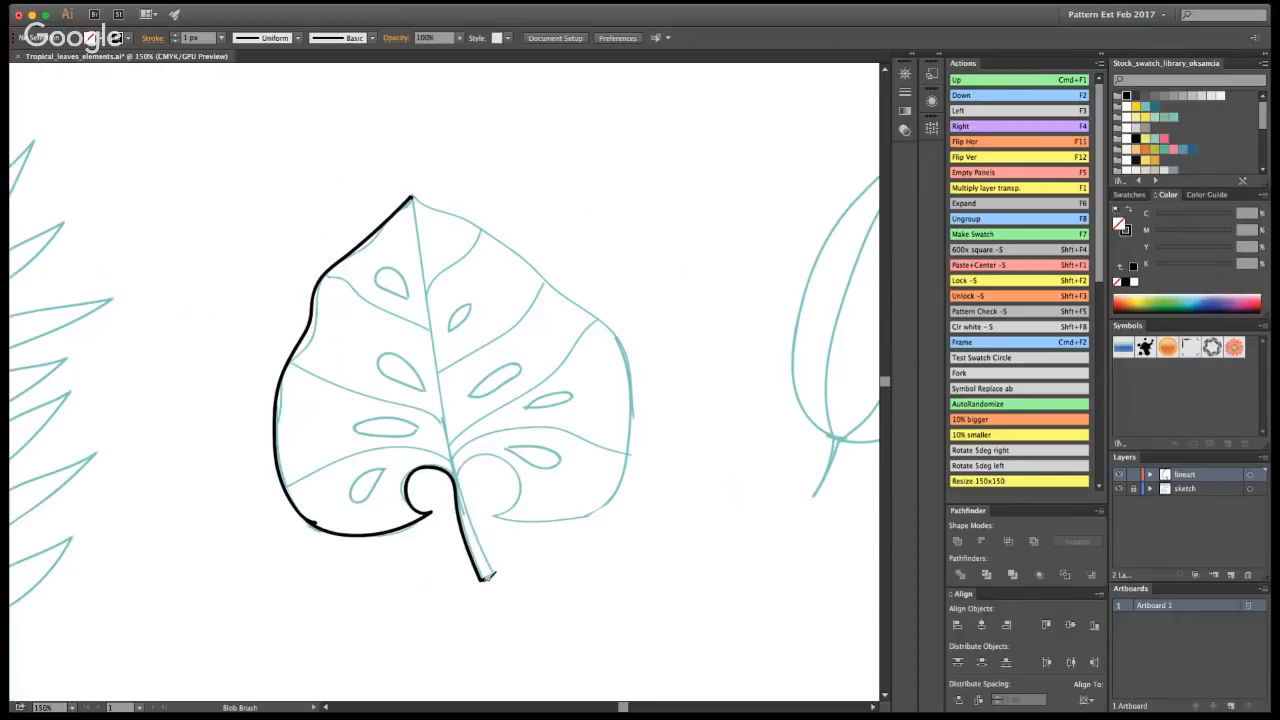
# - Trace the stem's right edge, the right notch and the monstera leaf's right outline up to the tip
pyautogui.moveTo(487, 576)
pyautogui.mouseDown()
pyautogui.moveTo(464, 465)
pyautogui.moveTo(486, 452)
pyautogui.moveTo(519, 462)
pyautogui.moveTo(522, 489)
pyautogui.moveTo(498, 514)
pyautogui.moveTo(592, 510)
pyautogui.moveTo(628, 474)
pyautogui.moveTo(629, 372)
pyautogui.moveTo(596, 307)
pyautogui.moveTo(412, 196)
pyautogui.mouseUp()
pyautogui.press('super+z')
pyautogui.hotkey('shift', 'e')
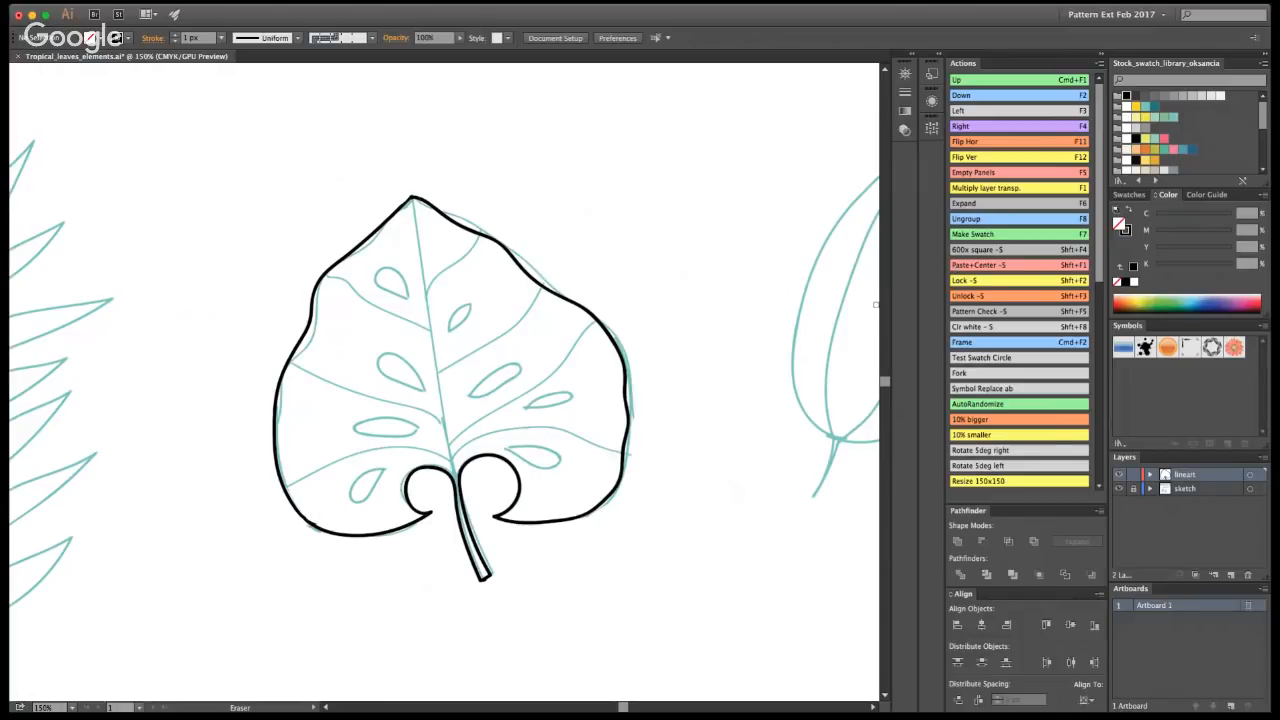
pyautogui.hotkey('shift', 'b')
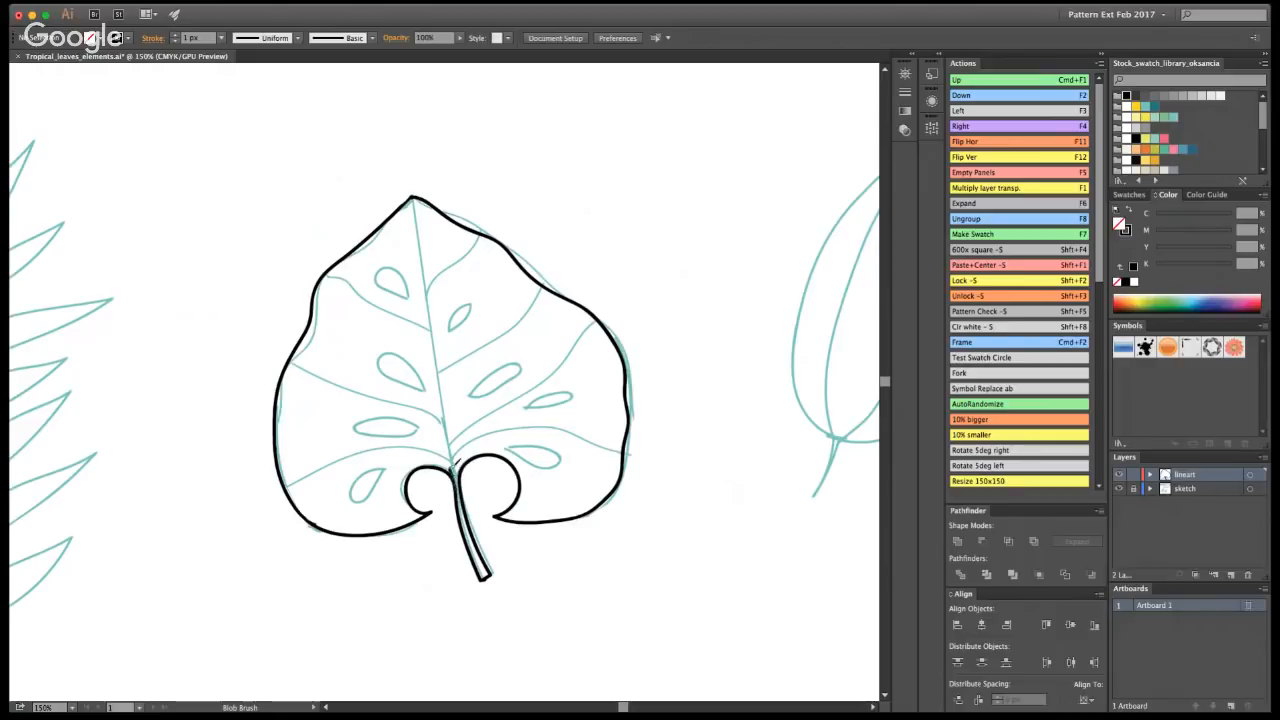
pyautogui.moveTo(456, 472); pyautogui.dragTo(438, 428)
pyautogui.press('super+z')
pyautogui.moveTo(456, 476); pyautogui.dragTo(444, 440)
pyautogui.press('v')
pyautogui.press('super+z')
# - Trace the monstera leaf's midrib from the tip down into the stem and thin the stem's outlines
pyautogui.hotkey('shift', 'b')
pyautogui.moveTo(420, 196)
pyautogui.mouseDown()
pyautogui.moveTo(434, 372)
pyautogui.moveTo(463, 498)
pyautogui.mouseUp()
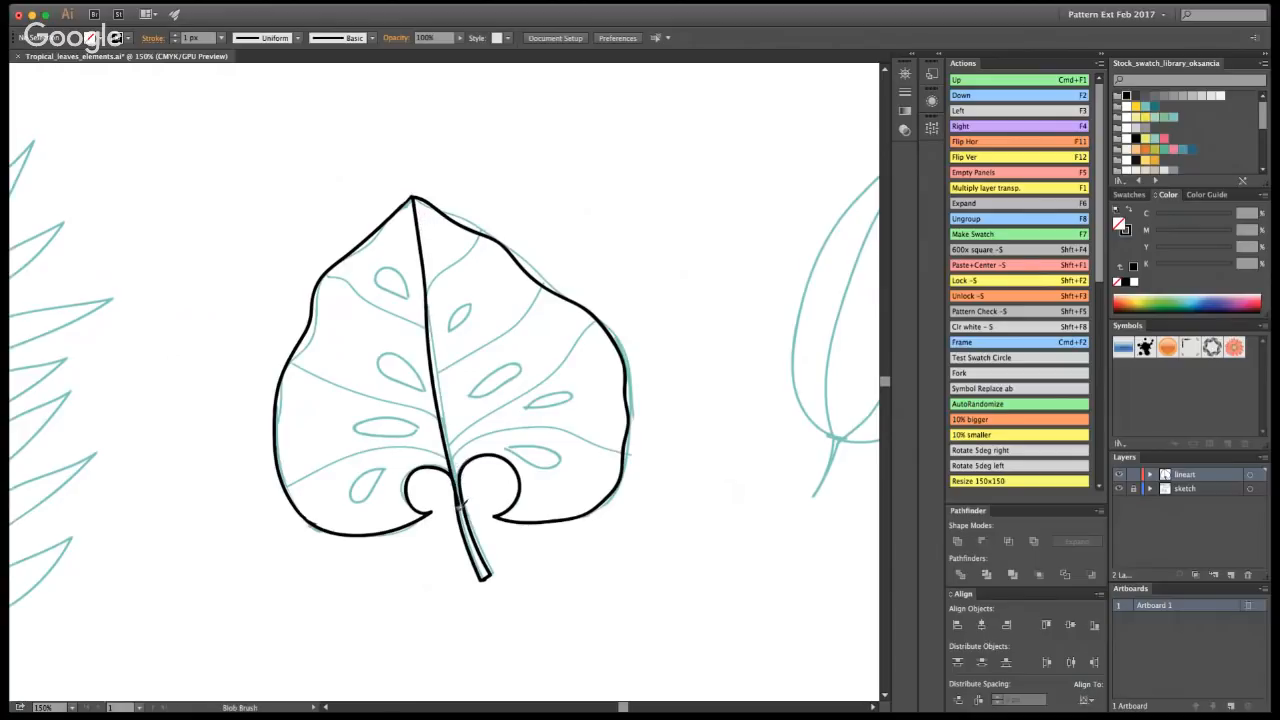
pyautogui.press('o')
pyautogui.hotkey('shift', 'e')
pyautogui.moveTo(458, 512); pyautogui.dragTo(482, 582)
pyautogui.hotkey('shift', 'b')
pyautogui.press('super+z')
pyautogui.moveTo(465, 512)
pyautogui.mouseDown()
pyautogui.moveTo(458, 480)
pyautogui.moveTo(489, 580)
pyautogui.mouseUp()
pyautogui.hotkey('shift', 'e')
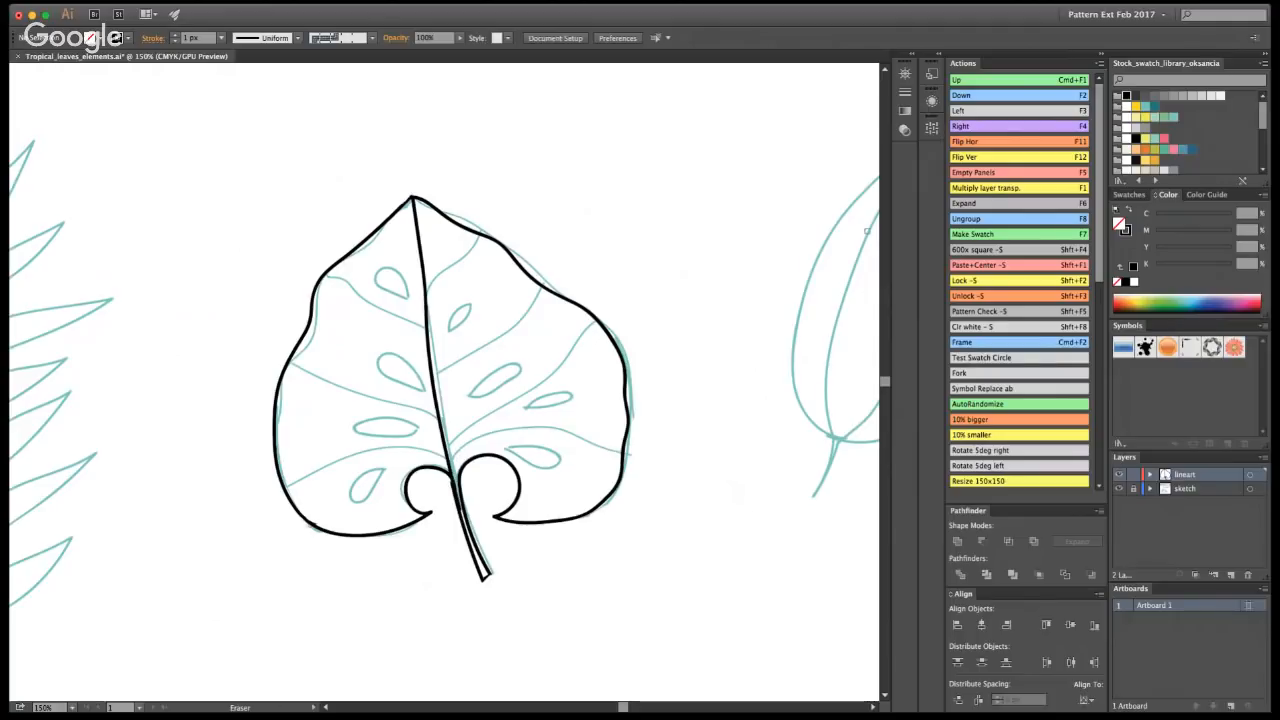
# - Add a second line along the lower midrib and trace the long right-side vein and the three left-side veins
pyautogui.hotkey('shift', 'b')
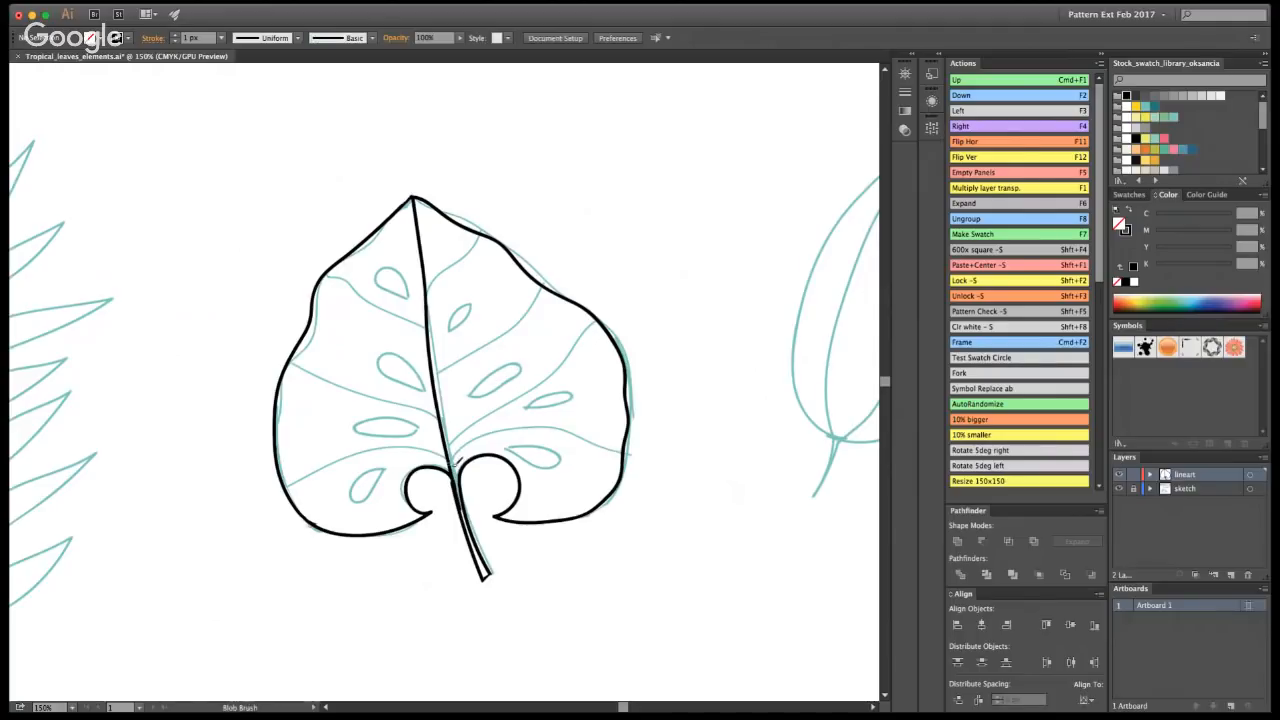
pyautogui.moveTo(462, 476); pyautogui.dragTo(429, 300)
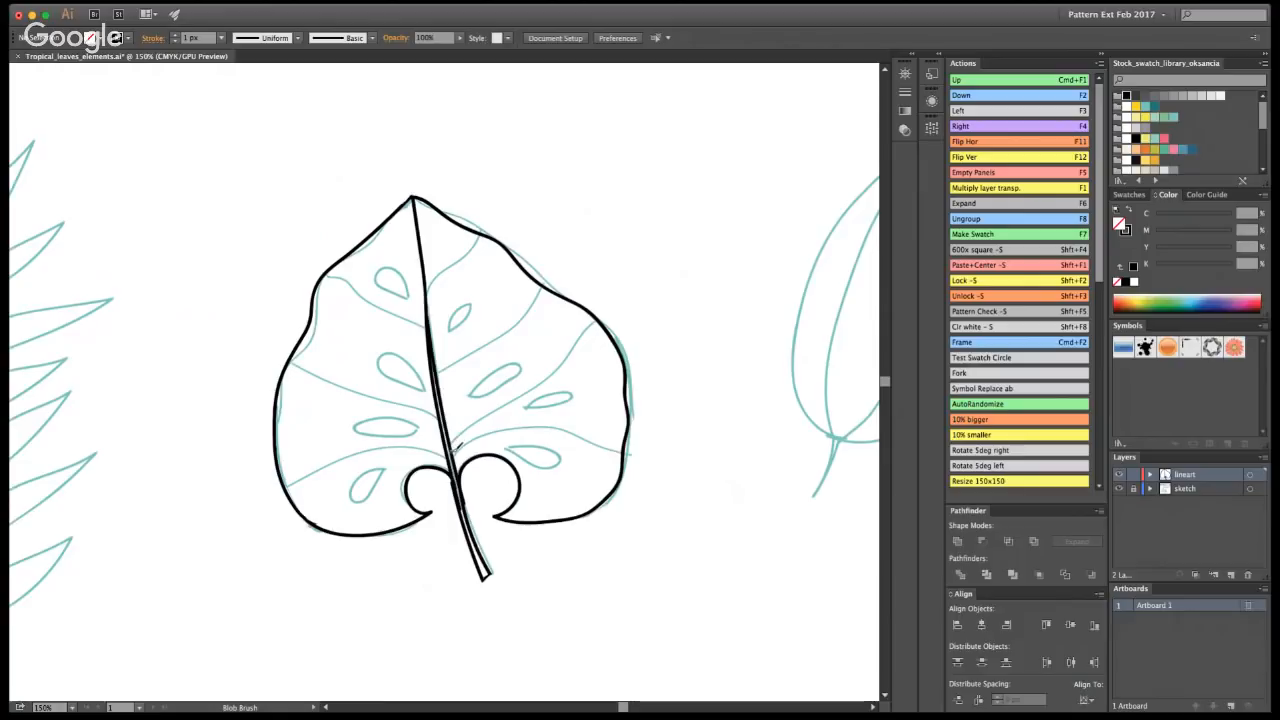
pyautogui.moveTo(455, 444)
pyautogui.mouseDown()
pyautogui.moveTo(558, 370)
pyautogui.moveTo(601, 321)
pyautogui.mouseUp()
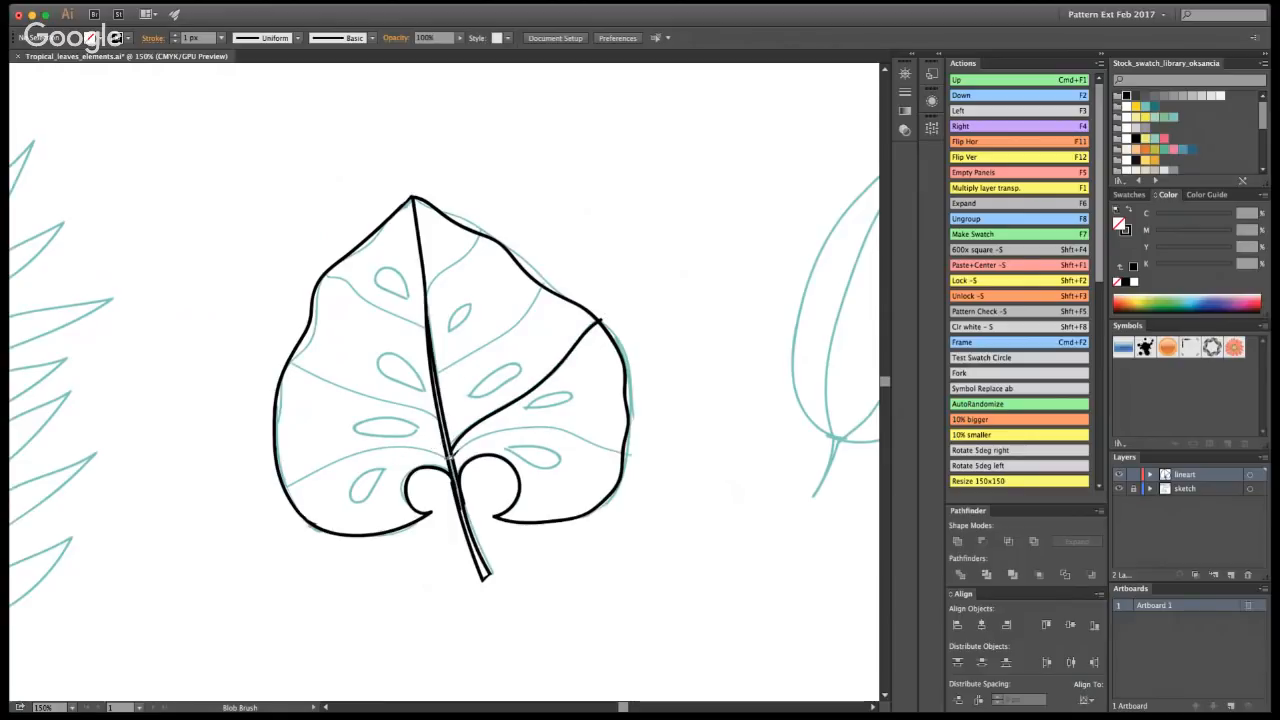
pyautogui.moveTo(455, 452)
pyautogui.mouseDown()
pyautogui.moveTo(374, 442)
pyautogui.moveTo(304, 468)
pyautogui.moveTo(285, 490)
pyautogui.mouseUp()
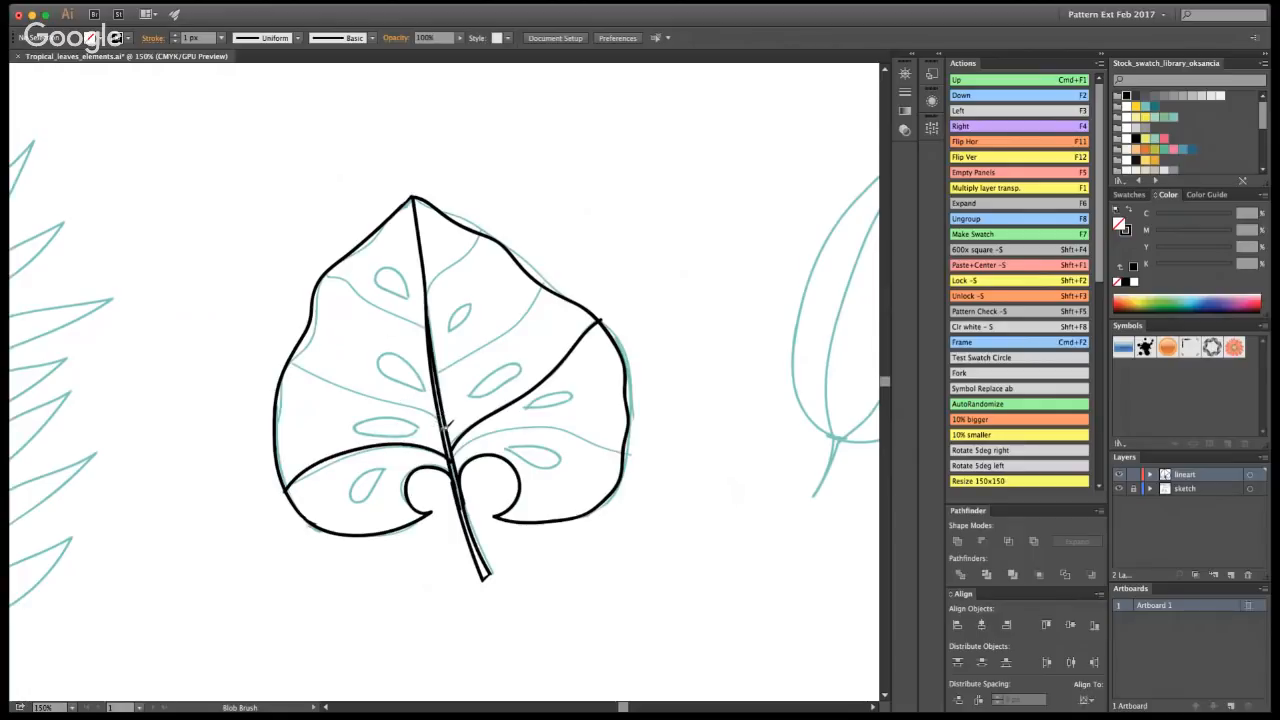
pyautogui.moveTo(437, 418); pyautogui.dragTo(292, 352)
pyautogui.moveTo(428, 328); pyautogui.dragTo(327, 273)
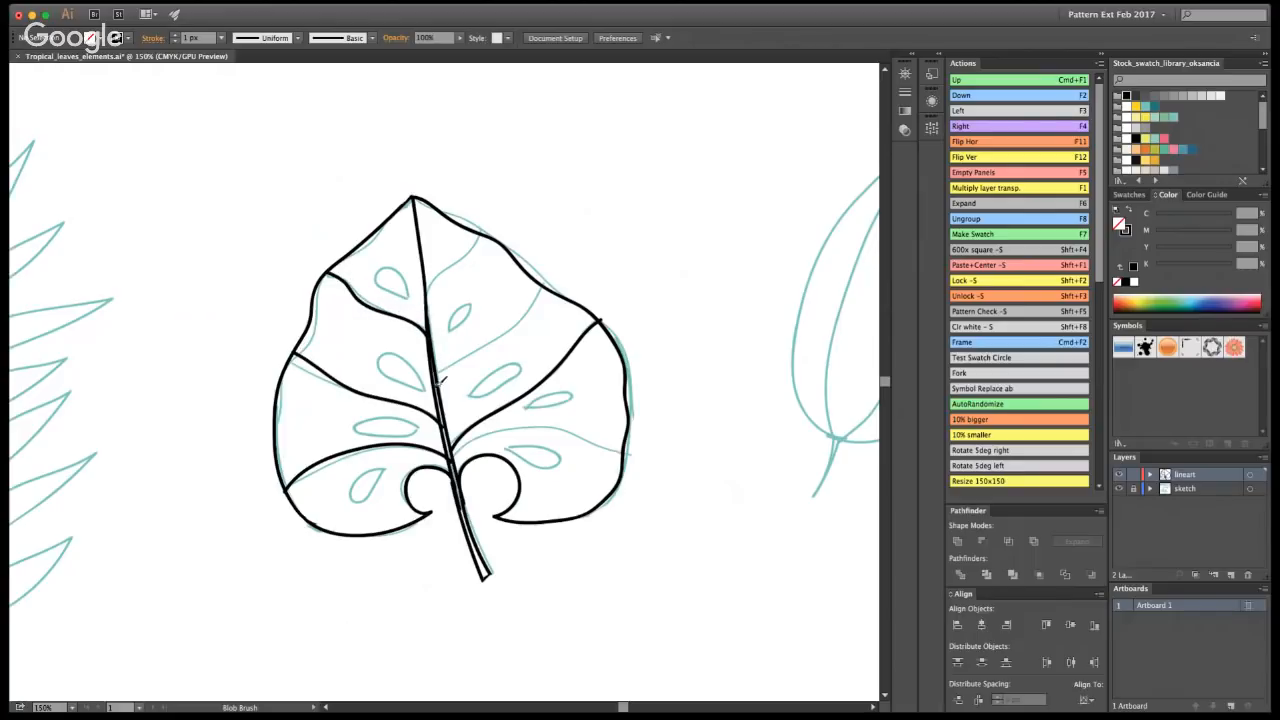
# - Trace the two upper-right veins and the lowest right vein, and add a curved vein around the leaf's left notch
pyautogui.press('v')
pyautogui.hotkey('shift', 'b')
pyautogui.moveTo(440, 387); pyautogui.dragTo(545, 282)
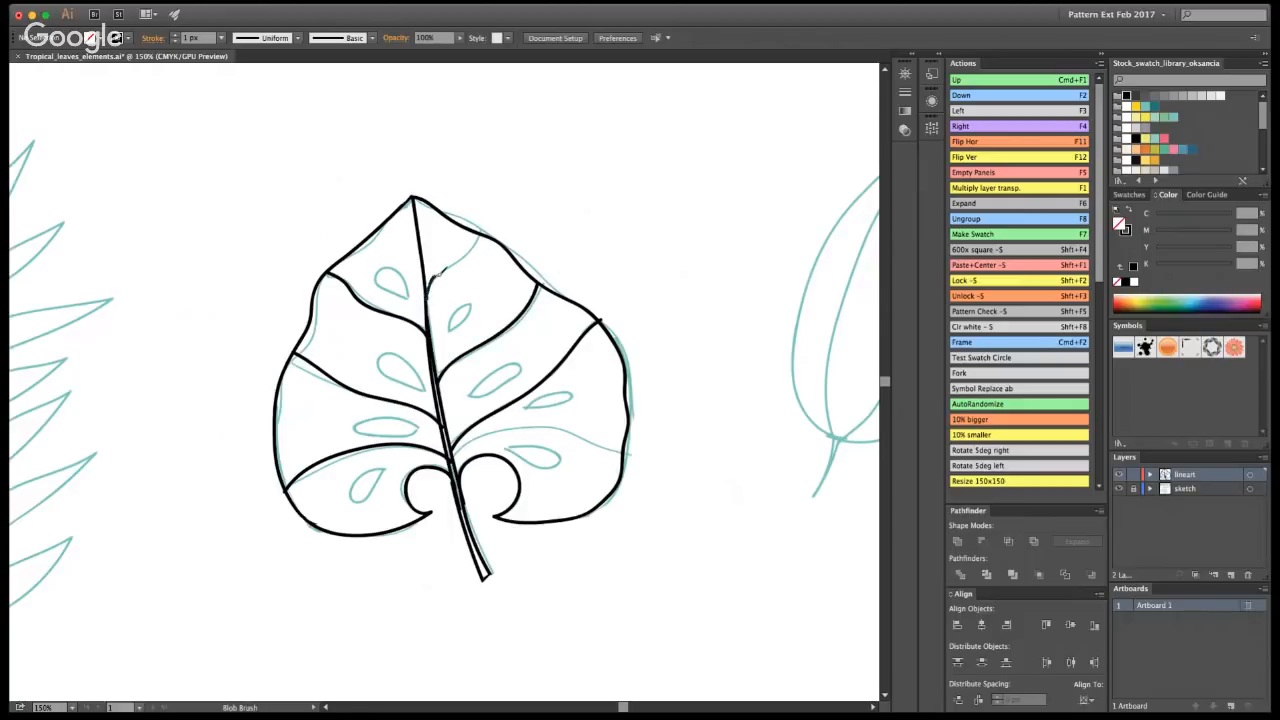
pyautogui.moveTo(437, 268); pyautogui.dragTo(486, 236)
pyautogui.moveTo(456, 460)
pyautogui.mouseDown()
pyautogui.moveTo(505, 426)
pyautogui.moveTo(553, 421)
pyautogui.moveTo(608, 446)
pyautogui.moveTo(630, 490)
pyautogui.mouseUp()
pyautogui.press('super+z')
pyautogui.moveTo(455, 455)
pyautogui.mouseDown()
pyautogui.moveTo(511, 425)
pyautogui.moveTo(567, 425)
pyautogui.moveTo(605, 445)
pyautogui.moveTo(620, 490)
pyautogui.mouseUp()
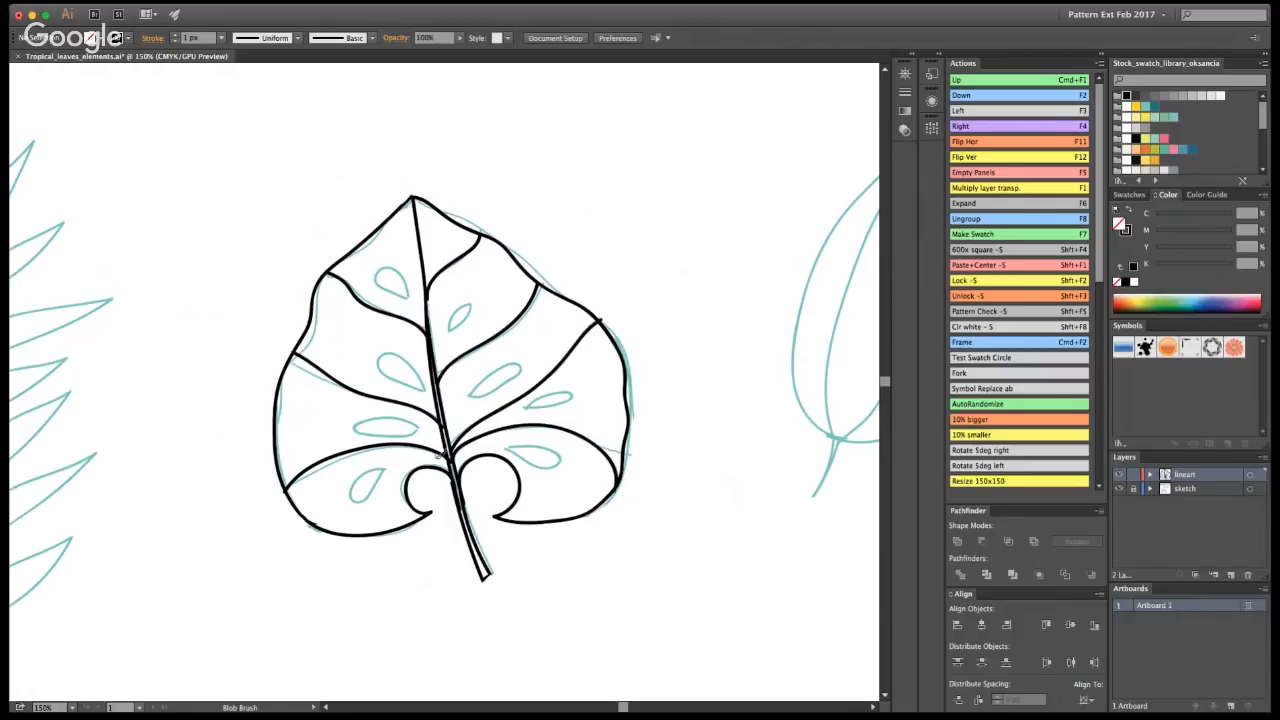
pyautogui.moveTo(454, 470)
pyautogui.mouseDown()
pyautogui.moveTo(390, 464)
pyautogui.moveTo(423, 461)
pyautogui.moveTo(392, 472)
pyautogui.moveTo(378, 515)
pyautogui.moveTo(402, 530)
pyautogui.moveTo(420, 522)
pyautogui.mouseUp()
pyautogui.press('super+z')
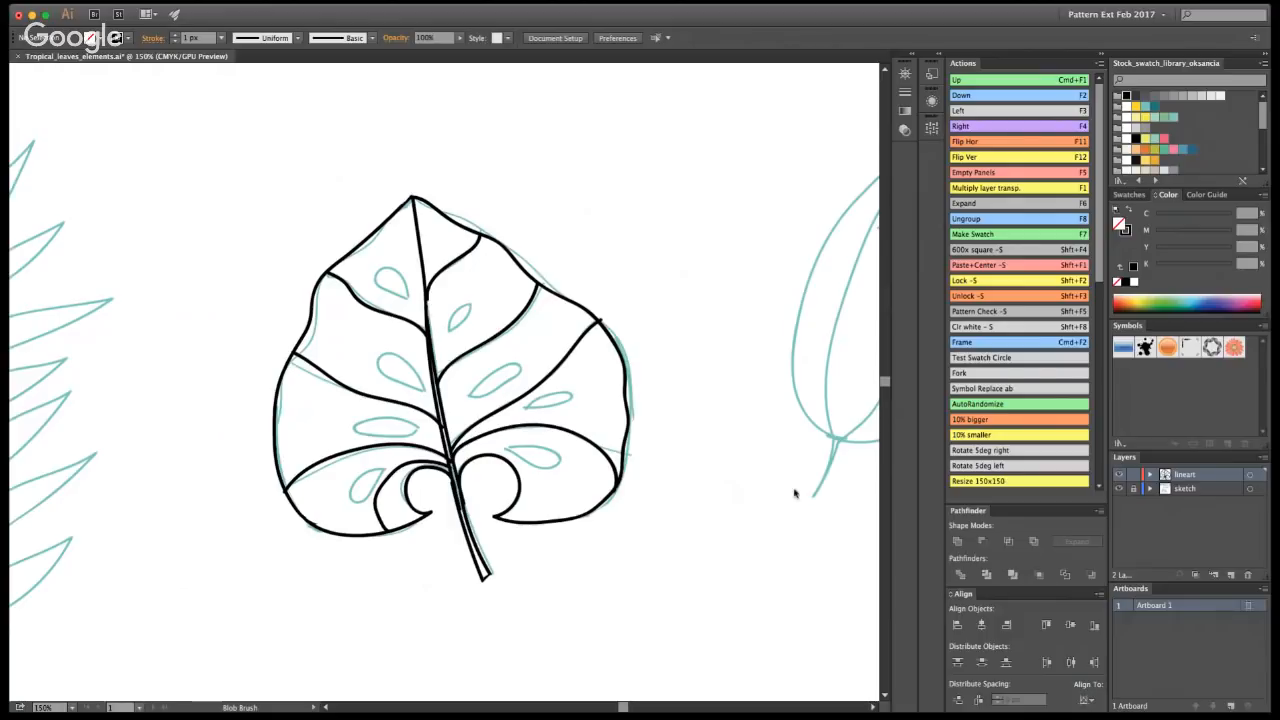
# - Switch the brush colour to dark teal and draw fine lines across the leaf's top-right section
pyautogui.click(1156, 148)
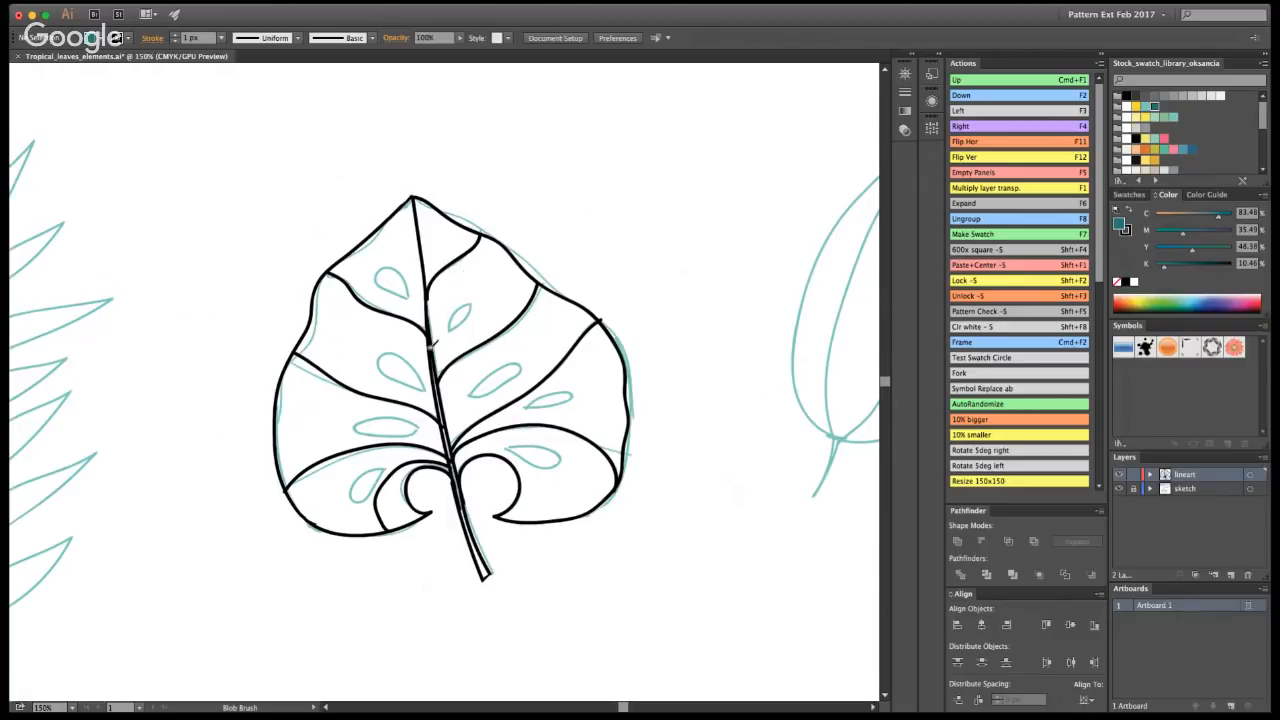
pyautogui.moveTo(425, 268); pyautogui.dragTo(462, 235)
pyautogui.press('super+z')
pyautogui.press('x')
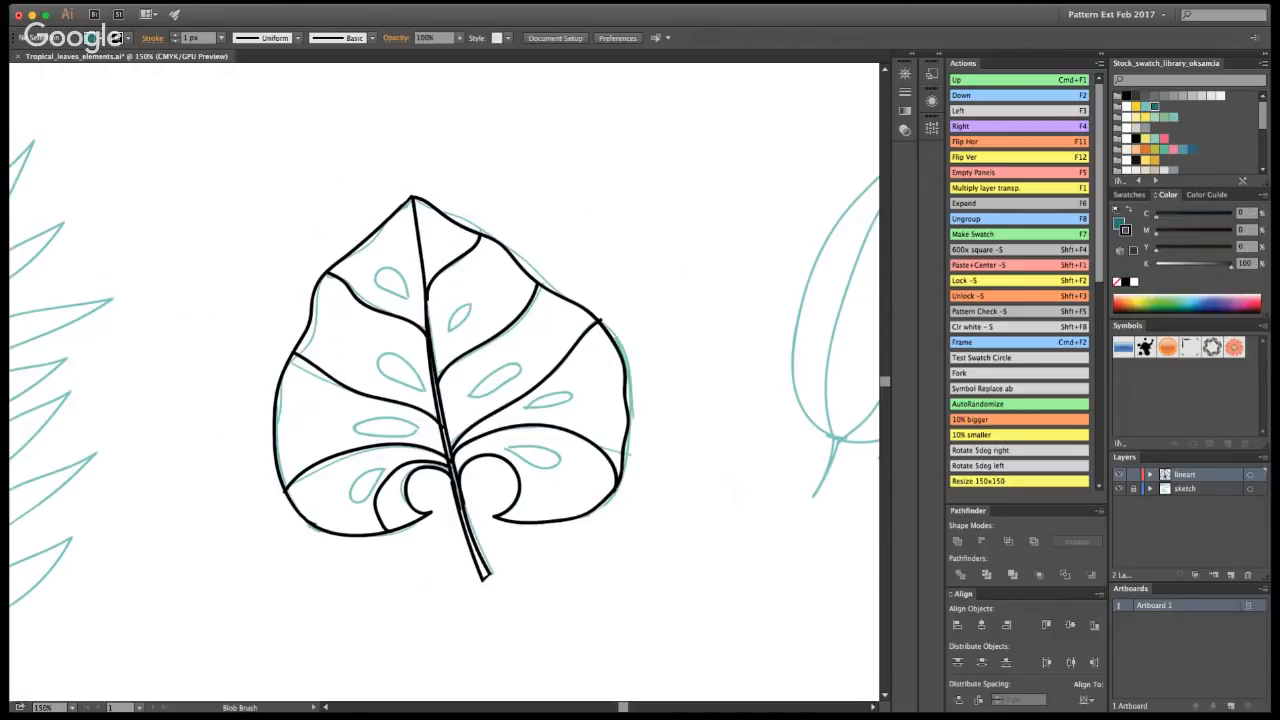
pyautogui.press('/')
pyautogui.press('x')
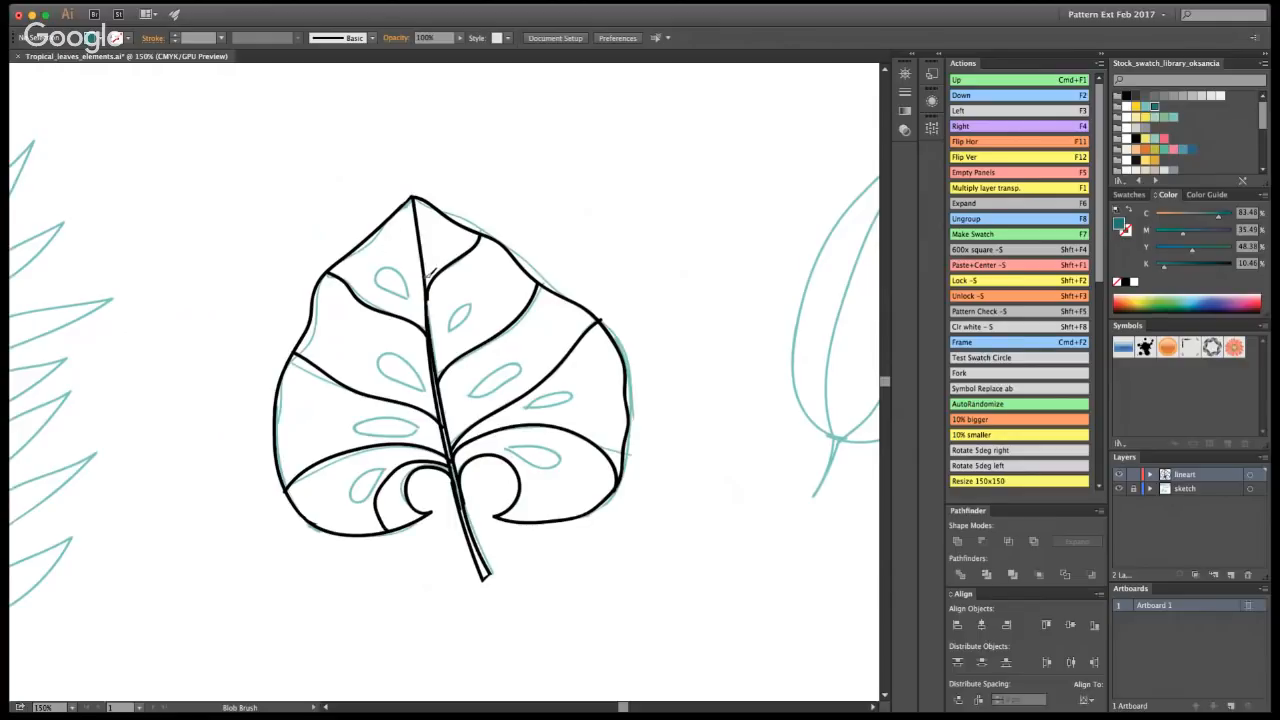
pyautogui.moveTo(428, 272); pyautogui.dragTo(470, 228)
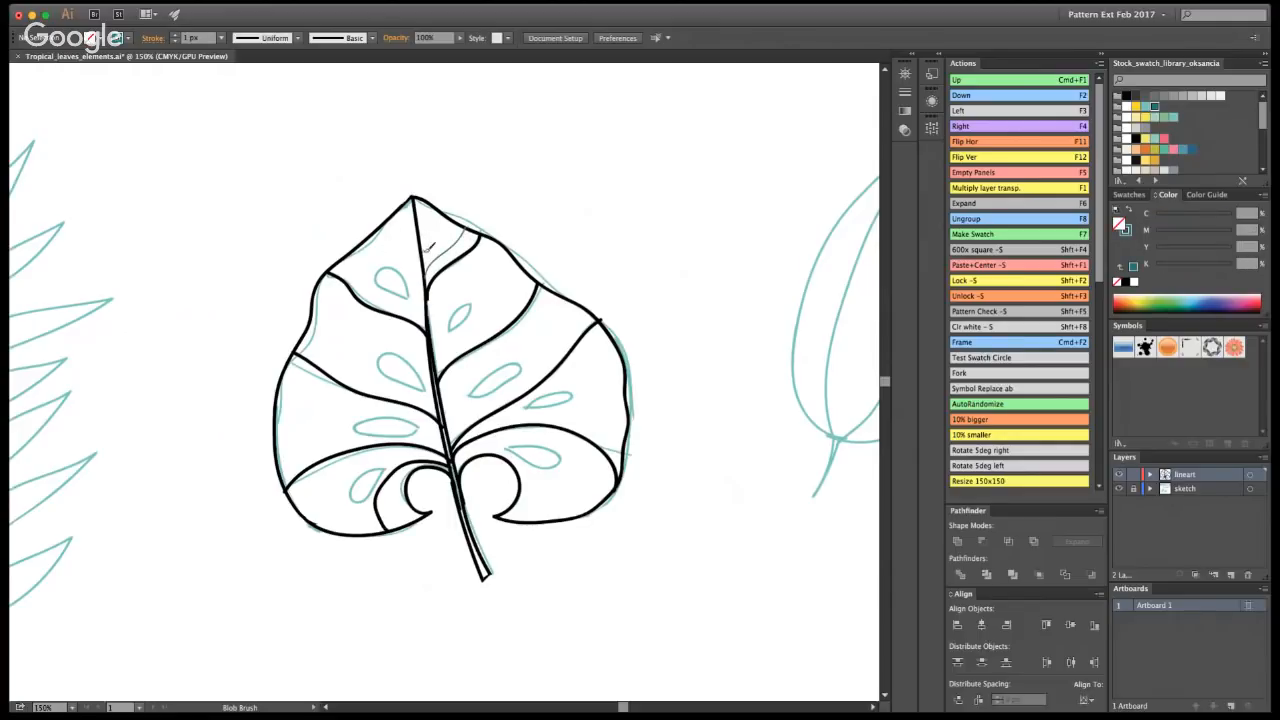
pyautogui.moveTo(422, 256); pyautogui.dragTo(434, 209)
# - Draw fine teal lines along the second right section and outline its teardrop spot
pyautogui.moveTo(430, 311); pyautogui.dragTo(495, 241)
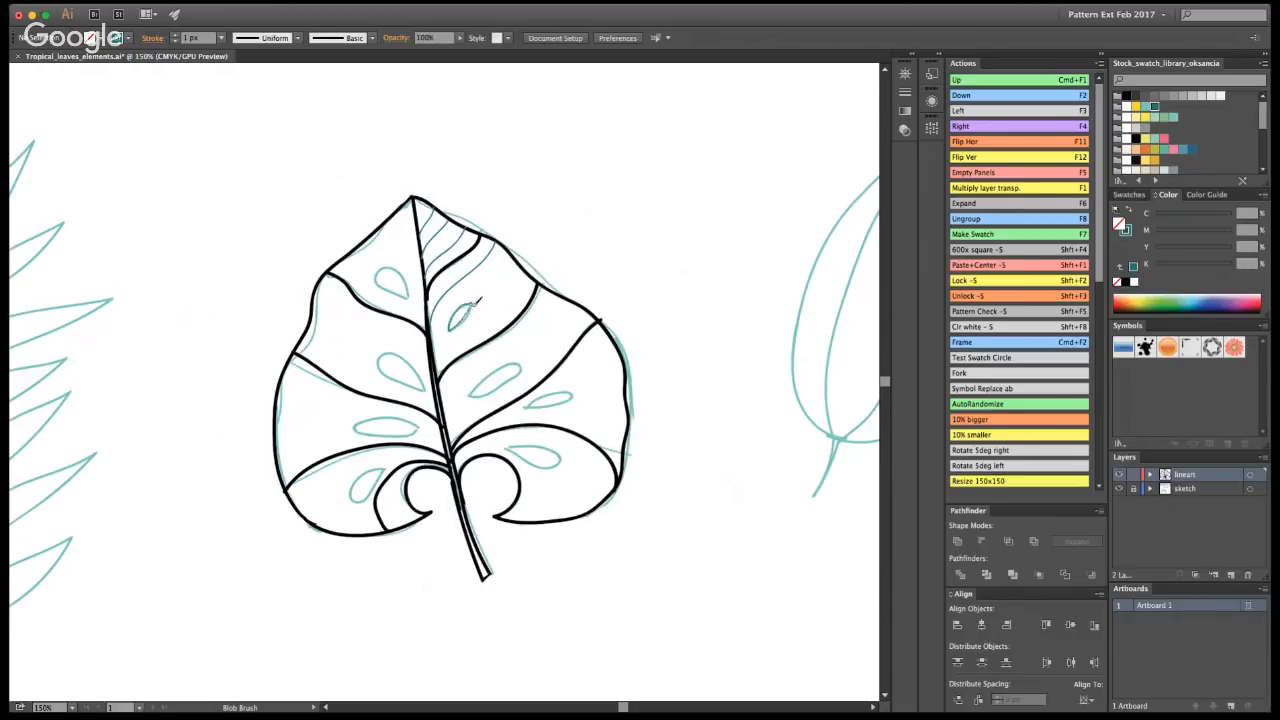
pyautogui.moveTo(440, 358)
pyautogui.mouseDown()
pyautogui.moveTo(510, 300)
pyautogui.moveTo(532, 258)
pyautogui.mouseUp()
pyautogui.moveTo(438, 352)
pyautogui.mouseDown()
pyautogui.moveTo(446, 322)
pyautogui.moveTo(520, 250)
pyautogui.mouseUp()
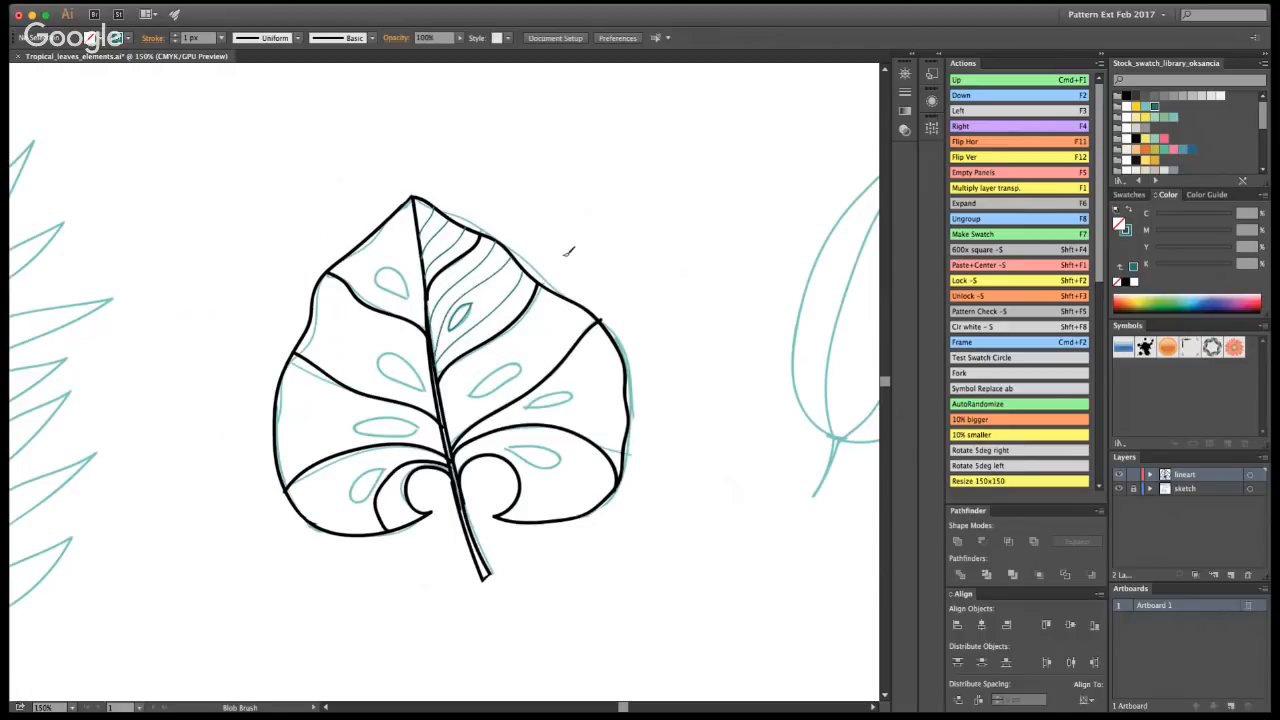
# - Fill the third right section with fine curved lines from midrib to outline and trace its teardrop spot
pyautogui.moveTo(446, 400)
pyautogui.mouseDown()
pyautogui.moveTo(464, 368)
pyautogui.moveTo(562, 290)
pyautogui.mouseUp()
pyautogui.moveTo(447, 426); pyautogui.dragTo(492, 364)
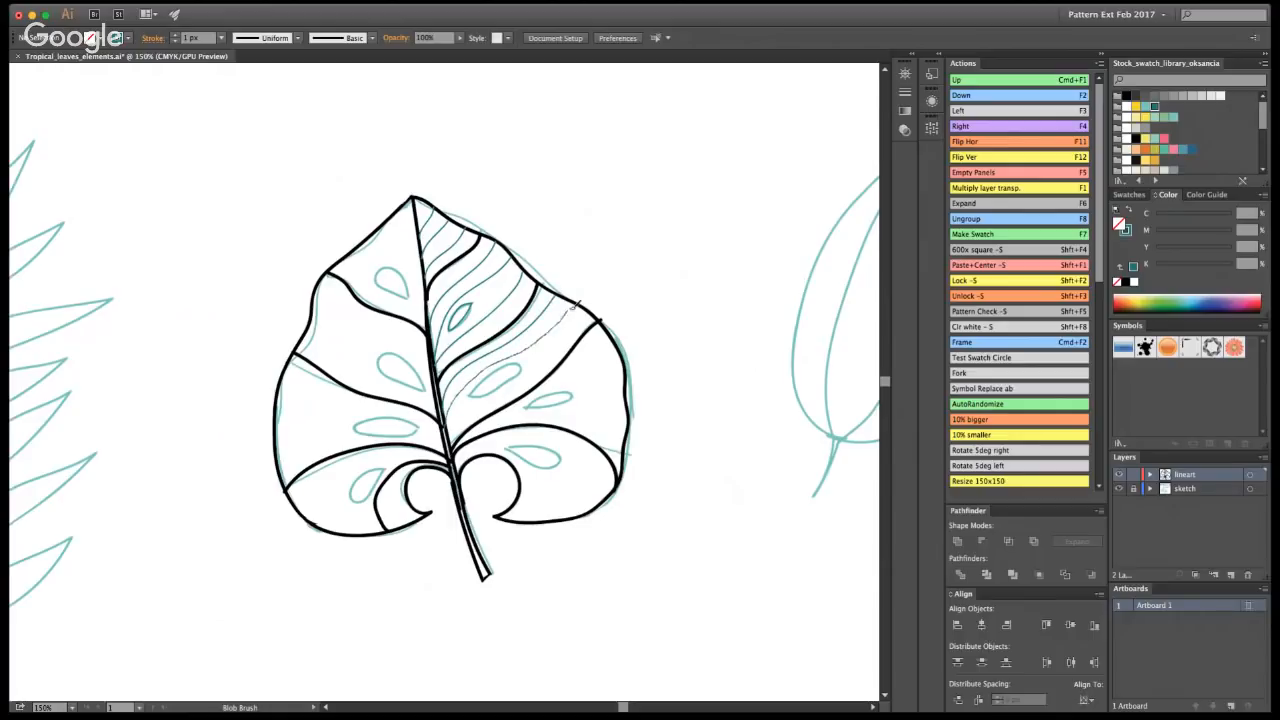
pyautogui.moveTo(573, 307); pyautogui.dragTo(576, 311)
pyautogui.moveTo(453, 425); pyautogui.dragTo(495, 393)
pyautogui.moveTo(598, 316); pyautogui.dragTo(600, 319)
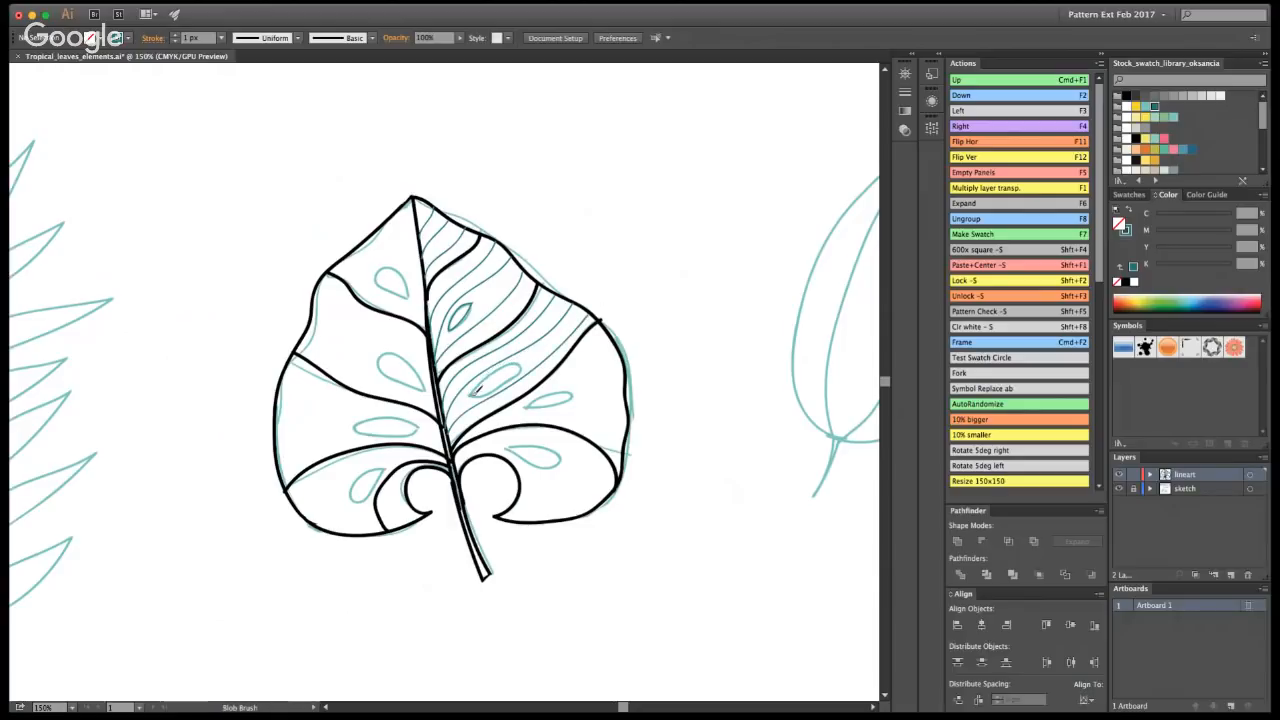
pyautogui.moveTo(483, 382)
pyautogui.mouseDown()
pyautogui.moveTo(520, 362)
pyautogui.moveTo(475, 396)
pyautogui.moveTo(480, 385)
pyautogui.mouseUp()
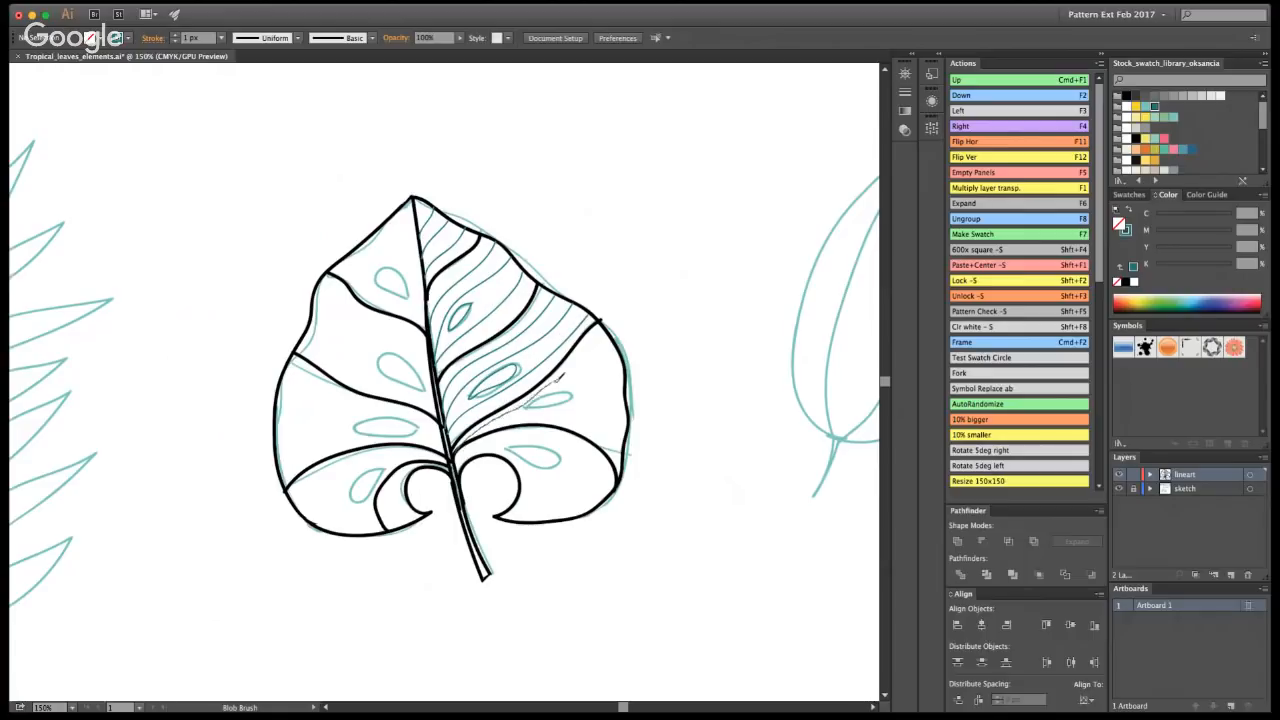
# - Draw fine lines fanning from the midrib to the outline in the fourth right section
pyautogui.moveTo(624, 334)
pyautogui.mouseDown()
pyautogui.moveTo(538, 407)
pyautogui.moveTo(630, 400)
pyautogui.mouseUp()
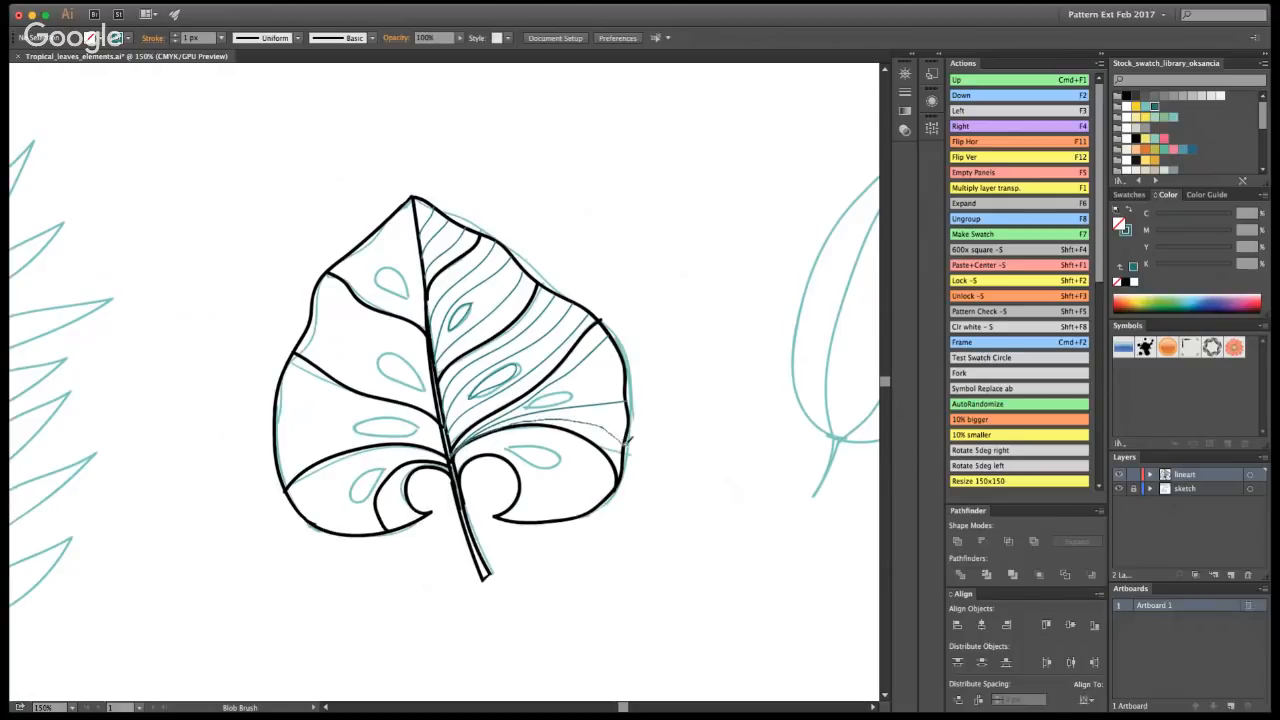
pyautogui.moveTo(624, 446); pyautogui.dragTo(628, 449)
pyautogui.moveTo(610, 377); pyautogui.dragTo(622, 374)
# - Add extra fine lines between the existing ones in the second and third right sections
pyautogui.moveTo(506, 285); pyautogui.dragTo(523, 268)
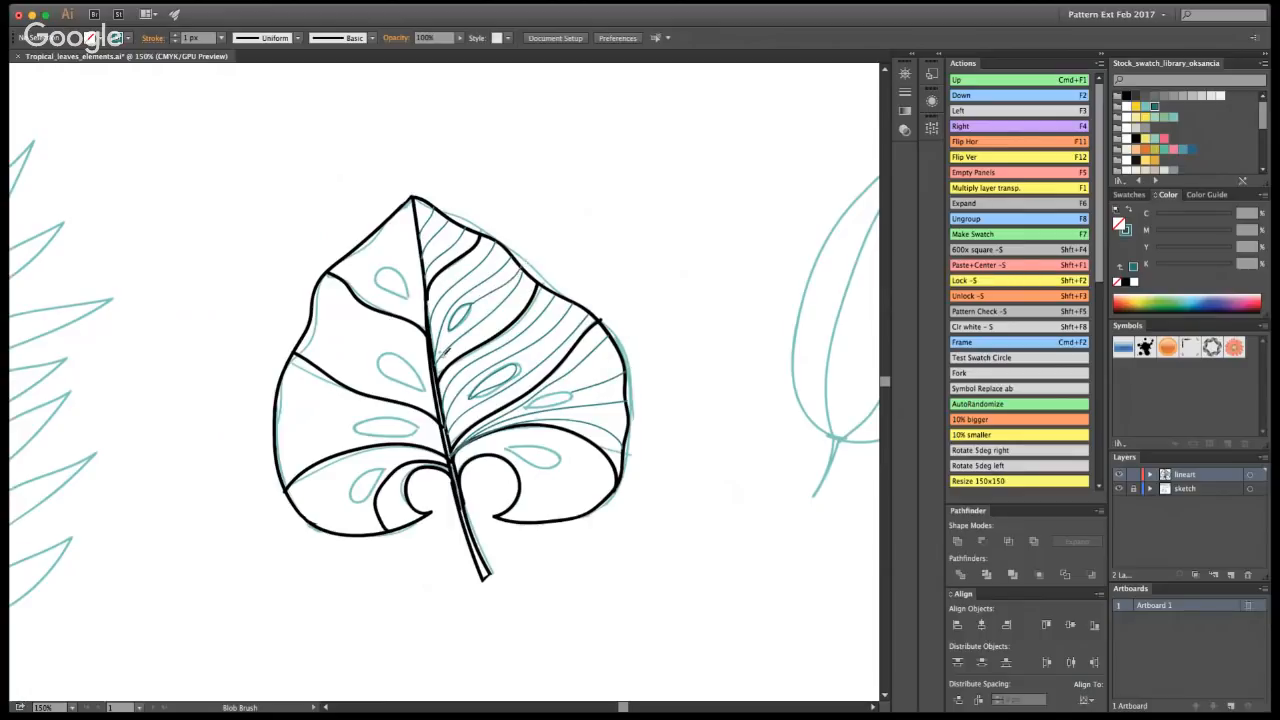
pyautogui.moveTo(435, 364); pyautogui.dragTo(453, 330)
pyautogui.moveTo(448, 430); pyautogui.dragTo(587, 305)
pyautogui.press('super+z')
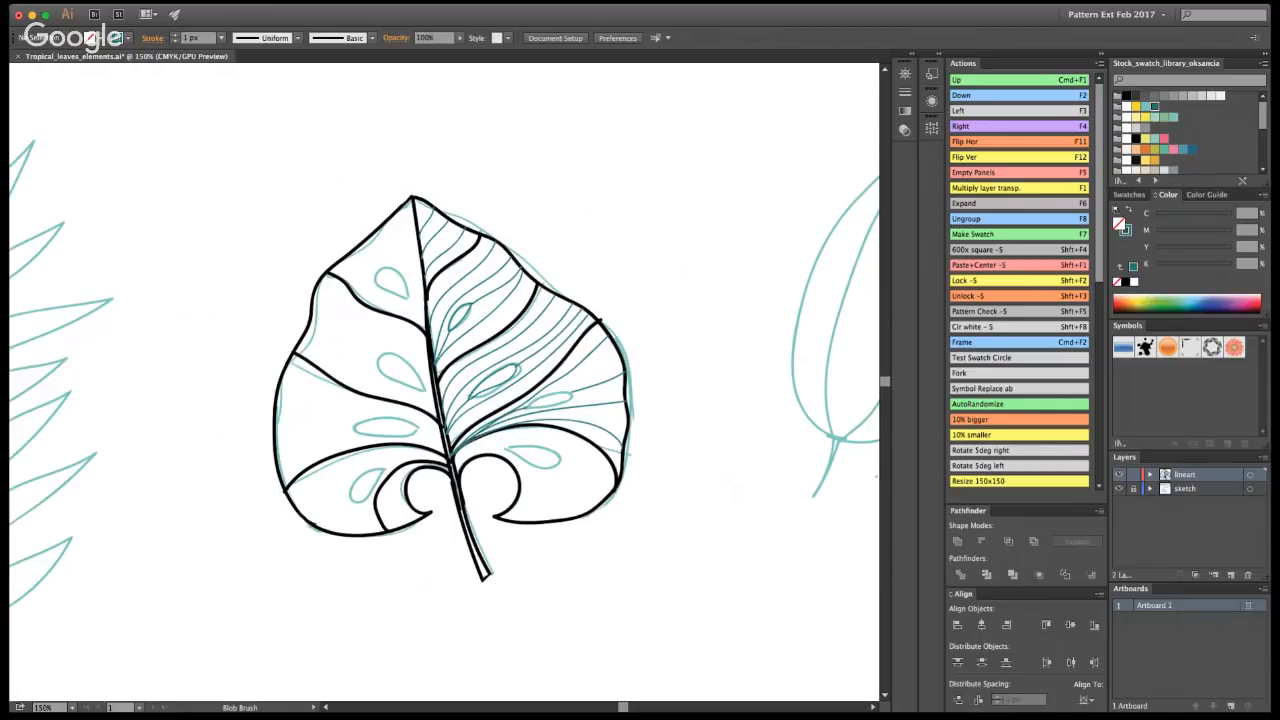
# - Outline the teardrop spot in the fourth right section and try a curved line below the lowest right vein
pyautogui.press('z')
pyautogui.click(480, 394)
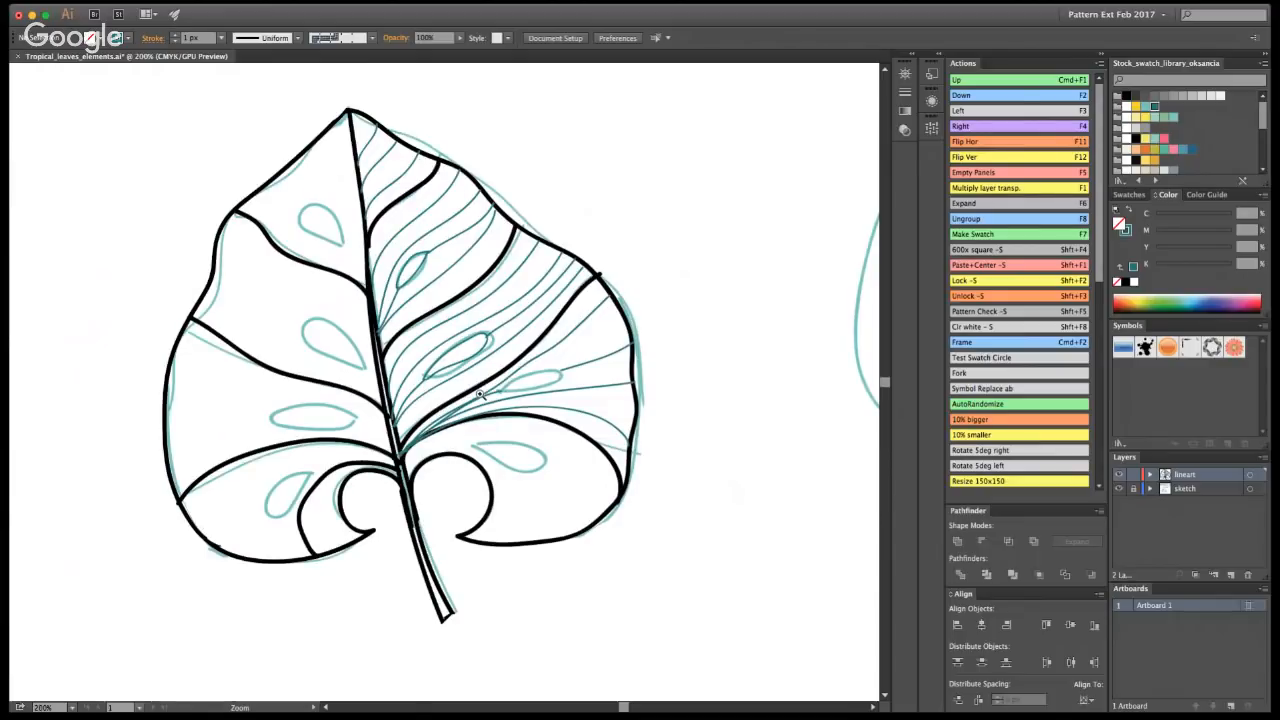
pyautogui.click(567, 455)
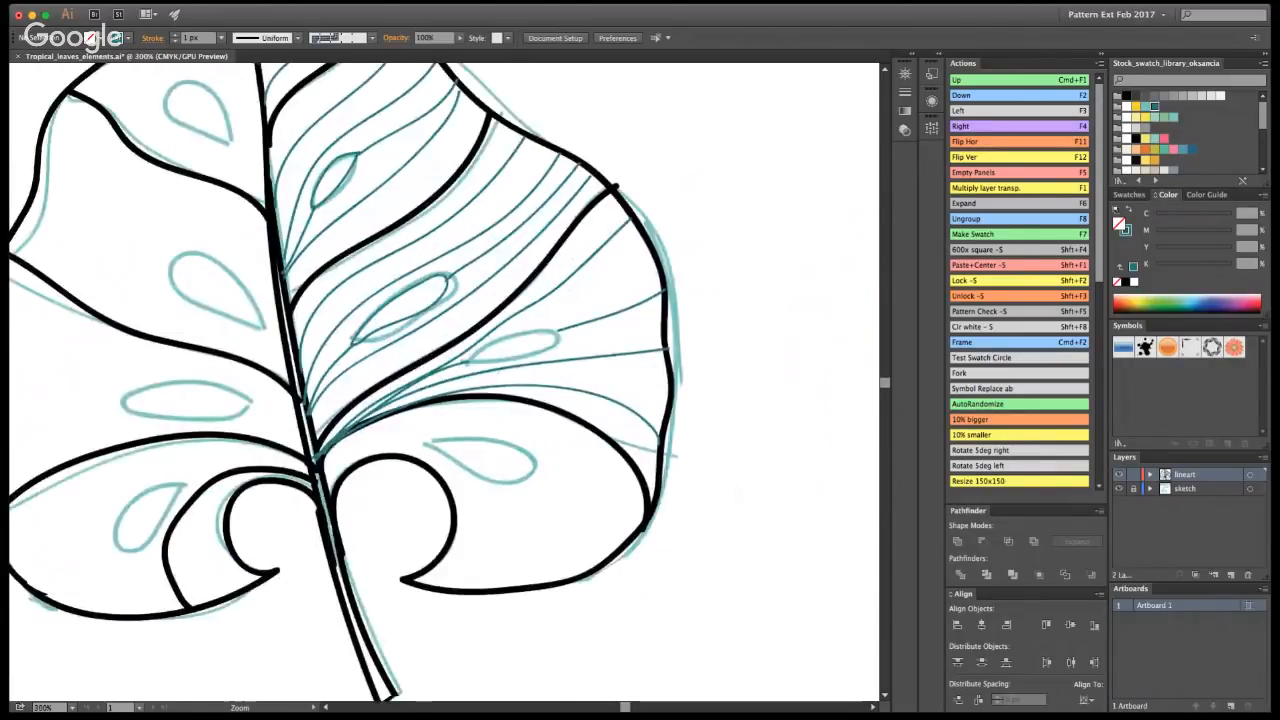
pyautogui.hotkey('shift', 'b')
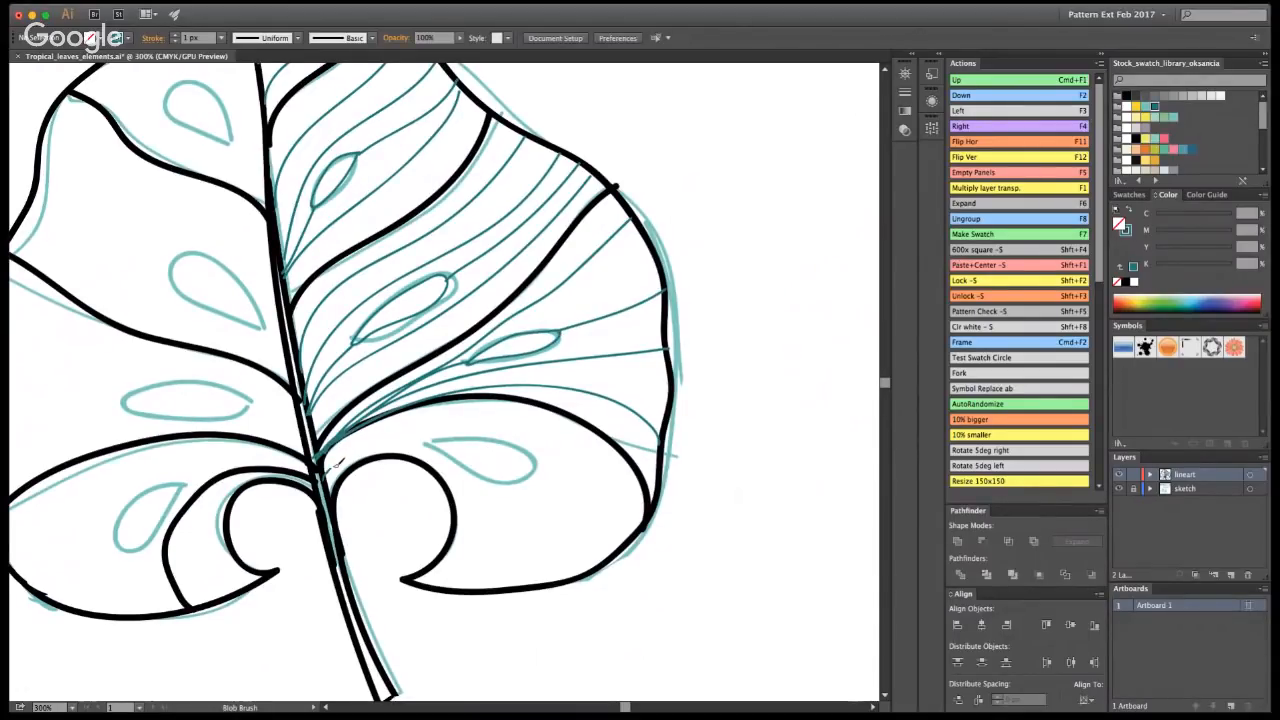
pyautogui.moveTo(600, 452); pyautogui.dragTo(622, 546)
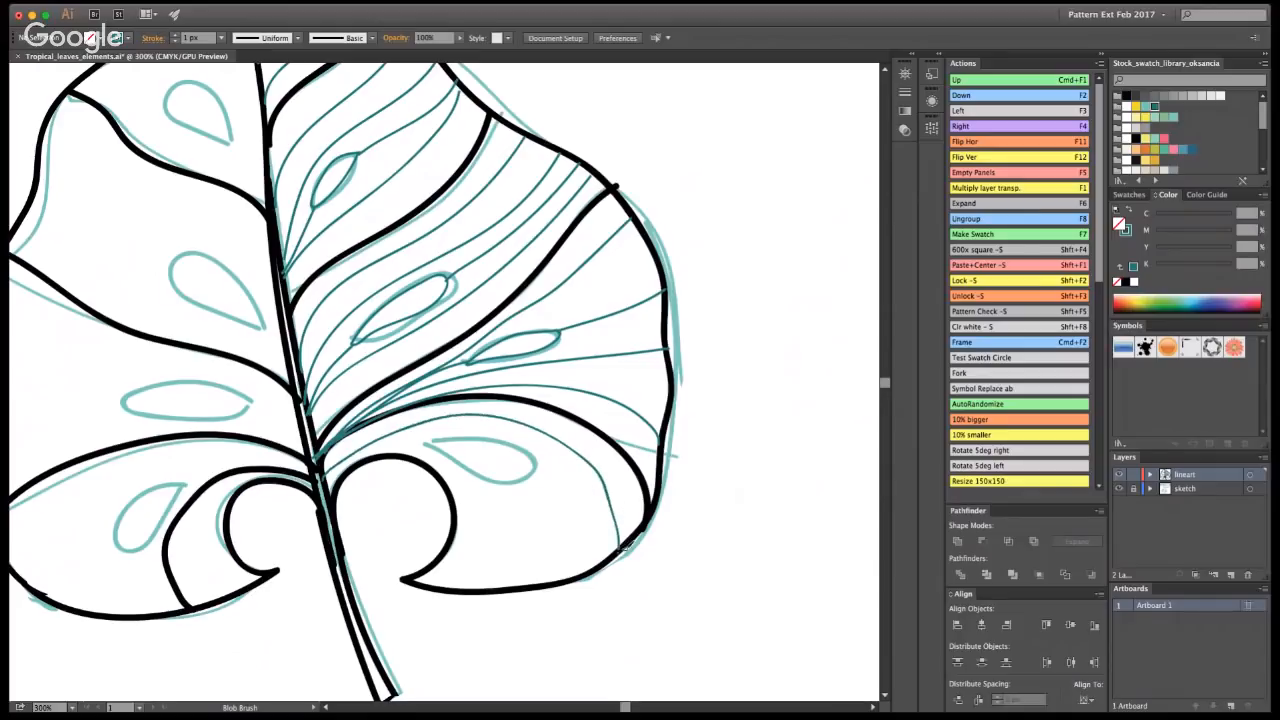
pyautogui.press('super+z')
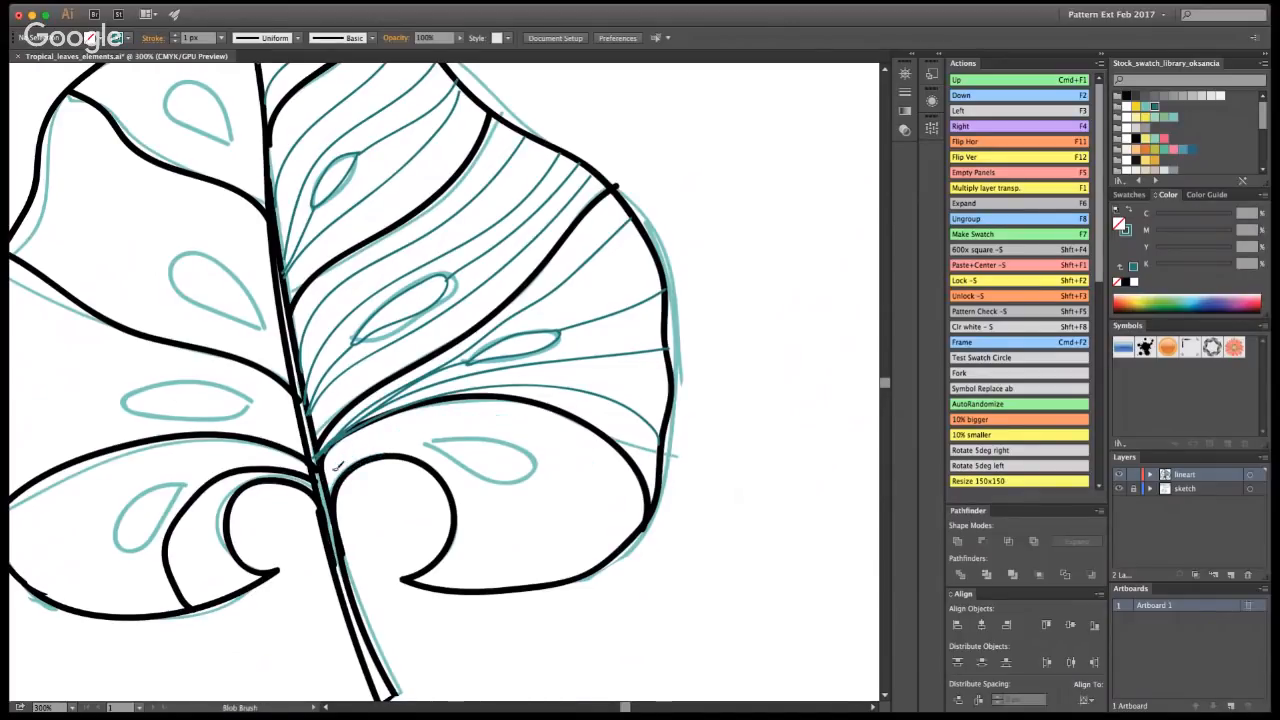
# - Draw fine curved lines through the lowest right section and trace its teardrop spot with a line running from its end
pyautogui.moveTo(328, 470)
pyautogui.mouseDown()
pyautogui.moveTo(438, 416)
pyautogui.moveTo(503, 418)
pyautogui.moveTo(600, 467)
pyautogui.moveTo(621, 538)
pyautogui.mouseUp()
pyautogui.moveTo(328, 490)
pyautogui.mouseDown()
pyautogui.moveTo(403, 441)
pyautogui.moveTo(430, 444)
pyautogui.moveTo(475, 480)
pyautogui.moveTo(485, 540)
pyautogui.moveTo(455, 590)
pyautogui.mouseUp()
pyautogui.moveTo(428, 440)
pyautogui.mouseDown()
pyautogui.moveTo(508, 434)
pyautogui.moveTo(540, 453)
pyautogui.moveTo(517, 478)
pyautogui.moveTo(428, 446)
pyautogui.mouseUp()
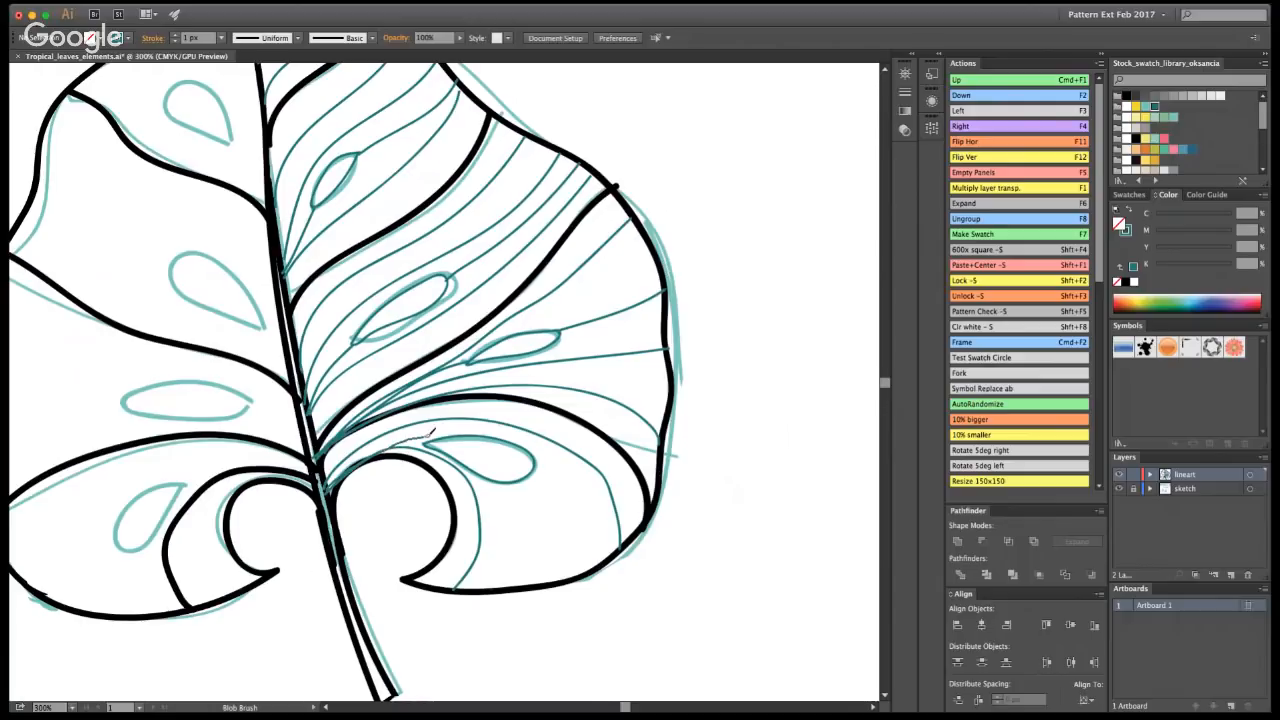
pyautogui.press('v')
pyautogui.hotkey('shift', 'b')
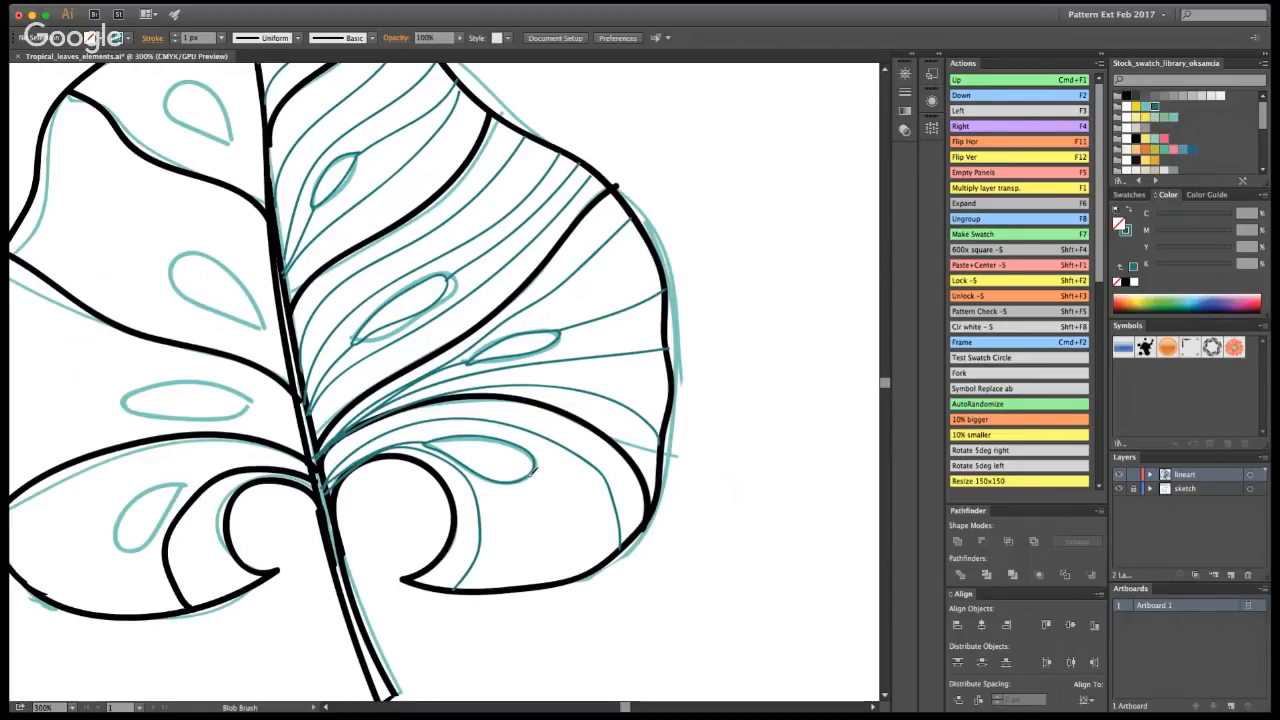
pyautogui.moveTo(528, 476); pyautogui.dragTo(560, 575)
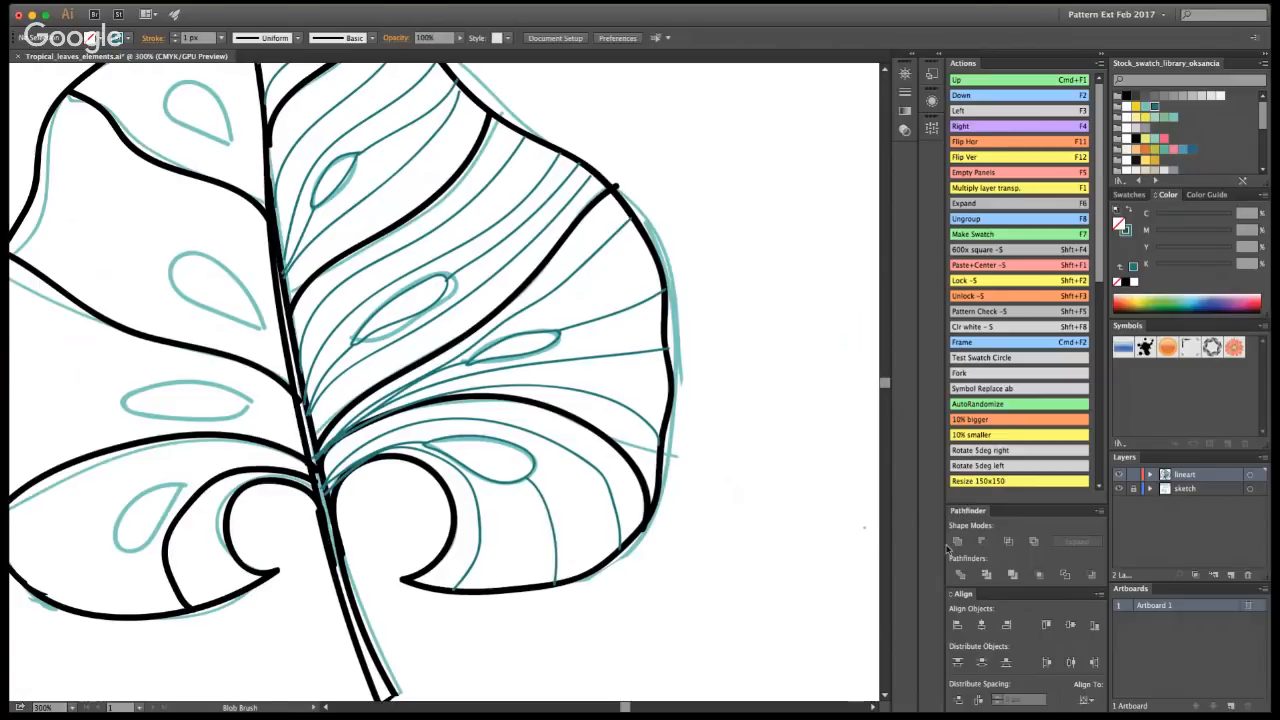
# - Hide the sketch layer to leave only the leaf's lineart
pyautogui.press('z')
pyautogui.keyDown('alt'); pyautogui.click(320, 394); pyautogui.keyUp('alt')
pyautogui.keyDown('alt'); pyautogui.click(314, 400); pyautogui.keyUp('alt')
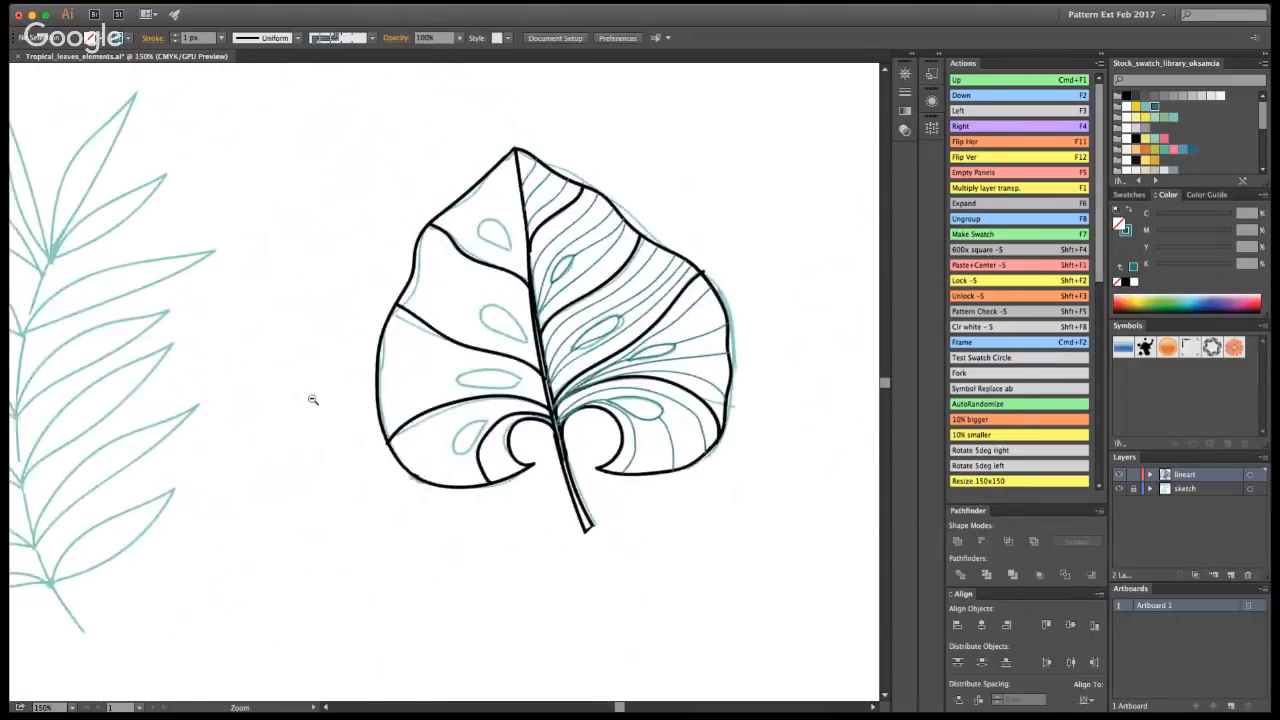
pyautogui.moveTo(608, 359); pyautogui.dragTo(548, 374)
pyautogui.click(1119, 489)
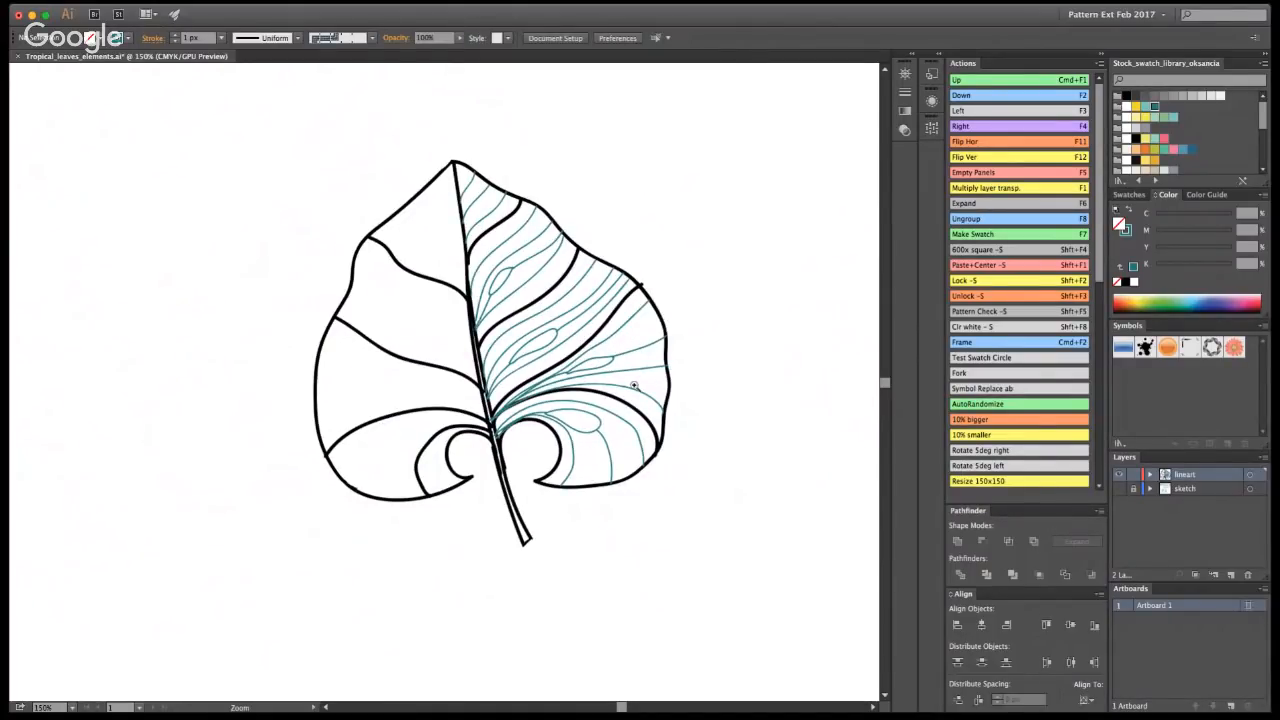
pyautogui.click(1119, 488)
pyautogui.click(514, 387)
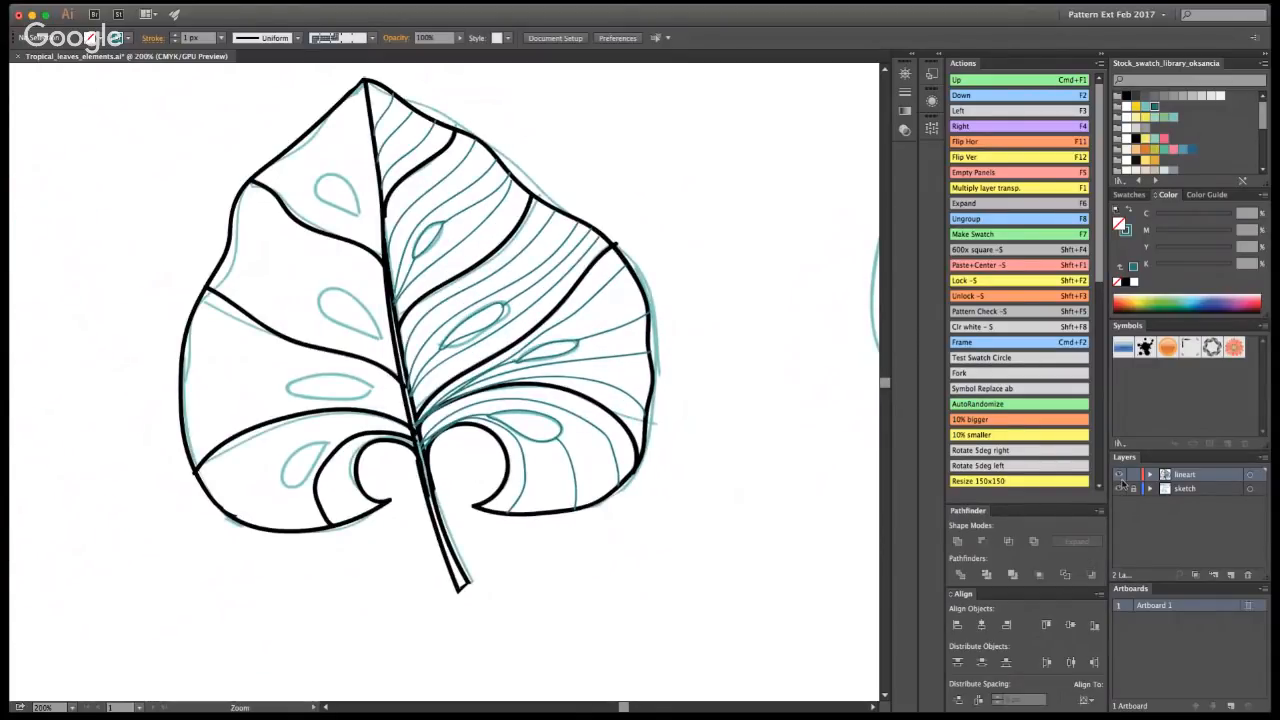
pyautogui.click(1119, 488)
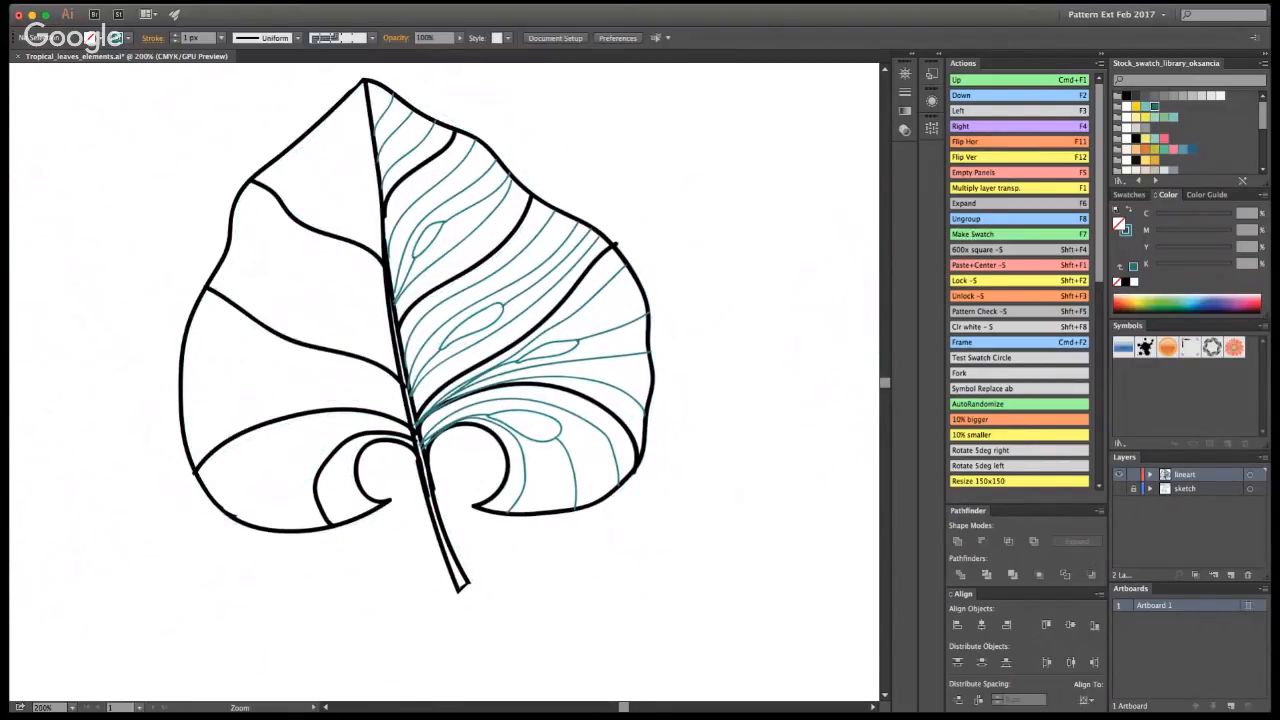
# - Add more fine teal lines in the fourth and lowest right sections and the second right section
pyautogui.hotkey('shift', 'b')
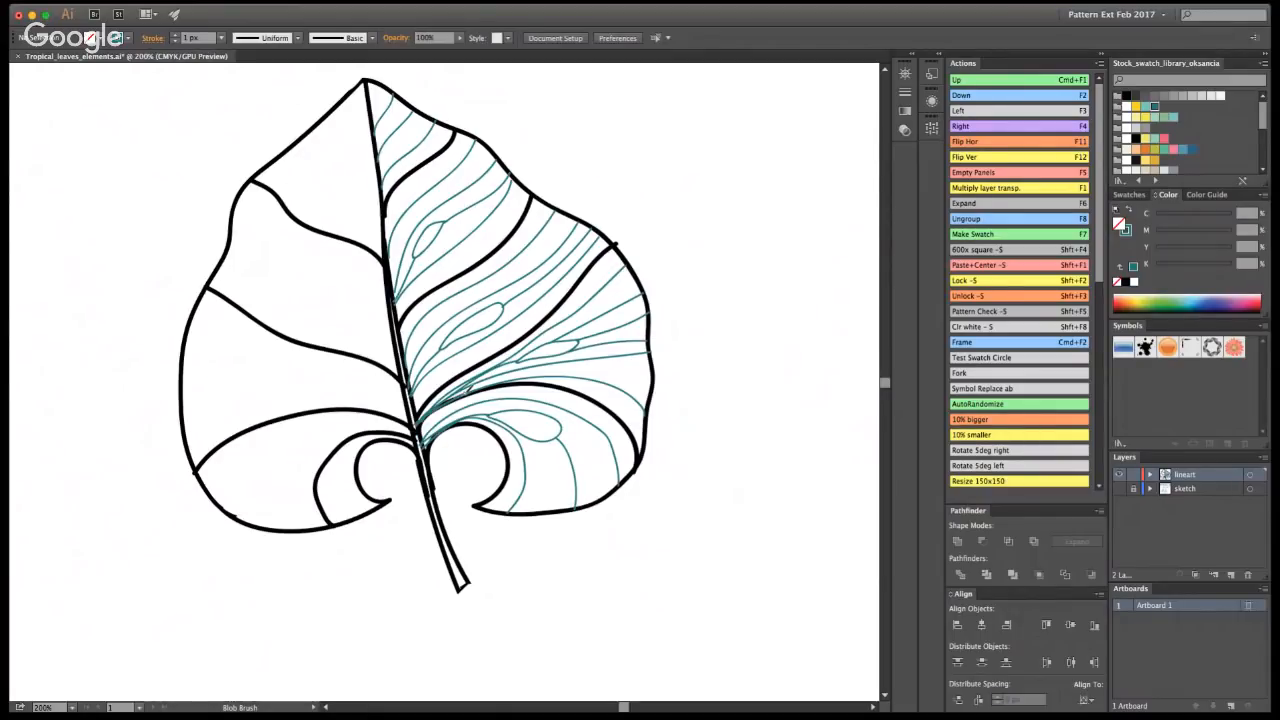
pyautogui.moveTo(440, 405)
pyautogui.mouseDown()
pyautogui.moveTo(546, 370)
pyautogui.moveTo(655, 369)
pyautogui.mouseUp()
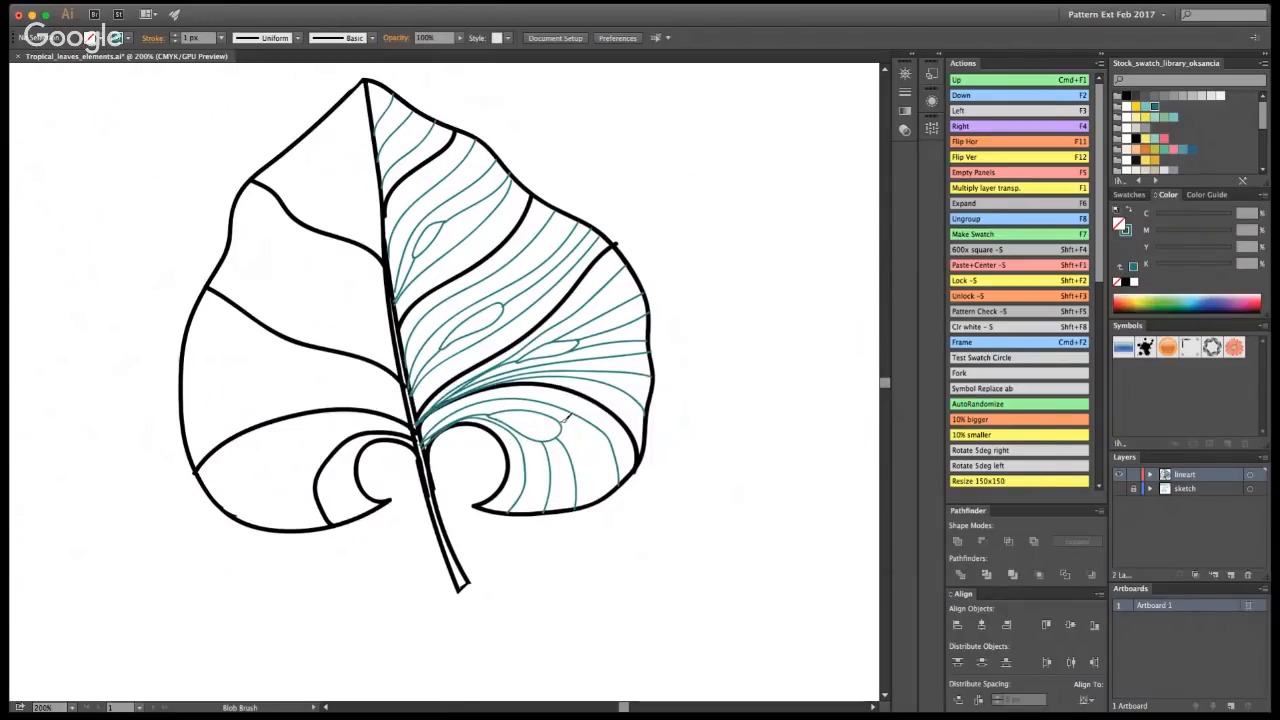
pyautogui.moveTo(566, 418)
pyautogui.mouseDown()
pyautogui.moveTo(601, 448)
pyautogui.moveTo(607, 499)
pyautogui.mouseUp()
pyautogui.moveTo(402, 312)
pyautogui.mouseDown()
pyautogui.moveTo(502, 234)
pyautogui.moveTo(530, 184)
pyautogui.mouseUp()
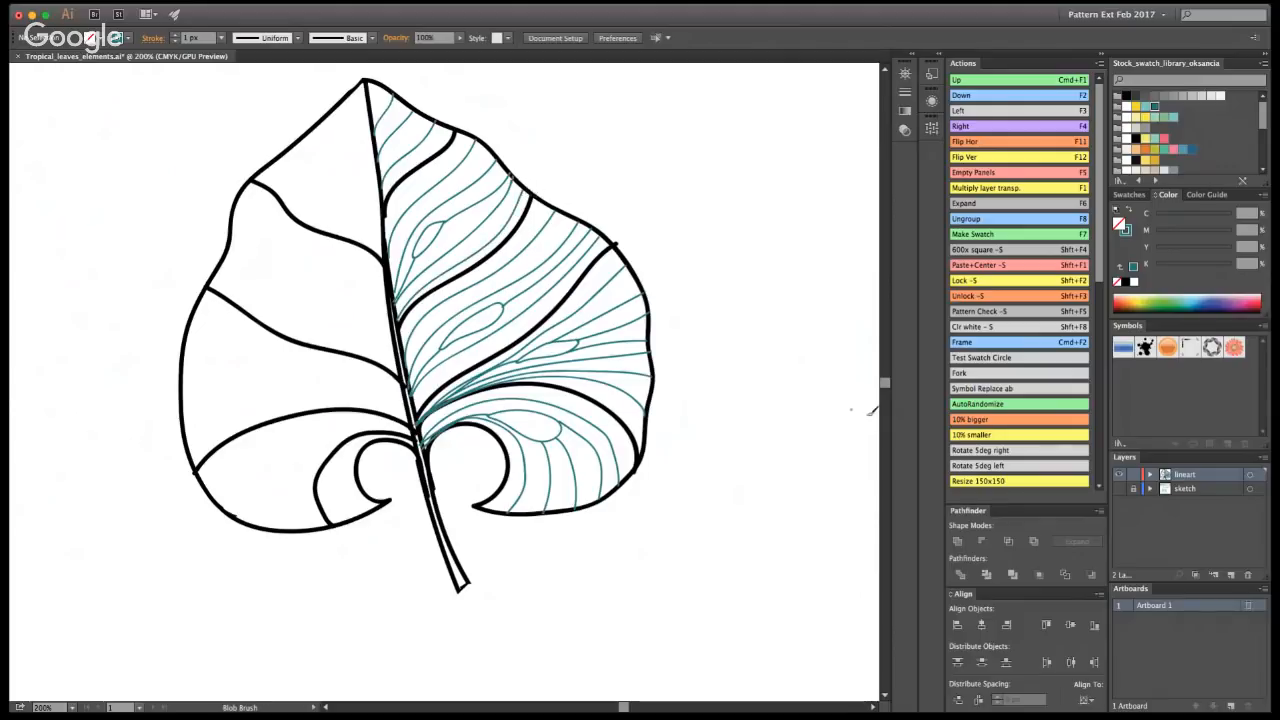
# - Select all teal detail lines with the Magic Wand and recolour them with the outline's black
pyautogui.press('y')
pyautogui.click(554, 223)
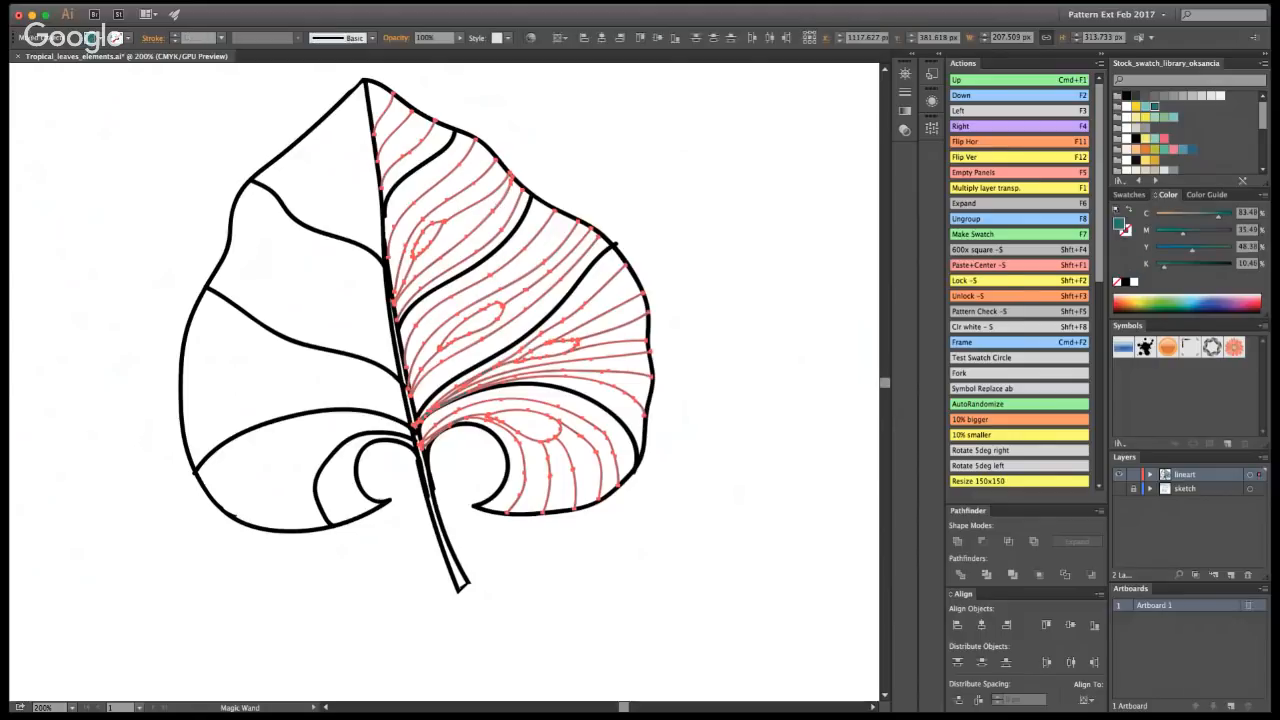
pyautogui.press('i')
pyautogui.click(613, 244)
pyautogui.press('v')
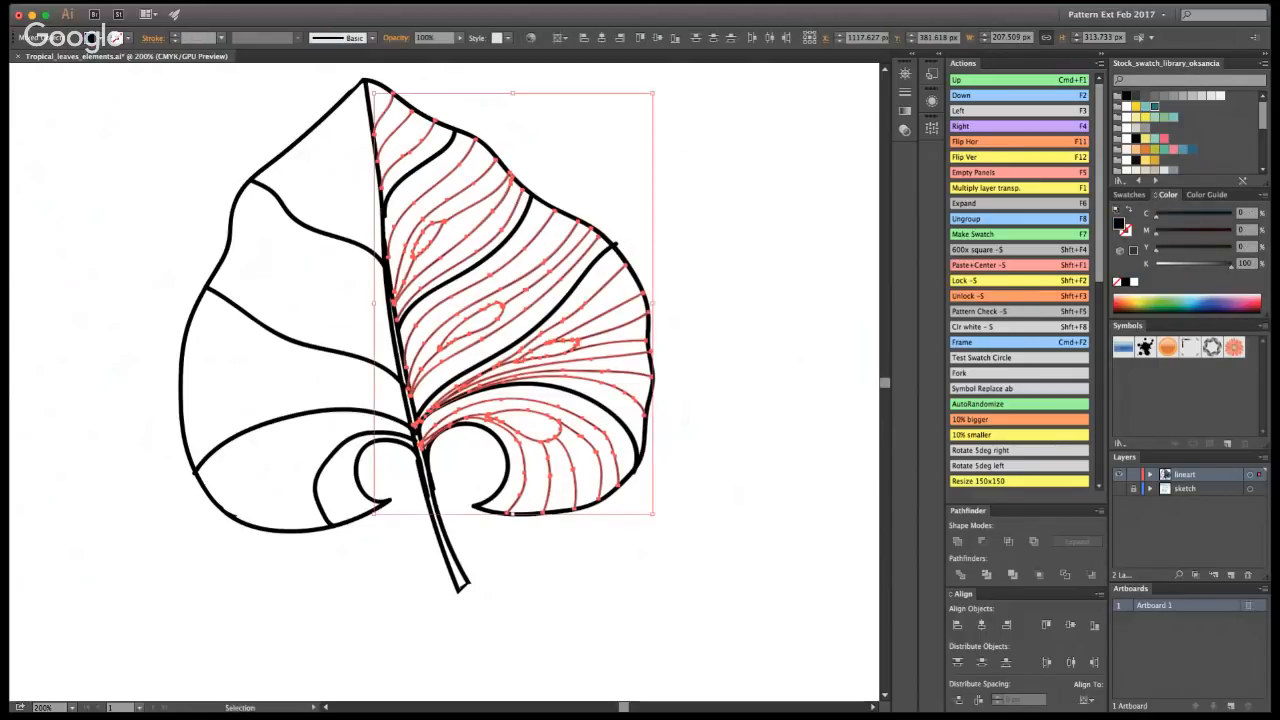
pyautogui.click(771, 326)
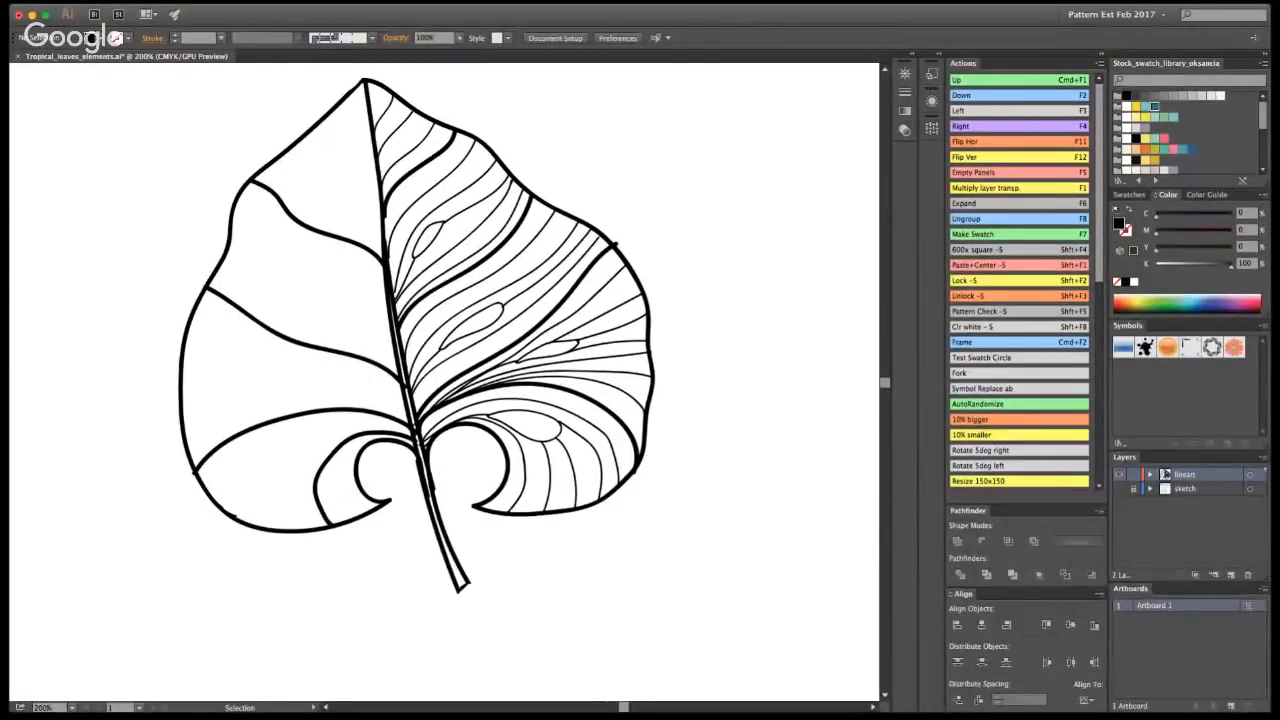
# - Examine how the leaf's fine black detail lines look at smaller and larger view sizes
pyautogui.press('super+1')
pyautogui.keyDown('alt'); pyautogui.click(402, 383); pyautogui.keyUp('alt')
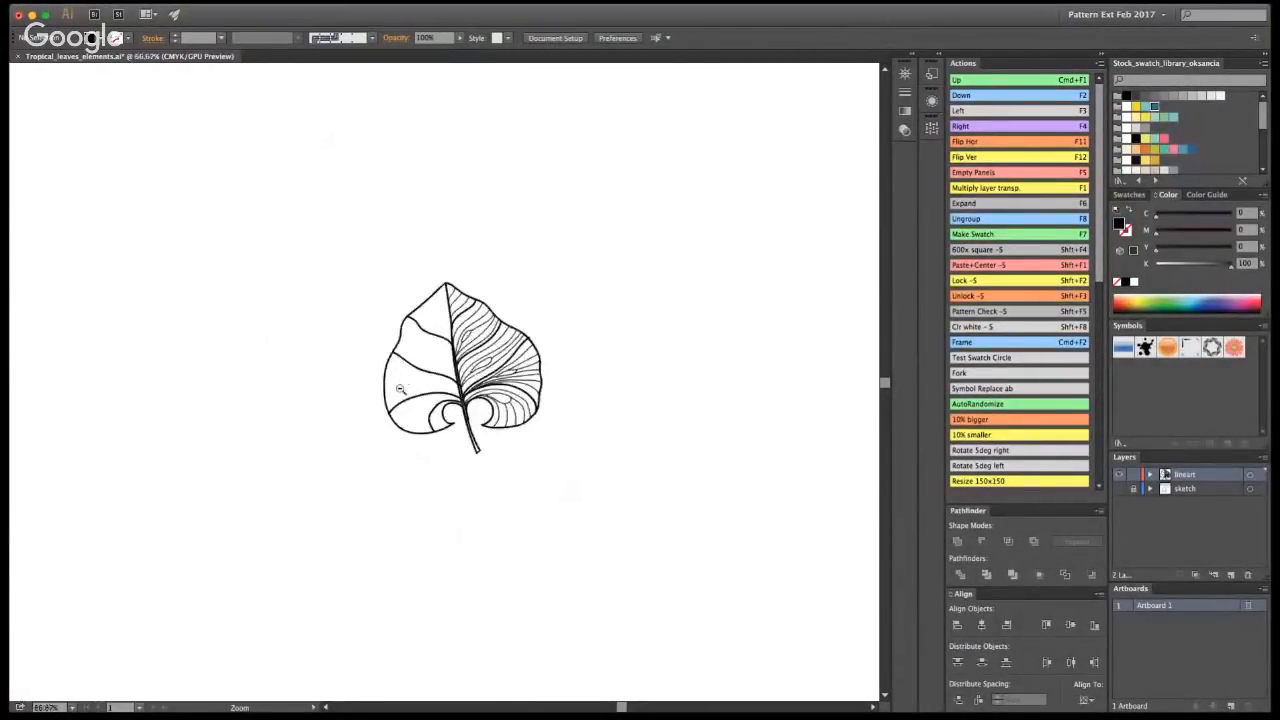
pyautogui.keyDown('alt'); pyautogui.click(401, 392); pyautogui.keyUp('alt')
pyautogui.keyDown('alt'); pyautogui.click(453, 391); pyautogui.keyUp('alt')
pyautogui.click(435, 406)
pyautogui.click(445, 382)
pyautogui.click(473, 334)
pyautogui.click(488, 328)
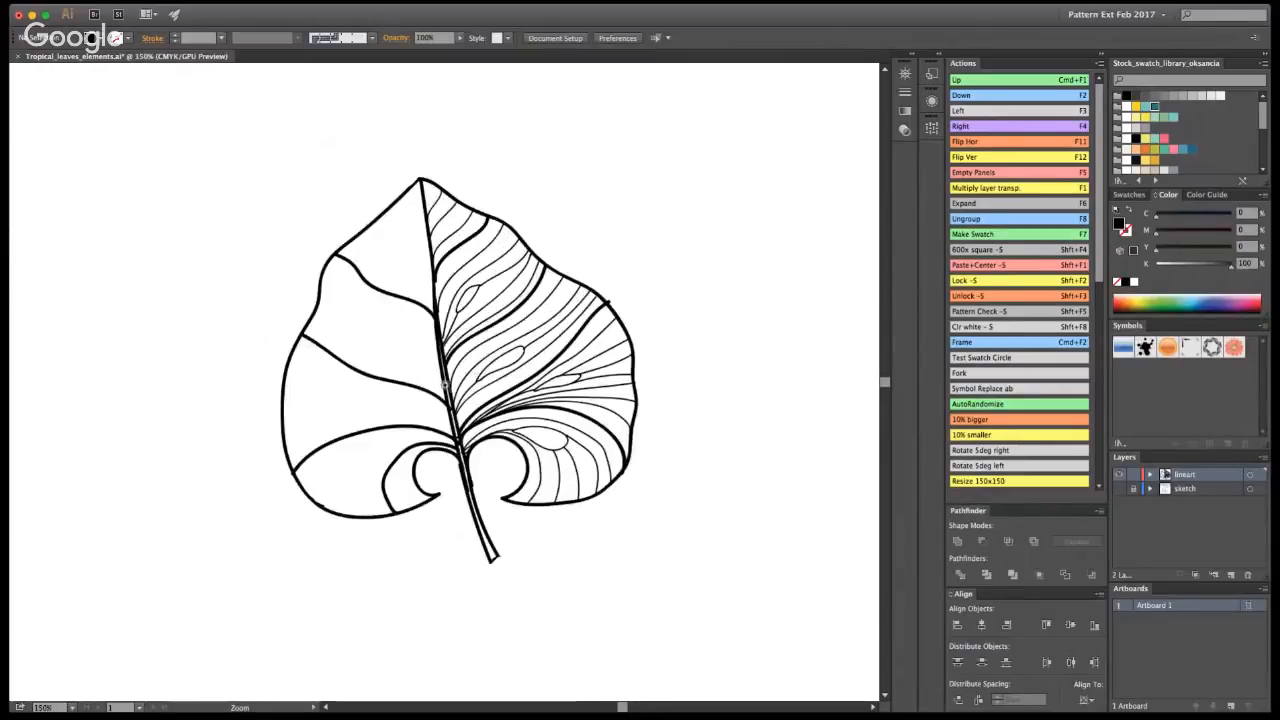
pyautogui.click(455, 385)
# - Undo the black recolouring of the fine detail lines and deselect them
pyautogui.press('super+shift+z')
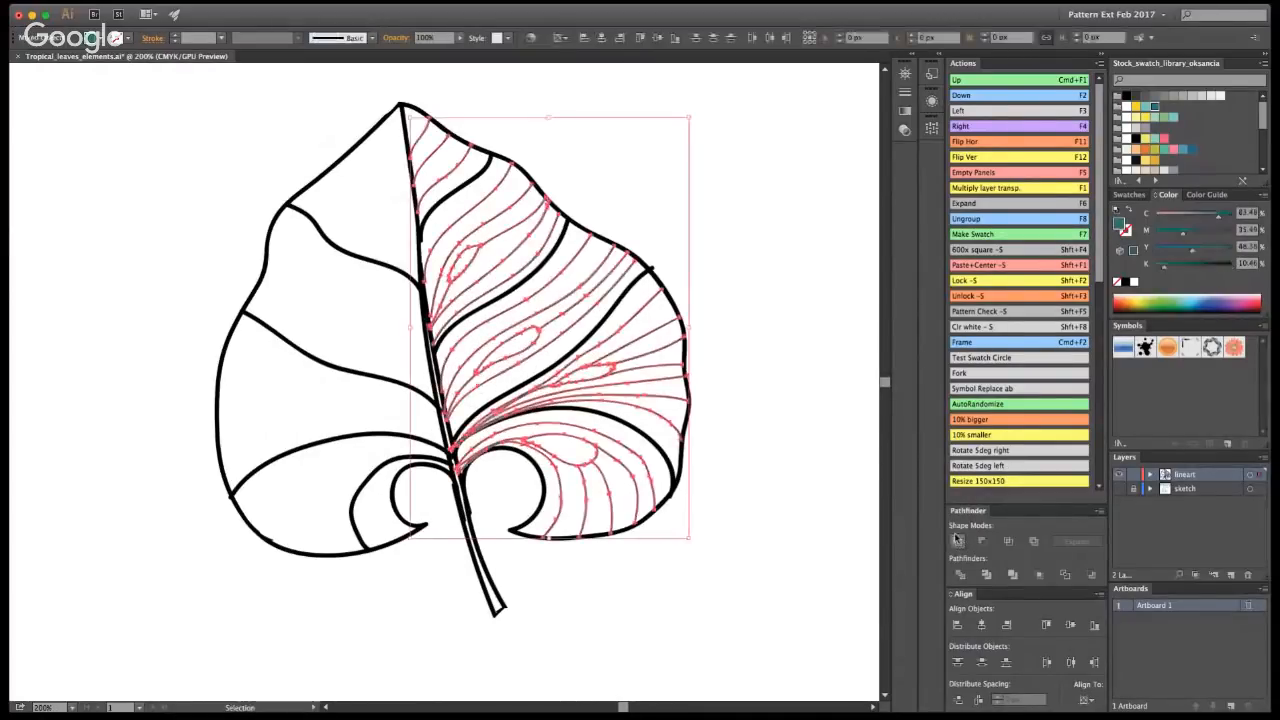
pyautogui.click(777, 326)
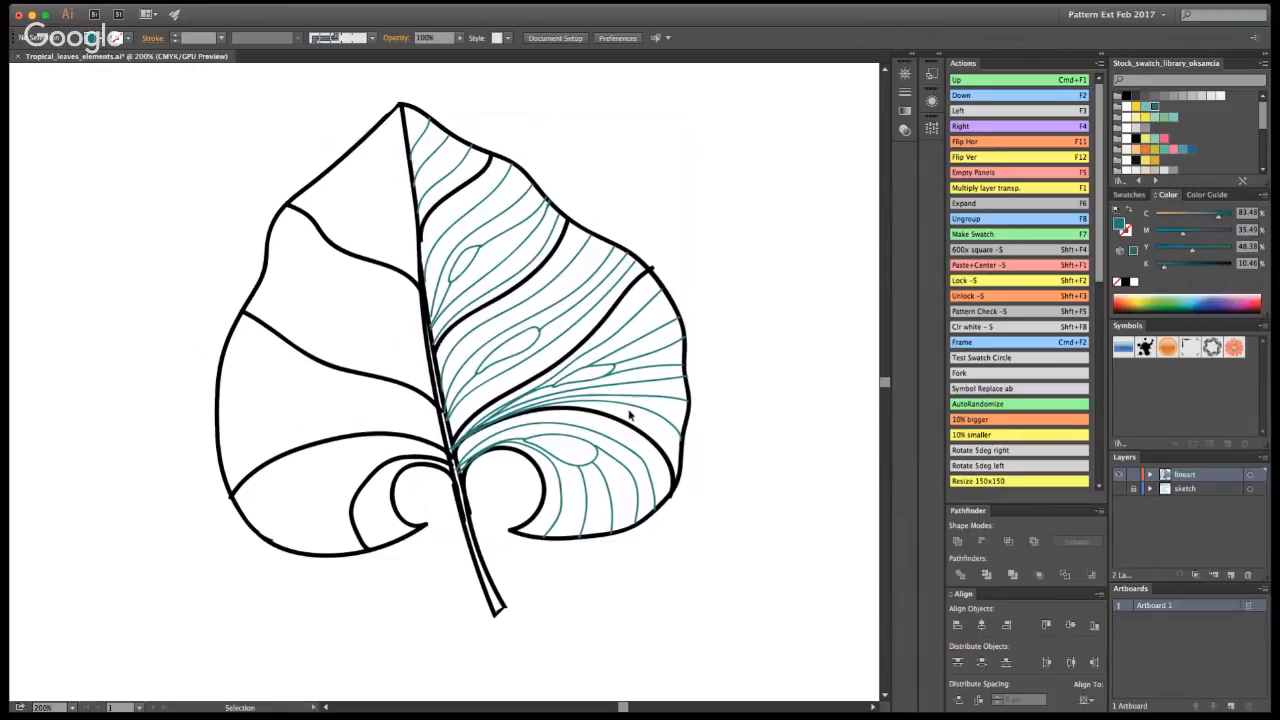
# - Erase the small overshoot where the long right vein crosses the leaf's outline
pyautogui.hotkey('shift', 'e')
pyautogui.press('v')
pyautogui.press('a')
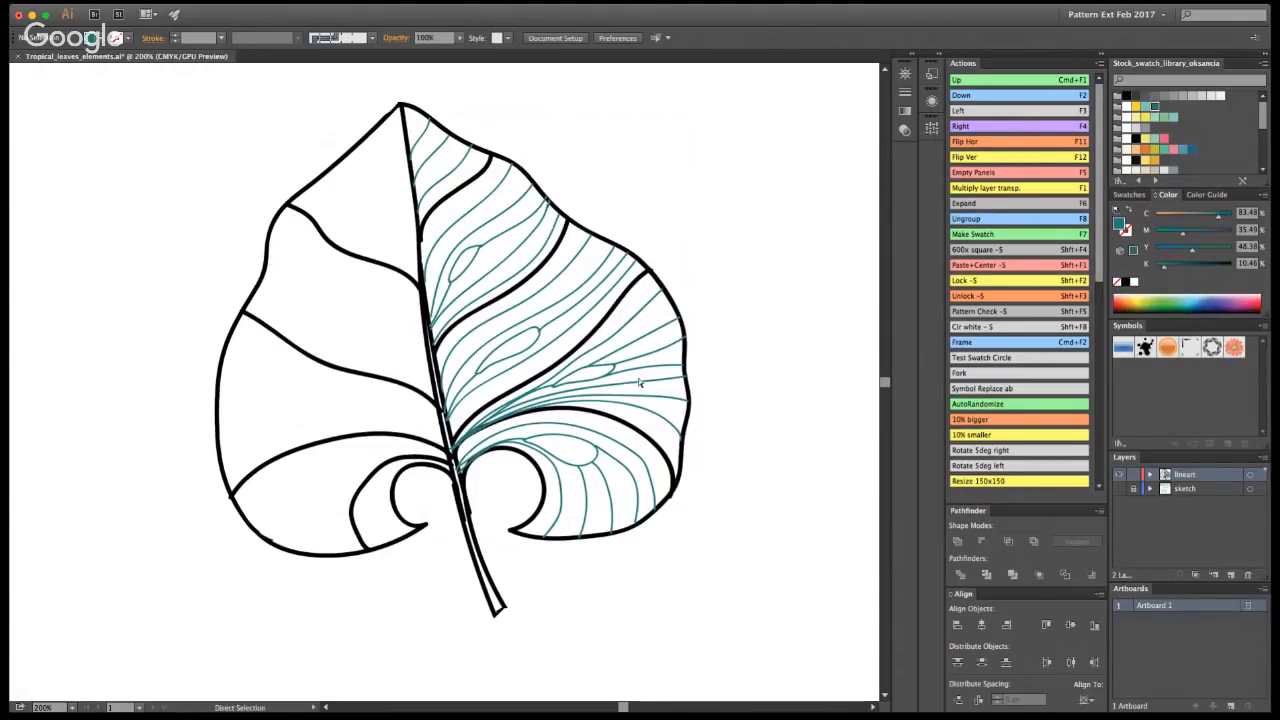
# - Save the document and show the sketch layer again beneath the lineart
pyautogui.press('super+s')
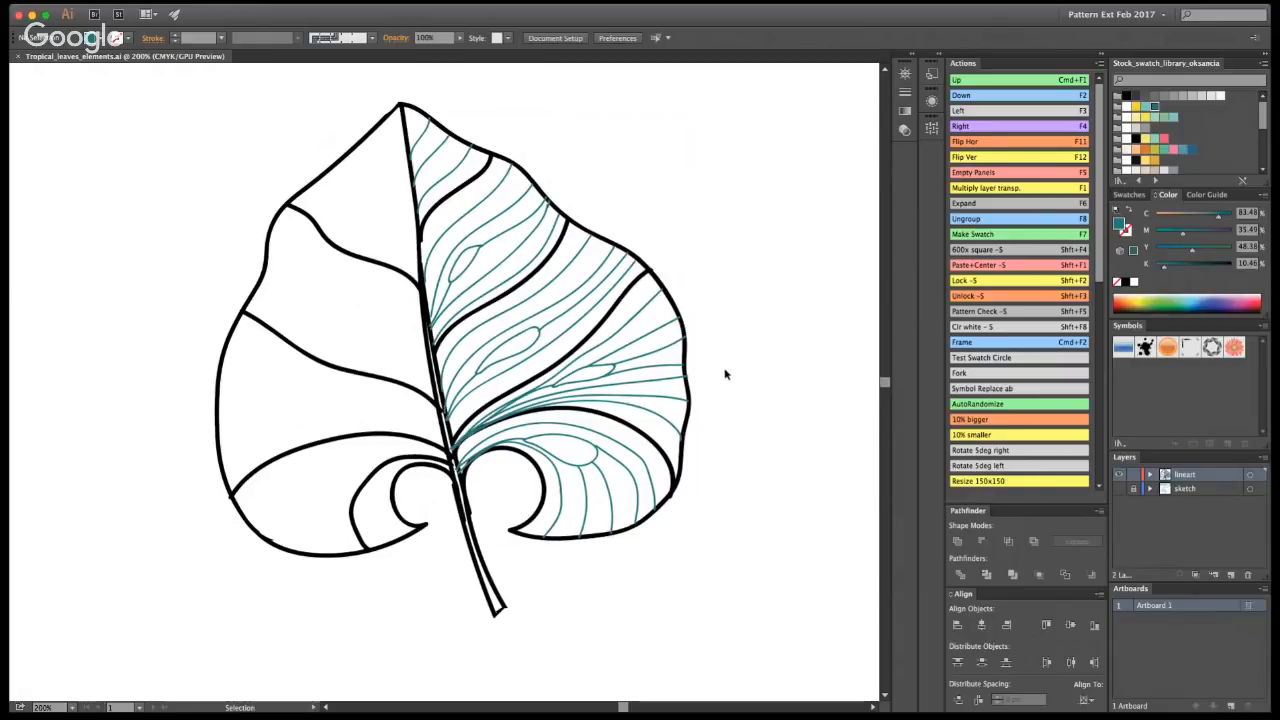
pyautogui.click(1120, 488)
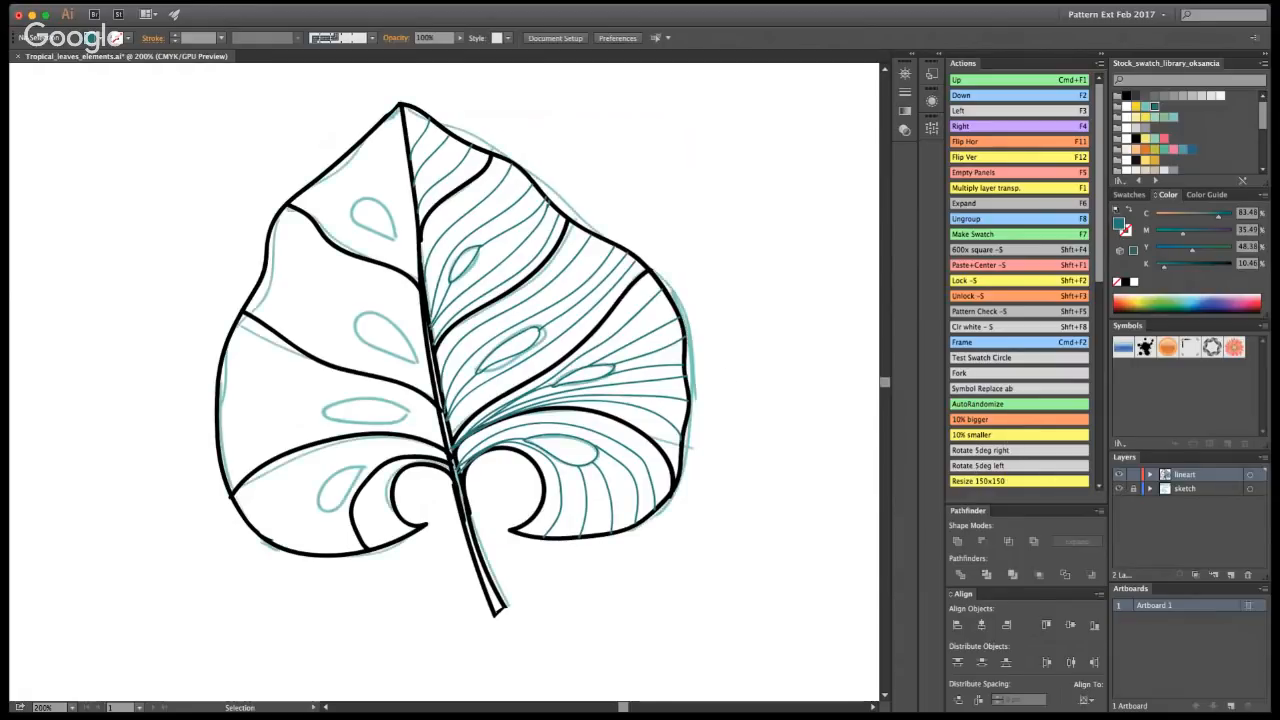
pyautogui.press('z')
pyautogui.click(412, 449)
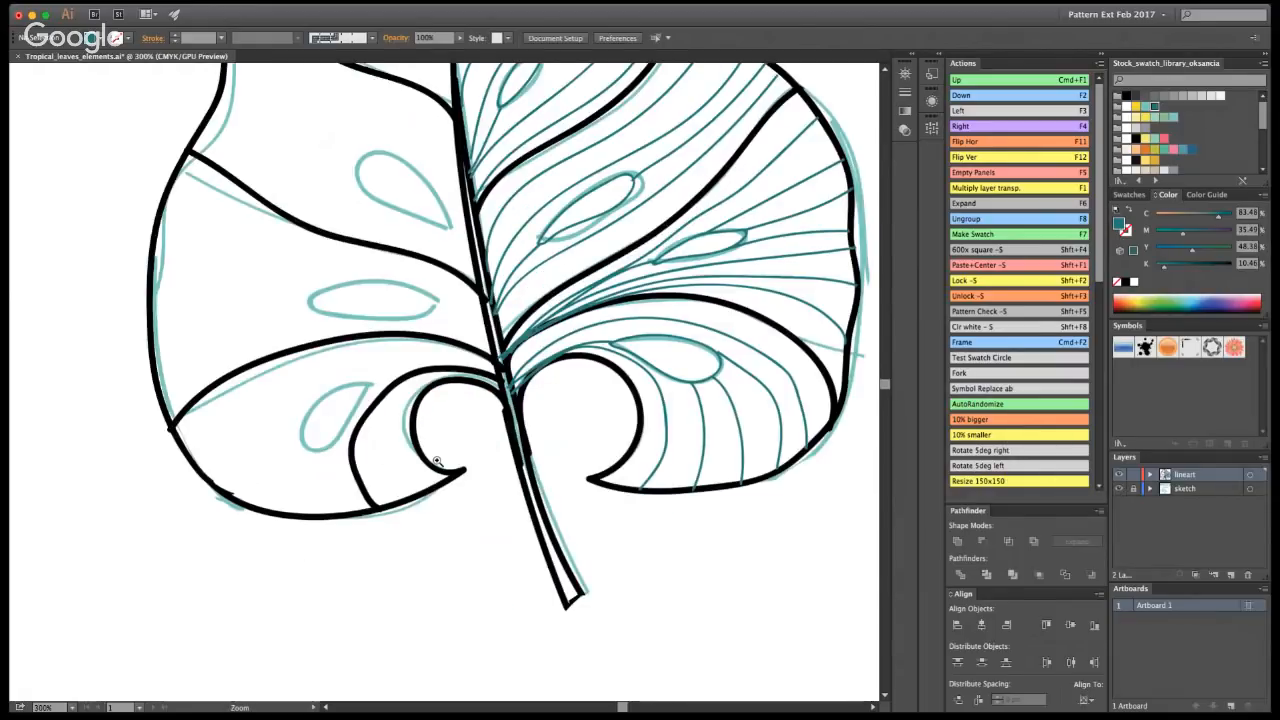
# - With the Blob Brush, ink the teardrop and fine teal detail lines in the leaf's two lowest left sections
pyautogui.hotkey('shift', 'b')
pyautogui.moveTo(503, 371)
pyautogui.mouseDown()
pyautogui.moveTo(434, 352)
pyautogui.moveTo(334, 362)
pyautogui.moveTo(243, 408)
pyautogui.moveTo(199, 465)
pyautogui.mouseUp()
pyautogui.press('super+z')
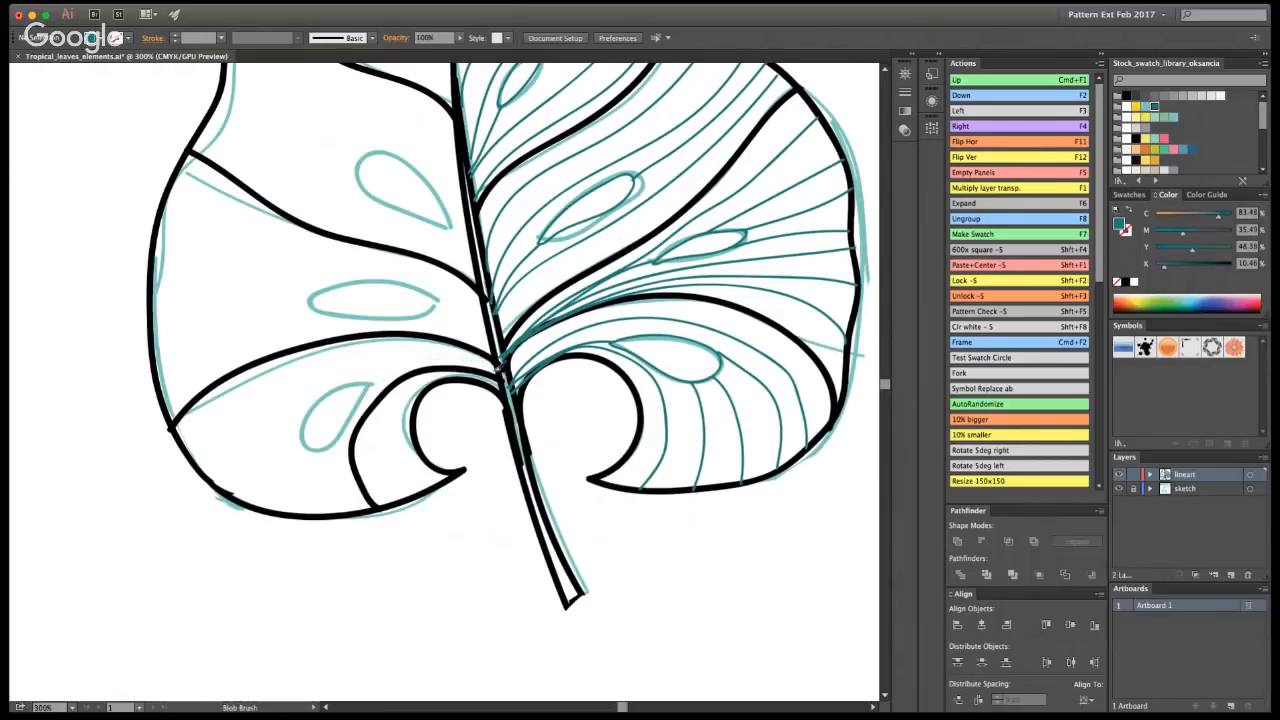
pyautogui.moveTo(474, 356)
pyautogui.mouseDown()
pyautogui.moveTo(390, 347)
pyautogui.moveTo(300, 364)
pyautogui.moveTo(197, 453)
pyautogui.mouseUp()
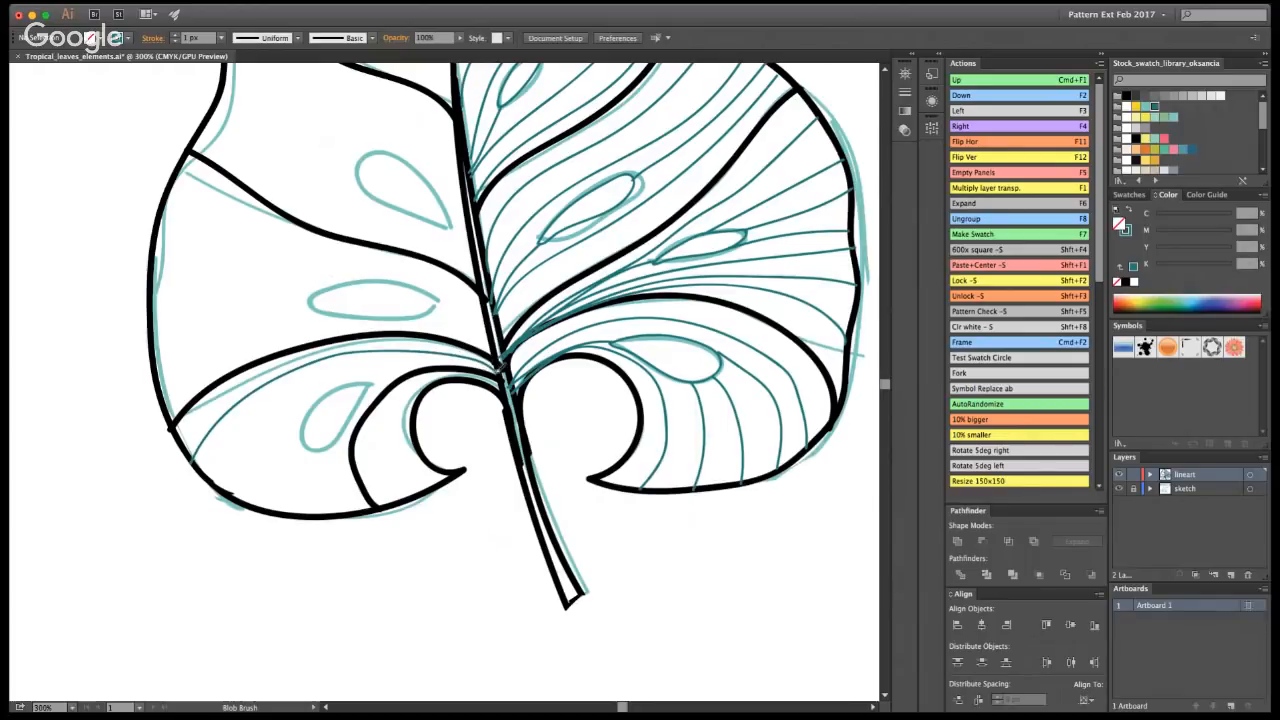
pyautogui.moveTo(500, 368)
pyautogui.mouseDown()
pyautogui.moveTo(365, 366)
pyautogui.moveTo(292, 404)
pyautogui.moveTo(232, 492)
pyautogui.mouseUp()
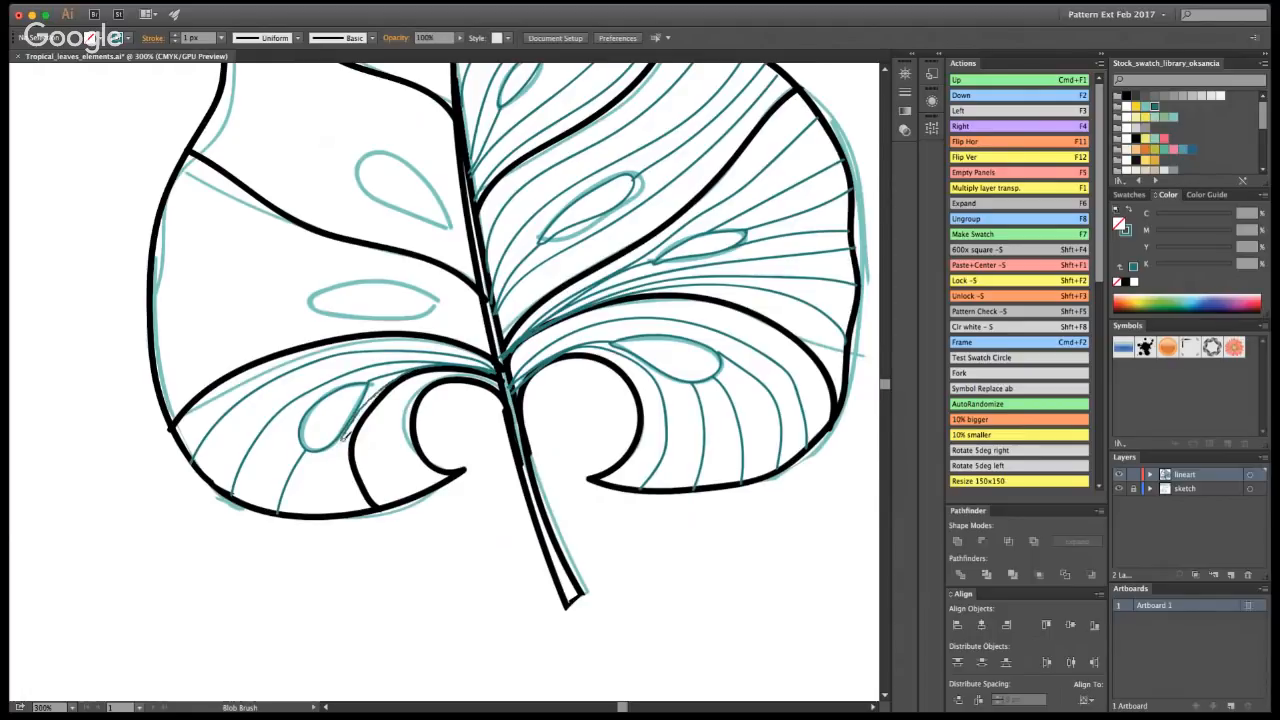
pyautogui.moveTo(345, 435)
pyautogui.mouseDown()
pyautogui.moveTo(325, 490)
pyautogui.moveTo(410, 371)
pyautogui.mouseUp()
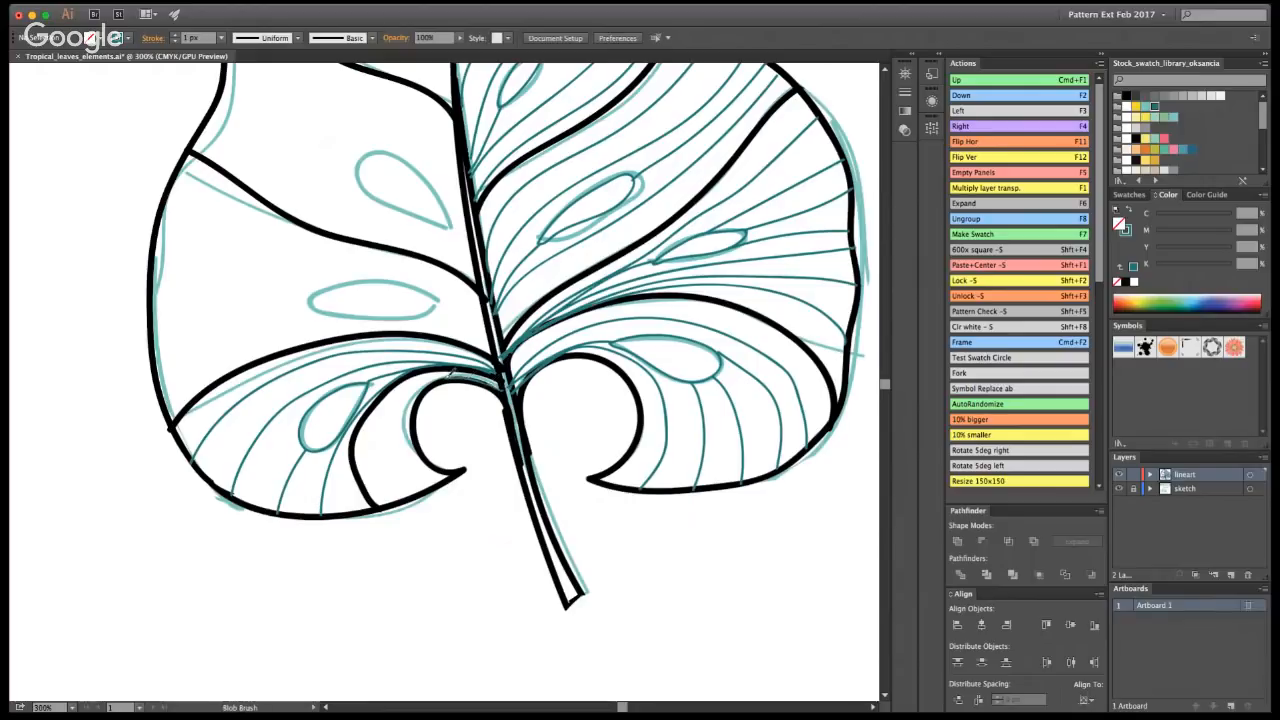
pyautogui.moveTo(452, 374)
pyautogui.mouseDown()
pyautogui.moveTo(394, 406)
pyautogui.moveTo(385, 465)
pyautogui.moveTo(409, 499)
pyautogui.mouseUp()
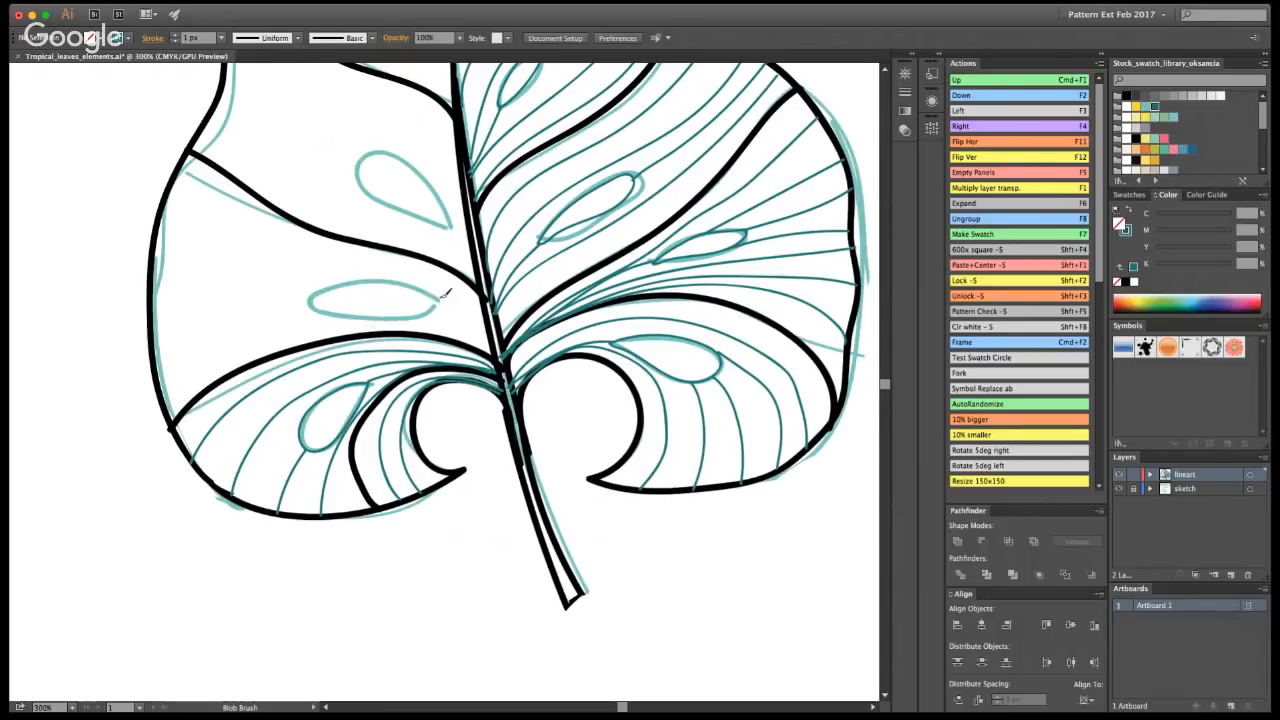
# - Ink the horizontal oval and surrounding fine teal lines from the midrib to the outline in the left section above
pyautogui.moveTo(333, 314)
pyautogui.mouseDown()
pyautogui.moveTo(405, 315)
pyautogui.moveTo(445, 292)
pyautogui.moveTo(367, 272)
pyautogui.moveTo(345, 276)
pyautogui.moveTo(370, 318)
pyautogui.moveTo(438, 300)
pyautogui.mouseUp()
pyautogui.press('super+z')
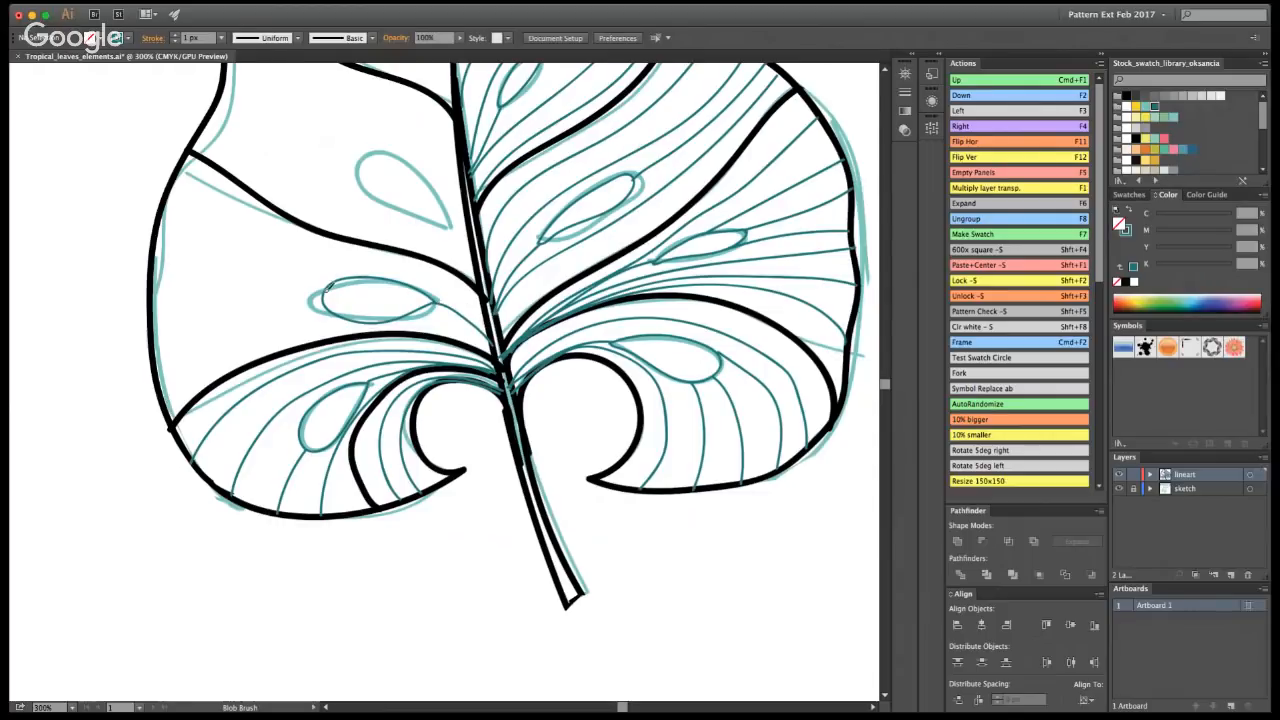
pyautogui.moveTo(320, 287); pyautogui.dragTo(158, 277)
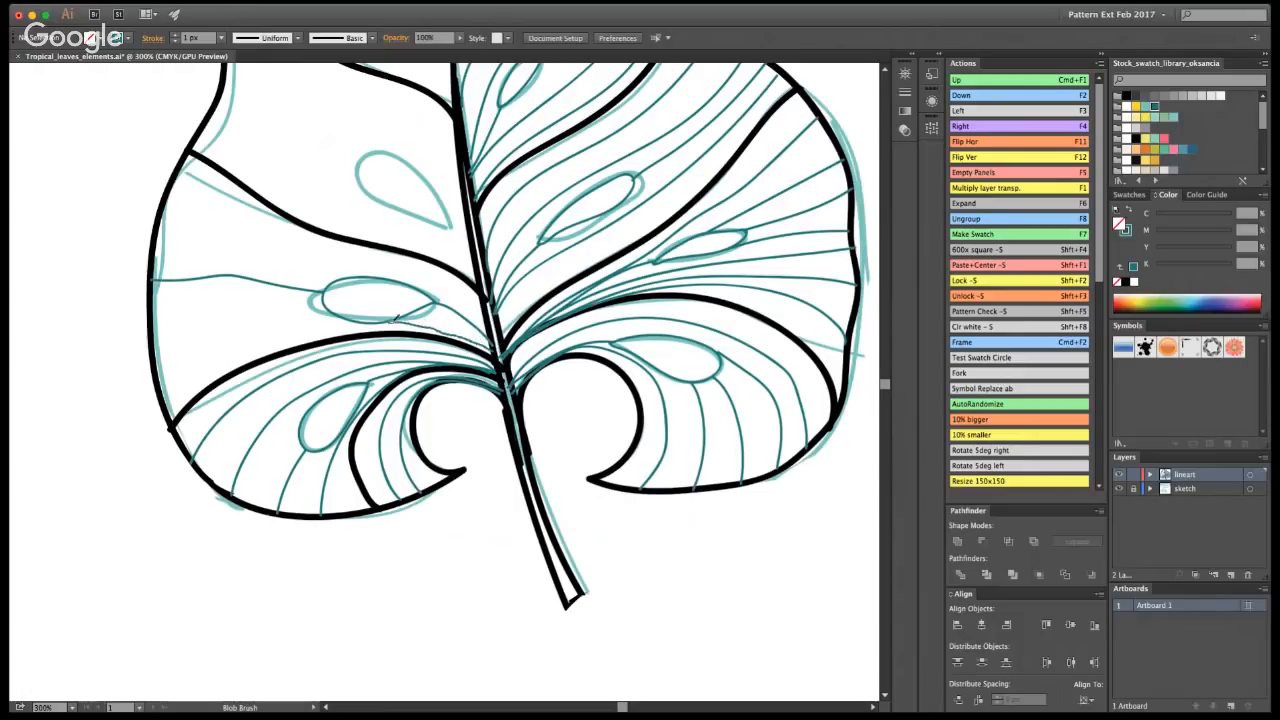
pyautogui.moveTo(370, 321)
pyautogui.mouseDown()
pyautogui.moveTo(278, 314)
pyautogui.moveTo(172, 344)
pyautogui.moveTo(318, 317)
pyautogui.moveTo(432, 322)
pyautogui.moveTo(488, 342)
pyautogui.moveTo(480, 308)
pyautogui.moveTo(432, 274)
pyautogui.moveTo(293, 249)
pyautogui.moveTo(166, 198)
pyautogui.mouseUp()
pyautogui.press('super+z')
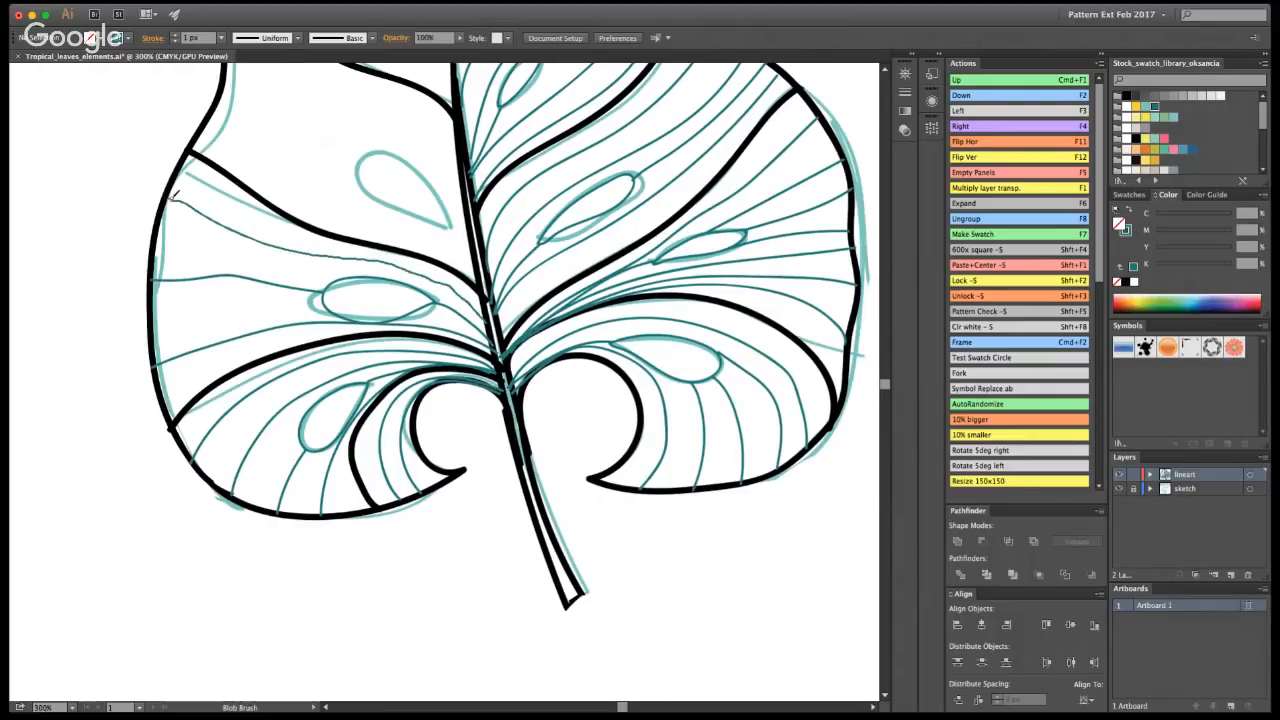
pyautogui.moveTo(332, 306); pyautogui.dragTo(155, 321)
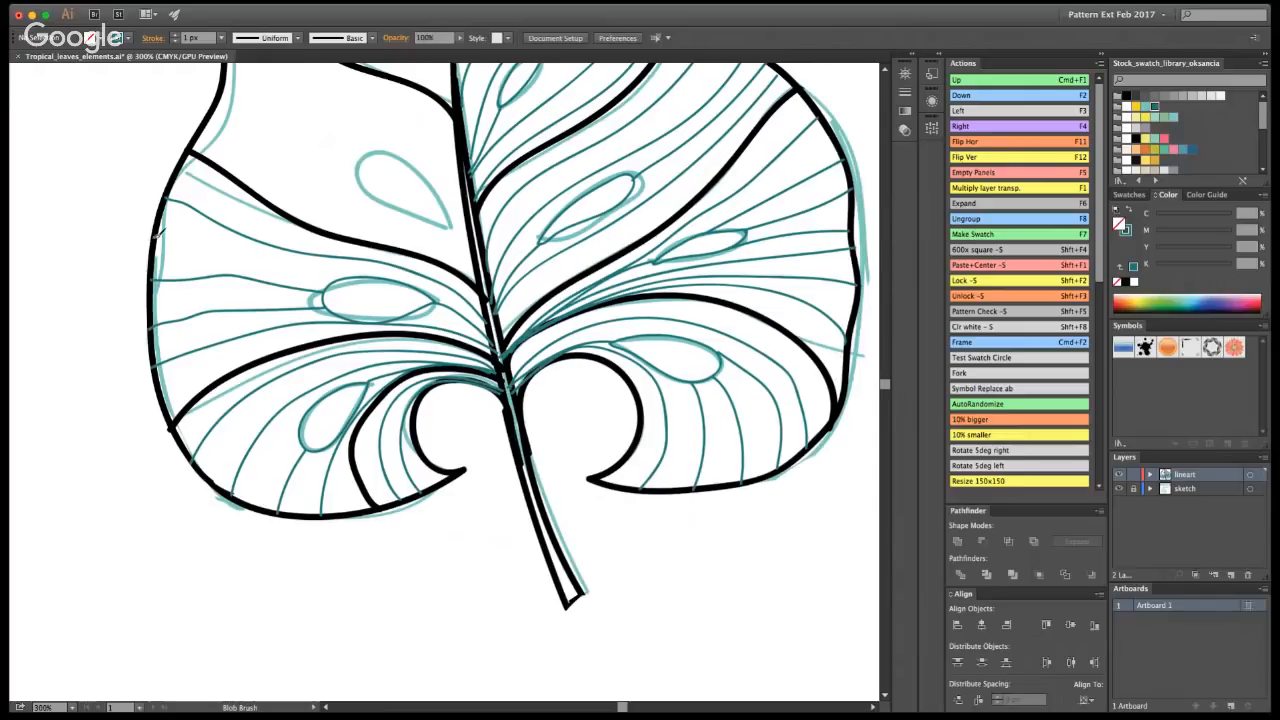
pyautogui.moveTo(156, 239)
pyautogui.mouseDown()
pyautogui.moveTo(401, 276)
pyautogui.moveTo(495, 325)
pyautogui.mouseUp()
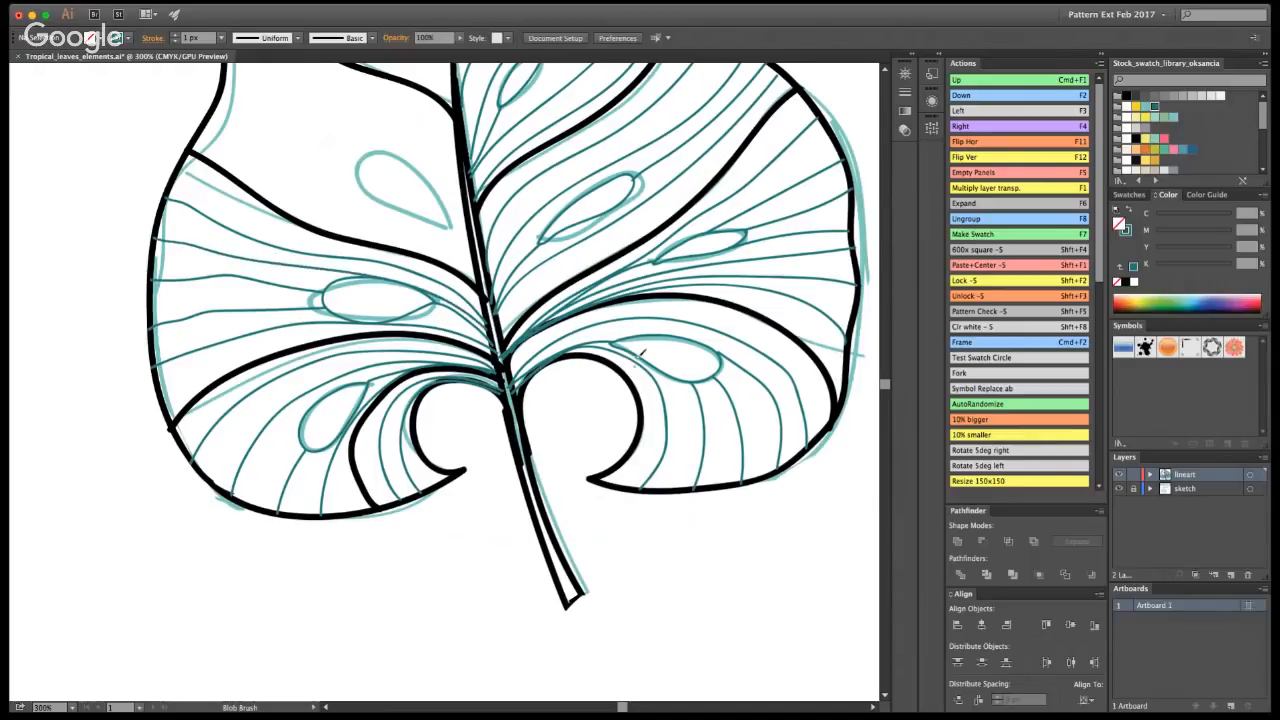
# - Ink the teardrop and fine teal detail lines in the leaf's upper-middle left section, just below the topmost one
pyautogui.press('z')
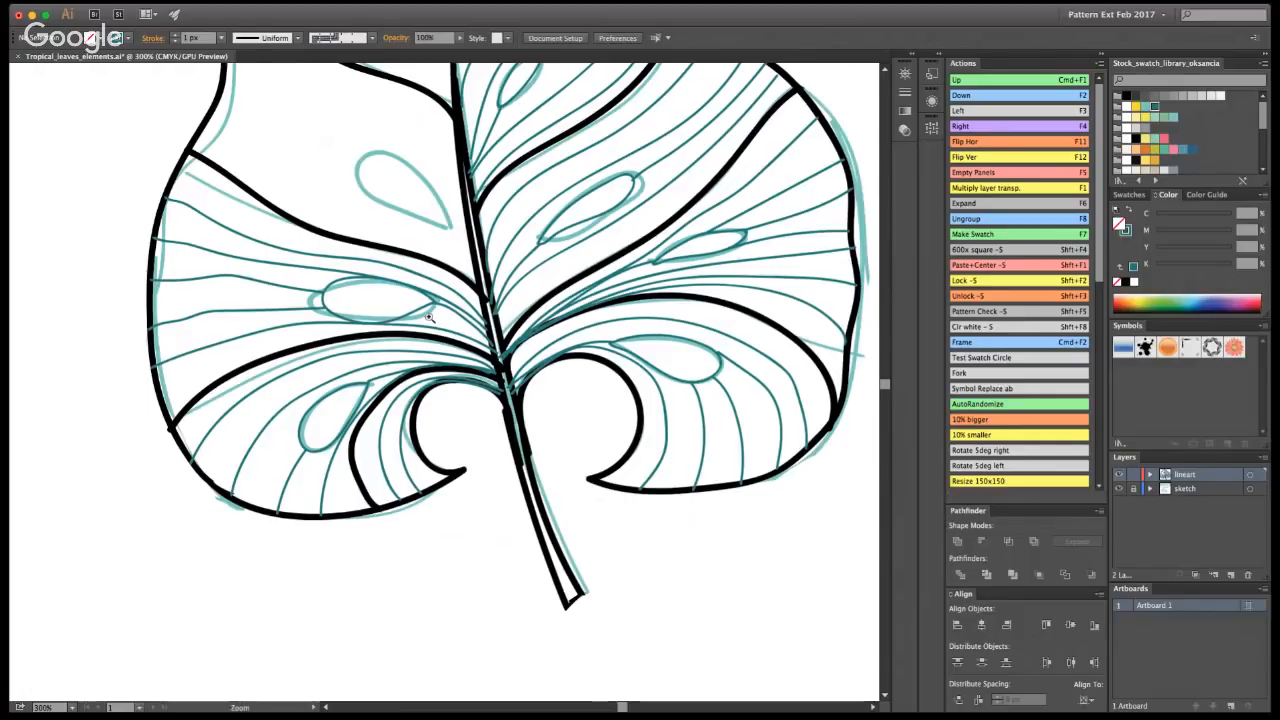
pyautogui.moveTo(386, 225); pyautogui.dragTo(431, 388)
pyautogui.hotkey('shift', 'b')
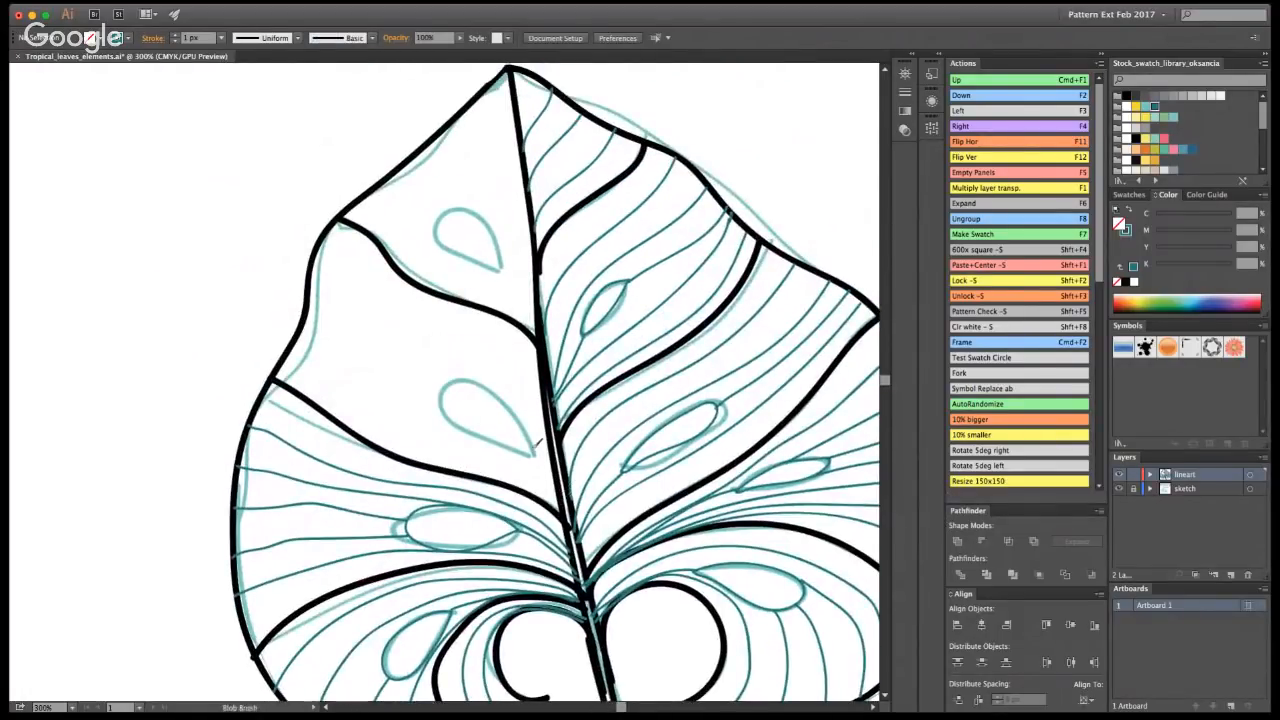
pyautogui.moveTo(489, 389)
pyautogui.mouseDown()
pyautogui.moveTo(438, 402)
pyautogui.moveTo(498, 444)
pyautogui.moveTo(533, 449)
pyautogui.moveTo(555, 481)
pyautogui.mouseUp()
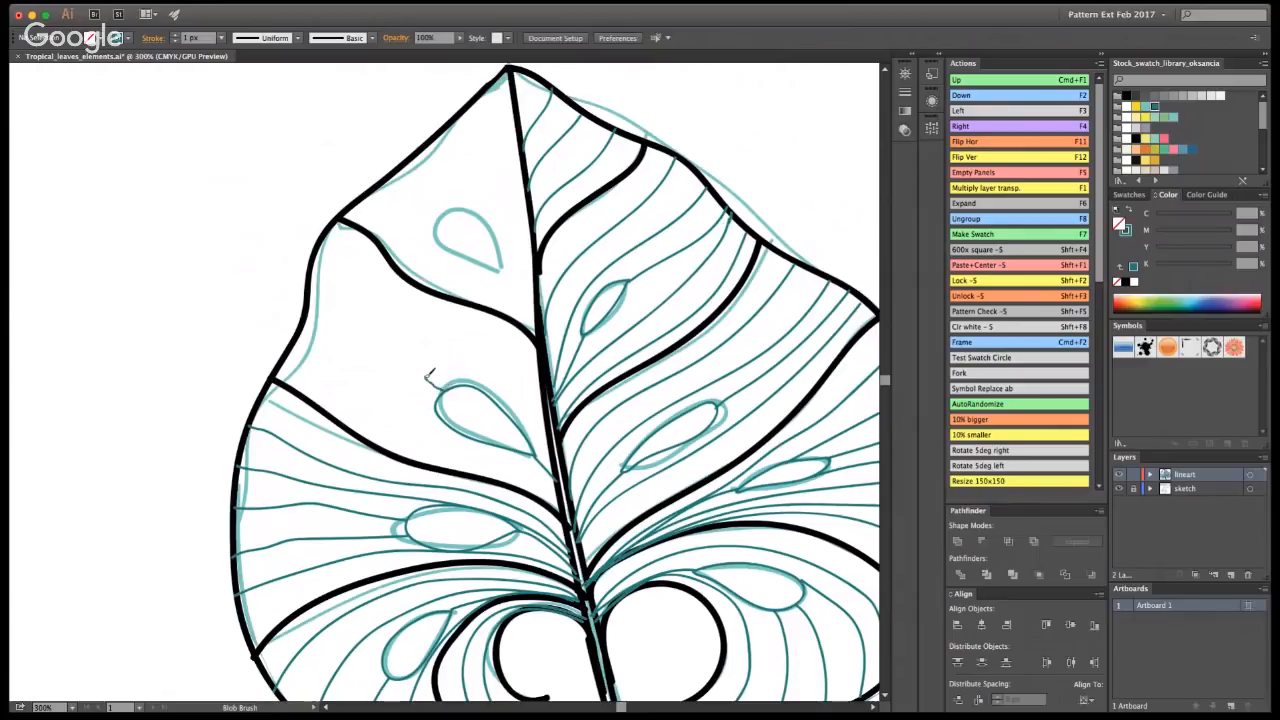
pyautogui.moveTo(432, 375); pyautogui.dragTo(306, 314)
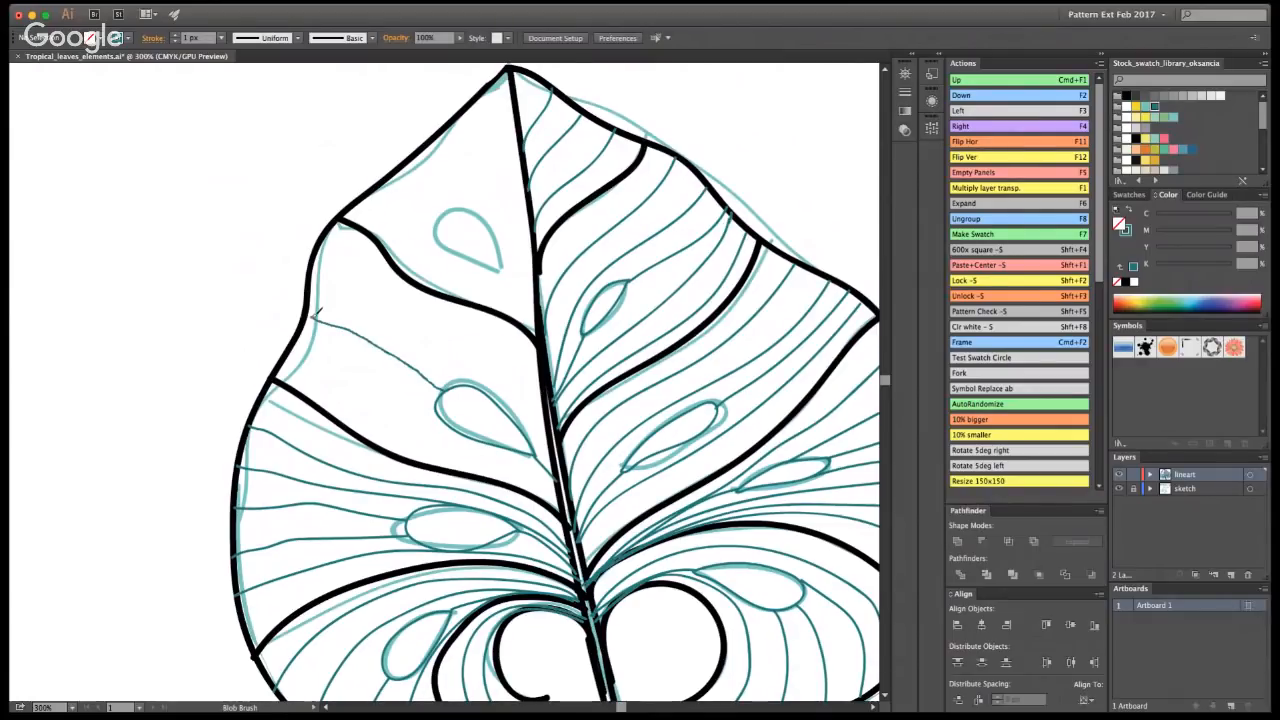
pyautogui.moveTo(562, 503); pyautogui.dragTo(290, 345)
pyautogui.moveTo(556, 452)
pyautogui.mouseDown()
pyautogui.moveTo(523, 405)
pyautogui.moveTo(446, 342)
pyautogui.moveTo(312, 262)
pyautogui.mouseUp()
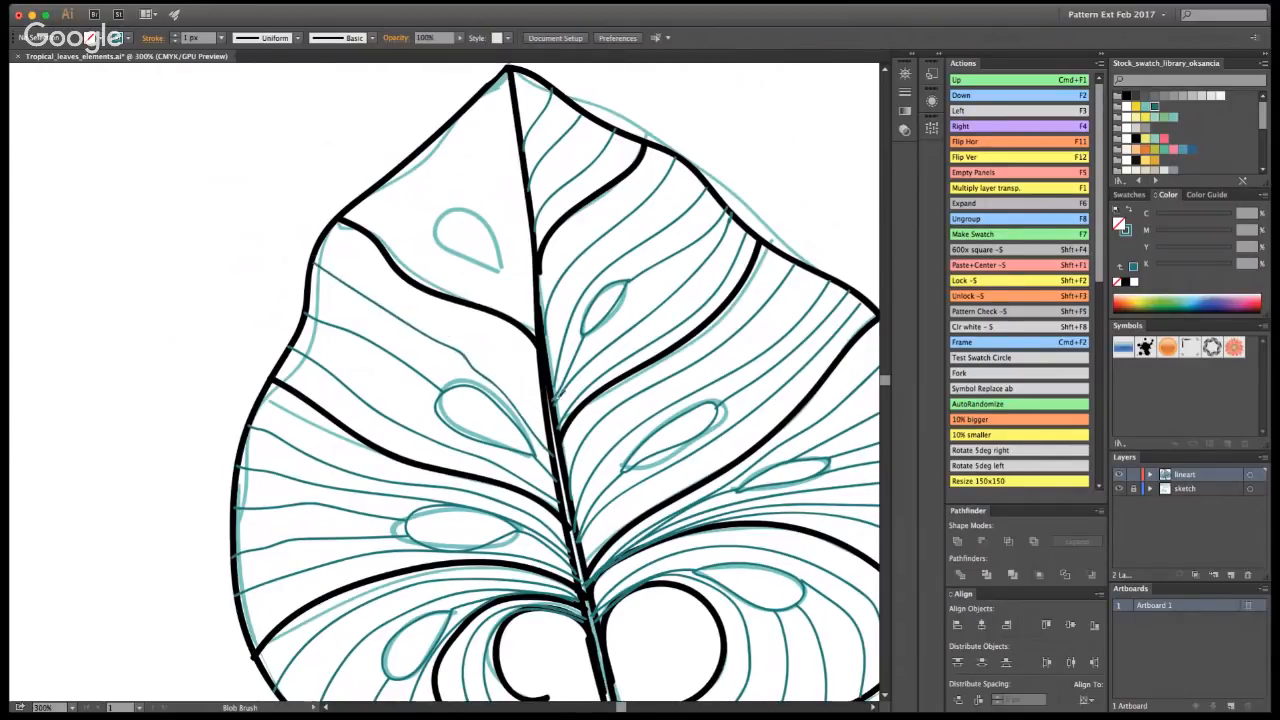
pyautogui.press('super+z')
pyautogui.moveTo(565, 455)
pyautogui.mouseDown()
pyautogui.moveTo(460, 344)
pyautogui.moveTo(318, 259)
pyautogui.moveTo(332, 227)
pyautogui.moveTo(360, 259)
pyautogui.moveTo(512, 347)
pyautogui.moveTo(541, 399)
pyautogui.mouseUp()
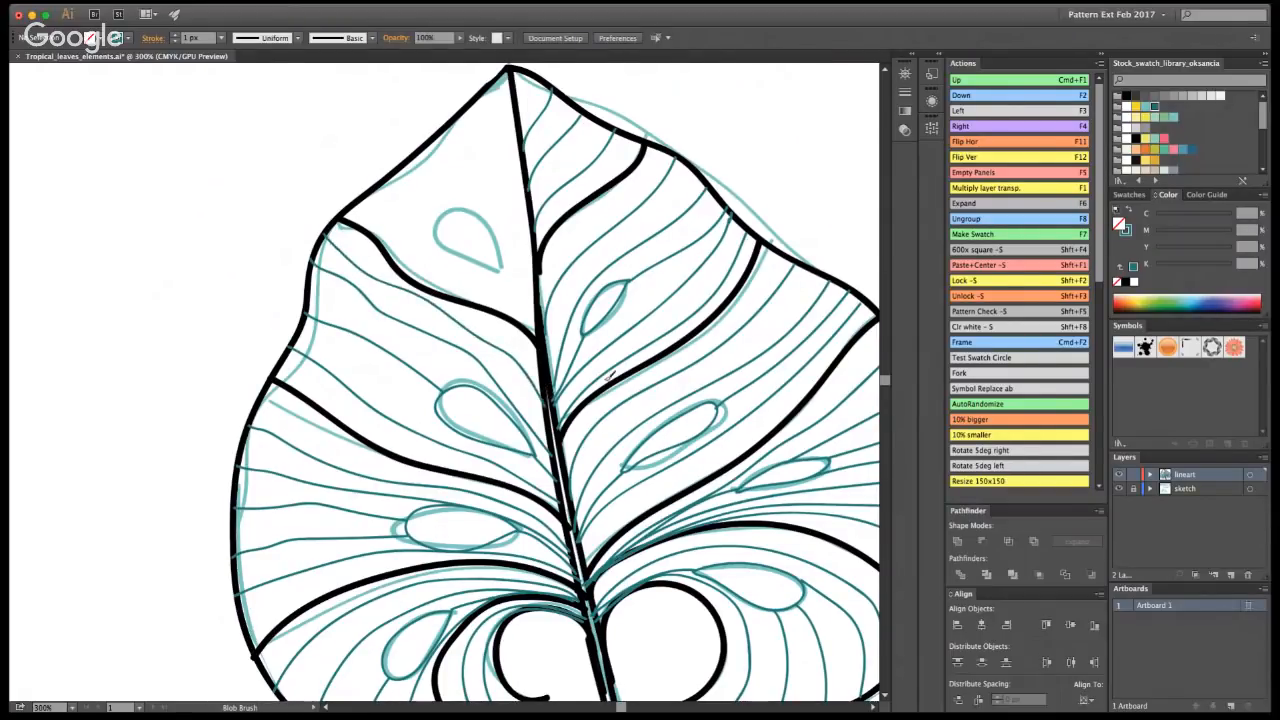
pyautogui.moveTo(560, 488); pyautogui.dragTo(305, 331)
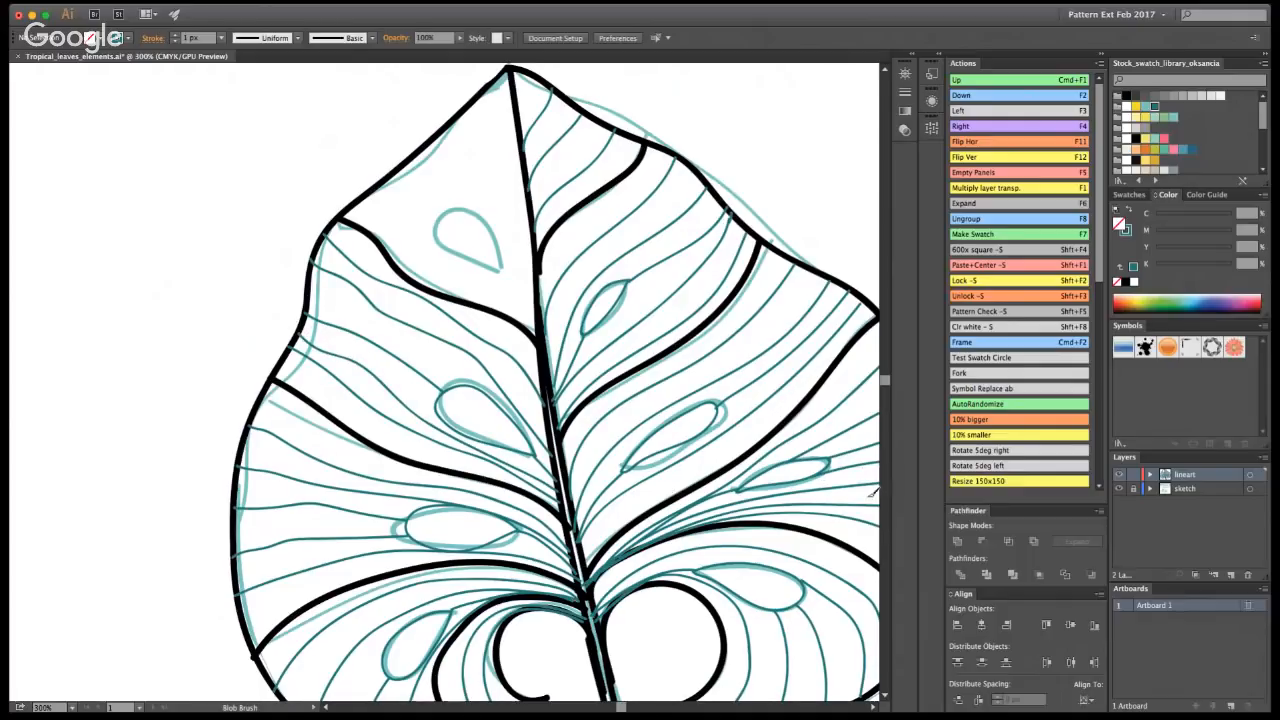
# - Trace the teardrop and ink curved teal detail lines from the midrib to the outline in the leaf's topmost left section
pyautogui.press('z')
pyautogui.keyDown('alt'); pyautogui.click(461, 444); pyautogui.keyUp('alt')
pyautogui.keyDown('alt'); pyautogui.click(451, 396); pyautogui.keyUp('alt')
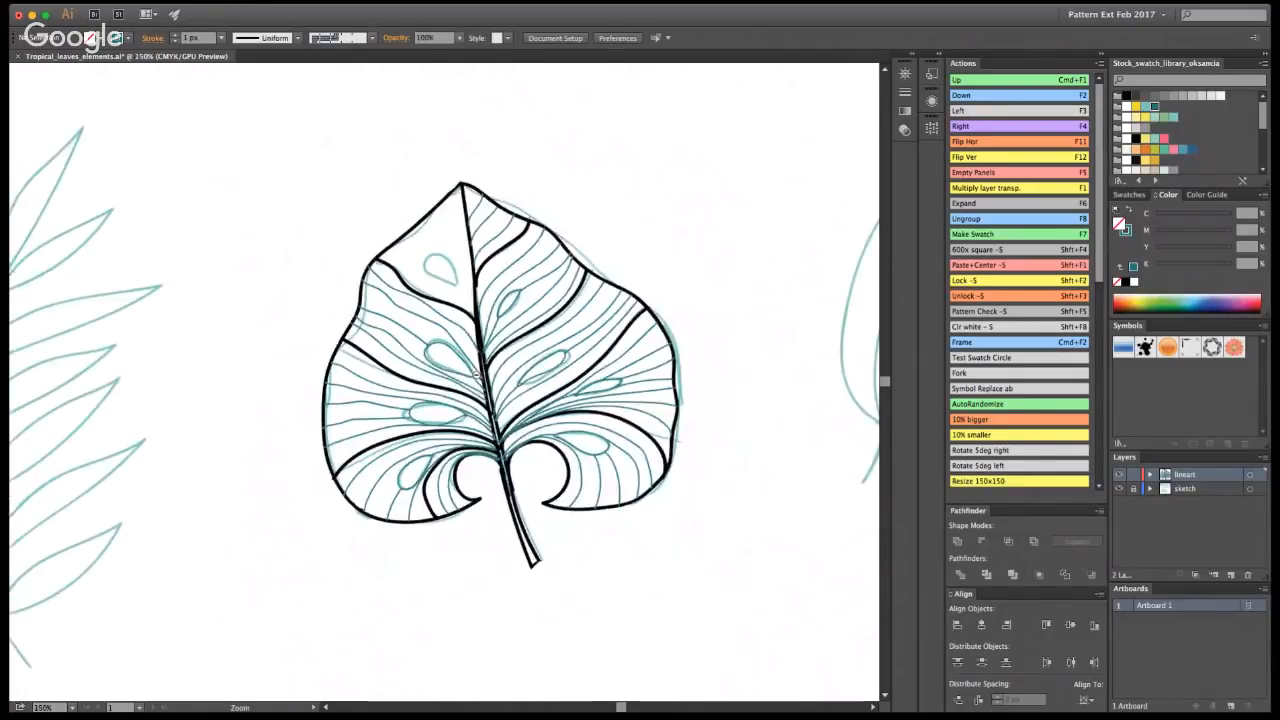
pyautogui.click(440, 342)
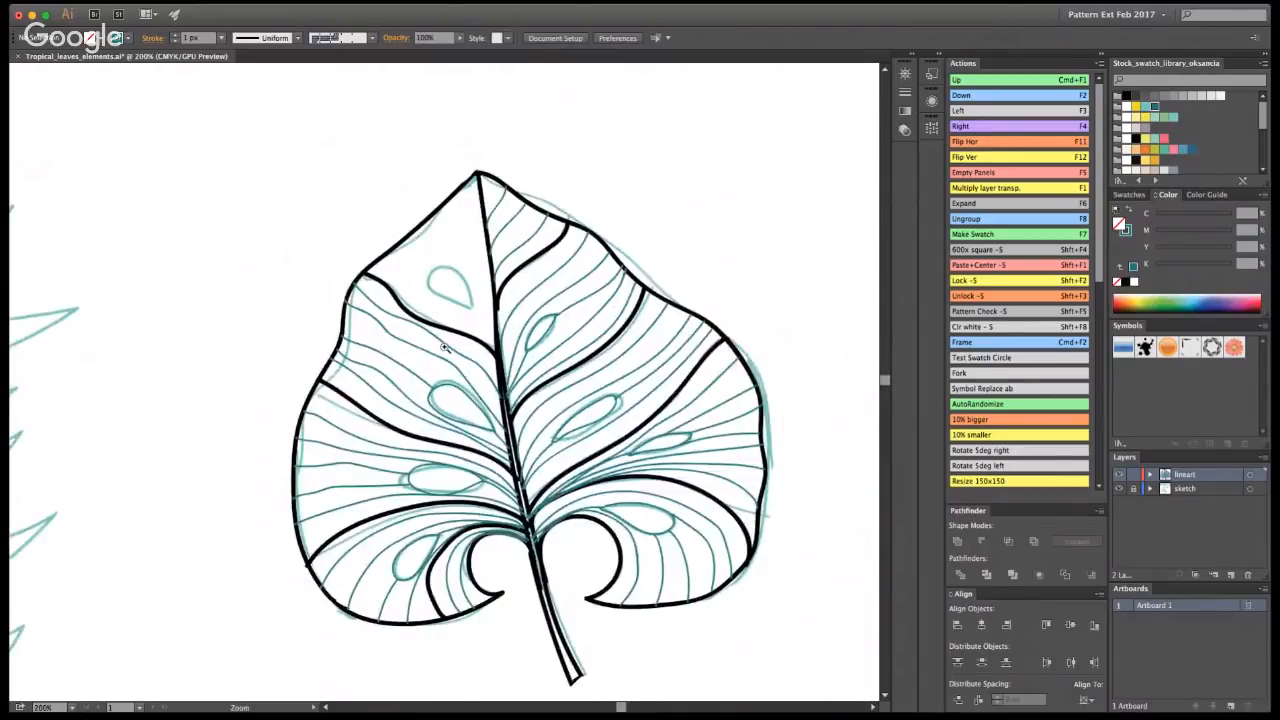
pyautogui.click(444, 347)
pyautogui.hotkey('shift', 'b')
pyautogui.moveTo(496, 402)
pyautogui.mouseDown()
pyautogui.moveTo(456, 326)
pyautogui.moveTo(408, 360)
pyautogui.moveTo(498, 400)
pyautogui.mouseUp()
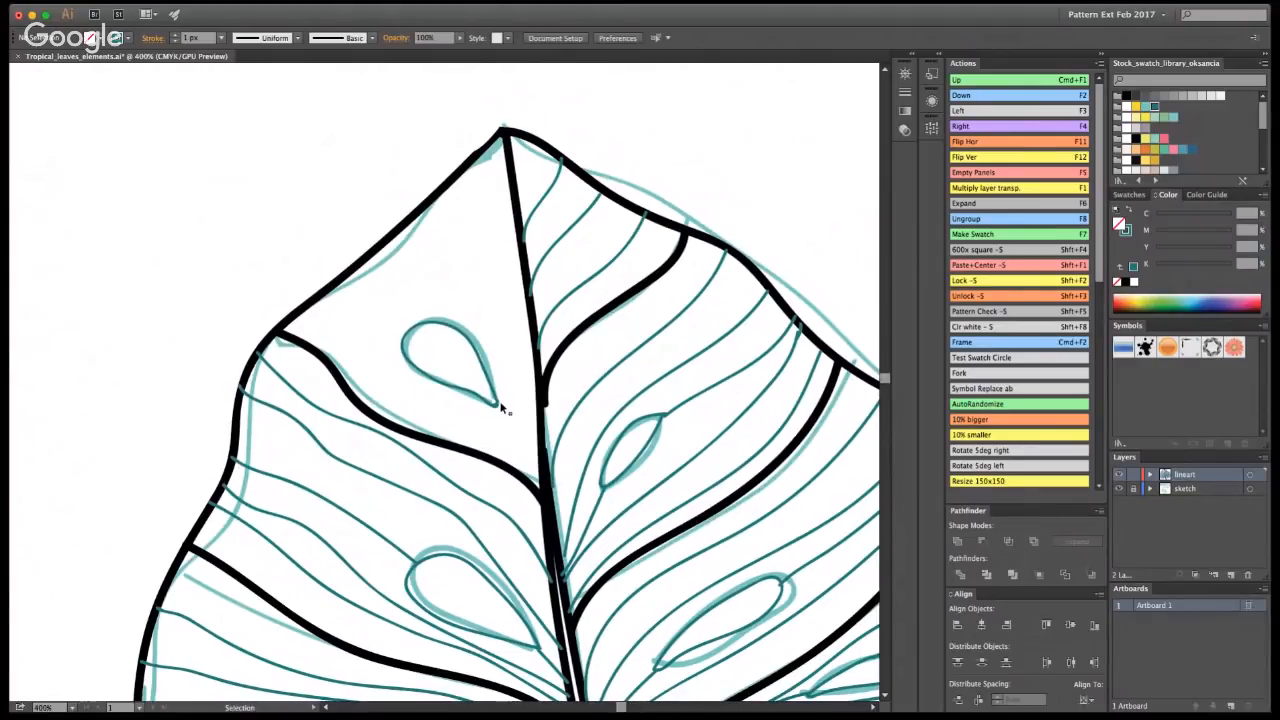
pyautogui.moveTo(498, 404); pyautogui.dragTo(543, 478)
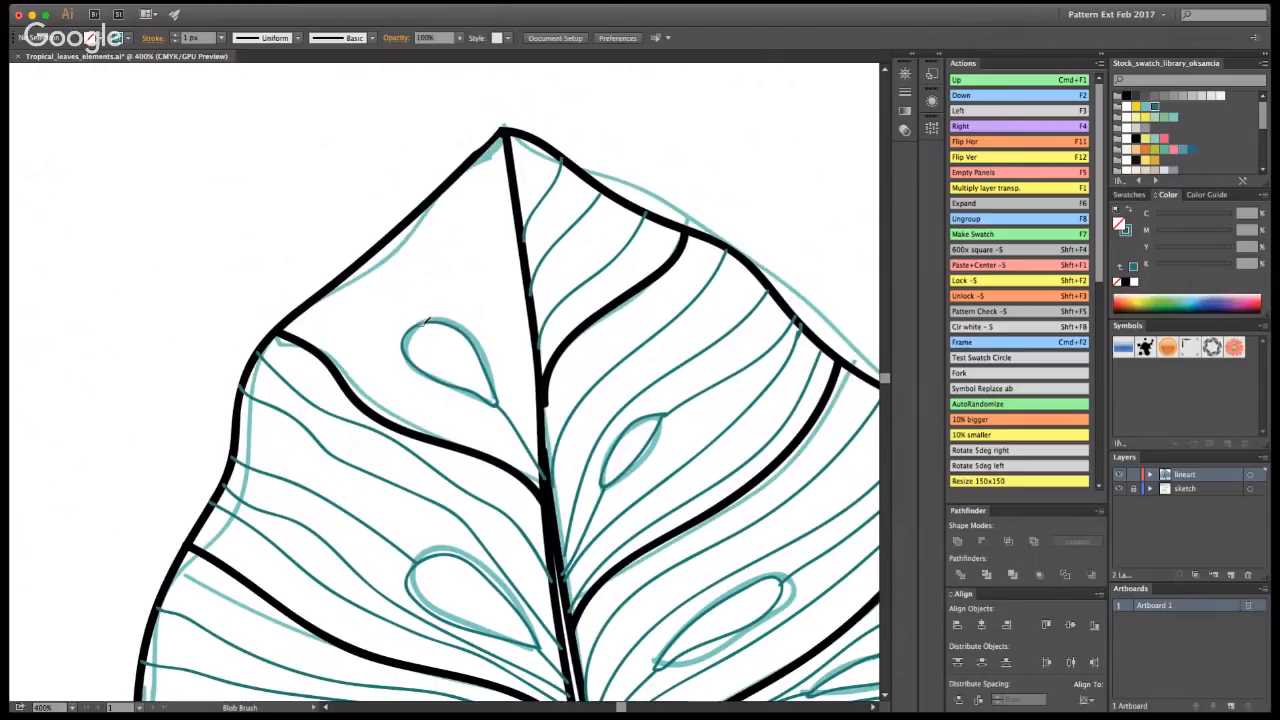
pyautogui.moveTo(414, 318); pyautogui.dragTo(360, 265)
pyautogui.moveTo(543, 455)
pyautogui.mouseDown()
pyautogui.moveTo(449, 274)
pyautogui.moveTo(402, 222)
pyautogui.mouseUp()
pyautogui.moveTo(548, 408)
pyautogui.mouseDown()
pyautogui.moveTo(485, 262)
pyautogui.moveTo(436, 192)
pyautogui.mouseUp()
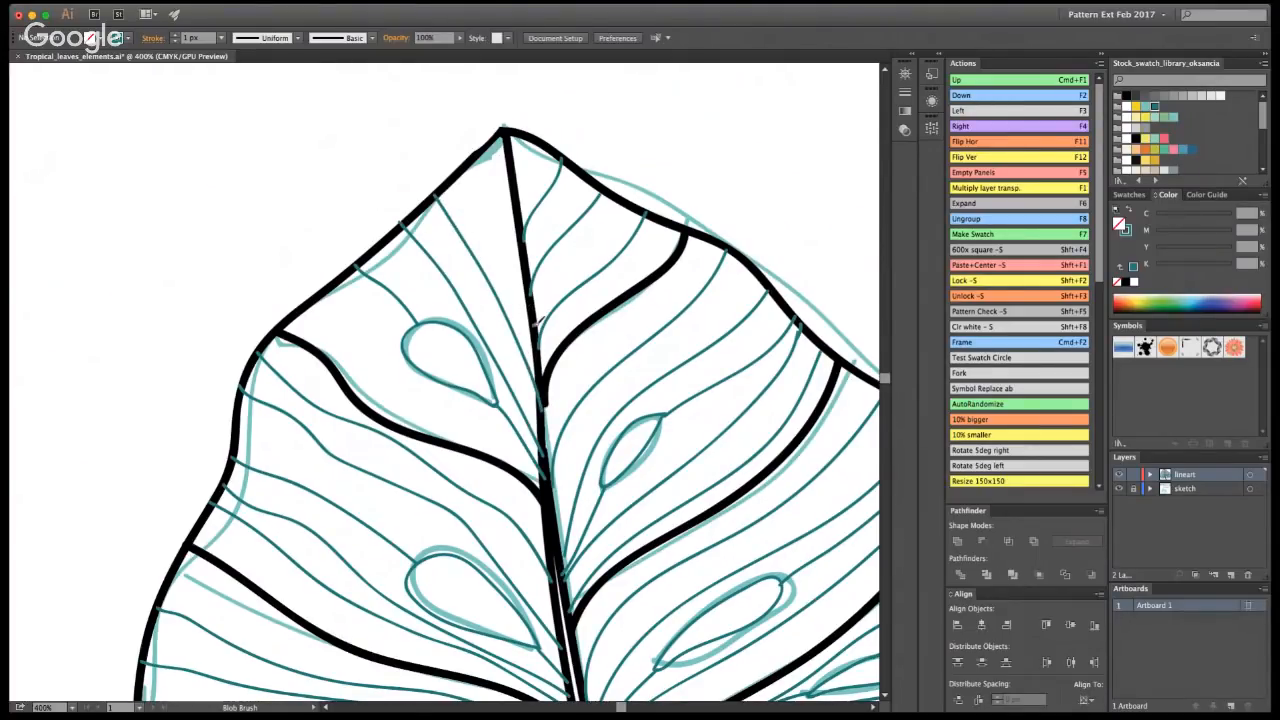
pyautogui.moveTo(537, 320); pyautogui.dragTo(458, 172)
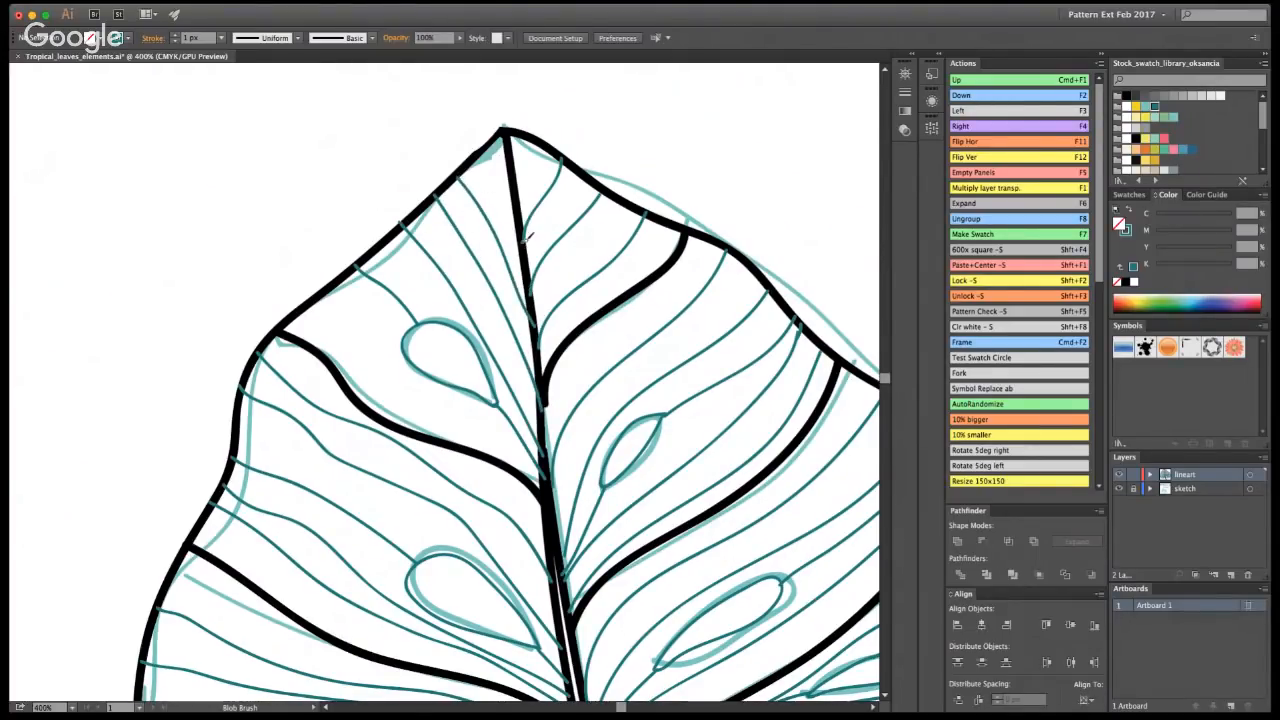
# - Add short teal lines on both sides of the leaf's tip and one curved line below the topmost left teardrop
pyautogui.moveTo(528, 237)
pyautogui.mouseDown()
pyautogui.moveTo(484, 150)
pyautogui.moveTo(518, 176)
pyautogui.moveTo(547, 136)
pyautogui.mouseUp()
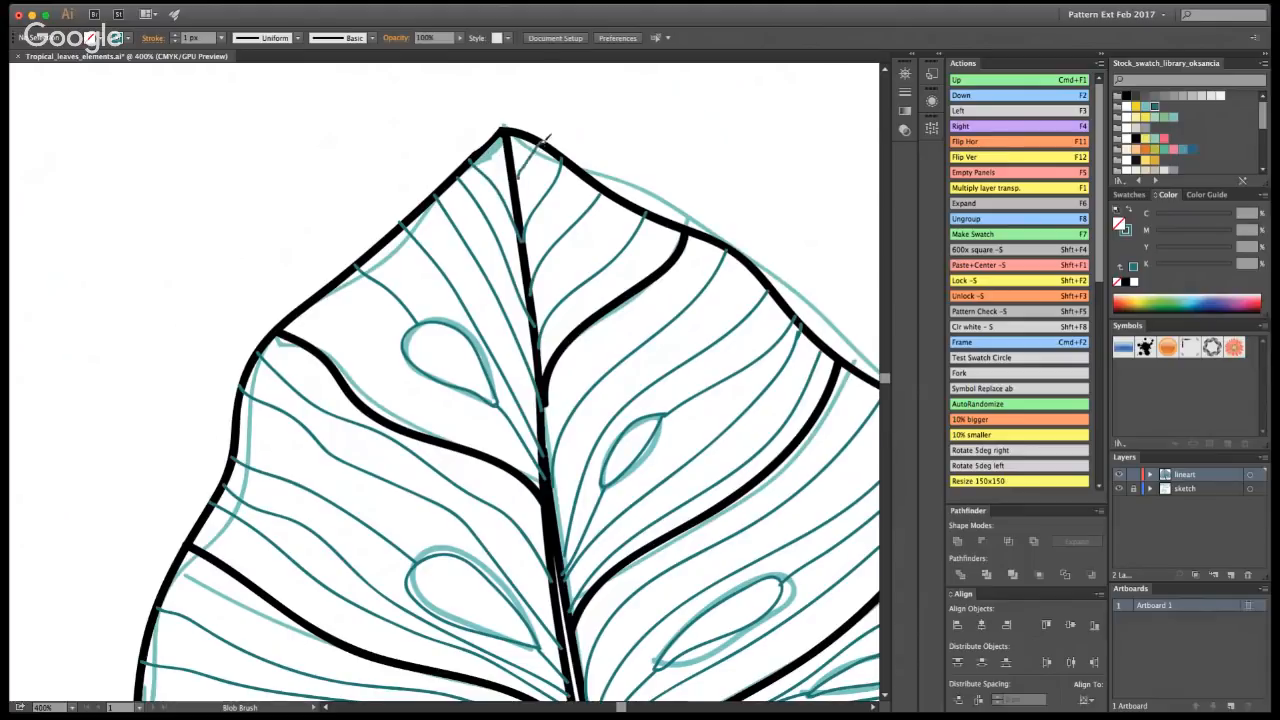
pyautogui.press('super+z')
pyautogui.moveTo(516, 184); pyautogui.dragTo(546, 136)
pyautogui.moveTo(543, 477); pyautogui.dragTo(476, 403)
pyautogui.press('super+z')
pyautogui.moveTo(545, 483)
pyautogui.mouseDown()
pyautogui.moveTo(399, 370)
pyautogui.moveTo(326, 282)
pyautogui.mouseUp()
# - Hide the sketch layer, select all teal detail lines with the Magic Wand and recolour them with the outline's black
pyautogui.press('super+1')
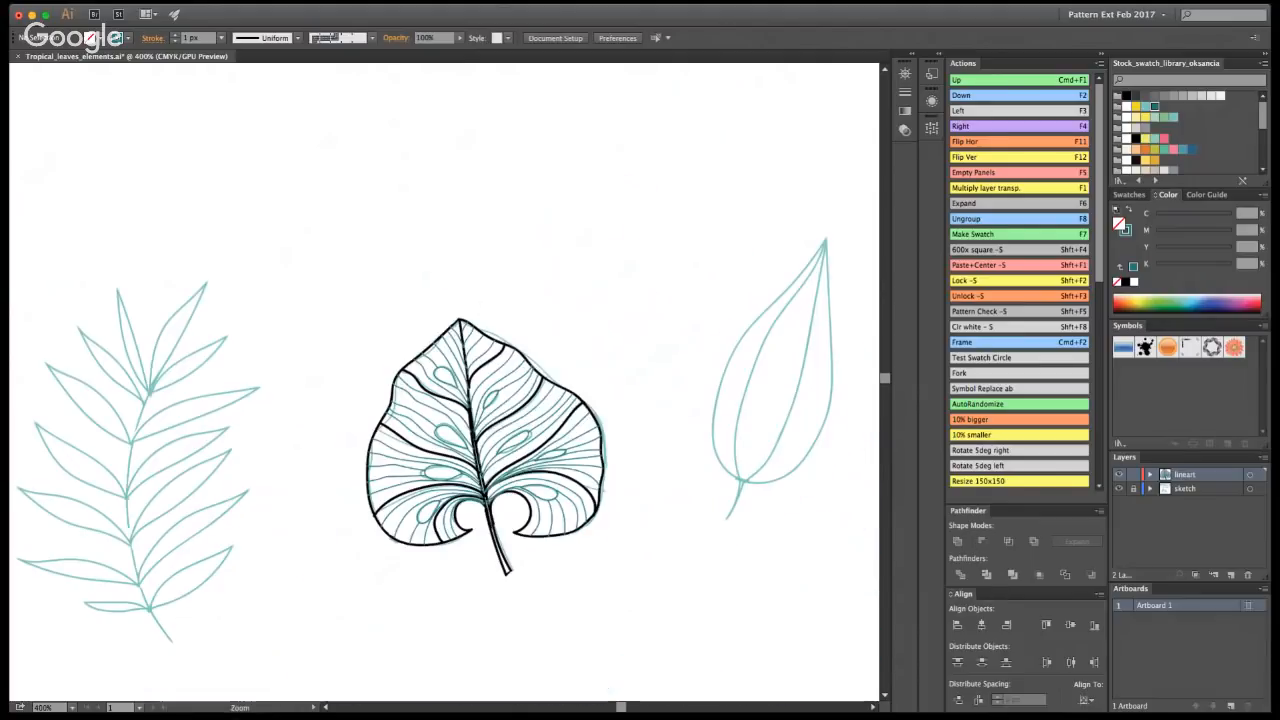
pyautogui.press('super+plus')
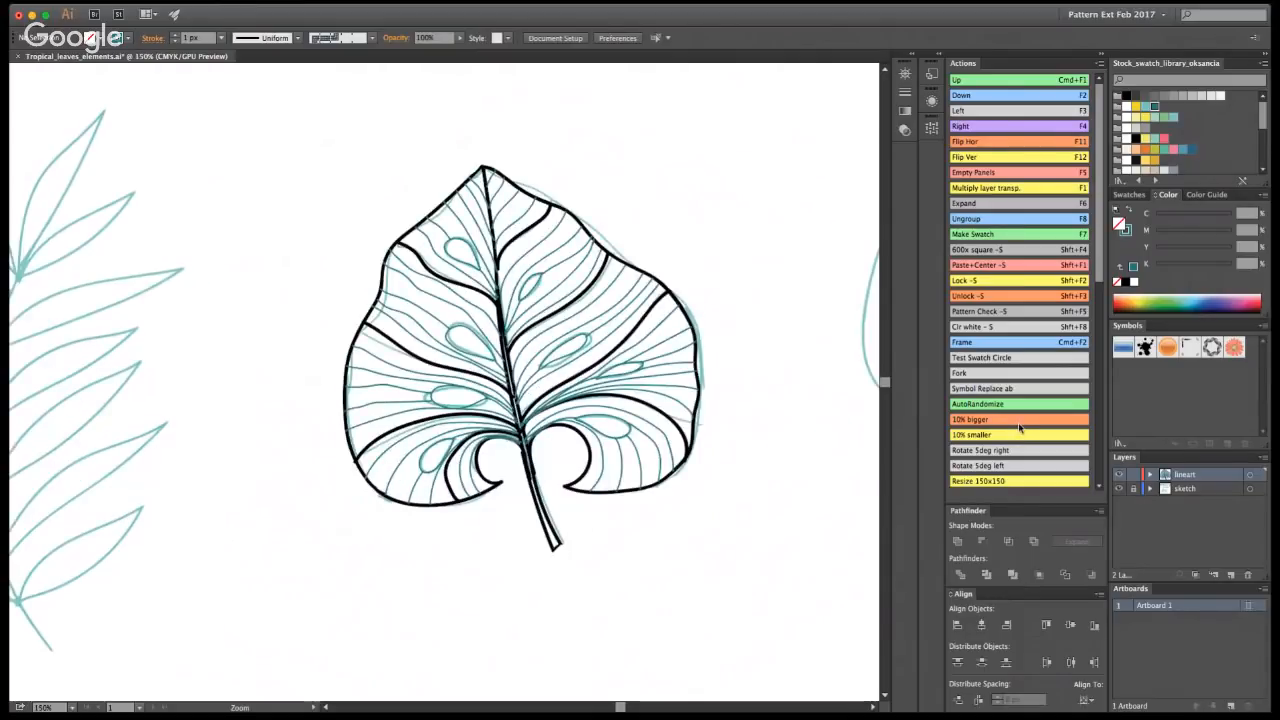
pyautogui.click(1119, 488)
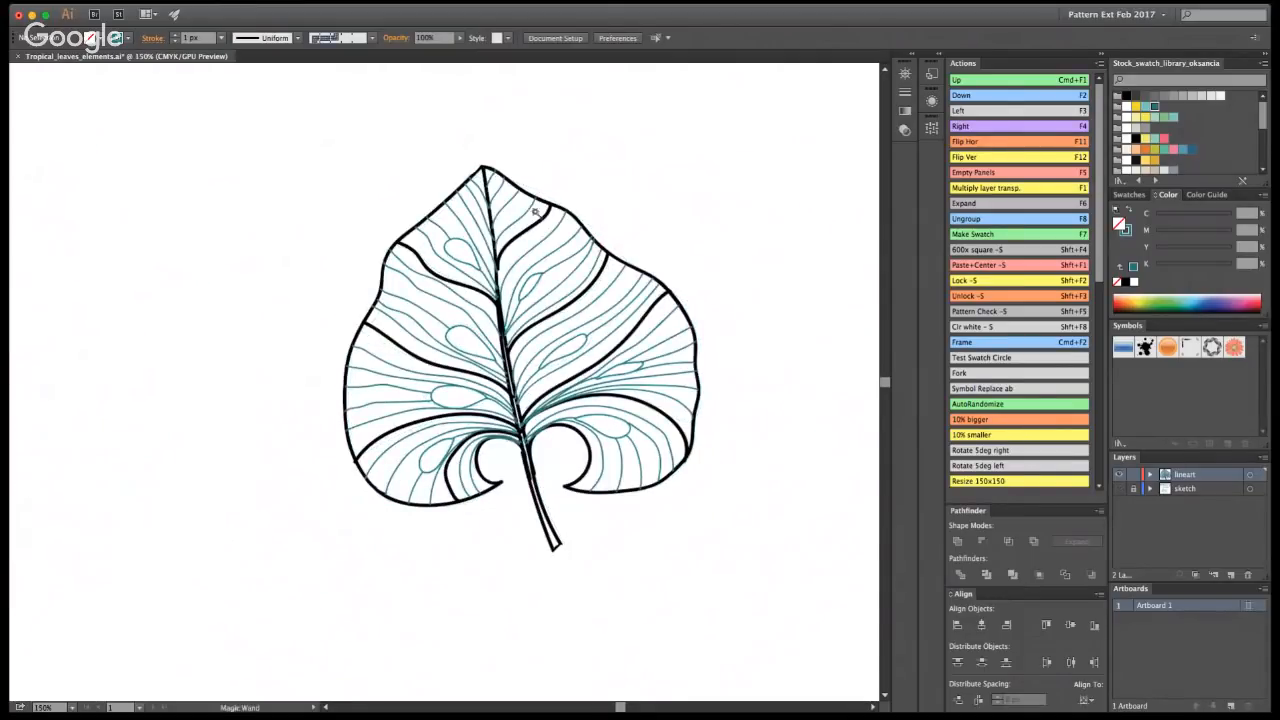
pyautogui.click(571, 235)
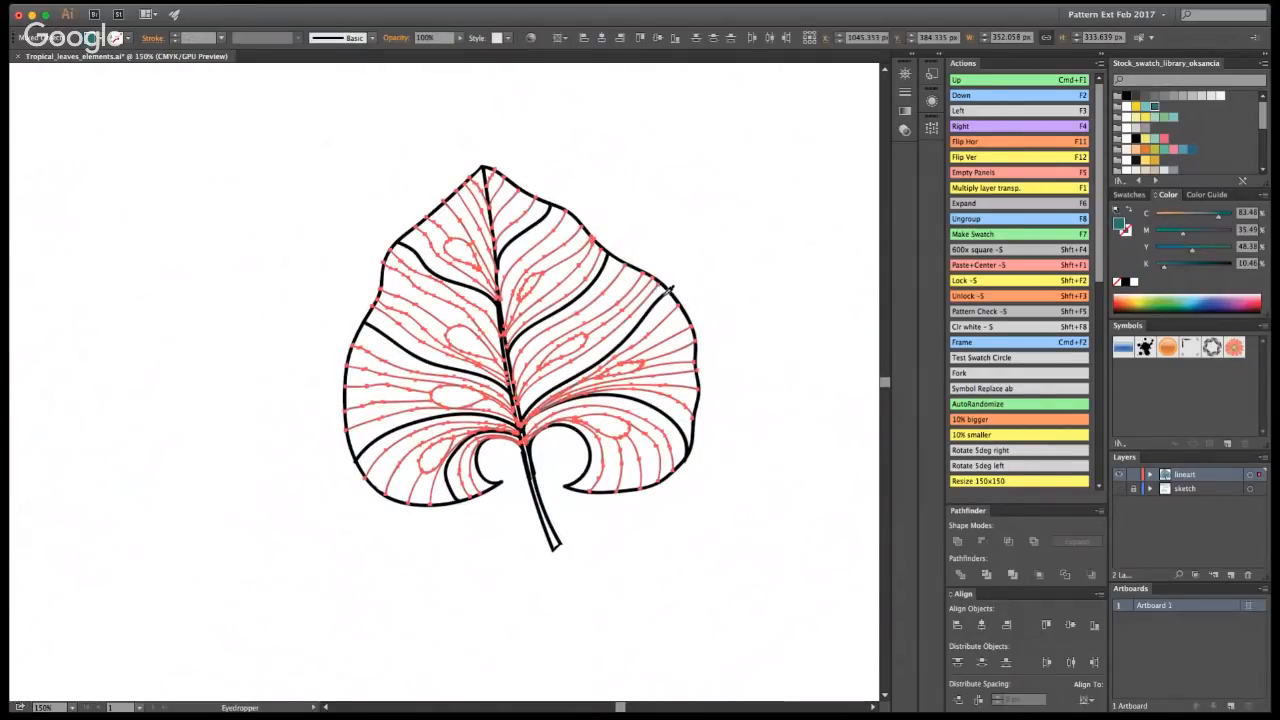
pyautogui.press('v')
pyautogui.click(816, 268)
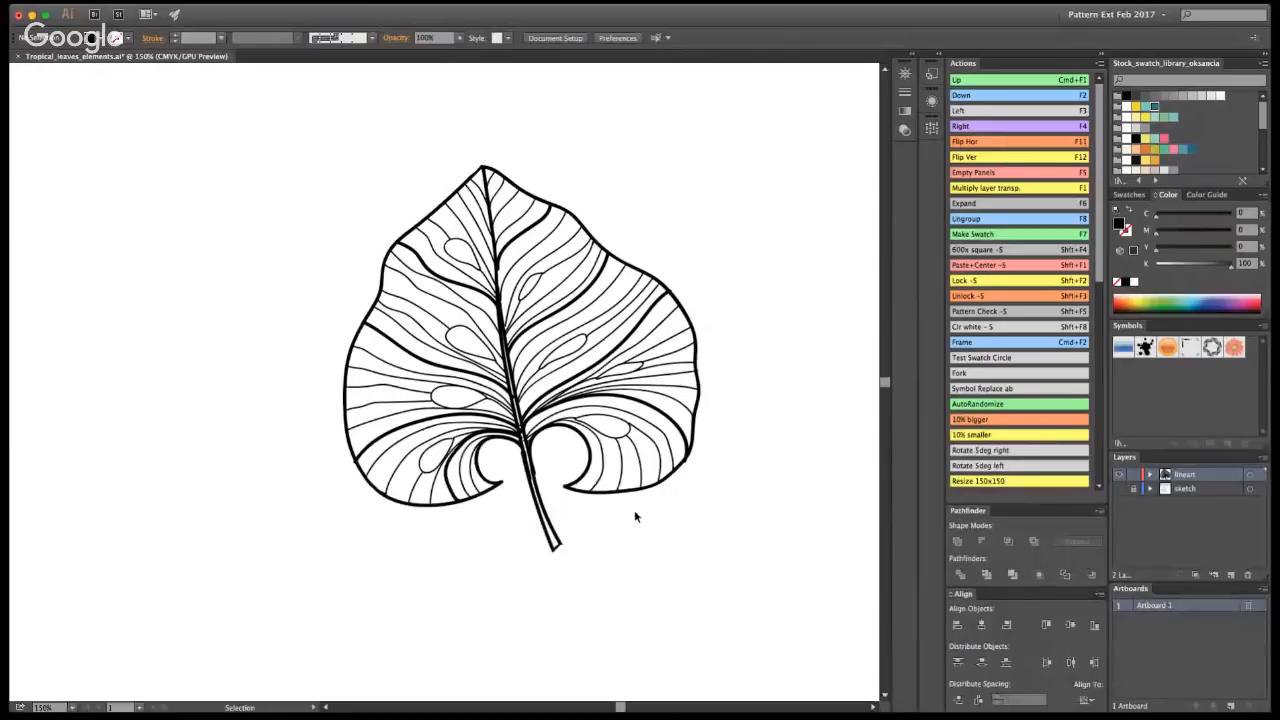
# - Check the black detail lines and the topmost left teardrop up close, and show the sketch layer again
pyautogui.press('z')
pyautogui.click(474, 394)
pyautogui.click(464, 359)
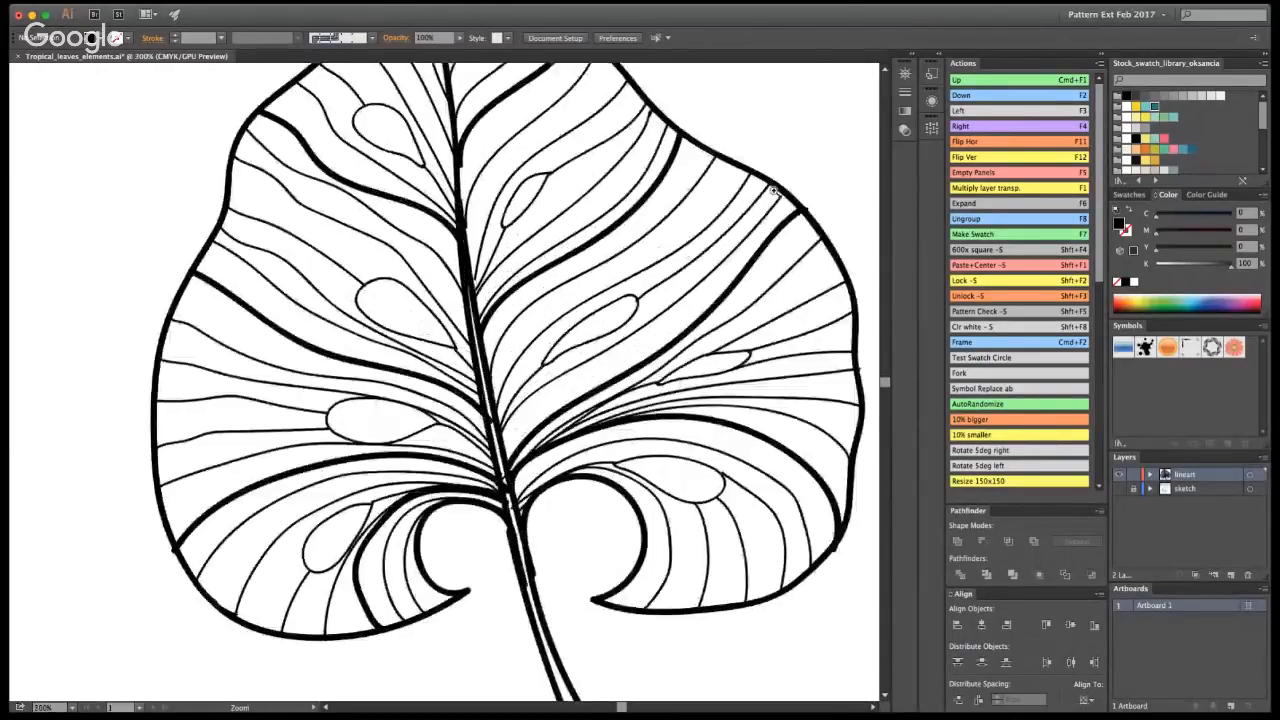
pyautogui.press('v')
pyautogui.click(378, 110)
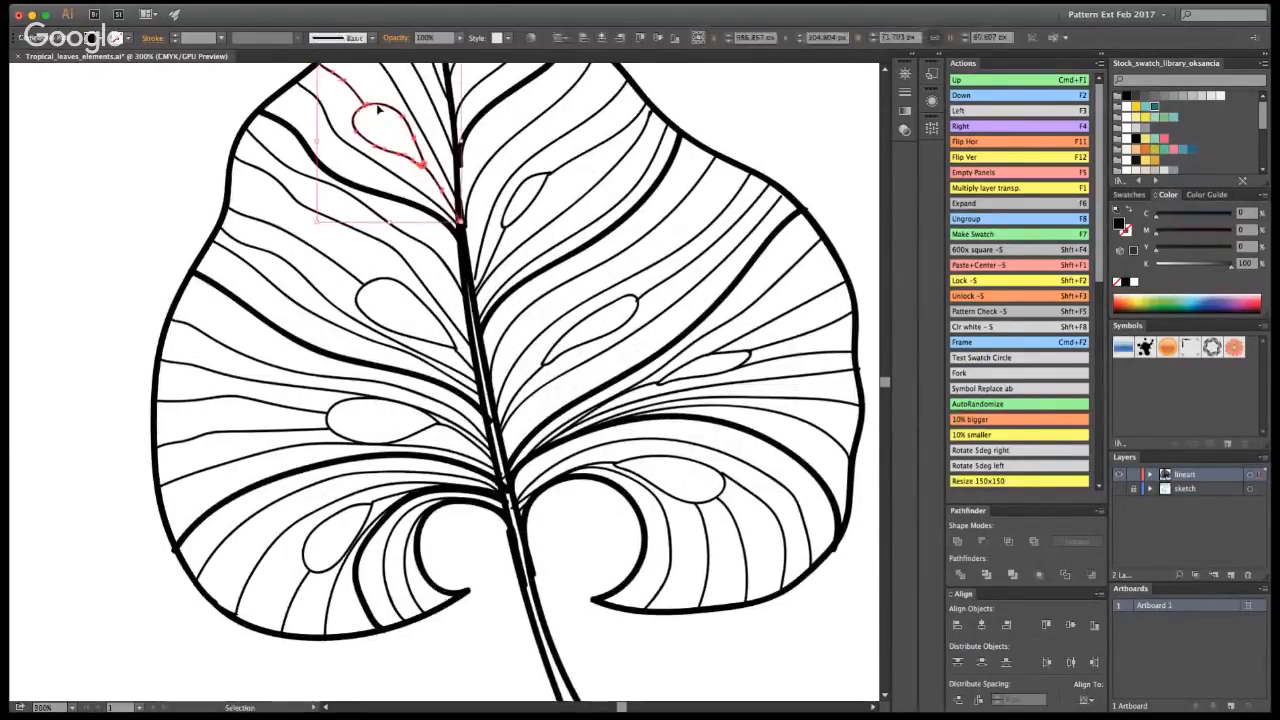
pyautogui.press('super+shift+a')
pyautogui.click(1119, 489)
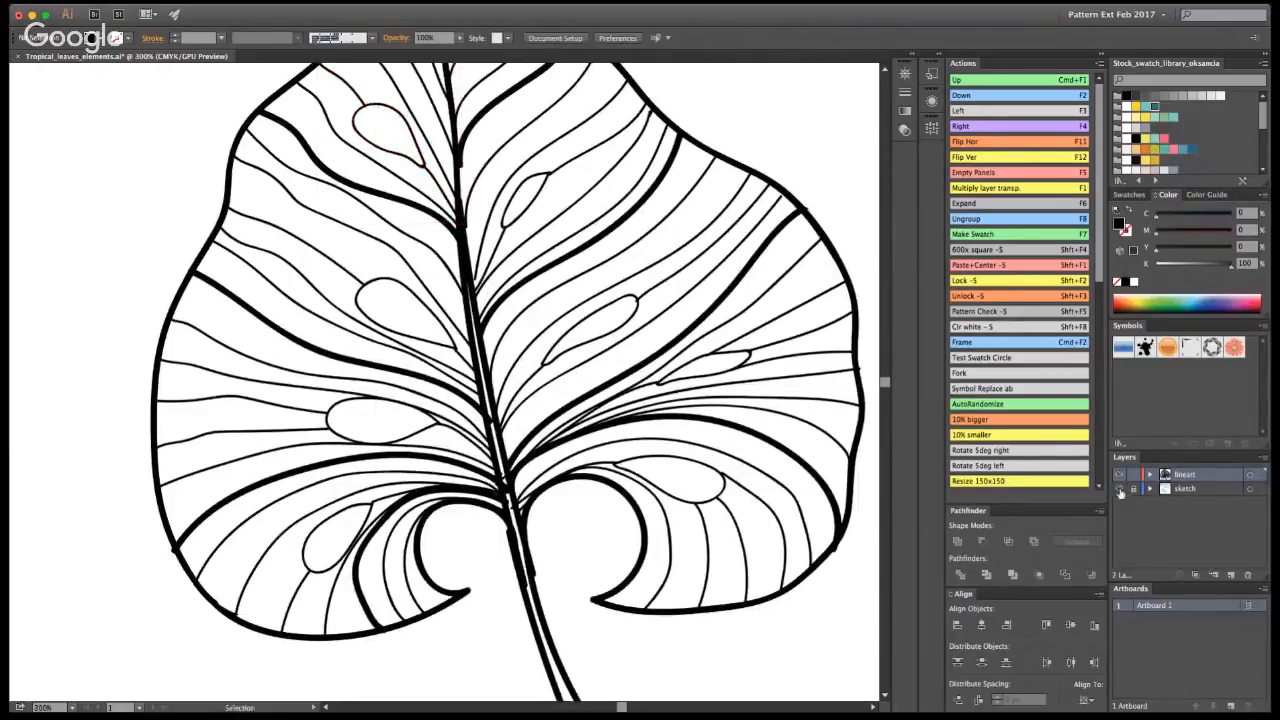
# - Hide the sketch layer, undo the black recolouring of the fine detail lines and select all the teal lines with the Magic Wand
pyautogui.click(1119, 489)
pyautogui.press('super+a')
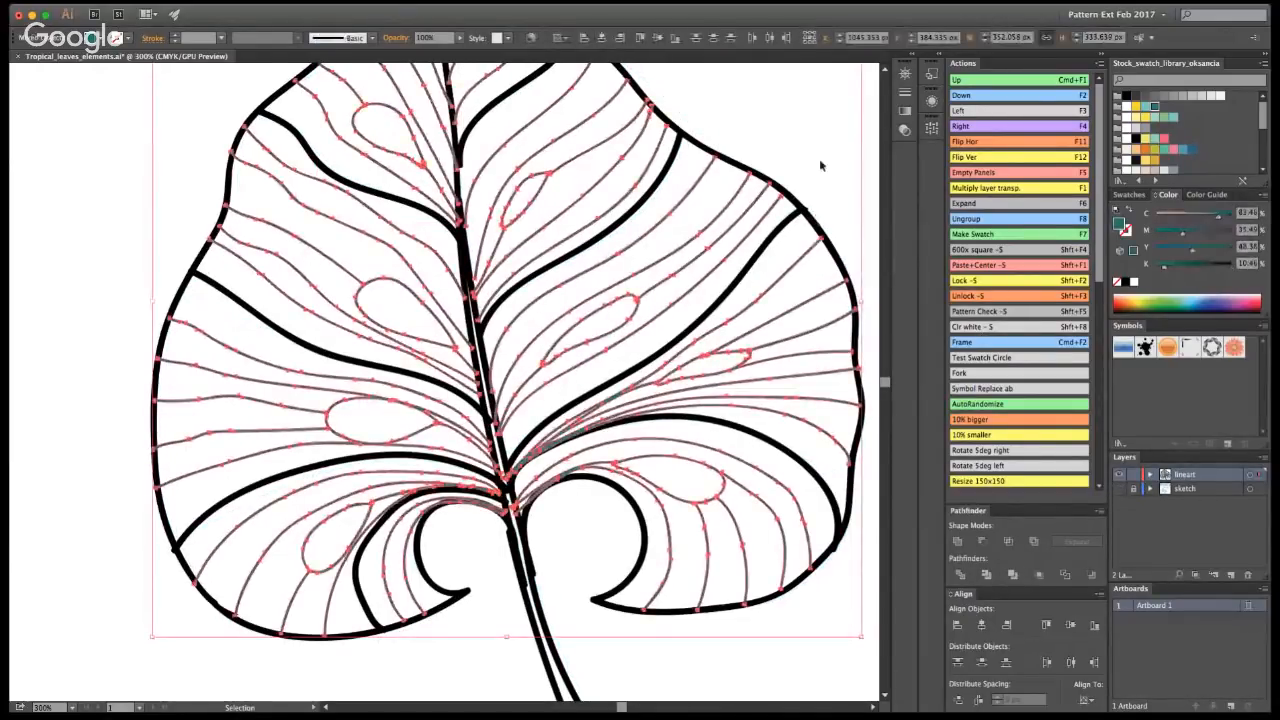
pyautogui.press('super+shift+a')
pyautogui.press('y')
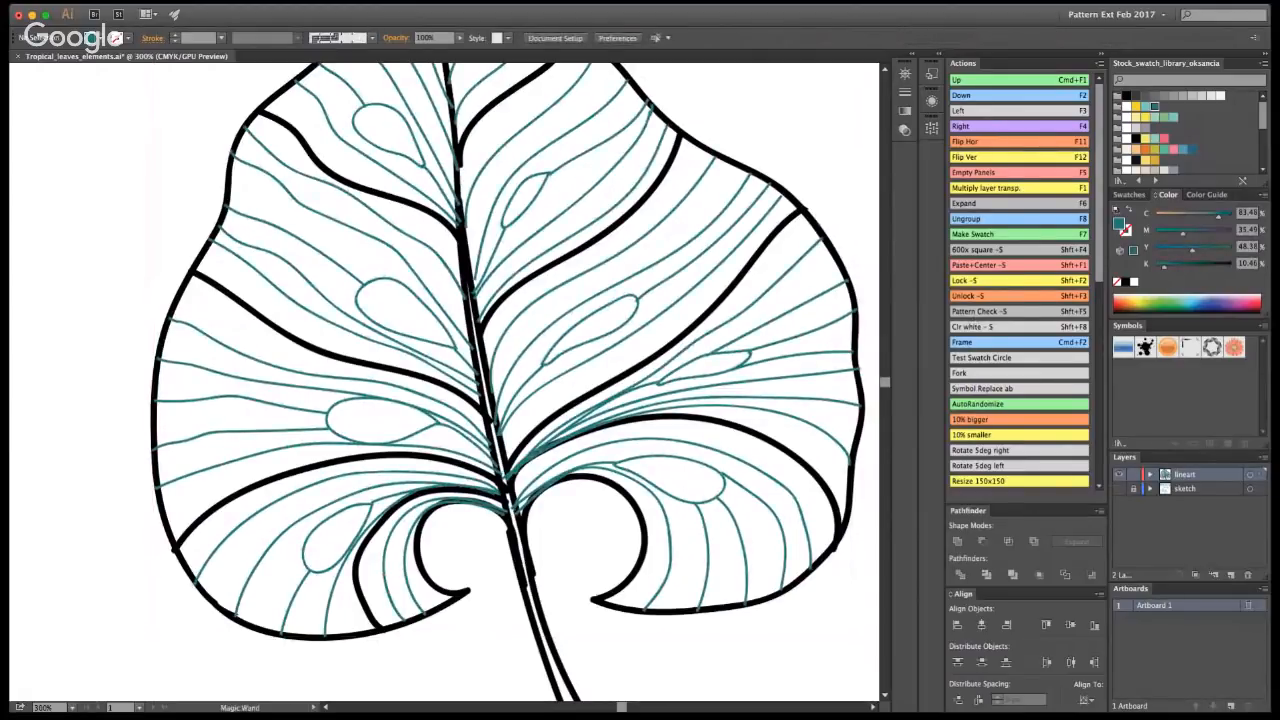
pyautogui.click(580, 235)
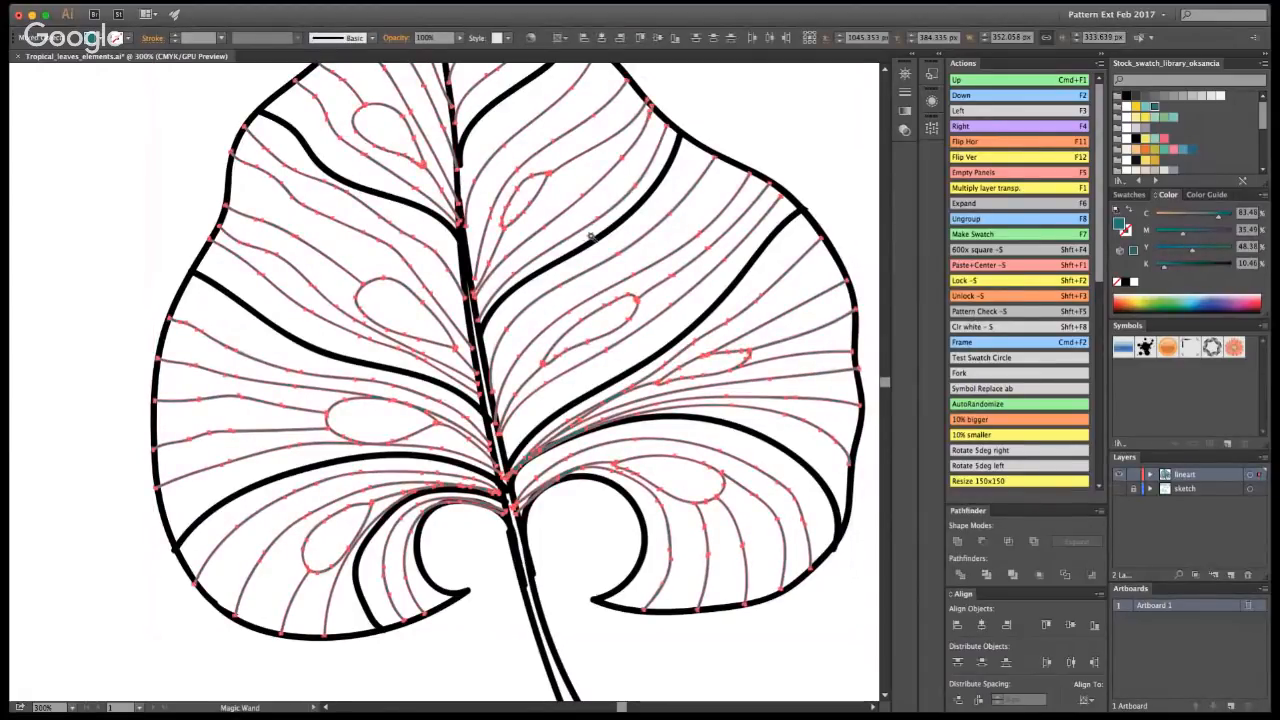
pyautogui.press('v')
pyautogui.press('super+shift+a')
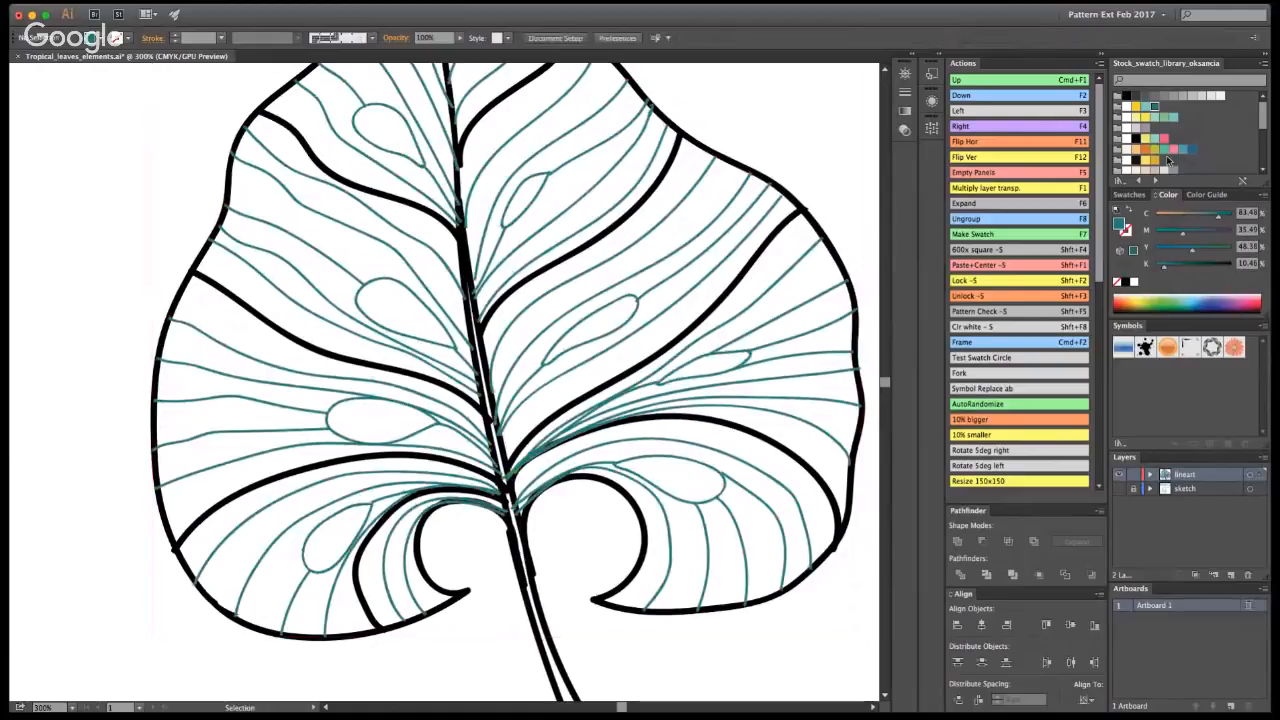
# - Ink thicker pink Blob Brush outlines over the three upper teardrops left of the midrib and the two upper ones right of it
pyautogui.click(1172, 150)
pyautogui.hotkey('shift', 'b')
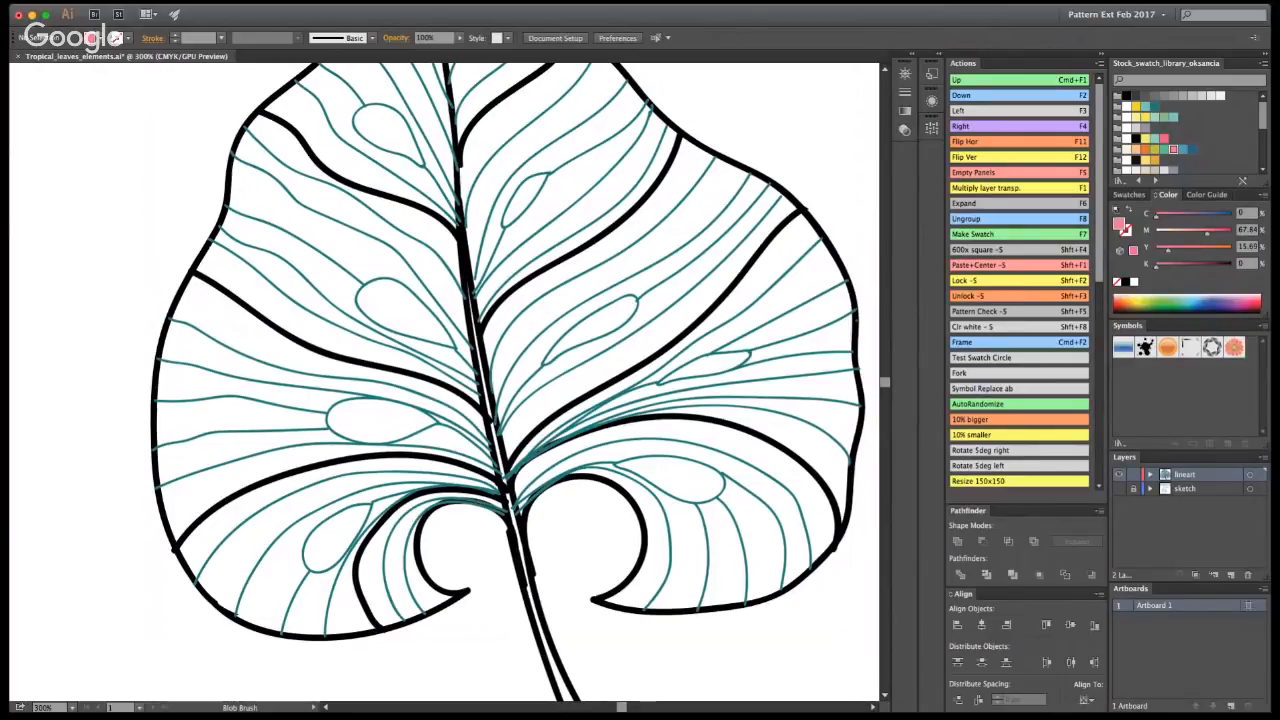
pyautogui.moveTo(424, 168)
pyautogui.mouseDown()
pyautogui.moveTo(397, 110)
pyautogui.moveTo(359, 106)
pyautogui.moveTo(366, 135)
pyautogui.moveTo(426, 168)
pyautogui.mouseUp()
pyautogui.moveTo(548, 170)
pyautogui.mouseDown()
pyautogui.moveTo(518, 180)
pyautogui.moveTo(509, 220)
pyautogui.moveTo(549, 173)
pyautogui.mouseUp()
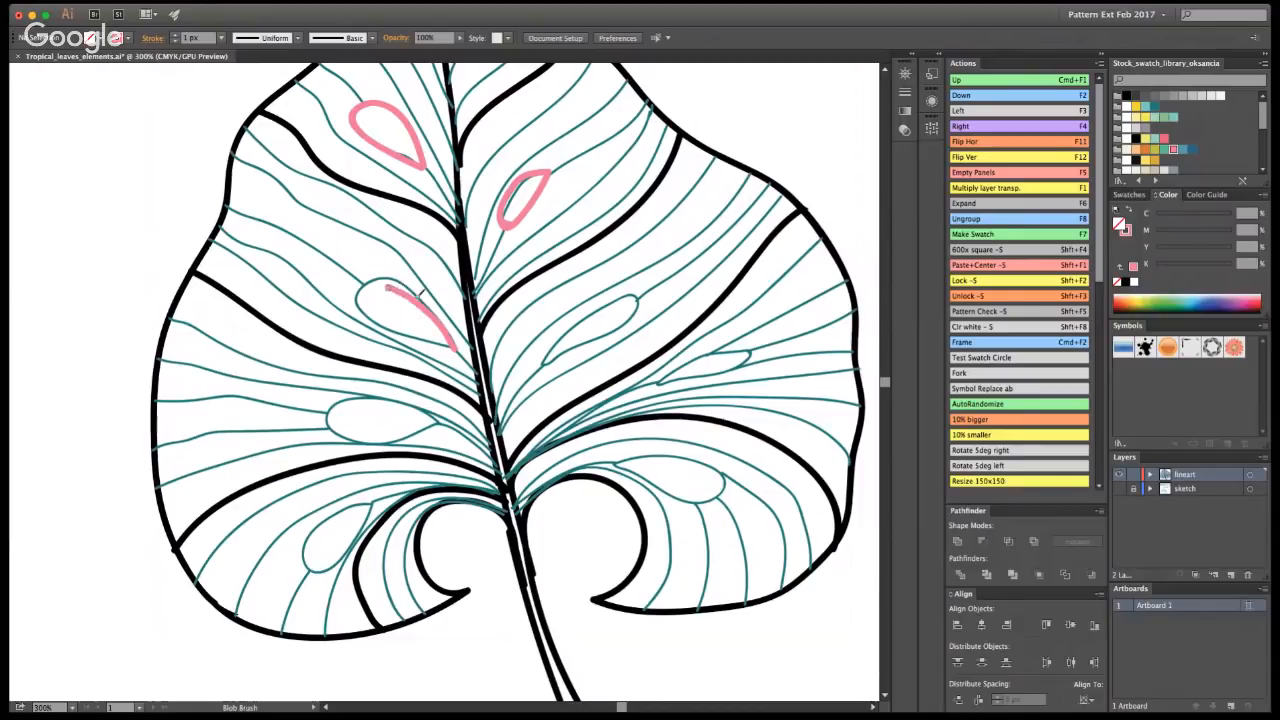
pyautogui.moveTo(456, 351)
pyautogui.mouseDown()
pyautogui.moveTo(404, 285)
pyautogui.moveTo(361, 290)
pyautogui.moveTo(379, 321)
pyautogui.moveTo(456, 350)
pyautogui.mouseUp()
pyautogui.moveTo(542, 362)
pyautogui.mouseDown()
pyautogui.moveTo(582, 317)
pyautogui.moveTo(636, 301)
pyautogui.moveTo(619, 328)
pyautogui.moveTo(543, 362)
pyautogui.mouseUp()
pyautogui.moveTo(436, 420)
pyautogui.mouseDown()
pyautogui.moveTo(414, 403)
pyautogui.moveTo(338, 404)
pyautogui.moveTo(350, 434)
pyautogui.moveTo(392, 442)
pyautogui.moveTo(446, 416)
pyautogui.mouseUp()
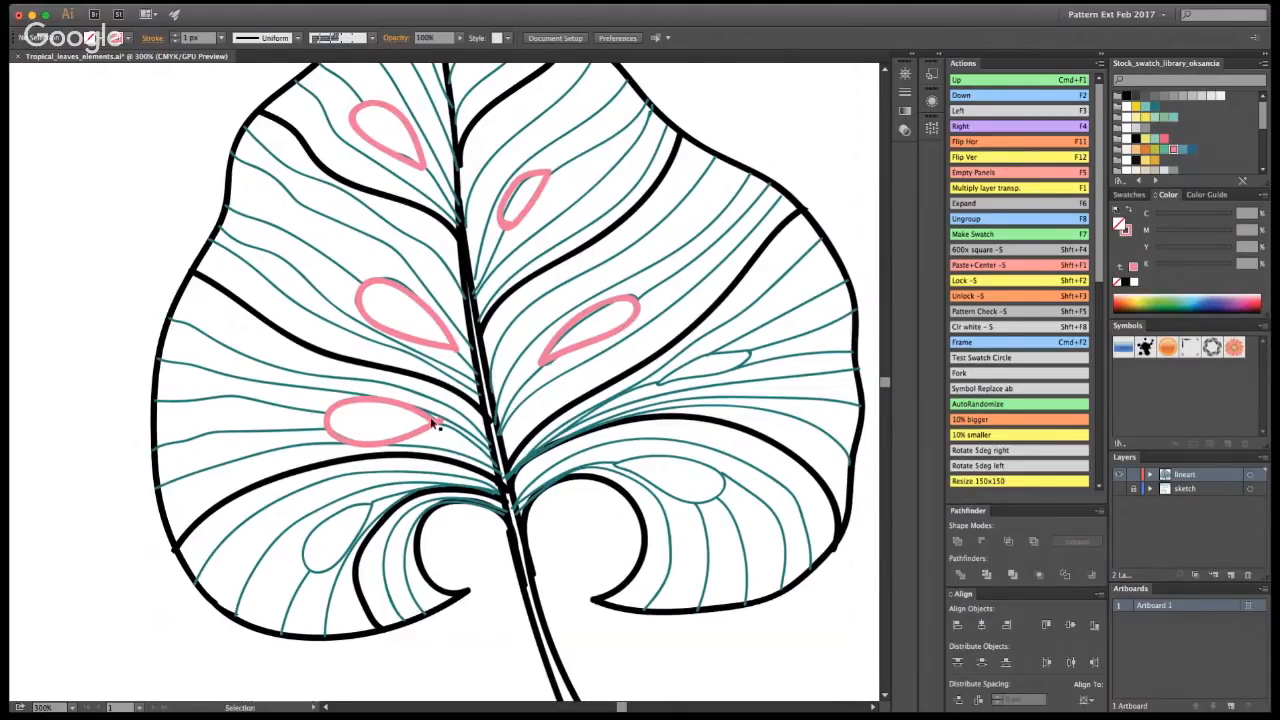
# - Trim the pointed tip of the third pink teardrop down on the leaf's left half with the Eraser
pyautogui.keyDown('super'); pyautogui.click(432, 420); pyautogui.keyUp('super')
pyautogui.hotkey('shift', 'e')
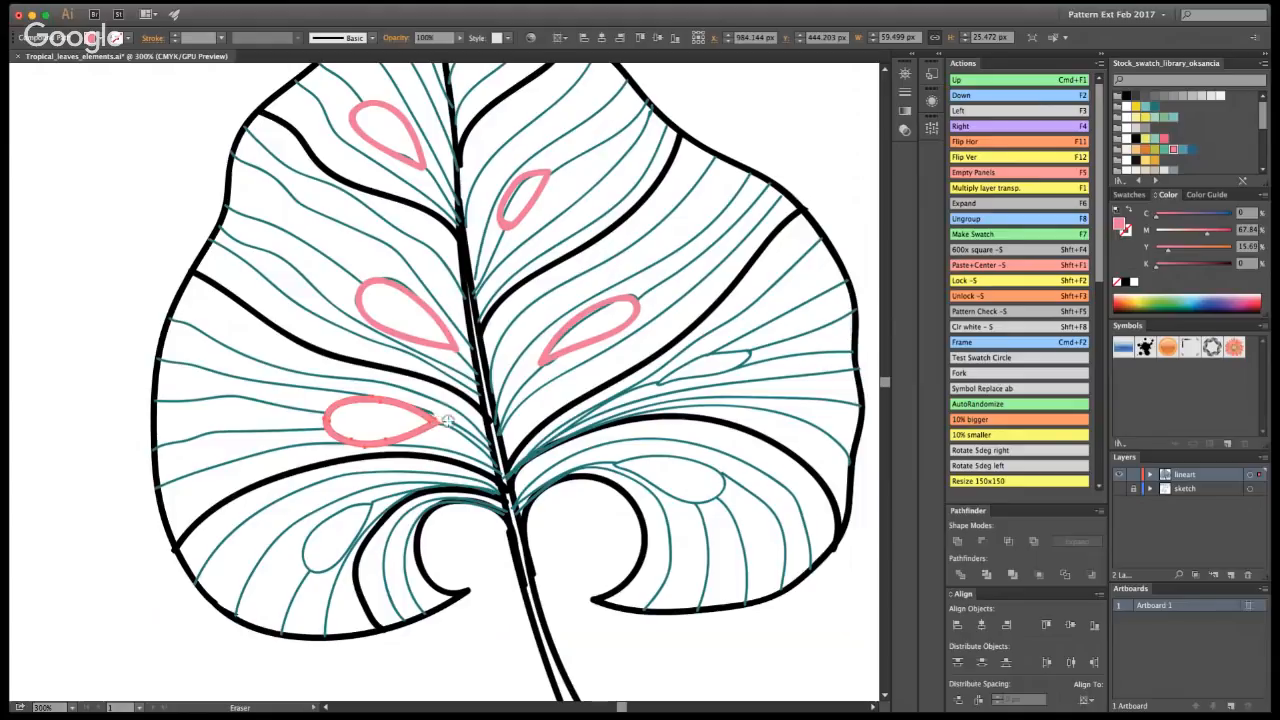
pyautogui.press('v')
pyautogui.click(854, 178)
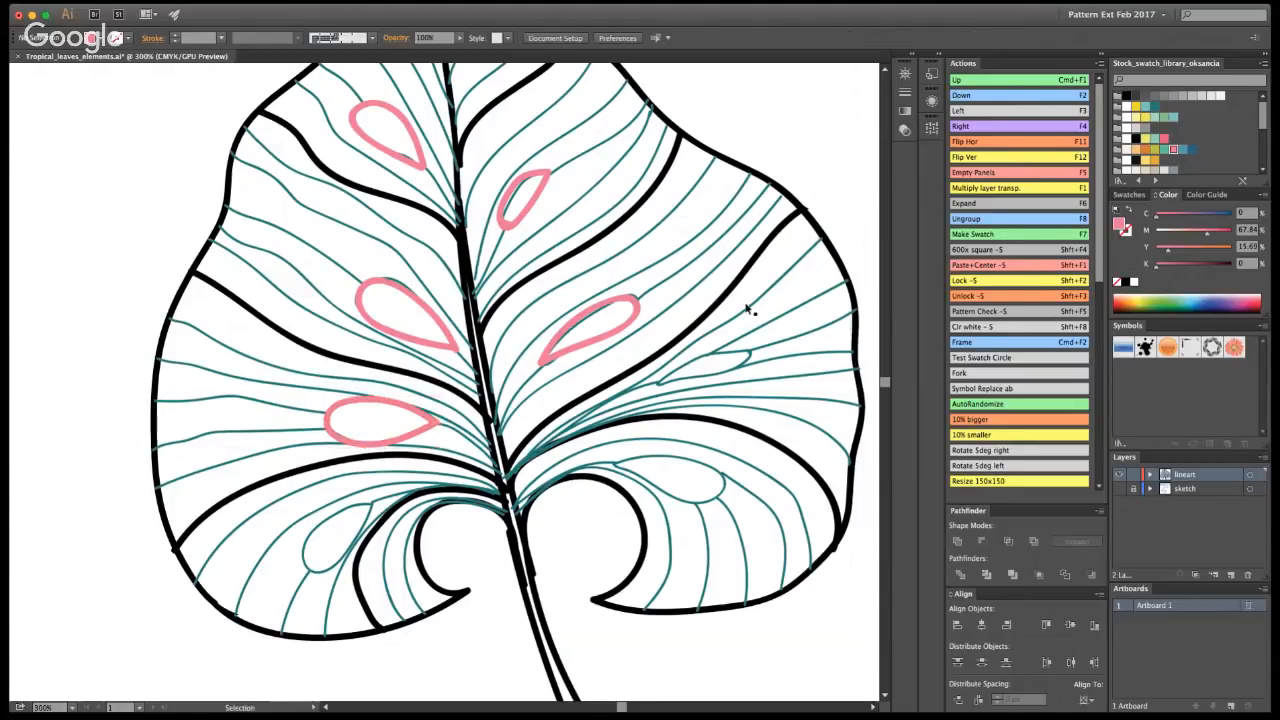
# - Scale down the two pink teardrops right of the midrib slightly to fit their teal outlines
pyautogui.click(576, 318)
pyautogui.moveTo(594, 296); pyautogui.dragTo(642, 319)
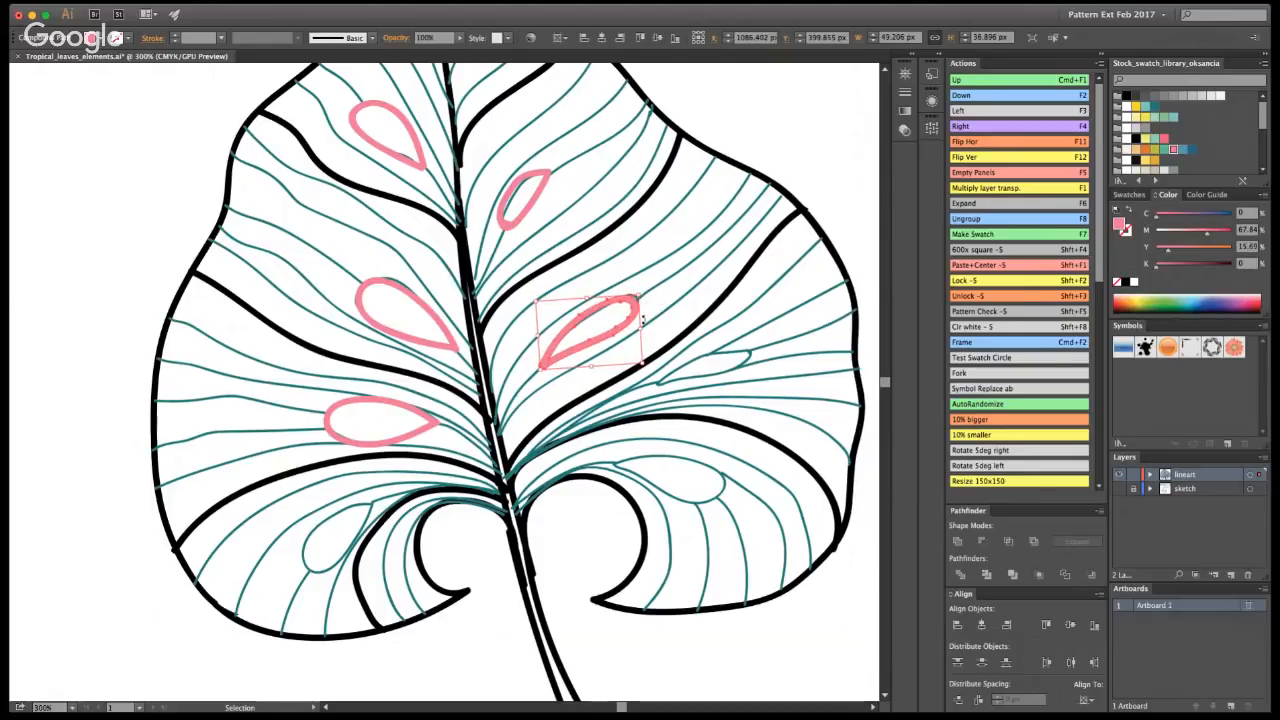
pyautogui.click(814, 174)
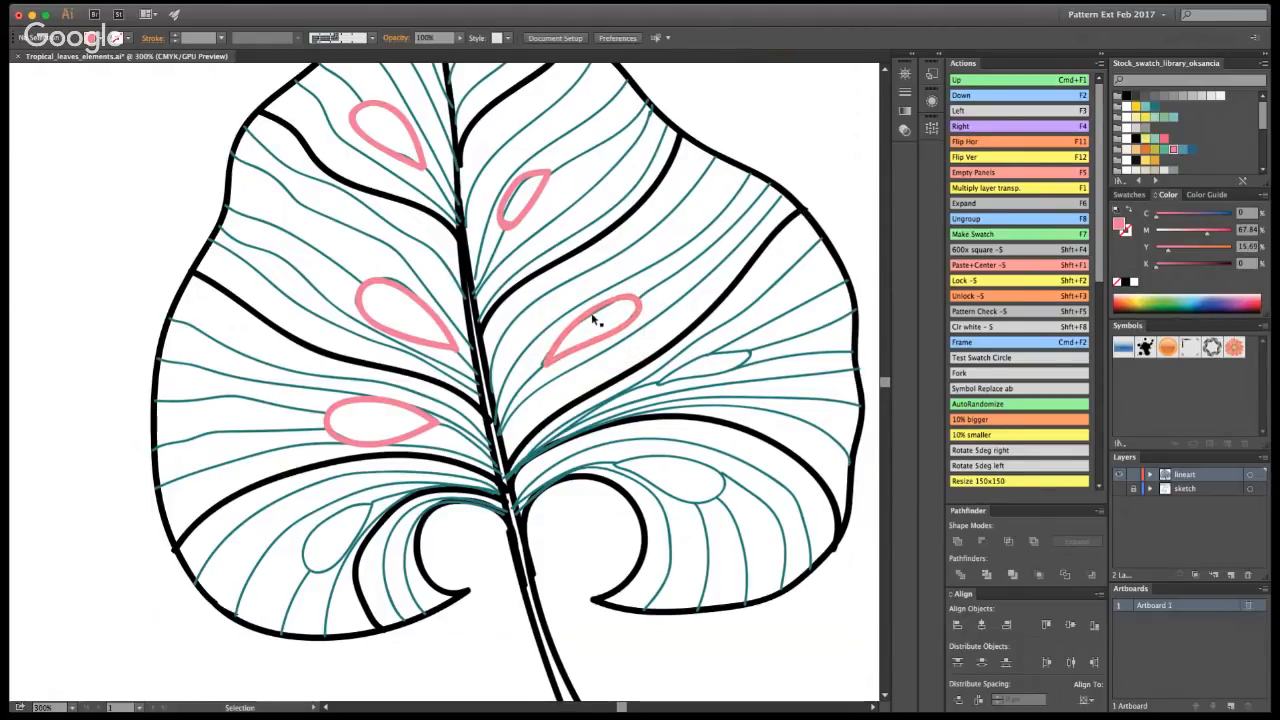
pyautogui.click(592, 316)
pyautogui.click(532, 206)
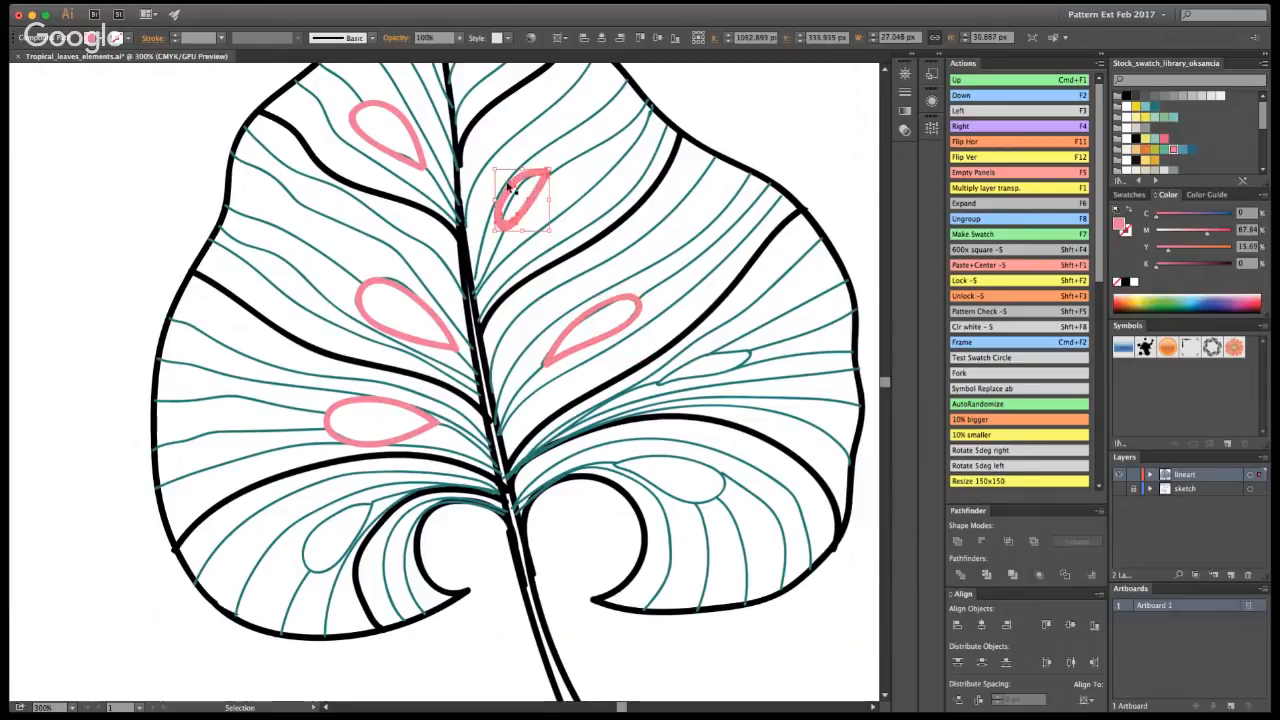
pyautogui.moveTo(498, 170); pyautogui.dragTo(504, 175)
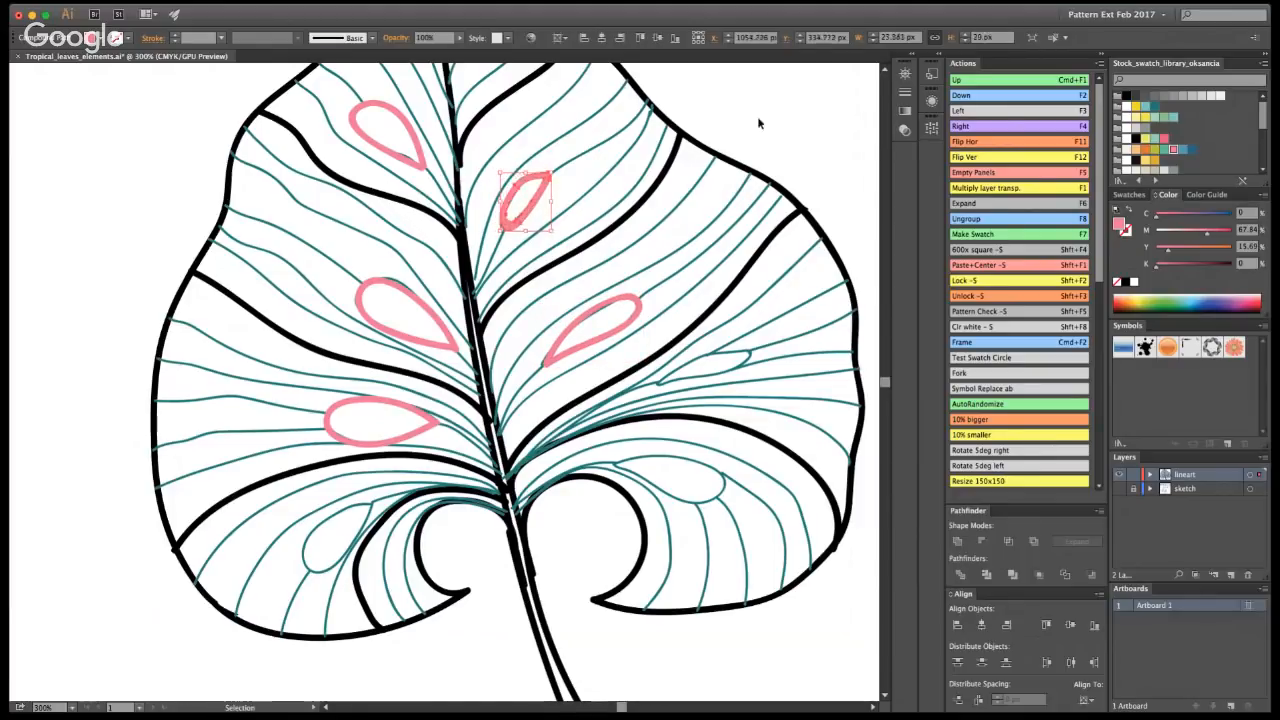
pyautogui.click(757, 117)
# - Adjust the size and placement of the second pink teardrop down on the leaf's left half
pyautogui.doubleClick(425, 292)
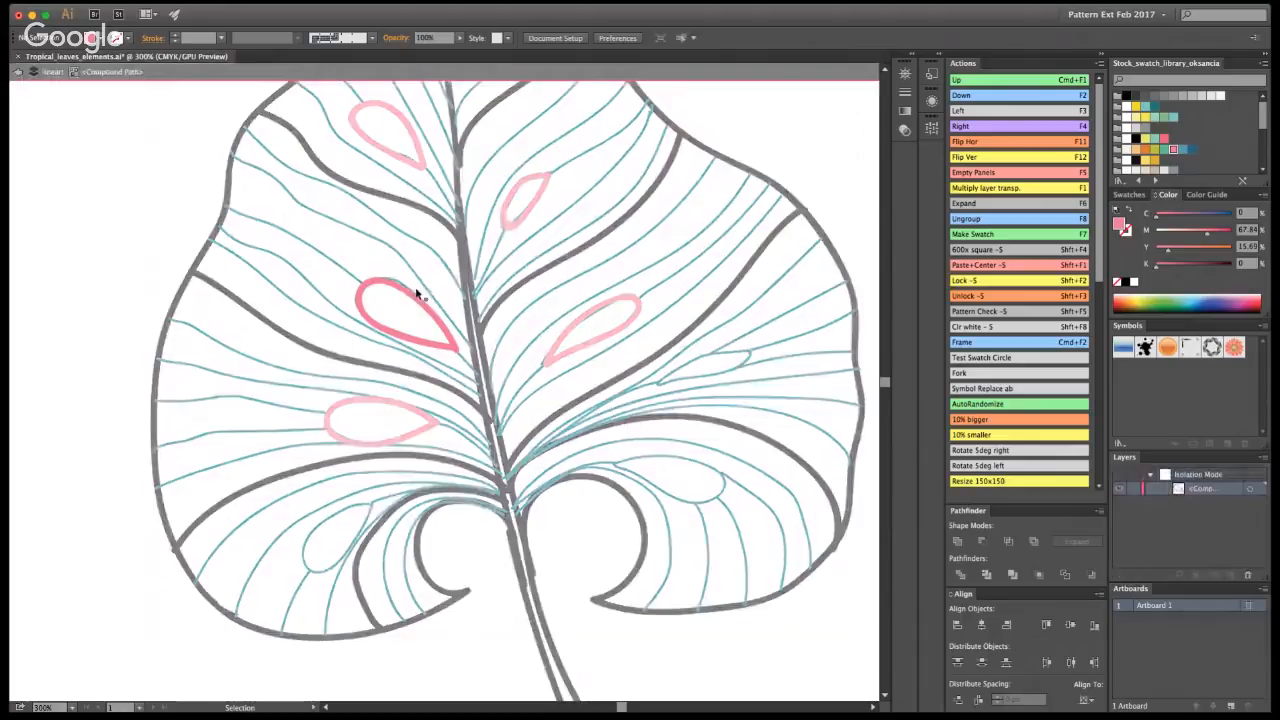
pyautogui.click(18, 71)
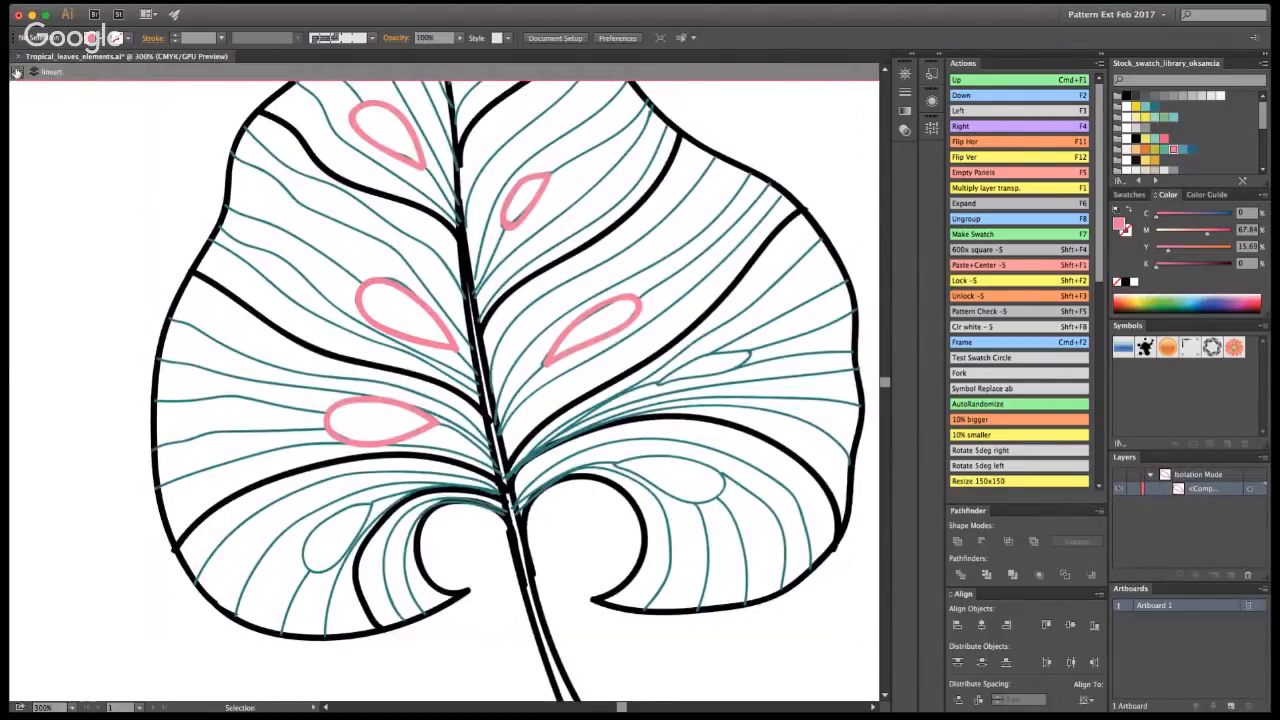
pyautogui.moveTo(463, 270); pyautogui.dragTo(470, 275)
pyautogui.click(754, 100)
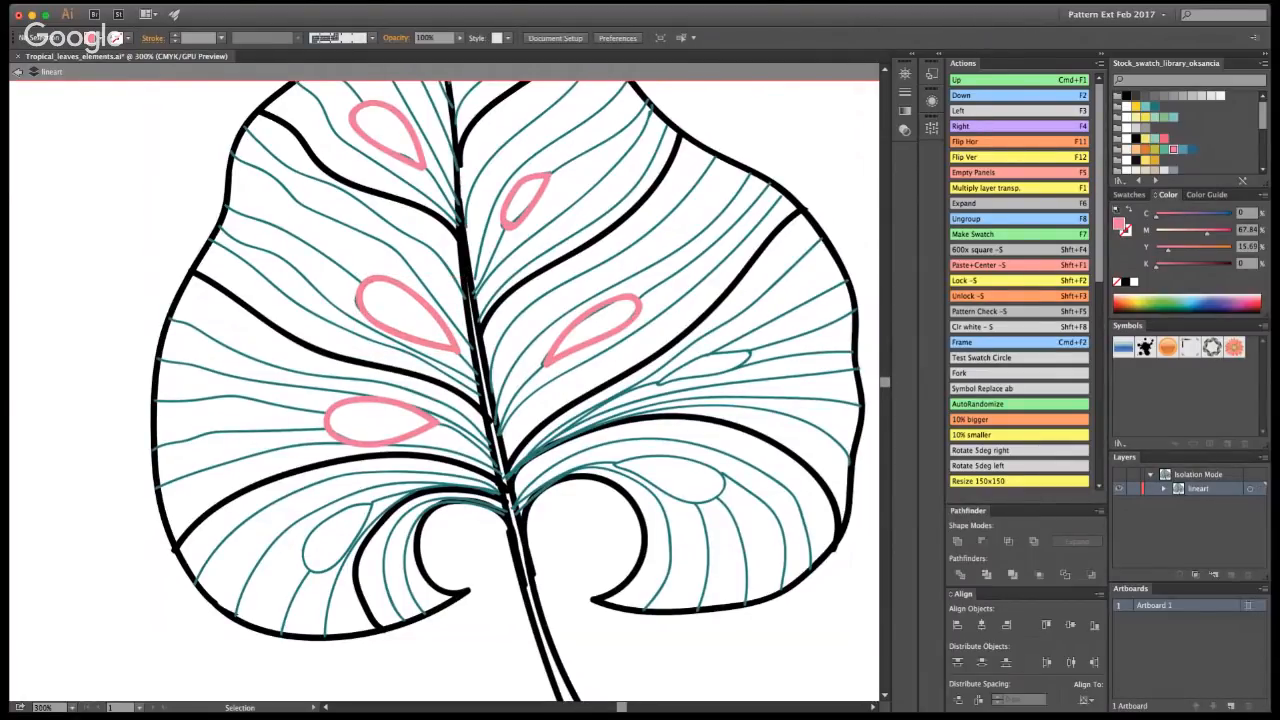
# - Ink pink Blob Brush outlines over the bottom left teardrop and the two lowest teardrops right of the midrib
pyautogui.hotkey('shift', 'b')
pyautogui.moveTo(372, 499)
pyautogui.mouseDown()
pyautogui.moveTo(312, 524)
pyautogui.moveTo(306, 555)
pyautogui.moveTo(341, 558)
pyautogui.moveTo(384, 496)
pyautogui.mouseUp()
pyautogui.moveTo(612, 462)
pyautogui.mouseDown()
pyautogui.moveTo(682, 455)
pyautogui.moveTo(727, 480)
pyautogui.moveTo(702, 500)
pyautogui.moveTo(612, 463)
pyautogui.mouseUp()
pyautogui.moveTo(658, 380)
pyautogui.mouseDown()
pyautogui.moveTo(746, 348)
pyautogui.moveTo(746, 366)
pyautogui.moveTo(662, 381)
pyautogui.mouseUp()
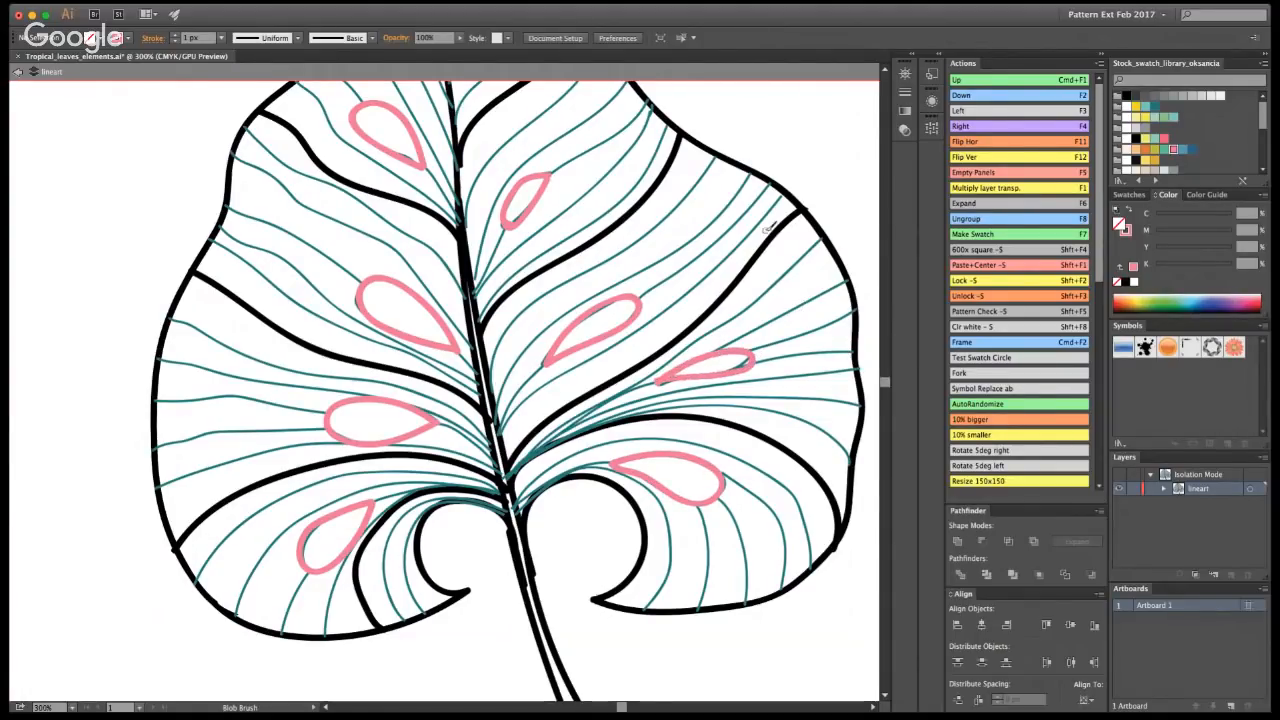
# - Erase the excess at the pointed tip of the narrow pink teardrop on the leaf's right half and leave isolation mode
pyautogui.press('v')
pyautogui.click(689, 370)
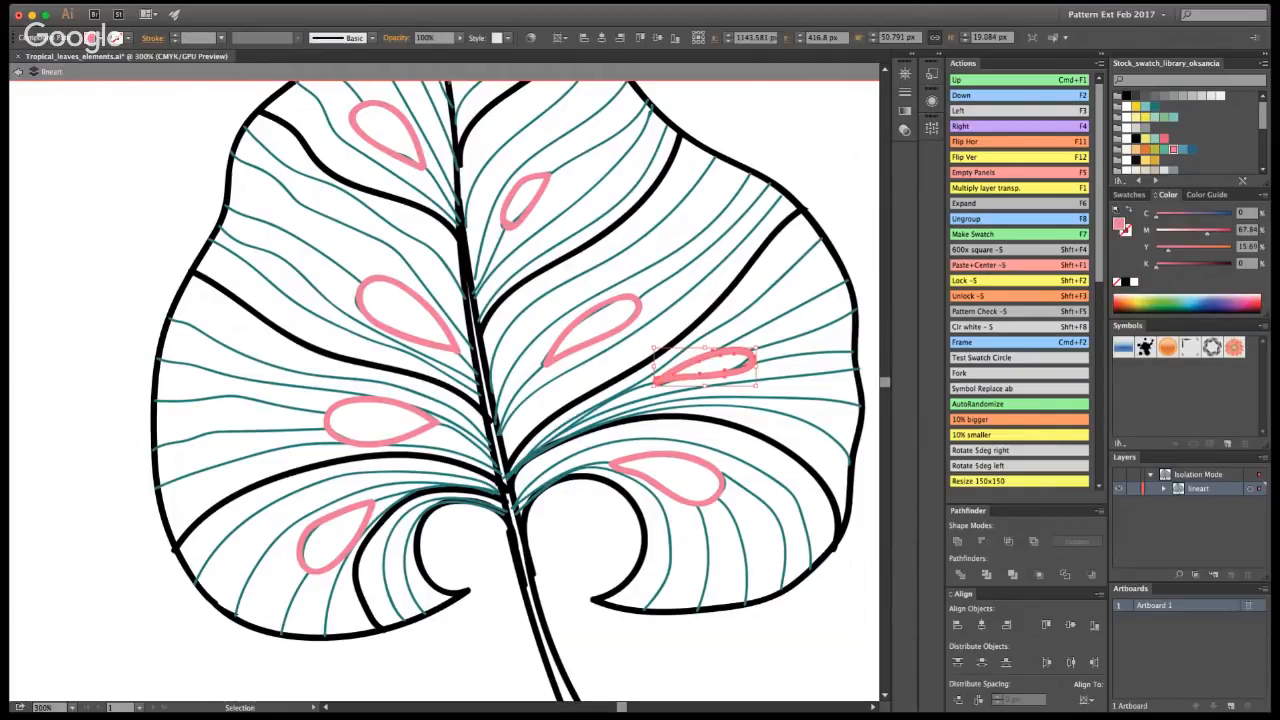
pyautogui.hotkey('shift', 'e')
pyautogui.moveTo(658, 388); pyautogui.dragTo(648, 386)
pyautogui.press('v')
pyautogui.press('Escape')
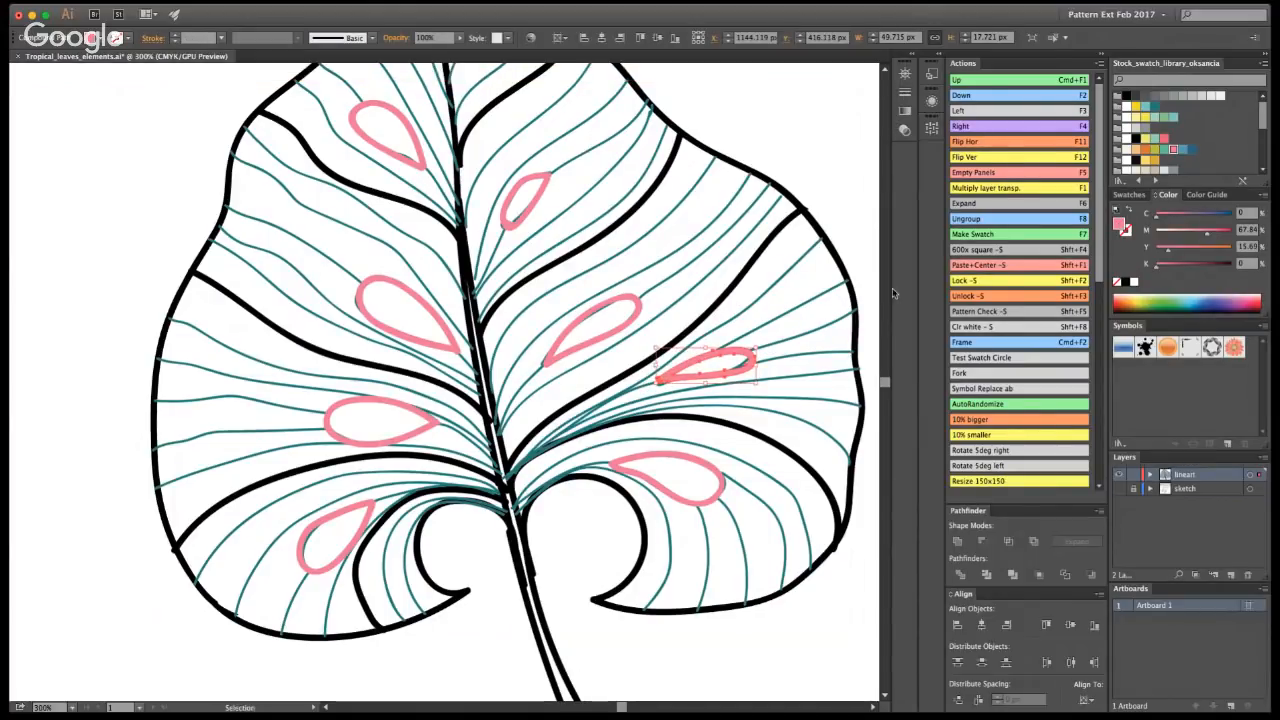
pyautogui.click(870, 185)
# - Select all pink teardrop outlines with the Magic Wand and group them
pyautogui.press('z')
pyautogui.keyDown('alt'); pyautogui.click(414, 380); pyautogui.keyUp('alt')
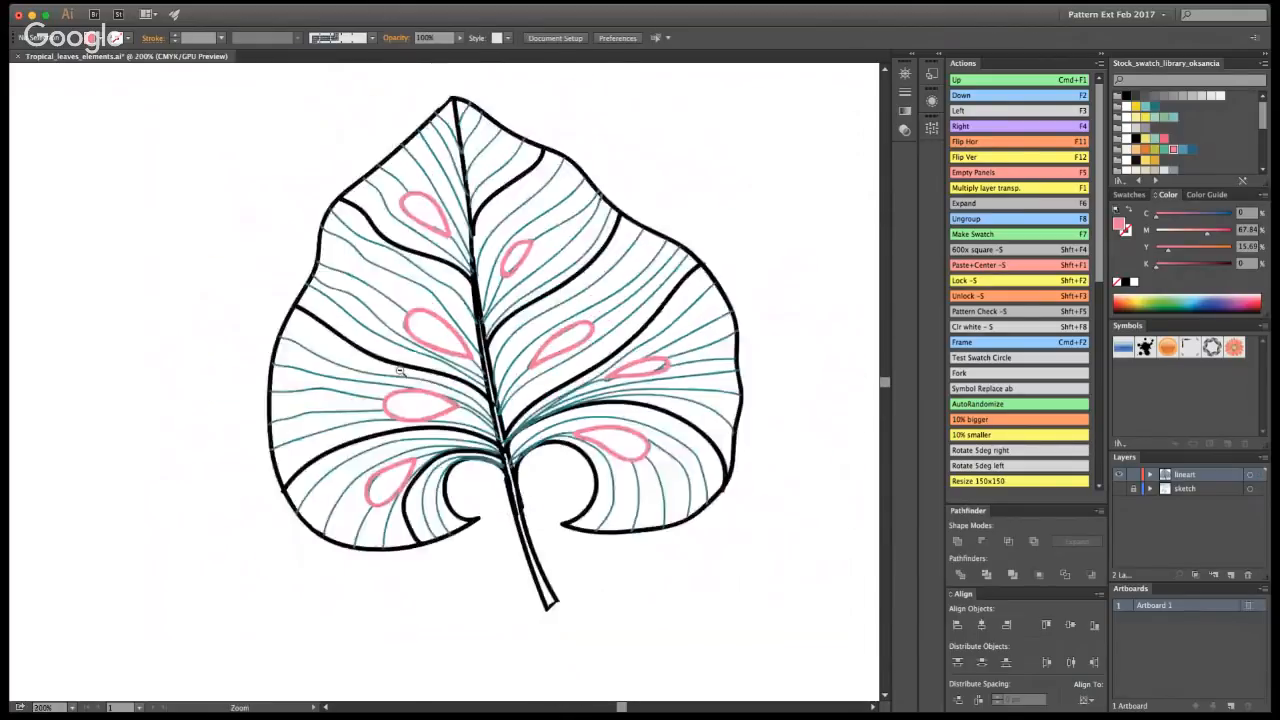
pyautogui.keyDown('alt'); pyautogui.click(409, 380); pyautogui.keyUp('alt')
pyautogui.moveTo(409, 380); pyautogui.dragTo(647, 297)
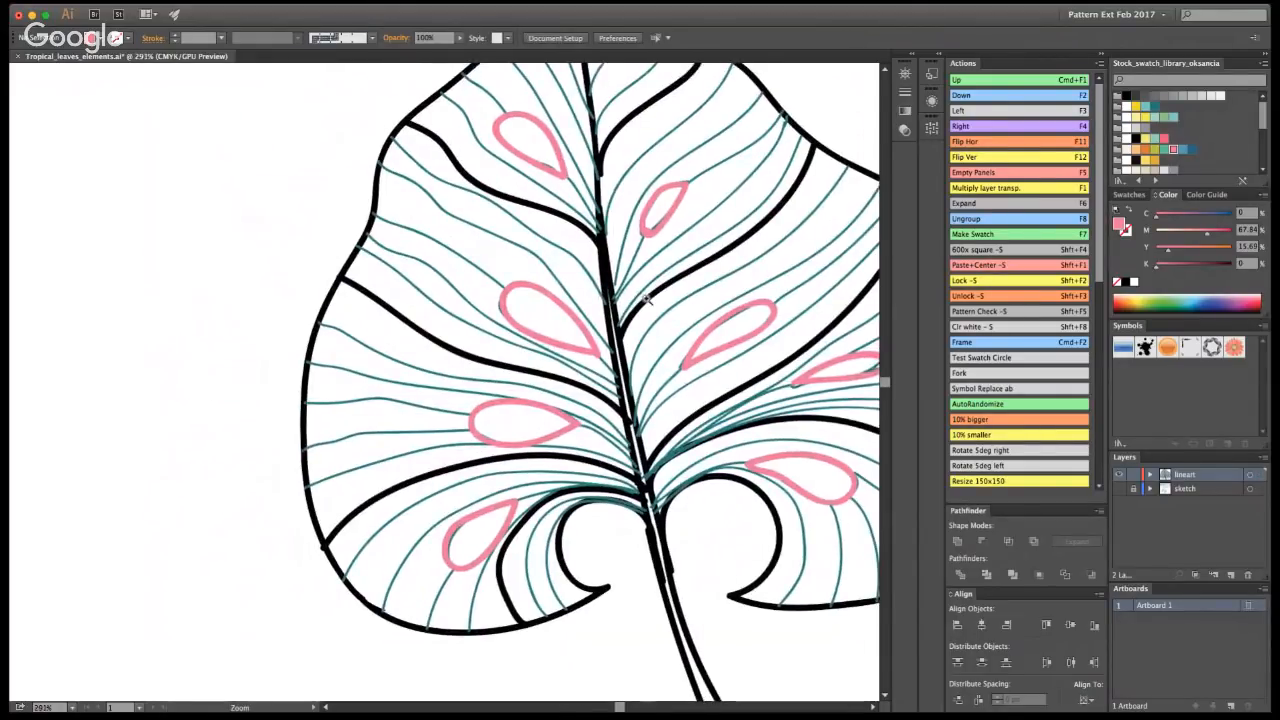
pyautogui.keyDown('alt'); pyautogui.click(672, 309); pyautogui.keyUp('alt')
pyautogui.hotkey('shift', 'b')
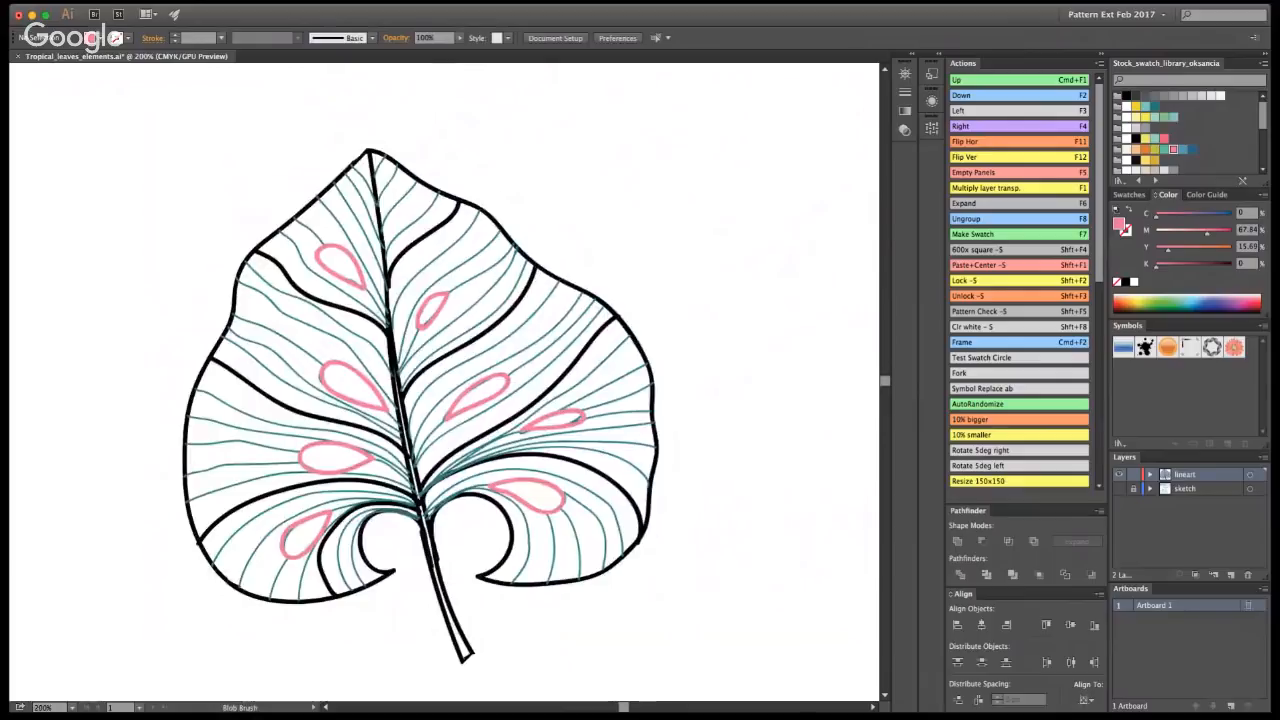
pyautogui.press('y')
pyautogui.click(489, 376)
pyautogui.press('super+g')
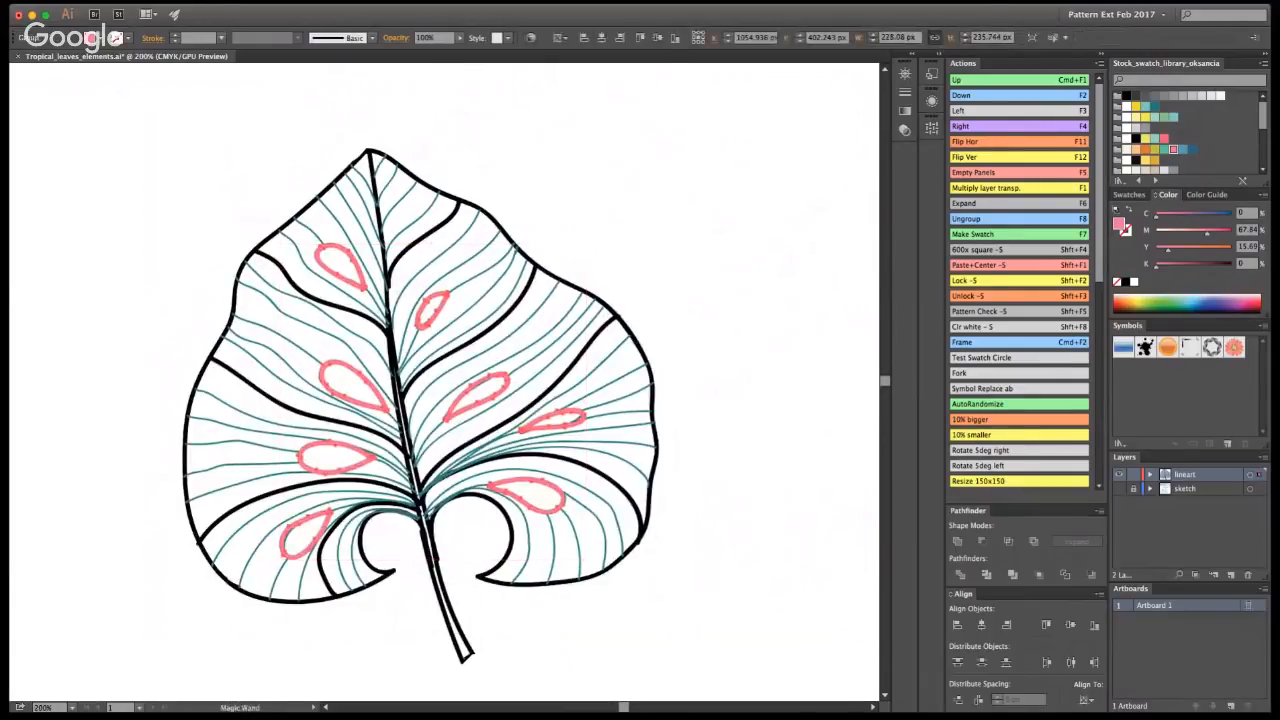
pyautogui.press('v')
pyautogui.click(840, 195)
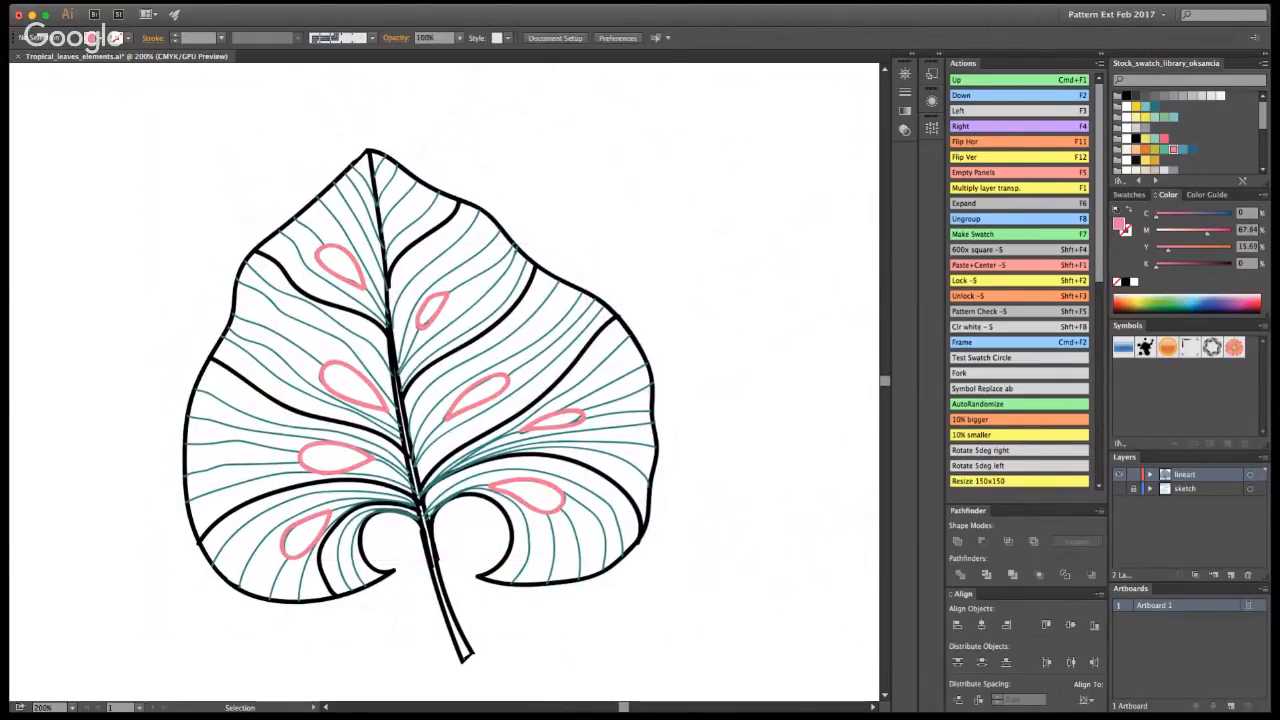
# - Show the sketch layer again and toggle the lineart layer's visibility to compare the inked leaf with its sketch
pyautogui.press('z')
pyautogui.keyDown('alt'); pyautogui.click(345, 432); pyautogui.keyUp('alt')
pyautogui.keyDown('alt'); pyautogui.click(391, 398); pyautogui.keyUp('alt')
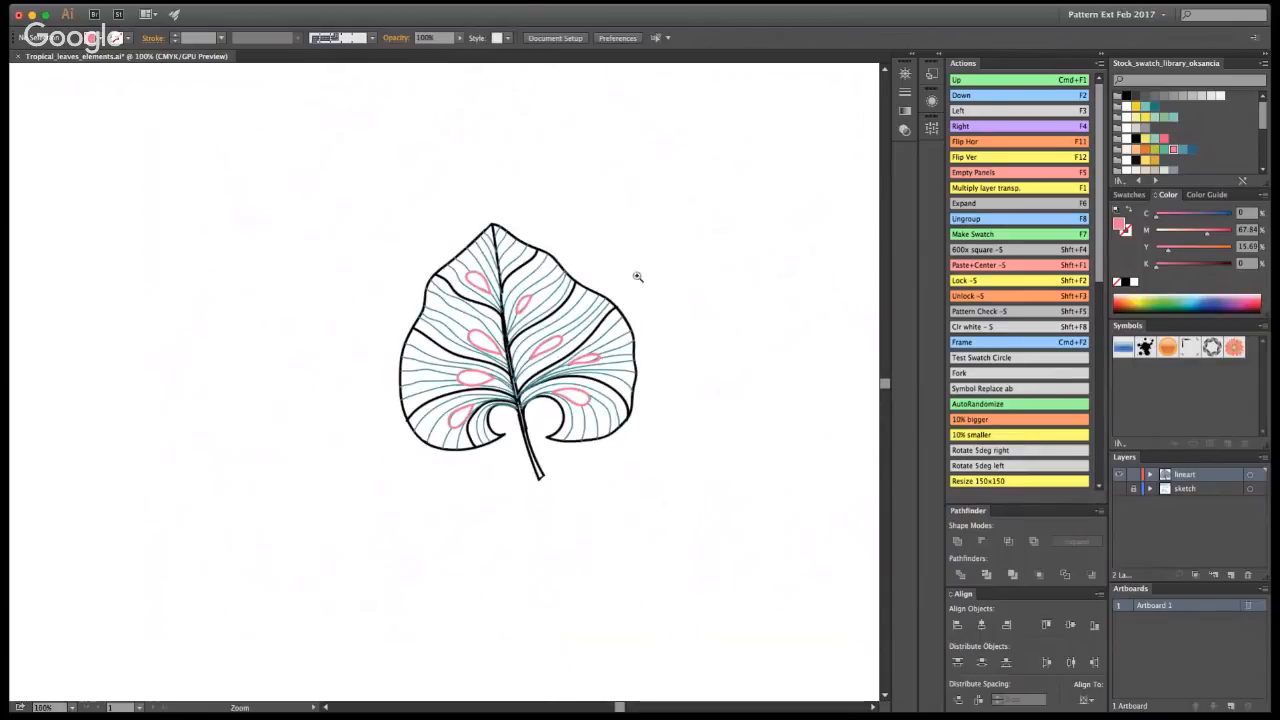
pyautogui.click(1119, 489)
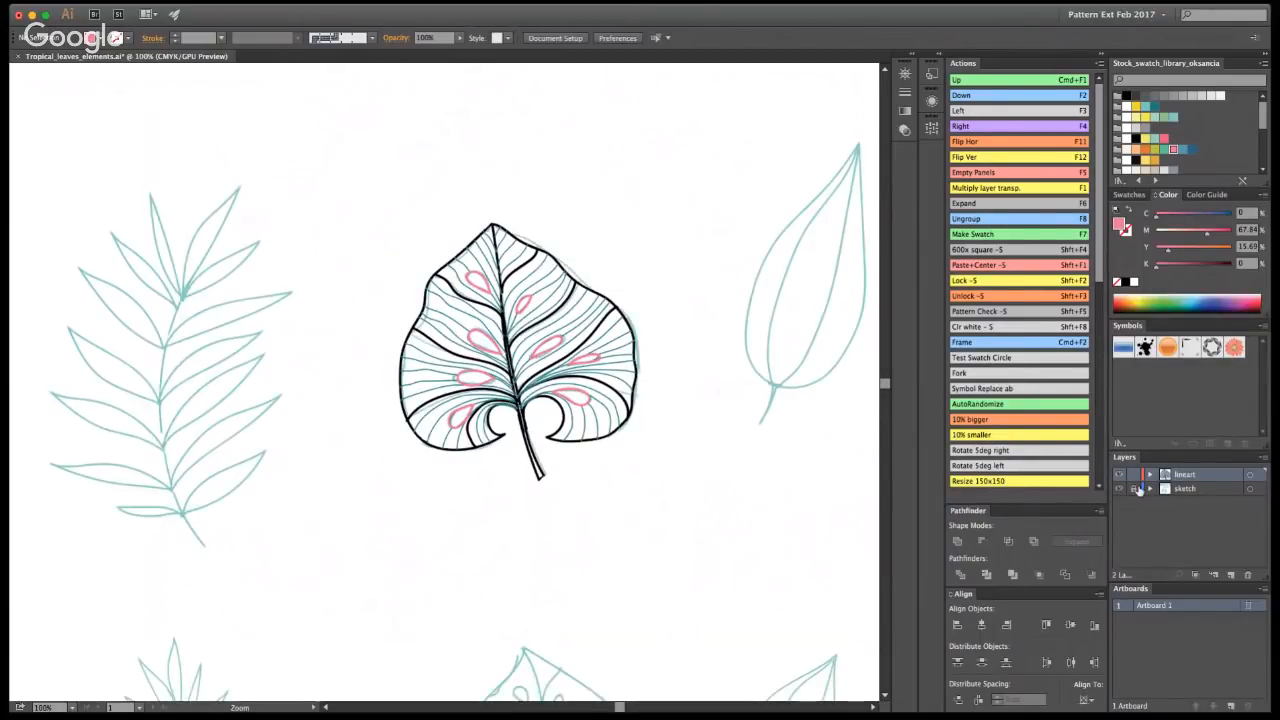
pyautogui.click(1119, 474)
pyautogui.click(1119, 474)
# - Duplicate the complete leaf line art straight above the original, clear of its tip, and save the file
pyautogui.press('v')
pyautogui.moveTo(646, 503); pyautogui.dragTo(406, 228)
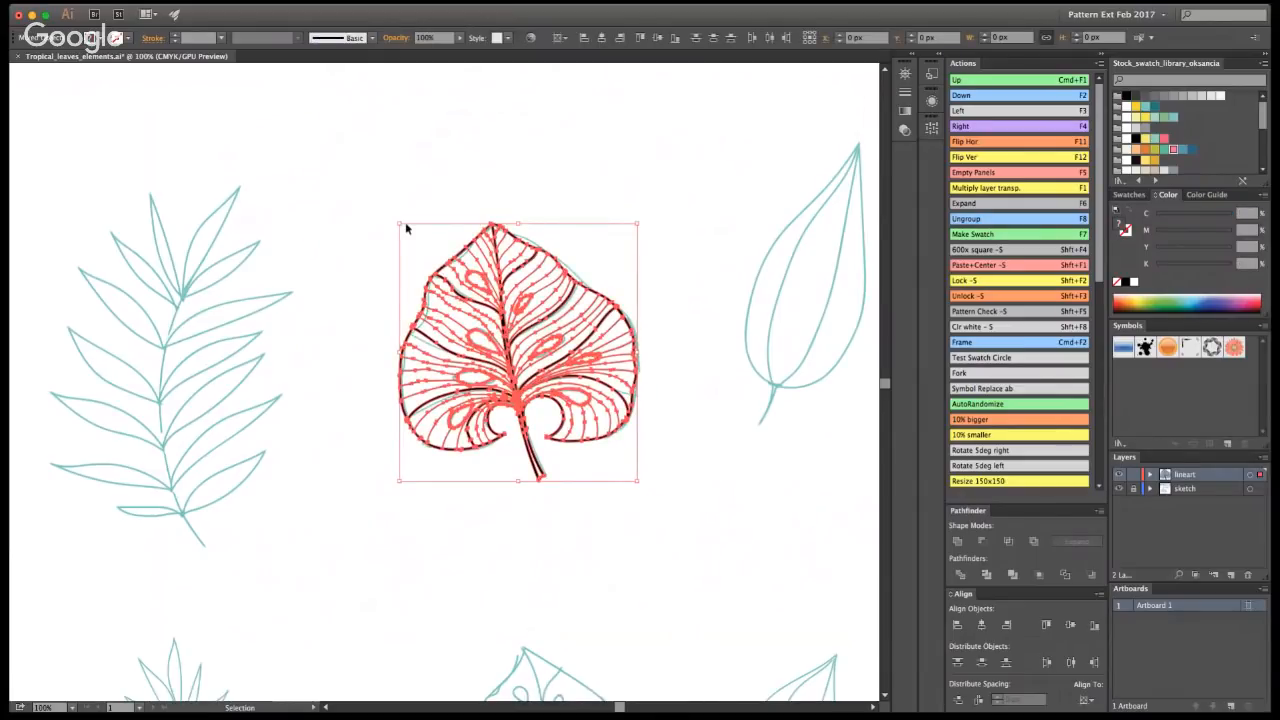
pyautogui.moveTo(500, 400); pyautogui.dragTo(500, 169)
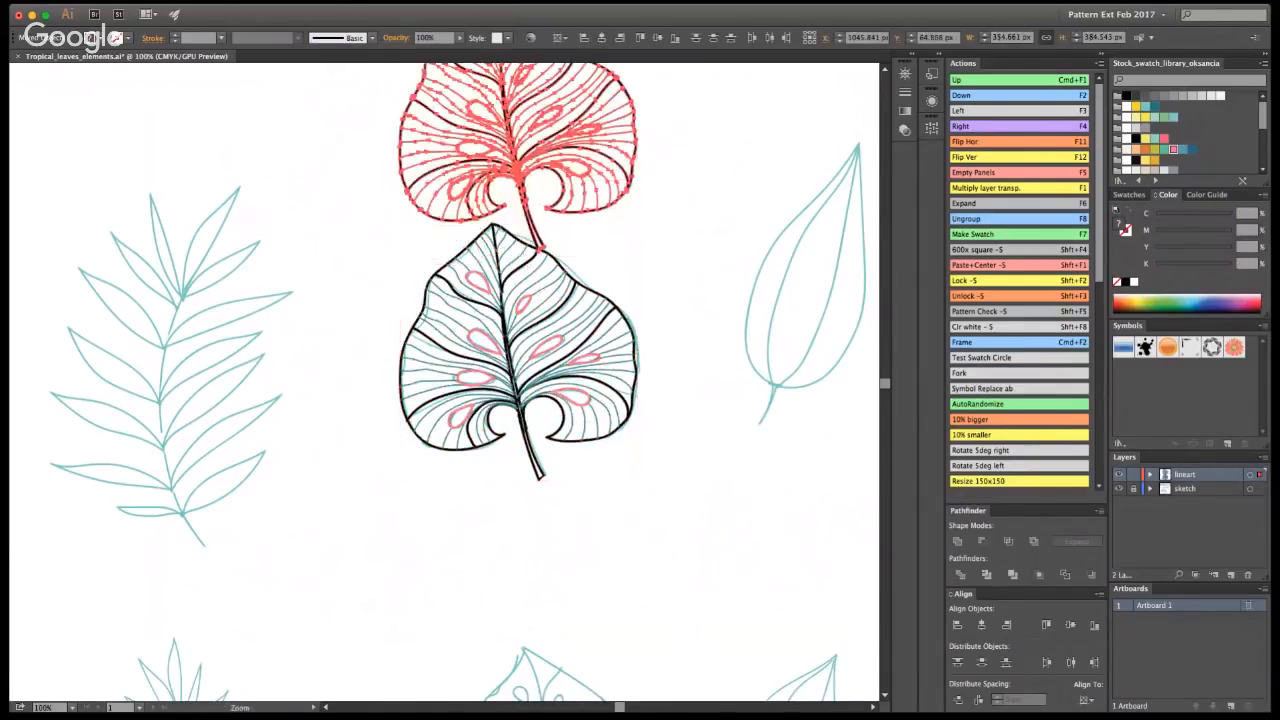
pyautogui.keyDown('alt'); pyautogui.keyDown('super'); pyautogui.click(477, 291); pyautogui.keyUp('super'); pyautogui.keyUp('alt')
pyautogui.moveTo(509, 284); pyautogui.dragTo(509, 200)
pyautogui.click(726, 241)
pyautogui.press('super+s')
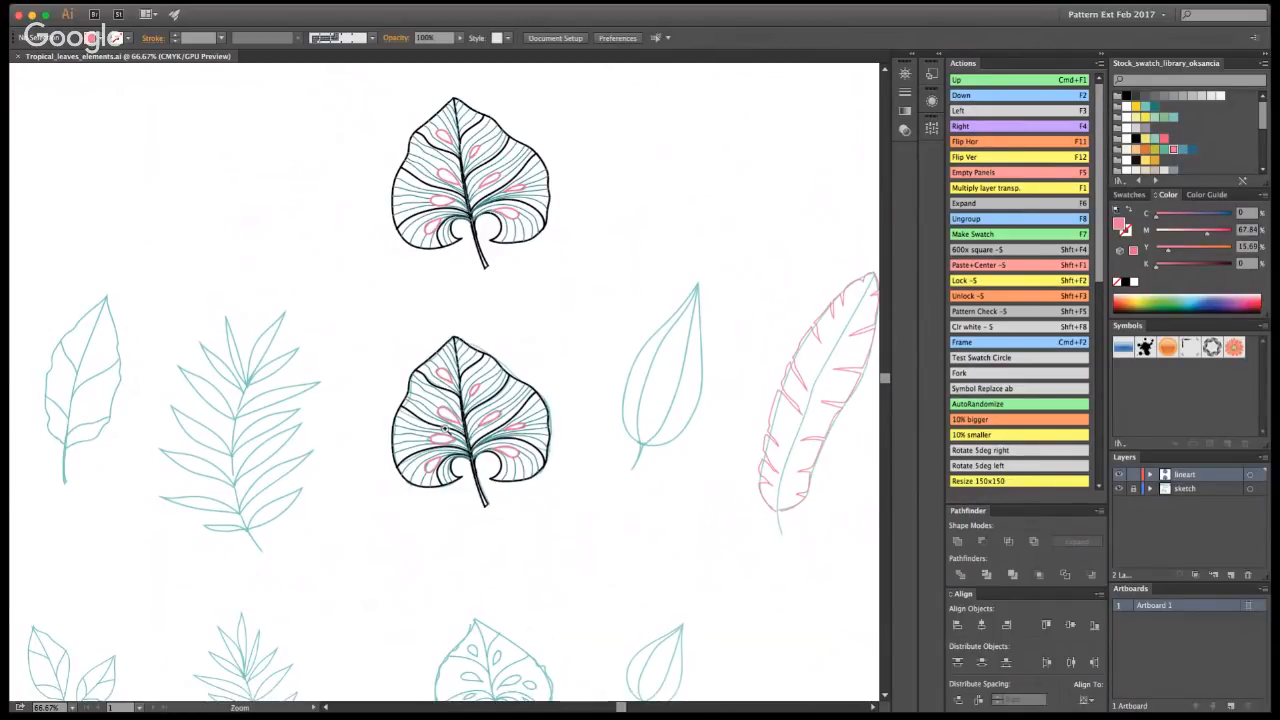
# - Recolour all line art of the lower leaf black with the Eyedropper and hide the sketch layer
pyautogui.click(446, 428)
pyautogui.click(443, 376)
pyautogui.press('v')
pyautogui.moveTo(306, 194); pyautogui.dragTo(712, 588)
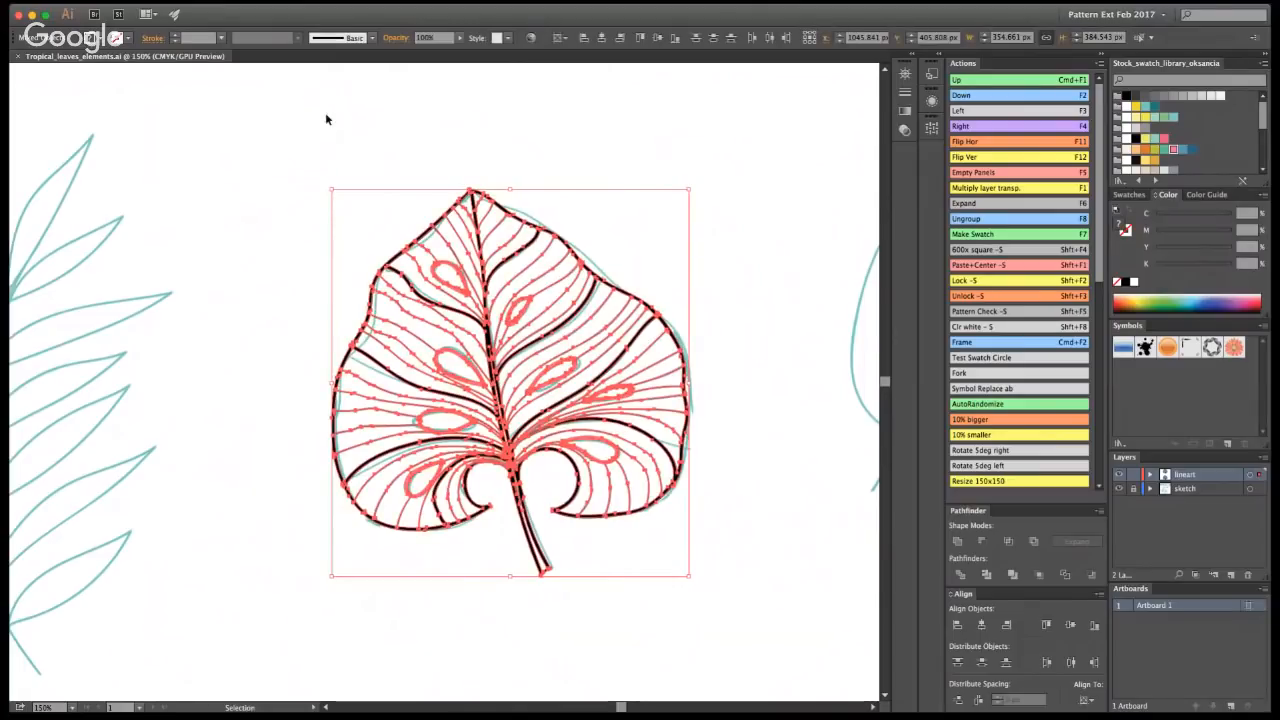
pyautogui.press('i')
pyautogui.click(682, 334)
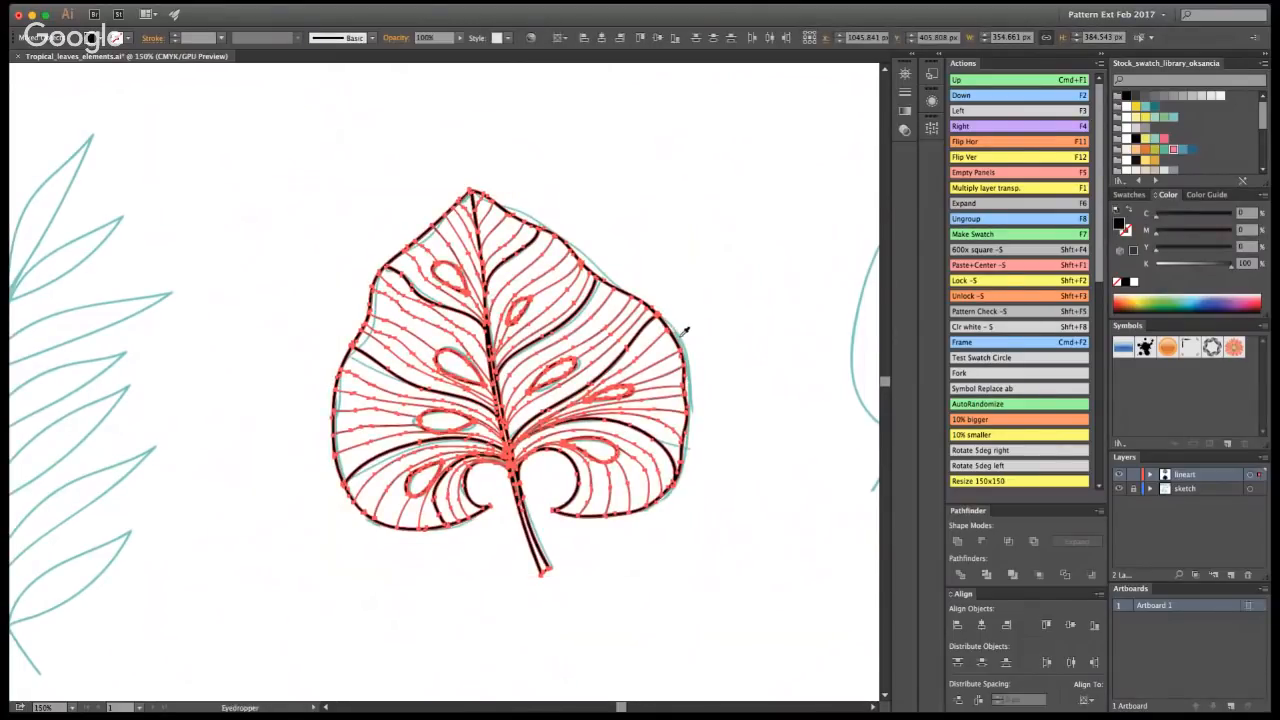
pyautogui.press('v')
pyautogui.click(724, 331)
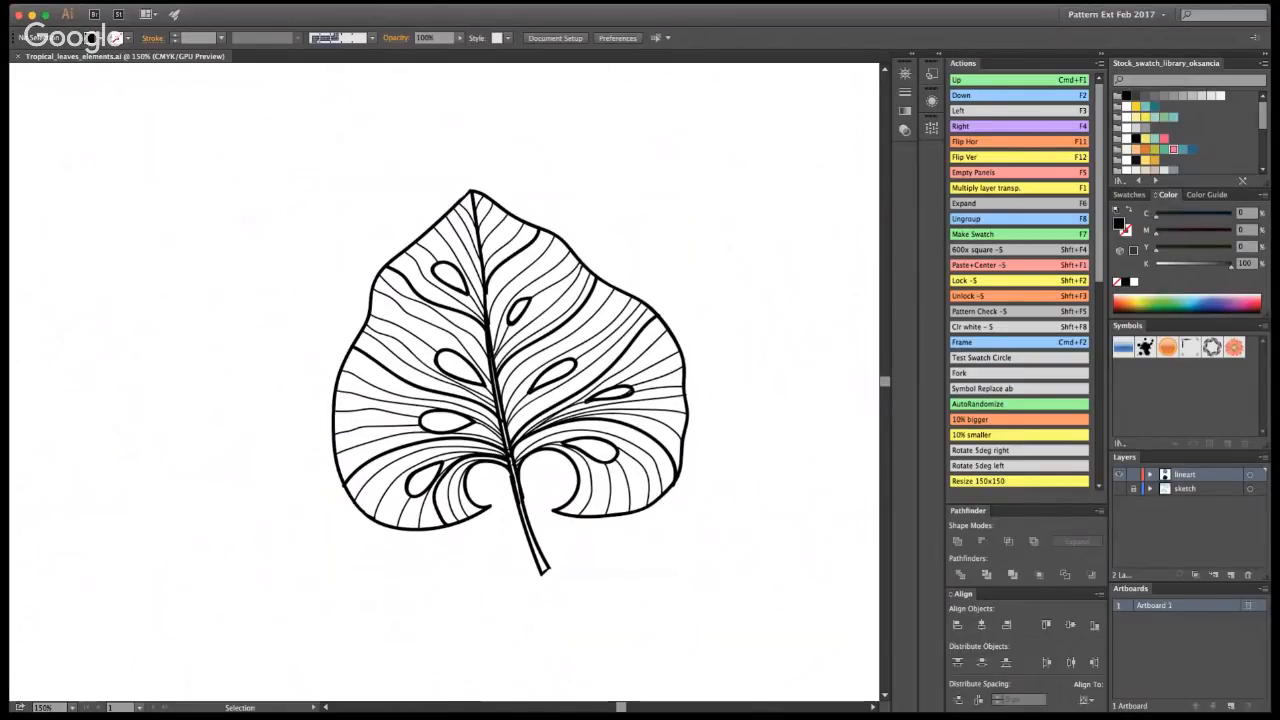
# - Isolate the leaf's outline and vein path and erase the rough overlap where the upper right vein meets the midrib
pyautogui.press('z')
pyautogui.click(488, 407)
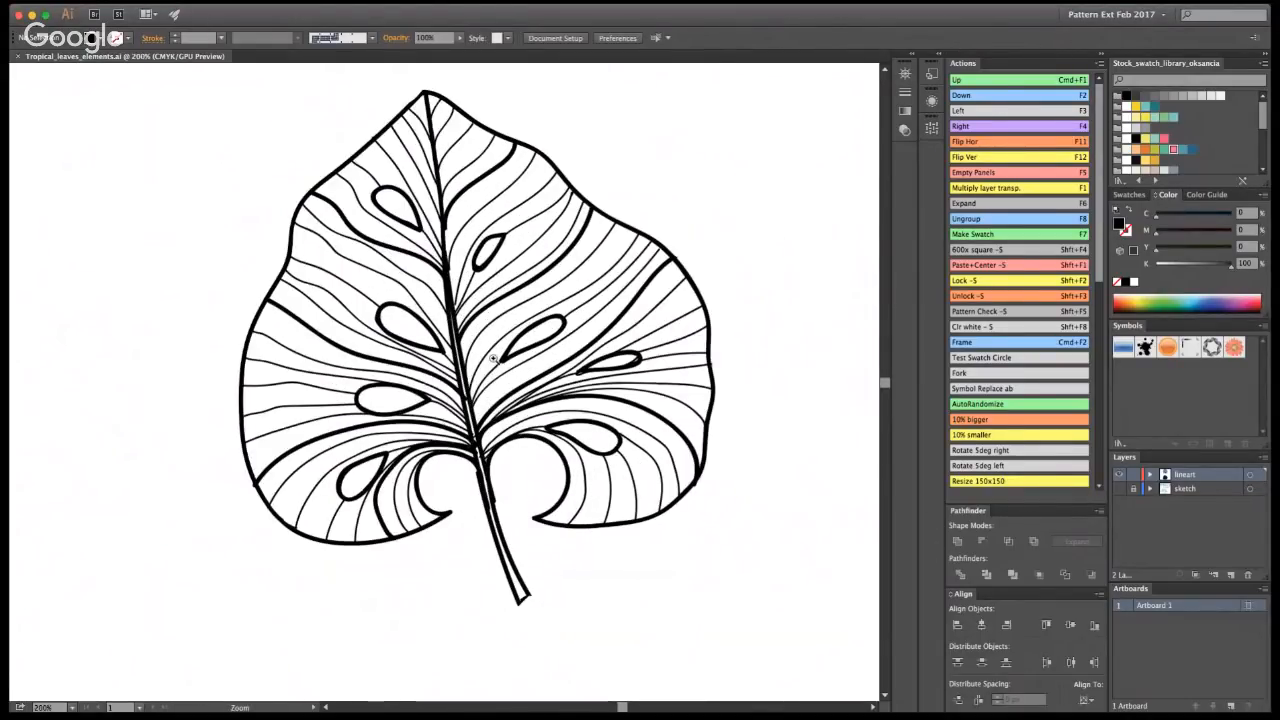
pyautogui.click(493, 359)
pyautogui.press('v')
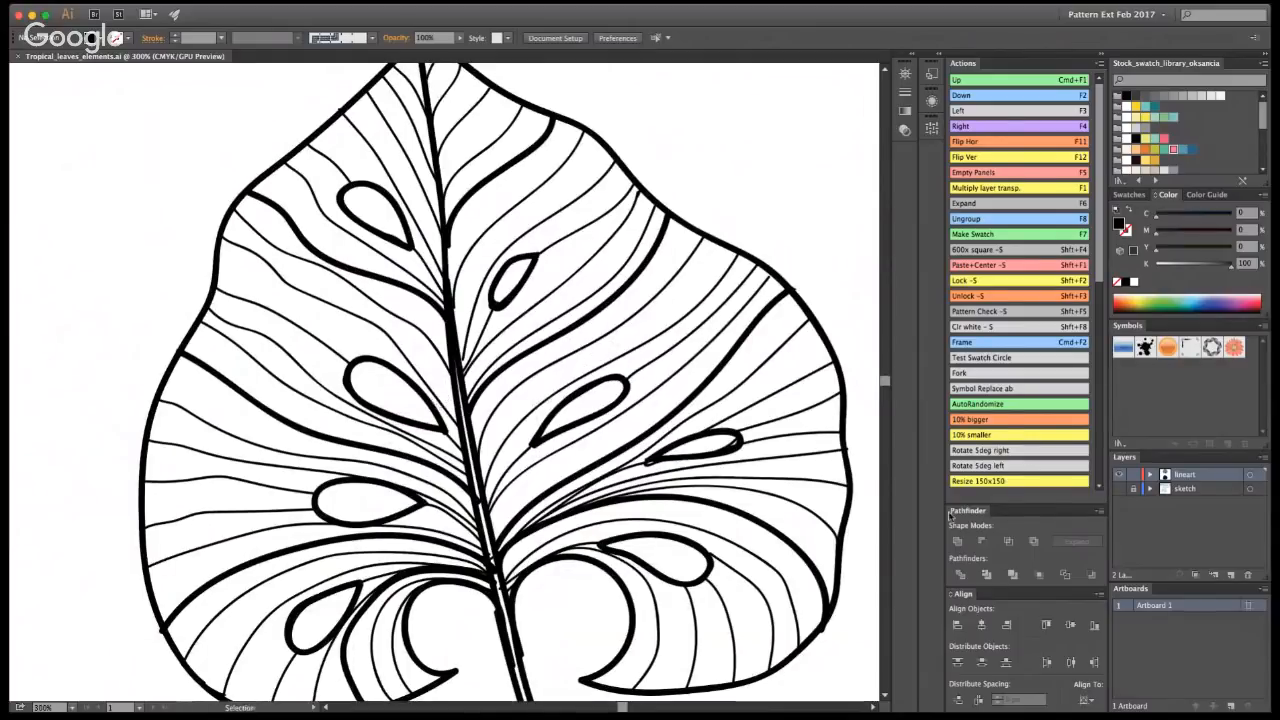
pyautogui.press('z')
pyautogui.keyDown('alt'); pyautogui.click(385, 417); pyautogui.keyUp('alt')
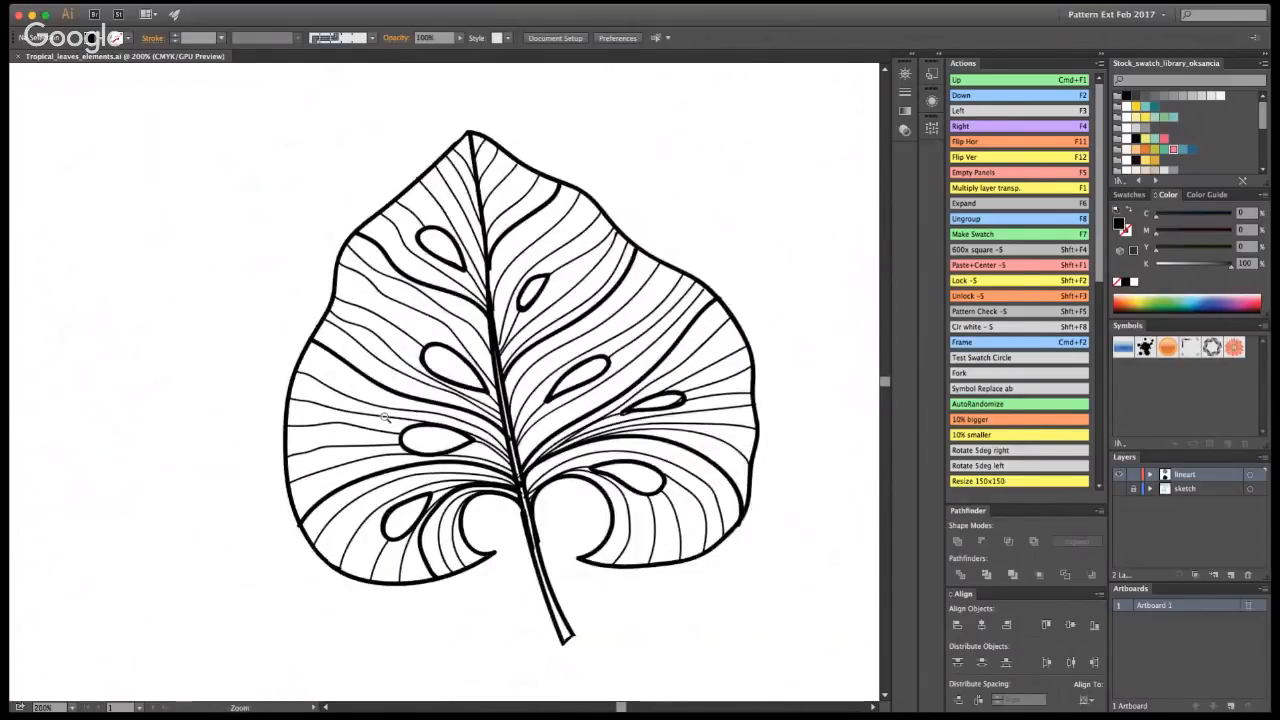
pyautogui.doubleClick(457, 343)
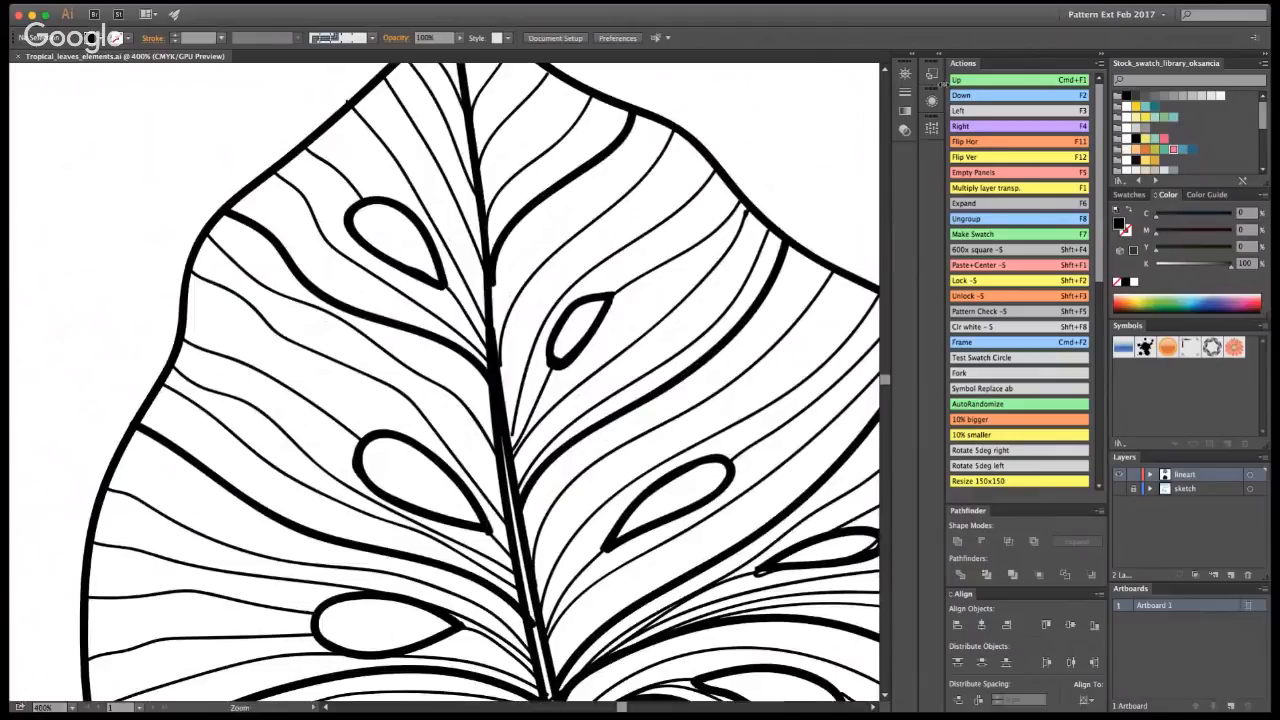
pyautogui.press('super+a')
pyautogui.doubleClick(534, 190)
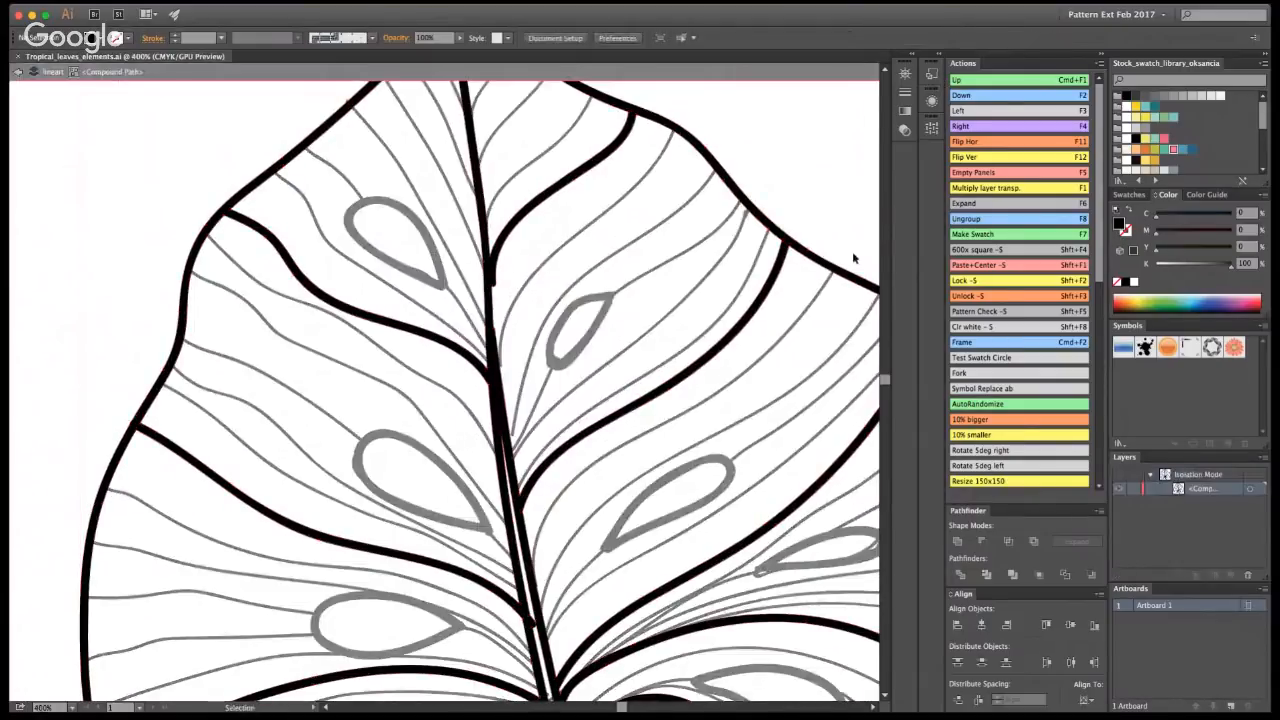
pyautogui.hotkey('shift', 'e')
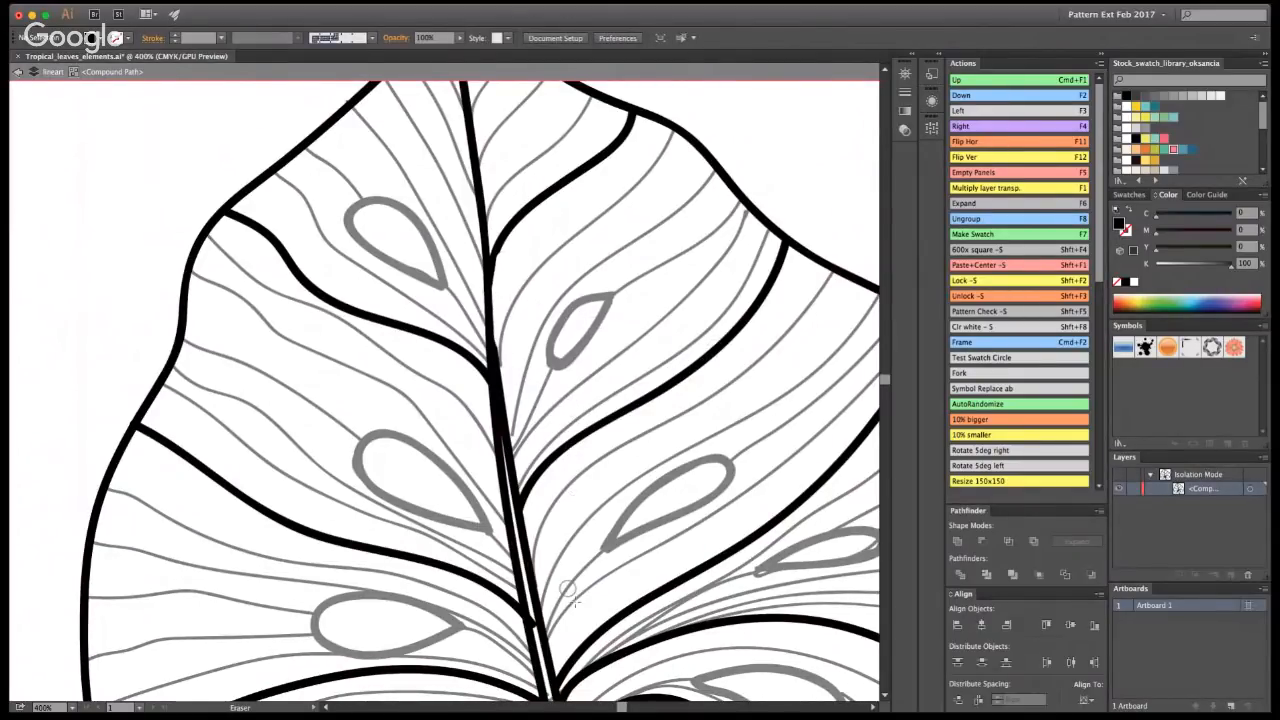
# - Delete the inner cut-out paths of the leaf's midrib and stem to make them solid black
pyautogui.press('z')
pyautogui.keyDown('alt'); pyautogui.click(555, 497); pyautogui.keyUp('alt')
pyautogui.click(490, 469)
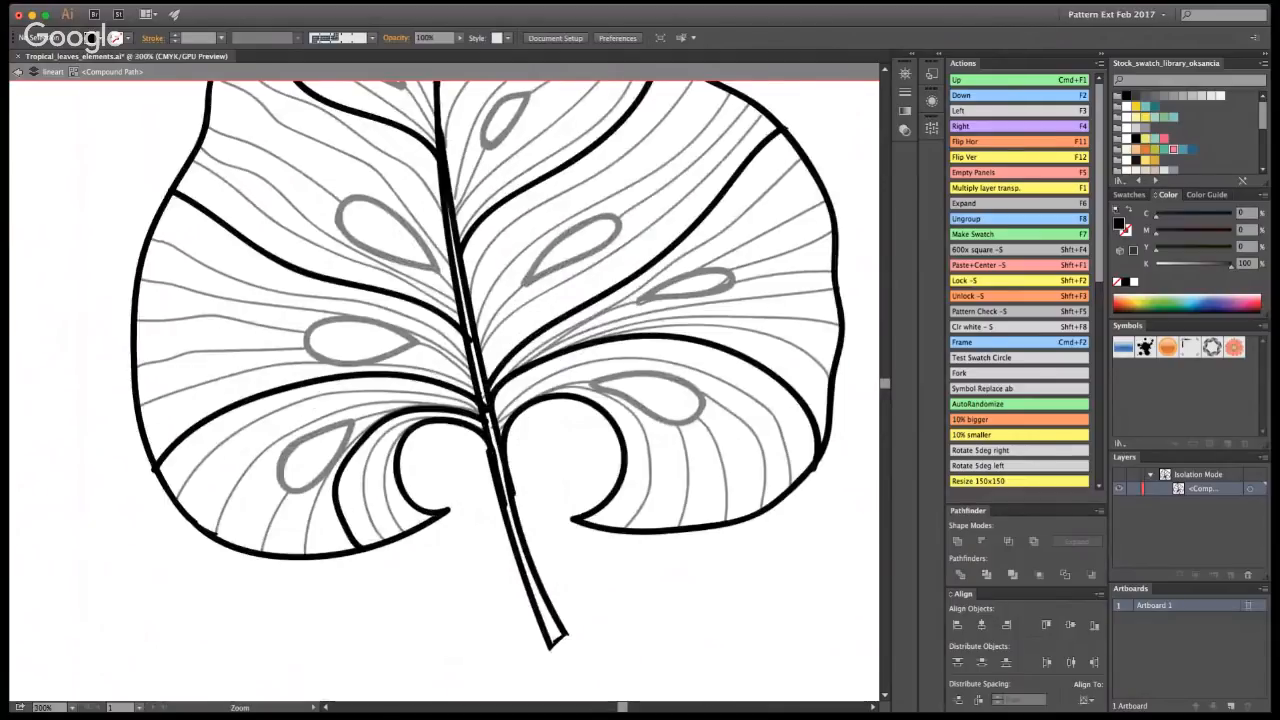
pyautogui.press('a')
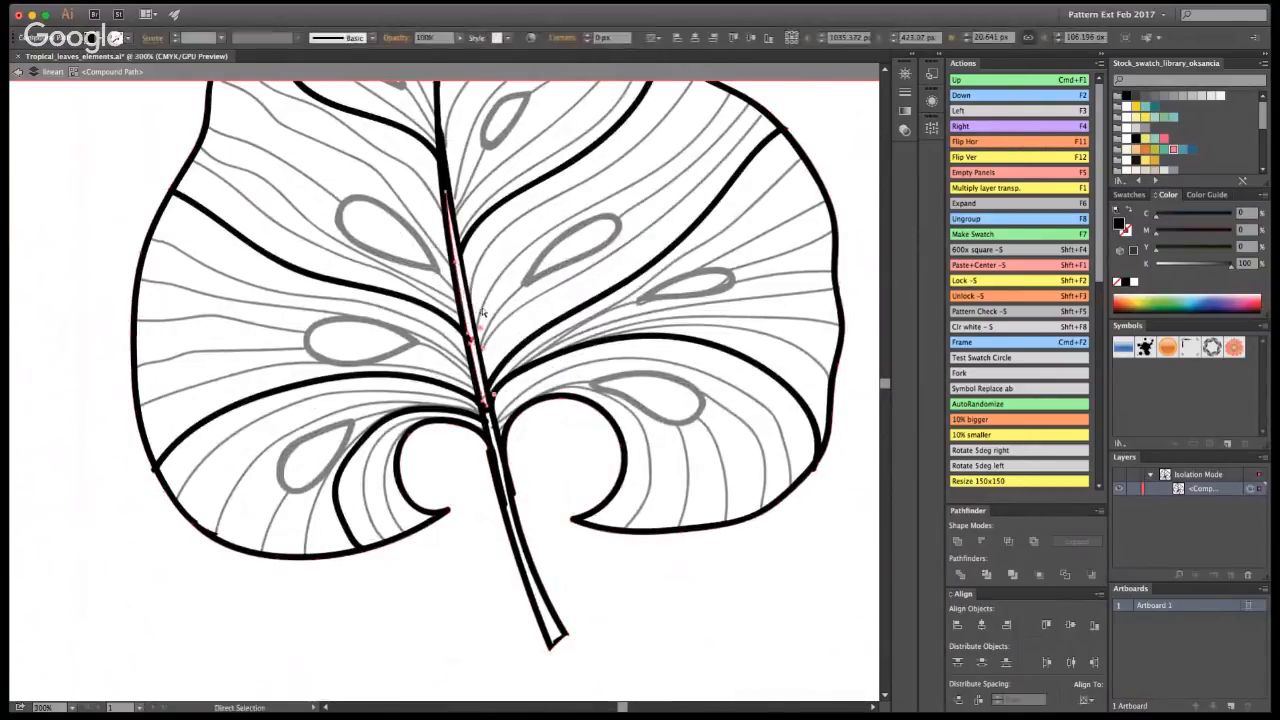
pyautogui.click(500, 436)
pyautogui.press('Delete')
pyautogui.press('Delete')
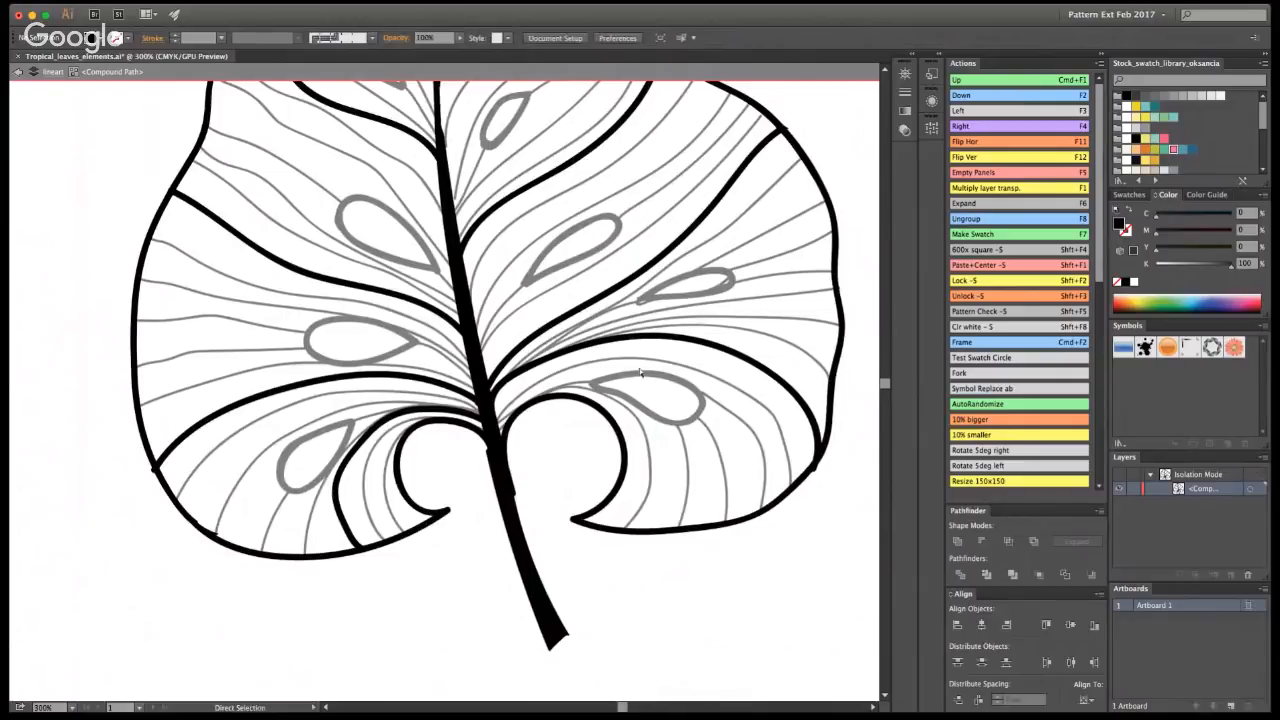
# - Clear the stray leftover path inside the midrib near the leaf base and reselect the whole outline shape
pyautogui.press('v')
pyautogui.hotkey('ctrl', 'a')
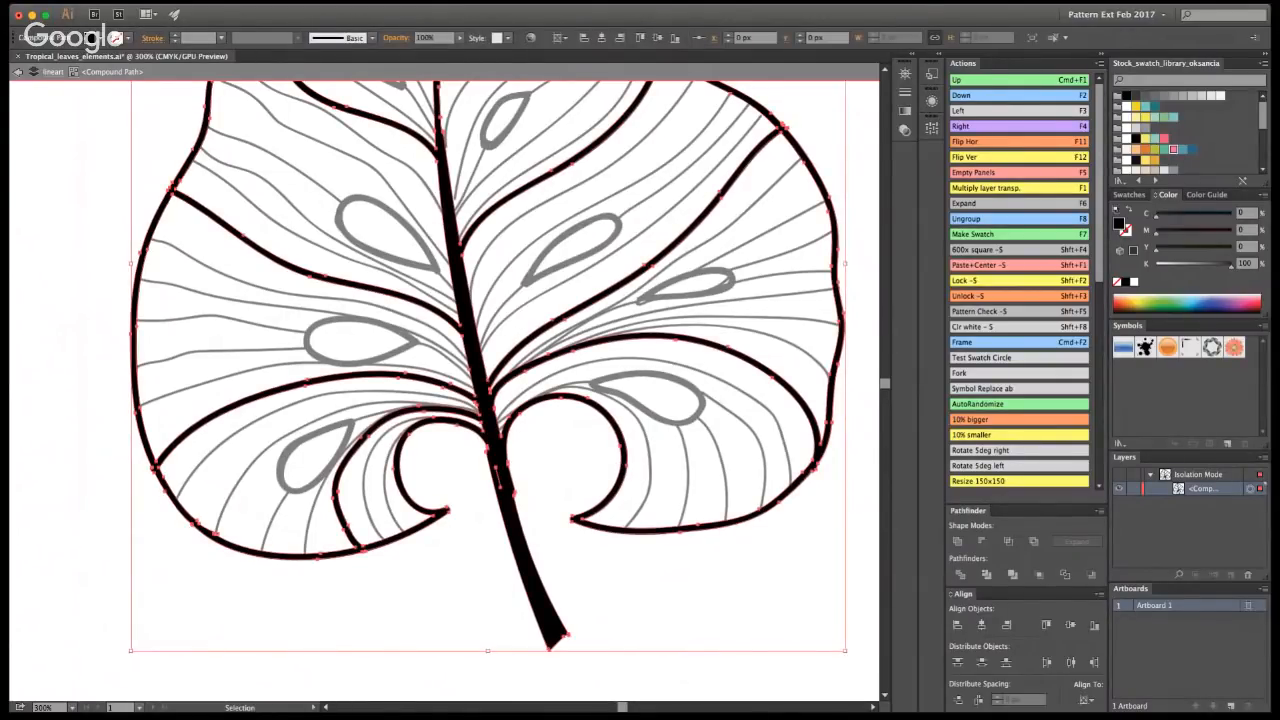
pyautogui.hotkey('ctrl', 'shift', 'a')
pyautogui.press('a')
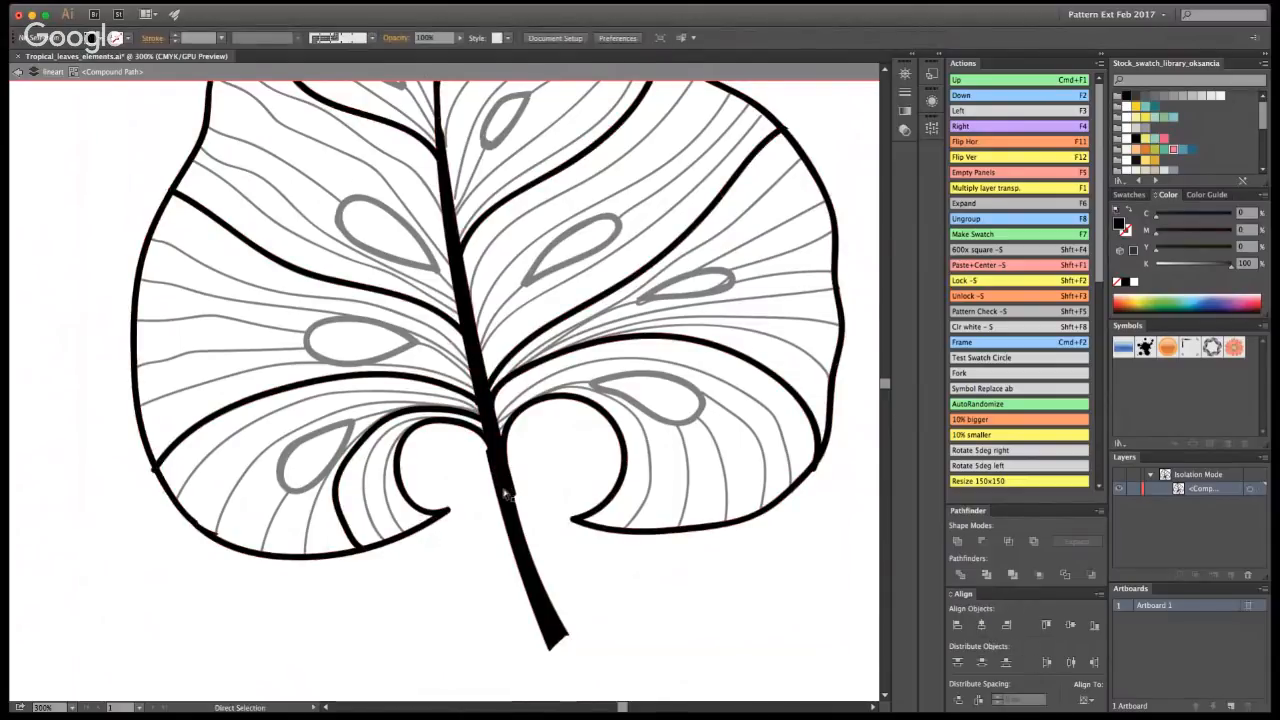
pyautogui.keyDown('ctrl'); pyautogui.click(505, 494); pyautogui.keyUp('ctrl')
pyautogui.click(388, 578)
pyautogui.hotkey('ctrl', 'a')
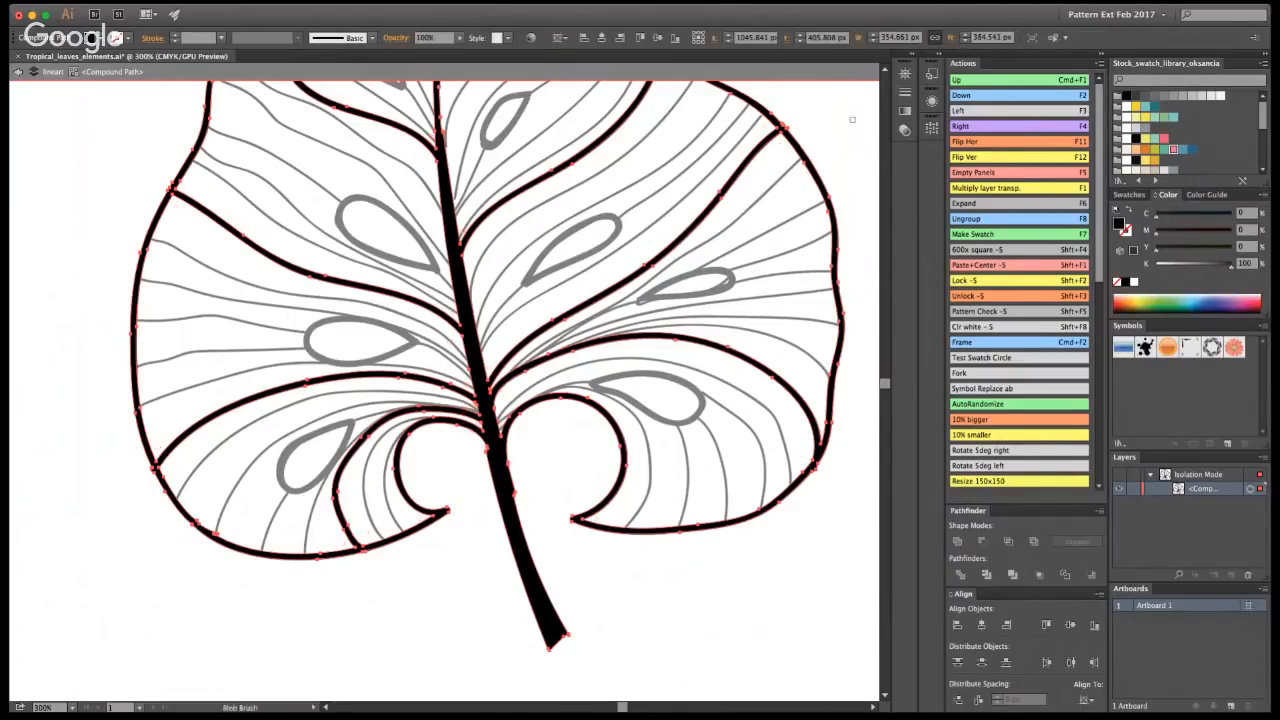
# - Smooth the bumpy edges of the midrib and stem around the leaf base with the Smooth tool
pyautogui.hotkey('shift', 'b')
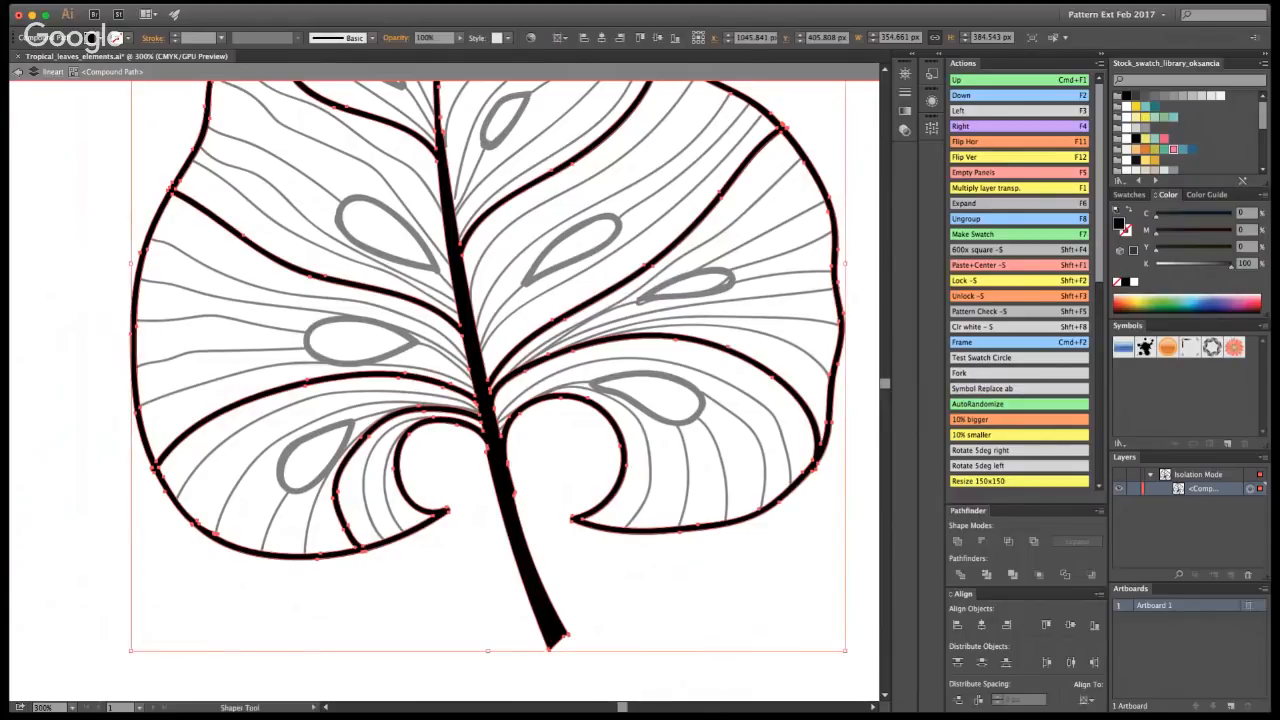
pyautogui.press('super+shift+a')
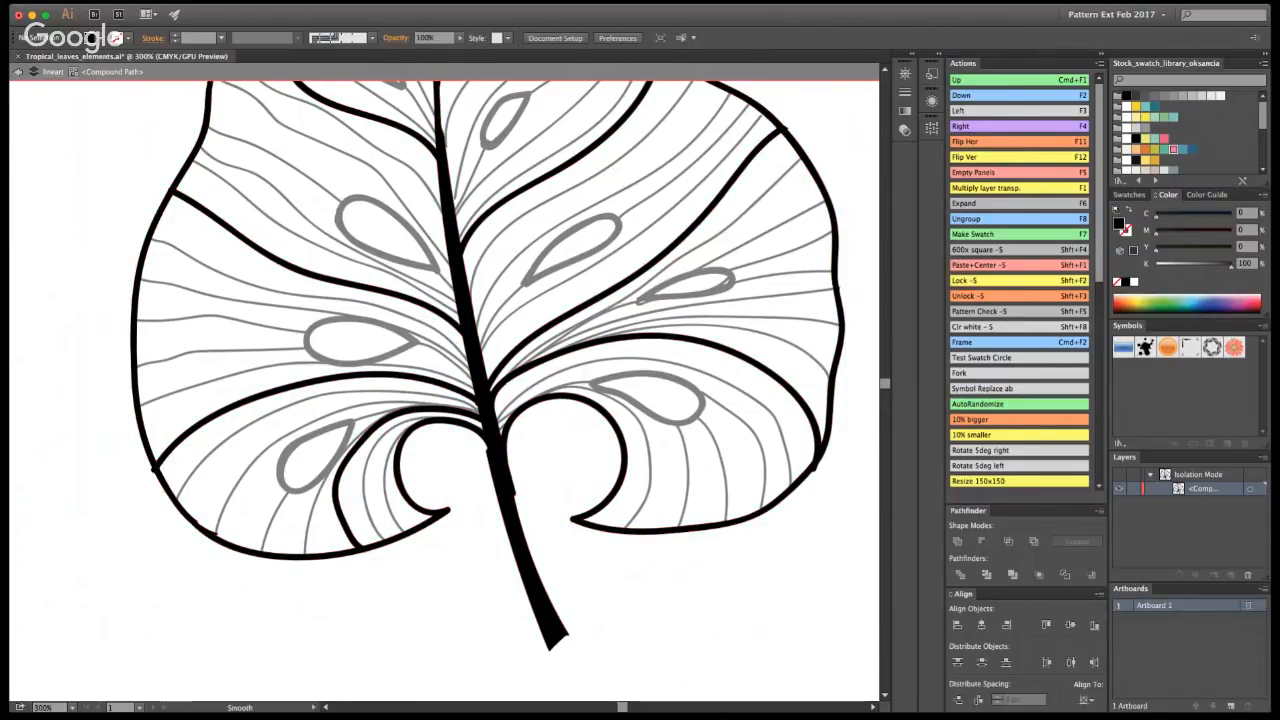
pyautogui.press('a')
pyautogui.keyDown('super'); pyautogui.click(463, 247); pyautogui.keyUp('super')
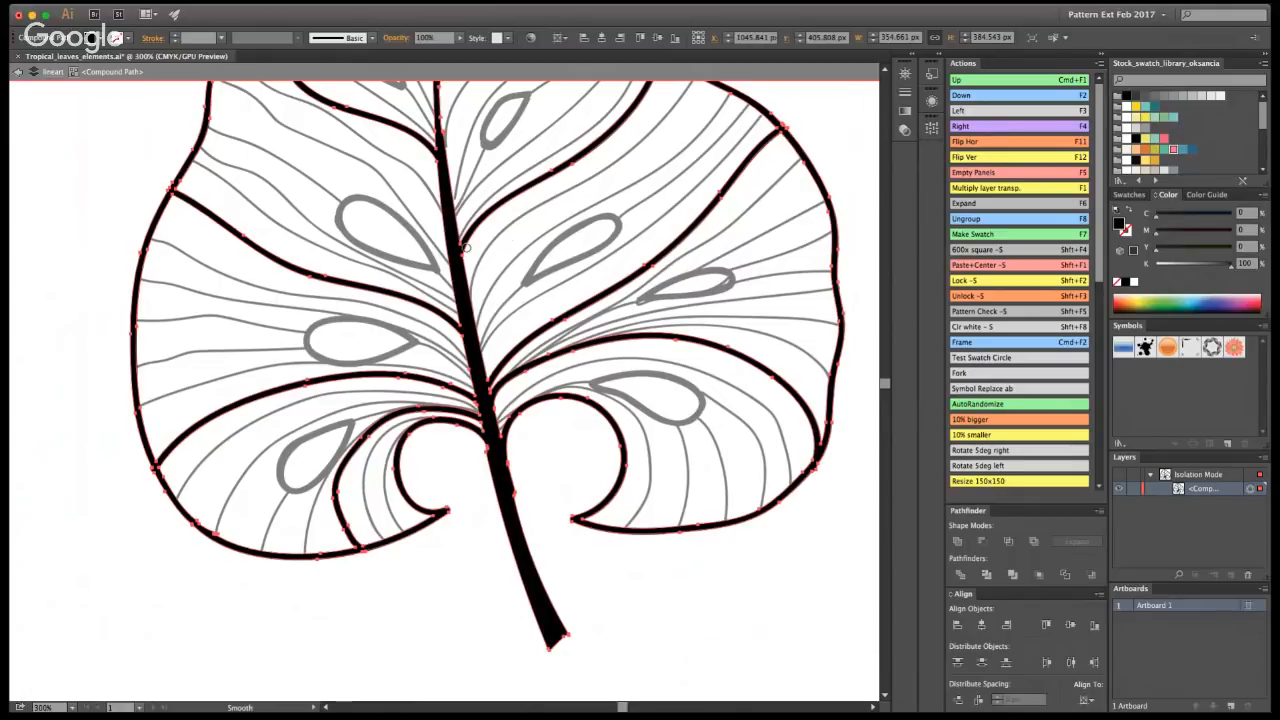
pyautogui.click(432, 155)
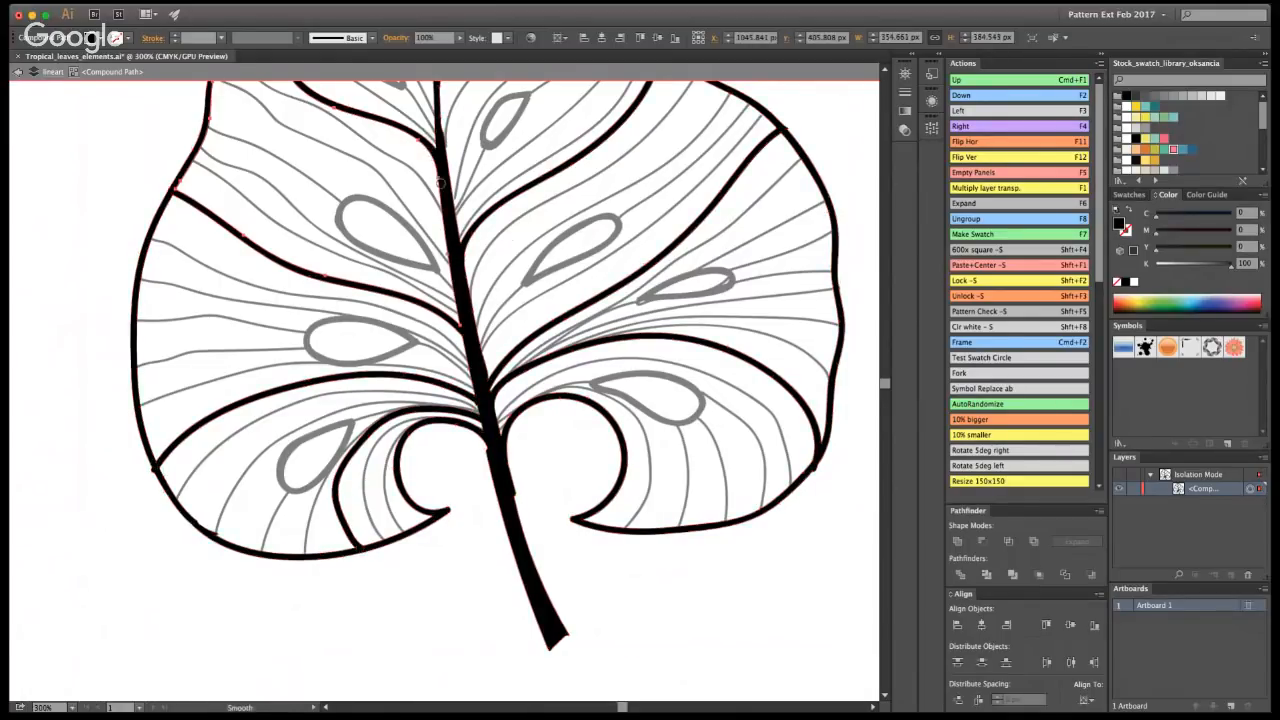
pyautogui.keyDown('super'); pyautogui.click(477, 428); pyautogui.keyUp('super')
pyautogui.moveTo(482, 440); pyautogui.dragTo(508, 518)
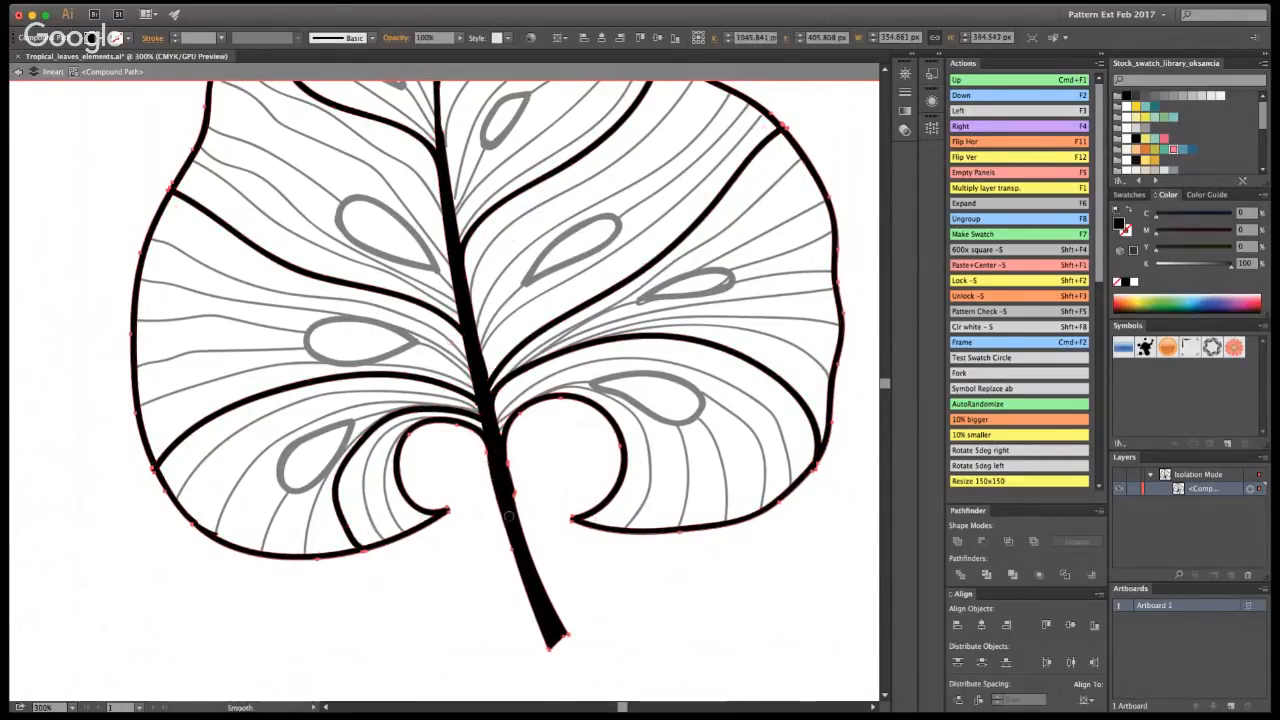
pyautogui.keyDown('super'); pyautogui.click(508, 447); pyautogui.keyUp('super')
pyautogui.moveTo(508, 447)
pyautogui.mouseDown()
pyautogui.moveTo(534, 525)
pyautogui.moveTo(512, 445)
pyautogui.moveTo(518, 463)
pyautogui.mouseUp()
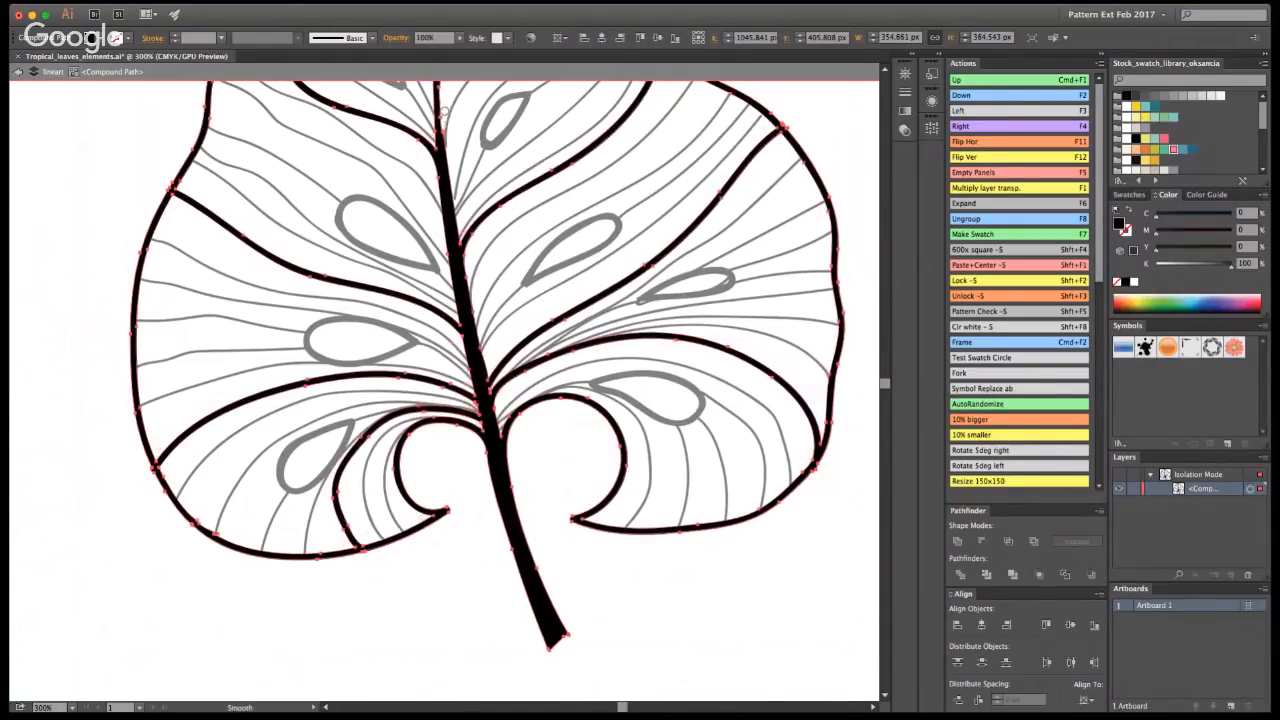
# - Smooth the leaf contour at its tip and the upper vein junction along the midrib, and leave isolation mode
pyautogui.keyDown('super'); pyautogui.click(463, 175); pyautogui.keyUp('super')
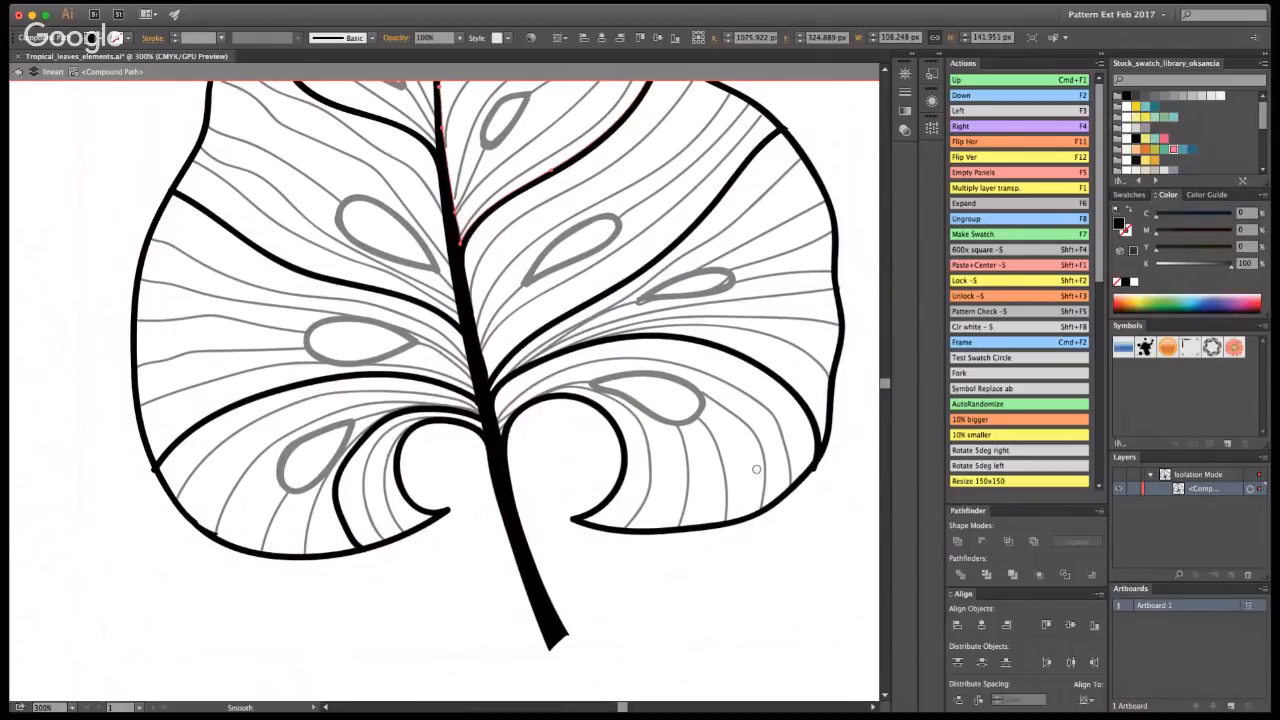
pyautogui.keyDown('super'); pyautogui.click(168, 186); pyautogui.keyUp('super')
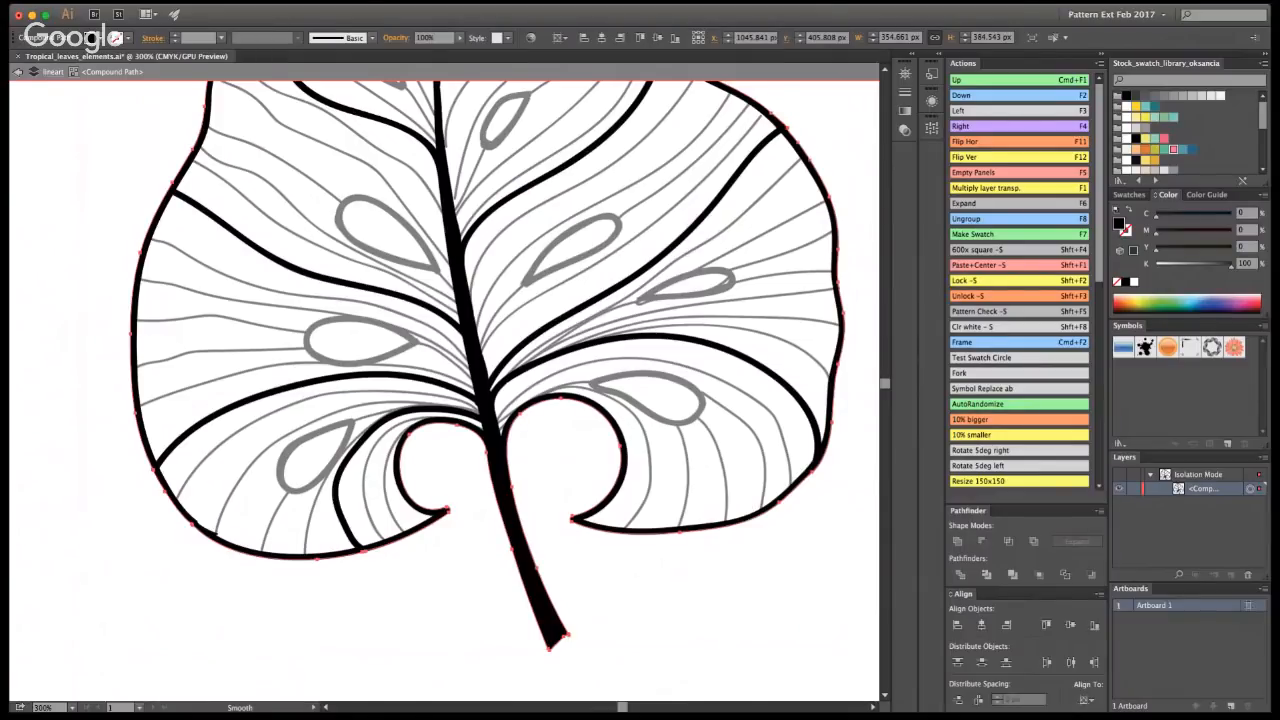
pyautogui.moveTo(613, 323); pyautogui.dragTo(647, 609)
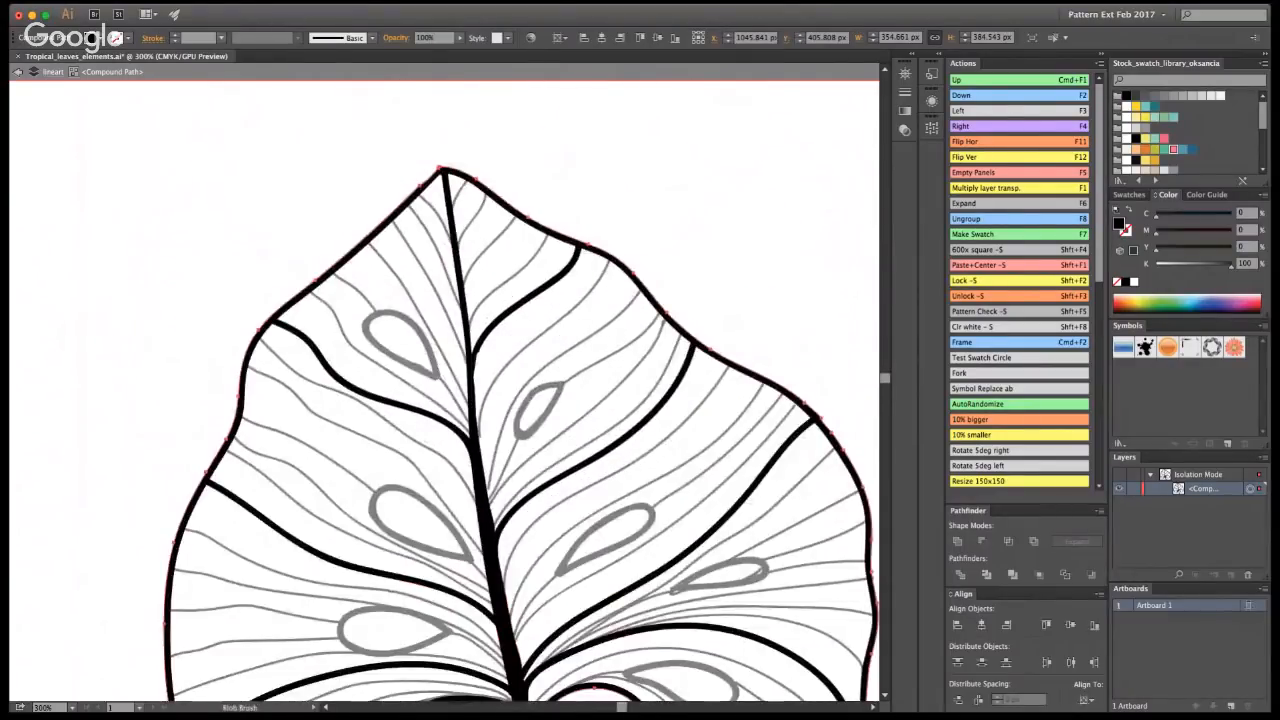
pyautogui.press('alt')
pyautogui.moveTo(430, 163); pyautogui.dragTo(474, 194)
pyautogui.keyDown('super'); pyautogui.click(478, 344); pyautogui.keyUp('super')
pyautogui.keyDown('super'); pyautogui.click(480, 354); pyautogui.keyUp('super')
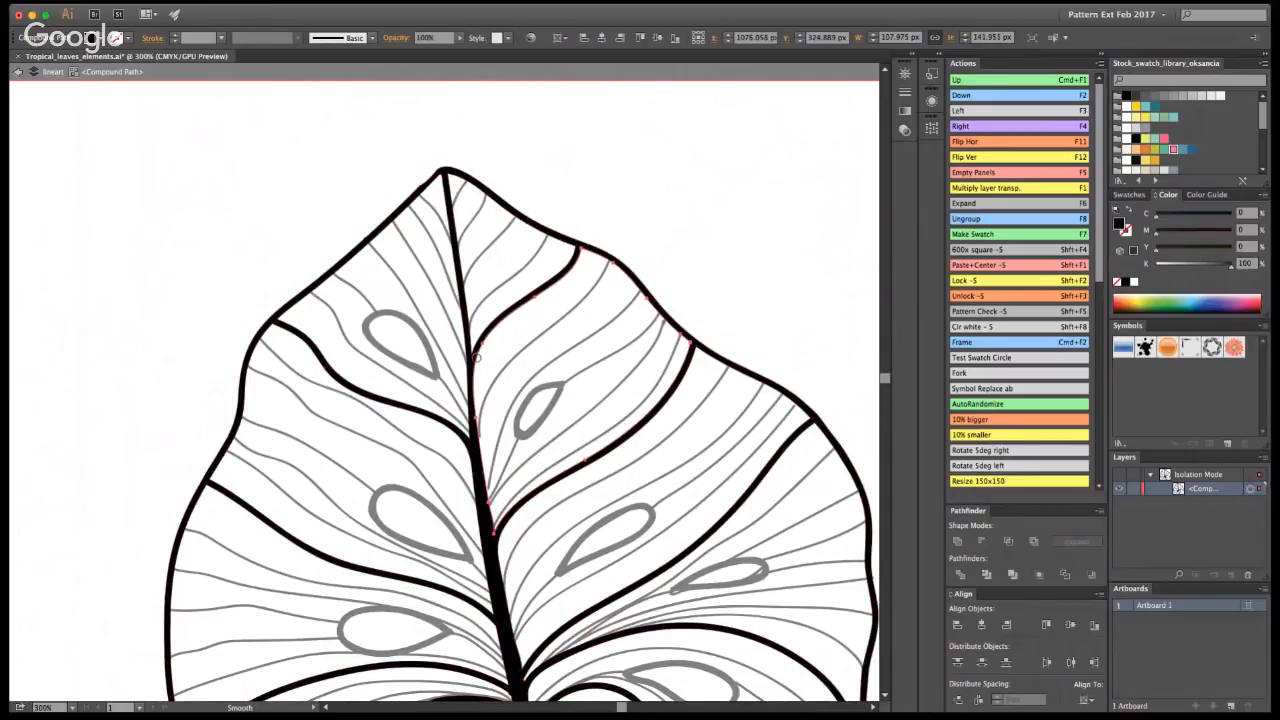
pyautogui.press('v')
pyautogui.press('Escape')
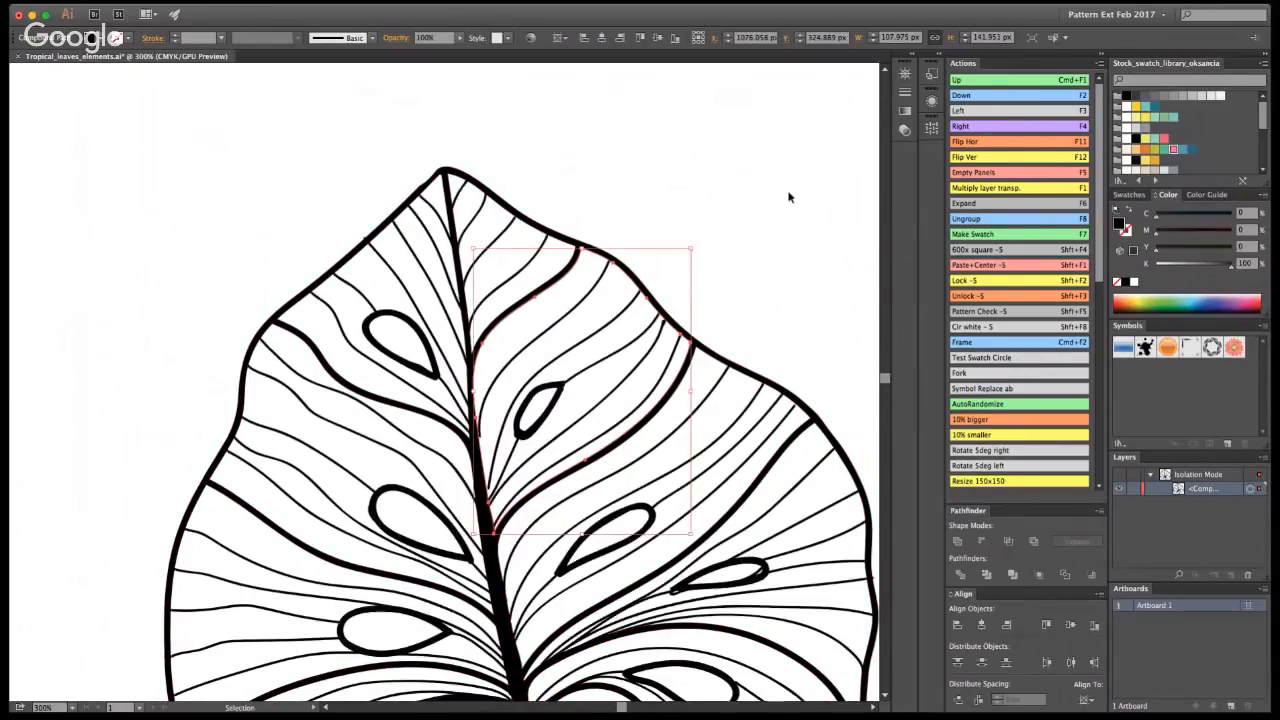
# - Isolate the lineart layer so the outline shape and the thin vein group can be edited together
pyautogui.click(839, 345)
pyautogui.press('z')
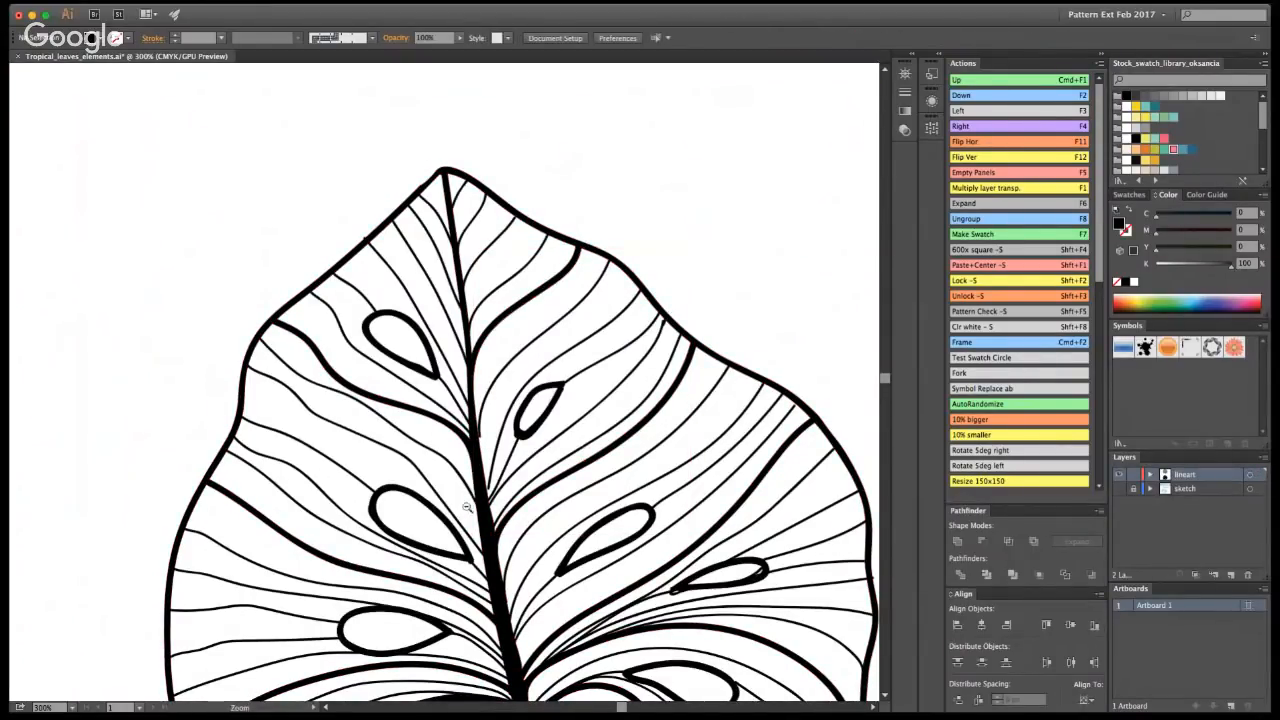
pyautogui.keyDown('alt'); pyautogui.click(465, 507); pyautogui.keyUp('alt')
pyautogui.moveTo(436, 422); pyautogui.dragTo(451, 368)
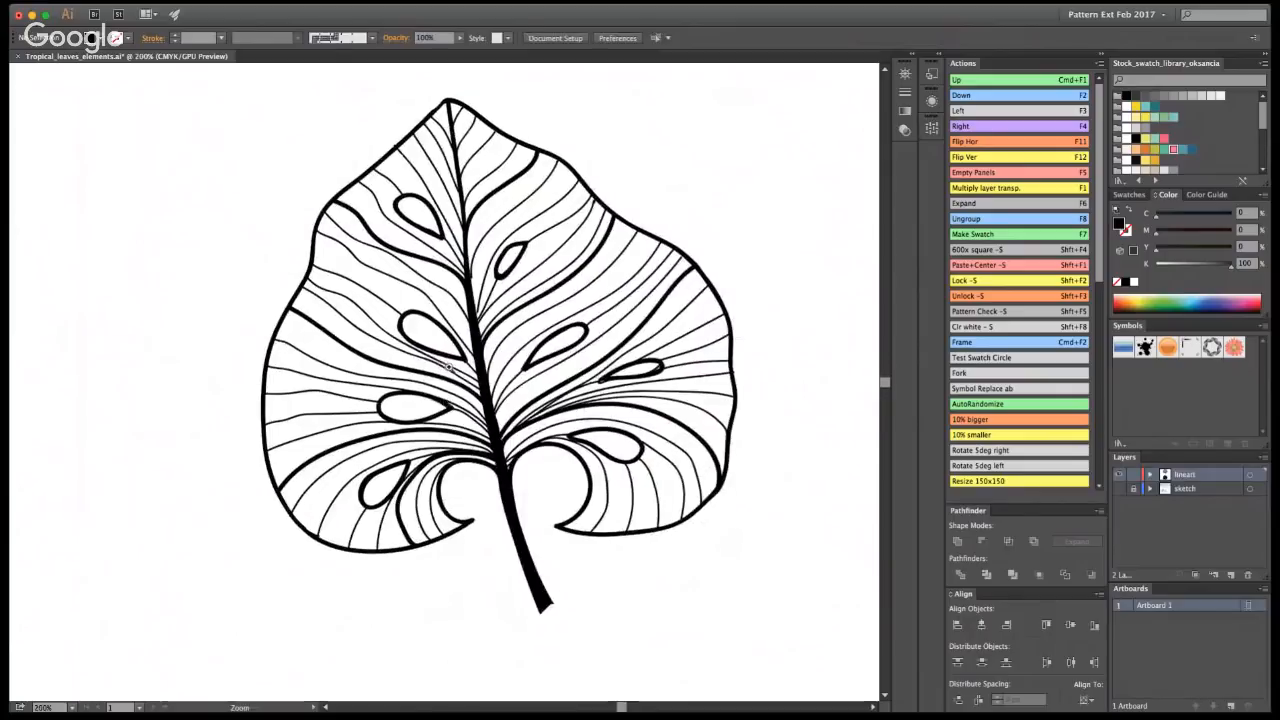
pyautogui.click(492, 183)
pyautogui.doubleClick(490, 181)
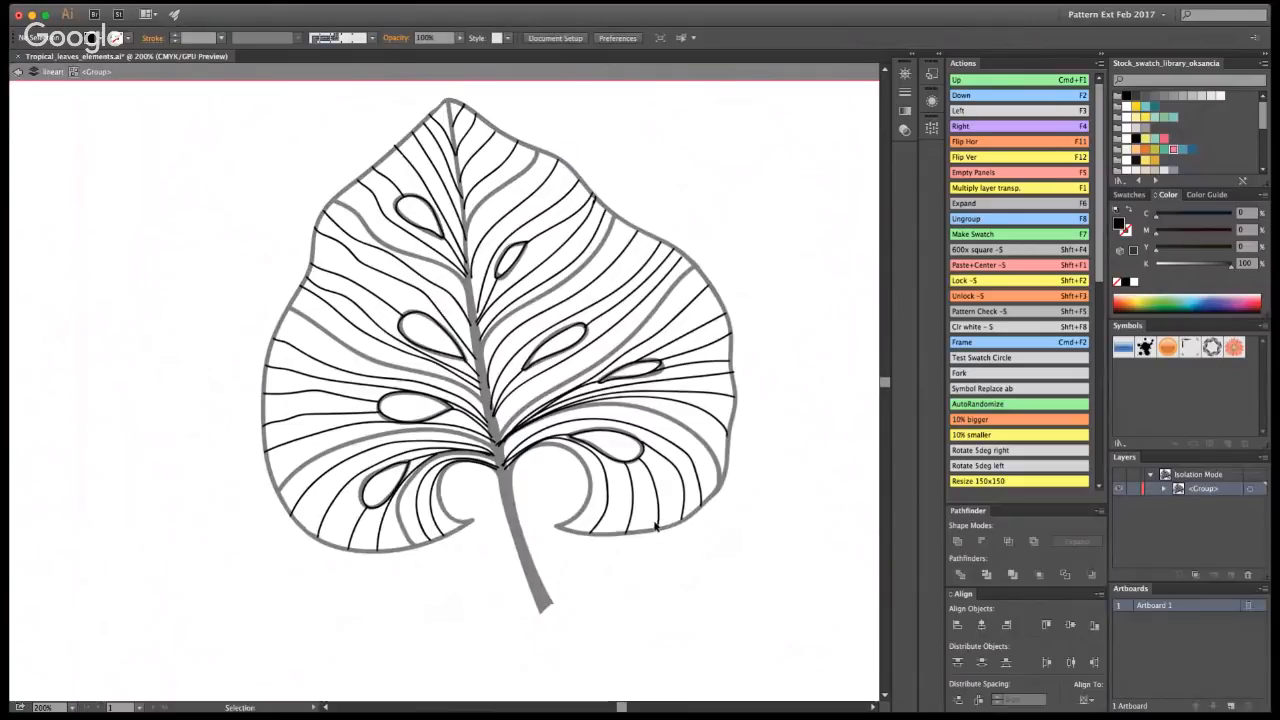
pyautogui.click(18, 72)
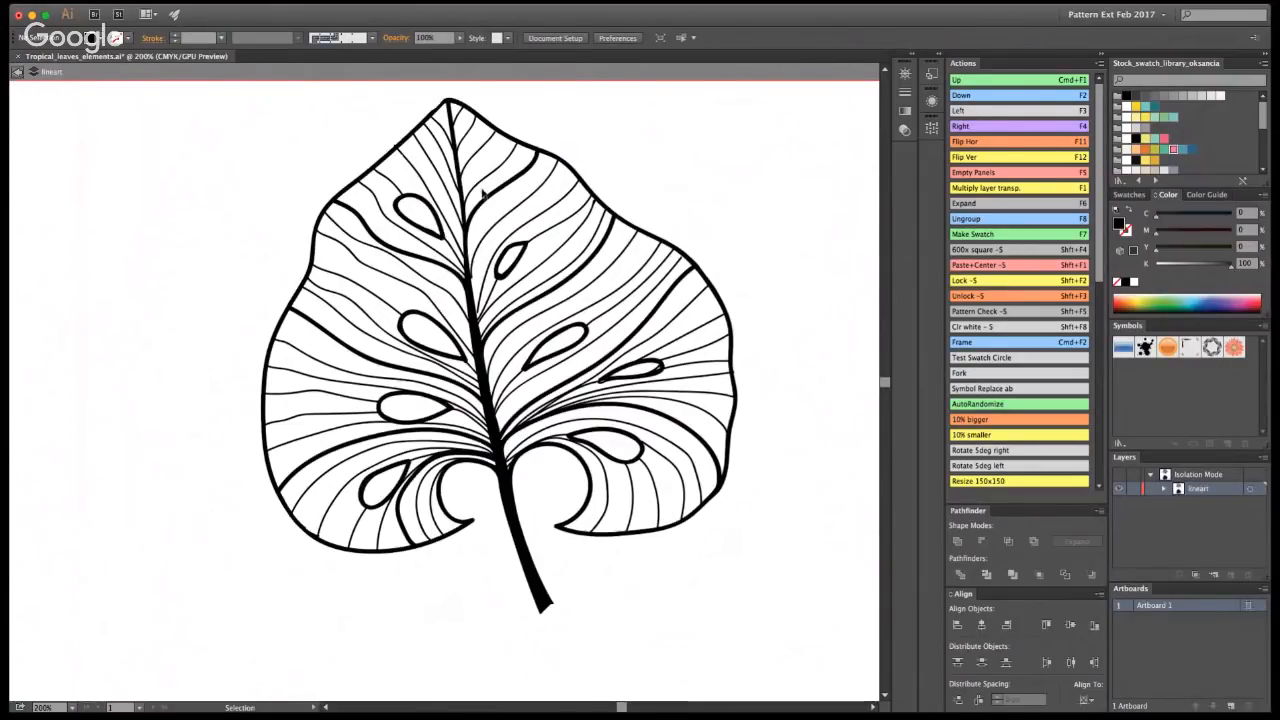
# - Unite the heavy leaf outline and the group of thin veins with Pathfinder
pyautogui.click(481, 183)
pyautogui.keyDown('shift'); pyautogui.click(507, 490); pyautogui.keyUp('shift')
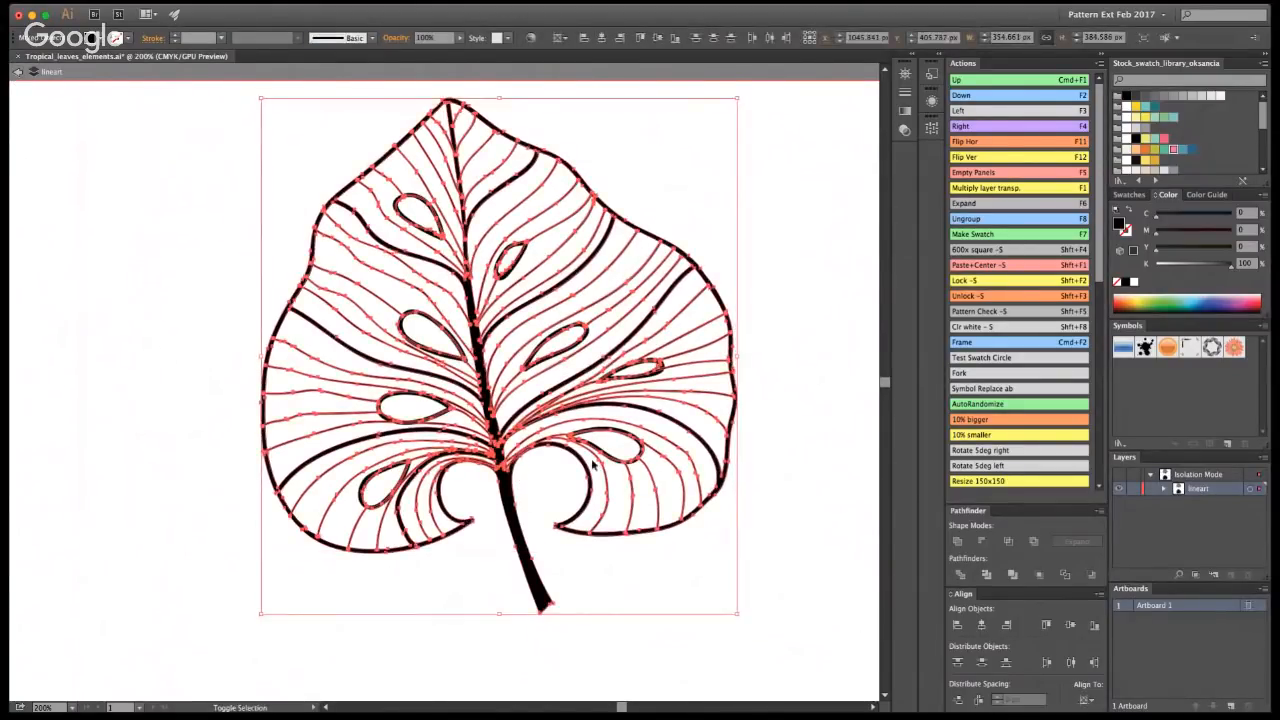
pyautogui.click(983, 541)
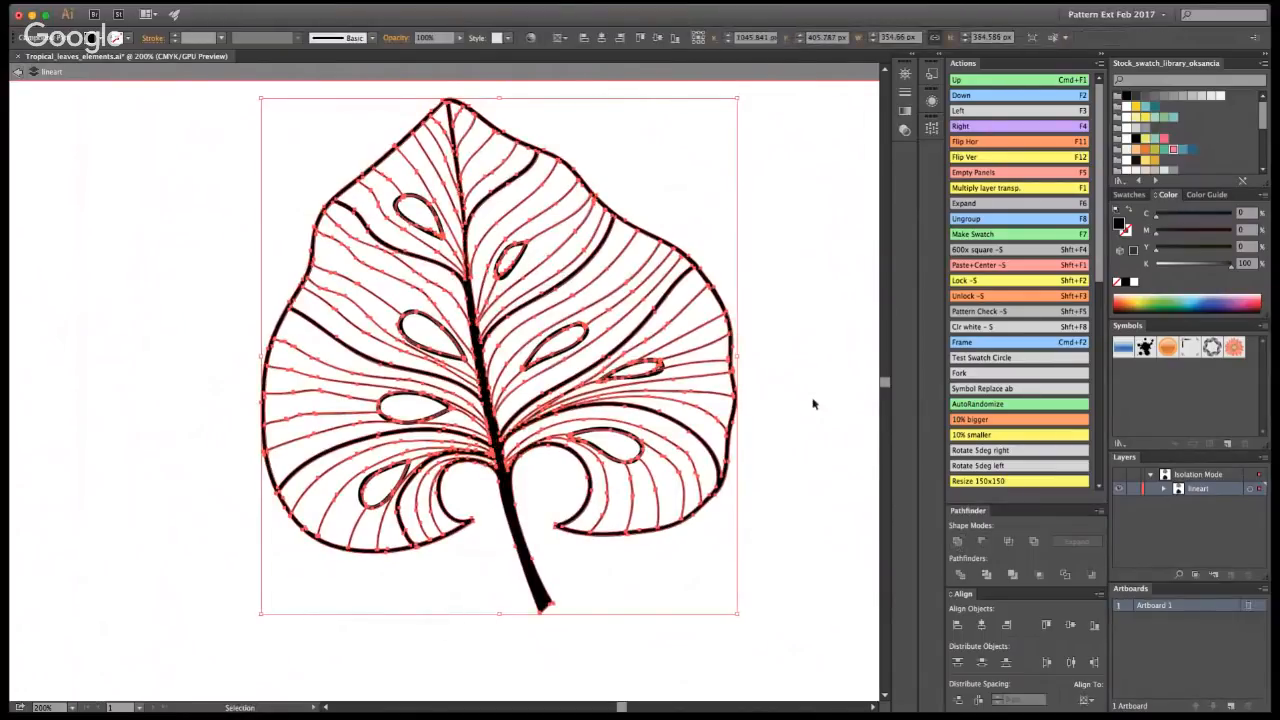
pyautogui.click(845, 453)
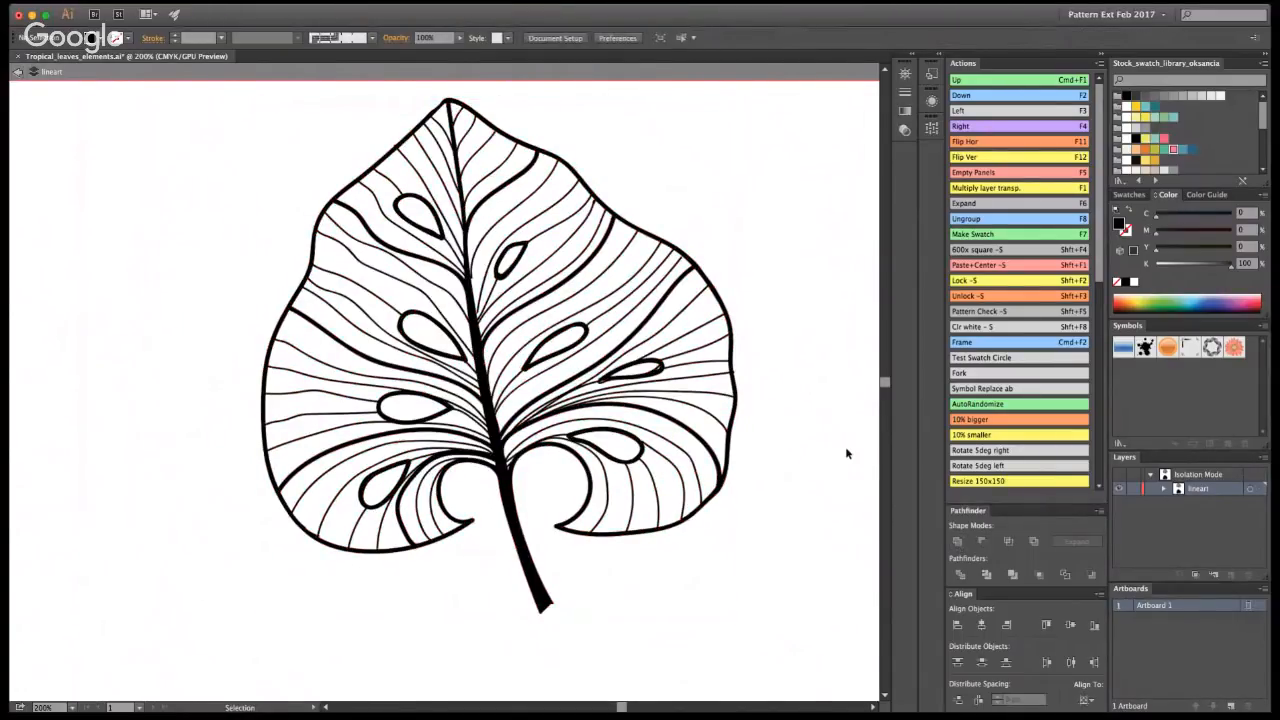
# - Erase the lower end of the thin vein above the small teardrop on the midrib's right side
pyautogui.press('z')
pyautogui.tripleClick(450, 338)
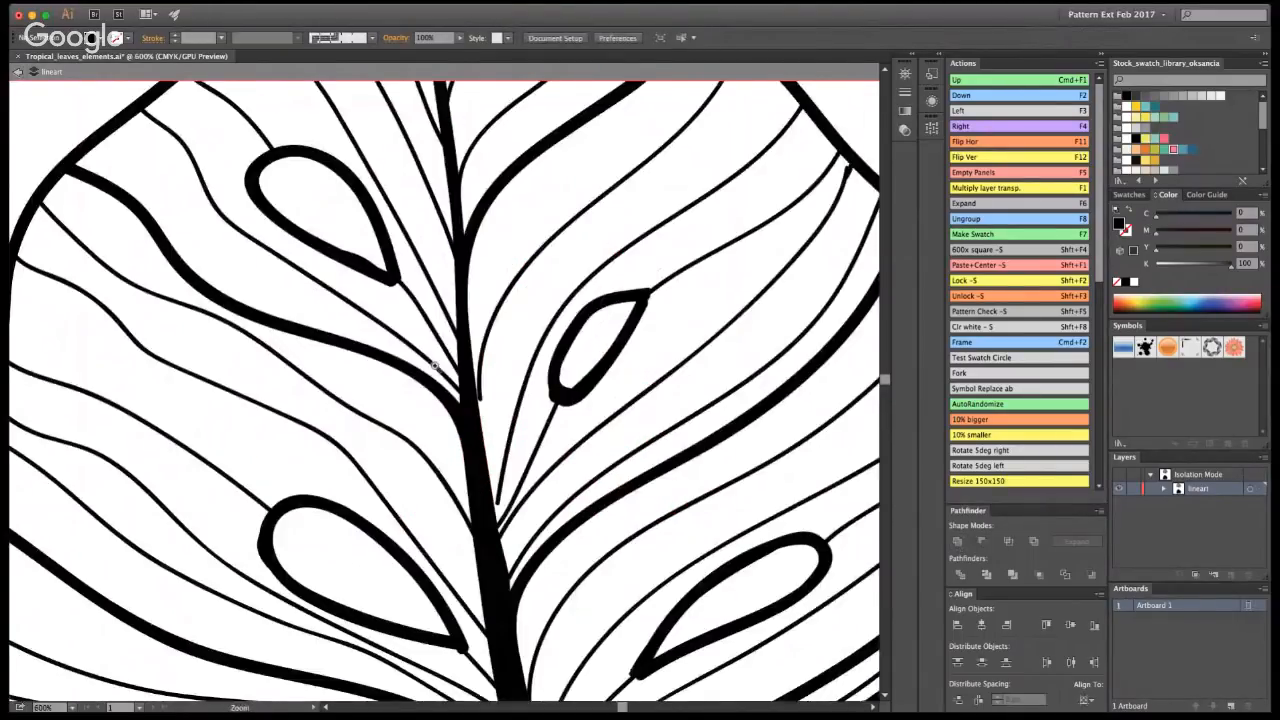
pyautogui.press('a')
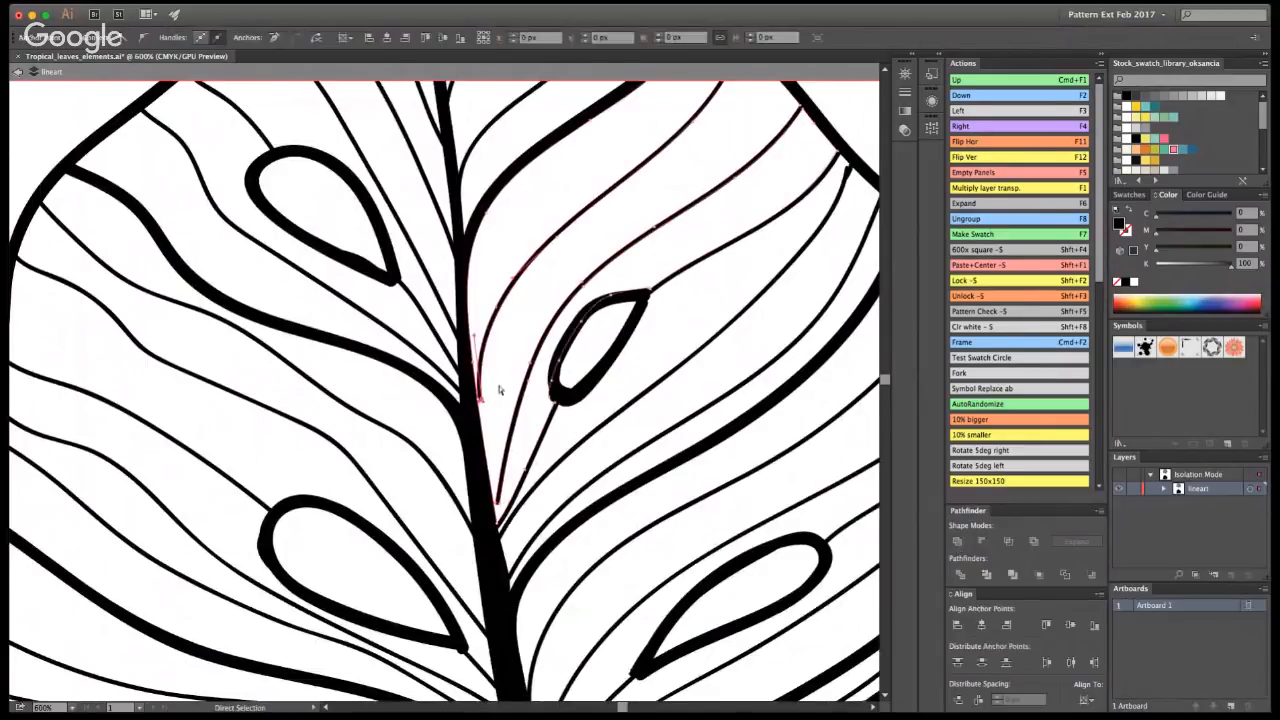
pyautogui.click(480, 402)
pyautogui.click(505, 394)
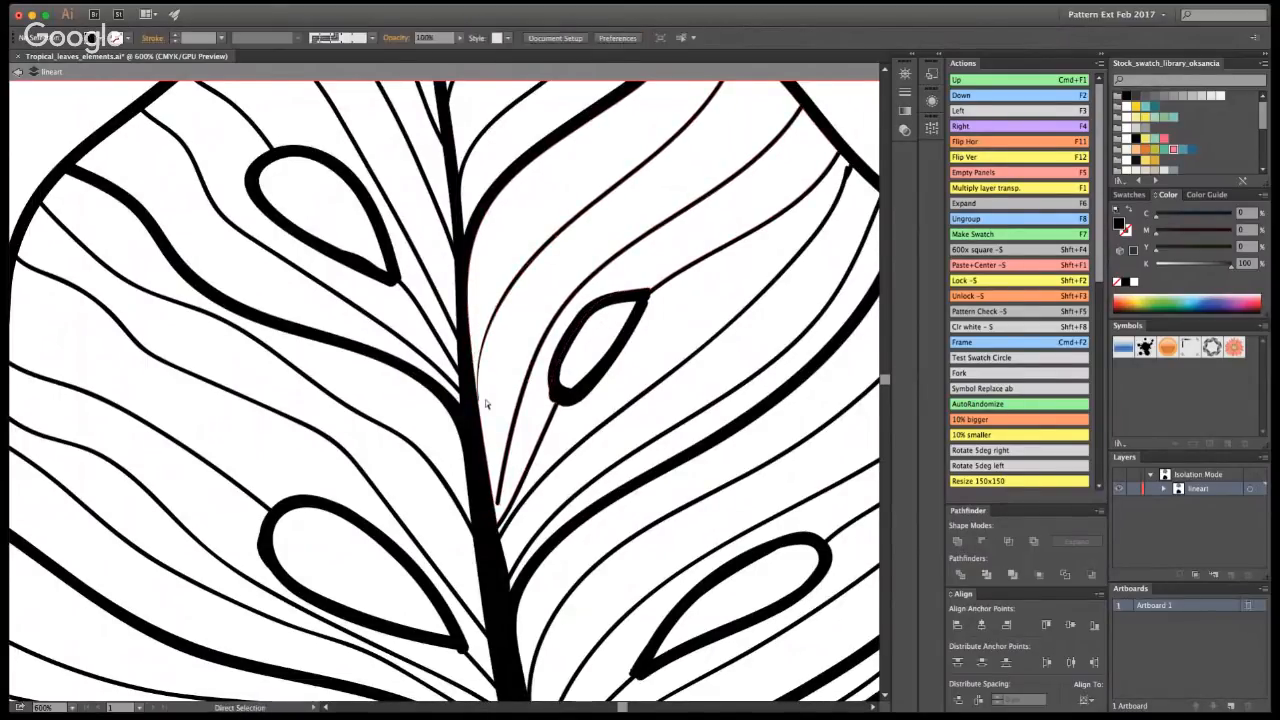
pyautogui.hotkey('shift', 'e')
pyautogui.moveTo(506, 354); pyautogui.dragTo(489, 366)
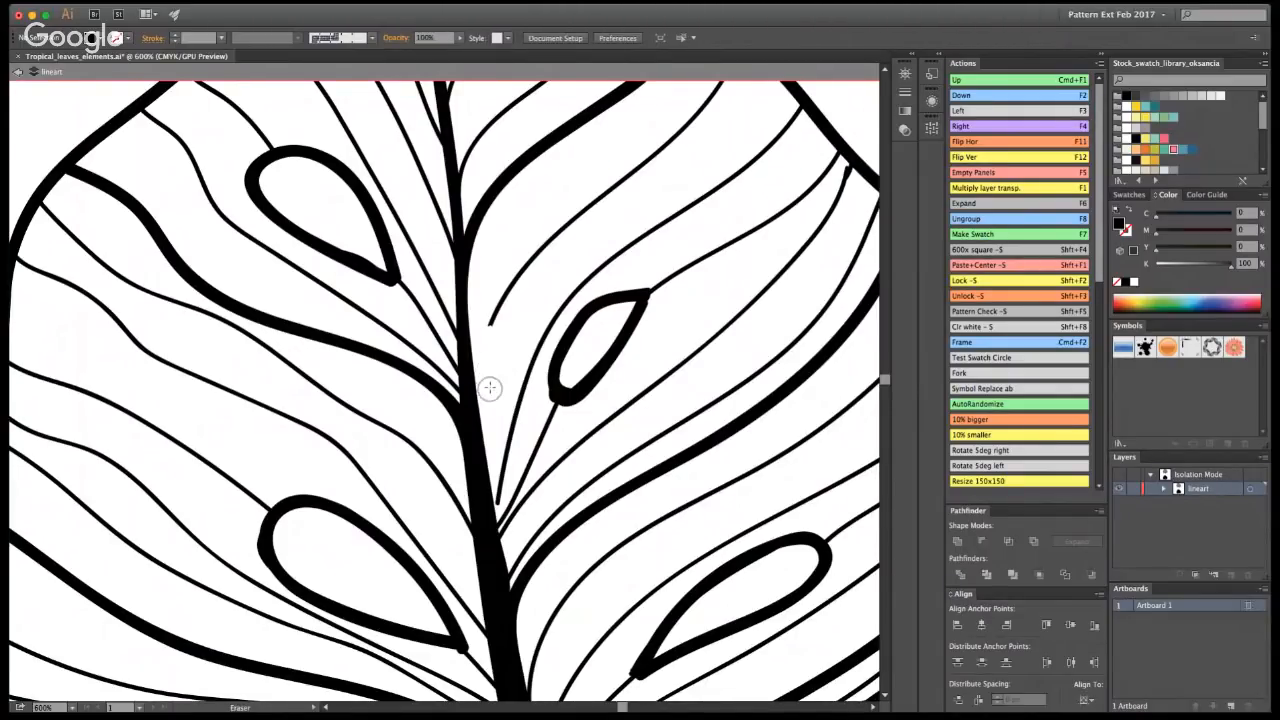
# - Redraw the erased vein end with the Blob Brush so it joins the midrib
pyautogui.hotkey('shift', 'b')
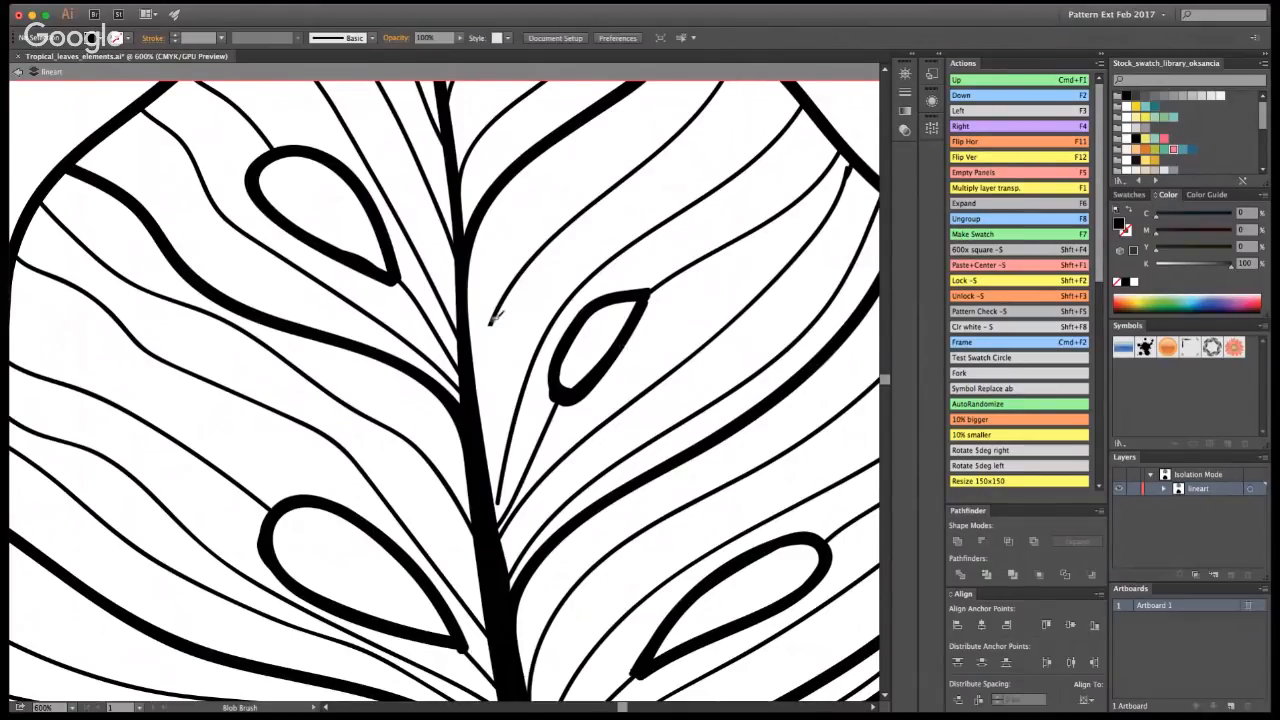
pyautogui.moveTo(496, 316); pyautogui.dragTo(478, 358)
pyautogui.press('super+z')
pyautogui.moveTo(499, 315); pyautogui.dragTo(475, 420)
pyautogui.press('a')
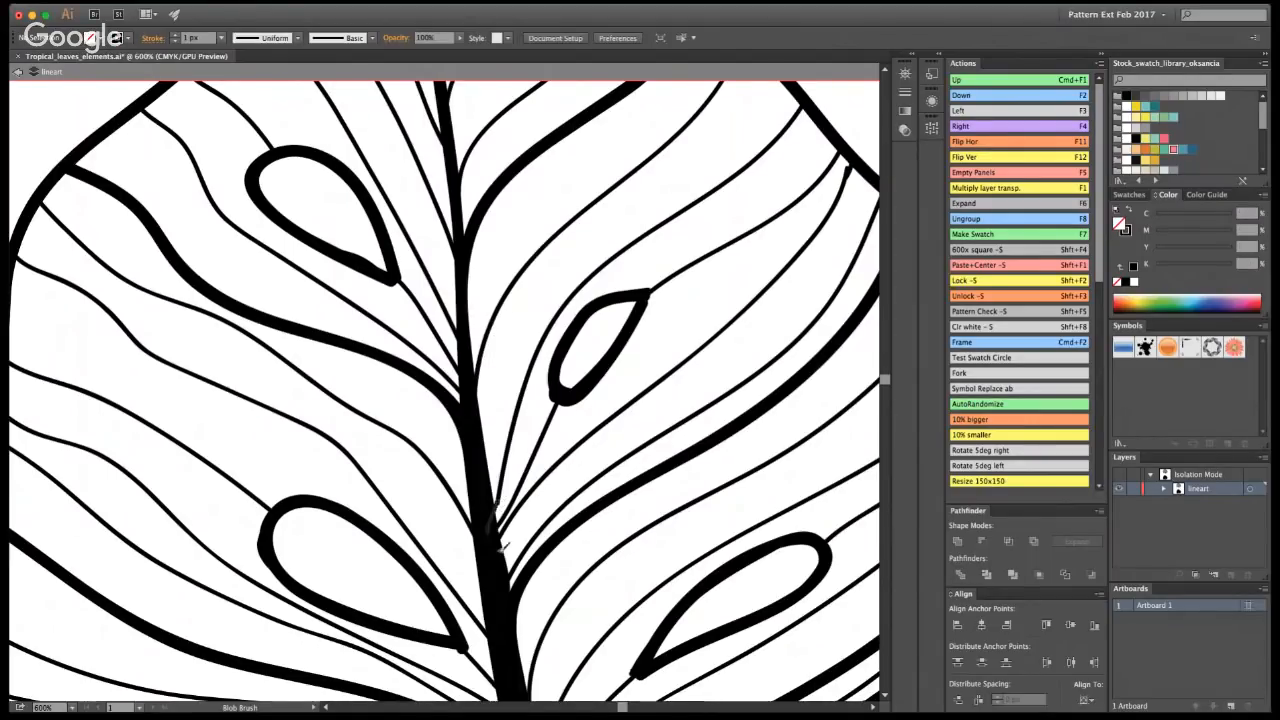
# - Extend the pointed end of the teardrop right of the midrib with the Blob Brush to blend into its vein
pyautogui.hotkey('shift', 'b')
pyautogui.press('space')
pyautogui.moveTo(657, 581); pyautogui.dragTo(655, 327)
pyautogui.scroll(-3, 680, 340)
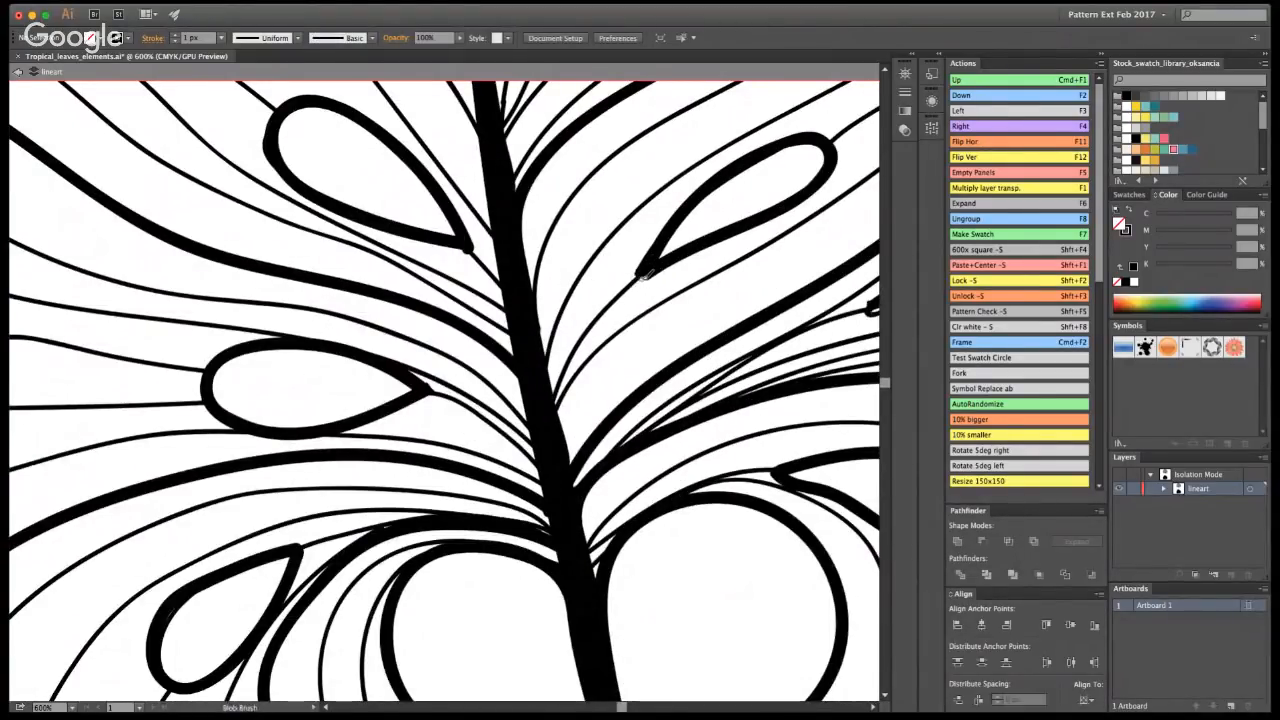
pyautogui.moveTo(637, 280); pyautogui.dragTo(632, 289)
pyautogui.hotkey('shift', 'e')
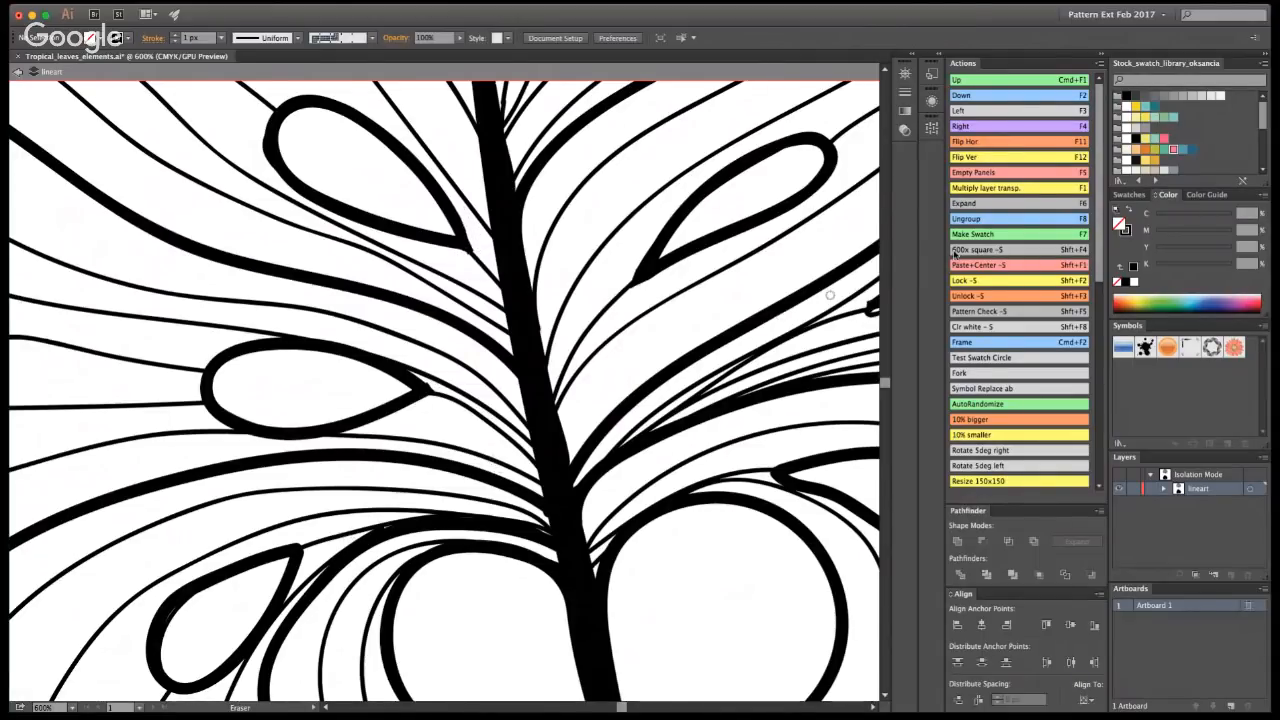
pyautogui.hotkey('shift', 'b')
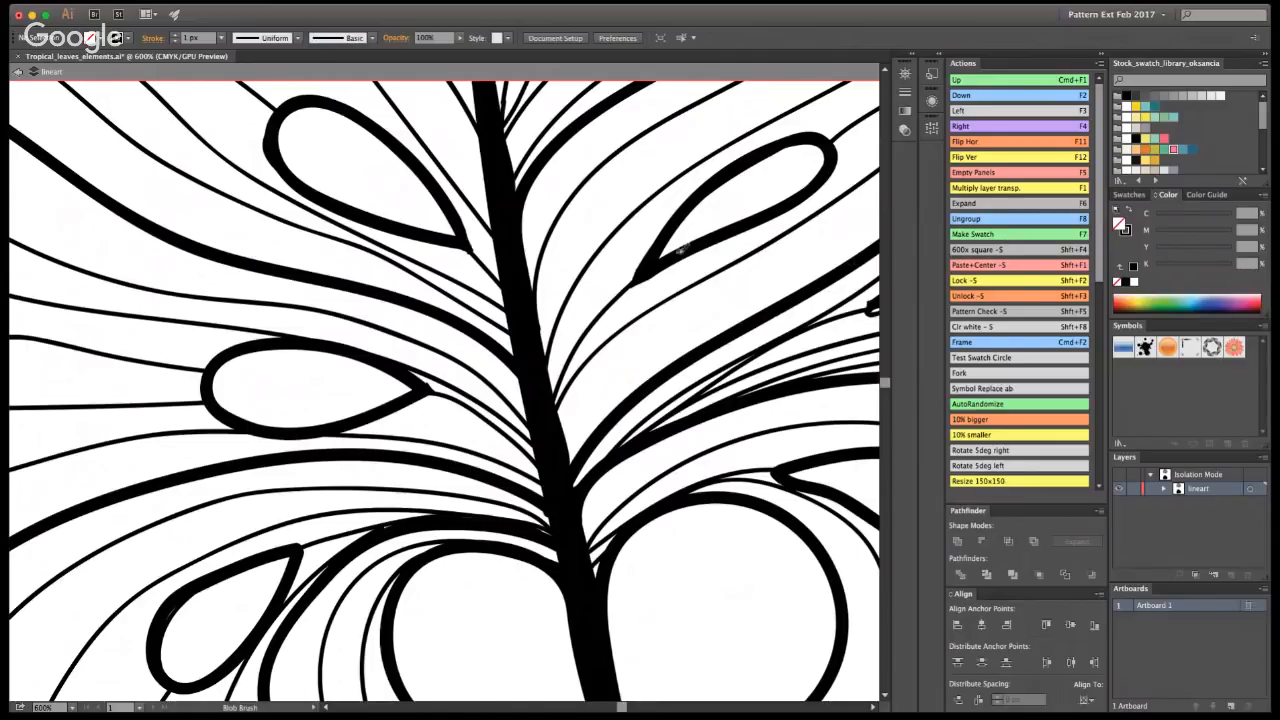
pyautogui.press('super+a')
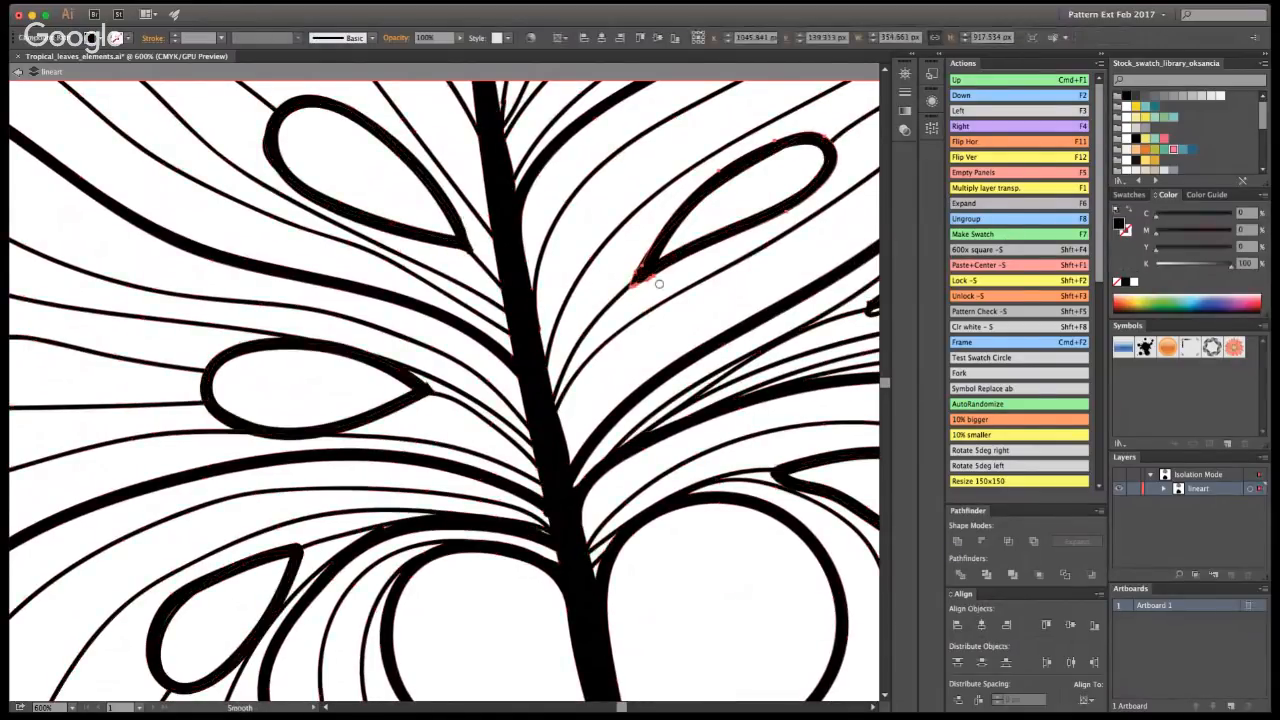
# - Leave isolation mode, select the whole leaf line art and fill it with the pink swatch
pyautogui.press('Escape')
pyautogui.press('v')
pyautogui.press('super+a')
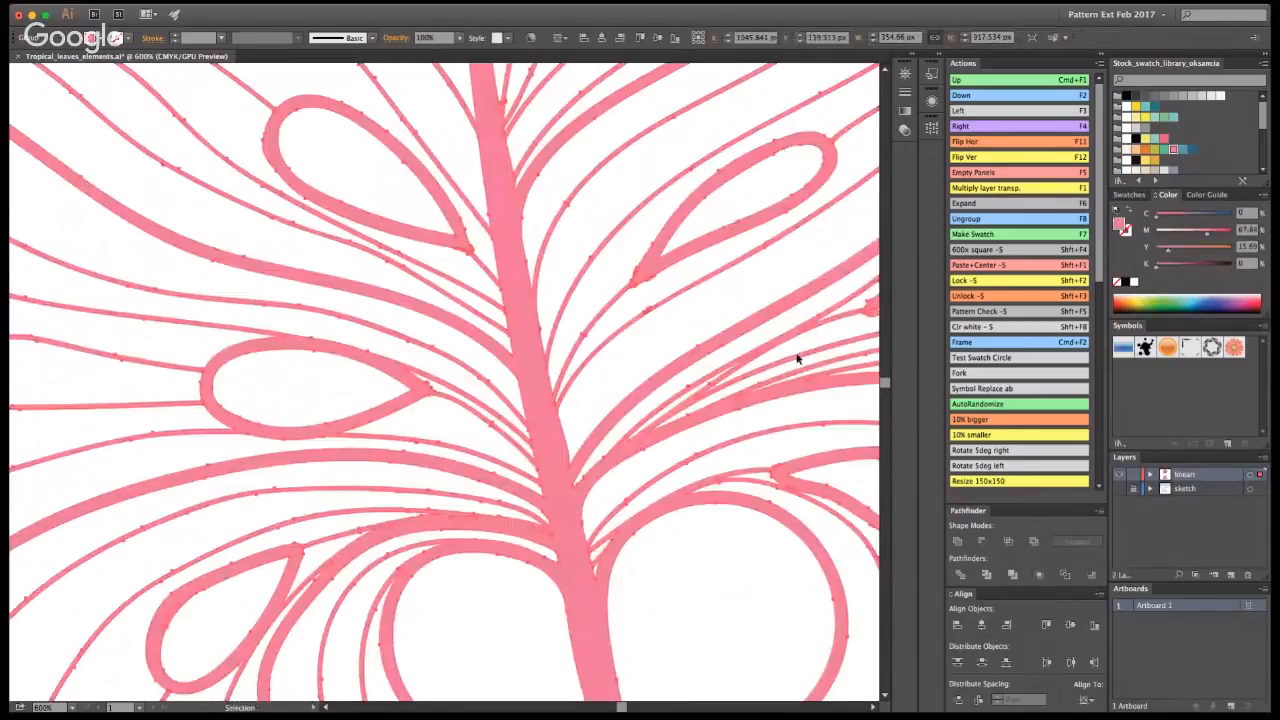
# - Undo the pink fill and recolor the selected leaf line art black with the Eyedropper
pyautogui.press('super+z')
pyautogui.press('i')
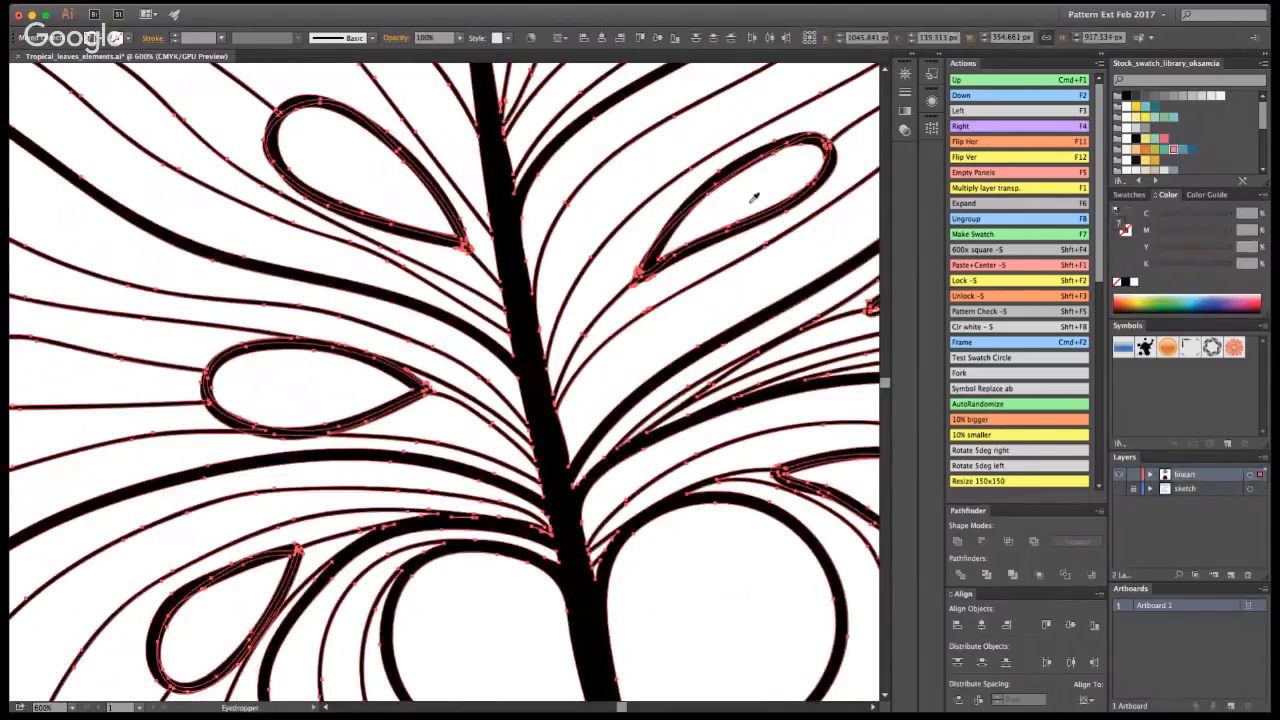
pyautogui.click(754, 197)
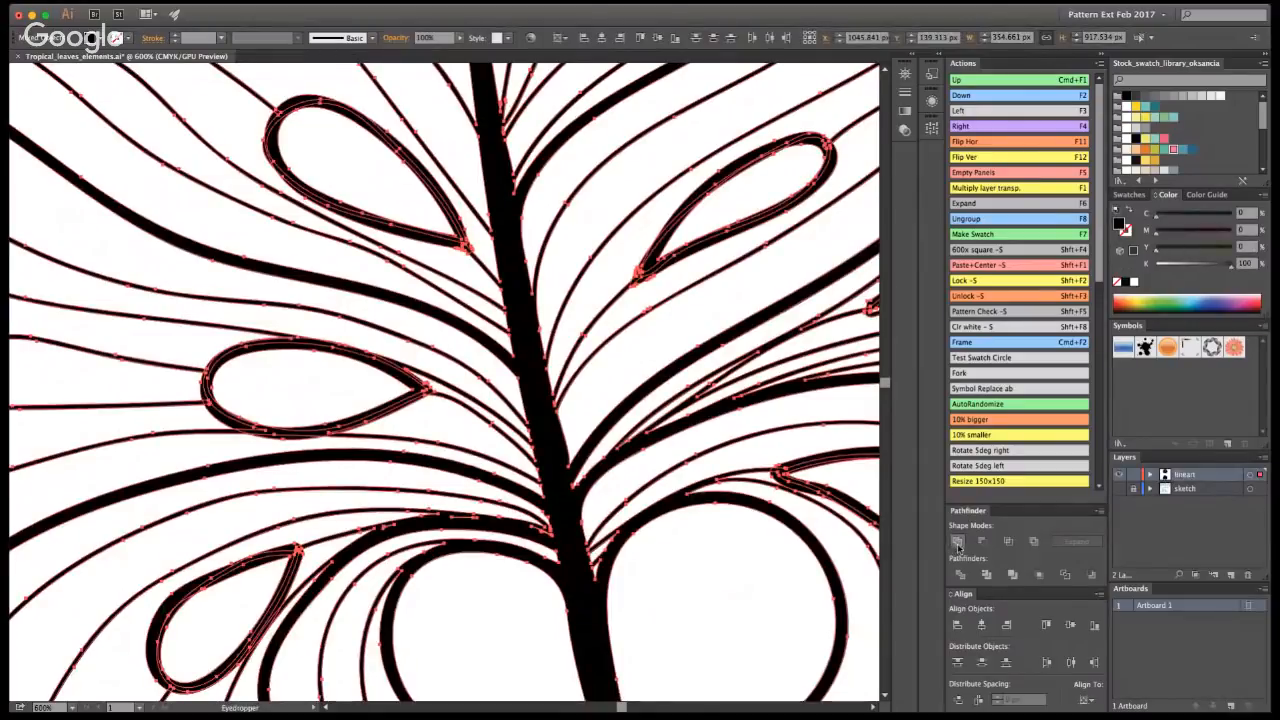
pyautogui.press('v')
pyautogui.click(852, 438)
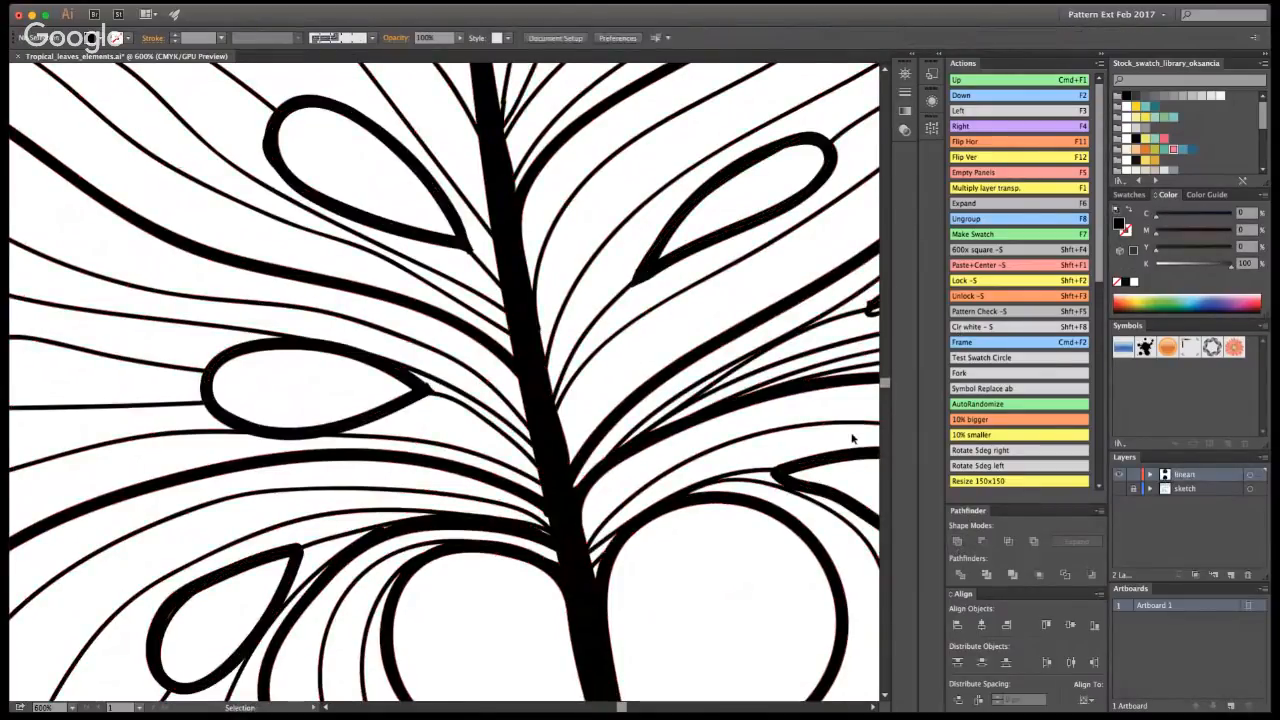
# - Select only the upper leaf's line art
pyautogui.press('z')
pyautogui.keyDown('alt'); pyautogui.click(468, 364); pyautogui.keyUp('alt')
pyautogui.keyDown('alt'); pyautogui.click(468, 364); pyautogui.keyUp('alt')
pyautogui.keyDown('alt'); pyautogui.click(460, 356); pyautogui.keyUp('alt')
pyautogui.keyDown('alt'); pyautogui.click(437, 313); pyautogui.keyUp('alt')
pyautogui.keyDown('alt'); pyautogui.click(437, 313); pyautogui.keyUp('alt')
pyautogui.keyDown('alt'); pyautogui.click(437, 313); pyautogui.keyUp('alt')
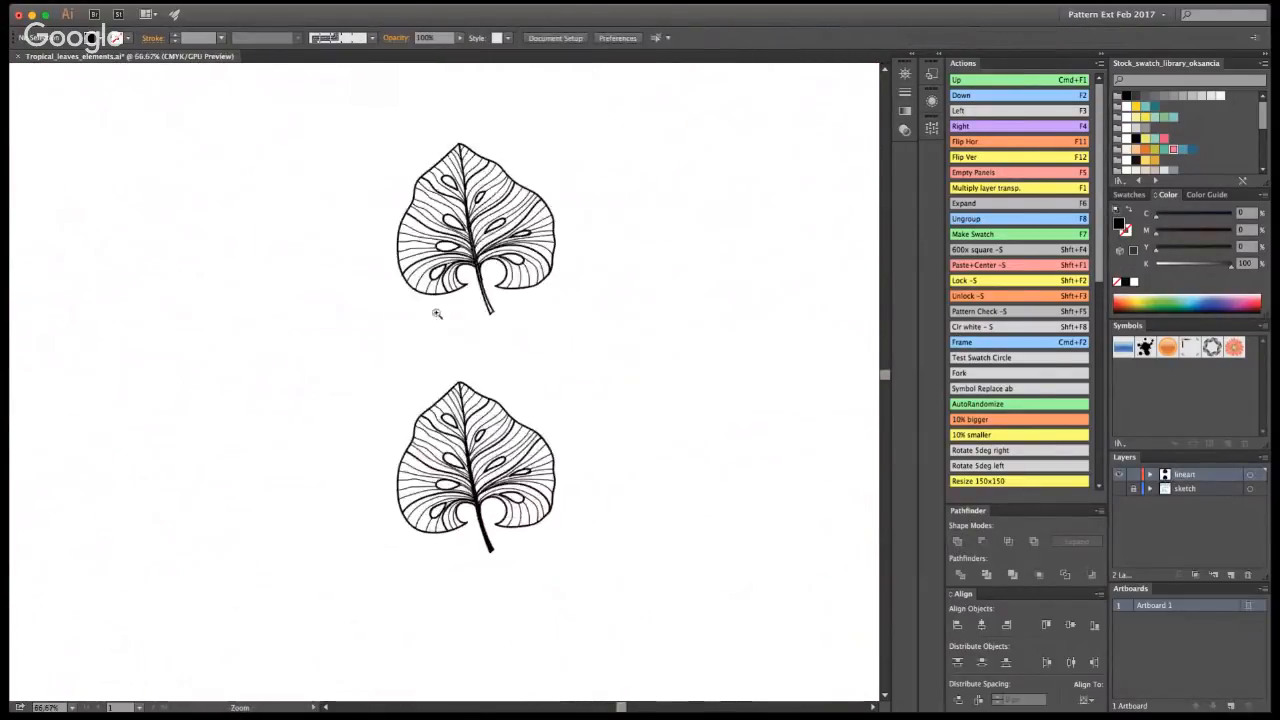
pyautogui.press('v')
pyautogui.press('super+a')
pyautogui.press('super+1')
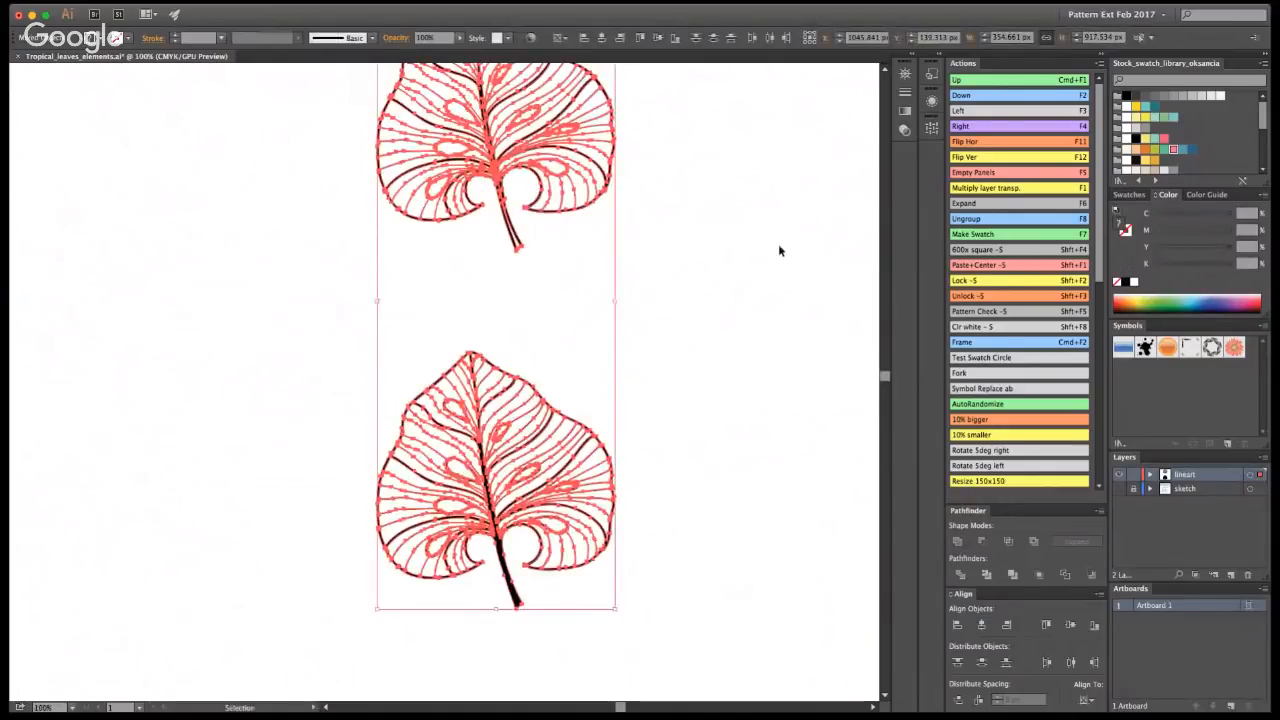
pyautogui.click(780, 251)
pyautogui.moveTo(606, 286); pyautogui.dragTo(300, 92)
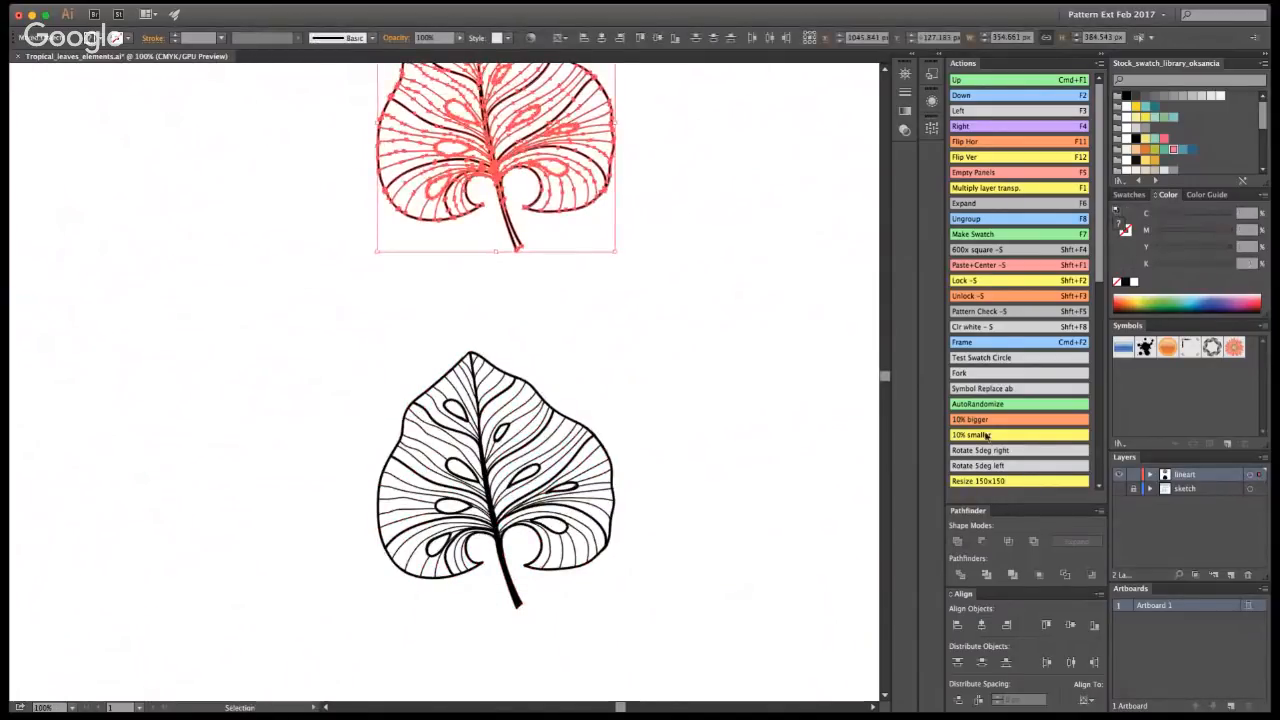
# - Create a new layer above lineart and move the selected upper leaf onto it
pyautogui.press('z')
pyautogui.keyDown('alt'); pyautogui.click(406, 298); pyautogui.keyUp('alt')
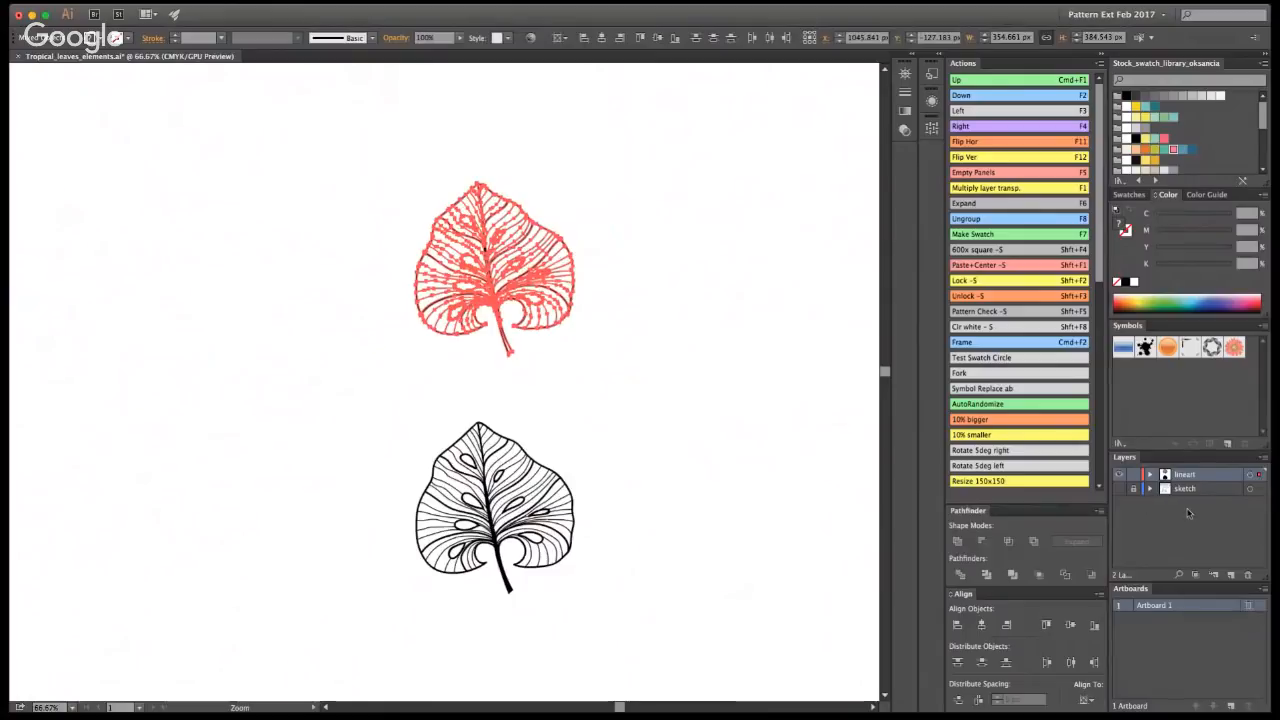
pyautogui.moveTo(682, 412); pyautogui.dragTo(651, 563)
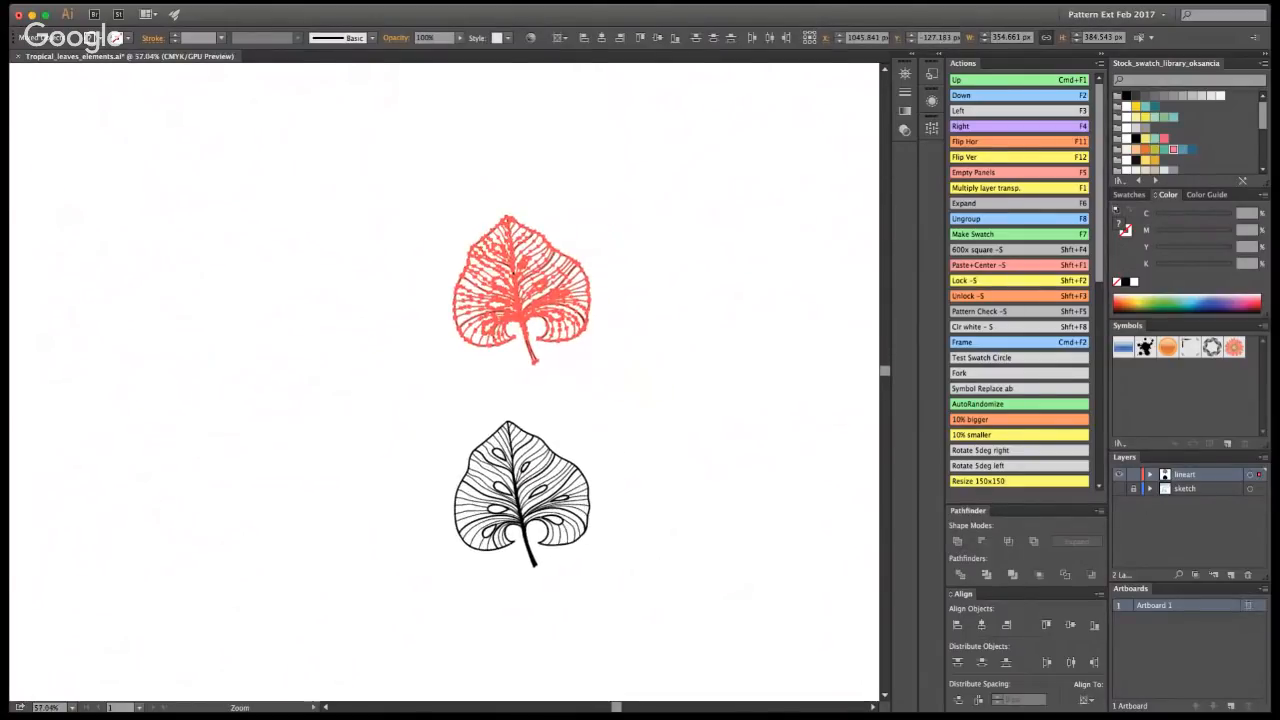
pyautogui.press('v')
pyautogui.click(628, 341)
pyautogui.moveTo(536, 341); pyautogui.dragTo(646, 416)
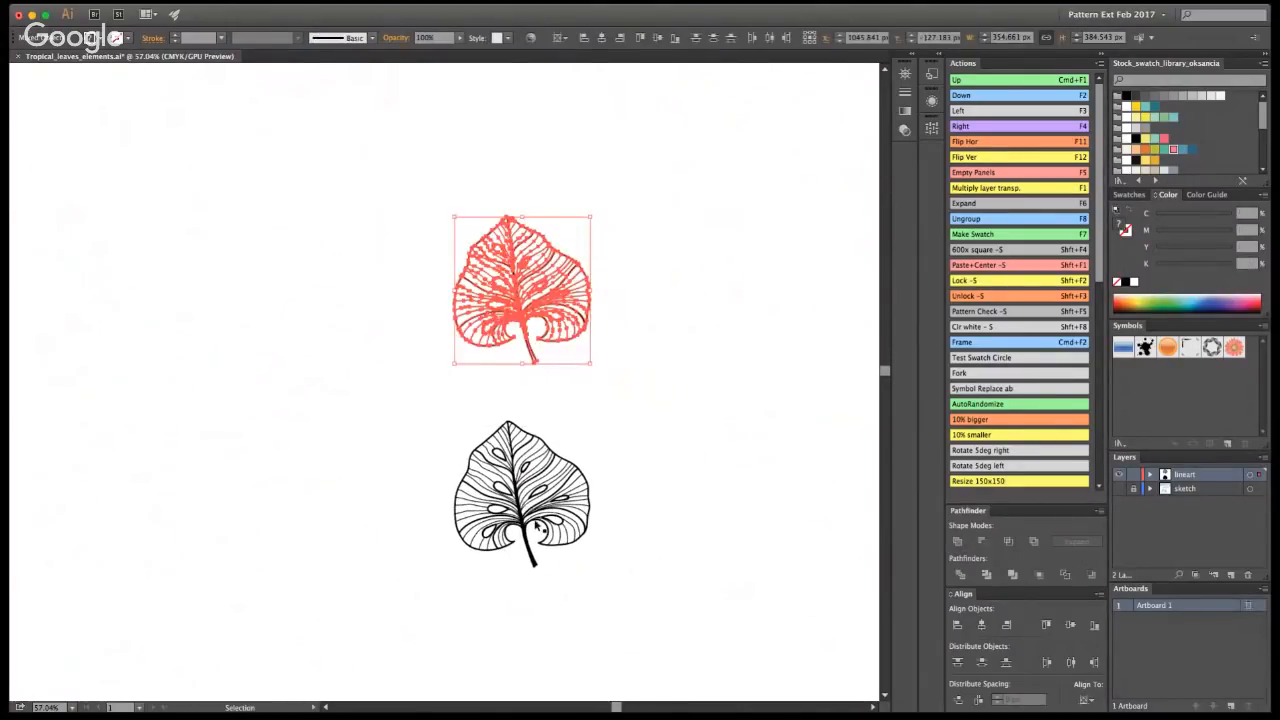
pyautogui.click(1231, 575)
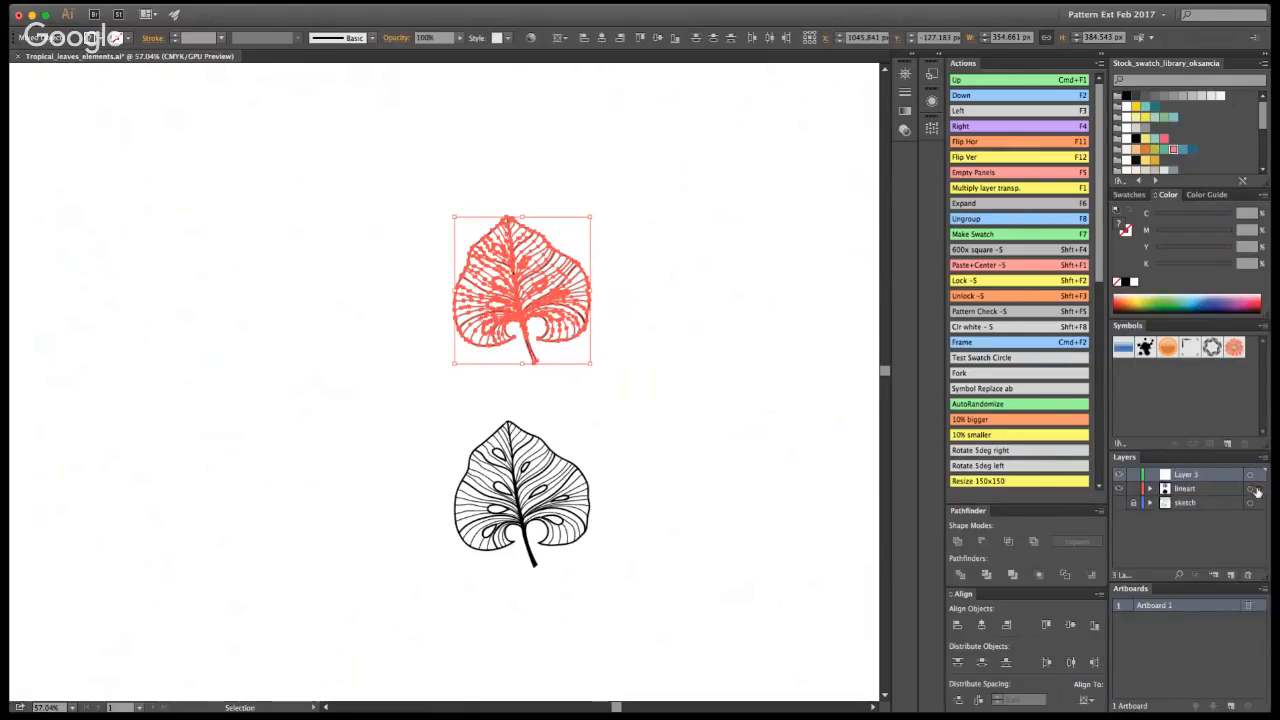
pyautogui.moveTo(1257, 491); pyautogui.dragTo(1258, 475)
# - Rename the new layer as structured elements, lock it and make the lineart layer active
pyautogui.doubleClick(1190, 476)
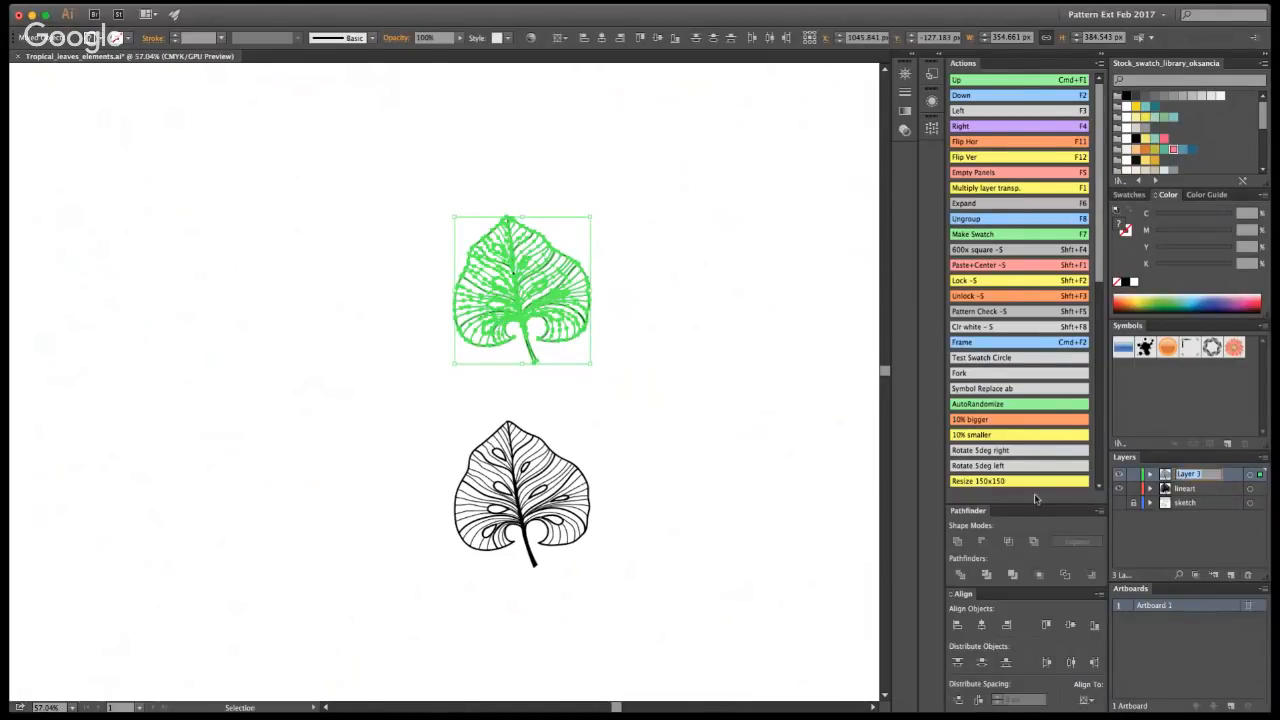
pyautogui.write('strut')
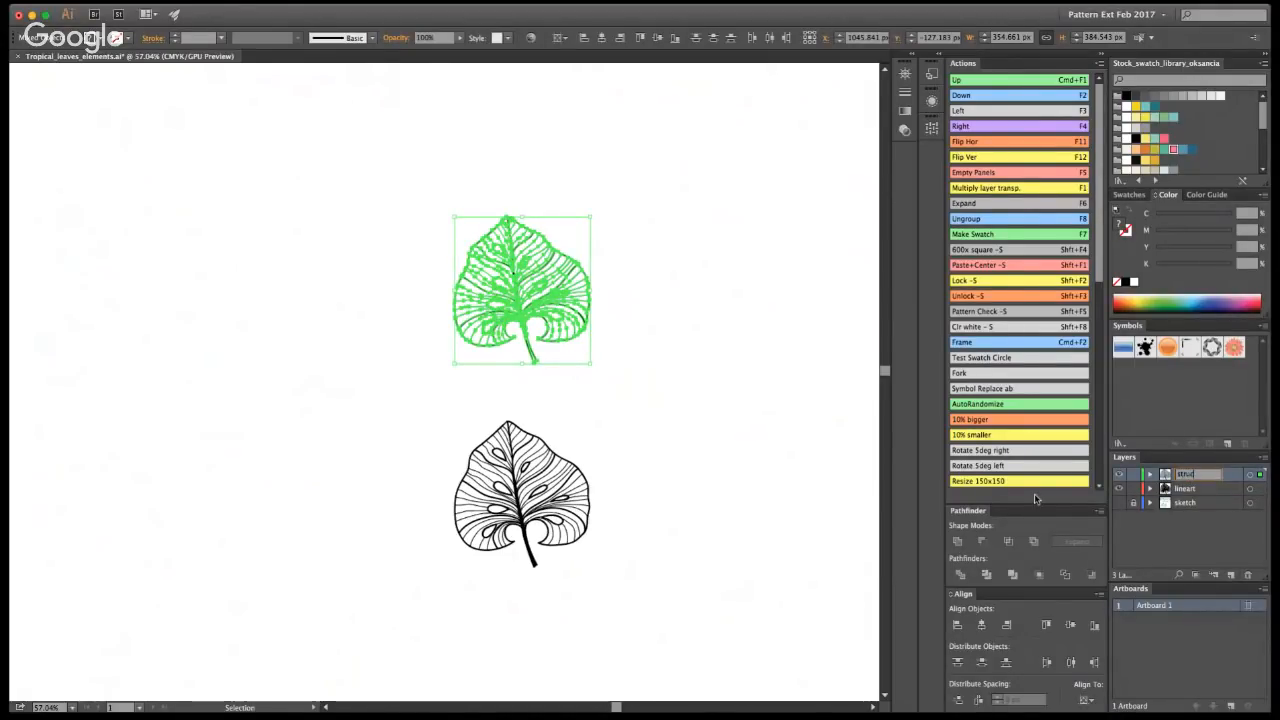
pyautogui.write('ured')
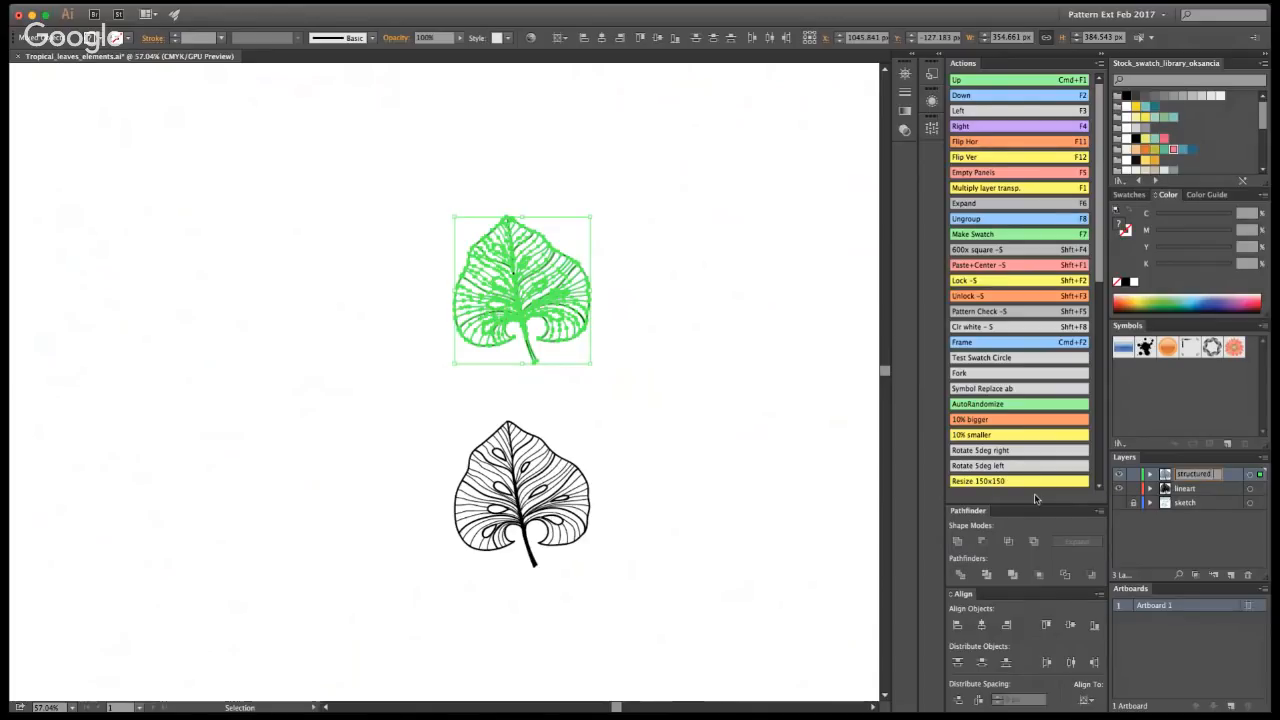
pyautogui.write(' elements')
pyautogui.press('Return')
pyautogui.click(1133, 474)
pyautogui.click(1180, 489)
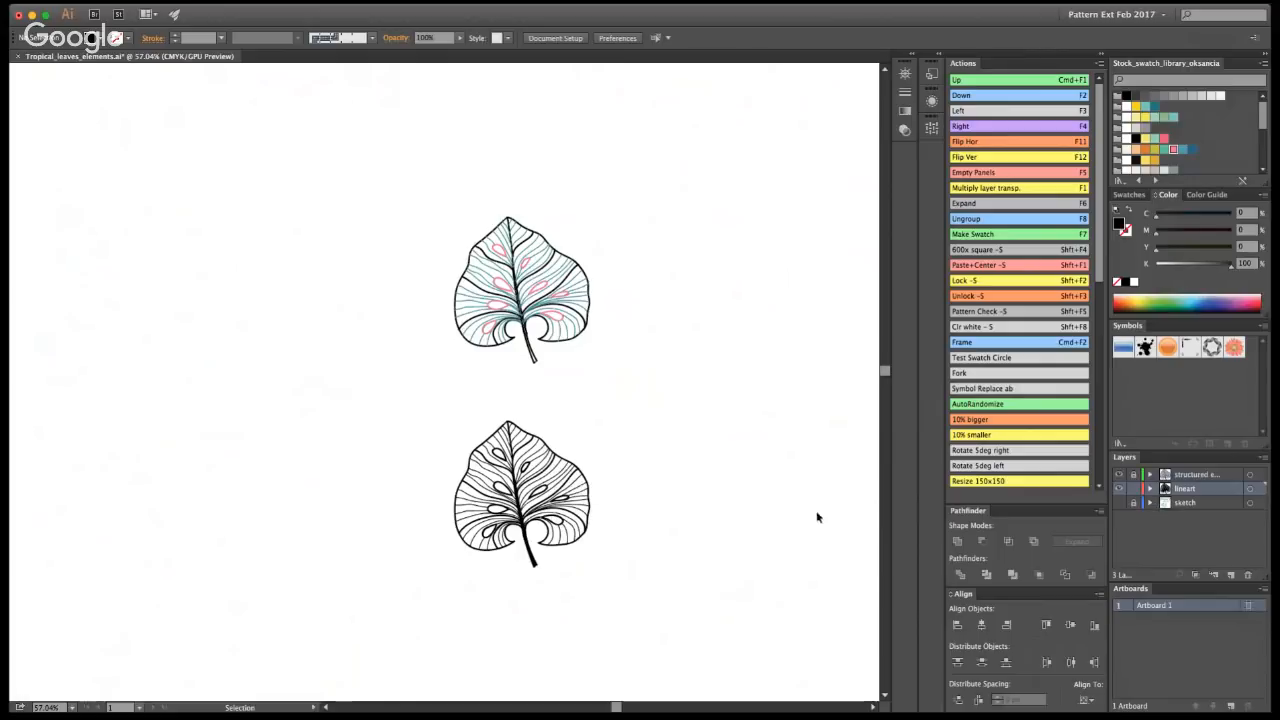
# - Erase the stray bits at the pointed and rounded ends of the narrow teardrop right of the midrib on the lower leaf
pyautogui.click(473, 460)
pyautogui.click(473, 421)
pyautogui.click(473, 421)
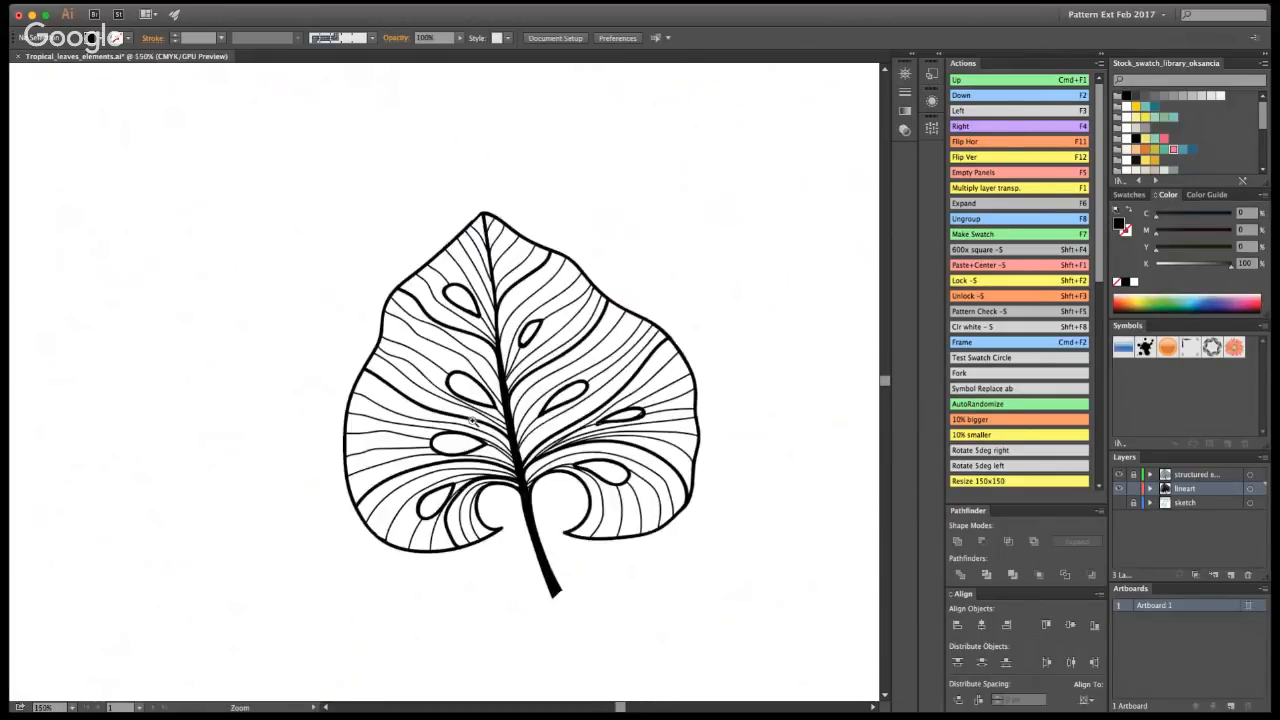
pyautogui.click(473, 421)
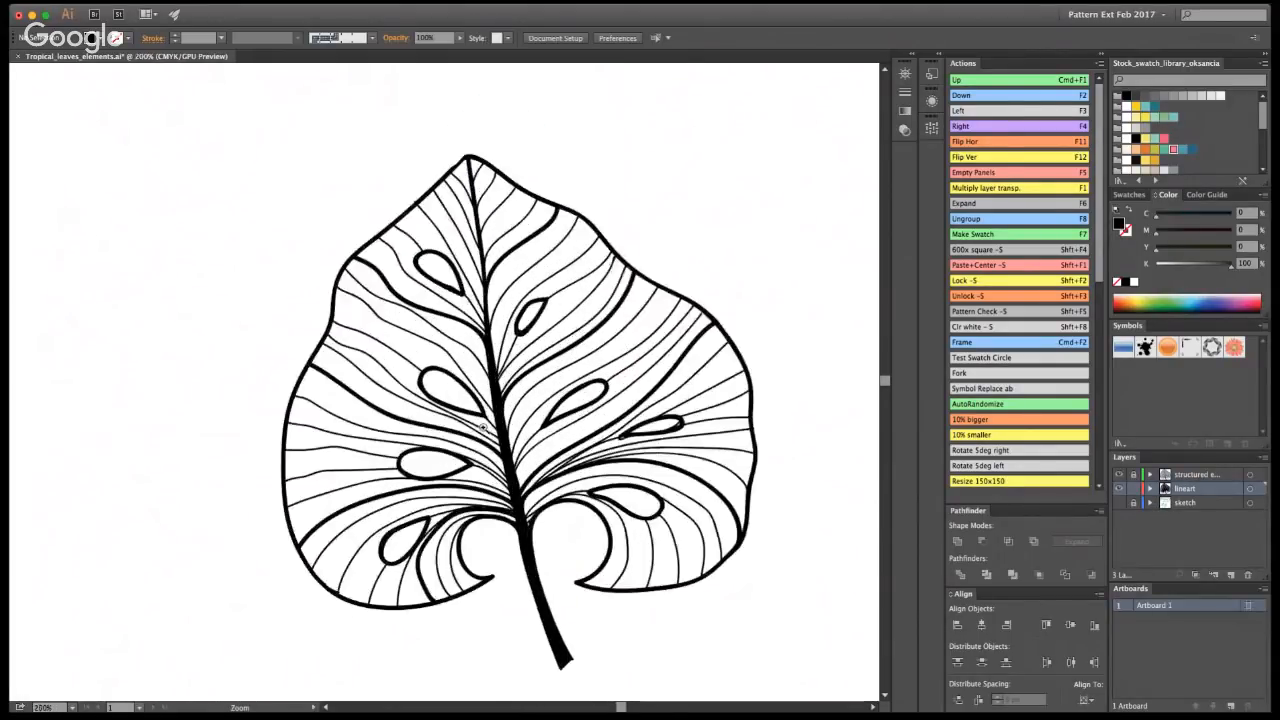
pyautogui.click(483, 427)
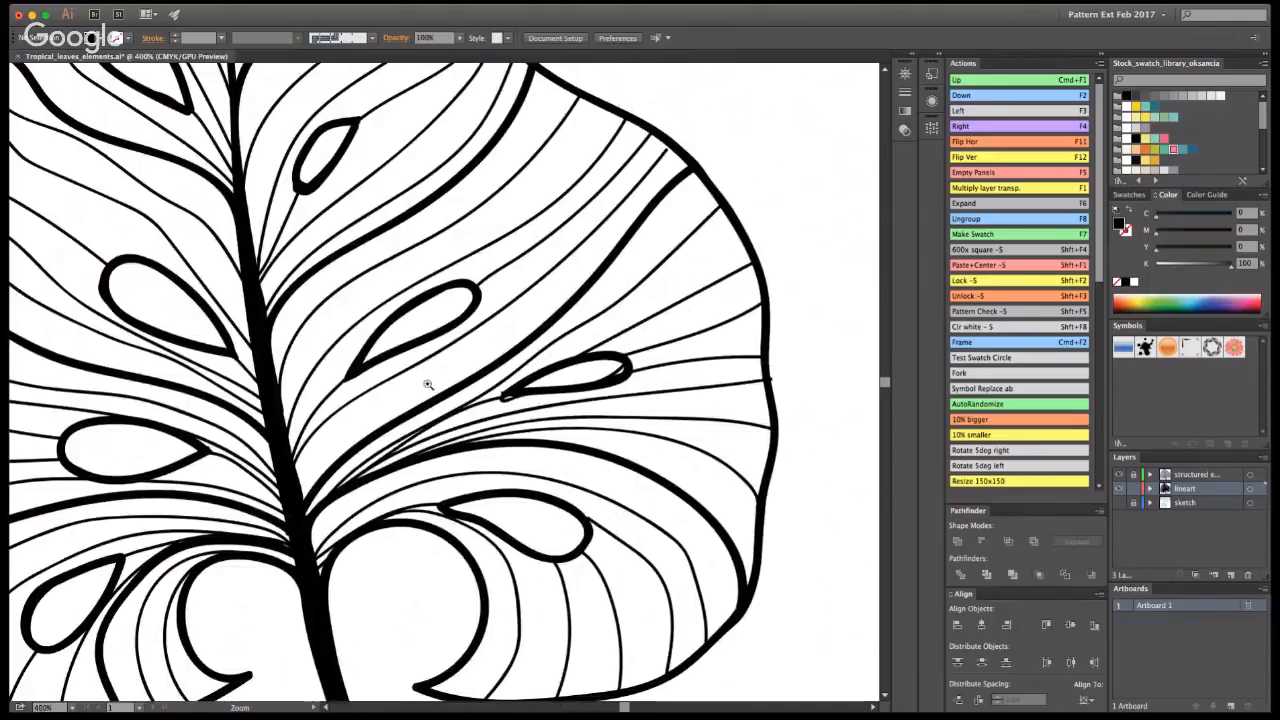
pyautogui.click(476, 382)
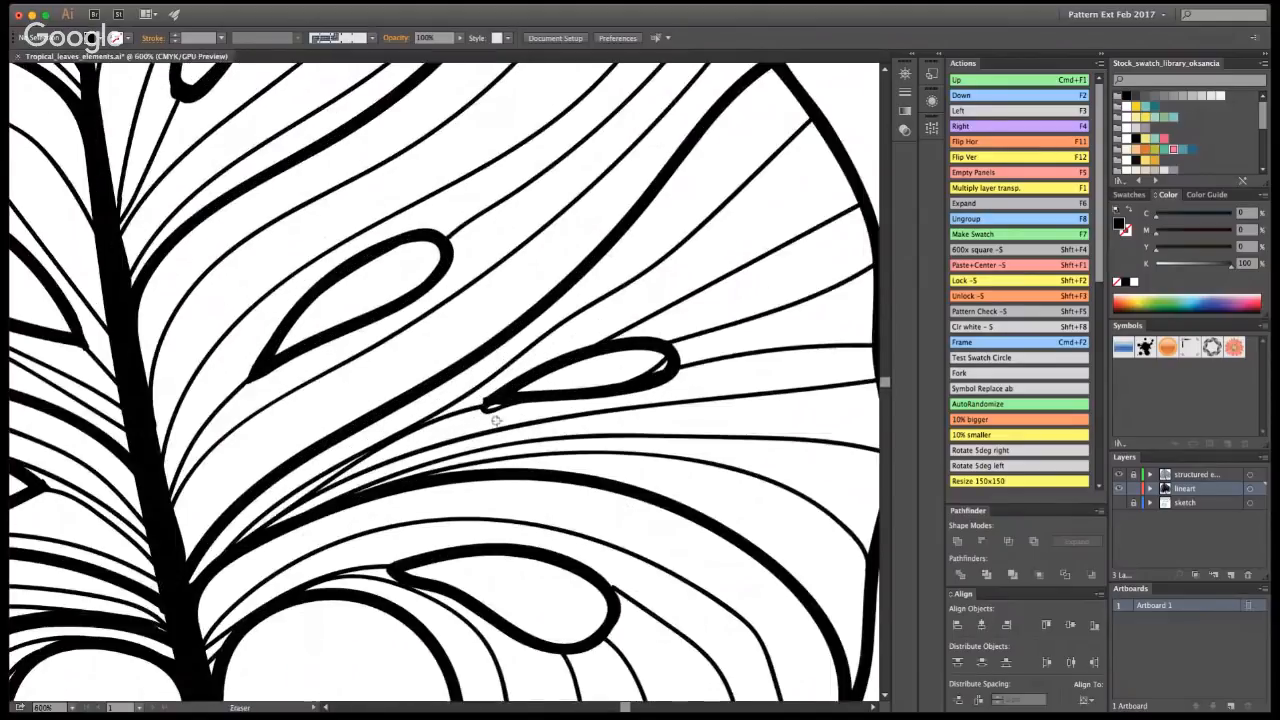
pyautogui.moveTo(504, 412); pyautogui.dragTo(484, 408)
pyautogui.moveTo(661, 361)
pyautogui.mouseDown()
pyautogui.moveTo(604, 381)
pyautogui.moveTo(662, 365)
pyautogui.mouseUp()
# - Select all of the lower leaf's line art and unite it into one compound shape
pyautogui.hotkey('shift', 'b')
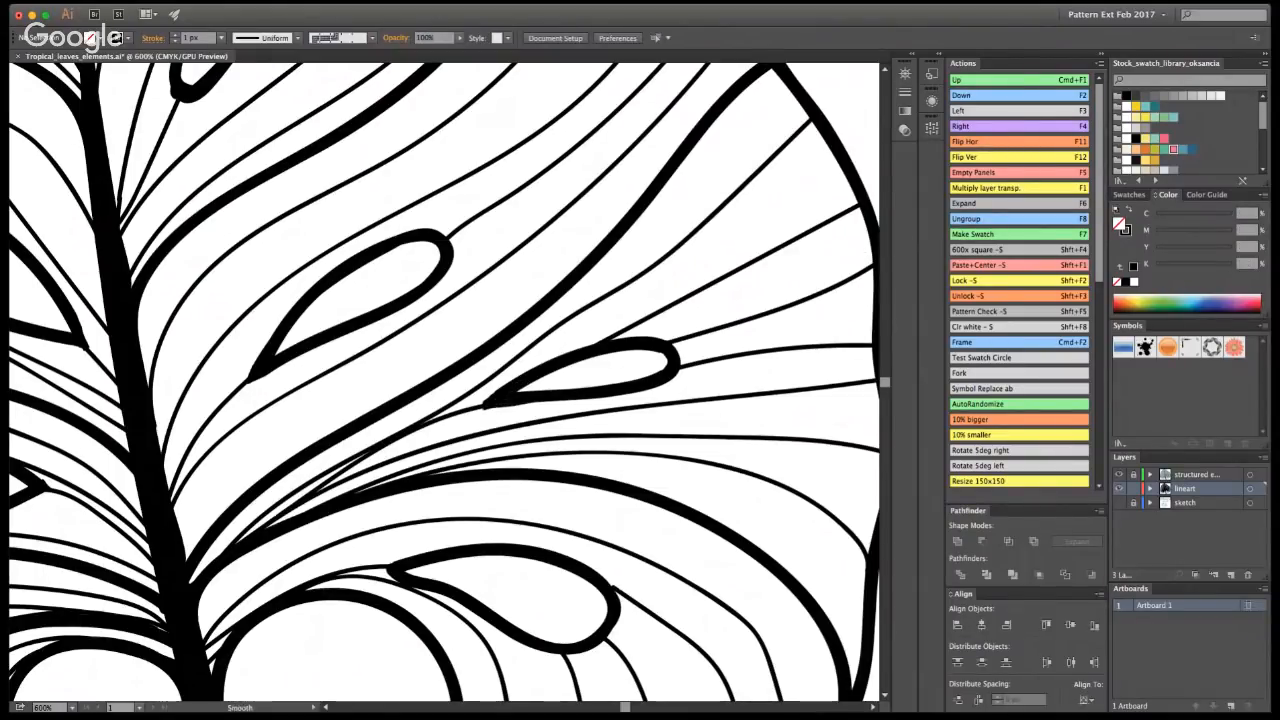
pyautogui.press('super+a')
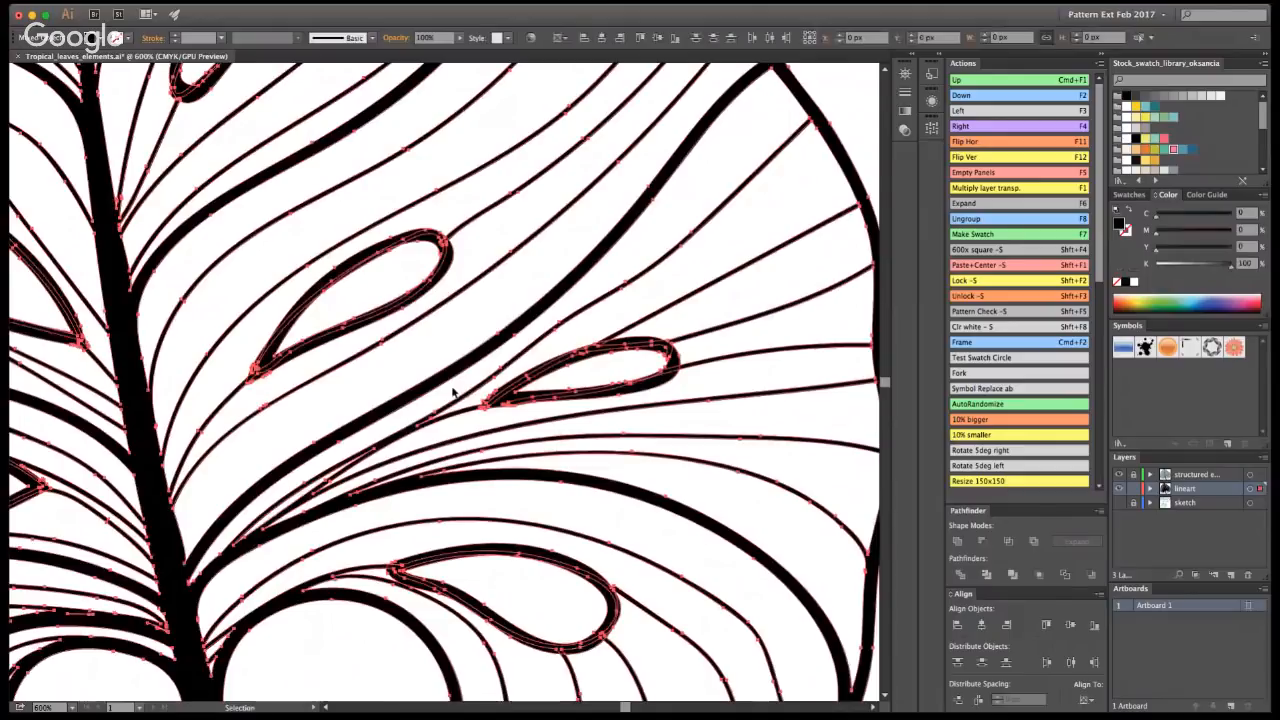
pyautogui.press('super+4')
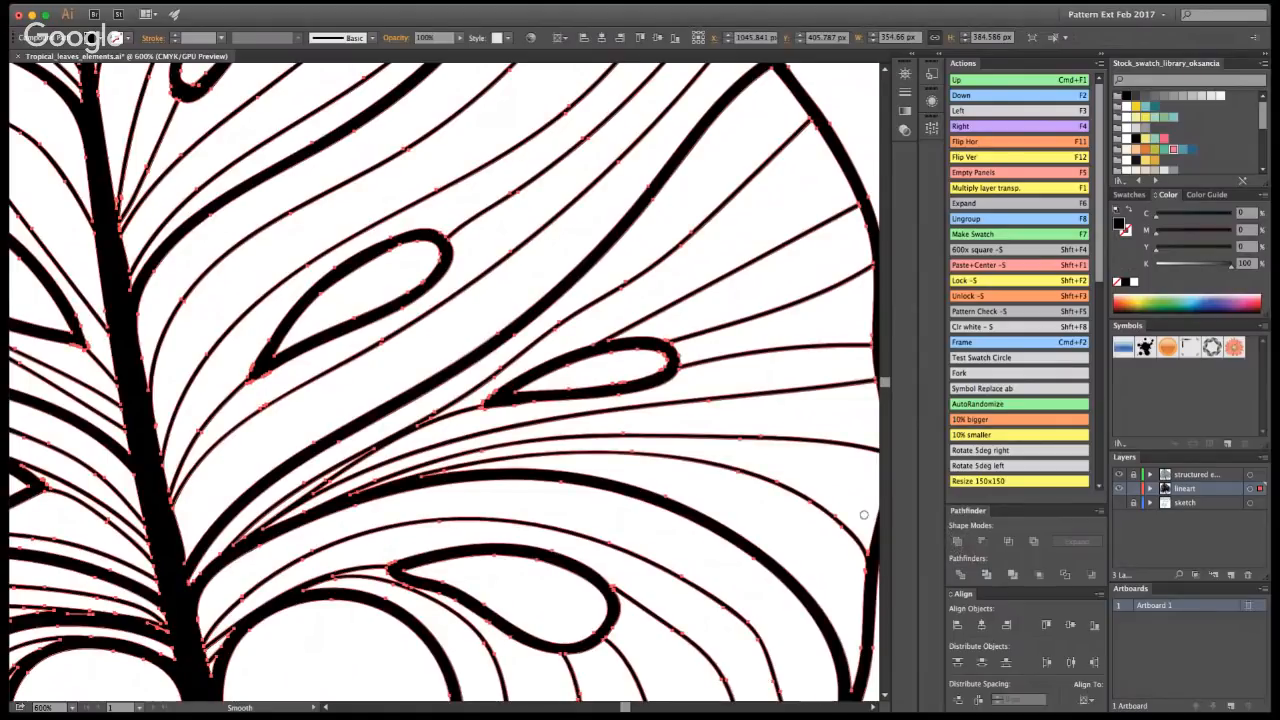
# - Smooth the pointed tips of the two middle teardrops right of the midrib with the Smooth tool
pyautogui.press('v')
pyautogui.click(488, 410)
pyautogui.hotkey('ctrl', 'a')
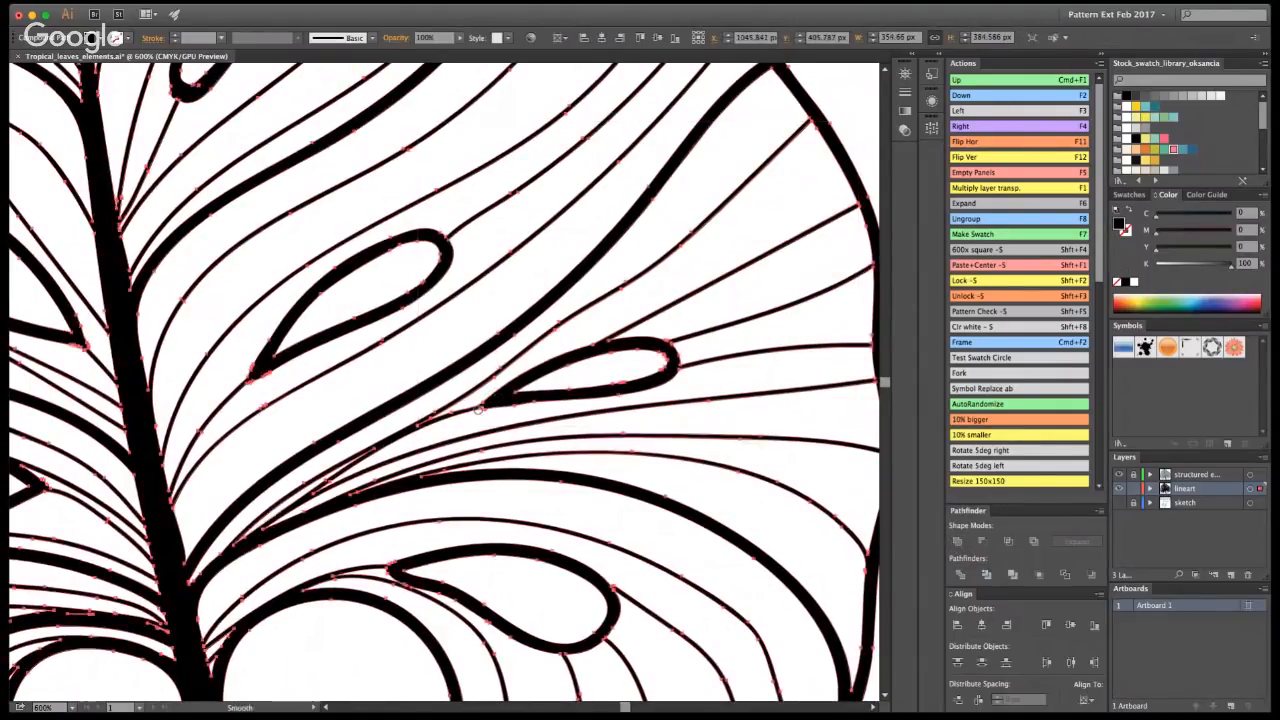
pyautogui.keyDown('super'); pyautogui.click(257, 385); pyautogui.keyUp('super')
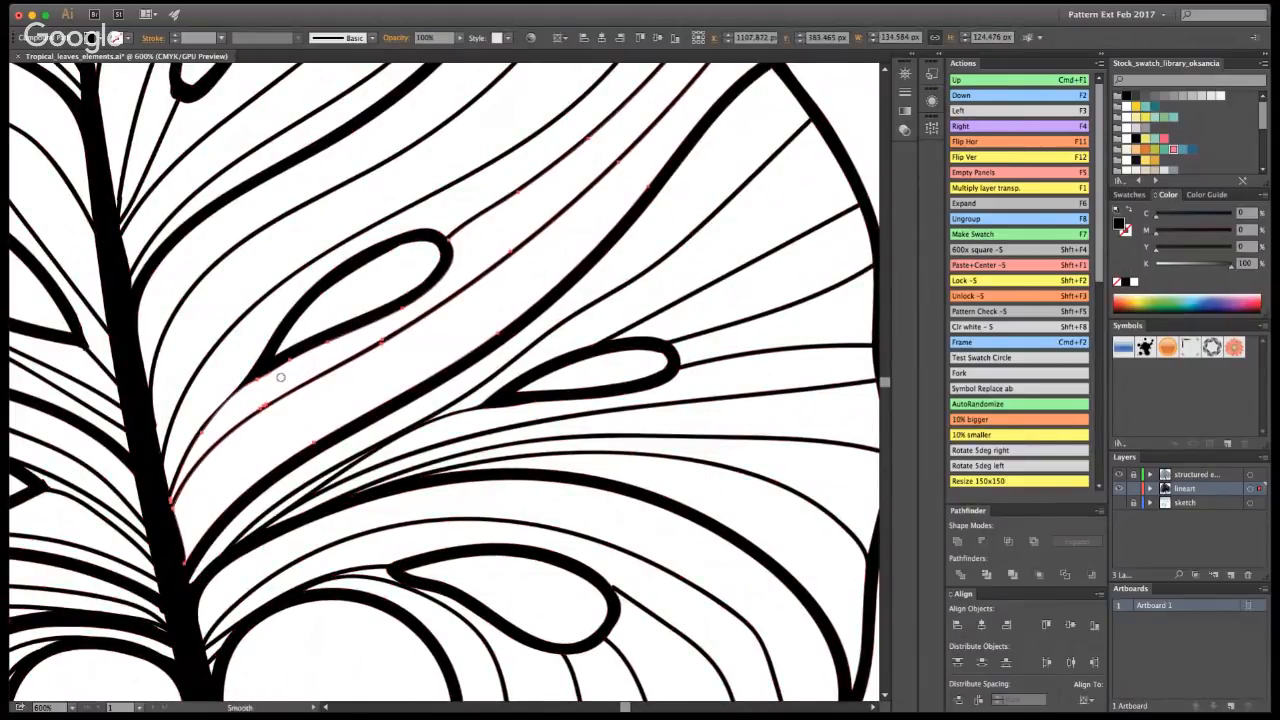
# - Smooth the pointed tips of the two teardrops left of the midrib where they meet their veins
pyautogui.keyDown('super'); pyautogui.click(82, 340); pyautogui.keyUp('super')
pyautogui.press('super+a')
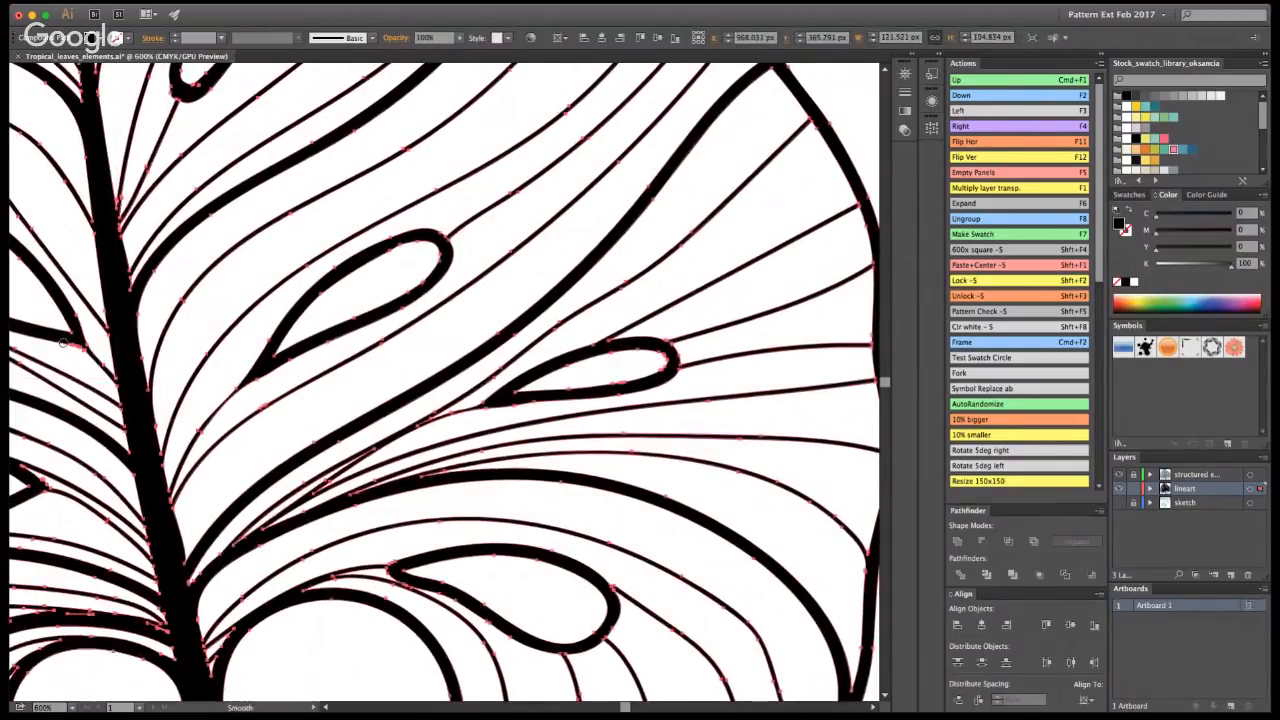
pyautogui.keyDown('super'); pyautogui.click(55, 485); pyautogui.keyUp('super')
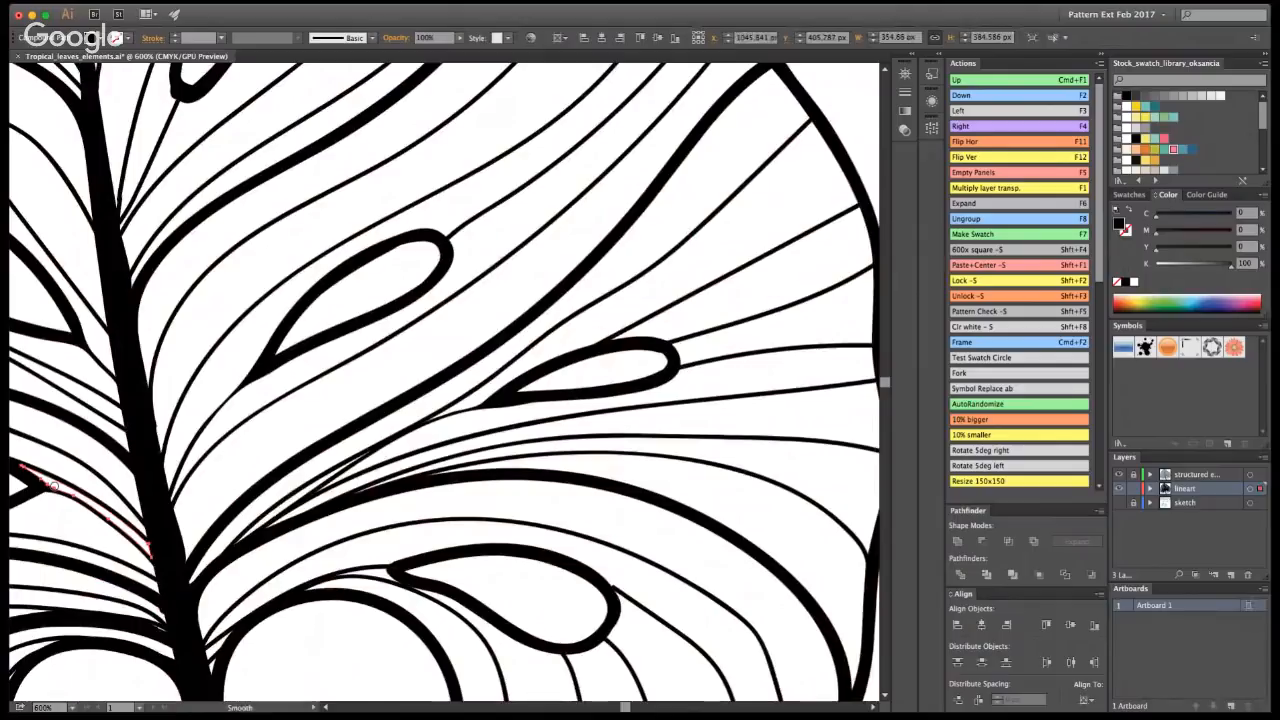
# - Smooth the thin veins where they join the upper midrib's right side, then deselect the line art
pyautogui.press('super+a')
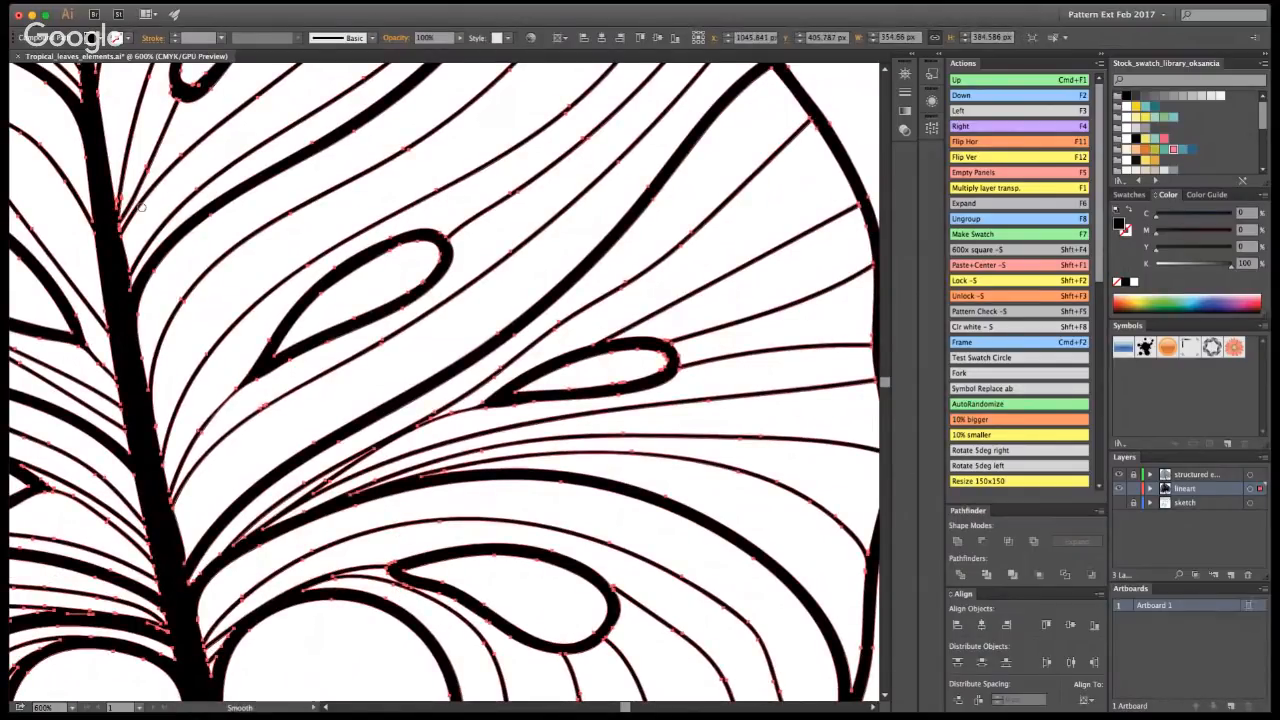
pyautogui.moveTo(123, 234); pyautogui.dragTo(140, 198)
pyautogui.press('super+a')
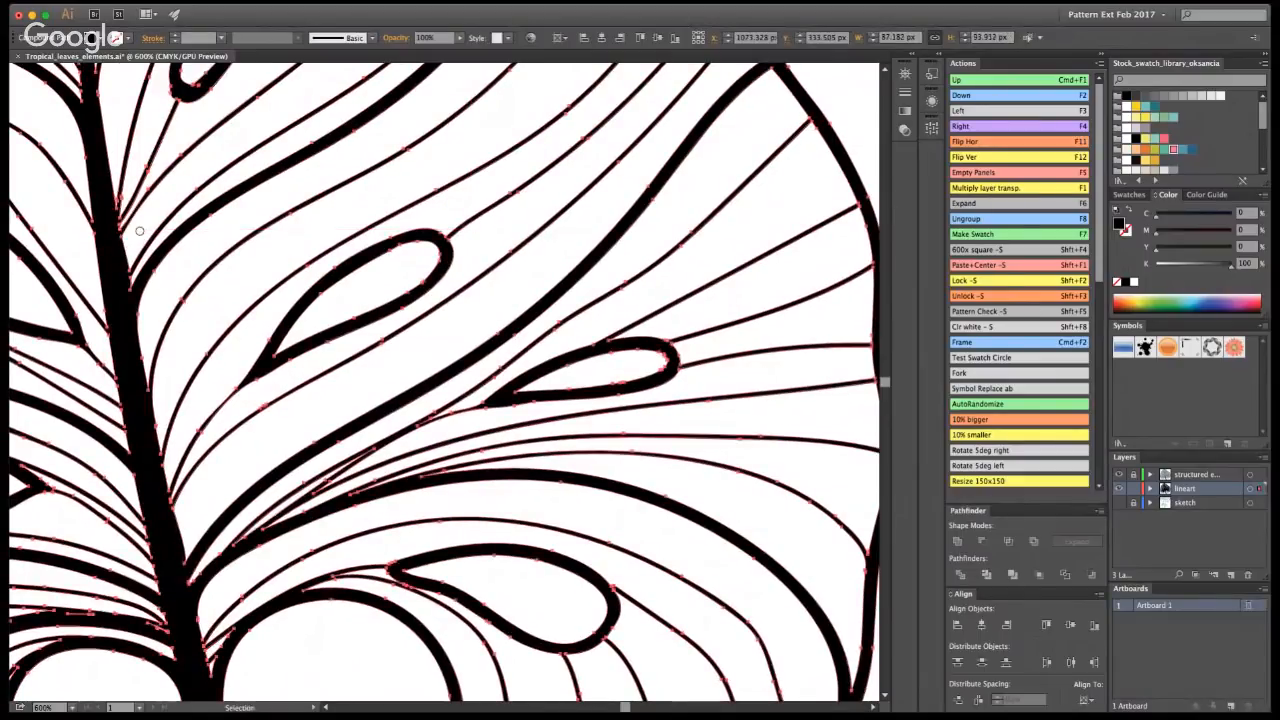
pyautogui.press('super+shift+a')
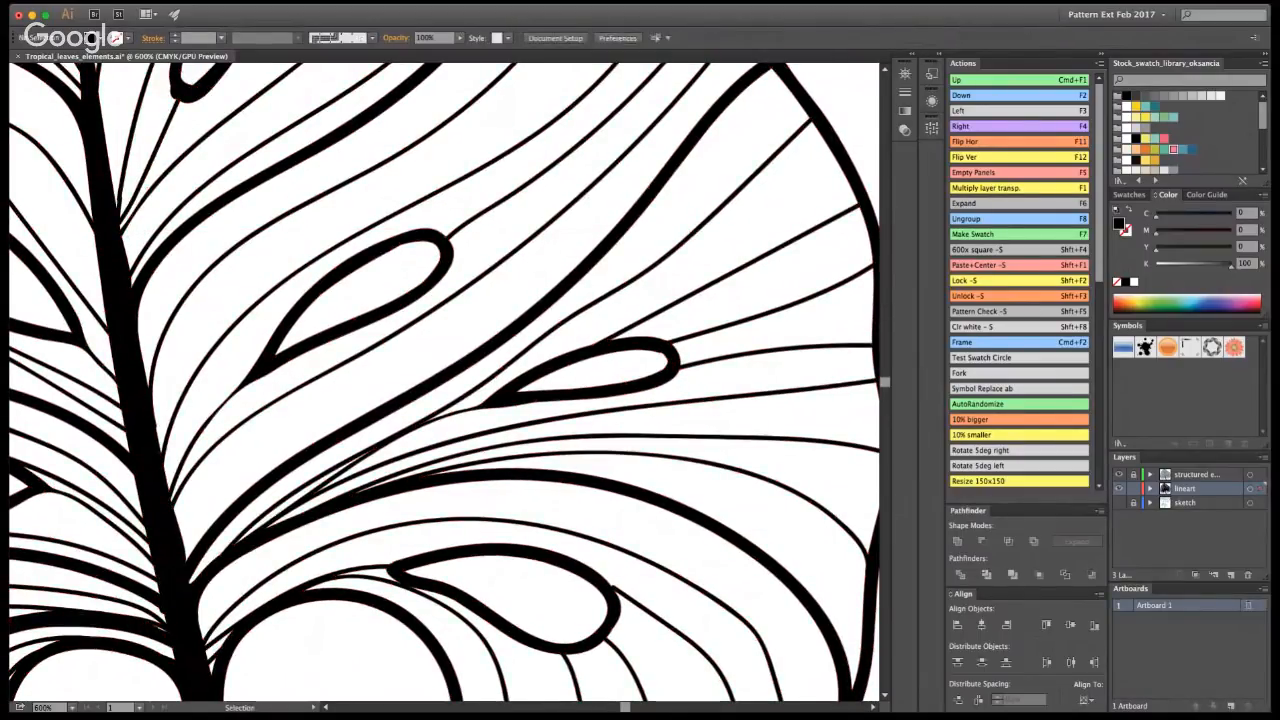
# - Extend the pointed end of the lowest teardrop right of the midrib with the Blob Brush to blend into its vein
pyautogui.moveTo(556, 522)
pyautogui.mouseDown()
pyautogui.moveTo(558, 500)
pyautogui.moveTo(869, 224)
pyautogui.mouseUp()
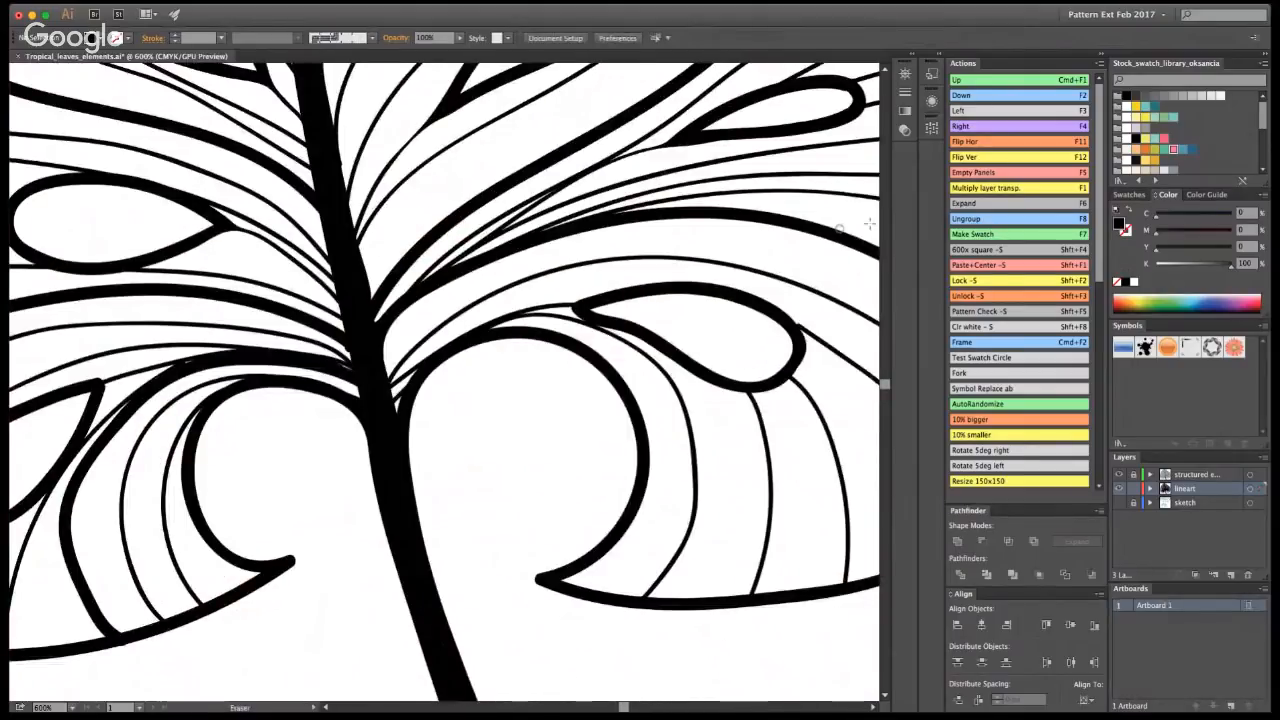
pyautogui.hotkey('shift', 'b')
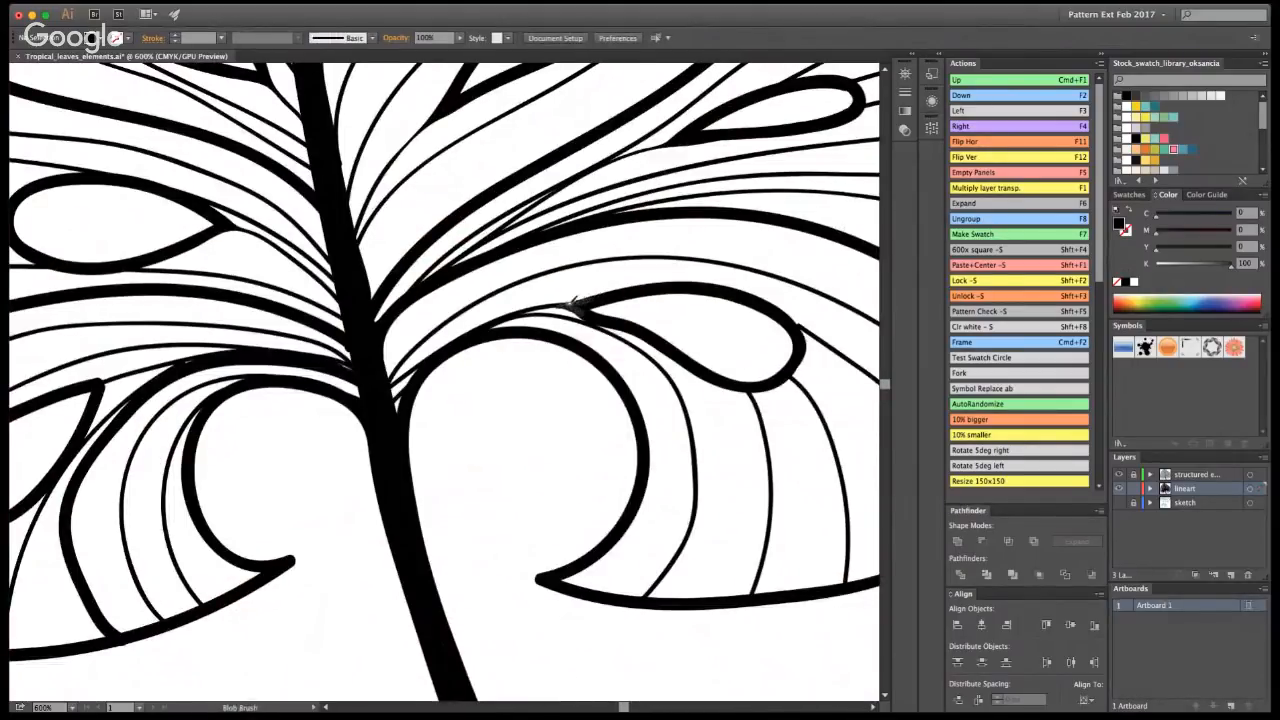
pyautogui.press('v')
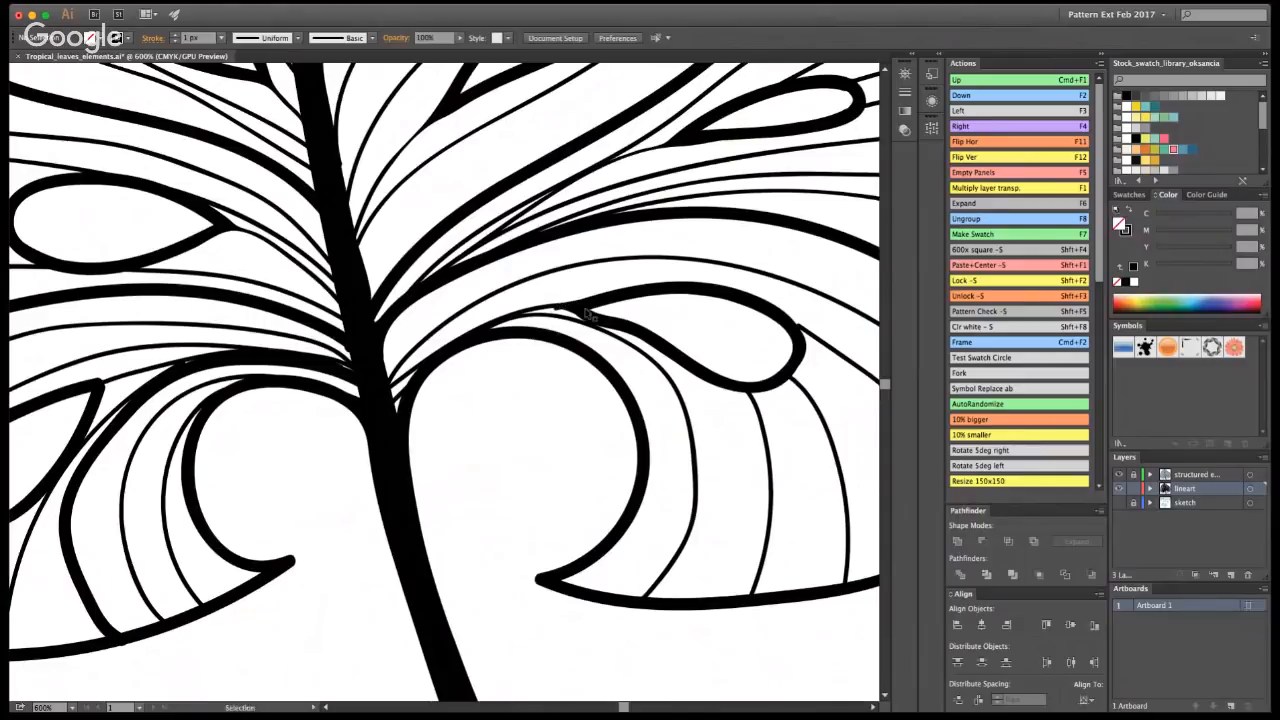
# - Unite the added brushwork with the leaf line art and smooth the lowest right teardrop's pointed tip
pyautogui.press('super+a')
pyautogui.hotkey('shift', 'b')
pyautogui.press('alt')
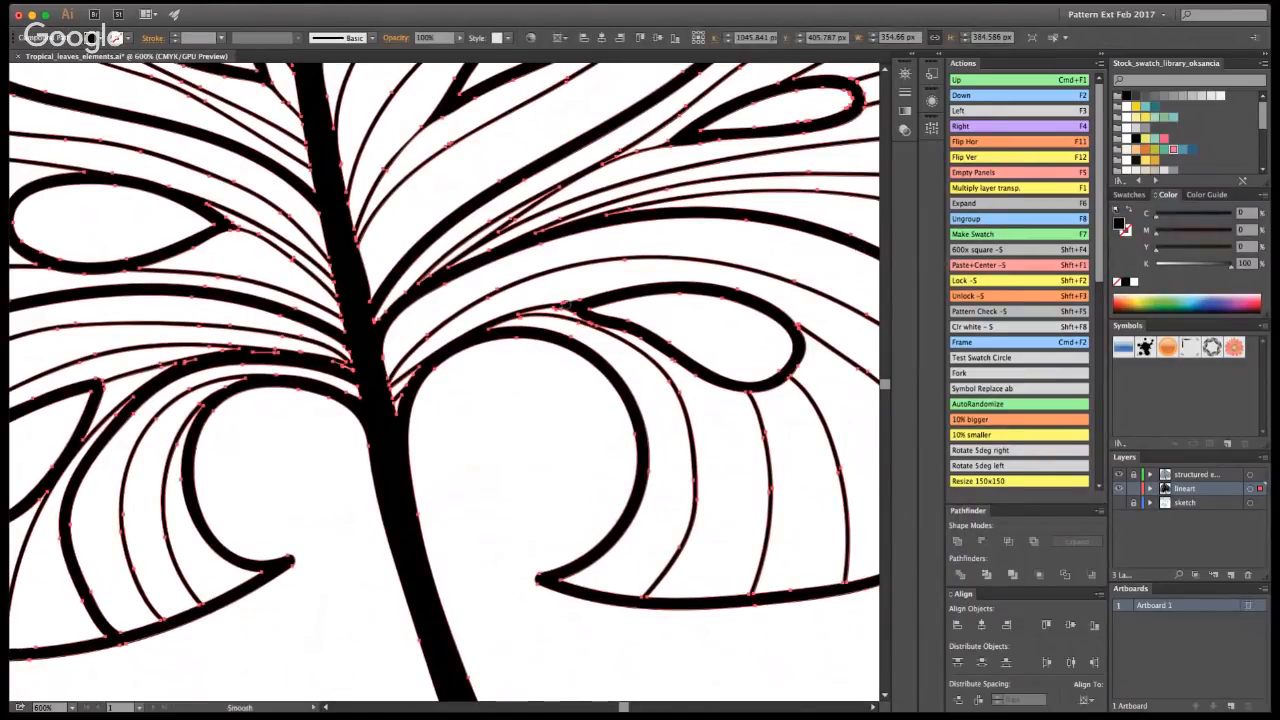
pyautogui.moveTo(566, 305)
pyautogui.mouseDown()
pyautogui.moveTo(574, 313)
pyautogui.moveTo(545, 309)
pyautogui.moveTo(561, 311)
pyautogui.mouseUp()
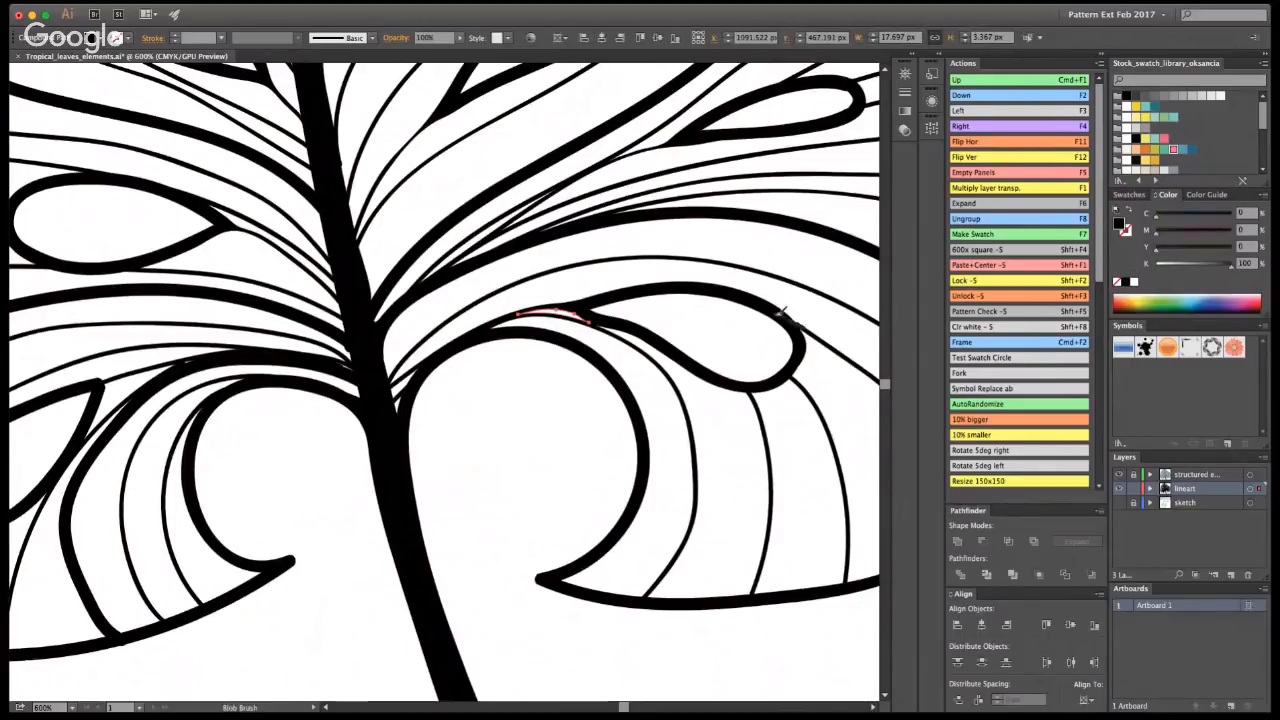
pyautogui.press('super+shift+a')
pyautogui.press('super+a')
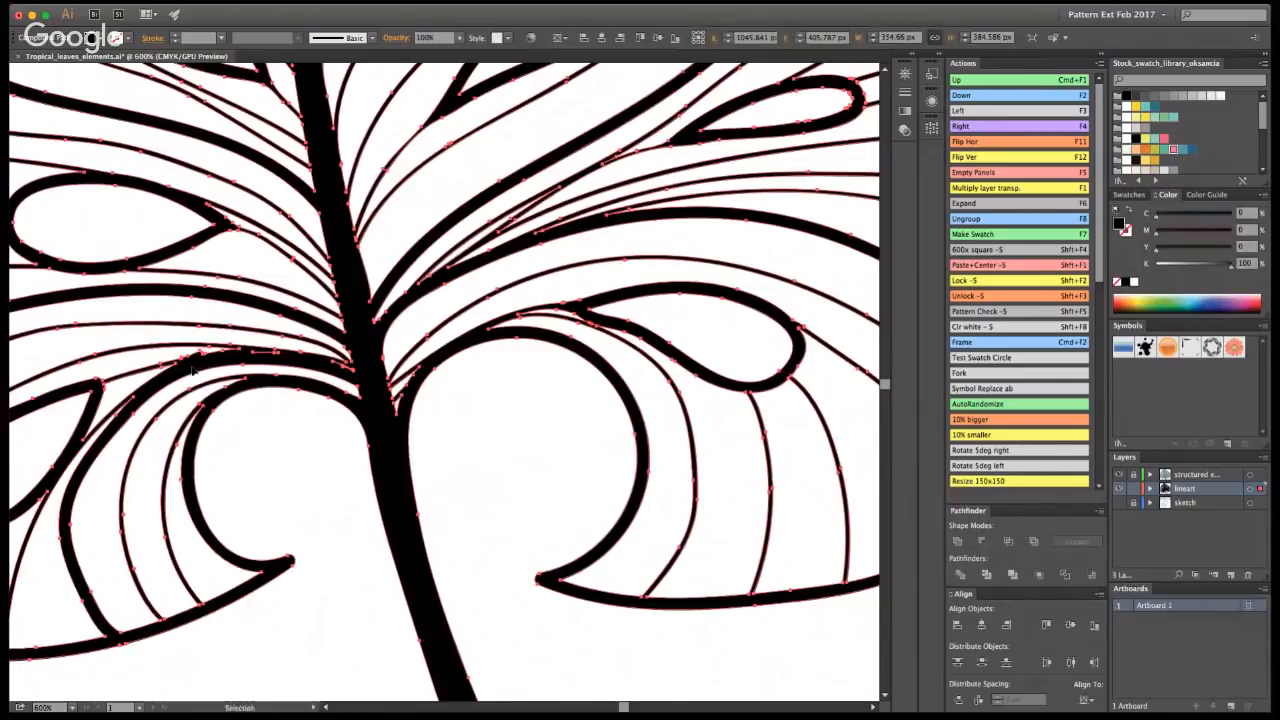
pyautogui.press('super+shift+a')
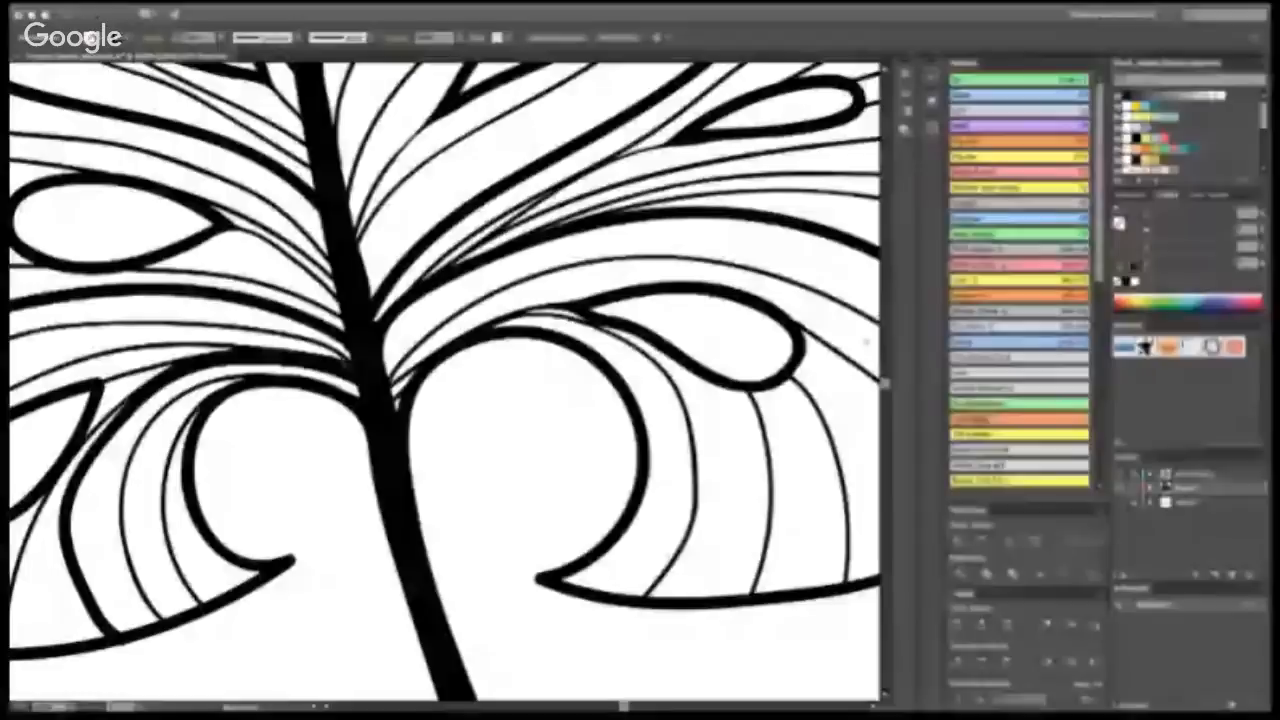
# - Touch up the midrib's lower vein junction and smooth the pointed tip of the lowest teardrop left of the midrib
pyautogui.moveTo(350, 344)
pyautogui.mouseDown()
pyautogui.moveTo(362, 388)
pyautogui.moveTo(359, 342)
pyautogui.moveTo(374, 414)
pyautogui.moveTo(400, 410)
pyautogui.moveTo(373, 310)
pyautogui.moveTo(399, 390)
pyautogui.mouseUp()
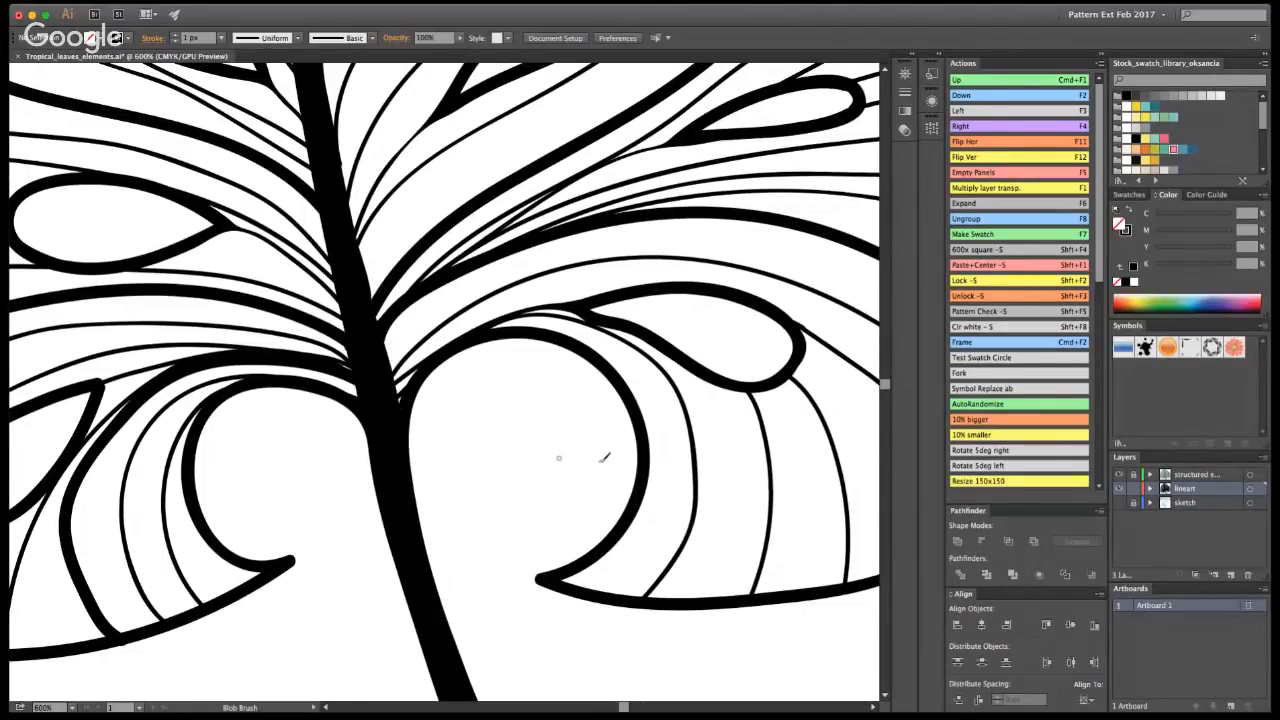
pyautogui.keyDown('alt'); pyautogui.keyDown('super'); pyautogui.click(390, 336); pyautogui.keyUp('super'); pyautogui.keyUp('alt')
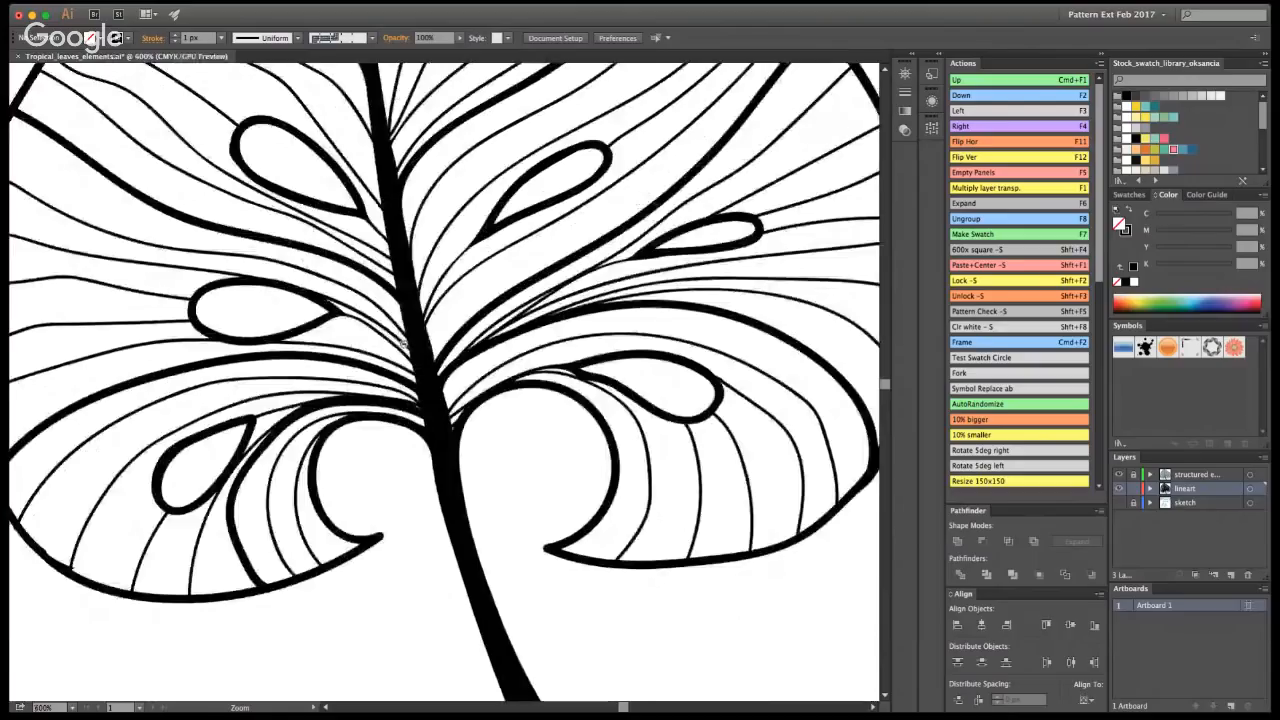
pyautogui.keyDown('alt'); pyautogui.keyDown('super'); pyautogui.click(404, 340); pyautogui.keyUp('super'); pyautogui.keyUp('alt')
pyautogui.keyDown('alt'); pyautogui.keyDown('super'); pyautogui.click(404, 340); pyautogui.keyUp('super'); pyautogui.keyUp('alt')
pyautogui.keyDown('super'); pyautogui.click(410, 343); pyautogui.keyUp('super')
pyautogui.keyDown('super'); pyautogui.click(404, 343); pyautogui.keyUp('super')
pyautogui.keyDown('super'); pyautogui.click(395, 325); pyautogui.keyUp('super')
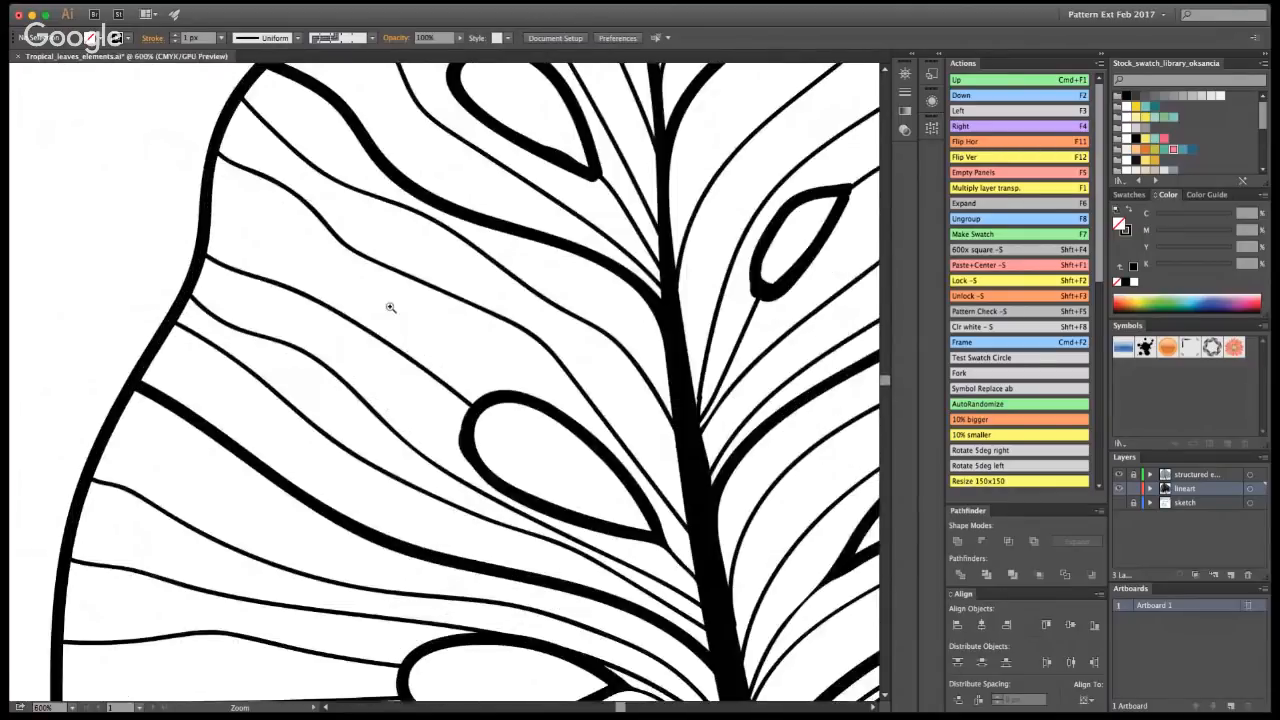
pyautogui.keyDown('super'); pyautogui.click(390, 307); pyautogui.keyUp('super')
pyautogui.moveTo(592, 534); pyautogui.dragTo(607, 243)
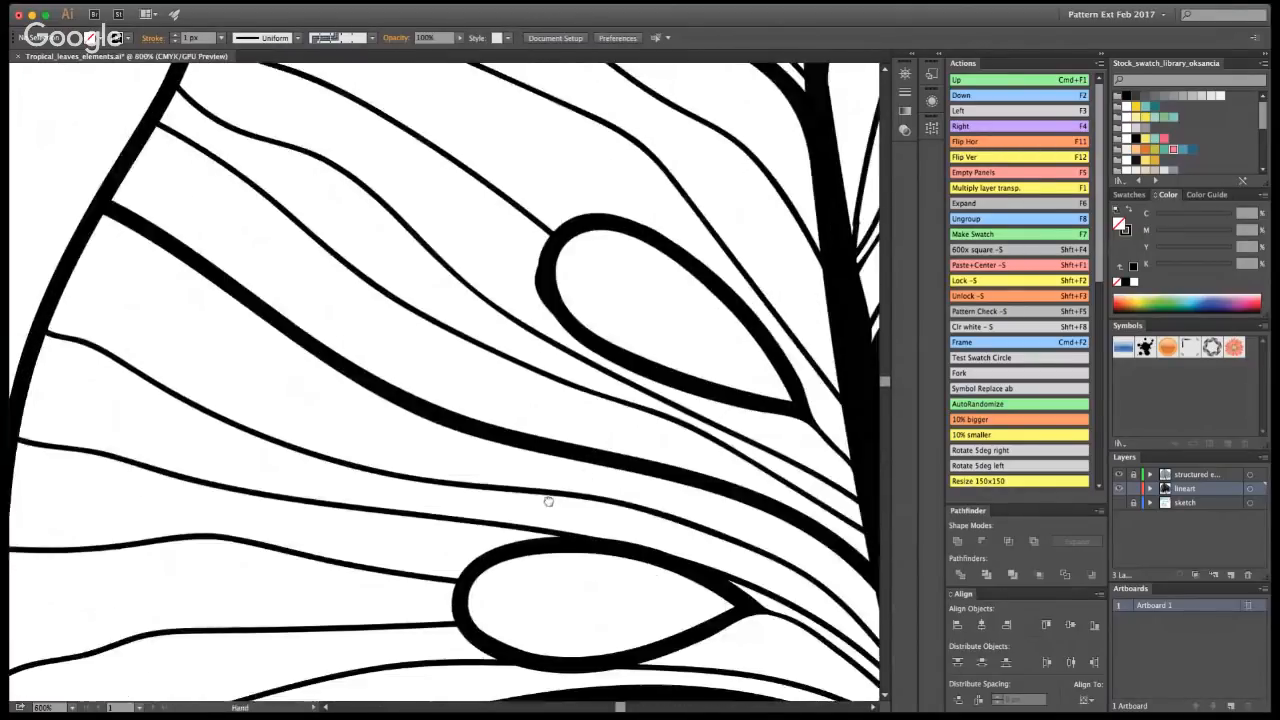
pyautogui.moveTo(742, 572)
pyautogui.mouseDown()
pyautogui.moveTo(566, 422)
pyautogui.moveTo(716, 102)
pyautogui.mouseUp()
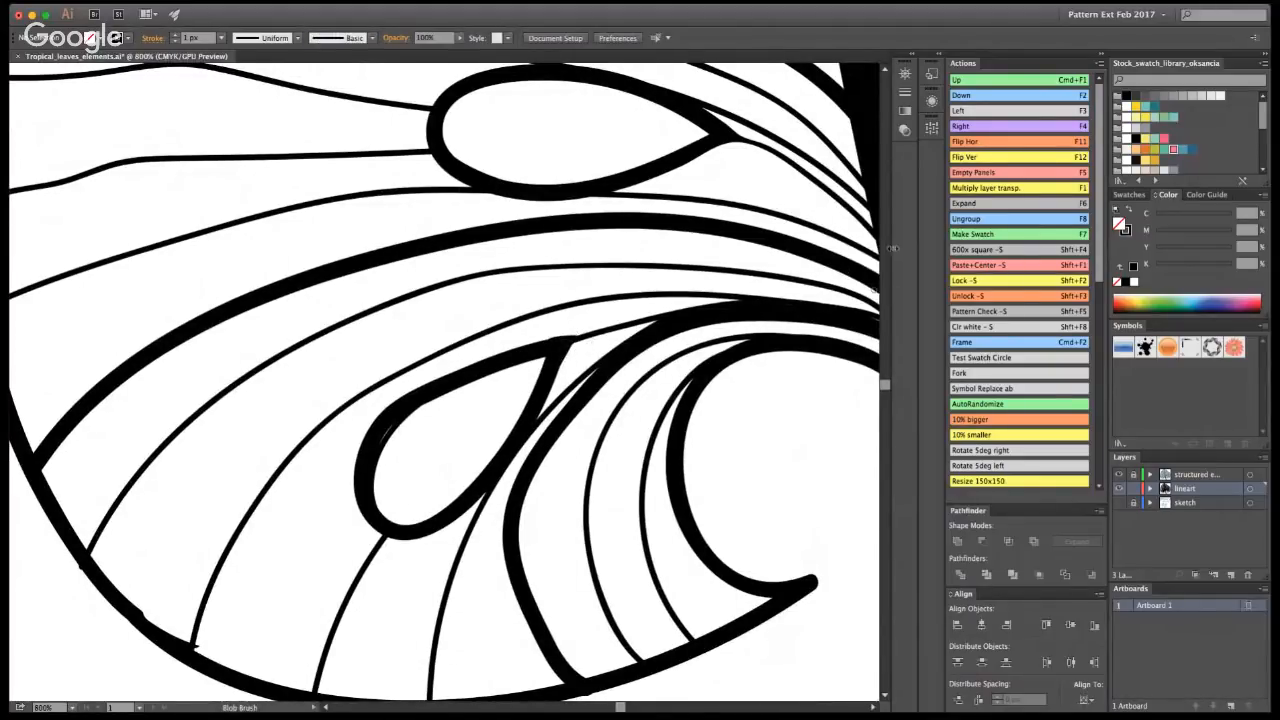
pyautogui.press('super+a')
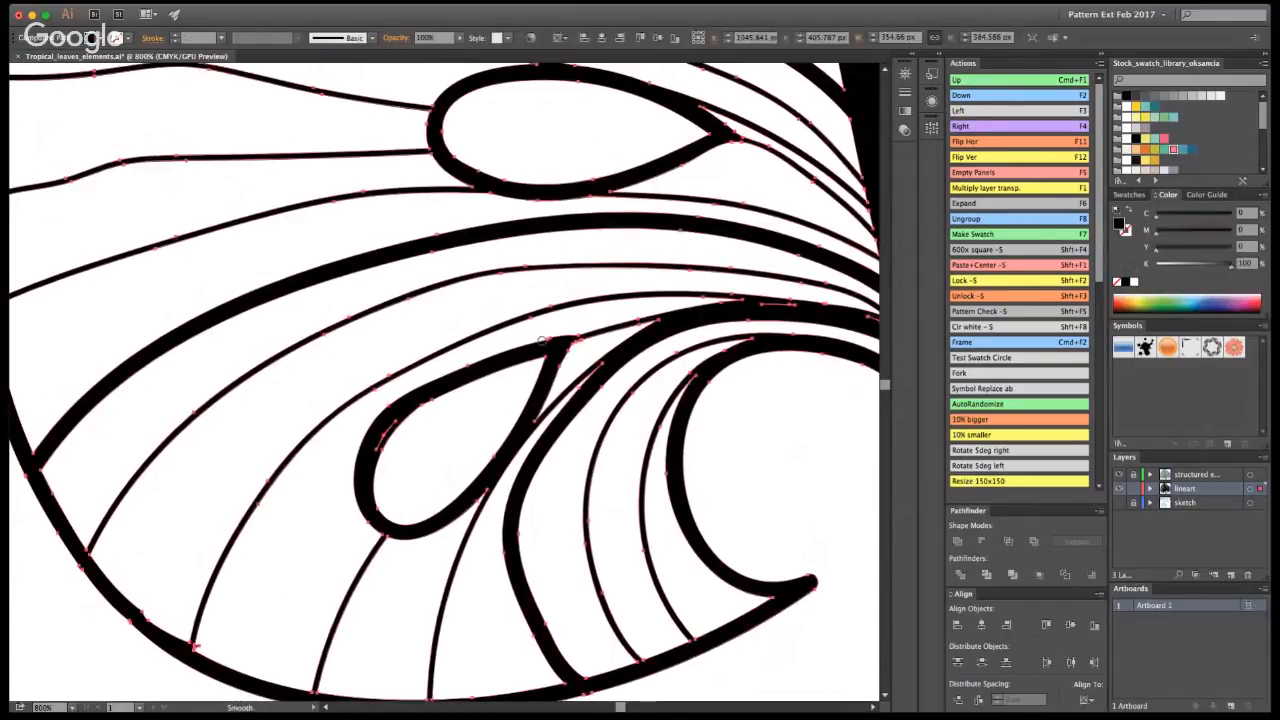
pyautogui.moveTo(542, 340)
pyautogui.mouseDown()
pyautogui.moveTo(597, 345)
pyautogui.moveTo(560, 366)
pyautogui.mouseUp()
pyautogui.press('super+z')
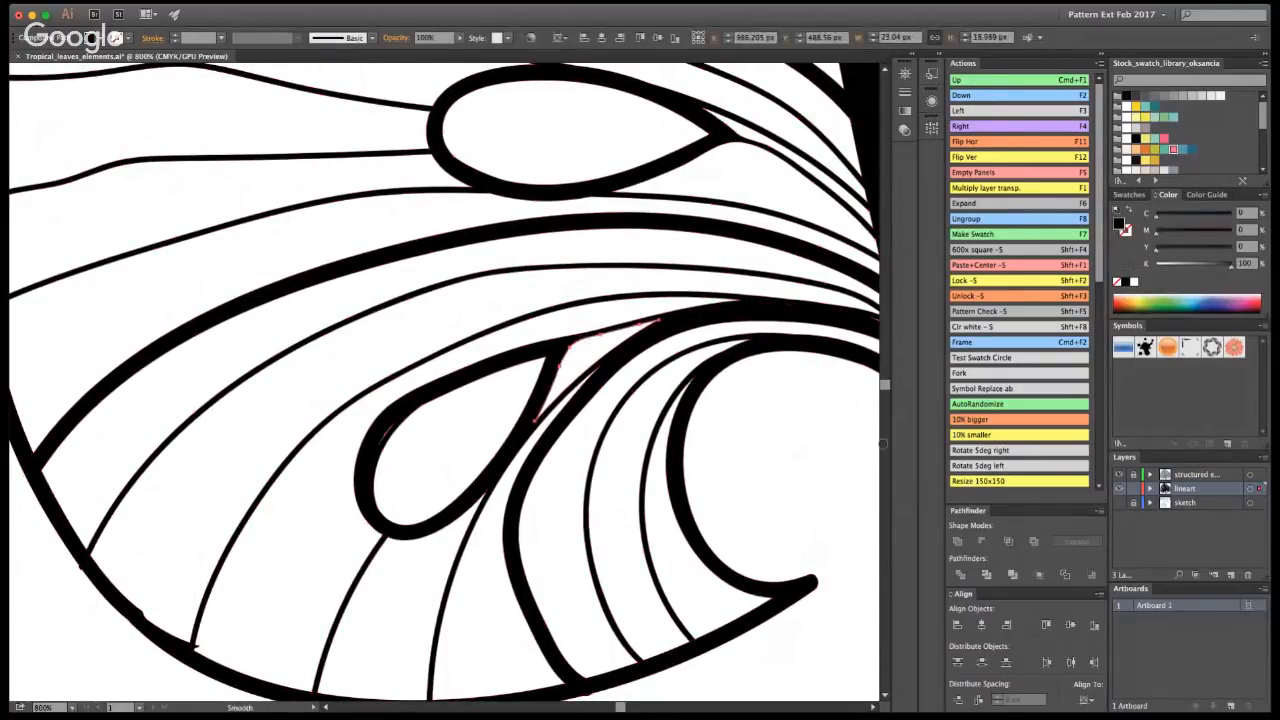
# - Extend the pointed end of the uppermost left teardrop and the lower end of the uppermost right teardrop into their veins with the Blob Brush
pyautogui.press('space')
pyautogui.moveTo(661, 211); pyautogui.dragTo(566, 389)
pyautogui.moveTo(634, 242); pyautogui.dragTo(546, 417)
pyautogui.moveTo(612, 283); pyautogui.dragTo(564, 491)
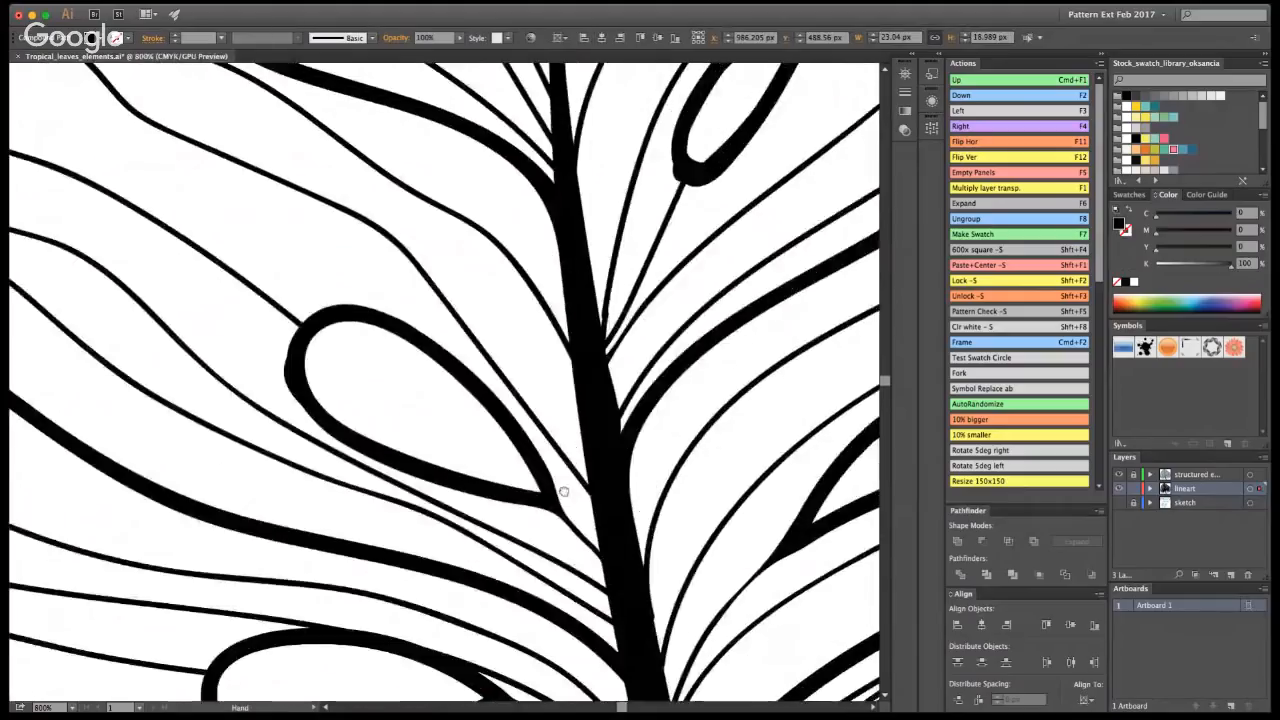
pyautogui.moveTo(592, 348); pyautogui.dragTo(613, 498)
pyautogui.moveTo(543, 261); pyautogui.dragTo(630, 449)
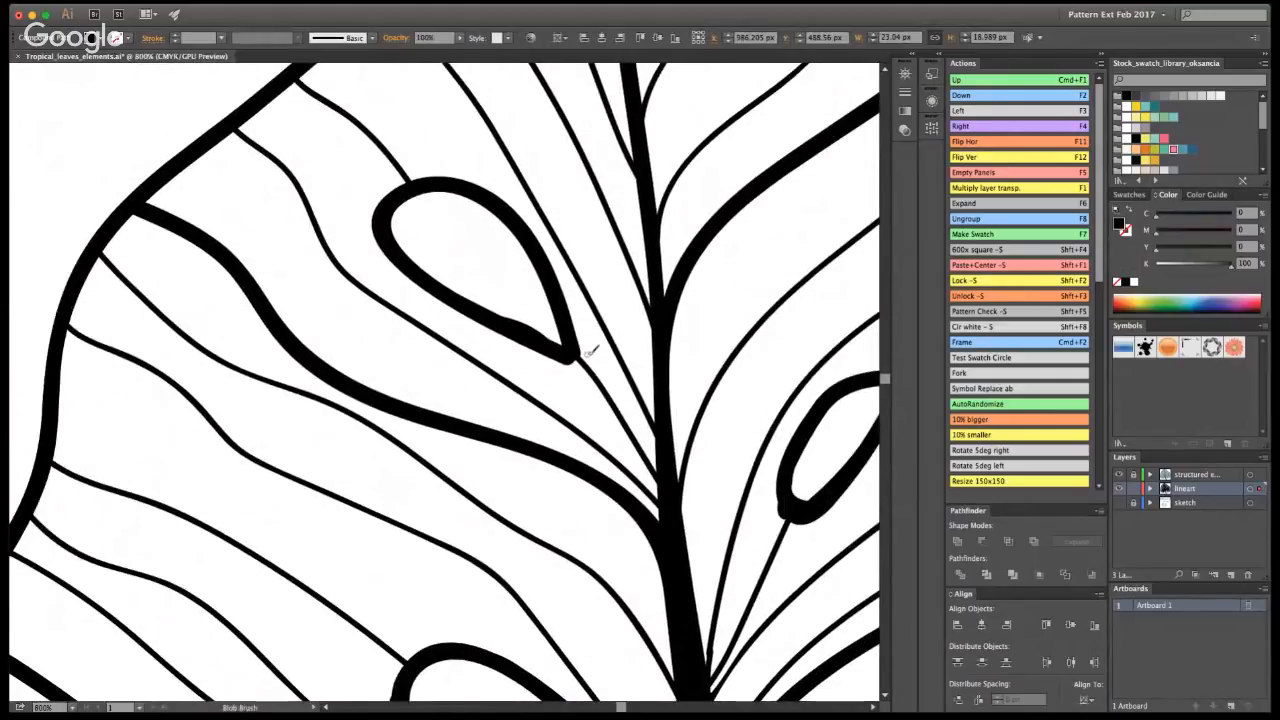
pyautogui.moveTo(584, 366); pyautogui.dragTo(572, 345)
pyautogui.moveTo(786, 497); pyautogui.dragTo(801, 515)
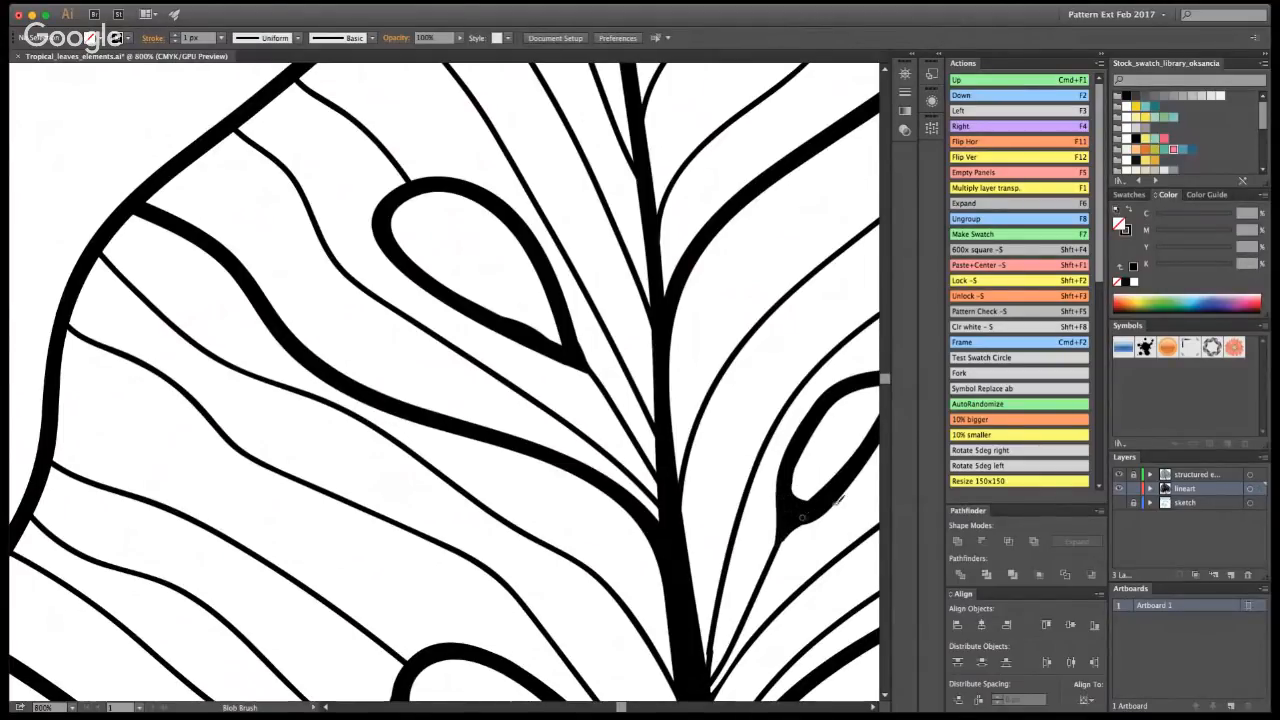
# - Unite the added brushwork with the leaf line art and smooth the uppermost left teardrop's edges near its tip
pyautogui.press('v')
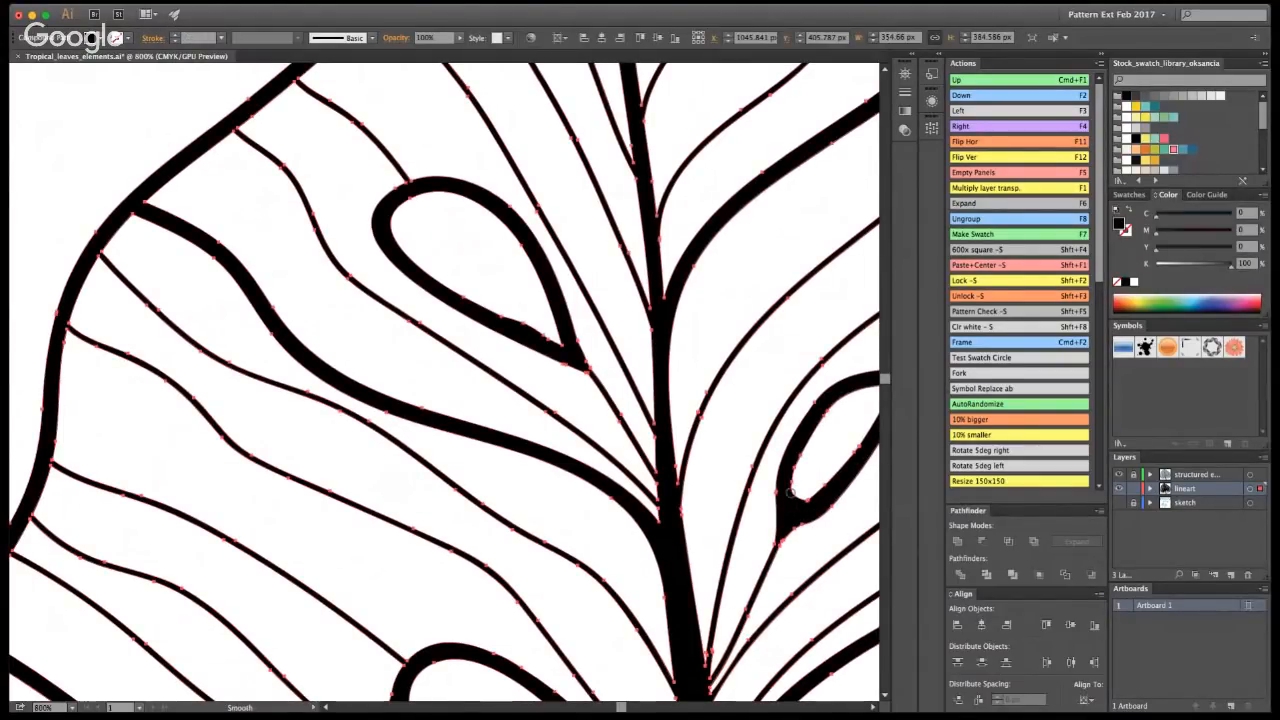
pyautogui.click(817, 532)
pyautogui.click(786, 537)
pyautogui.click(514, 314)
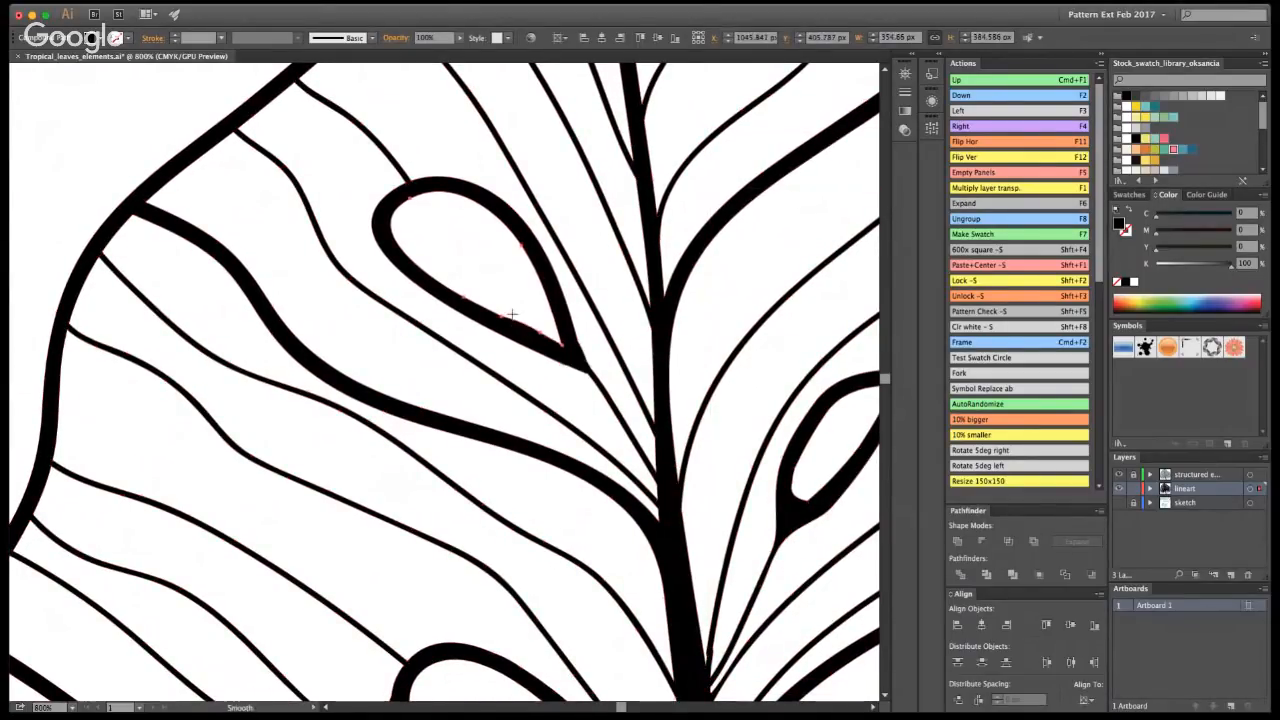
pyautogui.moveTo(505, 316); pyautogui.dragTo(573, 362)
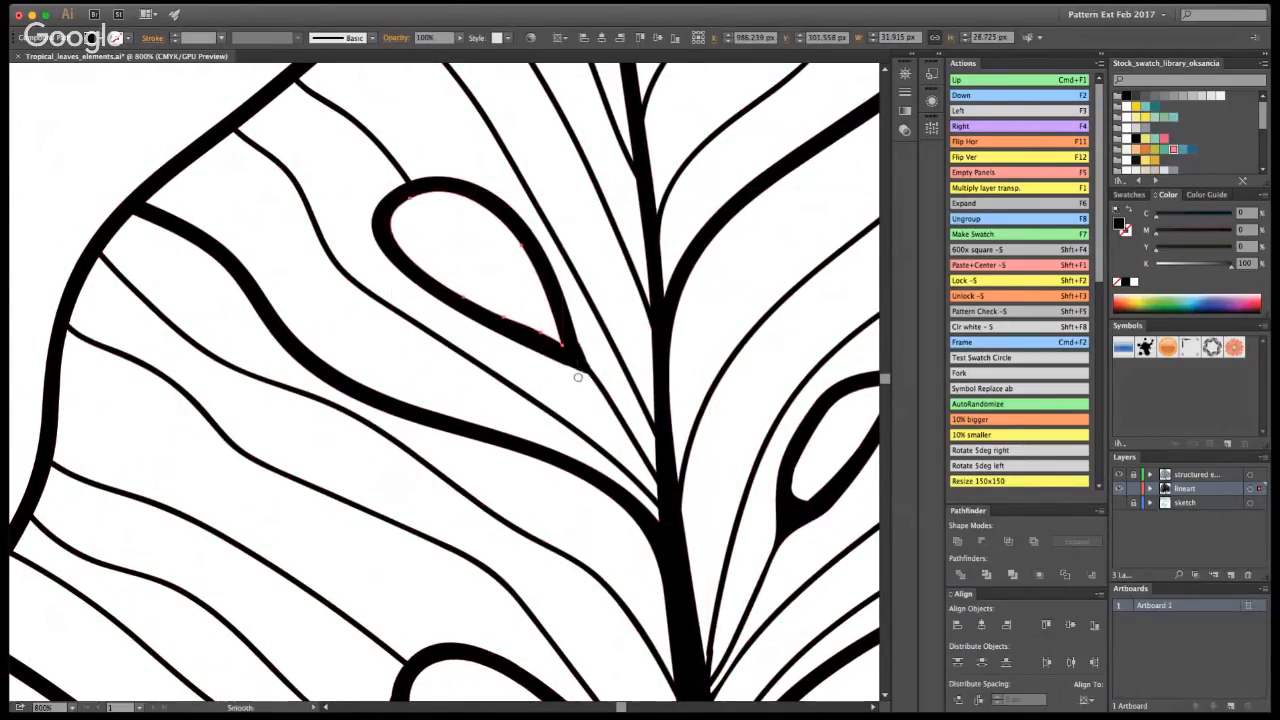
pyautogui.keyDown('super'); pyautogui.click(578, 362); pyautogui.keyUp('super')
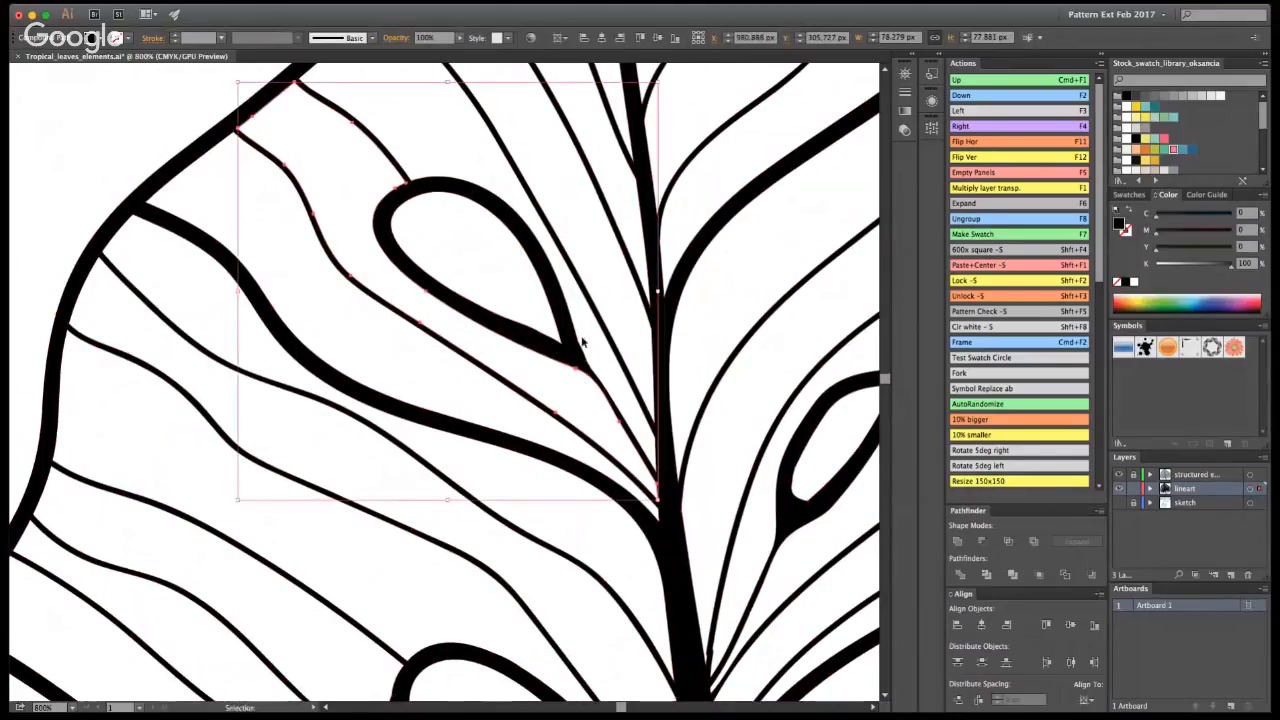
pyautogui.keyDown('super'); pyautogui.click(585, 343); pyautogui.keyUp('super')
pyautogui.keyDown('super'); pyautogui.click(795, 238); pyautogui.keyUp('super')
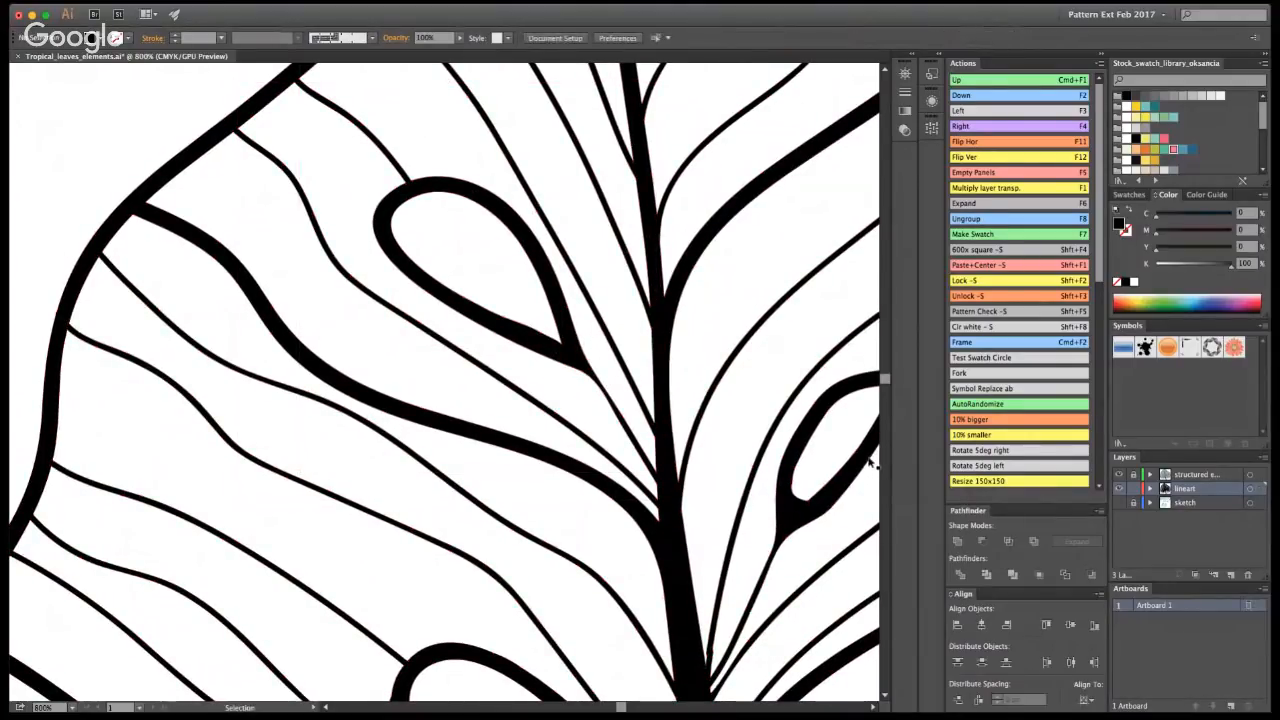
# - Blend the upper tip of the uppermost right teardrop into its vein with a short Blob Brush stroke
pyautogui.press('super+1')
pyautogui.keyDown('super'); pyautogui.click(457, 434); pyautogui.keyUp('super')
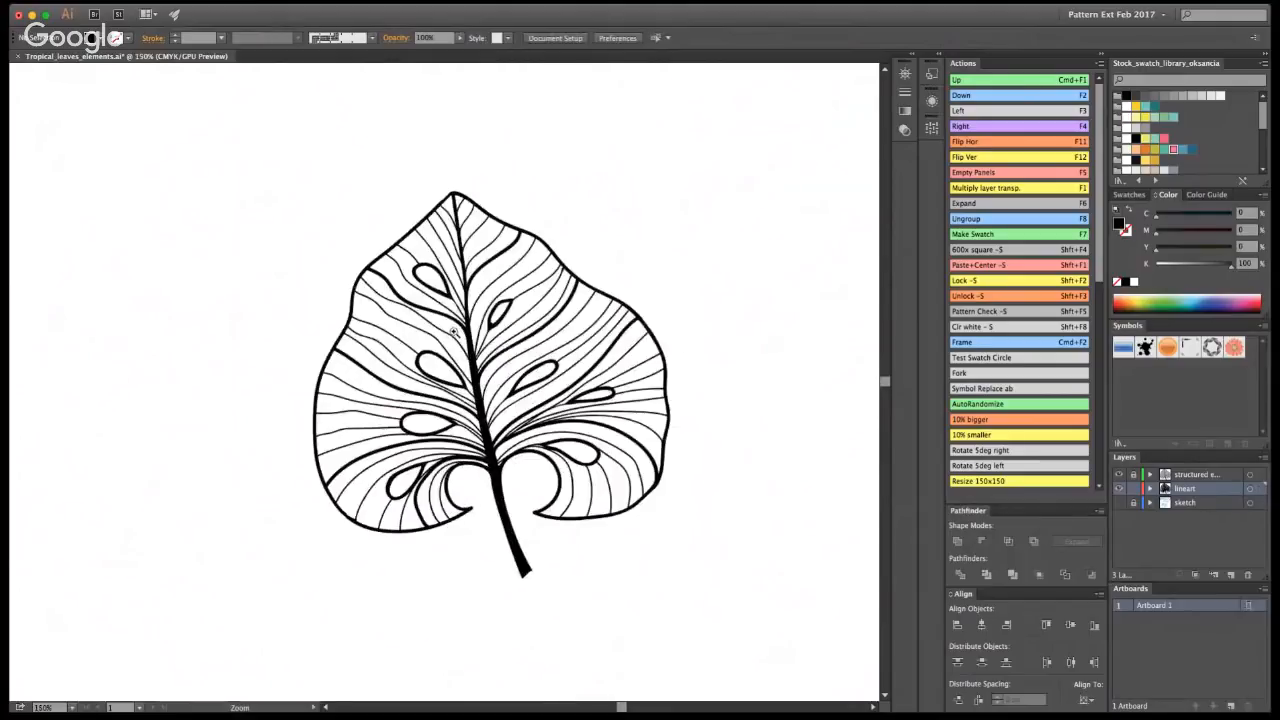
pyautogui.click(464, 356)
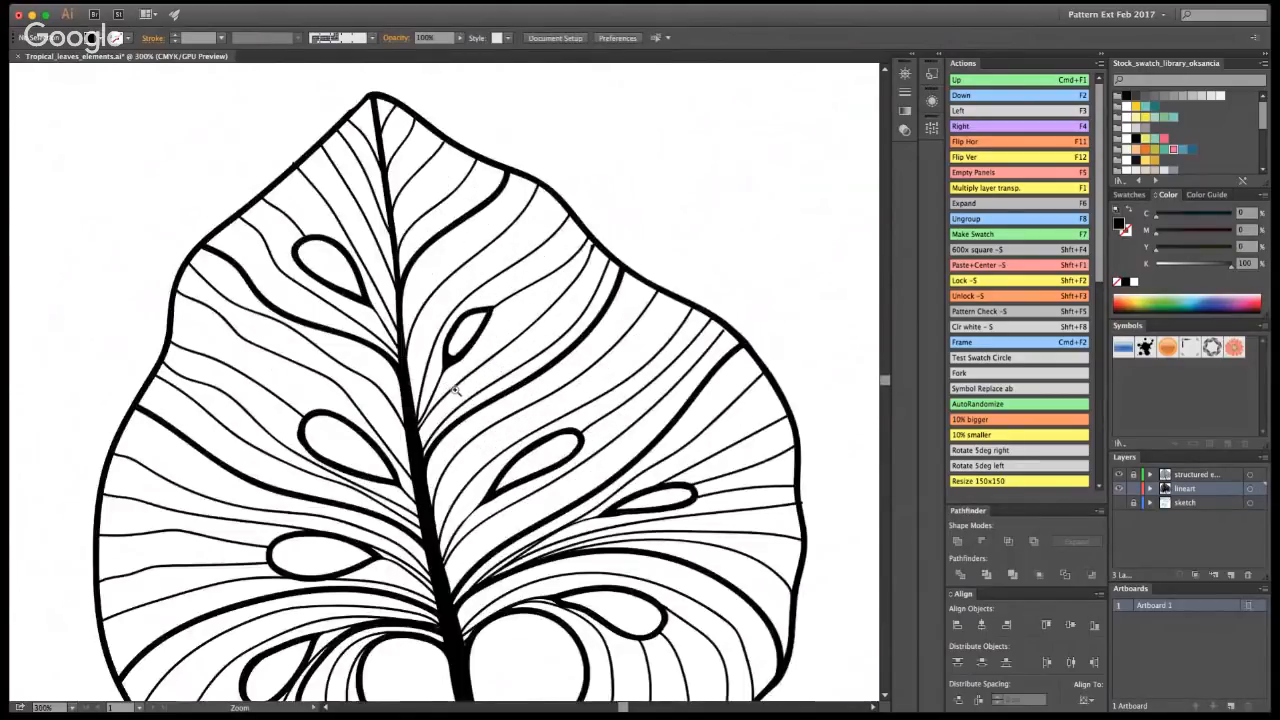
pyautogui.click(455, 390)
pyautogui.hotkey('shift', 'b')
pyautogui.moveTo(606, 222)
pyautogui.mouseDown()
pyautogui.moveTo(591, 250)
pyautogui.moveTo(620, 211)
pyautogui.mouseUp()
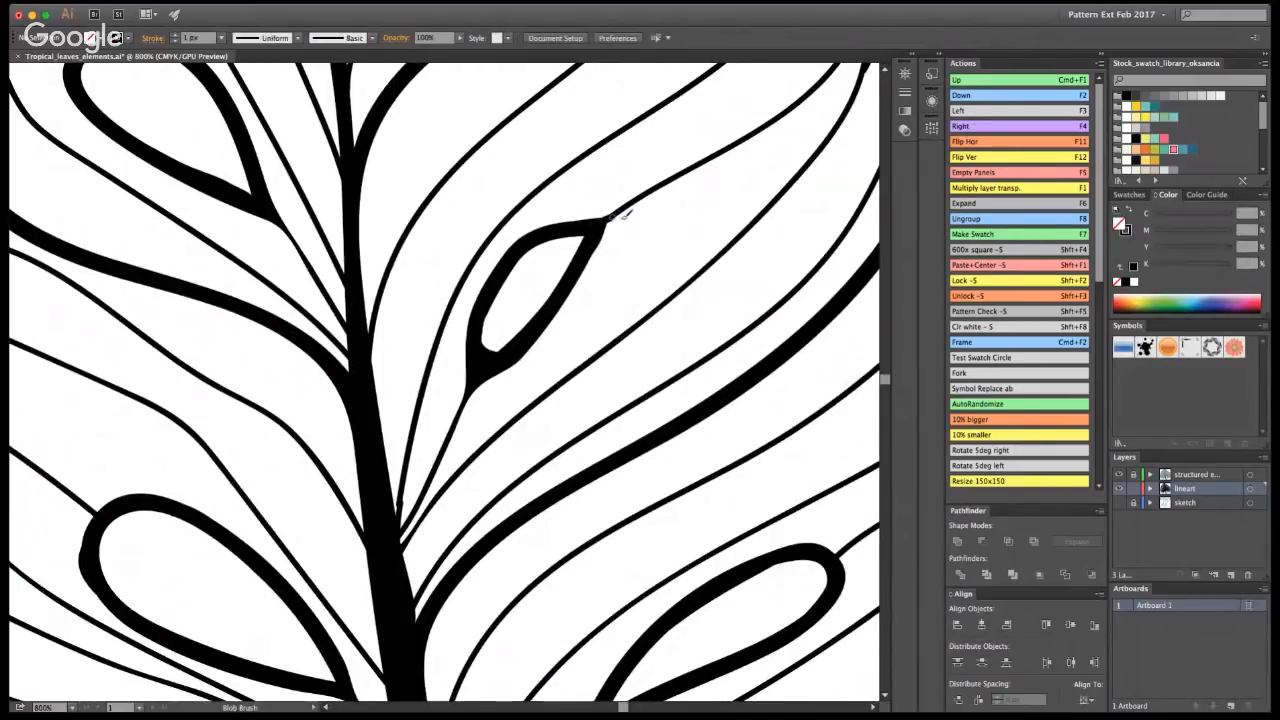
# - Unite the new stroke with the line art and smooth the uppermost right teardrop's outer and inner contours
pyautogui.press('v')
pyautogui.click(622, 220)
pyautogui.click(620, 226)
pyautogui.press('alt')
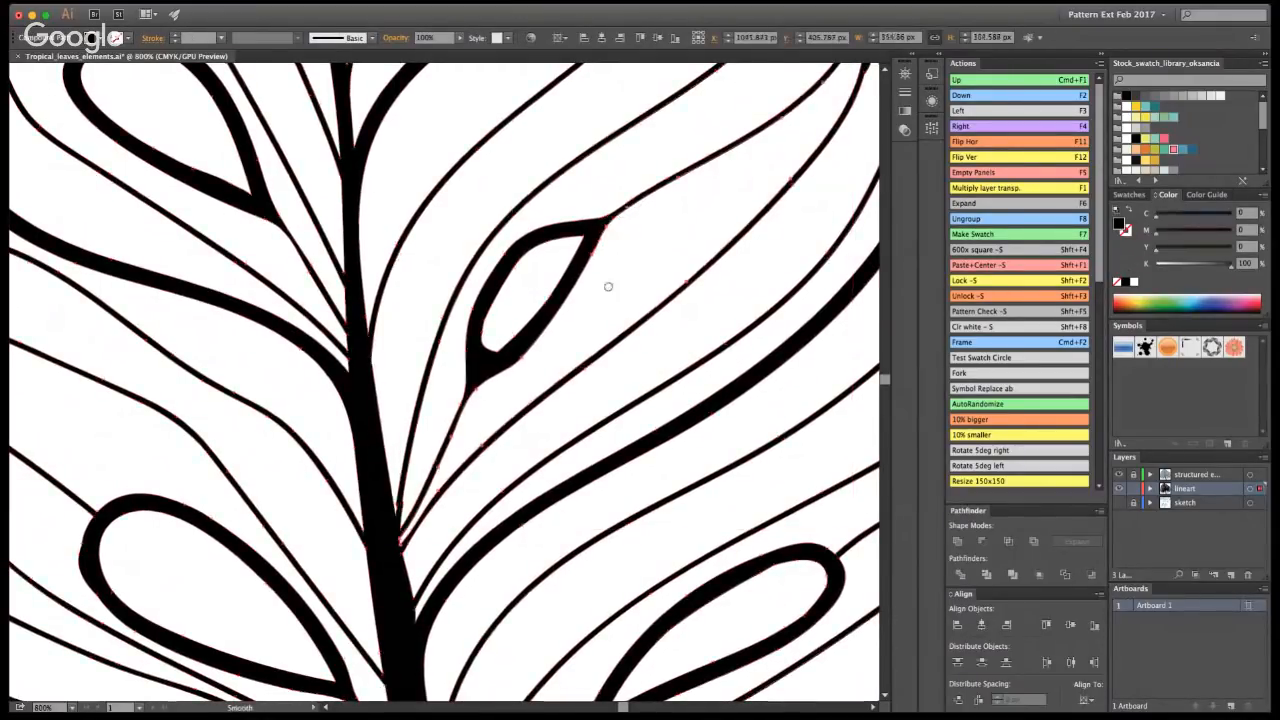
pyautogui.press('v')
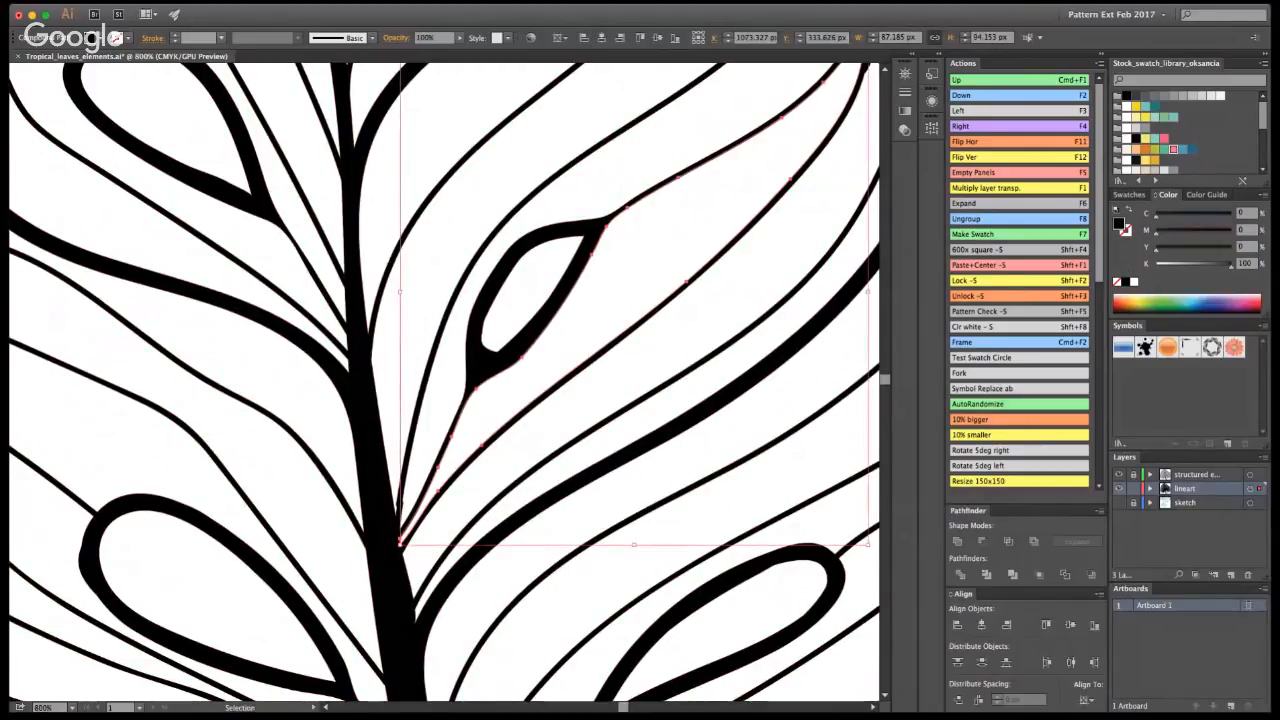
pyautogui.click(491, 303)
pyautogui.press('alt')
pyautogui.moveTo(520, 286)
pyautogui.mouseDown()
pyautogui.moveTo(482, 340)
pyautogui.moveTo(506, 344)
pyautogui.moveTo(527, 328)
pyautogui.moveTo(492, 348)
pyautogui.moveTo(546, 310)
pyautogui.mouseUp()
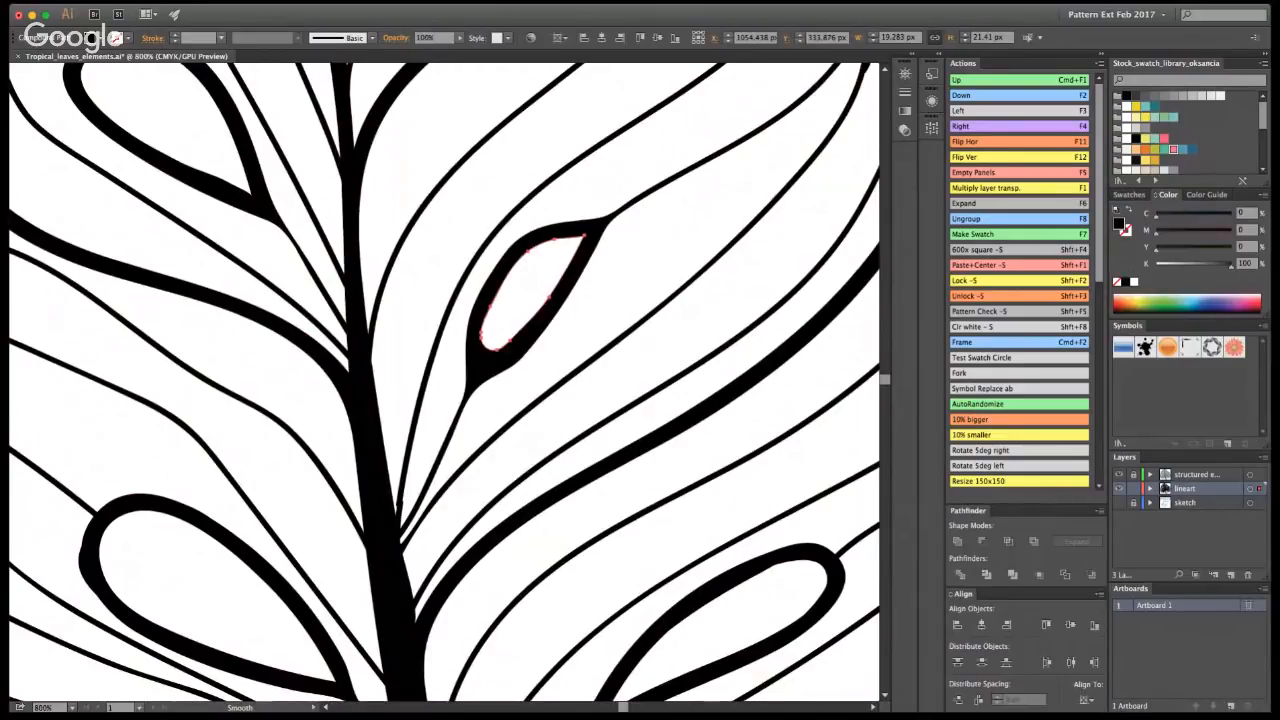
pyautogui.press('v')
pyautogui.click(810, 283)
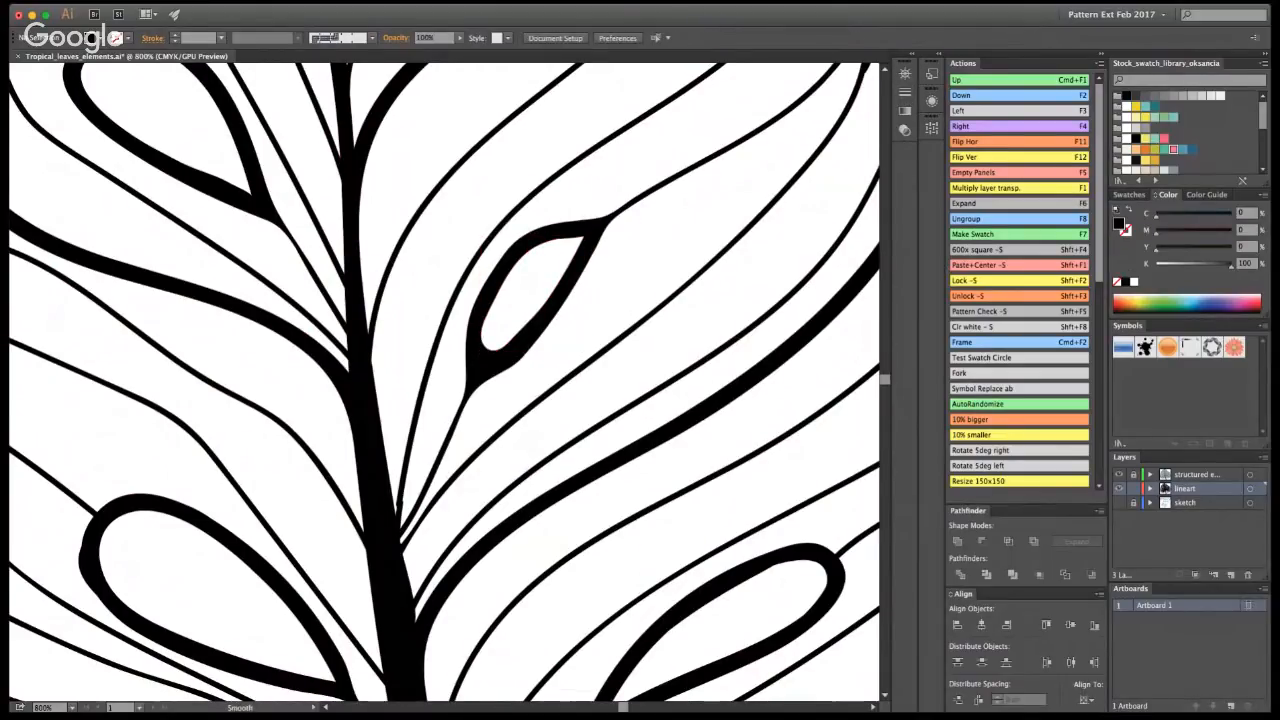
# - Smooth the outline where the thin veins below the uppermost right teardrop join the midrib
pyautogui.keyDown('super'); pyautogui.click(405, 505); pyautogui.keyUp('super')
pyautogui.keyDown('super'); pyautogui.click(403, 503); pyautogui.keyUp('super')
pyautogui.keyDown('shift'); pyautogui.keyDown('super'); pyautogui.click(398, 501); pyautogui.keyUp('super'); pyautogui.keyUp('shift')
pyautogui.keyDown('super'); pyautogui.click(397, 498); pyautogui.keyUp('super')
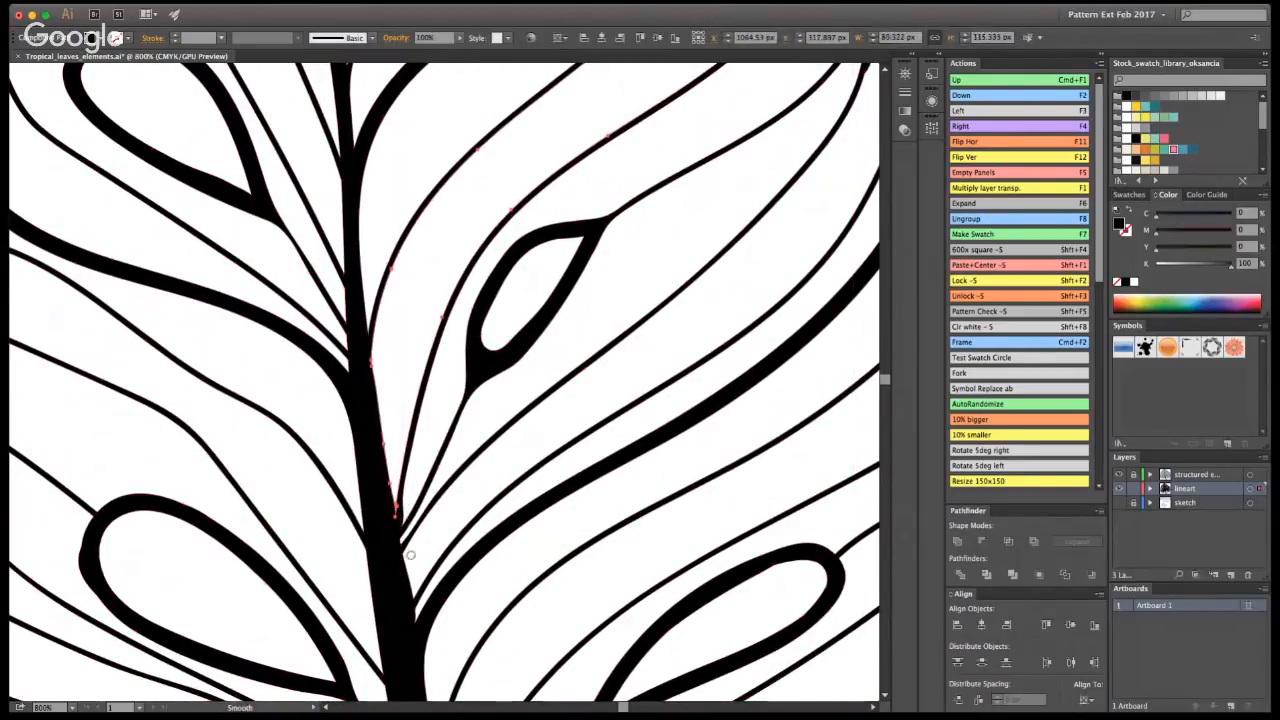
pyautogui.press('v')
pyautogui.click(725, 321)
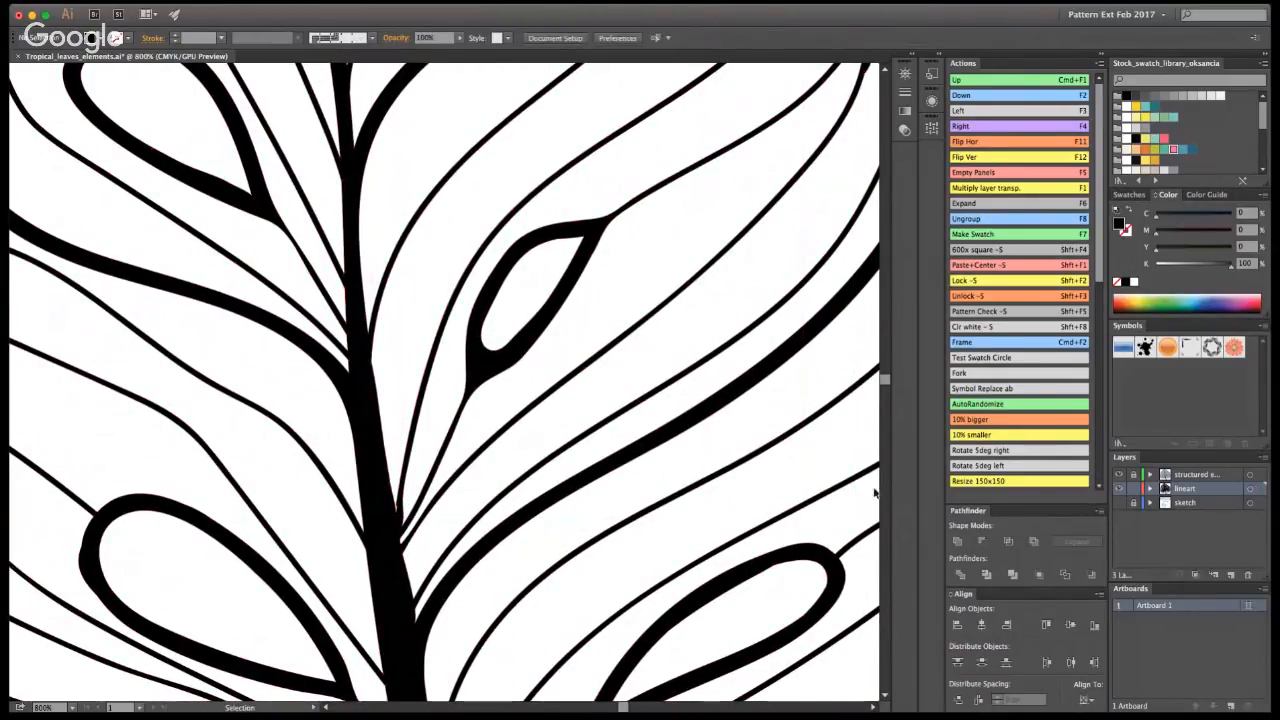
pyautogui.moveTo(369, 360); pyautogui.dragTo(396, 250)
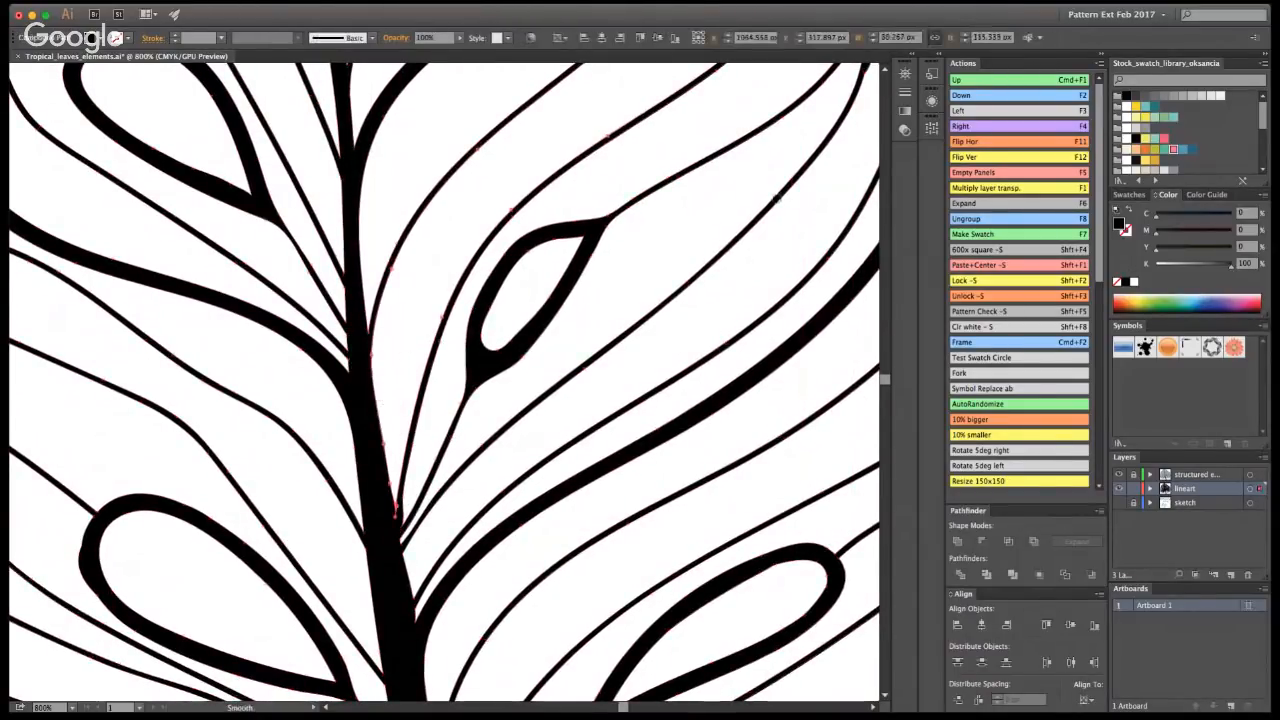
pyautogui.keyDown('super'); pyautogui.click(770, 334); pyautogui.keyUp('super')
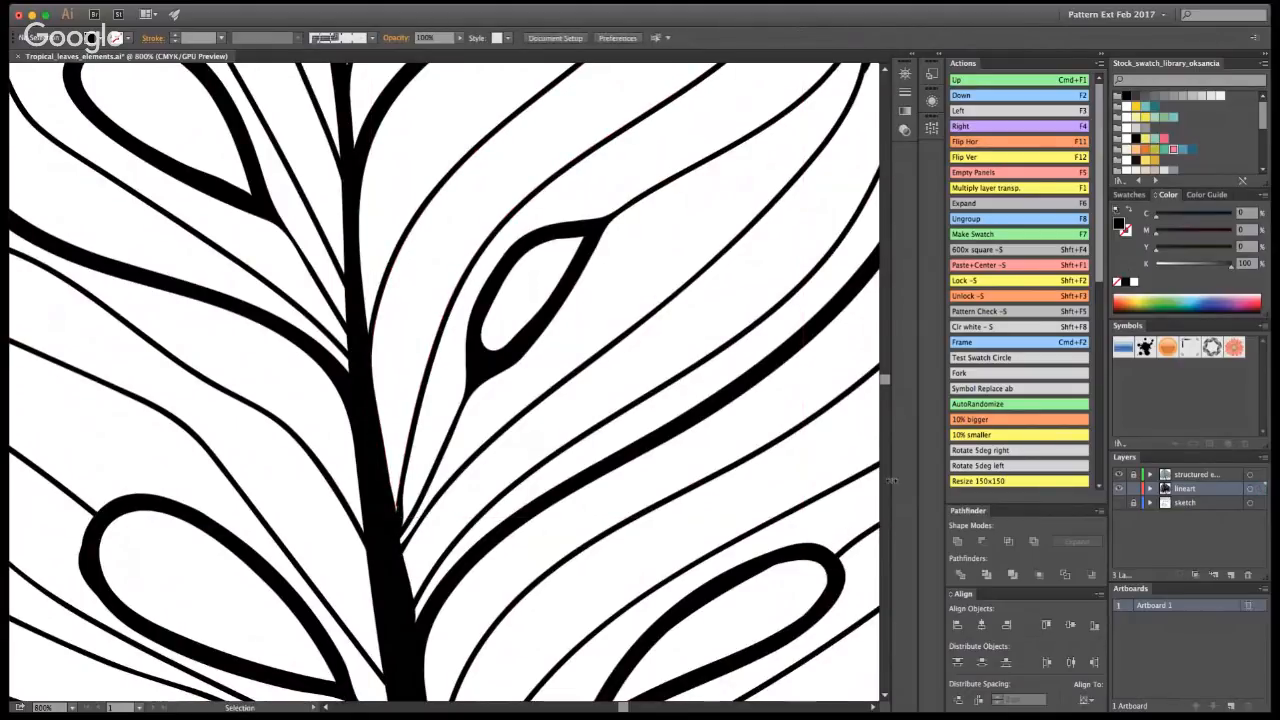
# - Even out the midrib's right edge between the thin vein joins and the thick vein below with the Blob Brush
pyautogui.hotkey('shift', 'b')
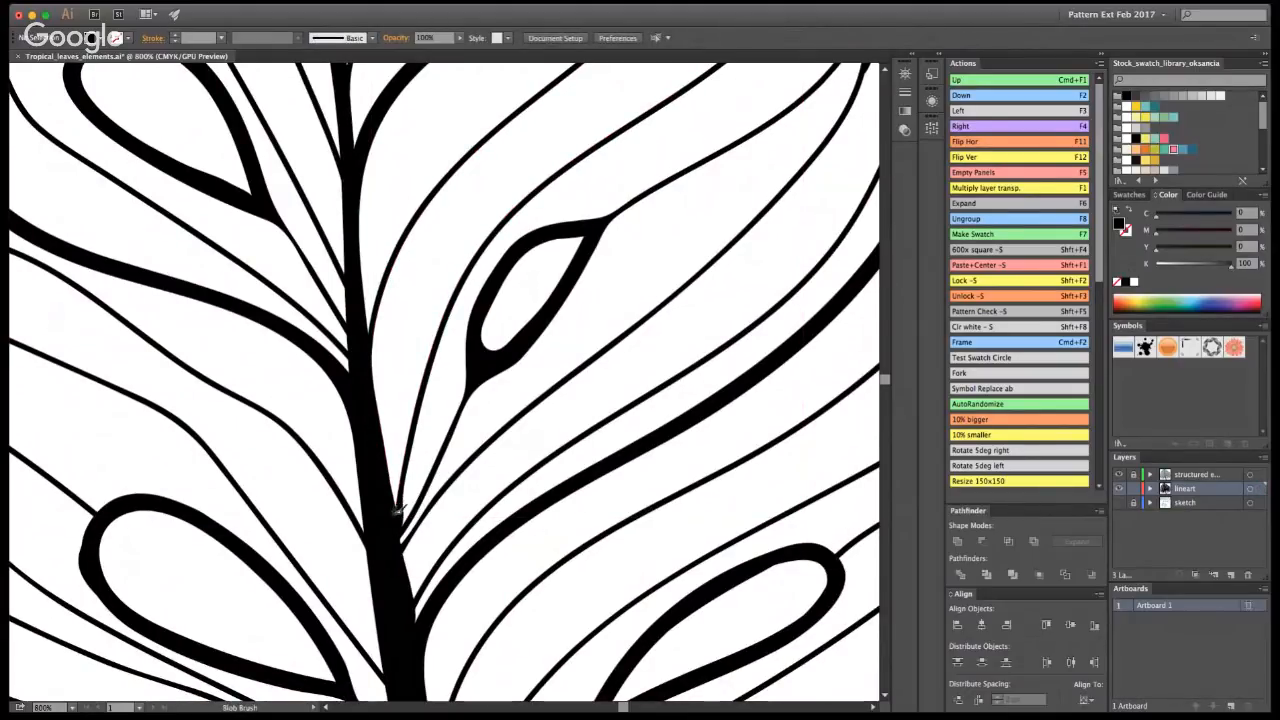
pyautogui.moveTo(398, 514); pyautogui.dragTo(419, 616)
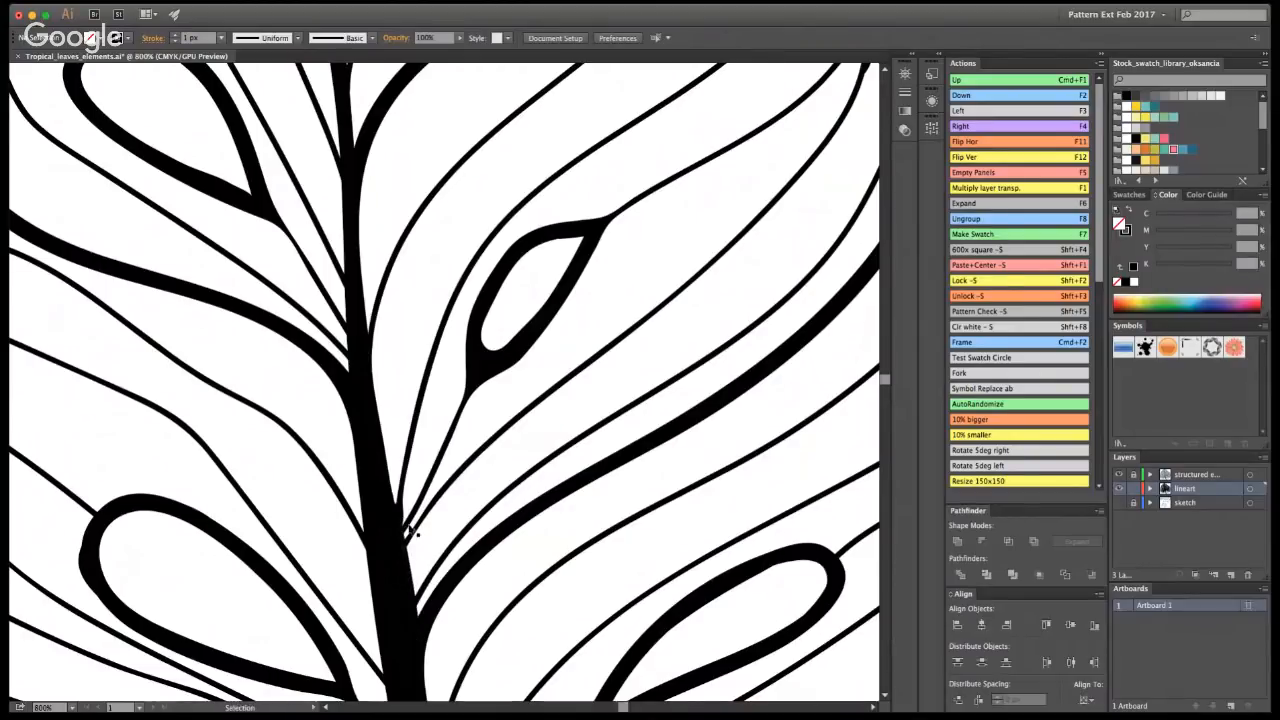
pyautogui.press('super+z')
pyautogui.moveTo(400, 512); pyautogui.dragTo(420, 620)
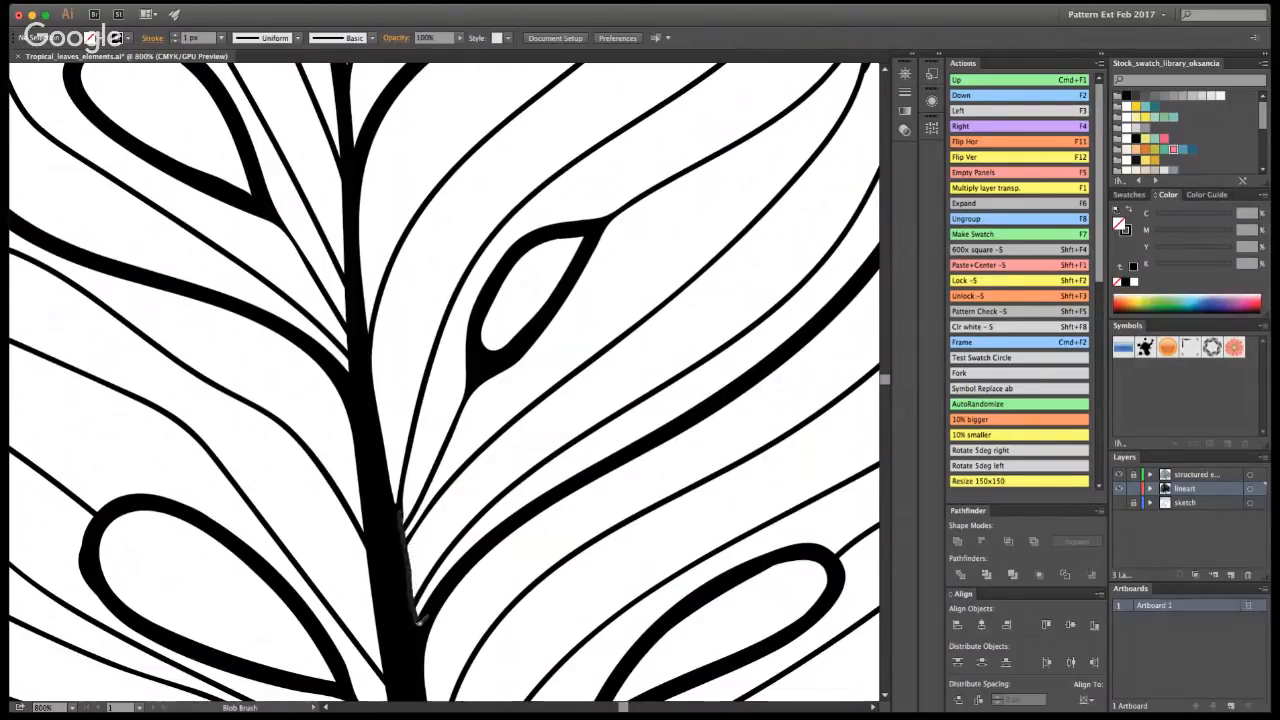
# - Save the document and show the sketch layer with the remaining leaf sketches around the finished leaf
pyautogui.press('super+0')
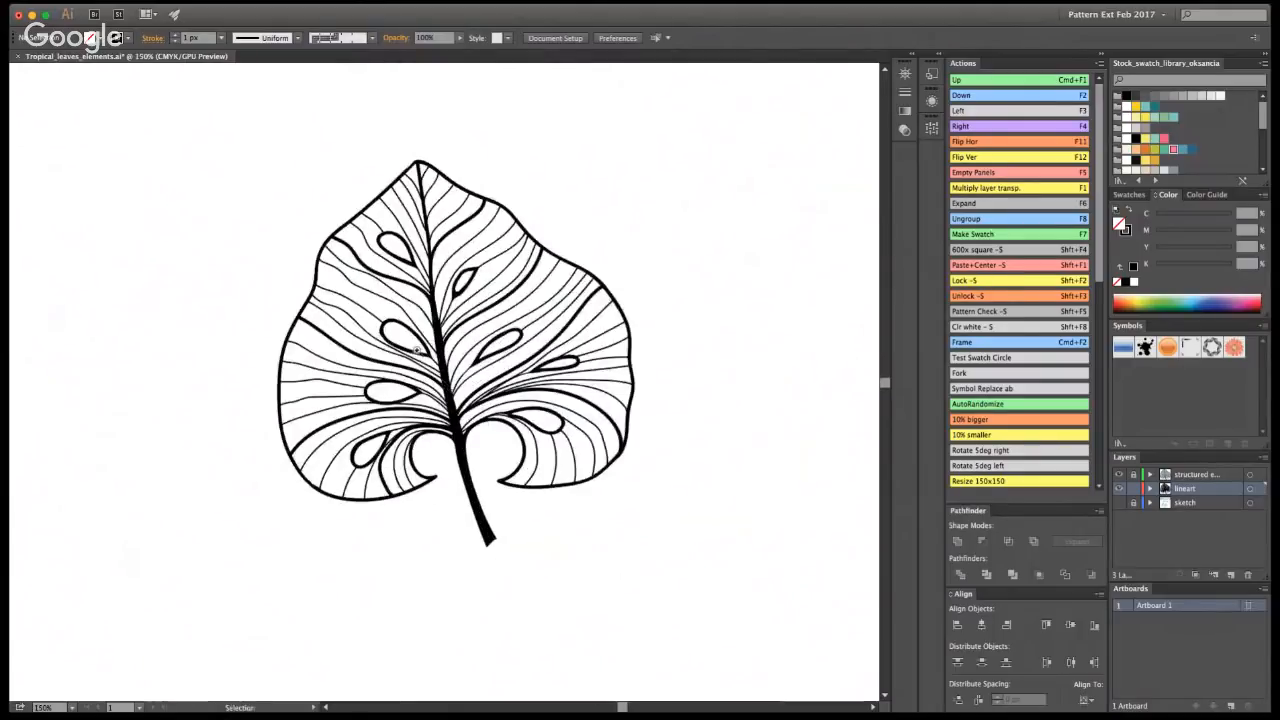
pyautogui.press('z')
pyautogui.keyDown('alt'); pyautogui.click(441, 412); pyautogui.keyUp('alt')
pyautogui.keyDown('alt'); pyautogui.click(428, 406); pyautogui.keyUp('alt')
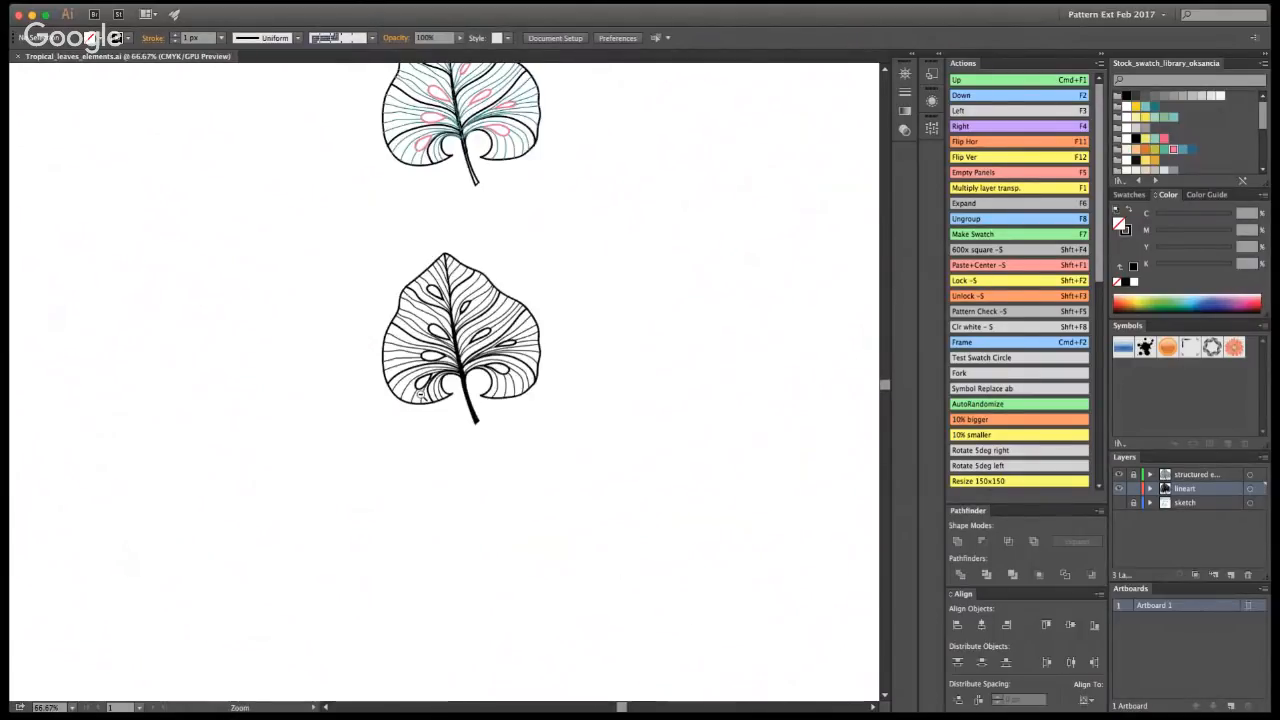
pyautogui.moveTo(429, 252); pyautogui.dragTo(466, 306)
pyautogui.keyDown('alt'); pyautogui.click(470, 306); pyautogui.keyUp('alt')
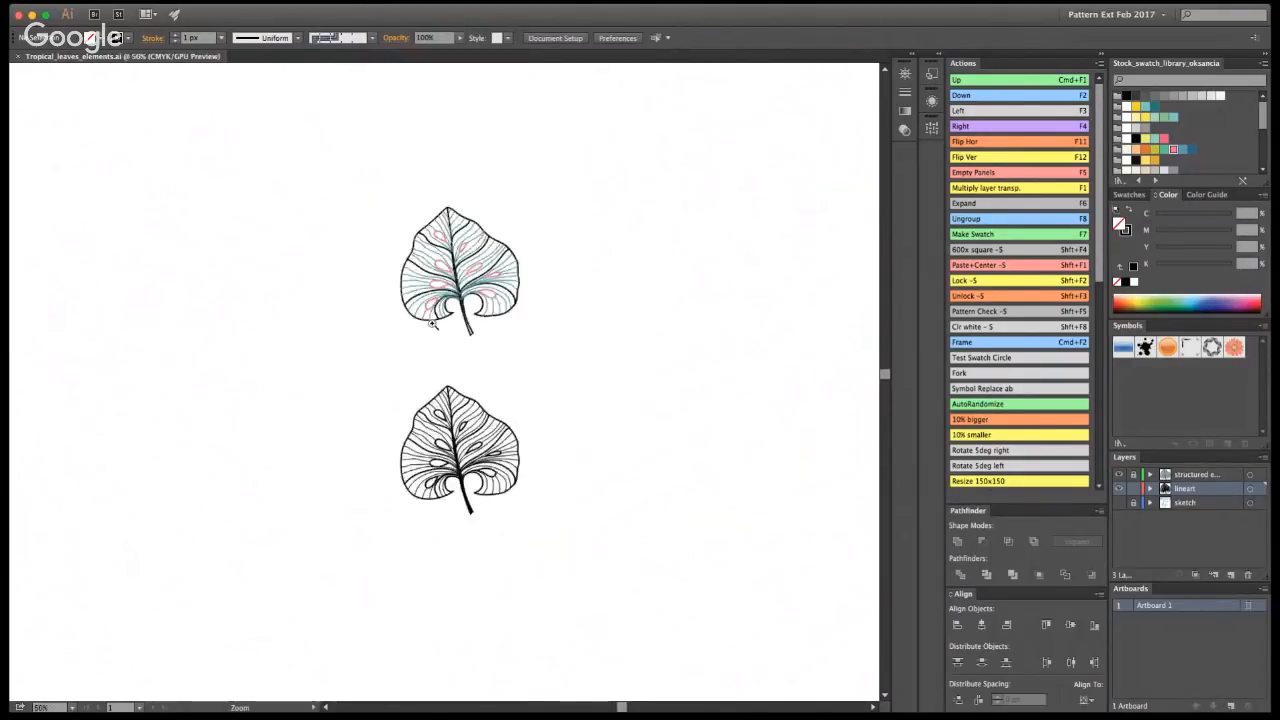
pyautogui.click(455, 378)
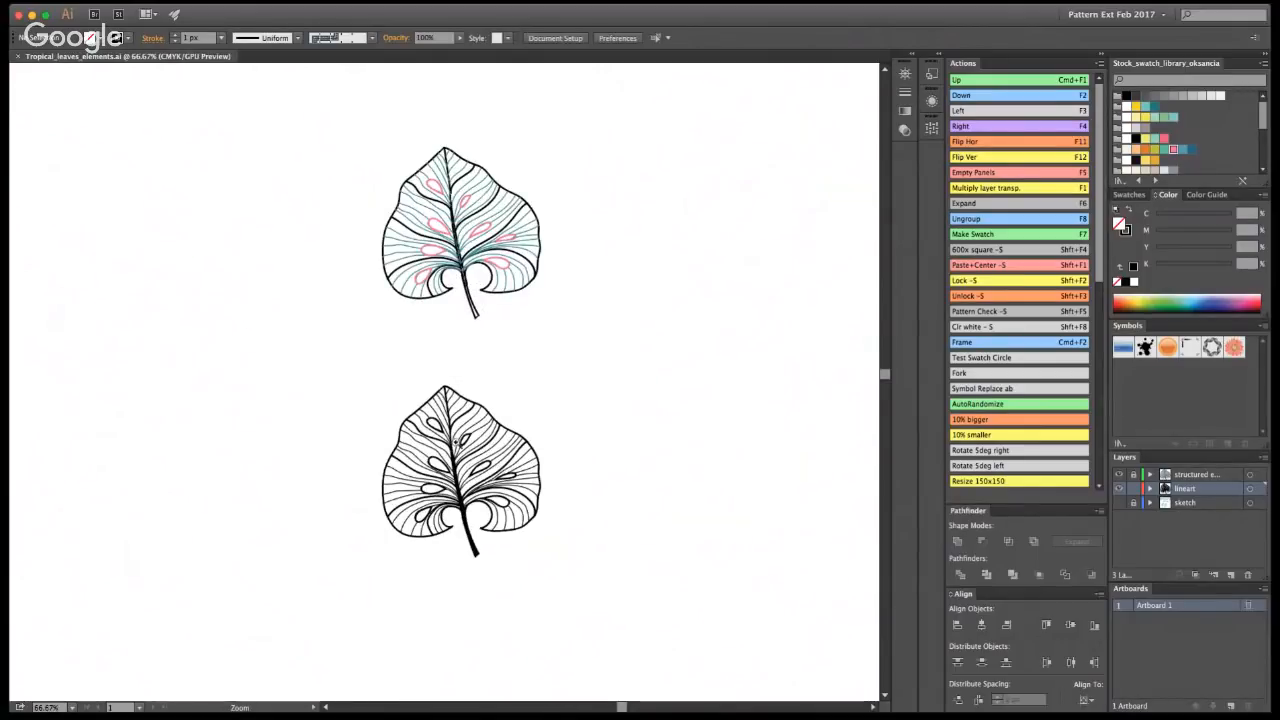
pyautogui.click(1119, 504)
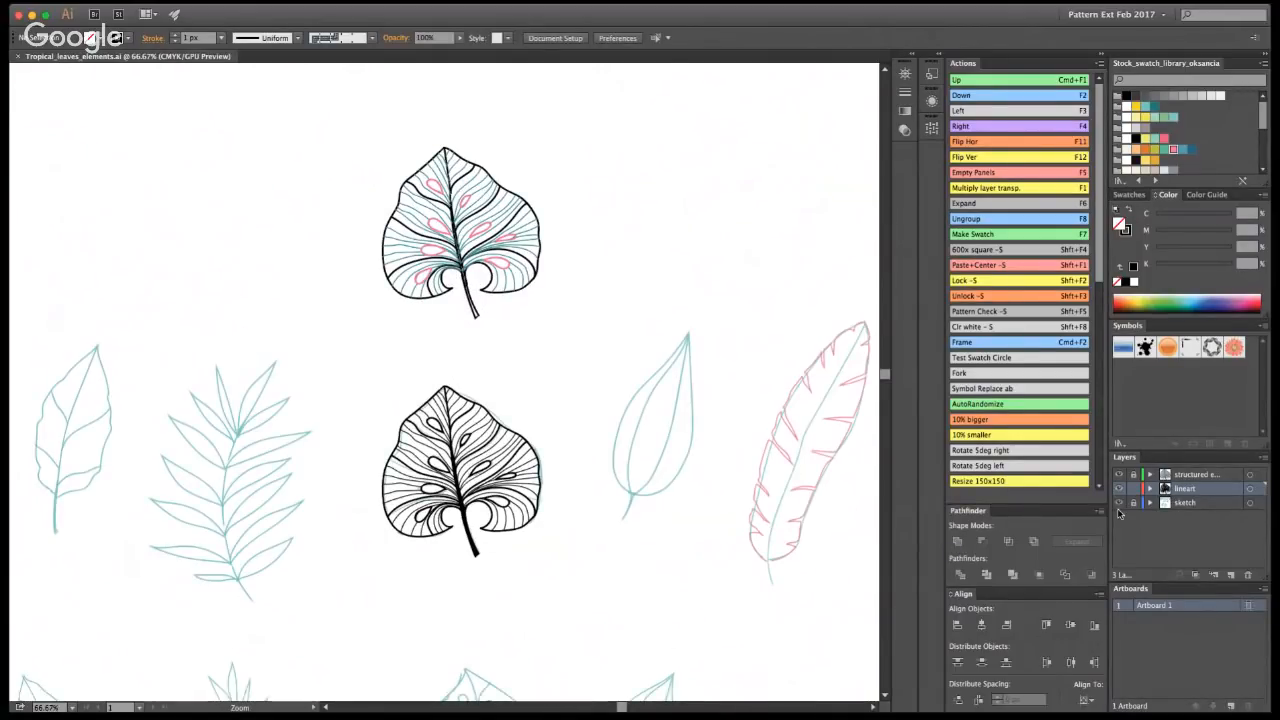
pyautogui.keyDown('alt'); pyautogui.click(405, 478); pyautogui.keyUp('alt')
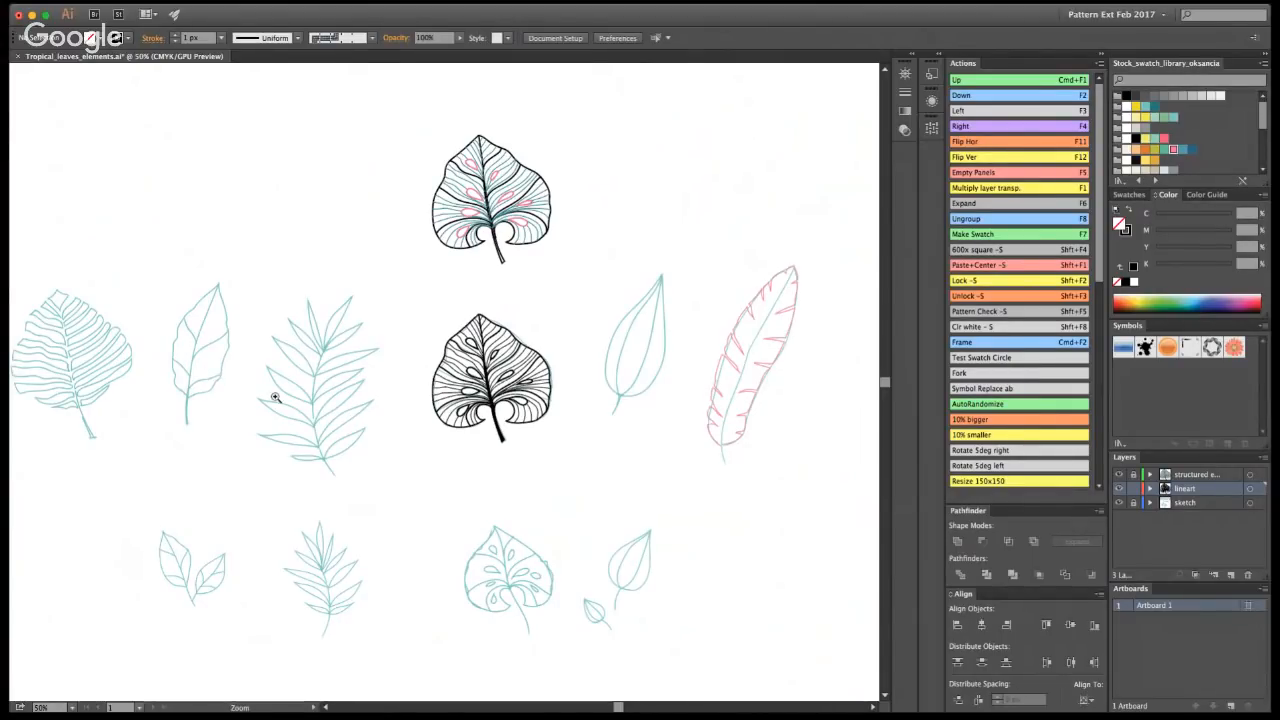
# - On the lineart layer, trace the large palm sketch's four topmost leaflets in black with the Blob Brush
pyautogui.click(333, 405)
pyautogui.moveTo(332, 392); pyautogui.dragTo(731, 383)
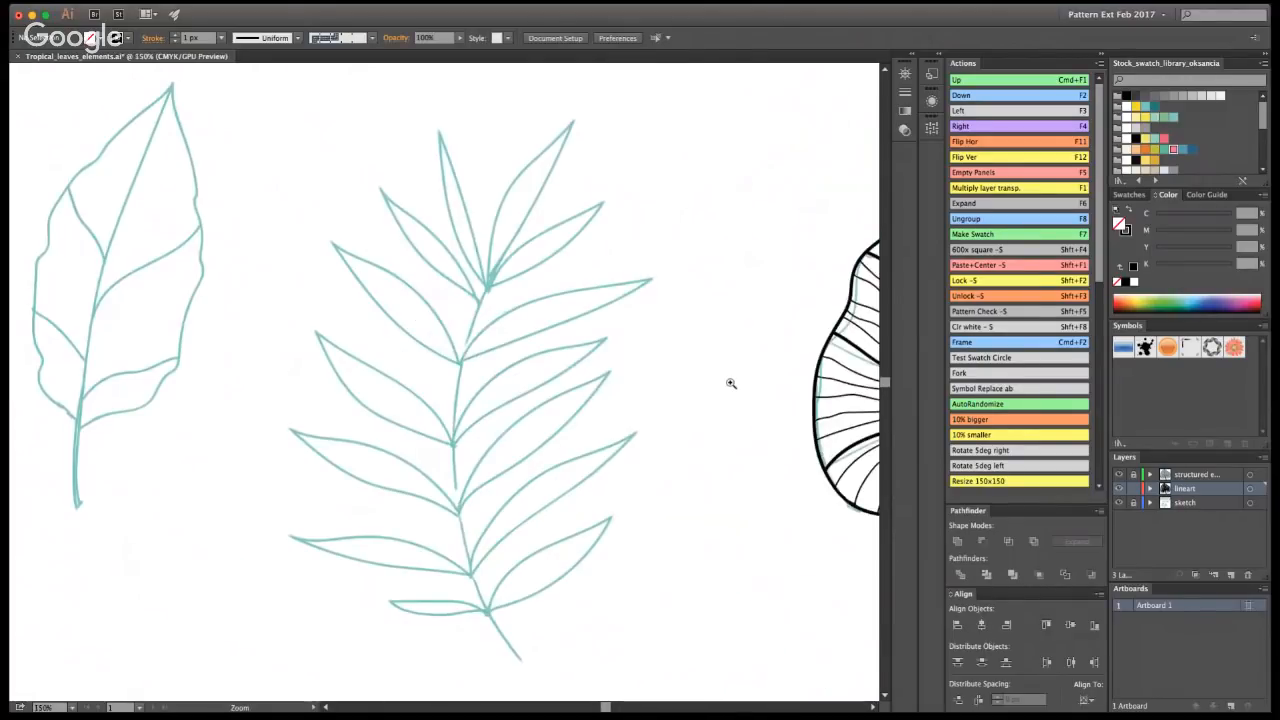
pyautogui.click(1200, 478)
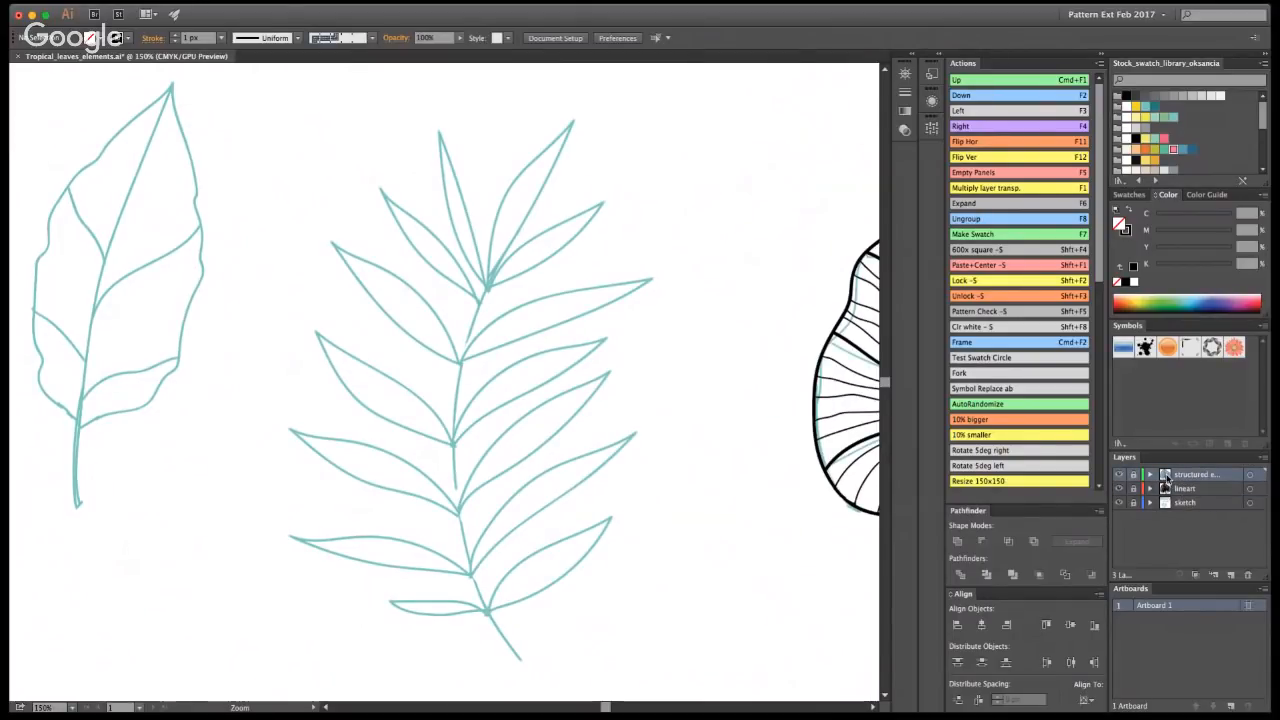
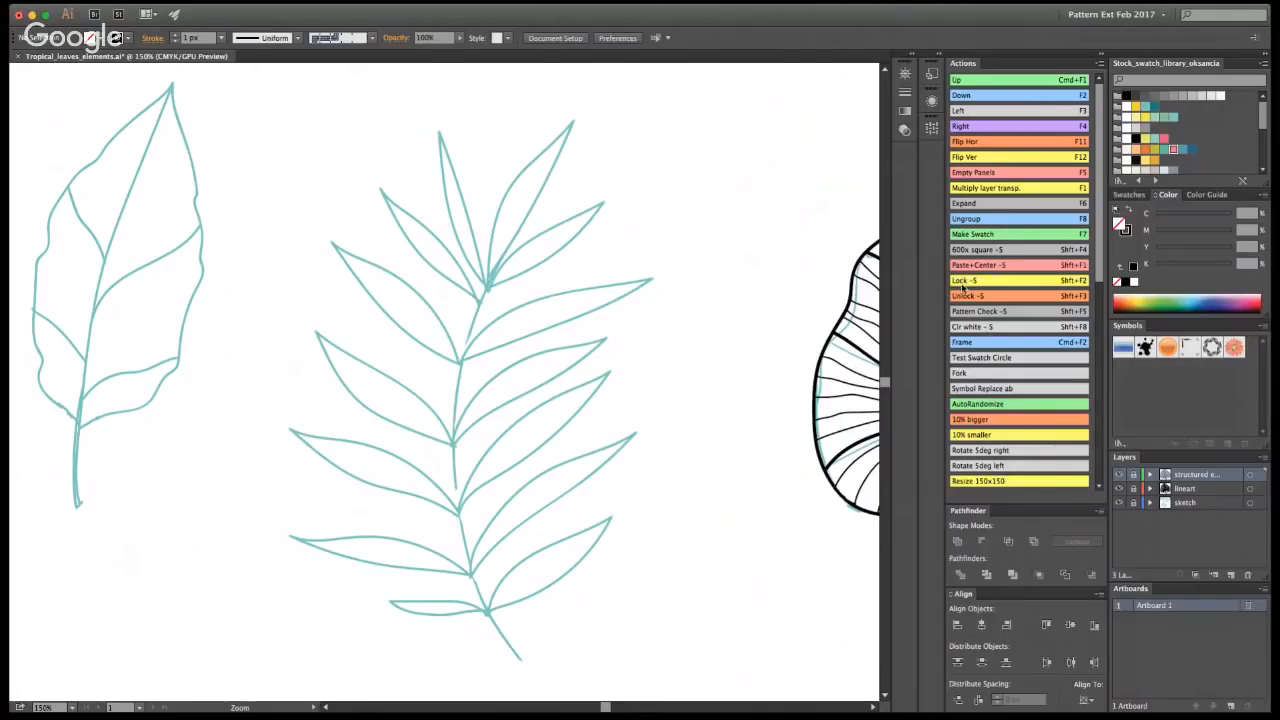
pyautogui.hotkey('shift', 'b')
pyautogui.click(1192, 489)
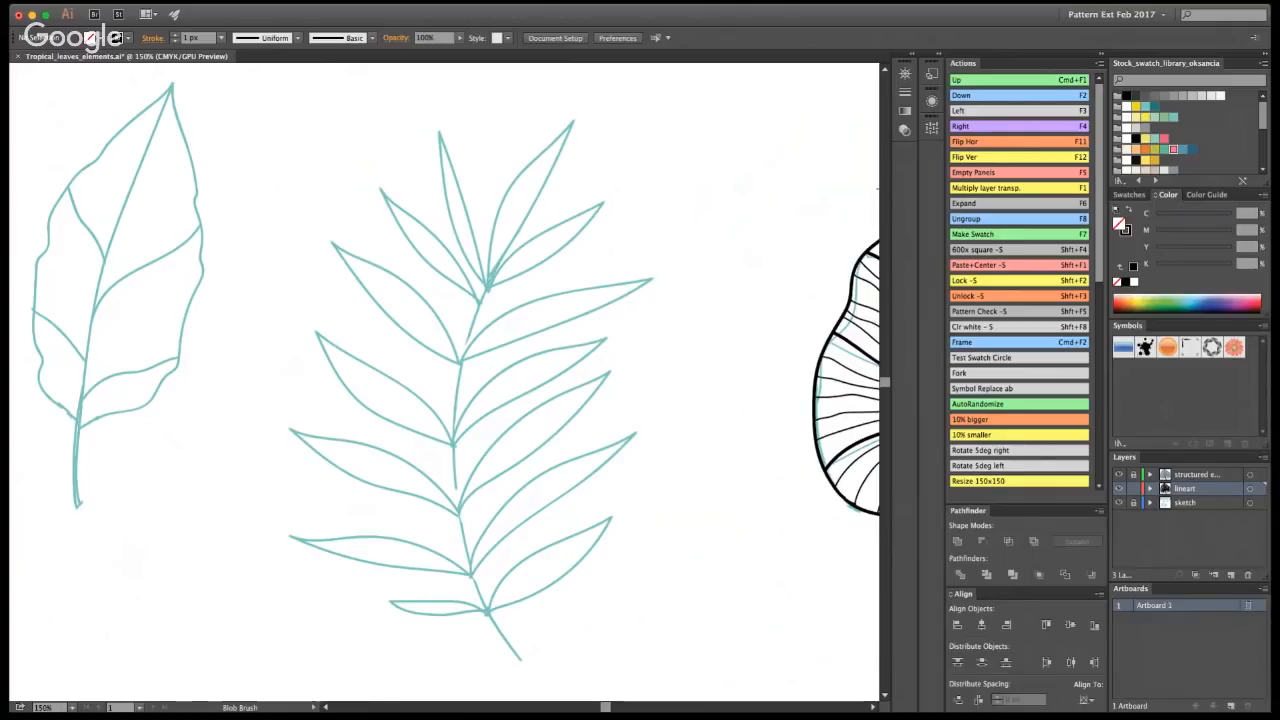
pyautogui.moveTo(491, 272)
pyautogui.mouseDown()
pyautogui.moveTo(512, 188)
pyautogui.moveTo(576, 115)
pyautogui.moveTo(548, 198)
pyautogui.moveTo(491, 282)
pyautogui.moveTo(552, 226)
pyautogui.moveTo(613, 196)
pyautogui.moveTo(564, 252)
pyautogui.moveTo(491, 290)
pyautogui.moveTo(438, 132)
pyautogui.moveTo(467, 268)
pyautogui.moveTo(380, 186)
pyautogui.moveTo(400, 236)
pyautogui.moveTo(482, 298)
pyautogui.mouseUp()
pyautogui.press('super+z')
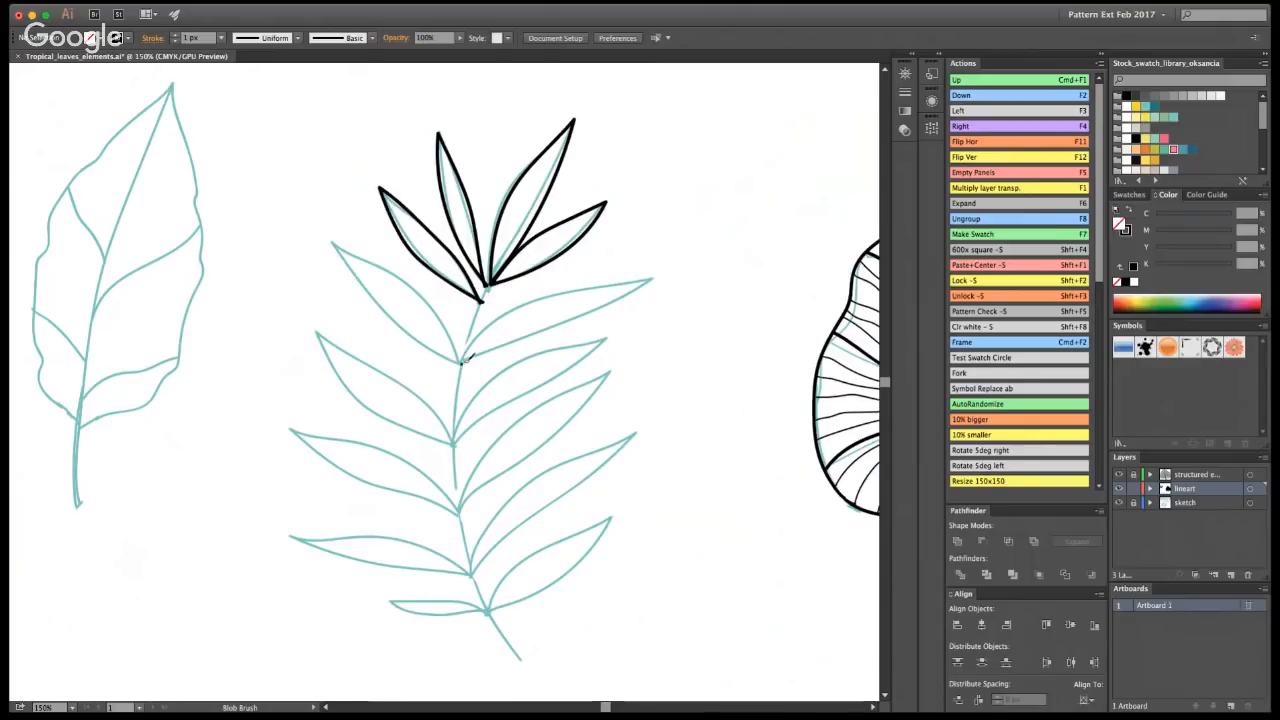
# - Trace the next two pairs of leaflets below the palm leaf's crown in black
pyautogui.moveTo(462, 361); pyautogui.dragTo(503, 314)
pyautogui.press('super+z')
pyautogui.moveTo(461, 362)
pyautogui.mouseDown()
pyautogui.moveTo(500, 319)
pyautogui.moveTo(652, 276)
pyautogui.moveTo(590, 315)
pyautogui.moveTo(462, 360)
pyautogui.moveTo(428, 299)
pyautogui.moveTo(351, 250)
pyautogui.moveTo(342, 266)
pyautogui.moveTo(380, 318)
pyautogui.moveTo(464, 362)
pyautogui.mouseUp()
pyautogui.moveTo(458, 440)
pyautogui.mouseDown()
pyautogui.moveTo(482, 394)
pyautogui.moveTo(606, 338)
pyautogui.moveTo(453, 445)
pyautogui.moveTo(444, 415)
pyautogui.moveTo(388, 365)
pyautogui.moveTo(325, 340)
pyautogui.moveTo(370, 402)
pyautogui.moveTo(458, 444)
pyautogui.mouseUp()
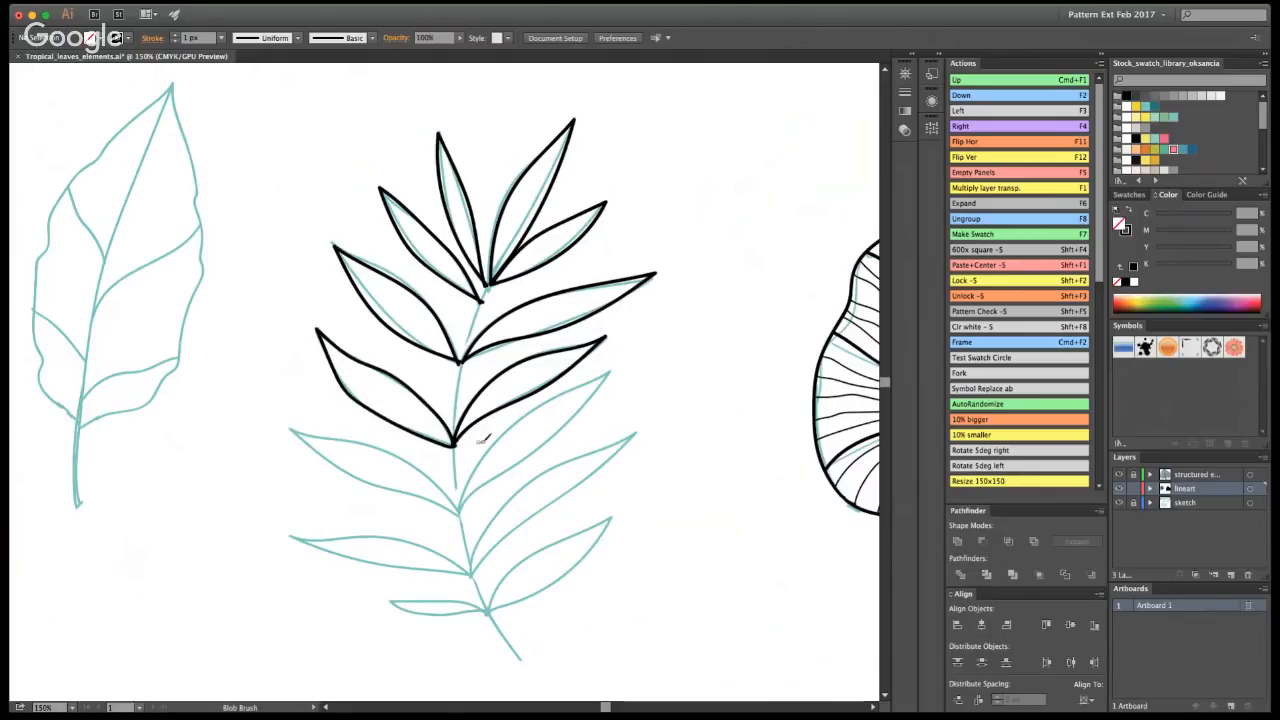
# - Trace the three lower pairs of palm leaflets in black, down to the small pair nearest the stalk
pyautogui.moveTo(462, 512)
pyautogui.mouseDown()
pyautogui.moveTo(488, 452)
pyautogui.moveTo(613, 366)
pyautogui.moveTo(556, 440)
pyautogui.moveTo(462, 508)
pyautogui.moveTo(403, 453)
pyautogui.moveTo(302, 428)
pyautogui.moveTo(394, 492)
pyautogui.moveTo(462, 514)
pyautogui.mouseUp()
pyautogui.moveTo(474, 574)
pyautogui.mouseDown()
pyautogui.moveTo(513, 498)
pyautogui.moveTo(634, 432)
pyautogui.moveTo(477, 570)
pyautogui.moveTo(442, 543)
pyautogui.moveTo(300, 537)
pyautogui.moveTo(476, 575)
pyautogui.mouseUp()
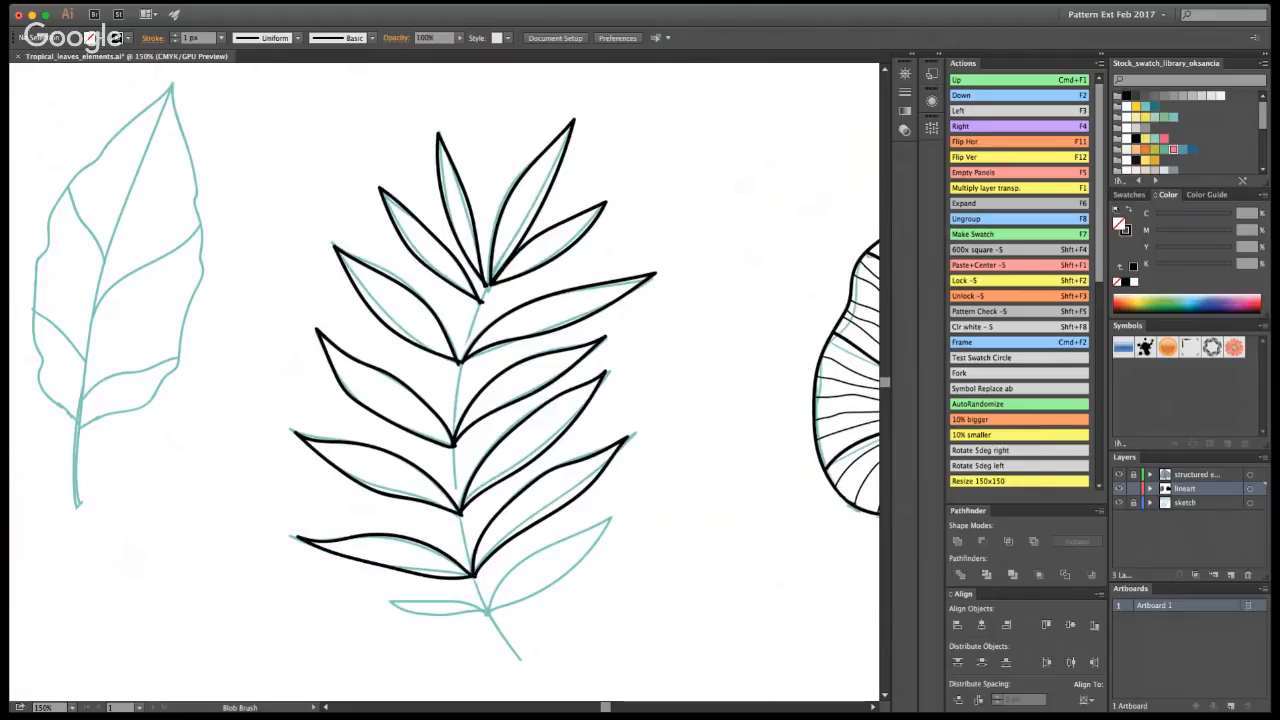
pyautogui.moveTo(634, 557)
pyautogui.mouseDown()
pyautogui.moveTo(675, 421)
pyautogui.moveTo(669, 399)
pyautogui.mouseUp()
pyautogui.moveTo(568, 470)
pyautogui.mouseDown()
pyautogui.moveTo(634, 397)
pyautogui.moveTo(703, 370)
pyautogui.moveTo(624, 447)
pyautogui.moveTo(571, 472)
pyautogui.moveTo(589, 460)
pyautogui.moveTo(571, 471)
pyautogui.moveTo(536, 452)
pyautogui.moveTo(467, 454)
pyautogui.moveTo(572, 470)
pyautogui.mouseUp()
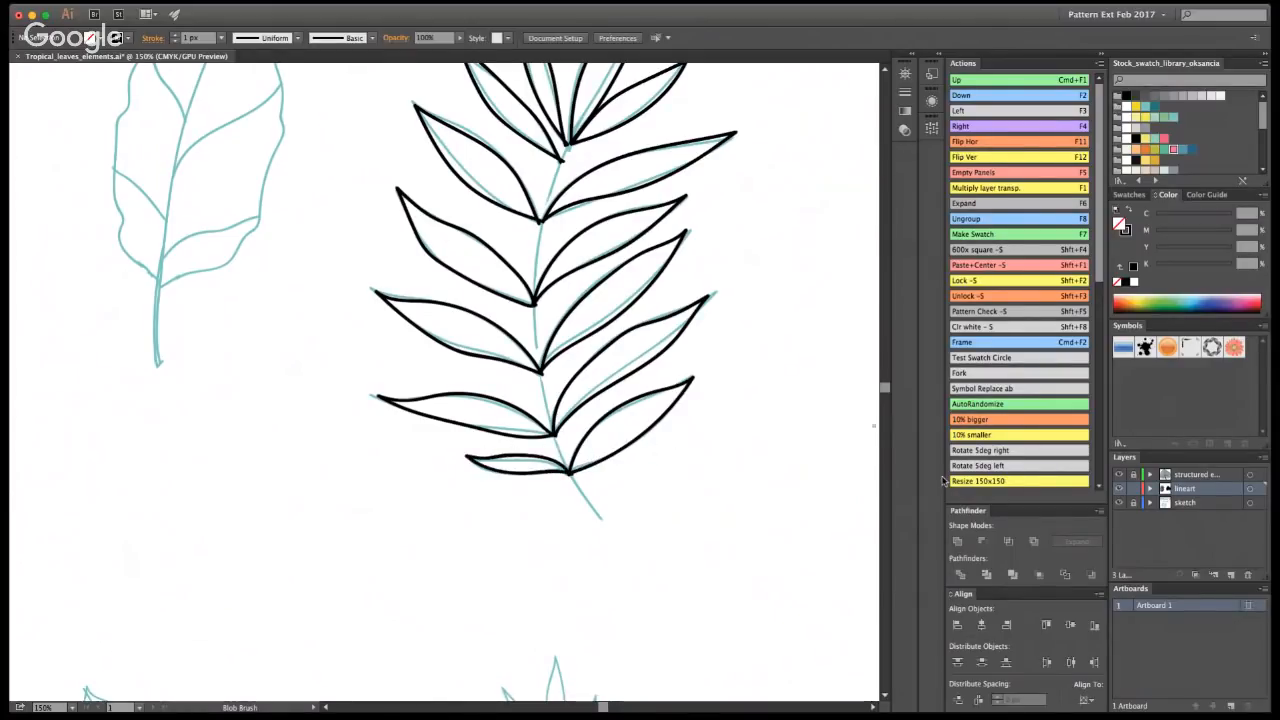
pyautogui.moveTo(647, 428); pyautogui.dragTo(612, 562)
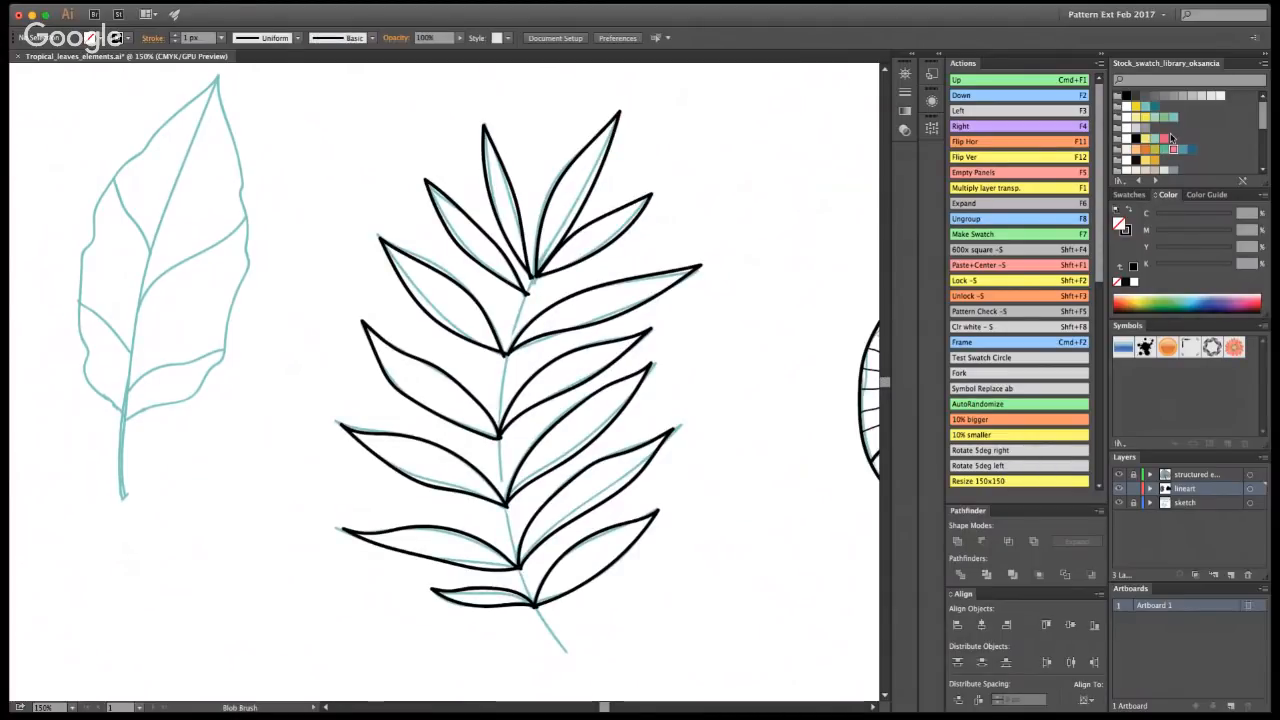
# - Draw the palm leaf's central stem as one soft green Blob Brush stroke from the crown to just past the sketched stalk's end
pyautogui.click(1173, 117)
pyautogui.click(1163, 117)
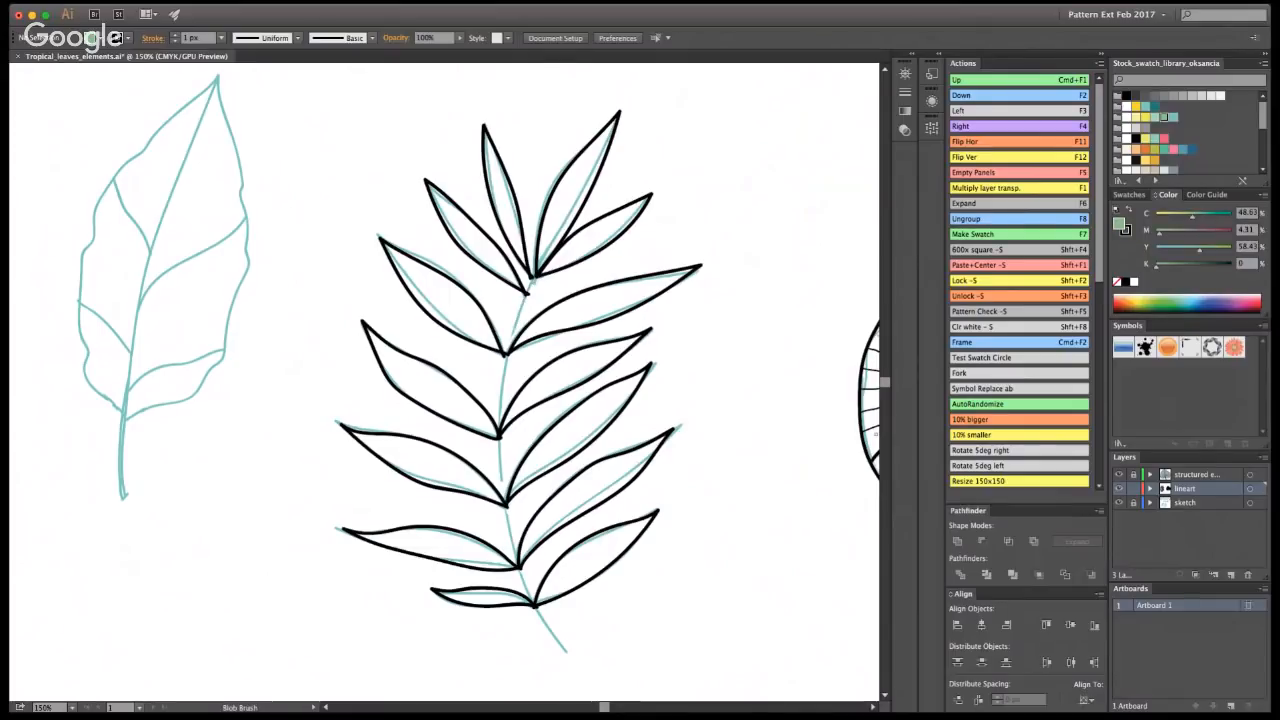
pyautogui.press('x')
pyautogui.press('/')
pyautogui.press('x')
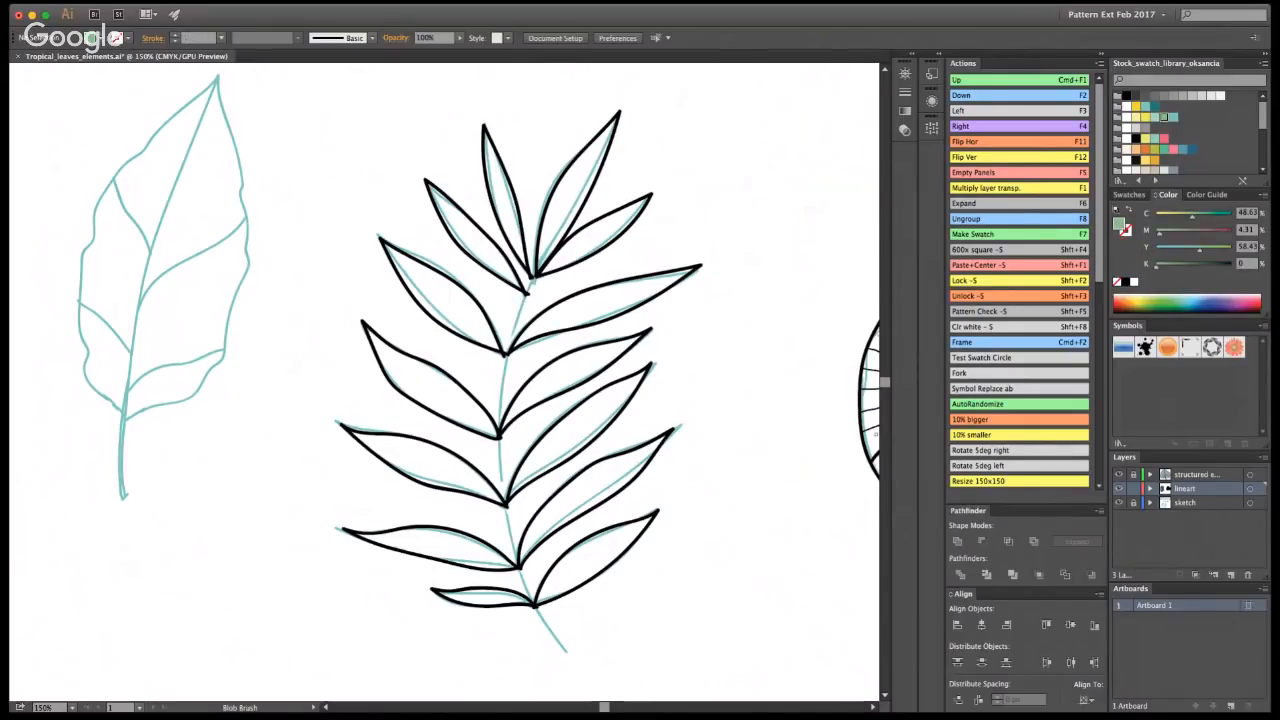
pyautogui.moveTo(540, 272)
pyautogui.mouseDown()
pyautogui.moveTo(505, 368)
pyautogui.moveTo(505, 482)
pyautogui.moveTo(525, 560)
pyautogui.moveTo(563, 632)
pyautogui.mouseUp()
pyautogui.press('super+z')
pyautogui.moveTo(540, 274)
pyautogui.mouseDown()
pyautogui.moveTo(503, 399)
pyautogui.moveTo(507, 469)
pyautogui.moveTo(541, 591)
pyautogui.moveTo(566, 646)
pyautogui.mouseUp()
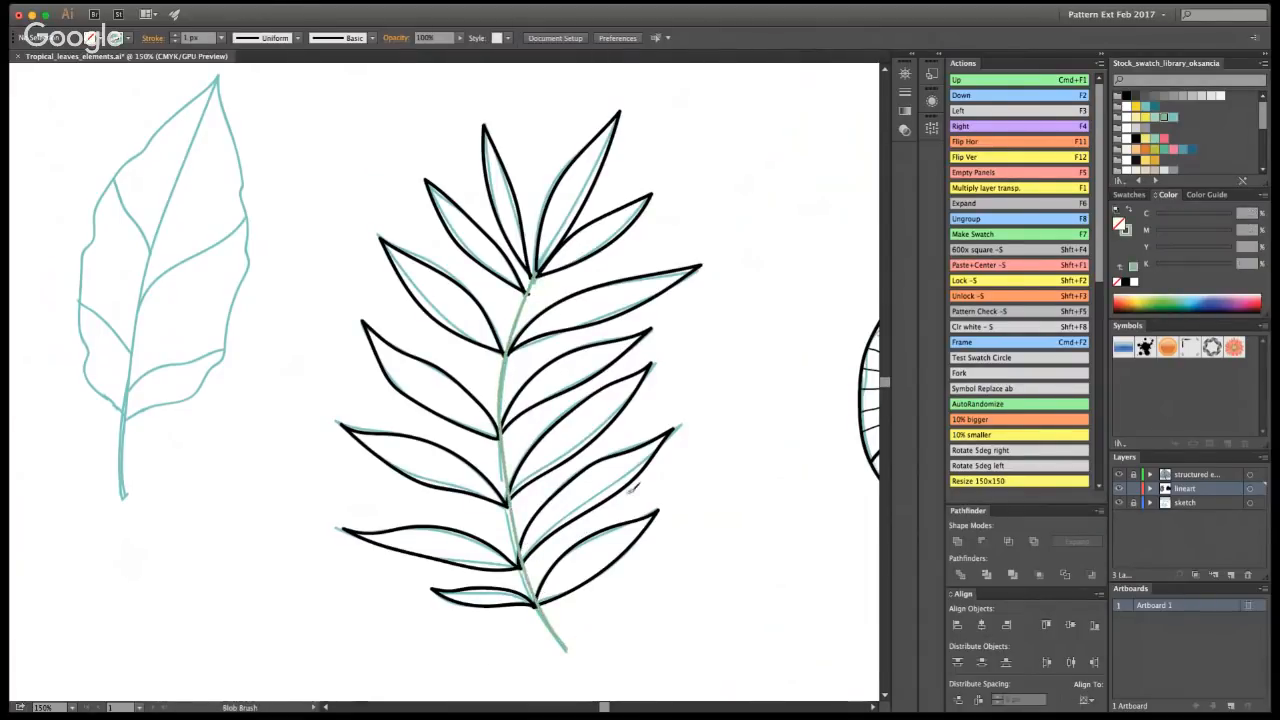
pyautogui.press('super+z')
pyautogui.hotkey('shift', 'b')
pyautogui.moveTo(540, 274)
pyautogui.mouseDown()
pyautogui.moveTo(510, 354)
pyautogui.moveTo(502, 450)
pyautogui.moveTo(526, 567)
pyautogui.moveTo(572, 668)
pyautogui.mouseUp()
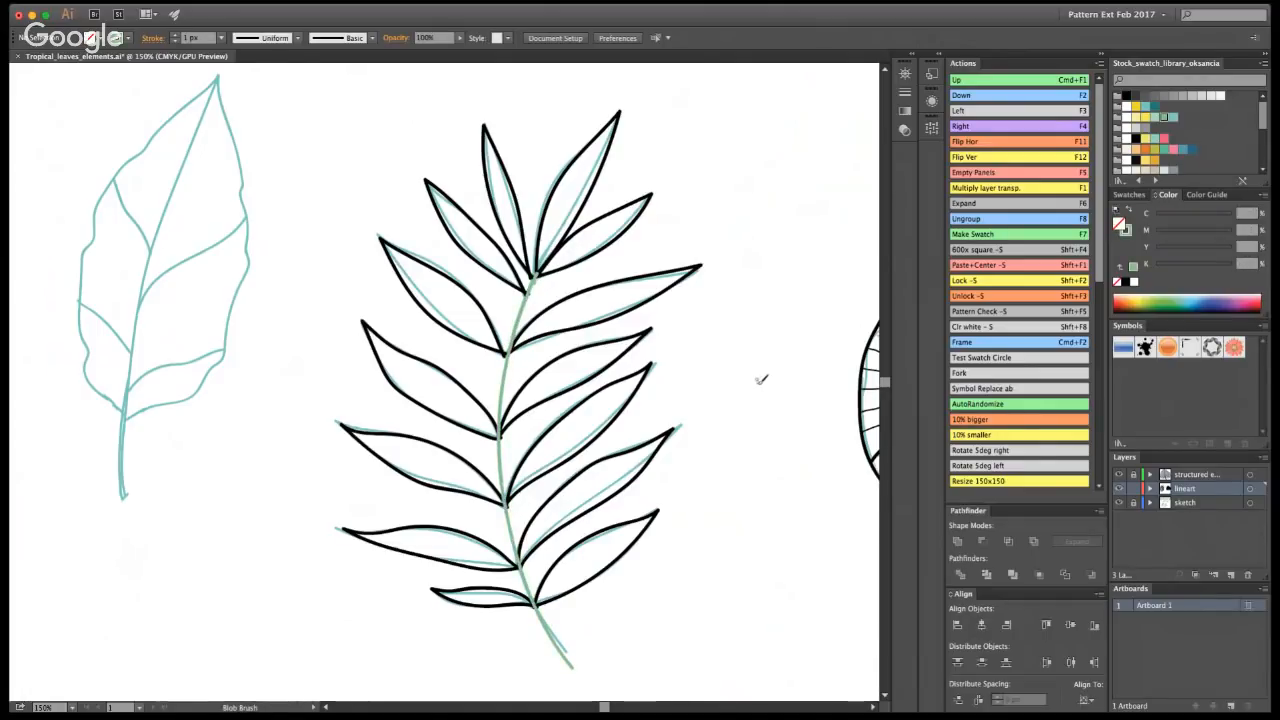
# - Hide the sketch layer beneath the traced palm leaf and keep the Blob Brush ready
pyautogui.press('v')
pyautogui.hotkey('shift', 'b')
pyautogui.press('z')
pyautogui.click(514, 323)
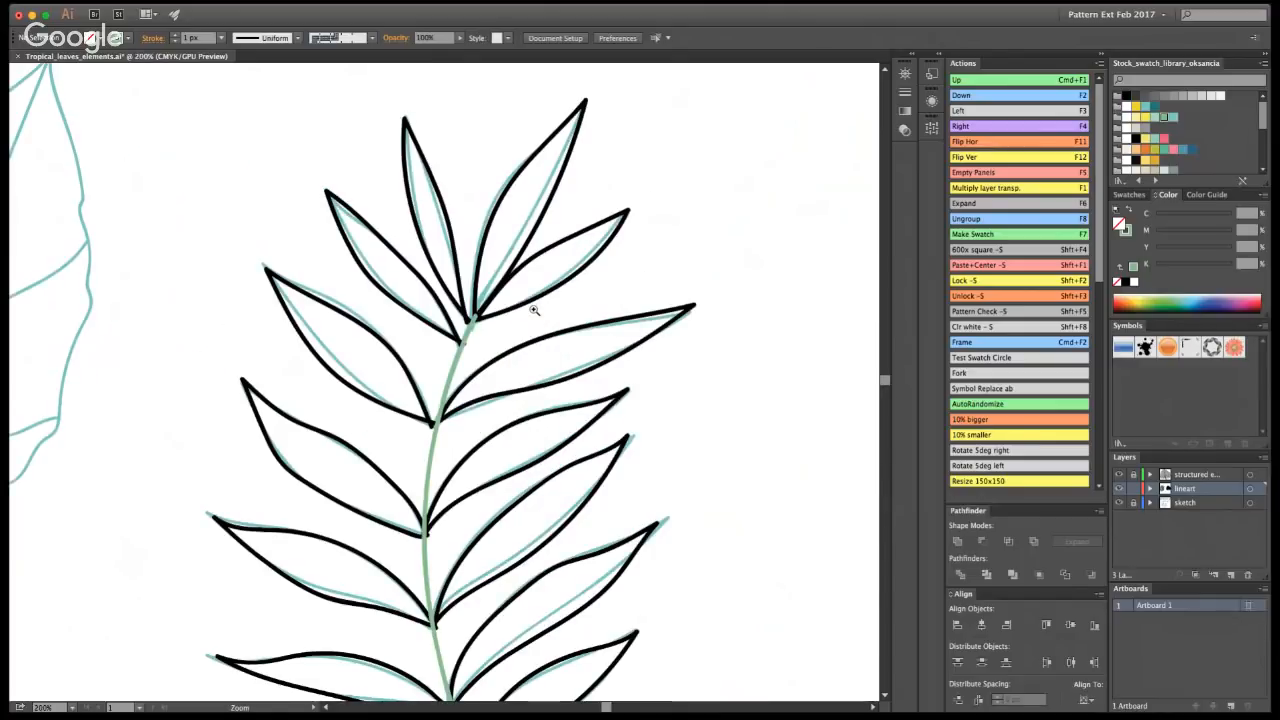
pyautogui.hotkey('shift', 'b')
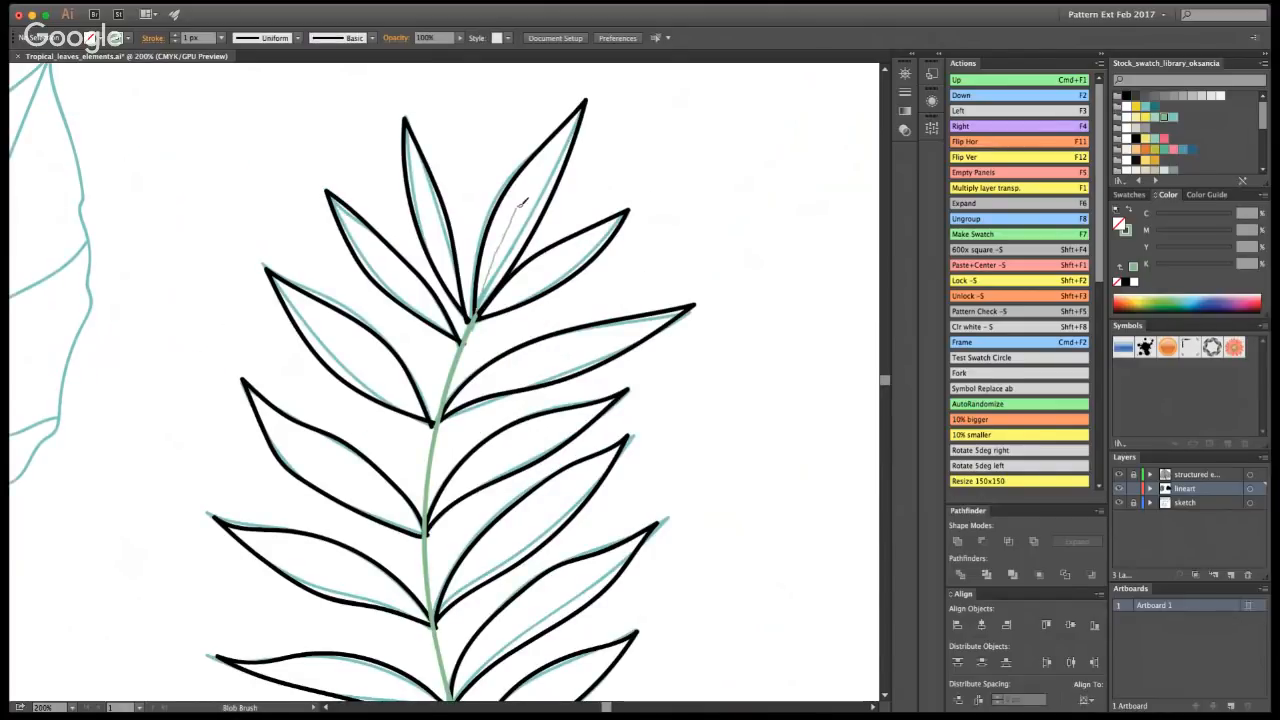
pyautogui.press('v')
pyautogui.click(1155, 107)
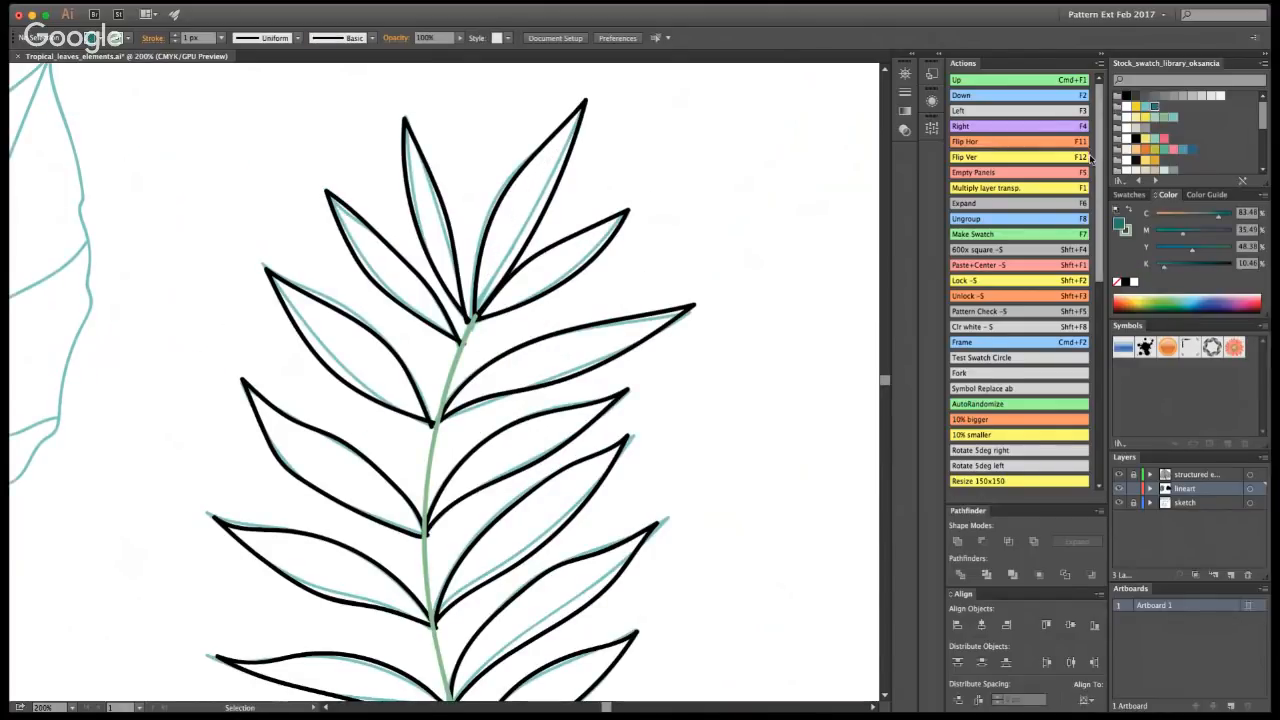
pyautogui.hotkey('shift', 'b')
pyautogui.press('/')
pyautogui.click(1119, 502)
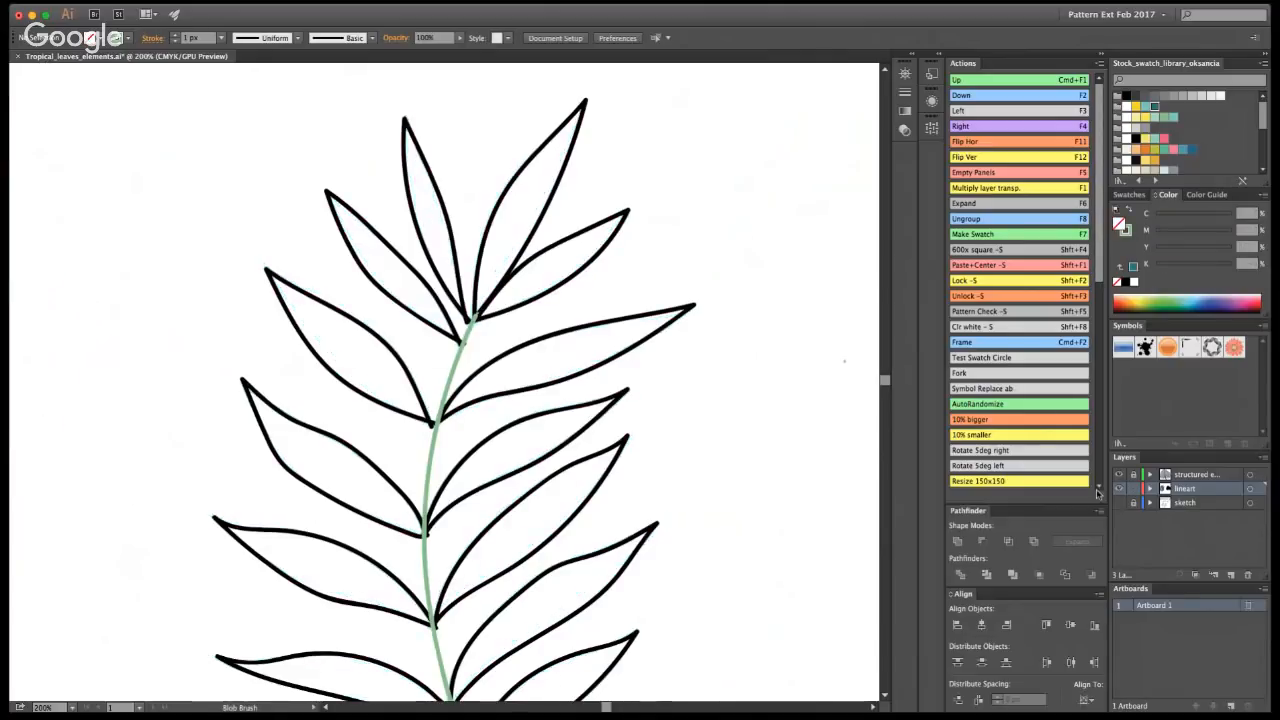
# - Draw pink central veins in the palm leaf's four topmost leaflets with the Blob Brush
pyautogui.moveTo(476, 316); pyautogui.dragTo(550, 165)
pyautogui.press('x')
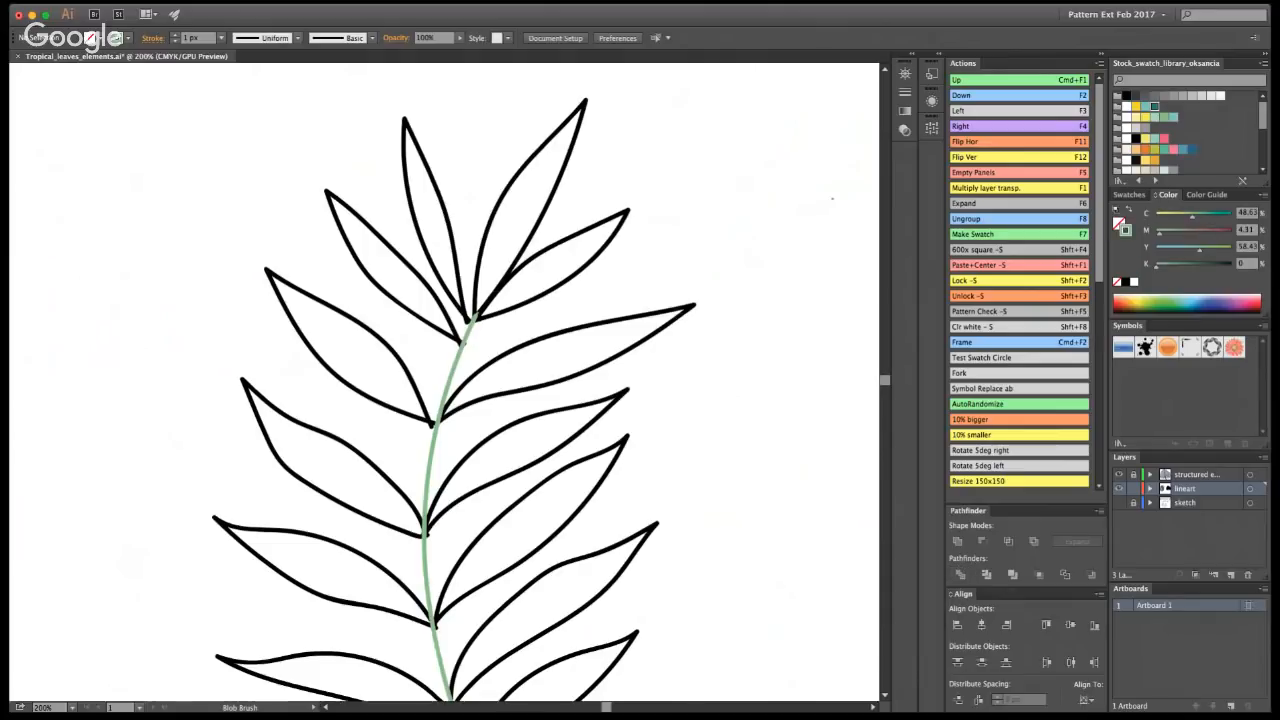
pyautogui.click(1173, 149)
pyautogui.moveTo(478, 314); pyautogui.dragTo(583, 103)
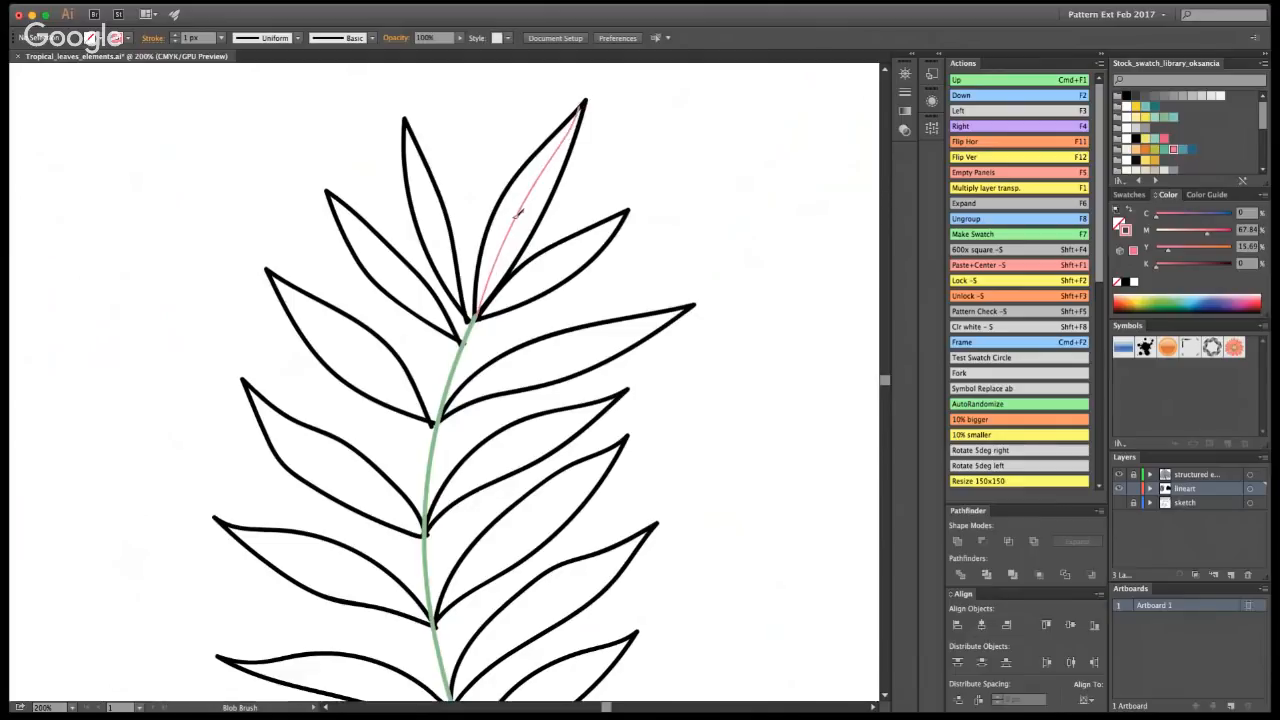
pyautogui.moveTo(508, 297); pyautogui.dragTo(626, 214)
pyautogui.moveTo(470, 318); pyautogui.dragTo(409, 121)
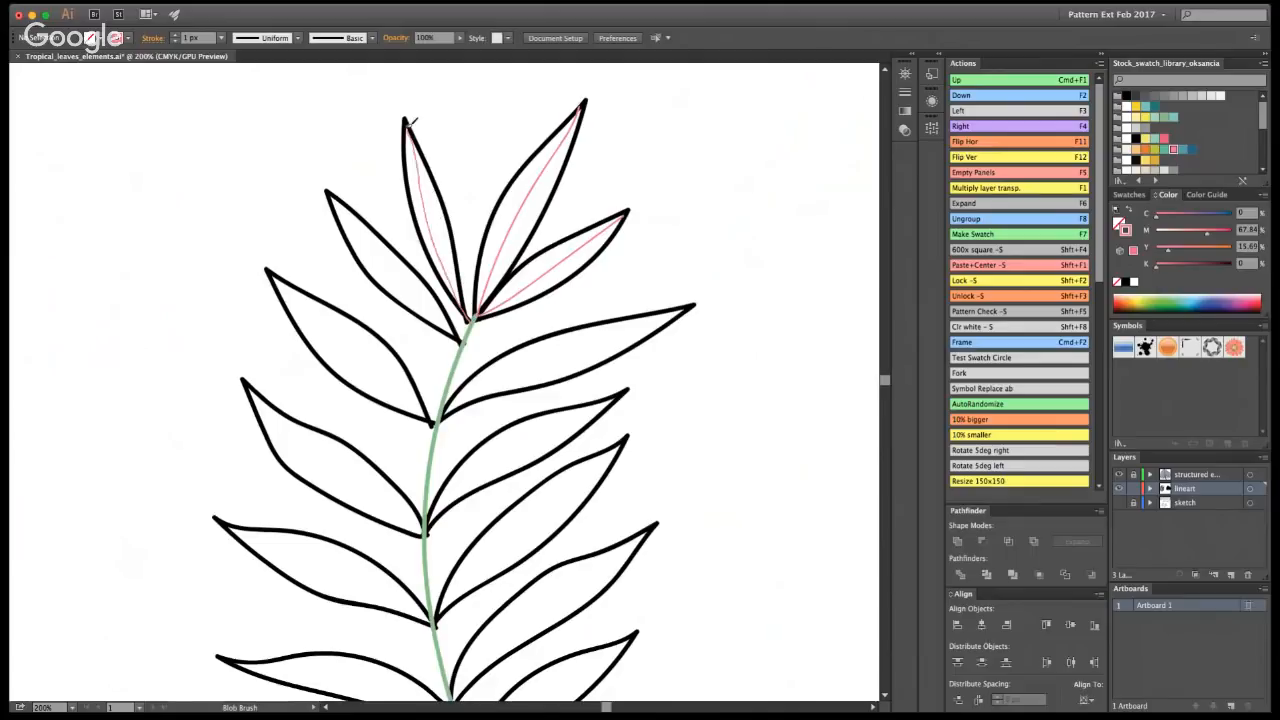
pyautogui.press('super+z')
pyautogui.moveTo(405, 121); pyautogui.dragTo(466, 314)
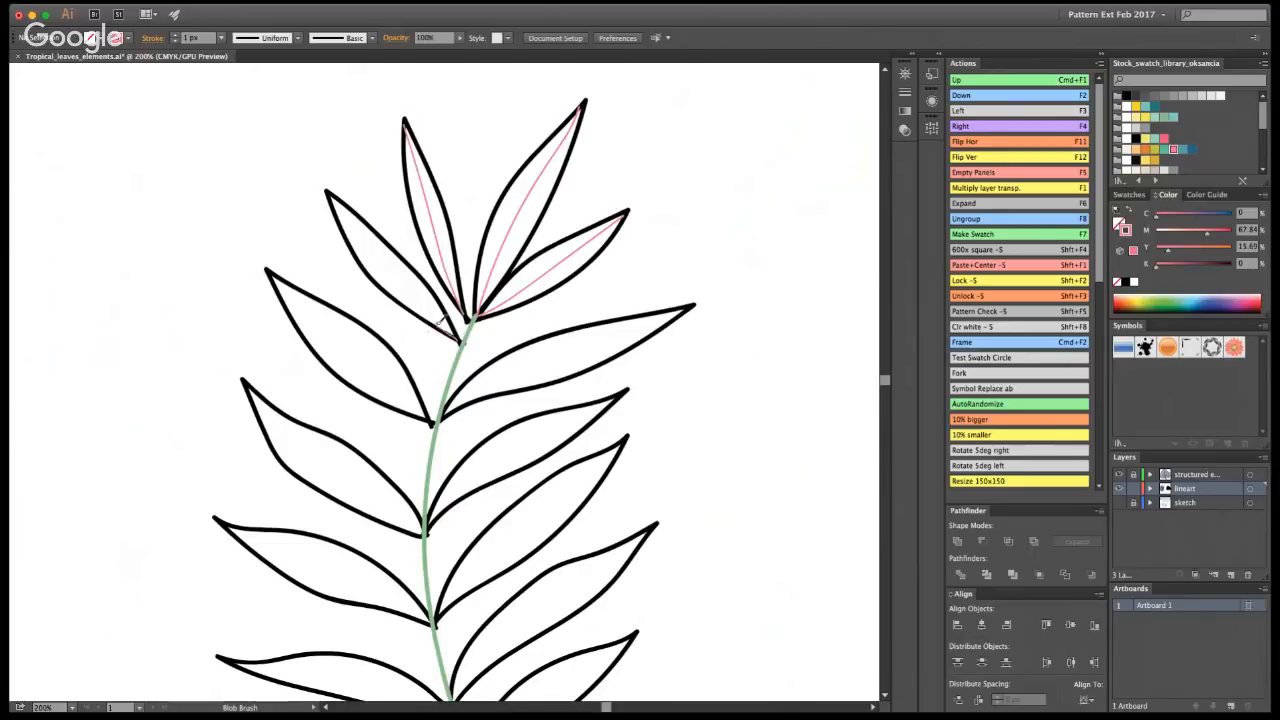
pyautogui.moveTo(462, 332); pyautogui.dragTo(330, 190)
# - Add pink central veins to the two pairs of leaflets directly below the crown
pyautogui.moveTo(442, 414)
pyautogui.mouseDown()
pyautogui.moveTo(586, 340)
pyautogui.moveTo(690, 308)
pyautogui.mouseUp()
pyautogui.moveTo(431, 420); pyautogui.dragTo(313, 320)
pyautogui.press('super+z')
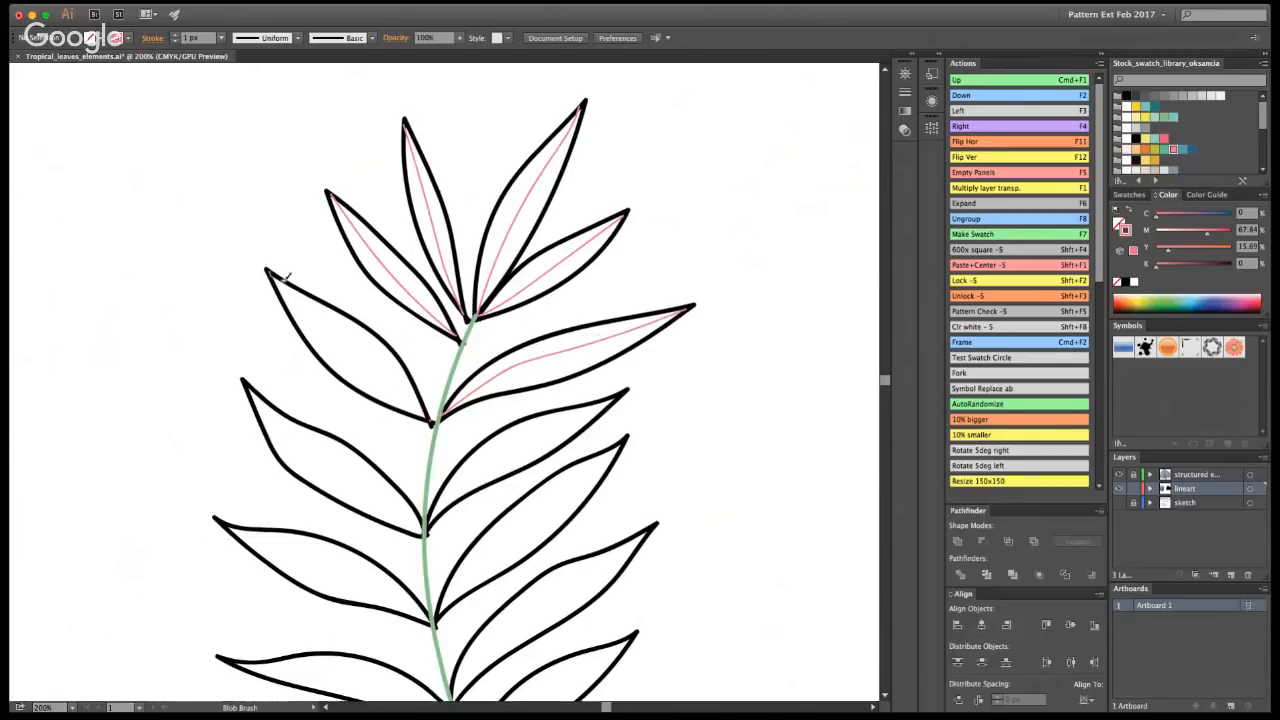
pyautogui.moveTo(276, 276); pyautogui.dragTo(419, 400)
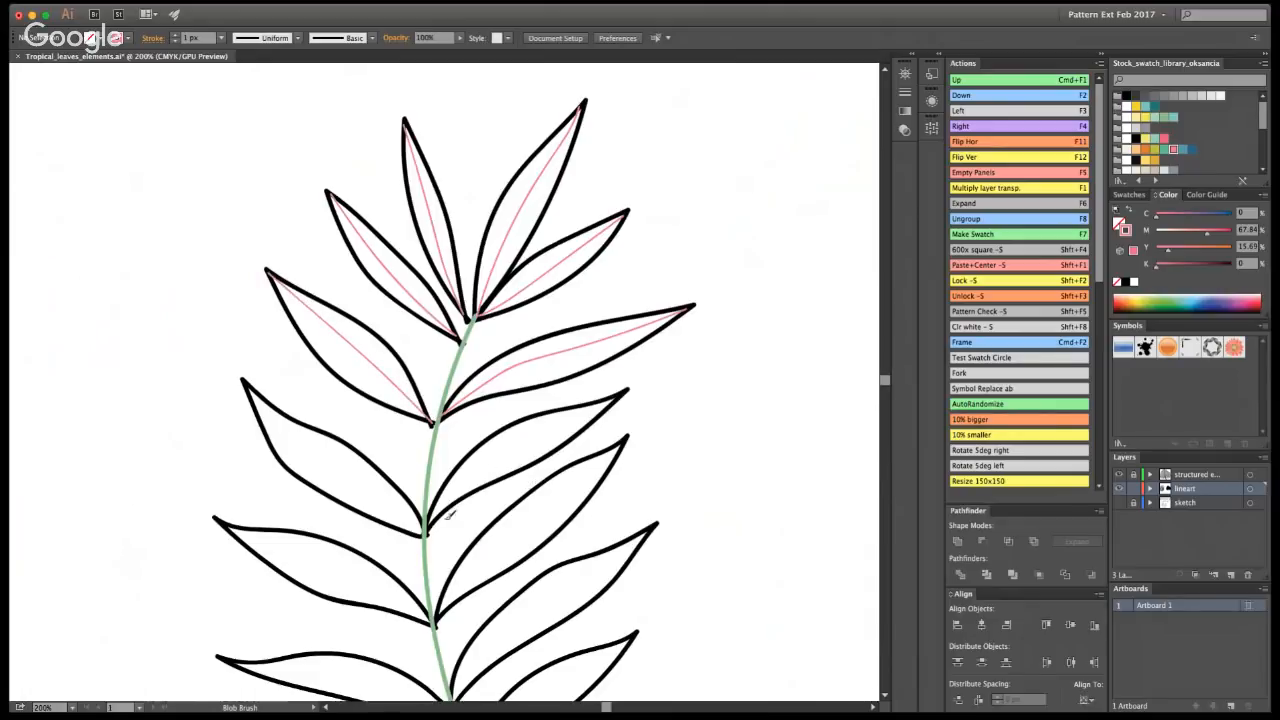
pyautogui.moveTo(428, 524); pyautogui.dragTo(494, 463)
pyautogui.moveTo(430, 524)
pyautogui.mouseDown()
pyautogui.moveTo(497, 454)
pyautogui.moveTo(608, 402)
pyautogui.mouseUp()
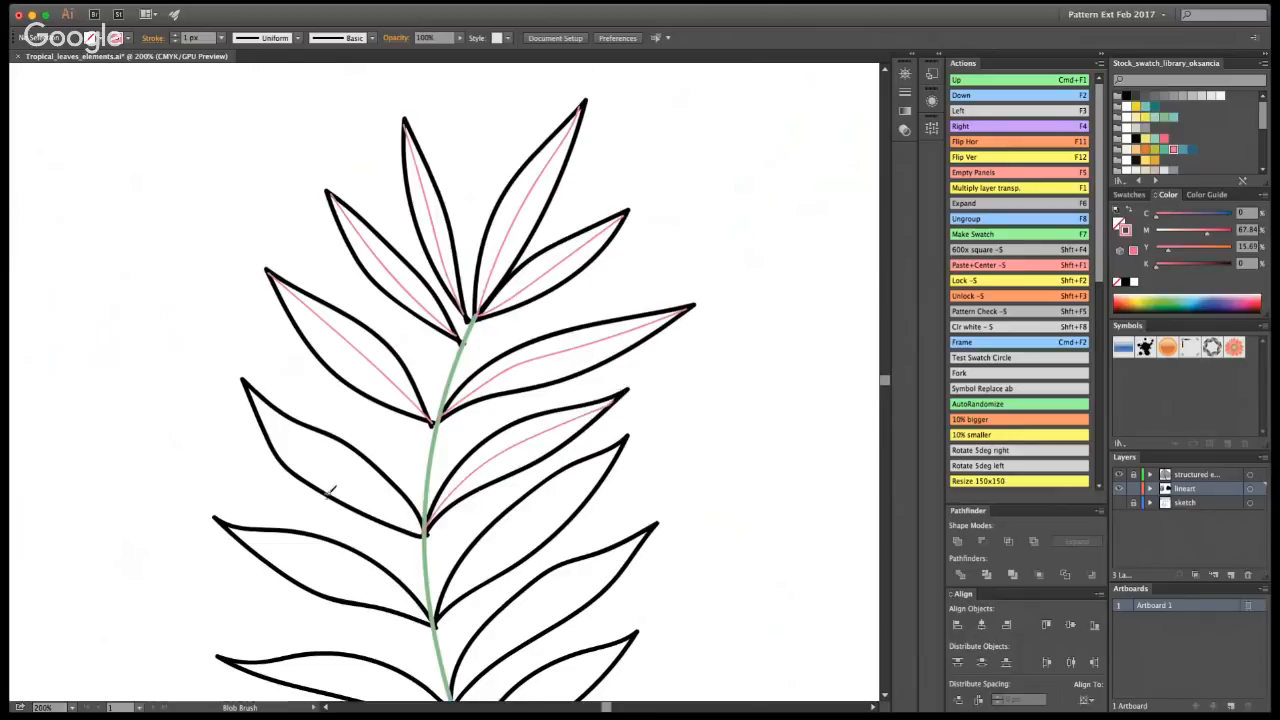
pyautogui.moveTo(420, 526); pyautogui.dragTo(250, 388)
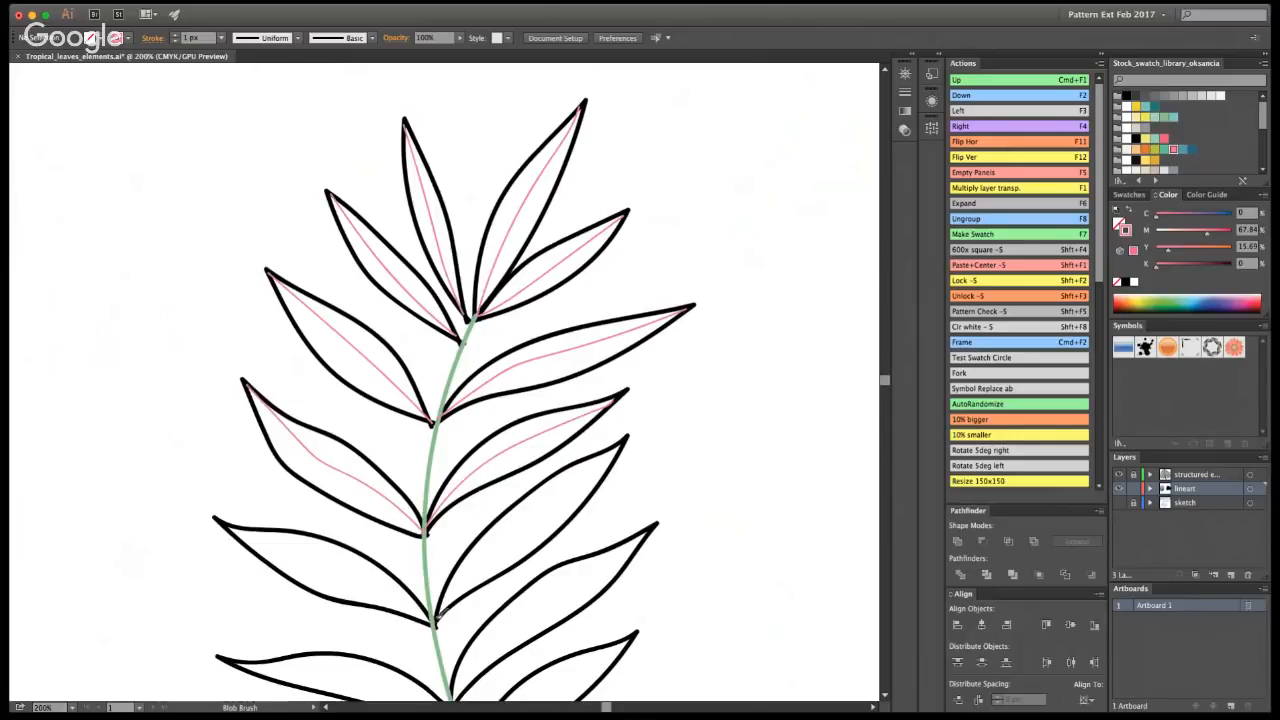
# - Add pink central veins to the three lowest pairs of palm leaflets
pyautogui.moveTo(436, 620)
pyautogui.mouseDown()
pyautogui.moveTo(493, 548)
pyautogui.moveTo(626, 442)
pyautogui.mouseUp()
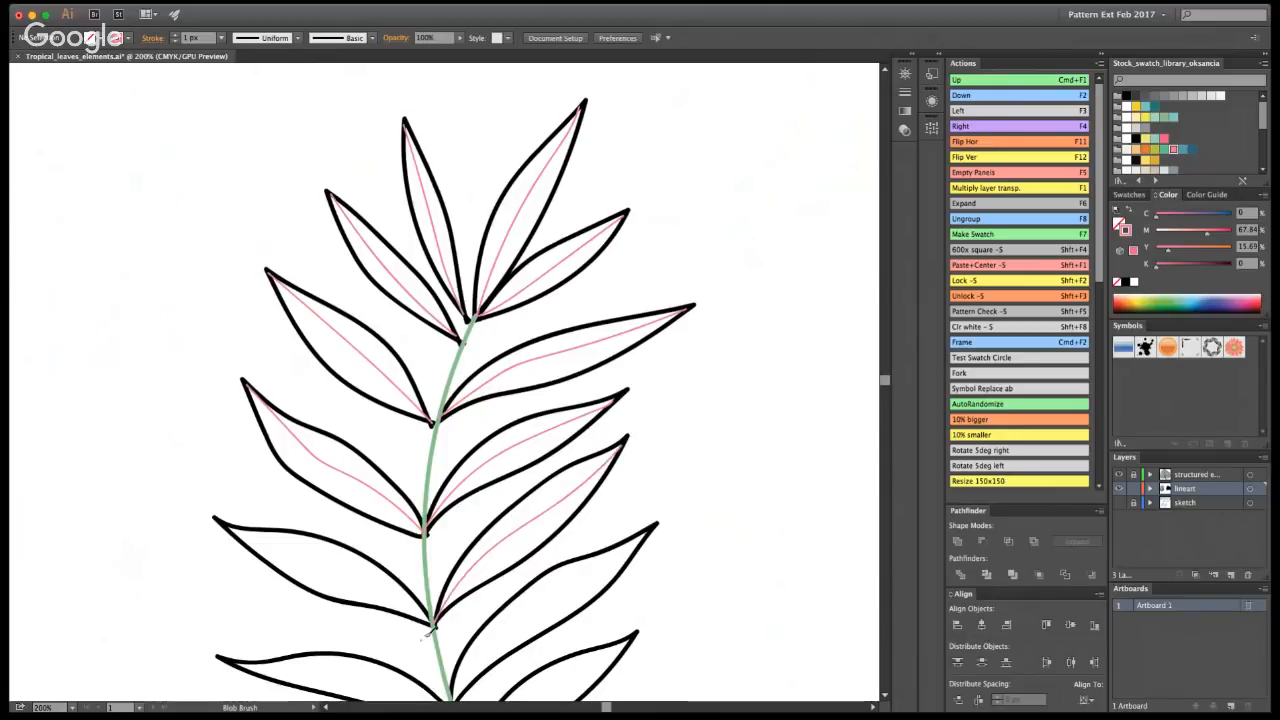
pyautogui.moveTo(420, 607); pyautogui.dragTo(226, 523)
pyautogui.moveTo(643, 485); pyautogui.dragTo(704, 265)
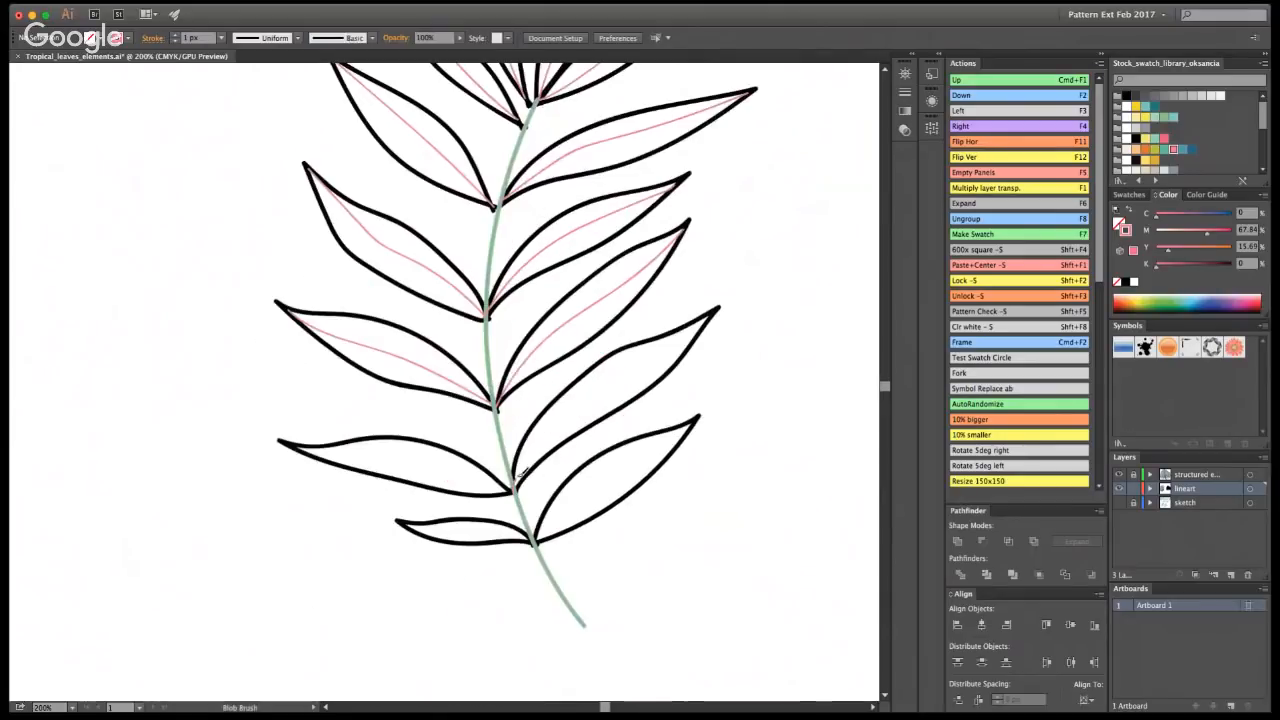
pyautogui.moveTo(520, 475); pyautogui.dragTo(712, 312)
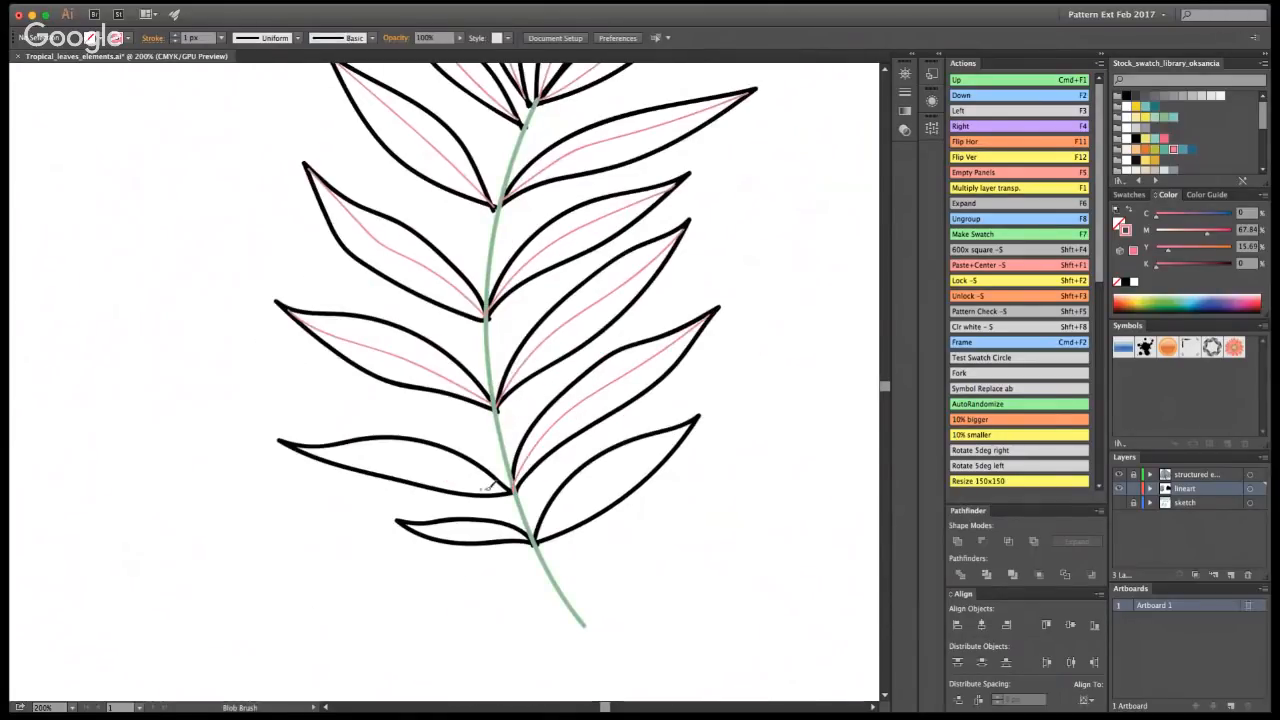
pyautogui.moveTo(478, 477); pyautogui.dragTo(295, 446)
pyautogui.moveTo(540, 541)
pyautogui.mouseDown()
pyautogui.moveTo(608, 471)
pyautogui.moveTo(692, 412)
pyautogui.mouseUp()
pyautogui.moveTo(535, 540)
pyautogui.mouseDown()
pyautogui.moveTo(406, 524)
pyautogui.moveTo(484, 527)
pyautogui.moveTo(402, 522)
pyautogui.mouseUp()
pyautogui.press('super+z')
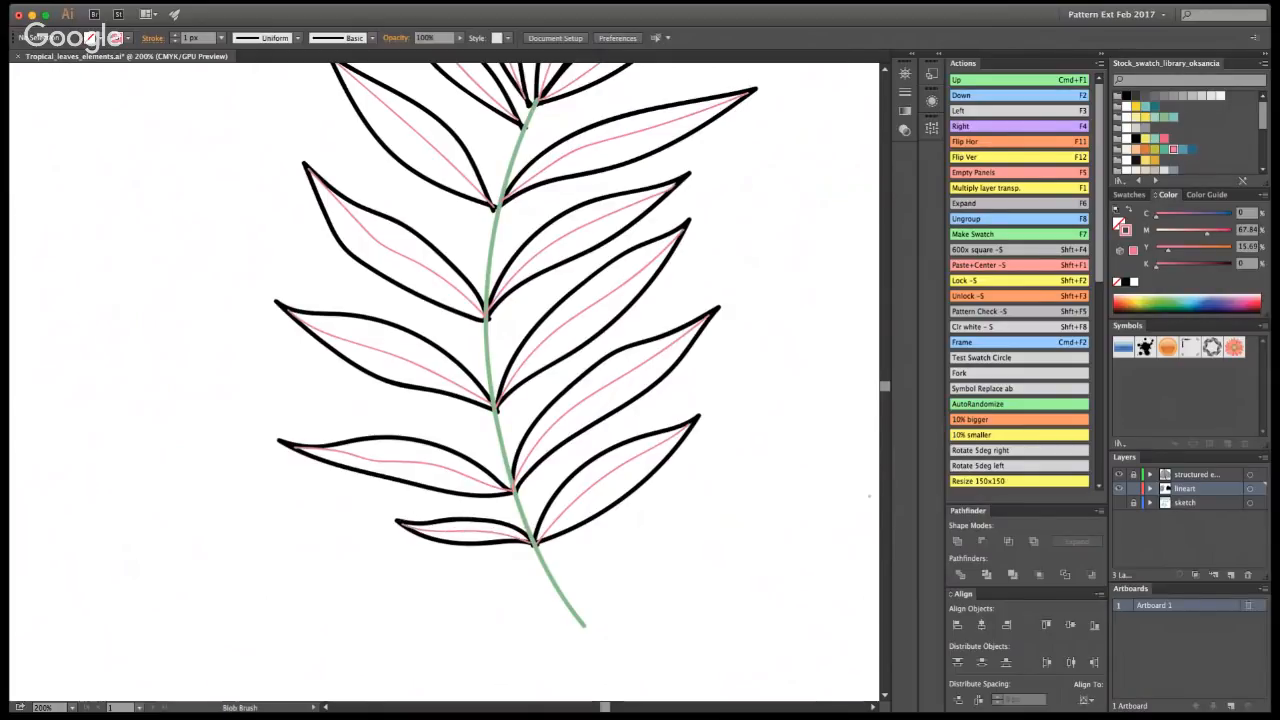
# - Duplicate the whole palm leaf above the original, move the copy to the structured elements layer and lock that layer
pyautogui.press('super+minus')
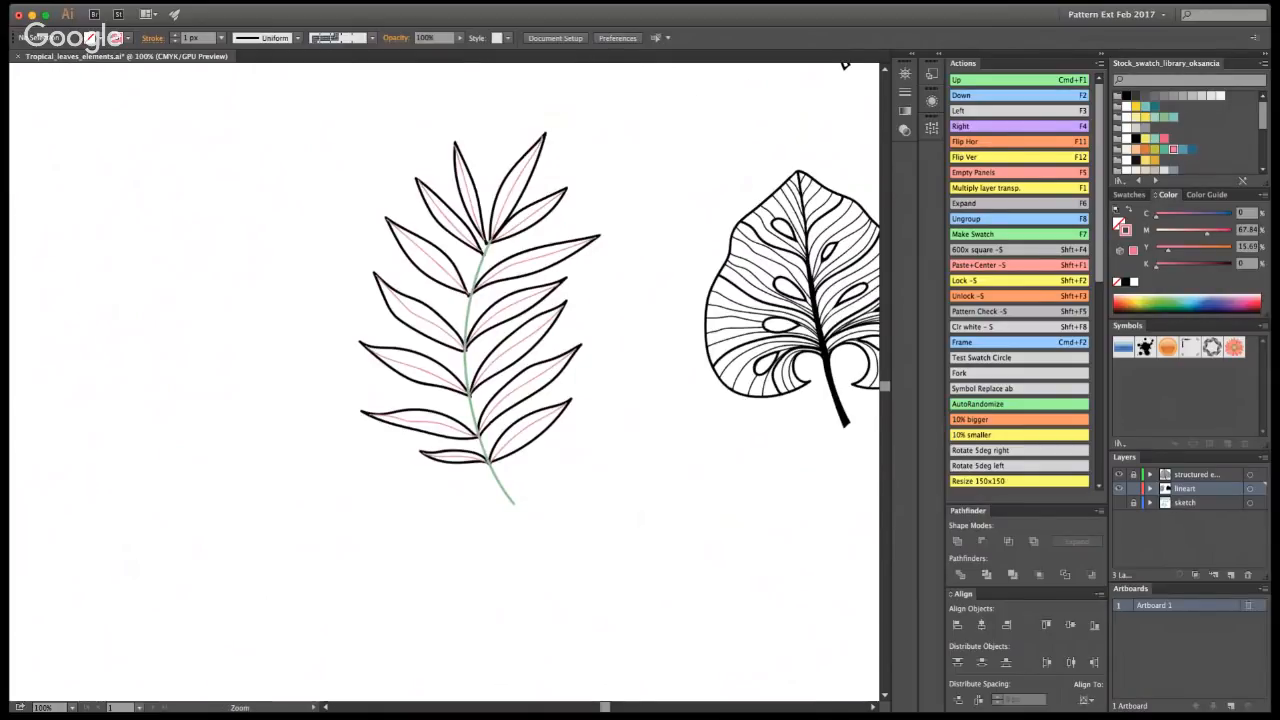
pyautogui.press('super+minus')
pyautogui.moveTo(326, 285); pyautogui.dragTo(500, 548)
pyautogui.moveTo(383, 331); pyautogui.dragTo(390, 66)
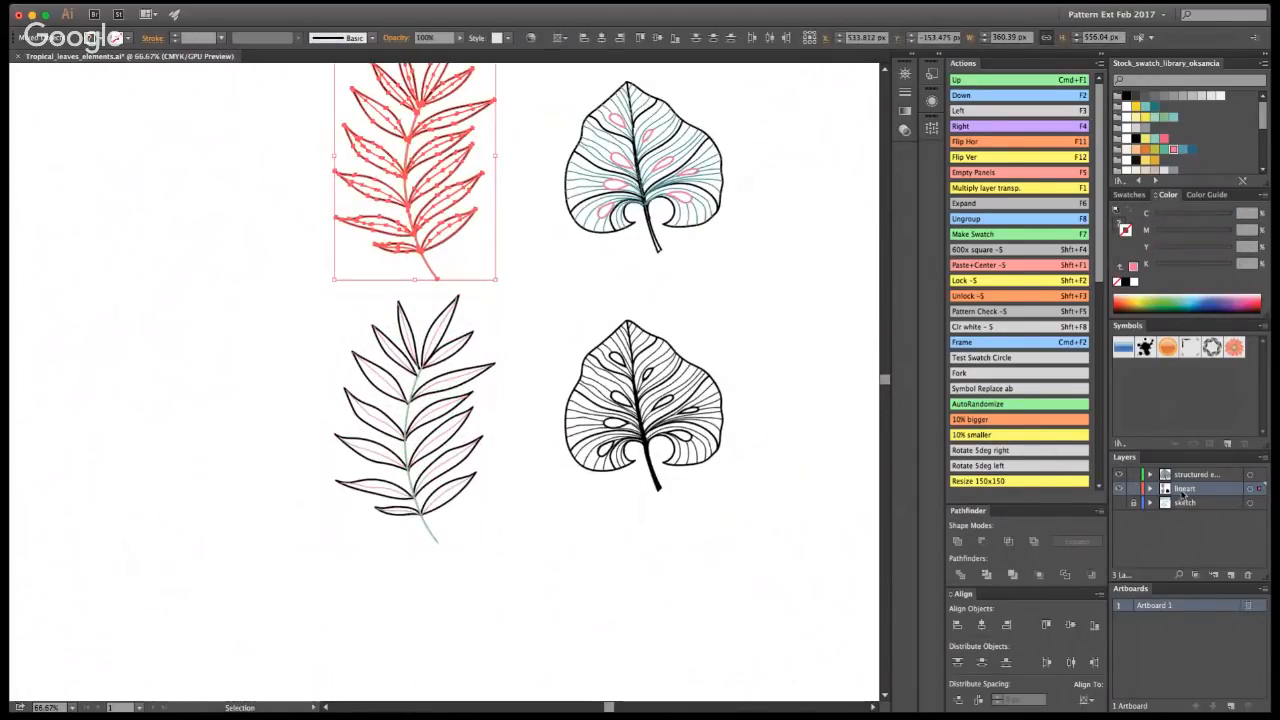
pyautogui.moveTo(1259, 488); pyautogui.dragTo(1259, 474)
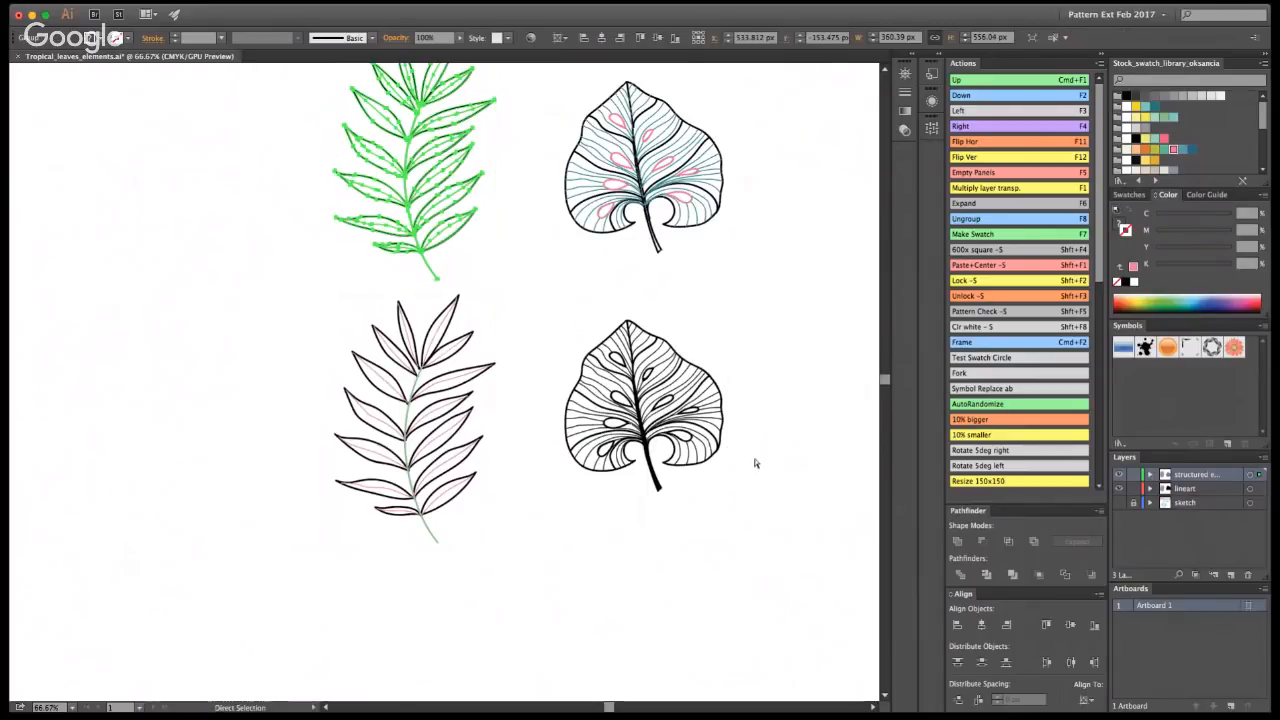
pyautogui.click(760, 323)
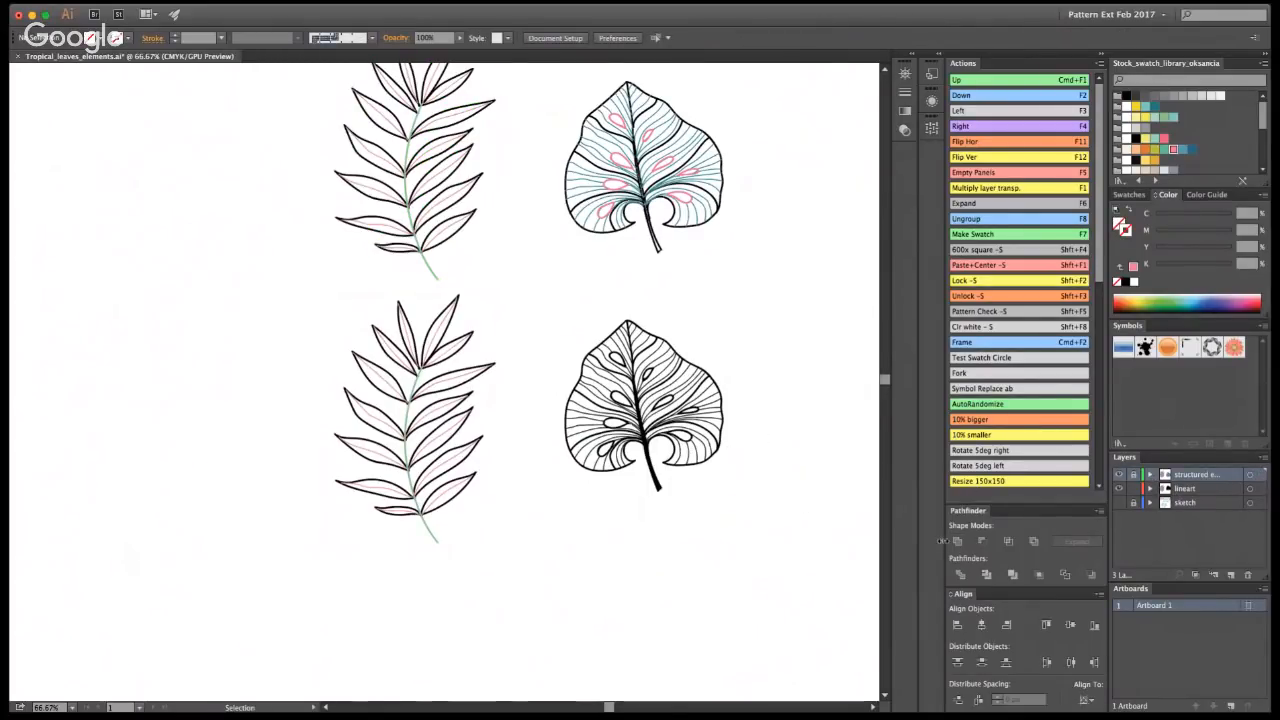
# - Recolour the whole lower palm leaf solid black by sampling the colour of the black line art leaf beside it
pyautogui.press('z')
pyautogui.click(425, 398)
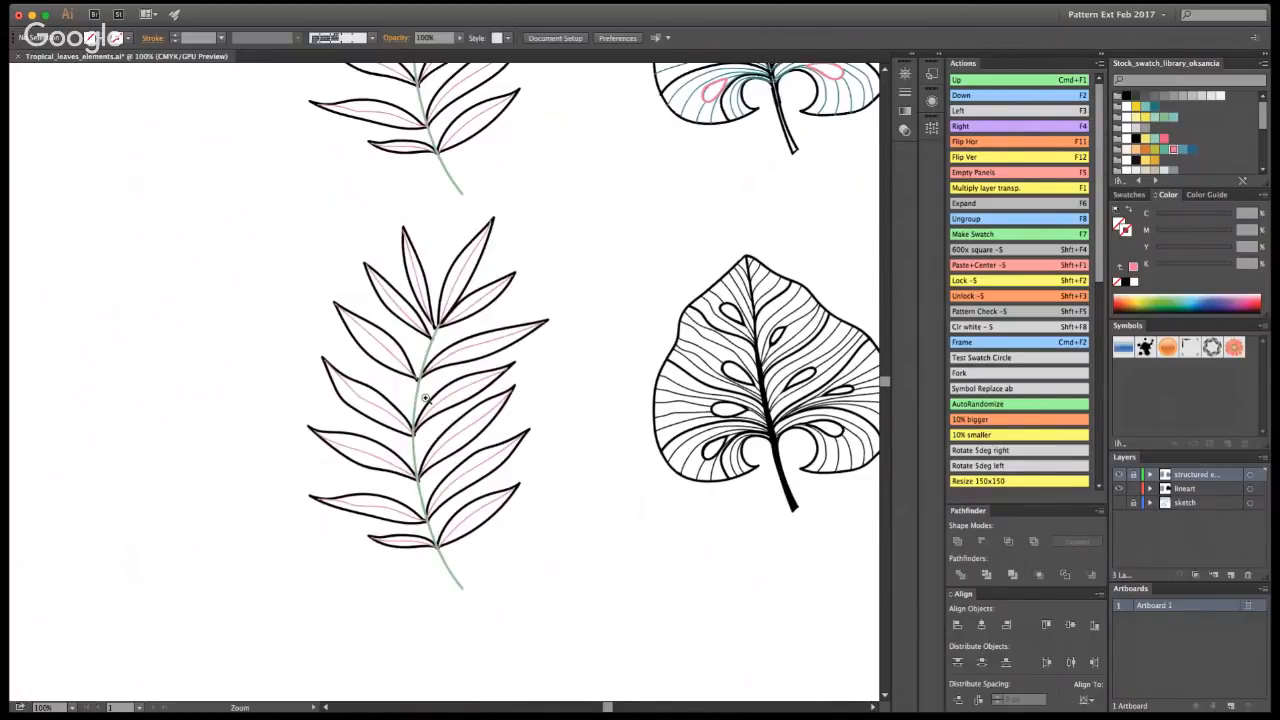
pyautogui.press('v')
pyautogui.moveTo(555, 621); pyautogui.dragTo(282, 273)
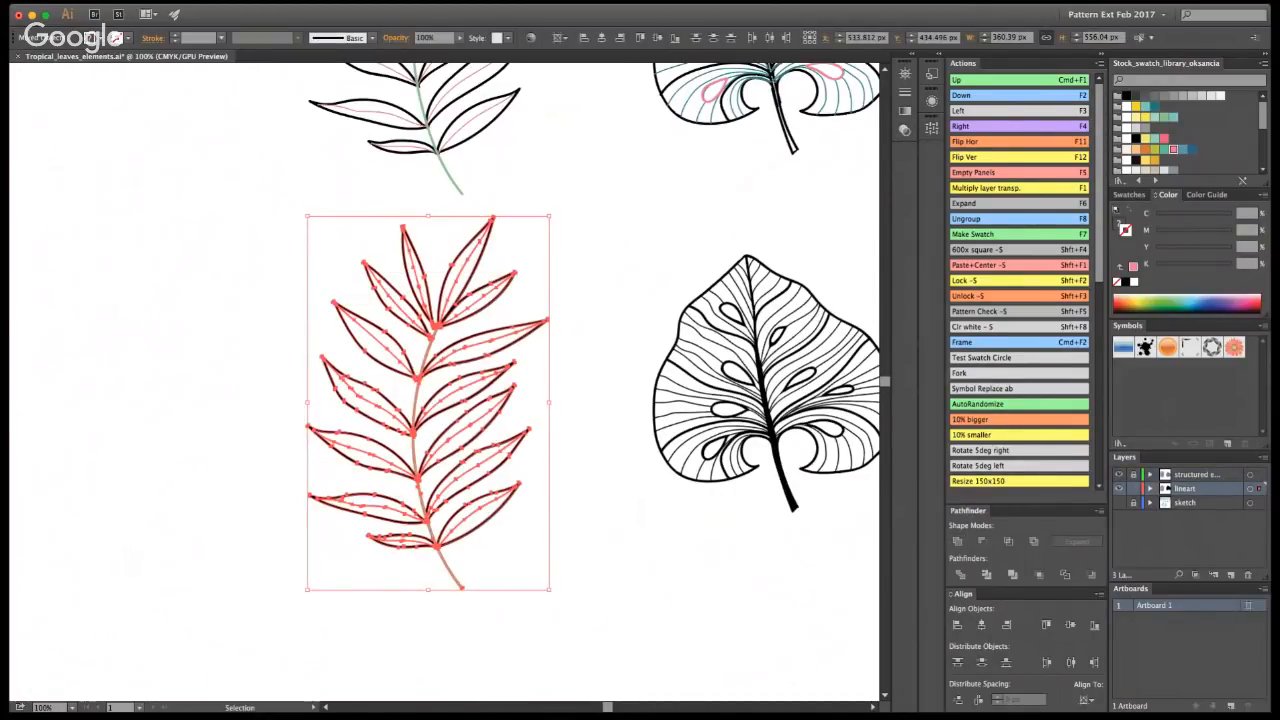
pyautogui.press('i')
pyautogui.click(770, 427)
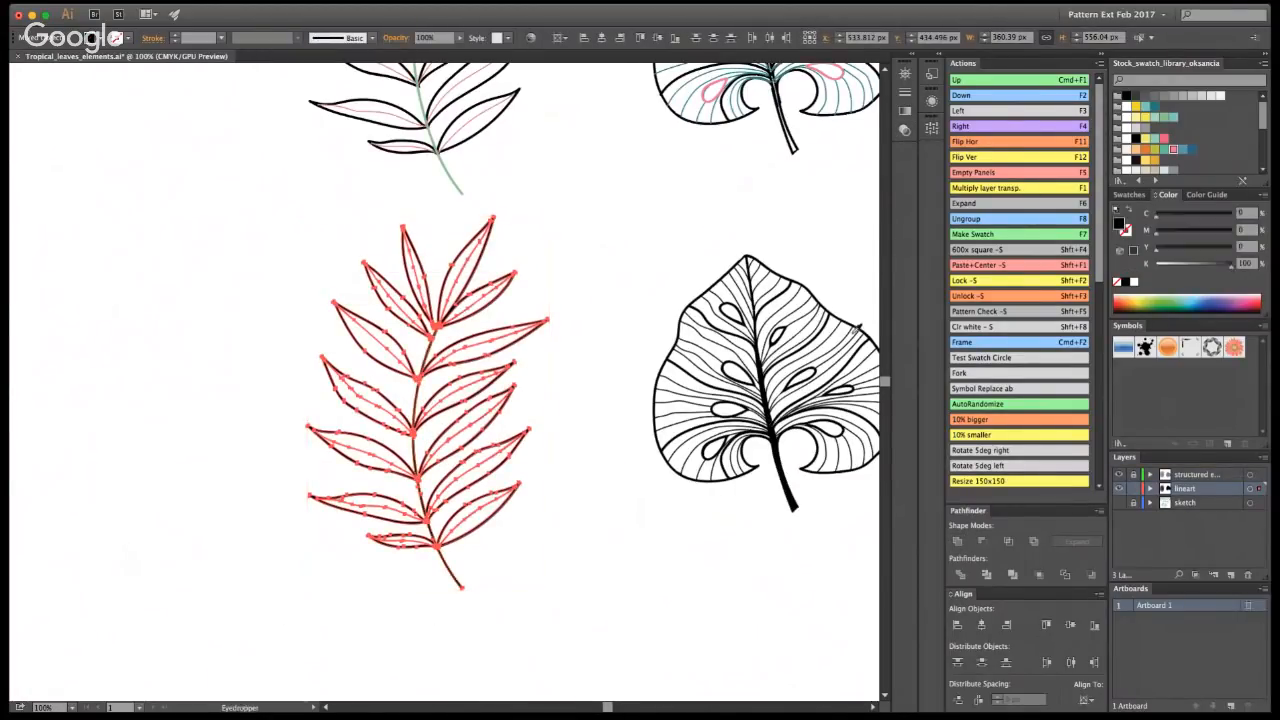
pyautogui.press('v')
pyautogui.click(724, 222)
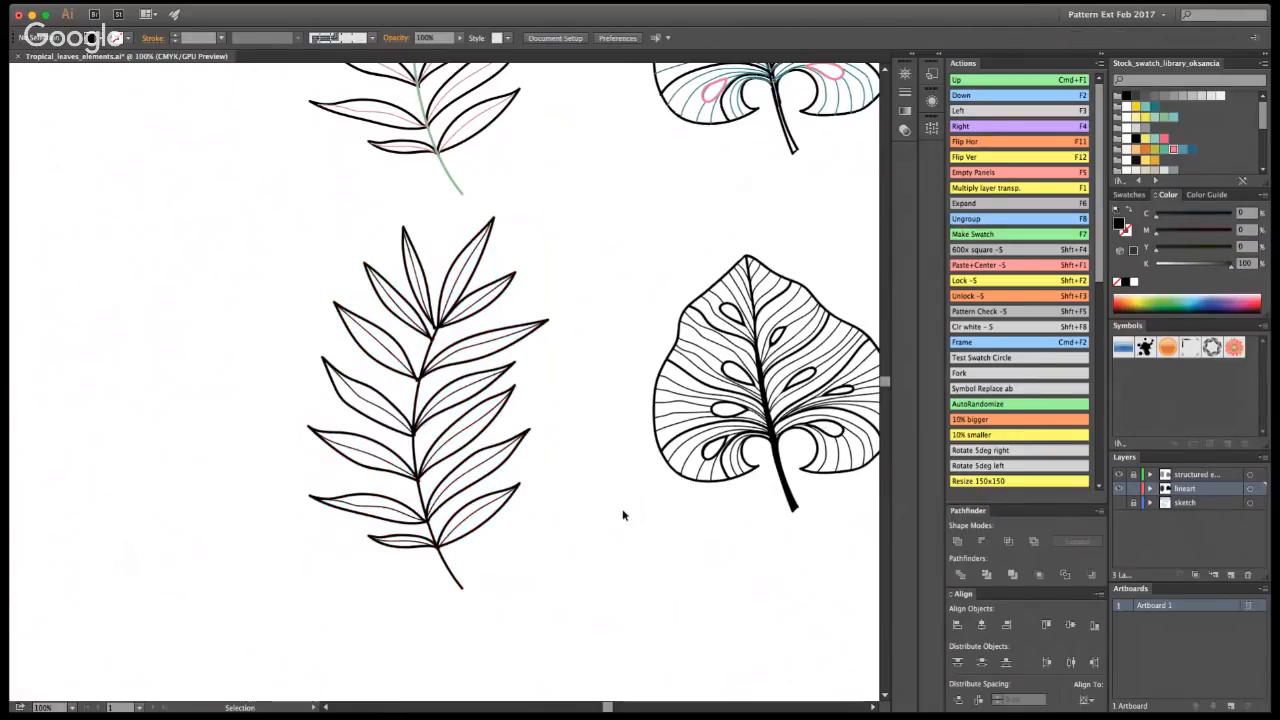
# - Move the crown's inner left leaflet onto the stem top in isolation mode and erase its protruding base end
pyautogui.press('z')
pyautogui.click(449, 371)
pyautogui.click(434, 348)
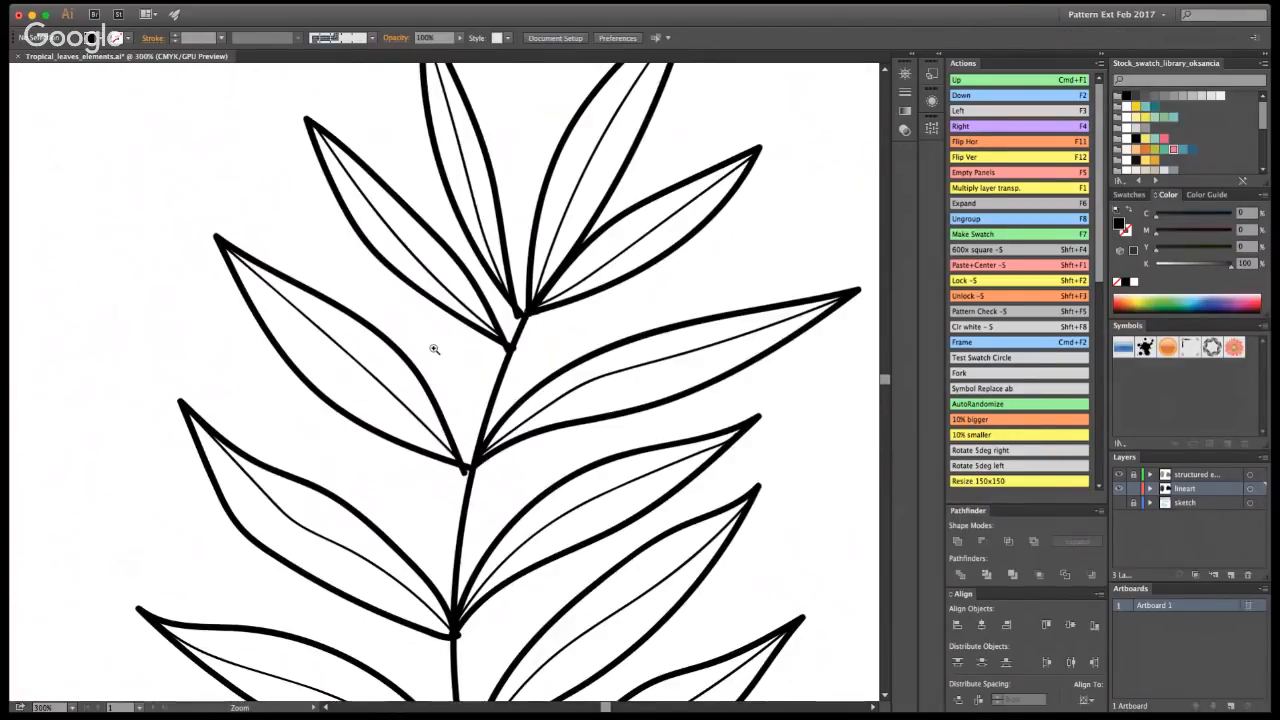
pyautogui.click(546, 216)
pyautogui.press('v')
pyautogui.click(513, 346)
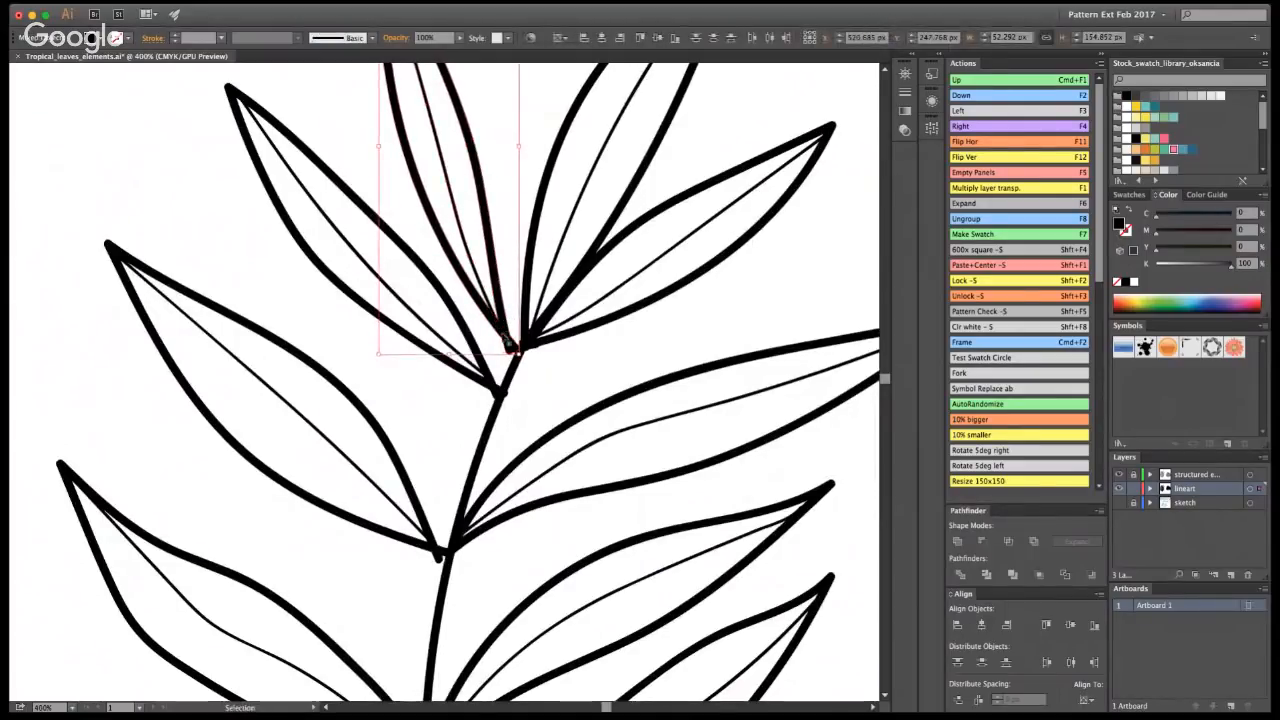
pyautogui.doubleClick(508, 340)
pyautogui.press('Escape')
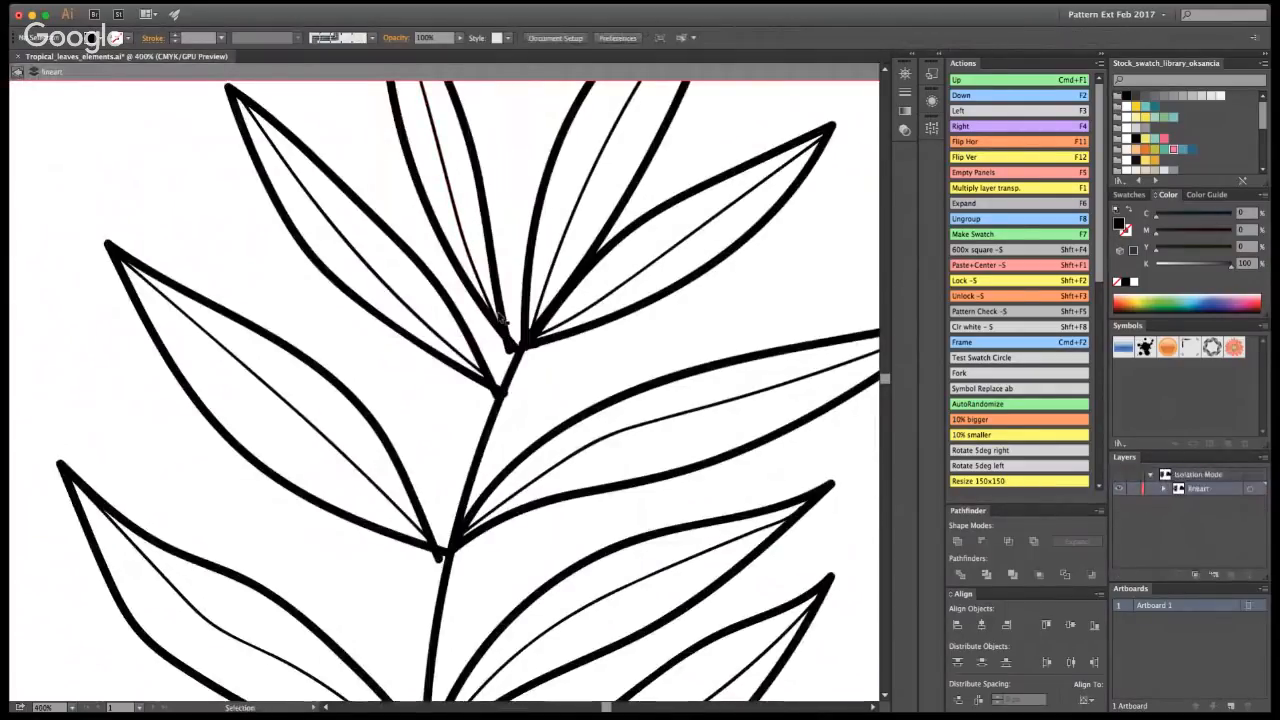
pyautogui.click(500, 318)
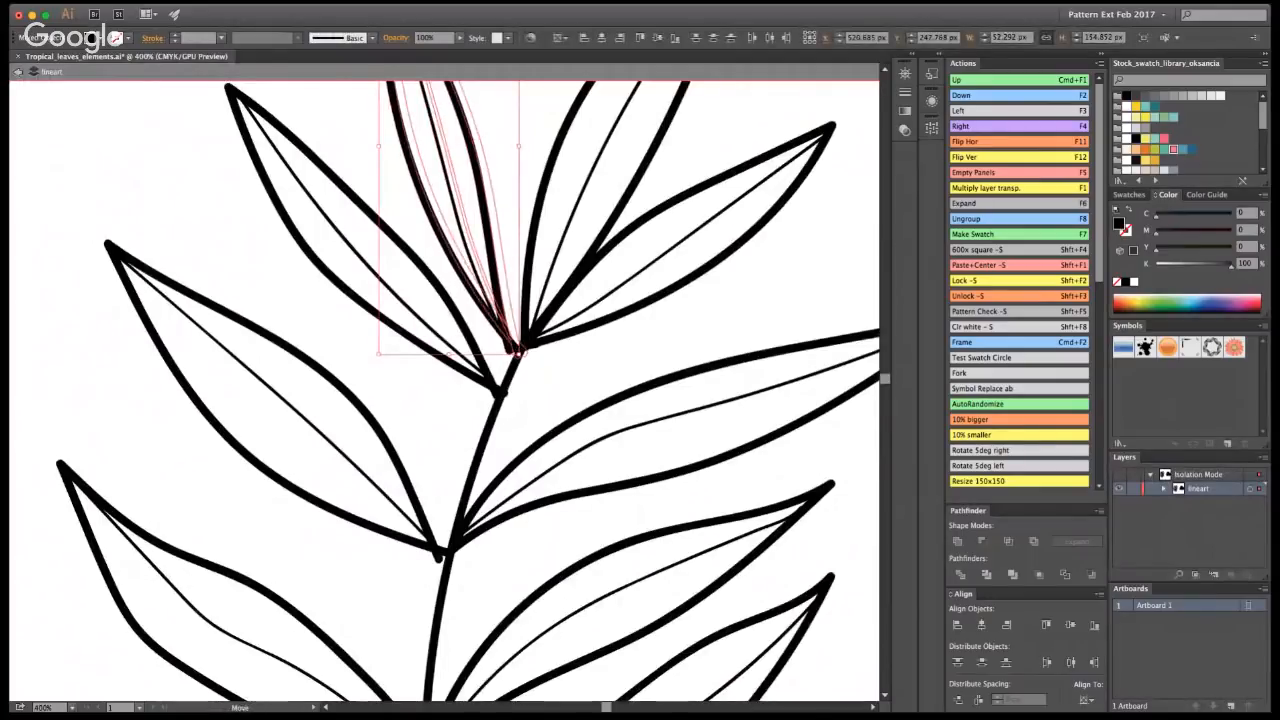
pyautogui.hotkey('shift', 'e')
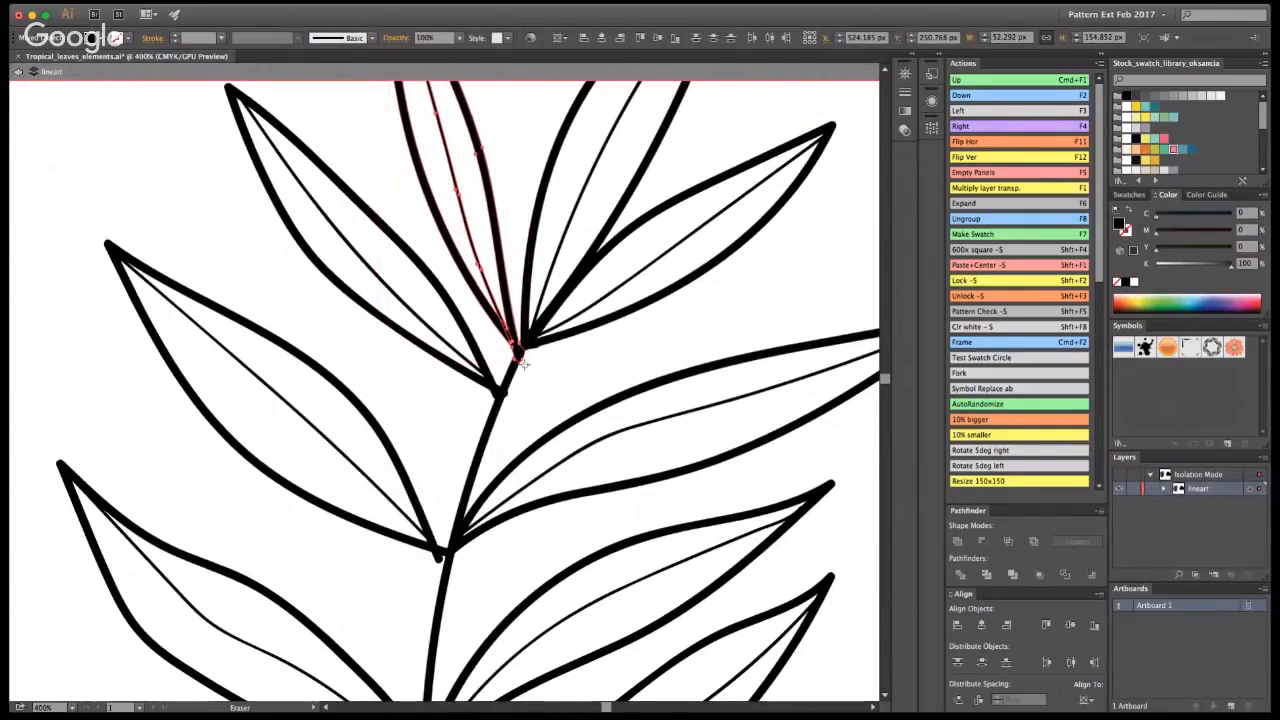
pyautogui.click(520, 352)
pyautogui.press('v')
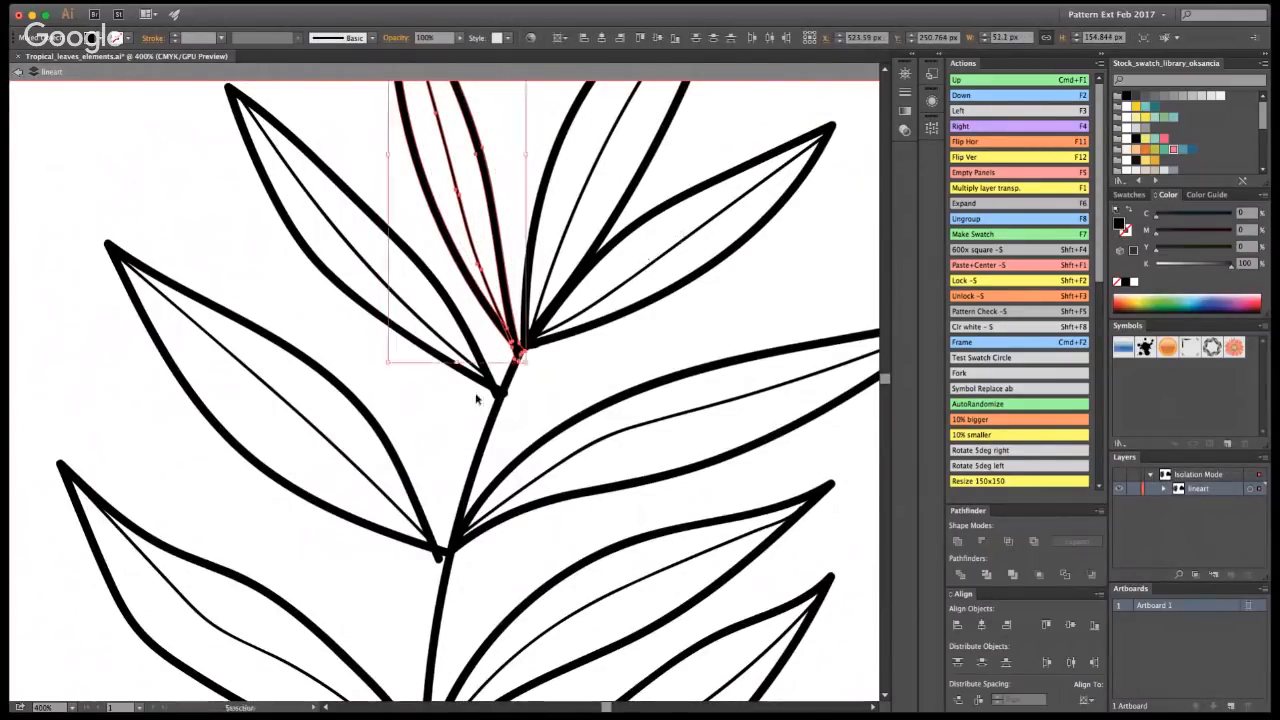
# - Move the crown's outer left leaflet slightly down and right onto the stem and trim its overhanging base with the Eraser
pyautogui.click(488, 380)
pyautogui.moveTo(493, 386); pyautogui.dragTo(506, 399)
pyautogui.hotkey('shift', 'e')
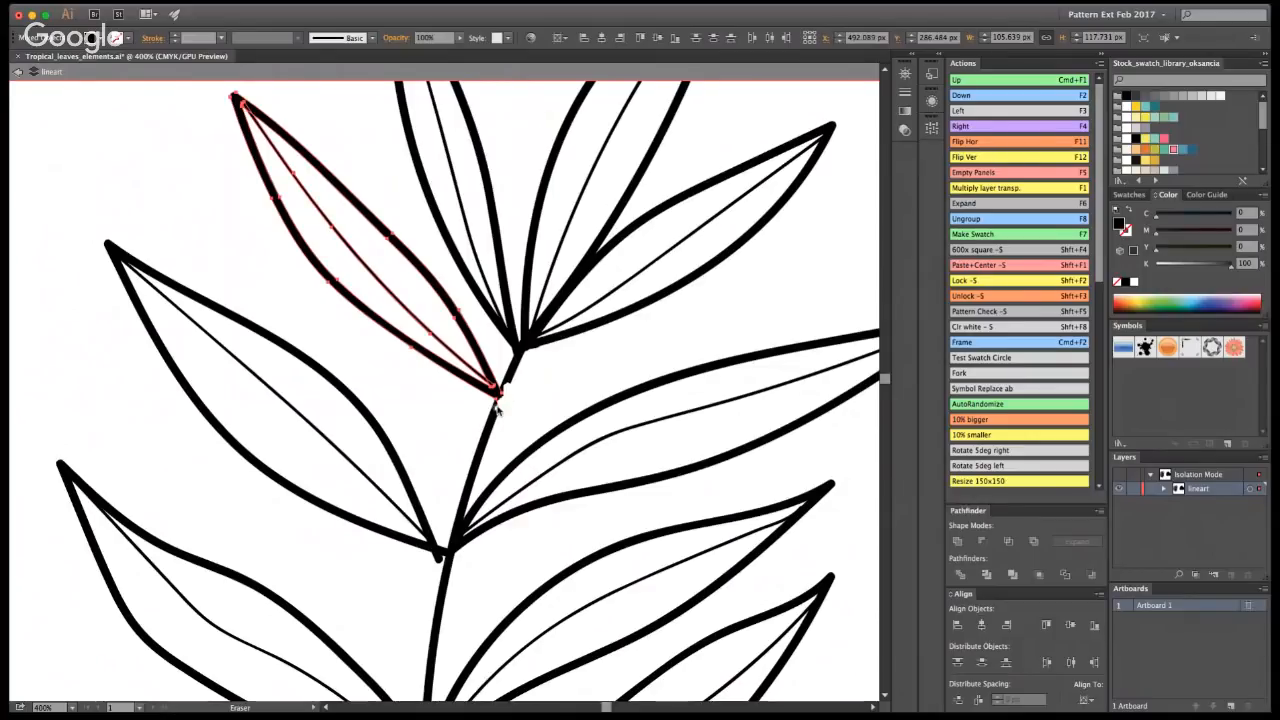
pyautogui.press('v')
pyautogui.click(737, 306)
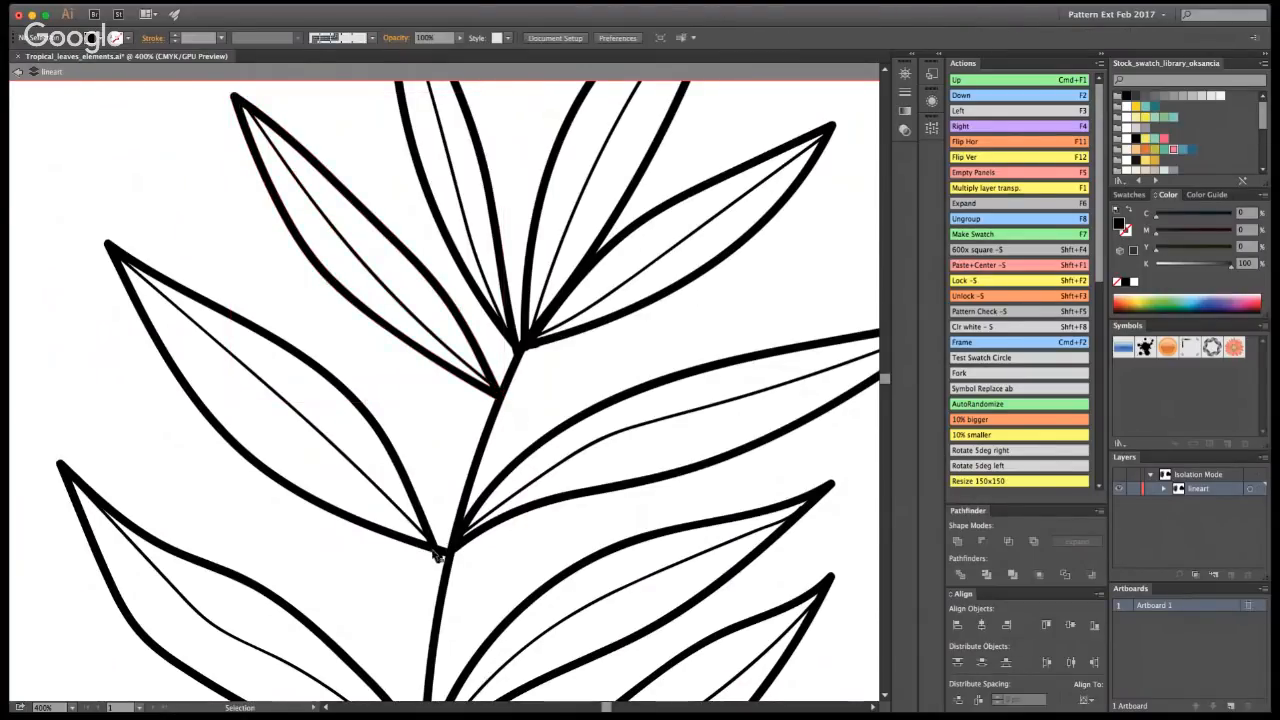
# - Shift the leaflet pair directly below the crown slightly right onto the stem, erase its protruding base ends and leave isolation mode
pyautogui.click(445, 551)
pyautogui.hotkey('shift', 'e')
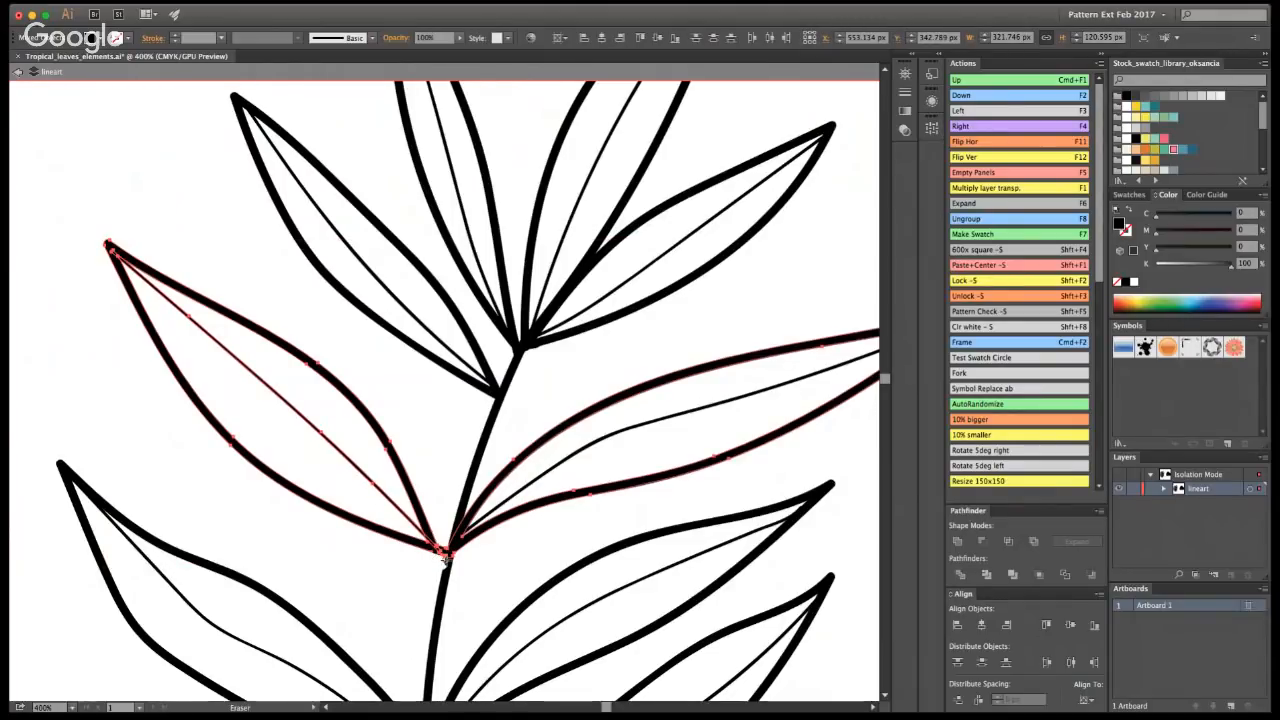
pyautogui.moveTo(446, 560); pyautogui.dragTo(455, 571)
pyautogui.press('v')
pyautogui.keyDown('shift'); pyautogui.click(518, 498); pyautogui.keyUp('shift')
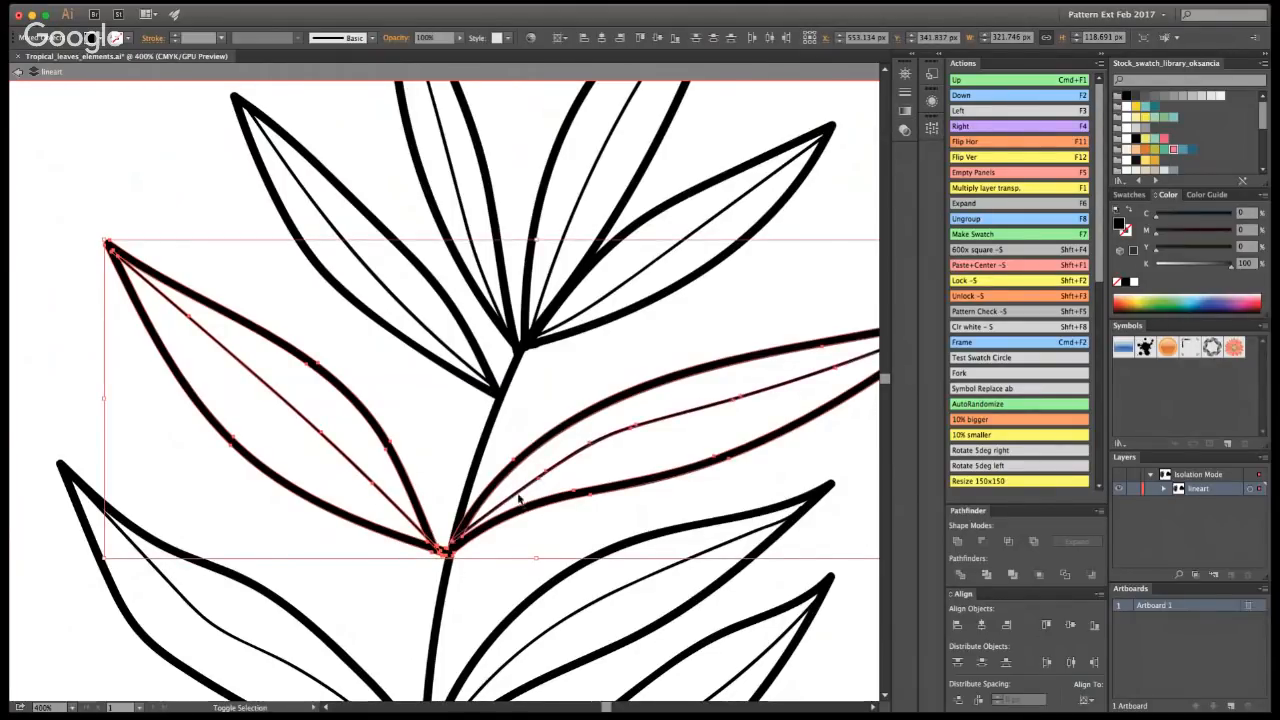
pyautogui.moveTo(519, 498); pyautogui.dragTo(470, 550)
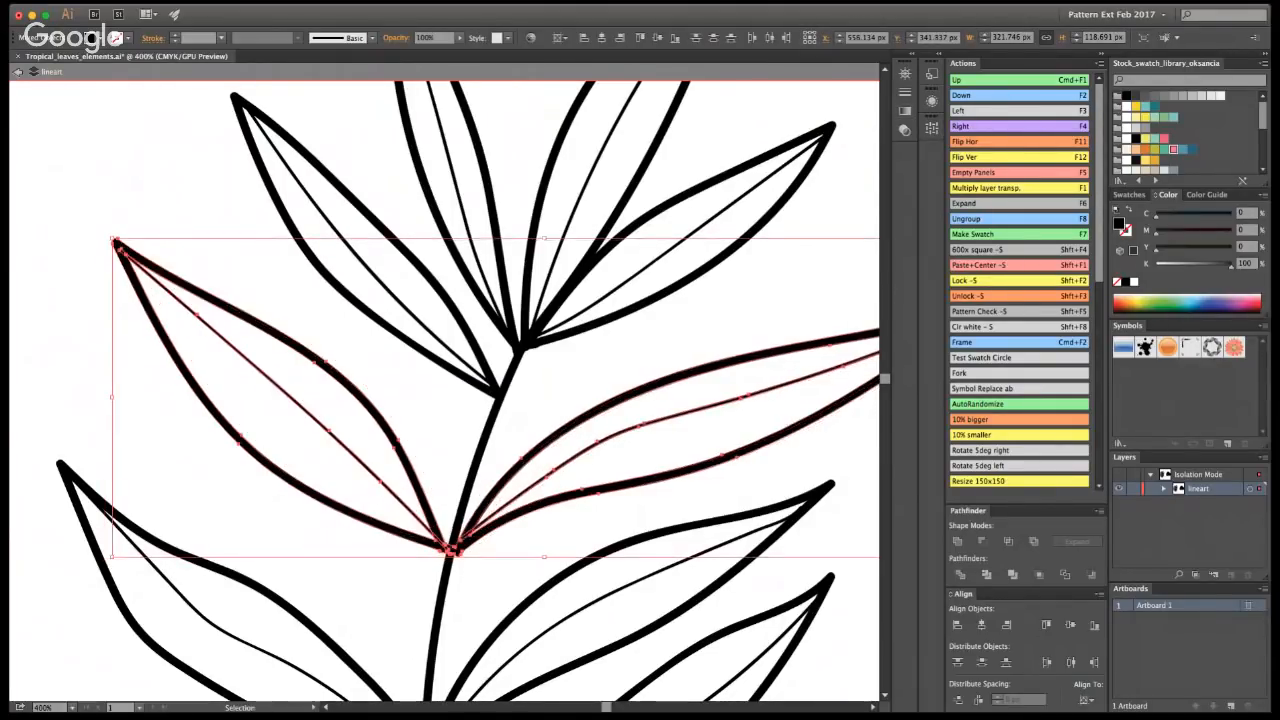
pyautogui.hotkey('shift', 'e')
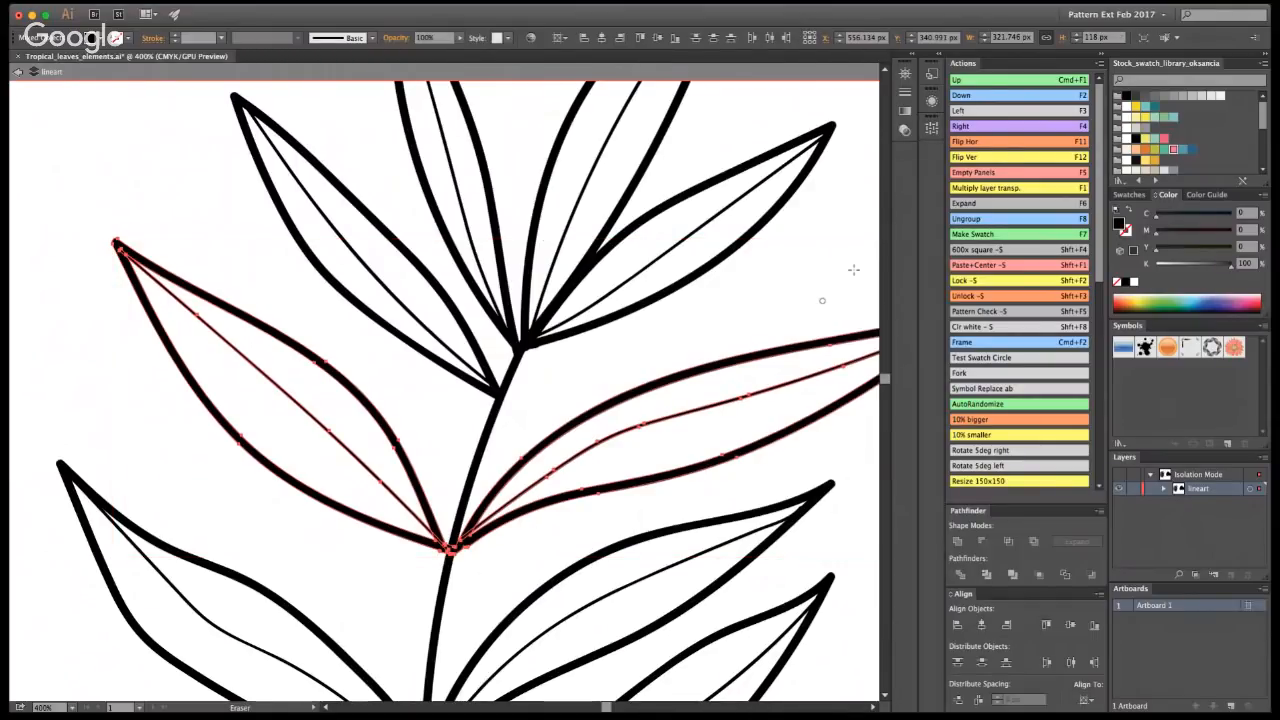
pyautogui.press('v')
pyautogui.click(759, 366)
pyautogui.click(558, 337)
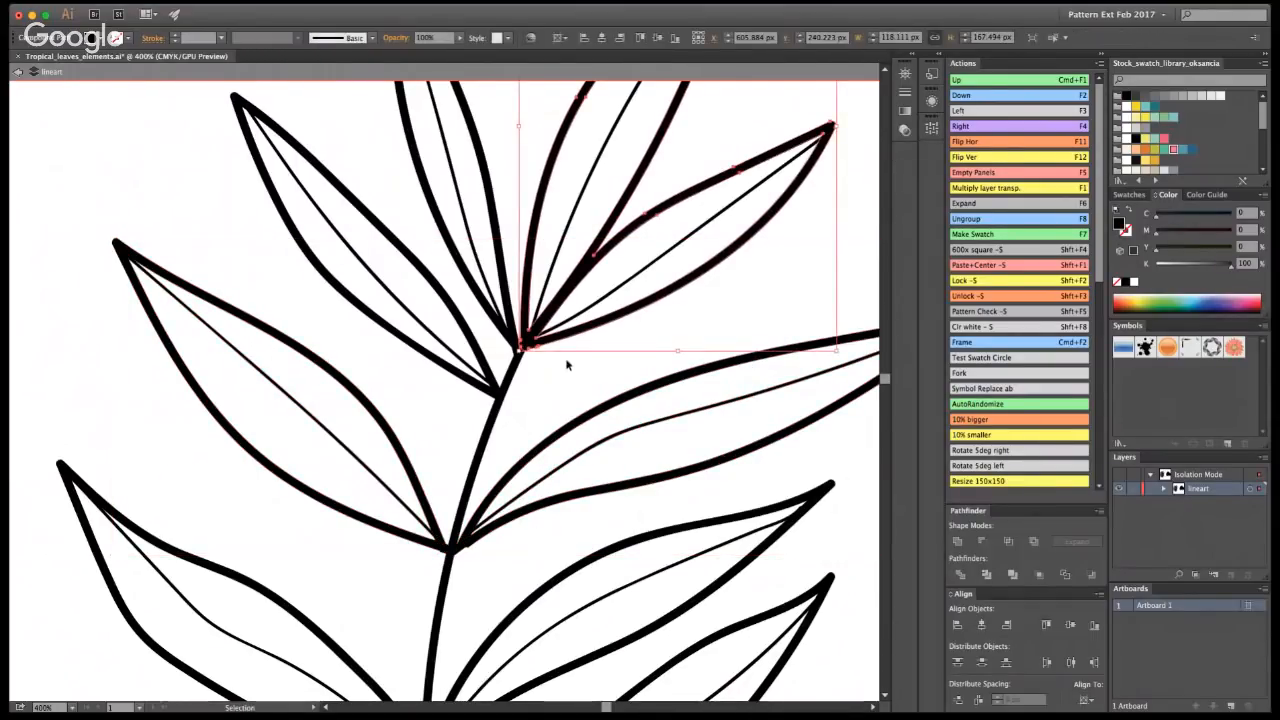
pyautogui.press('Escape')
# - Erase the protruding outline ends where the next two leaflet pairs down meet the stem
pyautogui.press('space')
pyautogui.moveTo(590, 505); pyautogui.dragTo(665, 60)
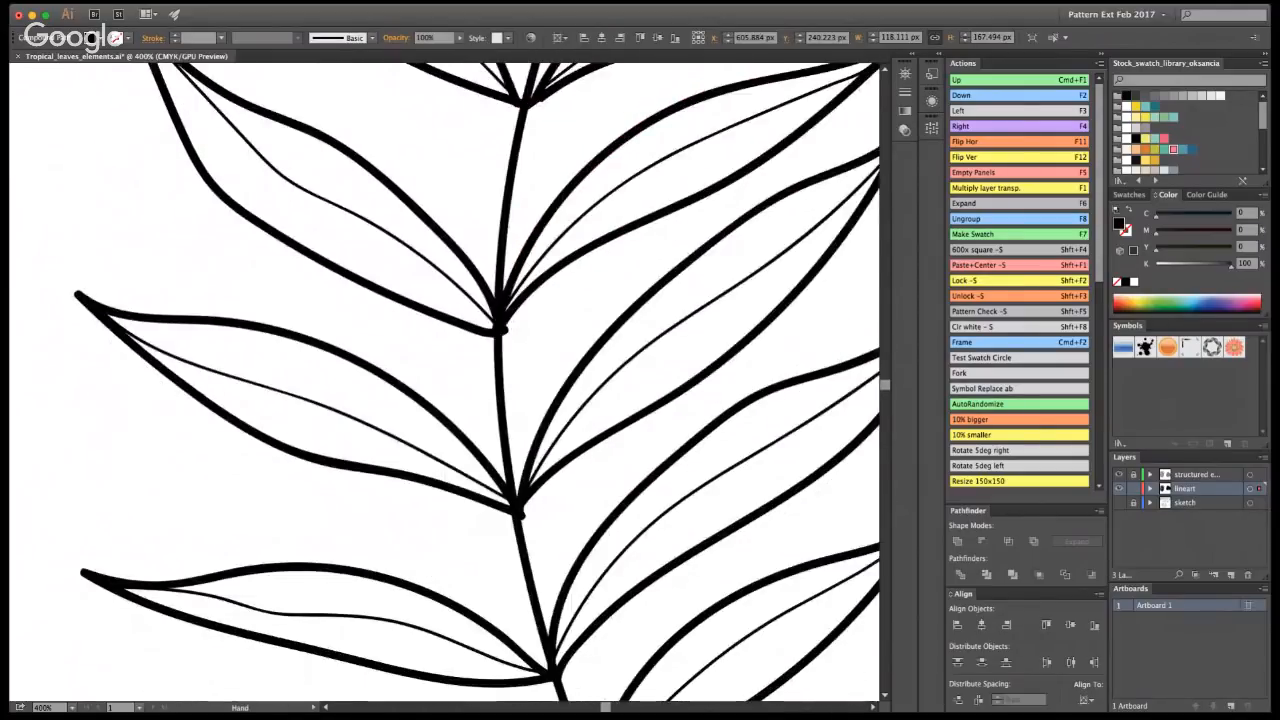
pyautogui.hotkey('shift', 'e')
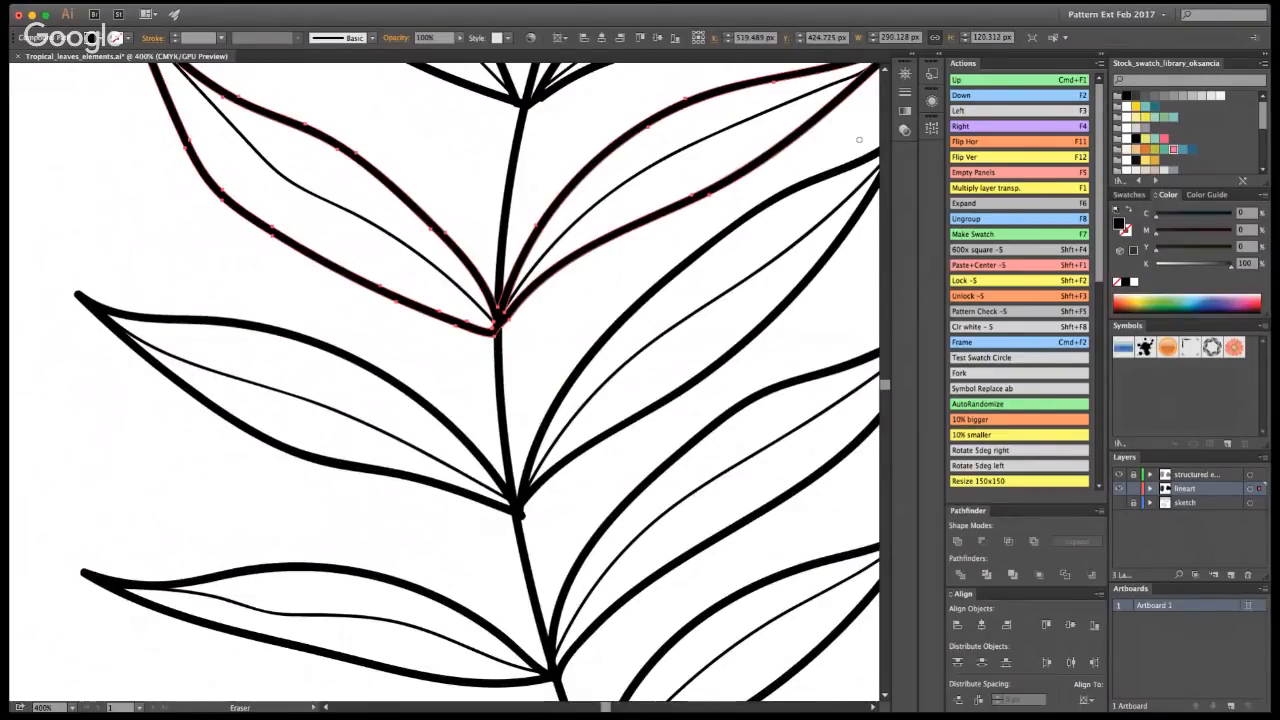
pyautogui.press('v')
pyautogui.click(529, 496)
pyautogui.keyDown('shift'); pyautogui.click(474, 488); pyautogui.keyUp('shift')
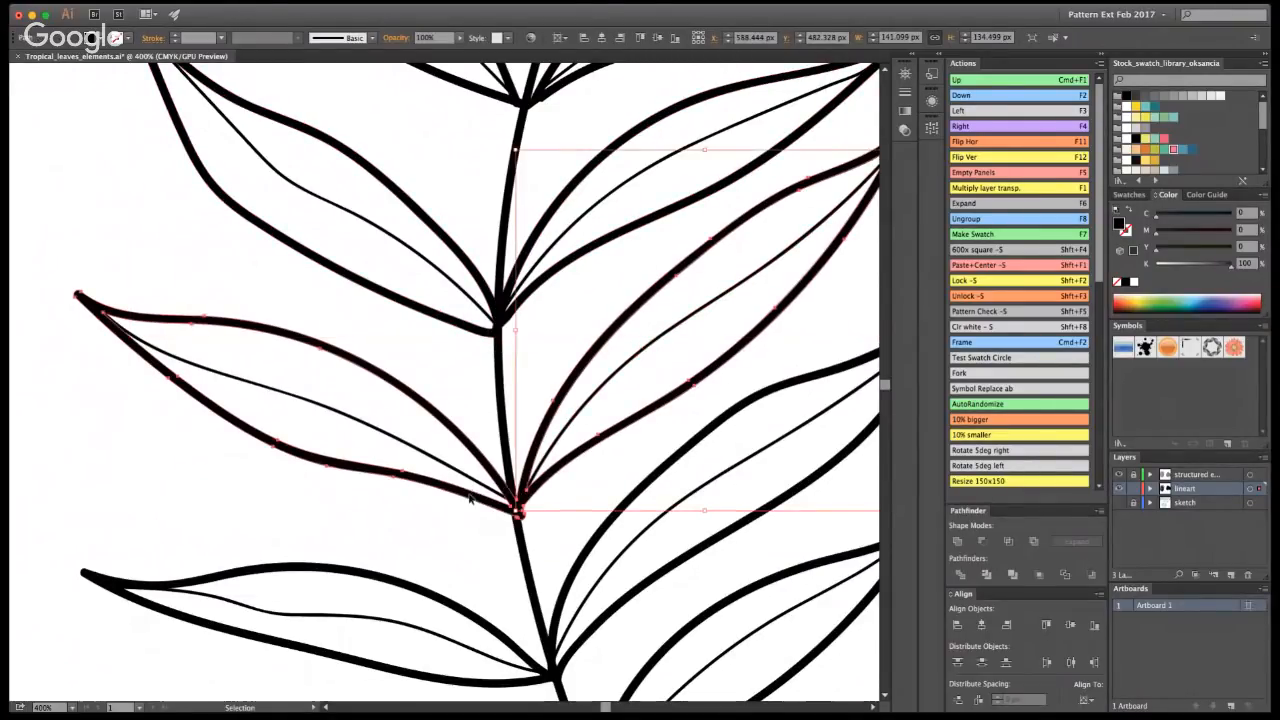
pyautogui.hotkey('shift', 'e')
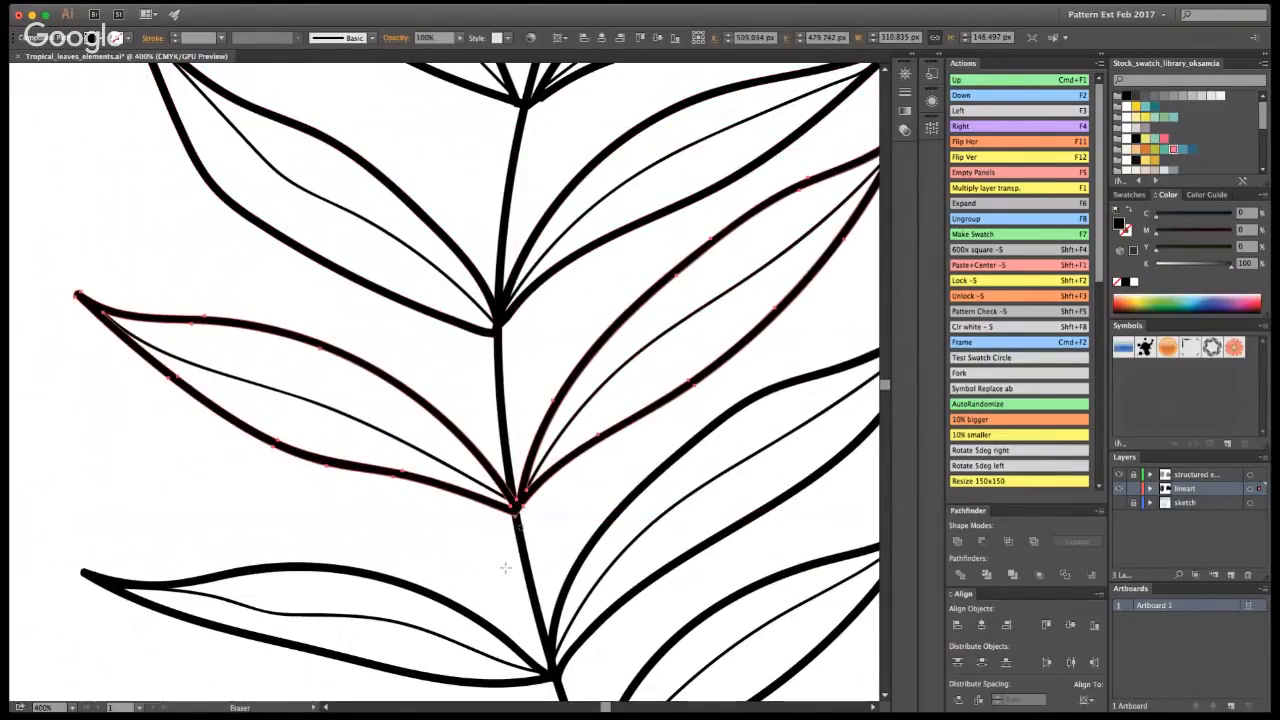
pyautogui.press('super+shift+a')
# - Trim the overhanging outline at the lowest leaflet pair's joint with the Eraser, keeping the stem intact
pyautogui.press('space')
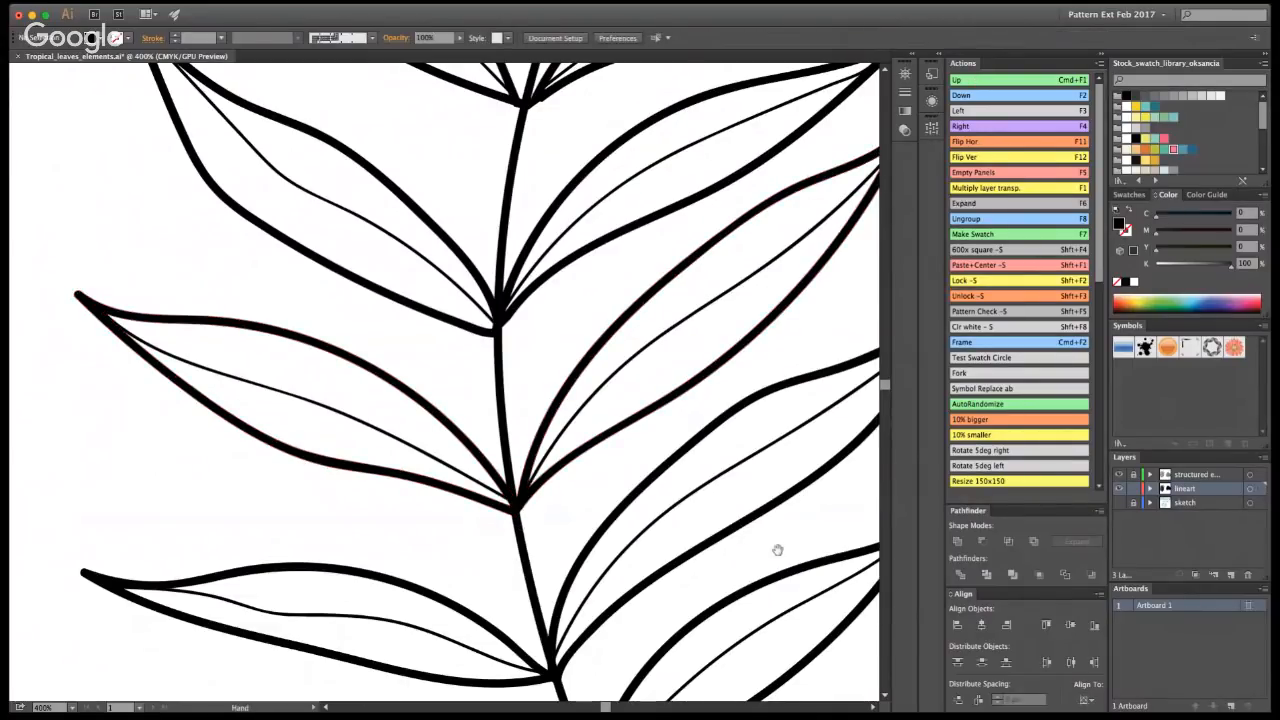
pyautogui.moveTo(644, 537); pyautogui.dragTo(621, 199)
pyautogui.press('v')
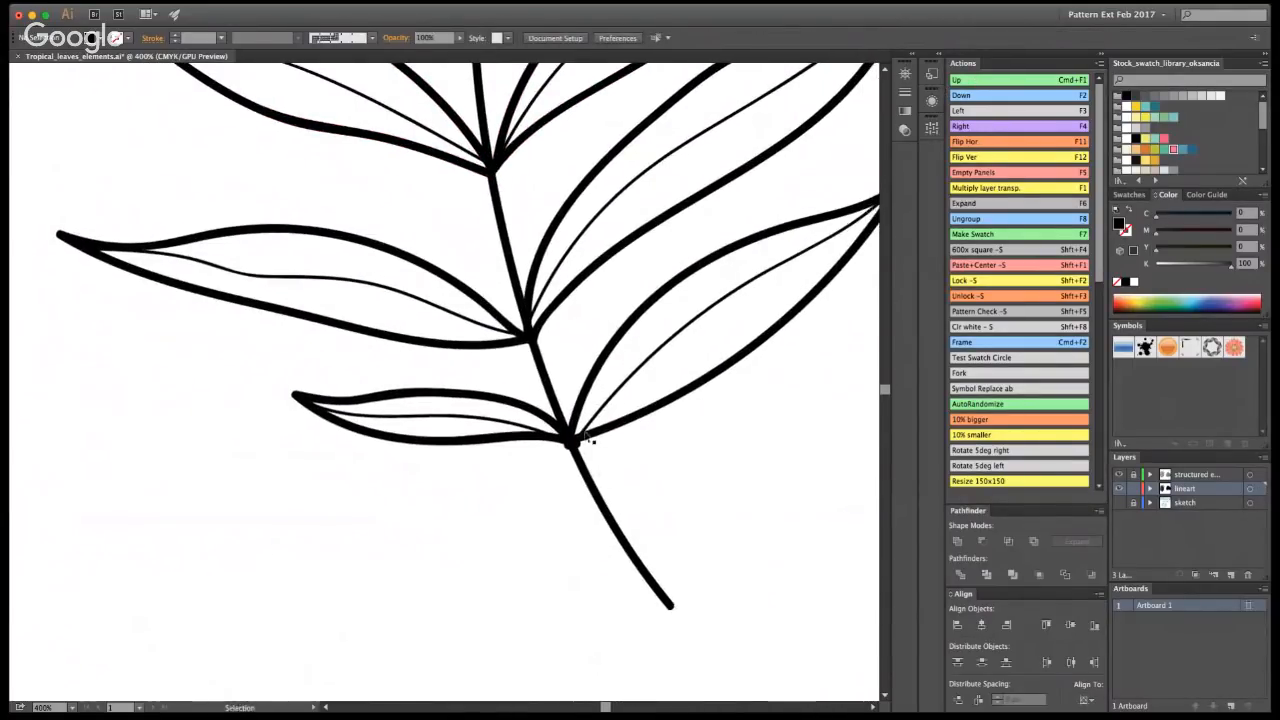
pyautogui.click(585, 434)
pyautogui.hotkey('shift', 'e')
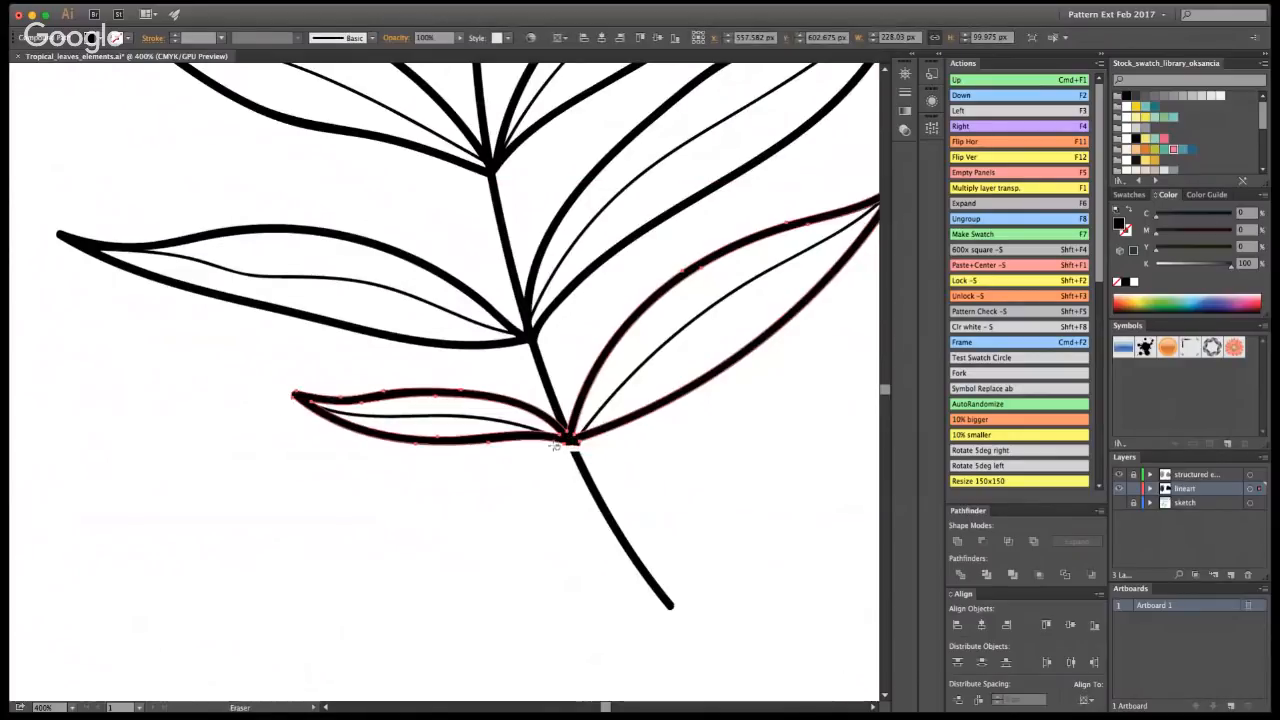
pyautogui.moveTo(572, 446); pyautogui.dragTo(583, 443)
pyautogui.press('super+z')
pyautogui.press('super+z')
pyautogui.press('v')
pyautogui.click(766, 426)
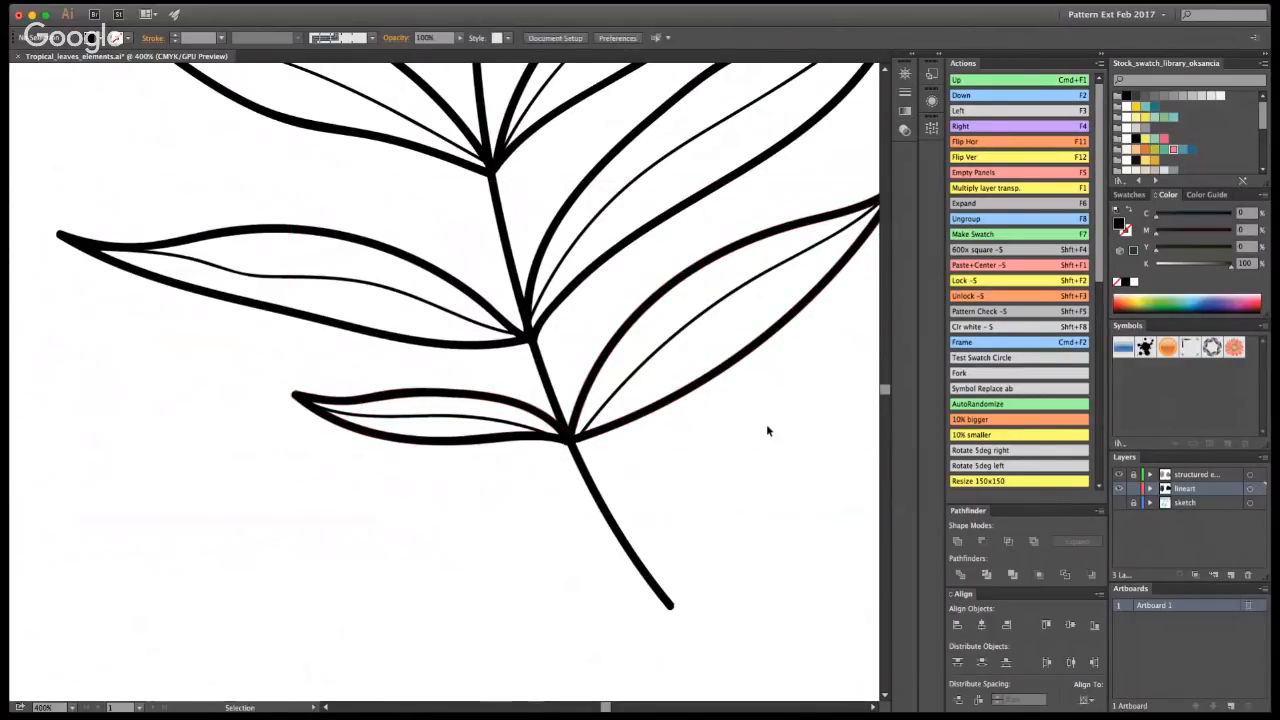
# - Select all the black line art and merge its shapes with Pathfinder Unite
pyautogui.press('z')
pyautogui.press('super+1')
pyautogui.keyDown('alt'); pyautogui.click(474, 284); pyautogui.keyUp('alt')
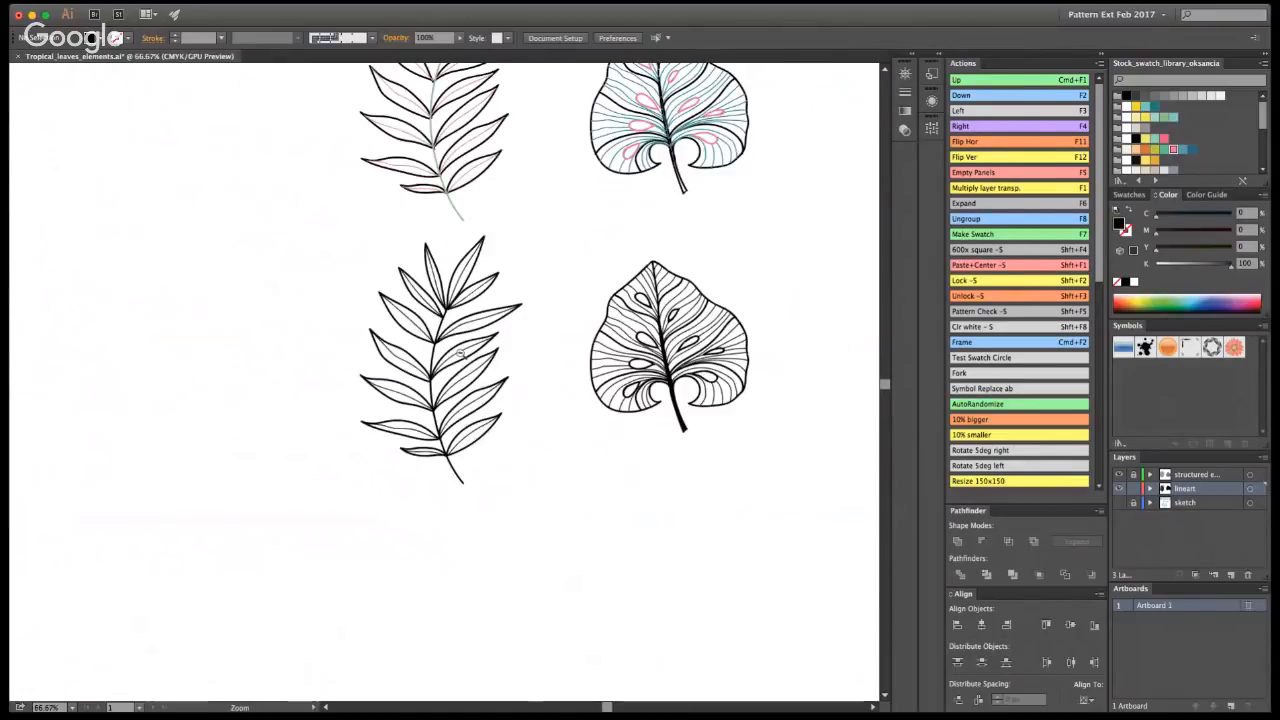
pyautogui.click(460, 353)
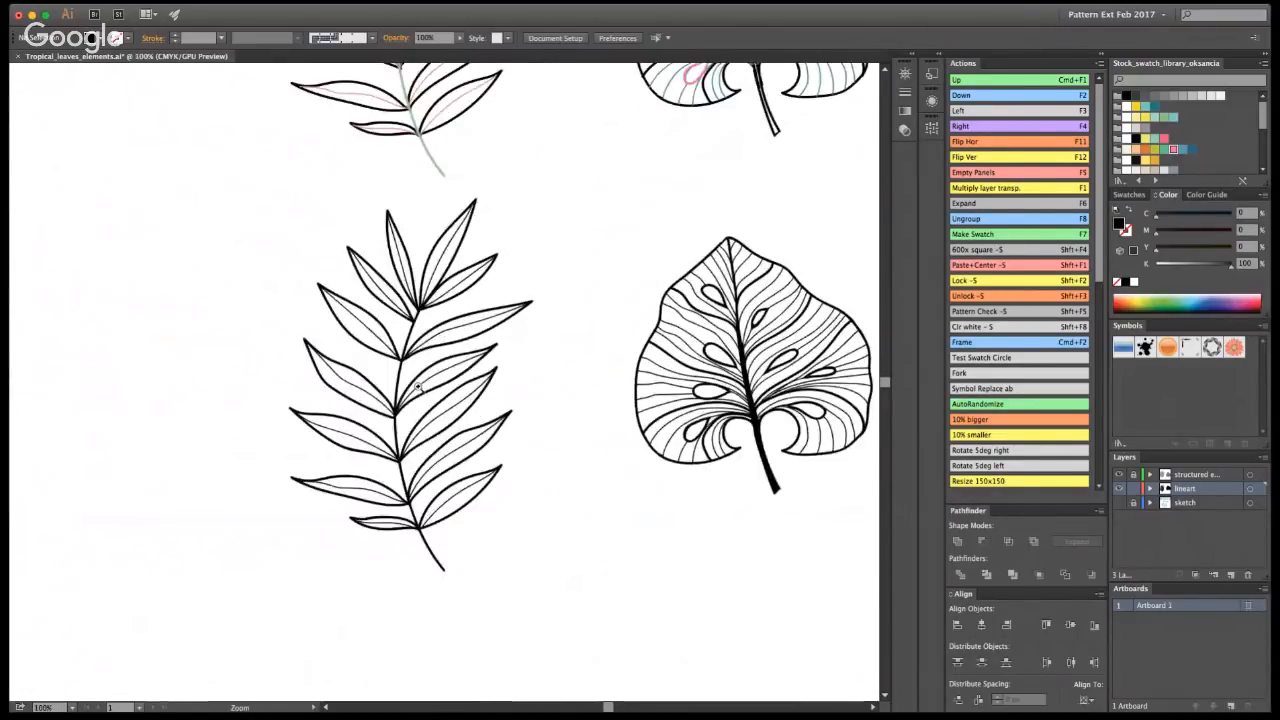
pyautogui.click(417, 387)
pyautogui.click(749, 379)
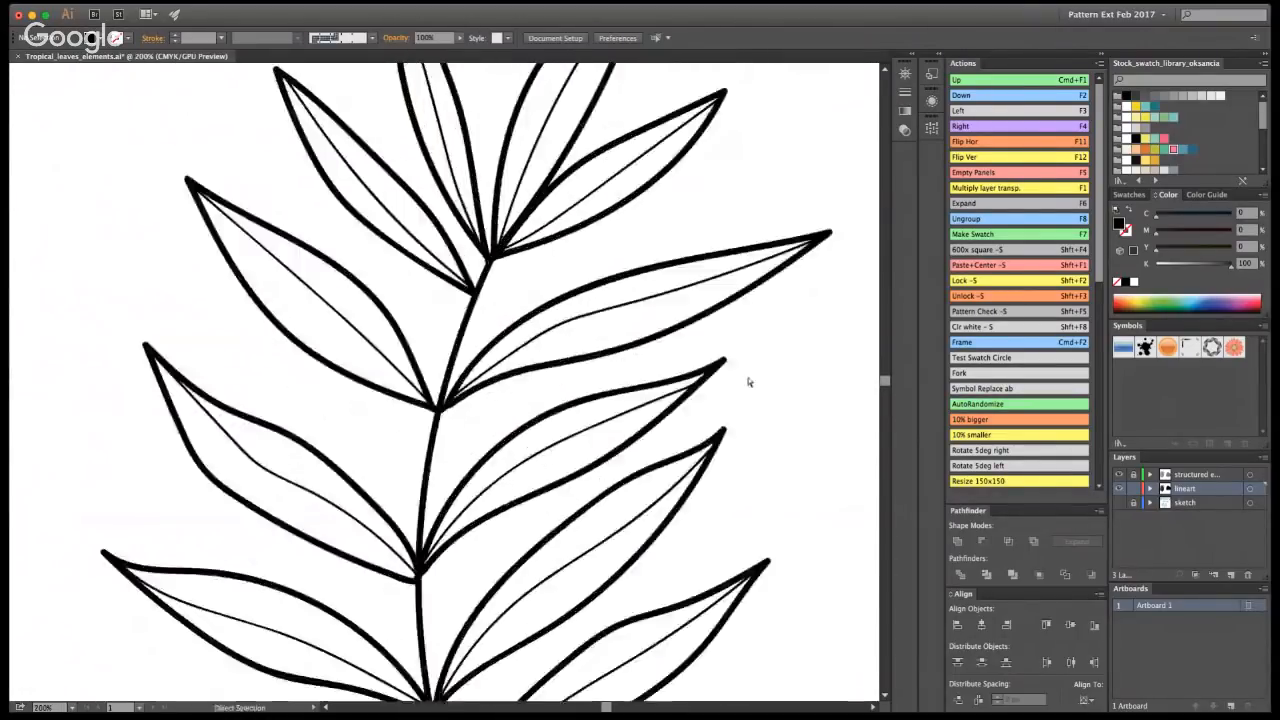
pyautogui.press('a')
pyautogui.press('v')
pyautogui.press('super+a')
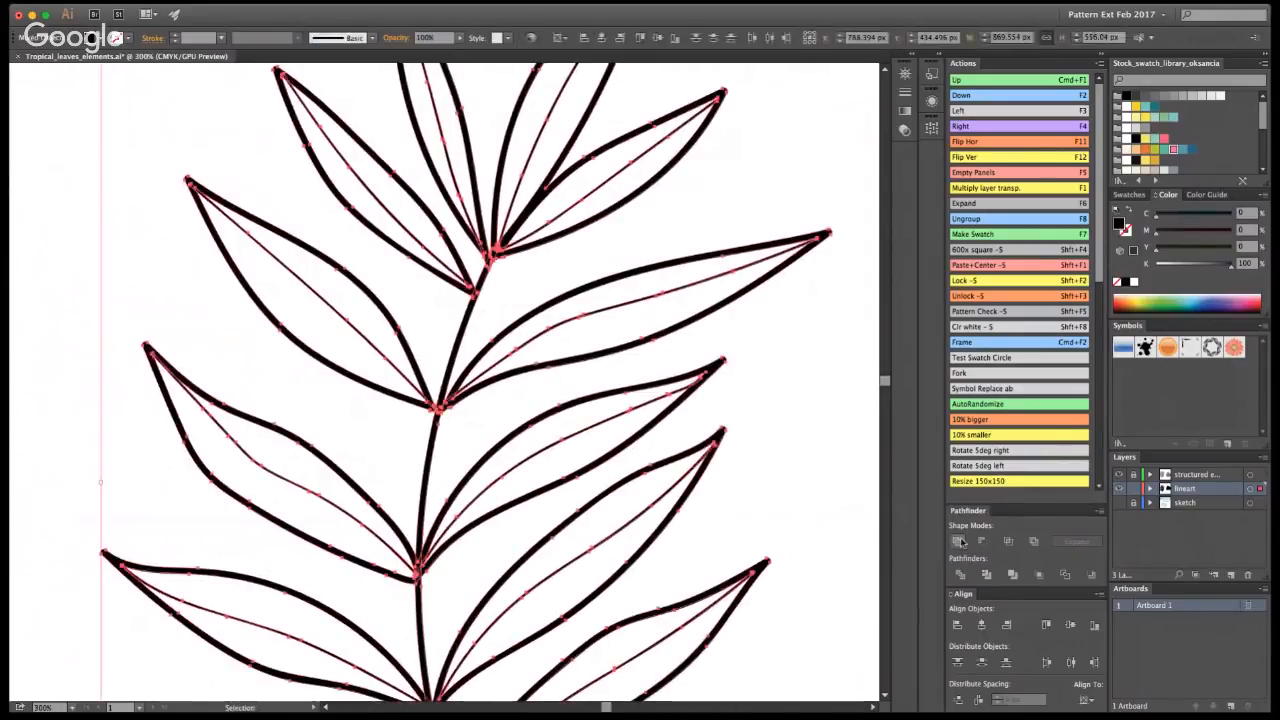
pyautogui.click(959, 541)
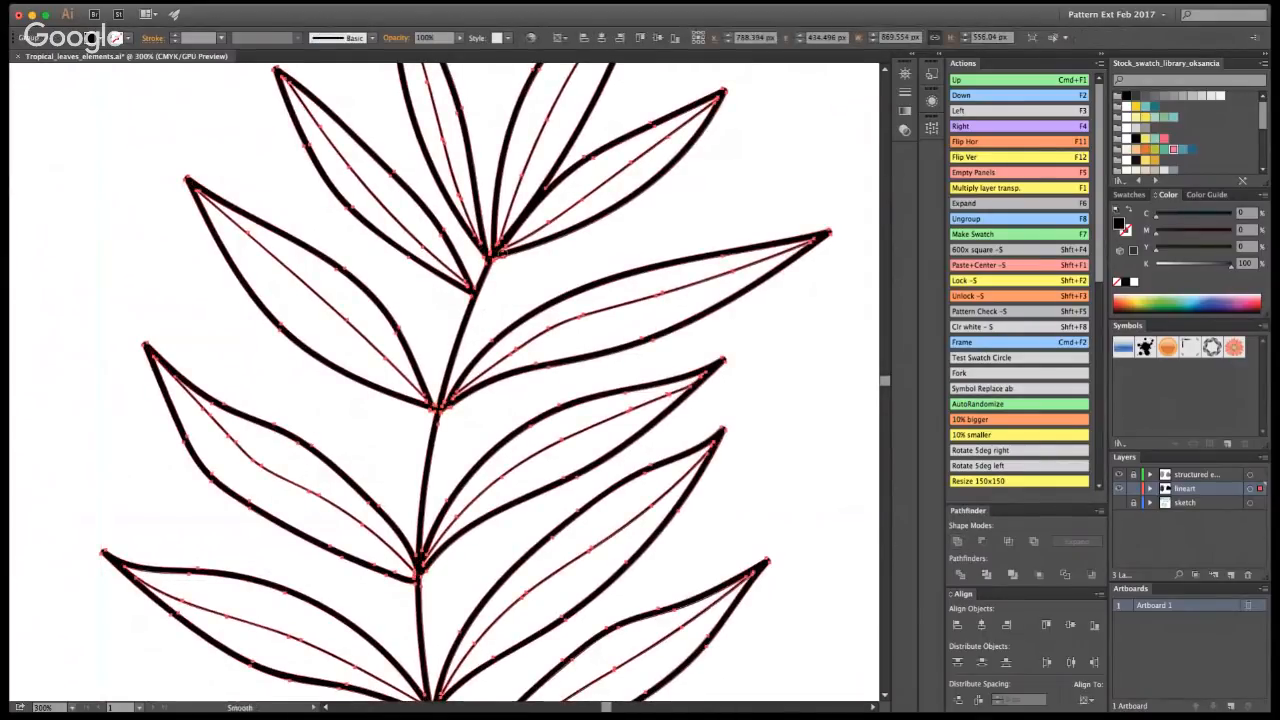
# - Smooth the stem outline around the palm leaf's leaflet joints with the Smooth tool
pyautogui.press('n')
pyautogui.press('super+a')
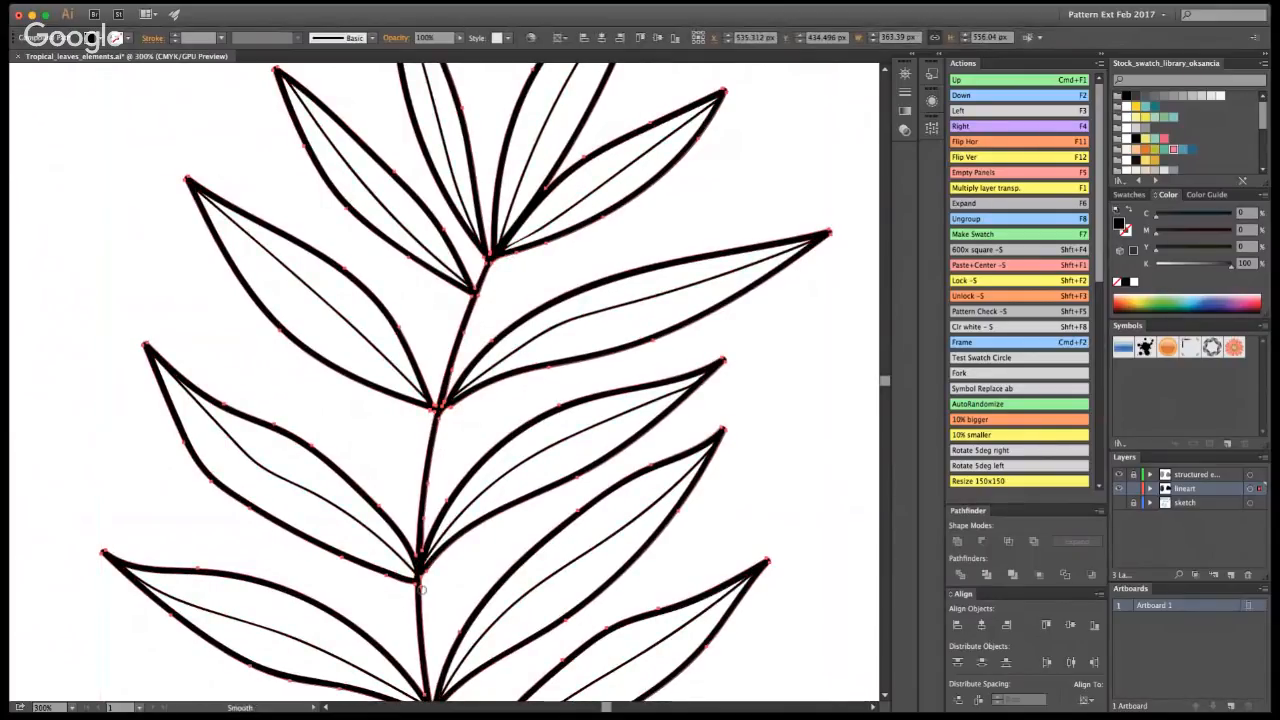
pyautogui.moveTo(424, 566); pyautogui.dragTo(424, 608)
pyautogui.press('space')
pyautogui.moveTo(502, 698); pyautogui.dragTo(562, 420)
pyautogui.press('super+shift+a')
pyautogui.press('super+space')
pyautogui.click(448, 326)
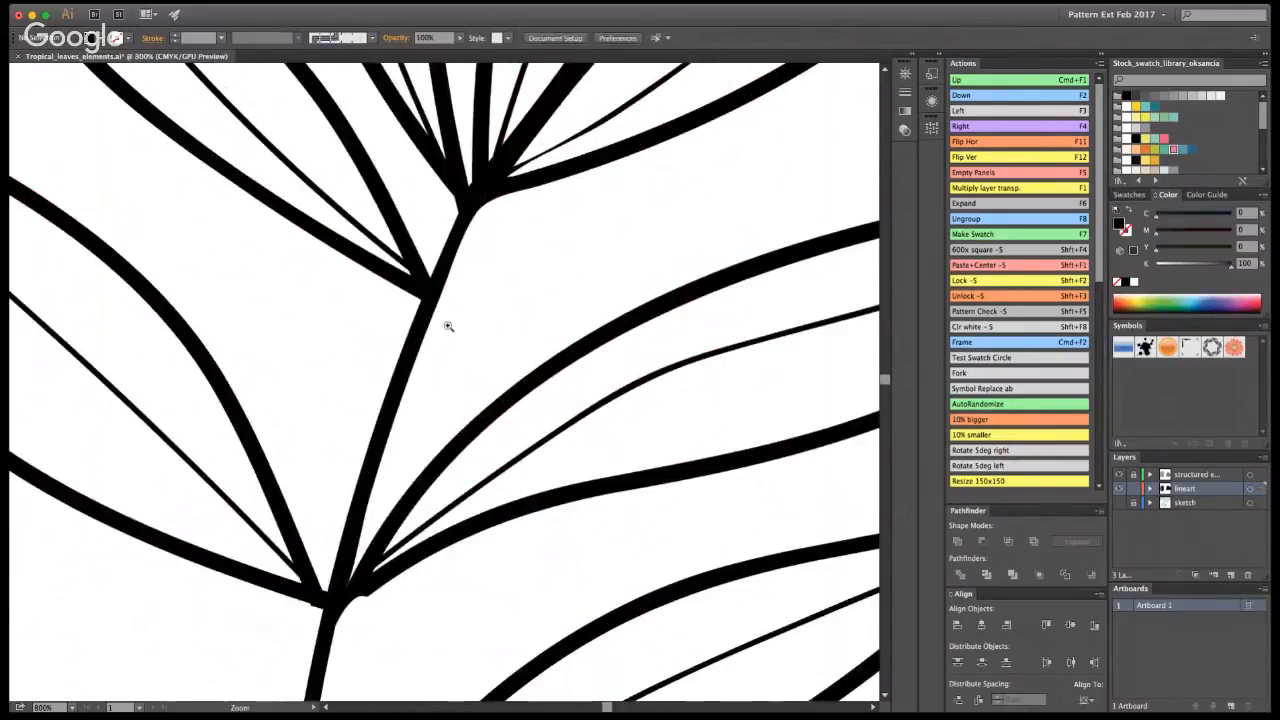
# - Select the palm leaf outline and smooth both sides of the joint where a middle leaflet pair meets the stem
pyautogui.press('space')
pyautogui.moveTo(401, 557); pyautogui.dragTo(553, 250)
pyautogui.click(553, 250)
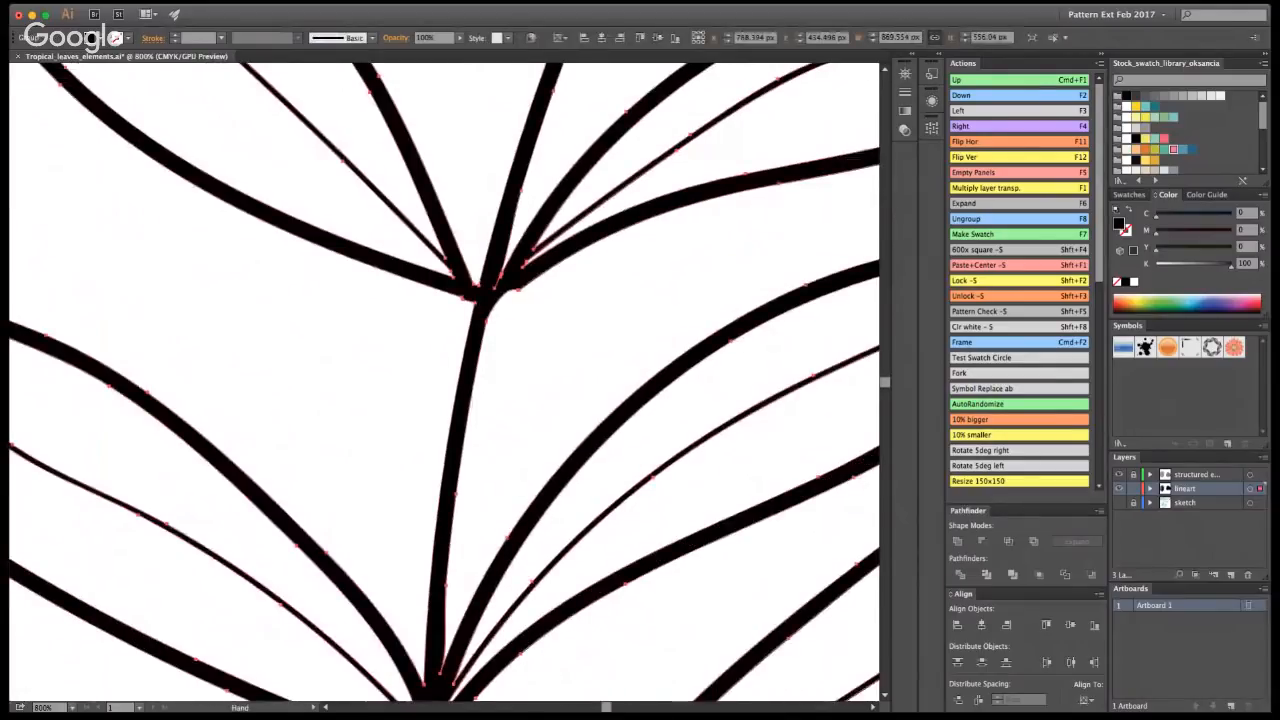
pyautogui.moveTo(478, 376)
pyautogui.mouseDown()
pyautogui.moveTo(520, 294)
pyautogui.moveTo(483, 376)
pyautogui.mouseUp()
pyautogui.moveTo(520, 294); pyautogui.dragTo(474, 400)
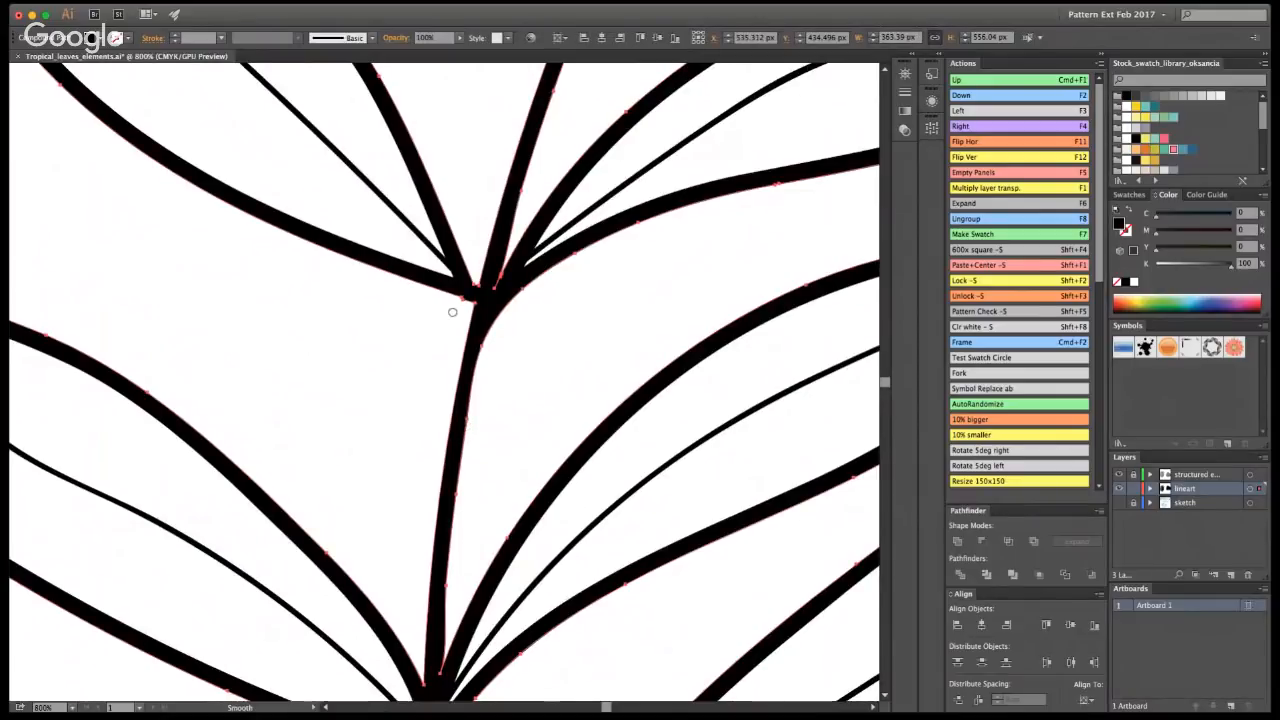
pyautogui.moveTo(451, 309)
pyautogui.mouseDown()
pyautogui.moveTo(461, 288)
pyautogui.moveTo(470, 298)
pyautogui.mouseUp()
# - Smooth the remaining stem joints down to the lowest leaflet pair with the Smooth tool and deselect the leaf
pyautogui.moveTo(533, 622)
pyautogui.mouseDown()
pyautogui.moveTo(563, 375)
pyautogui.moveTo(542, 255)
pyautogui.mouseUp()
pyautogui.moveTo(534, 443); pyautogui.dragTo(520, 265)
pyautogui.moveTo(537, 483); pyautogui.dragTo(540, 165)
pyautogui.press('a')
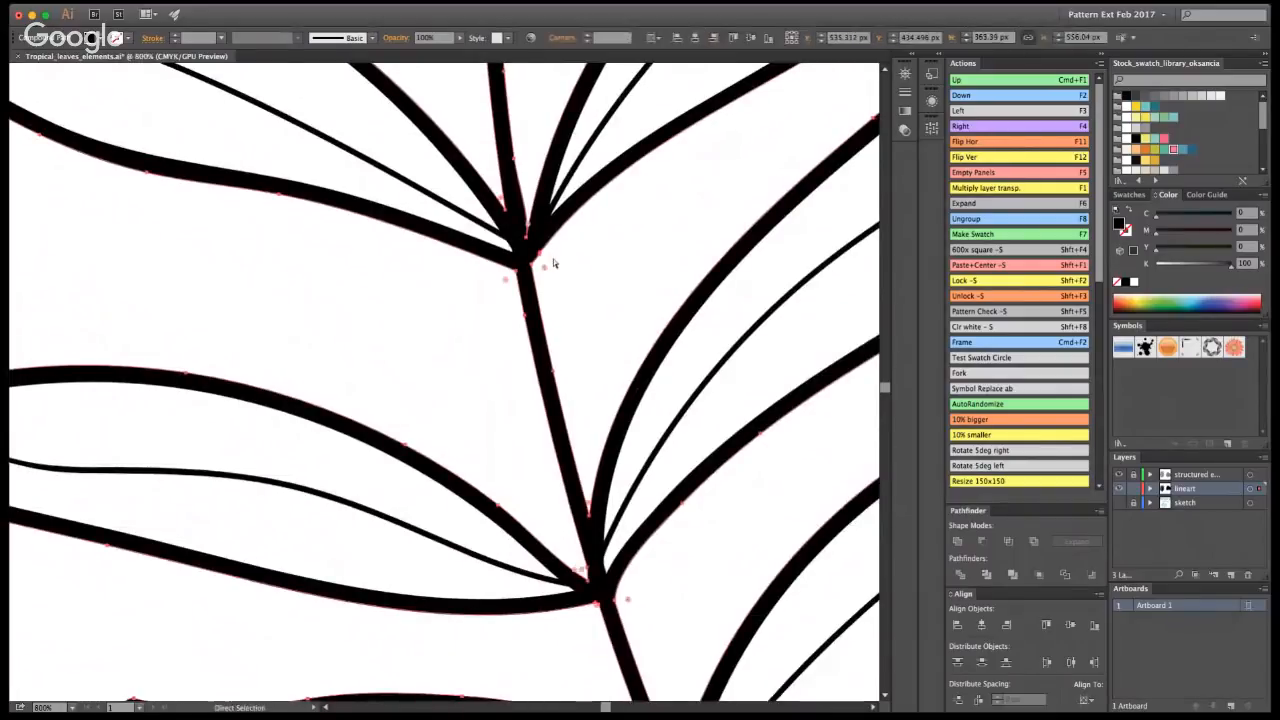
pyautogui.press('n')
pyautogui.moveTo(517, 278)
pyautogui.mouseDown()
pyautogui.moveTo(549, 263)
pyautogui.moveTo(554, 275)
pyautogui.moveTo(562, 408)
pyautogui.mouseUp()
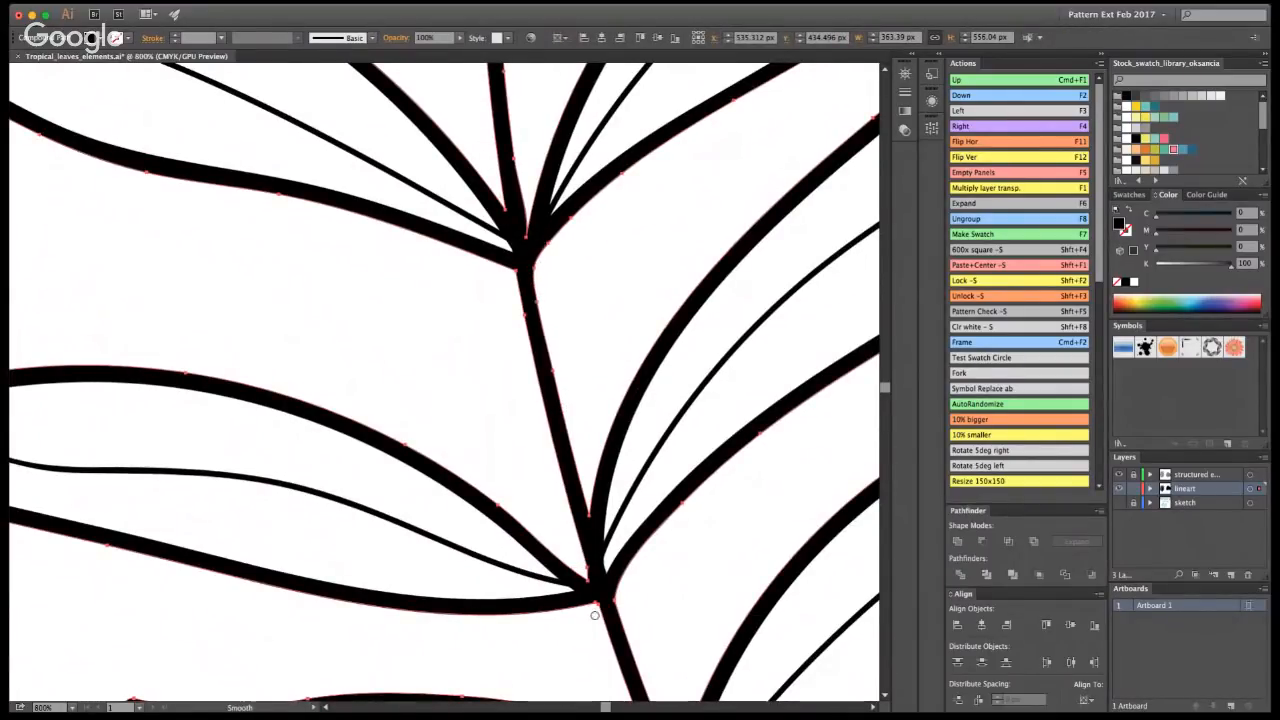
pyautogui.moveTo(640, 590); pyautogui.dragTo(416, 184)
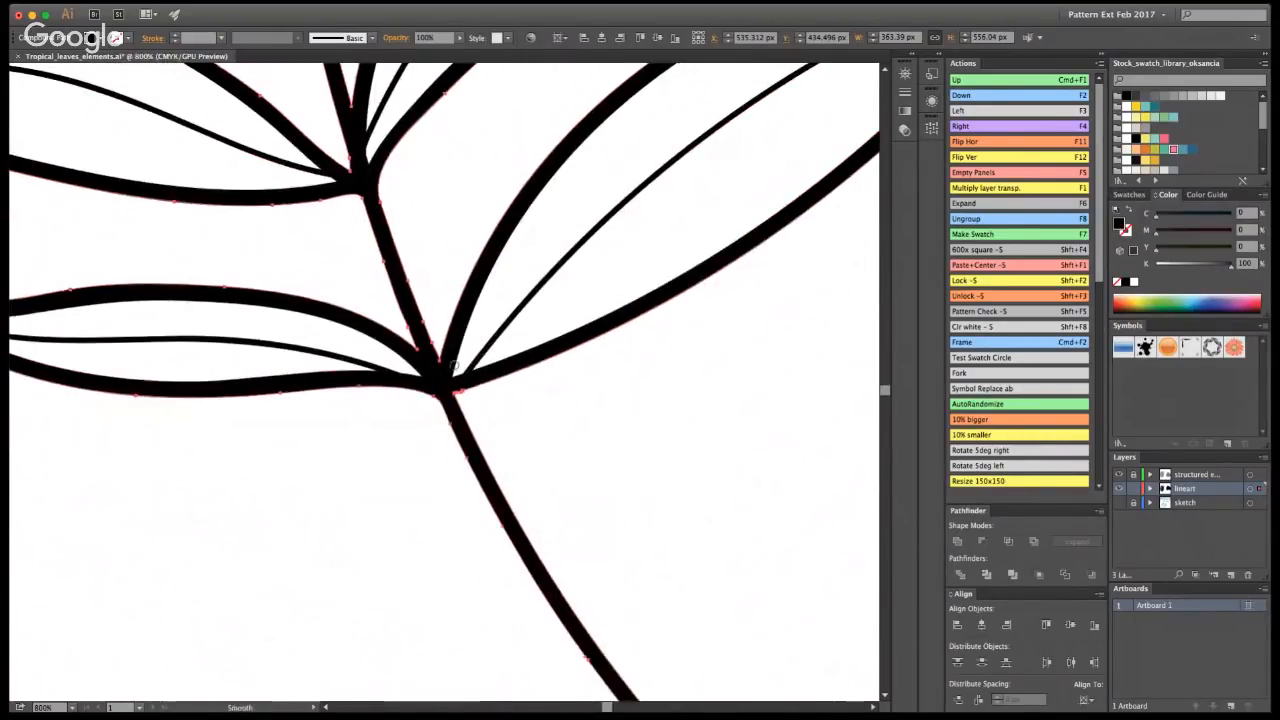
pyautogui.press('v')
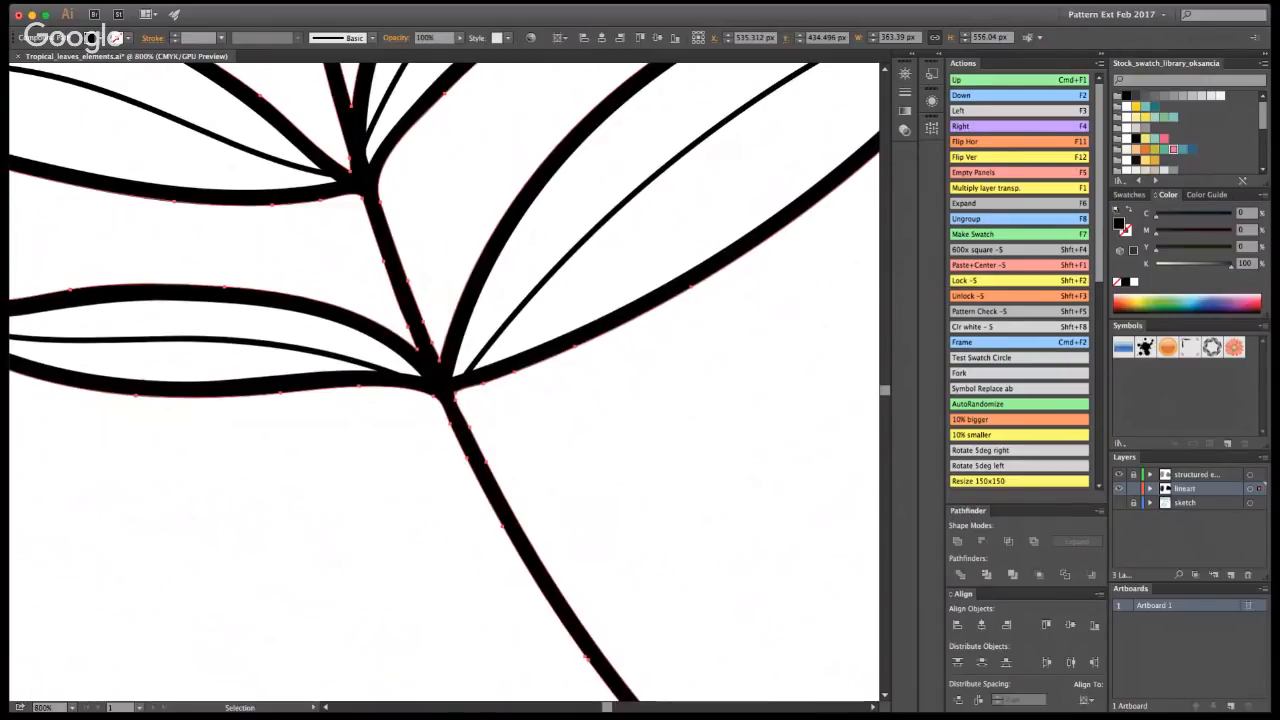
pyautogui.press('super+shift+a')
# - Hide the structured elements layer so only the line art shows, and save the document
pyautogui.press('super+1')
pyautogui.keyDown('alt'); pyautogui.keyDown('super'); pyautogui.click(406, 286); pyautogui.keyUp('super'); pyautogui.keyUp('alt')
pyautogui.keyDown('alt'); pyautogui.keyDown('super'); pyautogui.click(442, 323); pyautogui.keyUp('super'); pyautogui.keyUp('alt')
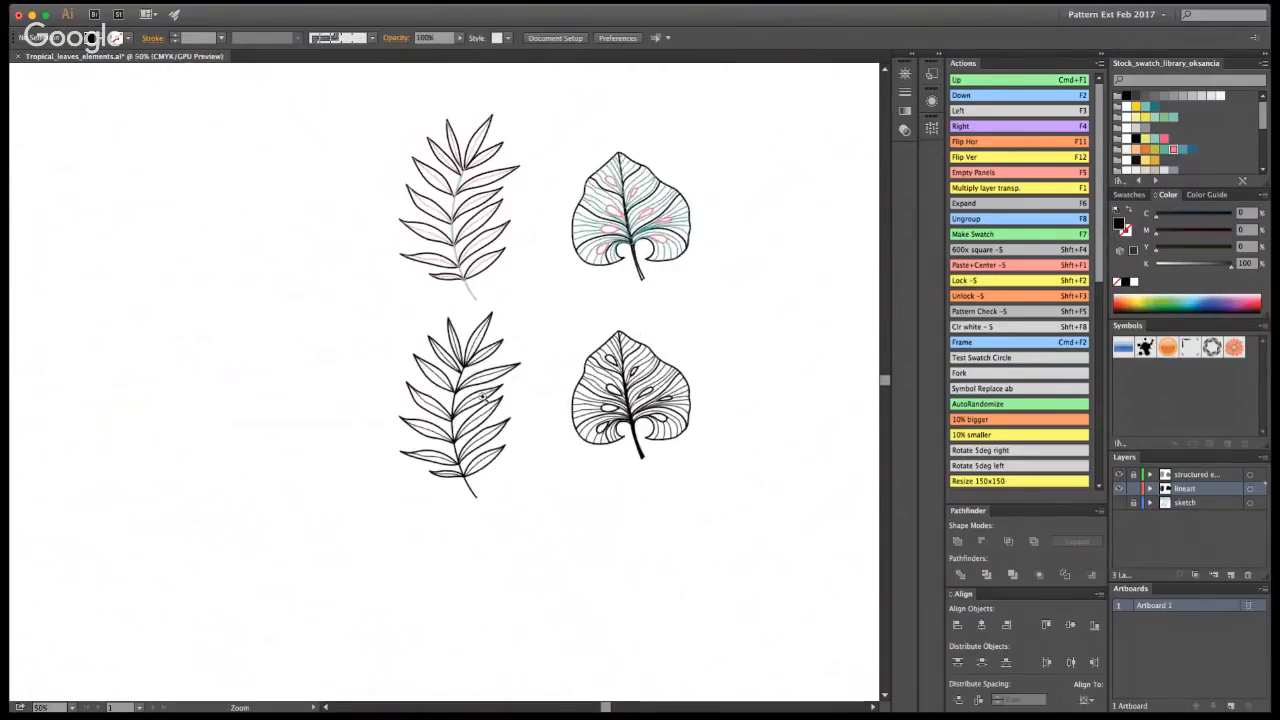
pyautogui.click(1119, 474)
pyautogui.press('super+space')
pyautogui.click(518, 415)
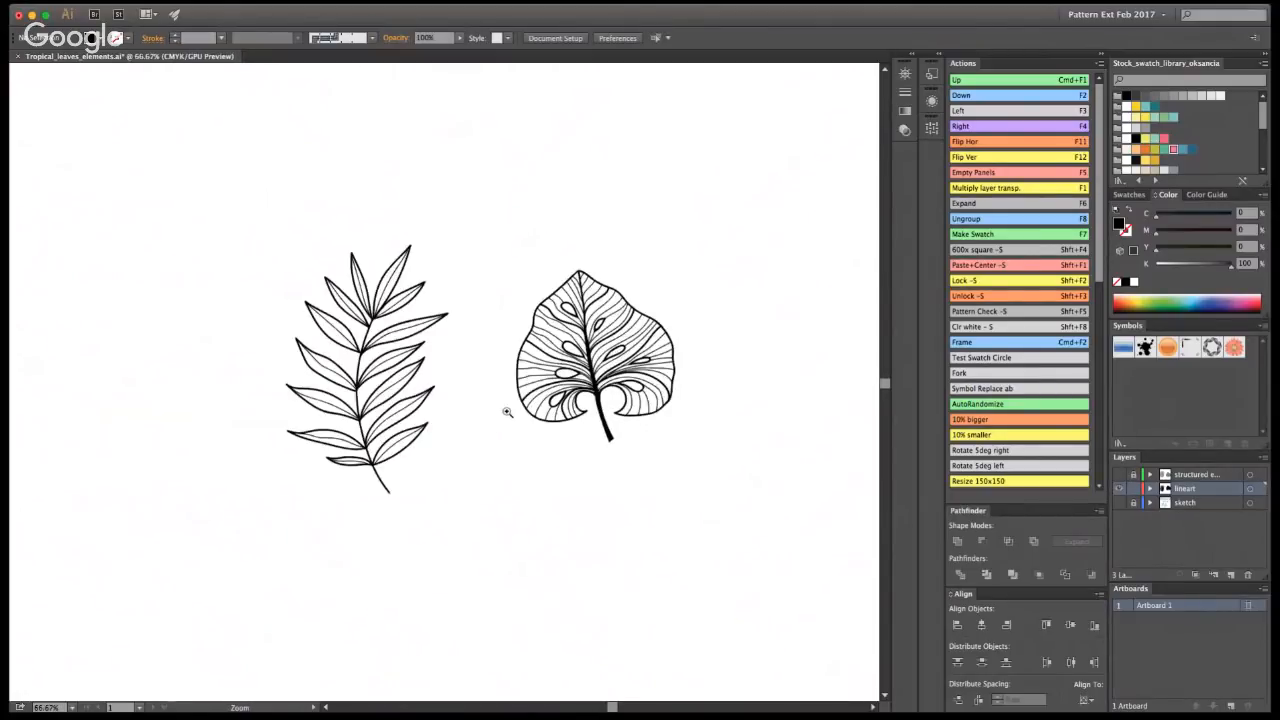
pyautogui.press('super+s')
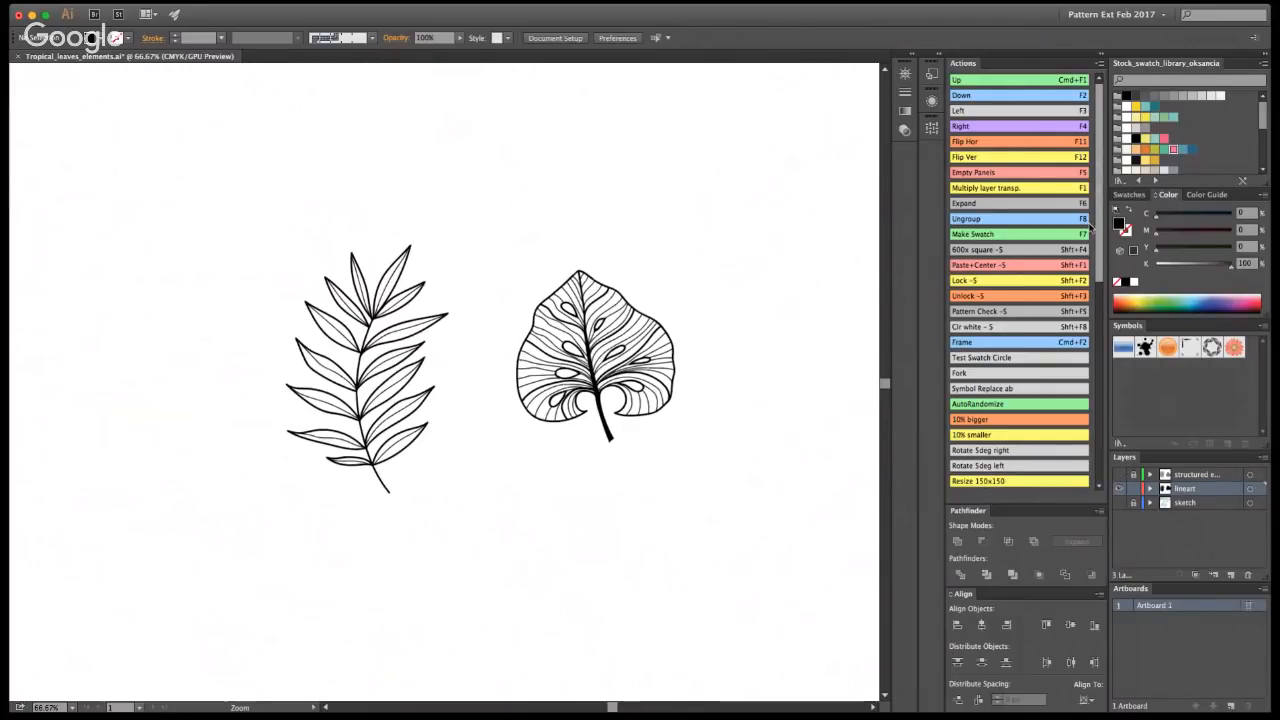
# - Show the sketch layer and bring the long leaf sketch with notched edges into view
pyautogui.press('v')
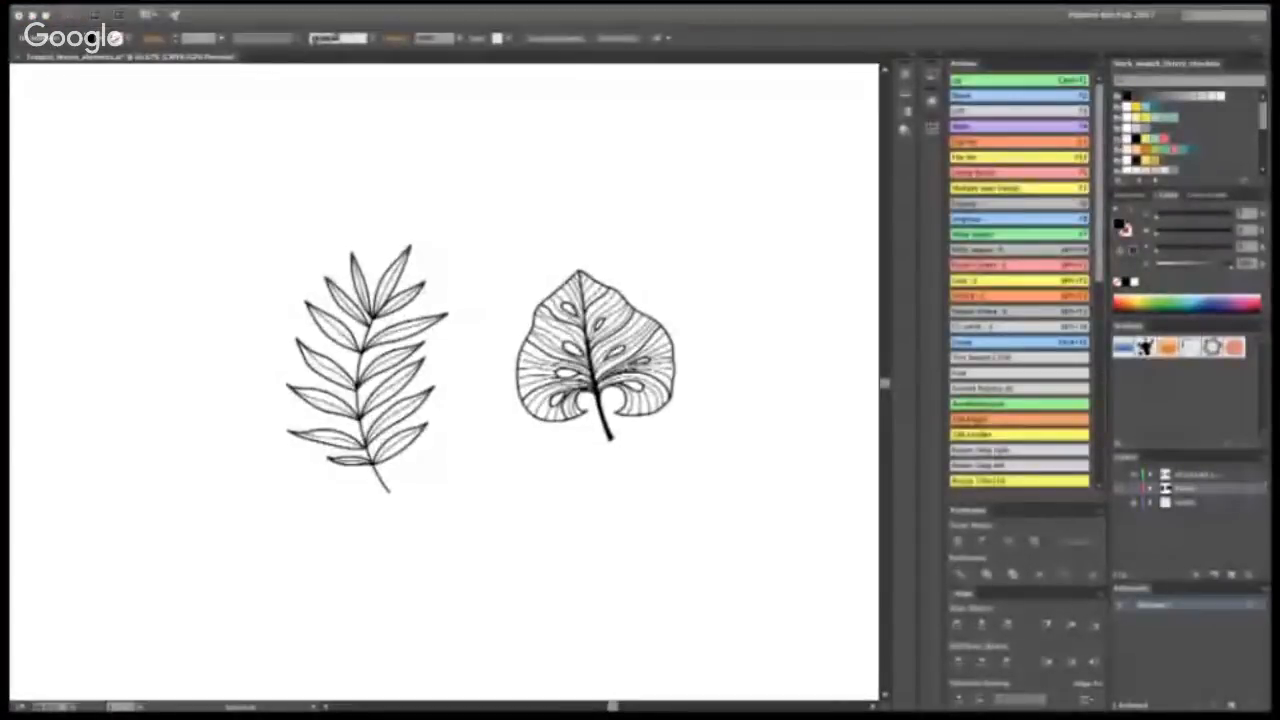
pyautogui.click(1119, 502)
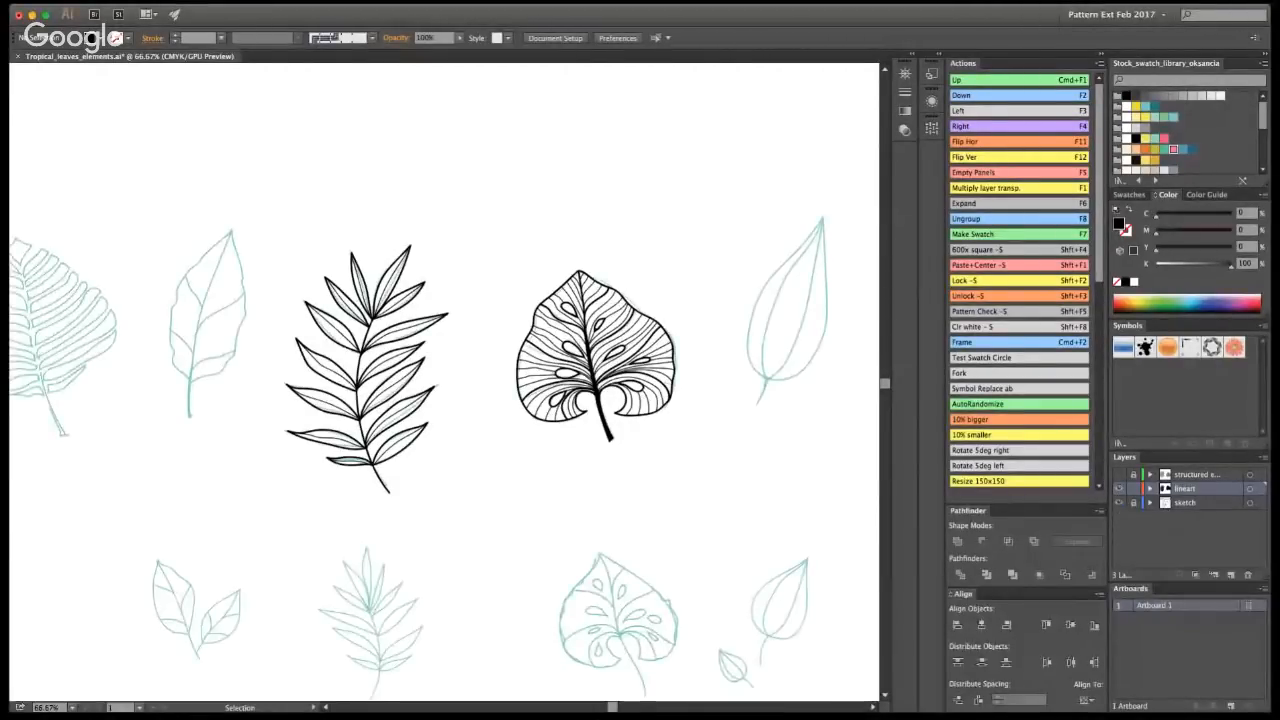
pyautogui.press('z')
pyautogui.moveTo(571, 466); pyautogui.dragTo(526, 435)
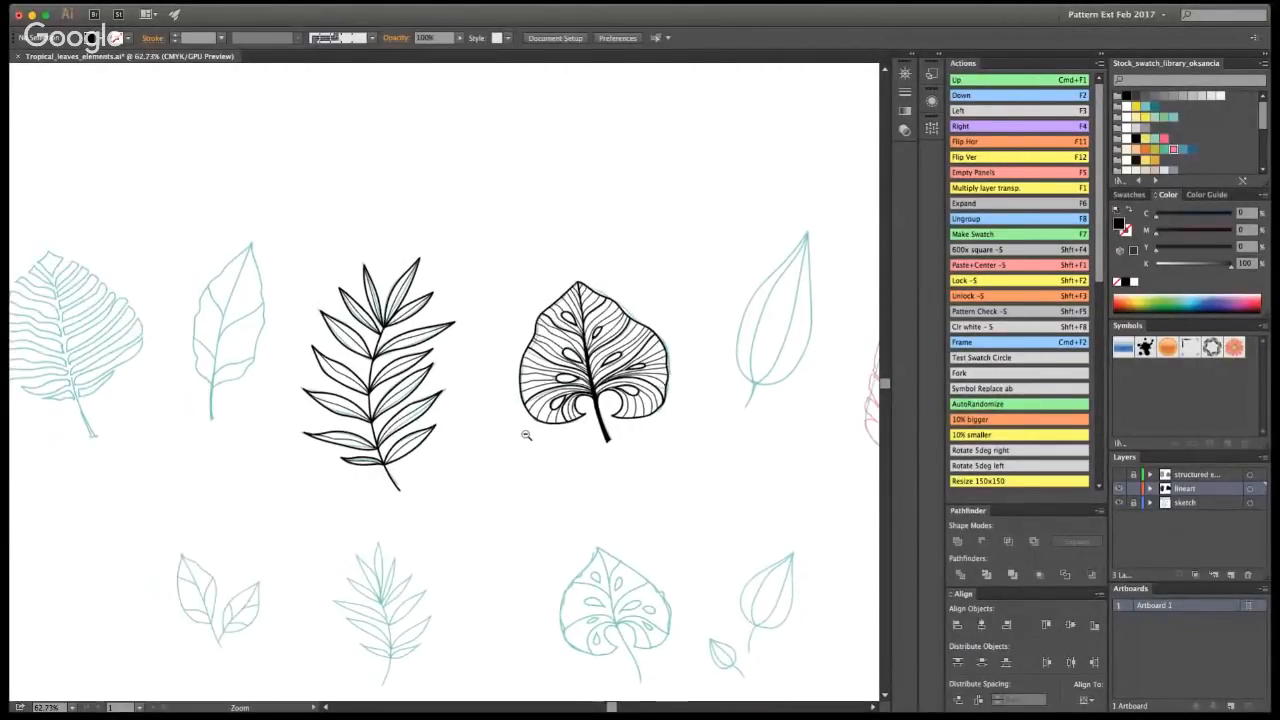
pyautogui.click(758, 451)
pyautogui.click(540, 332)
pyautogui.click(480, 289)
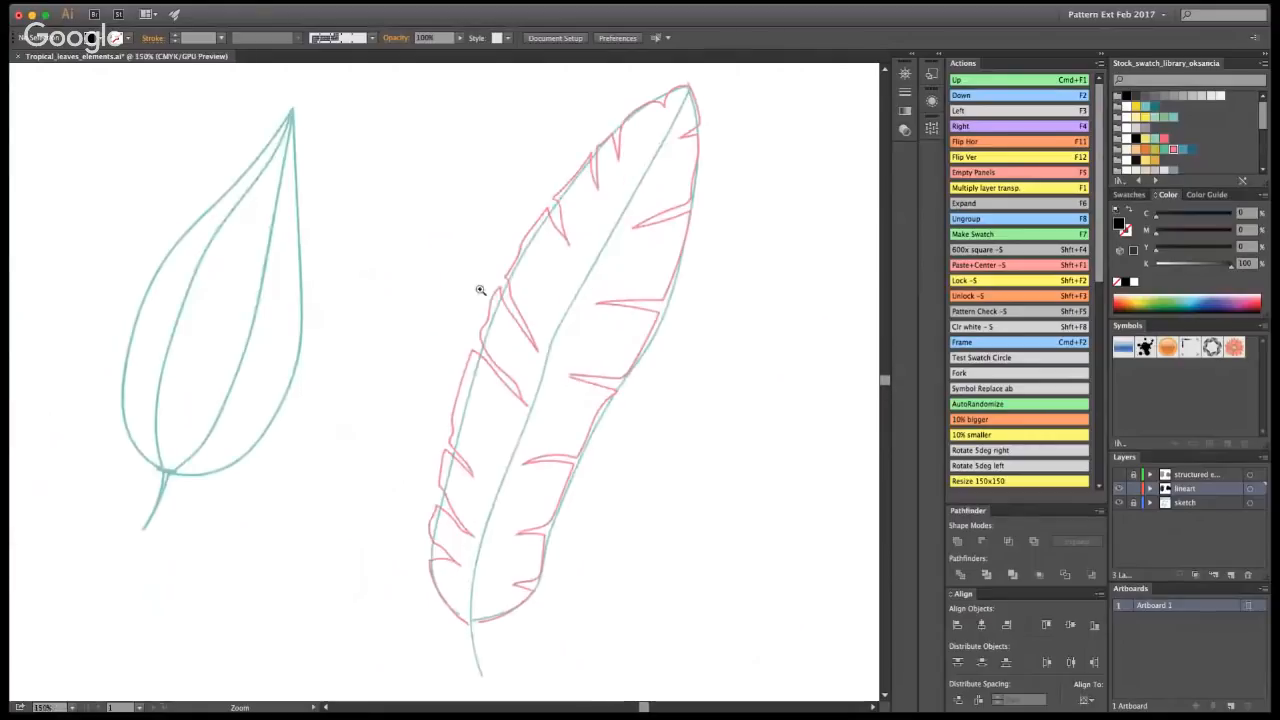
pyautogui.keyDown('alt'); pyautogui.click(483, 376); pyautogui.keyUp('alt')
pyautogui.click(386, 424)
pyautogui.keyDown('alt'); pyautogui.click(435, 401); pyautogui.keyUp('alt')
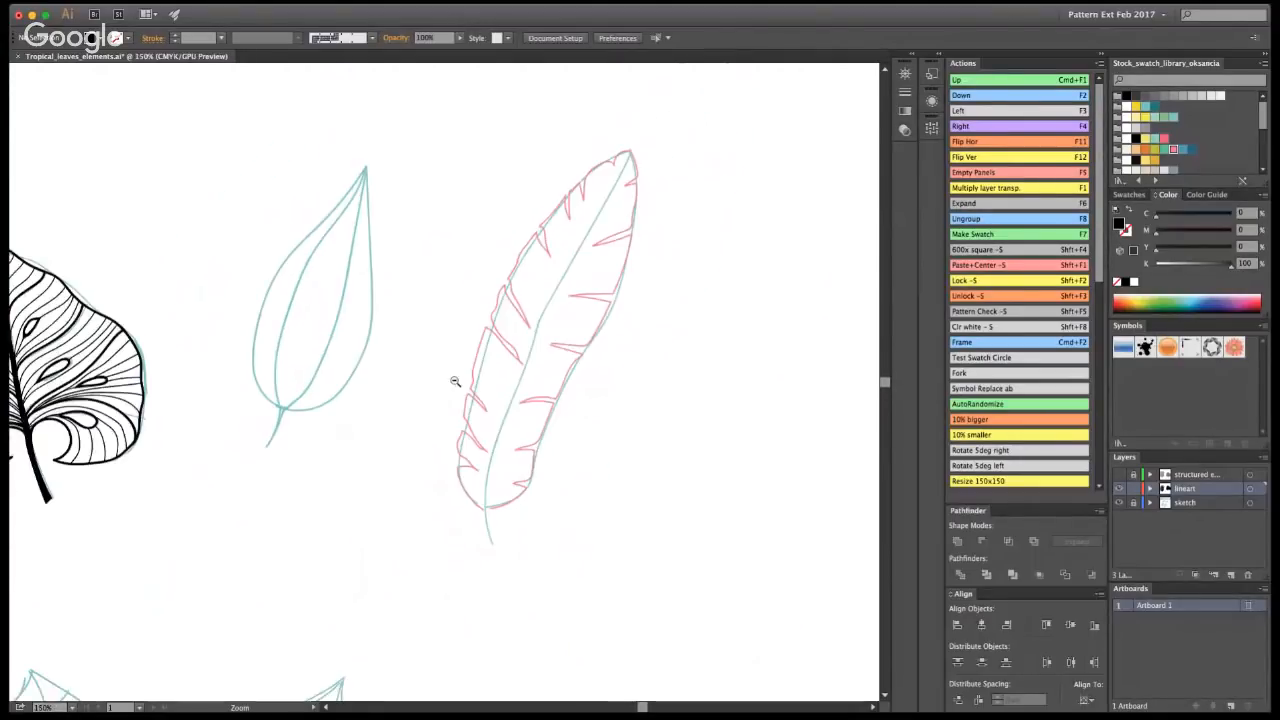
pyautogui.press('a')
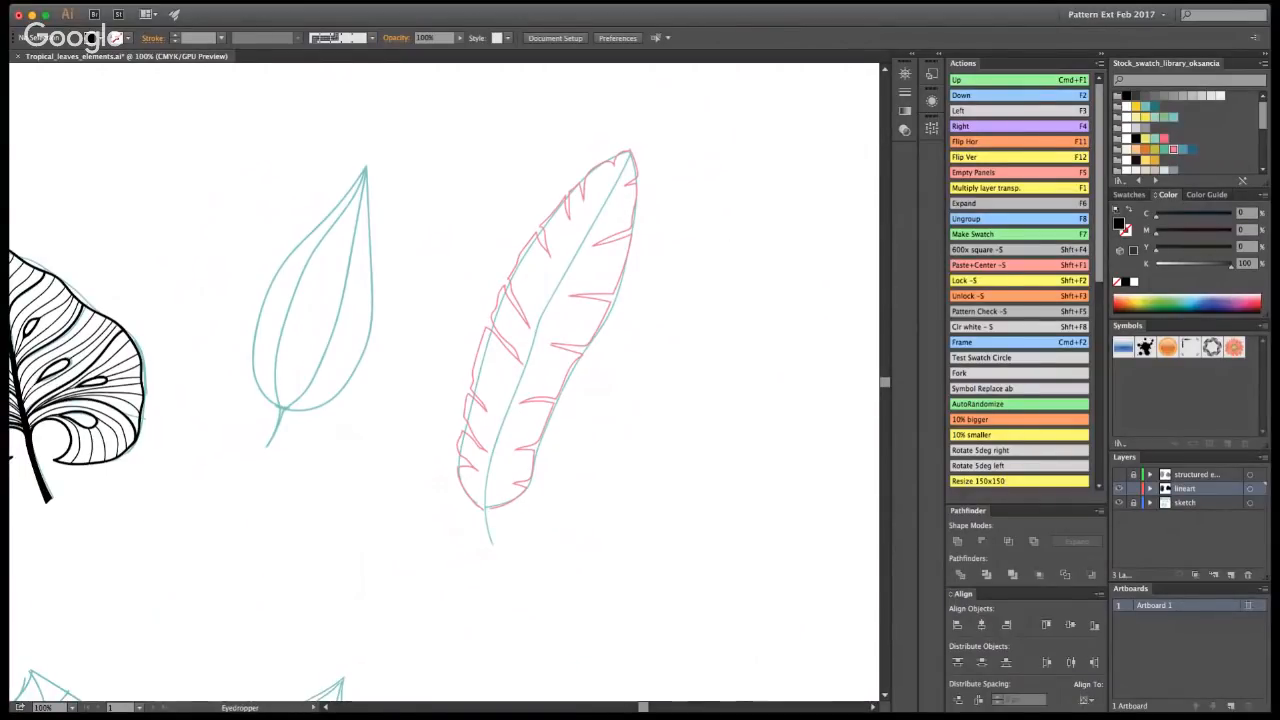
# - Trace the lower left edge of the long notched leaf with the Blob Brush, from its base through the first three notches
pyautogui.hotkey('shift', 'b')
pyautogui.press('z')
pyautogui.click(461, 483)
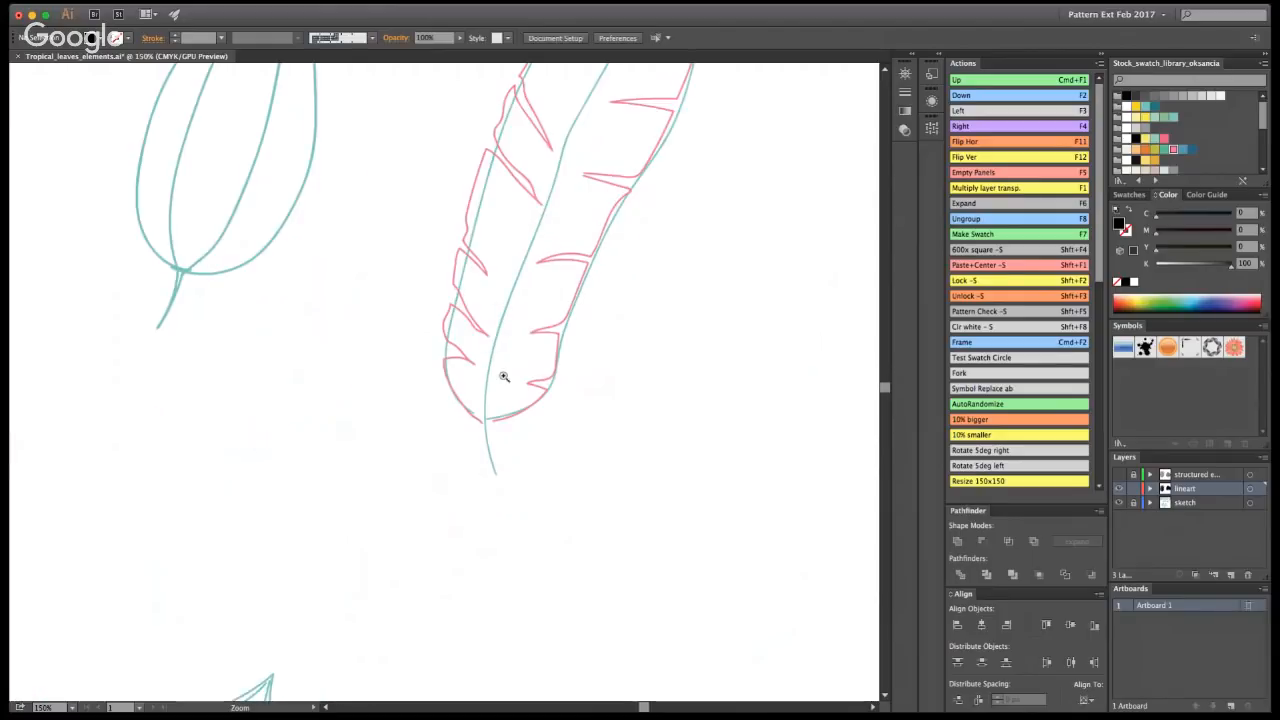
pyautogui.click(442, 371)
pyautogui.click(446, 354)
pyautogui.hotkey('shift', 'b')
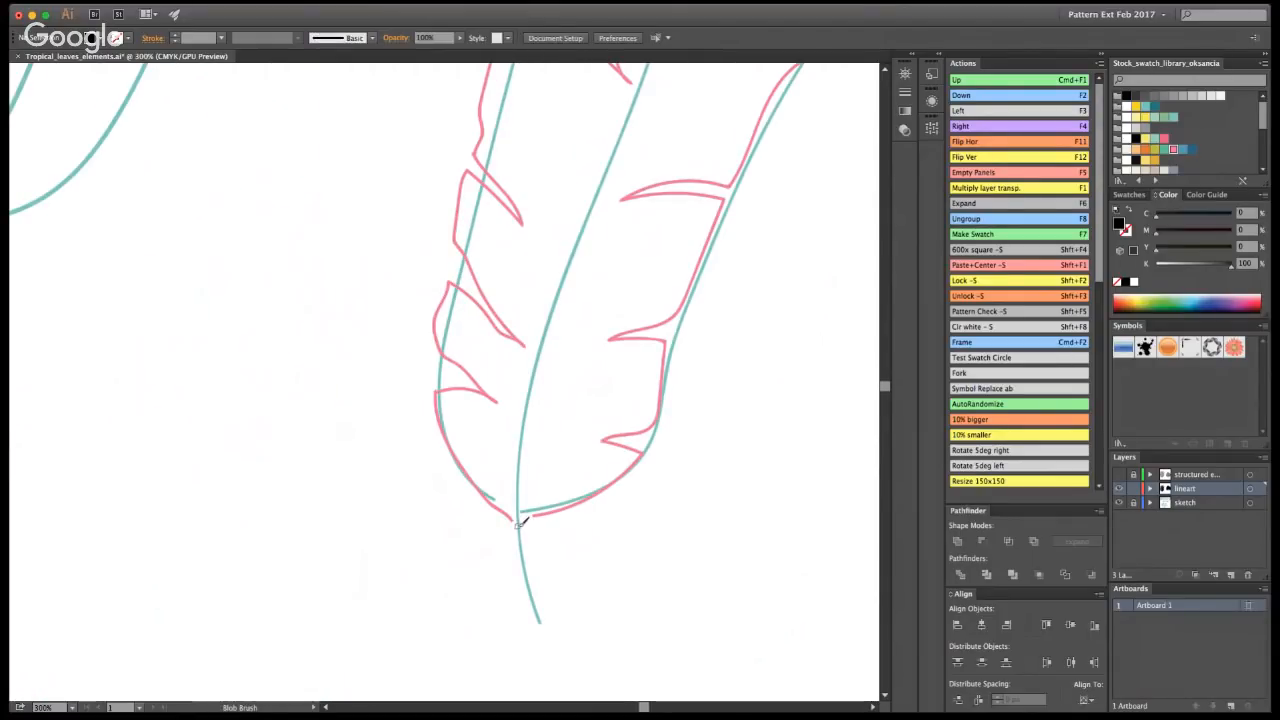
pyautogui.moveTo(500, 497)
pyautogui.mouseDown()
pyautogui.moveTo(437, 413)
pyautogui.moveTo(439, 386)
pyautogui.moveTo(498, 404)
pyautogui.moveTo(438, 352)
pyautogui.moveTo(444, 338)
pyautogui.moveTo(435, 355)
pyautogui.moveTo(455, 278)
pyautogui.moveTo(531, 338)
pyautogui.moveTo(455, 238)
pyautogui.moveTo(471, 166)
pyautogui.moveTo(527, 216)
pyautogui.moveTo(468, 151)
pyautogui.mouseUp()
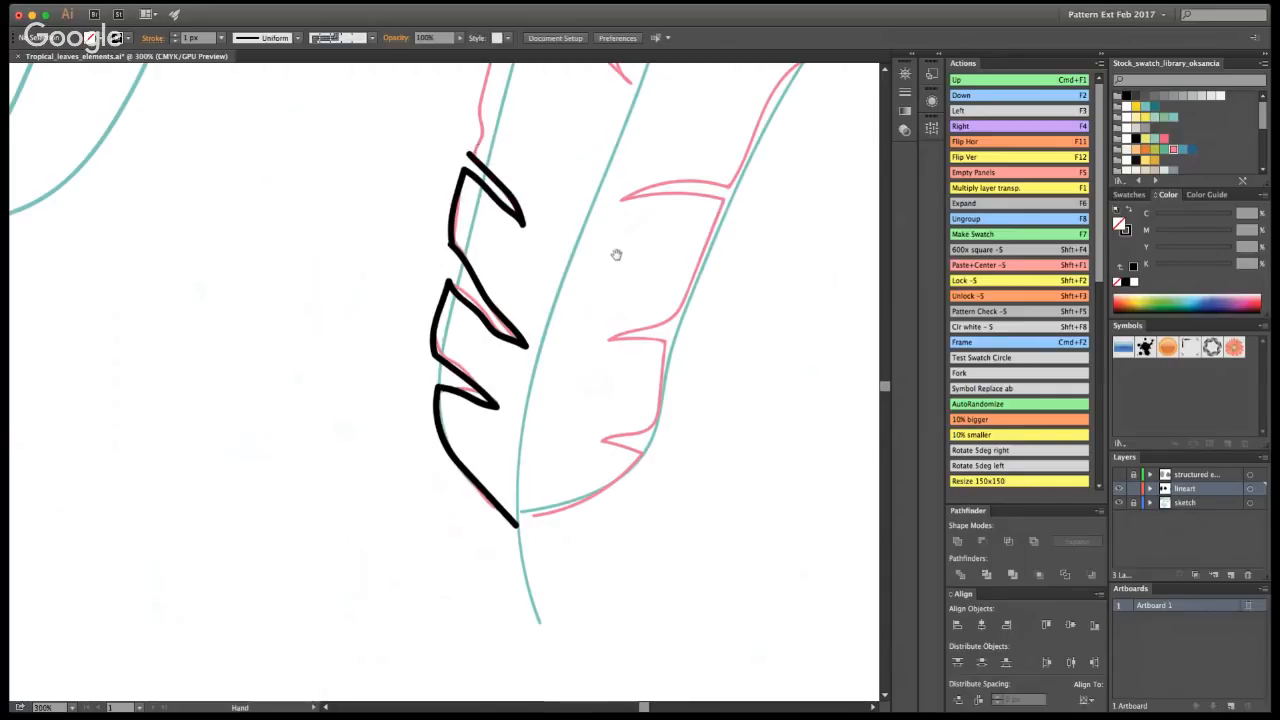
# - Continue the left edge outline with the Blob Brush around the two deep notches at the leaf's middle
pyautogui.moveTo(607, 286)
pyautogui.mouseDown()
pyautogui.moveTo(597, 469)
pyautogui.moveTo(547, 562)
pyautogui.mouseUp()
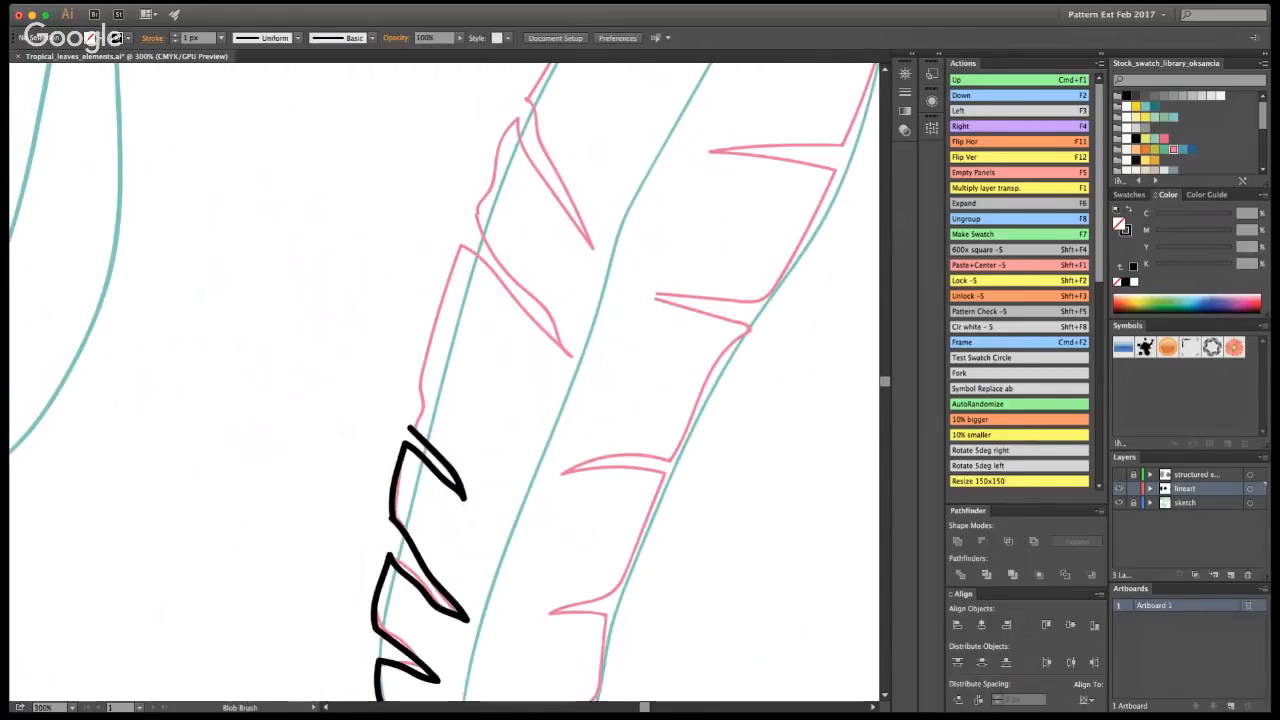
pyautogui.moveTo(411, 430)
pyautogui.mouseDown()
pyautogui.moveTo(466, 247)
pyautogui.moveTo(537, 303)
pyautogui.moveTo(468, 217)
pyautogui.mouseUp()
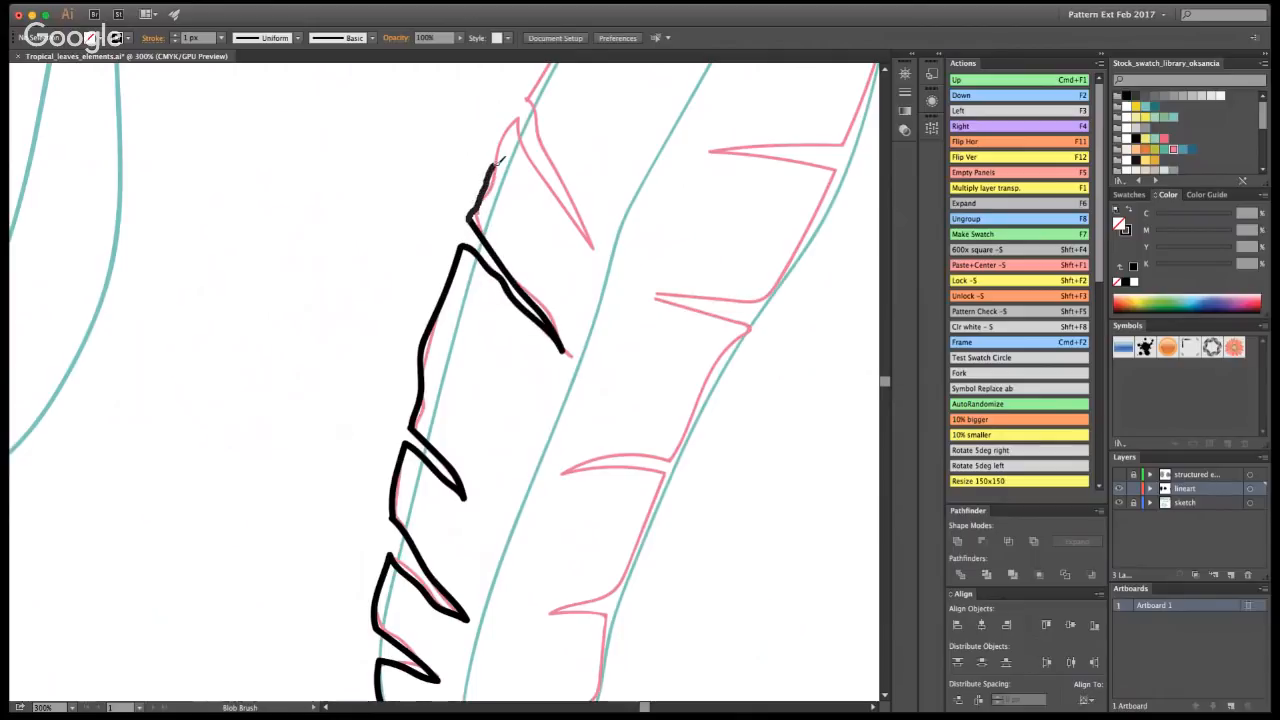
pyautogui.moveTo(502, 158)
pyautogui.mouseDown()
pyautogui.moveTo(522, 113)
pyautogui.moveTo(596, 245)
pyautogui.moveTo(557, 159)
pyautogui.mouseUp()
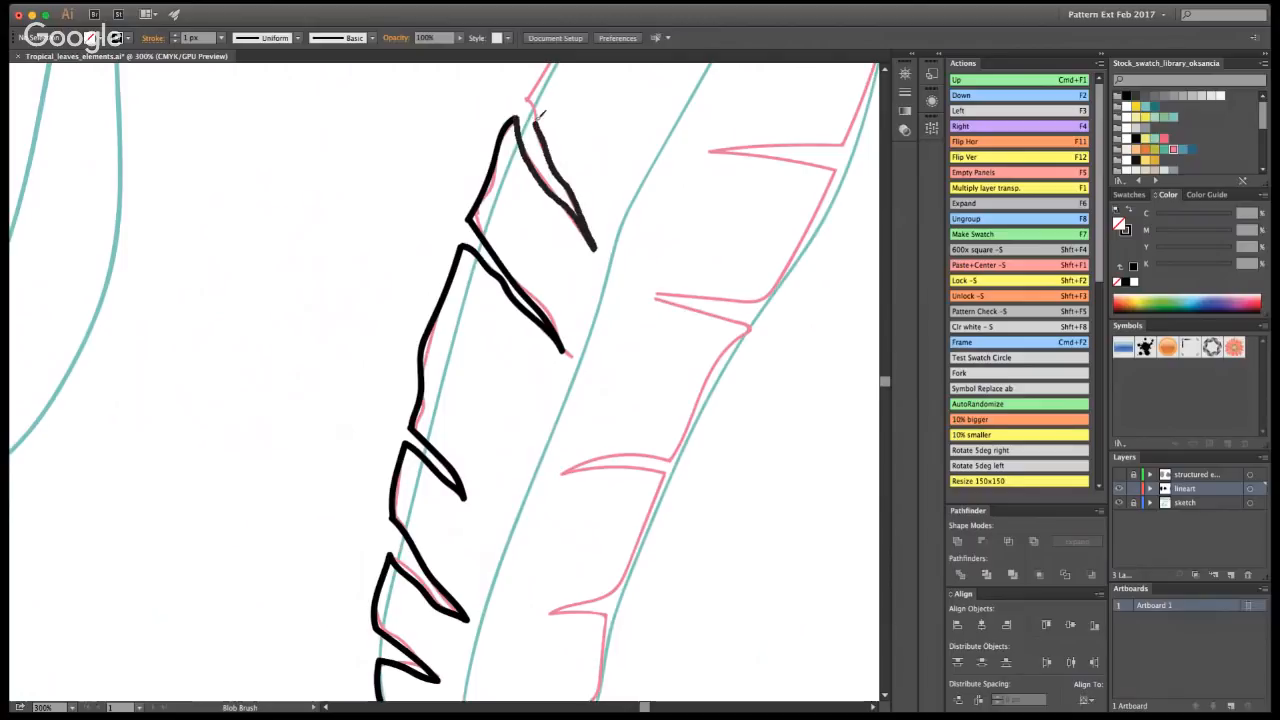
pyautogui.moveTo(540, 115); pyautogui.dragTo(532, 102)
# - Trace the upper left edge and its small notches up to the leaf tip, undoing a misdrawn stroke
pyautogui.moveTo(671, 357); pyautogui.dragTo(639, 490)
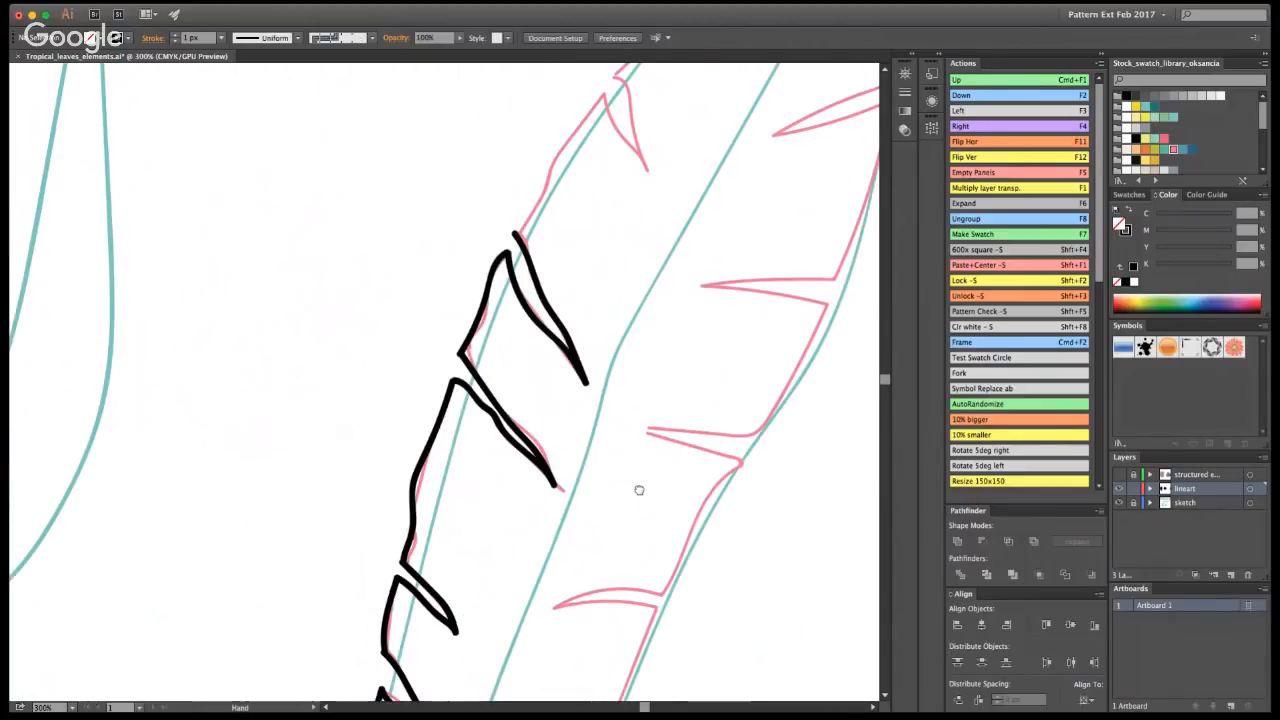
pyautogui.moveTo(688, 180); pyautogui.dragTo(663, 323)
pyautogui.moveTo(489, 380)
pyautogui.mouseDown()
pyautogui.moveTo(550, 273)
pyautogui.moveTo(599, 219)
pyautogui.moveTo(589, 257)
pyautogui.moveTo(630, 309)
pyautogui.moveTo(595, 215)
pyautogui.moveTo(575, 240)
pyautogui.moveTo(667, 125)
pyautogui.moveTo(680, 199)
pyautogui.moveTo(673, 117)
pyautogui.mouseUp()
pyautogui.press('super+z')
pyautogui.press('space')
pyautogui.moveTo(707, 399)
pyautogui.mouseDown()
pyautogui.moveTo(520, 491)
pyautogui.moveTo(441, 576)
pyautogui.mouseUp()
pyautogui.moveTo(411, 309)
pyautogui.mouseDown()
pyautogui.moveTo(456, 272)
pyautogui.moveTo(463, 318)
pyautogui.moveTo(464, 263)
pyautogui.moveTo(547, 199)
pyautogui.moveTo(556, 228)
pyautogui.moveTo(573, 186)
pyautogui.moveTo(607, 186)
pyautogui.mouseUp()
pyautogui.press('super+minus')
pyautogui.press('super+minus')
pyautogui.press('super+minus')
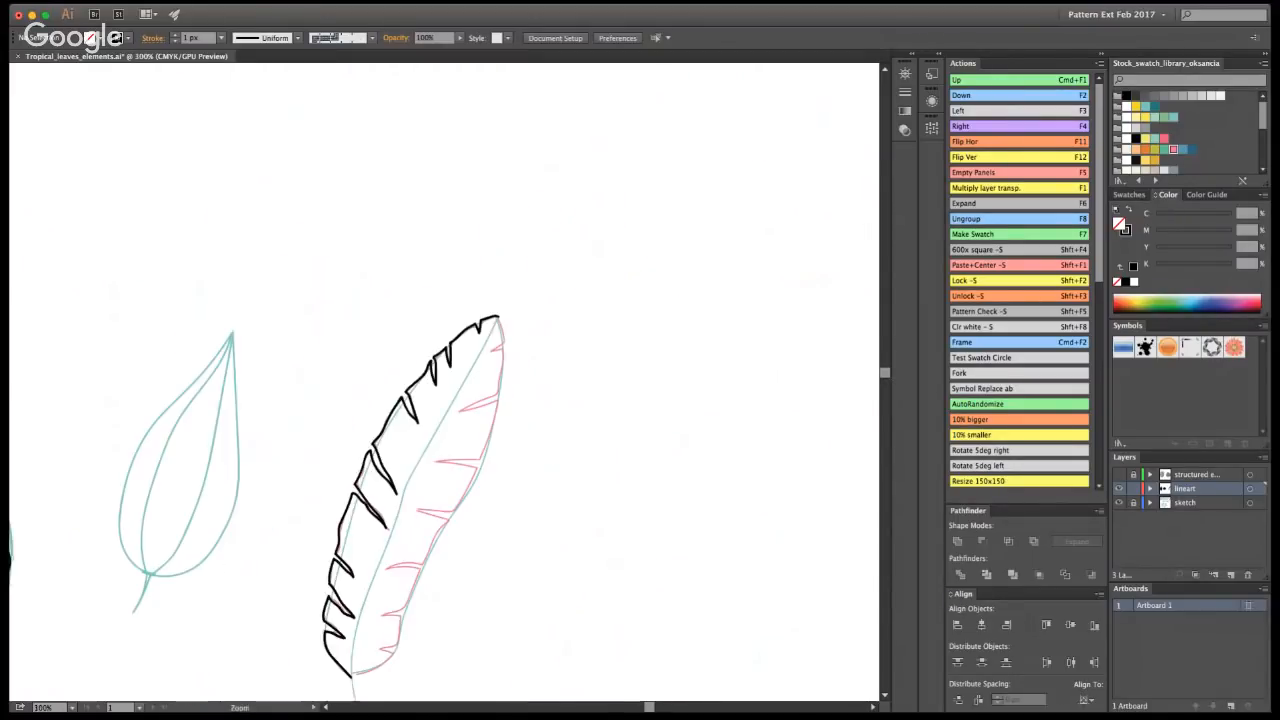
# - Draw the outline from the leaf tip down the right edge around its first small notch with the Blob Brush
pyautogui.press('z')
pyautogui.click(432, 411)
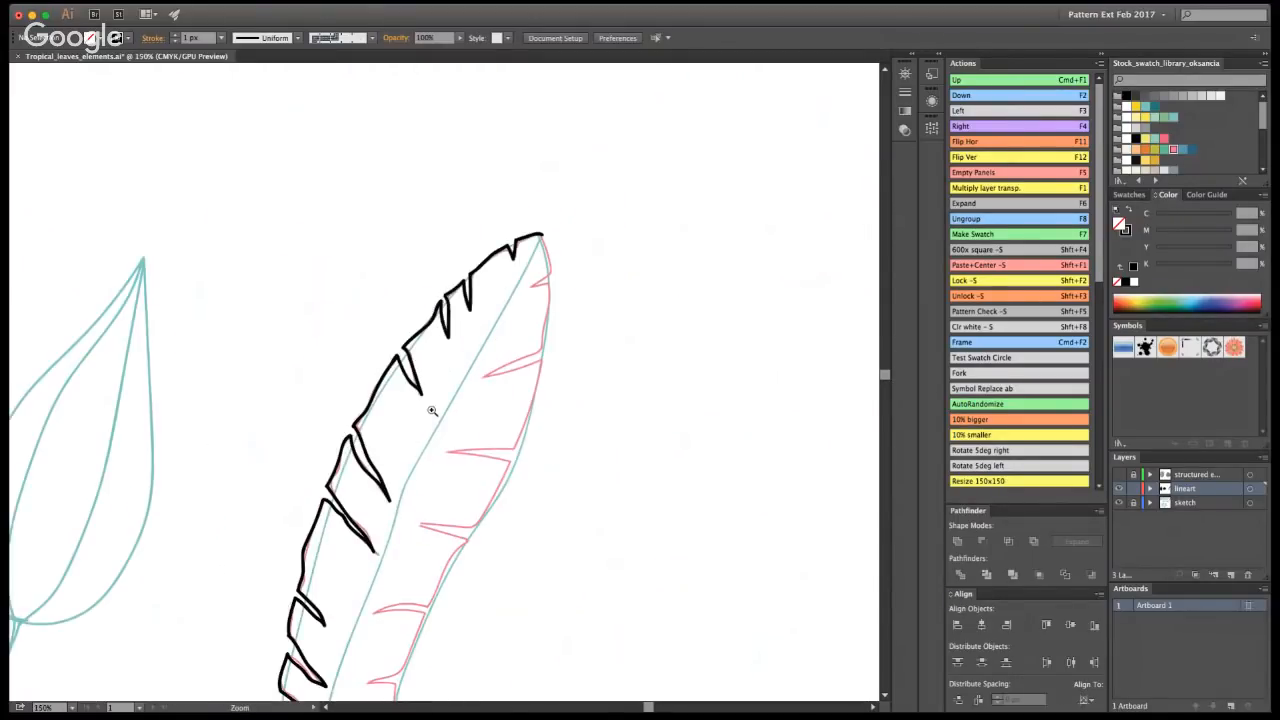
pyautogui.tripleClick(480, 338)
pyautogui.click(397, 329)
pyautogui.hotkey('shift', 'b')
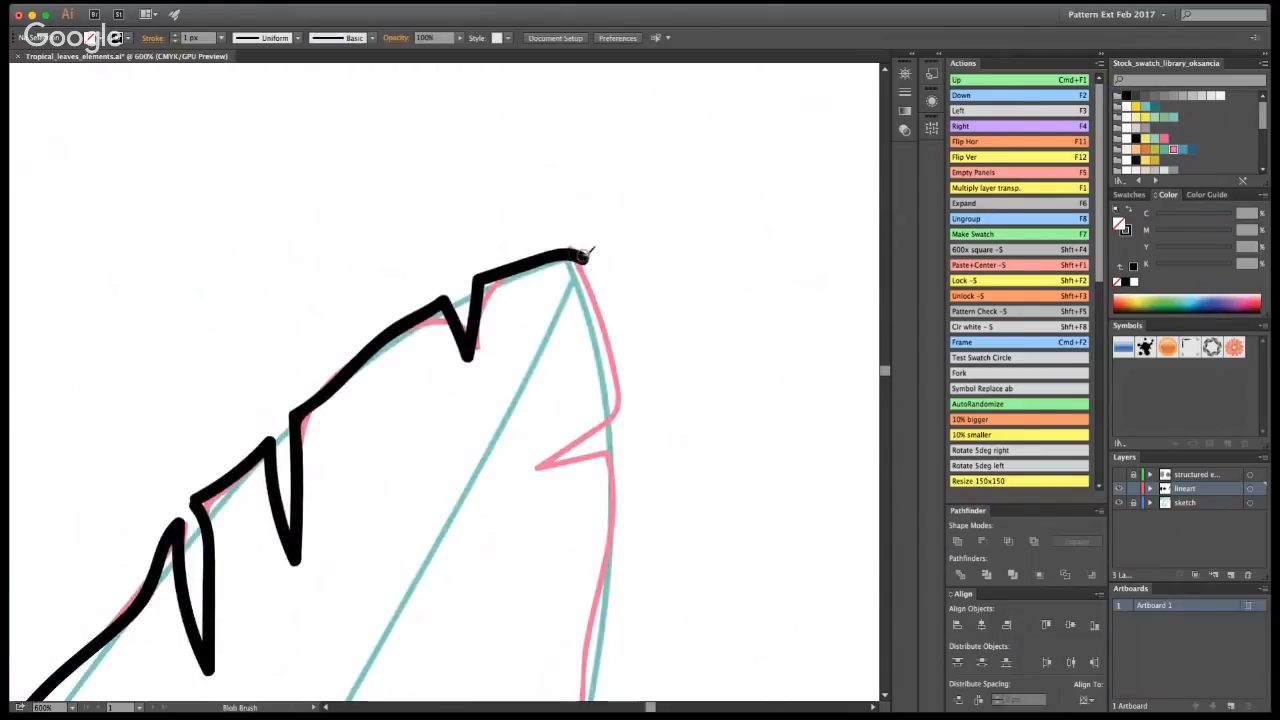
pyautogui.moveTo(582, 255)
pyautogui.mouseDown()
pyautogui.moveTo(624, 395)
pyautogui.moveTo(540, 469)
pyautogui.moveTo(613, 455)
pyautogui.mouseUp()
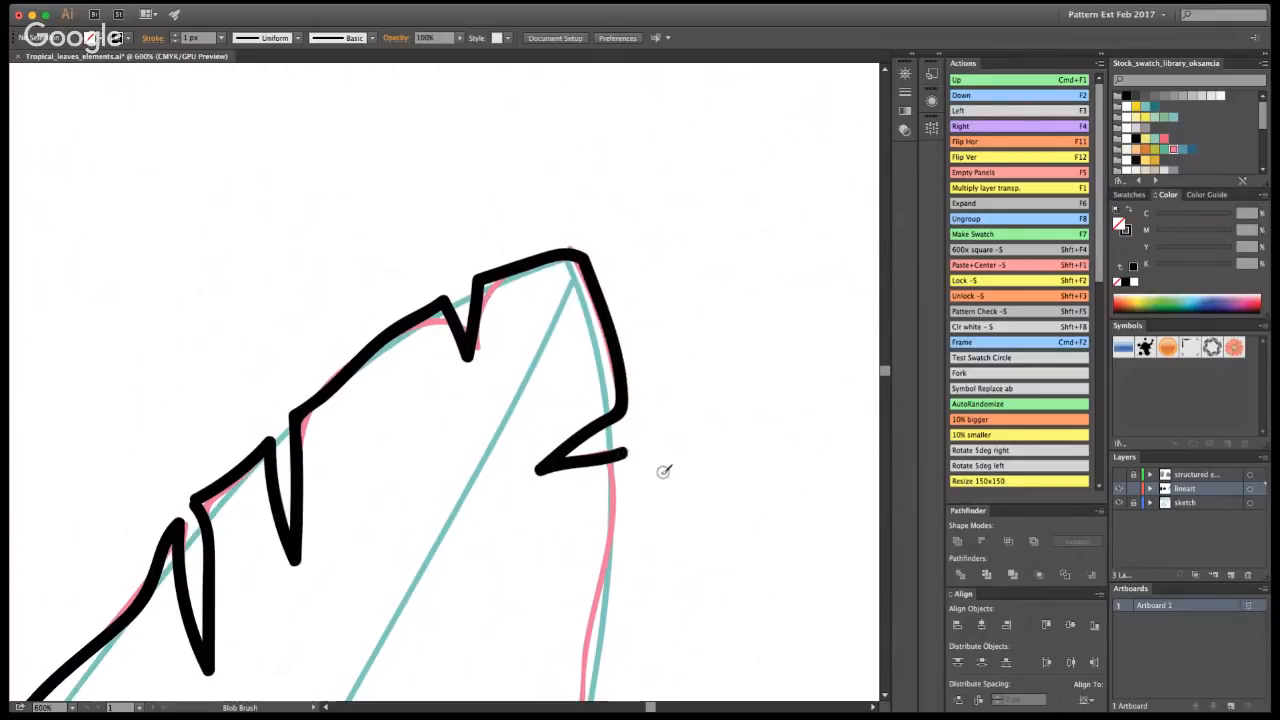
# - Extend the right edge outline down around the second and third notches, following the sketch
pyautogui.press('space')
pyautogui.moveTo(683, 514)
pyautogui.mouseDown()
pyautogui.moveTo(718, 282)
pyautogui.moveTo(722, 142)
pyautogui.mouseUp()
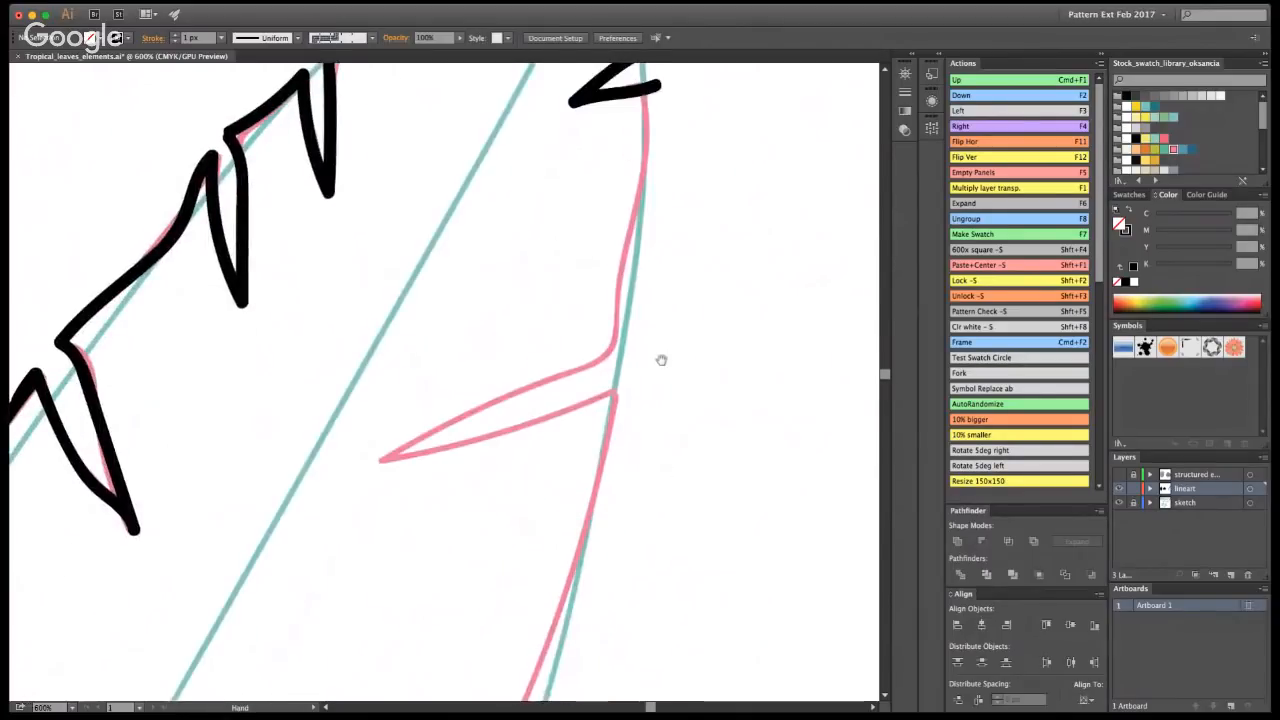
pyautogui.moveTo(658, 86)
pyautogui.mouseDown()
pyautogui.moveTo(622, 350)
pyautogui.moveTo(501, 392)
pyautogui.moveTo(402, 449)
pyautogui.moveTo(626, 391)
pyautogui.mouseUp()
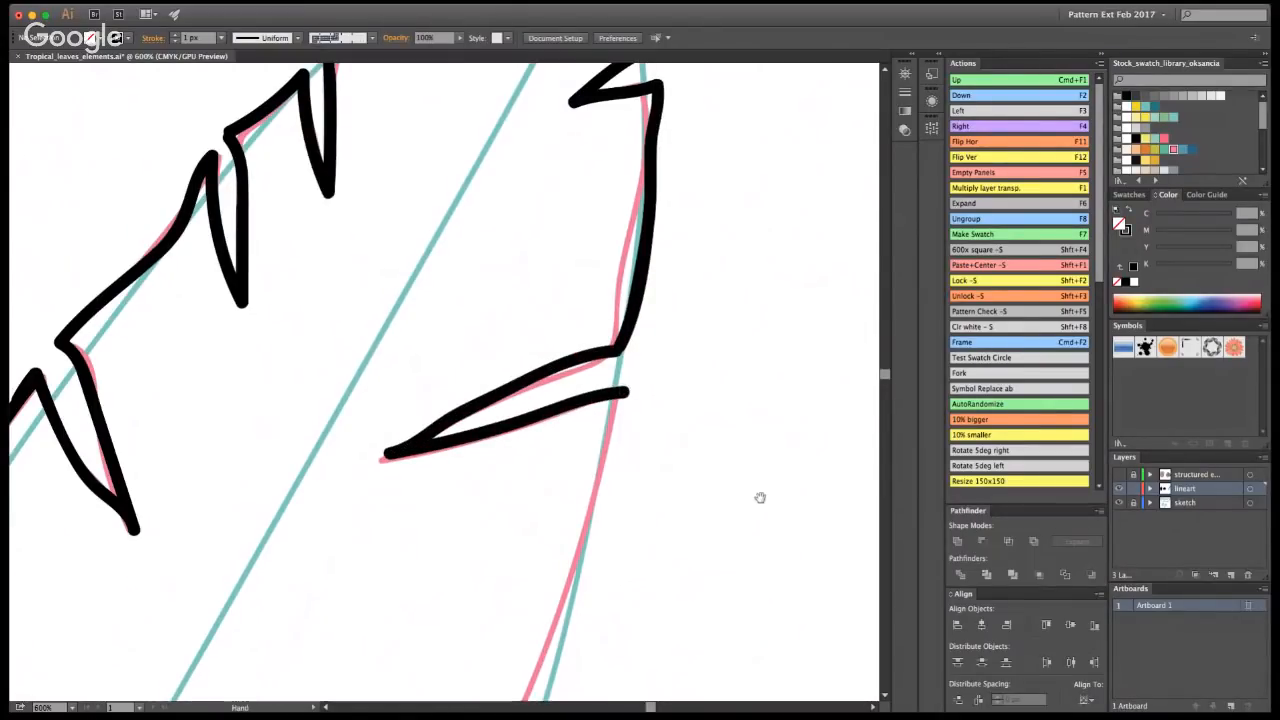
pyautogui.scroll(-6, 760, 497)
pyautogui.moveTo(697, 72)
pyautogui.mouseDown()
pyautogui.moveTo(663, 160)
pyautogui.moveTo(645, 288)
pyautogui.moveTo(590, 428)
pyautogui.moveTo(303, 443)
pyautogui.moveTo(585, 479)
pyautogui.moveTo(648, 437)
pyautogui.moveTo(760, 437)
pyautogui.mouseUp()
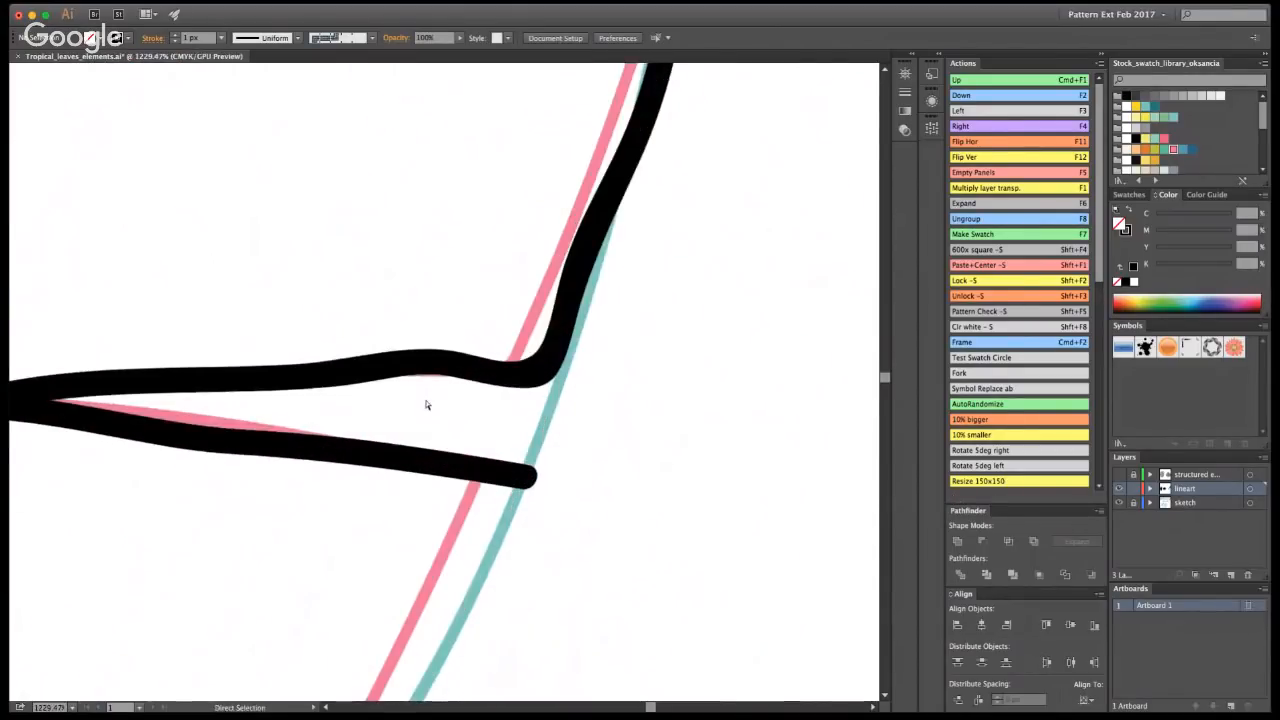
# - Trace the middle of the leaf's right edge with the Blob Brush, going around the fourth notch
pyautogui.keyDown('alt'); pyautogui.keyDown('super'); pyautogui.click(405, 408); pyautogui.keyUp('super'); pyautogui.keyUp('alt')
pyautogui.keyDown('alt'); pyautogui.keyDown('super'); pyautogui.click(394, 411); pyautogui.keyUp('super'); pyautogui.keyUp('alt')
pyautogui.keyDown('alt'); pyautogui.keyDown('super'); pyautogui.click(394, 411); pyautogui.keyUp('super'); pyautogui.keyUp('alt')
pyautogui.keyDown('alt'); pyautogui.keyDown('super'); pyautogui.click(187, 467); pyautogui.keyUp('super'); pyautogui.keyUp('alt')
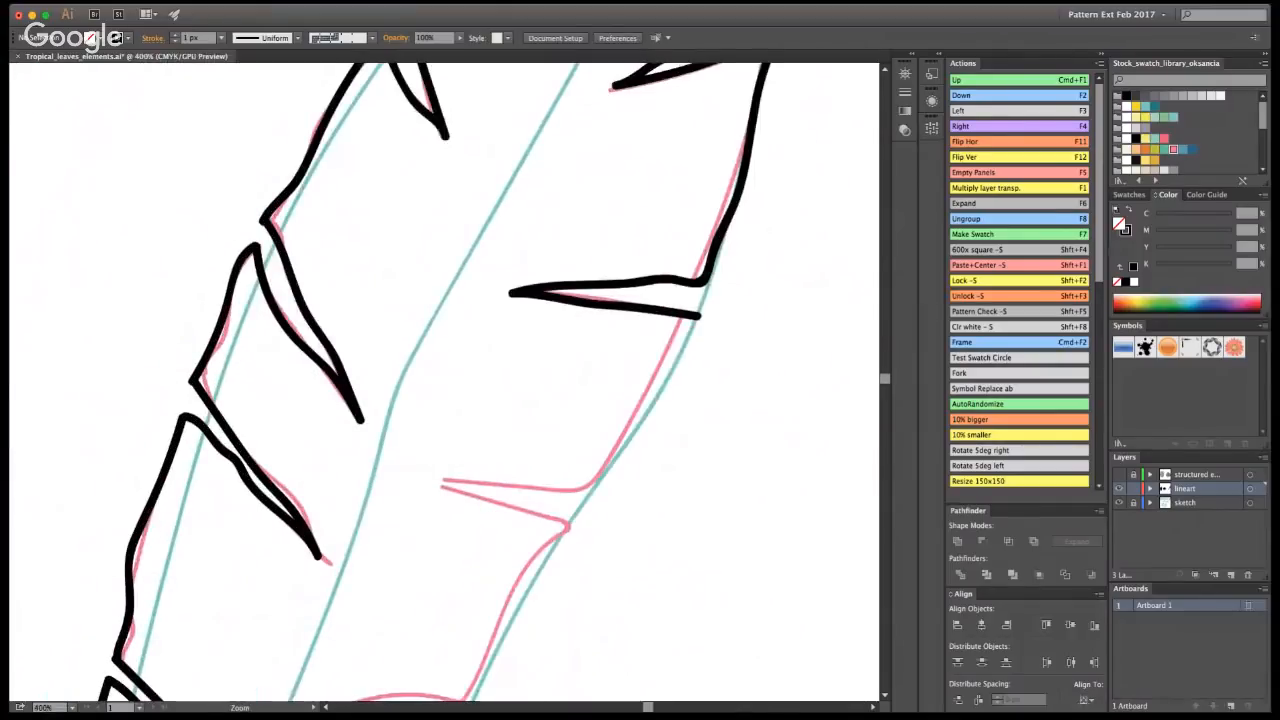
pyautogui.hotkey('shift', 'b')
pyautogui.moveTo(700, 315)
pyautogui.mouseDown()
pyautogui.moveTo(634, 441)
pyautogui.moveTo(572, 493)
pyautogui.moveTo(600, 489)
pyautogui.moveTo(430, 486)
pyautogui.moveTo(583, 512)
pyautogui.moveTo(502, 630)
pyautogui.mouseUp()
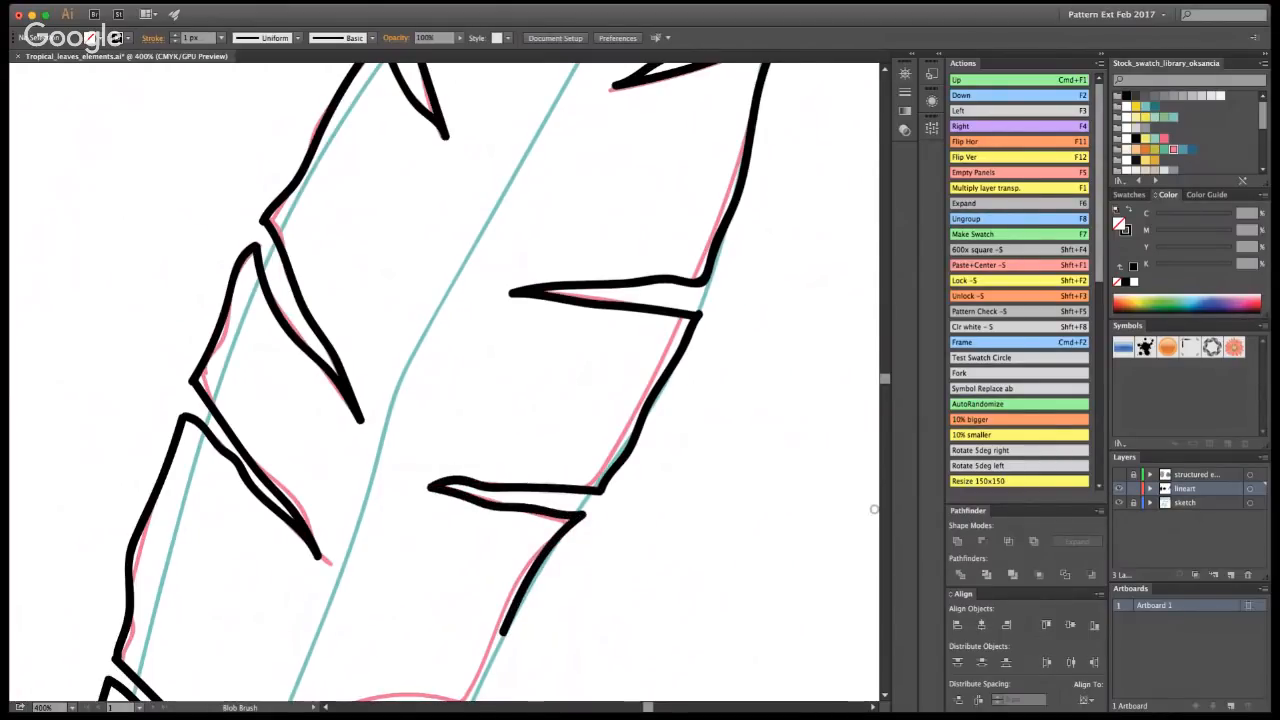
# - Trace the lower right edge around its remaining notches and close the outline at the leaf base
pyautogui.scroll(-10, 777, 523)
pyautogui.hscroll(-4, 777, 523)
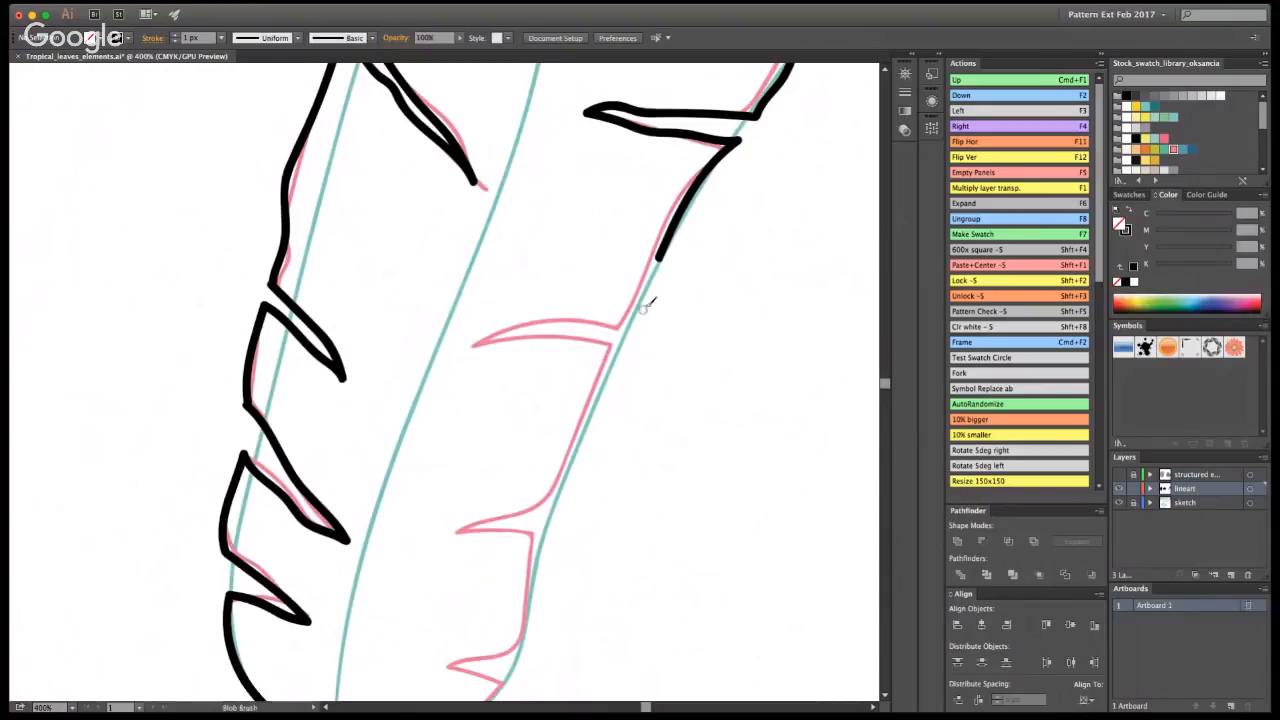
pyautogui.moveTo(658, 258)
pyautogui.mouseDown()
pyautogui.moveTo(630, 329)
pyautogui.moveTo(540, 321)
pyautogui.moveTo(472, 354)
pyautogui.moveTo(533, 339)
pyautogui.moveTo(622, 348)
pyautogui.moveTo(548, 505)
pyautogui.moveTo(457, 529)
pyautogui.moveTo(540, 537)
pyautogui.mouseUp()
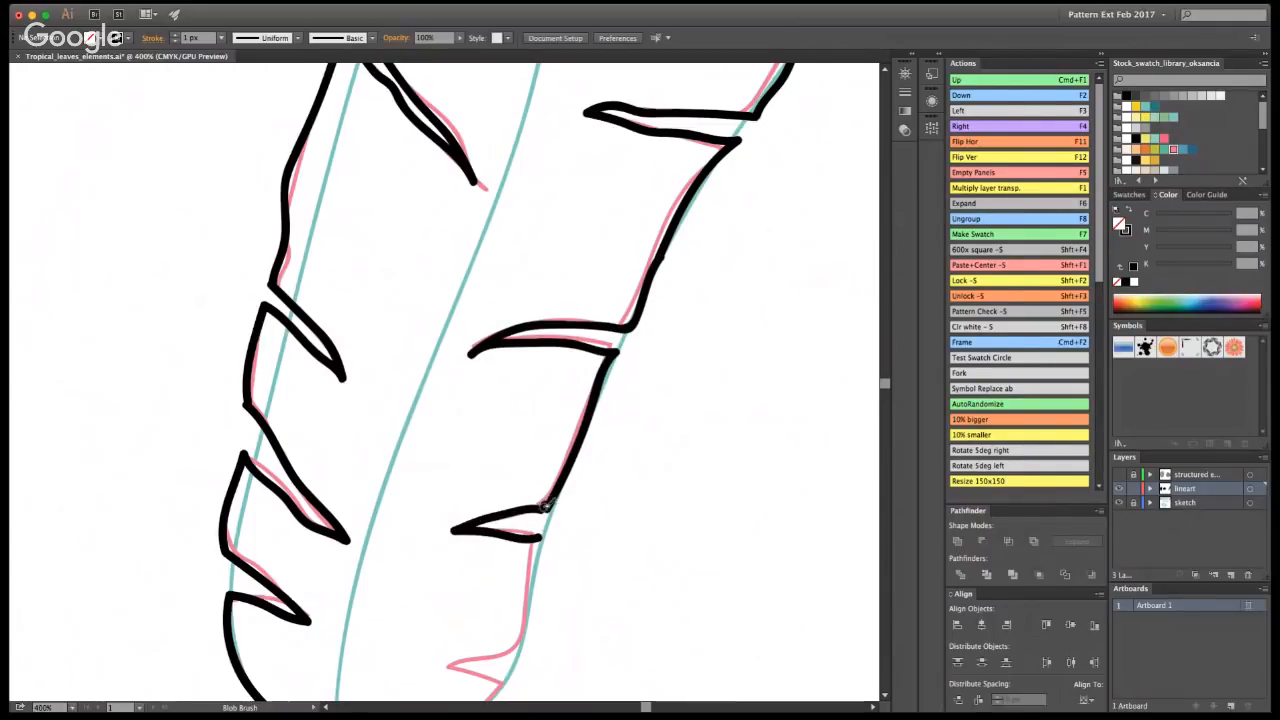
pyautogui.moveTo(674, 526); pyautogui.dragTo(759, 264)
pyautogui.moveTo(656, 298)
pyautogui.mouseDown()
pyautogui.moveTo(632, 322)
pyautogui.moveTo(624, 392)
pyautogui.moveTo(539, 428)
pyautogui.moveTo(604, 425)
pyautogui.moveTo(558, 487)
pyautogui.moveTo(435, 542)
pyautogui.mouseUp()
pyautogui.press('z')
pyautogui.press('super+1')
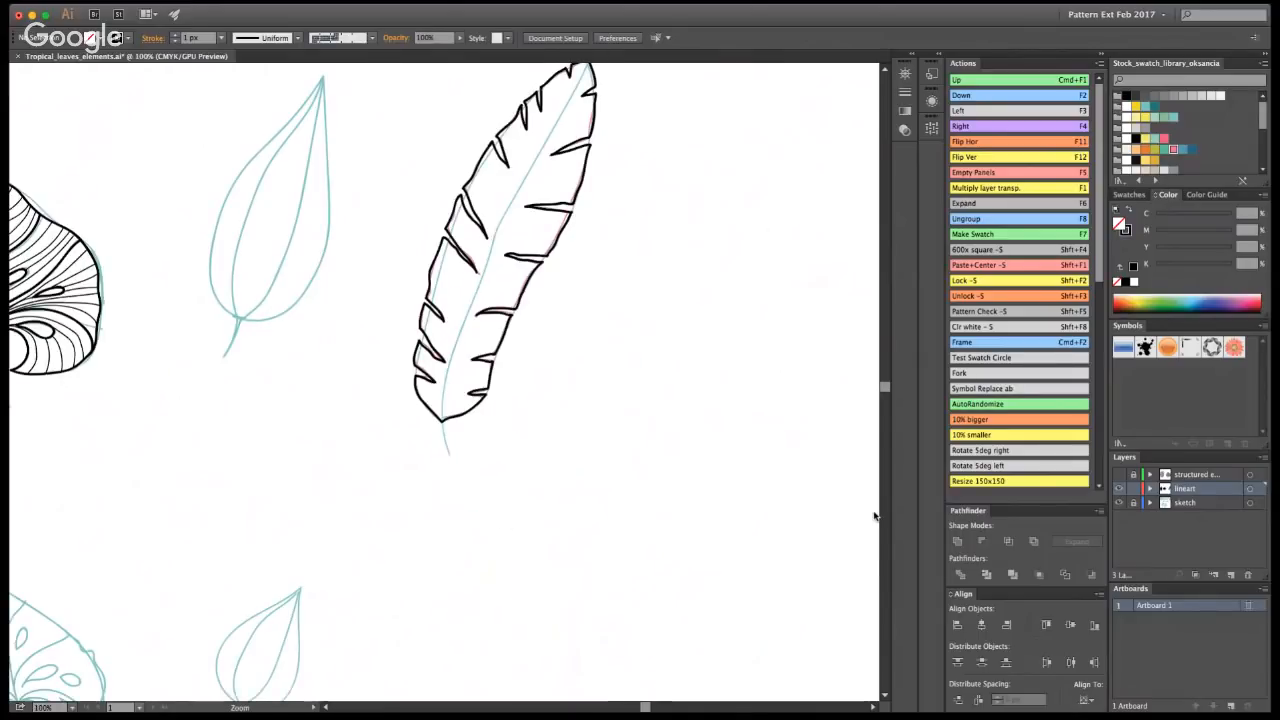
pyautogui.press('super+minus')
pyautogui.press('super+minus')
pyautogui.press('super+minus')
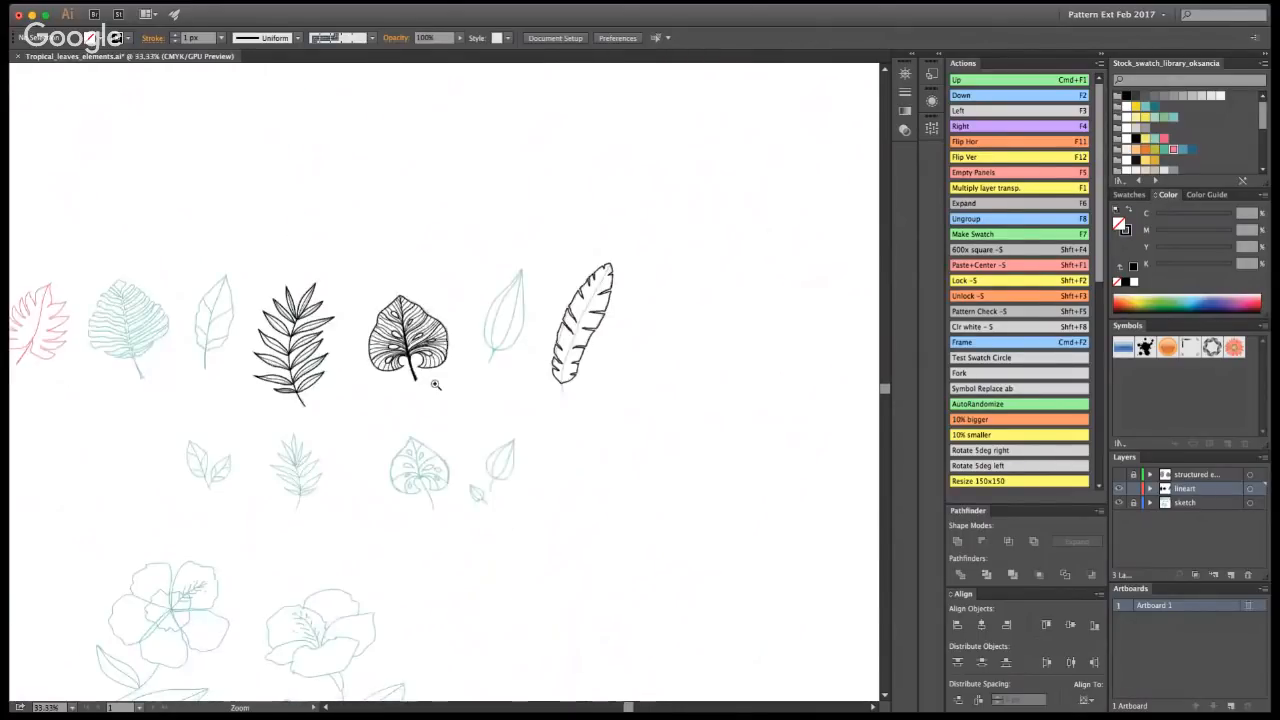
# - Set up the Blob Brush with the blue swatch as the fill and no stroke for the long leaf's midrib
pyautogui.press('super+plus')
pyautogui.press('a')
pyautogui.press('z')
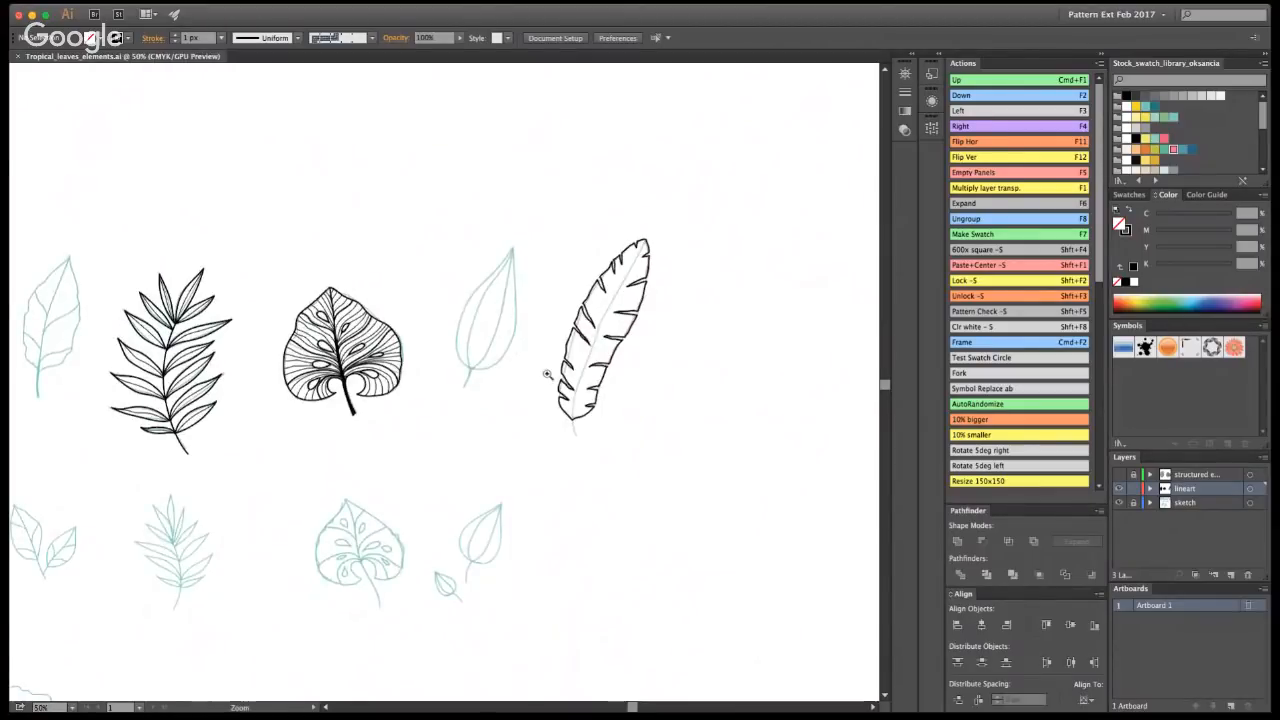
pyautogui.click(546, 376)
pyautogui.click(442, 351)
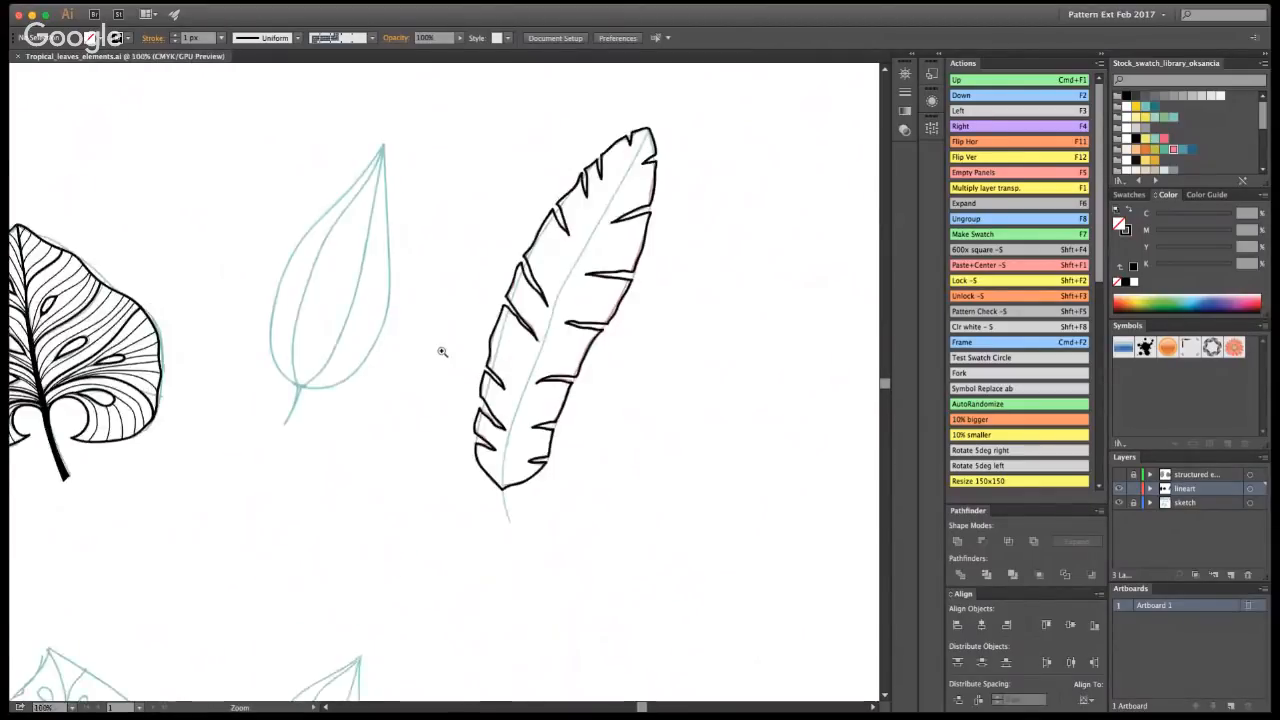
pyautogui.click(442, 351)
pyautogui.hotkey('shift', 'b')
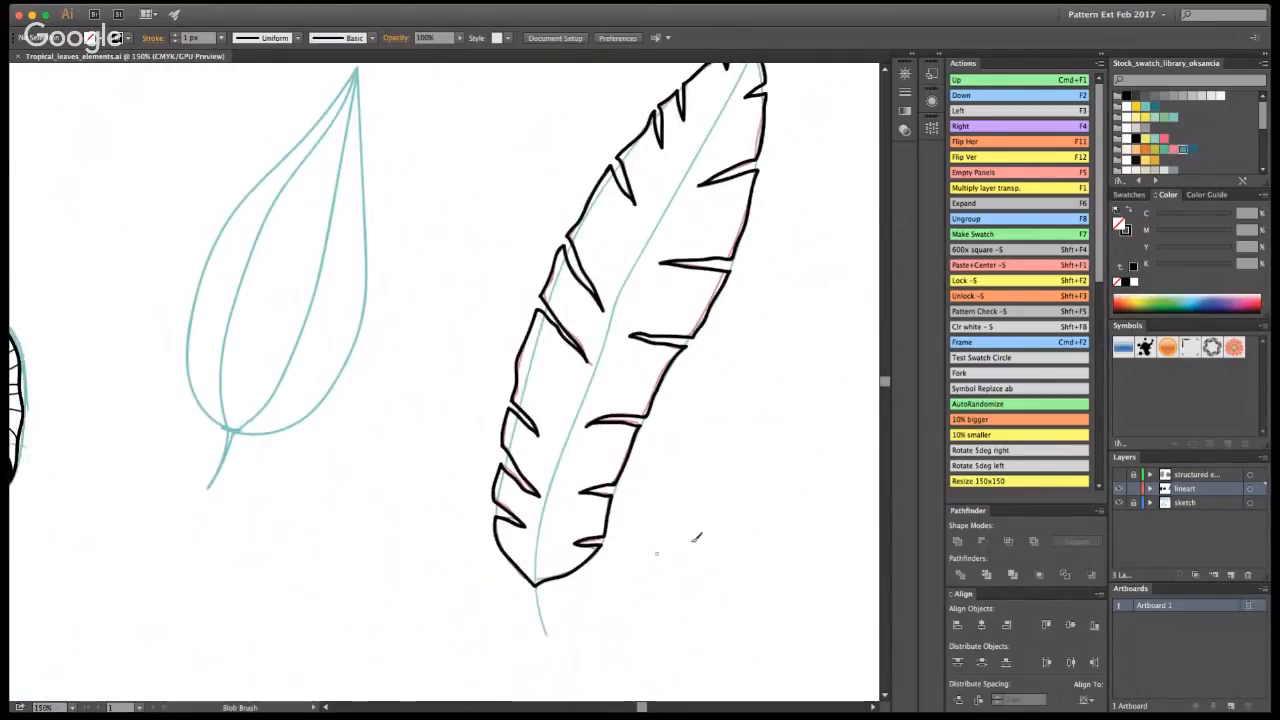
pyautogui.press('space')
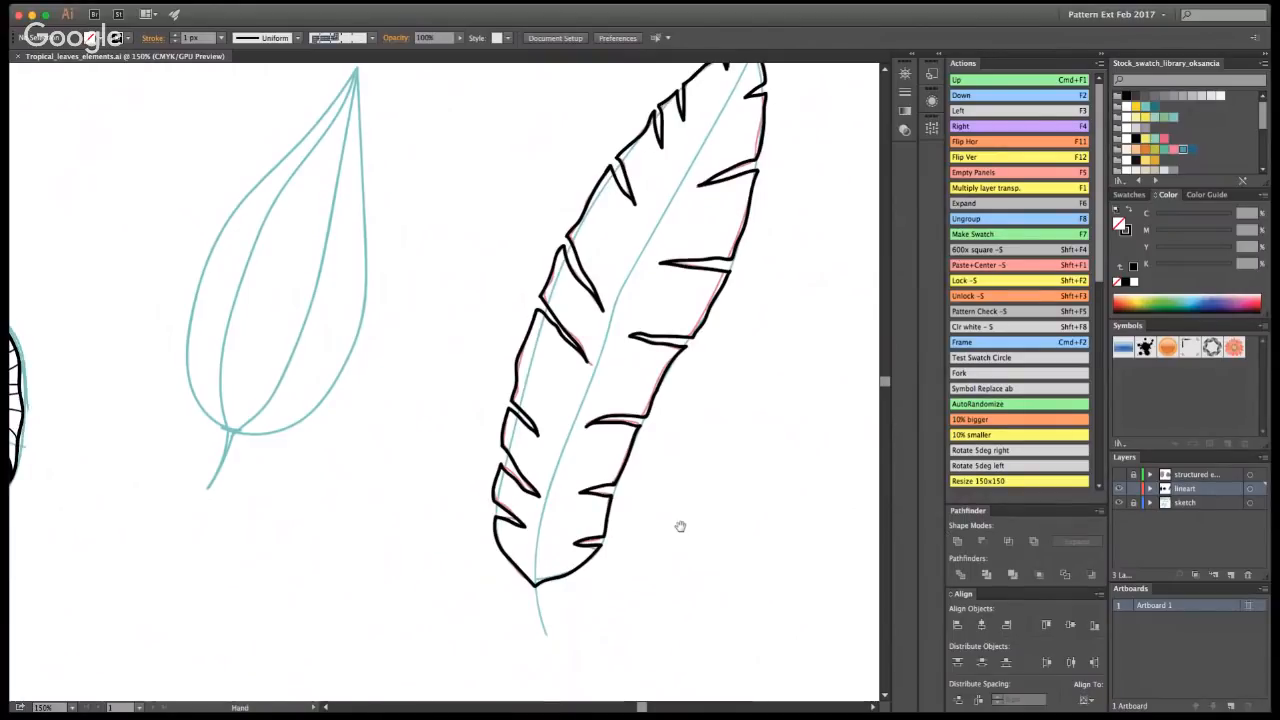
pyautogui.moveTo(680, 526); pyautogui.dragTo(643, 593)
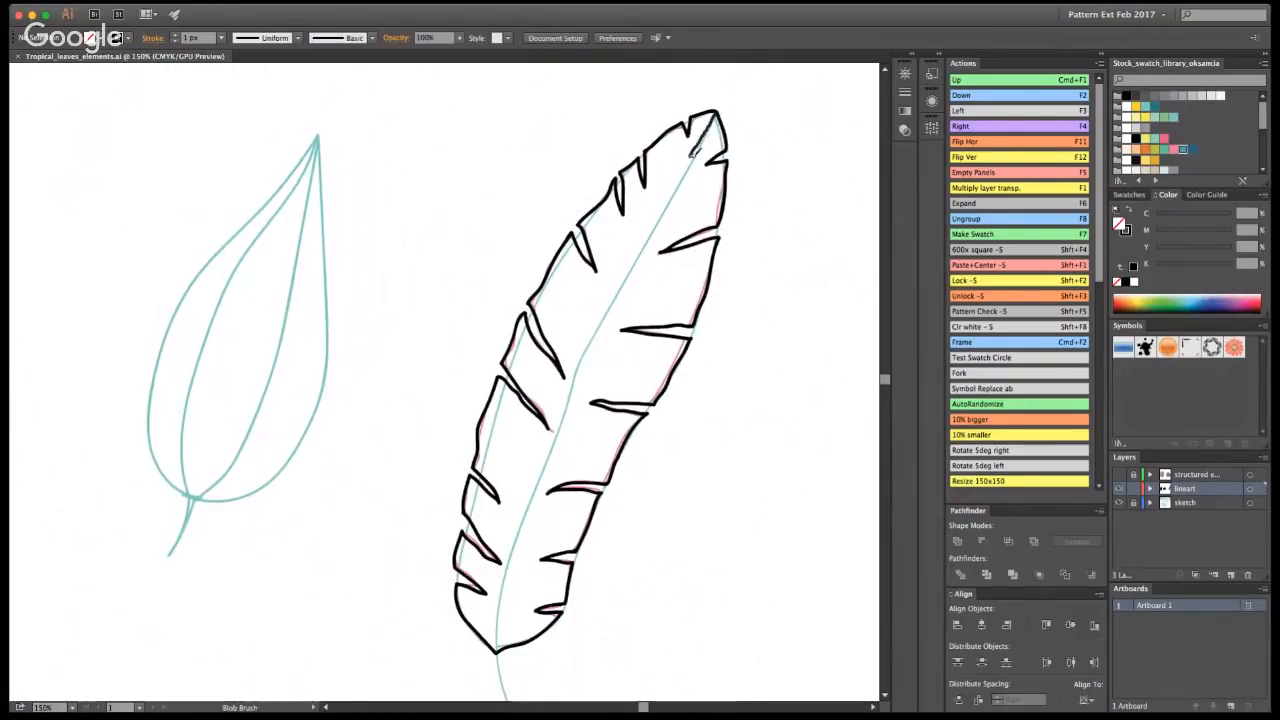
pyautogui.press('a')
pyautogui.click(1183, 149)
pyautogui.click(1126, 230)
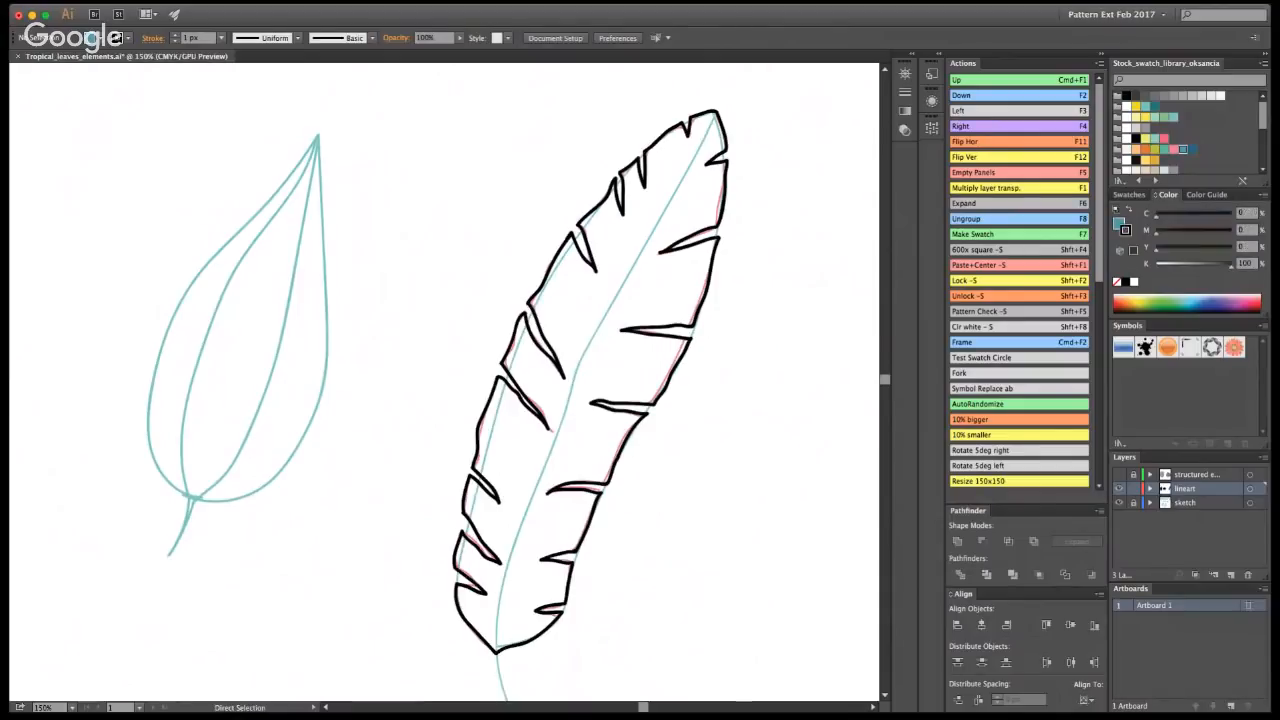
pyautogui.press('/')
pyautogui.hotkey('shift', 'b')
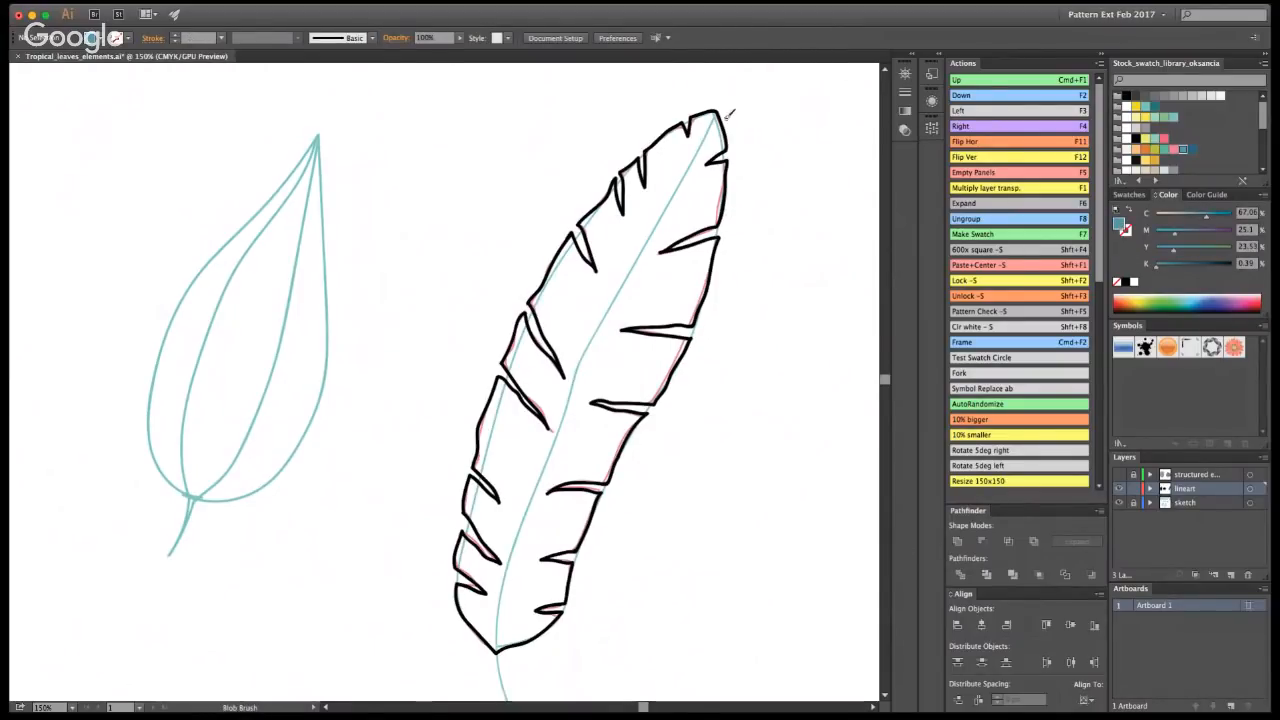
# - Draw the blue midrib from the long leaf's tip to its base and extend it into a short thickened stem
pyautogui.moveTo(722, 106); pyautogui.dragTo(622, 289)
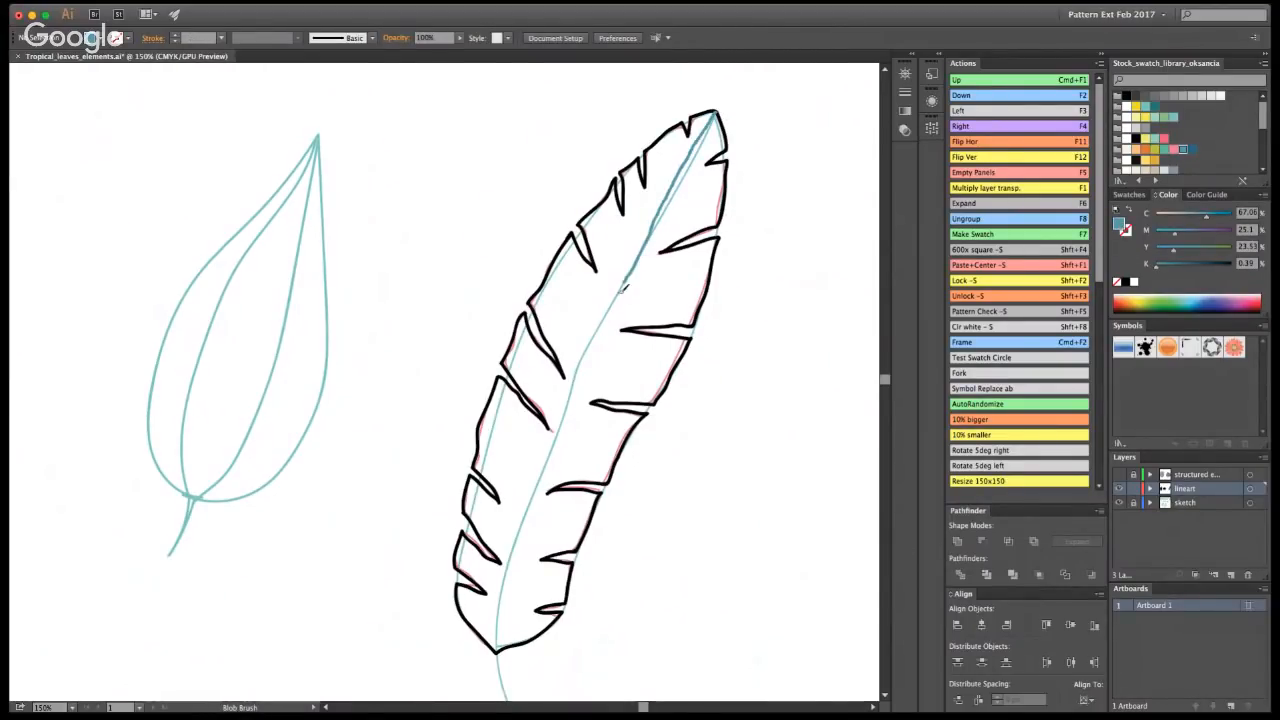
pyautogui.moveTo(589, 352); pyautogui.dragTo(506, 588)
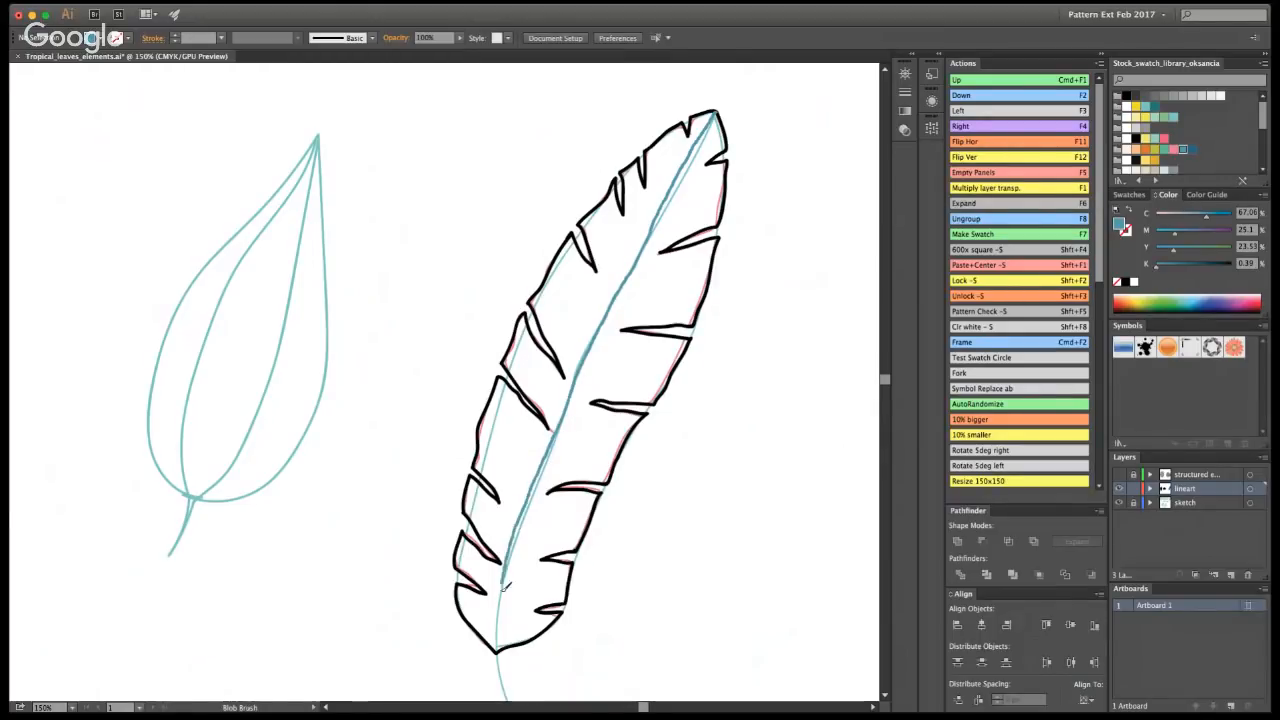
pyautogui.moveTo(503, 636); pyautogui.dragTo(497, 648)
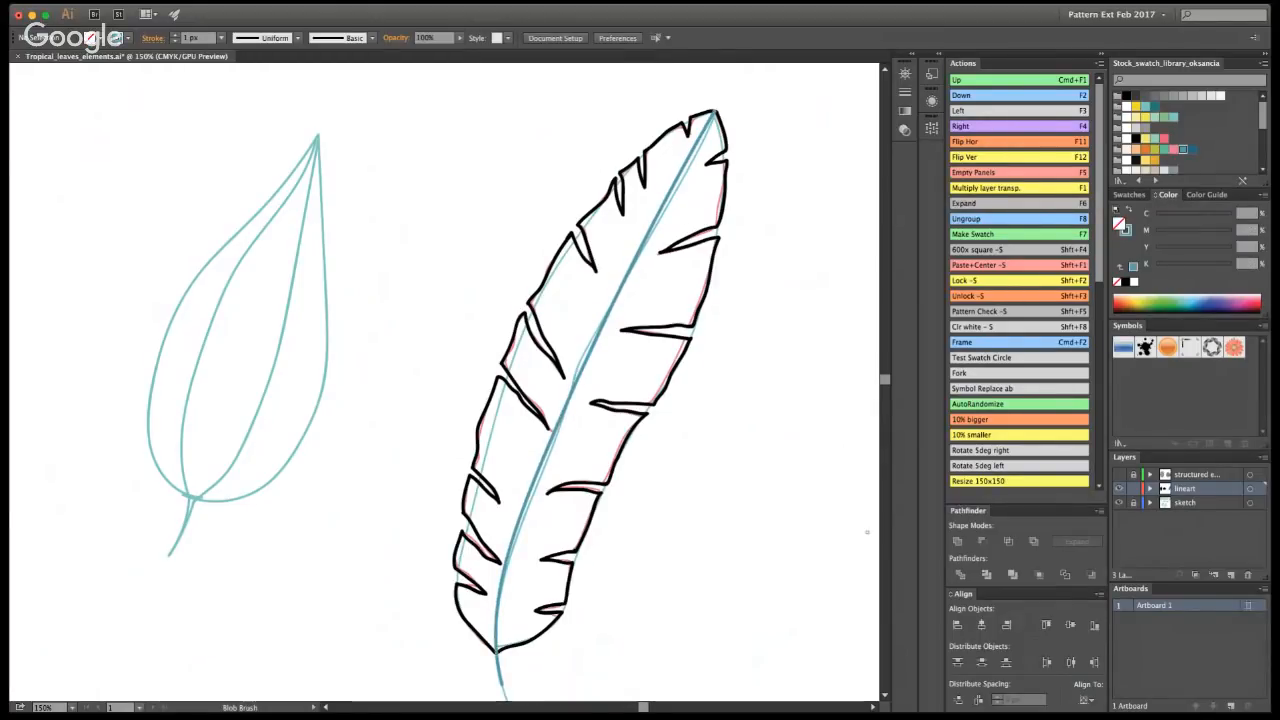
pyautogui.moveTo(726, 528)
pyautogui.mouseDown()
pyautogui.moveTo(788, 381)
pyautogui.moveTo(788, 334)
pyautogui.mouseUp()
pyautogui.moveTo(582, 527); pyautogui.dragTo(583, 517)
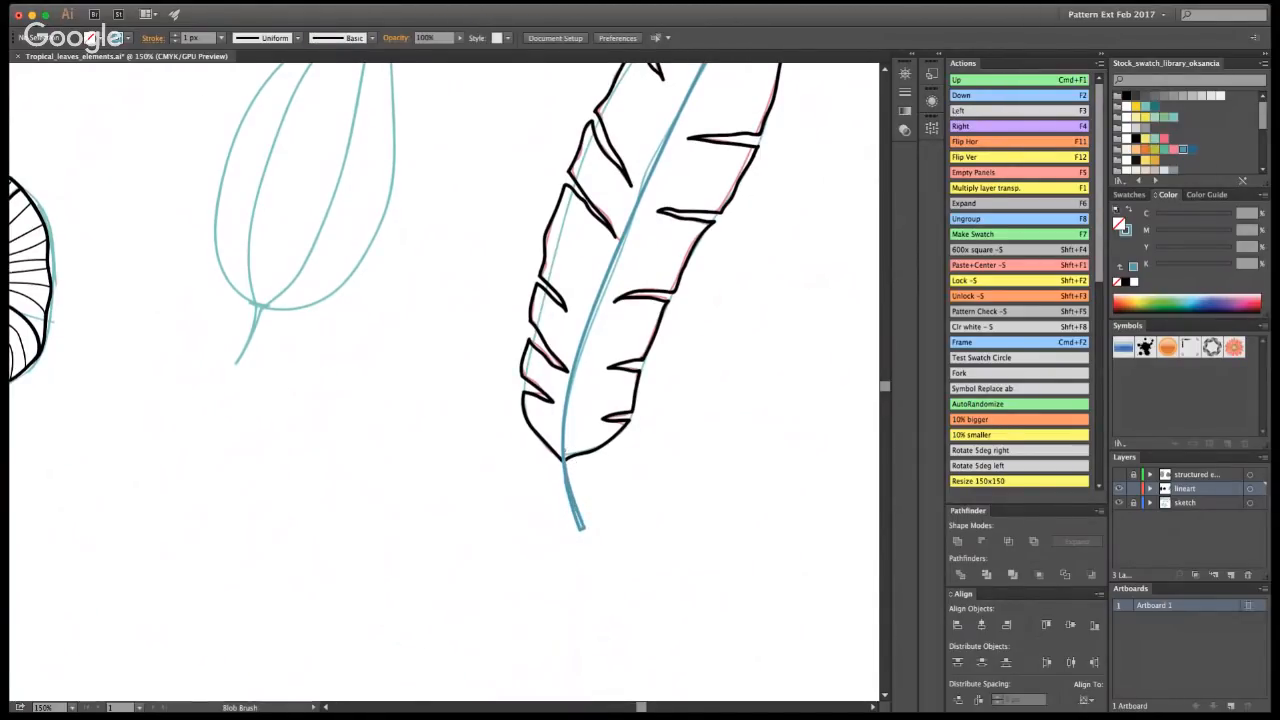
# - Delete the inner path that leaves a gap inside the long leaf's stem, and save the document
pyautogui.press('a')
pyautogui.click(586, 532)
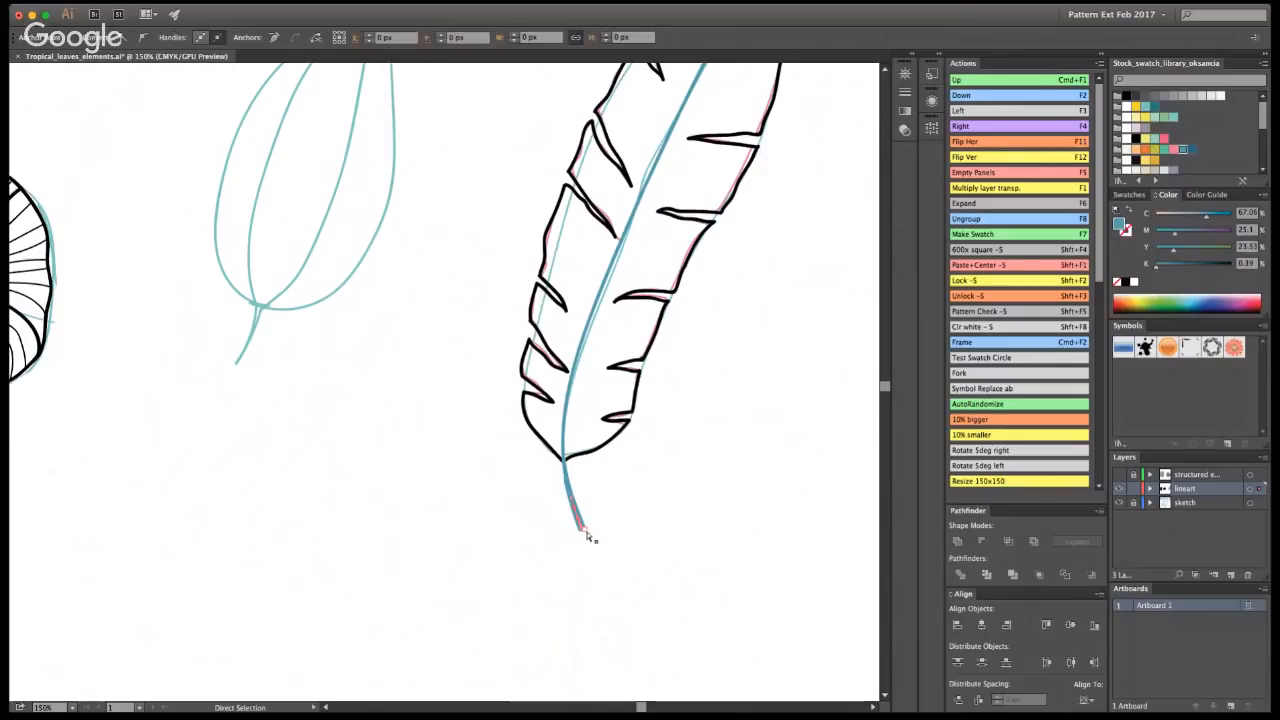
pyautogui.click(598, 522)
pyautogui.press('z')
pyautogui.keyDown('alt'); pyautogui.click(510, 350); pyautogui.keyUp('alt')
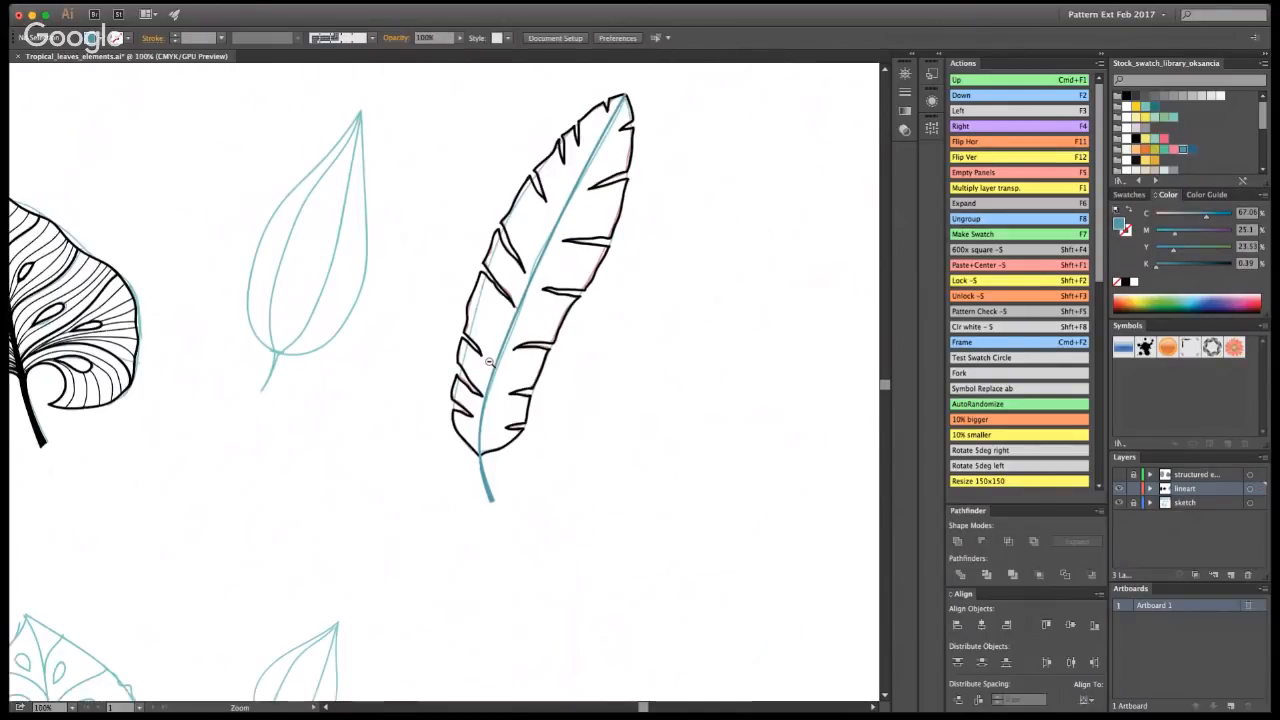
pyautogui.scroll(5, 489, 362)
pyautogui.hscroll(-4, 489, 362)
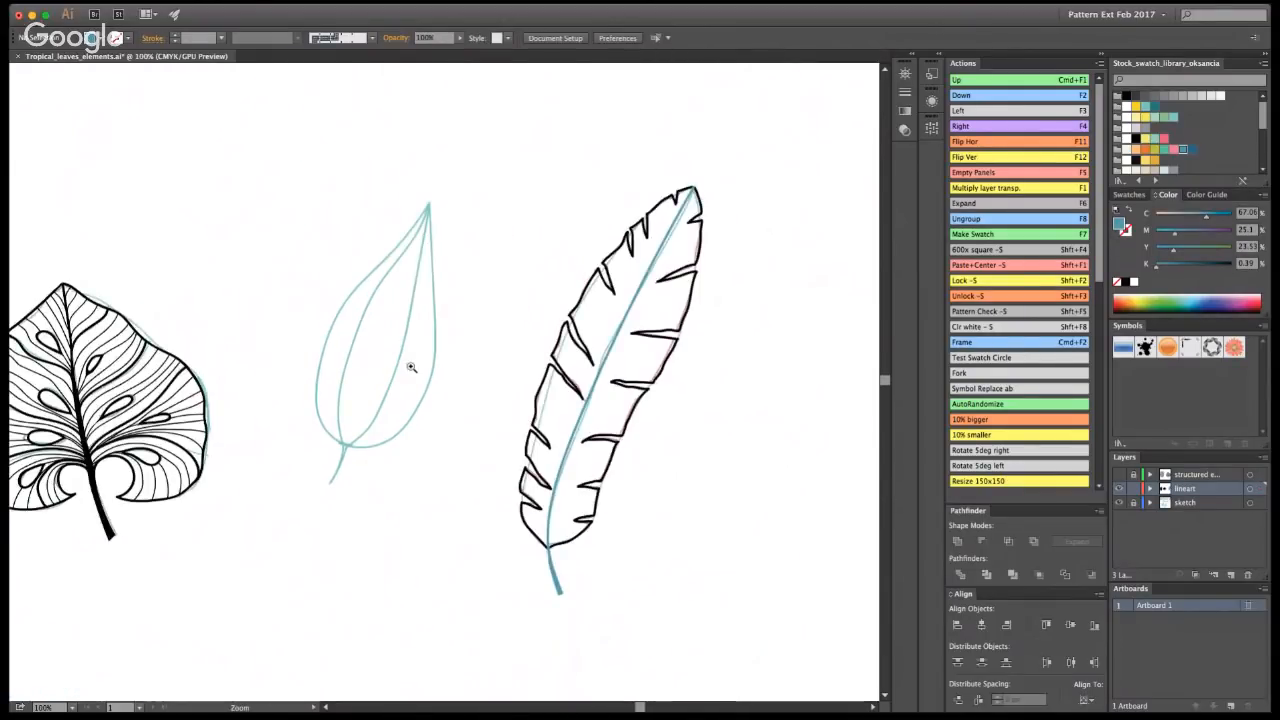
pyautogui.press('a')
pyautogui.press('super+s')
# - Hide the sketch layer and check the long leaf's line art without it
pyautogui.press('z')
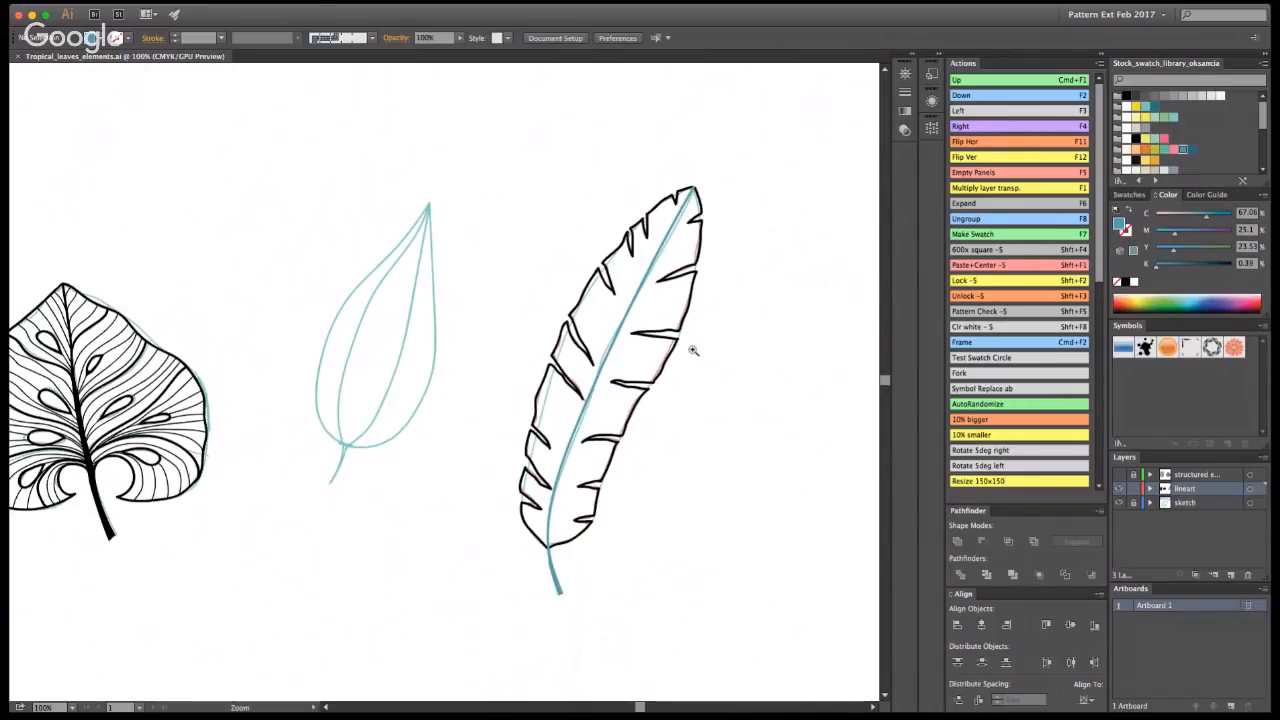
pyautogui.click(536, 400)
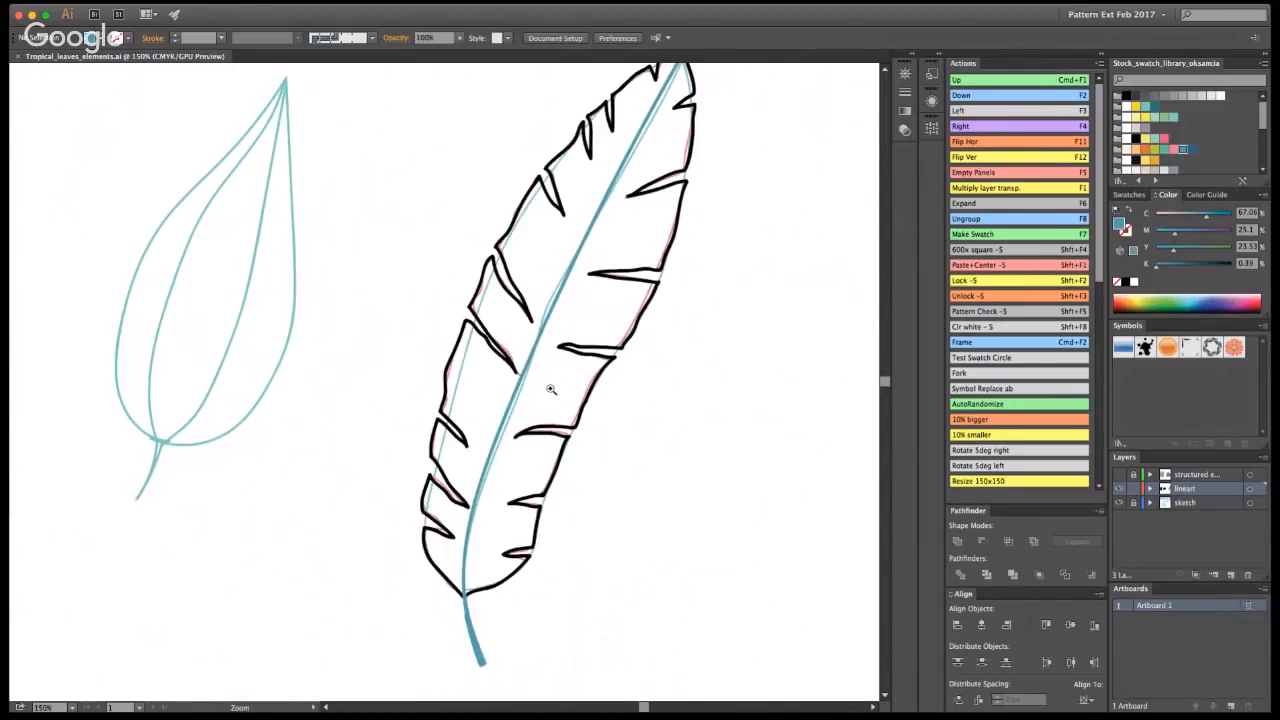
pyautogui.click(552, 388)
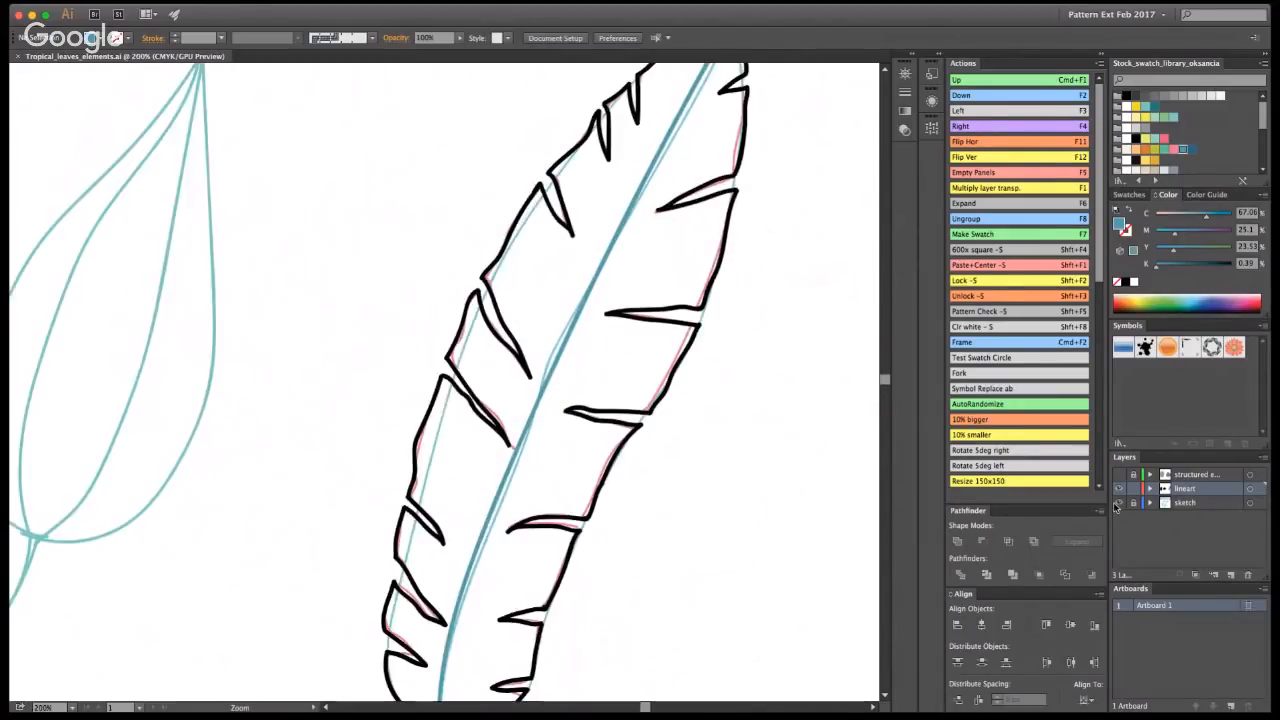
pyautogui.keyDown('alt'); pyautogui.click(486, 338); pyautogui.keyUp('alt')
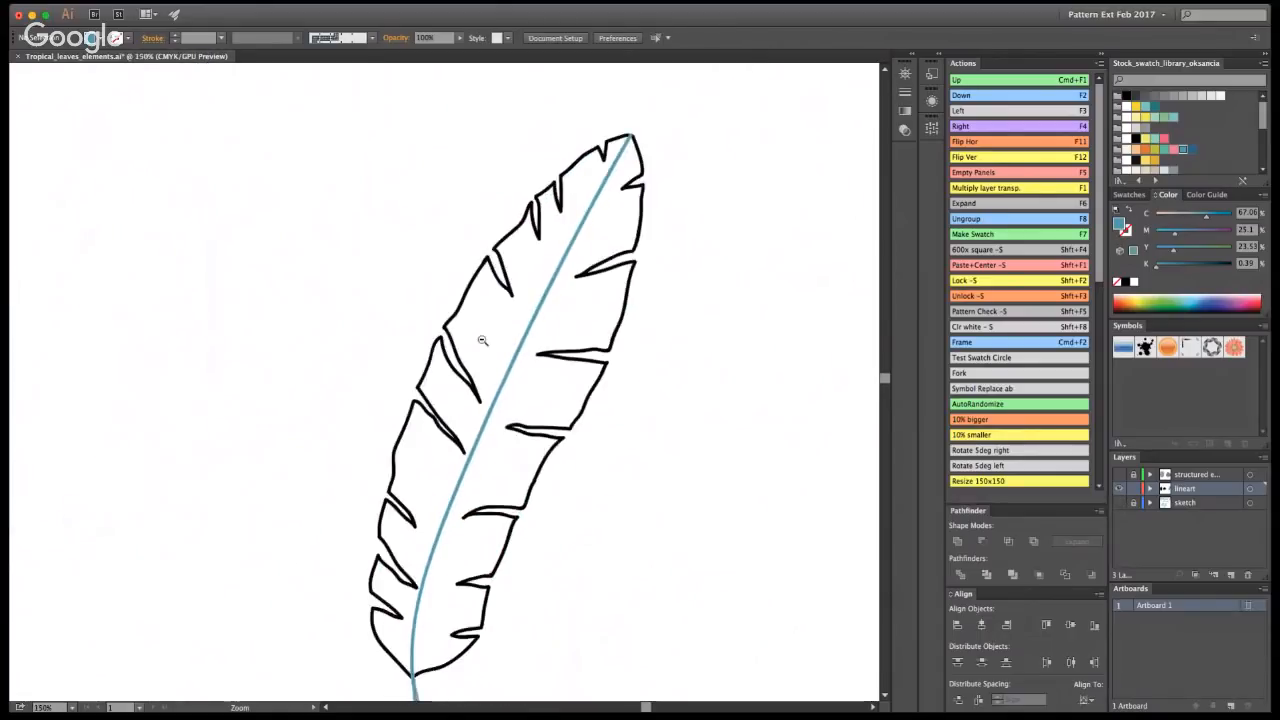
pyautogui.keyDown('alt'); pyautogui.click(328, 416); pyautogui.keyUp('alt')
pyautogui.keyDown('alt'); pyautogui.click(334, 426); pyautogui.keyUp('alt')
pyautogui.click(450, 364)
pyautogui.click(450, 364)
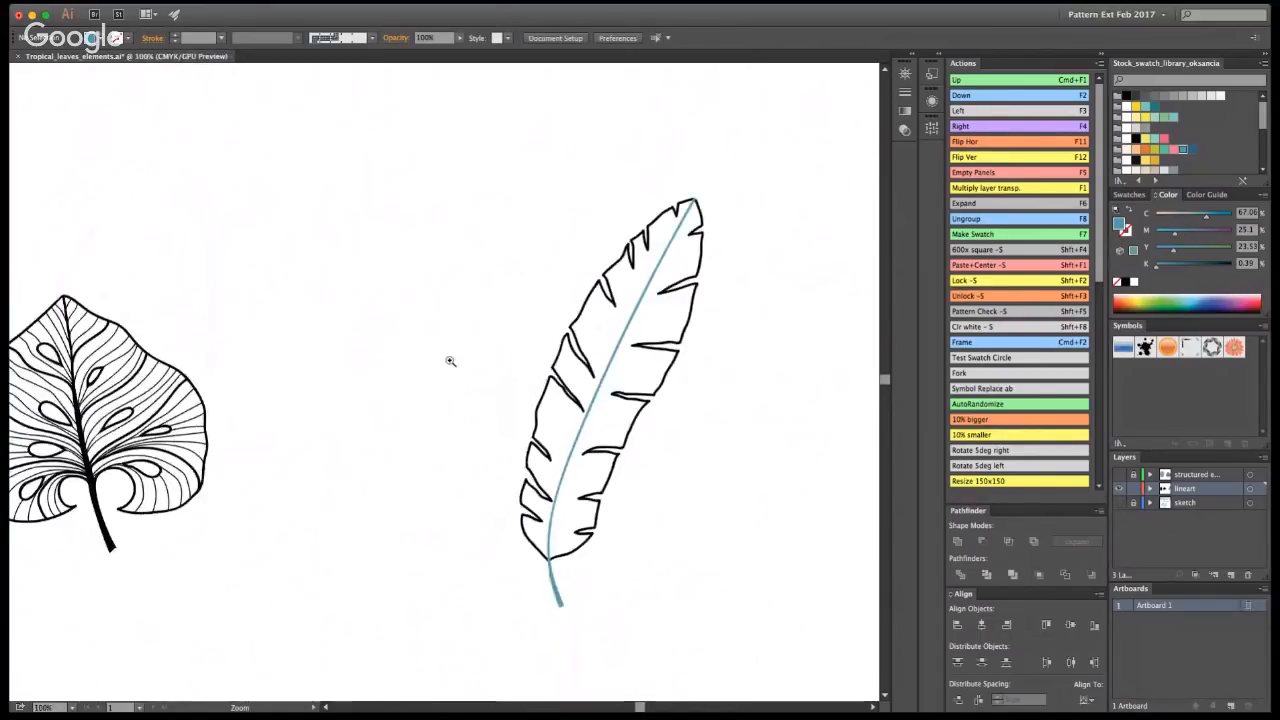
pyautogui.click(533, 344)
pyautogui.click(533, 344)
pyautogui.click(700, 276)
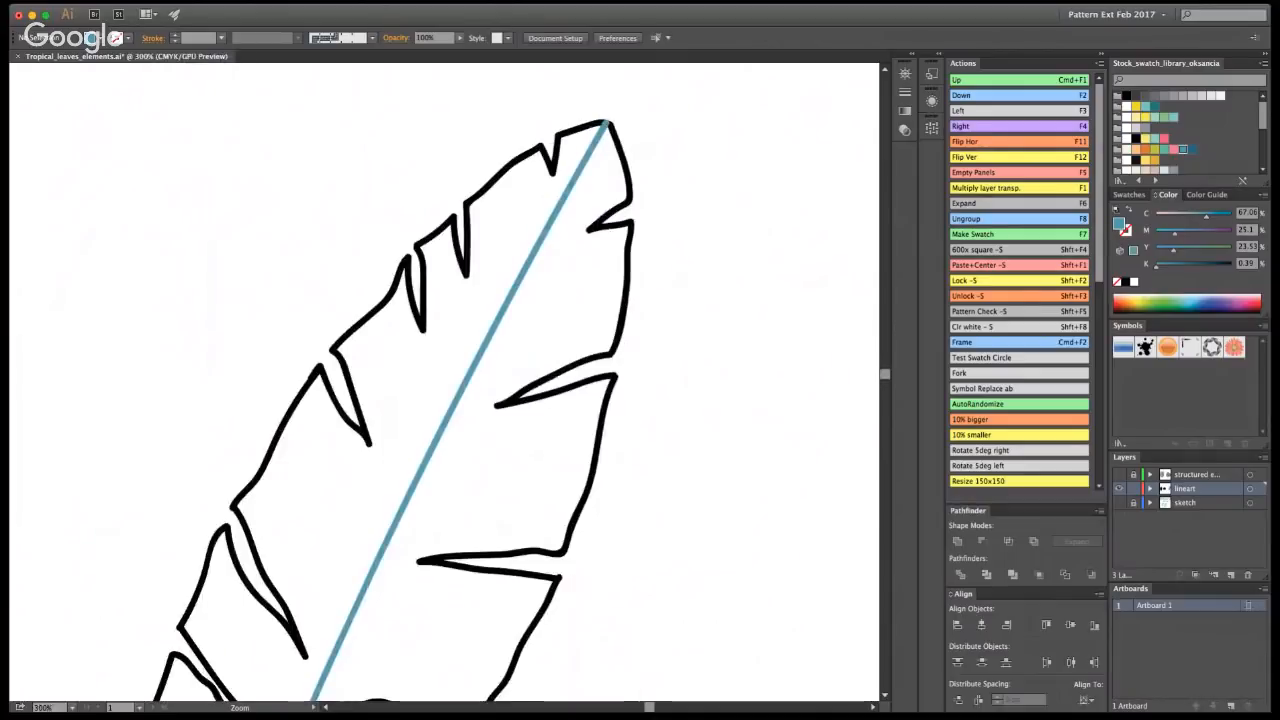
# - With the pink swatch and Blob Brush, draw veins from the midrib to the right edge above the first notch
pyautogui.hotkey('shift', 'b')
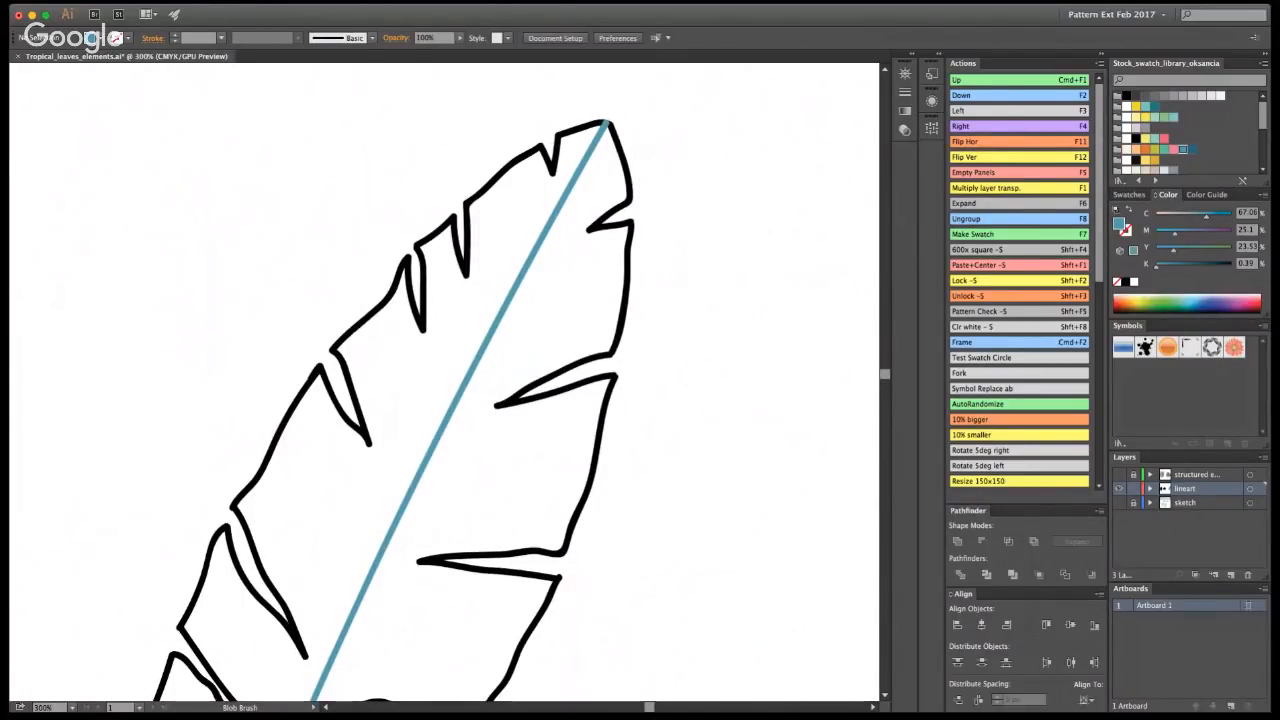
pyautogui.click(1173, 149)
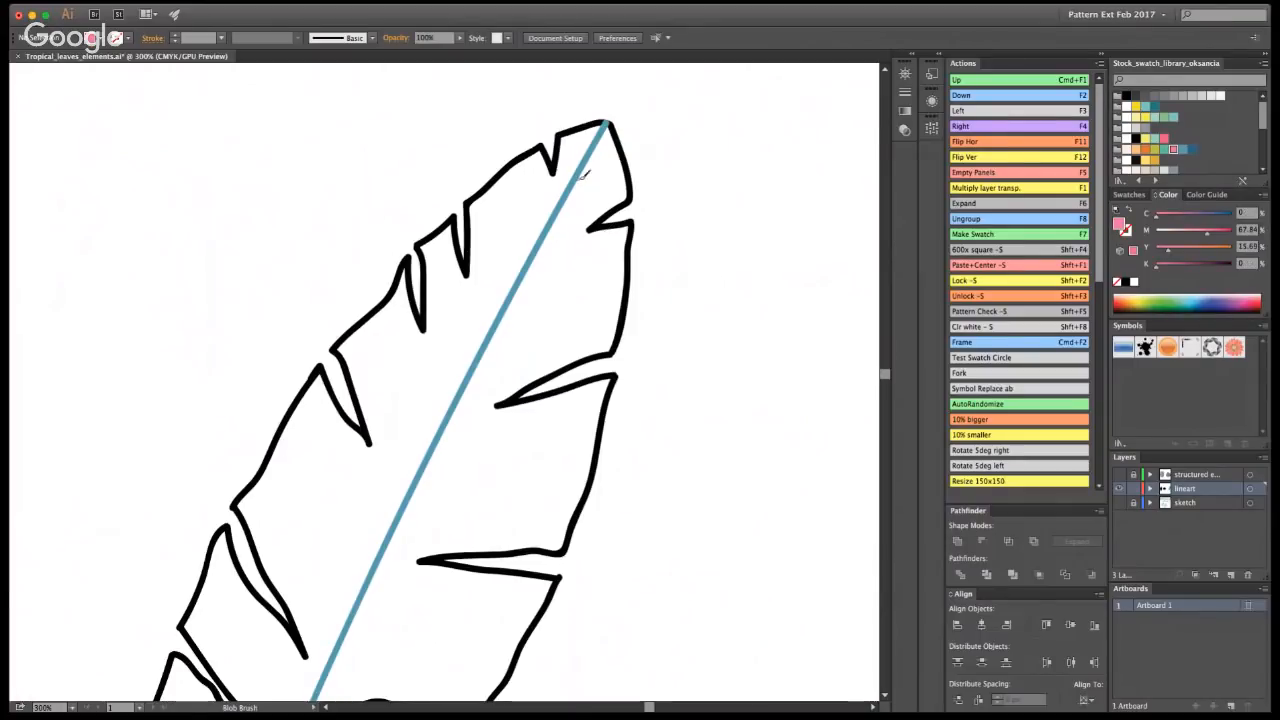
pyautogui.moveTo(585, 172)
pyautogui.mouseDown()
pyautogui.moveTo(618, 149)
pyautogui.moveTo(575, 181)
pyautogui.mouseUp()
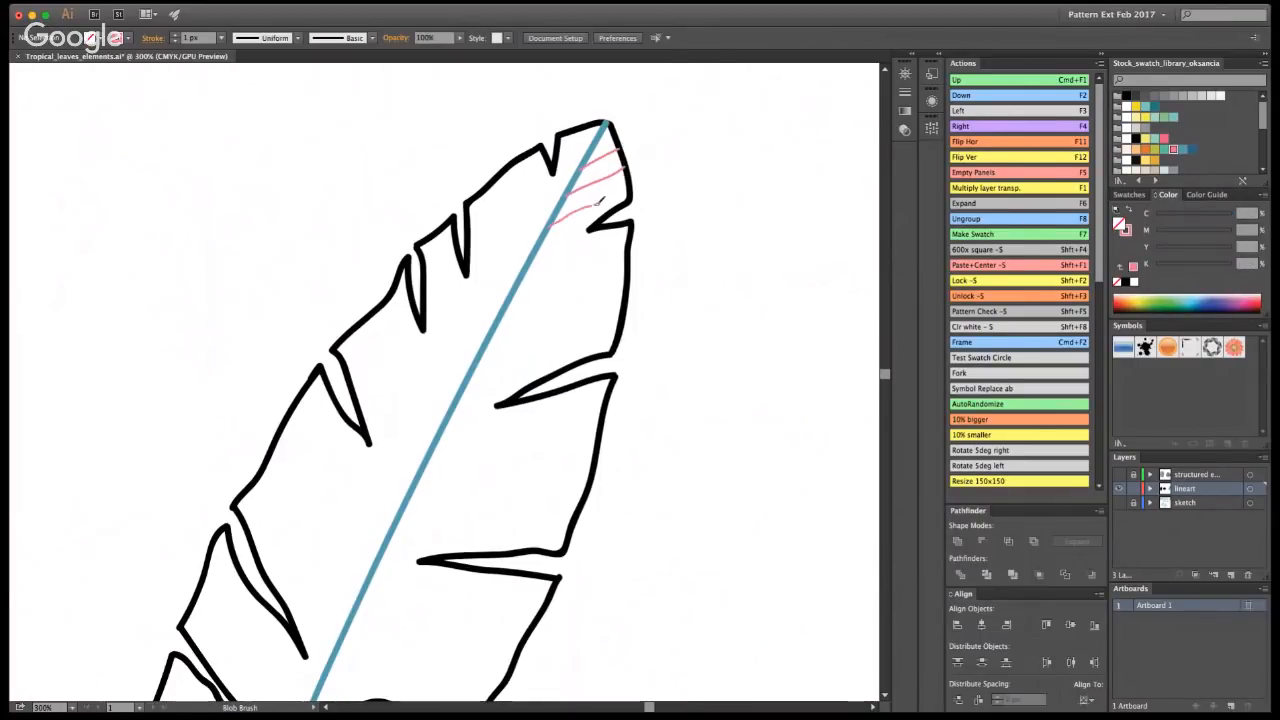
pyautogui.moveTo(598, 200); pyautogui.dragTo(634, 178)
# - Draw pink veins on the right half between the first and second notches, ending with one to the second notch's tip
pyautogui.moveTo(526, 270); pyautogui.dragTo(632, 238)
pyautogui.moveTo(512, 296); pyautogui.dragTo(624, 270)
pyautogui.moveTo(492, 334); pyautogui.dragTo(587, 301)
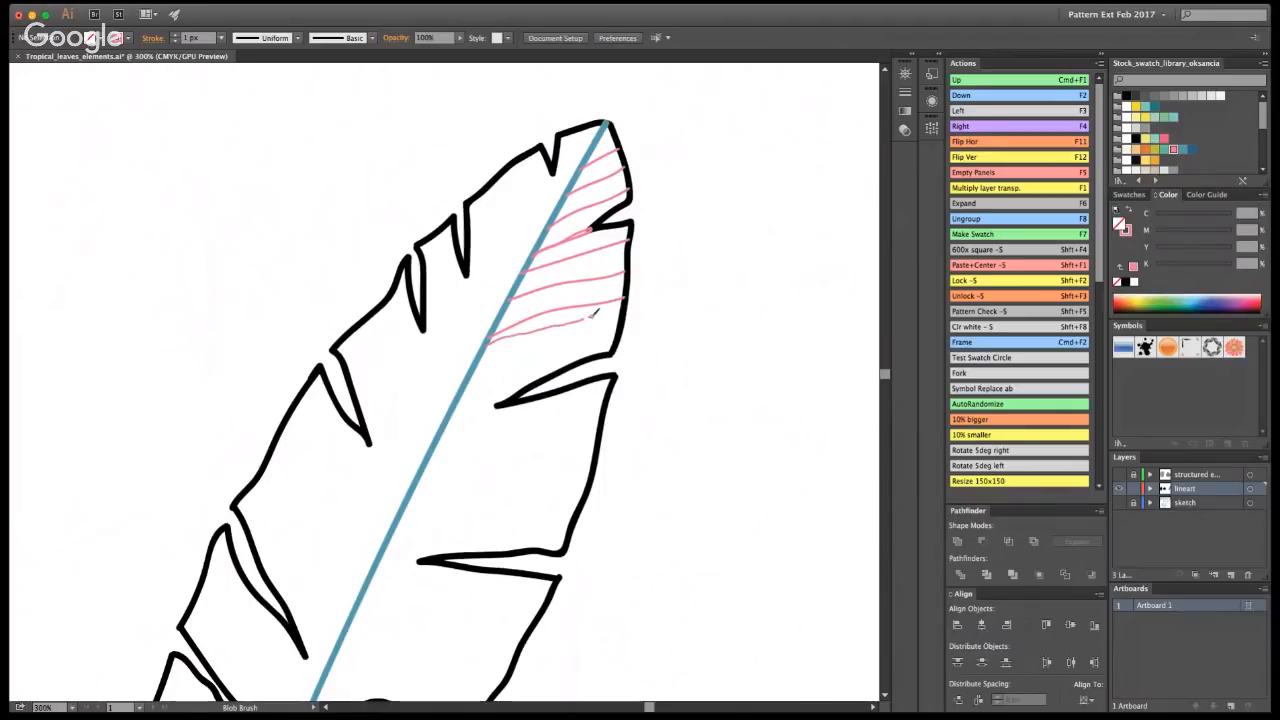
pyautogui.moveTo(490, 371); pyautogui.dragTo(593, 336)
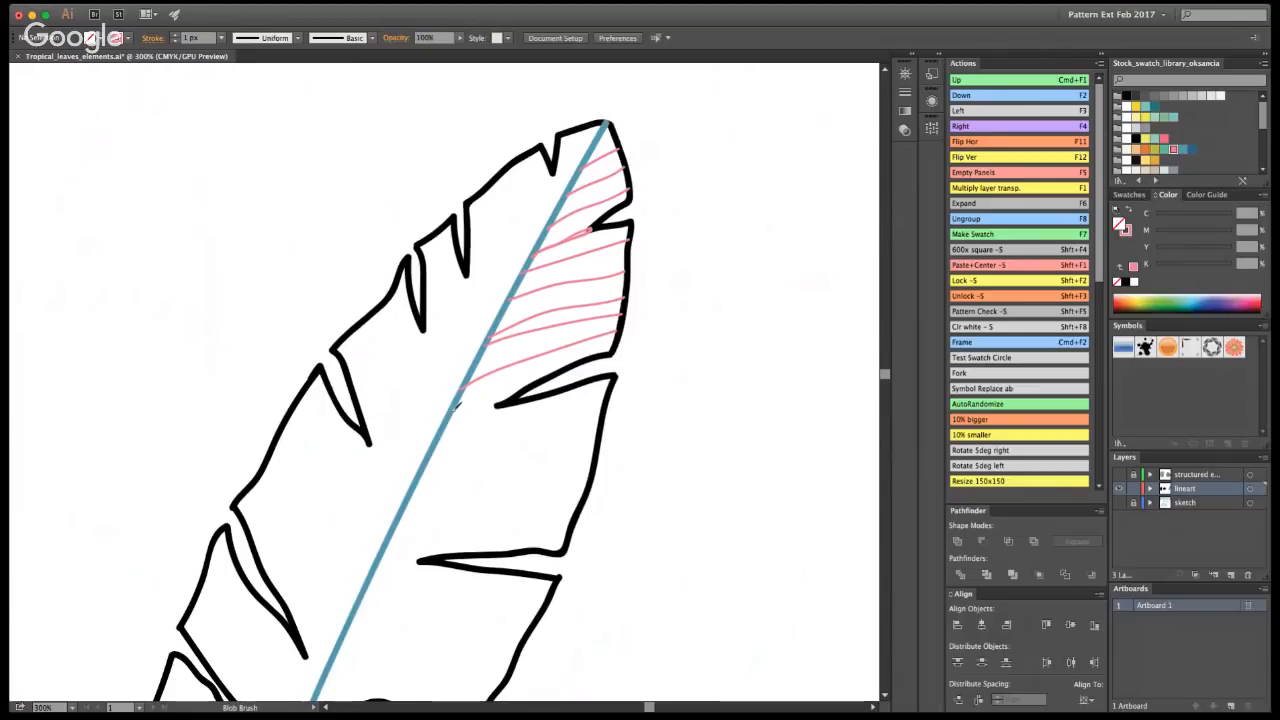
pyautogui.moveTo(455, 405); pyautogui.dragTo(616, 350)
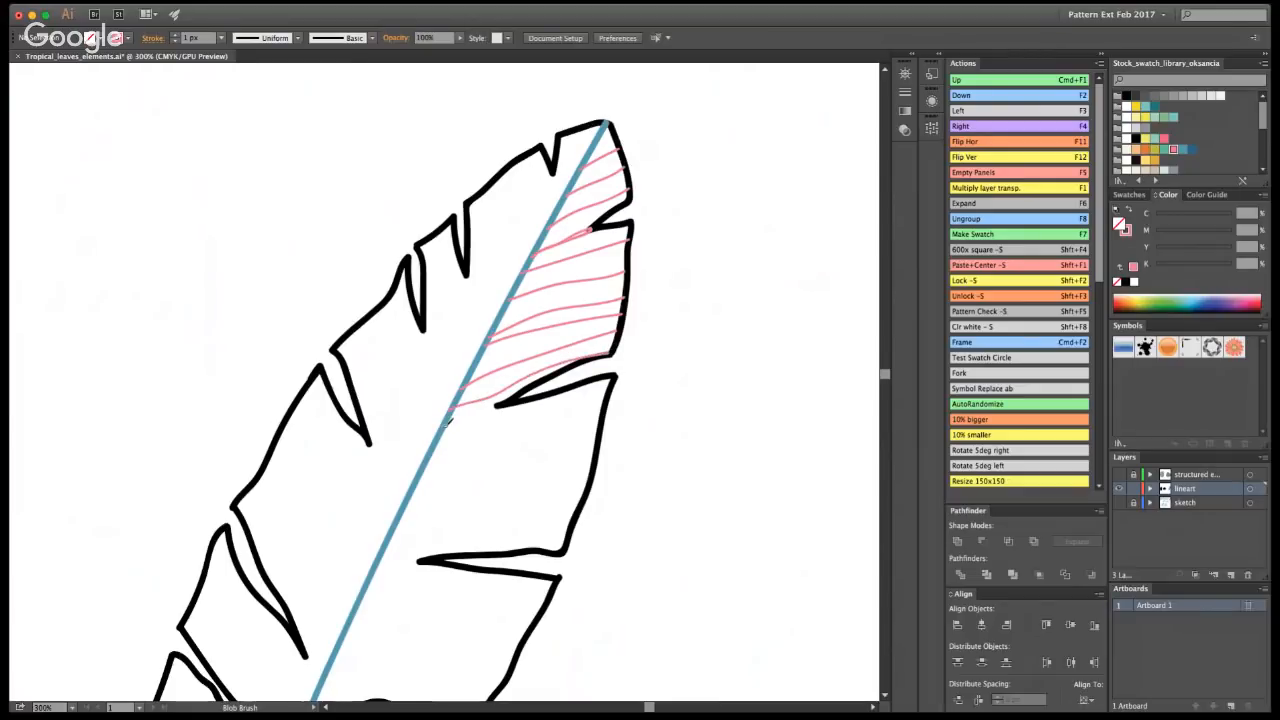
pyautogui.moveTo(456, 411); pyautogui.dragTo(502, 403)
# - Draw pink veins across the right half between the second and third notches, joining the third notch's tip to the midrib
pyautogui.press('z')
pyautogui.click(437, 421)
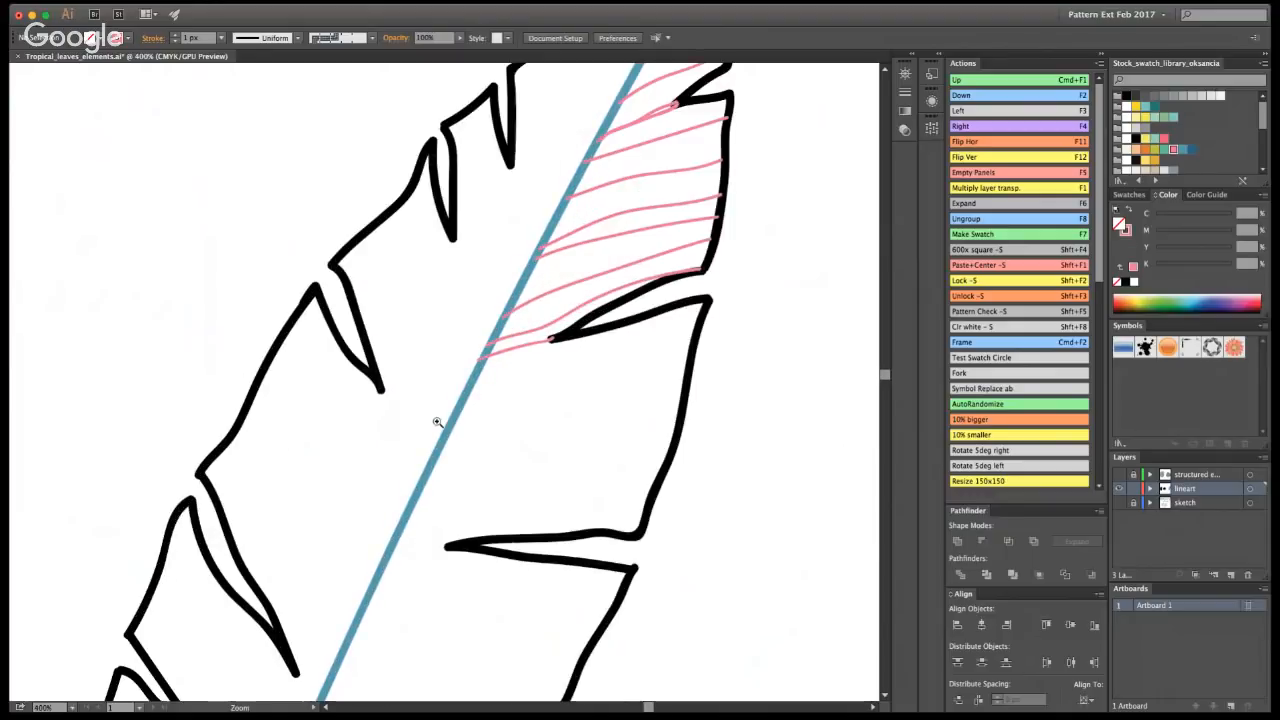
pyautogui.hotkey('shift', 'b')
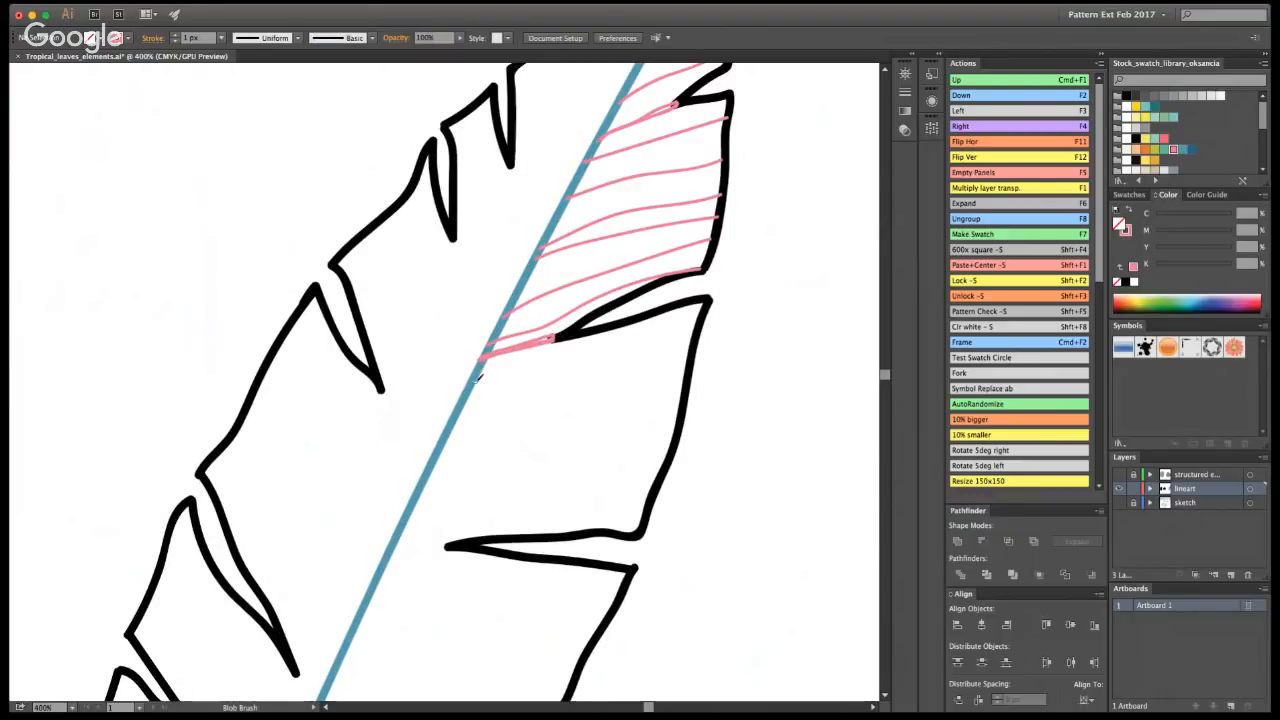
pyautogui.moveTo(519, 361); pyautogui.dragTo(695, 328)
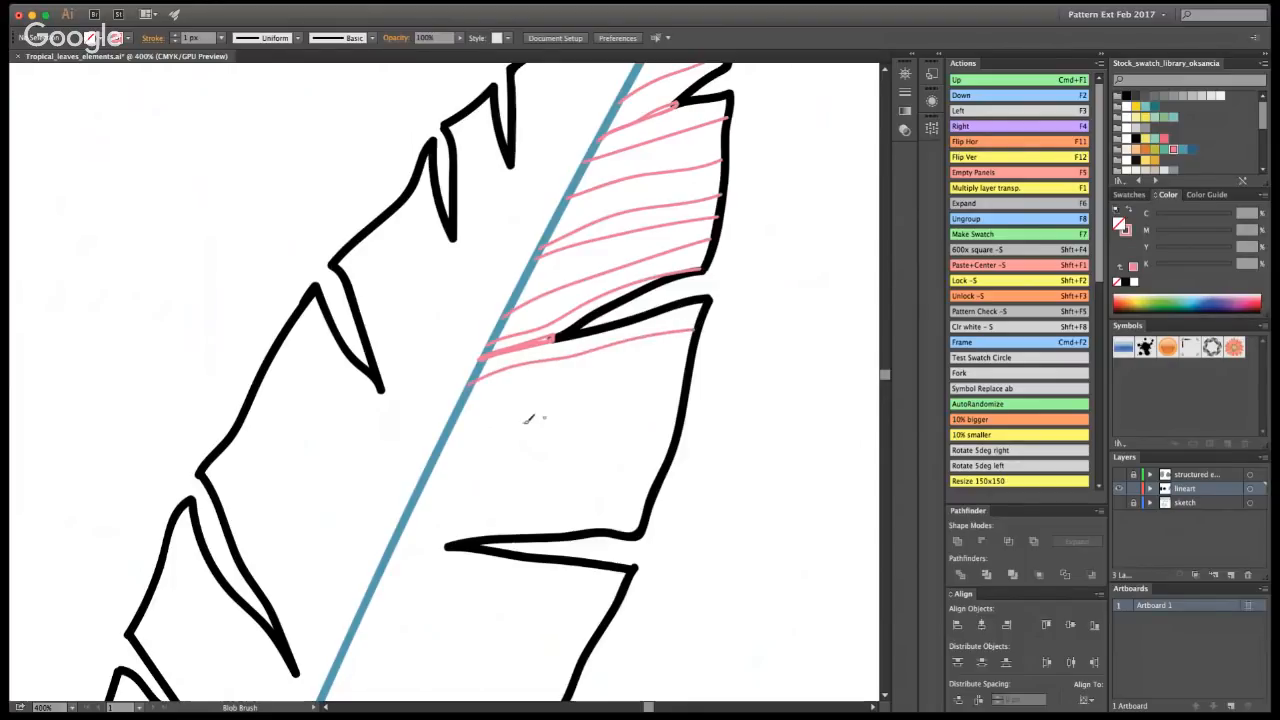
pyautogui.moveTo(461, 413); pyautogui.dragTo(697, 370)
pyautogui.moveTo(458, 415); pyautogui.dragTo(686, 401)
pyautogui.moveTo(477, 457)
pyautogui.mouseDown()
pyautogui.moveTo(620, 440)
pyautogui.moveTo(670, 449)
pyautogui.mouseUp()
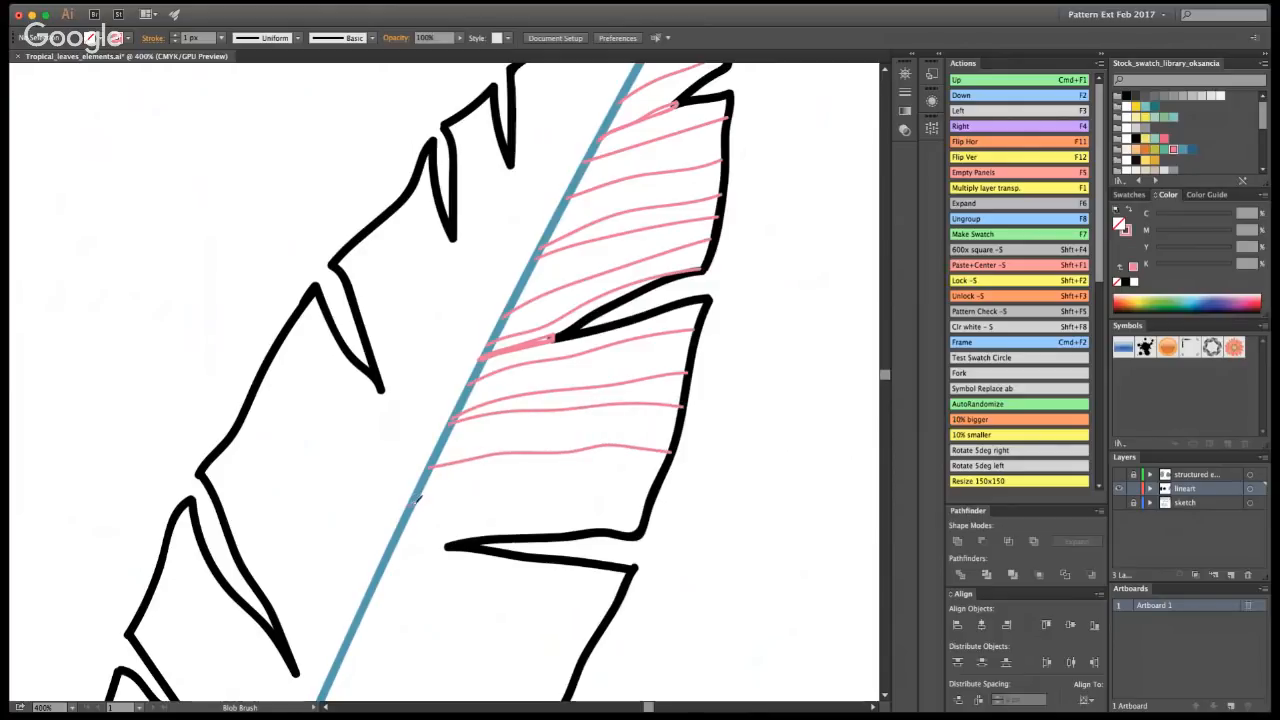
pyautogui.moveTo(489, 492); pyautogui.dragTo(655, 484)
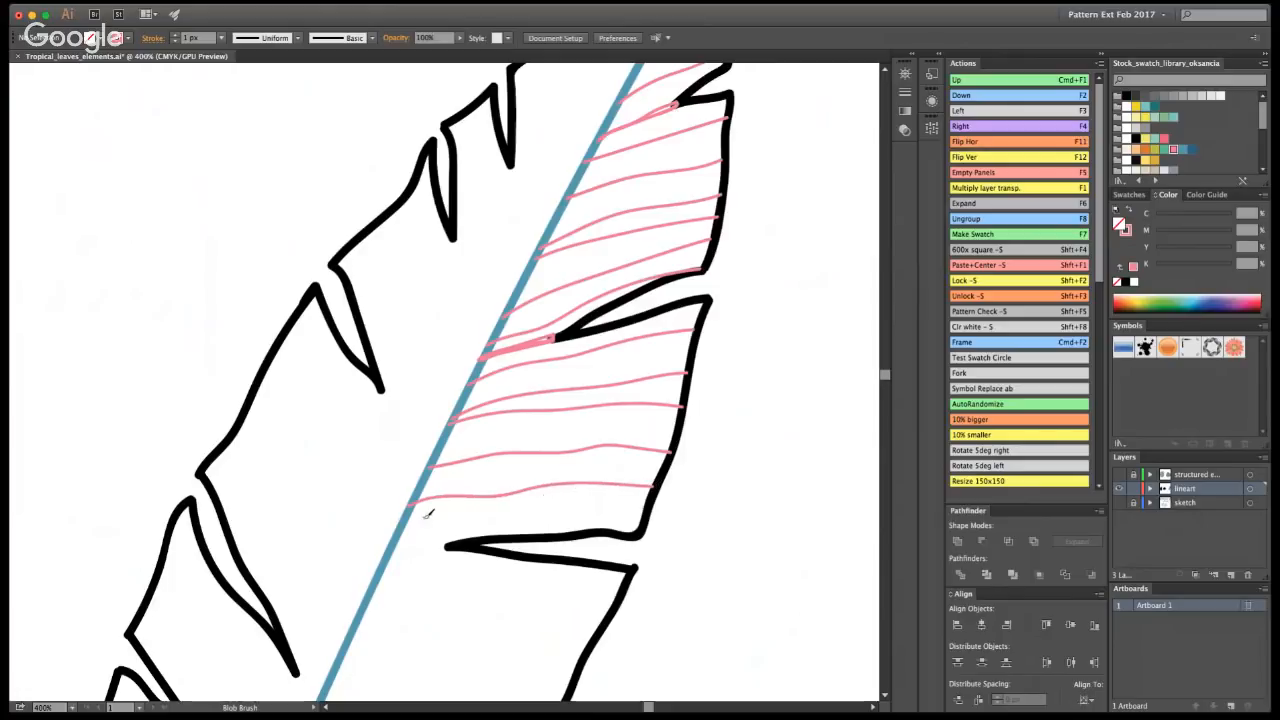
pyautogui.moveTo(399, 533)
pyautogui.mouseDown()
pyautogui.moveTo(640, 508)
pyautogui.moveTo(775, 286)
pyautogui.mouseUp()
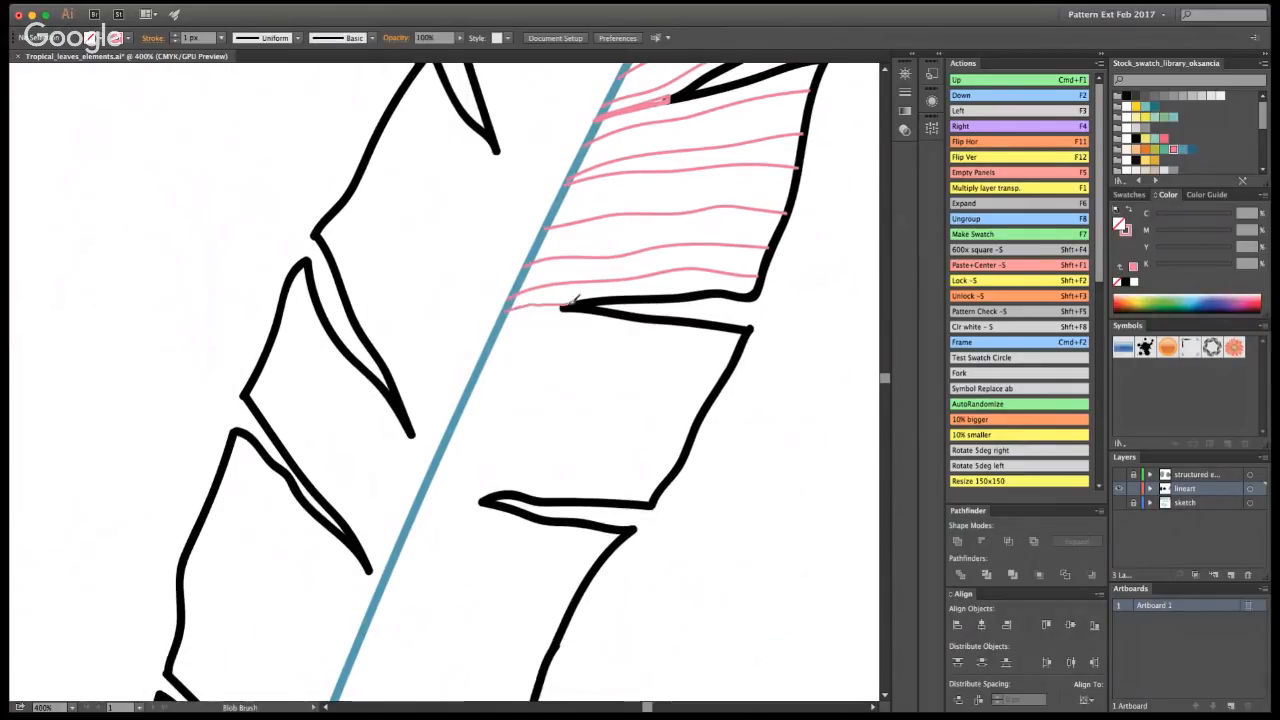
pyautogui.moveTo(507, 312); pyautogui.dragTo(571, 306)
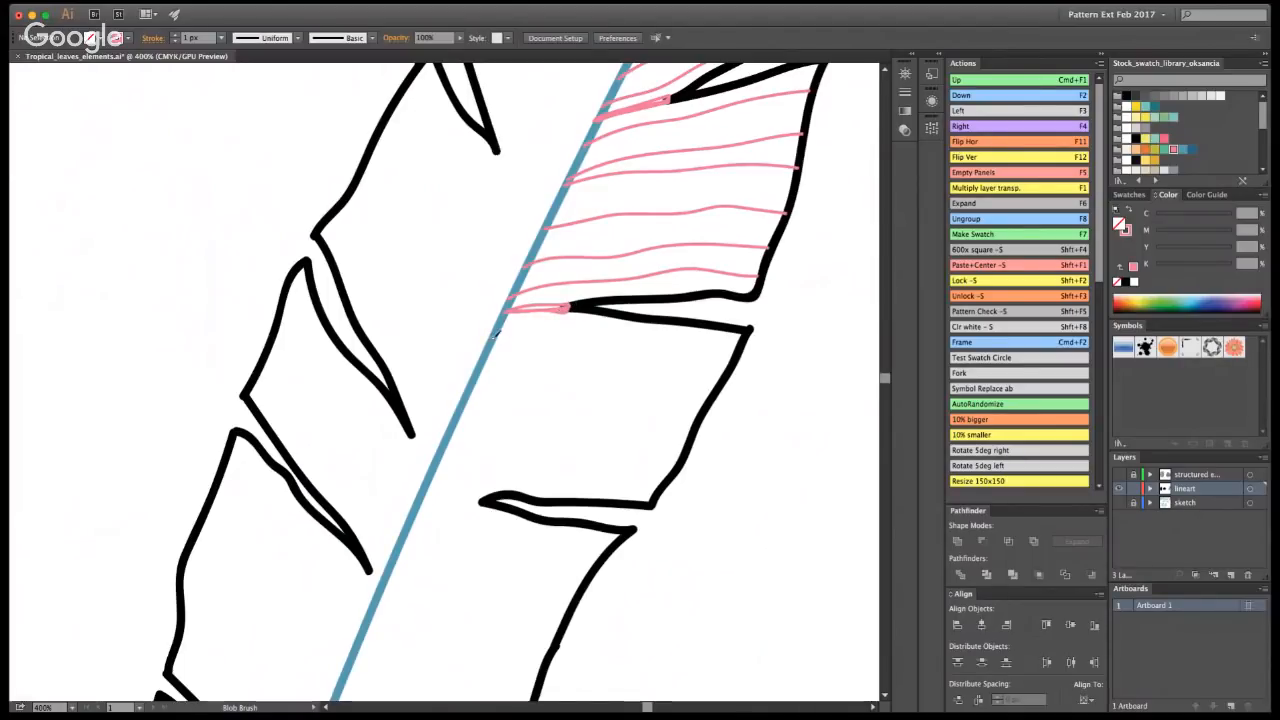
# - Draw pink veins from the midrib to the right edge between the third and fourth notches of the long leaf
pyautogui.moveTo(490, 337); pyautogui.dragTo(733, 367)
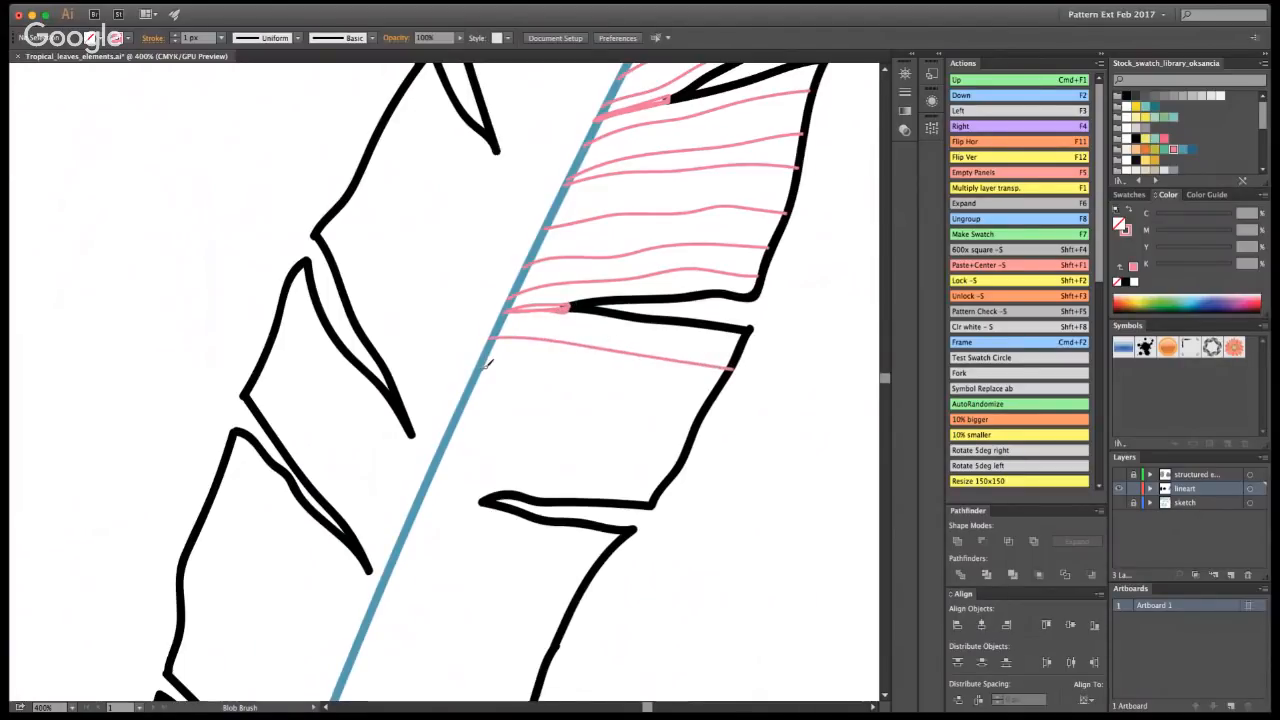
pyautogui.moveTo(484, 369); pyautogui.dragTo(707, 400)
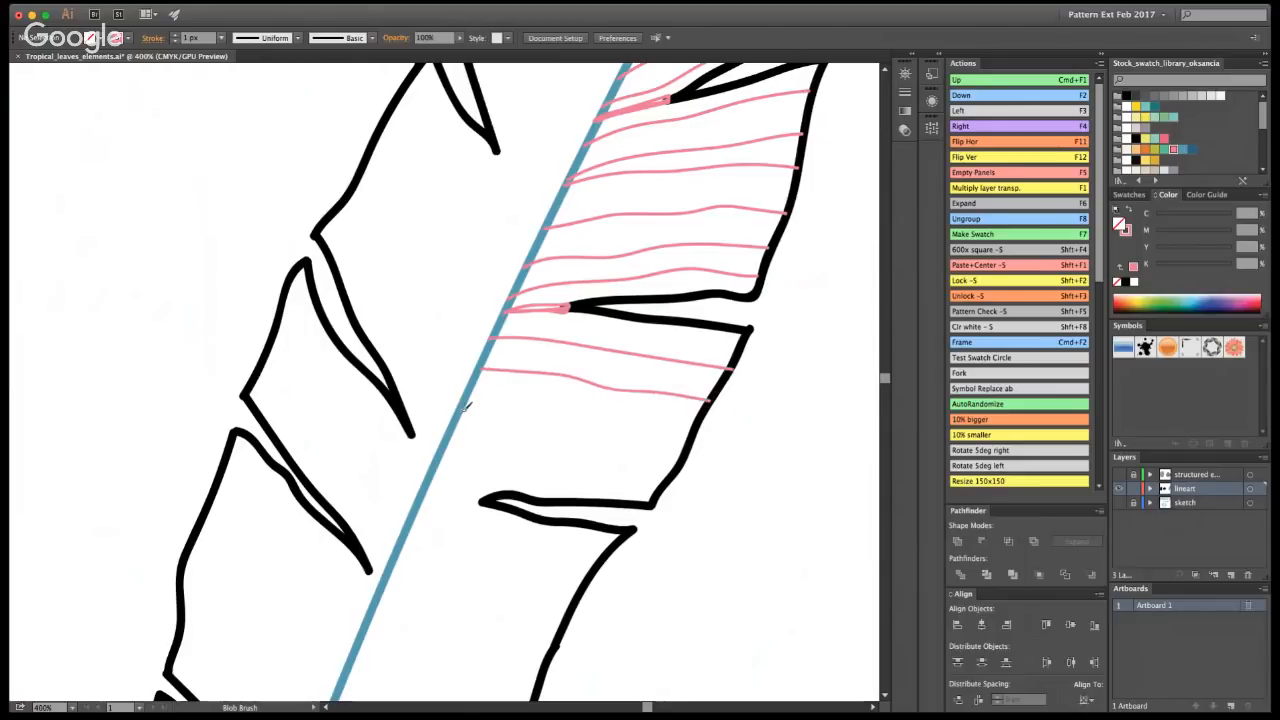
pyautogui.moveTo(466, 405); pyautogui.dragTo(698, 430)
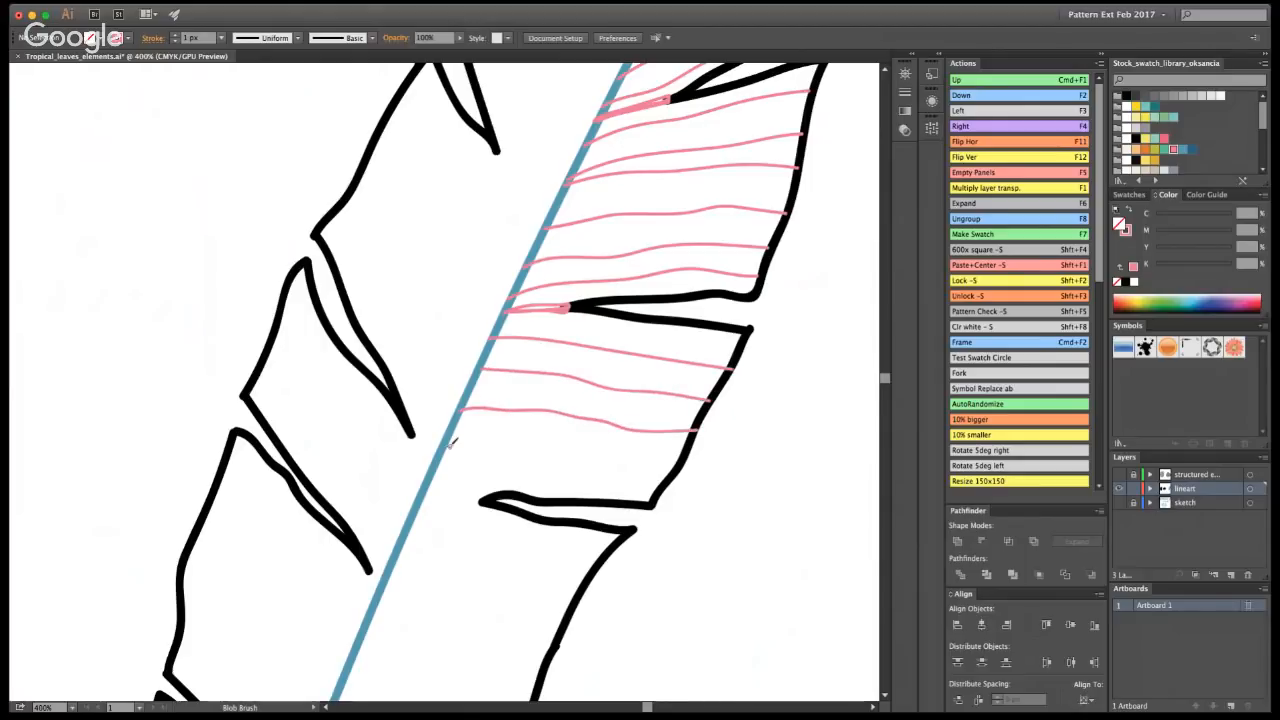
pyautogui.moveTo(448, 450); pyautogui.dragTo(557, 441)
pyautogui.press('super+z')
pyautogui.moveTo(436, 462)
pyautogui.mouseDown()
pyautogui.moveTo(477, 449)
pyautogui.moveTo(686, 455)
pyautogui.mouseUp()
pyautogui.moveTo(426, 488)
pyautogui.mouseDown()
pyautogui.moveTo(606, 471)
pyautogui.moveTo(664, 485)
pyautogui.mouseUp()
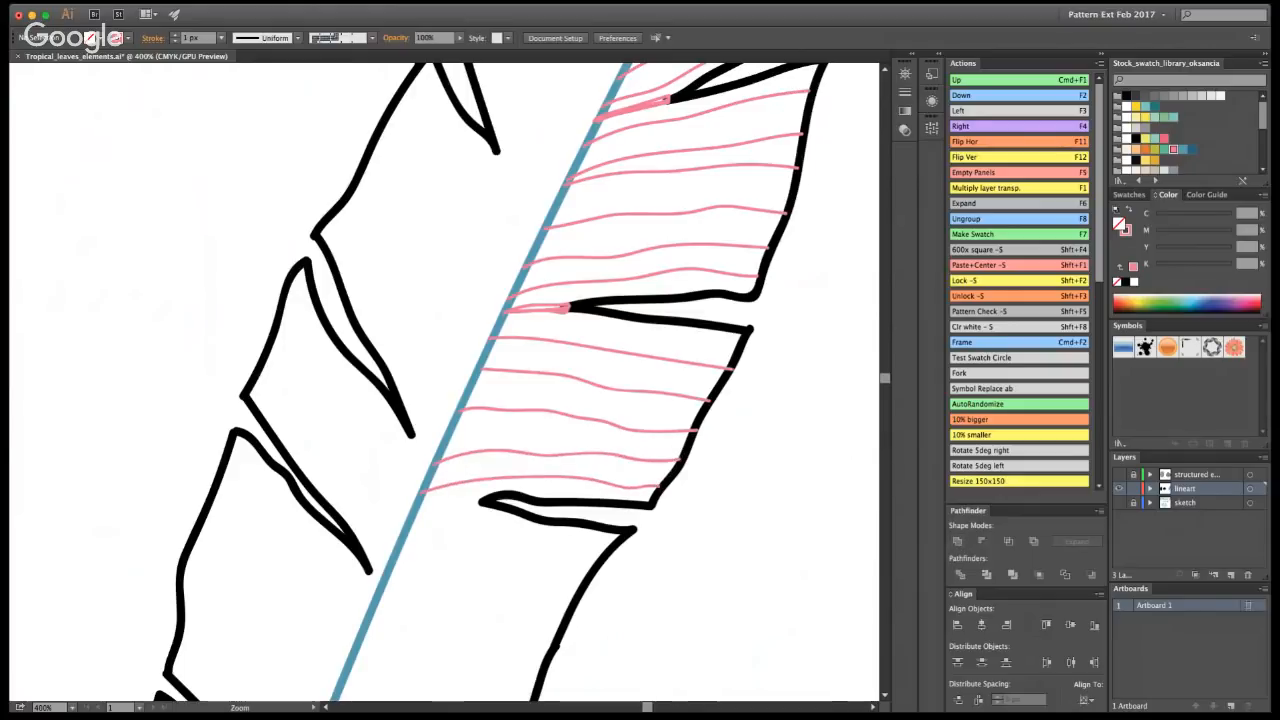
# - Join the fourth right notch's tip to the midrib with a pair of converging pink veins
pyautogui.press('super+1')
pyautogui.keyDown('alt'); pyautogui.keyDown('super'); pyautogui.click(388, 407); pyautogui.keyUp('super'); pyautogui.keyUp('alt')
pyautogui.keyDown('super'); pyautogui.click(466, 408); pyautogui.keyUp('super')
pyautogui.keyDown('super'); pyautogui.click(466, 408); pyautogui.keyUp('super')
pyautogui.keyDown('super'); pyautogui.click(466, 408); pyautogui.keyUp('super')
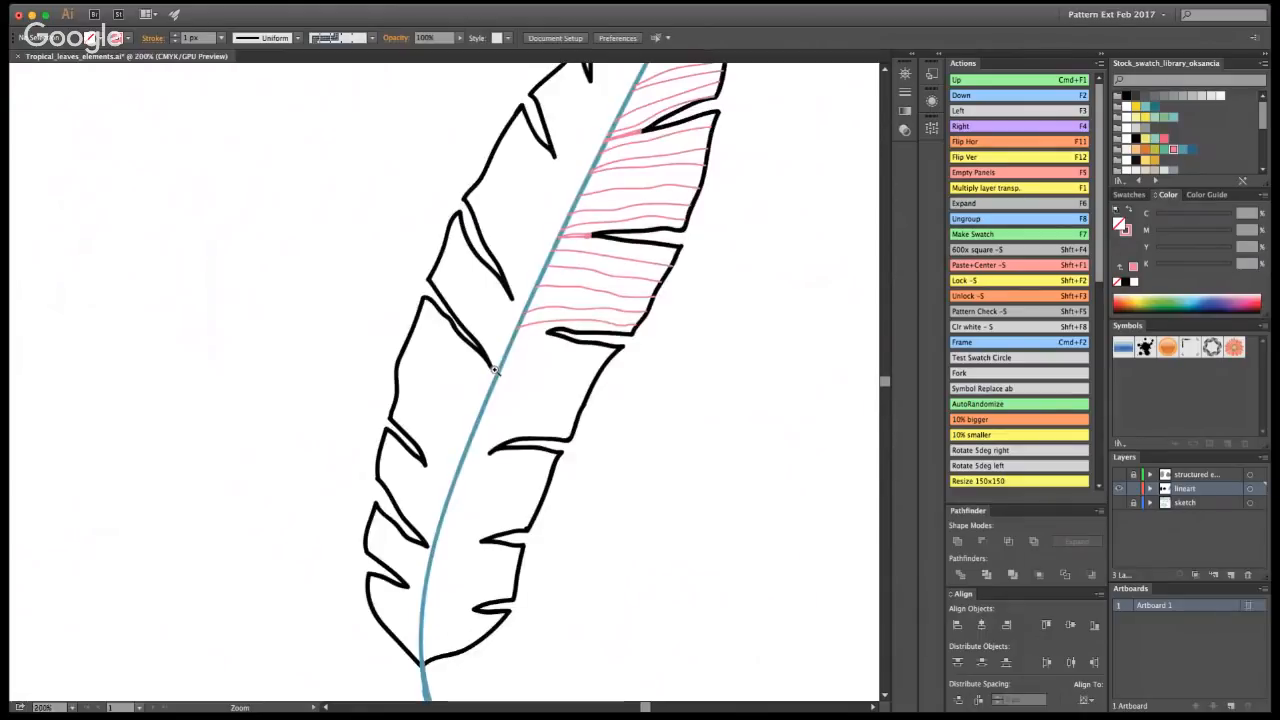
pyautogui.keyDown('super'); pyautogui.click(537, 334); pyautogui.keyUp('super')
pyautogui.keyDown('super'); pyautogui.click(537, 334); pyautogui.keyUp('super')
pyautogui.keyDown('super'); pyautogui.click(537, 334); pyautogui.keyUp('super')
pyautogui.keyDown('super'); pyautogui.click(537, 334); pyautogui.keyUp('super')
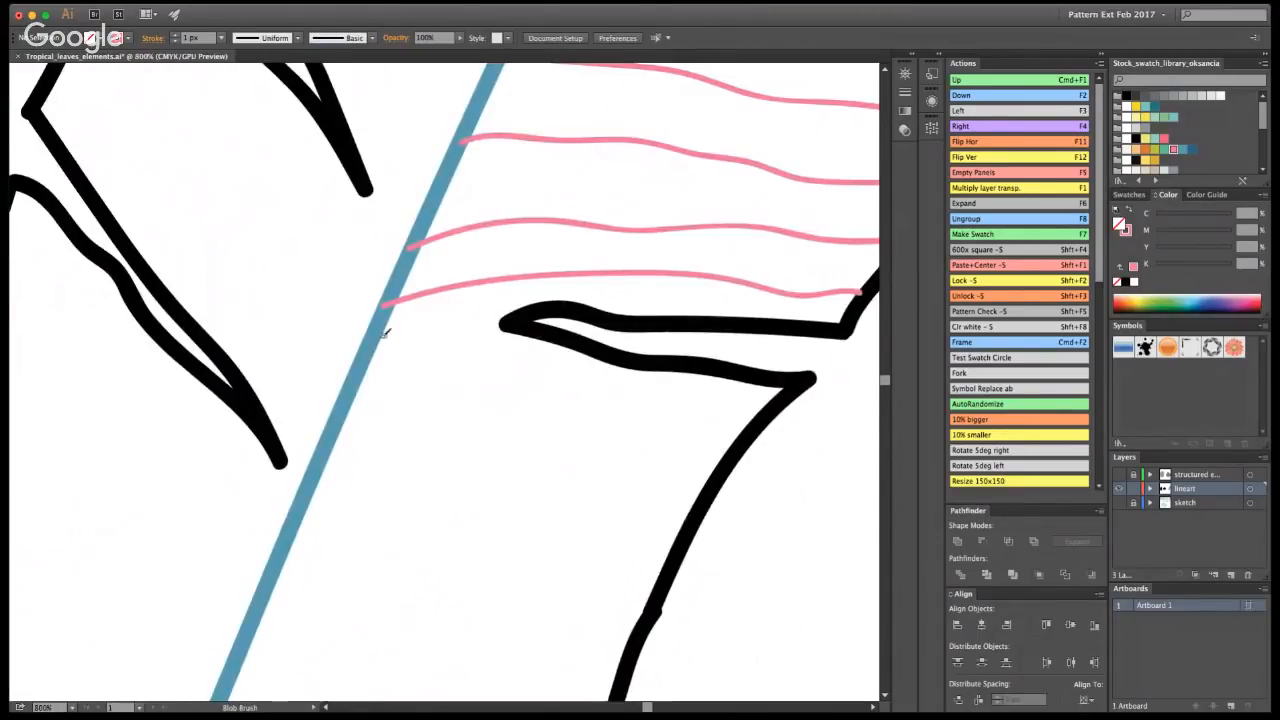
pyautogui.moveTo(370, 333); pyautogui.dragTo(508, 314)
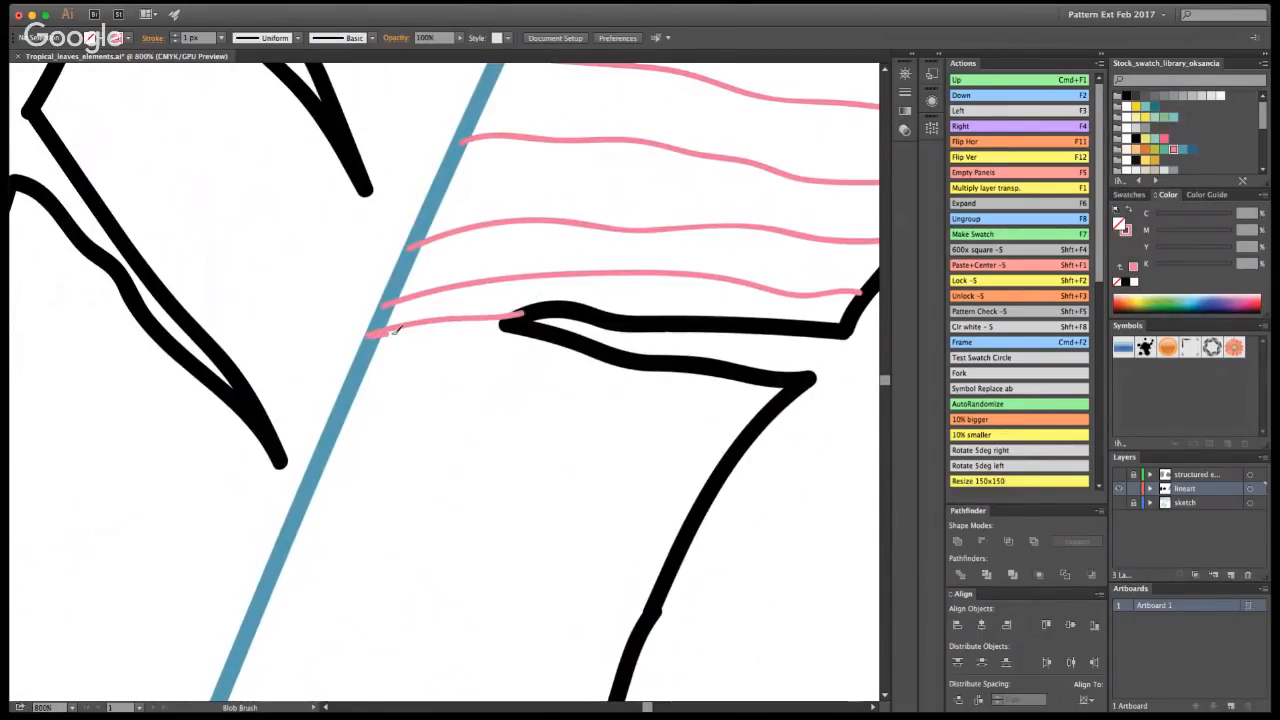
pyautogui.moveTo(370, 335); pyautogui.dragTo(497, 323)
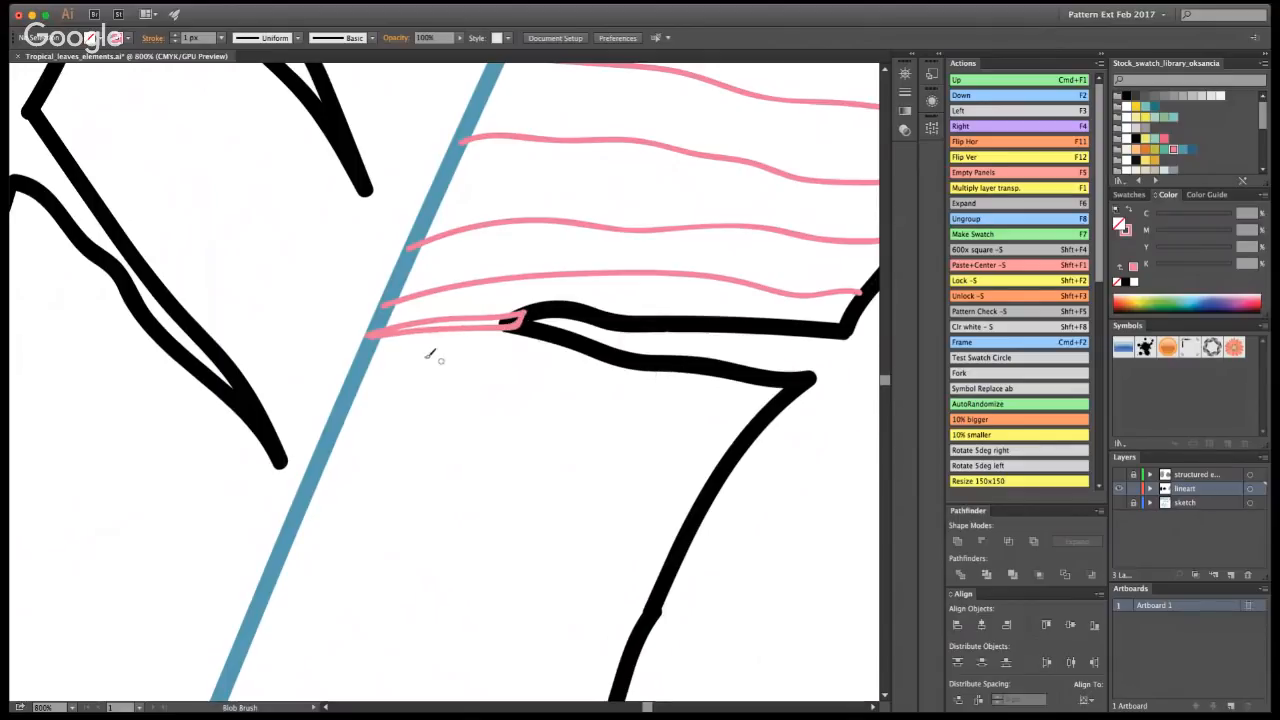
# - Draw pink veins across the right half between the fourth and fifth notches
pyautogui.moveTo(355, 380)
pyautogui.mouseDown()
pyautogui.moveTo(453, 371)
pyautogui.moveTo(749, 434)
pyautogui.mouseUp()
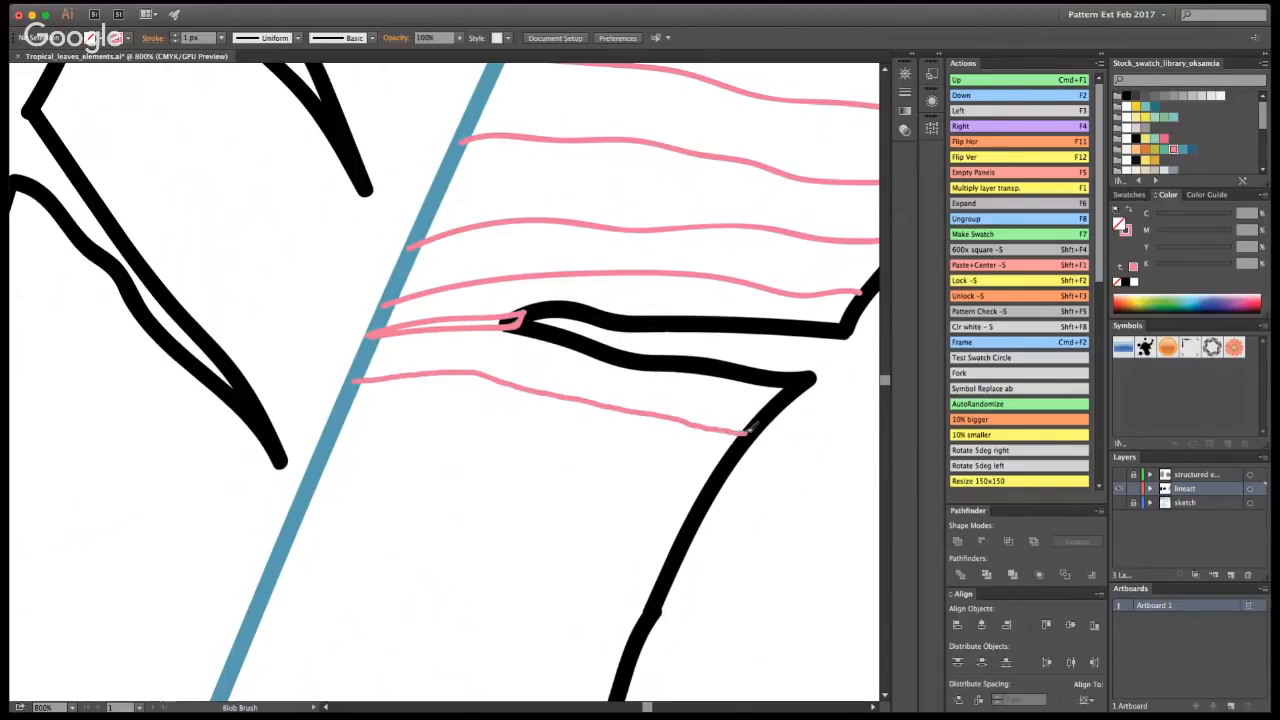
pyautogui.moveTo(312, 476)
pyautogui.mouseDown()
pyautogui.moveTo(447, 478)
pyautogui.moveTo(683, 537)
pyautogui.mouseUp()
pyautogui.press('z')
pyautogui.keyDown('alt'); pyautogui.click(400, 463); pyautogui.keyUp('alt')
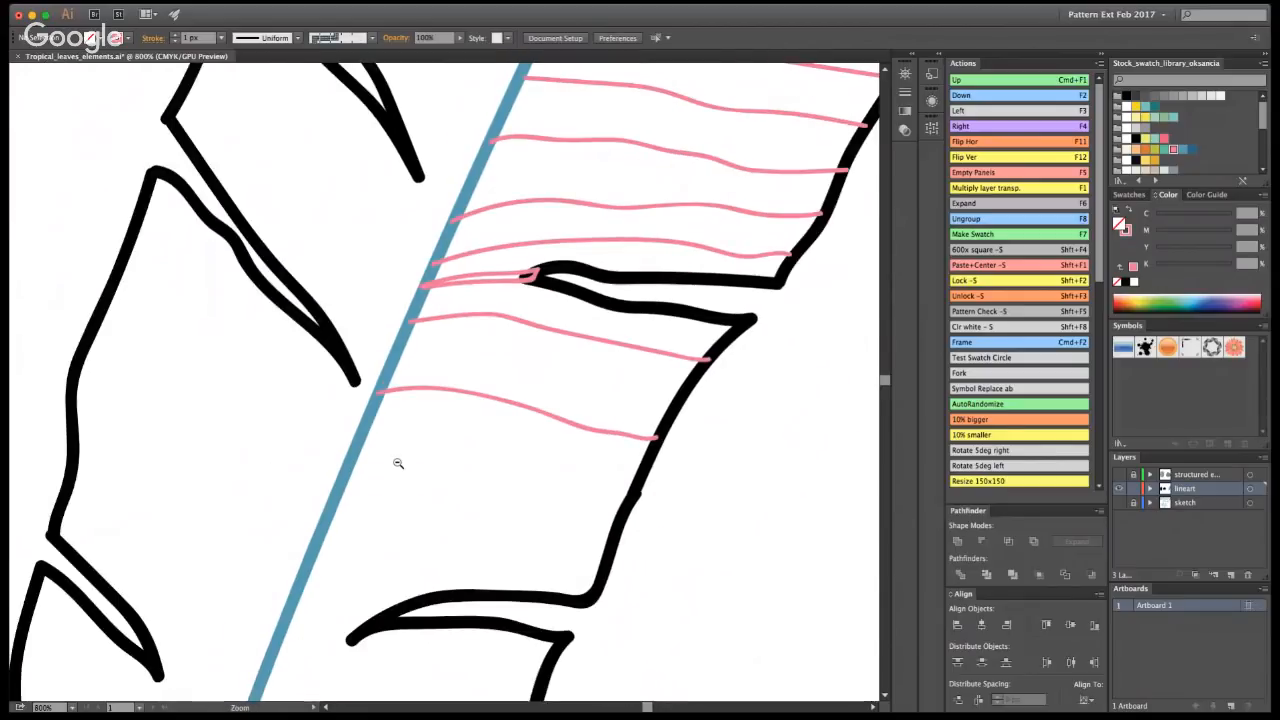
pyautogui.keyDown('alt'); pyautogui.click(397, 460); pyautogui.keyUp('alt')
pyautogui.keyDown('alt'); pyautogui.click(372, 447); pyautogui.keyUp('alt')
pyautogui.hotkey('shift', 'b')
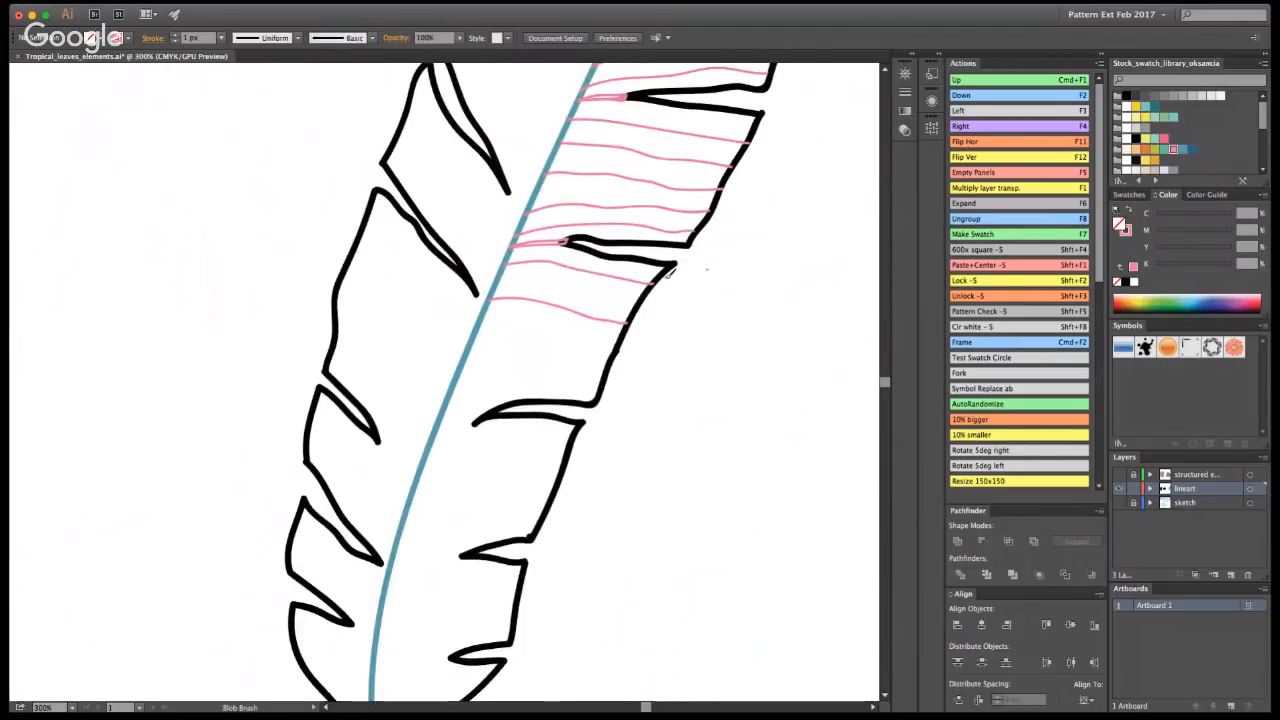
pyautogui.moveTo(478, 332); pyautogui.dragTo(628, 342)
pyautogui.moveTo(478, 340); pyautogui.dragTo(620, 352)
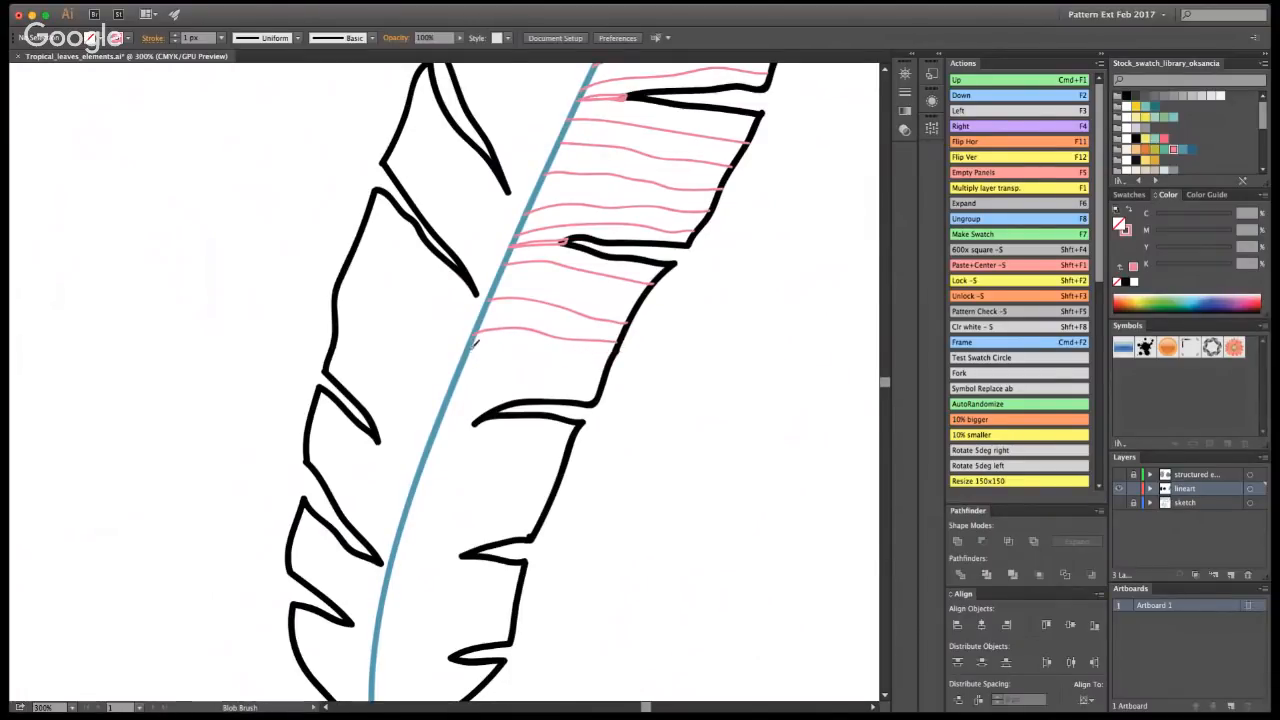
pyautogui.moveTo(472, 346); pyautogui.dragTo(608, 360)
pyautogui.moveTo(462, 375); pyautogui.dragTo(496, 372)
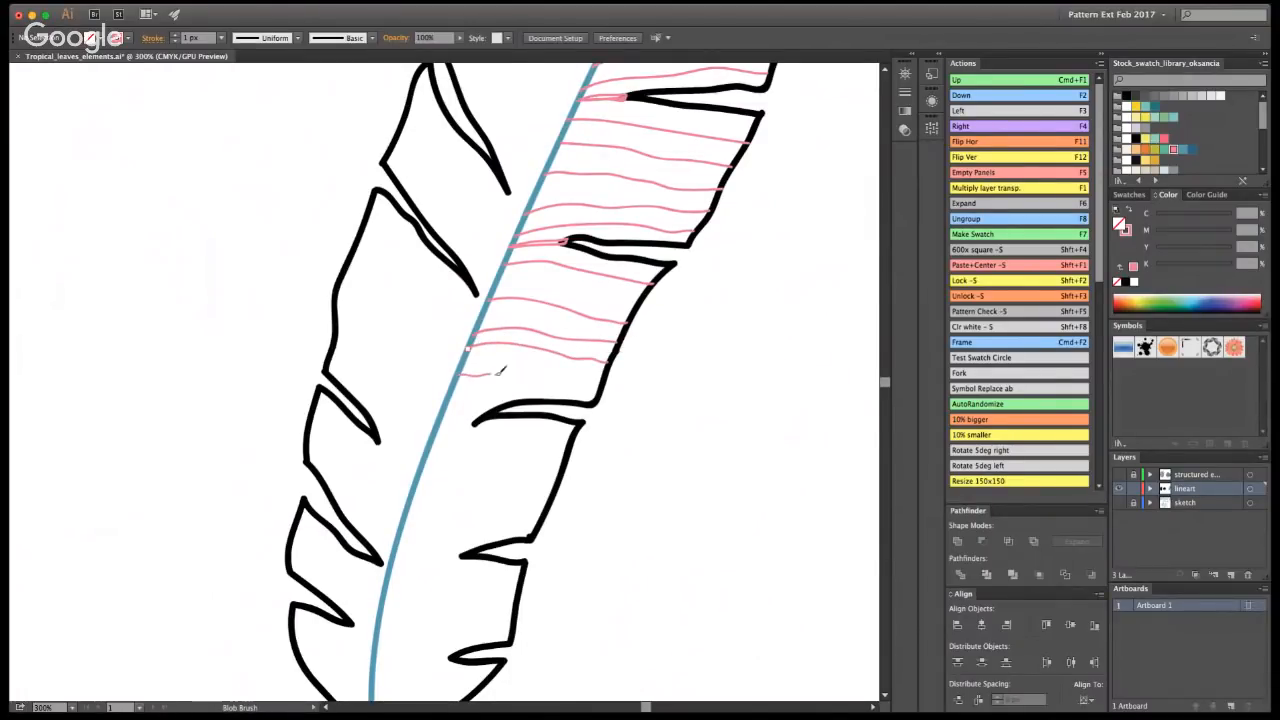
pyautogui.moveTo(573, 370); pyautogui.dragTo(604, 371)
pyautogui.moveTo(450, 408); pyautogui.dragTo(590, 380)
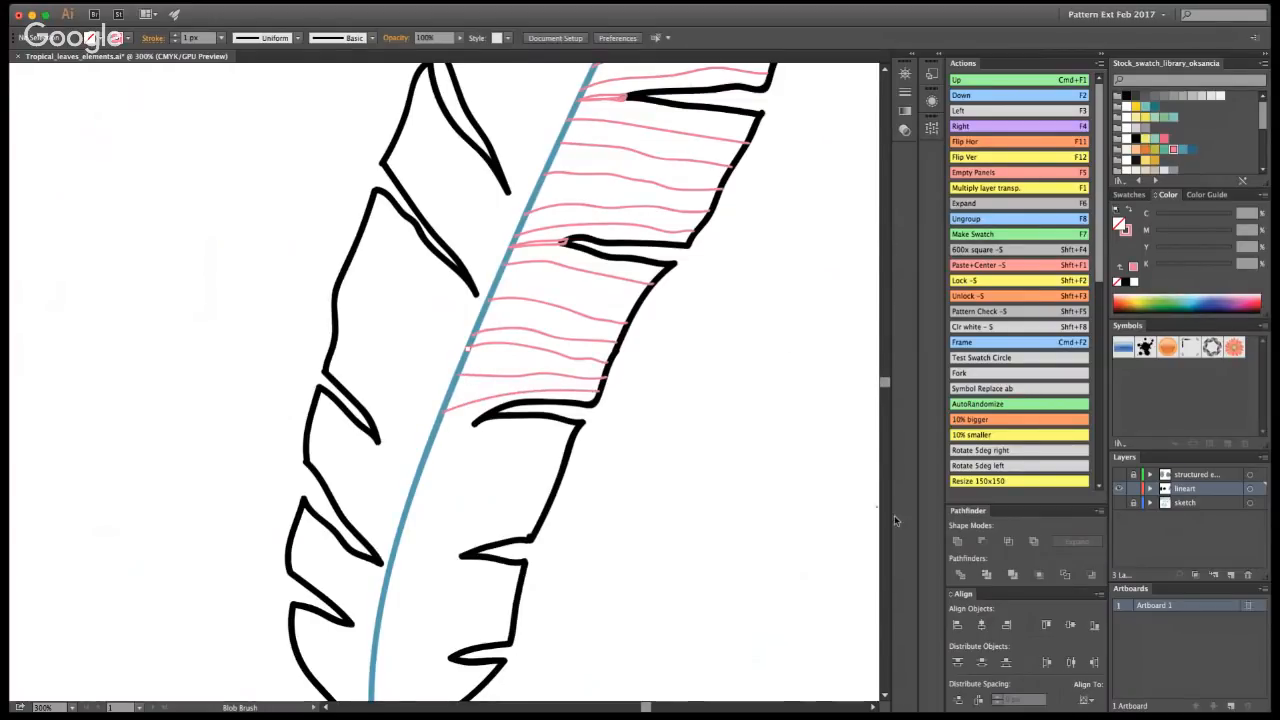
# - Join the fifth right notch's tip to the midrib and draw four pink veins between the fifth and sixth notches
pyautogui.press('z')
pyautogui.click(426, 445)
pyautogui.click(416, 406)
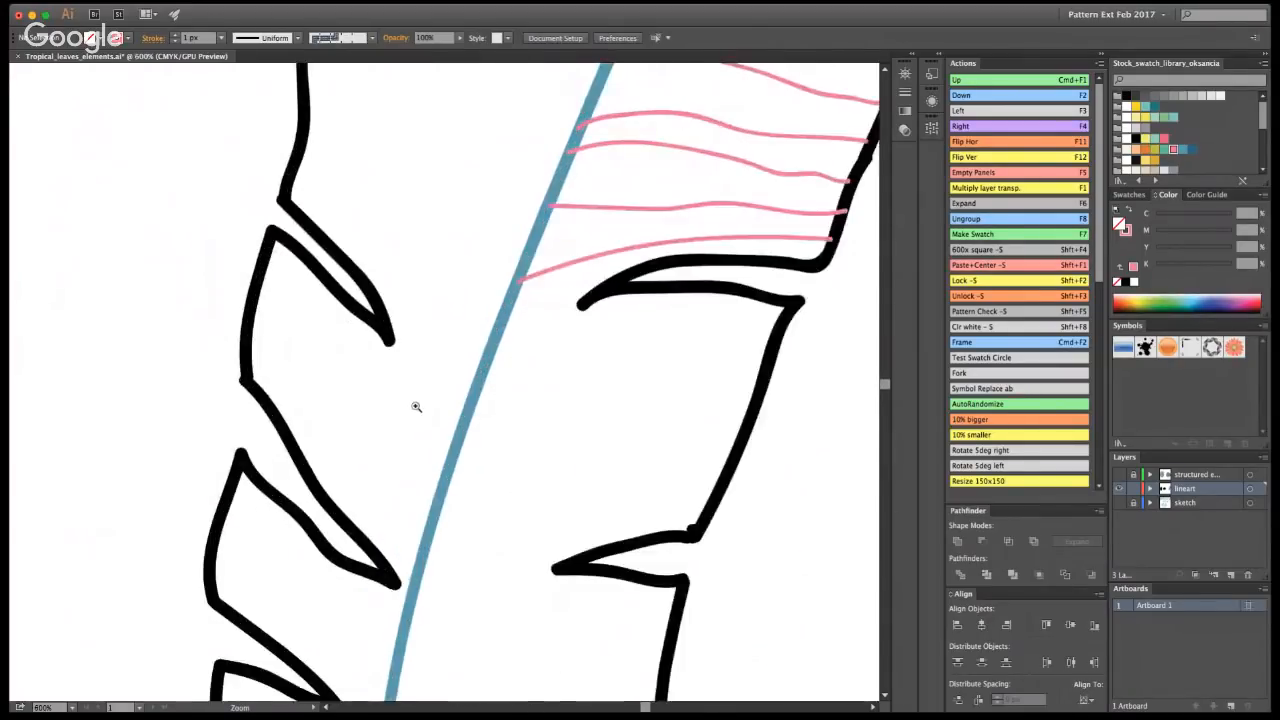
pyautogui.click(492, 360)
pyautogui.hotkey('shift', 'b')
pyautogui.moveTo(445, 364)
pyautogui.mouseDown()
pyautogui.moveTo(574, 303)
pyautogui.moveTo(442, 377)
pyautogui.mouseUp()
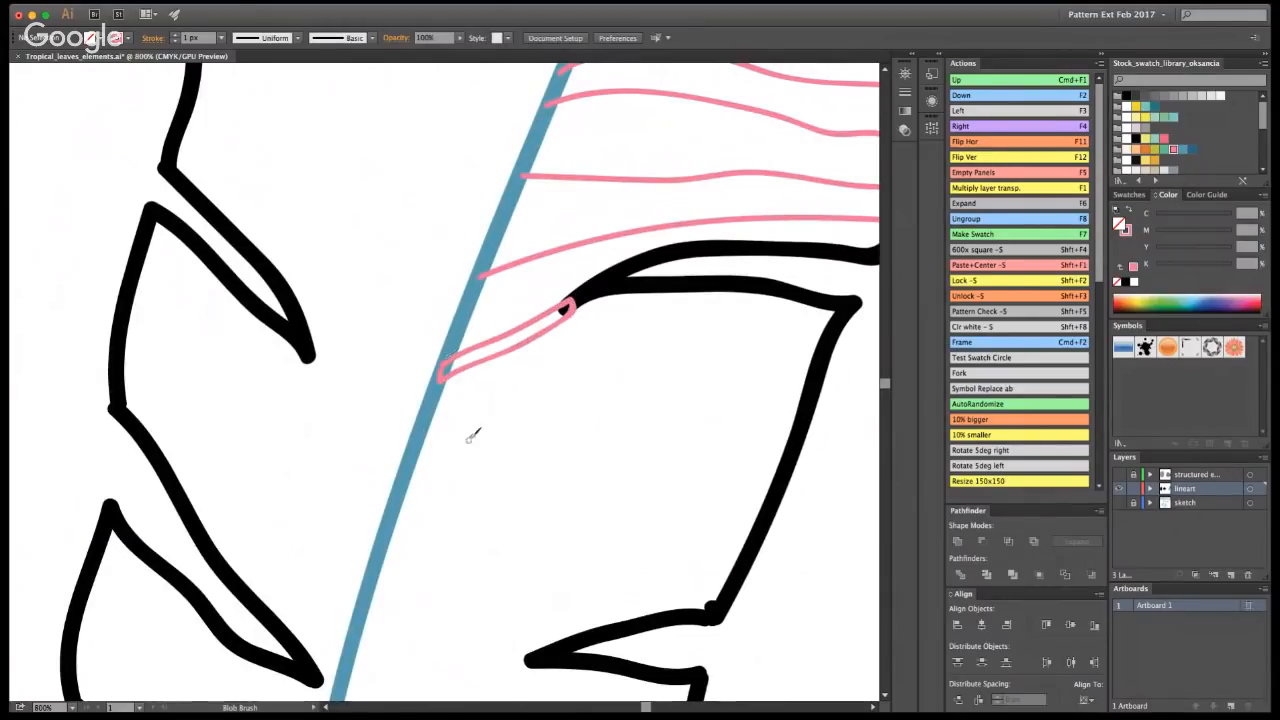
pyautogui.moveTo(418, 425)
pyautogui.mouseDown()
pyautogui.moveTo(671, 364)
pyautogui.moveTo(820, 365)
pyautogui.mouseUp()
pyautogui.moveTo(398, 489)
pyautogui.mouseDown()
pyautogui.moveTo(613, 445)
pyautogui.moveTo(785, 450)
pyautogui.mouseUp()
pyautogui.moveTo(368, 591)
pyautogui.mouseDown()
pyautogui.moveTo(536, 541)
pyautogui.moveTo(757, 516)
pyautogui.mouseUp()
pyautogui.moveTo(366, 606); pyautogui.dragTo(732, 571)
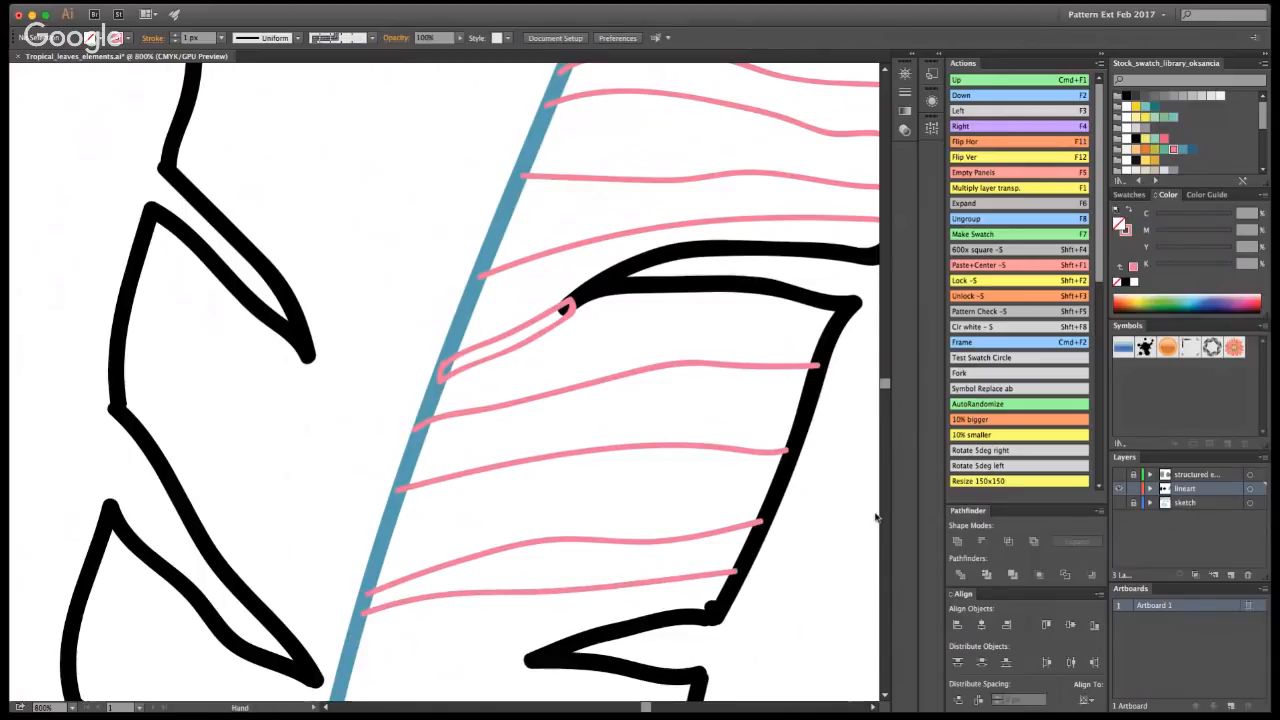
# - Join the sixth and seventh right notch tips to the midrib, adding two pink veins between them and one below the seventh
pyautogui.moveTo(666, 494); pyautogui.dragTo(664, 453)
pyautogui.moveTo(672, 597); pyautogui.dragTo(772, 272)
pyautogui.moveTo(430, 340)
pyautogui.mouseDown()
pyautogui.moveTo(490, 308)
pyautogui.moveTo(642, 282)
pyautogui.moveTo(430, 341)
pyautogui.mouseUp()
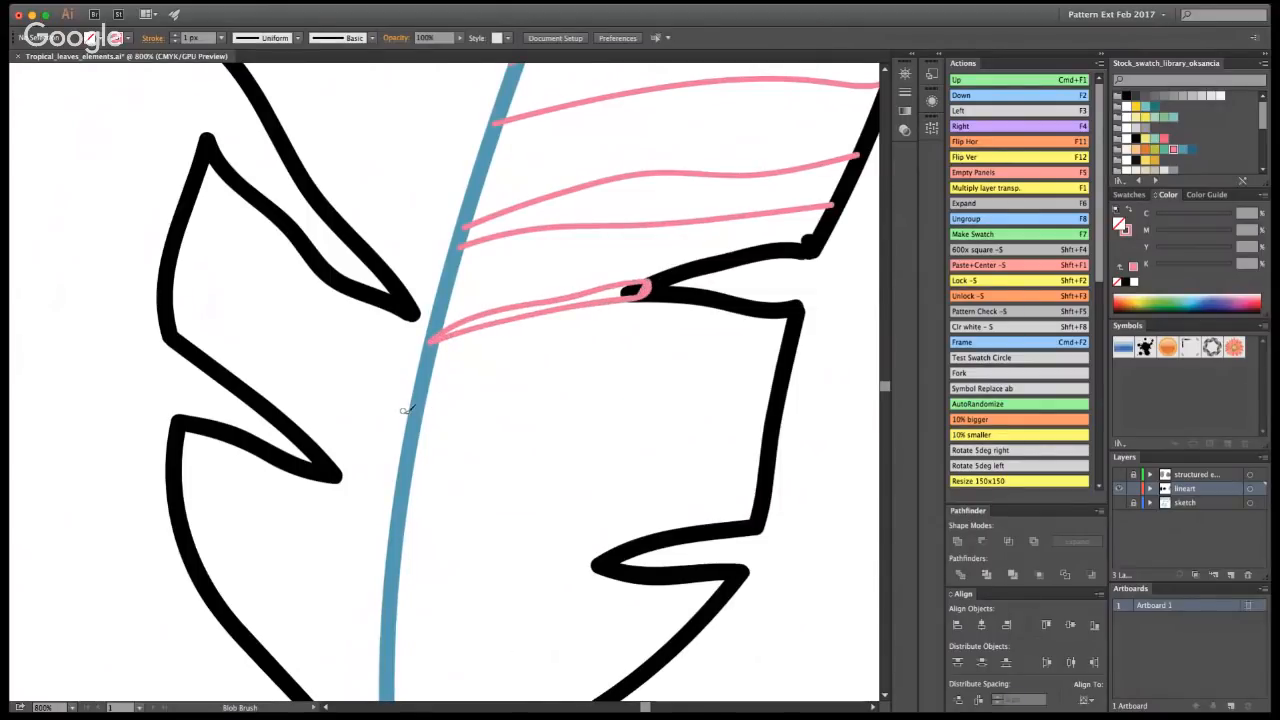
pyautogui.moveTo(410, 418)
pyautogui.mouseDown()
pyautogui.moveTo(590, 383)
pyautogui.moveTo(778, 382)
pyautogui.mouseUp()
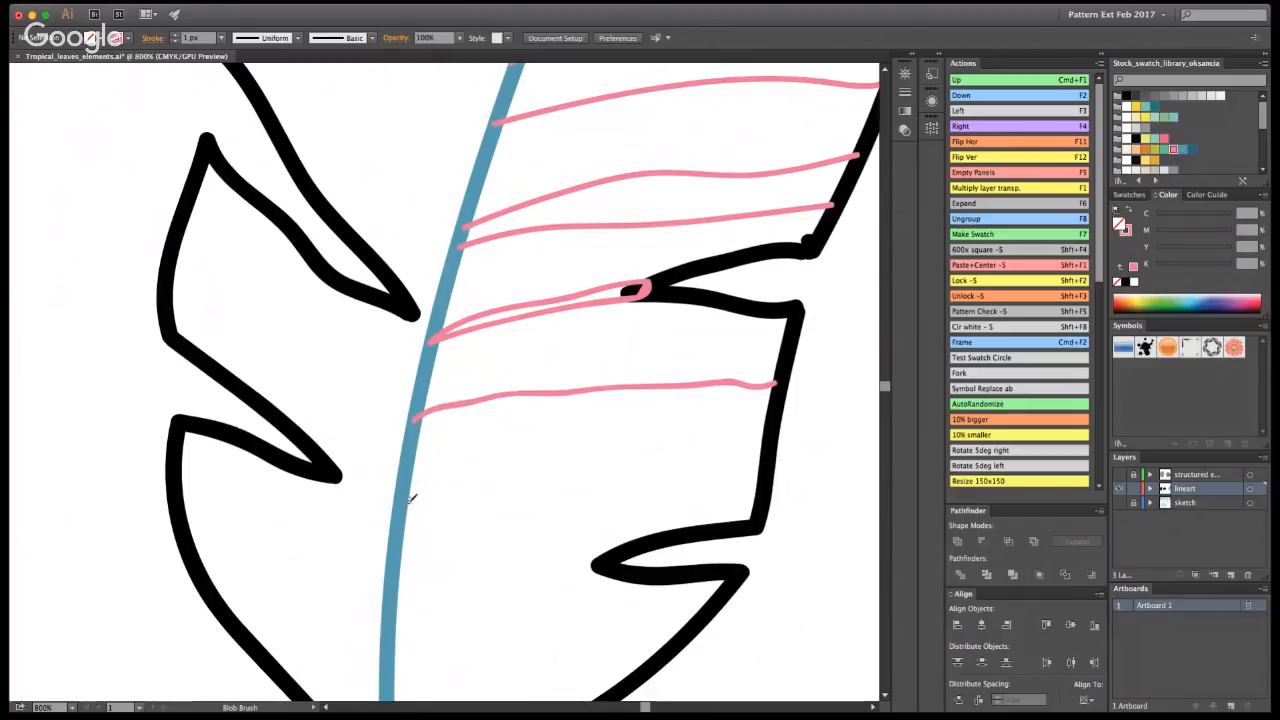
pyautogui.moveTo(400, 507); pyautogui.dragTo(768, 460)
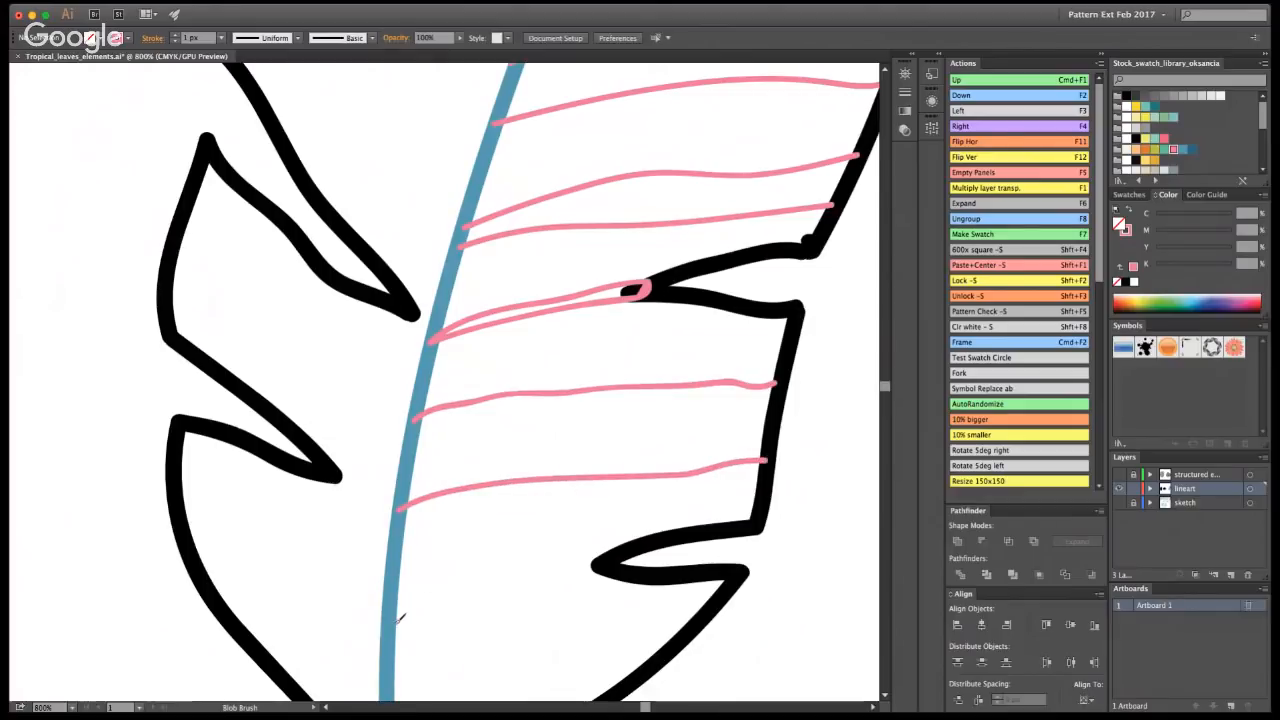
pyautogui.moveTo(389, 623)
pyautogui.mouseDown()
pyautogui.moveTo(603, 567)
pyautogui.moveTo(388, 627)
pyautogui.mouseUp()
pyautogui.press('space')
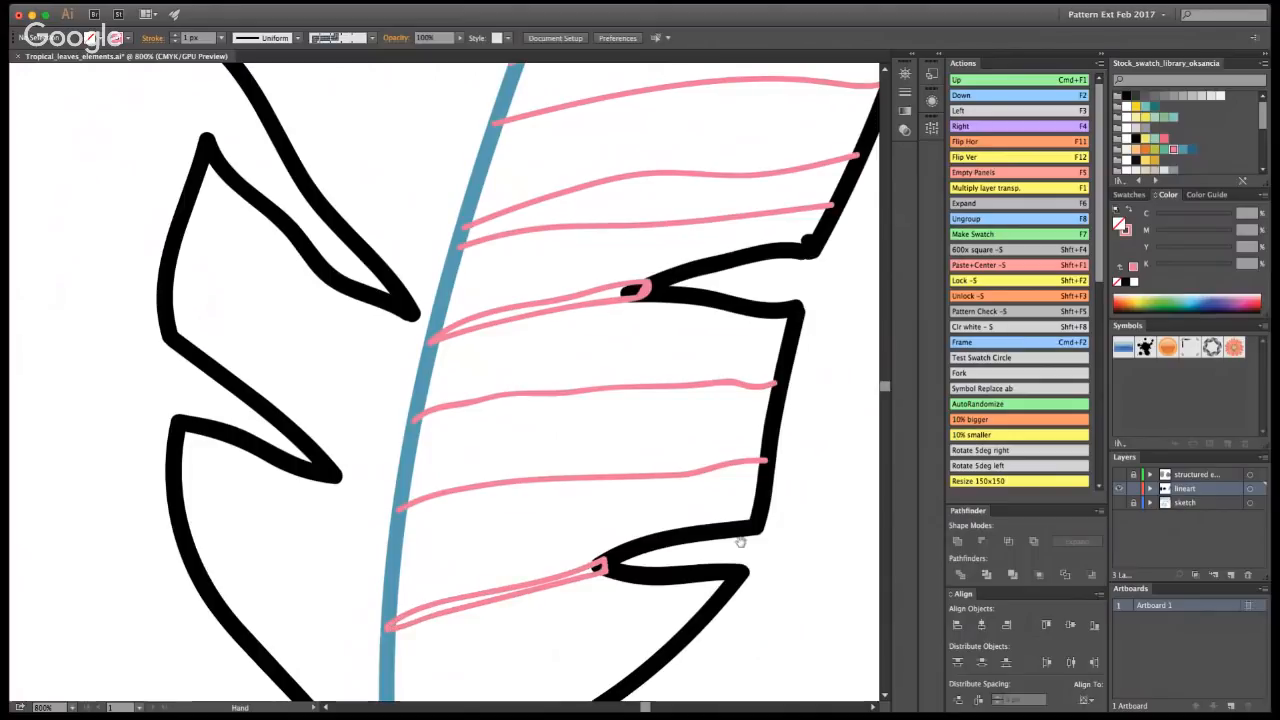
pyautogui.moveTo(740, 541)
pyautogui.mouseDown()
pyautogui.moveTo(667, 378)
pyautogui.moveTo(681, 254)
pyautogui.mouseUp()
pyautogui.moveTo(437, 503)
pyautogui.mouseDown()
pyautogui.moveTo(463, 475)
pyautogui.moveTo(755, 376)
pyautogui.mouseUp()
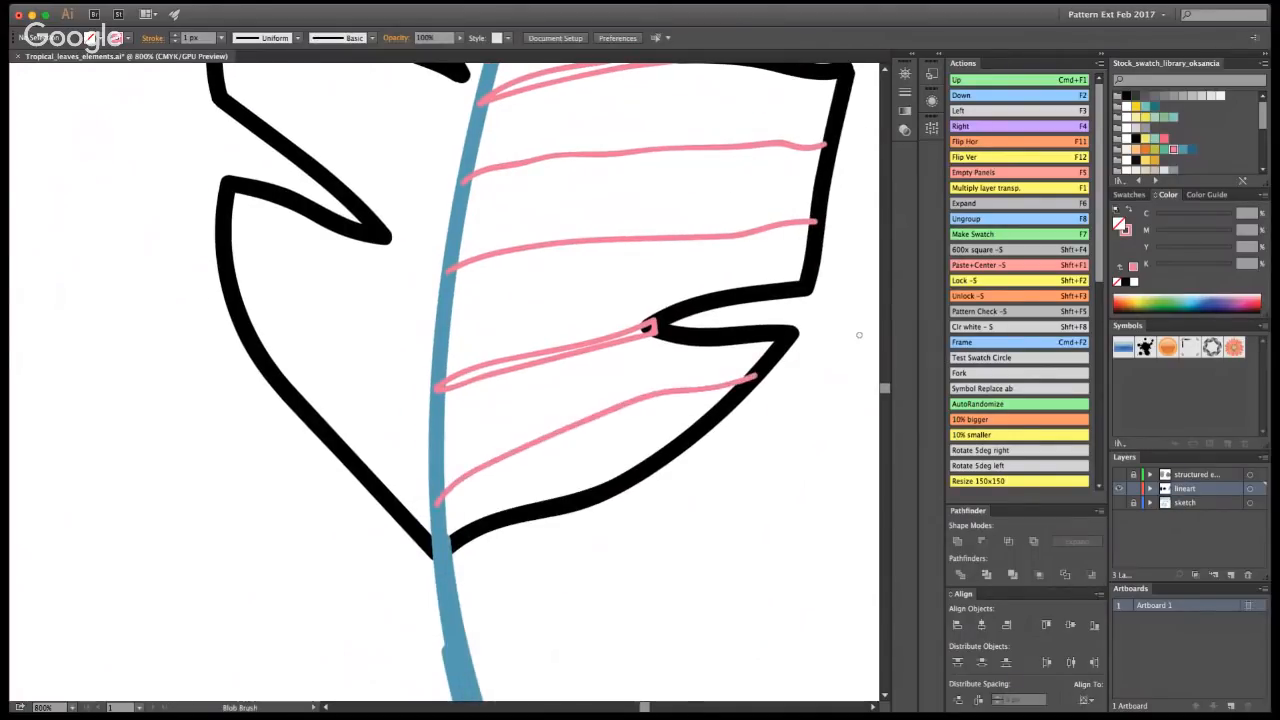
# - Examine the right half's pink veins on the whole leaf and around its base
pyautogui.press('super+1')
pyautogui.keyDown('alt'); pyautogui.click(300, 248); pyautogui.keyUp('alt')
pyautogui.click(464, 399)
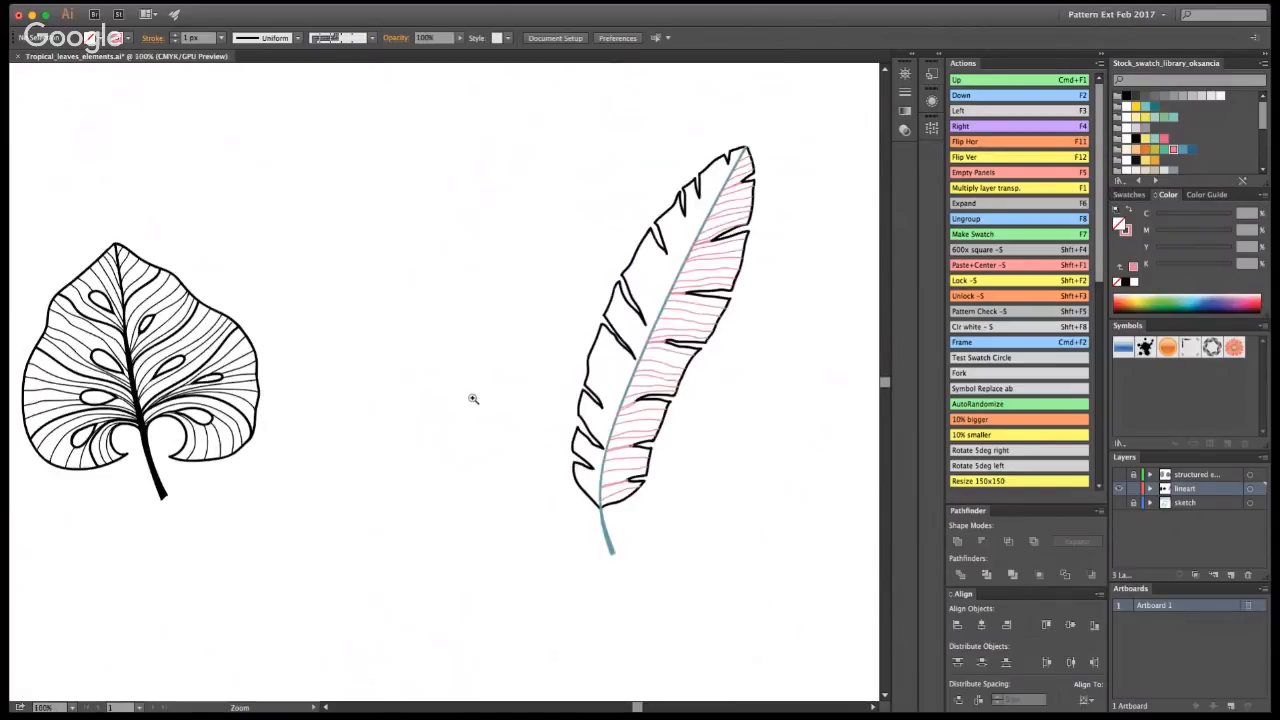
pyautogui.press('a')
pyautogui.press('z')
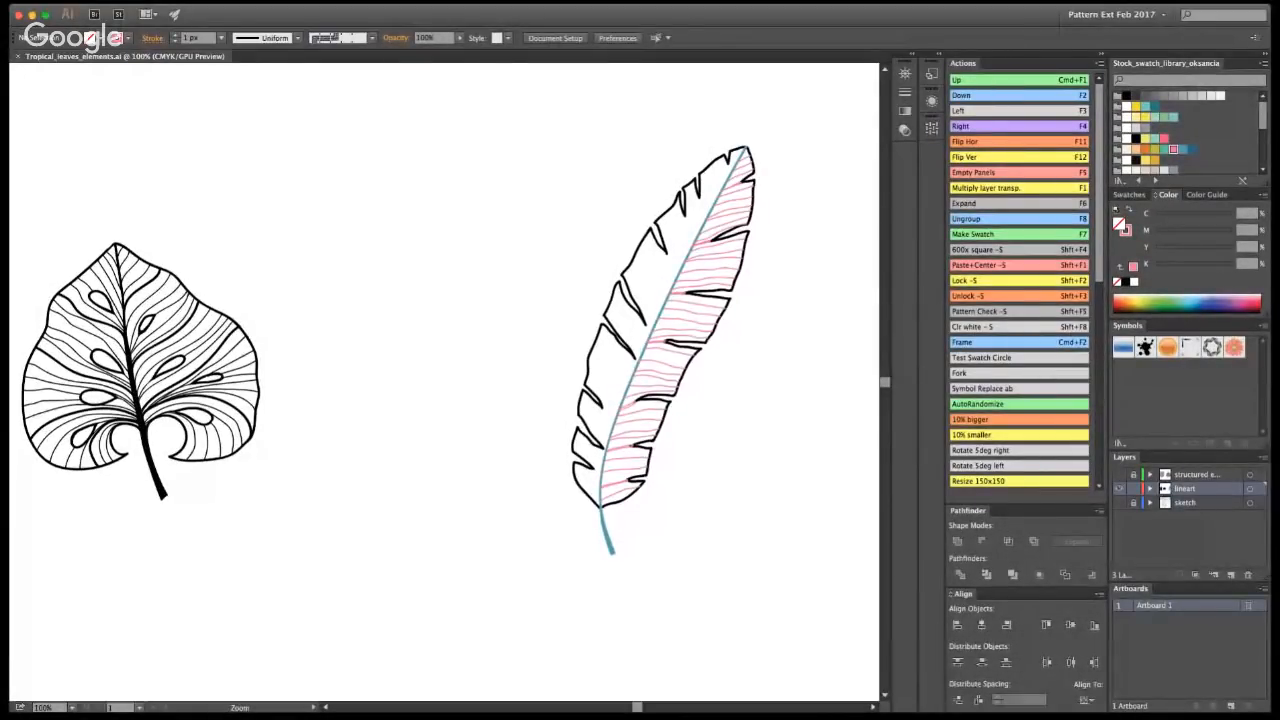
pyautogui.click(597, 458)
pyautogui.click(458, 391)
pyautogui.click(430, 405)
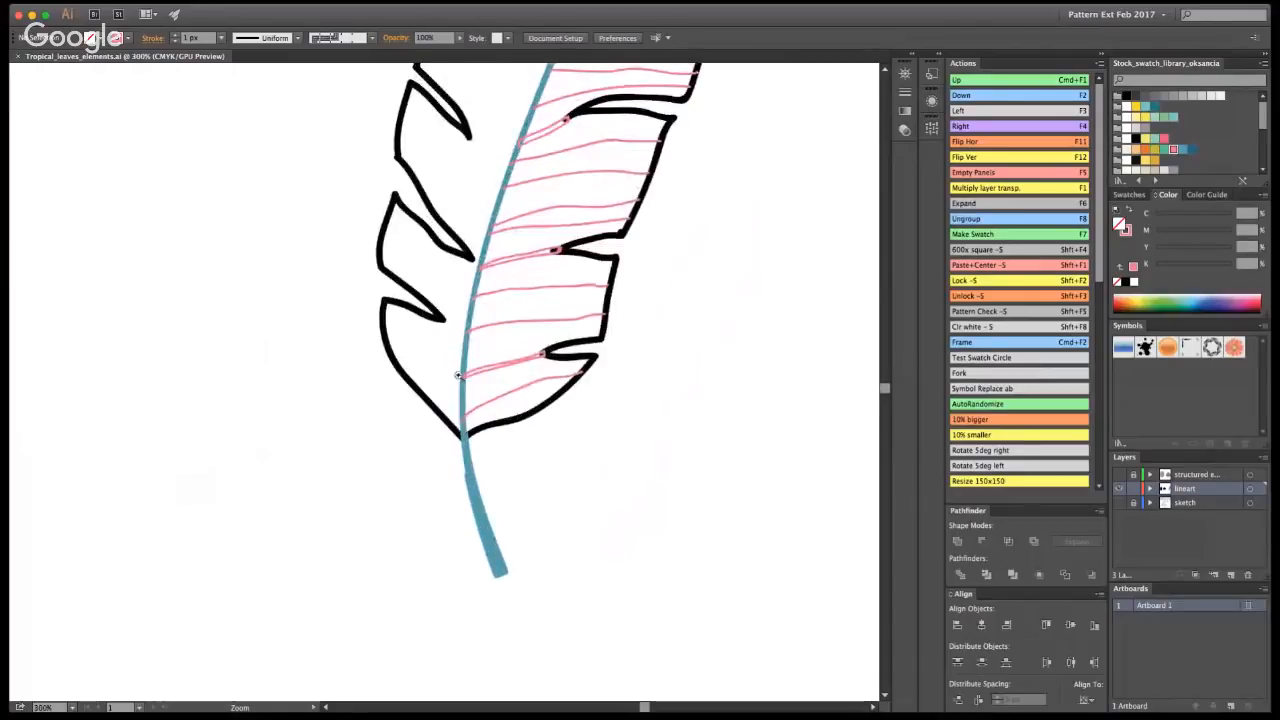
pyautogui.keyDown('alt'); pyautogui.click(457, 320); pyautogui.keyUp('alt')
pyautogui.keyDown('alt'); pyautogui.click(448, 318); pyautogui.keyUp('alt')
pyautogui.keyDown('alt'); pyautogui.click(445, 336); pyautogui.keyUp('alt')
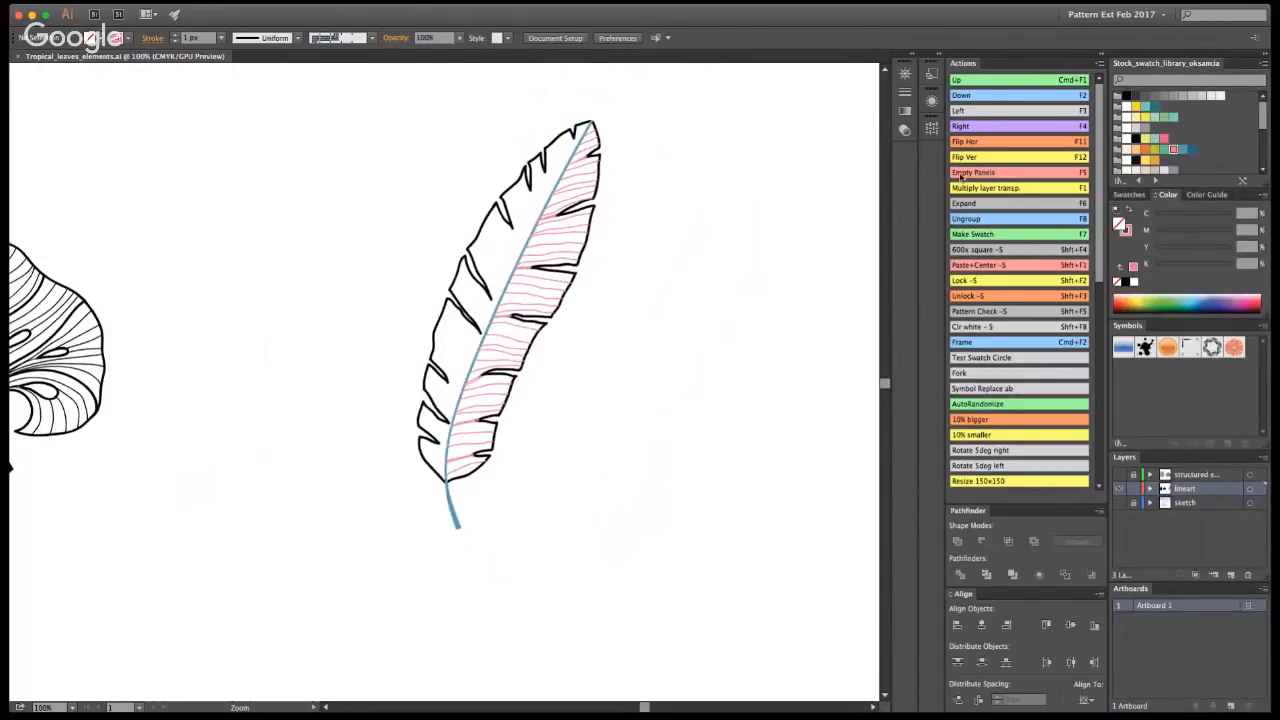
# - With the green swatch and Blob Brush, draw three veins below the lowest left notch and join its tip to the midrib
pyautogui.click(1163, 117)
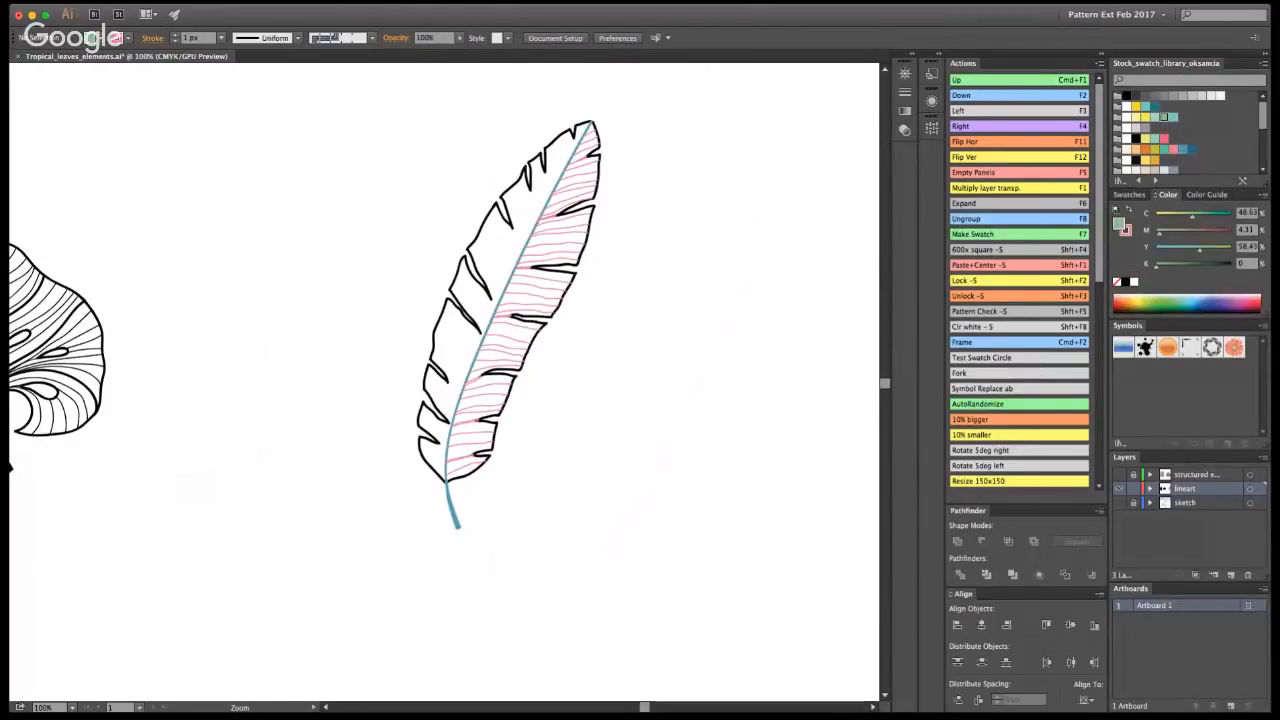
pyautogui.press('x')
pyautogui.press('/')
pyautogui.press('x')
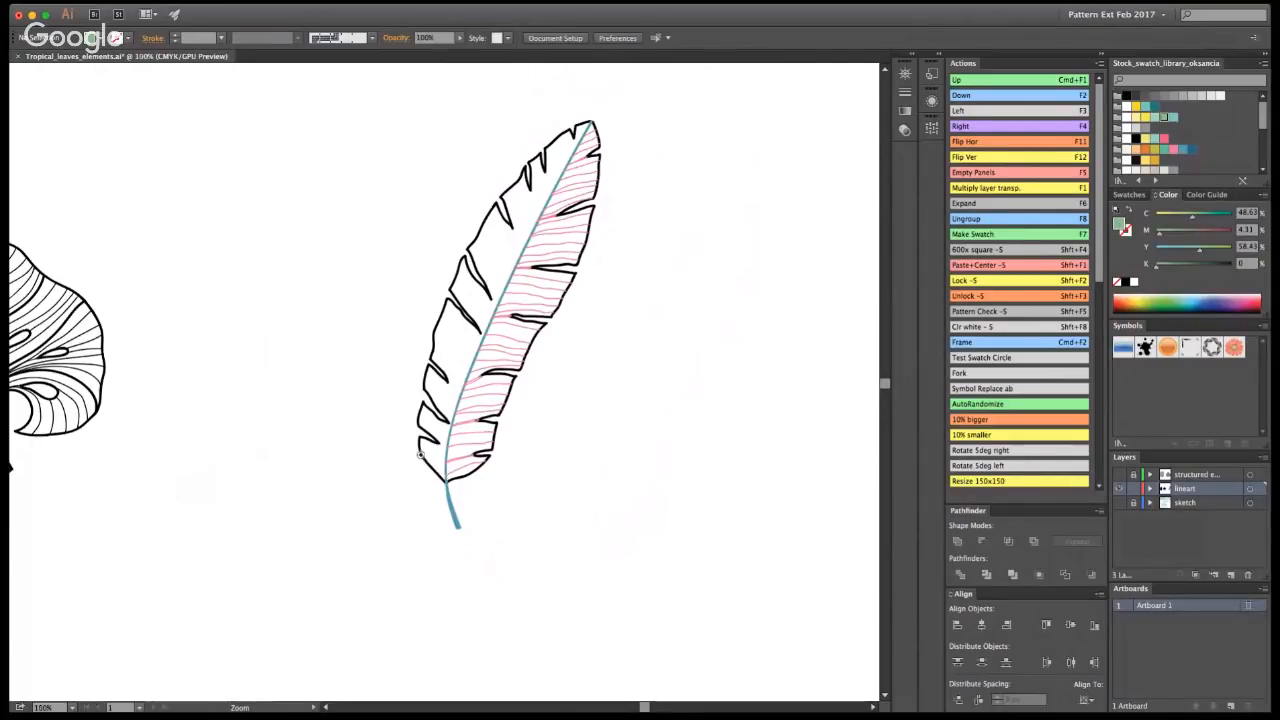
pyautogui.click(447, 485)
pyautogui.click(425, 337)
pyautogui.click(425, 337)
pyautogui.hotkey('shift', 'b')
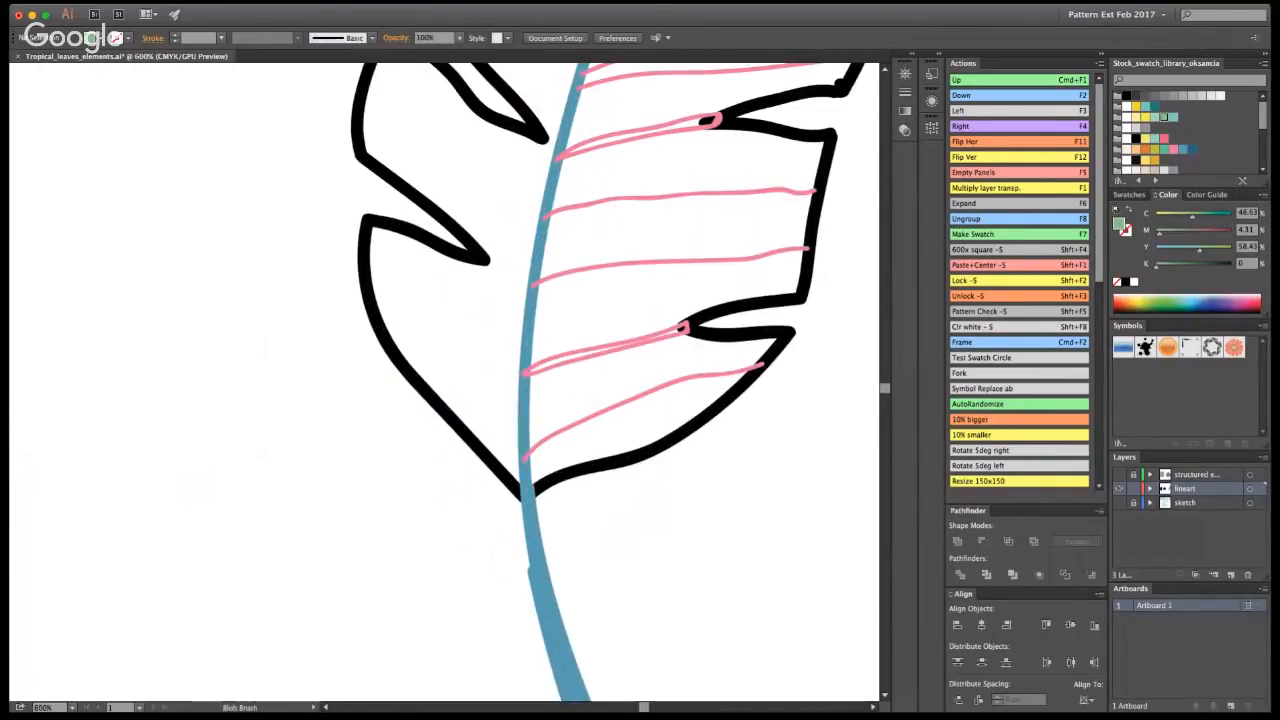
pyautogui.moveTo(520, 452)
pyautogui.mouseDown()
pyautogui.moveTo(434, 381)
pyautogui.moveTo(418, 384)
pyautogui.mouseUp()
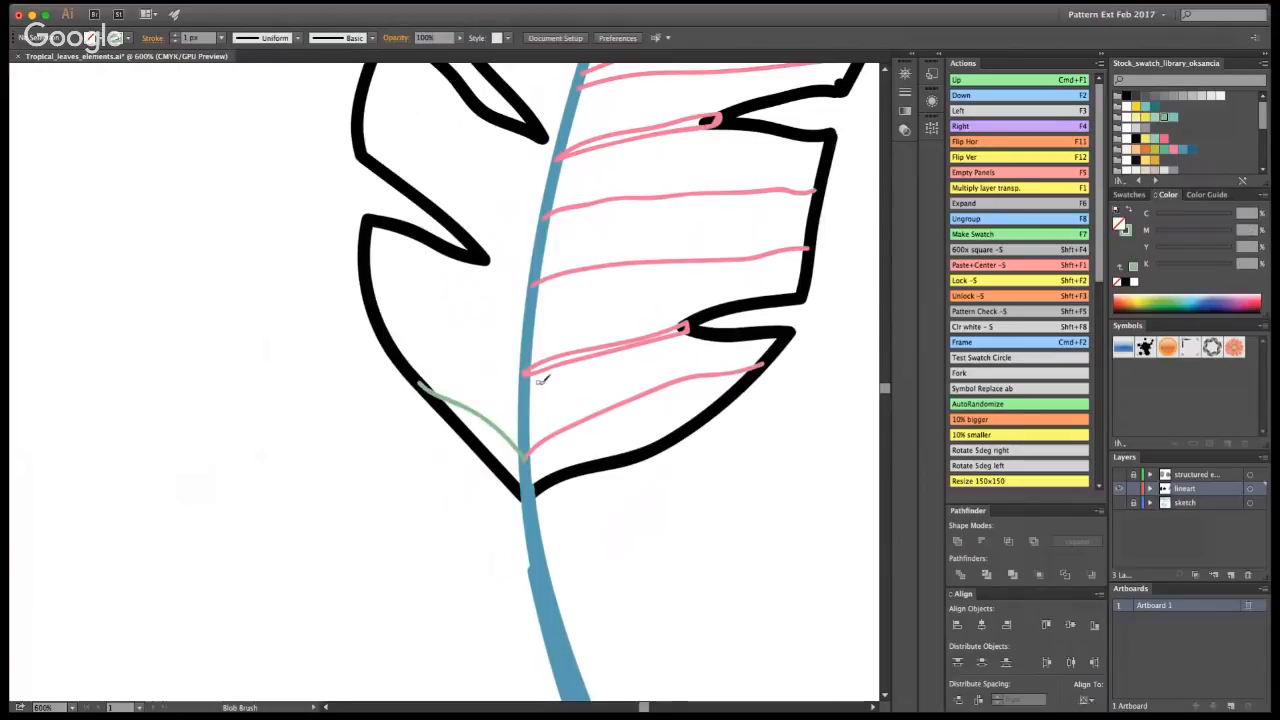
pyautogui.moveTo(525, 375)
pyautogui.mouseDown()
pyautogui.moveTo(456, 322)
pyautogui.moveTo(370, 292)
pyautogui.mouseUp()
pyautogui.moveTo(527, 330); pyautogui.dragTo(368, 232)
pyautogui.moveTo(507, 268)
pyautogui.mouseDown()
pyautogui.moveTo(488, 252)
pyautogui.moveTo(529, 296)
pyautogui.mouseUp()
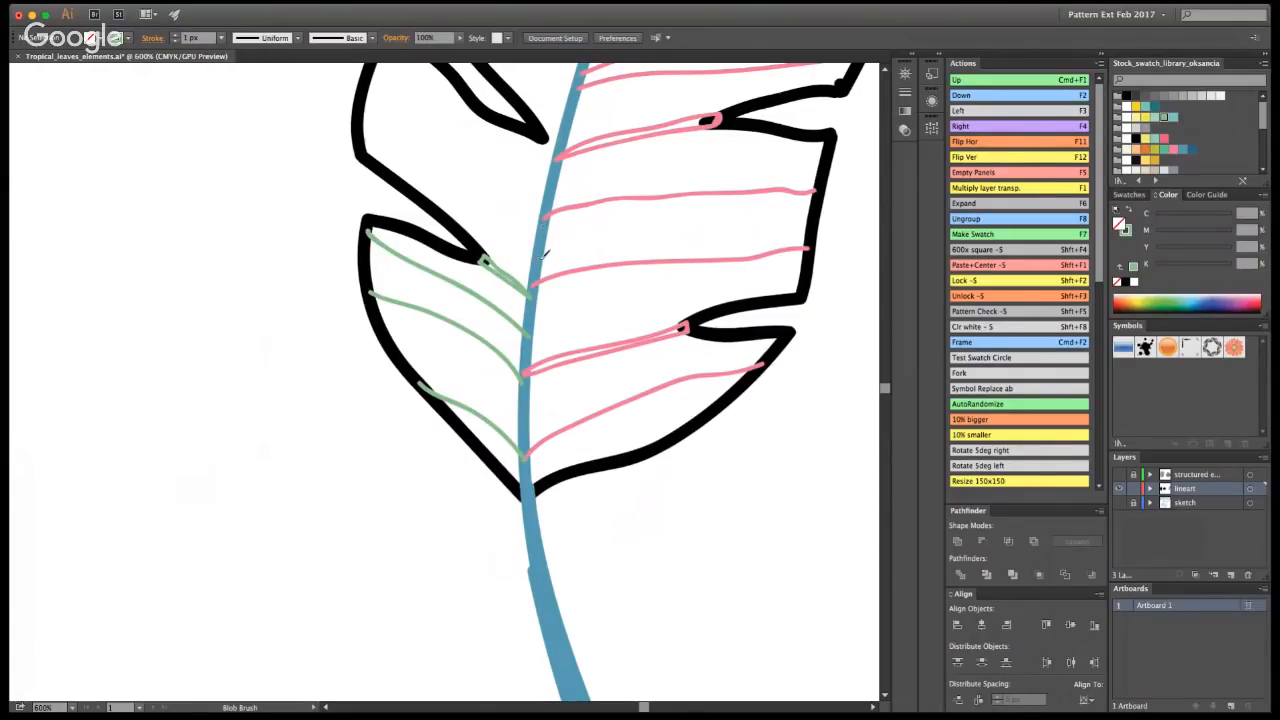
# - Draw green veins from the midrib to the left edge between the lowest and second-lowest notches
pyautogui.moveTo(528, 243); pyautogui.dragTo(360, 118)
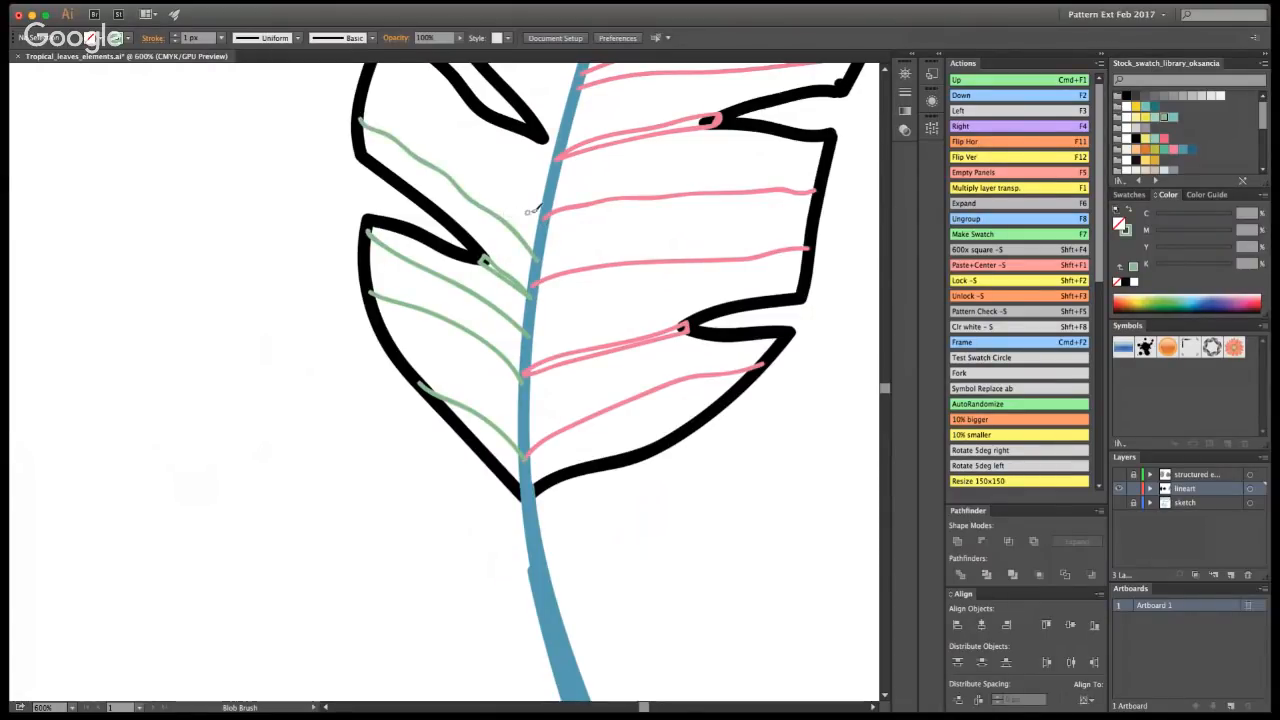
pyautogui.moveTo(543, 210)
pyautogui.mouseDown()
pyautogui.moveTo(423, 106)
pyautogui.moveTo(370, 80)
pyautogui.mouseUp()
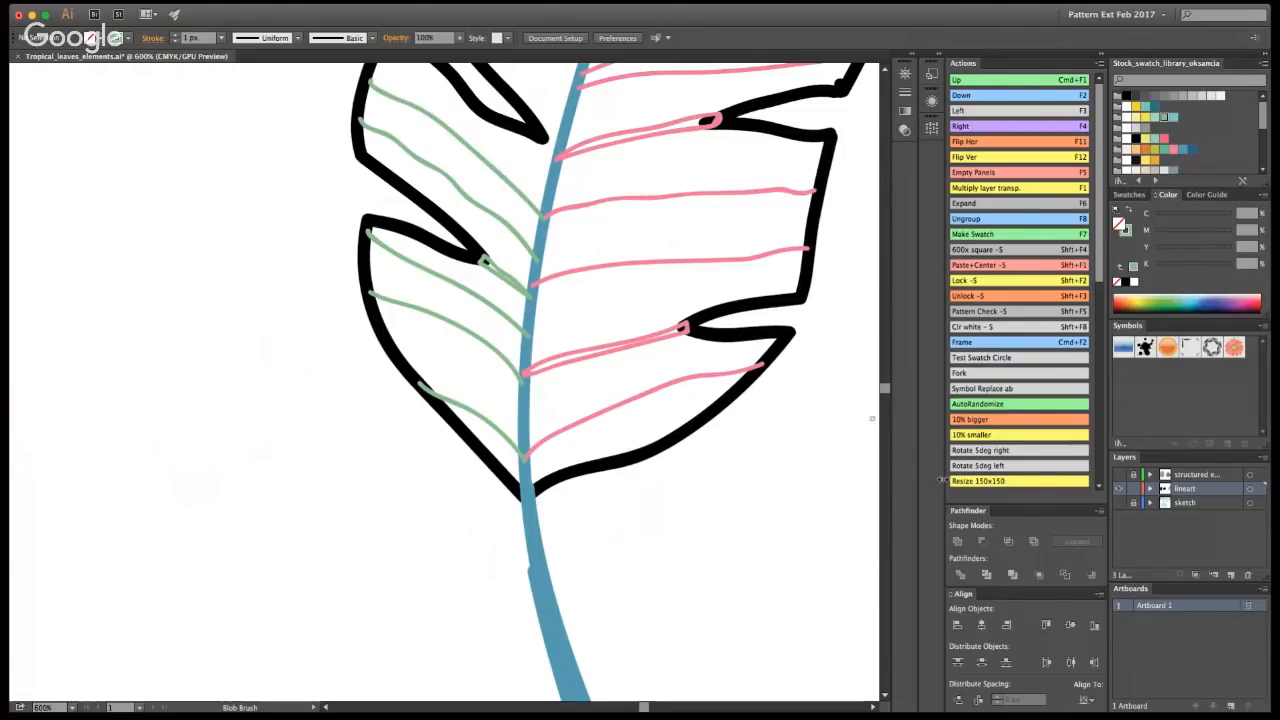
pyautogui.moveTo(636, 377)
pyautogui.mouseDown()
pyautogui.moveTo(548, 430)
pyautogui.moveTo(507, 530)
pyautogui.moveTo(343, 383)
pyautogui.mouseUp()
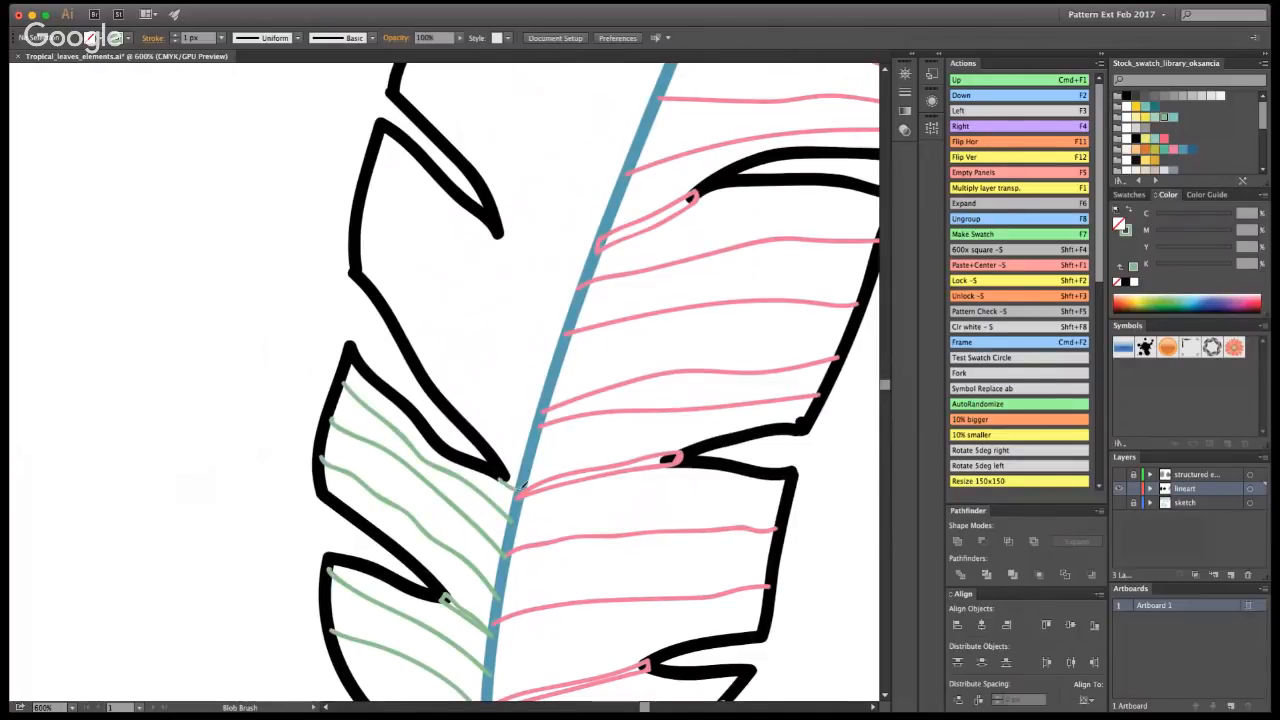
# - Draw green veins between the second- and third-lowest left notches, joining both notch tips to the midrib
pyautogui.moveTo(512, 466)
pyautogui.mouseDown()
pyautogui.moveTo(509, 434)
pyautogui.moveTo(383, 250)
pyautogui.moveTo(528, 440)
pyautogui.moveTo(494, 354)
pyautogui.moveTo(363, 193)
pyautogui.moveTo(400, 196)
pyautogui.moveTo(506, 312)
pyautogui.moveTo(545, 395)
pyautogui.mouseUp()
pyautogui.press('super+z')
pyautogui.moveTo(557, 350)
pyautogui.mouseDown()
pyautogui.moveTo(500, 236)
pyautogui.moveTo(559, 343)
pyautogui.mouseUp()
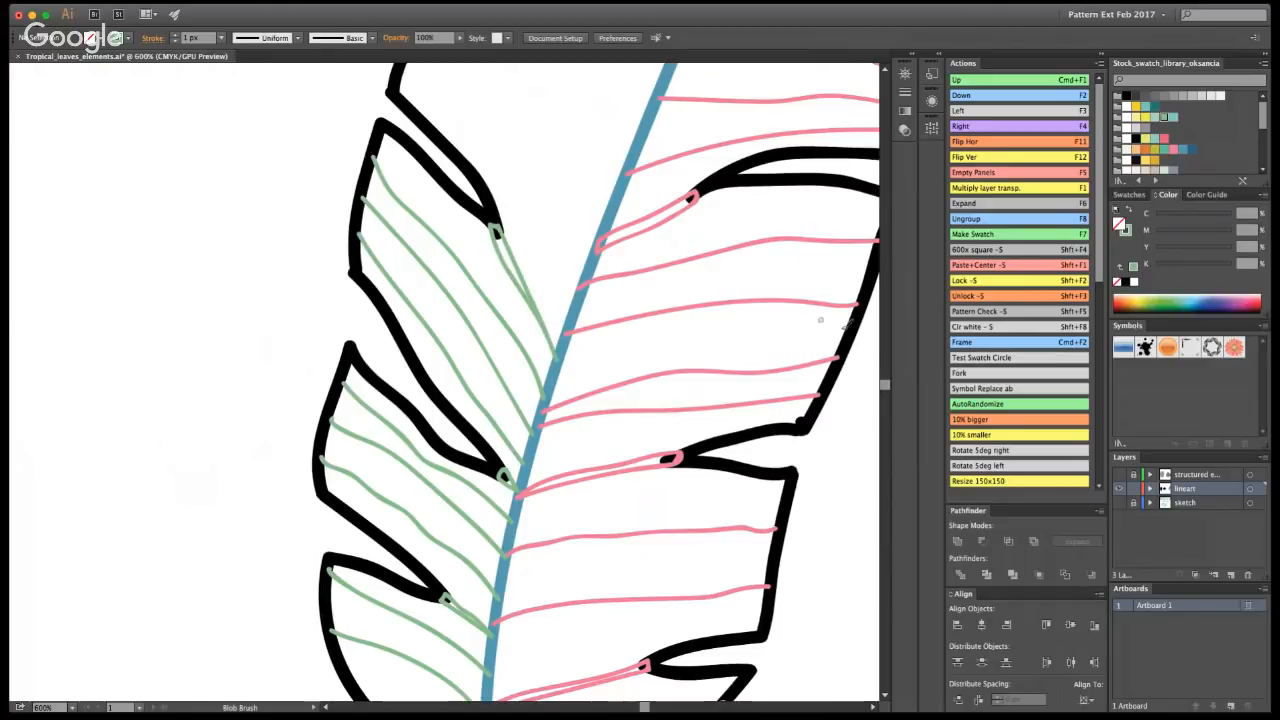
# - Draw green veins from the midrib to the left edge between the third- and fourth-lowest left notches
pyautogui.press('space')
pyautogui.moveTo(729, 386); pyautogui.dragTo(717, 419)
pyautogui.moveTo(586, 343)
pyautogui.mouseDown()
pyautogui.moveTo(504, 606)
pyautogui.moveTo(317, 326)
pyautogui.mouseUp()
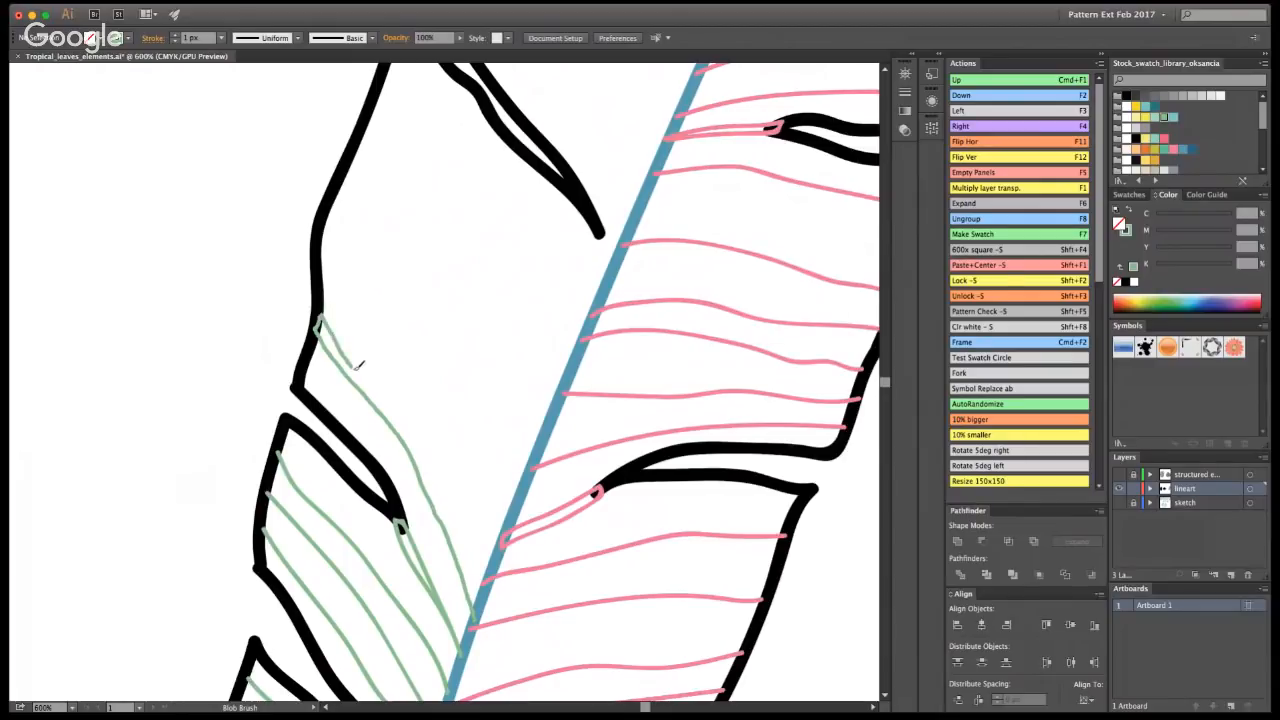
pyautogui.press('super+z')
pyautogui.moveTo(480, 614)
pyautogui.mouseDown()
pyautogui.moveTo(450, 532)
pyautogui.moveTo(316, 324)
pyautogui.mouseUp()
pyautogui.moveTo(496, 560)
pyautogui.mouseDown()
pyautogui.moveTo(472, 472)
pyautogui.moveTo(412, 366)
pyautogui.moveTo(325, 277)
pyautogui.moveTo(495, 550)
pyautogui.moveTo(489, 425)
pyautogui.moveTo(329, 197)
pyautogui.mouseUp()
pyautogui.press('super+z')
pyautogui.moveTo(543, 447)
pyautogui.mouseDown()
pyautogui.moveTo(489, 314)
pyautogui.moveTo(350, 147)
pyautogui.mouseUp()
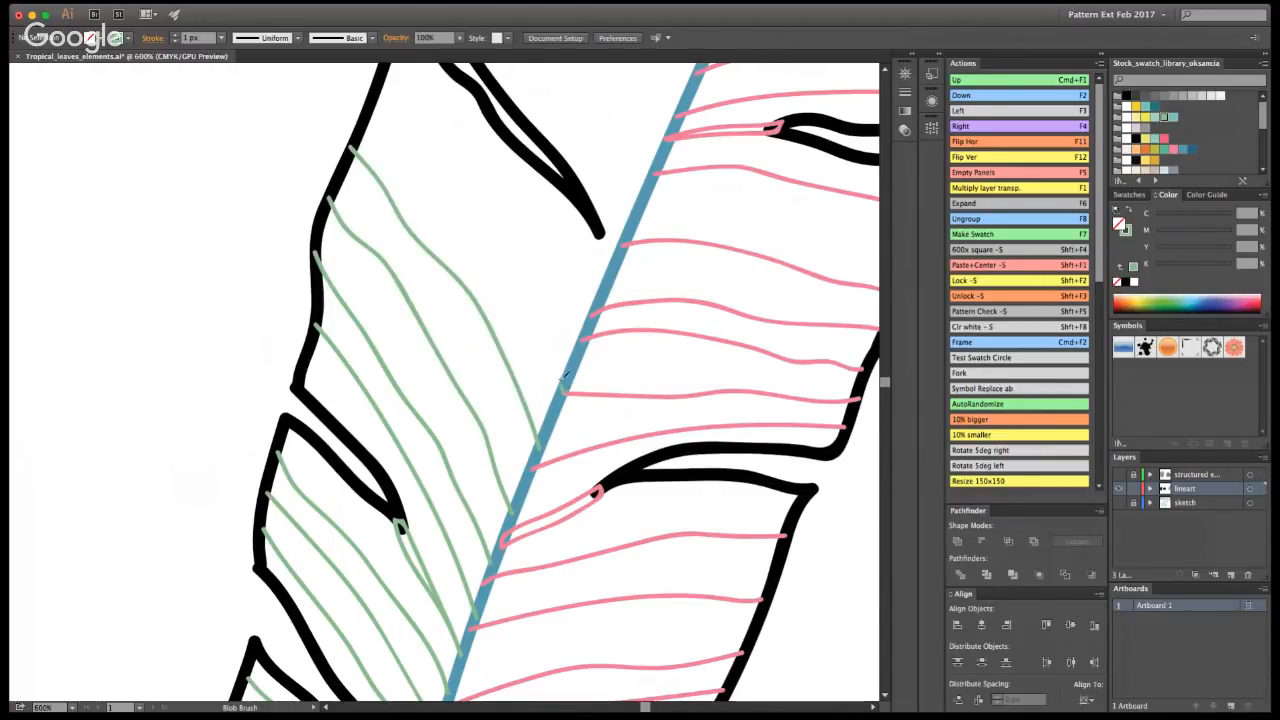
pyautogui.moveTo(563, 376)
pyautogui.mouseDown()
pyautogui.moveTo(506, 262)
pyautogui.moveTo(408, 127)
pyautogui.mouseUp()
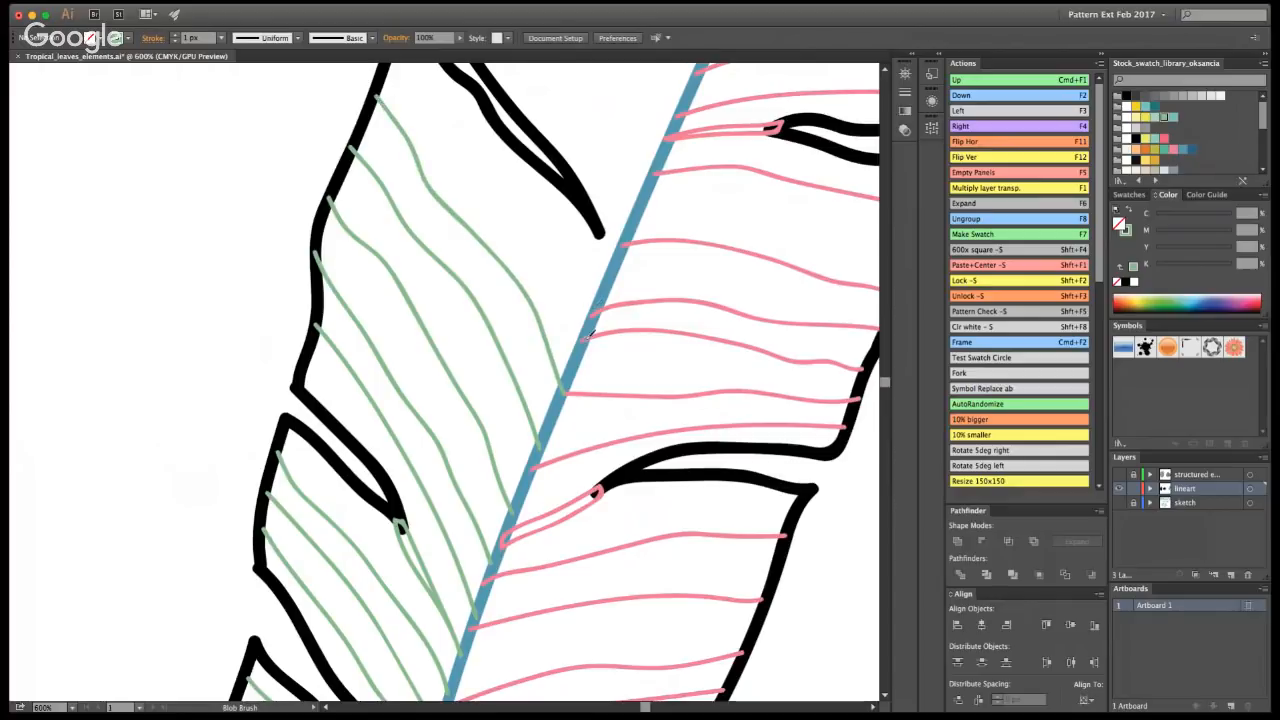
pyautogui.moveTo(590, 333)
pyautogui.mouseDown()
pyautogui.moveTo(501, 197)
pyautogui.moveTo(383, 64)
pyautogui.mouseUp()
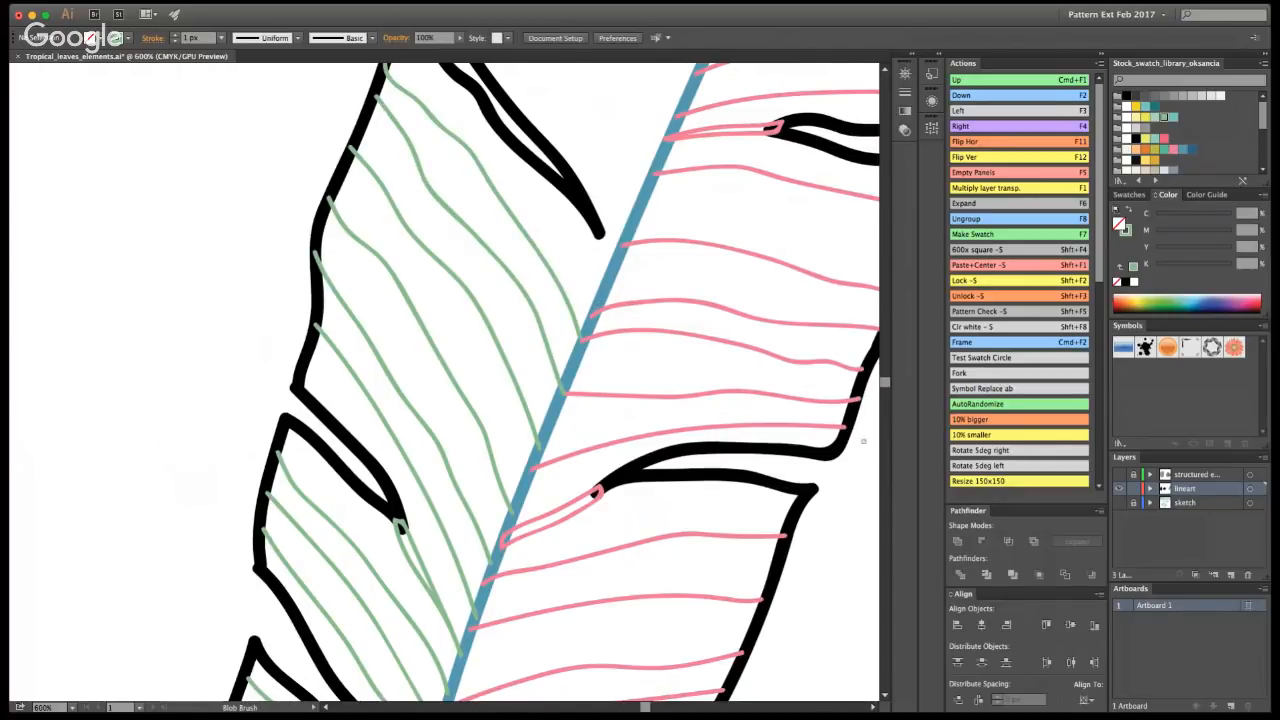
# - Join the fourth-lowest left notch tip to the midrib and draw green veins up to the fifth-lowest notch
pyautogui.scroll(5, 445, 380)
pyautogui.hscroll(2, 445, 380)
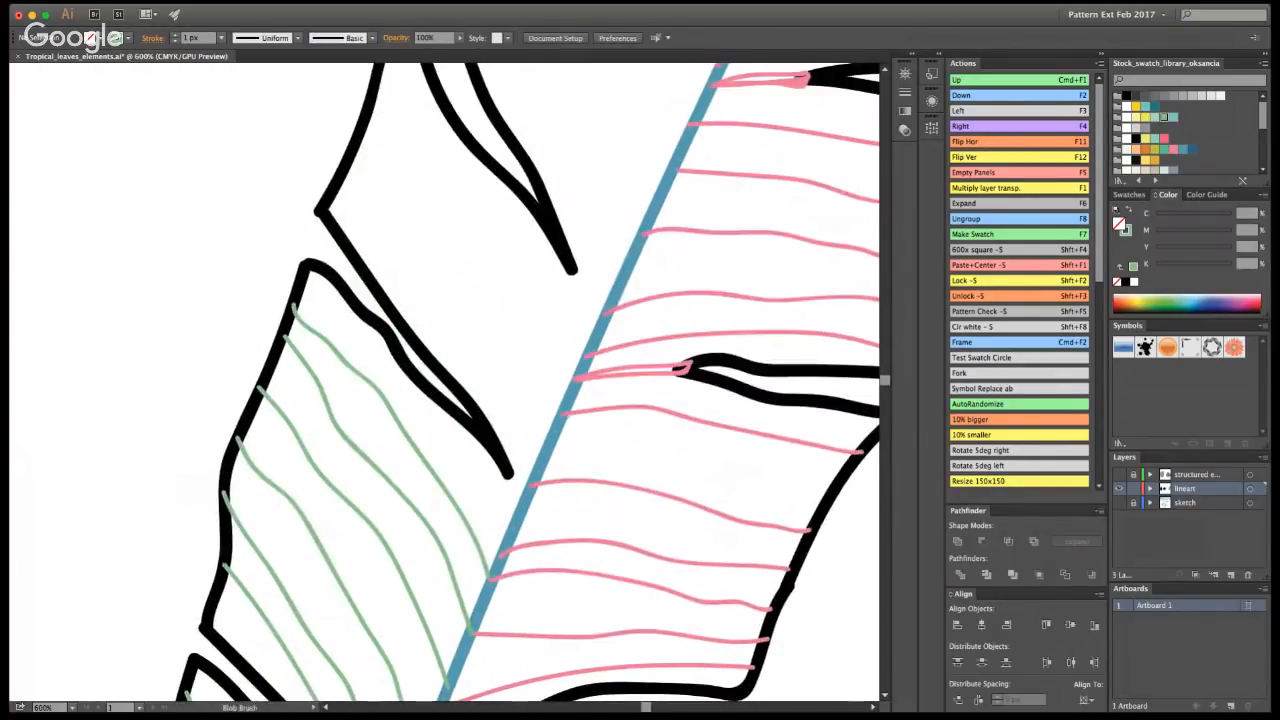
pyautogui.moveTo(507, 471); pyautogui.dragTo(519, 488)
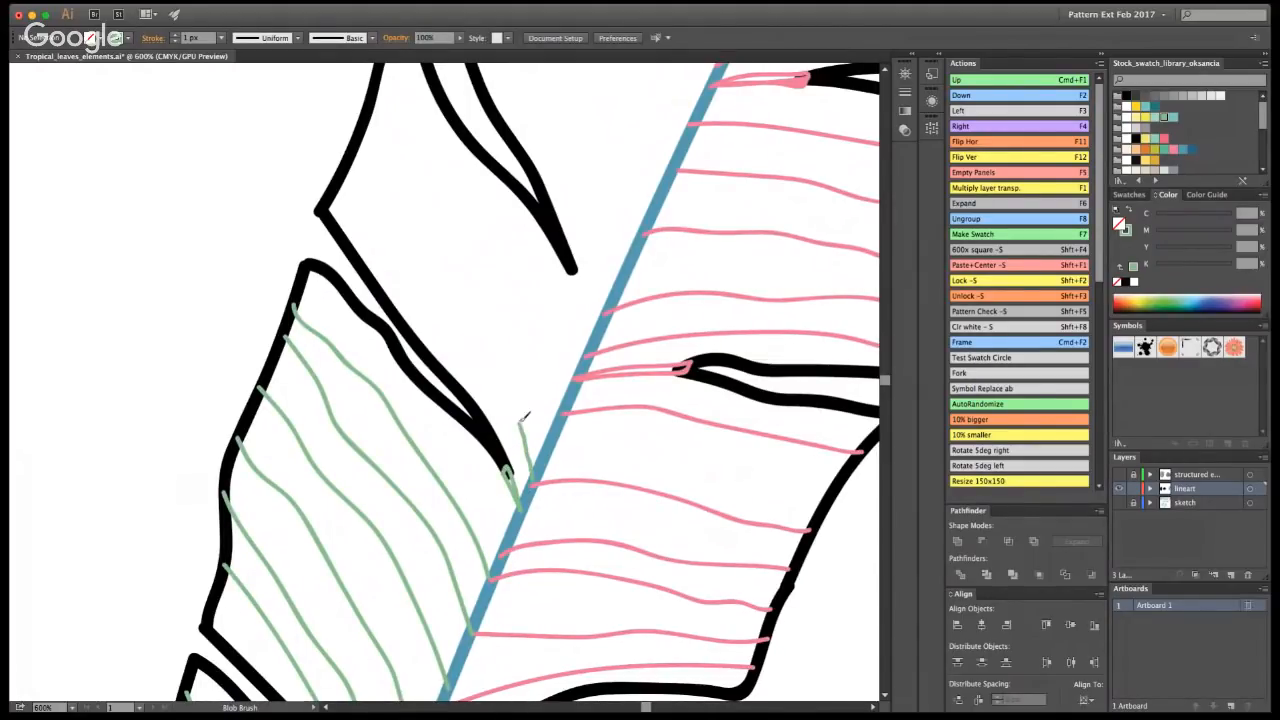
pyautogui.moveTo(520, 416); pyautogui.dragTo(345, 175)
pyautogui.moveTo(358, 128)
pyautogui.mouseDown()
pyautogui.moveTo(485, 310)
pyautogui.moveTo(548, 445)
pyautogui.moveTo(514, 294)
pyautogui.moveTo(385, 103)
pyautogui.mouseUp()
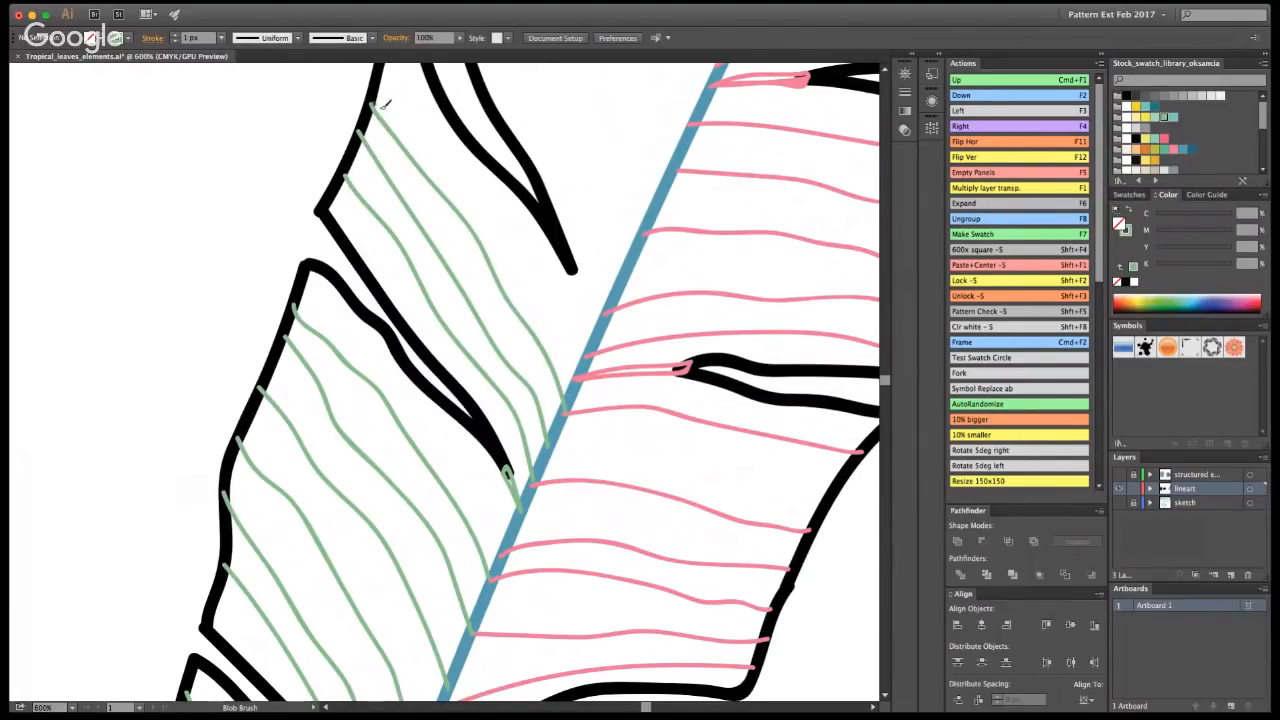
pyautogui.scroll(5, 562, 452)
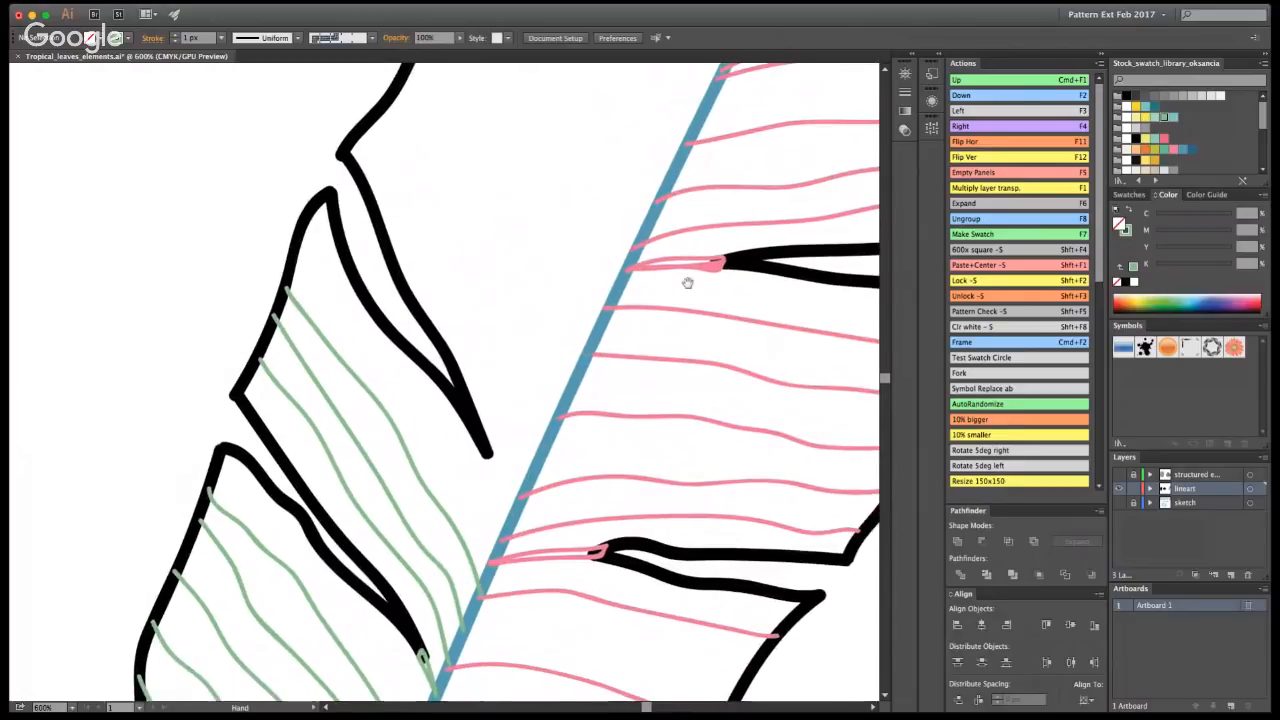
pyautogui.moveTo(498, 552)
pyautogui.mouseDown()
pyautogui.moveTo(478, 487)
pyautogui.moveTo(322, 287)
pyautogui.moveTo(301, 243)
pyautogui.mouseUp()
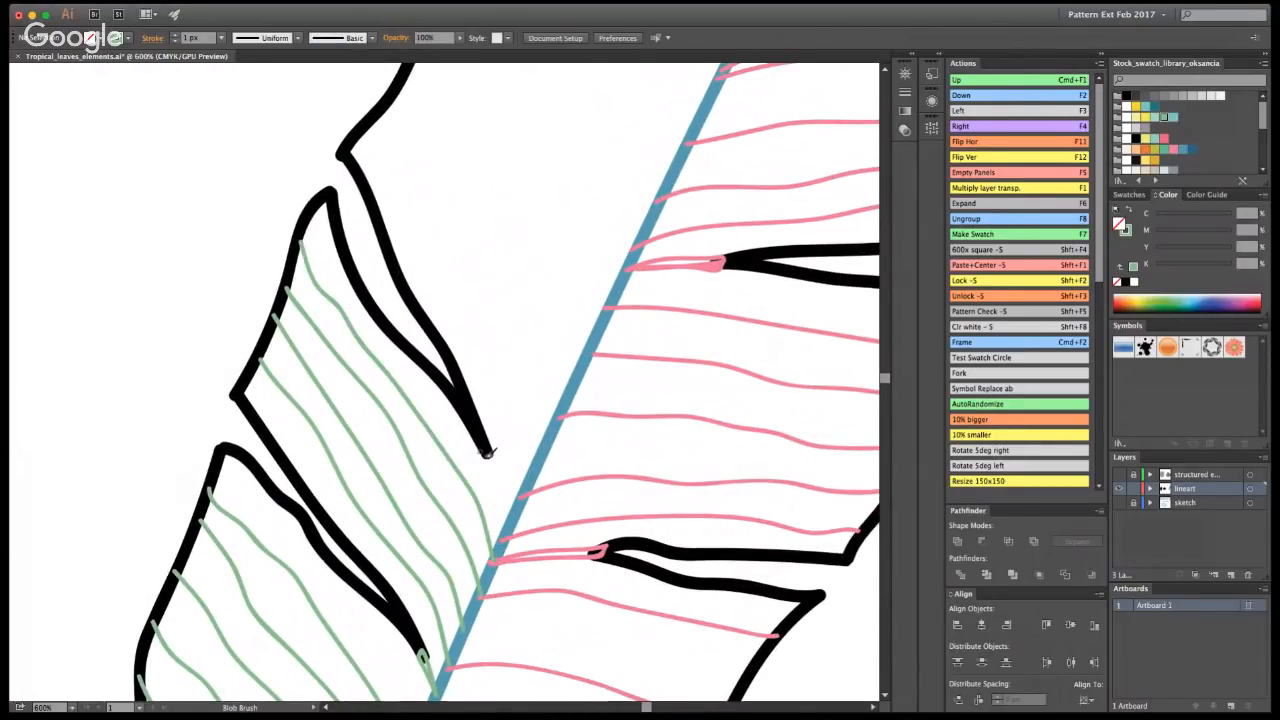
# - Draw green veins between the fifth- and sixth-lowest left notches, joining both notch tips to the midrib
pyautogui.moveTo(484, 450)
pyautogui.mouseDown()
pyautogui.moveTo(519, 495)
pyautogui.moveTo(496, 455)
pyautogui.moveTo(537, 474)
pyautogui.moveTo(429, 210)
pyautogui.moveTo(371, 120)
pyautogui.mouseUp()
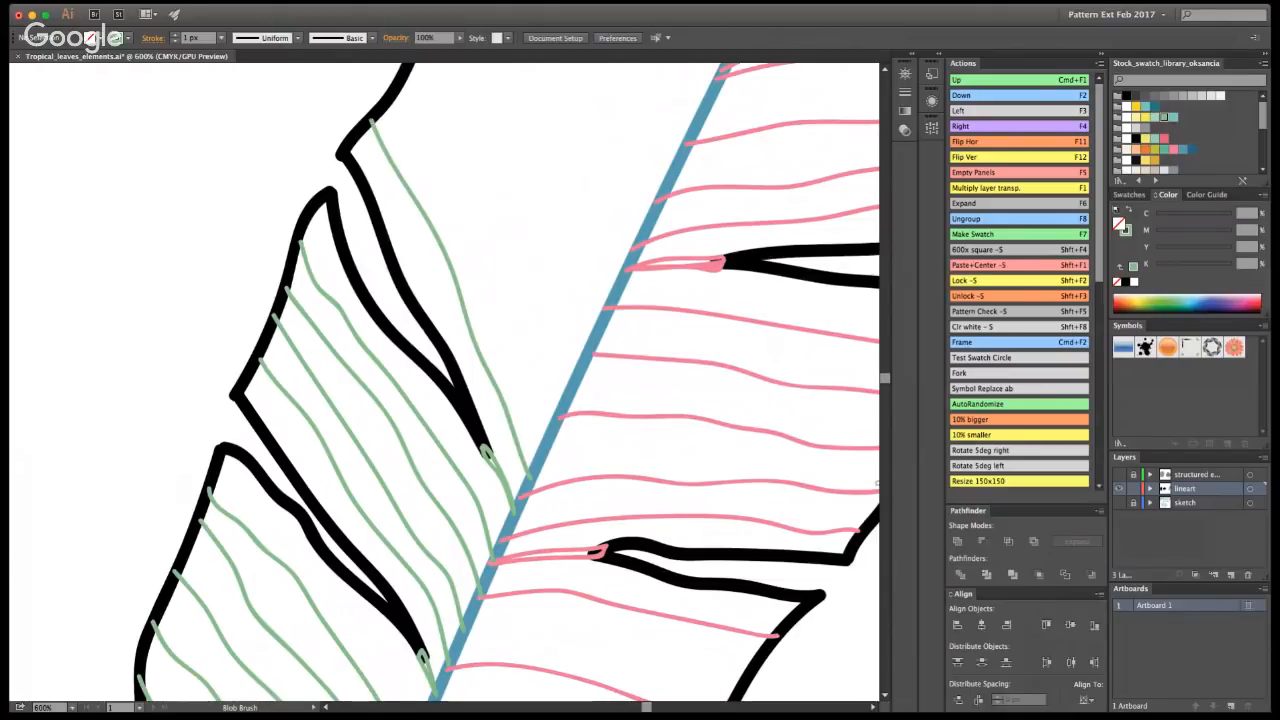
pyautogui.press('space')
pyautogui.moveTo(633, 398); pyautogui.dragTo(503, 575)
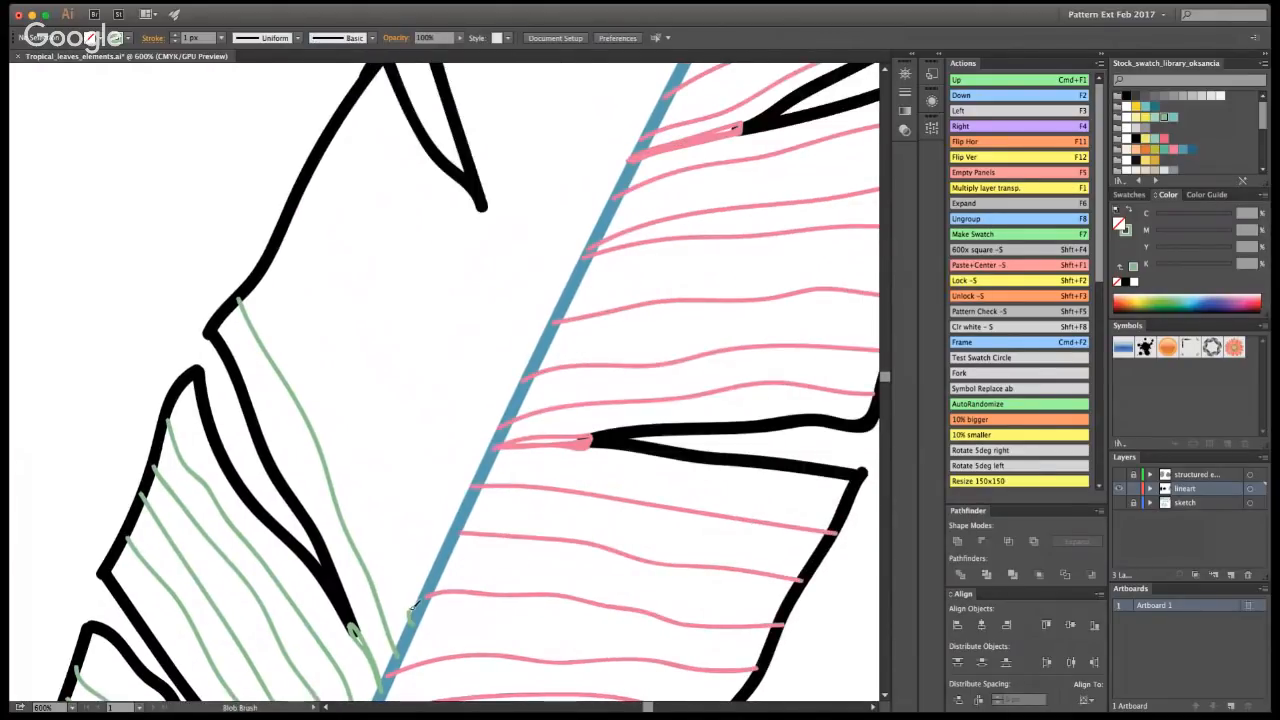
pyautogui.moveTo(410, 605); pyautogui.dragTo(272, 253)
pyautogui.moveTo(298, 198)
pyautogui.mouseDown()
pyautogui.moveTo(408, 447)
pyautogui.moveTo(440, 556)
pyautogui.mouseUp()
pyautogui.moveTo(455, 490)
pyautogui.mouseDown()
pyautogui.moveTo(400, 293)
pyautogui.moveTo(328, 145)
pyautogui.mouseUp()
pyautogui.moveTo(356, 104)
pyautogui.mouseDown()
pyautogui.moveTo(482, 390)
pyautogui.moveTo(490, 452)
pyautogui.mouseUp()
pyautogui.moveTo(506, 405)
pyautogui.mouseDown()
pyautogui.moveTo(434, 182)
pyautogui.moveTo(374, 70)
pyautogui.mouseUp()
pyautogui.moveTo(480, 198)
pyautogui.mouseDown()
pyautogui.moveTo(534, 343)
pyautogui.moveTo(509, 250)
pyautogui.mouseUp()
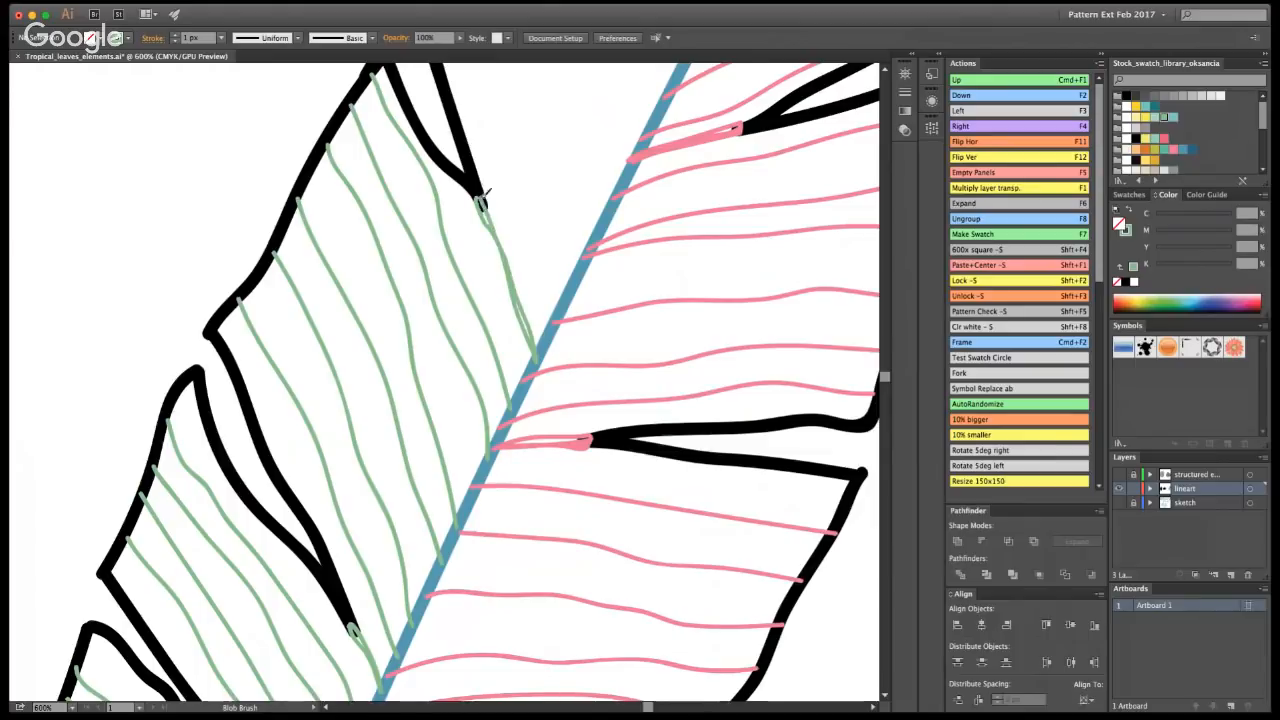
# - Examine the green veins on the whole leaf and the still empty upper part of its left half
pyautogui.press('z')
pyautogui.keyDown('alt'); pyautogui.click(444, 401); pyautogui.keyUp('alt')
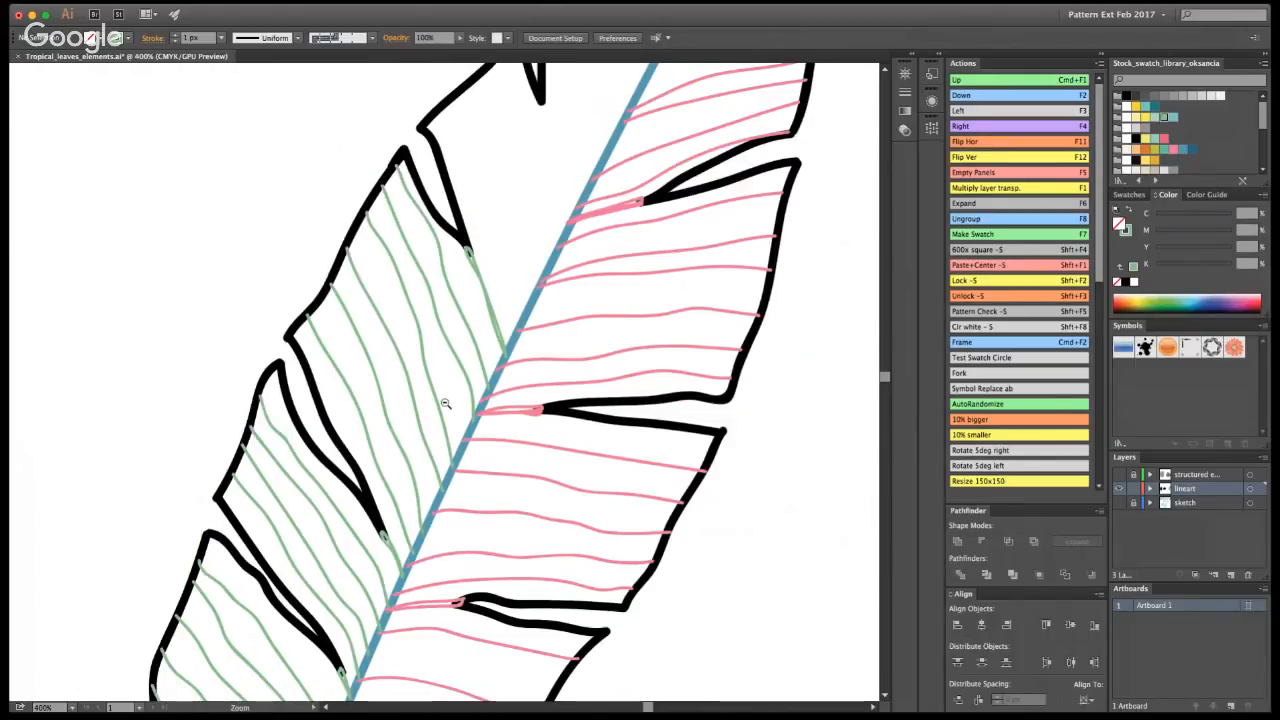
pyautogui.keyDown('alt'); pyautogui.click(445, 403); pyautogui.keyUp('alt')
pyautogui.keyDown('alt'); pyautogui.click(425, 405); pyautogui.keyUp('alt')
pyautogui.keyDown('alt'); pyautogui.click(400, 407); pyautogui.keyUp('alt')
pyautogui.keyDown('alt'); pyautogui.click(380, 409); pyautogui.keyUp('alt')
pyautogui.keyDown('alt'); pyautogui.click(362, 410); pyautogui.keyUp('alt')
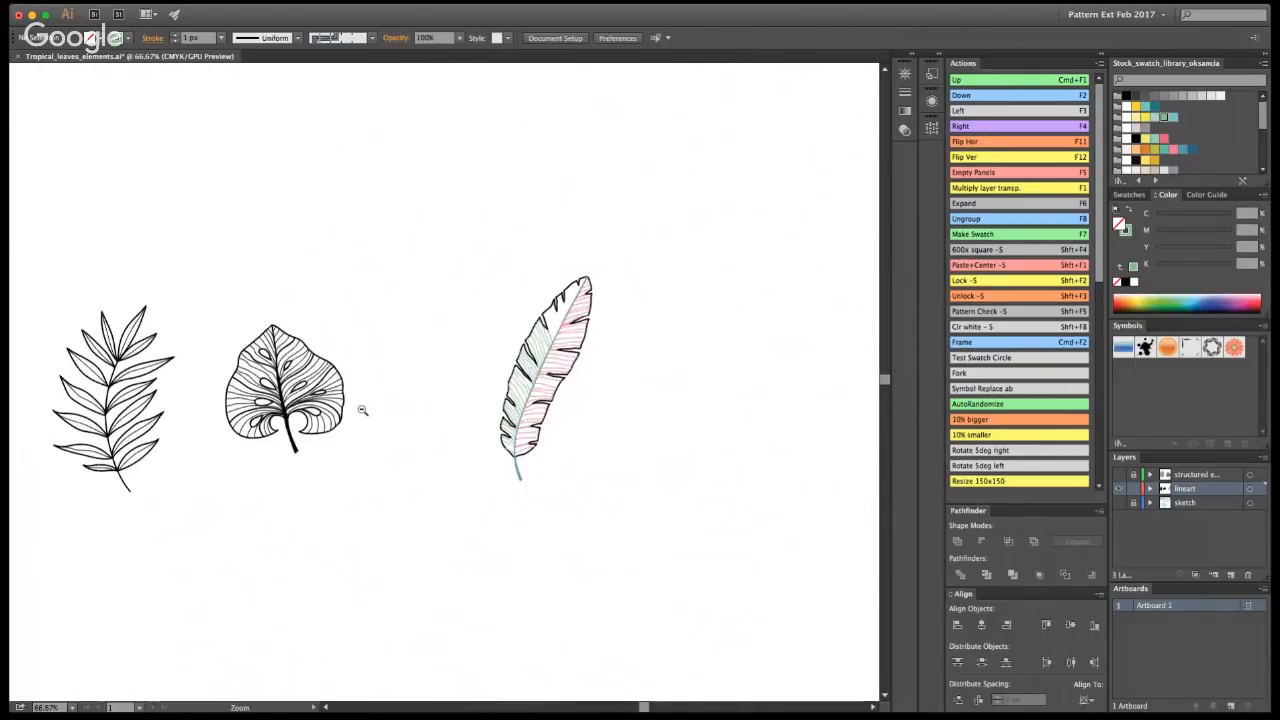
pyautogui.click(549, 425)
pyautogui.click(512, 323)
pyautogui.click(520, 314)
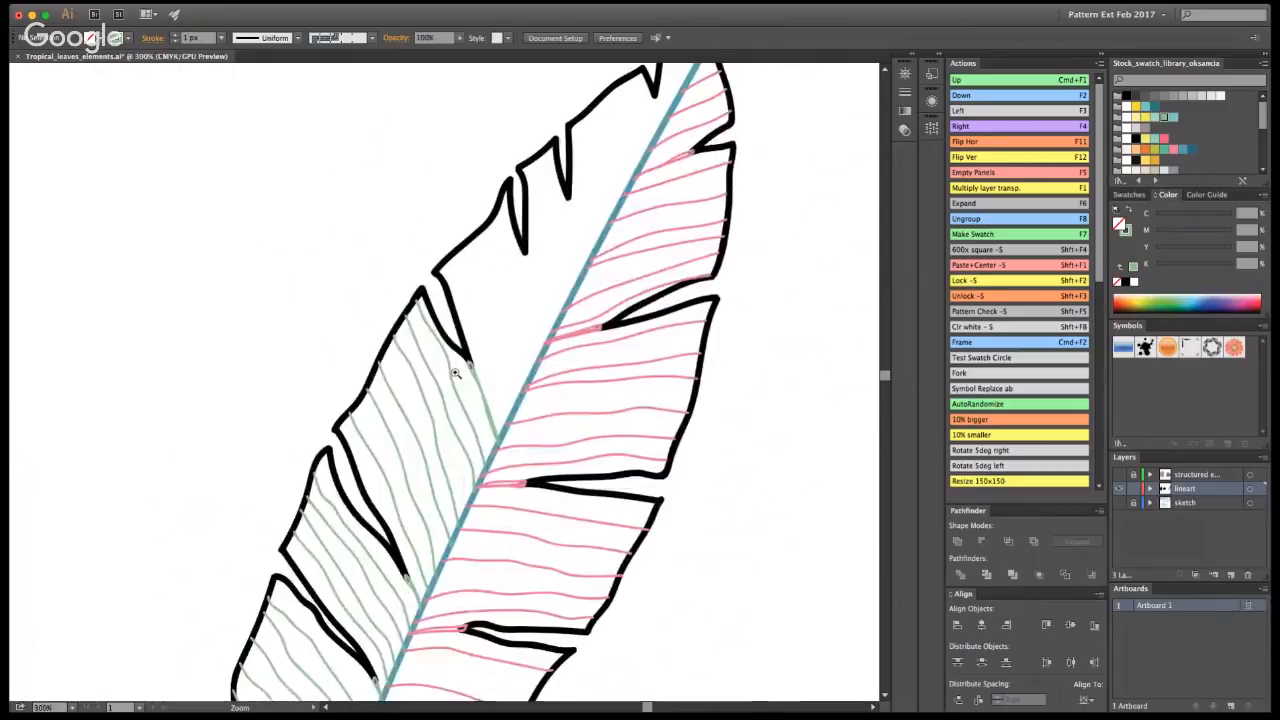
pyautogui.click(525, 290)
# - With the Blob Brush, draw green veins between the sixth- and eighth-lowest left notches, joining the seventh and eighth notch tips to the midrib
pyautogui.hotkey('shift', 'b')
pyautogui.moveTo(486, 552)
pyautogui.mouseDown()
pyautogui.moveTo(388, 203)
pyautogui.moveTo(425, 198)
pyautogui.moveTo(515, 488)
pyautogui.moveTo(535, 407)
pyautogui.moveTo(467, 190)
pyautogui.mouseUp()
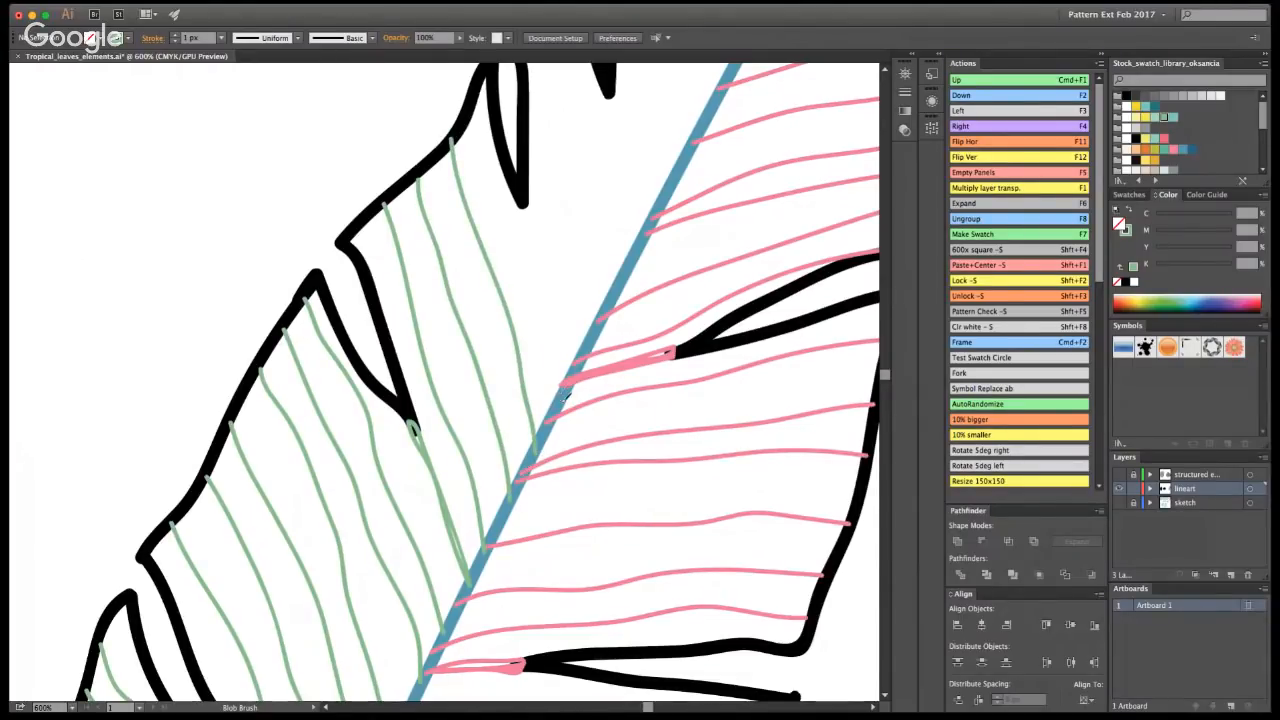
pyautogui.moveTo(566, 395); pyautogui.dragTo(525, 228)
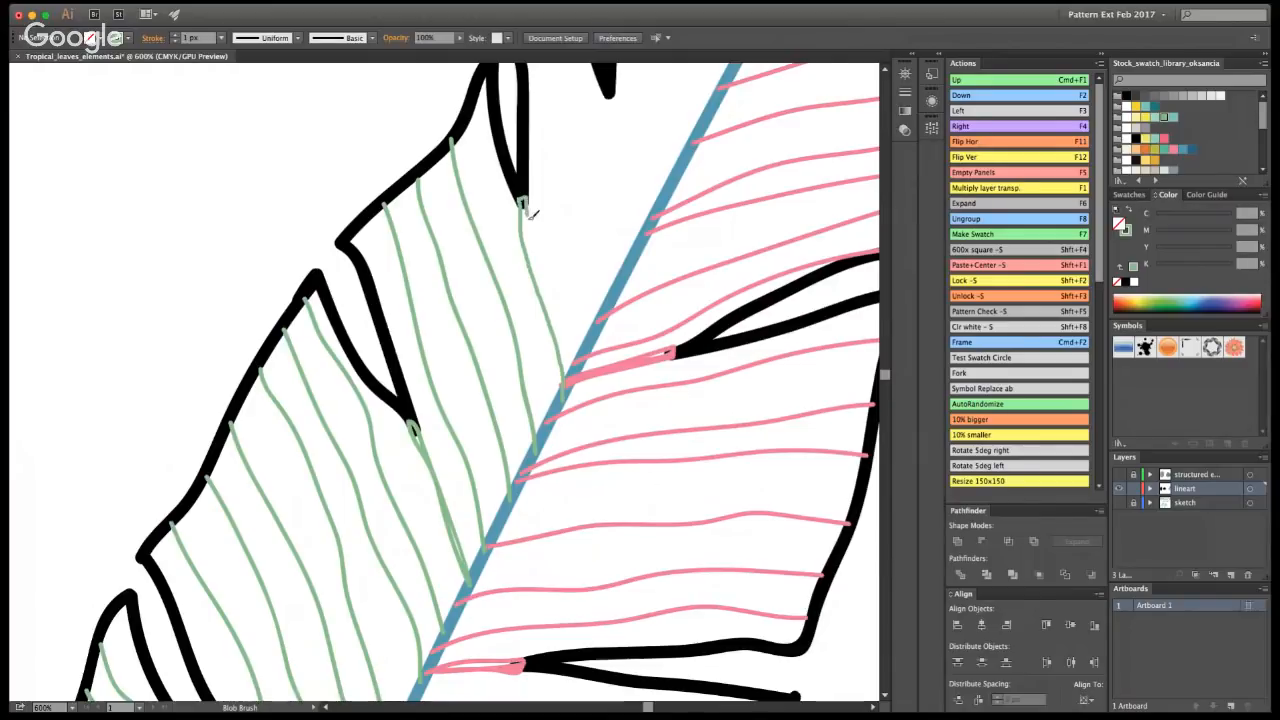
pyautogui.moveTo(546, 288)
pyautogui.mouseDown()
pyautogui.moveTo(573, 344)
pyautogui.moveTo(543, 491)
pyautogui.moveTo(516, 526)
pyautogui.moveTo(437, 361)
pyautogui.moveTo(411, 215)
pyautogui.moveTo(454, 257)
pyautogui.moveTo(487, 488)
pyautogui.moveTo(492, 321)
pyautogui.mouseUp()
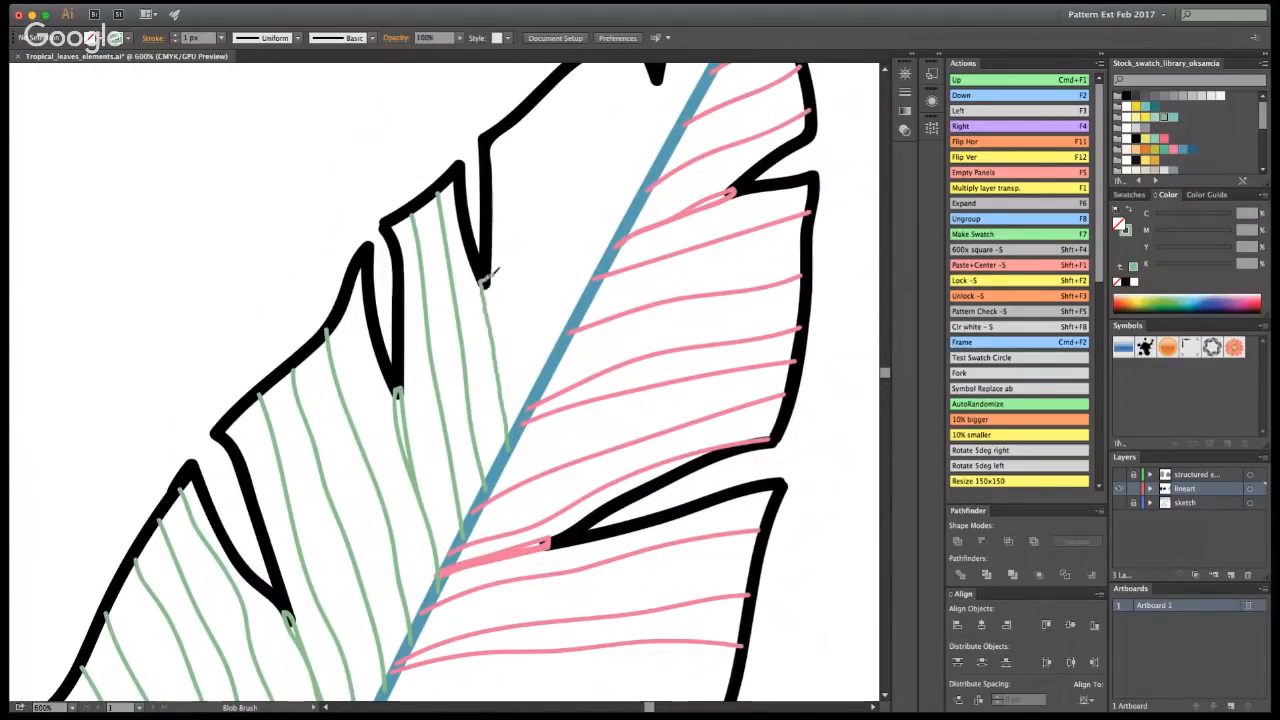
pyautogui.moveTo(493, 272); pyautogui.dragTo(490, 278)
# - Draw the remaining green veins up to the leaf's tip, including the topmost left notch's connection to the midrib, and save the document
pyautogui.moveTo(540, 345); pyautogui.dragTo(512, 122)
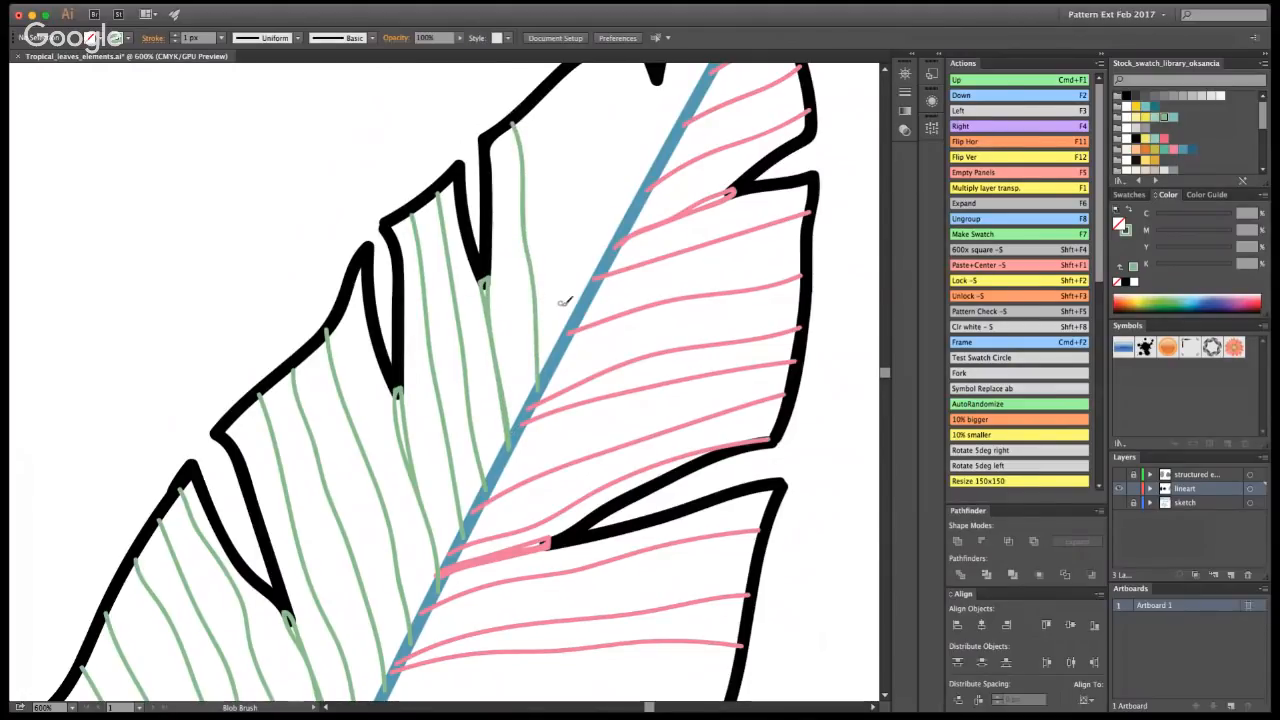
pyautogui.moveTo(578, 318)
pyautogui.mouseDown()
pyautogui.moveTo(582, 223)
pyautogui.moveTo(548, 84)
pyautogui.mouseUp()
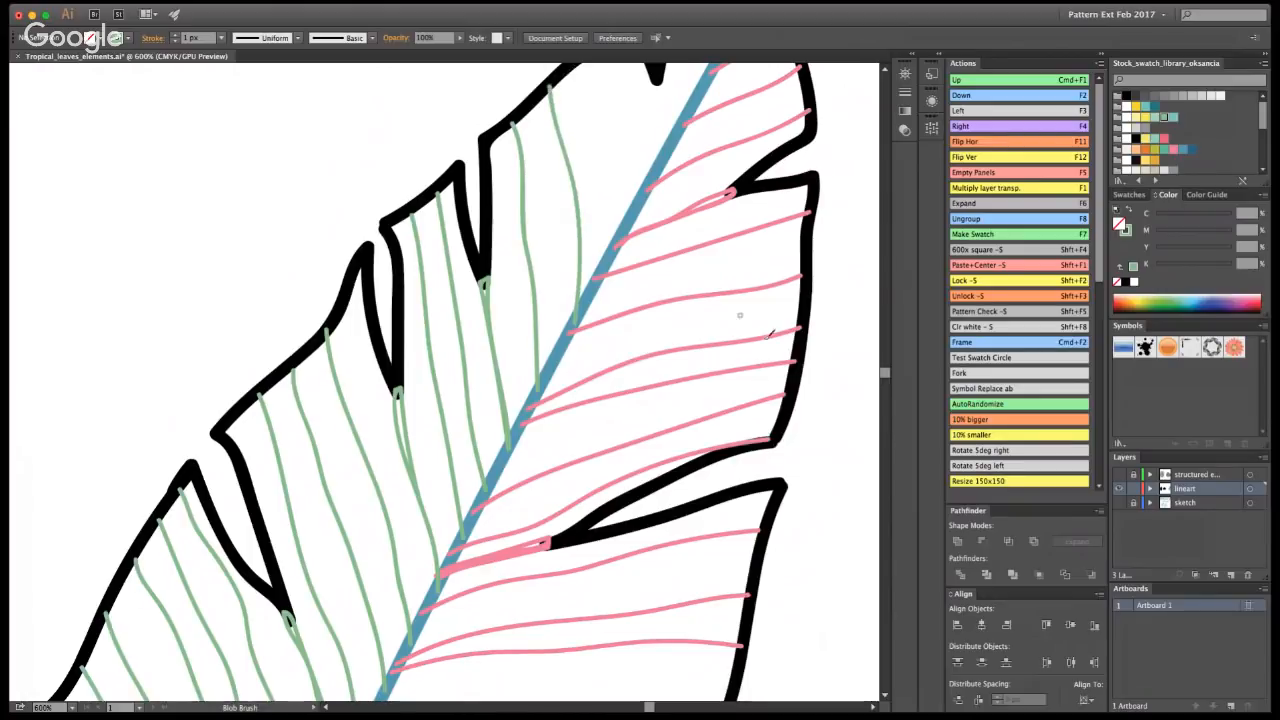
pyautogui.press('space')
pyautogui.moveTo(622, 373); pyautogui.dragTo(540, 555)
pyautogui.moveTo(524, 445)
pyautogui.mouseDown()
pyautogui.moveTo(530, 337)
pyautogui.moveTo(512, 230)
pyautogui.moveTo(556, 290)
pyautogui.moveTo(566, 366)
pyautogui.mouseUp()
pyautogui.moveTo(586, 323)
pyautogui.mouseDown()
pyautogui.moveTo(576, 258)
pyautogui.moveTo(614, 236)
pyautogui.moveTo(613, 207)
pyautogui.moveTo(657, 162)
pyautogui.mouseUp()
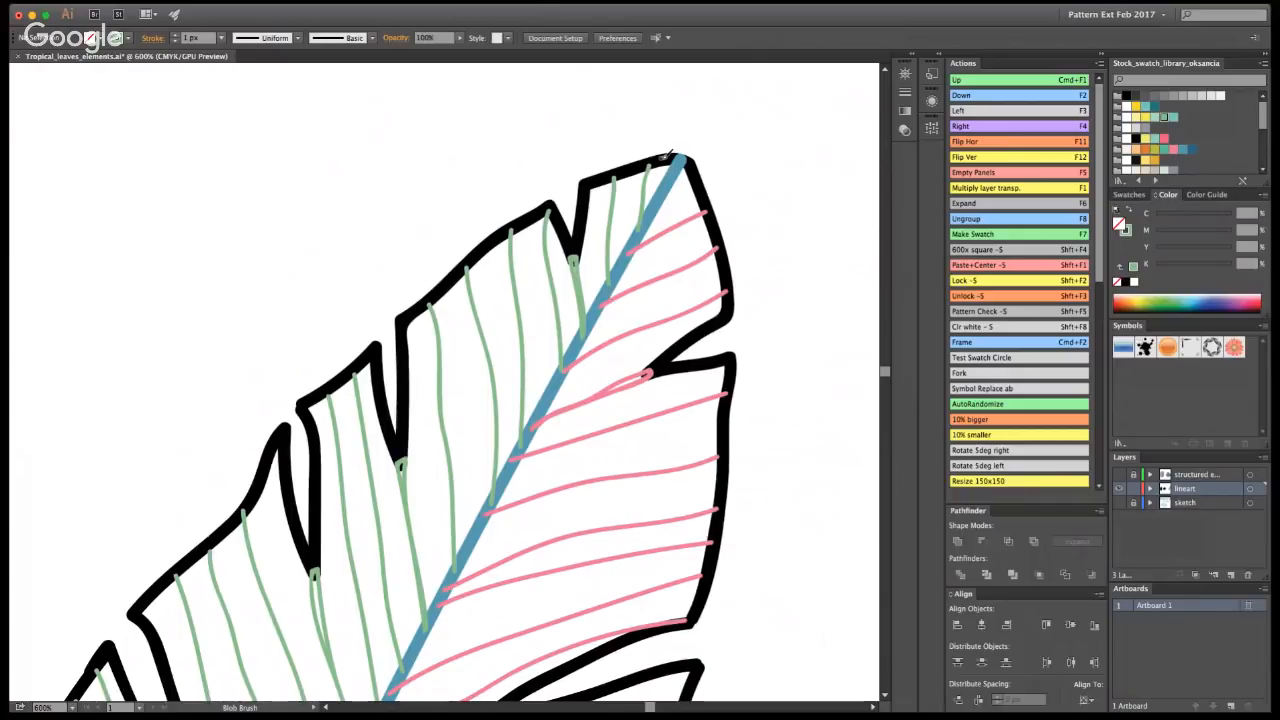
pyautogui.press('a')
pyautogui.press('super+s')
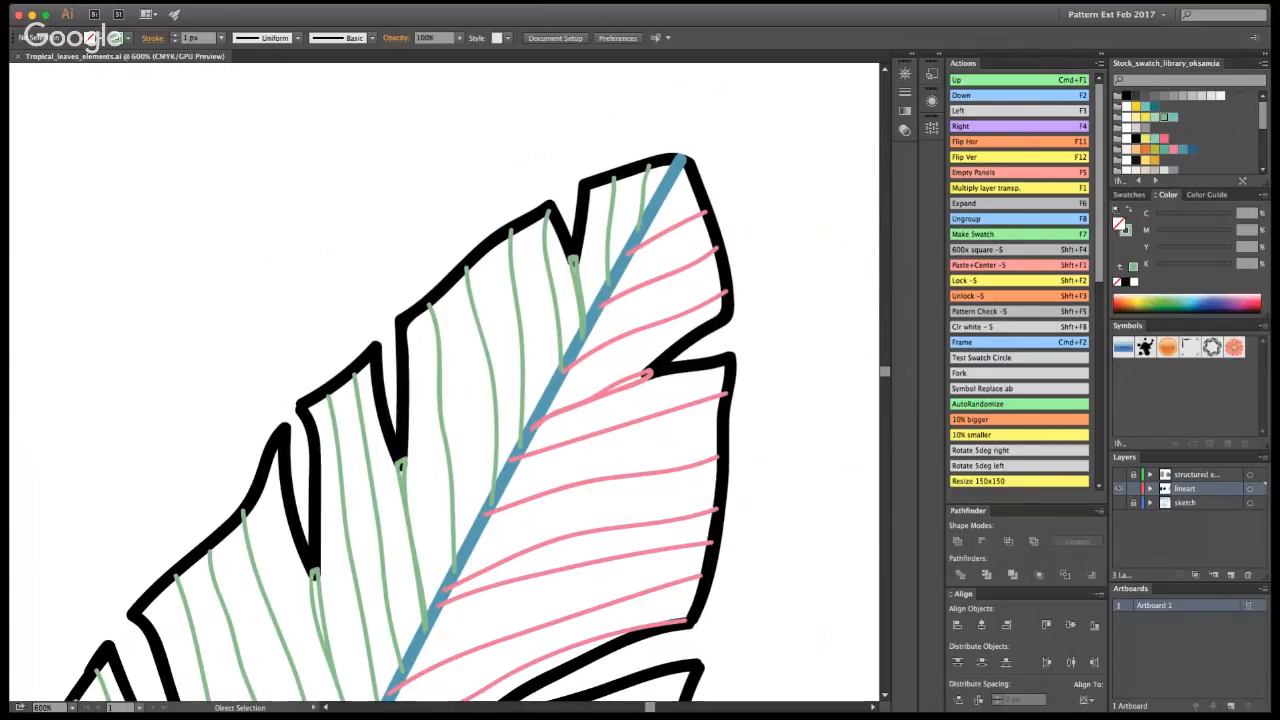
# - With Direct Selection, delete the inner contours of the vein connectors at the topmost right notch and the three topmost left notches
pyautogui.hotkey('shift', 'b')
pyautogui.press('a')
pyautogui.click(646, 381)
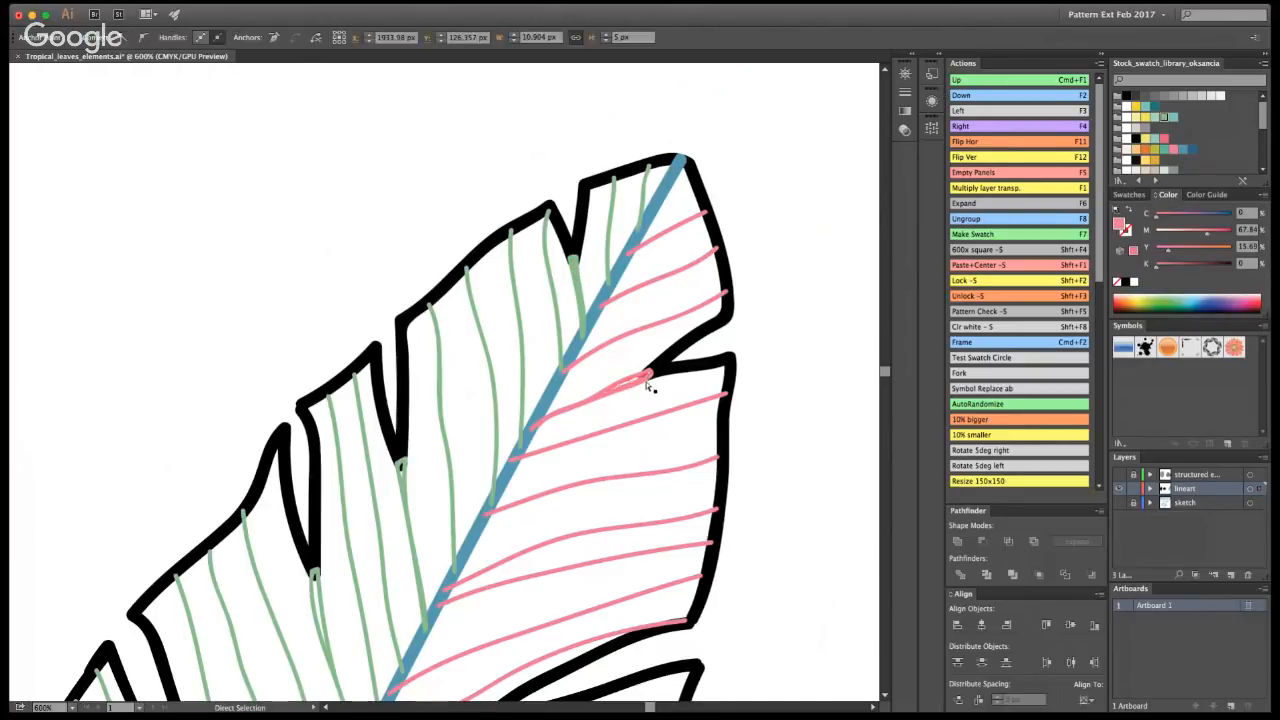
pyautogui.press('Delete')
pyautogui.click(402, 469)
pyautogui.press('Delete')
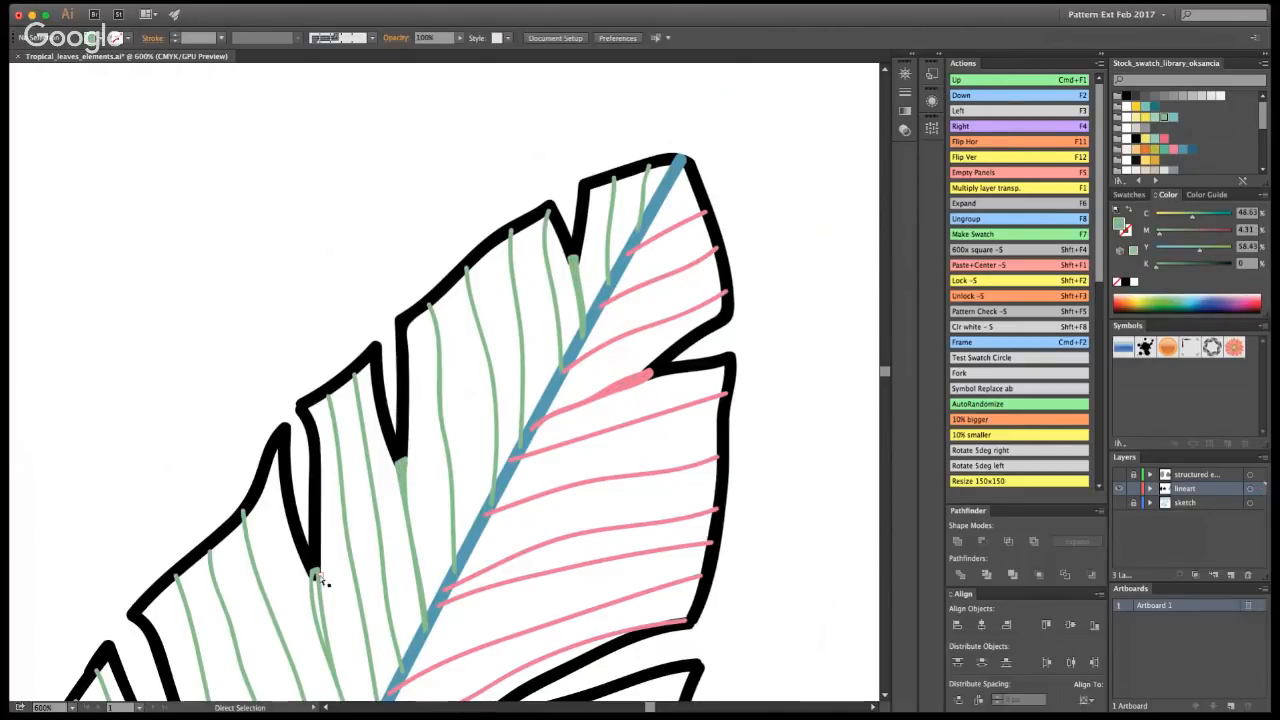
pyautogui.click(316, 578)
pyautogui.press('Delete')
# - Delete the inner contours of the pink connectors at the second and third right notches from the leaf's tip
pyautogui.press('space')
pyautogui.moveTo(632, 513); pyautogui.dragTo(762, 239)
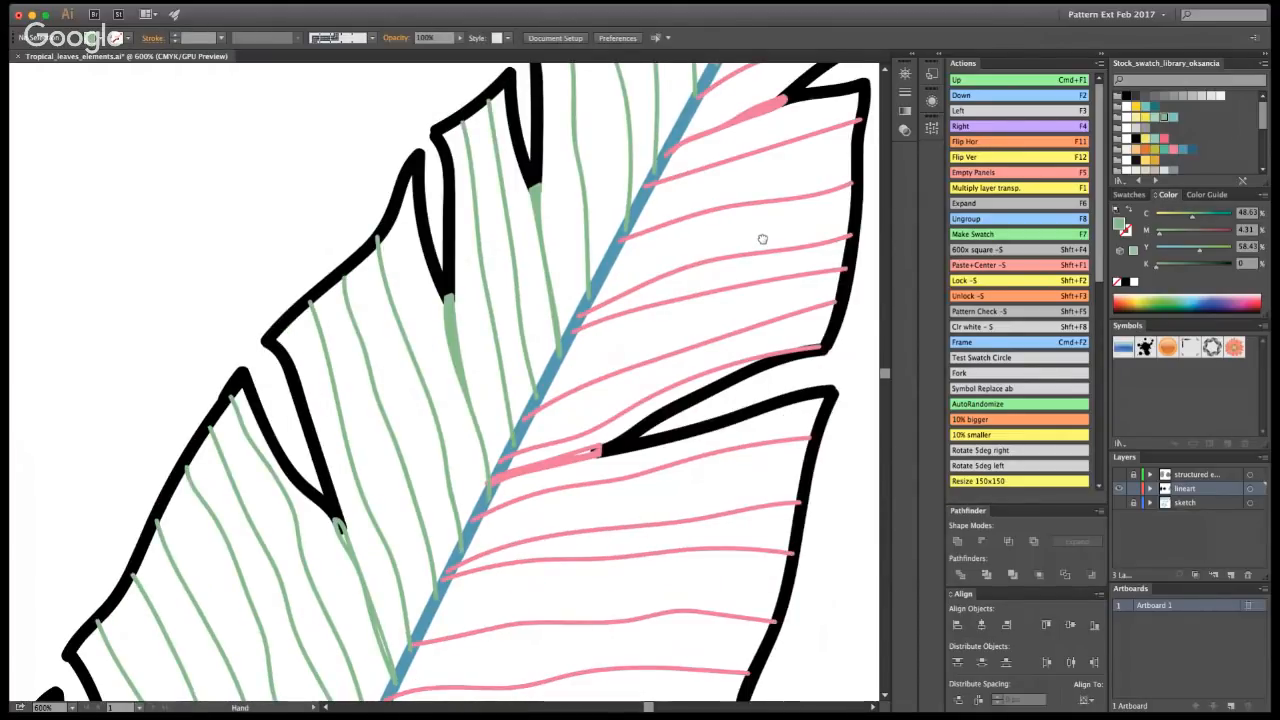
pyautogui.moveTo(593, 455); pyautogui.dragTo(636, 280)
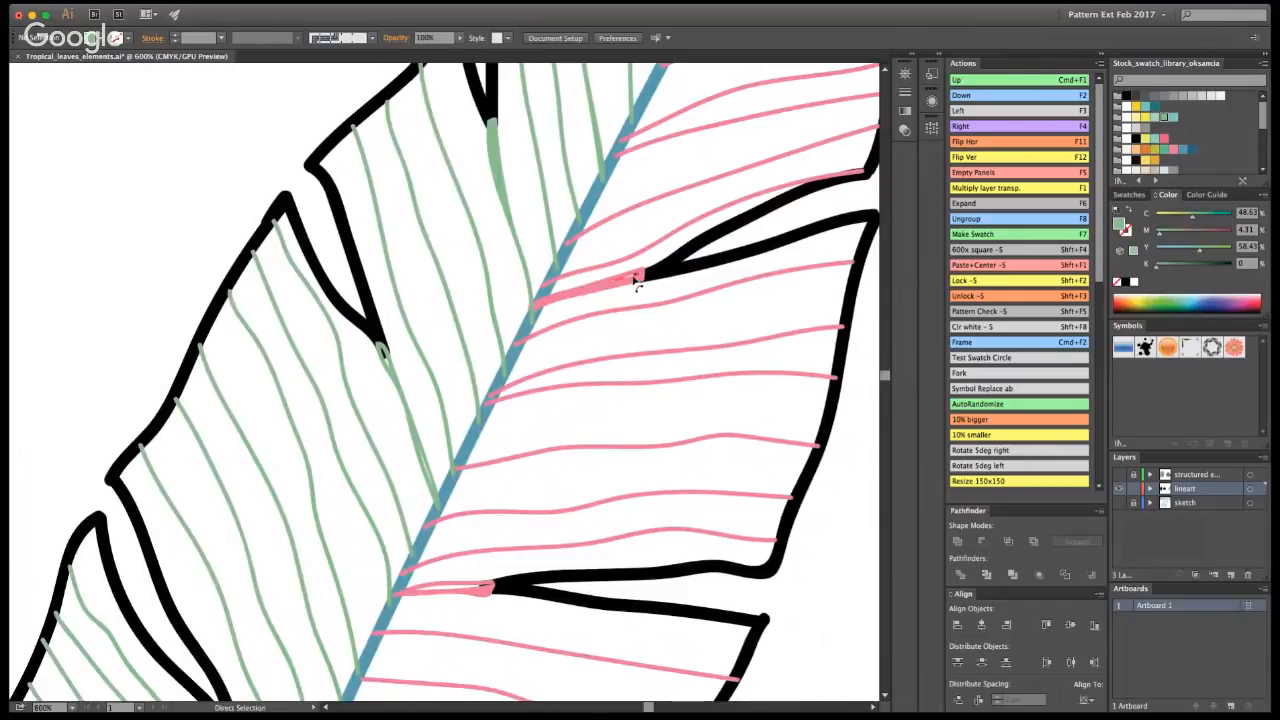
pyautogui.click(490, 588)
pyautogui.press('Delete')
# - Delete the inner contours of the connectors at the fourth- and fifth-lowest left notches and the fourth-lowest right notch
pyautogui.press('space')
pyautogui.moveTo(531, 534); pyautogui.dragTo(601, 271)
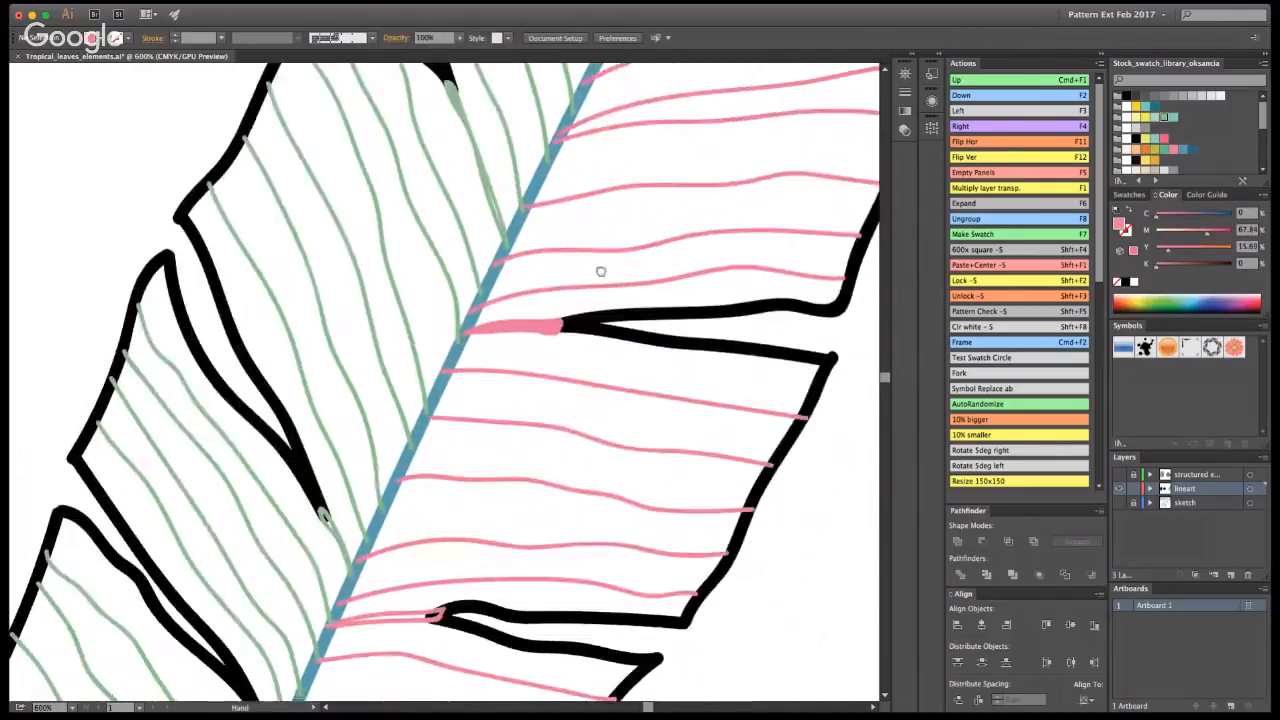
pyautogui.moveTo(469, 532); pyautogui.dragTo(569, 257)
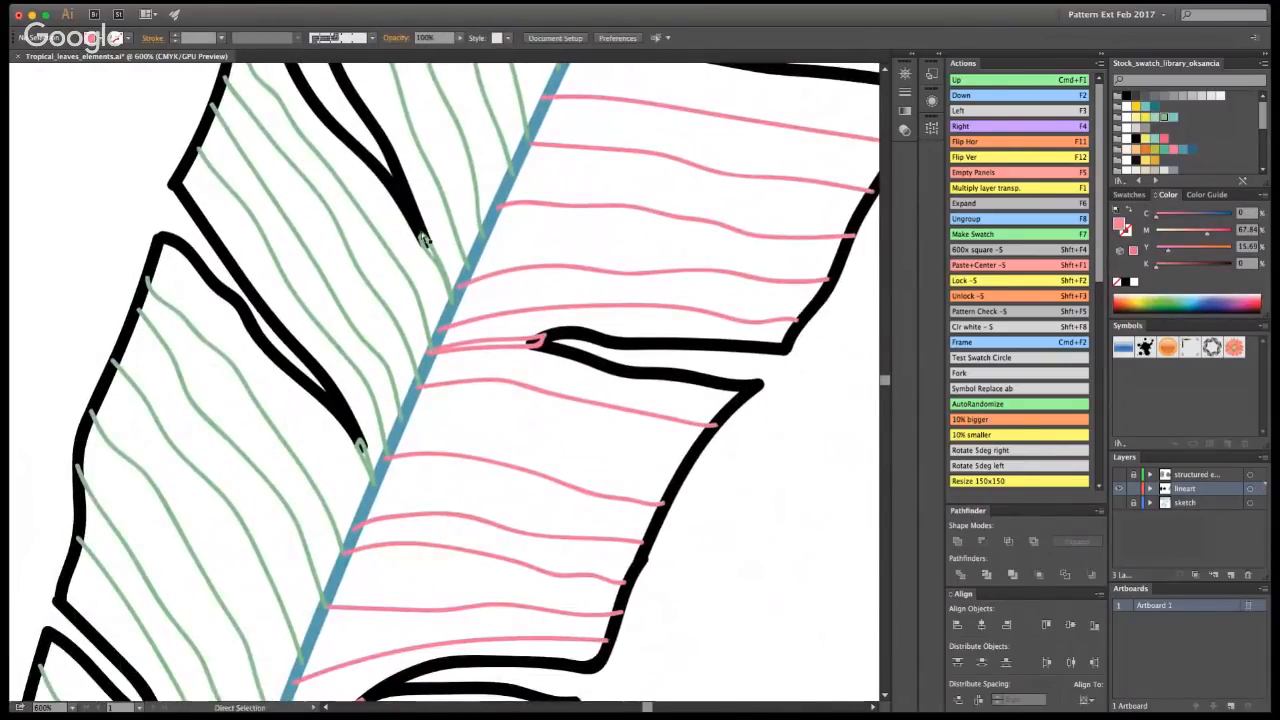
pyautogui.click(424, 240)
pyautogui.press('Delete')
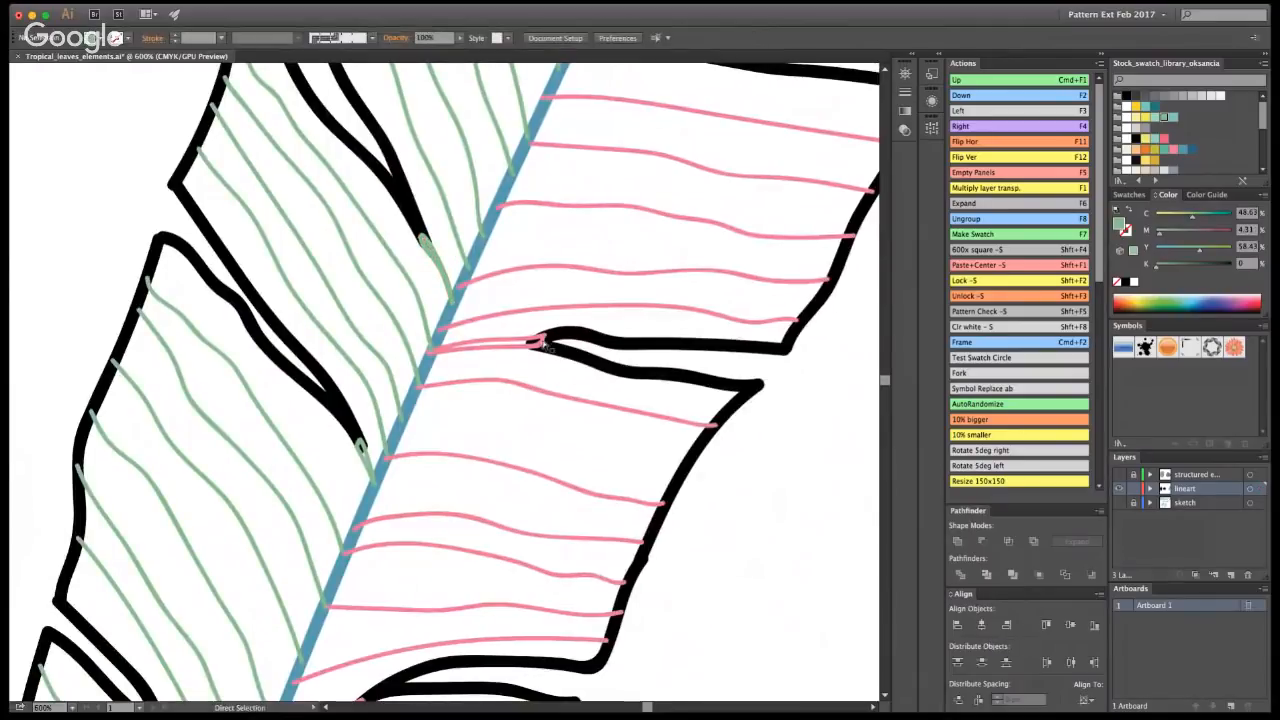
pyautogui.click(490, 346)
pyautogui.press('Delete')
pyautogui.click(361, 450)
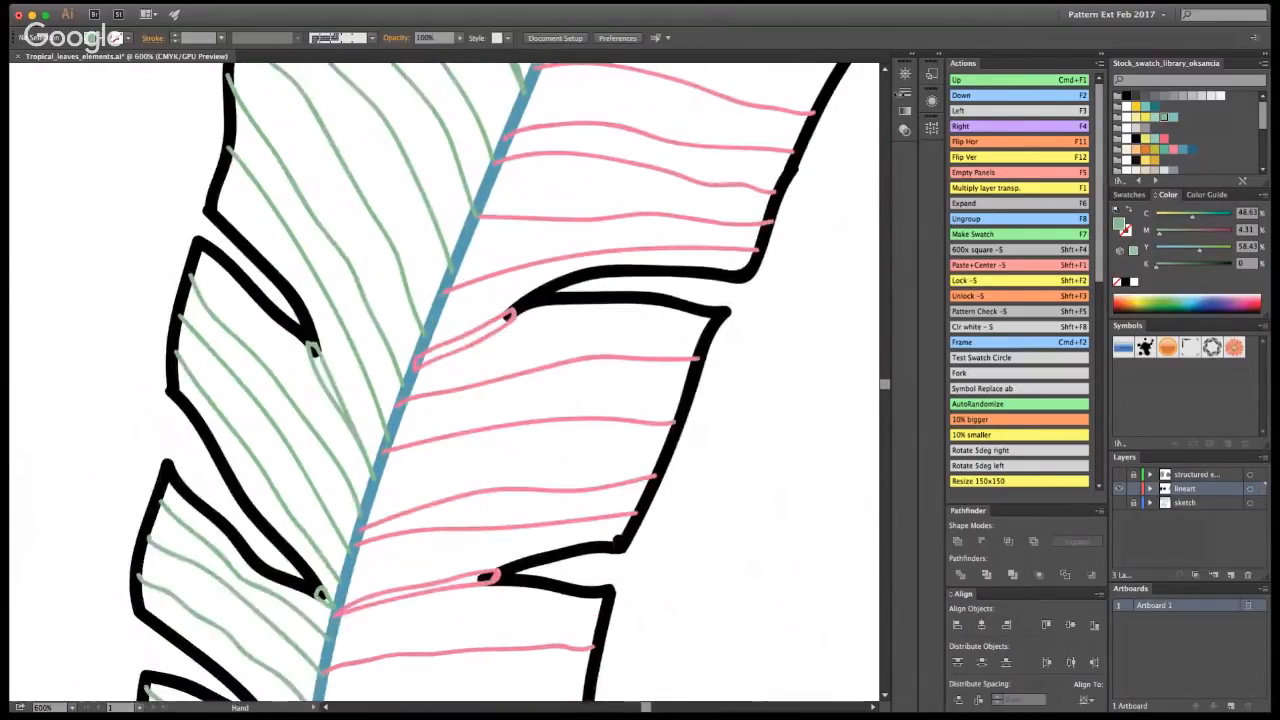
# - Delete the inner contours of the connectors at the second- and third-lowest notches on both halves of the leaf
pyautogui.click(515, 329)
pyautogui.press('Delete')
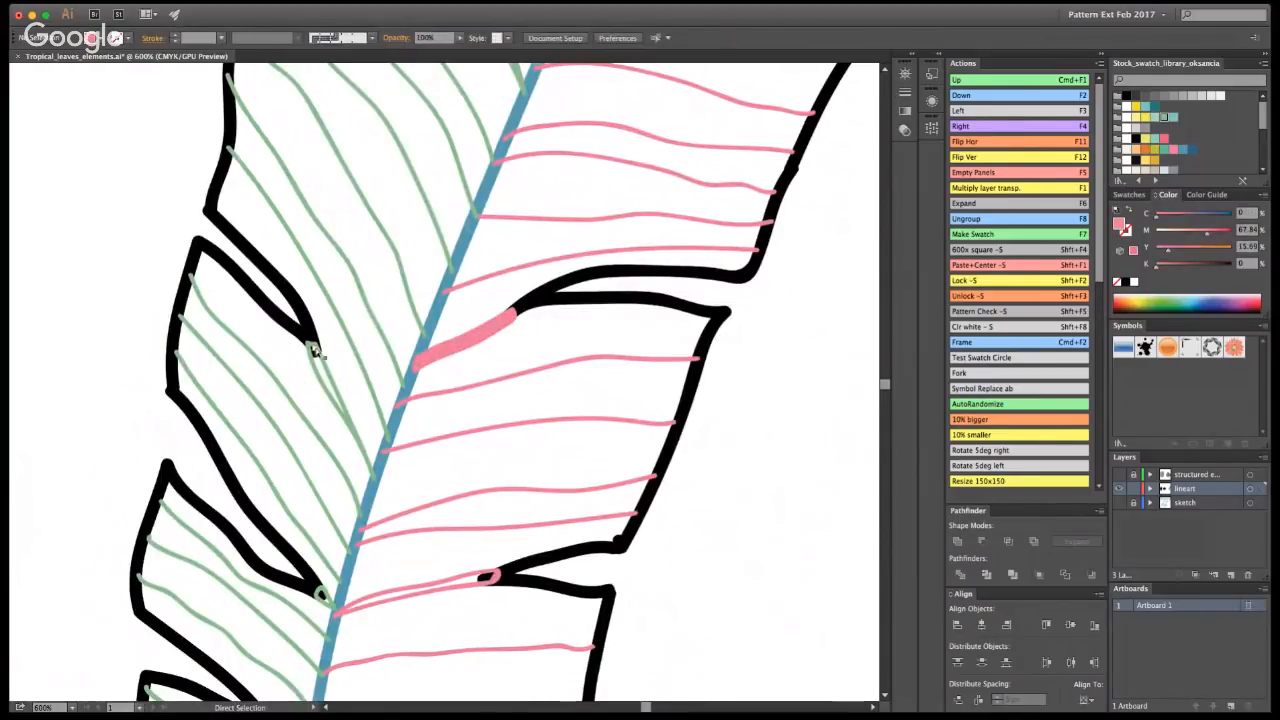
pyautogui.click(313, 350)
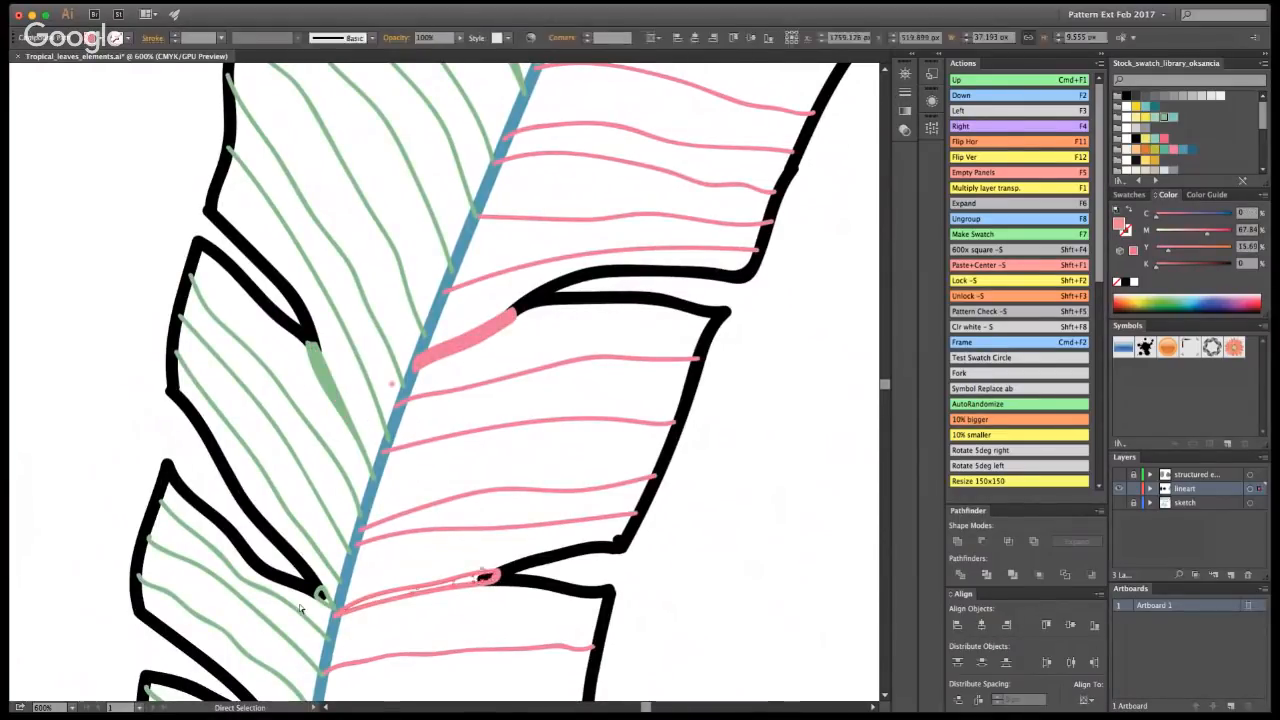
pyautogui.press('Delete')
# - Delete the inner contours of the pink and green connectors at the lowest right and lowest left notches
pyautogui.press('space')
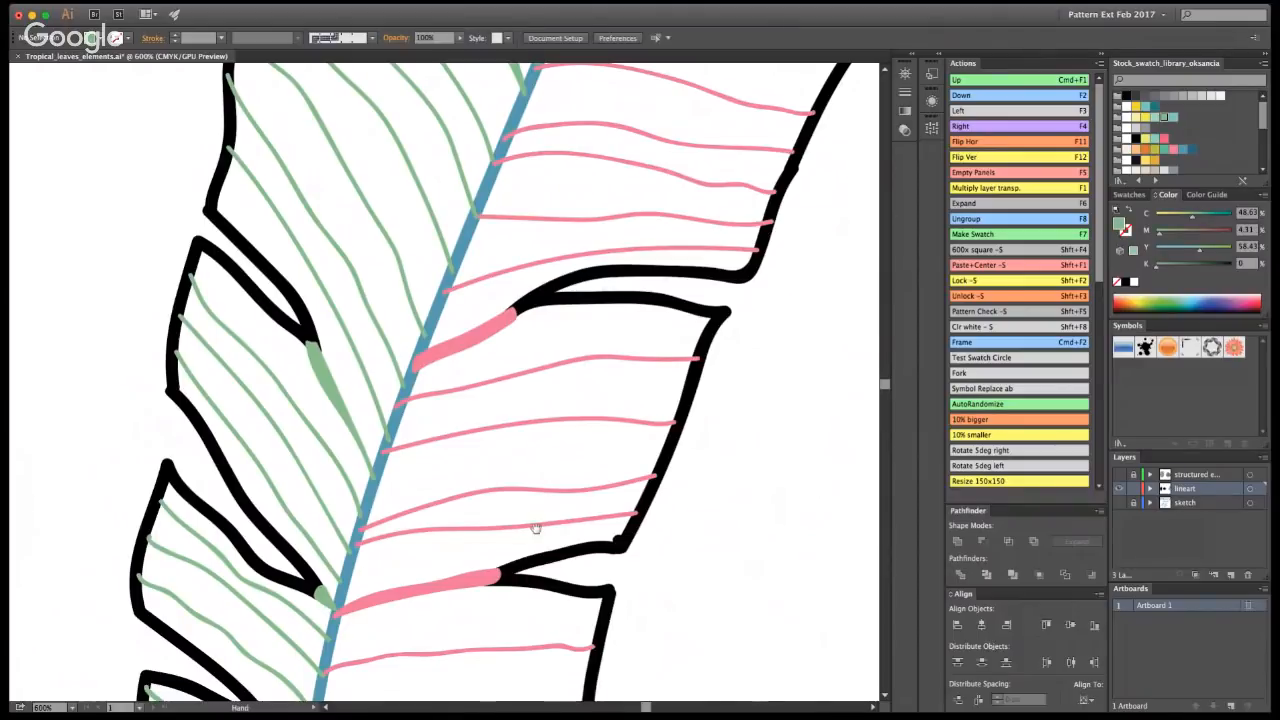
pyautogui.moveTo(535, 528); pyautogui.dragTo(655, 97)
pyautogui.click(586, 350)
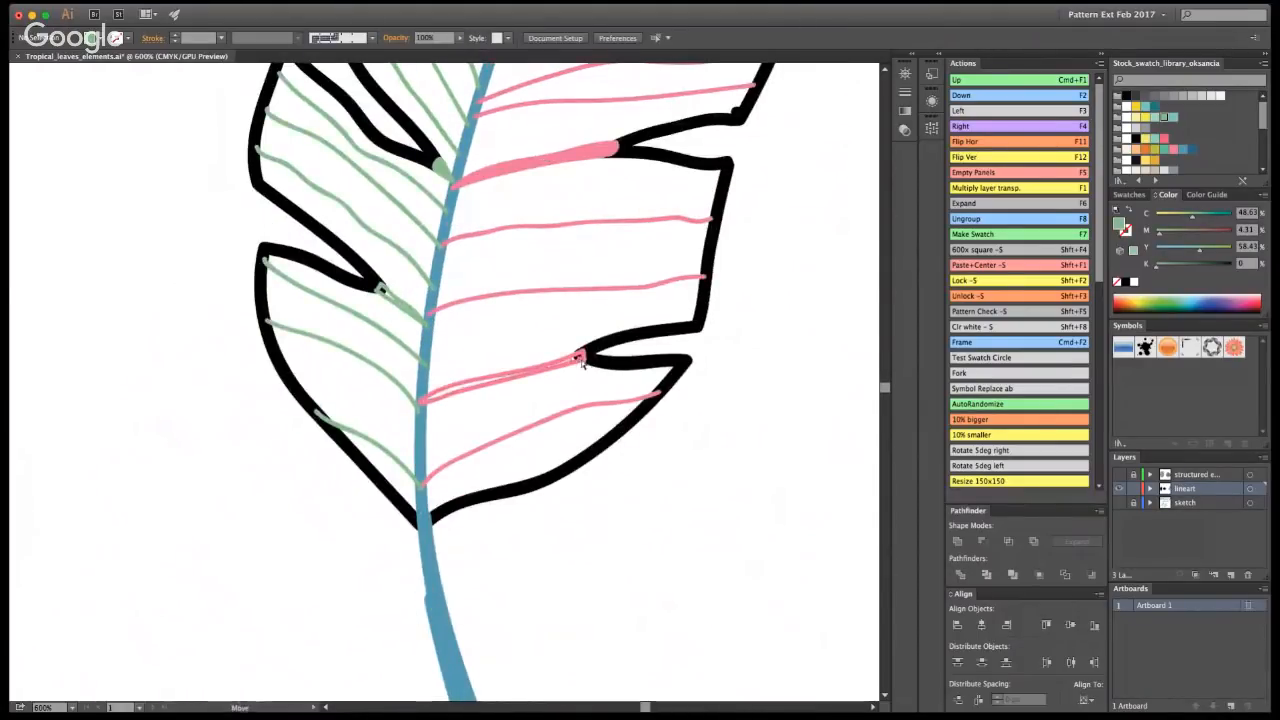
pyautogui.press('Delete')
pyautogui.click(382, 289)
pyautogui.press('Delete')
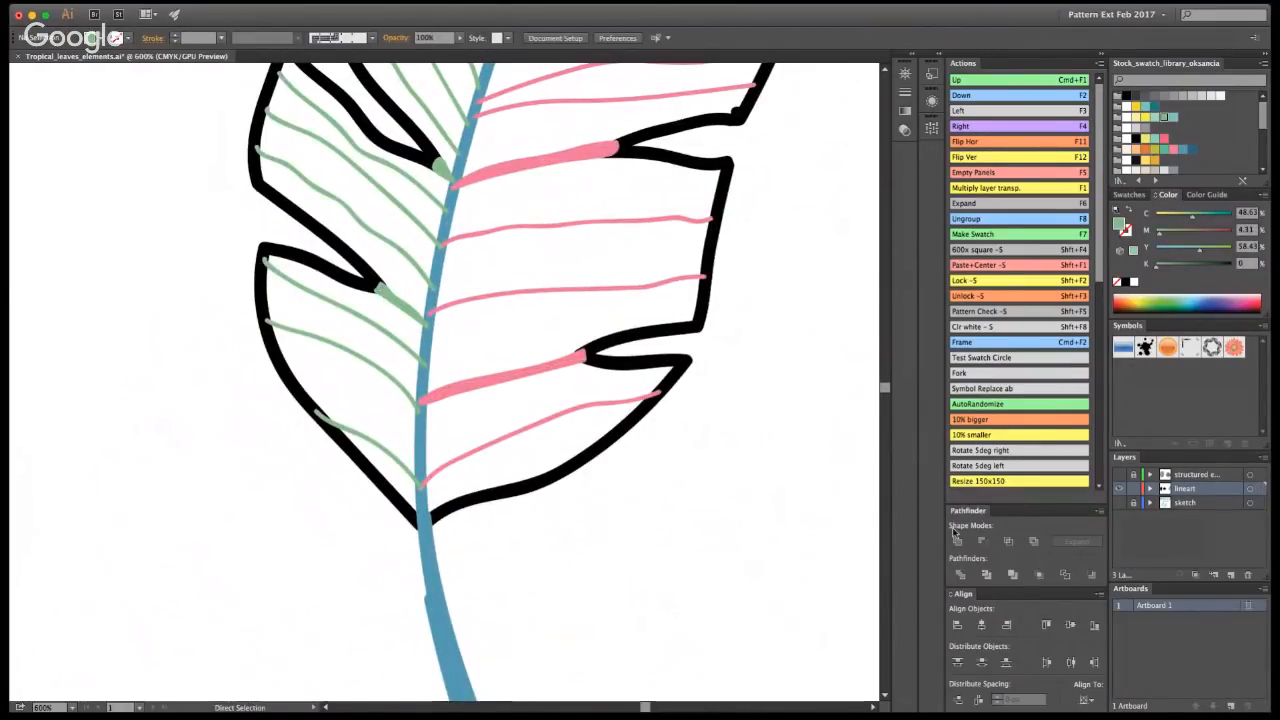
# - Place a copy of the complete long coloured leaf directly above the original
pyautogui.press('super+1')
pyautogui.keyDown('alt'); pyautogui.click(441, 322); pyautogui.keyUp('alt')
pyautogui.keyDown('alt'); pyautogui.click(441, 322); pyautogui.keyUp('alt')
pyautogui.keyDown('alt'); pyautogui.click(354, 403); pyautogui.keyUp('alt')
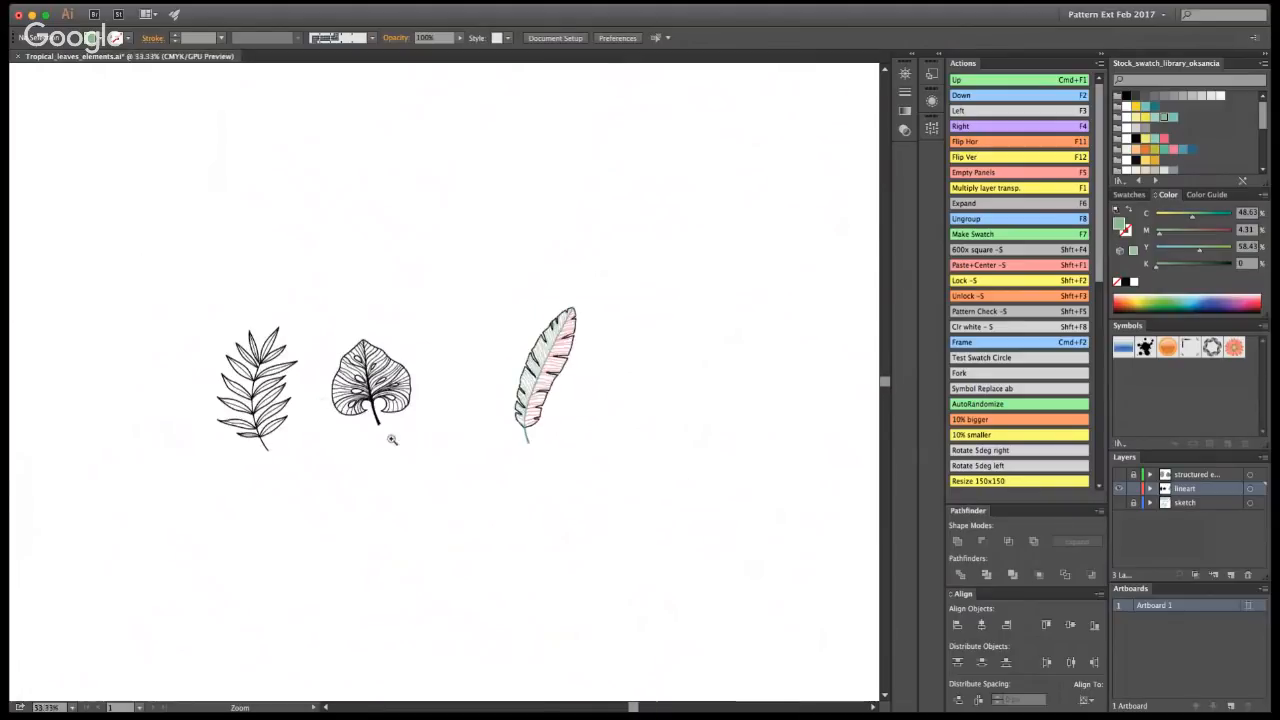
pyautogui.click(399, 396)
pyautogui.click(580, 360)
pyautogui.click(483, 376)
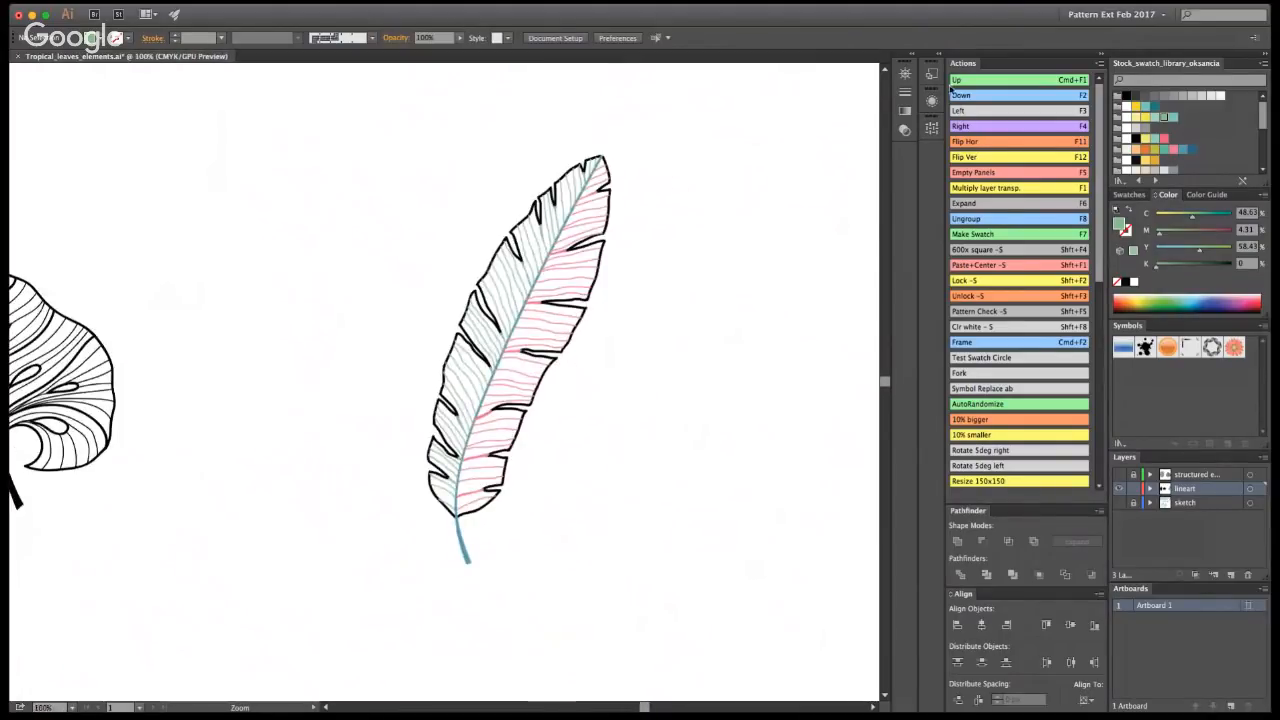
pyautogui.press('super+minus')
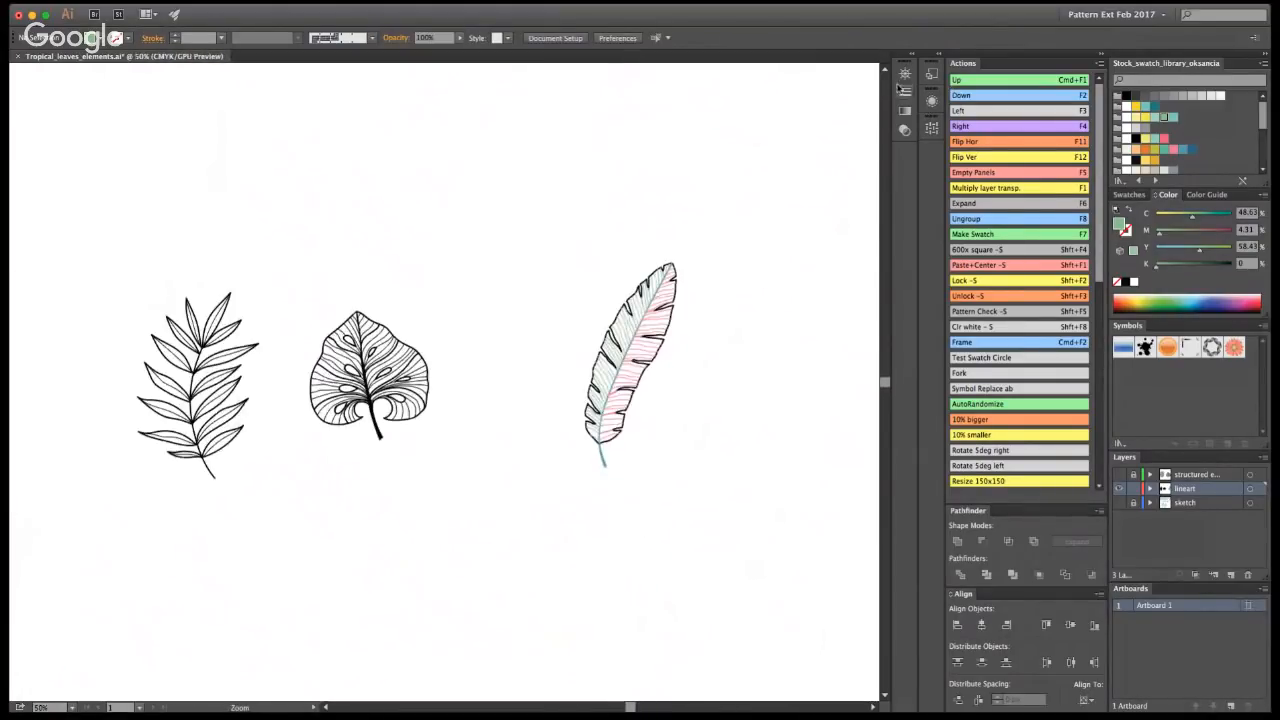
pyautogui.moveTo(722, 537); pyautogui.dragTo(514, 232)
pyautogui.moveTo(623, 375); pyautogui.dragTo(626, 163)
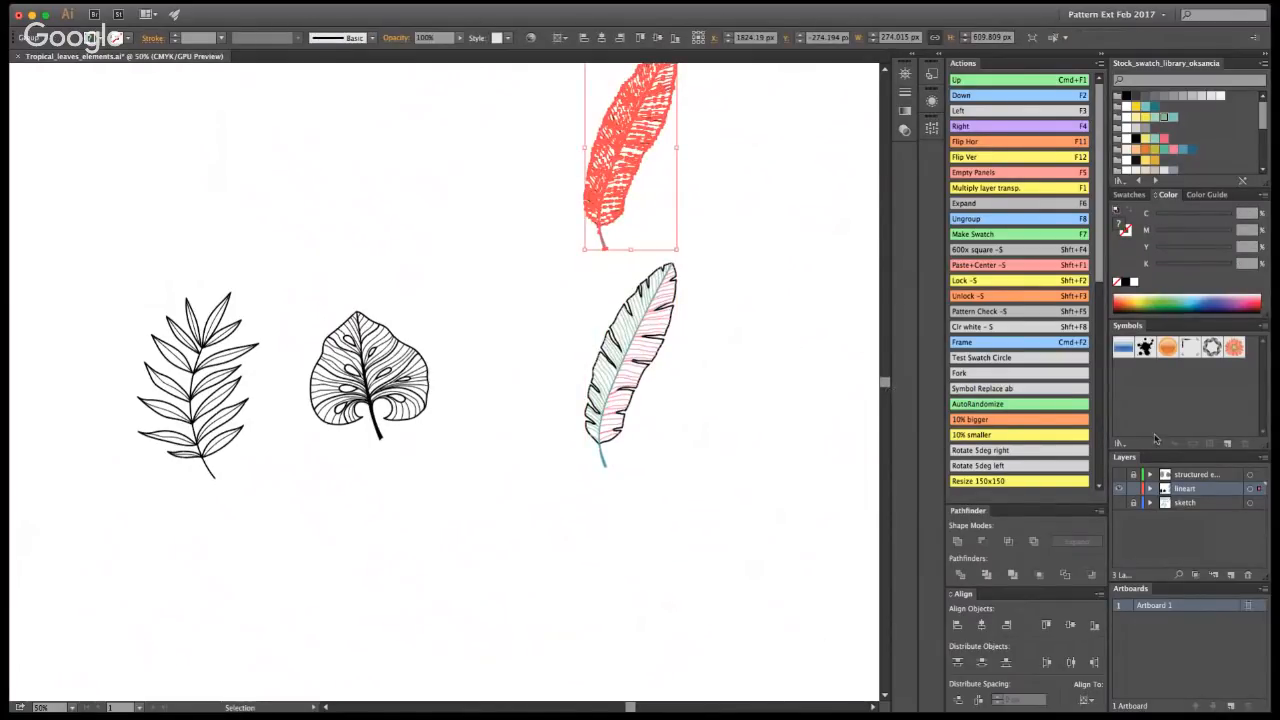
# - Move the leaf copy onto the structured elements layer, keeping that layer locked and hidden
pyautogui.click(1119, 474)
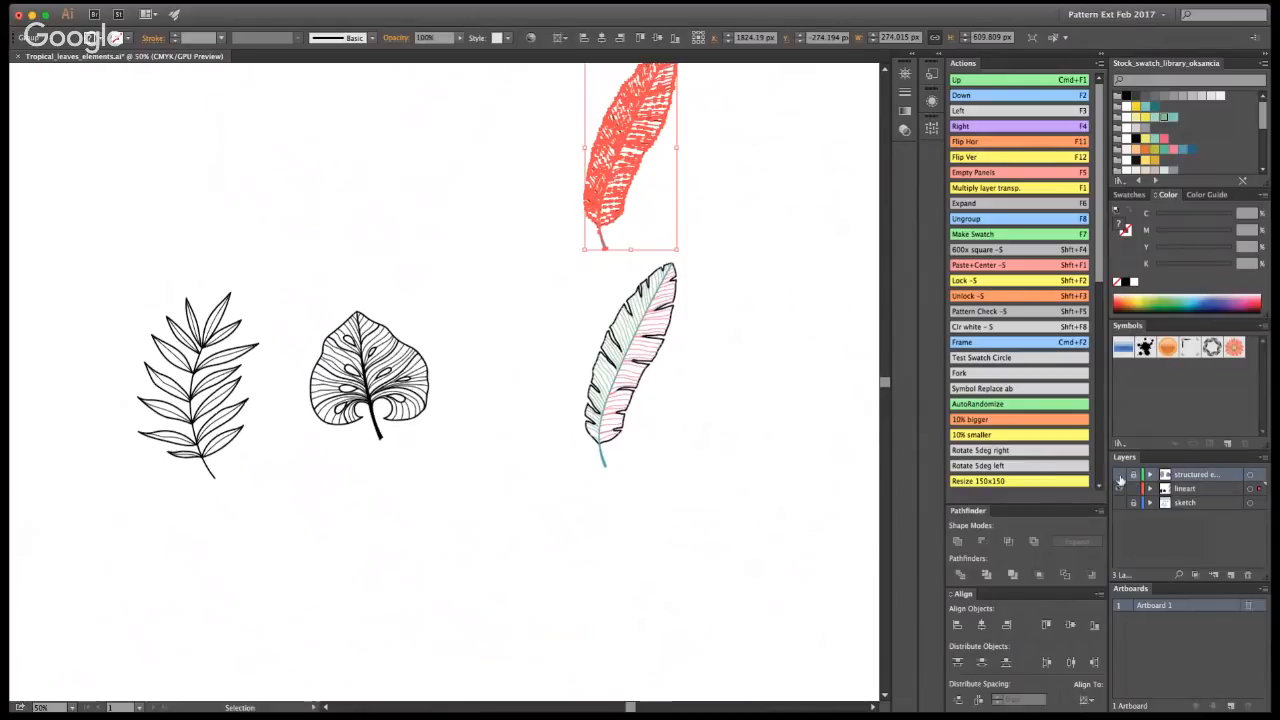
pyautogui.moveTo(1259, 488); pyautogui.dragTo(1259, 474)
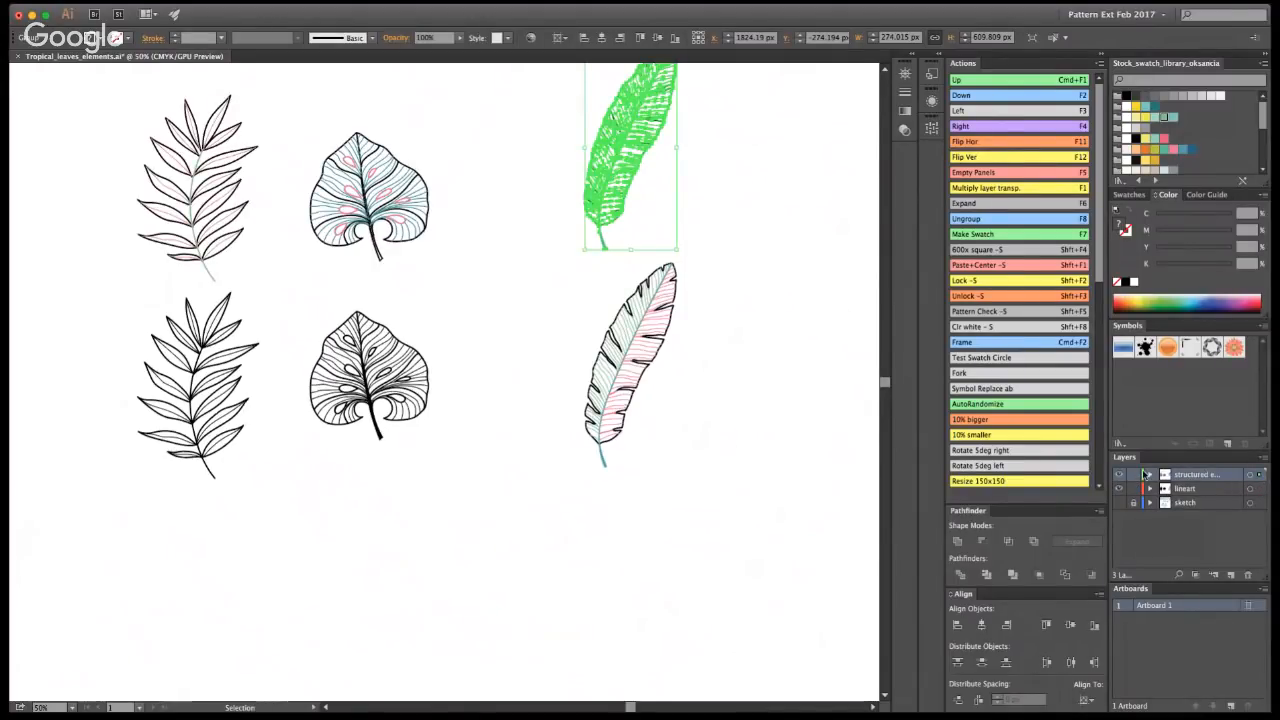
pyautogui.click(1133, 474)
pyautogui.click(1119, 474)
pyautogui.press('a')
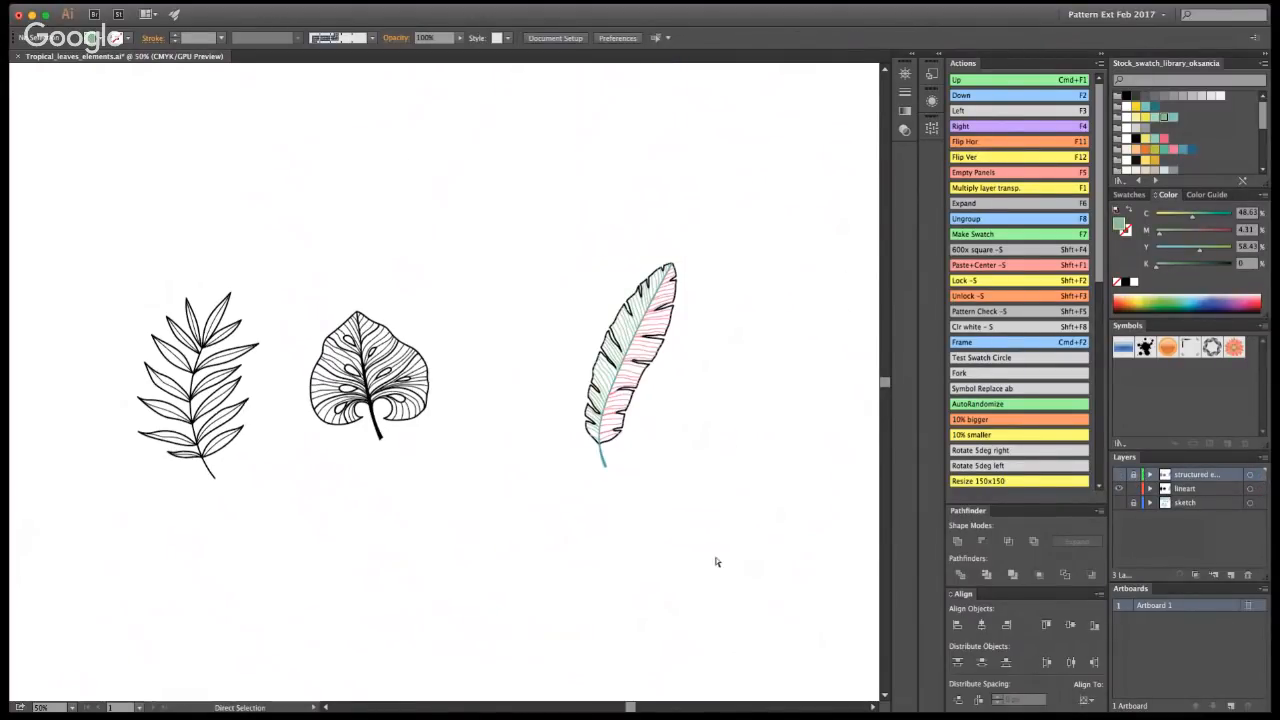
# - On the lineart layer, unite all parts of the long leaf and give it the solid black fill of the neighbouring line-art leaf
pyautogui.press('y')
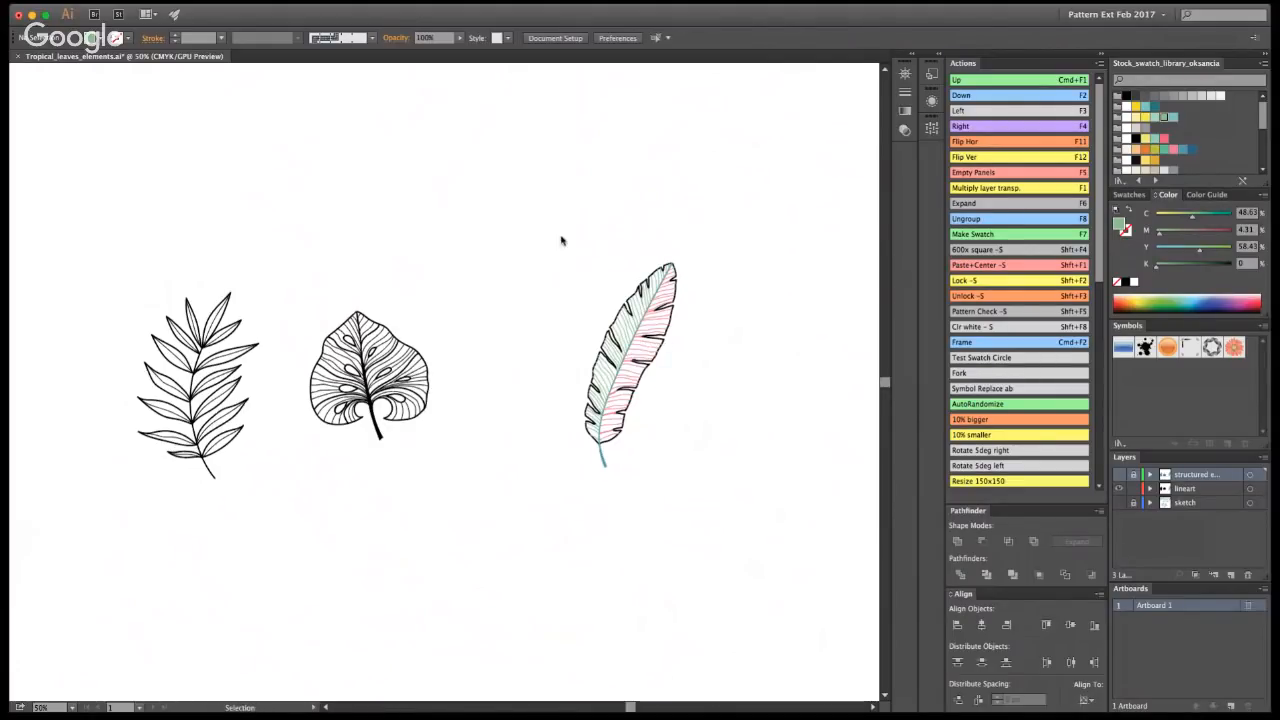
pyautogui.click(1135, 490)
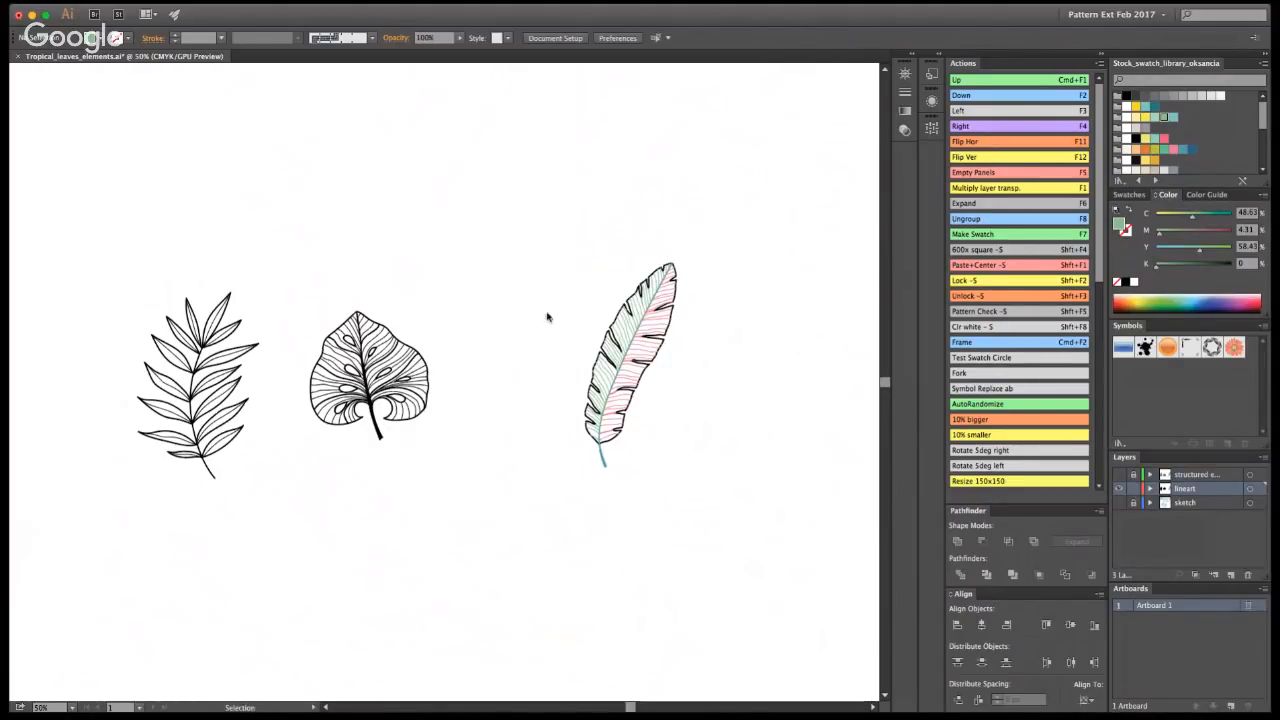
pyautogui.press('z')
pyautogui.click(571, 396)
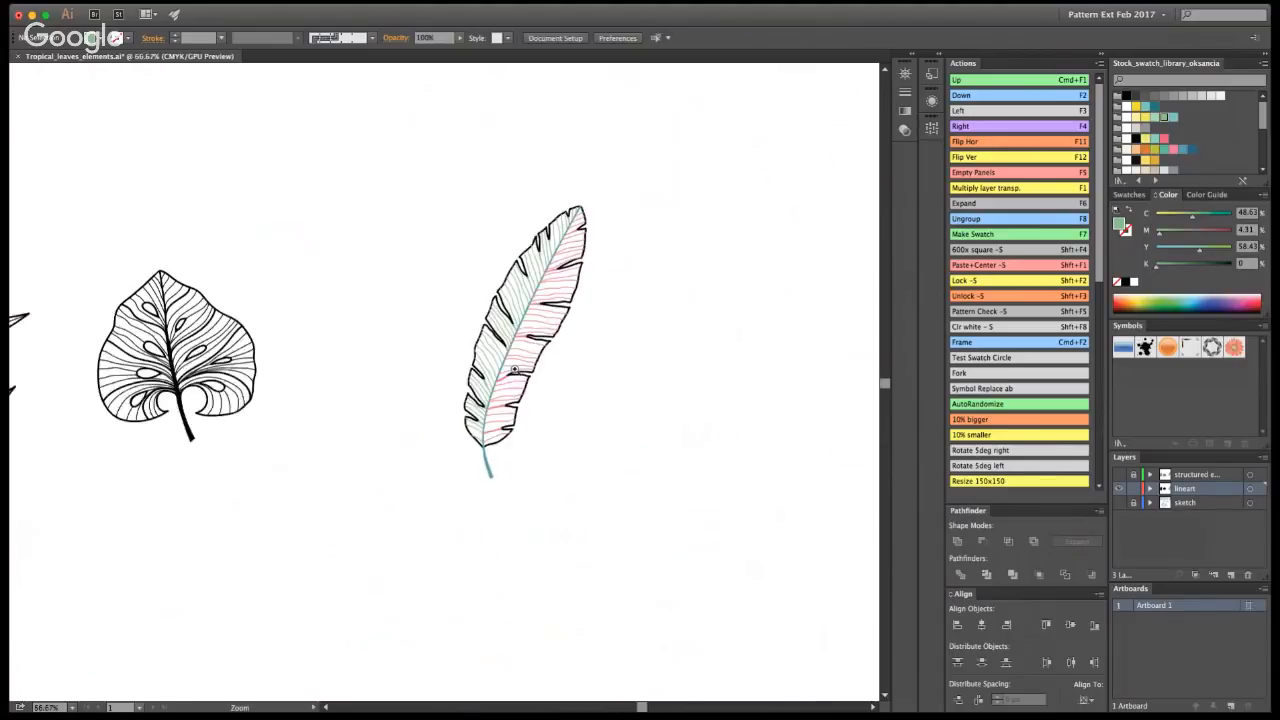
pyautogui.press('v')
pyautogui.moveTo(410, 176); pyautogui.dragTo(629, 536)
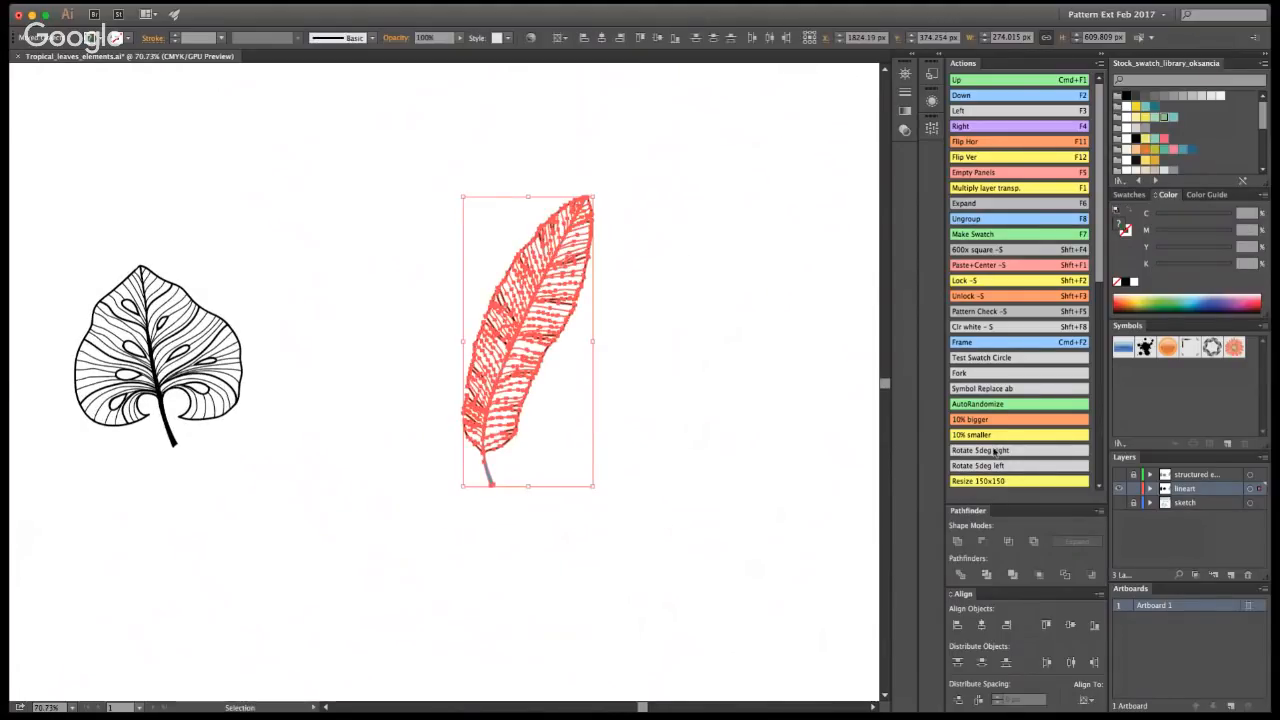
pyautogui.click(958, 545)
pyautogui.press('i')
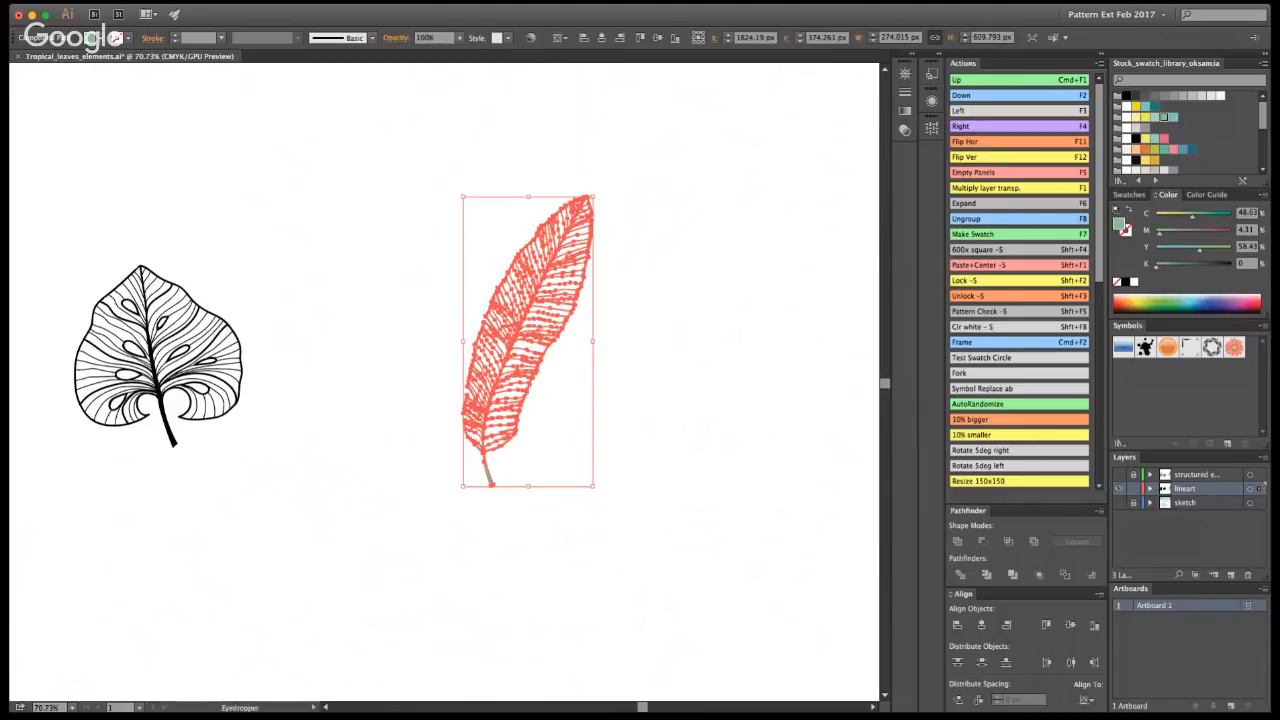
pyautogui.click(182, 380)
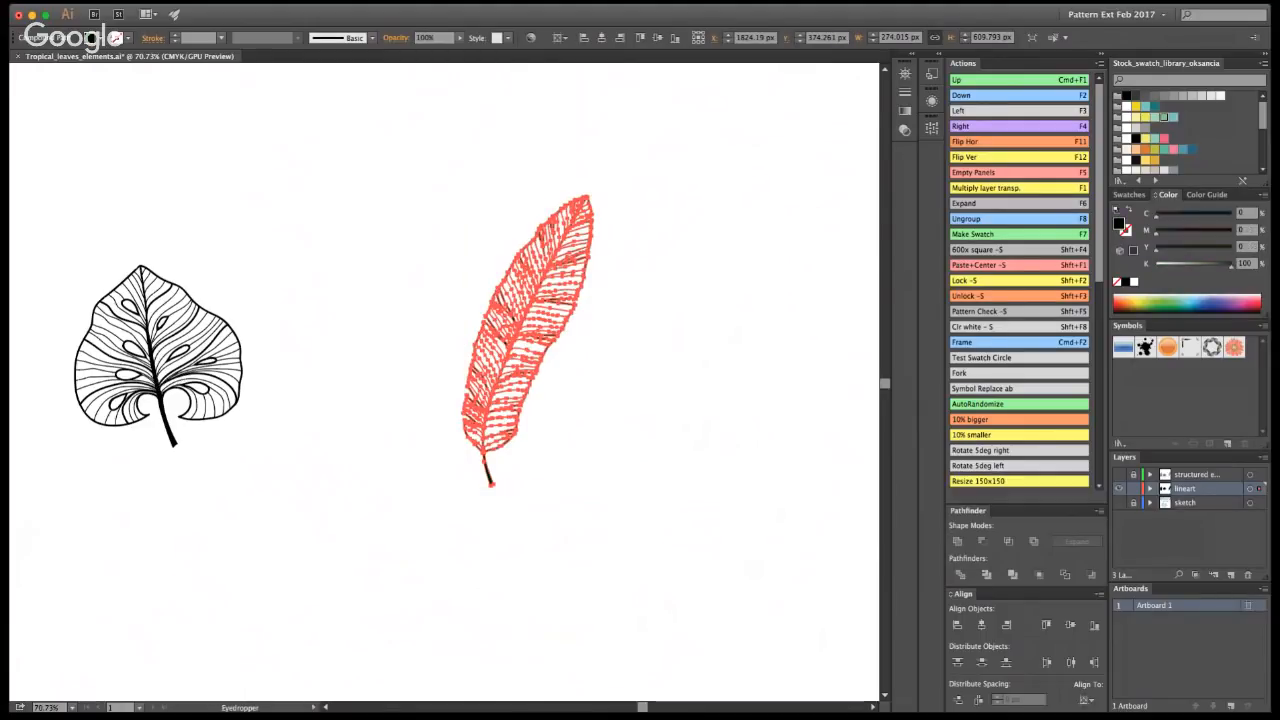
pyautogui.press('v')
pyautogui.click(709, 337)
# - Smooth the contours around the long leaf's lowest notch connectors and the bump on its stem with the Smooth tool
pyautogui.press('z')
pyautogui.click(470, 367)
pyautogui.click(450, 356)
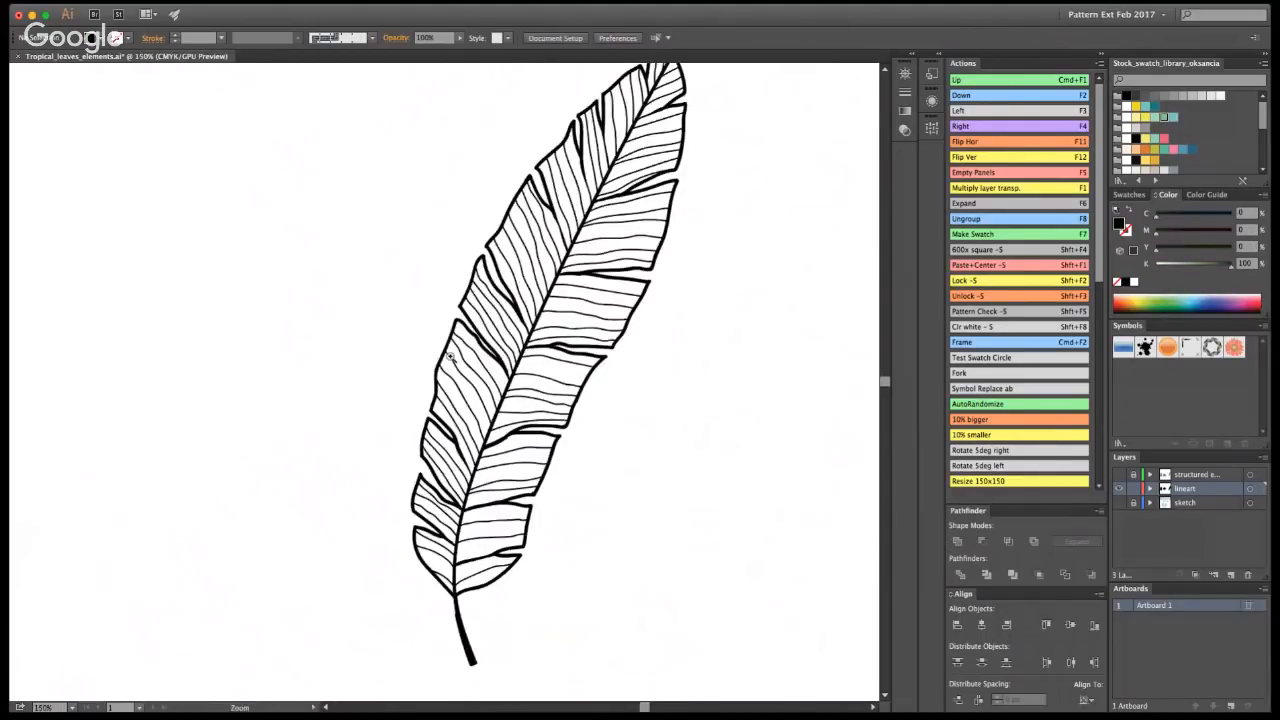
pyautogui.click(446, 369)
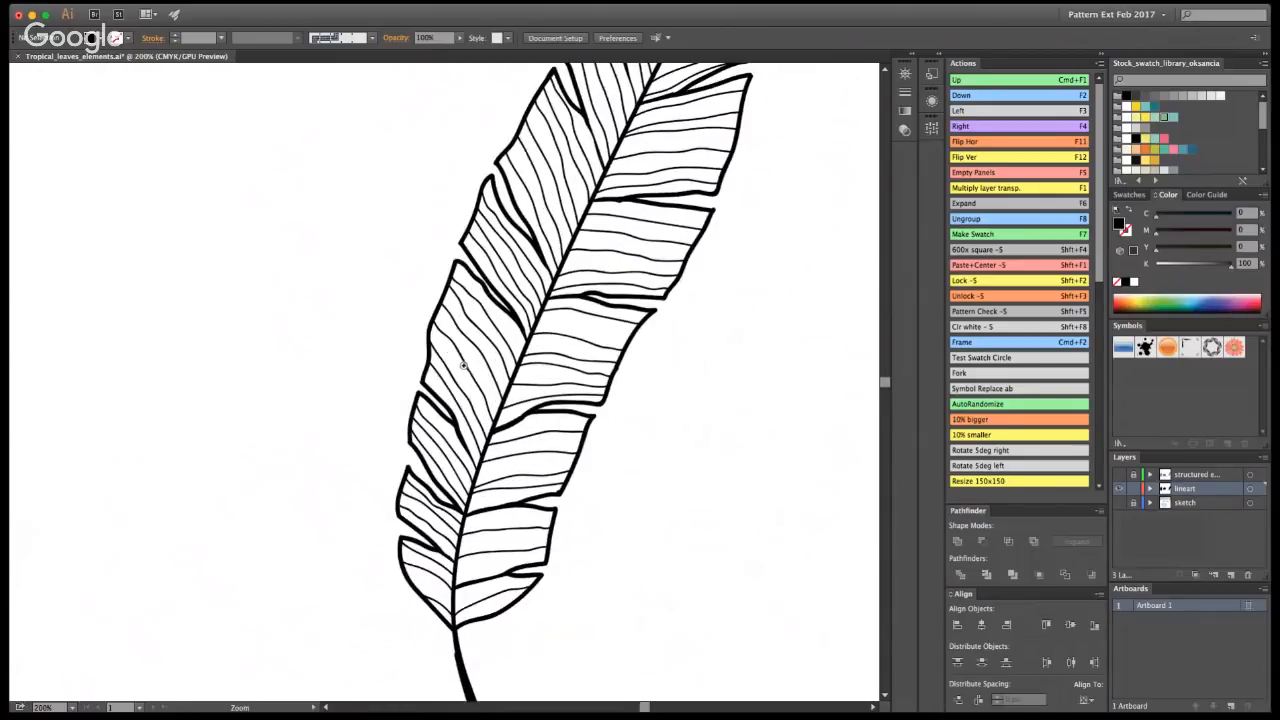
pyautogui.click(464, 365)
pyautogui.click(464, 365)
pyautogui.click(464, 365)
pyautogui.press('space')
pyautogui.moveTo(583, 620); pyautogui.dragTo(637, 319)
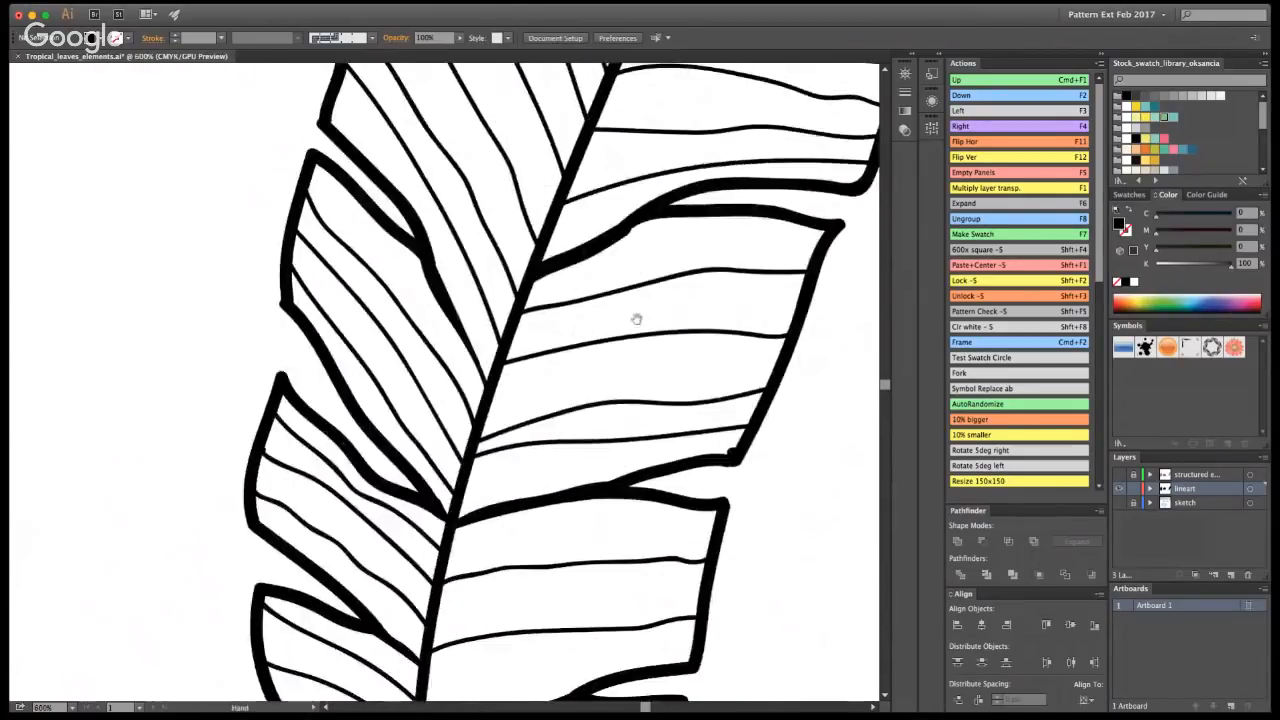
pyautogui.moveTo(512, 690); pyautogui.dragTo(574, 404)
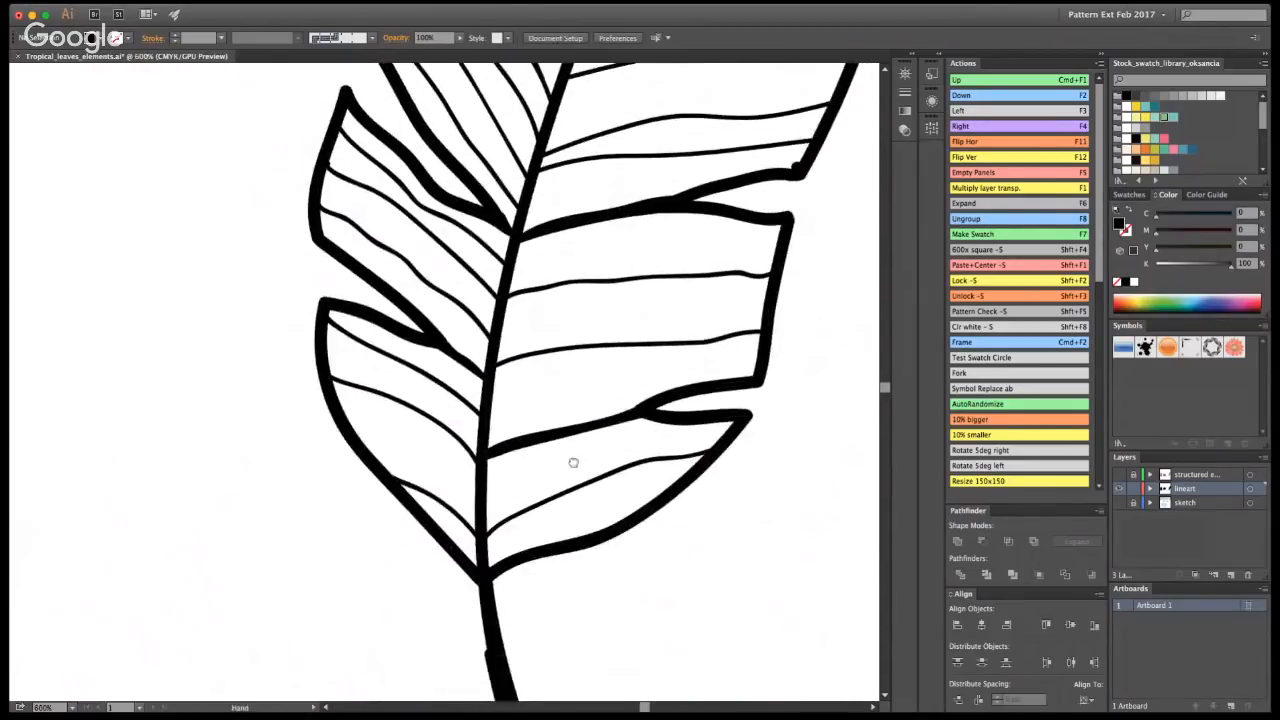
pyautogui.keyDown('super'); pyautogui.click(489, 456); pyautogui.keyUp('super')
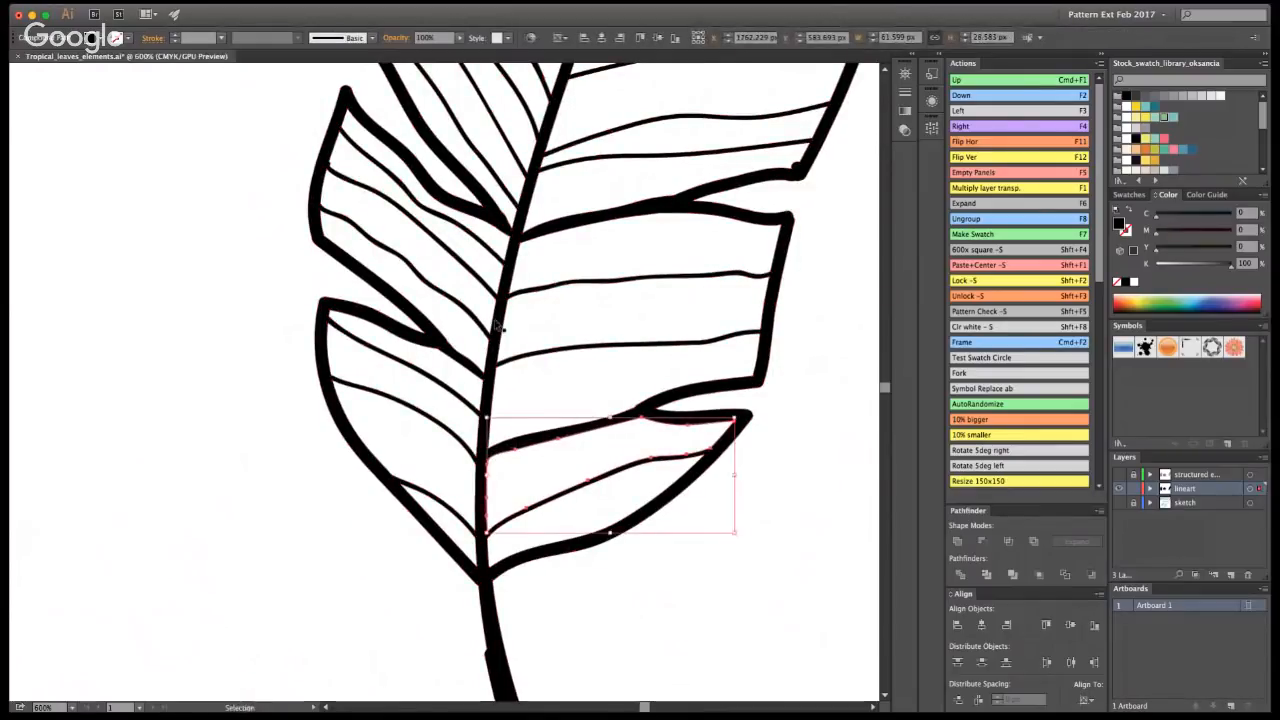
pyautogui.keyDown('super'); pyautogui.click(489, 351); pyautogui.keyUp('super')
pyautogui.keyDown('super'); pyautogui.click(486, 222); pyautogui.keyUp('super')
pyautogui.press('super+a')
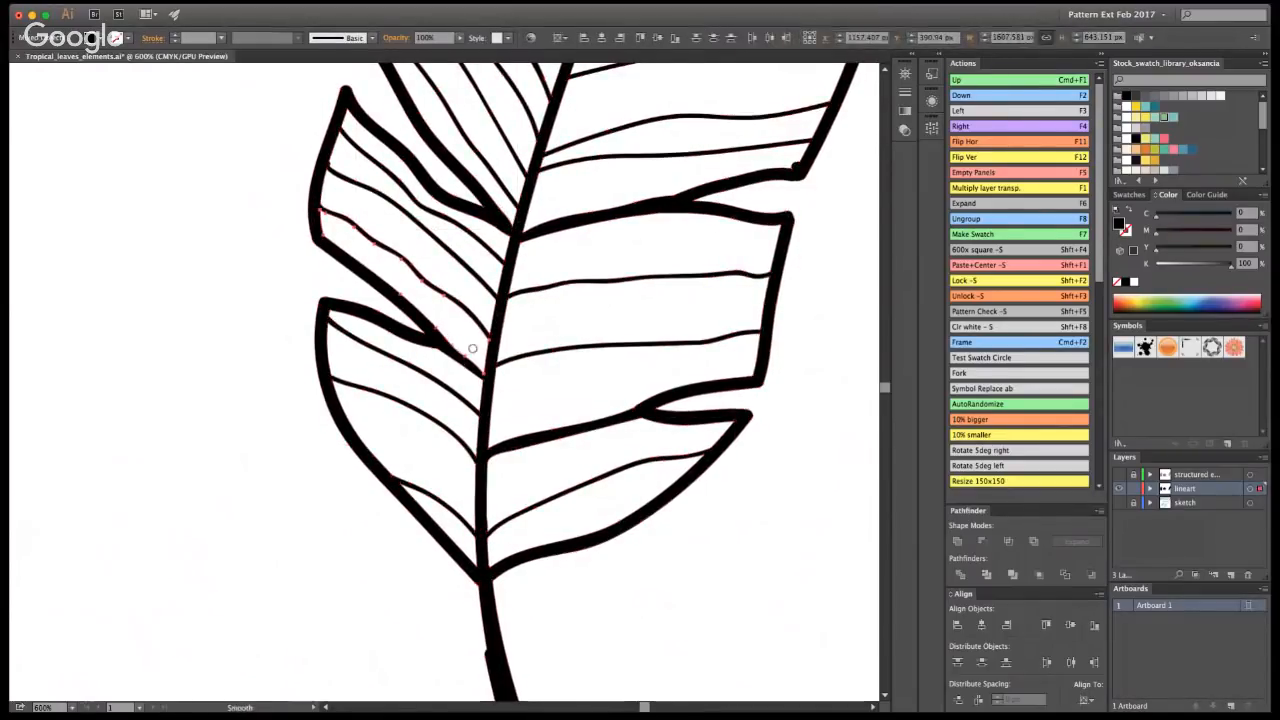
pyautogui.keyDown('super'); pyautogui.click(482, 677); pyautogui.keyUp('super')
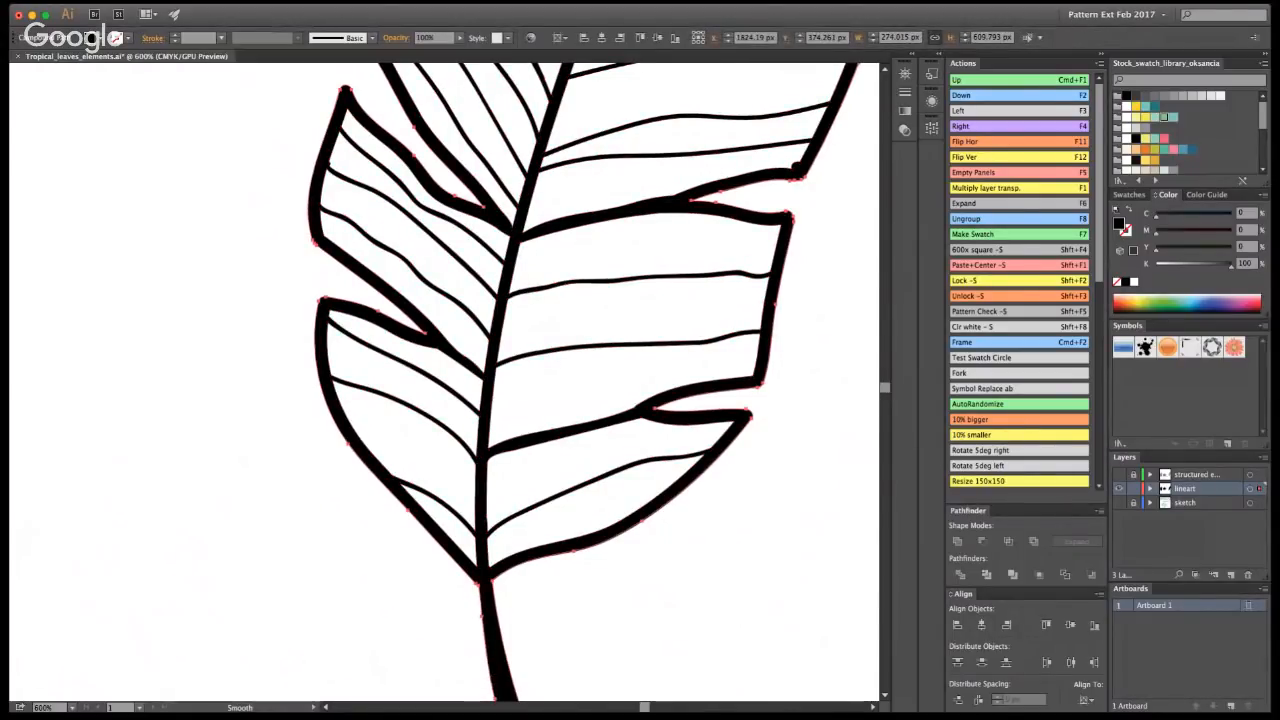
# - Smooth both edges of the connector at the third-lowest left notch
pyautogui.scroll(5, 762, 384)
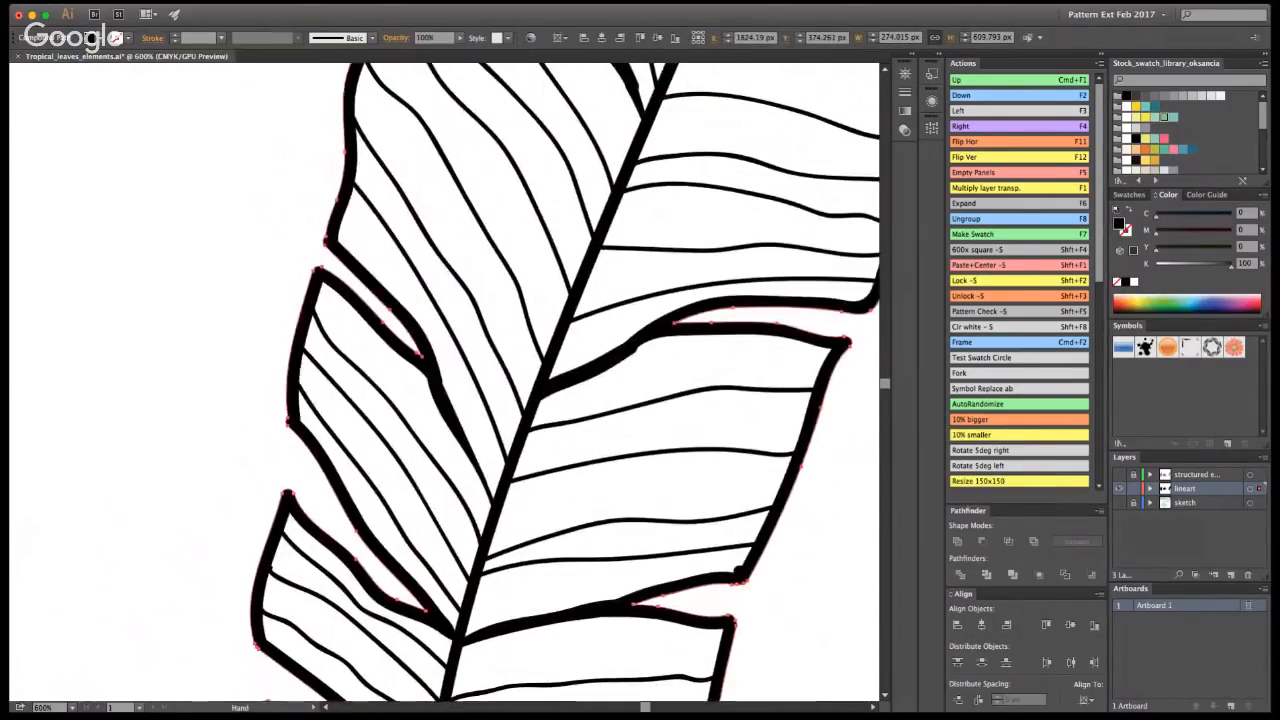
pyautogui.press('v')
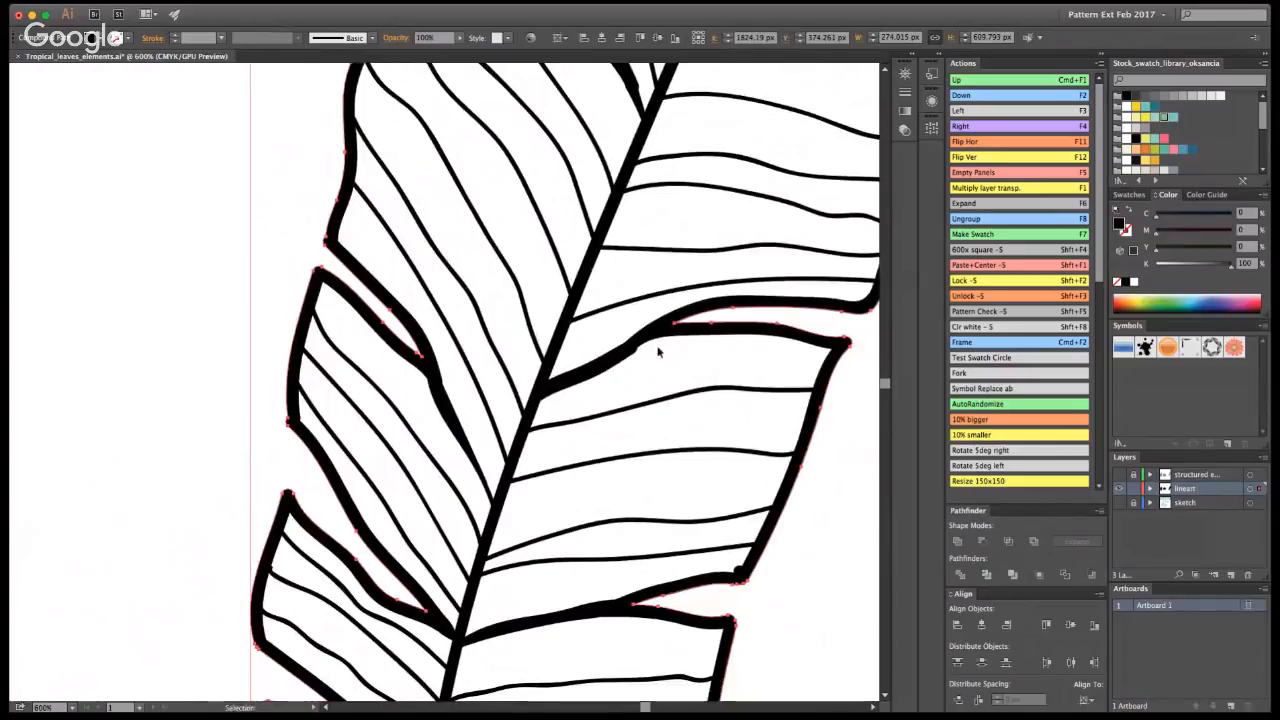
pyautogui.keyDown('super'); pyautogui.click(432, 374); pyautogui.keyUp('super')
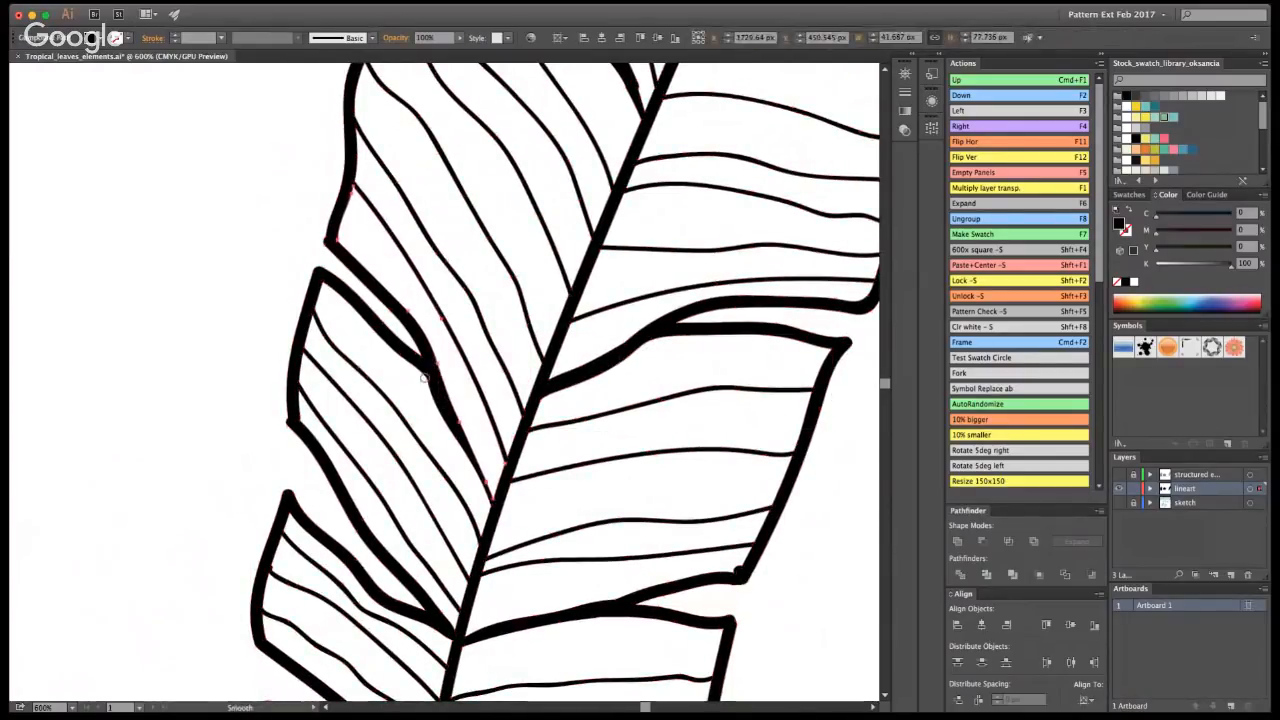
pyautogui.keyDown('super'); pyautogui.click(425, 379); pyautogui.keyUp('super')
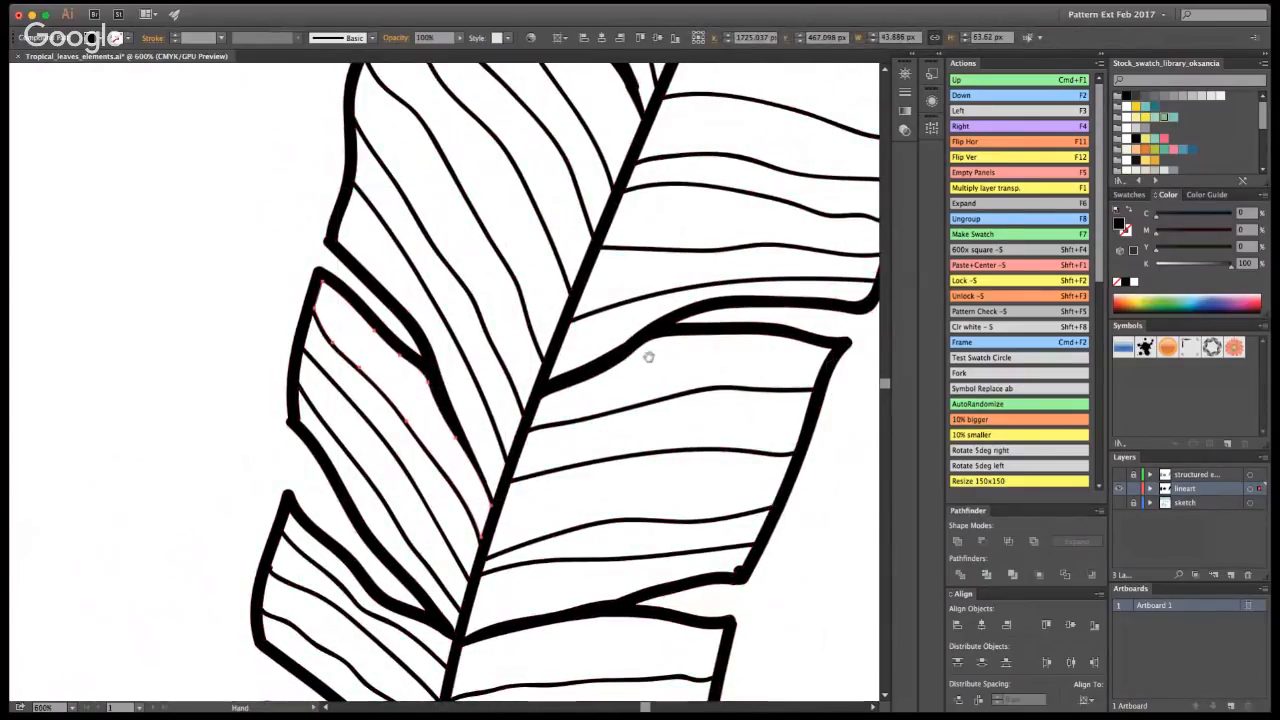
# - Smooth the connector edges at the fourth-lowest right notch and the fifth-lowest left notch
pyautogui.moveTo(681, 187); pyautogui.dragTo(511, 541)
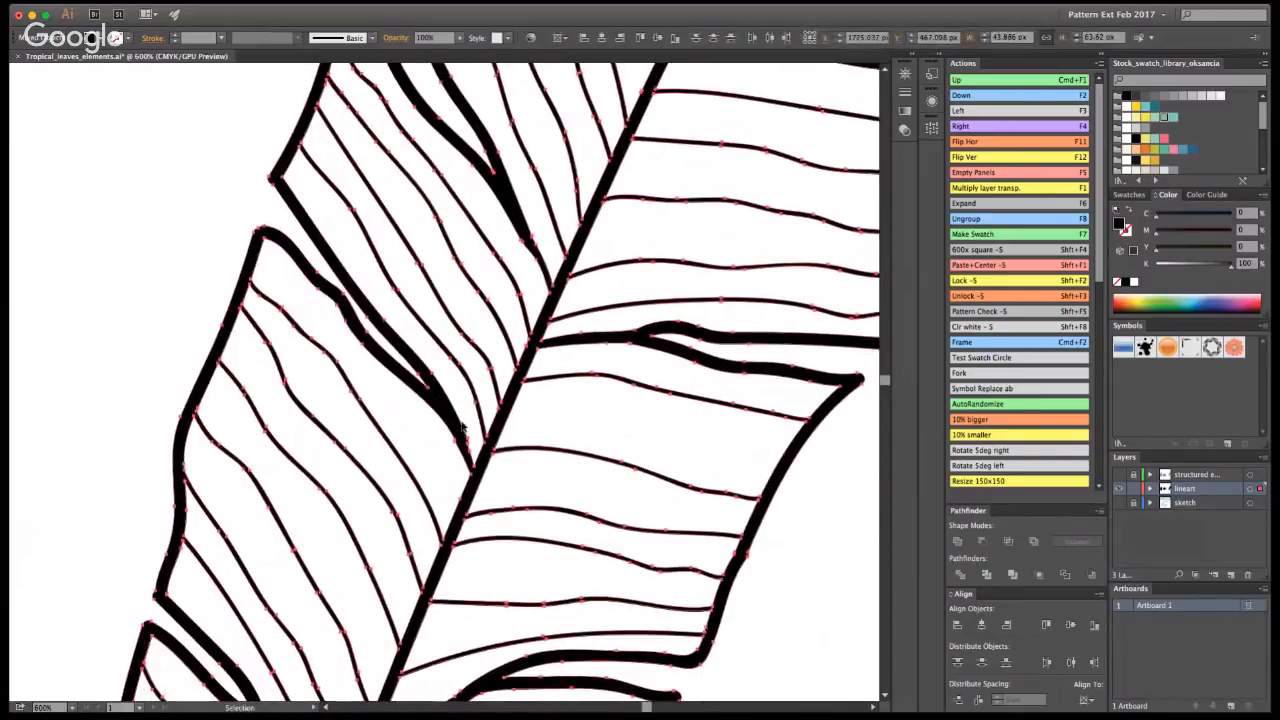
pyautogui.keyDown('super'); pyautogui.click(557, 356); pyautogui.keyUp('super')
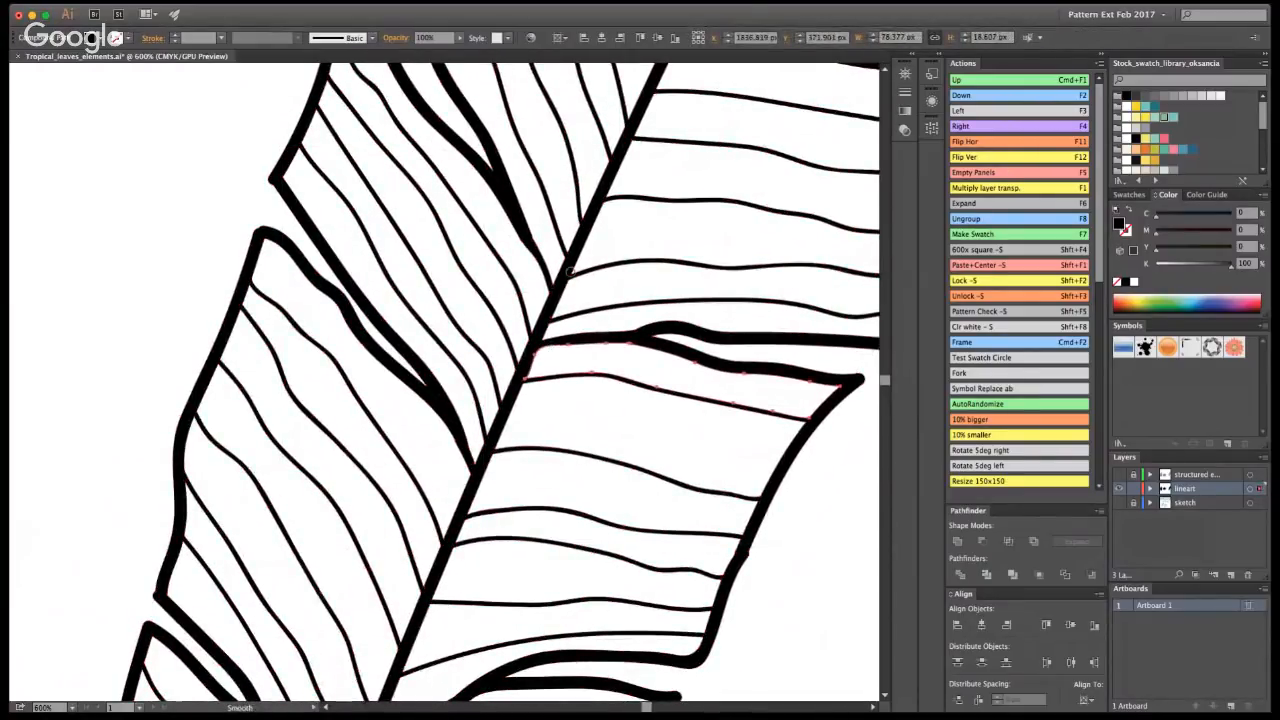
pyautogui.press('super+a')
pyautogui.moveTo(522, 239); pyautogui.dragTo(540, 282)
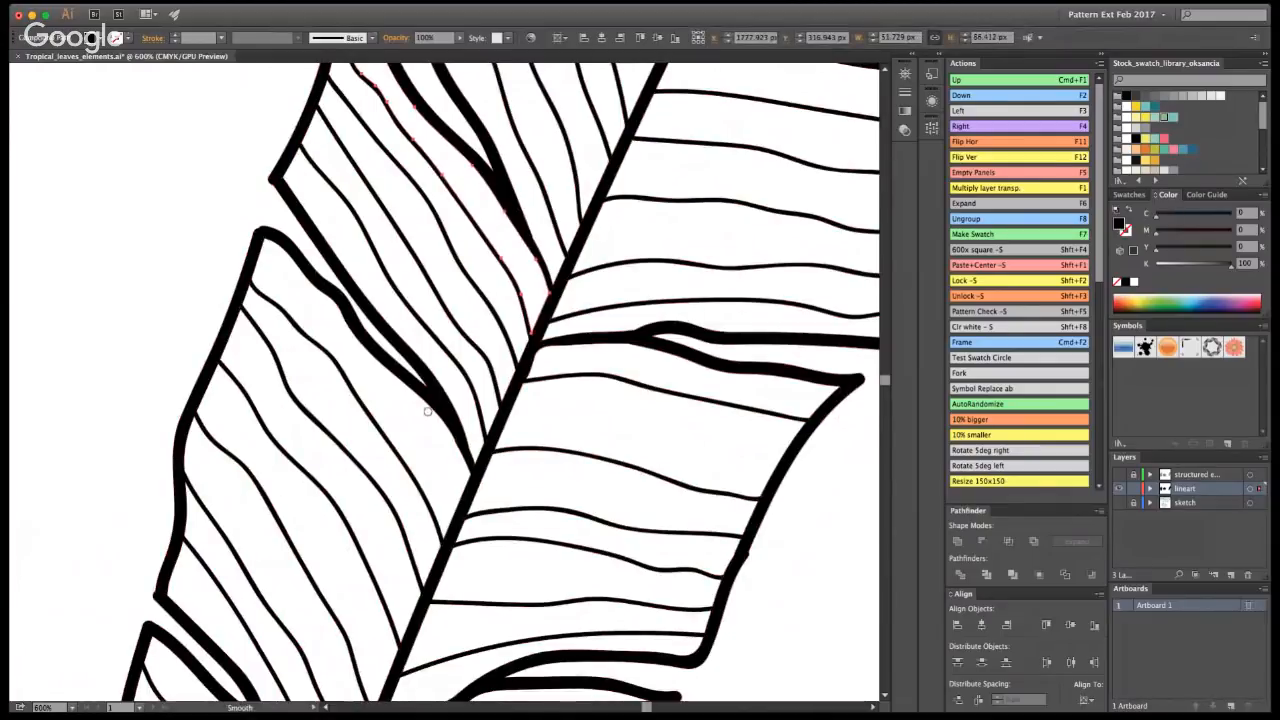
# - Smooth the connector edges at the fifth-lowest right notch and the sixth-lowest left notch
pyautogui.moveTo(663, 290); pyautogui.dragTo(546, 477)
pyautogui.moveTo(659, 316); pyautogui.dragTo(517, 498)
pyautogui.press('super+a')
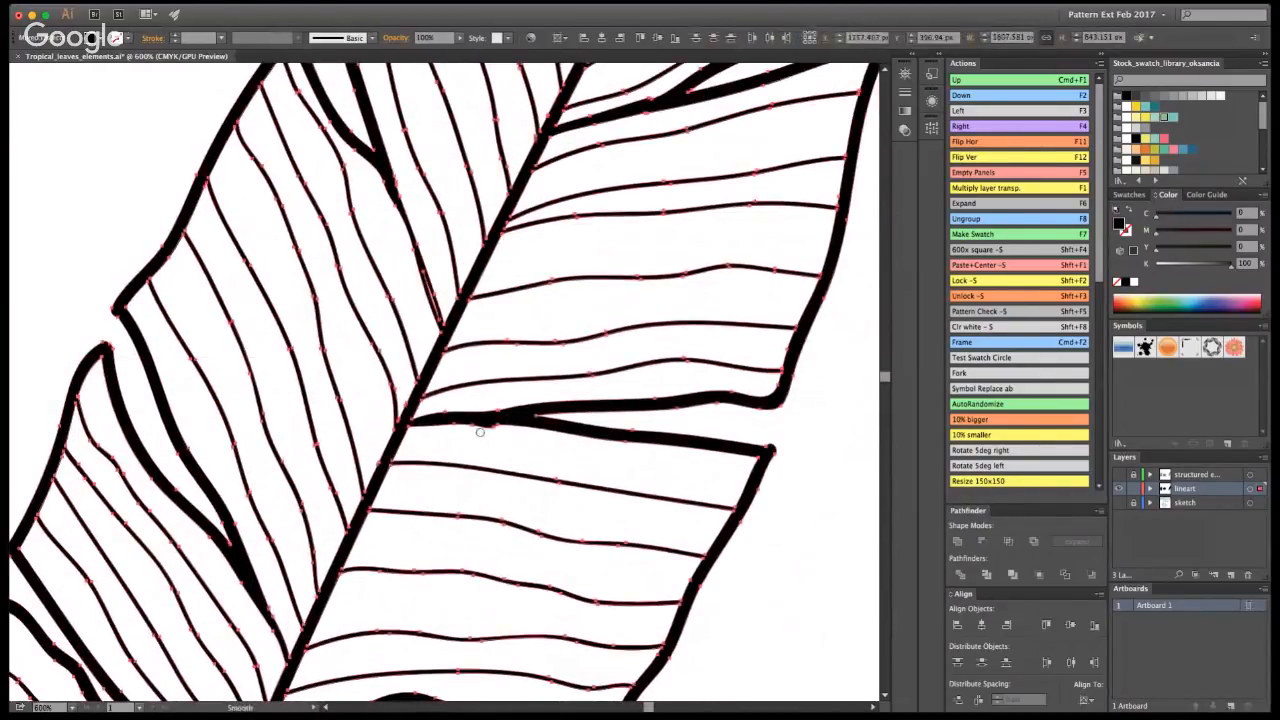
pyautogui.moveTo(468, 427)
pyautogui.mouseDown()
pyautogui.moveTo(507, 429)
pyautogui.moveTo(448, 424)
pyautogui.moveTo(544, 414)
pyautogui.mouseUp()
pyautogui.press('super+a')
pyautogui.keyDown('super'); pyautogui.click(393, 180); pyautogui.keyUp('super')
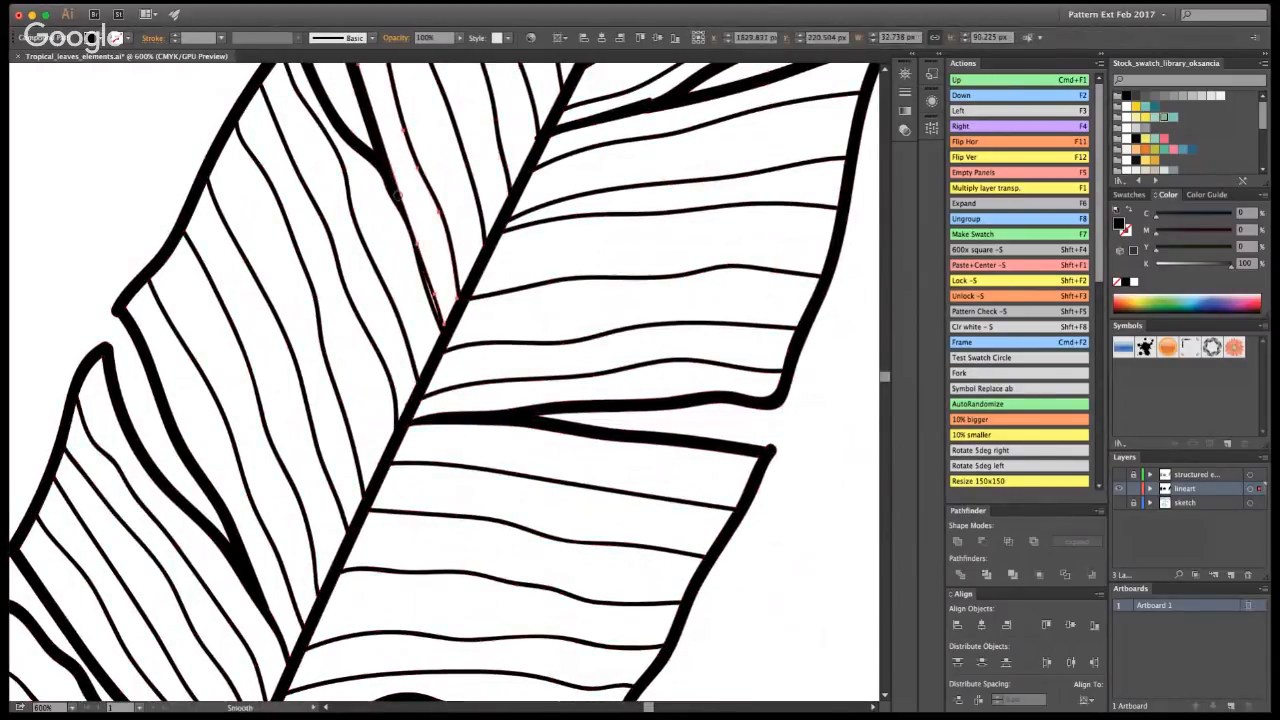
# - Smooth the upper and lower edges of the connector at the sixth-lowest right notch
pyautogui.keyDown('super'); pyautogui.click(650, 102); pyautogui.keyUp('super')
pyautogui.moveTo(620, 112); pyautogui.dragTo(658, 99)
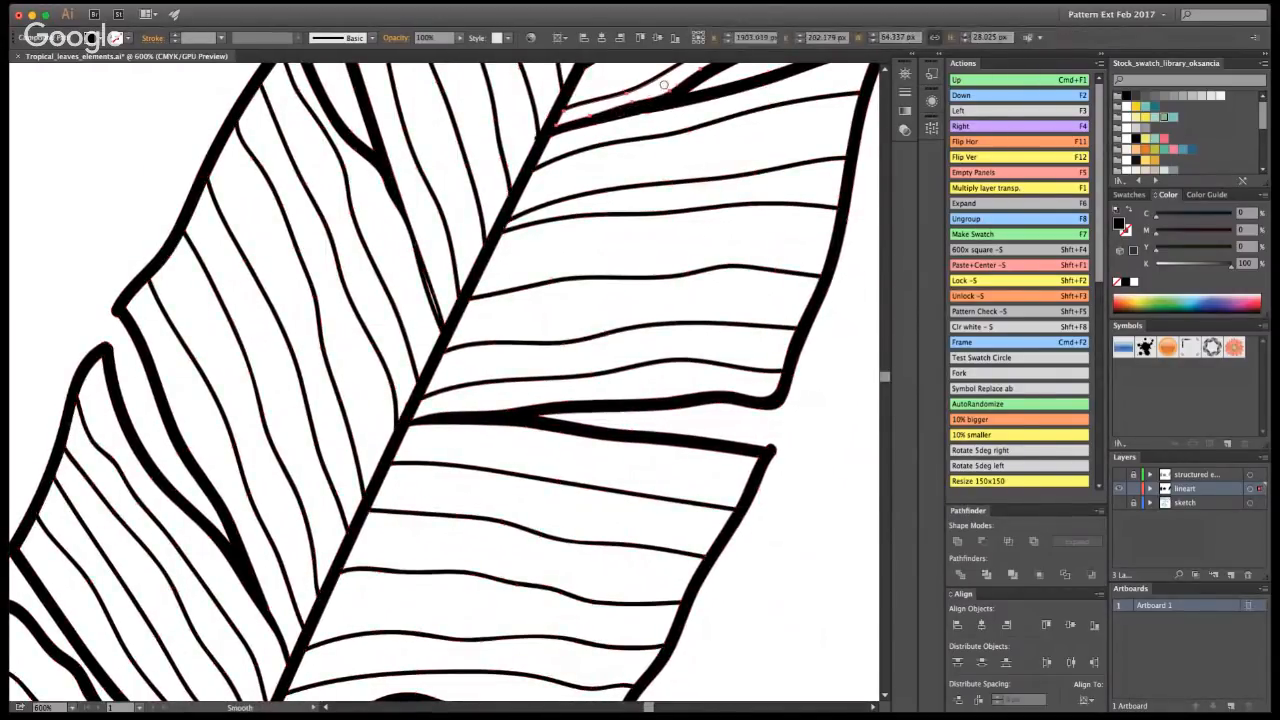
pyautogui.keyDown('super'); pyautogui.click(534, 131); pyautogui.keyUp('super')
pyautogui.keyDown('super'); pyautogui.click(560, 132); pyautogui.keyUp('super')
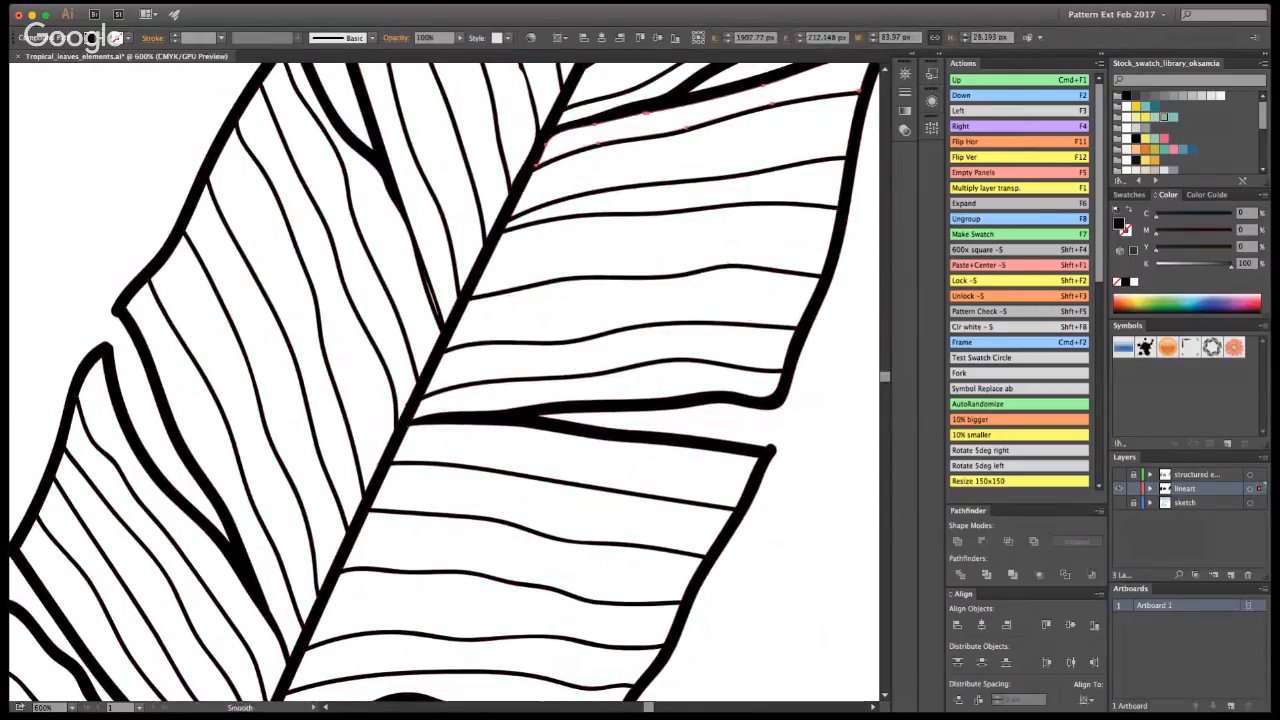
pyautogui.press('super+shift+a')
pyautogui.press('super+a')
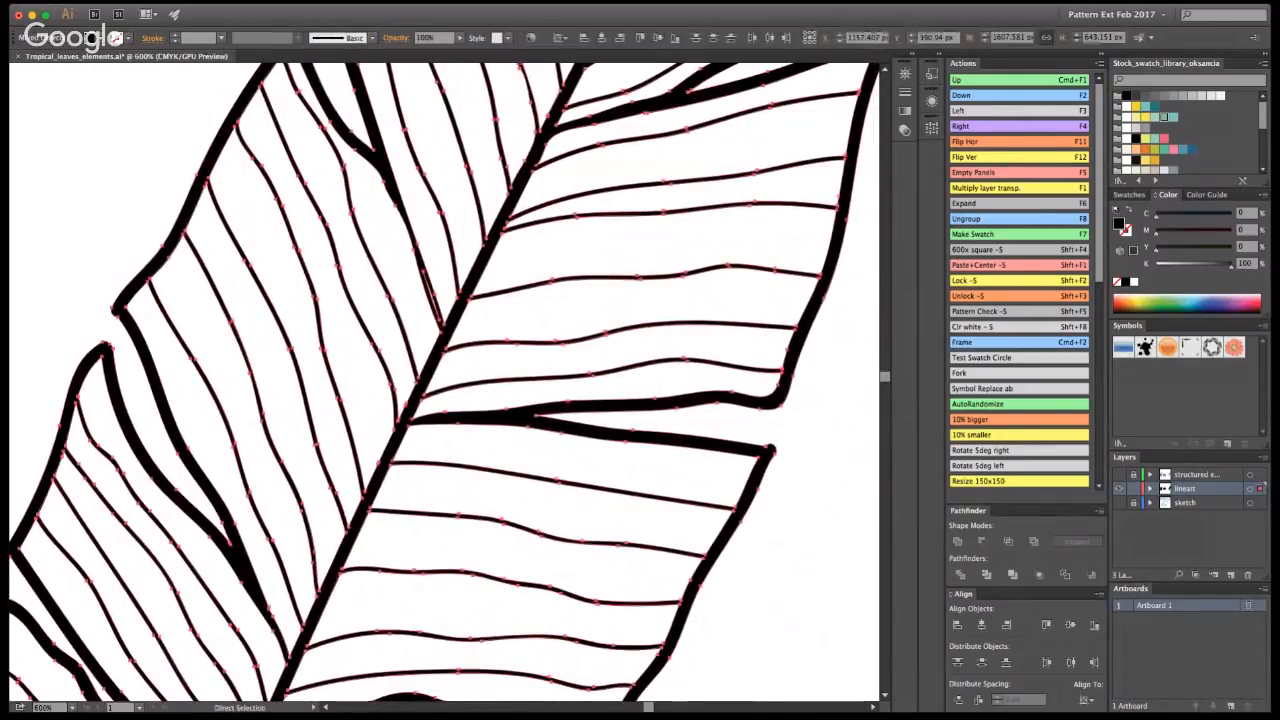
pyautogui.hotkey('shift', 'e')
# - Smooth the connector edges at the seventh-lowest right notch and at the seventh- and eighth-lowest left notches
pyautogui.moveTo(686, 357); pyautogui.dragTo(558, 459)
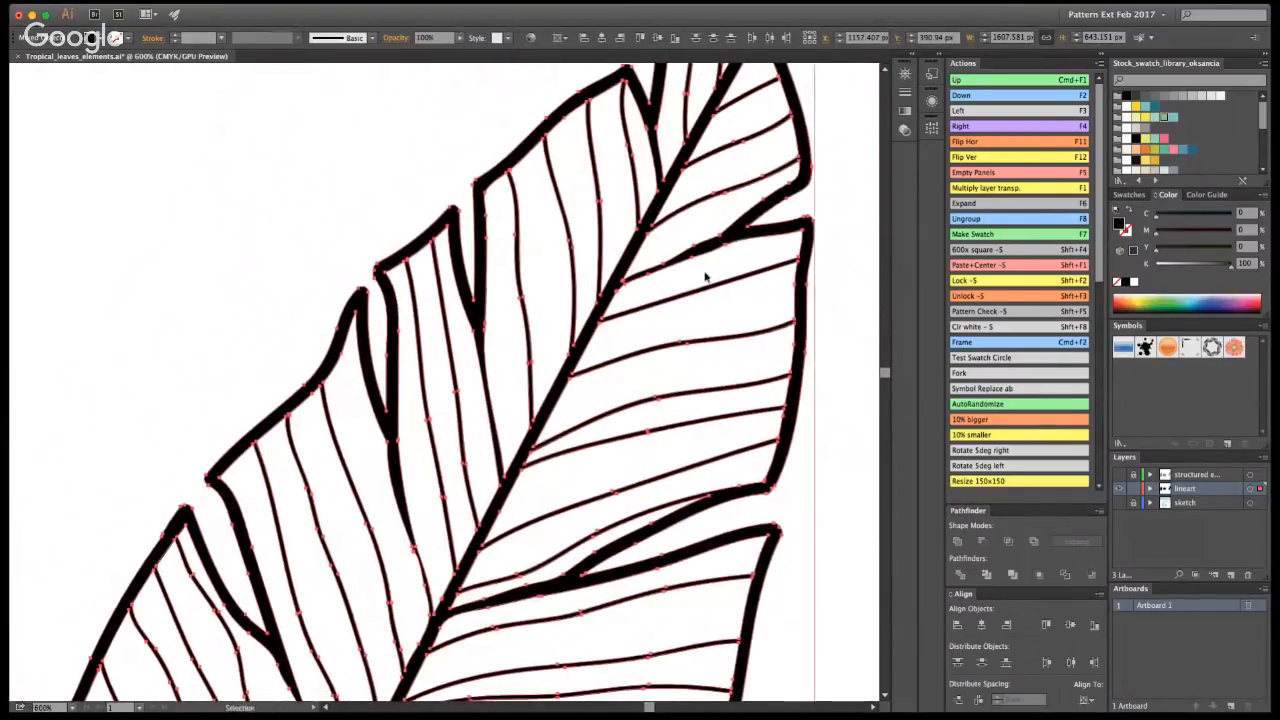
pyautogui.keyDown('super'); pyautogui.click(649, 299); pyautogui.keyUp('super')
pyautogui.moveTo(661, 275)
pyautogui.mouseDown()
pyautogui.moveTo(729, 247)
pyautogui.moveTo(627, 288)
pyautogui.mouseUp()
pyautogui.keyDown('super'); pyautogui.click(748, 213); pyautogui.keyUp('super')
pyautogui.keyDown('super'); pyautogui.click(499, 477); pyautogui.keyUp('super')
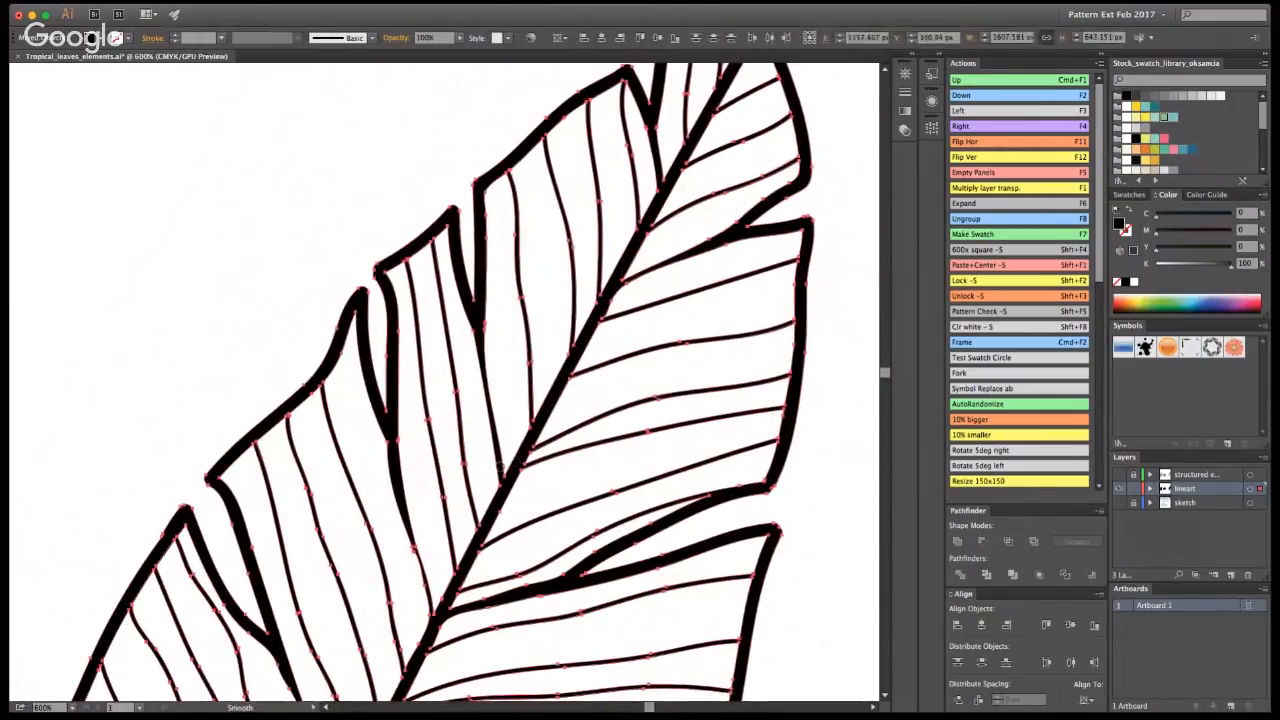
pyautogui.keyDown('super'); pyautogui.click(410, 543); pyautogui.keyUp('super')
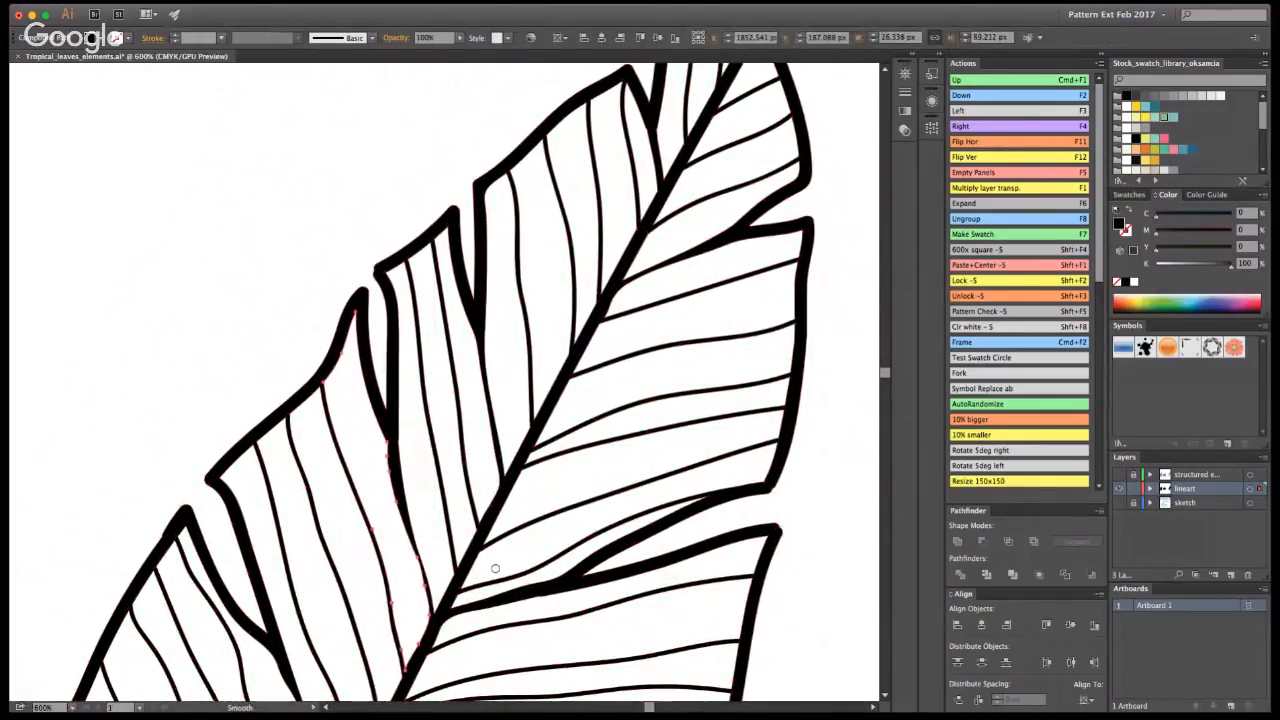
# - Smooth the connector edges where the next higher right and left notches join the long leaf's midrib, and clear the selection
pyautogui.press('super+a')
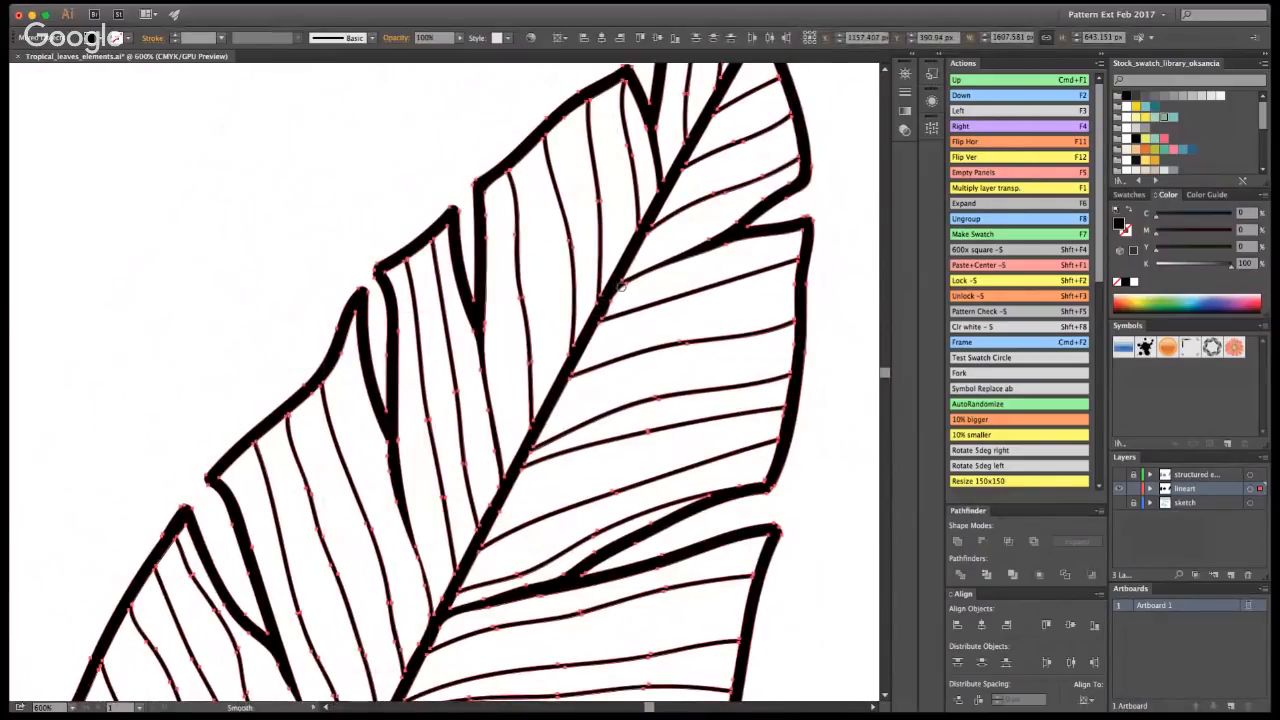
pyautogui.moveTo(621, 287); pyautogui.dragTo(640, 285)
pyautogui.press('super+a')
pyautogui.moveTo(663, 172); pyautogui.dragTo(654, 129)
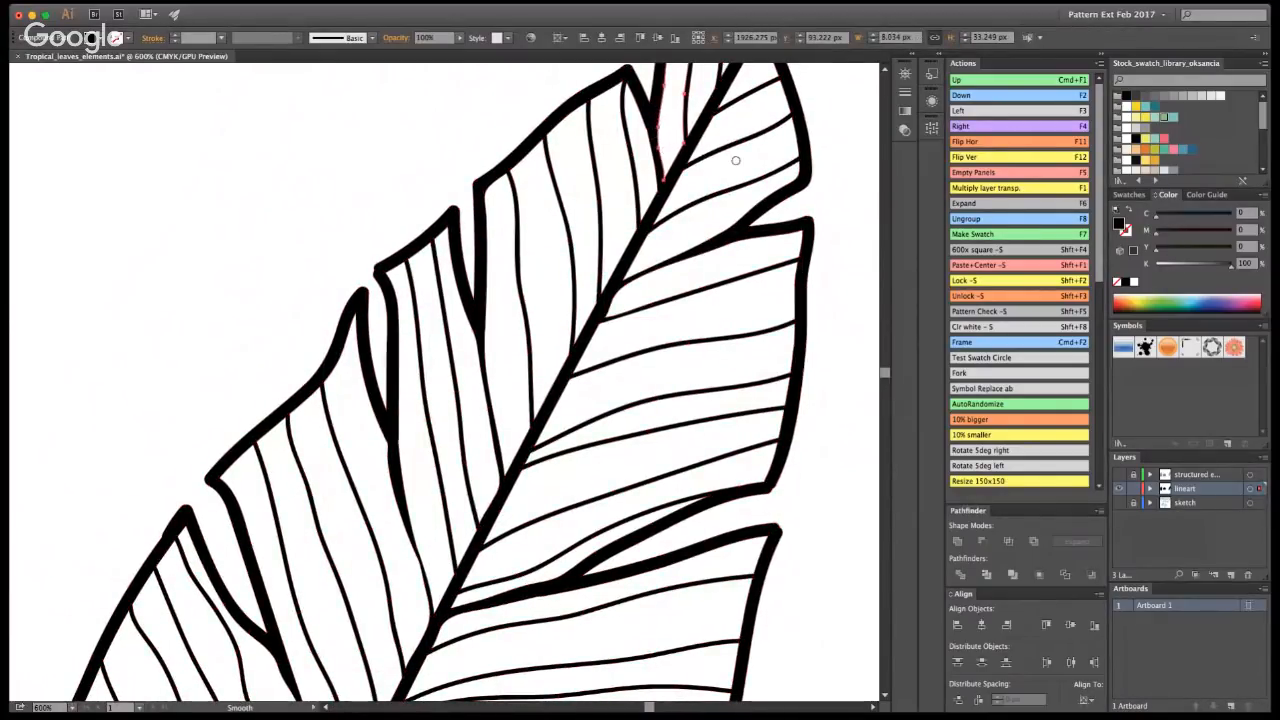
pyautogui.press('super+shift+a')
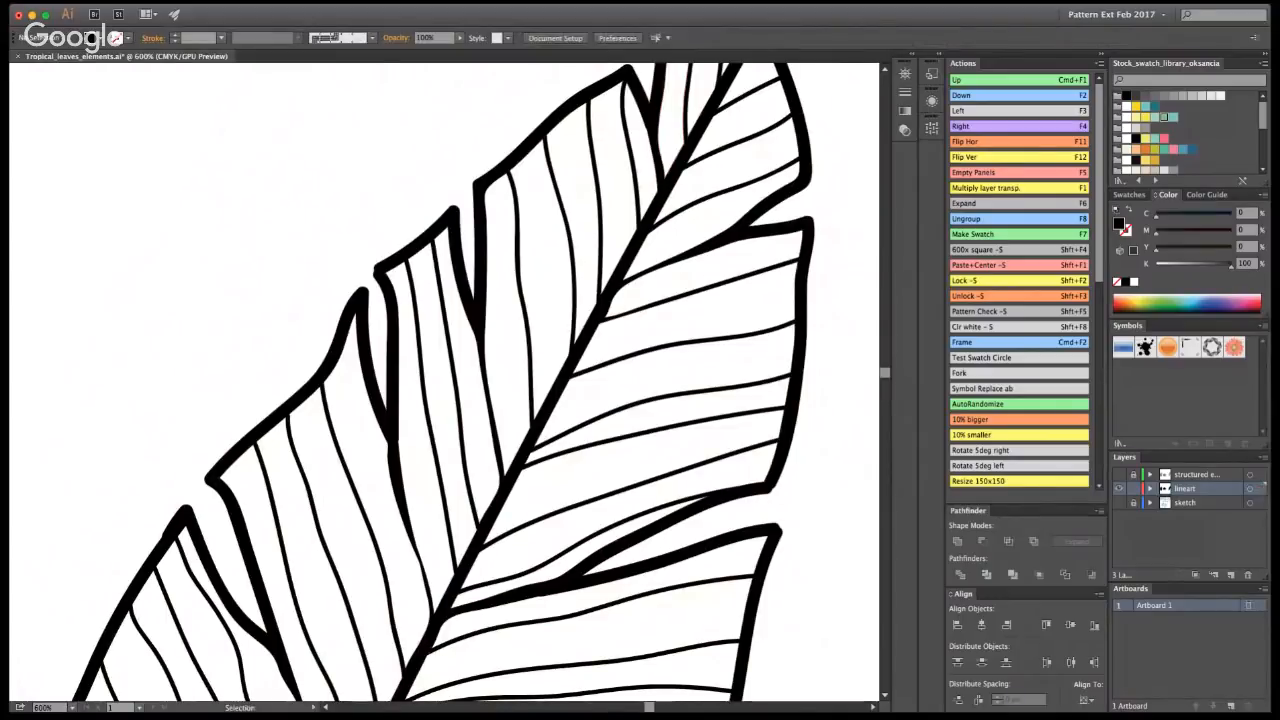
# - Review the line art of all three leaves together and save the document
pyautogui.press('super+1')
pyautogui.press('super+0')
pyautogui.click(417, 386)
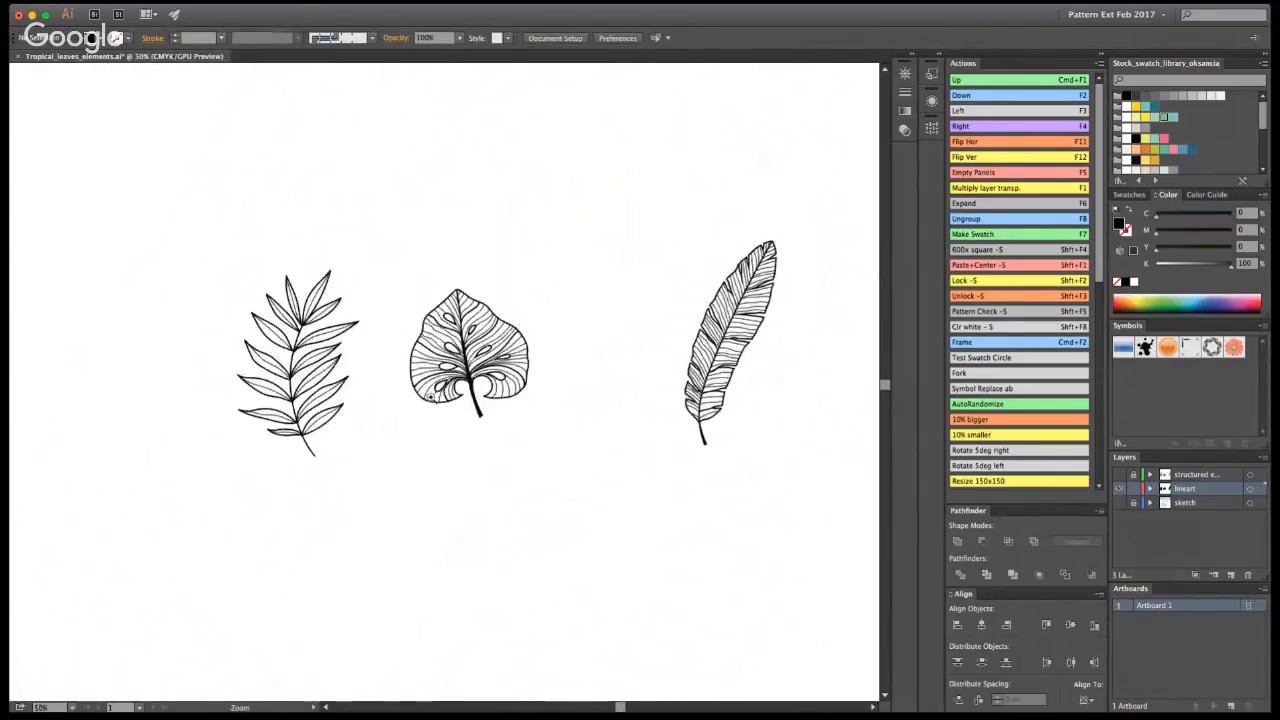
pyautogui.press('a')
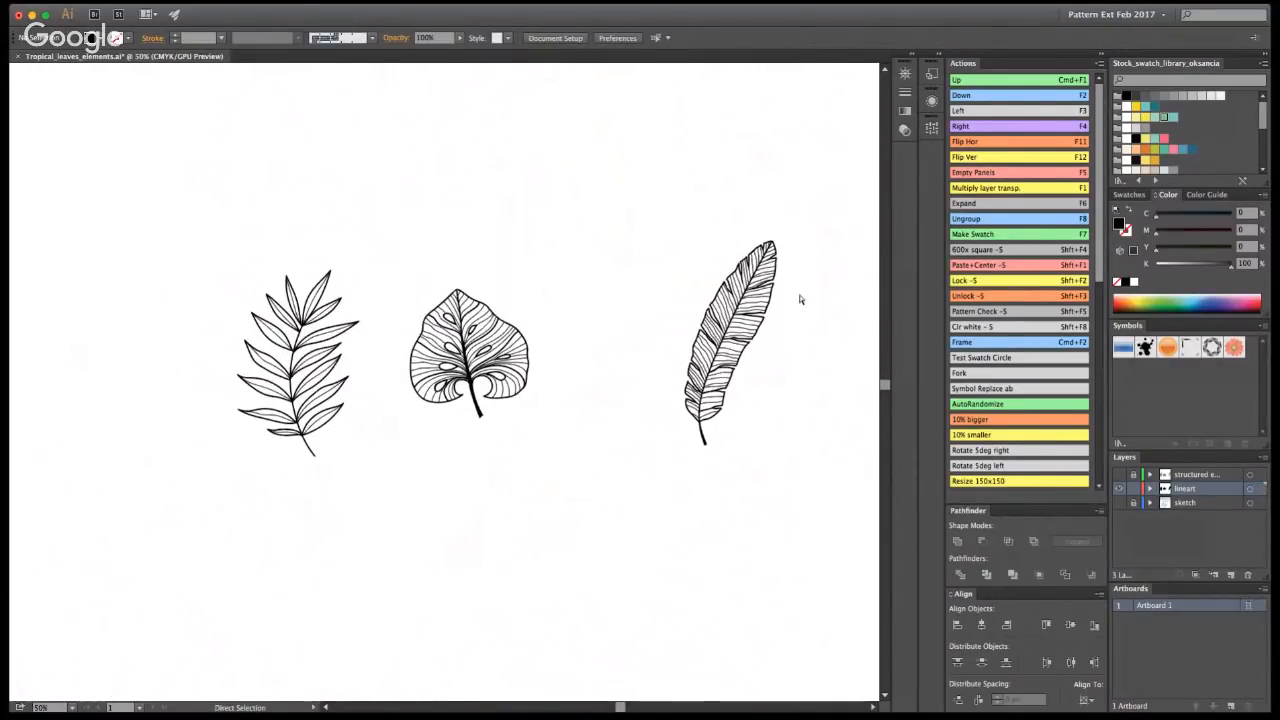
pyautogui.press('super+s')
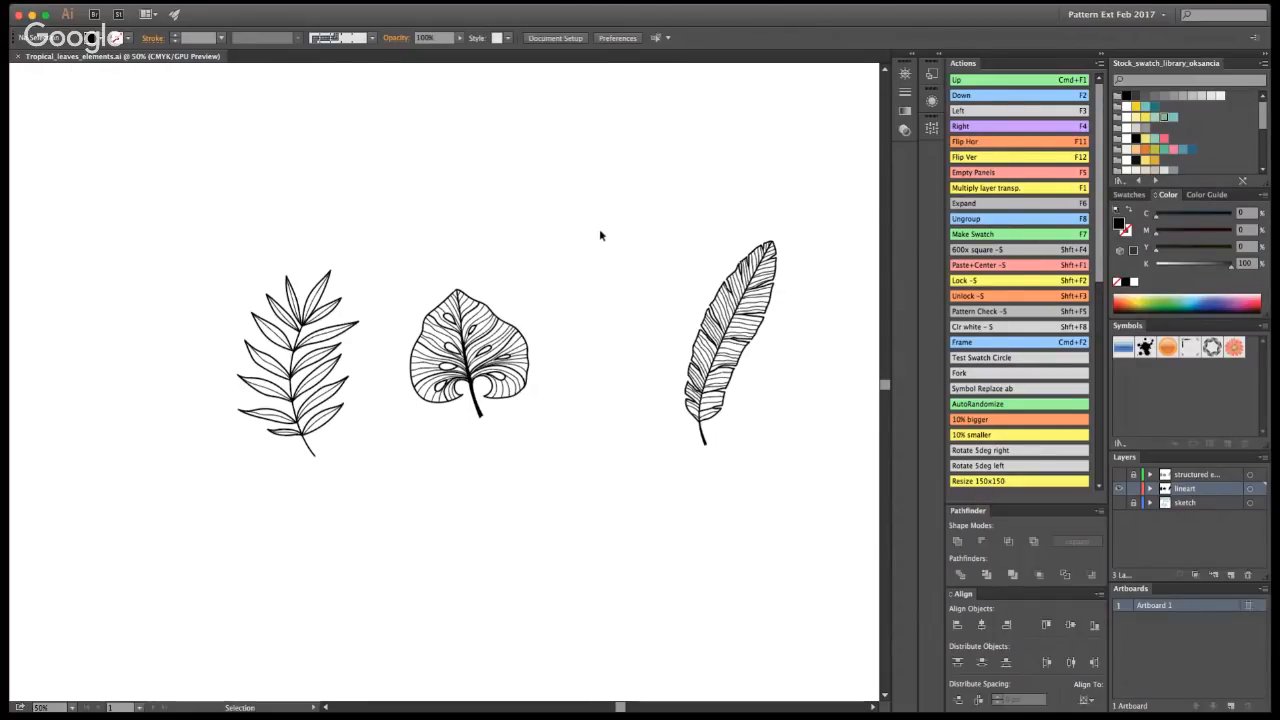
# - Show the sketch layer and hide the lineart layer
pyautogui.click(1119, 502)
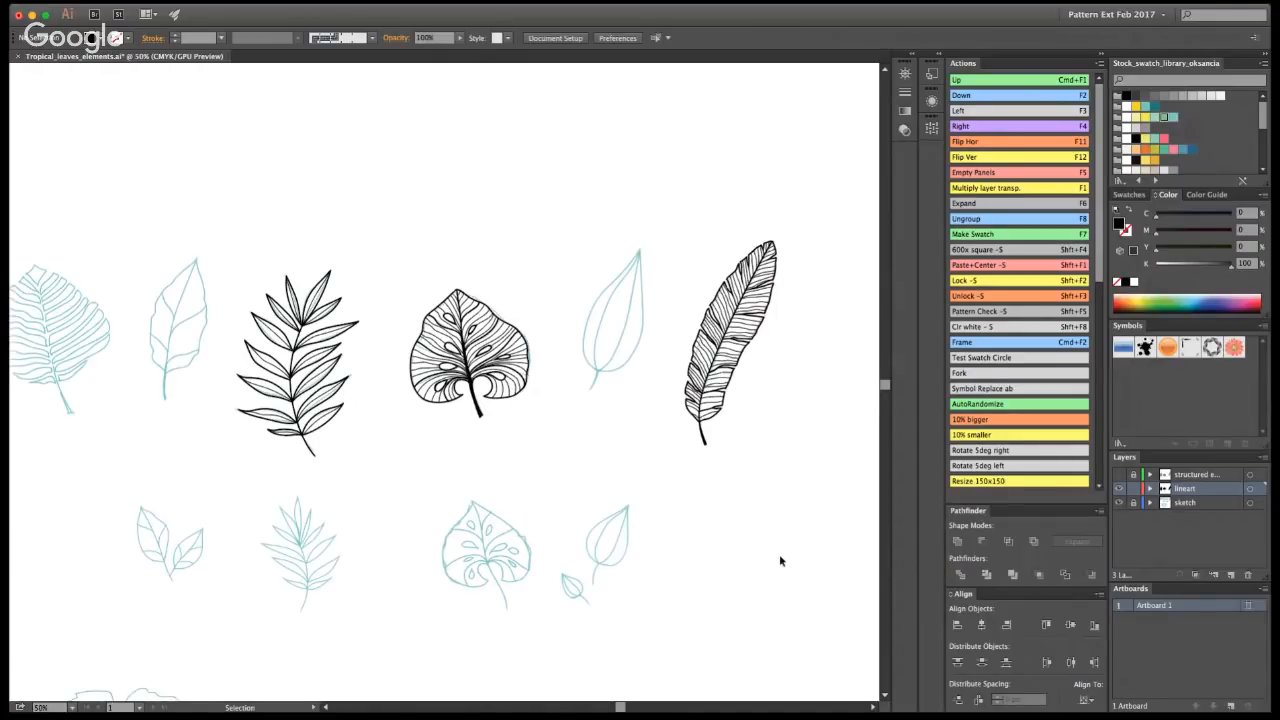
pyautogui.click(1119, 488)
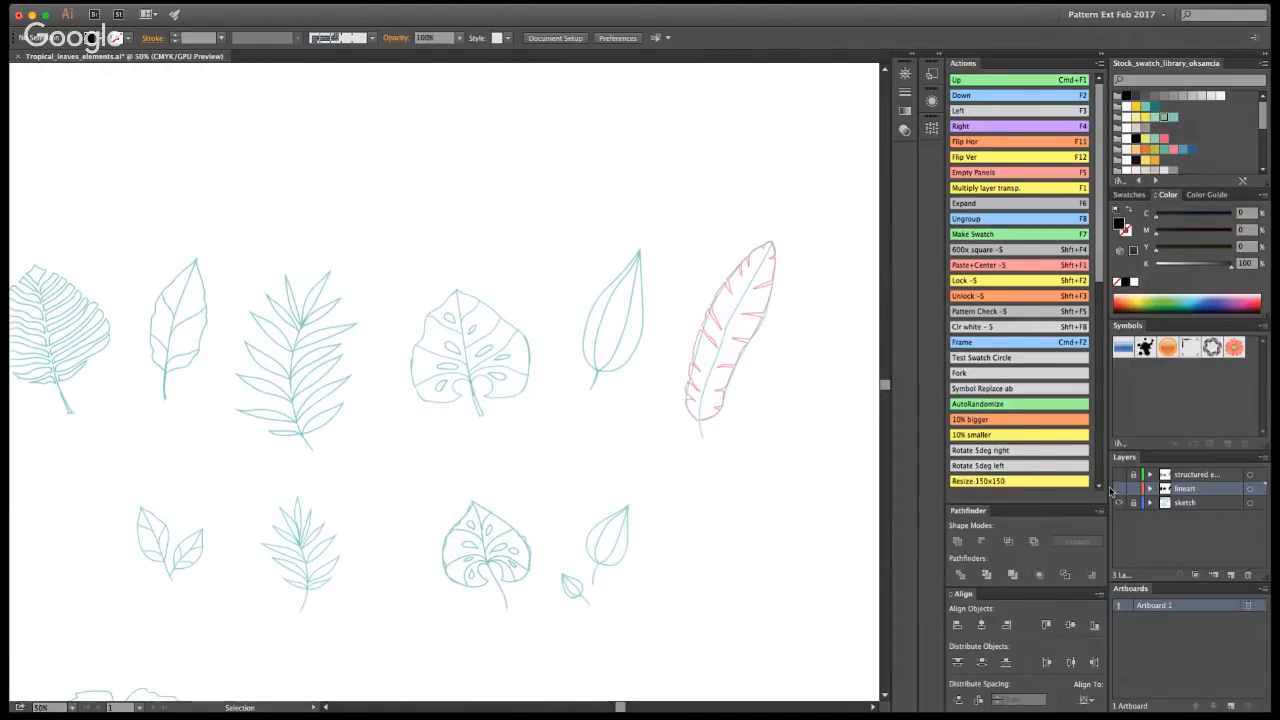
# - Show the lineart layer and toggle the sketch and lineart layers to compare the inked leaves with their sketches
pyautogui.click(1121, 489)
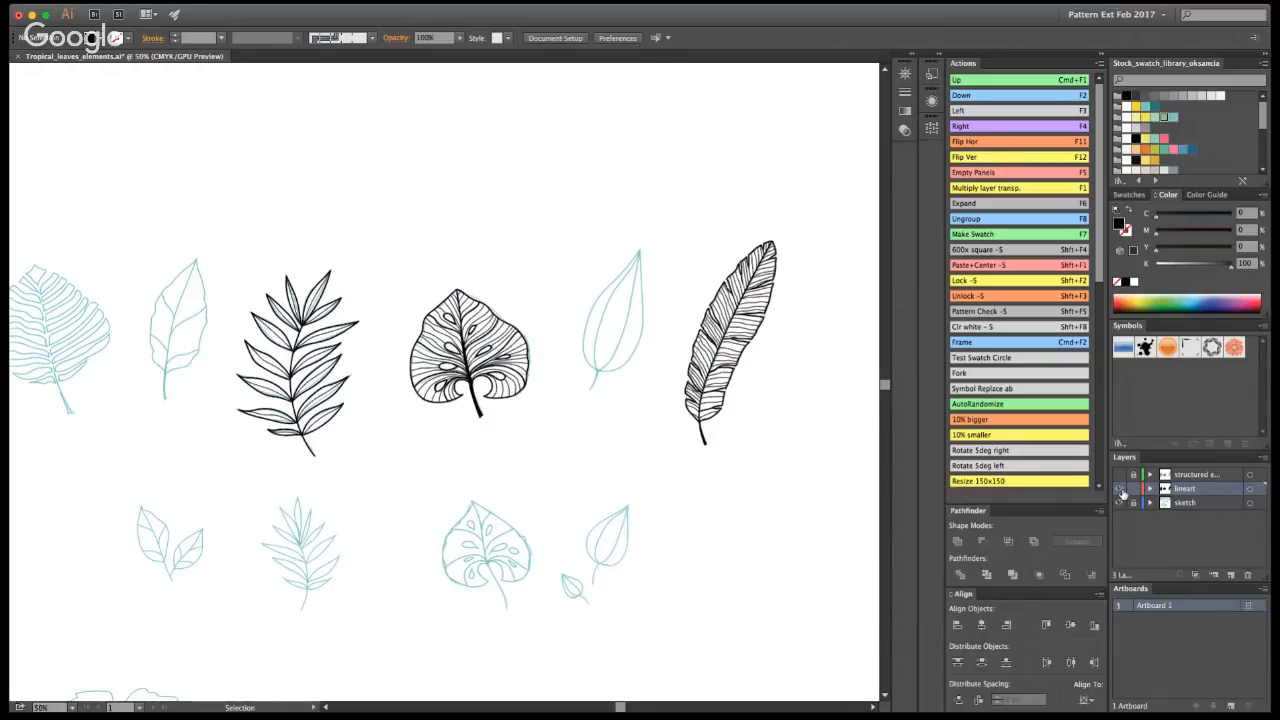
pyautogui.click(1119, 502)
pyautogui.click(1119, 502)
pyautogui.click(1119, 489)
pyautogui.click(1119, 489)
# - Look over the leaf sketches still without line art and the flower sketches below them
pyautogui.moveTo(242, 491); pyautogui.dragTo(426, 363)
pyautogui.moveTo(394, 637); pyautogui.dragTo(391, 523)
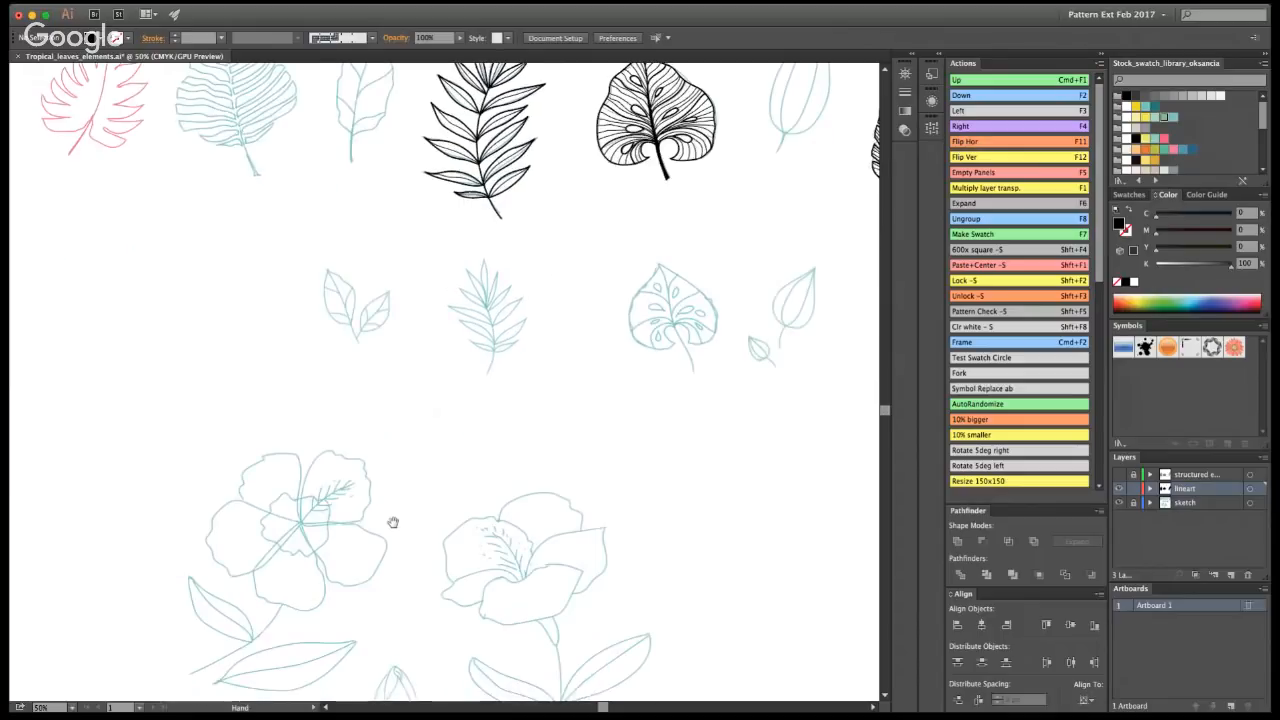
pyautogui.moveTo(411, 629); pyautogui.dragTo(455, 485)
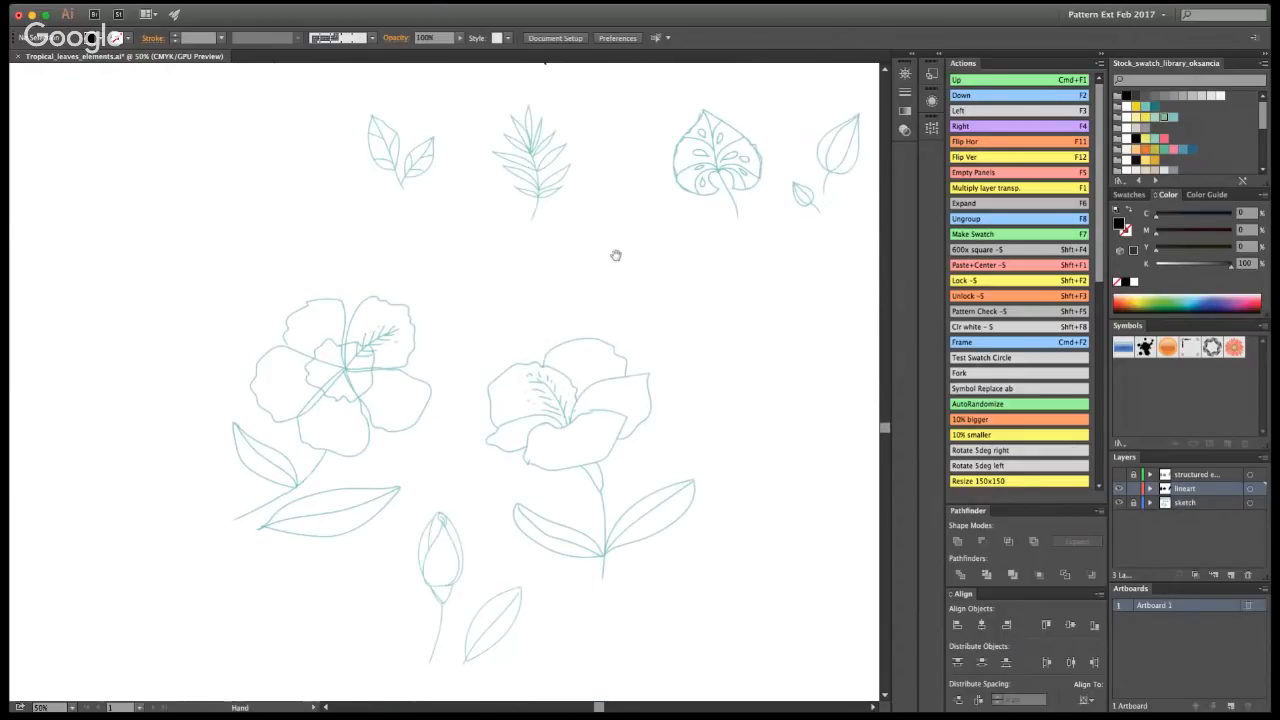
pyautogui.moveTo(745, 88); pyautogui.dragTo(613, 397)
pyautogui.moveTo(380, 597)
pyautogui.mouseDown()
pyautogui.moveTo(338, 571)
pyautogui.moveTo(405, 405)
pyautogui.mouseUp()
pyautogui.moveTo(352, 555); pyautogui.dragTo(409, 443)
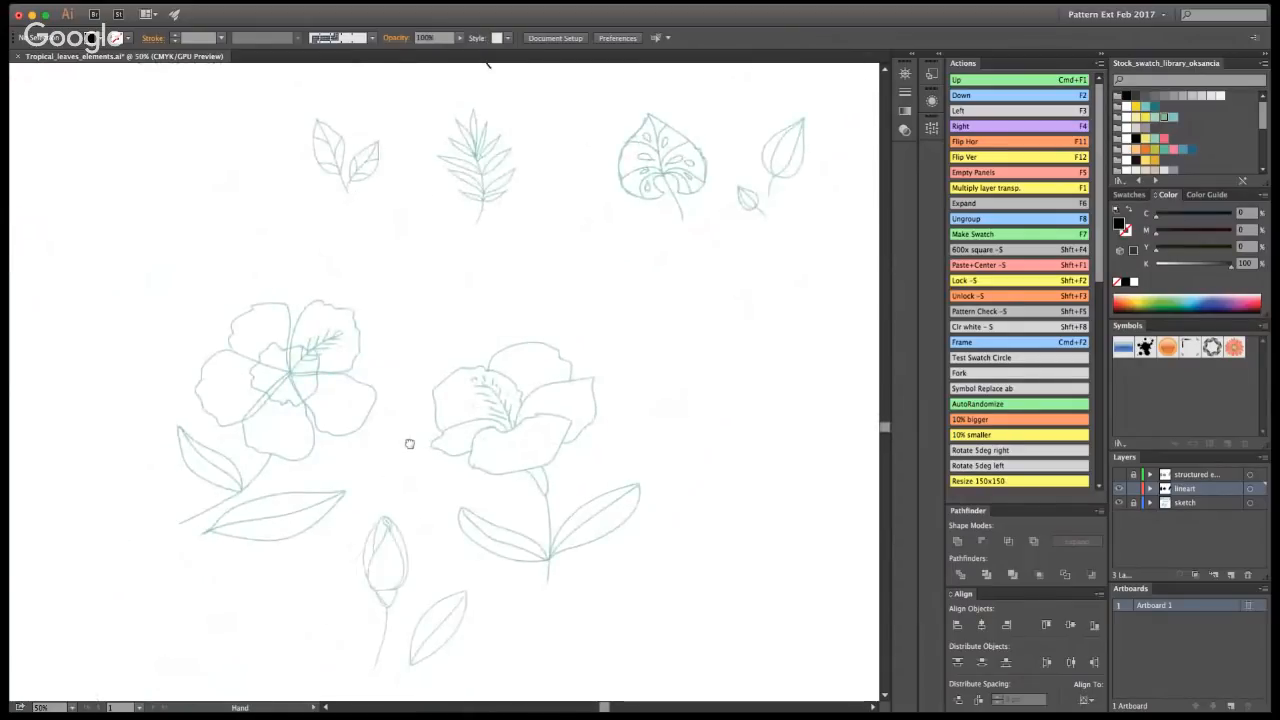
pyautogui.press('v')
pyautogui.press('space')
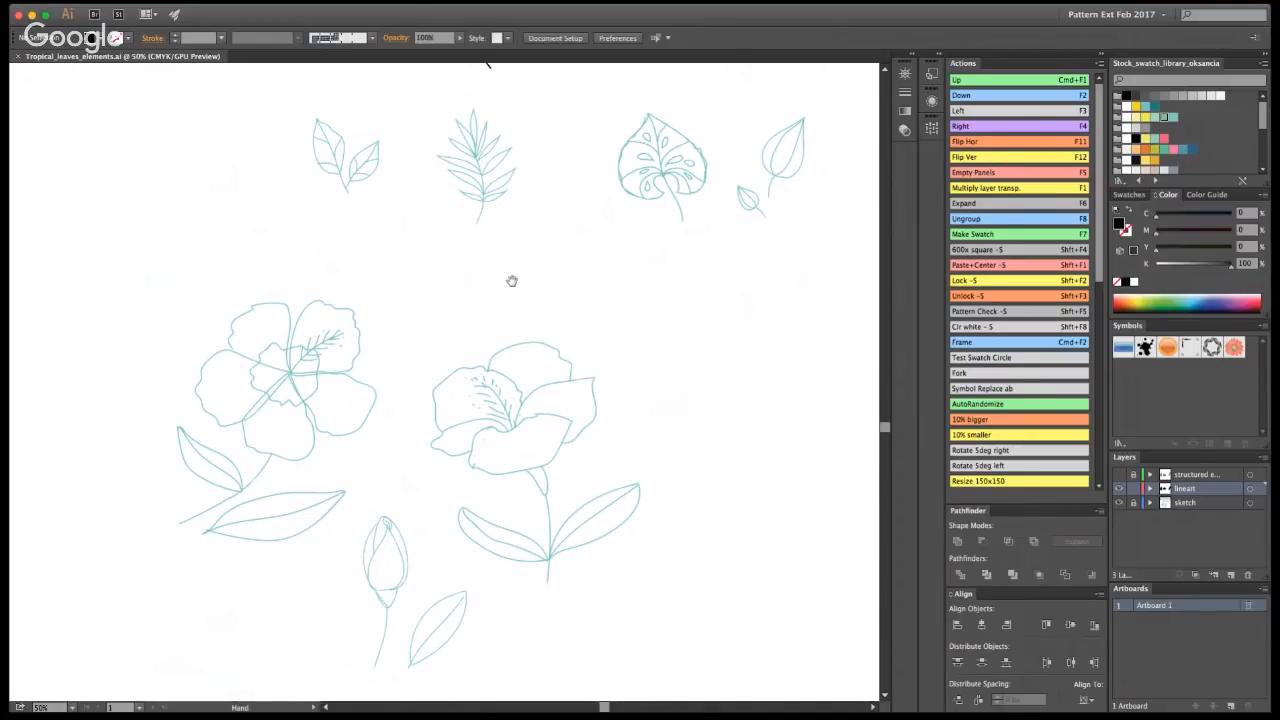
pyautogui.moveTo(511, 280)
pyautogui.mouseDown()
pyautogui.moveTo(423, 399)
pyautogui.moveTo(471, 332)
pyautogui.mouseUp()
pyautogui.moveTo(372, 525); pyautogui.dragTo(522, 400)
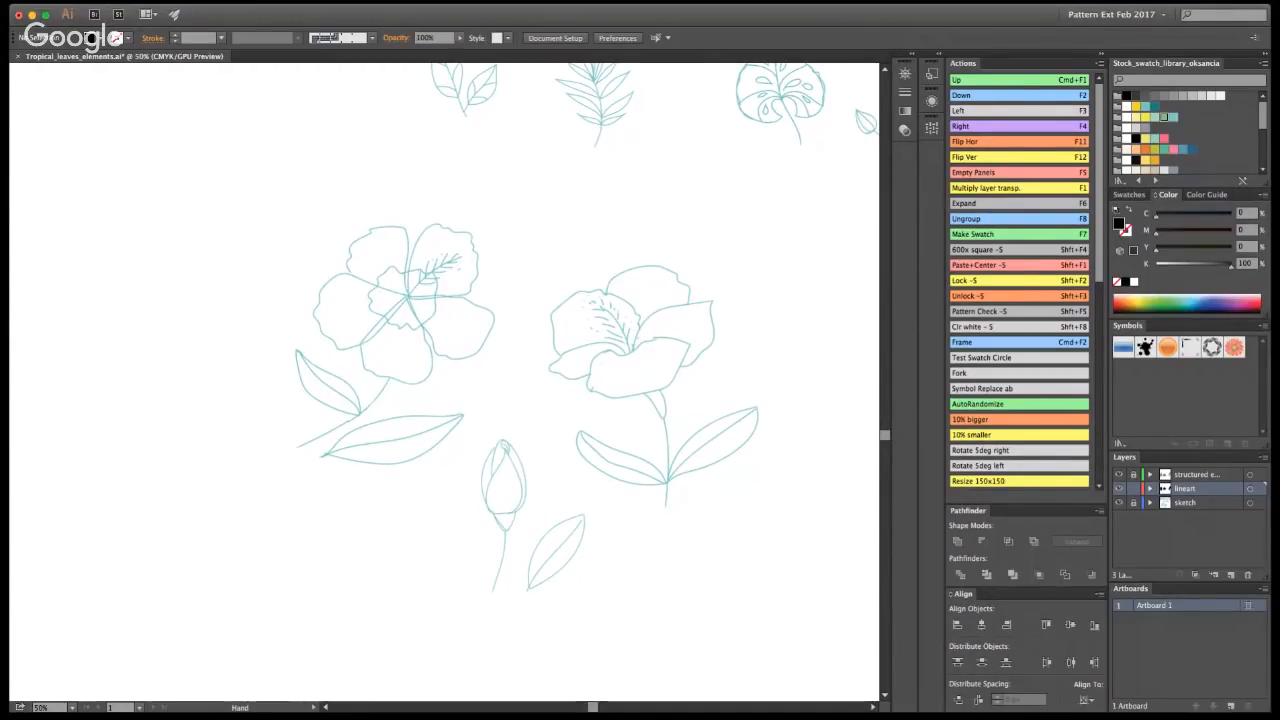
# - Trace the upper-right petal of the five-petal flower in black with the Blob Brush, redoing the short first stroke
pyautogui.press('z')
pyautogui.click(373, 362)
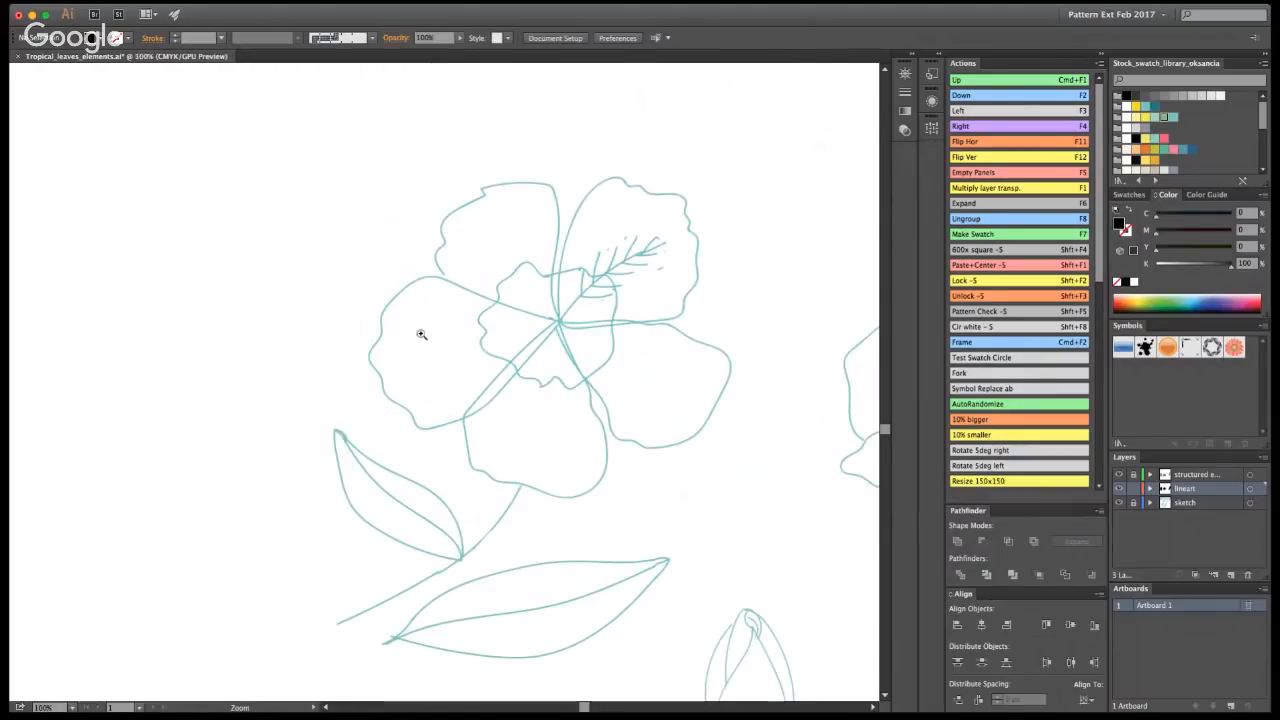
pyautogui.click(503, 337)
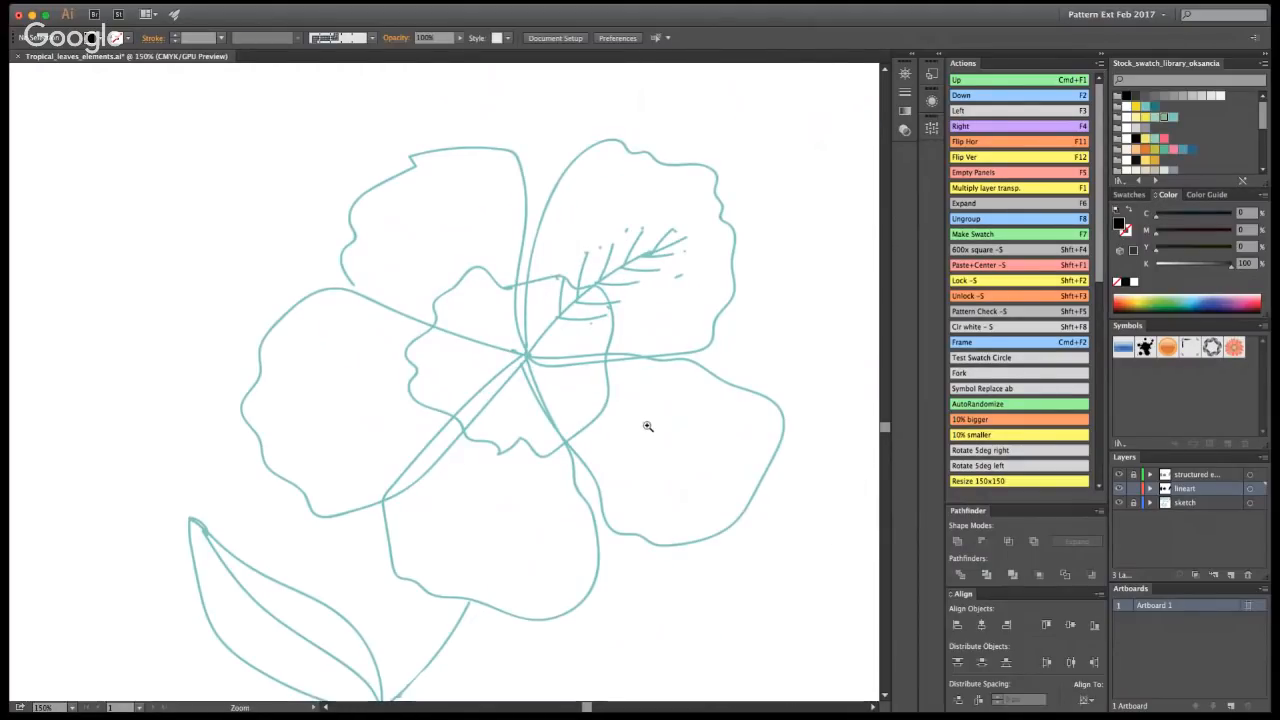
pyautogui.hotkey('shift', 'b')
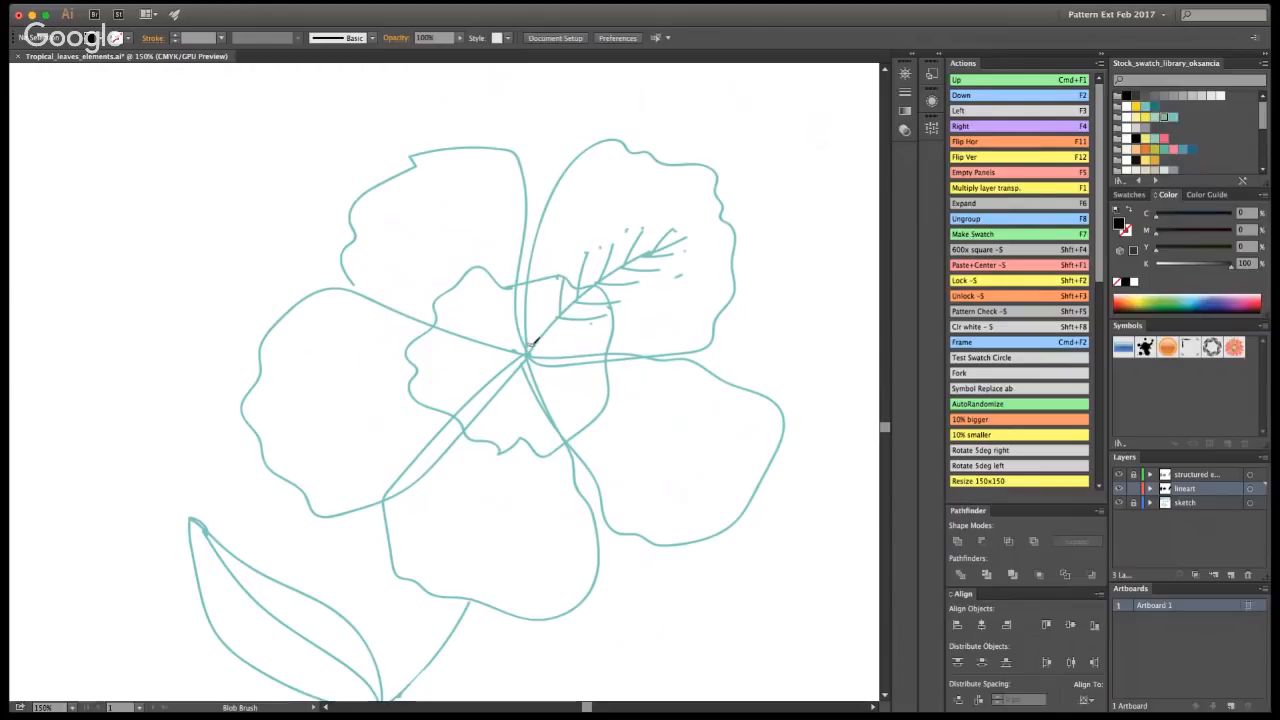
pyautogui.moveTo(530, 350); pyautogui.dragTo(538, 228)
pyautogui.press('v')
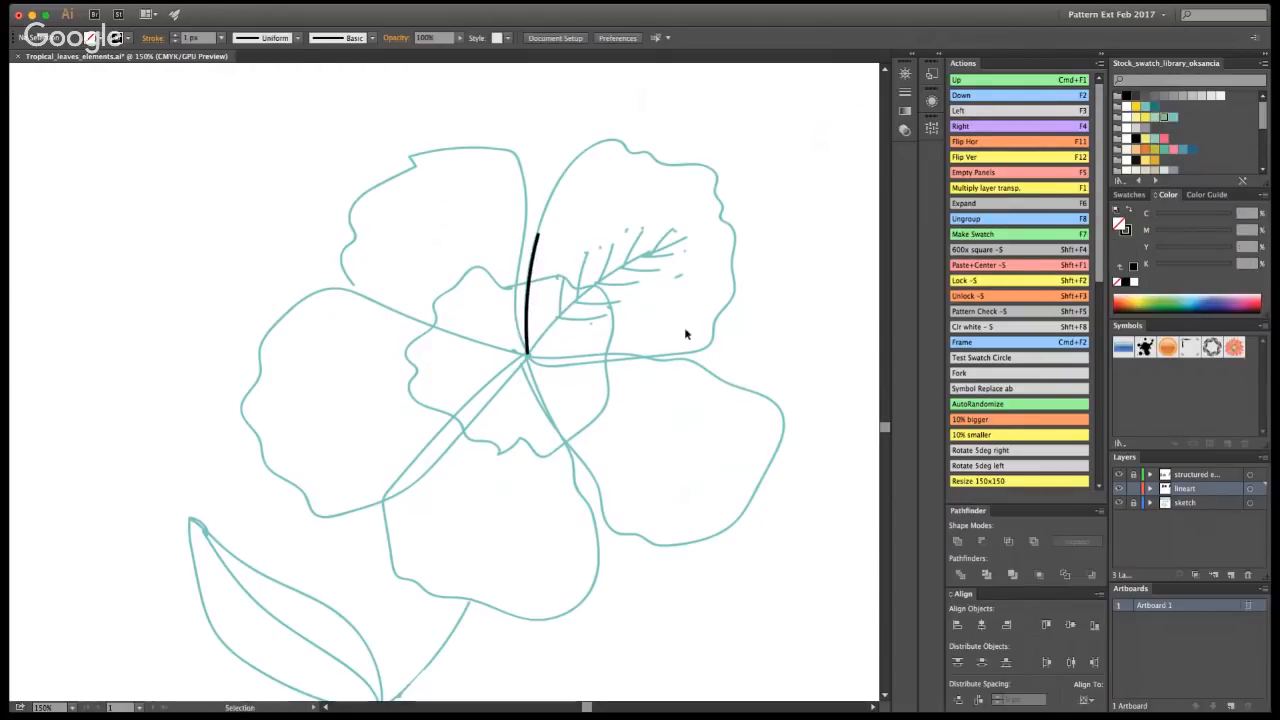
pyautogui.hotkey('shift', 'b')
pyautogui.press('super+z')
pyautogui.moveTo(534, 350)
pyautogui.mouseDown()
pyautogui.moveTo(530, 259)
pyautogui.moveTo(586, 146)
pyautogui.mouseUp()
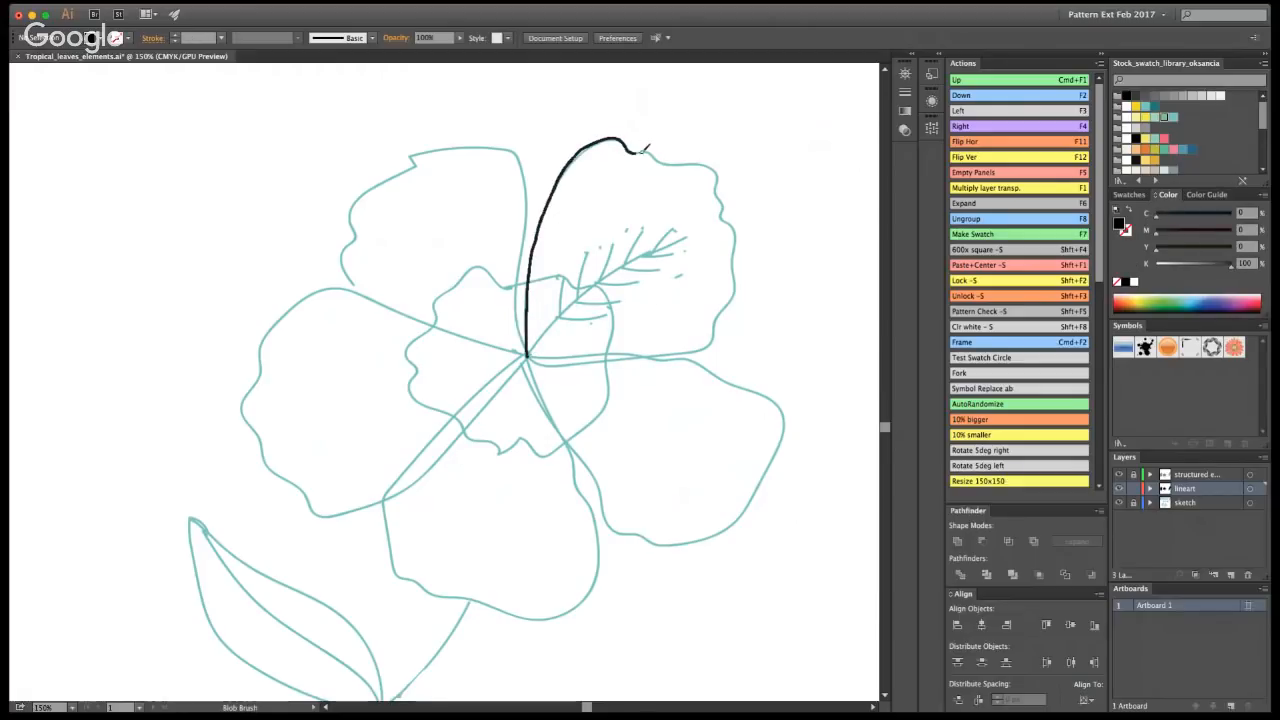
pyautogui.moveTo(667, 157)
pyautogui.mouseDown()
pyautogui.moveTo(722, 165)
pyautogui.moveTo(735, 261)
pyautogui.moveTo(720, 324)
pyautogui.moveTo(695, 350)
pyautogui.moveTo(656, 358)
pyautogui.mouseUp()
# - Trace the lower-right, bottom and left petals of the flower with the Blob Brush
pyautogui.moveTo(529, 355)
pyautogui.mouseDown()
pyautogui.moveTo(647, 349)
pyautogui.moveTo(749, 384)
pyautogui.moveTo(783, 433)
pyautogui.moveTo(770, 482)
pyautogui.moveTo(721, 545)
pyautogui.moveTo(650, 537)
pyautogui.moveTo(607, 506)
pyautogui.moveTo(553, 428)
pyautogui.moveTo(527, 355)
pyautogui.mouseUp()
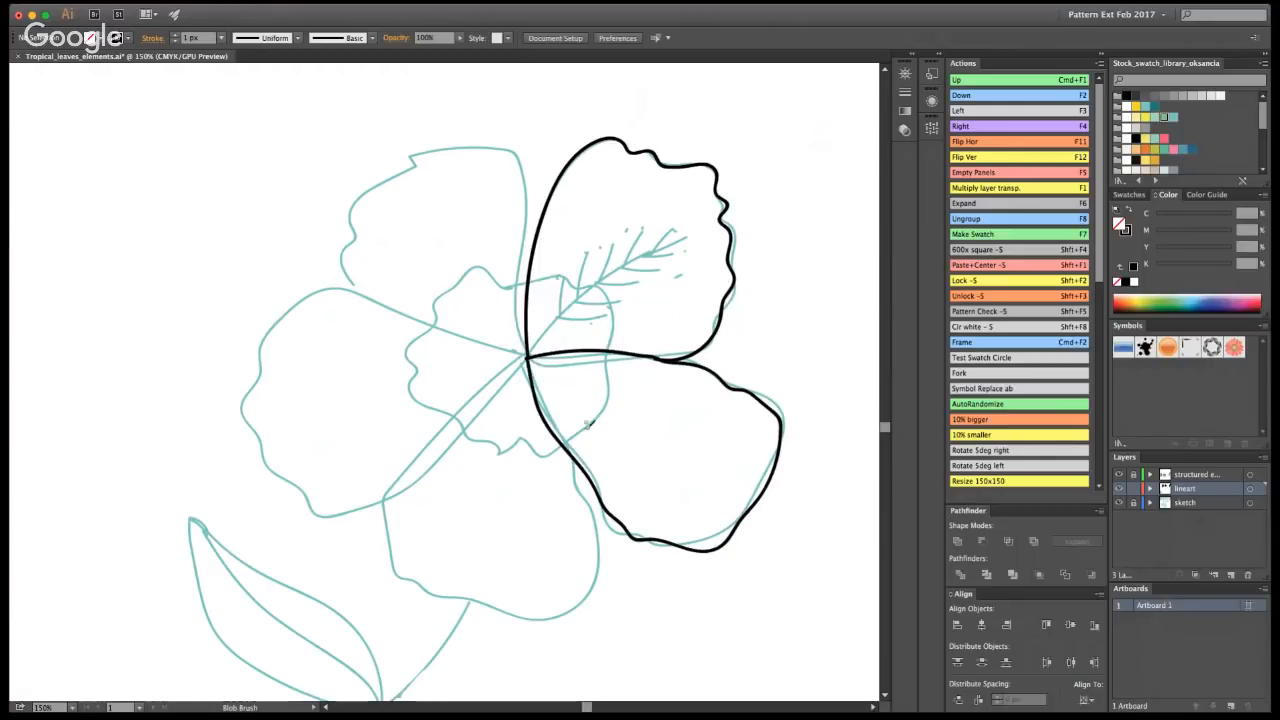
pyautogui.moveTo(581, 463)
pyautogui.mouseDown()
pyautogui.moveTo(607, 562)
pyautogui.moveTo(594, 600)
pyautogui.moveTo(557, 614)
pyautogui.moveTo(476, 605)
pyautogui.moveTo(431, 590)
pyautogui.moveTo(387, 550)
pyautogui.moveTo(380, 511)
pyautogui.moveTo(421, 447)
pyautogui.moveTo(470, 390)
pyautogui.moveTo(541, 353)
pyautogui.mouseUp()
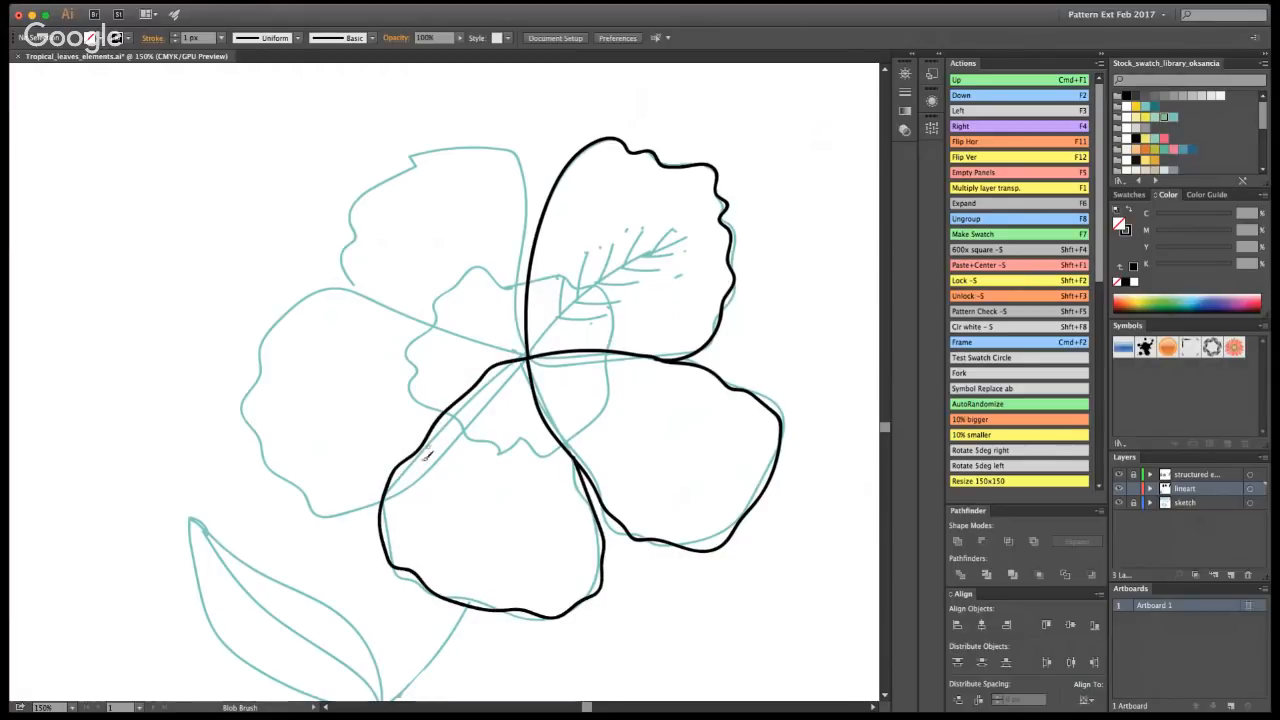
pyautogui.moveTo(381, 503)
pyautogui.mouseDown()
pyautogui.moveTo(338, 514)
pyautogui.moveTo(306, 502)
pyautogui.moveTo(265, 455)
pyautogui.moveTo(245, 401)
pyautogui.moveTo(275, 329)
pyautogui.moveTo(311, 288)
pyautogui.moveTo(374, 281)
pyautogui.moveTo(482, 314)
pyautogui.moveTo(534, 352)
pyautogui.mouseUp()
pyautogui.press('super+z')
pyautogui.press('shift+super+z')
# - Cut away the wobbly upper edge of the left petal and redraw it as a smoother line to the flower's centre
pyautogui.hotkey('shift', 'e')
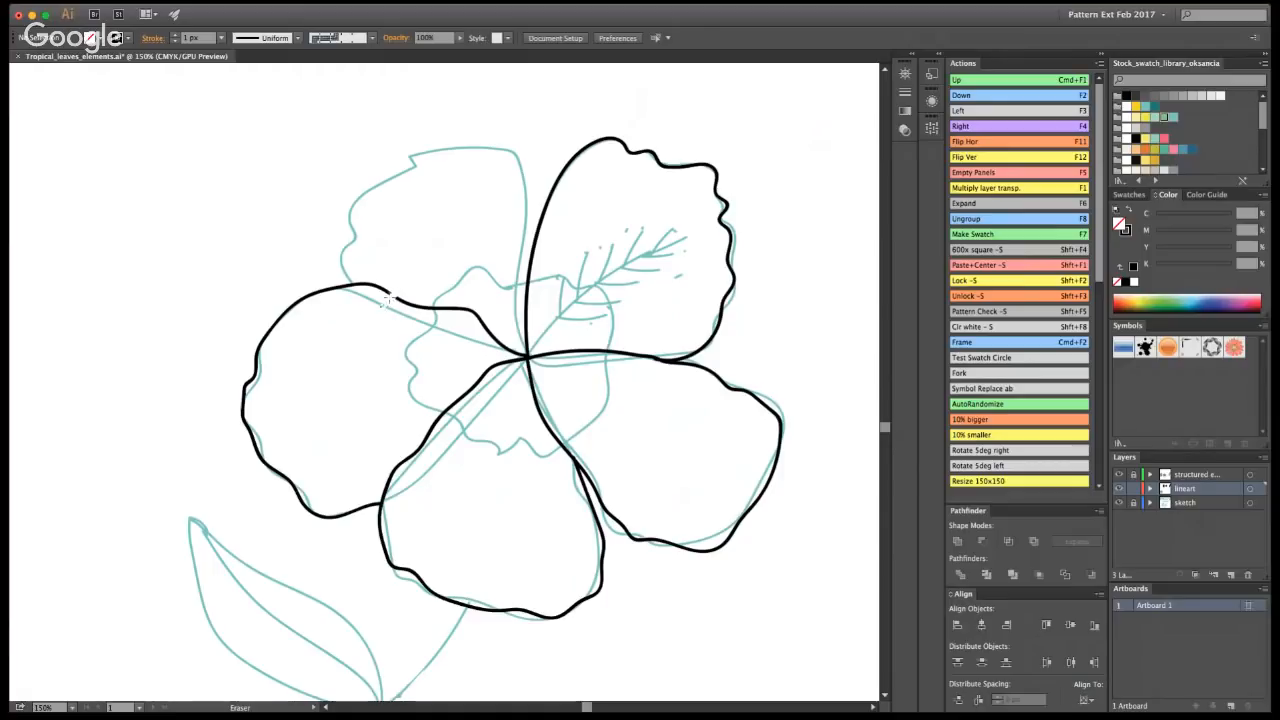
pyautogui.press('a')
pyautogui.click(445, 331)
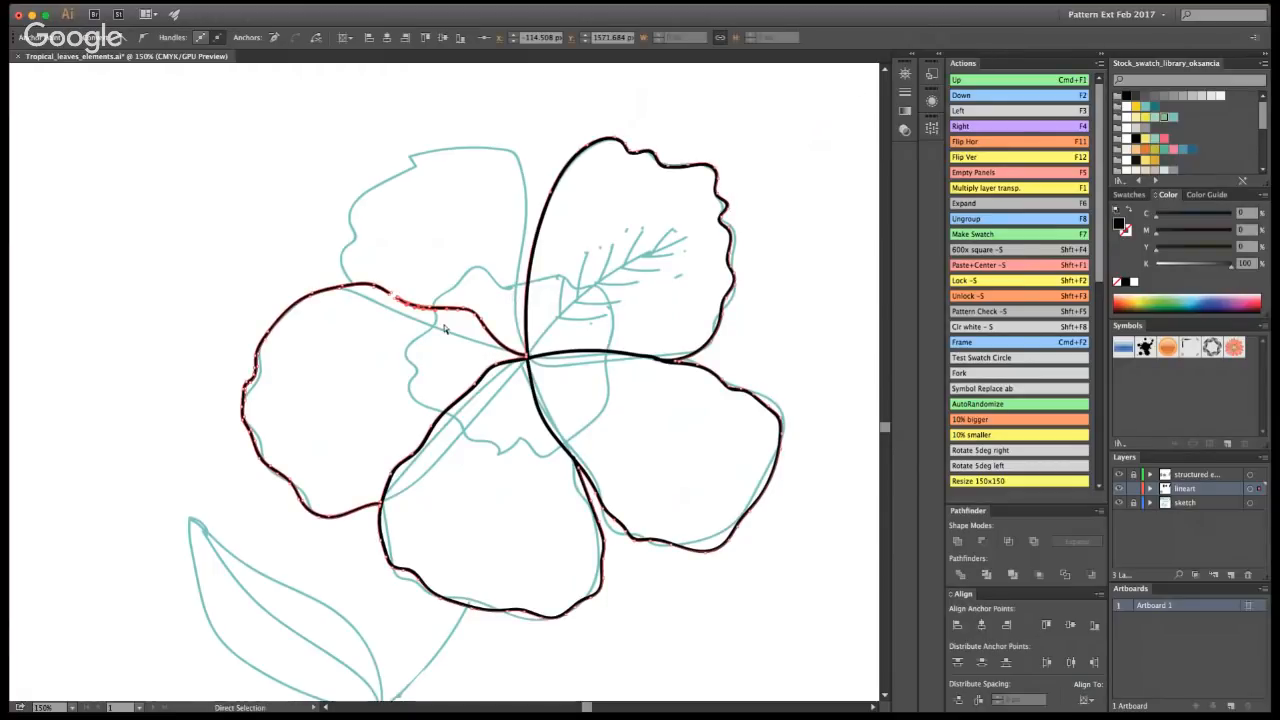
pyautogui.hotkey('shift', 'e')
pyautogui.press('a')
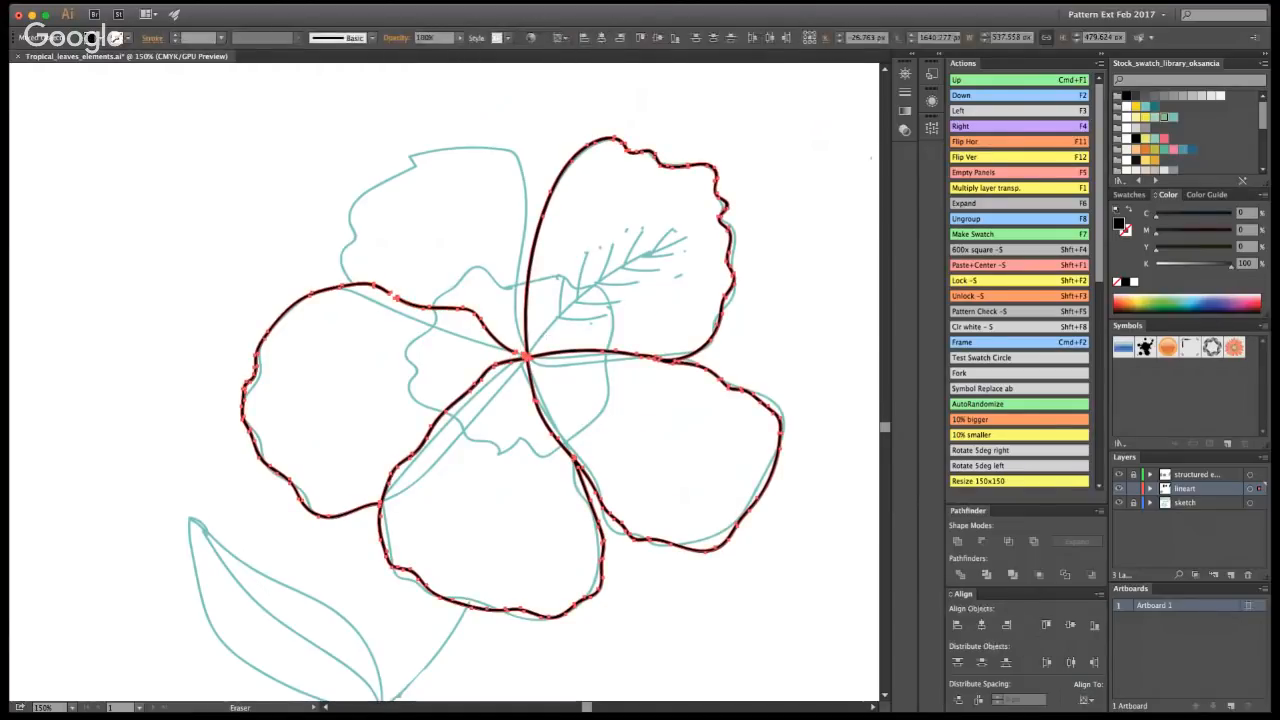
pyautogui.click(480, 338)
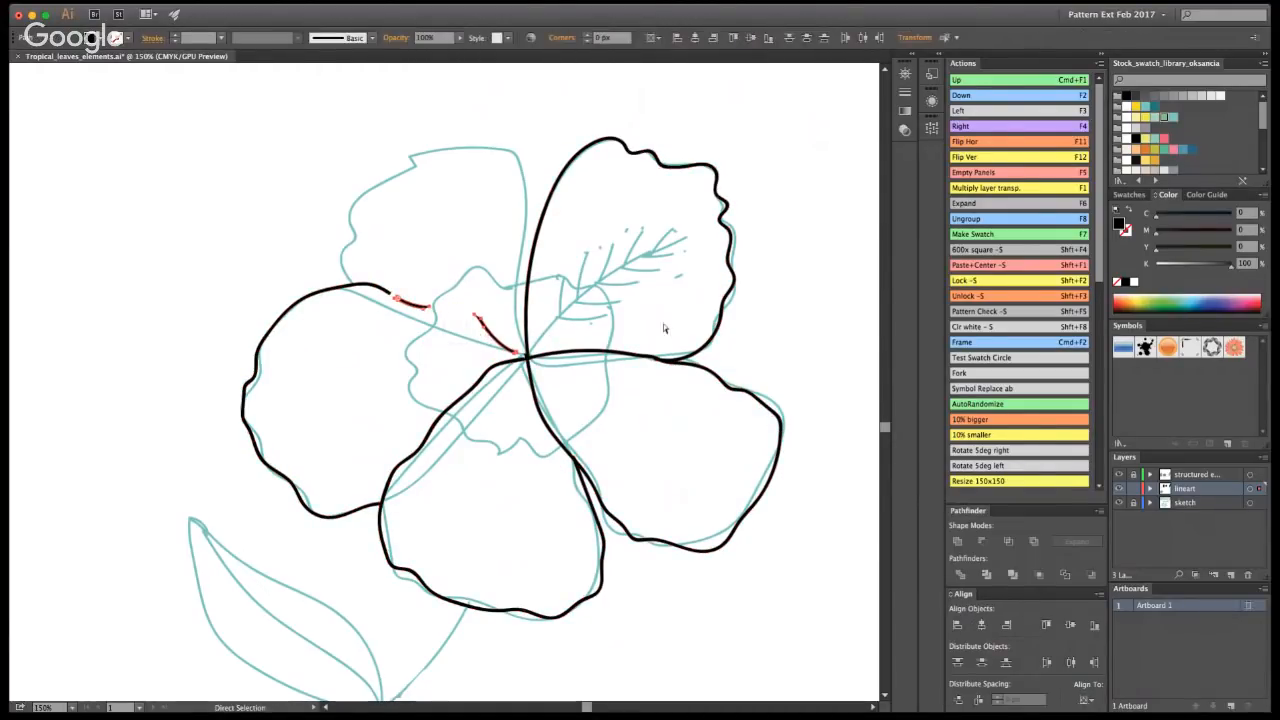
pyautogui.press('Delete')
pyautogui.hotkey('shift', 'b')
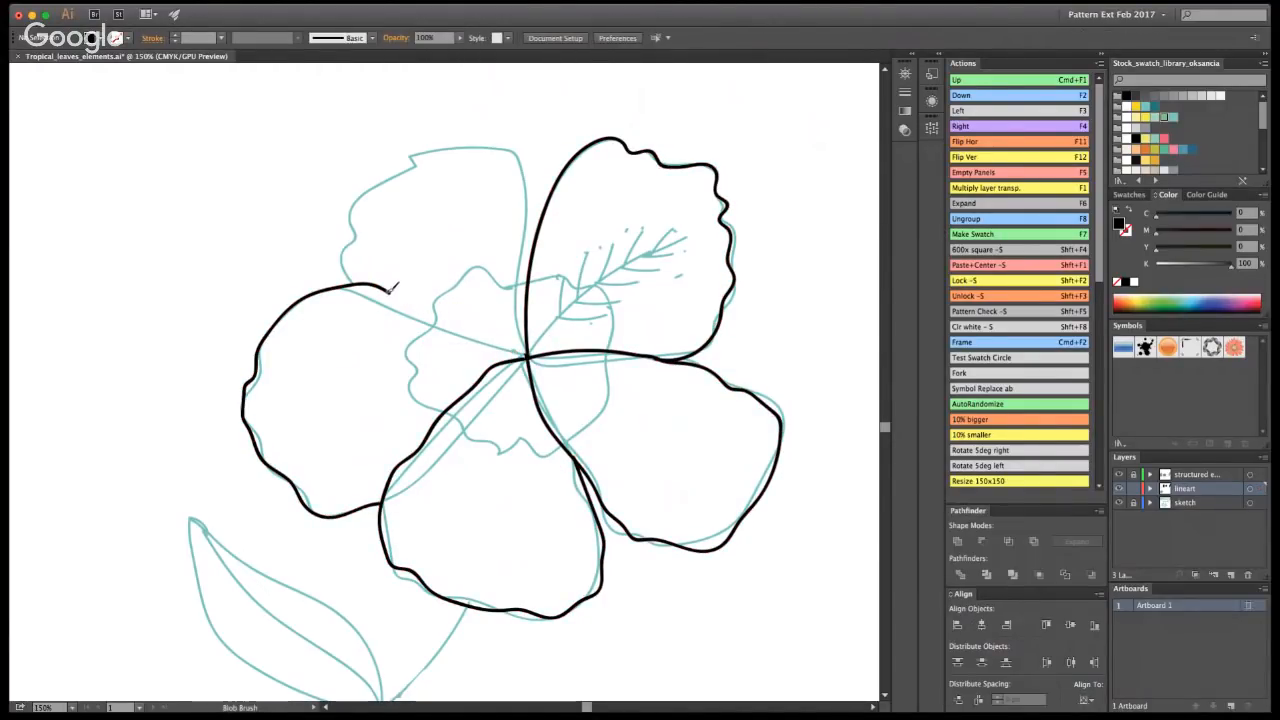
pyautogui.moveTo(405, 293); pyautogui.dragTo(528, 353)
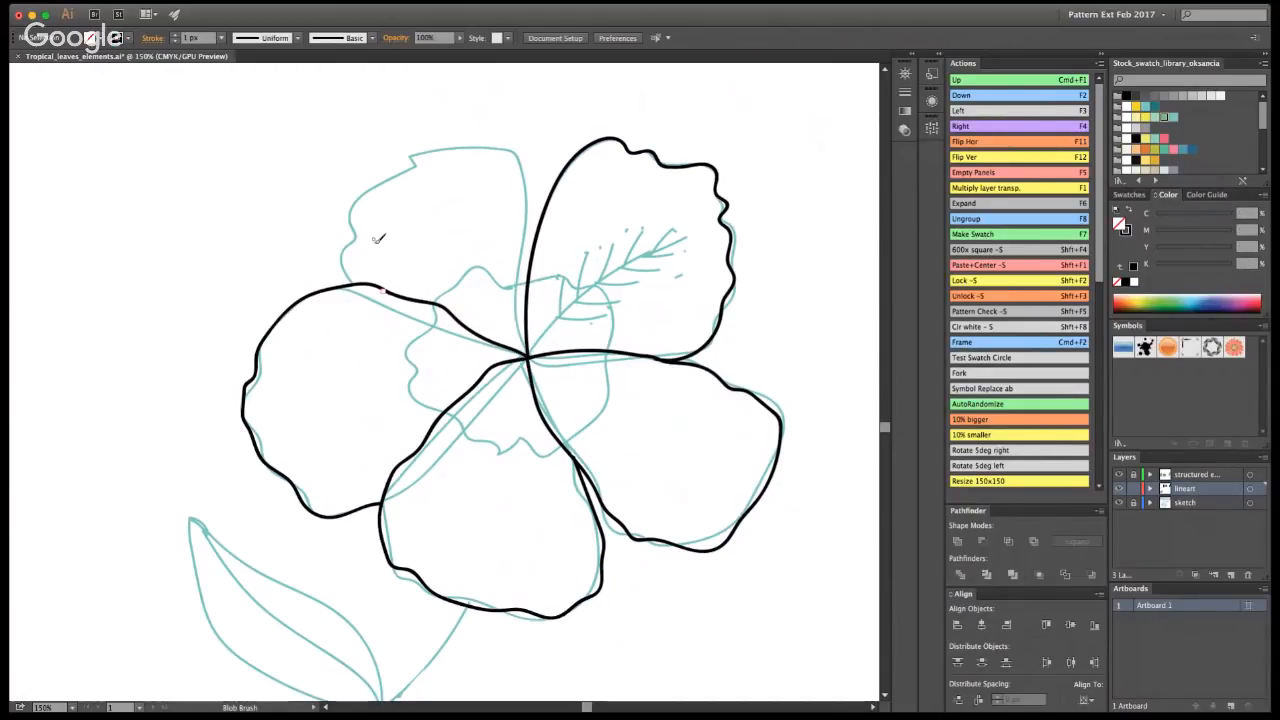
# - Trace the upper-left petal down to the centre, redoing the first attempt, and erase the stroke overshoot there
pyautogui.moveTo(361, 281)
pyautogui.mouseDown()
pyautogui.moveTo(345, 255)
pyautogui.moveTo(358, 205)
pyautogui.moveTo(390, 165)
pyautogui.moveTo(452, 141)
pyautogui.moveTo(500, 138)
pyautogui.moveTo(522, 180)
pyautogui.moveTo(517, 240)
pyautogui.mouseUp()
pyautogui.press('super+z')
pyautogui.moveTo(356, 282)
pyautogui.mouseDown()
pyautogui.moveTo(355, 227)
pyautogui.moveTo(384, 172)
pyautogui.moveTo(407, 151)
pyautogui.moveTo(497, 134)
pyautogui.moveTo(519, 144)
pyautogui.moveTo(532, 186)
pyautogui.moveTo(521, 258)
pyautogui.moveTo(527, 352)
pyautogui.mouseUp()
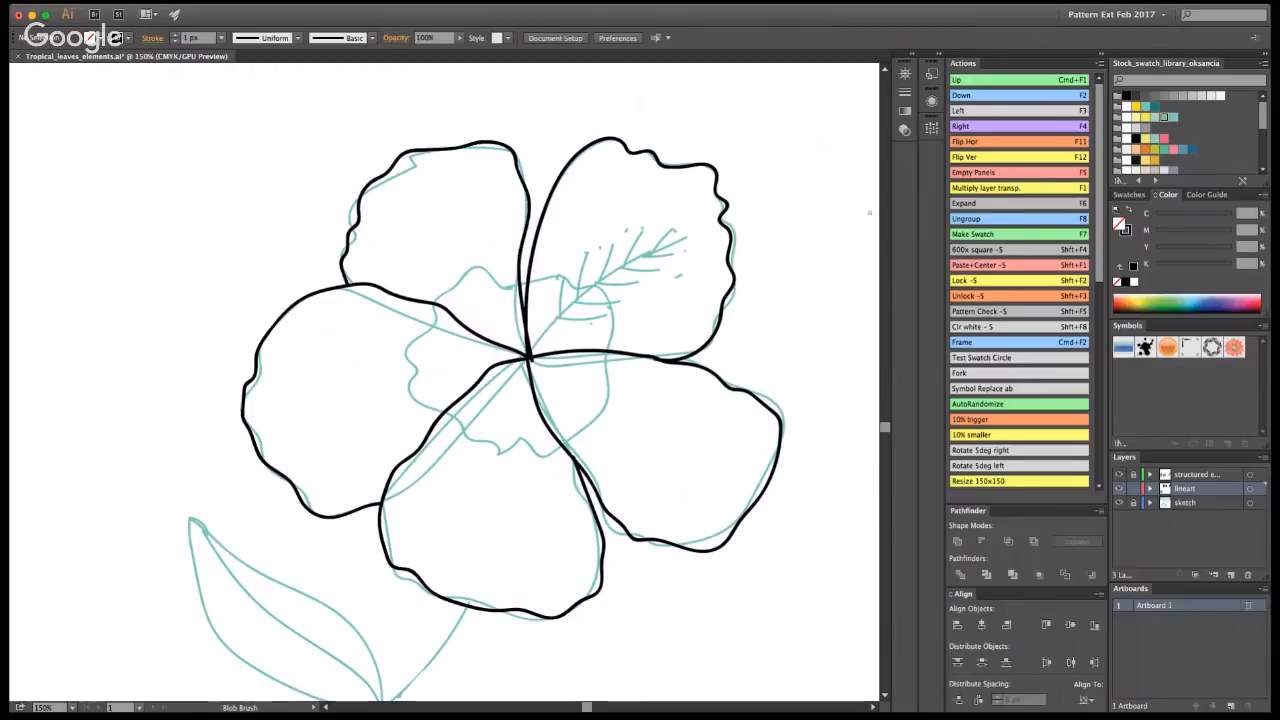
pyautogui.hotkey('shift', 'e')
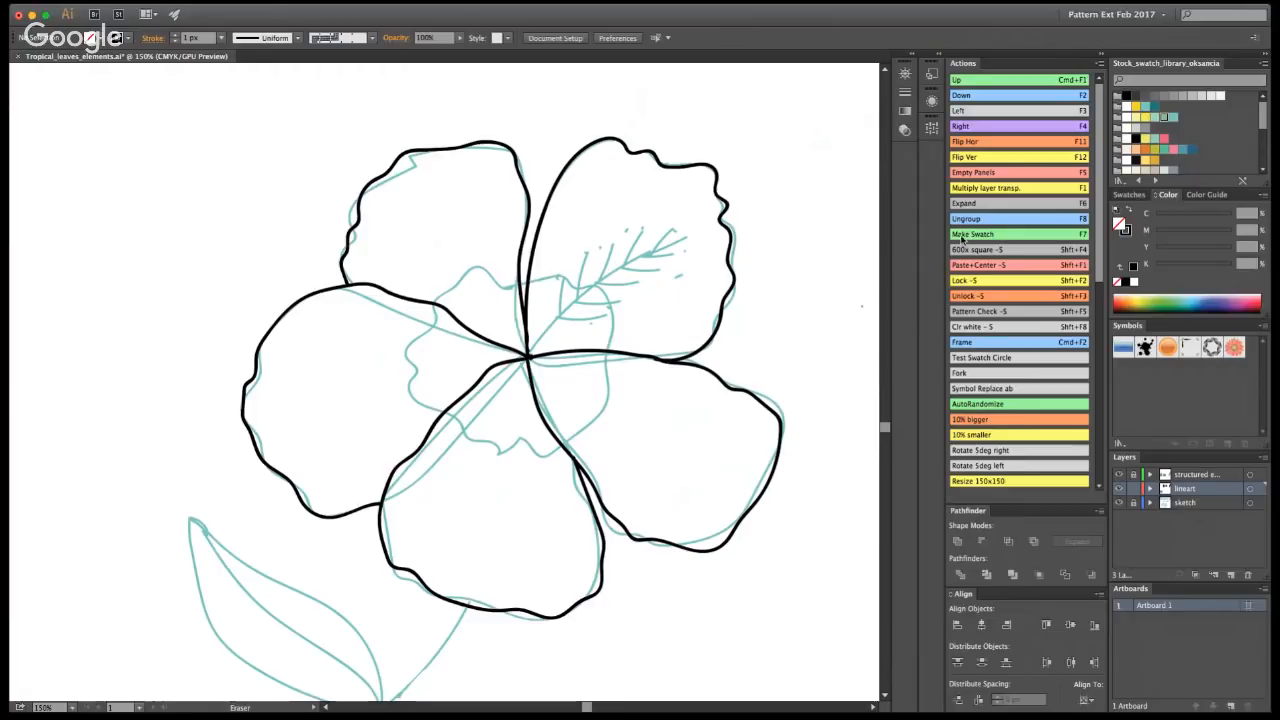
# - Smooth the rough line ends where the petal outlines meet at the flower's centre
pyautogui.press('z')
pyautogui.click(542, 381)
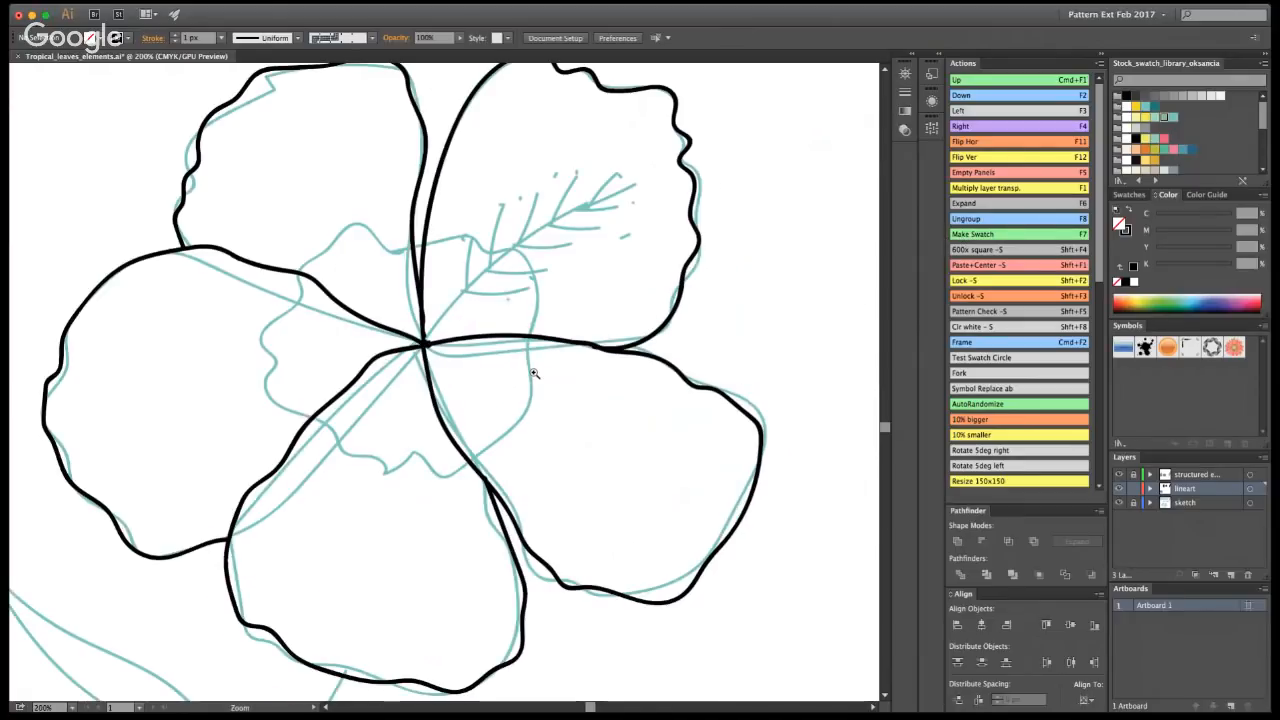
pyautogui.doubleClick(491, 354)
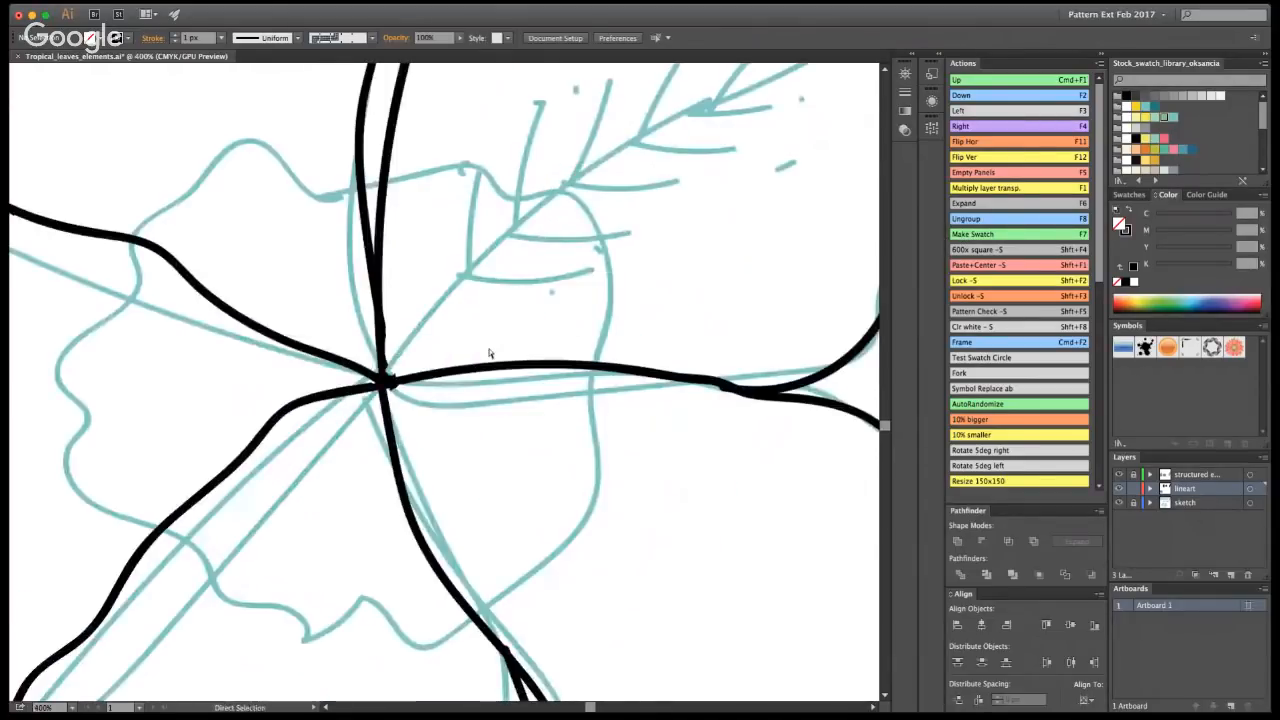
pyautogui.keyDown('super'); pyautogui.click(391, 374); pyautogui.keyUp('super')
pyautogui.moveTo(395, 366)
pyautogui.mouseDown()
pyautogui.moveTo(417, 386)
pyautogui.moveTo(388, 398)
pyautogui.mouseUp()
pyautogui.keyDown('super'); pyautogui.click(403, 399); pyautogui.keyUp('super')
pyautogui.moveTo(393, 400)
pyautogui.mouseDown()
pyautogui.moveTo(400, 384)
pyautogui.moveTo(422, 448)
pyautogui.mouseUp()
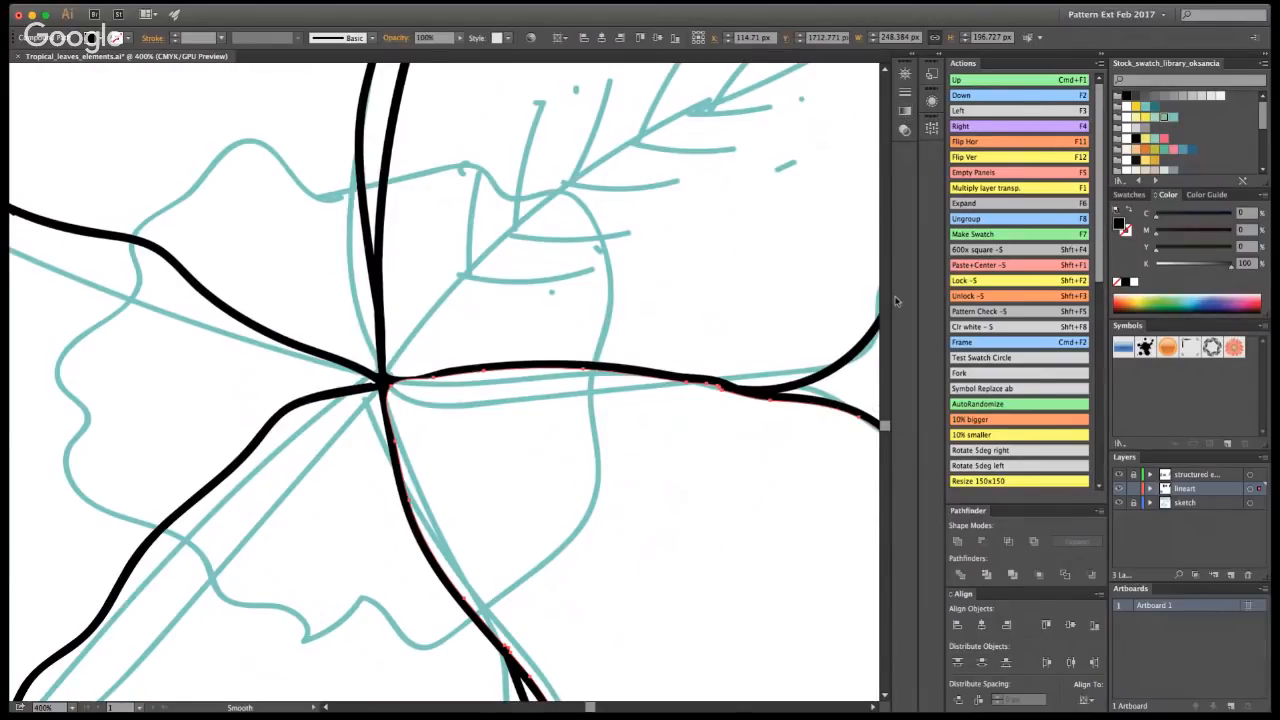
# - Thicken the start of the line running from the centre between the two right petals with the Blob Brush
pyautogui.hotkey('shift', 'b')
pyautogui.moveTo(388, 377); pyautogui.dragTo(478, 366)
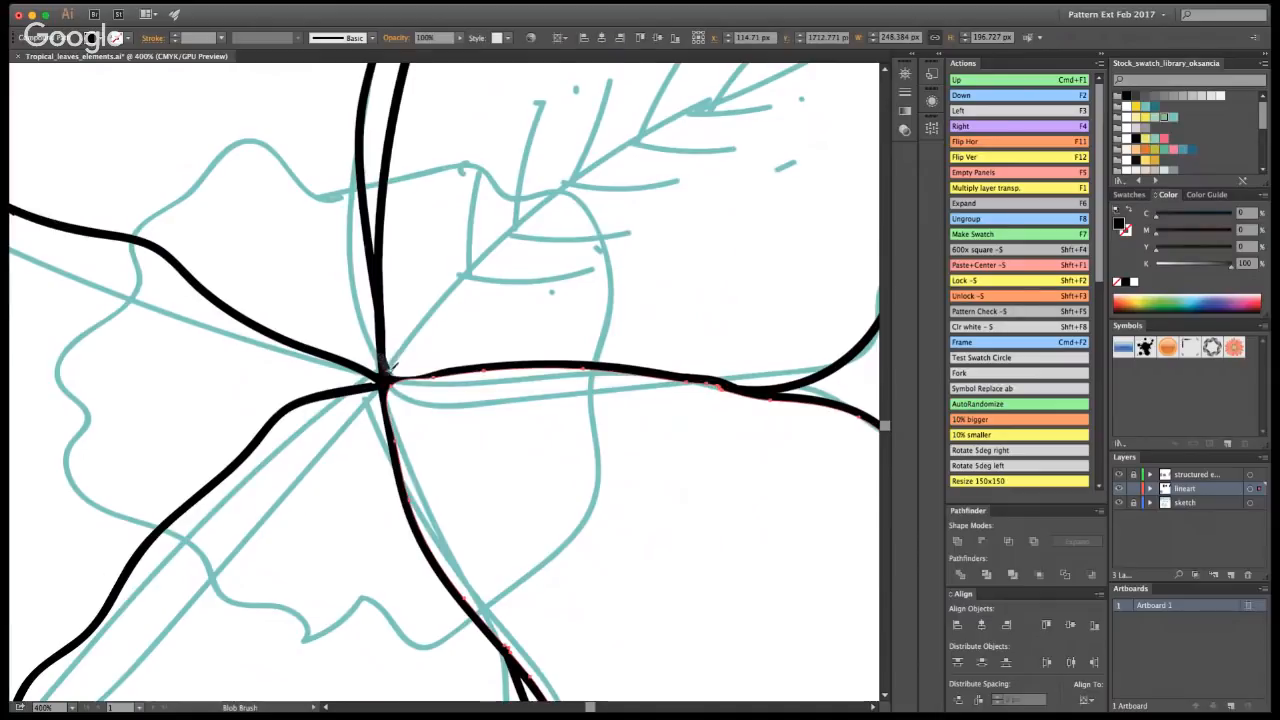
pyautogui.moveTo(390, 374); pyautogui.dragTo(486, 366)
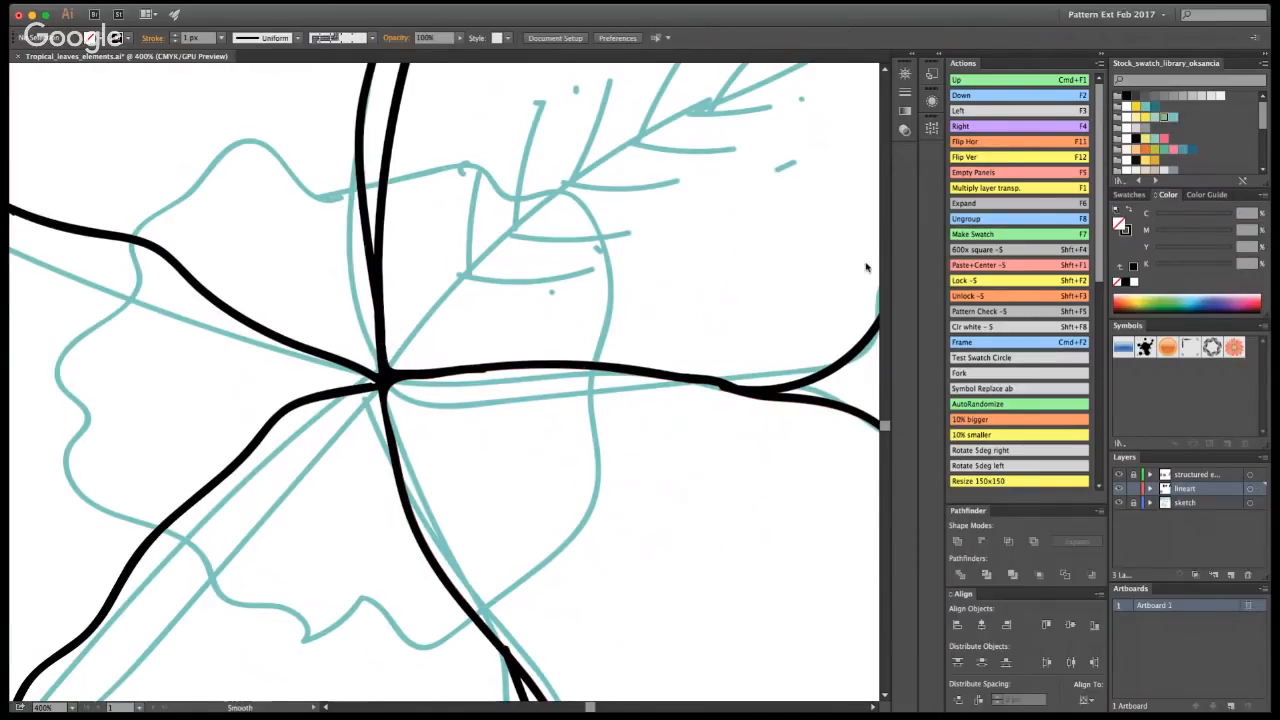
pyautogui.press('a')
pyautogui.click(494, 383)
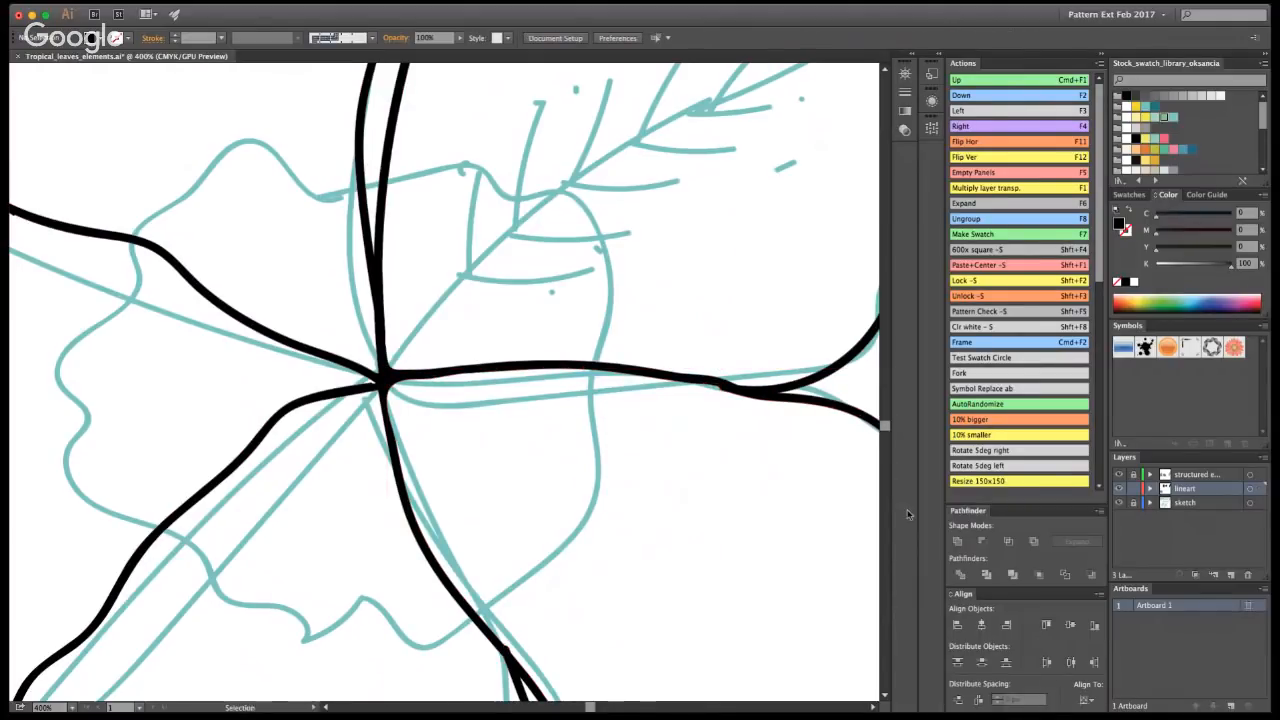
# - Trace the ruffled inner outline around the flower's centre across all five petals with the Blob Brush
pyautogui.press('z')
pyautogui.moveTo(478, 360); pyautogui.dragTo(390, 380)
pyautogui.click(446, 396)
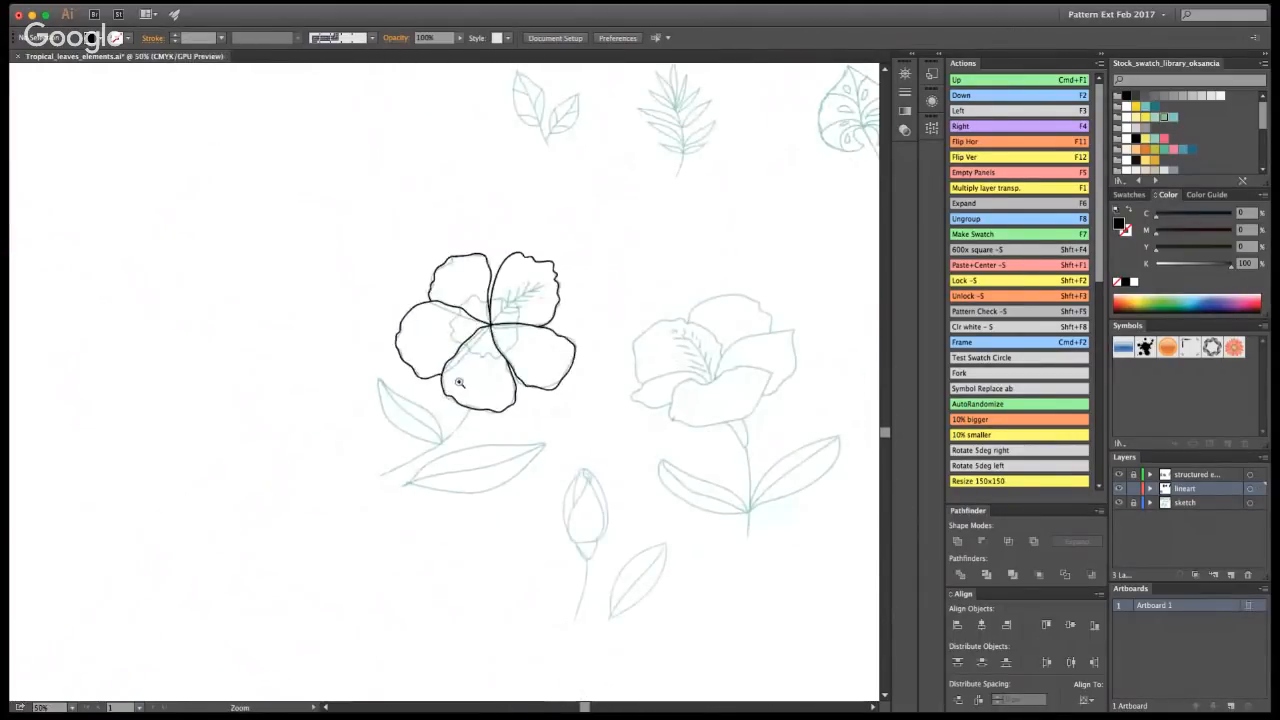
pyautogui.click(463, 369)
pyautogui.click(452, 356)
pyautogui.click(456, 345)
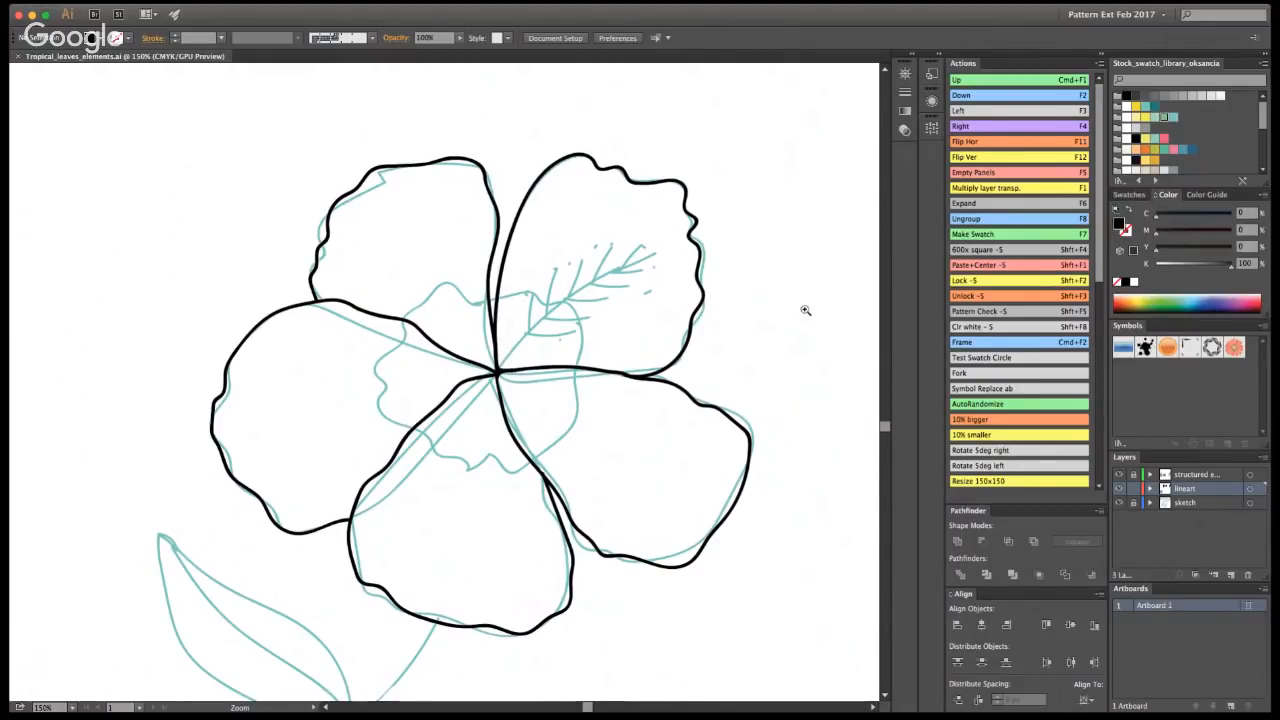
pyautogui.hotkey('shift', 'b')
pyautogui.moveTo(484, 291)
pyautogui.mouseDown()
pyautogui.moveTo(457, 276)
pyautogui.moveTo(432, 283)
pyautogui.moveTo(427, 313)
pyautogui.moveTo(399, 322)
pyautogui.moveTo(381, 363)
pyautogui.moveTo(381, 398)
pyautogui.moveTo(434, 454)
pyautogui.moveTo(481, 476)
pyautogui.moveTo(531, 473)
pyautogui.moveTo(591, 370)
pyautogui.mouseUp()
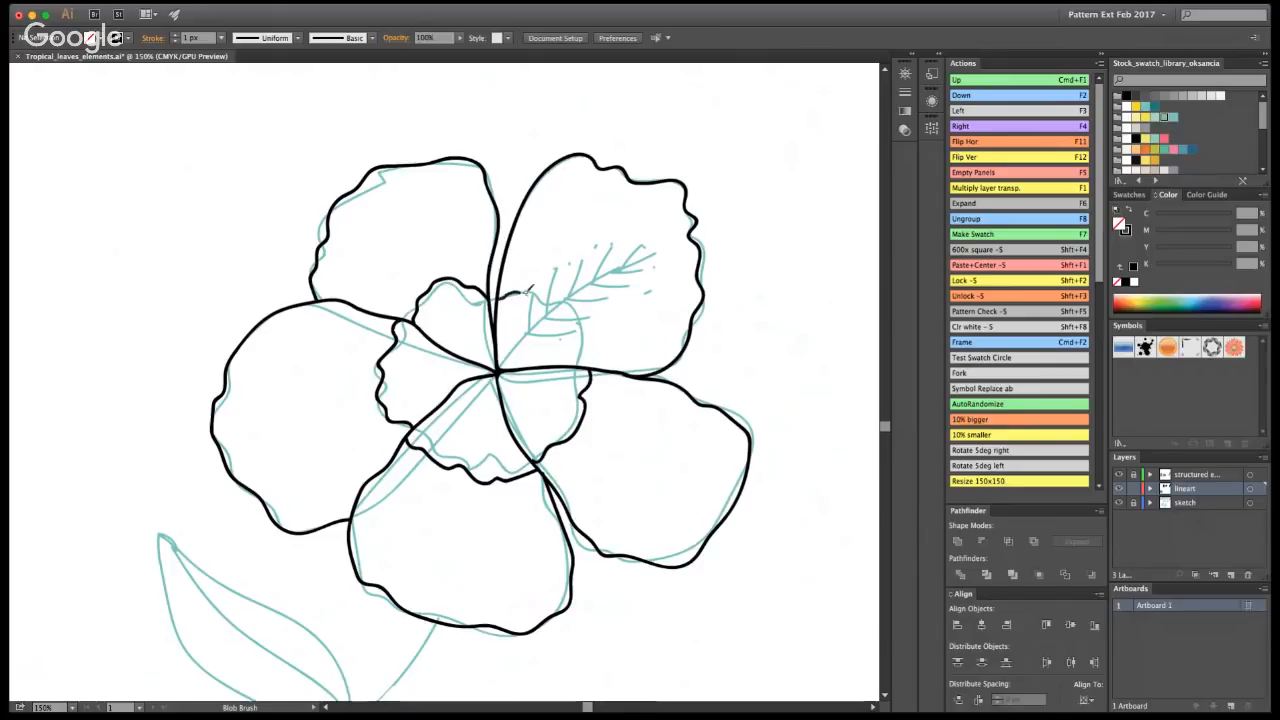
pyautogui.moveTo(532, 287); pyautogui.dragTo(571, 304)
pyautogui.moveTo(590, 362); pyautogui.dragTo(592, 369)
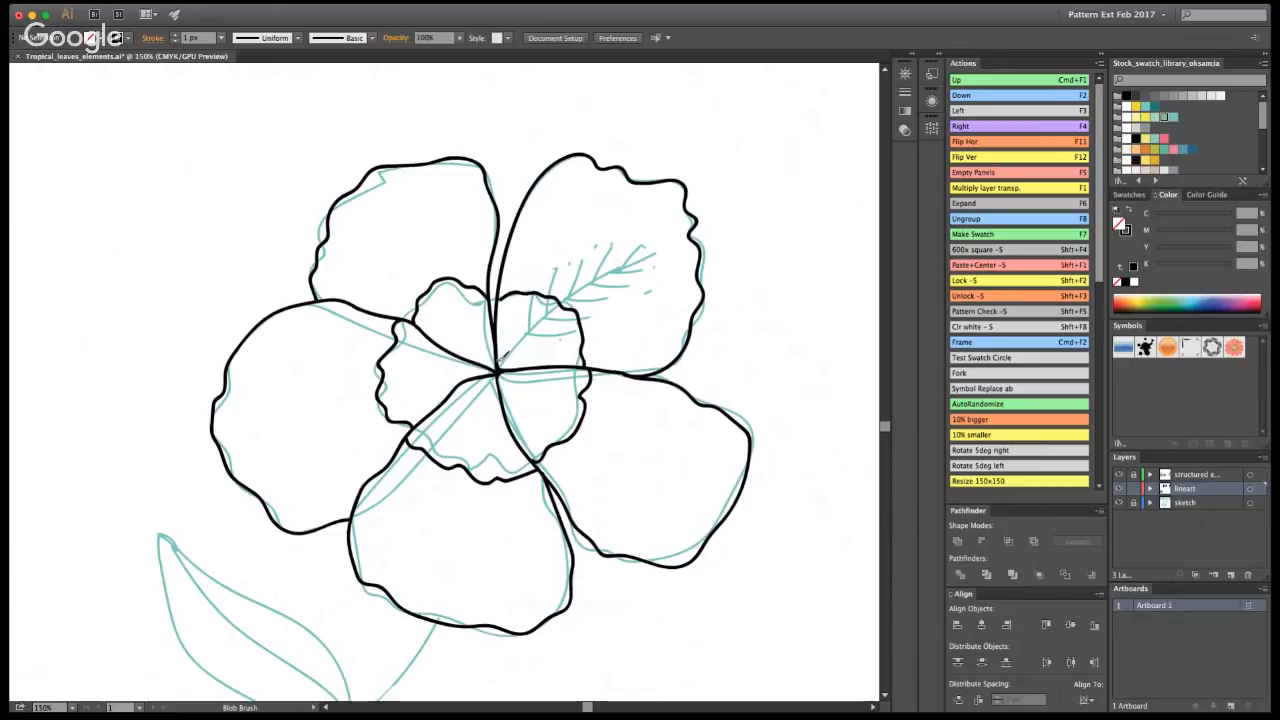
# - Draw a small rounded ring where the petals meet with the Blob Brush and delete its inner cut-outs to make a solid black centre
pyautogui.moveTo(493, 352)
pyautogui.mouseDown()
pyautogui.moveTo(500, 394)
pyautogui.moveTo(520, 388)
pyautogui.moveTo(526, 350)
pyautogui.mouseUp()
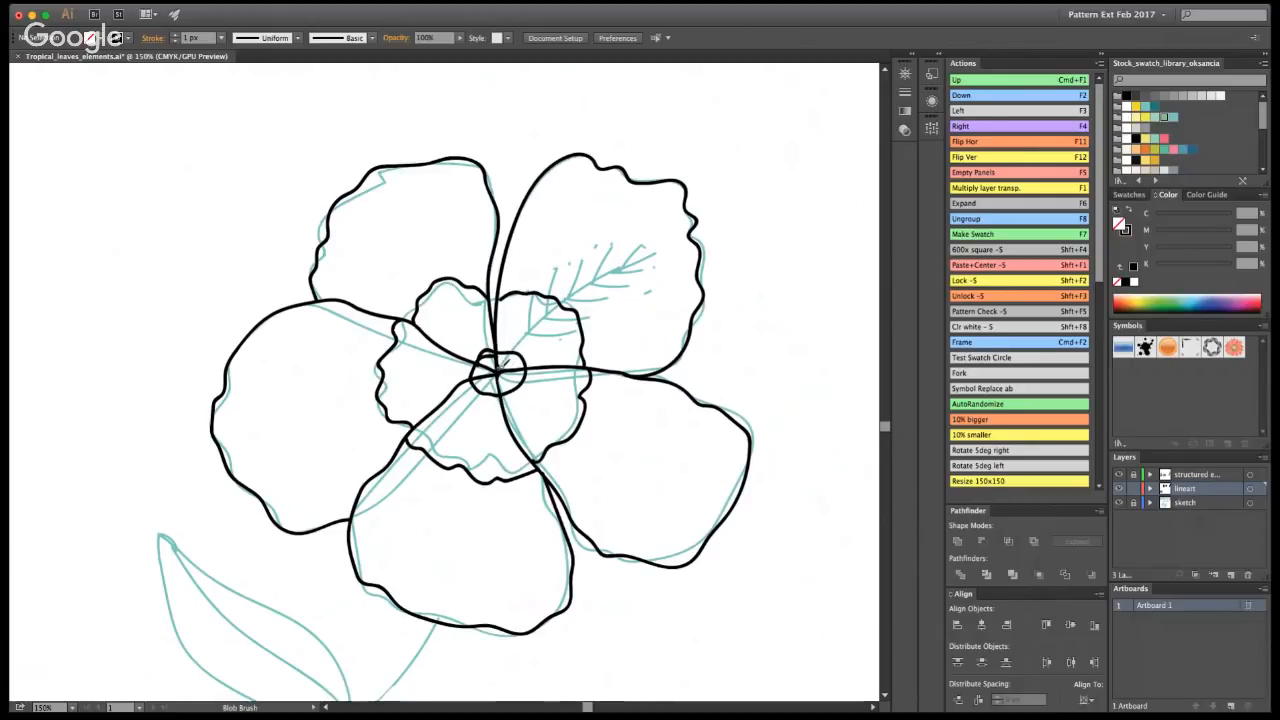
pyautogui.press('a')
pyautogui.click(492, 360)
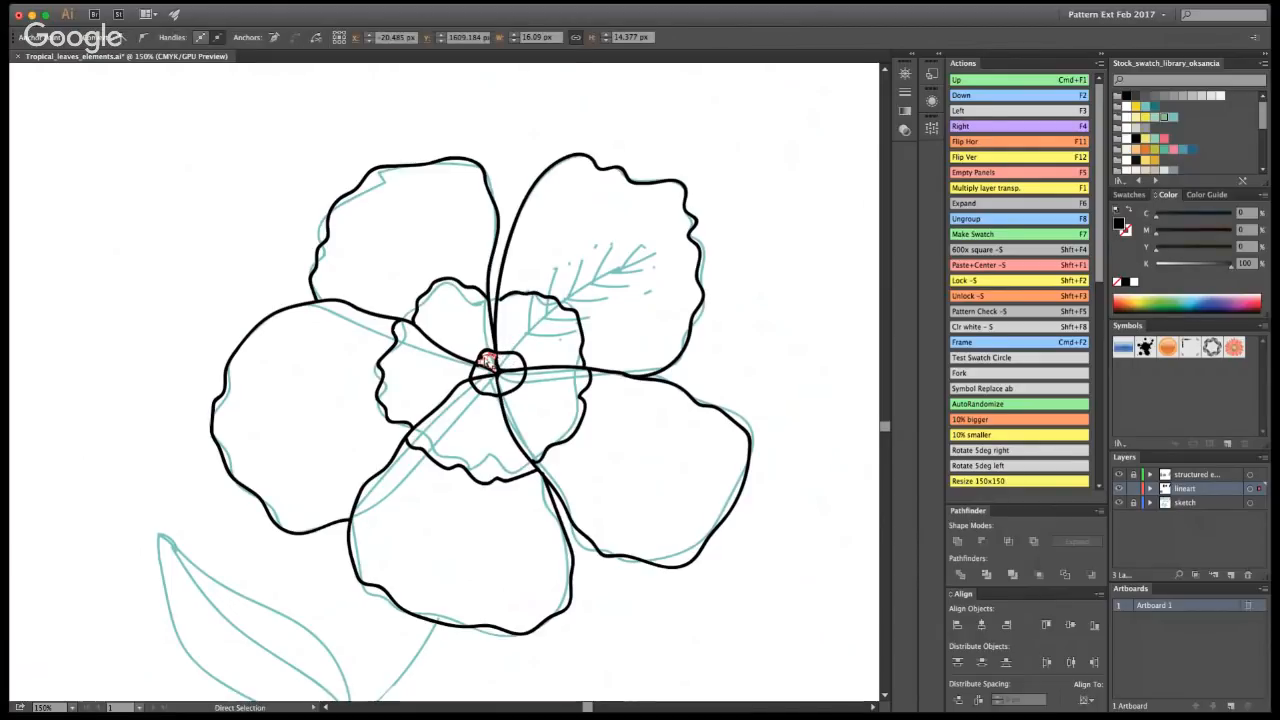
pyautogui.moveTo(491, 360); pyautogui.dragTo(486, 354)
pyautogui.click(510, 355)
pyautogui.click(487, 360)
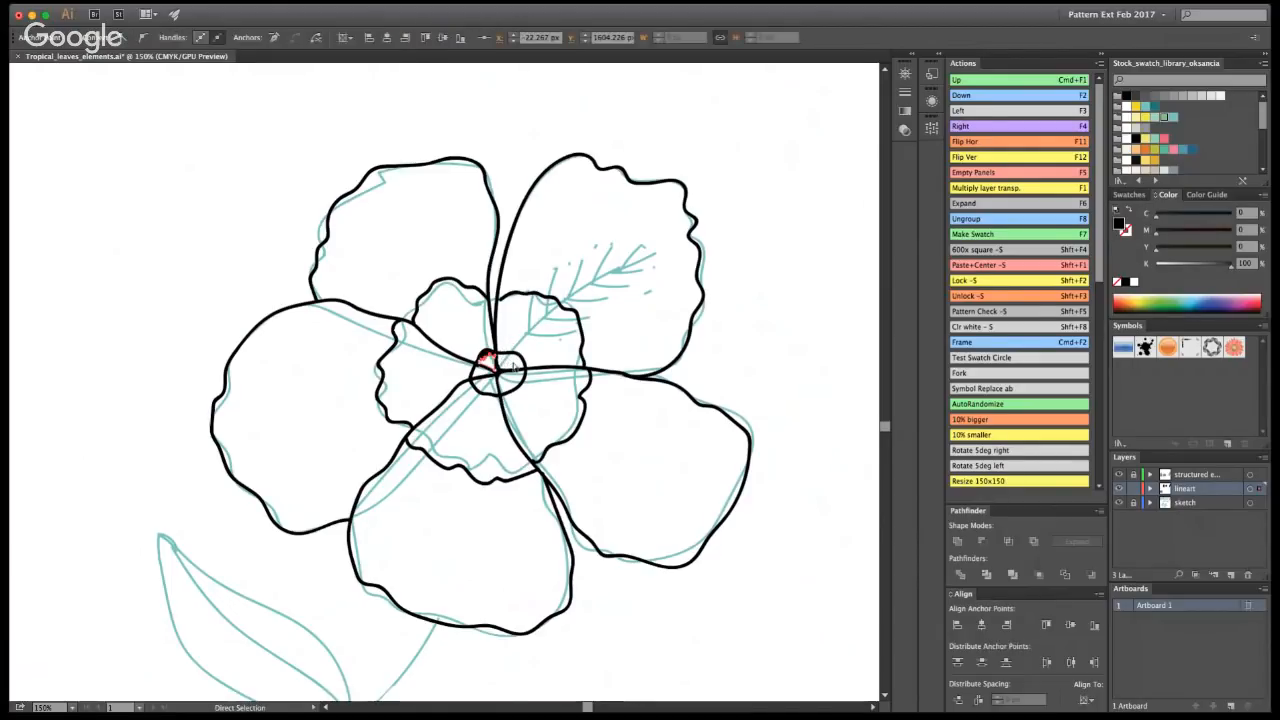
pyautogui.press('Delete')
pyautogui.press('Delete')
pyautogui.click(509, 362)
pyautogui.press('Delete')
pyautogui.press('Delete')
pyautogui.click(492, 376)
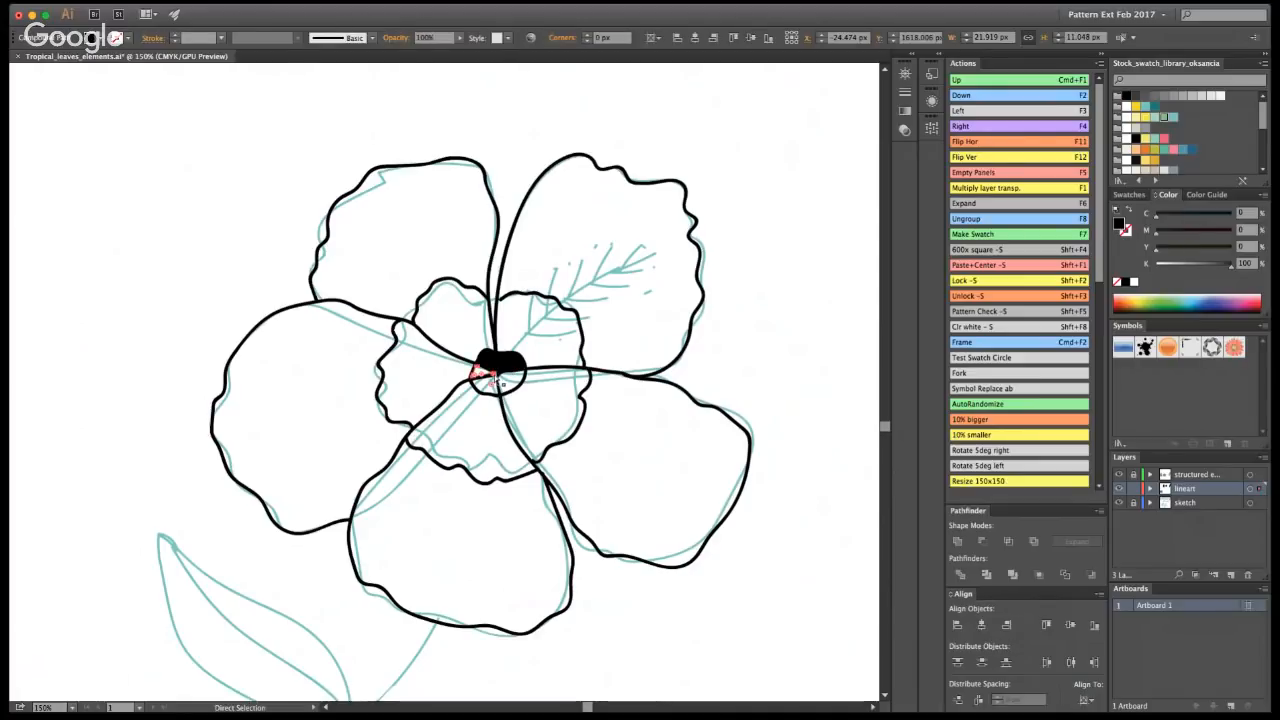
pyautogui.press('Delete')
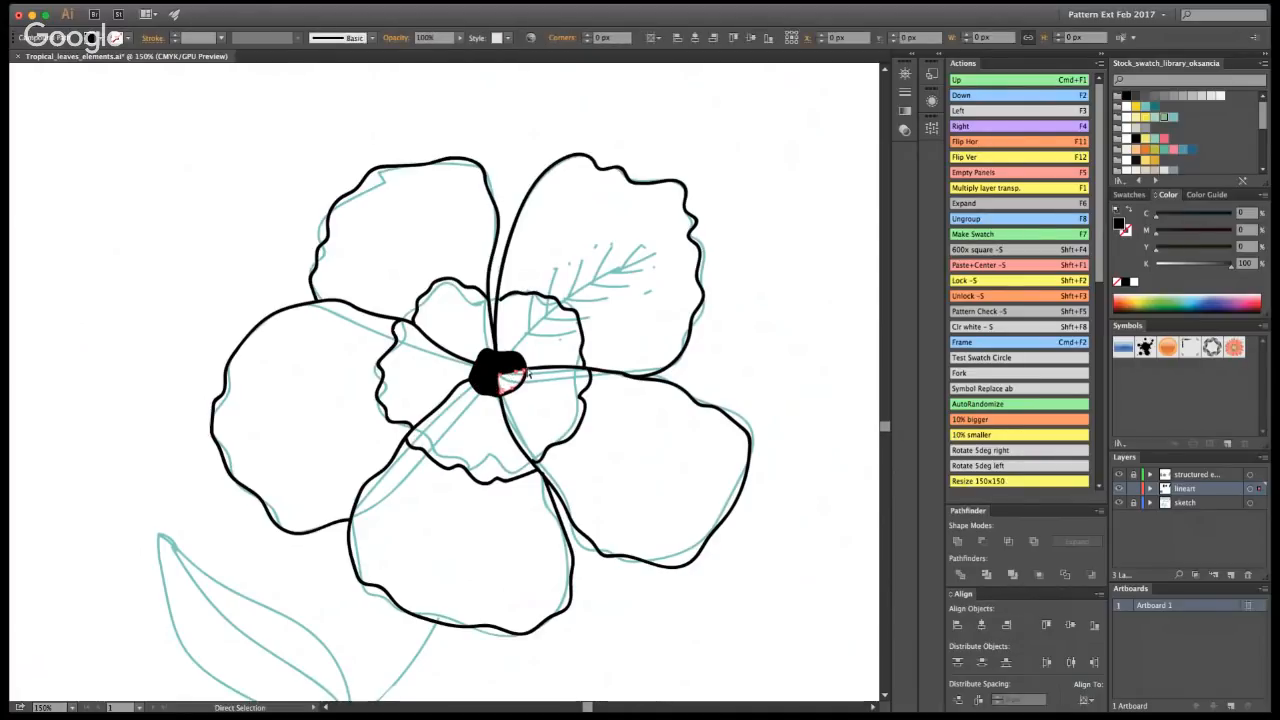
# - Trace the stamen's central stalk from the black centre into the upper-right petal, redoing the first attempt
pyautogui.press('super+minus')
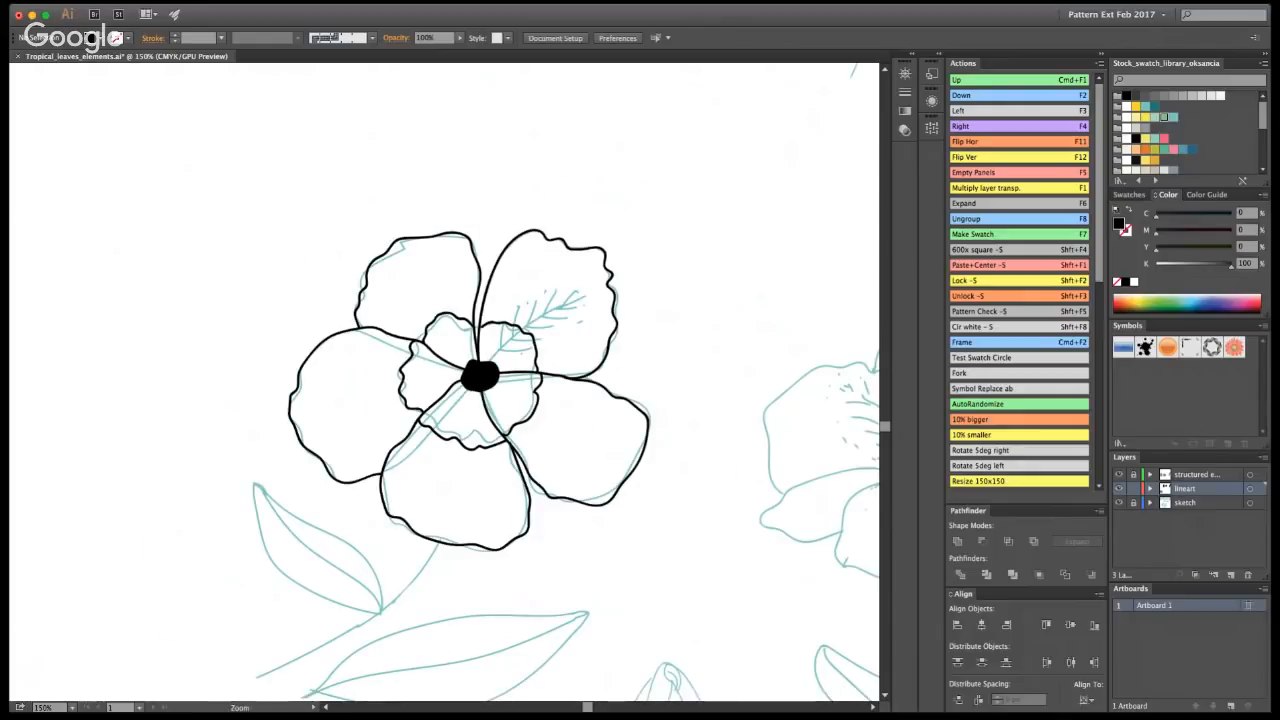
pyautogui.moveTo(396, 353)
pyautogui.mouseDown()
pyautogui.moveTo(250, 353)
pyautogui.moveTo(396, 353)
pyautogui.moveTo(484, 314)
pyautogui.moveTo(594, 234)
pyautogui.mouseUp()
pyautogui.hotkey('shift', 'b')
pyautogui.moveTo(476, 328); pyautogui.dragTo(552, 254)
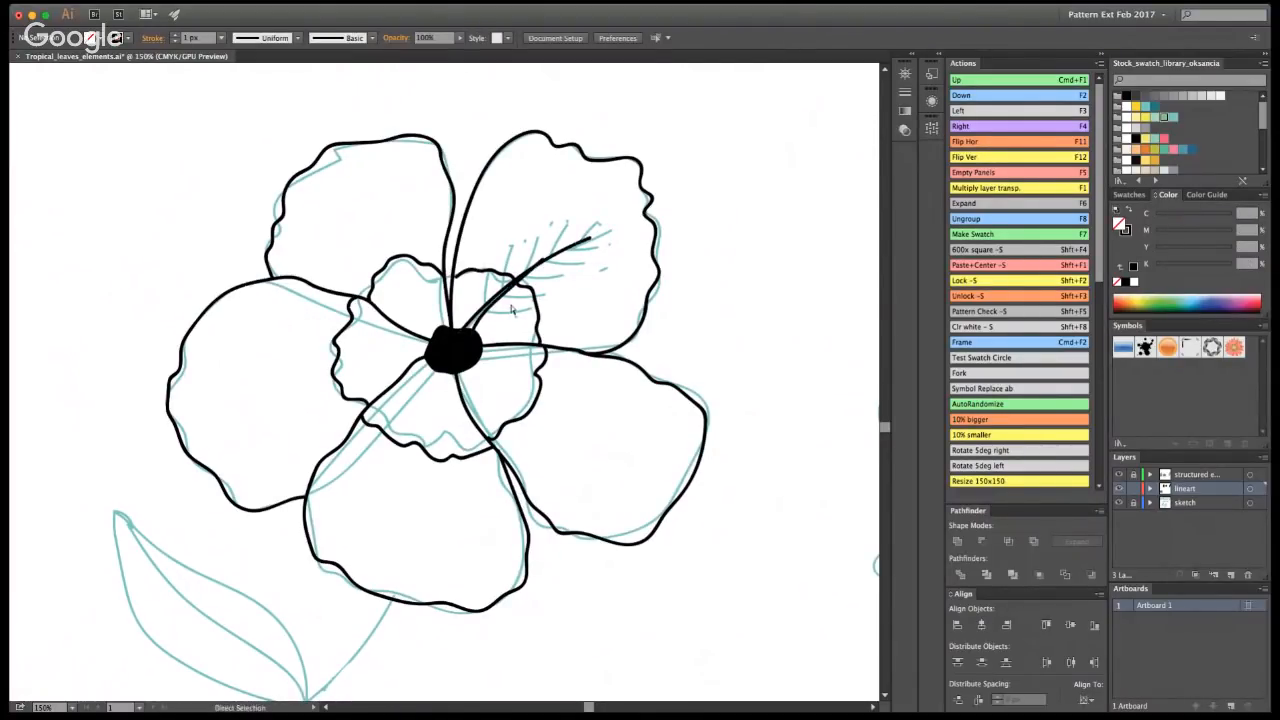
pyautogui.press('super+z')
pyautogui.moveTo(478, 324); pyautogui.dragTo(600, 231)
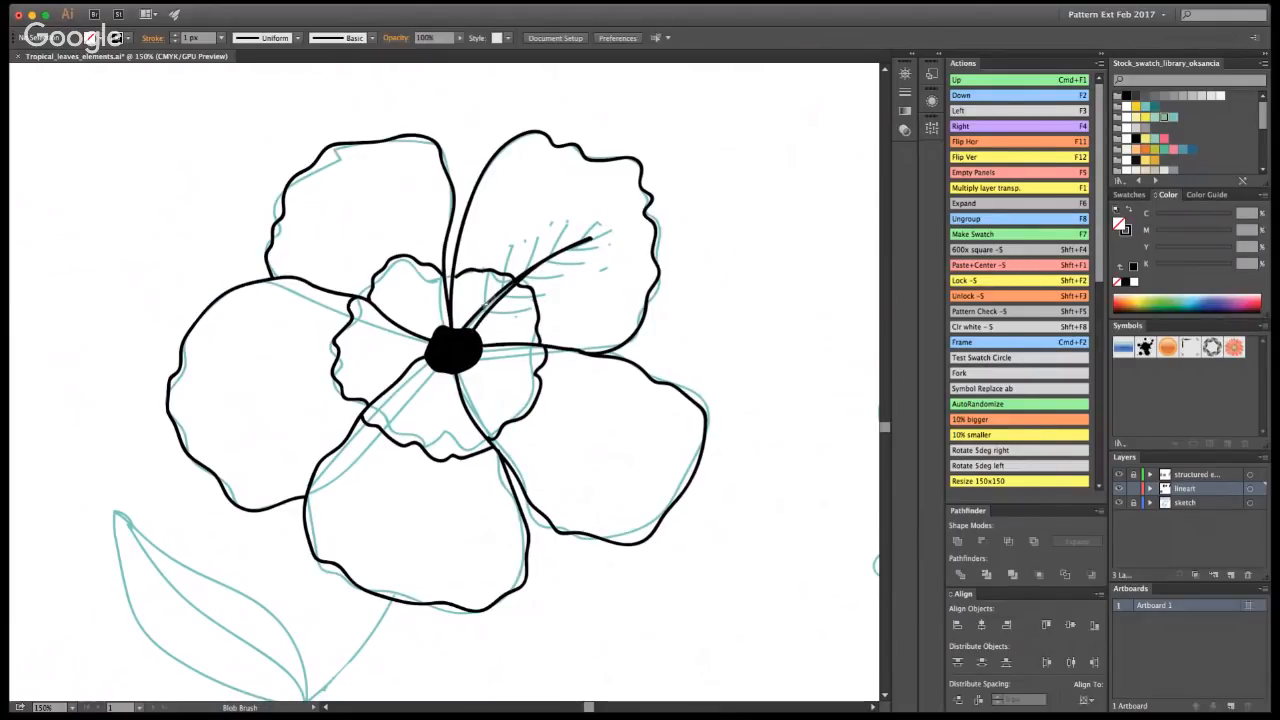
# - Trace the short filaments branching from both sides of the stamen stalk with the Blob Brush, redoing the misplaced strokes
pyautogui.moveTo(506, 248)
pyautogui.mouseDown()
pyautogui.moveTo(503, 290)
pyautogui.moveTo(528, 226)
pyautogui.mouseUp()
pyautogui.moveTo(533, 270)
pyautogui.mouseDown()
pyautogui.moveTo(608, 210)
pyautogui.moveTo(627, 220)
pyautogui.mouseUp()
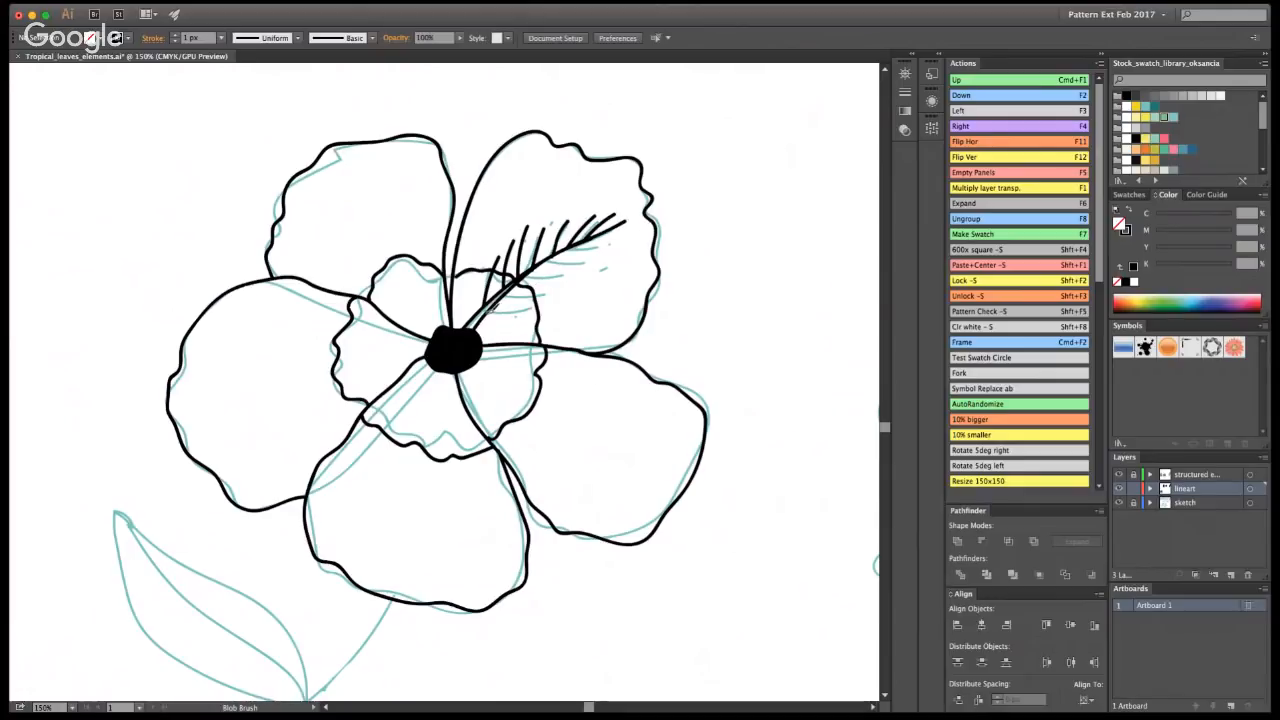
pyautogui.moveTo(487, 313); pyautogui.dragTo(570, 264)
pyautogui.press('super+z')
pyautogui.press('super+z')
pyautogui.press('super+z')
pyautogui.moveTo(490, 310)
pyautogui.mouseDown()
pyautogui.moveTo(546, 306)
pyautogui.moveTo(530, 297)
pyautogui.moveTo(638, 231)
pyautogui.mouseUp()
# - Hide the sketch layer to leave only the black line art of the flower showing around the stamen
pyautogui.press('z')
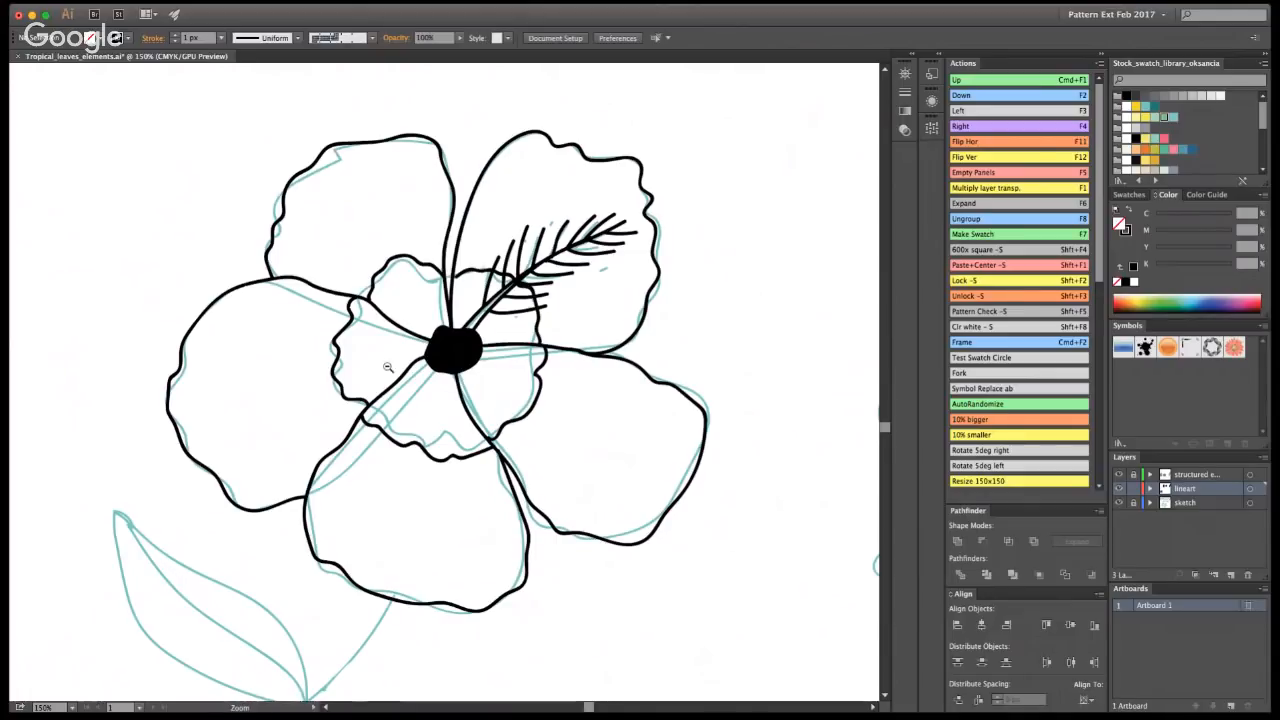
pyautogui.moveTo(388, 367); pyautogui.dragTo(340, 360)
pyautogui.keyDown('alt'); pyautogui.click(400, 372); pyautogui.keyUp('alt')
pyautogui.keyDown('alt'); pyautogui.click(420, 378); pyautogui.keyUp('alt')
pyautogui.keyDown('alt'); pyautogui.click(440, 376); pyautogui.keyUp('alt')
pyautogui.click(468, 386)
pyautogui.click(466, 394)
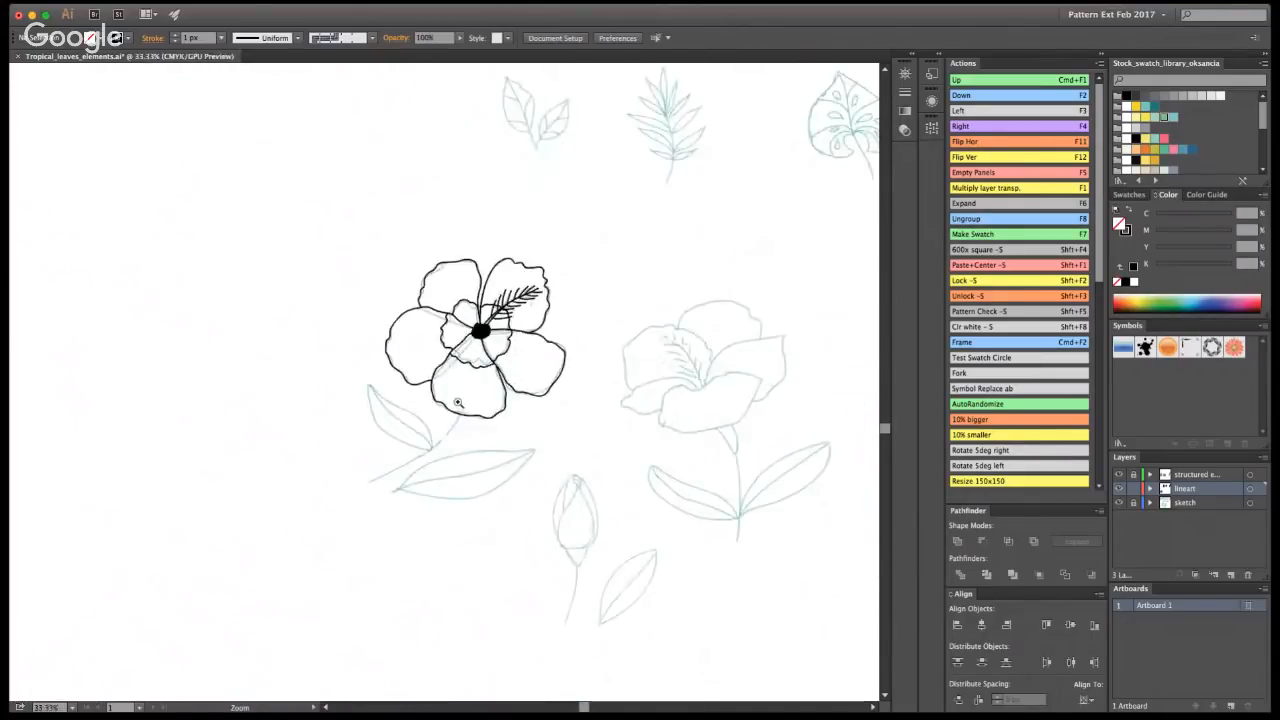
pyautogui.click(430, 366)
pyautogui.click(455, 345)
pyautogui.click(470, 347)
pyautogui.click(527, 346)
pyautogui.click(600, 325)
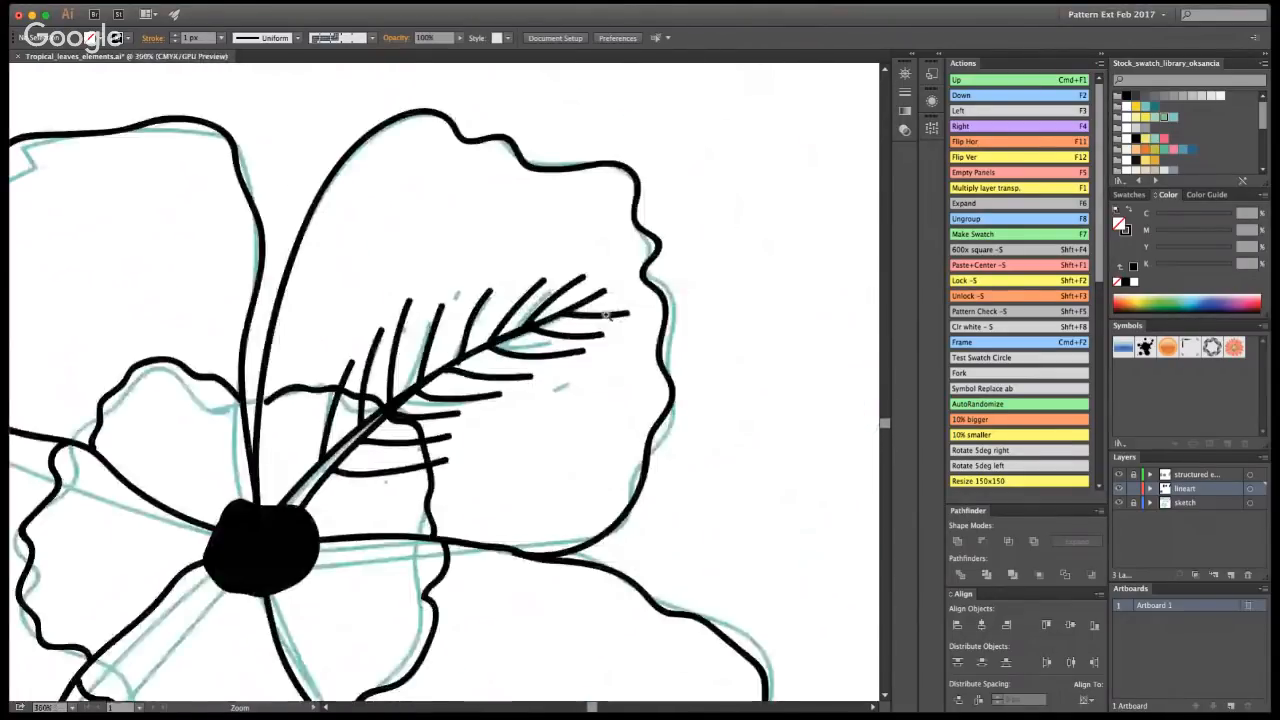
pyautogui.click(1119, 502)
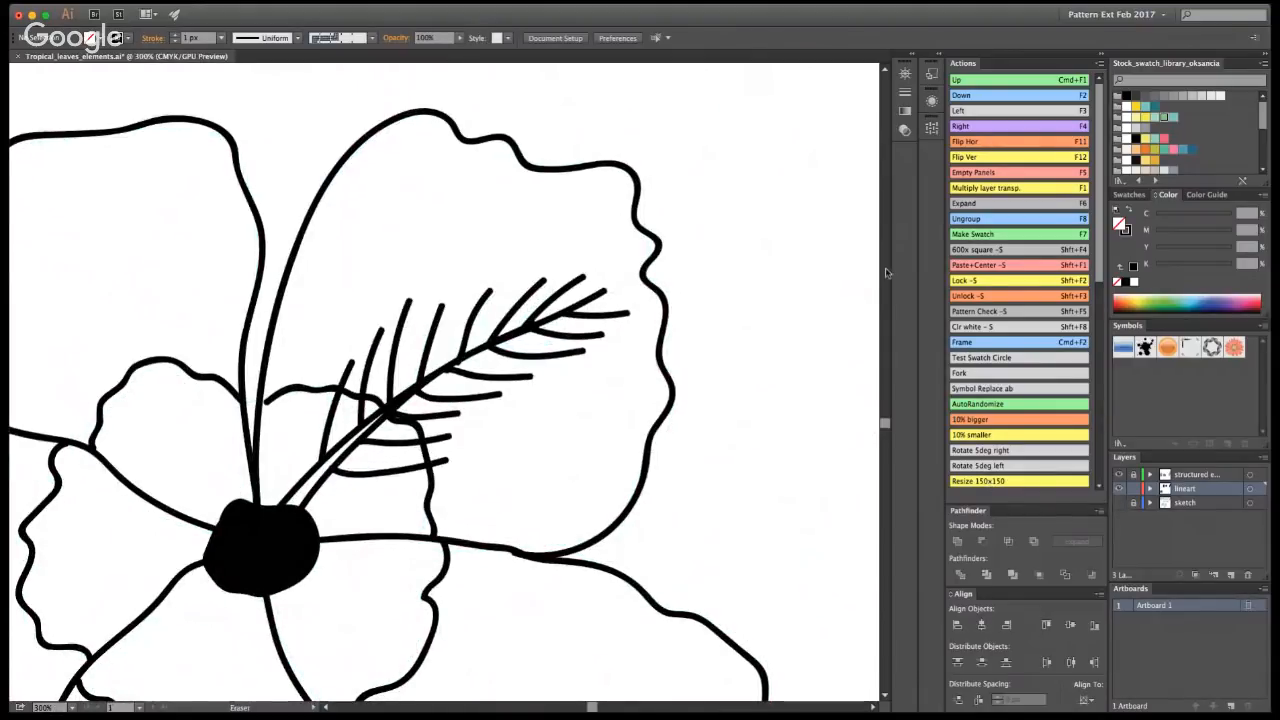
pyautogui.hotkey('shift', 'e')
pyautogui.press('a')
pyautogui.press('super+a')
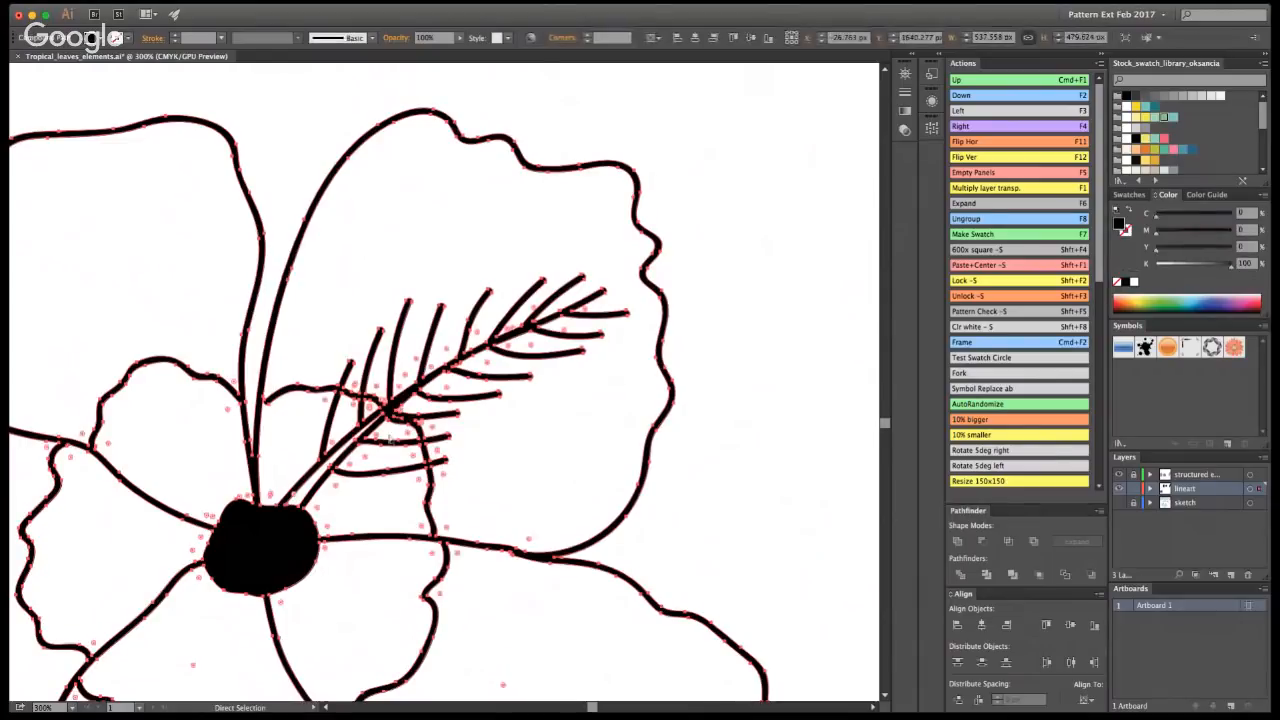
pyautogui.click(398, 421)
pyautogui.click(470, 415)
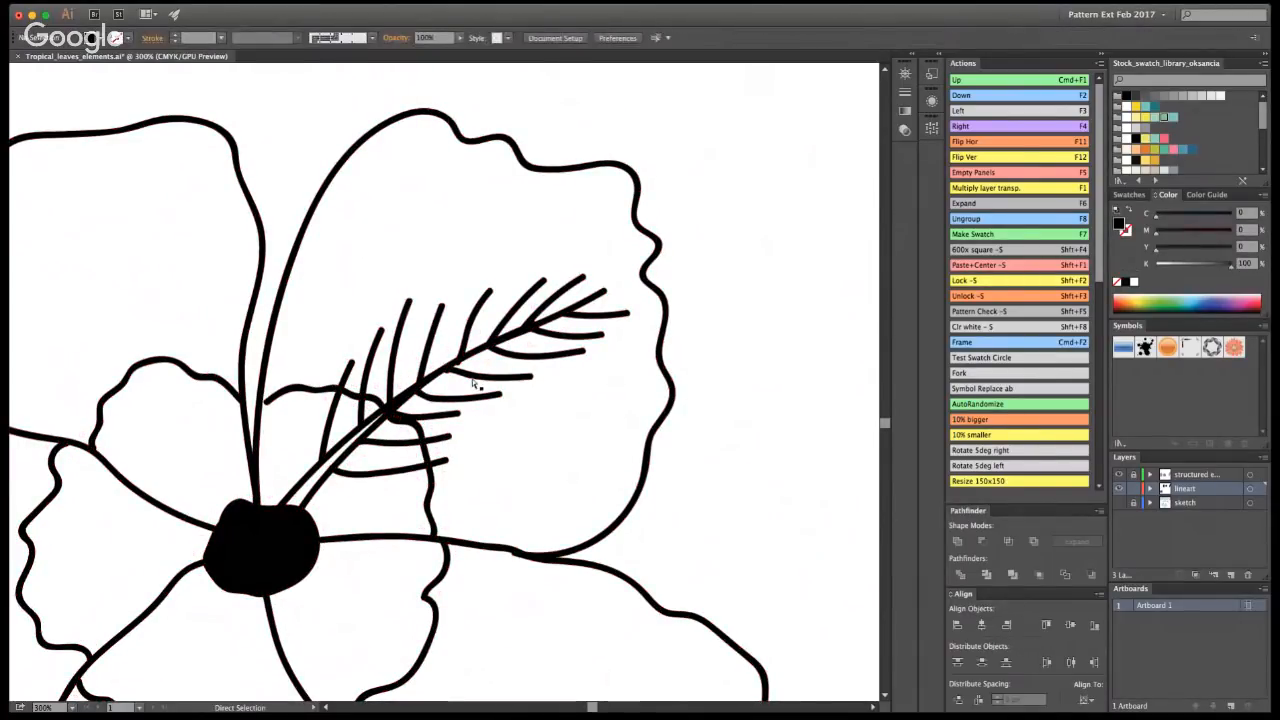
# - Draw small teardrop loops on the filament tips along the stamen's upper side and around its end, undoing poor strokes
pyautogui.hotkey('shift', 'b')
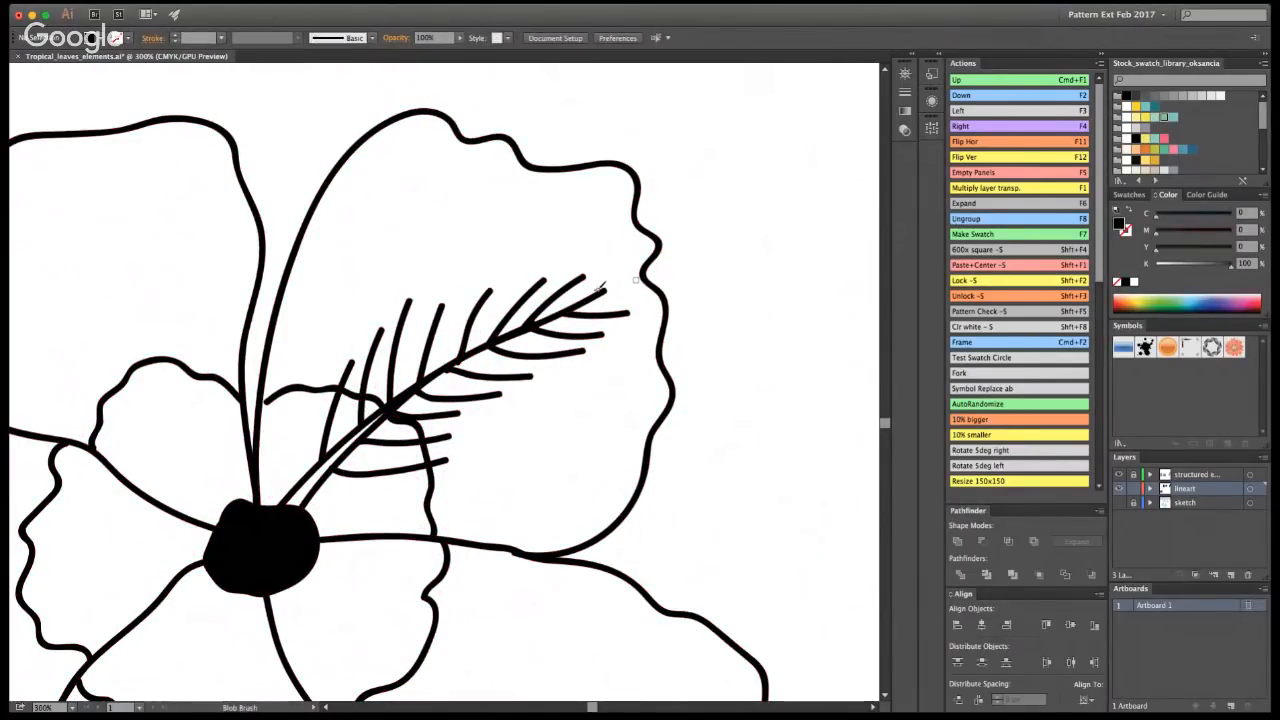
pyautogui.moveTo(353, 359)
pyautogui.mouseDown()
pyautogui.moveTo(398, 300)
pyautogui.moveTo(388, 320)
pyautogui.moveTo(409, 298)
pyautogui.mouseUp()
pyautogui.moveTo(441, 305)
pyautogui.mouseDown()
pyautogui.moveTo(449, 275)
pyautogui.moveTo(442, 305)
pyautogui.moveTo(510, 254)
pyautogui.moveTo(491, 292)
pyautogui.moveTo(517, 256)
pyautogui.moveTo(489, 292)
pyautogui.moveTo(553, 242)
pyautogui.moveTo(545, 283)
pyautogui.mouseUp()
pyautogui.press('super+z')
pyautogui.moveTo(580, 278)
pyautogui.mouseDown()
pyautogui.moveTo(611, 241)
pyautogui.moveTo(621, 255)
pyautogui.moveTo(549, 266)
pyautogui.moveTo(562, 243)
pyautogui.moveTo(580, 250)
pyautogui.moveTo(550, 274)
pyautogui.moveTo(616, 240)
pyautogui.moveTo(619, 260)
pyautogui.moveTo(589, 274)
pyautogui.moveTo(644, 268)
pyautogui.moveTo(609, 292)
pyautogui.moveTo(662, 308)
pyautogui.moveTo(621, 326)
pyautogui.moveTo(637, 338)
pyautogui.moveTo(617, 349)
pyautogui.moveTo(585, 348)
pyautogui.moveTo(592, 368)
pyautogui.moveTo(587, 358)
pyautogui.moveTo(522, 382)
pyautogui.mouseUp()
pyautogui.press('super+z')
pyautogui.press('super+z')
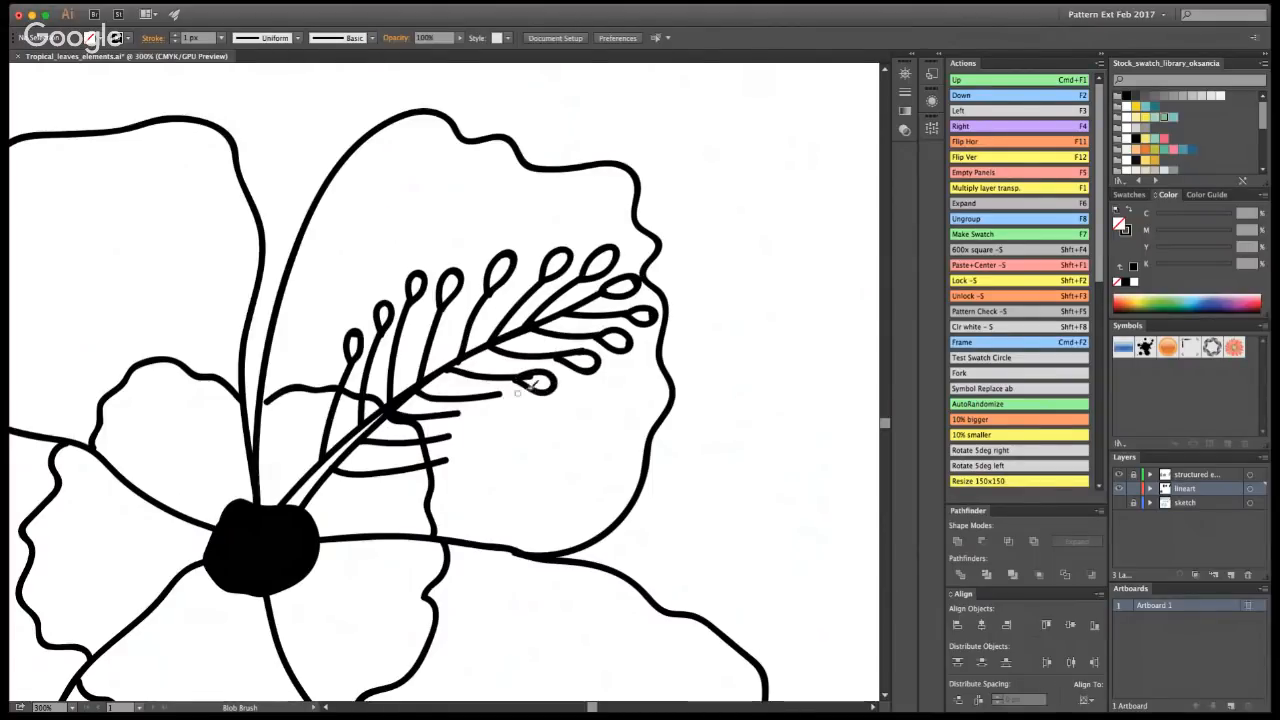
# - Undo the last misshapen loops and draw teardrop loops on the remaining filament tips along the stamen's lower side
pyautogui.press('super+z')
pyautogui.press('super+z')
pyautogui.press('super+z')
pyautogui.press('super+z')
pyautogui.press('super+z')
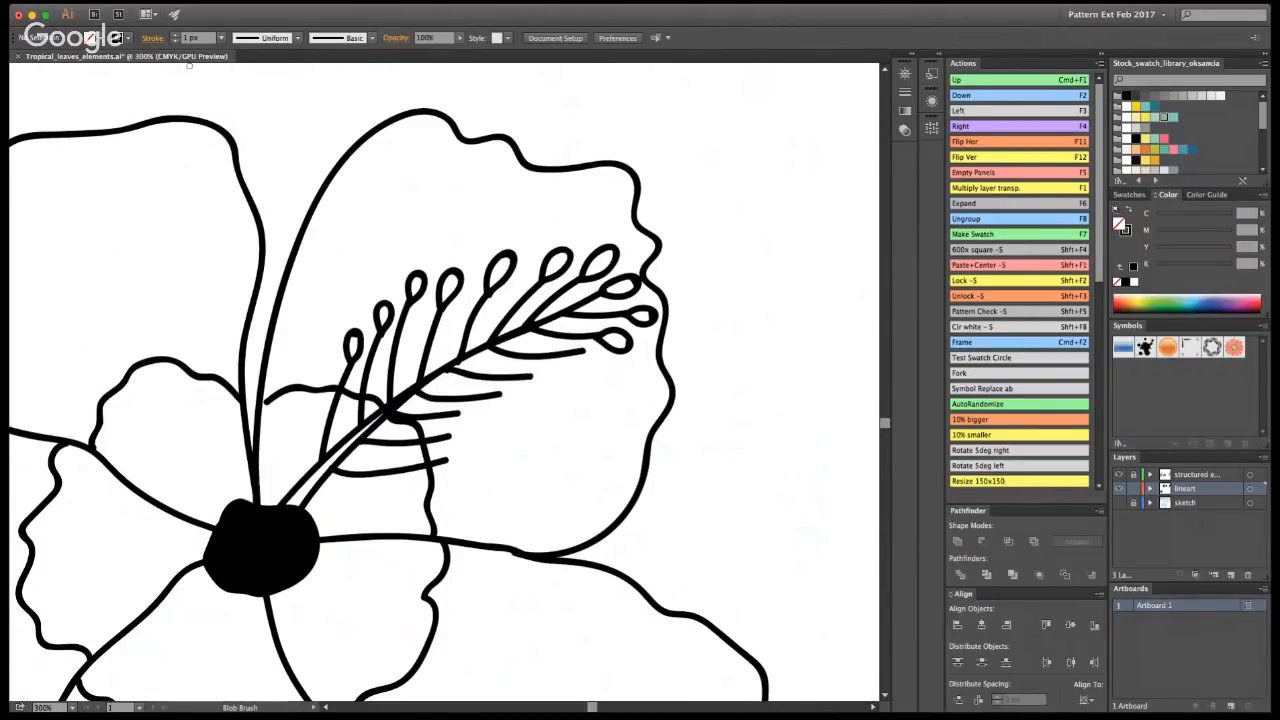
pyautogui.press('super+shift+z')
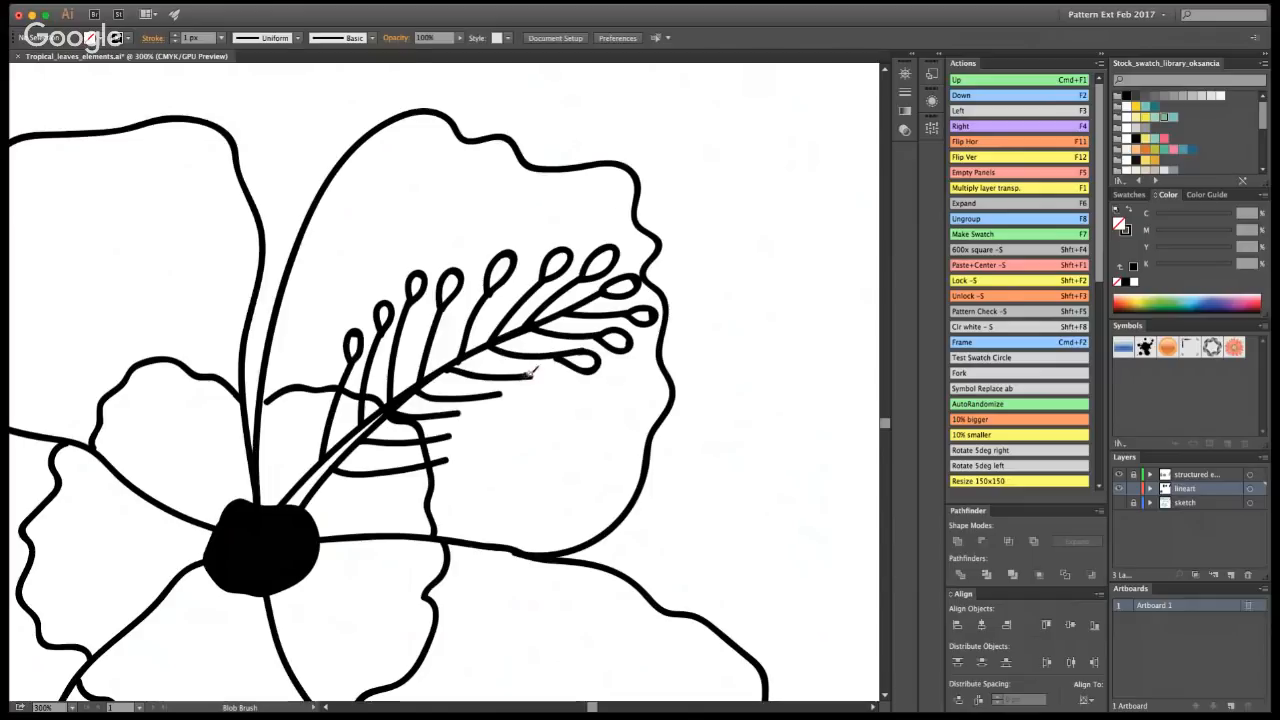
pyautogui.moveTo(533, 372)
pyautogui.mouseDown()
pyautogui.moveTo(558, 367)
pyautogui.moveTo(548, 390)
pyautogui.moveTo(521, 390)
pyautogui.moveTo(535, 388)
pyautogui.moveTo(484, 413)
pyautogui.moveTo(488, 424)
pyautogui.moveTo(452, 404)
pyautogui.moveTo(476, 434)
pyautogui.moveTo(446, 441)
pyautogui.moveTo(470, 462)
pyautogui.moveTo(434, 465)
pyautogui.mouseUp()
# - Close the gap between the ruffled inner outline and the upper-right petal's line above the centre with the Blob Brush
pyautogui.press('super+1')
pyautogui.press('z')
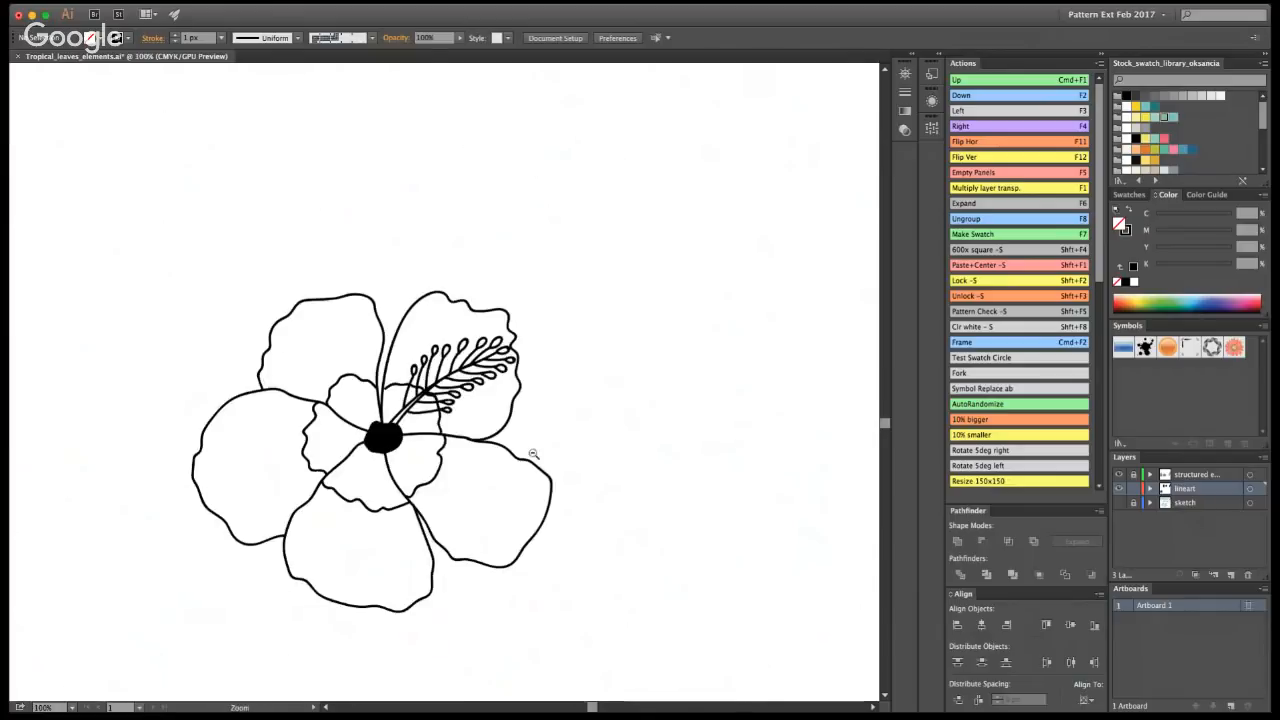
pyautogui.keyDown('alt'); pyautogui.click(356, 440); pyautogui.keyUp('alt')
pyautogui.keyDown('alt'); pyautogui.click(346, 410); pyautogui.keyUp('alt')
pyautogui.click(480, 376)
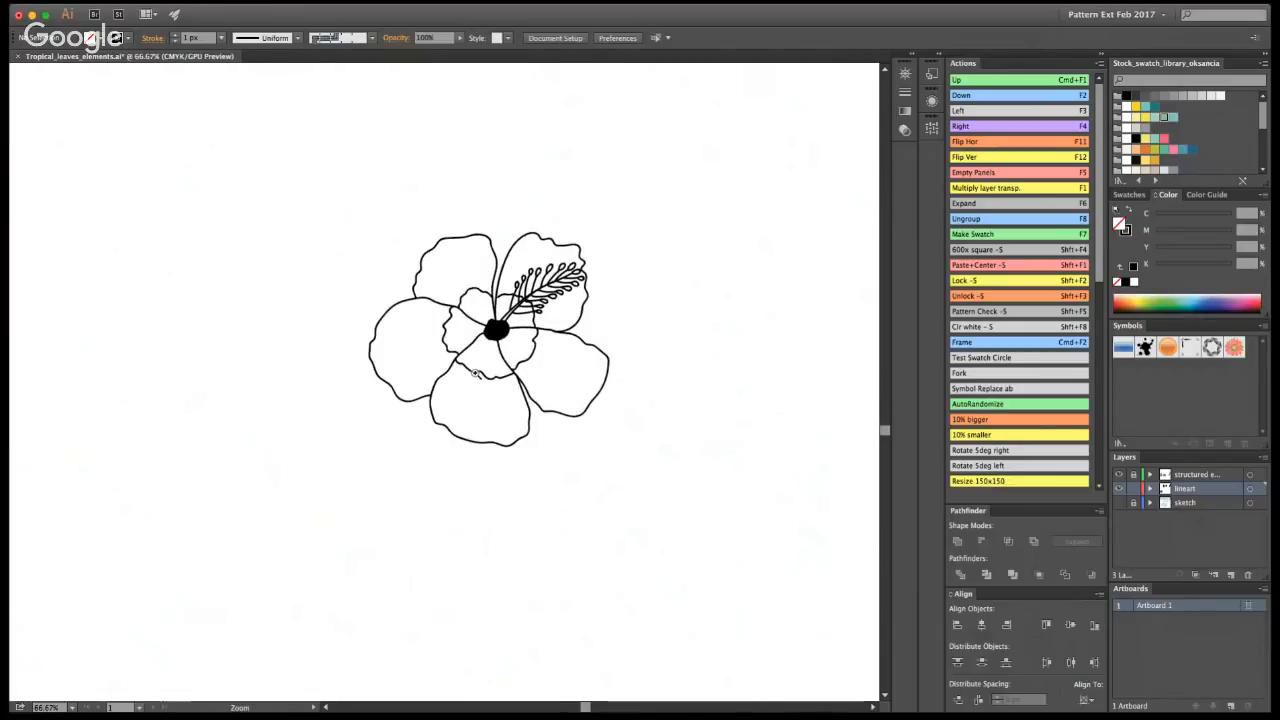
pyautogui.doubleClick(464, 359)
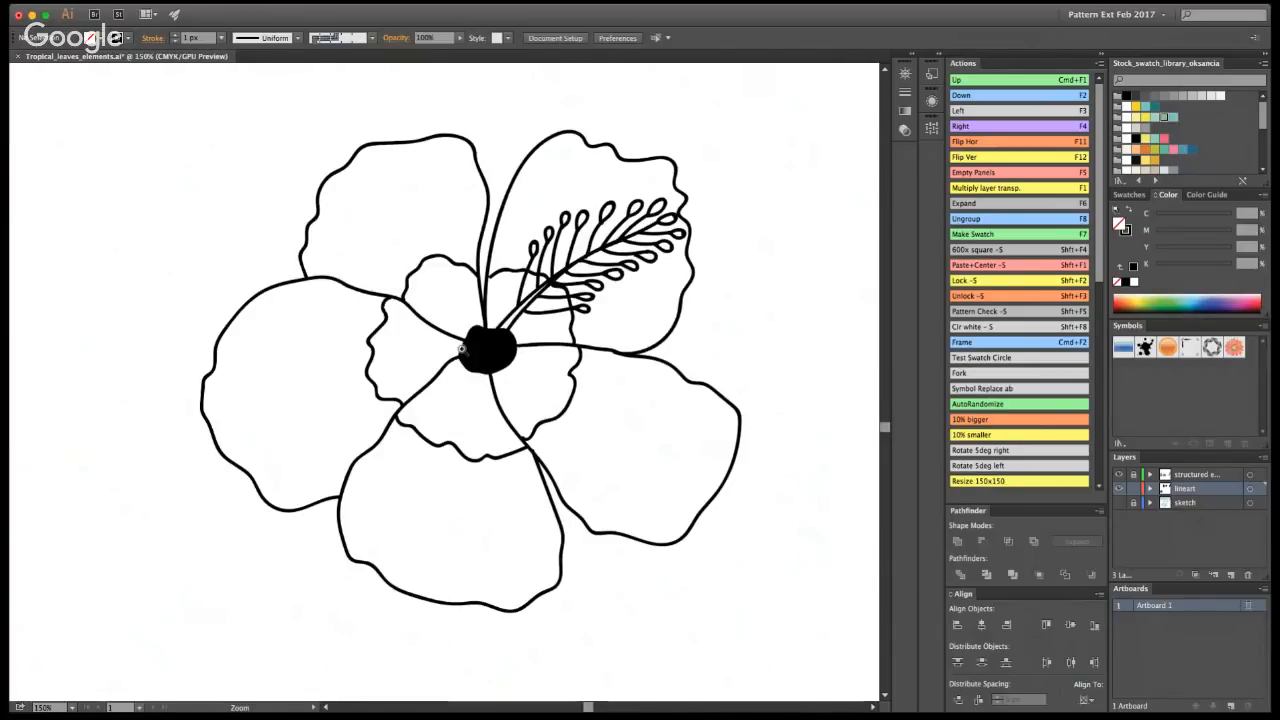
pyautogui.click(454, 325)
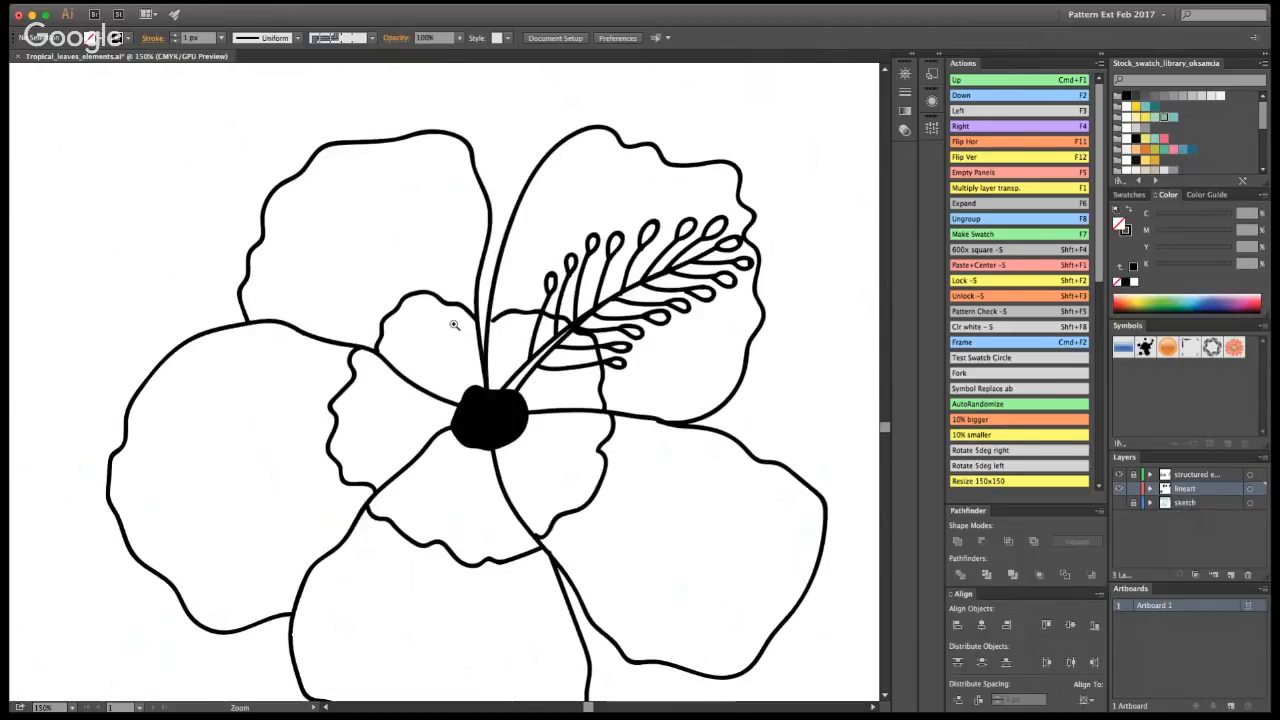
pyautogui.doubleClick(456, 331)
pyautogui.hotkey('shift', 'b')
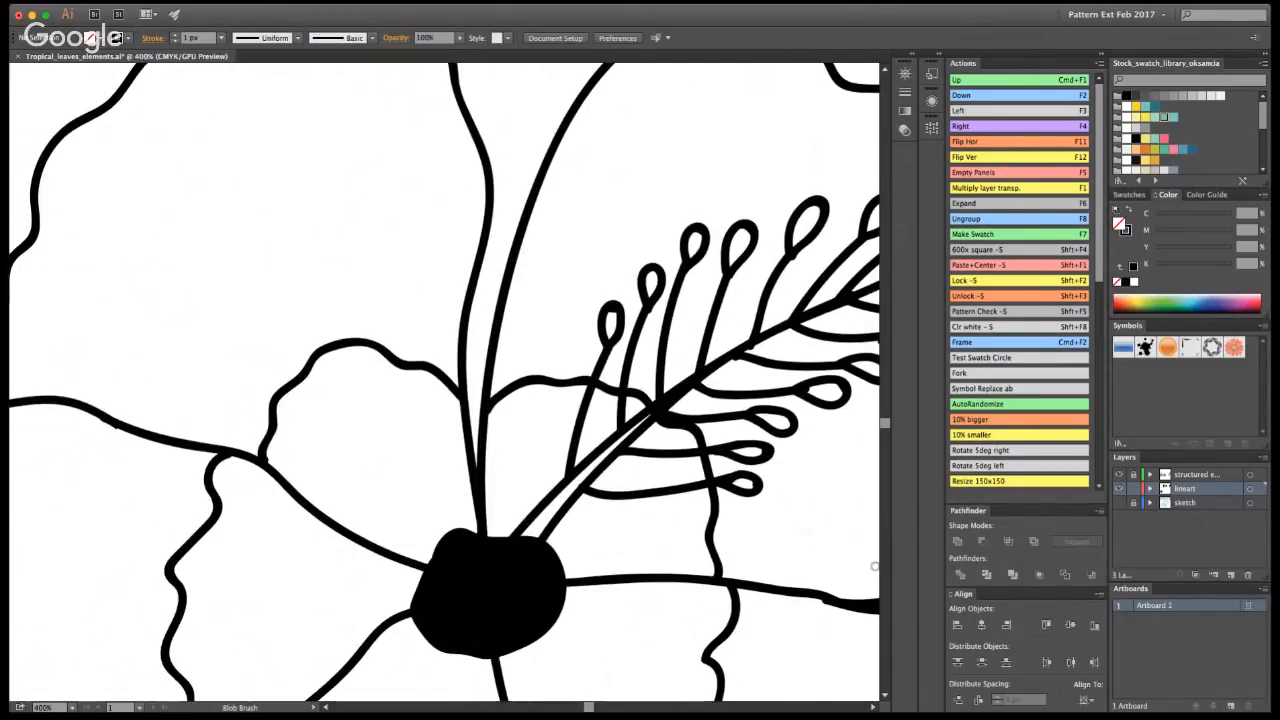
# - Draw short spikes radiating all around the solid black centre with the Blob Brush
pyautogui.press('z')
pyautogui.keyDown('alt'); pyautogui.click(502, 409); pyautogui.keyUp('alt')
pyautogui.keyDown('alt'); pyautogui.click(476, 397); pyautogui.keyUp('alt')
pyautogui.keyDown('alt'); pyautogui.click(390, 412); pyautogui.keyUp('alt')
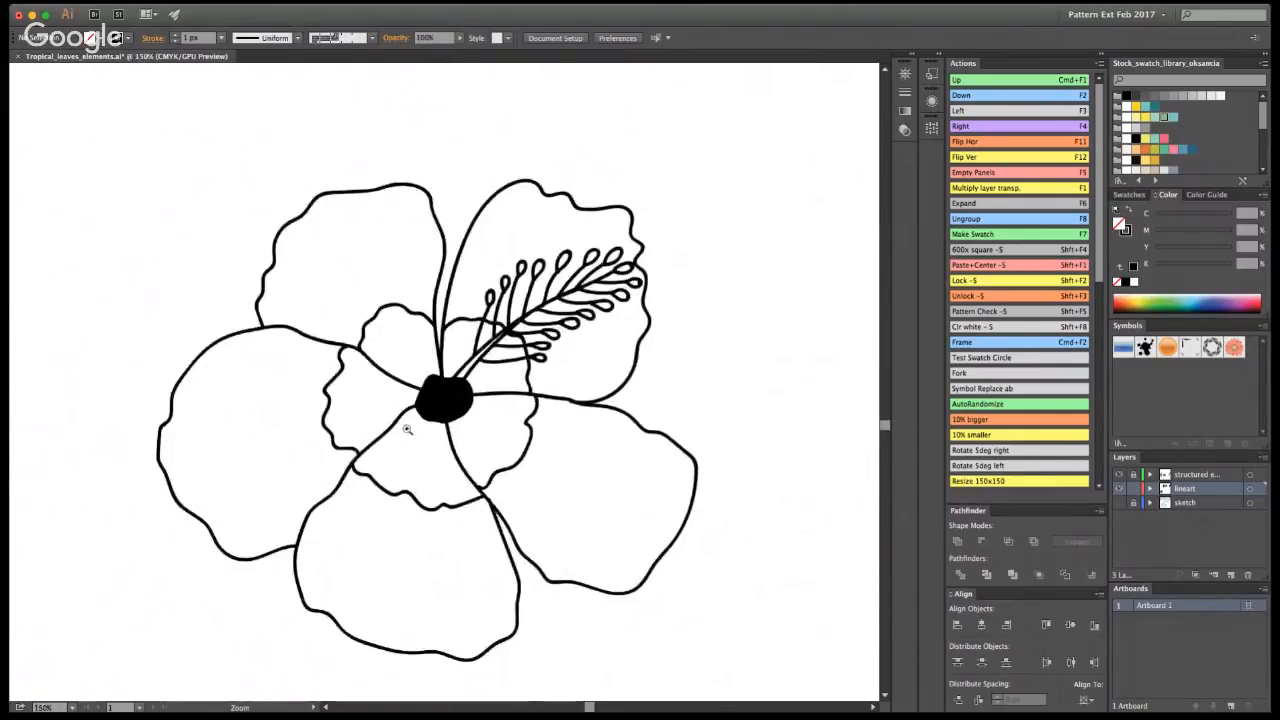
pyautogui.click(409, 430)
pyautogui.click(469, 346)
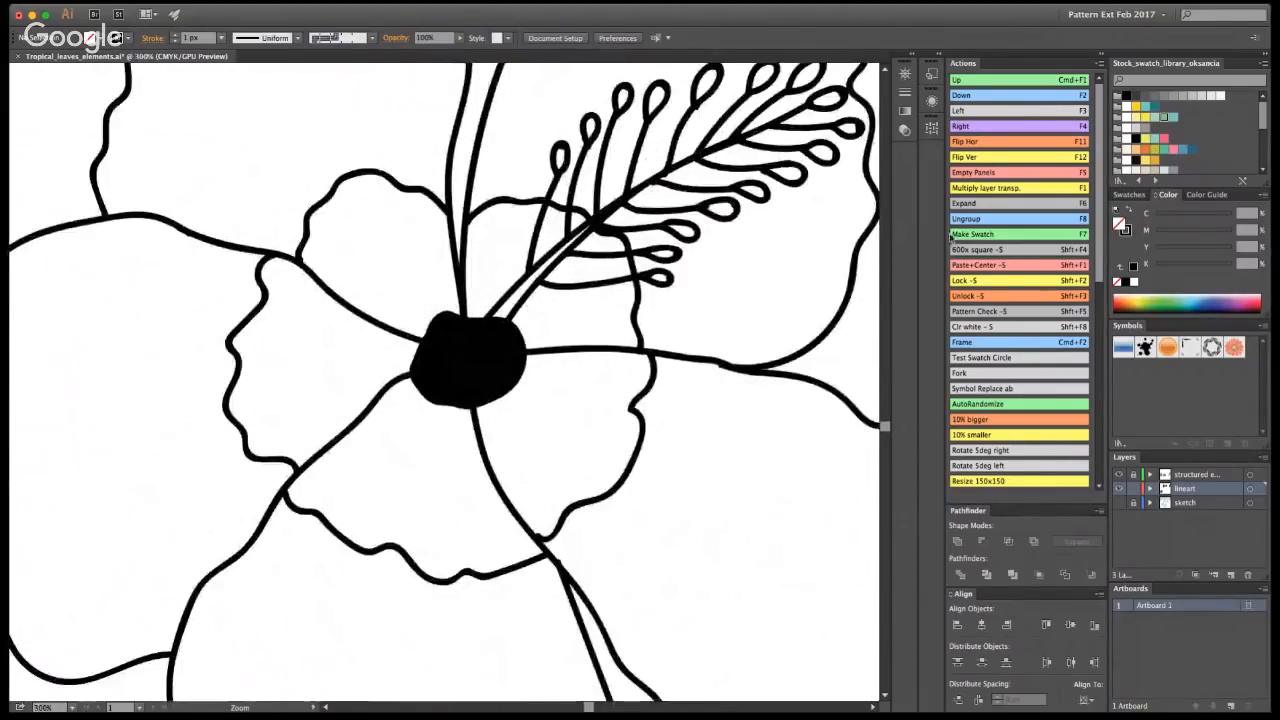
pyautogui.hotkey('shift', 'b')
pyautogui.moveTo(481, 330)
pyautogui.mouseDown()
pyautogui.moveTo(492, 306)
pyautogui.moveTo(476, 326)
pyautogui.moveTo(472, 308)
pyautogui.moveTo(444, 296)
pyautogui.moveTo(420, 300)
pyautogui.moveTo(453, 325)
pyautogui.moveTo(370, 342)
pyautogui.moveTo(403, 348)
pyautogui.moveTo(390, 370)
pyautogui.moveTo(398, 397)
pyautogui.moveTo(382, 368)
pyautogui.moveTo(387, 386)
pyautogui.moveTo(383, 372)
pyautogui.moveTo(425, 372)
pyautogui.moveTo(410, 415)
pyautogui.moveTo(455, 398)
pyautogui.moveTo(465, 430)
pyautogui.moveTo(476, 400)
pyautogui.moveTo(527, 425)
pyautogui.moveTo(520, 395)
pyautogui.moveTo(555, 385)
pyautogui.moveTo(548, 361)
pyautogui.mouseUp()
pyautogui.moveTo(522, 350)
pyautogui.mouseDown()
pyautogui.moveTo(540, 330)
pyautogui.moveTo(502, 322)
pyautogui.moveTo(500, 270)
pyautogui.moveTo(469, 319)
pyautogui.moveTo(479, 350)
pyautogui.mouseUp()
# - Delete the small white cut-outs trapped between the spikes on the right and lower sides of the centre
pyautogui.press('a')
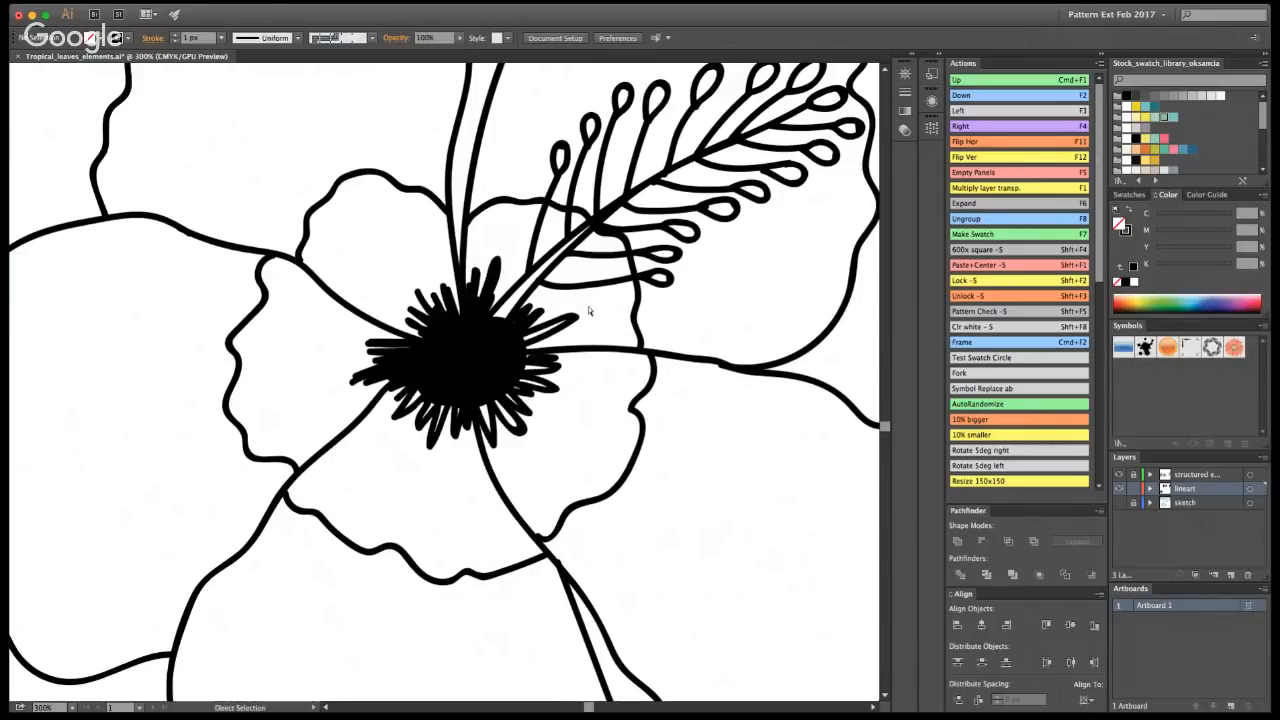
pyautogui.click(532, 342)
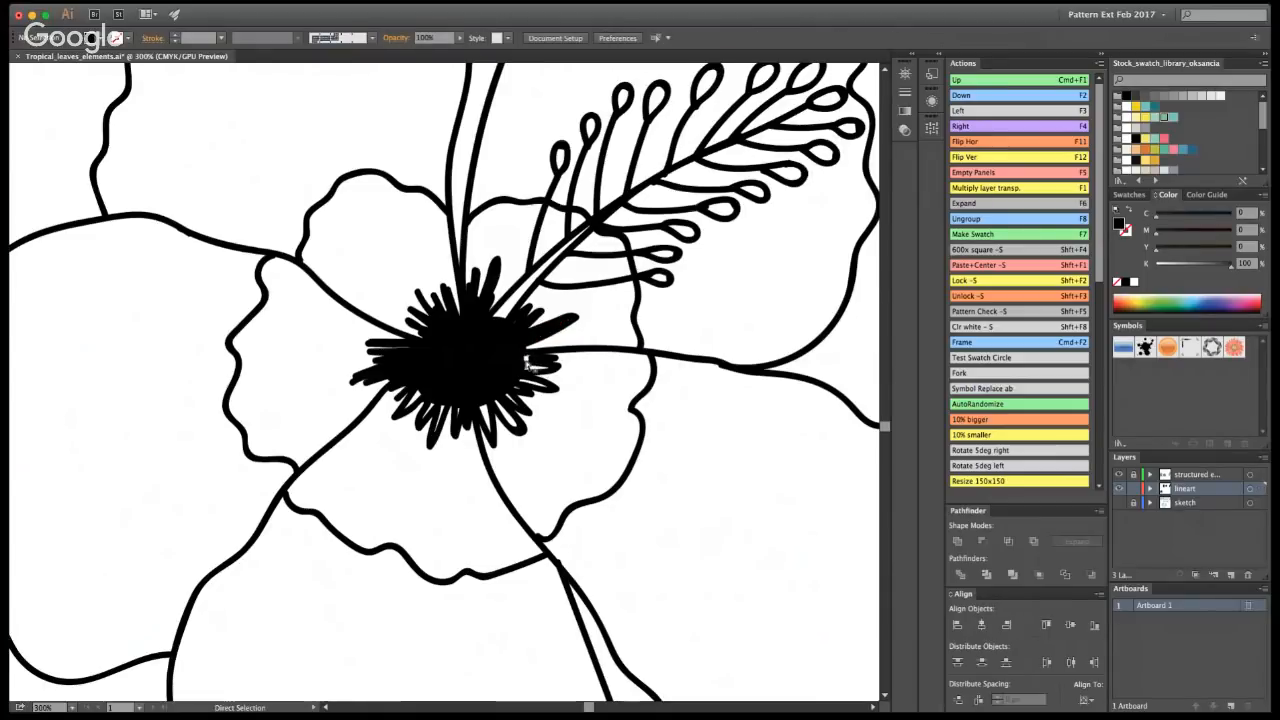
pyautogui.press('super+a')
pyautogui.click(517, 386)
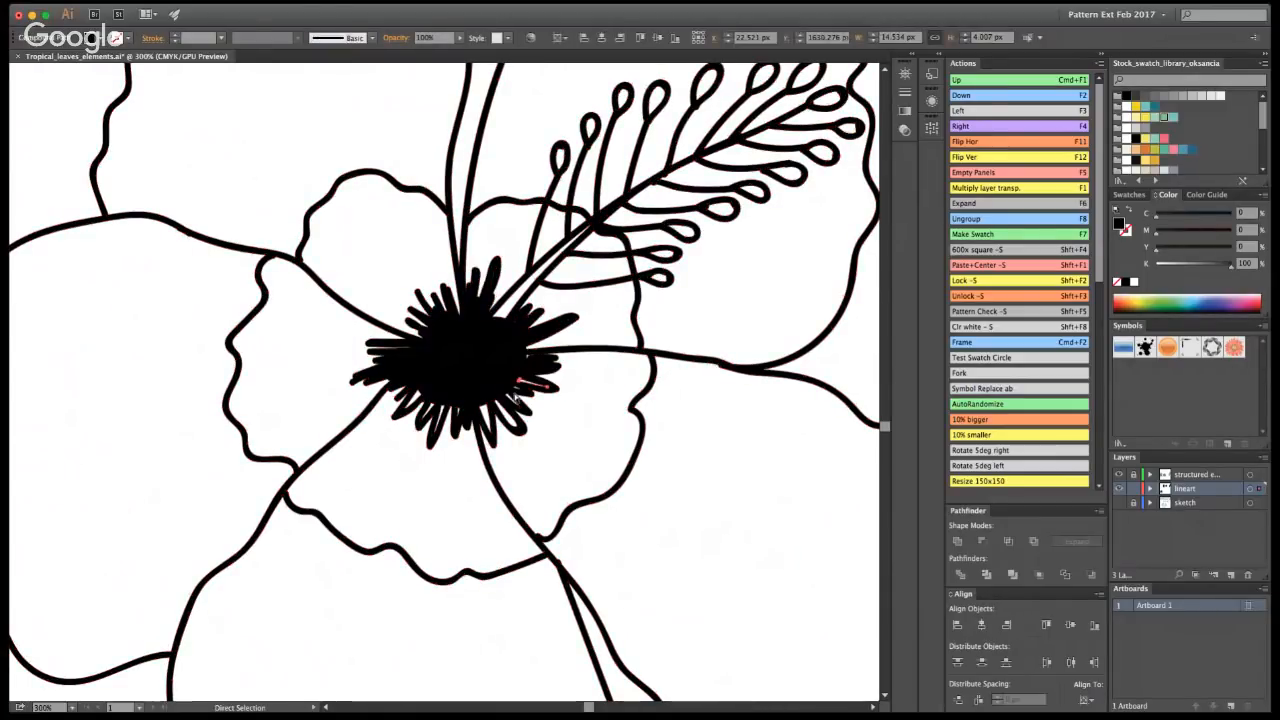
pyautogui.press('Delete')
pyautogui.click(500, 414)
pyautogui.press('Delete')
pyautogui.press('Delete')
pyautogui.click(484, 423)
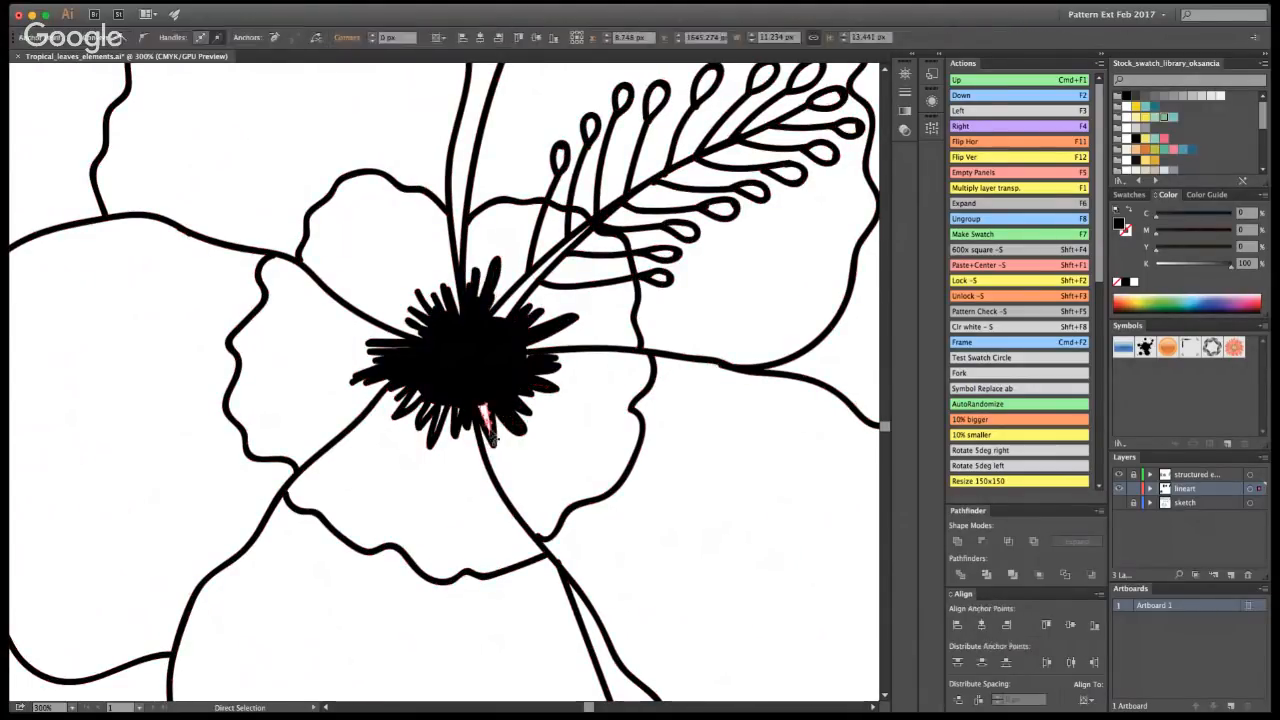
pyautogui.press('Delete')
pyautogui.press('Delete')
pyautogui.click(452, 422)
pyautogui.press('super+a')
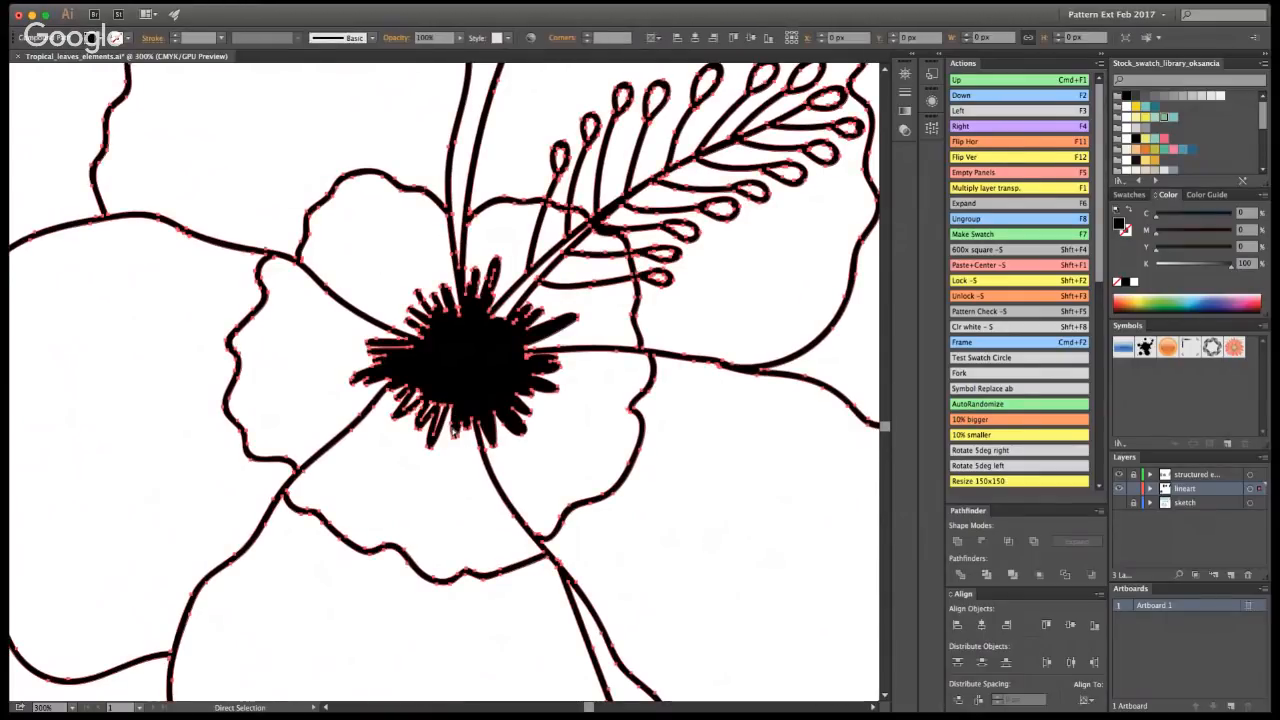
pyautogui.click(409, 405)
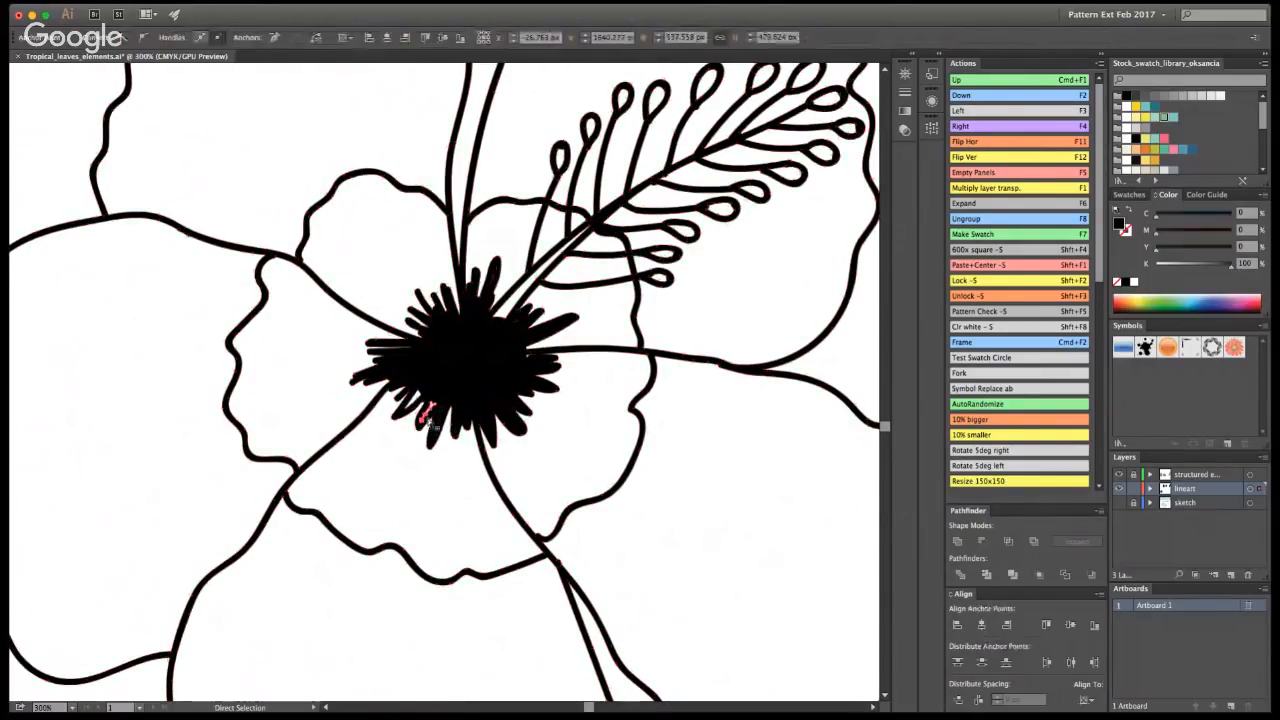
pyautogui.press('Delete')
# - Add a few more Blob Brush spikes on the right side of the black centre and view the whole flower
pyautogui.hotkey('shift', 'b')
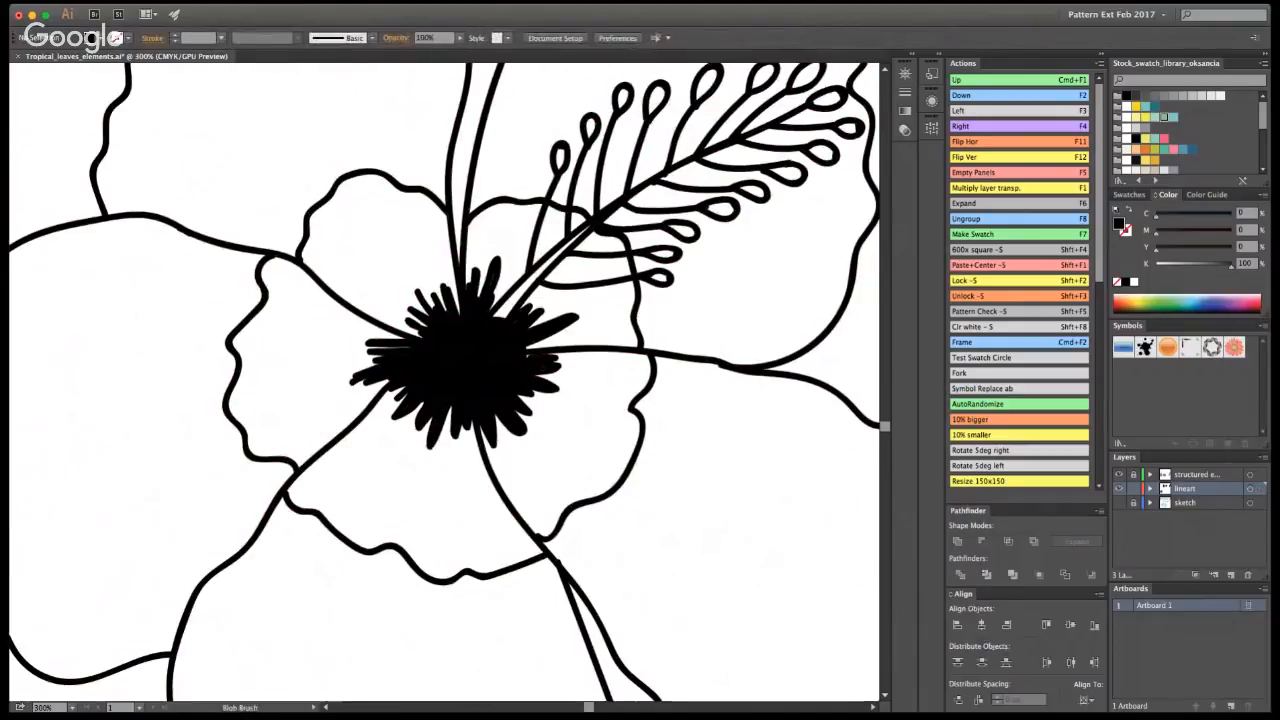
pyautogui.moveTo(530, 352)
pyautogui.mouseDown()
pyautogui.moveTo(566, 333)
pyautogui.moveTo(530, 348)
pyautogui.mouseUp()
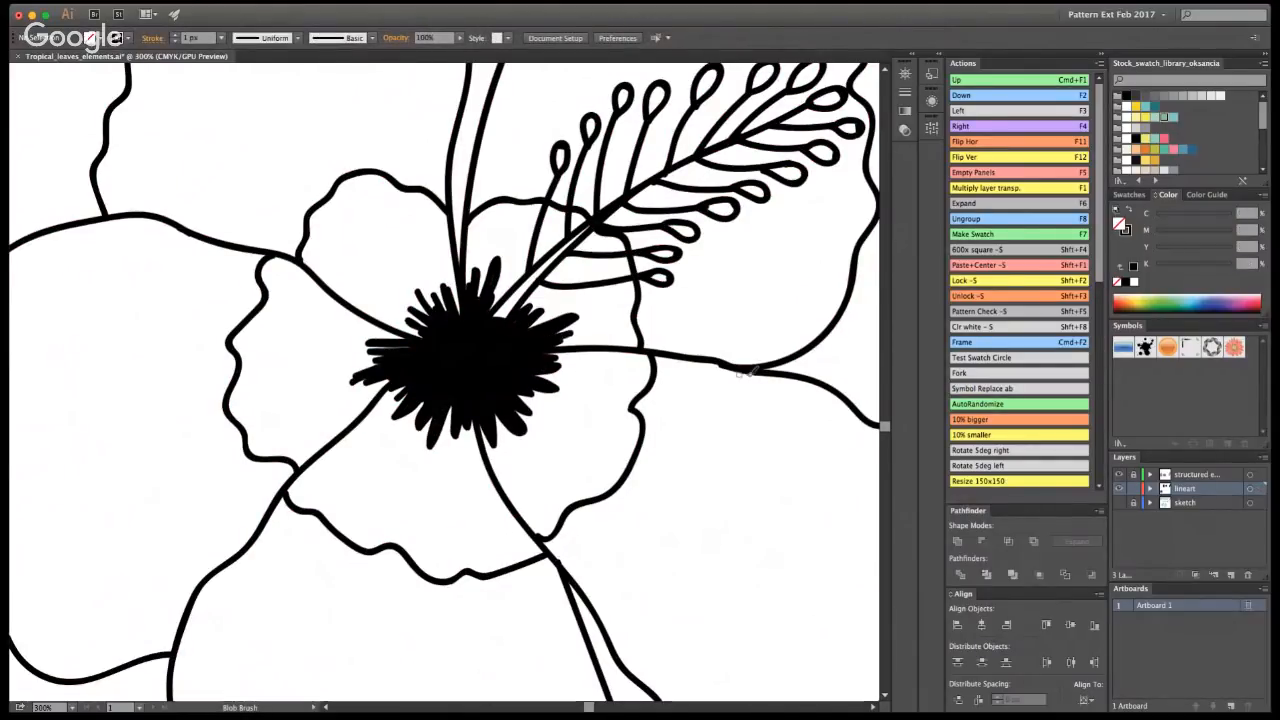
pyautogui.press('super+minus')
pyautogui.press('super+minus')
pyautogui.press('super+minus')
pyautogui.press('super+minus')
pyautogui.press('super+minus')
pyautogui.press('super+minus')
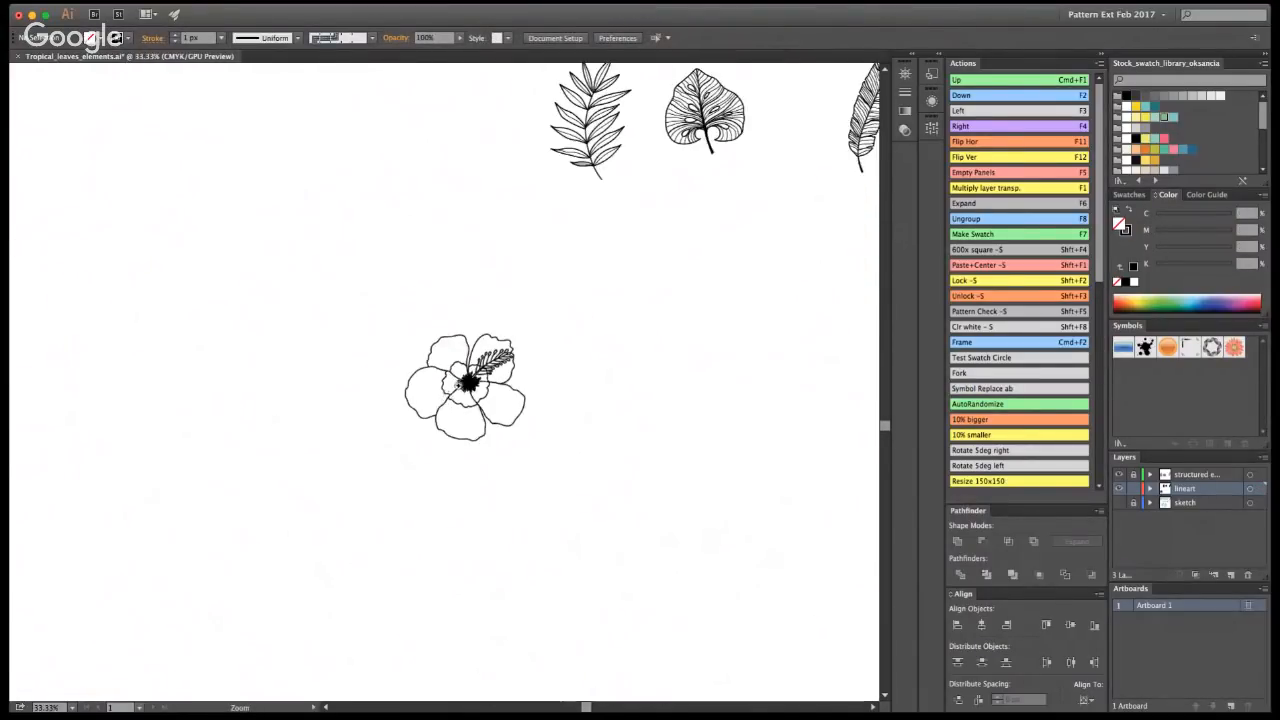
# - View the whole hibiscus up close and save the document
pyautogui.keyDown('super'); pyautogui.click(456, 399); pyautogui.keyUp('super')
pyautogui.keyDown('super'); pyautogui.click(456, 399); pyautogui.keyUp('super')
pyautogui.keyDown('super'); pyautogui.click(456, 399); pyautogui.keyUp('super')
pyautogui.keyDown('super'); pyautogui.click(456, 399); pyautogui.keyUp('super')
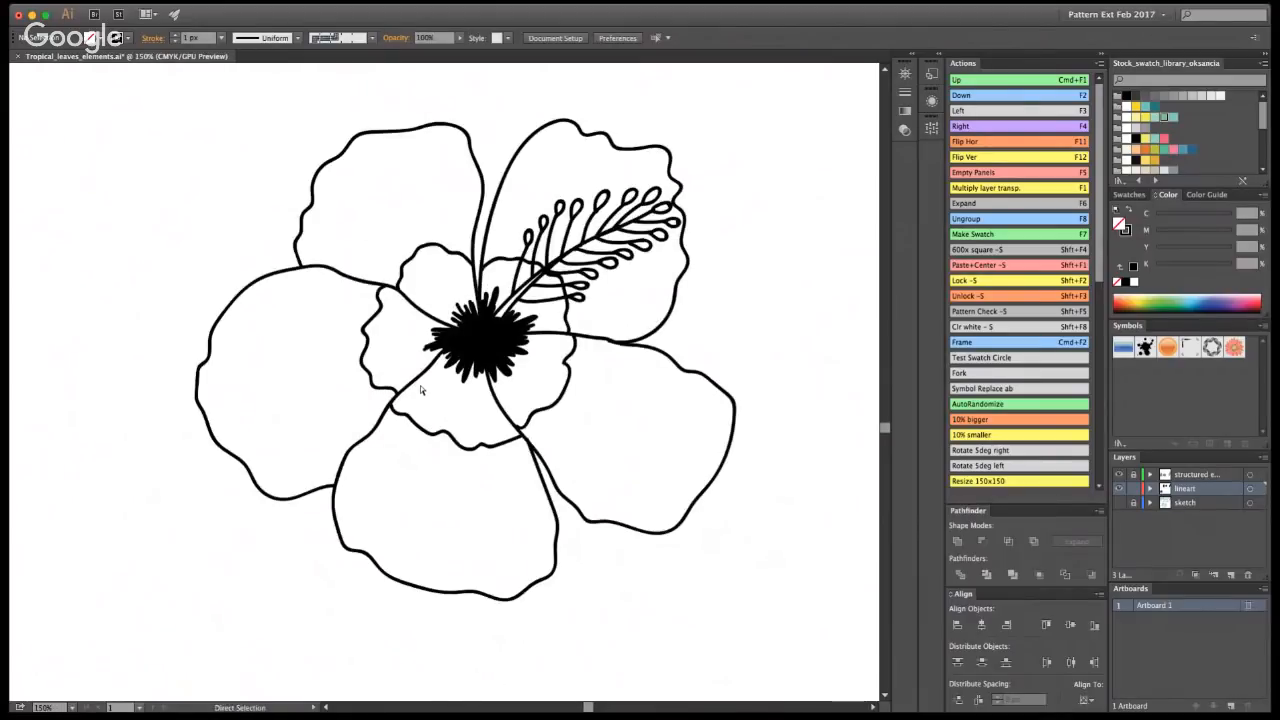
pyautogui.press('super+space')
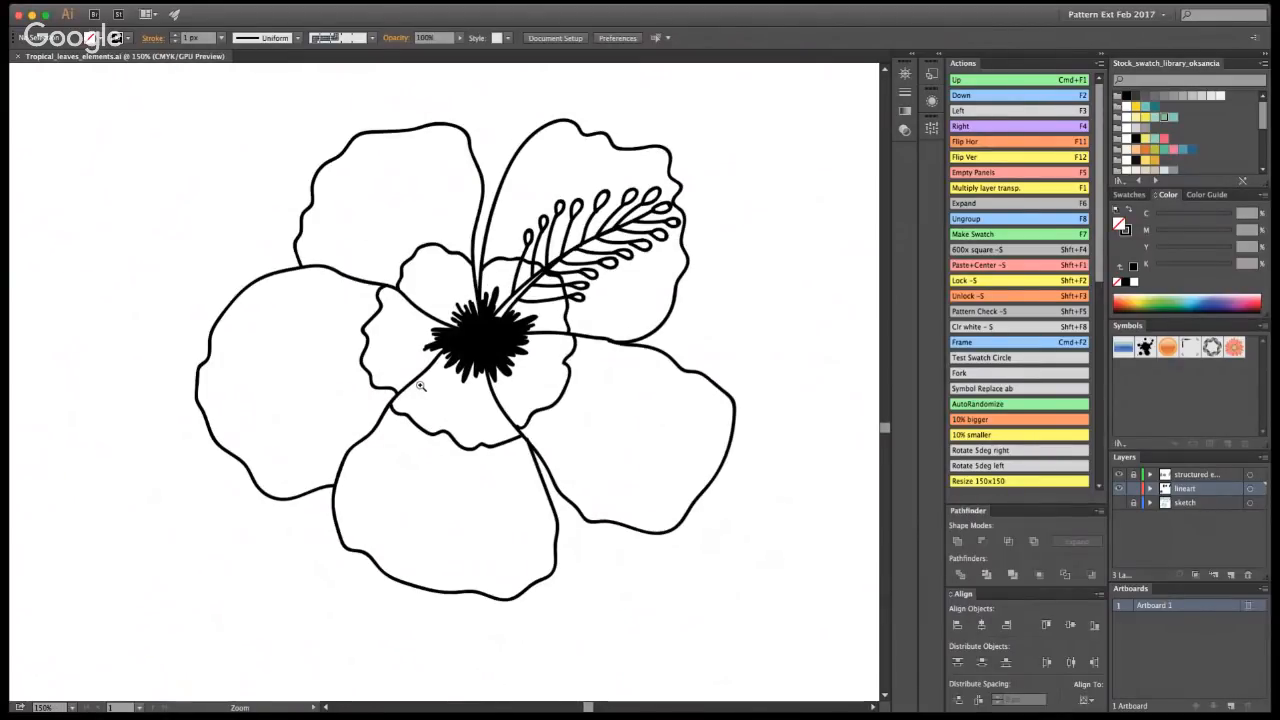
# - Smooth the rough edges of the stamen's lower filaments and bud stems with the Smooth tool
pyautogui.click(808, 489)
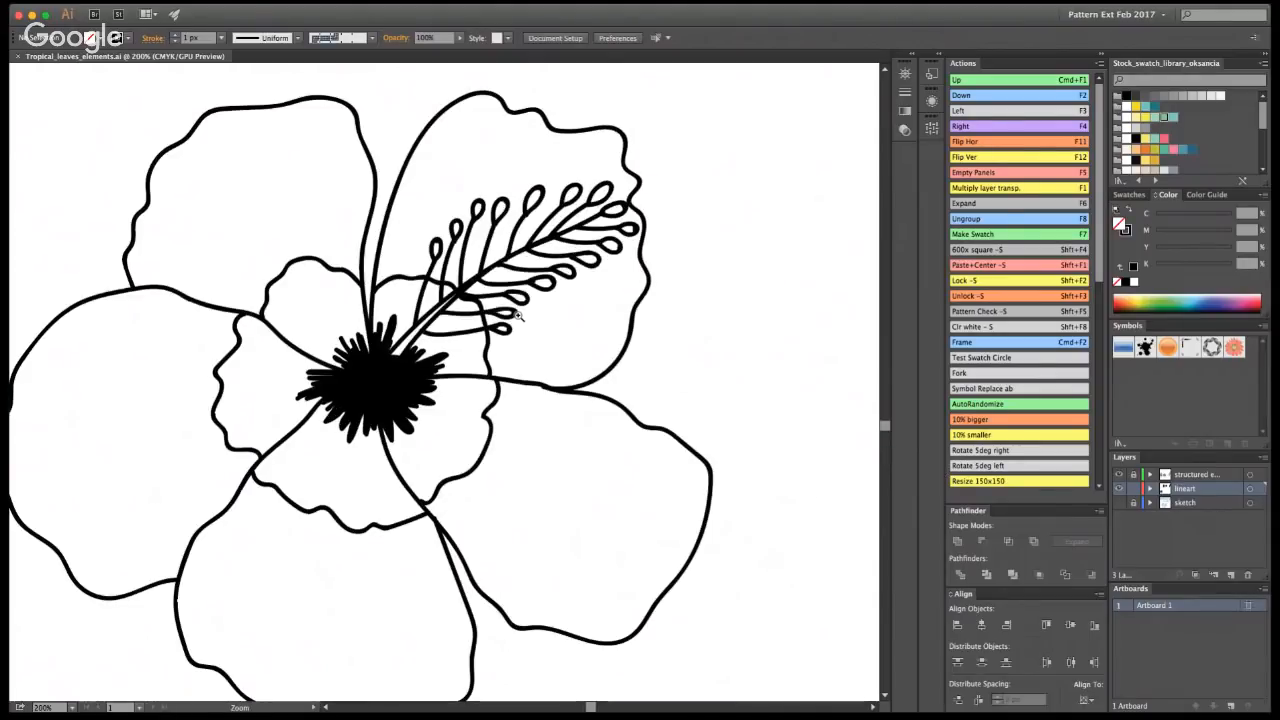
pyautogui.click(518, 316)
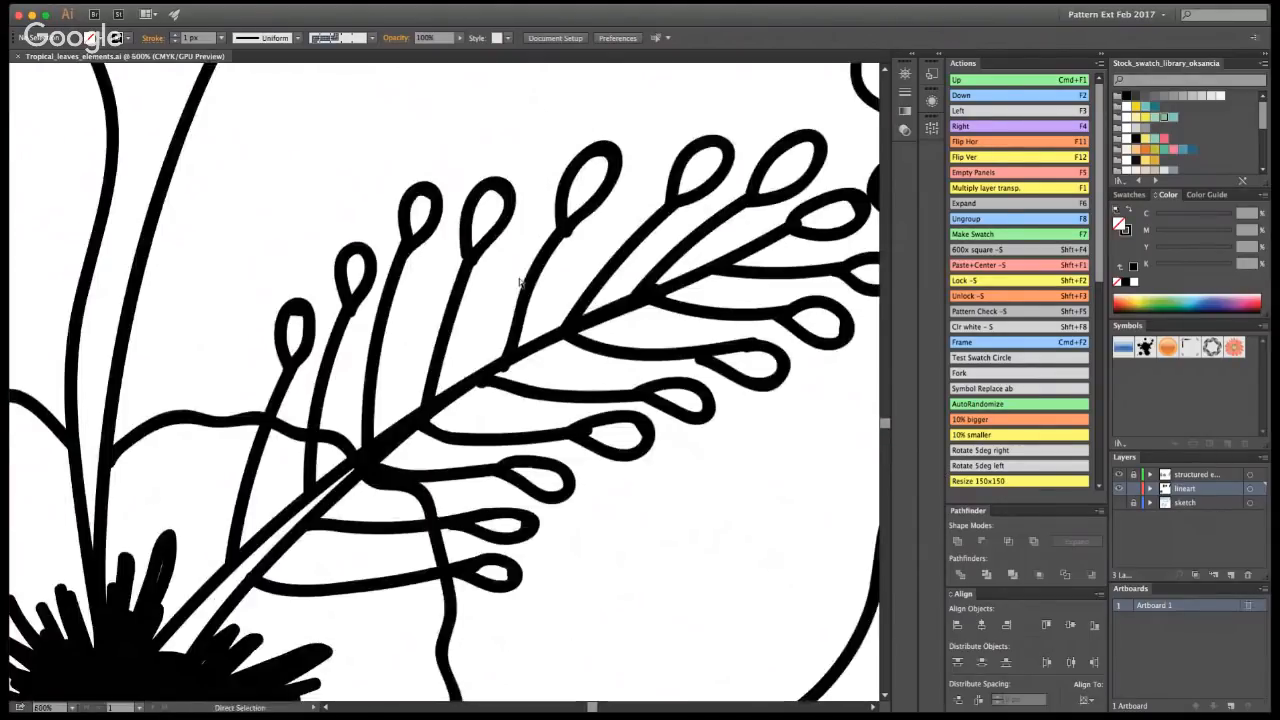
pyautogui.click(520, 283)
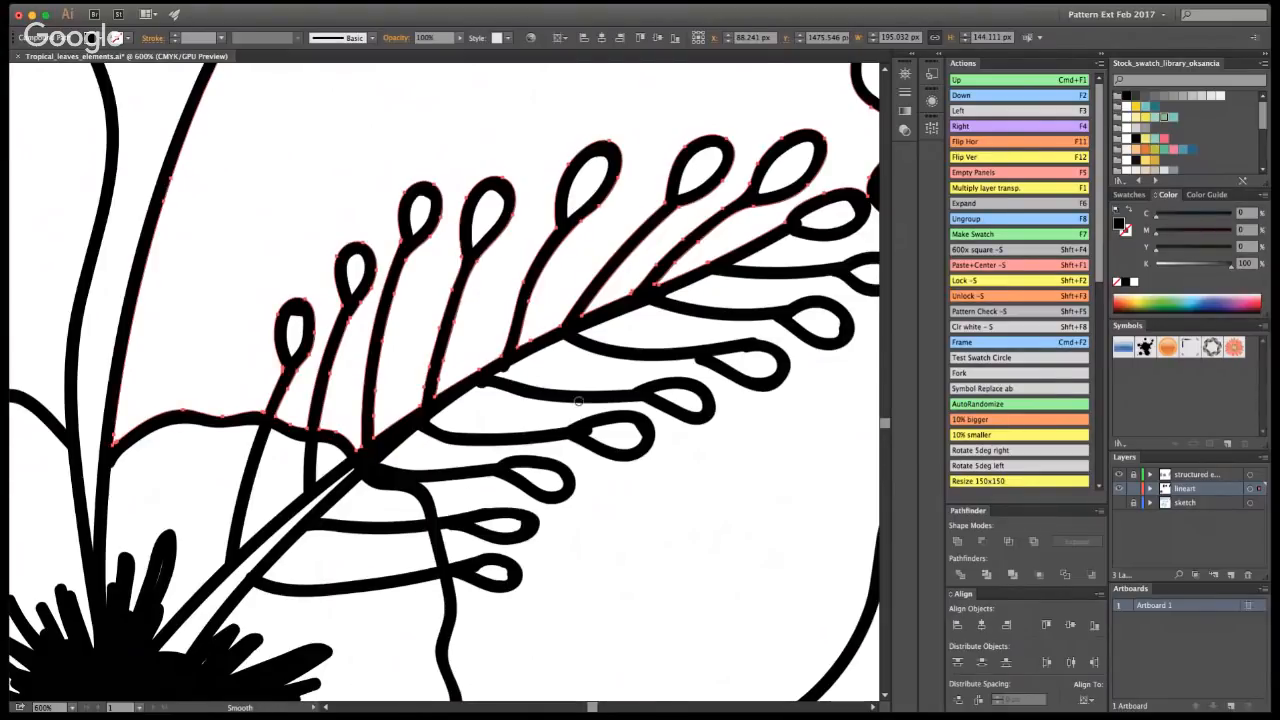
pyautogui.press('super+a')
pyautogui.keyDown('super'); pyautogui.click(576, 443); pyautogui.keyUp('super')
pyautogui.press('super+a')
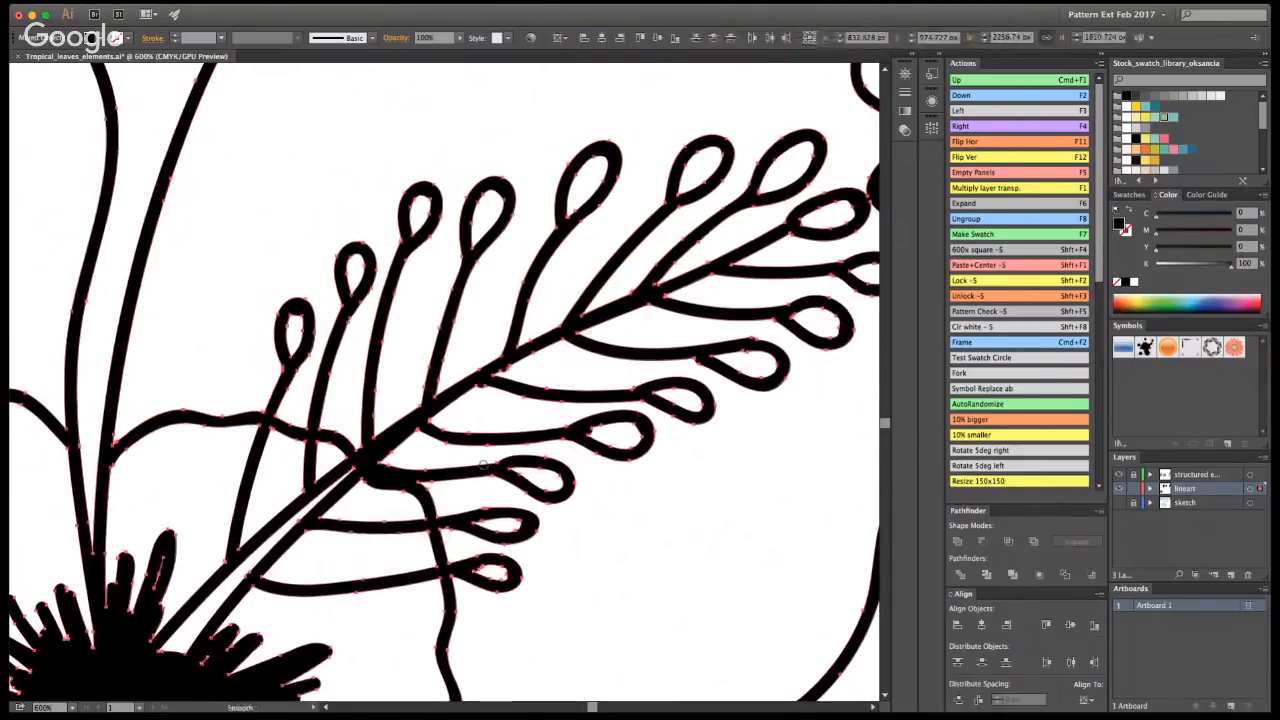
pyautogui.click(484, 465)
pyautogui.press('super+a')
pyautogui.click(463, 543)
pyautogui.moveTo(697, 356)
pyautogui.mouseDown()
pyautogui.moveTo(728, 374)
pyautogui.moveTo(670, 379)
pyautogui.mouseUp()
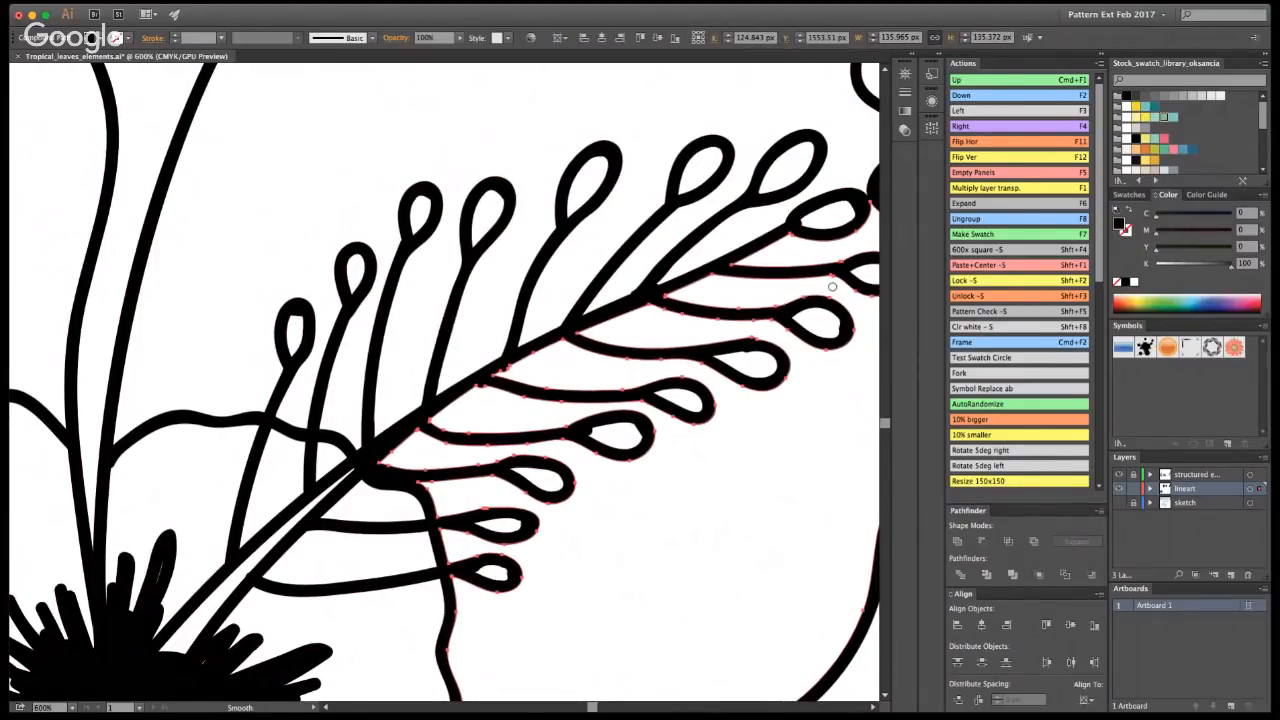
pyautogui.moveTo(784, 234); pyautogui.dragTo(772, 243)
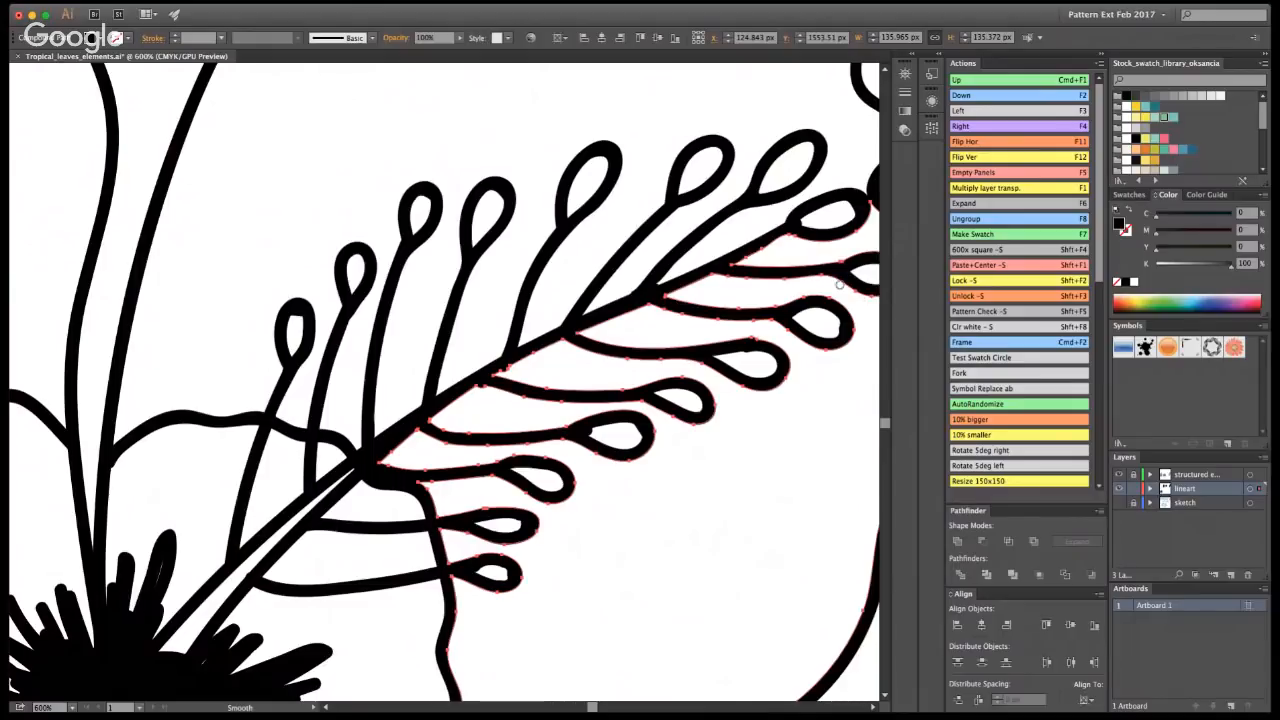
# - Trim the inner edges of the buds on the stamen's lower side with the Eraser tool
pyautogui.hotkey('shift', 'e')
pyautogui.press('super+a')
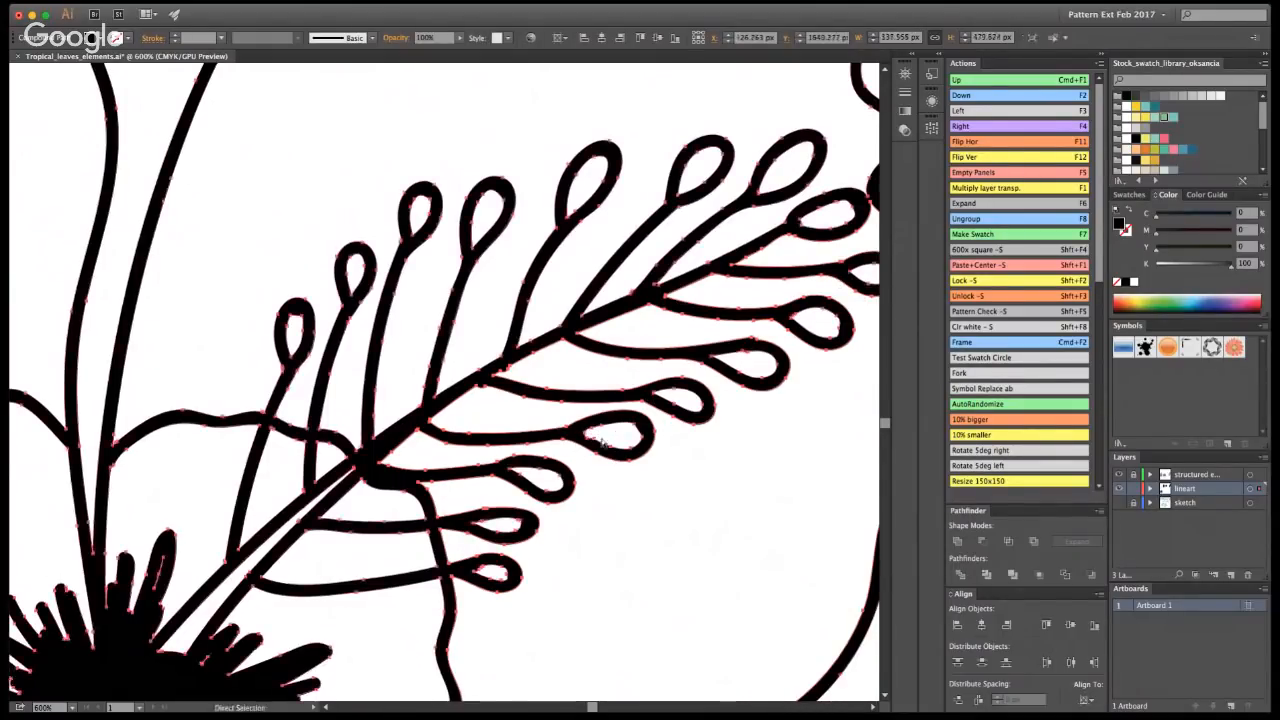
pyautogui.keyDown('super'); pyautogui.click(600, 440); pyautogui.keyUp('super')
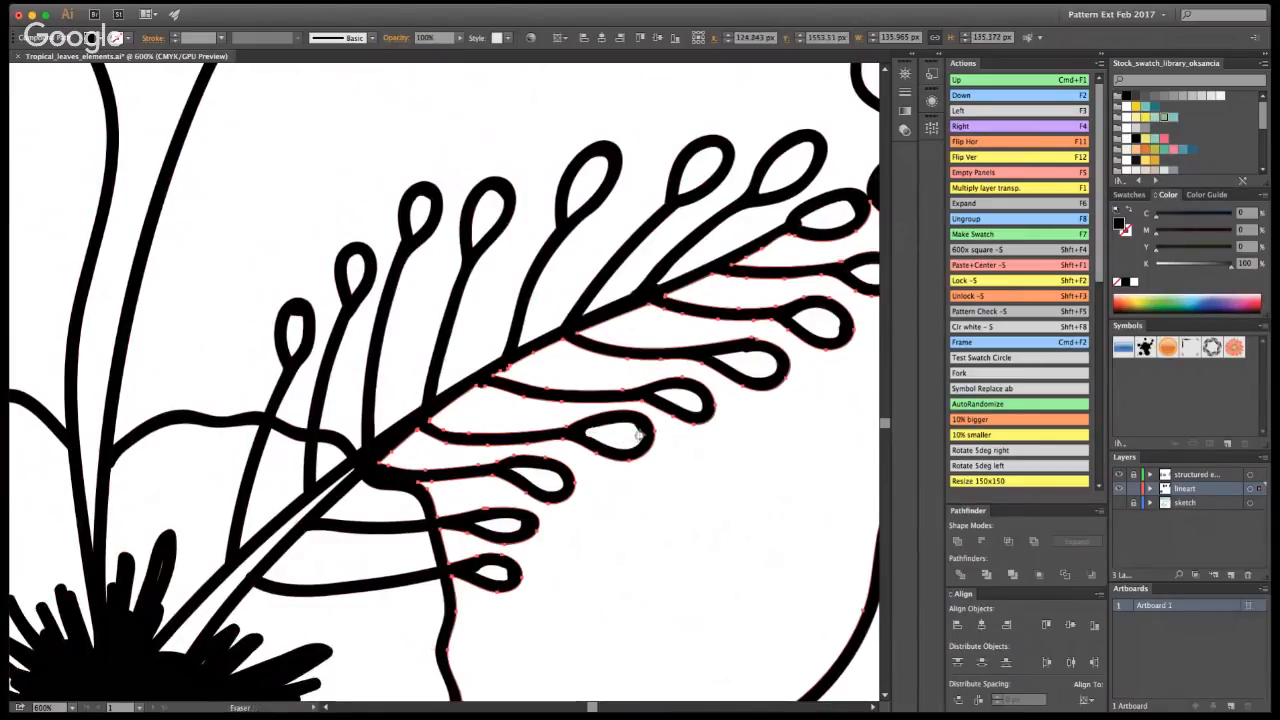
pyautogui.press('super+a')
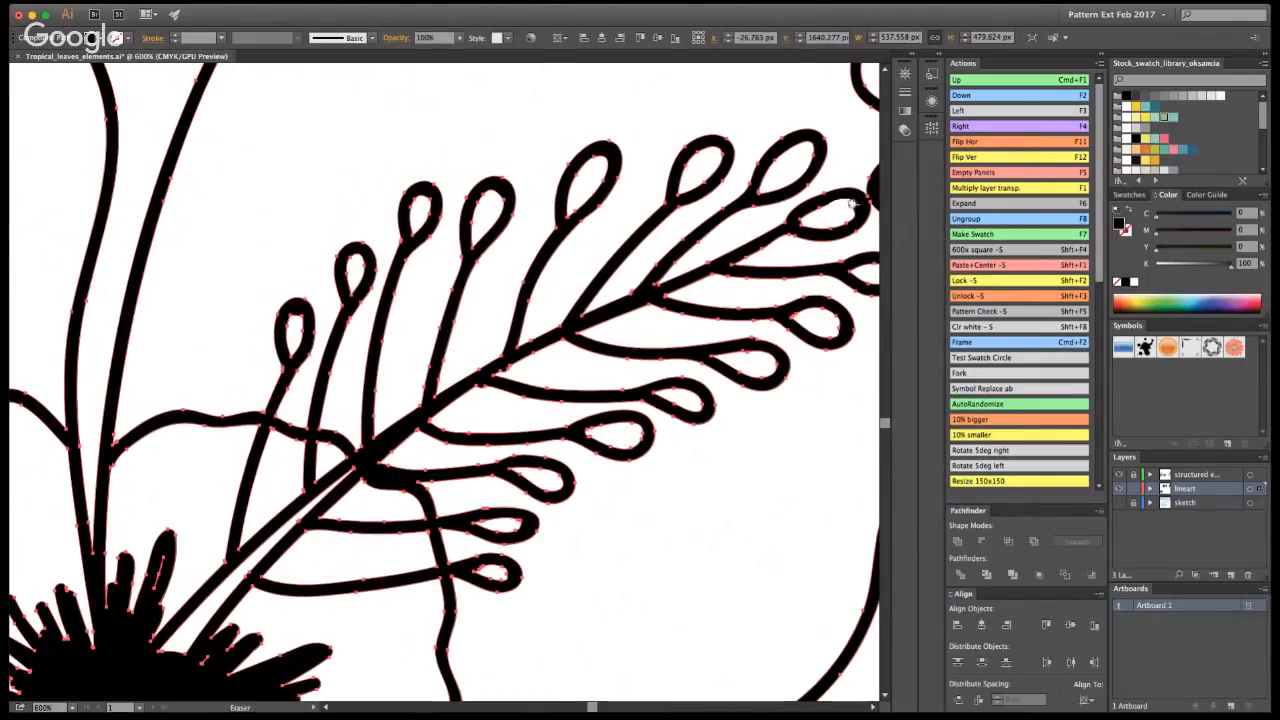
pyautogui.moveTo(845, 219)
pyautogui.mouseDown()
pyautogui.moveTo(808, 226)
pyautogui.moveTo(852, 204)
pyautogui.moveTo(842, 222)
pyautogui.moveTo(813, 224)
pyautogui.mouseUp()
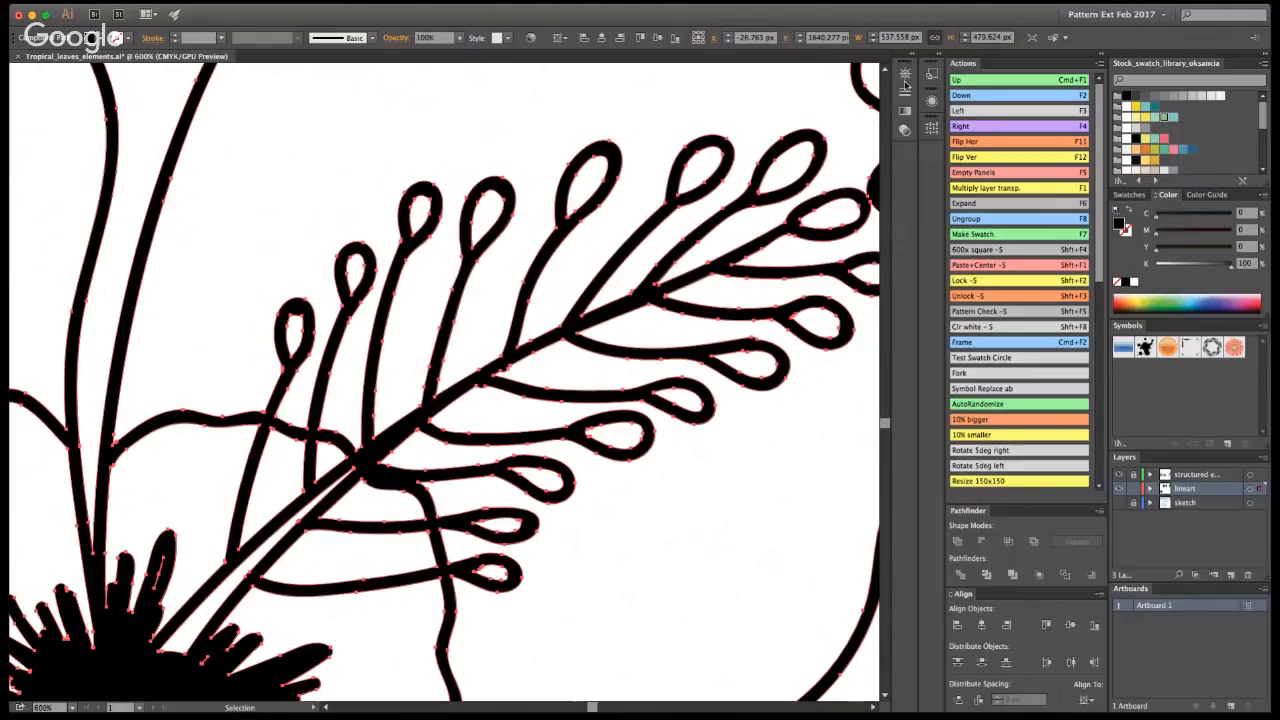
# - Smooth the bump where a lower filament joins the middle of the stamen's stalk with the Smooth tool
pyautogui.press('super+shift+a')
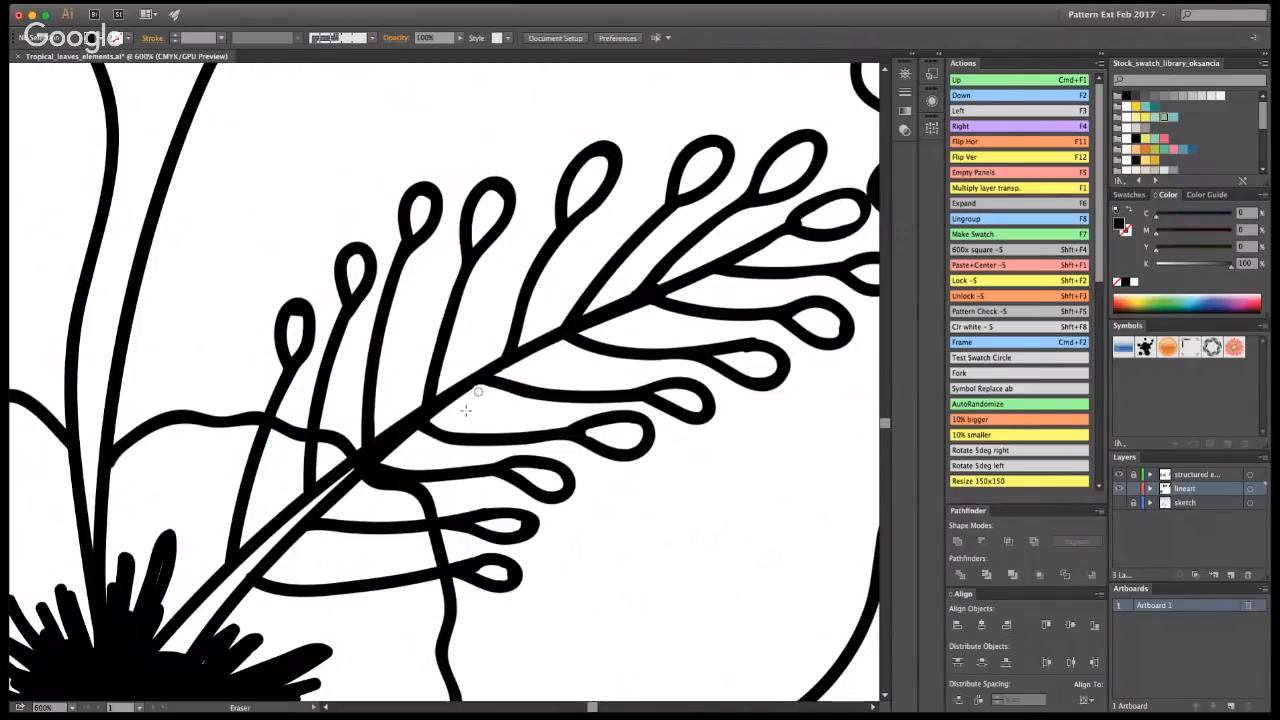
pyautogui.press('super+a')
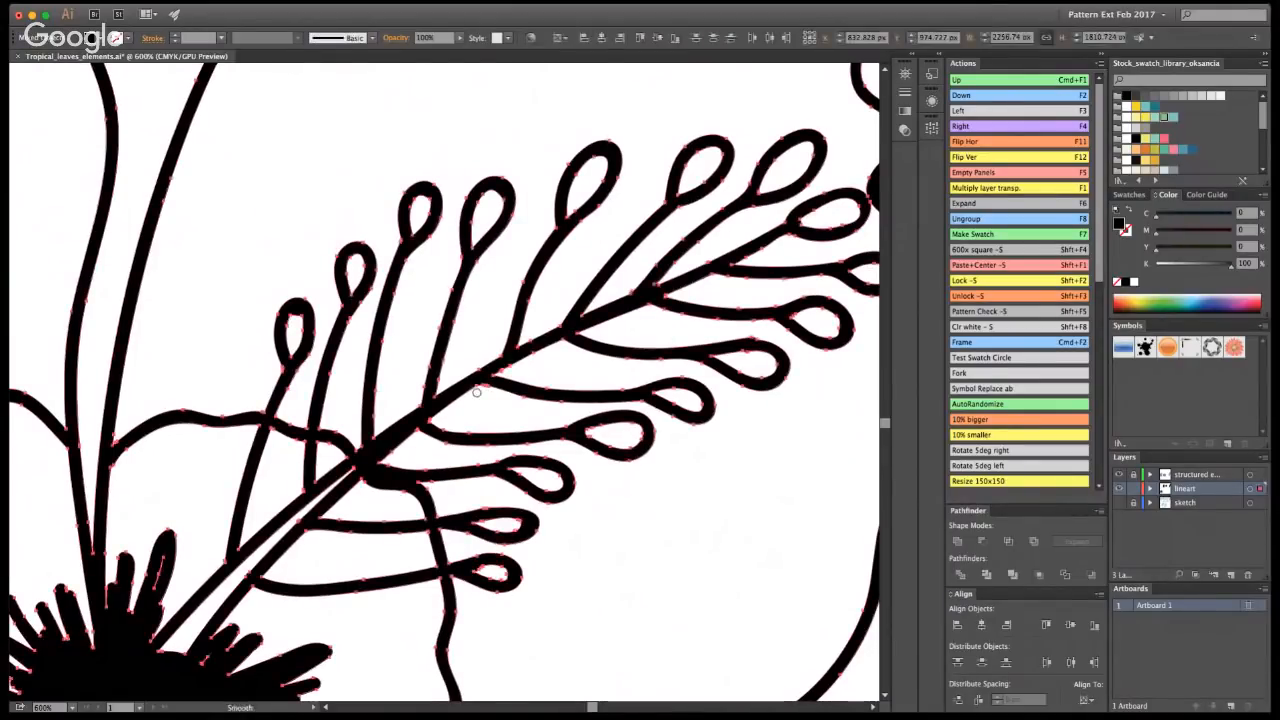
pyautogui.click(477, 393)
pyautogui.press('super+z')
pyautogui.click(477, 393)
pyautogui.press('v')
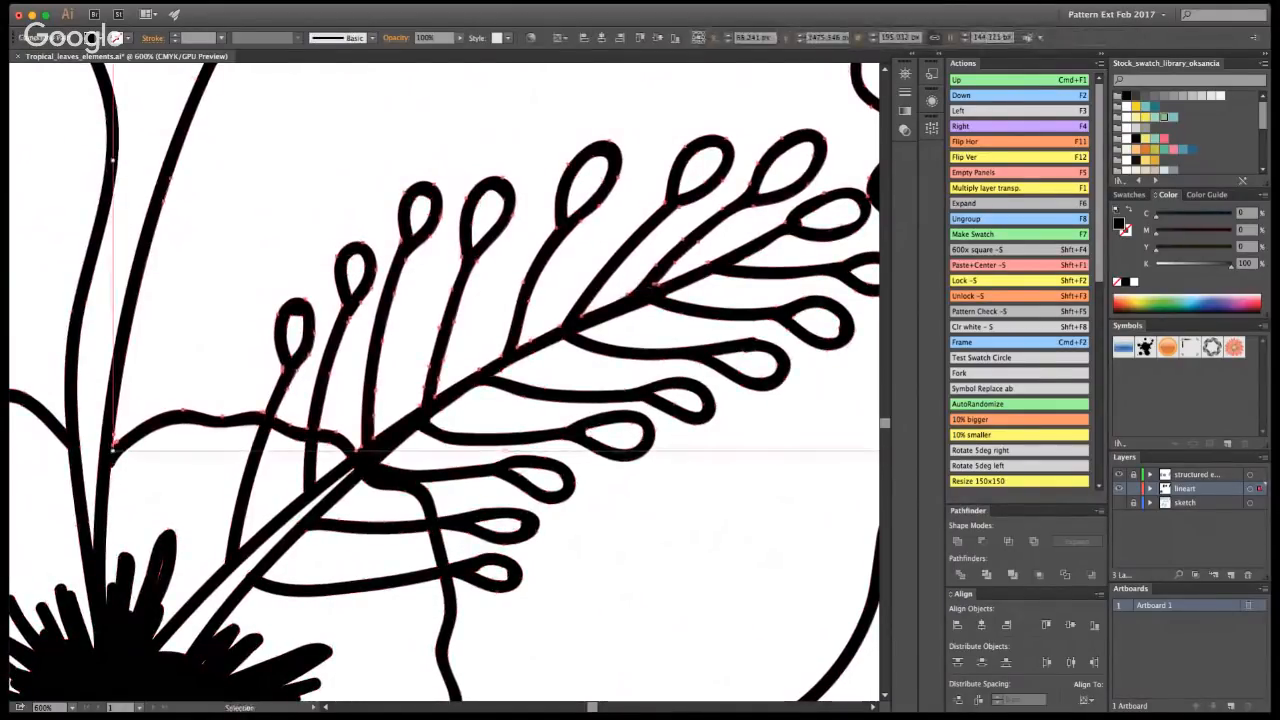
# - Deselect the artwork, return to a view of the whole hibiscus and save the document
pyautogui.press('shift+super+a')
pyautogui.press('super+1')
pyautogui.keyDown('alt'); pyautogui.keyDown('super'); pyautogui.click(330, 430); pyautogui.keyUp('super'); pyautogui.keyUp('alt')
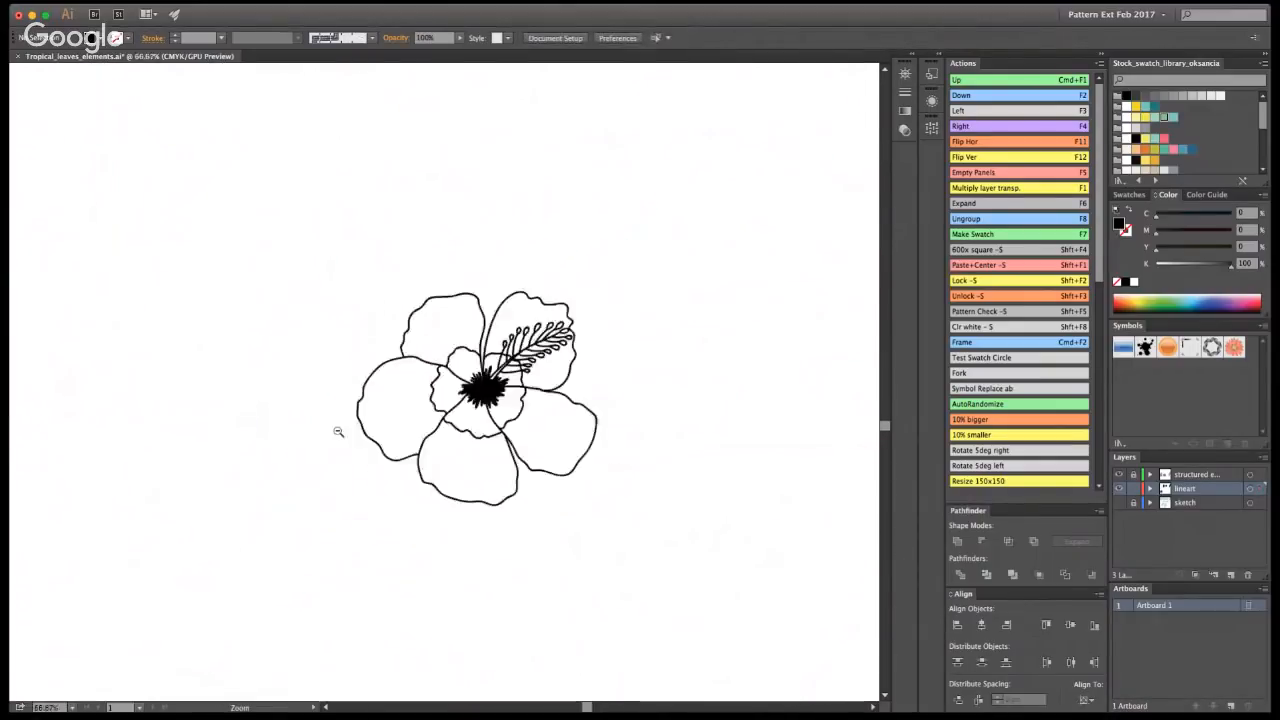
pyautogui.keyDown('alt'); pyautogui.keyDown('super'); pyautogui.click(342, 438); pyautogui.keyUp('super'); pyautogui.keyUp('alt')
pyautogui.keyDown('super'); pyautogui.click(517, 379); pyautogui.keyUp('super')
pyautogui.keyDown('super'); pyautogui.click(460, 367); pyautogui.keyUp('super')
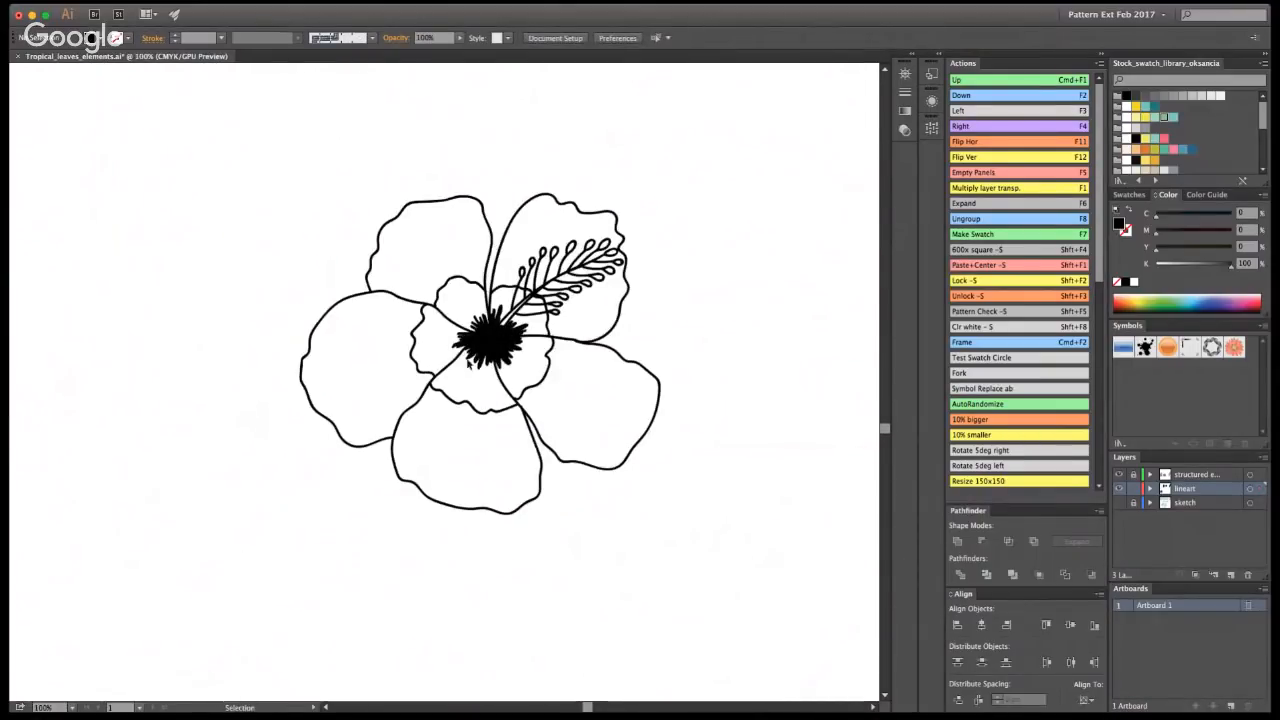
pyautogui.press('super+s')
pyautogui.press('super+space')
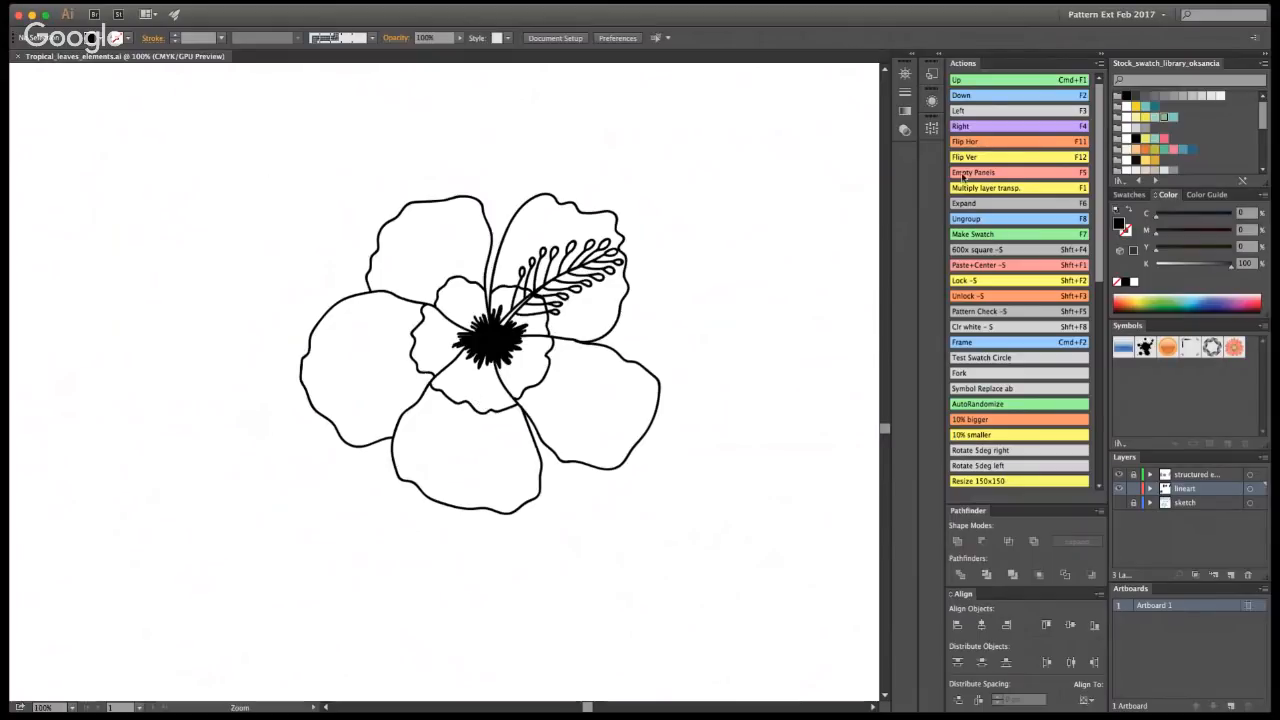
# - Duplicate the hibiscus's outer contour in place from its compound path and give it a 1 px black stroke without fill
pyautogui.doubleClick(554, 198)
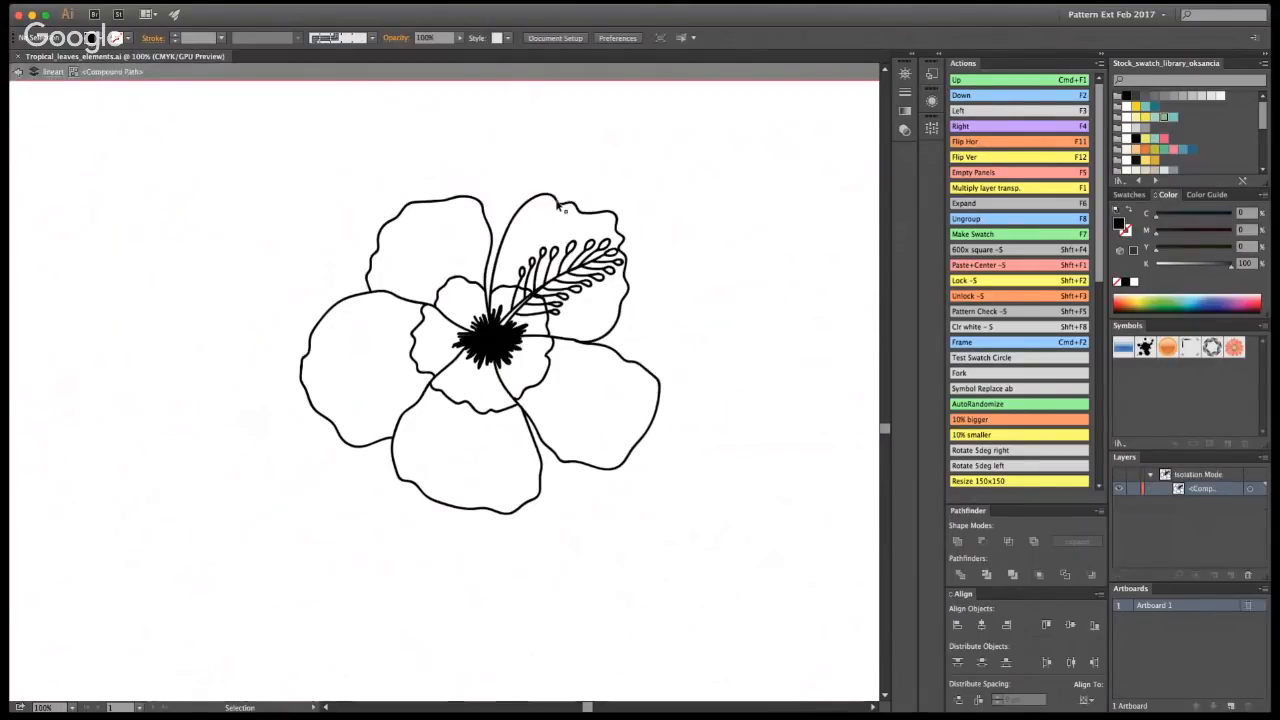
pyautogui.click(556, 200)
pyautogui.press('a')
pyautogui.press('v')
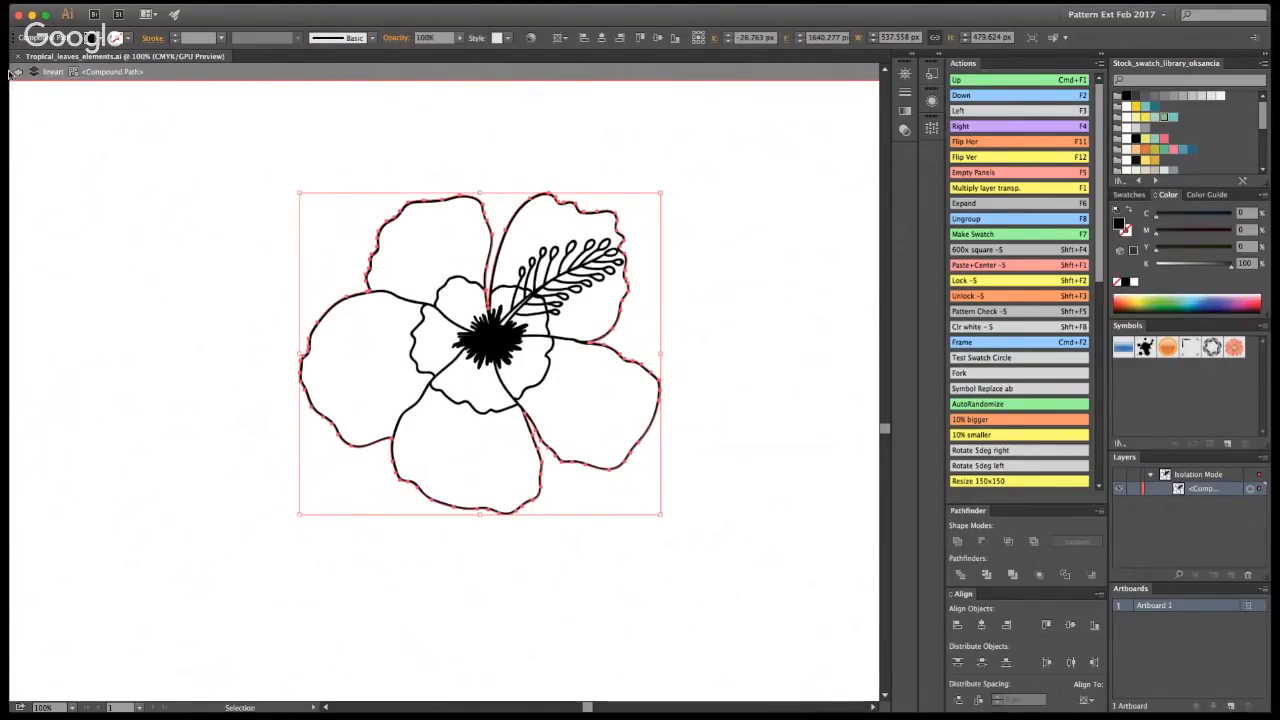
pyautogui.click(20, 70)
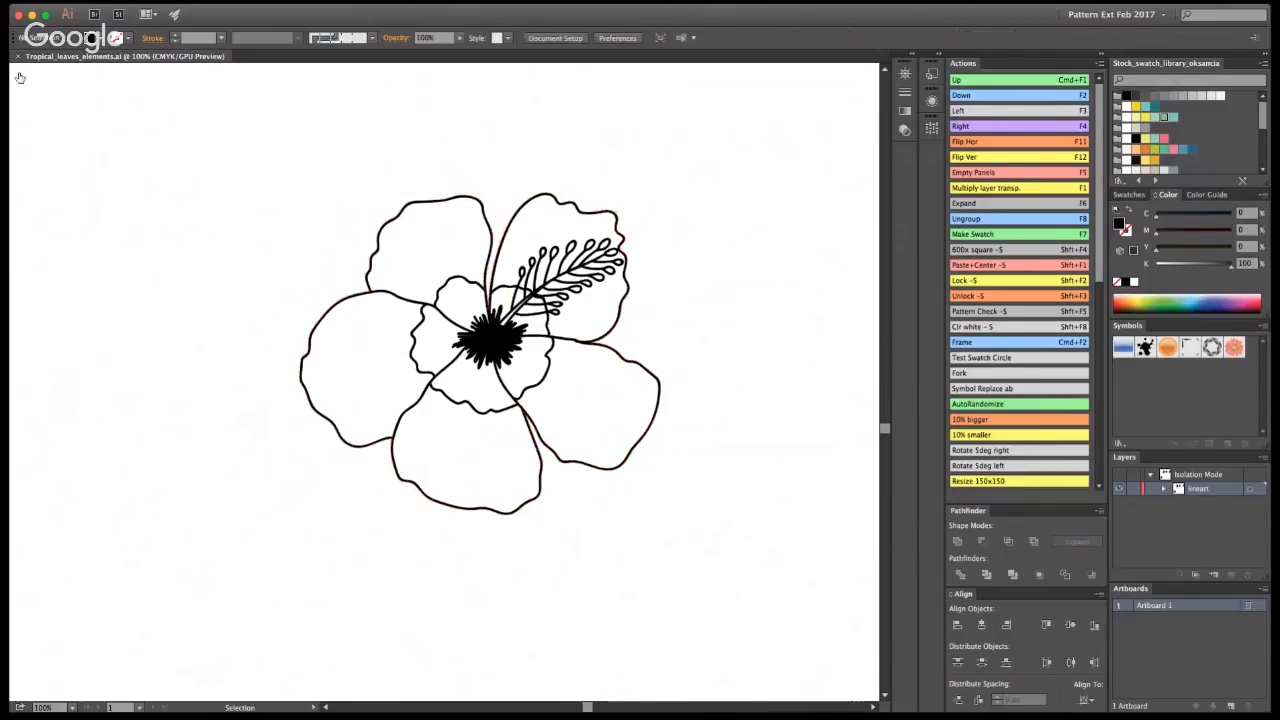
pyautogui.hotkey('shift', 'x')
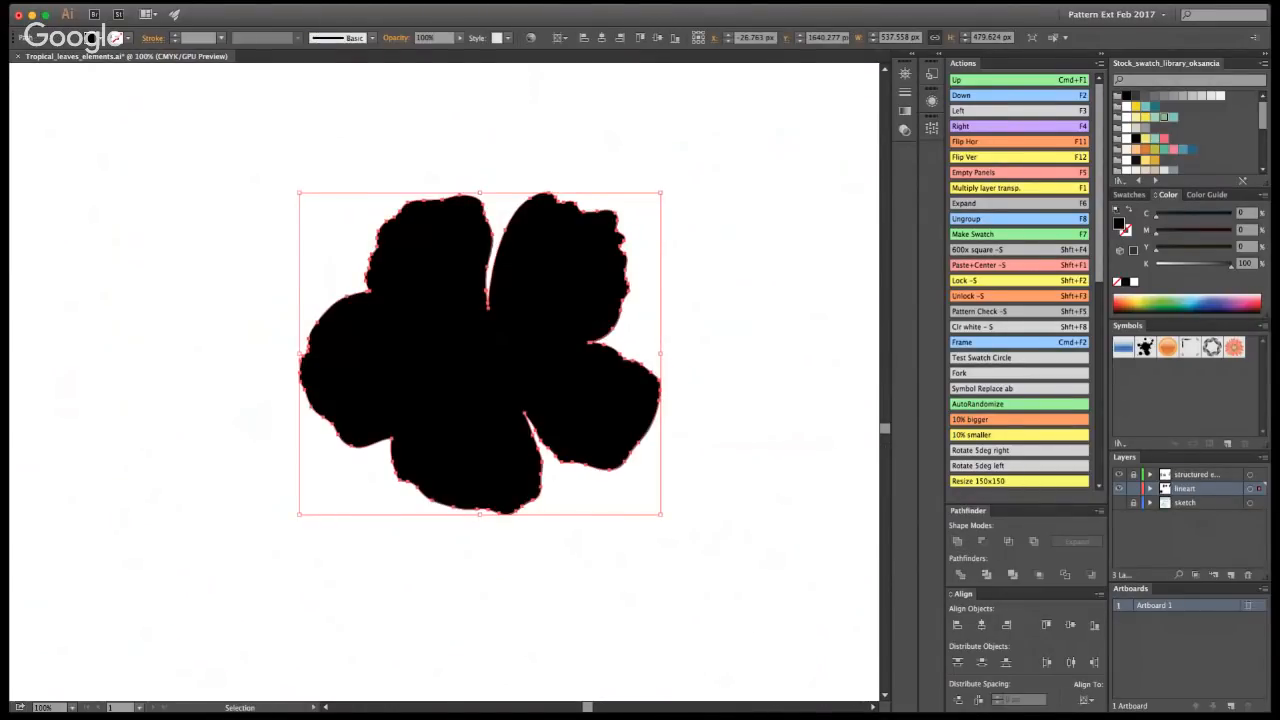
pyautogui.hotkey('shift', 'x')
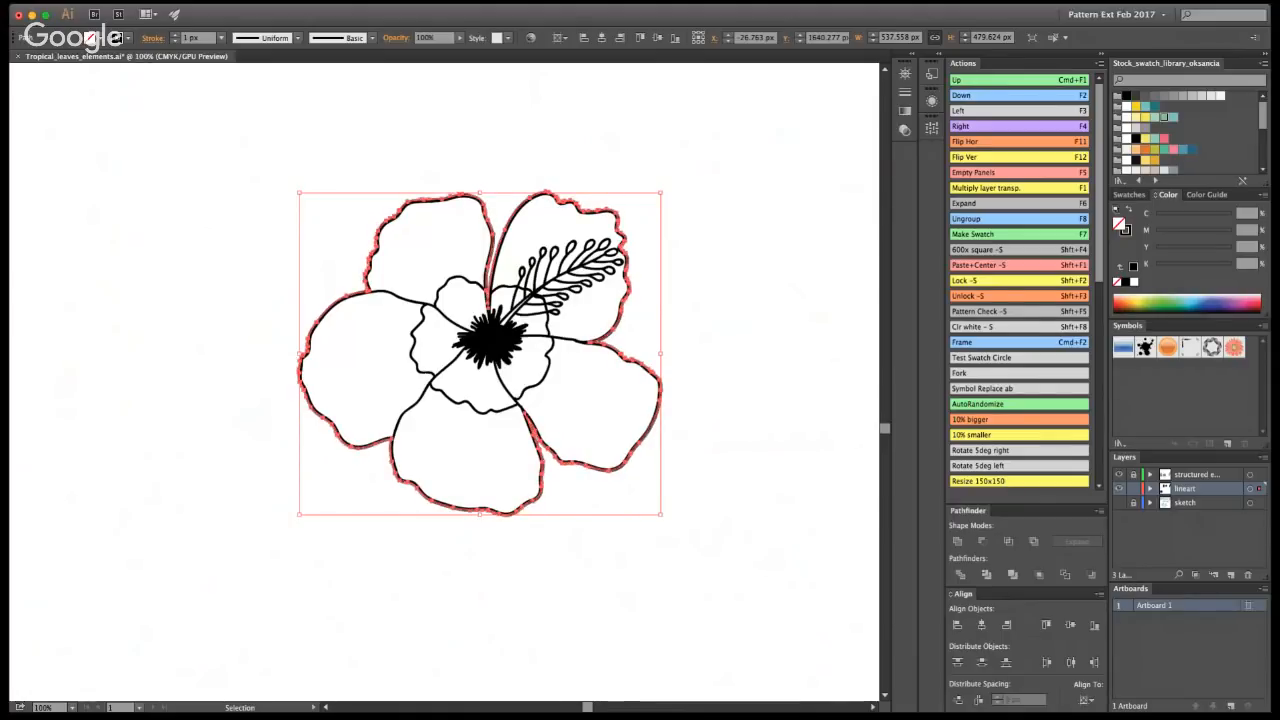
# - Try to offset the duplicated outer contour outward and check how it fits the petal edges in isolation mode
pyautogui.press('Return')
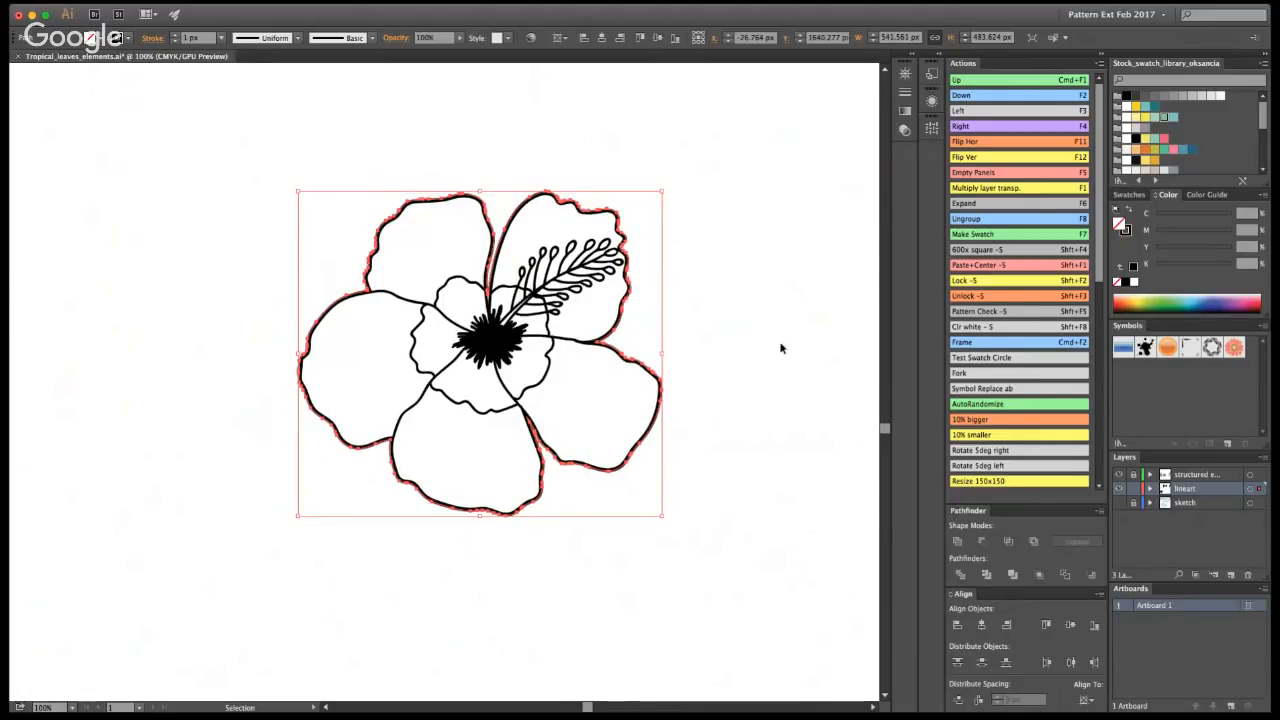
pyautogui.click(755, 384)
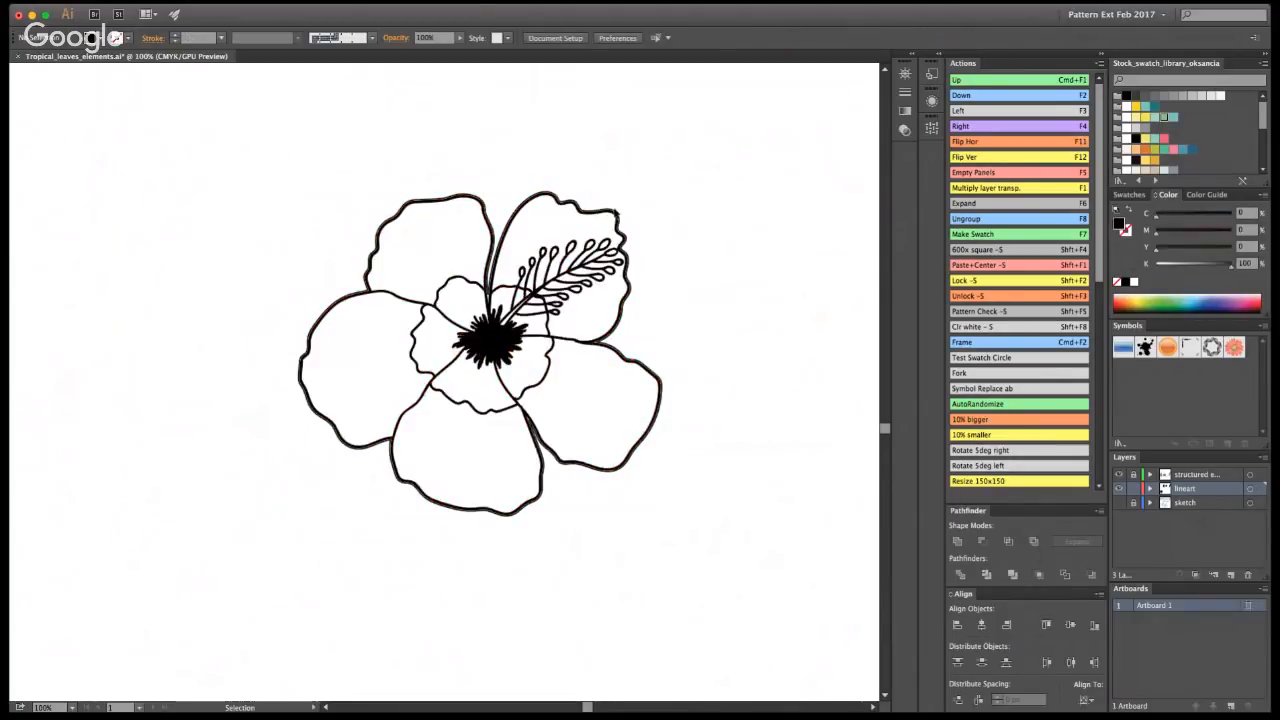
pyautogui.doubleClick(588, 217)
pyautogui.click(18, 73)
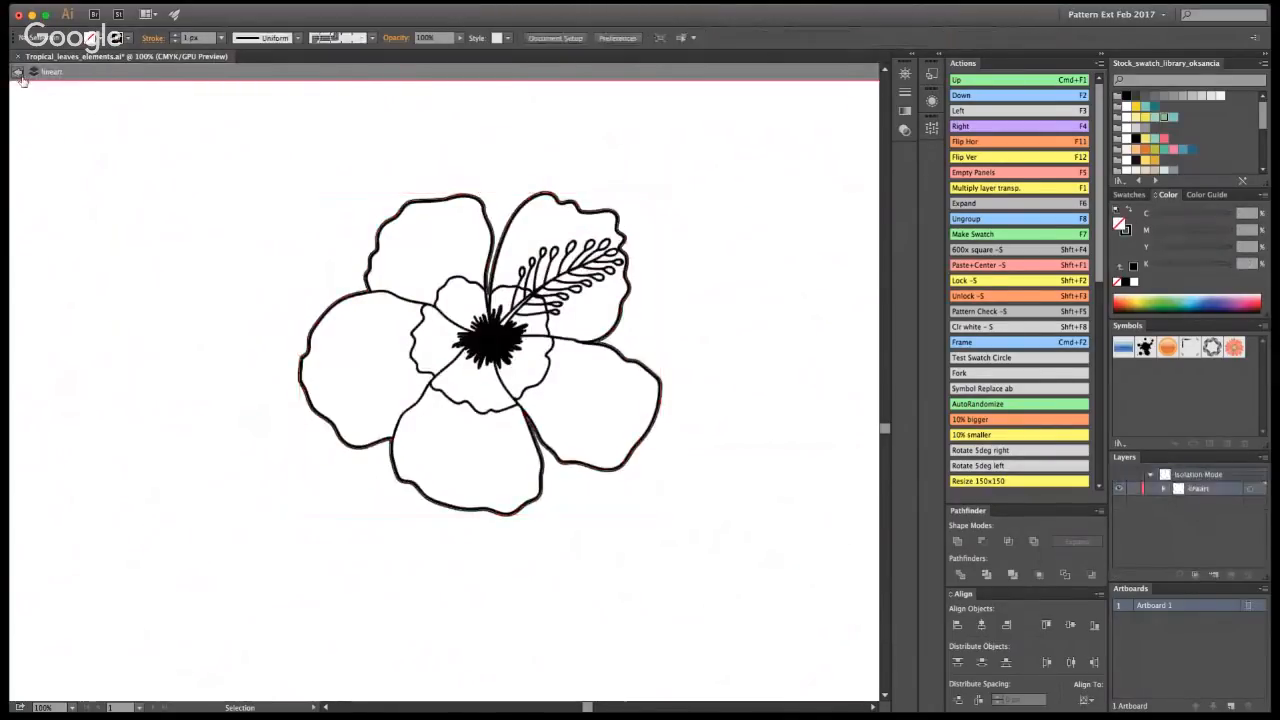
pyautogui.click(462, 284)
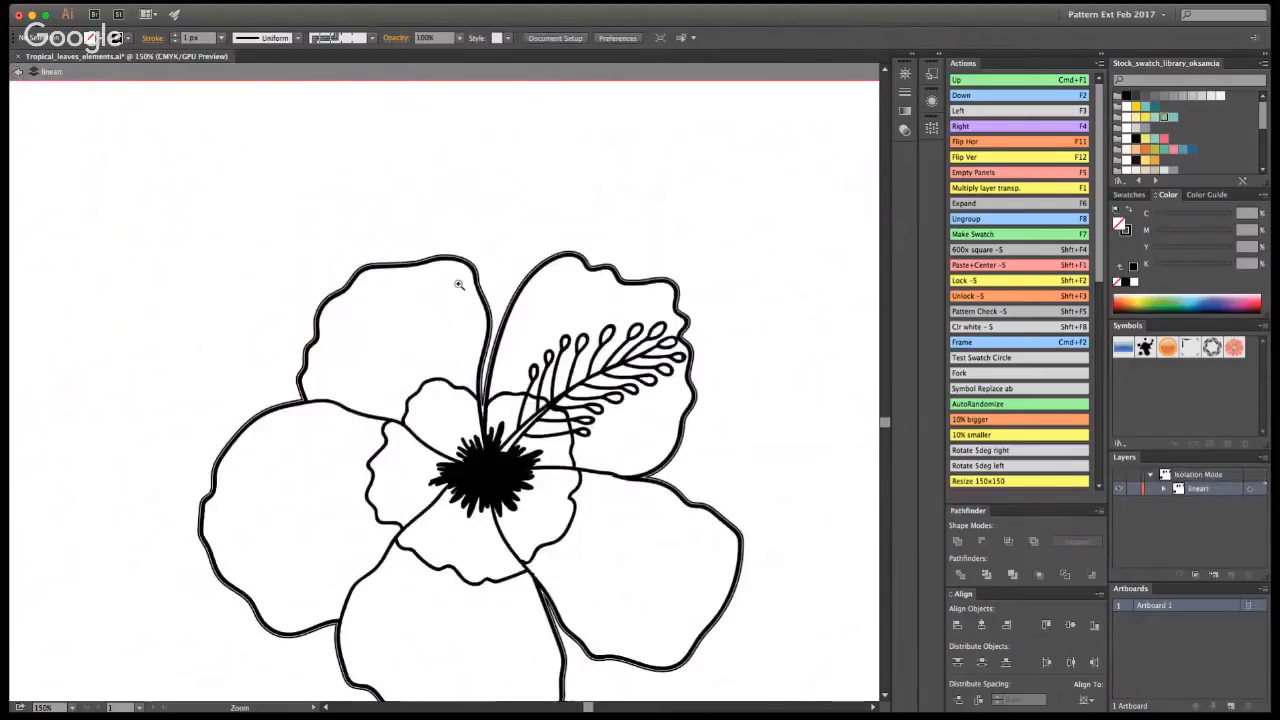
pyautogui.click(460, 286)
pyautogui.click(648, 358)
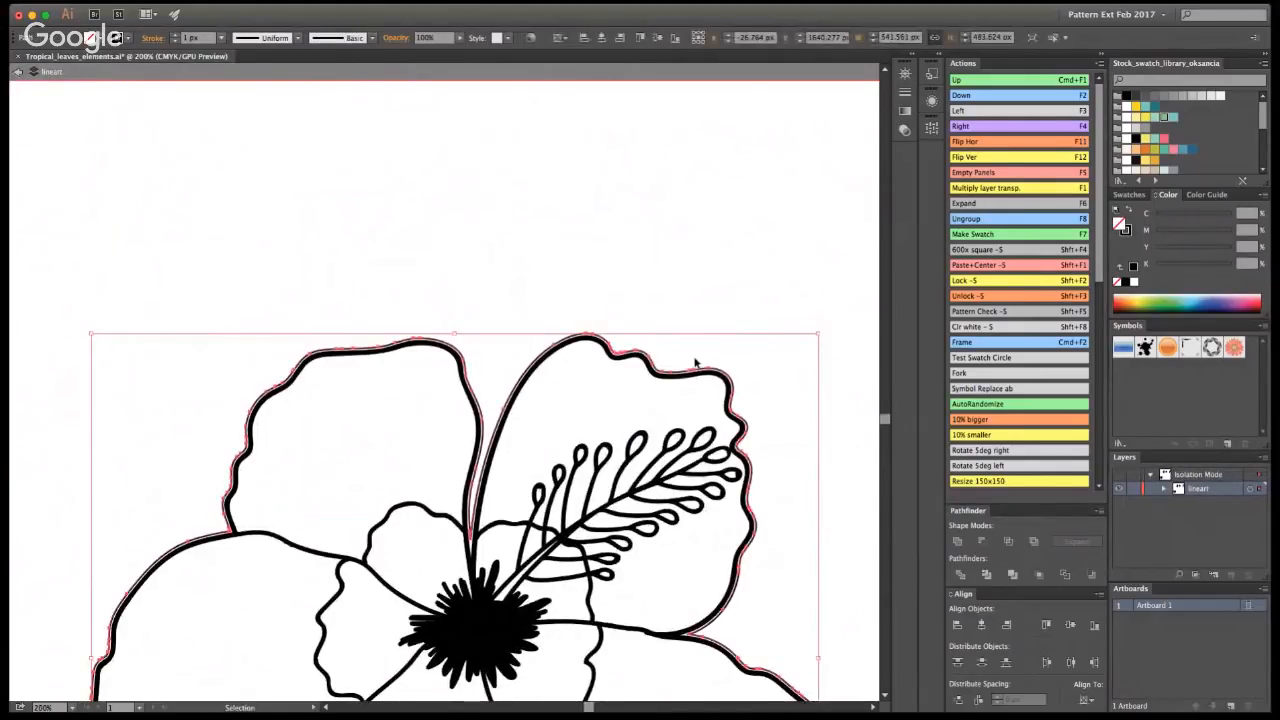
pyautogui.press('Escape')
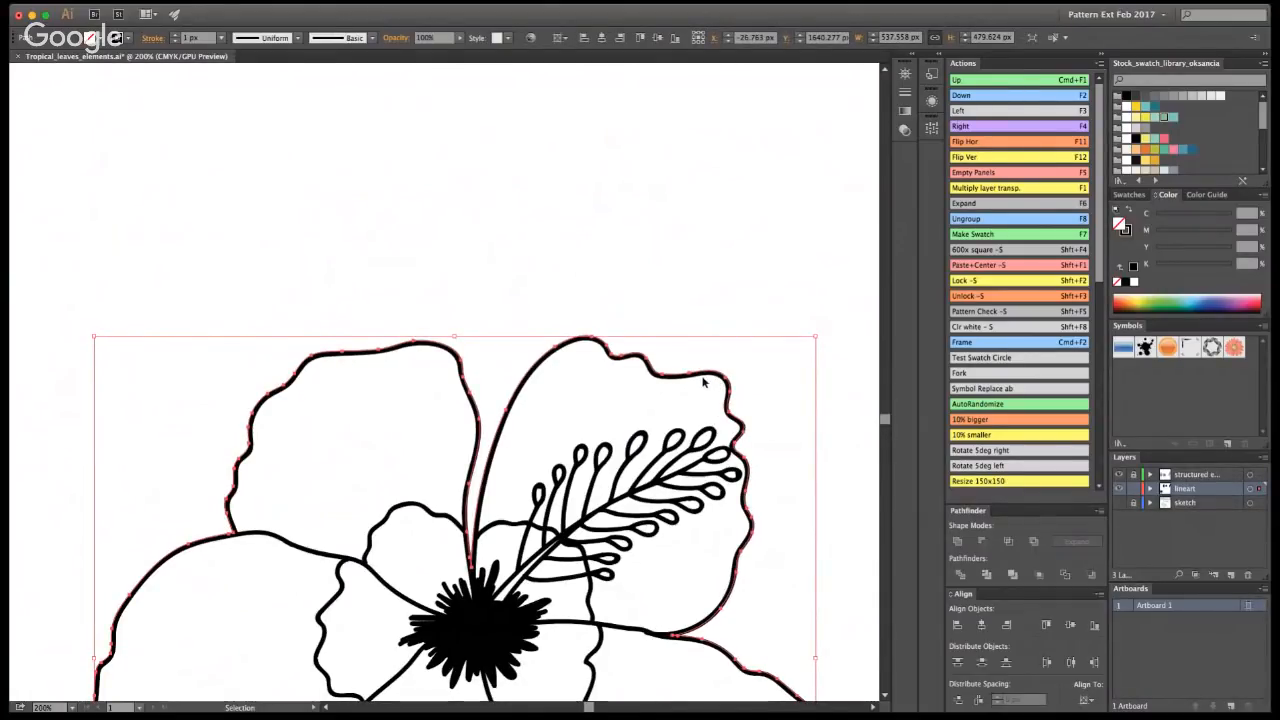
# - Convert the outer contour's 1 px stroke into a black filled shape to thicken the petals' outer edge
pyautogui.click(955, 542)
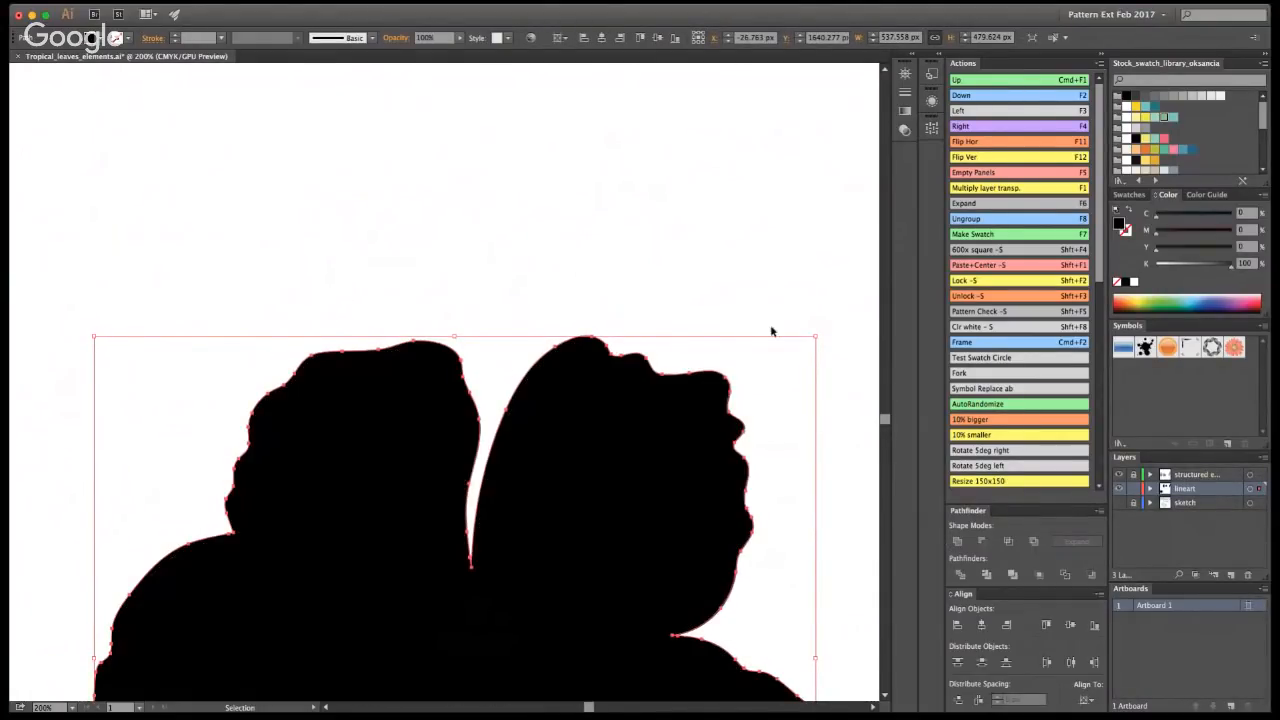
pyautogui.press('super+z')
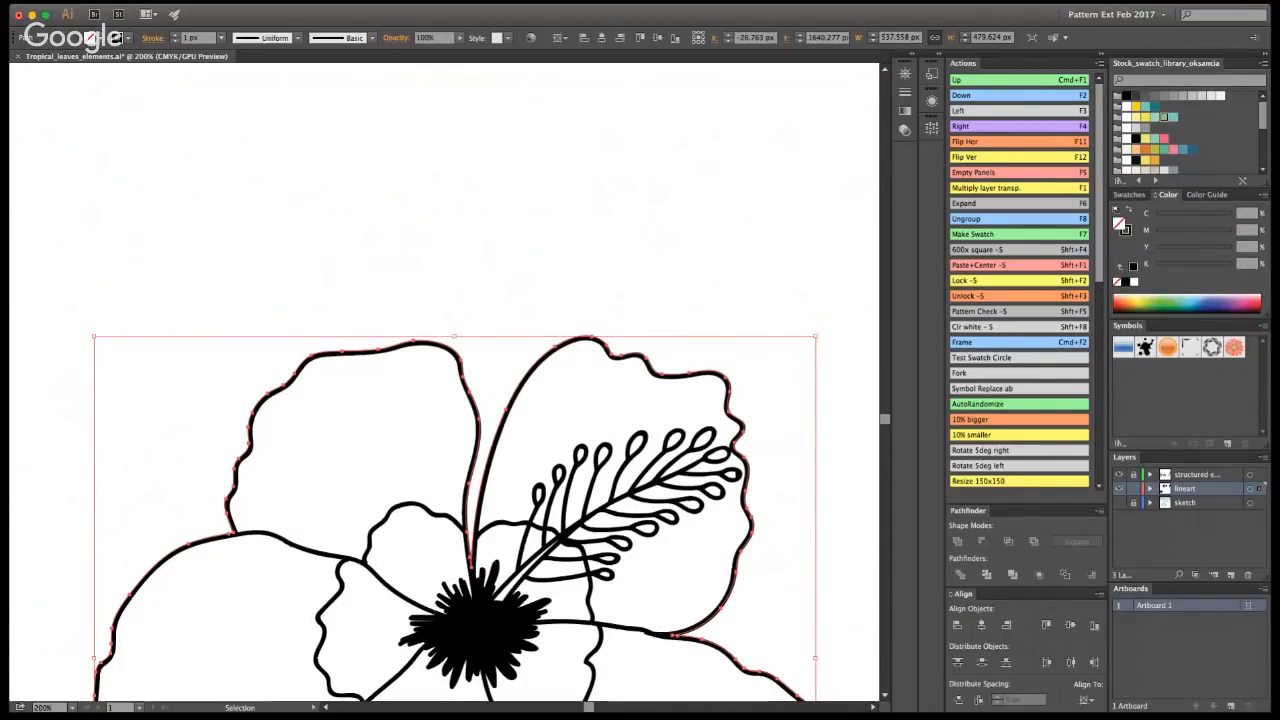
pyautogui.click(674, 307)
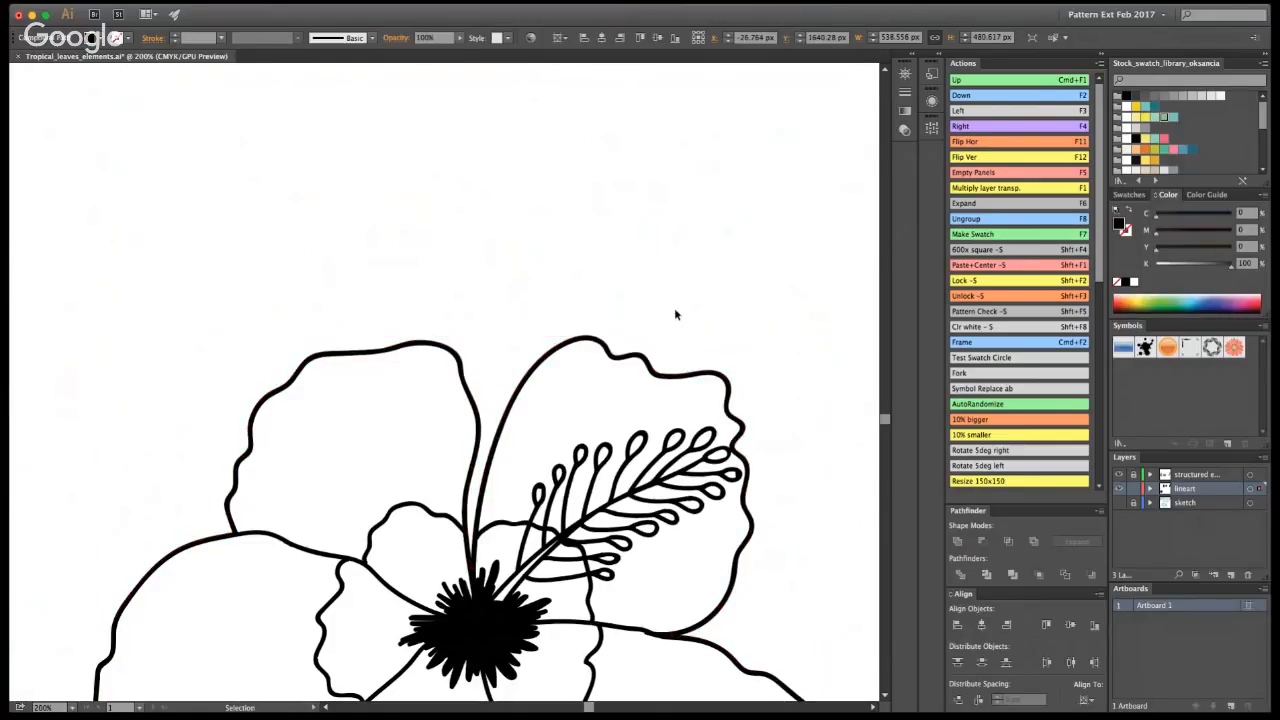
# - Unite the whole hibiscus line art with its outer contour into one shape and save the document
pyautogui.press('super+minus')
pyautogui.press('super+minus')
pyautogui.press('z')
pyautogui.keyDown('alt'); pyautogui.click(401, 583); pyautogui.keyUp('alt')
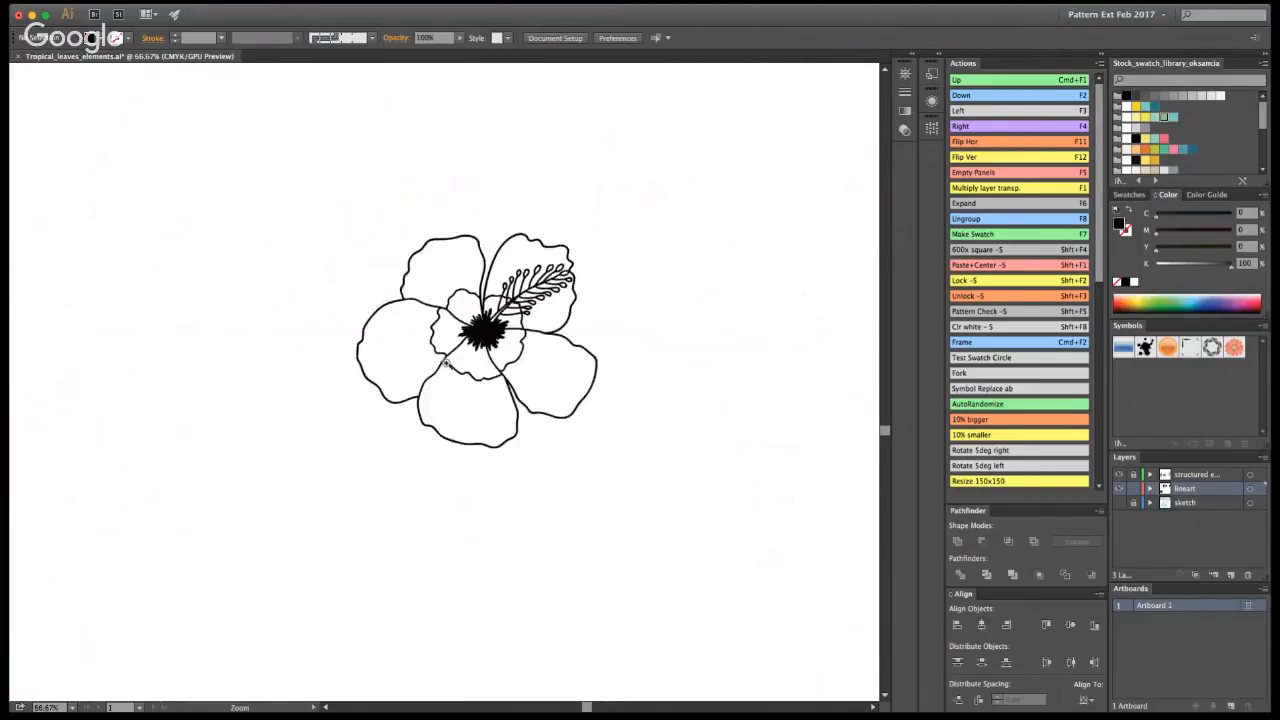
pyautogui.click(436, 366)
pyautogui.press('v')
pyautogui.moveTo(716, 560); pyautogui.dragTo(273, 179)
pyautogui.click(957, 541)
pyautogui.click(760, 390)
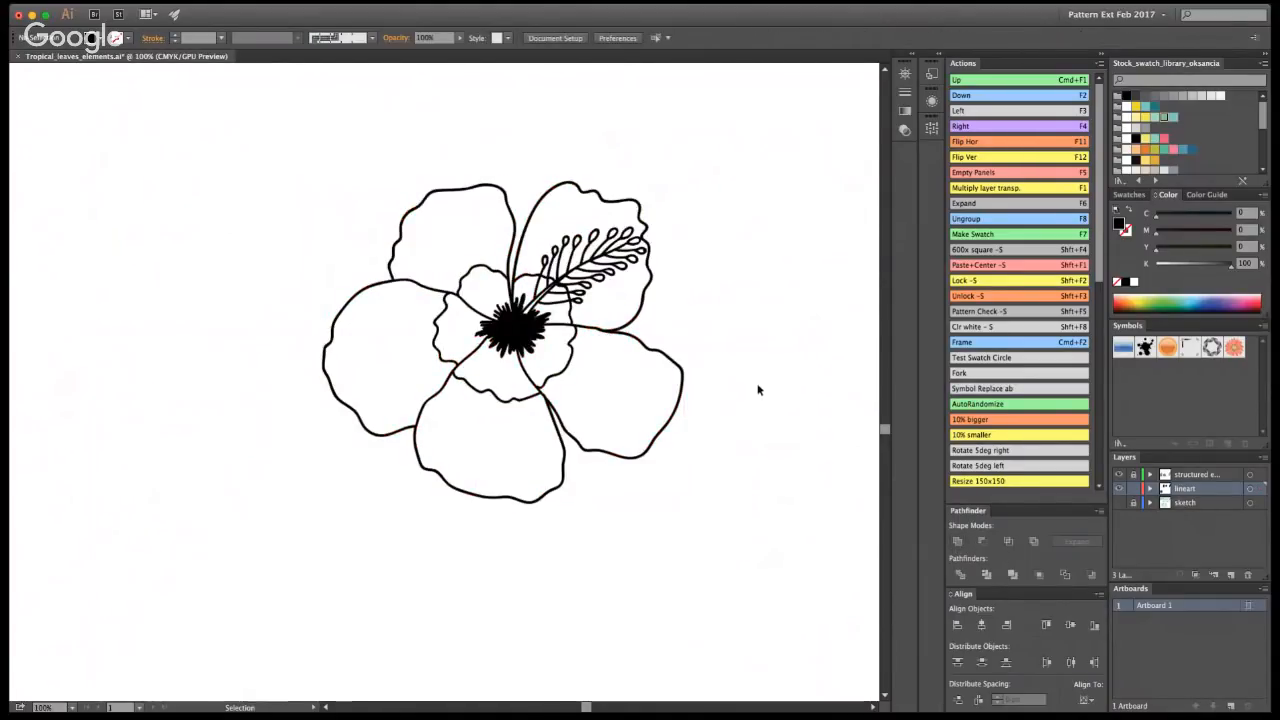
pyautogui.press('a')
pyautogui.press('v')
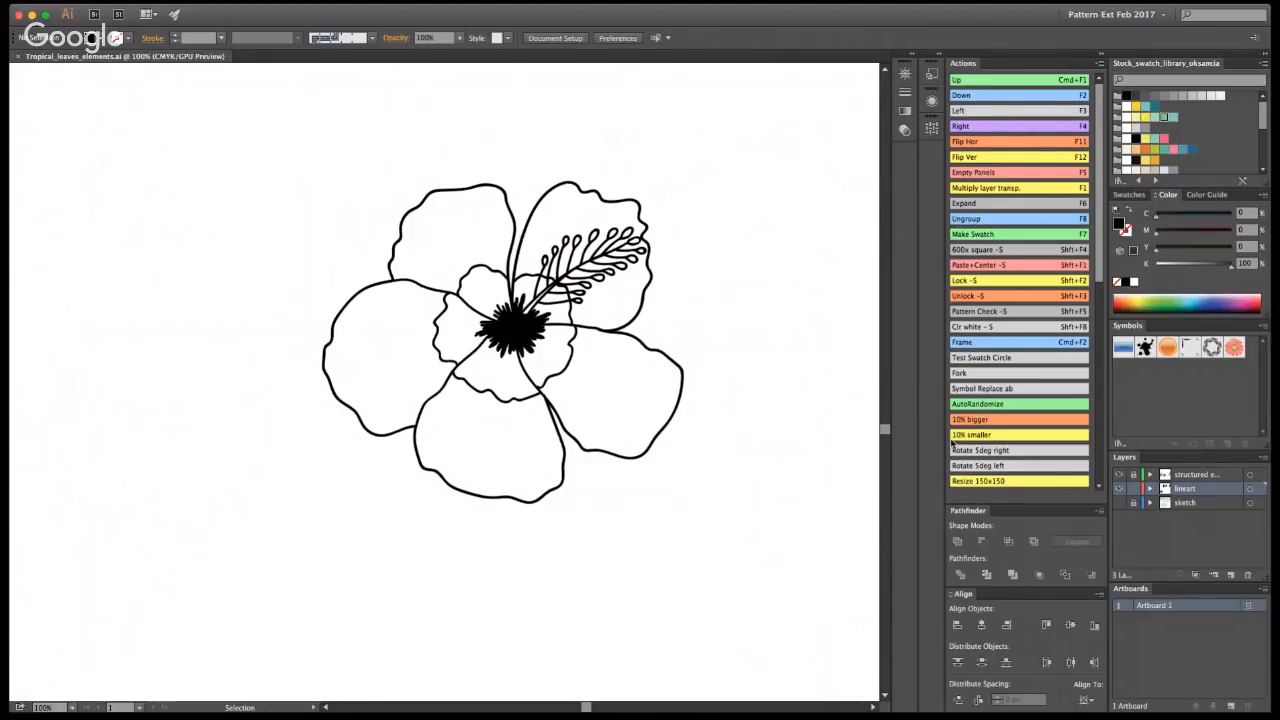
# - Draw thin radiating veins with the Blob Brush in the upper-left and left lobes of the hibiscus's ruffled centre
pyautogui.press('z')
pyautogui.click(514, 340)
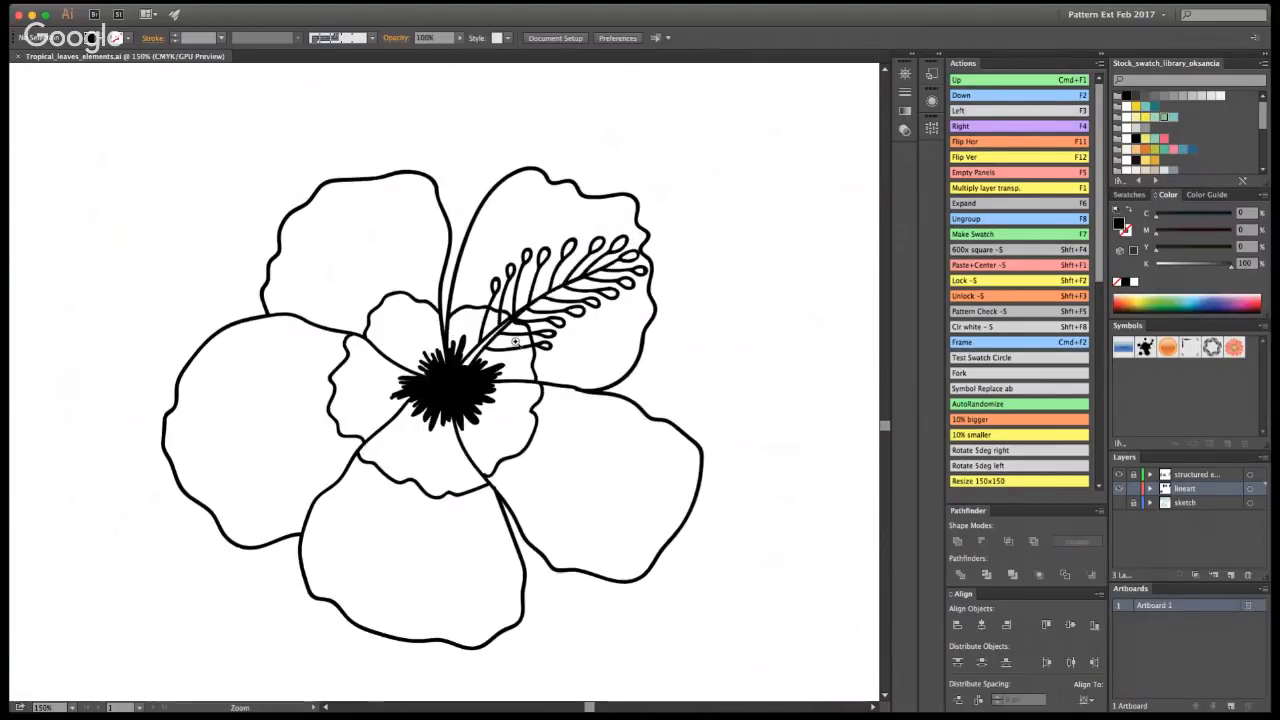
pyautogui.click(514, 340)
pyautogui.hotkey('shift', 'b')
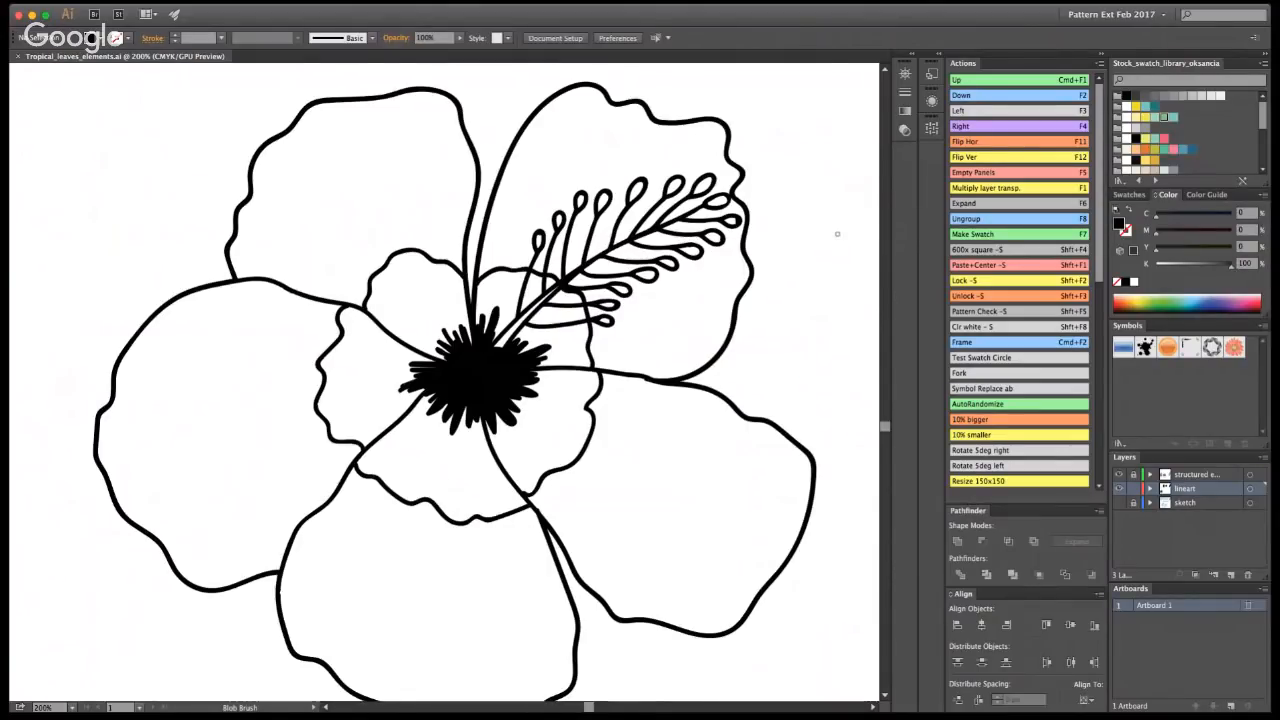
pyautogui.moveTo(414, 253)
pyautogui.mouseDown()
pyautogui.moveTo(454, 340)
pyautogui.moveTo(396, 252)
pyautogui.mouseUp()
pyautogui.press('super+z')
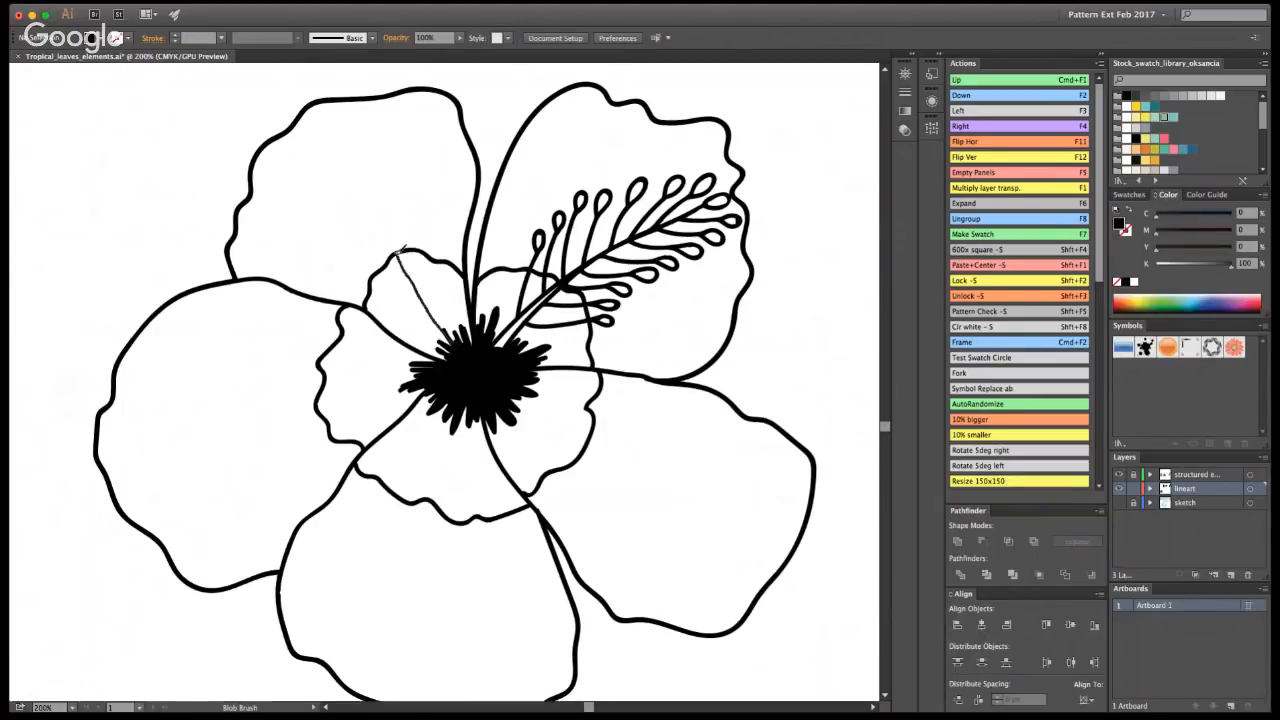
pyautogui.moveTo(465, 342)
pyautogui.mouseDown()
pyautogui.moveTo(440, 258)
pyautogui.moveTo(420, 322)
pyautogui.moveTo(379, 274)
pyautogui.mouseUp()
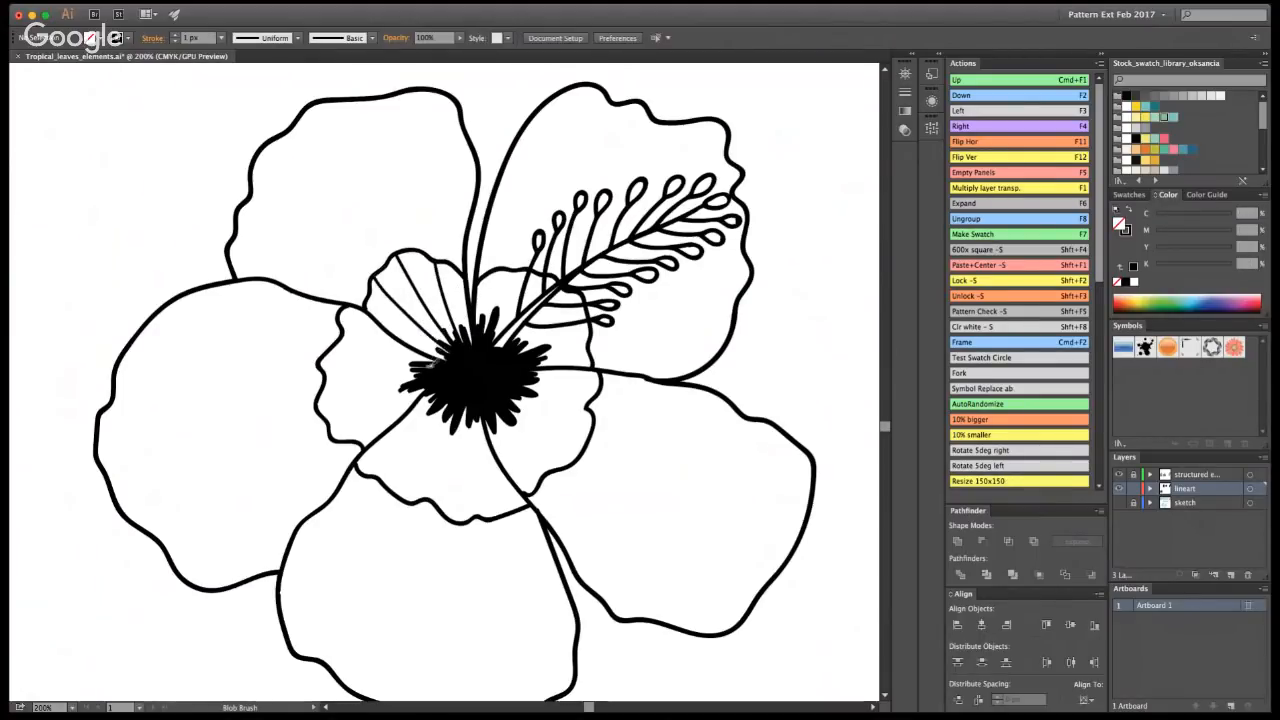
pyautogui.moveTo(430, 360)
pyautogui.mouseDown()
pyautogui.moveTo(344, 327)
pyautogui.moveTo(401, 374)
pyautogui.moveTo(322, 371)
pyautogui.mouseUp()
pyautogui.press('super+z')
pyautogui.moveTo(424, 368)
pyautogui.mouseDown()
pyautogui.moveTo(320, 356)
pyautogui.moveTo(380, 394)
pyautogui.moveTo(332, 407)
pyautogui.moveTo(430, 372)
pyautogui.moveTo(364, 428)
pyautogui.mouseUp()
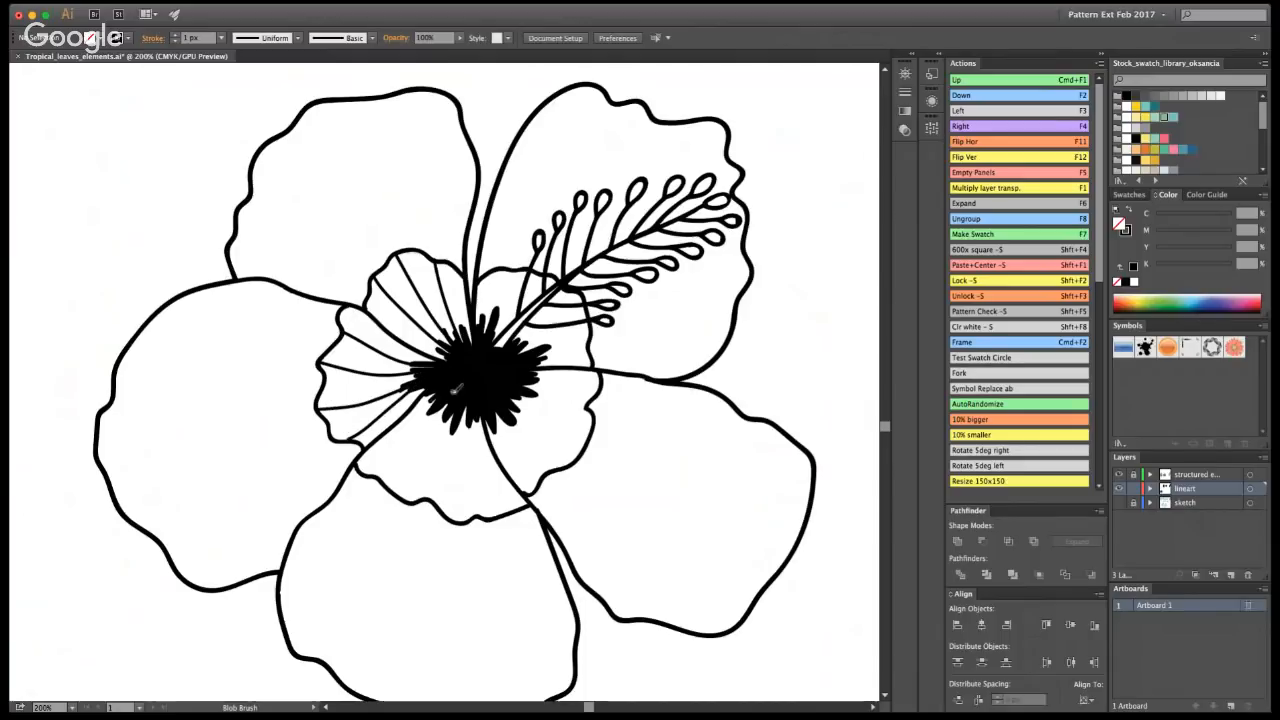
# - Draw radiating veins through the lower, right and upper-right lobes of the hibiscus's ruffled centre
pyautogui.moveTo(446, 400)
pyautogui.mouseDown()
pyautogui.moveTo(379, 476)
pyautogui.moveTo(426, 461)
pyautogui.moveTo(408, 498)
pyautogui.mouseUp()
pyautogui.moveTo(474, 400); pyautogui.dragTo(469, 516)
pyautogui.moveTo(480, 404); pyautogui.dragTo(497, 508)
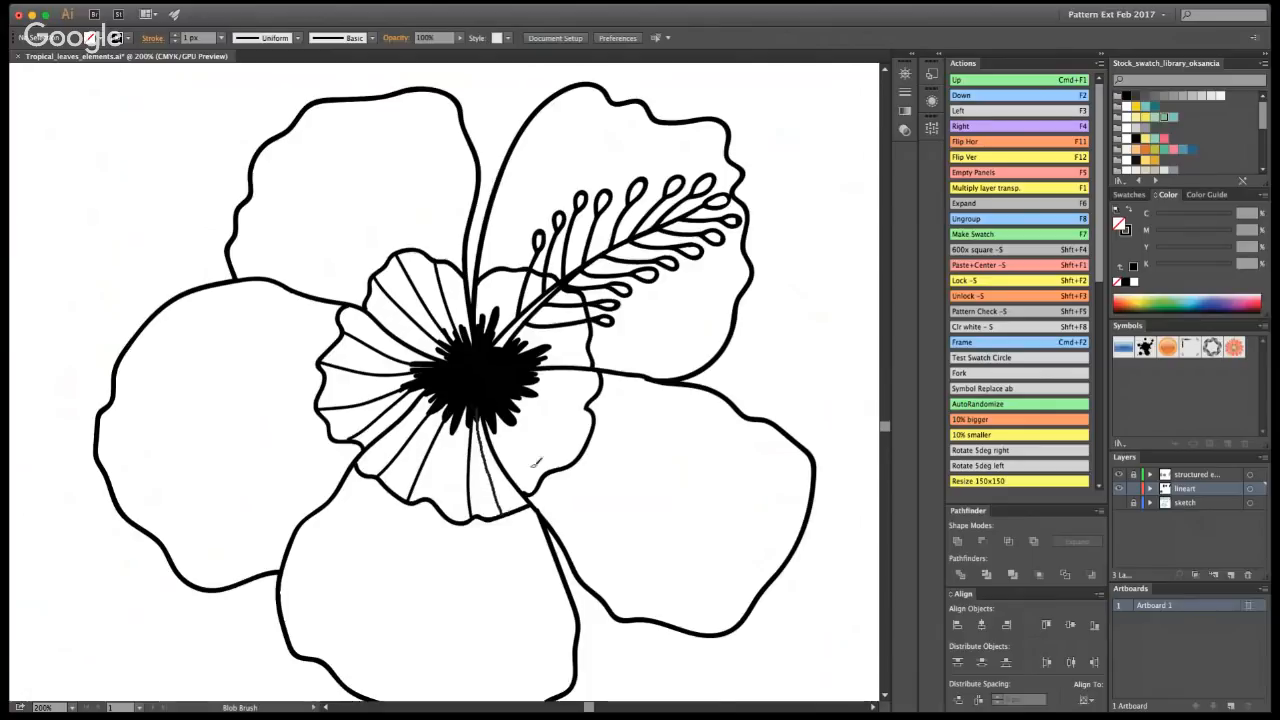
pyautogui.moveTo(502, 404)
pyautogui.mouseDown()
pyautogui.moveTo(555, 467)
pyautogui.moveTo(549, 428)
pyautogui.moveTo(592, 448)
pyautogui.mouseUp()
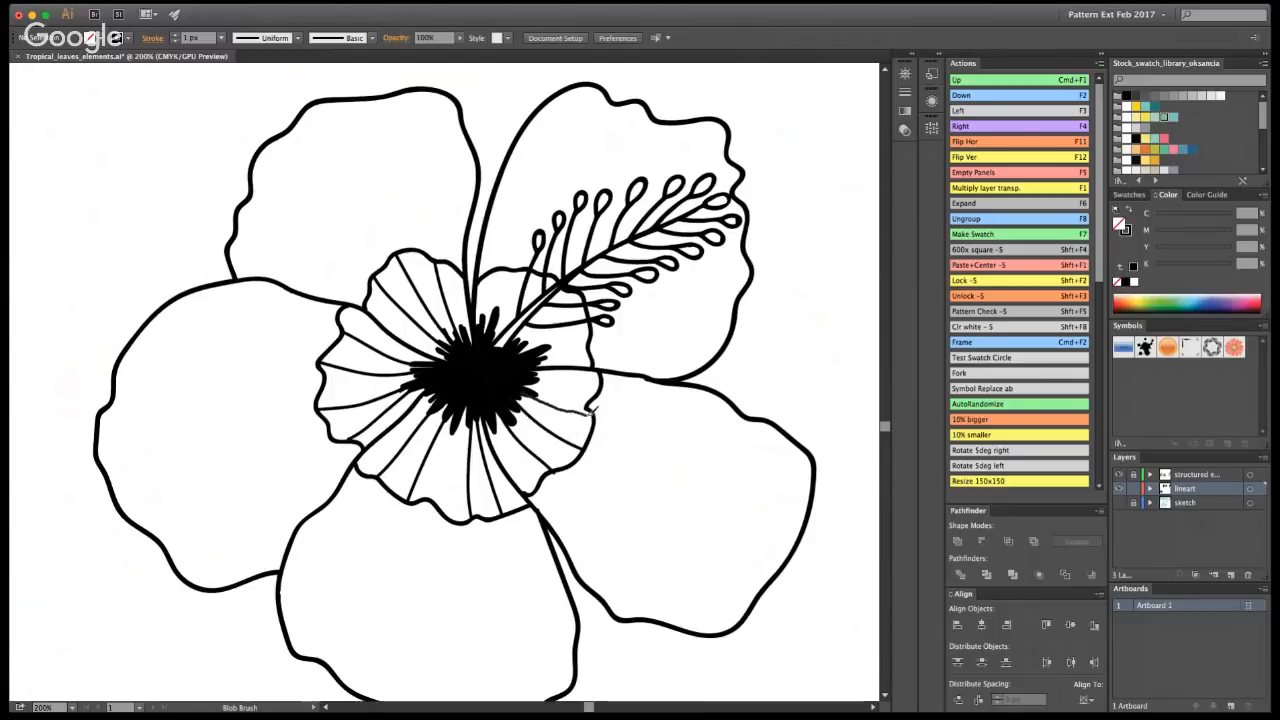
pyautogui.moveTo(536, 378)
pyautogui.mouseDown()
pyautogui.moveTo(605, 381)
pyautogui.moveTo(591, 340)
pyautogui.mouseUp()
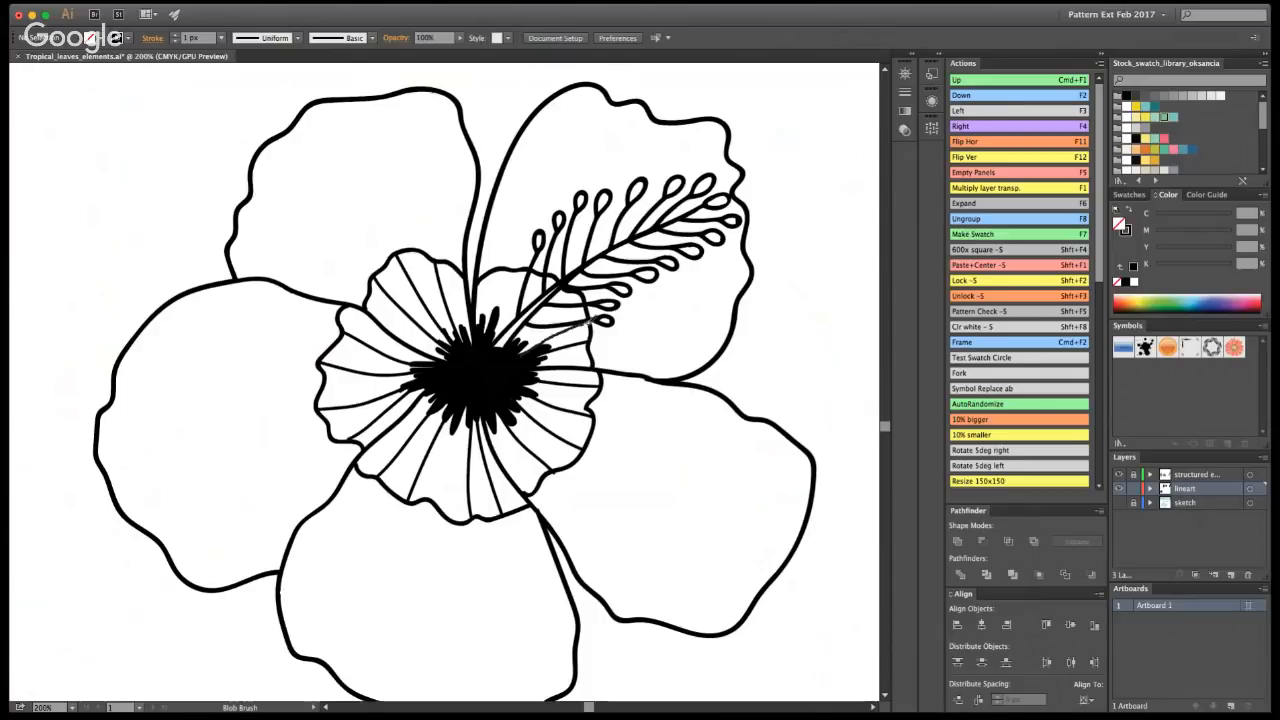
pyautogui.moveTo(494, 328); pyautogui.dragTo(519, 270)
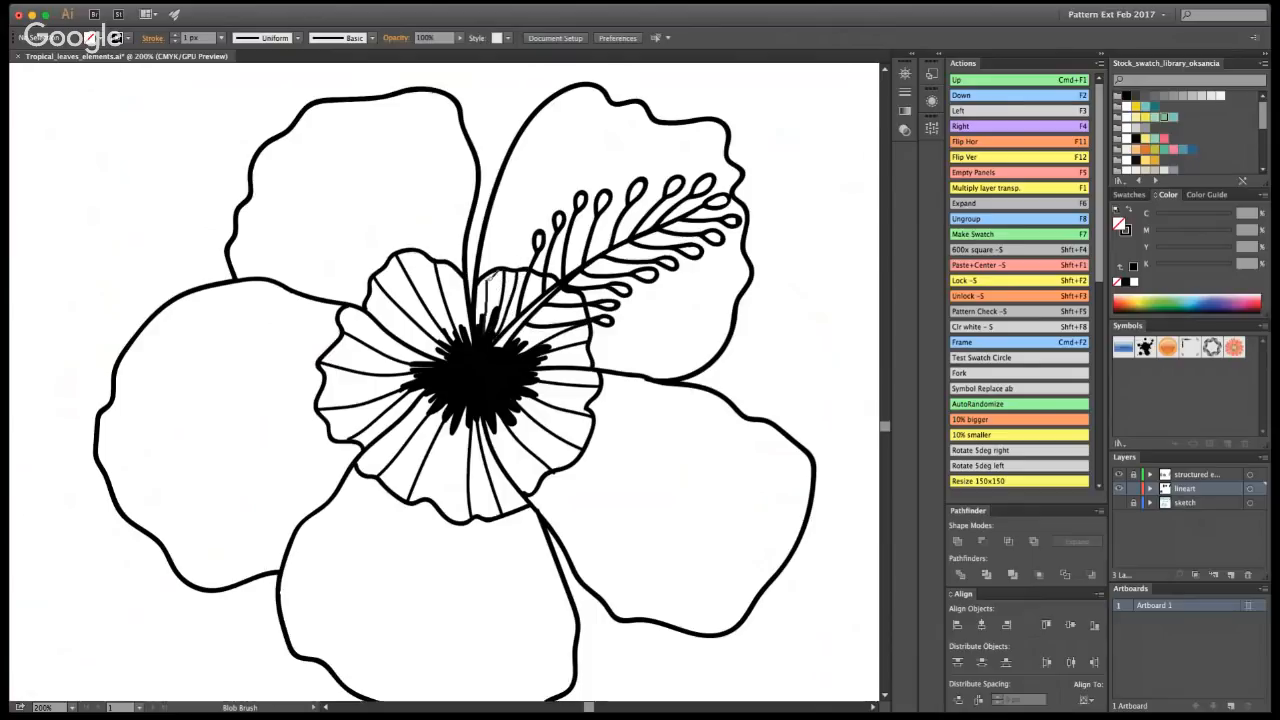
pyautogui.moveTo(453, 412); pyautogui.dragTo(445, 500)
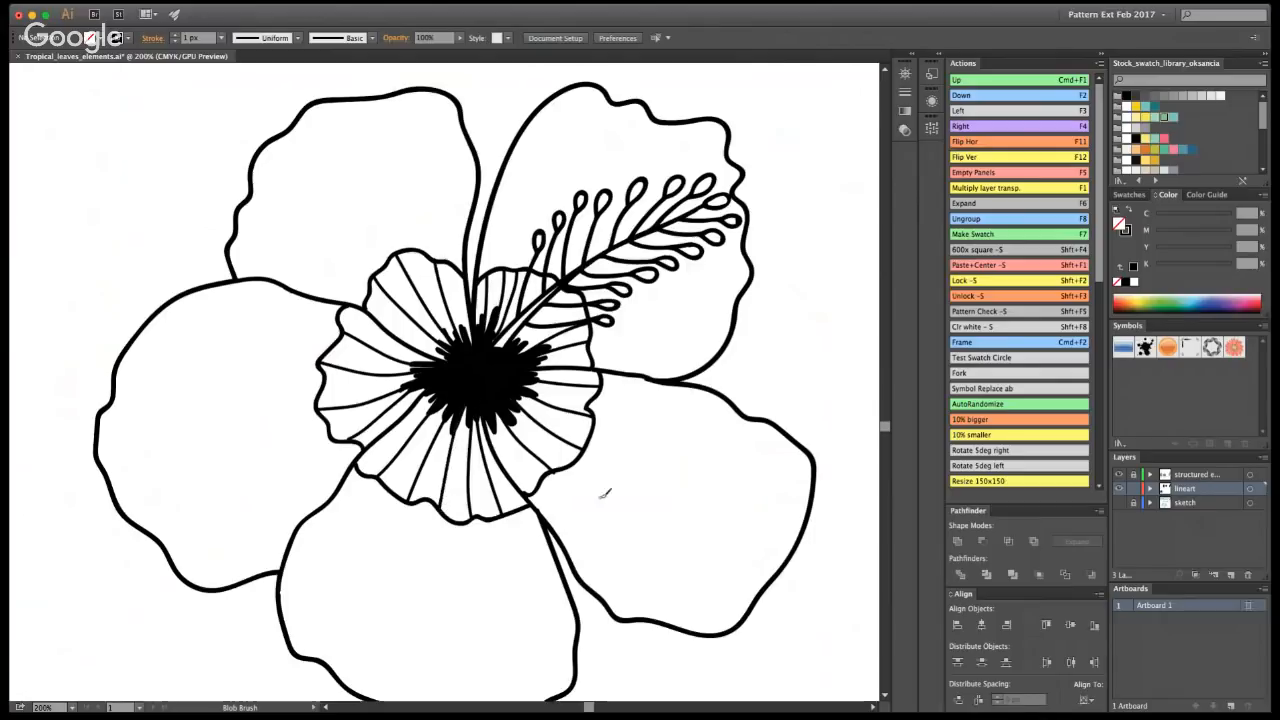
# - Examine the veined hibiscus centre against the whole flower at several magnifications
pyautogui.press('z')
pyautogui.keyDown('alt'); pyautogui.click(444, 380); pyautogui.keyUp('alt')
pyautogui.keyDown('alt'); pyautogui.click(444, 380); pyautogui.keyUp('alt')
pyautogui.keyDown('alt'); pyautogui.click(430, 380); pyautogui.keyUp('alt')
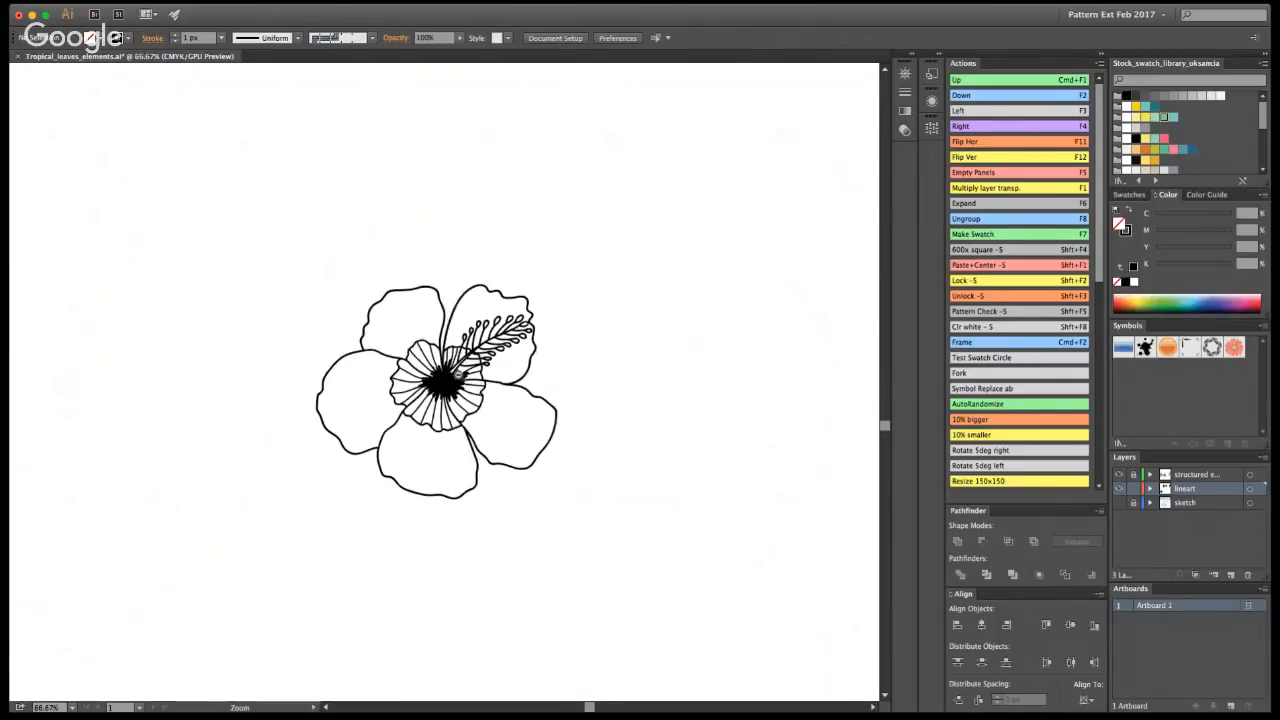
pyautogui.keyDown('alt'); pyautogui.click(470, 372); pyautogui.keyUp('alt')
pyautogui.keyDown('alt'); pyautogui.click(470, 372); pyautogui.keyUp('alt')
pyautogui.keyDown('alt'); pyautogui.click(466, 365); pyautogui.keyUp('alt')
pyautogui.keyDown('alt'); pyautogui.click(462, 357); pyautogui.keyUp('alt')
pyautogui.click(465, 367)
pyautogui.click(470, 375)
pyautogui.click(475, 380)
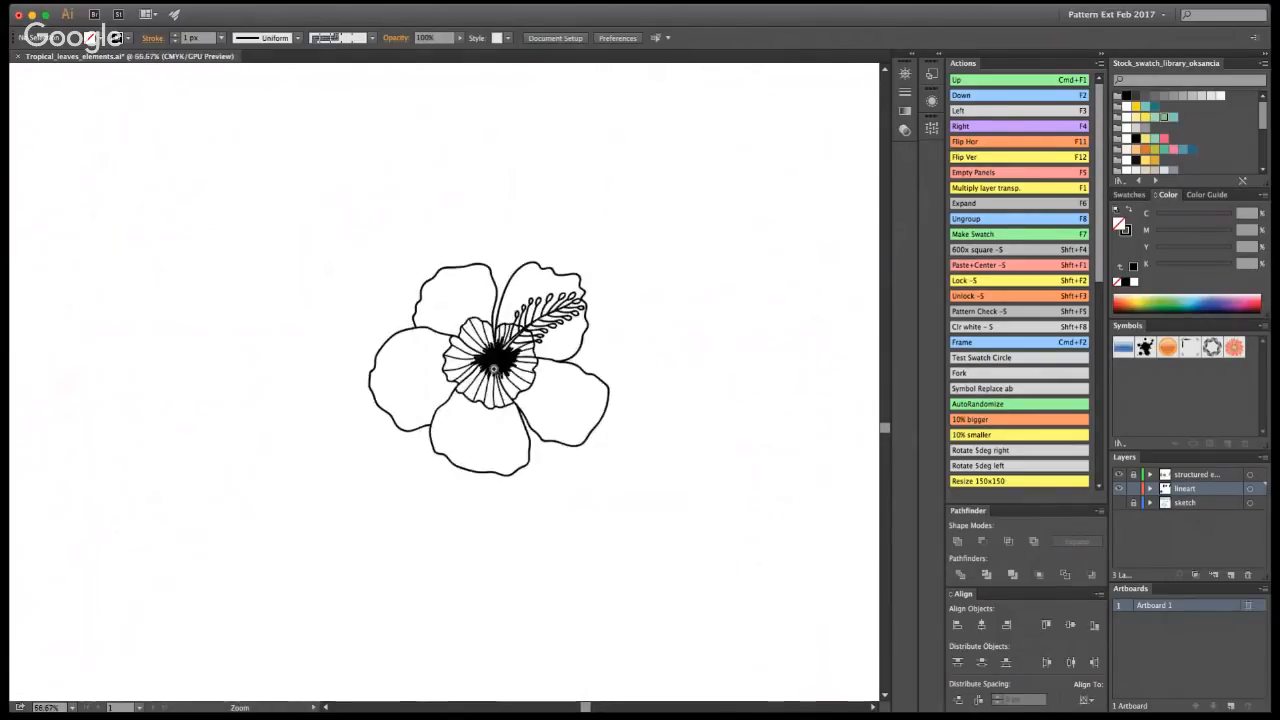
pyautogui.click(482, 386)
pyautogui.click(487, 390)
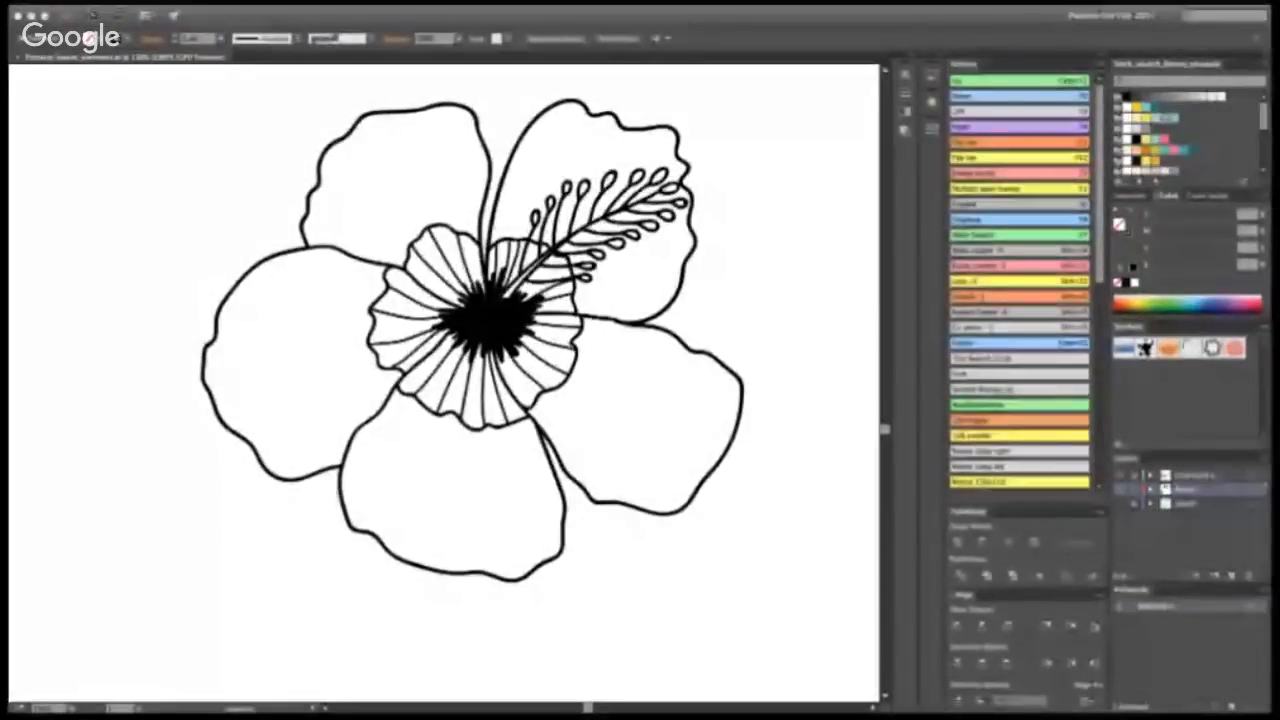
# - Erase the stray bump on the lower-right edge of the ruffled centre, near where the two lower petals meet
pyautogui.click(515, 428)
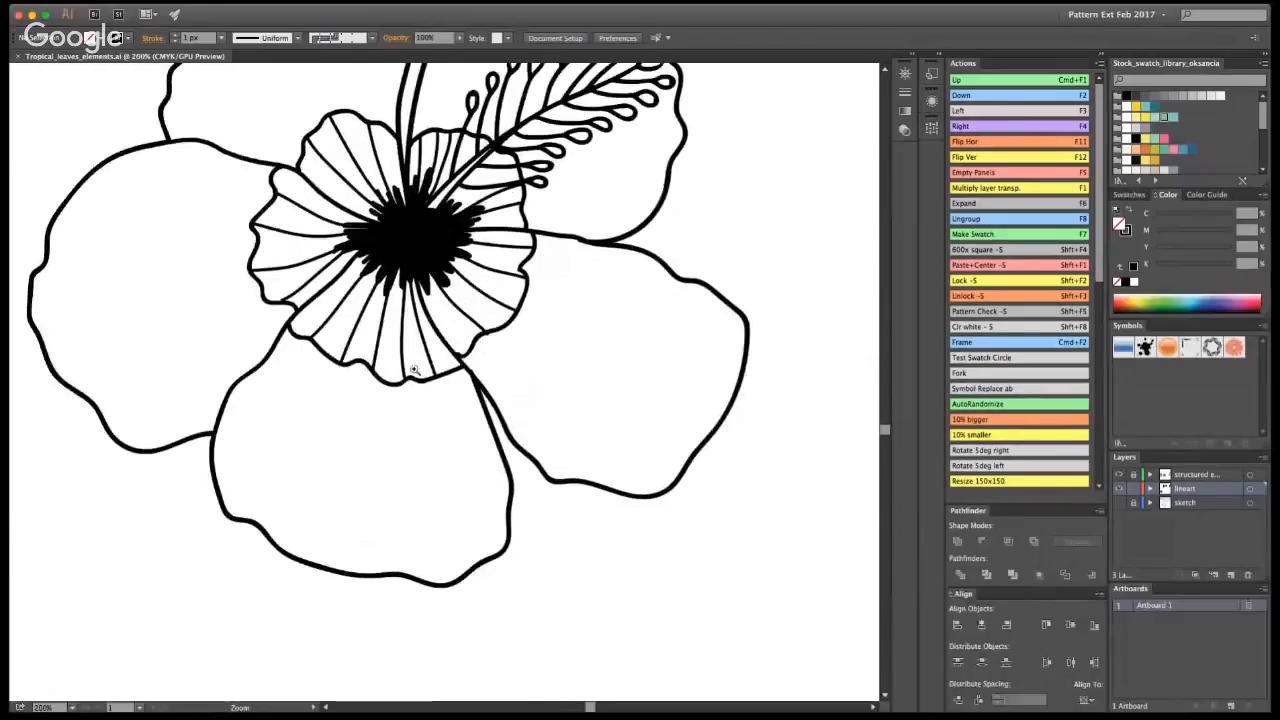
pyautogui.click(515, 428)
pyautogui.hotkey('shift', 'e')
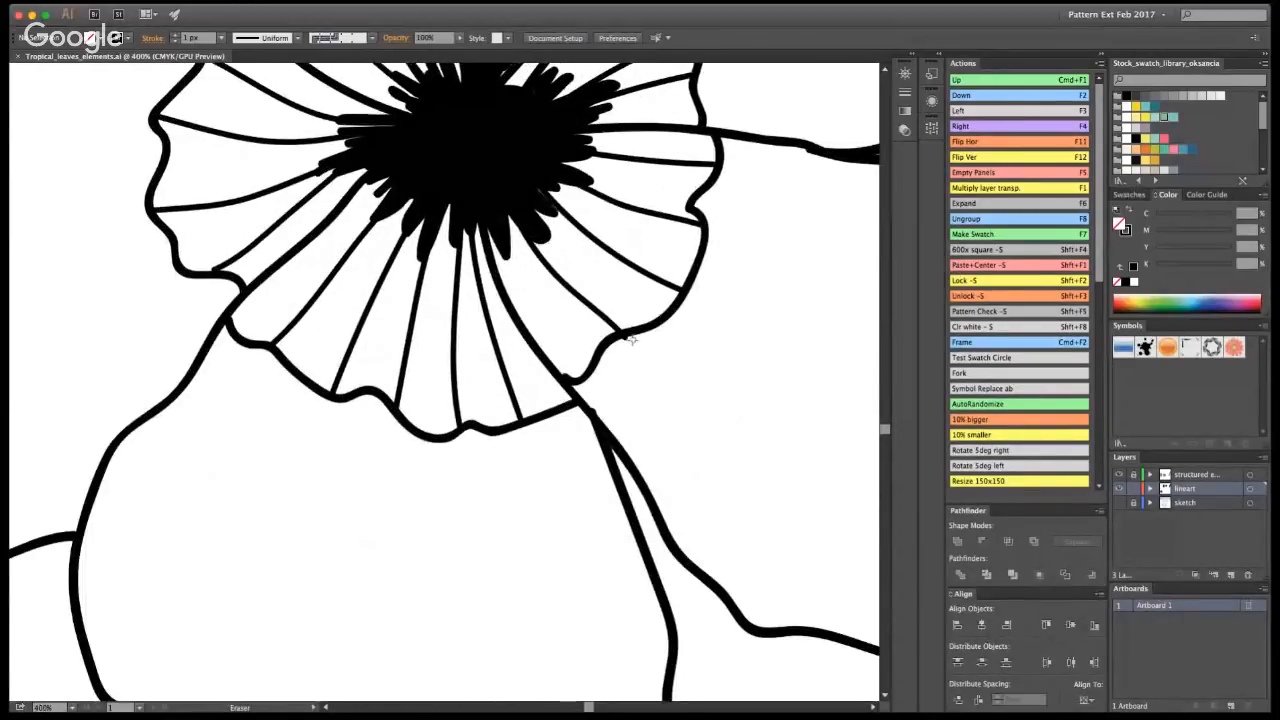
pyautogui.moveTo(613, 359)
pyautogui.mouseDown()
pyautogui.moveTo(603, 417)
pyautogui.moveTo(607, 381)
pyautogui.mouseUp()
pyautogui.hotkey('shift', 'b')
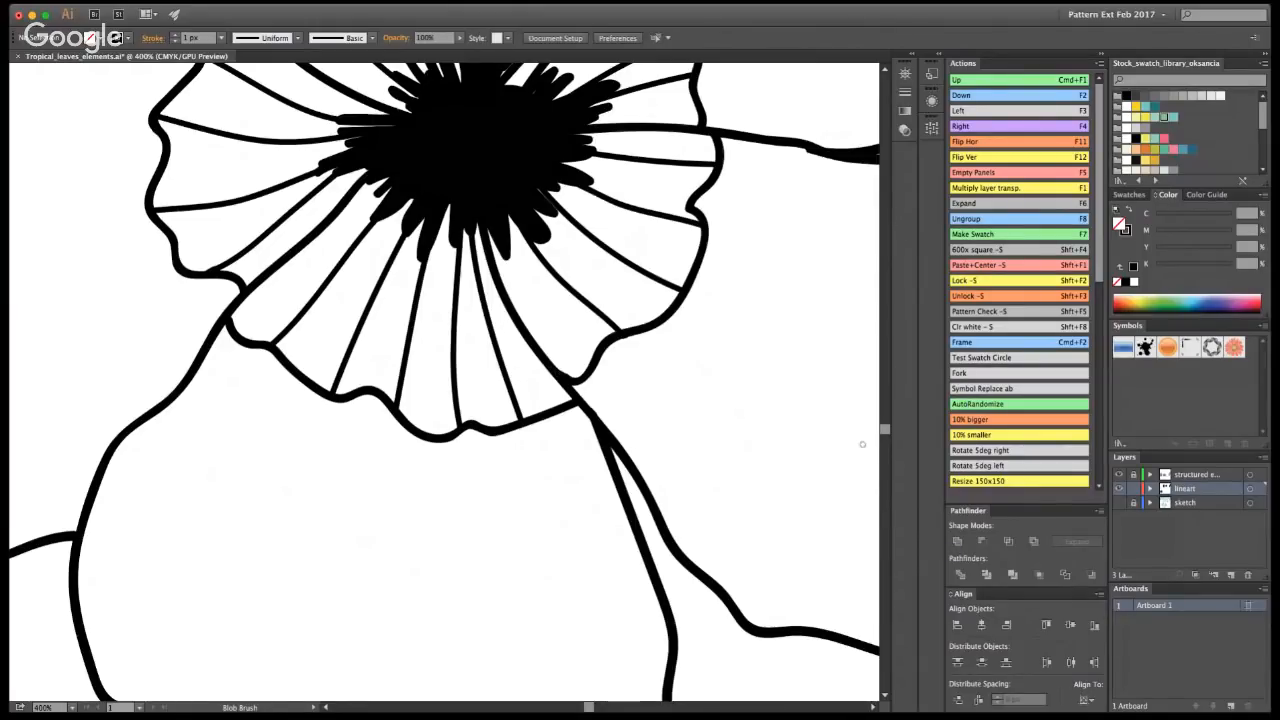
# - Smooth the ruffle's lower-right edge, its lower-left corner and the adjoining upper edge of the lower-right petal with the Smooth tool
pyautogui.press('super+a')
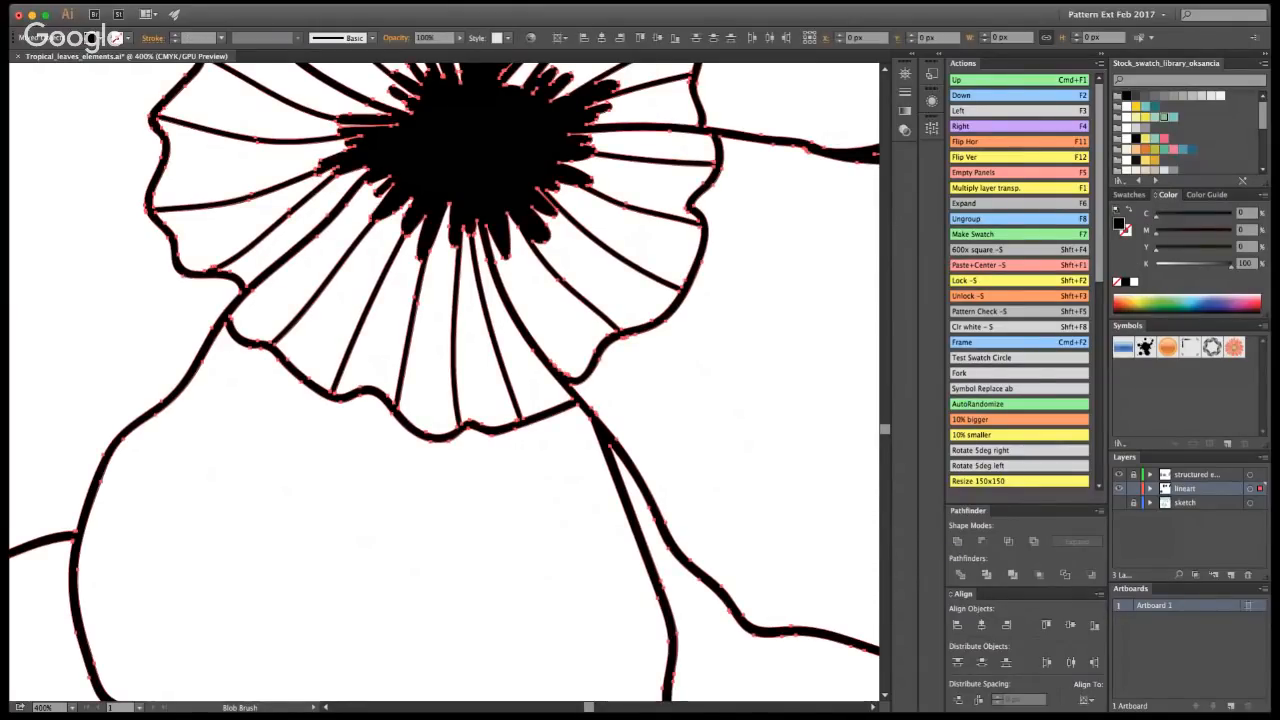
pyautogui.press('alt')
pyautogui.moveTo(606, 343); pyautogui.dragTo(646, 337)
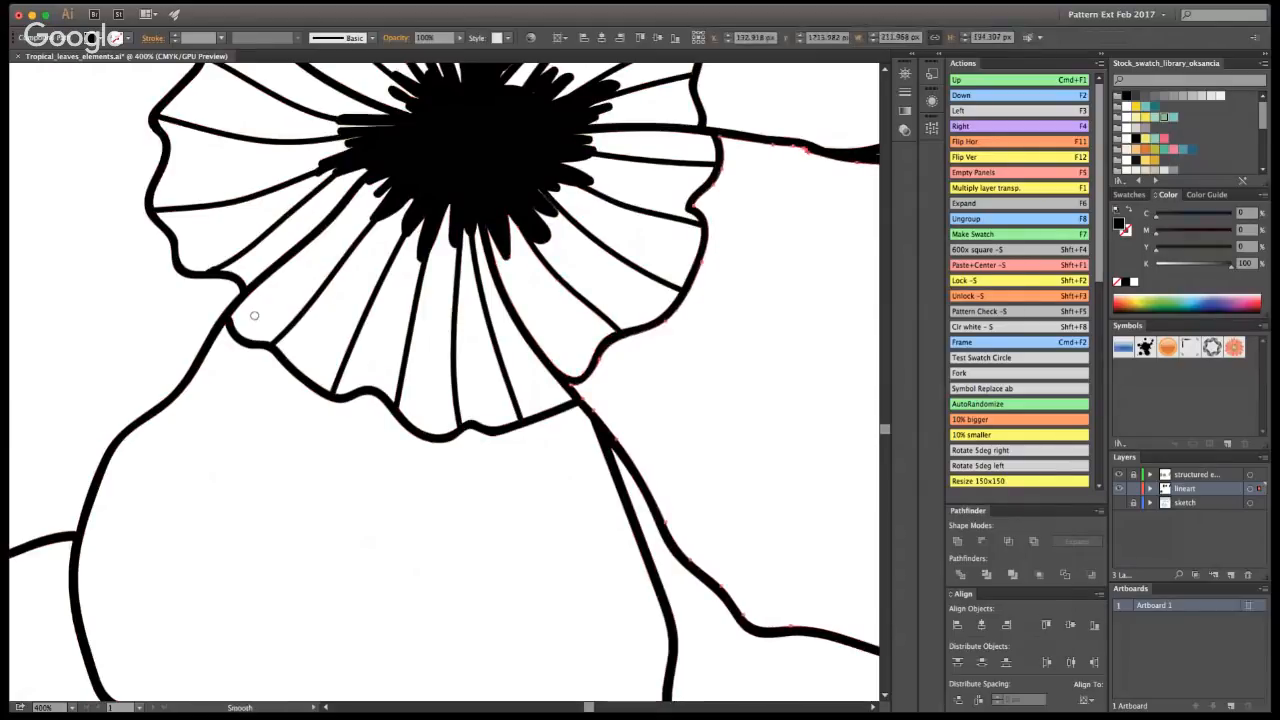
pyautogui.moveTo(237, 315); pyautogui.dragTo(238, 326)
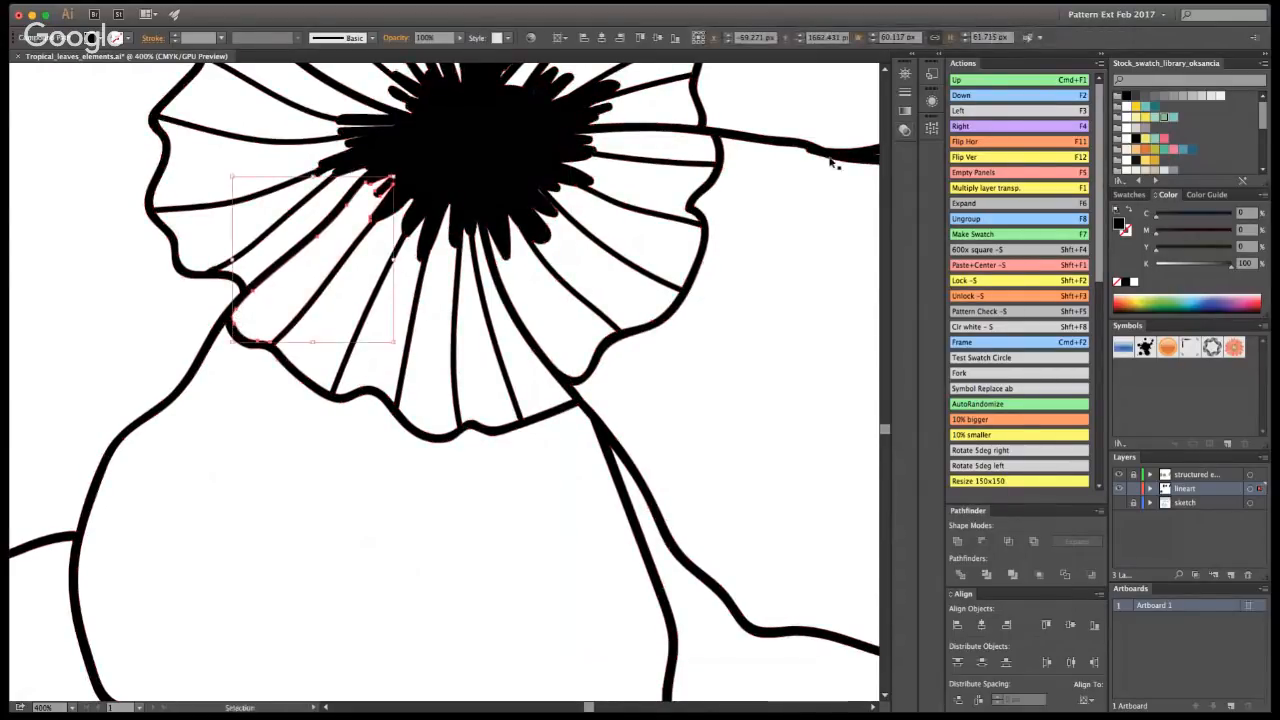
pyautogui.press('super+a')
pyautogui.moveTo(834, 161); pyautogui.dragTo(789, 149)
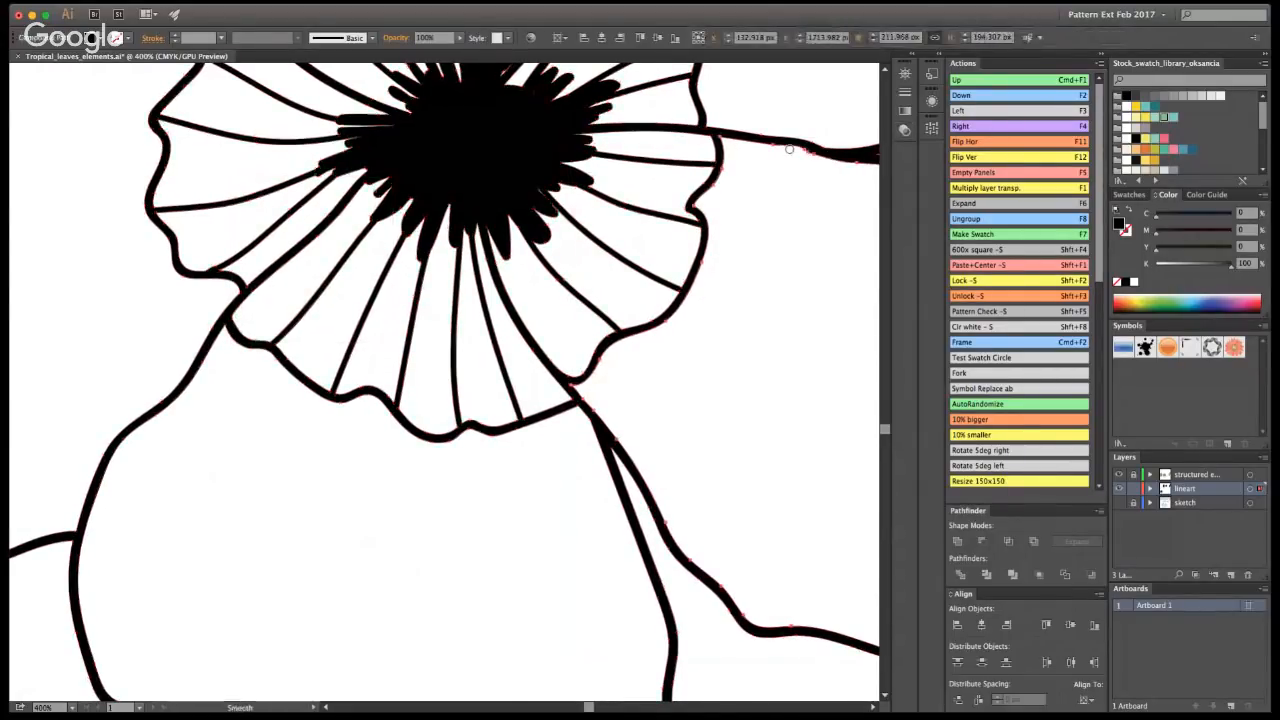
pyautogui.keyDown('super'); pyautogui.click(812, 314); pyautogui.keyUp('super')
# - Draw four thin veins with the Blob Brush from the ruffled centre to the outer edge of the upper-left petal
pyautogui.press('super+1')
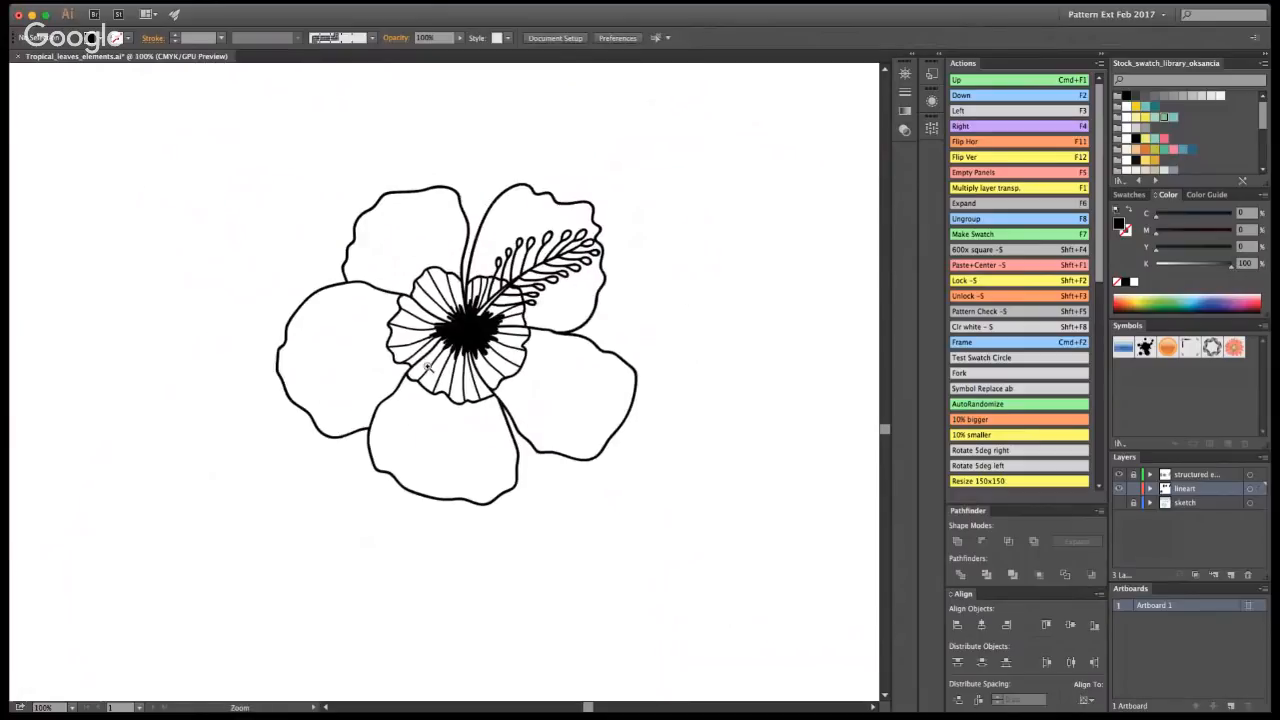
pyautogui.click(465, 315)
pyautogui.hotkey('shift', 'b')
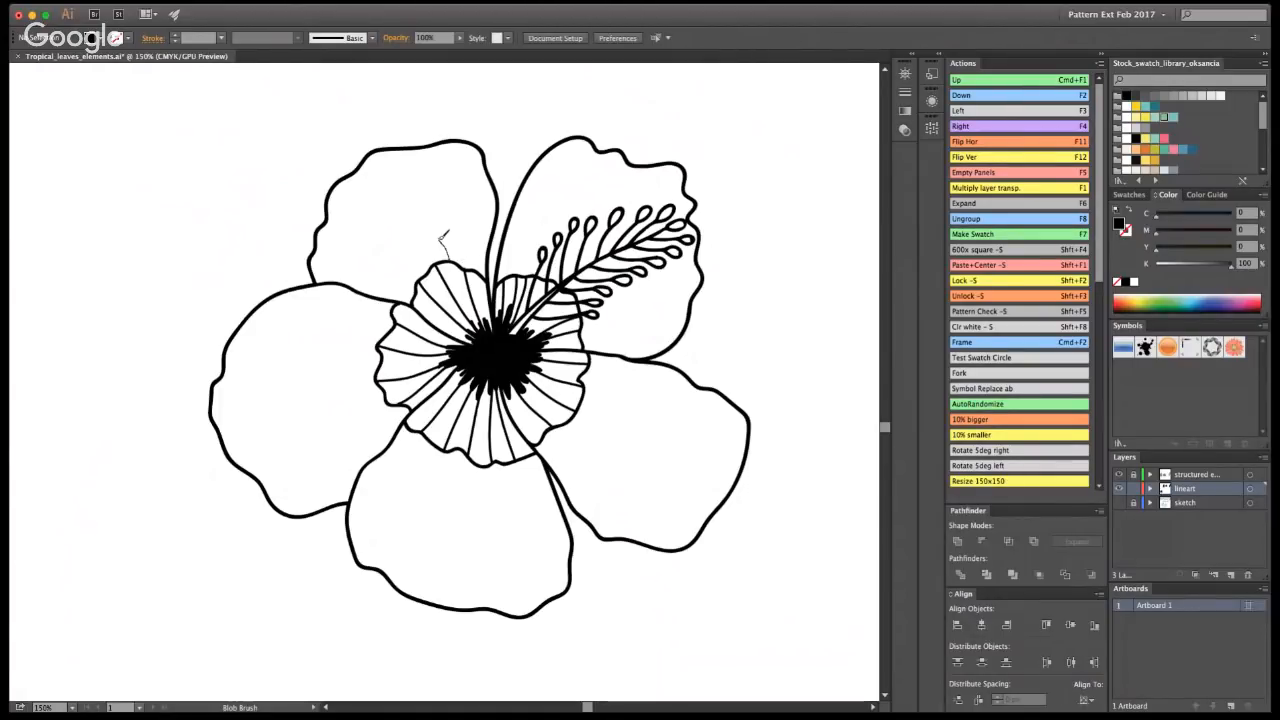
pyautogui.moveTo(439, 240); pyautogui.dragTo(403, 150)
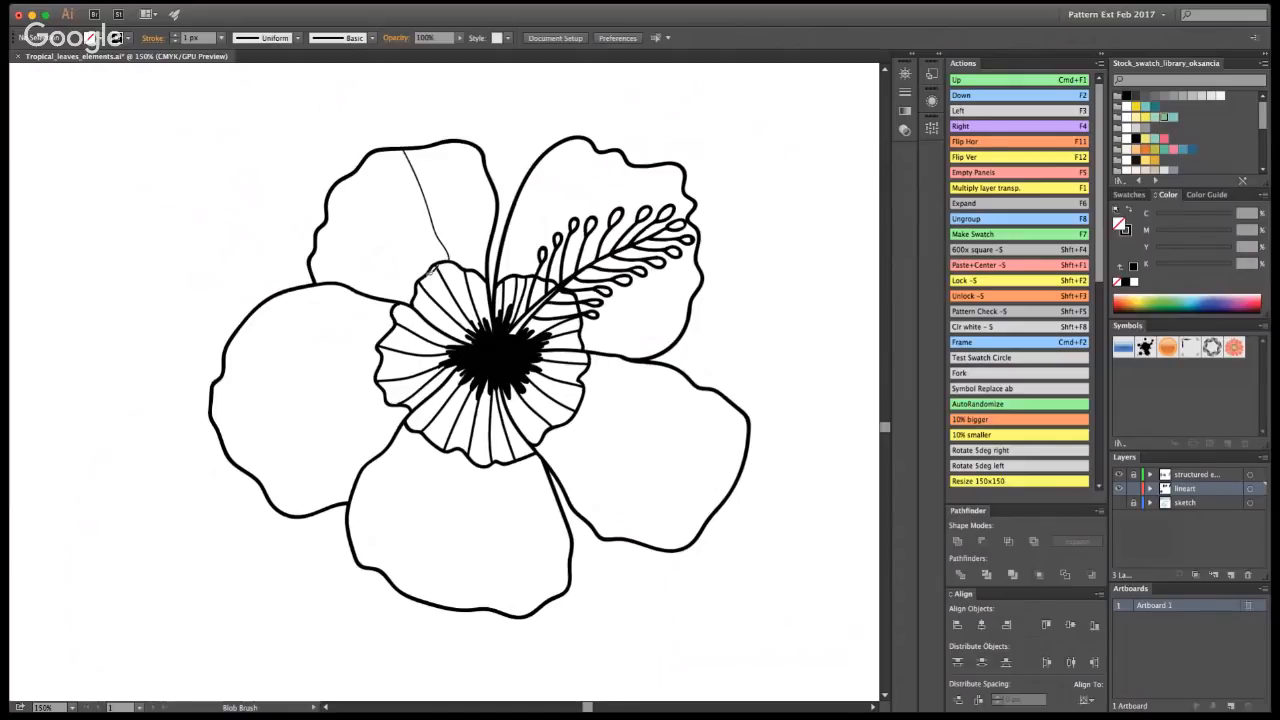
pyautogui.moveTo(428, 273); pyautogui.dragTo(334, 187)
pyautogui.moveTo(413, 284); pyautogui.dragTo(315, 250)
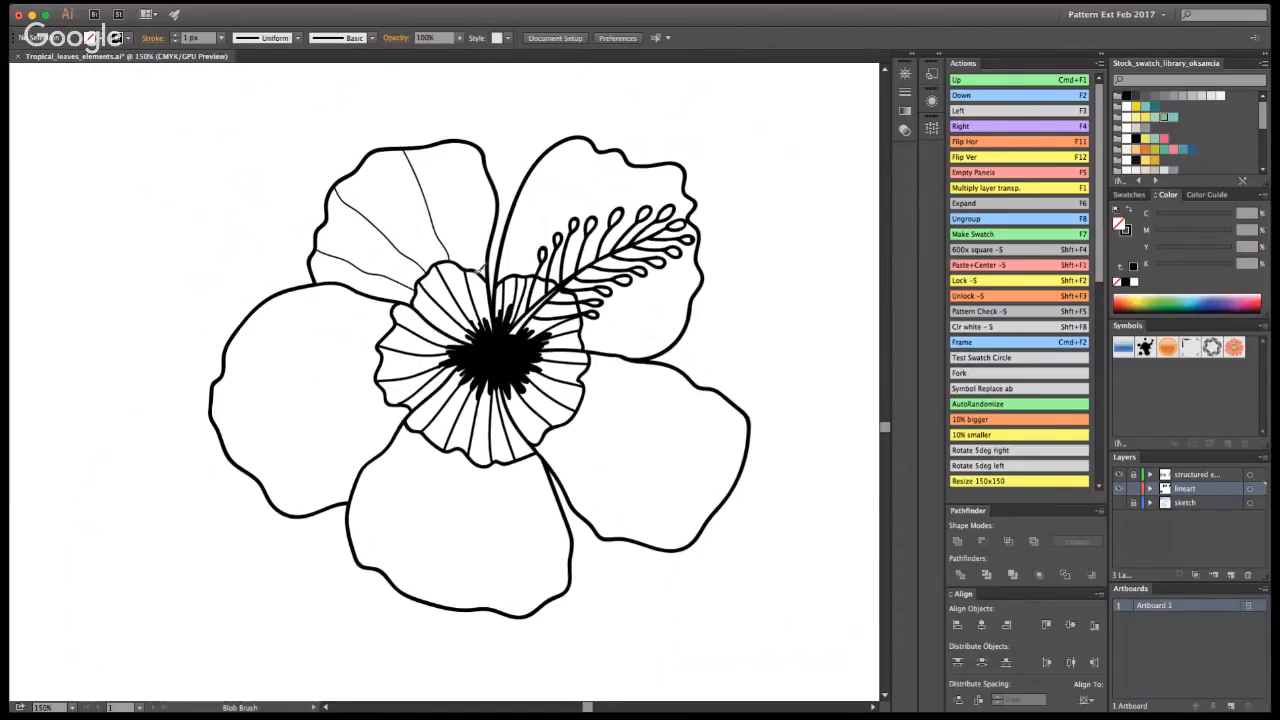
pyautogui.moveTo(470, 248); pyautogui.dragTo(461, 140)
# - Draw five thin veins fanning from the ruffled centre to the outer edge of the left petal
pyautogui.moveTo(395, 322); pyautogui.dragTo(274, 297)
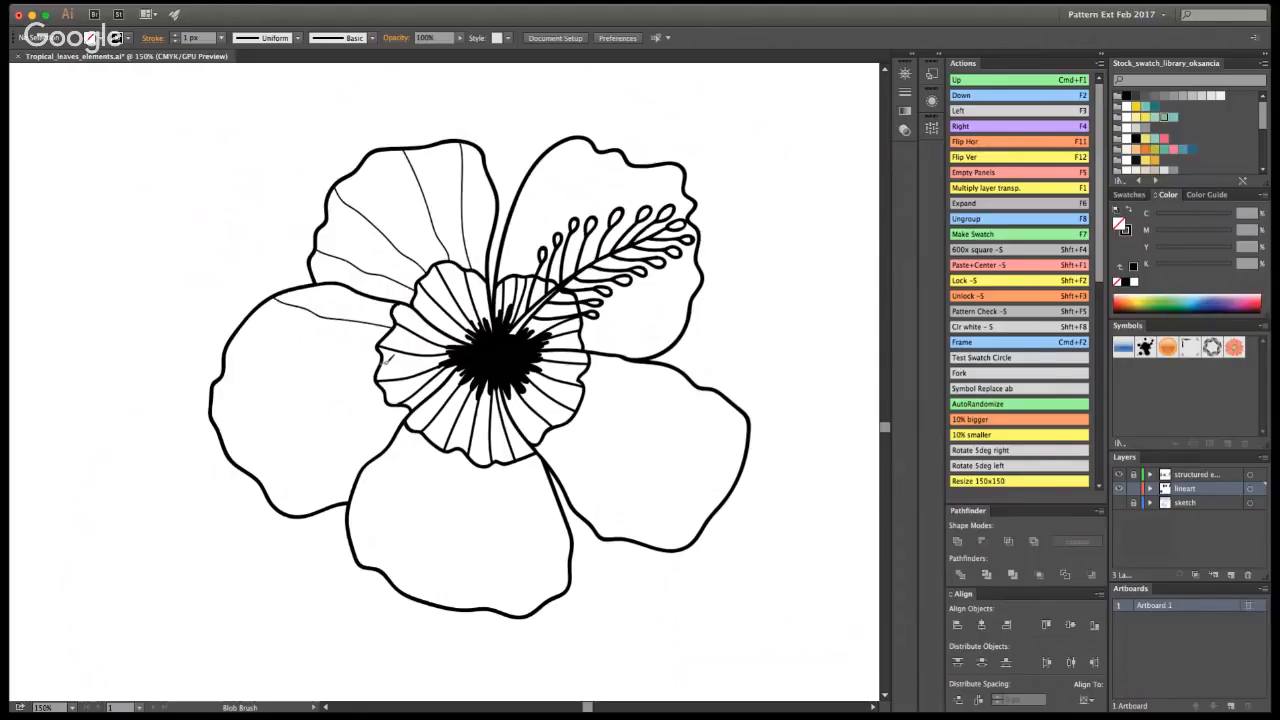
pyautogui.moveTo(390, 356); pyautogui.dragTo(228, 342)
pyautogui.press('super+z')
pyautogui.moveTo(372, 356); pyautogui.dragTo(224, 343)
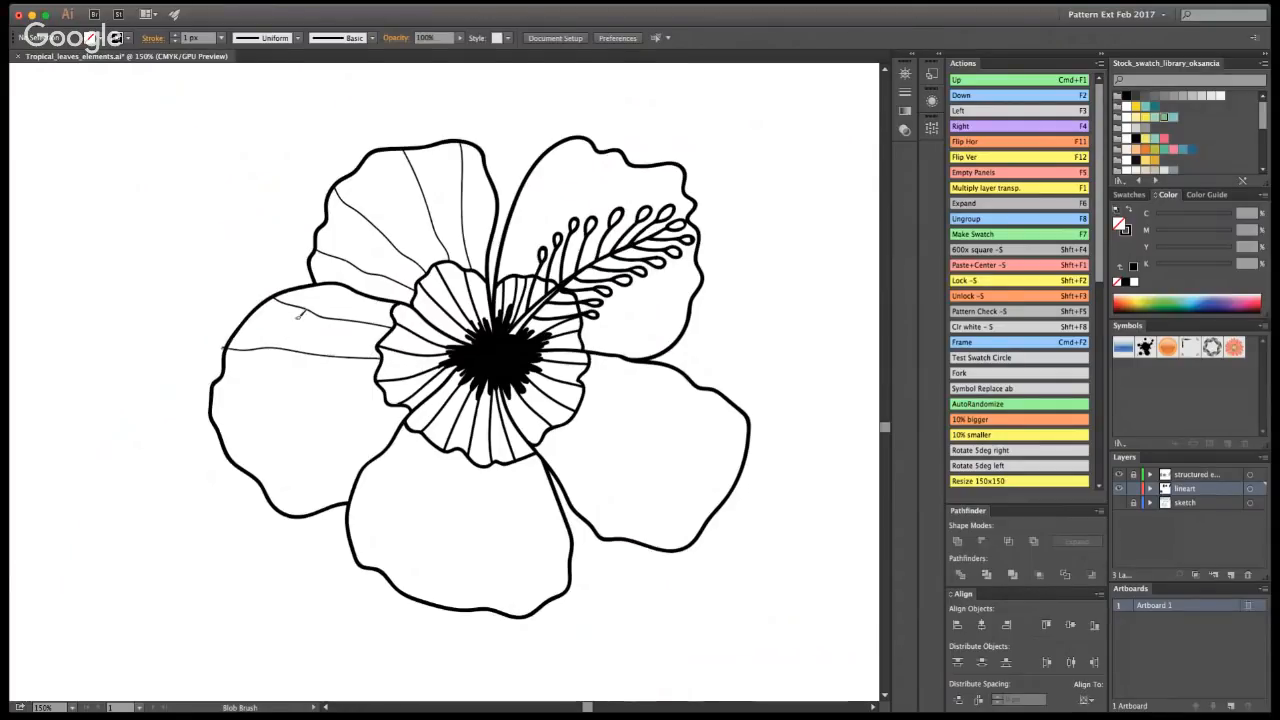
pyautogui.moveTo(384, 384); pyautogui.dragTo(210, 410)
pyautogui.hotkey('shift', 'e')
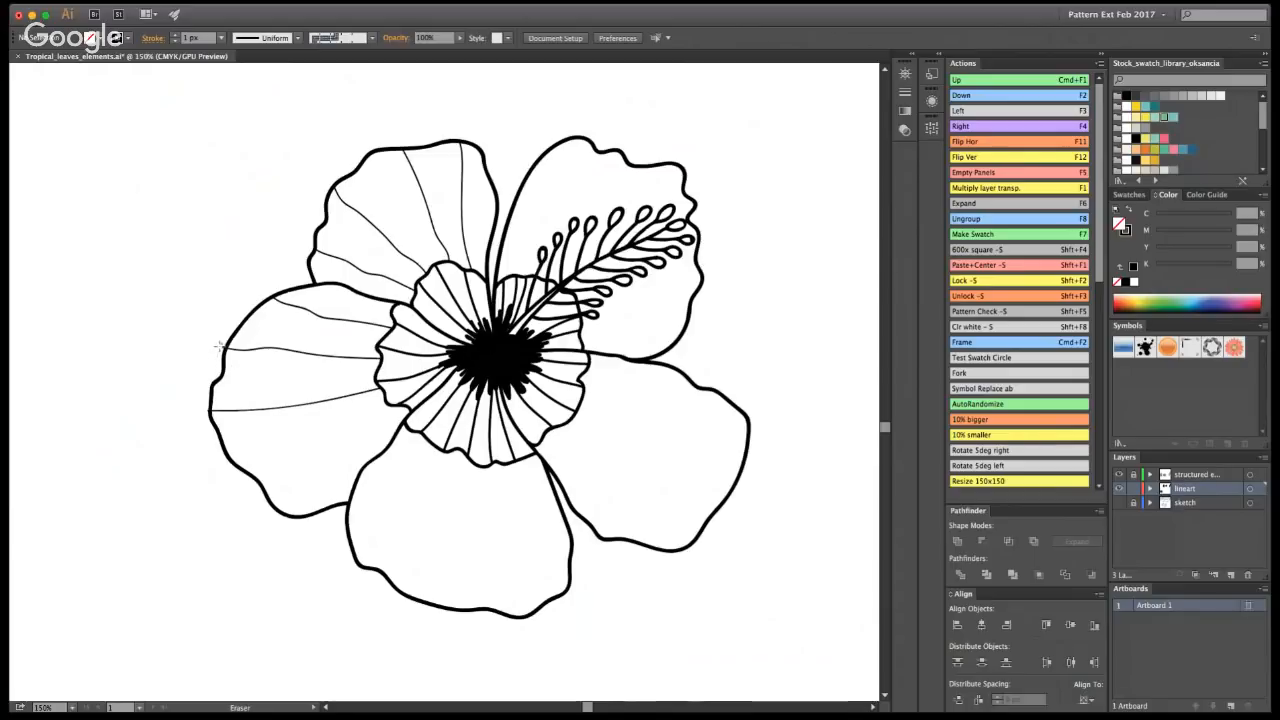
pyautogui.hotkey('shift', 'b')
pyautogui.moveTo(390, 405); pyautogui.dragTo(273, 449)
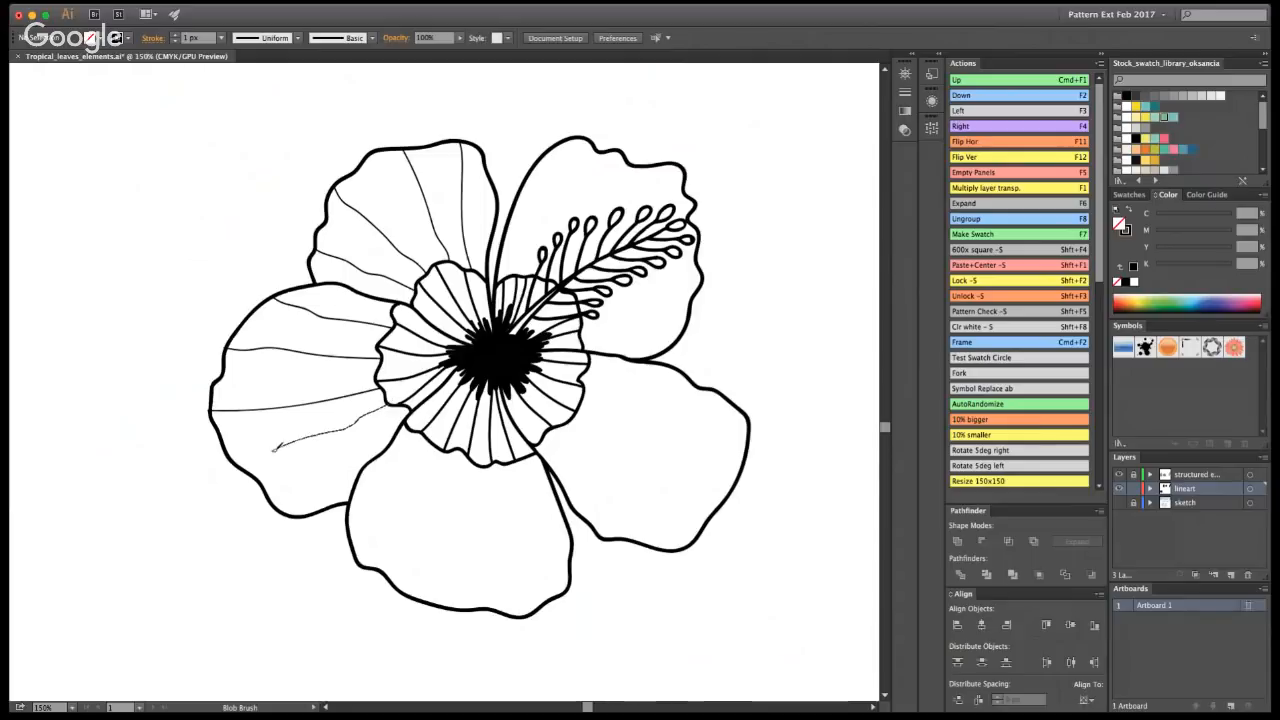
pyautogui.moveTo(407, 407); pyautogui.dragTo(303, 491)
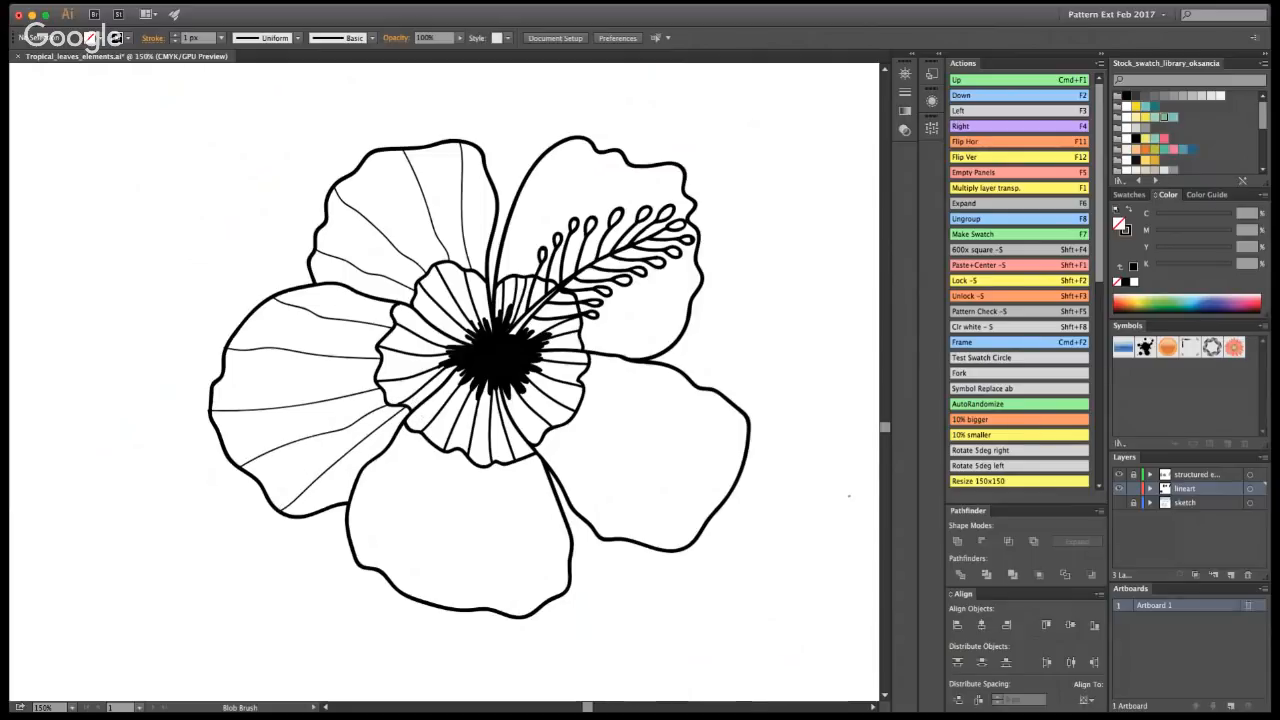
# - Draw five thin veins with the Blob Brush from the ruffled centre to the outer edge of the bottom petal
pyautogui.press('super+minus')
pyautogui.keyDown('alt'); pyautogui.click(430, 389); pyautogui.keyUp('alt')
pyautogui.keyDown('alt'); pyautogui.click(430, 389); pyautogui.keyUp('alt')
pyautogui.click(429, 398)
pyautogui.click(429, 398)
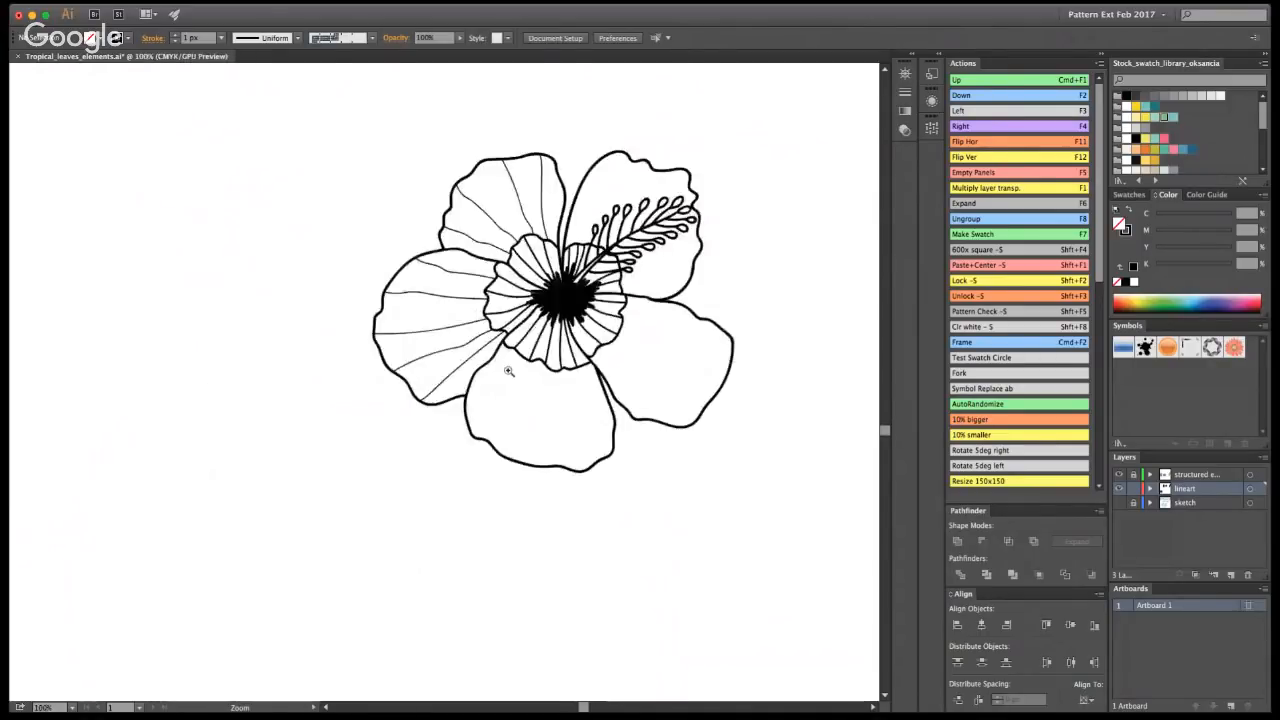
pyautogui.click(509, 380)
pyautogui.hotkey('shift', 'b')
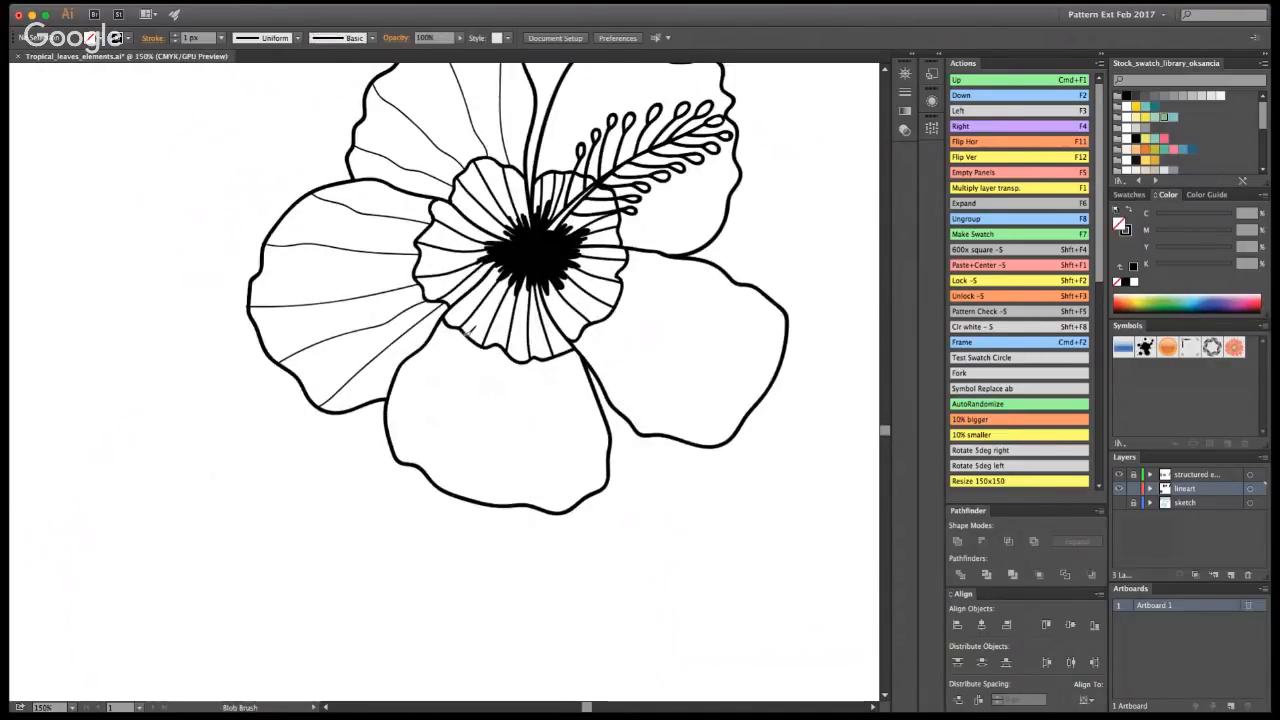
pyautogui.moveTo(463, 333); pyautogui.dragTo(393, 450)
pyautogui.moveTo(494, 350); pyautogui.dragTo(450, 490)
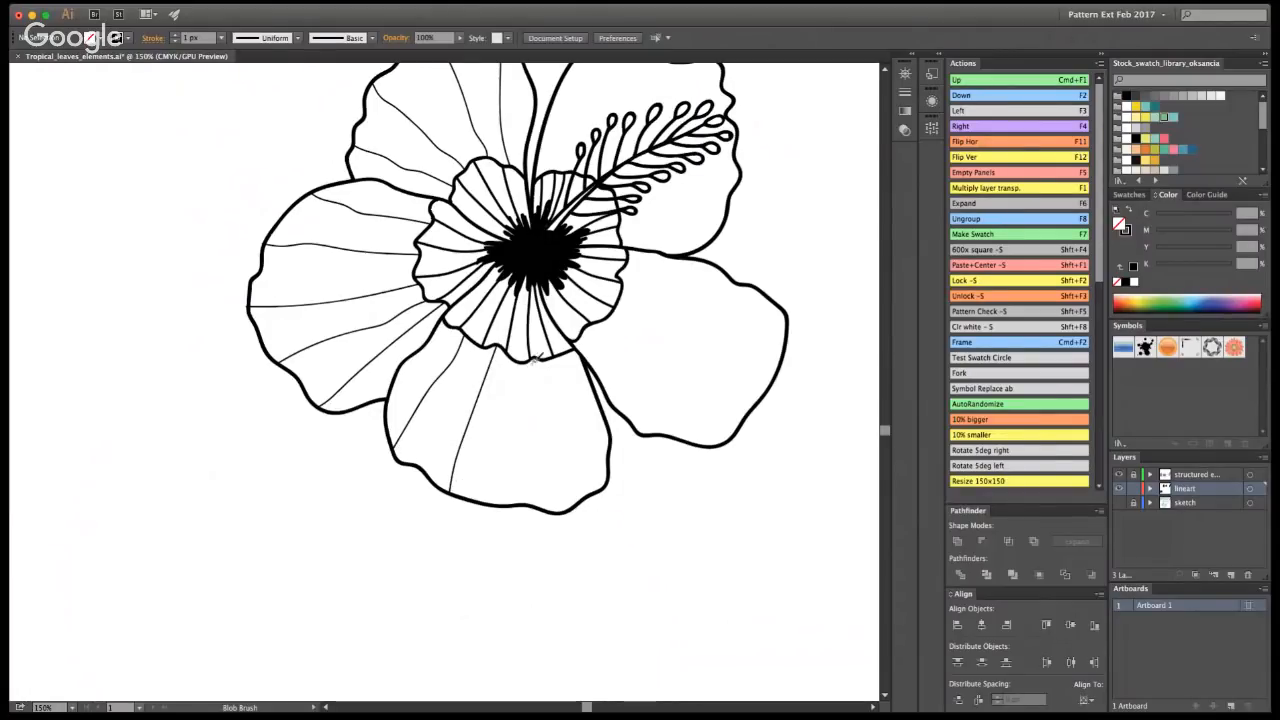
pyautogui.moveTo(522, 372); pyautogui.dragTo(513, 506)
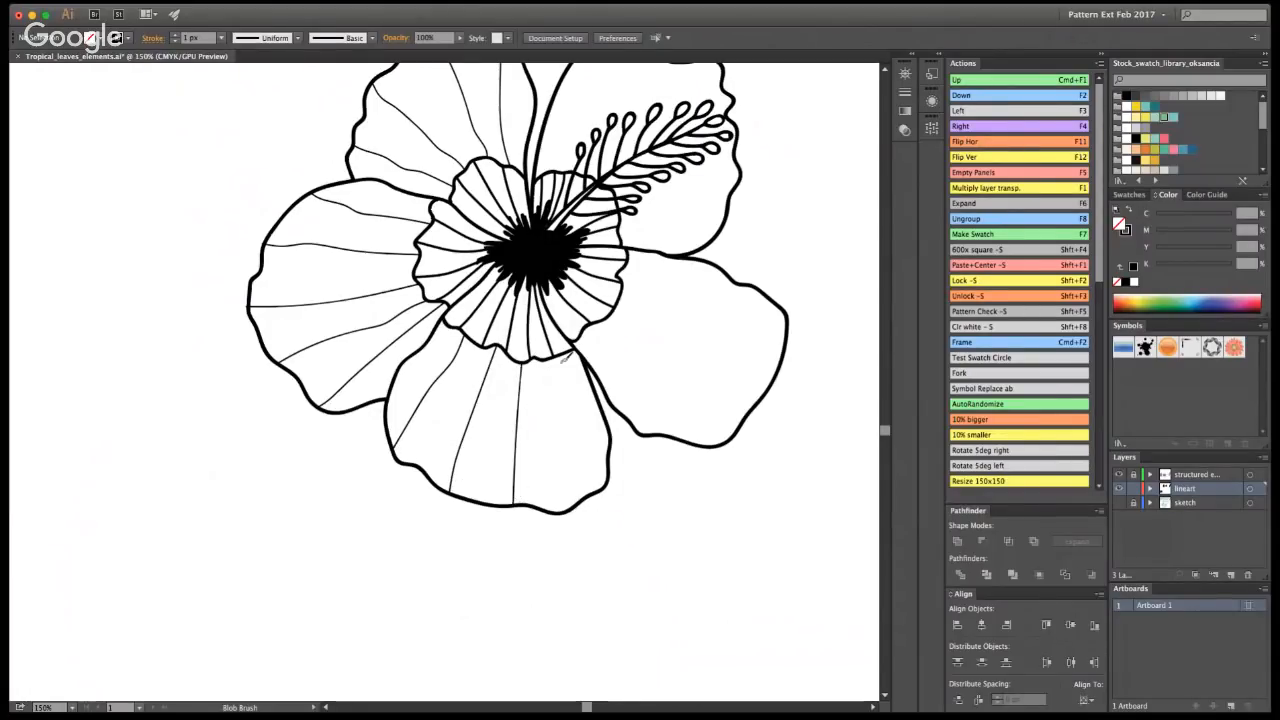
pyautogui.moveTo(571, 386); pyautogui.dragTo(606, 483)
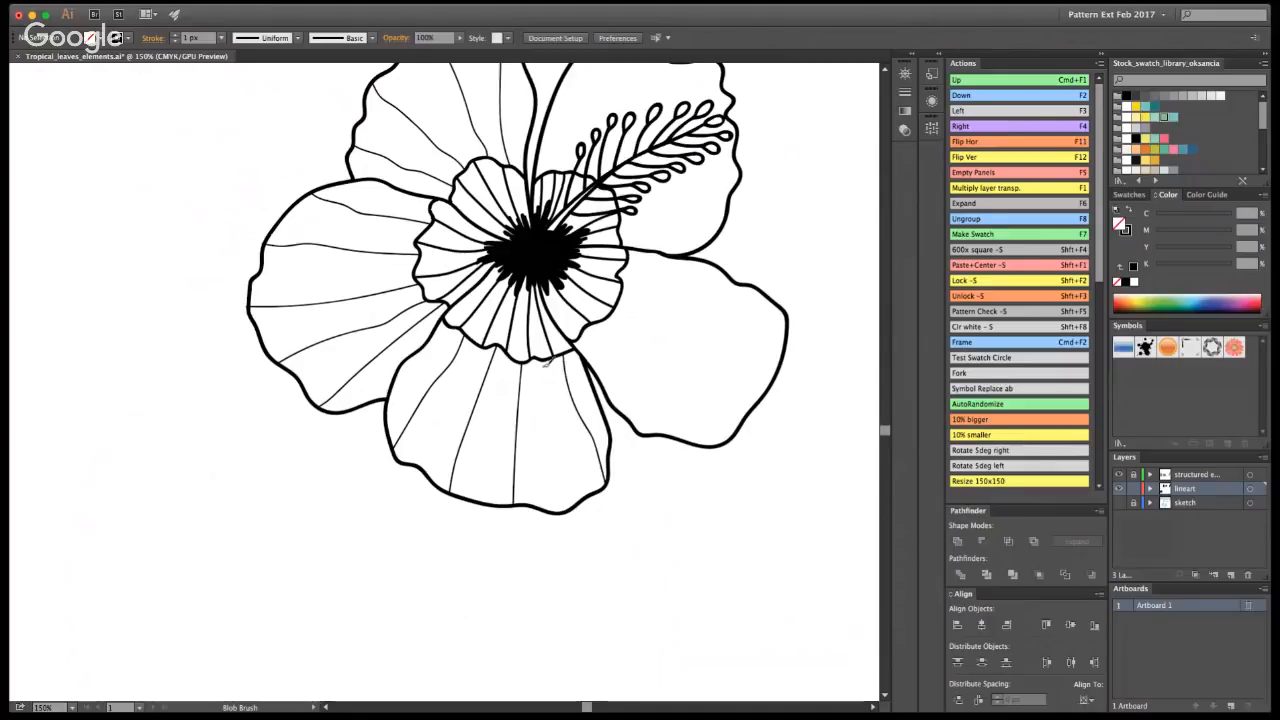
pyautogui.moveTo(545, 359); pyautogui.dragTo(580, 505)
# - Draw four thin veins with the Blob Brush from the ruffled centre to the outer edge of the lower-right petal
pyautogui.moveTo(582, 334)
pyautogui.mouseDown()
pyautogui.moveTo(640, 370)
pyautogui.moveTo(697, 444)
pyautogui.mouseUp()
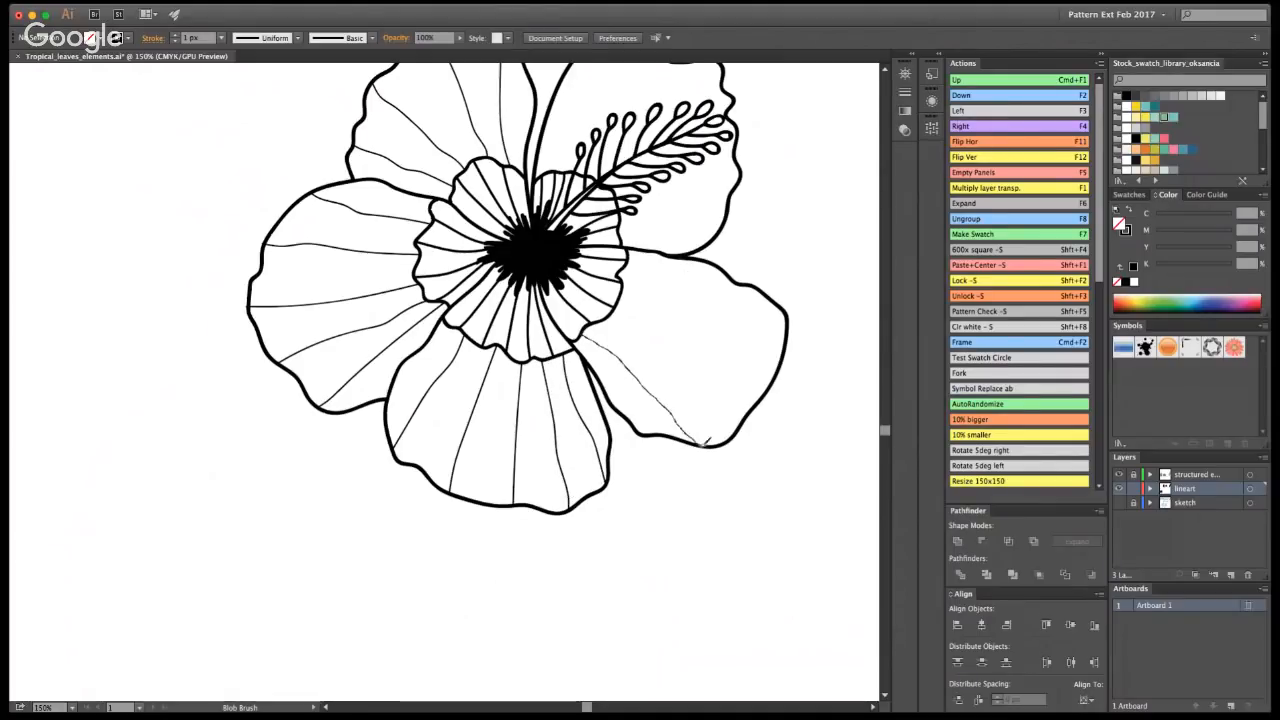
pyautogui.press('super+z')
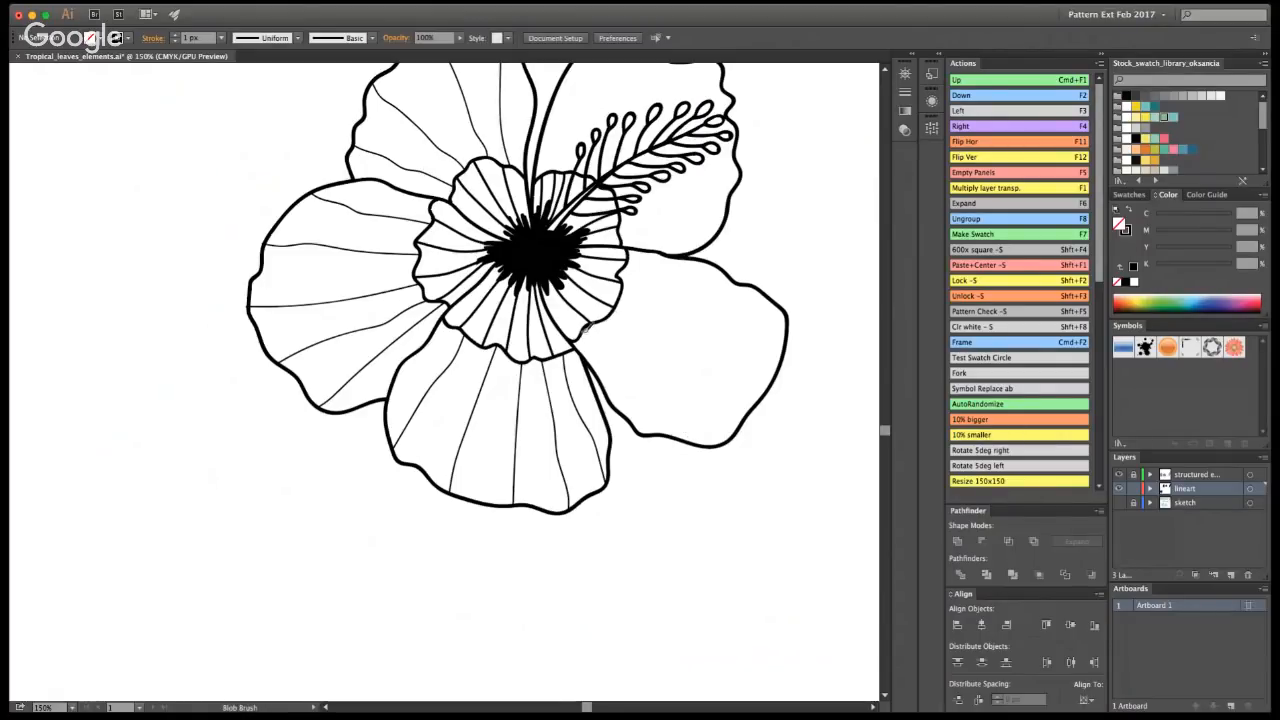
pyautogui.moveTo(584, 336); pyautogui.dragTo(695, 435)
pyautogui.moveTo(592, 323)
pyautogui.mouseDown()
pyautogui.moveTo(675, 372)
pyautogui.moveTo(735, 440)
pyautogui.mouseUp()
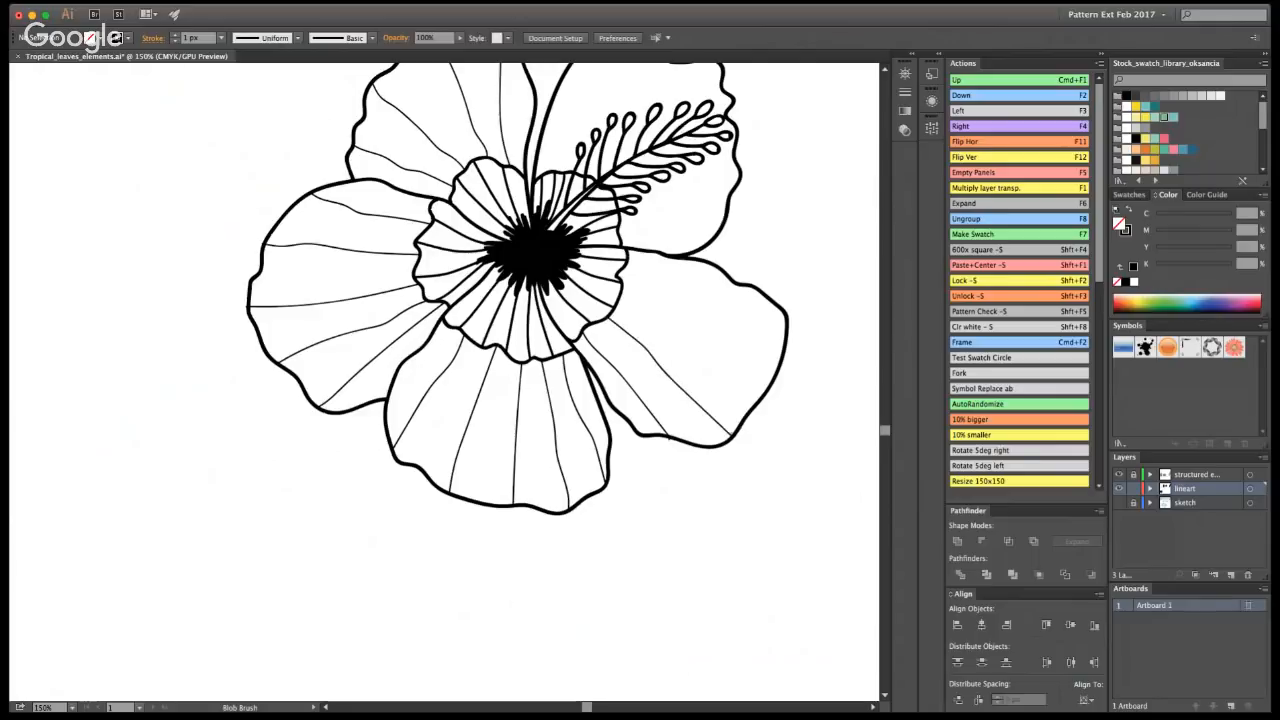
pyautogui.hotkey('shift', 'e')
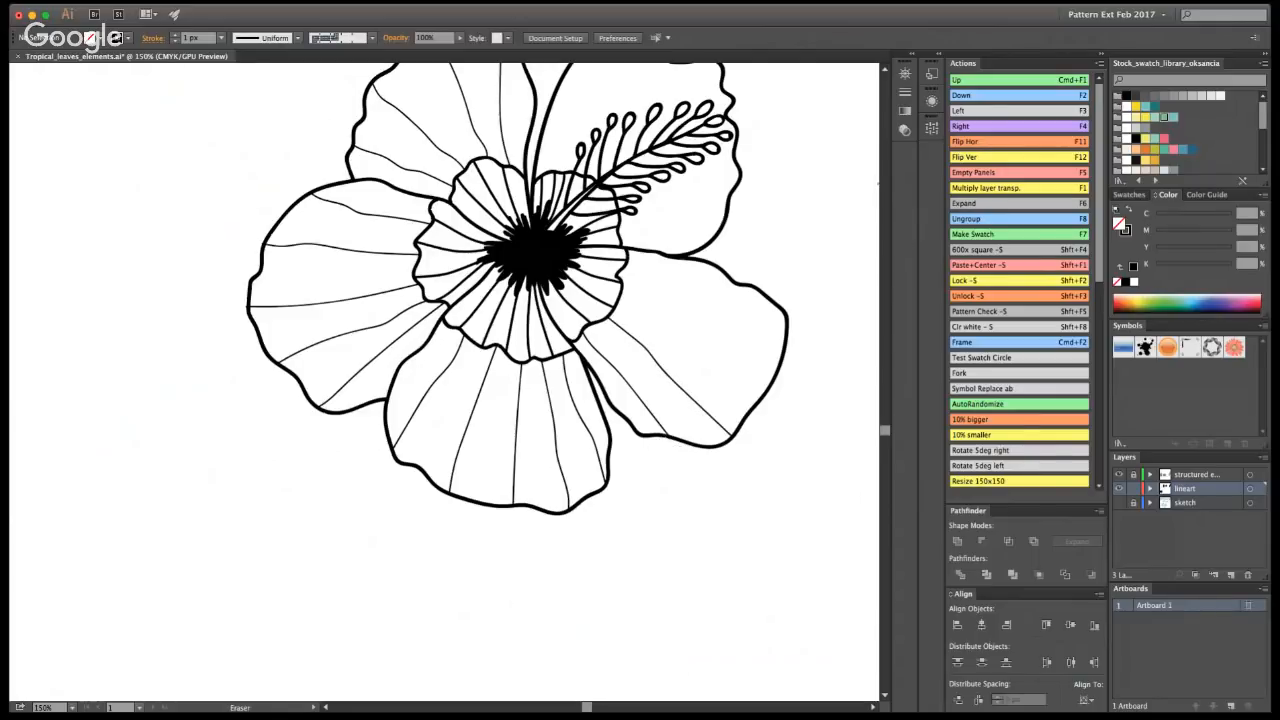
pyautogui.hotkey('shift', 'b')
pyautogui.moveTo(622, 297); pyautogui.dragTo(745, 356)
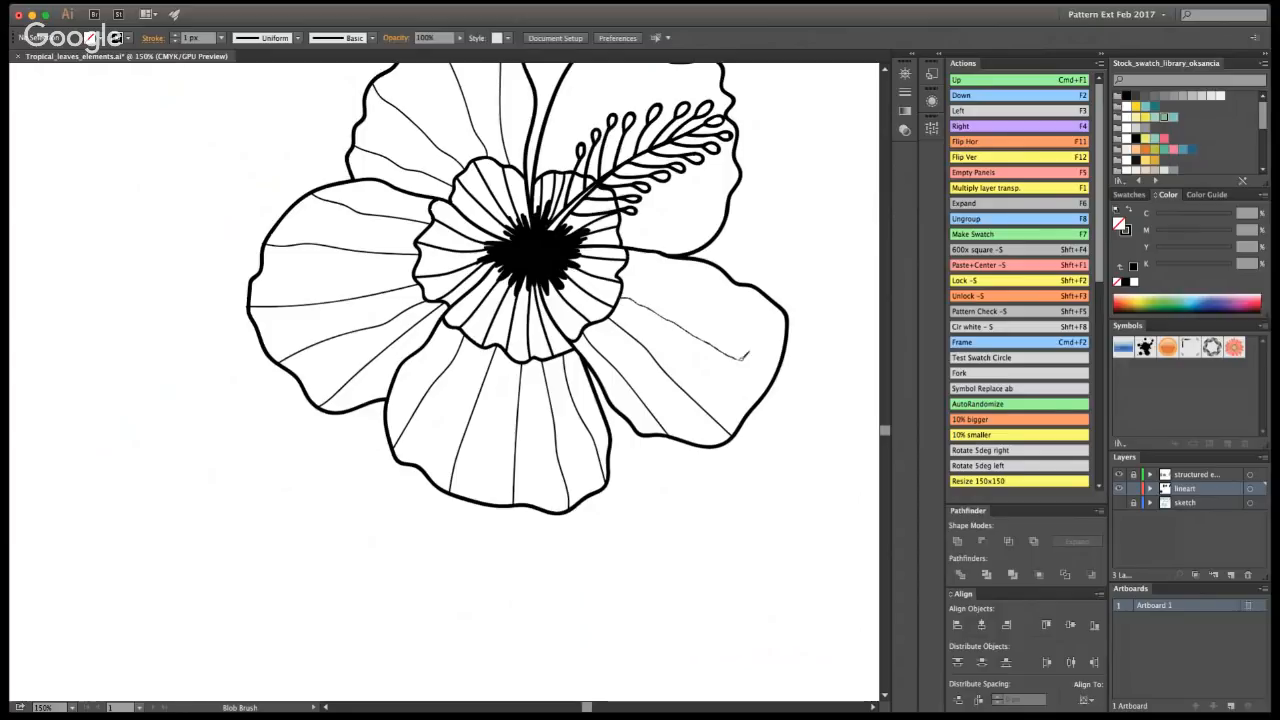
pyautogui.press('super+z')
pyautogui.moveTo(622, 270); pyautogui.dragTo(798, 318)
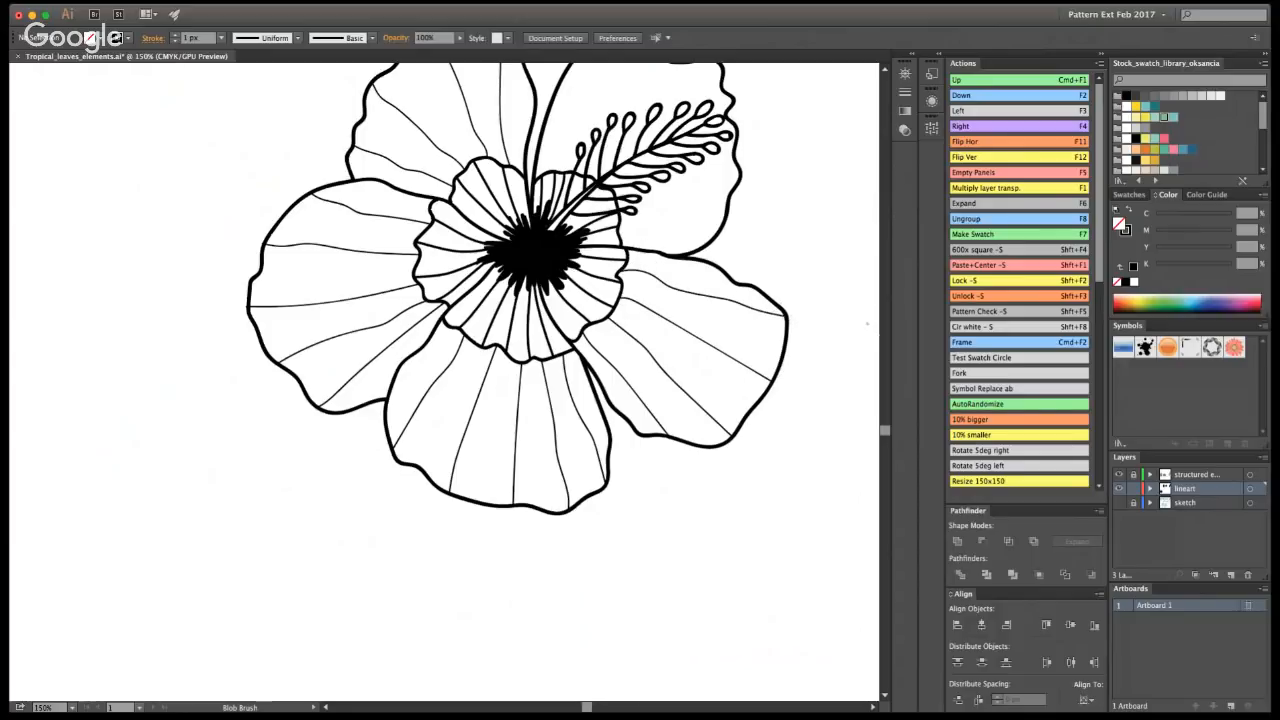
# - Draw thin veins on both sides of the stamen out to the edge of the upper-right petal
pyautogui.press('space')
pyautogui.moveTo(729, 403)
pyautogui.mouseDown()
pyautogui.moveTo(566, 404)
pyautogui.moveTo(496, 434)
pyautogui.mouseUp()
pyautogui.moveTo(475, 307); pyautogui.dragTo(576, 298)
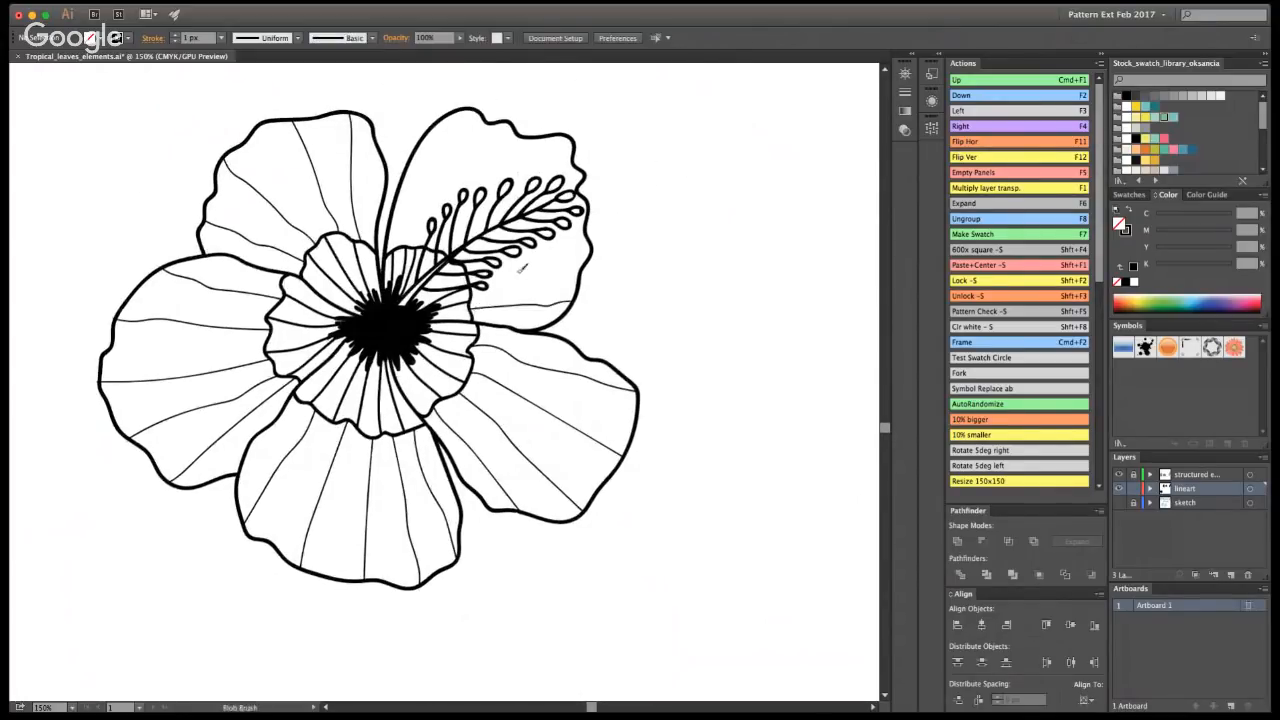
pyautogui.moveTo(474, 296); pyautogui.dragTo(576, 271)
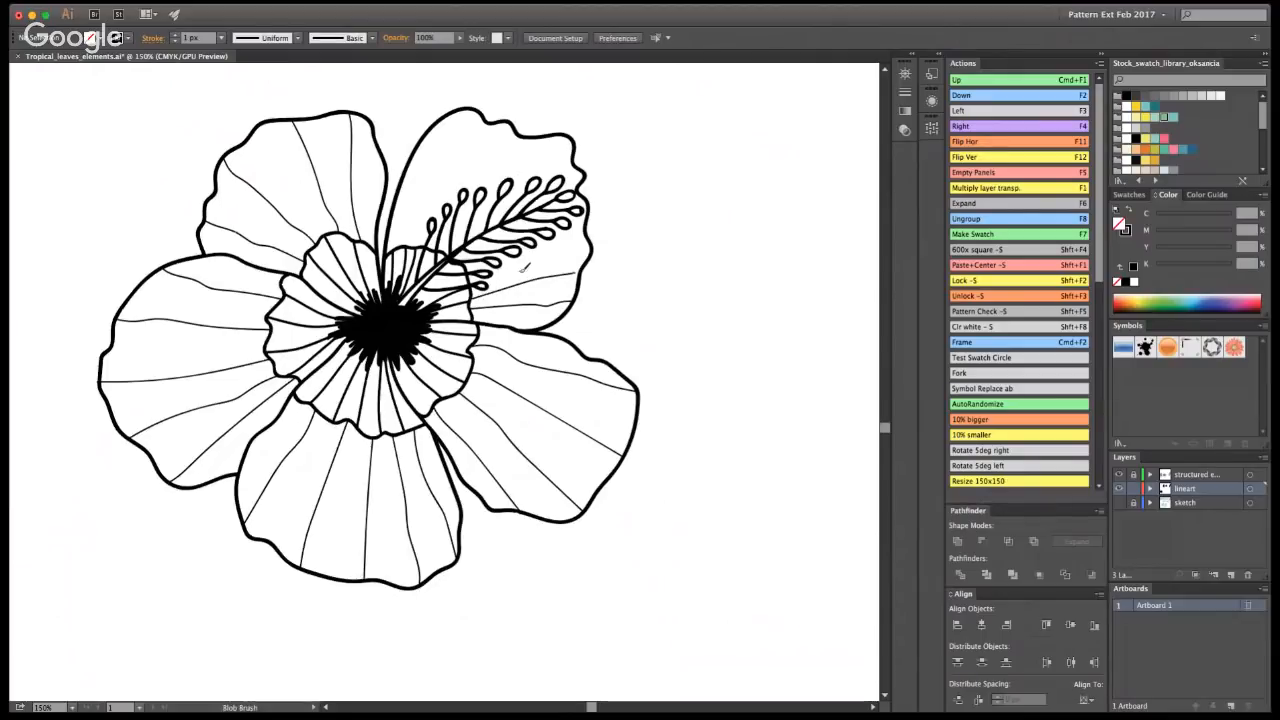
pyautogui.press('super+z')
pyautogui.moveTo(490, 279); pyautogui.dragTo(592, 249)
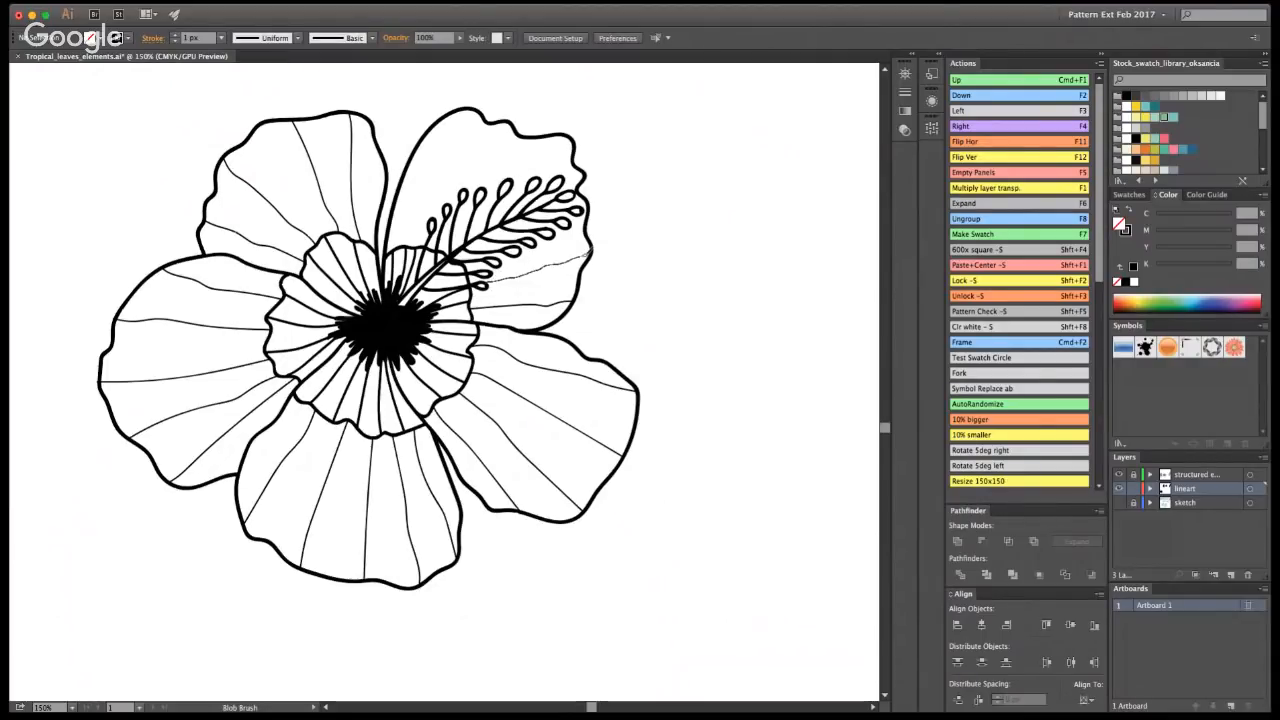
pyautogui.press('super+z')
pyautogui.moveTo(488, 279); pyautogui.dragTo(590, 251)
pyautogui.press('super+z')
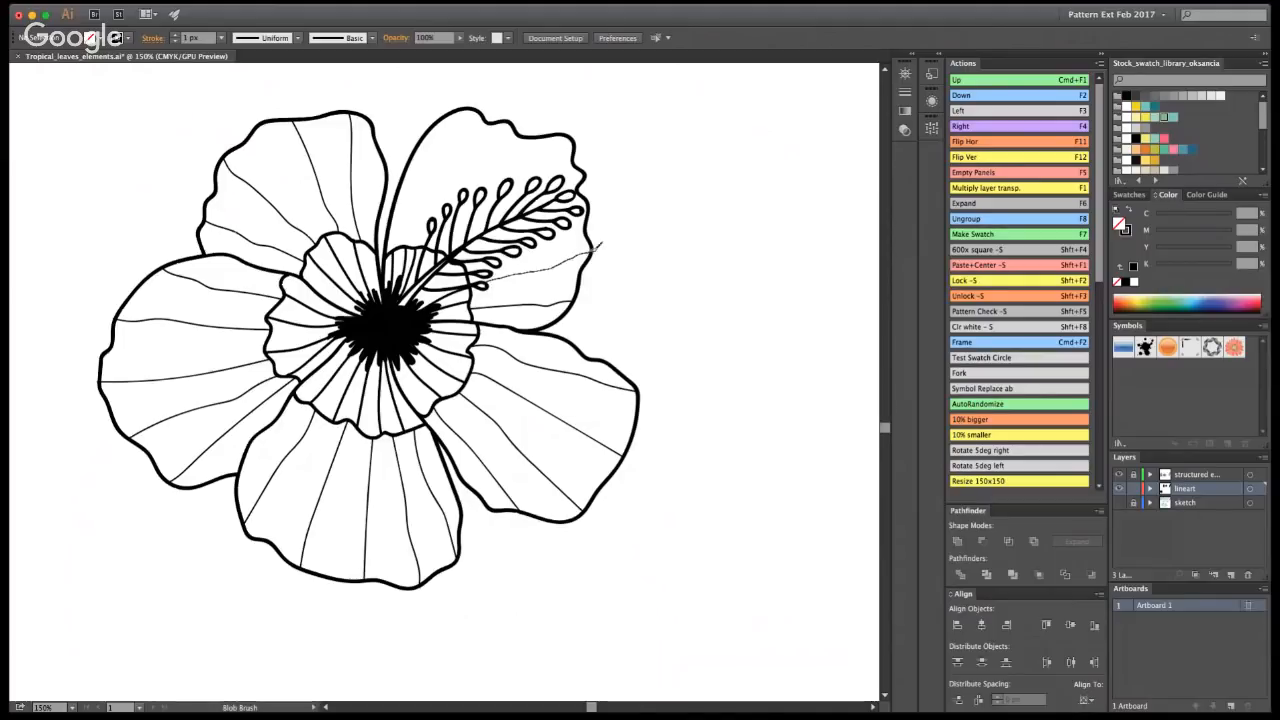
pyautogui.moveTo(416, 246); pyautogui.dragTo(449, 114)
pyautogui.press('super+z')
pyautogui.moveTo(466, 190); pyautogui.dragTo(496, 122)
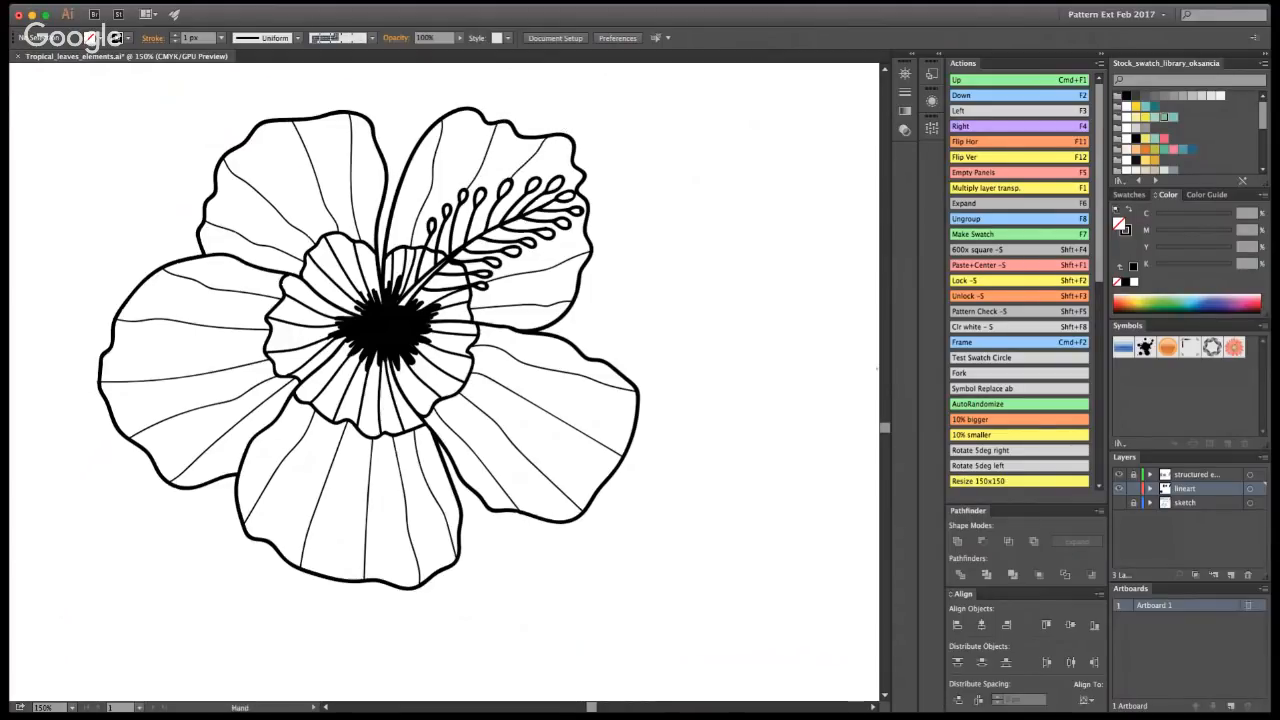
# - Save the document with the hibiscus line art included
pyautogui.press('super+minus')
pyautogui.keyDown('alt'); pyautogui.click(389, 367); pyautogui.keyUp('alt')
pyautogui.keyDown('alt'); pyautogui.click(389, 367); pyautogui.keyUp('alt')
pyautogui.keyDown('alt'); pyautogui.click(392, 371); pyautogui.keyUp('alt')
pyautogui.keyDown('alt'); pyautogui.click(452, 378); pyautogui.keyUp('alt')
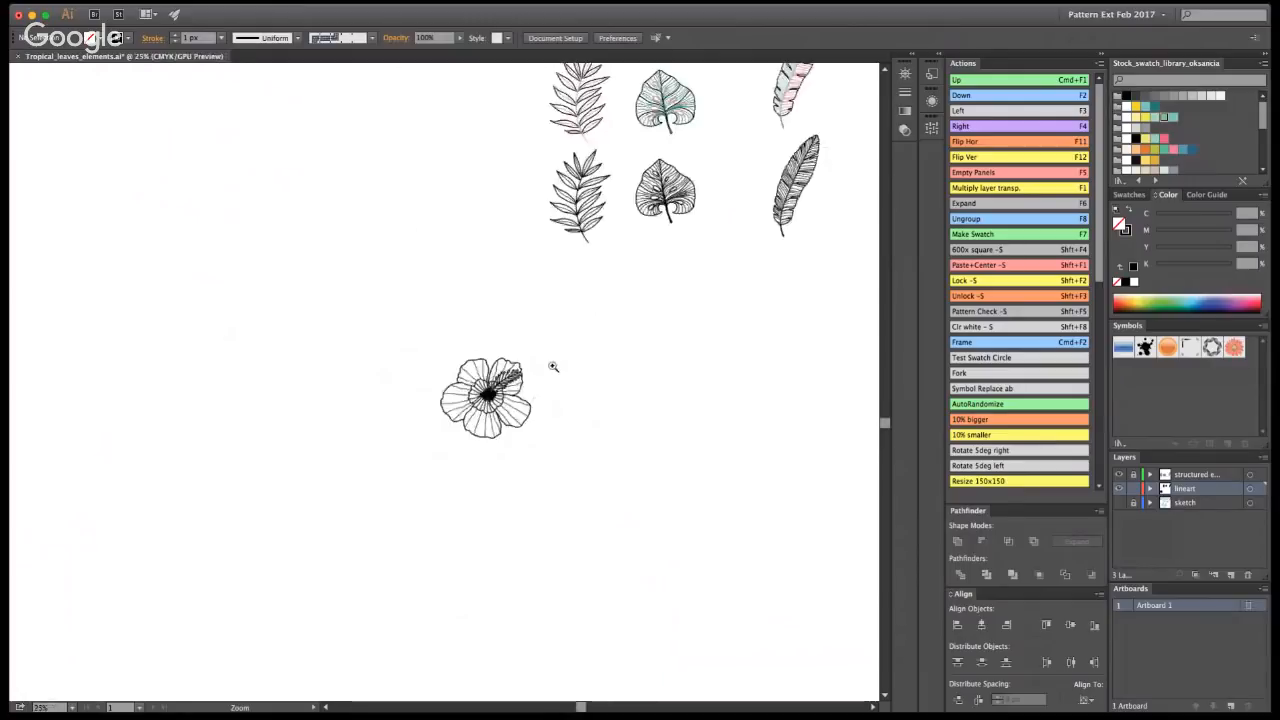
pyautogui.moveTo(554, 366); pyautogui.dragTo(444, 431)
pyautogui.press('v')
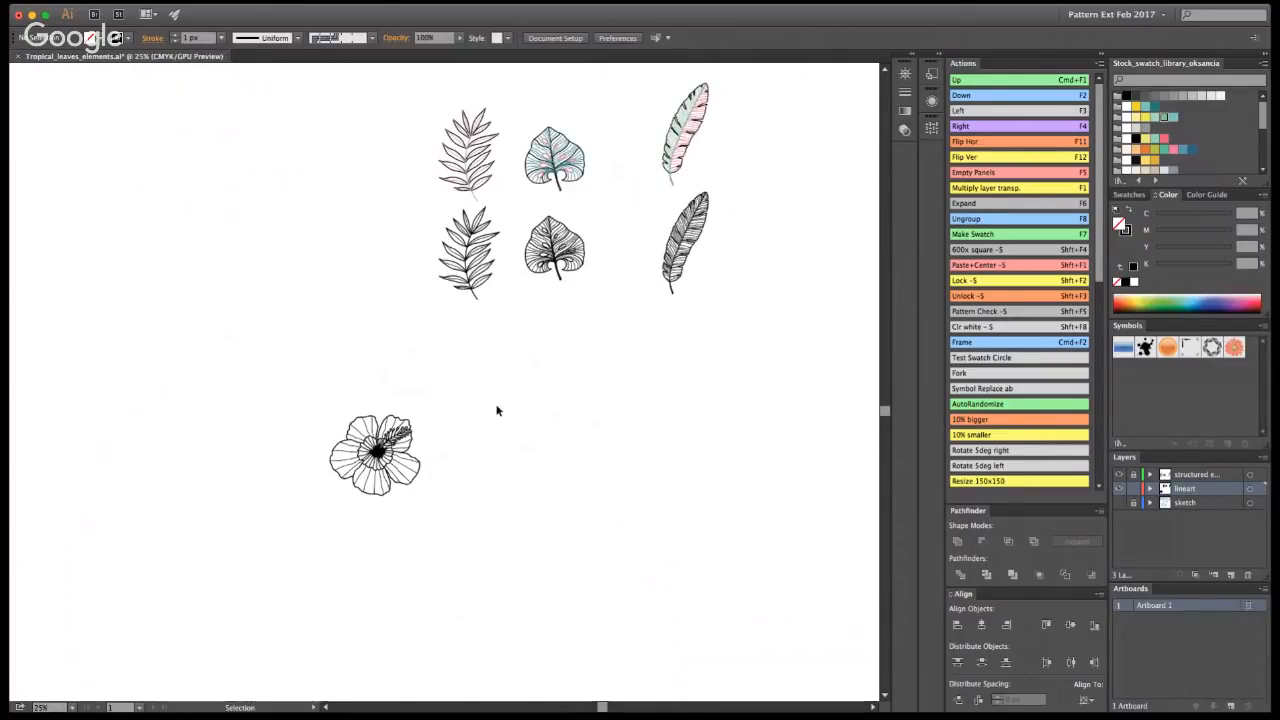
pyautogui.press('z')
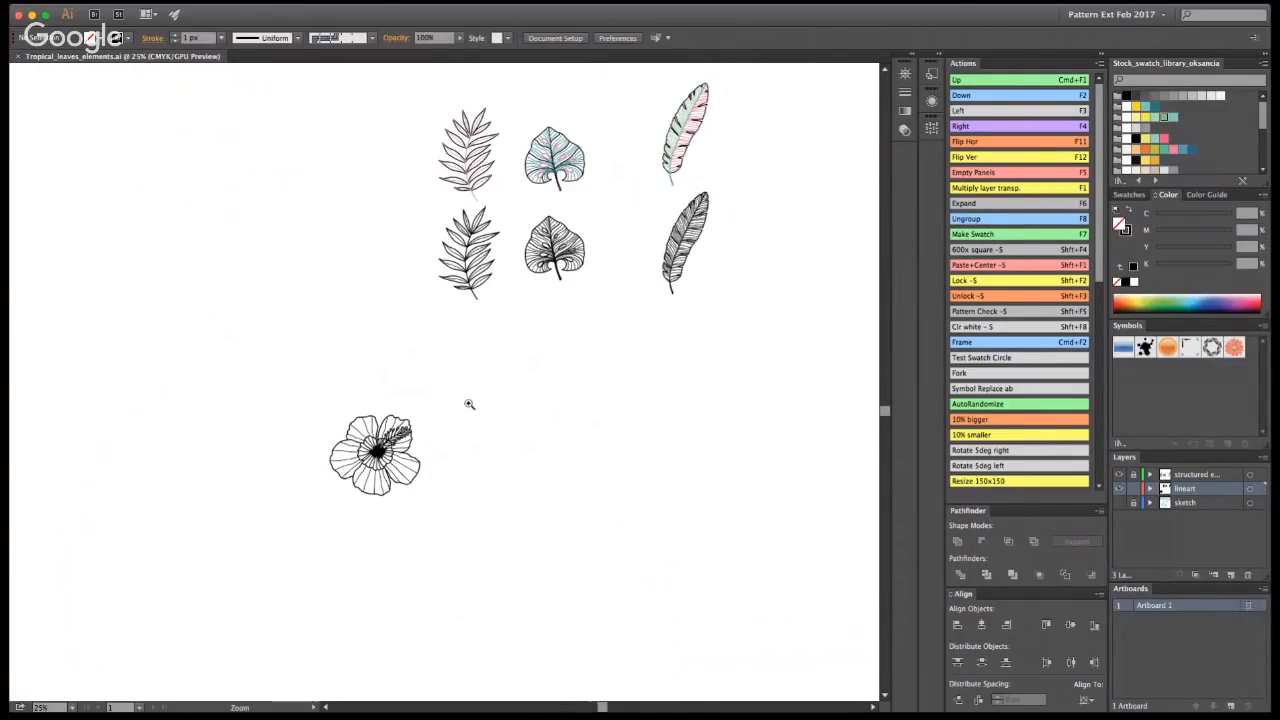
pyautogui.press('v')
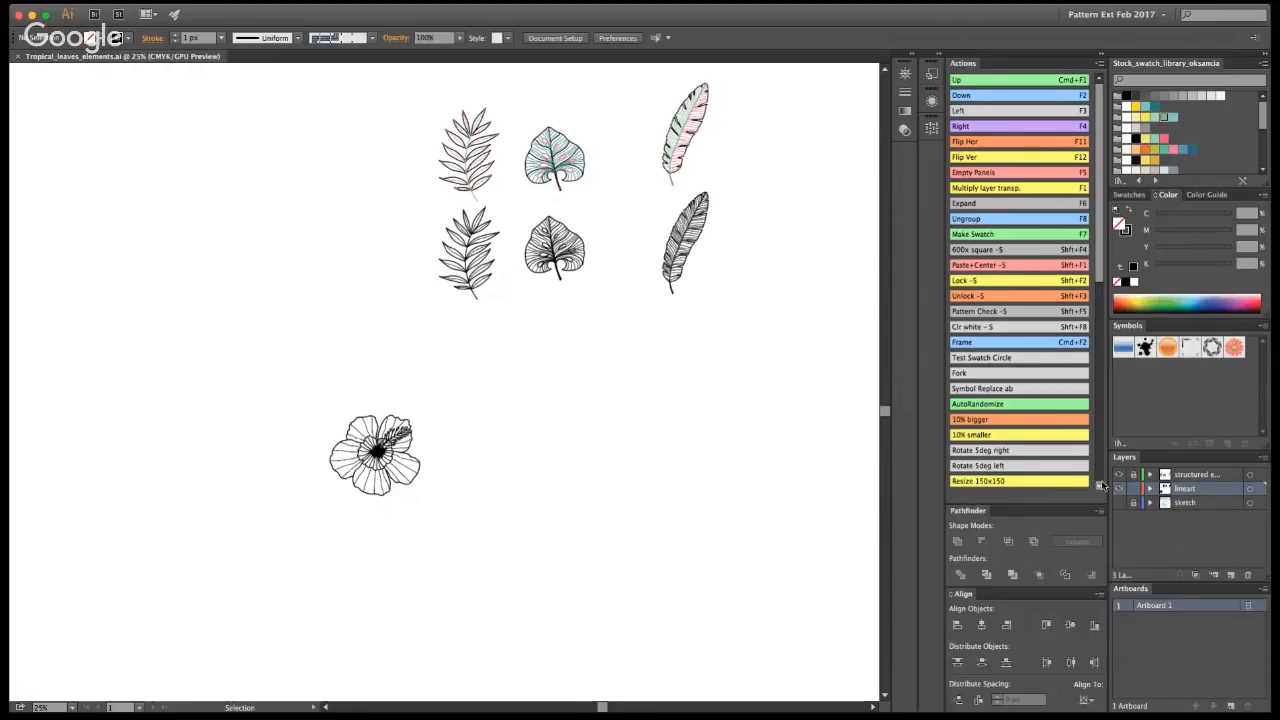
# - Duplicate the hibiscus straight up into the row of black line-art leaves and copy the four motifs to the clipboard
pyautogui.moveTo(488, 526); pyautogui.dragTo(316, 390)
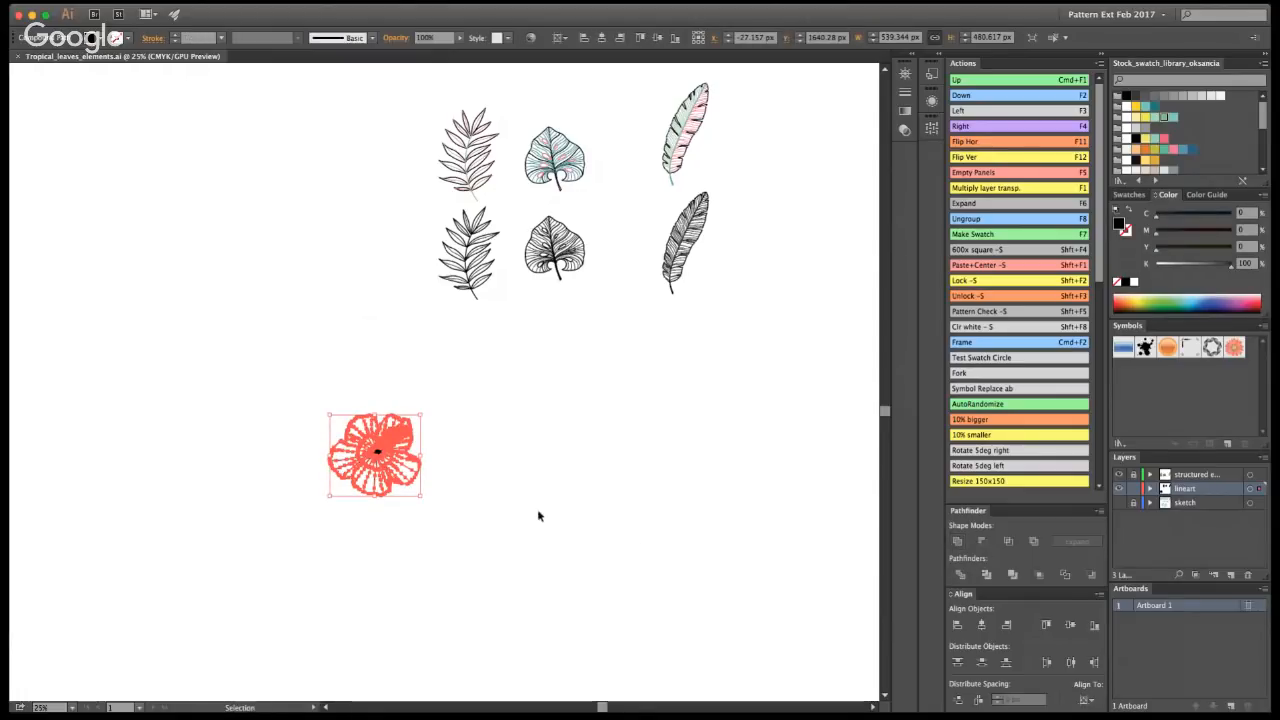
pyautogui.moveTo(722, 556); pyautogui.dragTo(243, 240)
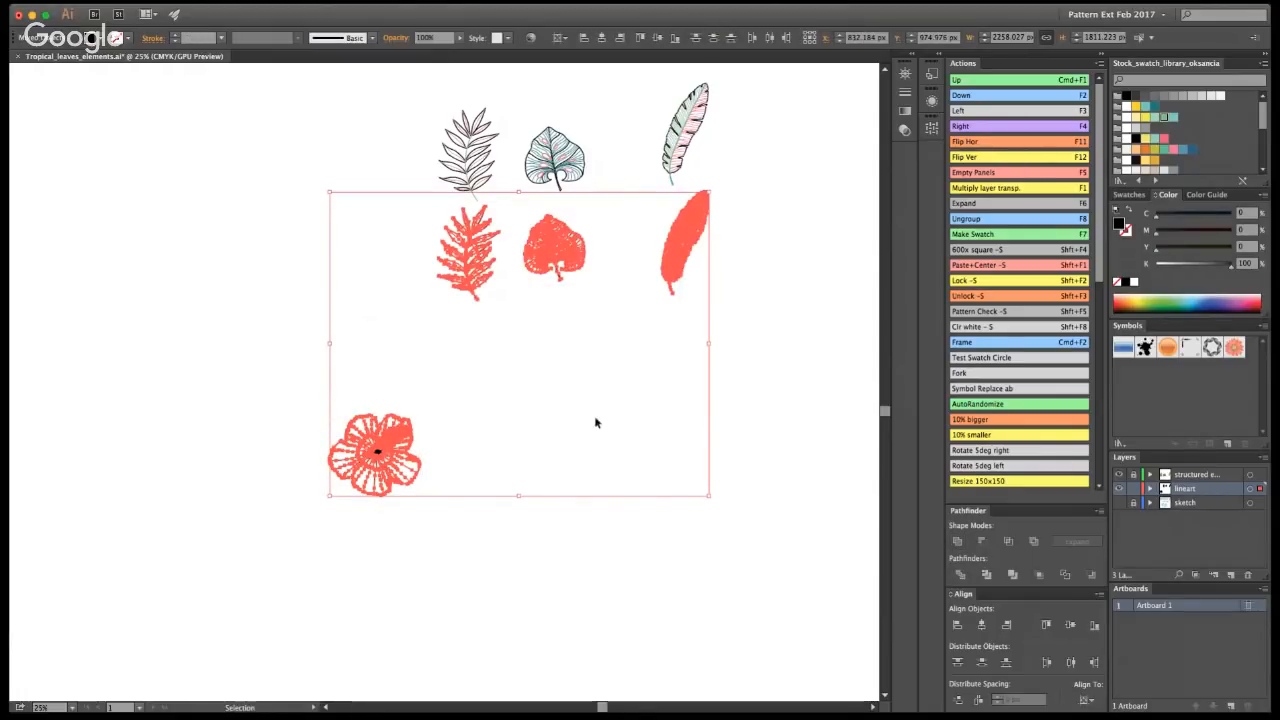
pyautogui.click(400, 503)
pyautogui.moveTo(378, 452); pyautogui.dragTo(378, 268)
pyautogui.moveTo(755, 348); pyautogui.dragTo(262, 207)
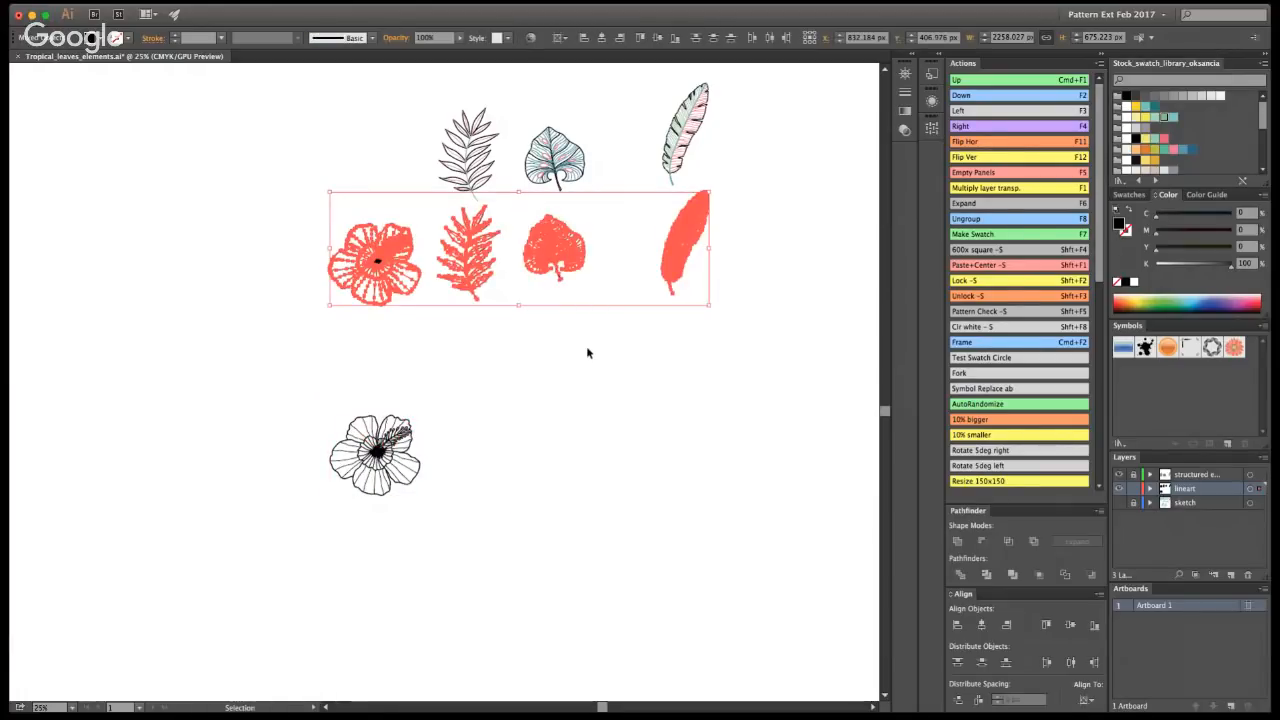
# - Undo the hibiscus duplication in the leaf row and save the document
pyautogui.press('a')
pyautogui.click(560, 404)
pyautogui.press('super+z')
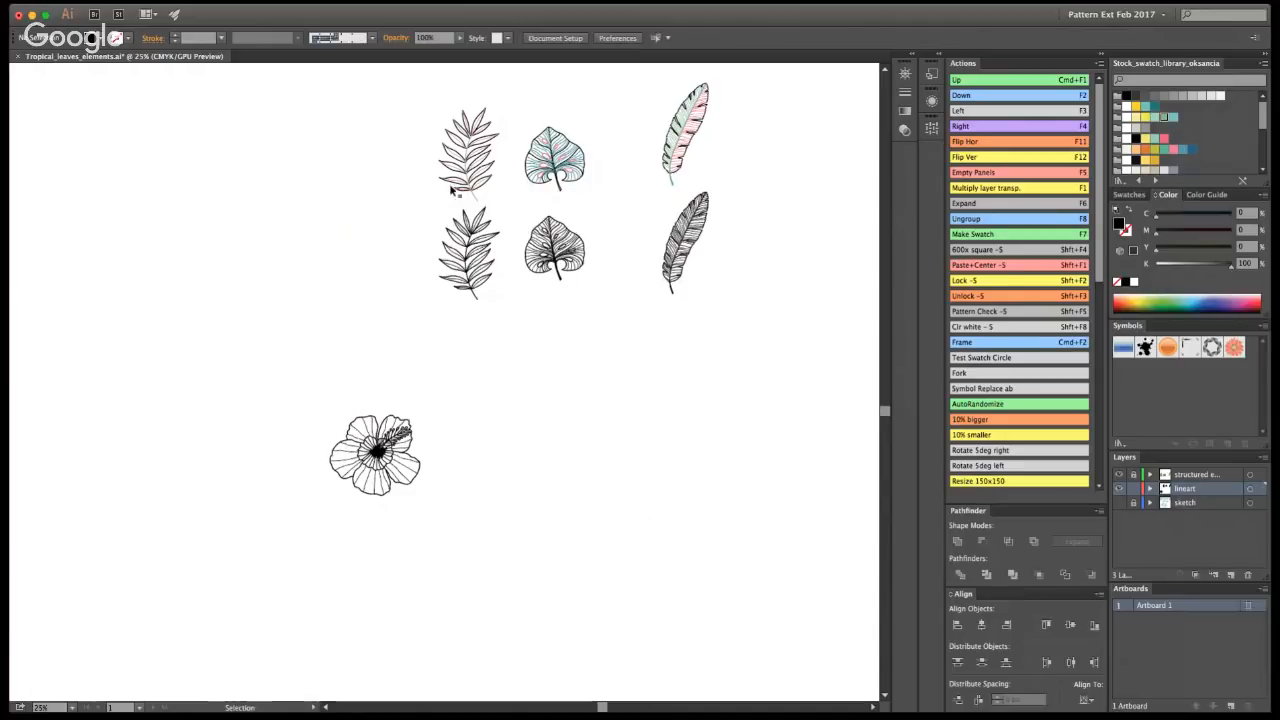
pyautogui.press('a')
pyautogui.press('super+s')
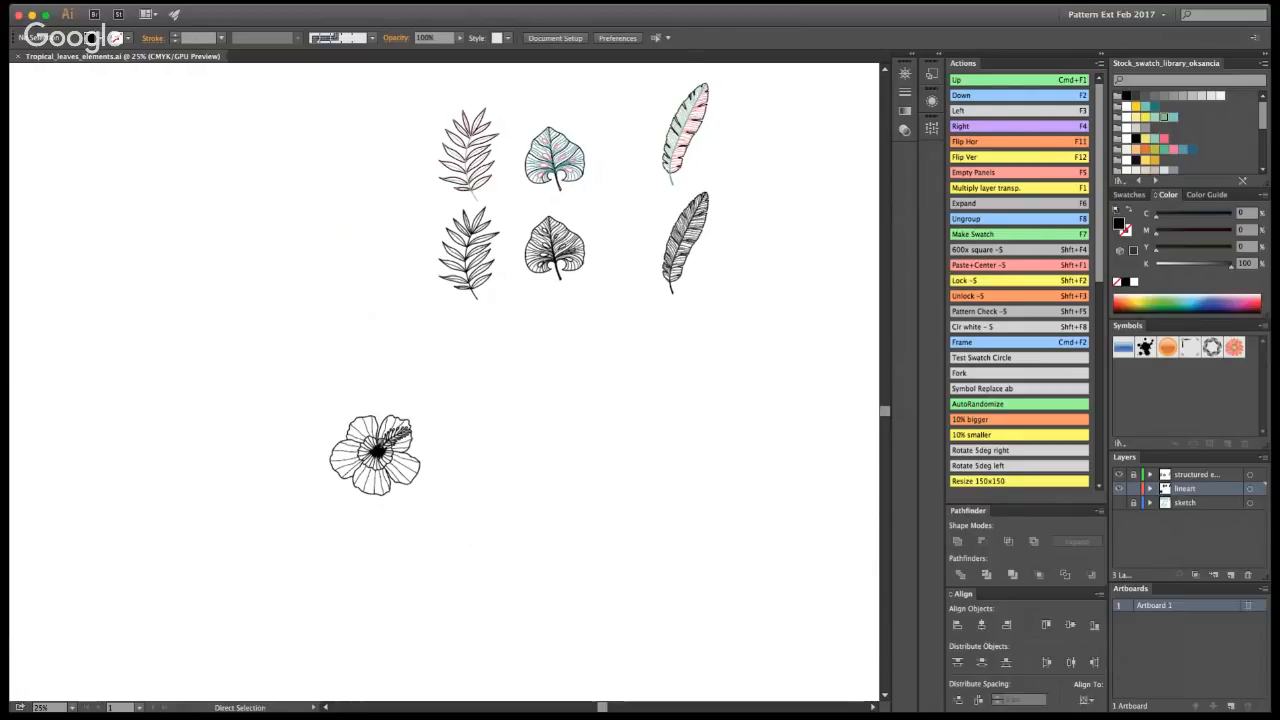
# - Create a new document, run the 600x square action and open the square's symbol for editing
pyautogui.press('Return')
pyautogui.hotkey('shift', 'F4')
pyautogui.doubleClick(546, 366)
pyautogui.press('z')
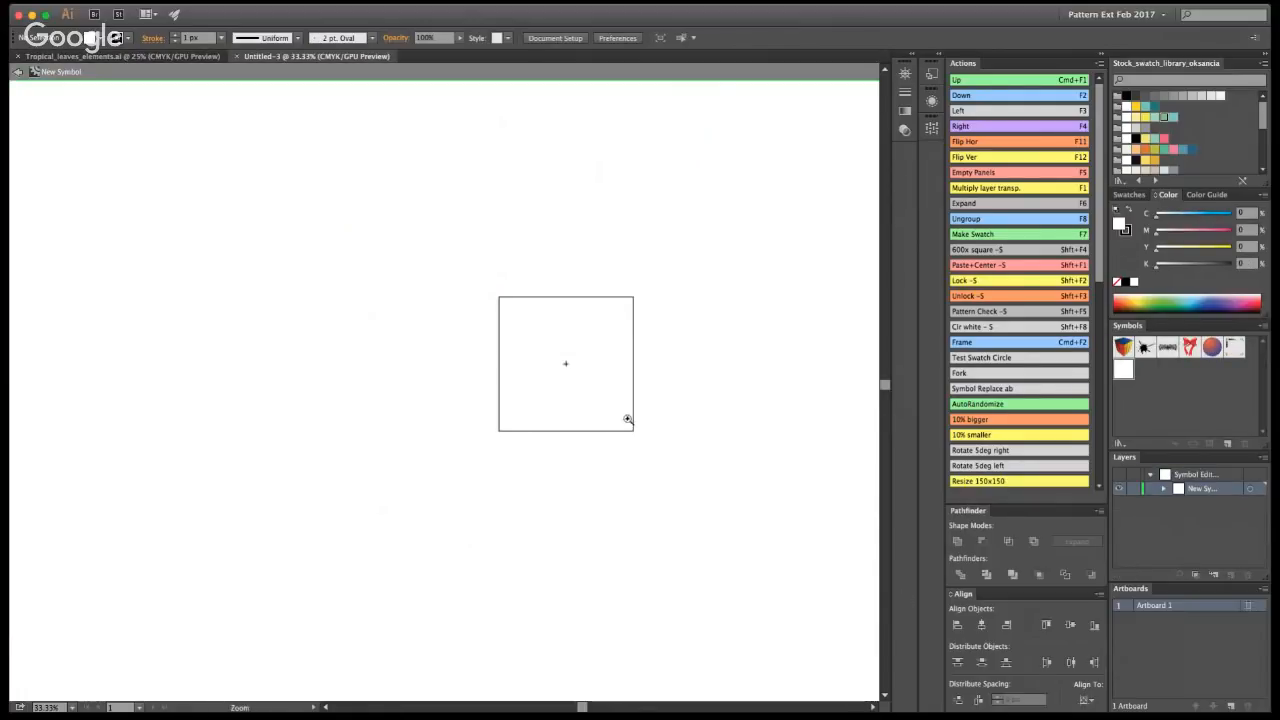
pyautogui.click(549, 364)
pyautogui.click(489, 394)
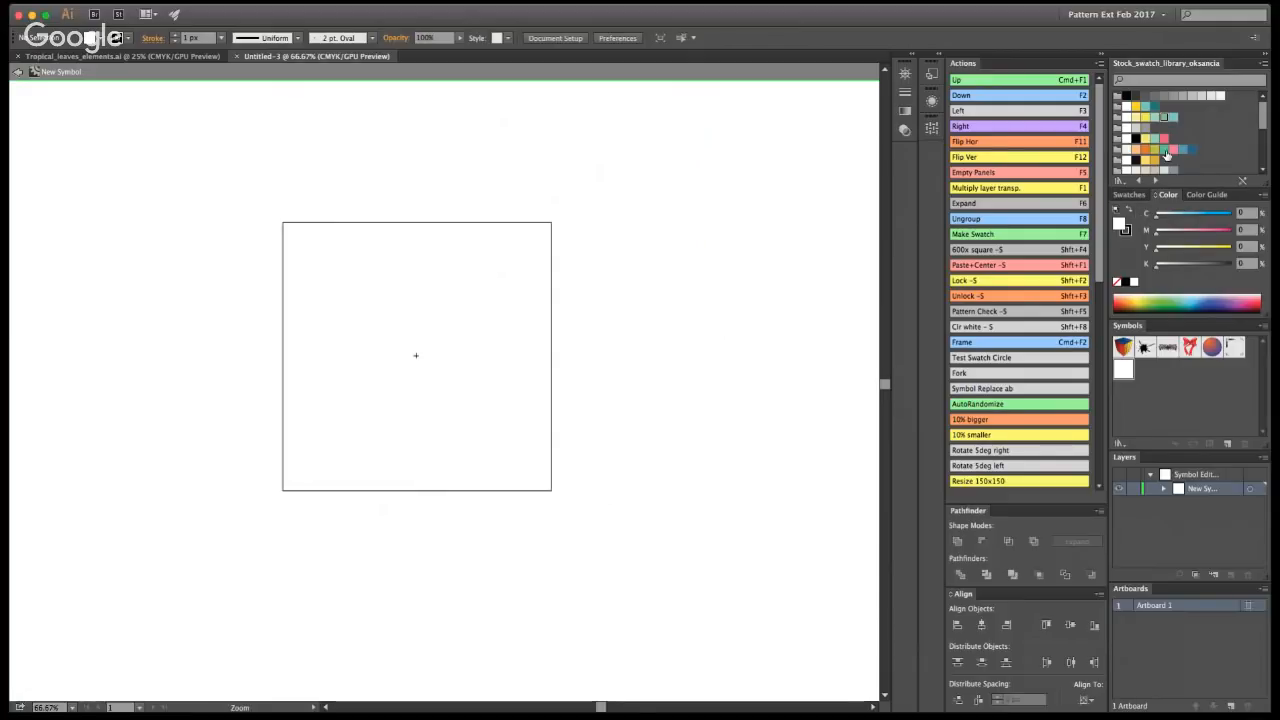
# - Paste the four line-art motifs into the square symbol and shrink them repeatedly with the 10% smaller action
pyautogui.press('v')
pyautogui.press('a')
pyautogui.press('super+v')
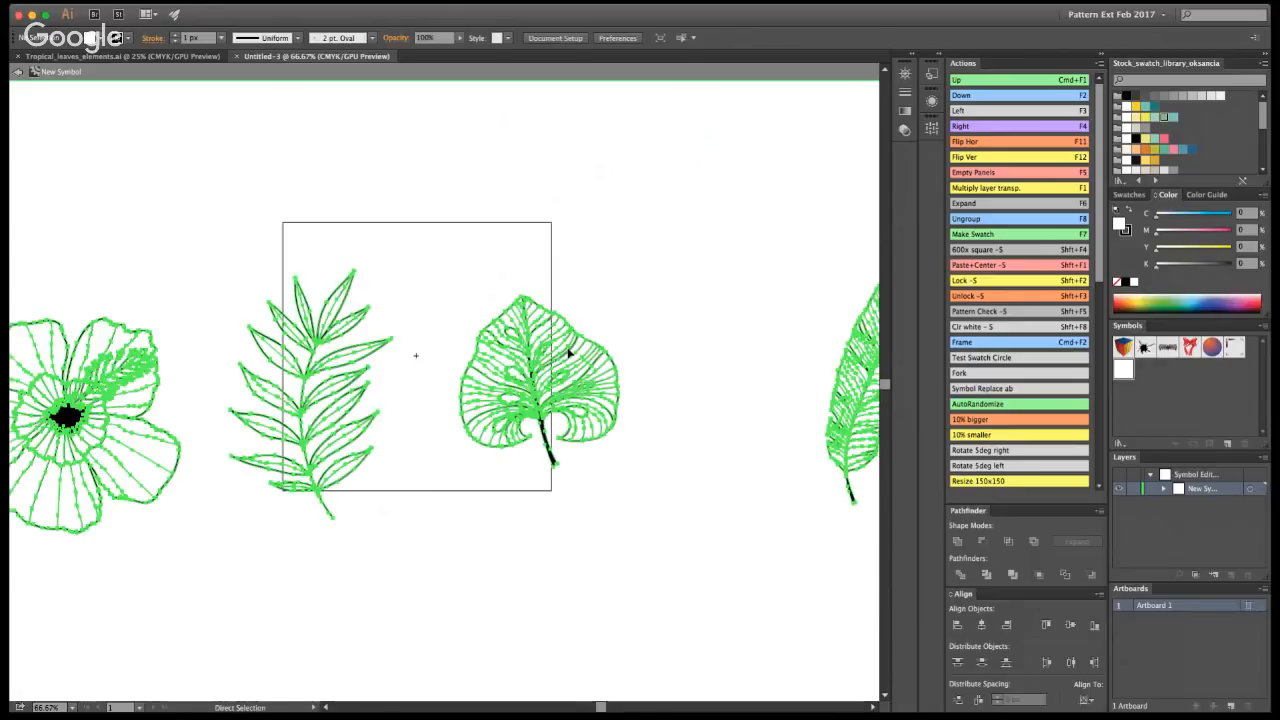
pyautogui.click(975, 435)
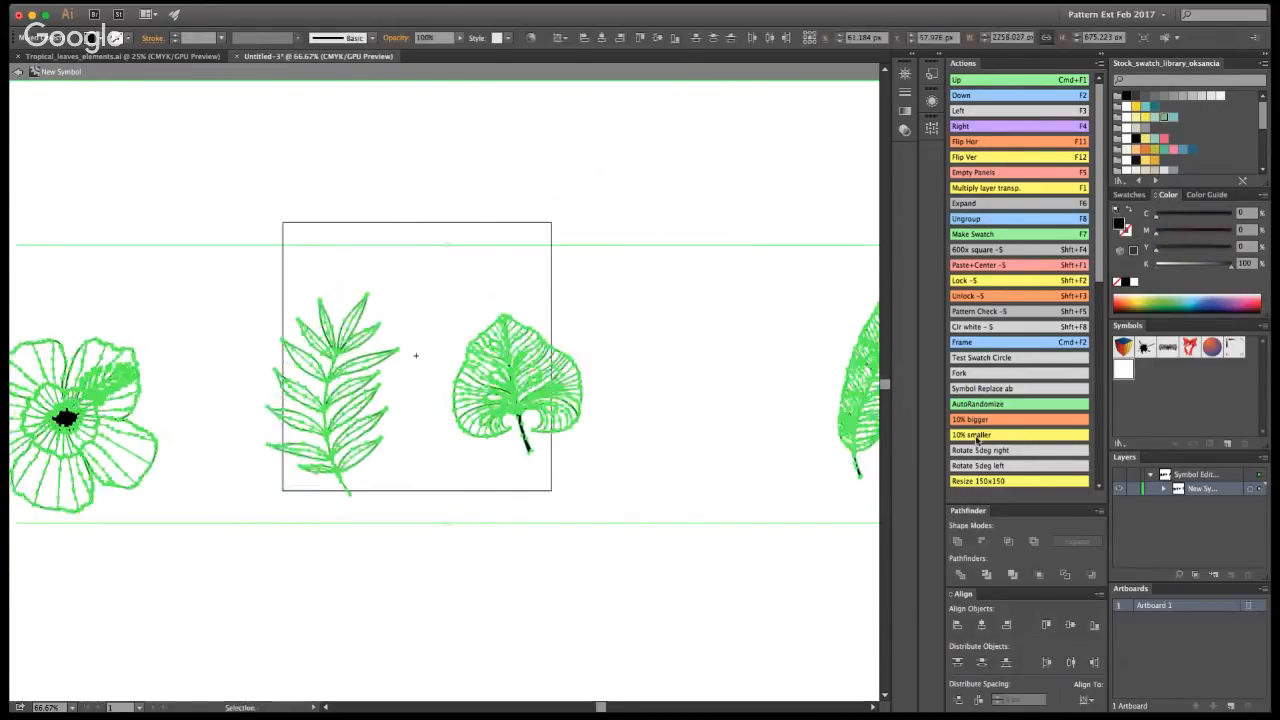
pyautogui.click(977, 436)
pyautogui.click(977, 437)
pyautogui.click(977, 437)
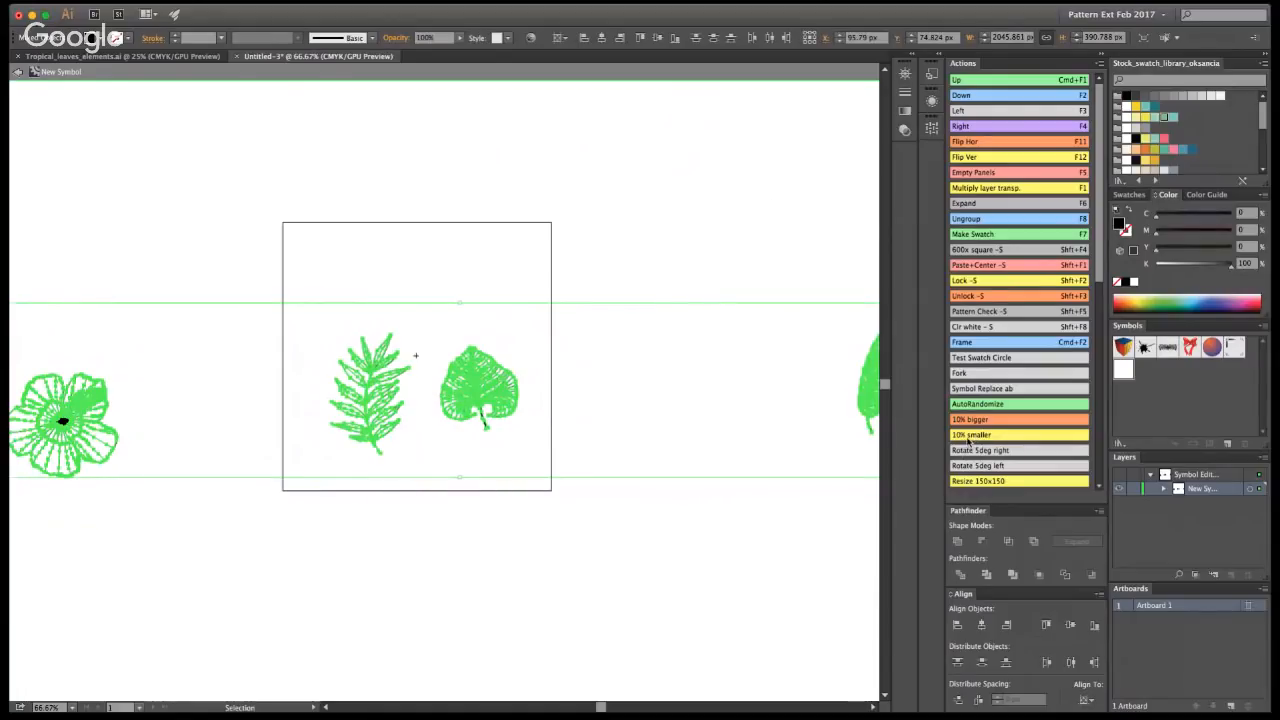
pyautogui.click(970, 437)
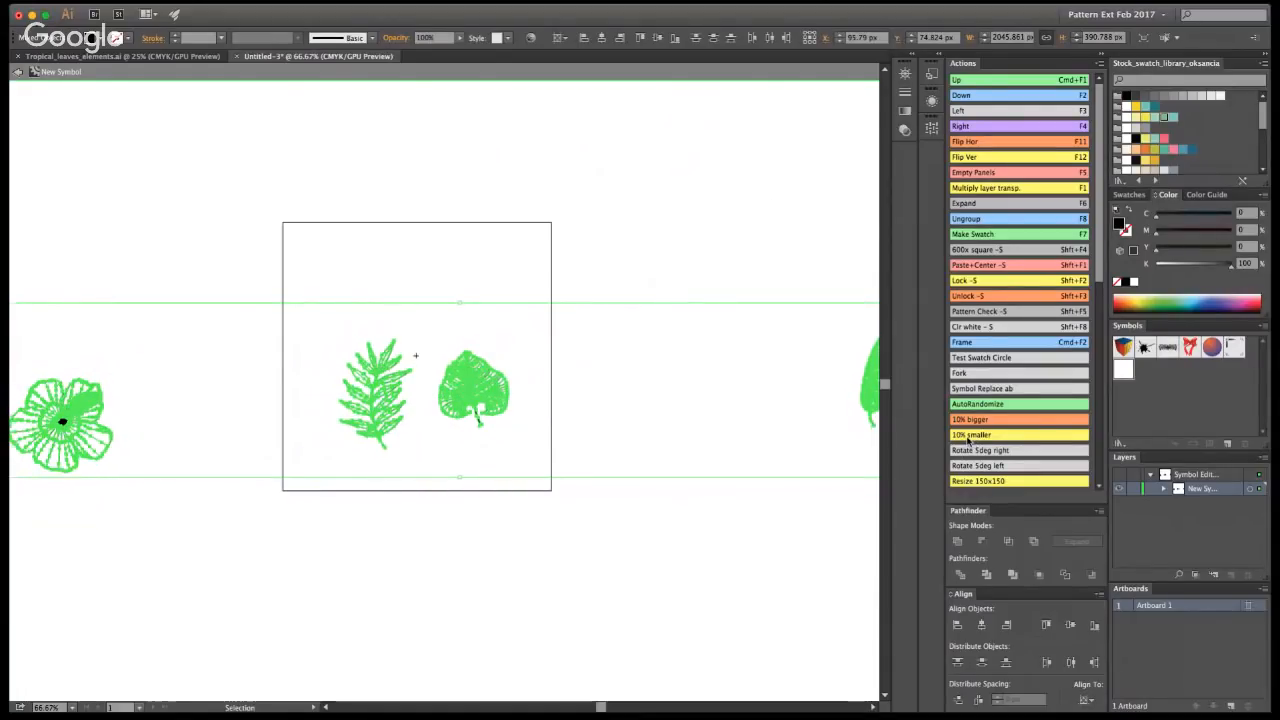
# - Move the feather and the hibiscus inside the square, above the two leaves
pyautogui.click(783, 434)
pyautogui.scroll(-5, 700, 386)
pyautogui.scroll(7, 512, 318)
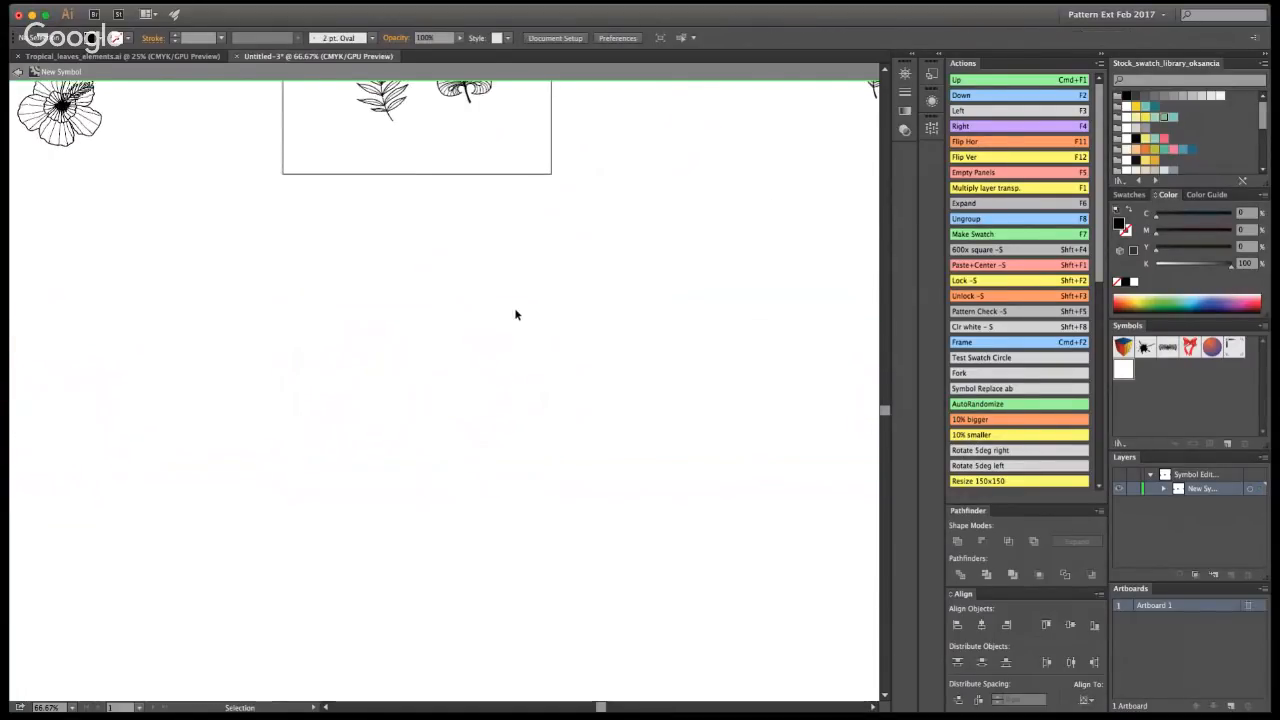
pyautogui.moveTo(853, 450); pyautogui.dragTo(526, 385)
pyautogui.moveTo(60, 512); pyautogui.dragTo(352, 389)
pyautogui.click(380, 537)
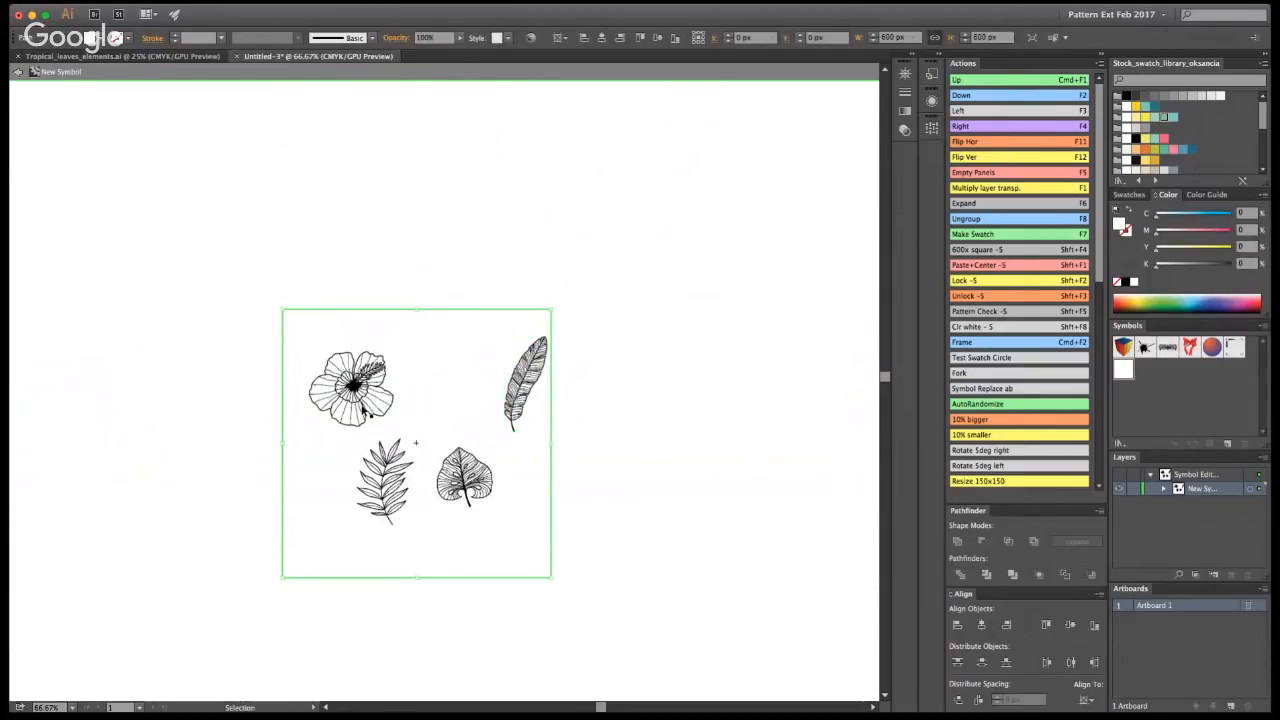
pyautogui.click(440, 177)
pyautogui.click(426, 309)
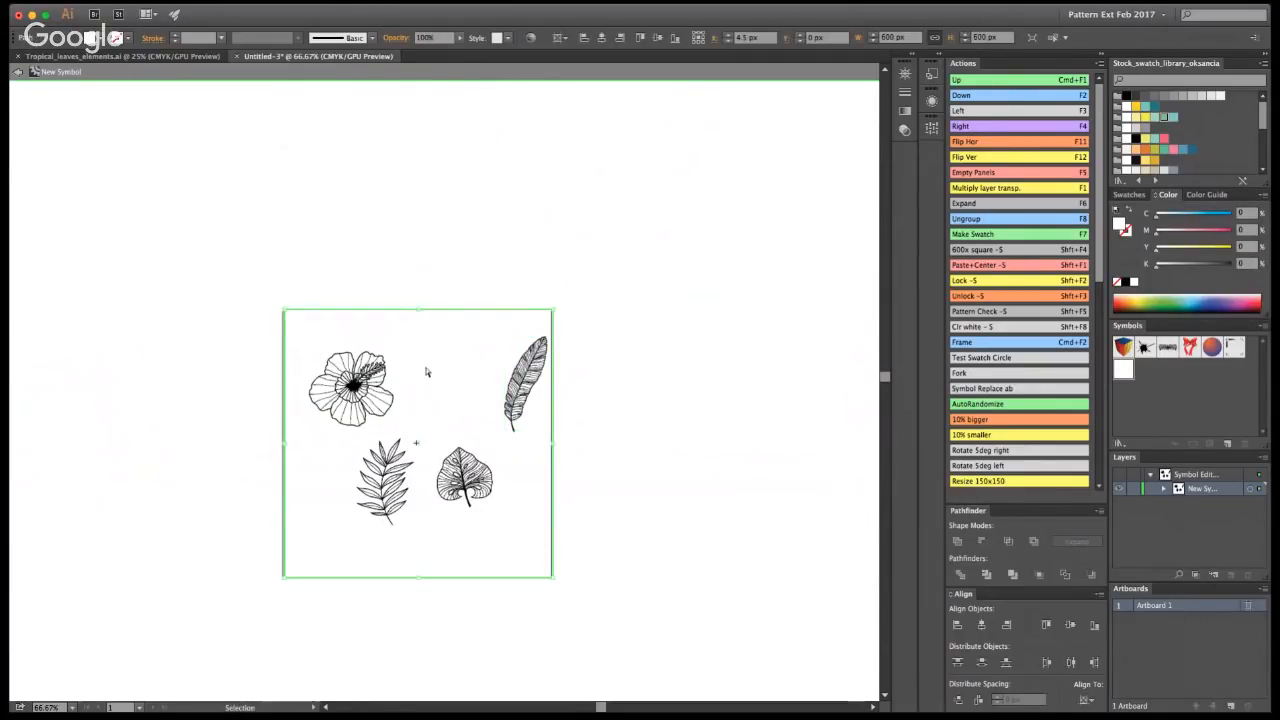
pyautogui.click(486, 286)
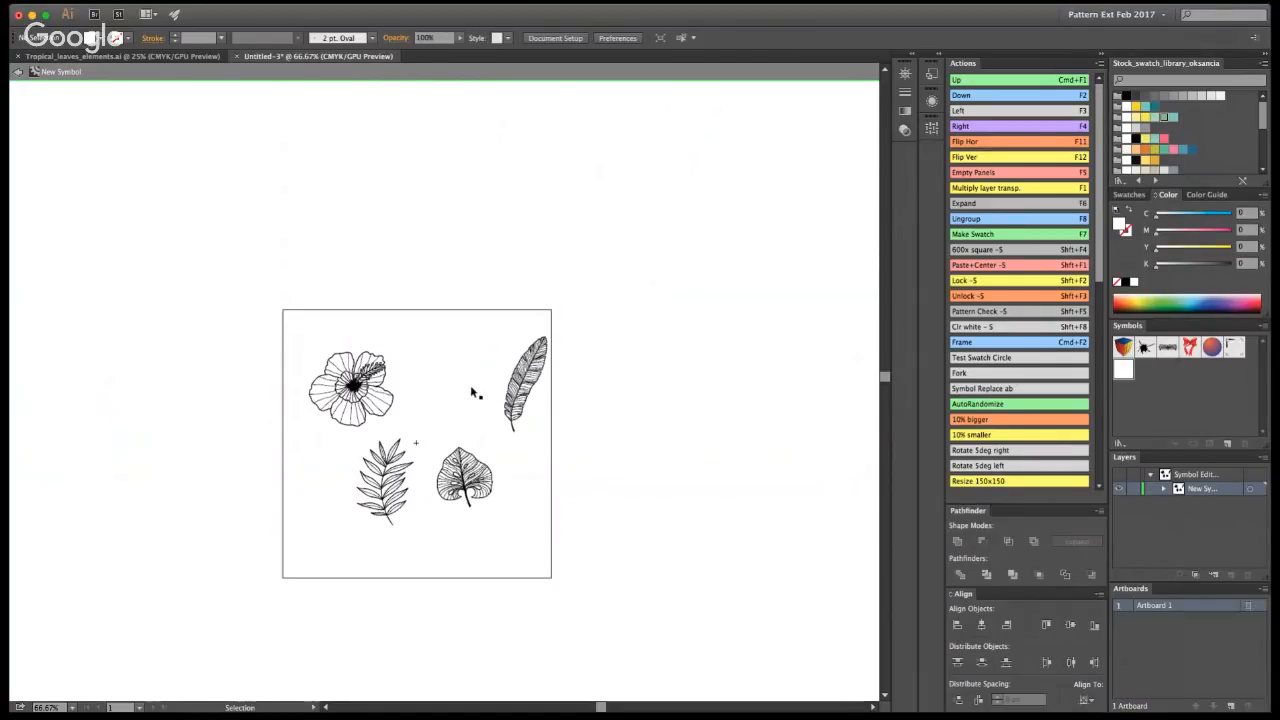
pyautogui.click(457, 363)
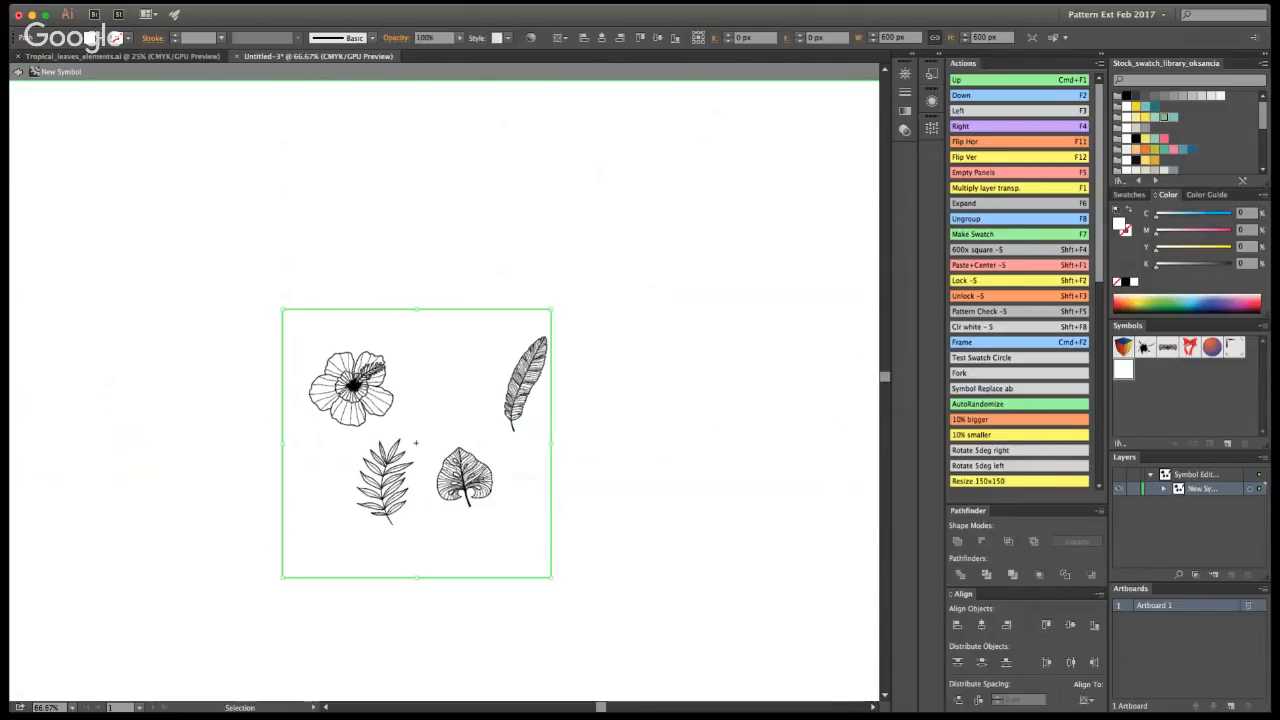
pyautogui.click(563, 263)
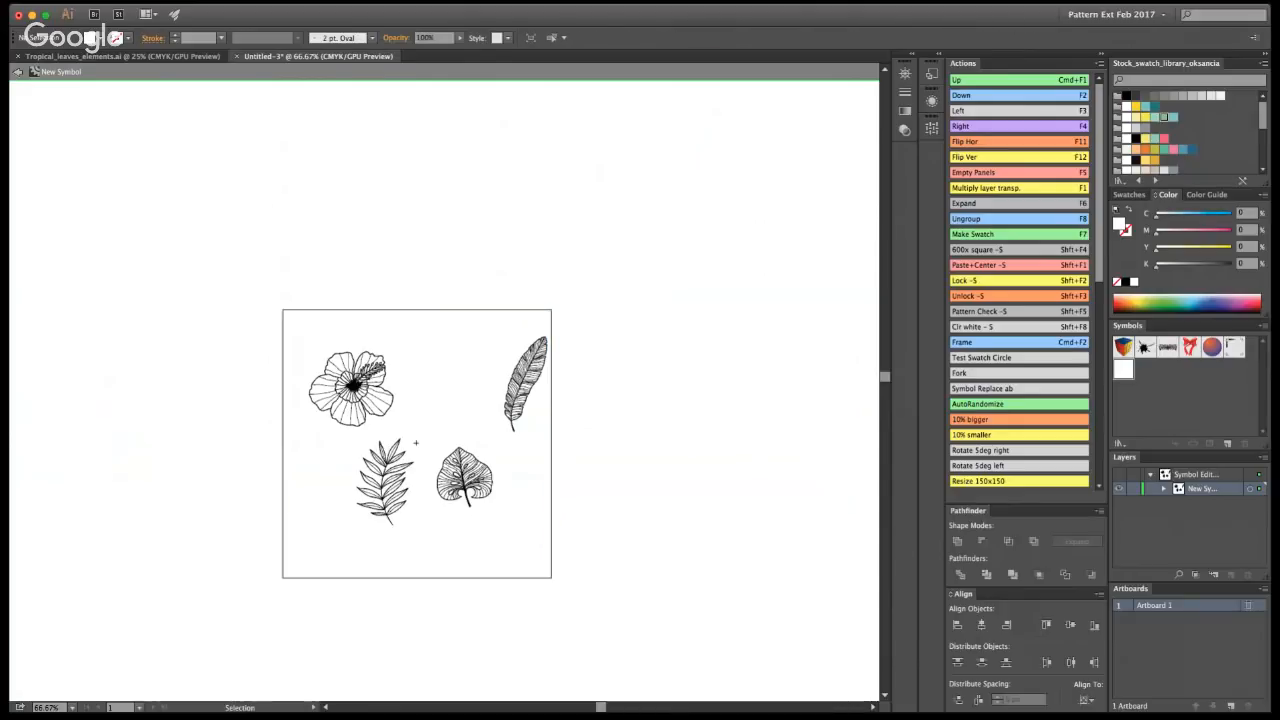
# - Move the feather beside the hibiscus, above the round leaf inside the square
pyautogui.press('z')
pyautogui.click(407, 440)
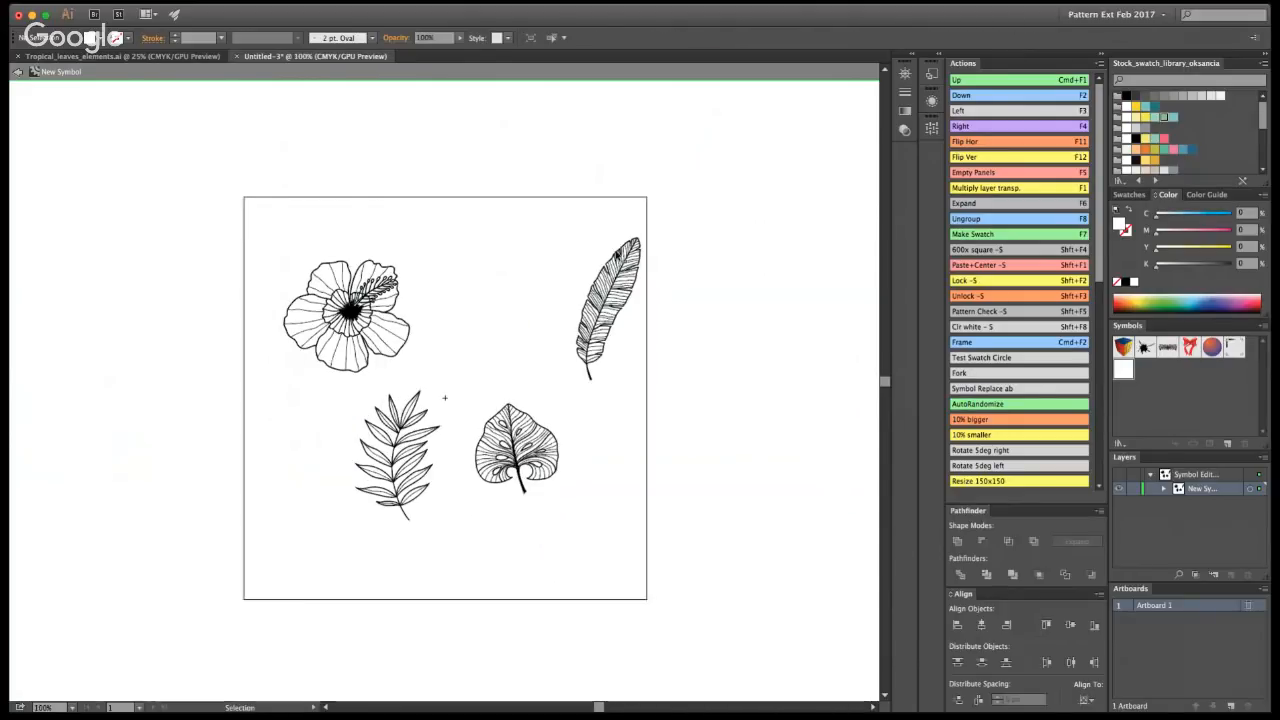
pyautogui.moveTo(588, 305); pyautogui.dragTo(488, 292)
pyautogui.click(654, 420)
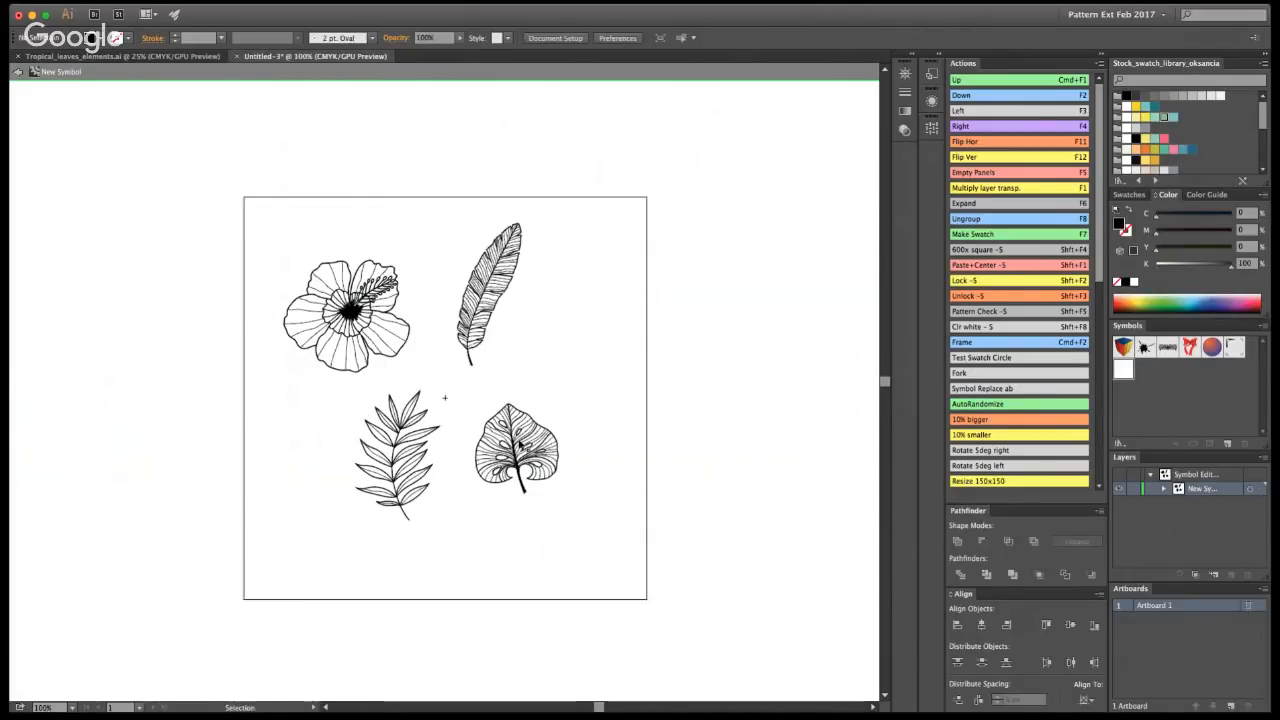
# - Separate the palm leaf from its group with the round leaf, keeping it in the same place in the symbol
pyautogui.click(399, 457)
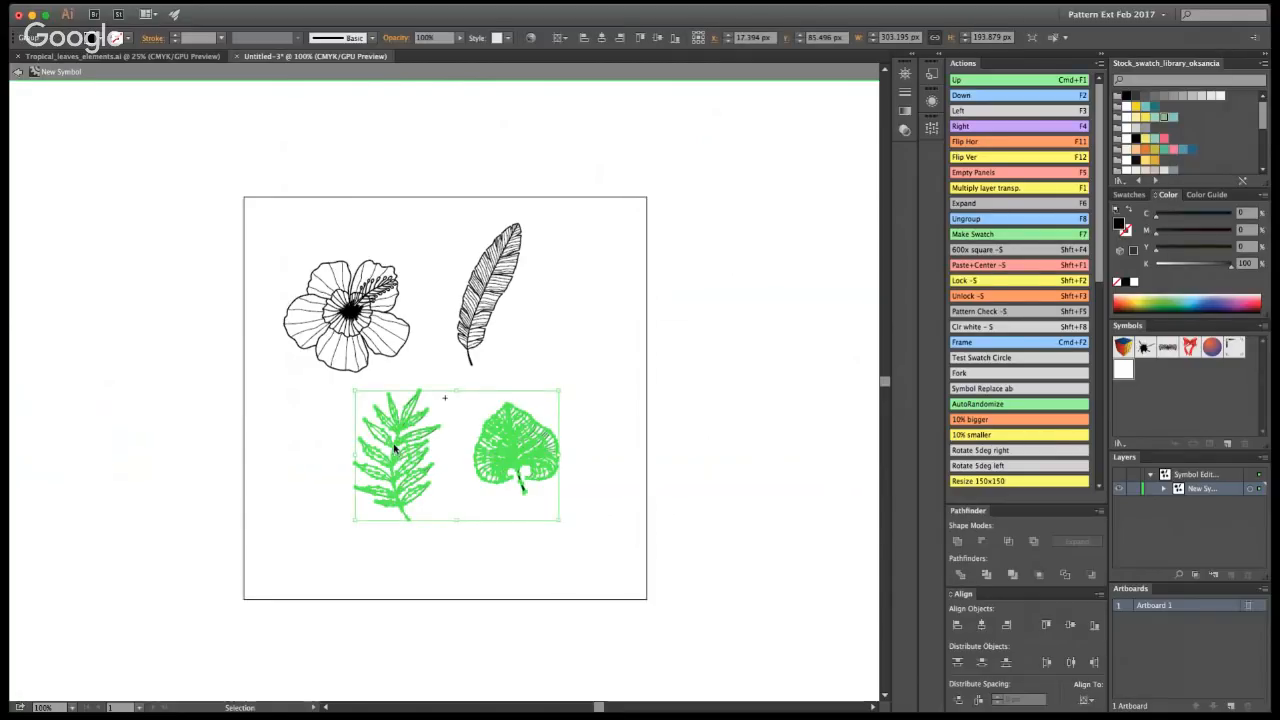
pyautogui.click(420, 523)
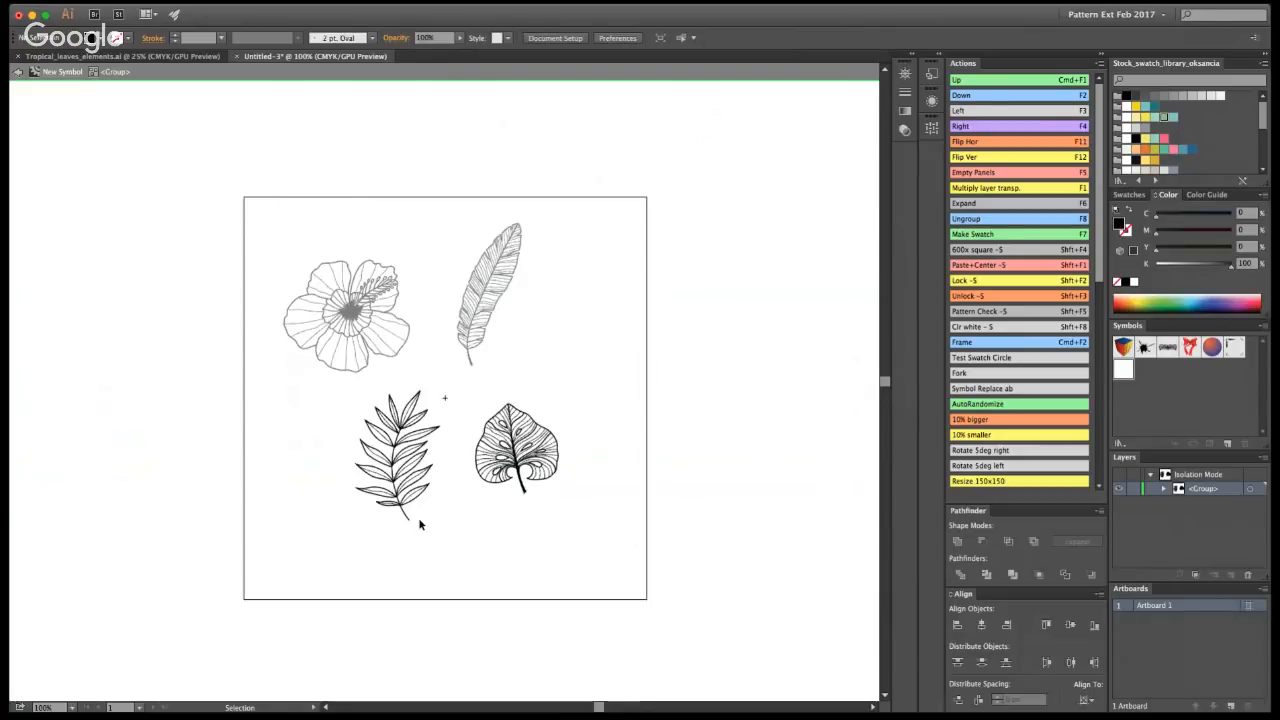
pyautogui.doubleClick(358, 400)
pyautogui.press('a')
pyautogui.press('v')
pyautogui.press('Delete')
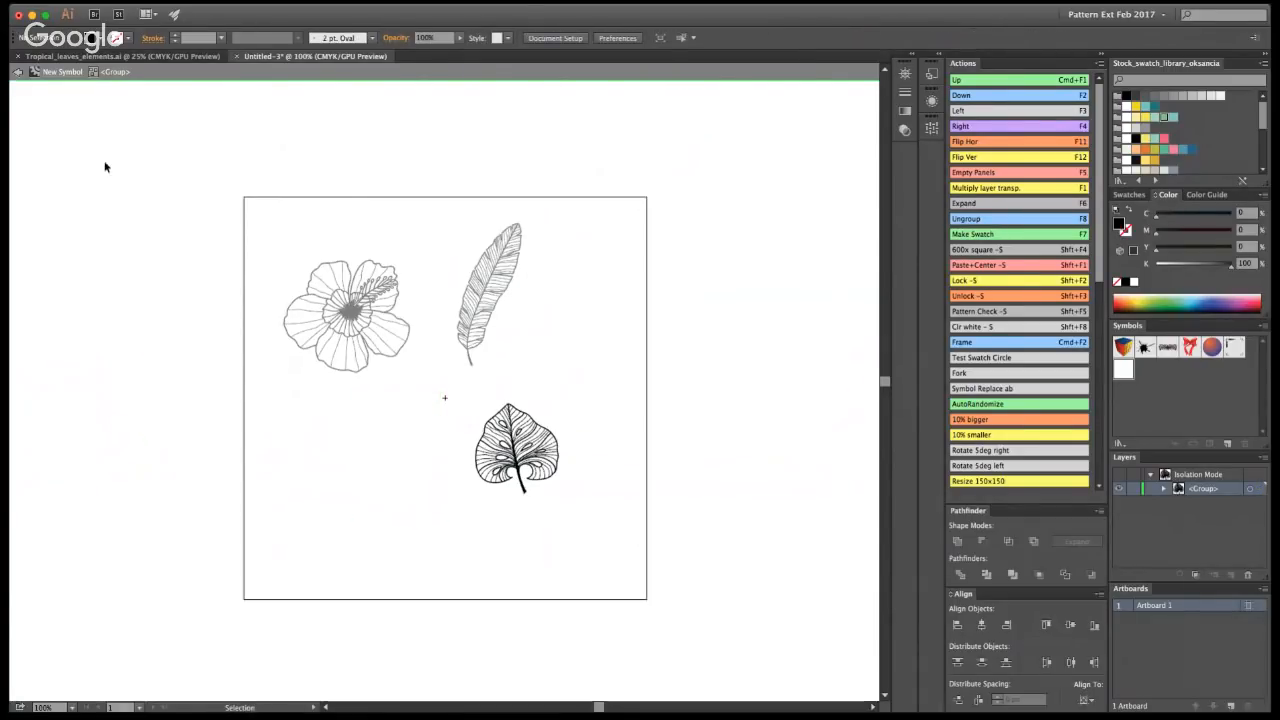
pyautogui.click(18, 73)
pyautogui.press('super+z')
# - Duplicate the palm leaf to the empty area beside the feather, near the square's upper edge
pyautogui.click(409, 443)
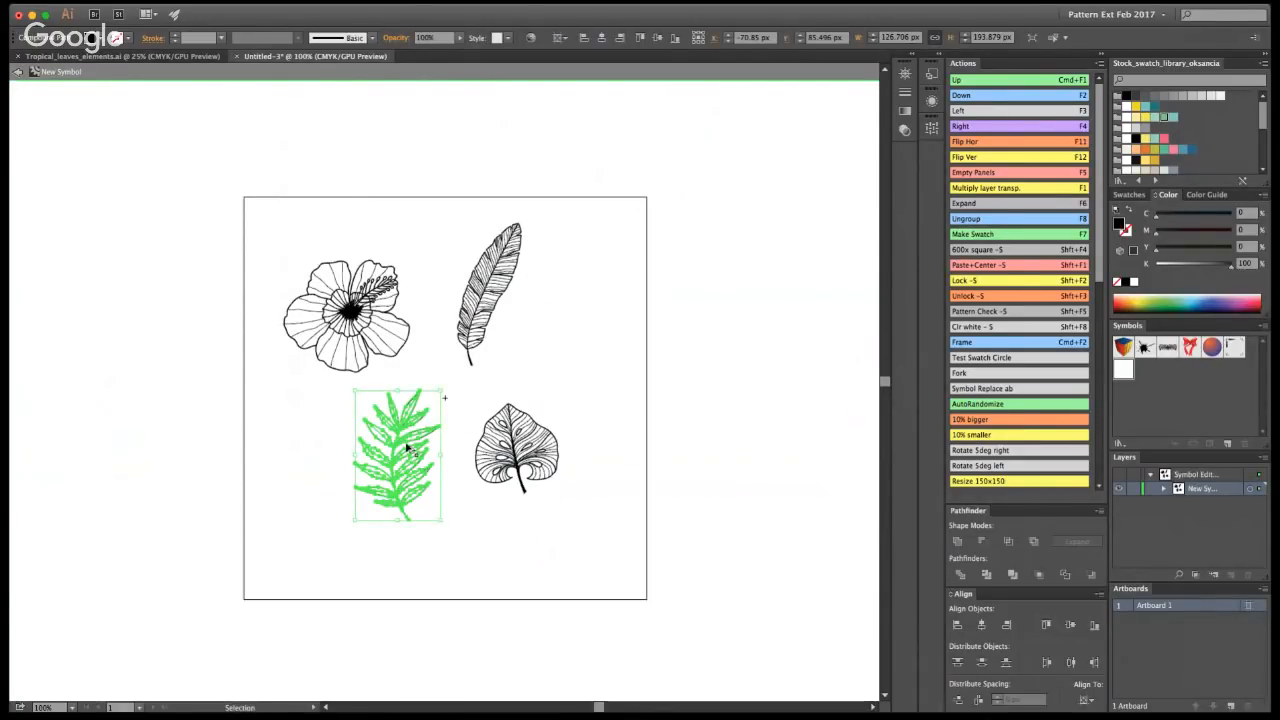
pyautogui.moveTo(409, 443); pyautogui.dragTo(613, 315)
pyautogui.click(686, 480)
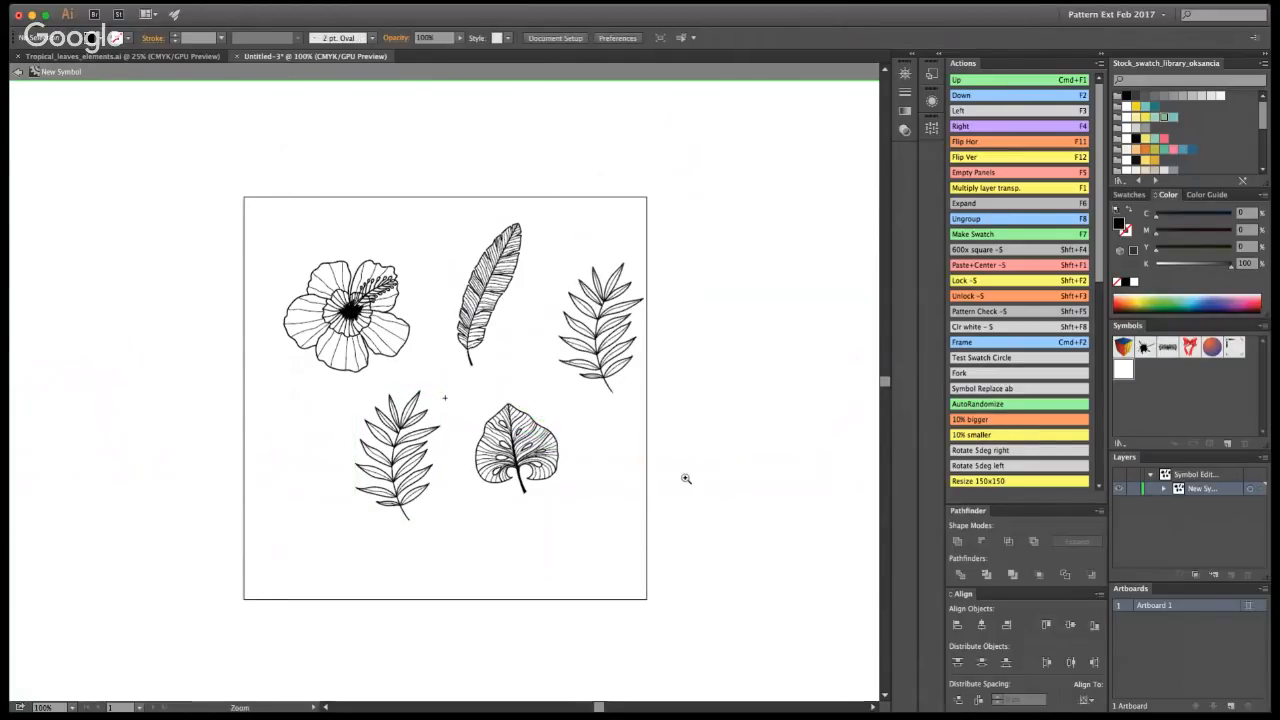
# - Erase across the stem of the duplicated palm leaf below its upper leaflets to cut it in two
pyautogui.press('z')
pyautogui.click(562, 336)
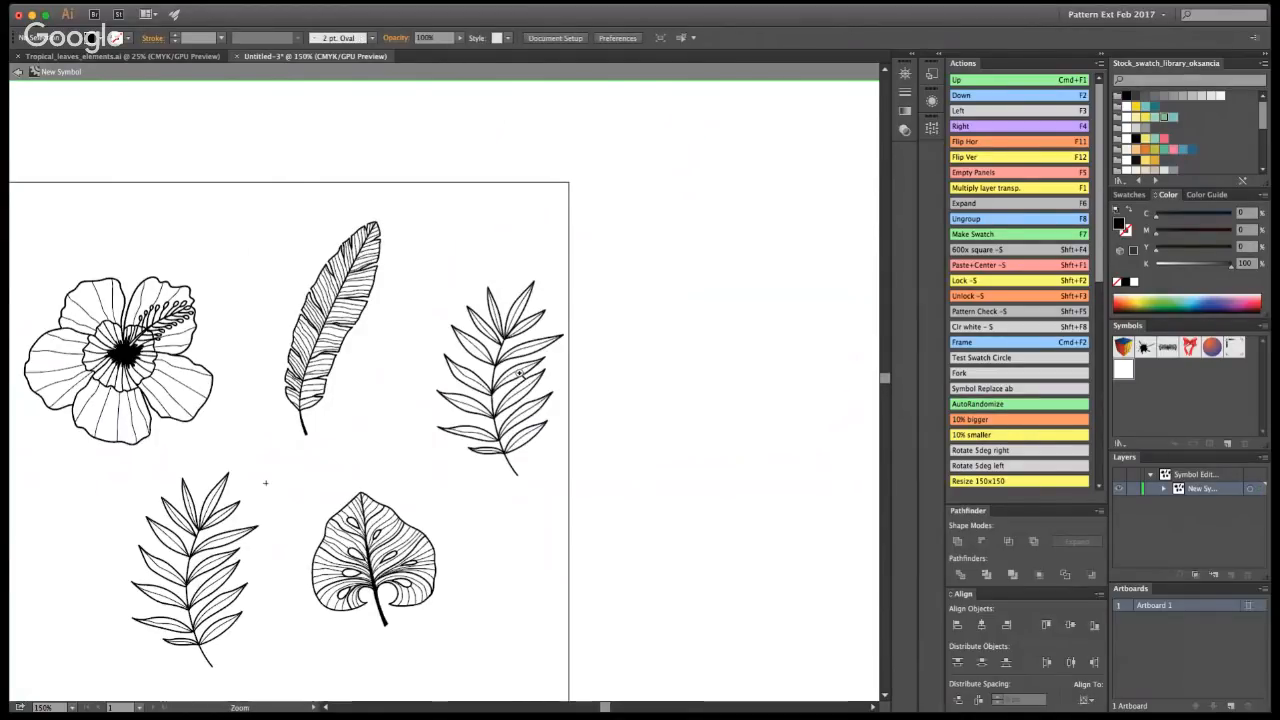
pyautogui.press('super+equal')
pyautogui.click(652, 428)
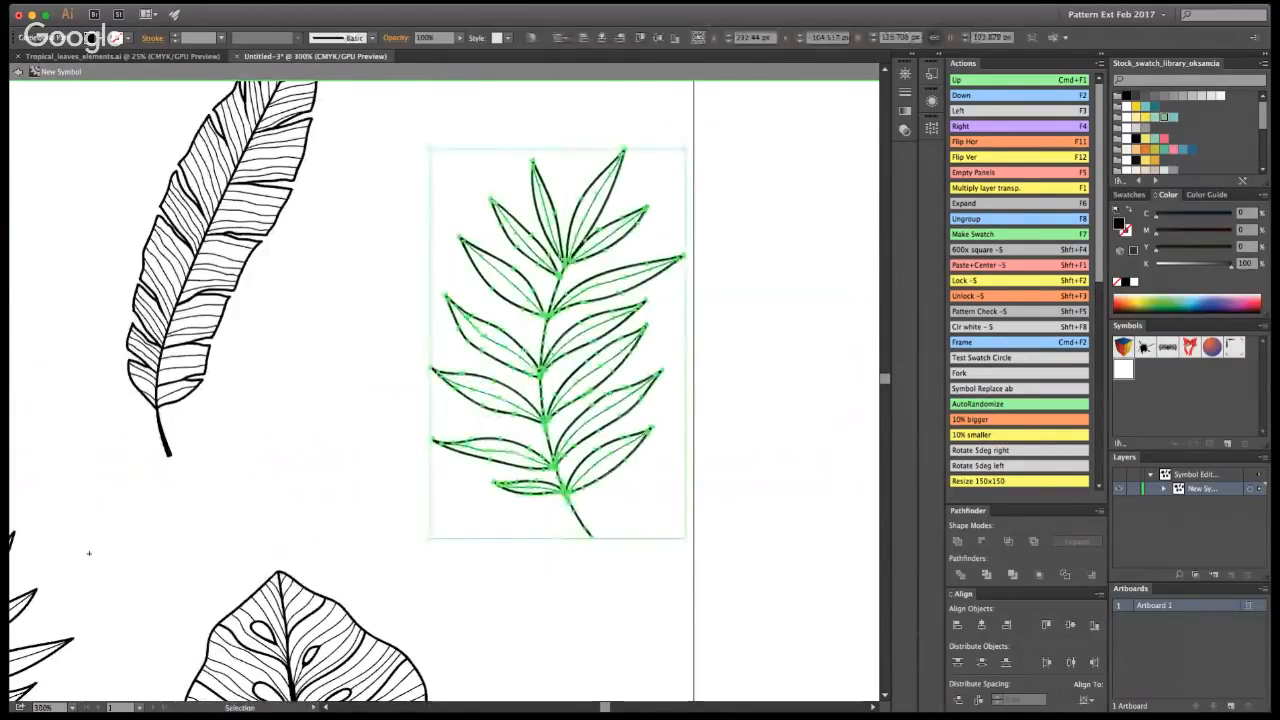
pyautogui.hotkey('shift', 'e')
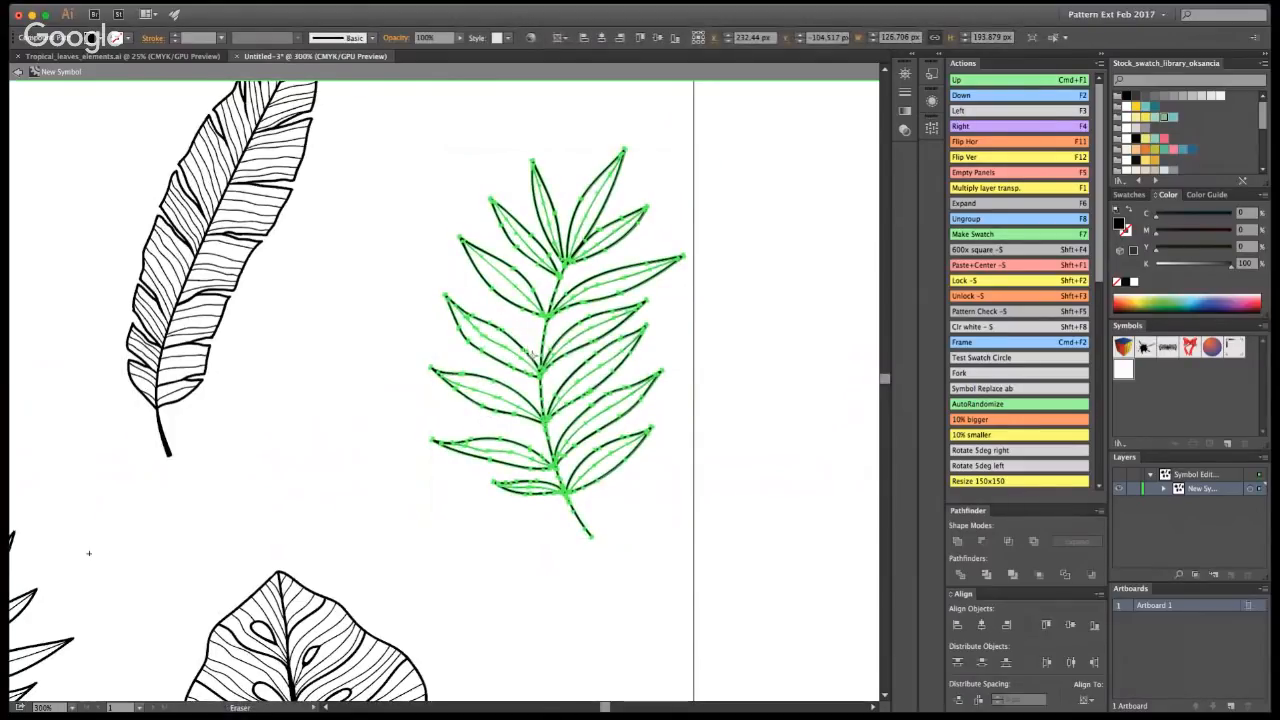
pyautogui.moveTo(543, 370); pyautogui.dragTo(548, 351)
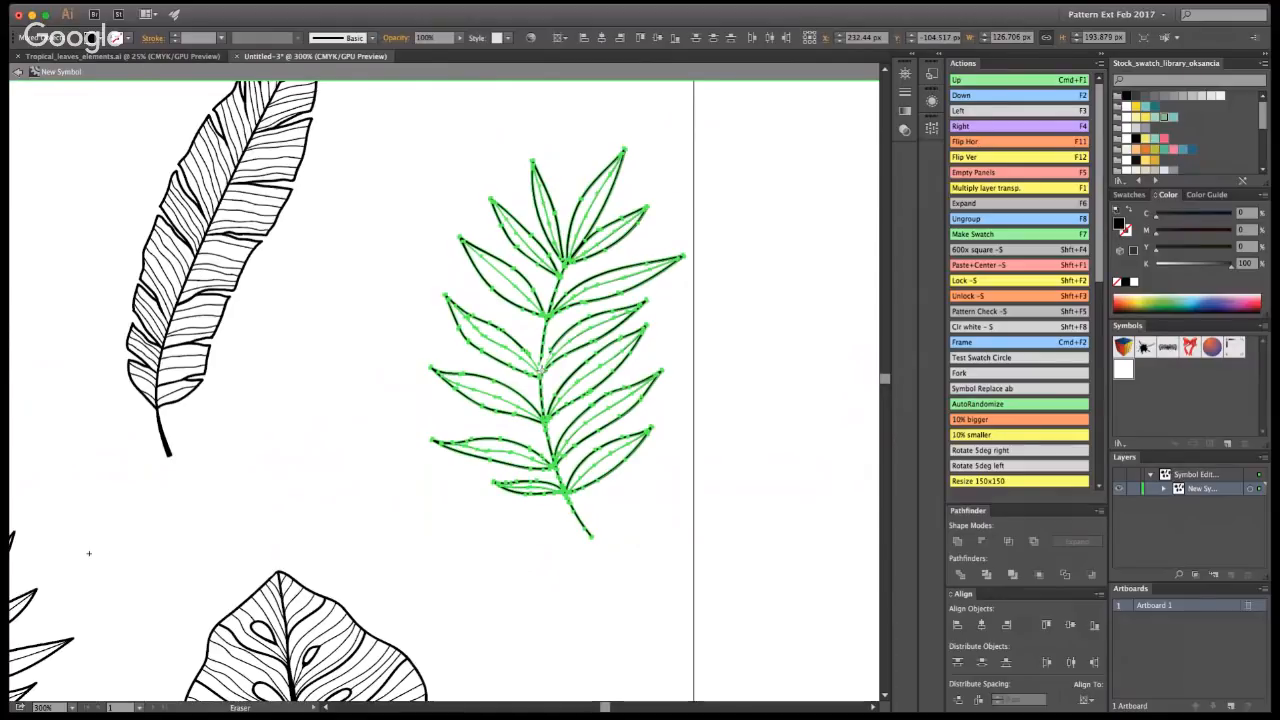
# - Delete the lower part of the duplicated palm leaf, leaving a small twig with six leaflets and a short stem
pyautogui.press('v')
pyautogui.click(600, 568)
pyautogui.moveTo(582, 533); pyautogui.dragTo(614, 489)
pyautogui.press('Delete')
pyautogui.moveTo(640, 430); pyautogui.dragTo(573, 303)
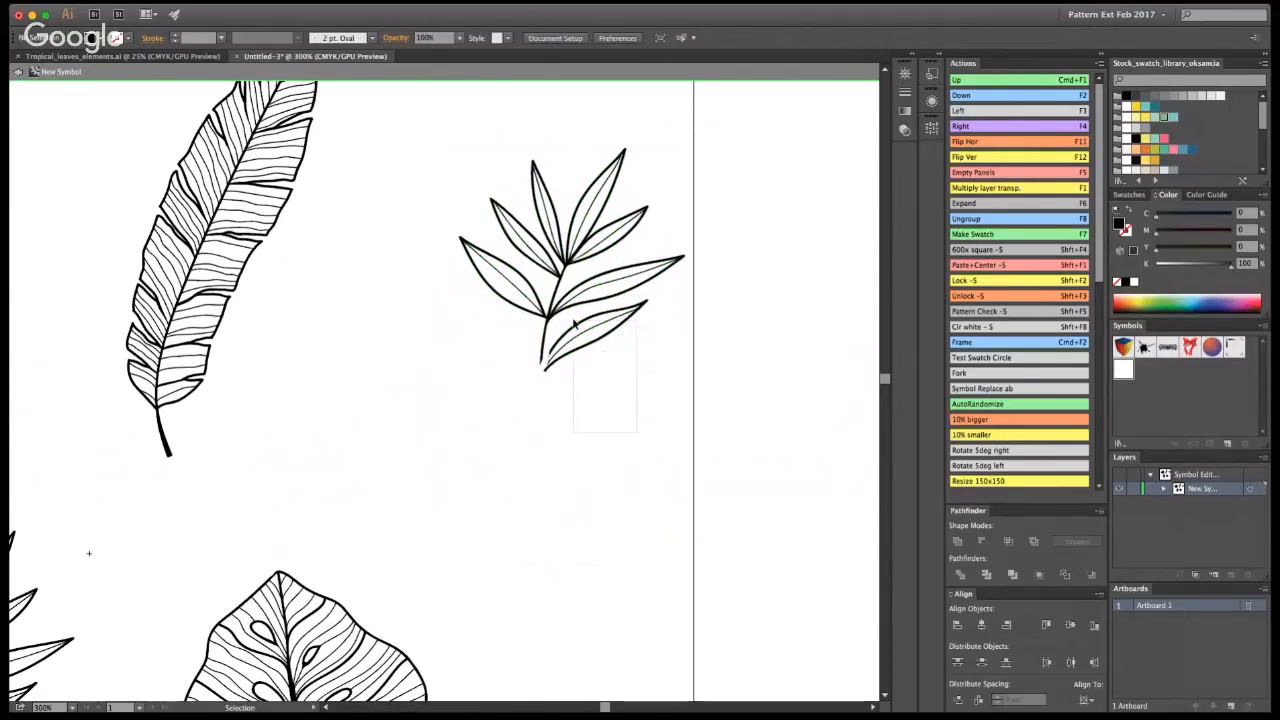
pyautogui.press('Delete')
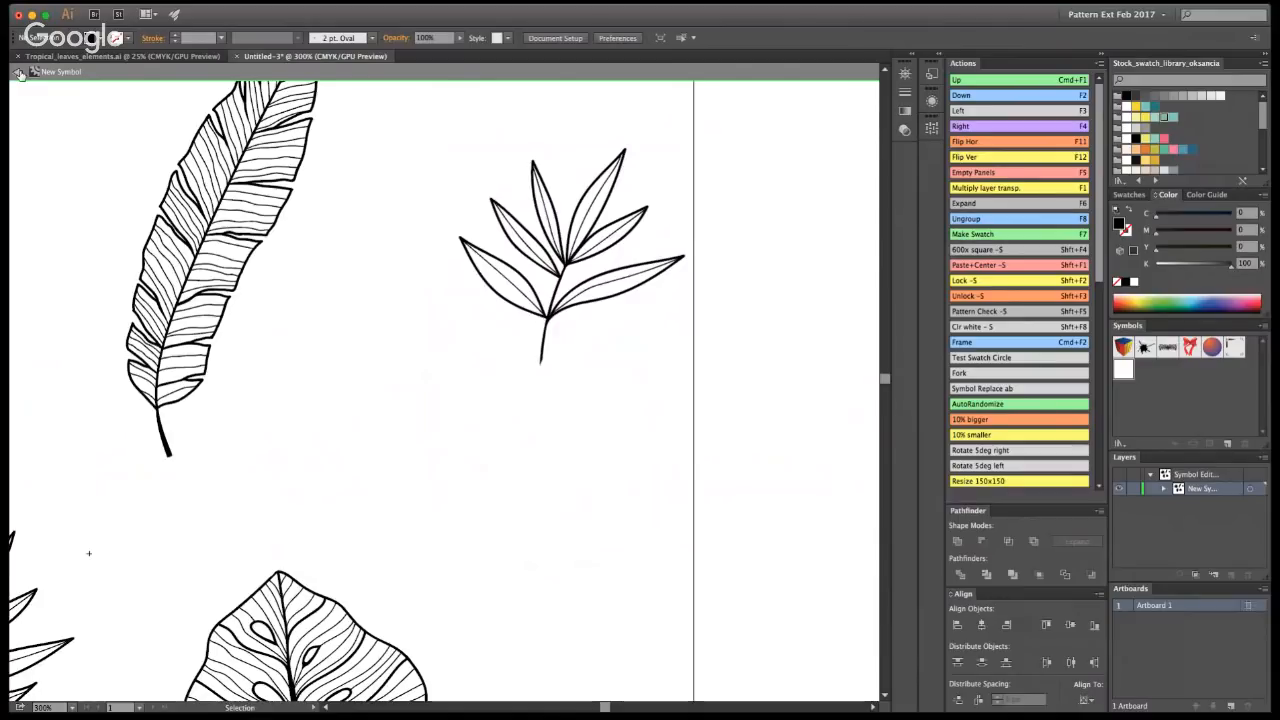
# - Check the repeat outside symbol editing, then reopen the symbol and move the small twig closer to the feather
pyautogui.doubleClick(362, 232)
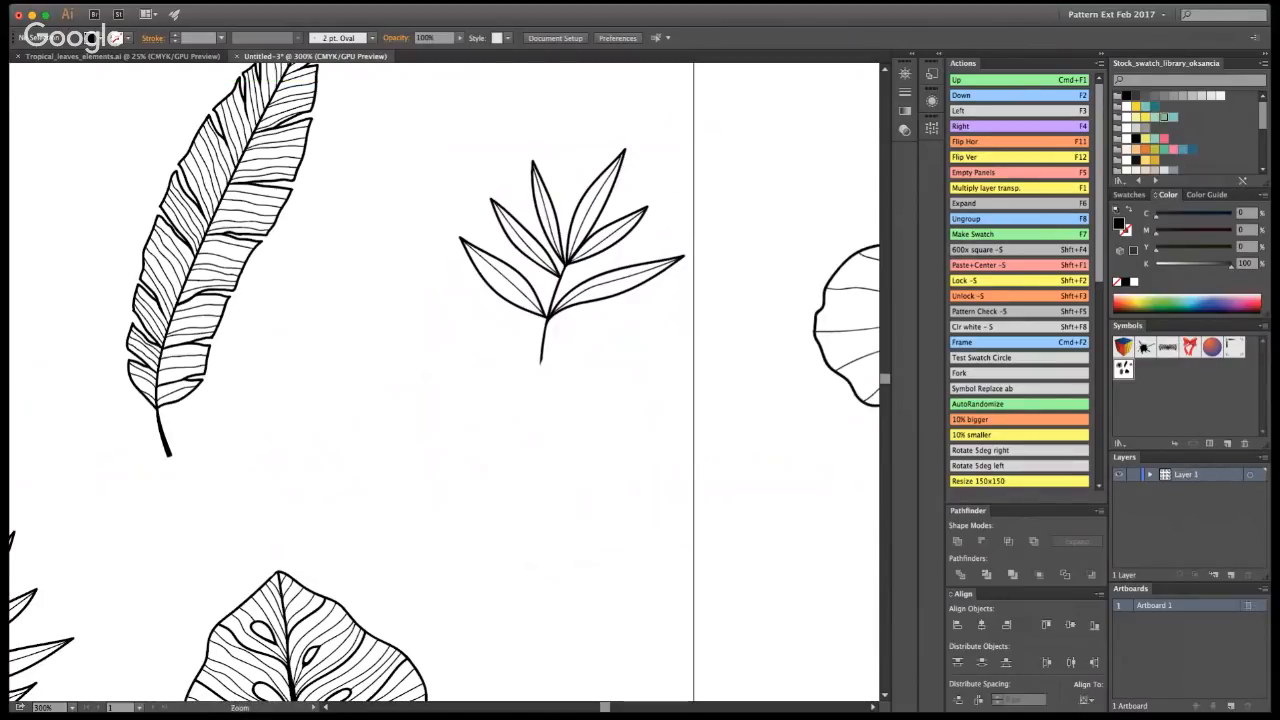
pyautogui.keyDown('alt'); pyautogui.click(332, 390); pyautogui.keyUp('alt')
pyautogui.keyDown('alt'); pyautogui.click(331, 389); pyautogui.keyUp('alt')
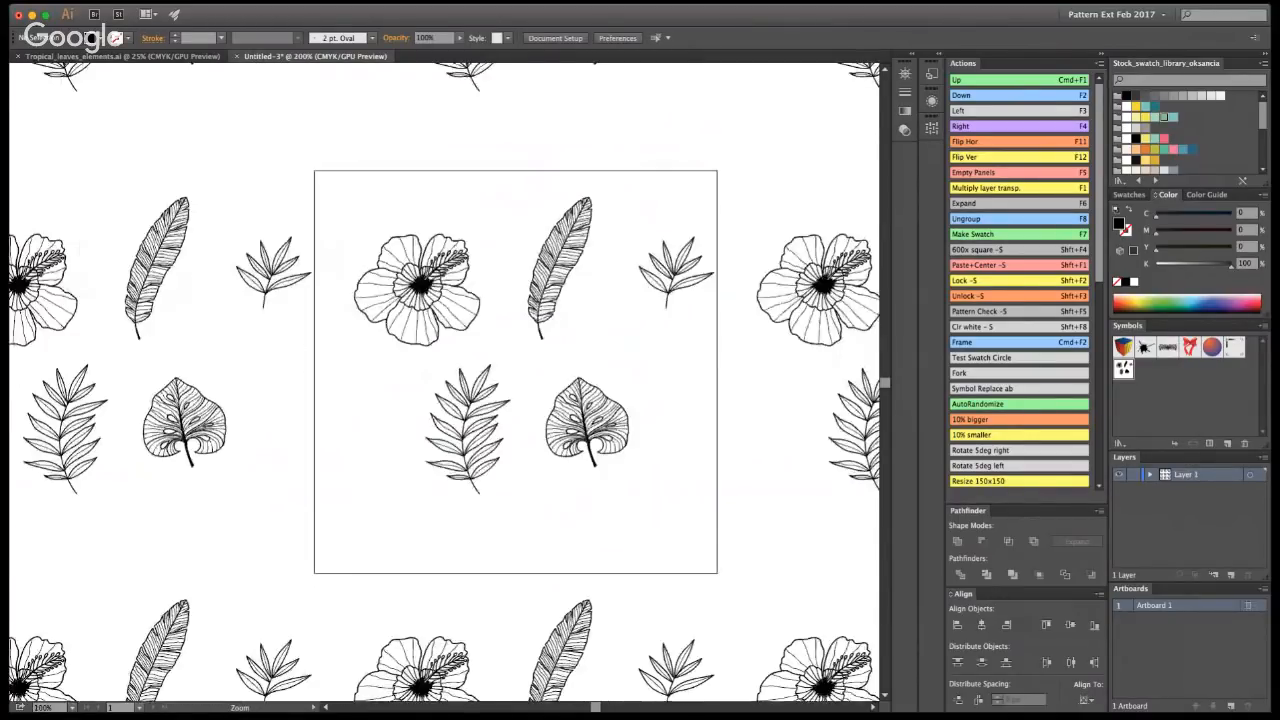
pyautogui.press('v')
pyautogui.doubleClick(666, 268)
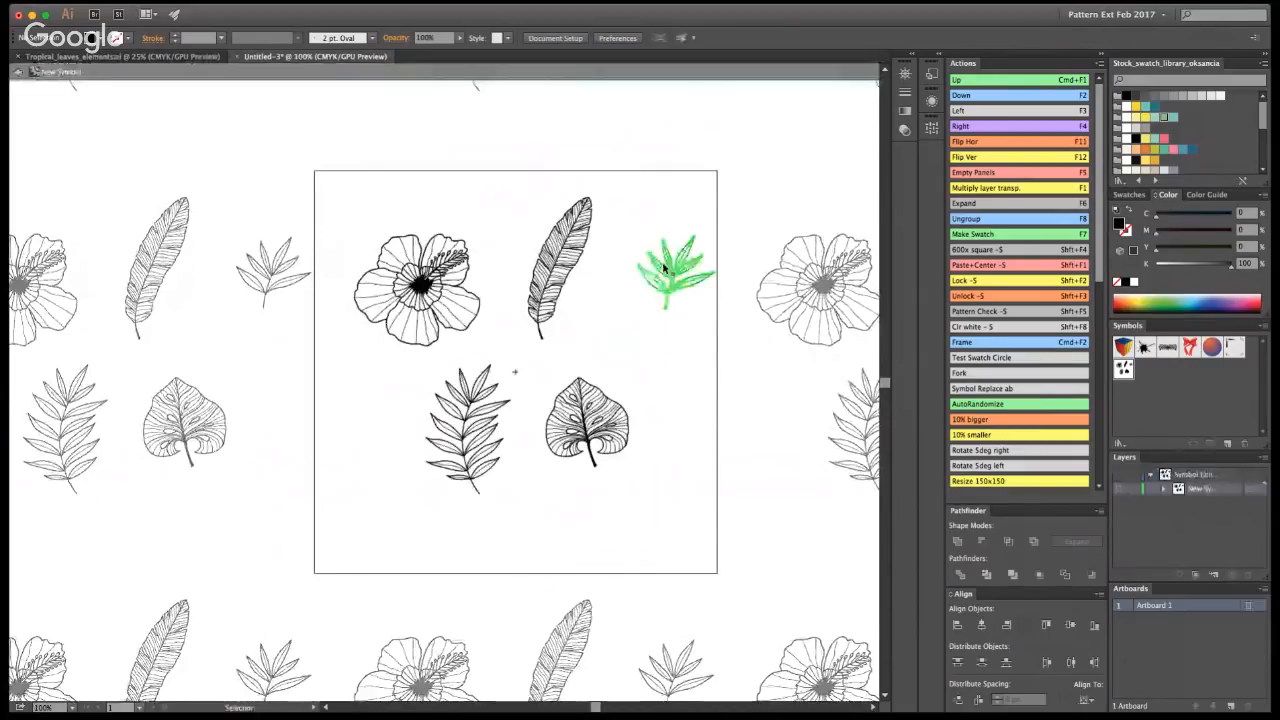
pyautogui.moveTo(676, 276); pyautogui.dragTo(614, 289)
pyautogui.click(666, 326)
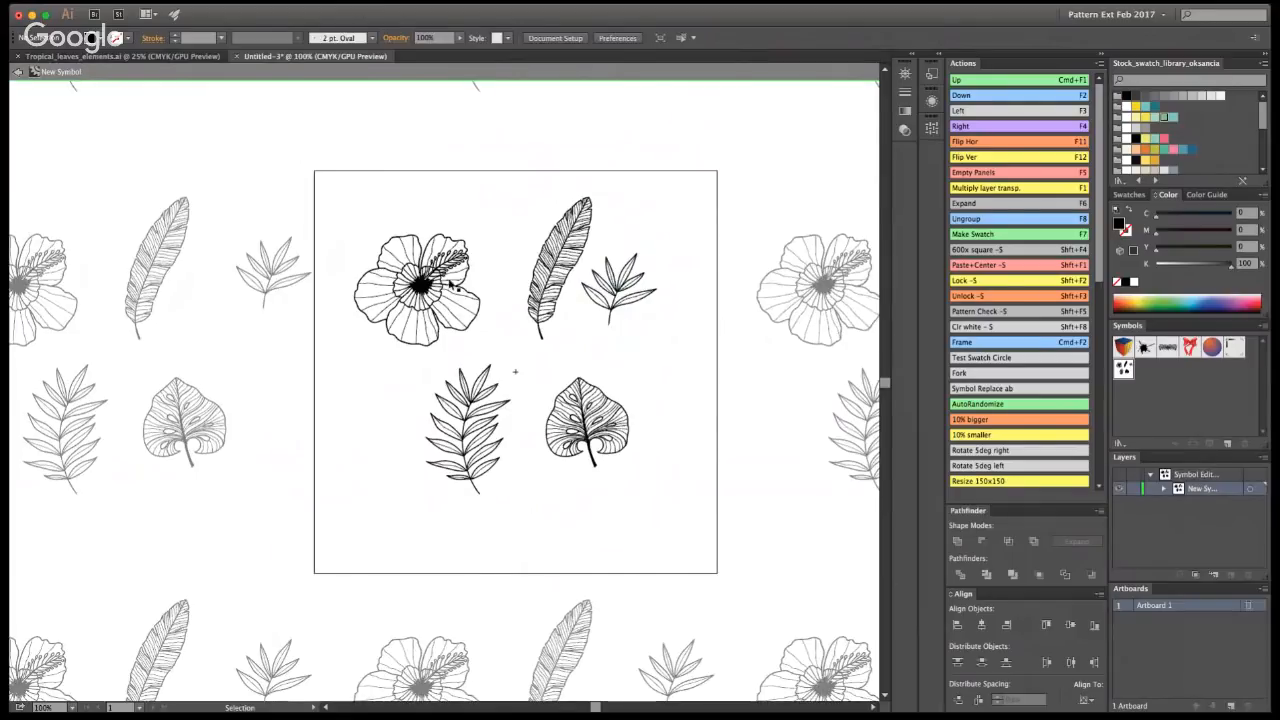
# - Save the document as Colorful_lineart_tropical_plants_seaml.ai, review the repeat and reopen the symbol for editing in place on the canvas
pyautogui.press('a')
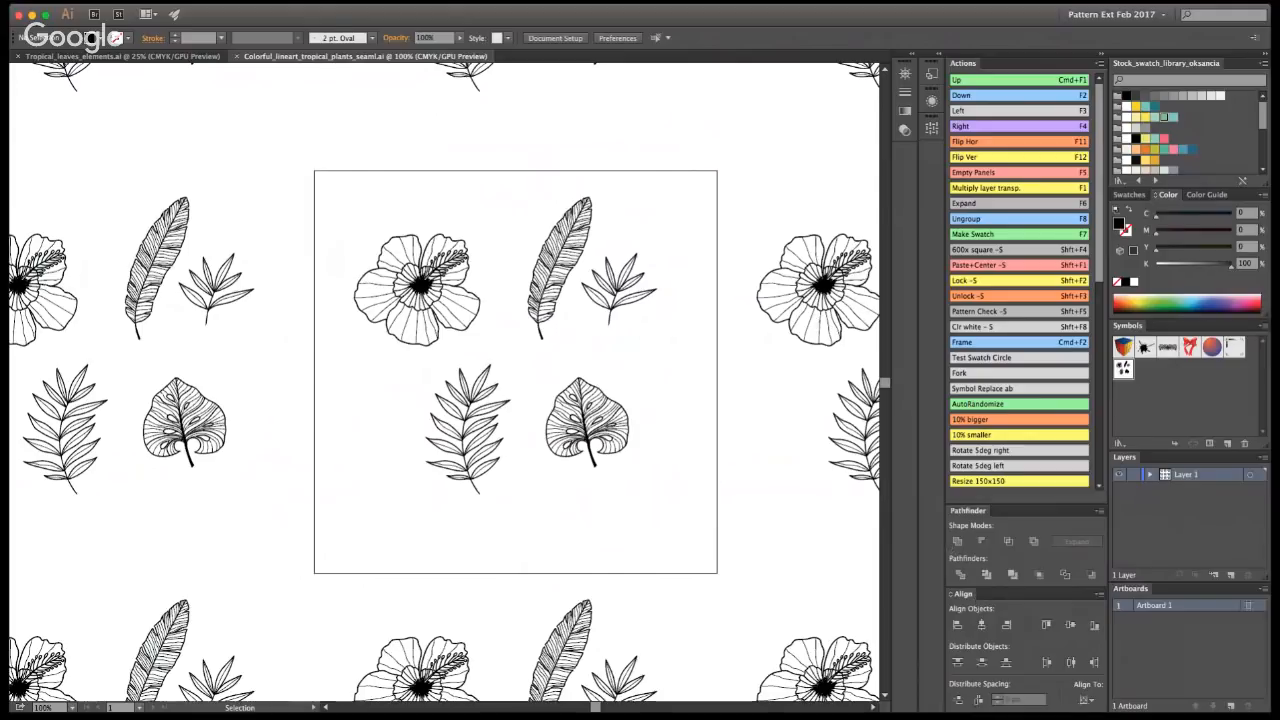
pyautogui.press('super+minus')
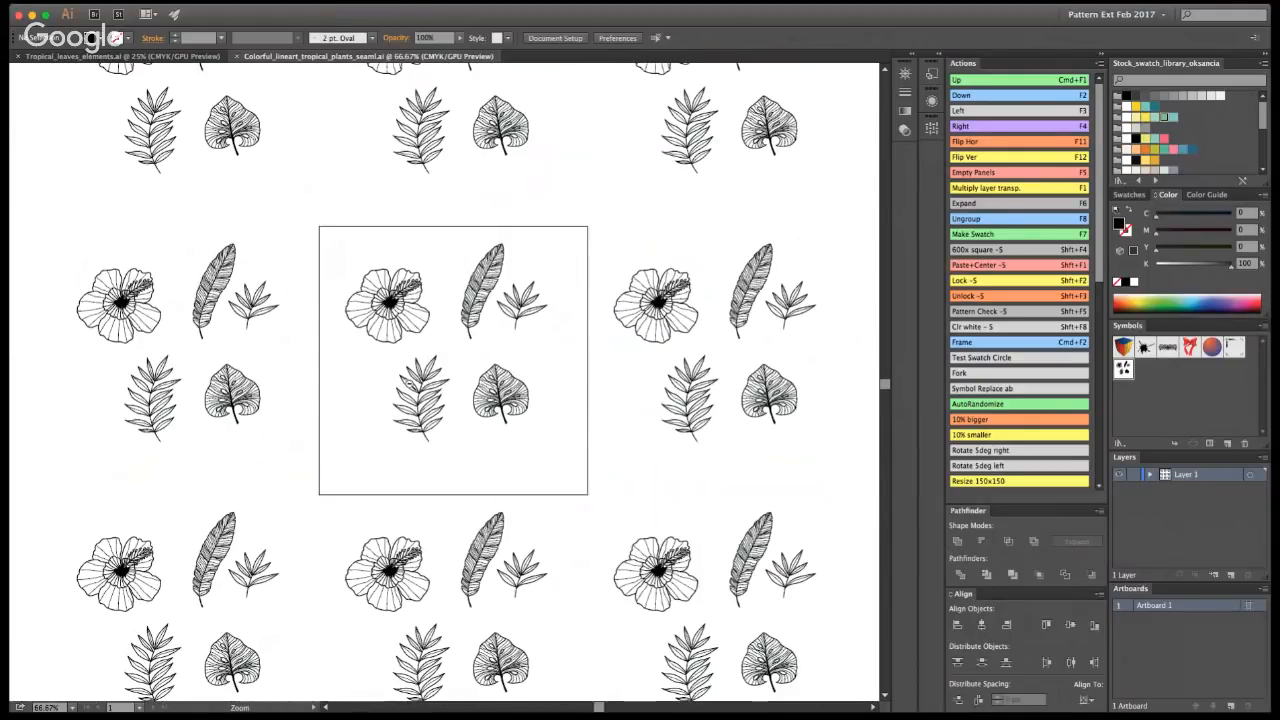
pyautogui.press('super+minus')
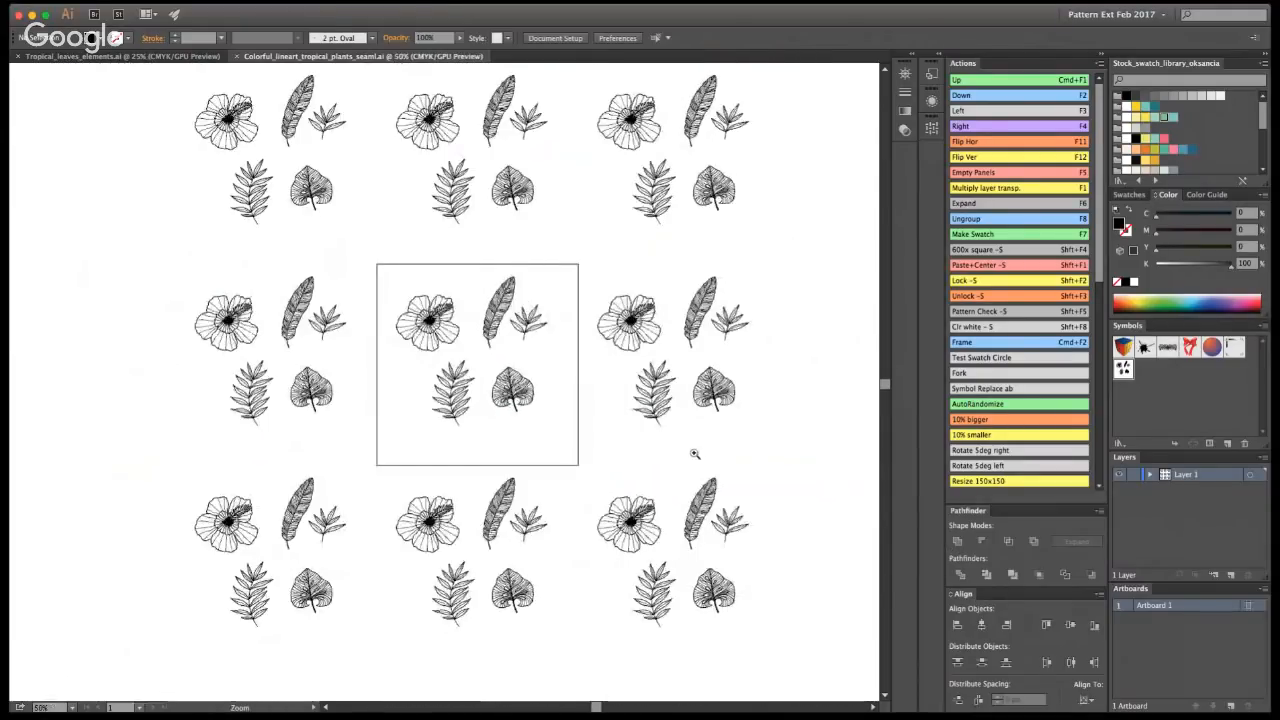
pyautogui.click(466, 337)
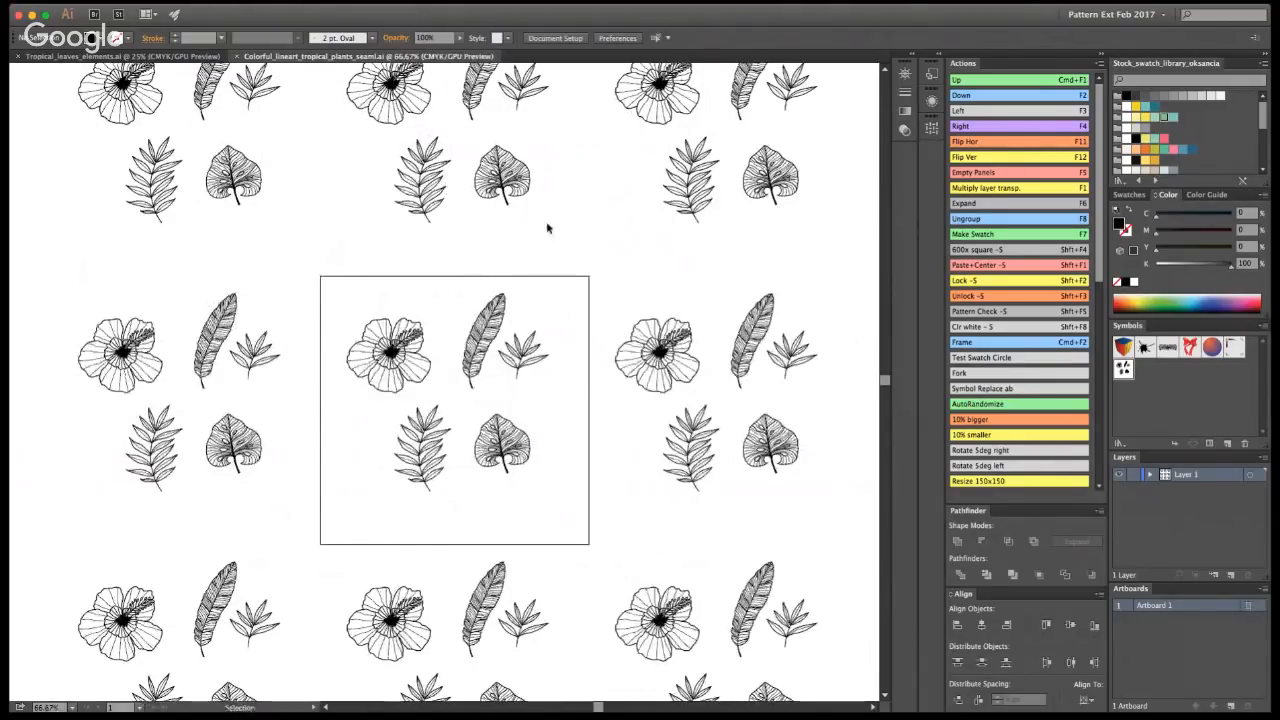
pyautogui.doubleClick(1124, 369)
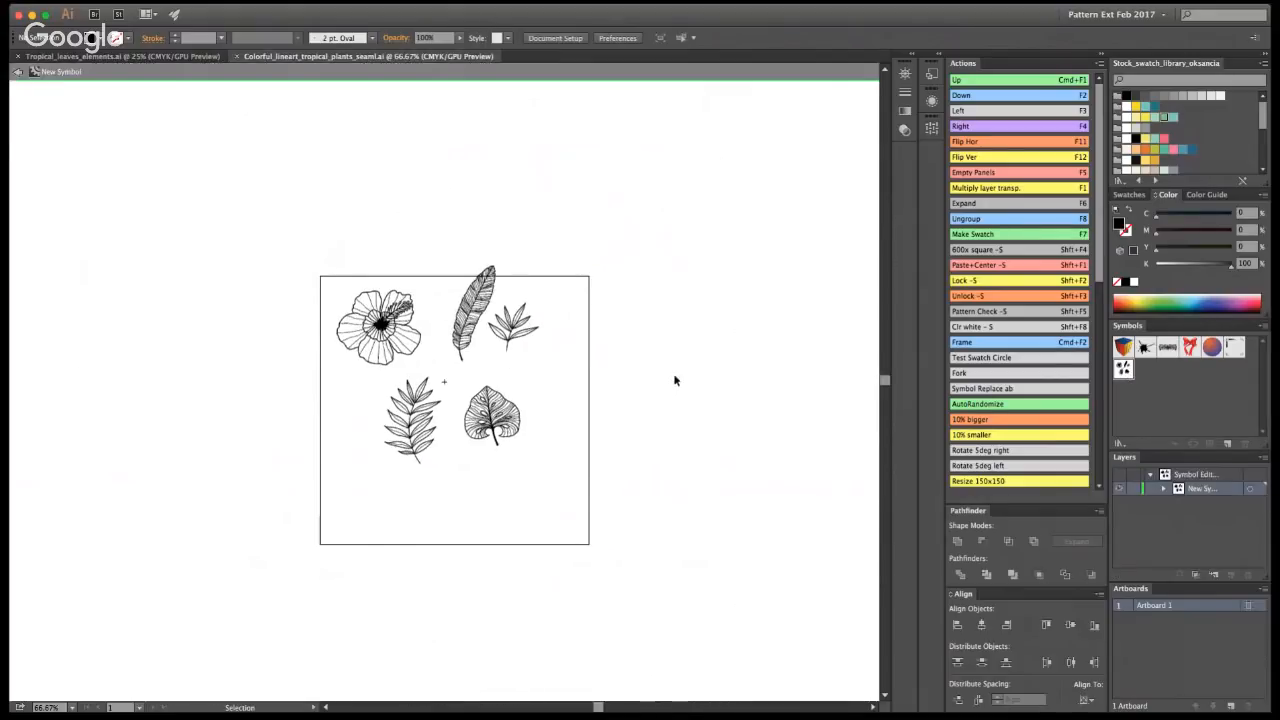
pyautogui.click(16, 73)
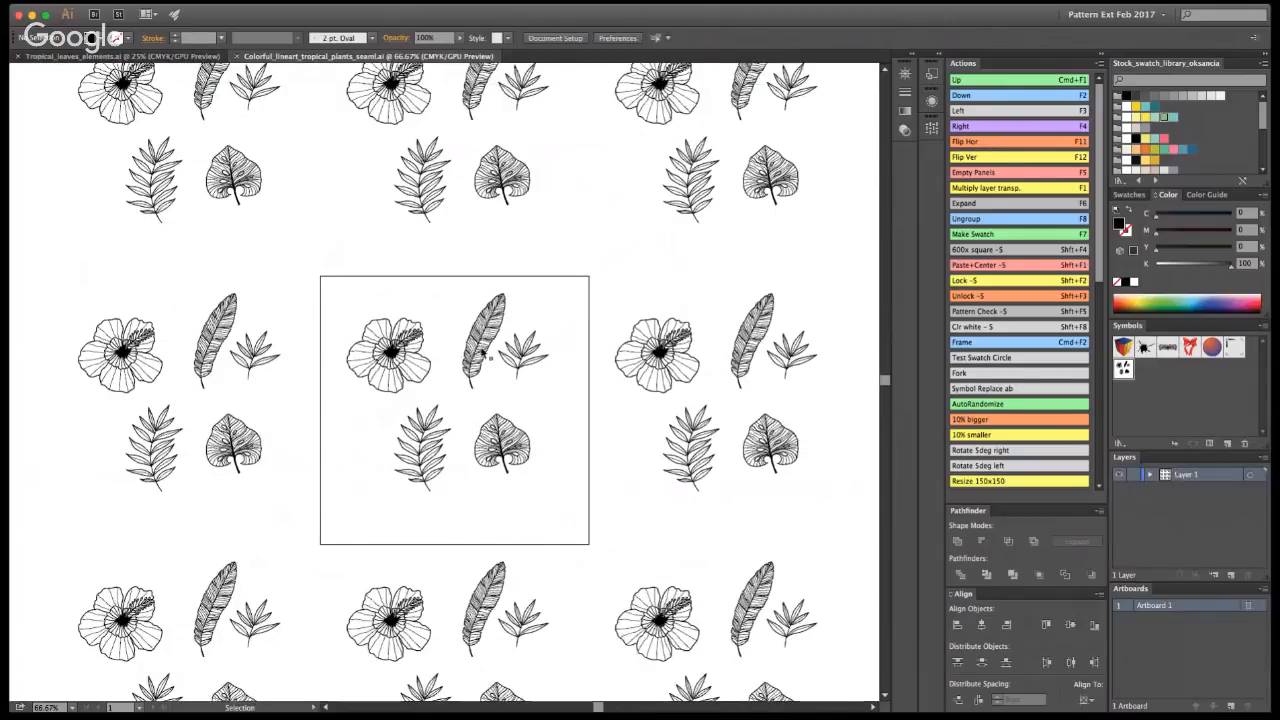
pyautogui.doubleClick(453, 409)
pyautogui.press('super+1')
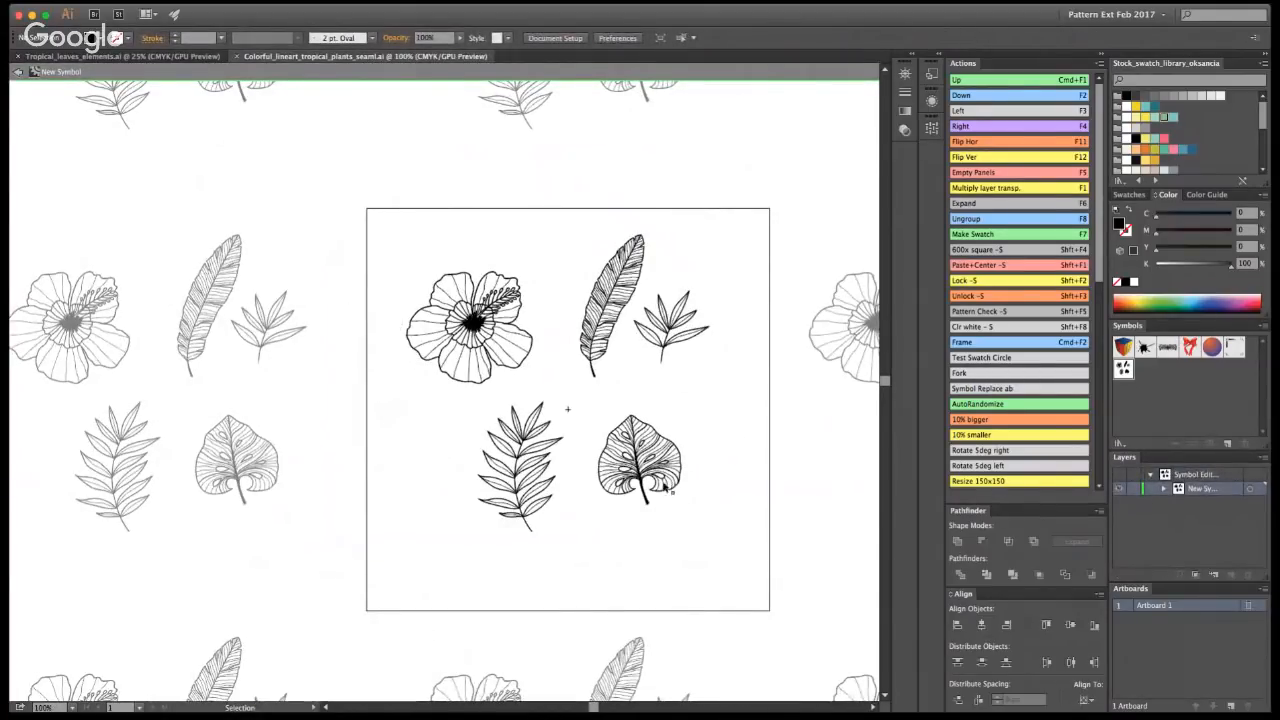
pyautogui.click(640, 462)
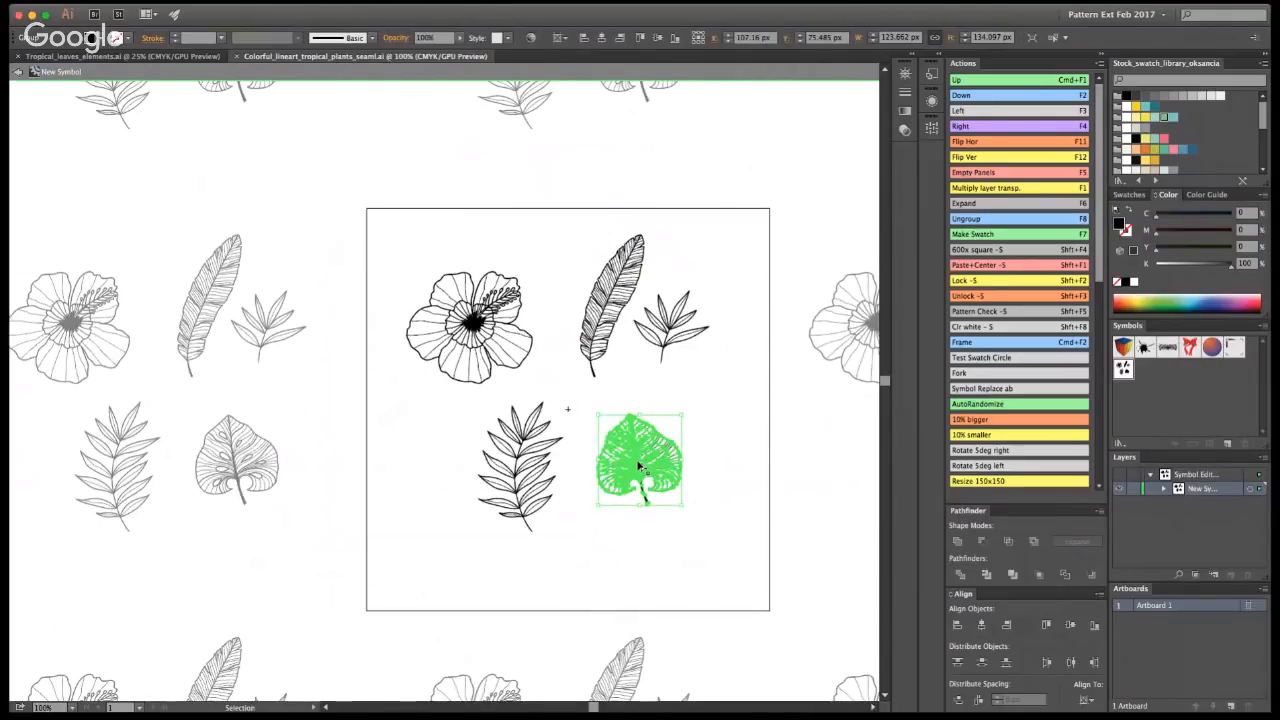
pyautogui.click(773, 418)
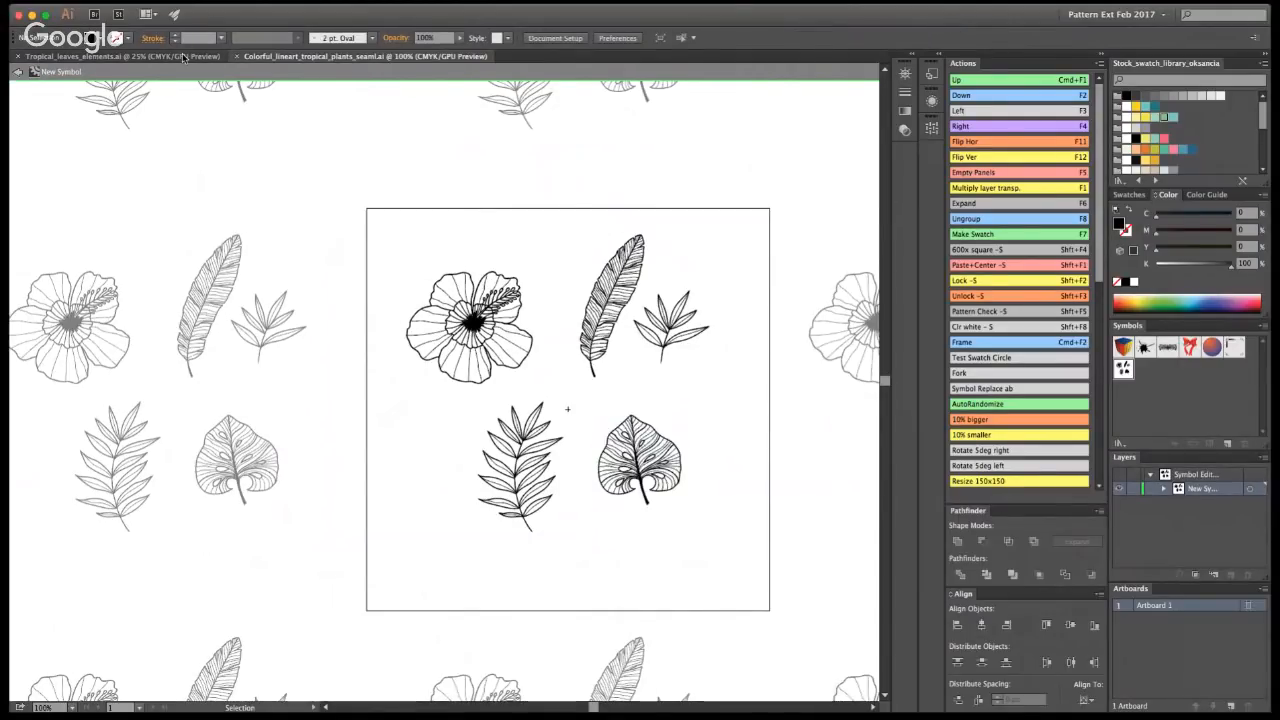
# - In the Tropical_leaves_elements document, delete the thin teal veins from the colored round leaf
pyautogui.click(178, 56)
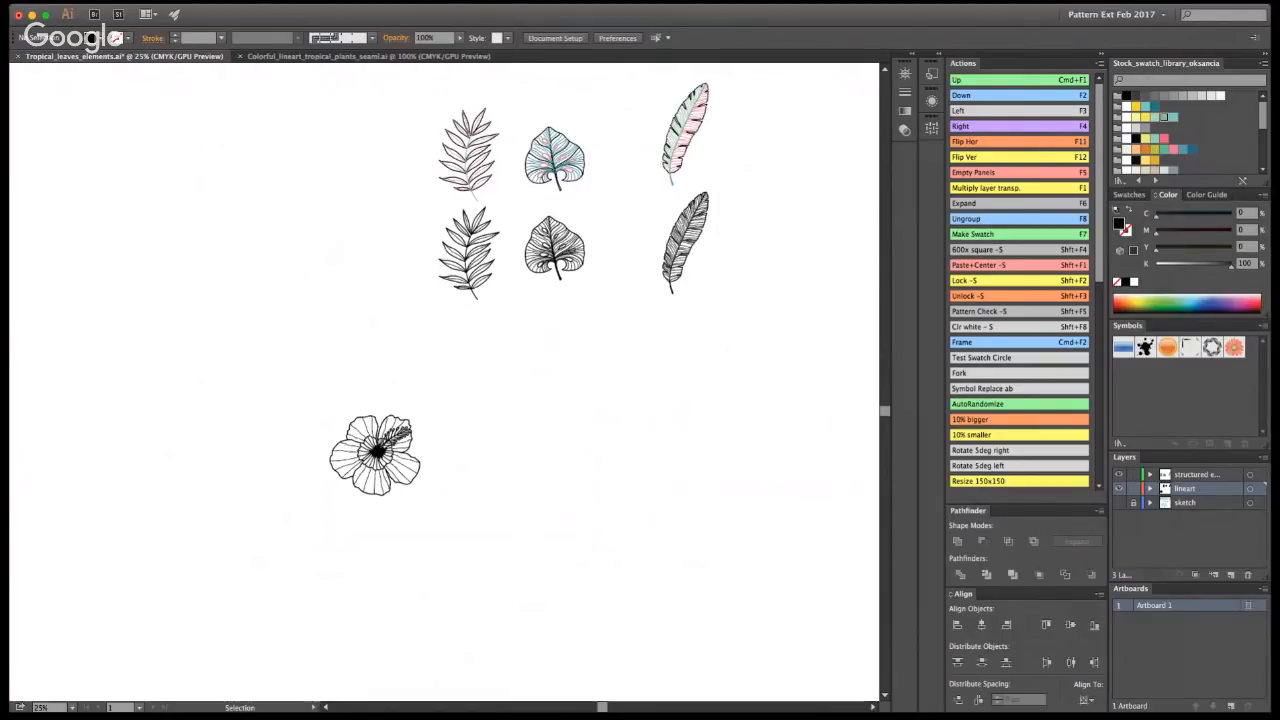
pyautogui.press('z')
pyautogui.click(544, 225)
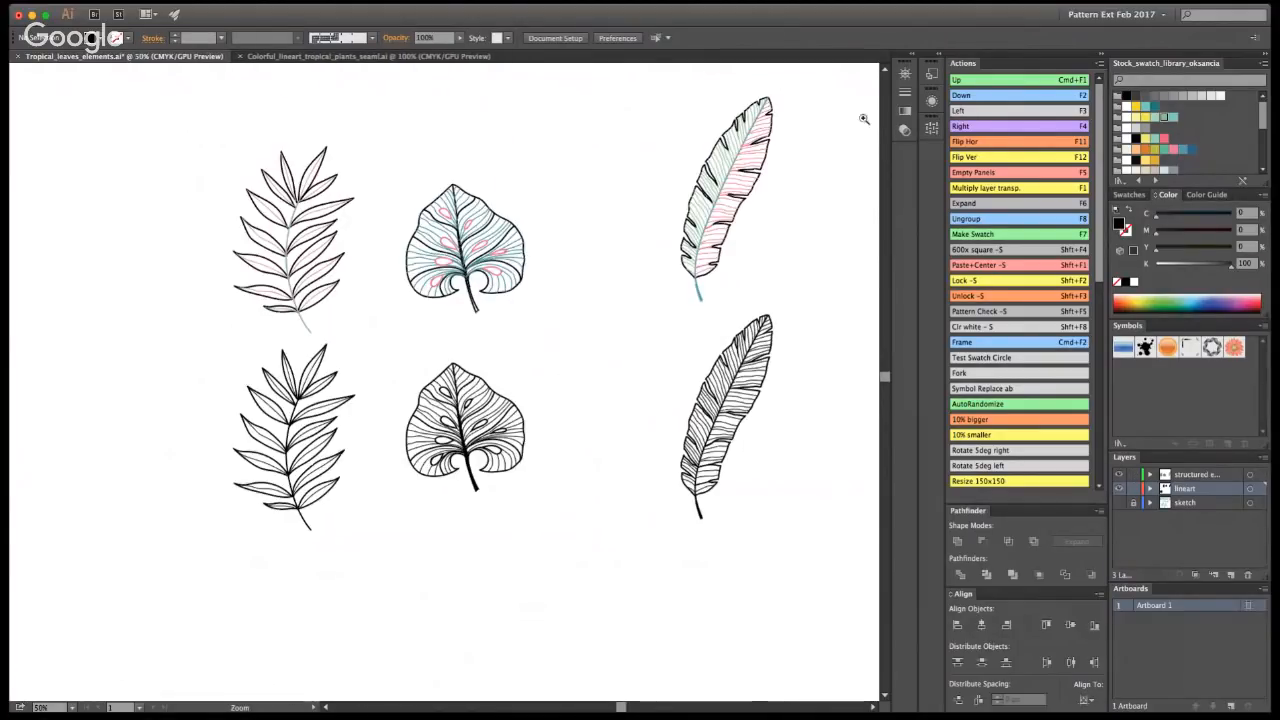
pyautogui.press('v')
pyautogui.click(463, 245)
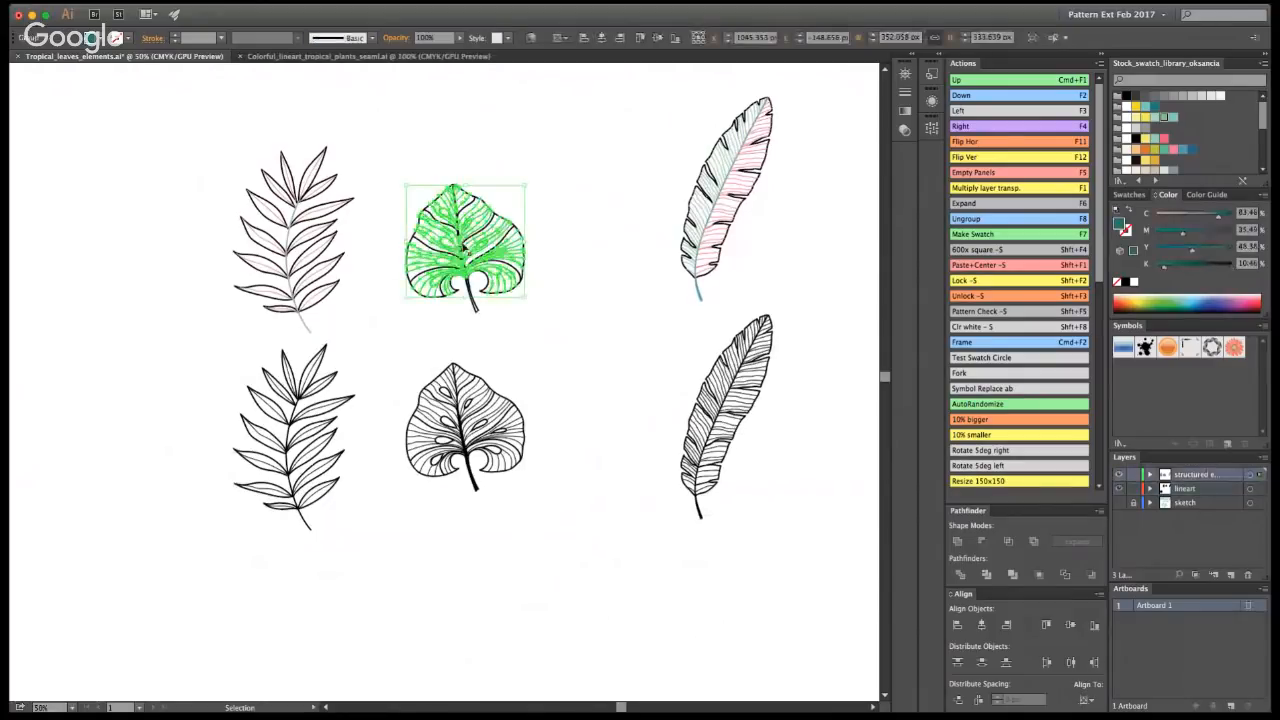
pyautogui.doubleClick(472, 218)
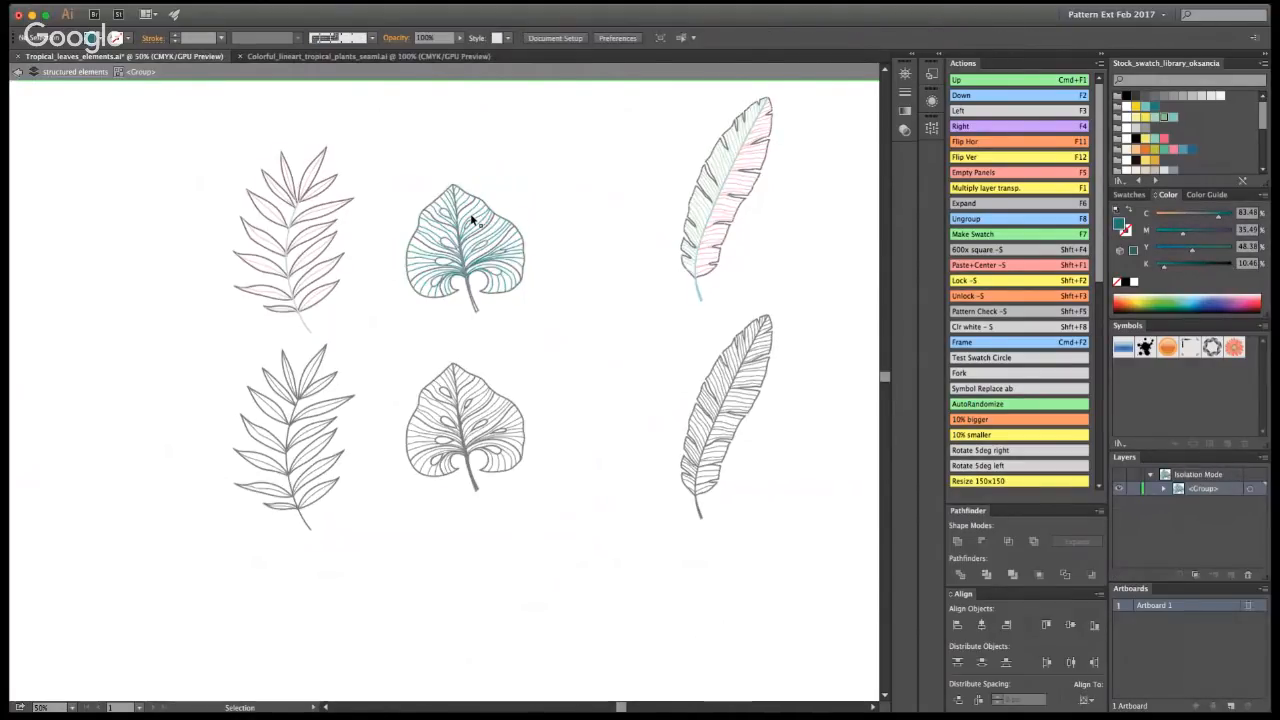
pyautogui.press('y')
pyautogui.click(472, 213)
pyautogui.press('Delete')
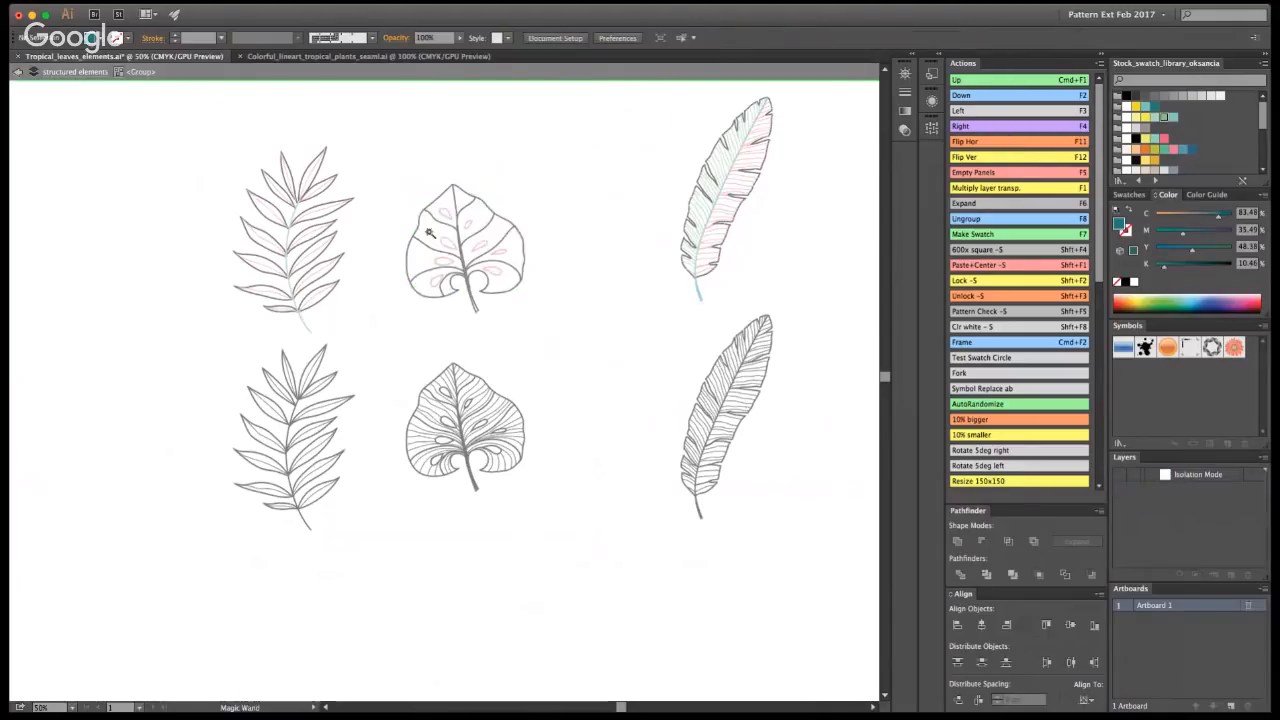
pyautogui.press('Escape')
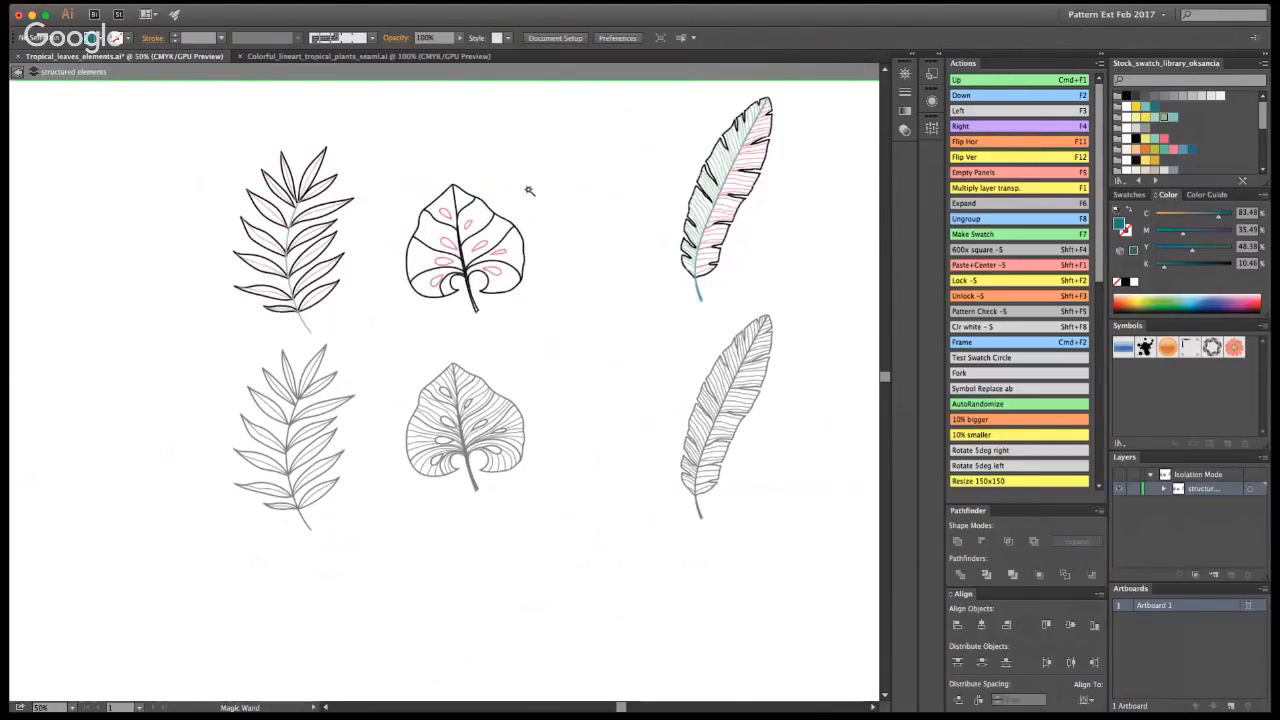
# - Copy the round leaf without thin veins and paste it into the square symbol of the pattern document
pyautogui.press('v')
pyautogui.click(520, 279)
pyautogui.press('a')
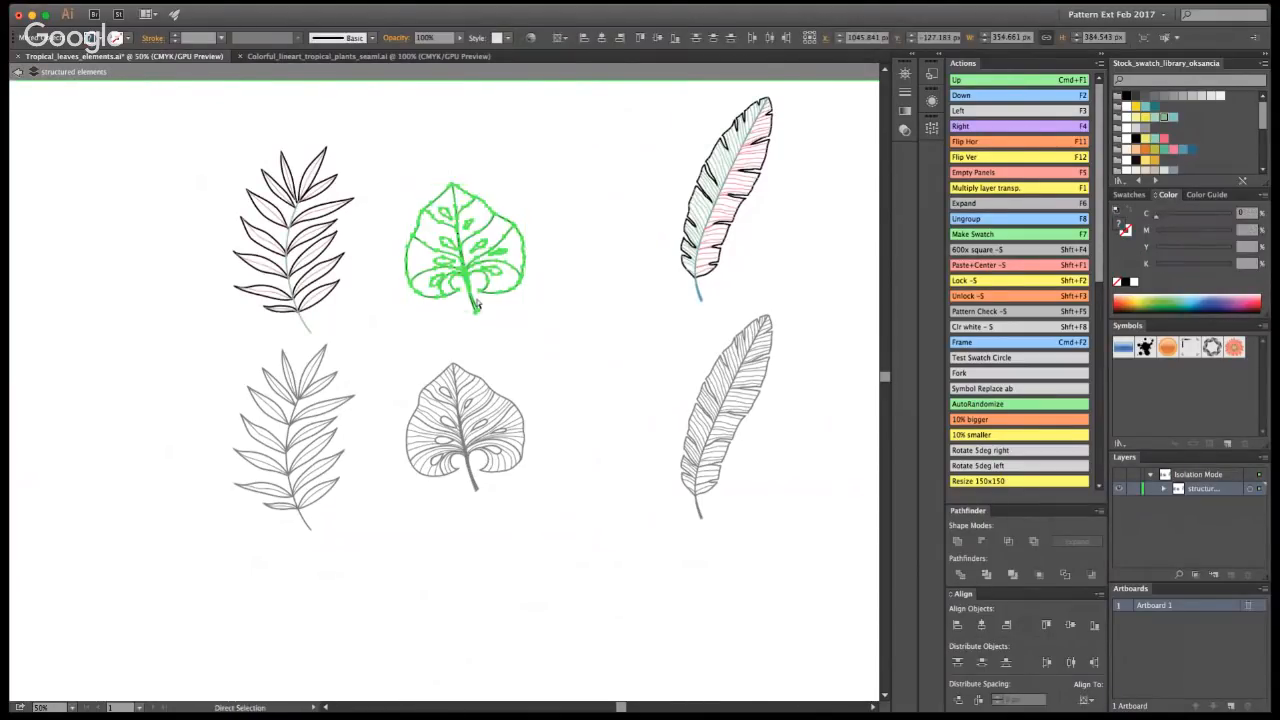
pyautogui.click(305, 55)
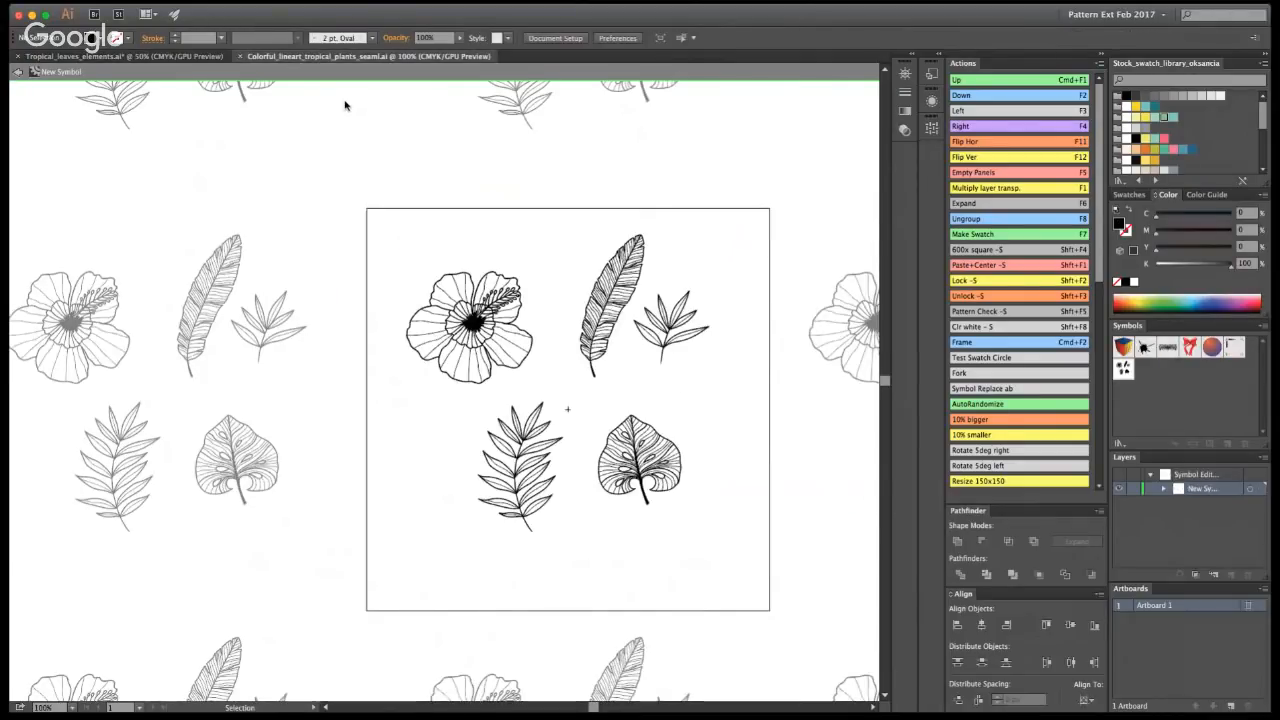
pyautogui.press('super+v')
pyautogui.press('v')
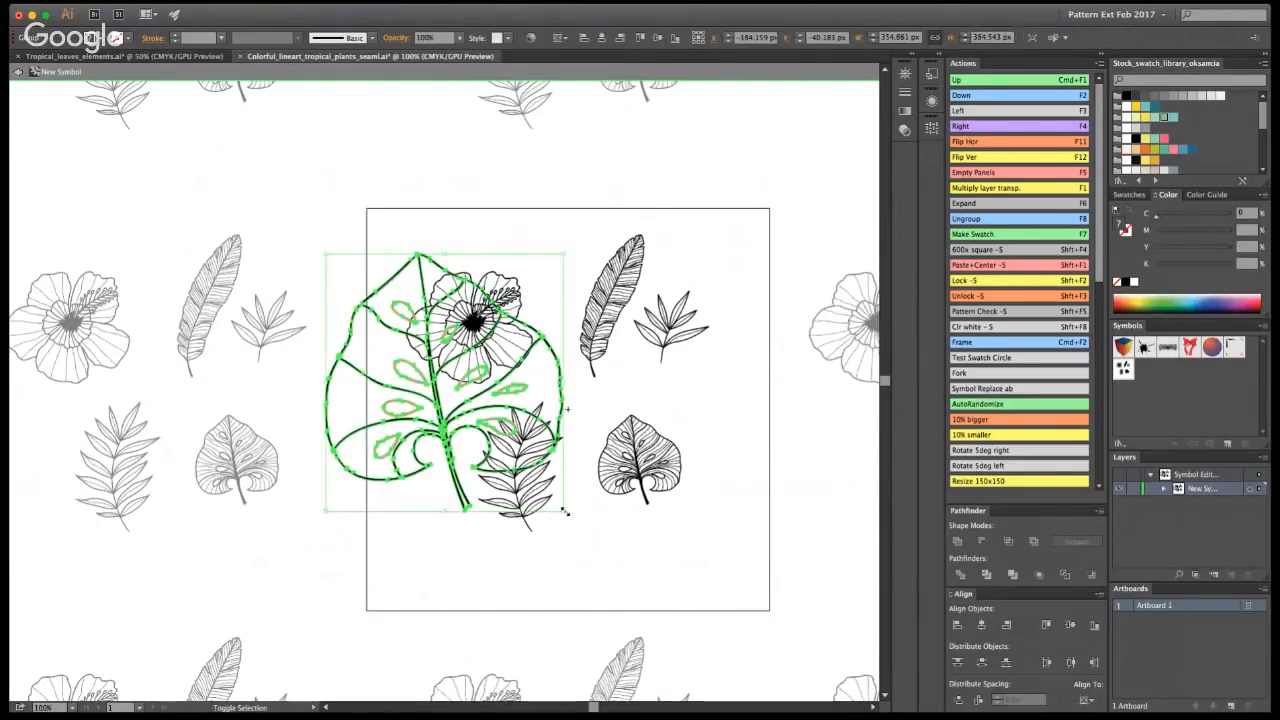
# - Scale the pasted simplified round leaf down to about 65 × 70 px and place it above and to the right of the detailed round leaf
pyautogui.moveTo(562, 510); pyautogui.dragTo(530, 421)
pyautogui.moveTo(556, 470); pyautogui.dragTo(769, 510)
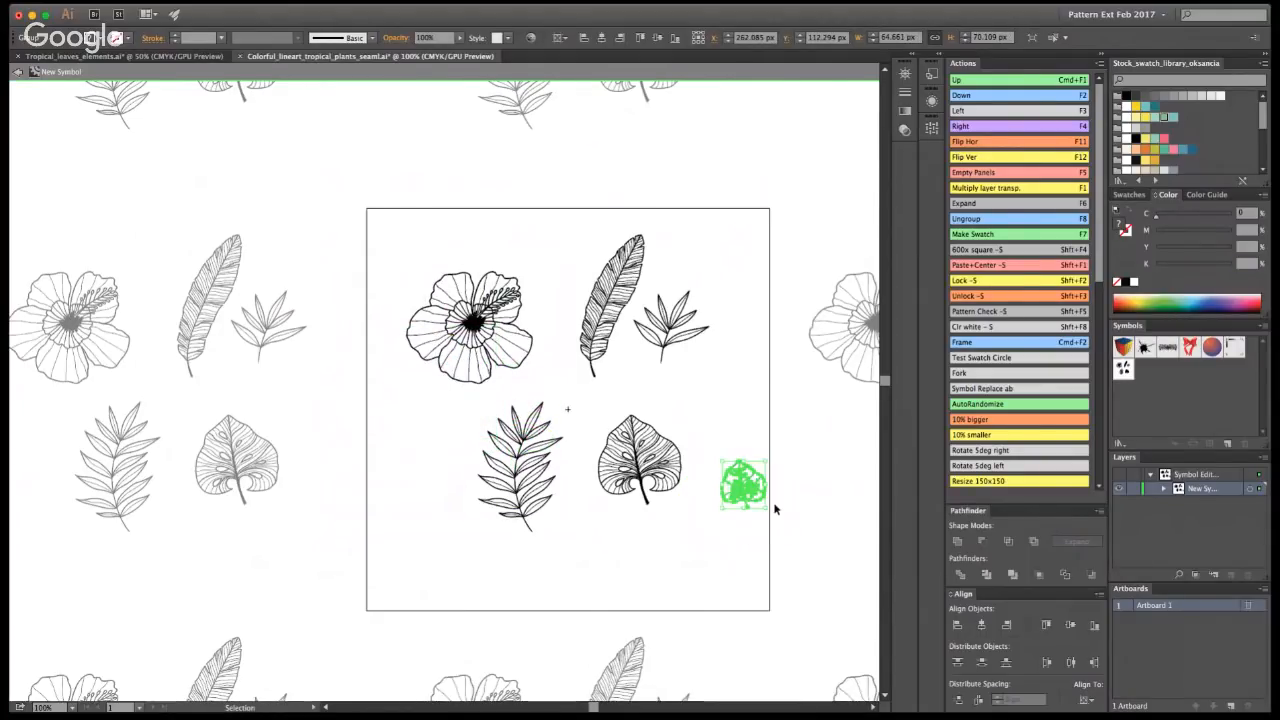
pyautogui.click(840, 530)
pyautogui.scroll(2, 740, 480)
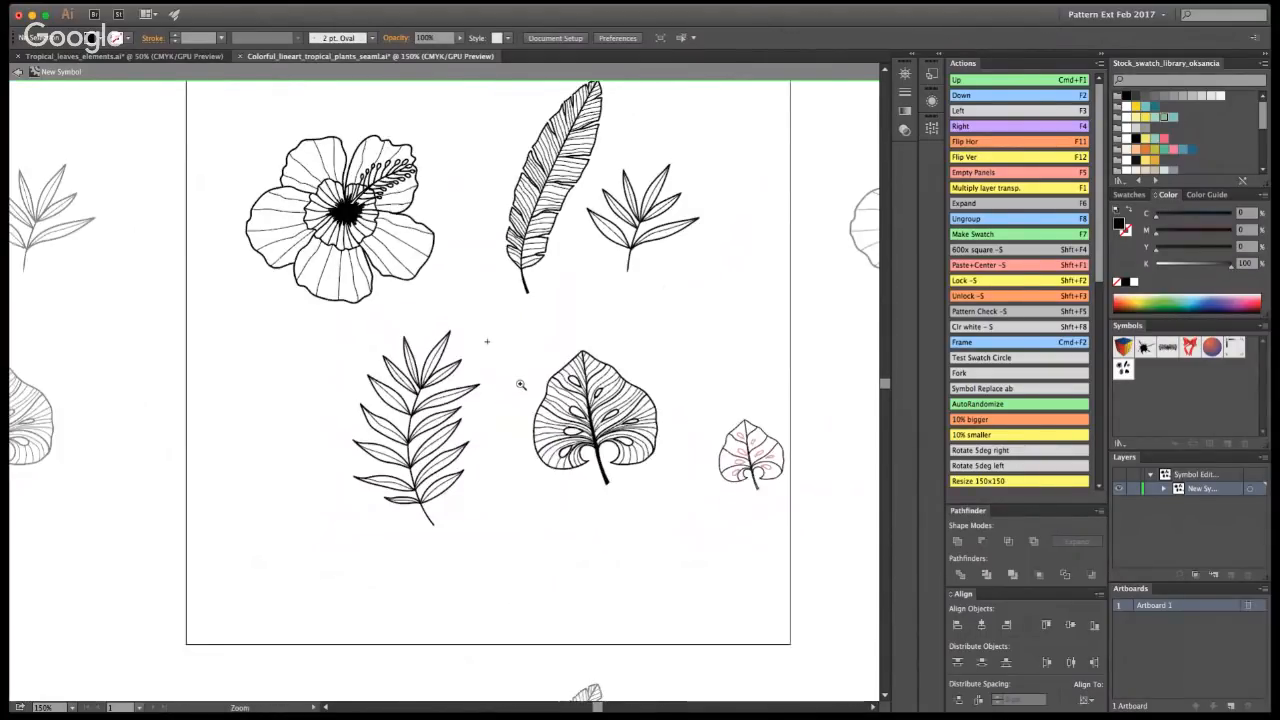
pyautogui.moveTo(755, 482); pyautogui.dragTo(701, 326)
# - Recolor the small round leaf entirely black by sampling the detailed round leaf with the Eyedropper
pyautogui.press('i')
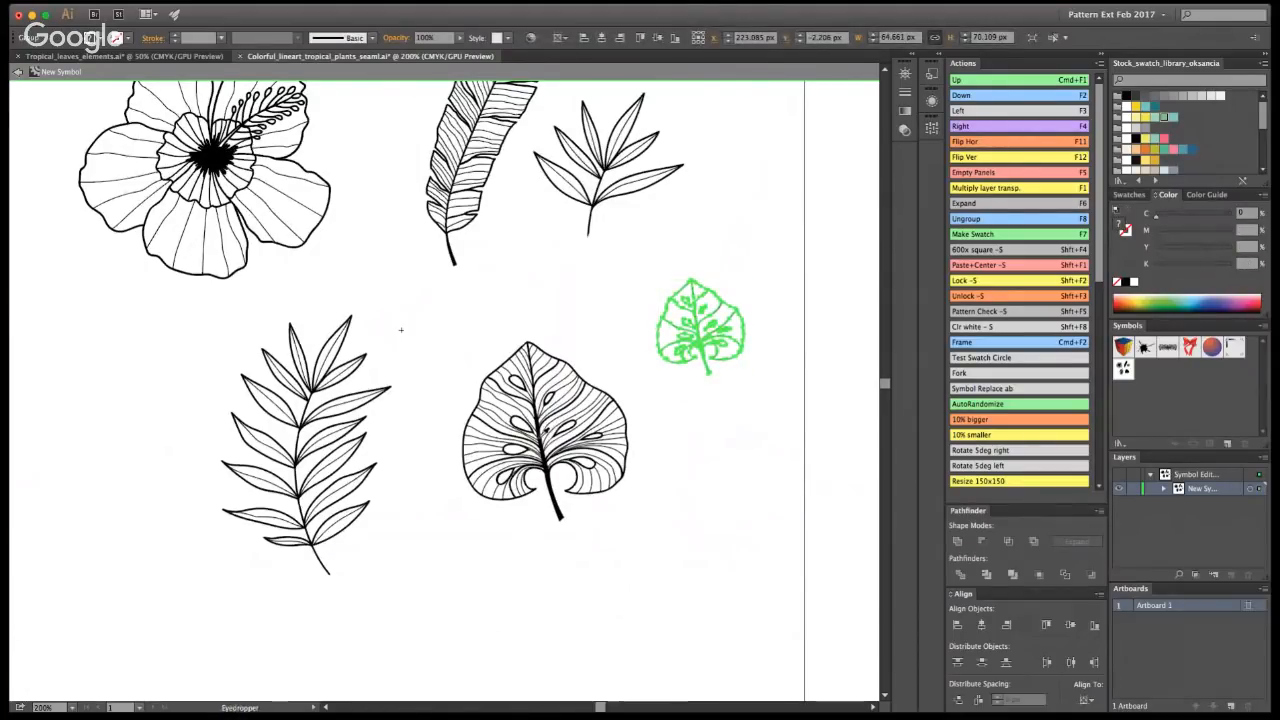
pyautogui.click(545, 433)
pyautogui.press('v')
pyautogui.click(851, 289)
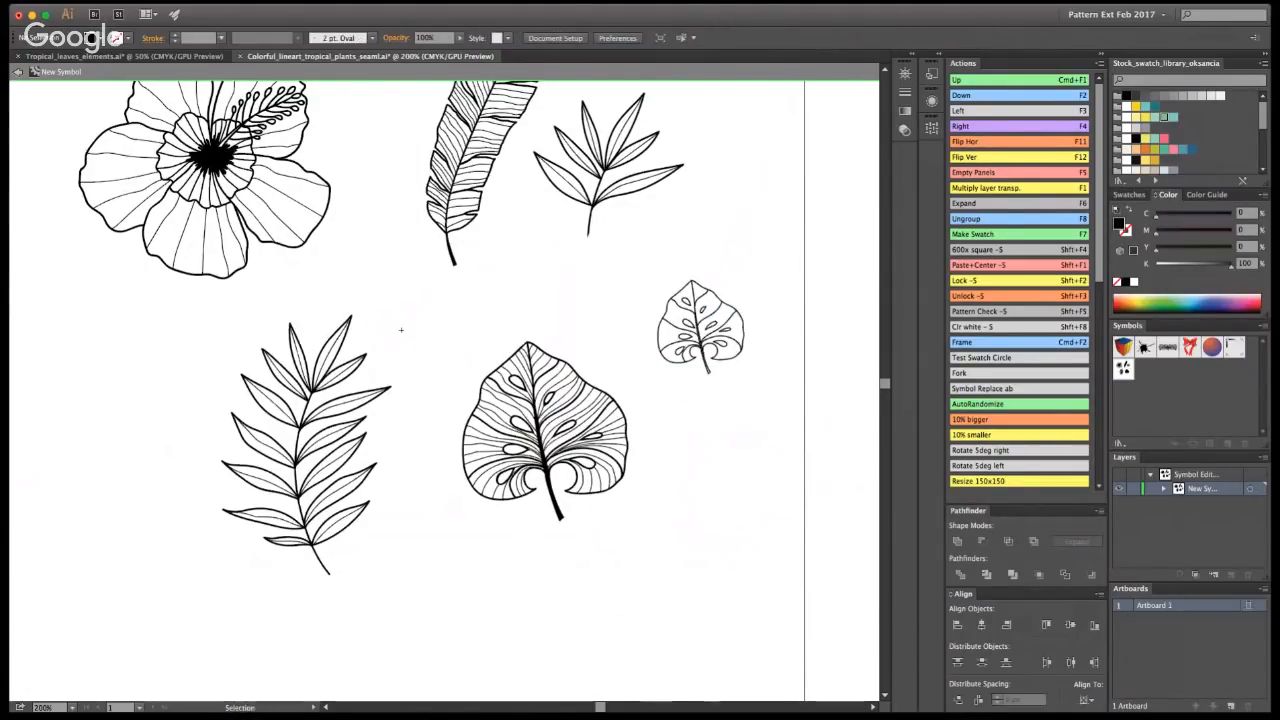
# - Delete the white inner shapes in the small round leaf's midrib and stem to make them solid black
pyautogui.press('super+alt+space')
pyautogui.click(374, 320)
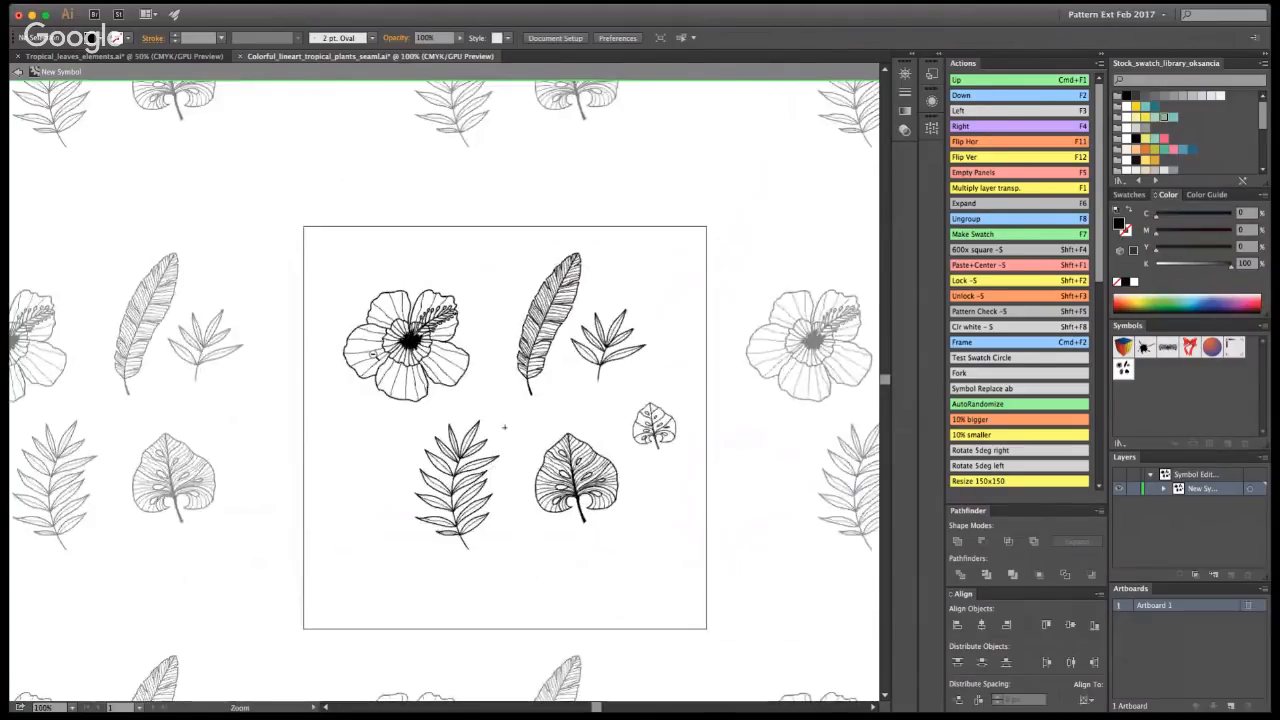
pyautogui.click(441, 467)
pyautogui.click(509, 423)
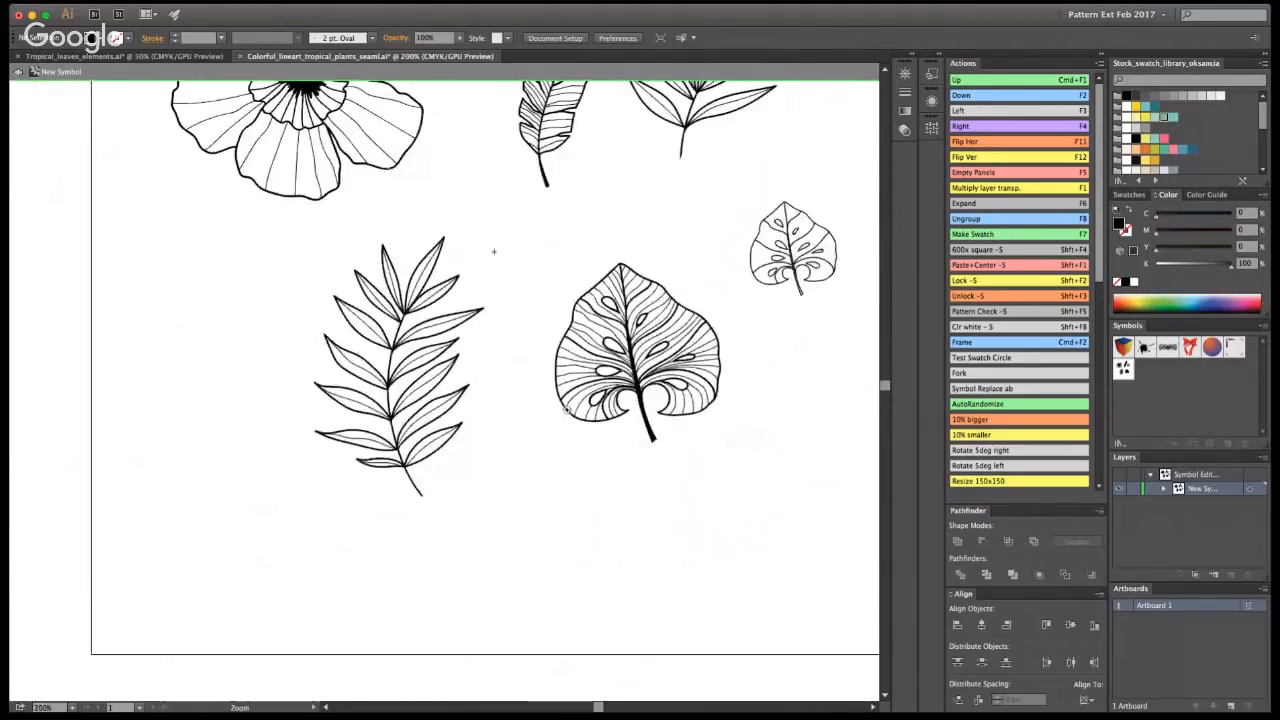
pyautogui.click(589, 378)
pyautogui.click(753, 183)
pyautogui.click(435, 390)
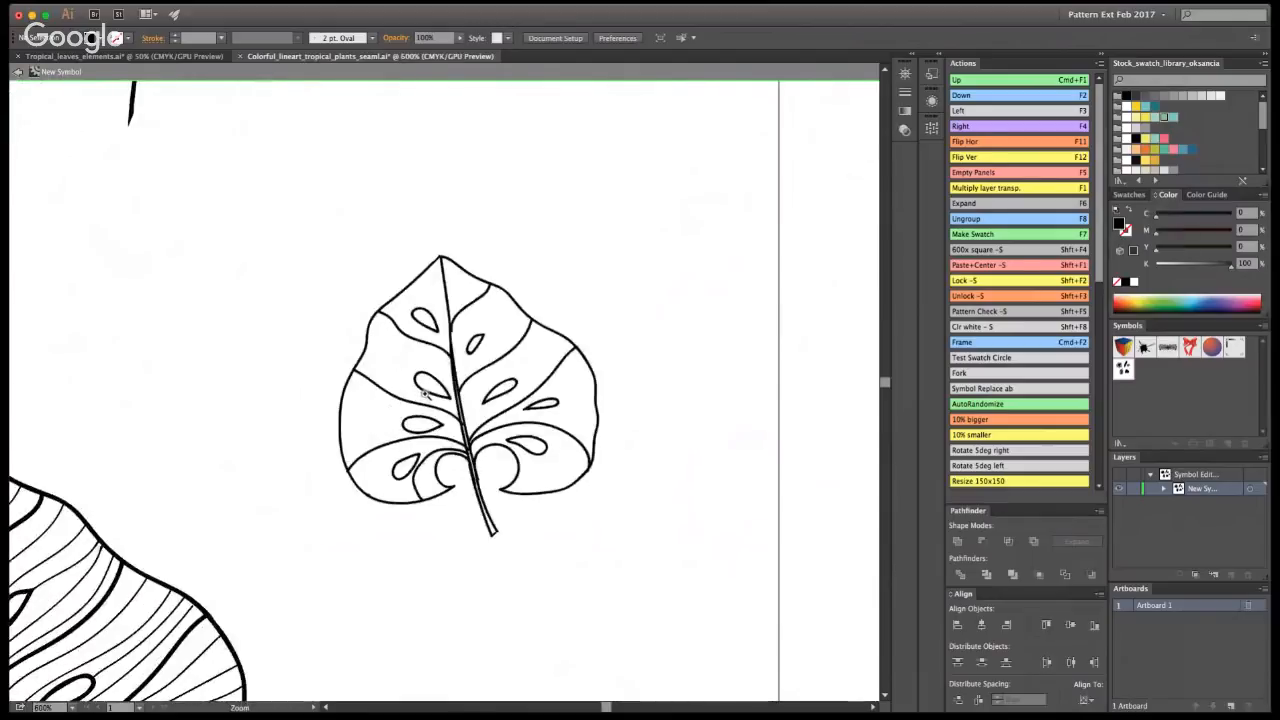
pyautogui.click(430, 390)
pyautogui.click(430, 390)
pyautogui.press('a')
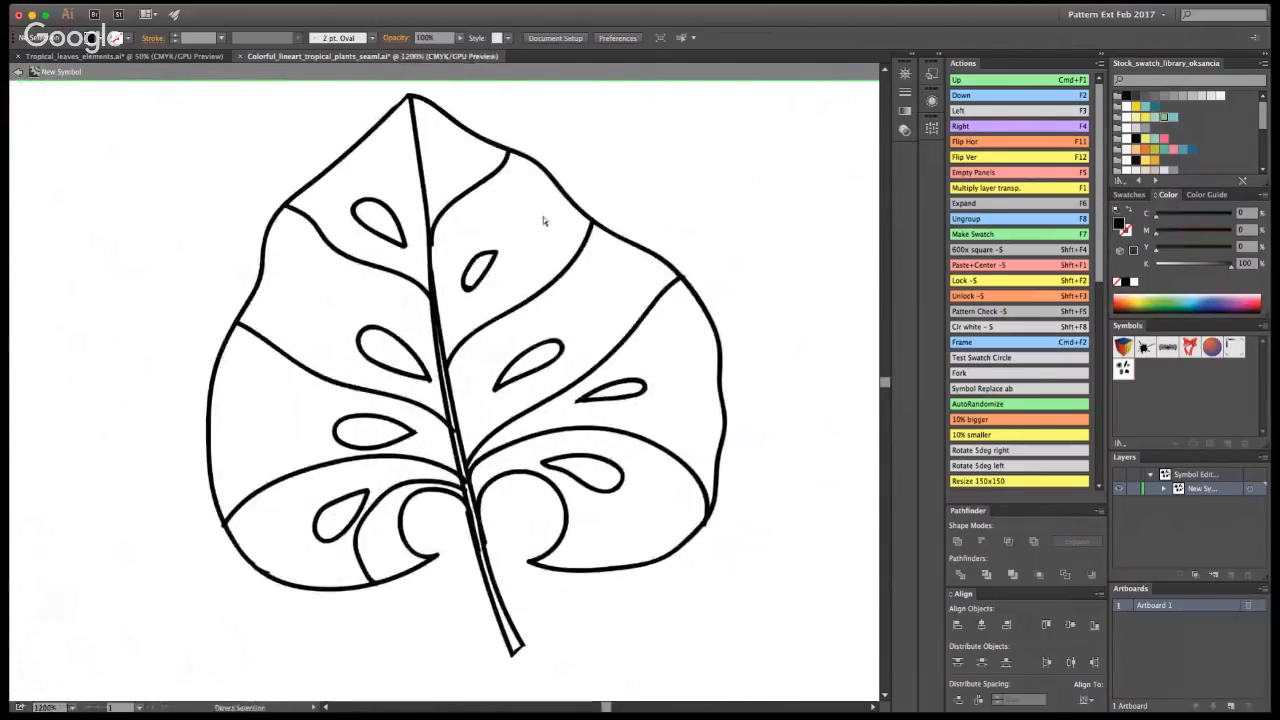
pyautogui.click(444, 378)
pyautogui.press('Delete')
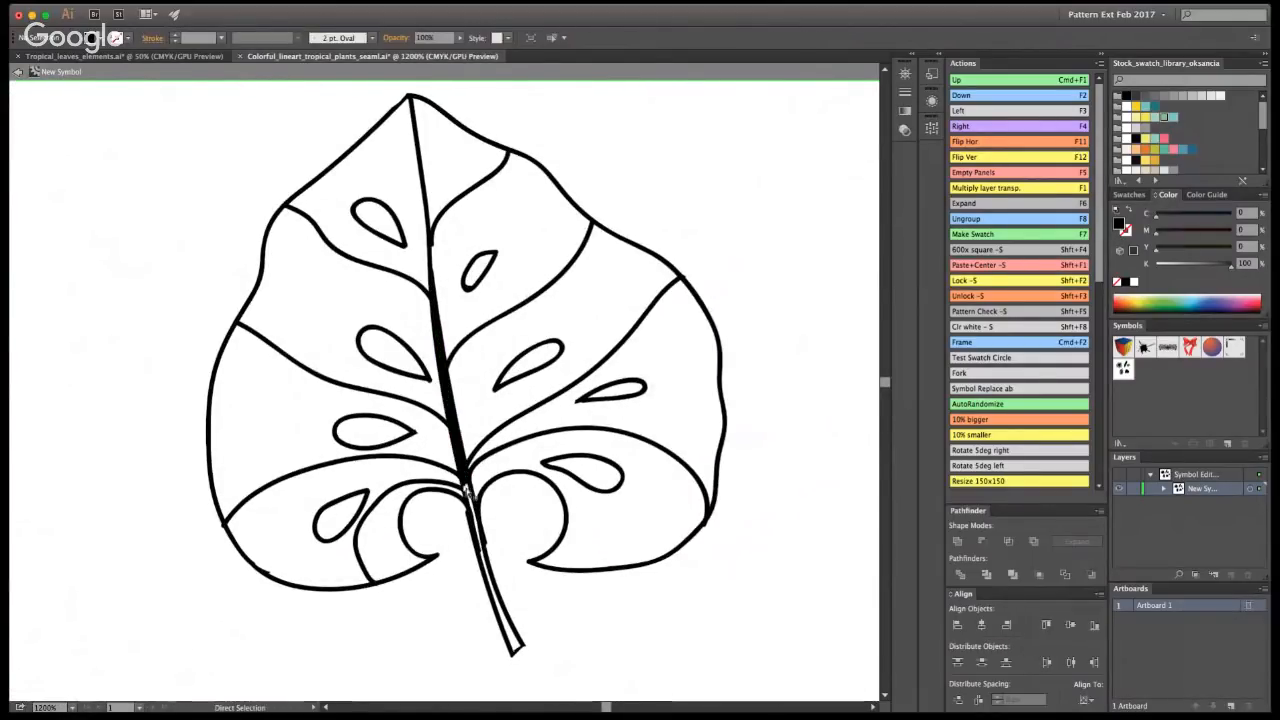
pyautogui.click(474, 545)
pyautogui.press('Delete')
# - Smooth the edge of the small round leaf's stem just below the leaf base with the Smooth tool
pyautogui.press('super+a')
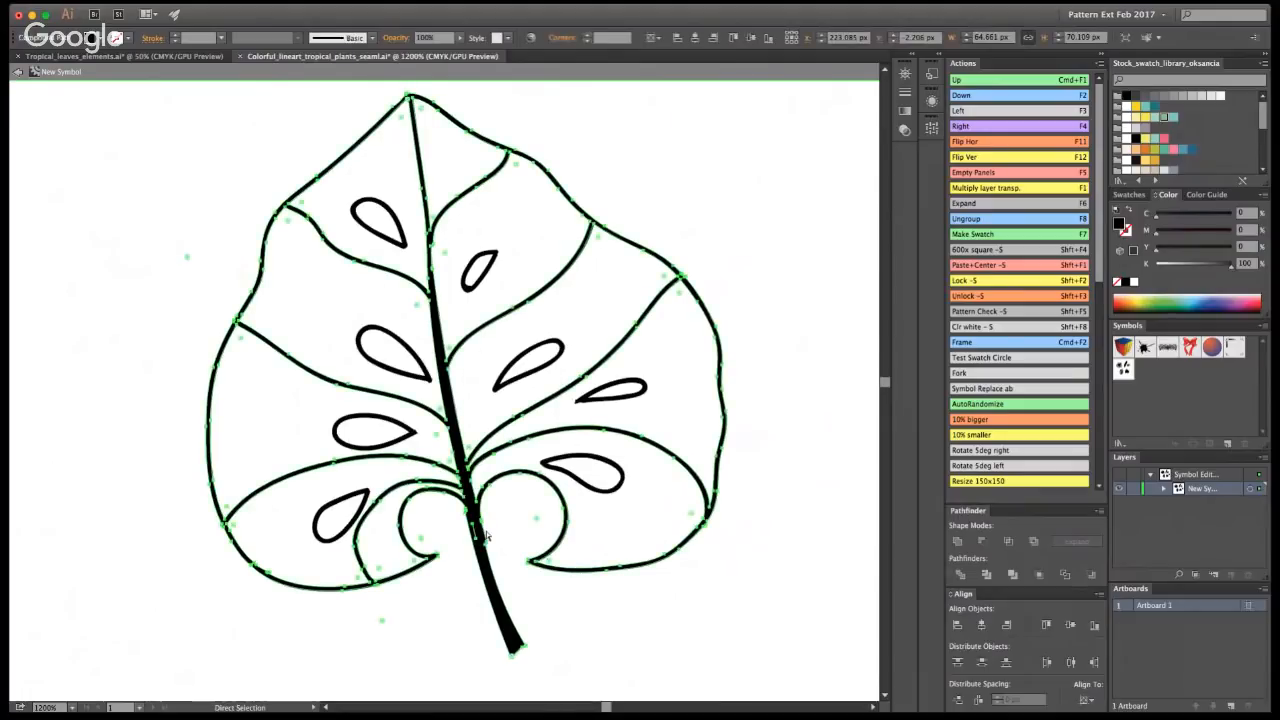
pyautogui.press('n')
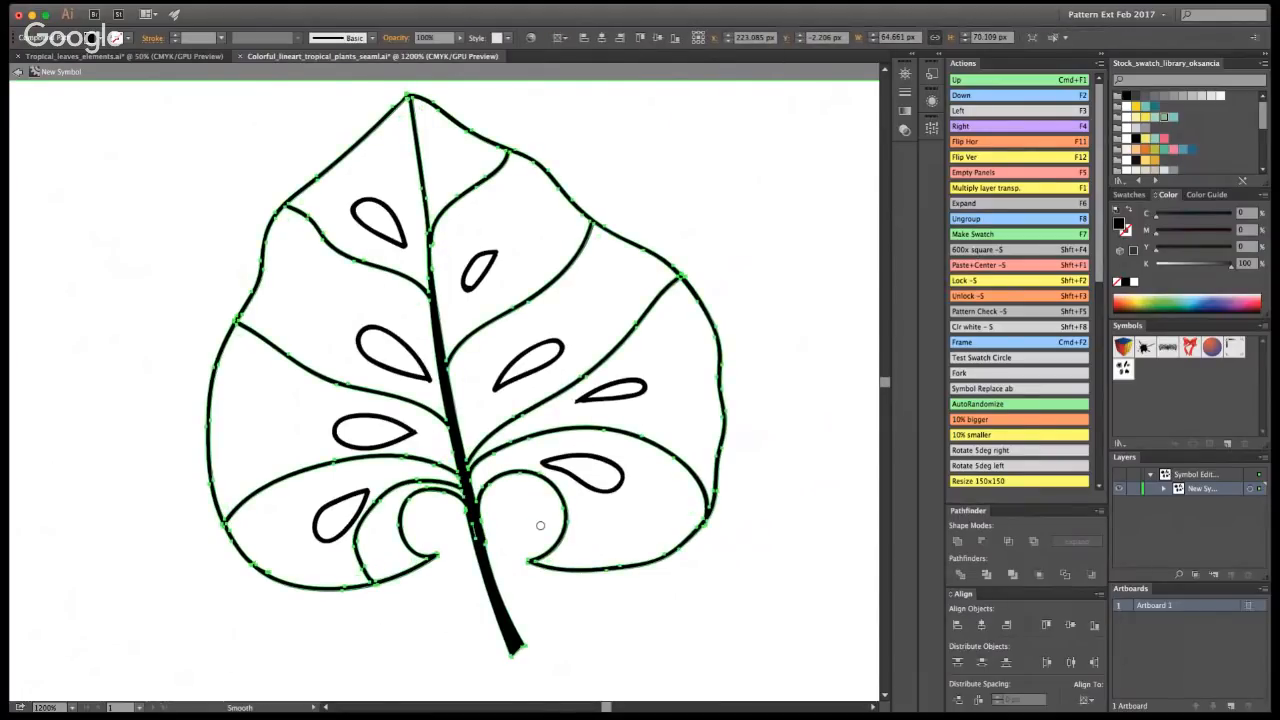
pyautogui.moveTo(494, 558); pyautogui.dragTo(470, 508)
pyautogui.press('super+a')
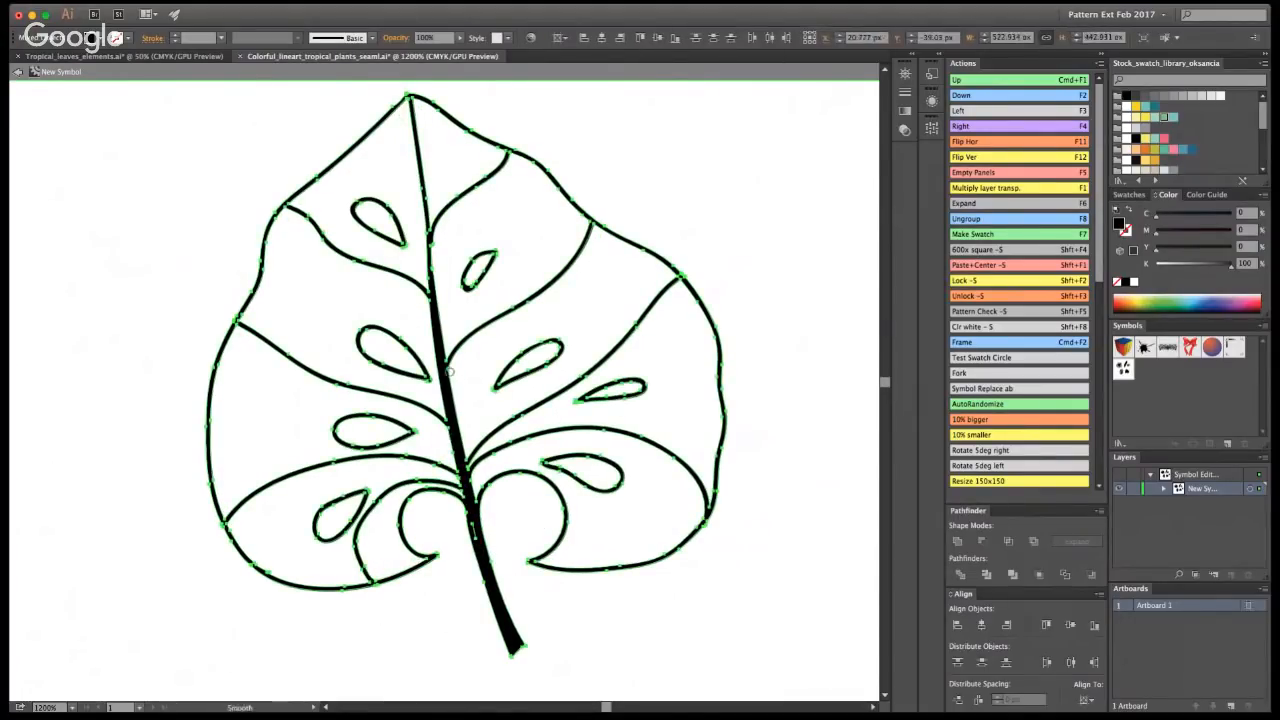
pyautogui.keyDown('super'); pyautogui.click(431, 238); pyautogui.keyUp('super')
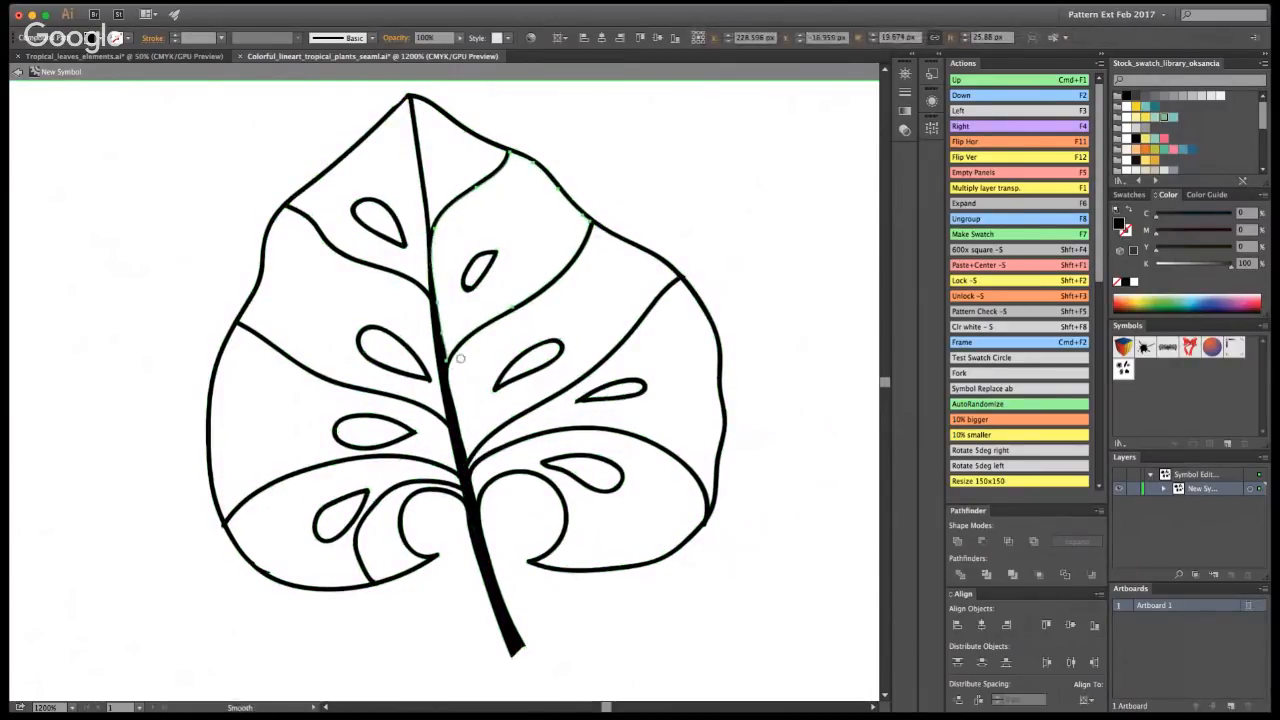
pyautogui.hotkey('shift', 'e')
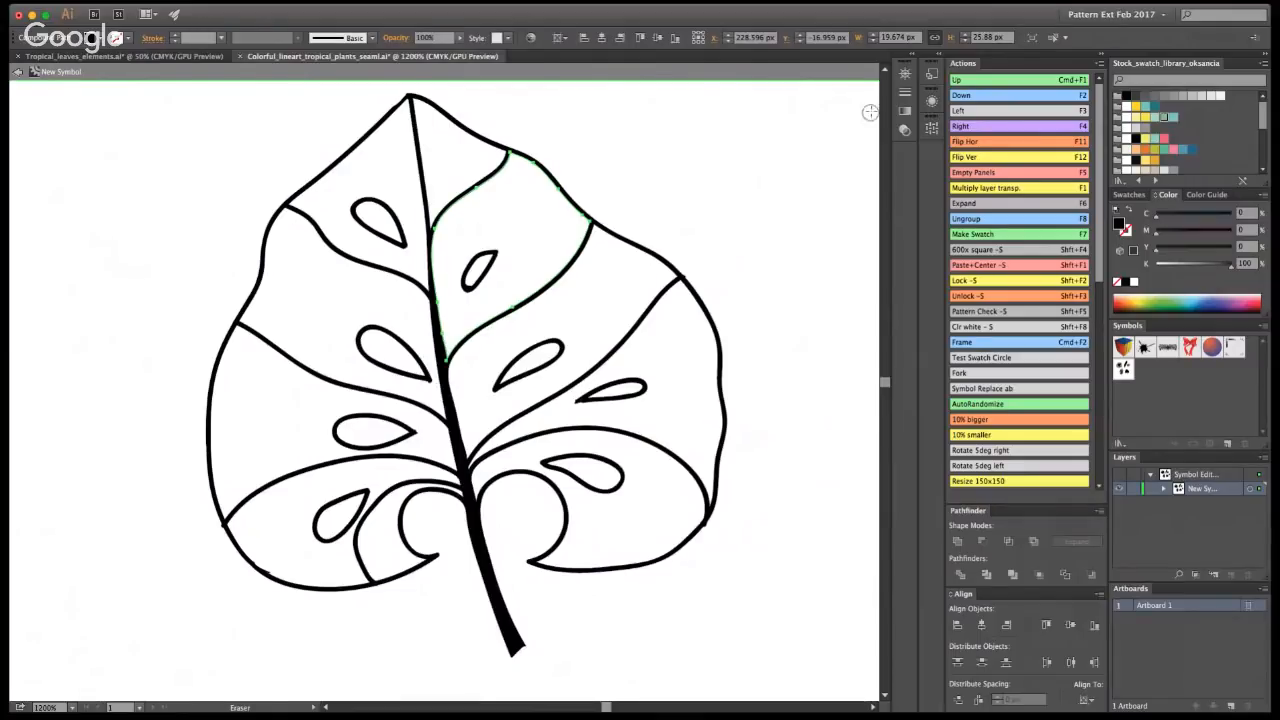
pyautogui.press('v')
pyautogui.press('Escape')
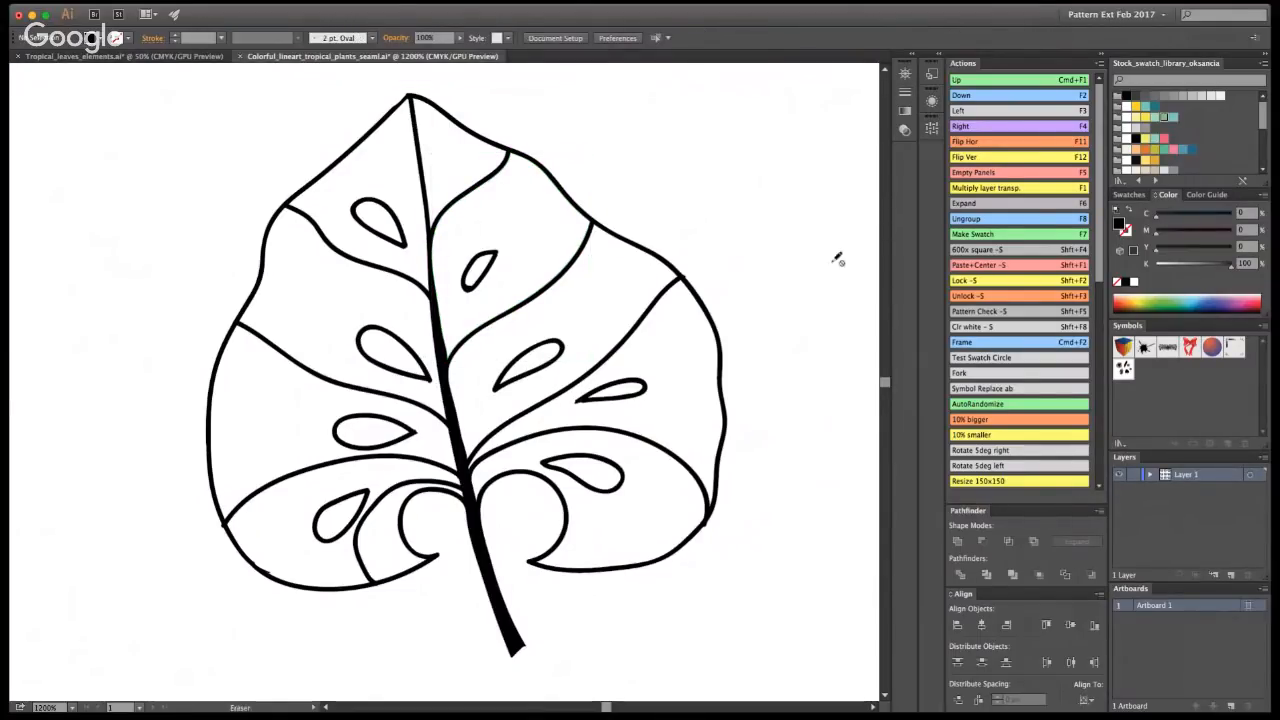
pyautogui.hotkey('shift', 'e')
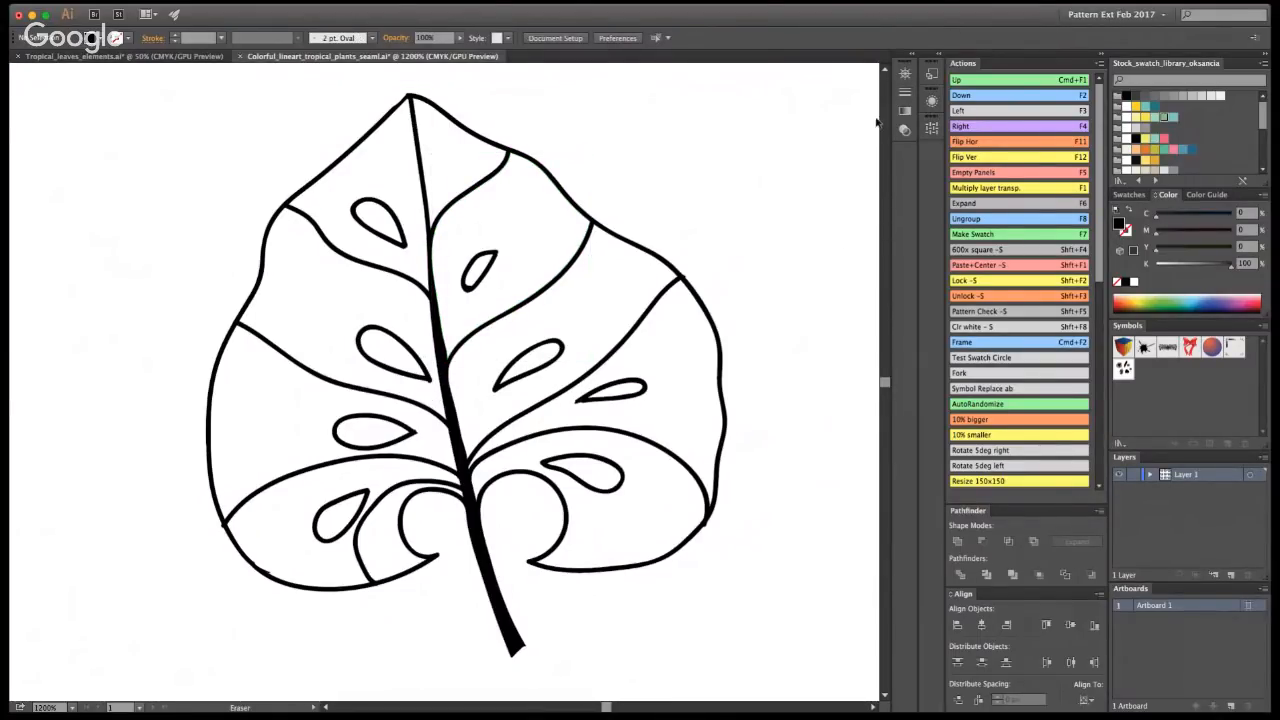
pyautogui.press('super+a')
pyautogui.press('v')
pyautogui.doubleClick(495, 328)
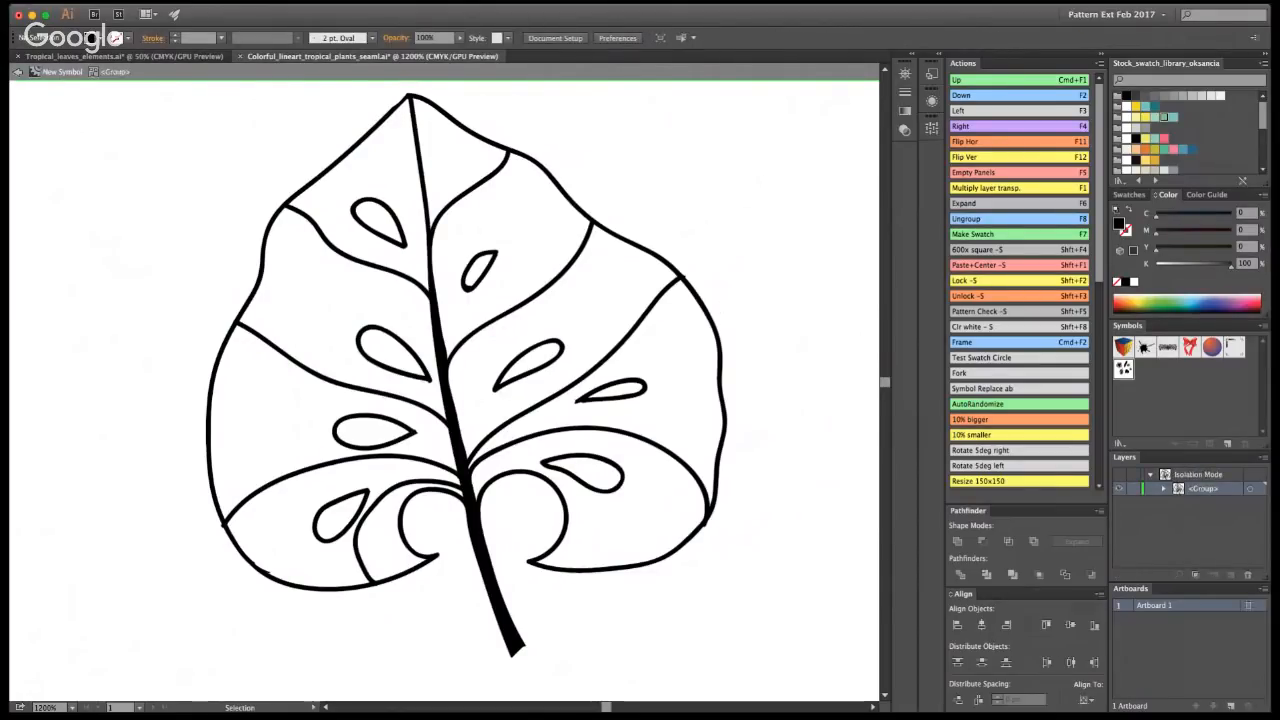
pyautogui.hotkey('shift', 'e')
pyautogui.press('v')
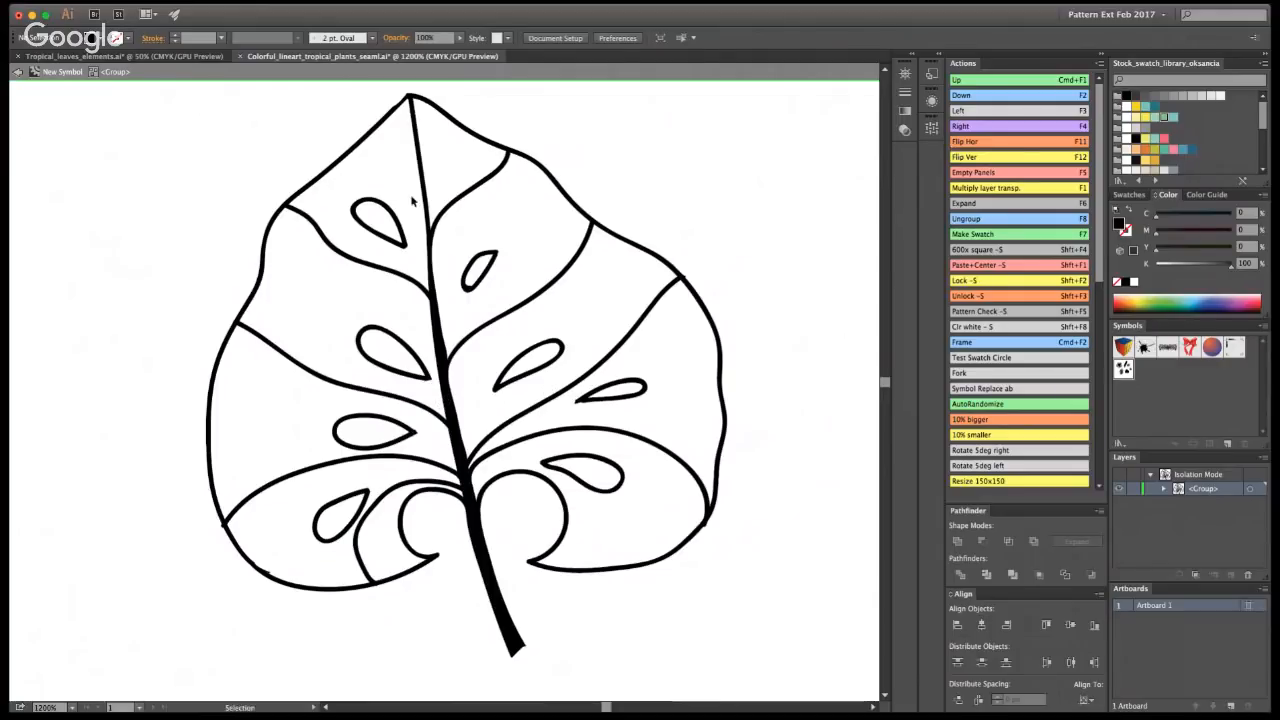
pyautogui.click(46, 74)
# - View the whole square with its neighboring repeats and leave symbol editing
pyautogui.press('super+1')
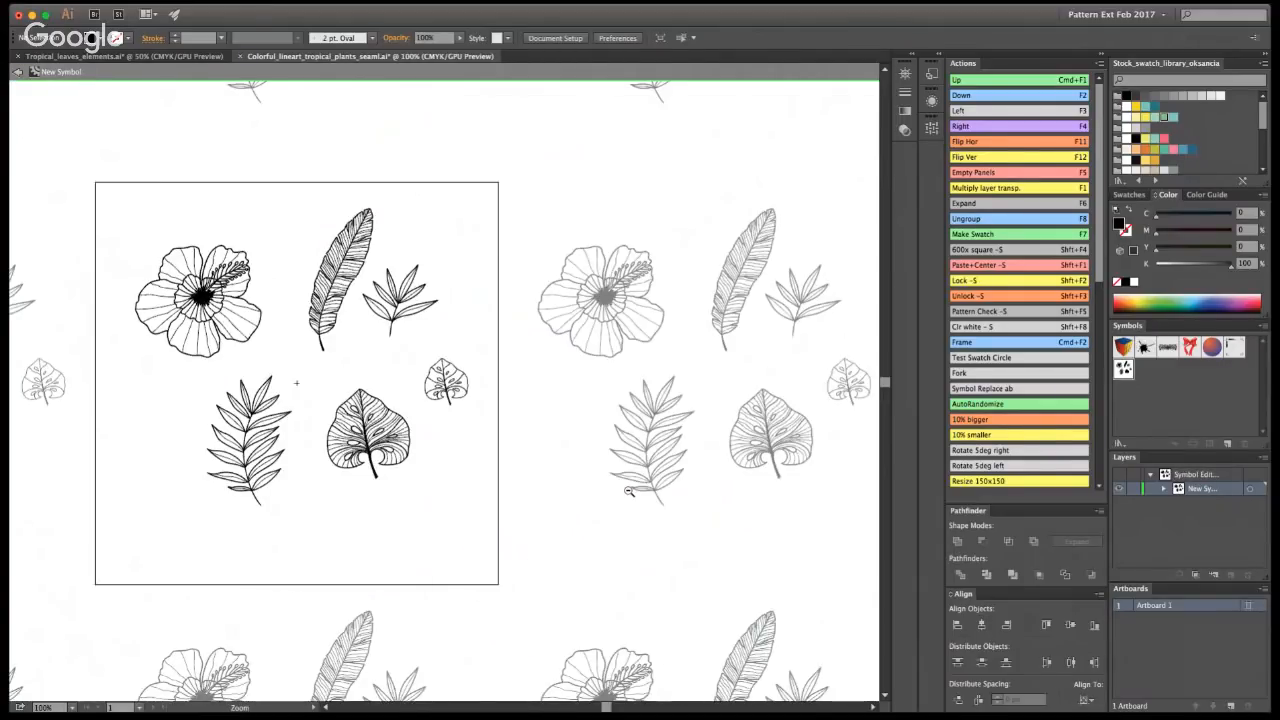
pyautogui.press('super+minus')
pyautogui.press('super+plus')
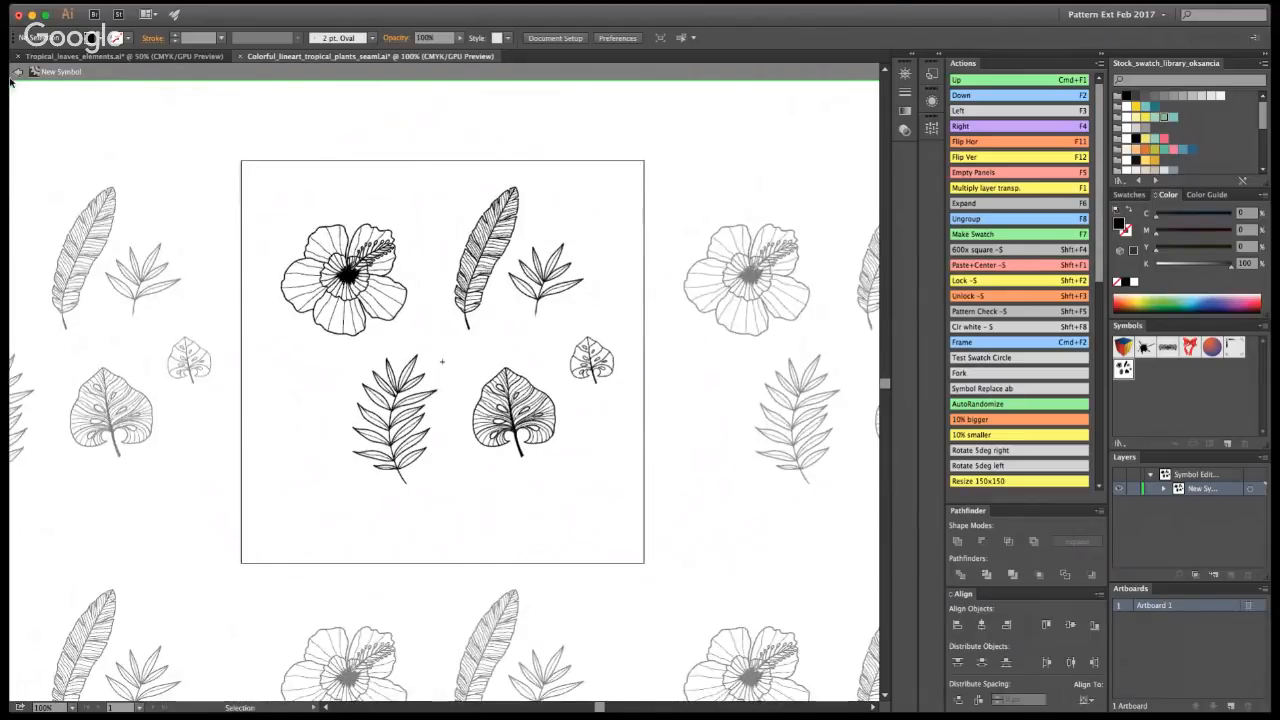
pyautogui.press('Escape')
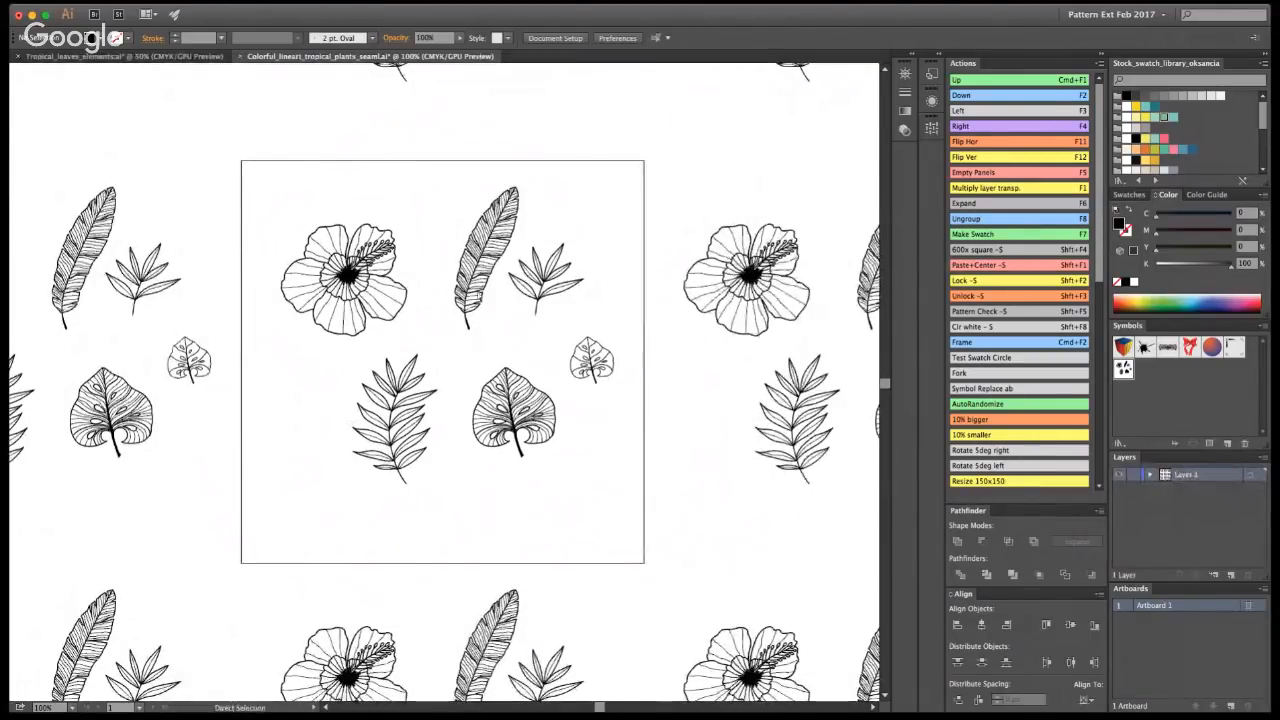
# - In the Tropical_leaves_elements document, isolate the colored feather and copy only its midrib and black outline, leaving out the thin veins
pyautogui.click(205, 57)
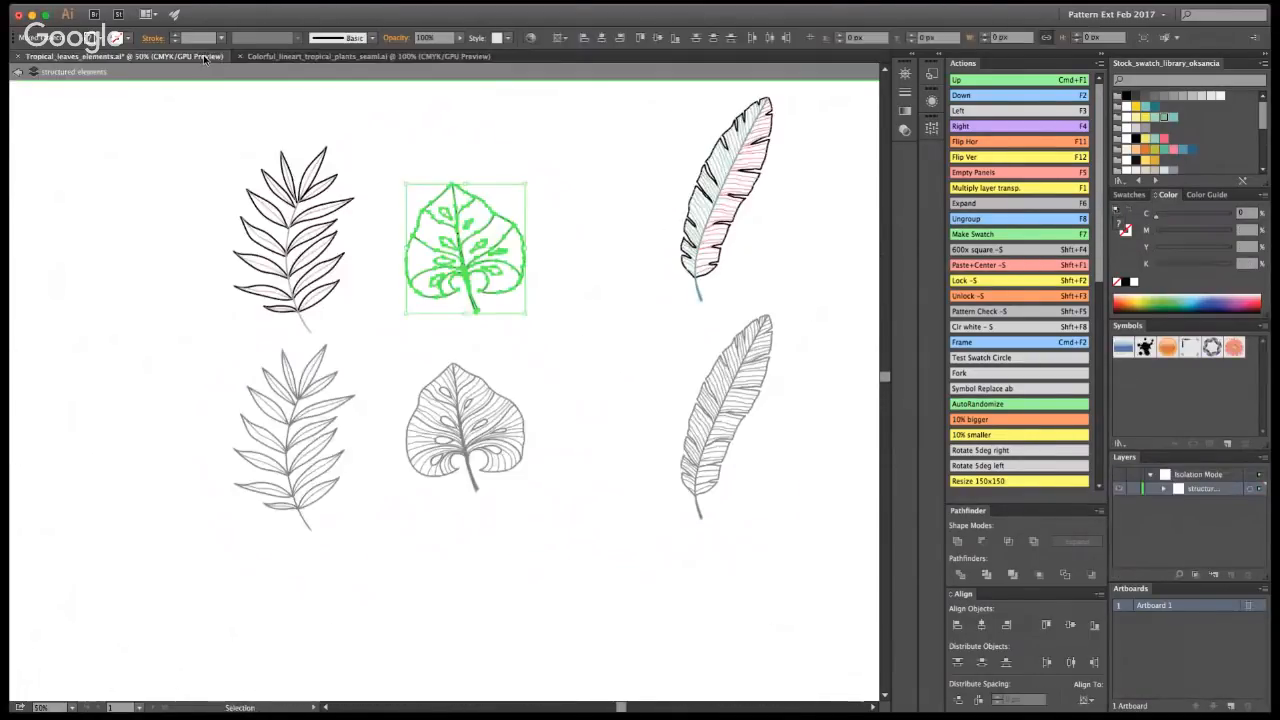
pyautogui.click(700, 290)
pyautogui.doubleClick(699, 297)
pyautogui.click(698, 300)
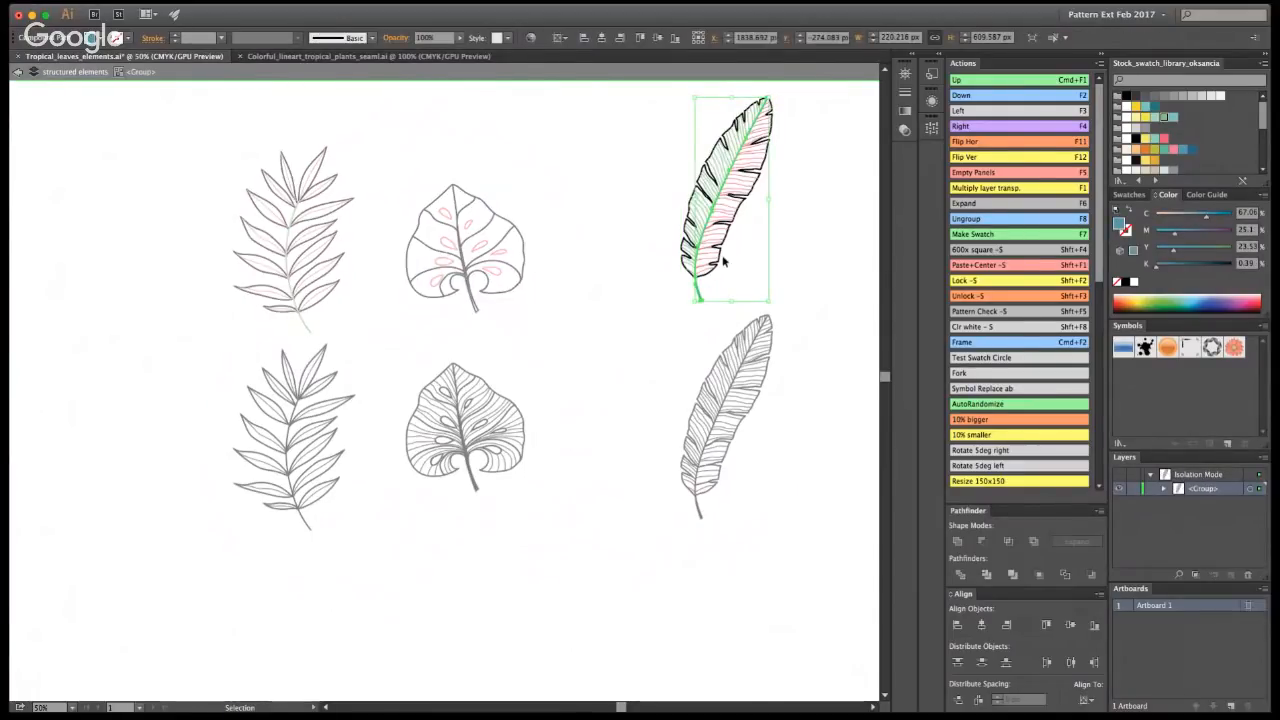
pyautogui.keyDown('shift'); pyautogui.click(717, 272); pyautogui.keyUp('shift')
pyautogui.press('a')
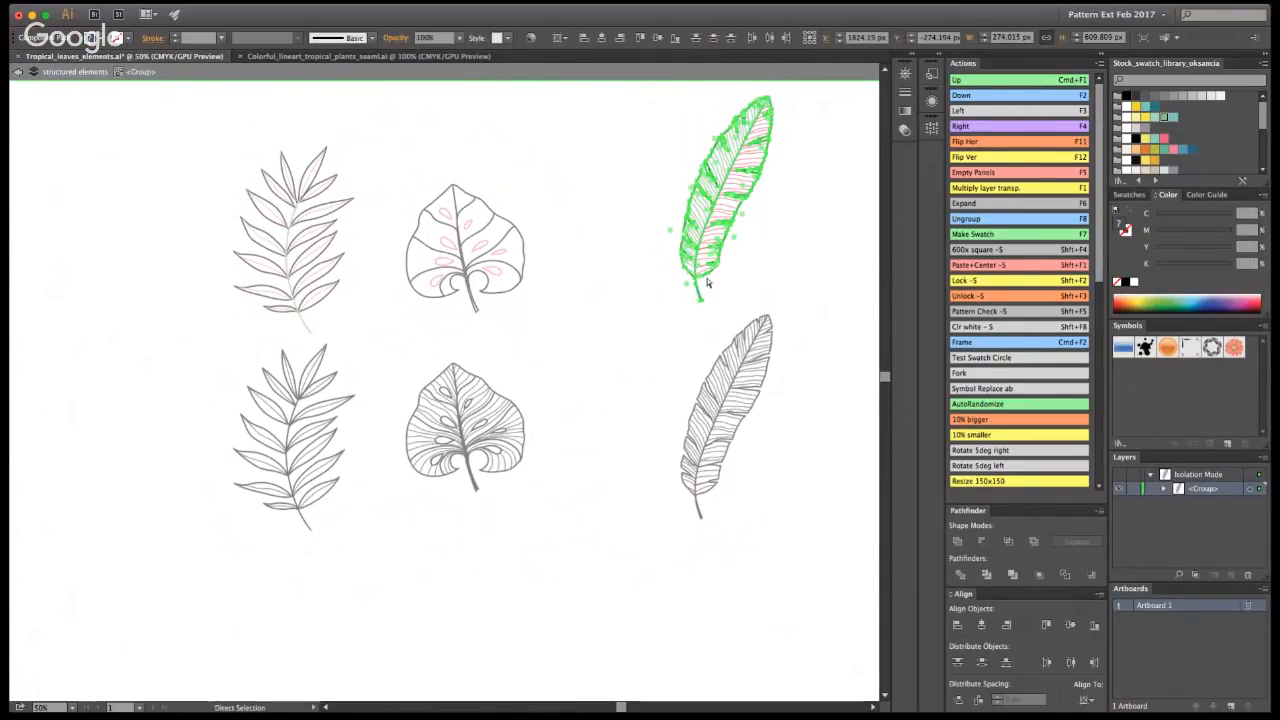
pyautogui.press('v')
pyautogui.click(353, 57)
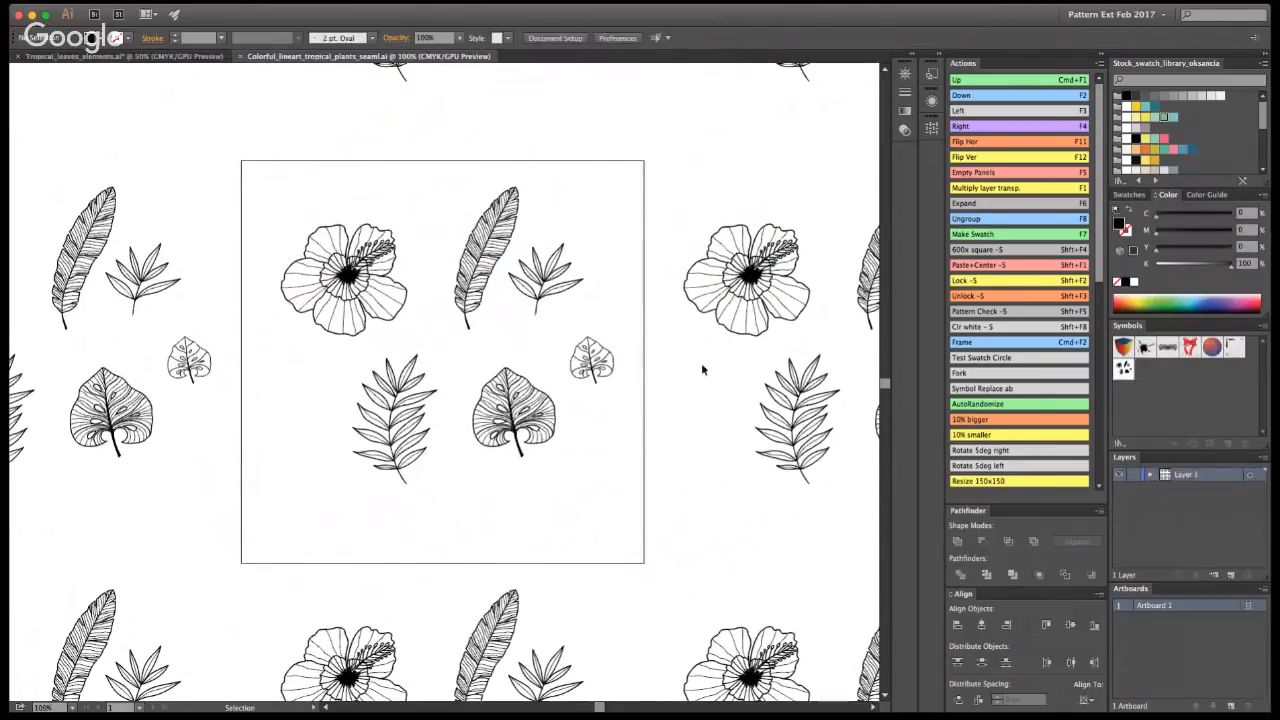
# - Paste the simplified feather into the pattern document and recolor it black by sampling the detailed round leaf
pyautogui.press('super+v')
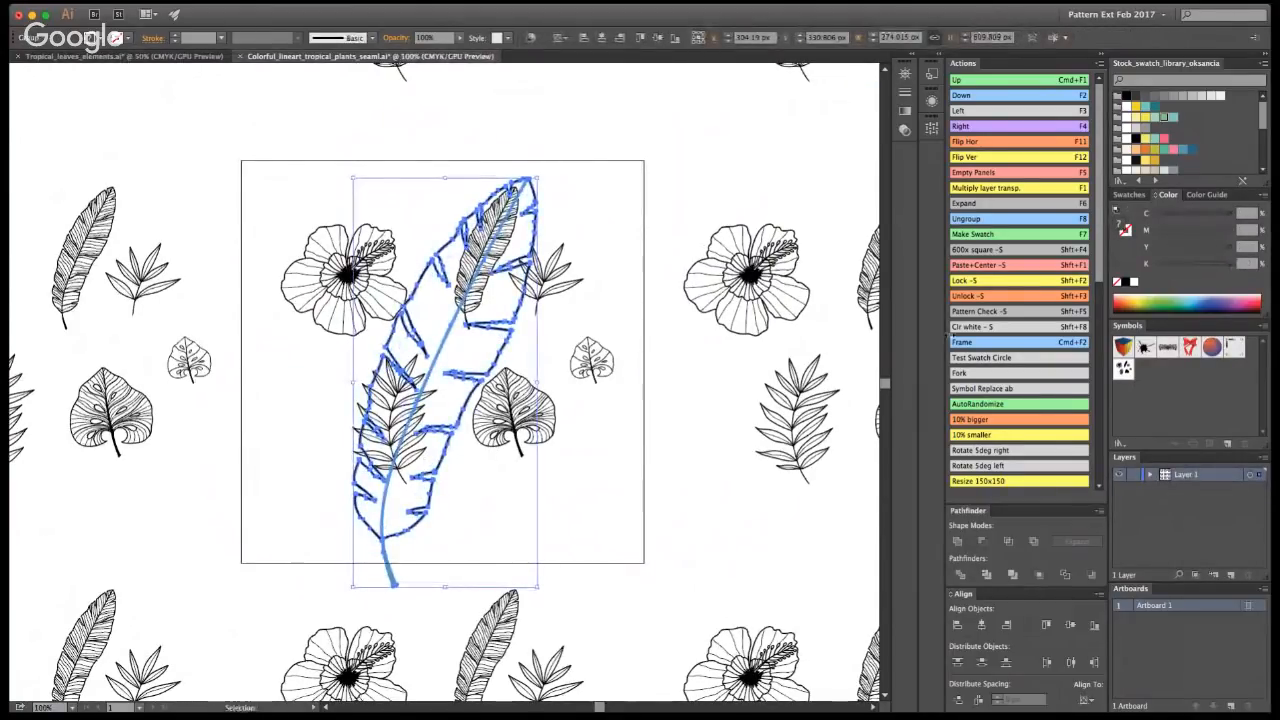
pyautogui.press('i')
pyautogui.click(517, 416)
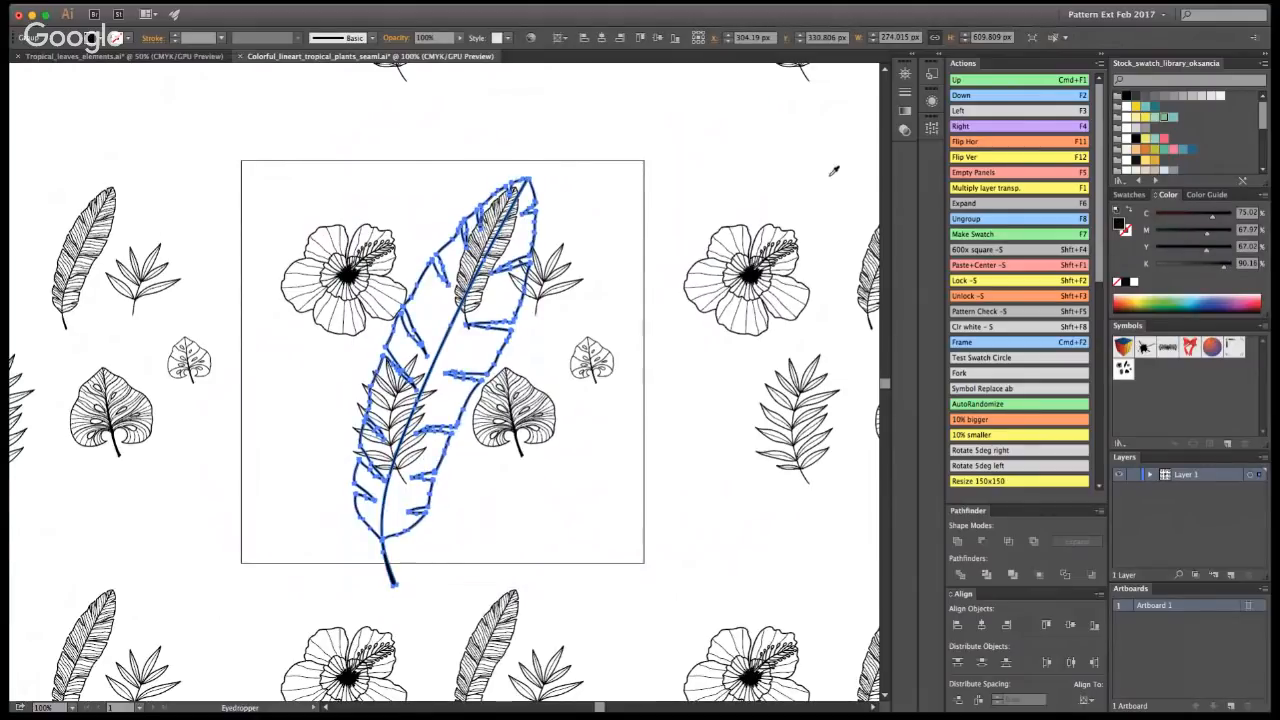
# - Scale the simplified feather down to about 50 × 111 px and place it to the right of the detailed round leaf
pyautogui.press('v')
pyautogui.moveTo(538, 178); pyautogui.dragTo(606, 435)
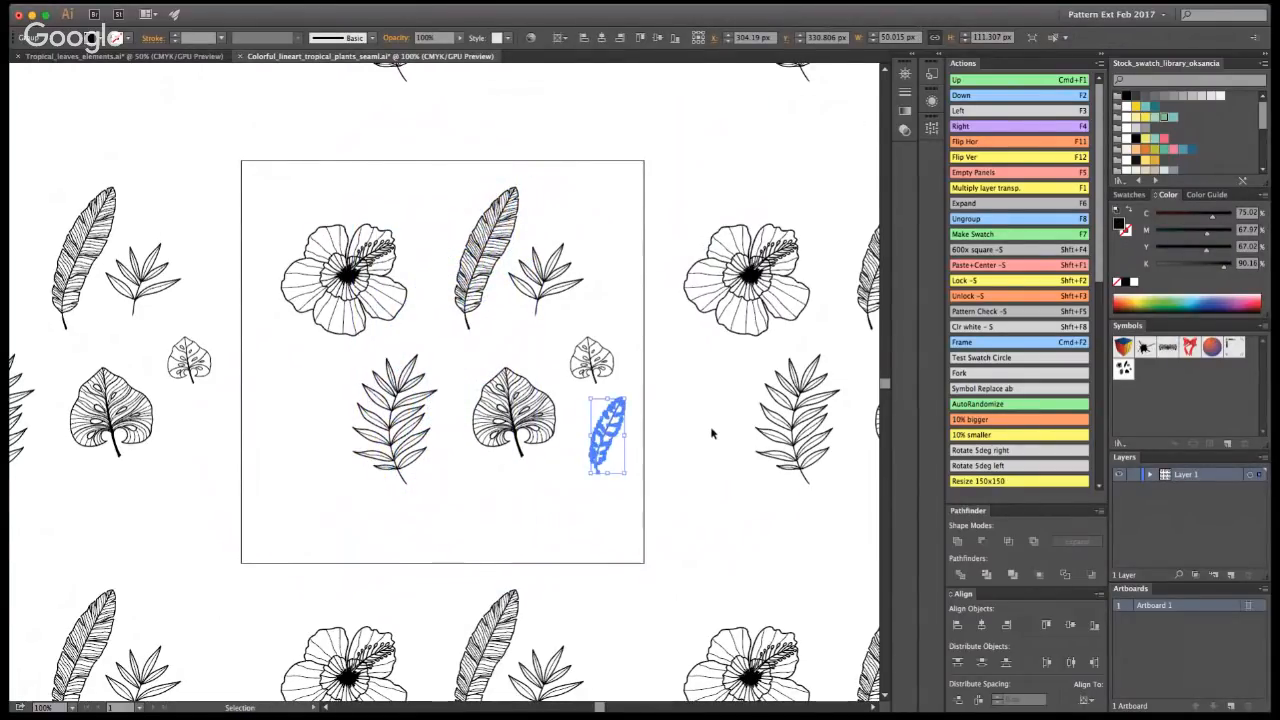
pyautogui.click(710, 426)
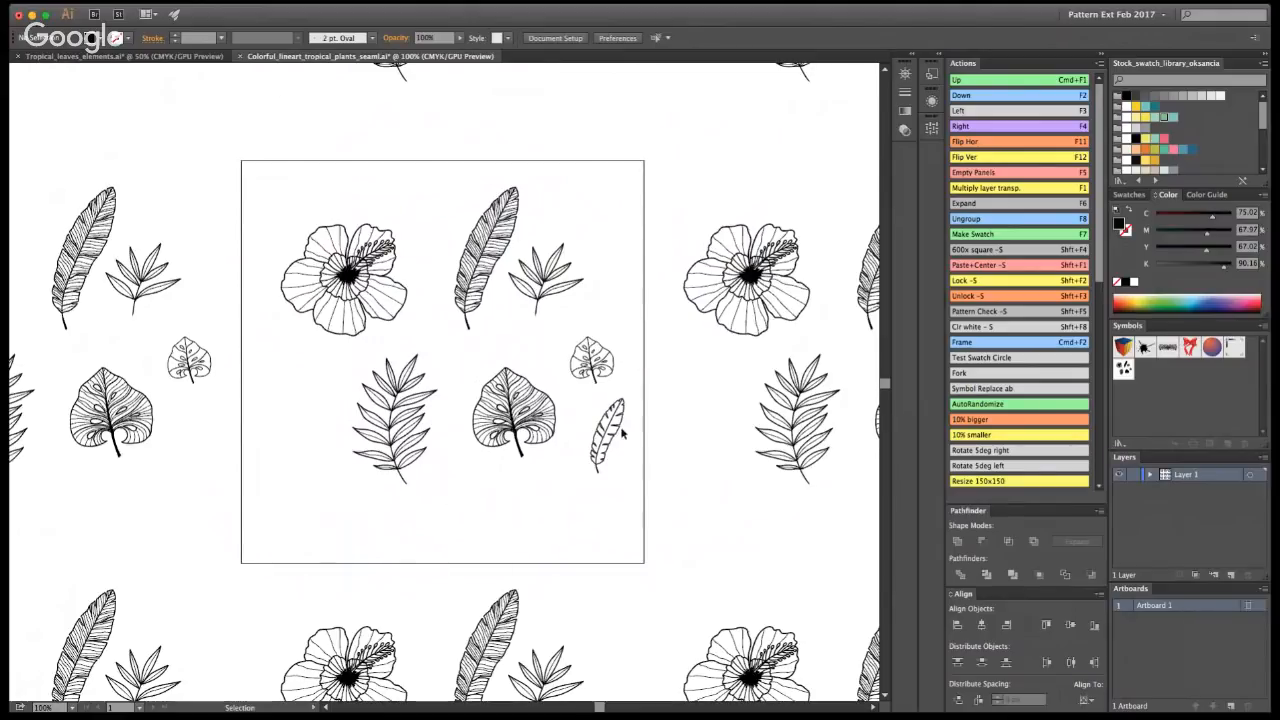
# - Move the small feather from the canvas into the symbol, positioning it between the long branch and the detailed round leaf, and exit symbol editing
pyautogui.click(606, 442)
pyautogui.moveTo(606, 442); pyautogui.dragTo(769, 497)
pyautogui.click(600, 393)
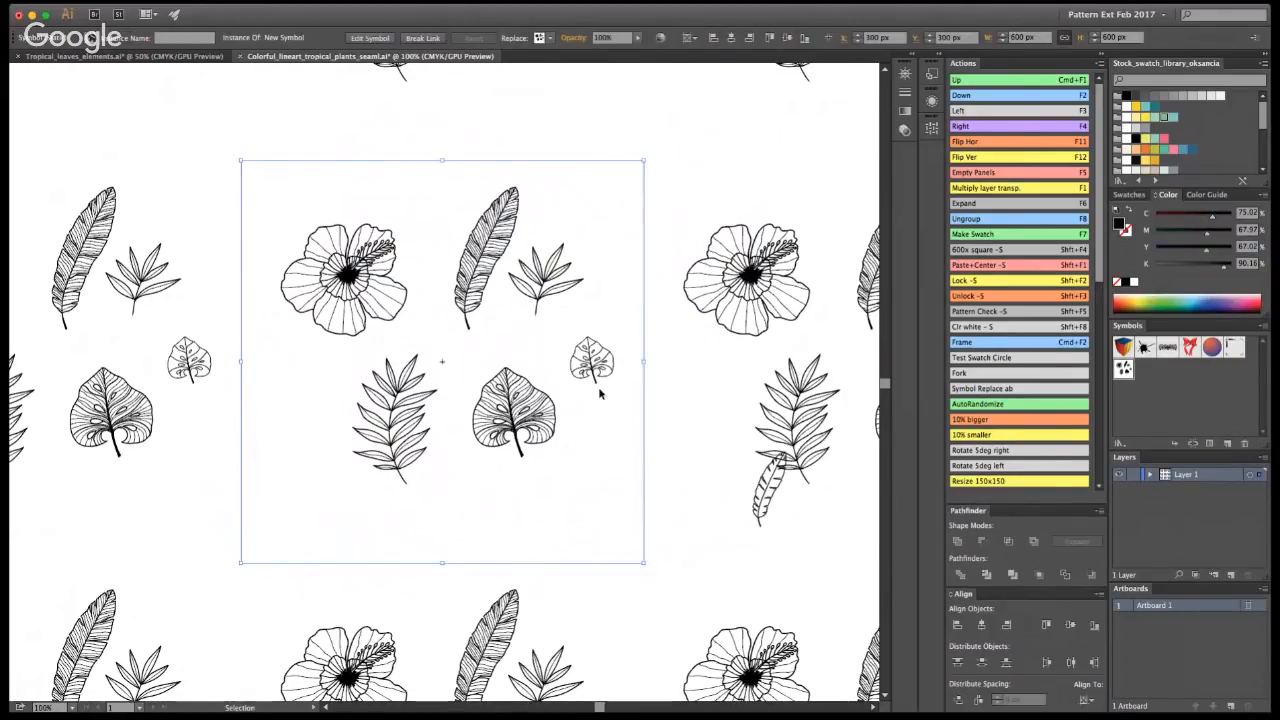
pyautogui.click(770, 489)
pyautogui.press('super+x')
pyautogui.doubleClick(523, 434)
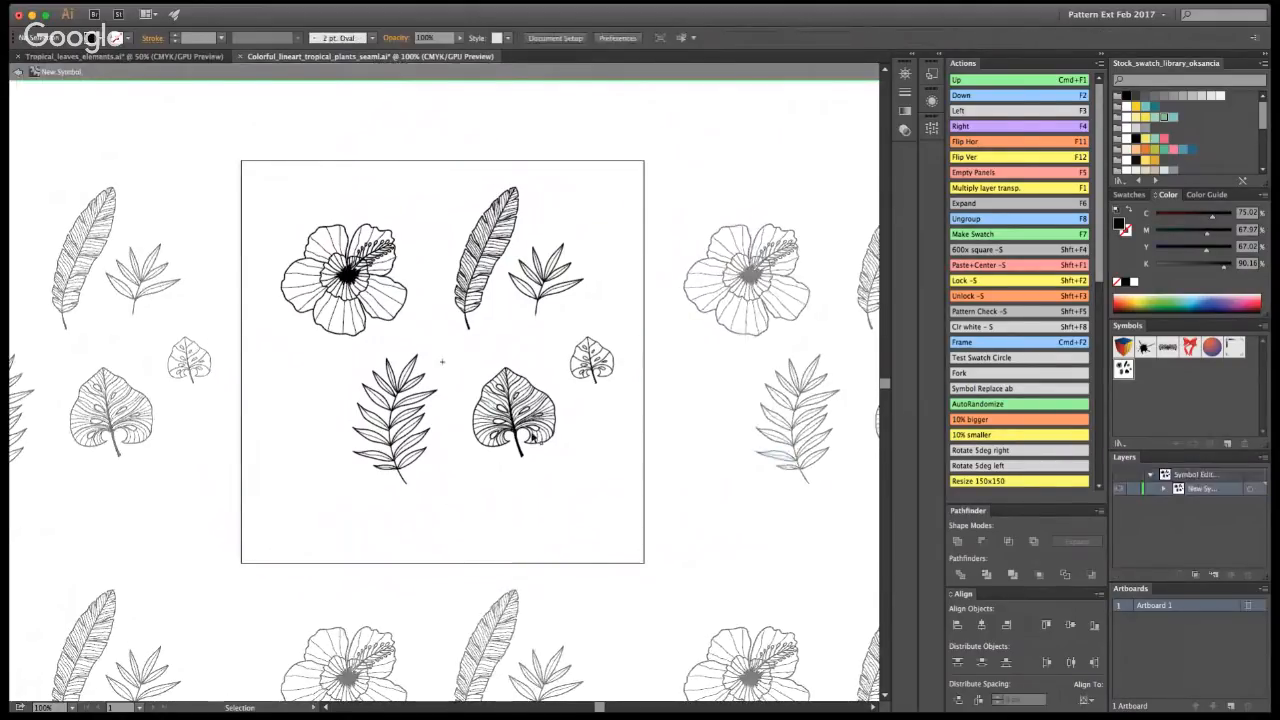
pyautogui.press('super+v')
pyautogui.moveTo(449, 385)
pyautogui.mouseDown()
pyautogui.moveTo(345, 405)
pyautogui.moveTo(460, 386)
pyautogui.mouseUp()
pyautogui.click(17, 75)
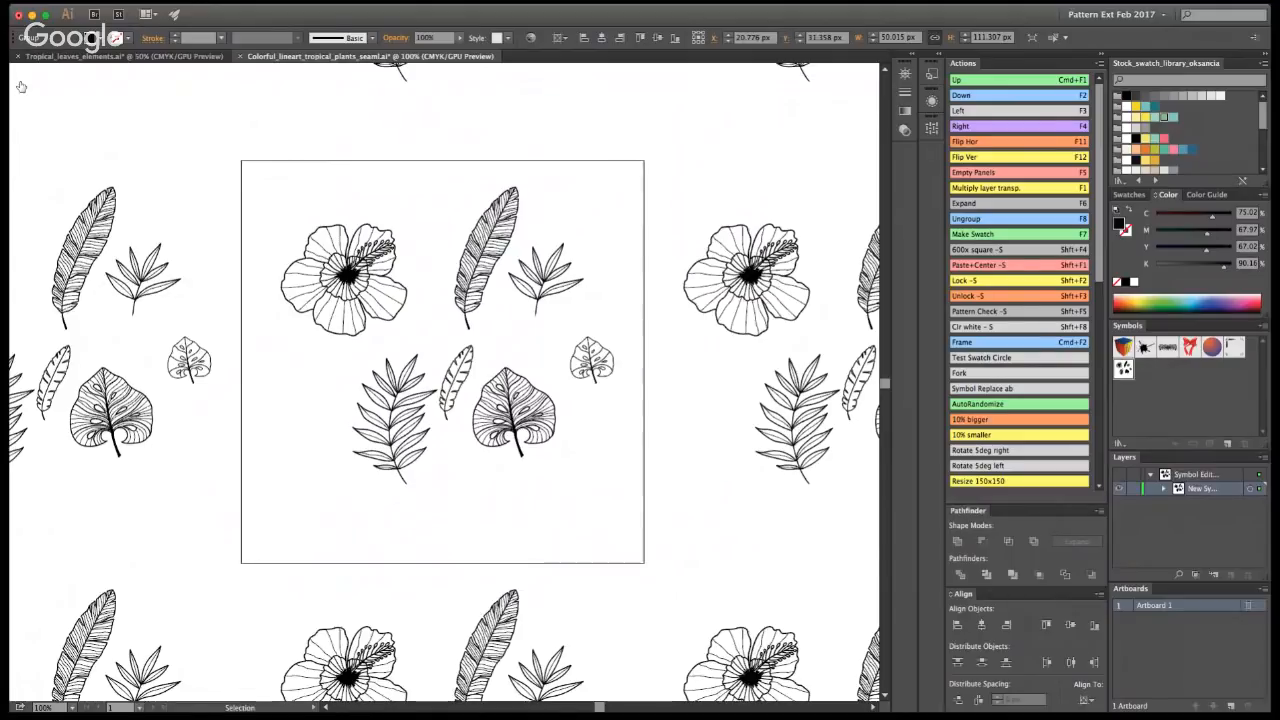
# - Save the pattern document and review the repeat both close up and zoomed out
pyautogui.keyDown('alt'); pyautogui.keyDown('super'); pyautogui.click(424, 362); pyautogui.keyUp('super'); pyautogui.keyUp('alt')
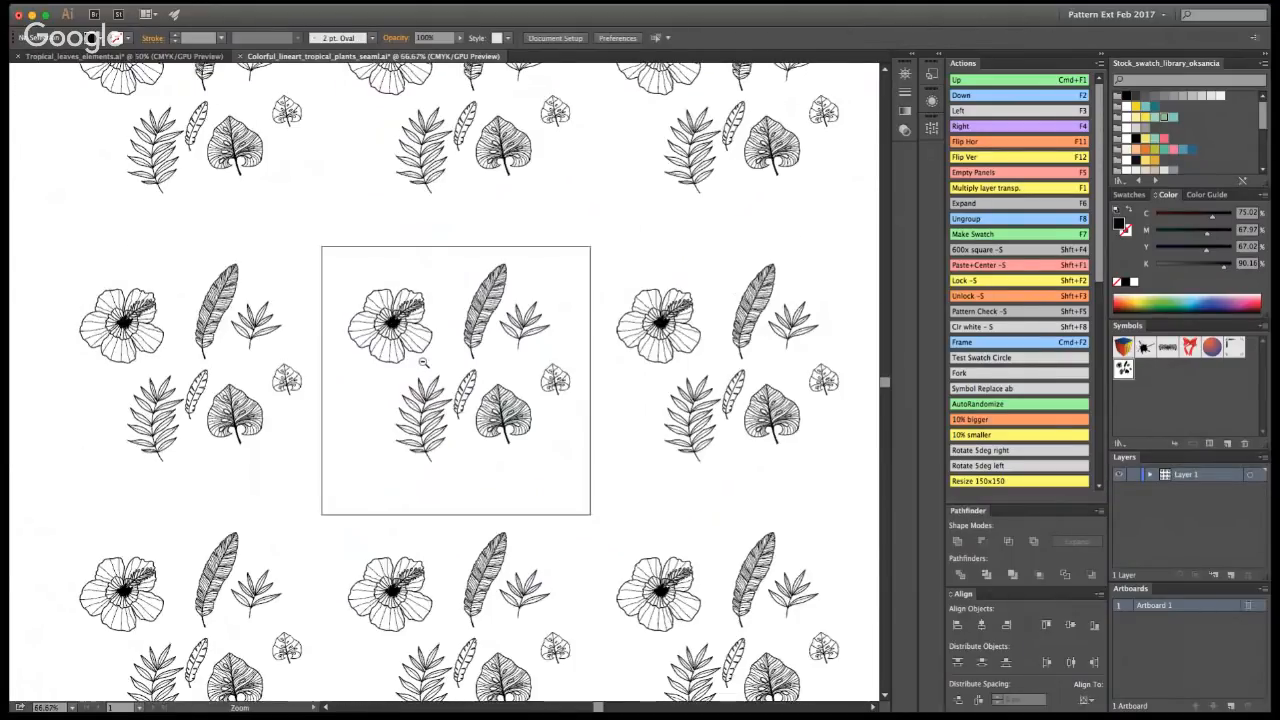
pyautogui.keyDown('super'); pyautogui.click(460, 392); pyautogui.keyUp('super')
pyautogui.keyDown('super'); pyautogui.click(460, 392); pyautogui.keyUp('super')
pyautogui.press('super+s')
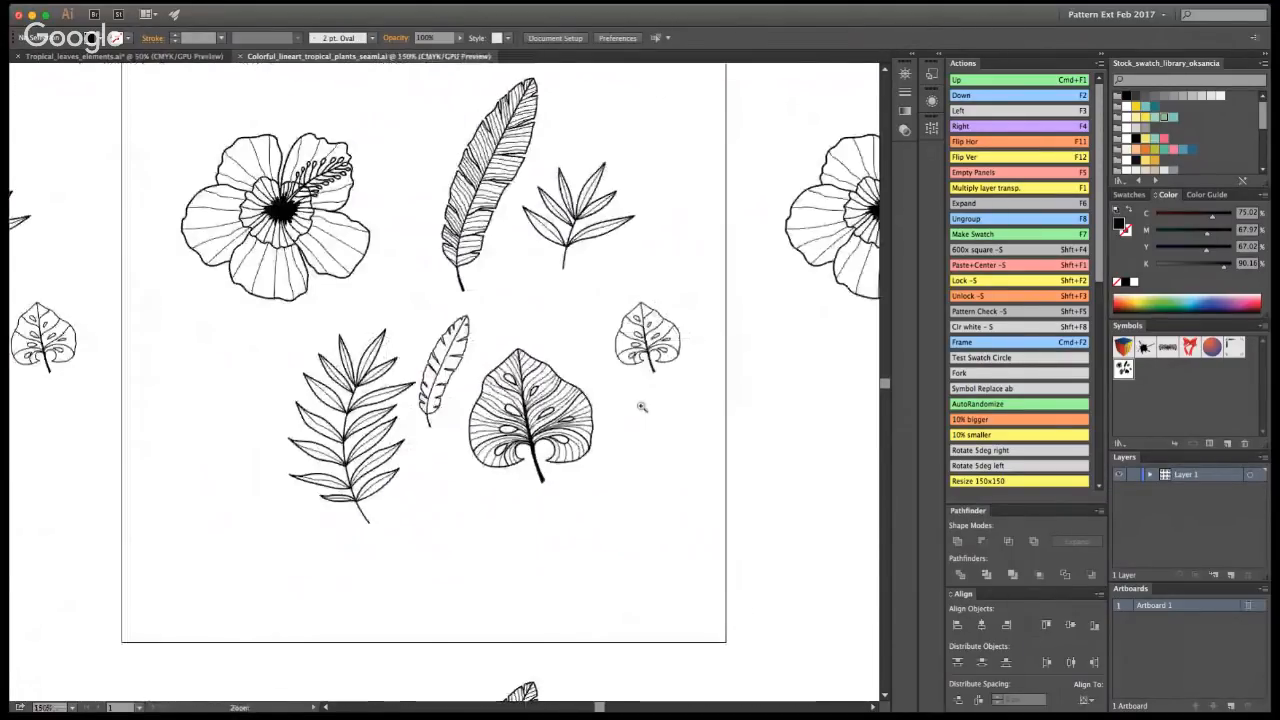
pyautogui.keyDown('alt'); pyautogui.keyDown('super'); pyautogui.click(388, 345); pyautogui.keyUp('super'); pyautogui.keyUp('alt')
pyautogui.keyDown('alt'); pyautogui.keyDown('super'); pyautogui.click(385, 342); pyautogui.keyUp('super'); pyautogui.keyUp('alt')
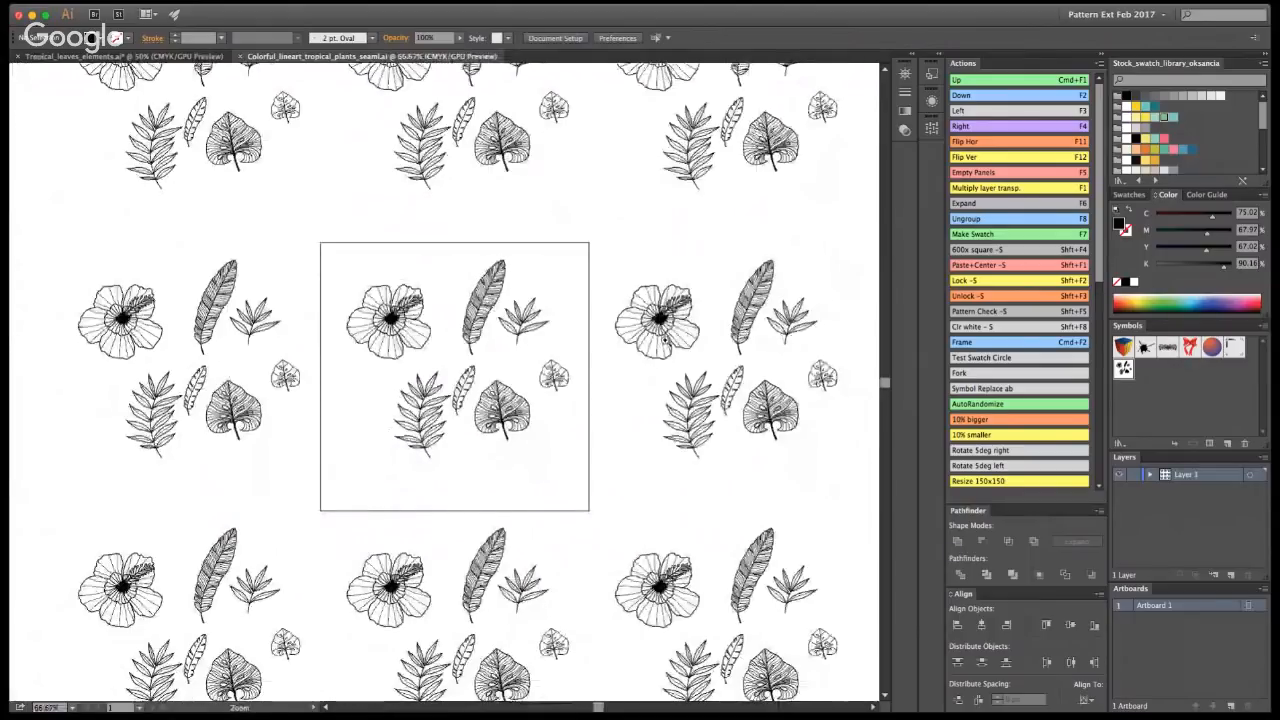
# - Open the pattern symbol for editing and recolor the large feather dark teal, about C 83, M 35, Y 48, K 10
pyautogui.doubleClick(477, 388)
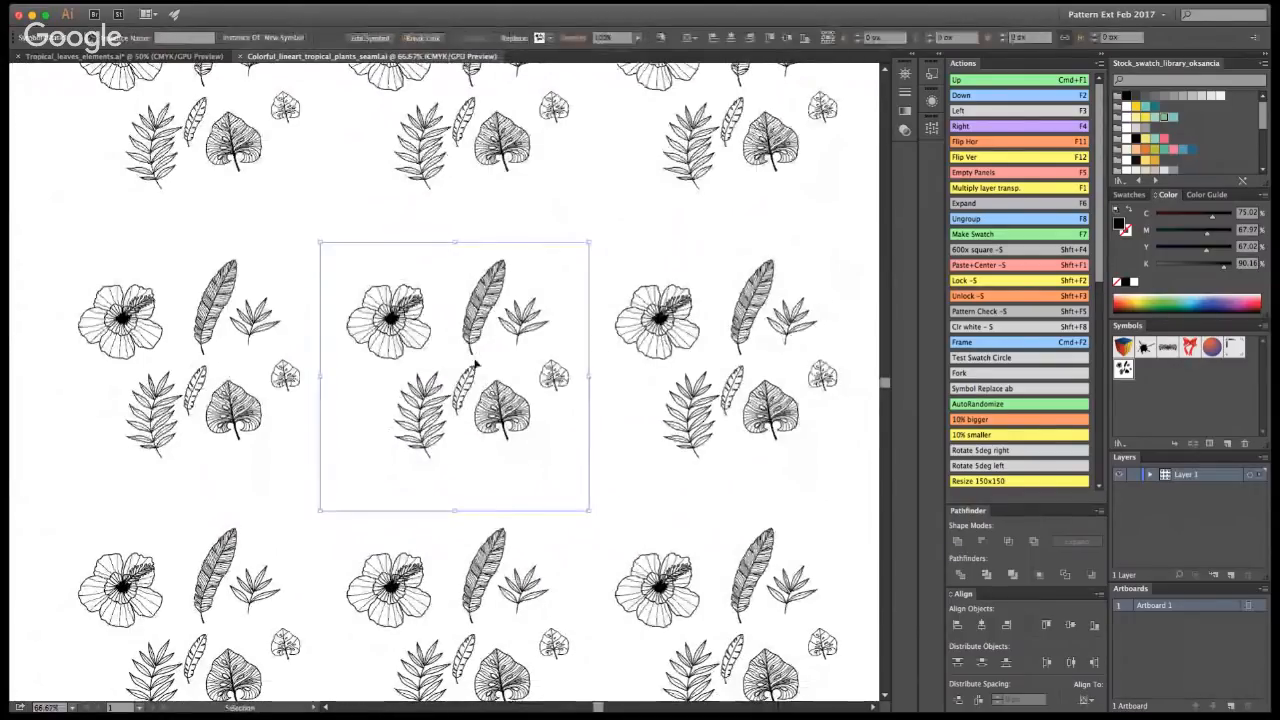
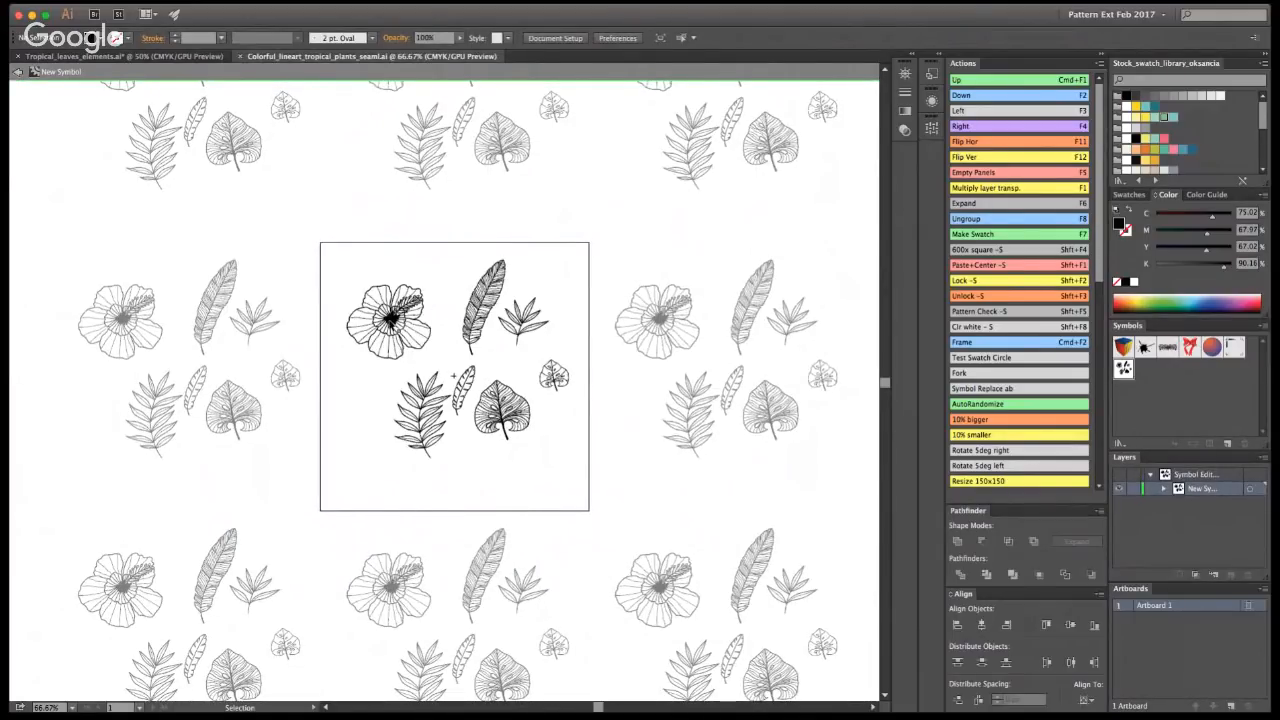
pyautogui.click(391, 316)
pyautogui.click(649, 302)
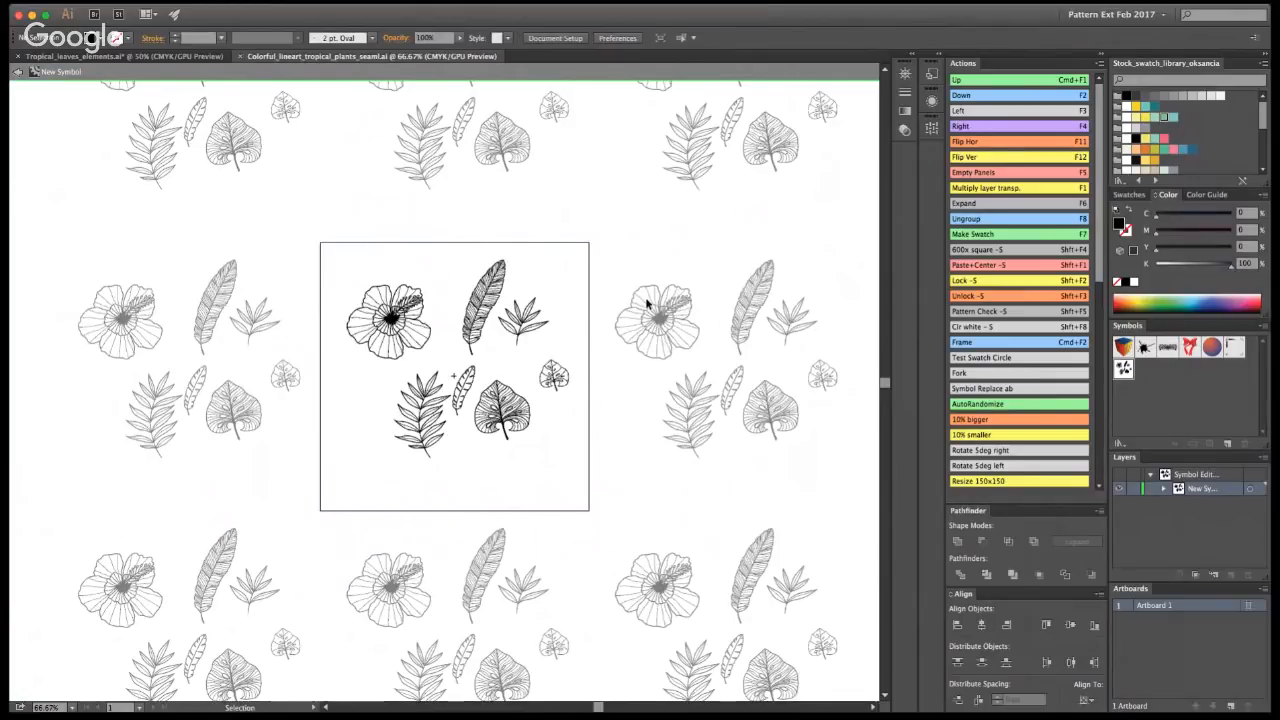
pyautogui.click(484, 300)
pyautogui.click(1155, 107)
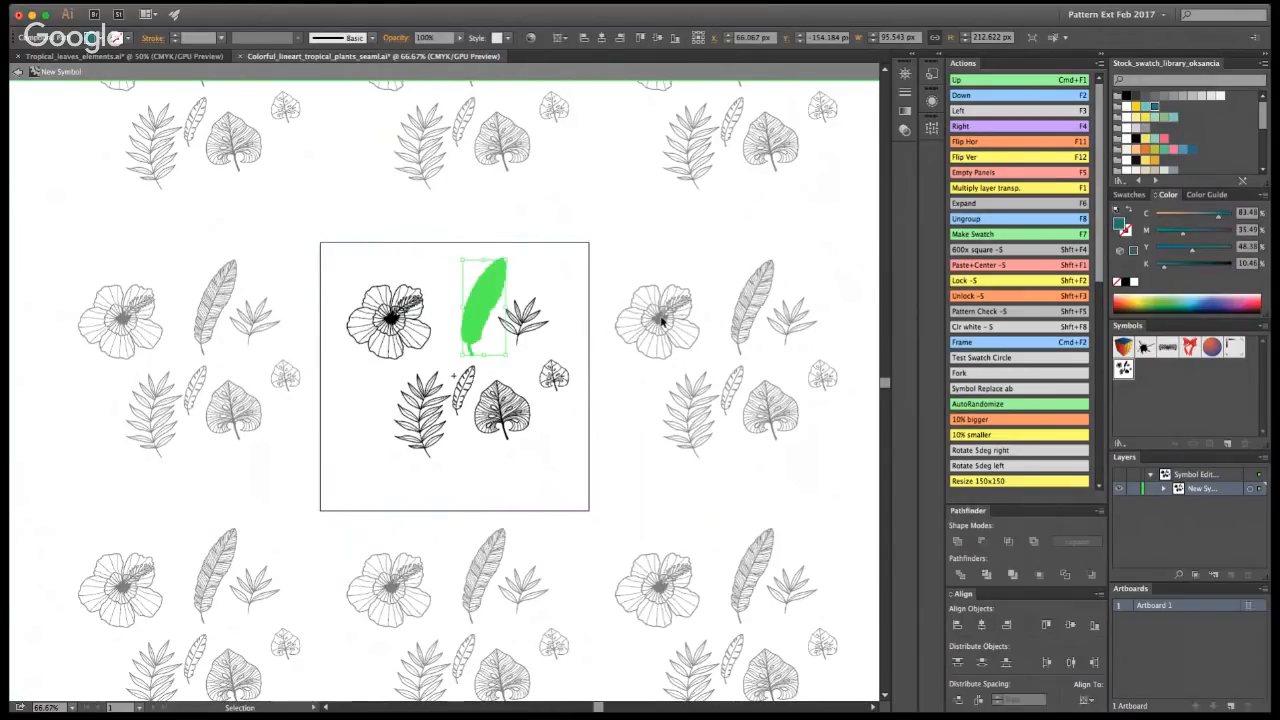
pyautogui.click(620, 332)
# - Recolor the long branch green, about C 63, Y 56, and the small feather pale green, about C 36, Y 38
pyautogui.click(422, 410)
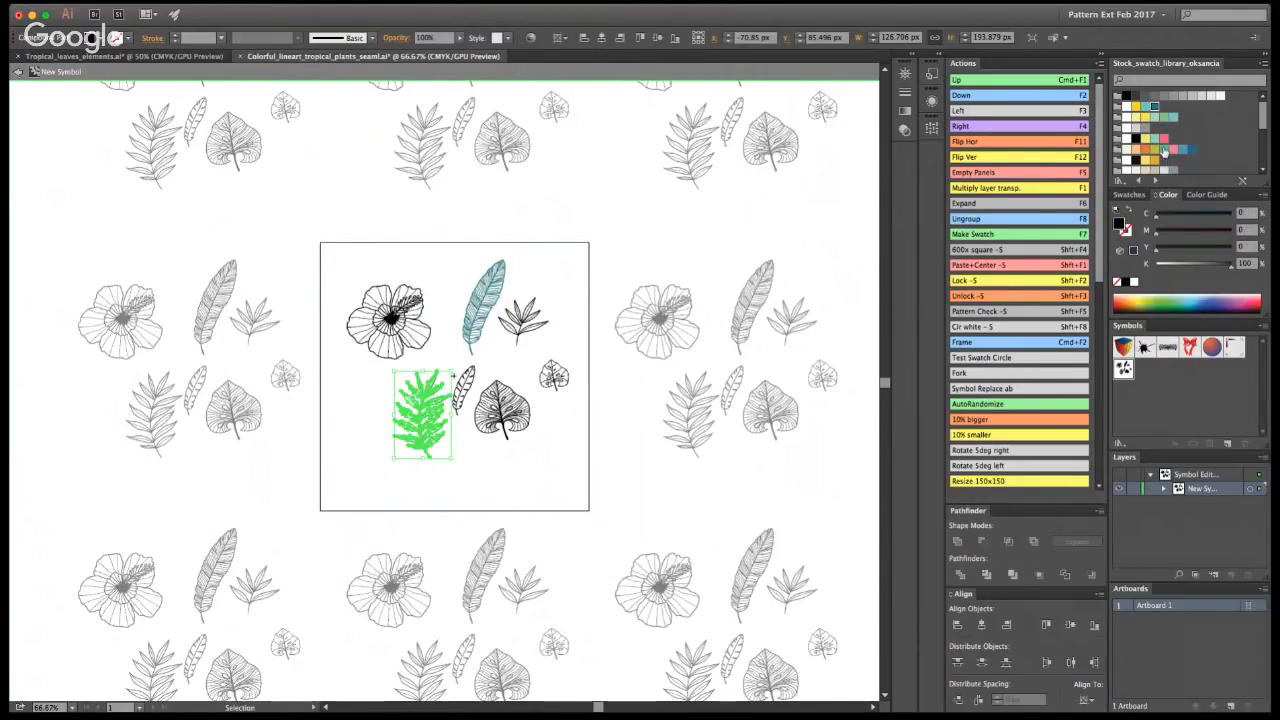
pyautogui.click(1164, 148)
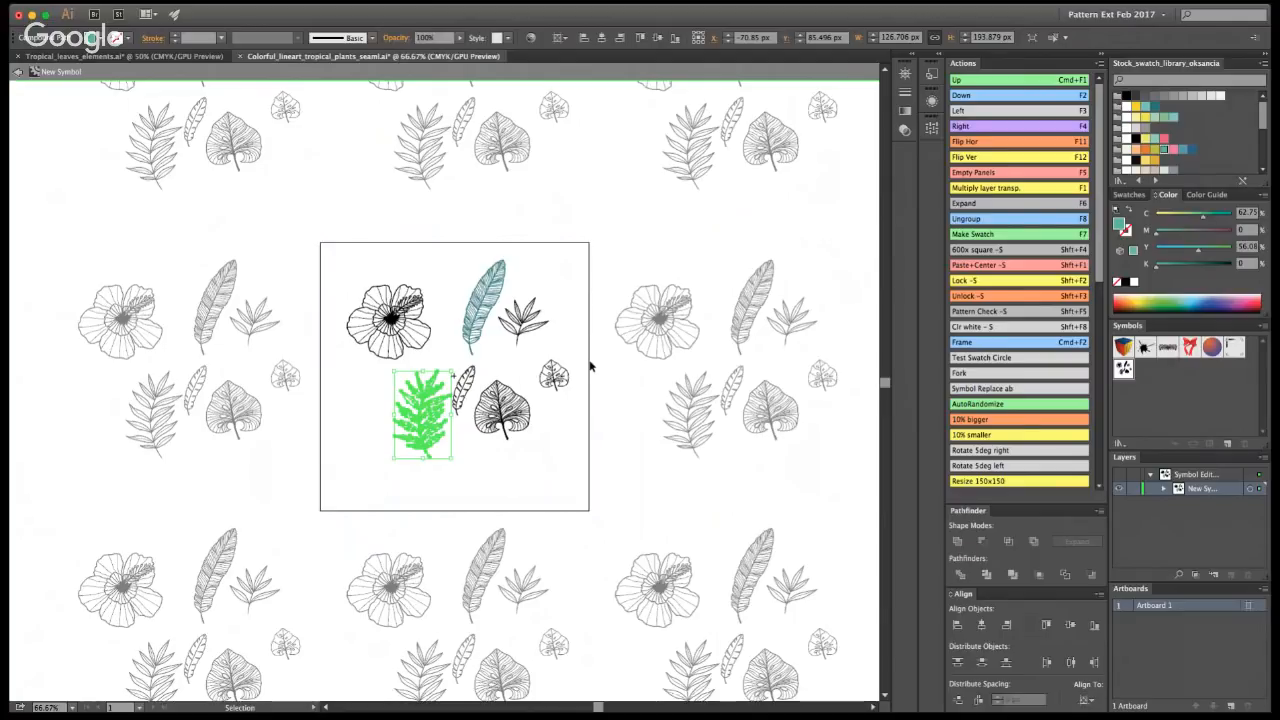
pyautogui.click(462, 390)
pyautogui.click(1155, 117)
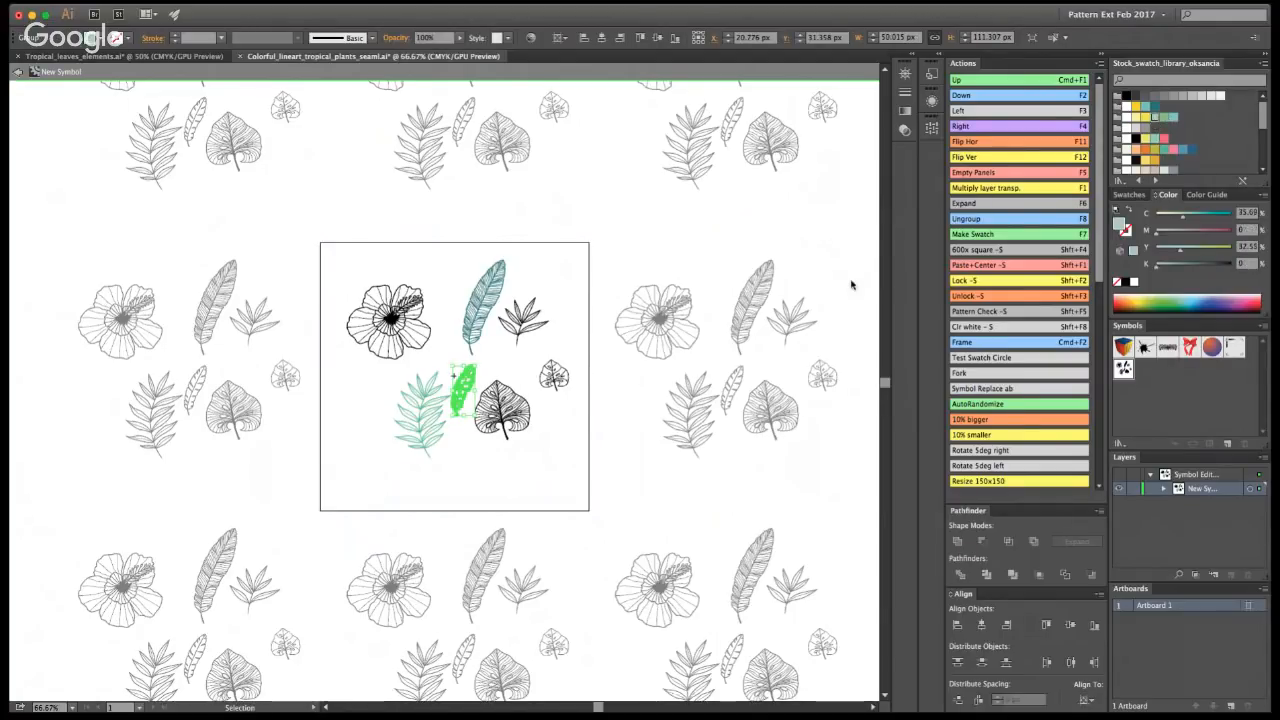
pyautogui.click(605, 396)
# - Recolor the detailed round leaf dark olive, about C 41, M 22, Y 100, K 1, and exit symbol editing
pyautogui.click(509, 409)
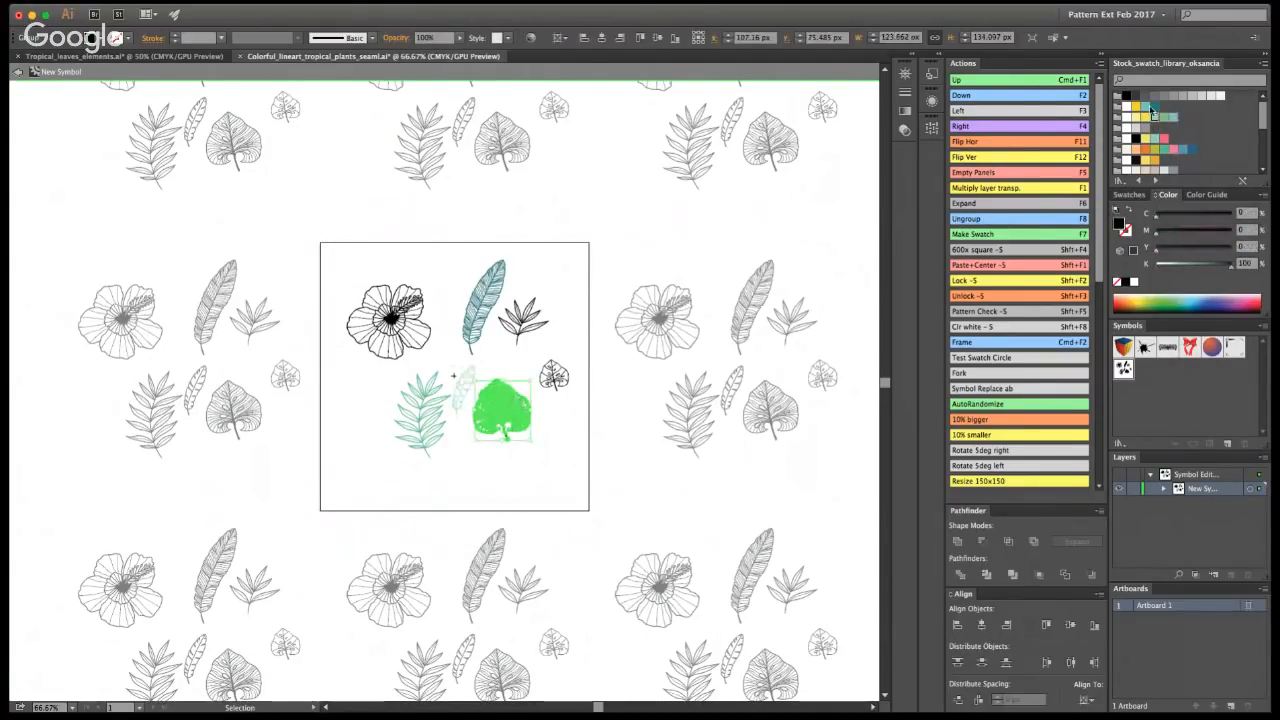
pyautogui.scroll(-5, 1258, 143)
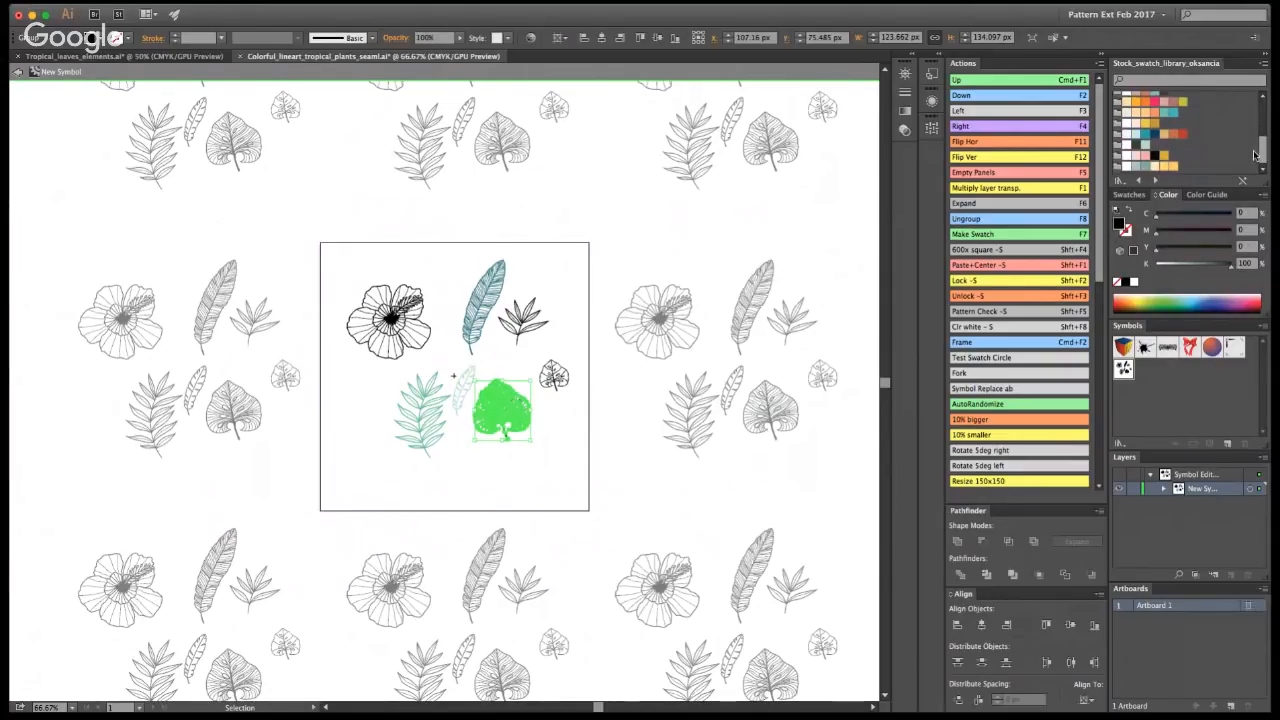
pyautogui.scroll(2, 1254, 158)
pyautogui.click(1183, 129)
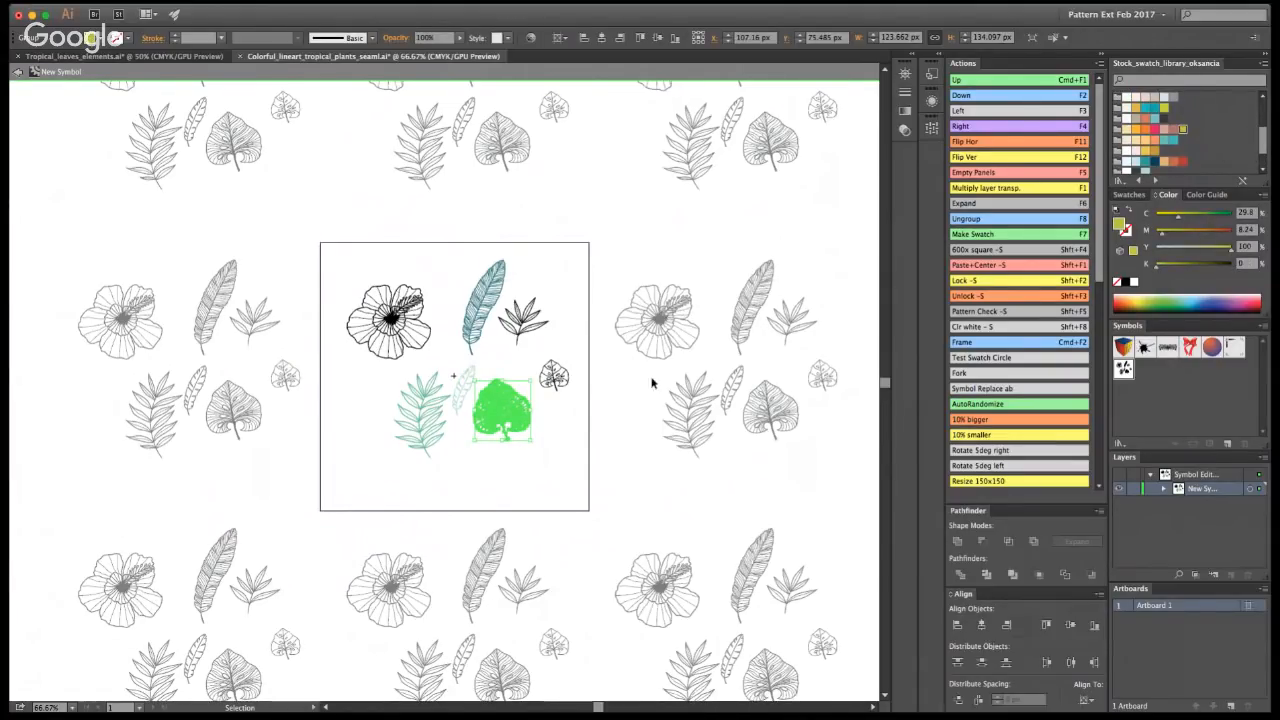
pyautogui.click(519, 376)
pyautogui.click(522, 396)
pyautogui.press('Escape')
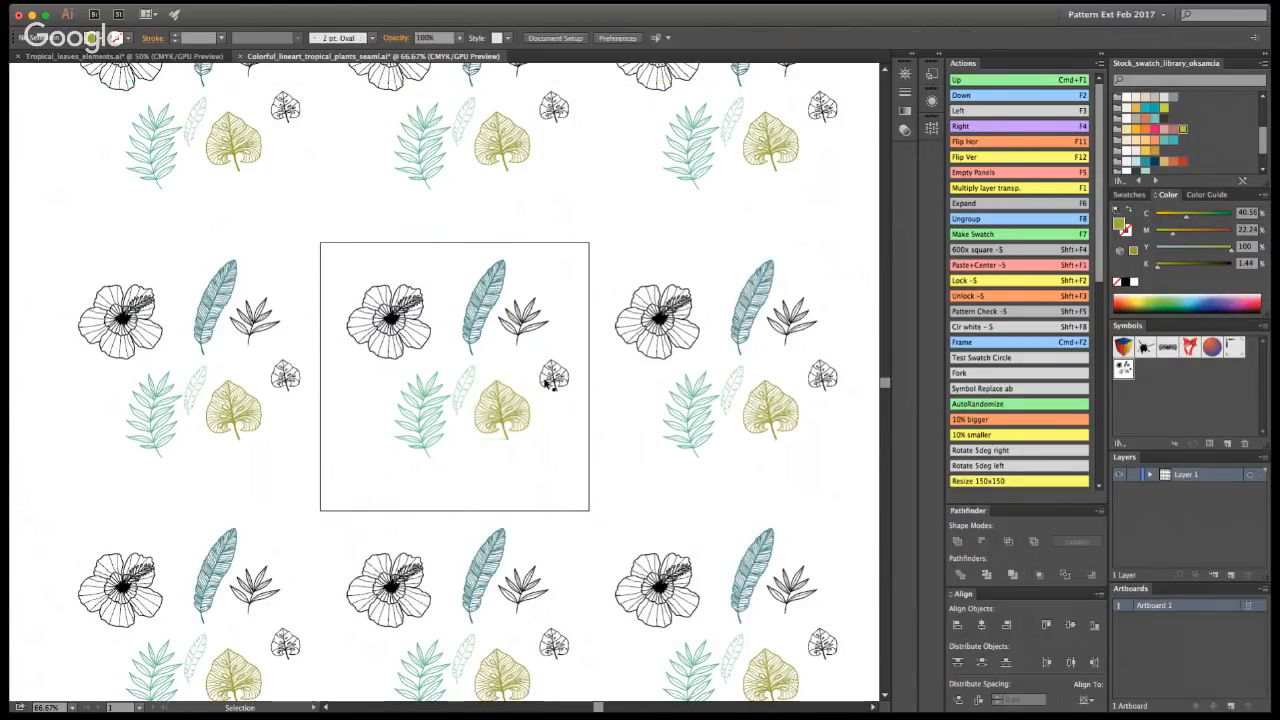
# - Reopen the symbol, recolor the small round leaf by sampling the large feather's dark teal, and exit symbol editing
pyautogui.doubleClick(551, 381)
pyautogui.click(553, 375)
pyautogui.press('i')
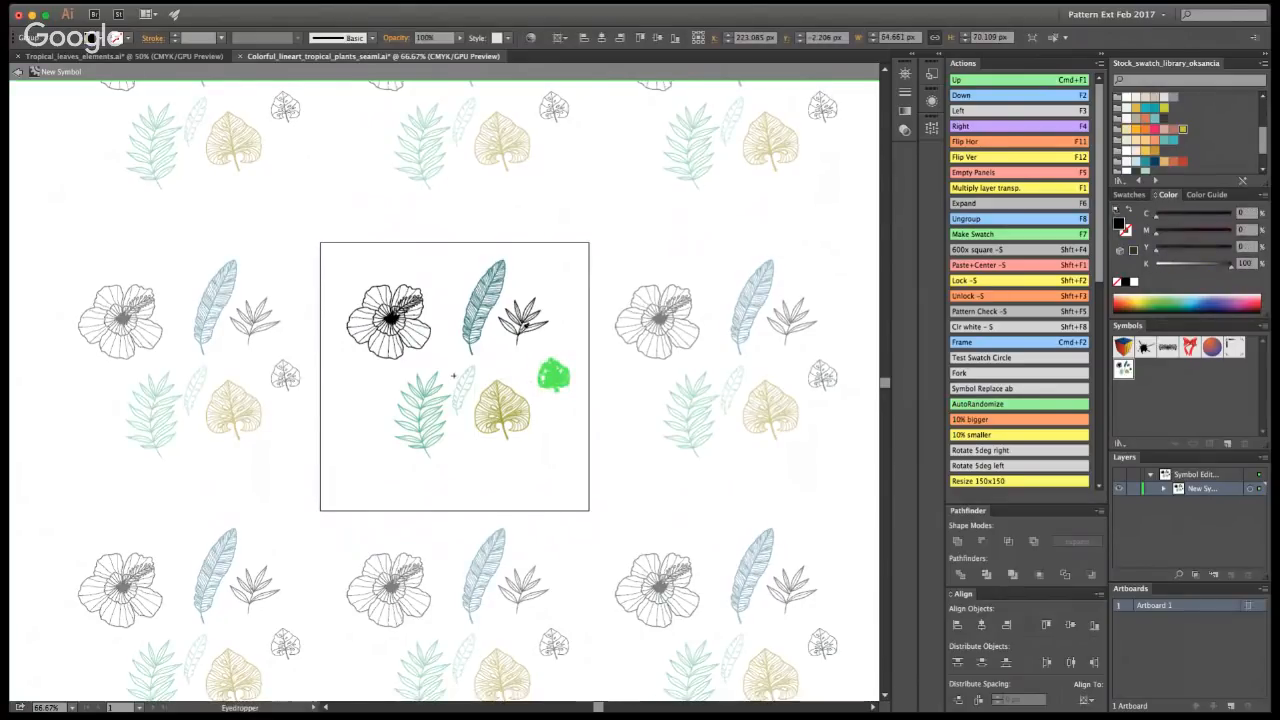
pyautogui.click(489, 294)
pyautogui.press('v')
pyautogui.doubleClick(809, 226)
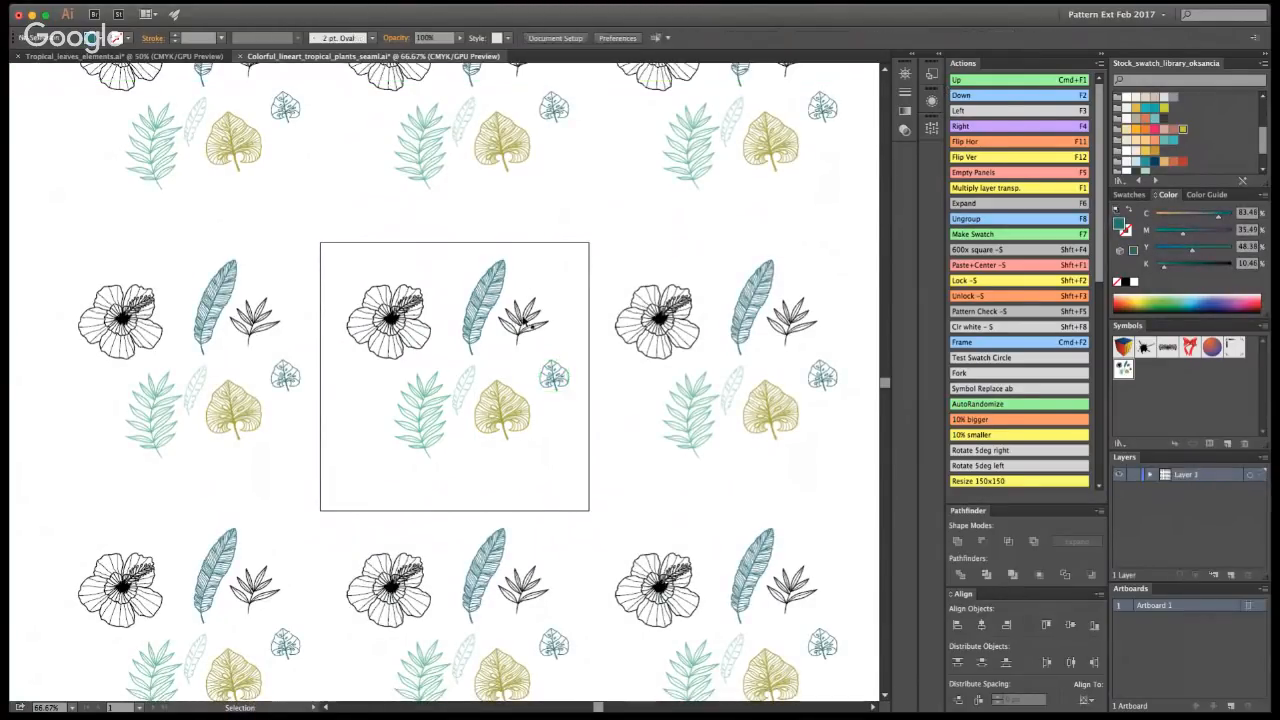
# - Recolor the small leafy sprig beside the large feather turquoise inside the symbol, about C 77, M 7, Y 36
pyautogui.click(521, 331)
pyautogui.doubleClick(521, 331)
pyautogui.click(521, 331)
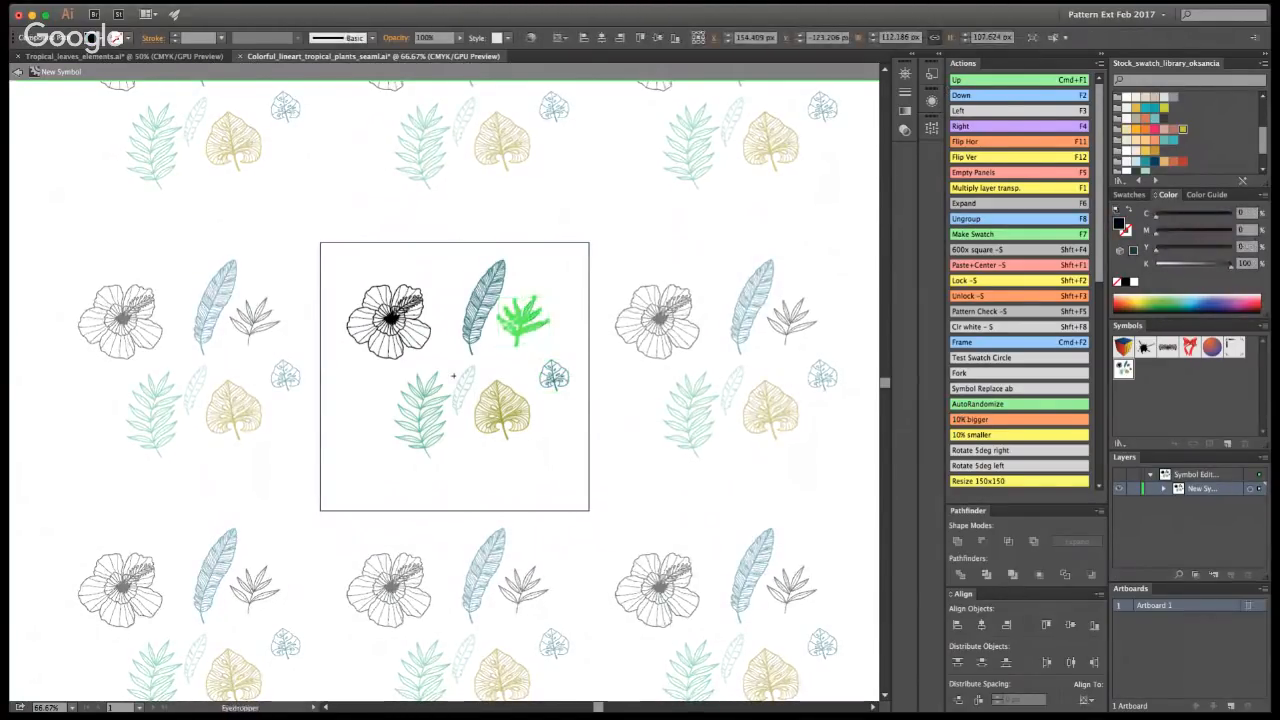
pyautogui.press('i')
pyautogui.click(485, 300)
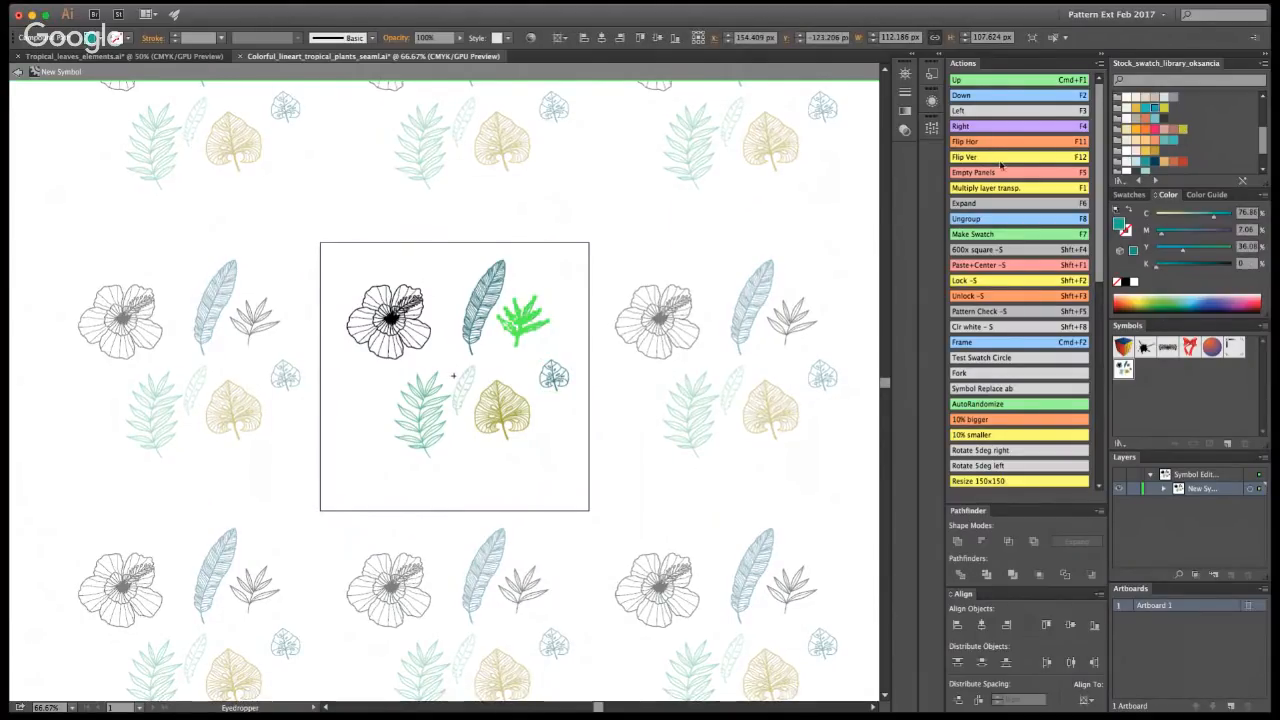
pyautogui.press('v')
# - Recolor the hibiscus with the light pink swatch, about M 42, Y 22, and exit symbol editing
pyautogui.click(390, 318)
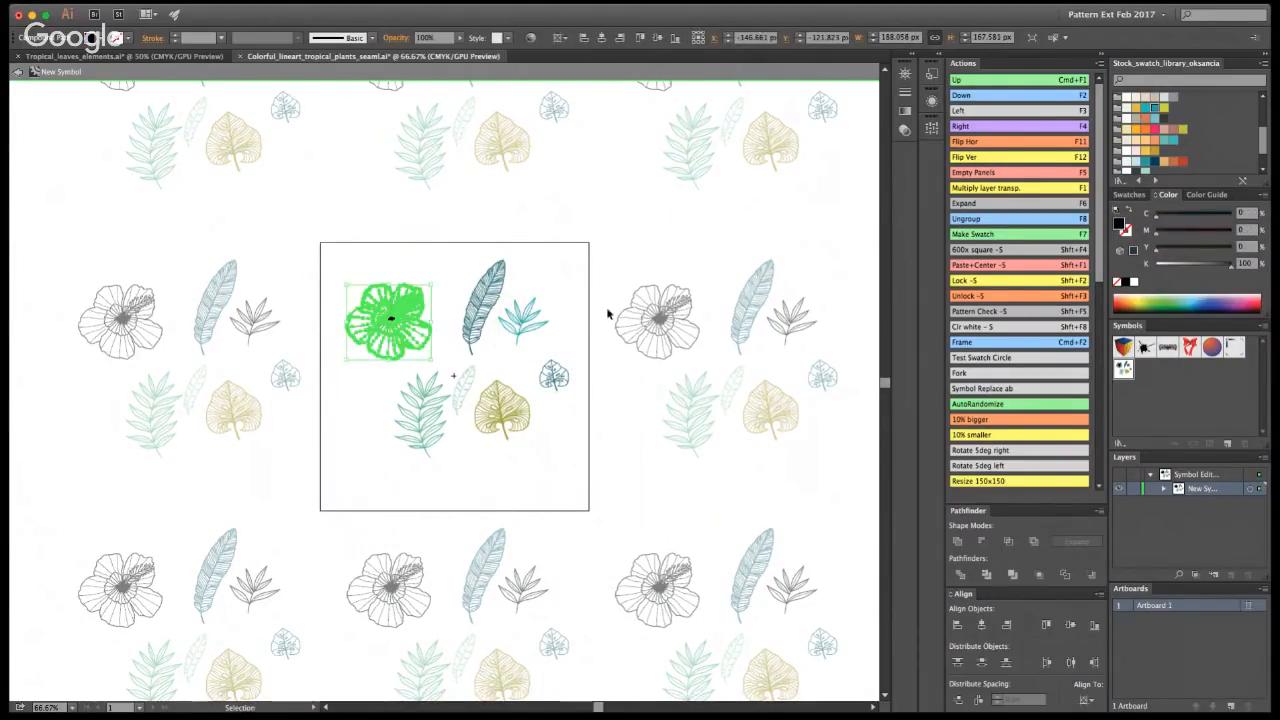
pyautogui.scroll(-2, 1148, 165)
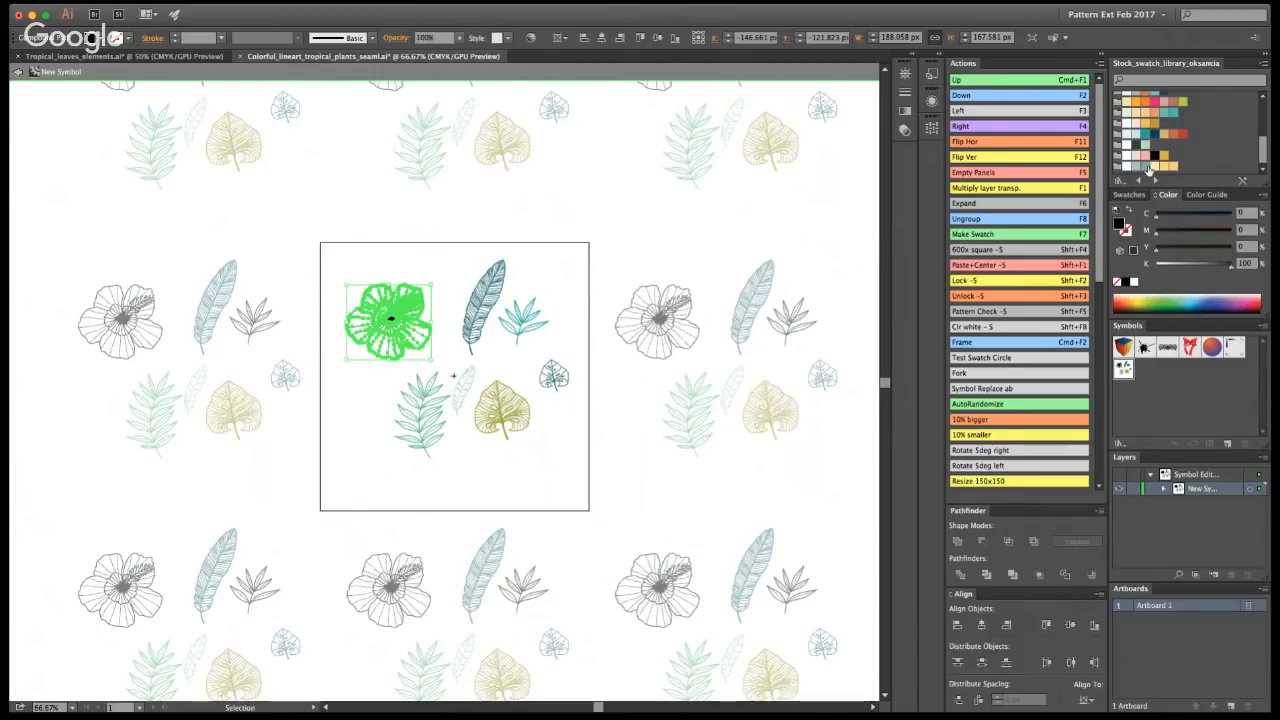
pyautogui.click(1144, 157)
pyautogui.click(660, 372)
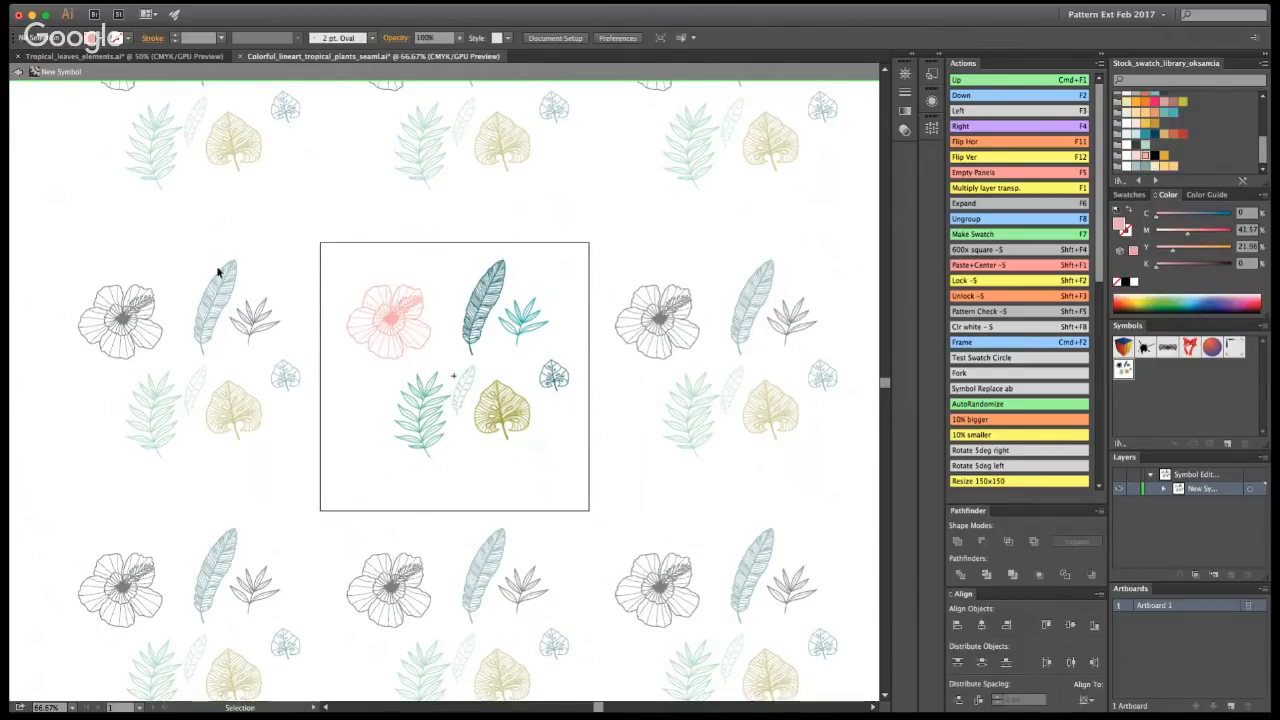
pyautogui.click(18, 72)
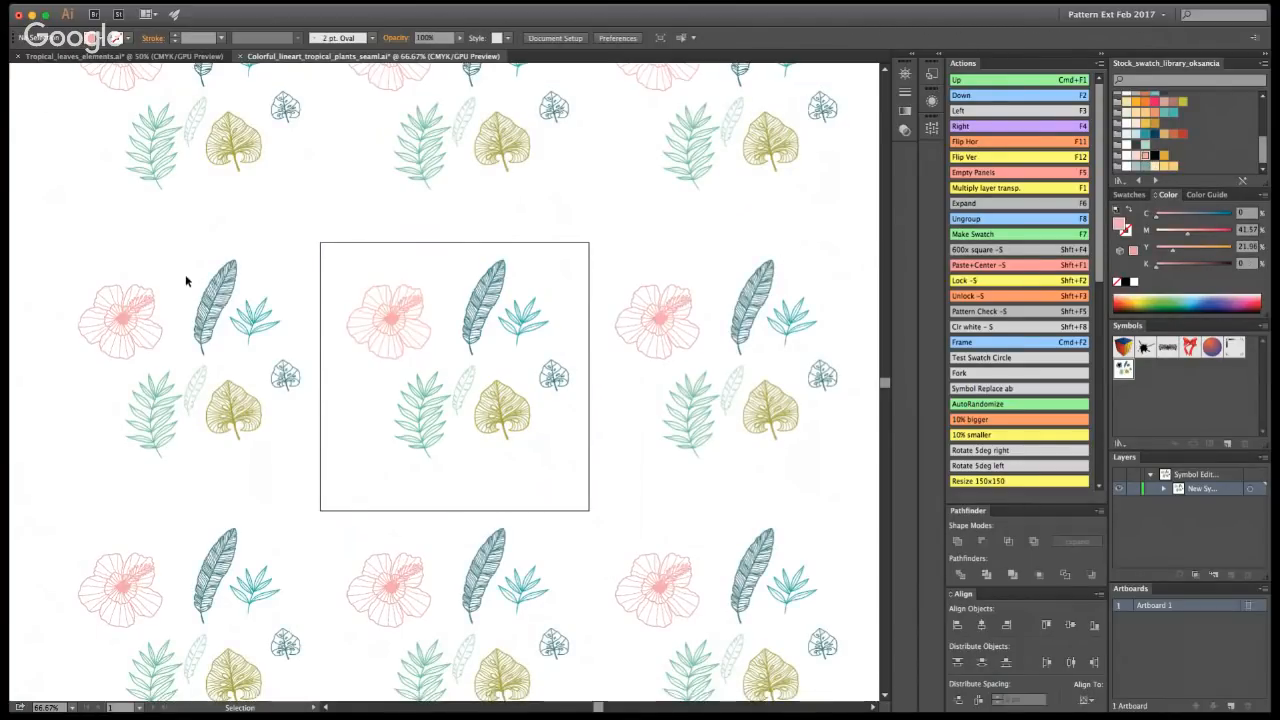
# - Reopen the symbol and change the hibiscus to a deeper coral, about C 4, M 67, Y 40
pyautogui.doubleClick(468, 333)
pyautogui.click(396, 312)
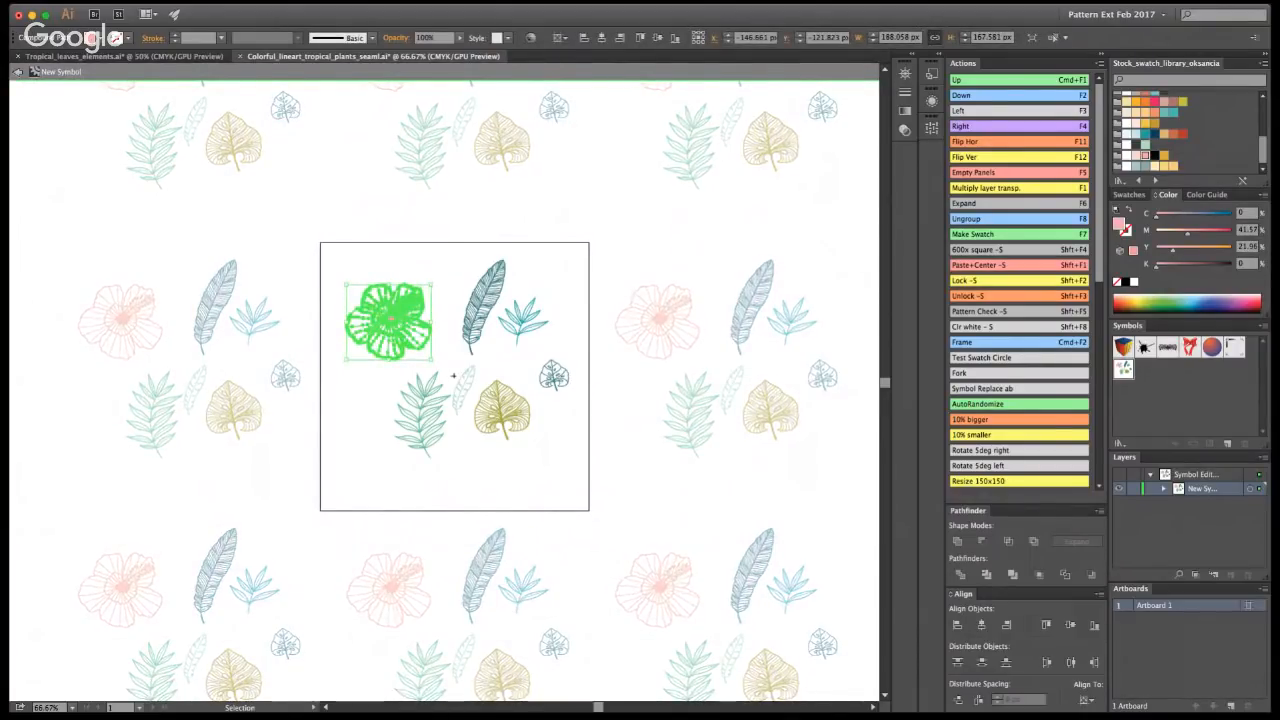
pyautogui.press('super+z')
pyautogui.click(691, 166)
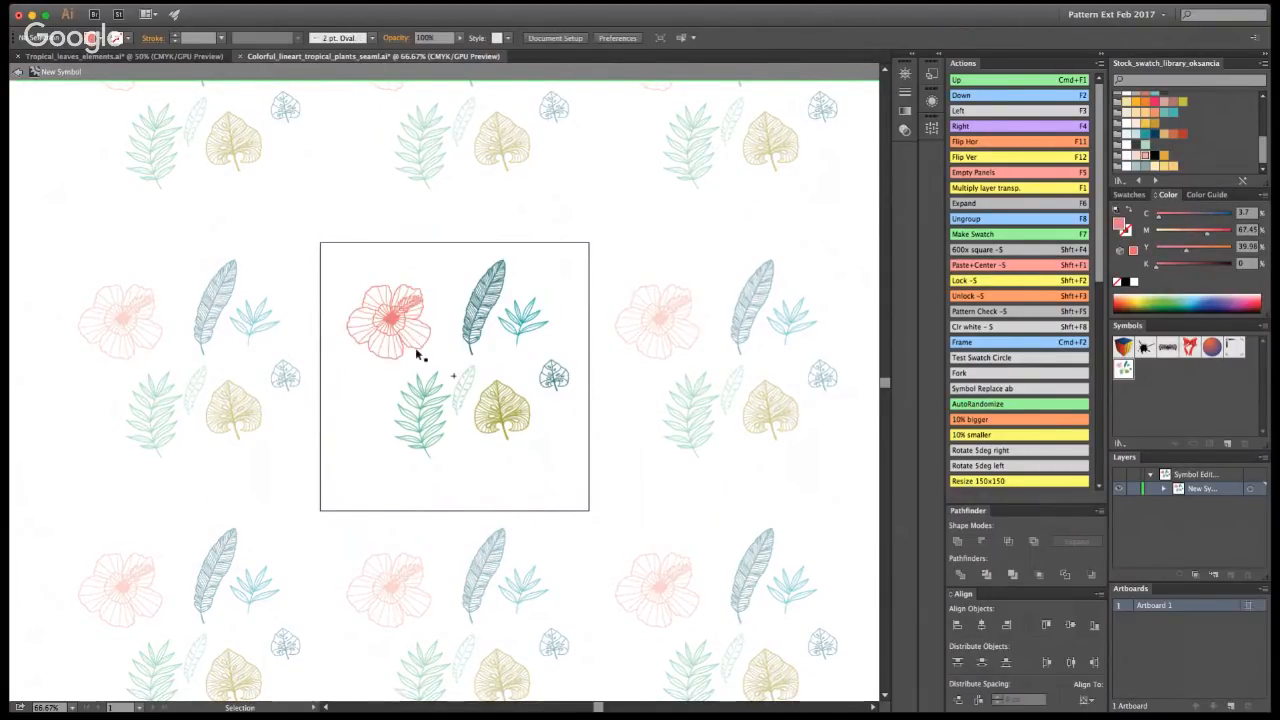
# - Scale the hibiscus down to about 130 × 116 px and move it up toward the upper edge of the pattern square
pyautogui.press('super+1')
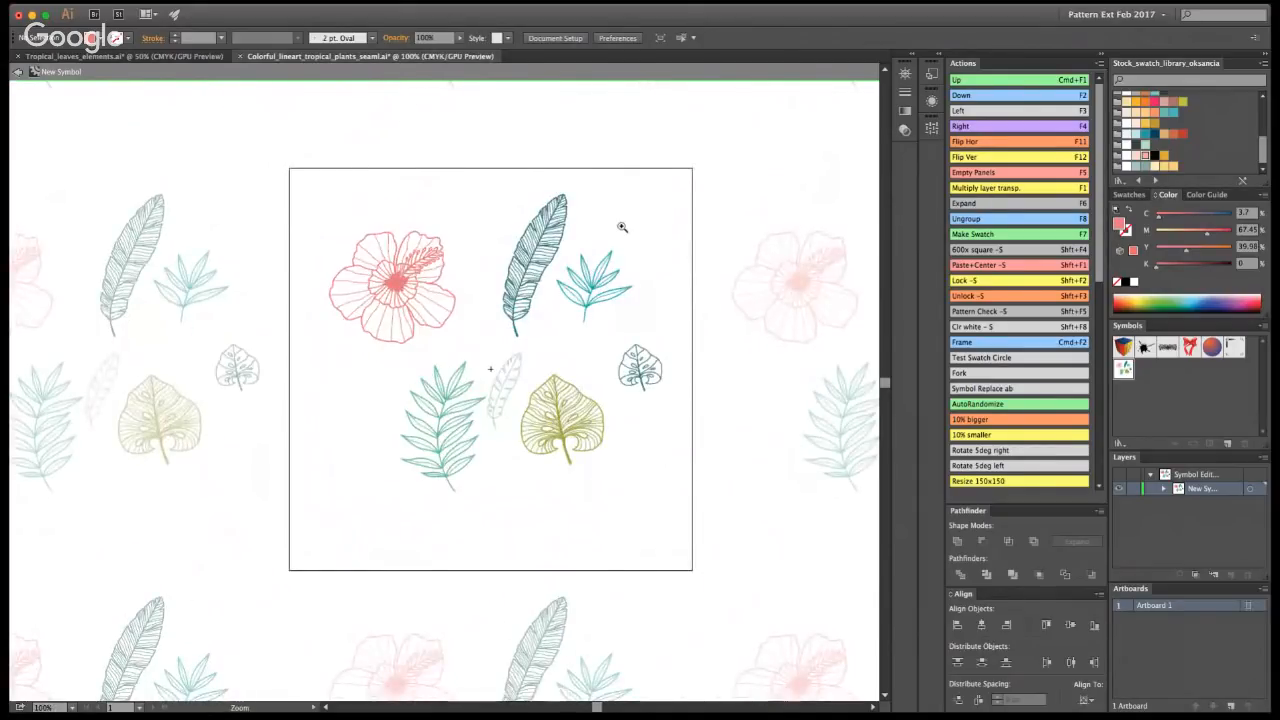
pyautogui.click(408, 281)
pyautogui.moveTo(456, 342); pyautogui.dragTo(436, 326)
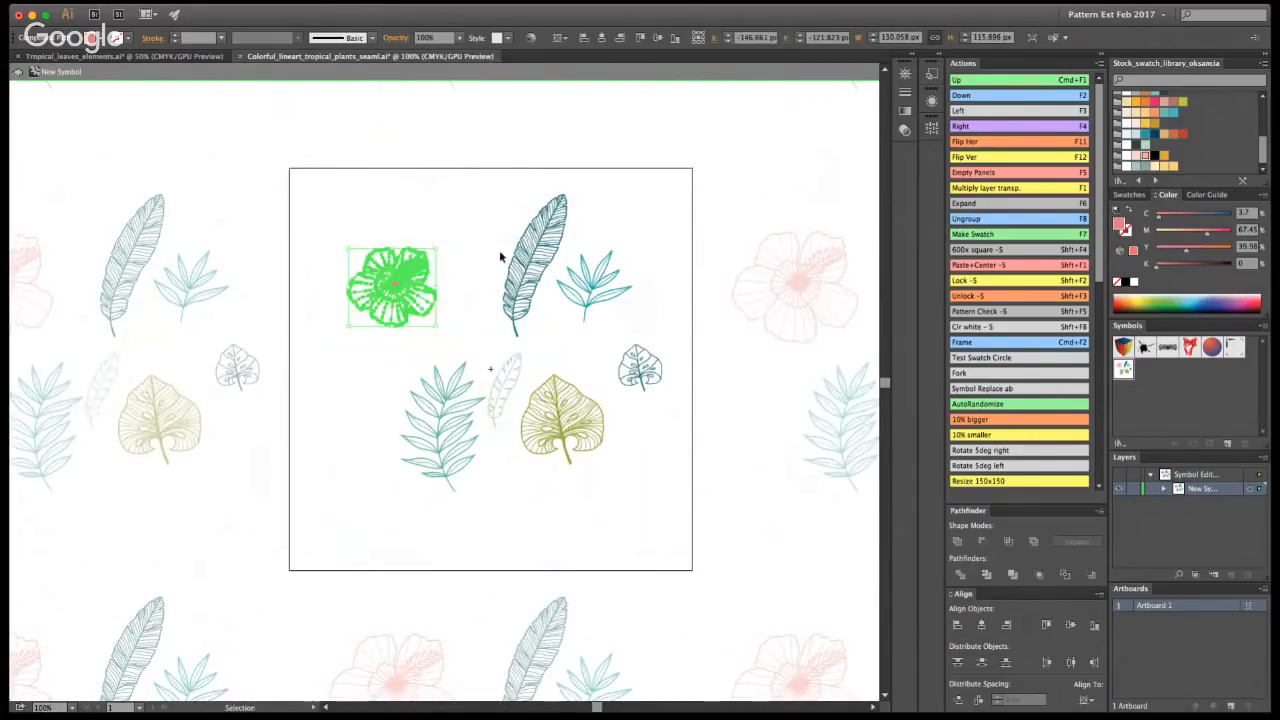
pyautogui.click(768, 185)
pyautogui.moveTo(396, 285); pyautogui.dragTo(398, 235)
# - Try moving the large feather closer to the hibiscus and undo the move
pyautogui.moveTo(514, 271); pyautogui.dragTo(462, 238)
pyautogui.press('super+z')
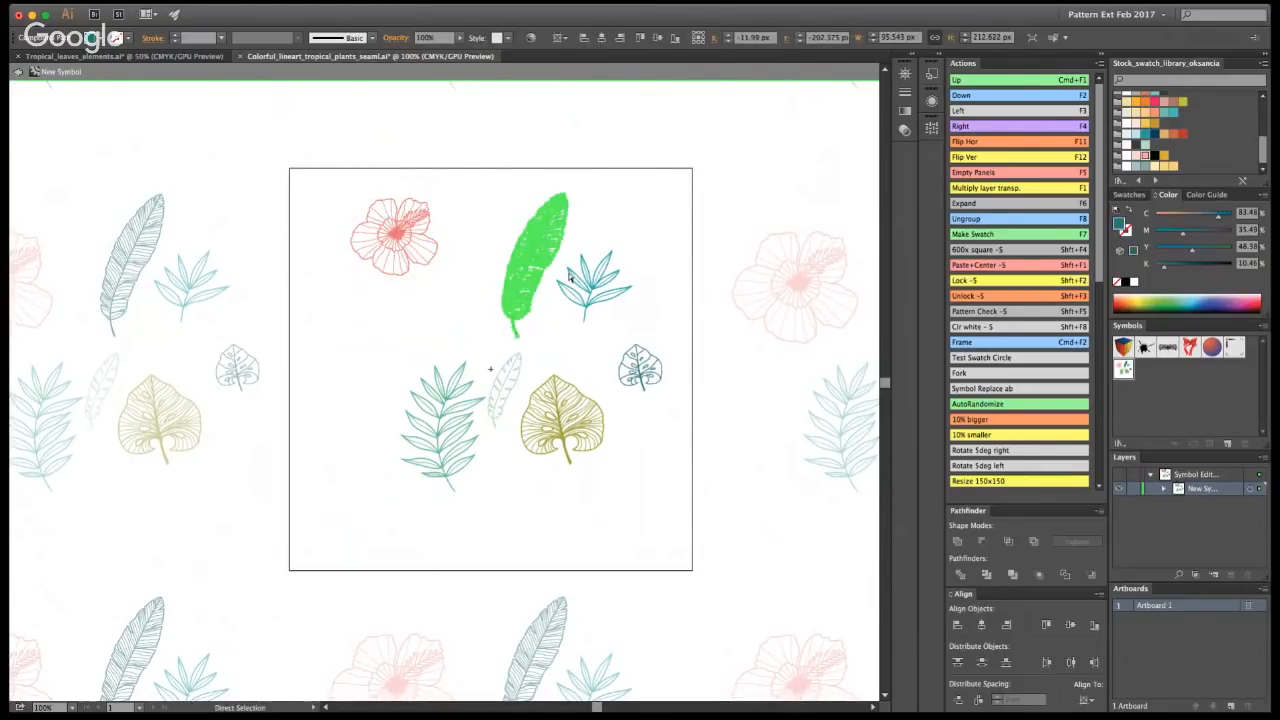
pyautogui.click(787, 309)
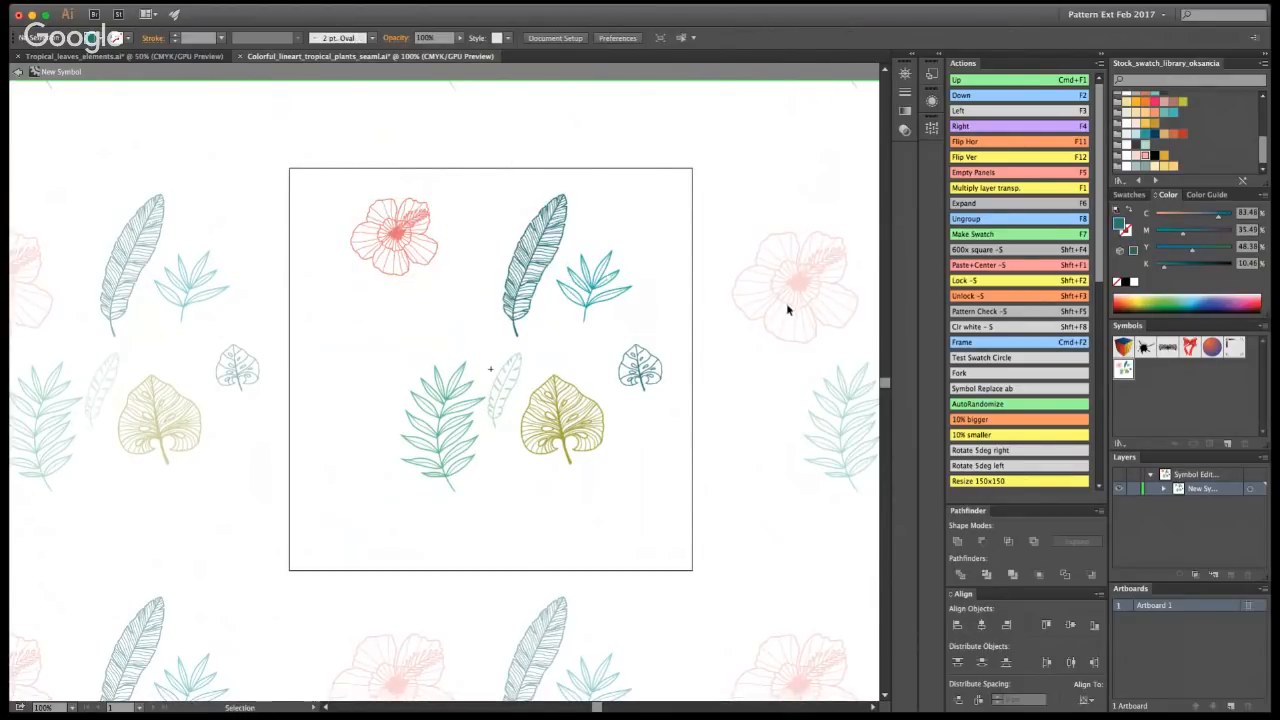
pyautogui.click(421, 271)
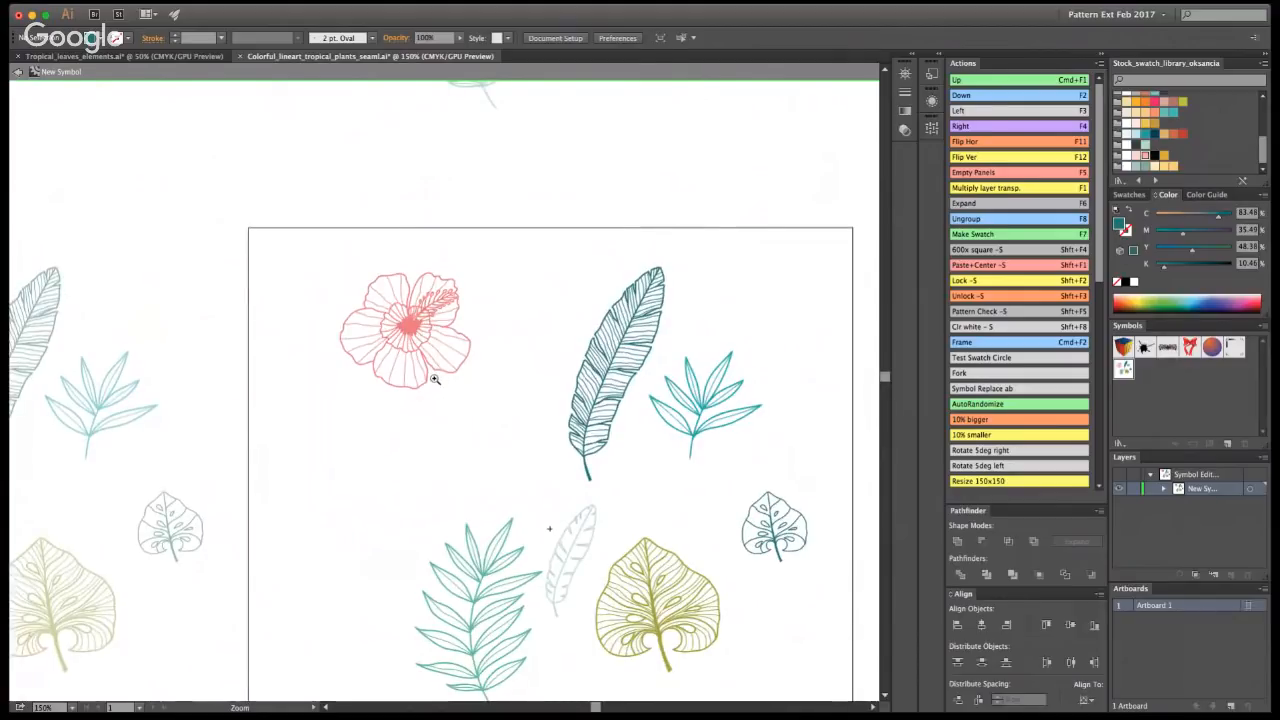
pyautogui.click(432, 383)
pyautogui.click(400, 310)
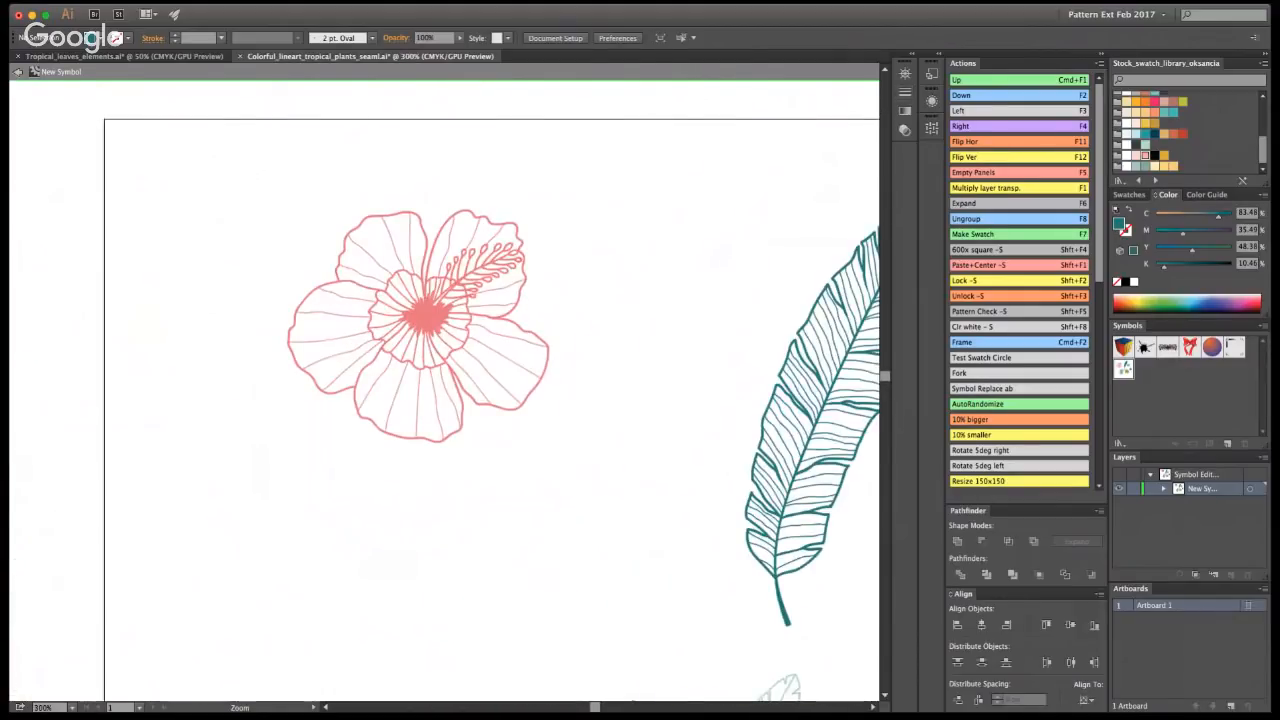
pyautogui.doubleClick(517, 228)
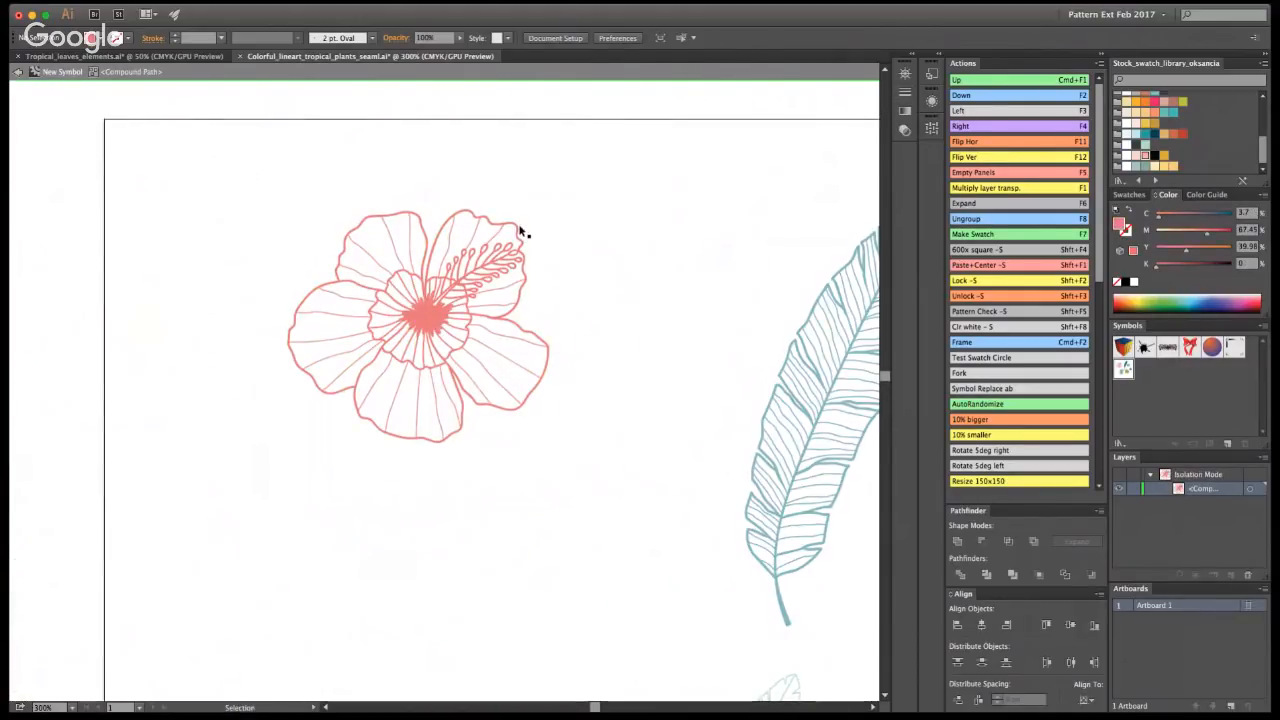
pyautogui.click(521, 235)
pyautogui.click(540, 234)
pyautogui.click(18, 73)
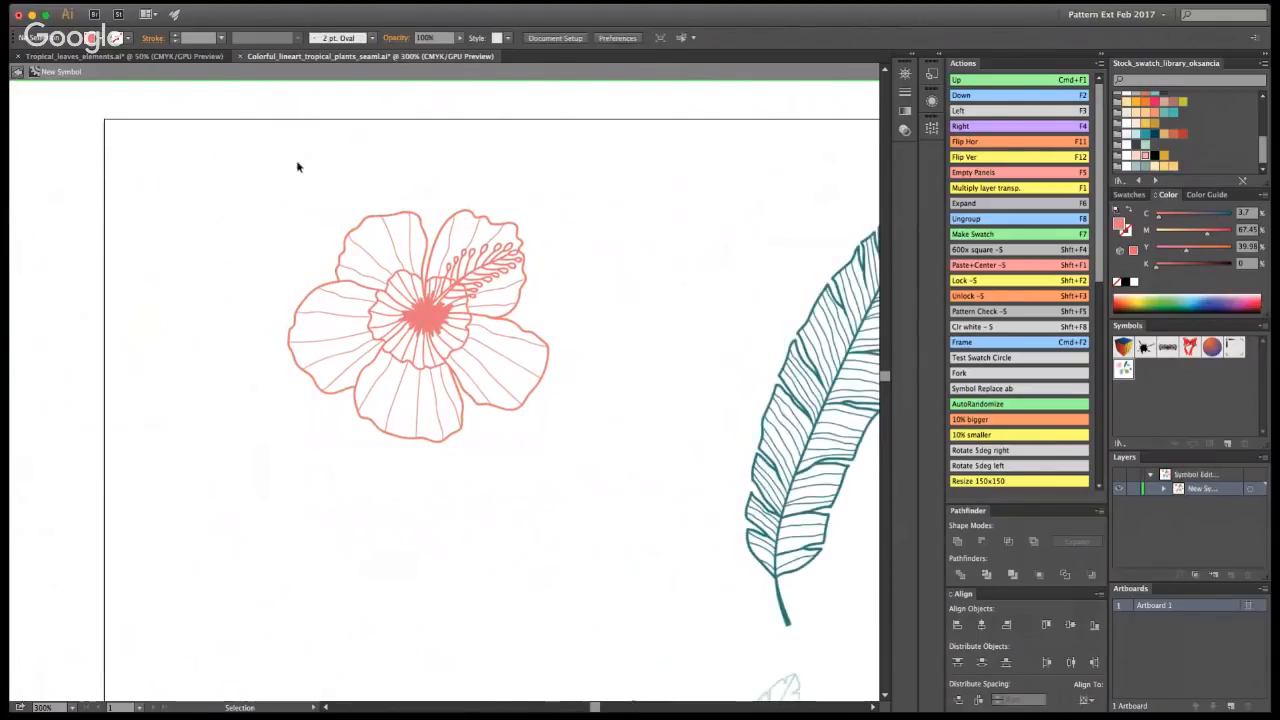
# - Isolate the hibiscus's compound path, select only its outer outline, and return to the symbol level
pyautogui.click(515, 230)
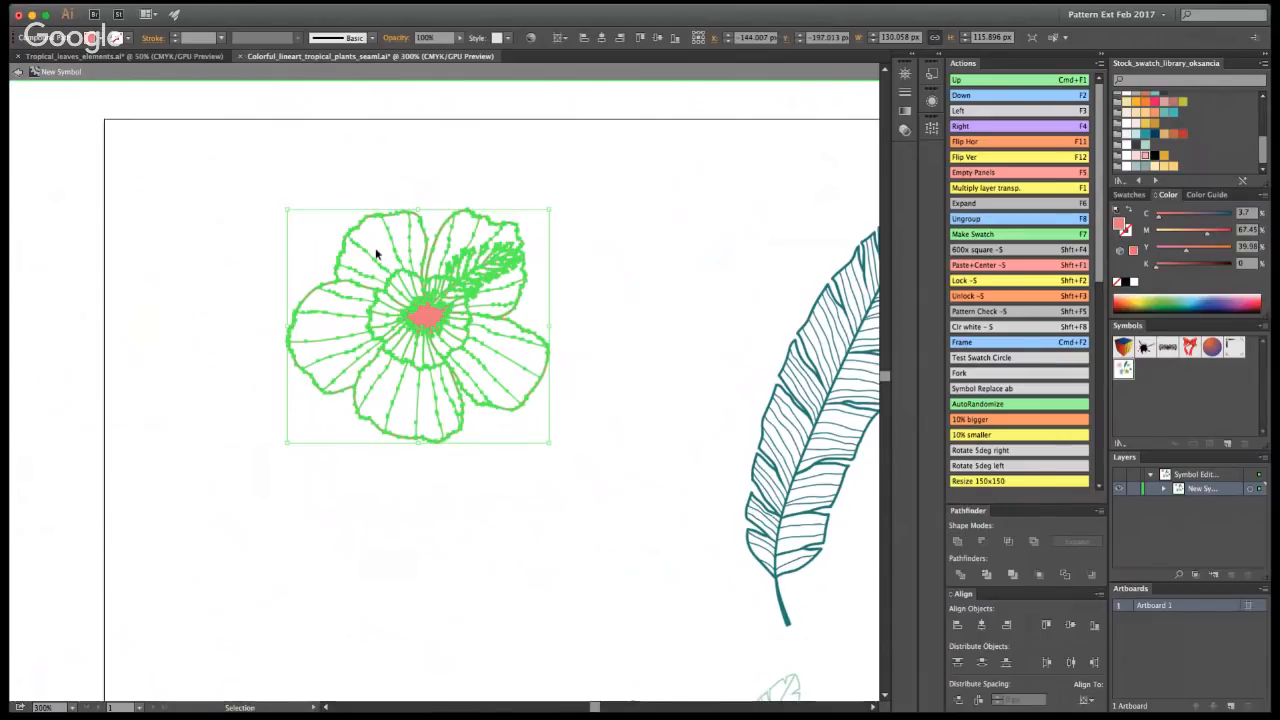
pyautogui.doubleClick(517, 232)
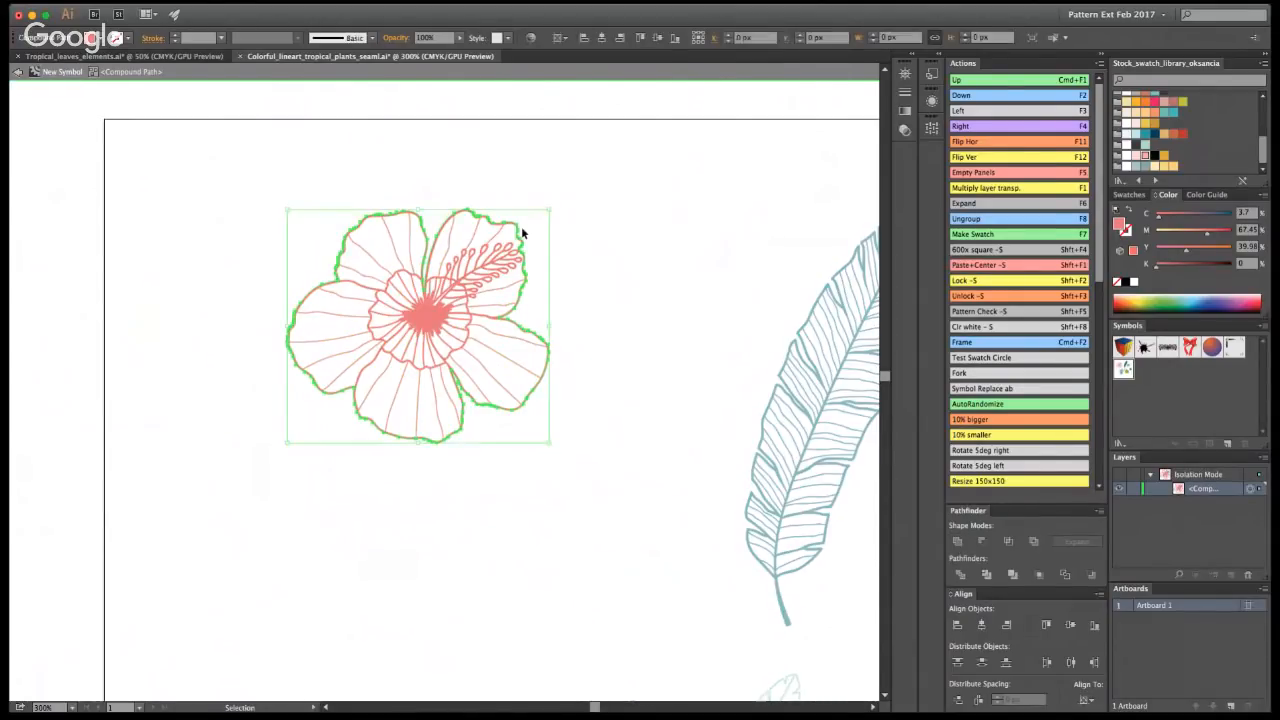
pyautogui.click(531, 257)
pyautogui.click(524, 229)
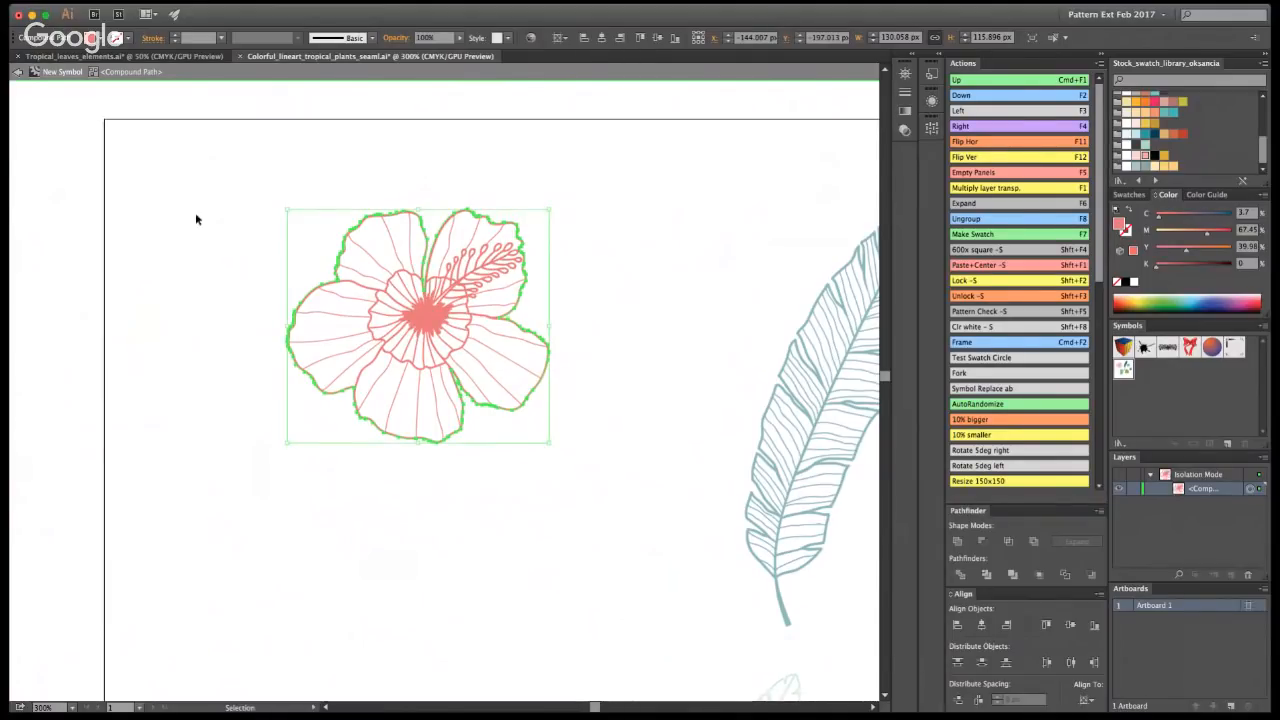
pyautogui.click(20, 74)
# - Make a separate filled silhouette from the hibiscus's outer outline, color it pale peach, about M 18, Y 19, and place it behind the line art
pyautogui.click(446, 329)
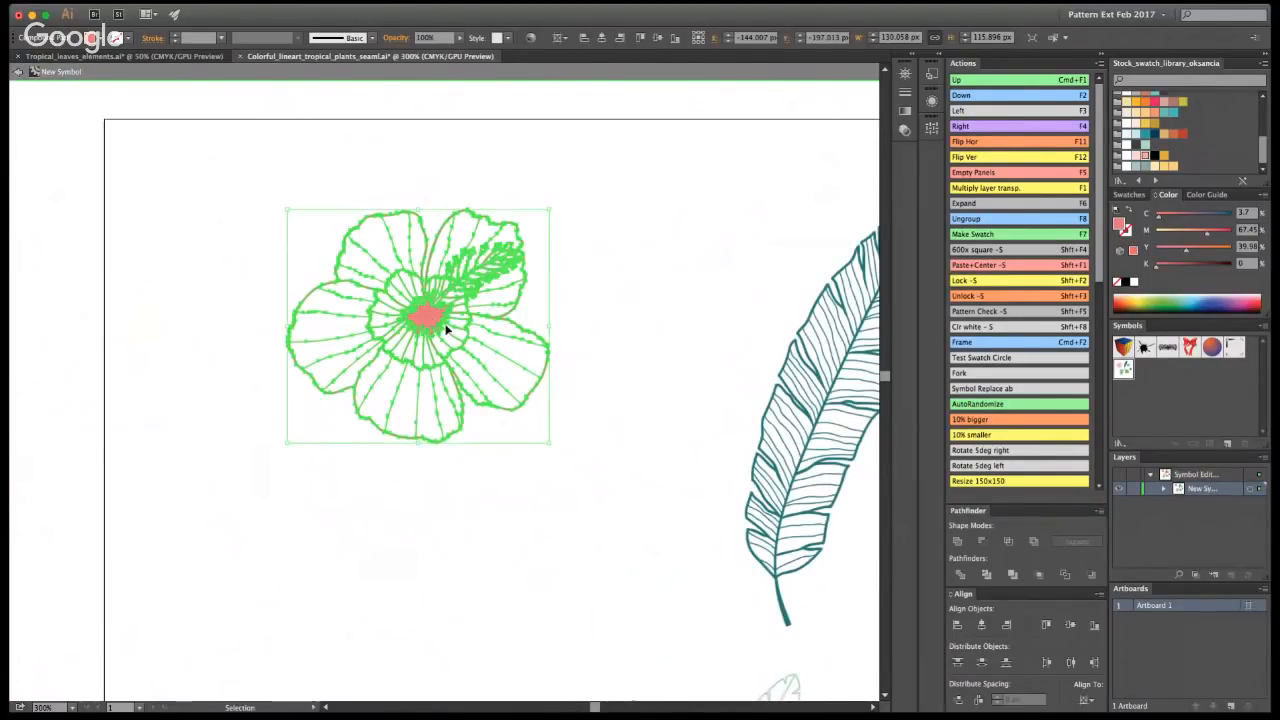
pyautogui.press('a')
pyautogui.press('super+alt+shift+8')
pyautogui.click(450, 333)
pyautogui.press('v')
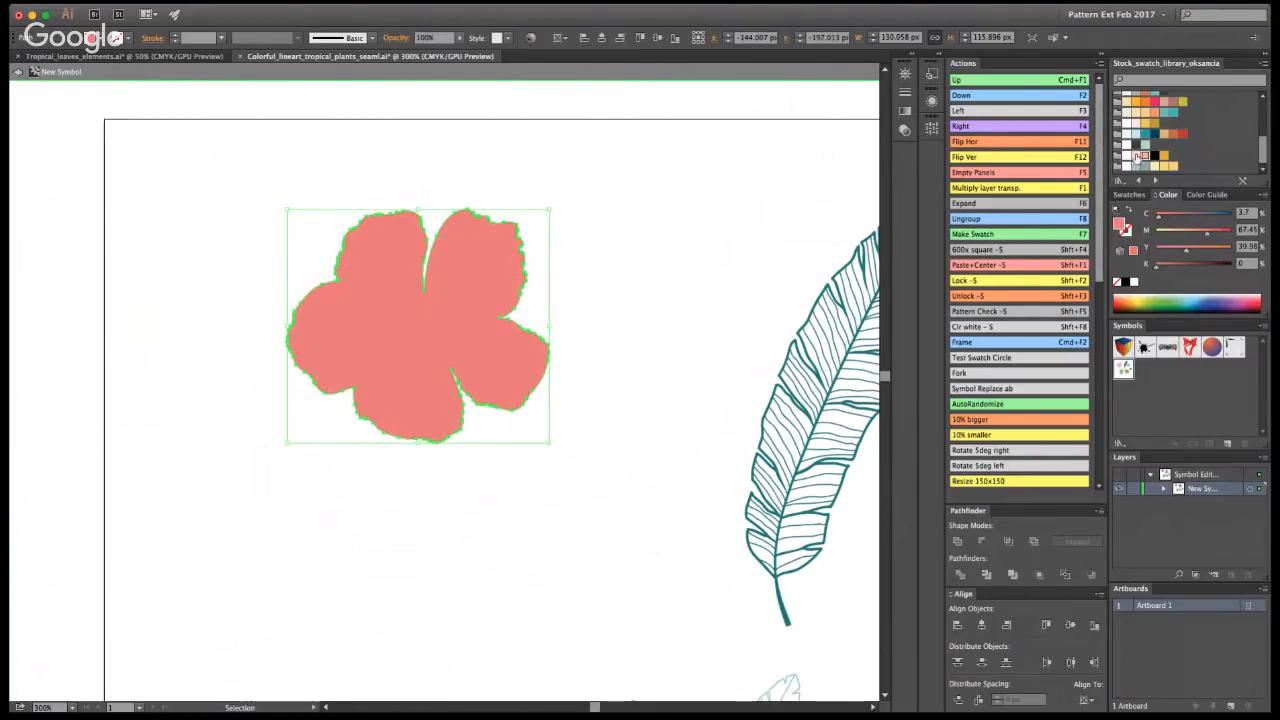
pyautogui.press('super+z')
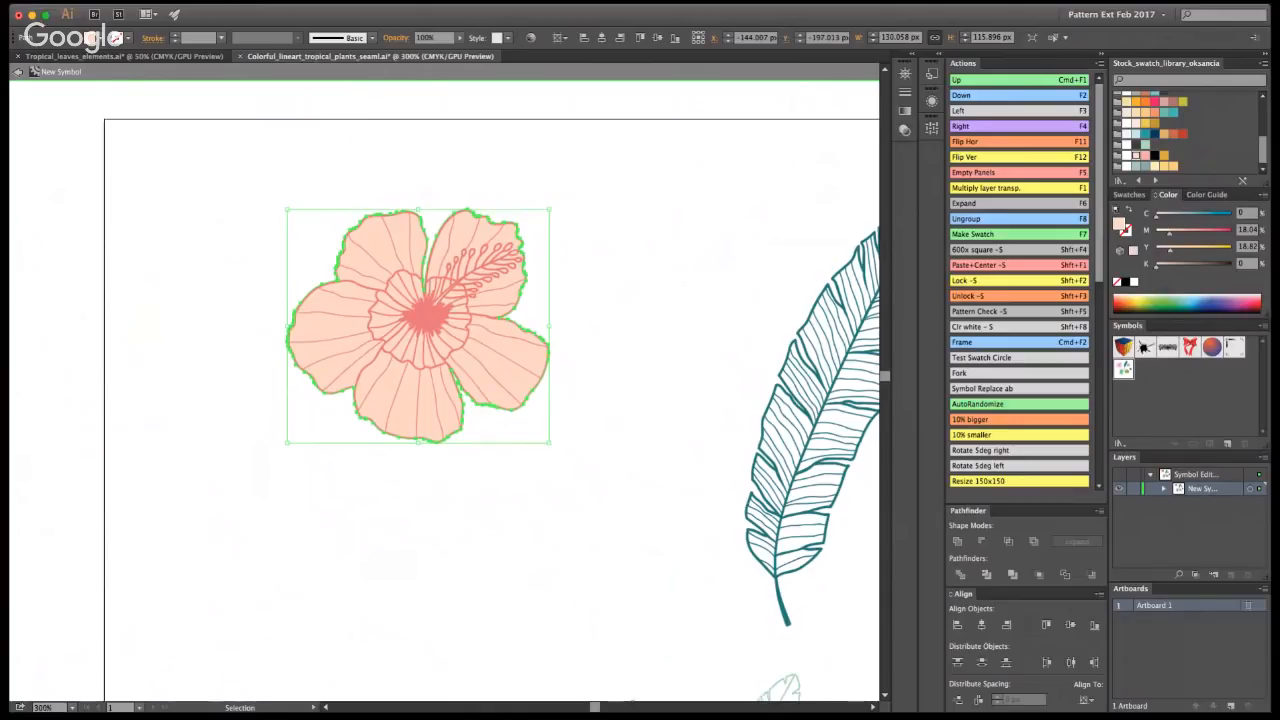
# - Lighten the hibiscus silhouette's fill to about M 5, Y 3, and group it with the flower's line art
pyautogui.press('super+z')
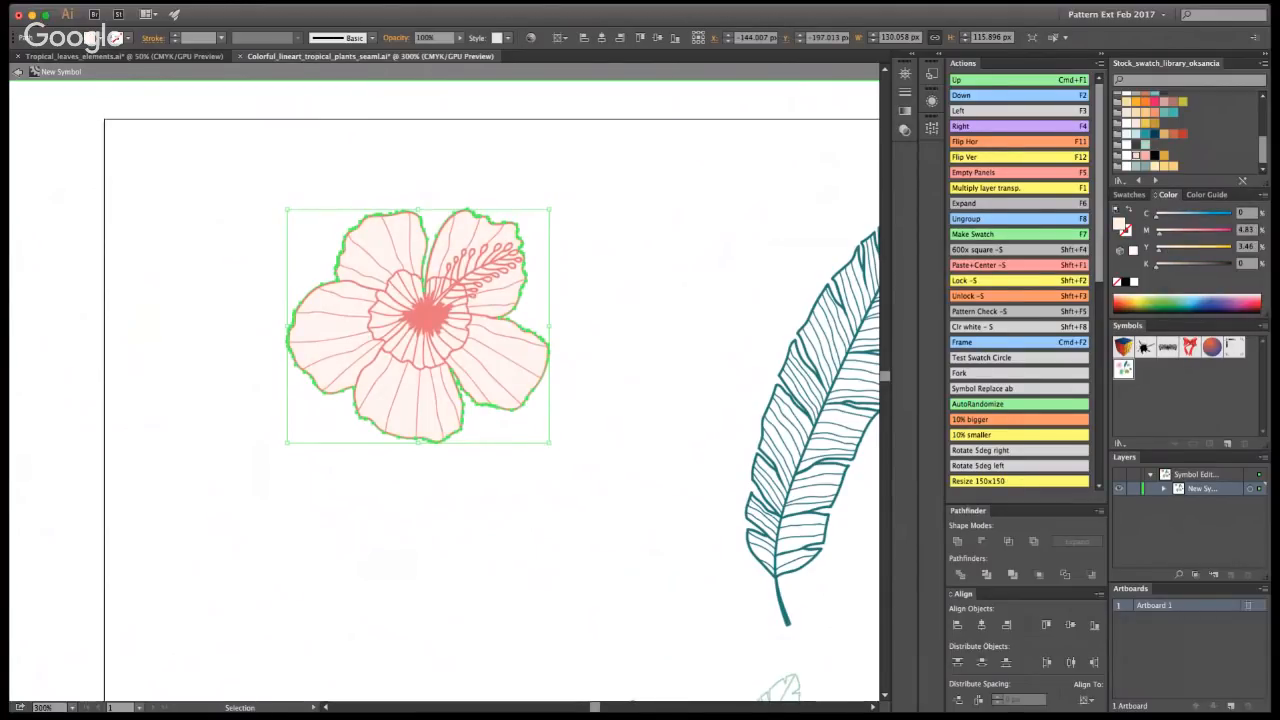
pyautogui.moveTo(583, 474); pyautogui.dragTo(283, 260)
pyautogui.press('a')
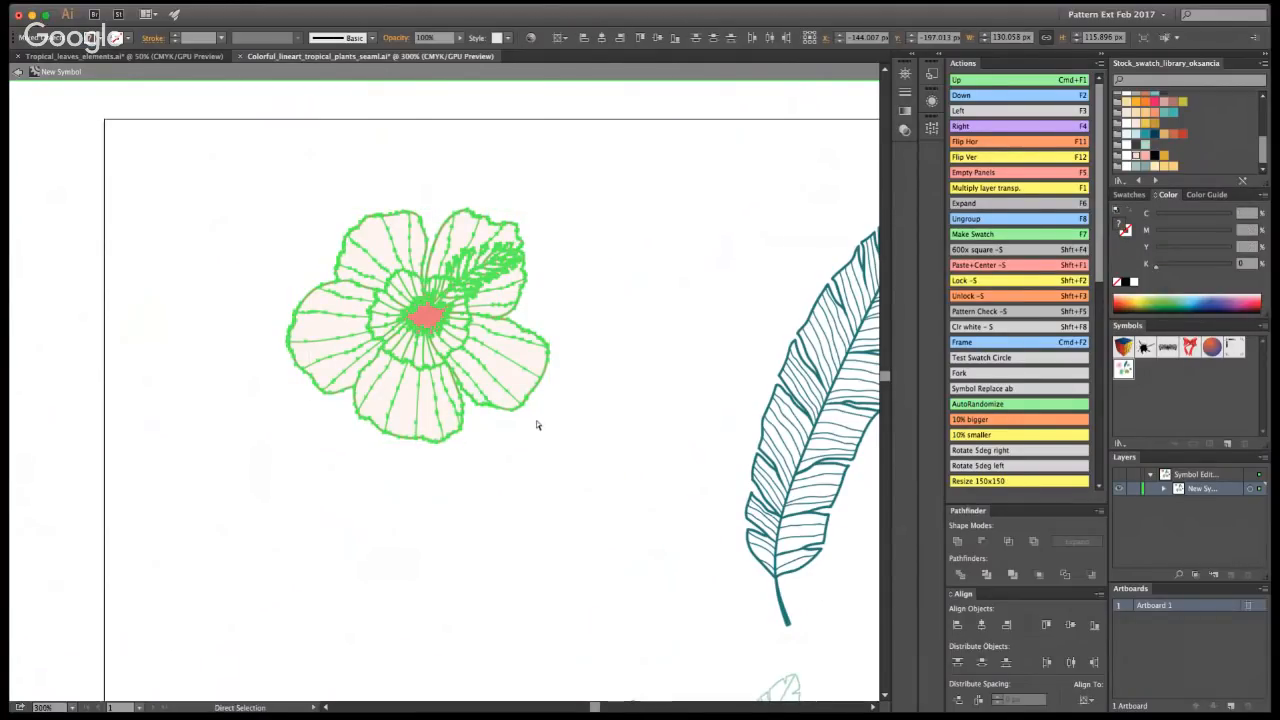
pyautogui.press('super+g')
pyautogui.click(603, 386)
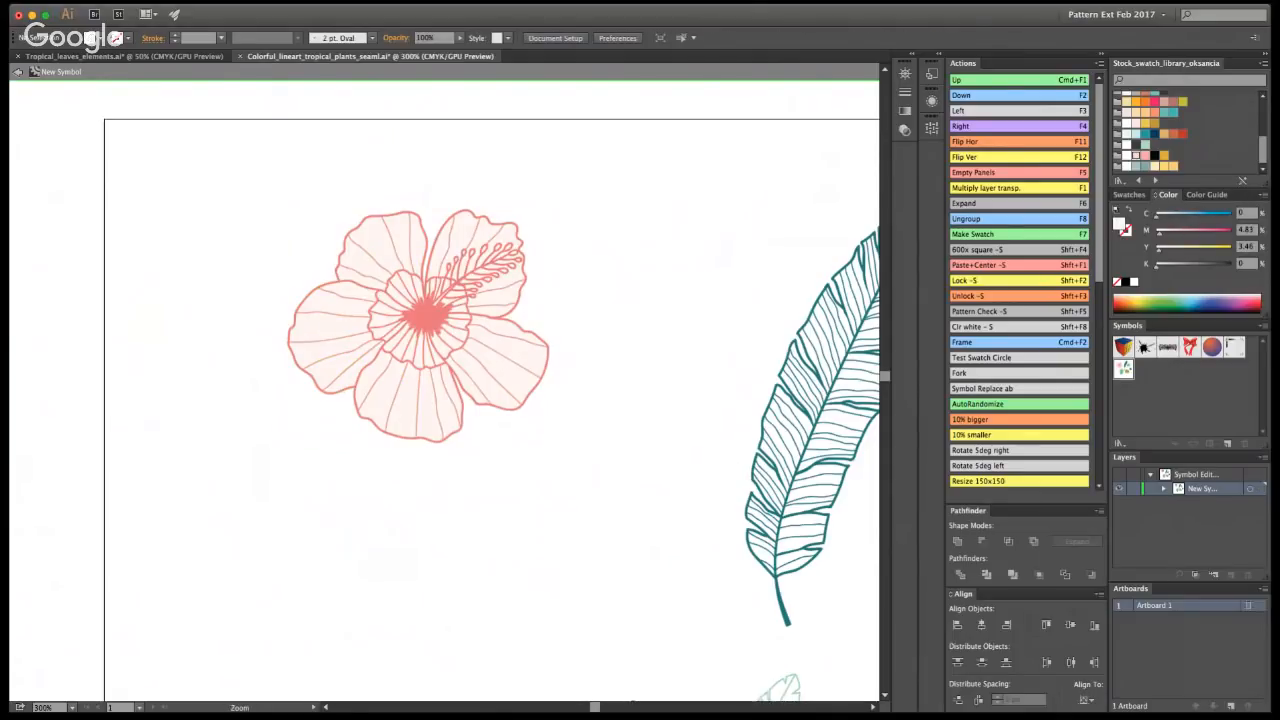
# - Leave symbol editing to check the filled hibiscus in the repeating pattern, and reopen the symbol for editing
pyautogui.press('super+1')
pyautogui.keyDown('alt'); pyautogui.click(566, 485); pyautogui.keyUp('alt')
pyautogui.click(405, 432)
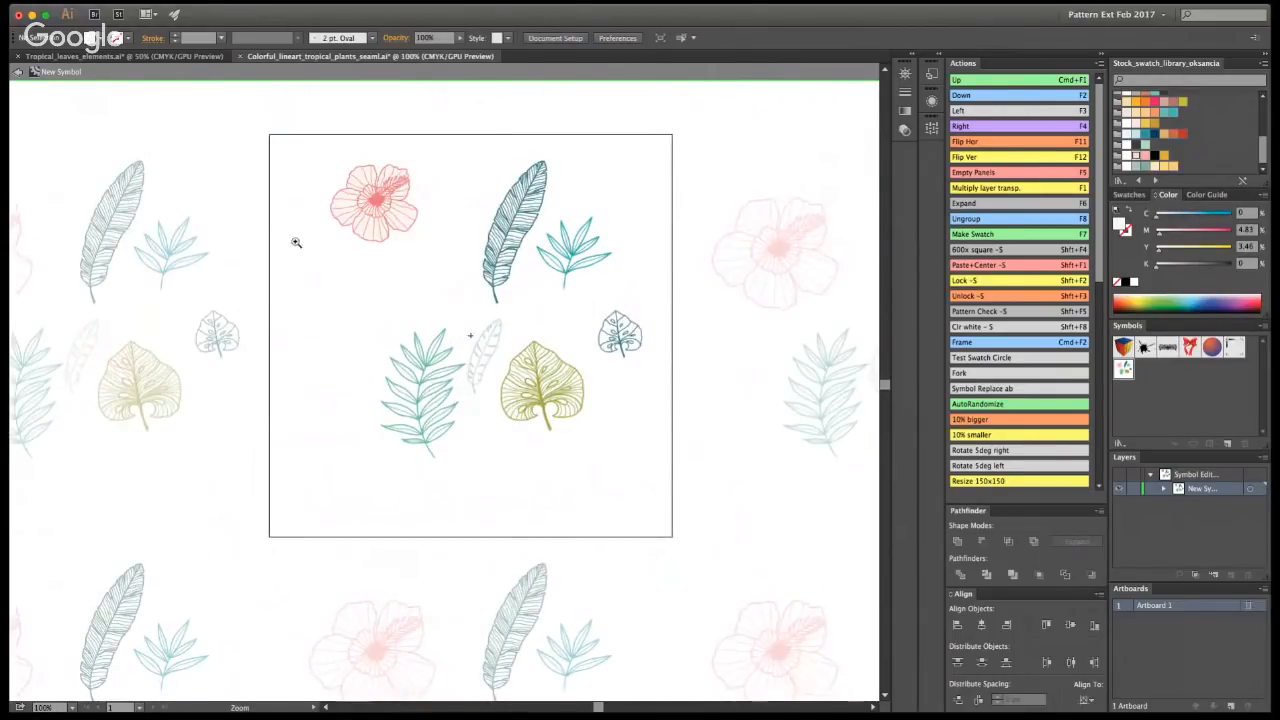
pyautogui.press('Escape')
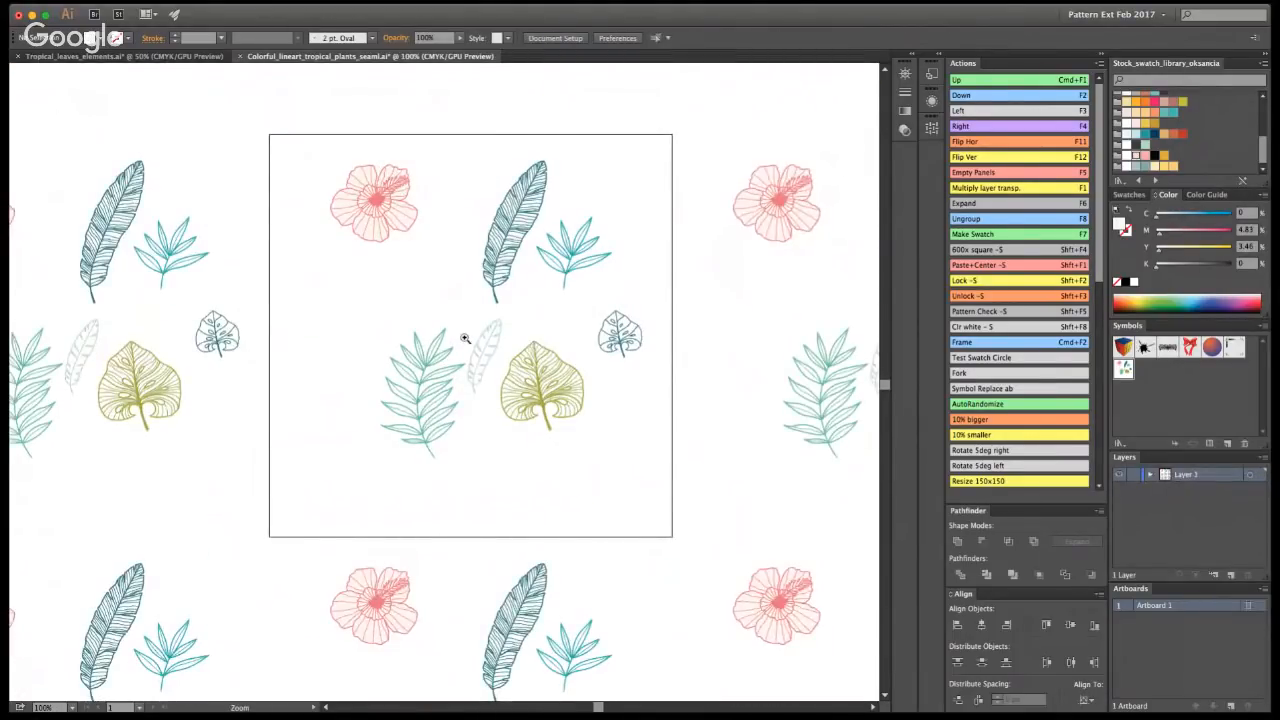
pyautogui.click(508, 256)
pyautogui.doubleClick(498, 252)
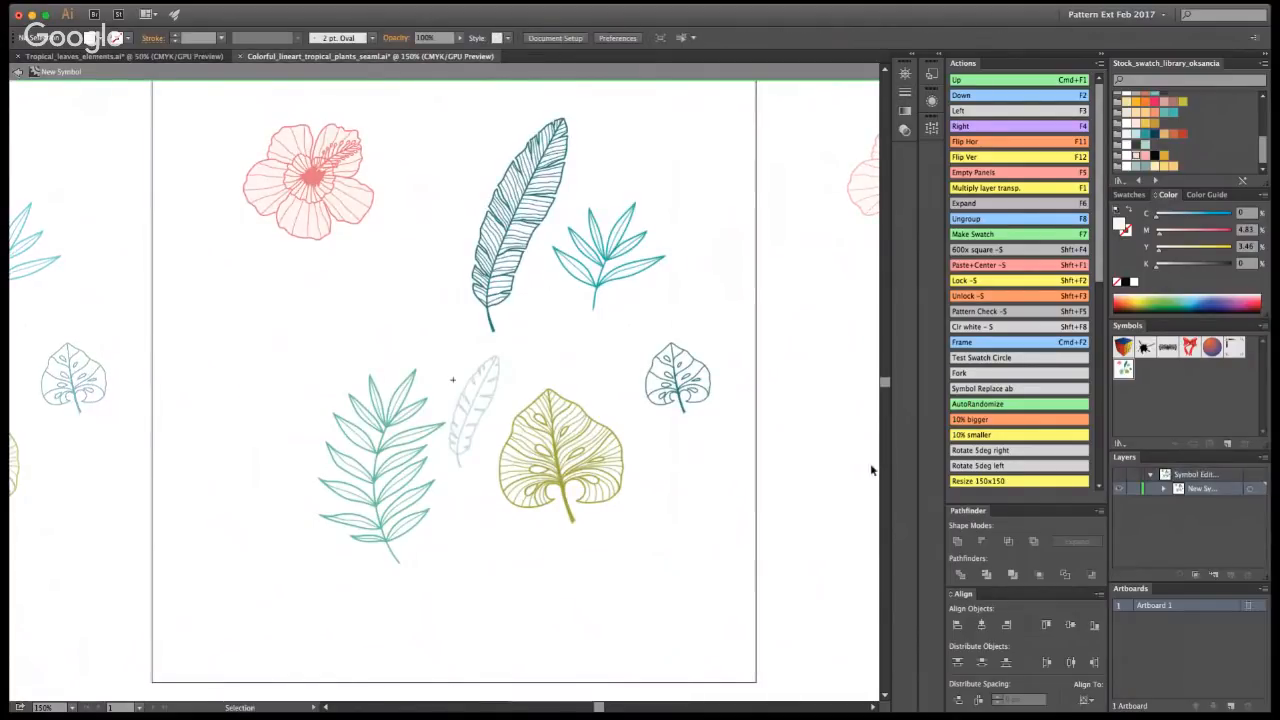
# - Isolate the large feather's compound path, select its outer outline, and return to the symbol level
pyautogui.click(501, 280)
pyautogui.click(412, 352)
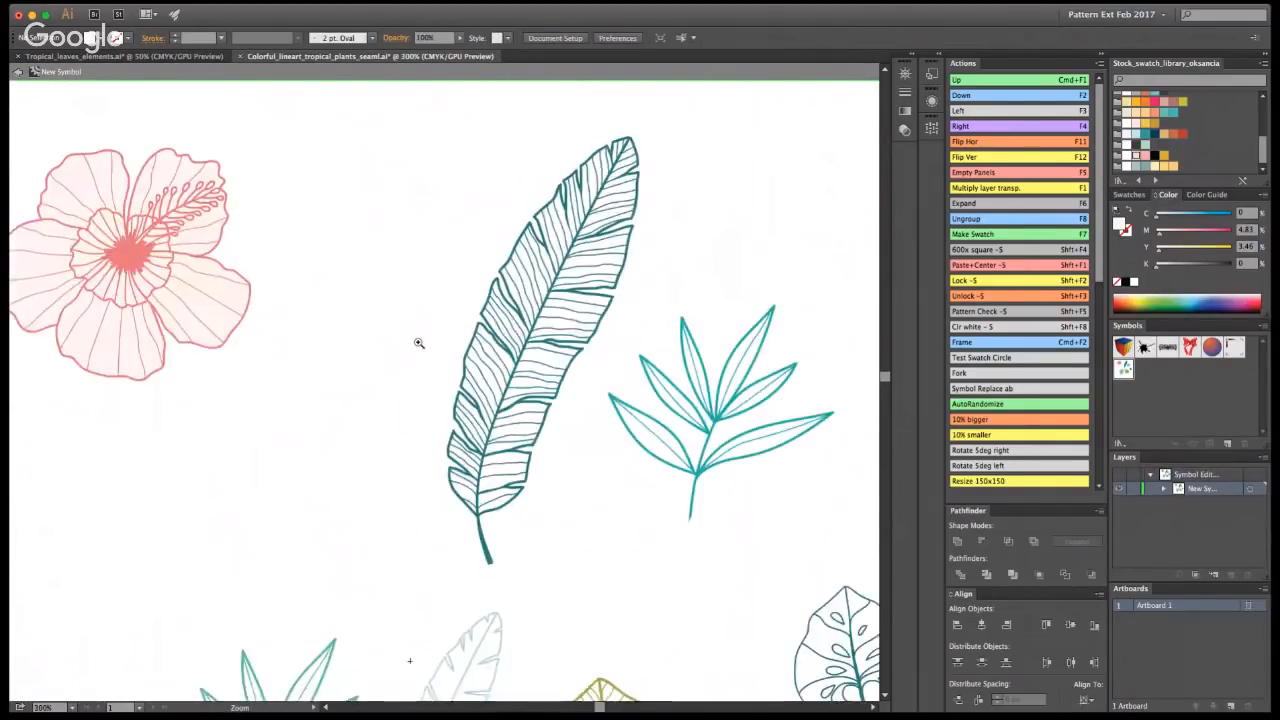
pyautogui.click(420, 343)
pyautogui.doubleClick(727, 102)
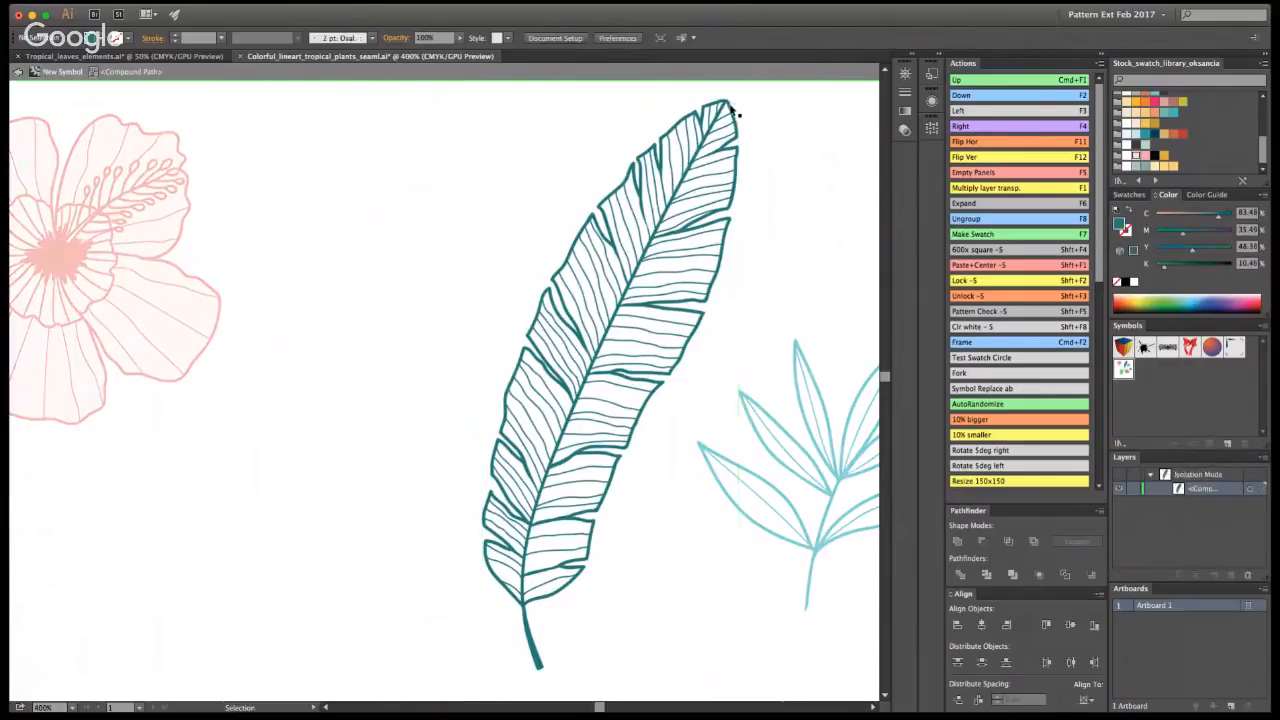
pyautogui.click(732, 108)
pyautogui.press('a')
pyautogui.press('v')
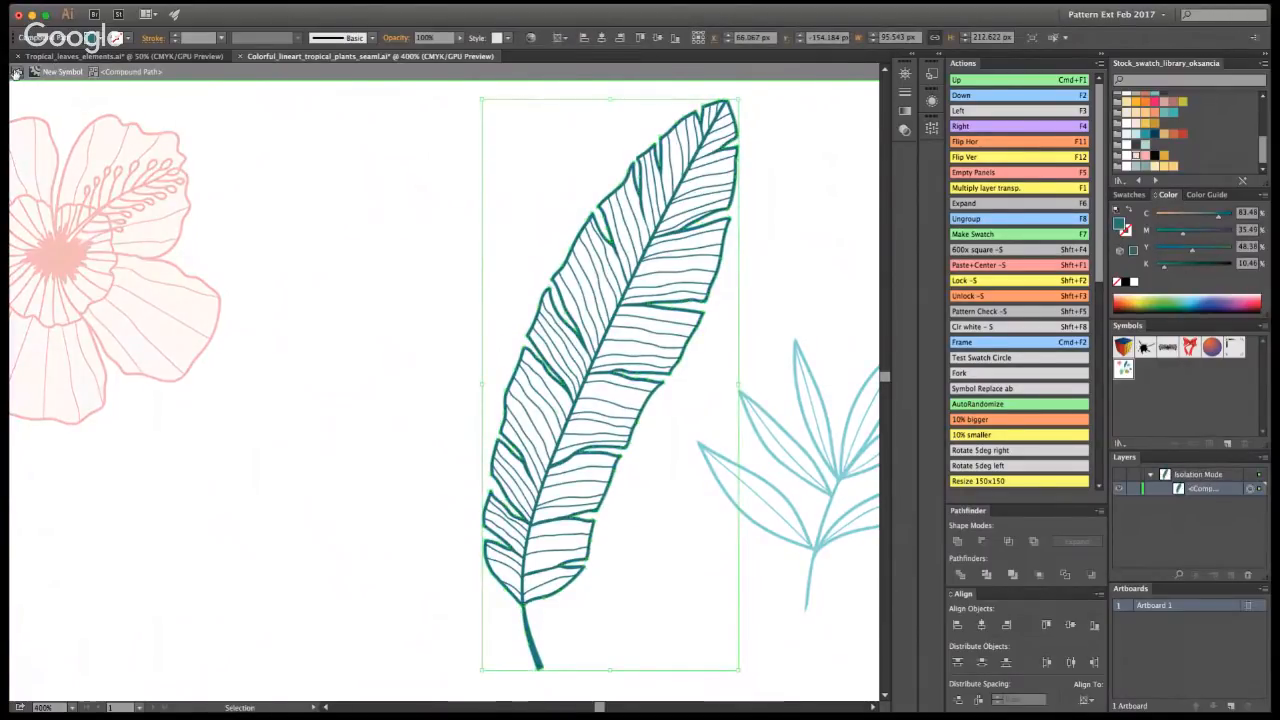
pyautogui.click(20, 72)
# - Make a separate filled silhouette from the large feather's outline, color it pale green, about C 17, Y 17, and keep it behind the line art
pyautogui.click(619, 340)
pyautogui.press('alt+shift+super+8')
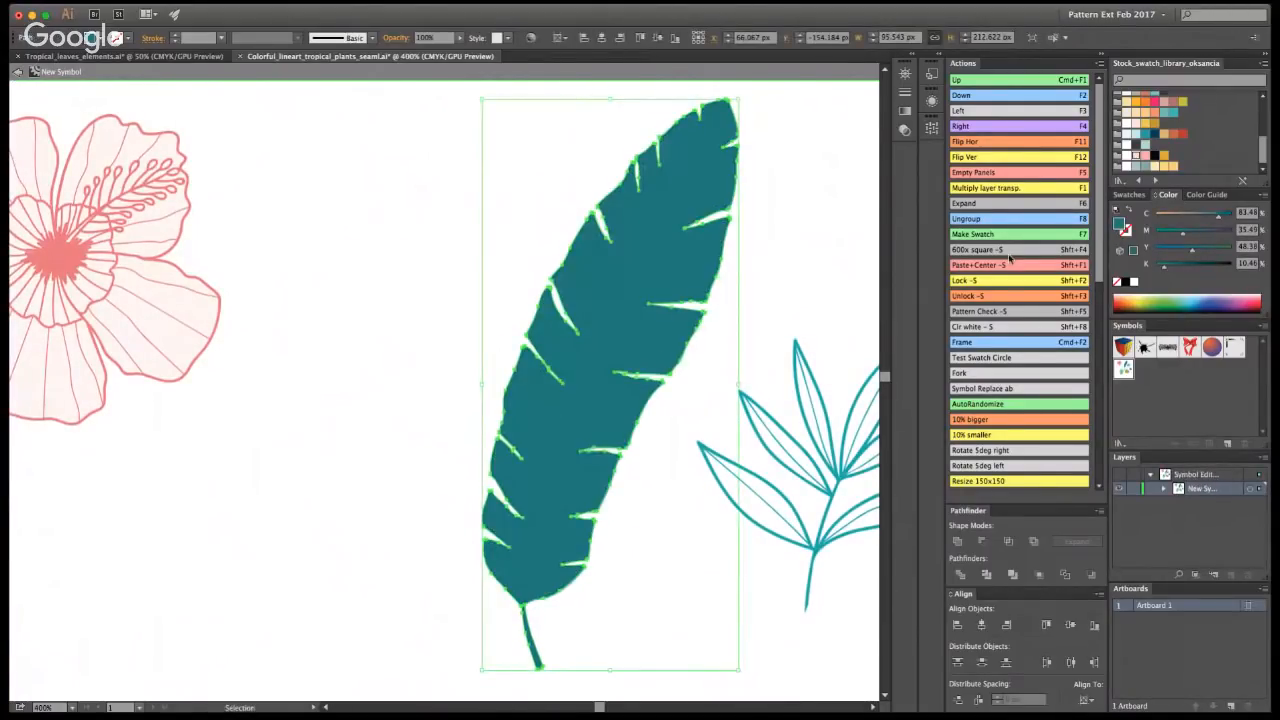
pyautogui.click(1133, 149)
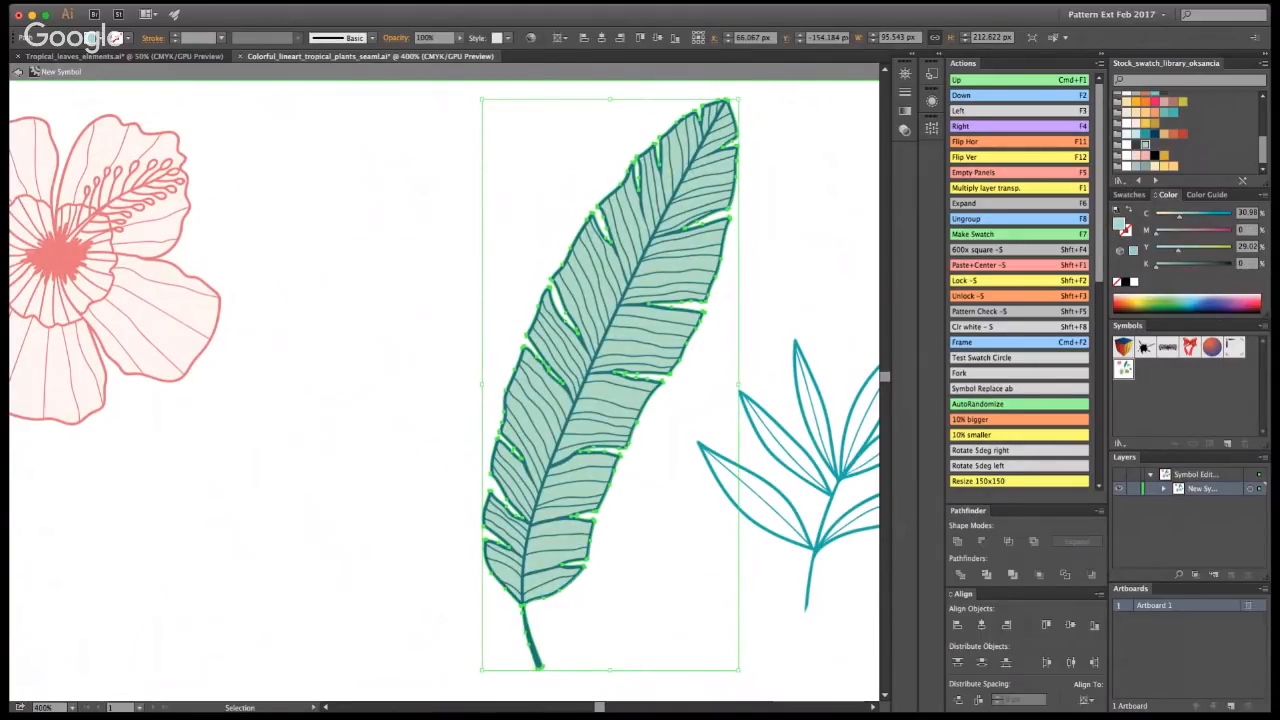
pyautogui.moveTo(1178, 249); pyautogui.dragTo(1169, 249)
pyautogui.click(411, 309)
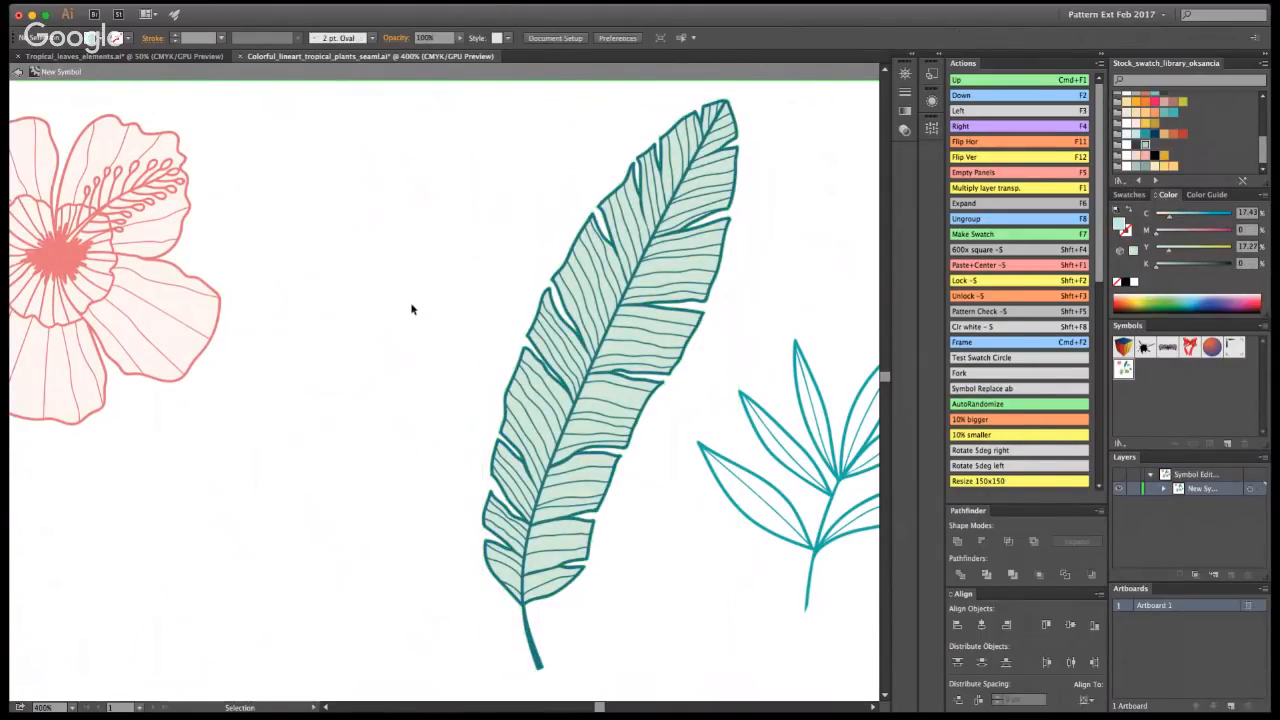
pyautogui.doubleClick(463, 220)
pyautogui.doubleClick(590, 382)
pyautogui.moveTo(479, 193); pyautogui.dragTo(603, 385)
pyautogui.click(642, 489)
# - View the whole pattern square and leave symbol editing to check the filled feather in the repeat
pyautogui.press('z')
pyautogui.press('super+1')
pyautogui.keyDown('alt'); pyautogui.click(418, 440); pyautogui.keyUp('alt')
pyautogui.click(436, 444)
pyautogui.click(460, 354)
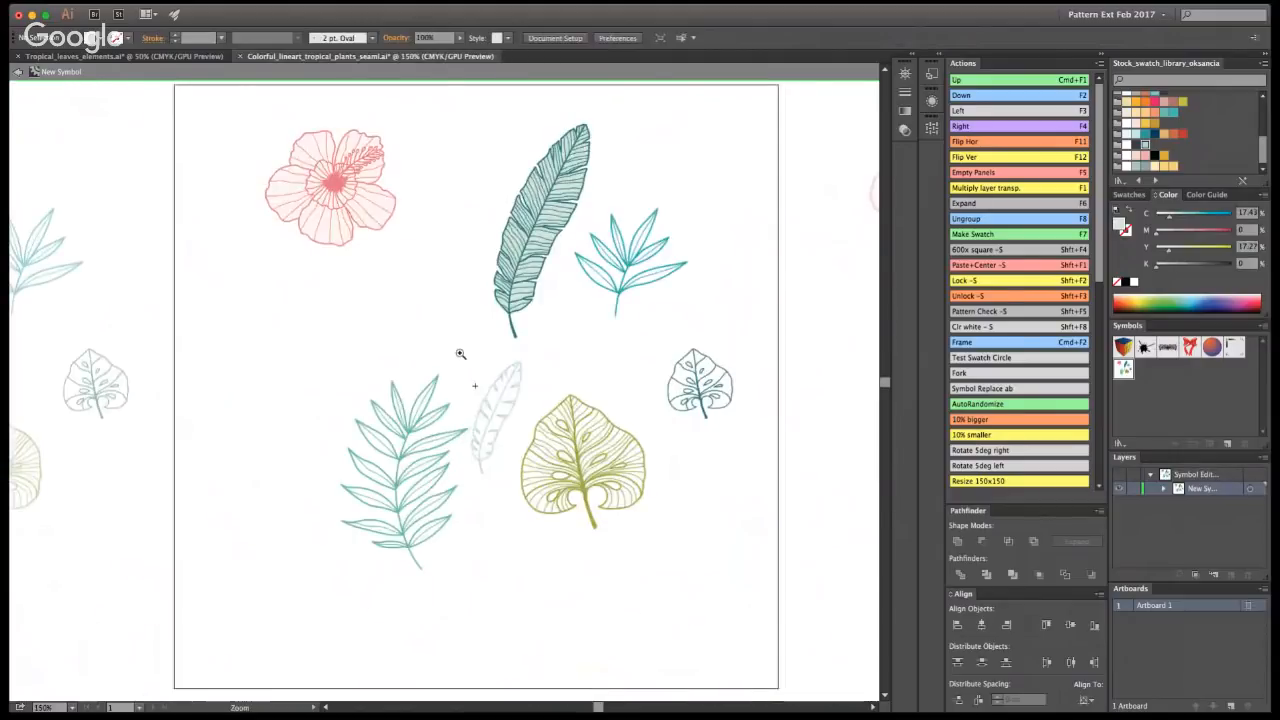
pyautogui.press('Escape')
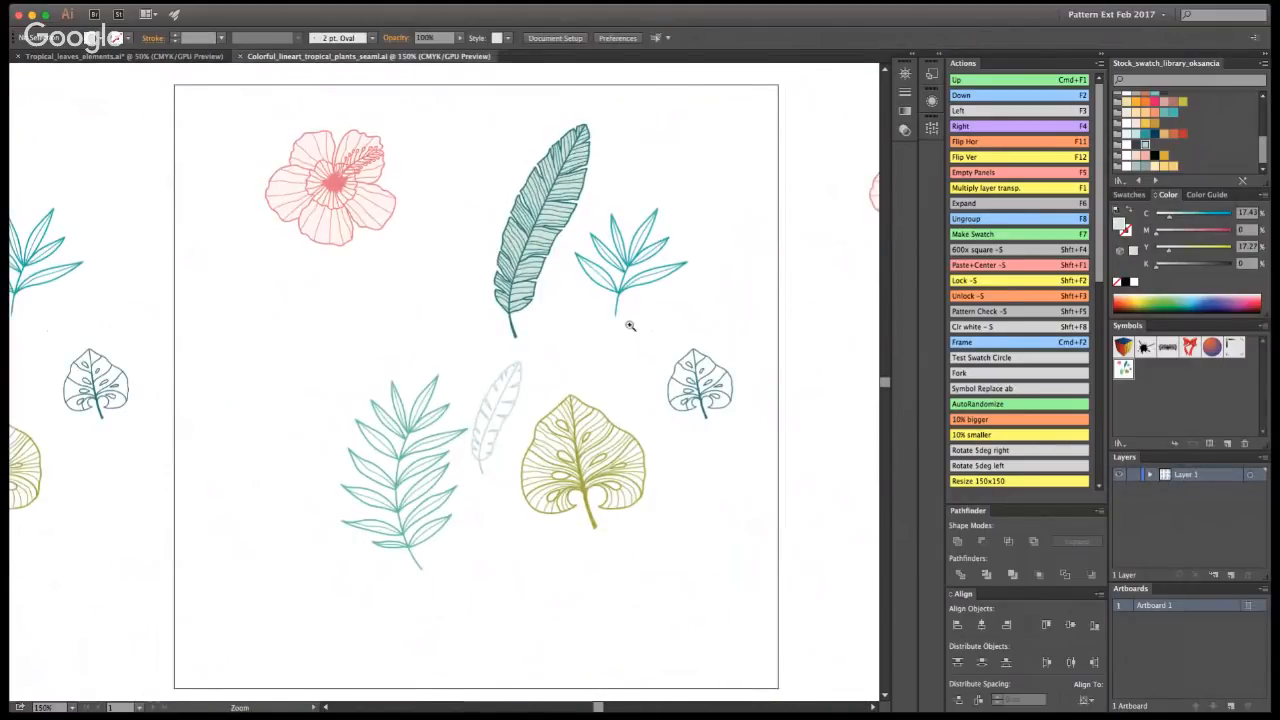
# - Reopen the symbol for editing and isolate the compound path of the teal branch beside the large feather
pyautogui.click(589, 280)
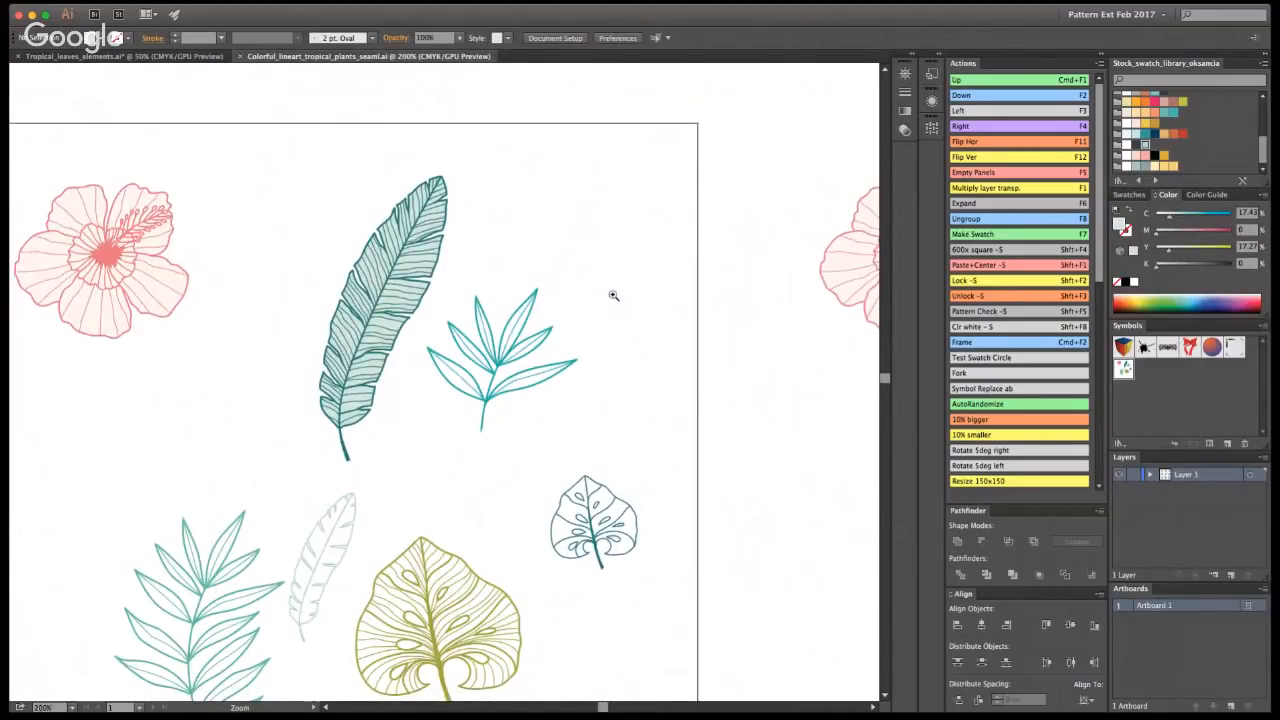
pyautogui.click(483, 364)
pyautogui.click(483, 364)
pyautogui.press('v')
pyautogui.doubleClick(588, 218)
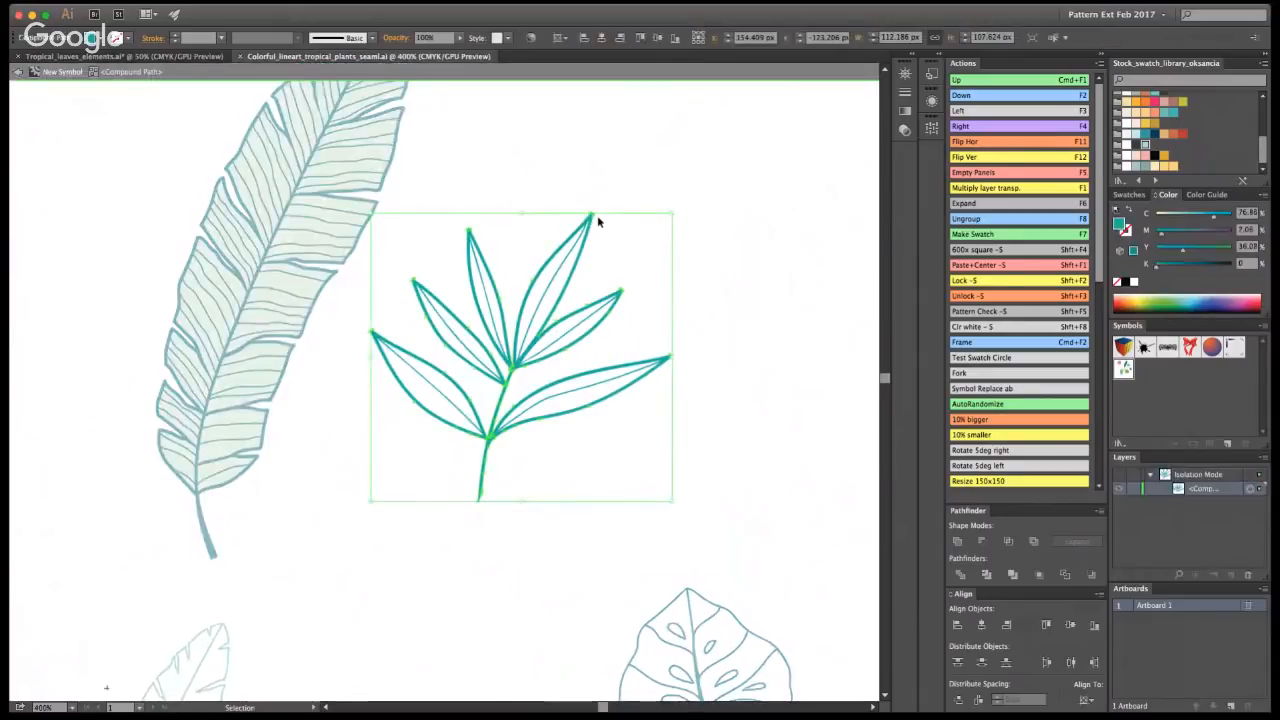
# - Try to make a pale blue fill, about C 22, Y 5, from the teal branch's outline at the symbol level
pyautogui.click(16, 72)
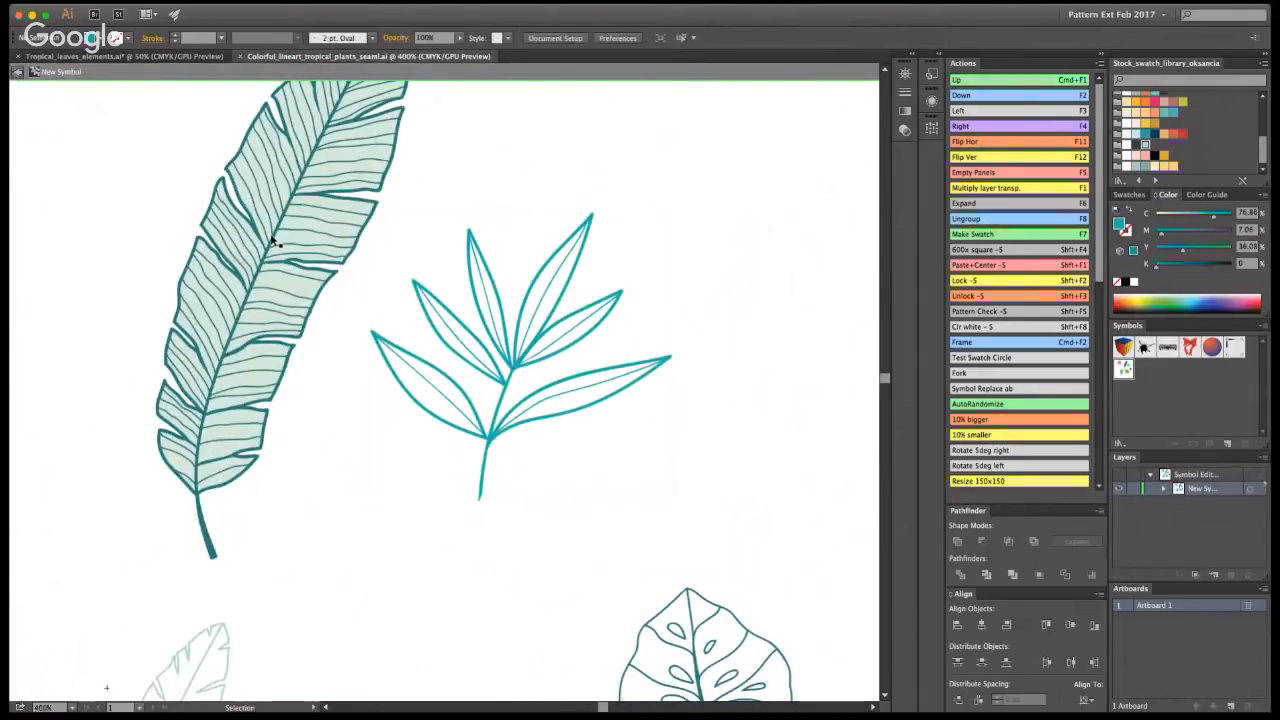
pyautogui.click(543, 386)
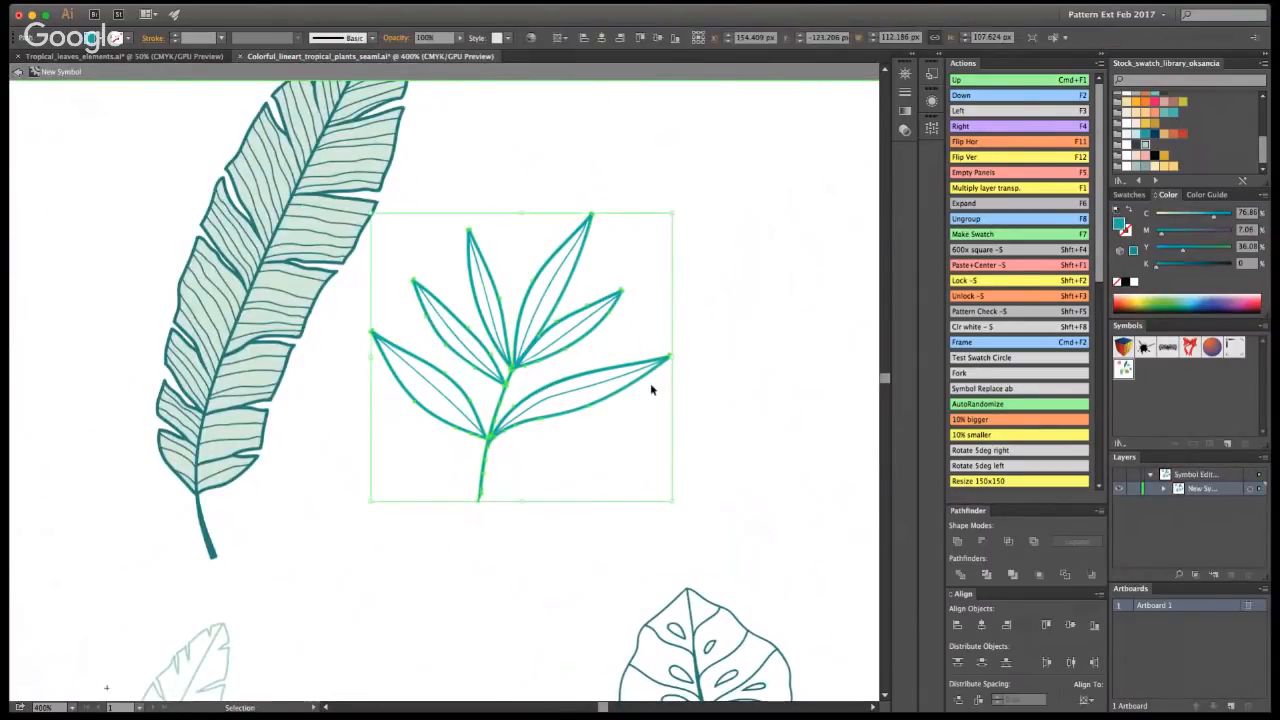
pyautogui.click(1136, 134)
pyautogui.press('super+shift+a')
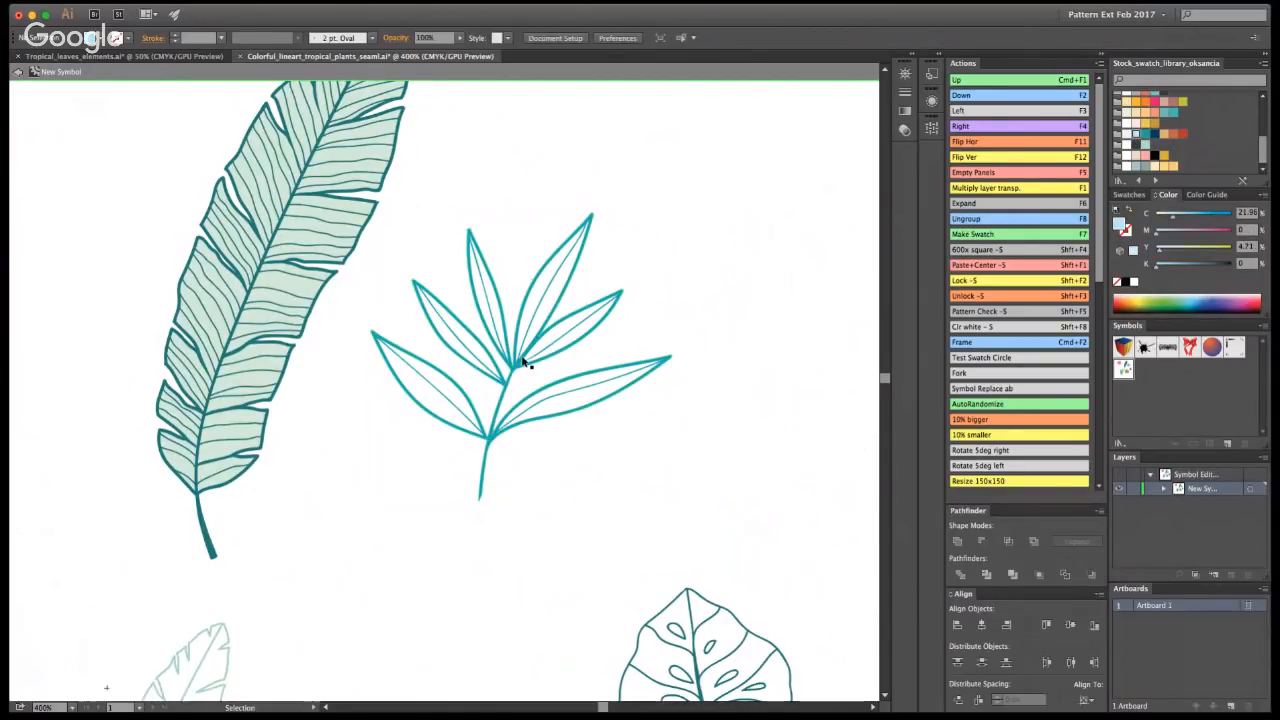
# - Try coloring the branch silhouette inside its isolated compound path, and undo back to the original line art
pyautogui.press('a')
pyautogui.doubleClick(529, 367)
pyautogui.press('super+z')
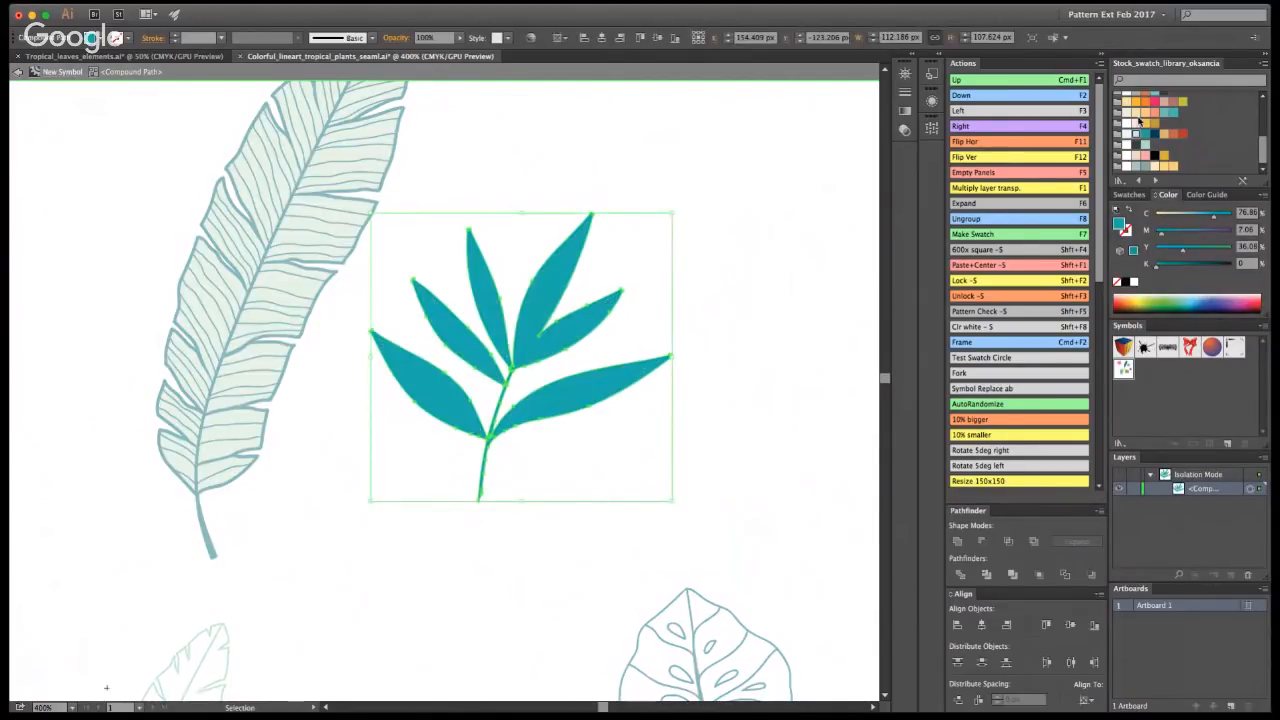
pyautogui.click(1134, 136)
pyautogui.press('super+z')
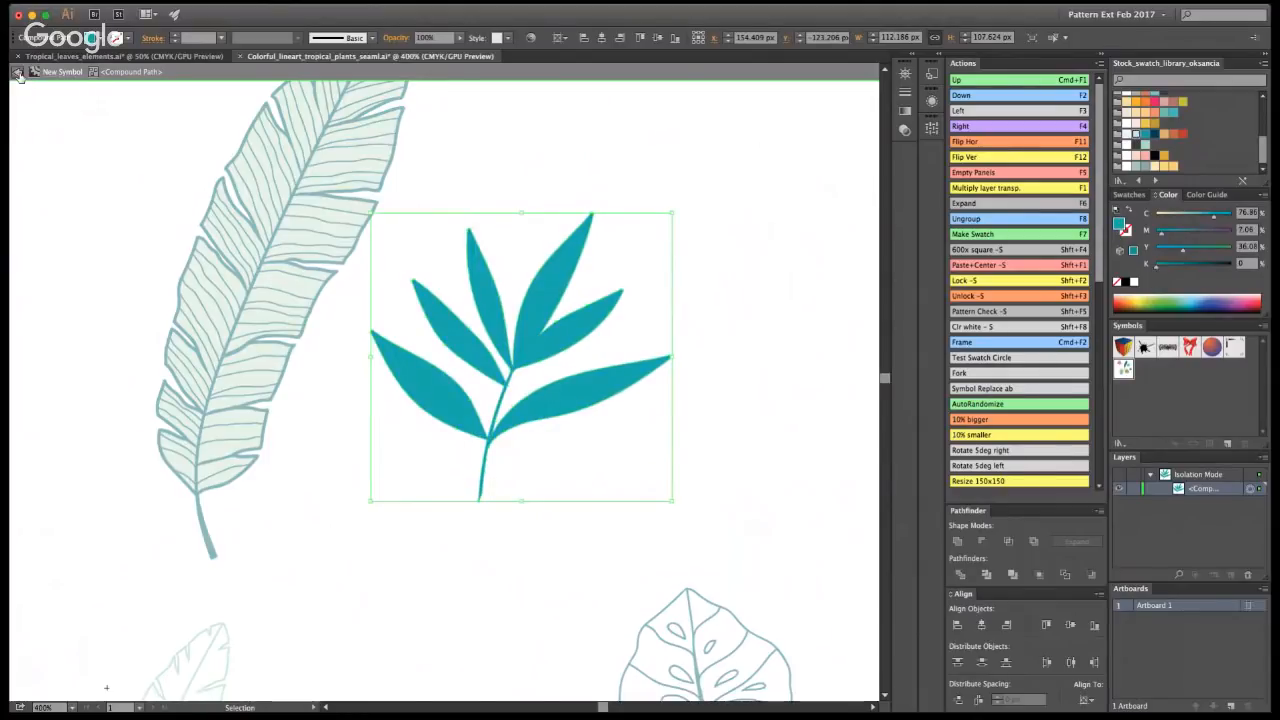
pyautogui.click(18, 74)
pyautogui.doubleClick(522, 358)
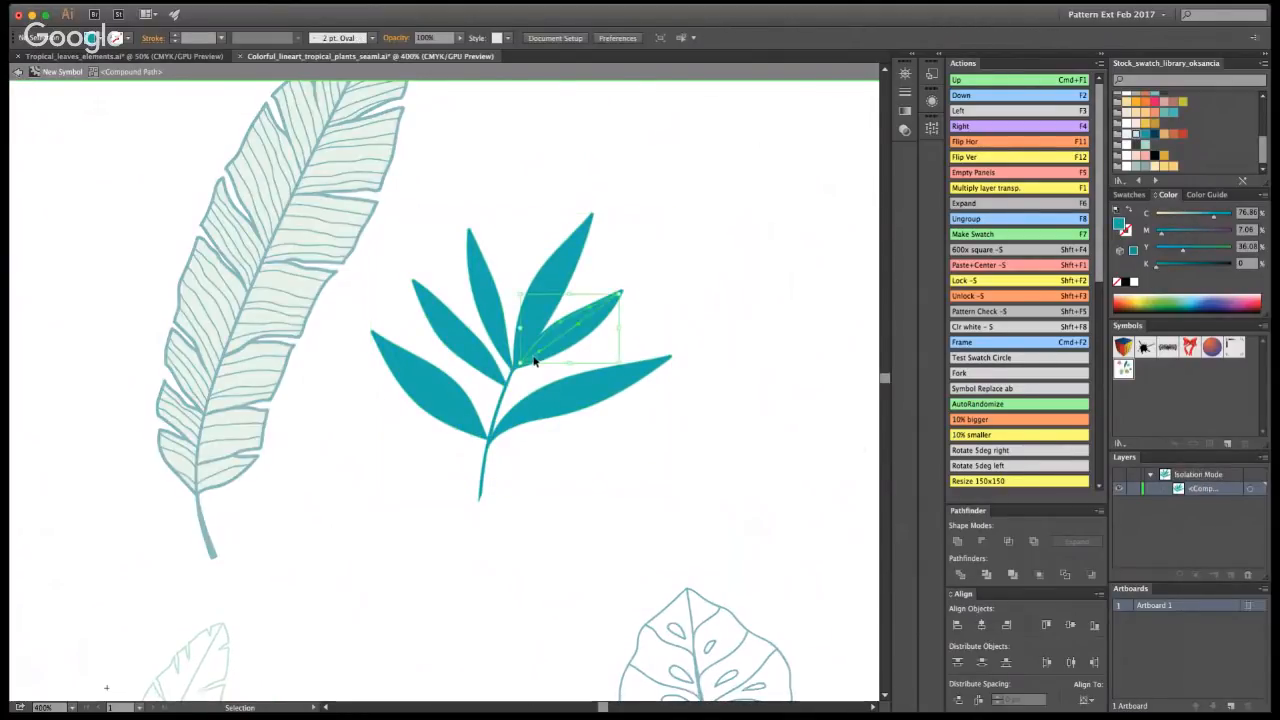
pyautogui.press('super+z')
pyautogui.press('super+z')
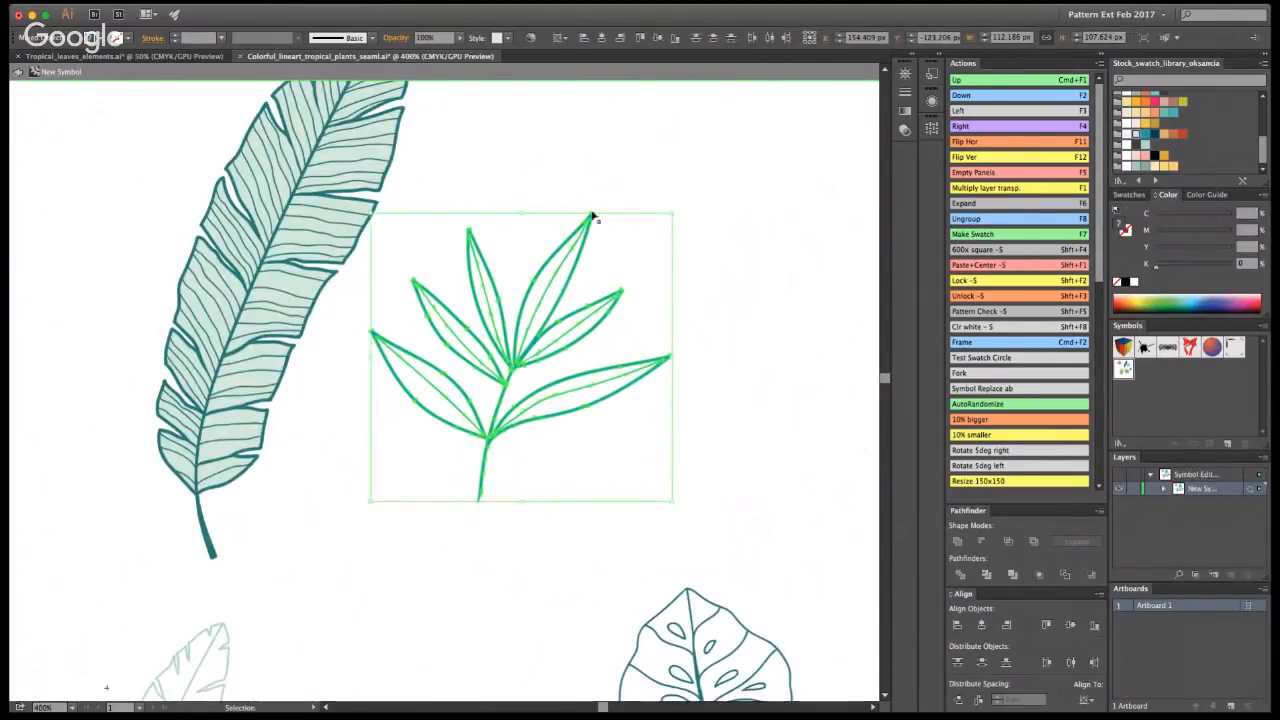
# - Isolate the teal branch's compound path again, select its outer outline, and return to the symbol level
pyautogui.doubleClick(594, 216)
pyautogui.press('a')
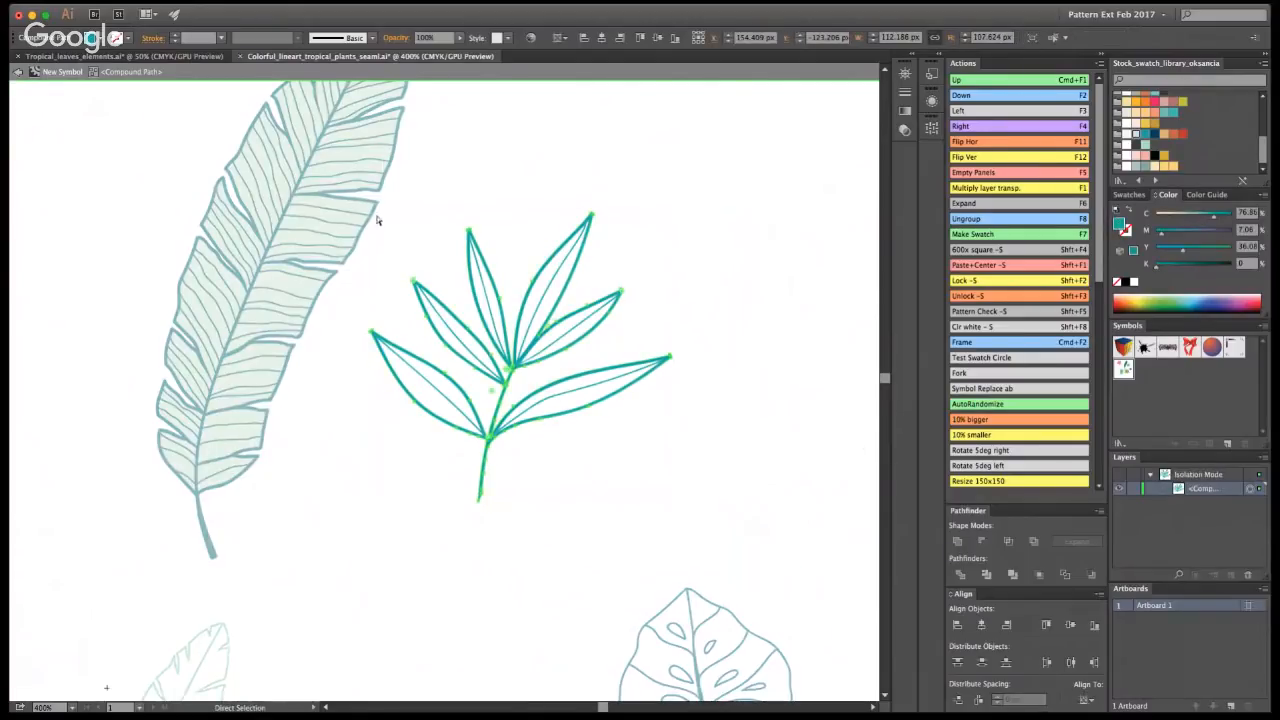
pyautogui.press('v')
pyautogui.click(26, 74)
# - Make a separate filled silhouette of the teal branch behind its line art and color it pale blue, about C 22, Y 5
pyautogui.click(520, 366)
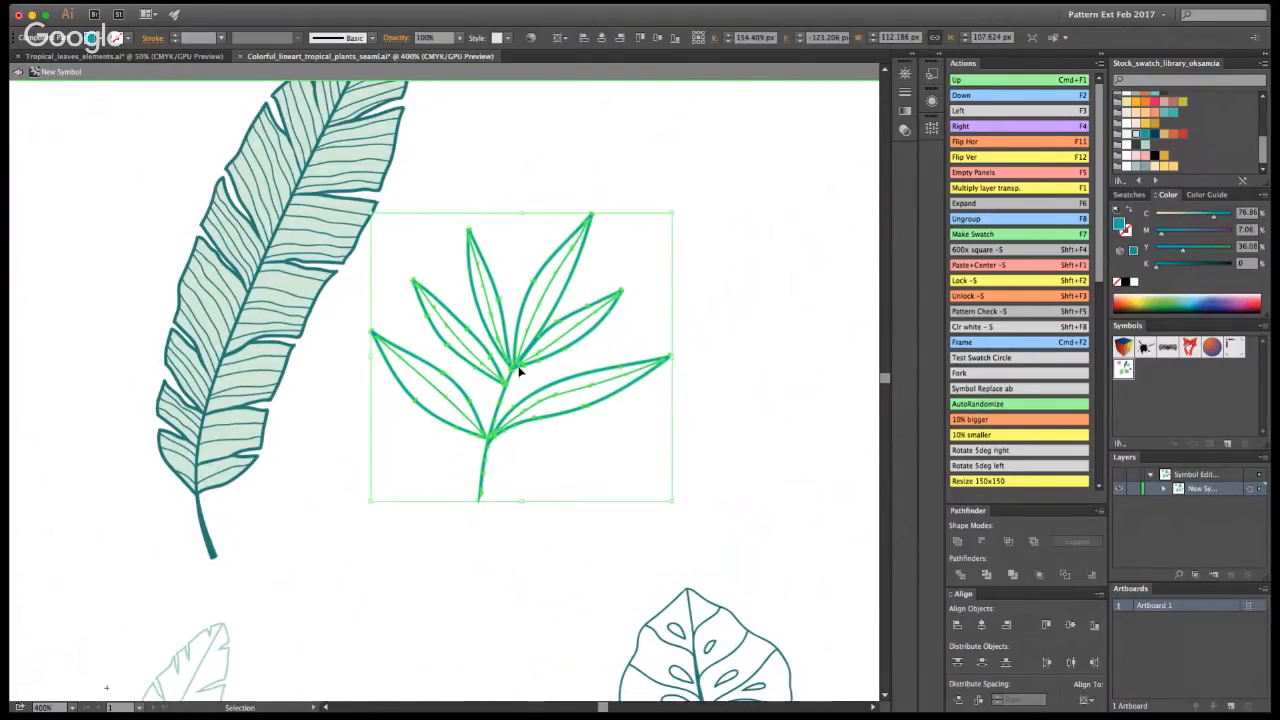
pyautogui.press('a')
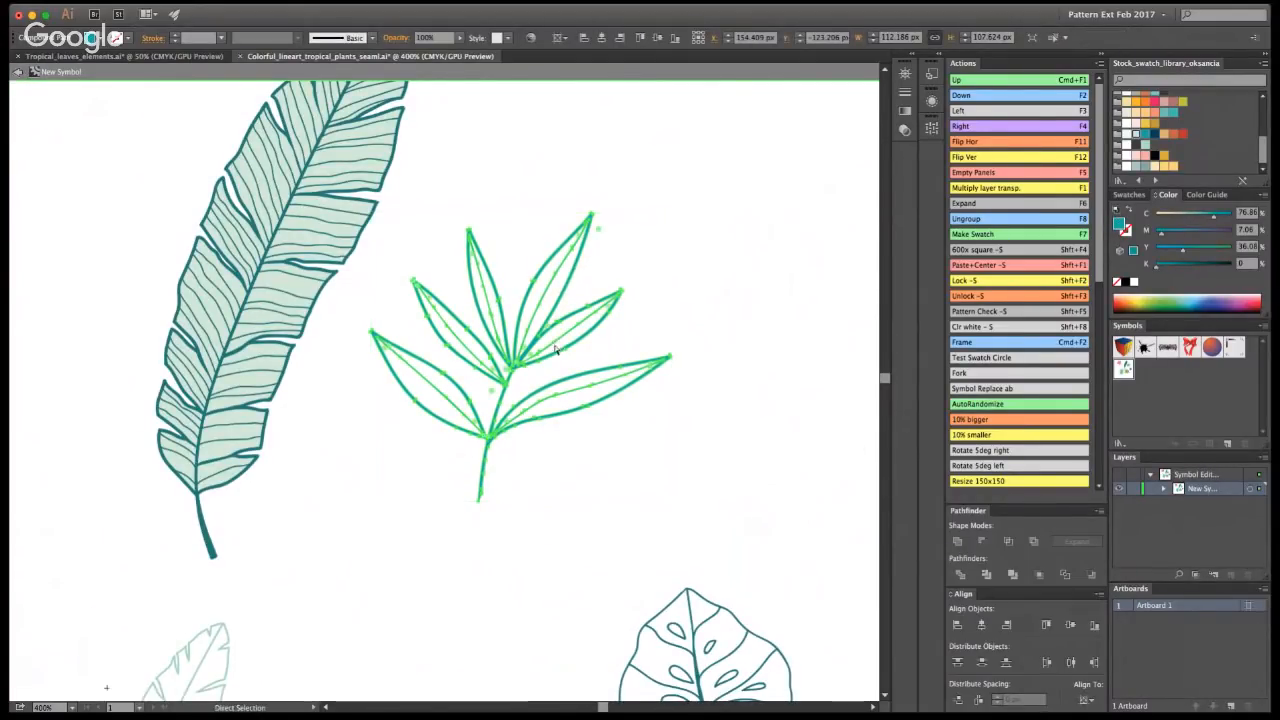
pyautogui.press('alt+shift+super+8')
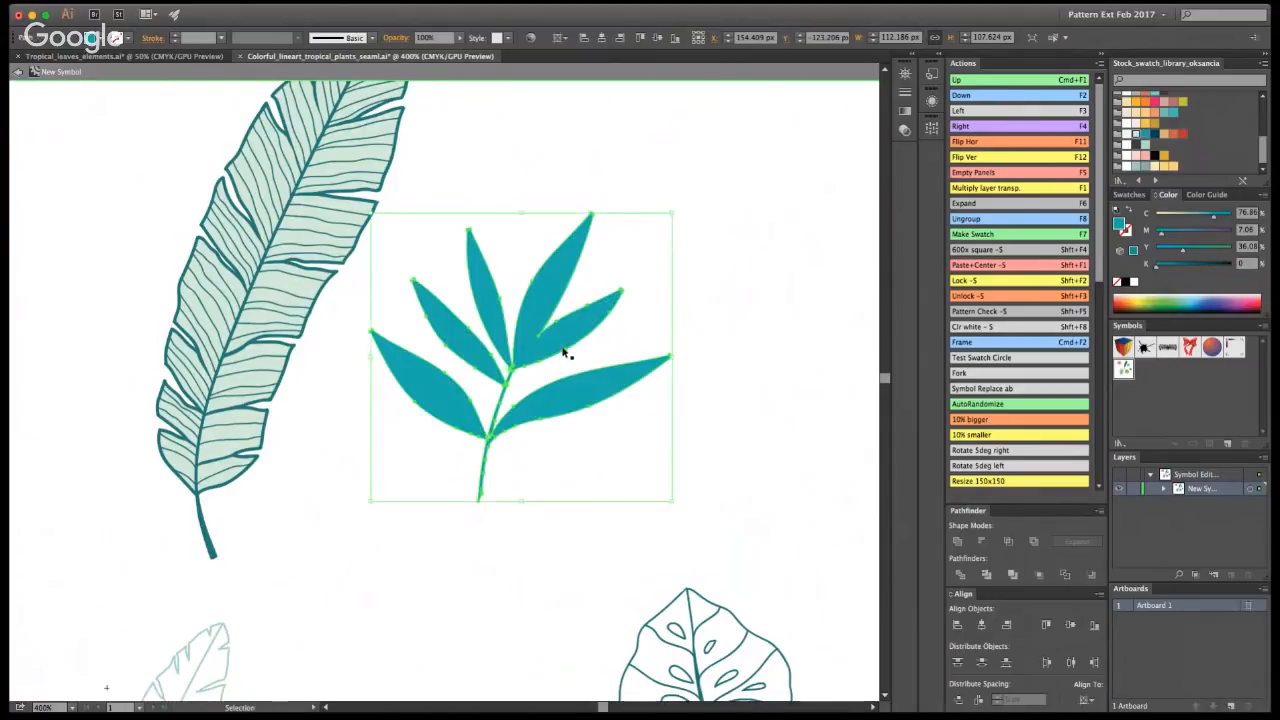
pyautogui.click(1135, 133)
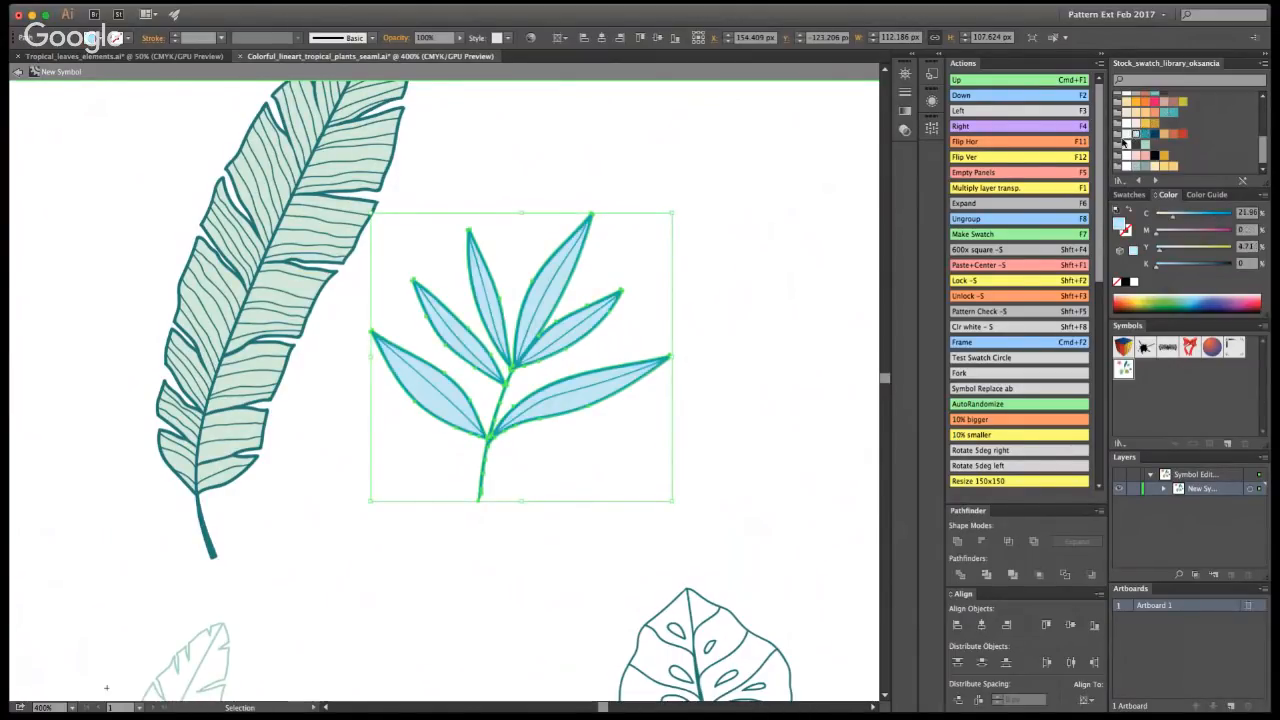
pyautogui.click(663, 464)
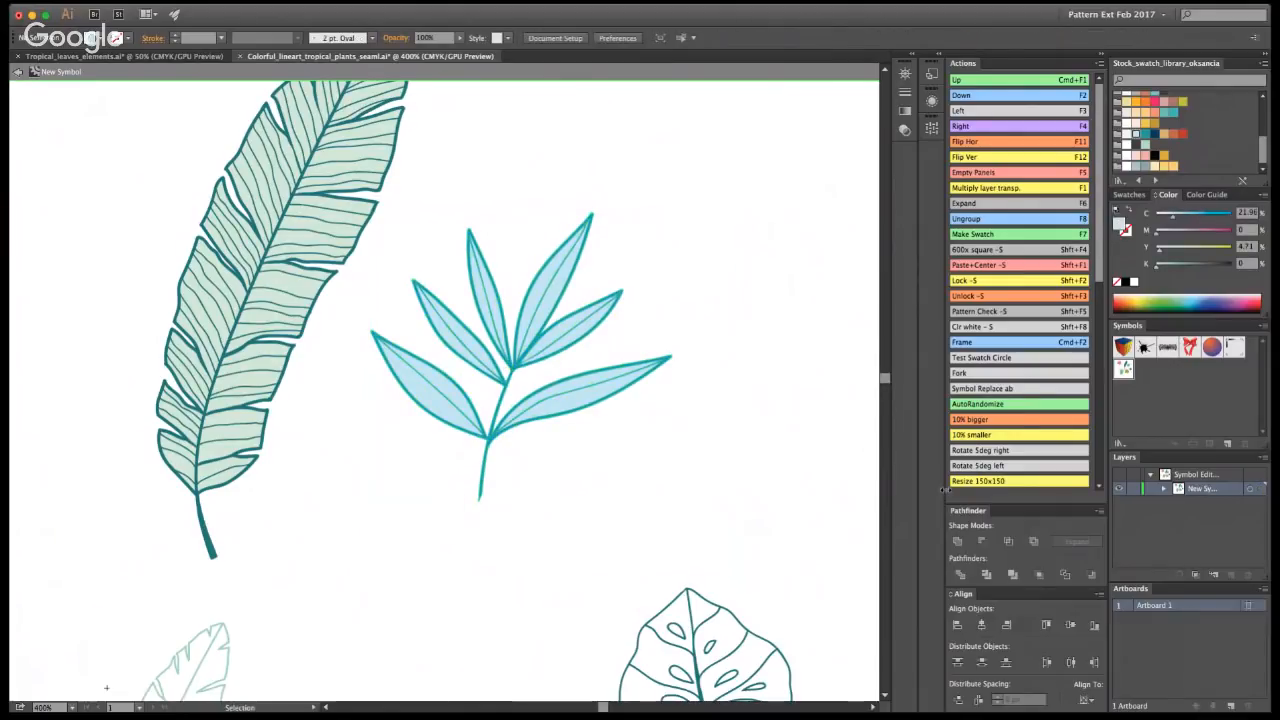
# - Leave symbol editing to check the filled branch in the repeating pattern at 100%, and reopen the symbol
pyautogui.hotkey('ctrl', '1')
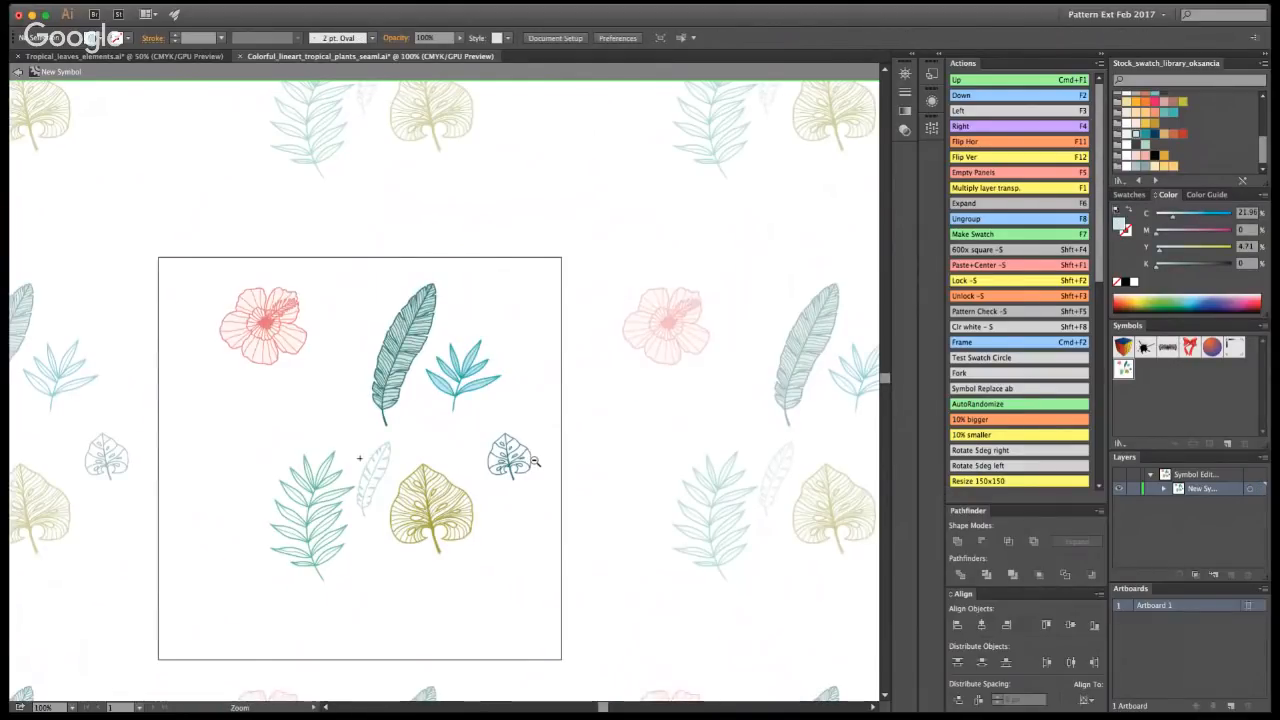
pyautogui.moveTo(535, 461); pyautogui.dragTo(611, 372)
pyautogui.press('Escape')
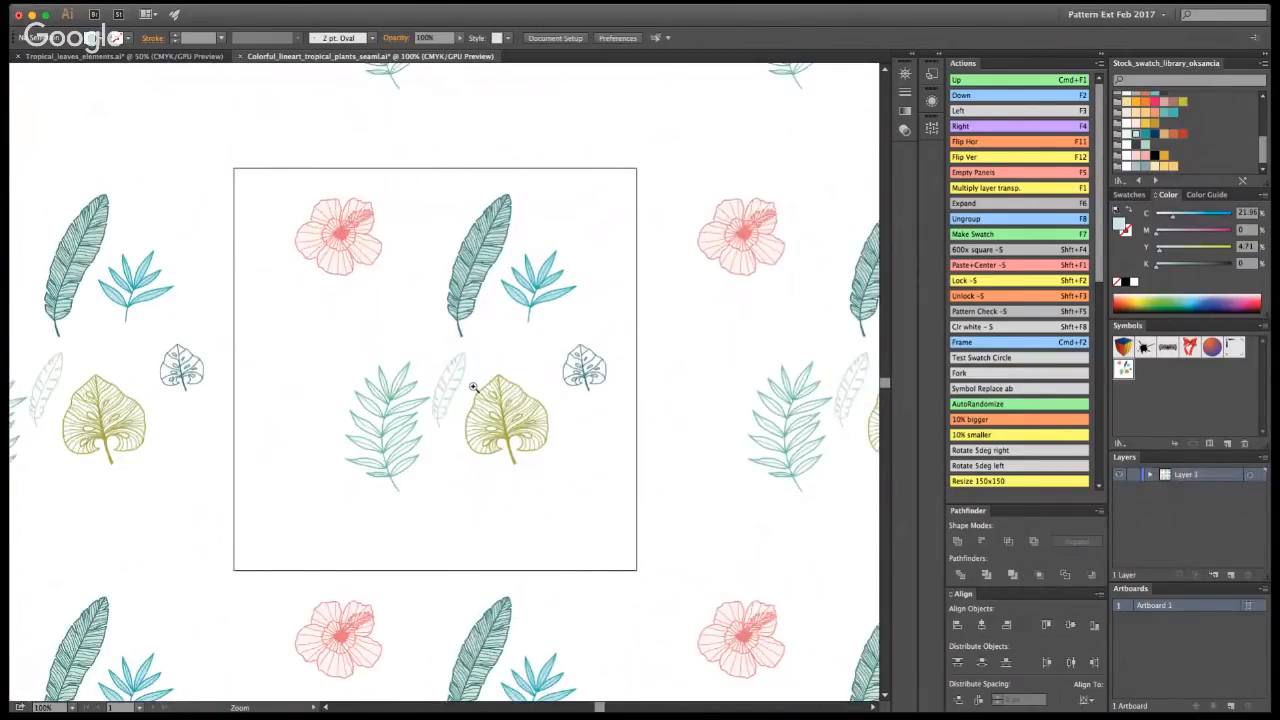
pyautogui.click(473, 387)
pyautogui.doubleClick(544, 258)
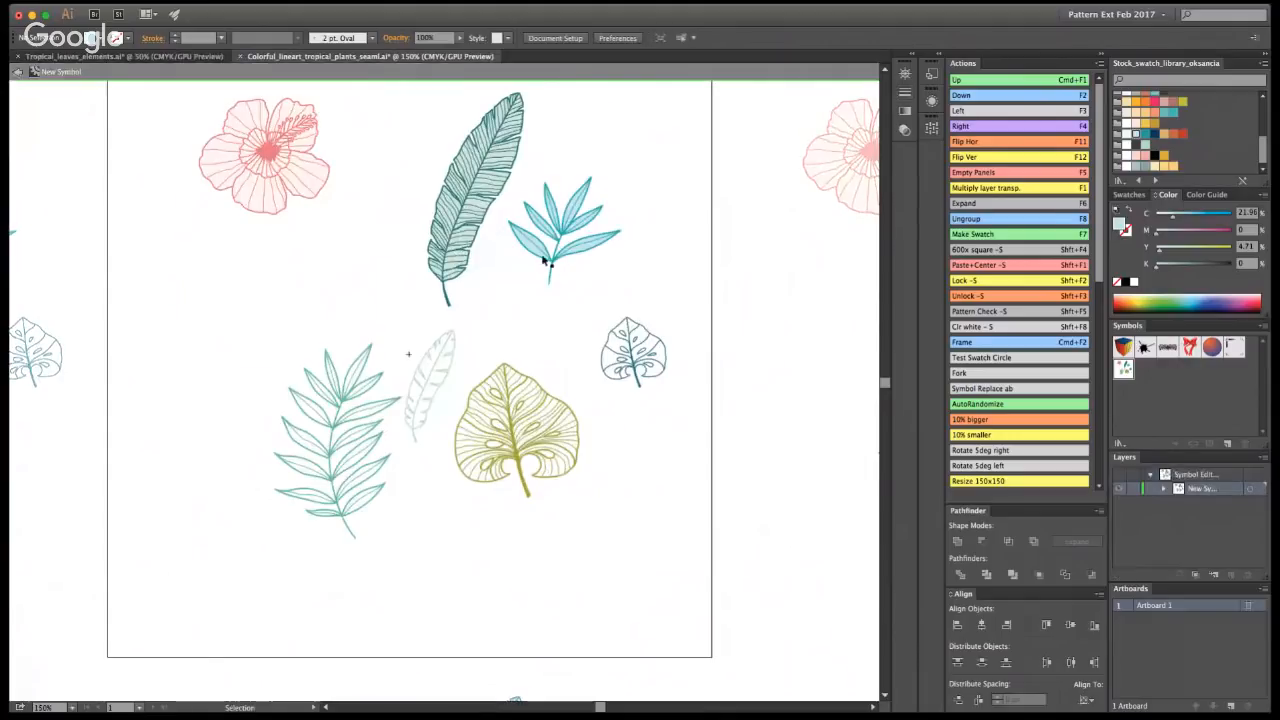
# - Isolate the compound path of the small dark teal monstera leaf, leave isolation, and reopen the symbol for editing
pyautogui.press('z')
pyautogui.click(619, 390)
pyautogui.click(446, 358)
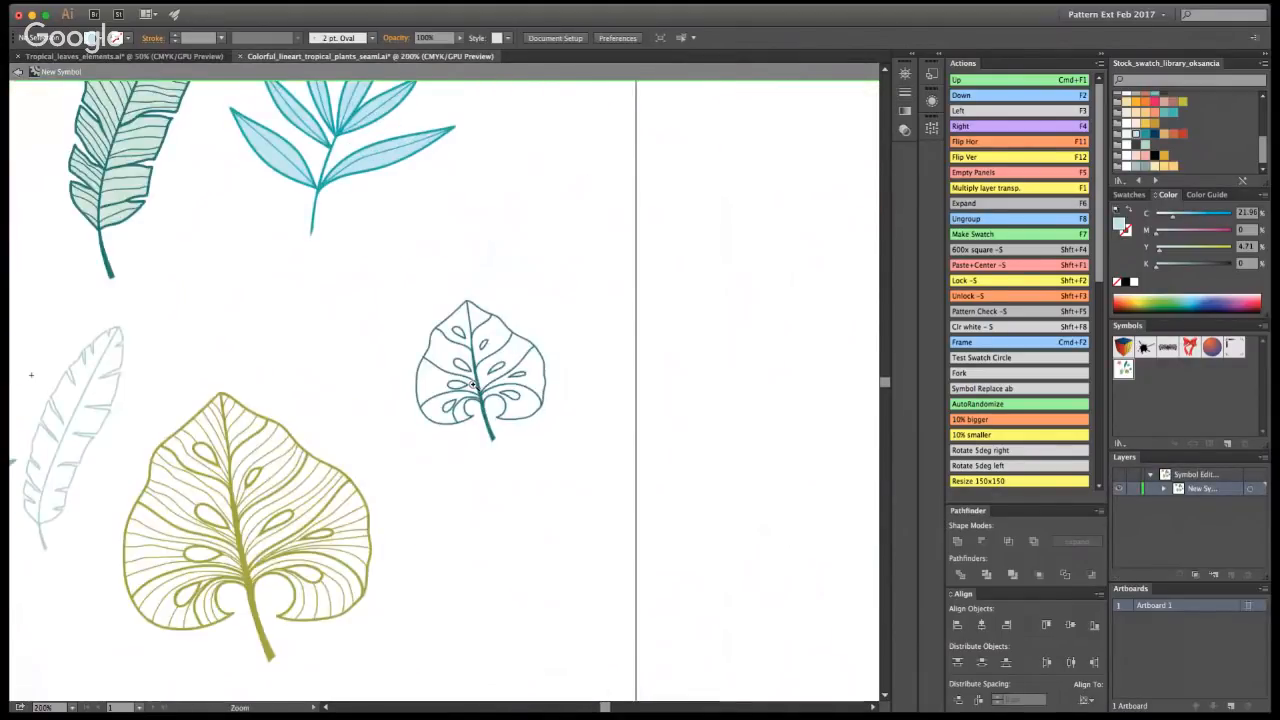
pyautogui.click(436, 380)
pyautogui.click(470, 374)
pyautogui.press('v')
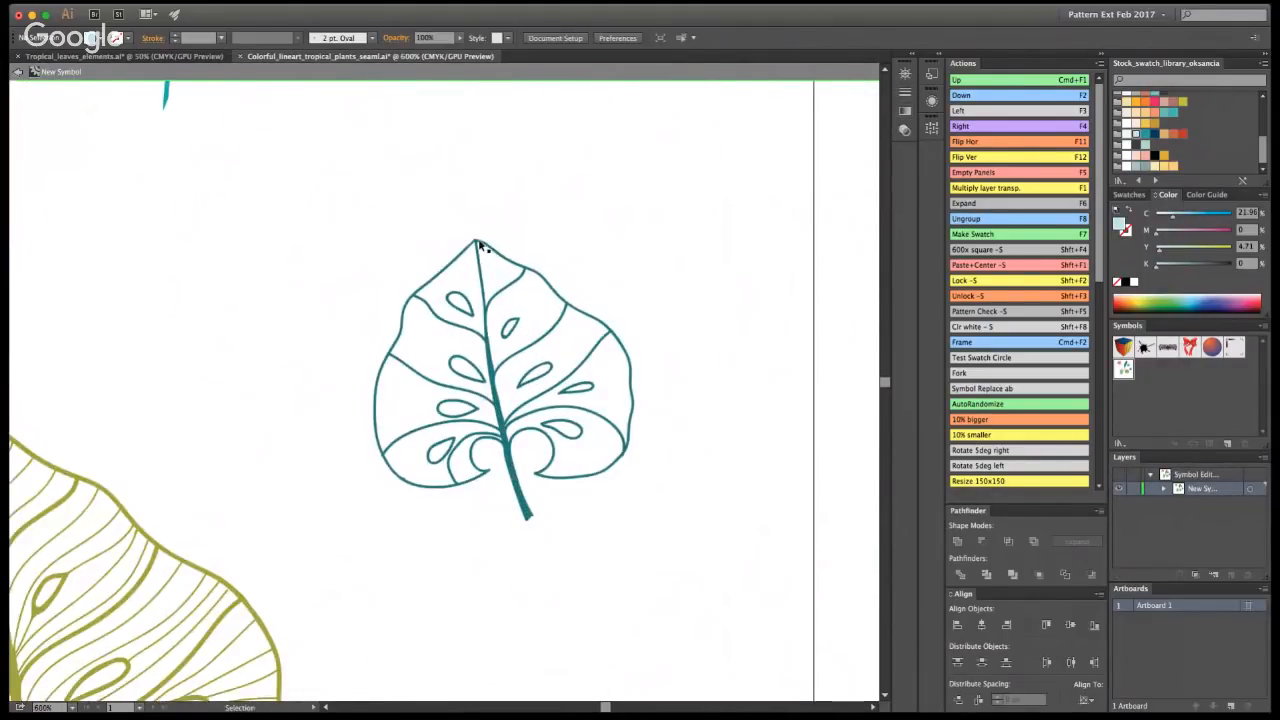
pyautogui.doubleClick(480, 250)
pyautogui.doubleClick(474, 246)
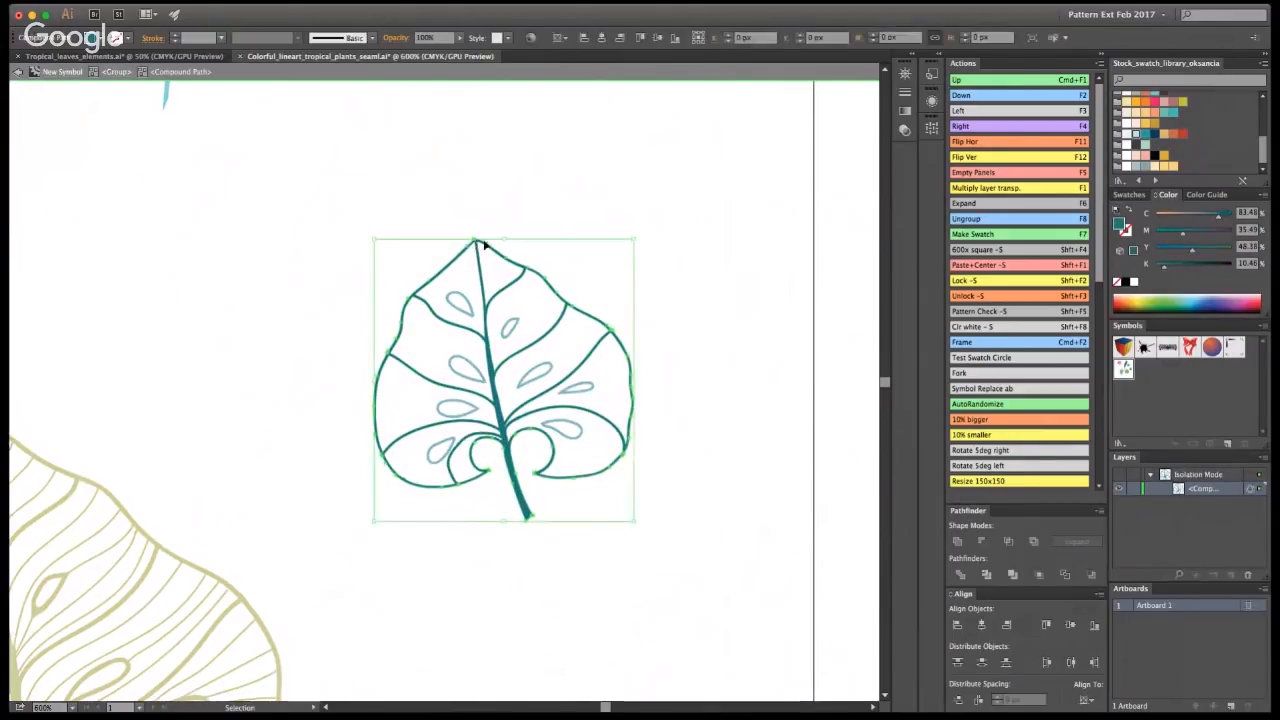
pyautogui.click(16, 73)
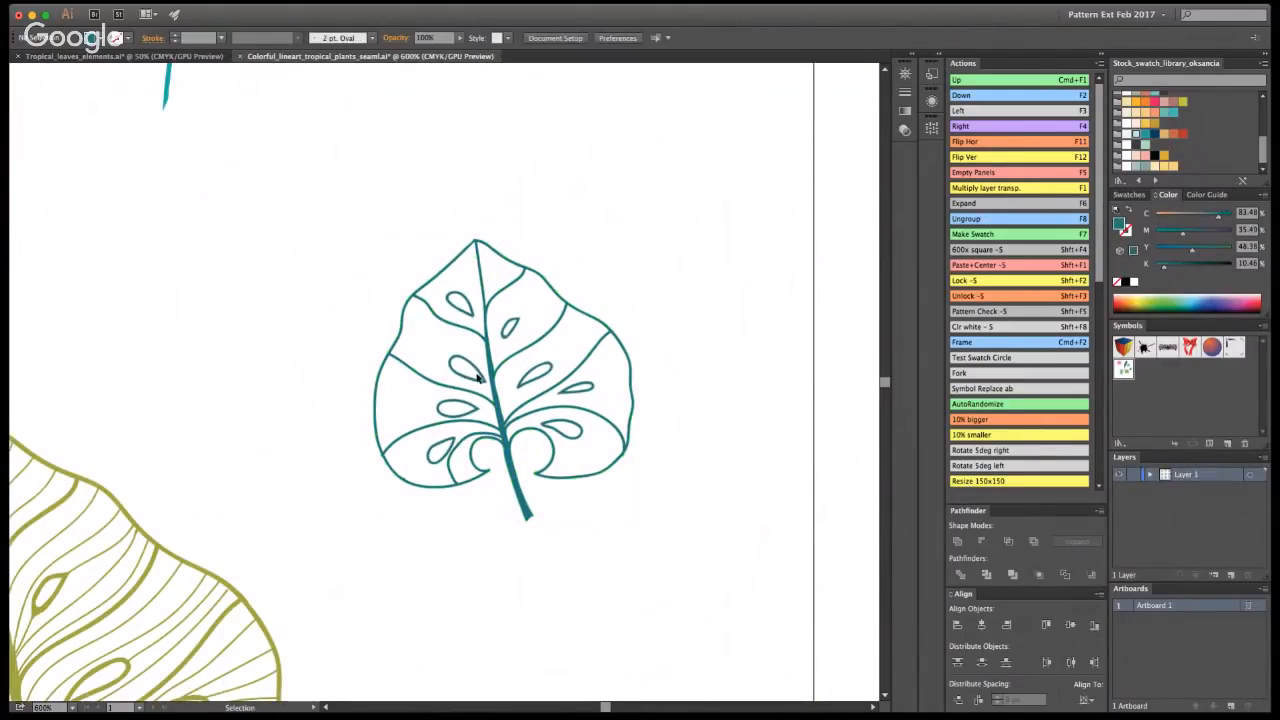
pyautogui.doubleClick(497, 384)
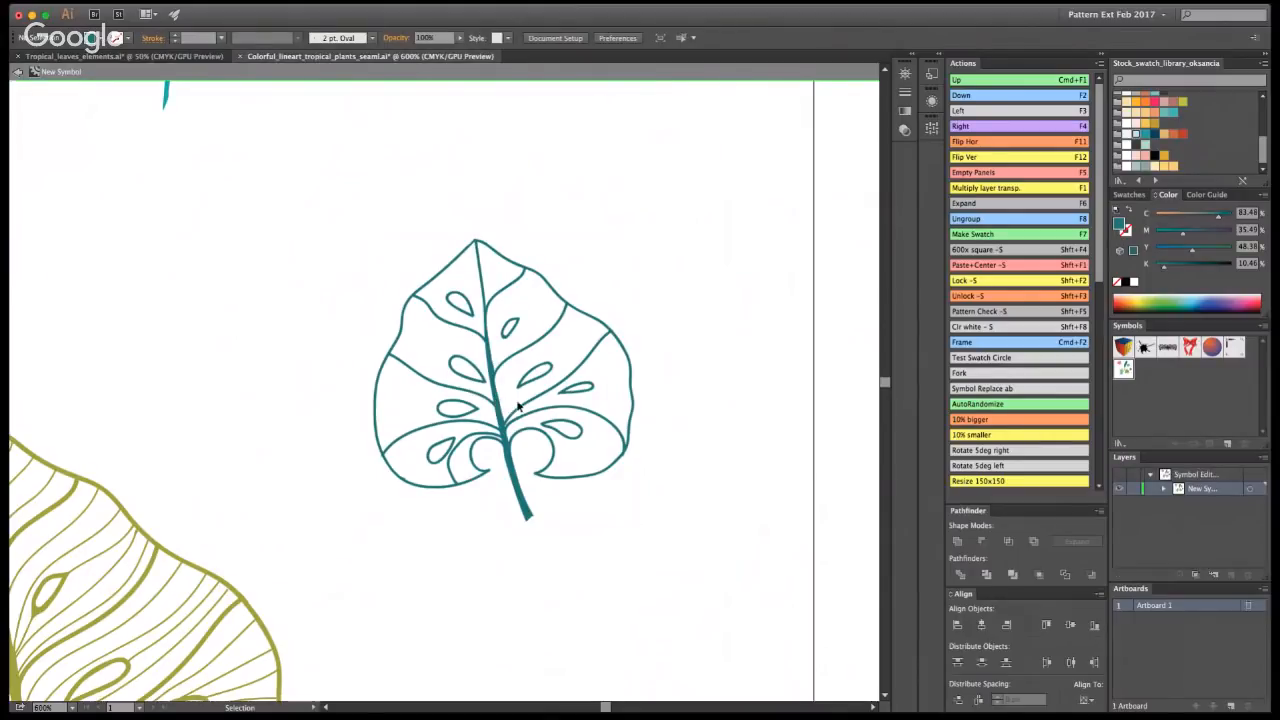
# - Make a separate filled silhouette of the dark teal monstera leaf behind its line art and color it pale green, about C 14, Y 13
pyautogui.click(377, 322)
pyautogui.click(18, 73)
pyautogui.click(498, 412)
pyautogui.press('alt+shift+super+8')
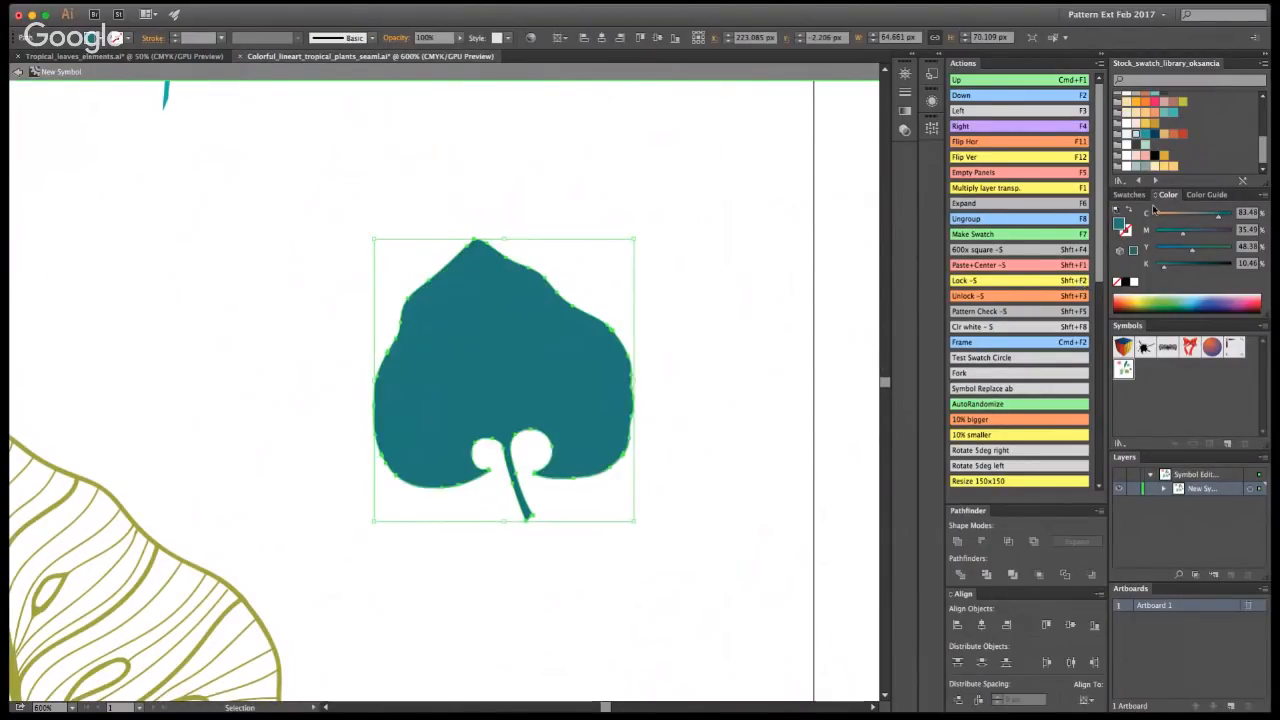
pyautogui.click(1146, 145)
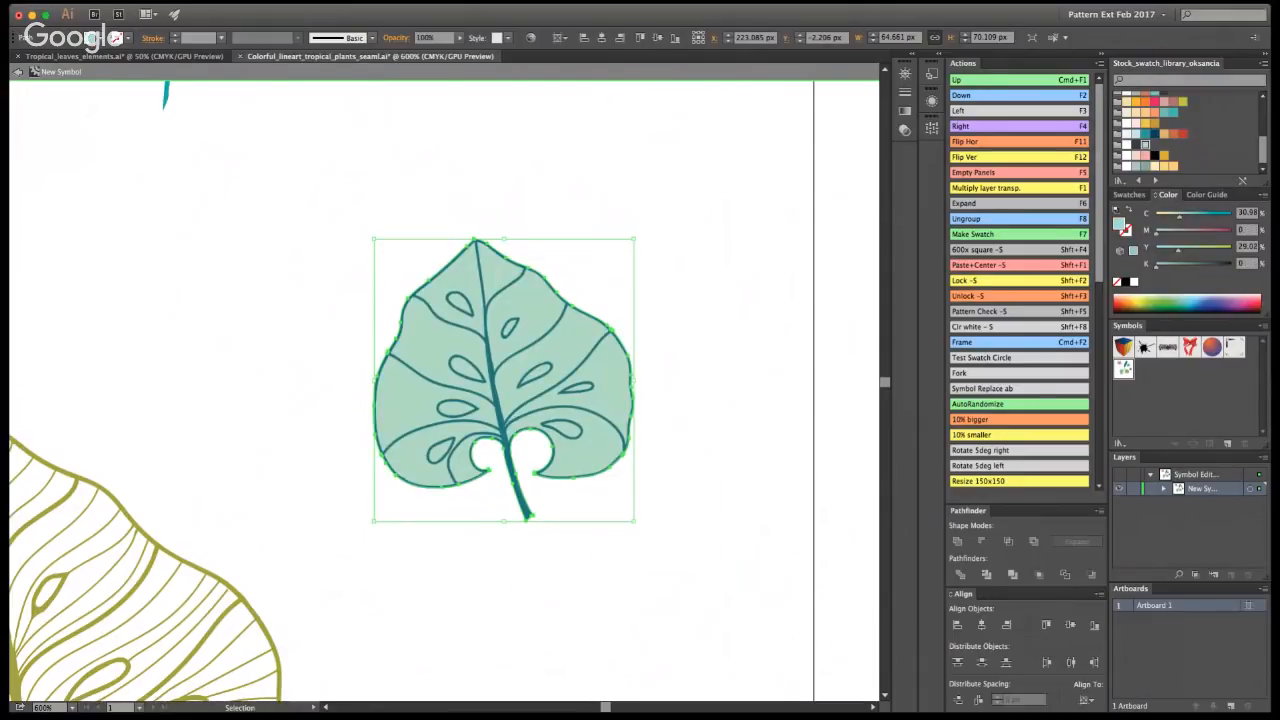
pyautogui.moveTo(1179, 216); pyautogui.dragTo(1166, 216)
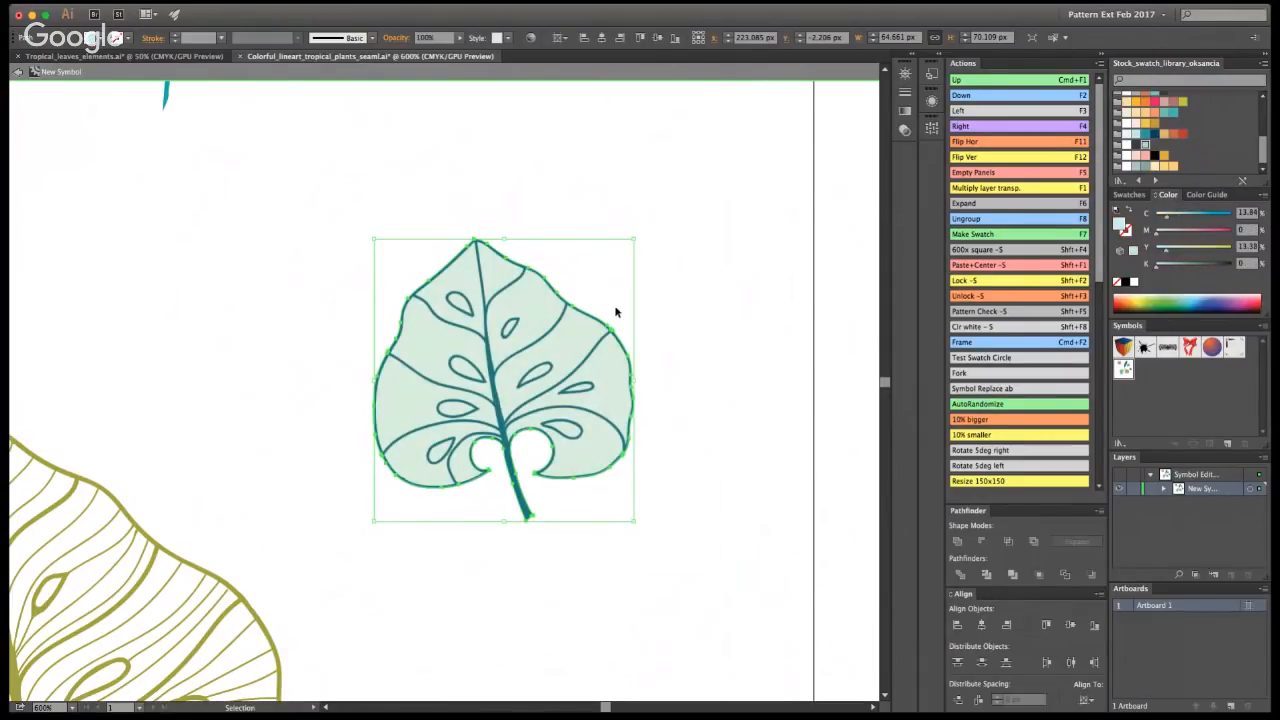
pyautogui.press('a')
pyautogui.moveTo(338, 257); pyautogui.dragTo(581, 418)
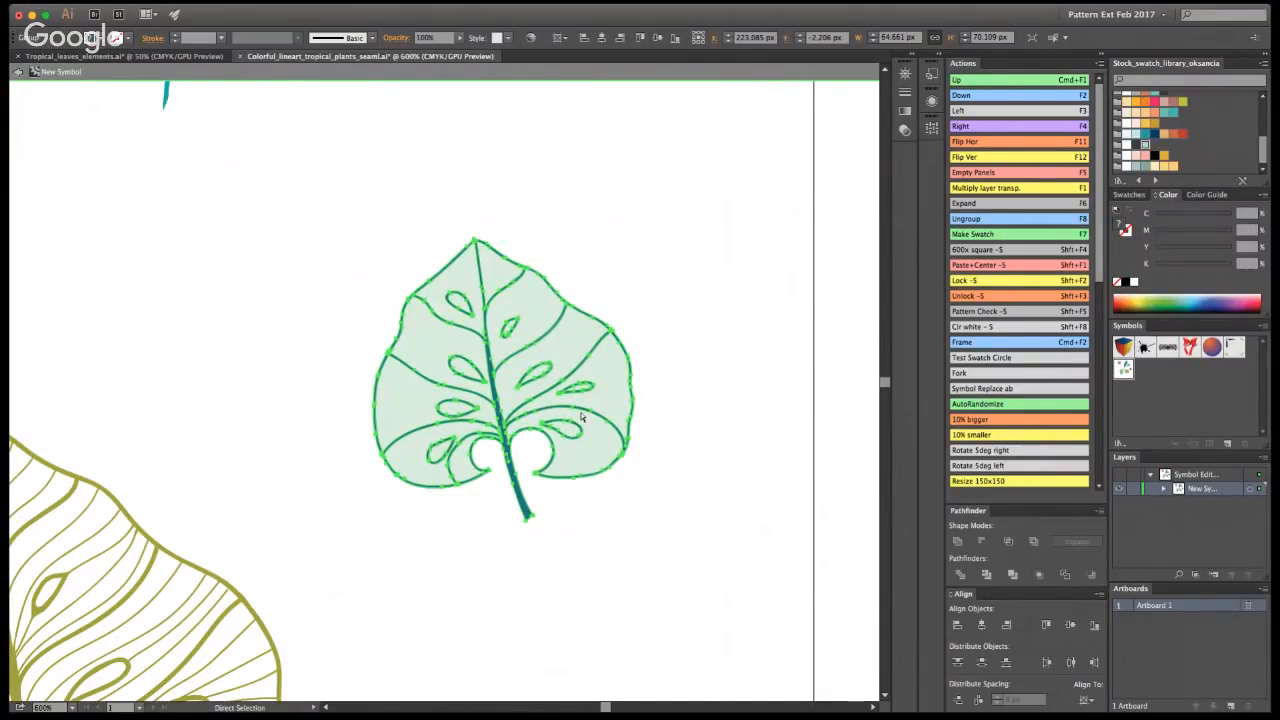
pyautogui.click(762, 374)
pyautogui.press('v')
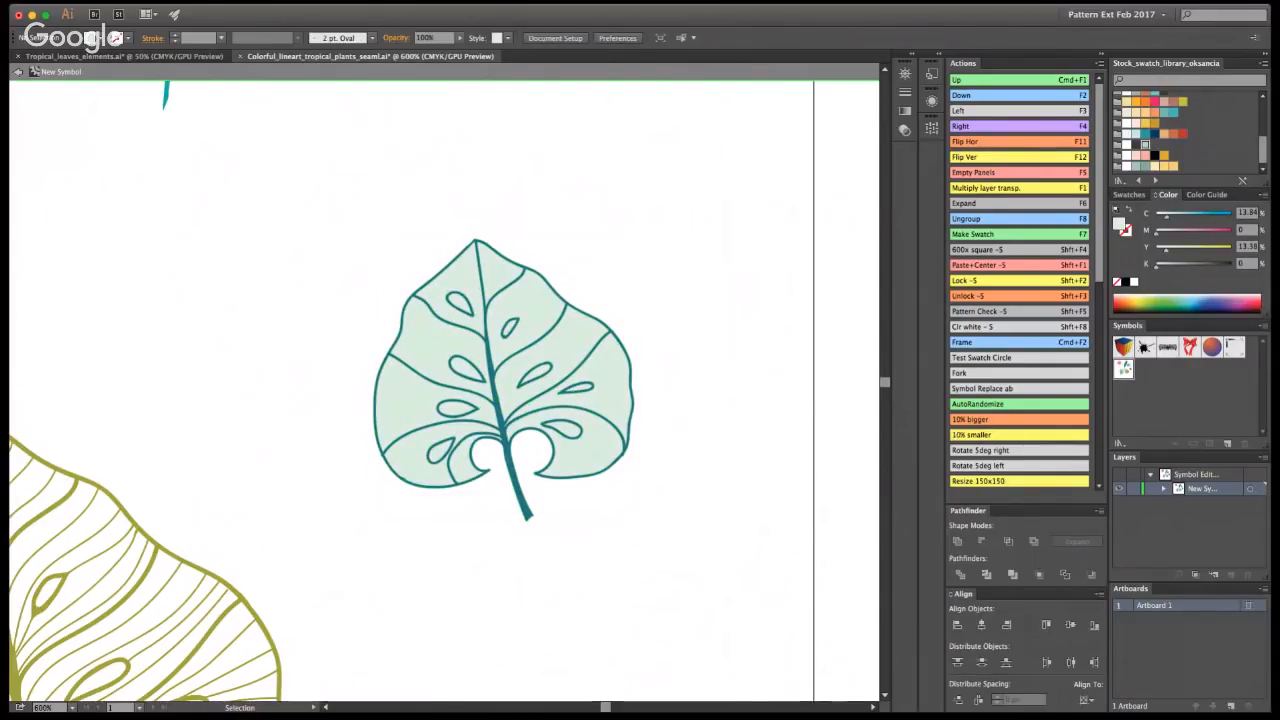
# - Make a filled silhouette of the large olive monstera leaf behind its line art and color it pale yellow, about C 3, Y 20
pyautogui.moveTo(365, 505); pyautogui.dragTo(534, 362)
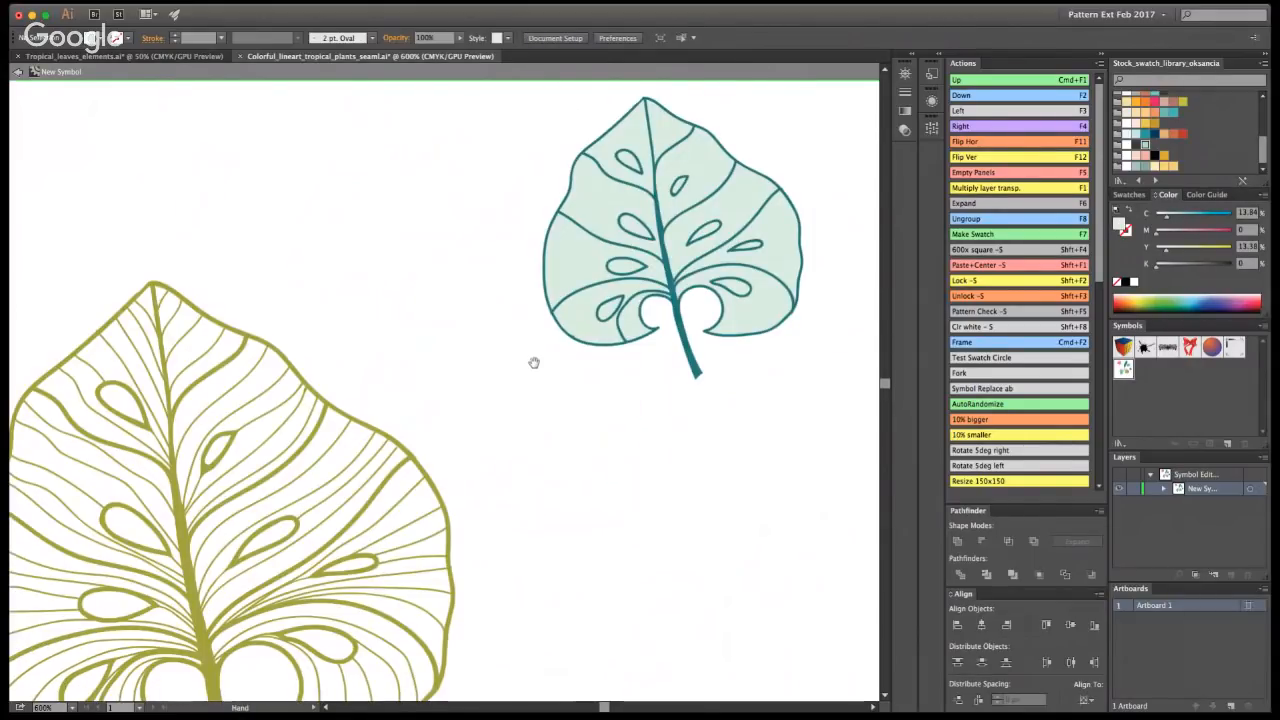
pyautogui.moveTo(152, 286); pyautogui.dragTo(432, 95)
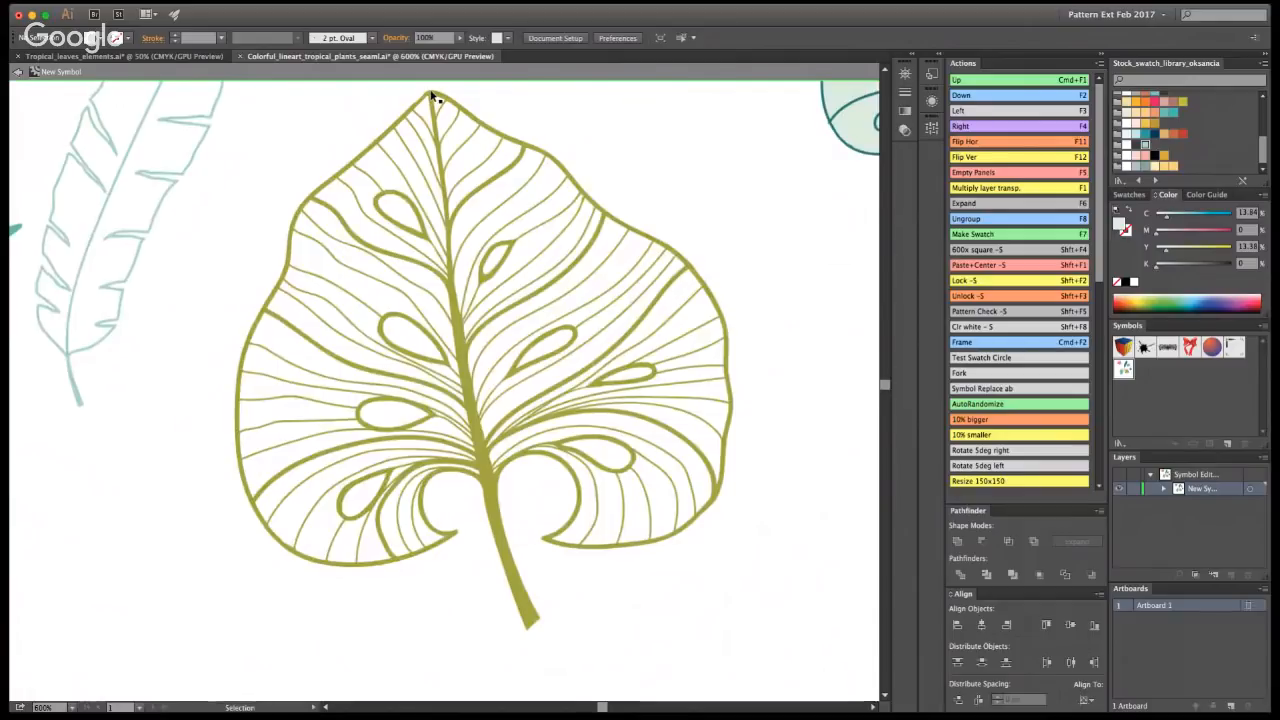
pyautogui.doubleClick(433, 96)
pyautogui.click(19, 72)
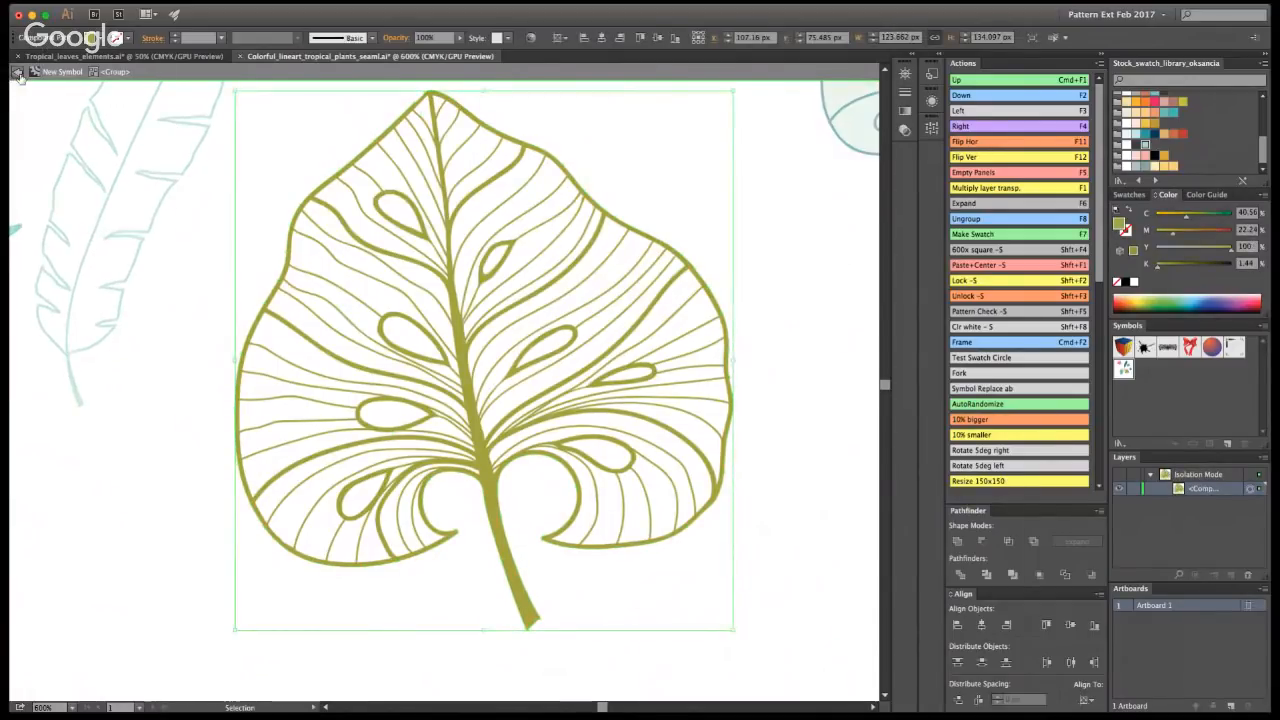
pyautogui.click(348, 171)
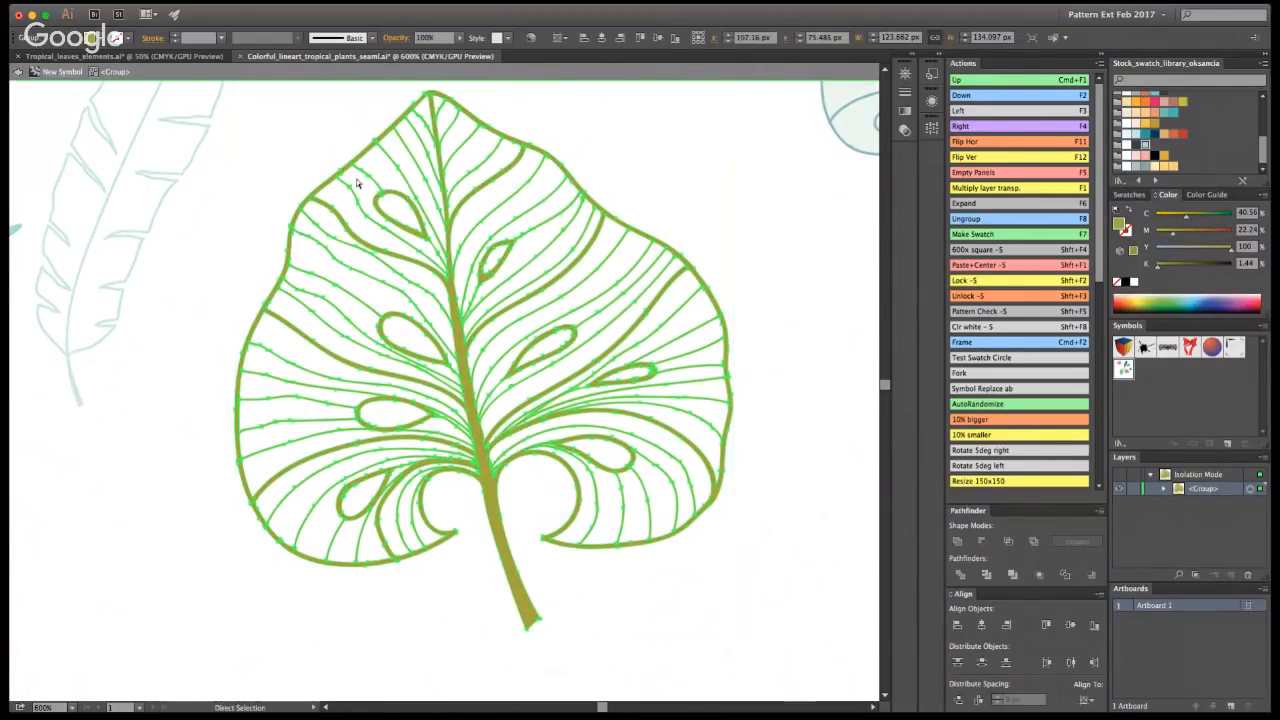
pyautogui.press('super+b')
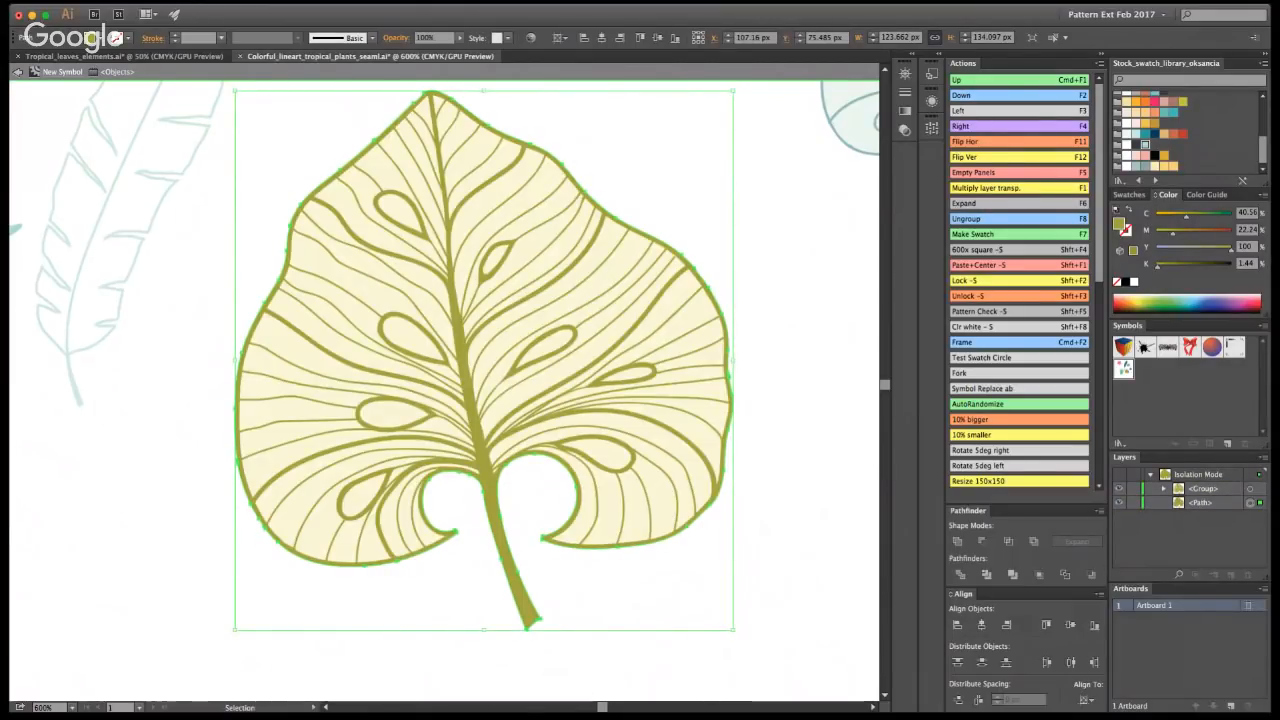
pyautogui.click(291, 220)
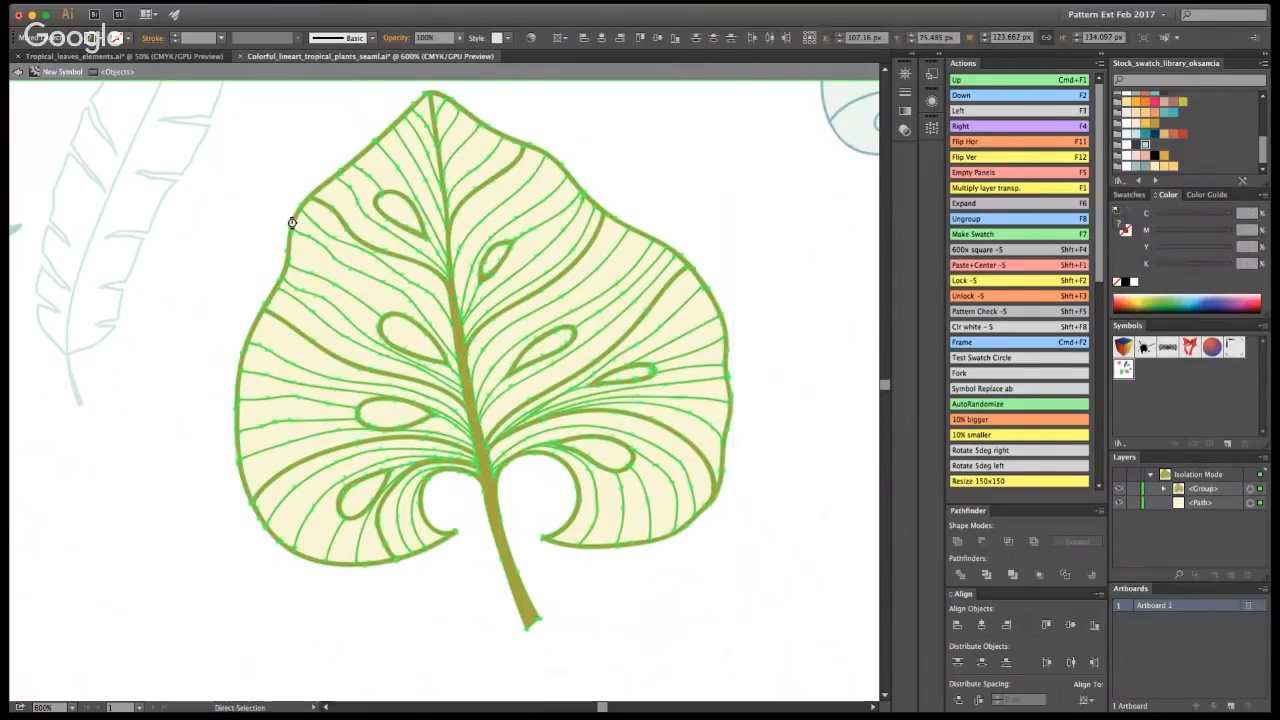
pyautogui.press('Escape')
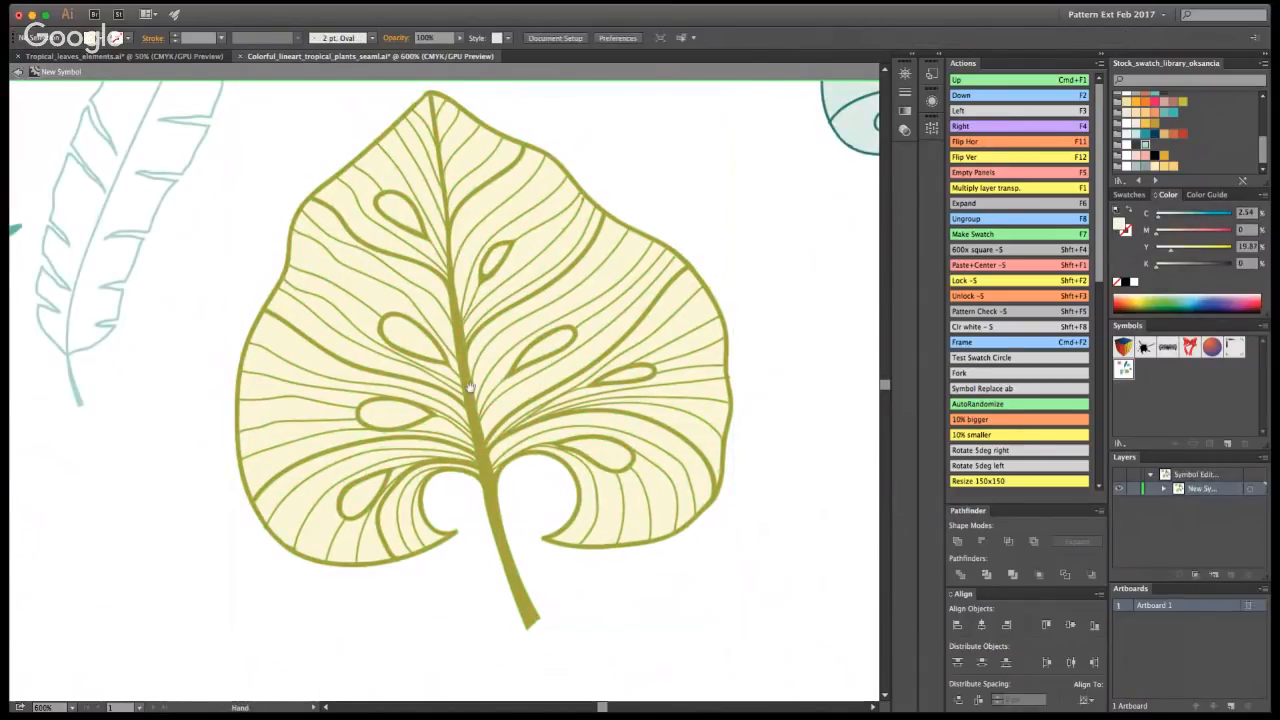
# - Unite the small pale feather's grouped line art into one compound path, select its outer outline, and return to the symbol level
pyautogui.moveTo(407, 305); pyautogui.dragTo(824, 594)
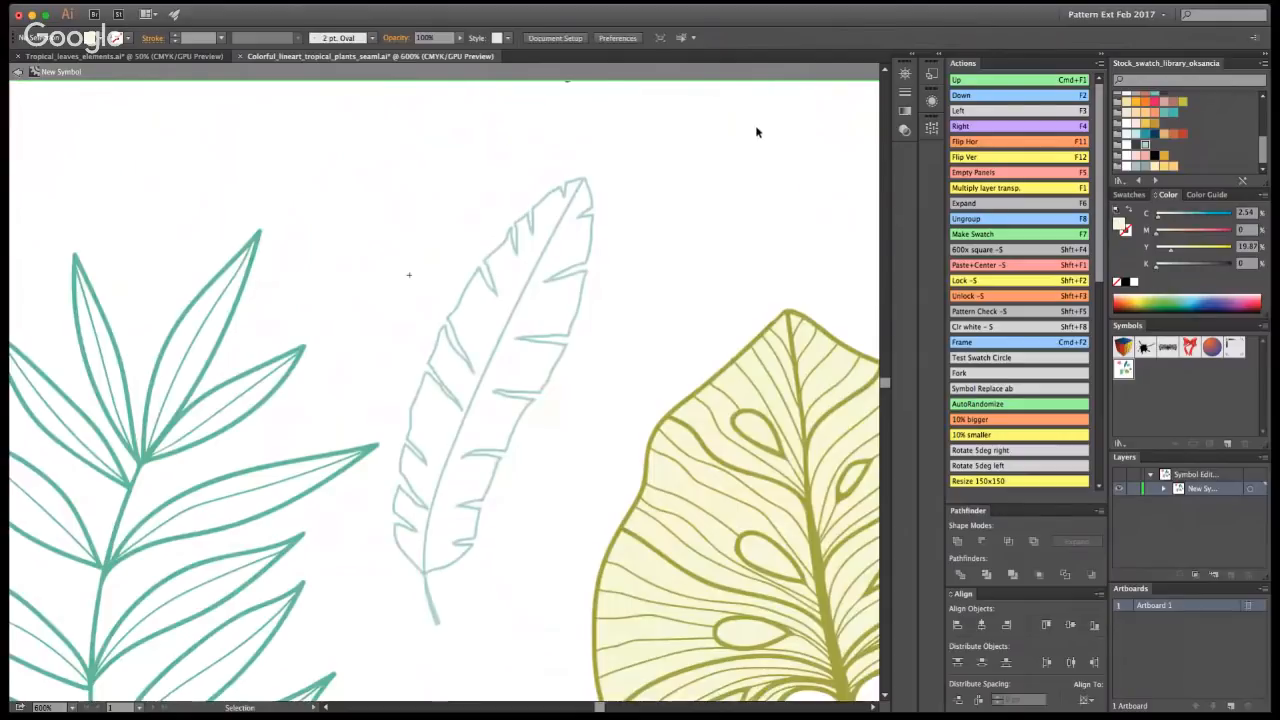
pyautogui.doubleClick(598, 206)
pyautogui.press('super+a')
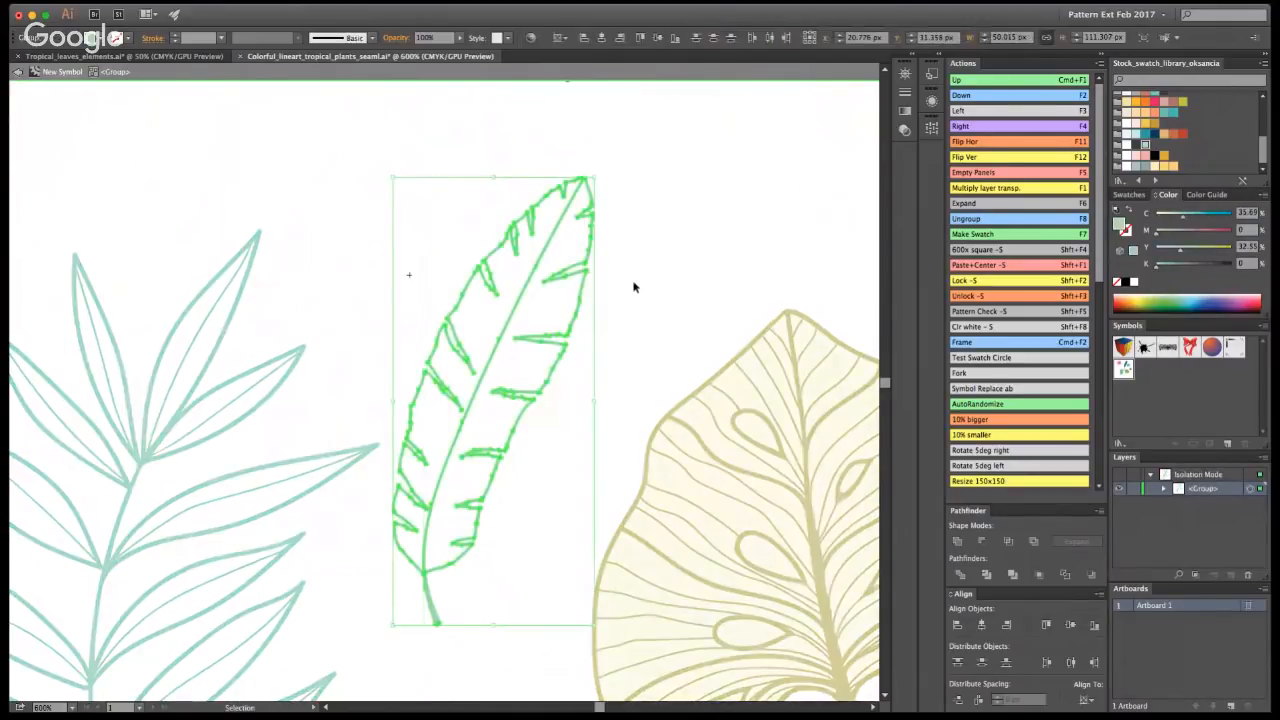
pyautogui.click(957, 542)
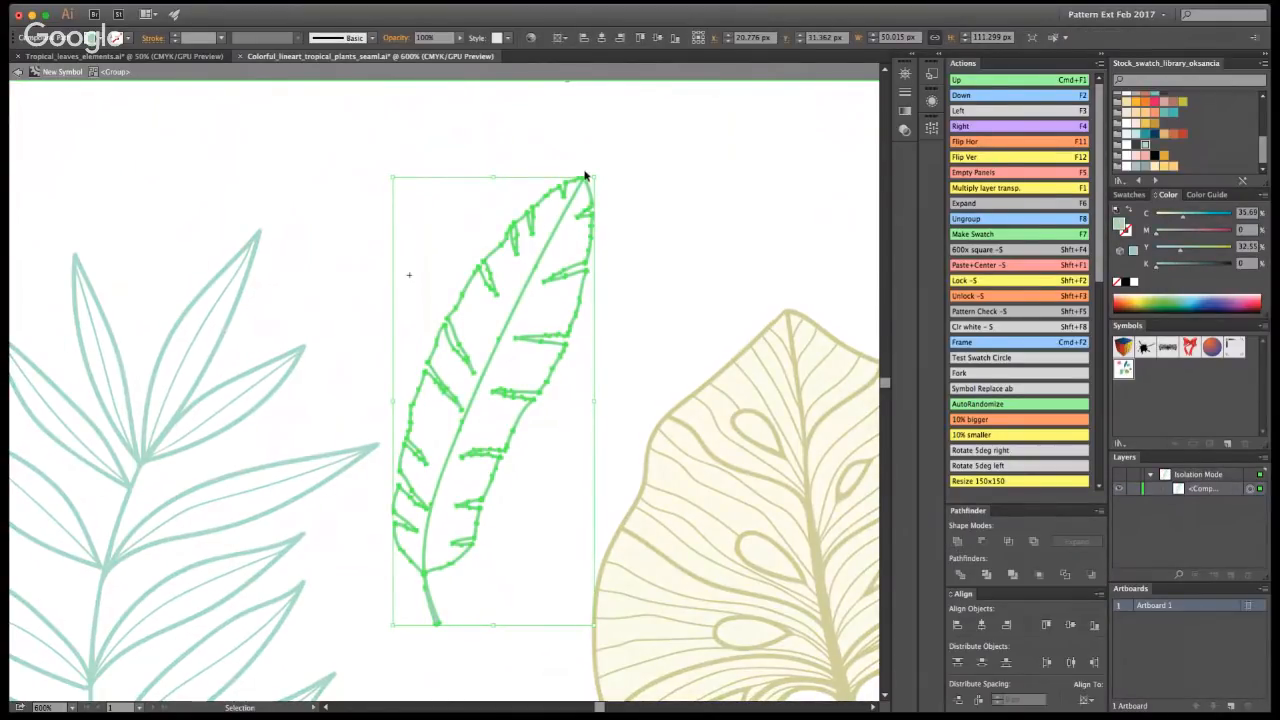
pyautogui.click(587, 188)
pyautogui.click(585, 181)
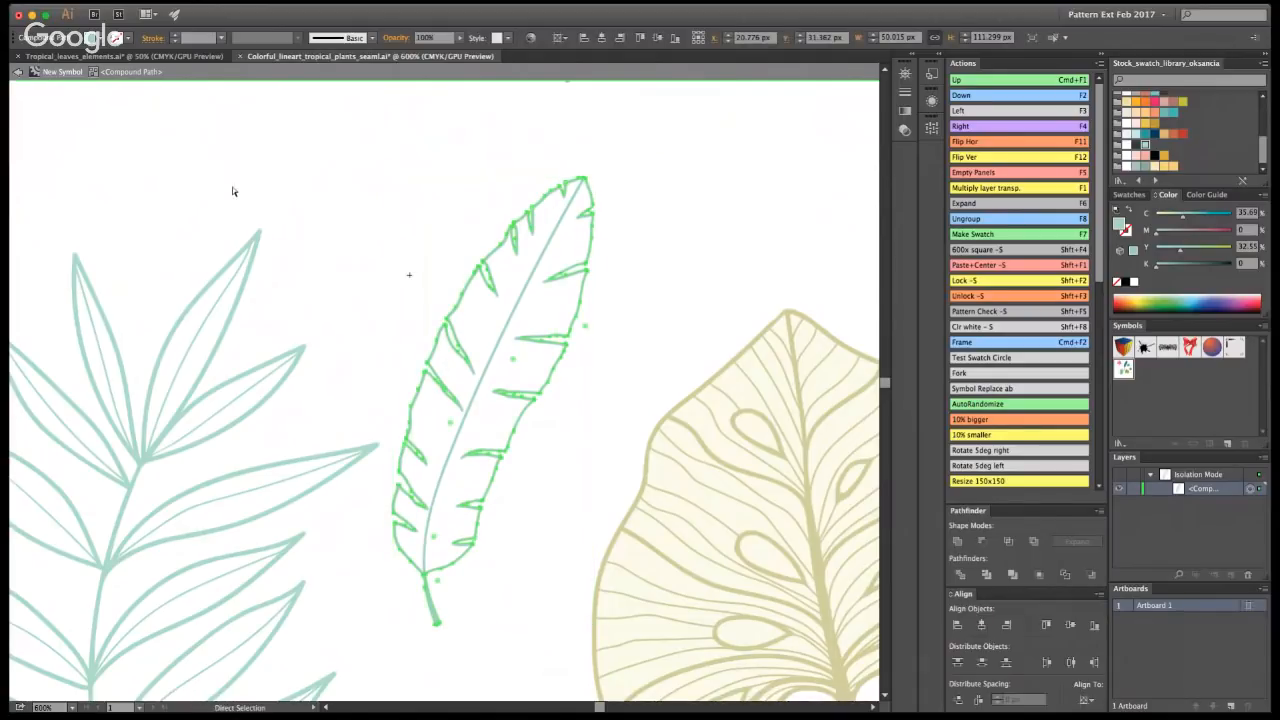
pyautogui.click(16, 76)
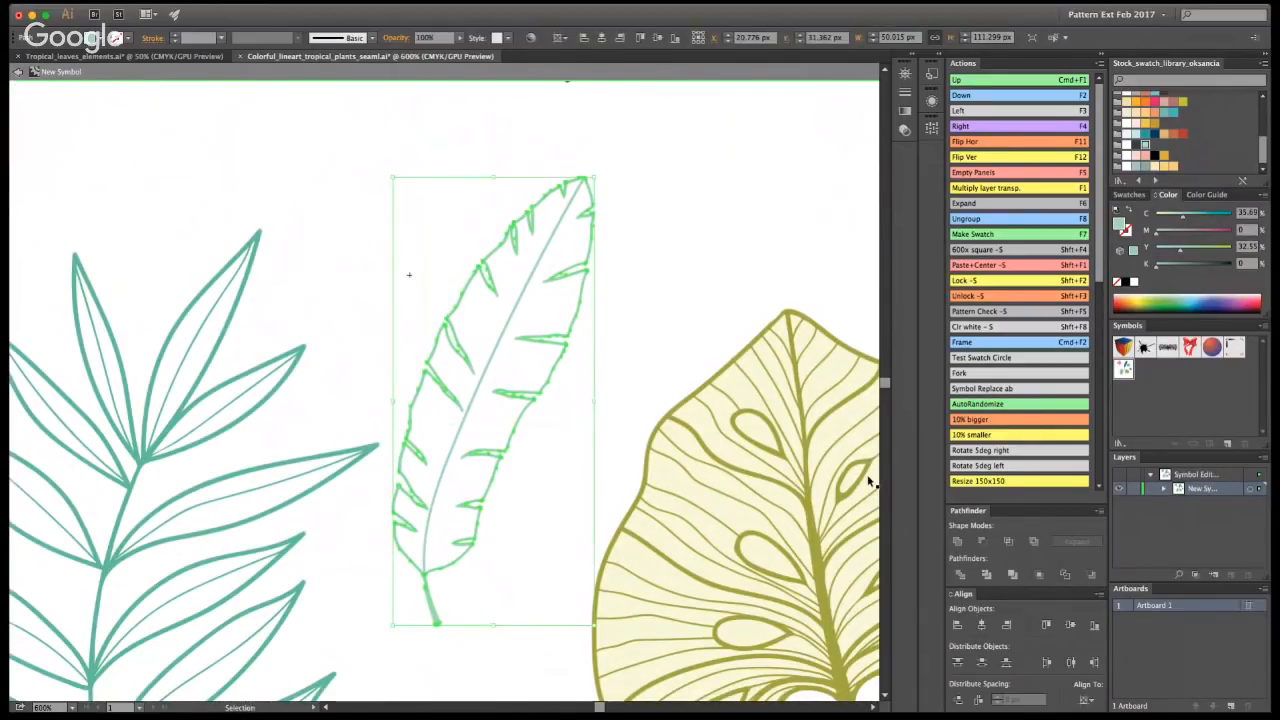
pyautogui.press('i')
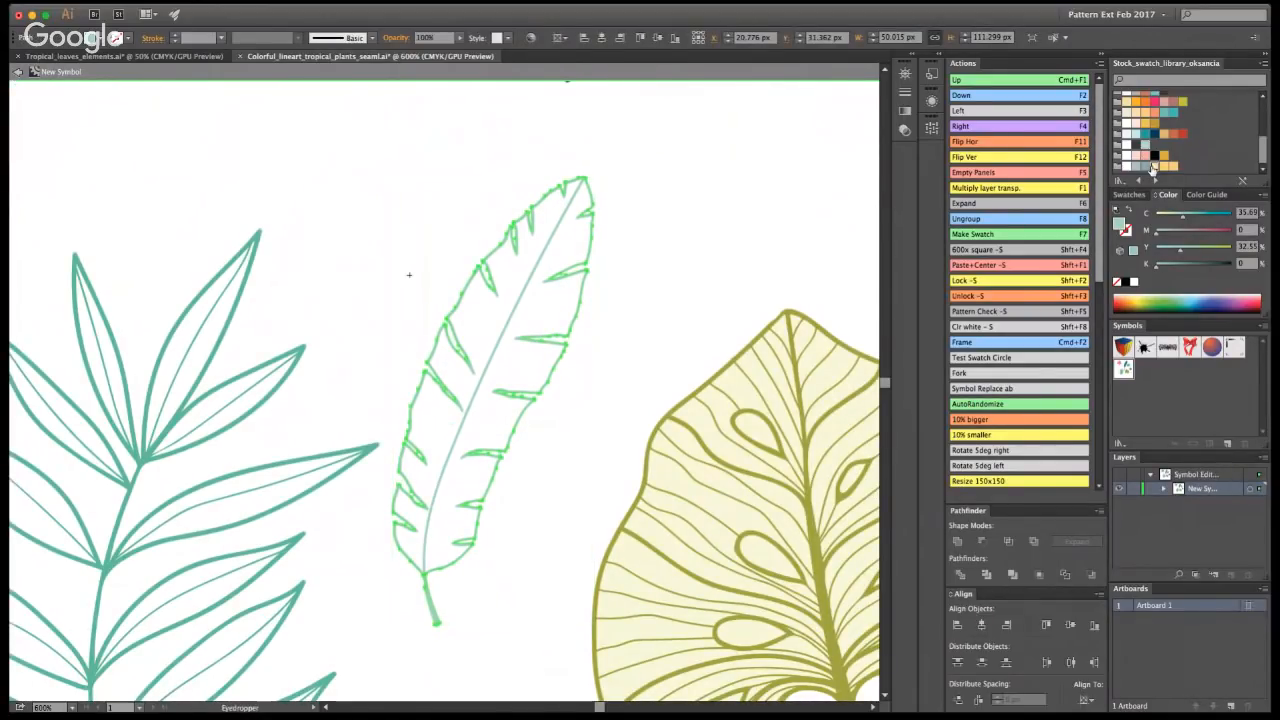
pyautogui.press('v')
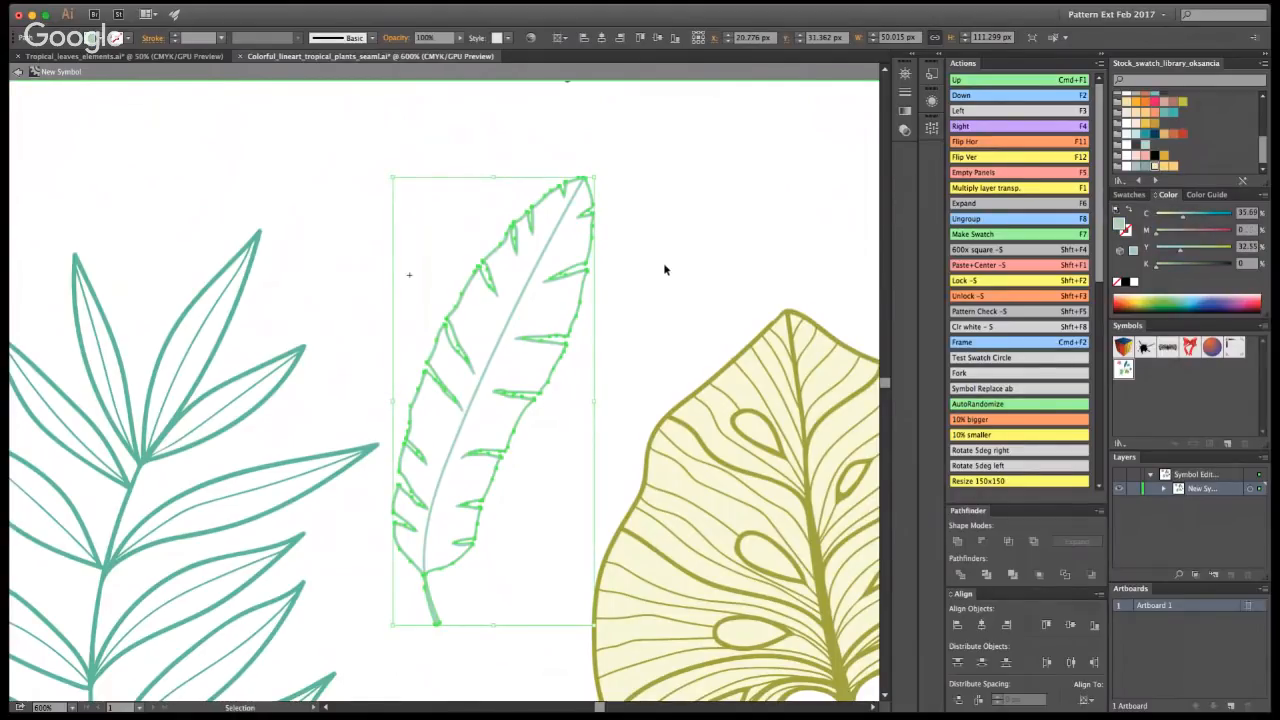
# - Make a separate filled silhouette of the small feather behind its line art and color it pale green, about C 10, Y 10
pyautogui.click(666, 269)
pyautogui.click(567, 354)
pyautogui.doubleClick(563, 355)
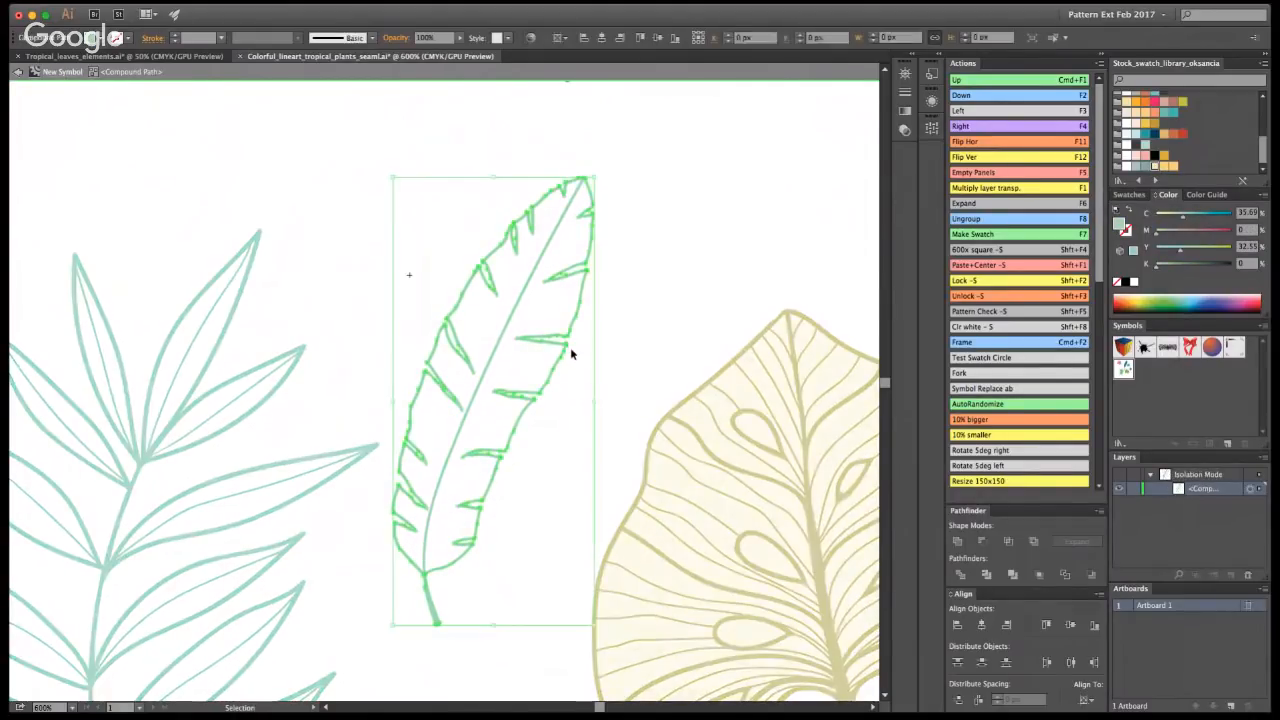
pyautogui.press('a')
pyautogui.press('v')
pyautogui.click(18, 72)
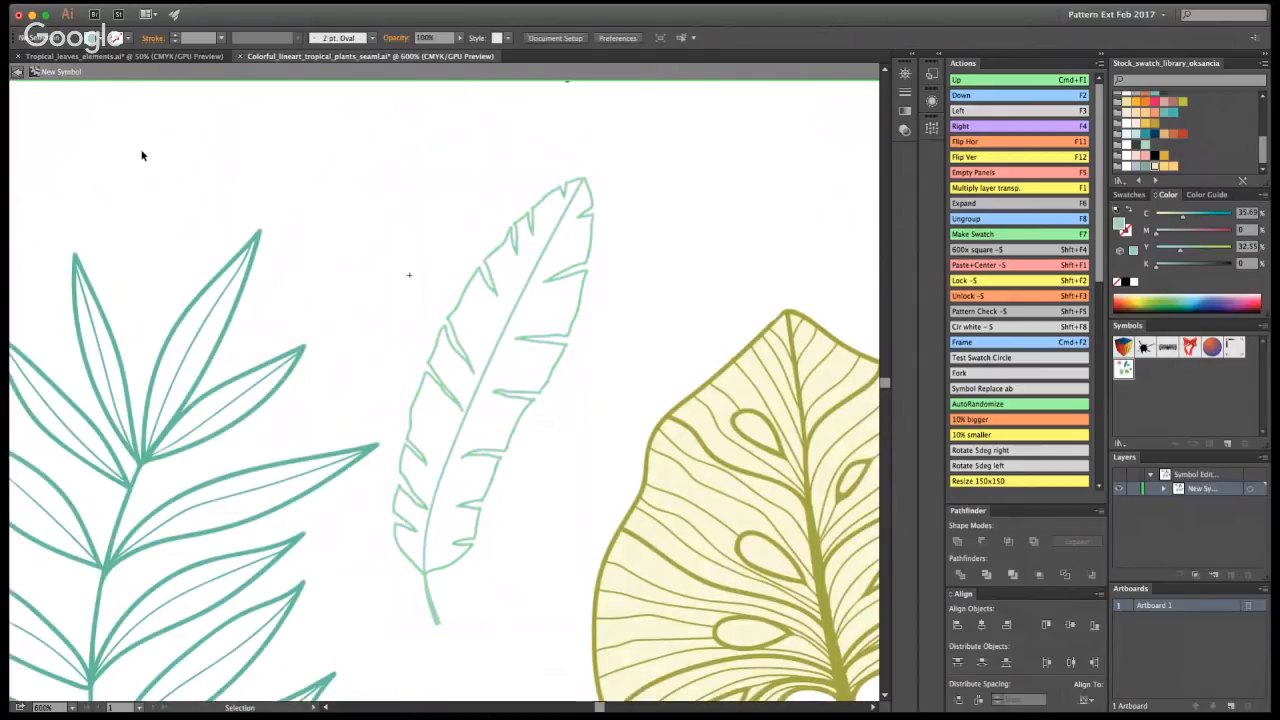
pyautogui.click(543, 380)
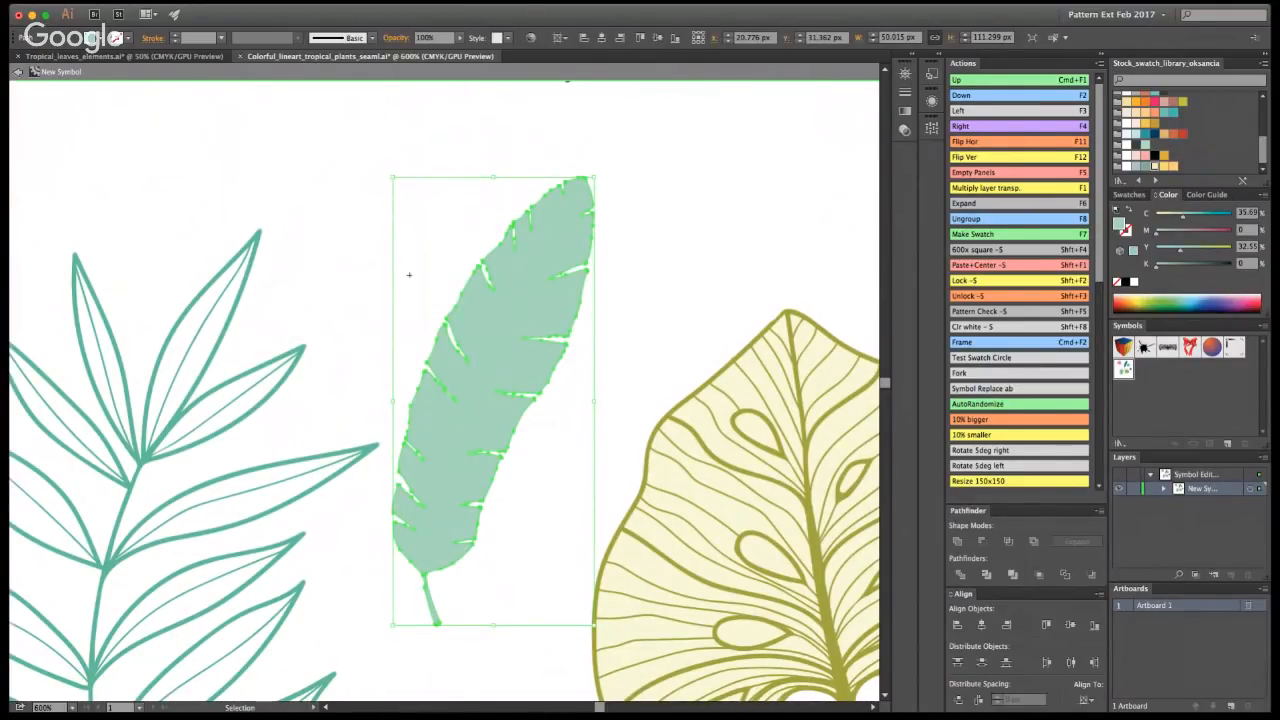
pyautogui.click(1164, 298)
pyautogui.doubleClick(709, 251)
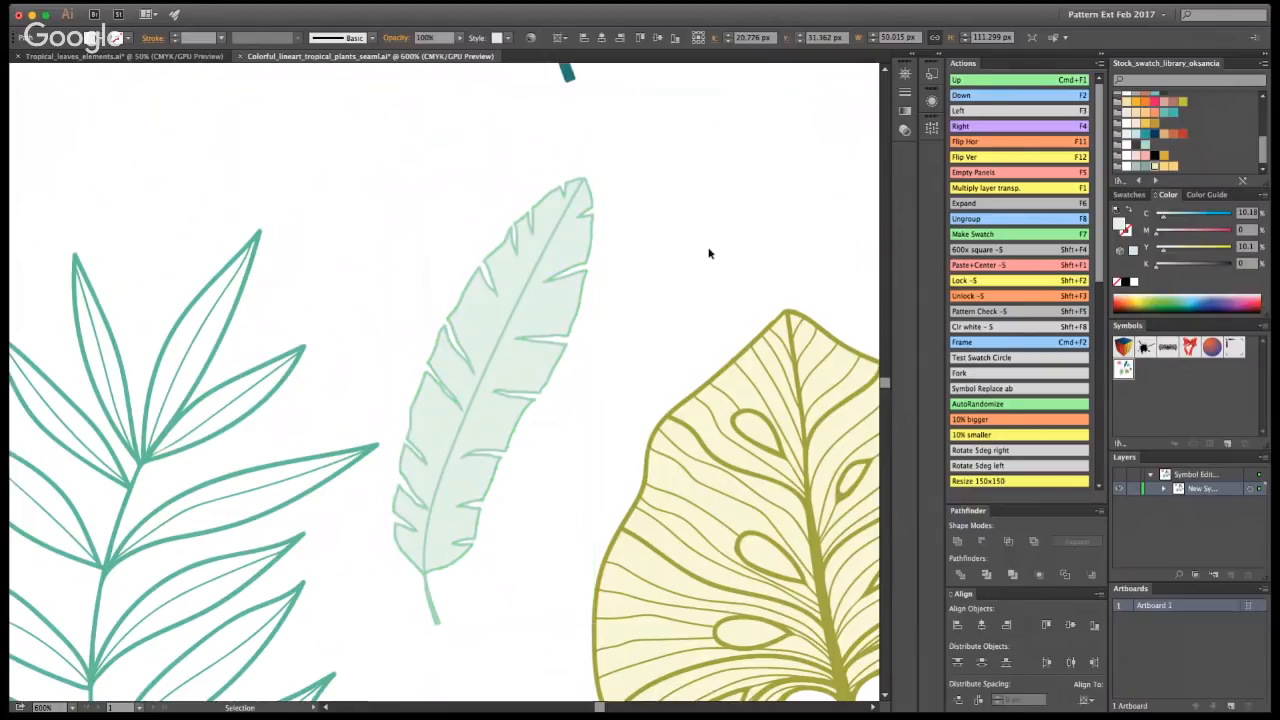
# - Isolate the large green branch's compound path with its outline selected, and return to the symbol level
pyautogui.doubleClick(255, 241)
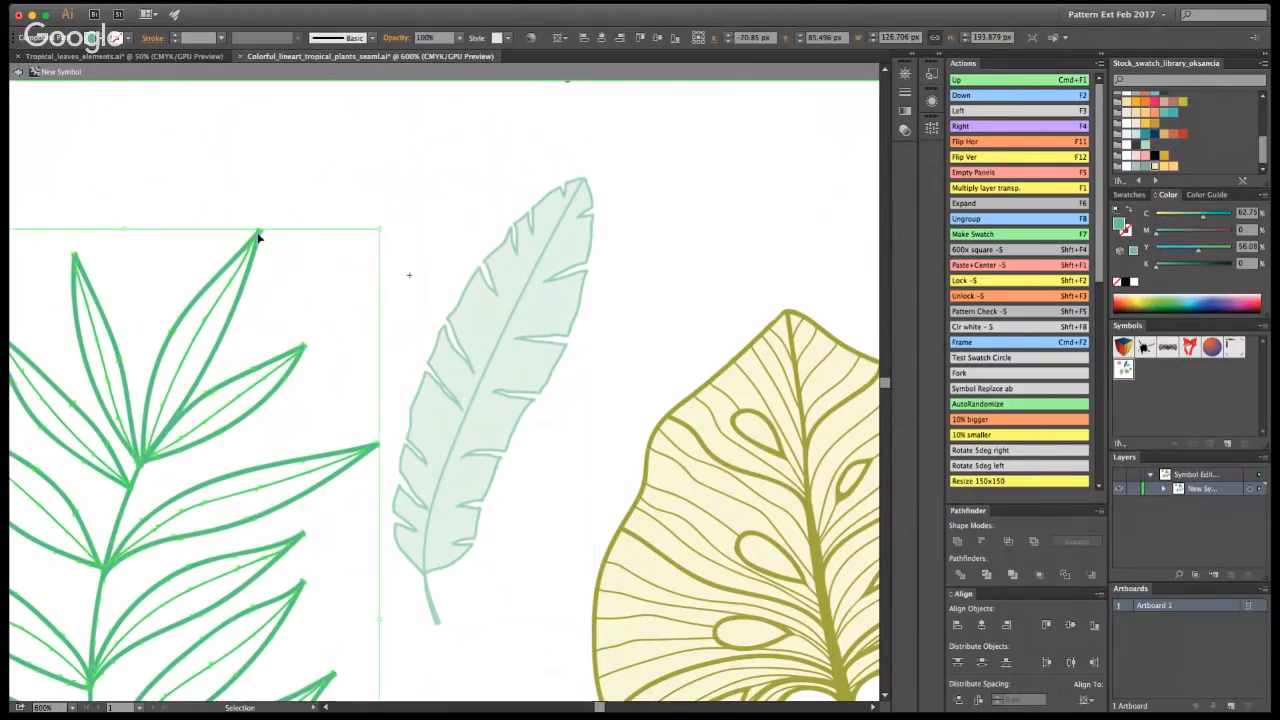
pyautogui.click(263, 241)
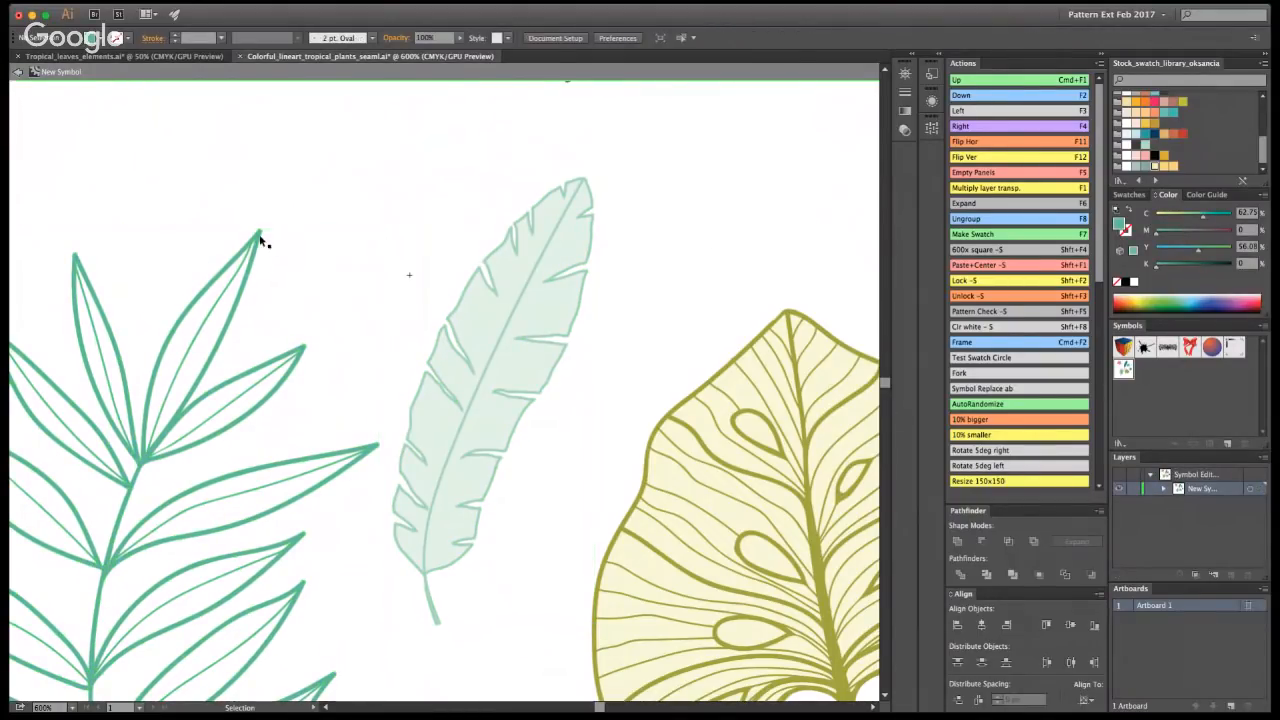
pyautogui.doubleClick(258, 236)
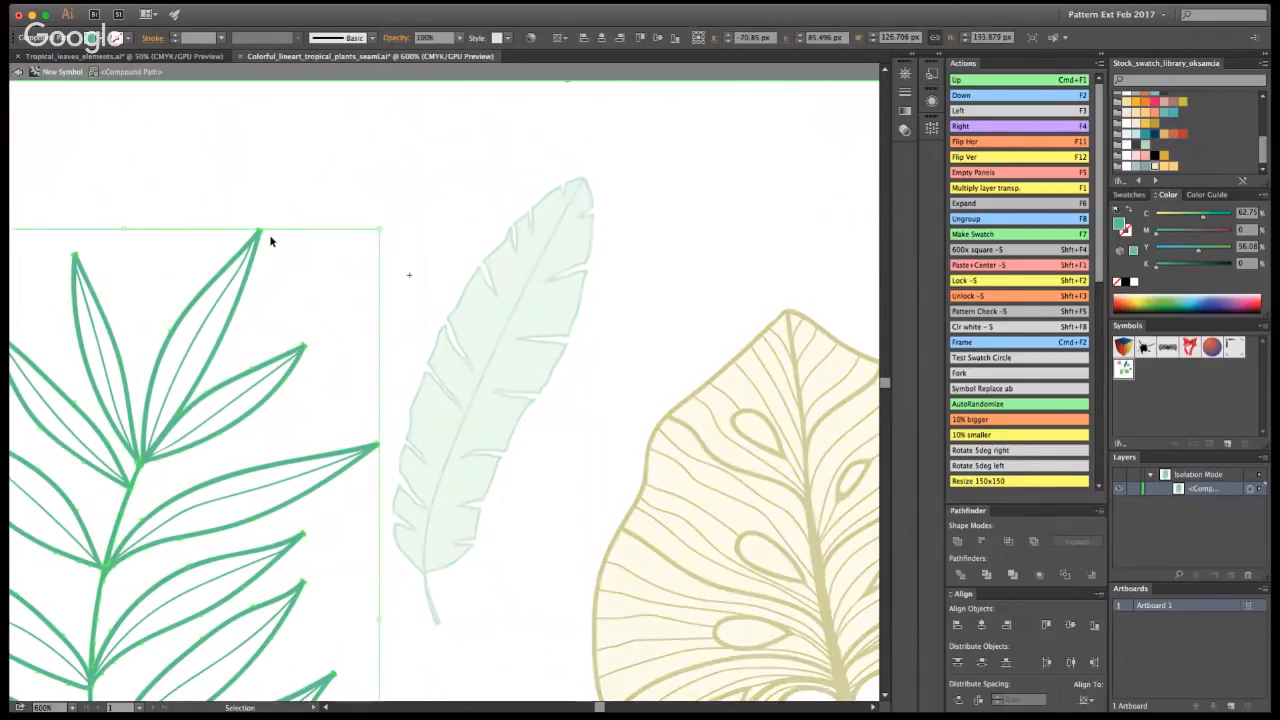
pyautogui.click(20, 71)
# - Try coloring the large green branch's silhouette pale green, about C 11, Y 9, inside its isolated compound path, and return to the symbol level
pyautogui.doubleClick(157, 442)
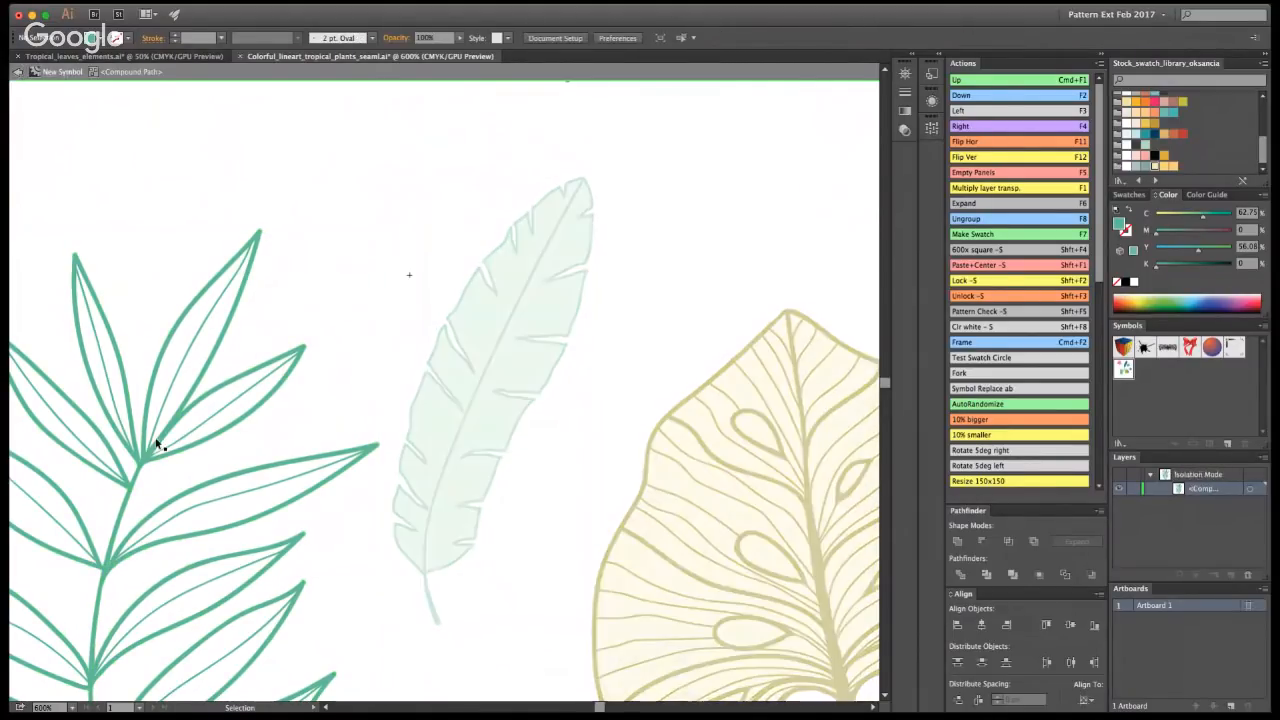
pyautogui.click(160, 443)
pyautogui.click(280, 320)
pyautogui.press('a')
pyautogui.press('super+z')
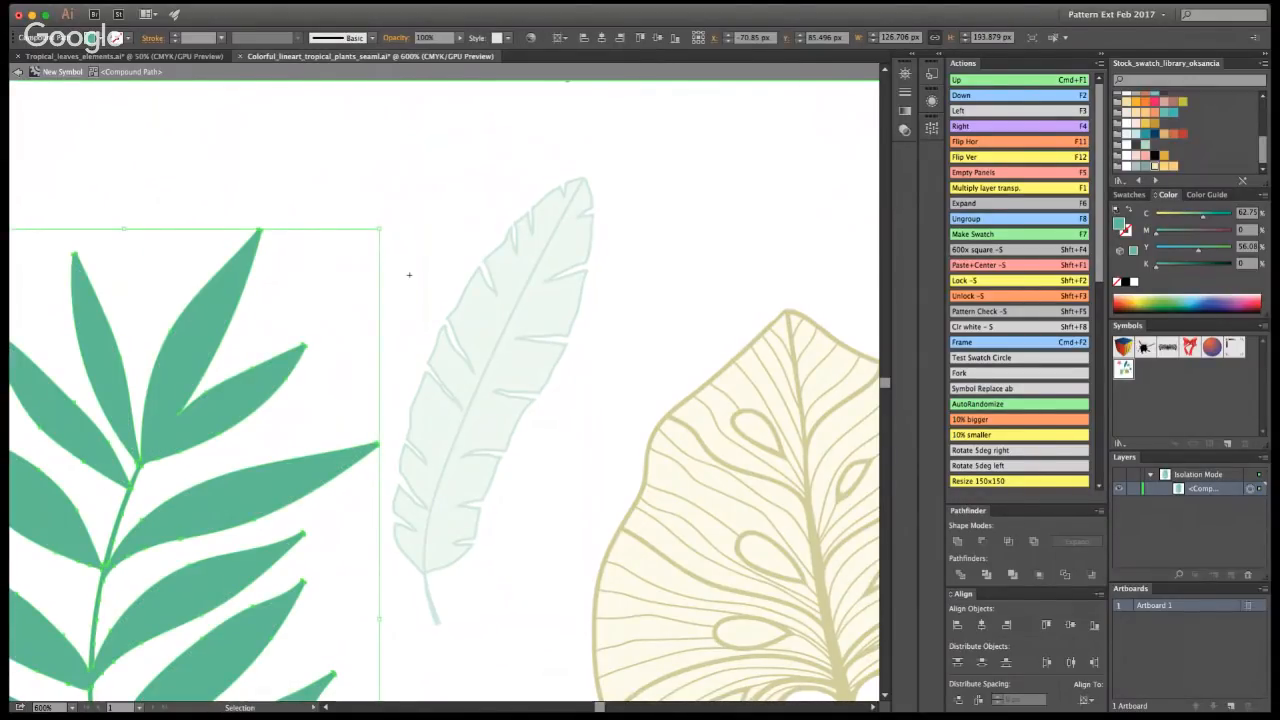
pyautogui.press('super+shift+z')
pyautogui.click(677, 224)
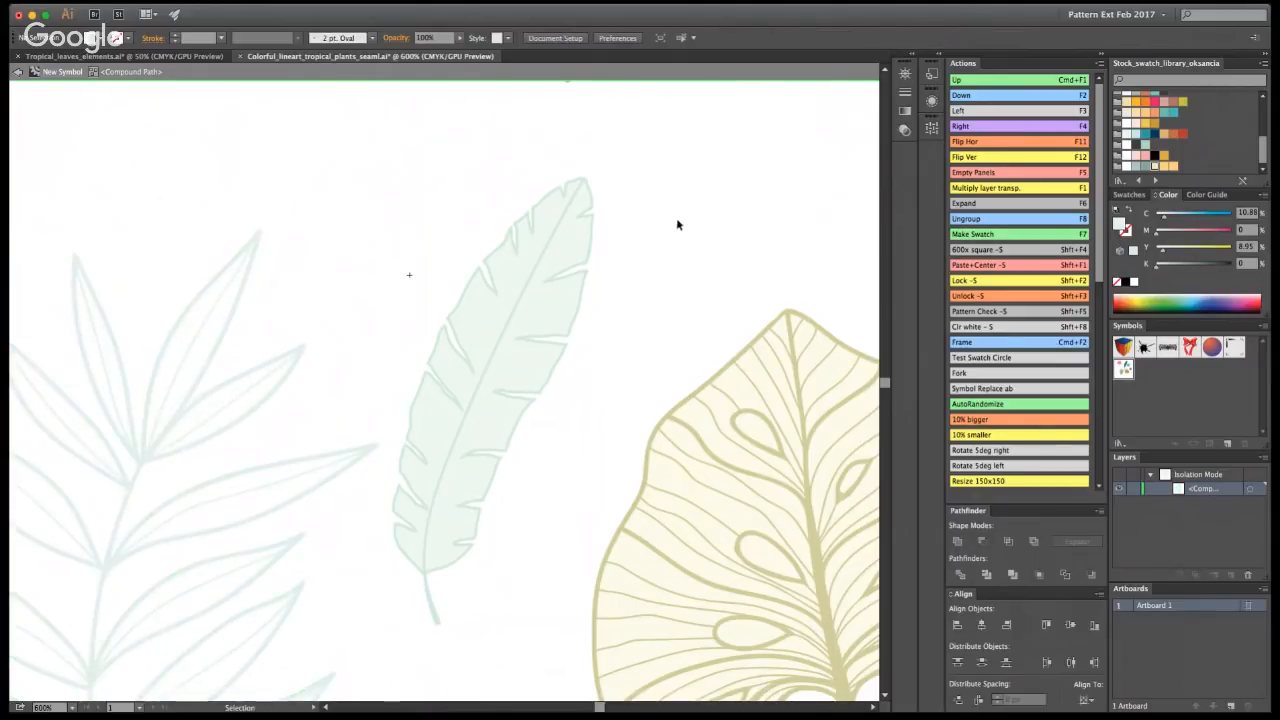
pyautogui.click(18, 72)
pyautogui.click(284, 376)
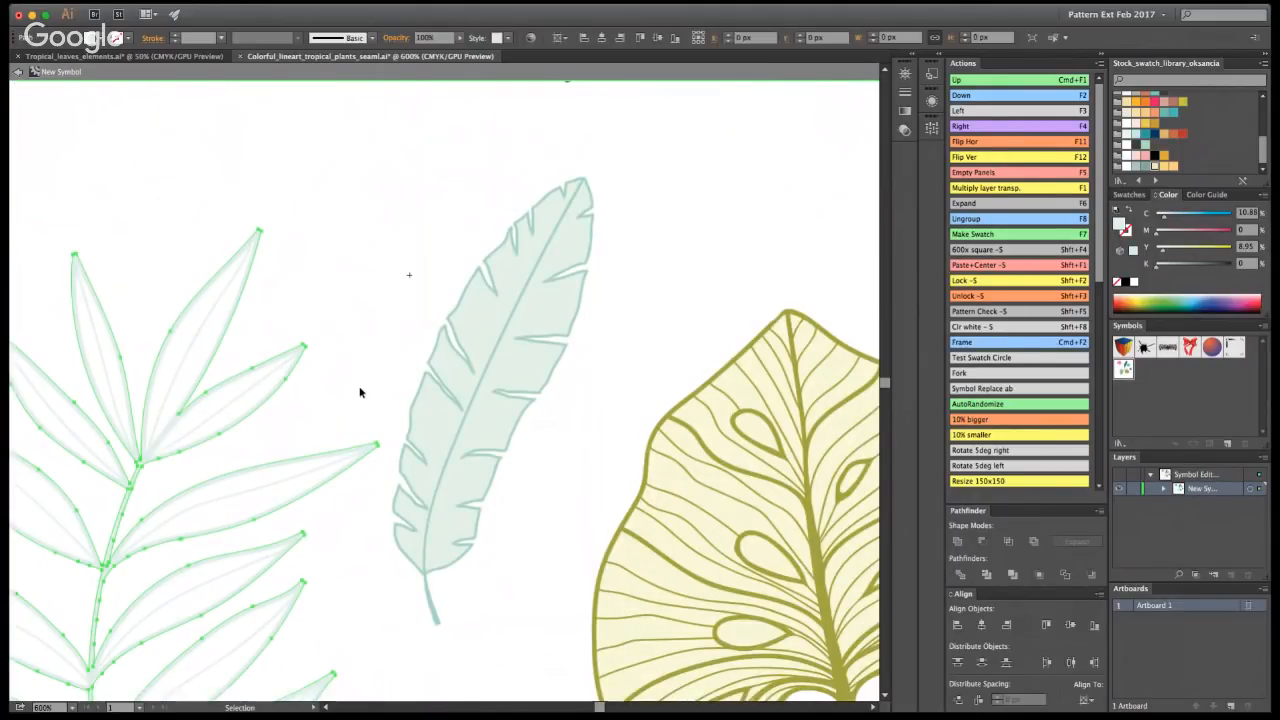
# - Color the large branch's line art teal, about C 77, M 15, Y 40, and leave symbol editing
pyautogui.click(181, 396)
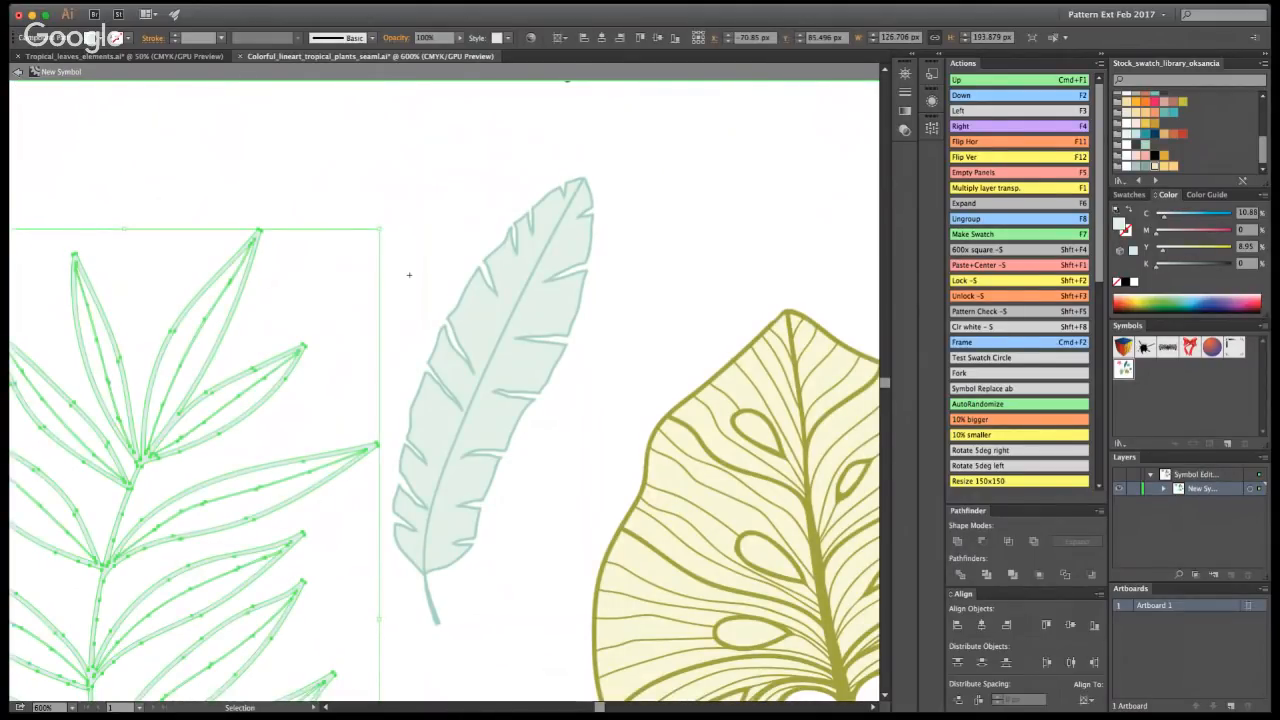
pyautogui.click(1152, 134)
pyautogui.press('z')
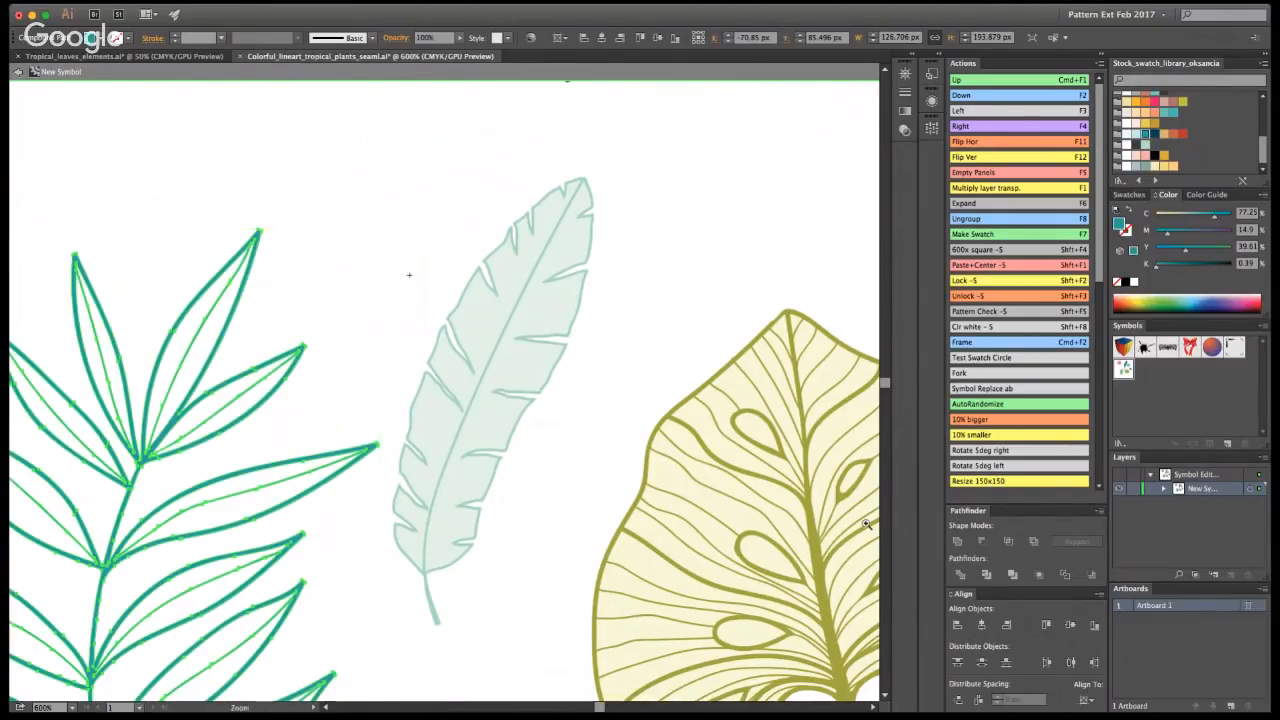
pyautogui.keyDown('alt'); pyautogui.click(363, 440); pyautogui.keyUp('alt')
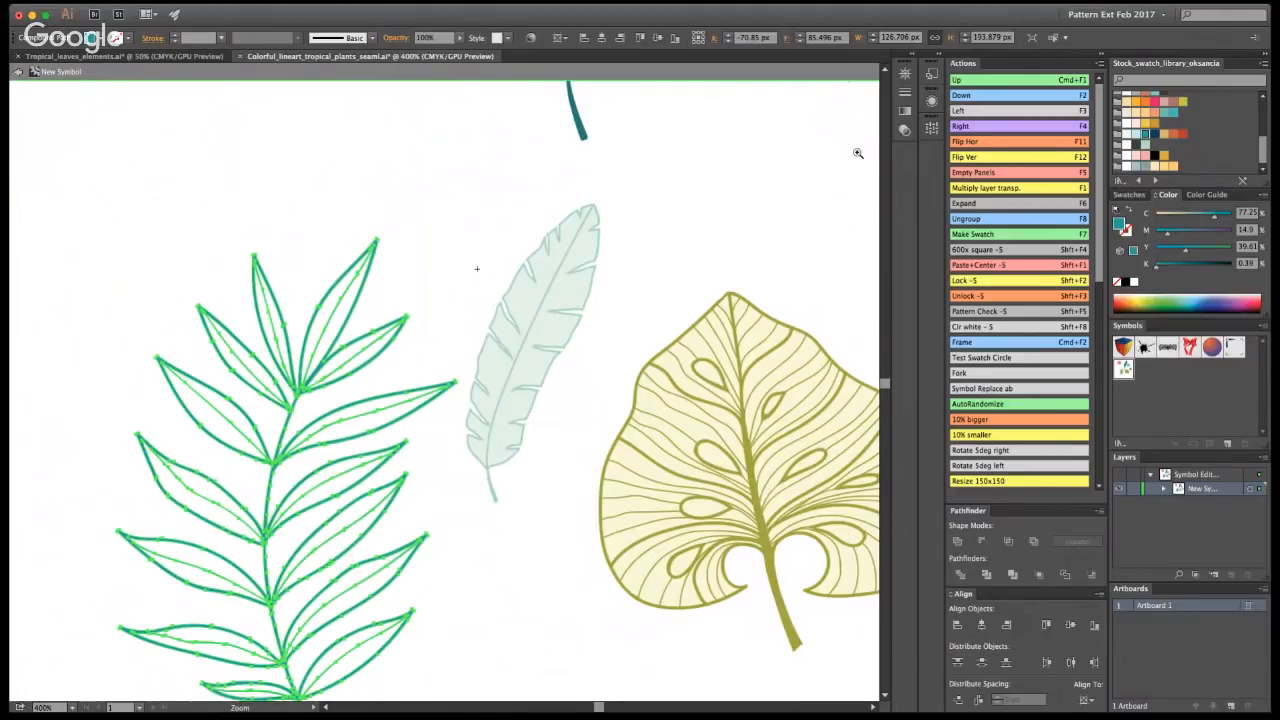
pyautogui.press('Escape')
pyautogui.press('v')
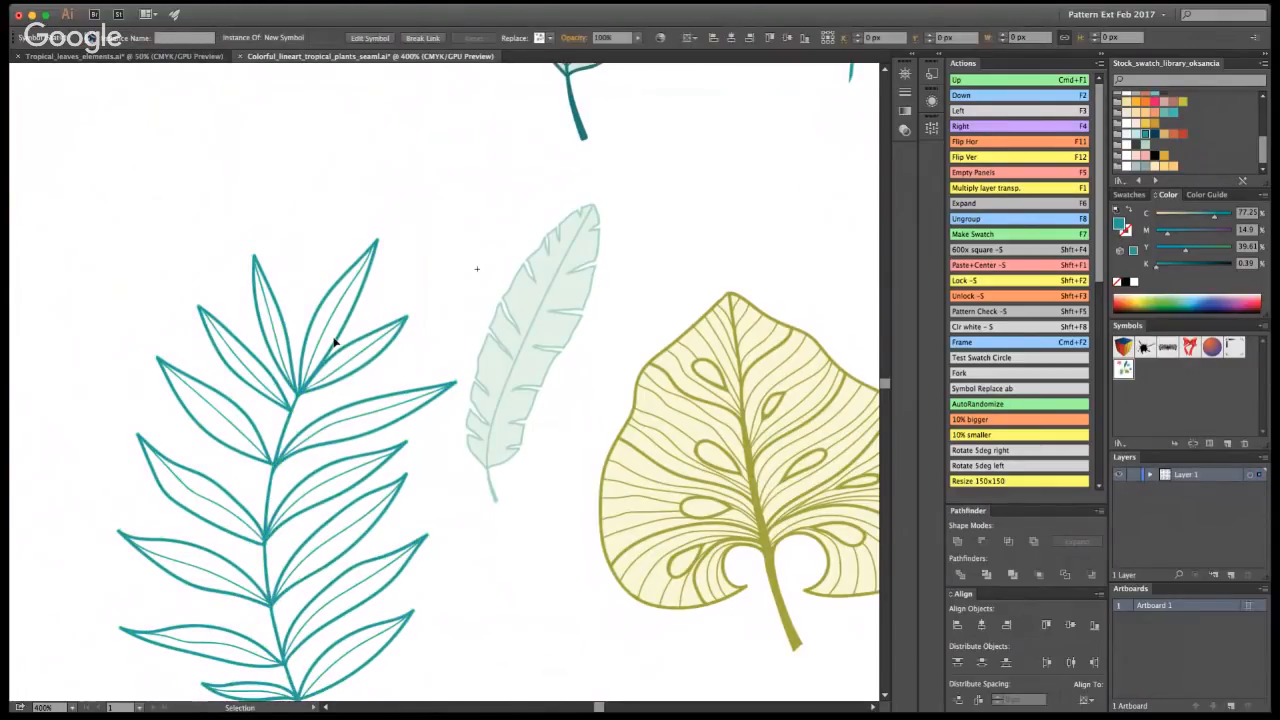
pyautogui.doubleClick(327, 364)
pyautogui.click(327, 364)
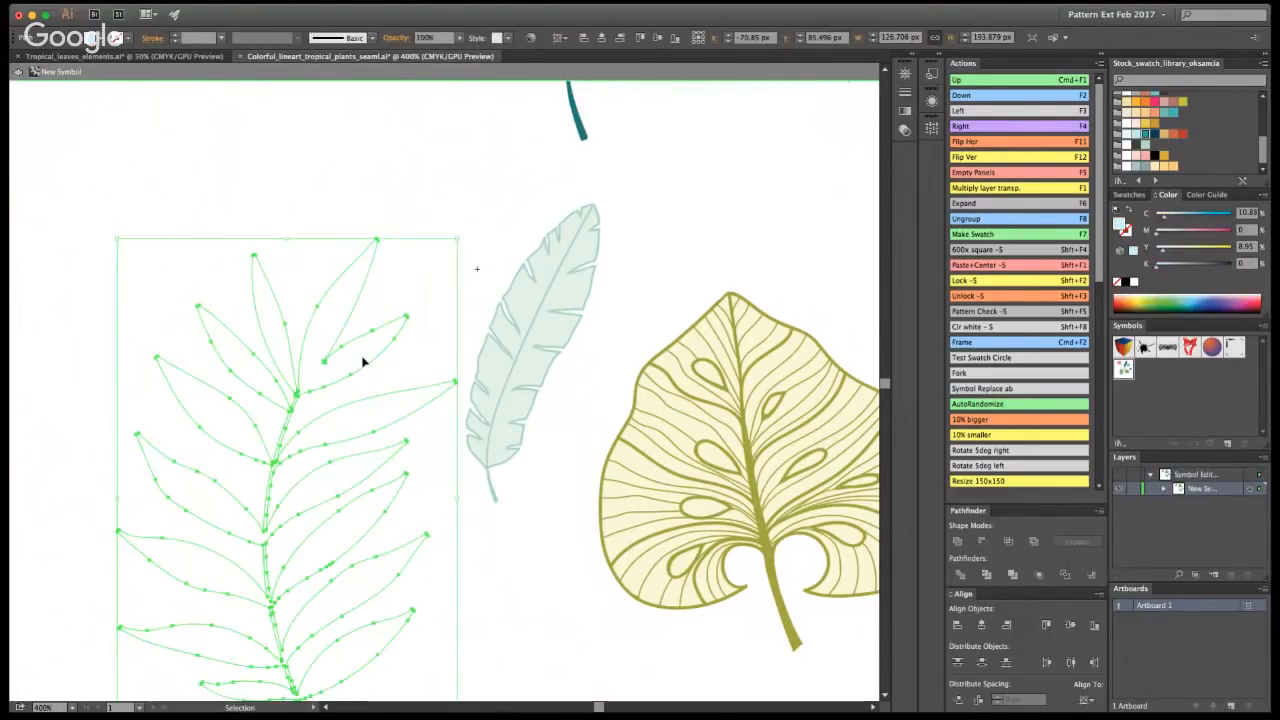
pyautogui.press('a')
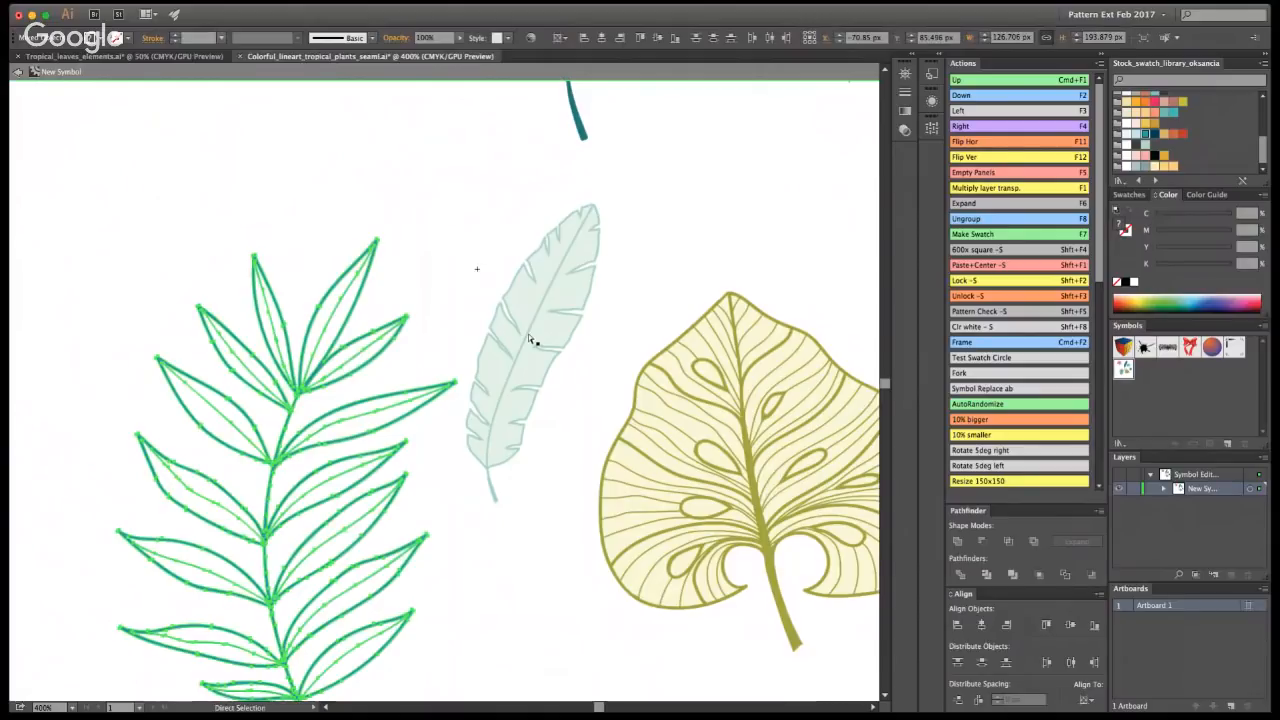
pyautogui.press('Escape')
pyautogui.press('v')
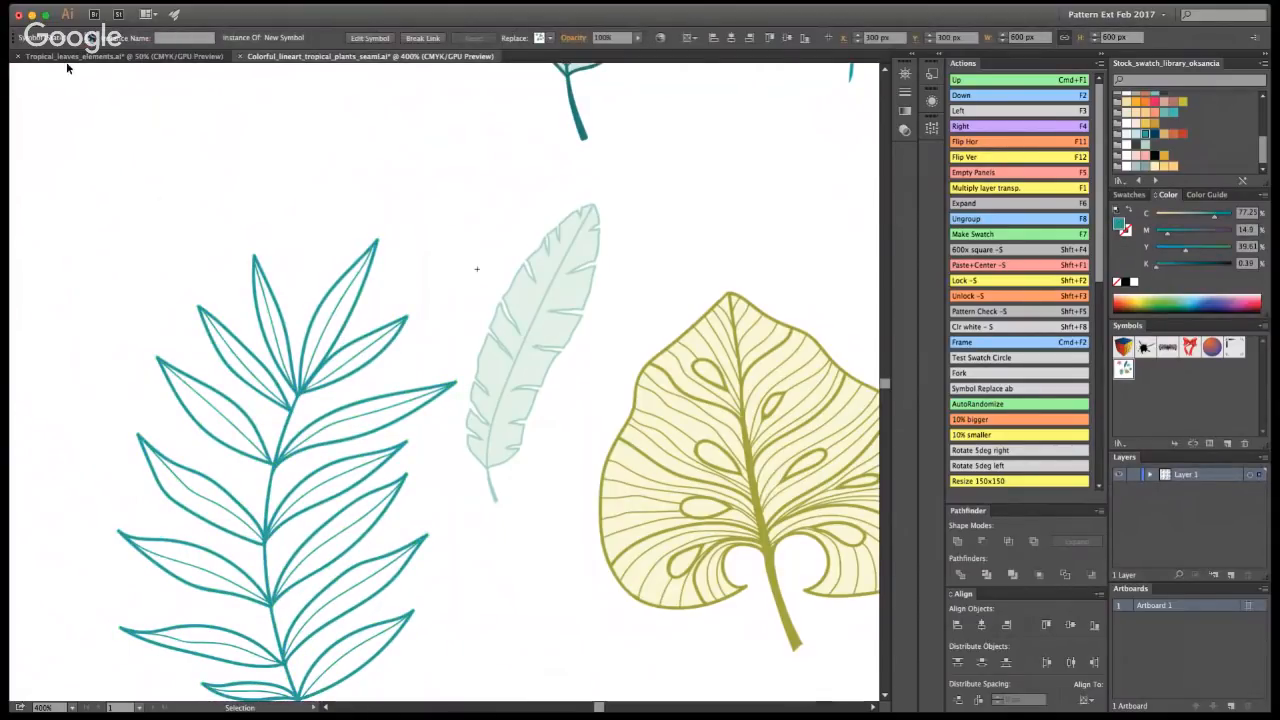
# - Reopen the symbol, isolate the large branch's compound path with its outline selected, and return to the symbol level
pyautogui.doubleClick(311, 398)
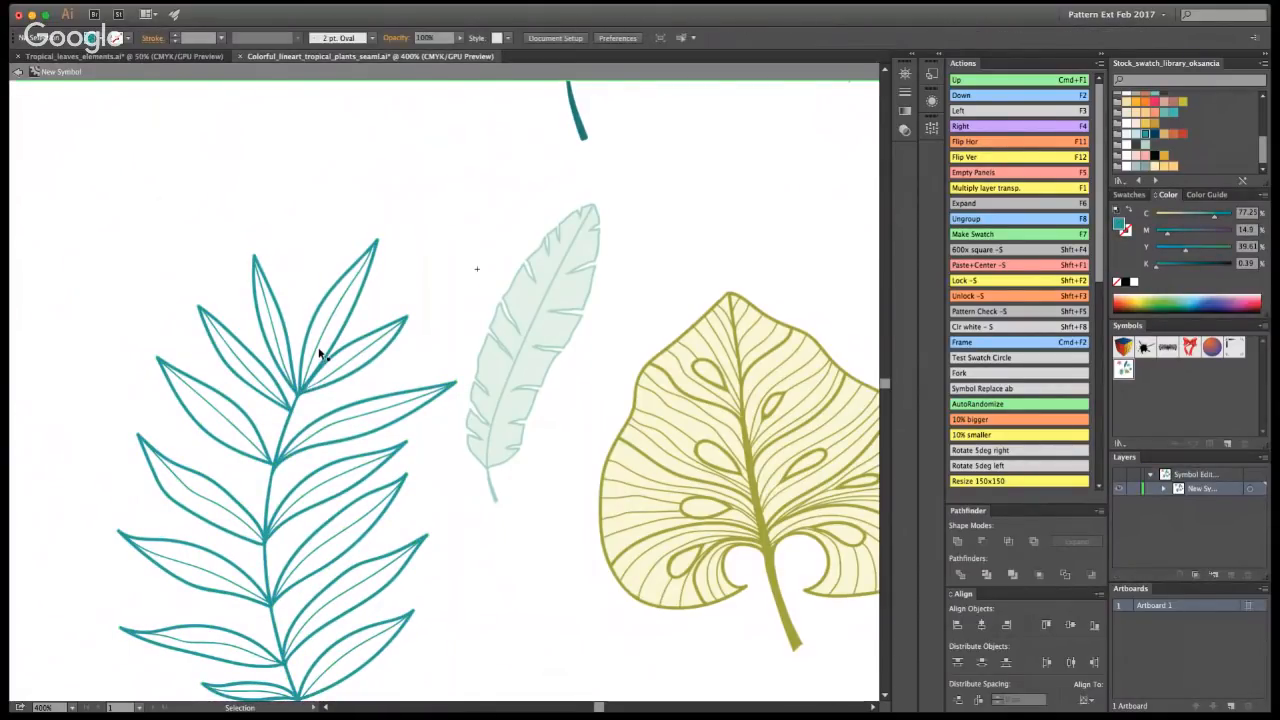
pyautogui.click(320, 354)
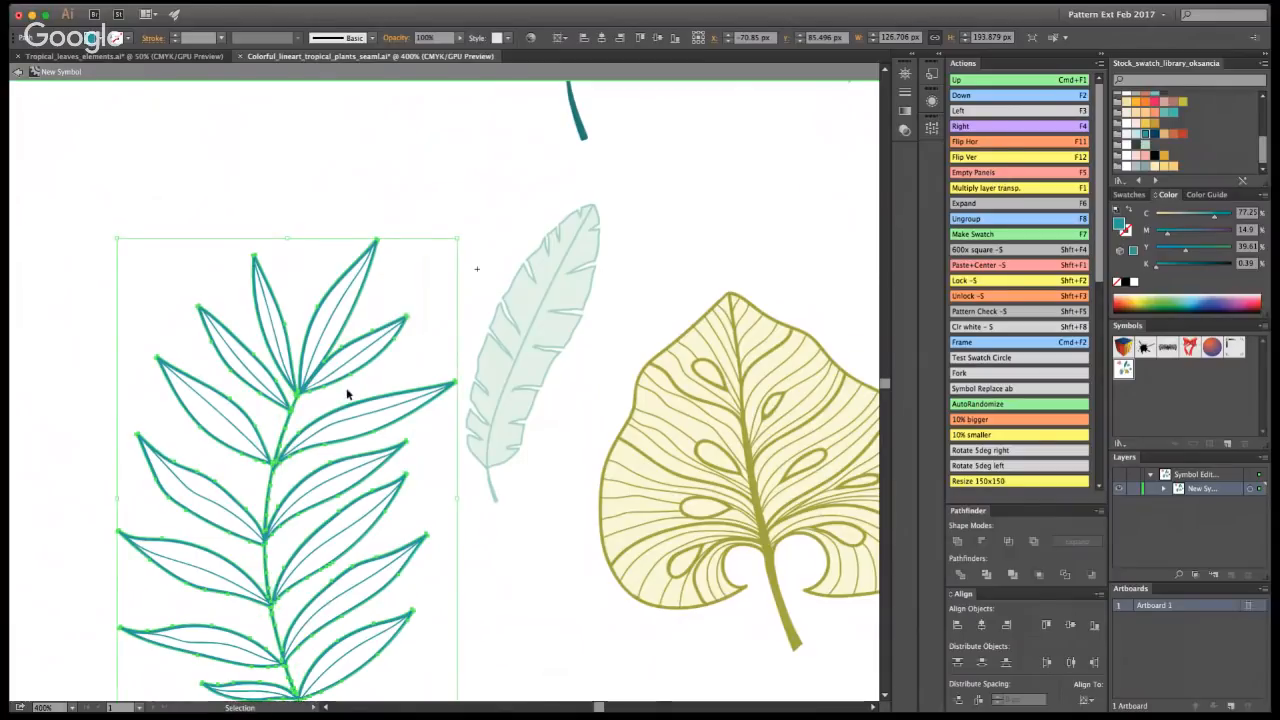
pyautogui.doubleClick(378, 342)
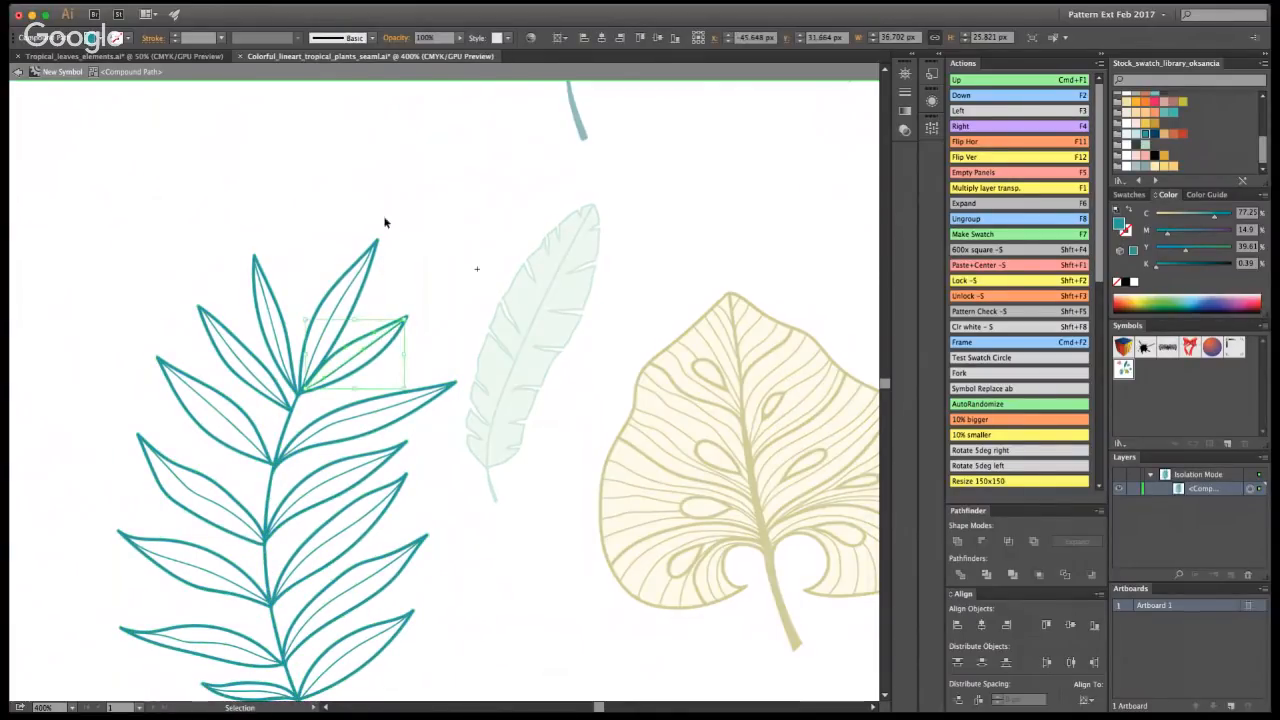
pyautogui.press('super+a')
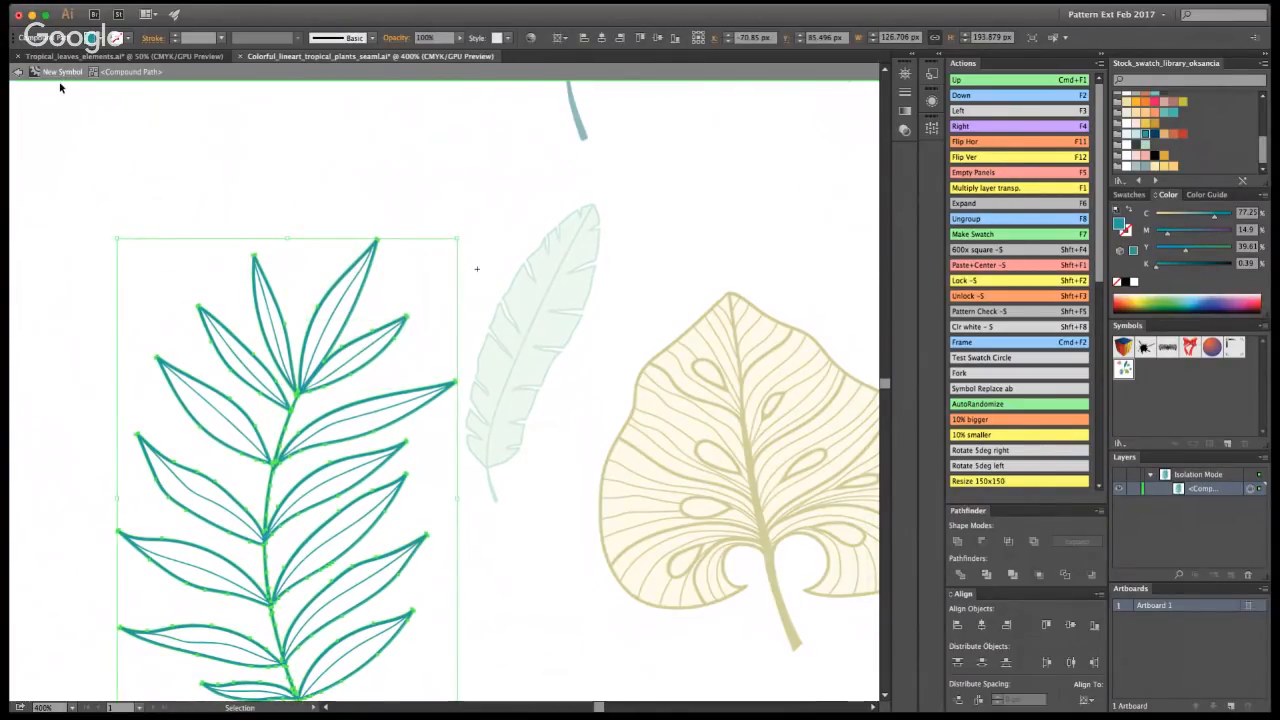
pyautogui.click(19, 72)
# - Fill the large branch's silhouette behind its teal line art with light blue, about C 22, Y 5
pyautogui.click(312, 390)
pyautogui.press('a')
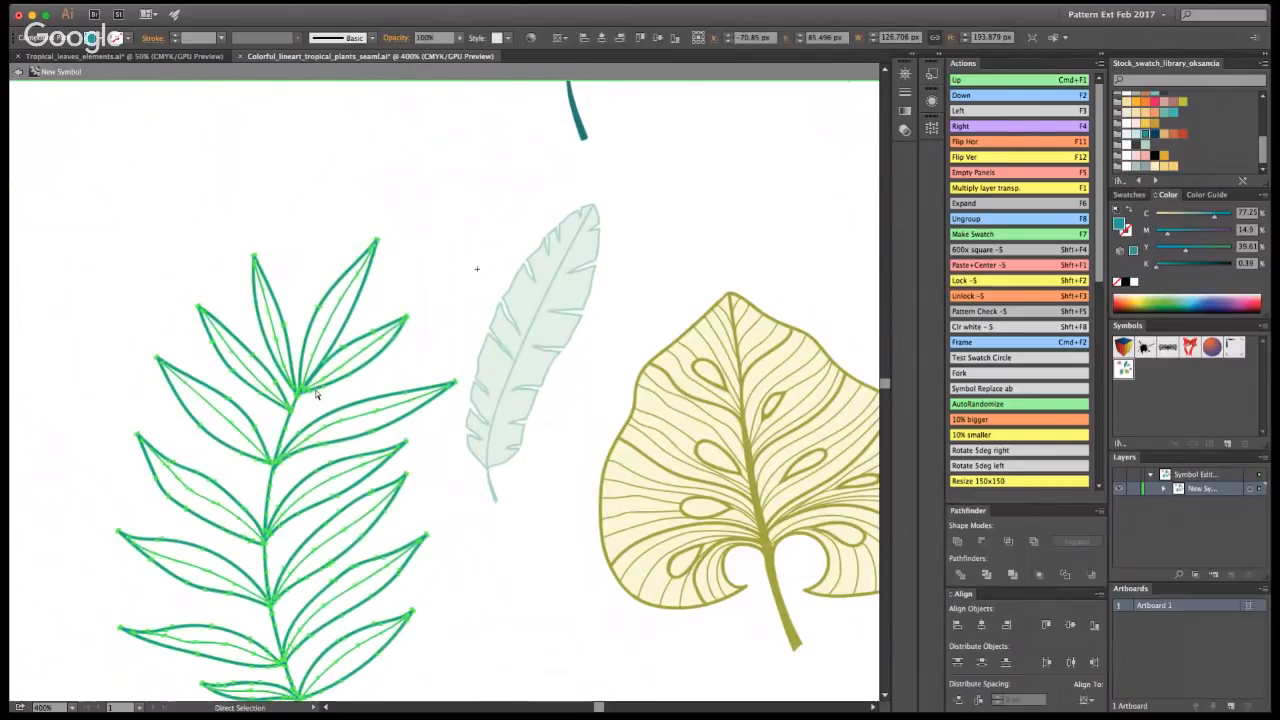
pyautogui.press('v')
pyautogui.click(1136, 152)
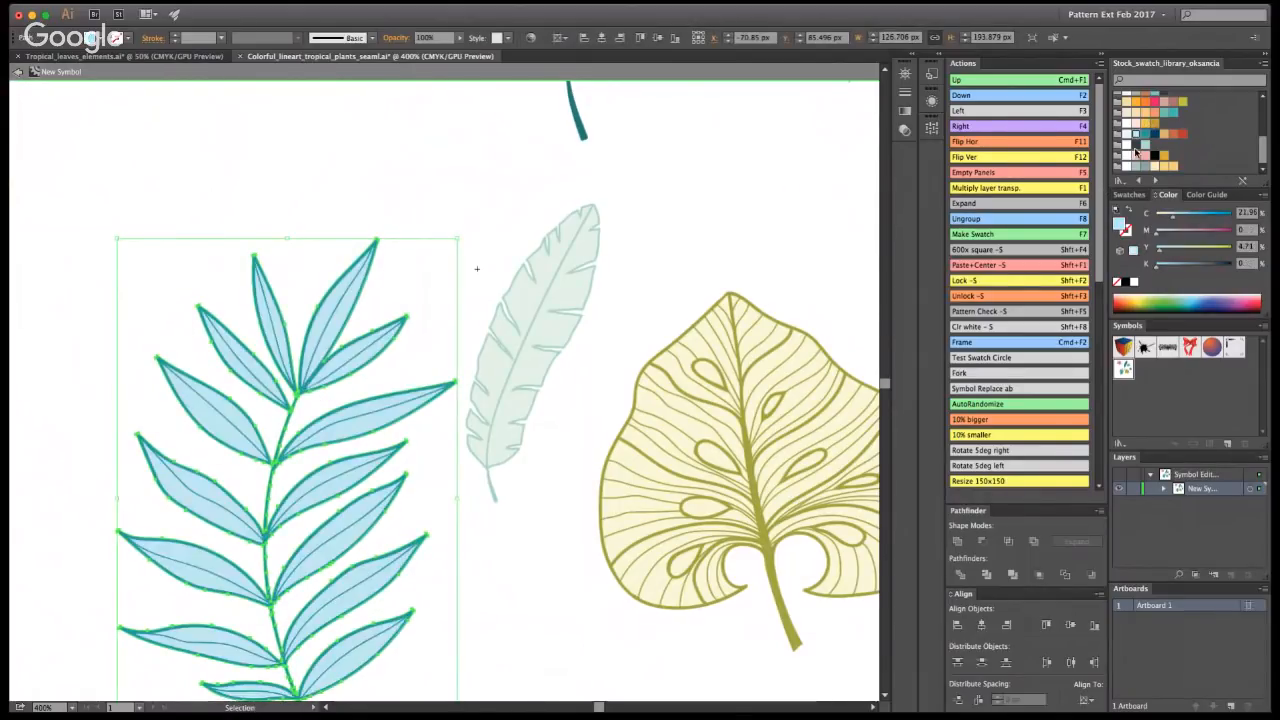
# - Lighten the fern leaf's blue fill to a paler tint and exit symbol editing
pyautogui.press('i')
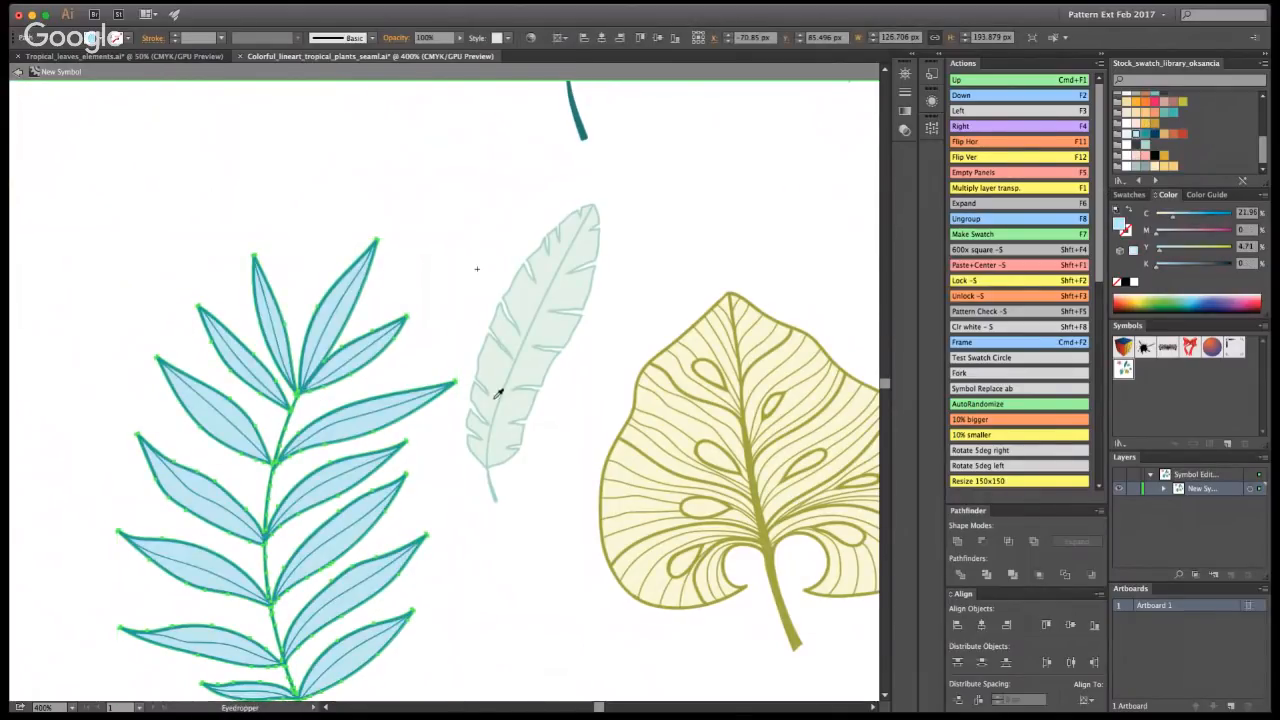
pyautogui.click(331, 292)
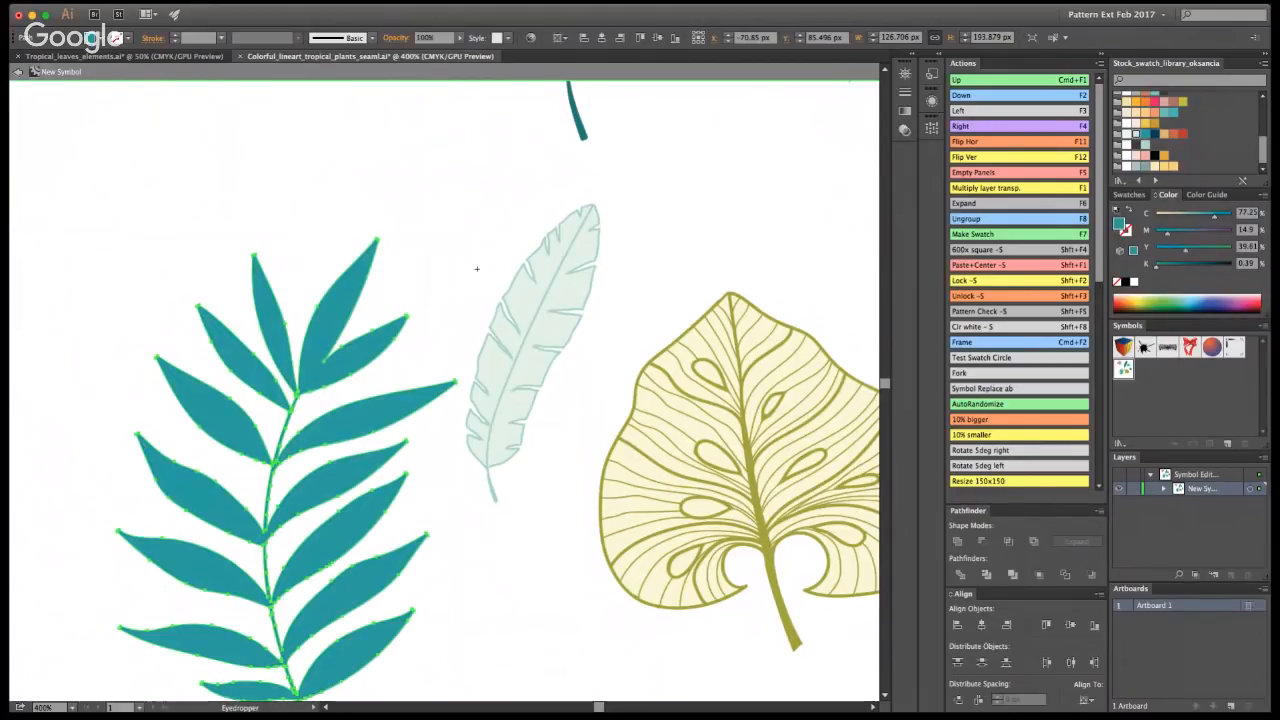
pyautogui.press('super+z')
pyautogui.press('v')
pyautogui.doubleClick(771, 186)
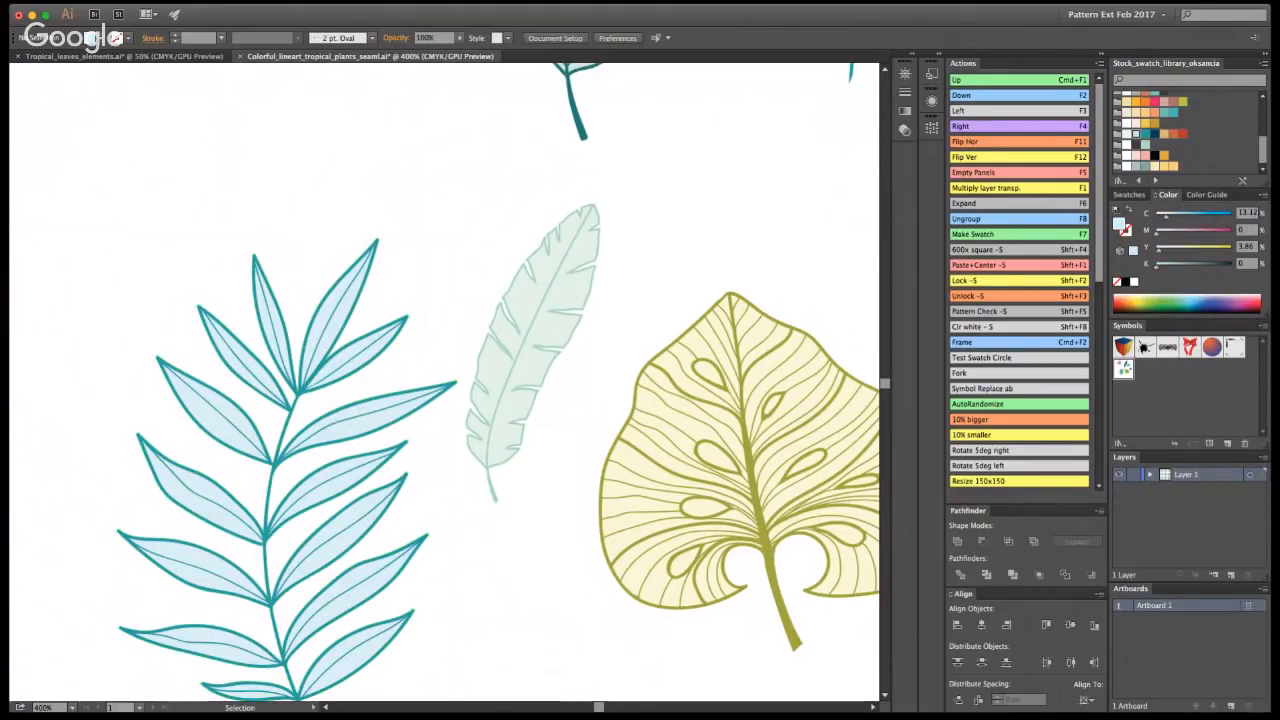
# - Inside the pattern symbol, recolour the large yellow leaf's outlines to olive green C 64.68, M 31.54, Y 100, K 14.43, and exit the symbol
pyautogui.press('super+minus')
pyautogui.press('super+minus')
pyautogui.press('super+minus')
pyautogui.press('super+minus')
pyautogui.press('super+minus')
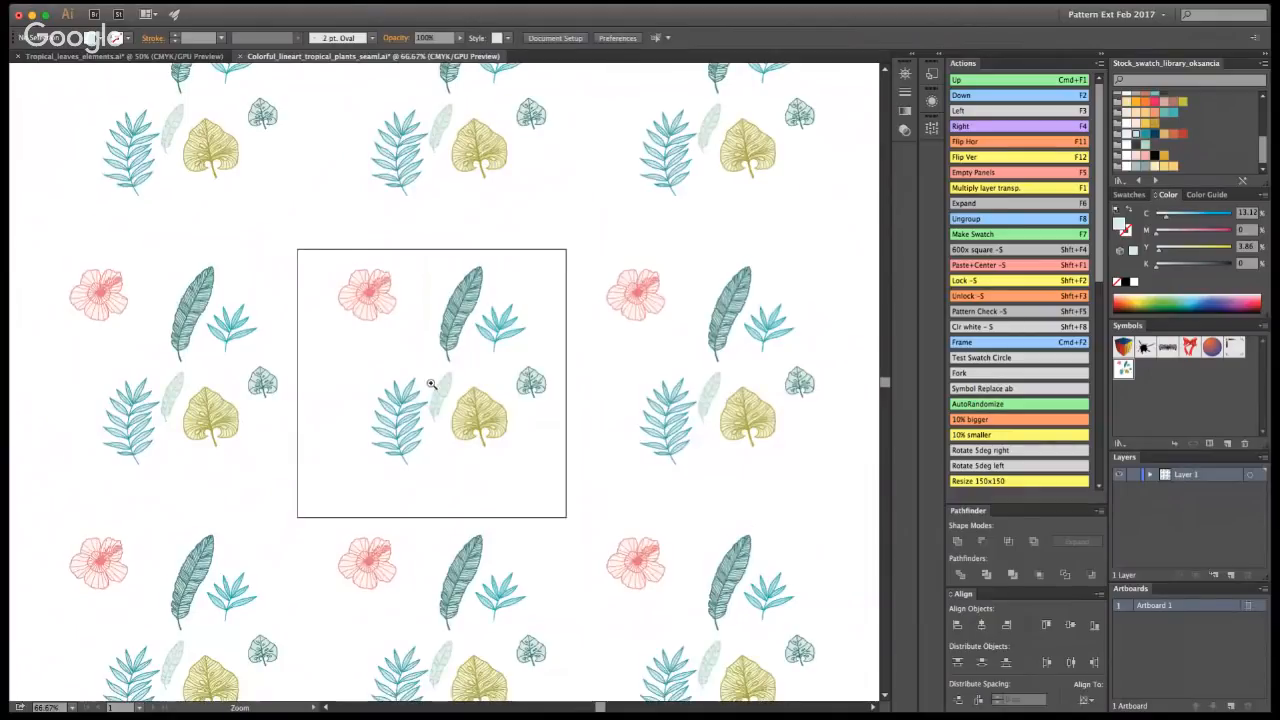
pyautogui.click(431, 383)
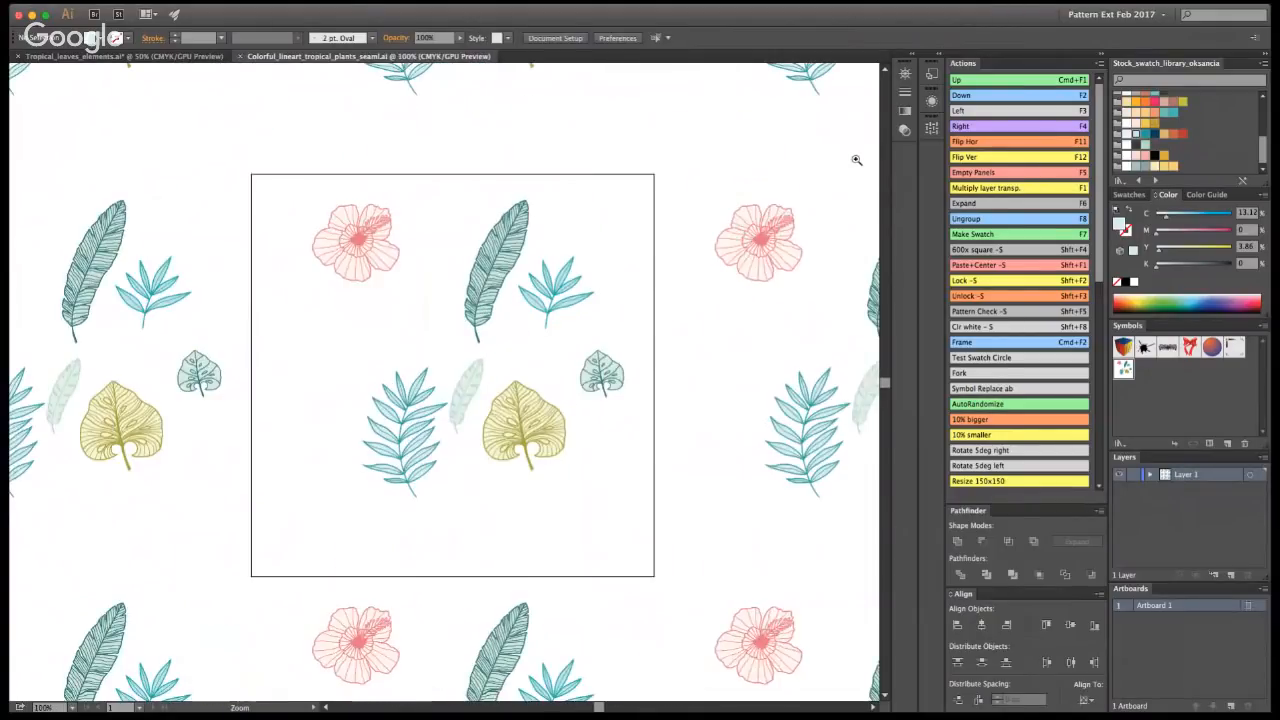
pyautogui.press('v')
pyautogui.doubleClick(835, 327)
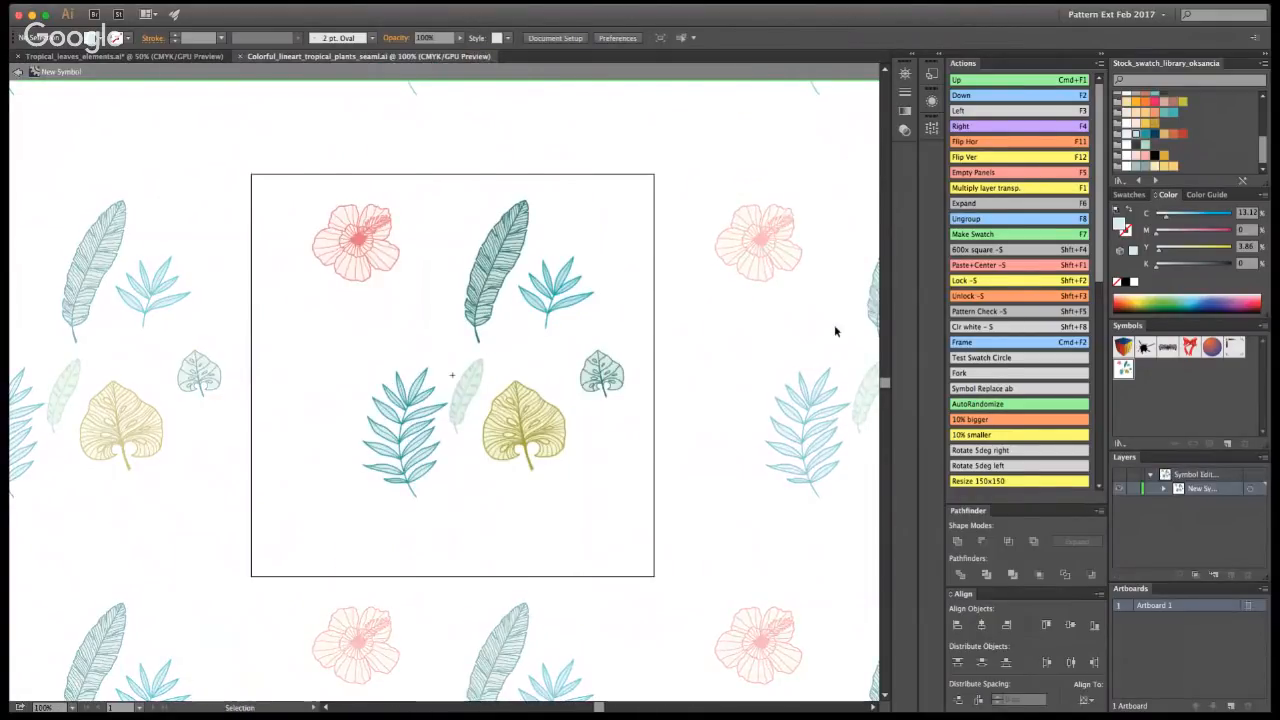
pyautogui.press('y')
pyautogui.click(524, 420)
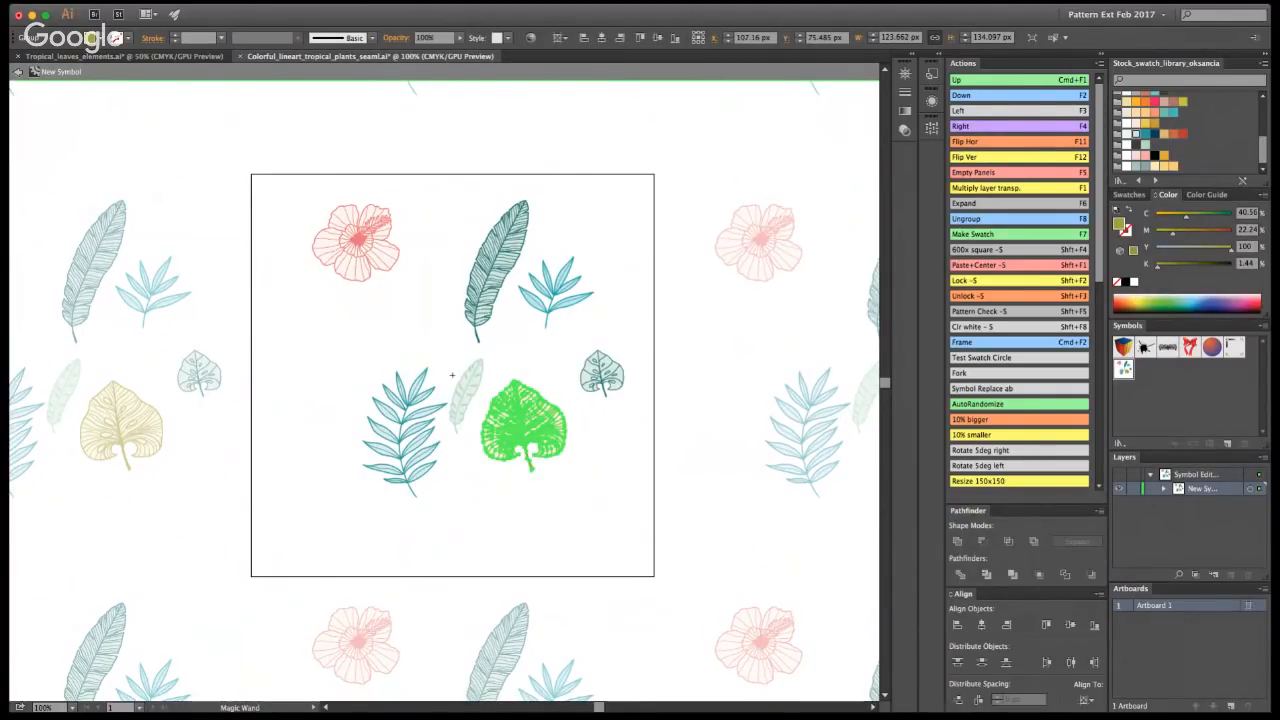
pyautogui.press('v')
pyautogui.doubleClick(838, 161)
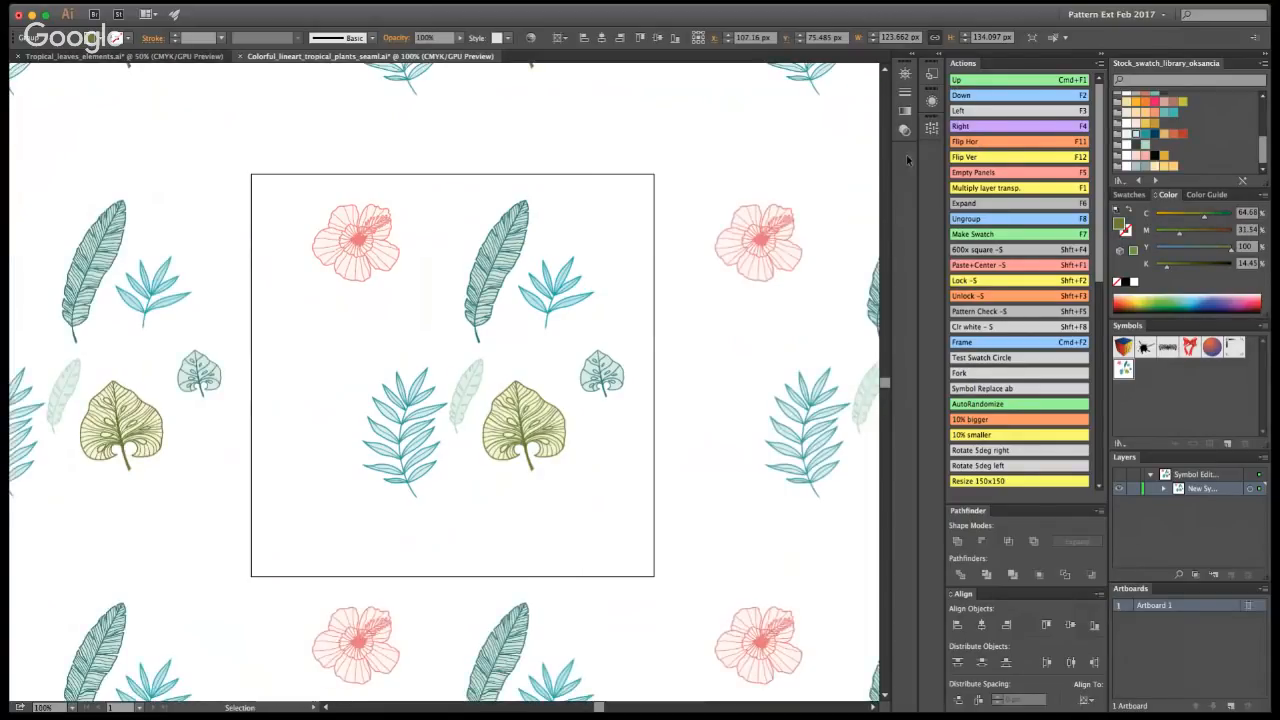
# - Inside the pattern symbol, set the large heart-shaped leaf's fill to pale green with C 18.64, M 0, Y 30.33, K 0, and exit the symbol
pyautogui.doubleClick(539, 417)
pyautogui.press('y')
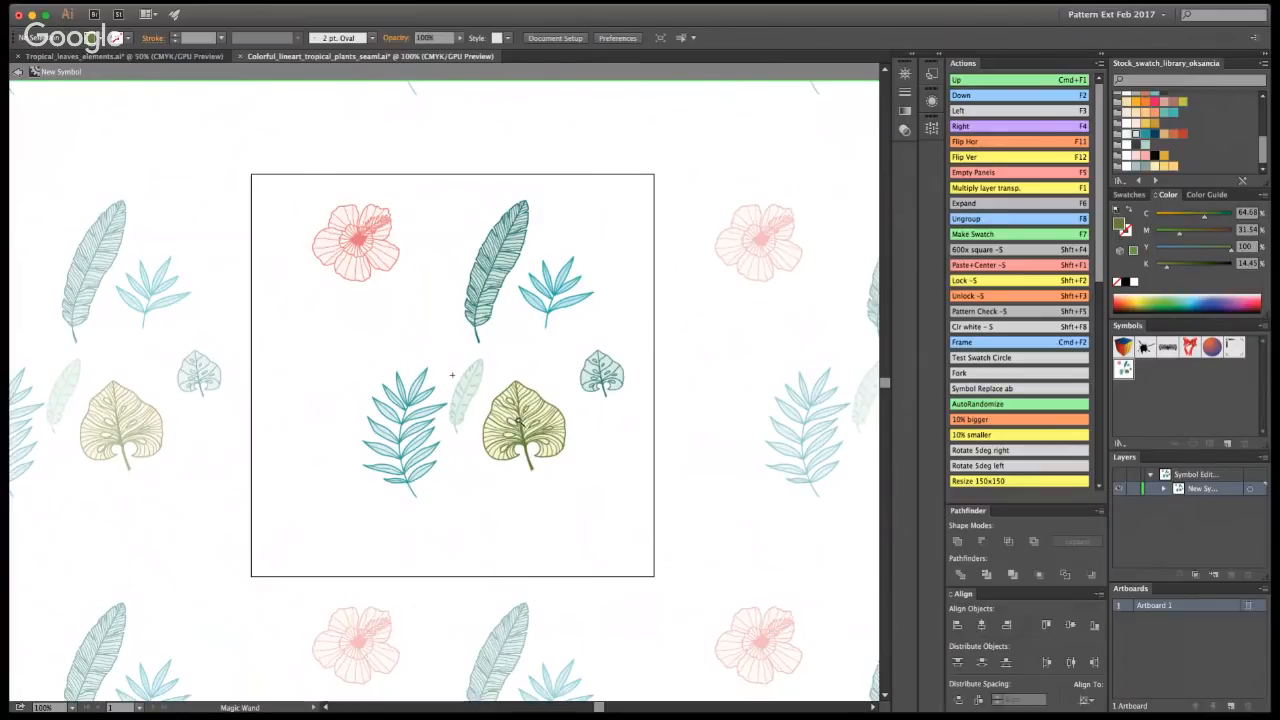
pyautogui.click(527, 399)
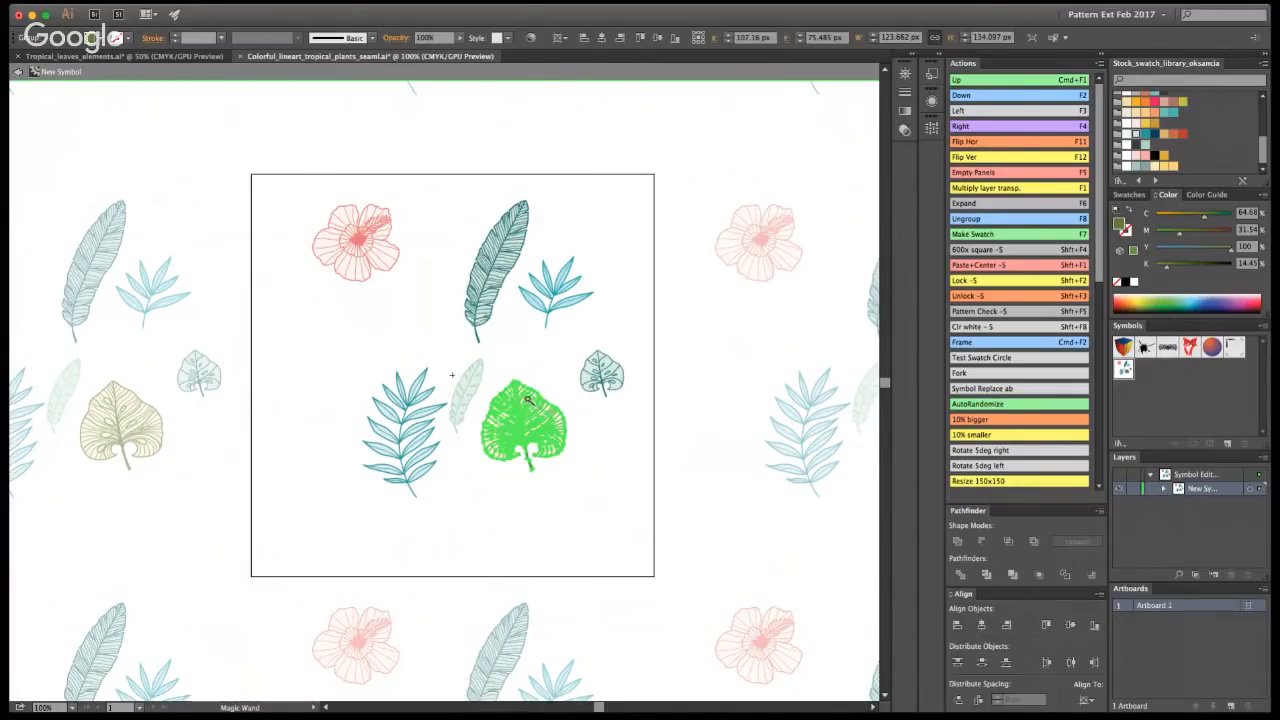
pyautogui.press('z')
pyautogui.click(578, 462)
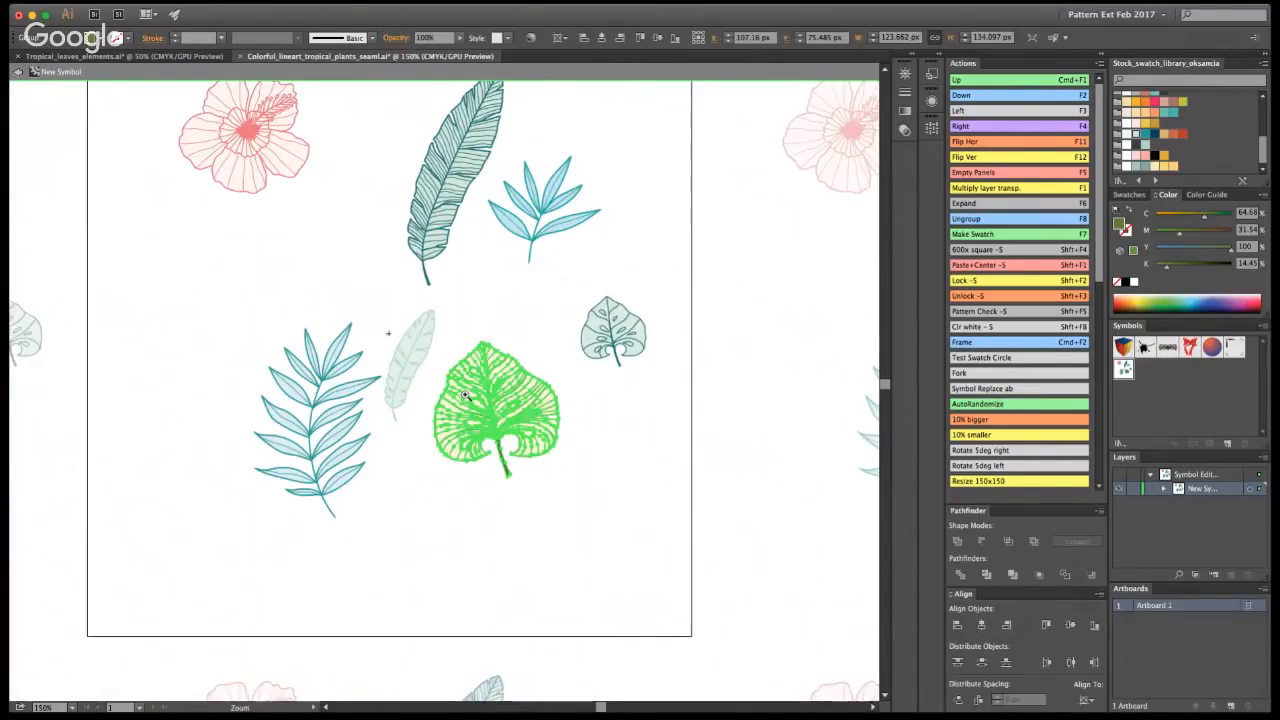
pyautogui.click(515, 412)
pyautogui.click(762, 283)
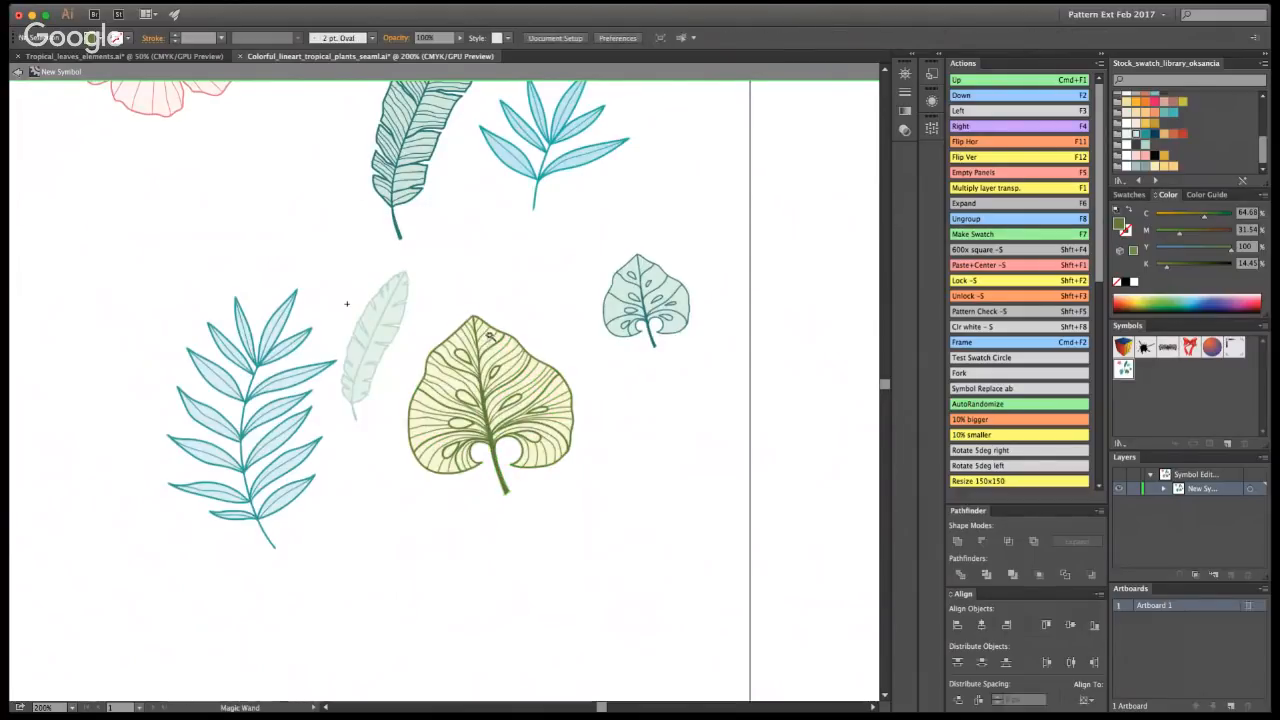
pyautogui.click(492, 354)
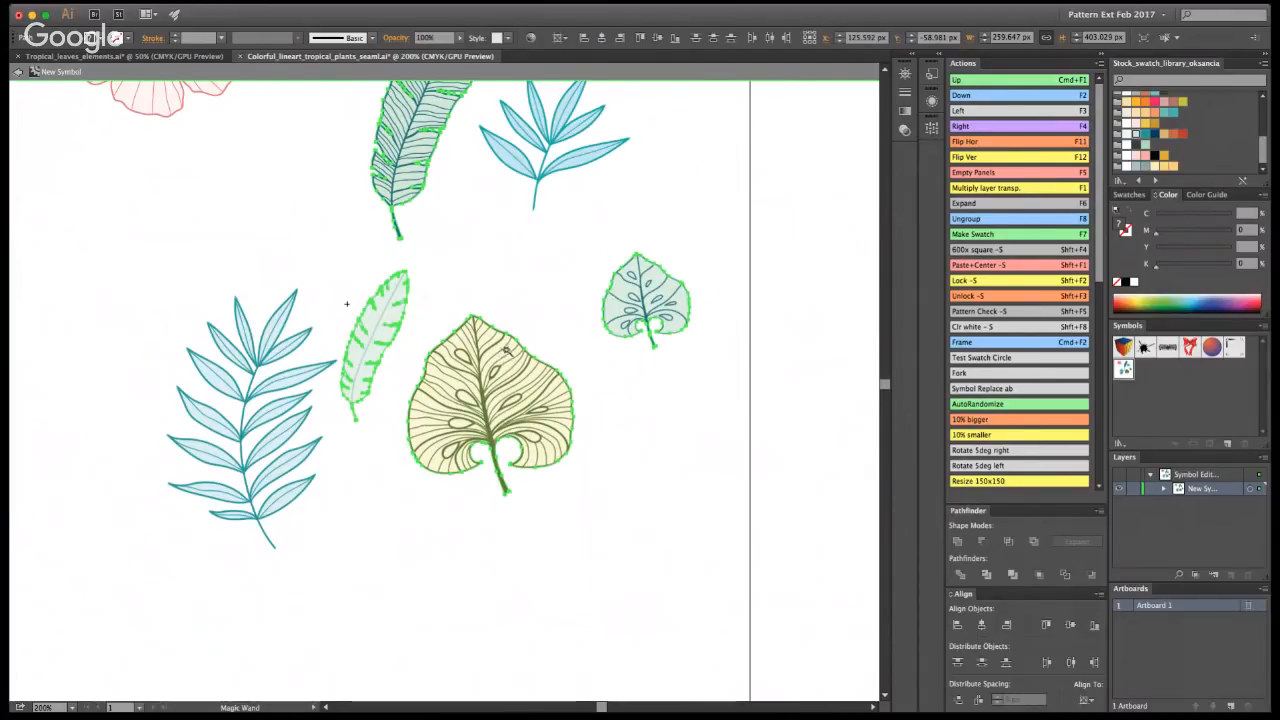
pyautogui.click(510, 355)
pyautogui.press('i')
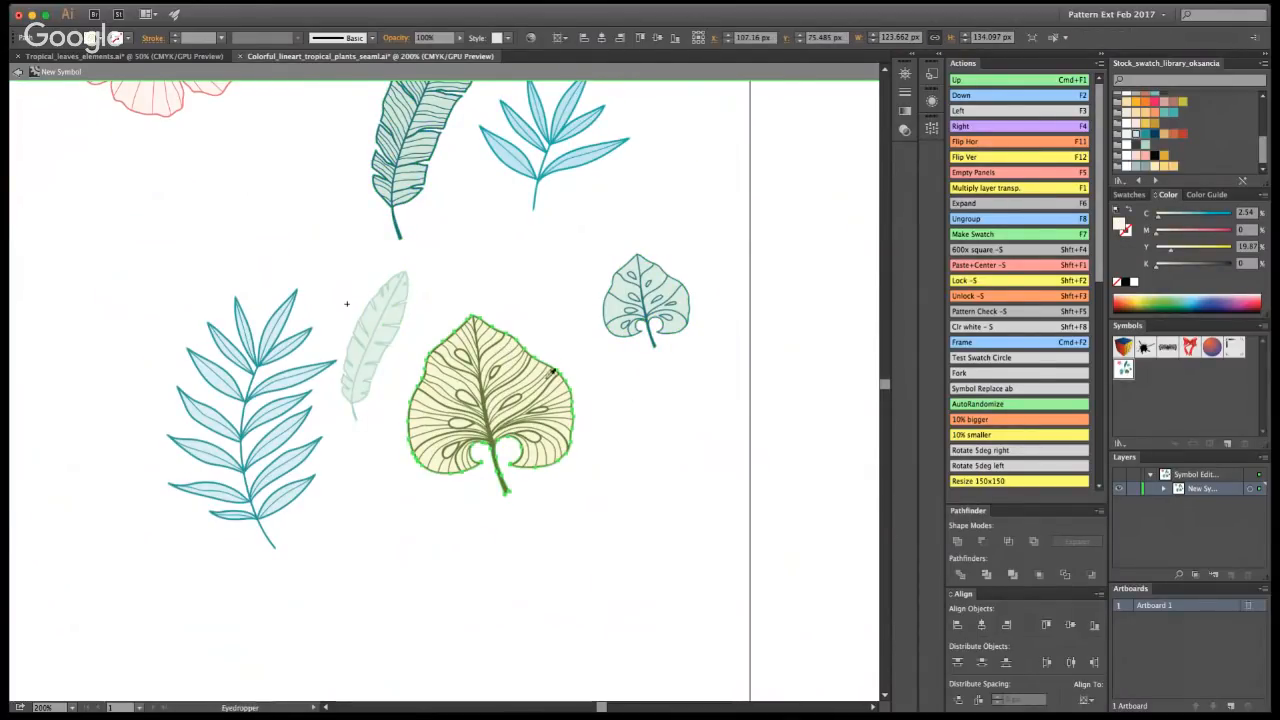
pyautogui.click(501, 338)
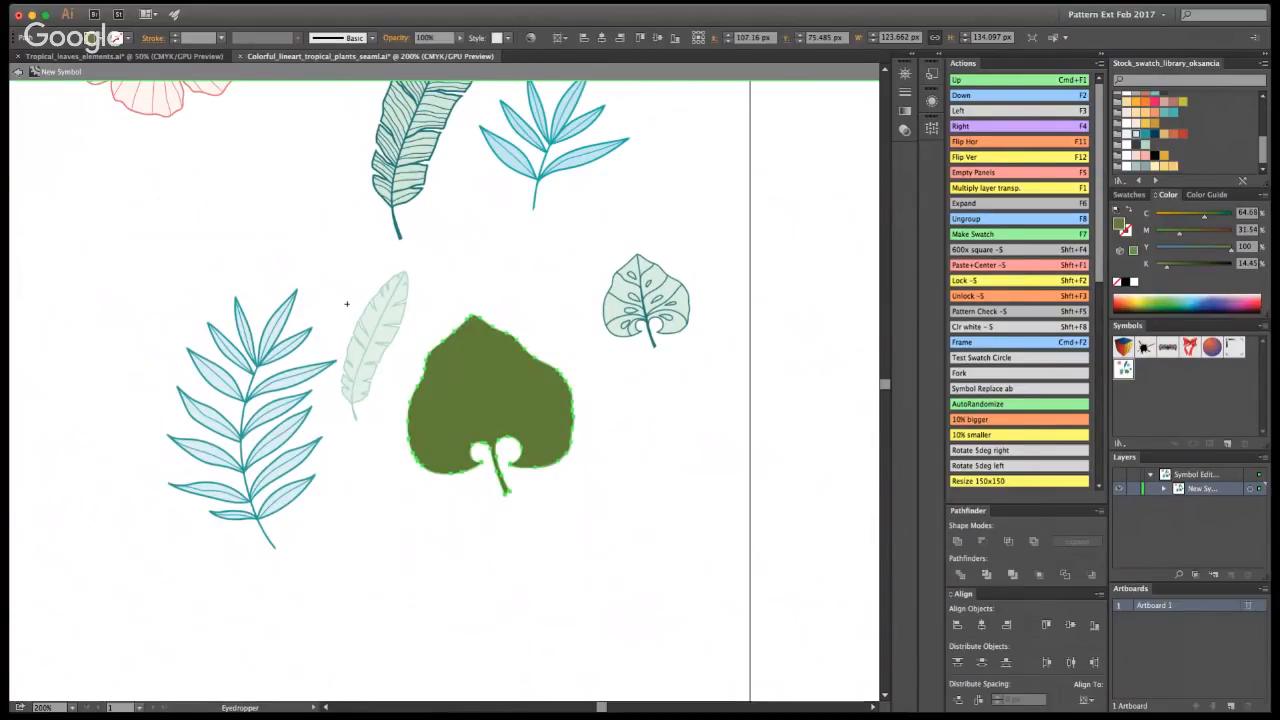
pyautogui.press('super+z')
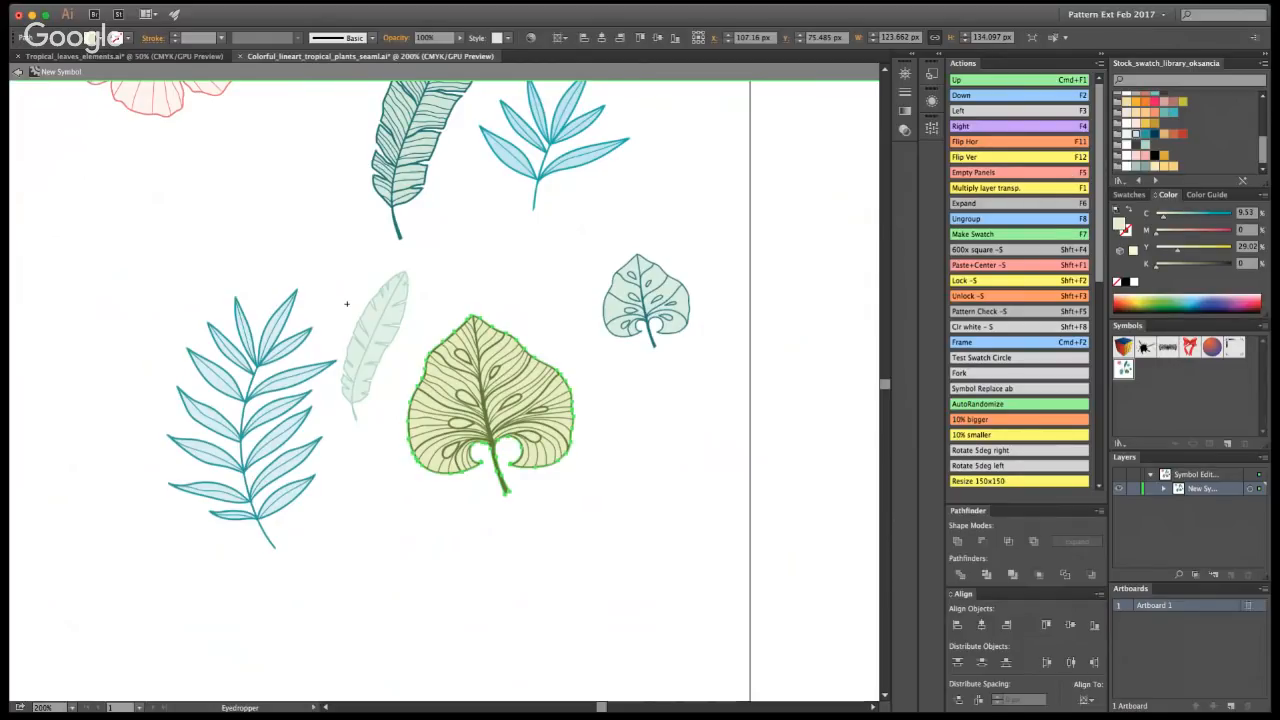
pyautogui.press('v')
pyautogui.doubleClick(848, 229)
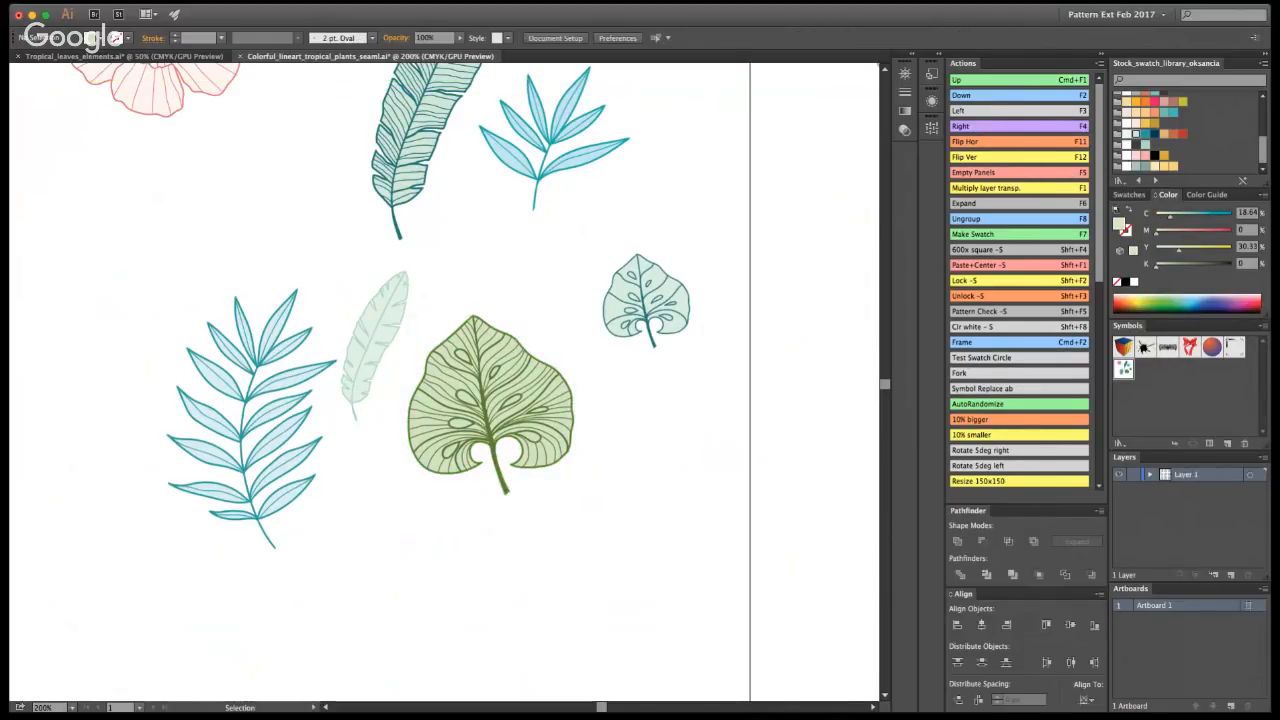
# - Inside the pattern symbol, recolour the small pale feather-shaped leaf's outlines to green C 56.84, M 2.3, Y 55.5, K 0, and exit the symbol
pyautogui.press('z')
pyautogui.keyDown('alt'); pyautogui.click(543, 435); pyautogui.keyUp('alt')
pyautogui.moveTo(356, 340); pyautogui.dragTo(443, 371)
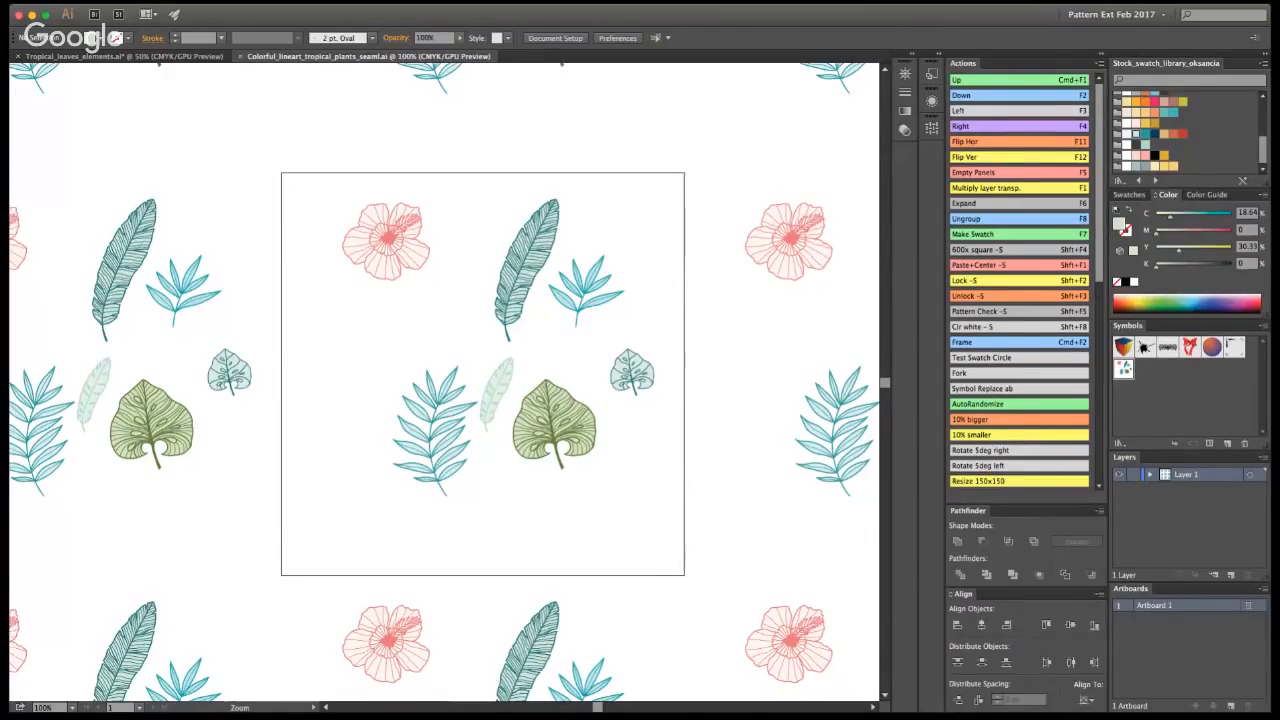
pyautogui.press('v')
pyautogui.doubleClick(510, 322)
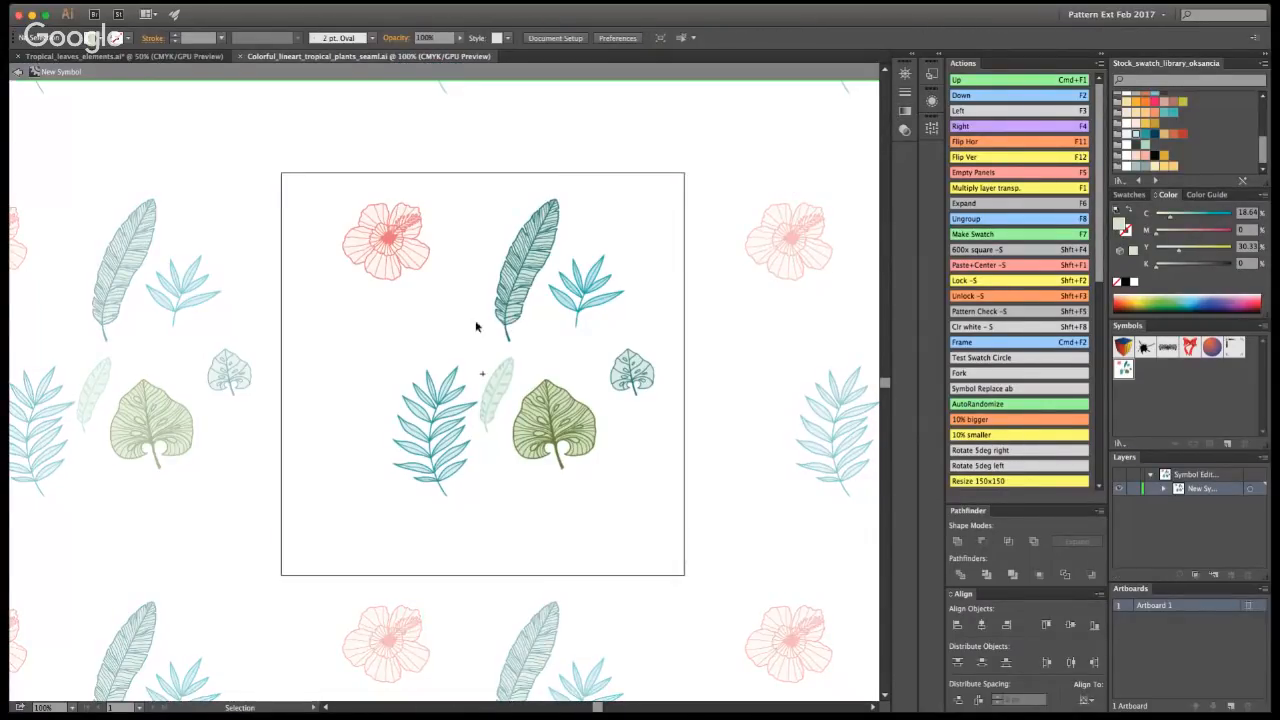
pyautogui.press('y')
pyautogui.click(482, 373)
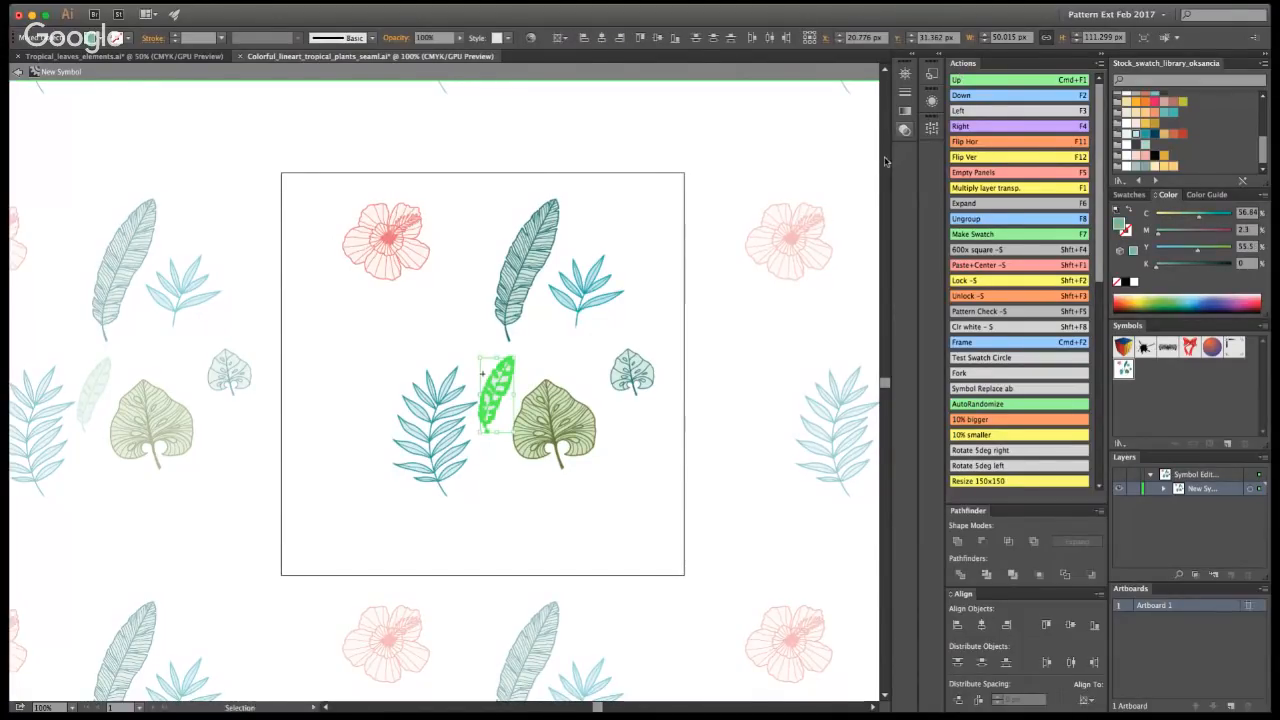
pyautogui.press('v')
pyautogui.doubleClick(811, 386)
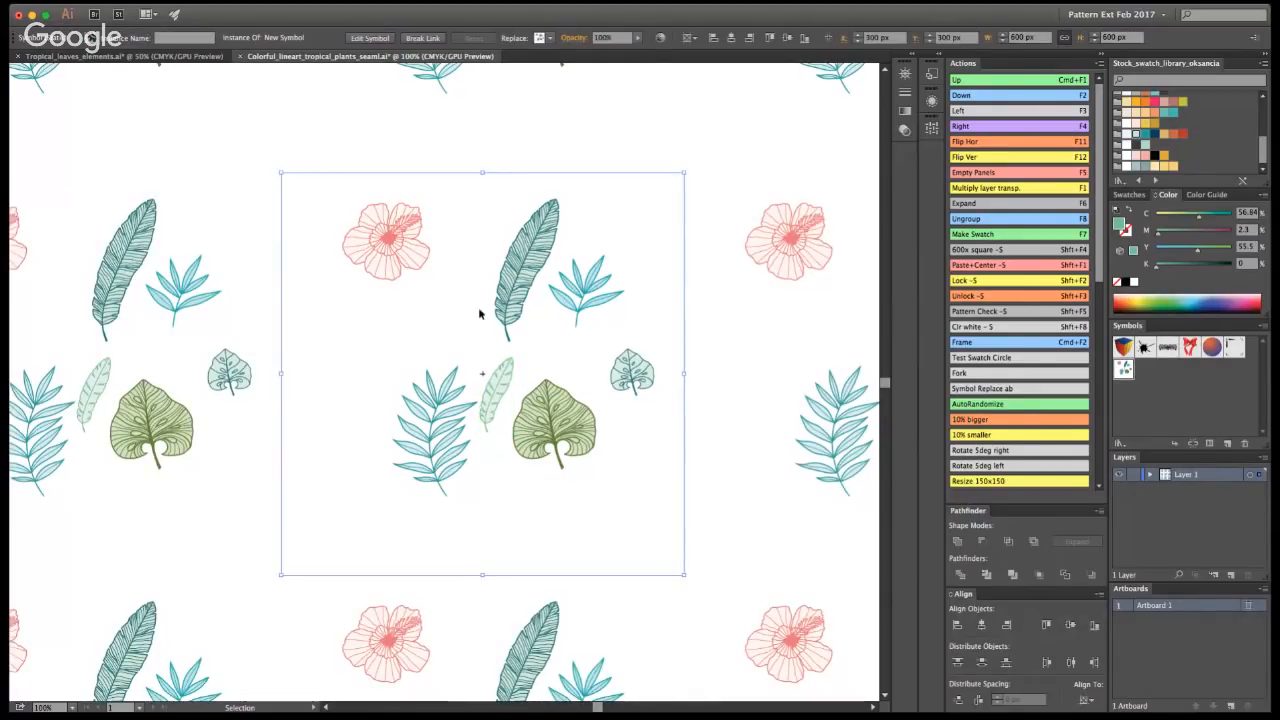
# - Open the pattern symbol for editing and move the large hibiscus and the small flower to separate spots
pyautogui.doubleClick(386, 248)
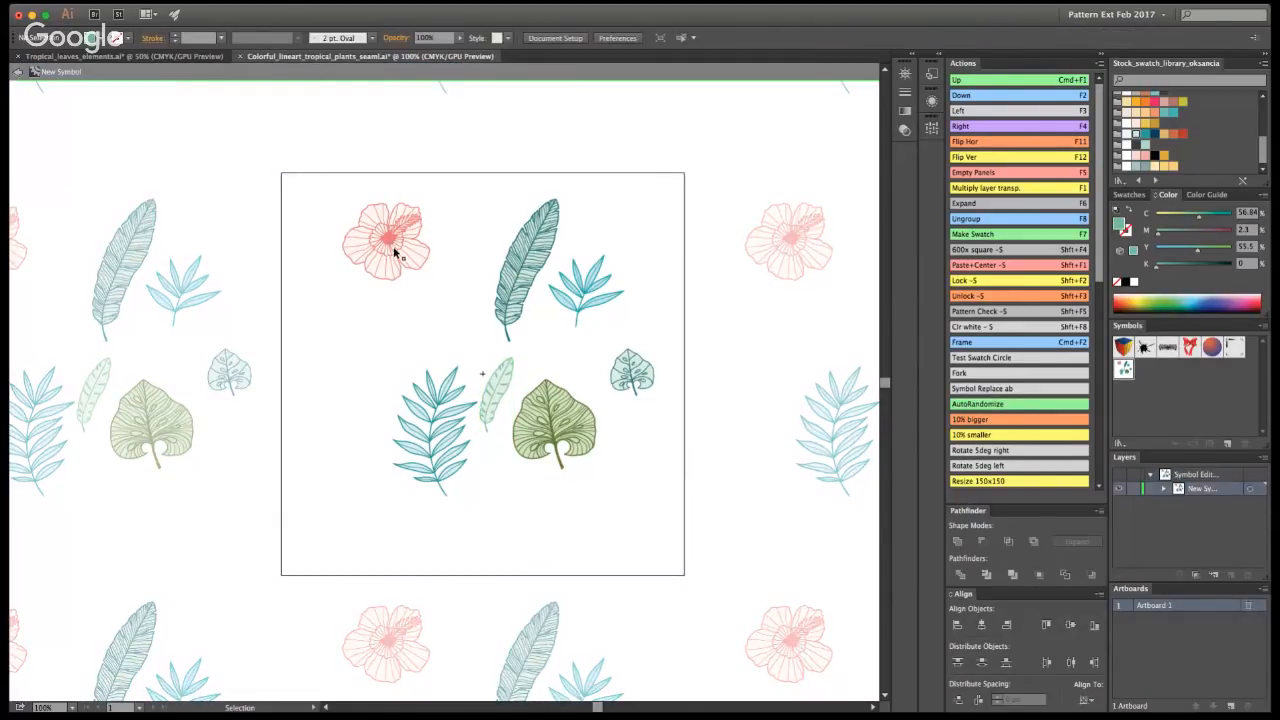
pyautogui.moveTo(395, 253); pyautogui.dragTo(437, 301)
pyautogui.click(268, 298)
# - Try to move the fern leaf above the large hibiscus, tilt it and paste it behind the flower, and undo these changes
pyautogui.moveTo(440, 423); pyautogui.dragTo(451, 229)
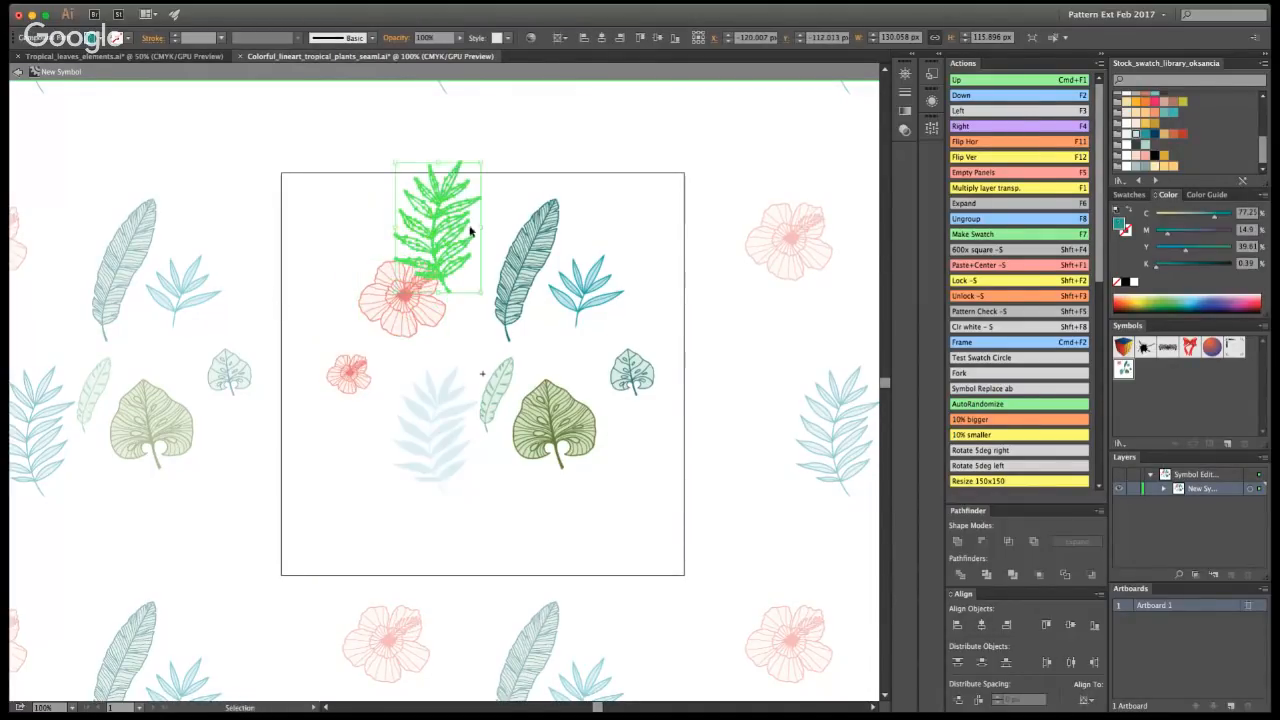
pyautogui.moveTo(489, 157); pyautogui.dragTo(504, 182)
pyautogui.press('super+x')
pyautogui.click(414, 300)
pyautogui.press('super+b')
pyautogui.click(465, 260)
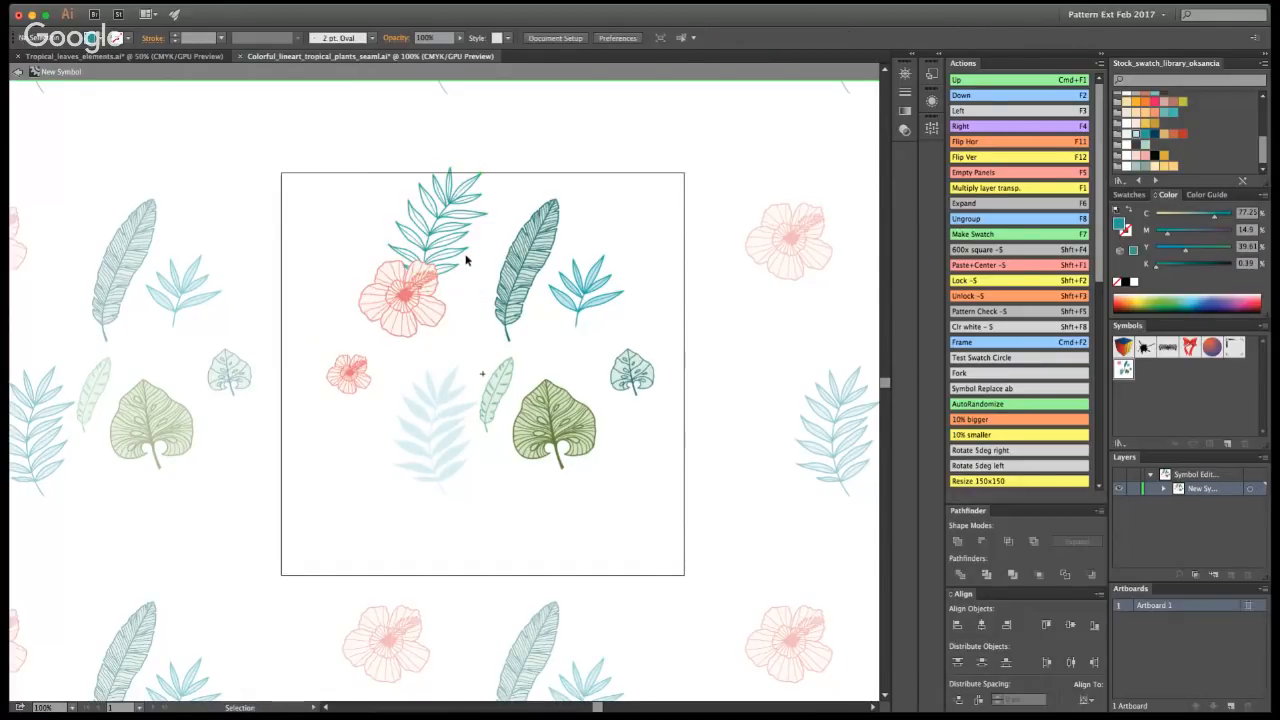
pyautogui.press('super+z')
pyautogui.press('super+z')
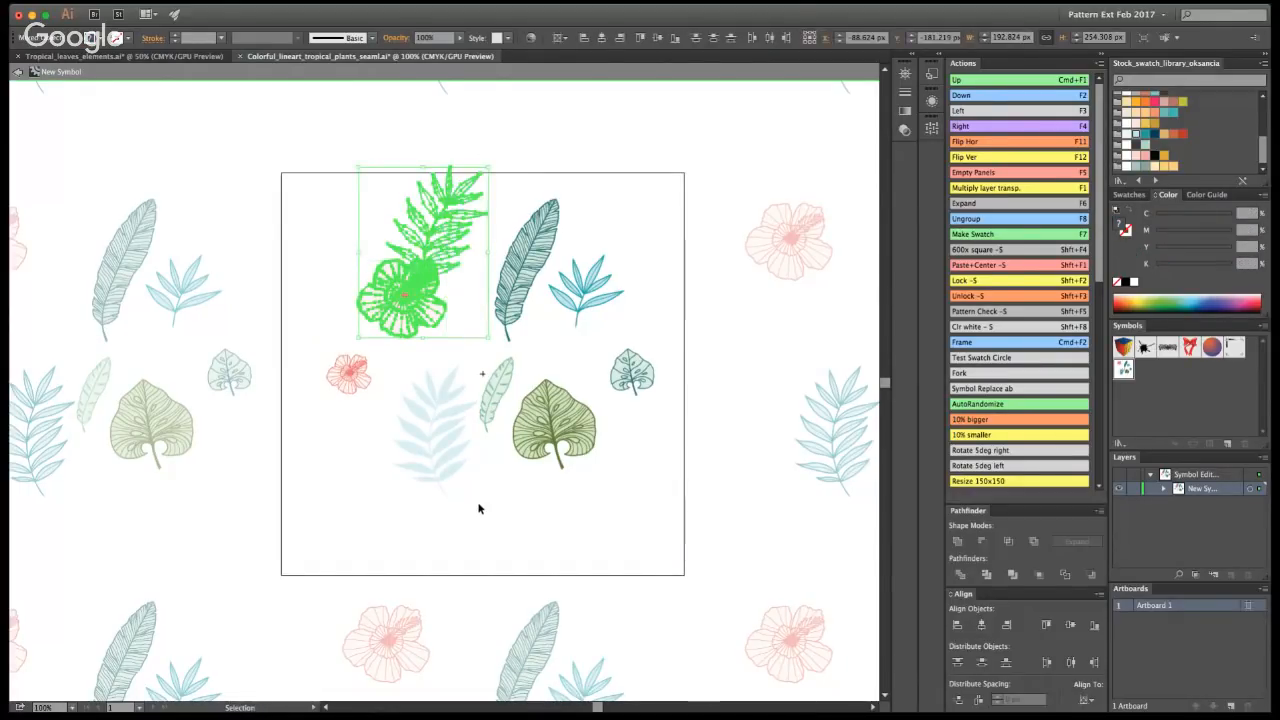
pyautogui.press('super+z')
pyautogui.press('super+z')
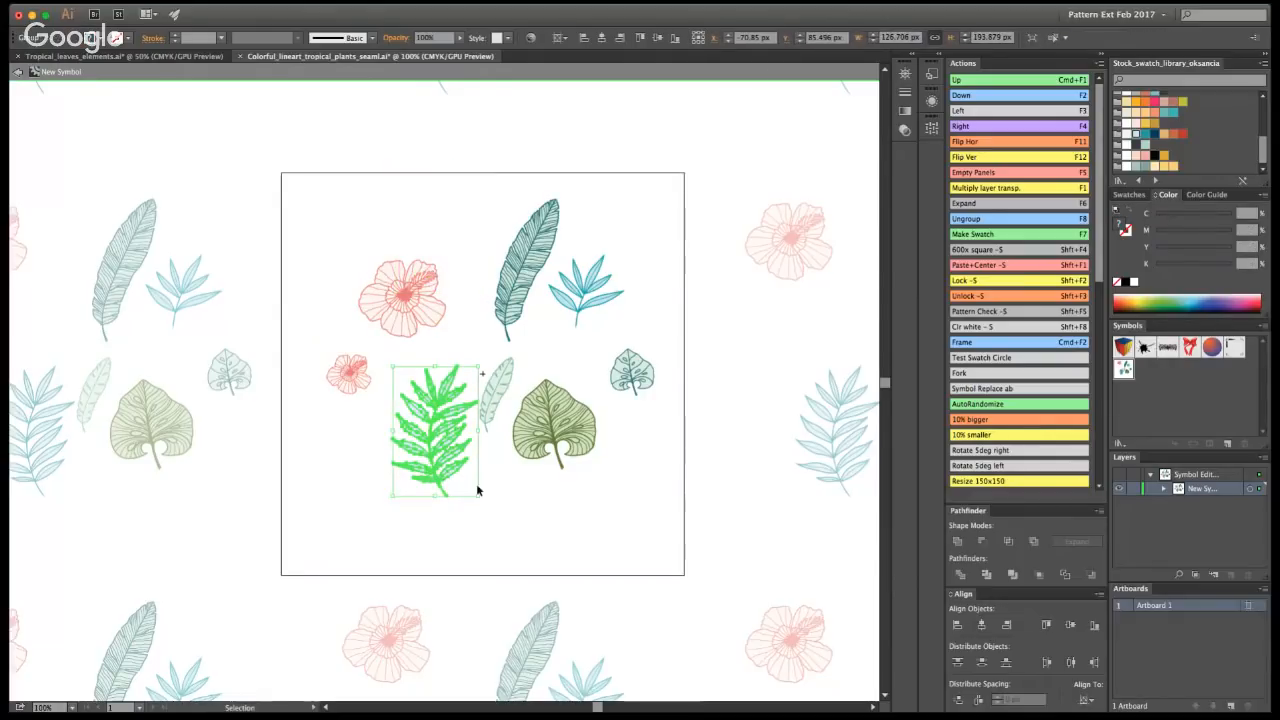
# - Move the complete fern leaf, outlines and fill together, above the large hibiscus and paste it behind the flower
pyautogui.click(477, 487)
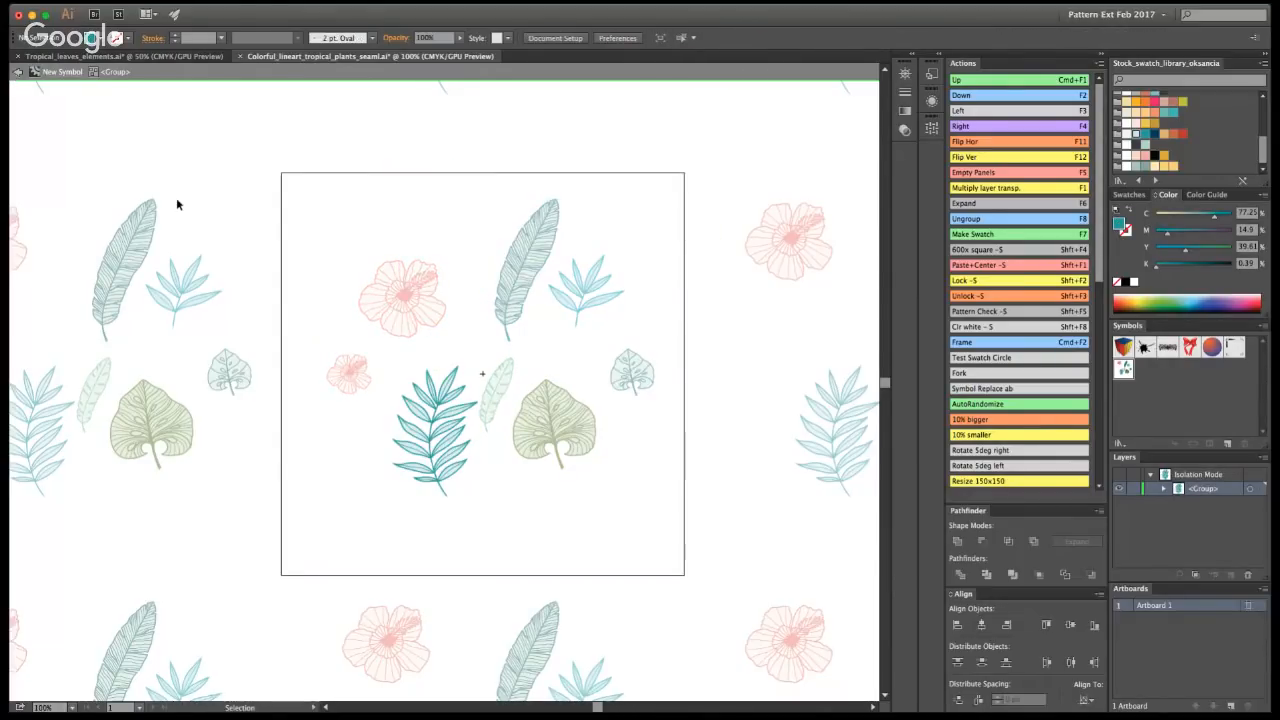
pyautogui.doubleClick(362, 363)
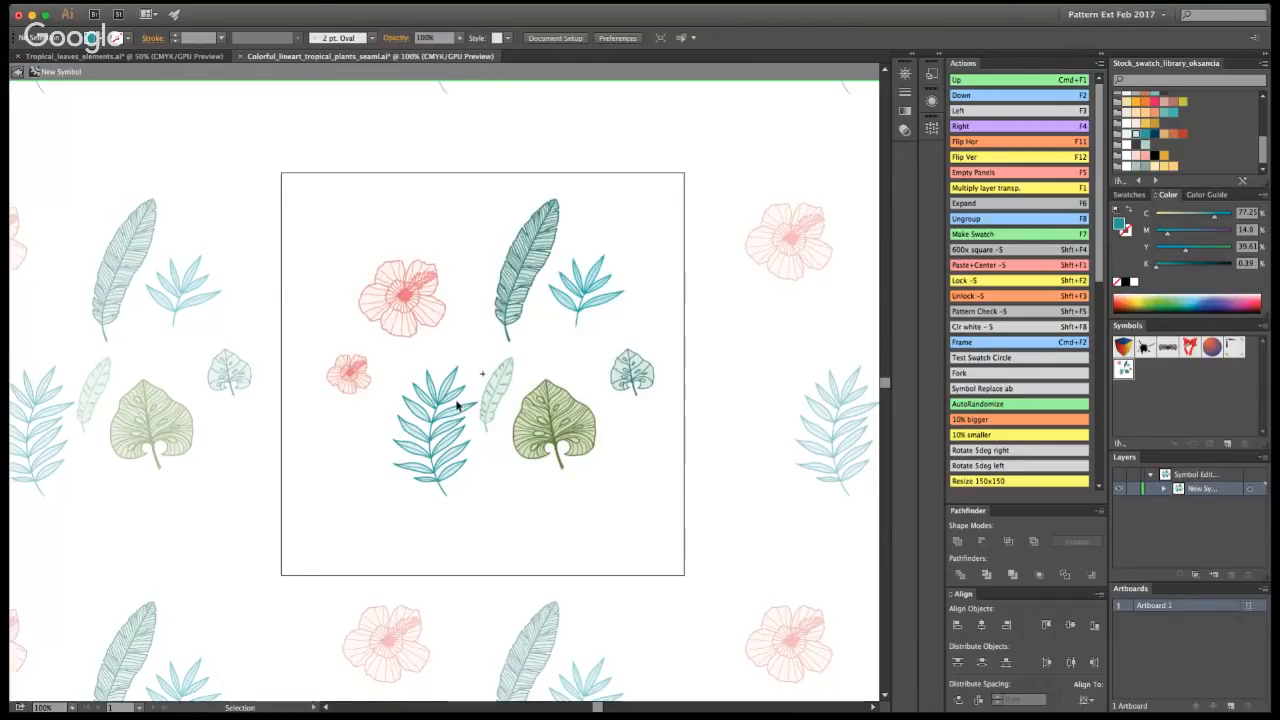
pyautogui.moveTo(459, 408); pyautogui.dragTo(446, 232)
pyautogui.press('super+x')
pyautogui.click(416, 310)
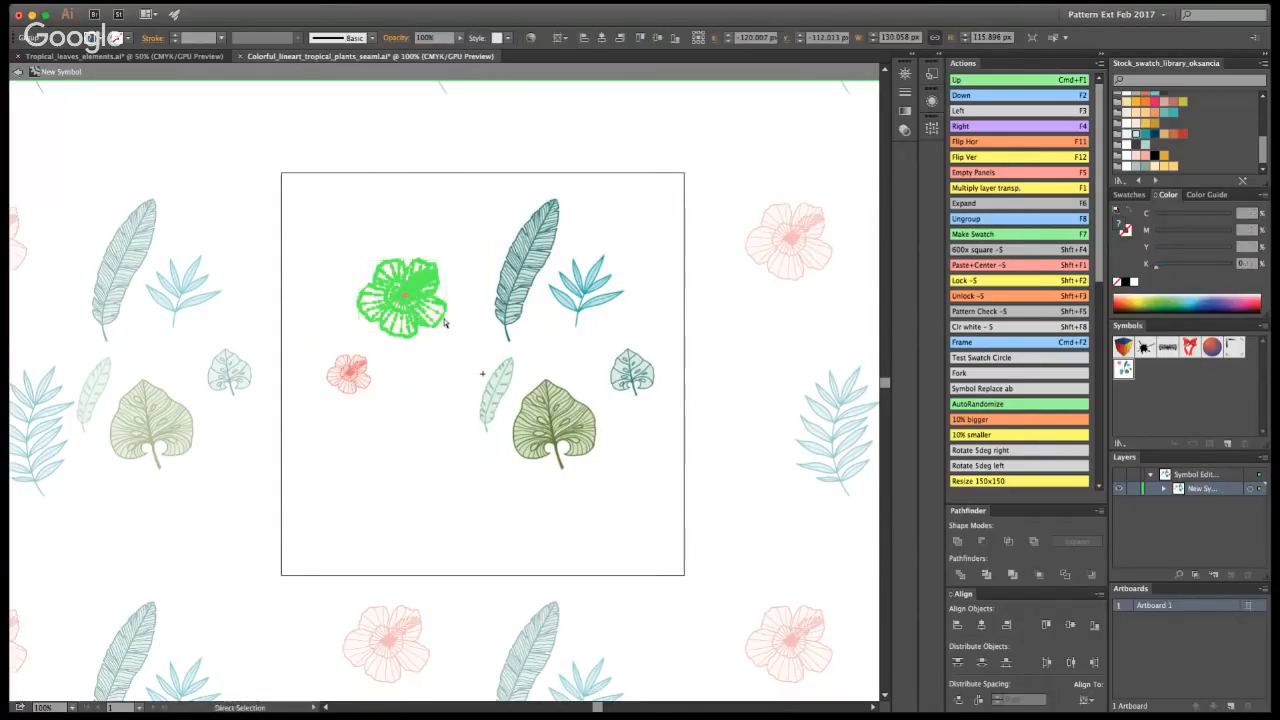
pyautogui.press('super+b')
pyautogui.click(429, 520)
# - Try to move the small pale feather-shaped leaf up beside the hibiscus, and undo the move
pyautogui.click(508, 392)
pyautogui.moveTo(505, 386); pyautogui.dragTo(486, 264)
pyautogui.press('super+z')
pyautogui.press('super+z')
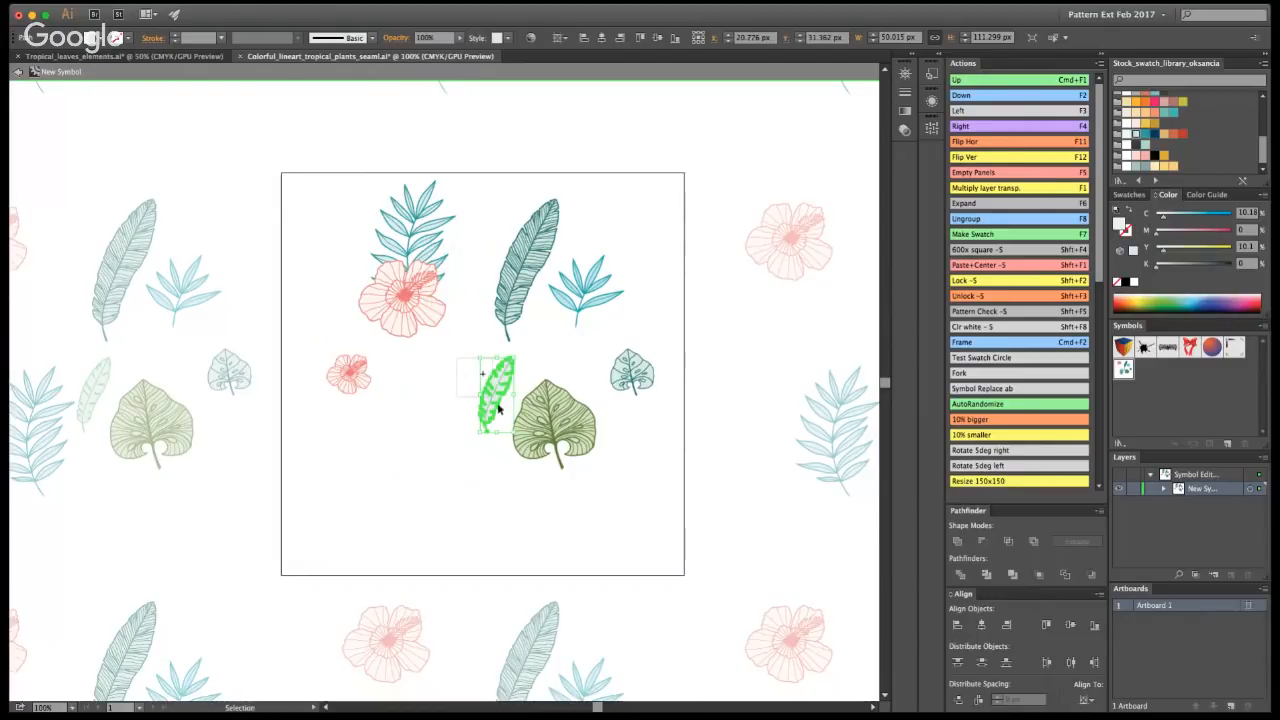
# - Move the small pale feather-shaped leaf to the right of the hibiscus, rotate it outward and place it behind the flower
pyautogui.moveTo(476, 383); pyautogui.dragTo(462, 294)
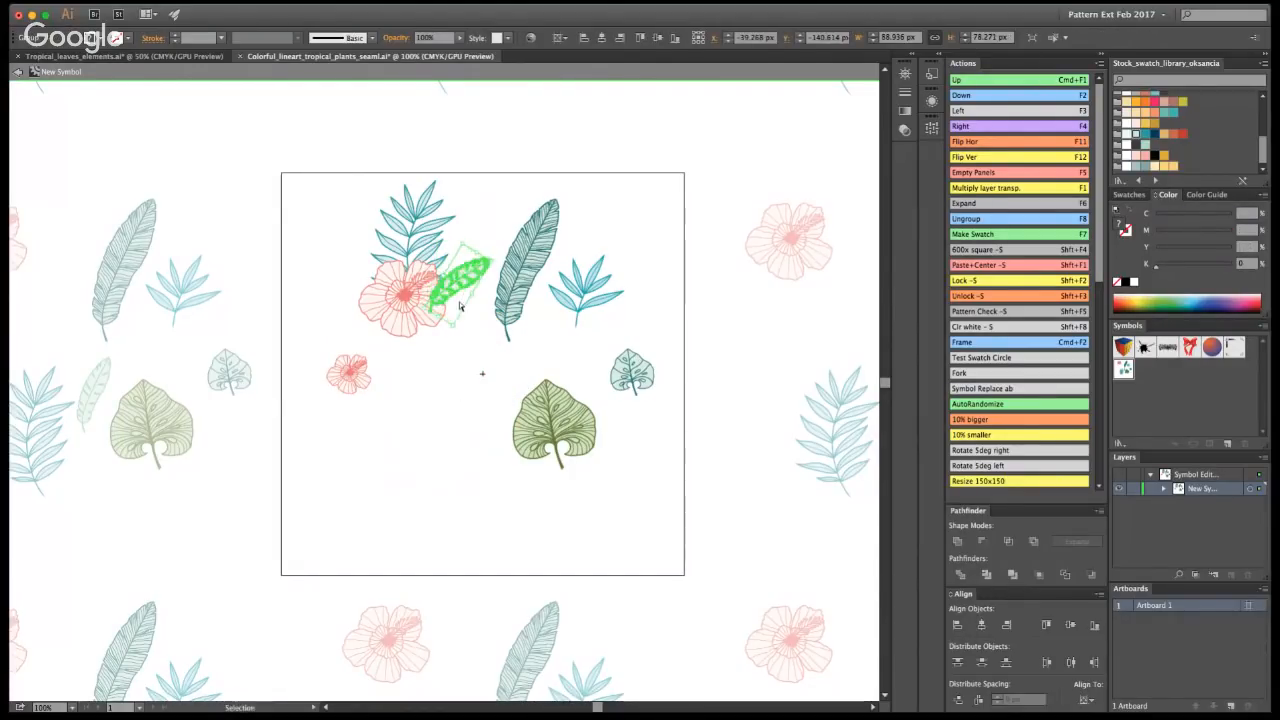
pyautogui.click(422, 318)
pyautogui.press('super+z')
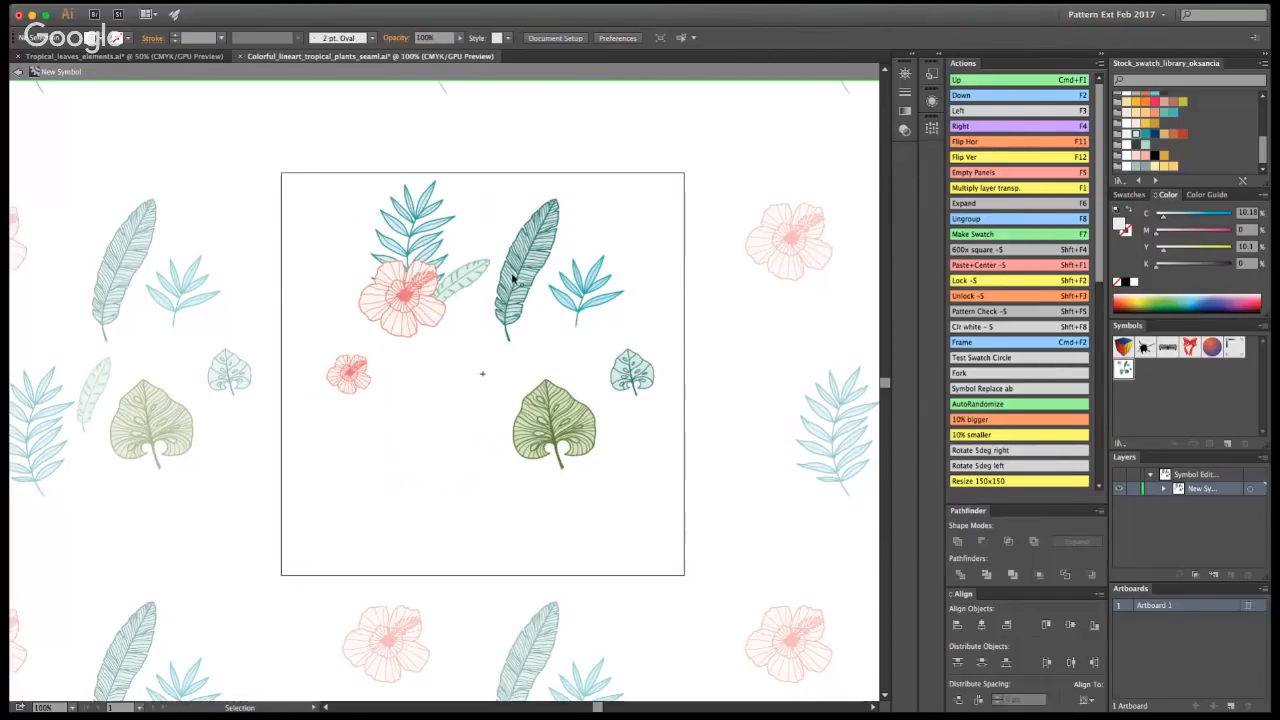
# - Move the dark feather-shaped leaf to the hibiscus's upper left, rotate it outward and paste it behind the flower
pyautogui.moveTo(525, 265); pyautogui.dragTo(371, 243)
pyautogui.moveTo(413, 168); pyautogui.dragTo(340, 160)
pyautogui.moveTo(366, 246); pyautogui.dragTo(365, 276)
pyautogui.press('super+x')
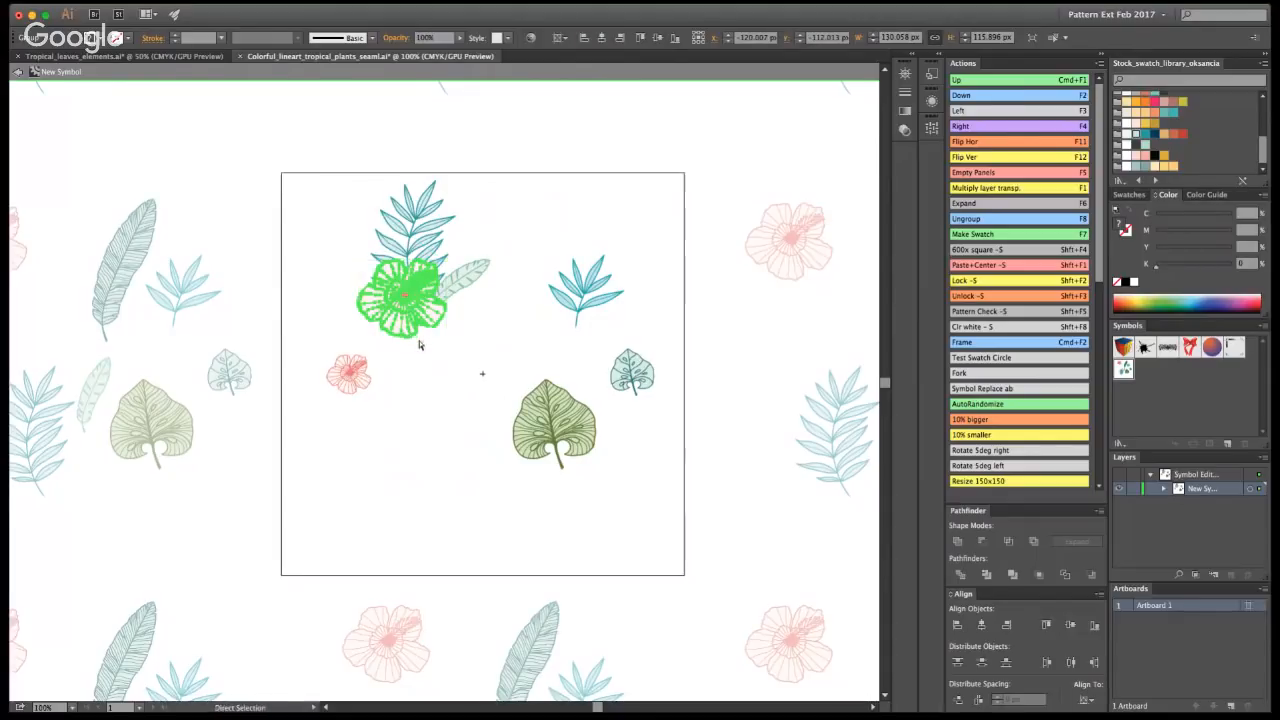
pyautogui.press('super+b')
pyautogui.click(429, 446)
# - Move the large heart-shaped green leaf below the hibiscus and tilt the dark feather-shaped leaf further outward
pyautogui.moveTo(410, 250); pyautogui.dragTo(384, 358)
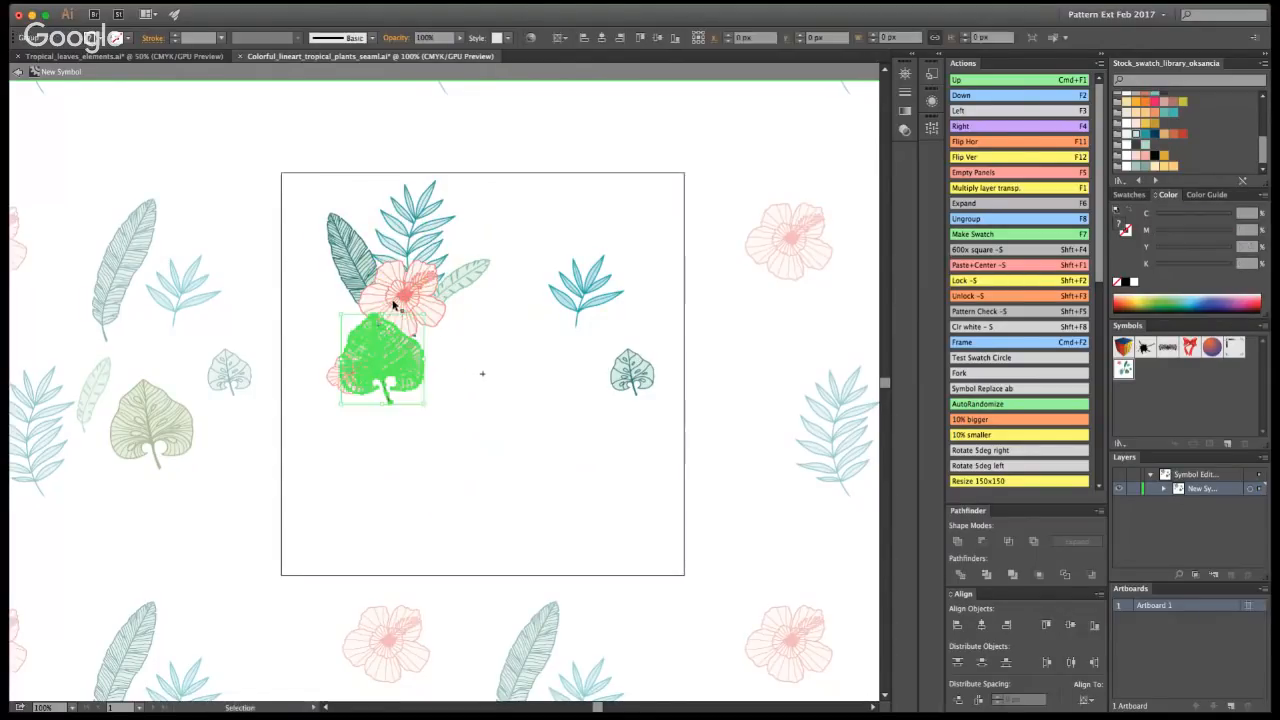
pyautogui.click(362, 238)
pyautogui.moveTo(395, 248); pyautogui.dragTo(348, 265)
pyautogui.click(446, 237)
# - Fit the rotated heart-shaped leaf behind the hibiscus's lower-left side and overlap the small flower on its lower edge
pyautogui.moveTo(385, 372); pyautogui.dragTo(296, 288)
pyautogui.click(435, 362)
pyautogui.moveTo(307, 346); pyautogui.dragTo(340, 345)
pyautogui.click(396, 362)
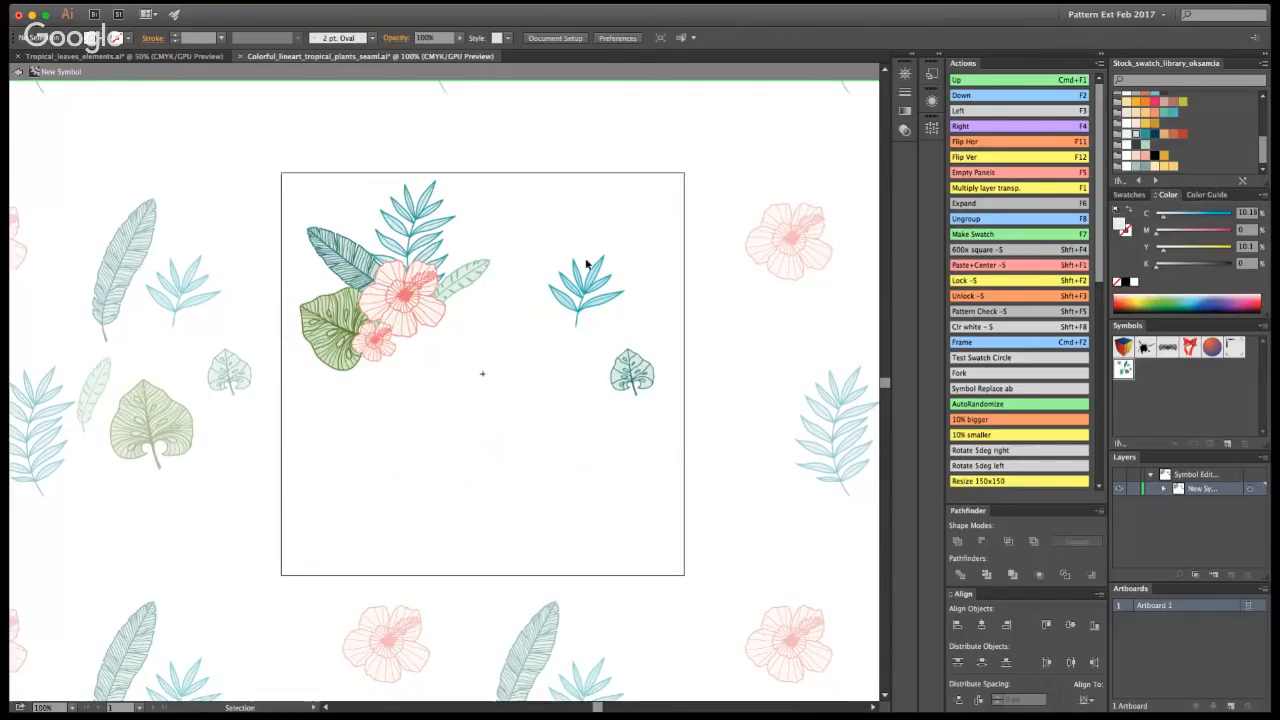
# - Fit the small teal heart-shaped leaf against the hibiscus's lower-right side, tilted outward, and paste it behind the flower
pyautogui.moveTo(632, 373); pyautogui.dragTo(449, 339)
pyautogui.click(571, 183)
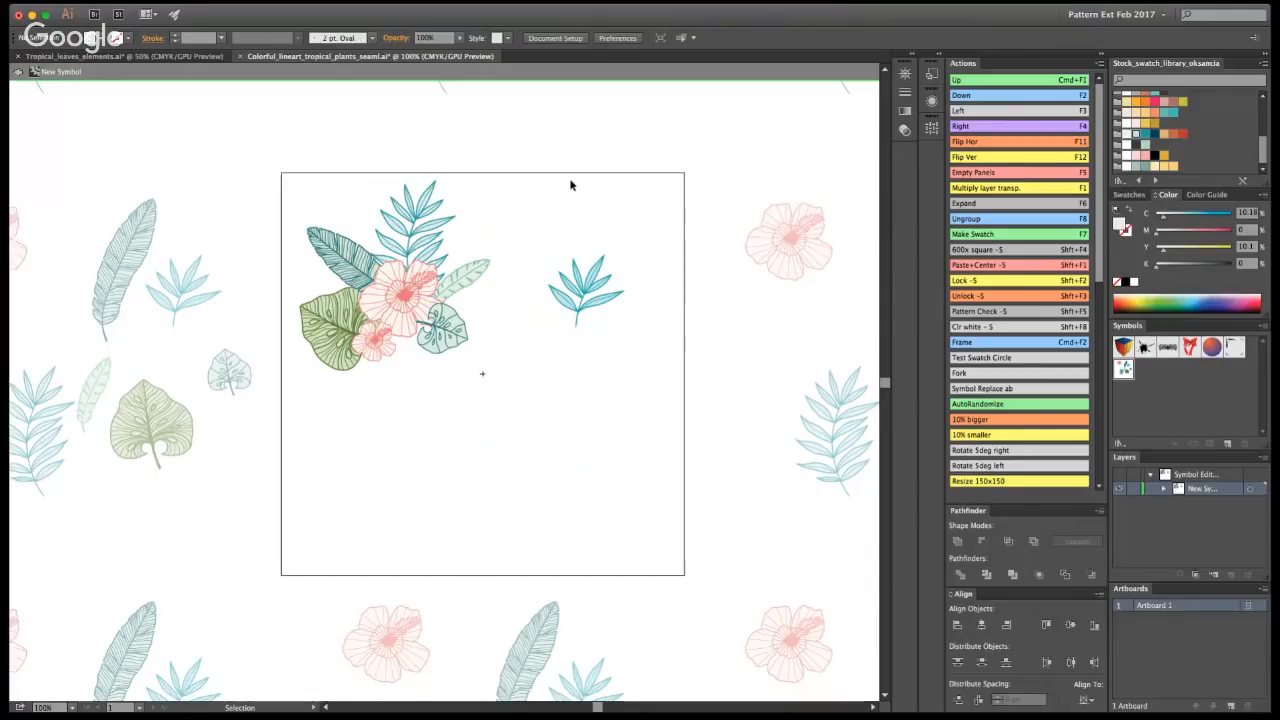
pyautogui.click(454, 326)
pyautogui.press('super+x')
pyautogui.click(416, 325)
pyautogui.press('super+b')
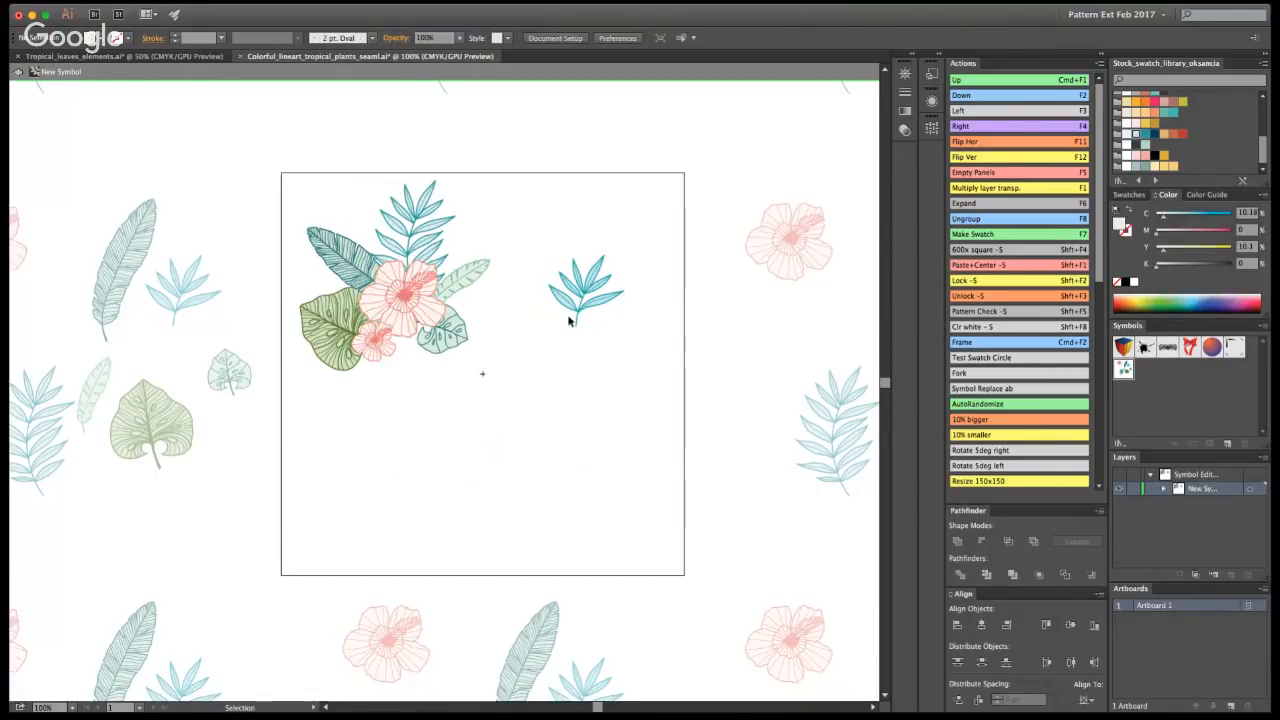
# - Place the small blue leaf sprig pointing downward below the hibiscus, paste it behind the flower and exit symbol editing
pyautogui.moveTo(586, 300); pyautogui.dragTo(470, 408)
pyautogui.moveTo(519, 345); pyautogui.dragTo(420, 373)
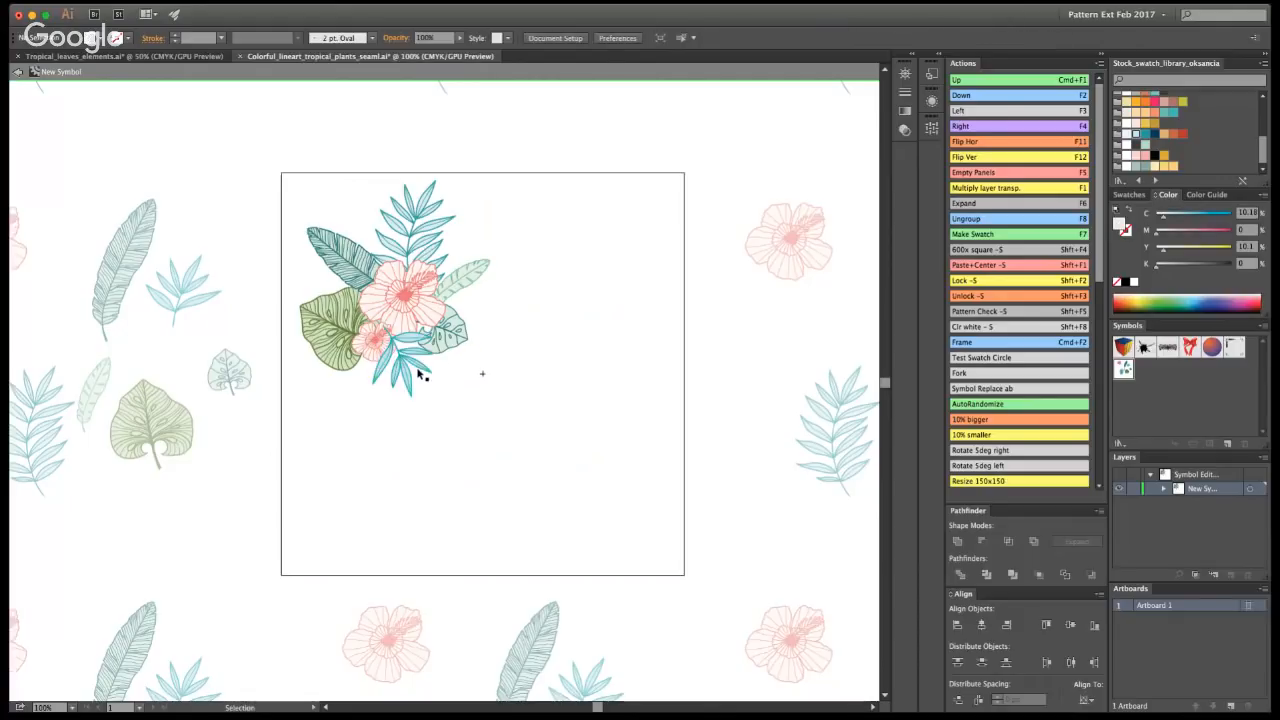
pyautogui.press('super+x')
pyautogui.click(406, 323)
pyautogui.press('super+b')
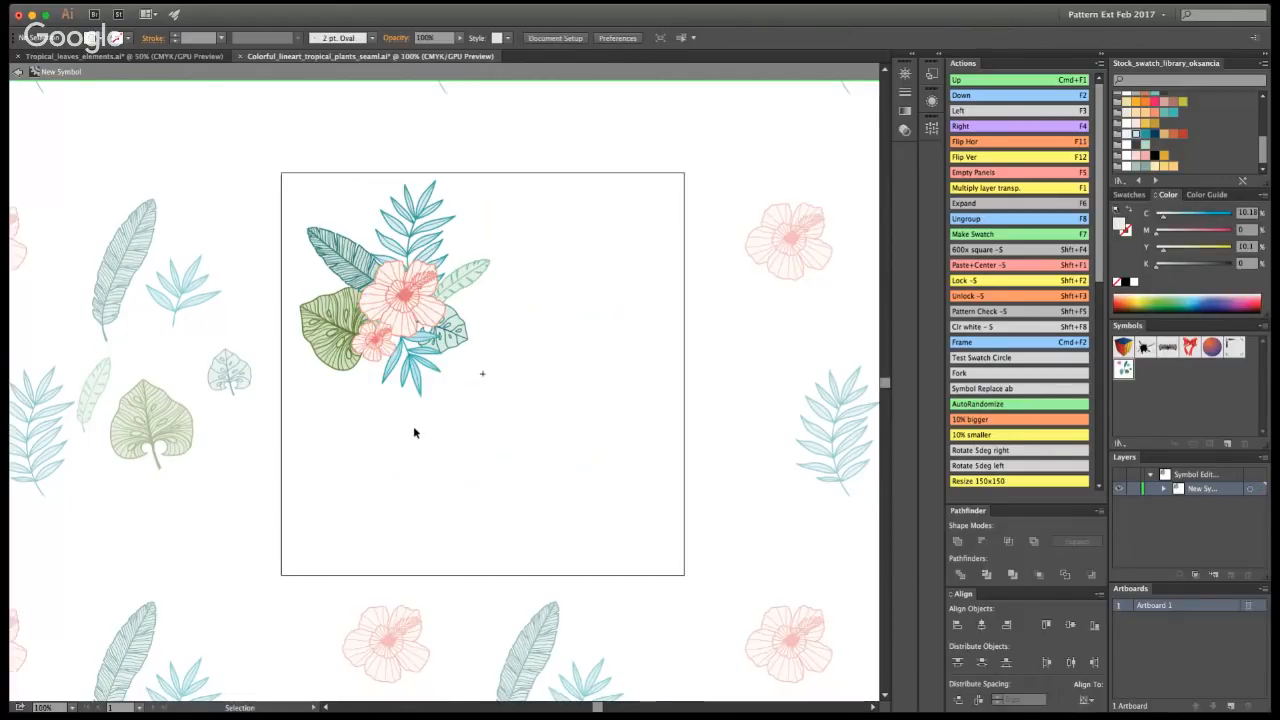
pyautogui.click(18, 71)
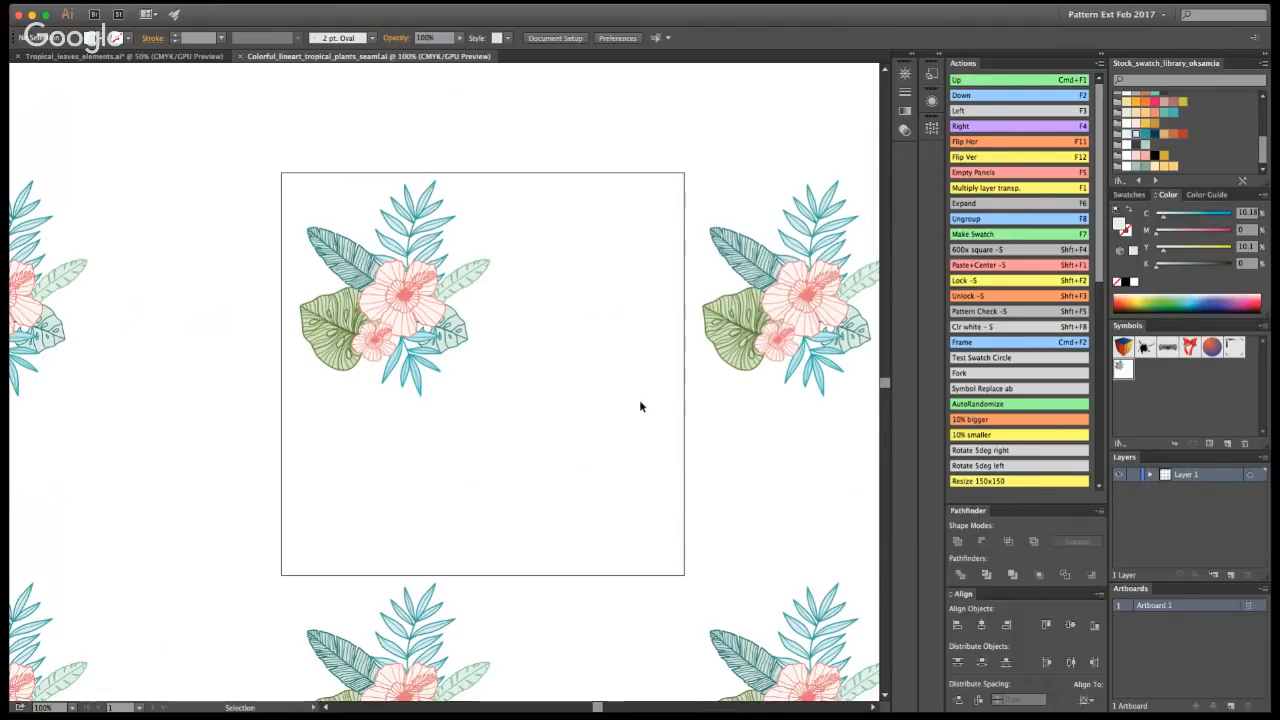
# - Deepen the large hibiscus's line colour inside the symbol to 83% magenta and return to the pattern
pyautogui.doubleClick(410, 297)
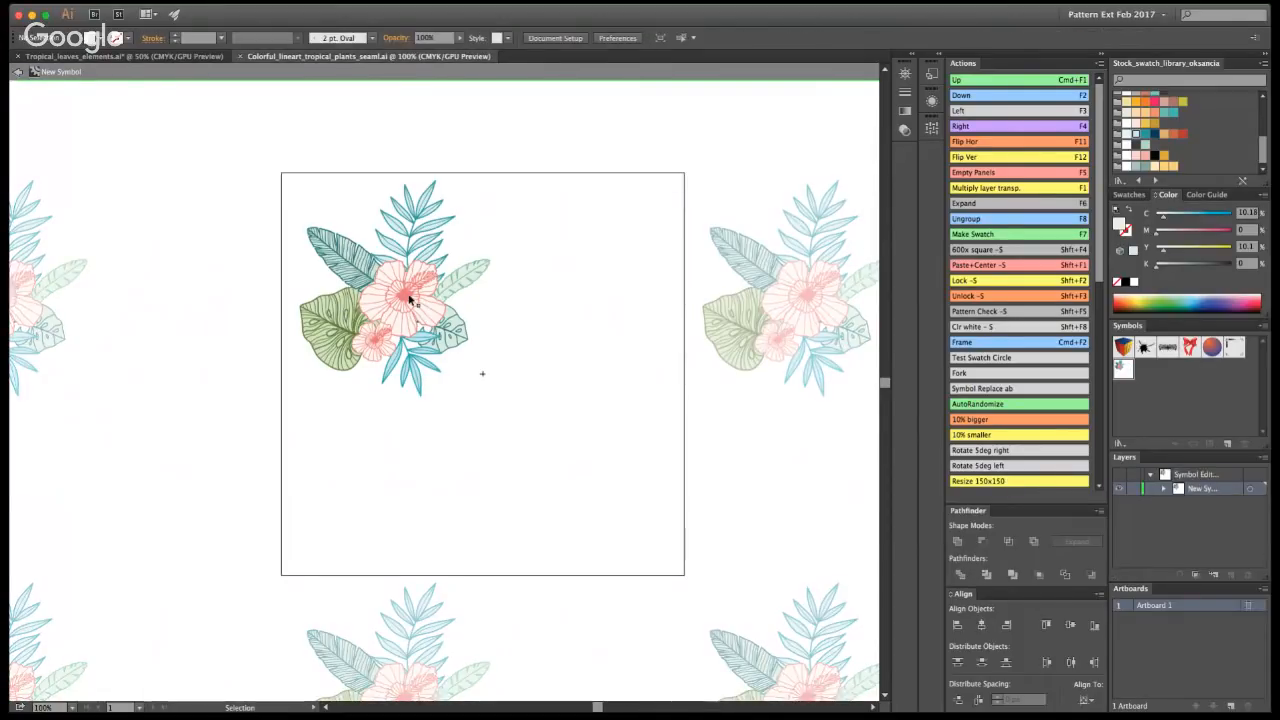
pyautogui.doubleClick(412, 300)
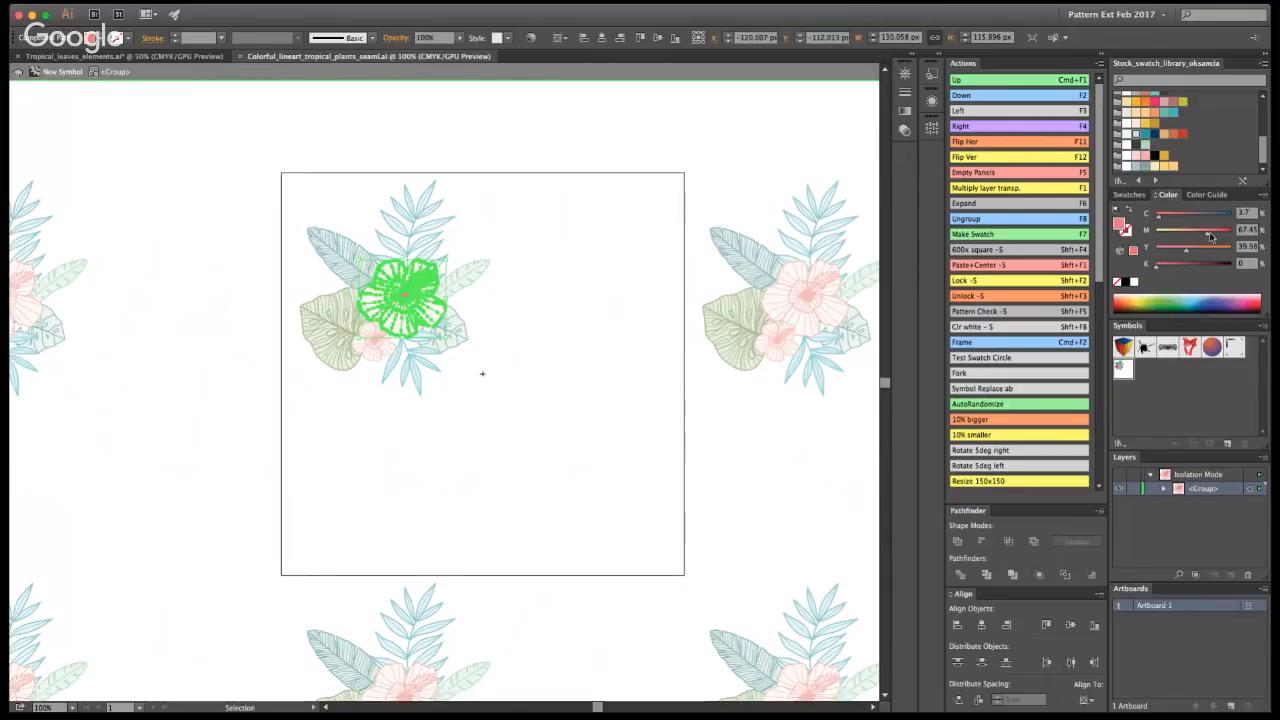
pyautogui.moveTo(1207, 233); pyautogui.dragTo(1219, 233)
pyautogui.click(18, 74)
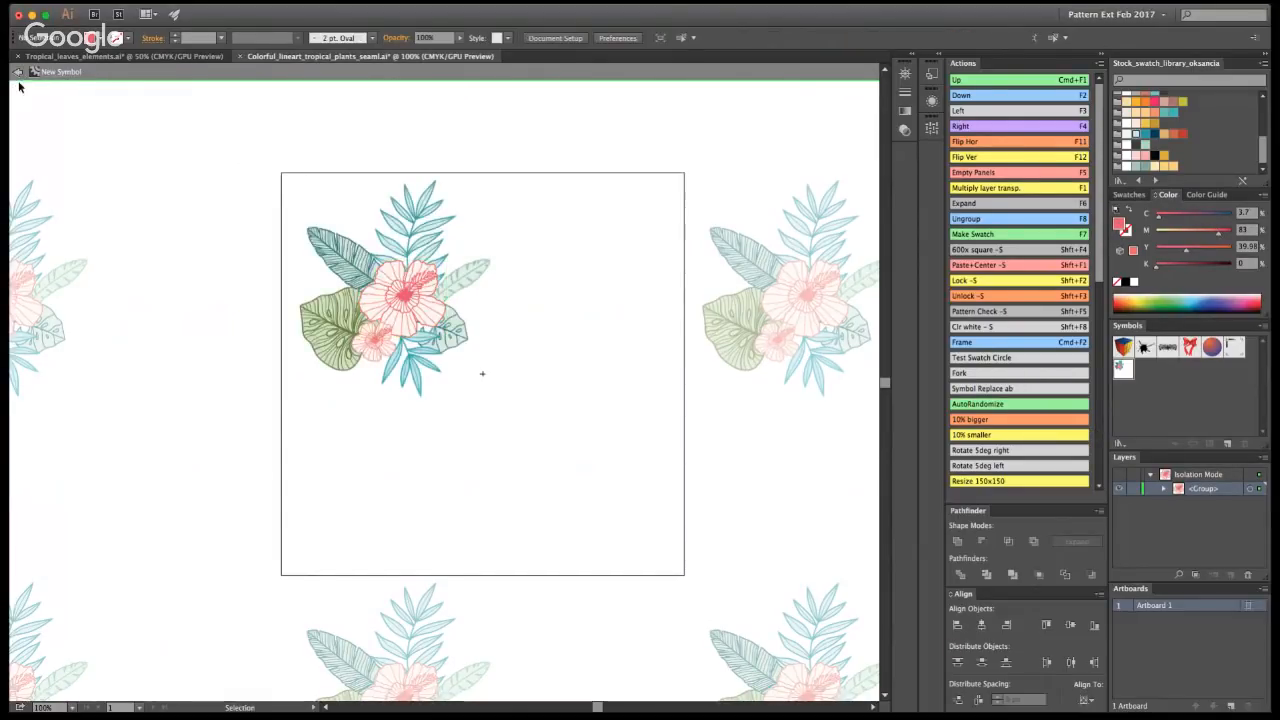
pyautogui.click(18, 72)
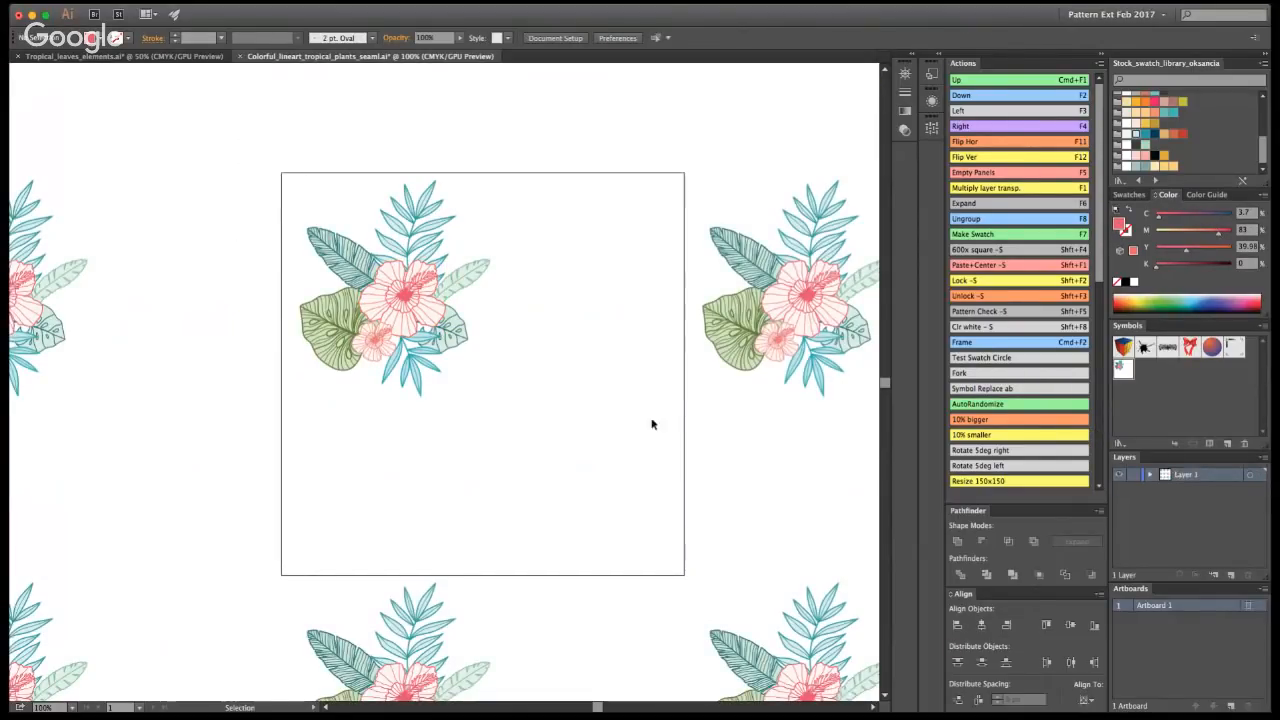
# - Fill the small flower's petals in the symbol with the pale yellow library swatch
pyautogui.doubleClick(449, 330)
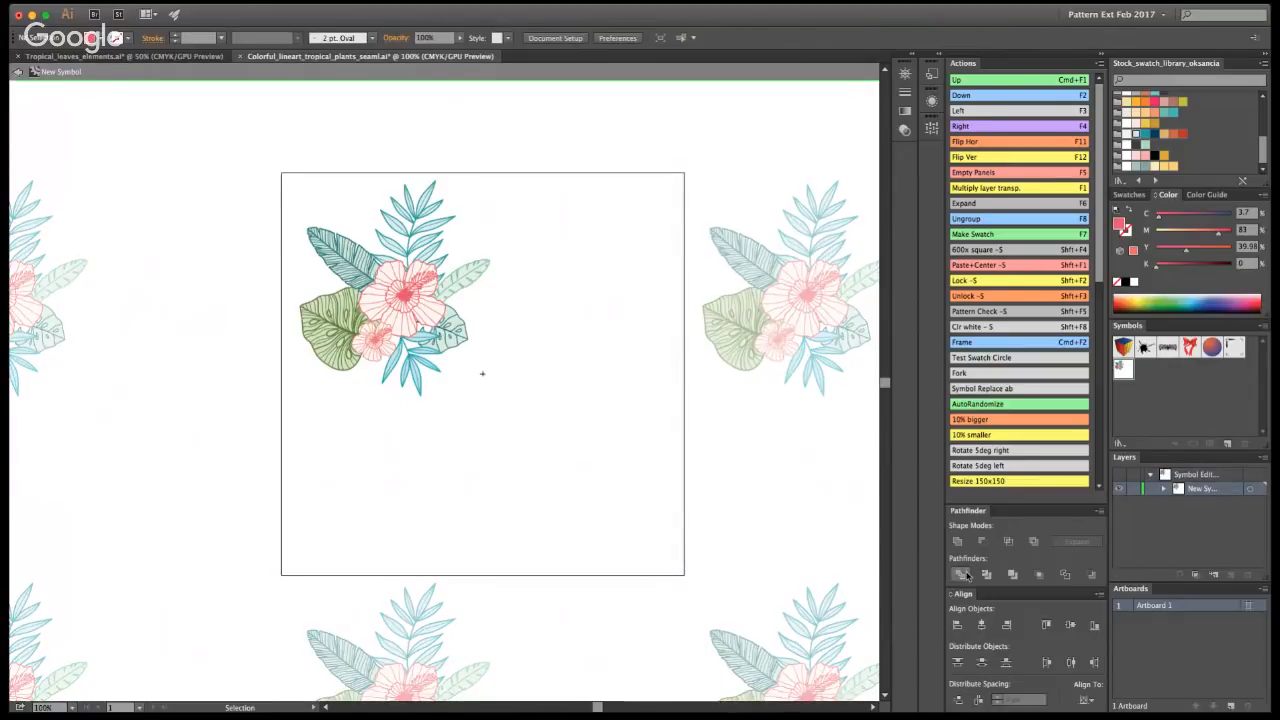
pyautogui.click(434, 355)
pyautogui.click(435, 360)
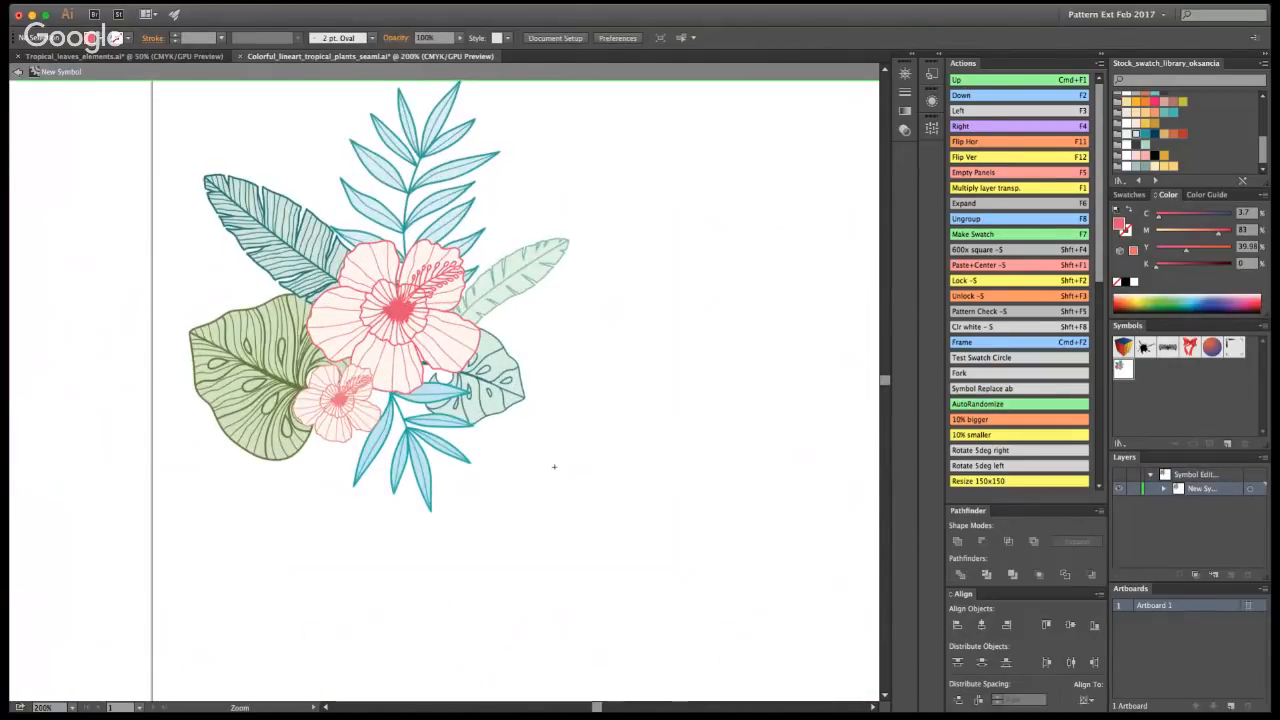
pyautogui.press('a')
pyautogui.click(321, 389)
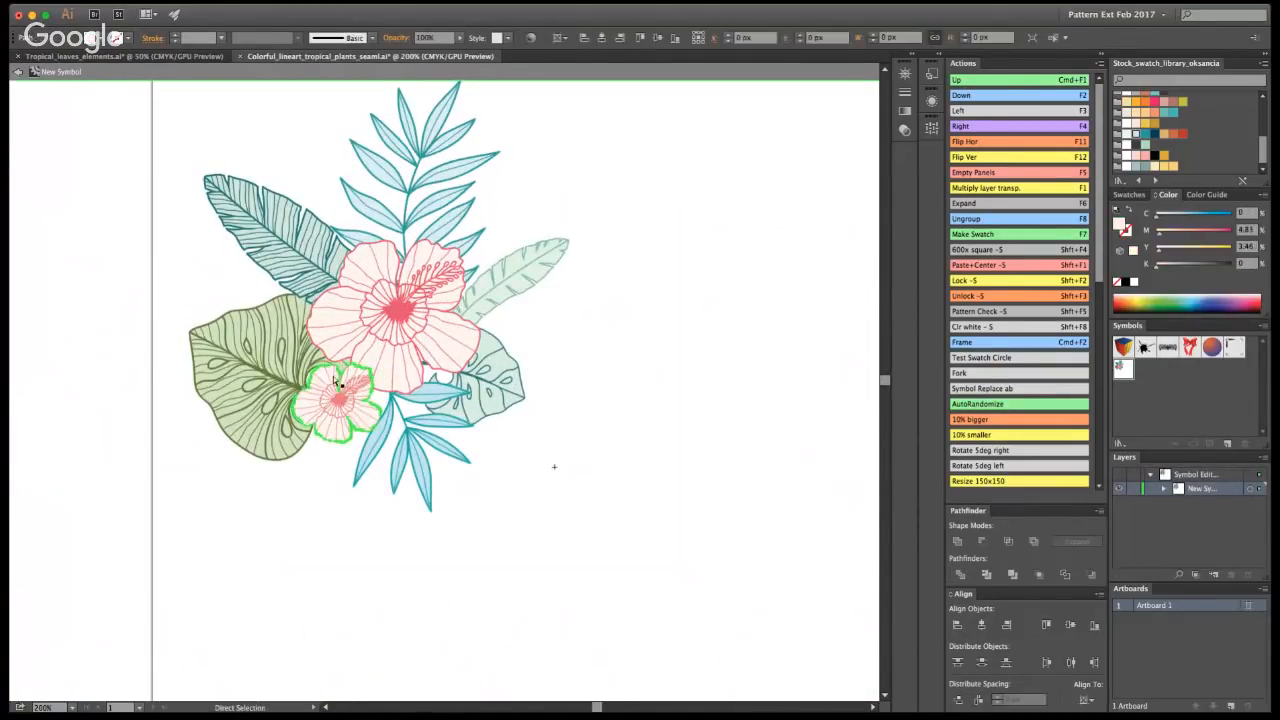
pyautogui.click(1129, 105)
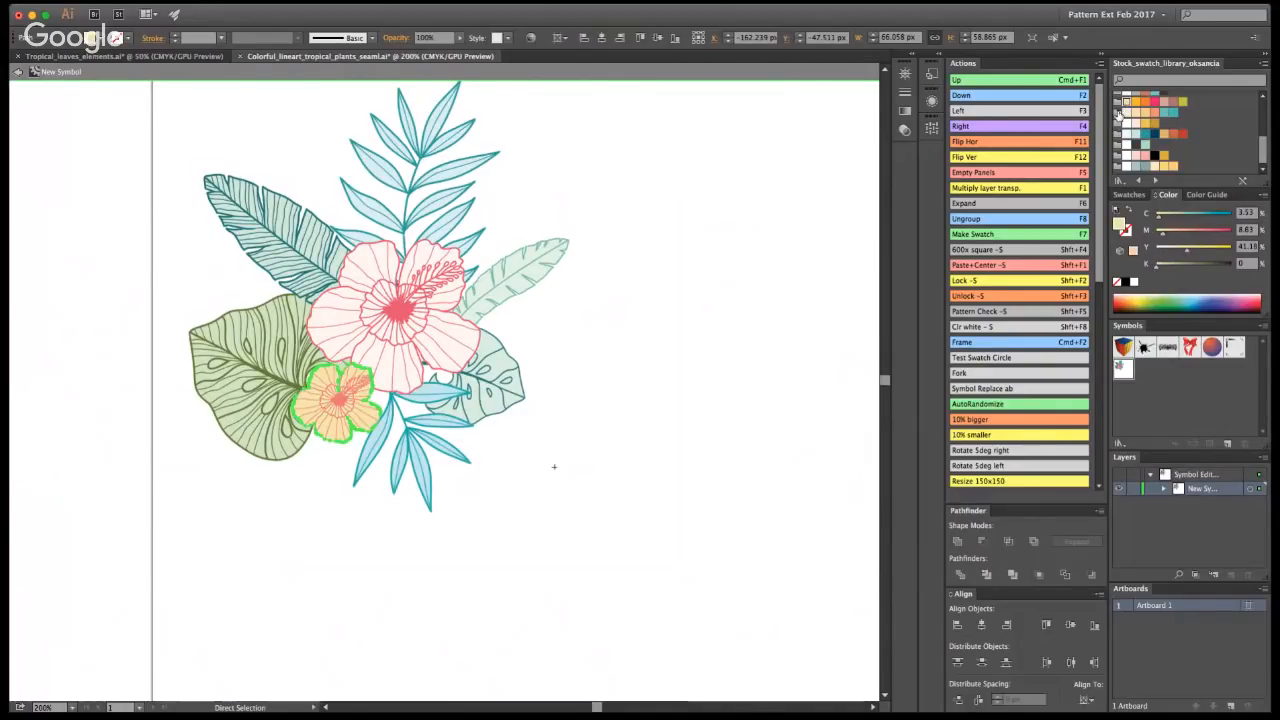
pyautogui.click(804, 356)
# - Recolour the small flower's line work orange (M 63.38, Y 69.05) and return to the full pattern view
pyautogui.press('y')
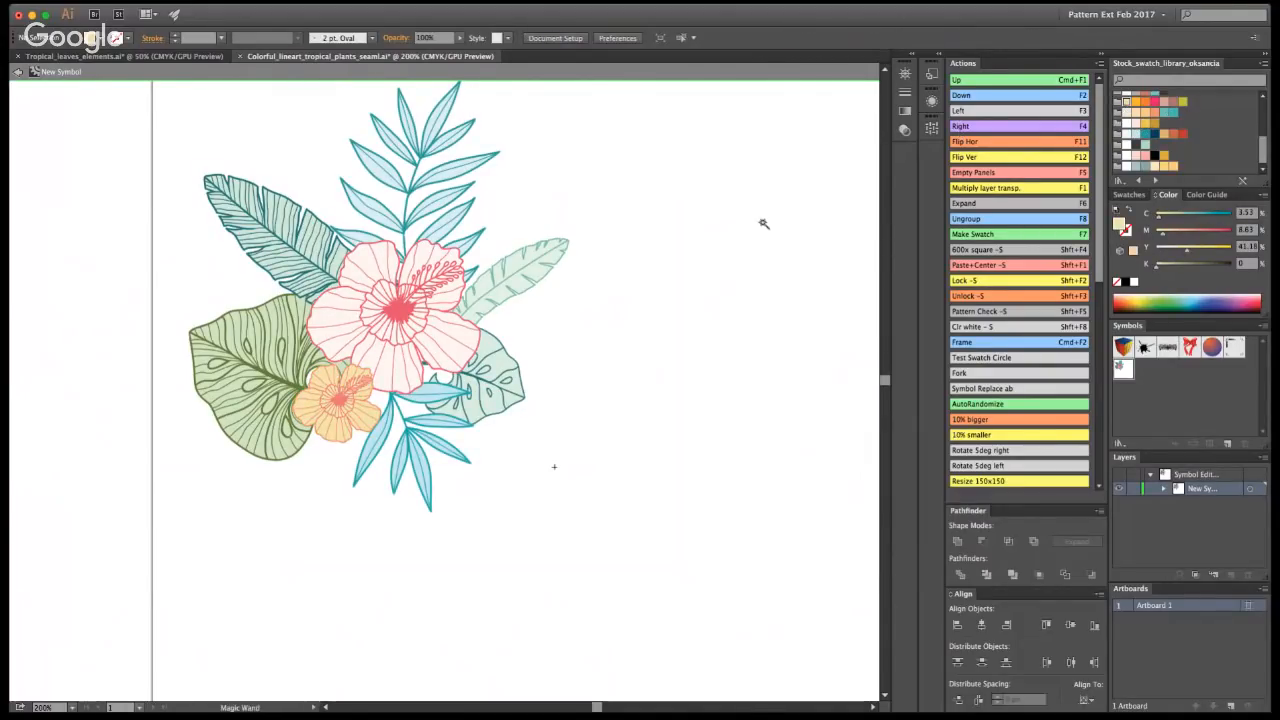
pyautogui.click(356, 404)
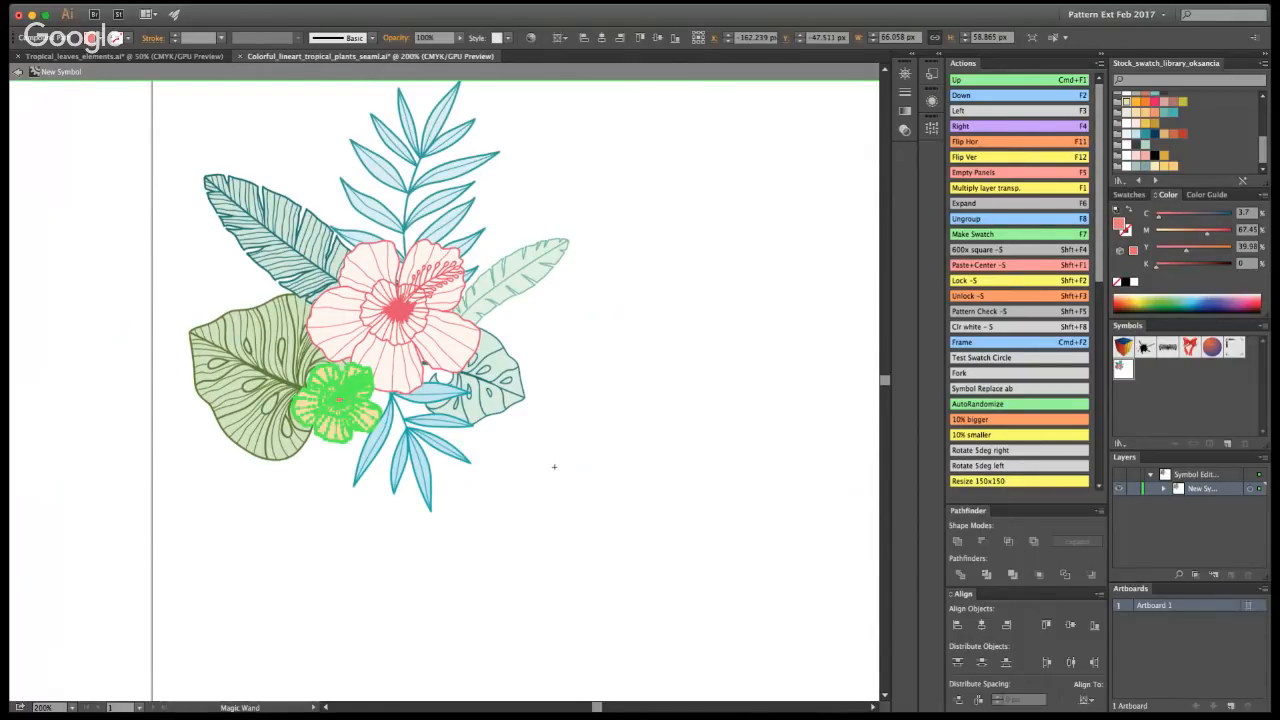
pyautogui.press('v')
pyautogui.doubleClick(724, 288)
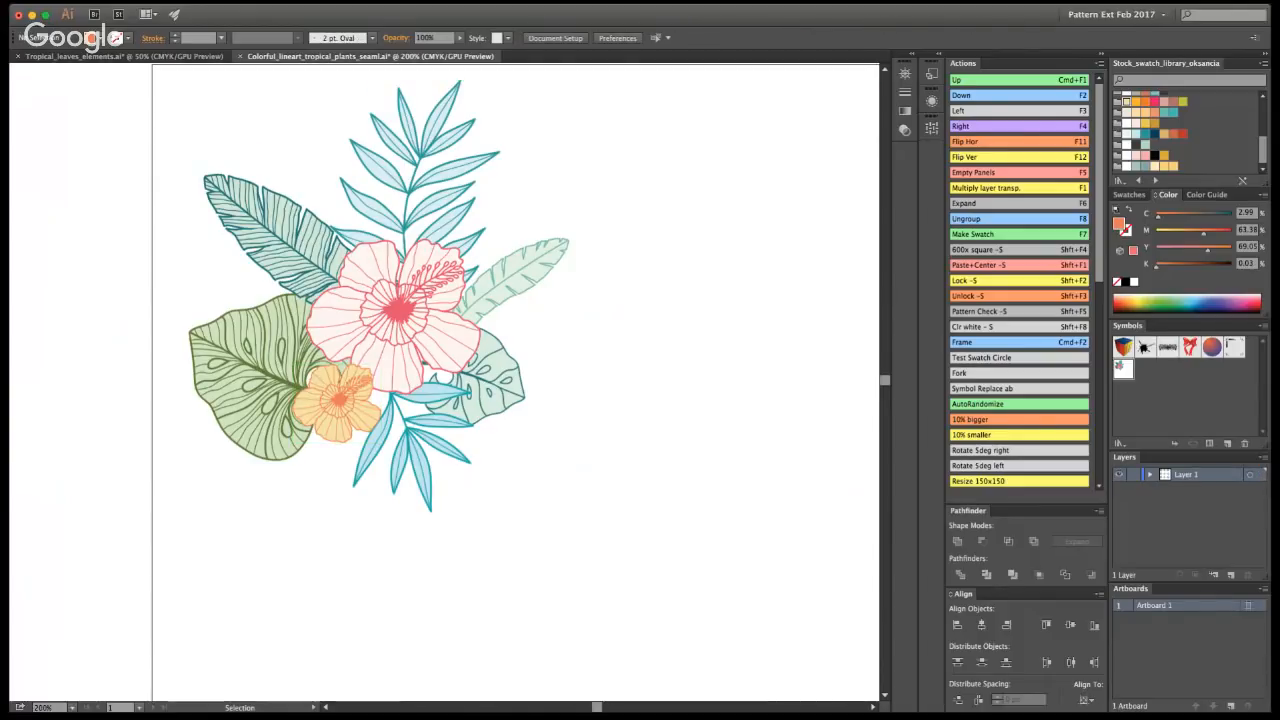
pyautogui.press('z')
pyautogui.keyDown('alt'); pyautogui.click(545, 419); pyautogui.keyUp('alt')
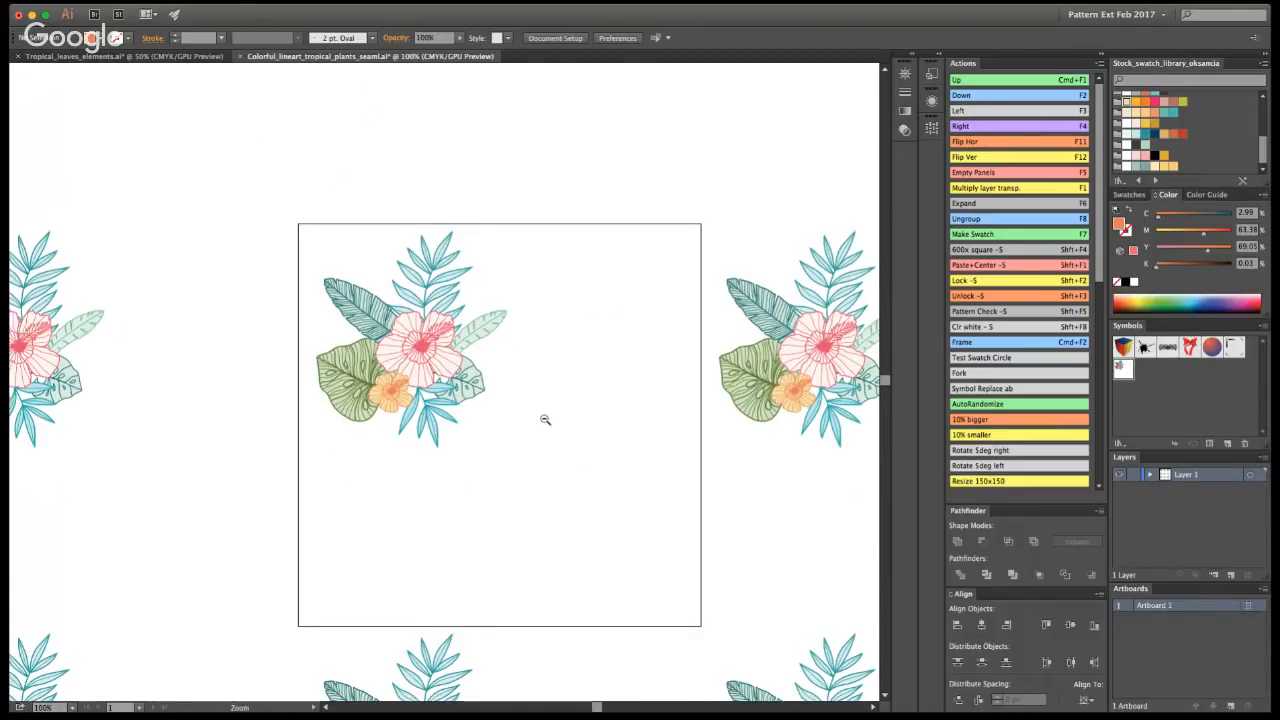
pyautogui.scroll(-1, 543, 420)
pyautogui.press('v')
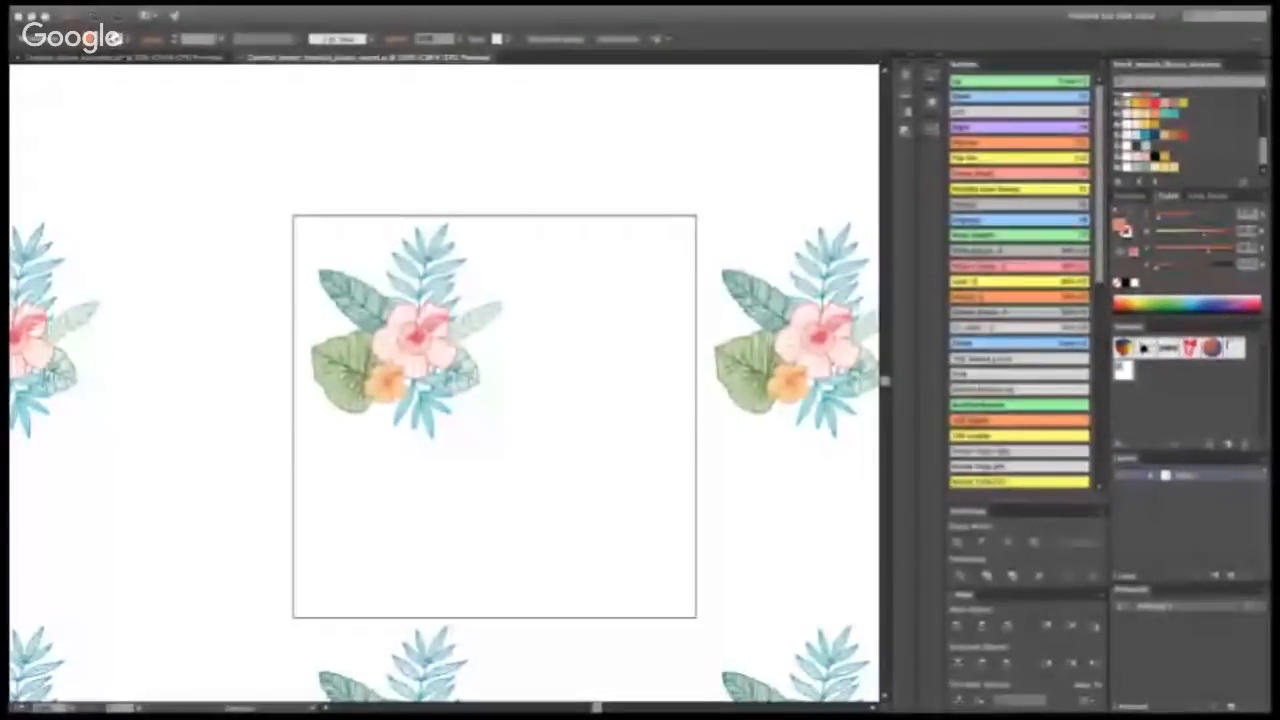
# - Fill the symbol's background square with the dark navy swatch, exit symbol editing and save the document
pyautogui.doubleClick(480, 324)
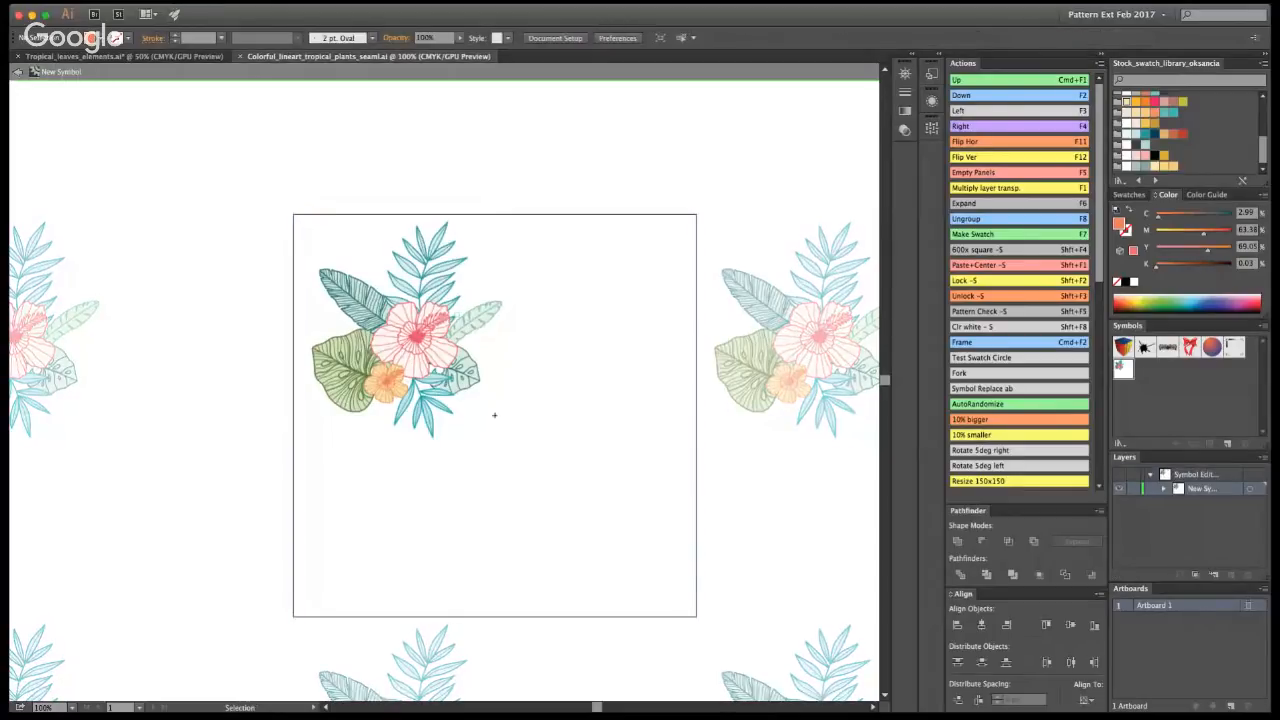
pyautogui.click(577, 343)
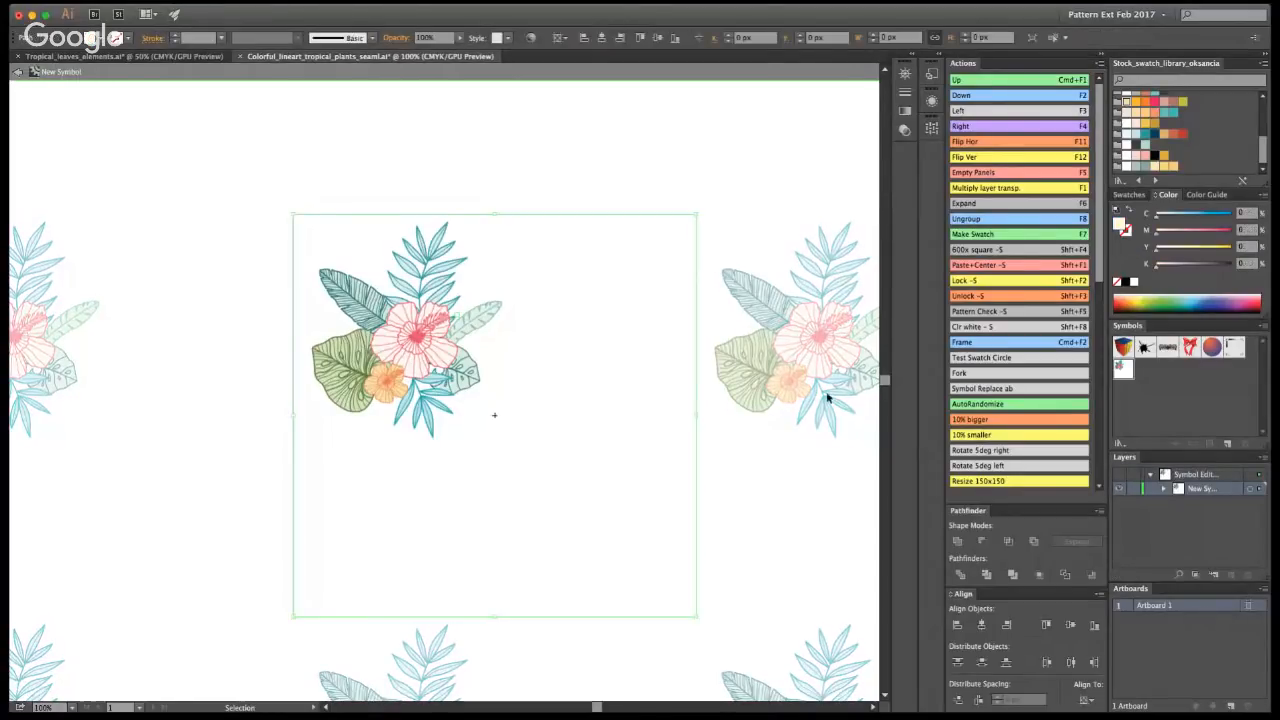
pyautogui.click(1155, 134)
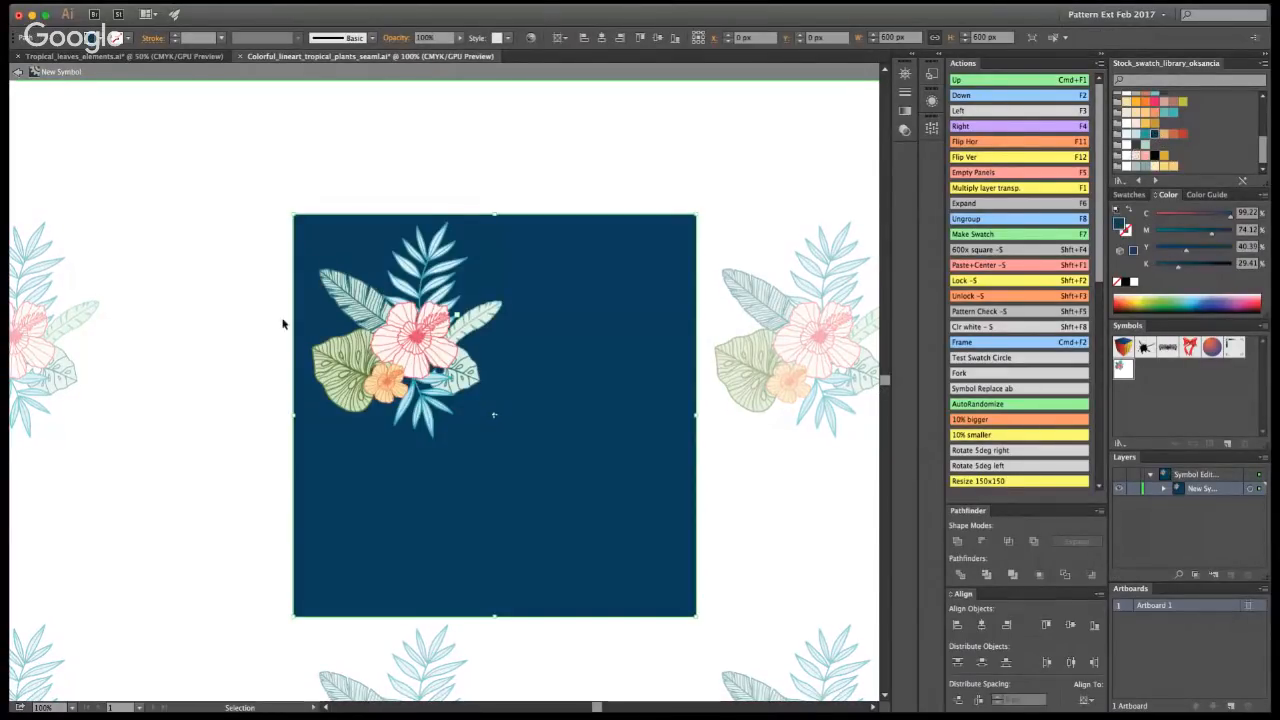
pyautogui.click(18, 72)
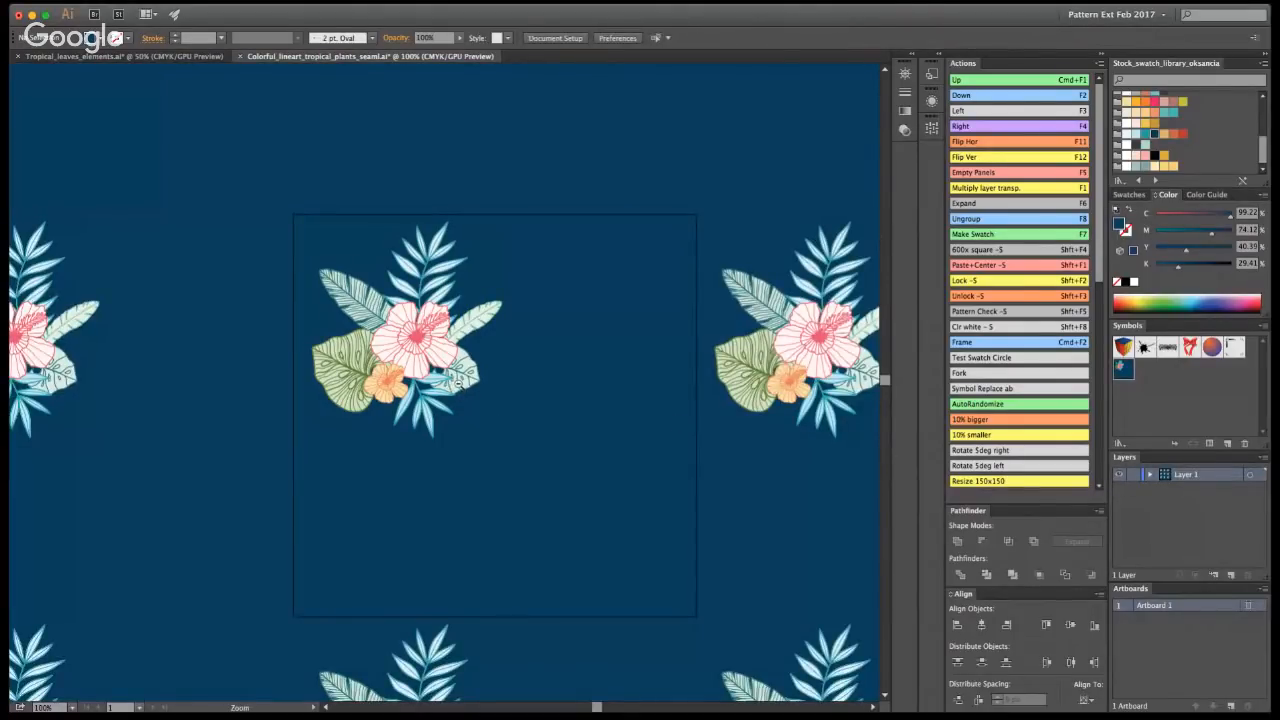
pyautogui.keyDown('alt'); pyautogui.click(460, 386); pyautogui.keyUp('alt')
pyautogui.press('super+equal')
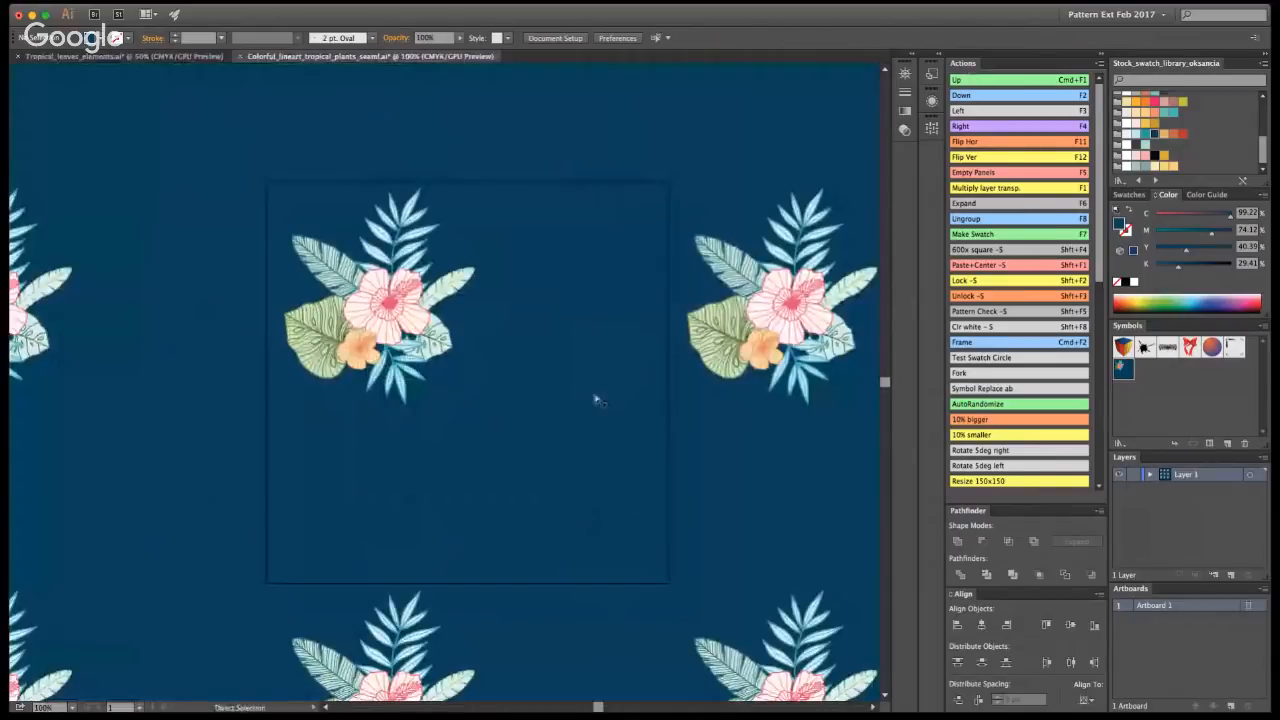
pyautogui.press('super+s')
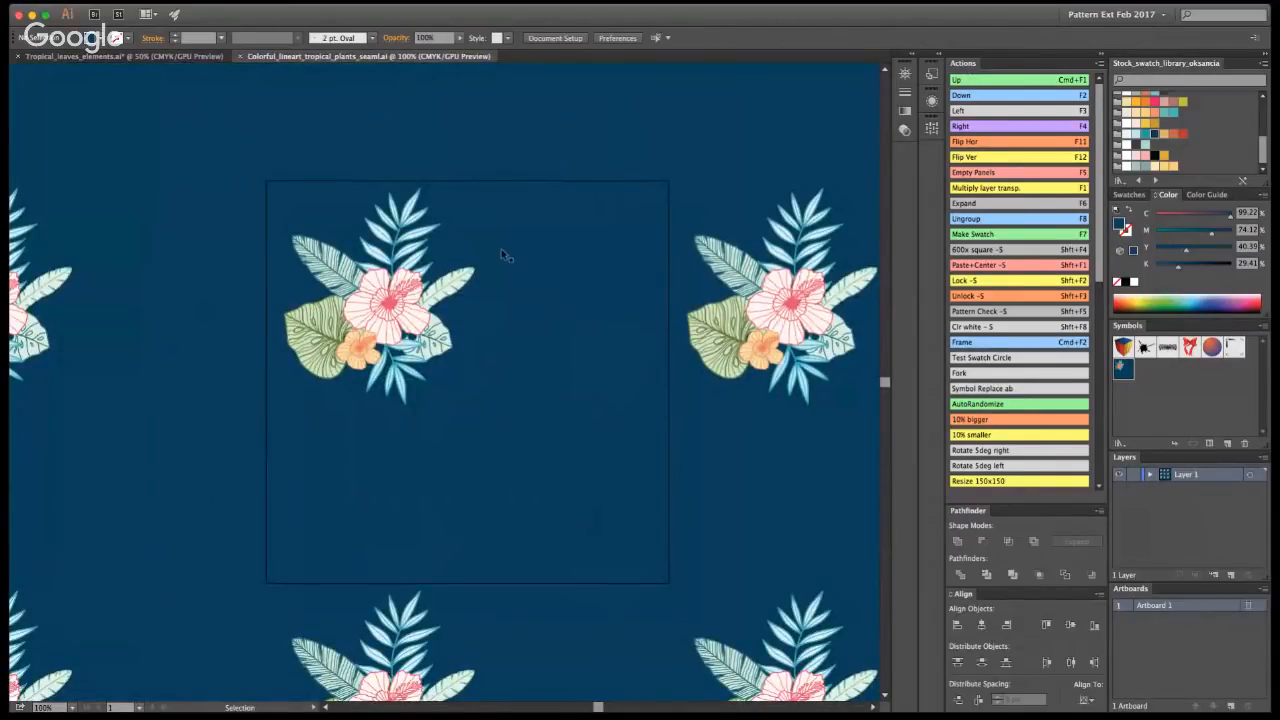
# - Enlarge the whole bouquet inside the symbol to about 342 px wide and move it over the square's upper-left corner, leaving the background in place
pyautogui.doubleClick(393, 308)
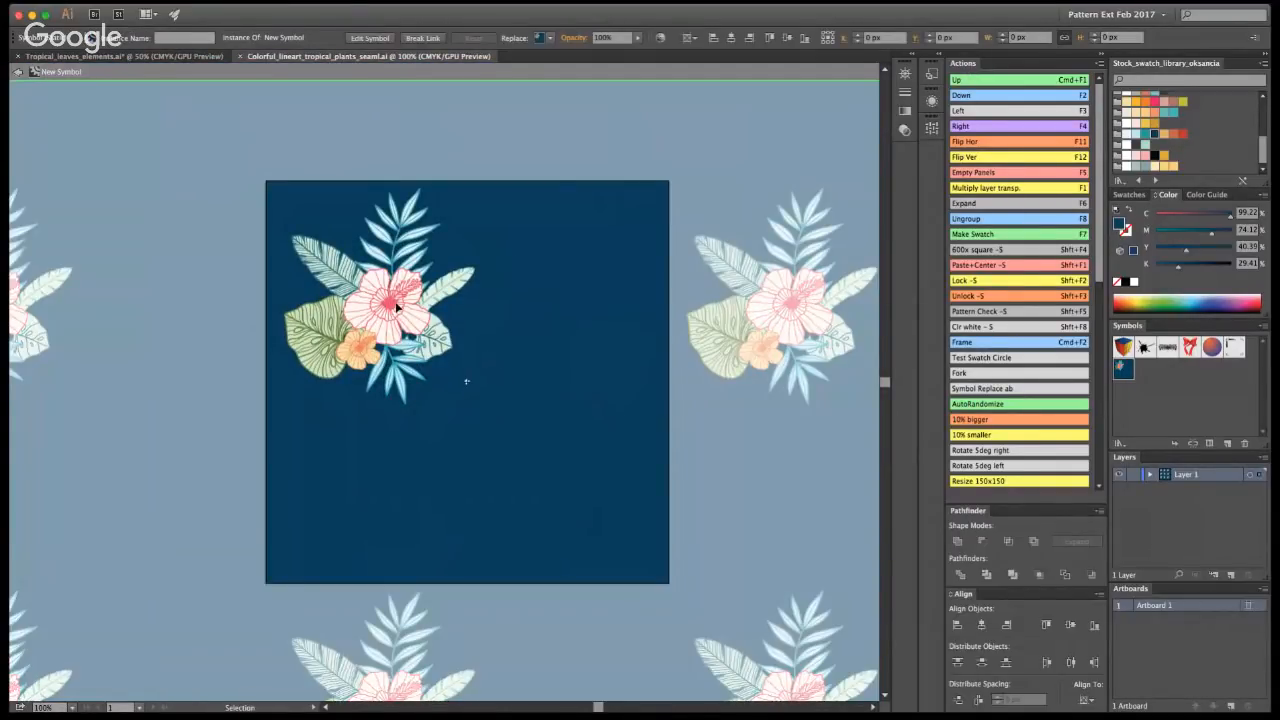
pyautogui.keyDown('alt'); pyautogui.moveTo(405, 228); pyautogui.dragTo(540, 256); pyautogui.keyUp('alt')
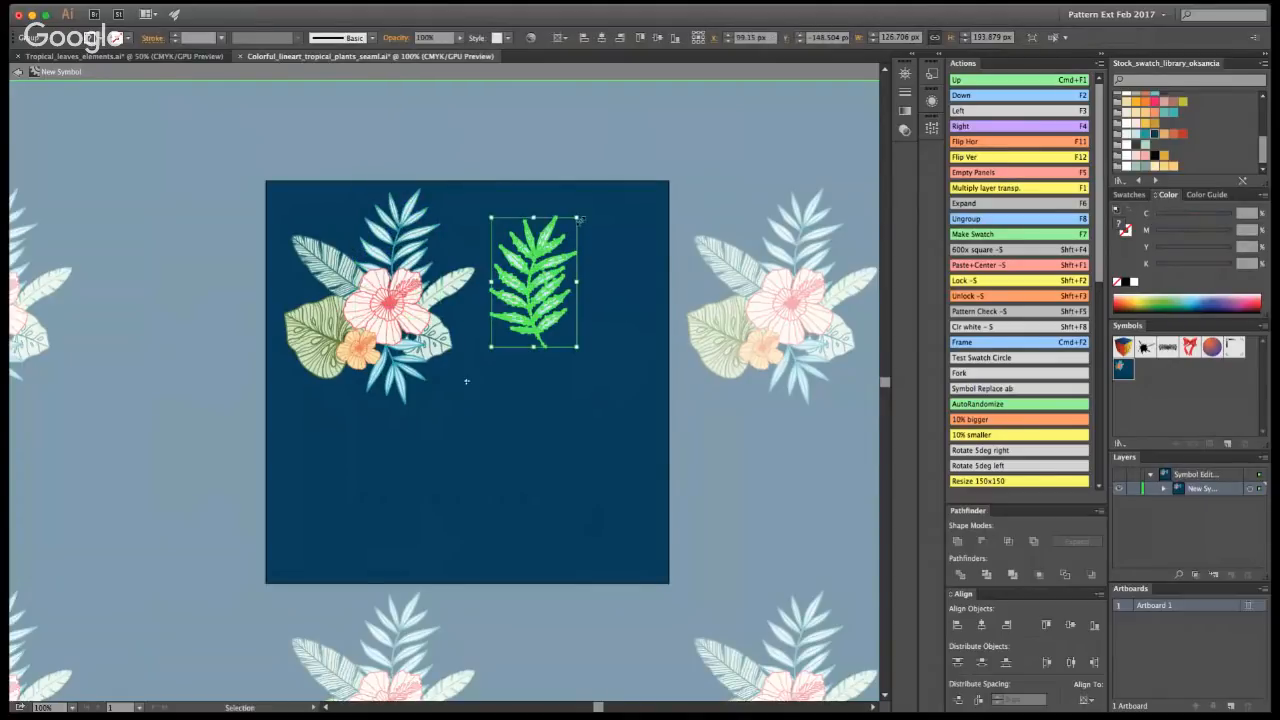
pyautogui.press('super+z')
pyautogui.press('super+a')
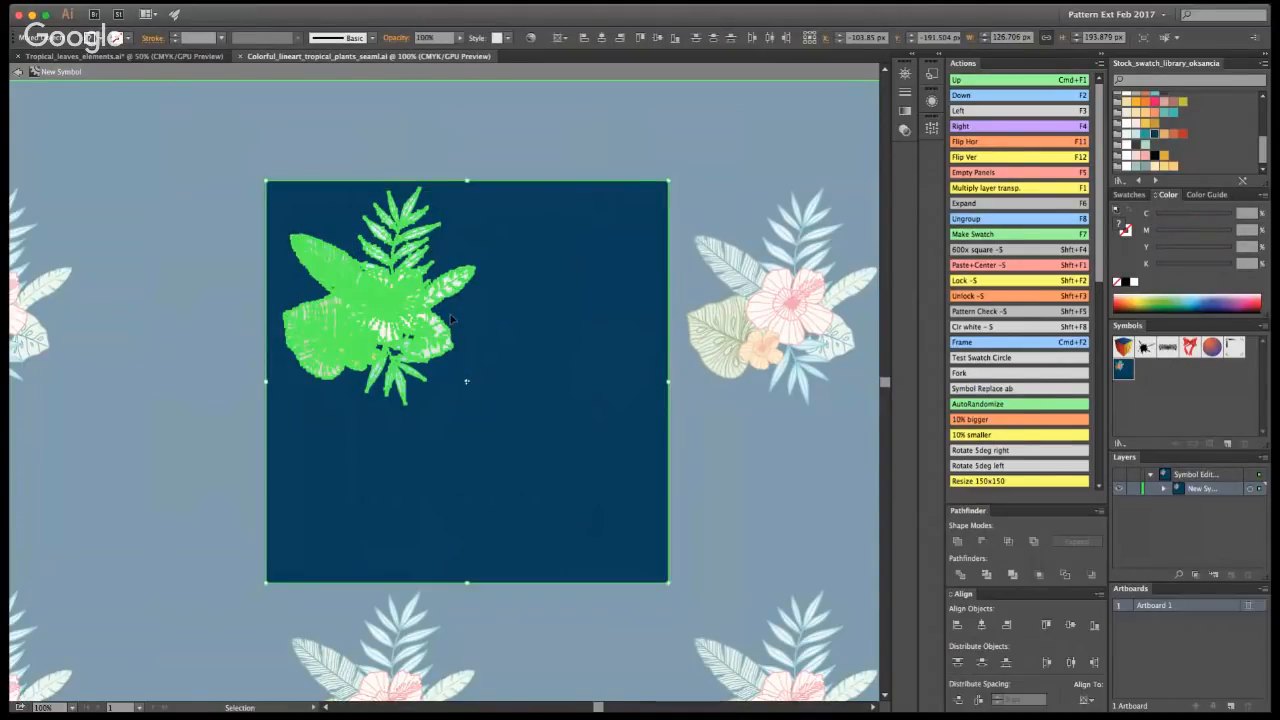
pyautogui.keyDown('shift'); pyautogui.click(480, 431); pyautogui.keyUp('shift')
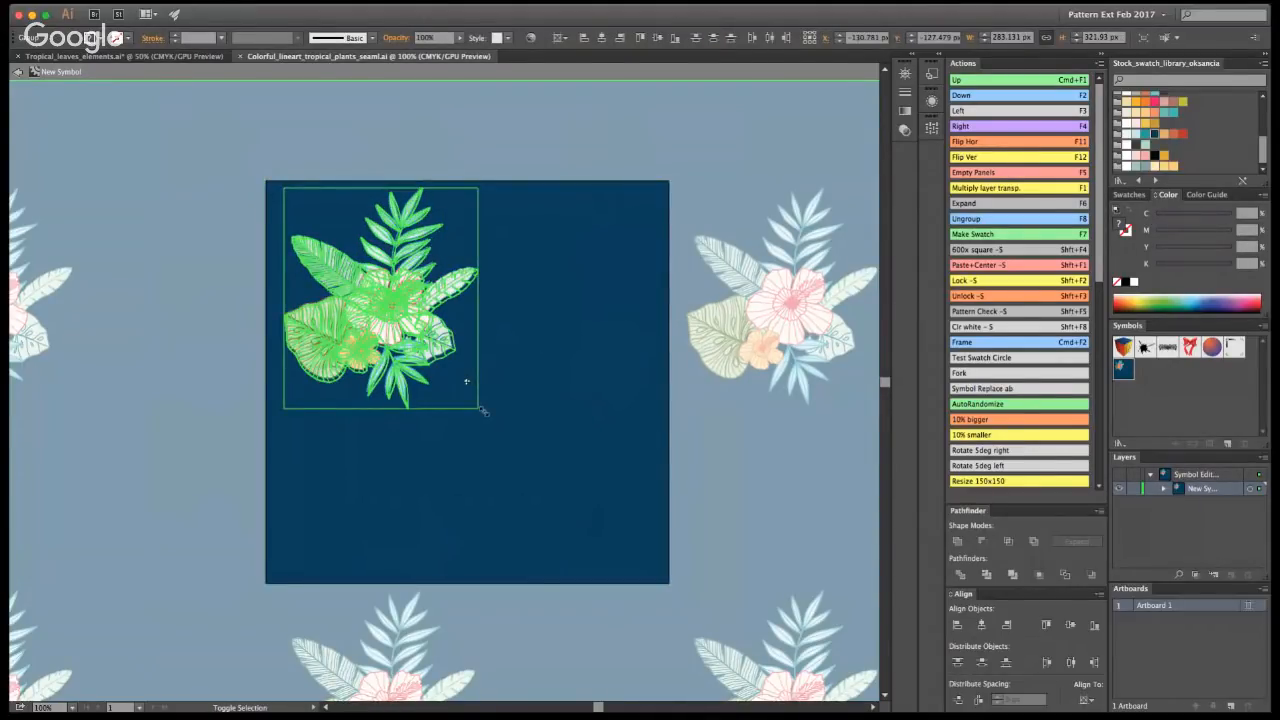
pyautogui.moveTo(480, 409); pyautogui.dragTo(514, 449)
pyautogui.moveTo(467, 381); pyautogui.dragTo(466, 383)
pyautogui.click(467, 383)
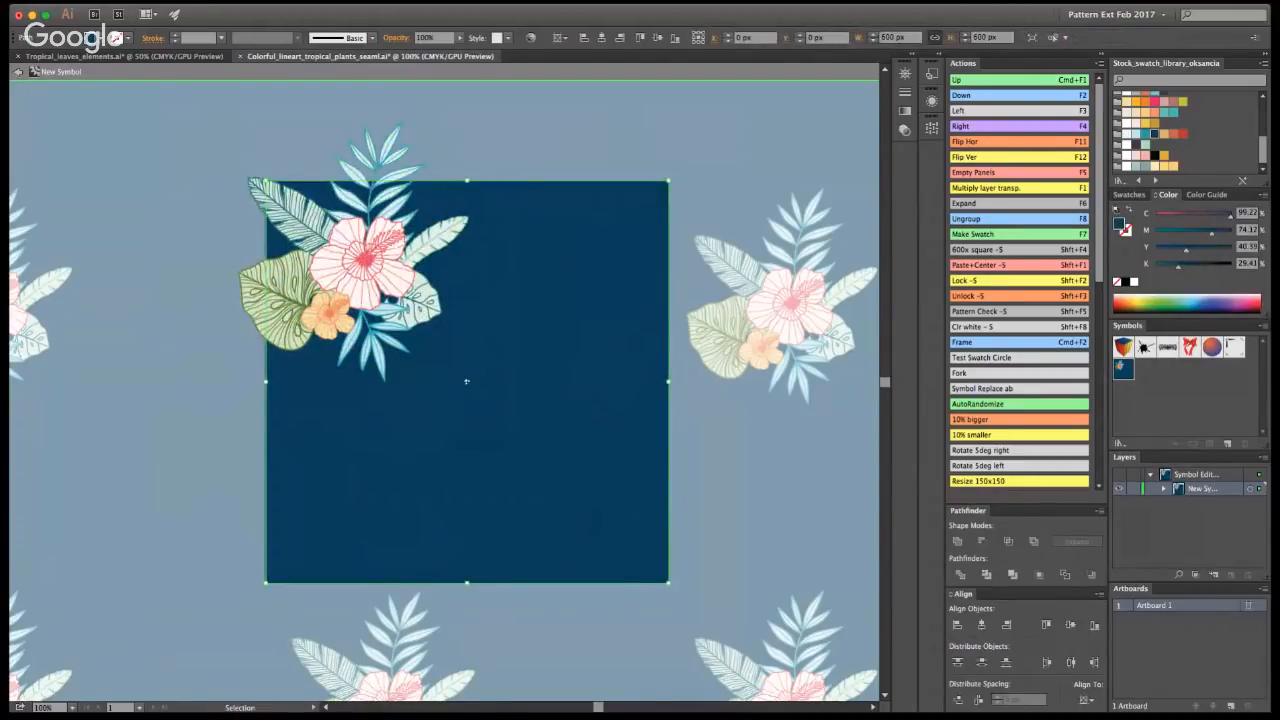
pyautogui.click(843, 376)
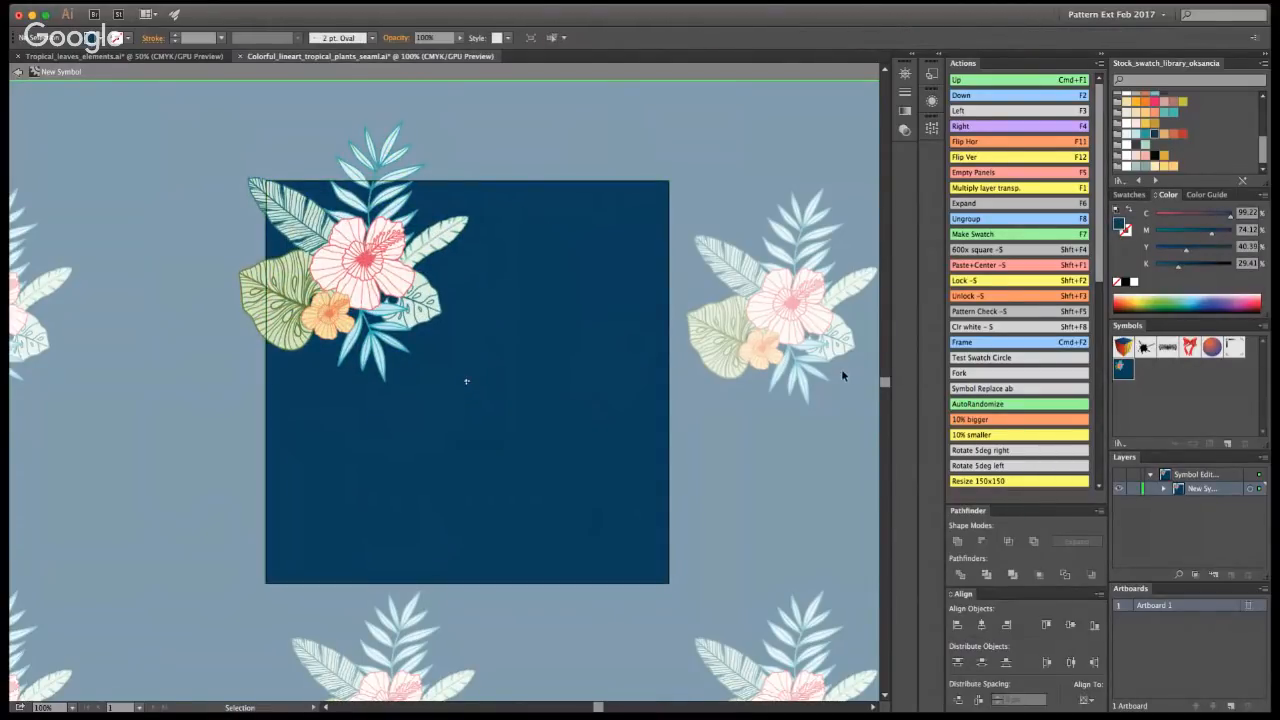
pyautogui.doubleClick(278, 278)
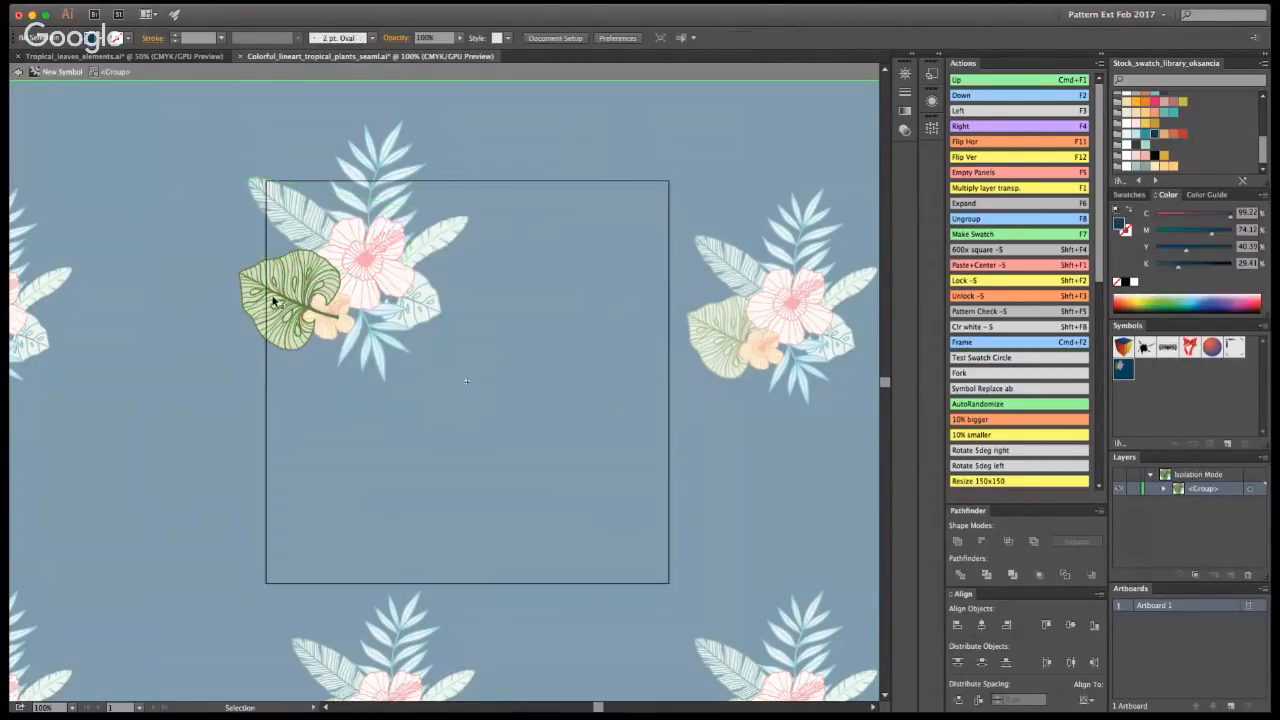
pyautogui.click(16, 74)
pyautogui.click(372, 263)
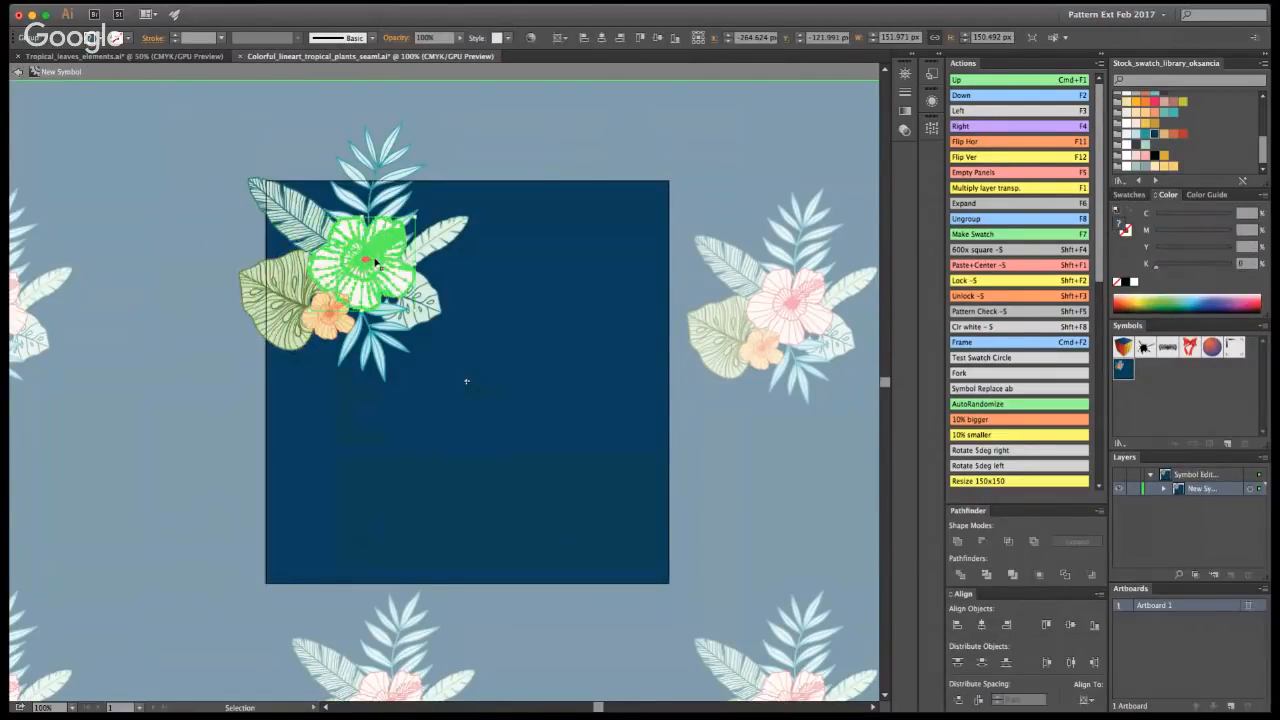
pyautogui.moveTo(334, 311); pyautogui.dragTo(532, 409)
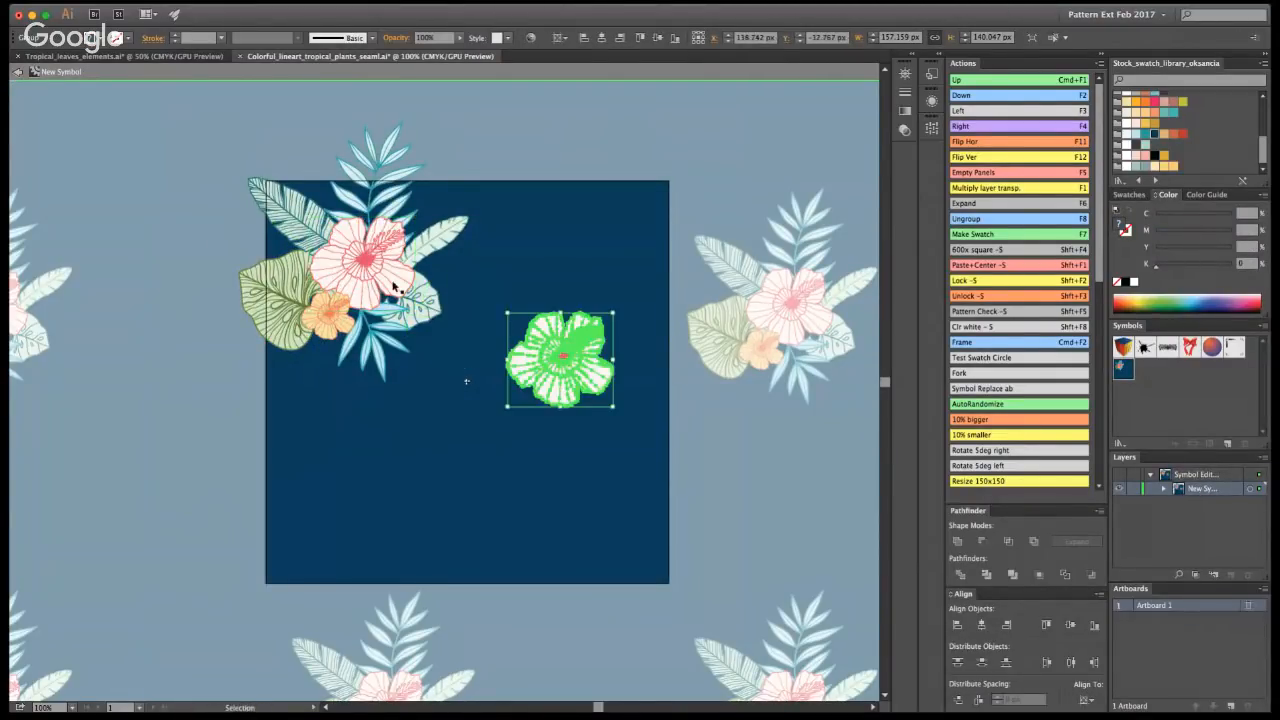
pyautogui.press('super+z')
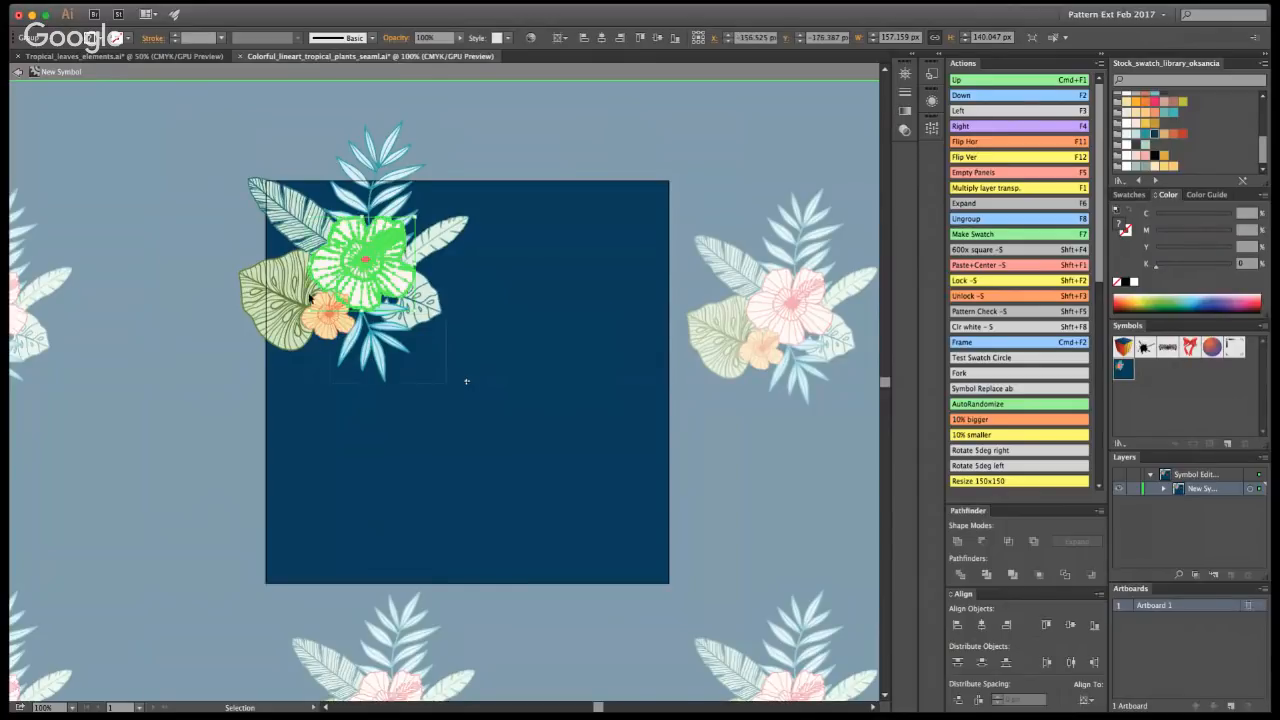
# - Place a horizontally mirrored copy of the whole bouquet in the lower-right part of the navy square
pyautogui.moveTo(466, 381); pyautogui.dragTo(671, 526)
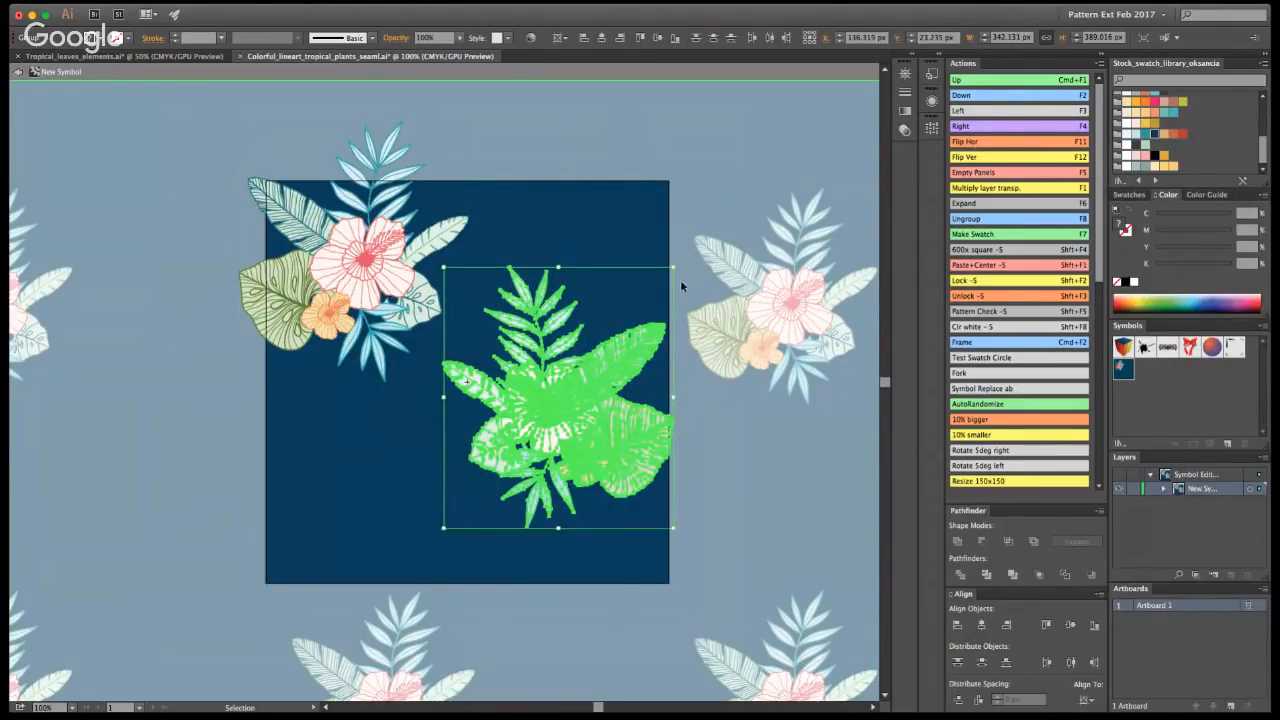
# - Rotate the mirrored bouquet copy clockwise so its monstera leaf points down, and exit symbol editing
pyautogui.moveTo(679, 262); pyautogui.dragTo(727, 392)
pyautogui.click(19, 73)
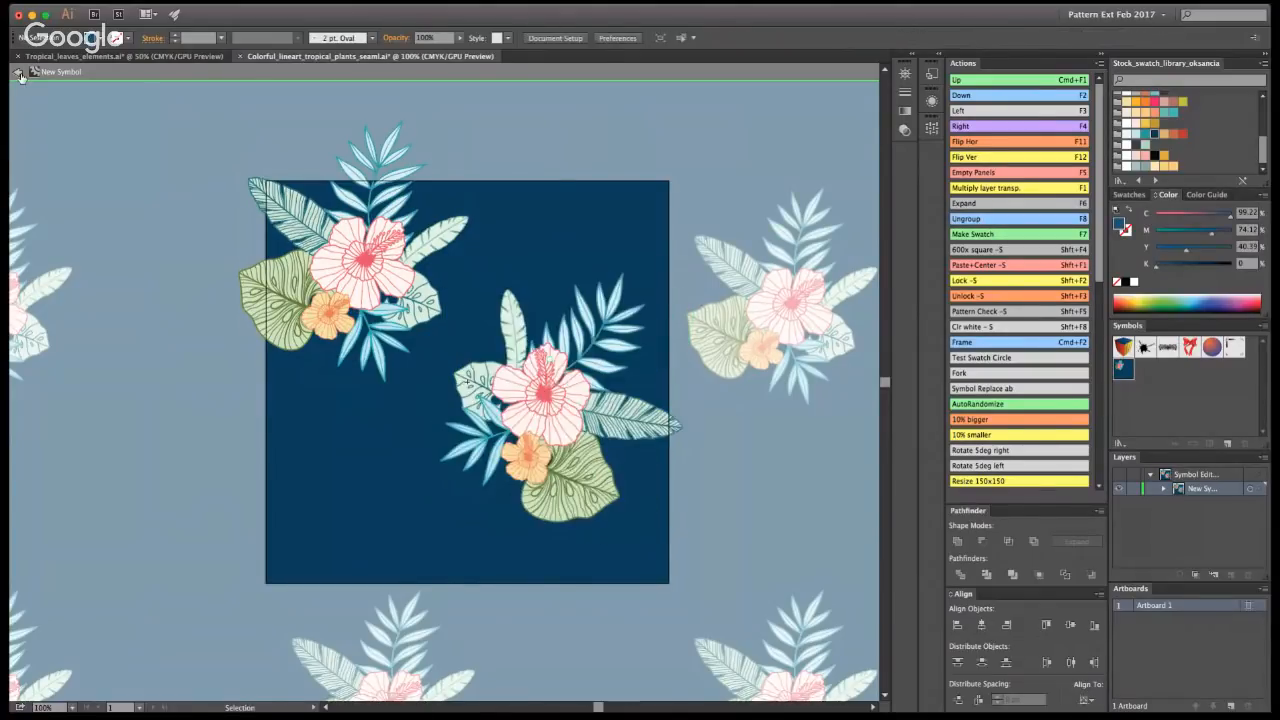
pyautogui.click(19, 73)
# - Recolour the petals of both large hibiscuses in the symbol light pink (C 5.09, M 20.11, Y 11.68) and exit symbol editing
pyautogui.doubleClick(575, 438)
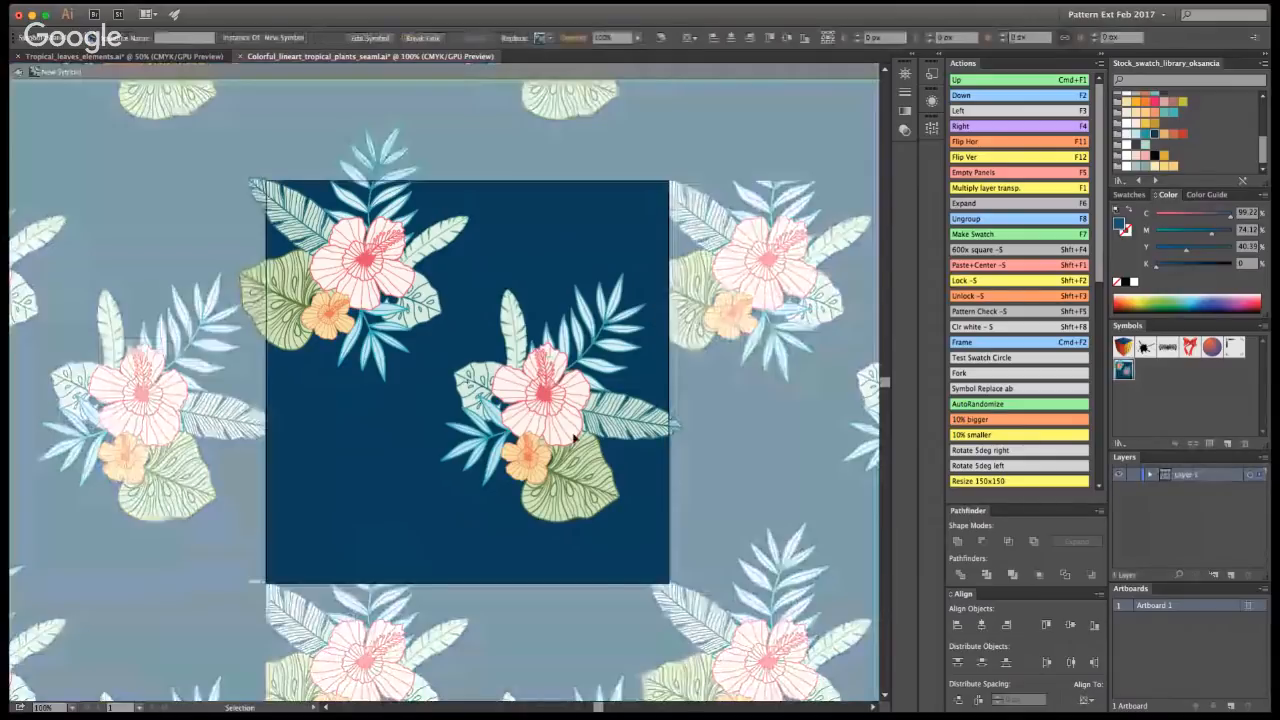
pyautogui.press('y')
pyautogui.click(574, 438)
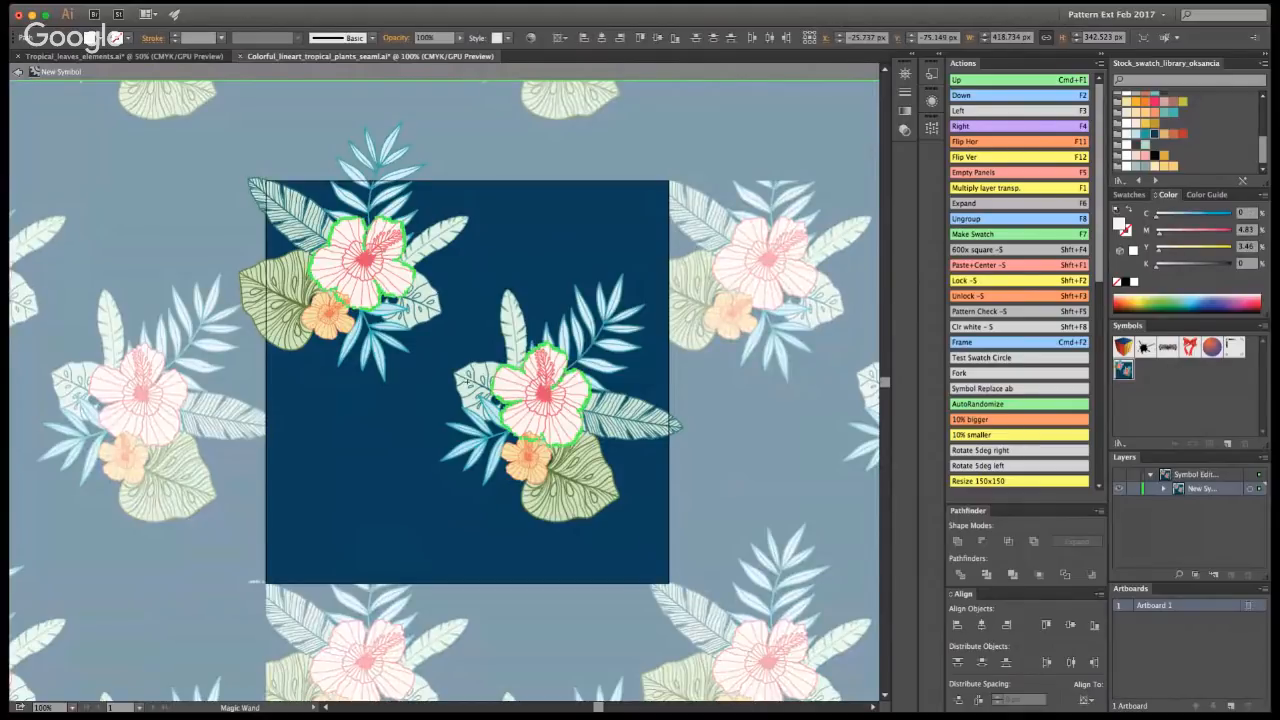
pyautogui.click(1136, 155)
pyautogui.press('v')
pyautogui.doubleClick(843, 195)
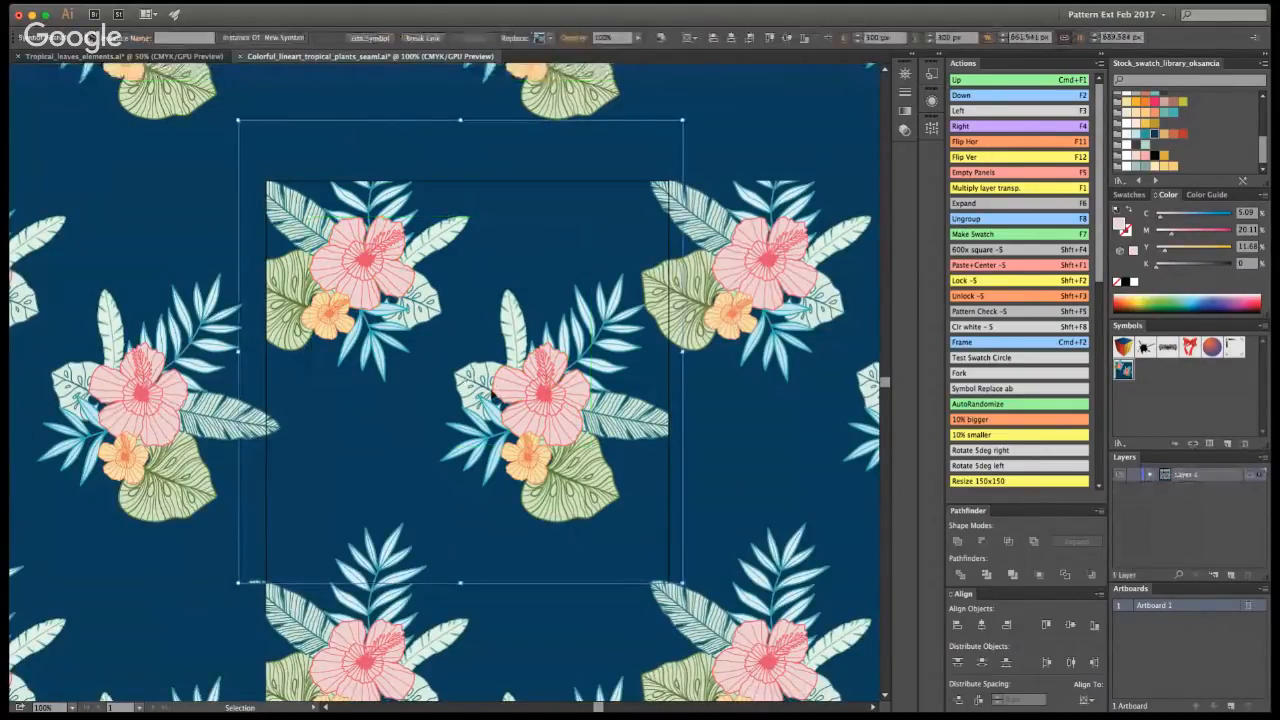
# - Place a rotated copy of the lower bouquet's green monstera leaf in the gap between the two bouquets
pyautogui.doubleClick(656, 275)
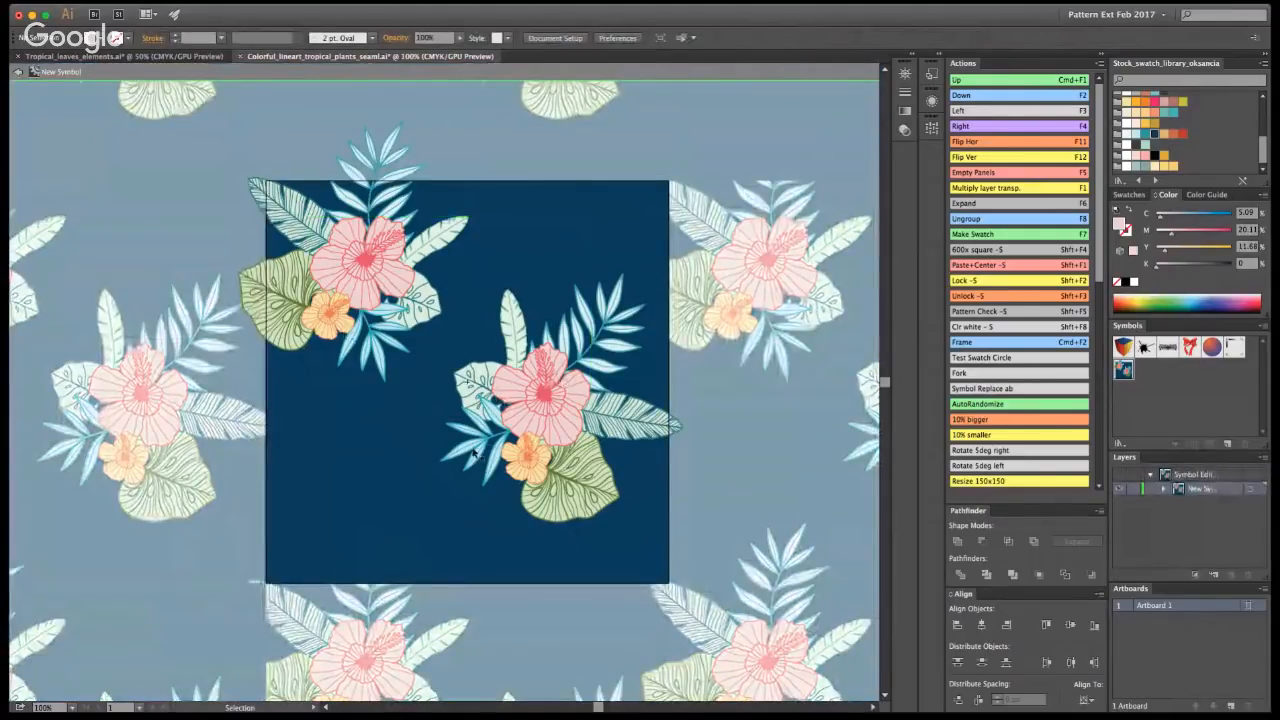
pyautogui.moveTo(581, 487); pyautogui.dragTo(402, 478)
pyautogui.moveTo(445, 404); pyautogui.dragTo(334, 516)
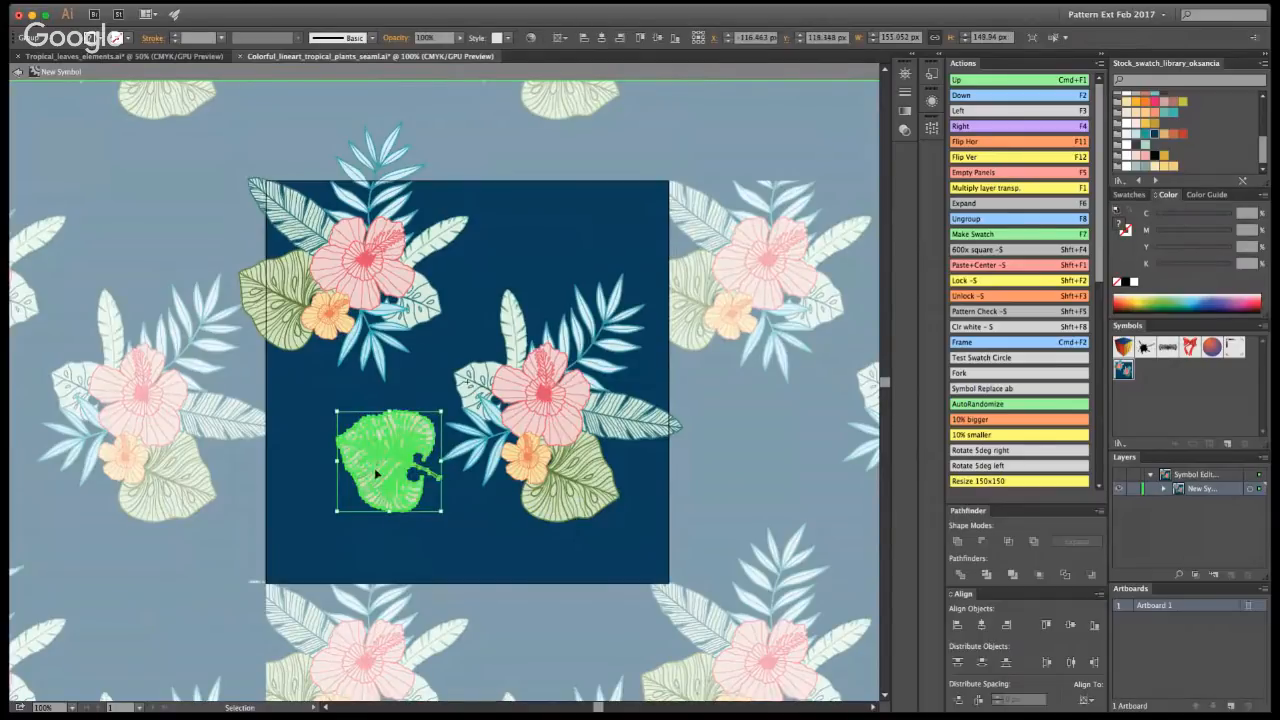
pyautogui.moveTo(385, 470); pyautogui.dragTo(437, 380)
pyautogui.click(353, 416)
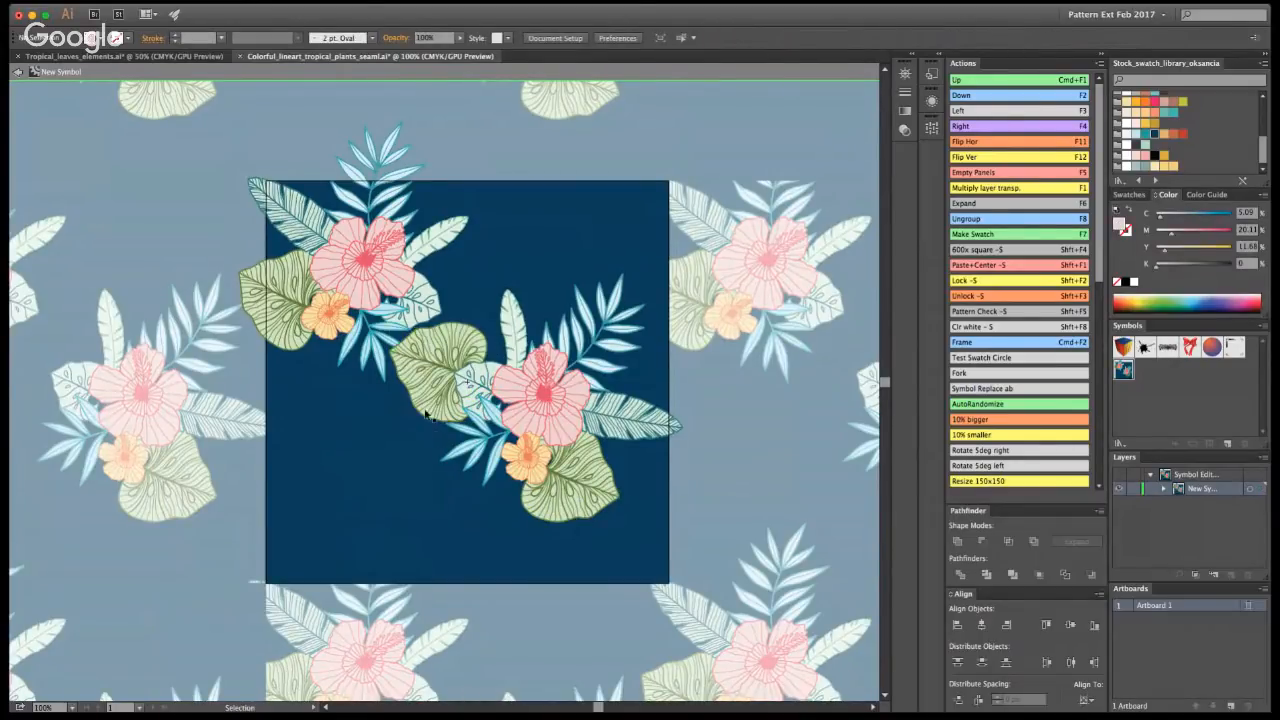
# - Send the new monstera leaf behind the upper bouquet's lower blue palm frond
pyautogui.click(378, 344)
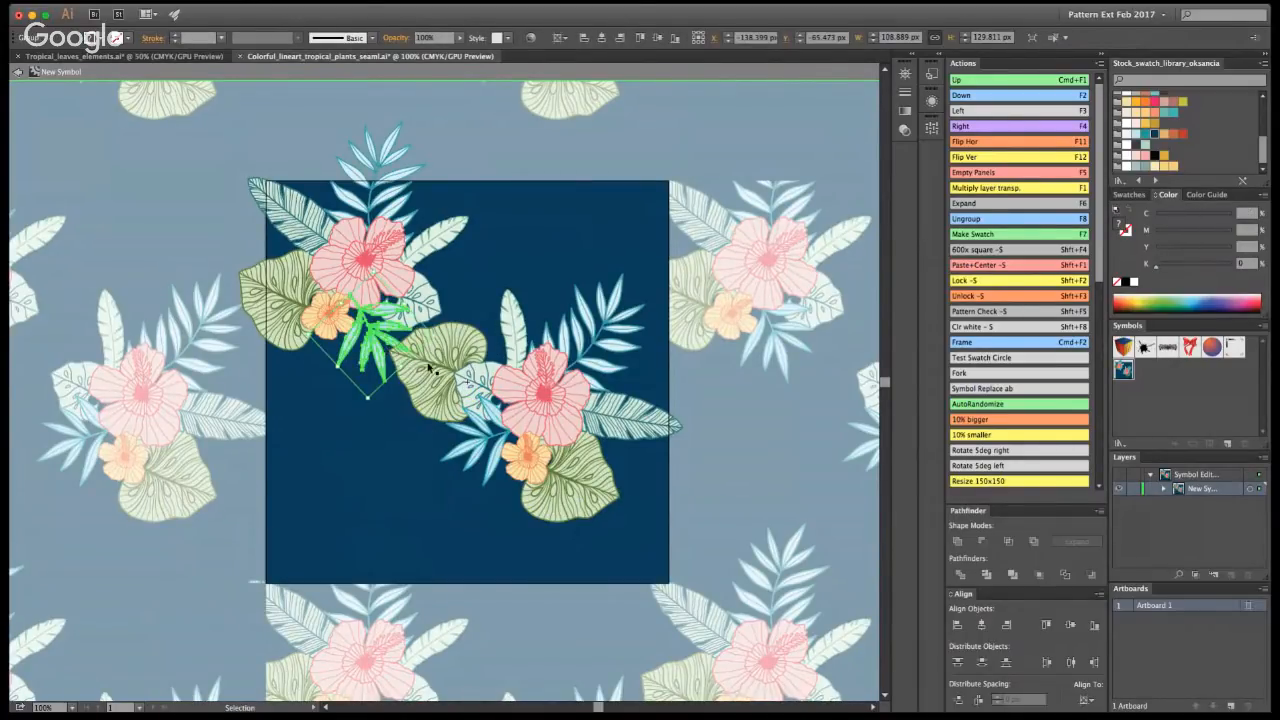
pyautogui.click(429, 371)
pyautogui.press('super+x')
pyautogui.click(386, 351)
pyautogui.press('super+b')
pyautogui.press('super+shift+a')
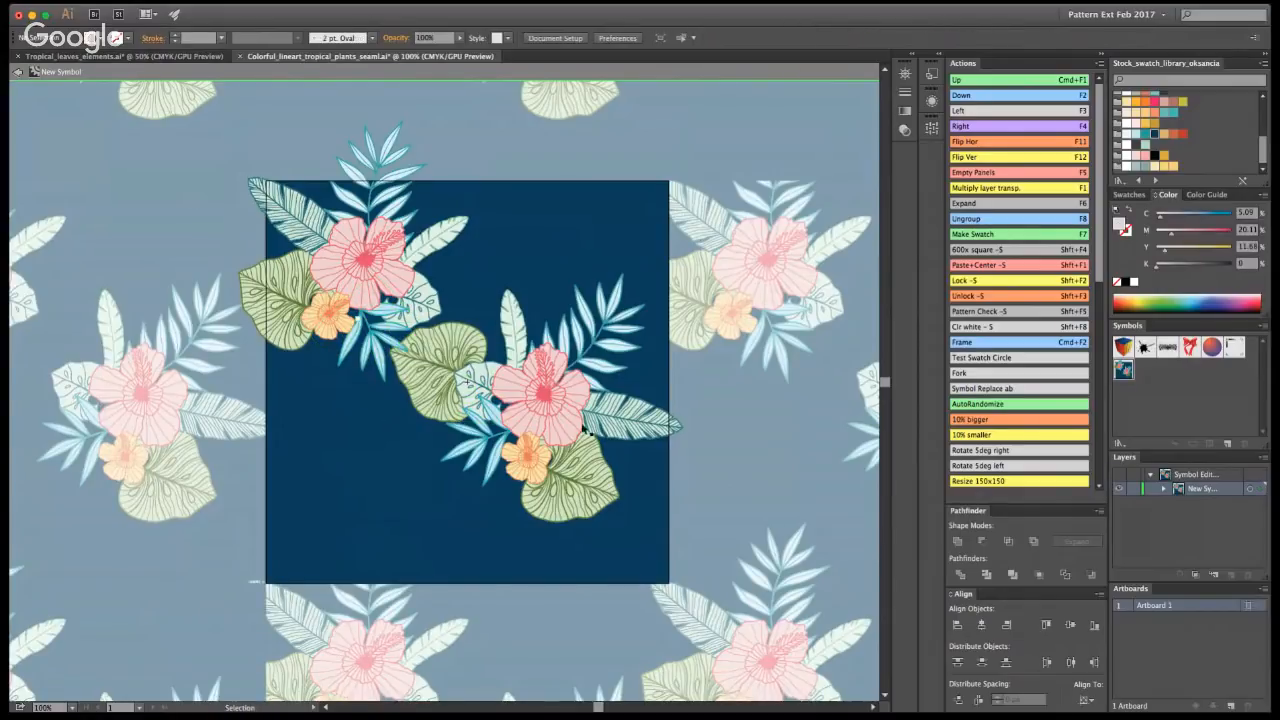
# - Place a small, reduced copy of the pink hibiscus at the tip of the lower bouquet's blue palm frond
pyautogui.click(380, 270)
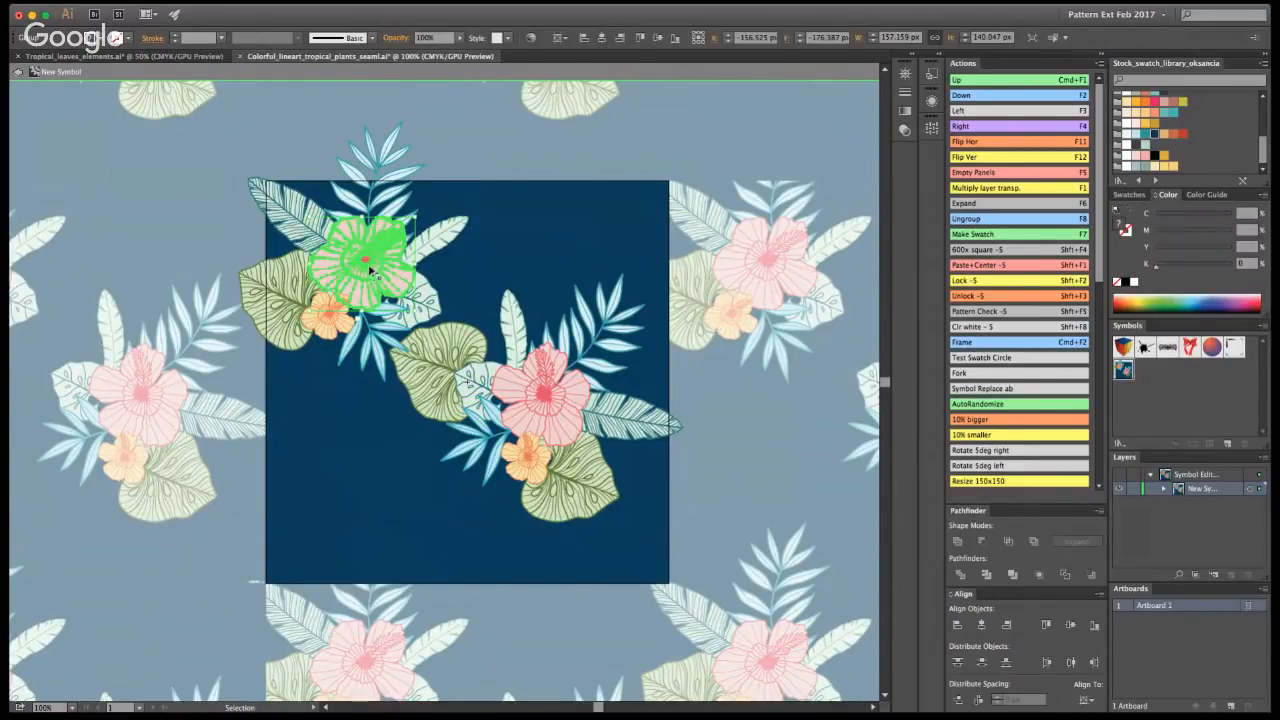
pyautogui.moveTo(380, 270); pyautogui.dragTo(571, 274)
pyautogui.moveTo(609, 215); pyautogui.dragTo(596, 280)
pyautogui.click(777, 385)
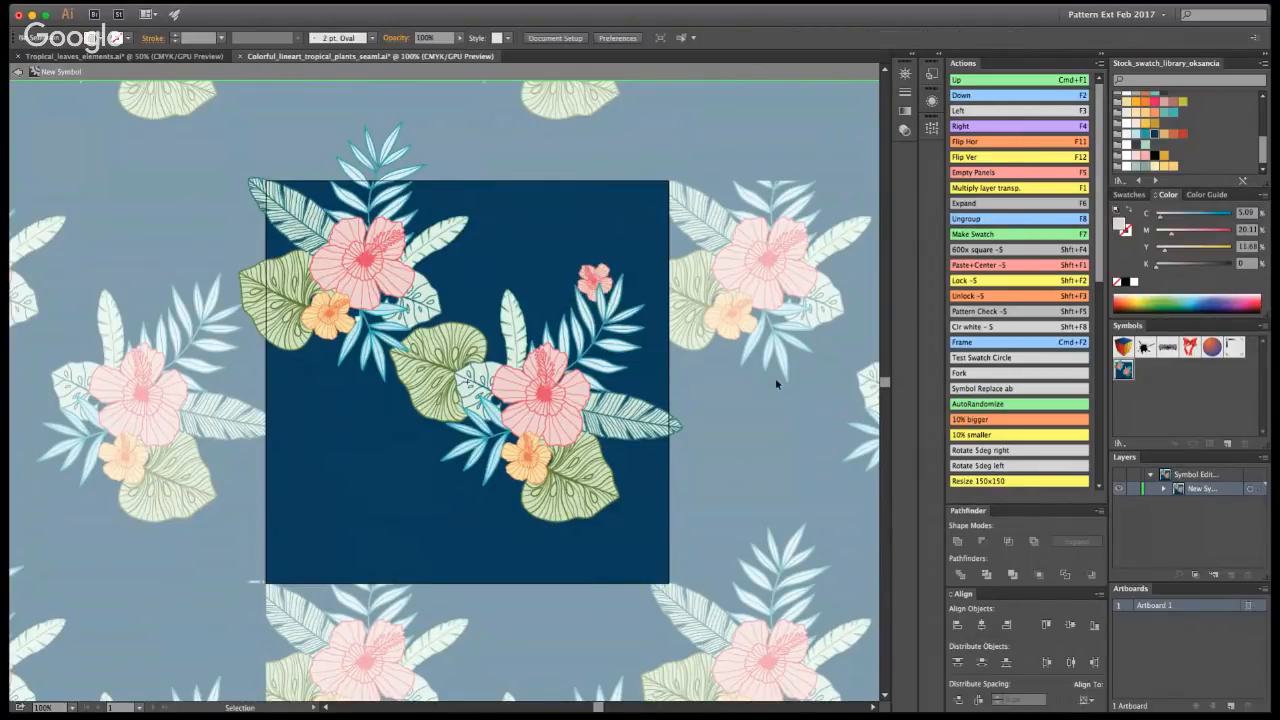
# - Place an enlarged copy of the orange flower, about 142 px wide, above the lower bouquet's upright pale leaf and exit symbol editing
pyautogui.click(345, 316)
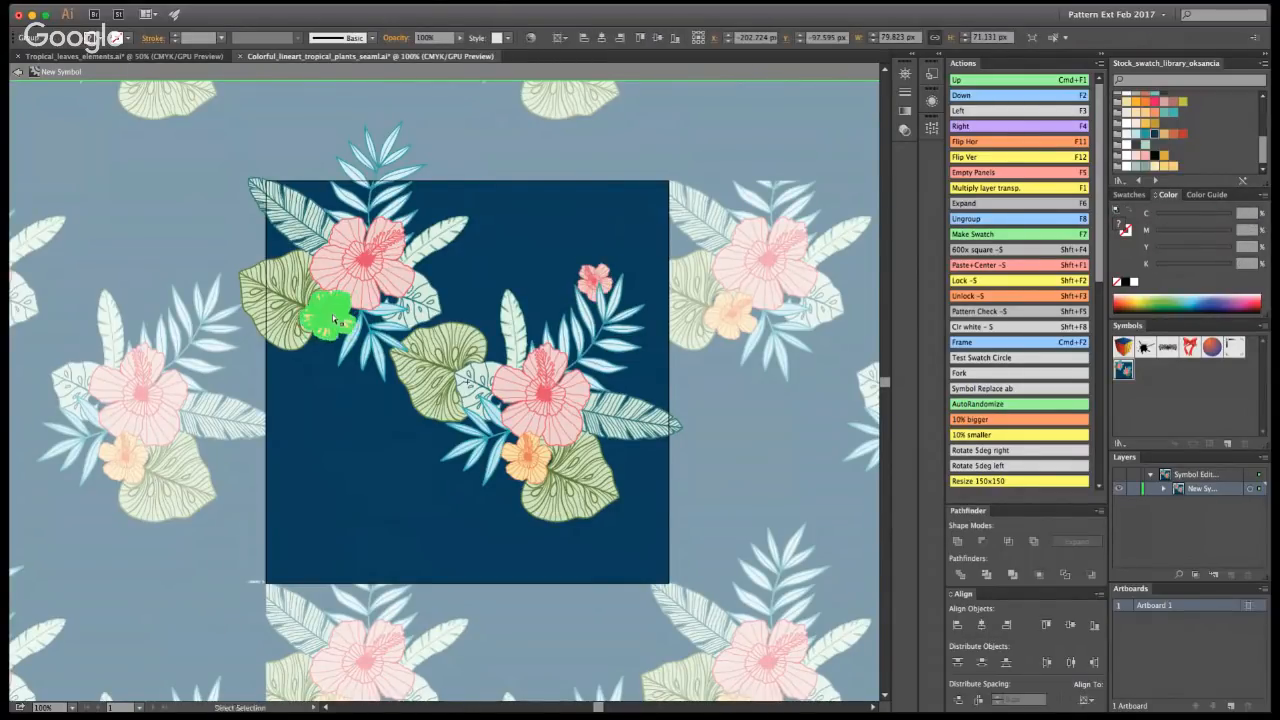
pyautogui.moveTo(345, 316); pyautogui.dragTo(516, 174)
pyautogui.click(742, 437)
pyautogui.click(540, 251)
pyautogui.hotkey('shift', 'Down')
pyautogui.hotkey('shift', 'Down')
pyautogui.click(735, 402)
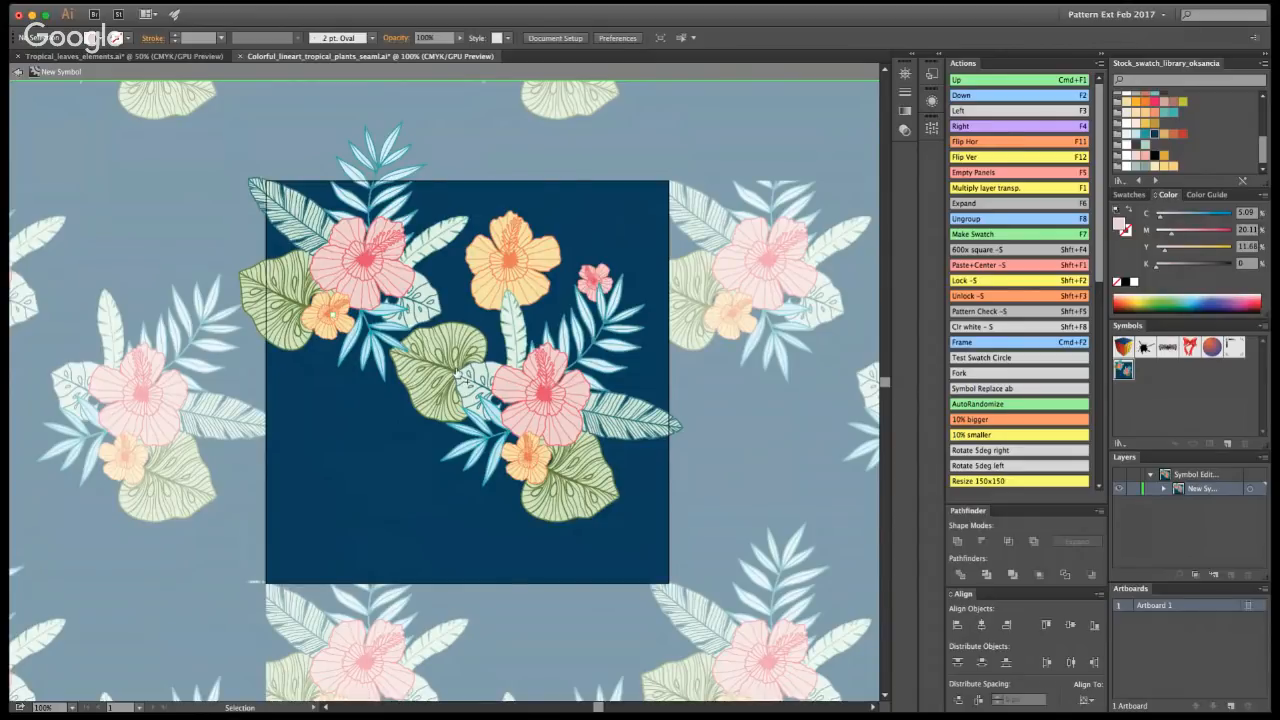
pyautogui.doubleClick(832, 518)
# - Reopen the symbol and place a rotated pink hibiscus copy, about 100 px wide, at the lower left of the middle monstera leaf
pyautogui.press('z')
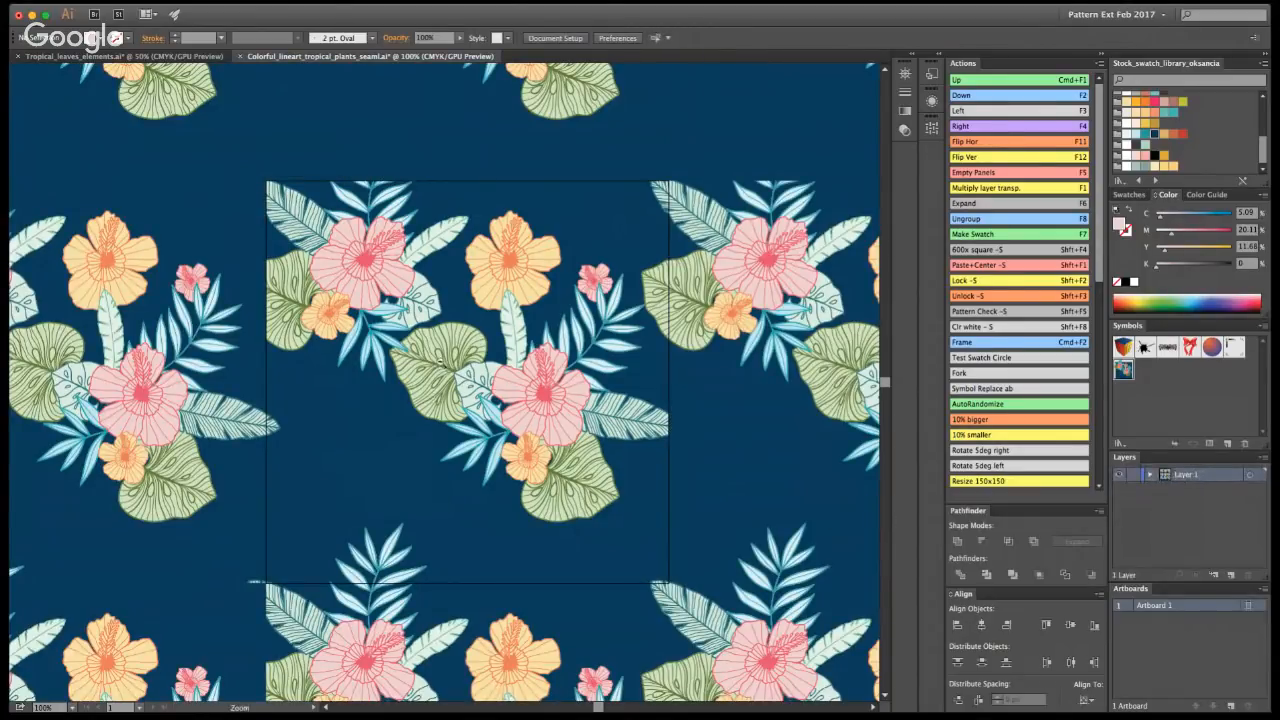
pyautogui.keyDown('alt'); pyautogui.click(452, 393); pyautogui.keyUp('alt')
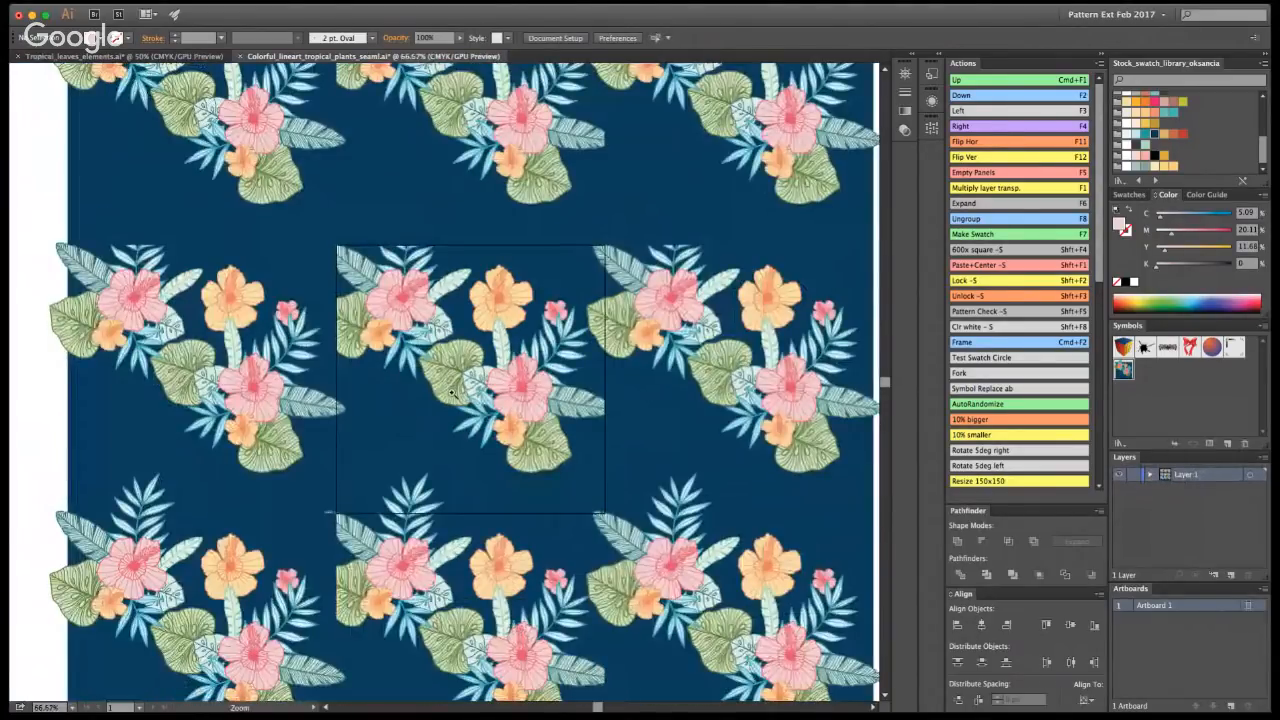
pyautogui.click(452, 393)
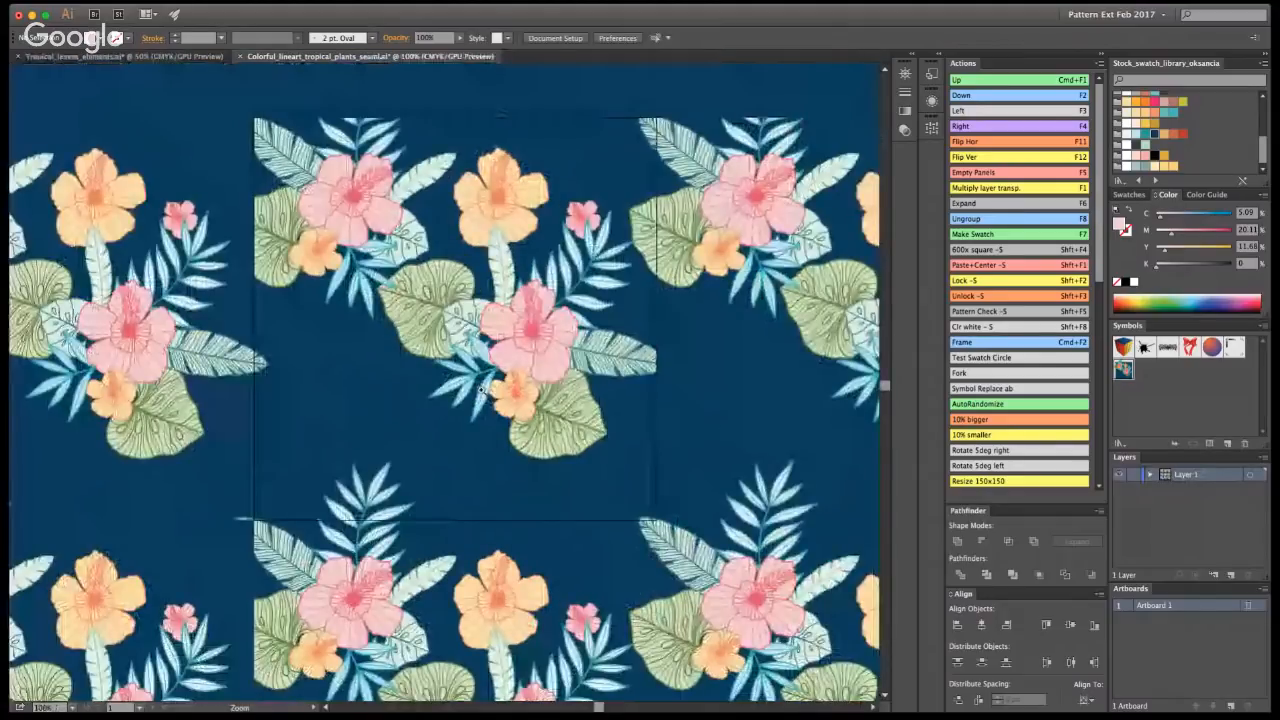
pyautogui.doubleClick(481, 389)
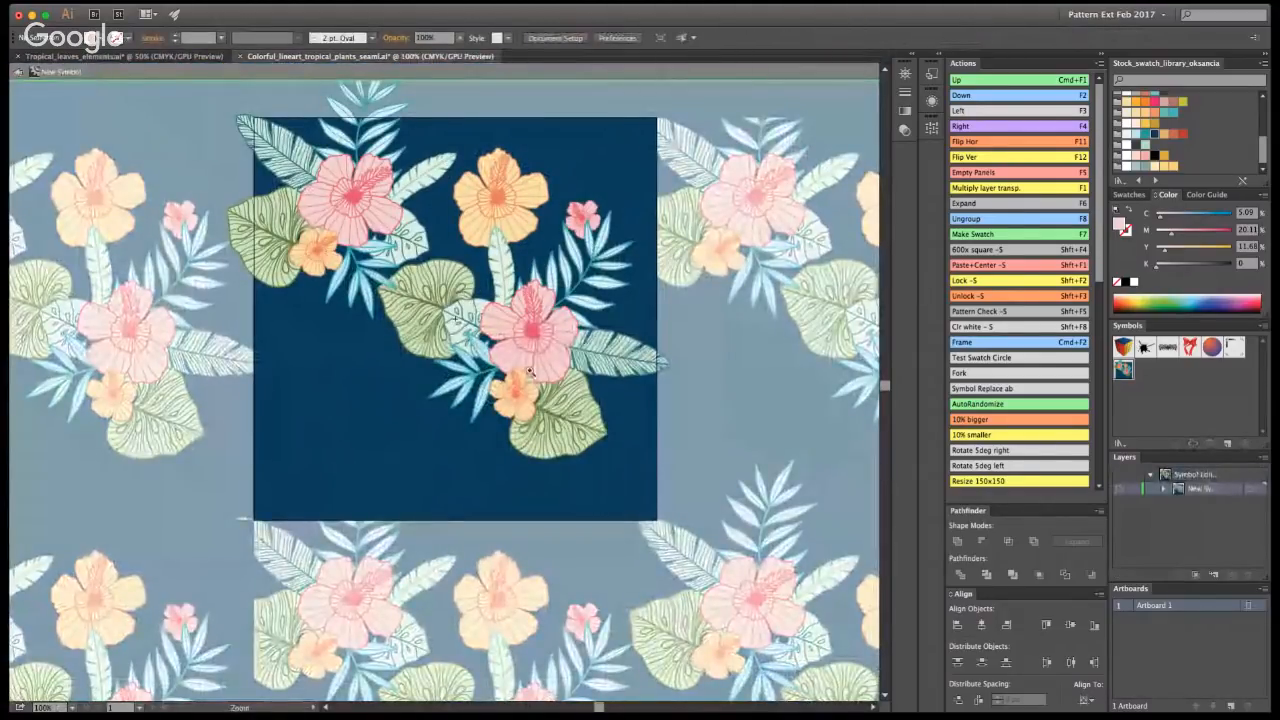
pyautogui.click(570, 320)
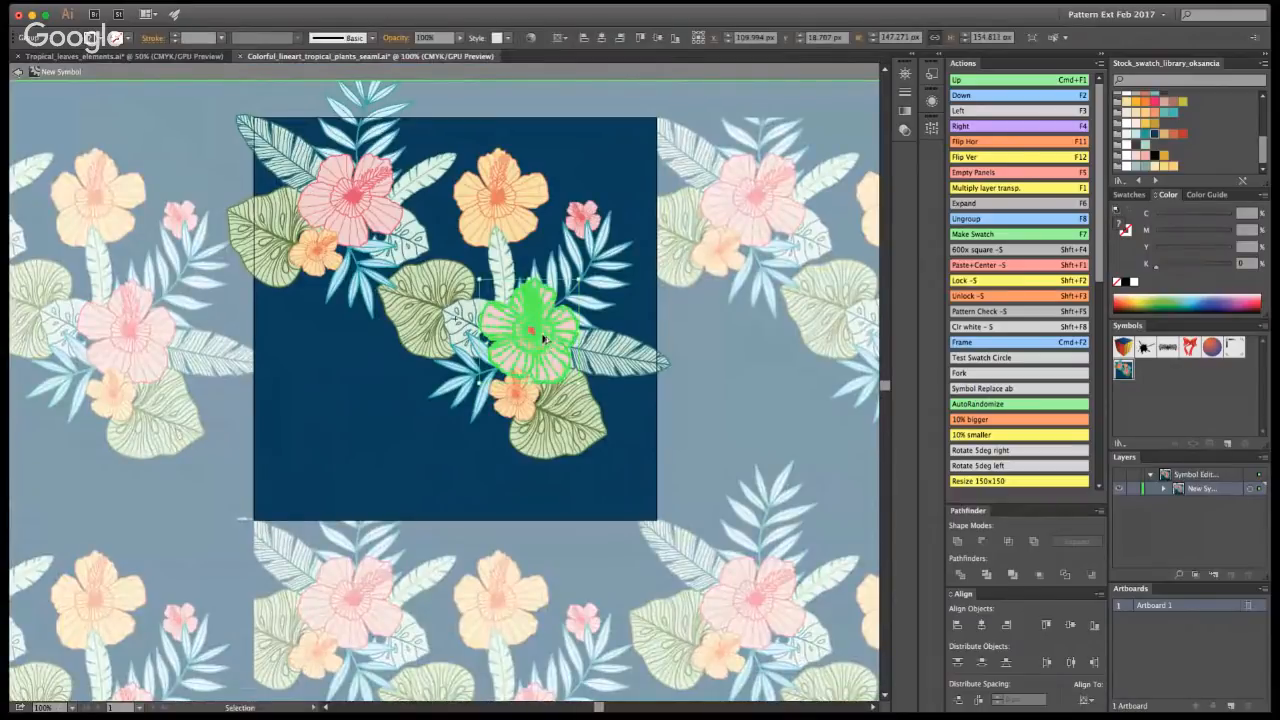
pyautogui.moveTo(570, 320); pyautogui.dragTo(386, 448)
pyautogui.moveTo(365, 415); pyautogui.dragTo(397, 360)
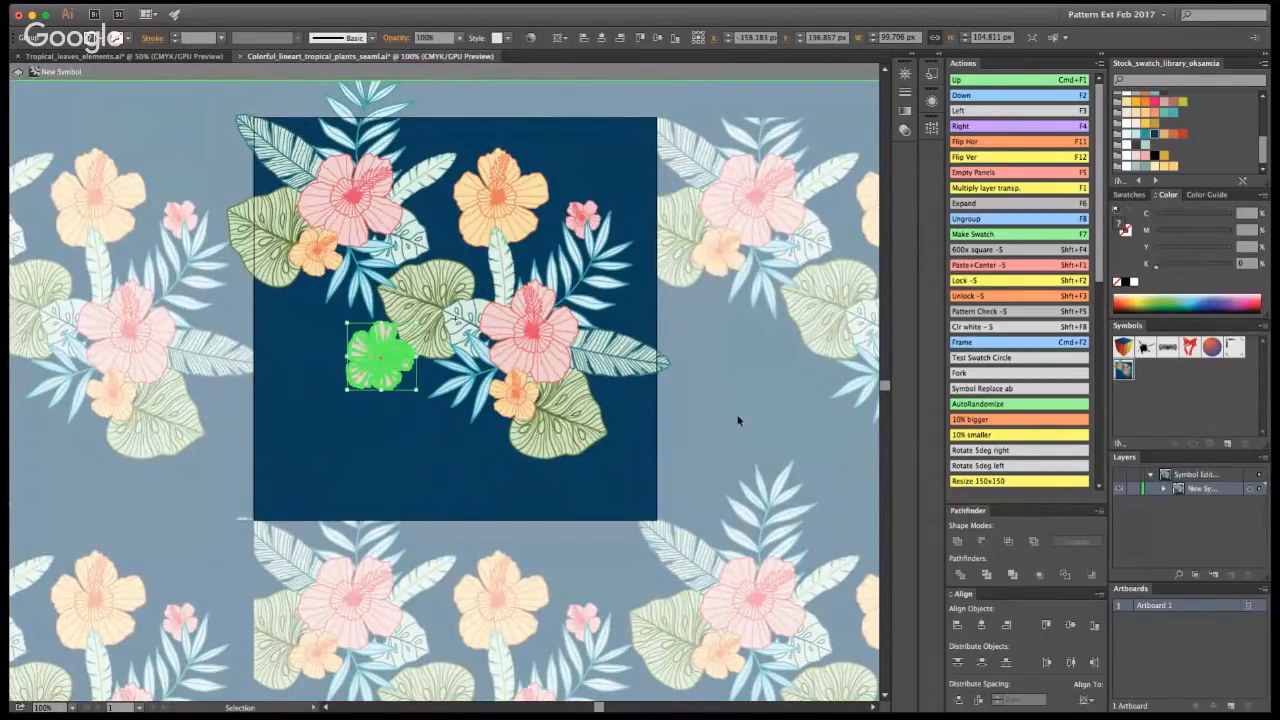
pyautogui.click(742, 275)
# - Place a rotated copy of the large orange hibiscus at the lower left of the medium pink hibiscus
pyautogui.click(527, 197)
pyautogui.moveTo(527, 197); pyautogui.dragTo(350, 400)
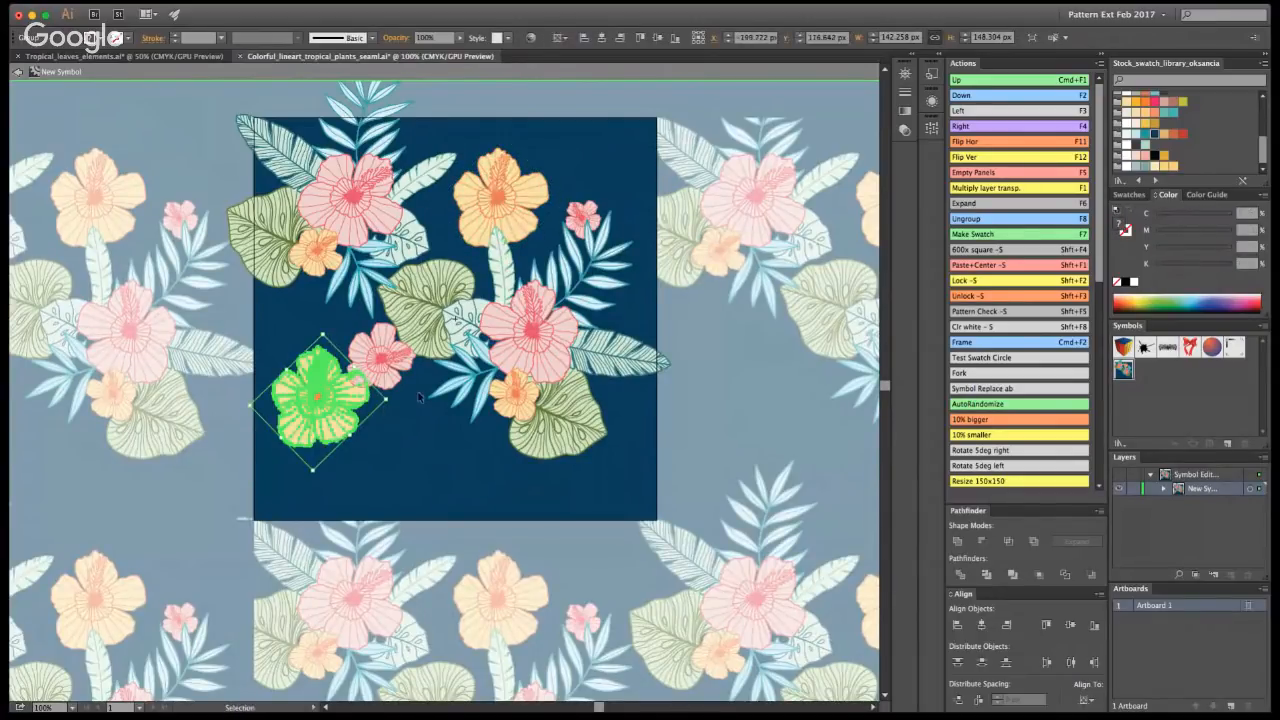
pyautogui.press('Delete')
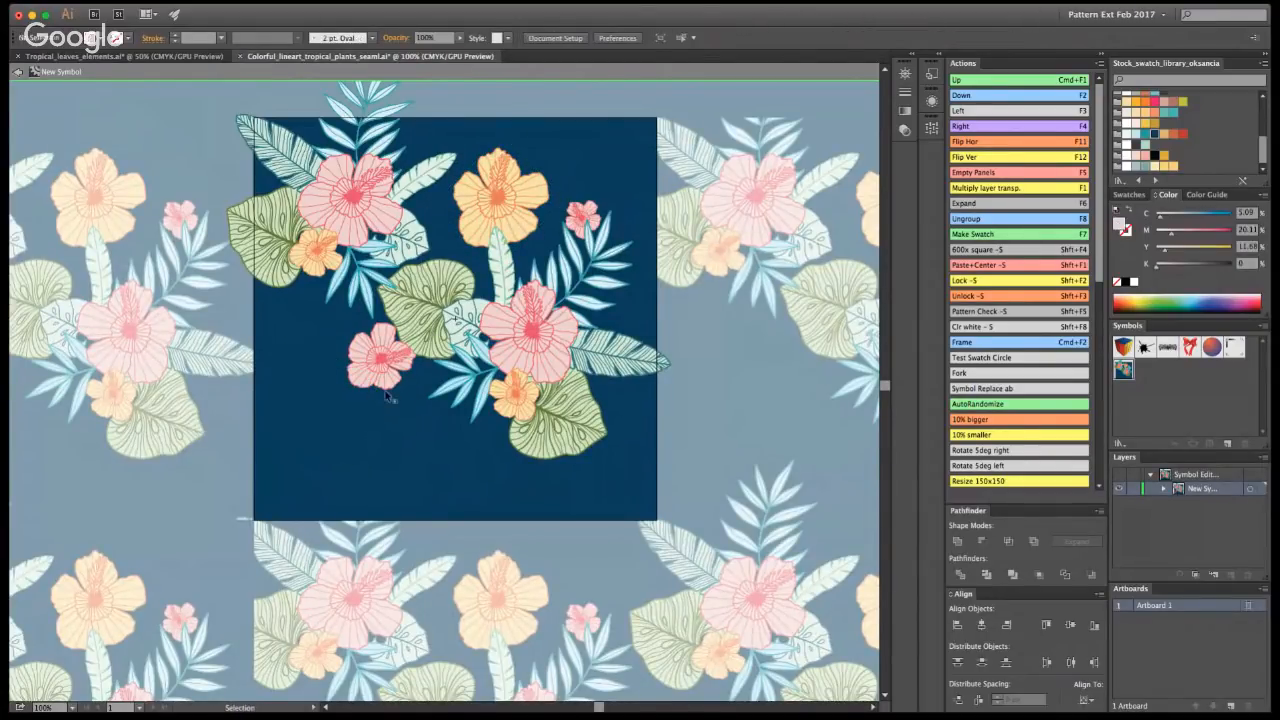
pyautogui.doubleClick(387, 388)
pyautogui.press('Escape')
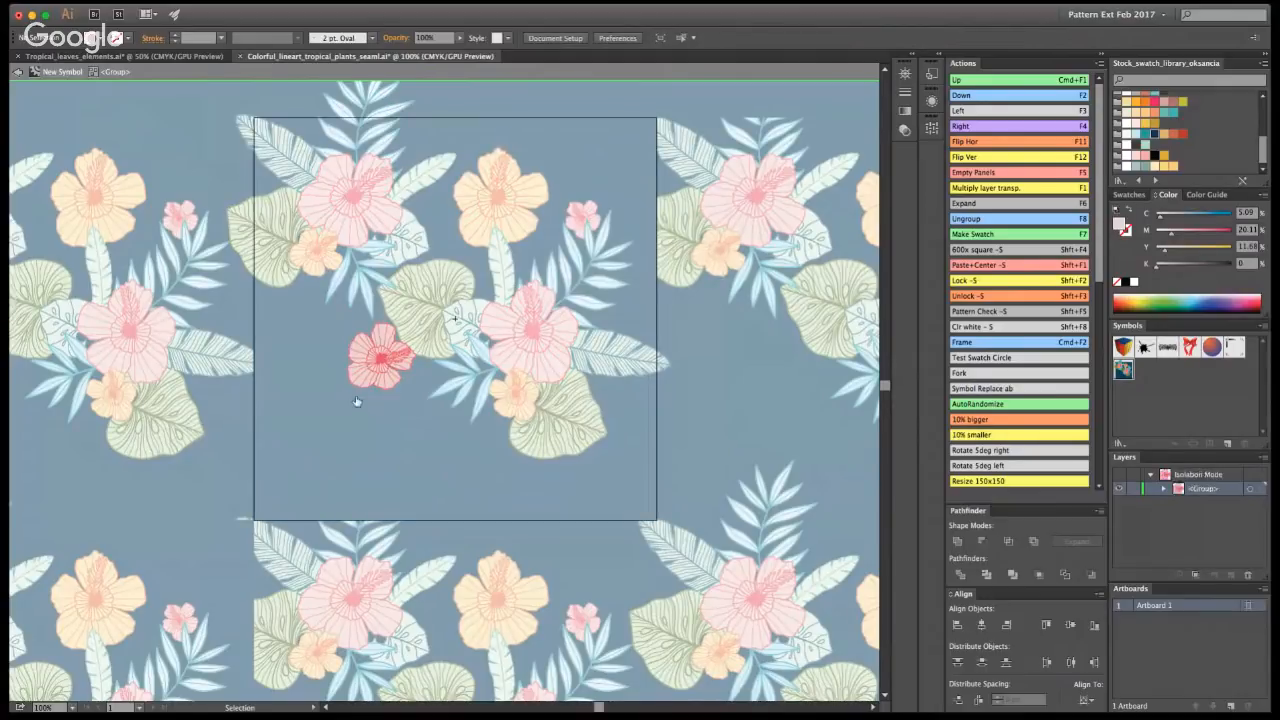
pyautogui.press('super+z')
pyautogui.press('shift+super+a')
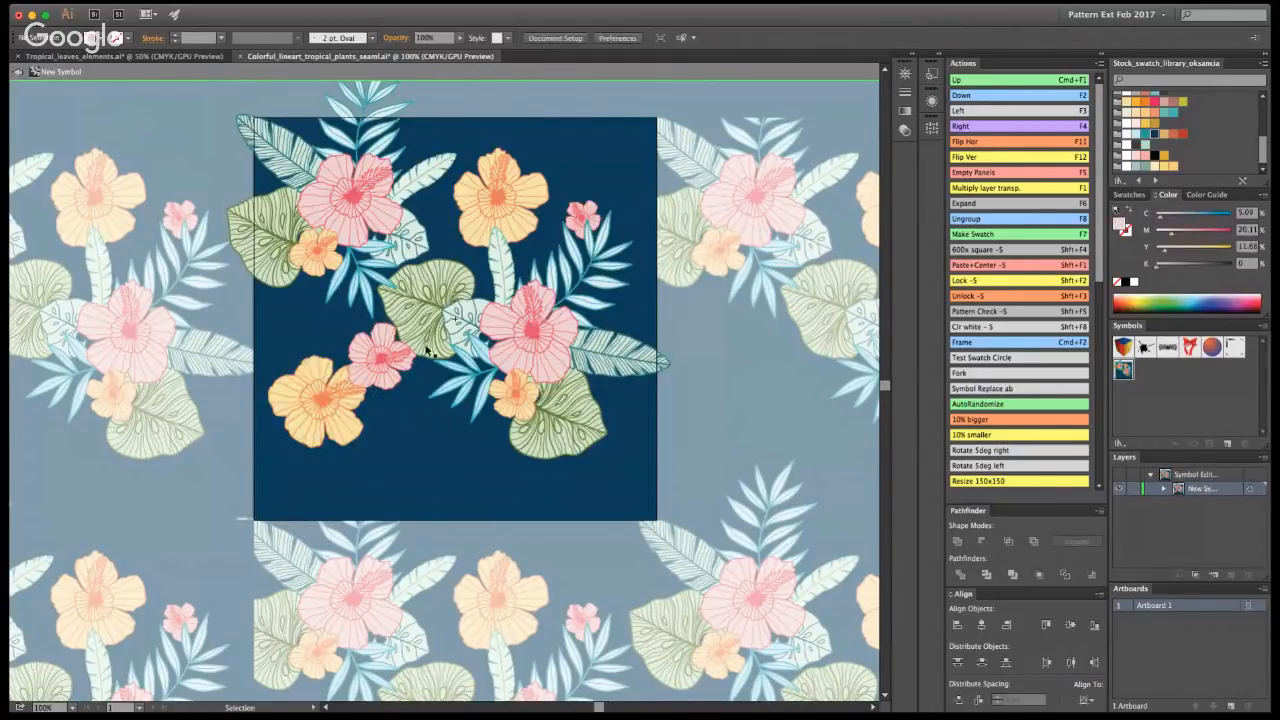
pyautogui.click(316, 408)
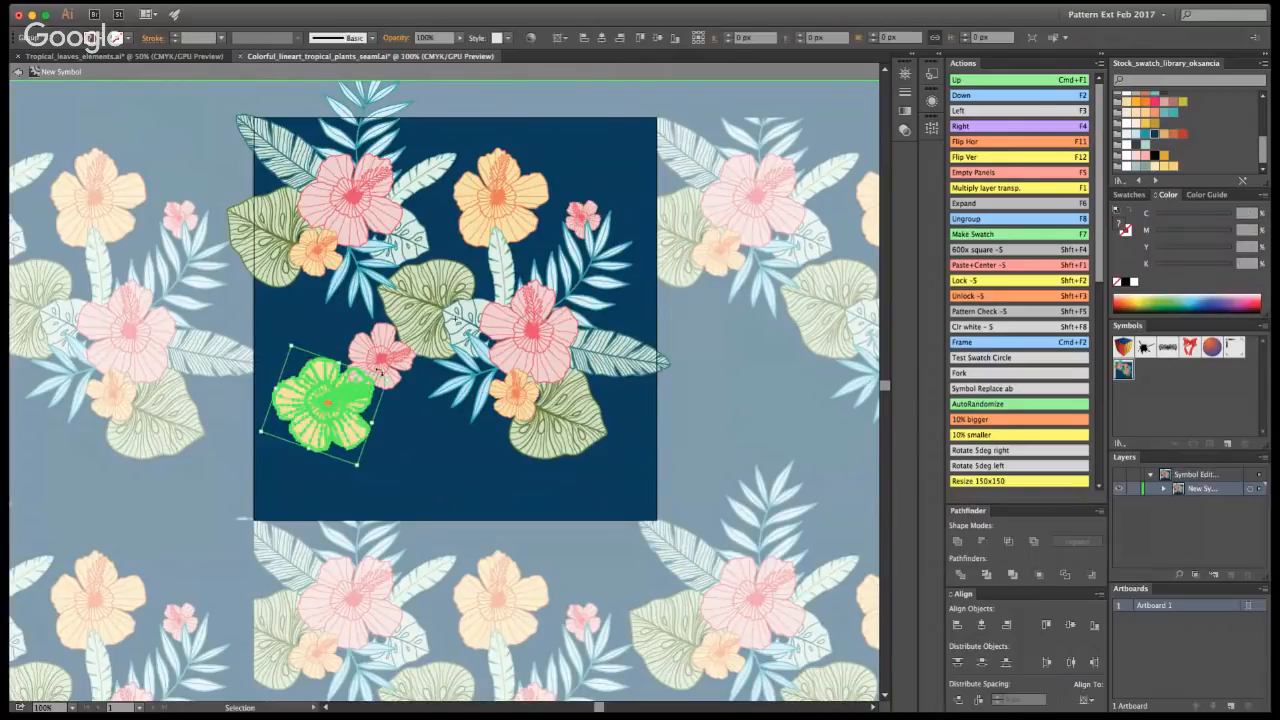
pyautogui.click(757, 396)
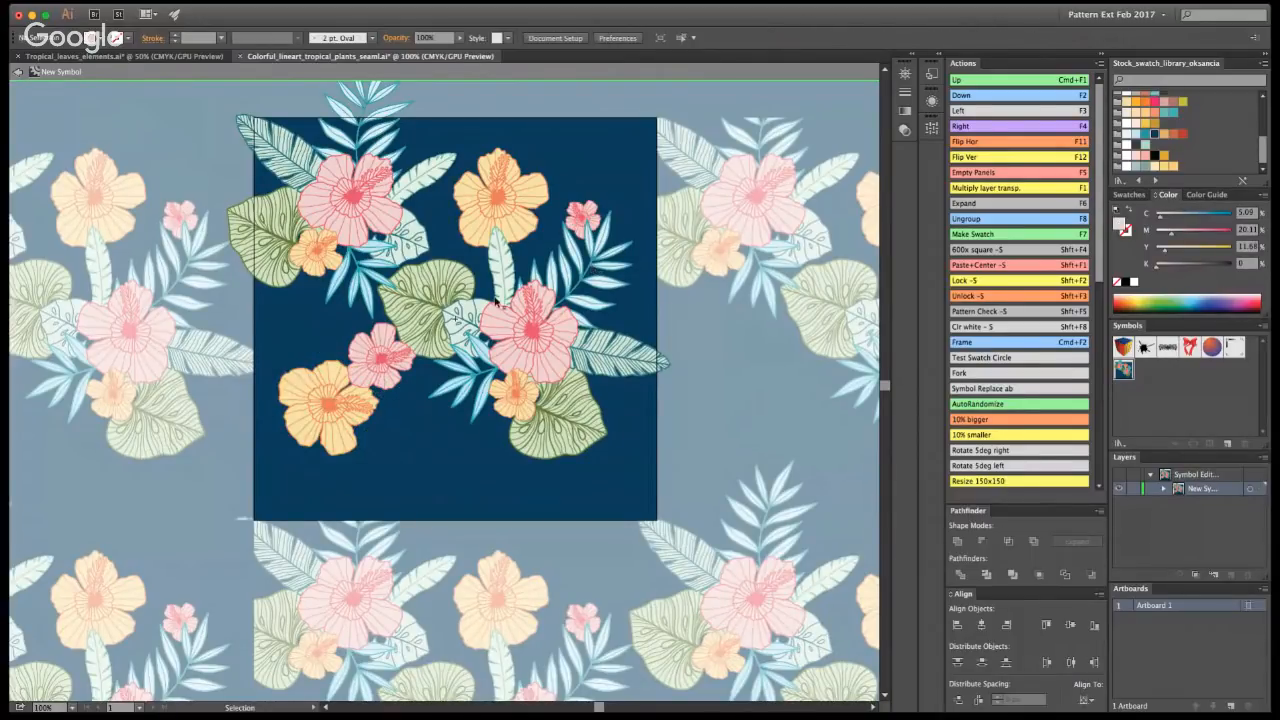
# - Place a rotated copy of the lower bouquet's blue palm frond above the large orange hibiscus and send it behind that flower
pyautogui.moveTo(583, 287); pyautogui.dragTo(555, 121)
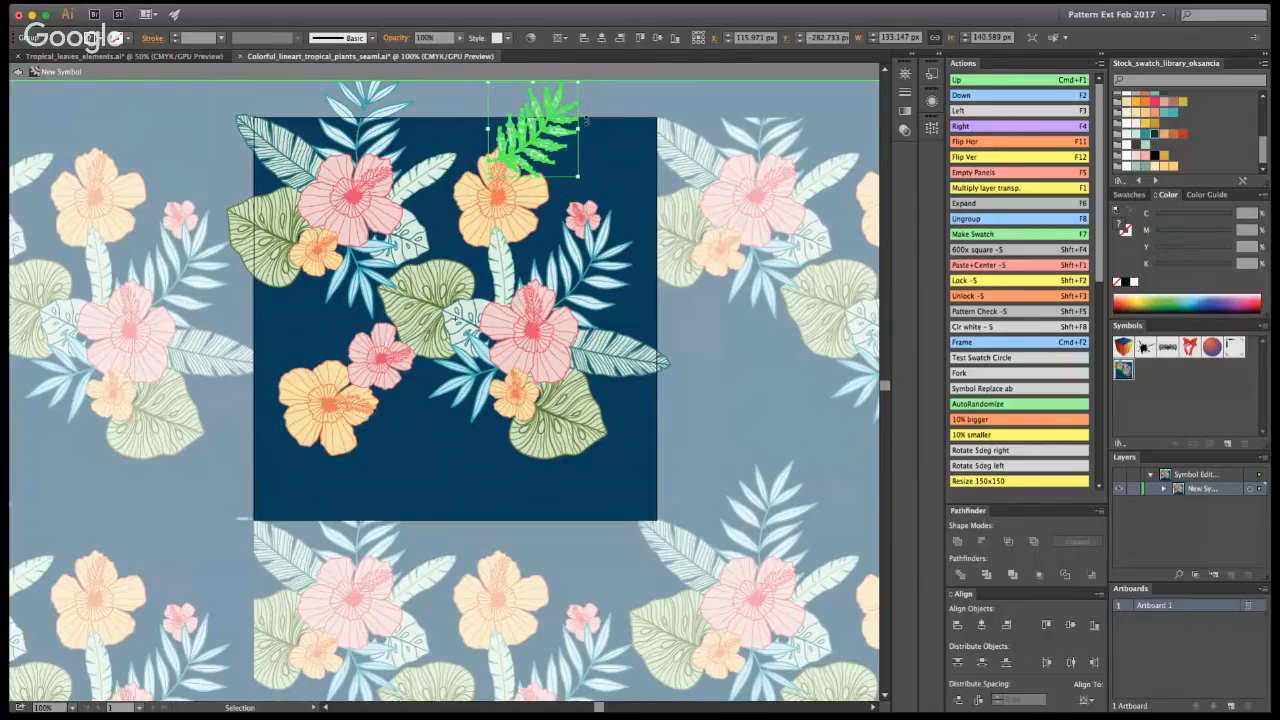
pyautogui.moveTo(587, 120); pyautogui.dragTo(572, 92)
pyautogui.press('Delete')
pyautogui.click(535, 195)
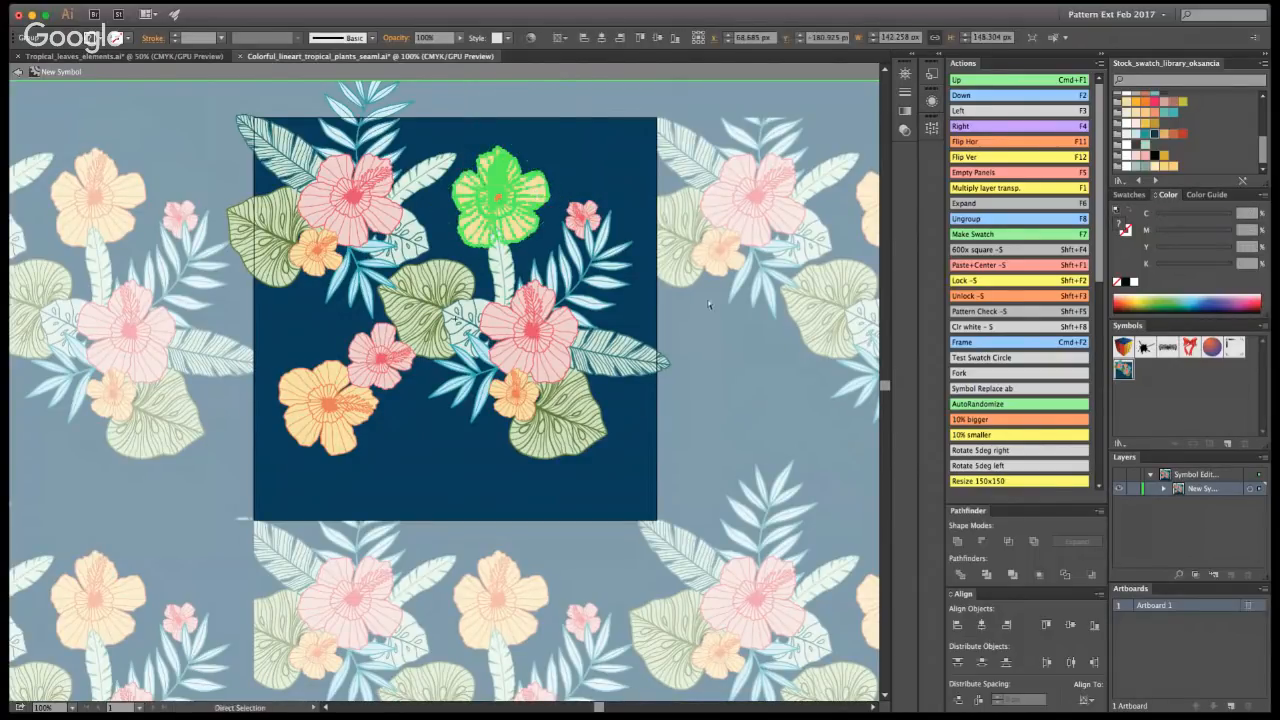
pyautogui.press('super+b')
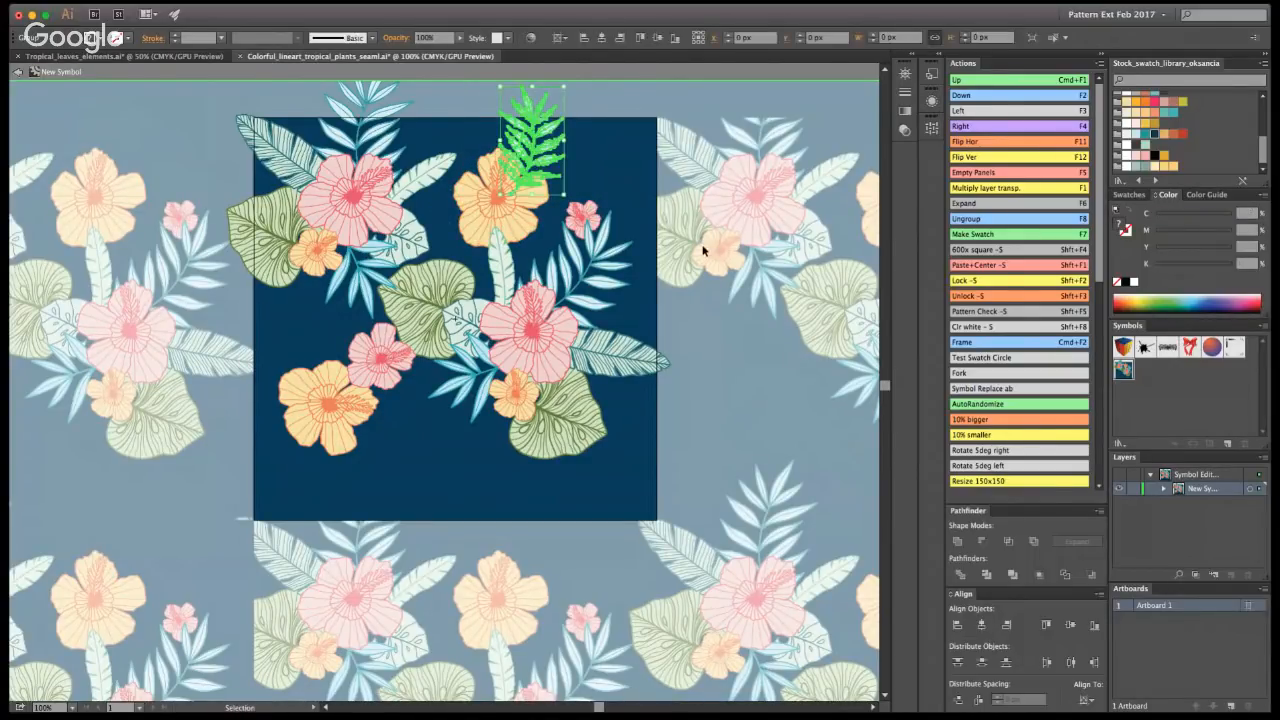
pyautogui.click(703, 251)
# - Add a smaller copy of the upright pale leaf, about 32 by 80 px, beside the original below the orange hibiscus
pyautogui.click(505, 282)
pyautogui.moveTo(505, 282); pyautogui.dragTo(537, 262)
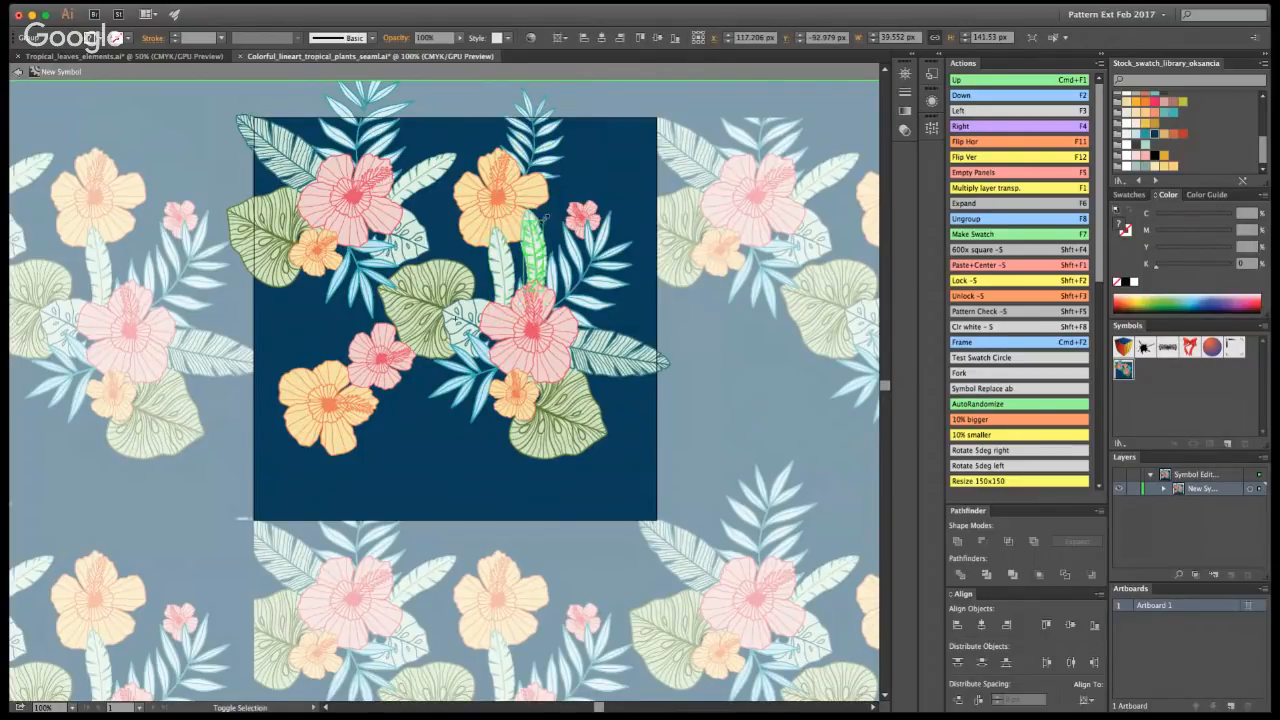
pyautogui.moveTo(547, 209); pyautogui.dragTo(541, 228)
pyautogui.keyDown('shift'); pyautogui.click(532, 222); pyautogui.keyUp('shift')
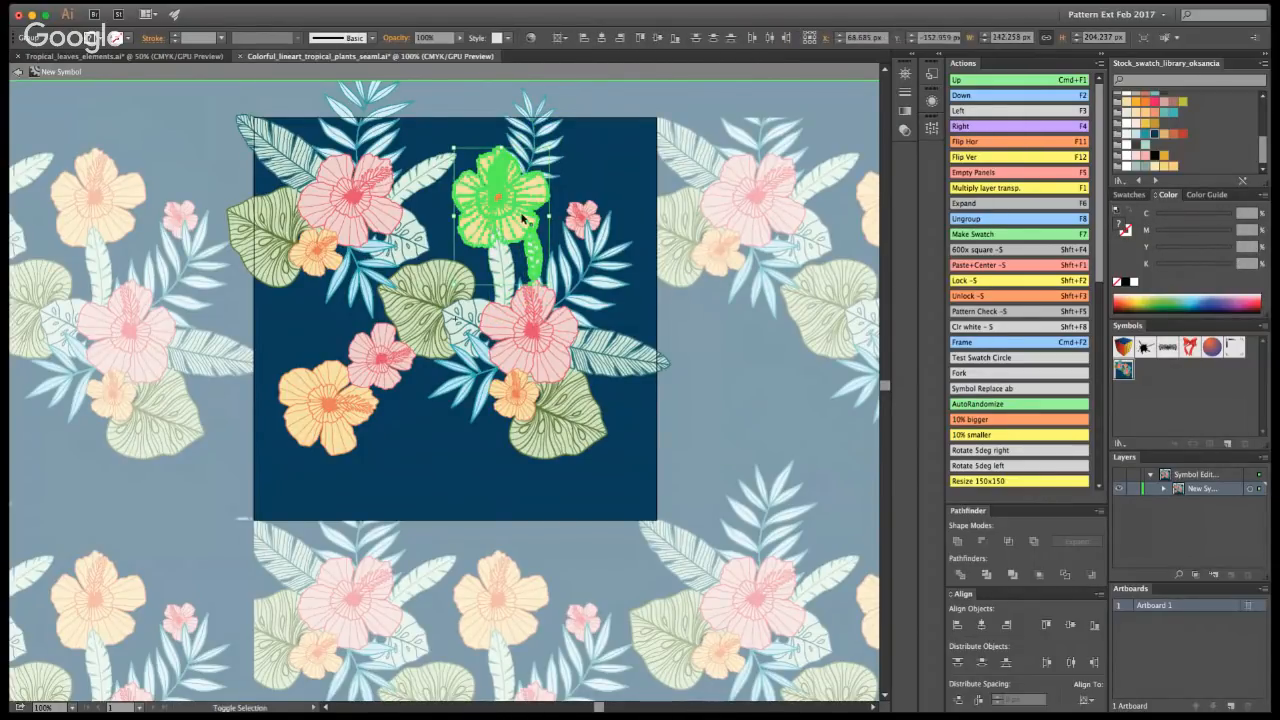
pyautogui.keyDown('shift'); pyautogui.click(532, 222); pyautogui.keyUp('shift')
pyautogui.moveTo(546, 223); pyautogui.dragTo(514, 267)
pyautogui.click(812, 381)
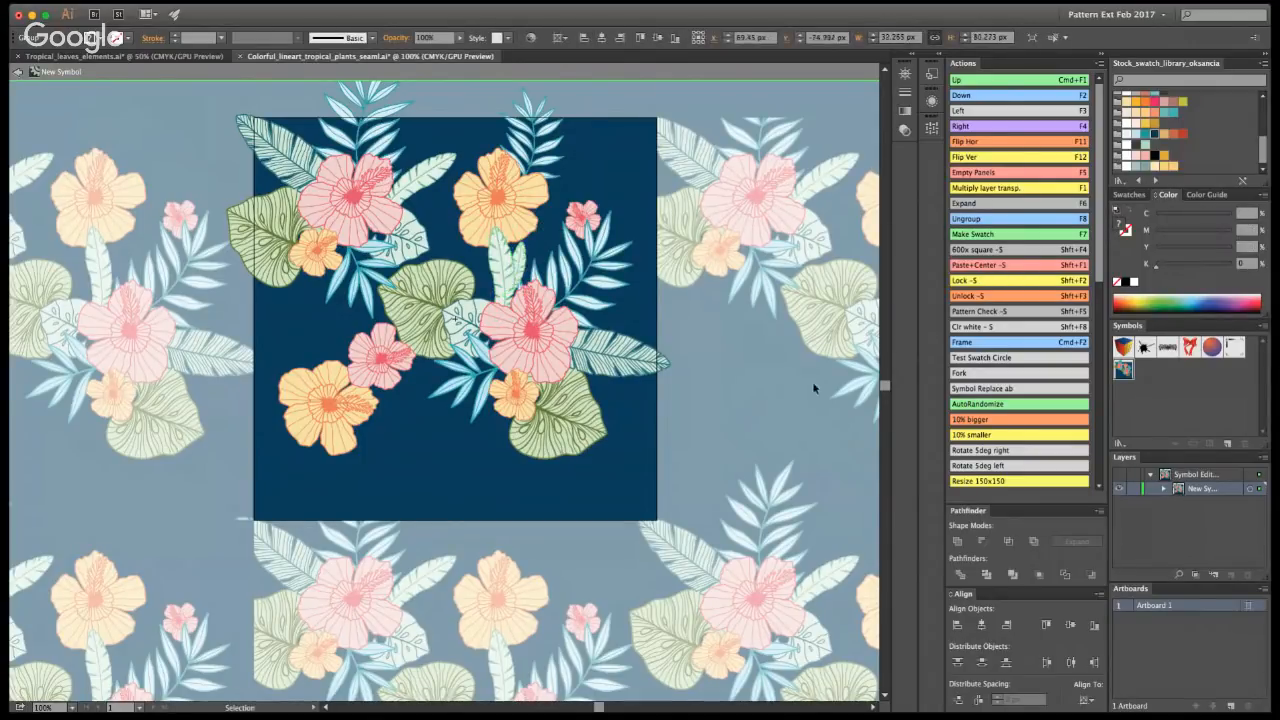
# - Place a rotated copy of the small pale leaf just below the upper bouquet's slender pale leaf and exit symbol editing
pyautogui.click(515, 268)
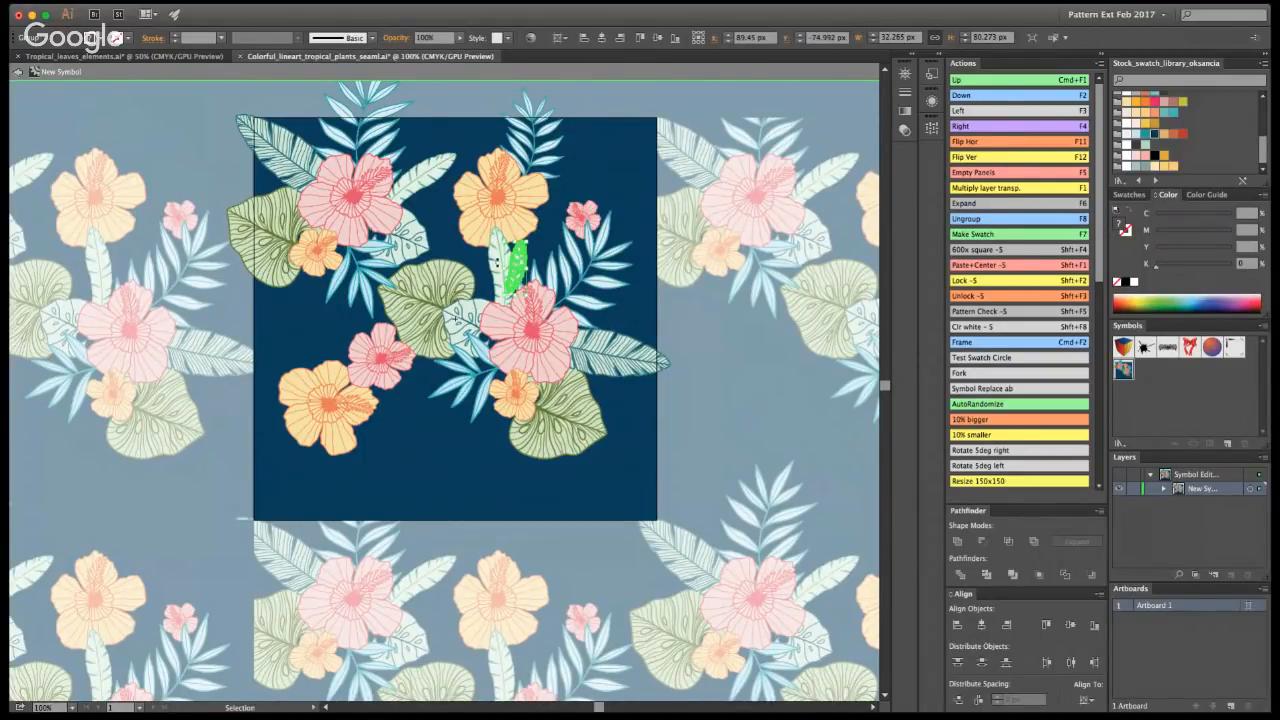
pyautogui.moveTo(497, 262); pyautogui.dragTo(426, 208)
pyautogui.press('super+z')
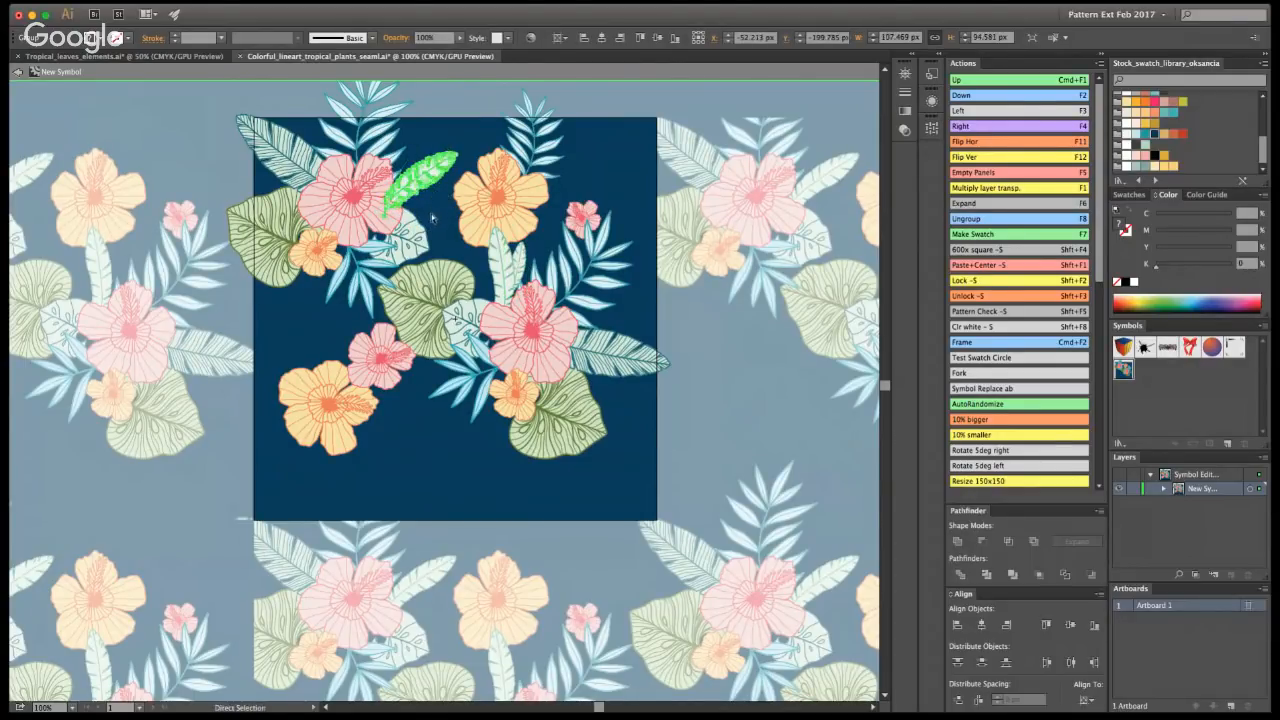
pyautogui.press('super+shift+z')
pyautogui.click(816, 414)
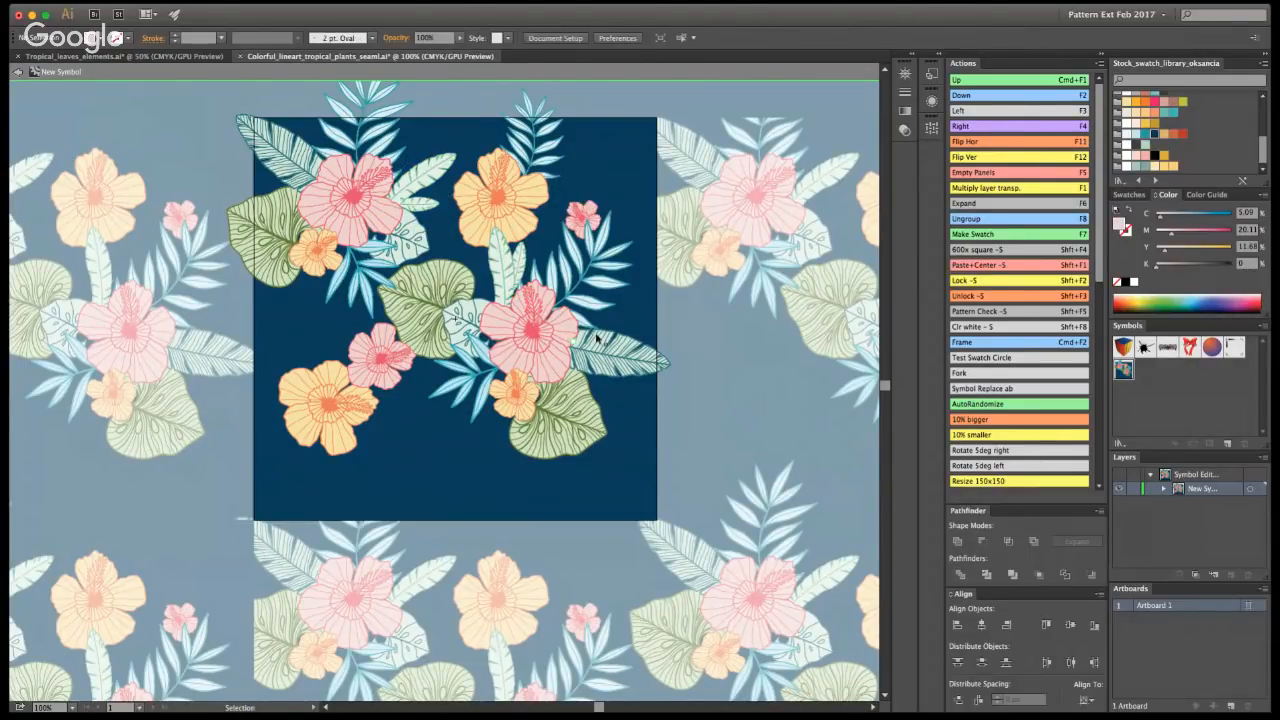
pyautogui.click(16, 77)
pyautogui.press('z')
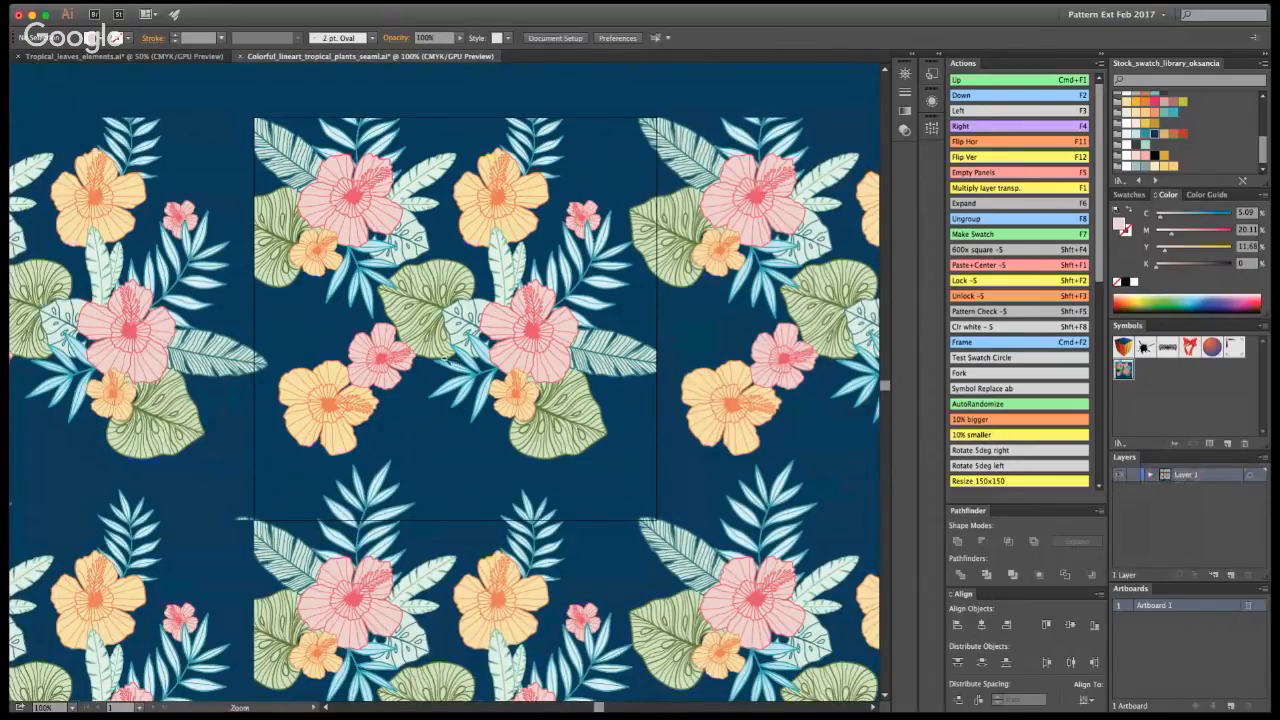
# - Try recolouring the linework of the three broad green leaves with the background navy inside the symbol
pyautogui.keyDown('alt'); pyautogui.click(425, 344); pyautogui.keyUp('alt')
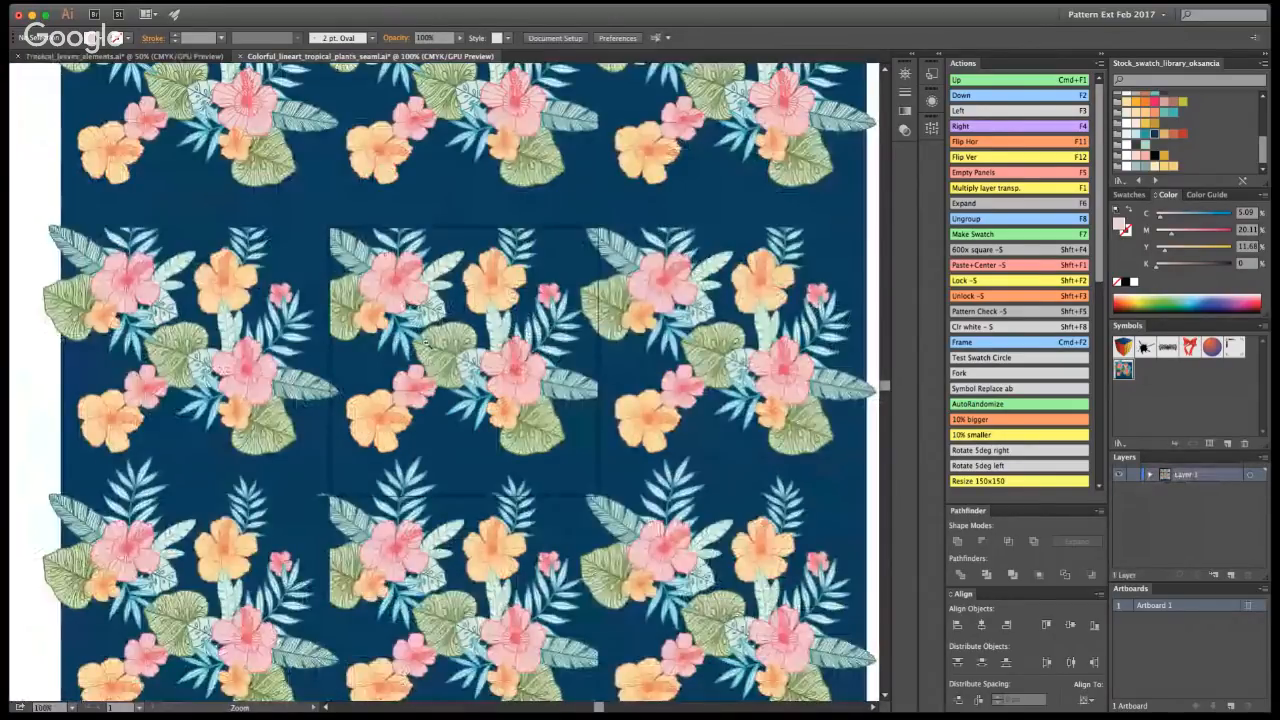
pyautogui.keyDown('alt'); pyautogui.click(453, 389); pyautogui.keyUp('alt')
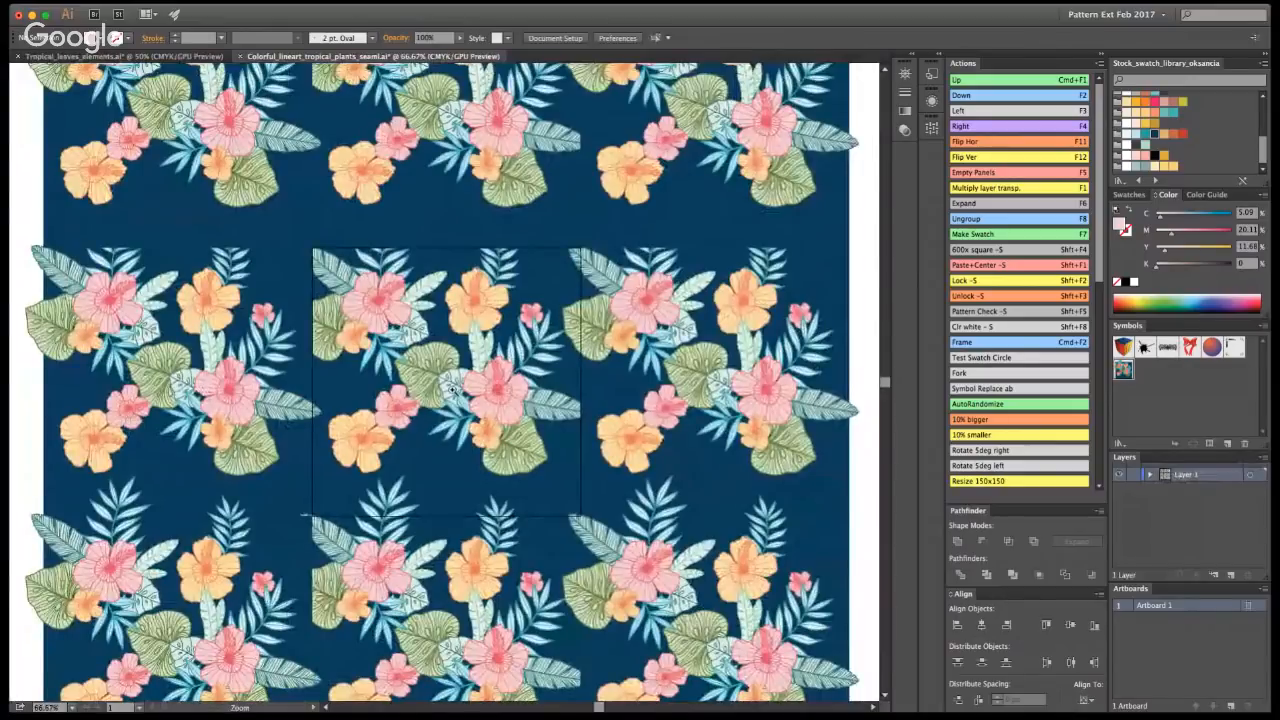
pyautogui.click(452, 389)
pyautogui.press('v')
pyautogui.click(480, 334)
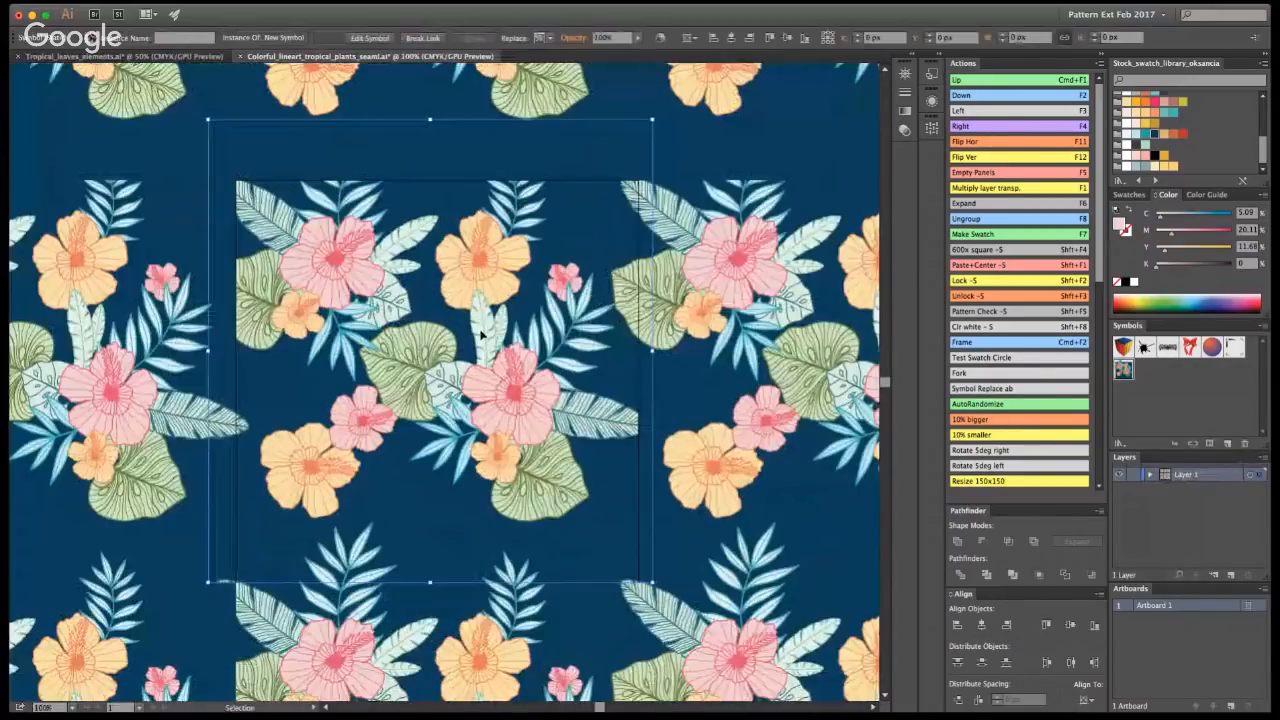
pyautogui.doubleClick(480, 334)
pyautogui.press('y')
pyautogui.click(410, 366)
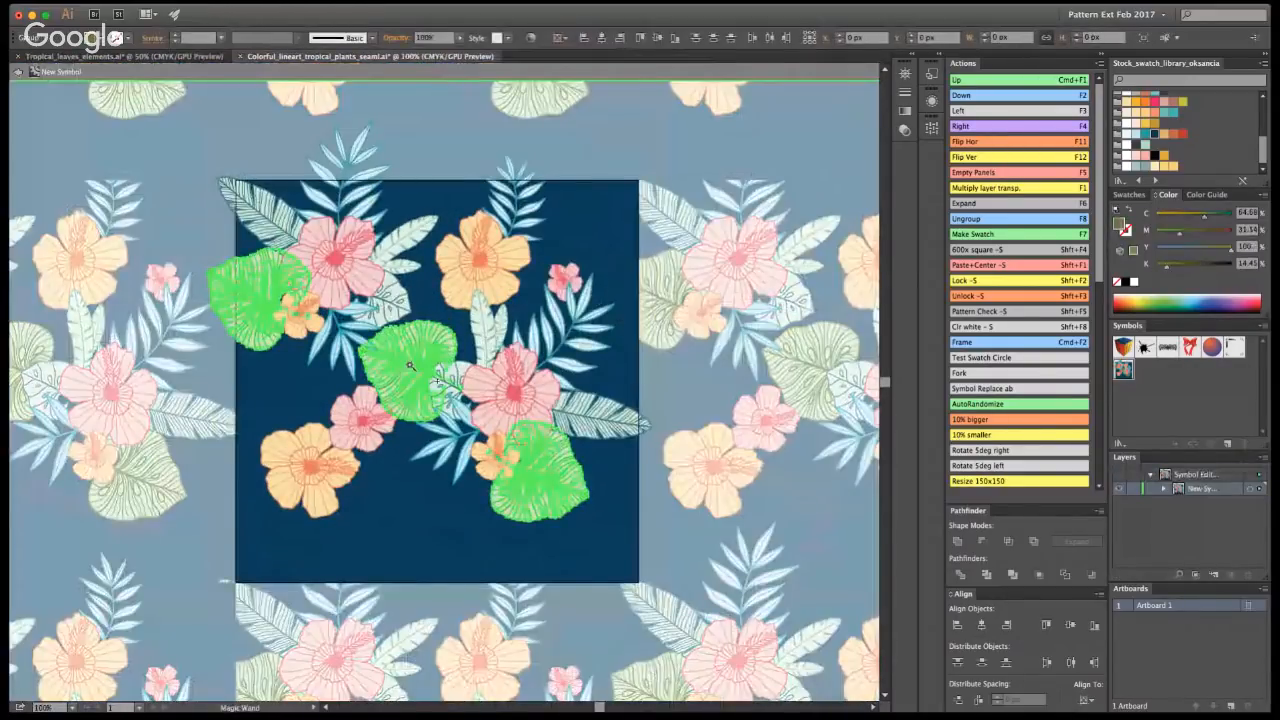
pyautogui.press('v')
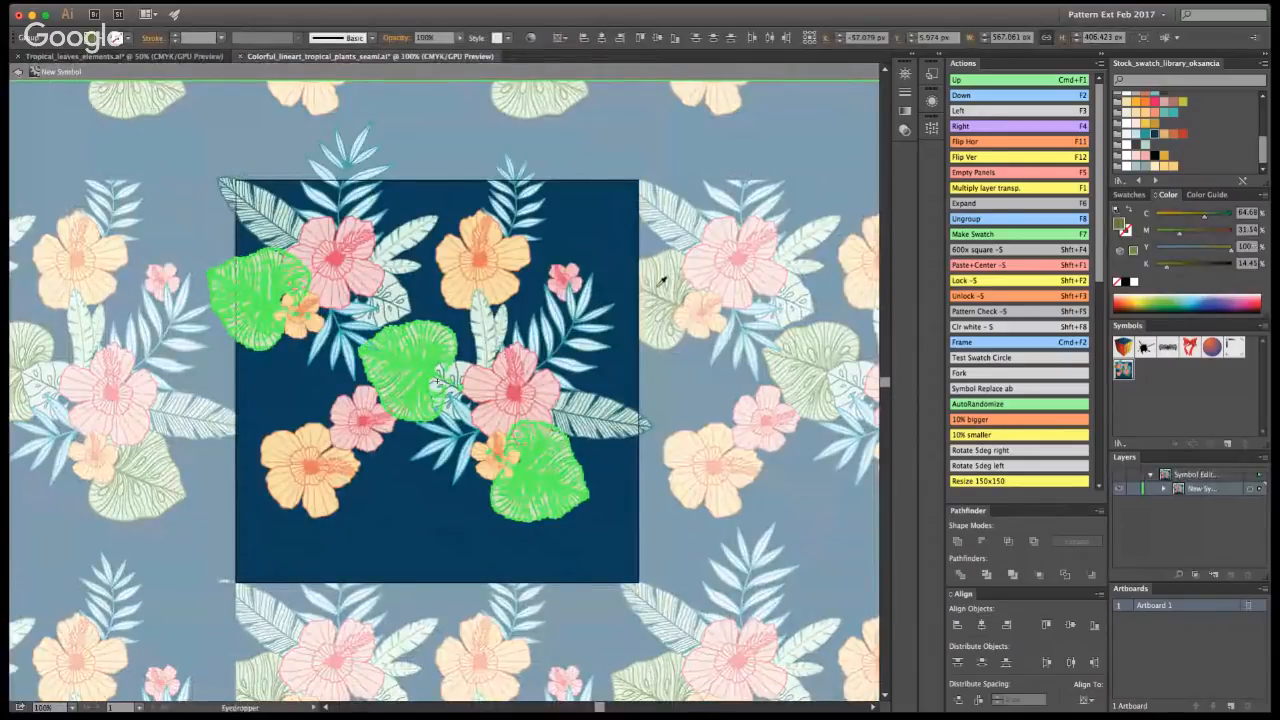
pyautogui.doubleClick(820, 194)
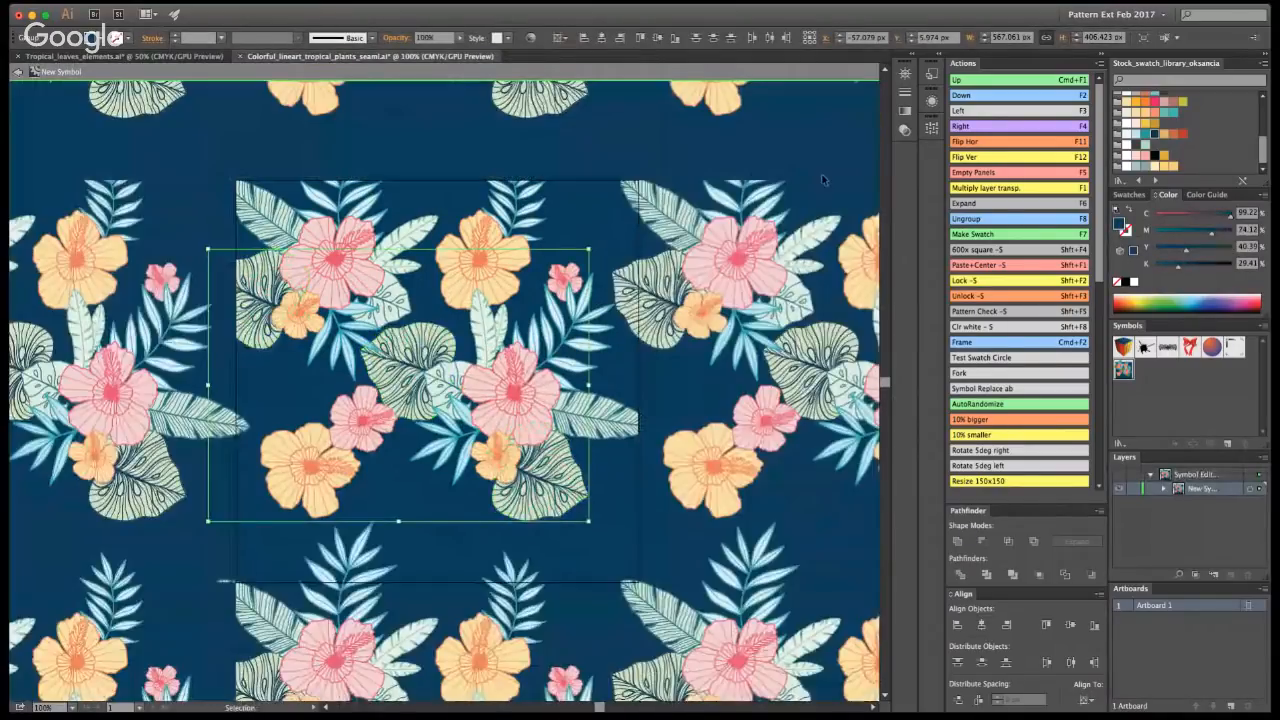
# - Reopen the symbol and undo the navy recolouring of the broad leaves' linework
pyautogui.doubleClick(425, 372)
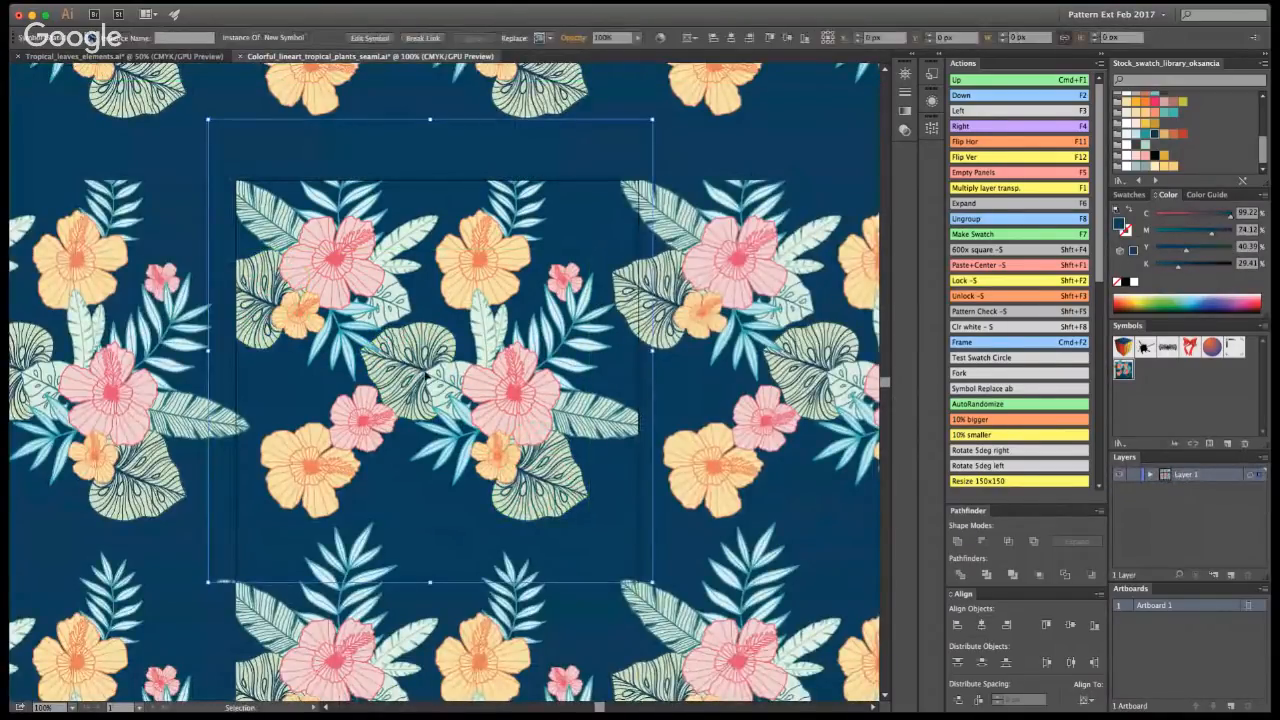
pyautogui.press('super+z')
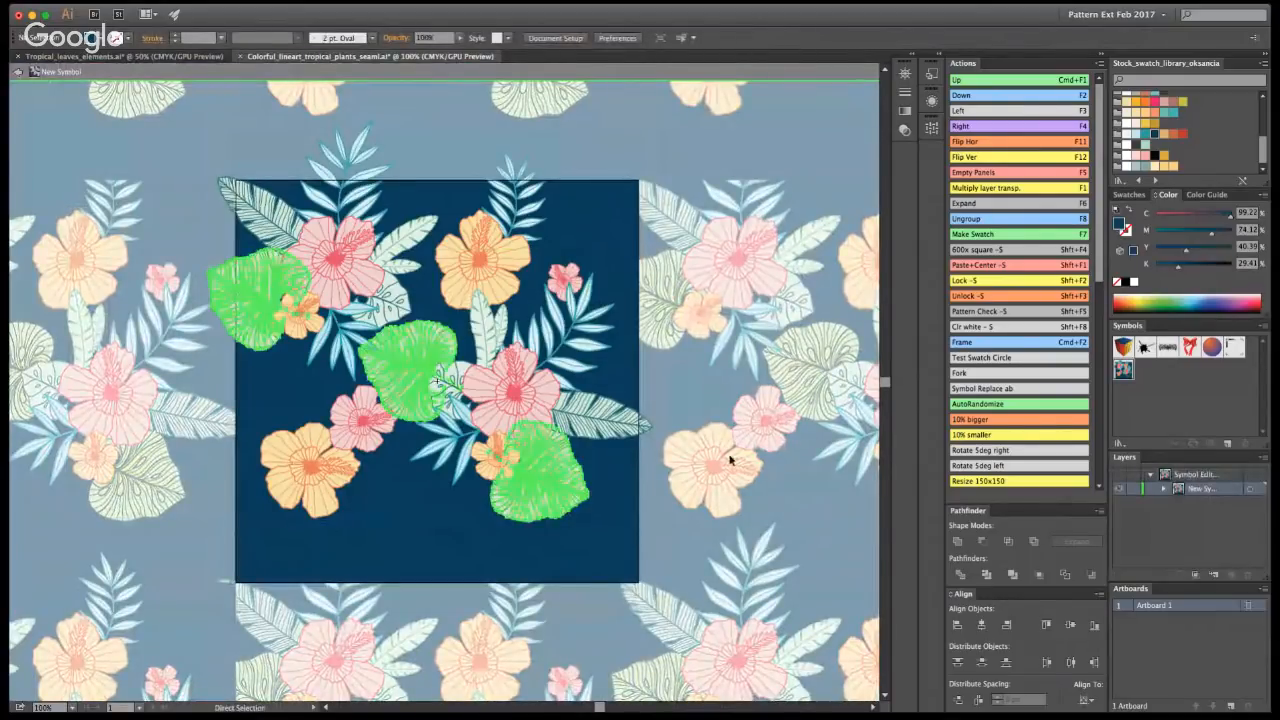
pyautogui.click(729, 450)
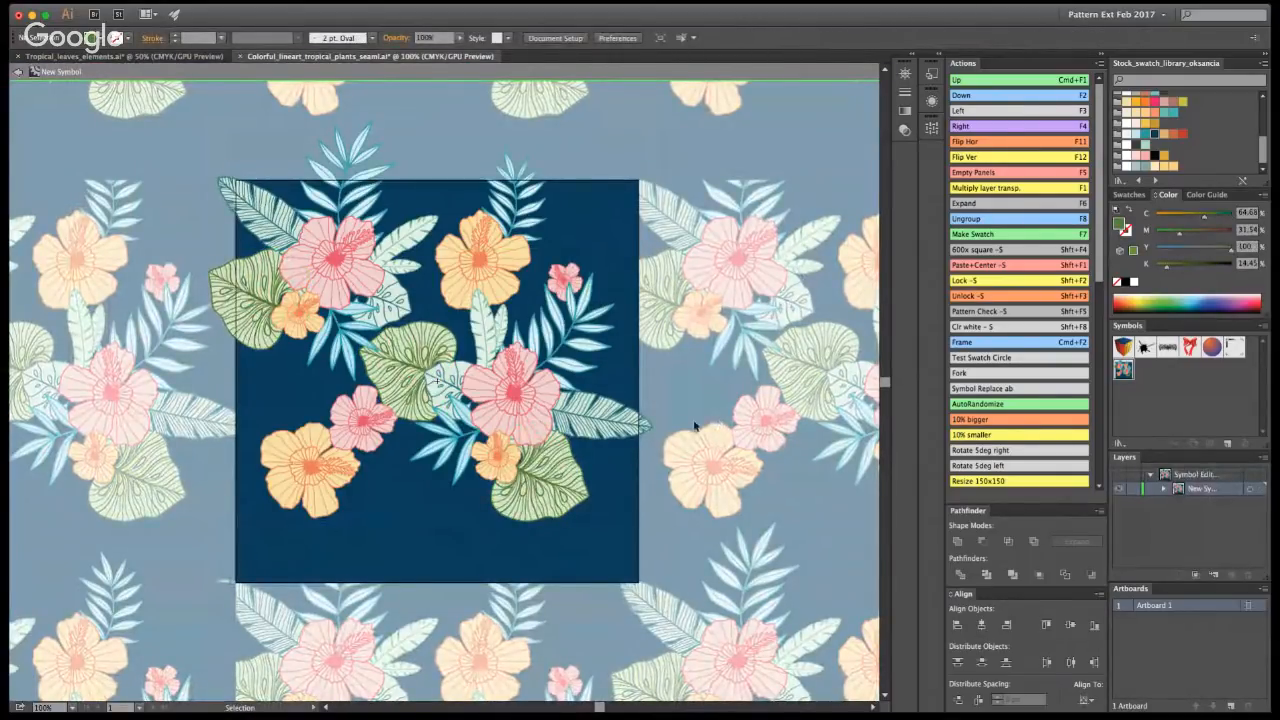
# - Recolour the linework of the three broad green leaves to a brighter green with M 21.61, Y 100 and K 5.79
pyautogui.press('y')
pyautogui.click(437, 380)
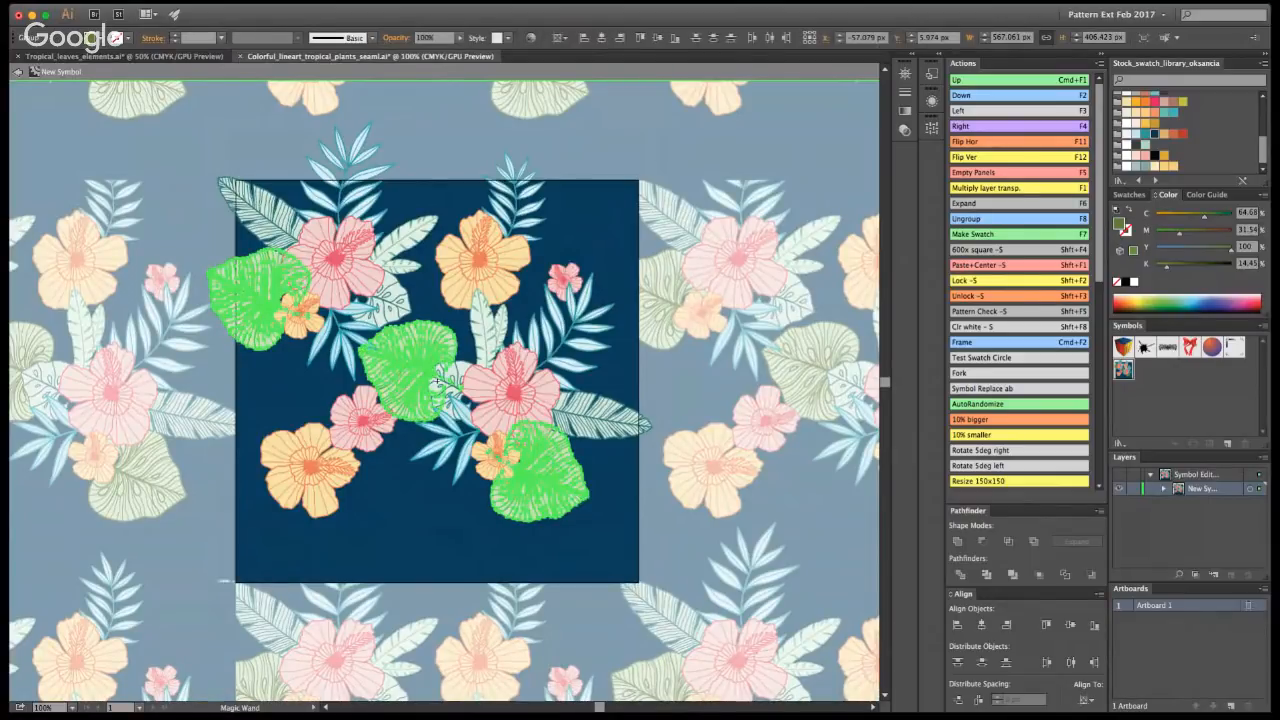
pyautogui.press('v')
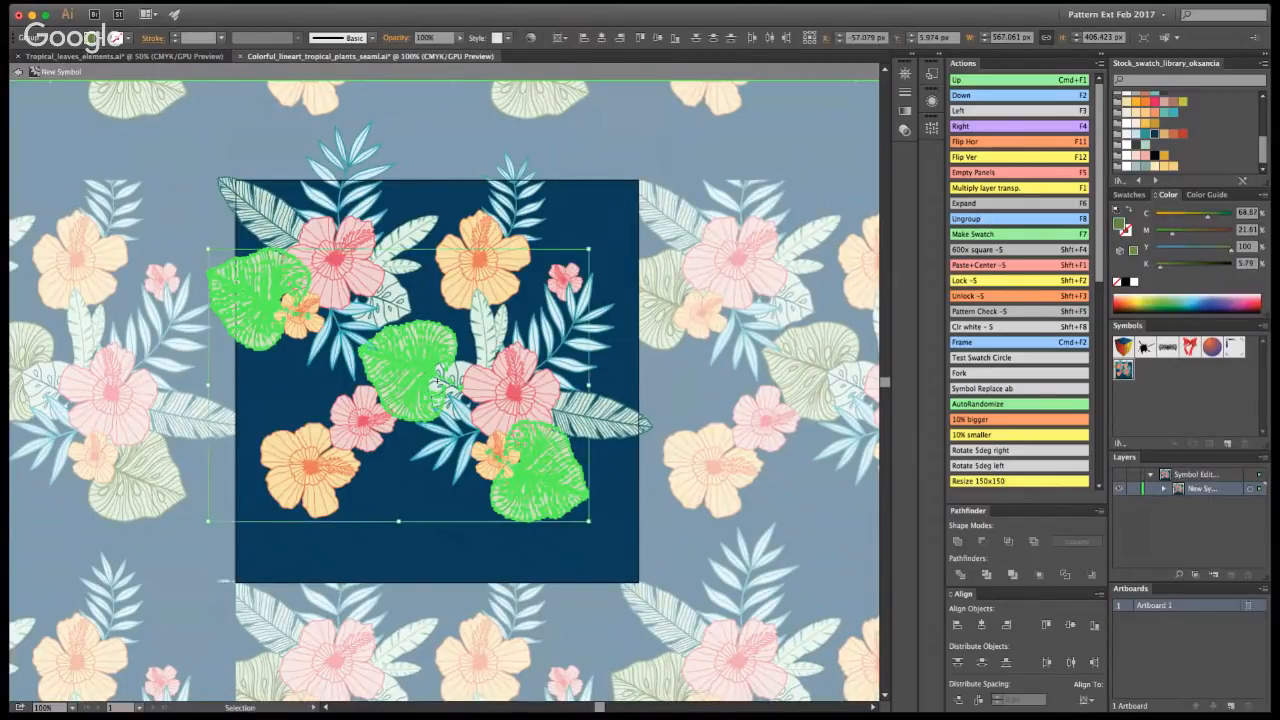
pyautogui.press('Escape')
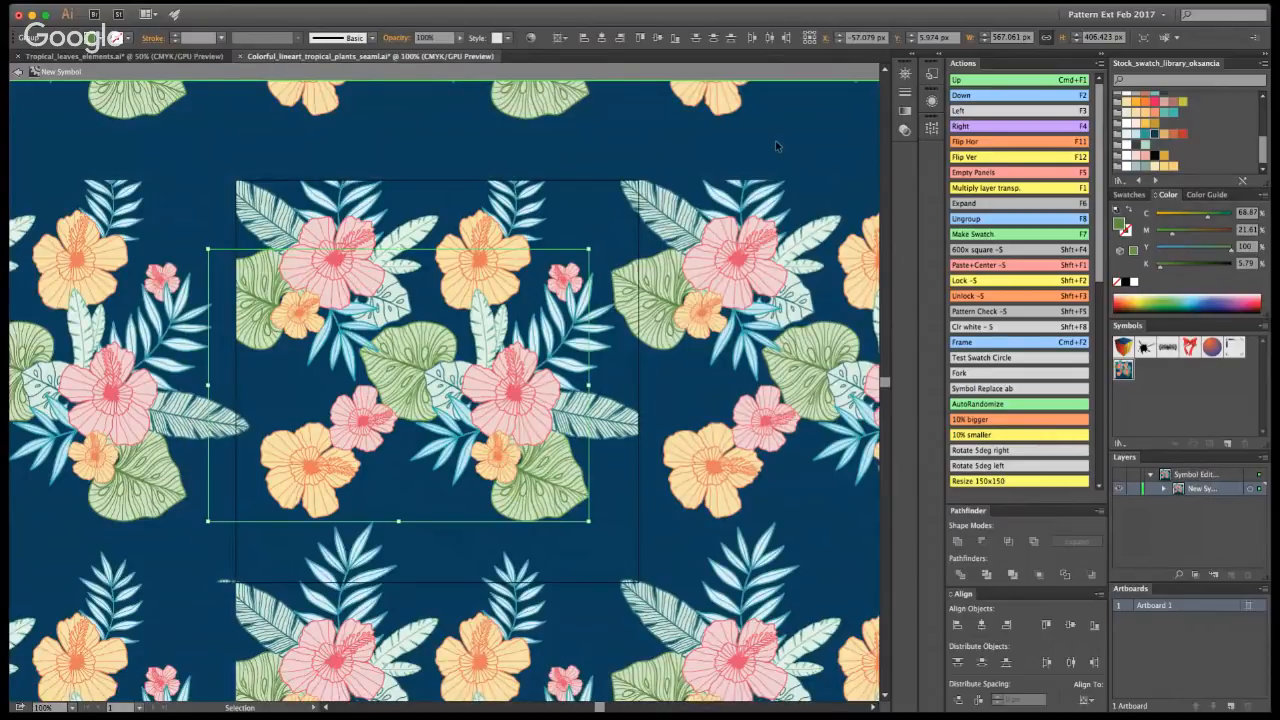
pyautogui.doubleClick(776, 142)
# - Fill the small pale leaves in both bouquets with teal (C 56.47, M 3.14, Y 33.73) and exit symbol editing
pyautogui.doubleClick(427, 372)
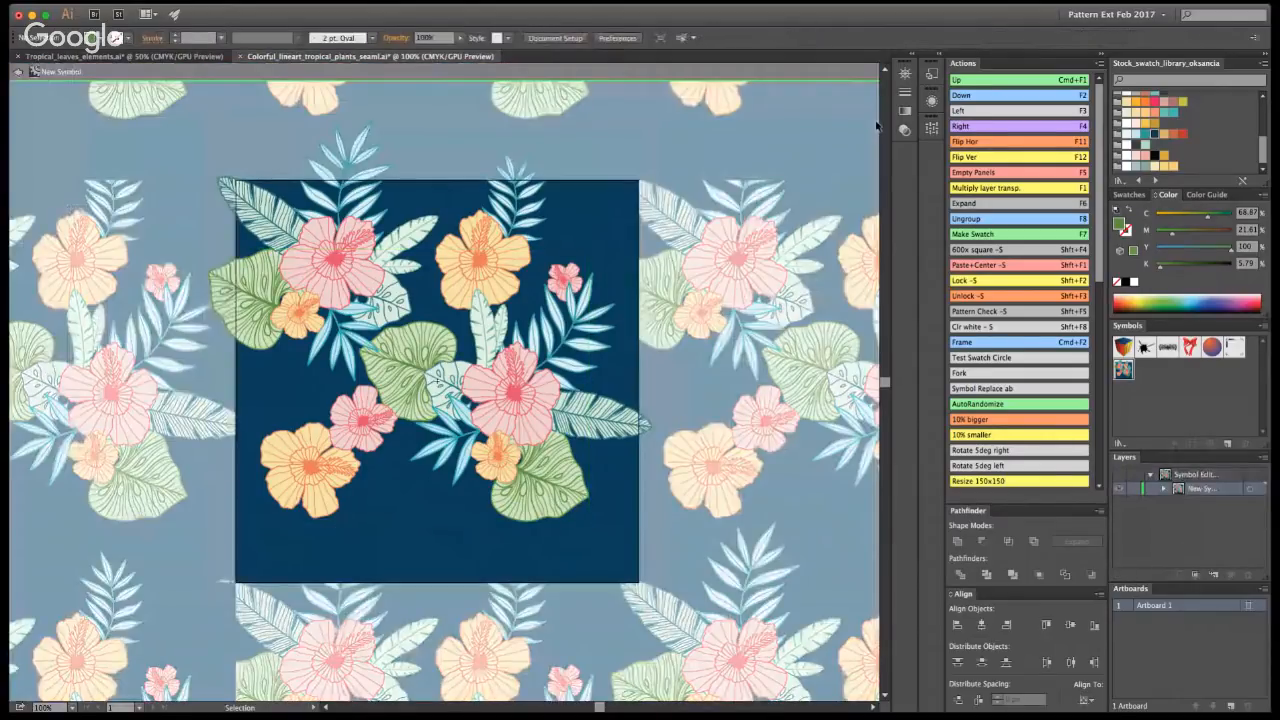
pyautogui.press('y')
pyautogui.click(437, 378)
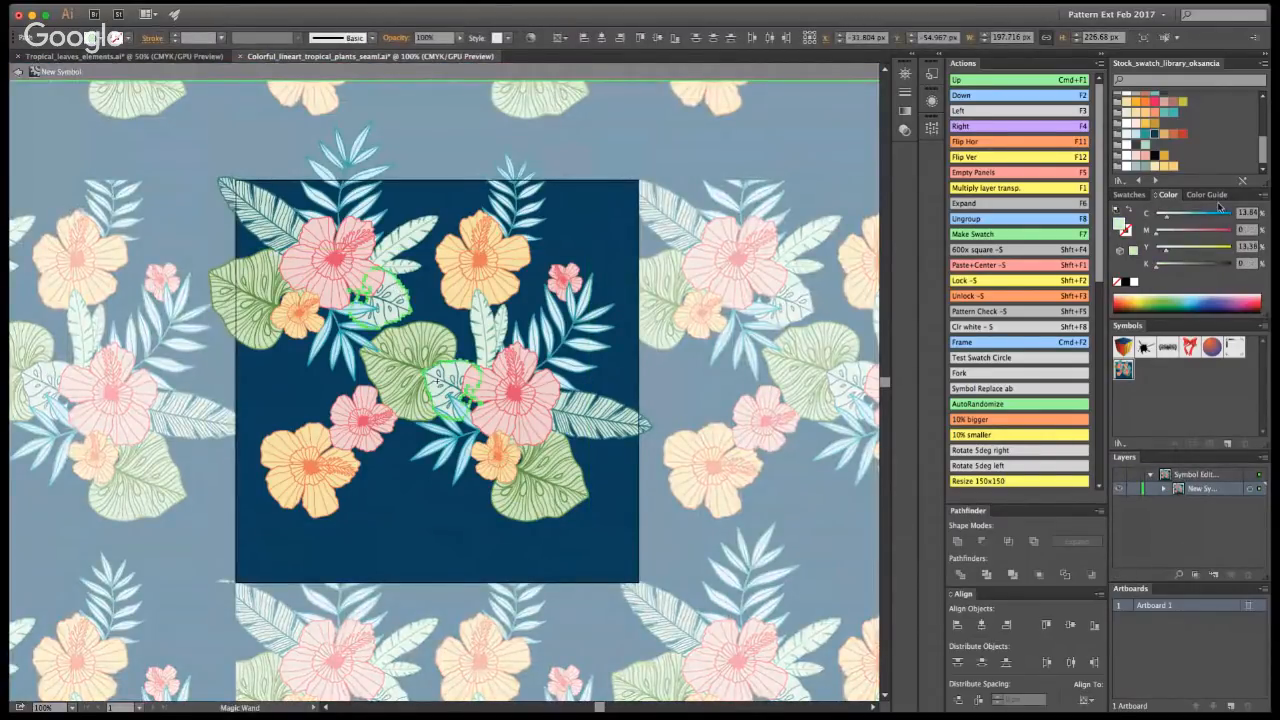
pyautogui.click(1164, 112)
pyautogui.press('v')
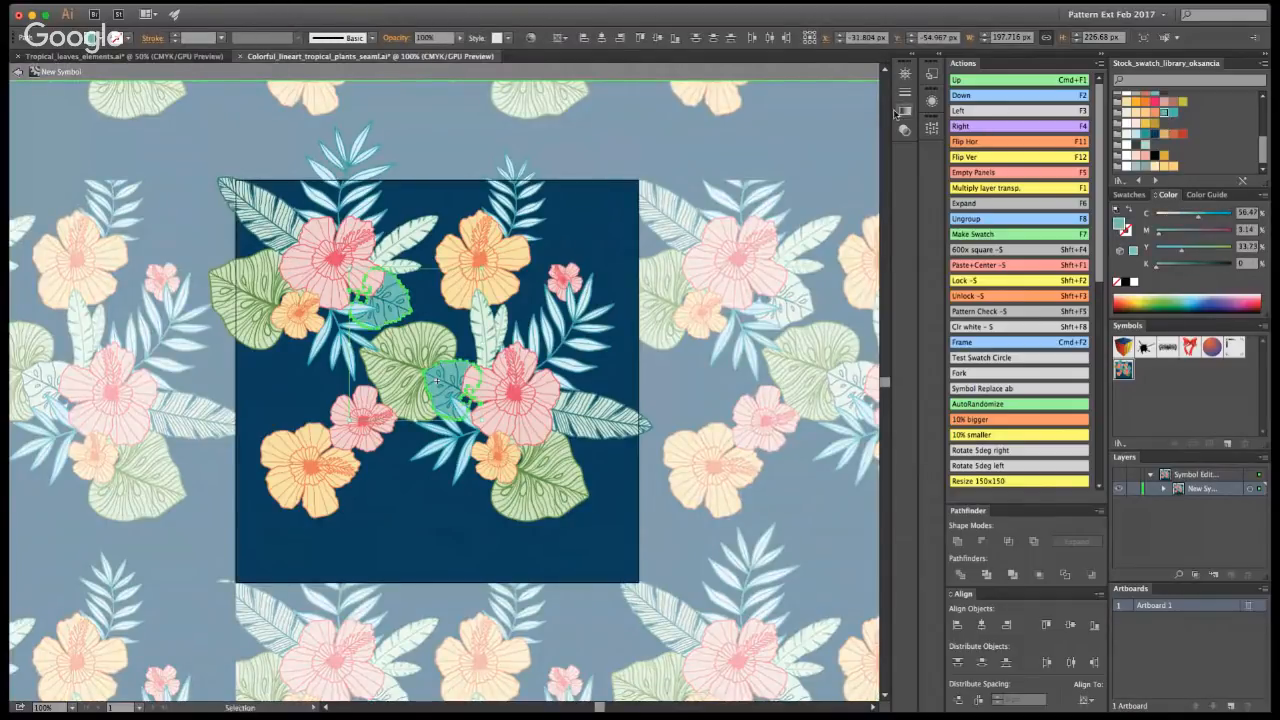
pyautogui.click(798, 196)
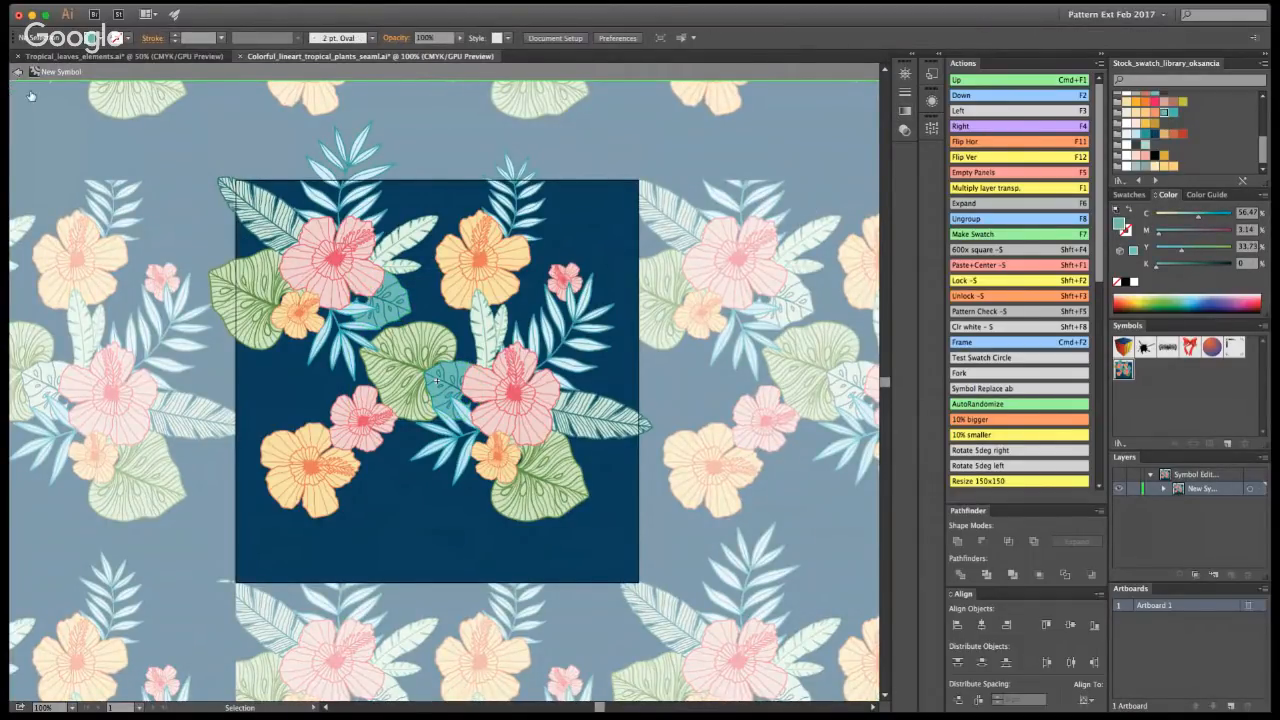
pyautogui.press('Escape')
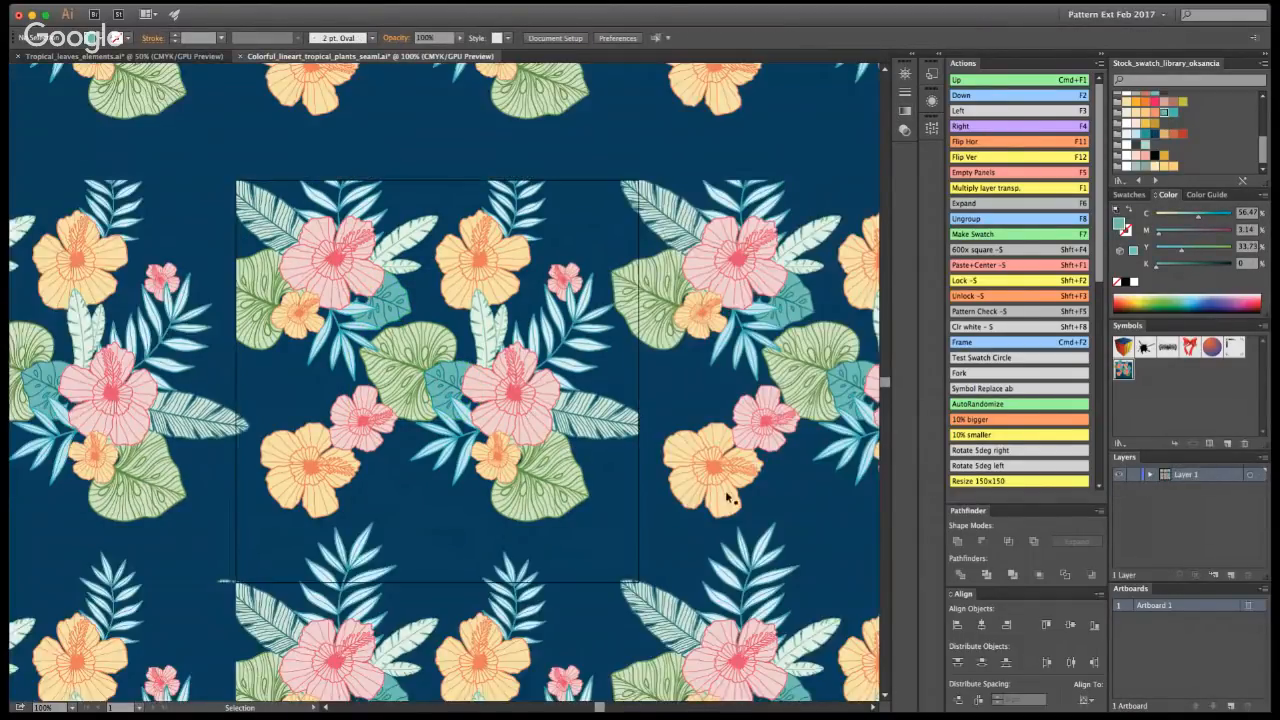
# - Move the lower bouquet's large pink hibiscus into the empty navy area between the large orange hibiscus and the lowest green leaf
pyautogui.doubleClick(433, 365)
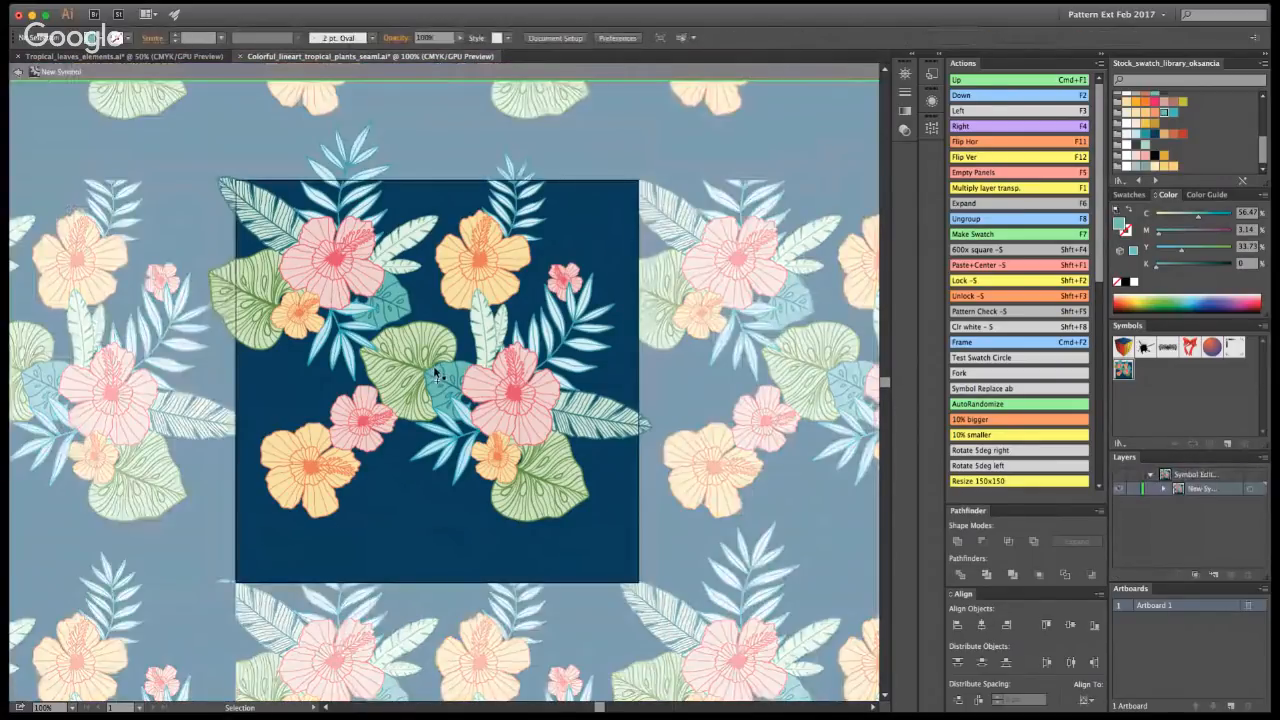
pyautogui.press('Escape')
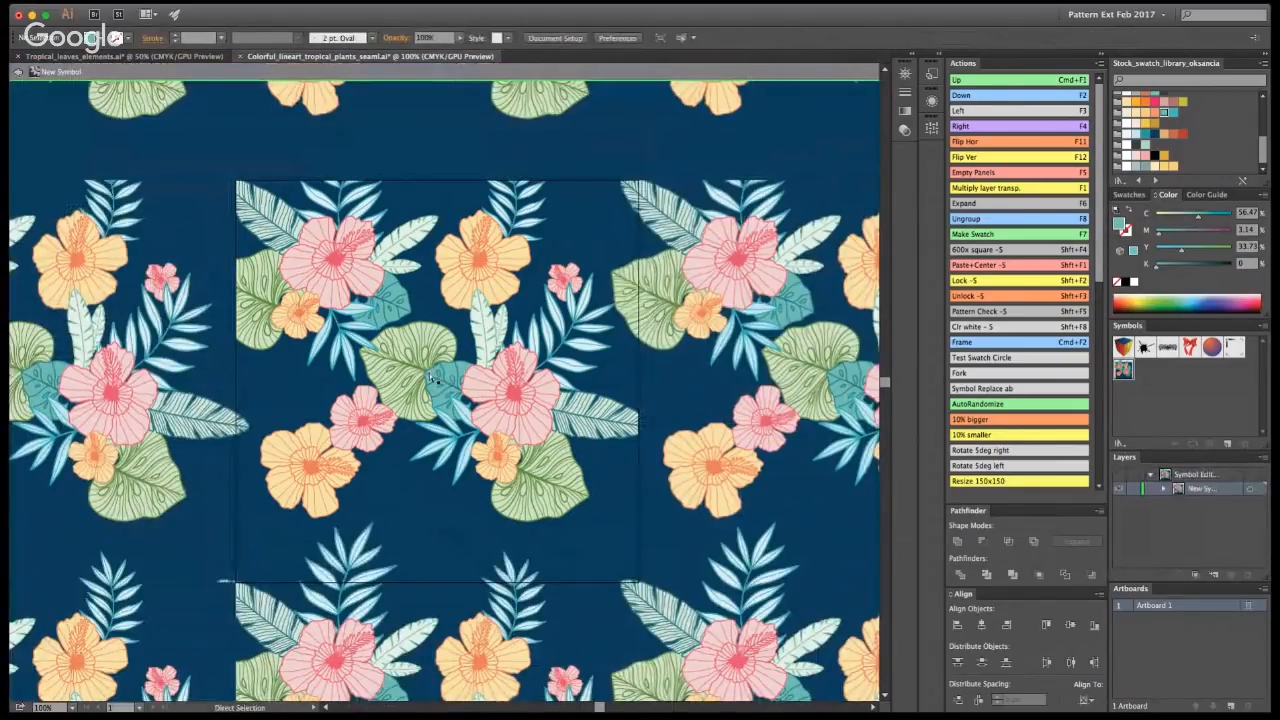
pyautogui.doubleClick(428, 376)
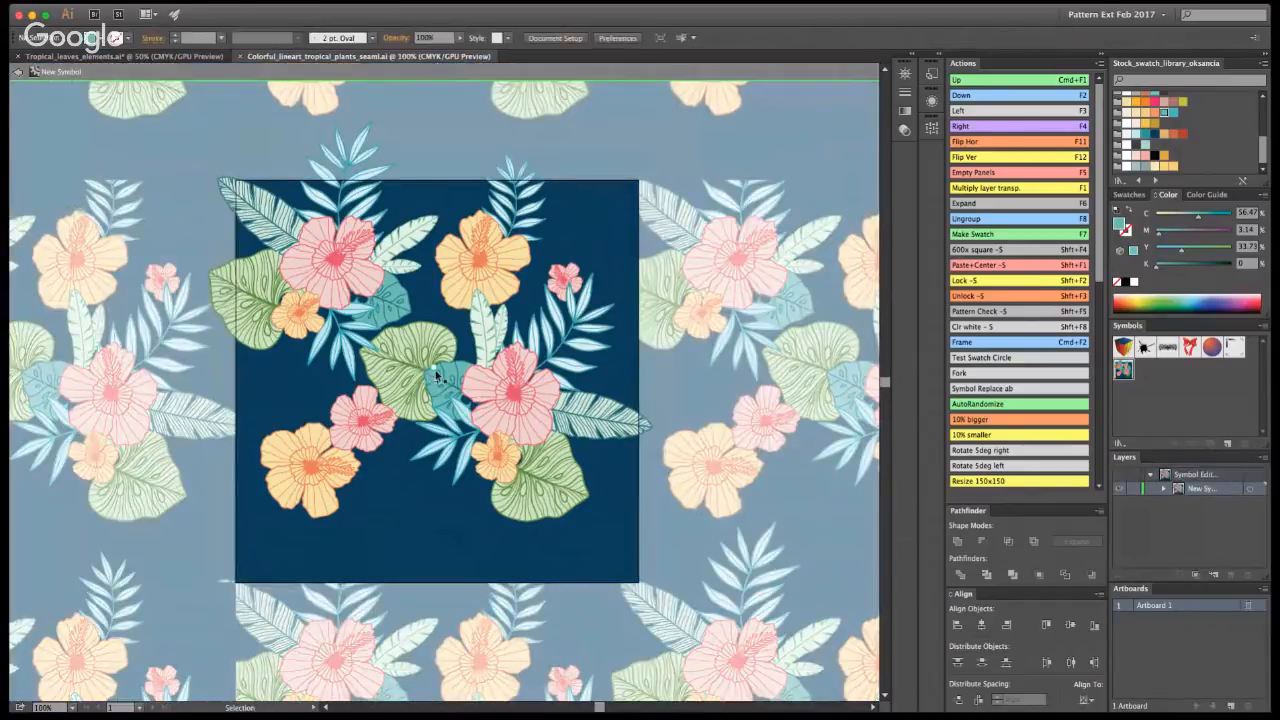
pyautogui.click(514, 394)
pyautogui.keyDown('alt'); pyautogui.moveTo(514, 394); pyautogui.dragTo(425, 505); pyautogui.keyUp('alt')
# - Swap the moved hibiscus's colours to pale pink linework and coral-red petals (C 3.7, M 83, Y 39.98), and exit symbol editing
pyautogui.doubleClick(420, 510)
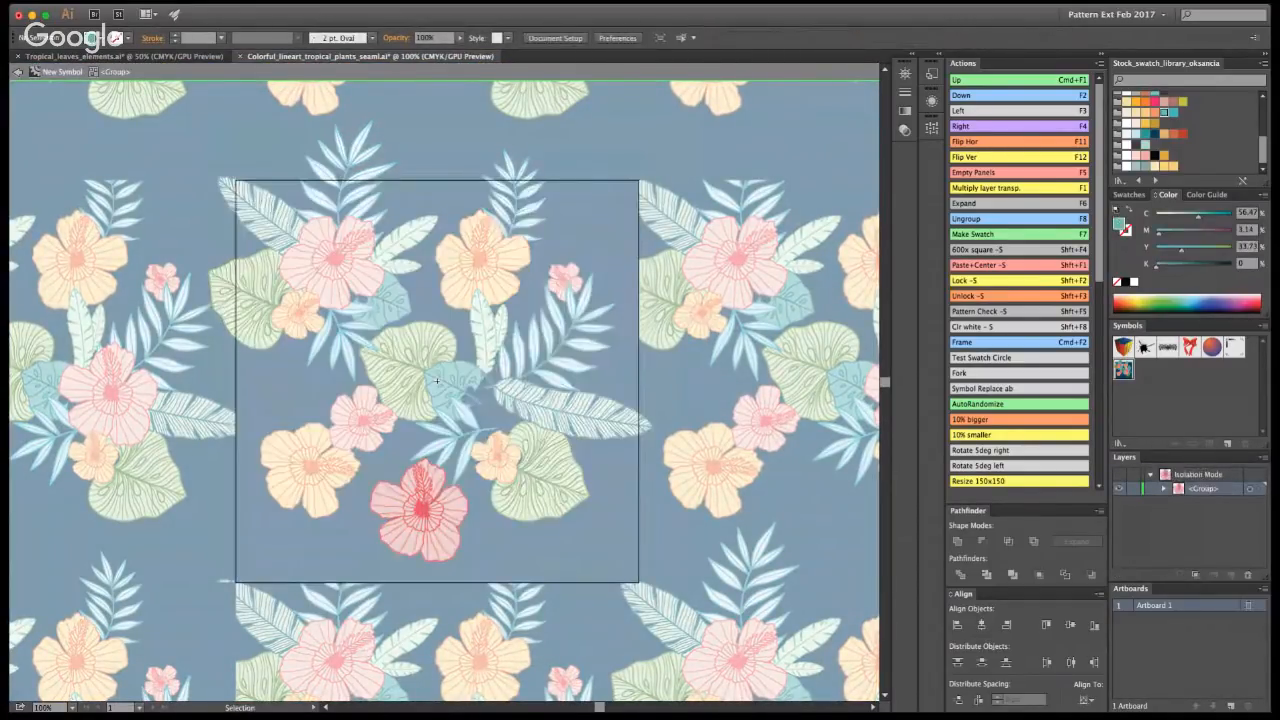
pyautogui.press('y')
pyautogui.click(449, 502)
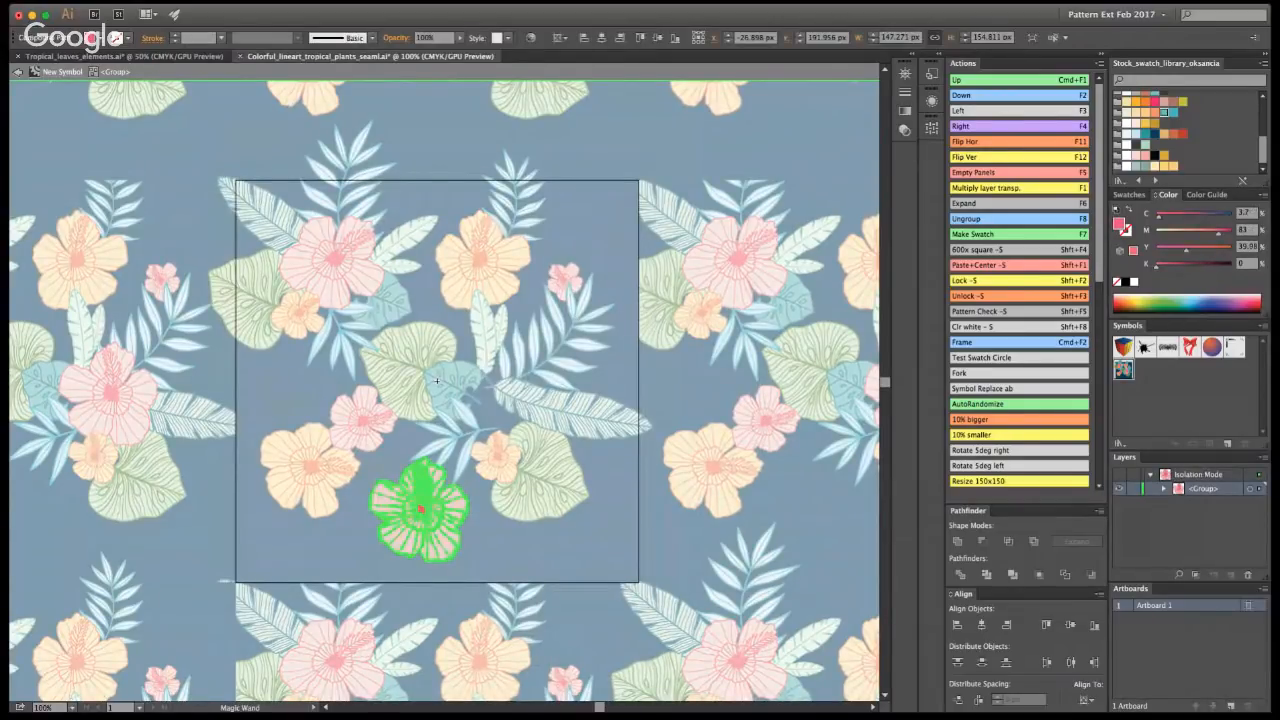
pyautogui.press('i')
pyautogui.click(367, 347)
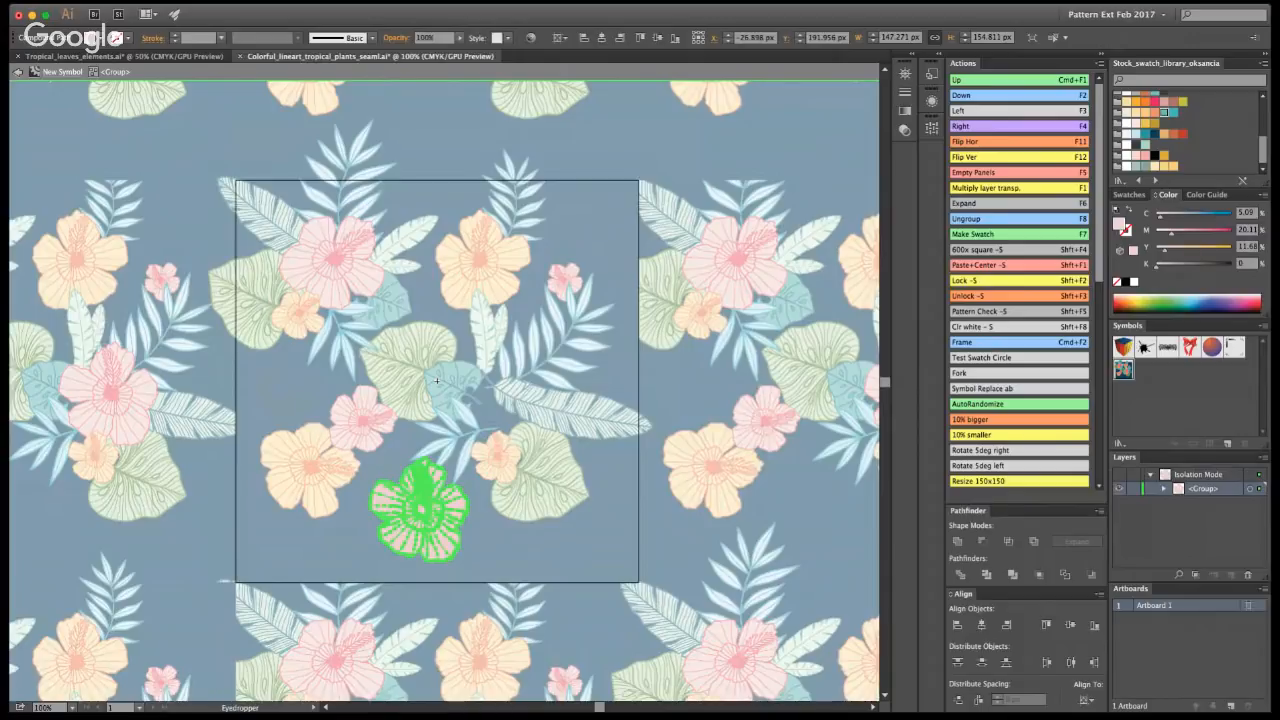
pyautogui.click(547, 285)
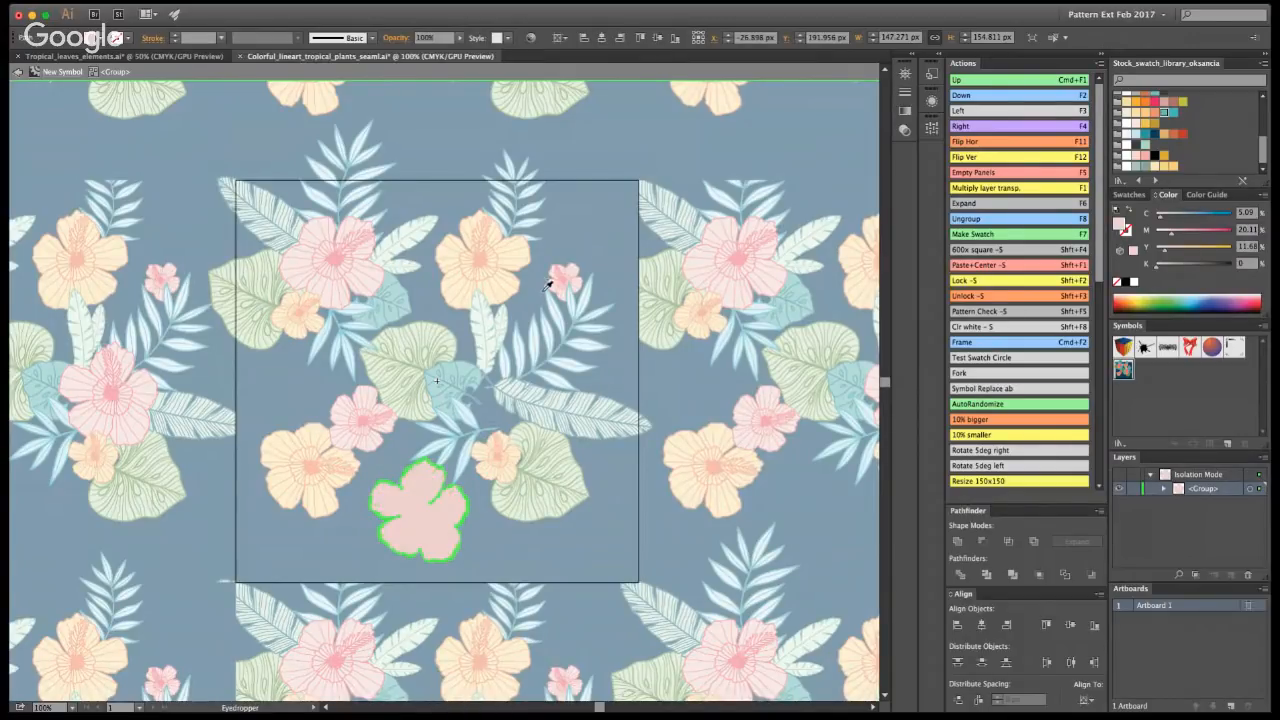
pyautogui.hotkey('ctrl', 'z')
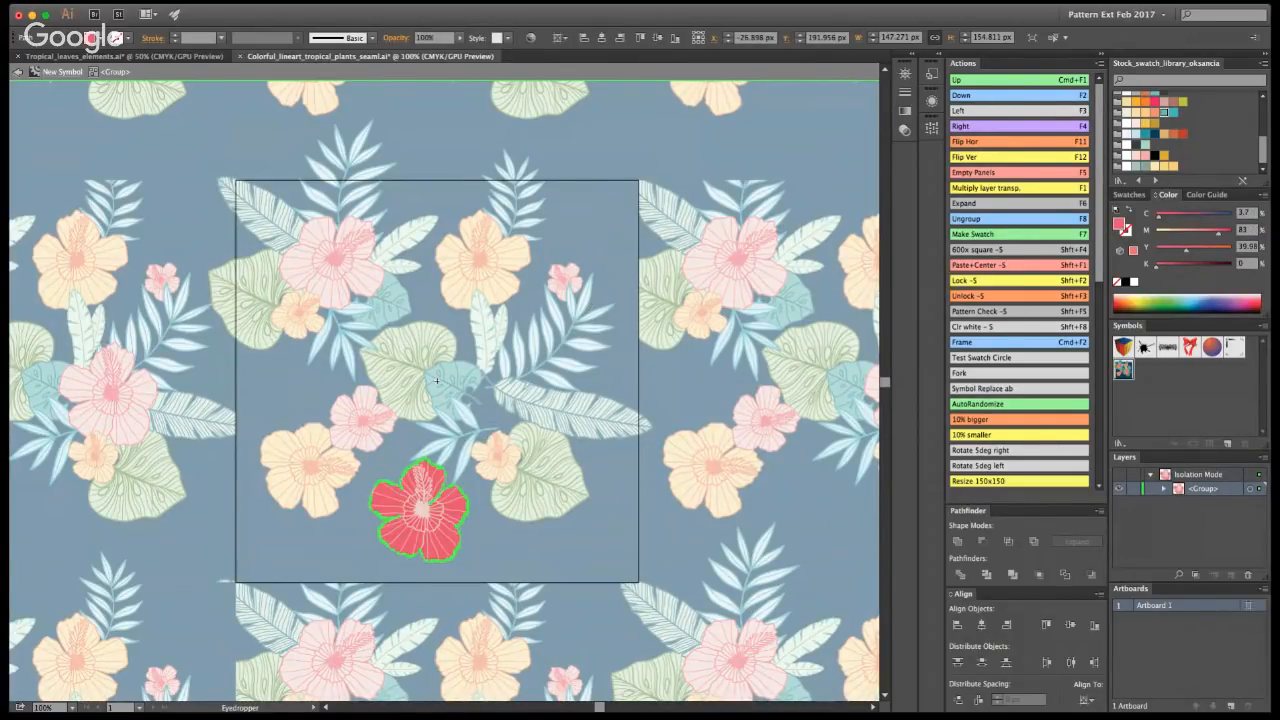
pyautogui.press('v')
pyautogui.click(15, 74)
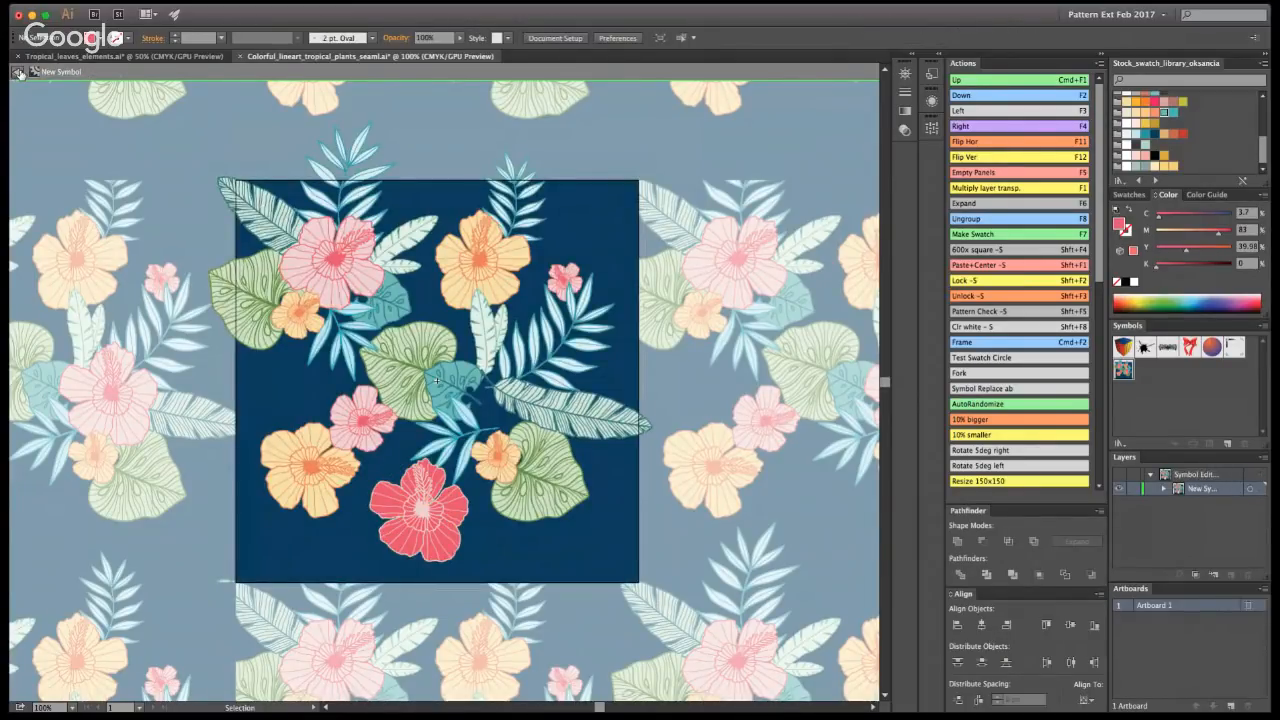
pyautogui.click(19, 74)
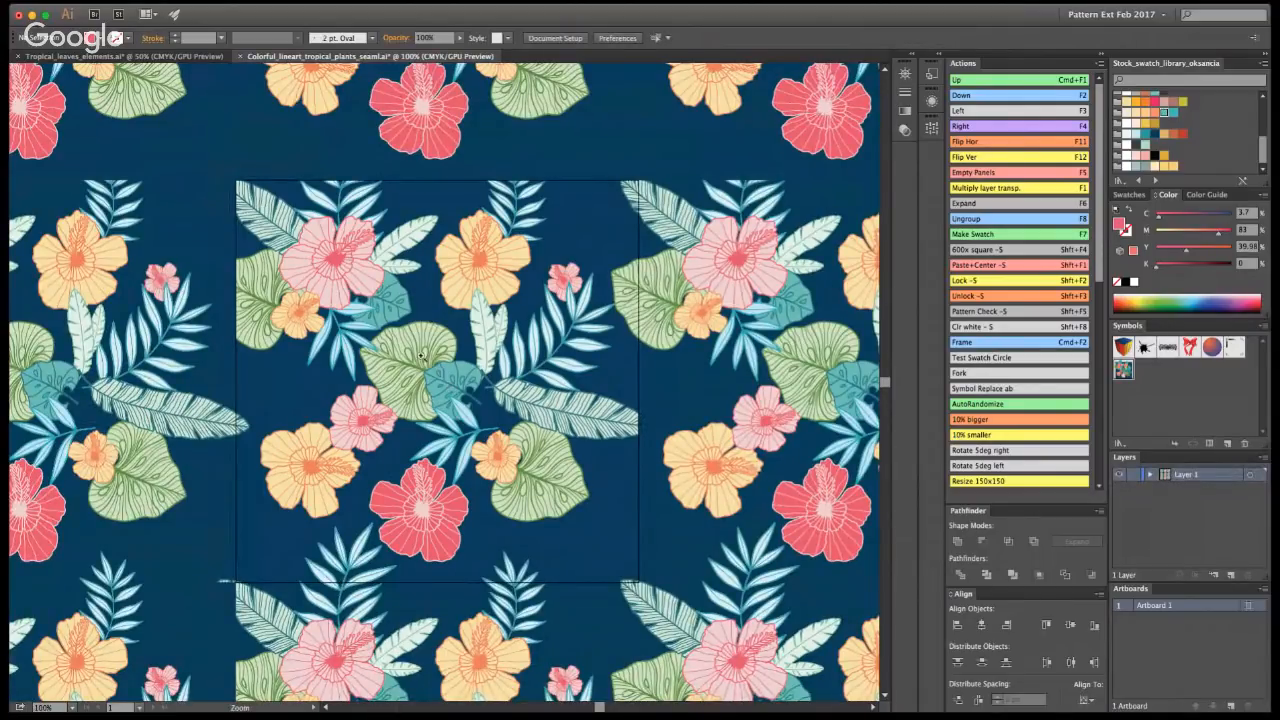
# - Reopen the symbol and inspect the selected coral-red hibiscus up close
pyautogui.click(446, 400)
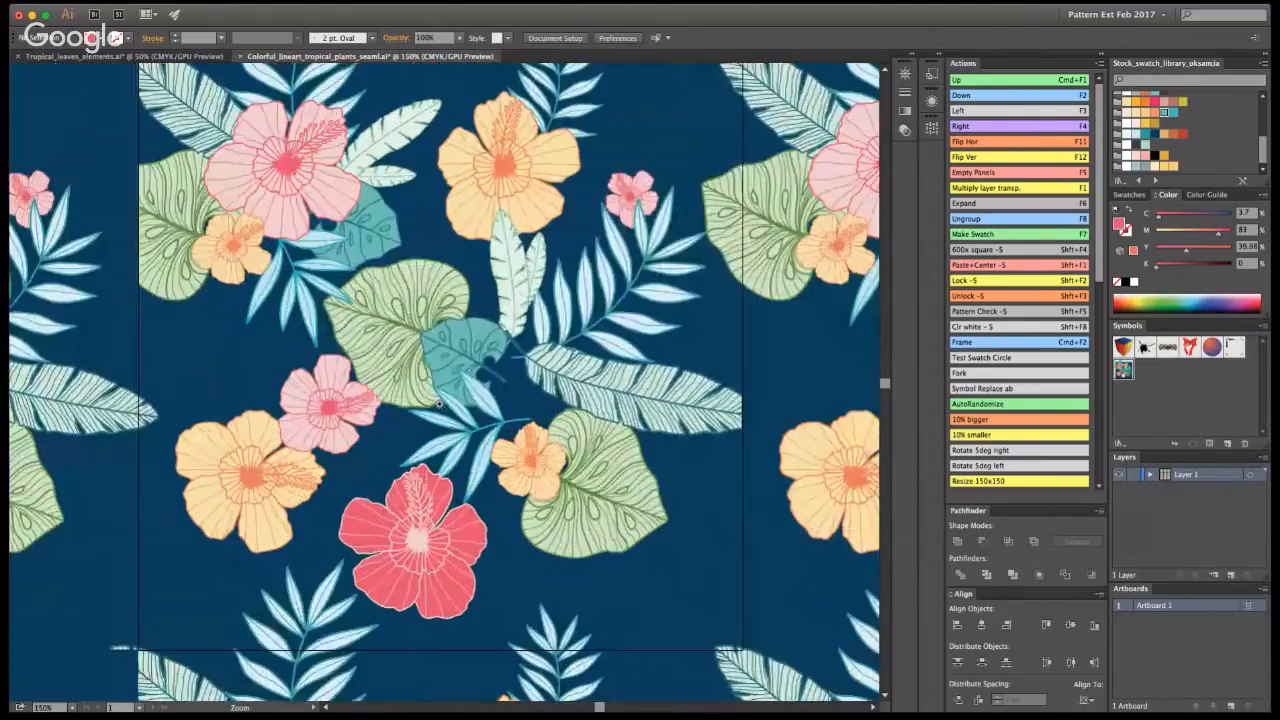
pyautogui.doubleClick(453, 515)
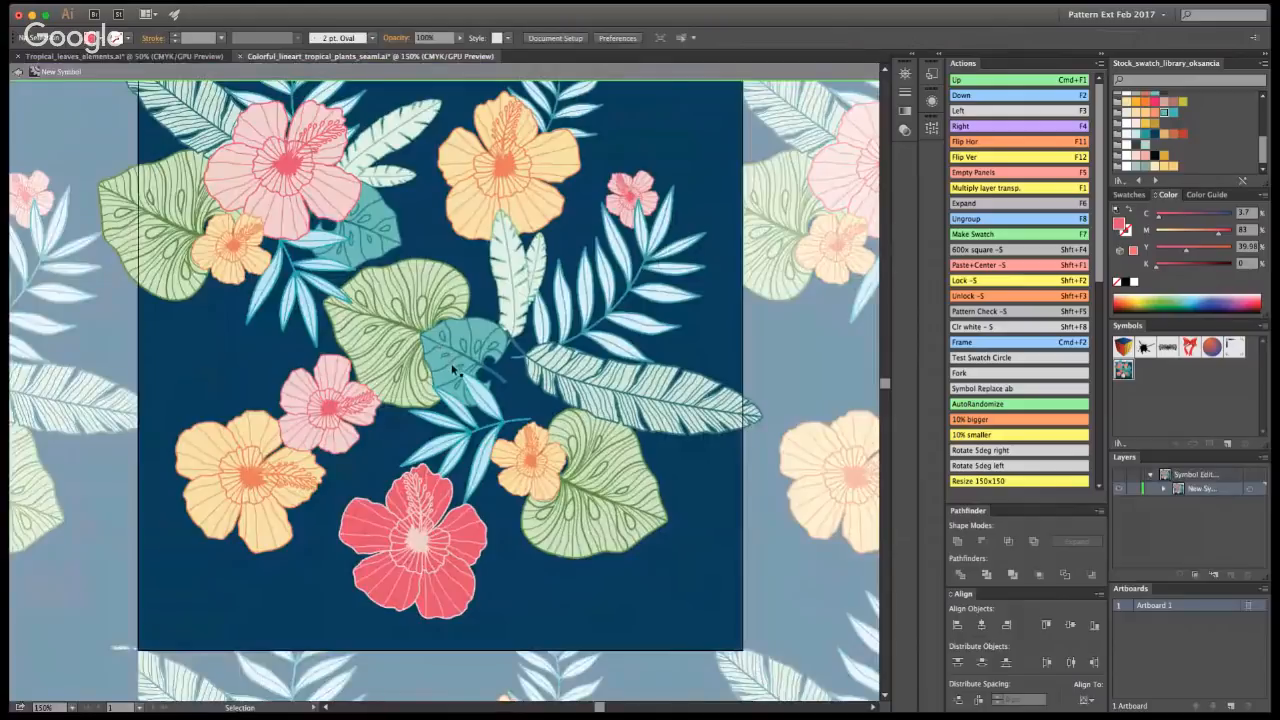
pyautogui.click(453, 515)
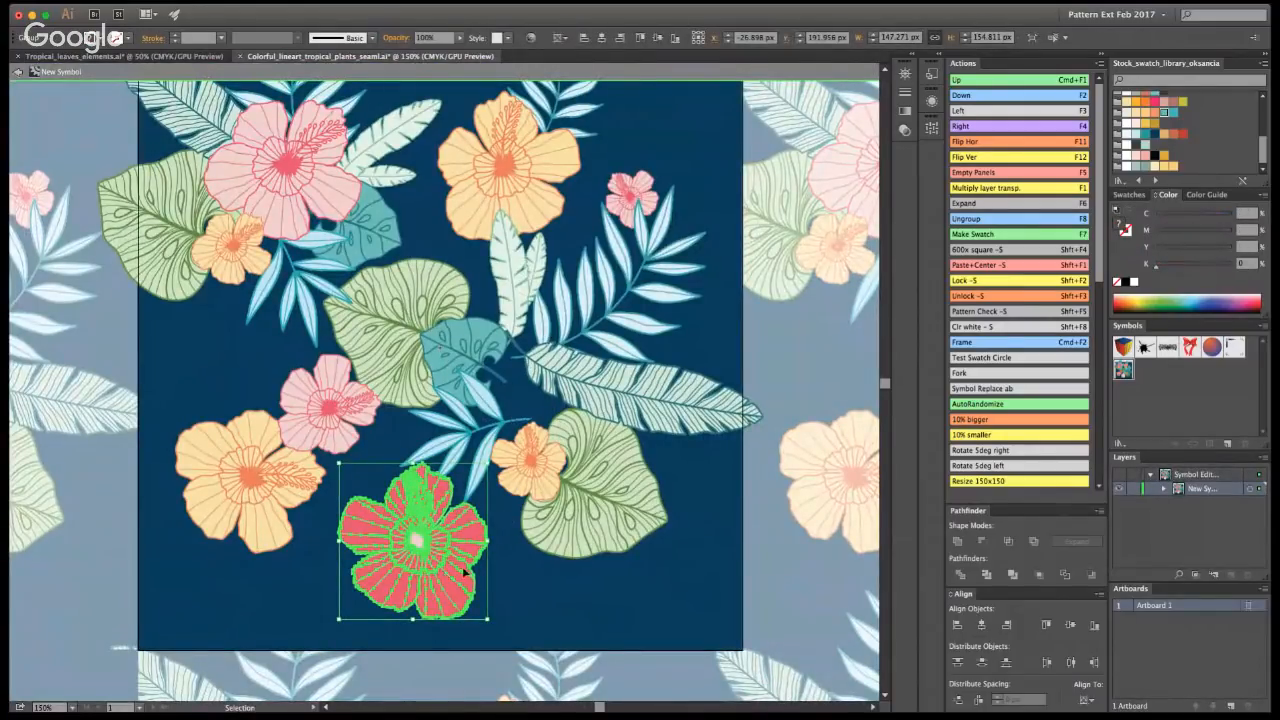
pyautogui.press('a')
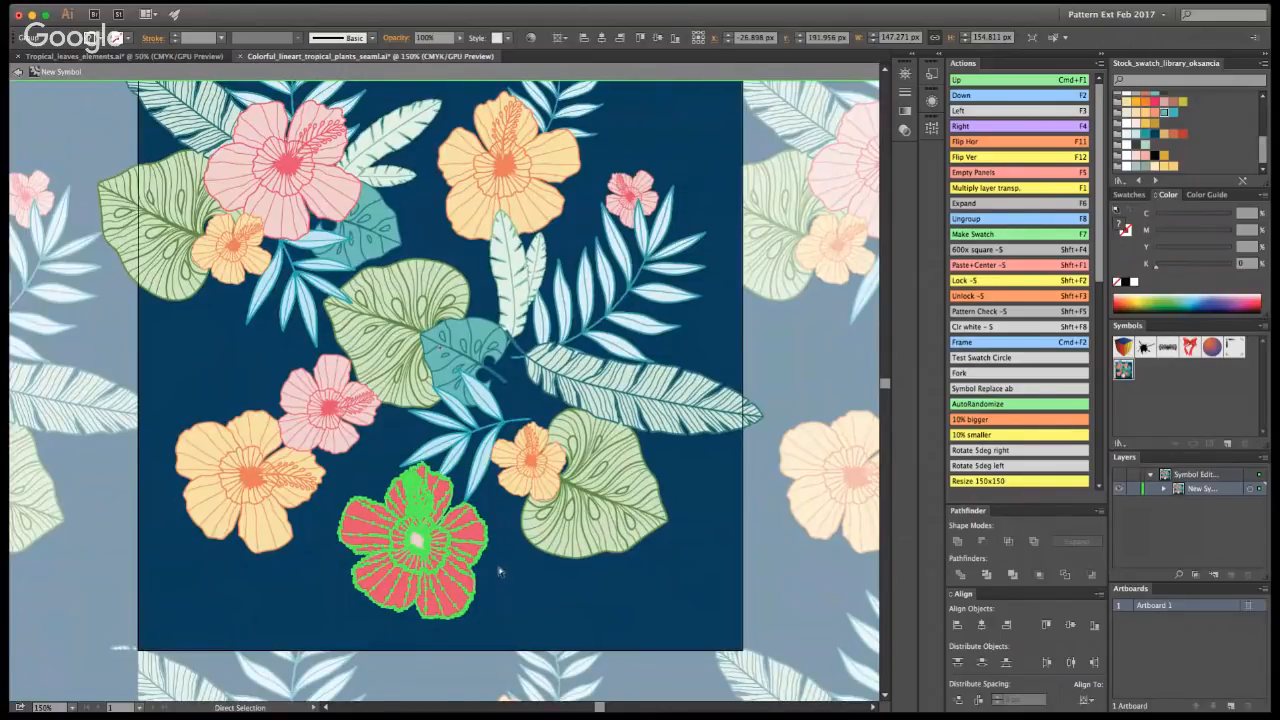
pyautogui.press('v')
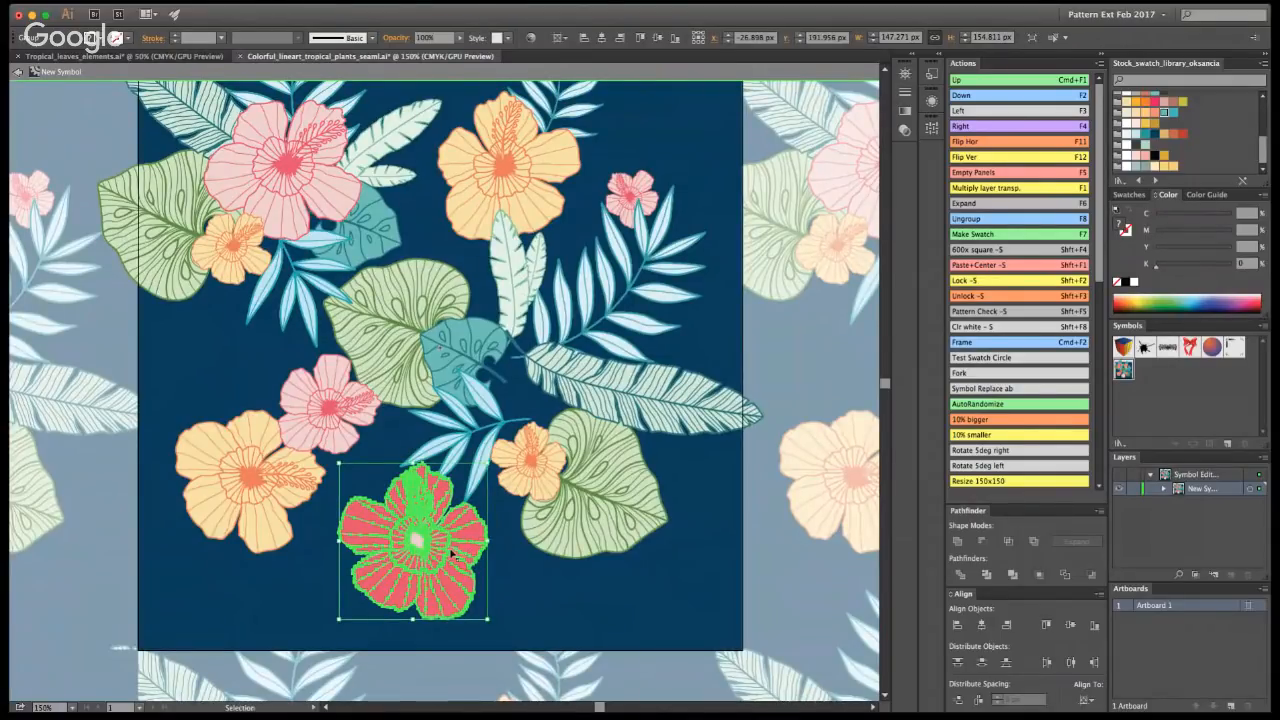
pyautogui.press('a')
pyautogui.click(550, 582)
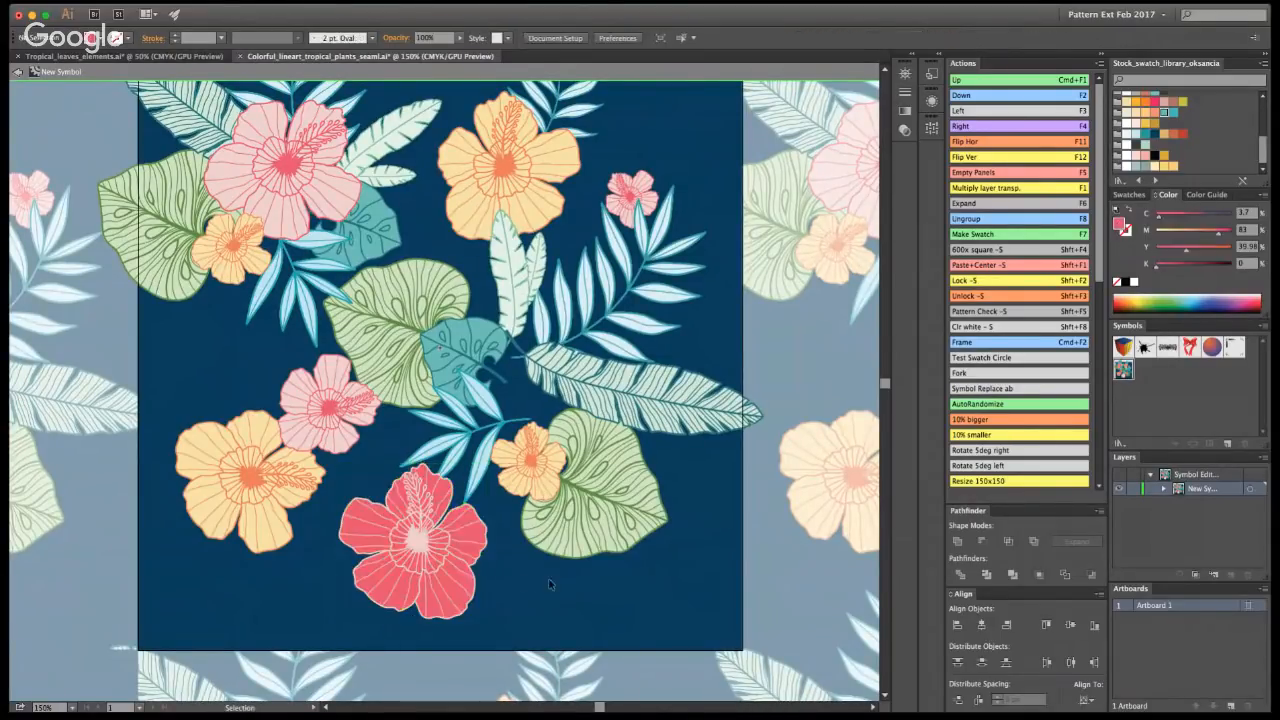
# - Undo the hibiscus's recolouring and move, keeping the teal fill on the small leaves
pyautogui.press('super+z')
pyautogui.click(540, 579)
pyautogui.press('super+z')
pyautogui.press('super+z')
pyautogui.press('super+z')
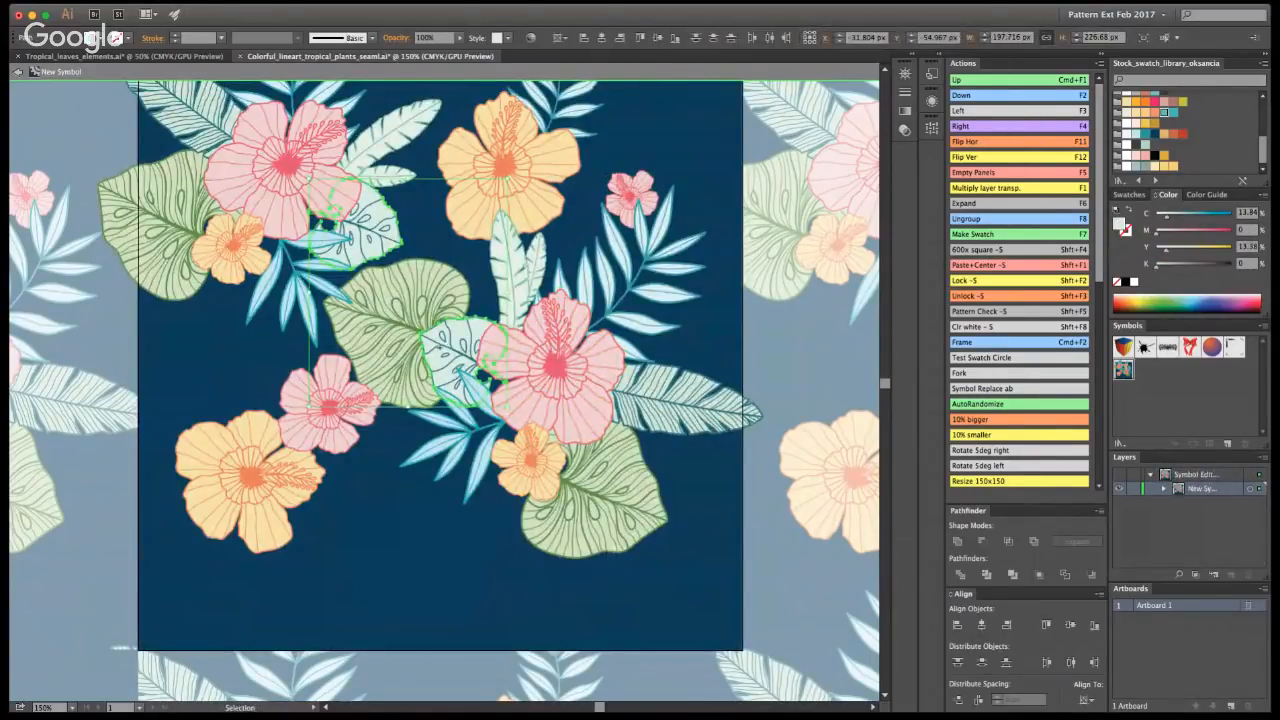
pyautogui.press('super+z')
pyautogui.press('super+z')
pyautogui.press('super+z')
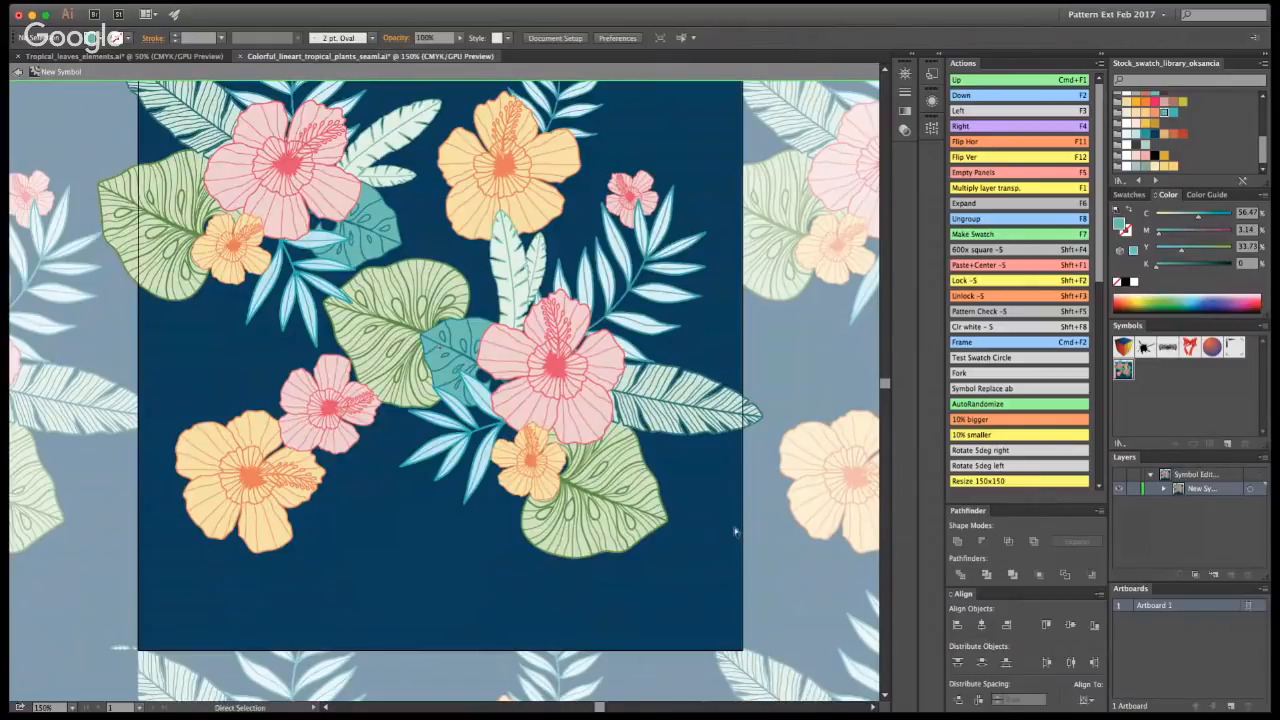
# - Place a small coral-red hibiscus just below the small orange hibiscus of the lower bouquet
pyautogui.moveTo(487, 619); pyautogui.dragTo(460, 590)
pyautogui.moveTo(411, 556); pyautogui.dragTo(460, 531)
pyautogui.press('shift+super+a')
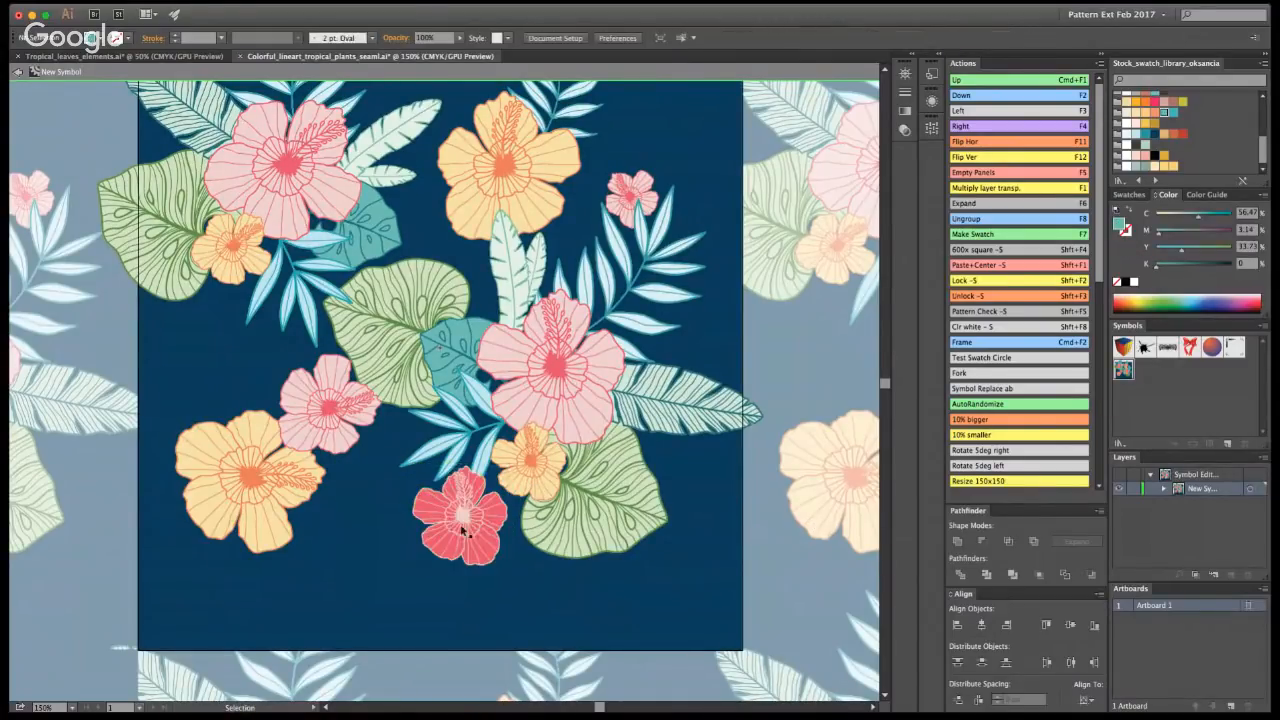
# - Copy the coral-red hibiscus to the upper side of the large orange hibiscus in the upper part of the tile
pyautogui.press('z')
pyautogui.keyDown('alt'); pyautogui.click(386, 390); pyautogui.keyUp('alt')
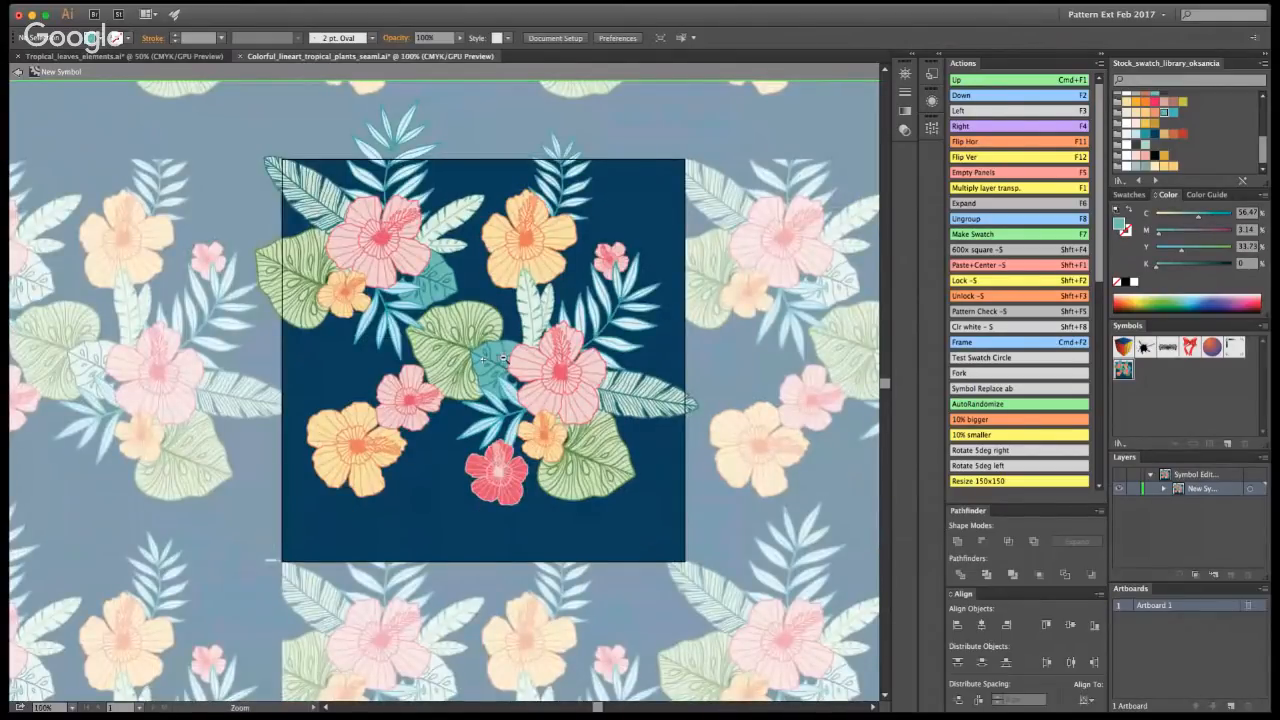
pyautogui.moveTo(483, 357); pyautogui.dragTo(455, 359)
pyautogui.press('v')
pyautogui.moveTo(468, 470); pyautogui.dragTo(587, 178)
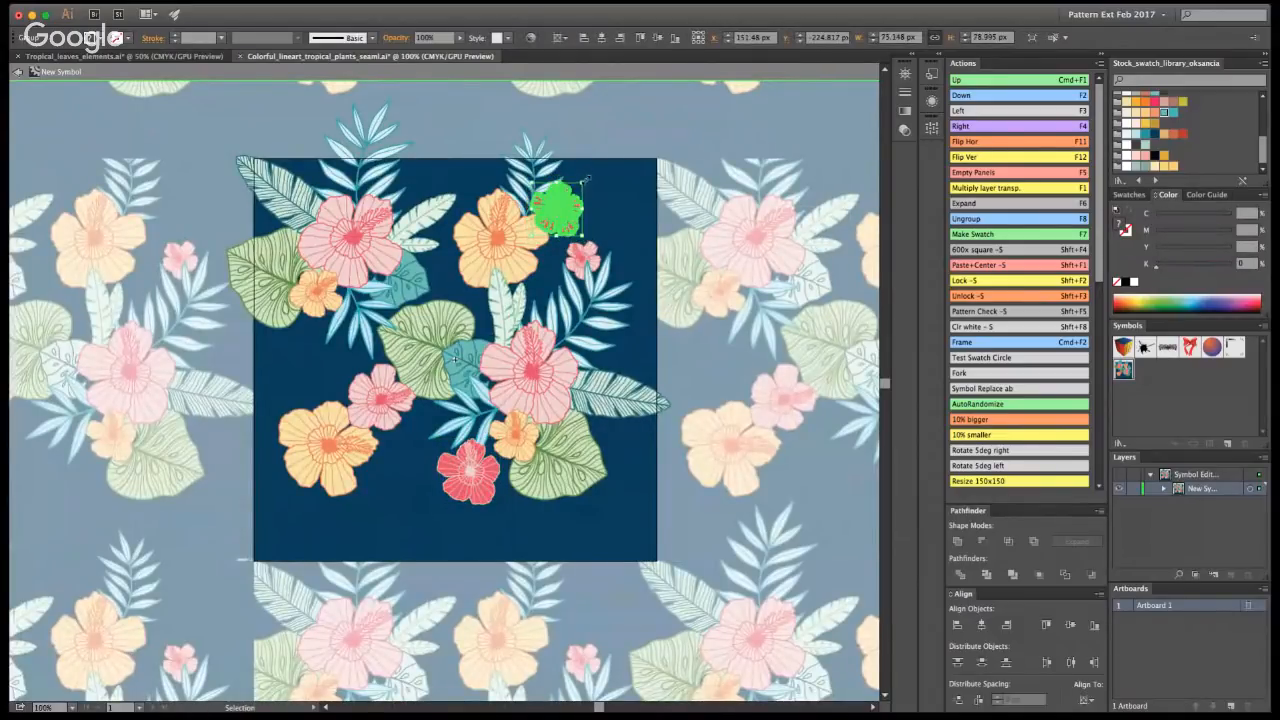
pyautogui.click(716, 189)
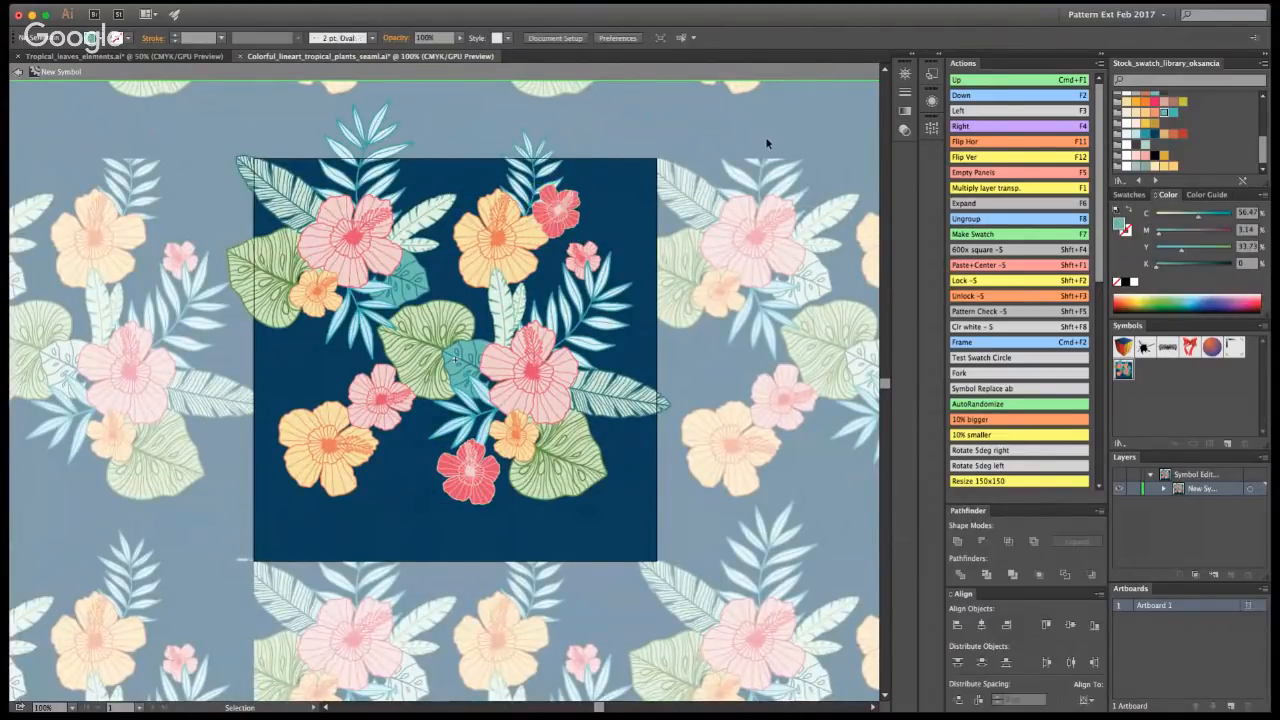
# - Add another coral-red hibiscus copy over the green leaf of the upper bouquet, and check the repeat by exiting and reopening the symbol
pyautogui.moveTo(558, 215); pyautogui.dragTo(290, 255)
pyautogui.click(205, 257)
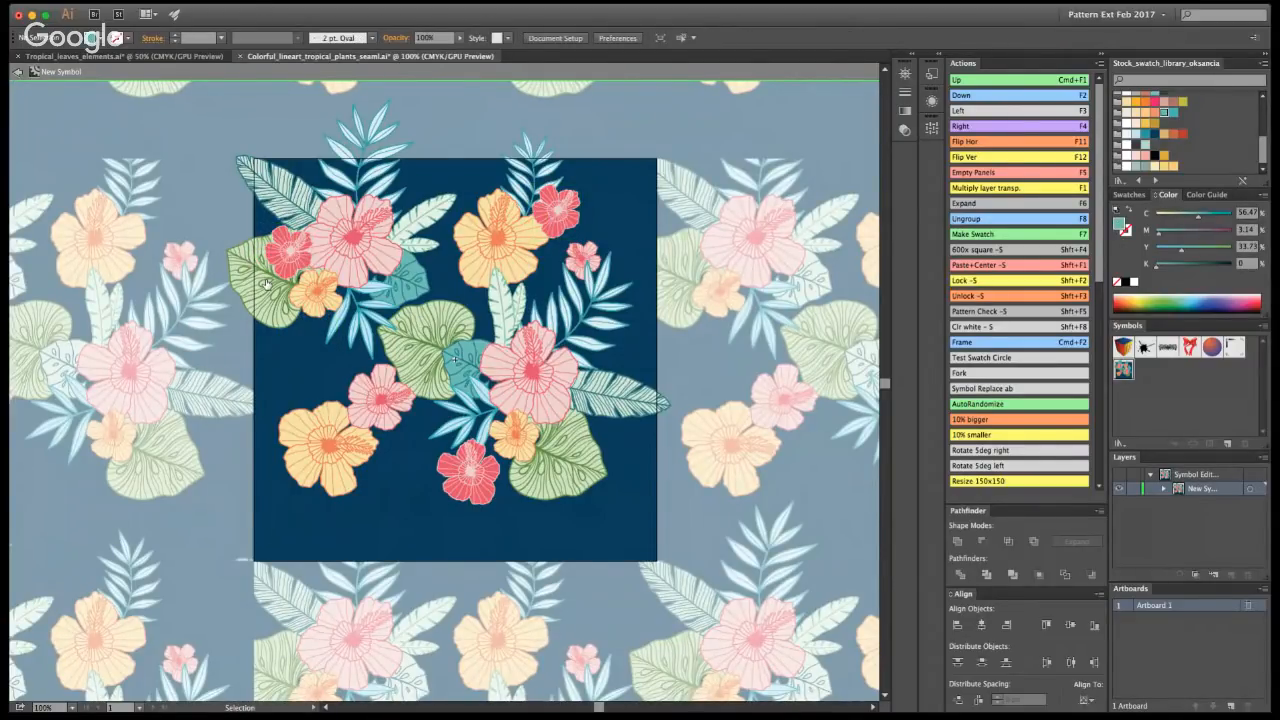
pyautogui.doubleClick(819, 481)
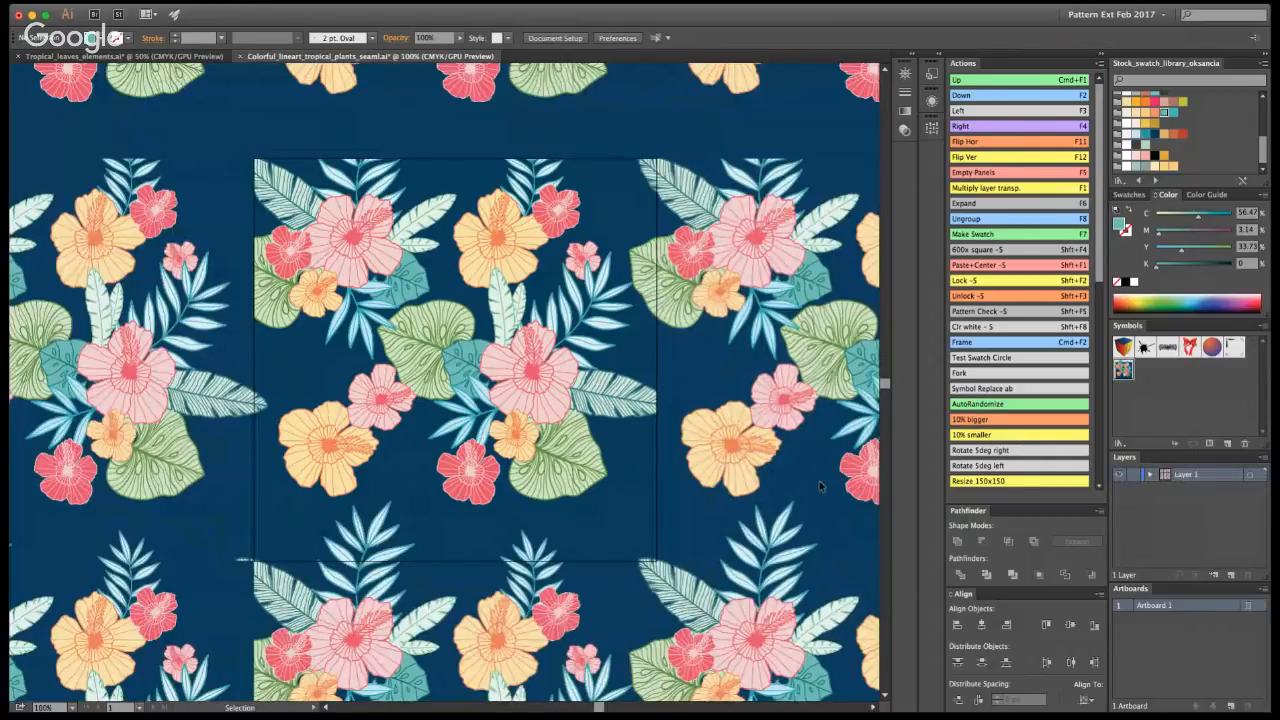
pyautogui.doubleClick(819, 485)
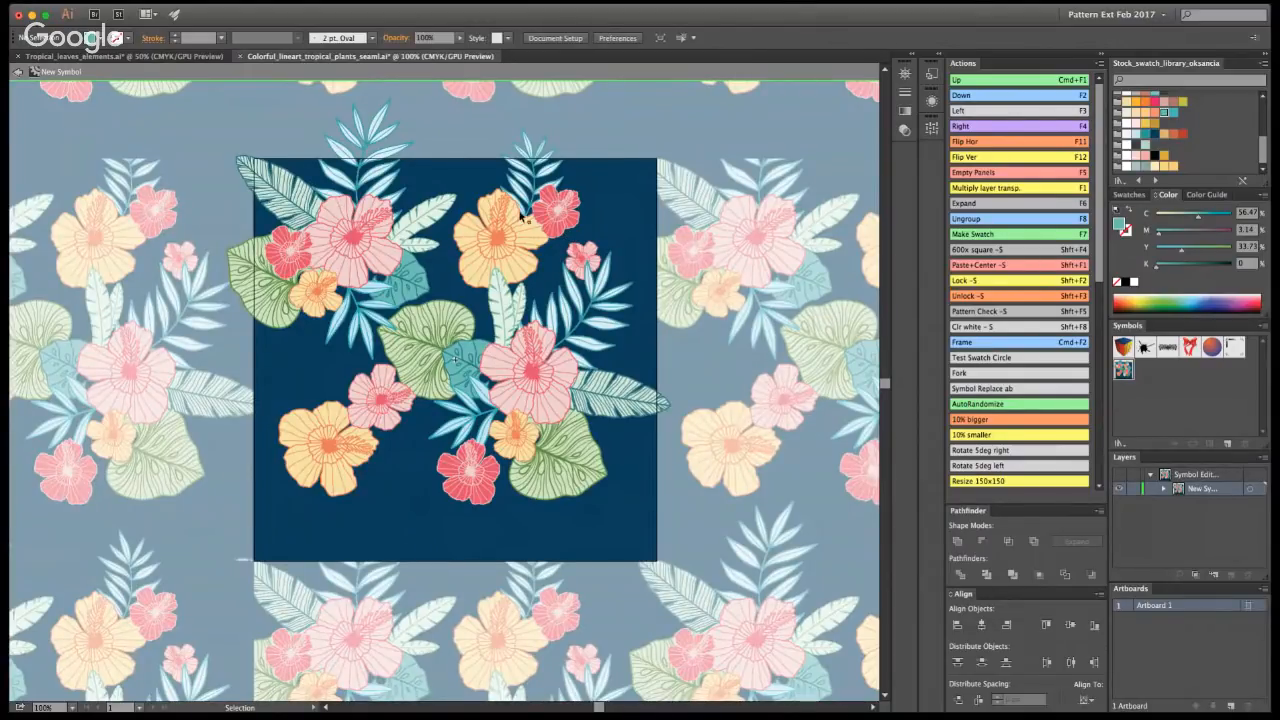
# - Move the lower bouquet's light-blue palm leaf behind the upper large orange hibiscus, facing the teal leaf
pyautogui.click(510, 312)
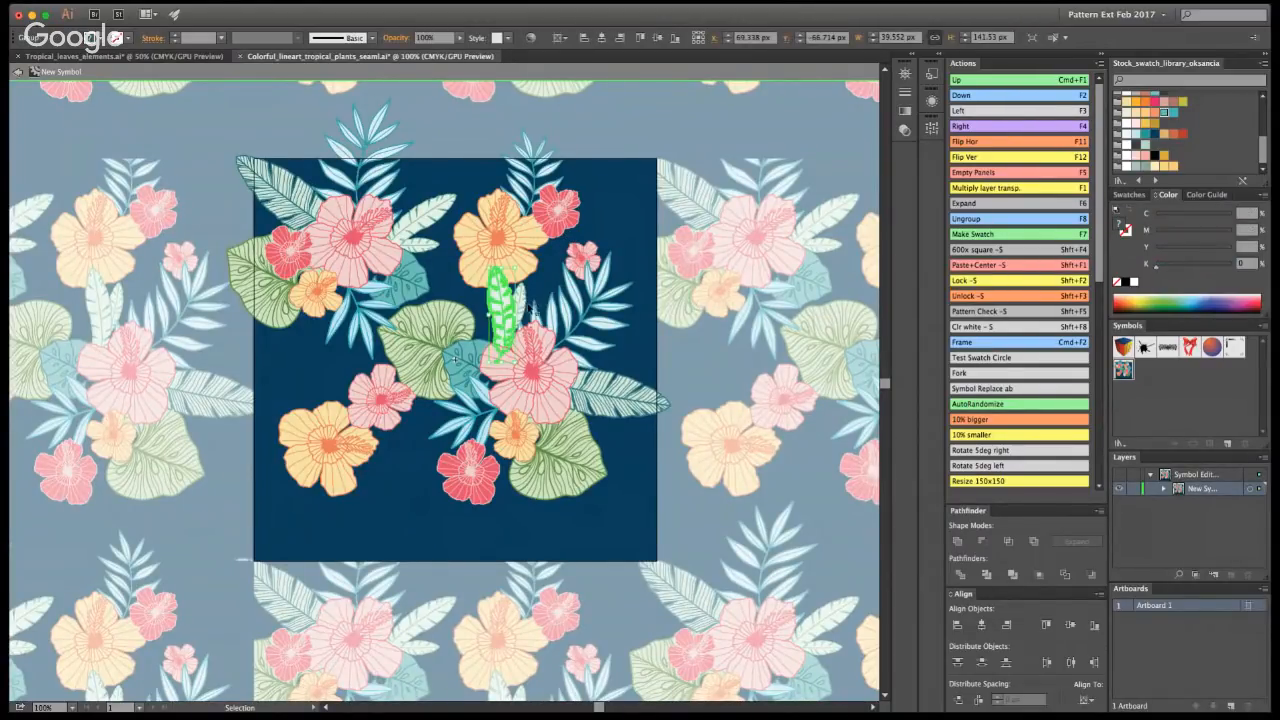
pyautogui.moveTo(462, 428); pyautogui.dragTo(489, 239)
pyautogui.press('super+x')
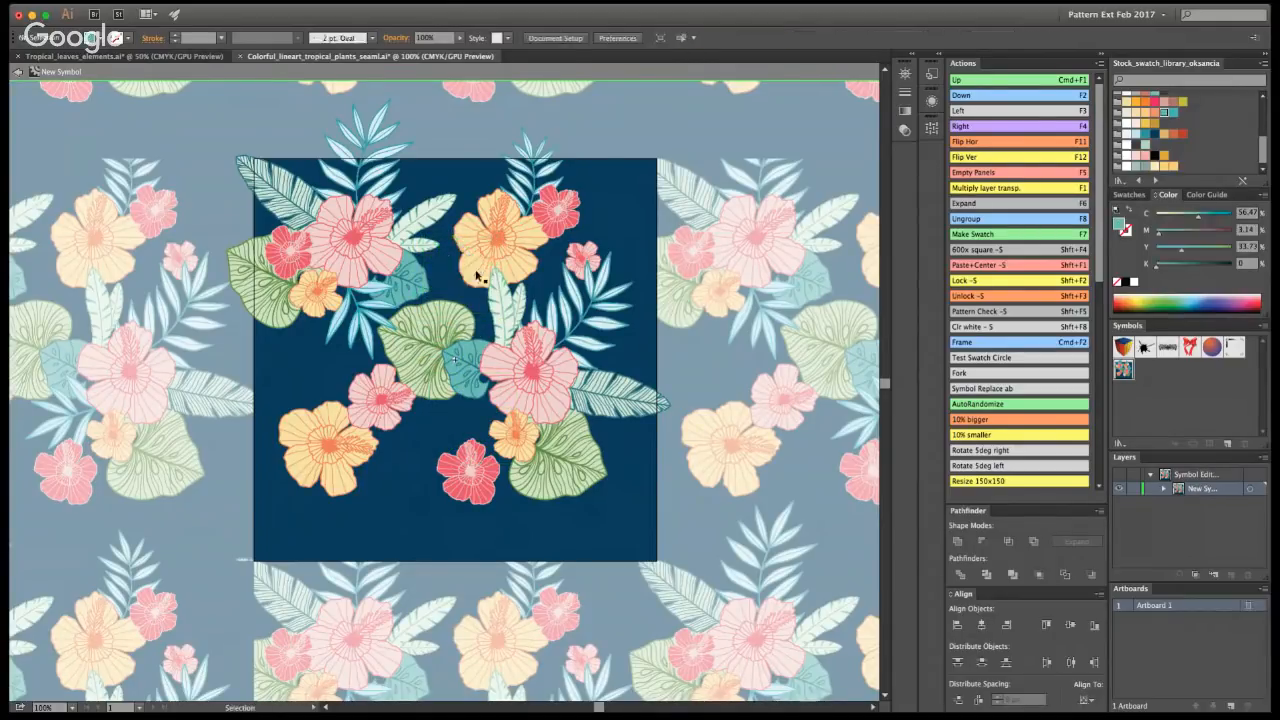
pyautogui.click(476, 274)
pyautogui.press('super+b')
pyautogui.click(199, 376)
pyautogui.click(462, 291)
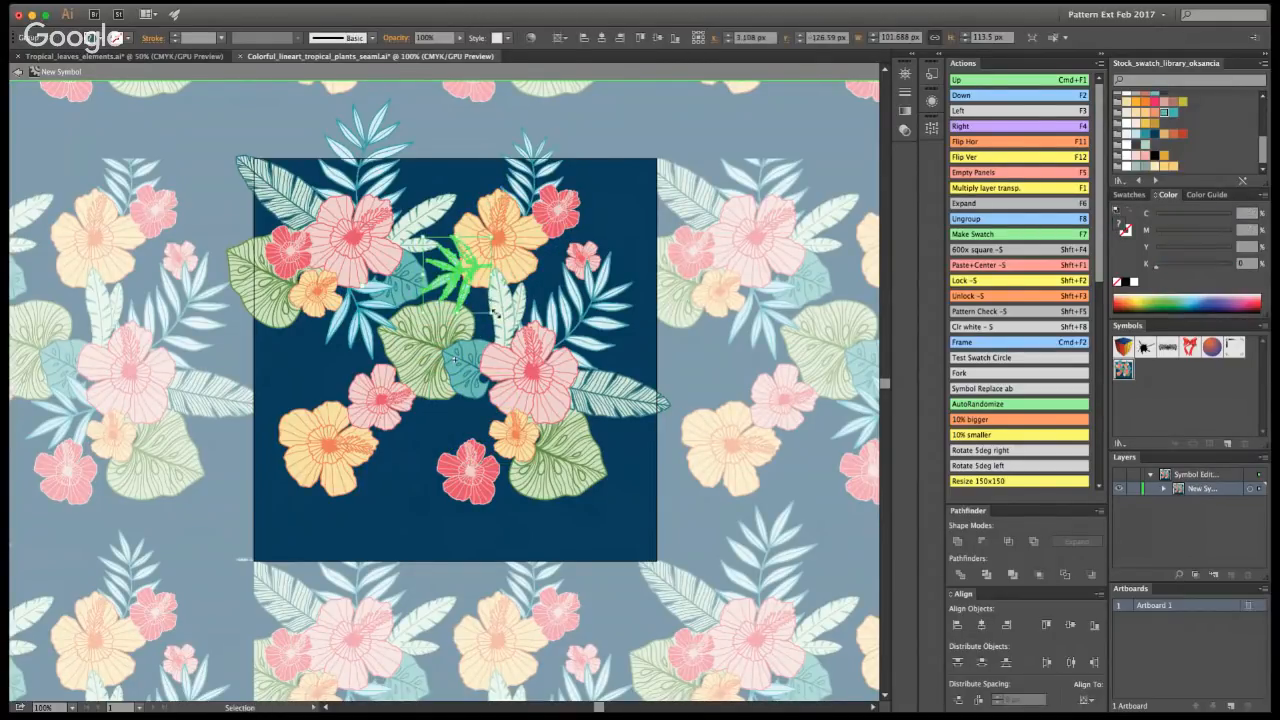
pyautogui.click(491, 138)
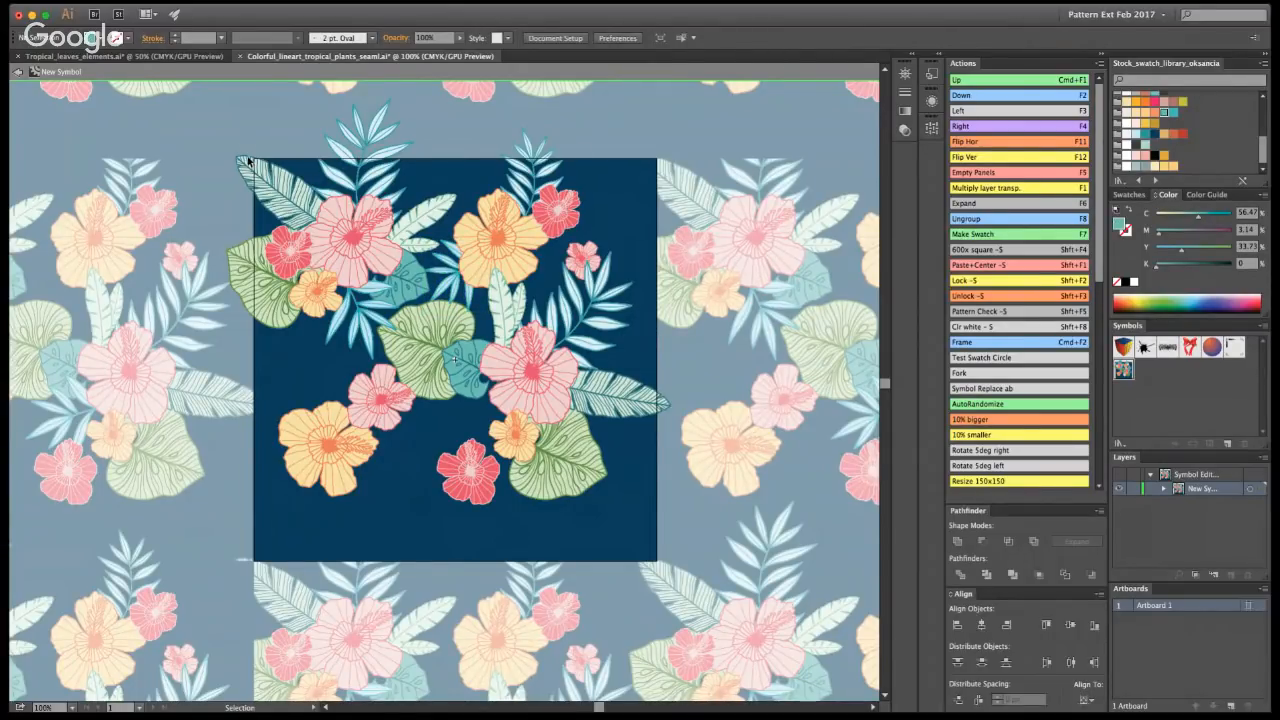
# - Shift the entire flower-and-leaf arrangement up and to the left within the navy tile
pyautogui.press('super+a')
pyautogui.moveTo(249, 161); pyautogui.dragTo(223, 112)
pyautogui.click(707, 160)
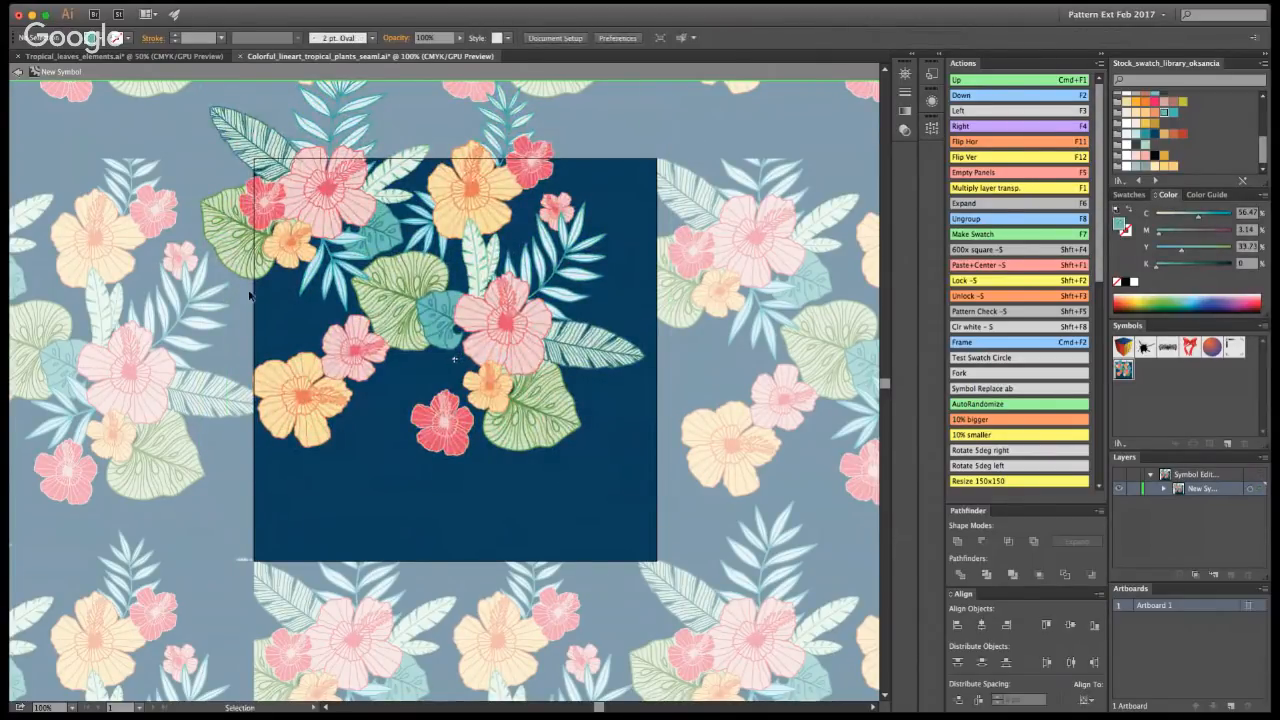
# - Rotate the large central green leaf so its stem points toward the small pink hibiscus, and tuck it between the two bouquets
pyautogui.click(406, 297)
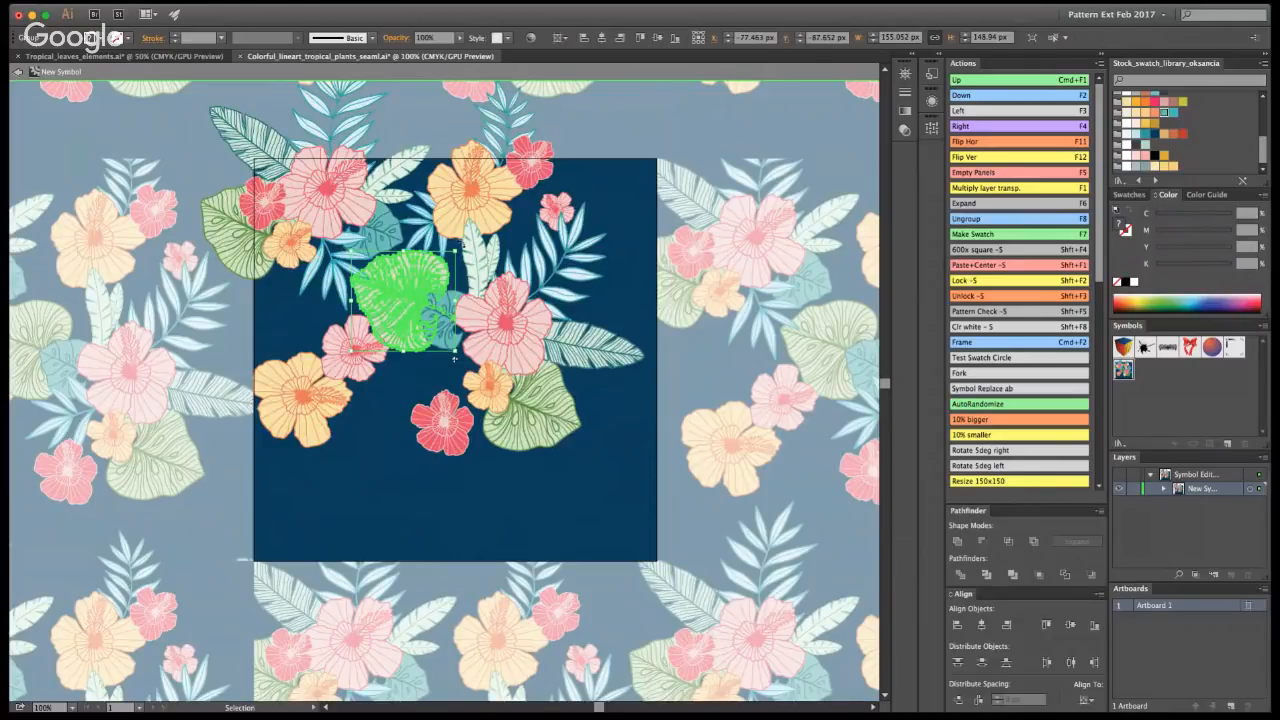
pyautogui.moveTo(425, 296); pyautogui.dragTo(432, 281)
pyautogui.moveTo(469, 230); pyautogui.dragTo(405, 308)
pyautogui.click(613, 200)
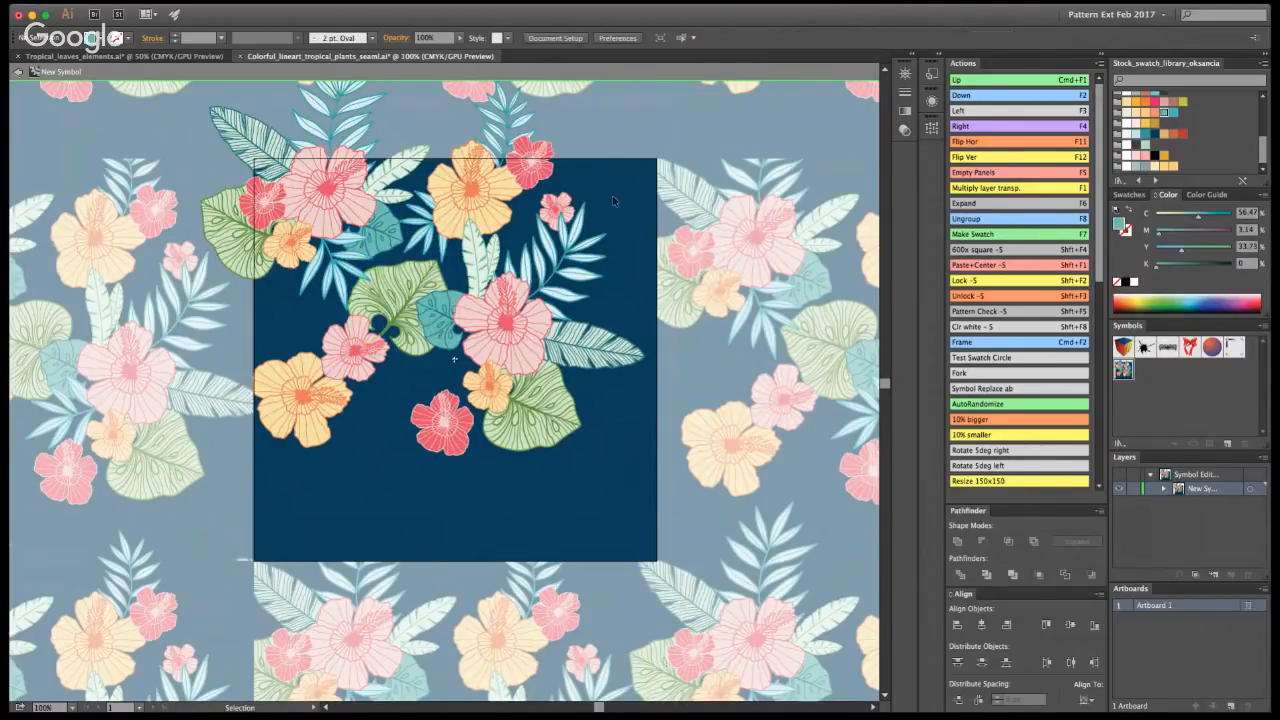
pyautogui.click(447, 247)
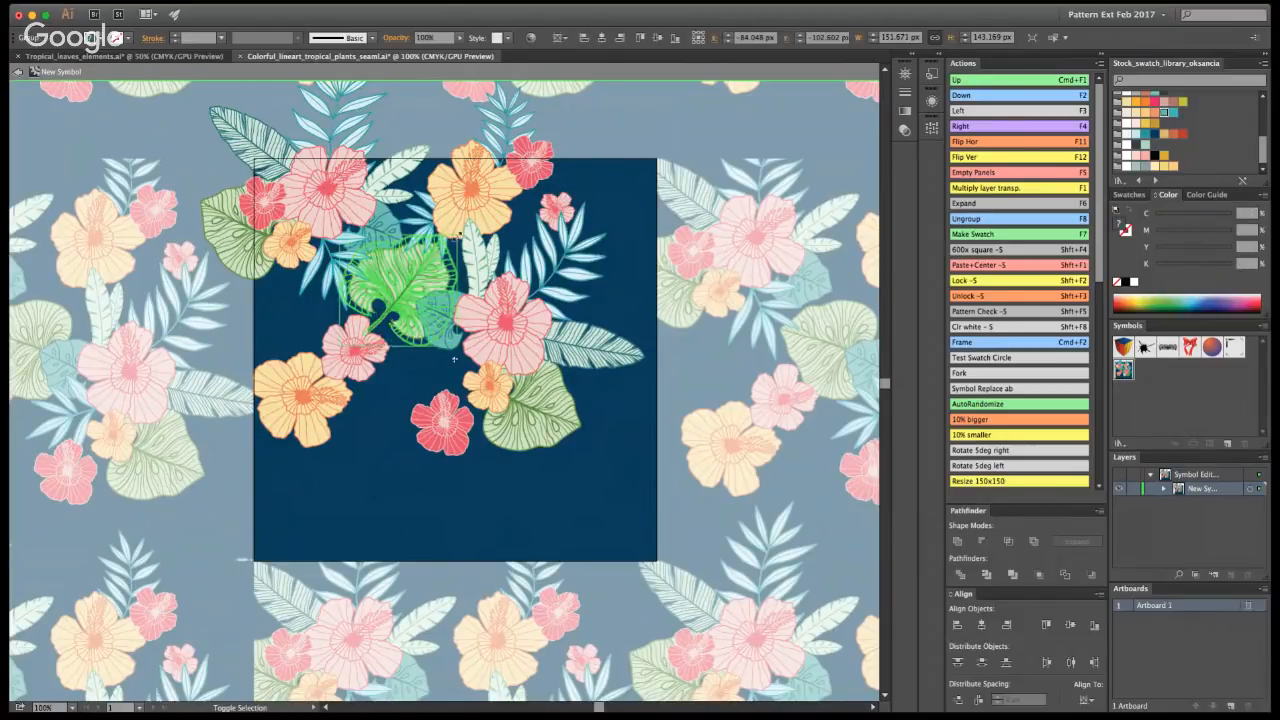
pyautogui.click(705, 140)
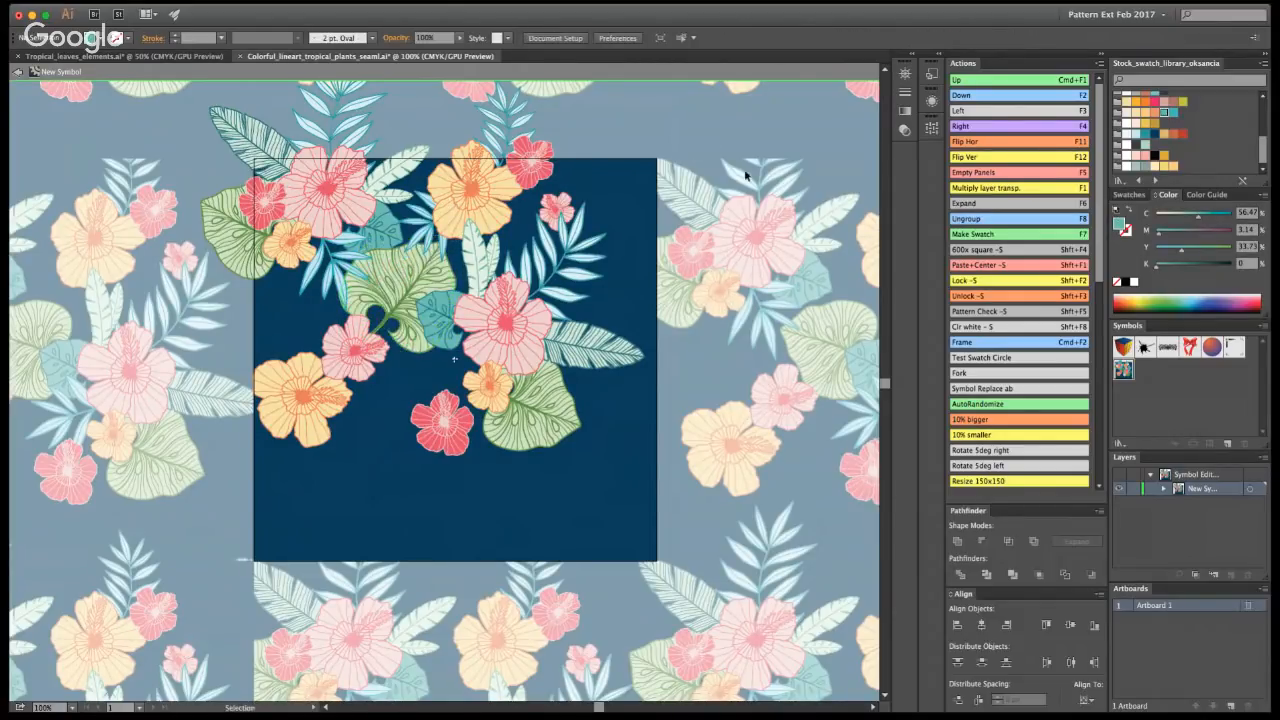
# - Copy the central green leaf to the tile's lower edge, shrunk to about 122 × 126 px with its stem pointing down
pyautogui.moveTo(395, 295); pyautogui.dragTo(477, 535)
pyautogui.moveTo(542, 480); pyautogui.dragTo(485, 464)
pyautogui.moveTo(523, 516); pyautogui.dragTo(500, 573)
pyautogui.click(622, 370)
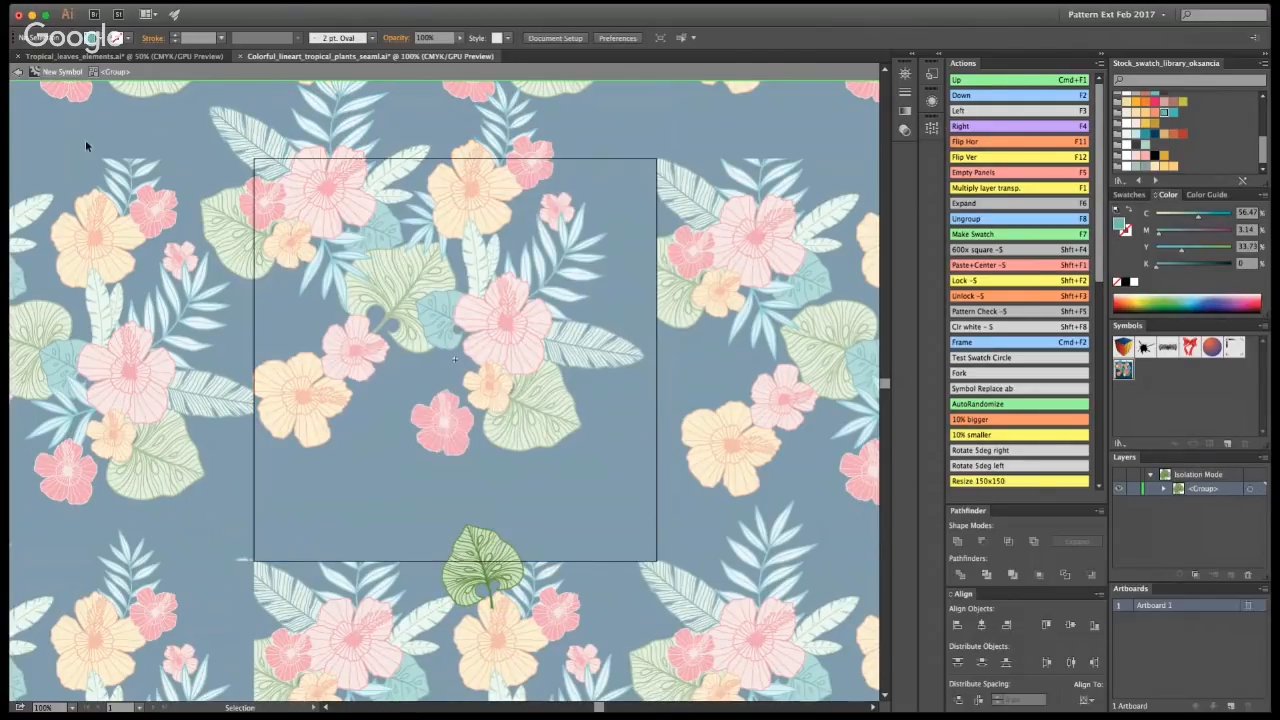
pyautogui.click(18, 71)
# - Duplicate the small green leaf one tile height up and place it behind the upper large orange hibiscus
pyautogui.click(491, 556)
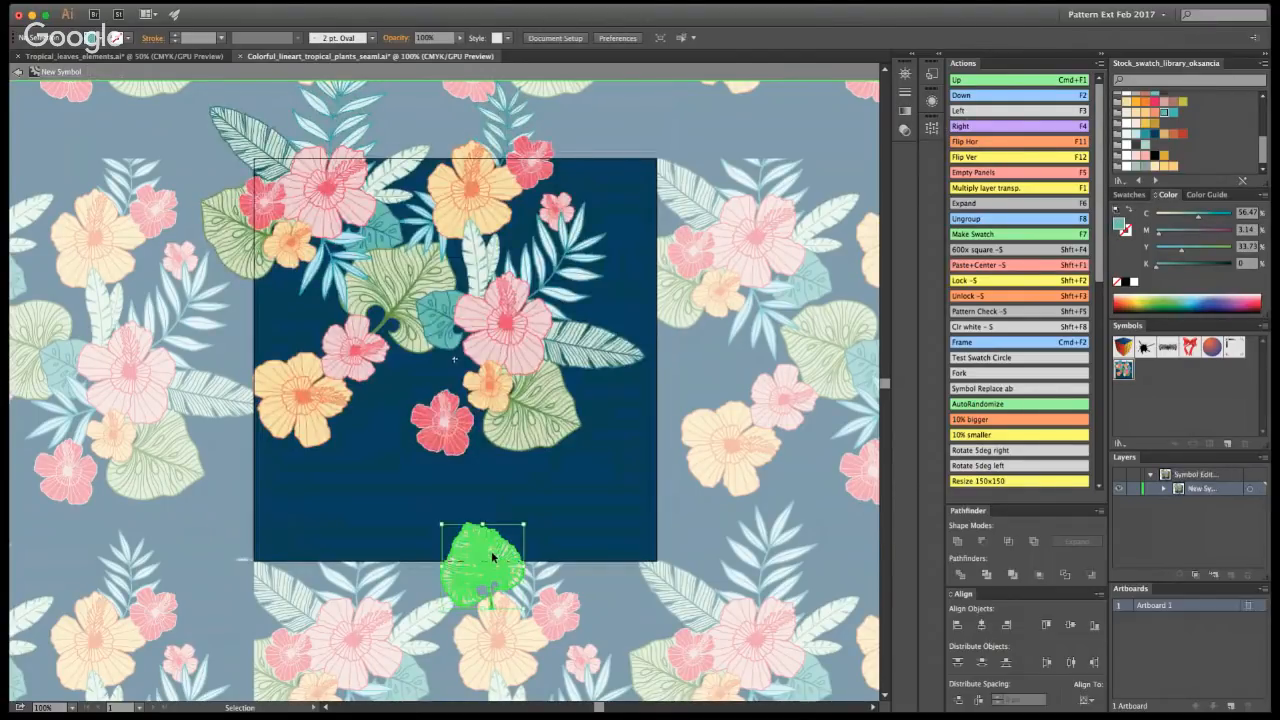
pyautogui.click(961, 80)
pyautogui.press('Delete')
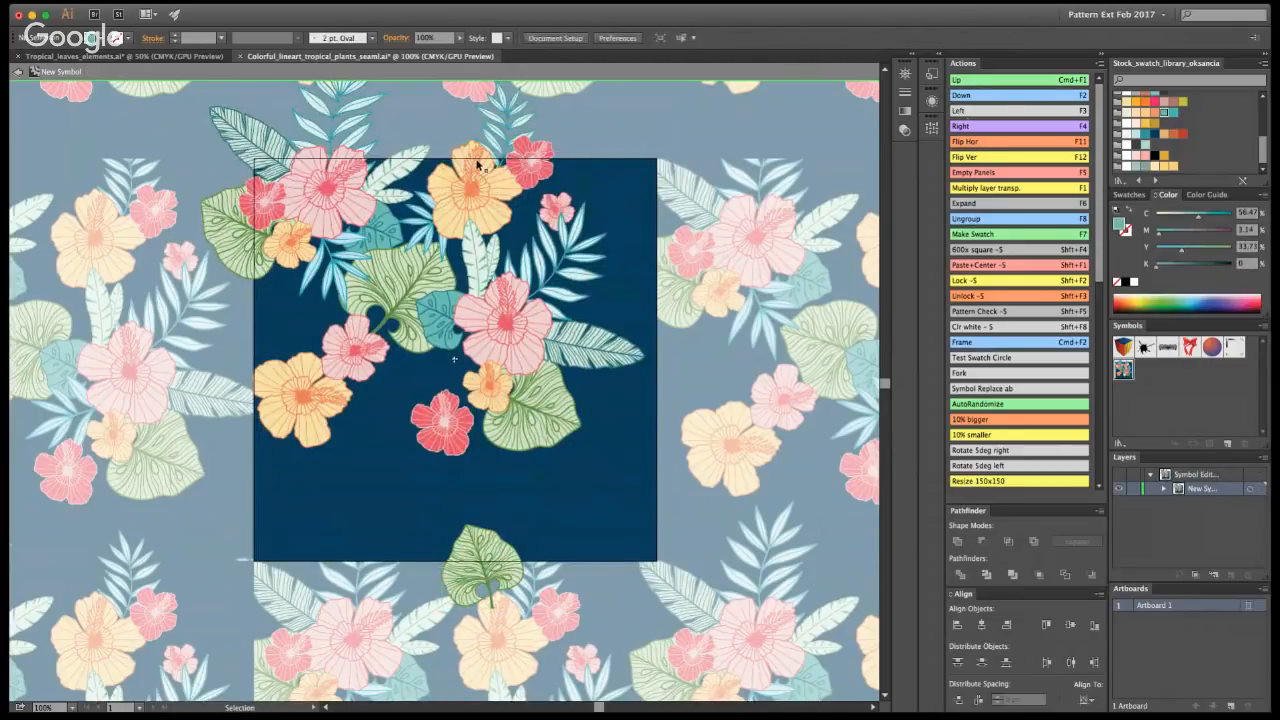
pyautogui.click(477, 165)
pyautogui.press('super+b')
pyautogui.click(763, 343)
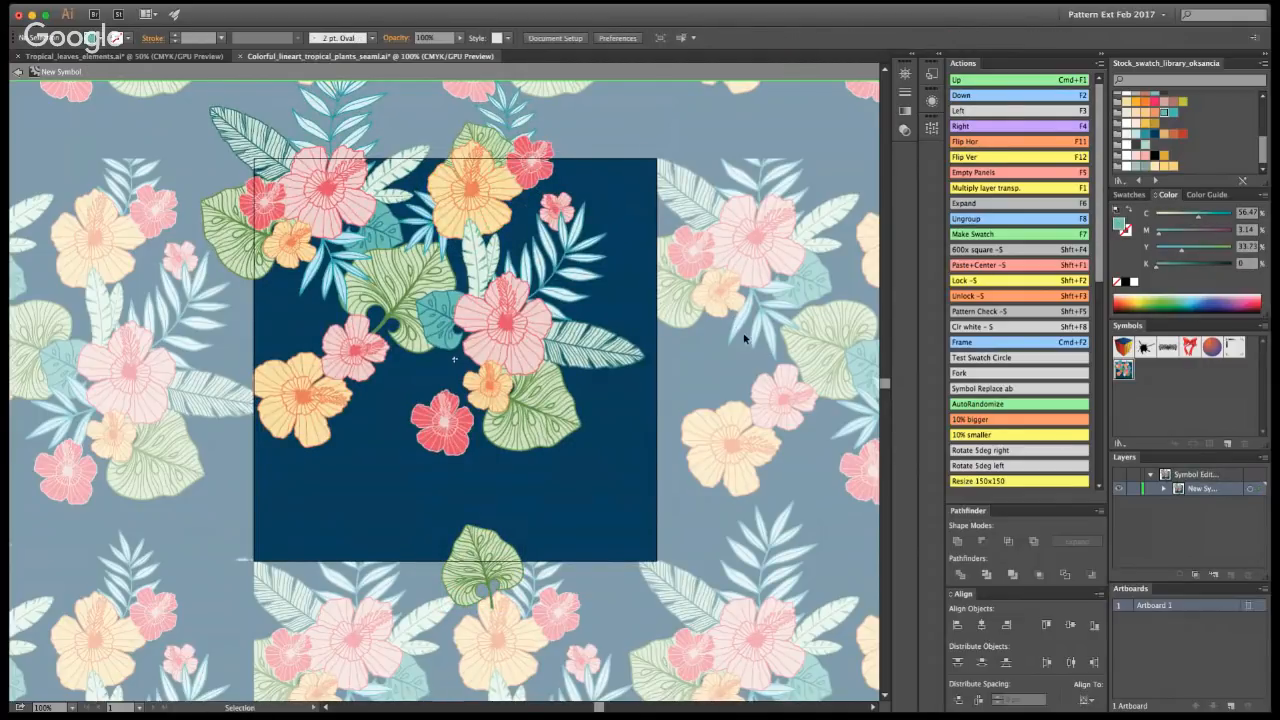
# - Duplicate the palm leaf above the orange hibiscus one tile height down, arrange it behind the small green leaf, and exit the symbol
pyautogui.click(507, 130)
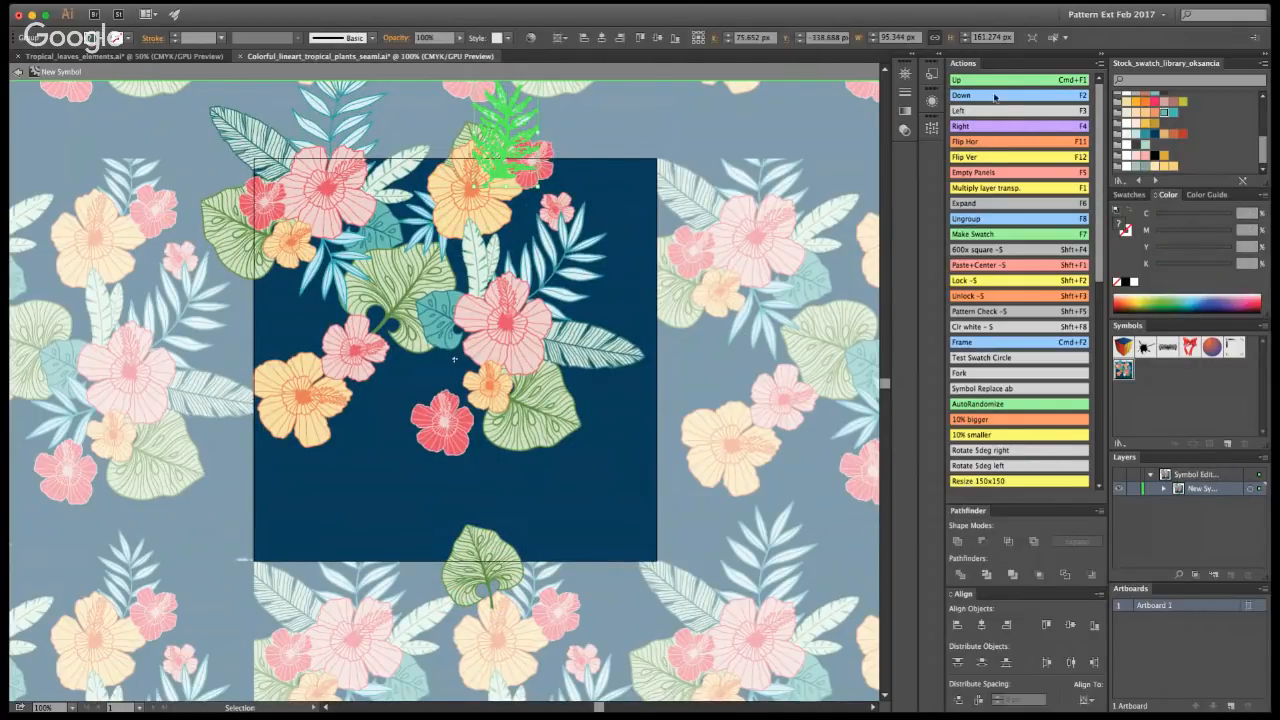
pyautogui.press('F2')
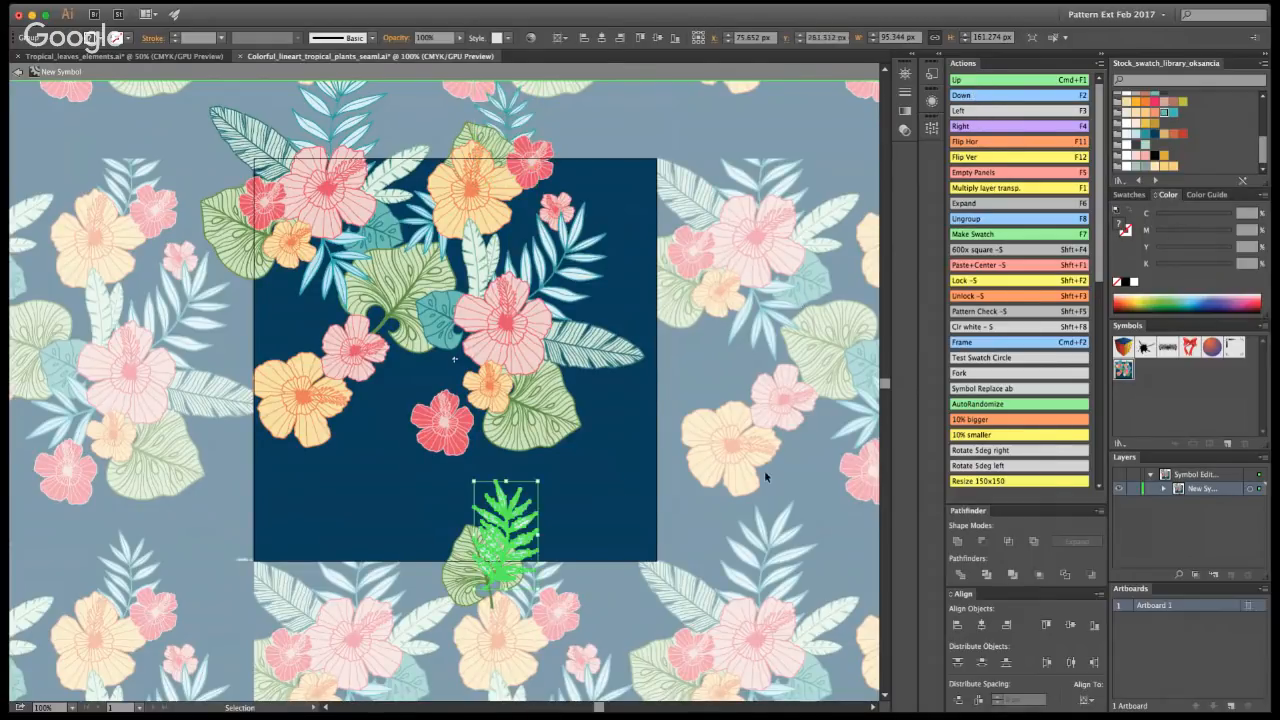
pyautogui.press('super+x')
pyautogui.press('super+b')
pyautogui.press('super+x')
pyautogui.click(519, 557)
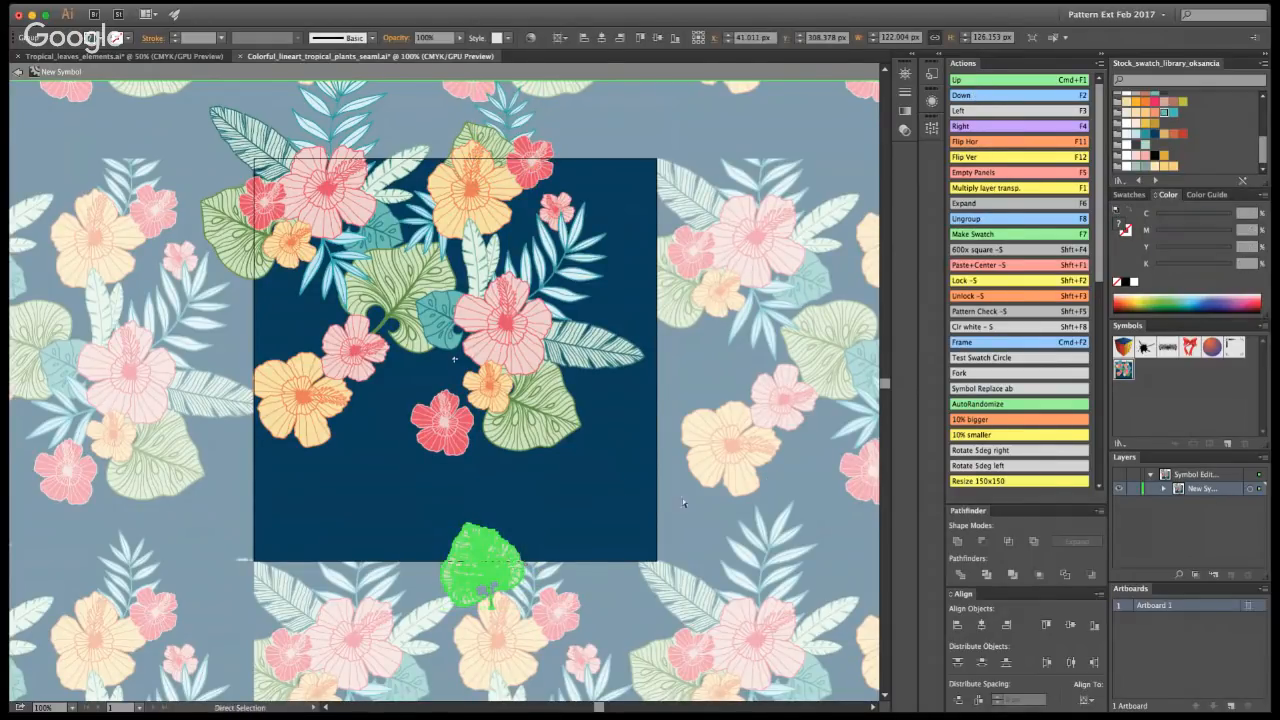
pyautogui.press('super+b')
pyautogui.click(673, 437)
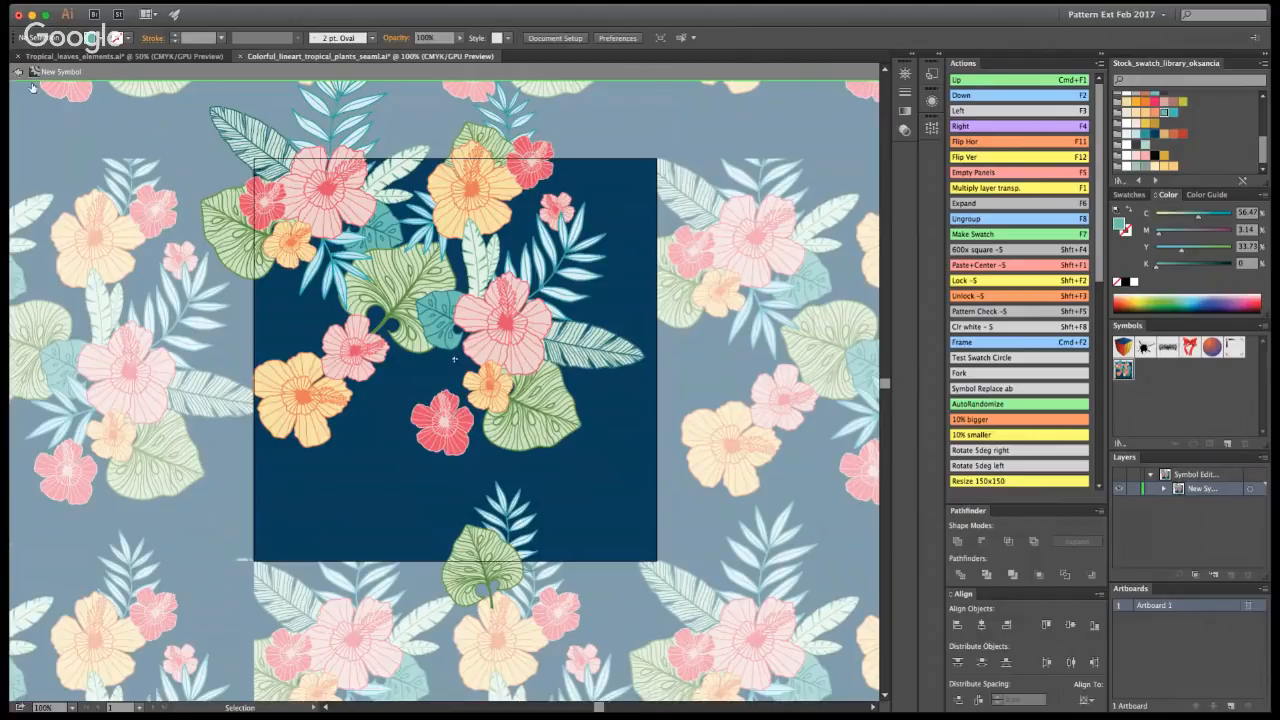
pyautogui.doubleClick(807, 494)
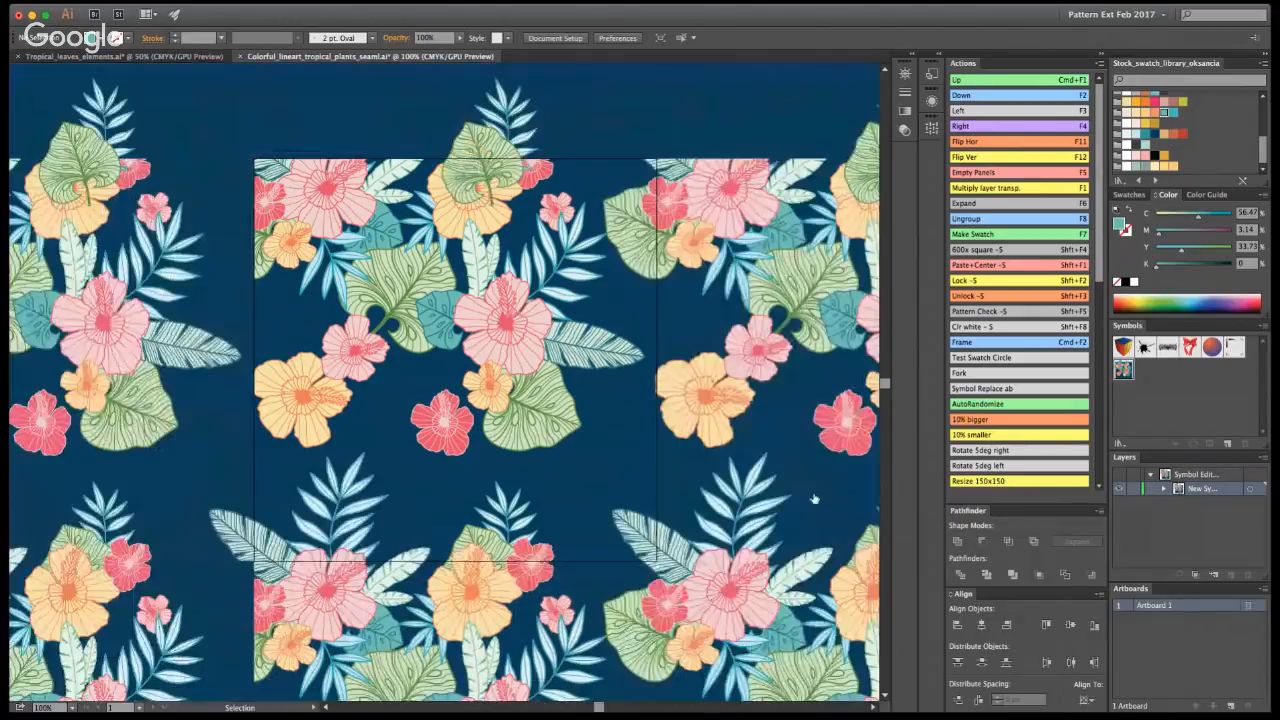
# - Reopen the symbol, add a rotated copy of the long striped leaf behind the lower bouquet above the coral-red hibiscus, and exit symbol editing
pyautogui.click(490, 350)
pyautogui.doubleClick(480, 360)
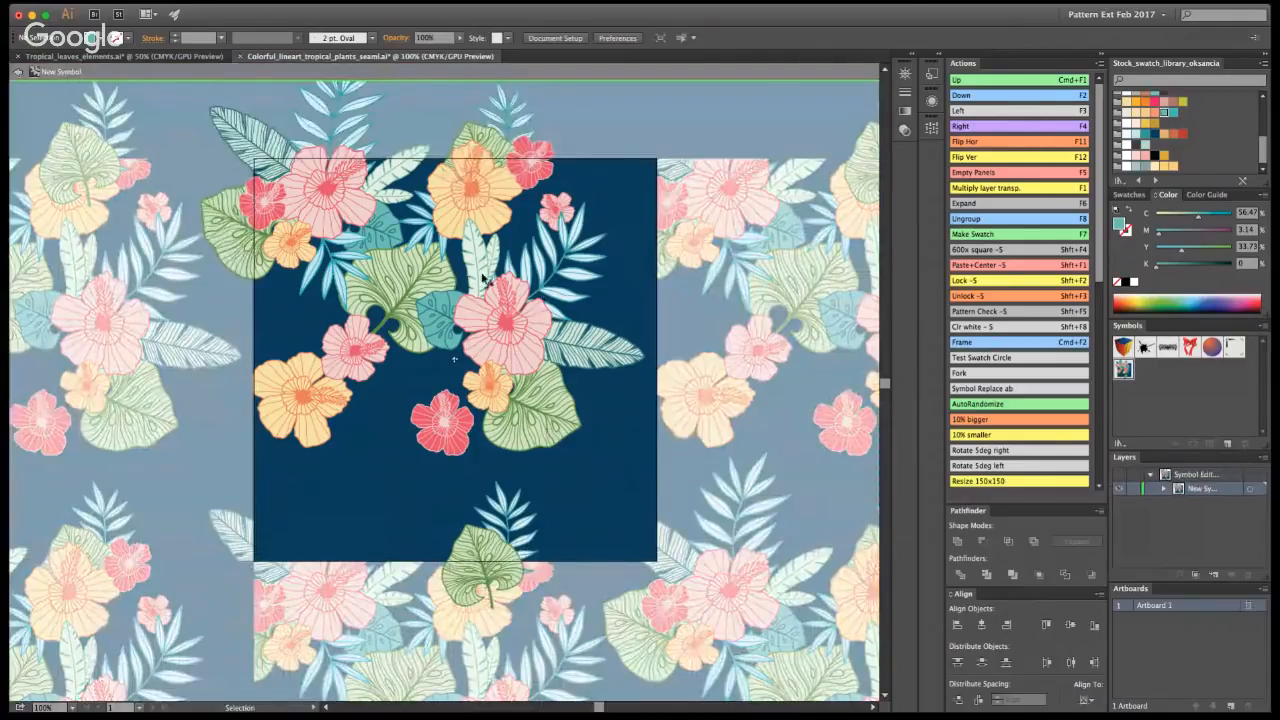
pyautogui.moveTo(582, 338); pyautogui.dragTo(403, 401)
pyautogui.moveTo(456, 358); pyautogui.dragTo(441, 379)
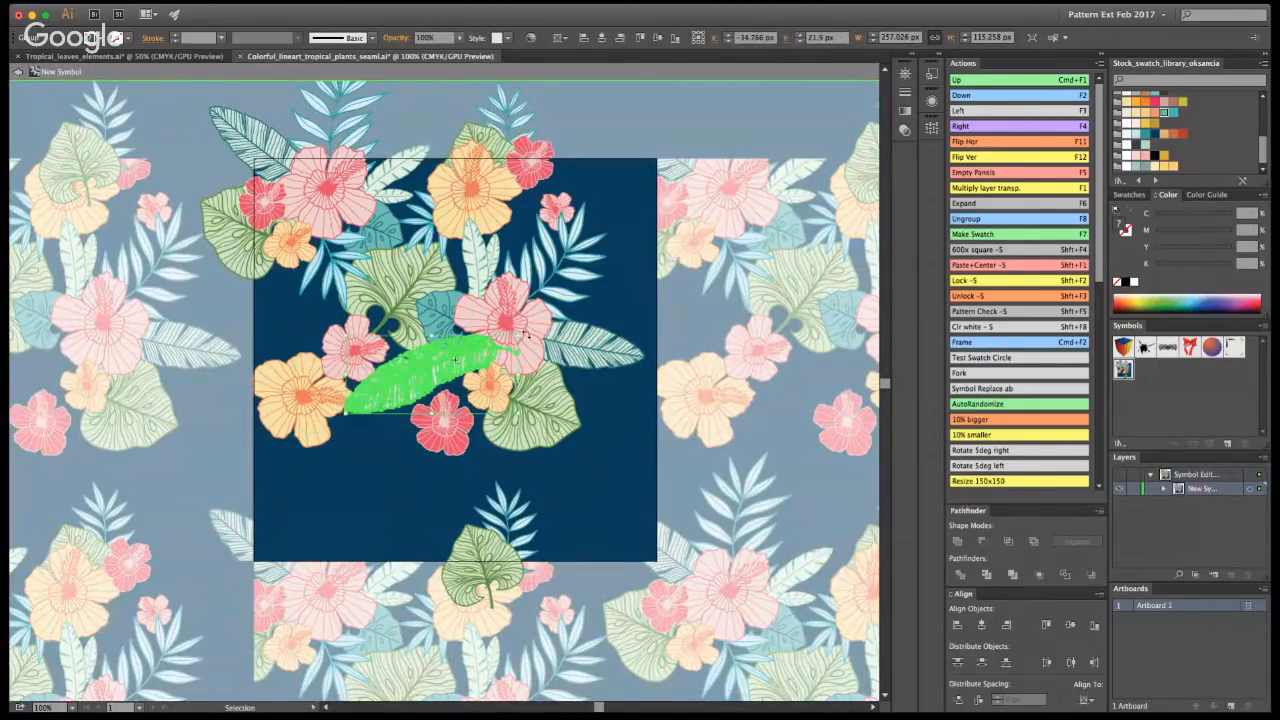
pyautogui.moveTo(524, 334); pyautogui.dragTo(511, 318)
pyautogui.moveTo(456, 350); pyautogui.dragTo(456, 359)
pyautogui.press('Delete')
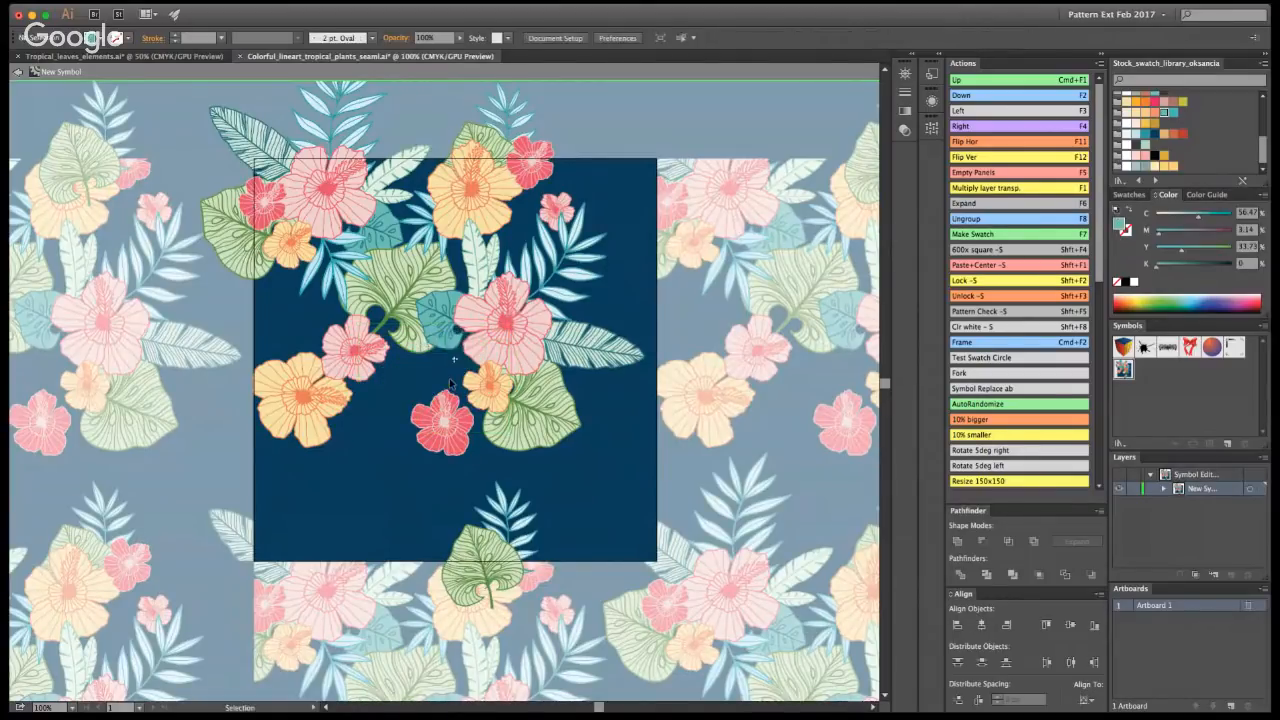
pyautogui.click(406, 342)
pyautogui.click(818, 440)
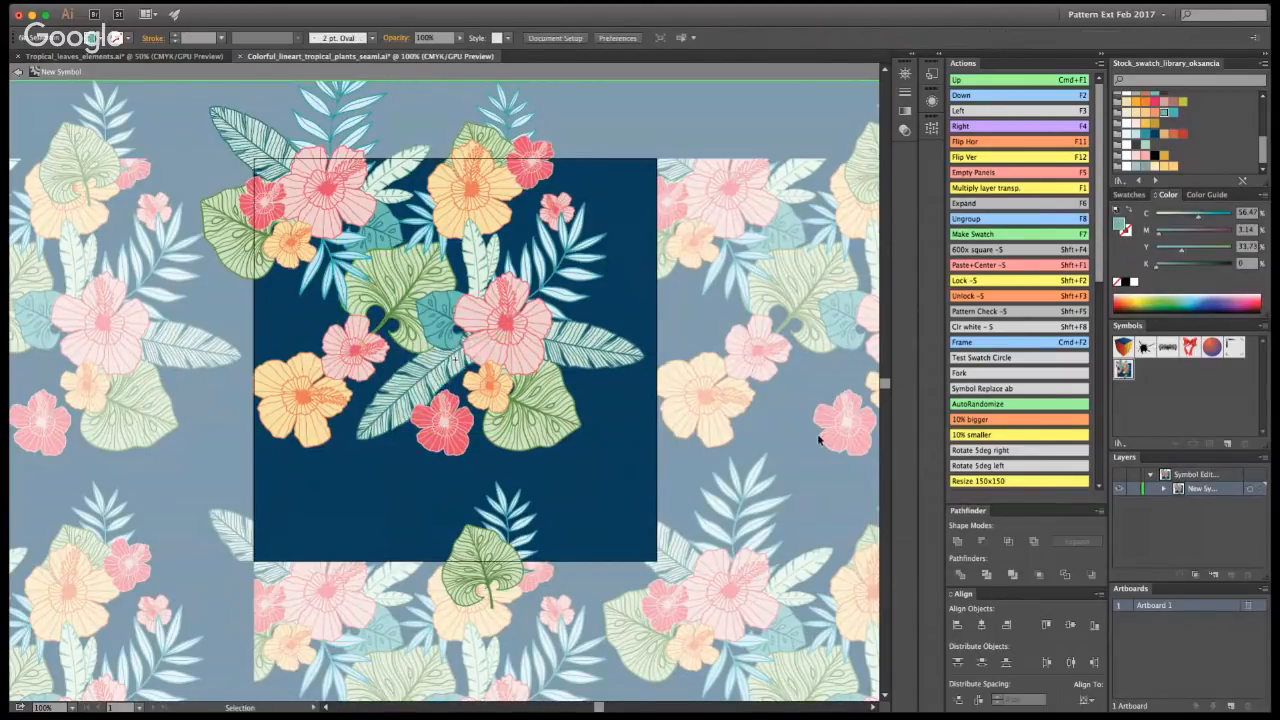
pyautogui.click(30, 76)
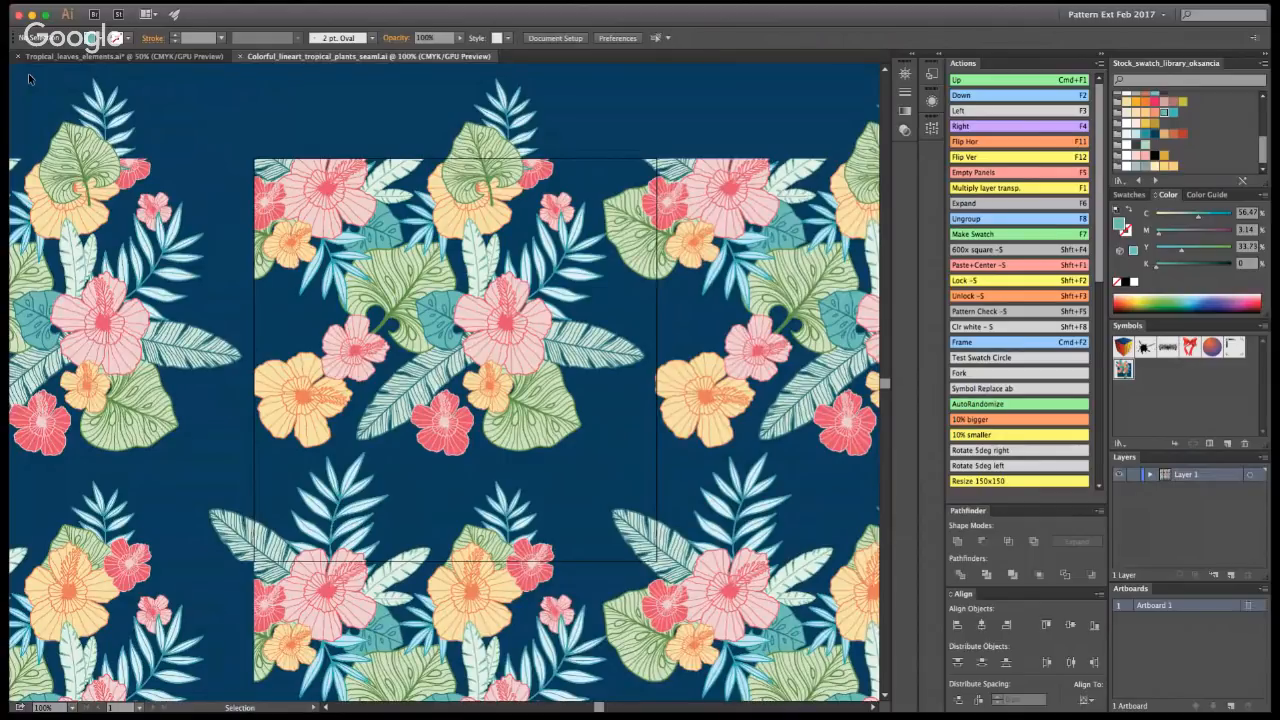
# - Reopen the symbol and duplicate the edge-crossing striped leaf, green leaf, coral-red hibiscus and large orange hibiscus one tile width to the right
pyautogui.click(451, 329)
pyautogui.doubleClick(459, 356)
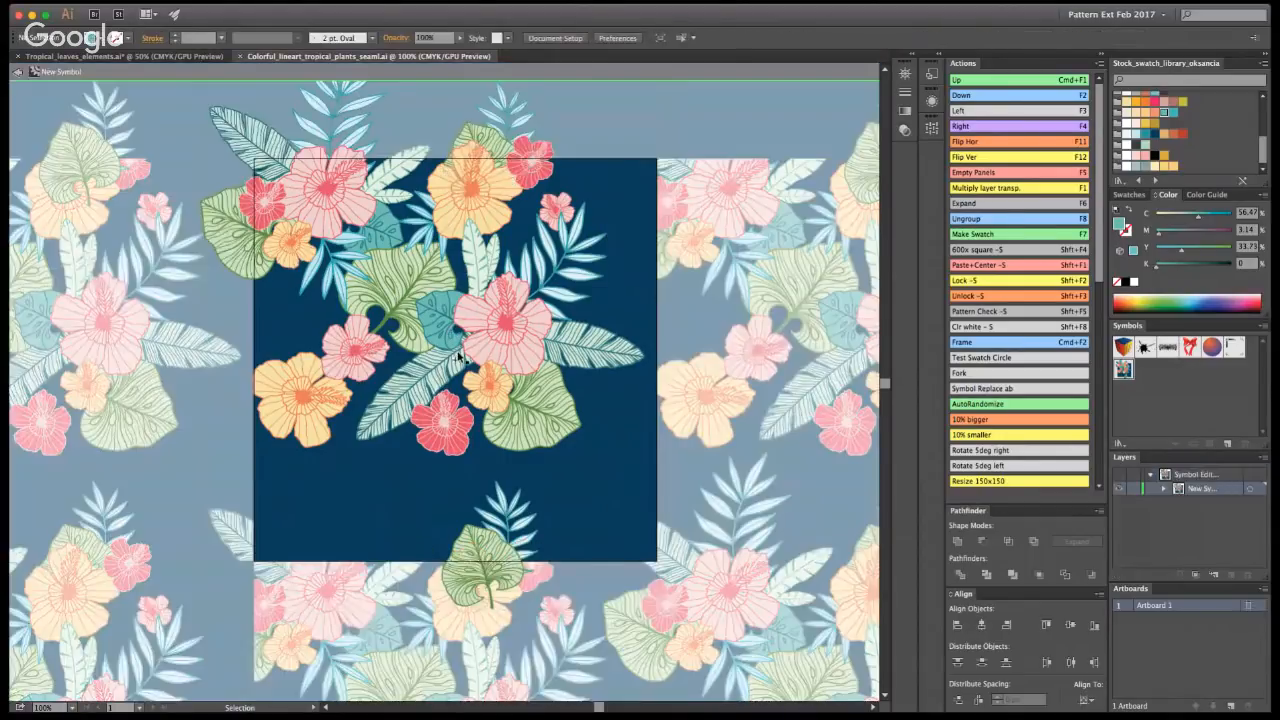
pyautogui.click(254, 243)
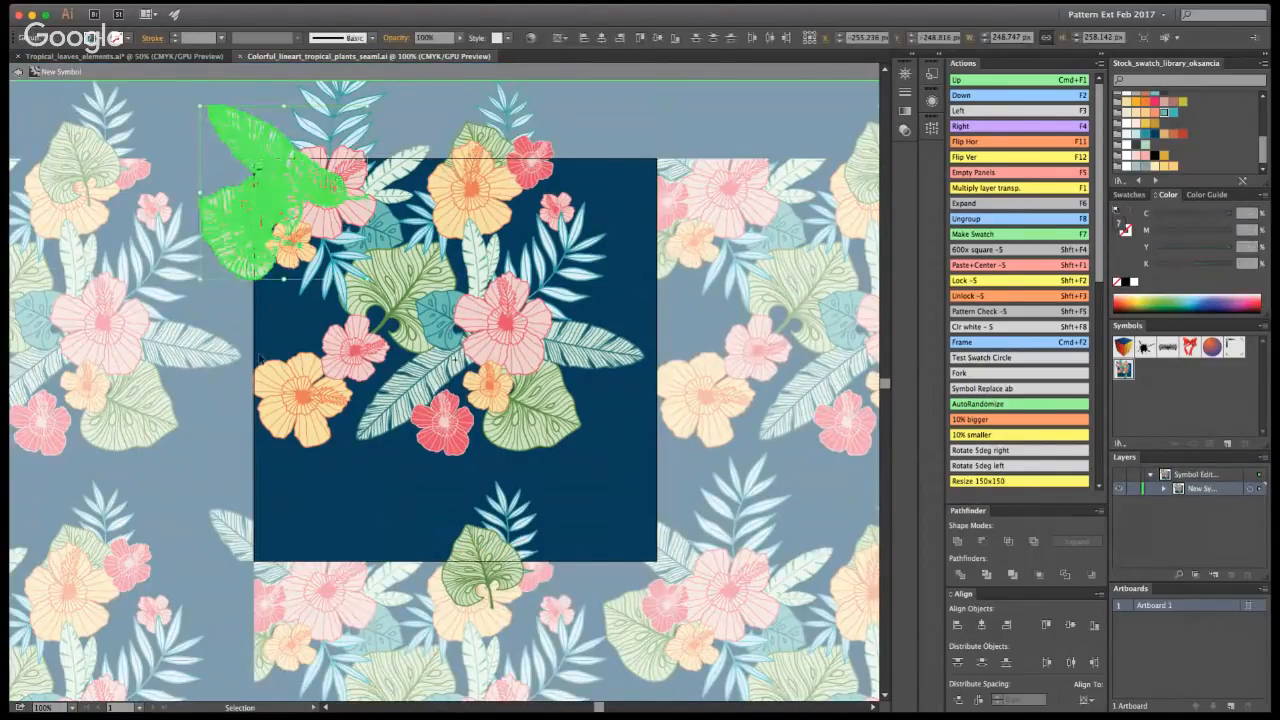
pyautogui.keyDown('shift'); pyautogui.click(264, 384); pyautogui.keyUp('shift')
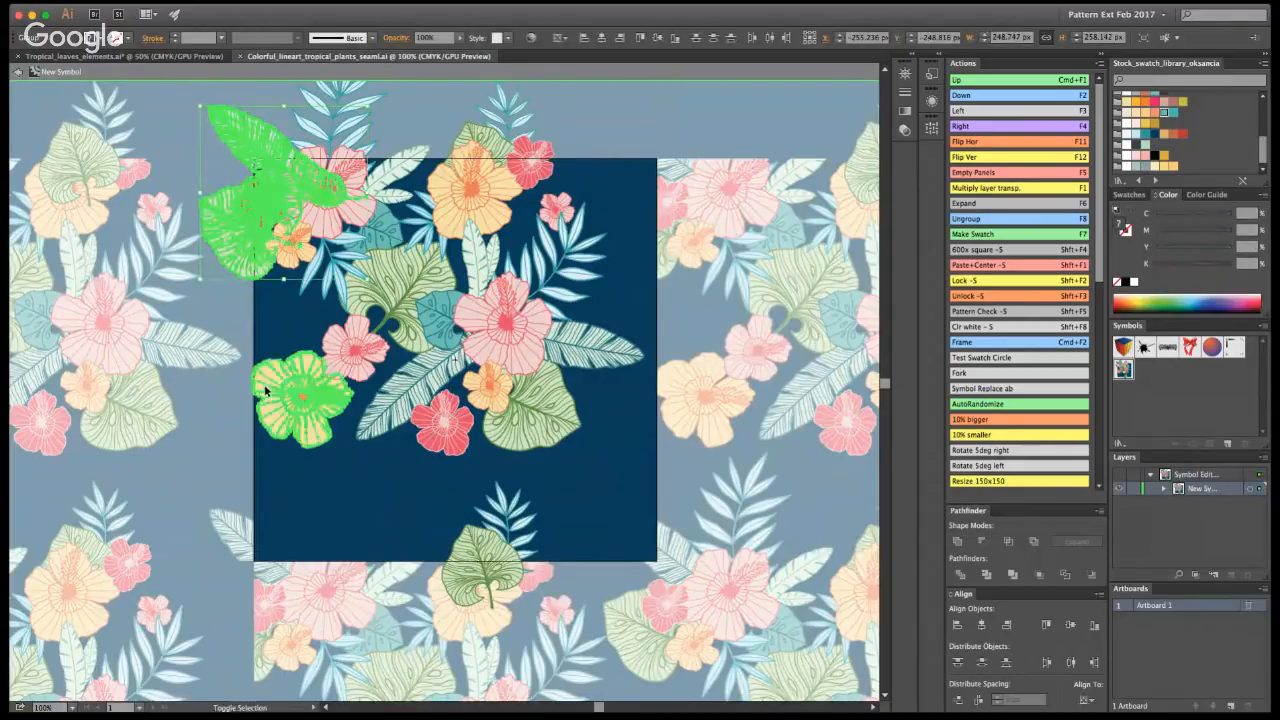
pyautogui.click(966, 130)
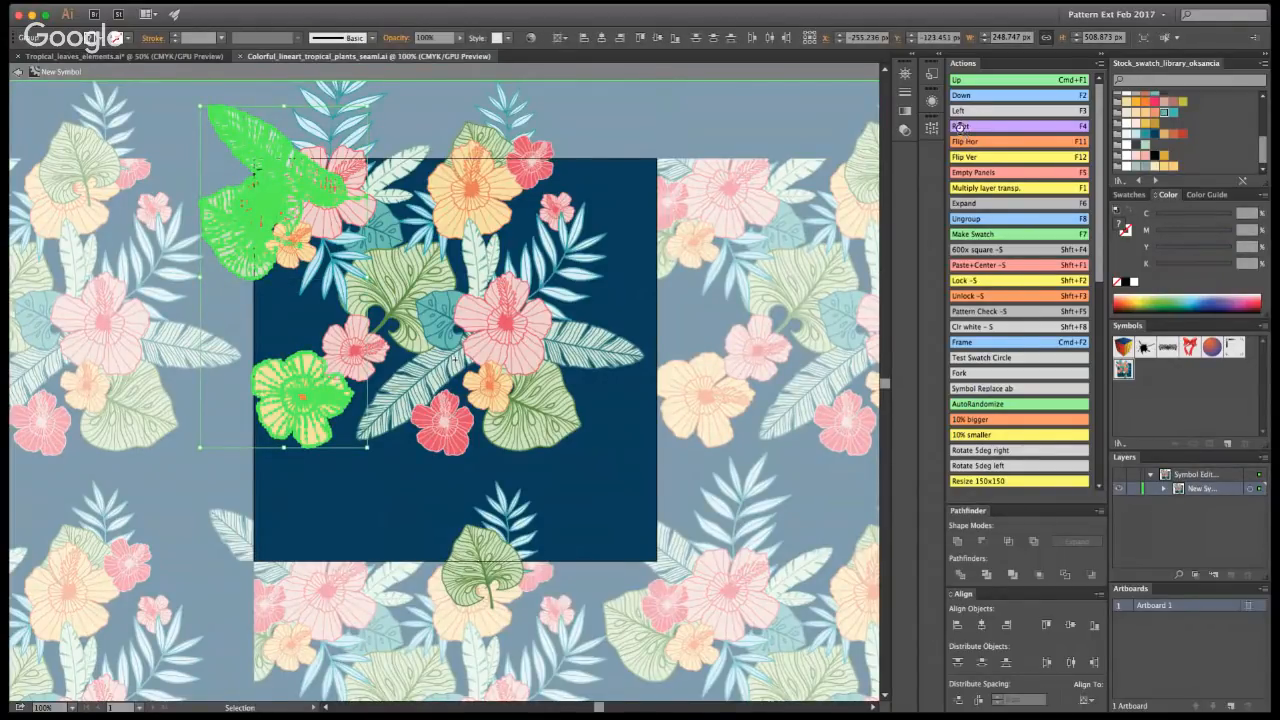
pyautogui.click(182, 166)
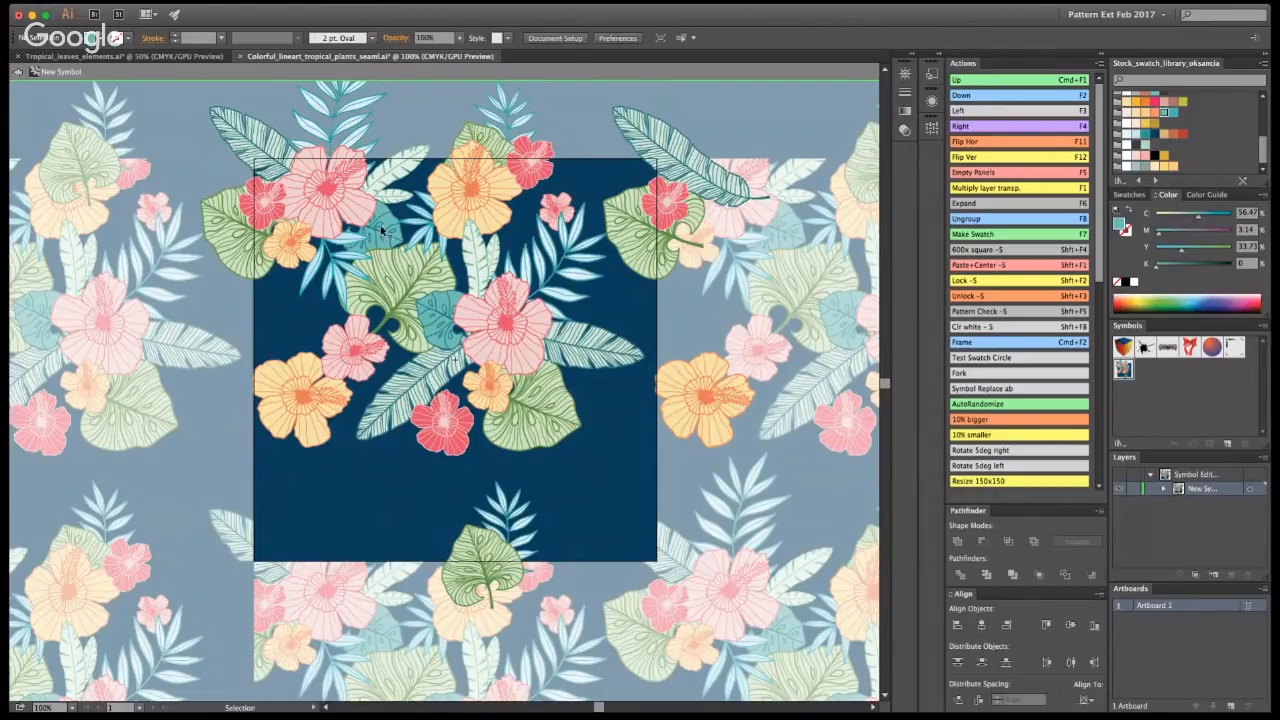
# - Add a rotated copy of the teal leaf behind the coral-red hibiscus of the lower bouquet and exit the symbol
pyautogui.moveTo(400, 240); pyautogui.dragTo(433, 480)
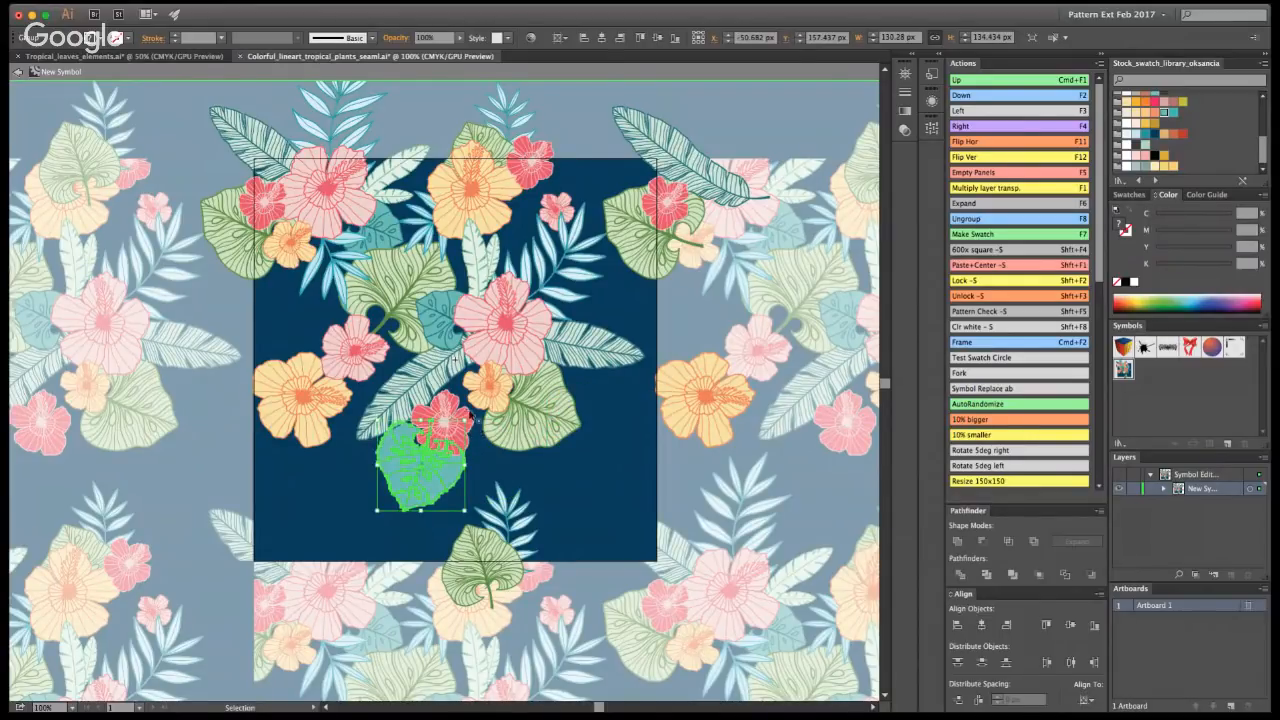
pyautogui.click(464, 414)
pyautogui.click(672, 412)
pyautogui.click(450, 470)
pyautogui.press('super+z')
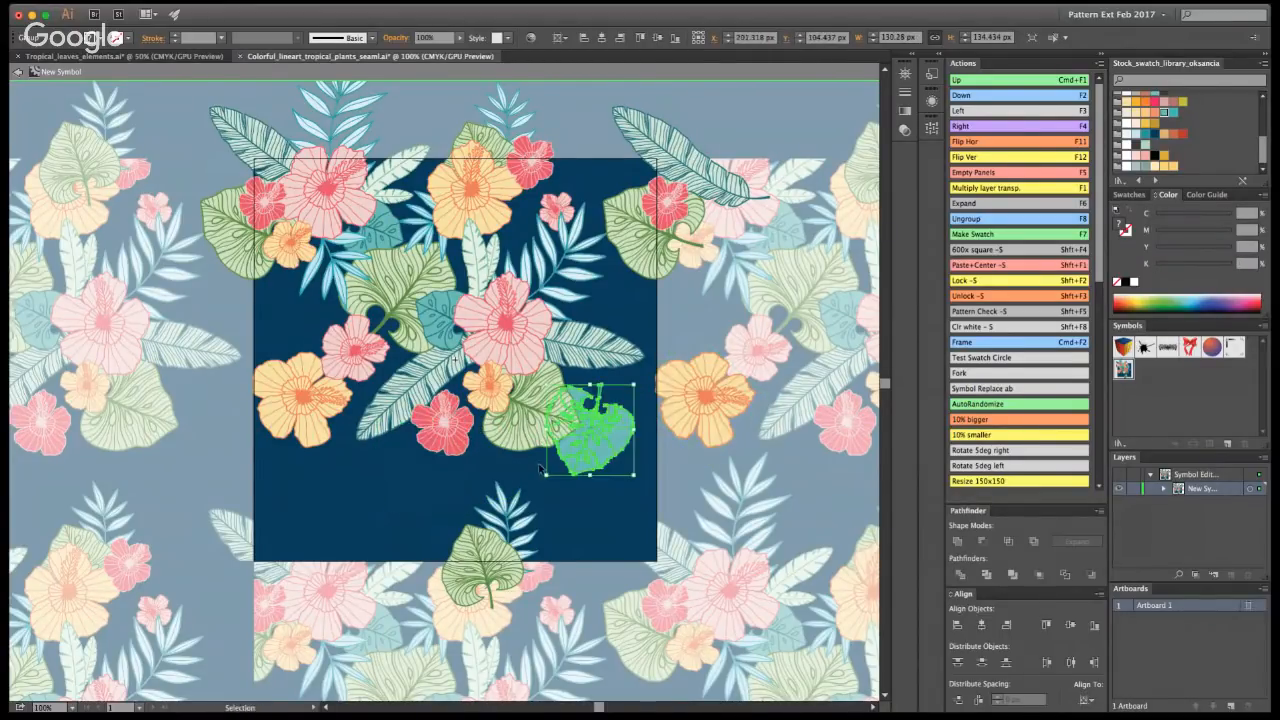
pyautogui.moveTo(625, 408); pyautogui.dragTo(424, 456)
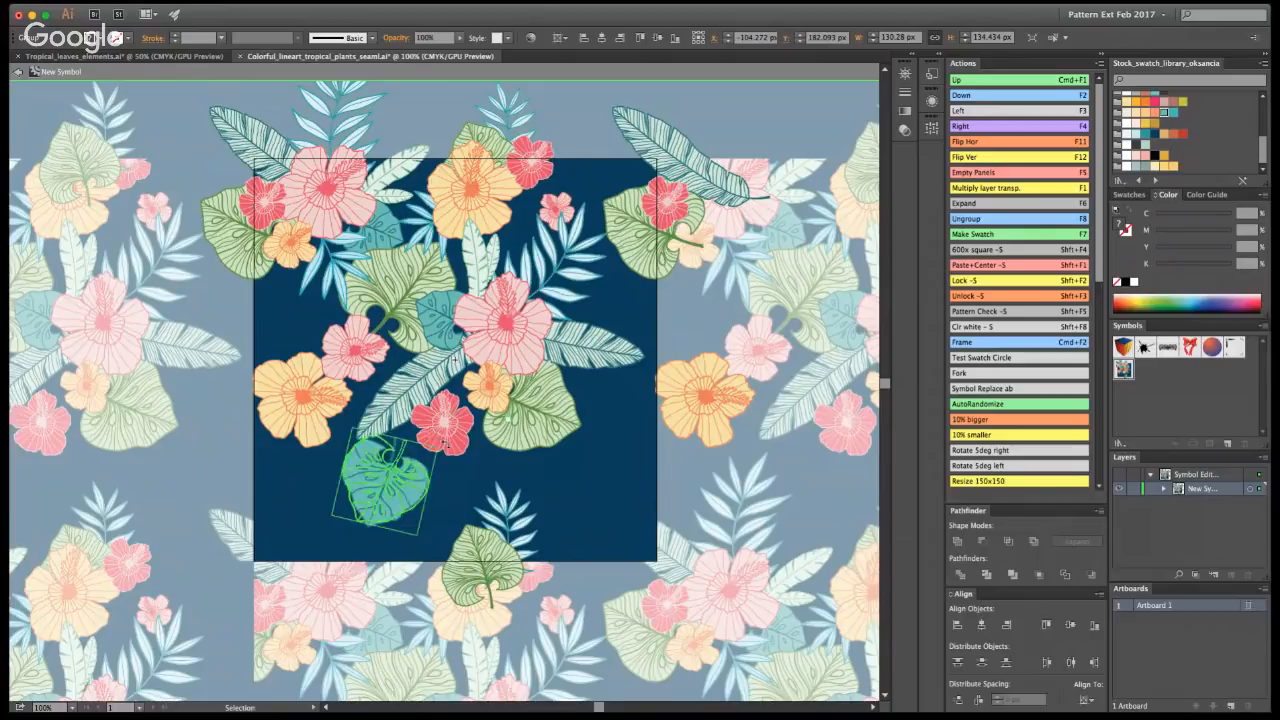
pyautogui.press('Delete')
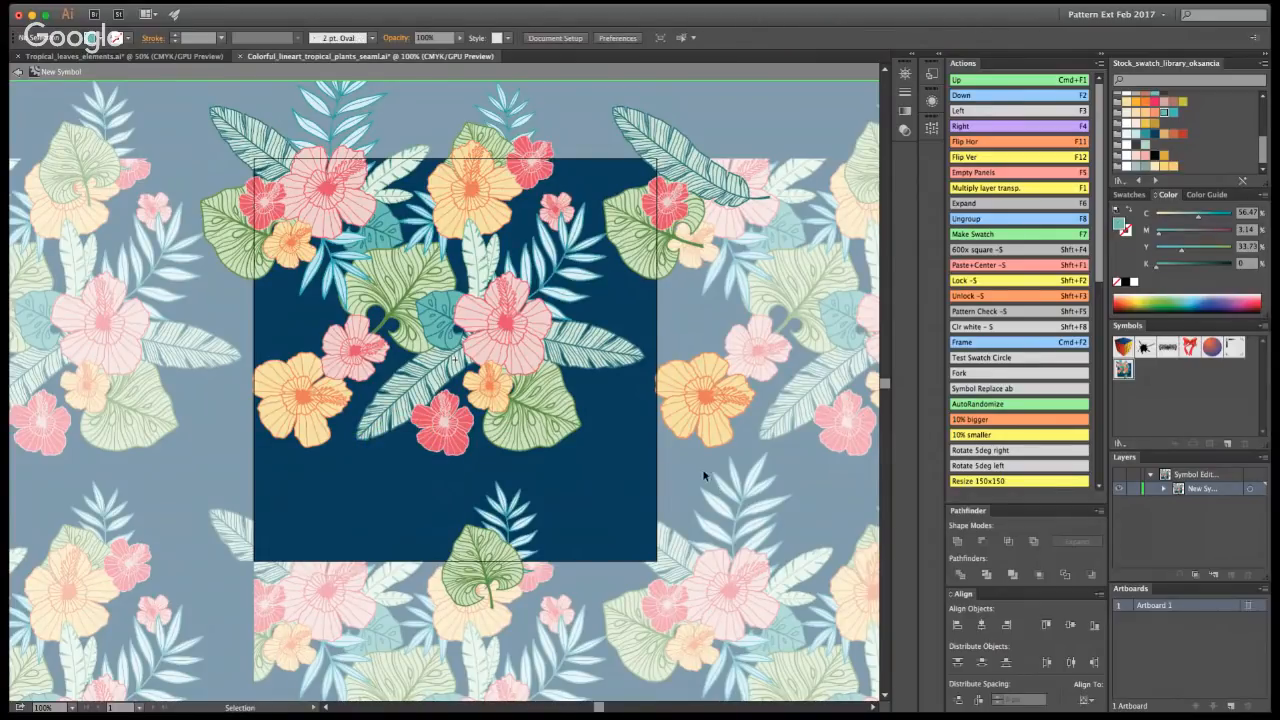
pyautogui.press('super+z')
pyautogui.press('shift+super+a')
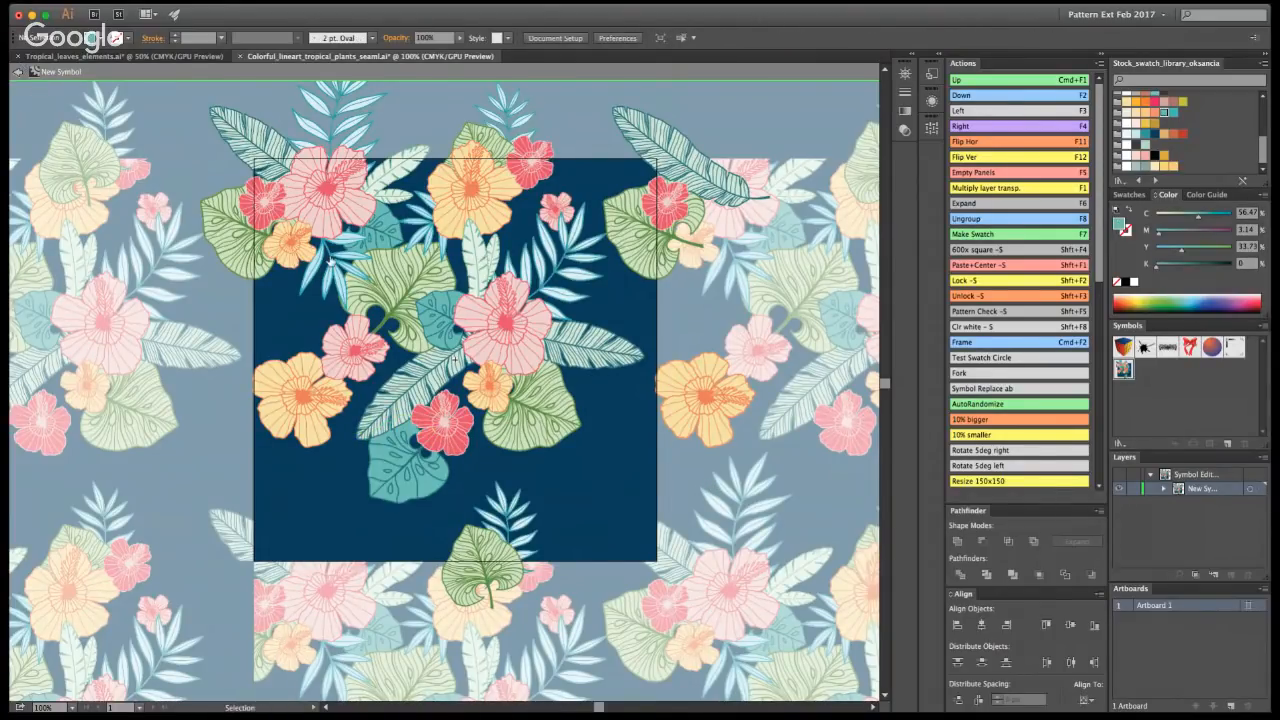
pyautogui.press('Escape')
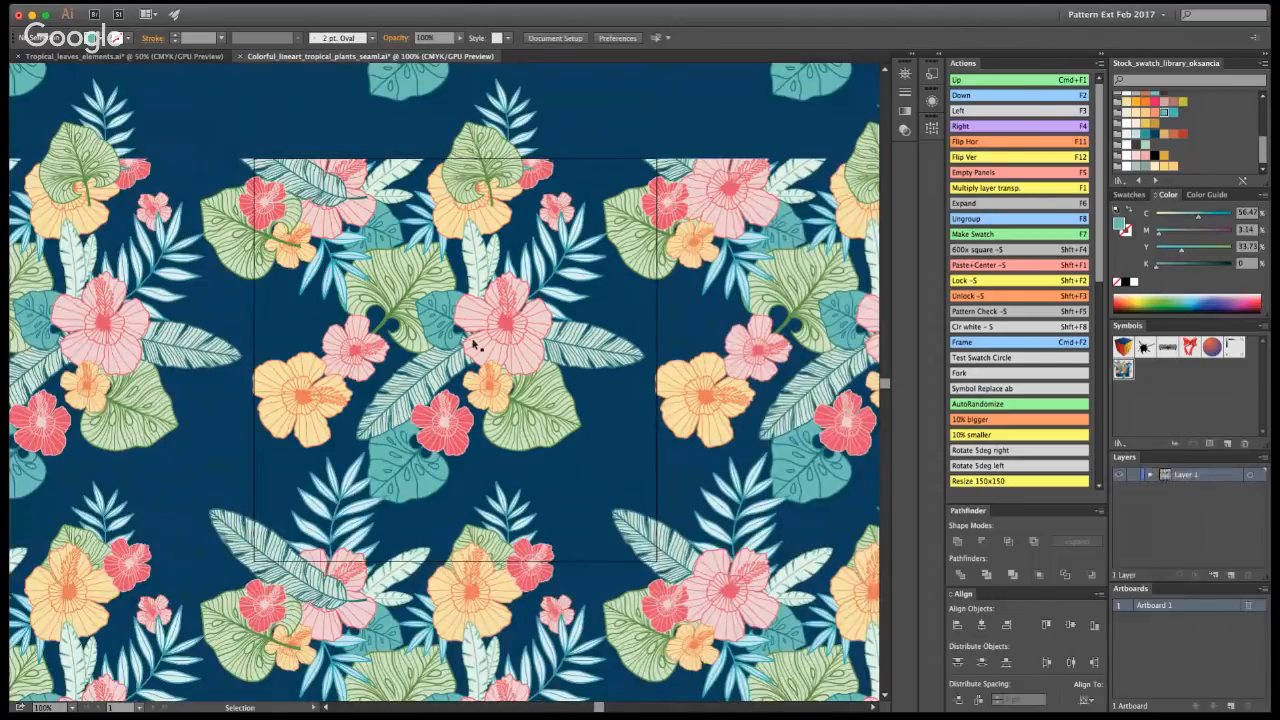
# - Reopen the symbol and add a teal leaf copy about 85 px wide across the tile's top edge, behind the right-hand green leaf
pyautogui.doubleClick(476, 347)
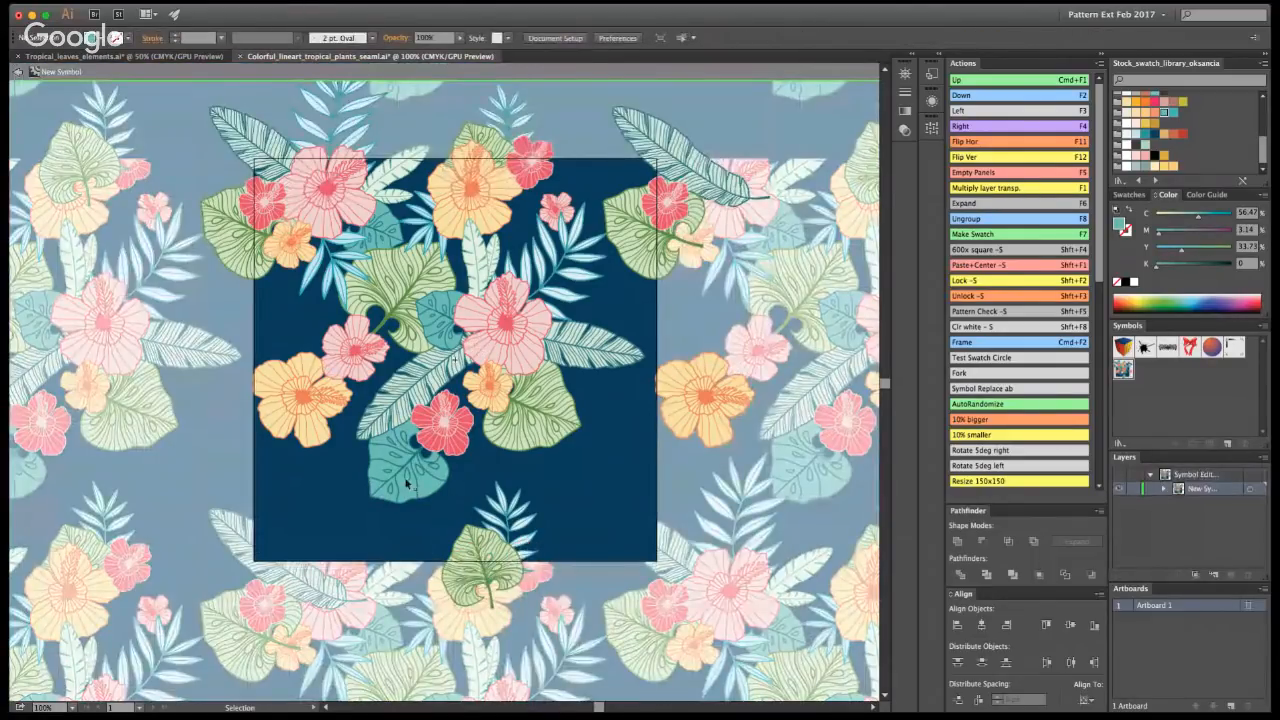
pyautogui.moveTo(413, 482); pyautogui.dragTo(602, 180)
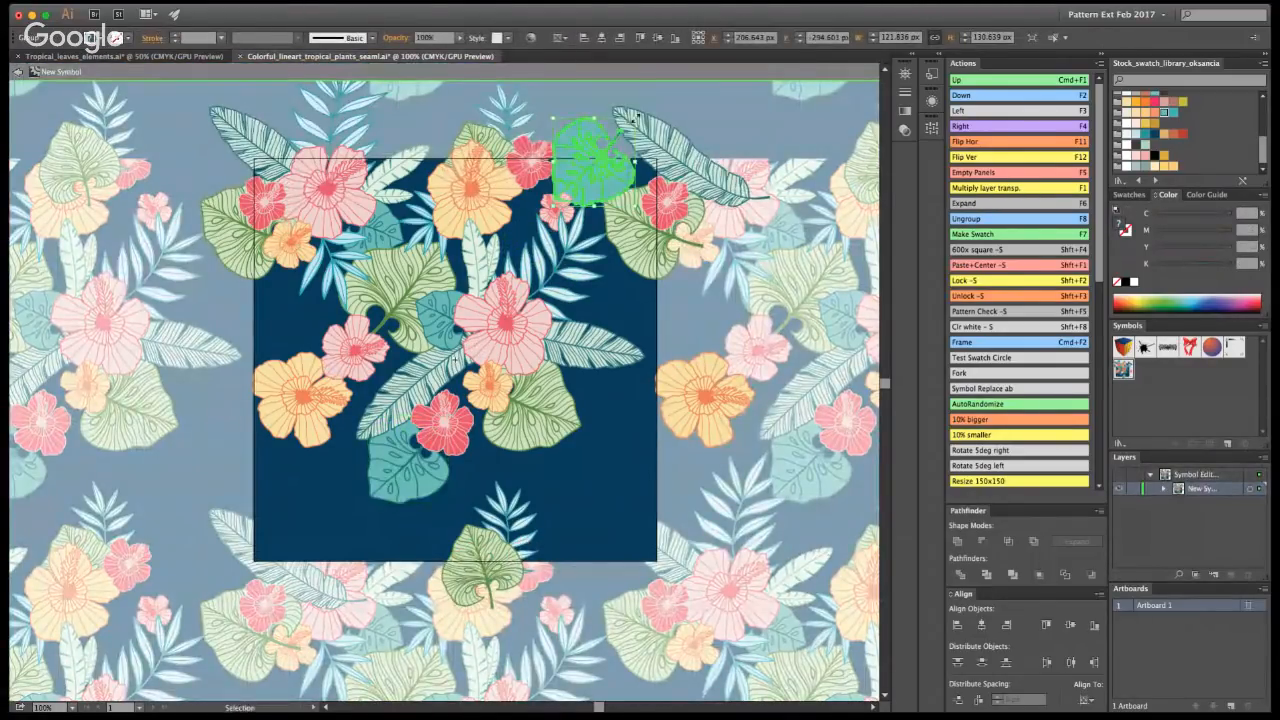
pyautogui.moveTo(640, 108); pyautogui.dragTo(628, 131)
pyautogui.press('Delete')
pyautogui.click(630, 200)
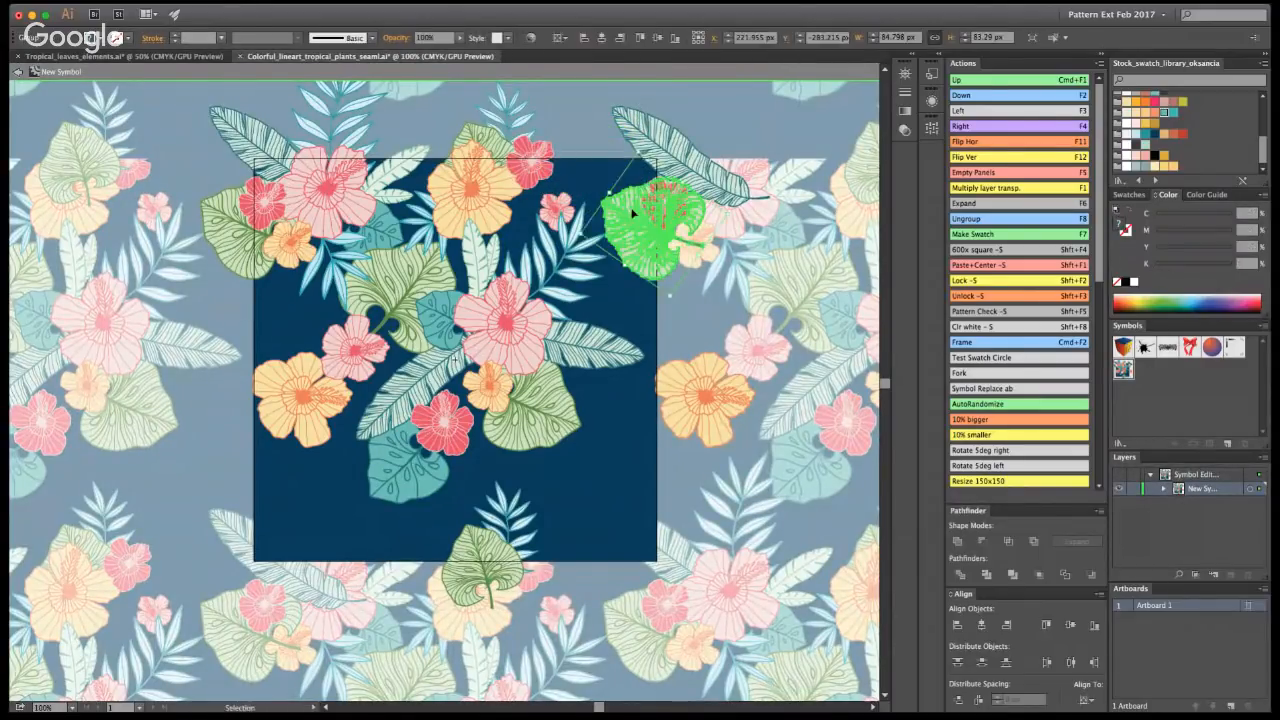
pyautogui.press('super+b')
pyautogui.click(749, 100)
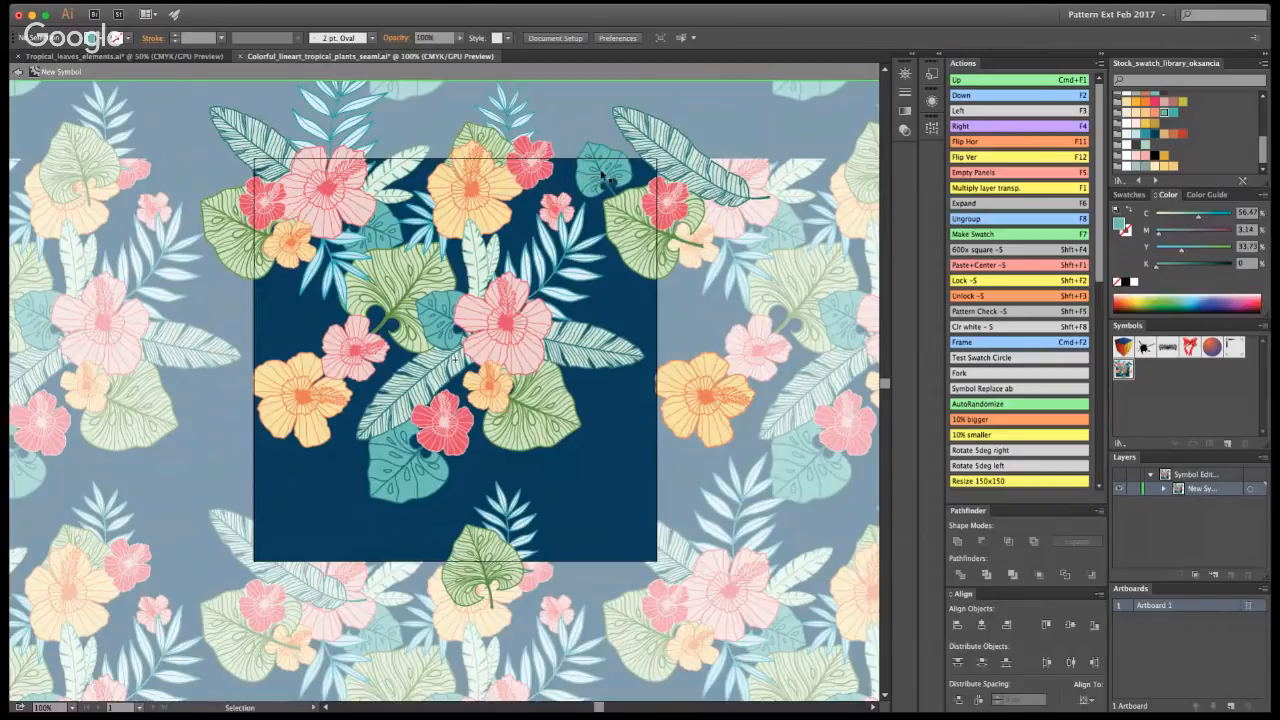
pyautogui.click(597, 177)
pyautogui.click(597, 177)
pyautogui.click(962, 96)
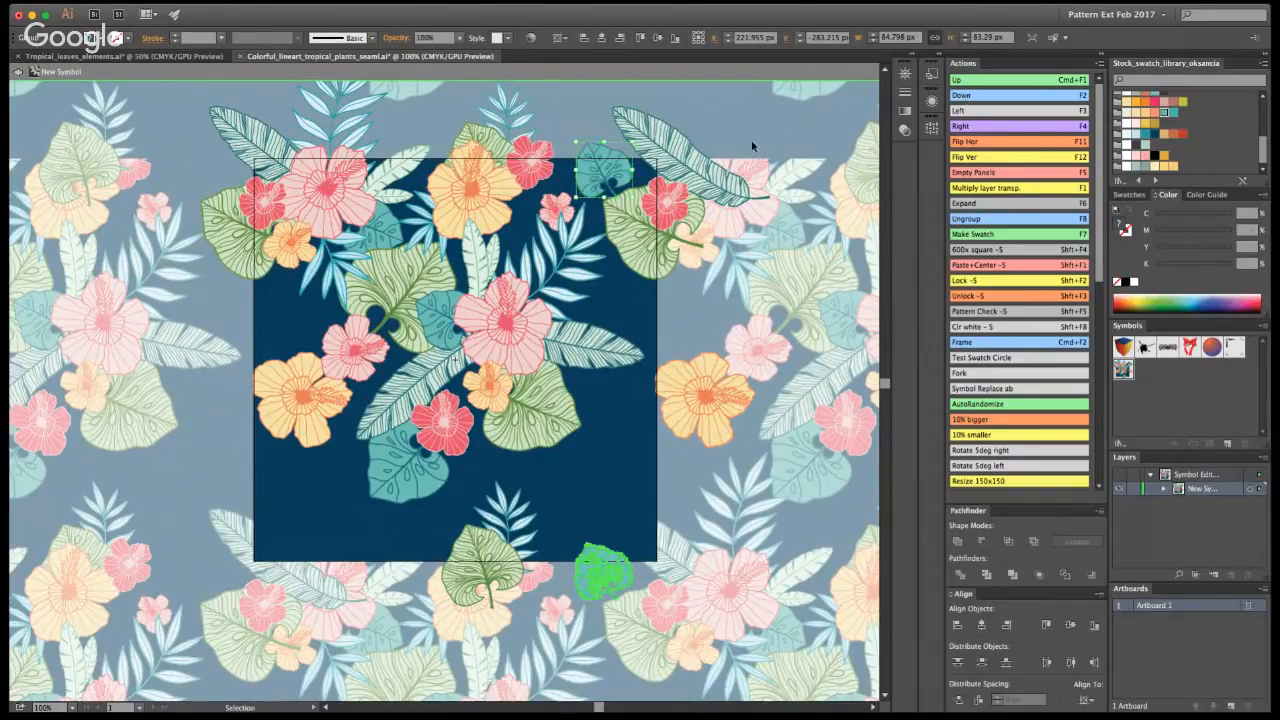
pyautogui.click(756, 132)
pyautogui.press('super+z')
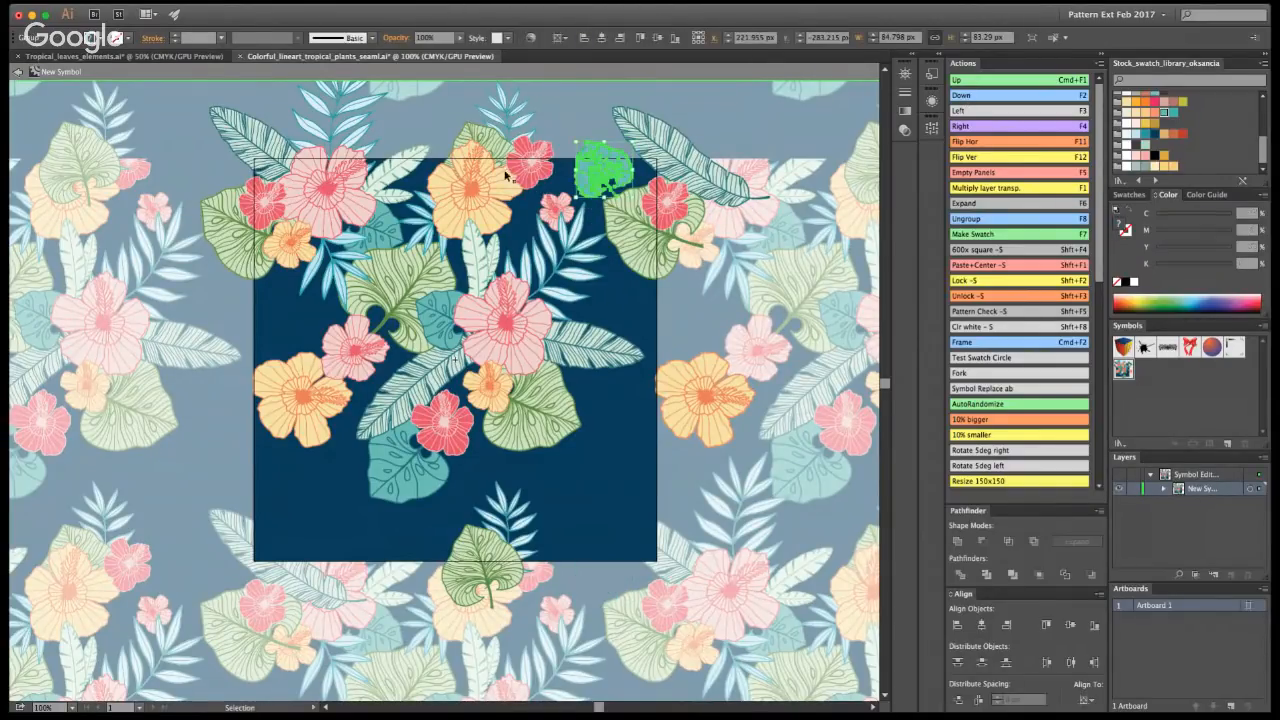
# - Duplicate the flowers and leaves crossing the tile's top edge, including the small teal leaf, one tile height down and exit the symbol
pyautogui.click(511, 176)
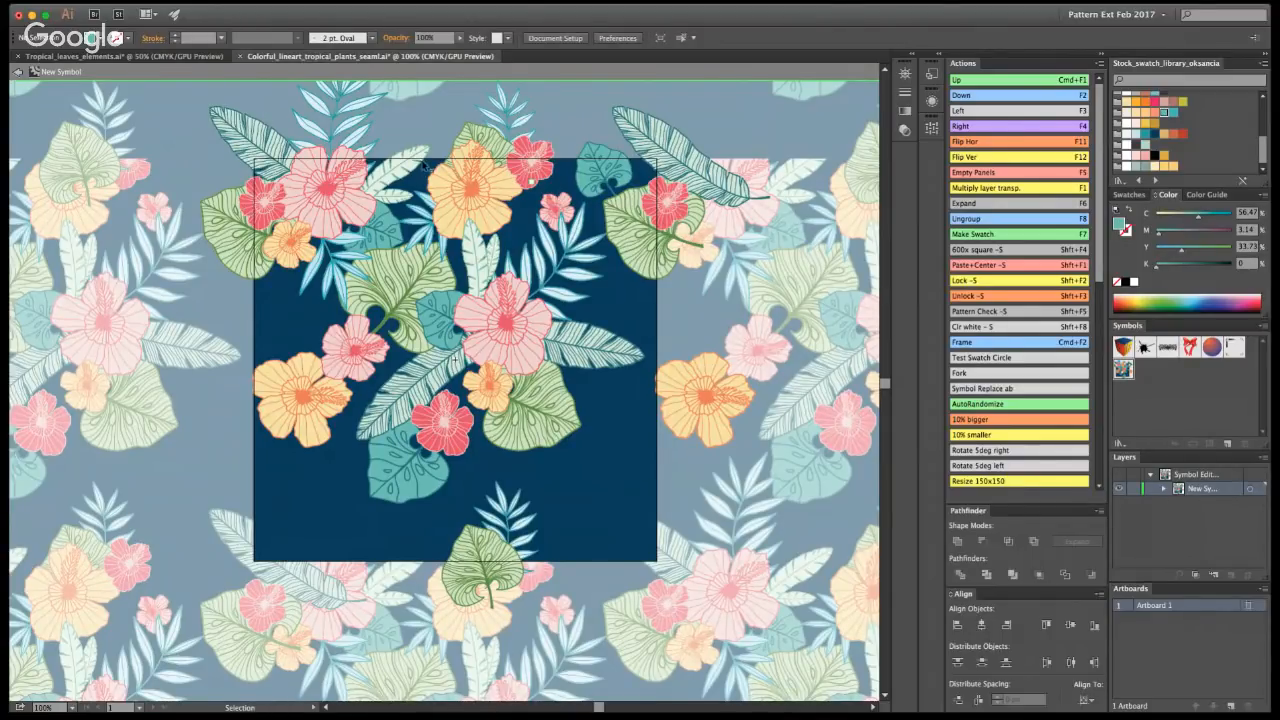
pyautogui.click(695, 163)
pyautogui.keyDown('shift'); pyautogui.click(509, 124); pyautogui.keyUp('shift')
pyautogui.keyDown('shift'); pyautogui.click(489, 137); pyautogui.keyUp('shift')
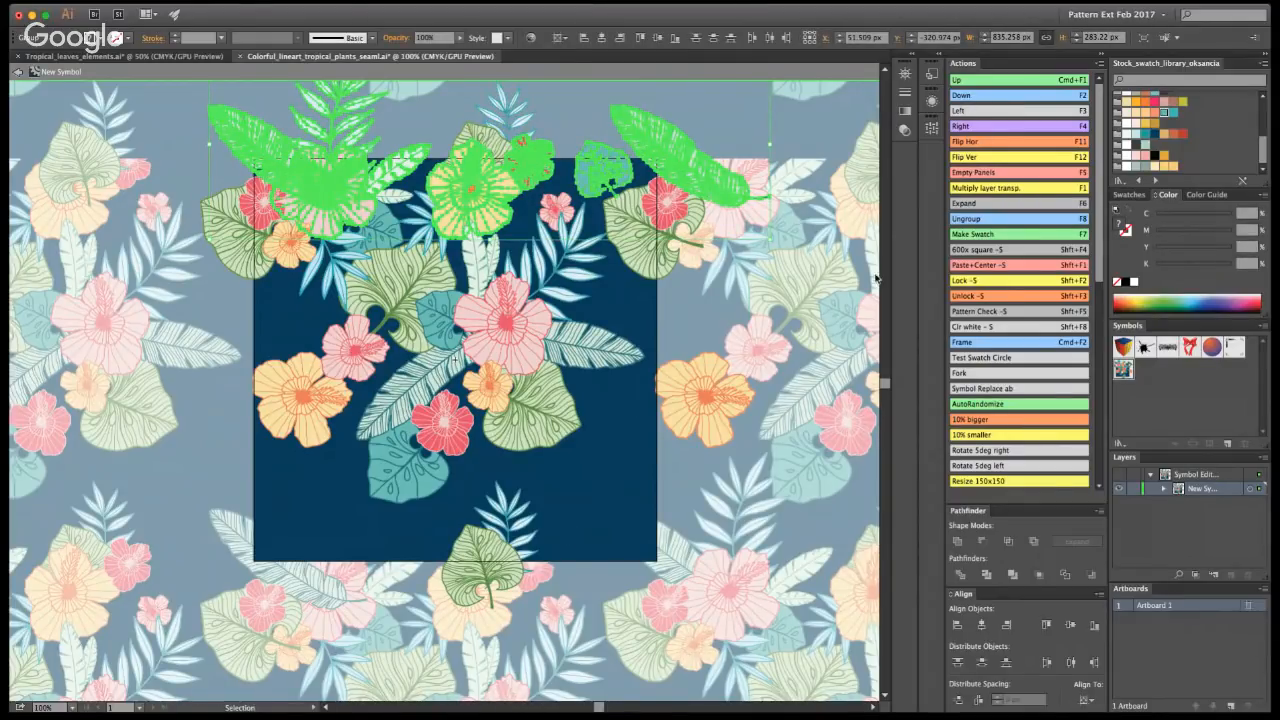
pyautogui.press('F2')
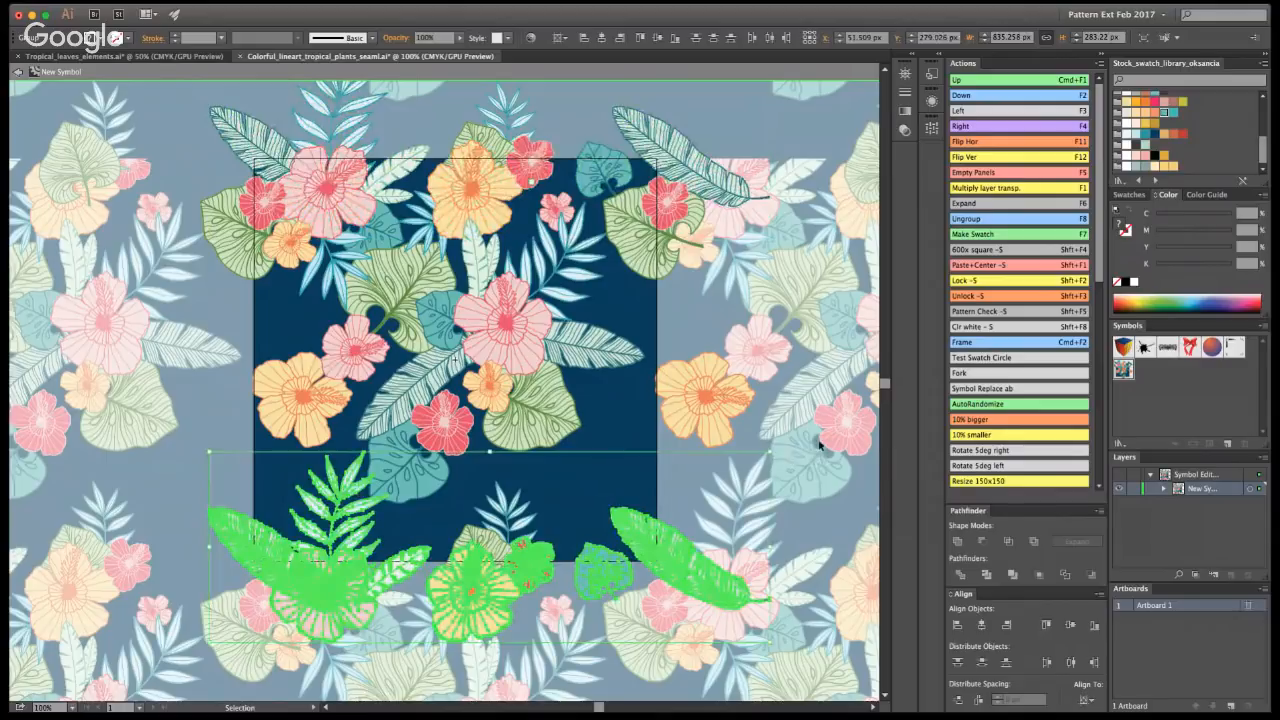
pyautogui.click(710, 434)
pyautogui.click(795, 432)
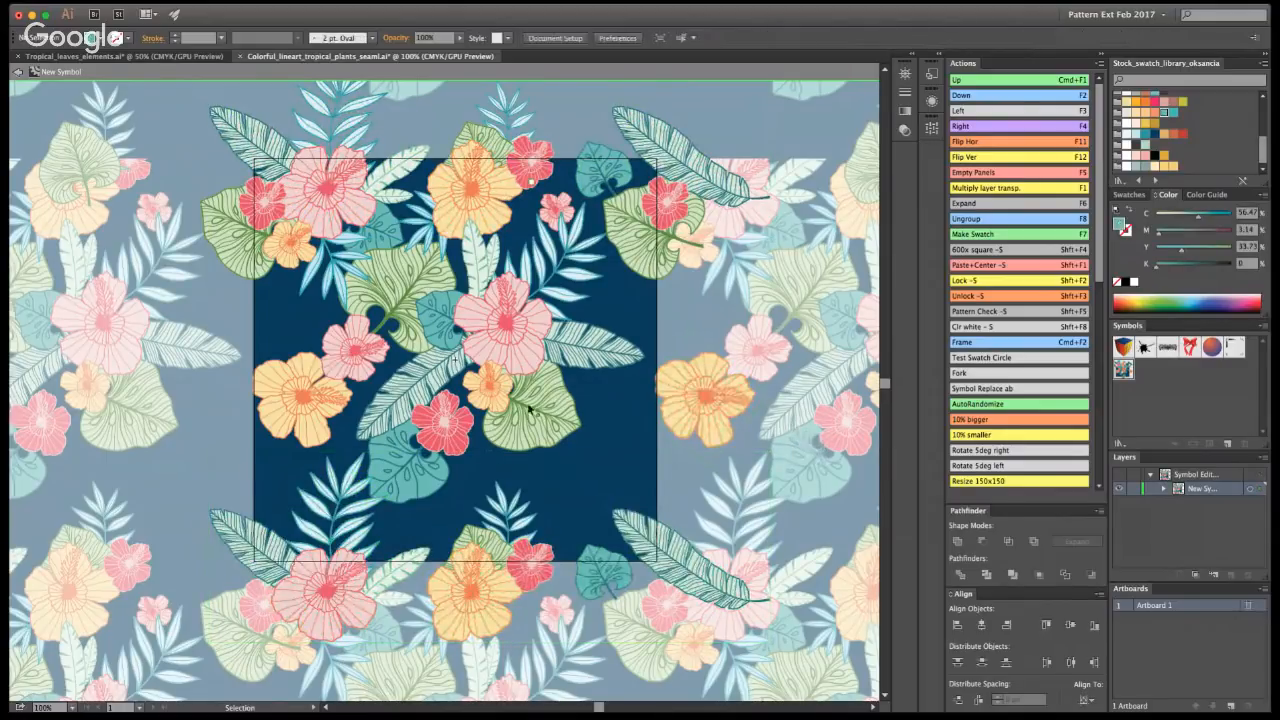
pyautogui.doubleClick(51, 106)
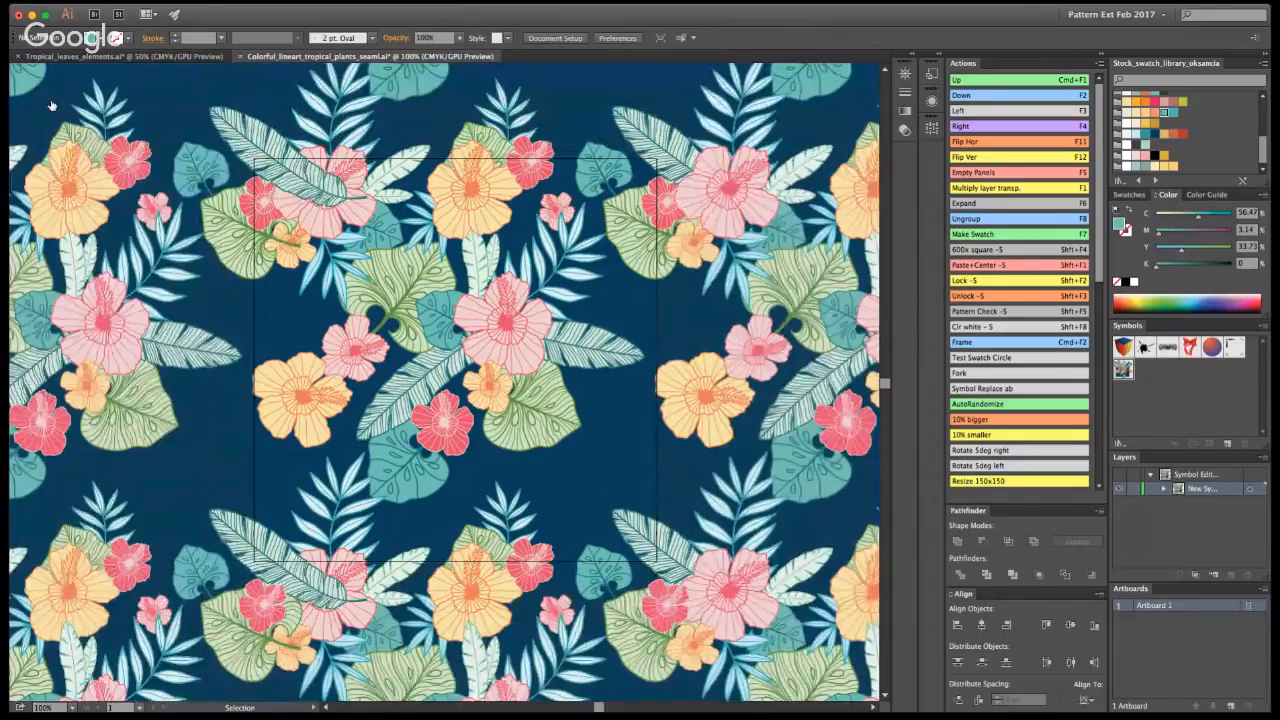
# - Reopen the symbol and add a green leaf copy about 113 px wide behind the large orange hibiscus at the tile's left edge
pyautogui.doubleClick(470, 352)
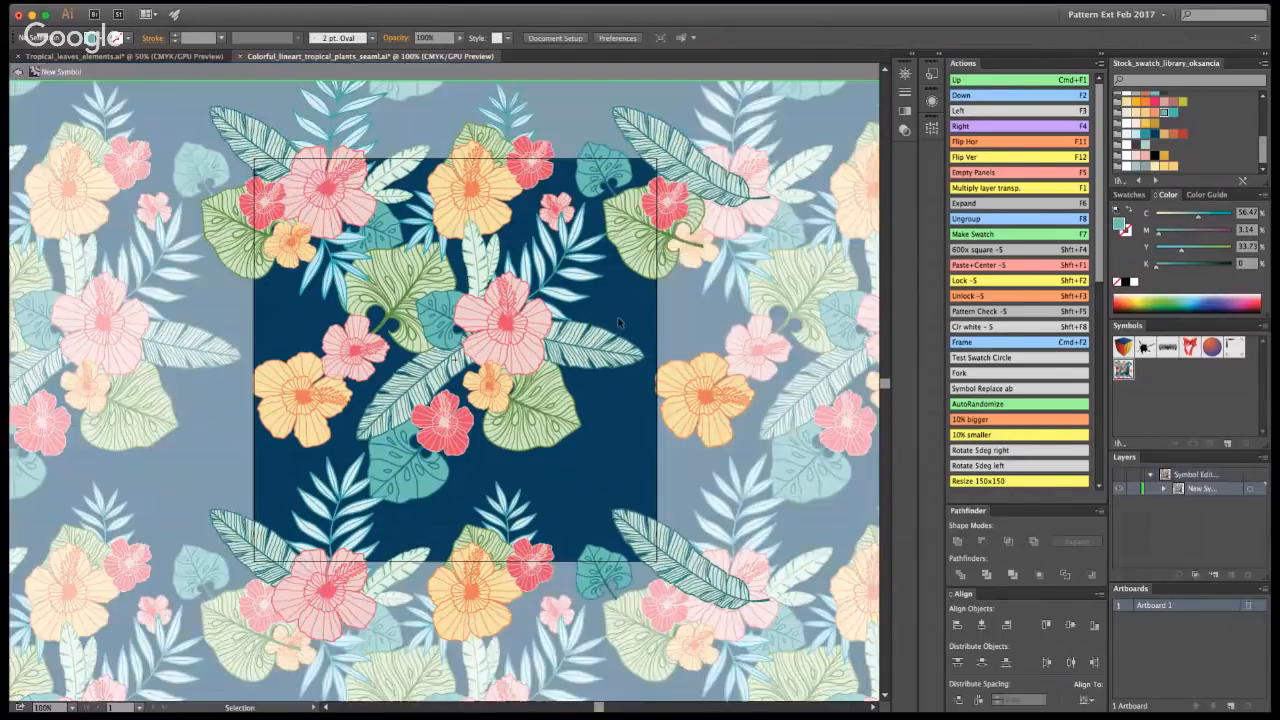
pyautogui.moveTo(412, 285); pyautogui.dragTo(687, 317)
pyautogui.press('super+z')
pyautogui.moveTo(397, 284); pyautogui.dragTo(730, 316)
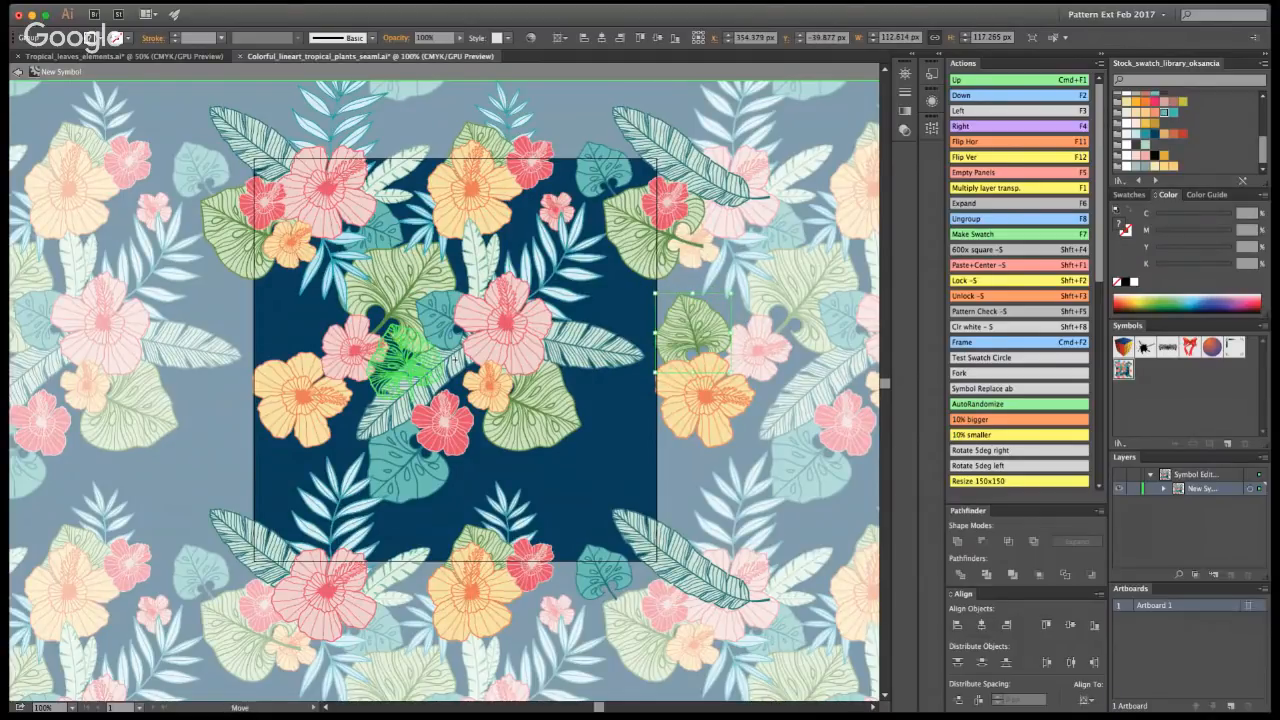
# - Add another rotated green leaf copy behind the coral-red hibiscus at the tile's bottom edge and exit the symbol
pyautogui.moveTo(404, 384); pyautogui.dragTo(574, 496)
pyautogui.click(230, 323)
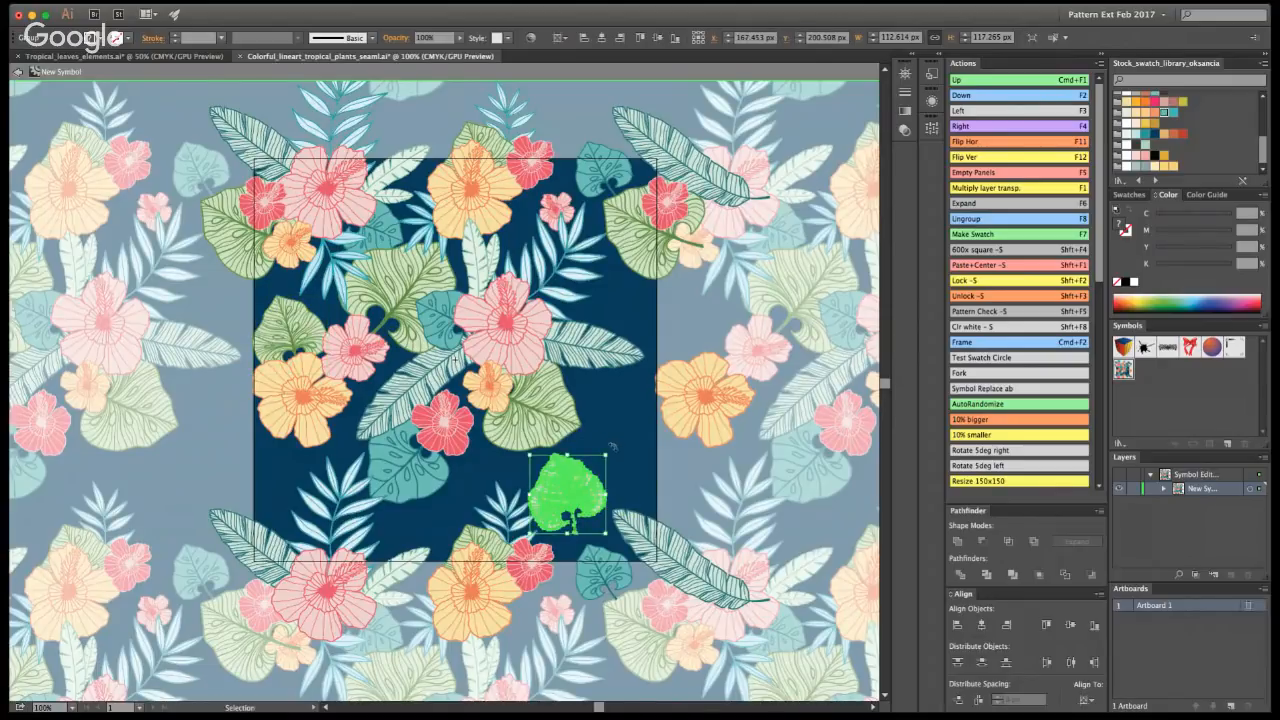
pyautogui.moveTo(612, 446); pyautogui.dragTo(617, 452)
pyautogui.moveTo(596, 466); pyautogui.dragTo(545, 527)
pyautogui.press('super+x')
pyautogui.click(538, 552)
pyautogui.doubleClick(526, 532)
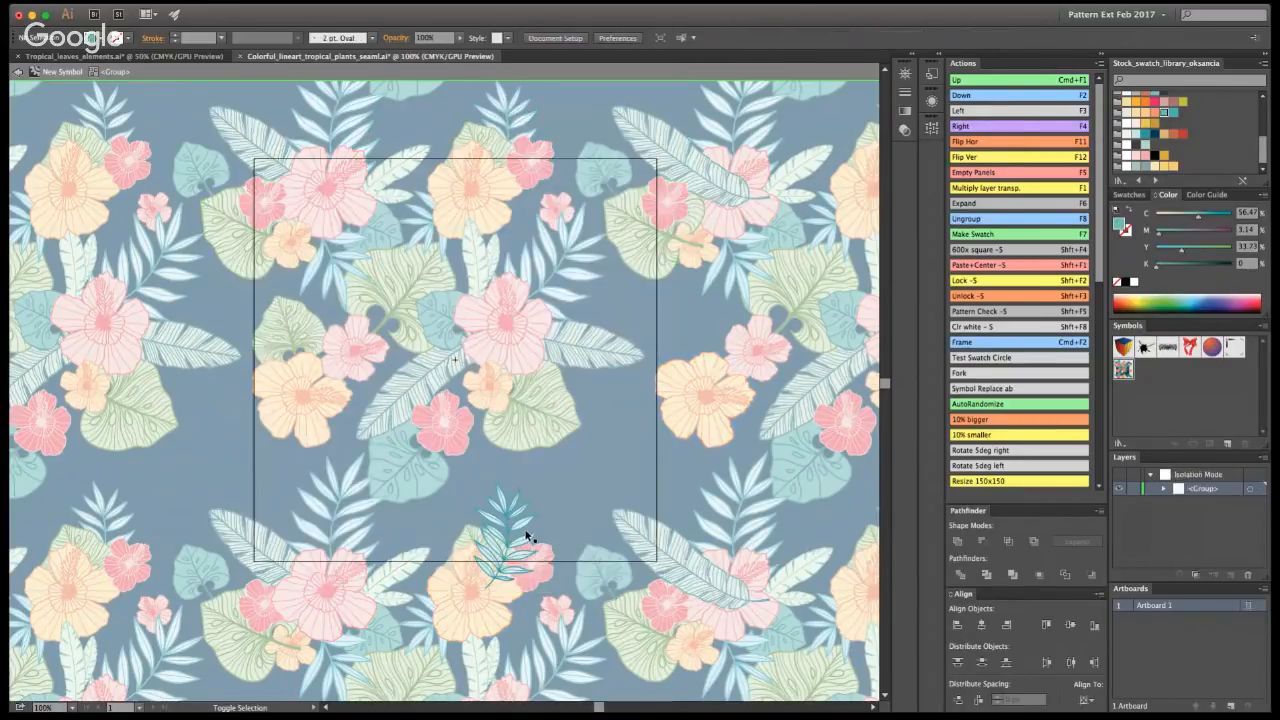
pyautogui.doubleClick(540, 552)
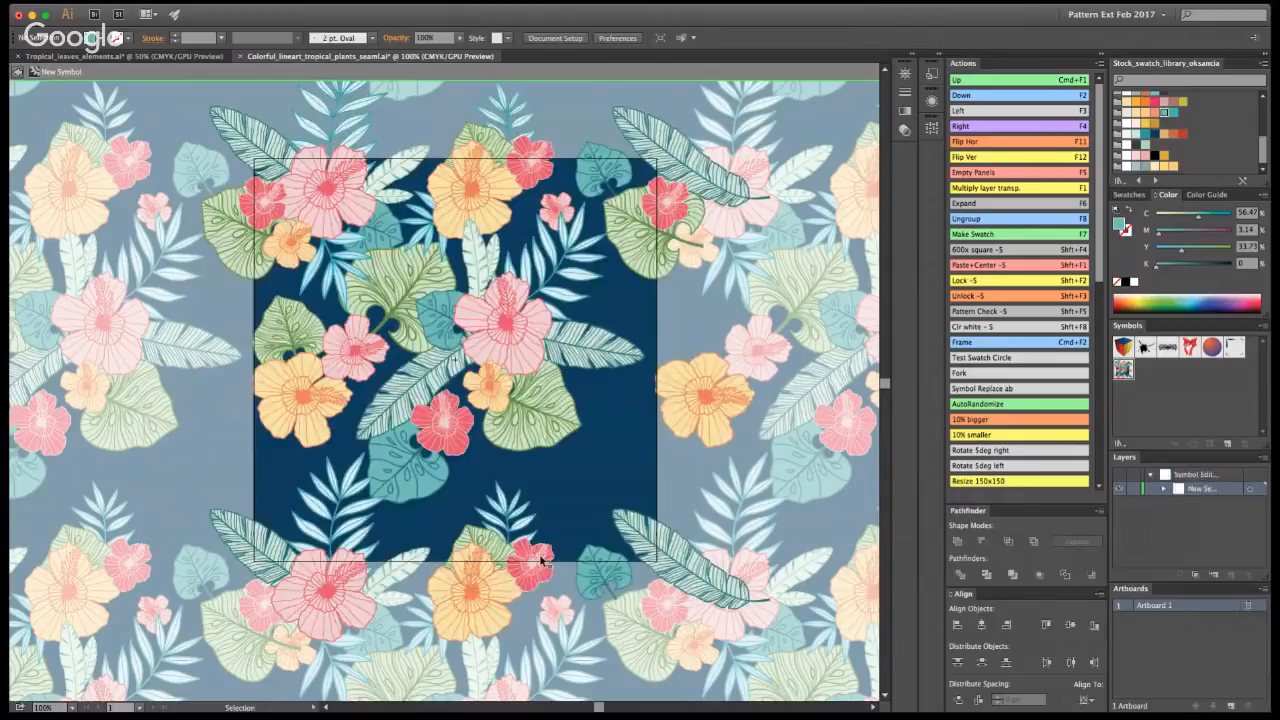
pyautogui.click(538, 556)
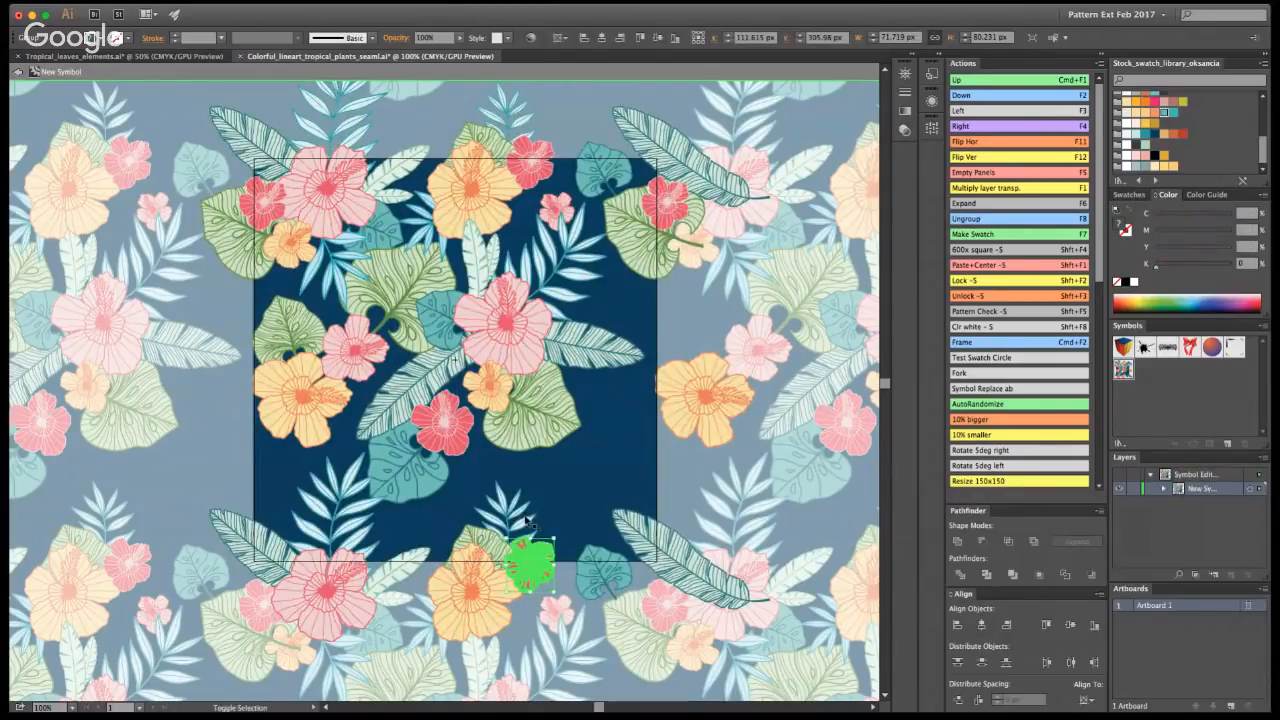
pyautogui.keyDown('shift'); pyautogui.click(528, 522); pyautogui.keyUp('shift')
pyautogui.press('super+b')
pyautogui.click(766, 496)
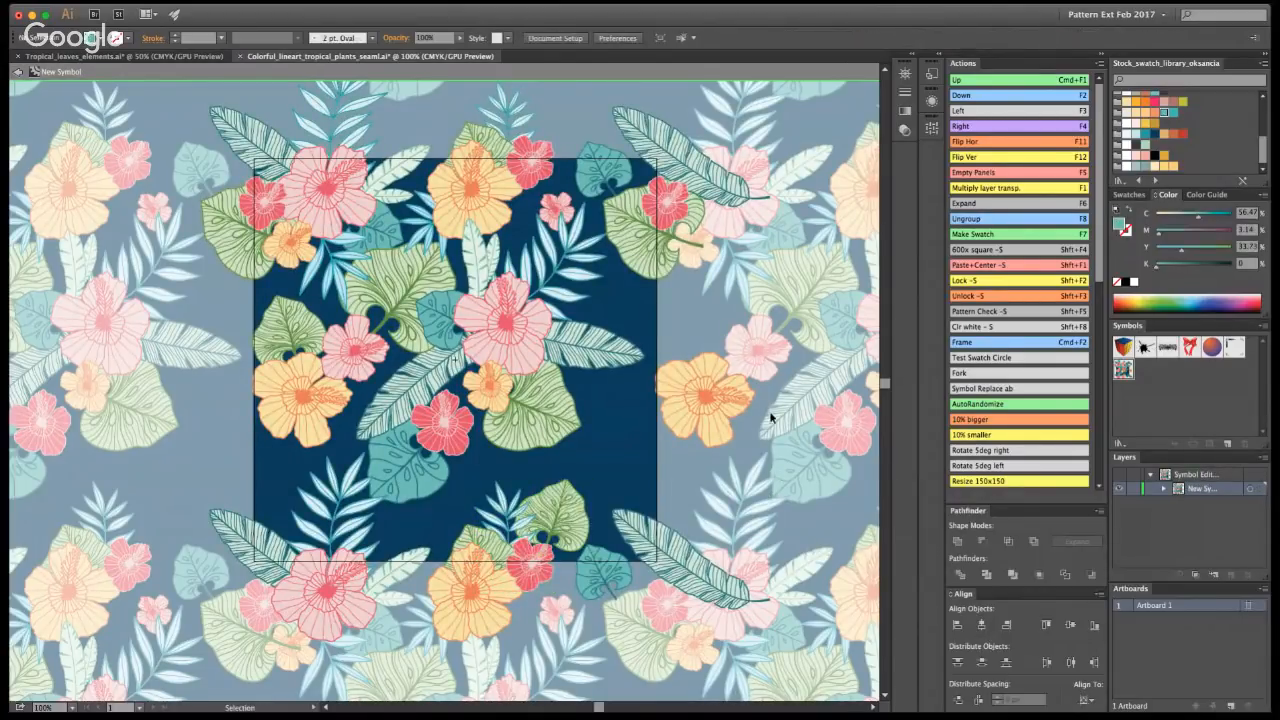
pyautogui.doubleClick(693, 472)
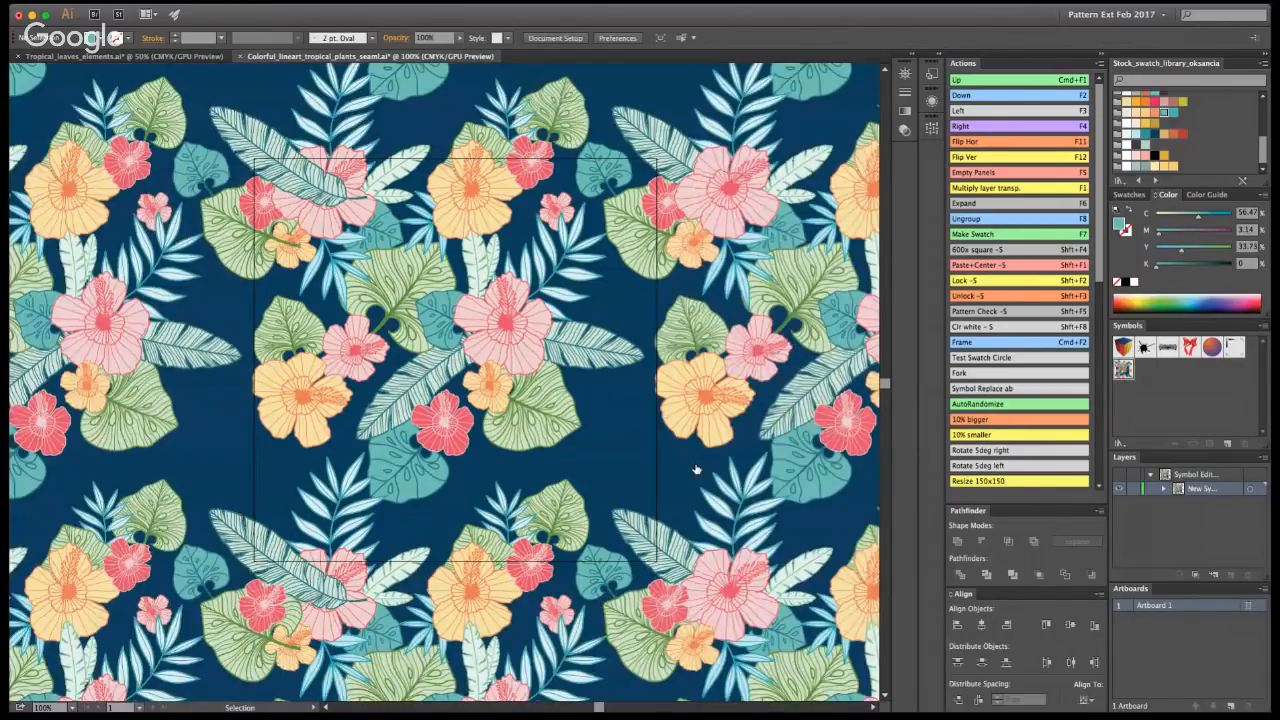
# - Reopen the symbol and place an enlarged coral-red hibiscus copy, about 142 px wide, across the tile's right edge beside the orange hibiscus
pyautogui.doubleClick(466, 336)
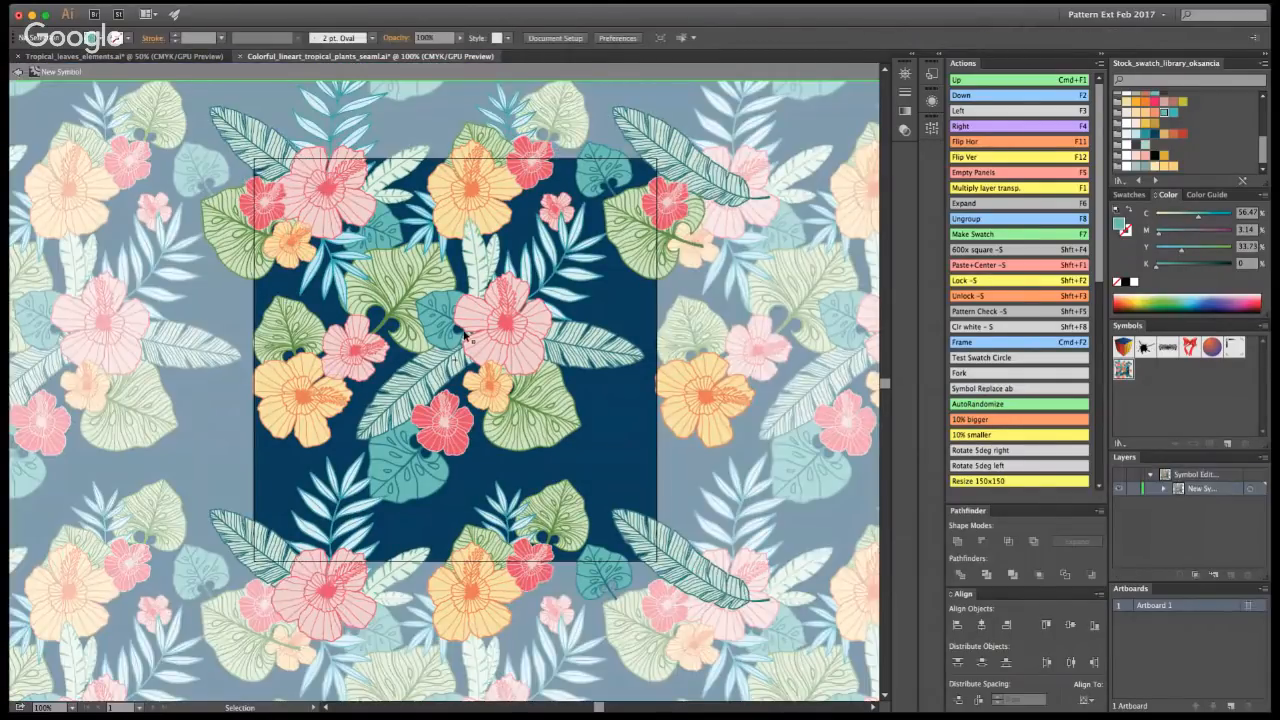
pyautogui.click(328, 368)
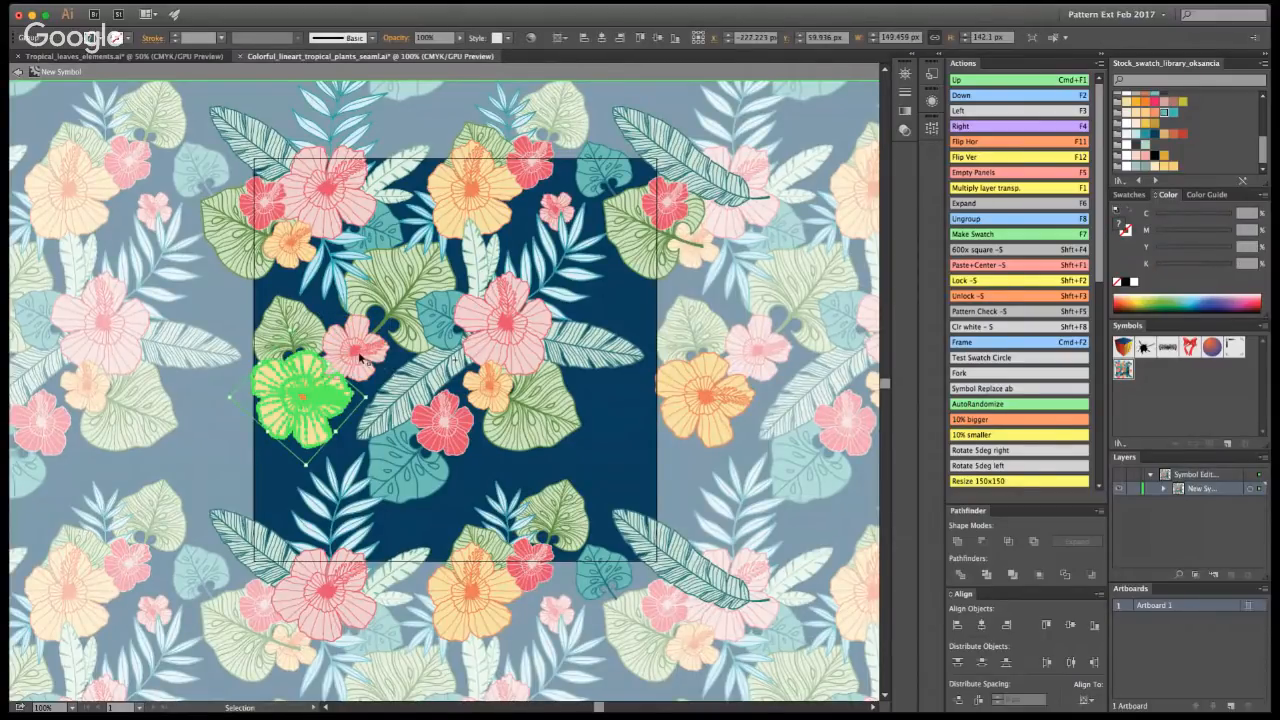
pyautogui.moveTo(419, 399); pyautogui.dragTo(613, 435)
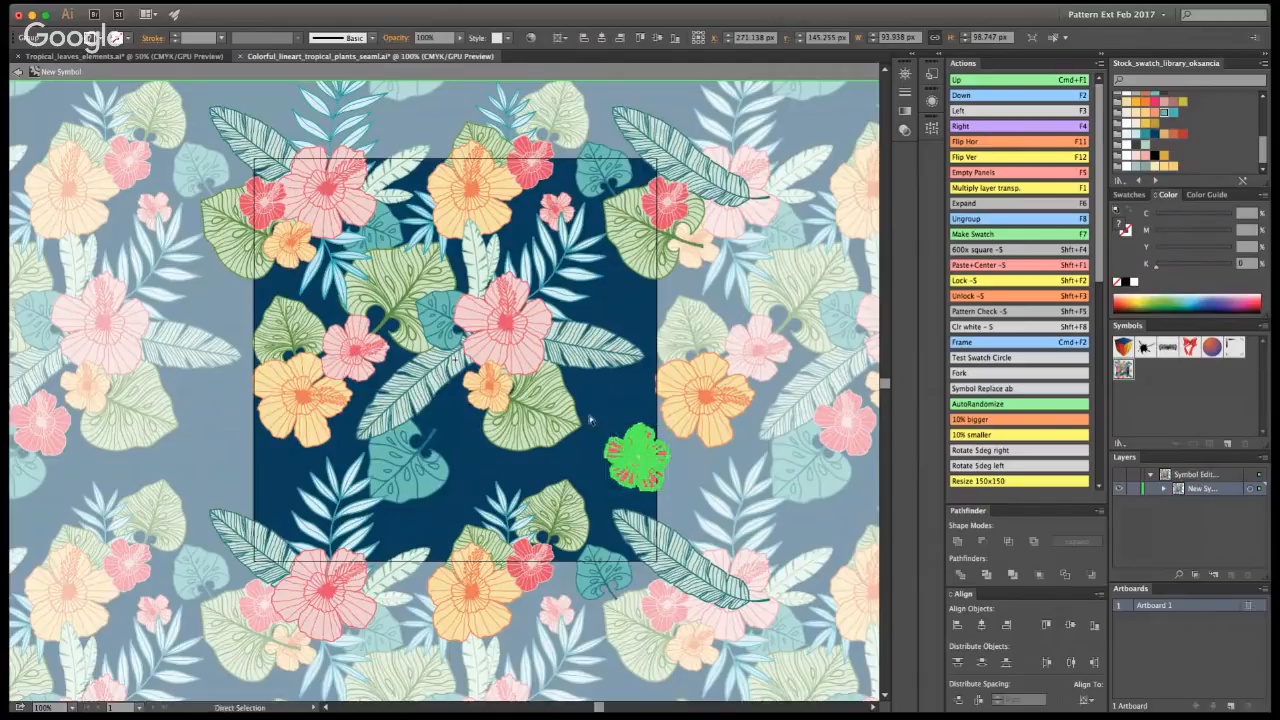
pyautogui.press('super+z')
pyautogui.moveTo(420, 400); pyautogui.dragTo(592, 415)
pyautogui.moveTo(686, 410); pyautogui.dragTo(633, 438)
pyautogui.click(726, 478)
pyautogui.click(746, 483)
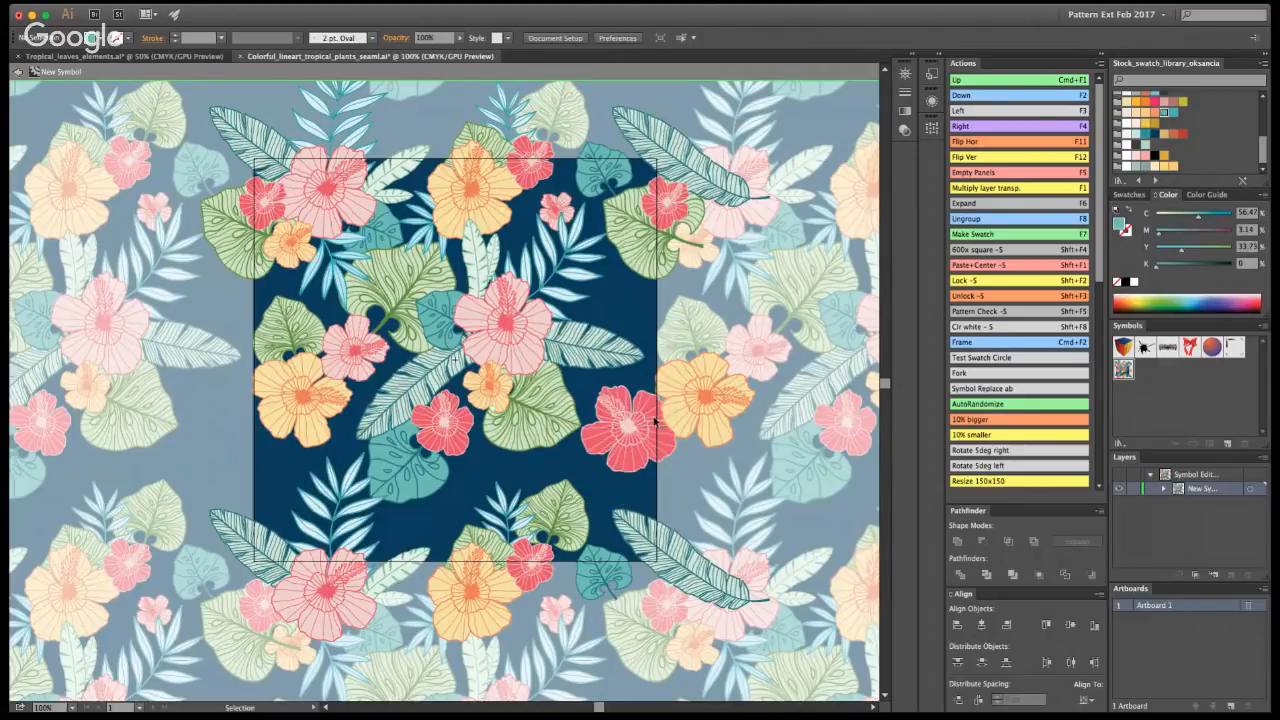
# - Duplicate the enlarged coral-red hibiscus one tile width to the left and exit the symbol
pyautogui.click(640, 442)
pyautogui.click(961, 109)
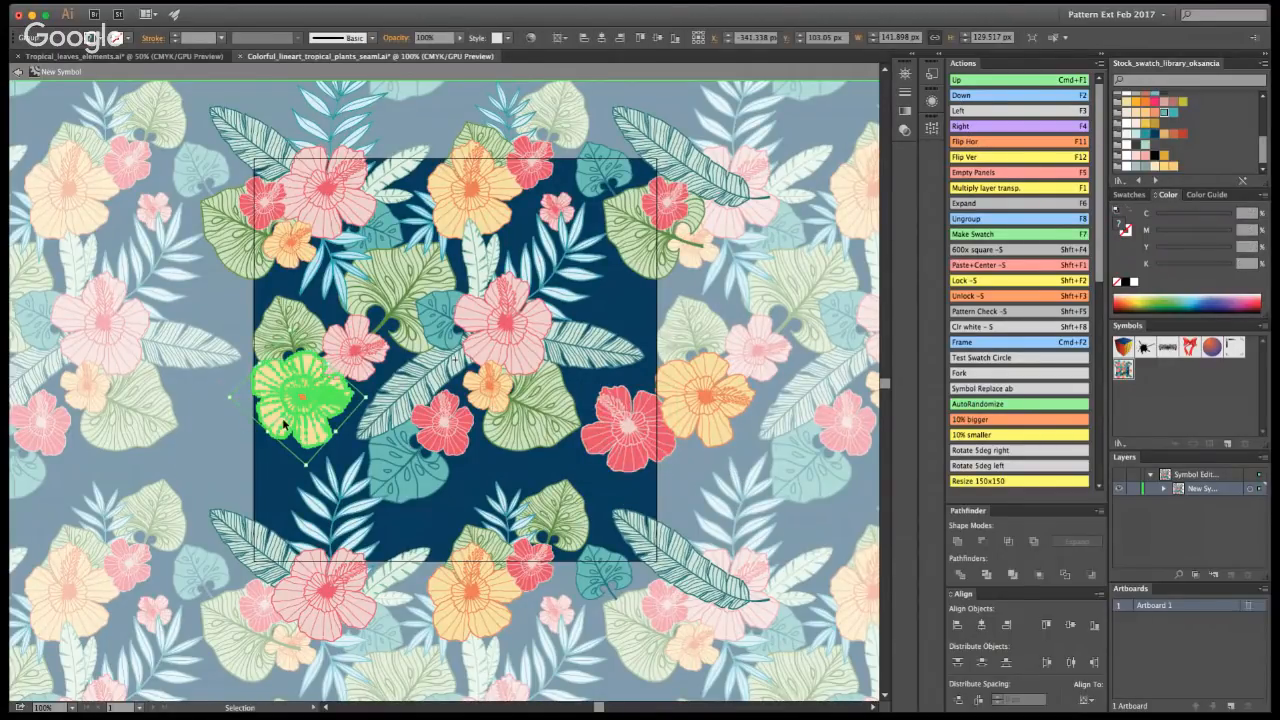
pyautogui.doubleClick(185, 253)
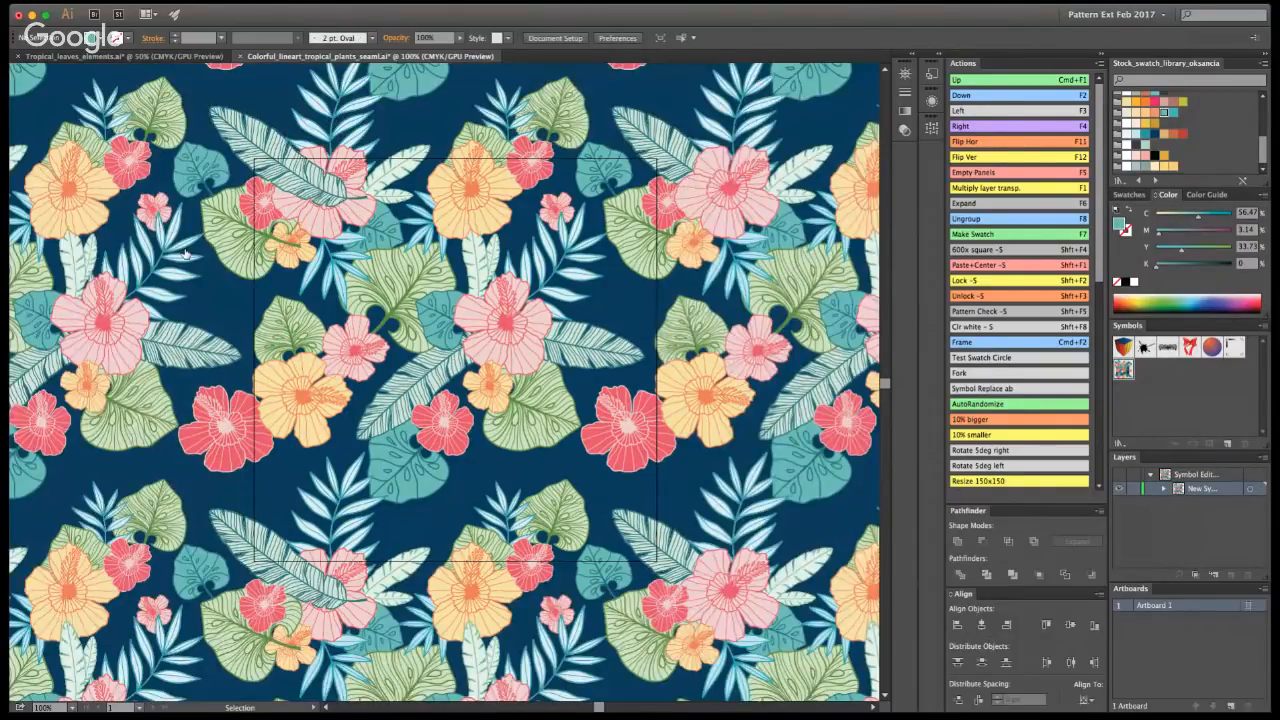
# - Reopen the pattern symbol for editing
pyautogui.click(480, 328)
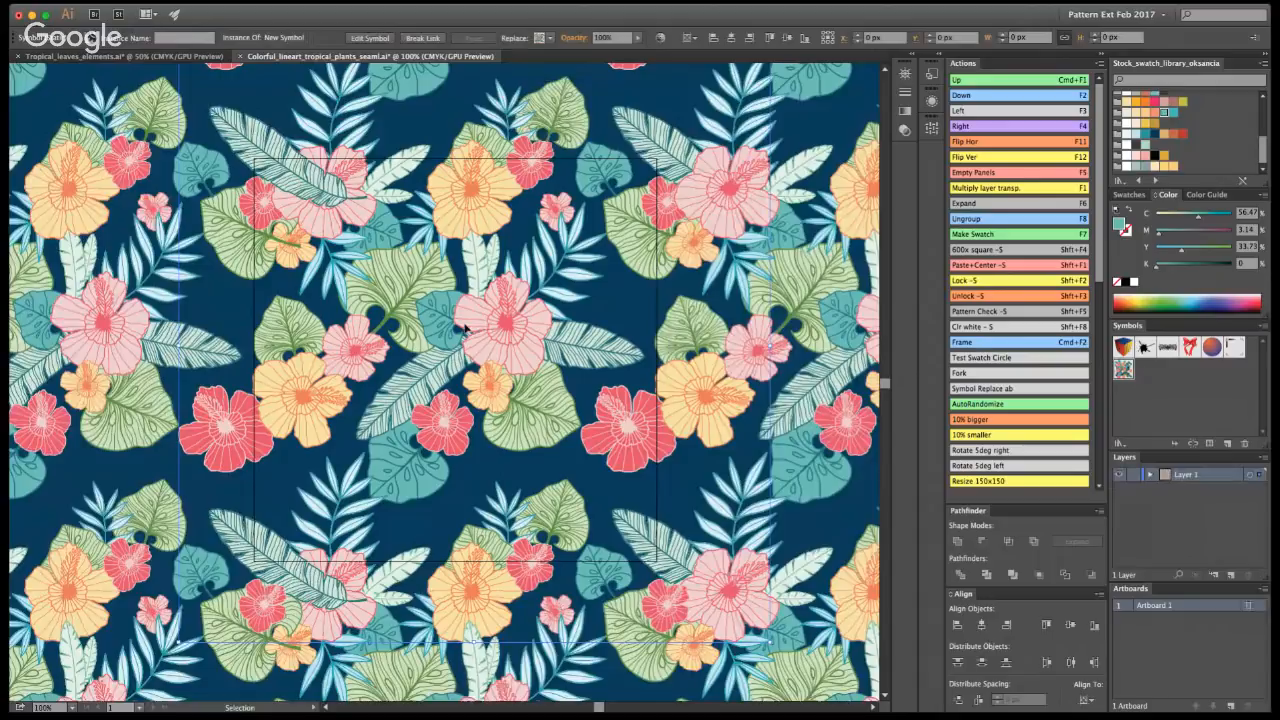
pyautogui.doubleClick(465, 329)
pyautogui.moveTo(476, 330); pyautogui.dragTo(548, 396)
pyautogui.moveTo(678, 268); pyautogui.dragTo(668, 302)
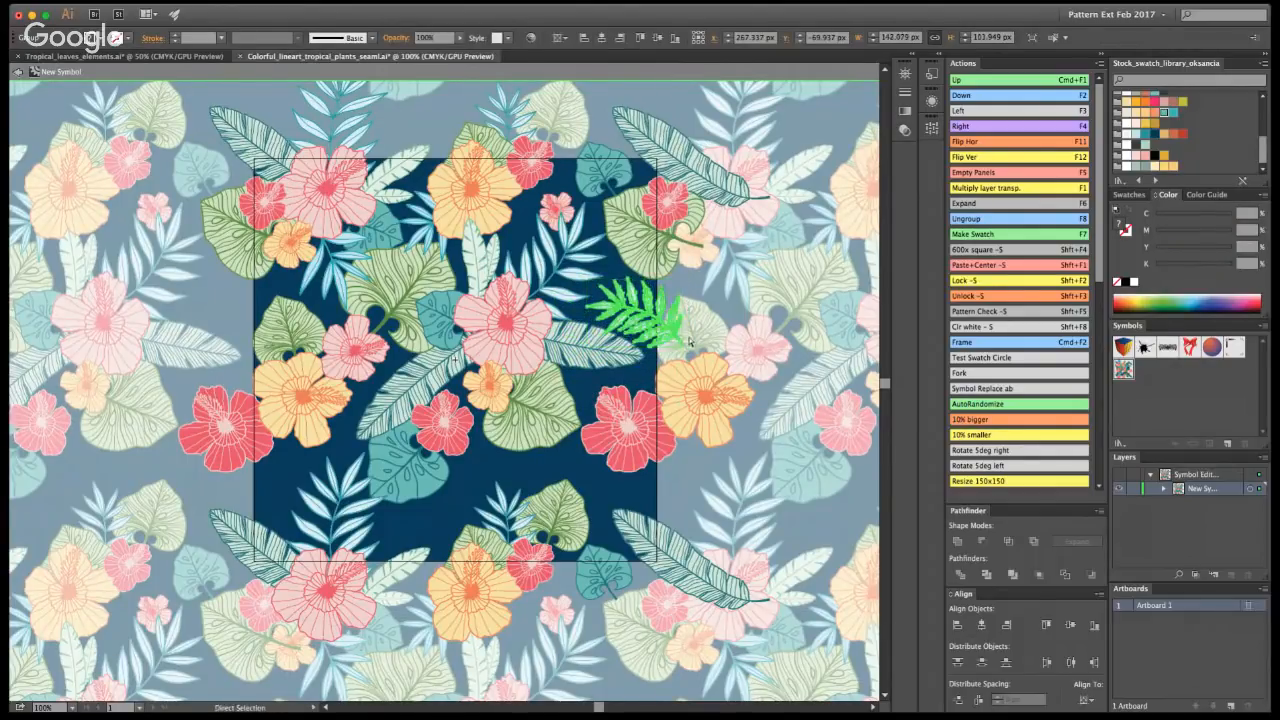
pyautogui.press('Delete')
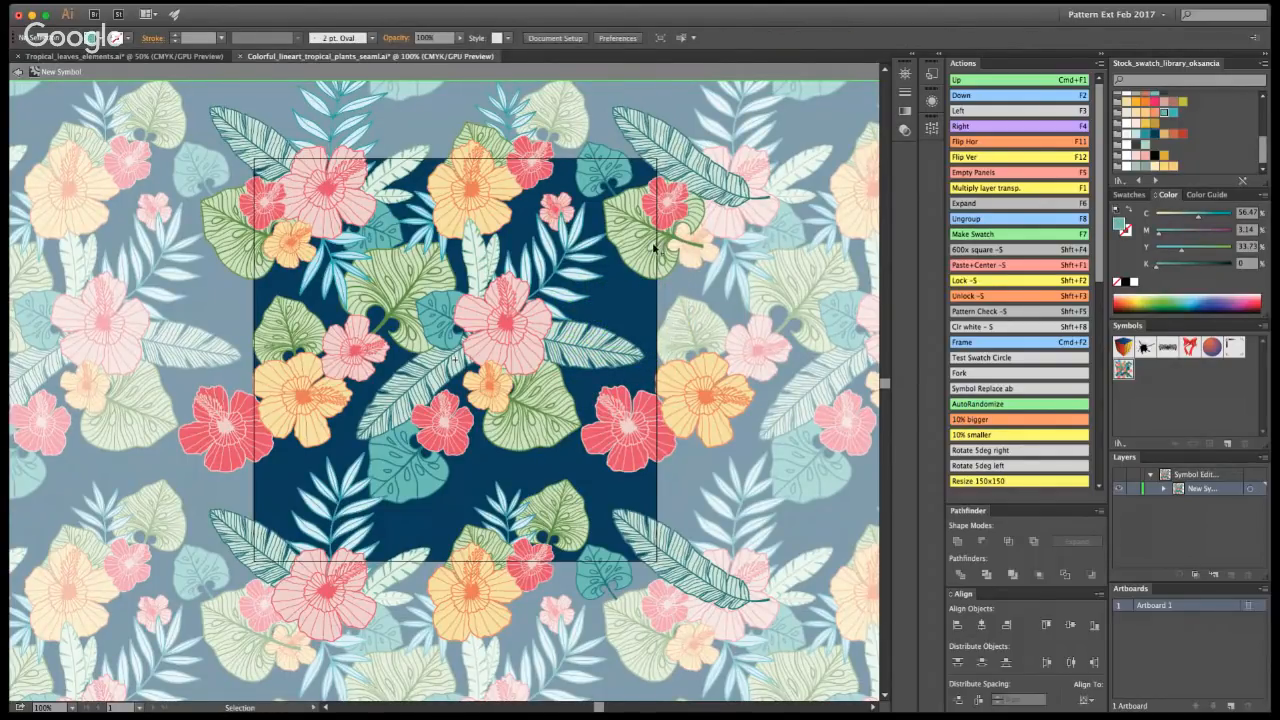
# - Place a light-blue fern copy, about 142 px wide, across the tile's left edge behind the green leaf and repeat it one tile width right
pyautogui.click(283, 340)
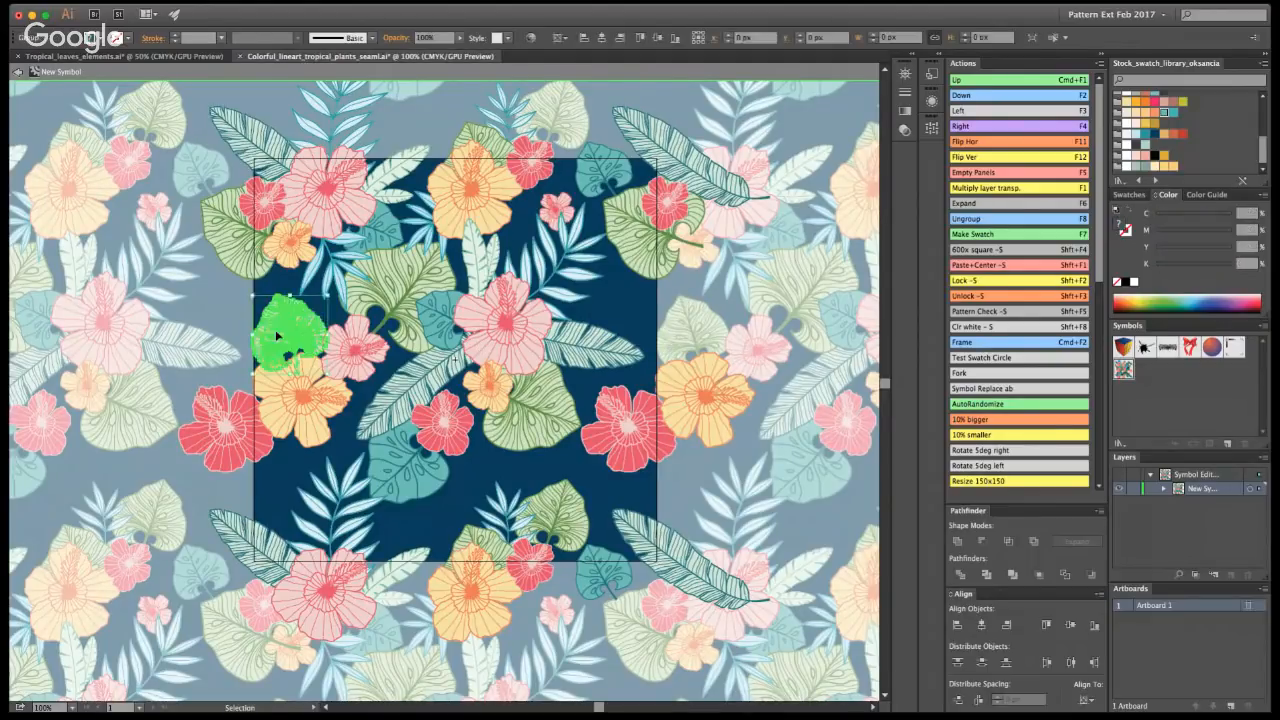
pyautogui.moveTo(283, 340); pyautogui.dragTo(181, 305)
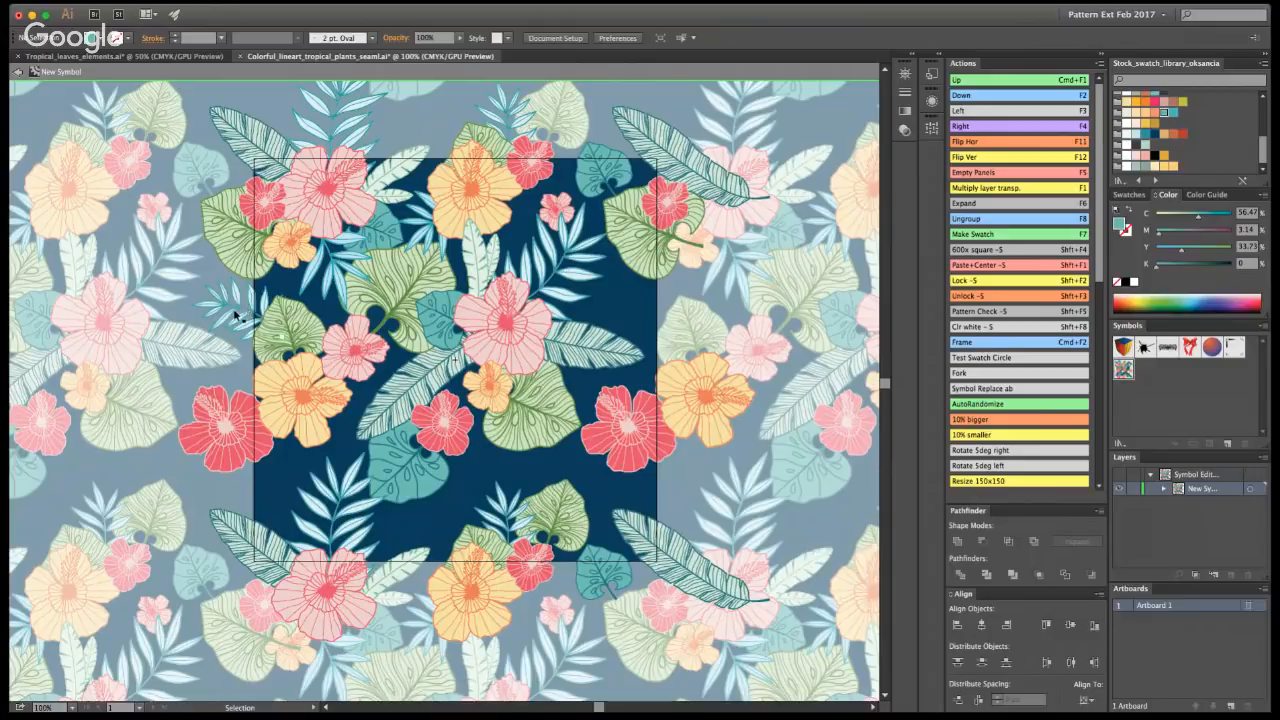
pyautogui.click(970, 129)
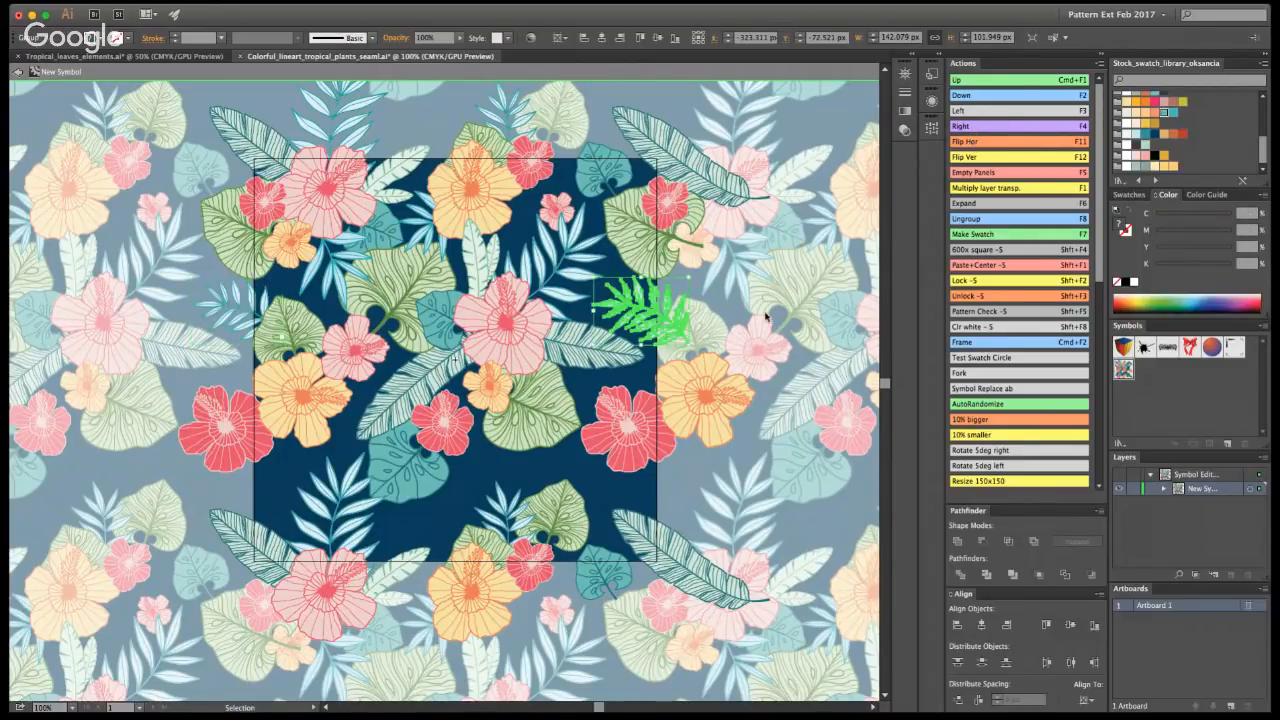
pyautogui.click(790, 325)
# - Repeat the left-edge green leaf one tile width to the right and exit the symbol
pyautogui.click(258, 340)
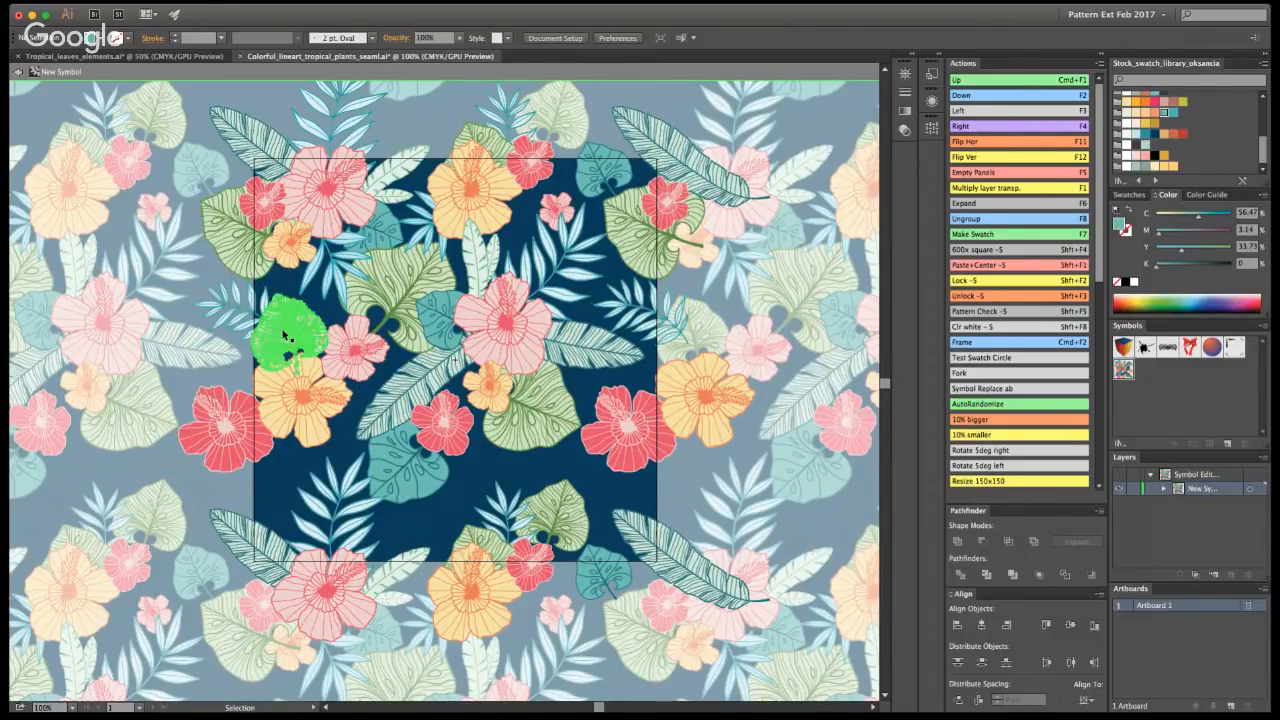
pyautogui.click(975, 130)
pyautogui.click(838, 354)
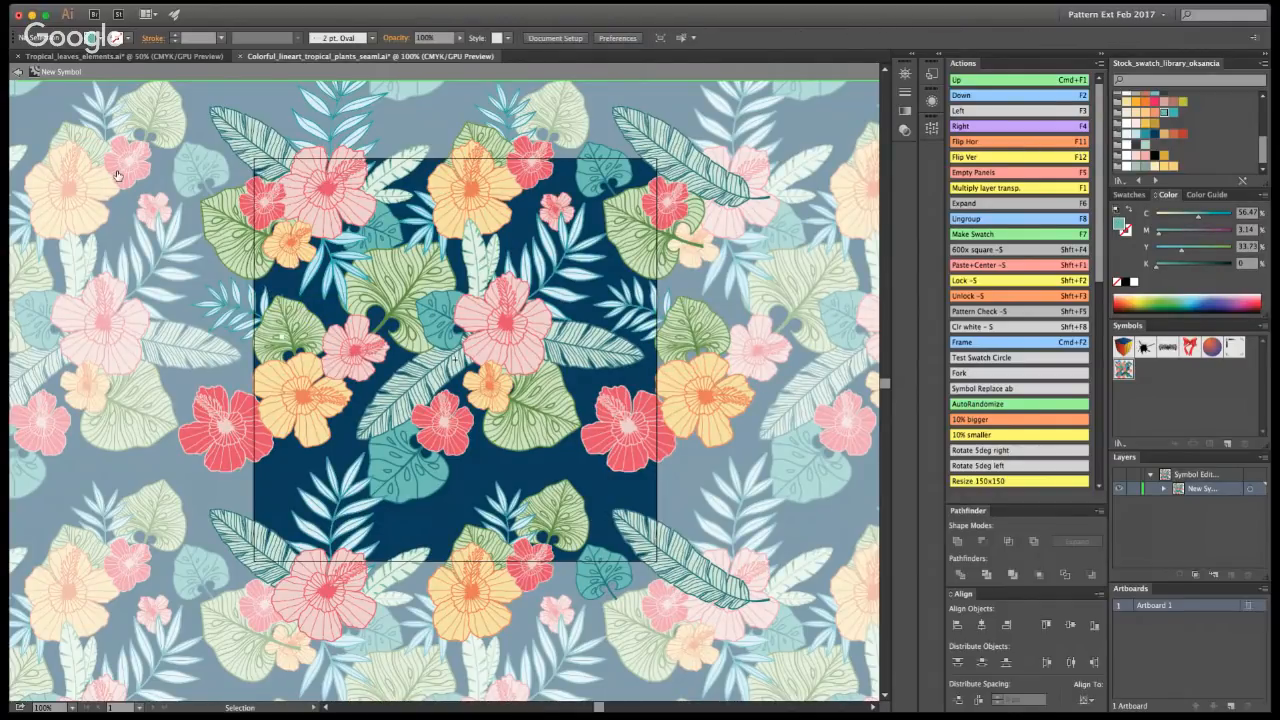
pyautogui.doubleClick(814, 527)
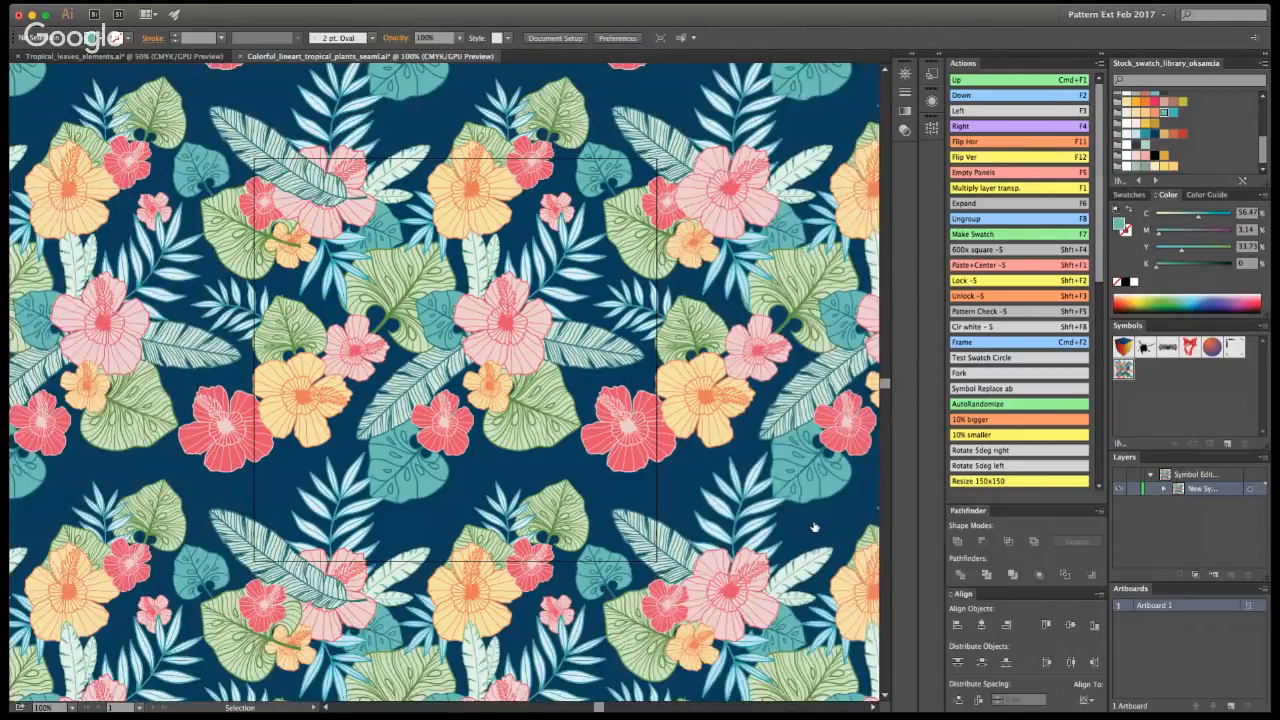
pyautogui.press('a')
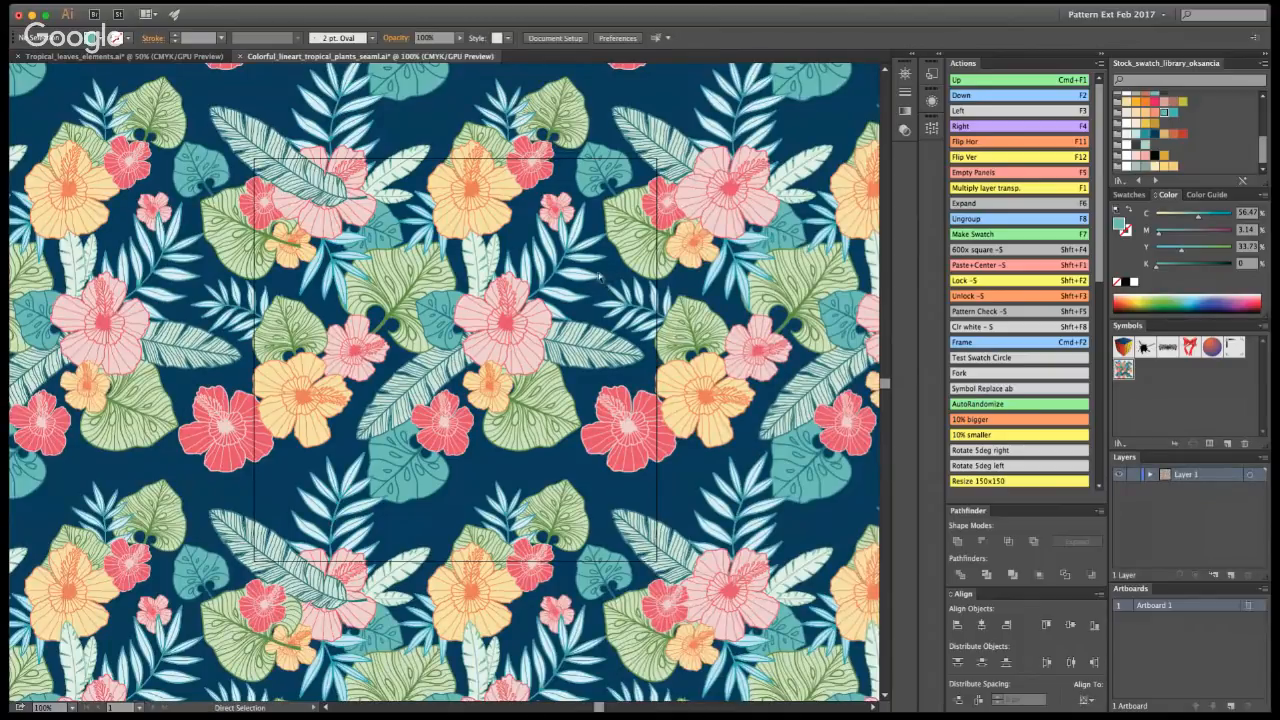
pyautogui.press('v')
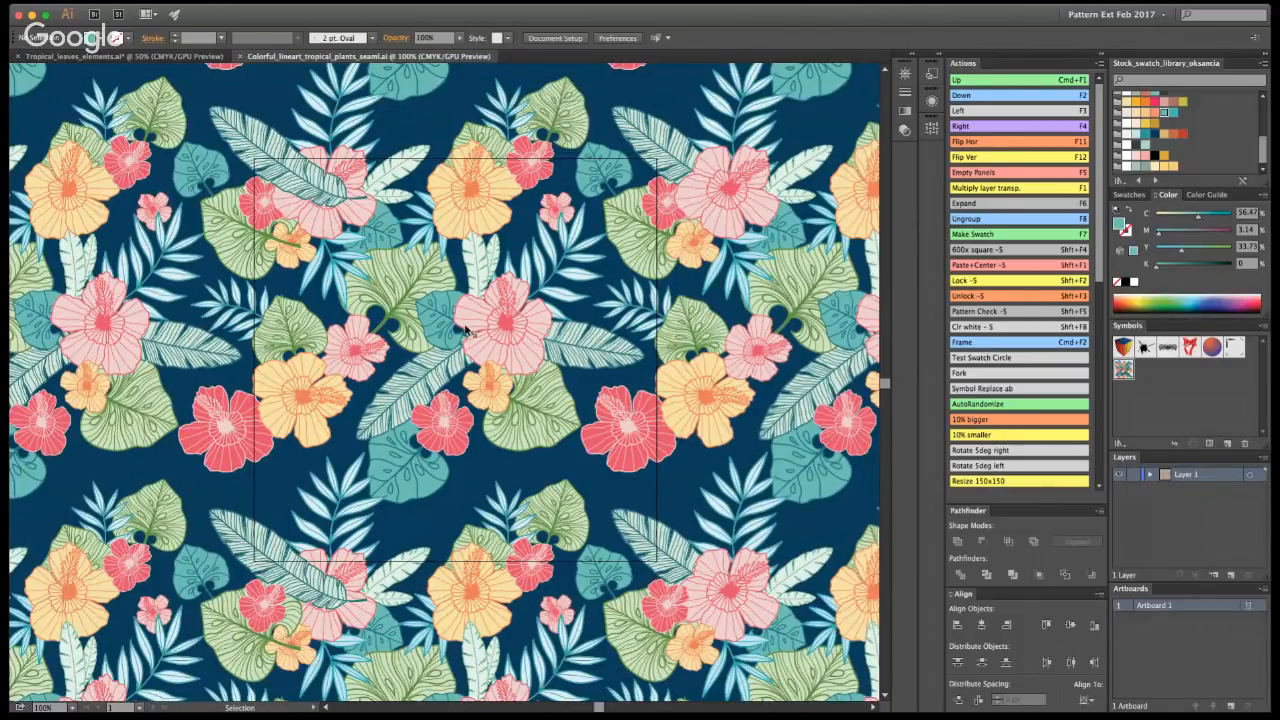
# - Reopen the symbol and change the small coral hibiscus near the tile's upper right into a slightly larger light-pink one
pyautogui.click(464, 332)
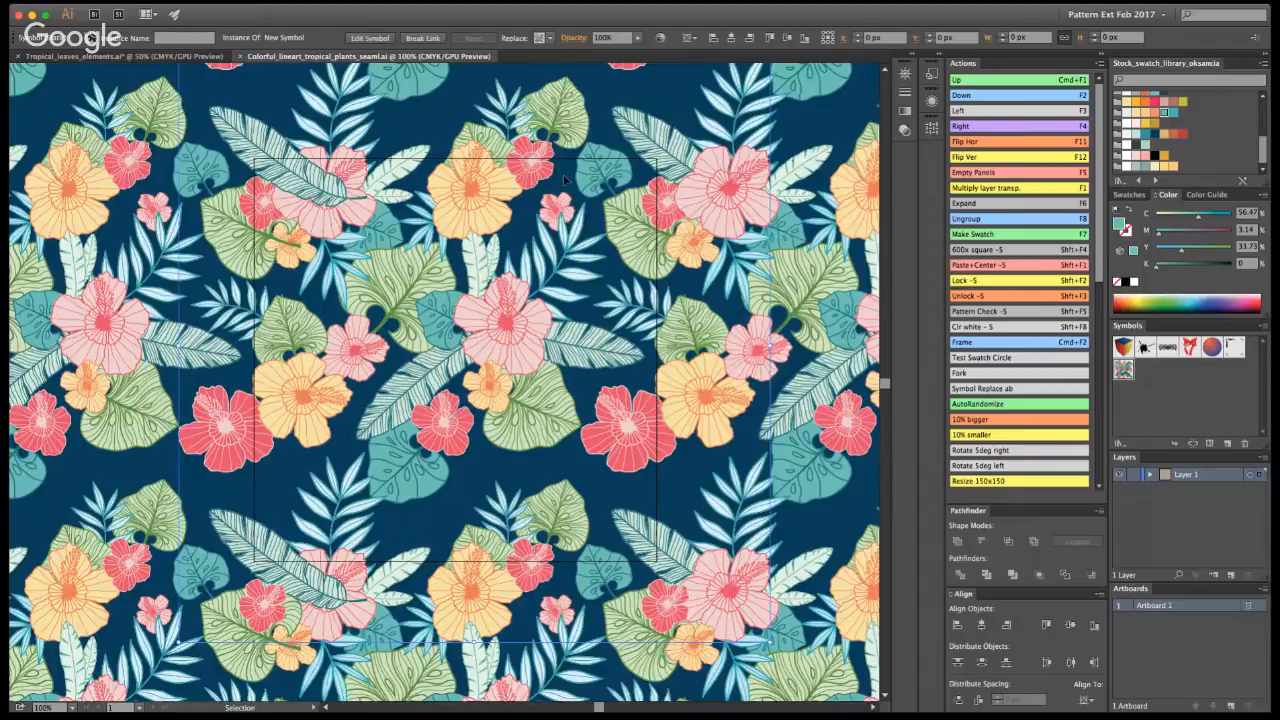
pyautogui.doubleClick(476, 320)
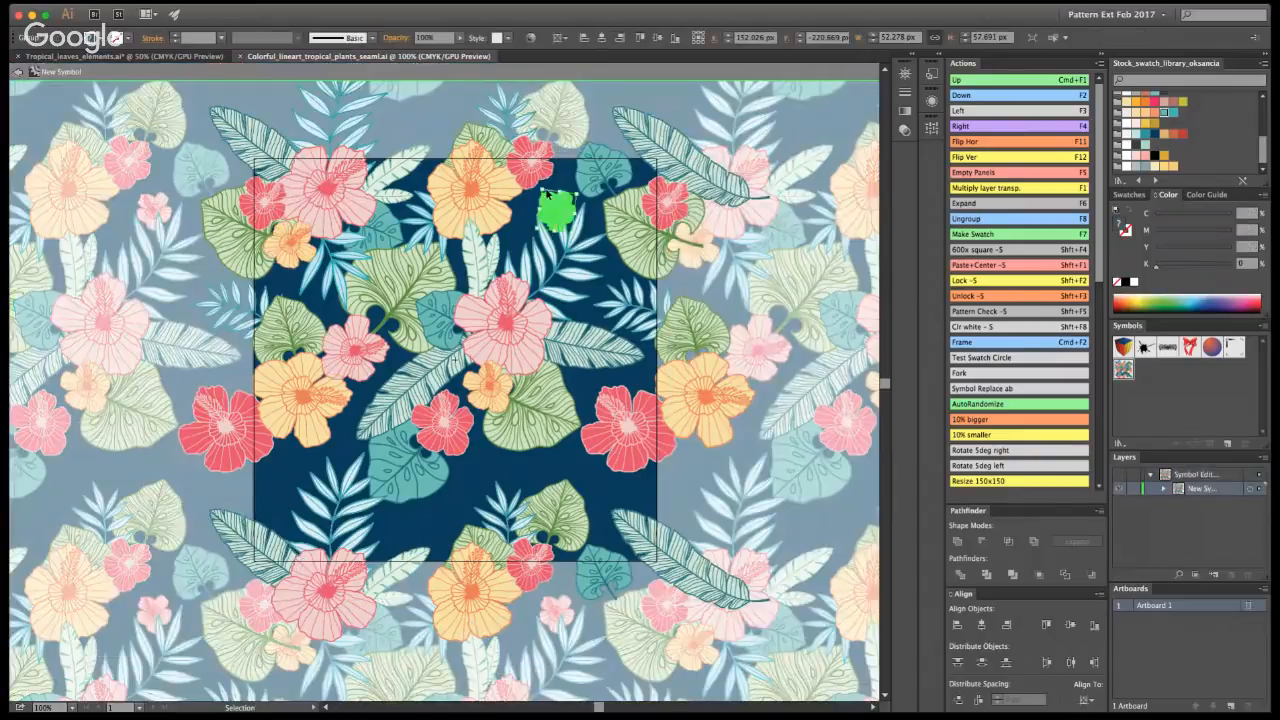
pyautogui.click(641, 143)
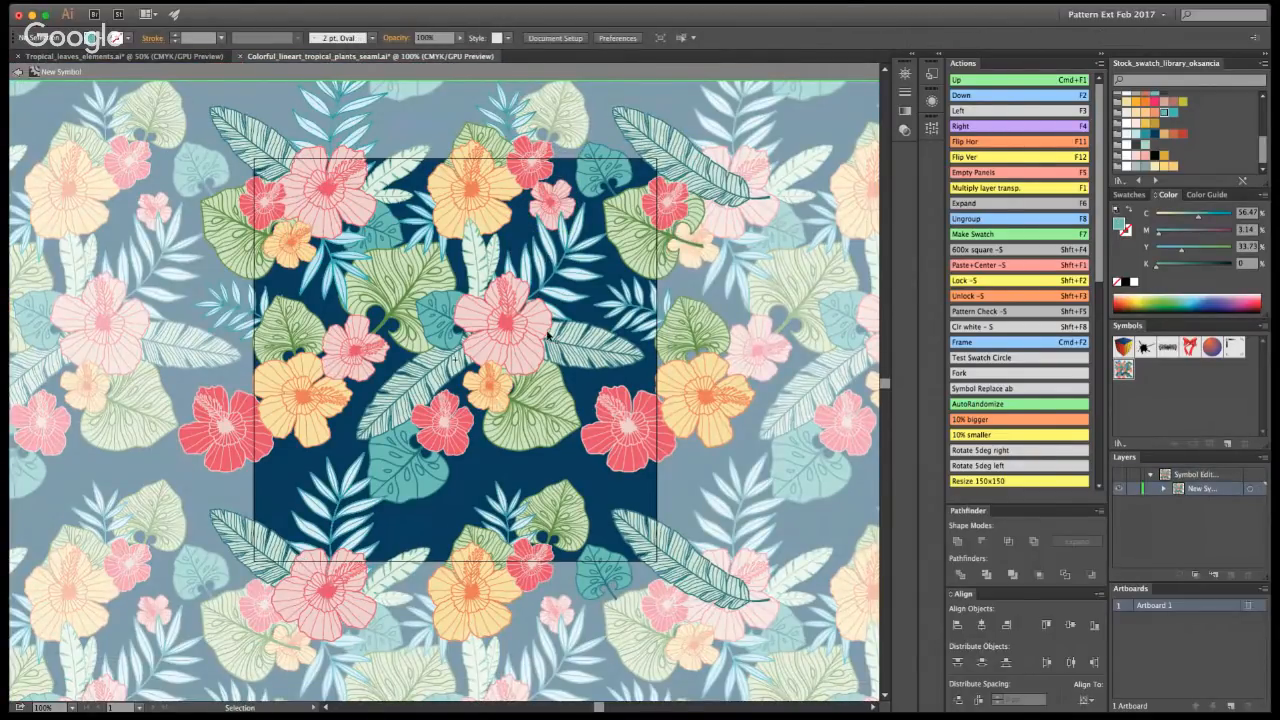
# - Place a teal leaf copy, about 88 px wide, behind the coral-red hibiscus at the tile's right edge
pyautogui.click(400, 238)
pyautogui.moveTo(400, 238); pyautogui.dragTo(588, 458)
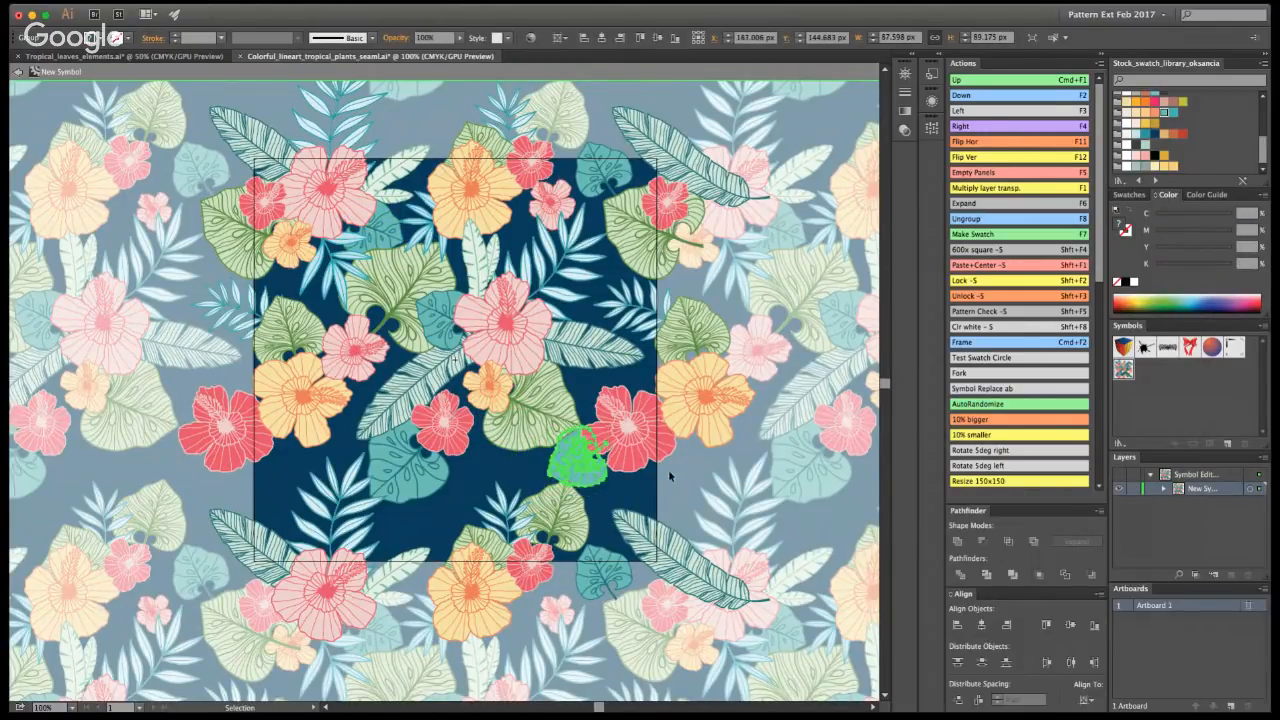
pyautogui.click(656, 495)
# - Place a vertical pale-mint leaf copy, about 41 by 140 px, below the coral hibiscus in the tile's lower middle and exit the symbol
pyautogui.click(478, 268)
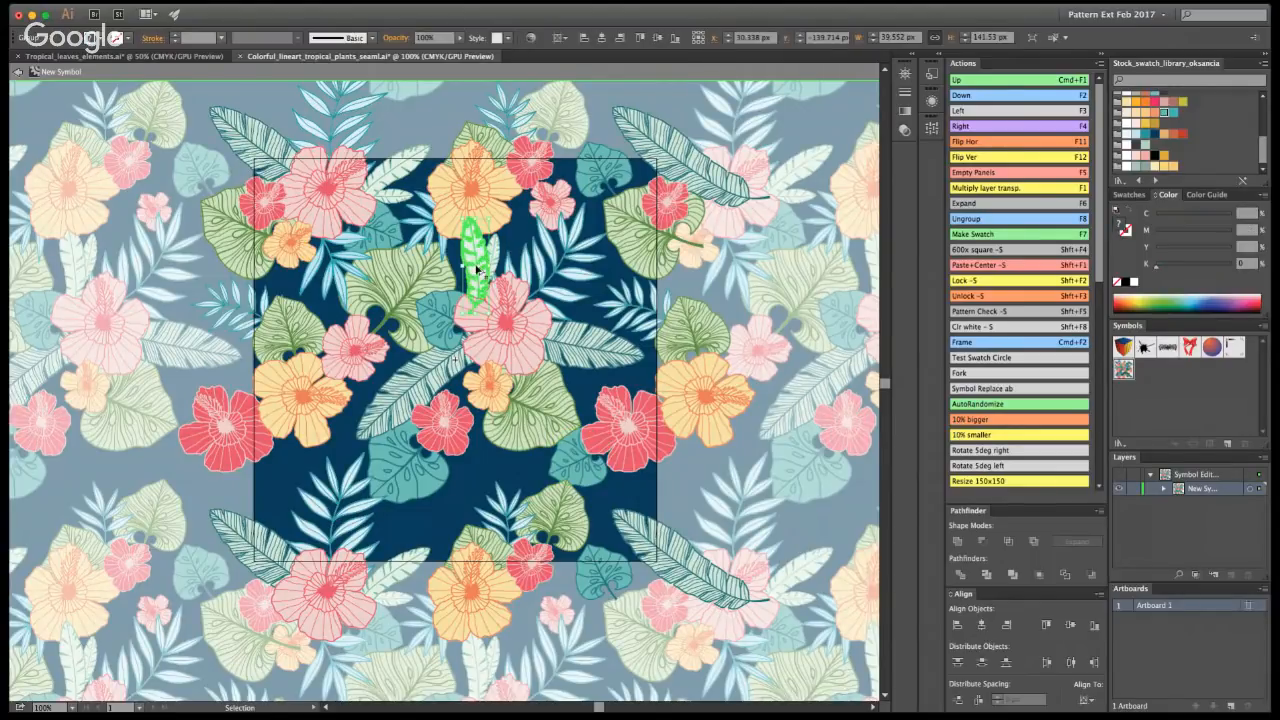
pyautogui.moveTo(478, 268); pyautogui.dragTo(464, 508)
pyautogui.moveTo(481, 460); pyautogui.dragTo(440, 462)
pyautogui.click(515, 475)
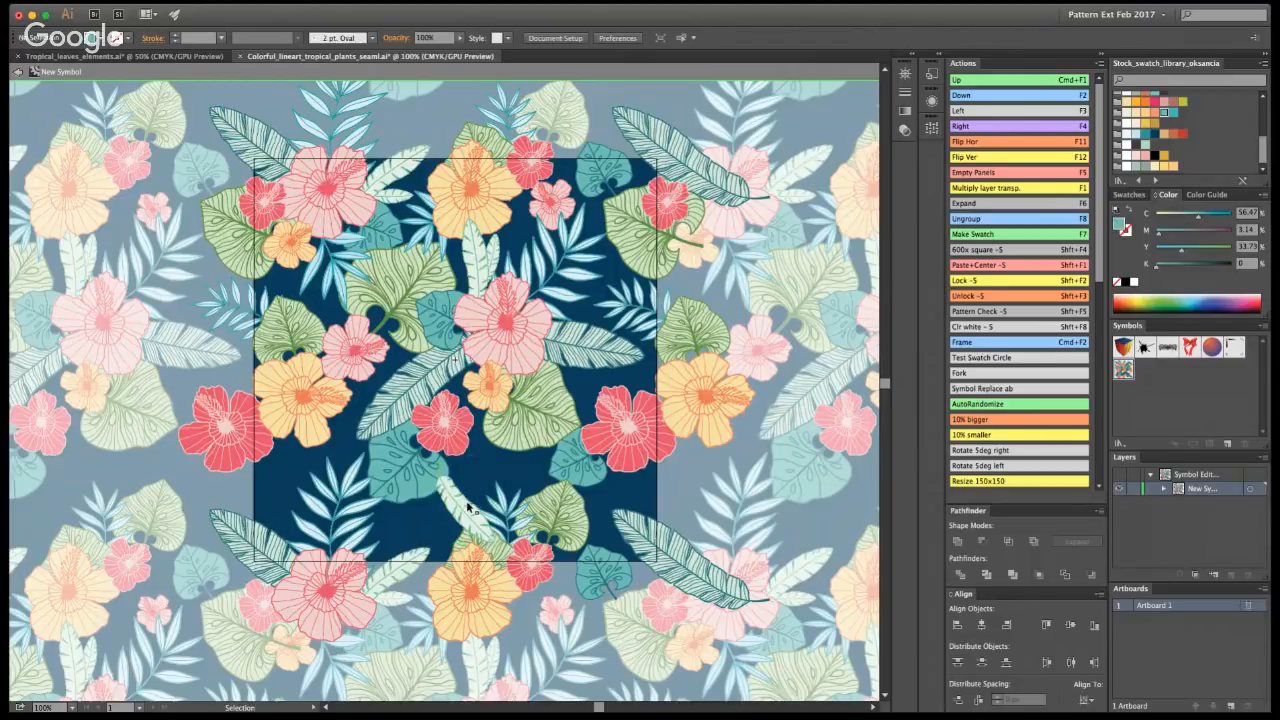
pyautogui.moveTo(470, 510); pyautogui.dragTo(470, 453)
pyautogui.press('Delete')
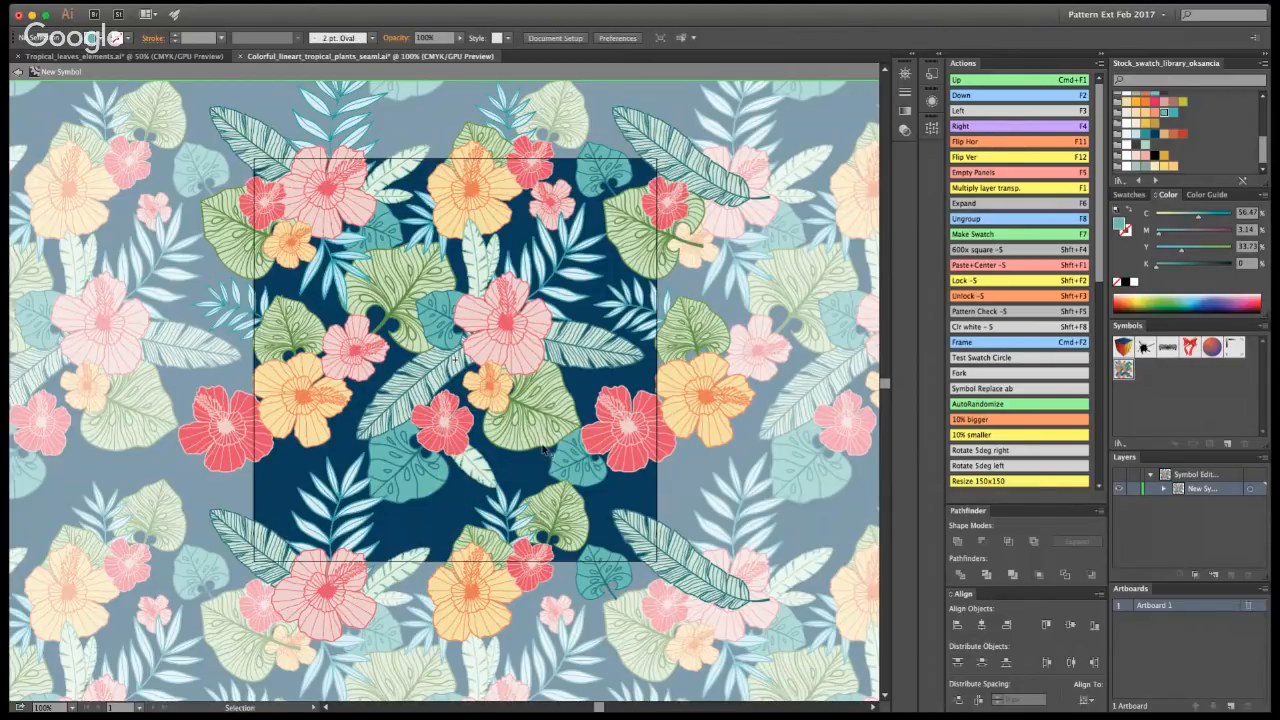
pyautogui.press('super+z')
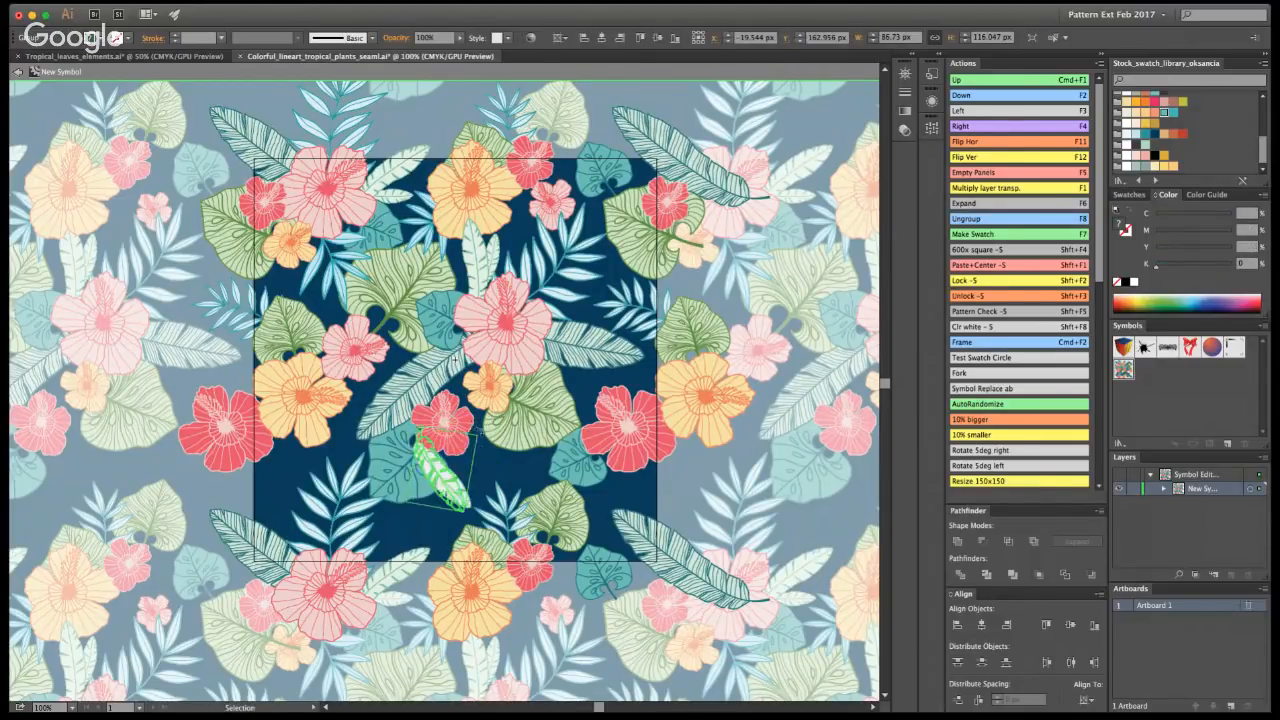
pyautogui.press('super+z')
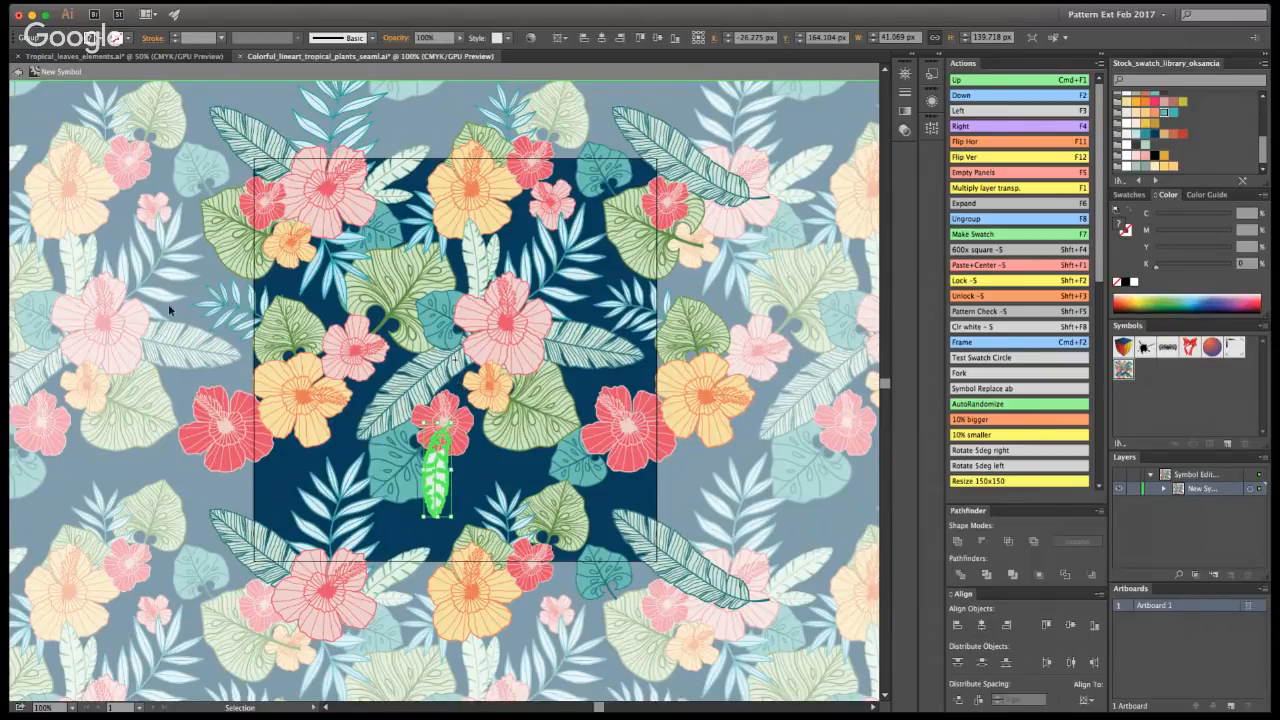
pyautogui.click(23, 72)
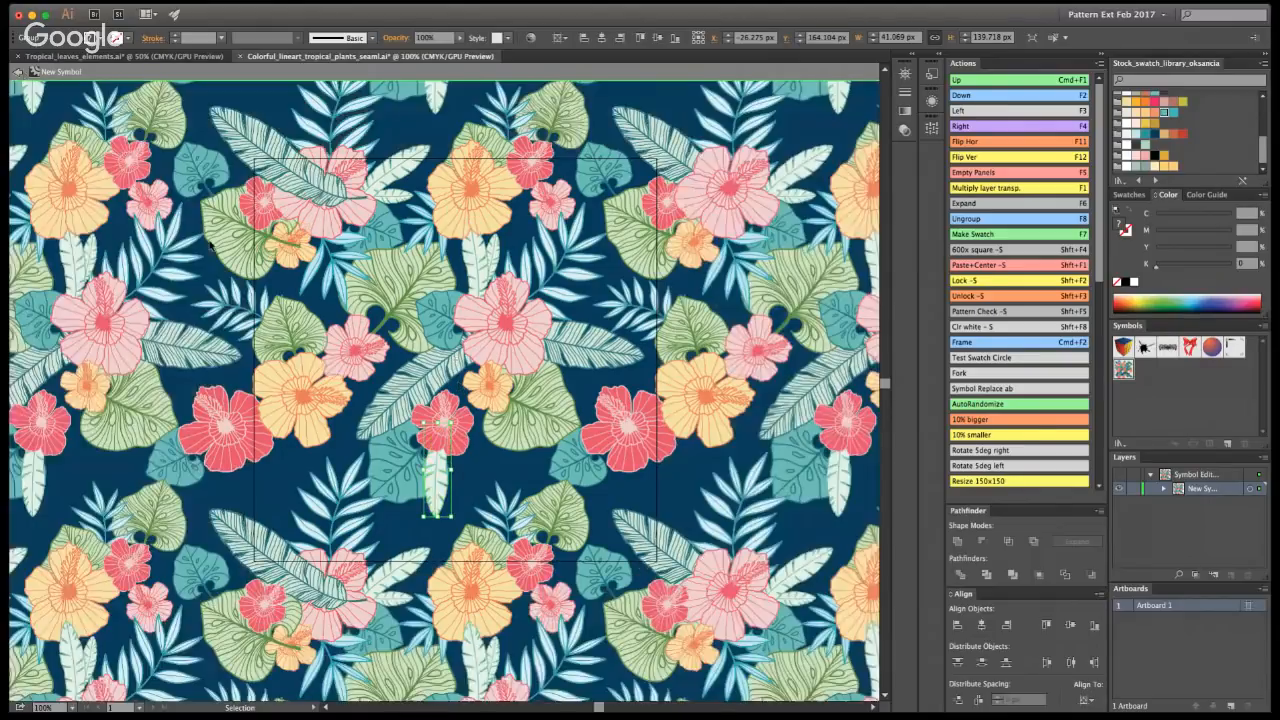
# - Reopen the symbol, place a light-blue fern about 113 px wide behind the left-edge coral-red hibiscus, and repeat it behind the right-edge one
pyautogui.doubleClick(483, 343)
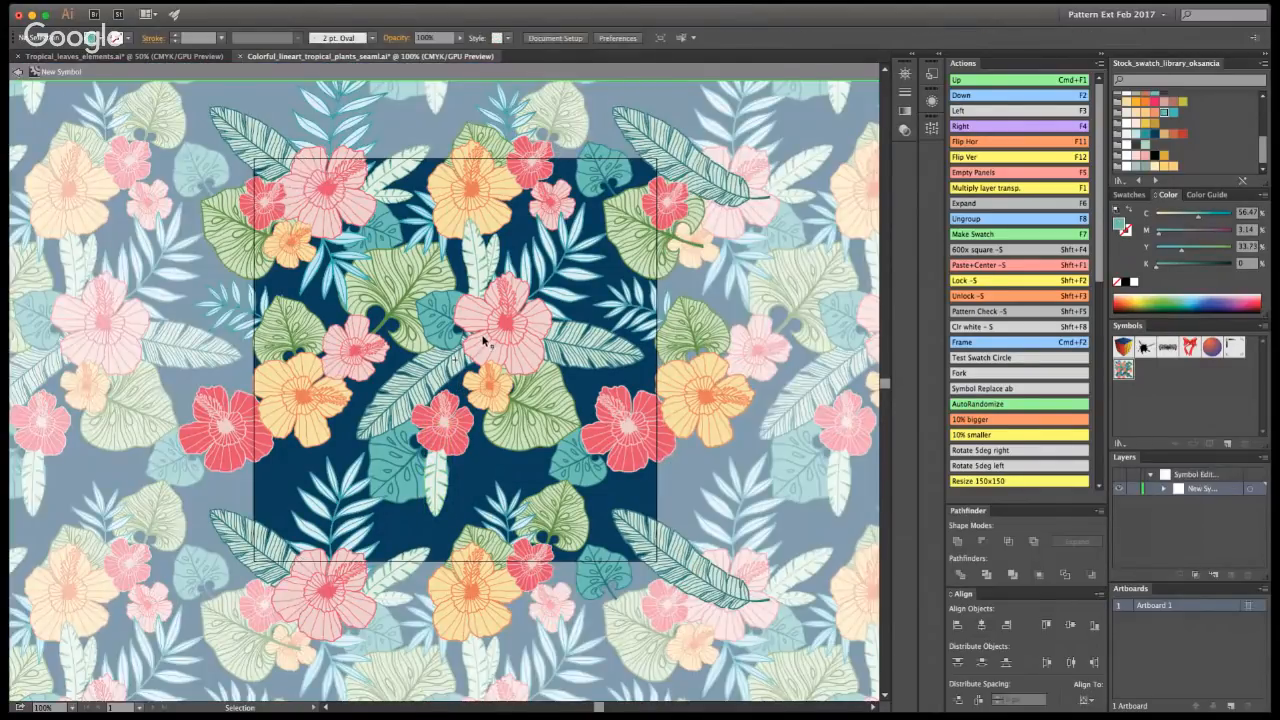
pyautogui.moveTo(350, 455); pyautogui.dragTo(223, 415)
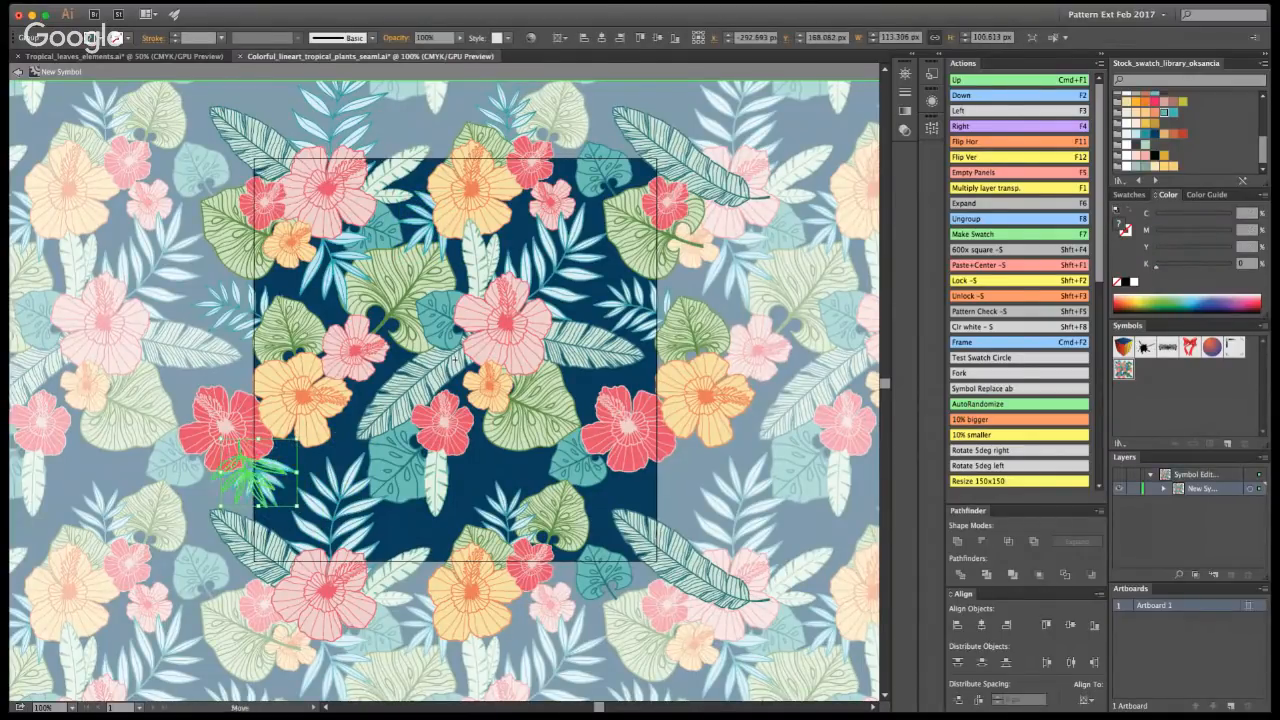
pyautogui.click(225, 428)
pyautogui.click(285, 488)
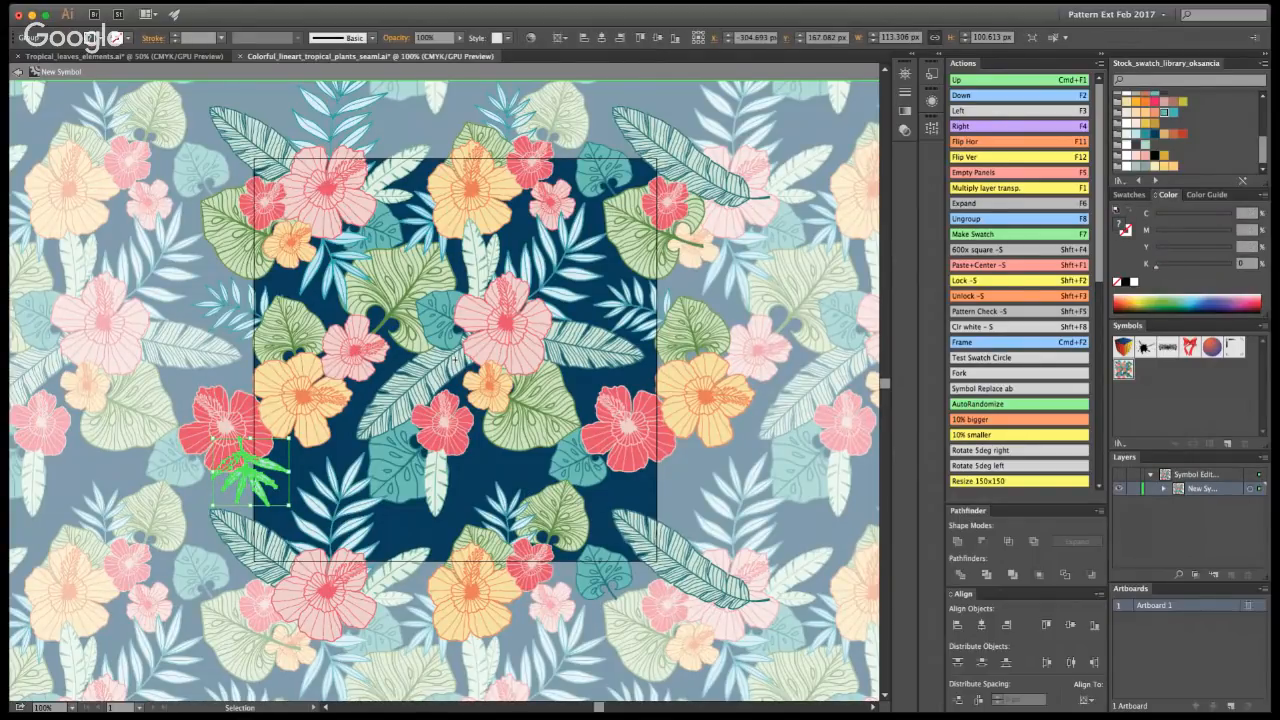
pyautogui.press('Delete')
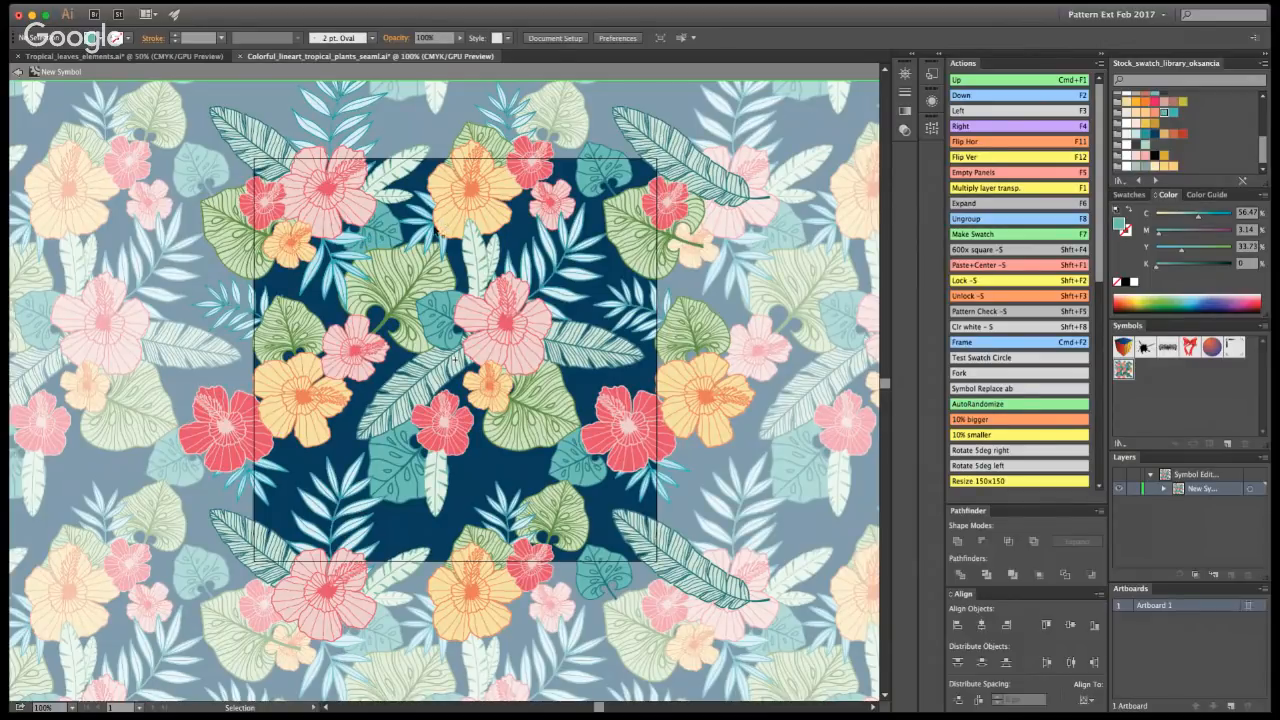
# - Copy the small light-pink hibiscus into the gap below the large green leaf in the tile's lower right
pyautogui.click(549, 208)
pyautogui.moveTo(553, 210); pyautogui.dragTo(533, 463)
pyautogui.click(686, 428)
pyautogui.click(725, 486)
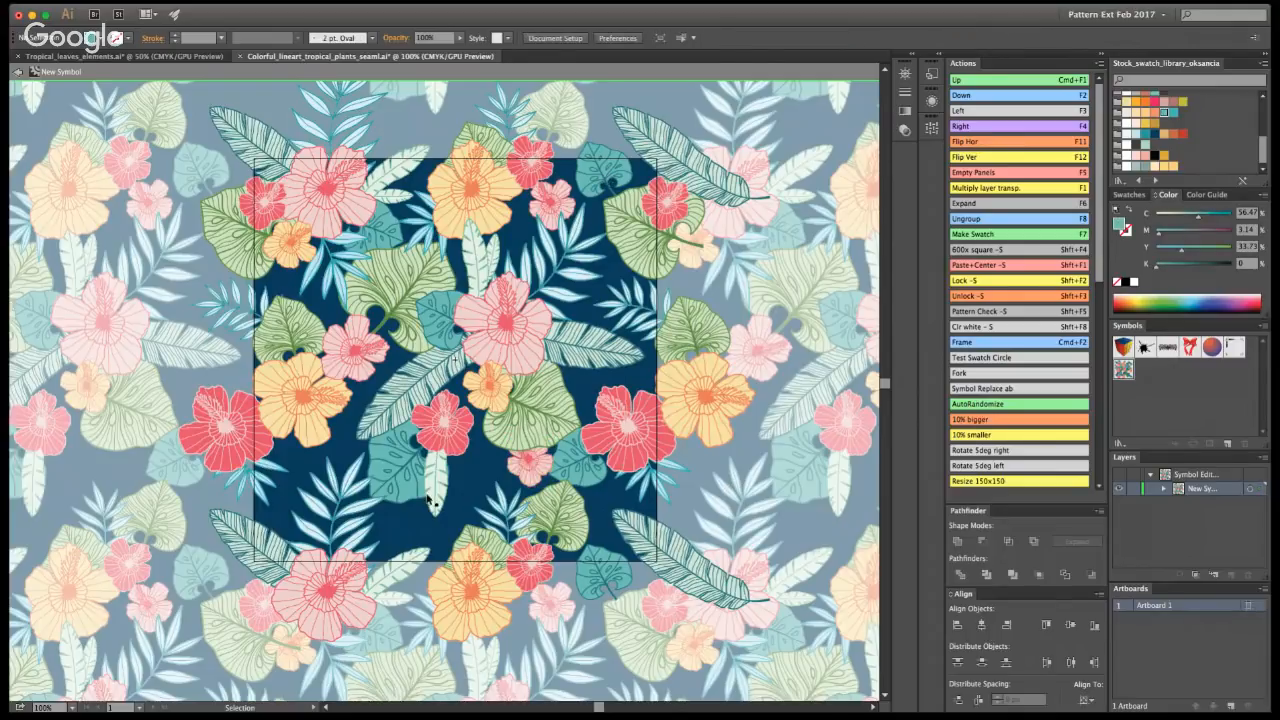
# - Copy the small pale-mint leaf and tilt it behind the lower coral hibiscus, beside the vertical mint leaf
pyautogui.click(495, 262)
pyautogui.click(478, 466)
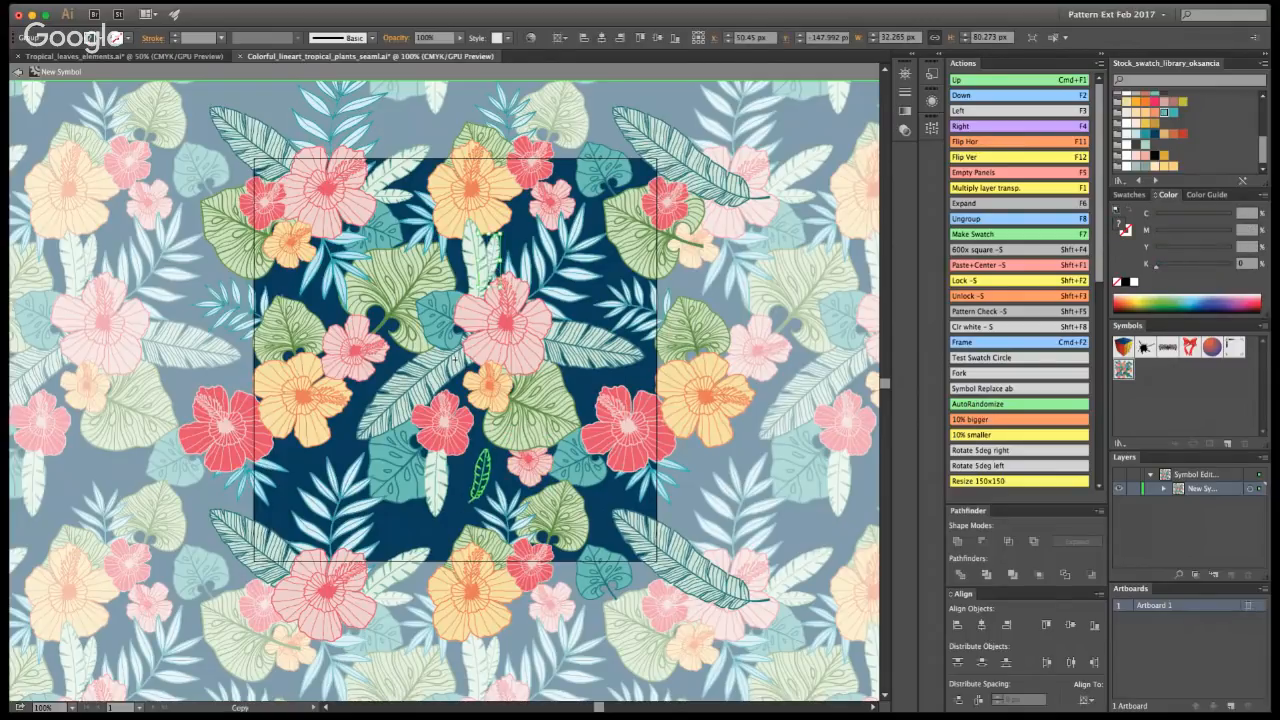
pyautogui.moveTo(493, 438); pyautogui.dragTo(288, 524)
pyautogui.click(744, 480)
# - Place a tilted pale-mint leaf, about 145 px long, behind the lower side of the orange hibiscus at the tile's left
pyautogui.click(470, 464)
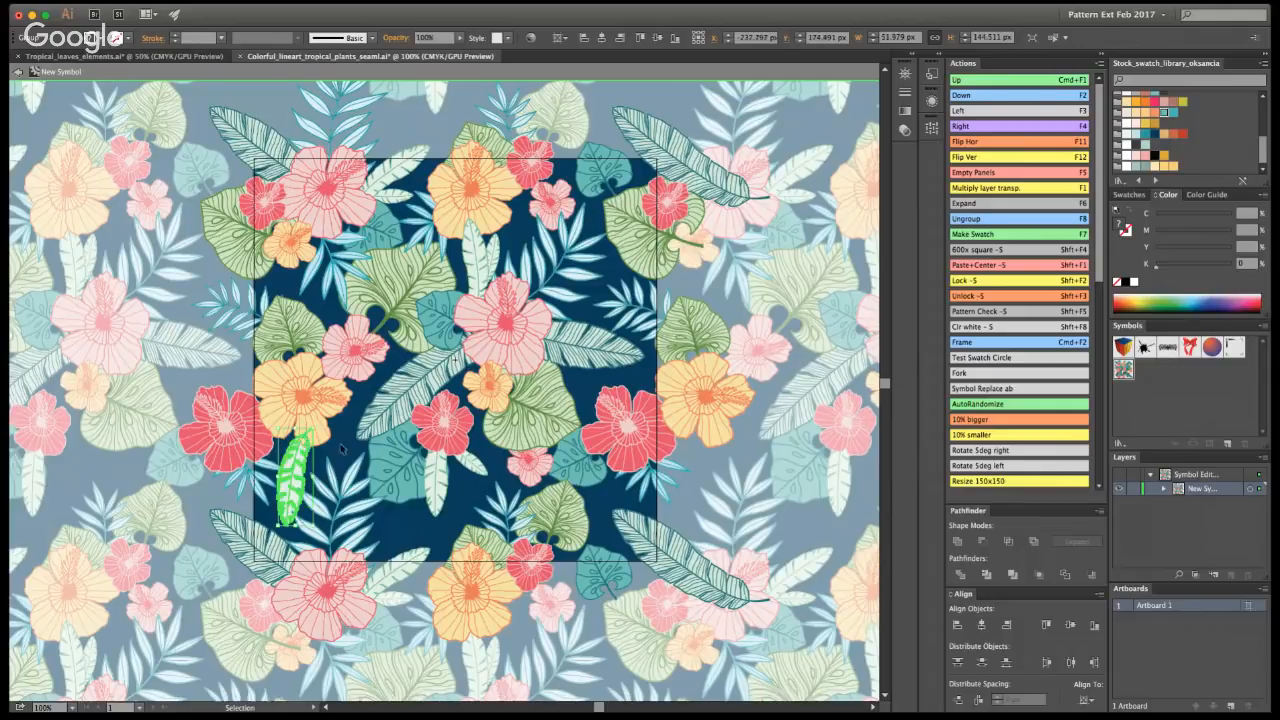
pyautogui.click(338, 450)
pyautogui.click(300, 495)
pyautogui.moveTo(338, 454)
pyautogui.mouseDown()
pyautogui.moveTo(356, 401)
pyautogui.moveTo(326, 426)
pyautogui.moveTo(337, 436)
pyautogui.mouseUp()
pyautogui.click(965, 155)
pyautogui.click(760, 460)
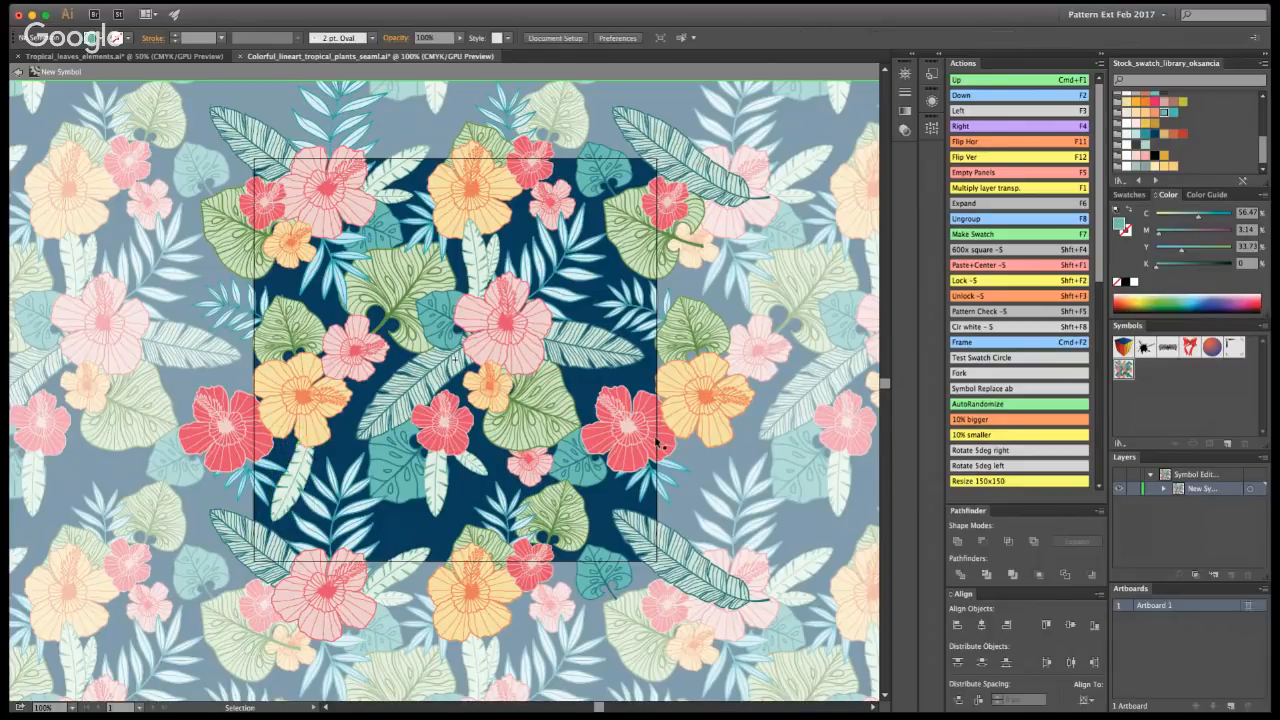
pyautogui.moveTo(283, 499); pyautogui.dragTo(288, 483)
pyautogui.click(796, 417)
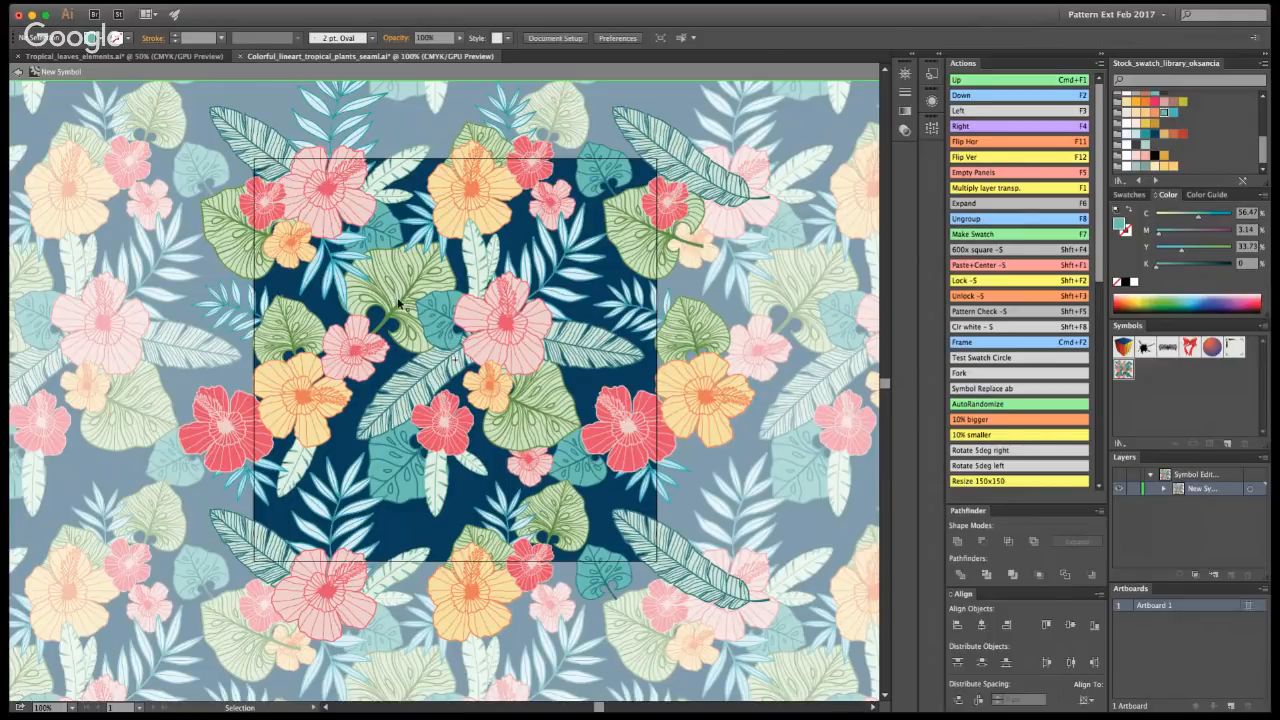
# - Place a rotated striped teal leaf copy, about 96 by 192 px, behind the orange hibiscus at the tile's bottom edge
pyautogui.click(588, 355)
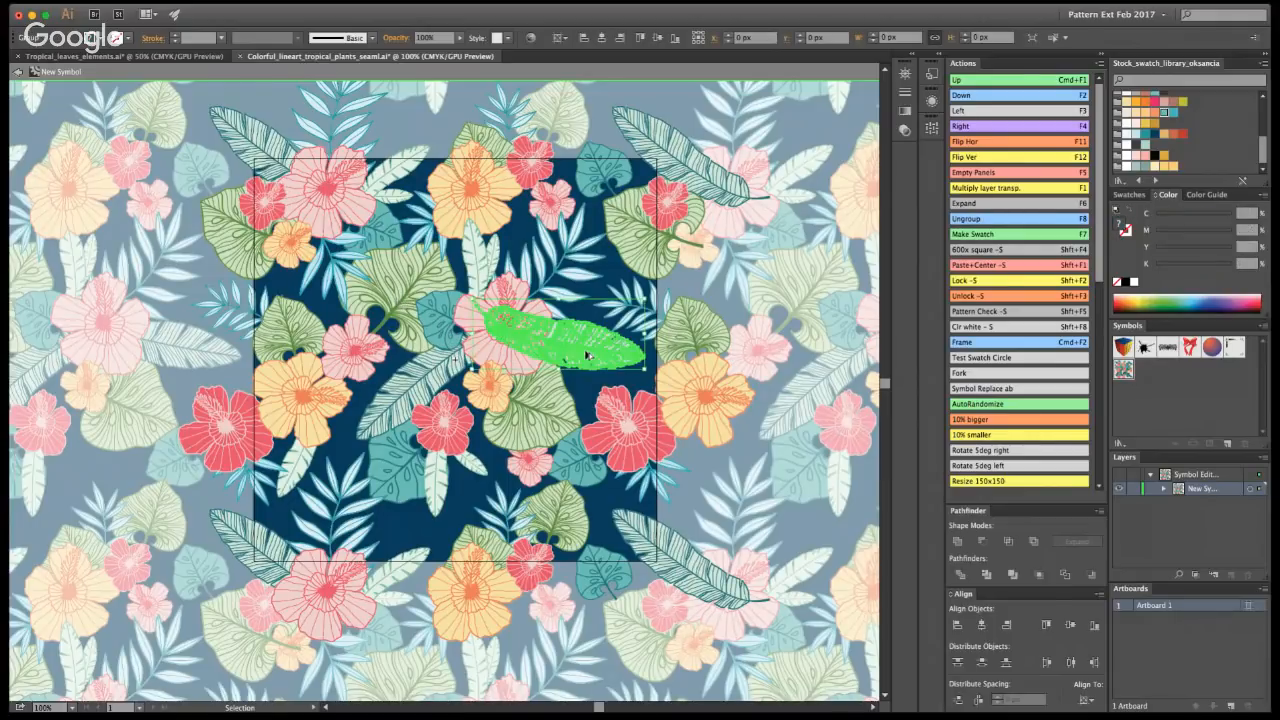
pyautogui.moveTo(587, 355); pyautogui.dragTo(463, 549)
pyautogui.moveTo(343, 566); pyautogui.dragTo(362, 480)
pyautogui.moveTo(404, 438); pyautogui.dragTo(421, 484)
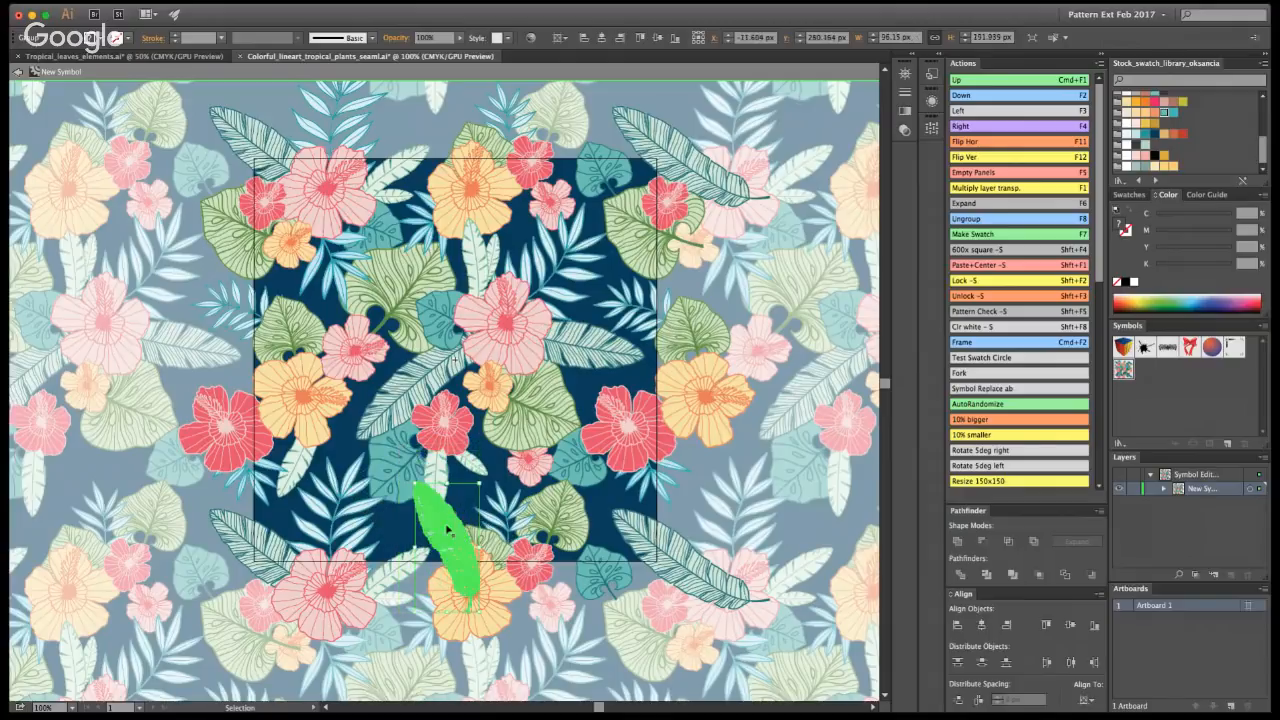
pyautogui.press('super+x')
pyautogui.click(489, 573)
pyautogui.press('super+b')
pyautogui.click(745, 425)
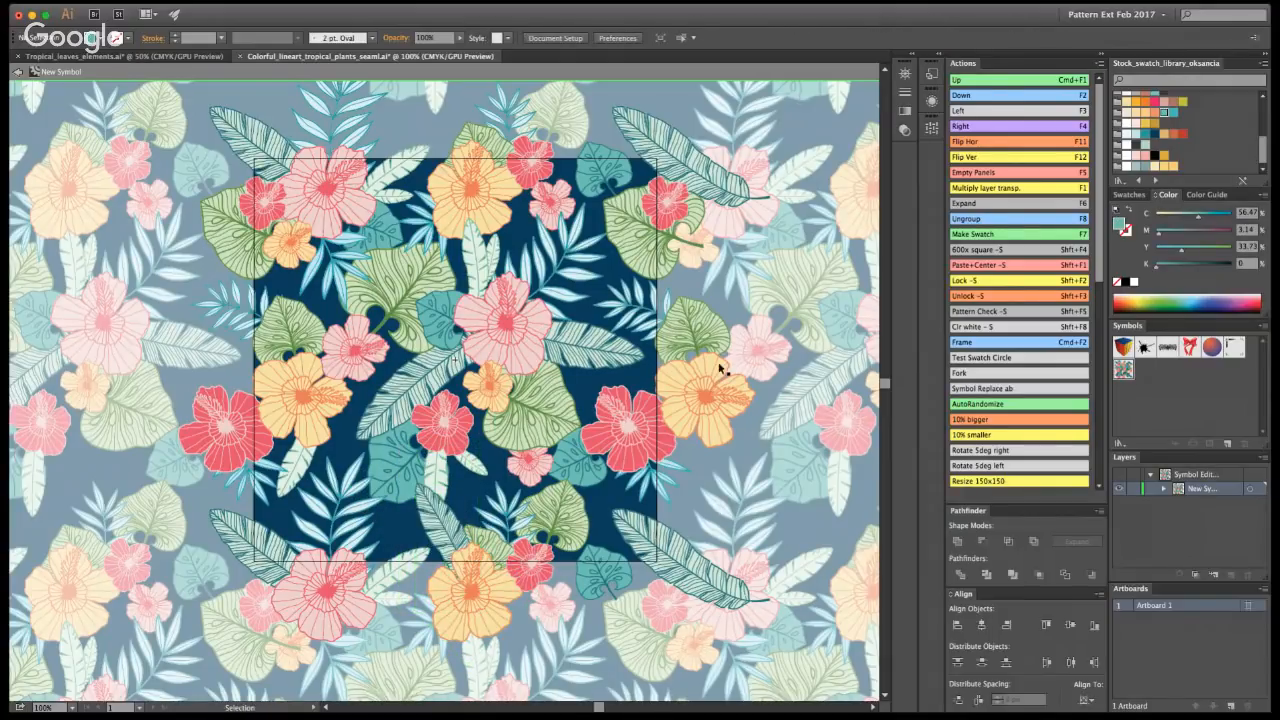
# - Repeat the new striped teal leaf one tile height up and move it behind the orange hibiscus at the tile's top edge
pyautogui.click(441, 528)
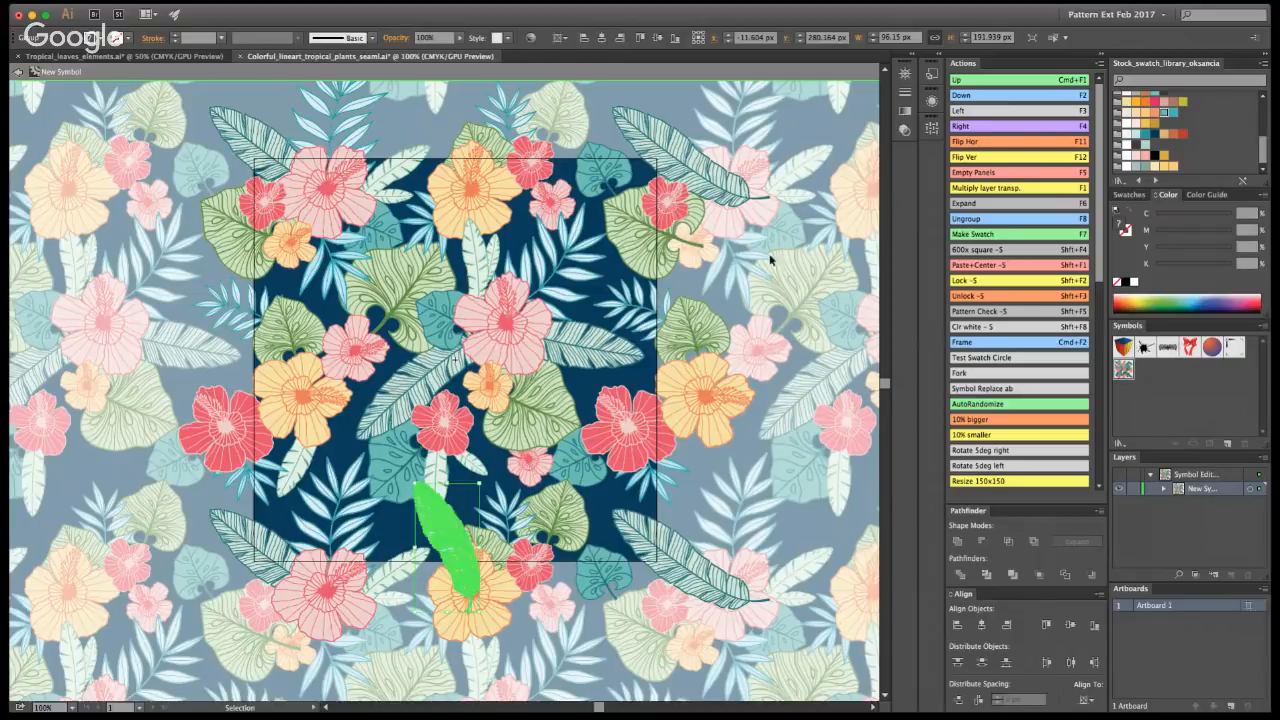
pyautogui.click(968, 80)
pyautogui.press('super+shift+a')
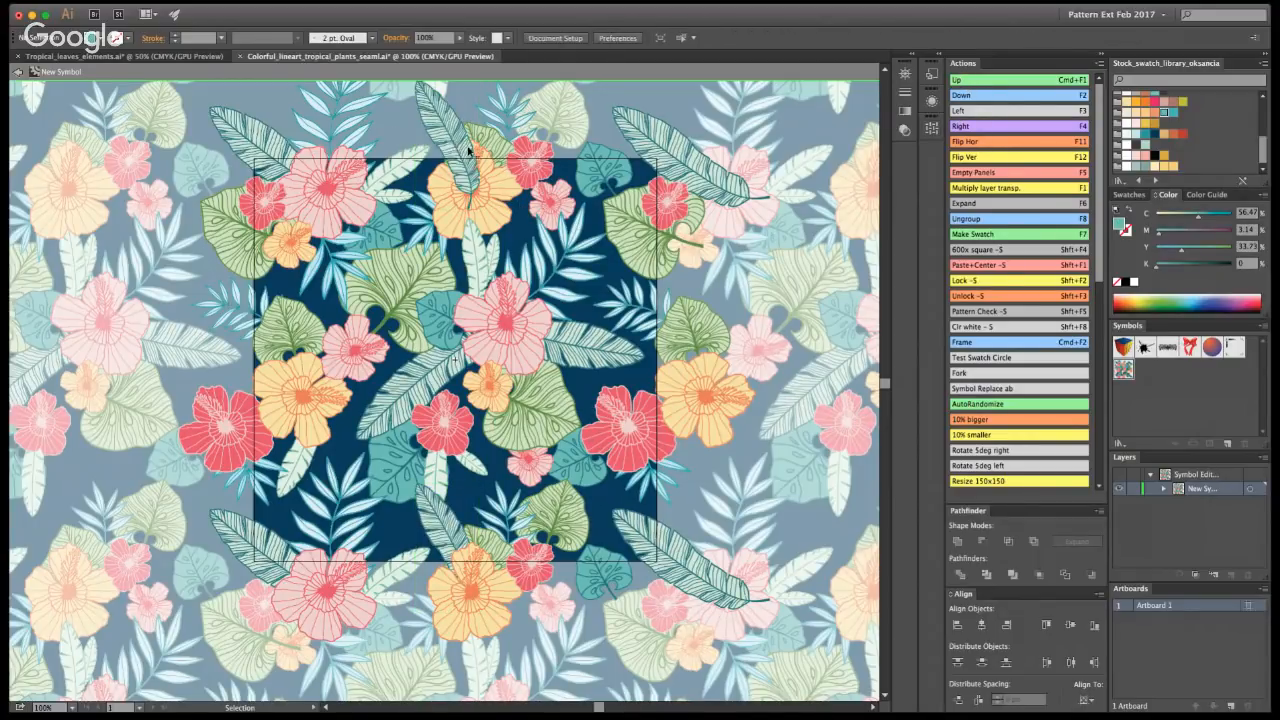
pyautogui.doubleClick(465, 150)
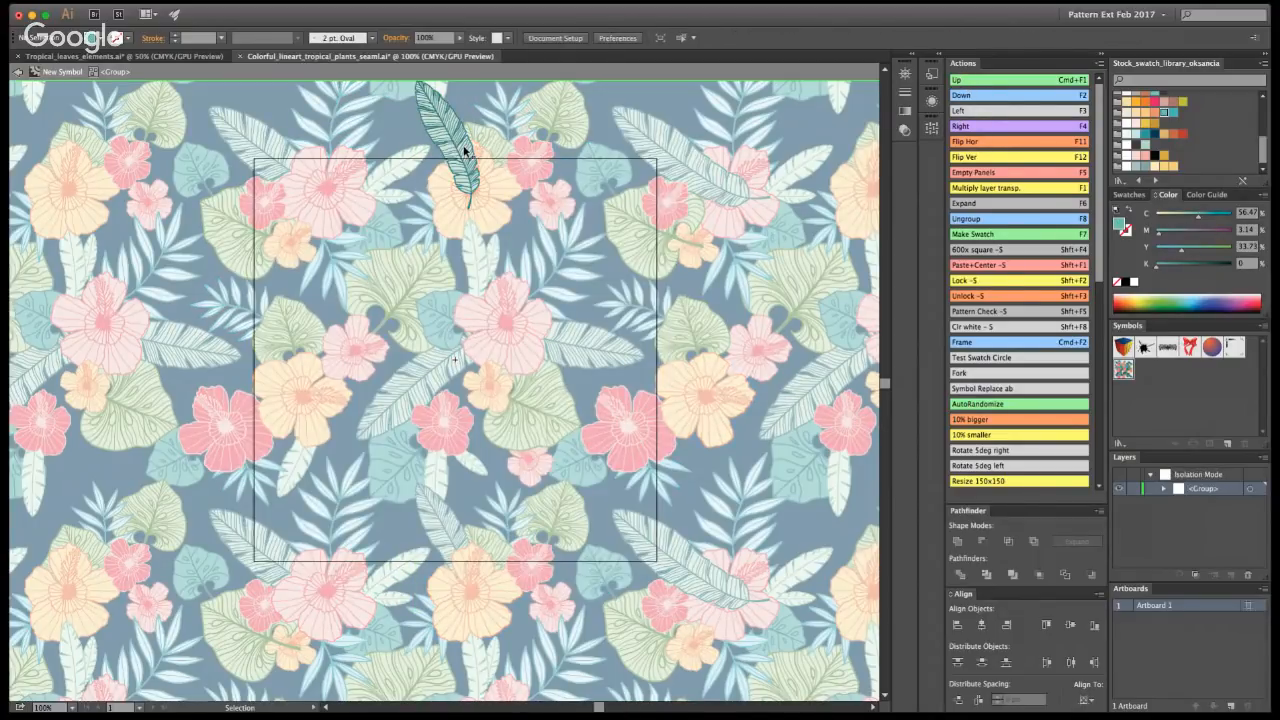
pyautogui.press('Escape')
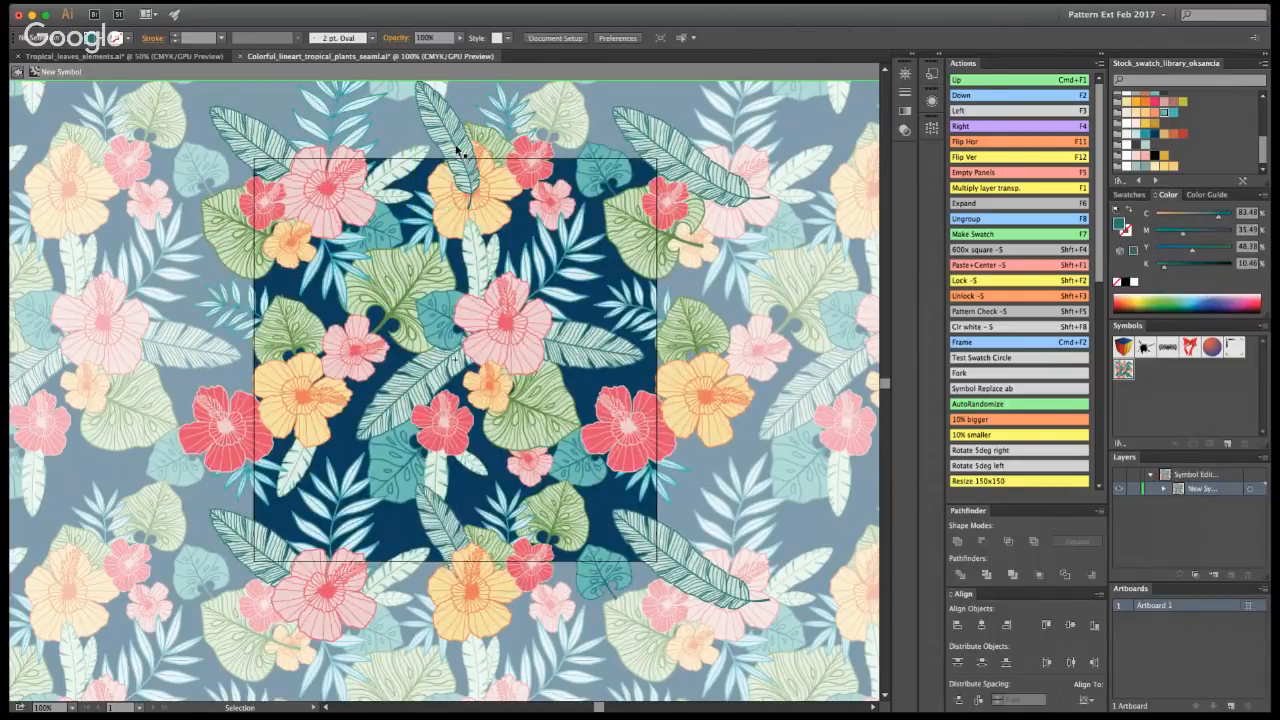
pyautogui.click(456, 150)
pyautogui.press('super+x')
pyautogui.click(468, 168)
pyautogui.press('super+b')
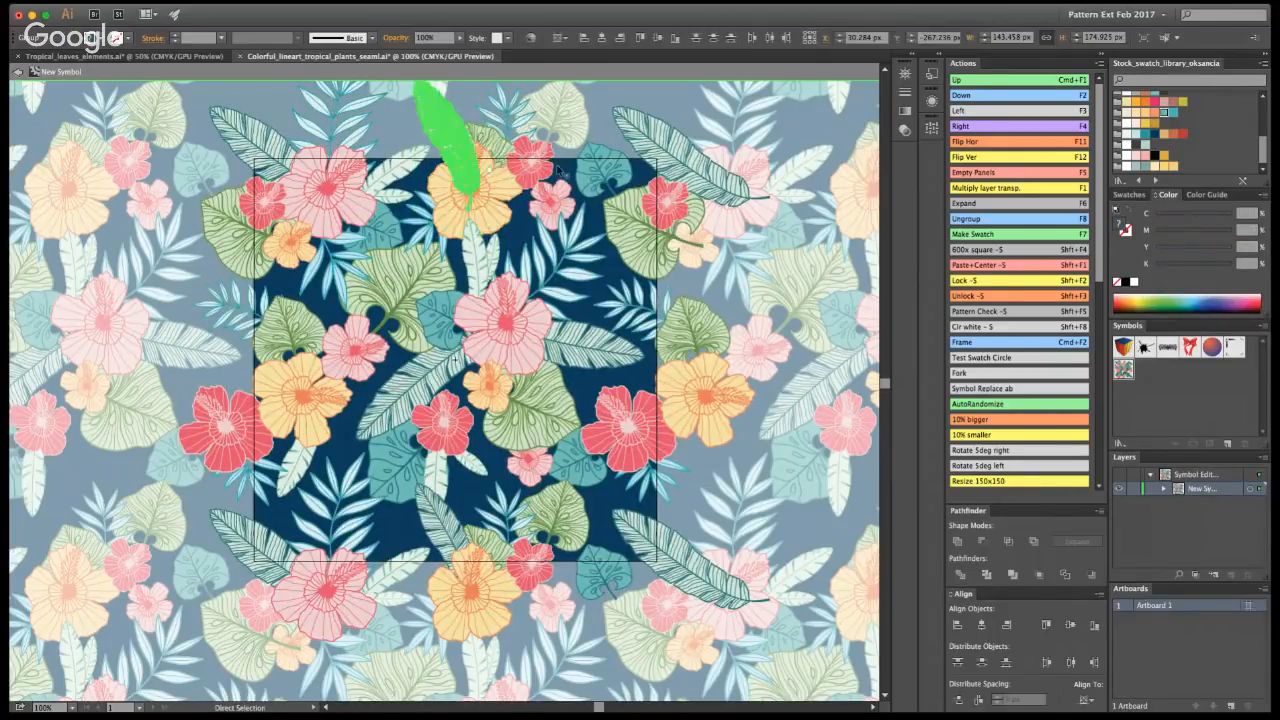
# - Check the repeated pattern and nudge the small pink hibiscus beside the orange one slightly right and down
pyautogui.click(667, 98)
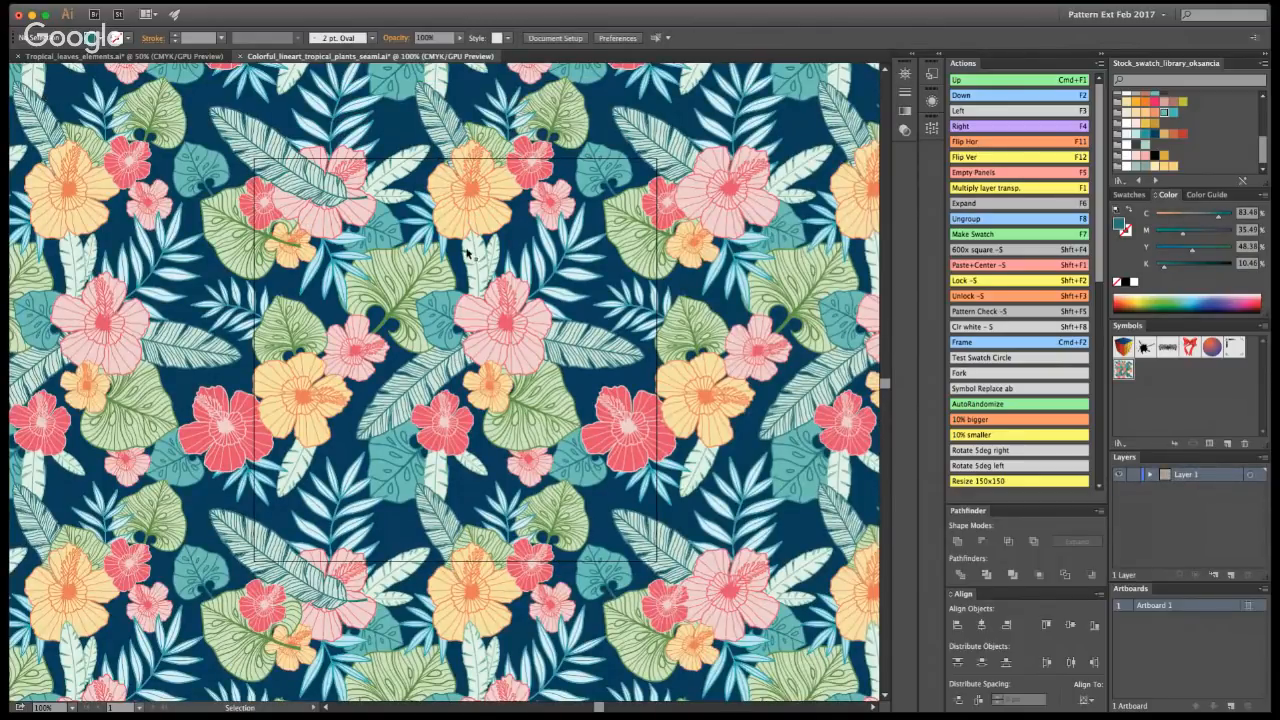
pyautogui.click(483, 324)
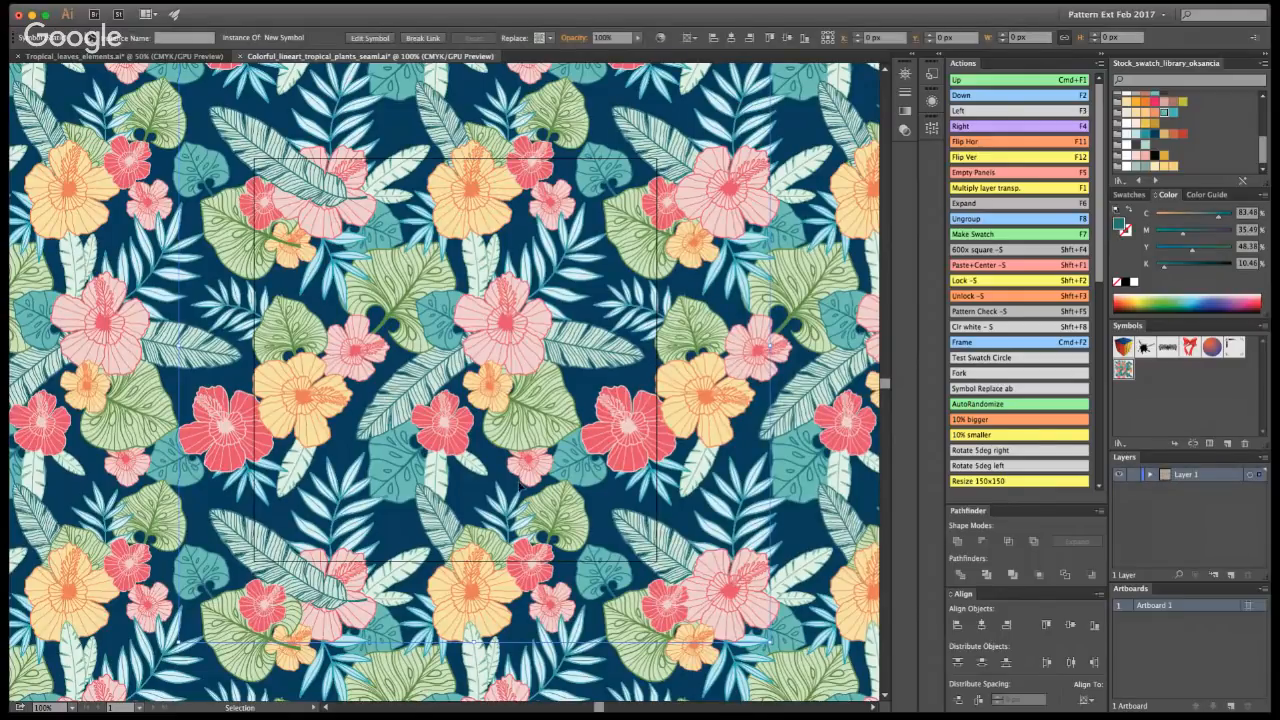
pyautogui.doubleClick(519, 479)
pyautogui.moveTo(362, 351); pyautogui.dragTo(372, 356)
pyautogui.click(742, 291)
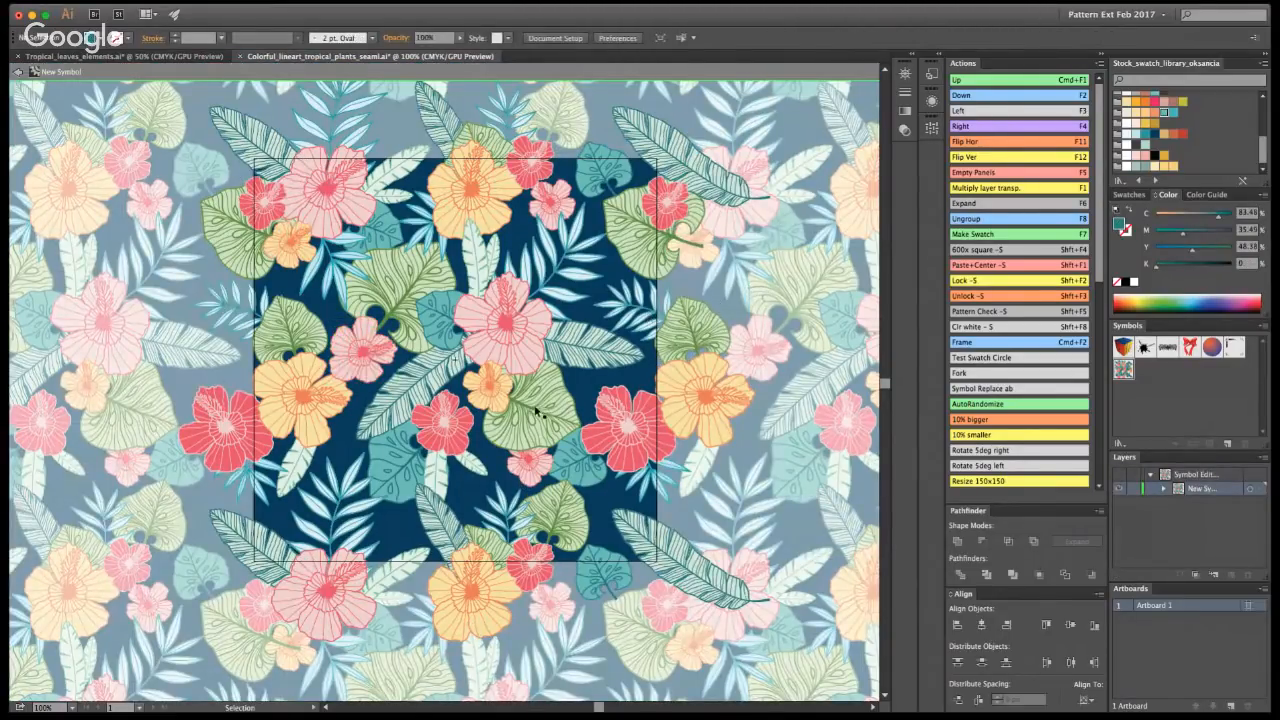
# - Copy the small orange hibiscus into the gap between the pale blue fronds near the tile's right edge, scaled to about 43 by 45 px
pyautogui.moveTo(532, 478); pyautogui.dragTo(595, 293)
pyautogui.press('super+z')
pyautogui.click(491, 382)
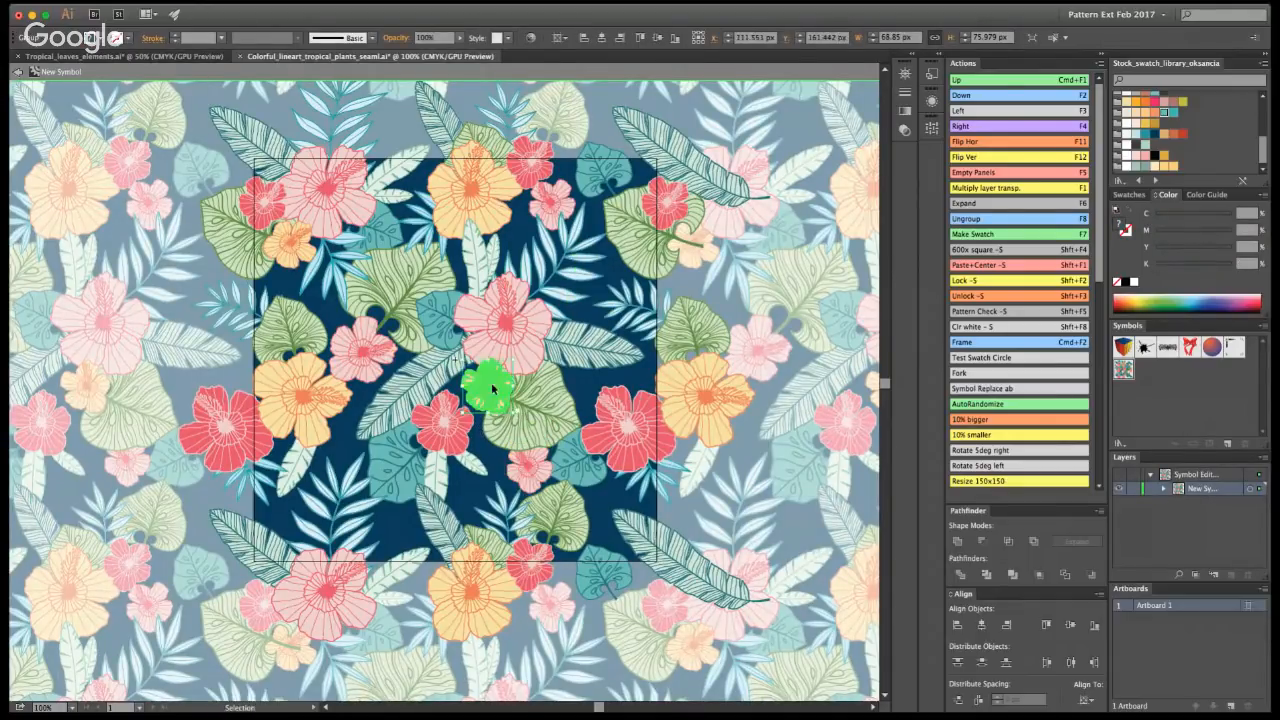
pyautogui.moveTo(491, 382); pyautogui.dragTo(605, 274)
pyautogui.click(655, 265)
pyautogui.click(783, 293)
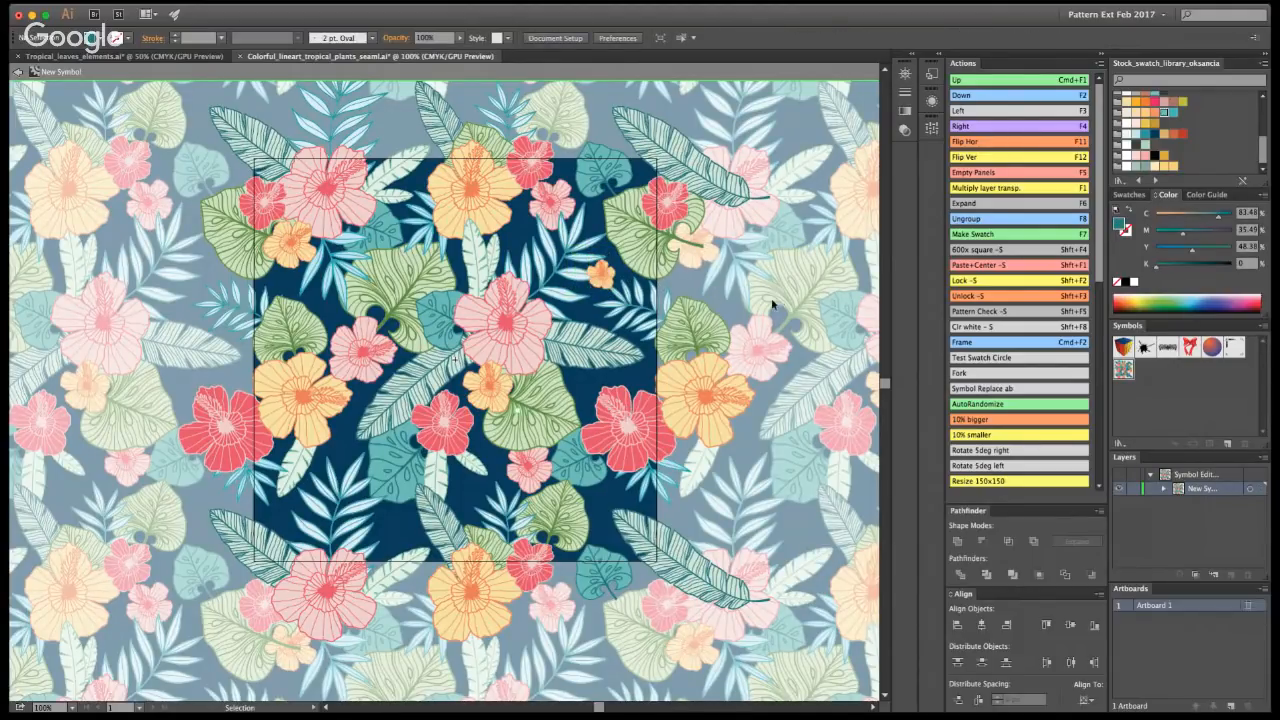
# - Copy the tiny orange hibiscus into the navy gap above the tile's bottom edge, between the large pink and orange hibiscuses
pyautogui.click(601, 278)
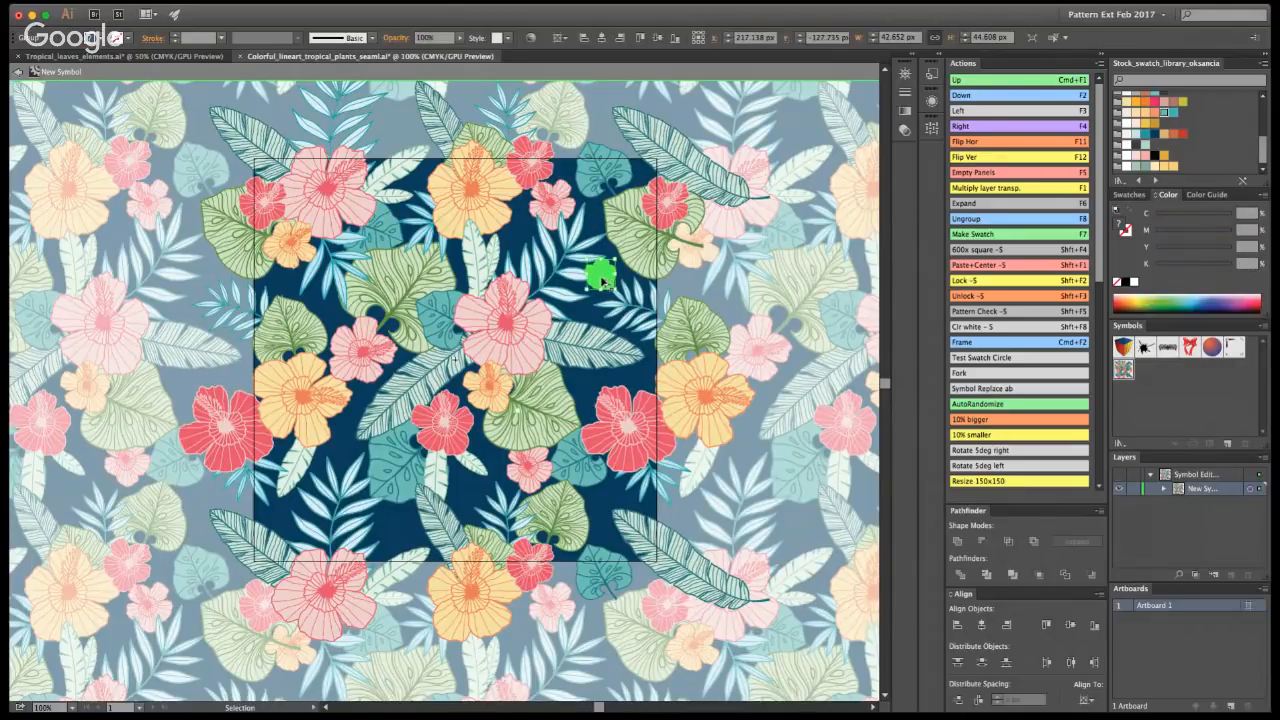
pyautogui.moveTo(603, 283); pyautogui.dragTo(407, 514)
pyautogui.click(683, 500)
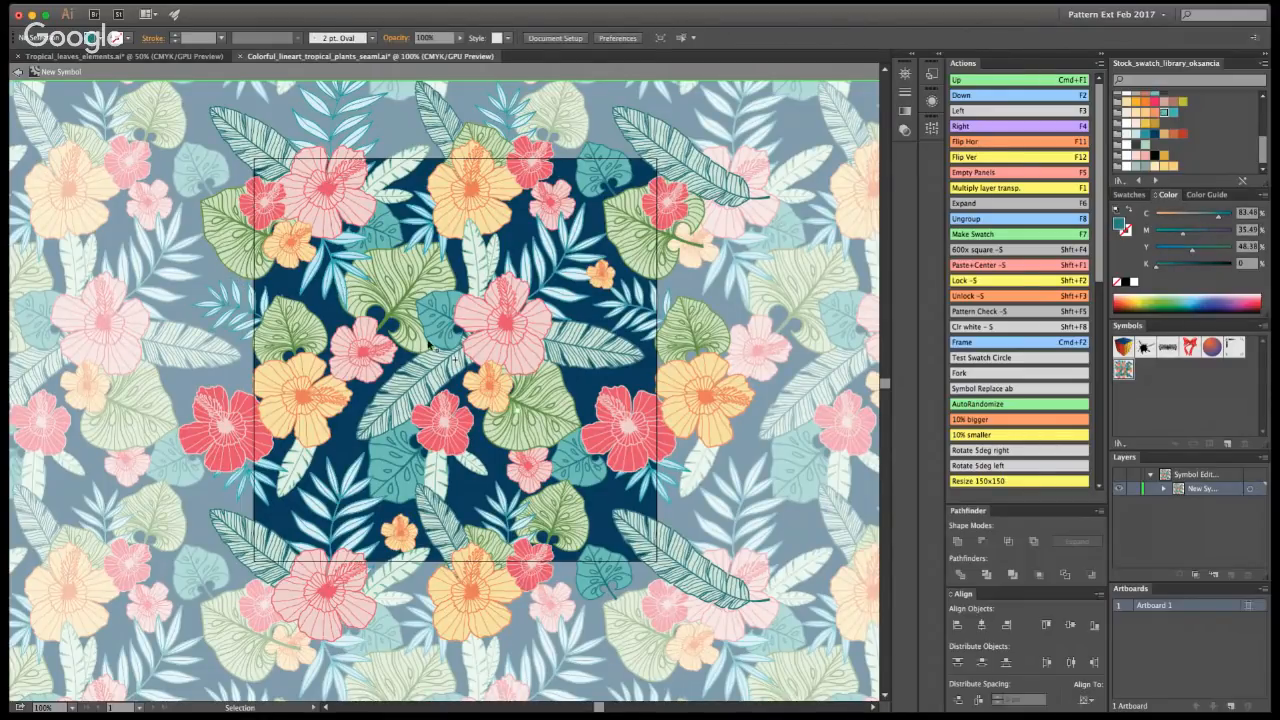
# - Place a tilted small pale-mint leaf copy, about 56 by 65 px, behind the striped leaf above the coral hibiscus at the tile's right edge
pyautogui.click(652, 482)
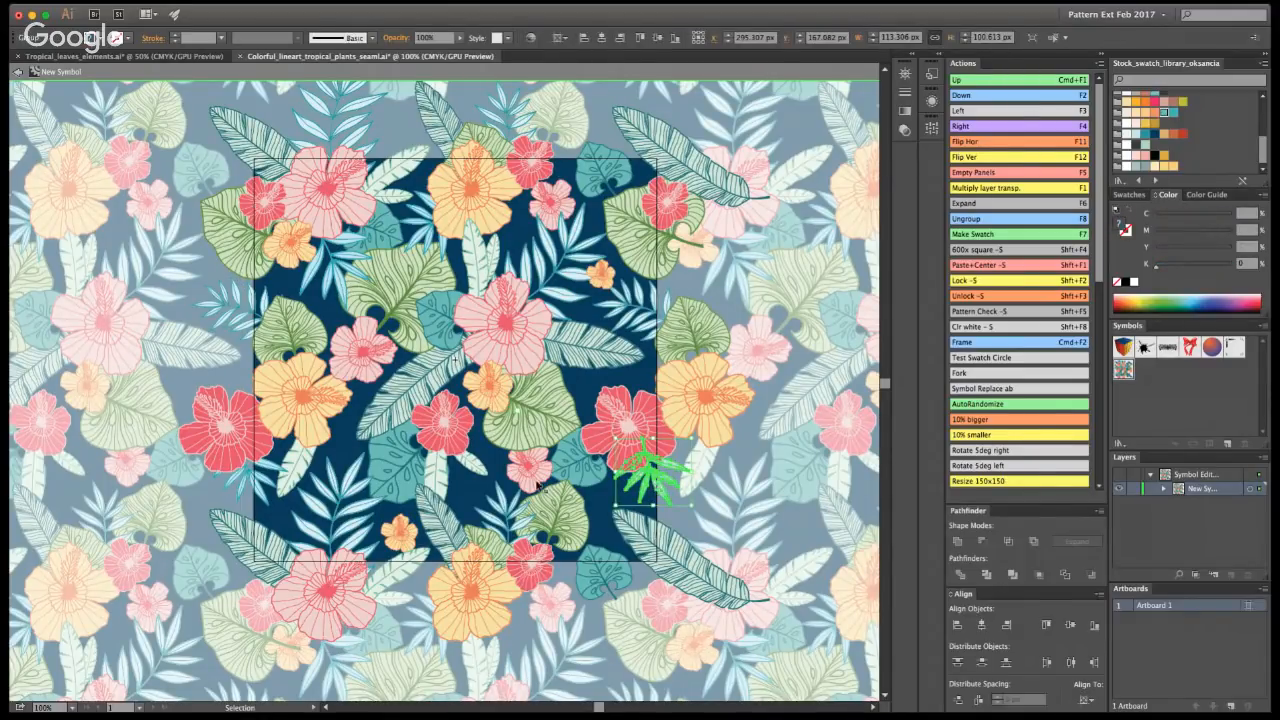
pyautogui.click(634, 365)
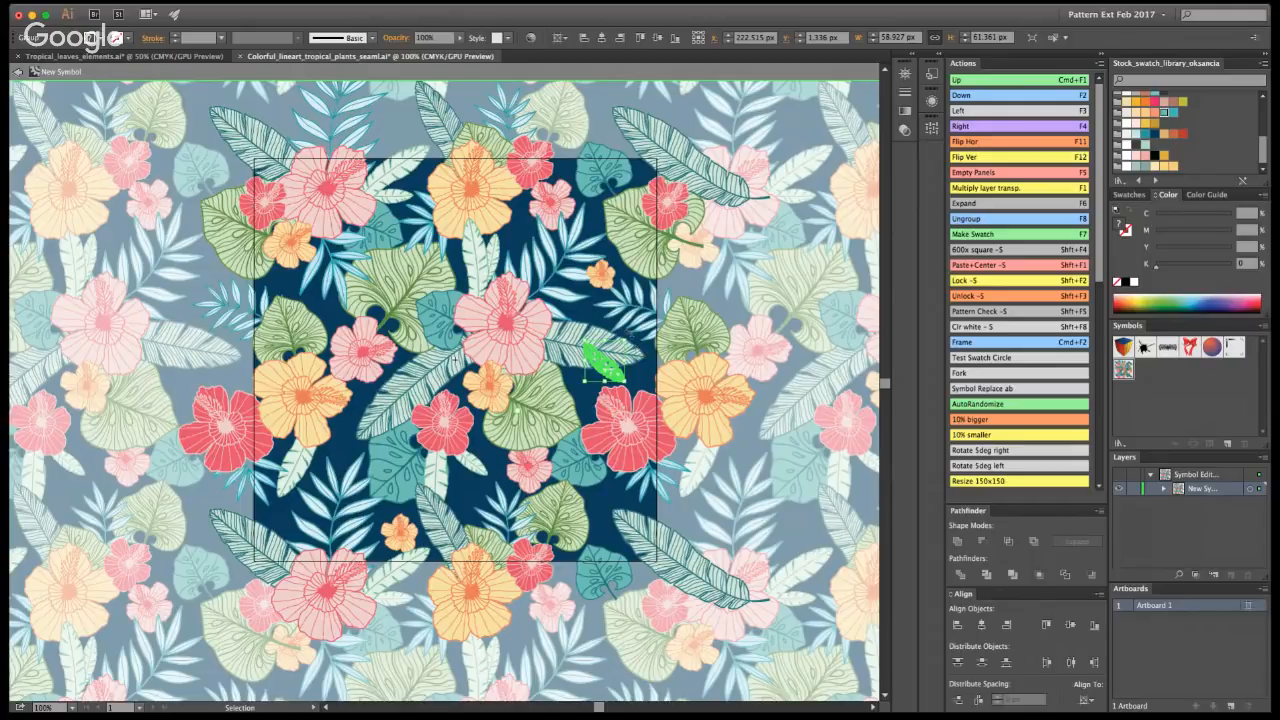
pyautogui.moveTo(629, 336); pyautogui.dragTo(605, 388)
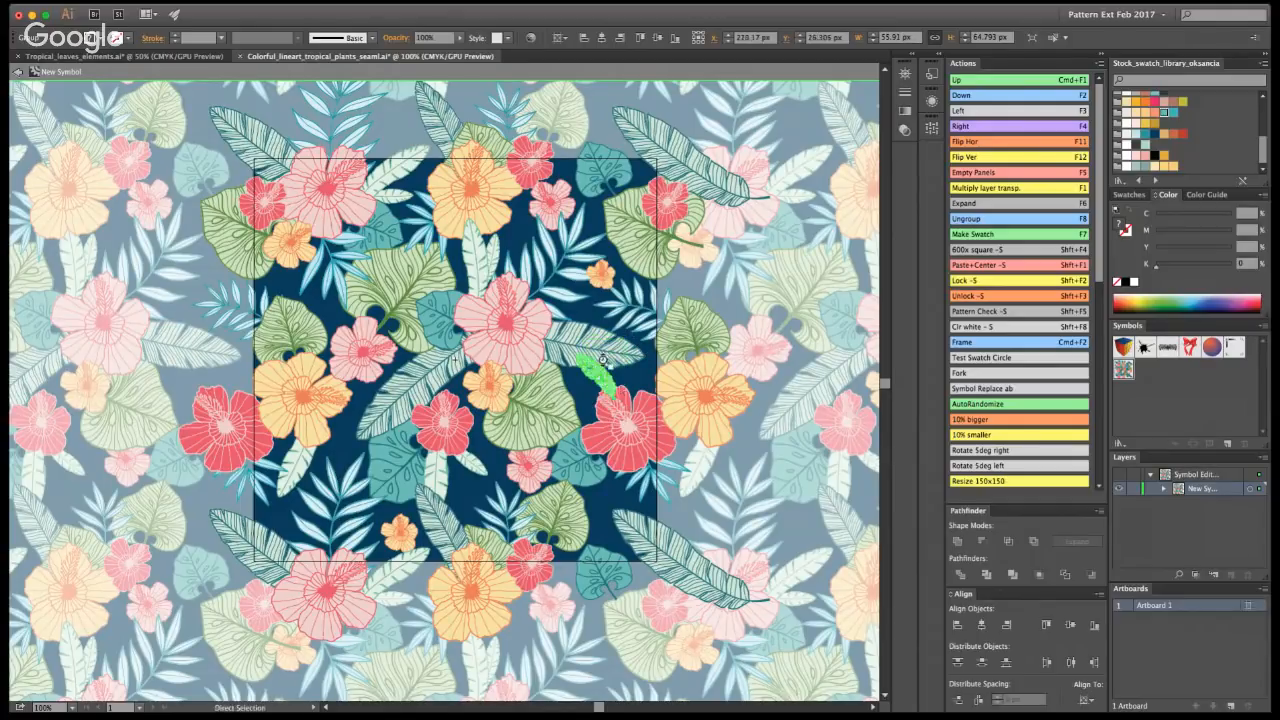
pyautogui.press('super+x')
pyautogui.click(606, 362)
pyautogui.press('super+b')
pyautogui.click(586, 381)
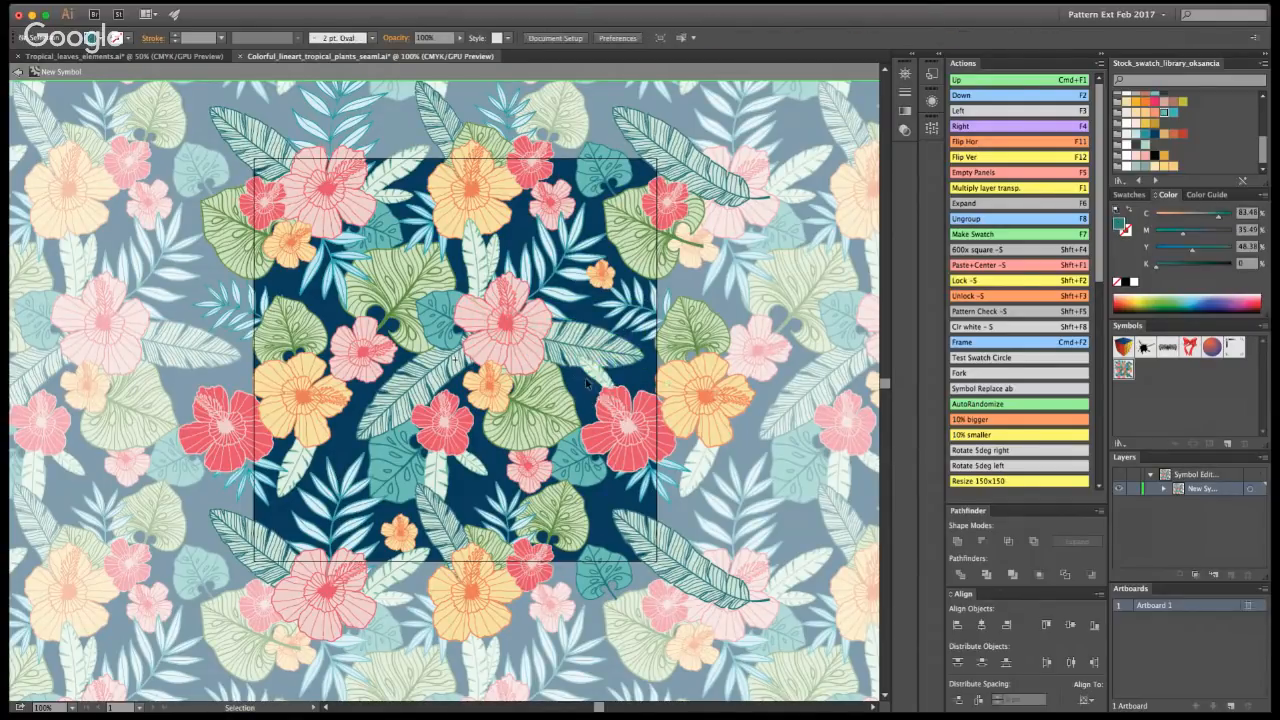
# - Enlarge and rotate that pale-mint leaf to about 51 by 121 px so it emerges from behind the coral hibiscus
pyautogui.click(604, 375)
pyautogui.moveTo(620, 349); pyautogui.dragTo(604, 385)
pyautogui.click(746, 418)
pyautogui.click(604, 380)
pyautogui.click(750, 416)
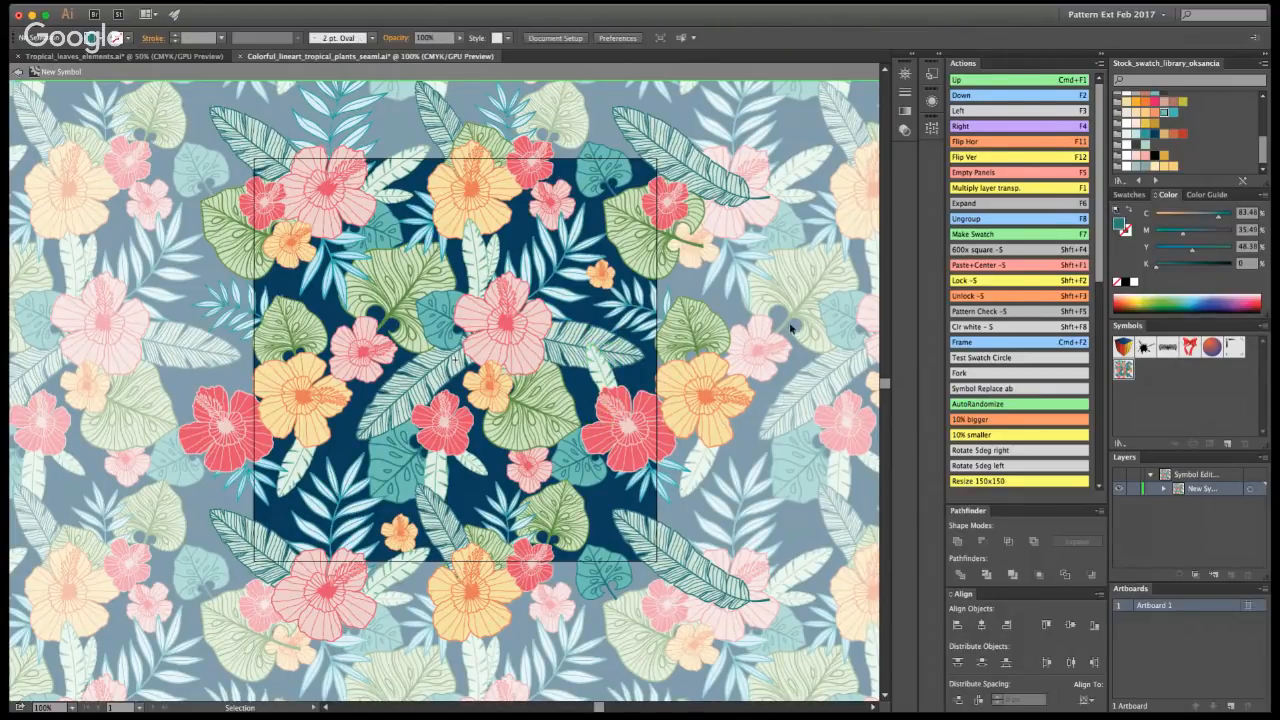
# - Place a rotated copy of the pale-mint leaf behind the right side of the green leaf near the tile's bottom edge and check the repeat
pyautogui.click(600, 383)
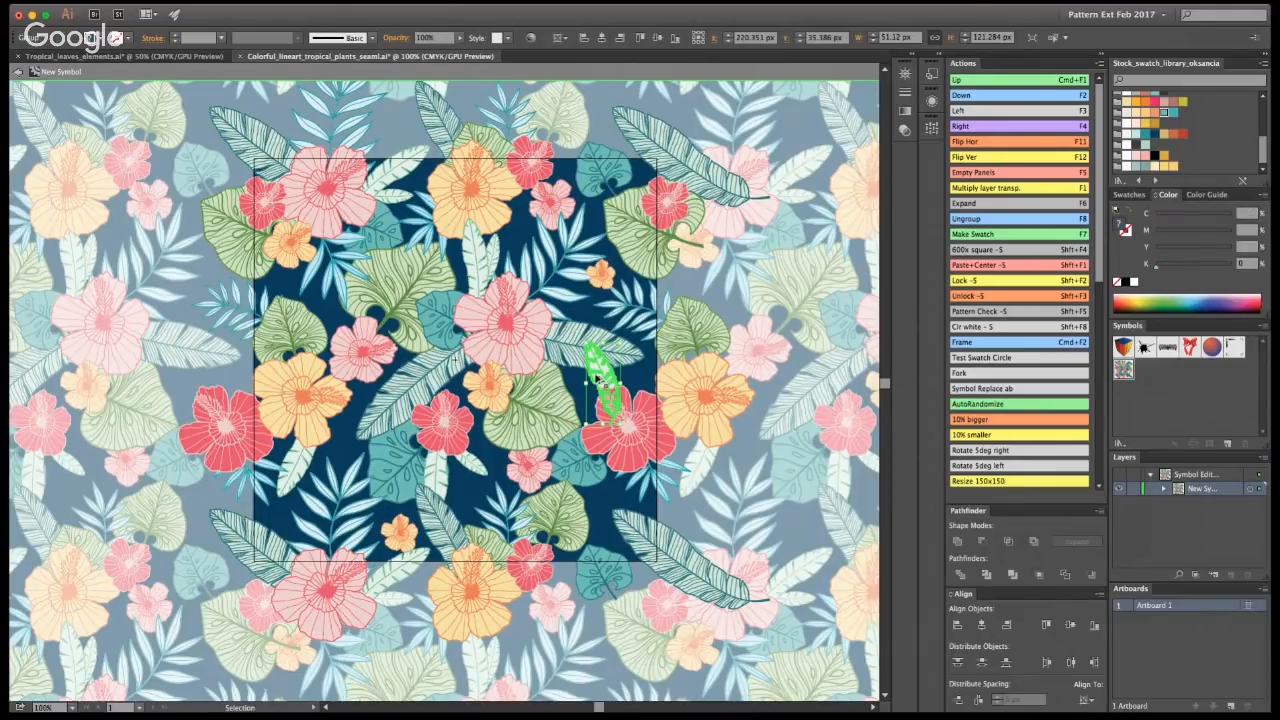
pyautogui.moveTo(596, 380); pyautogui.dragTo(593, 522)
pyautogui.press('Delete')
pyautogui.click(586, 527)
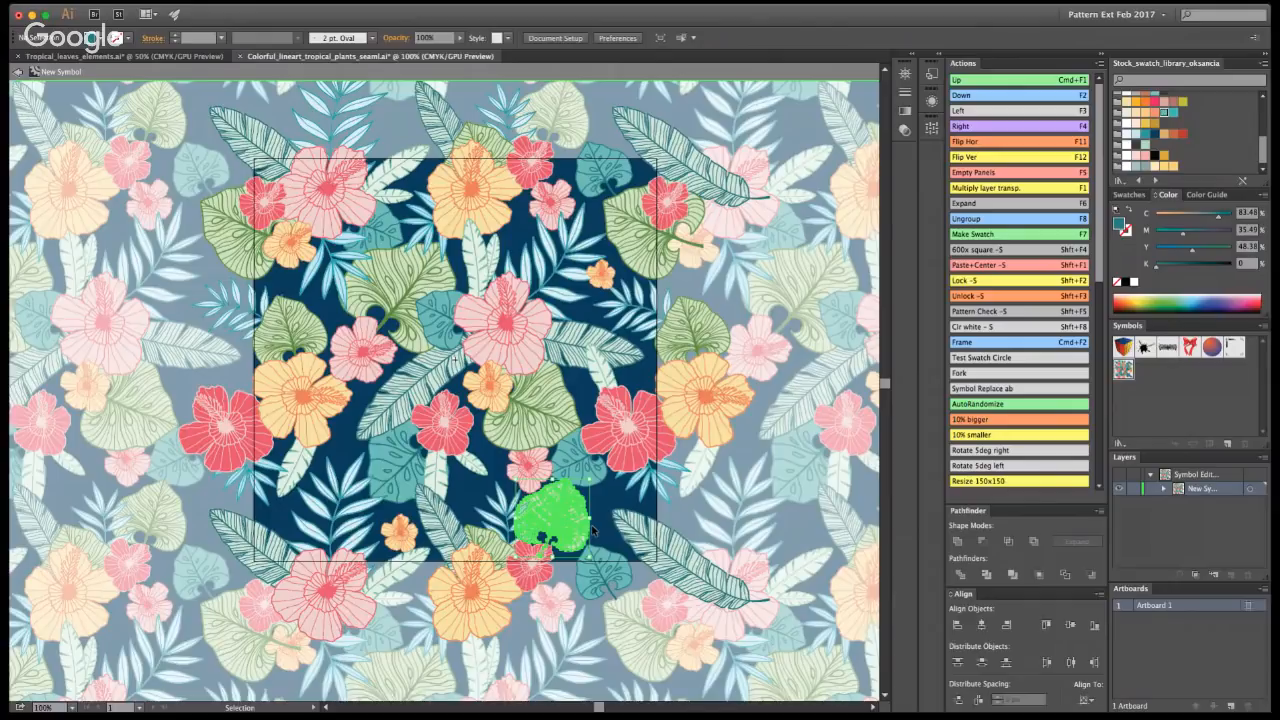
pyautogui.press('a')
pyautogui.press('super+b')
pyautogui.click(655, 458)
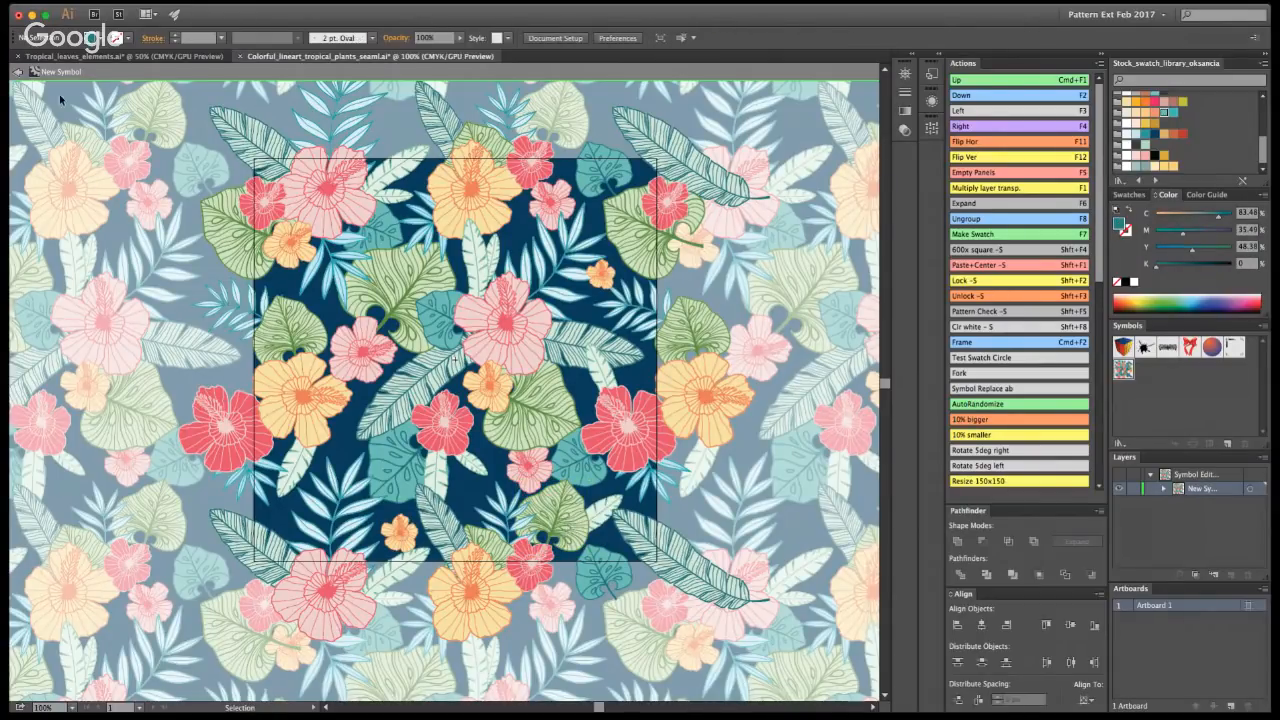
pyautogui.doubleClick(175, 290)
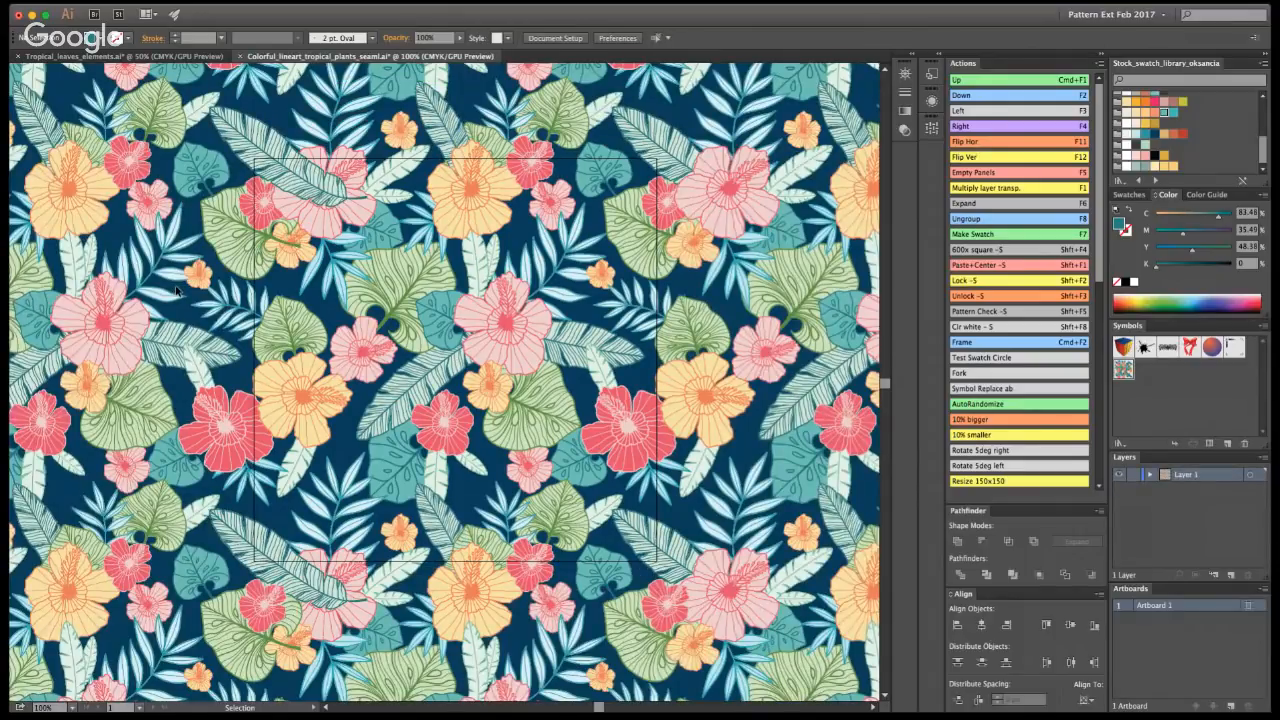
# - Enlarge the tilted pale-mint leaf below the central coral hibiscus to about 97 by 101 px, tuck it behind the flower, and check the repeat
pyautogui.click(494, 345)
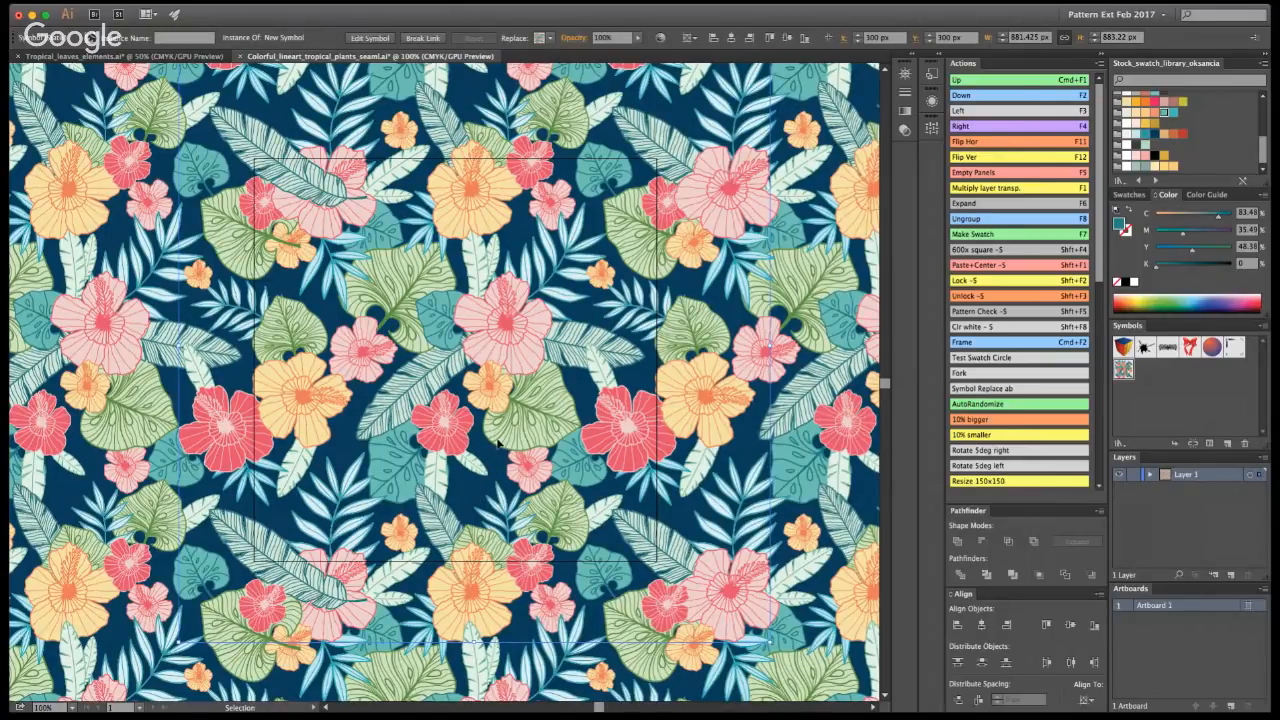
pyautogui.doubleClick(489, 398)
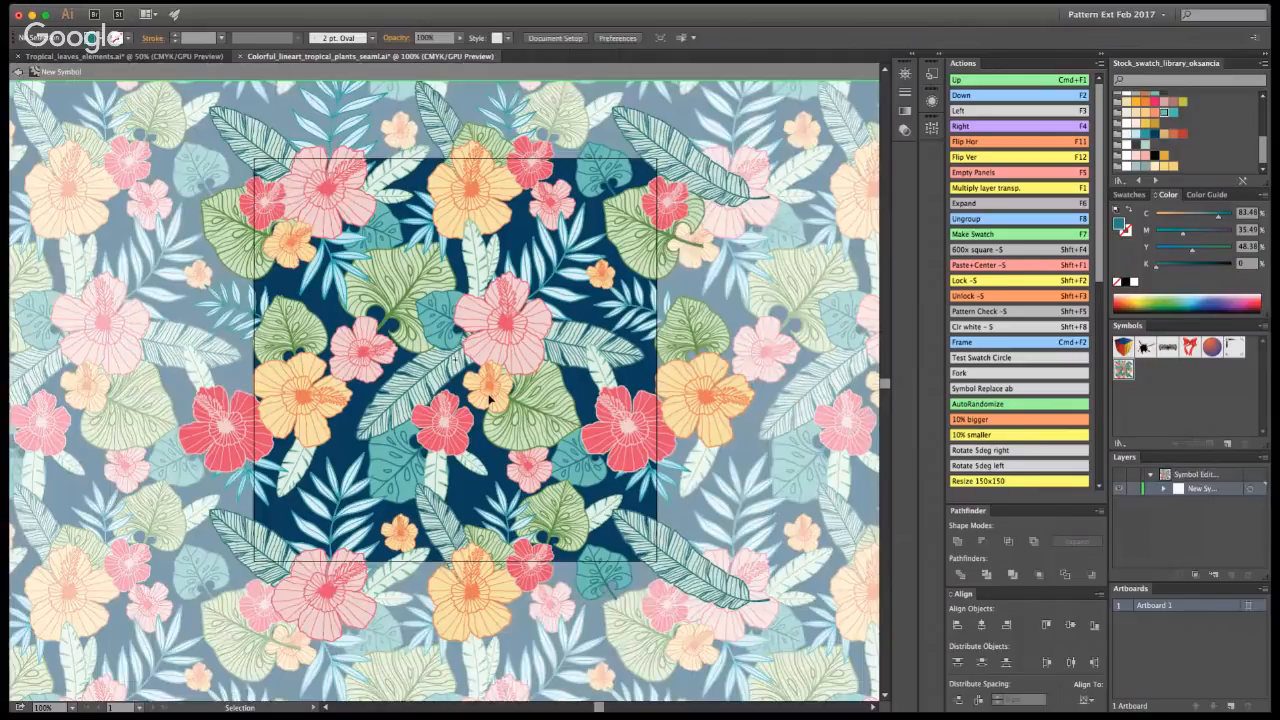
pyautogui.click(484, 476)
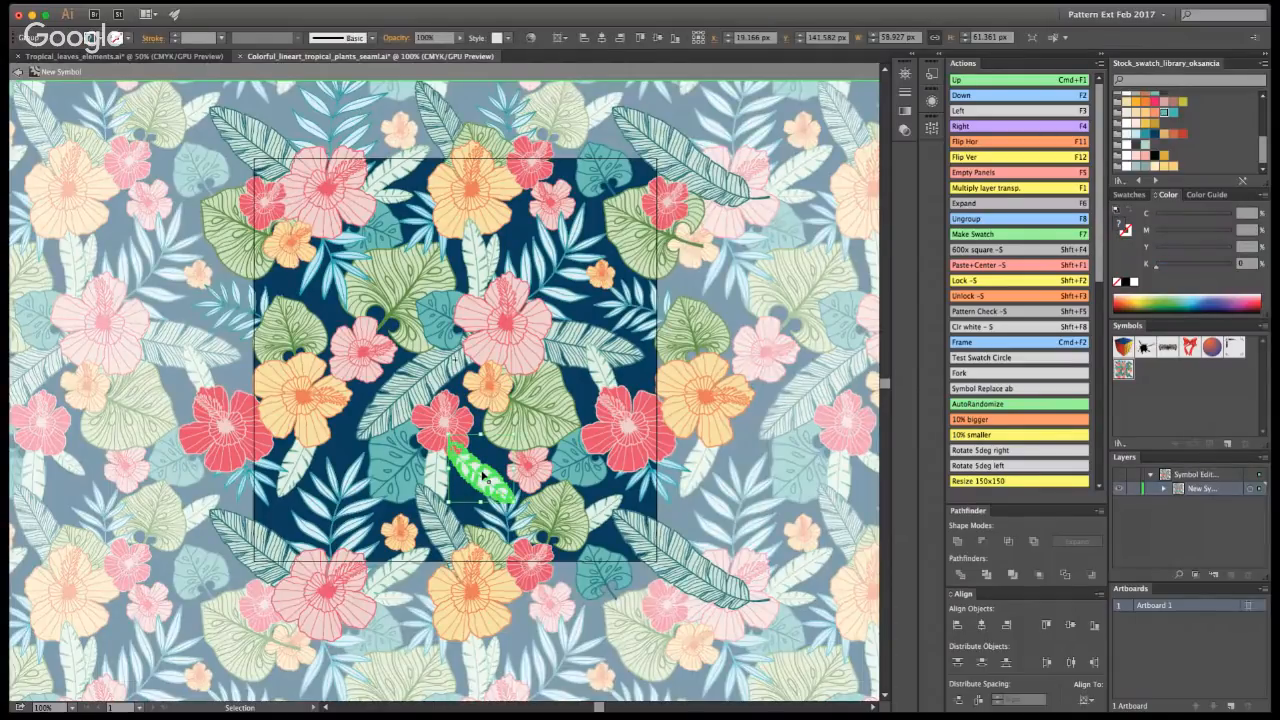
pyautogui.press('Delete')
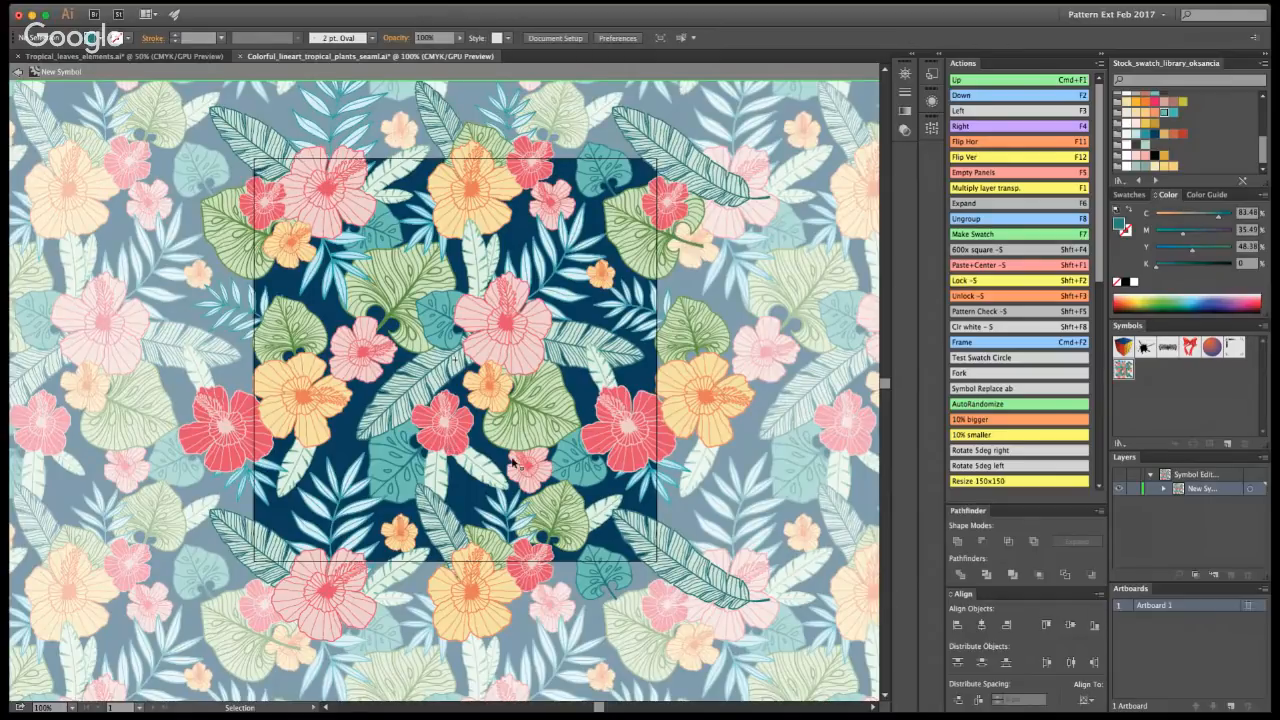
pyautogui.press('a')
pyautogui.press('Escape')
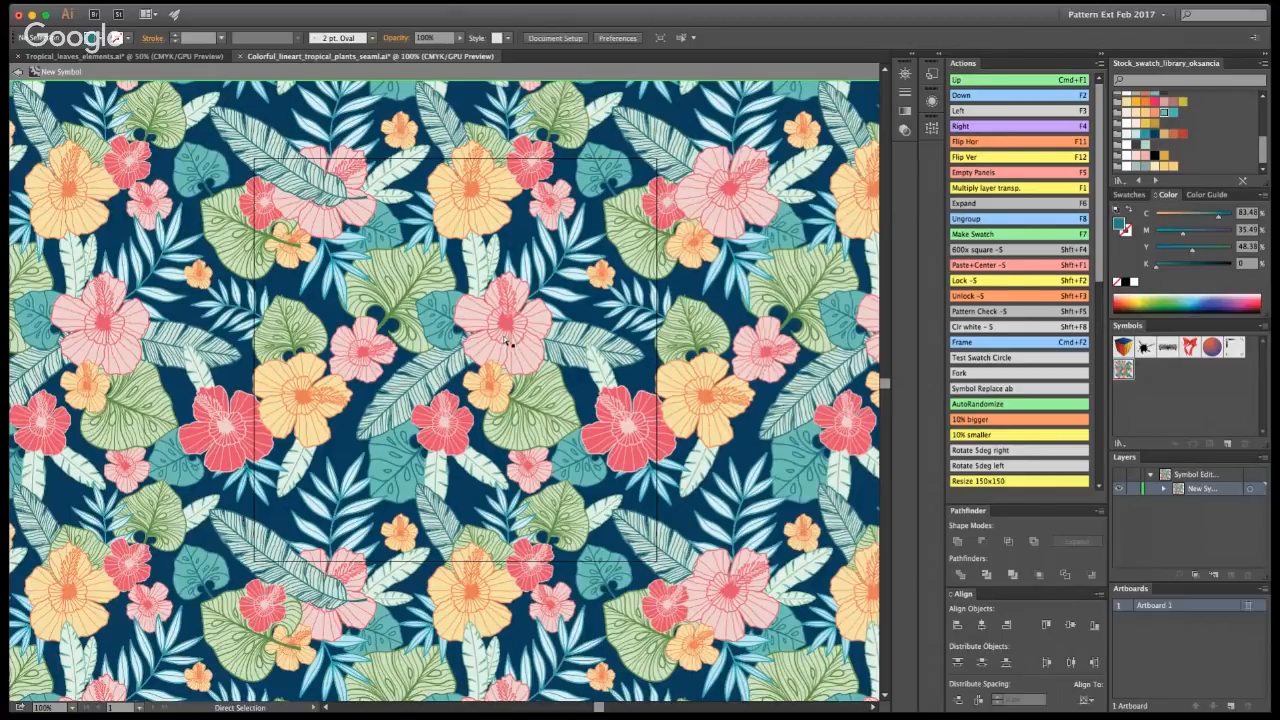
pyautogui.press('super+z')
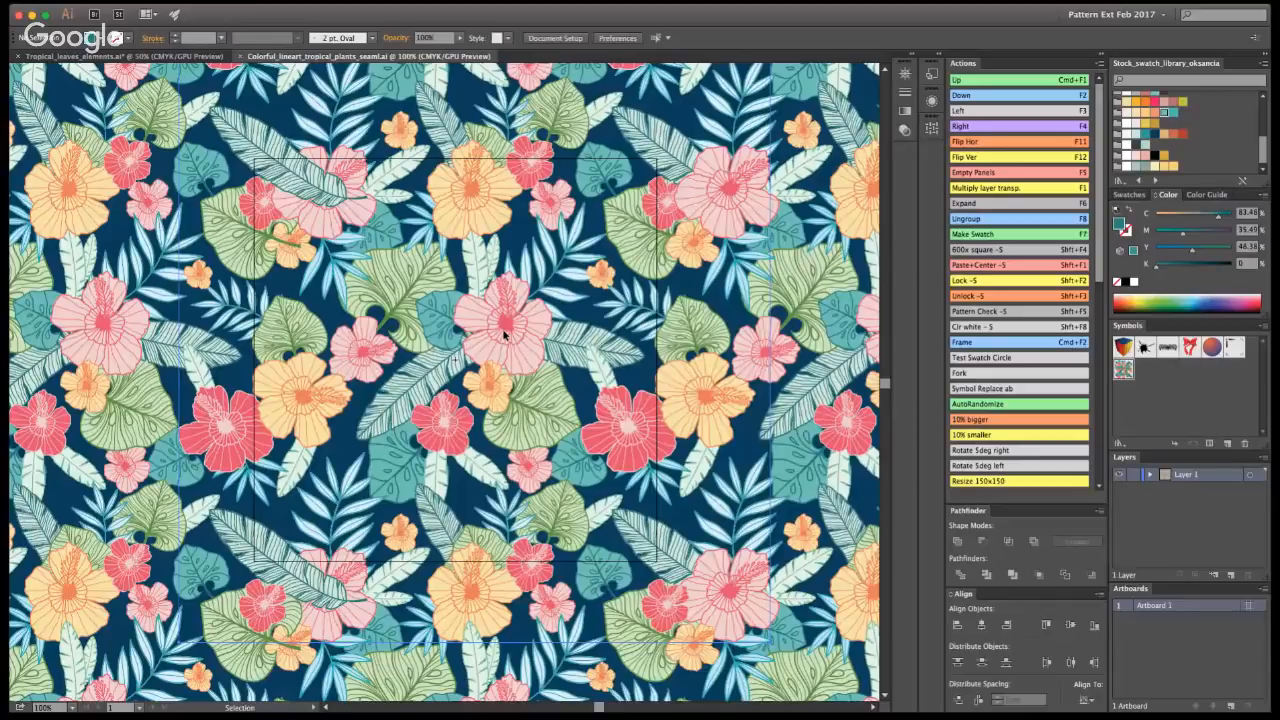
# - Try a reduced copy of the tilted pale-mint leaf beside the orange hibiscus at the tile's left, and undo the attempt
pyautogui.doubleClick(489, 474)
pyautogui.moveTo(486, 472); pyautogui.dragTo(359, 455)
pyautogui.click(351, 436)
pyautogui.press('a')
pyautogui.click(767, 419)
pyautogui.press('super+z')
pyautogui.press('super+z')
pyautogui.press('super+z')
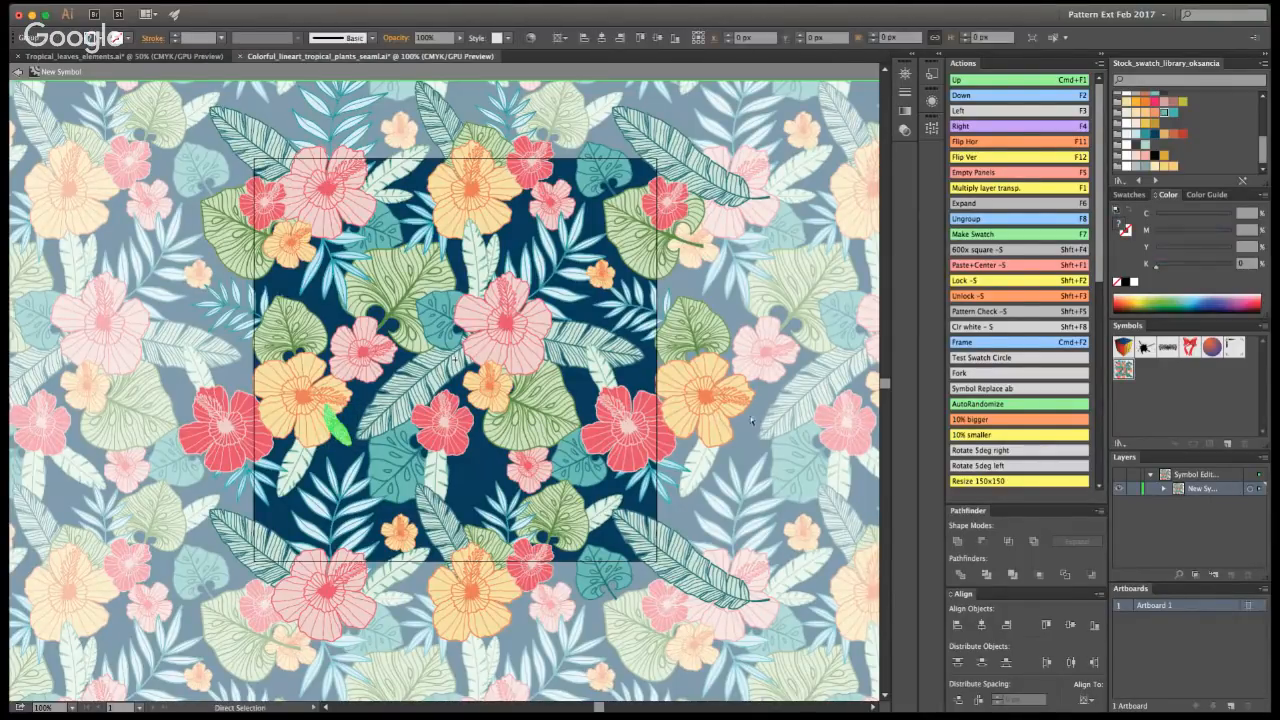
pyautogui.press('super+z')
pyautogui.press('super+z')
pyautogui.press('super+z')
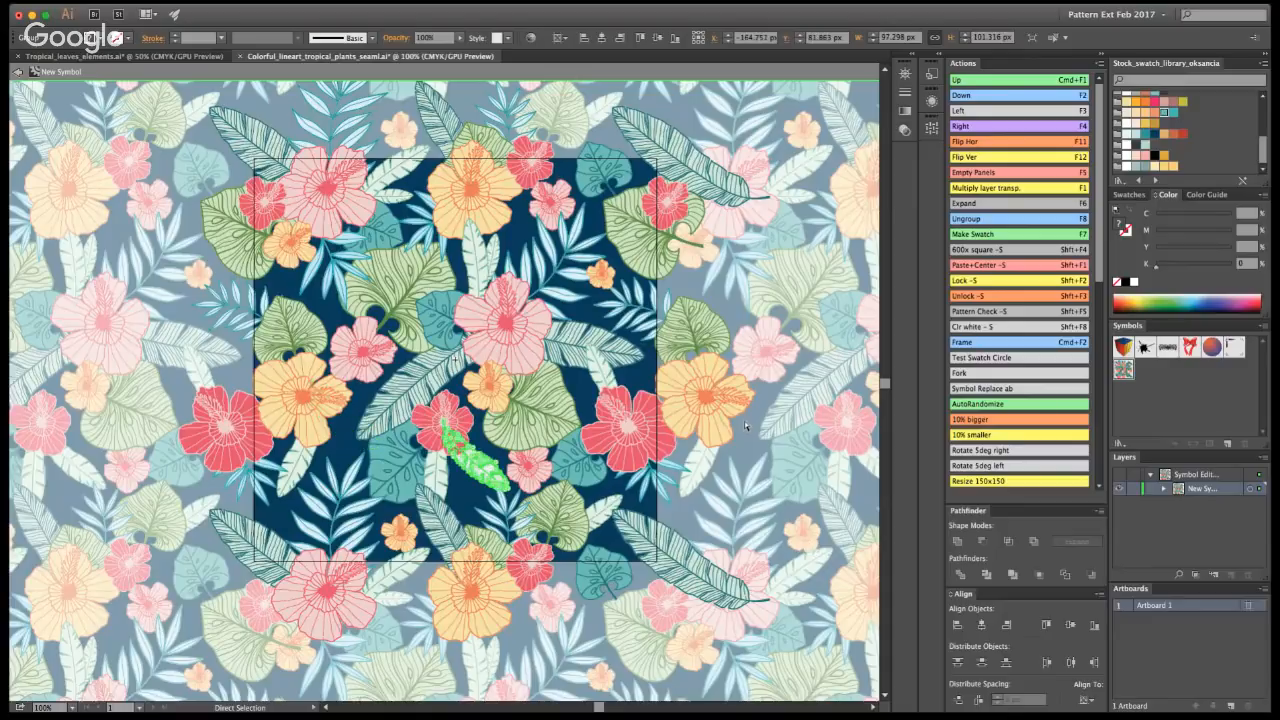
# - Place a small pale-mint leaf copy, about 45 by 58 px, behind the lower right petals of the orange hibiscus at the tile's left
pyautogui.press('v')
pyautogui.click(750, 436)
pyautogui.press('a')
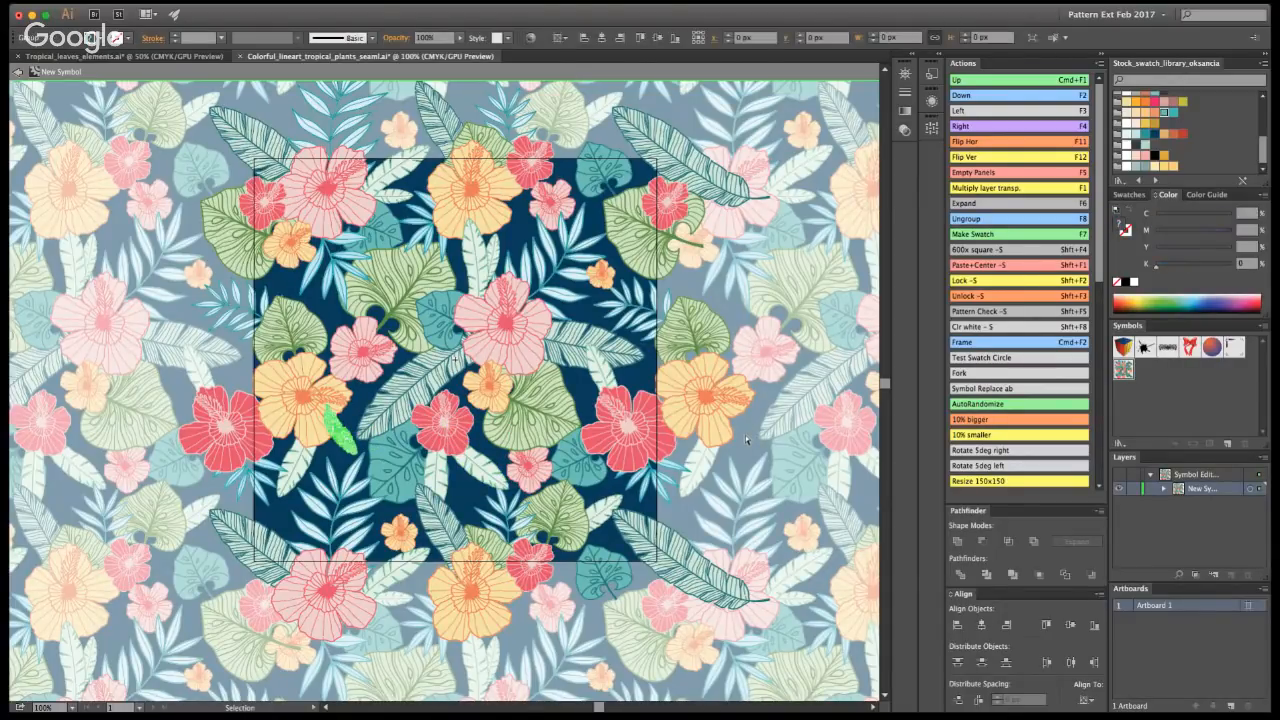
pyautogui.click(327, 438)
pyautogui.press('super+b')
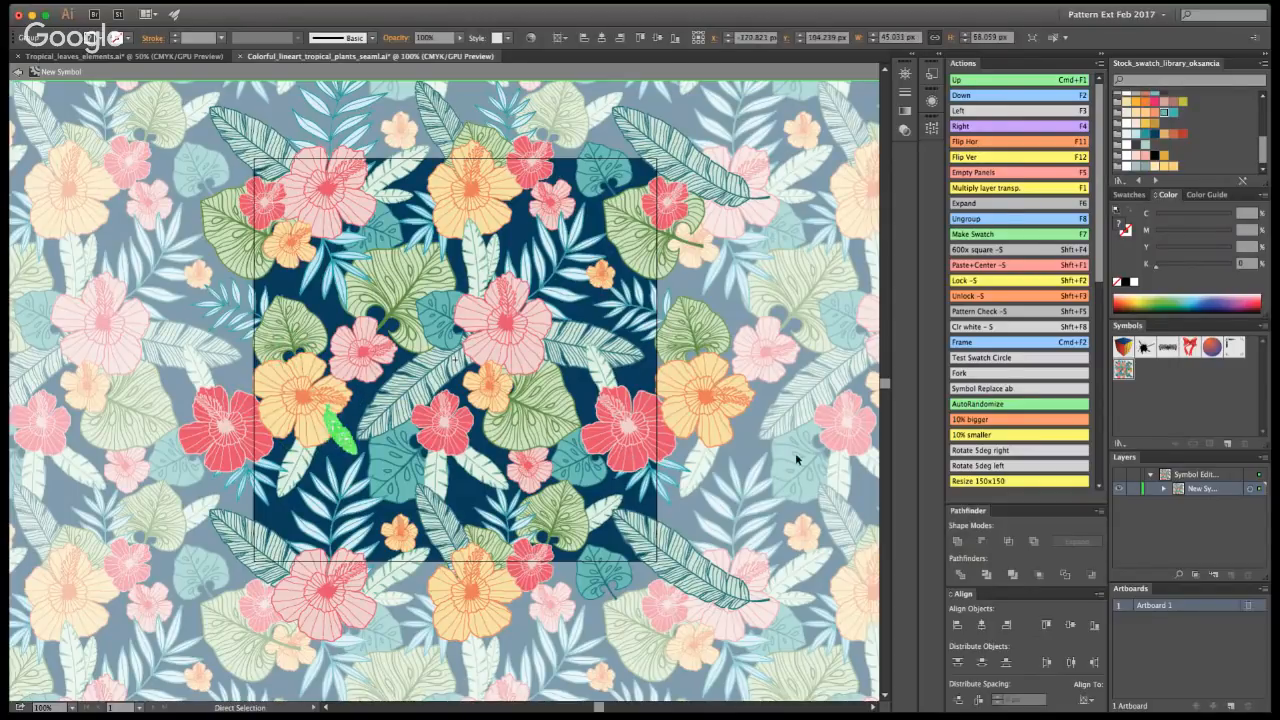
pyautogui.press('v')
pyautogui.click(810, 463)
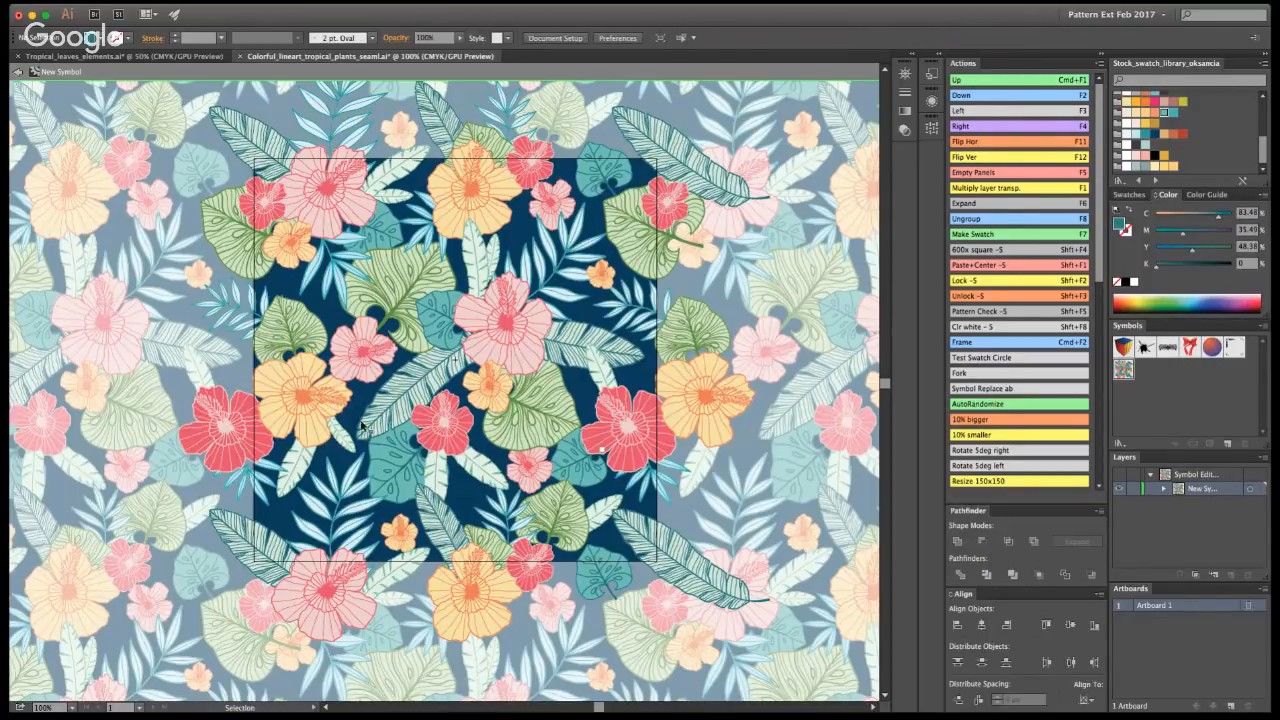
# - Rotate the small mint leaf to a flatter angle, about 60 by 53 px, behind the orange hibiscus and check the repeat
pyautogui.click(343, 438)
pyautogui.moveTo(359, 408); pyautogui.dragTo(335, 428)
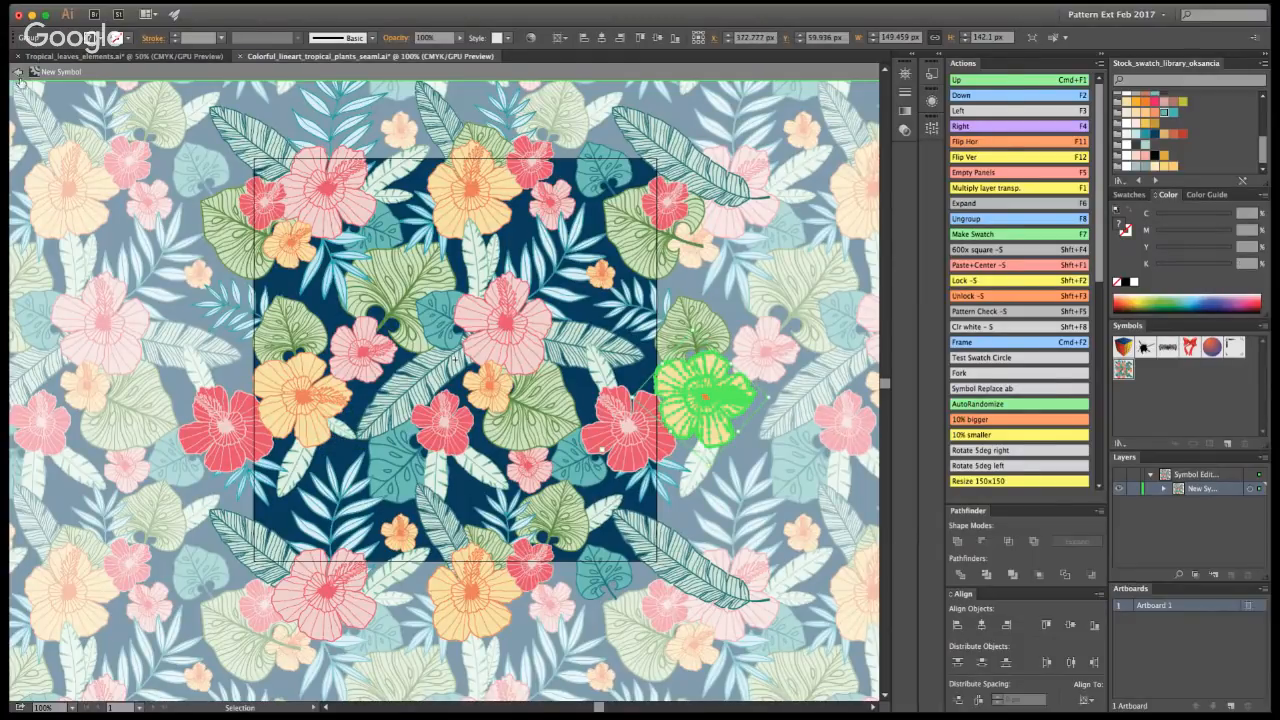
pyautogui.press('super+z')
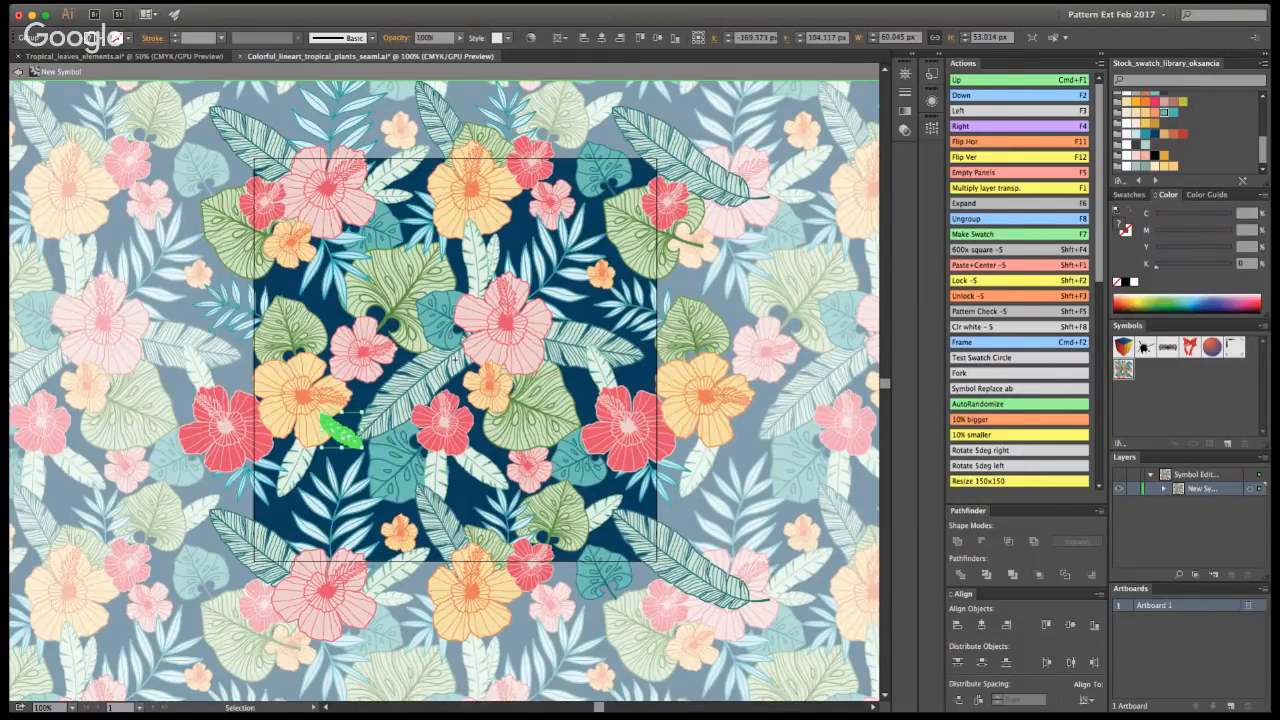
pyautogui.press('Delete')
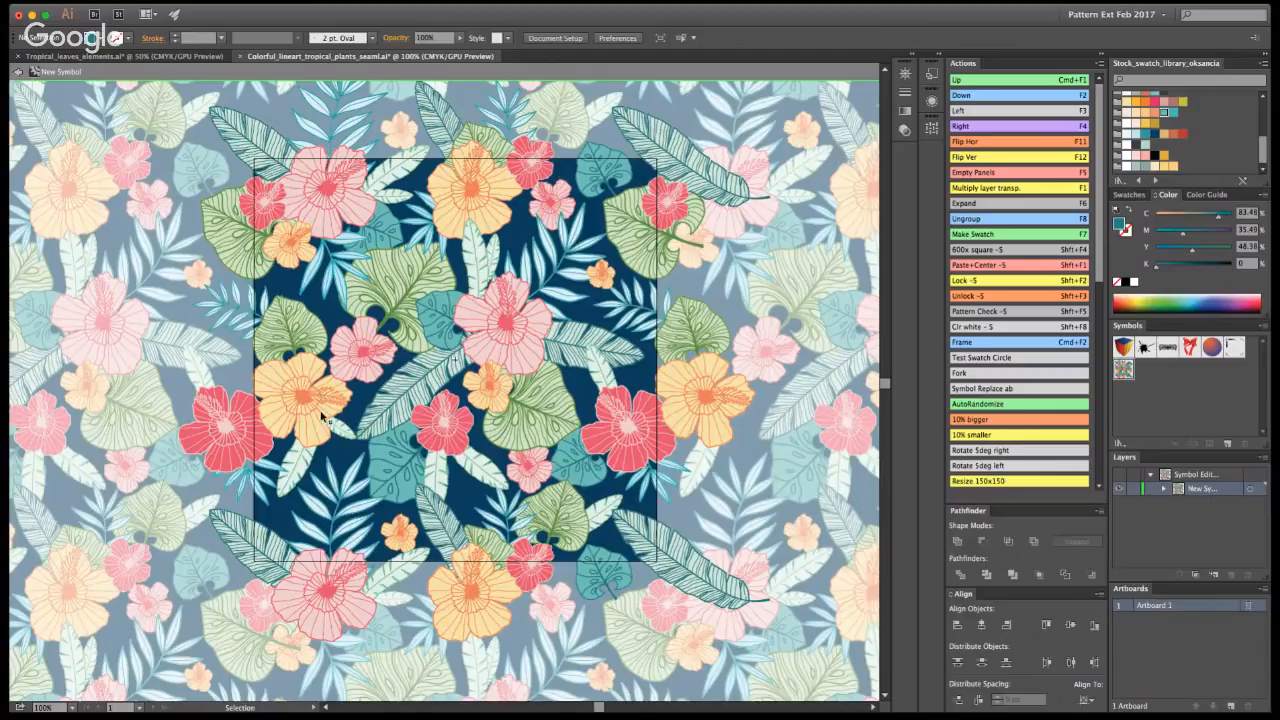
pyautogui.click(22, 76)
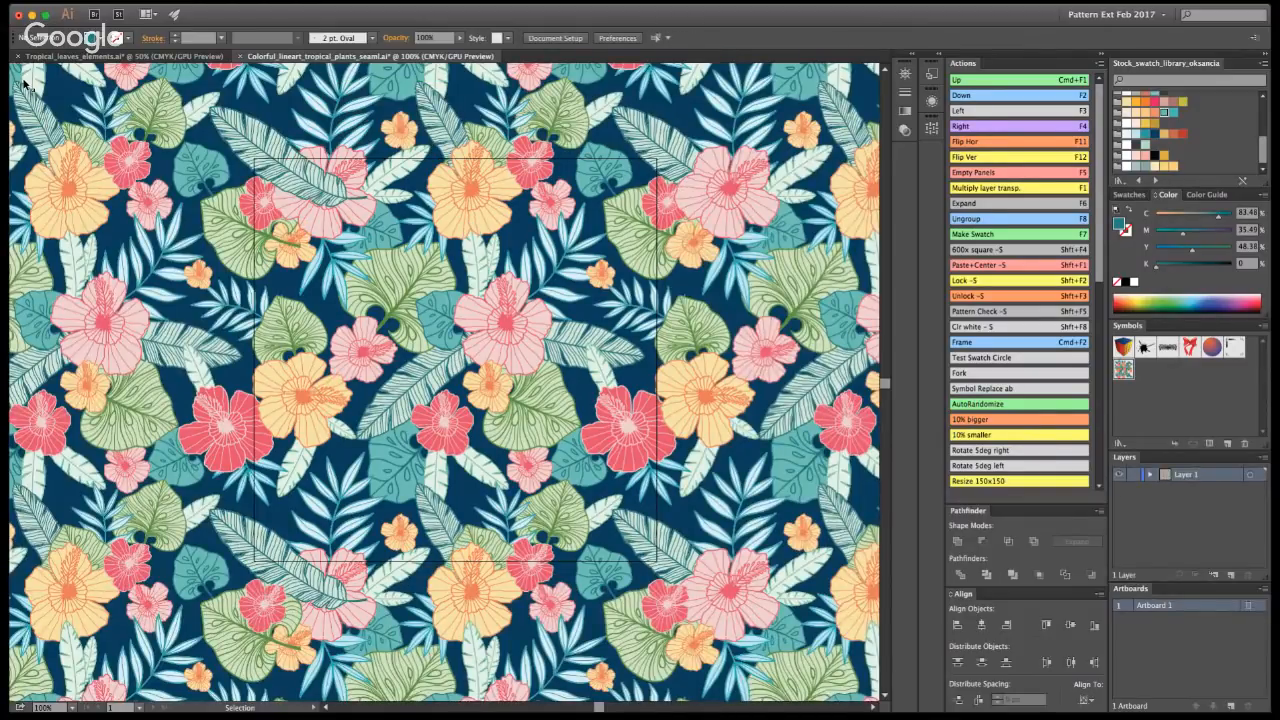
# - Open the symbol and place a copy of the large green leaf's line art above the central coral hibiscus
pyautogui.click(474, 341)
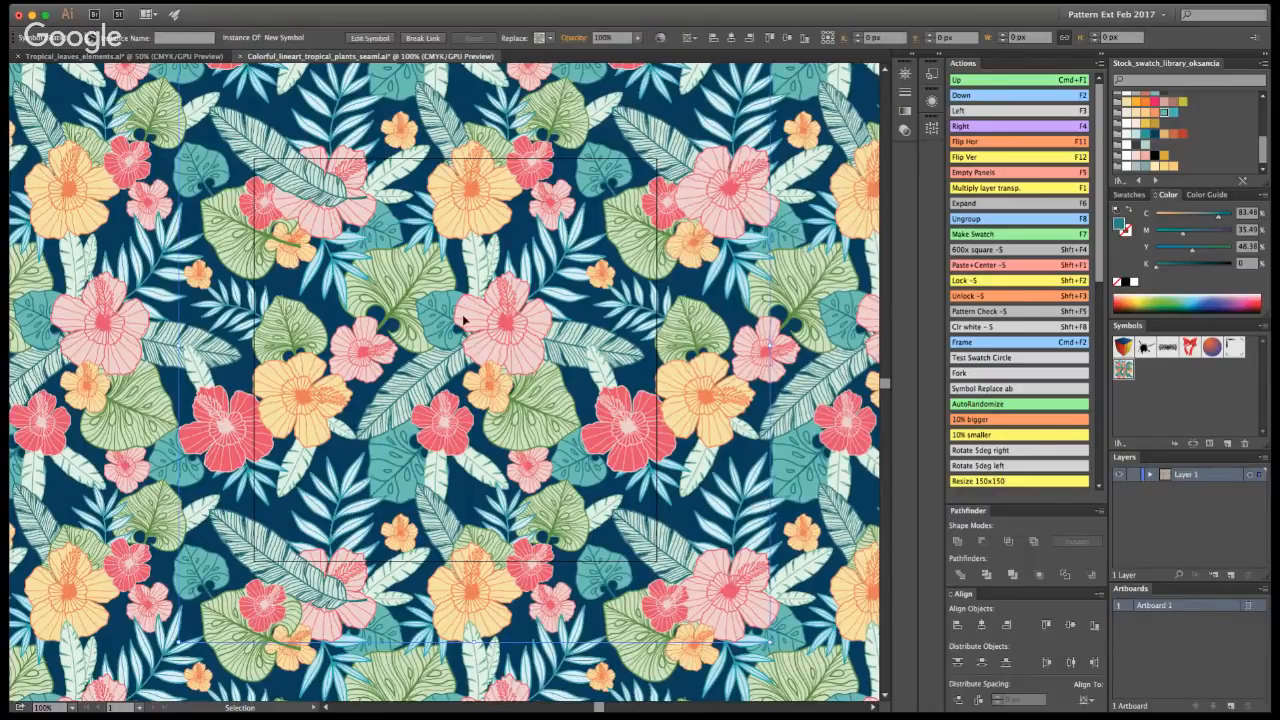
pyautogui.doubleClick(470, 341)
pyautogui.click(403, 303)
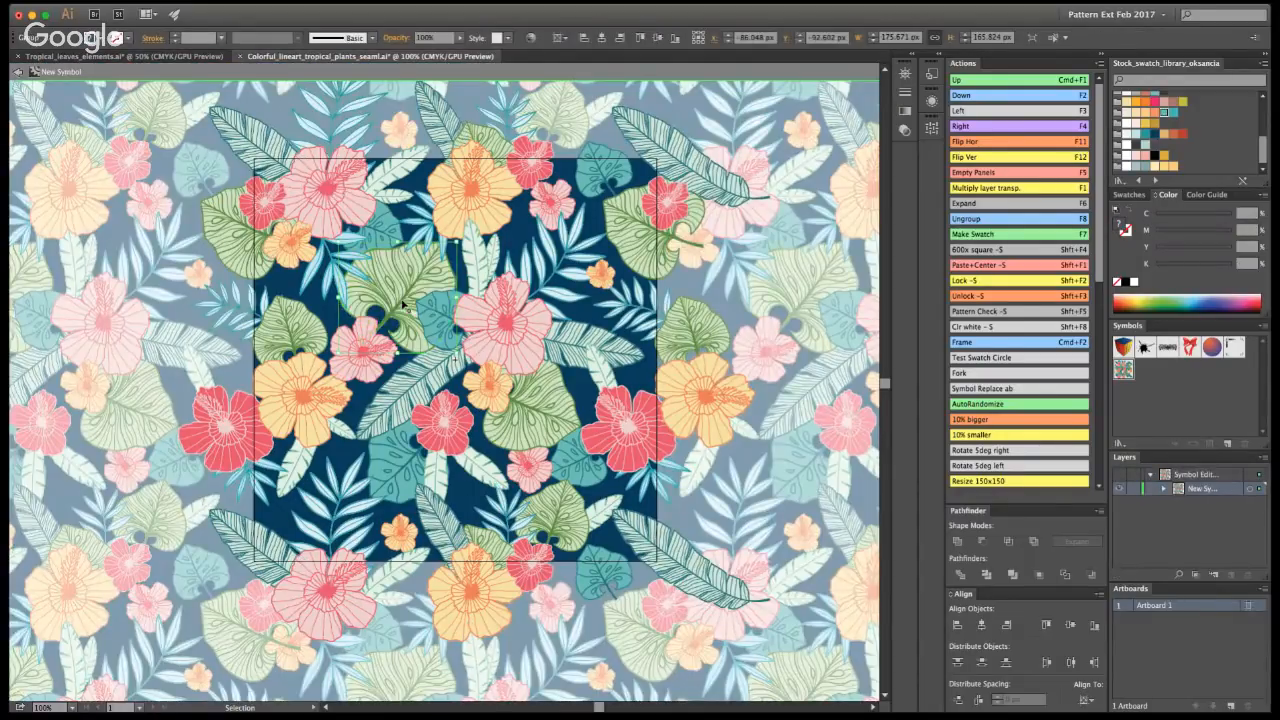
pyautogui.doubleClick(404, 304)
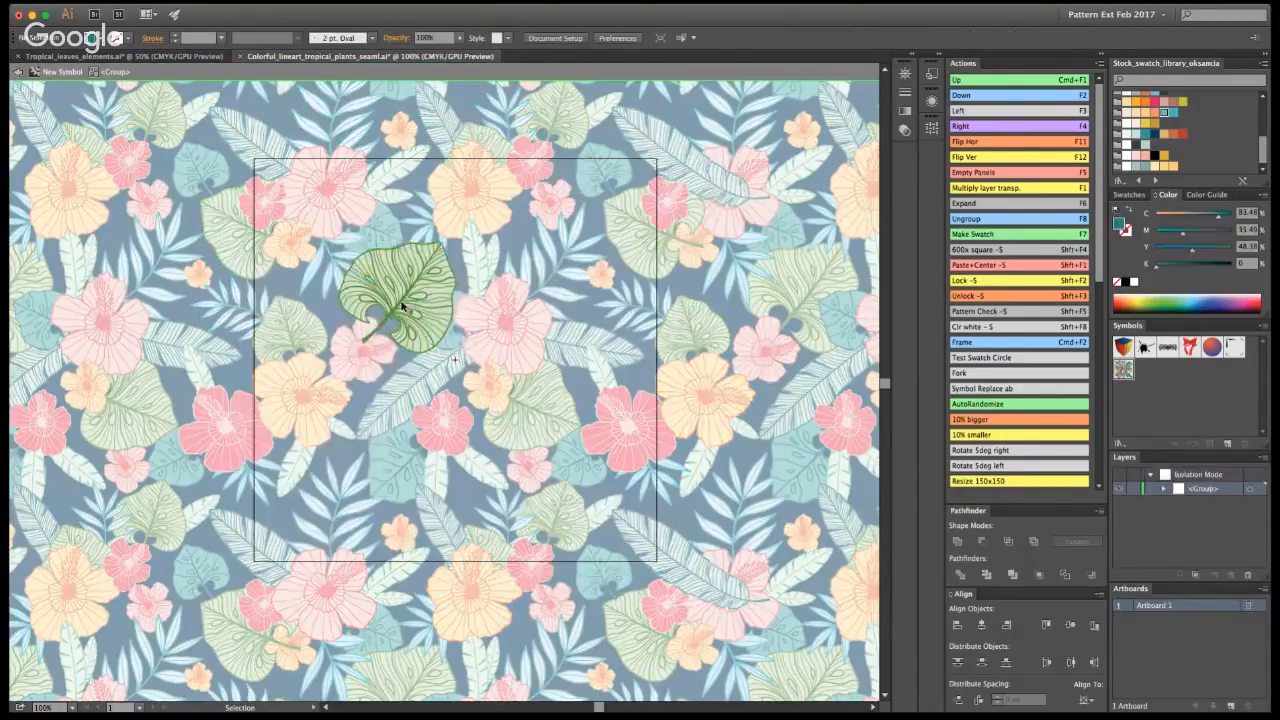
pyautogui.click(456, 285)
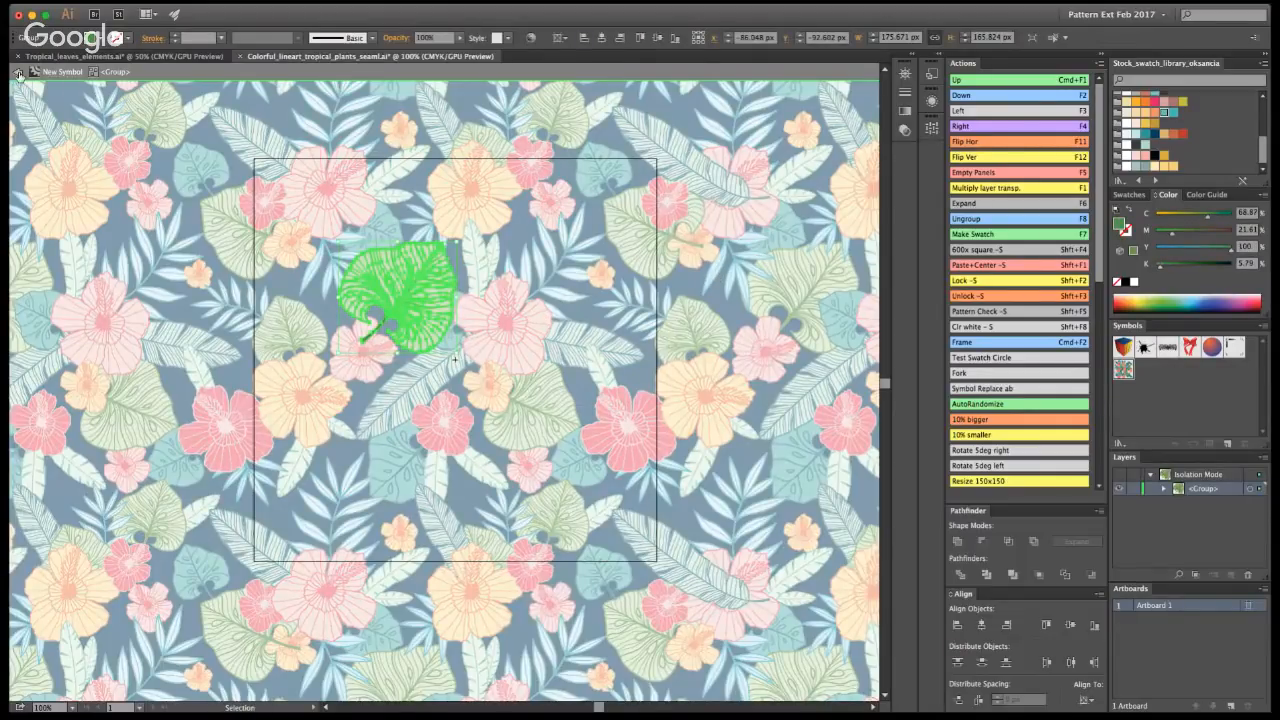
pyautogui.doubleClick(19, 100)
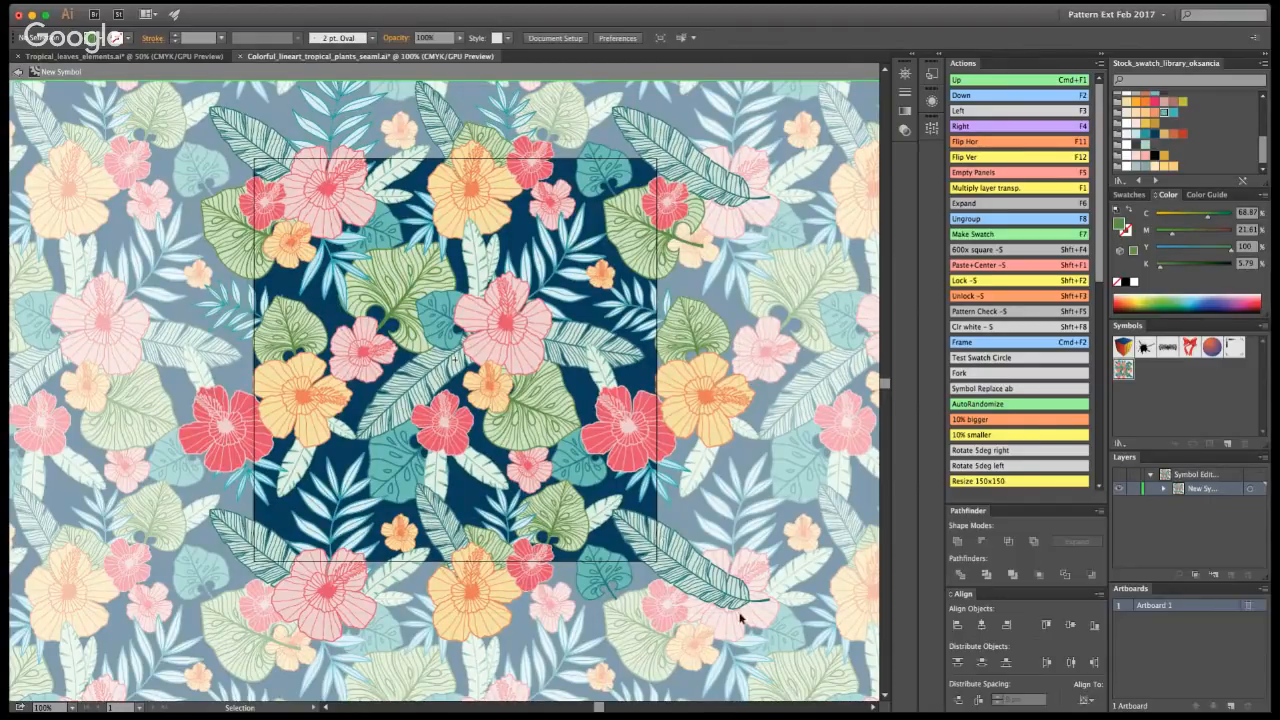
pyautogui.press('super+a')
pyautogui.press('a')
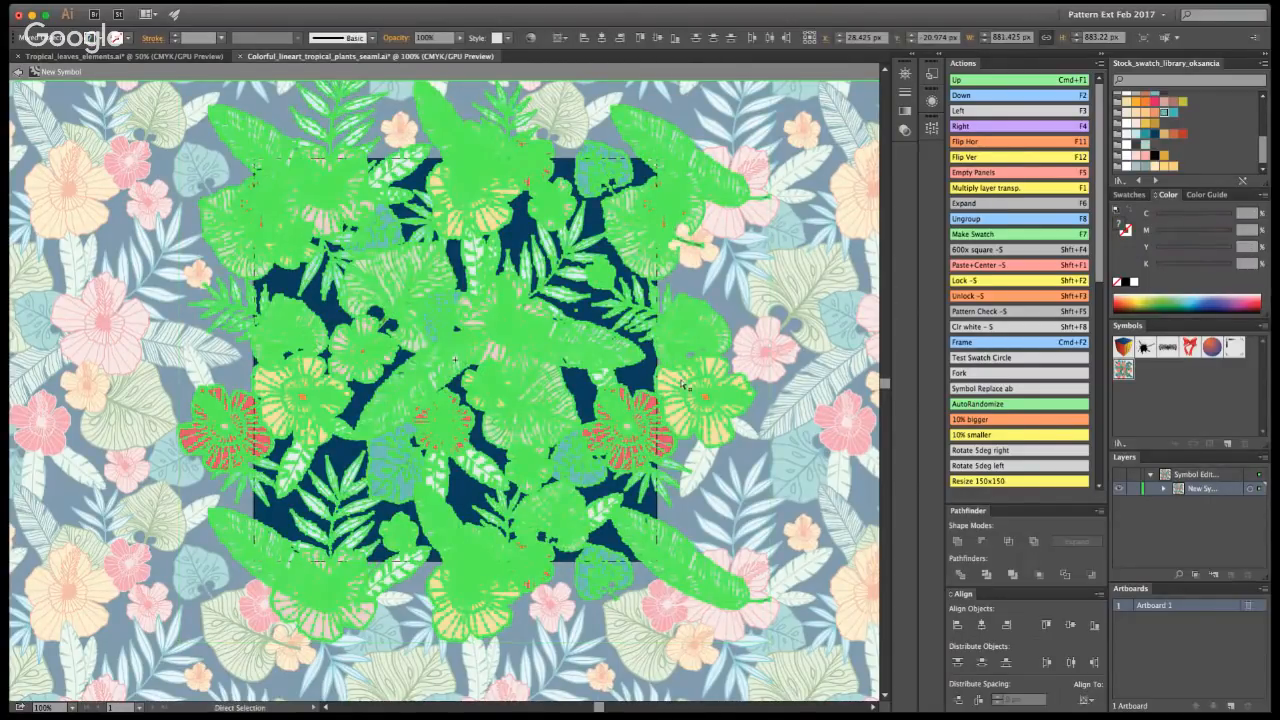
pyautogui.click(441, 292)
pyautogui.press('v')
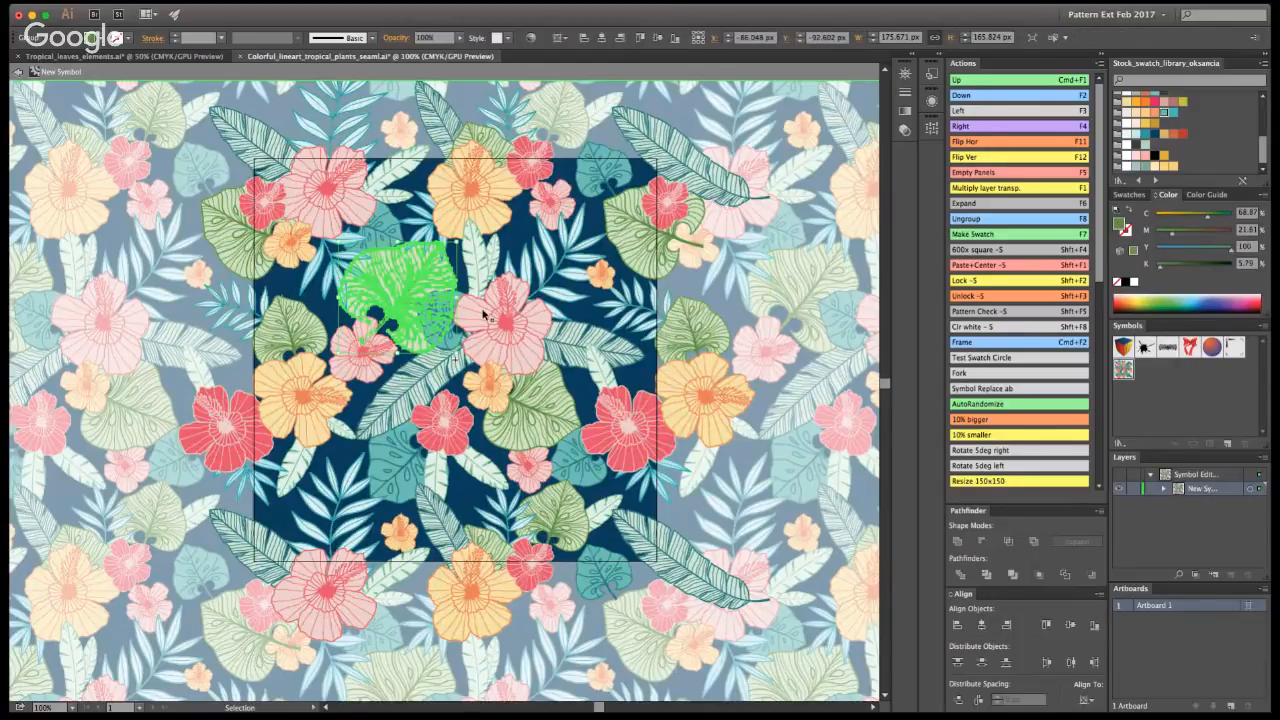
pyautogui.moveTo(450, 300); pyautogui.dragTo(553, 250)
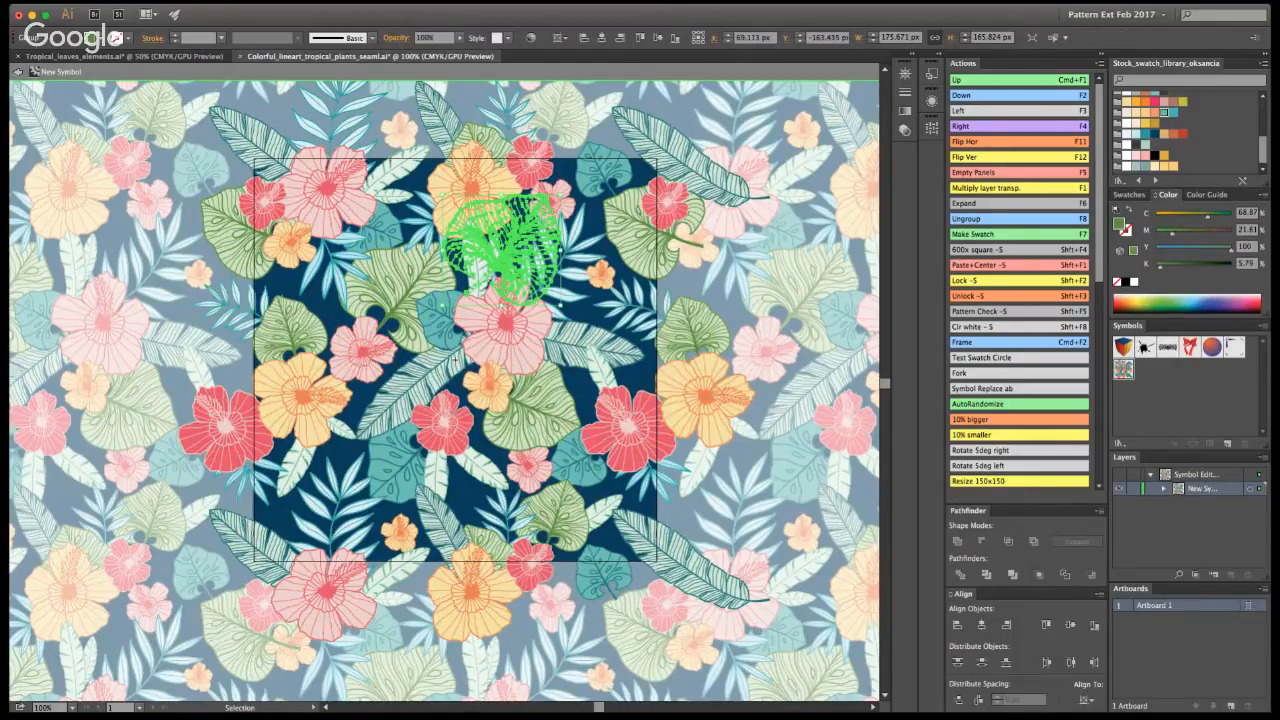
# - Recolor the copied leaf line art to a muted blue, about C 88, M 51, Y 26, K 5, behind the other motifs
pyautogui.press('i')
pyautogui.click(586, 218)
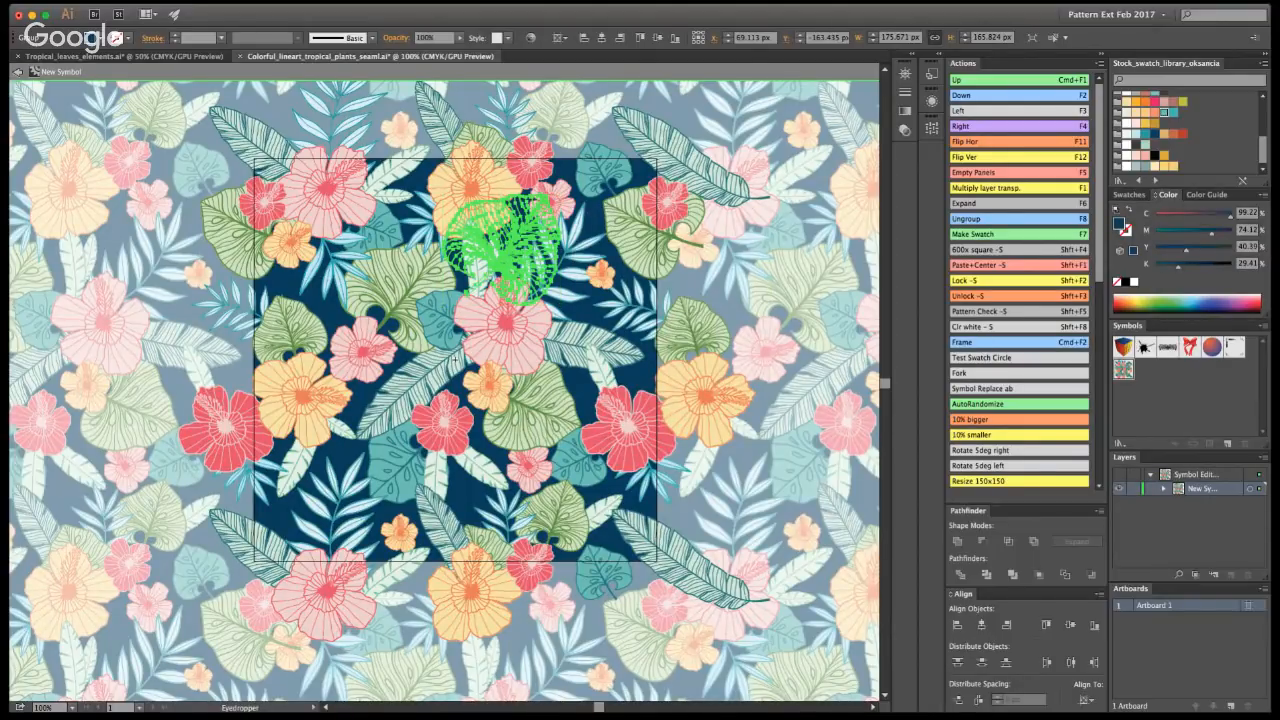
pyautogui.press('super+z')
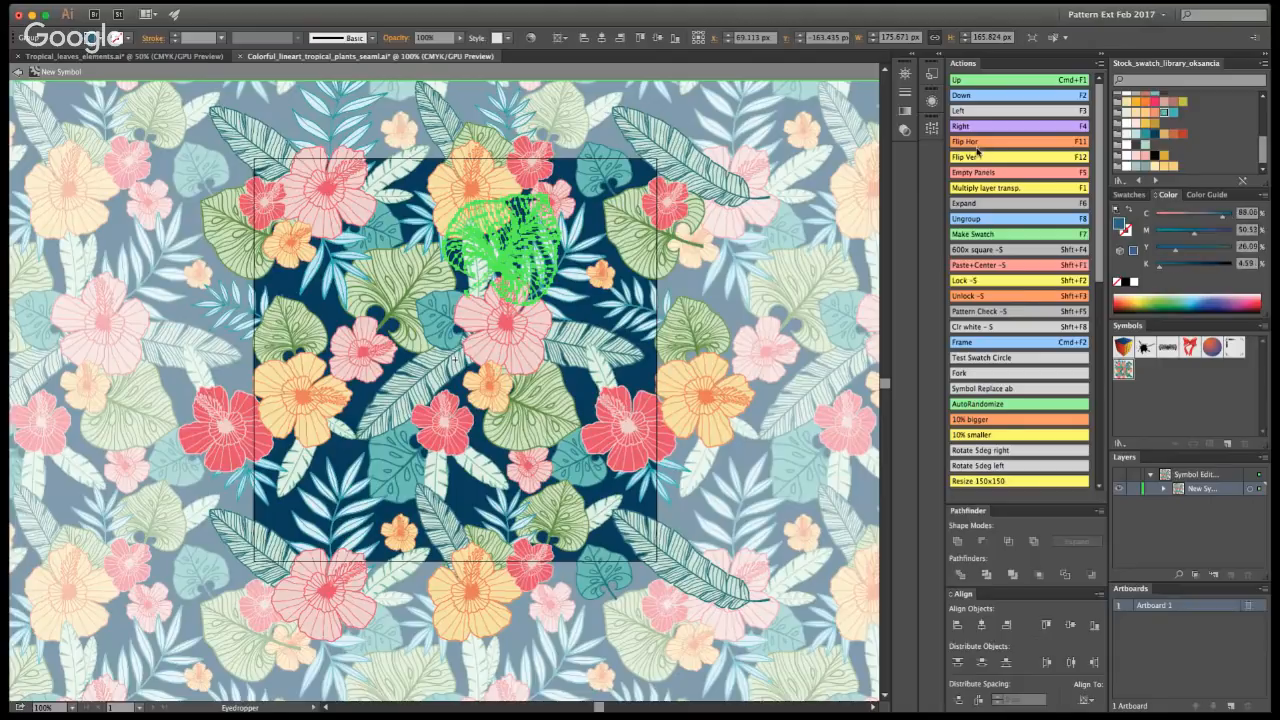
pyautogui.press('v')
pyautogui.click(840, 206)
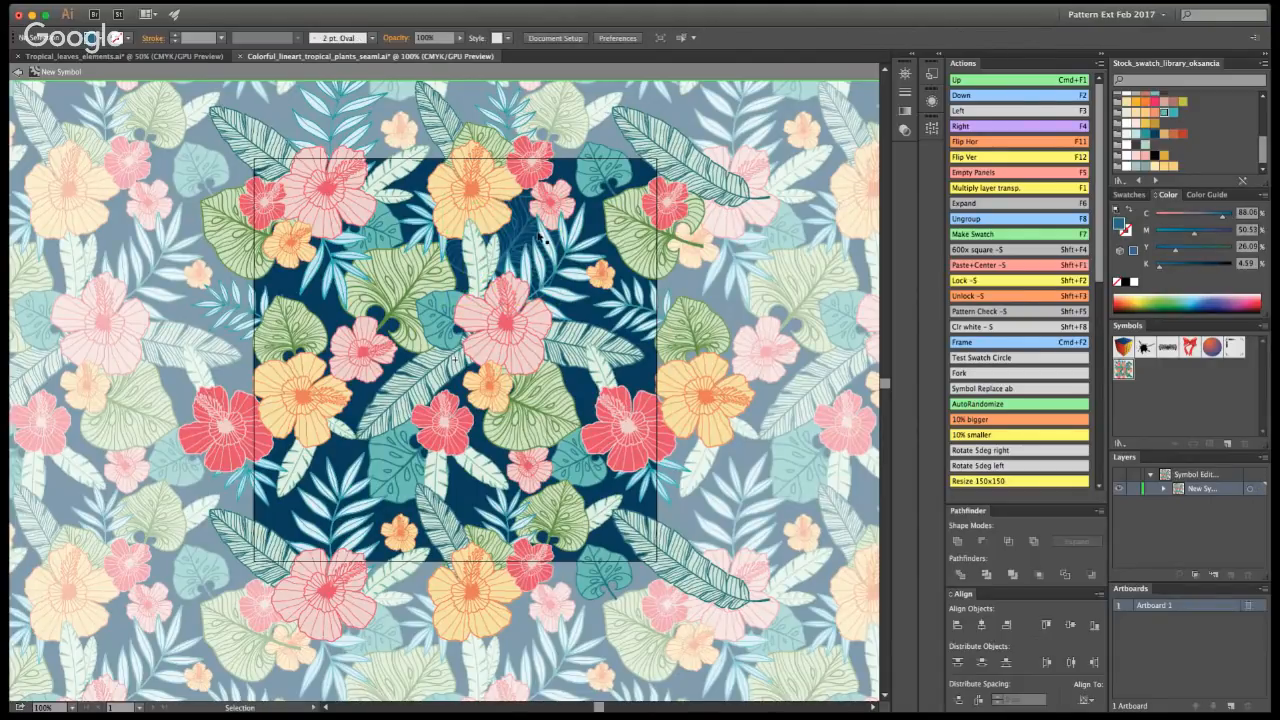
# - Enlarge the blue leaf line art above the central coral hibiscus to about 327 by 309 px
pyautogui.click(521, 240)
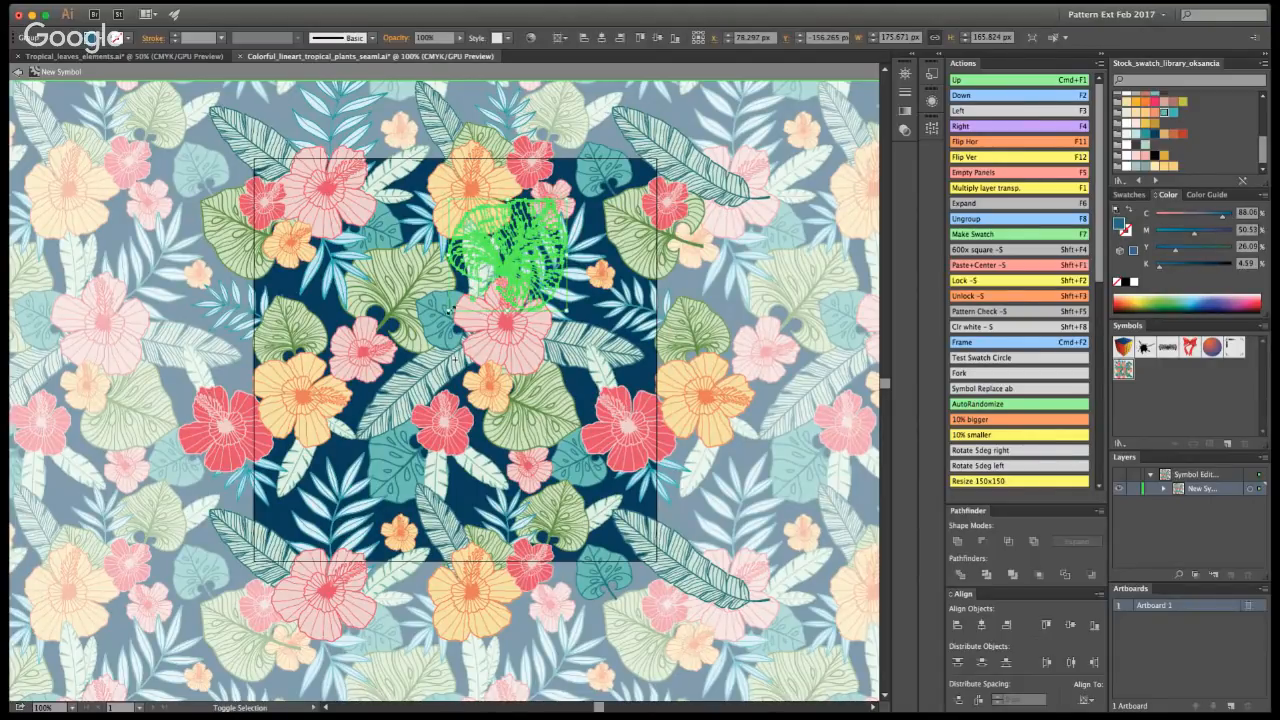
pyautogui.keyDown('shift'); pyautogui.click(448, 308); pyautogui.keyUp('shift')
pyautogui.moveTo(448, 308); pyautogui.dragTo(418, 360)
pyautogui.press('super+z')
pyautogui.click(752, 242)
pyautogui.click(514, 246)
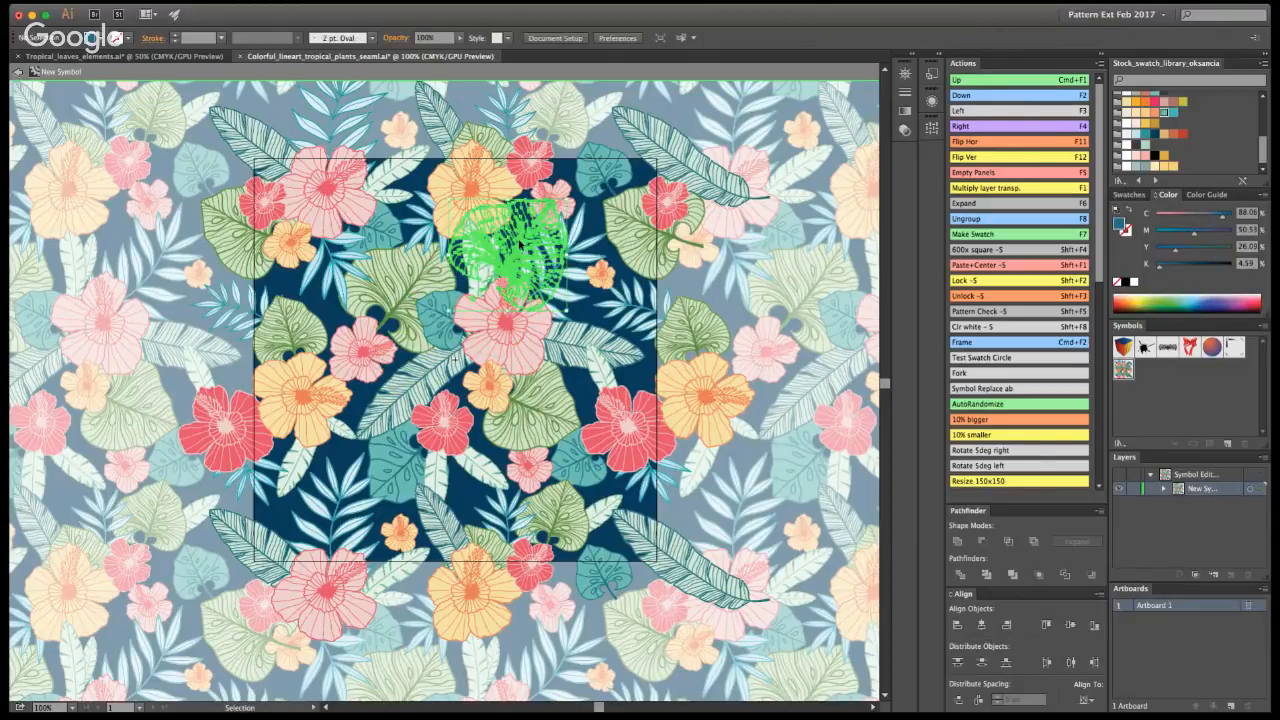
pyautogui.keyDown('shift'); pyautogui.click(428, 330); pyautogui.keyUp('shift')
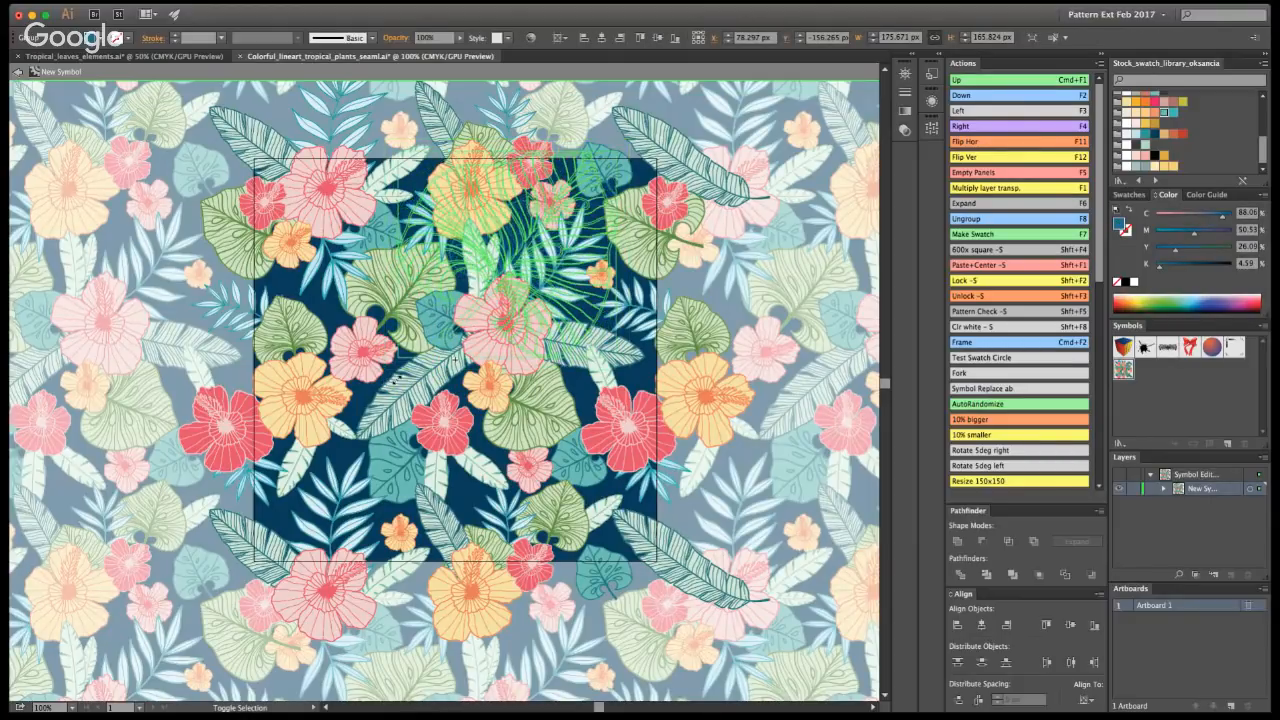
# - Move the blue leaf line art into the gap right of the central coral hibiscus and reduce it to about 236 by 223 px
pyautogui.click(645, 179)
pyautogui.moveTo(526, 236); pyautogui.dragTo(616, 322)
pyautogui.click(767, 383)
pyautogui.click(609, 320)
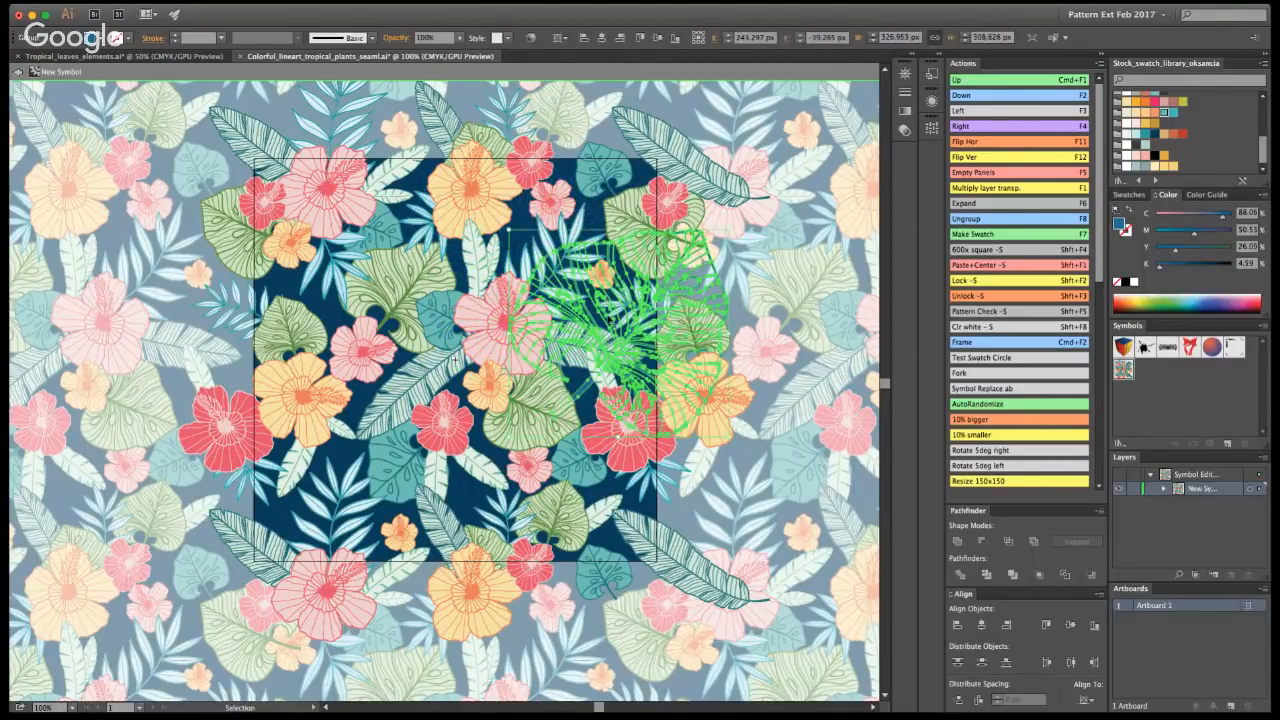
pyautogui.moveTo(727, 229); pyautogui.dragTo(697, 259)
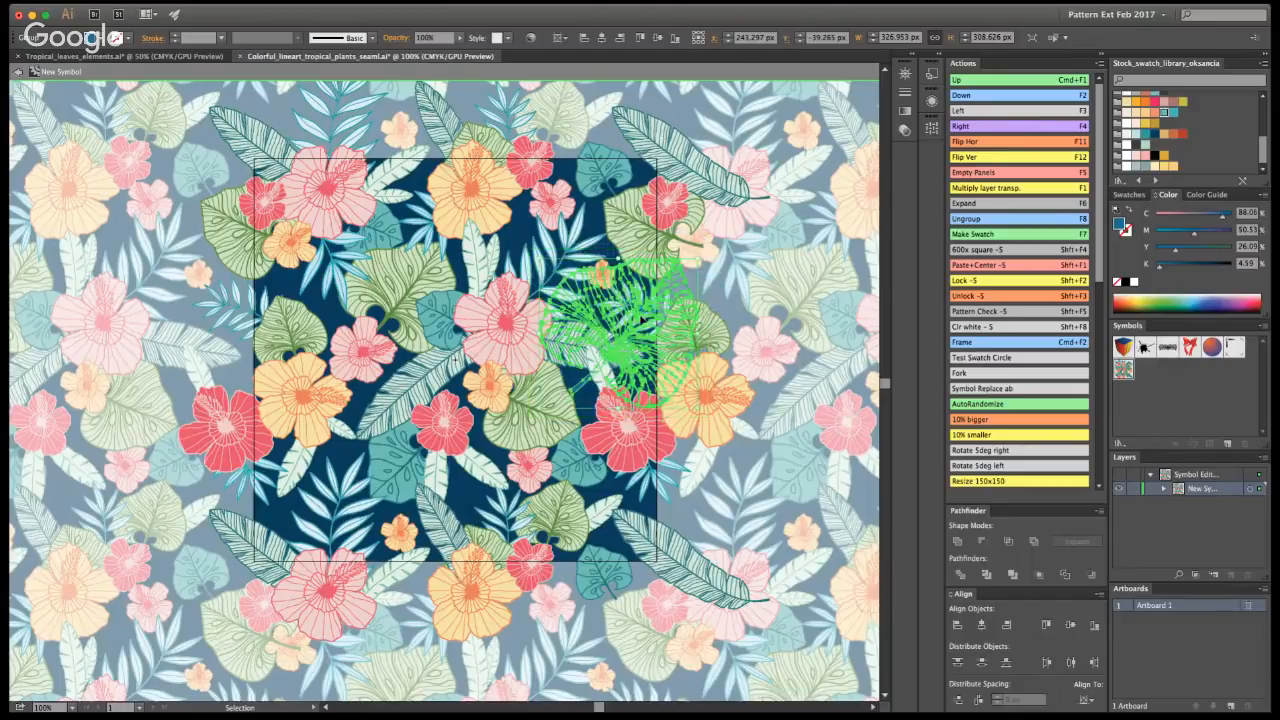
pyautogui.moveTo(651, 295); pyautogui.dragTo(633, 326)
pyautogui.click(751, 329)
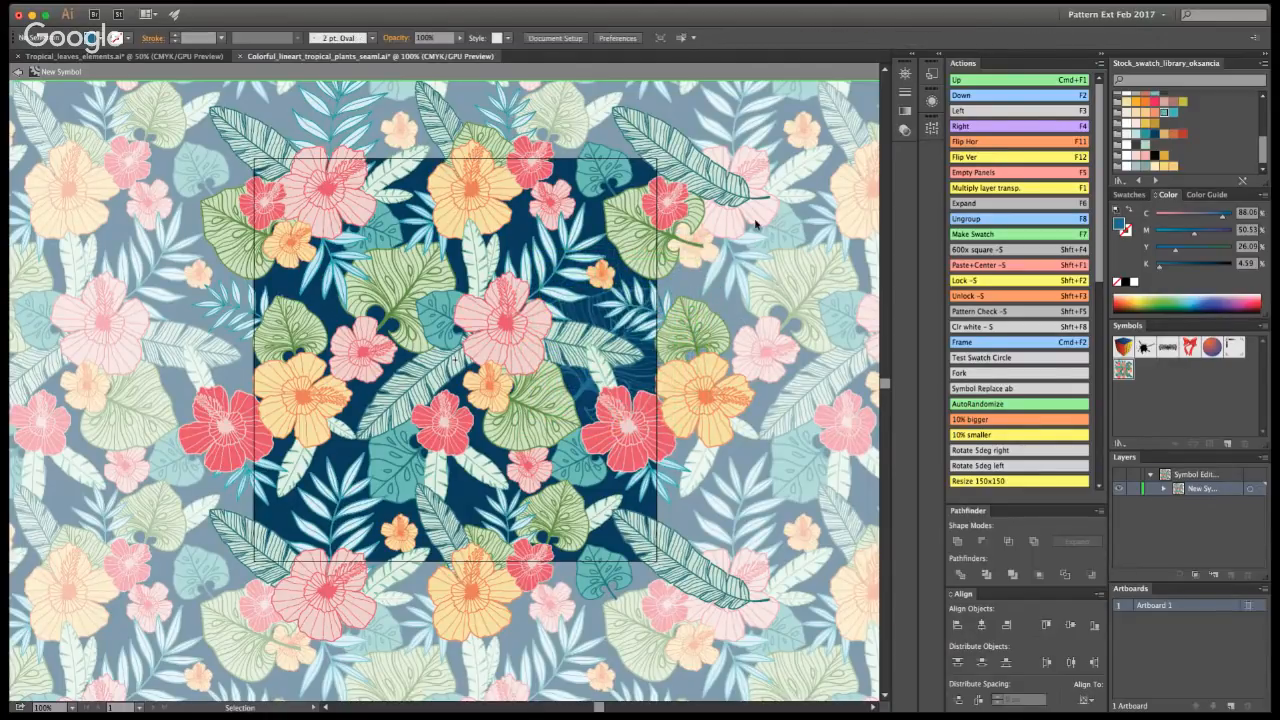
# - Set the blue leaf line art's opacity to 60% and repeat it 600 px to the left
pyautogui.click(600, 318)
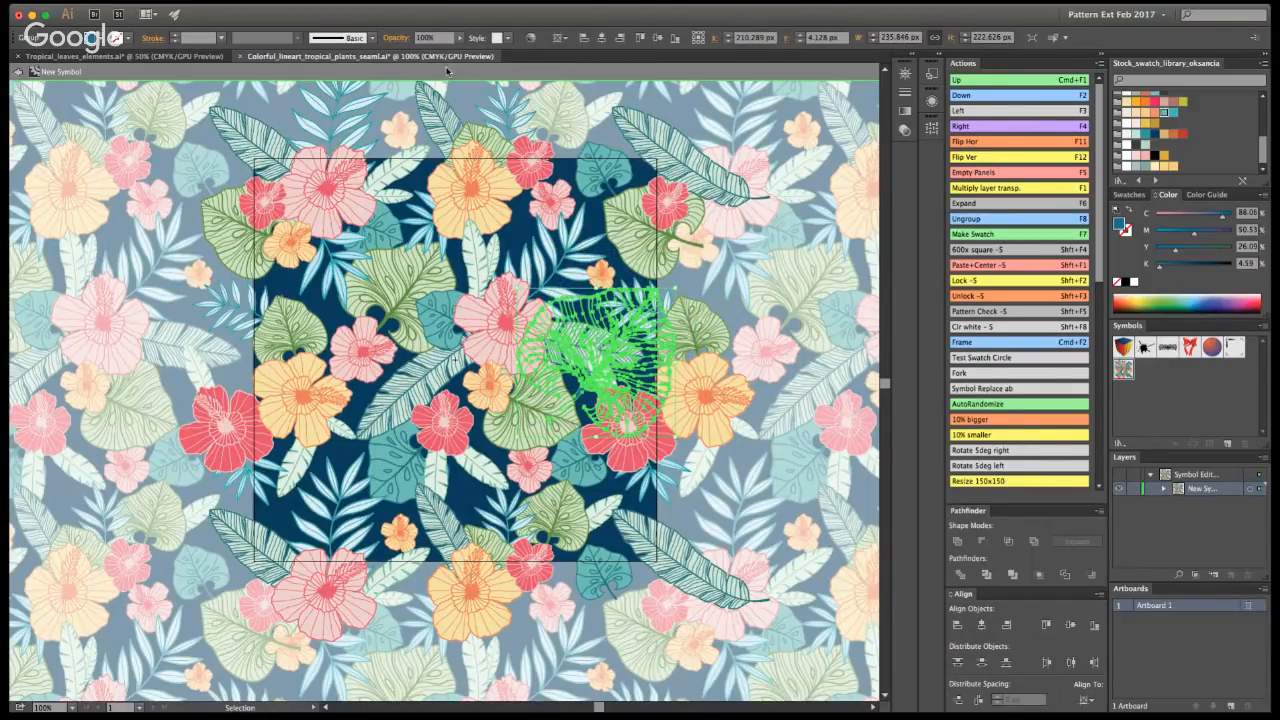
pyautogui.click(426, 37)
pyautogui.write('50')
pyautogui.press('Return')
pyautogui.click(798, 444)
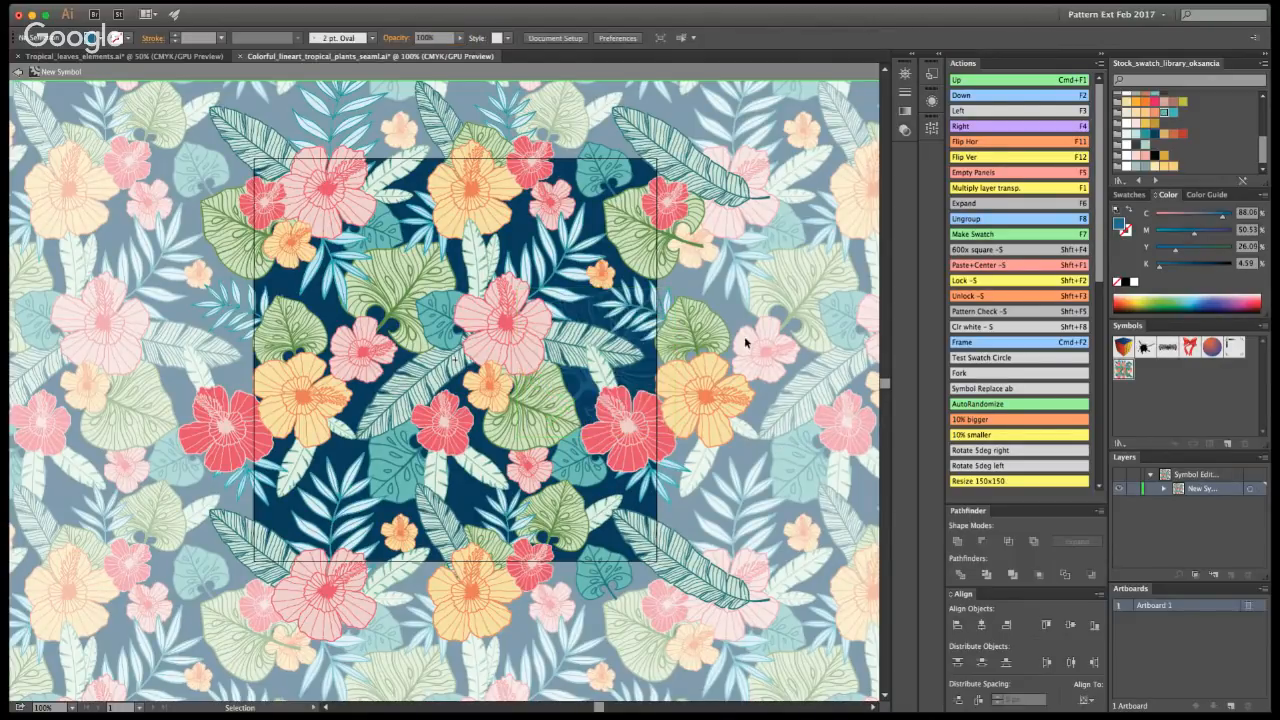
pyautogui.click(600, 318)
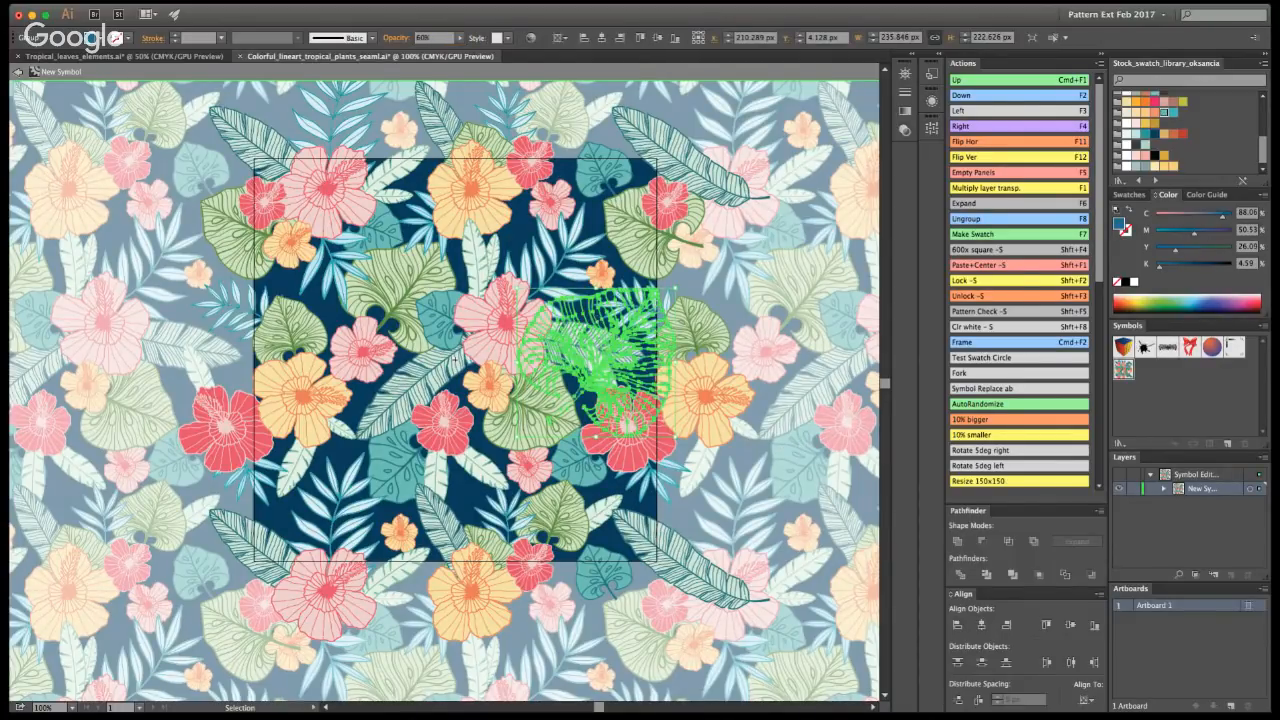
pyautogui.click(970, 110)
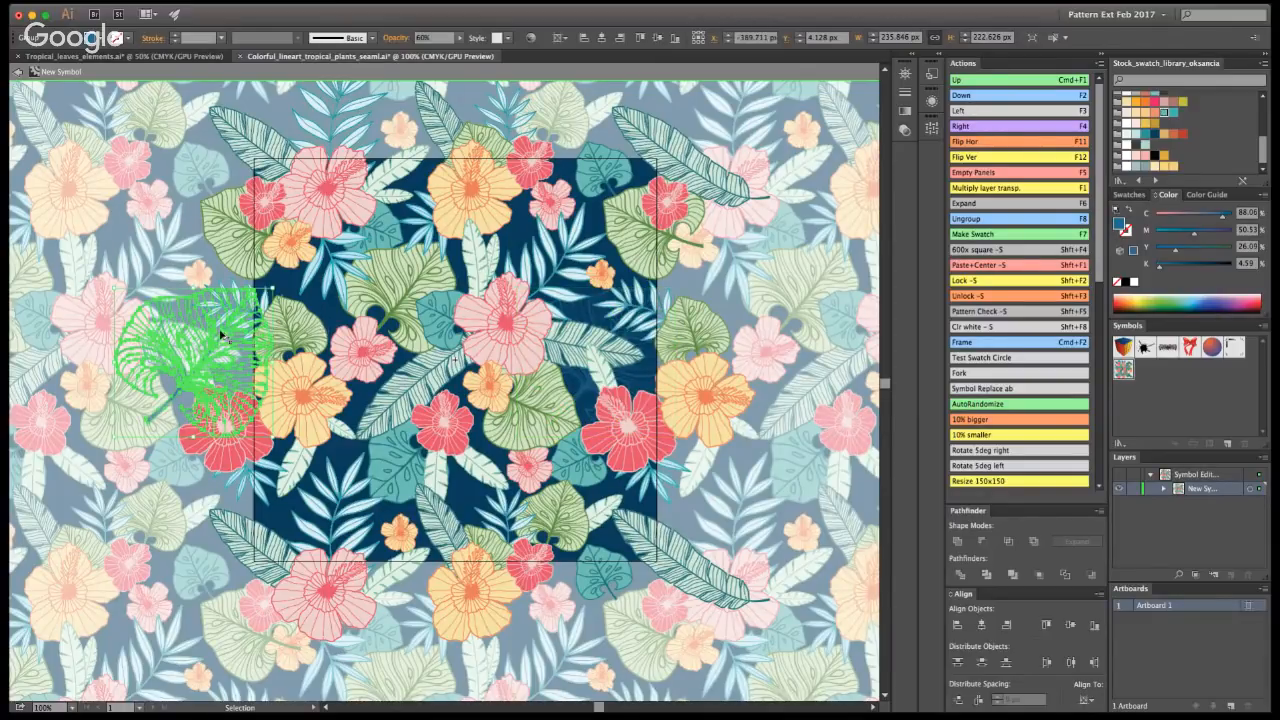
# - Place copies of the faint blue leaf outline above the central coral hibiscus and, rotated to about 222 by 237 px, below it
pyautogui.moveTo(222, 336); pyautogui.dragTo(517, 215)
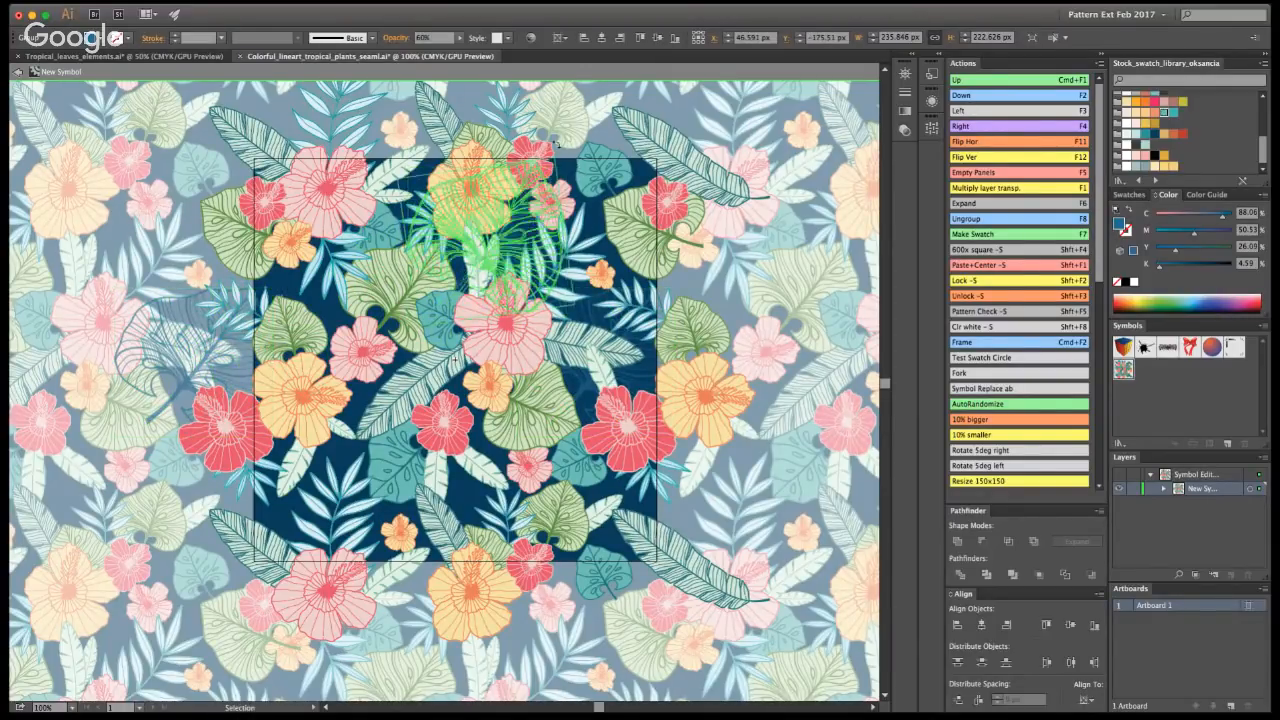
pyautogui.moveTo(556, 144); pyautogui.dragTo(551, 386)
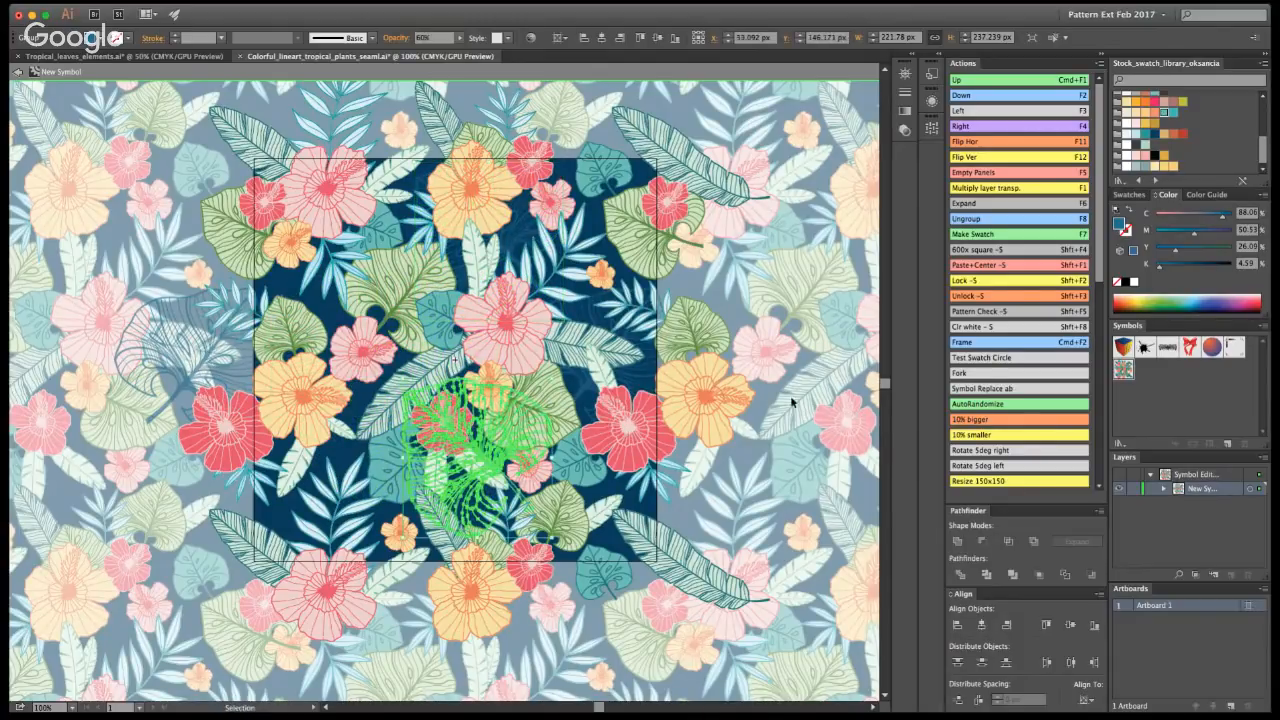
pyautogui.click(768, 262)
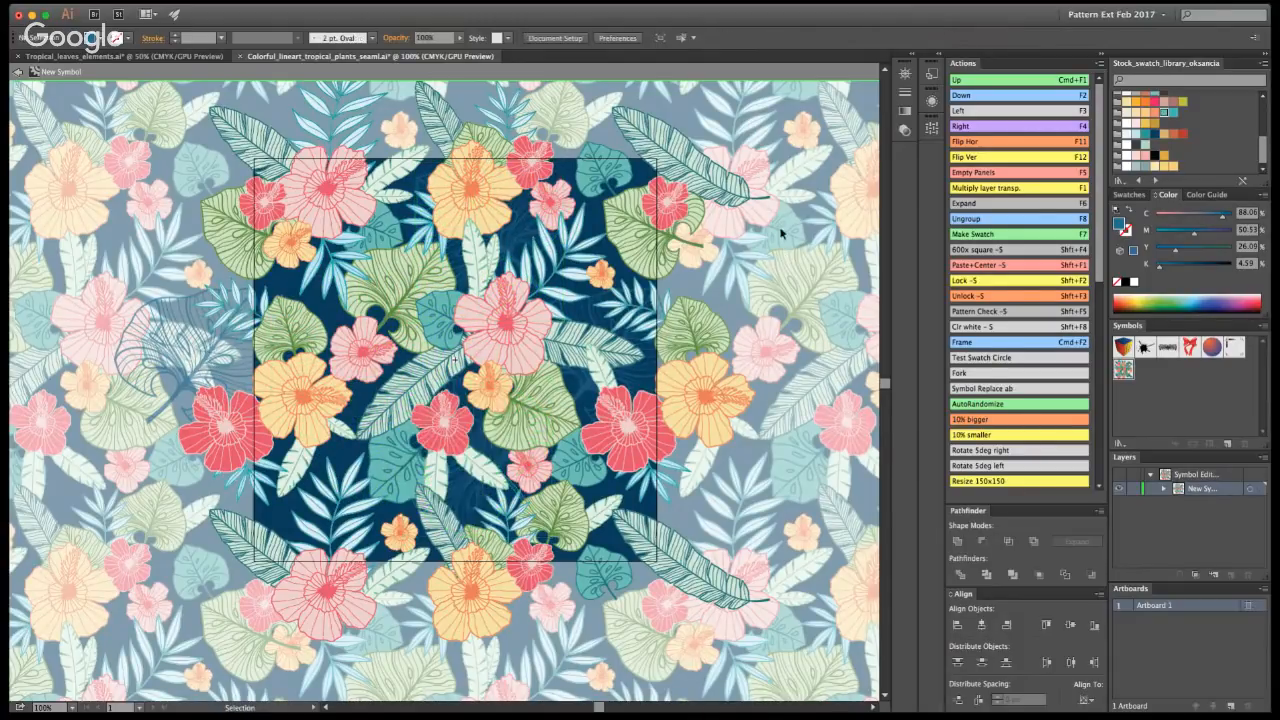
# - Copy the rotated blue leaf outline into the tile's upper-left and lower-left gaps, turned to about 236 by 243 px
pyautogui.click(470, 502)
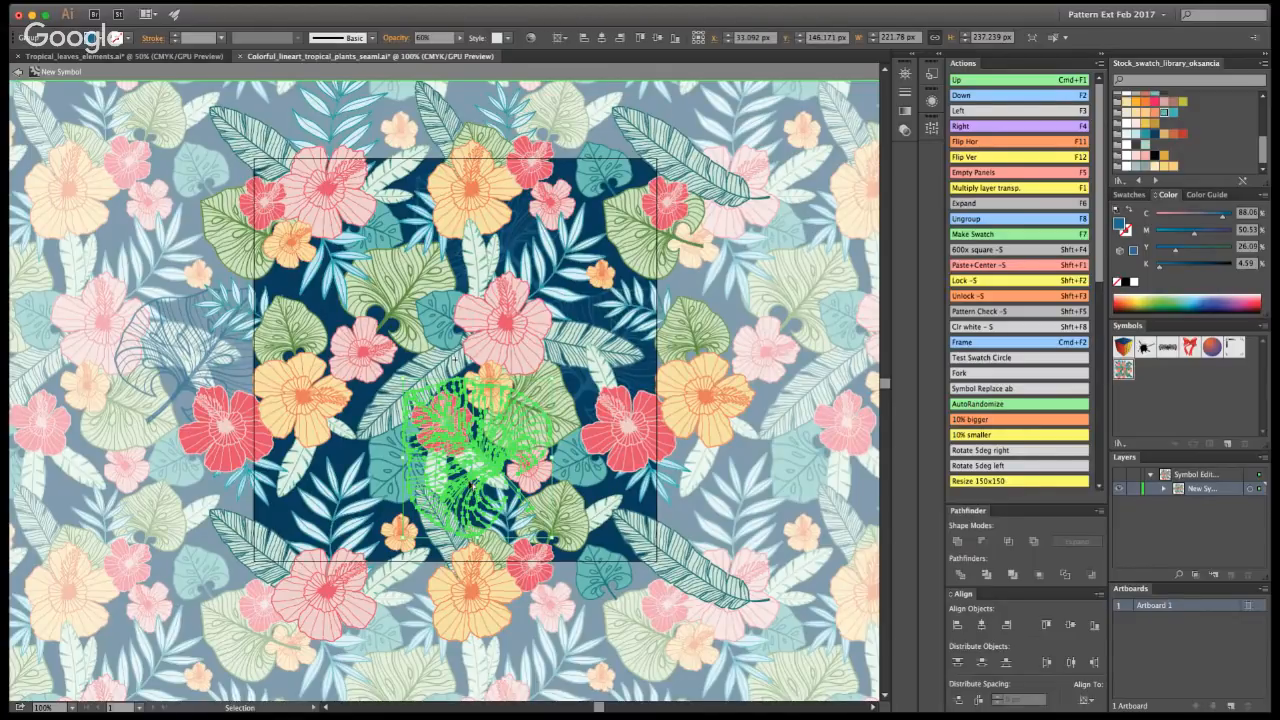
pyautogui.moveTo(471, 484); pyautogui.dragTo(338, 334)
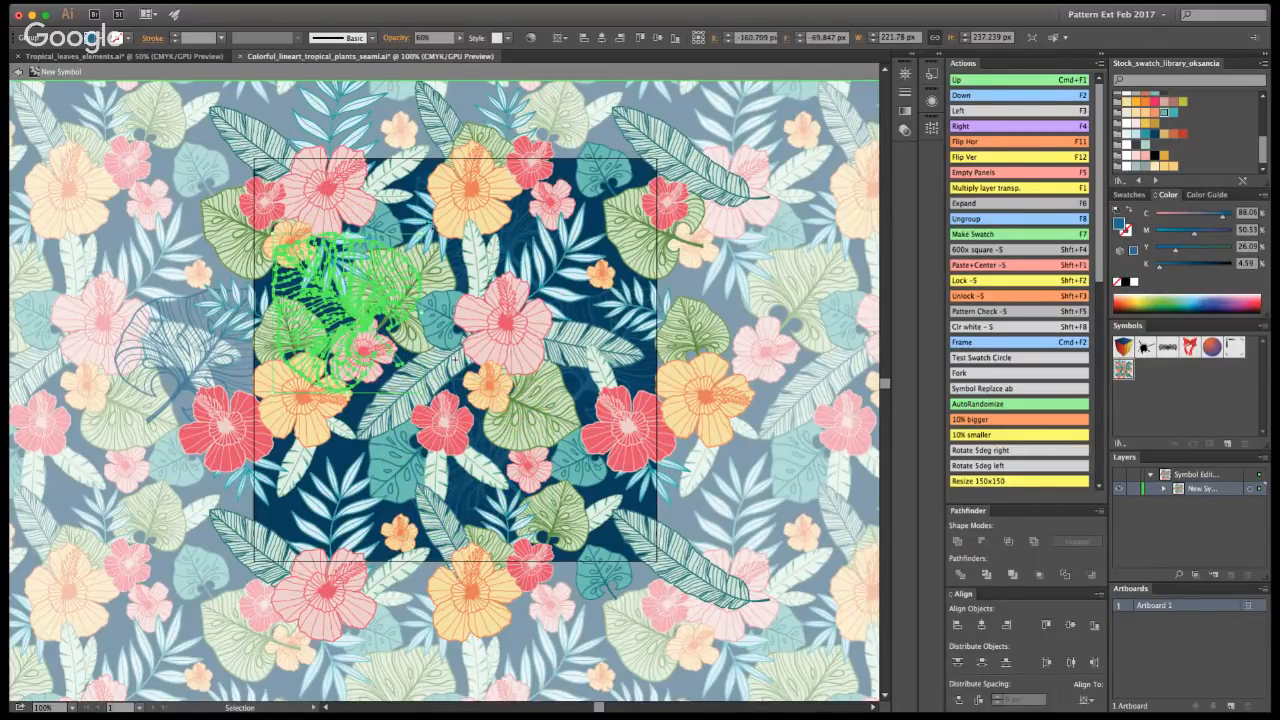
pyautogui.click(775, 308)
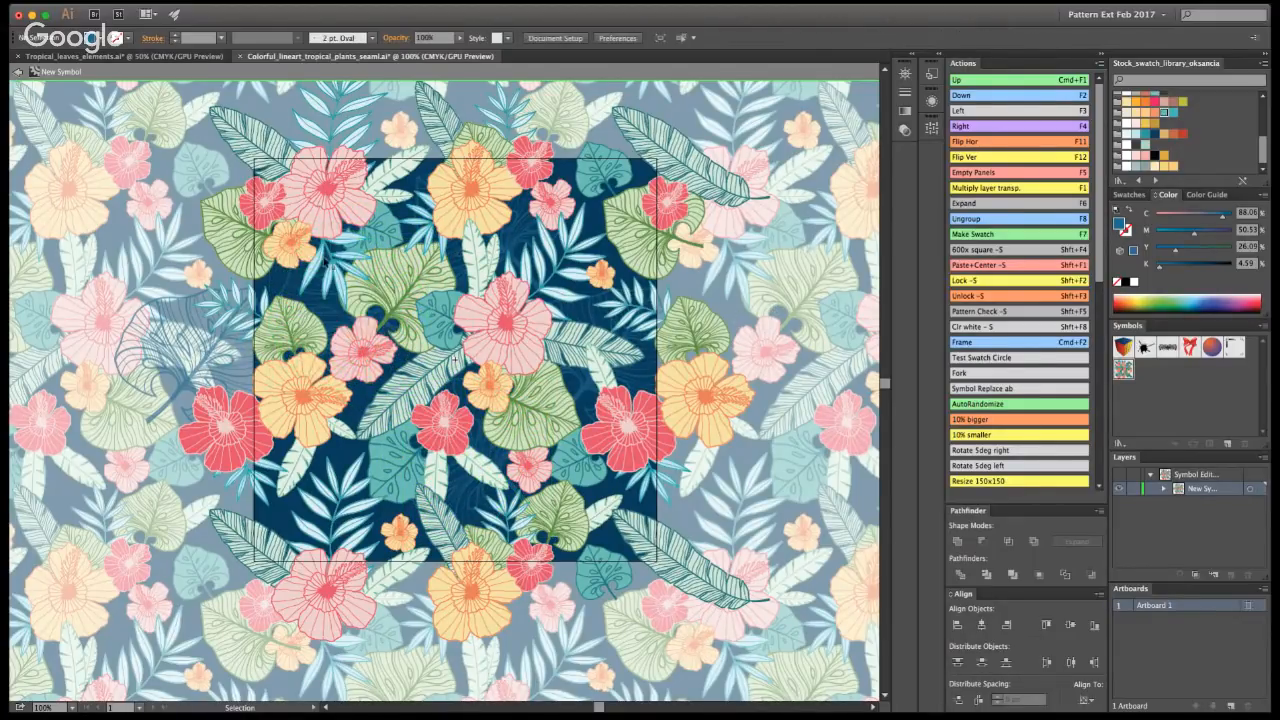
pyautogui.click(340, 316)
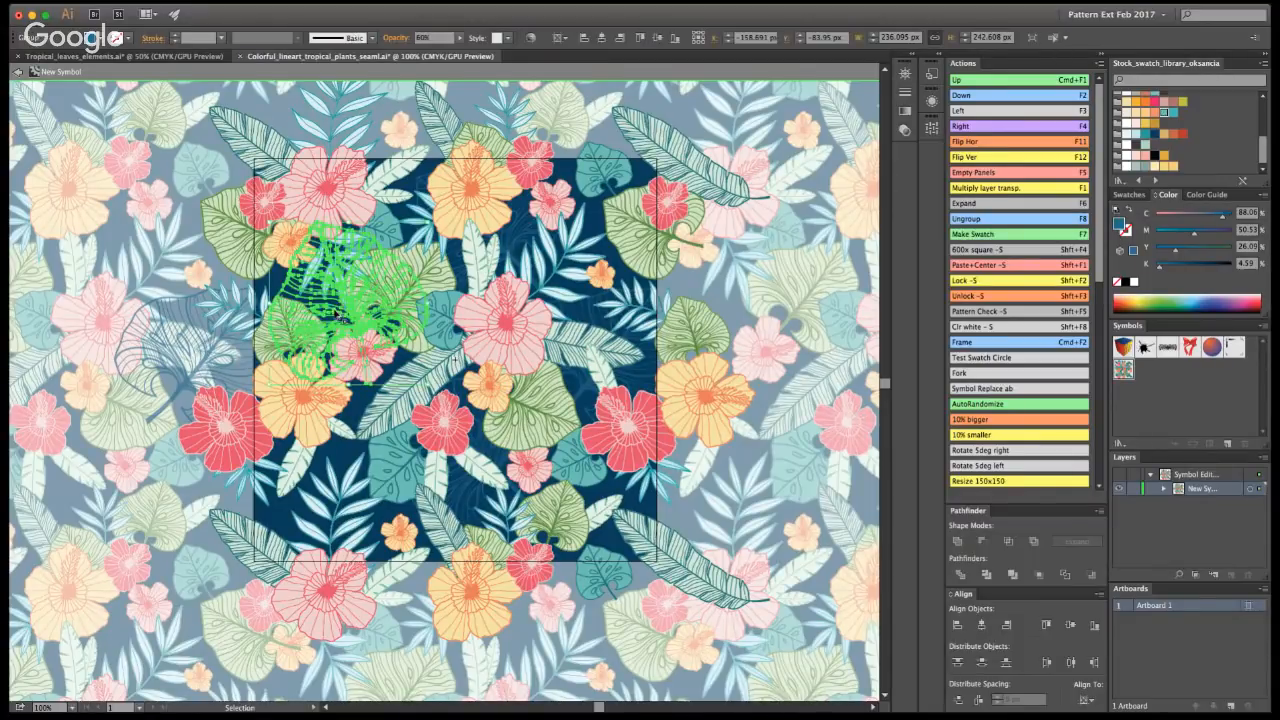
pyautogui.moveTo(340, 316); pyautogui.dragTo(325, 501)
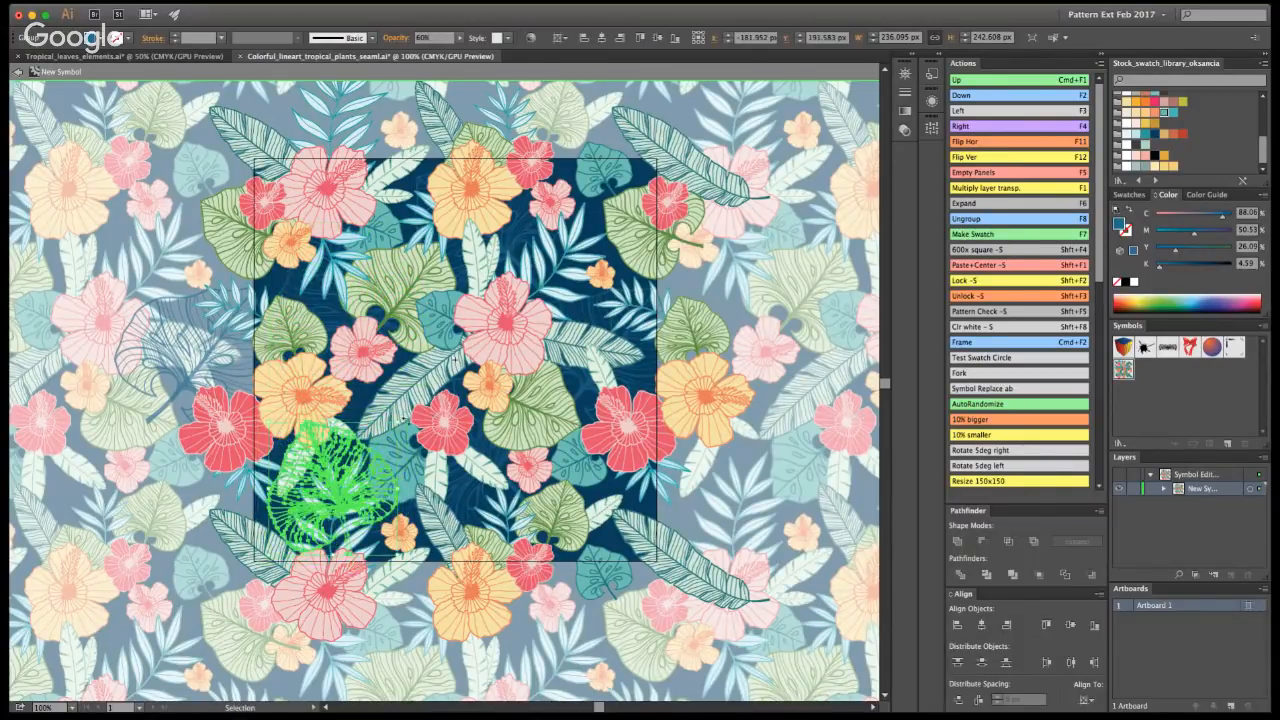
pyautogui.click(786, 404)
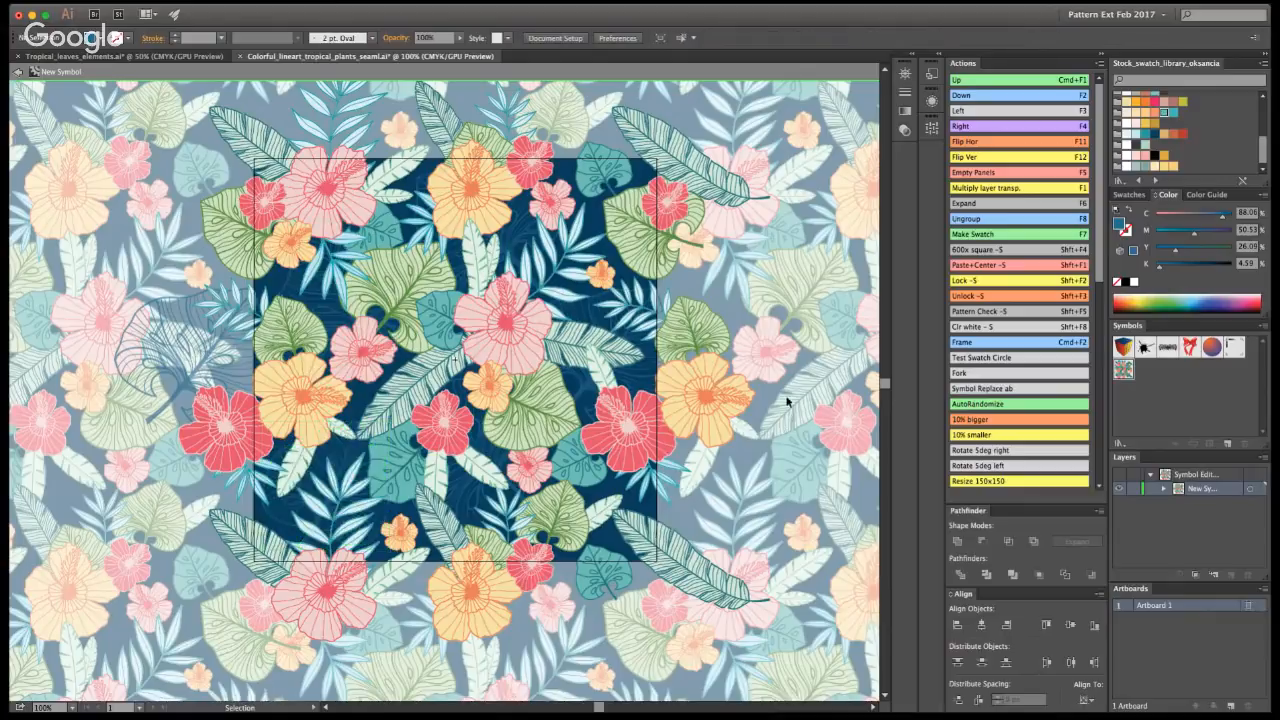
# - Place an upright blue leaf outline, about 193 by 209 px, on the tile's lower right edge, repeat it up and left, and check the pattern
pyautogui.click(346, 456)
pyautogui.moveTo(346, 456); pyautogui.dragTo(632, 160)
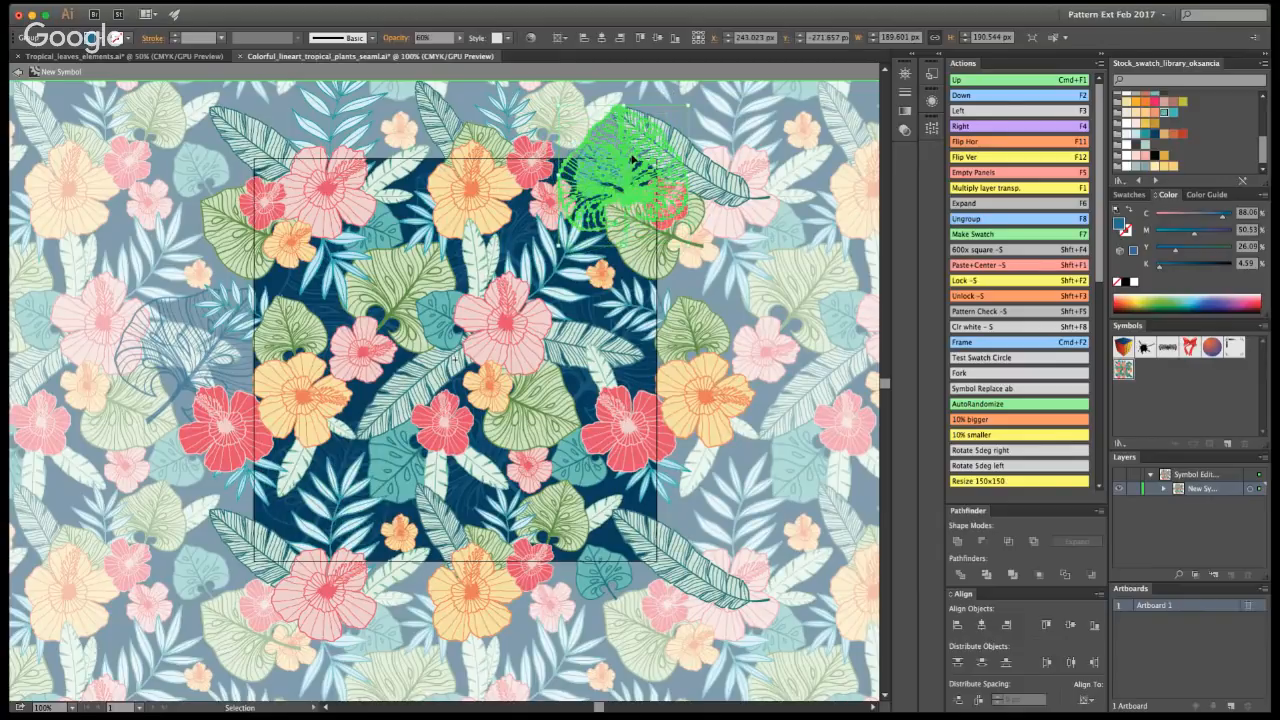
pyautogui.press('F2')
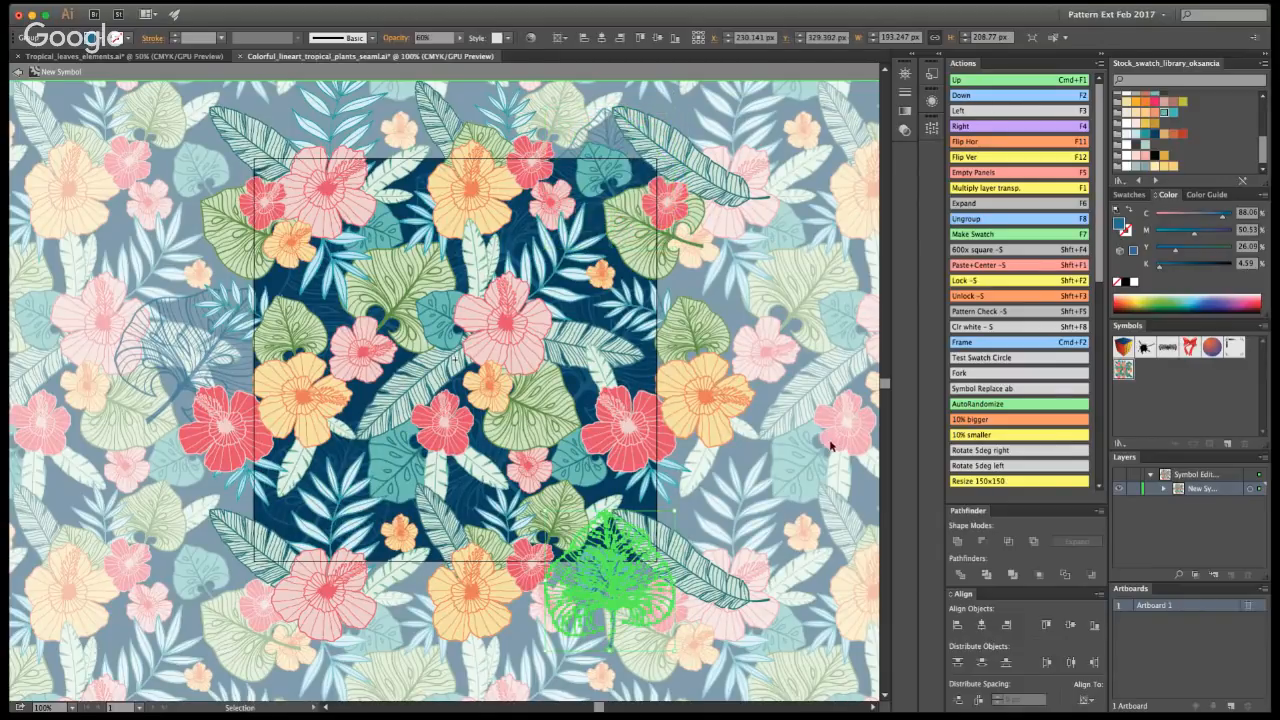
pyautogui.press('super+F1')
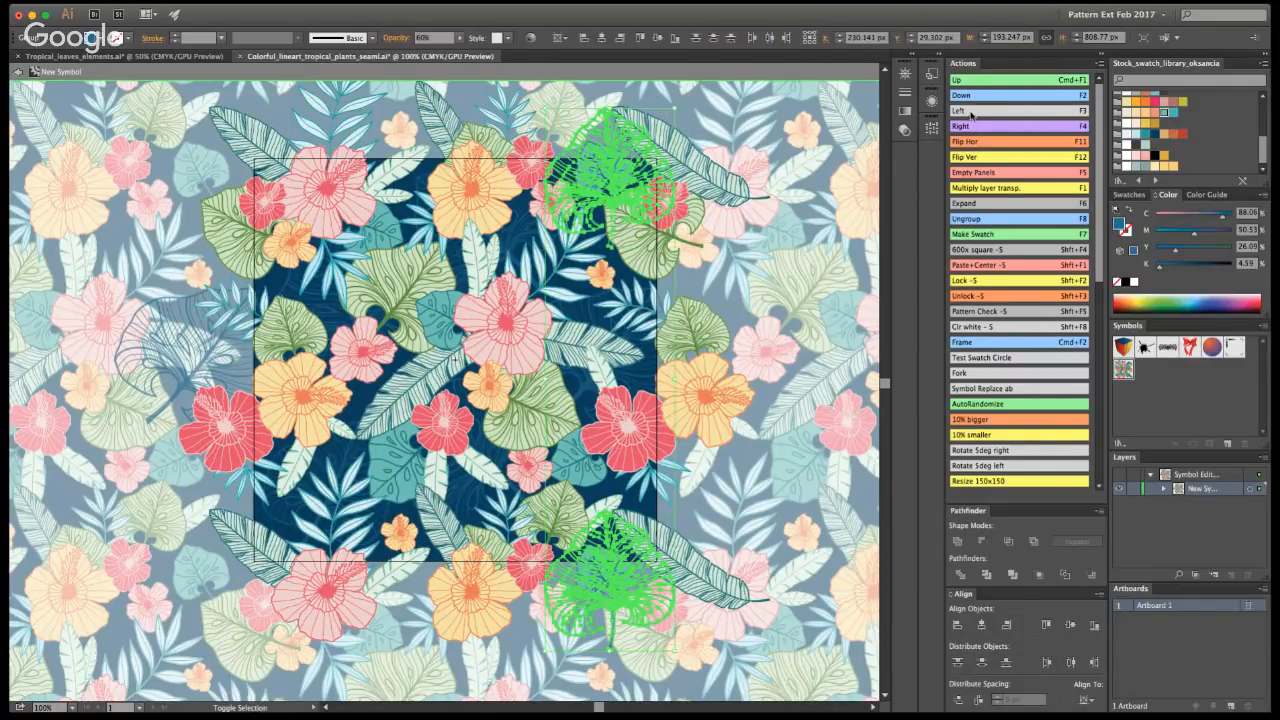
pyautogui.press('F3')
pyautogui.press('super+shift+a')
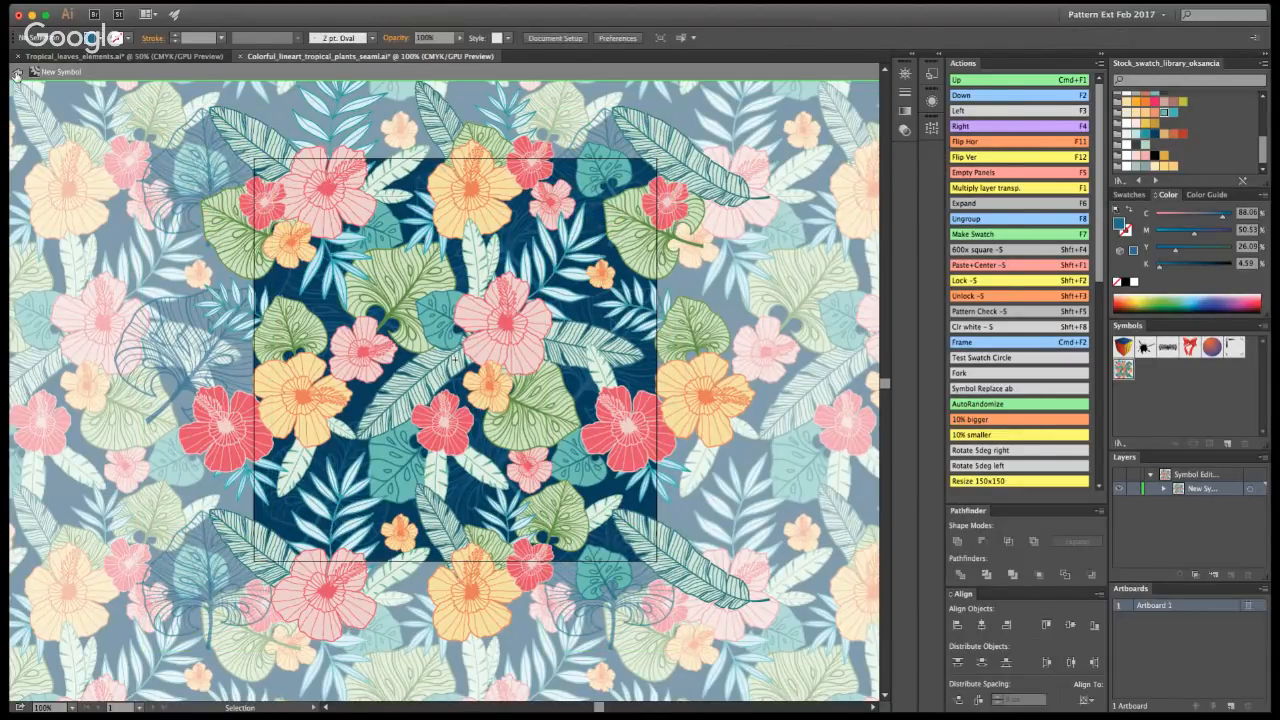
pyautogui.click(16, 74)
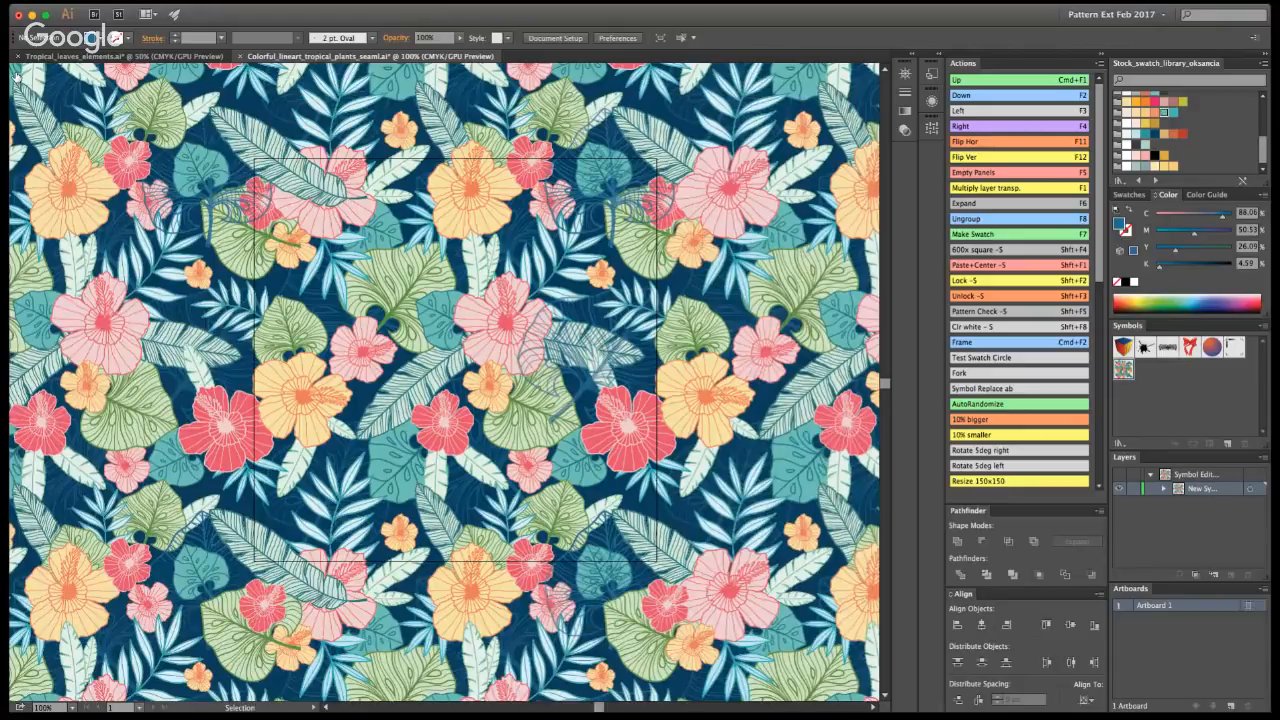
# - Leave symbol editing and save the document as a copy named Colorful_lineart_tropical_plants_seaml_stock.ai
pyautogui.press('a')
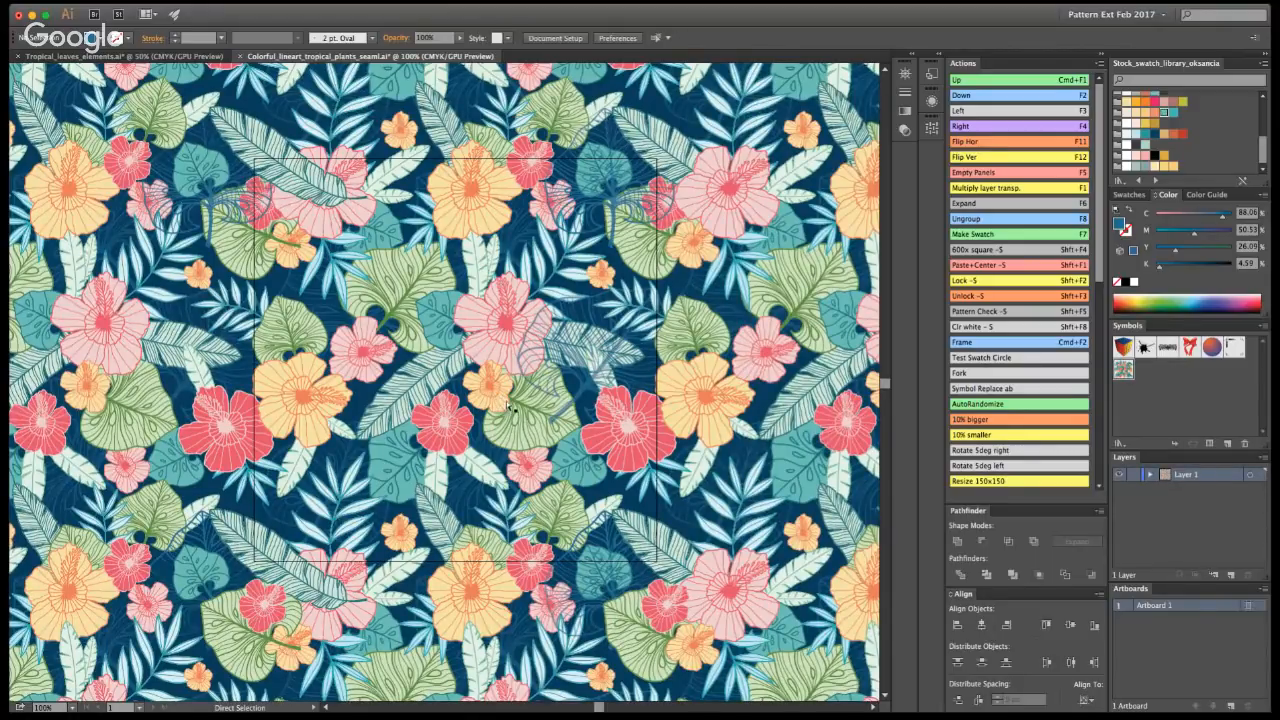
pyautogui.press('v')
pyautogui.press('super+s')
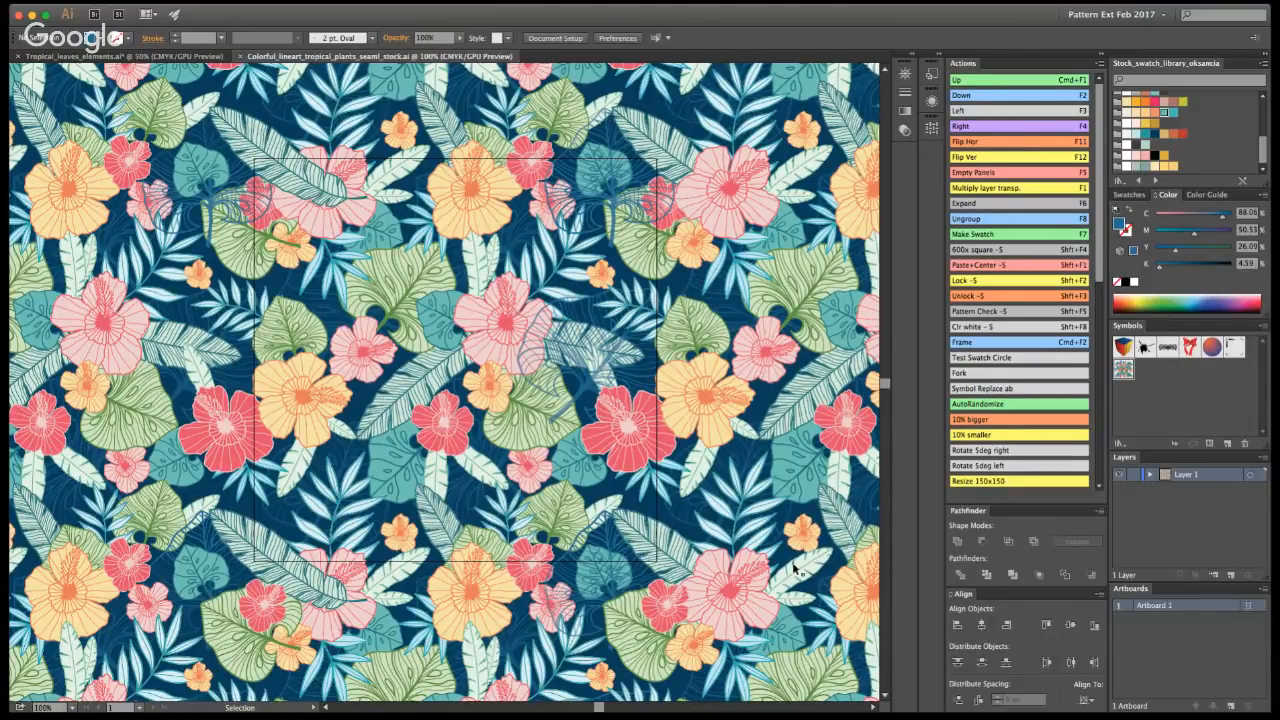
# - Run the Make Swatch action on the central pattern symbol to remove the surrounding repeats and expand the artwork
pyautogui.click(455, 332)
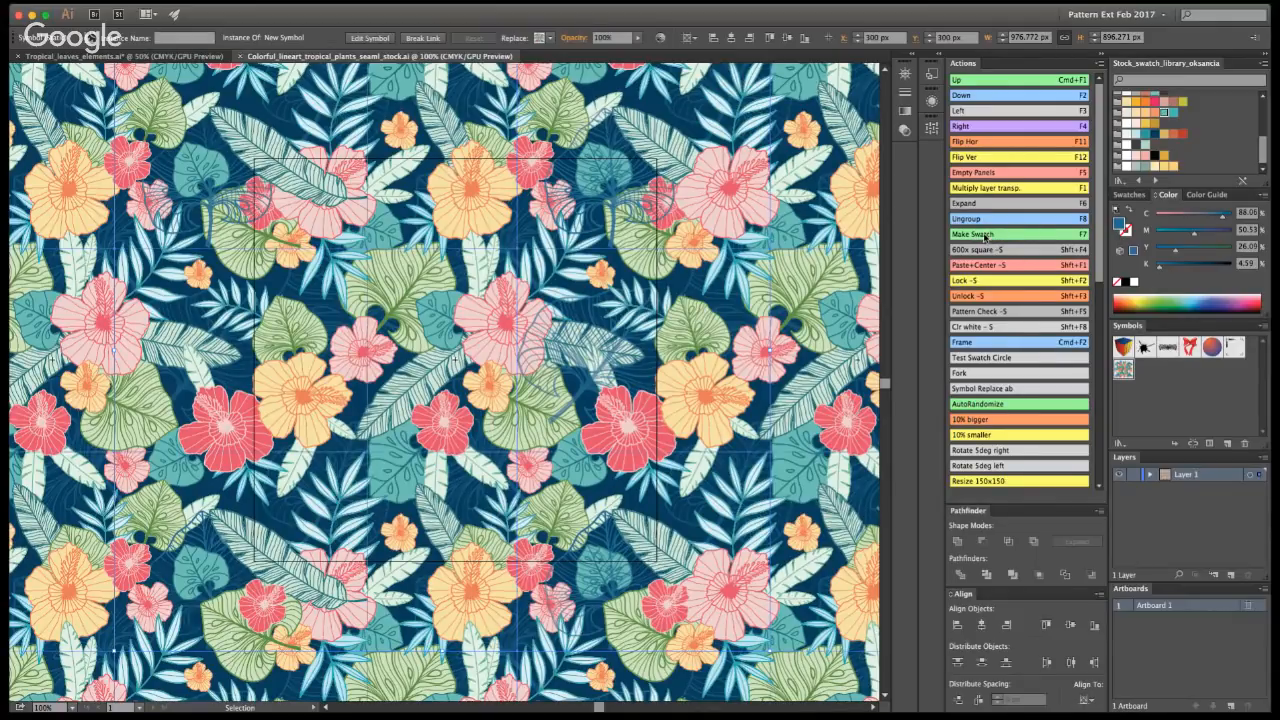
pyautogui.click(986, 237)
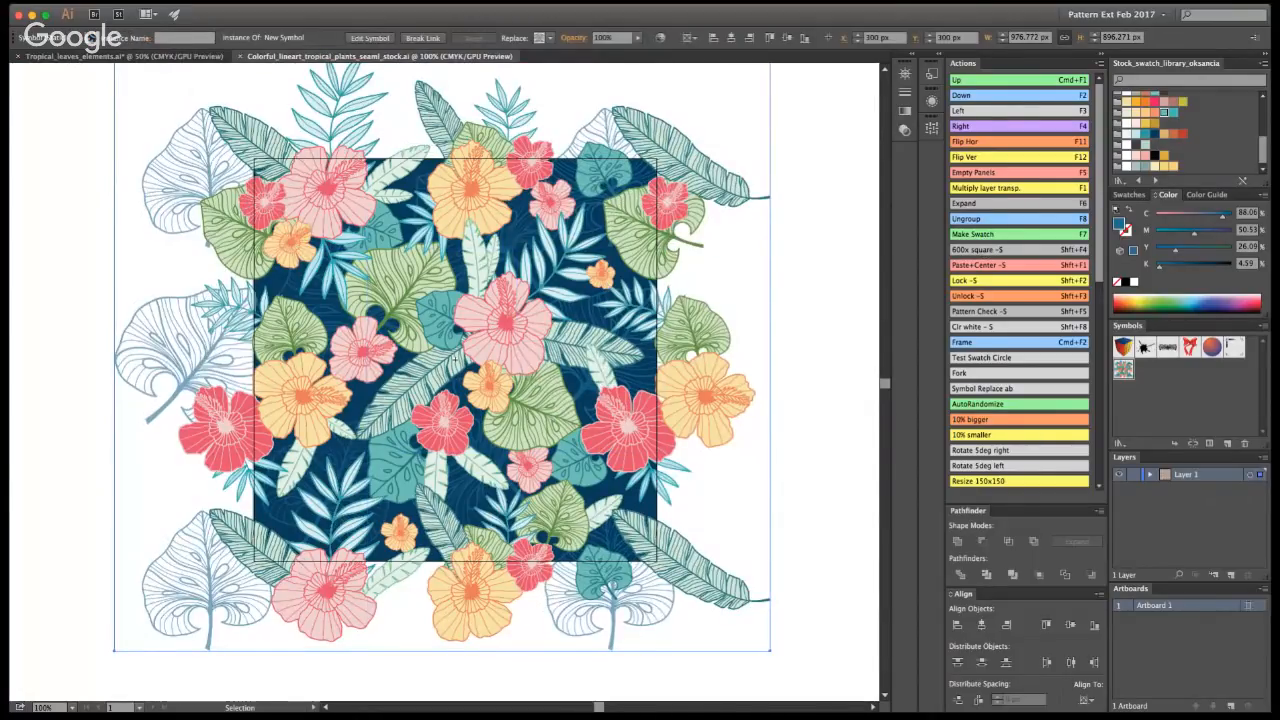
pyautogui.press('F7')
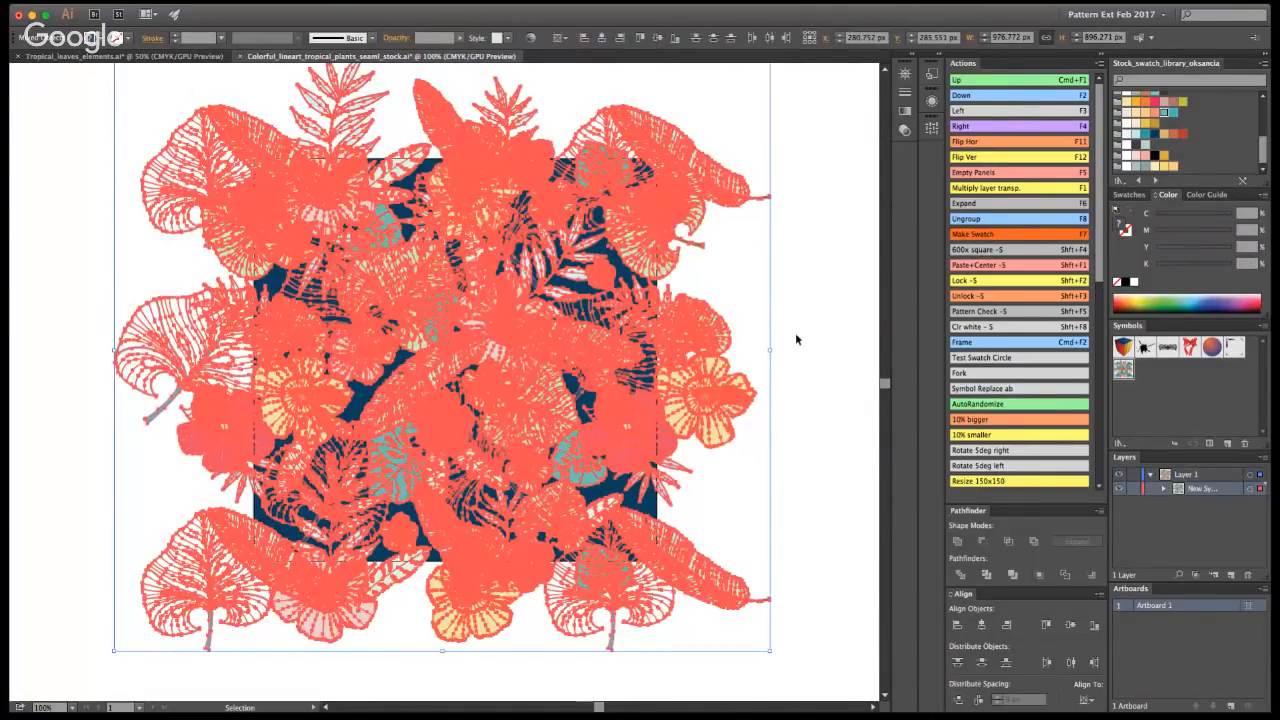
pyautogui.click(796, 340)
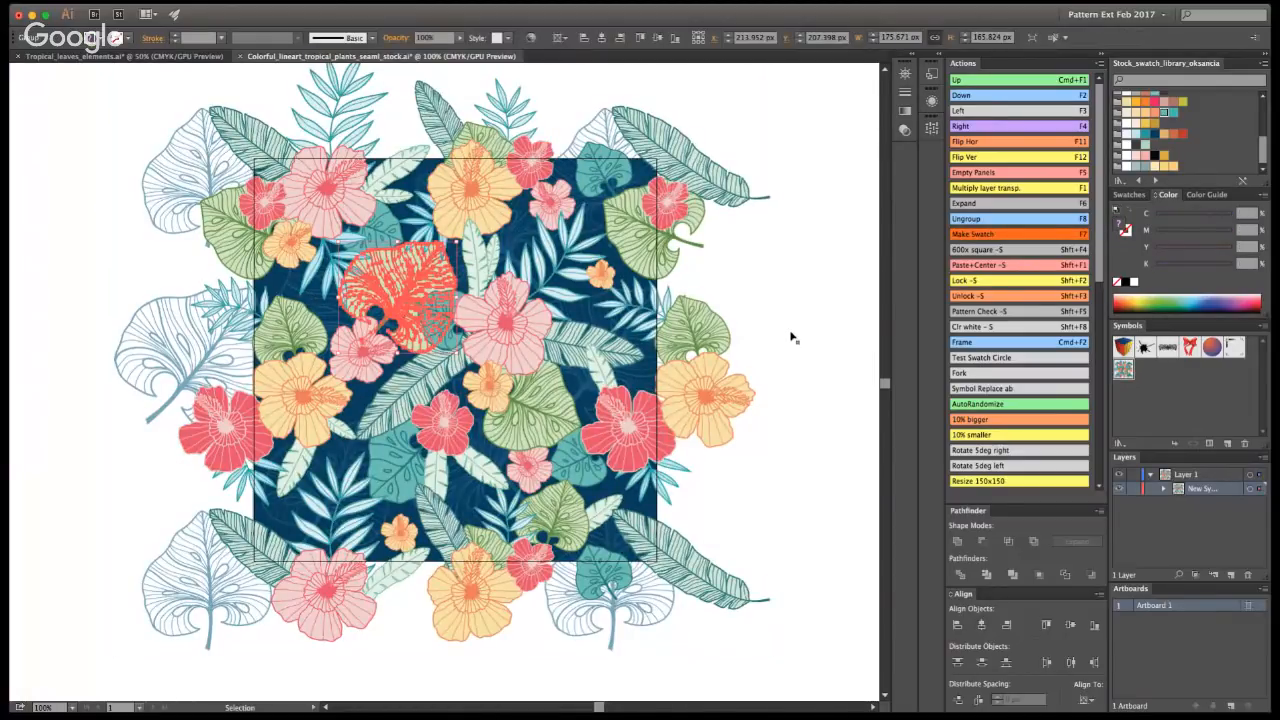
# - Crop all the expanded hibiscus and leaf artwork to the 600 x 600 px navy tile
pyautogui.press('a')
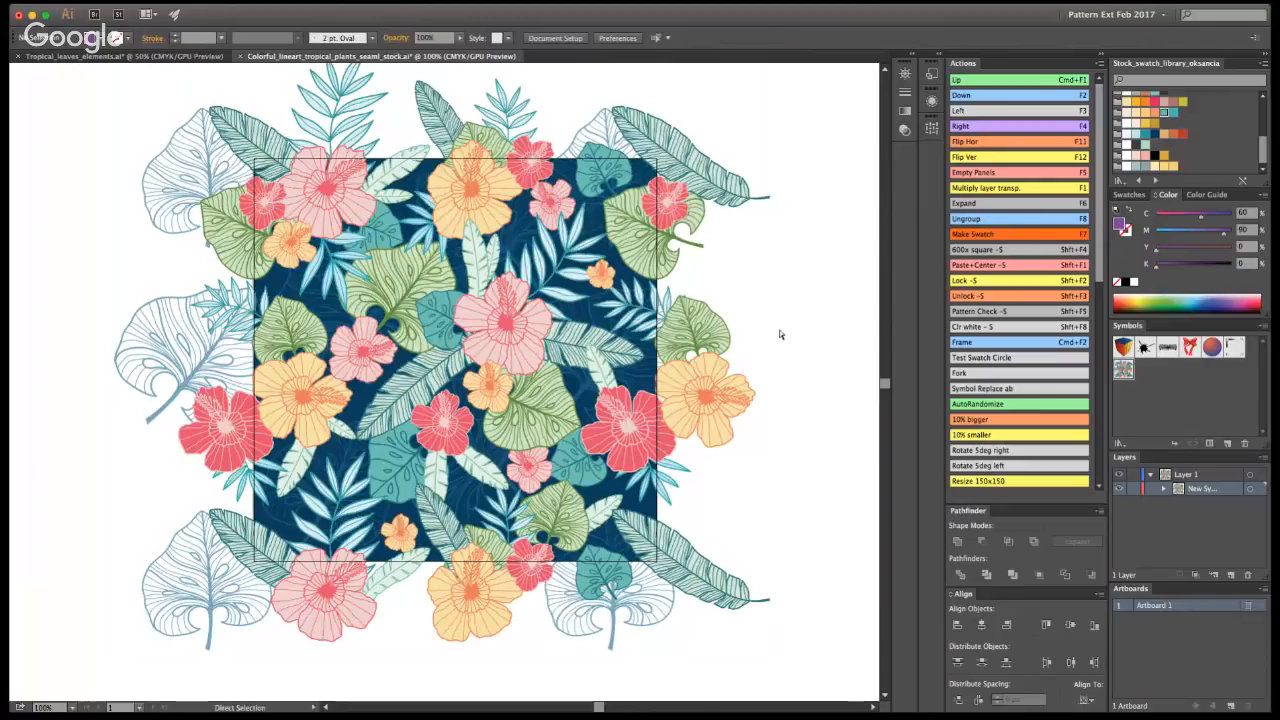
pyautogui.press('super+a')
pyautogui.press('v')
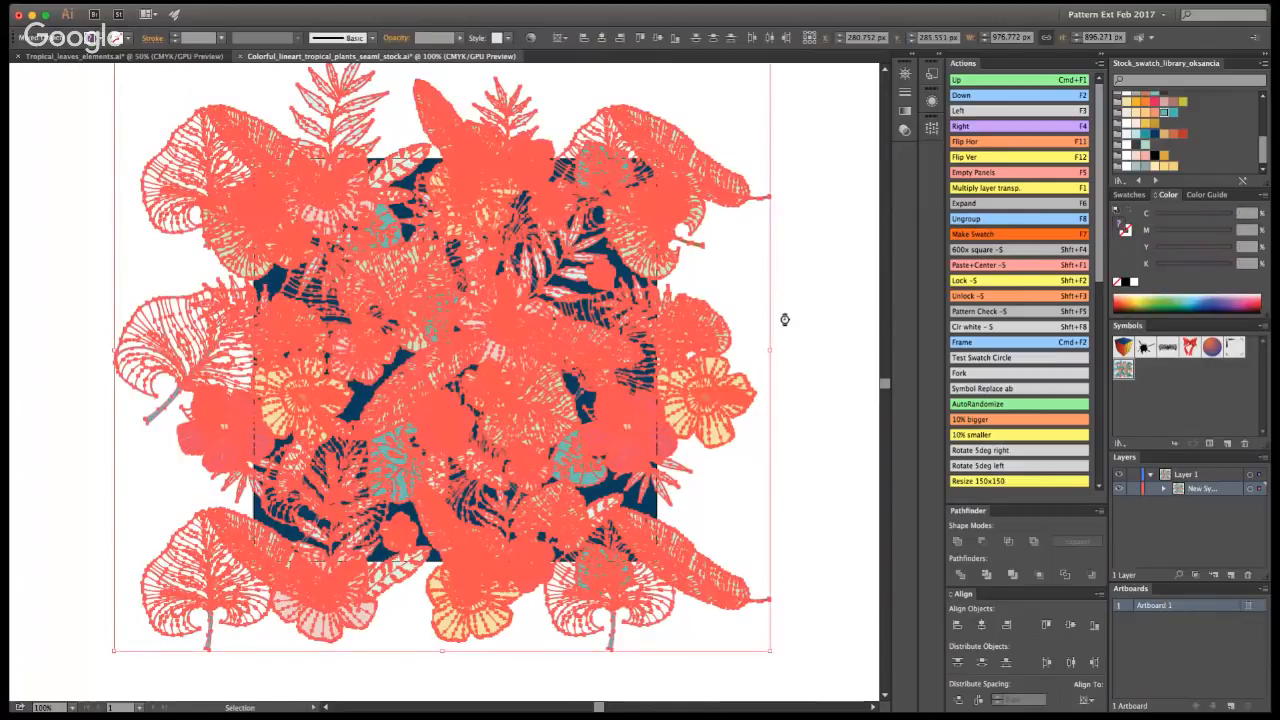
pyautogui.click(786, 318)
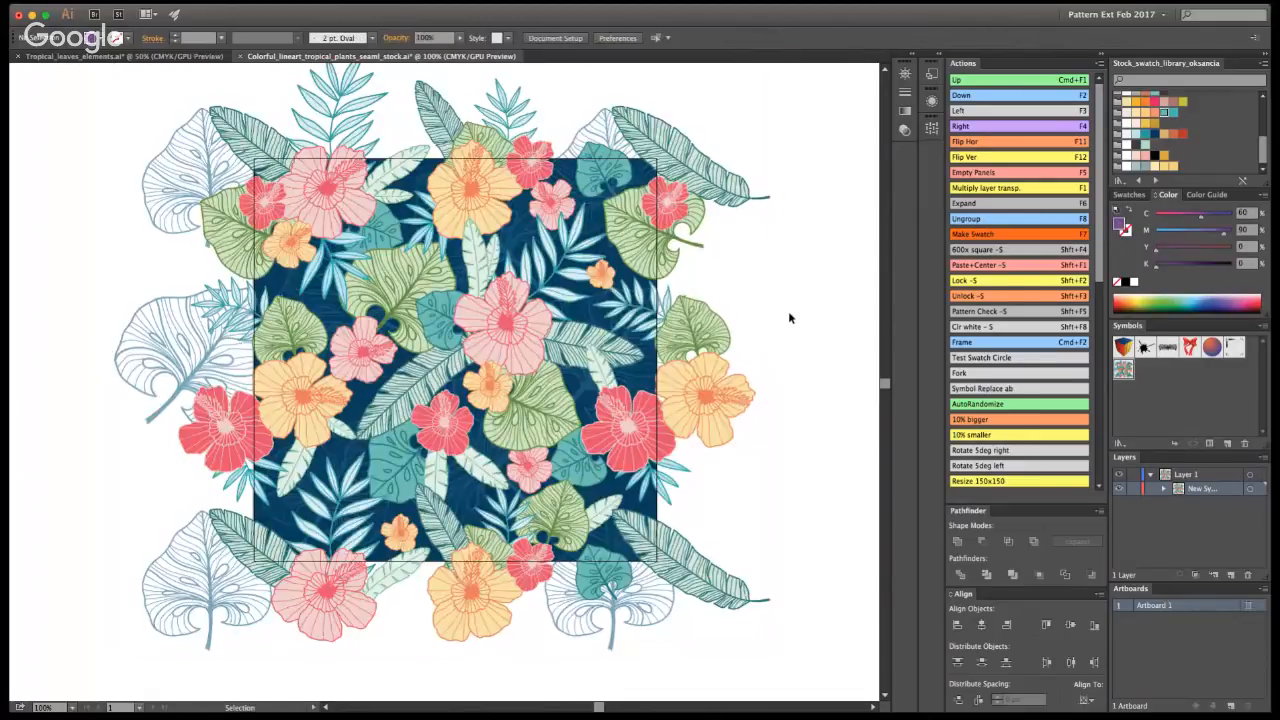
pyautogui.press('super+minus')
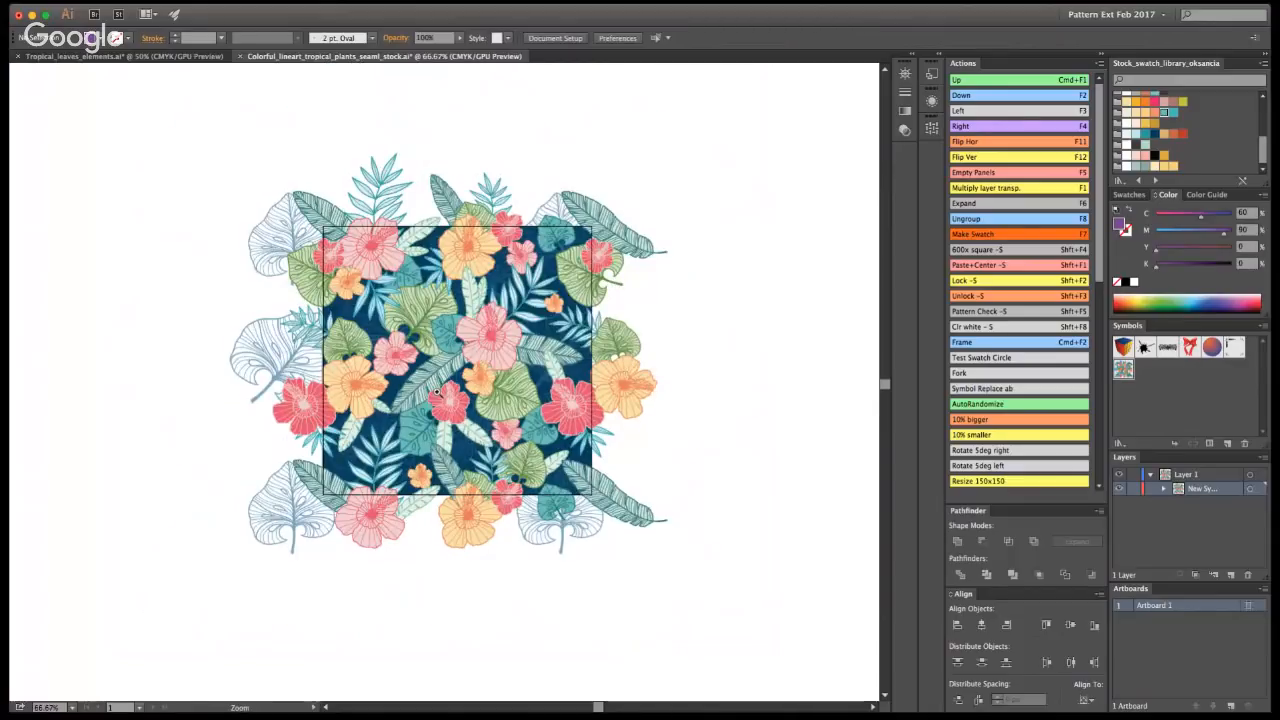
pyautogui.moveTo(437, 392); pyautogui.dragTo(463, 388)
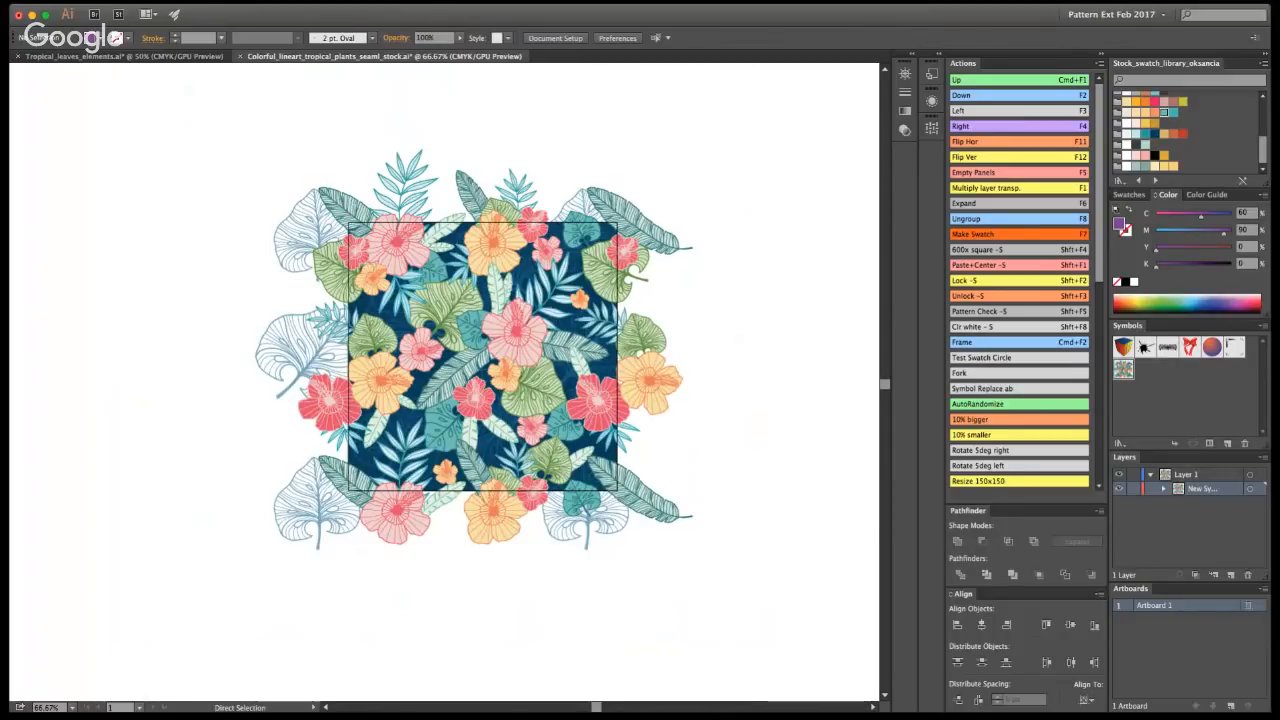
pyautogui.press('v')
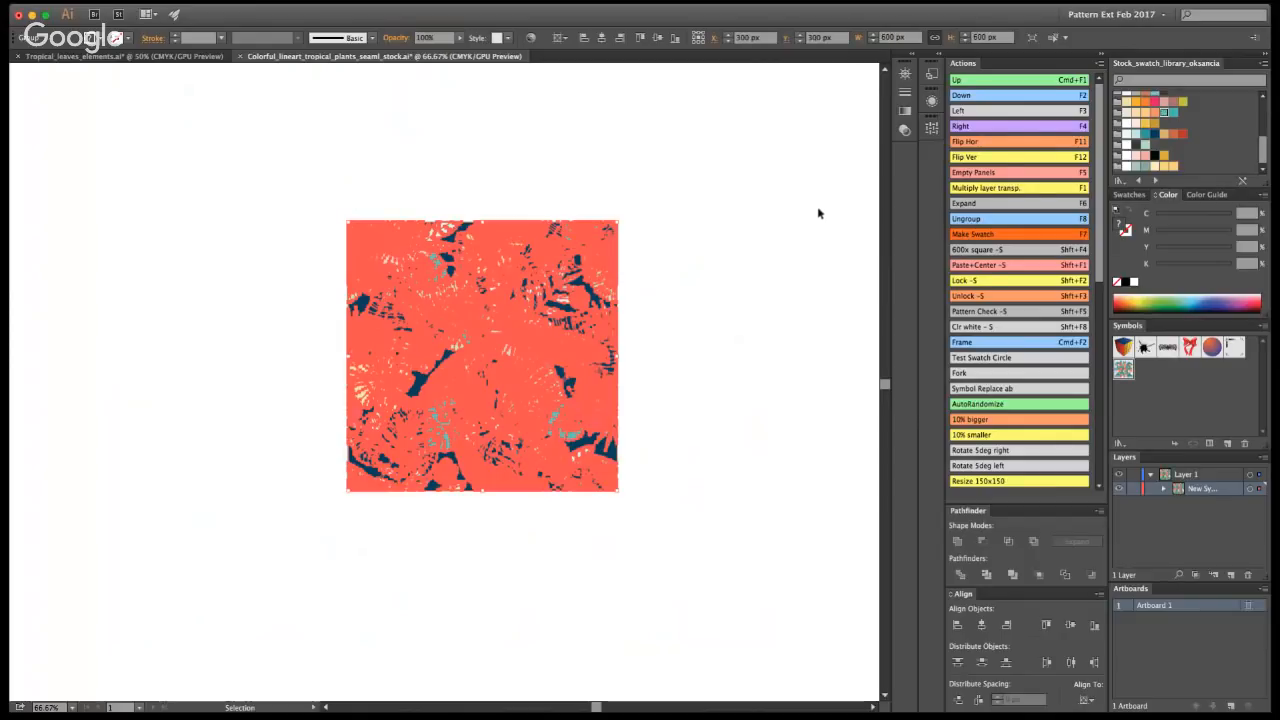
pyautogui.click(717, 295)
# - Check the cropped tile at 100% and save the document
pyautogui.press('z')
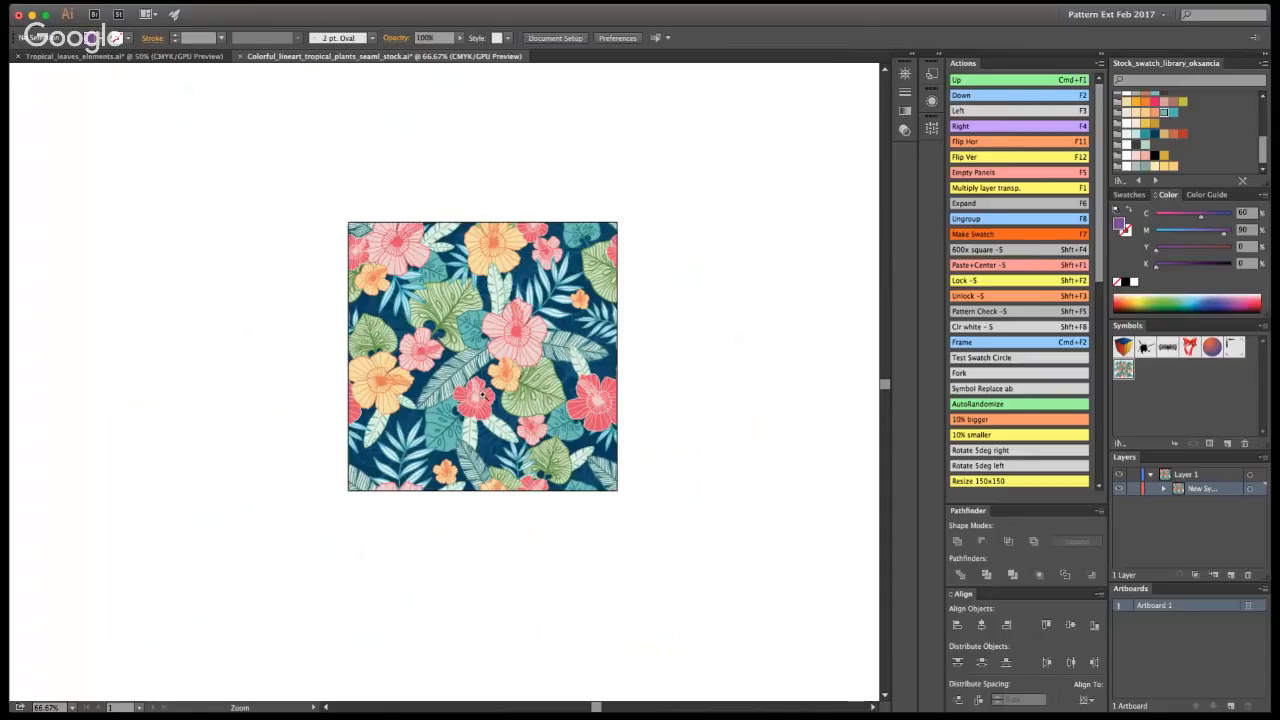
pyautogui.click(477, 384)
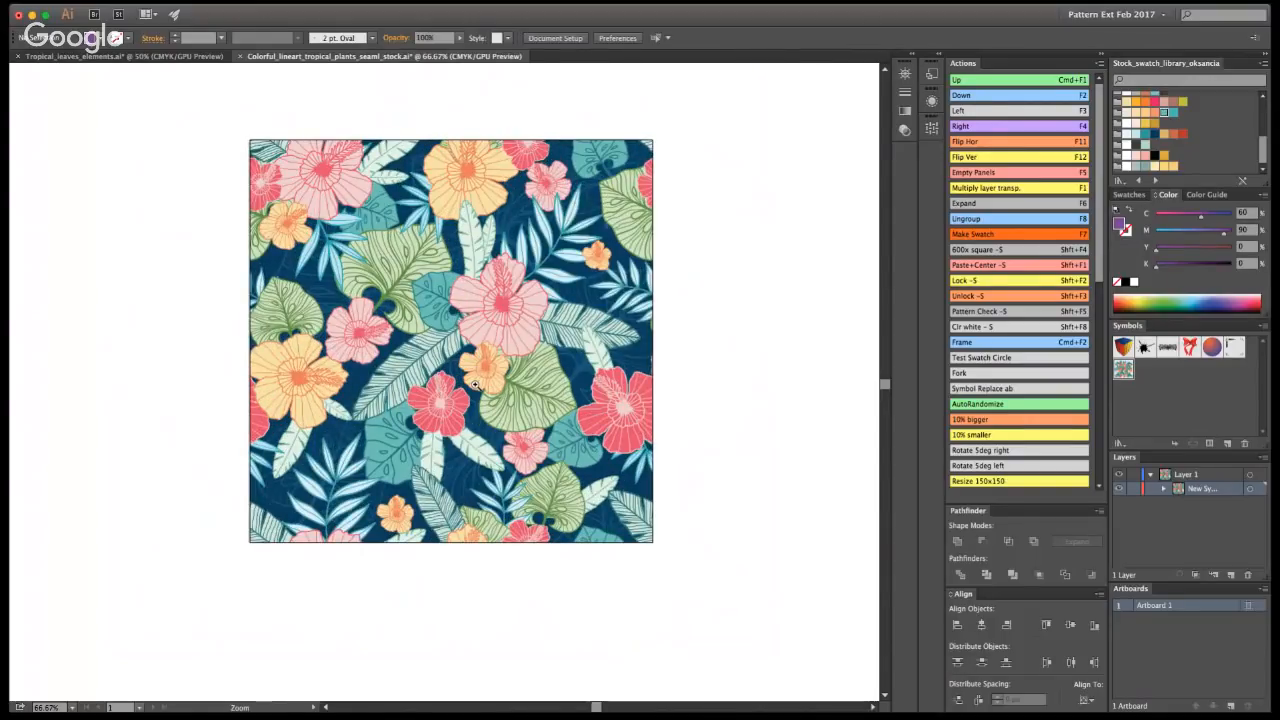
pyautogui.press('v')
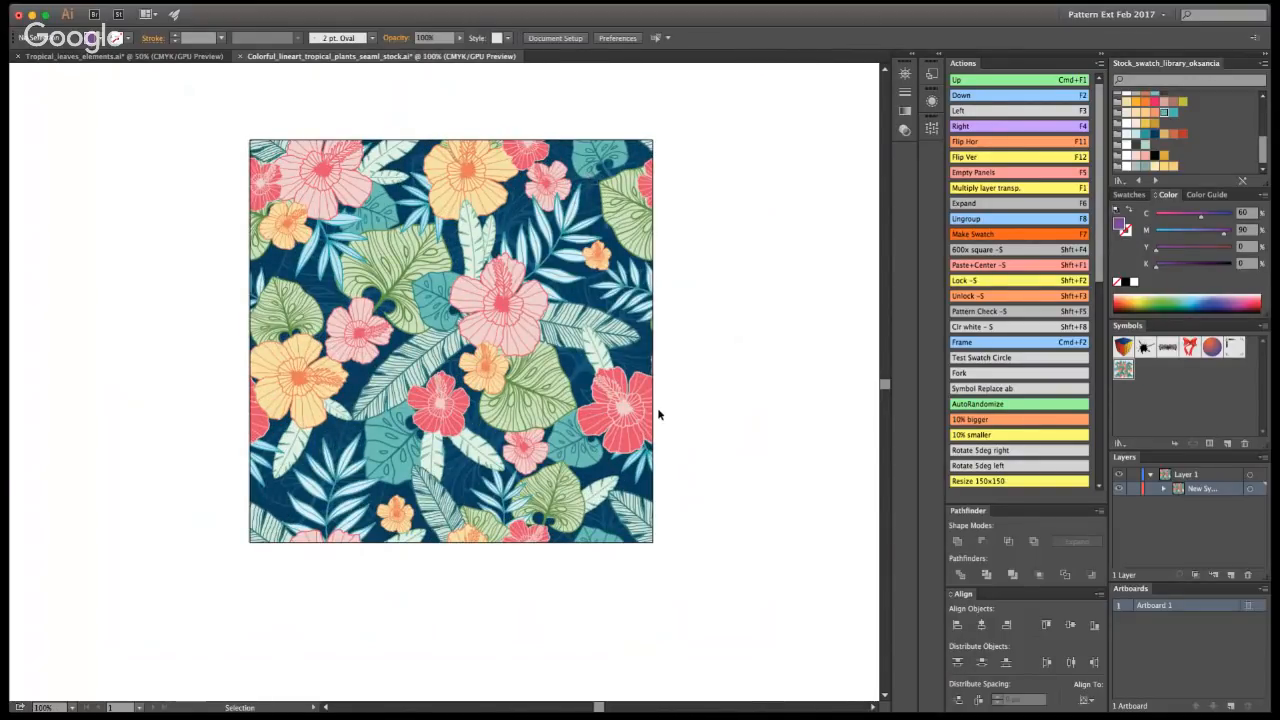
pyautogui.press('a')
pyautogui.press('v')
# - Add the cropped flower and leaf artwork to the swatches as a pattern swatch
pyautogui.click(1129, 194)
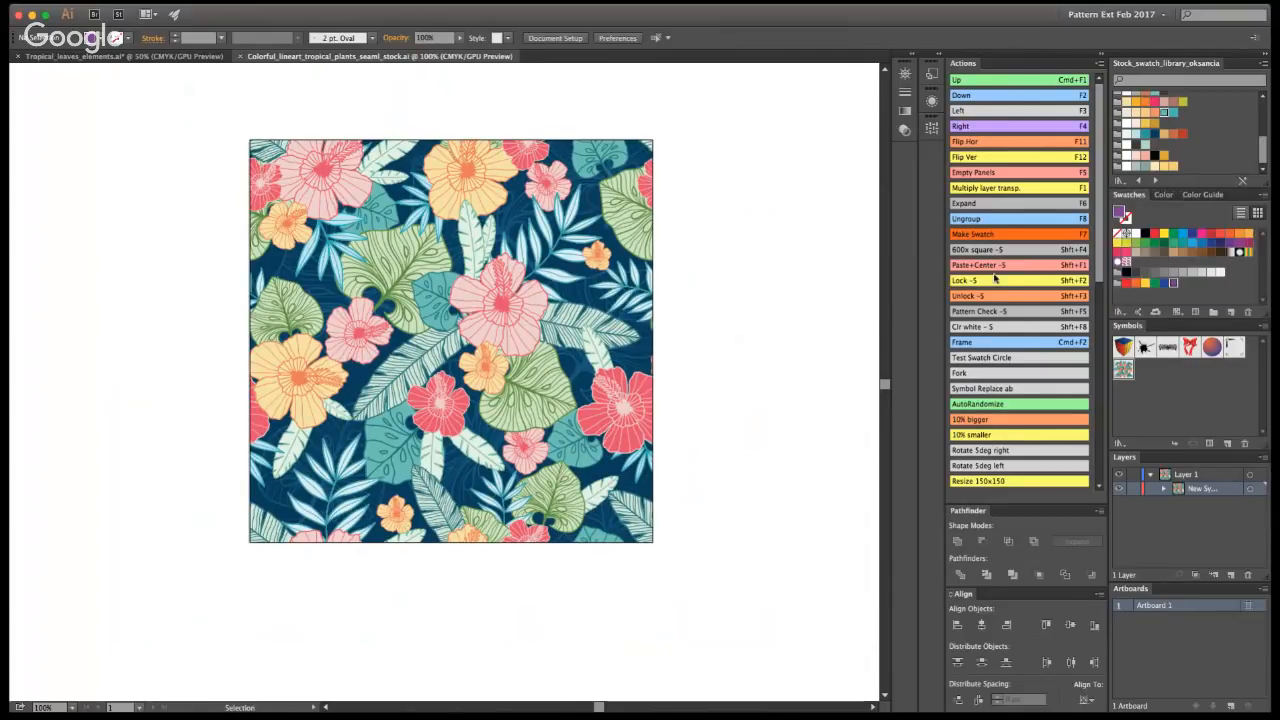
pyautogui.click(596, 329)
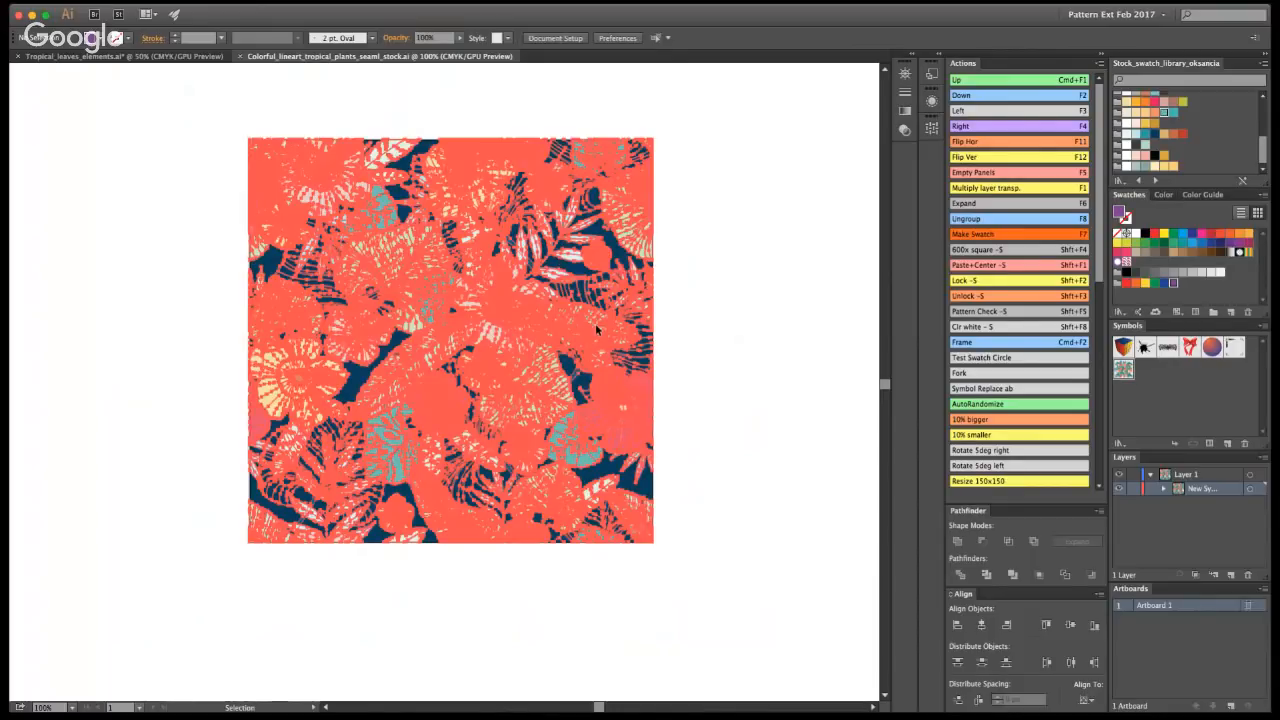
pyautogui.moveTo(596, 329); pyautogui.dragTo(1165, 270)
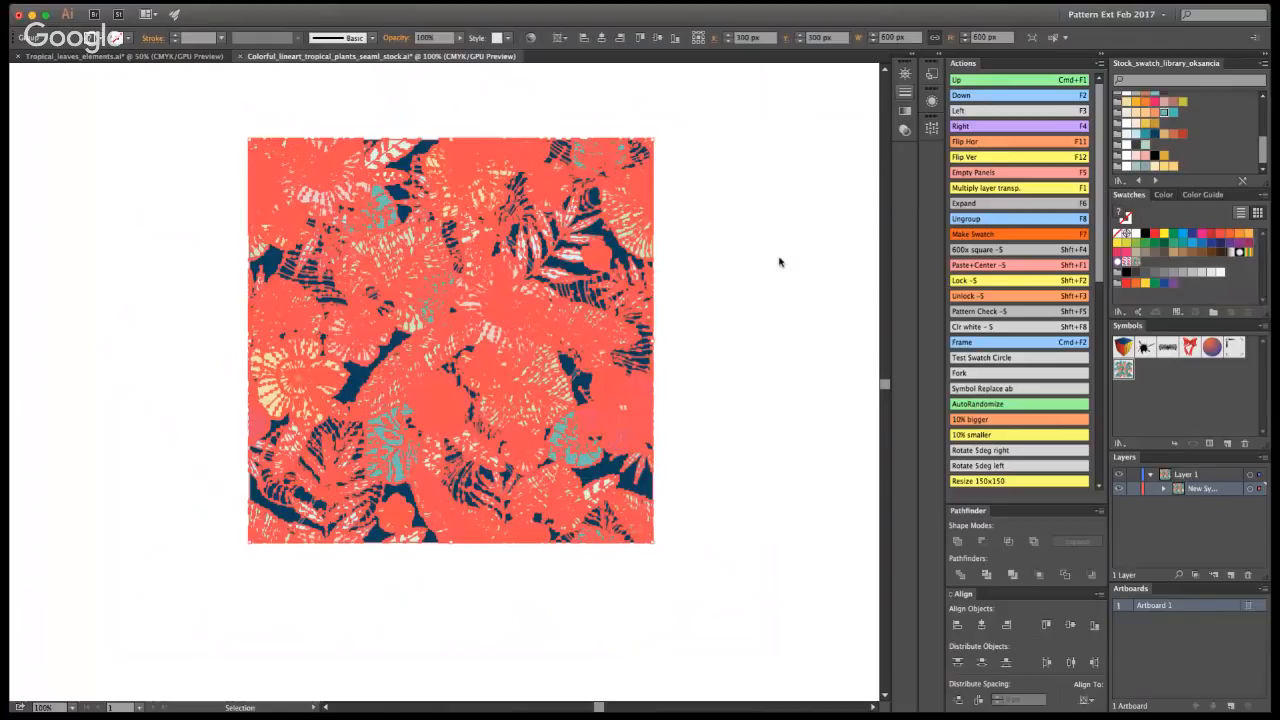
pyautogui.click(779, 262)
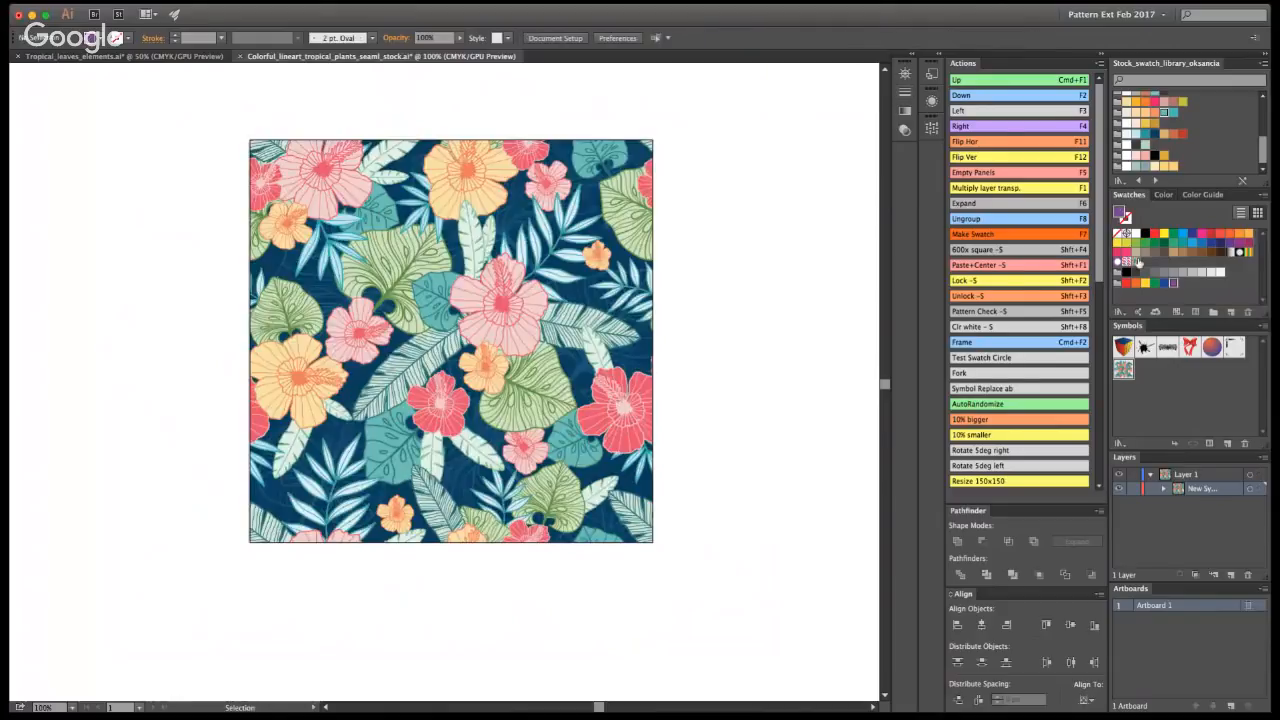
# - Fill a 2400 px test circle with the new swatch, inspect the repeat, and delete the circle
pyautogui.click(1136, 262)
pyautogui.click(990, 360)
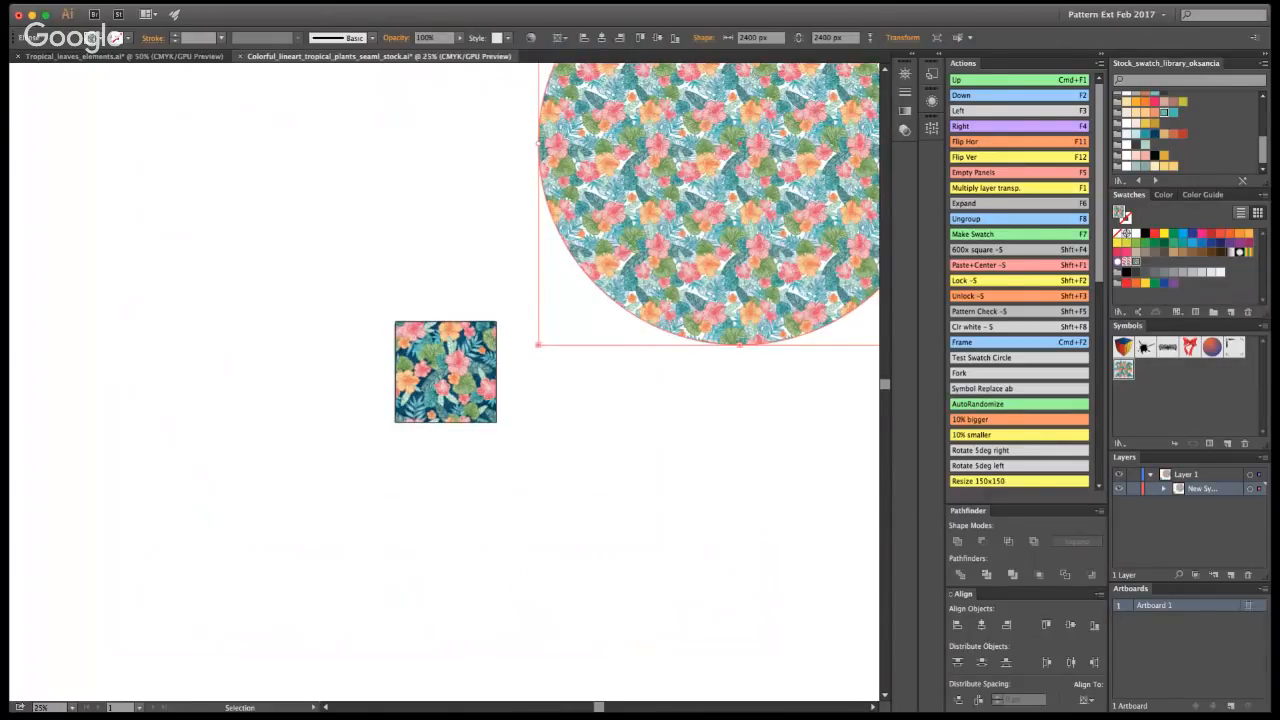
pyautogui.click(604, 255)
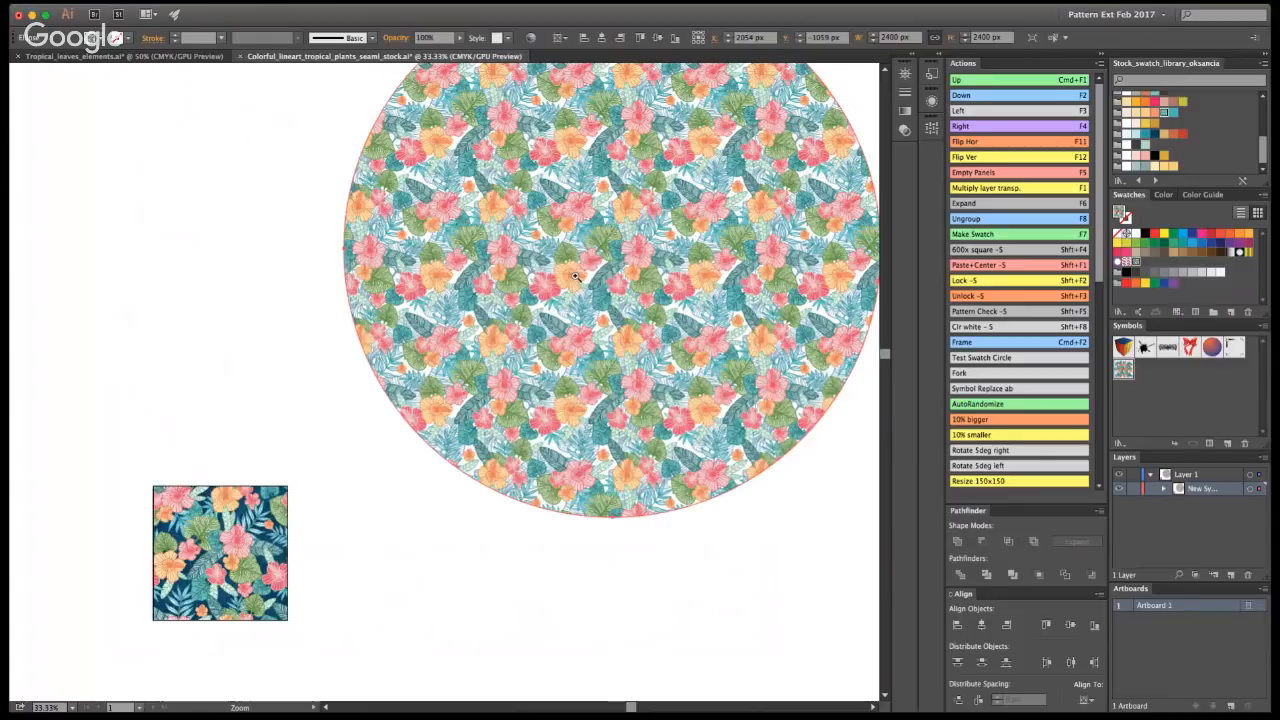
pyautogui.press('super+1')
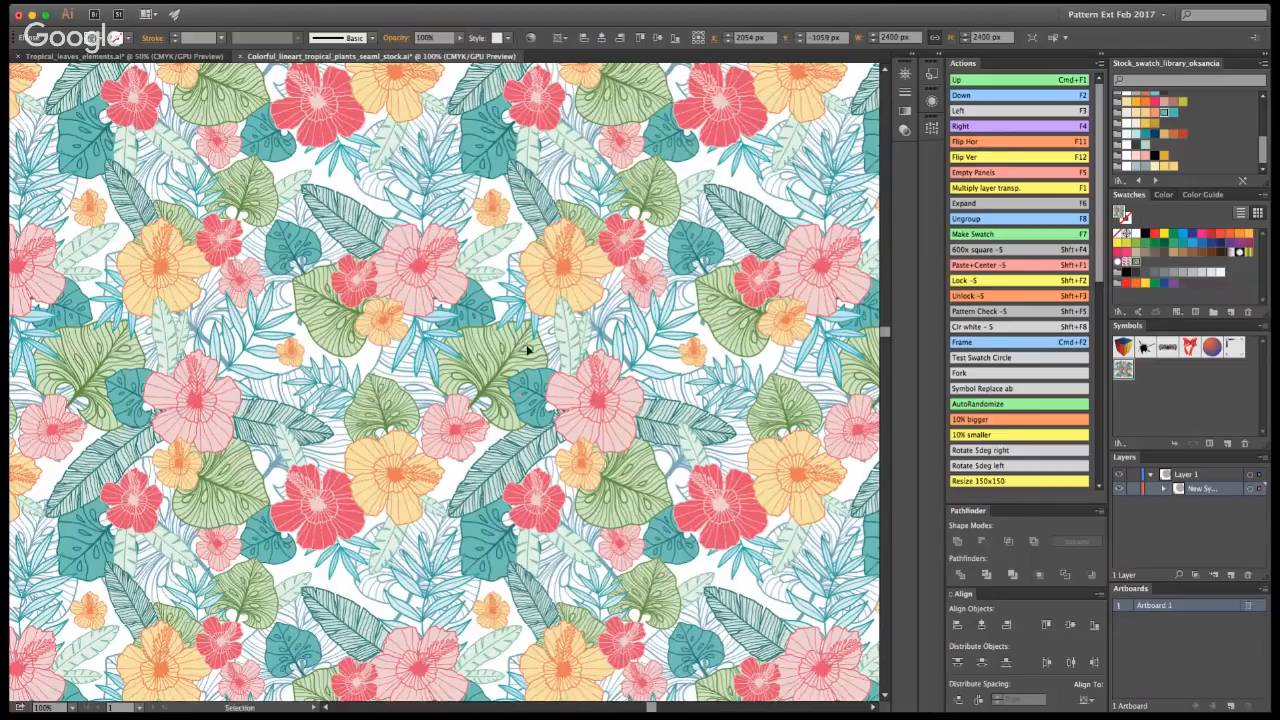
pyautogui.press('Delete')
pyautogui.press('super+minus')
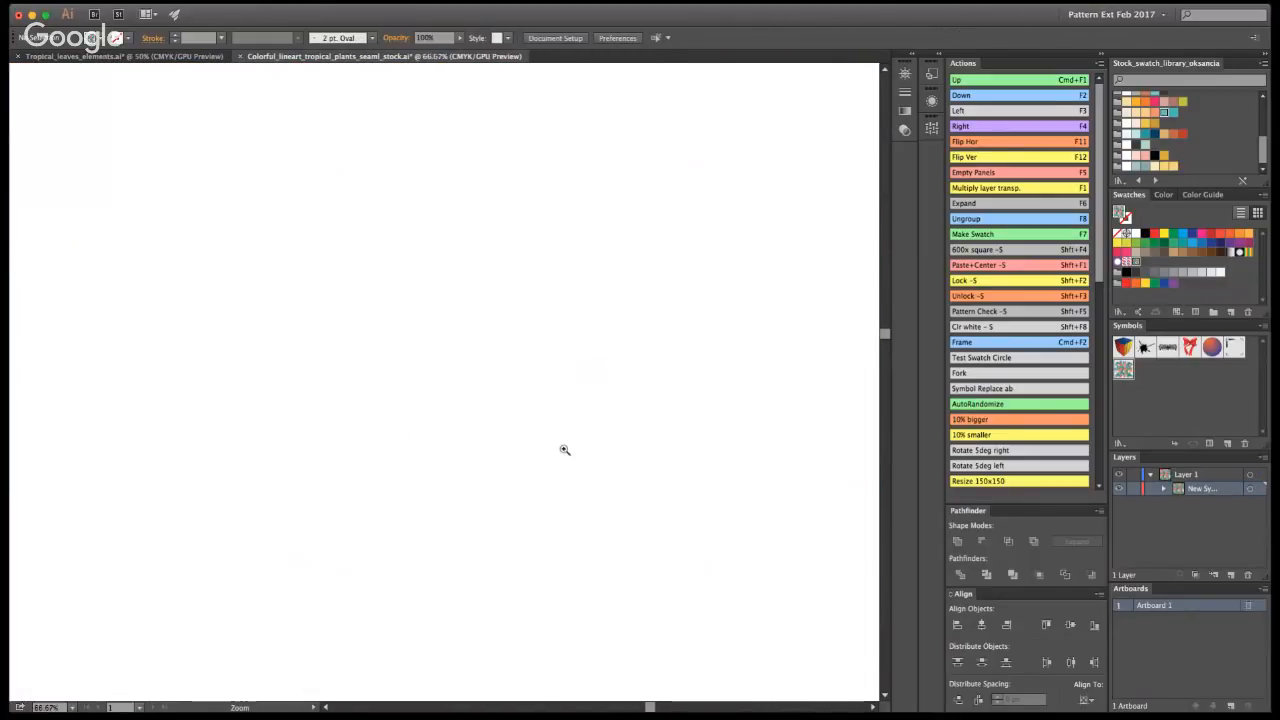
pyautogui.press('super+plus')
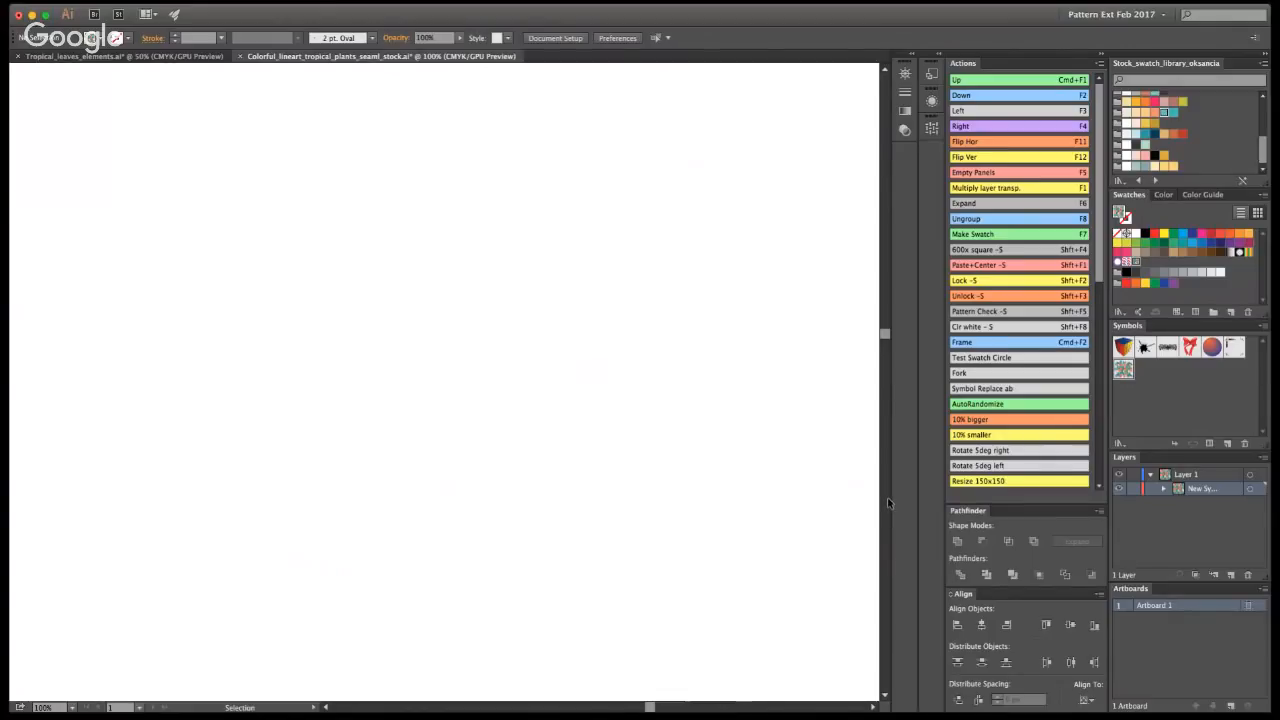
pyautogui.press('super+0')
pyautogui.press('super+1')
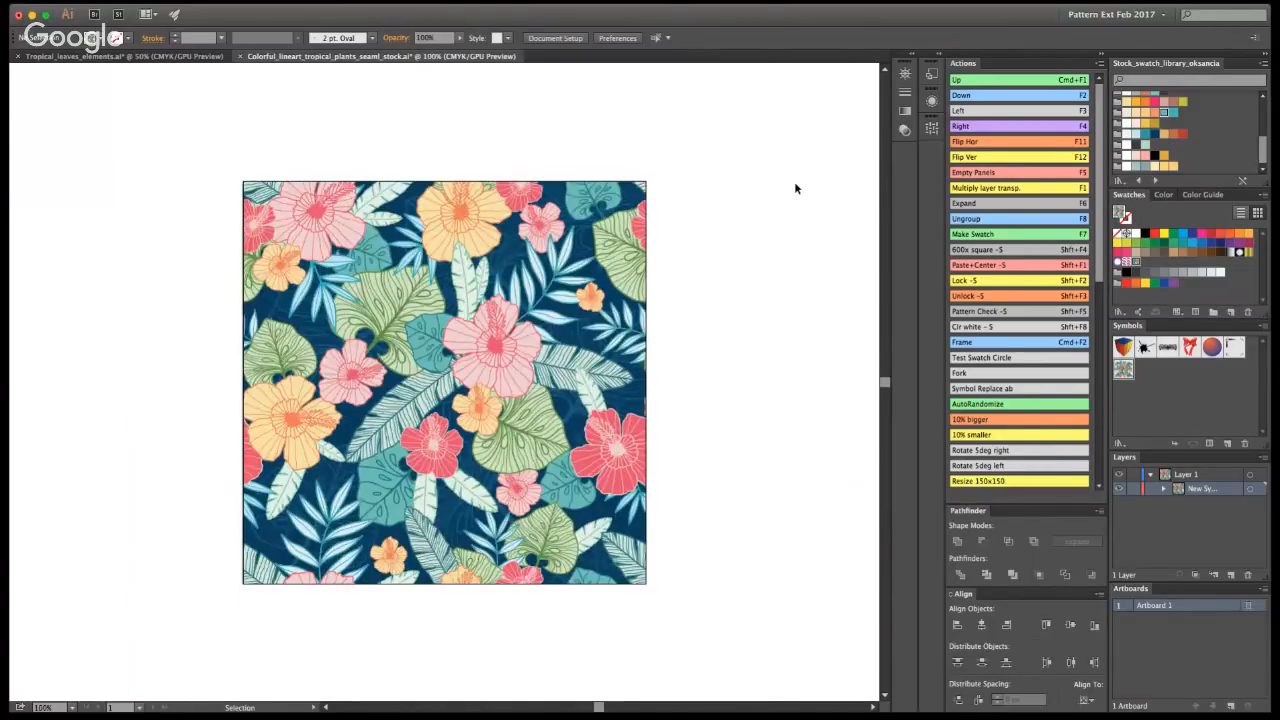
# - Save the document and group the cropped artwork with its navy 600 x 600 px background
pyautogui.press('super+s')
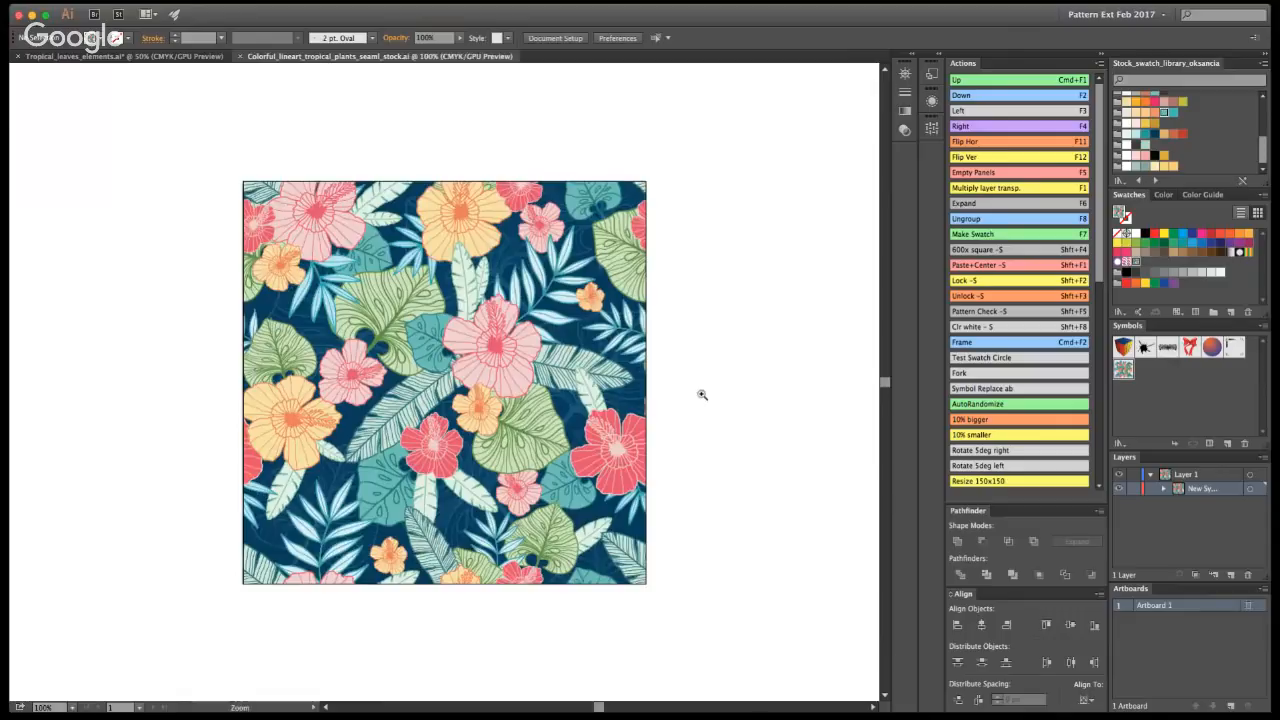
pyautogui.press('z')
pyautogui.press('super+a')
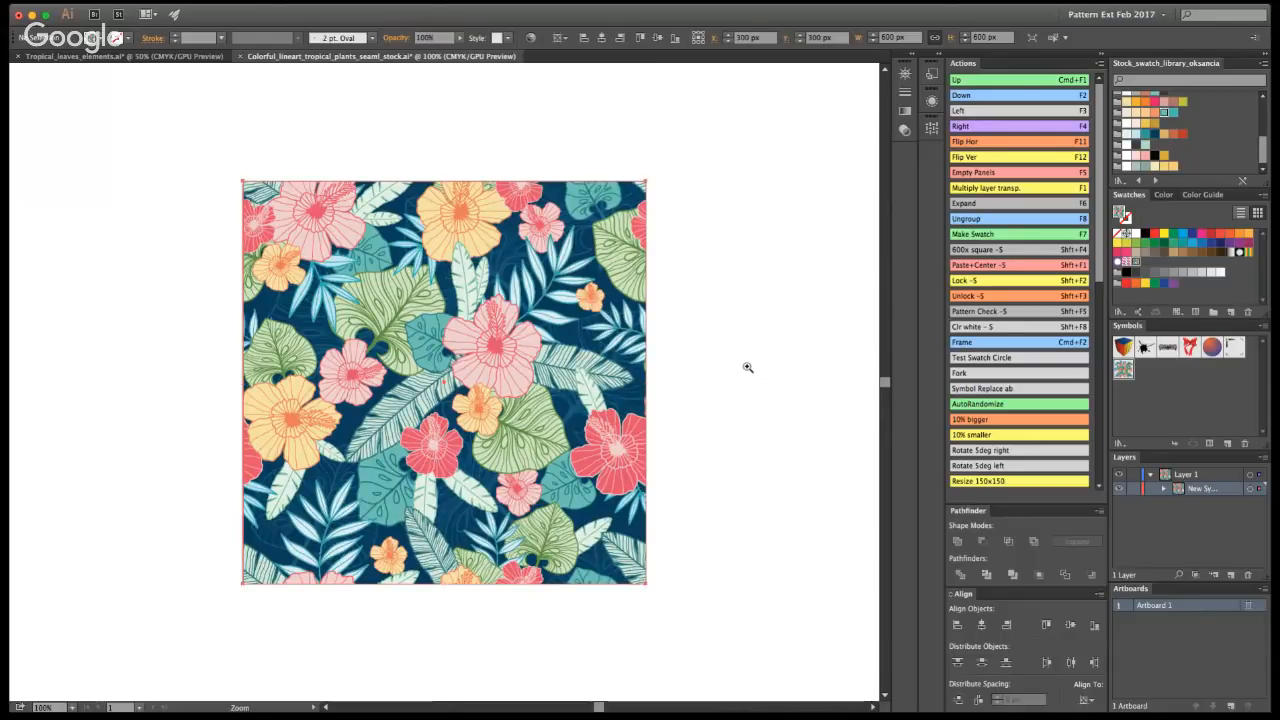
pyautogui.press('v')
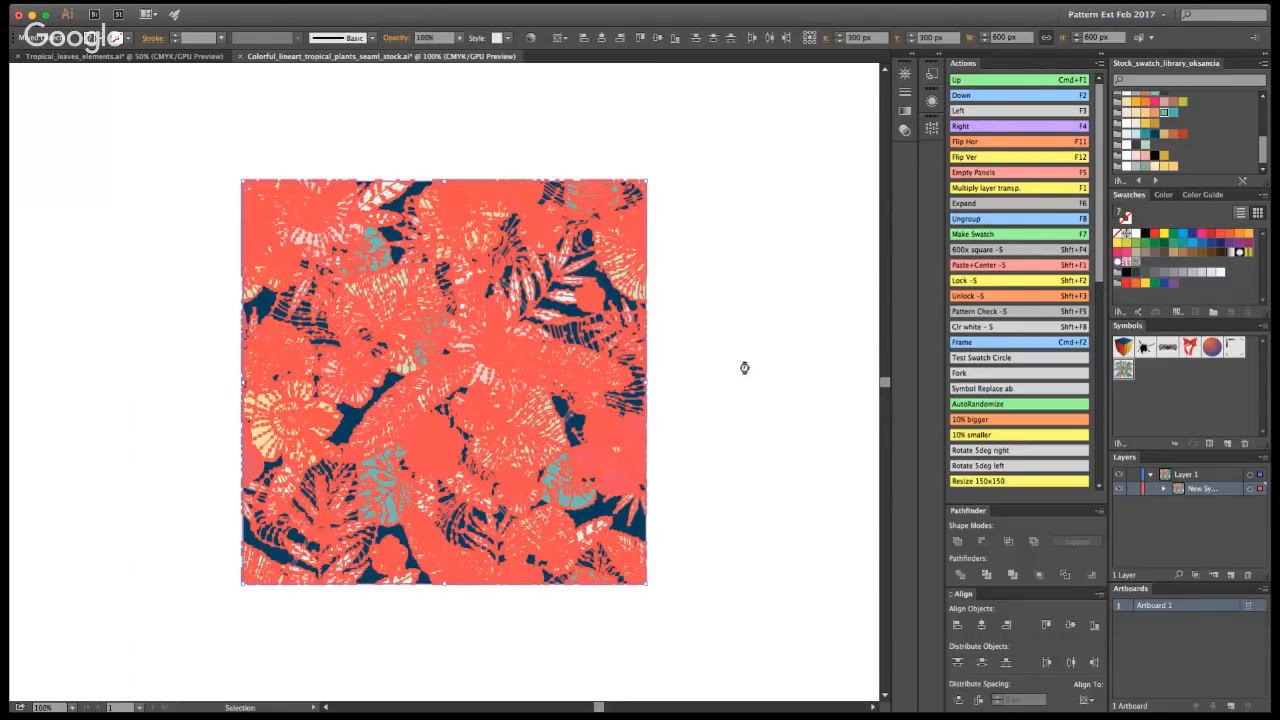
pyautogui.click(769, 361)
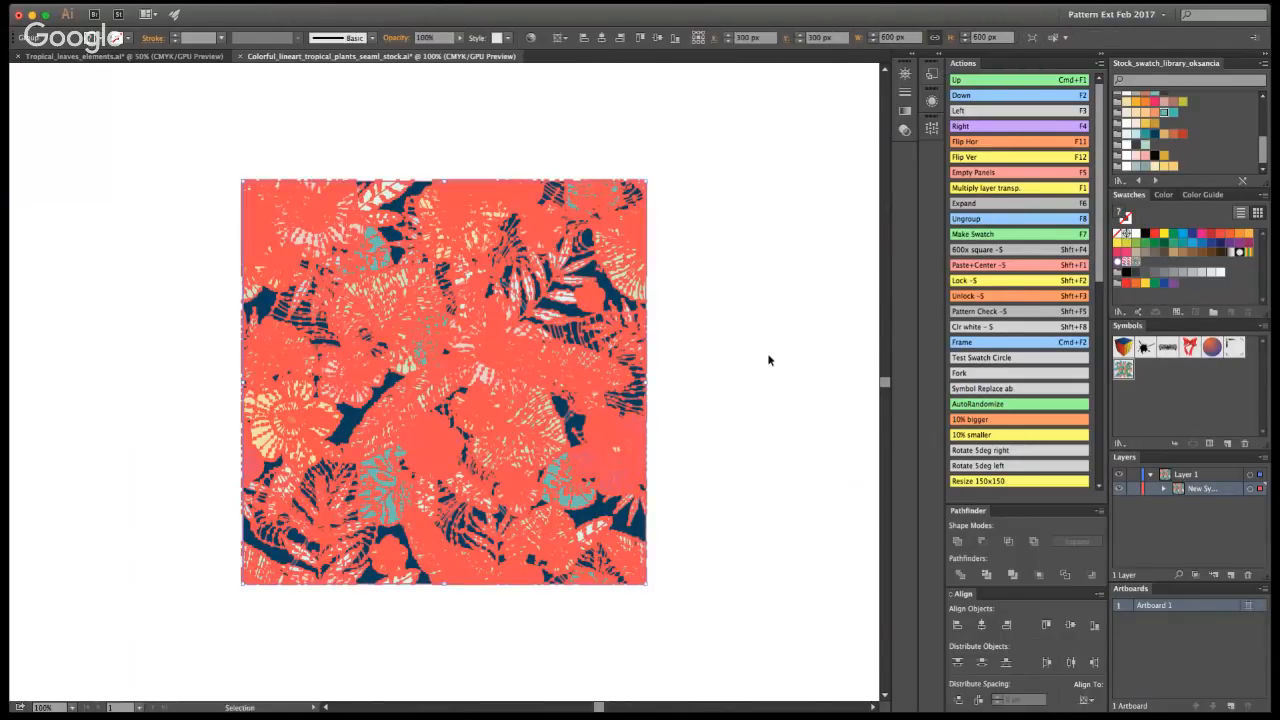
# - Add the grouped tile, including its navy background, to the swatches as a second pattern swatch
pyautogui.click(645, 364)
pyautogui.moveTo(611, 350); pyautogui.dragTo(1150, 262)
pyautogui.press('super+shift+a')
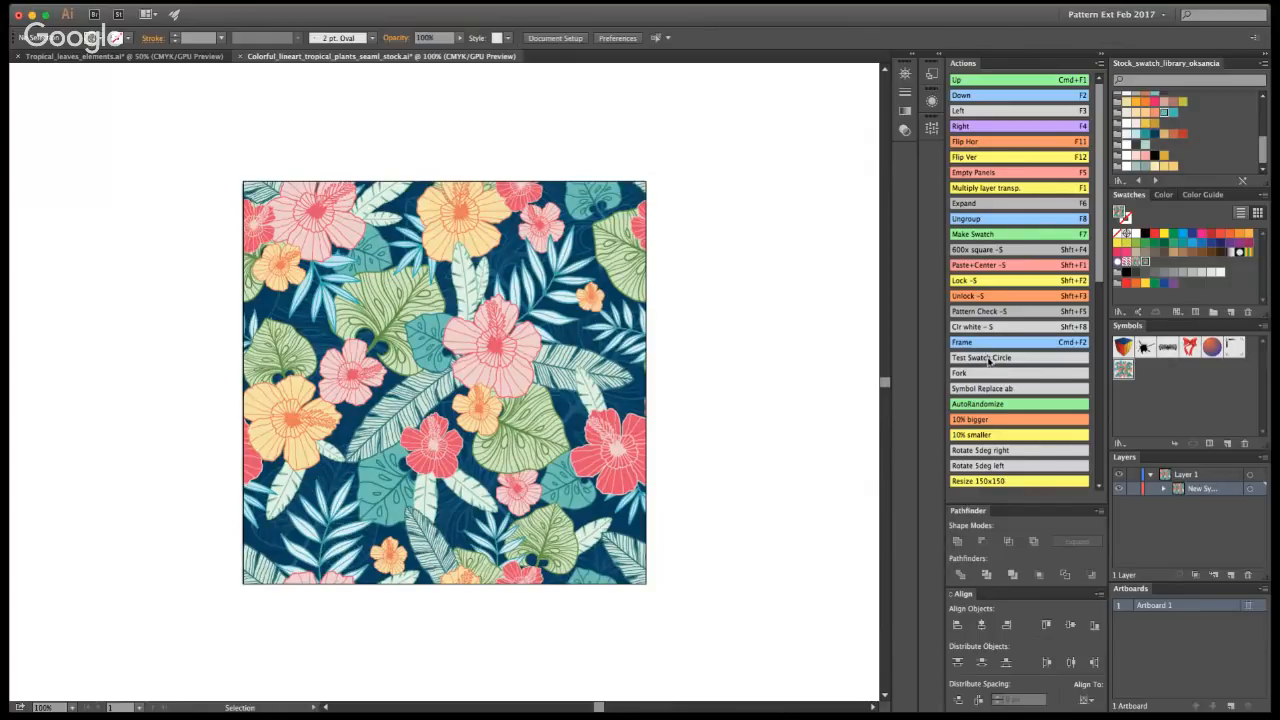
# - Fill a 2400 px test circle with the navy pattern swatch, check the repeat up close, and save the document
pyautogui.click(988, 360)
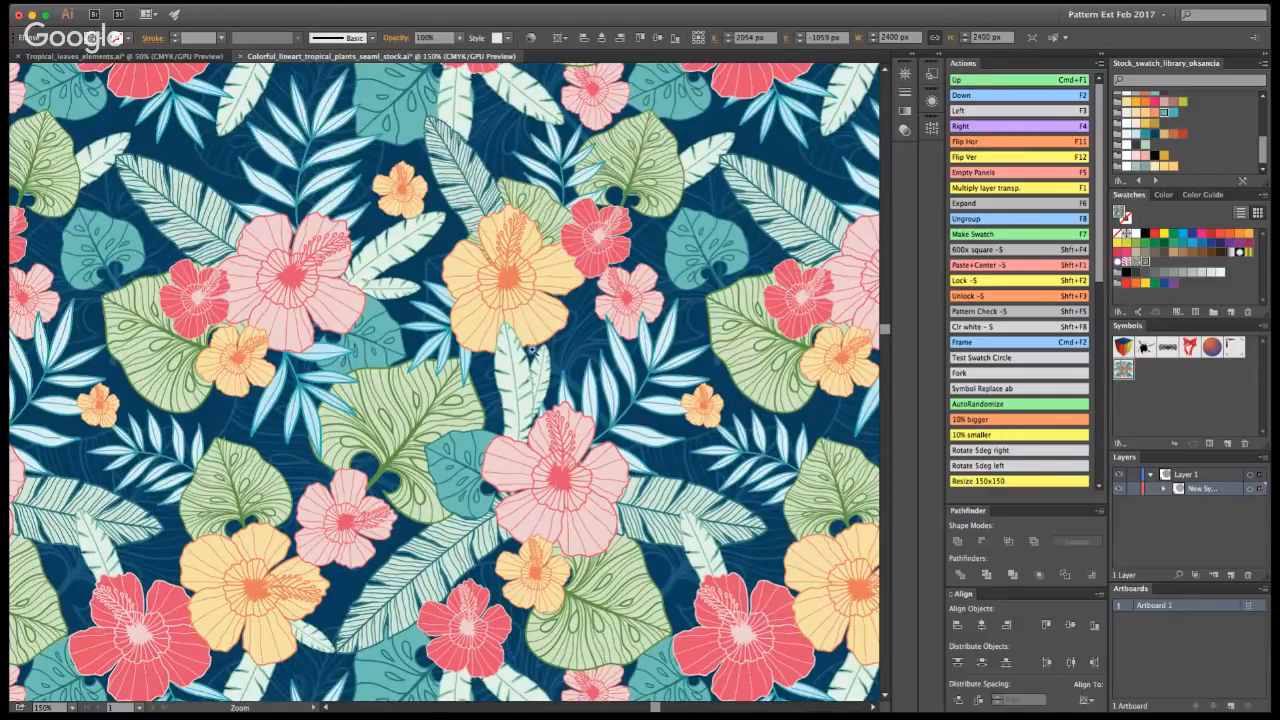
pyautogui.press('space')
pyautogui.moveTo(274, 339); pyautogui.dragTo(618, 416)
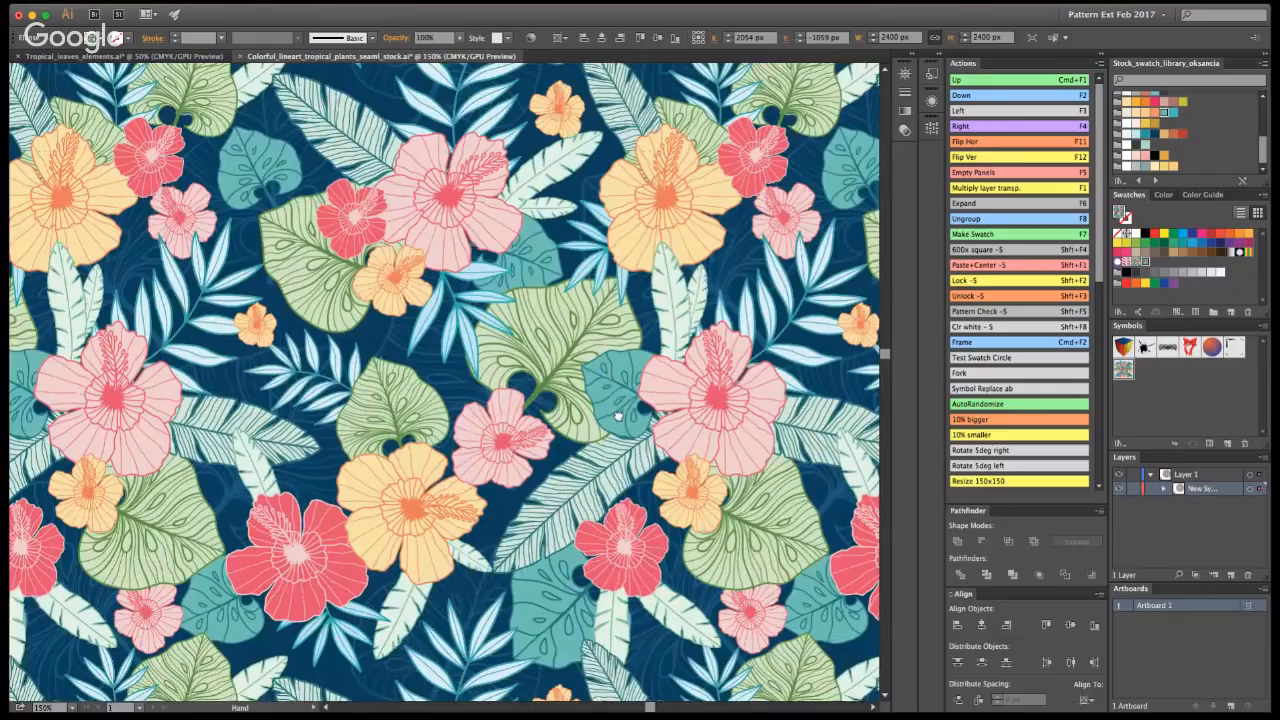
pyautogui.keyDown('alt'); pyautogui.keyDown('super'); pyautogui.click(479, 345); pyautogui.keyUp('super'); pyautogui.keyUp('alt')
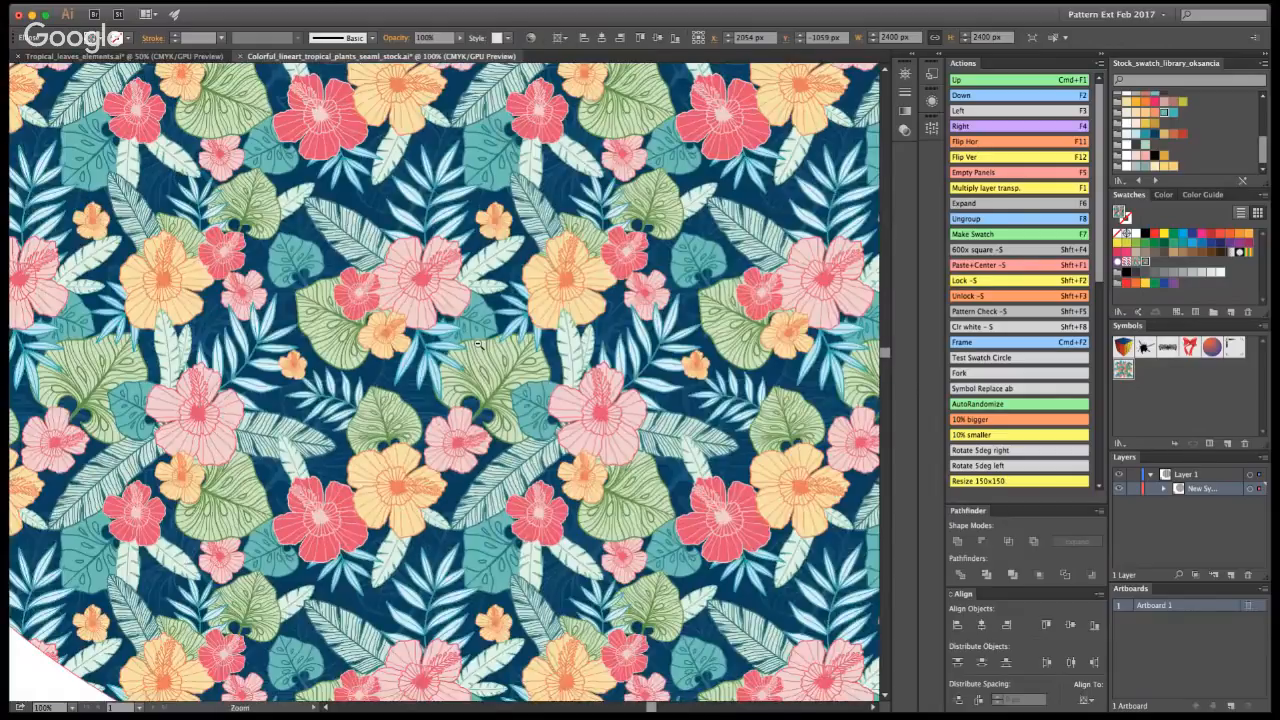
pyautogui.moveTo(479, 345); pyautogui.dragTo(462, 426)
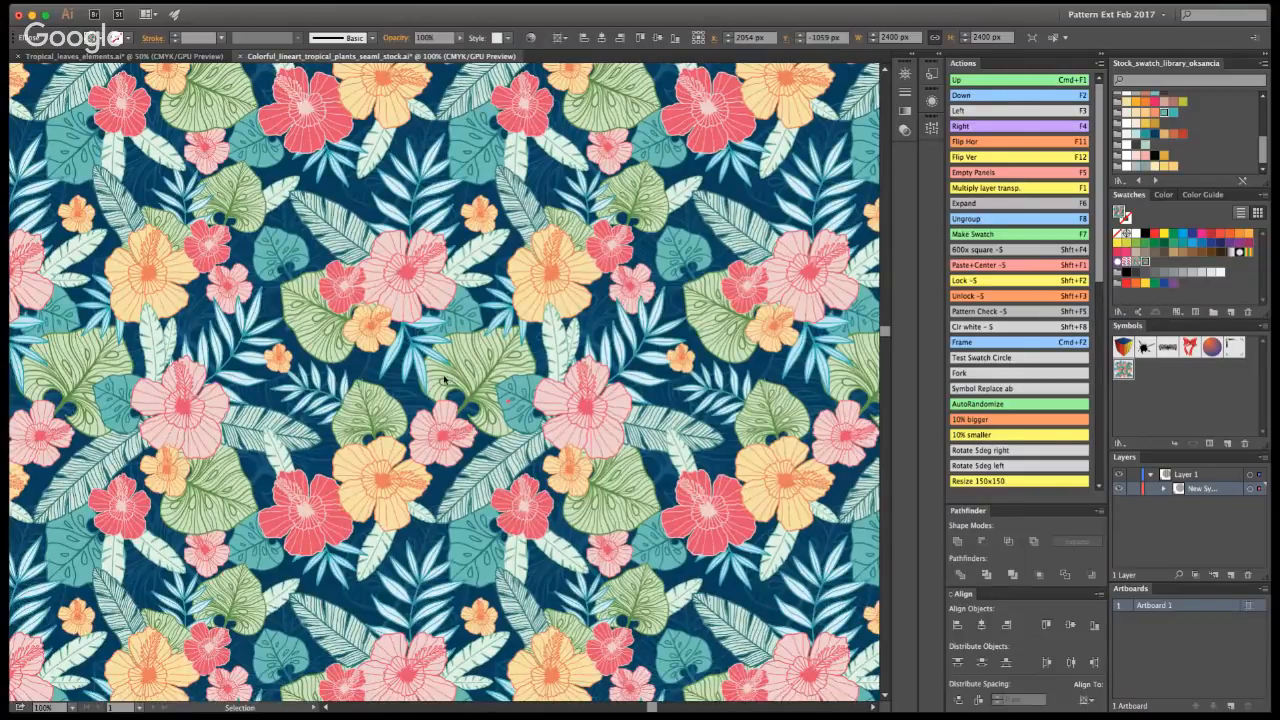
pyautogui.press('super+s')
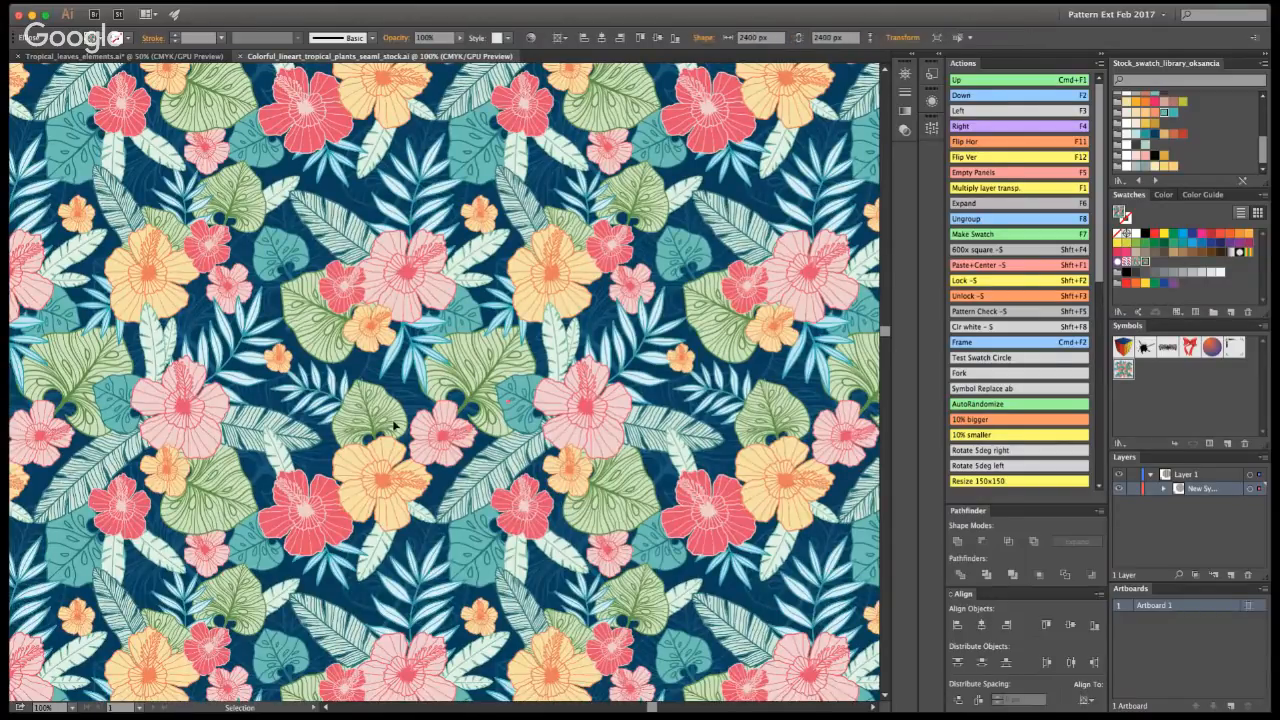
# - Delete the 2400 px test circle filled with the navy pattern, keeping the finished tile on the artboard
pyautogui.press('Delete')
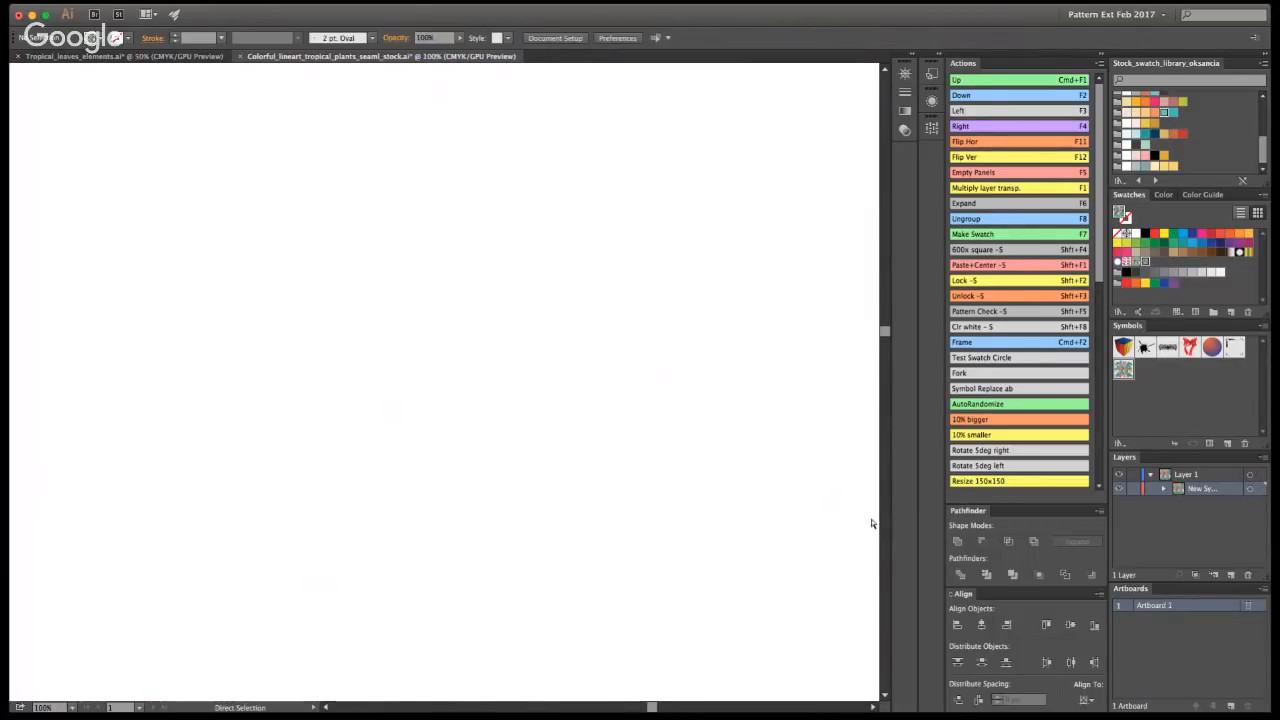
pyautogui.press('super+0')
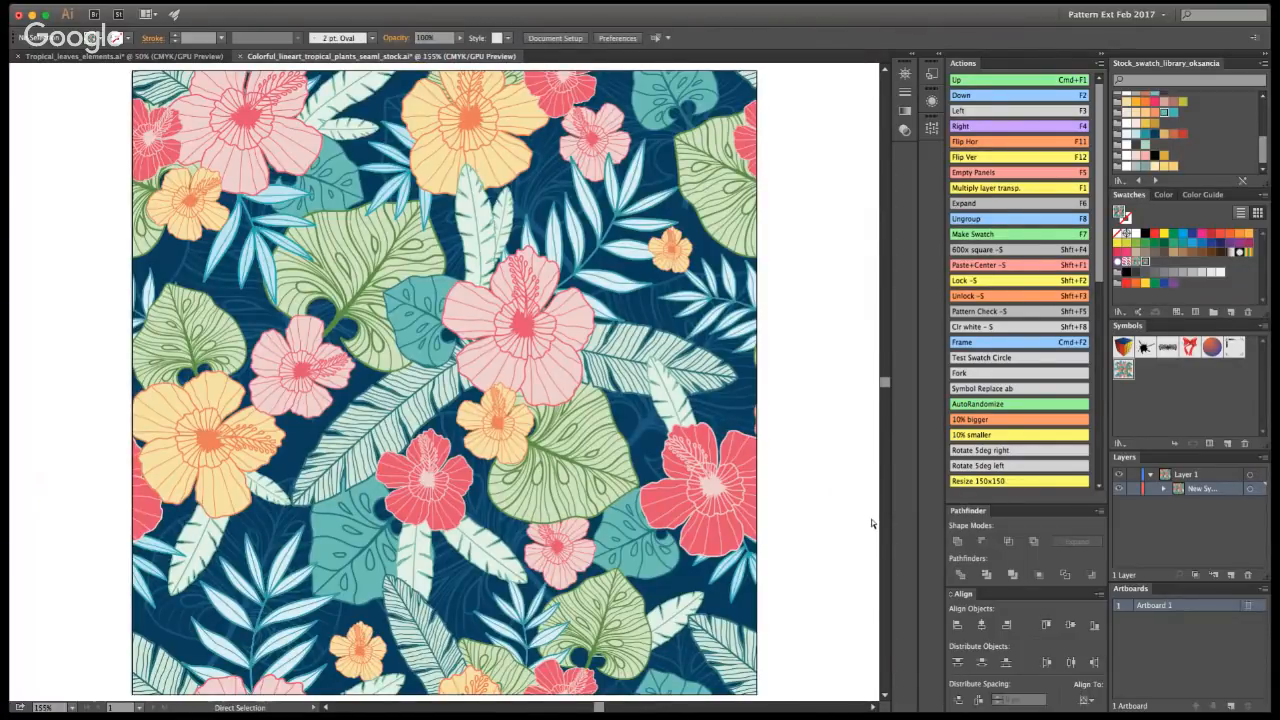
pyautogui.press('super+1')
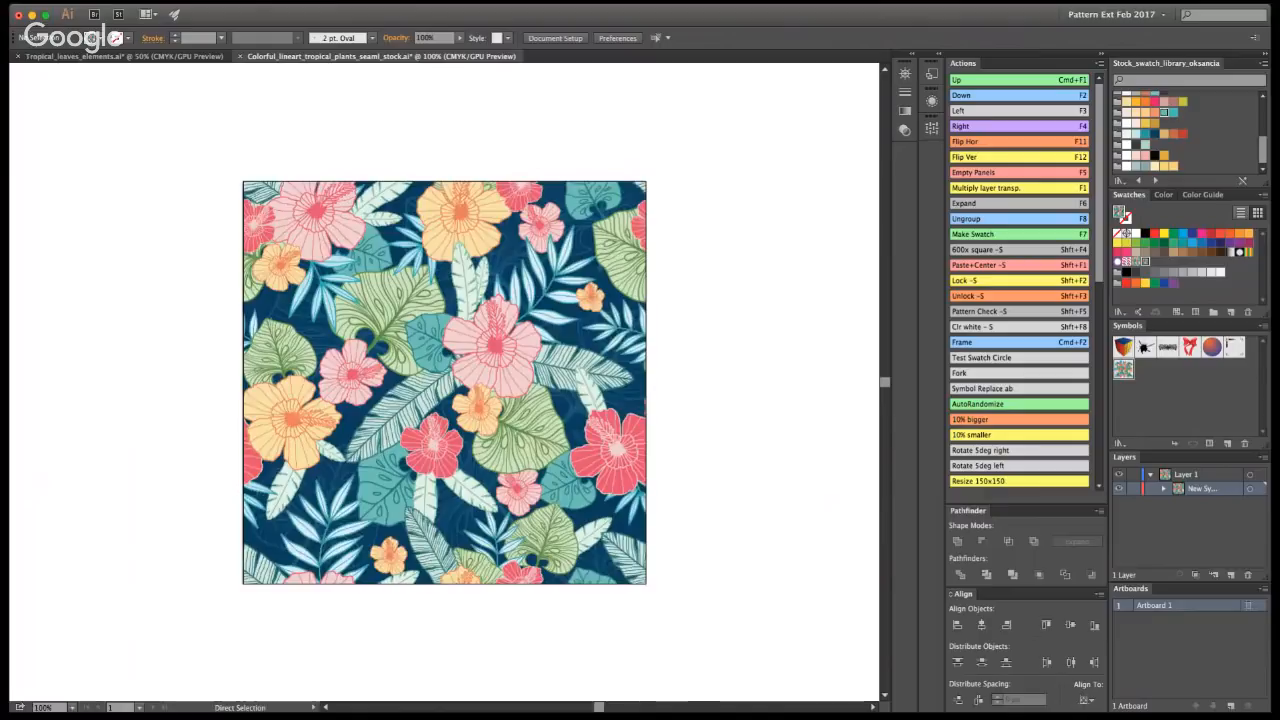
pyautogui.press('v')
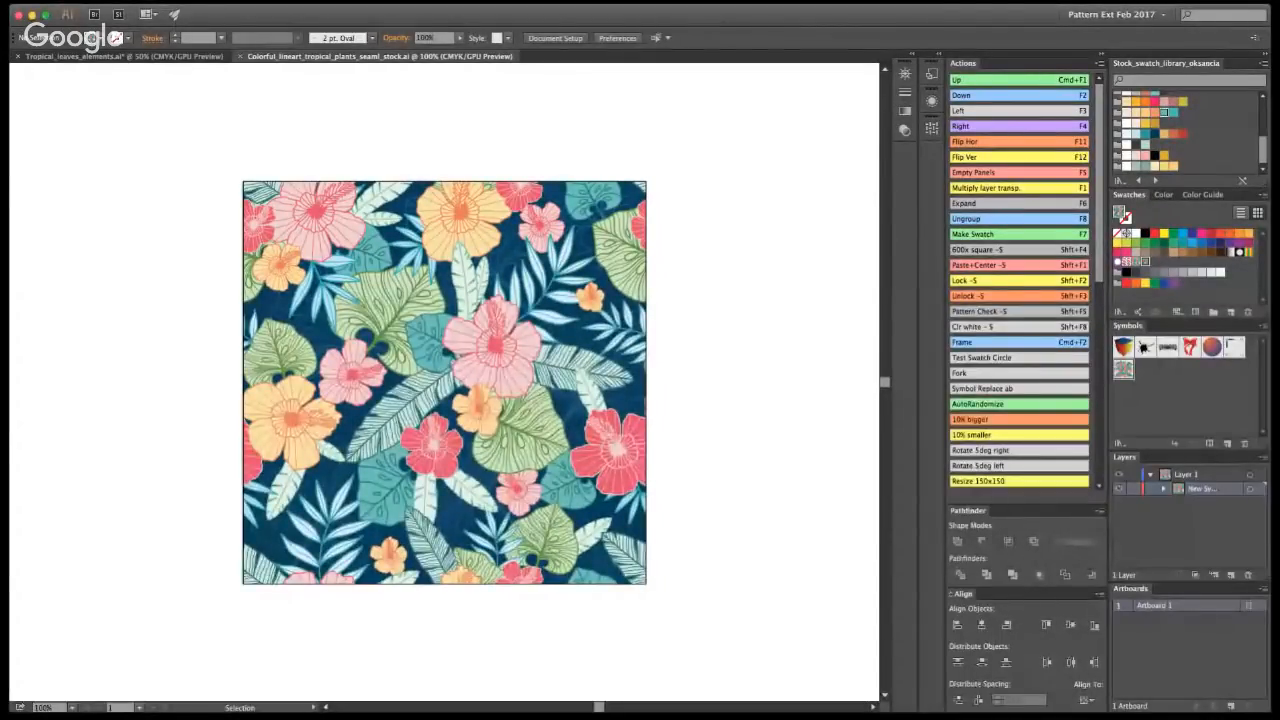
pyautogui.moveTo(543, 463); pyautogui.dragTo(569, 429)
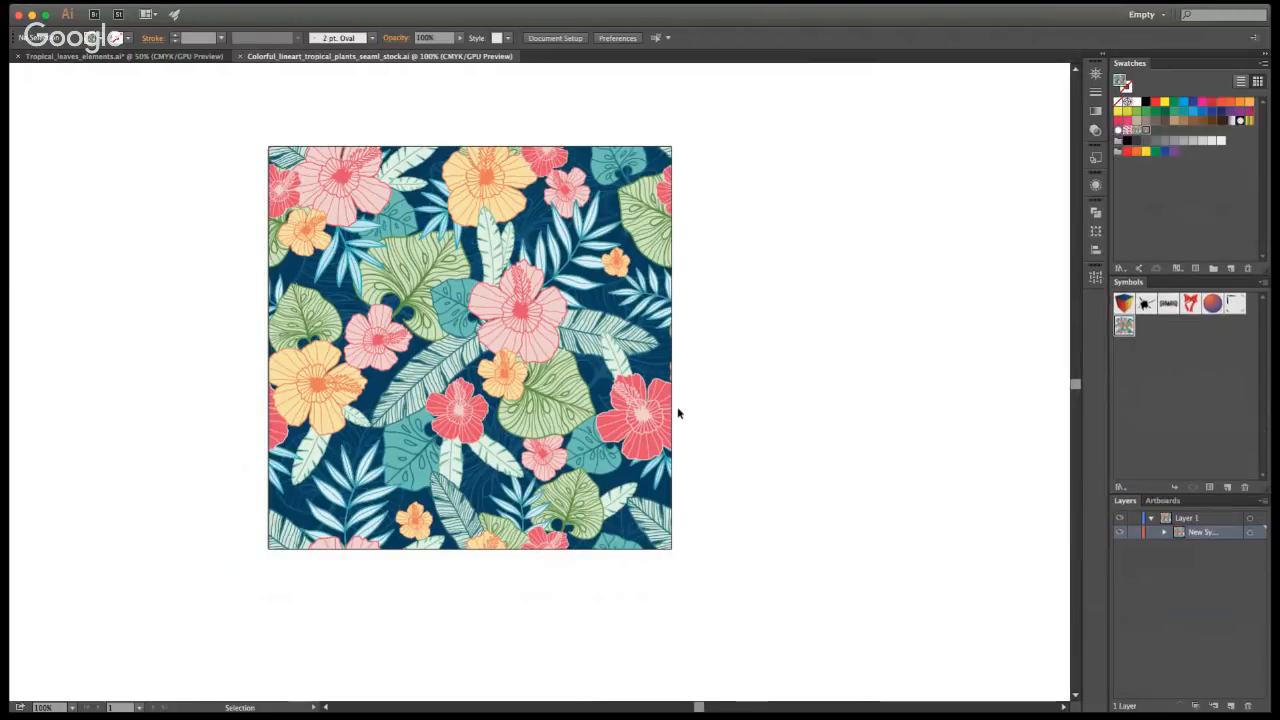
pyautogui.moveTo(389, 371); pyautogui.dragTo(520, 393)
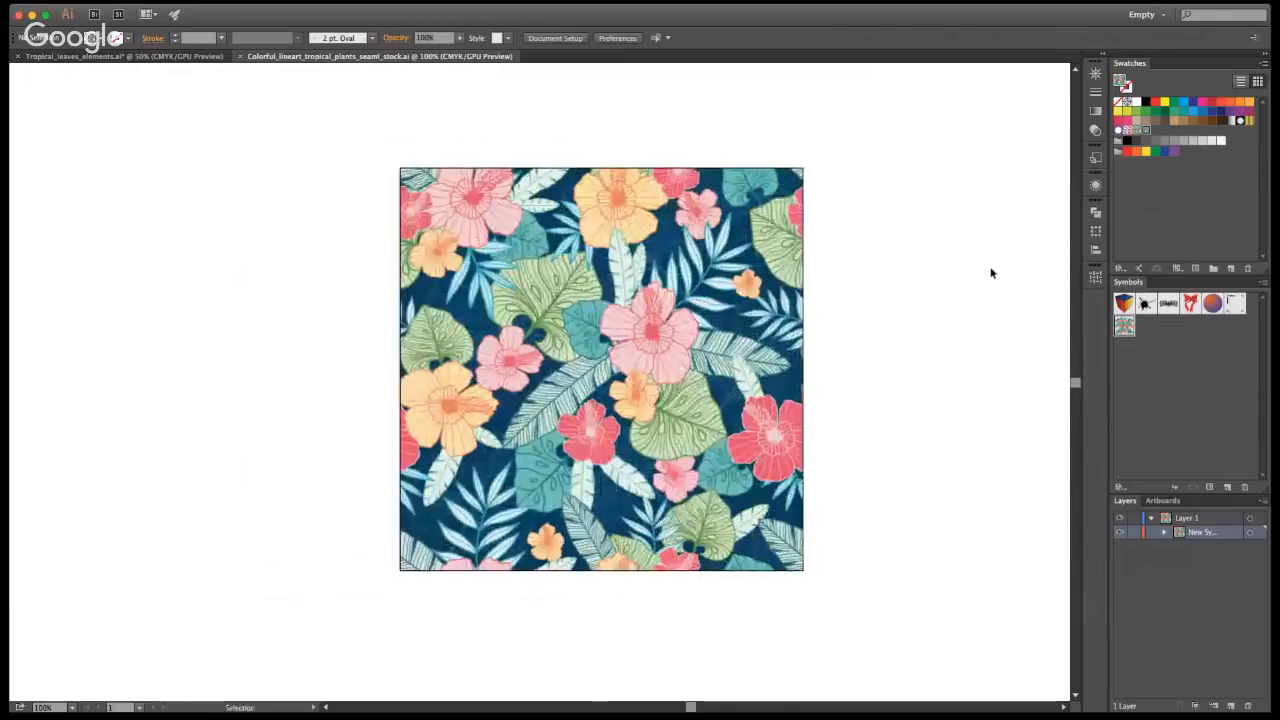